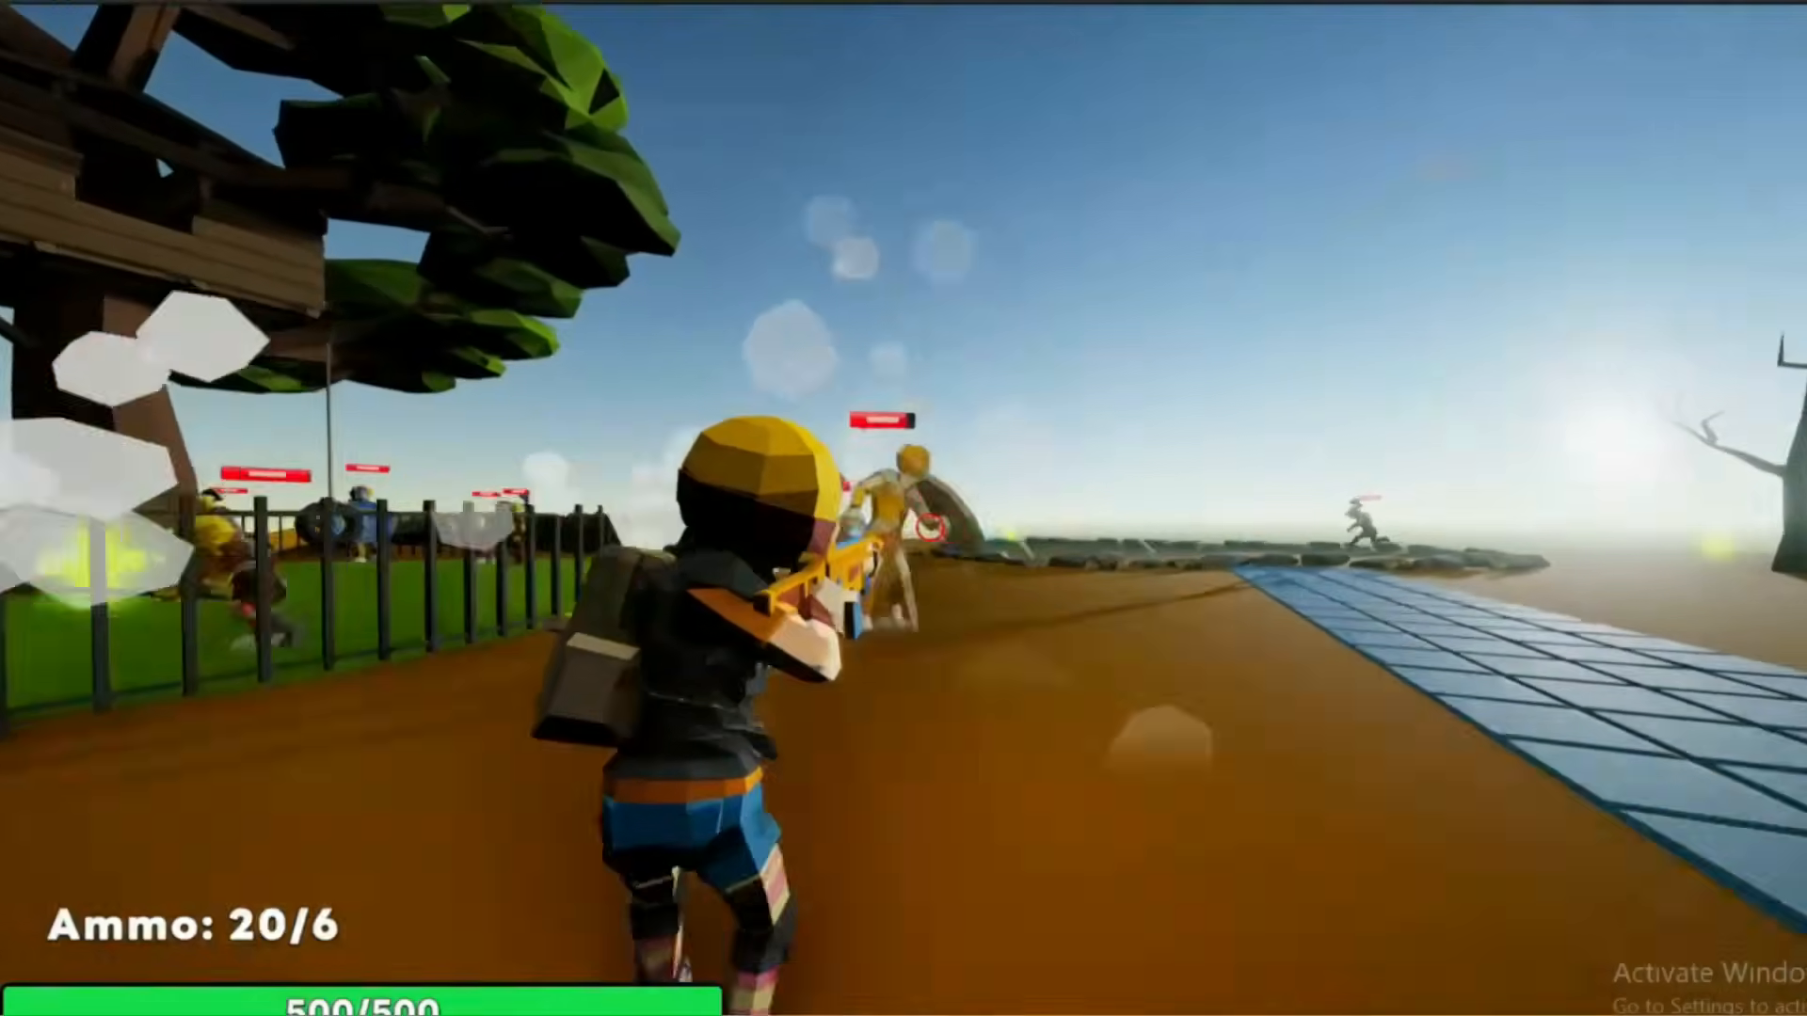
{"action": "key", "text": "s"}
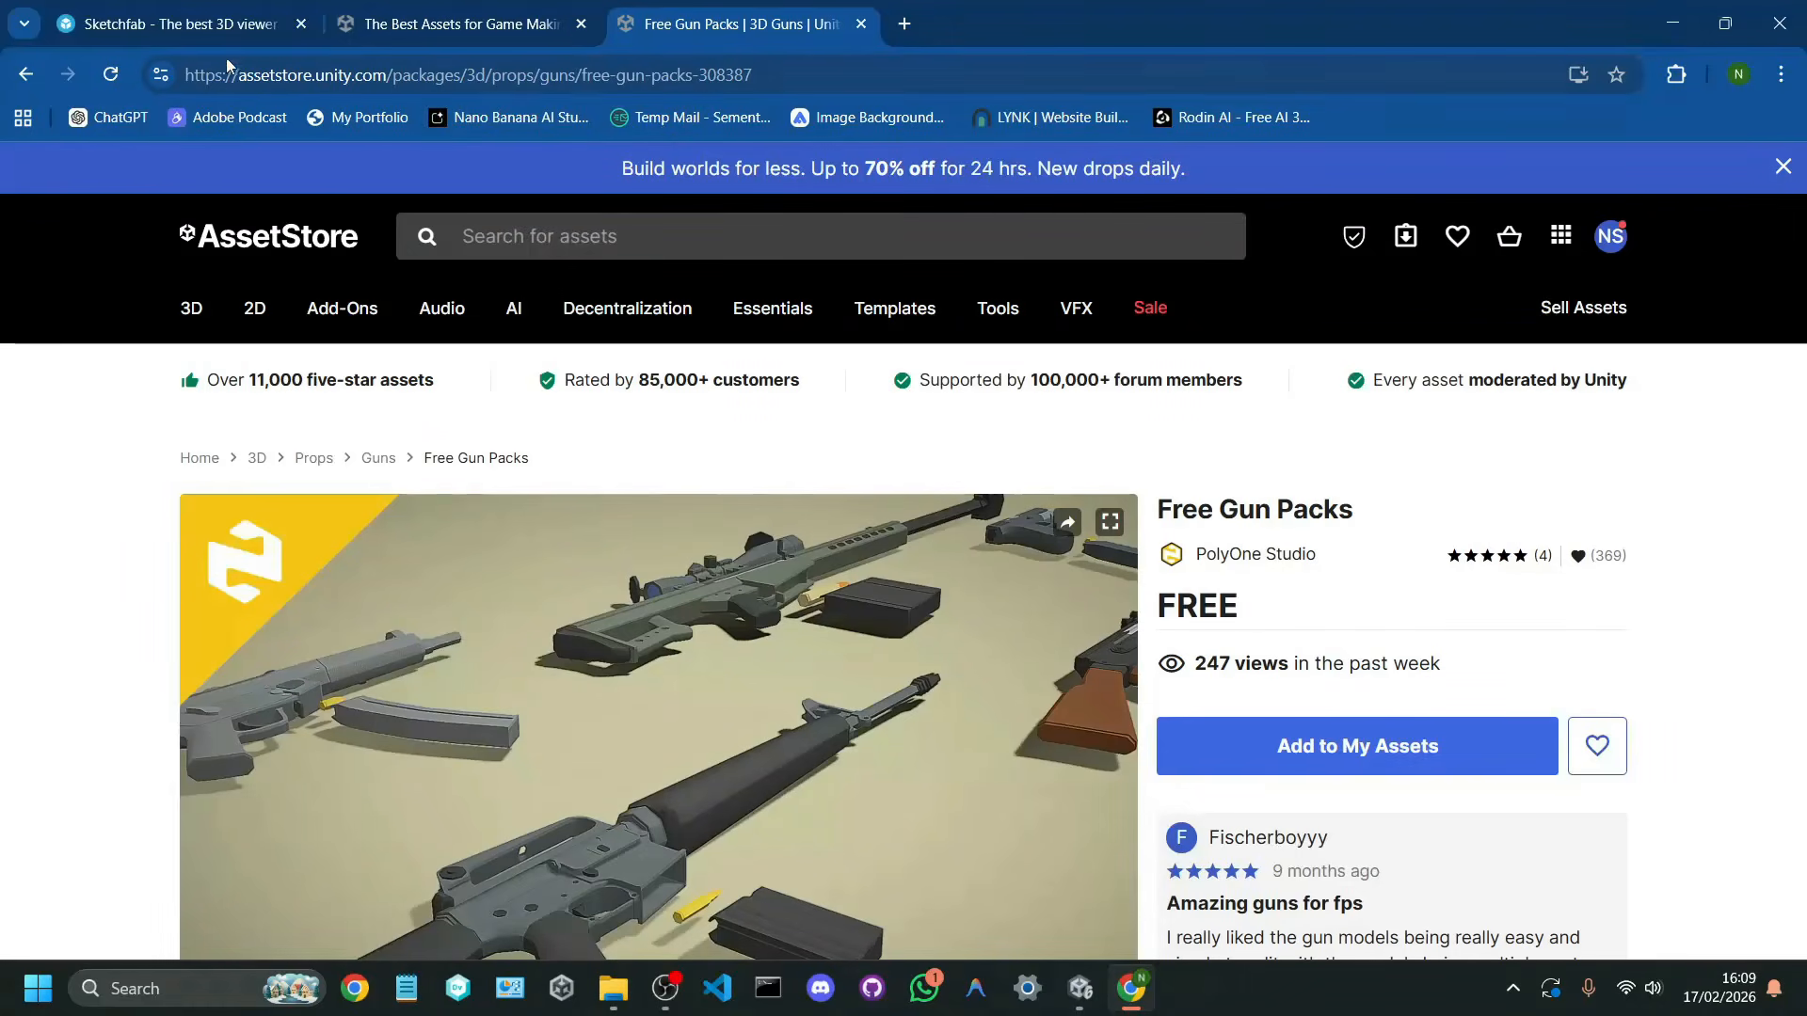
{"action": "left_click", "coordinate": [165, 25]}
{"action": "left_click_drag", "start_coordinate": [745, 482], "coordinate": [517, 553]}
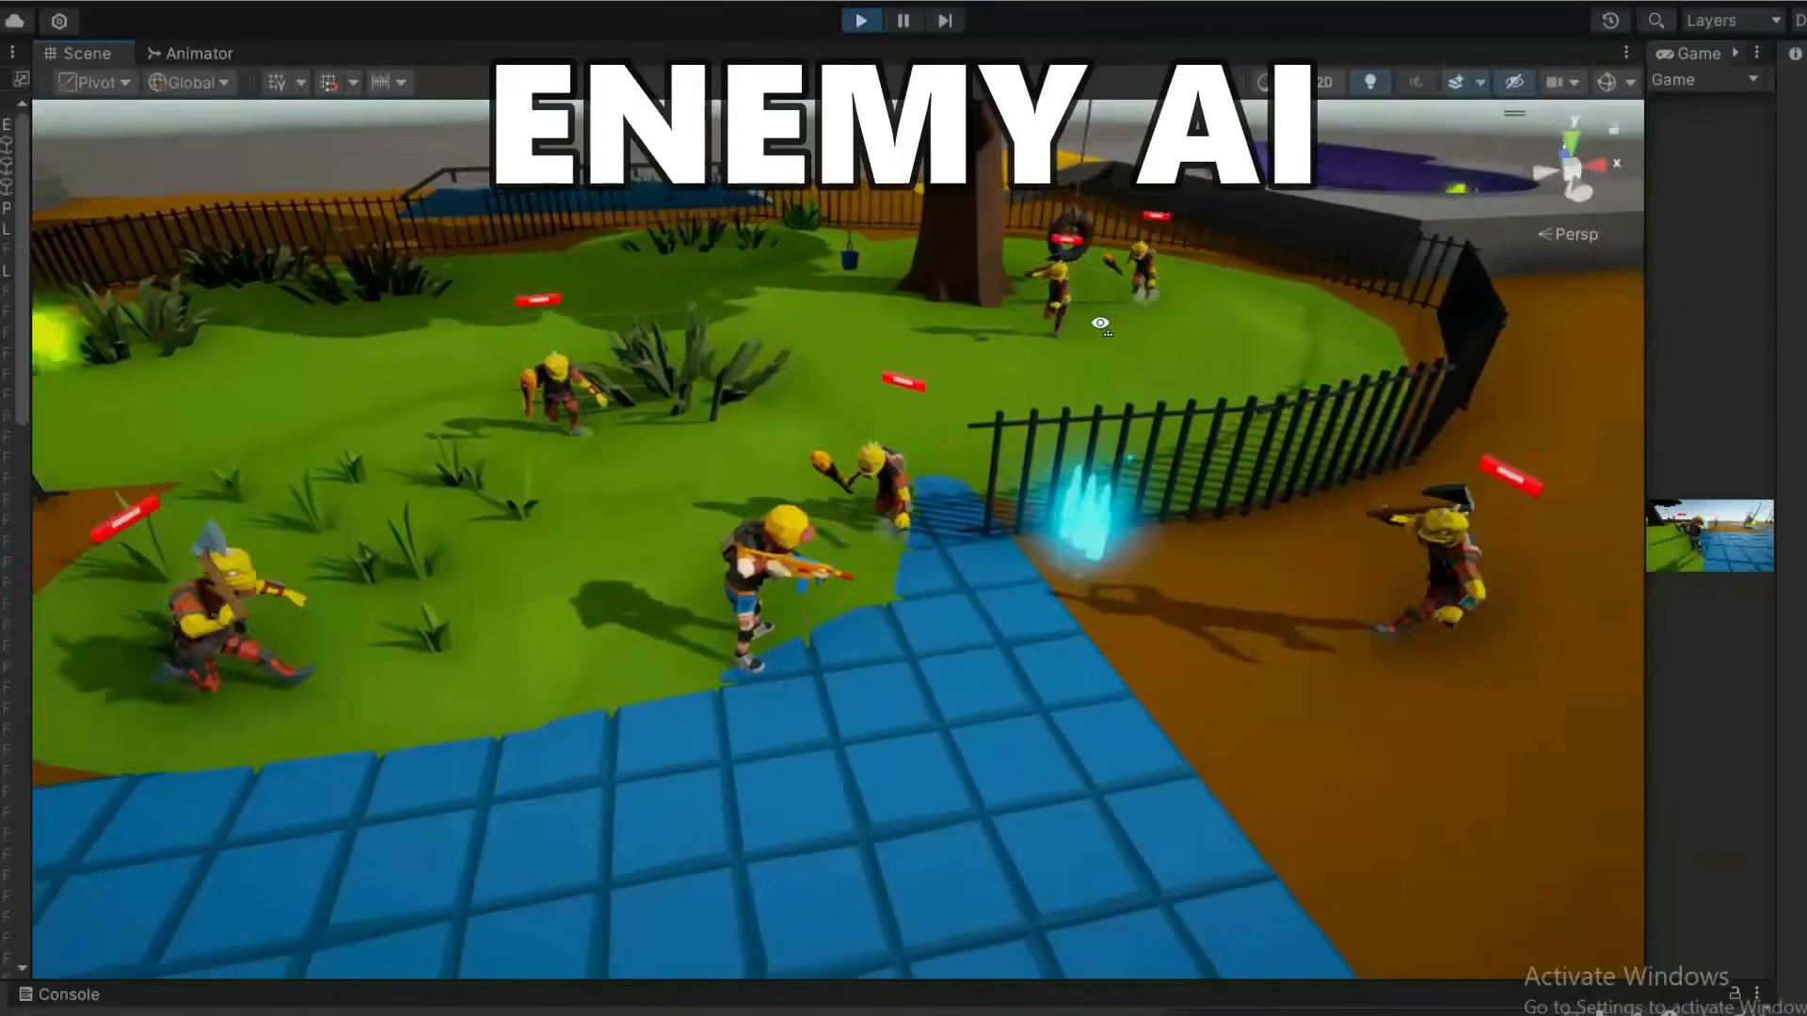
{"action": "left_click_drag", "start_coordinate": [1100, 324], "coordinate": [969, 335], "text": "alt"}
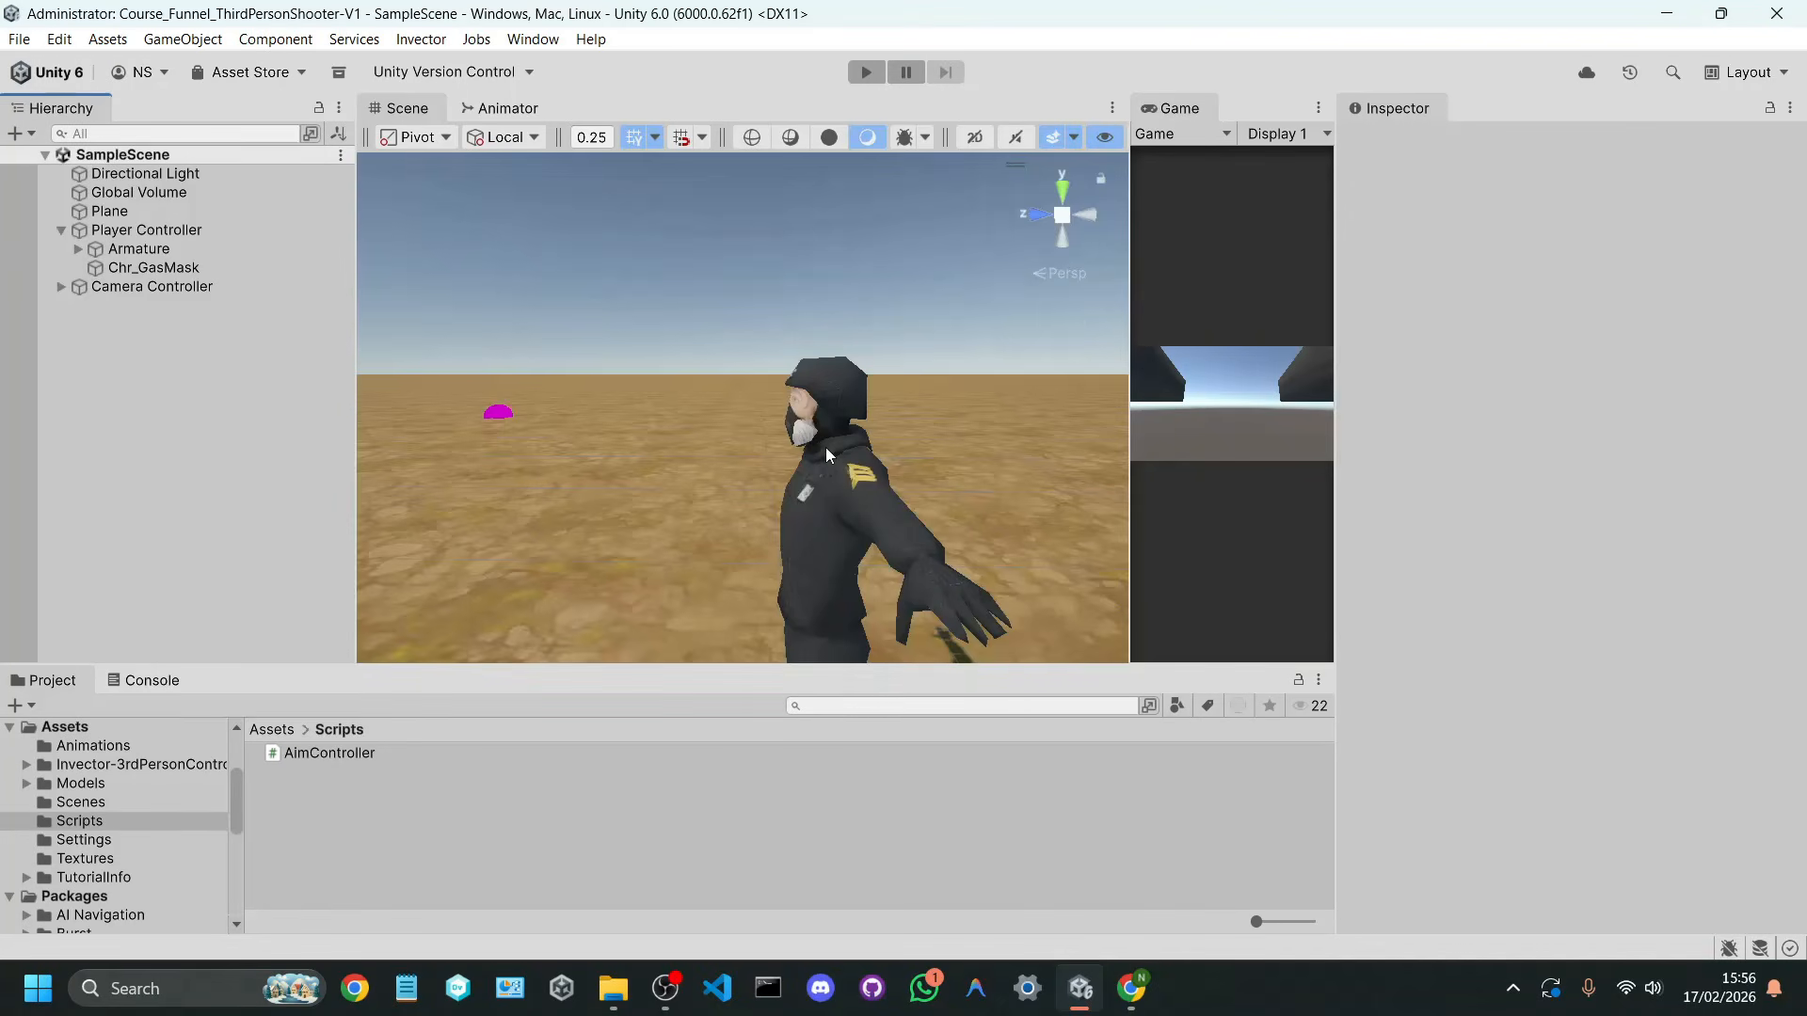
{"action": "right_click_drag", "start_coordinate": [826, 448], "coordinate": [759, 529]}
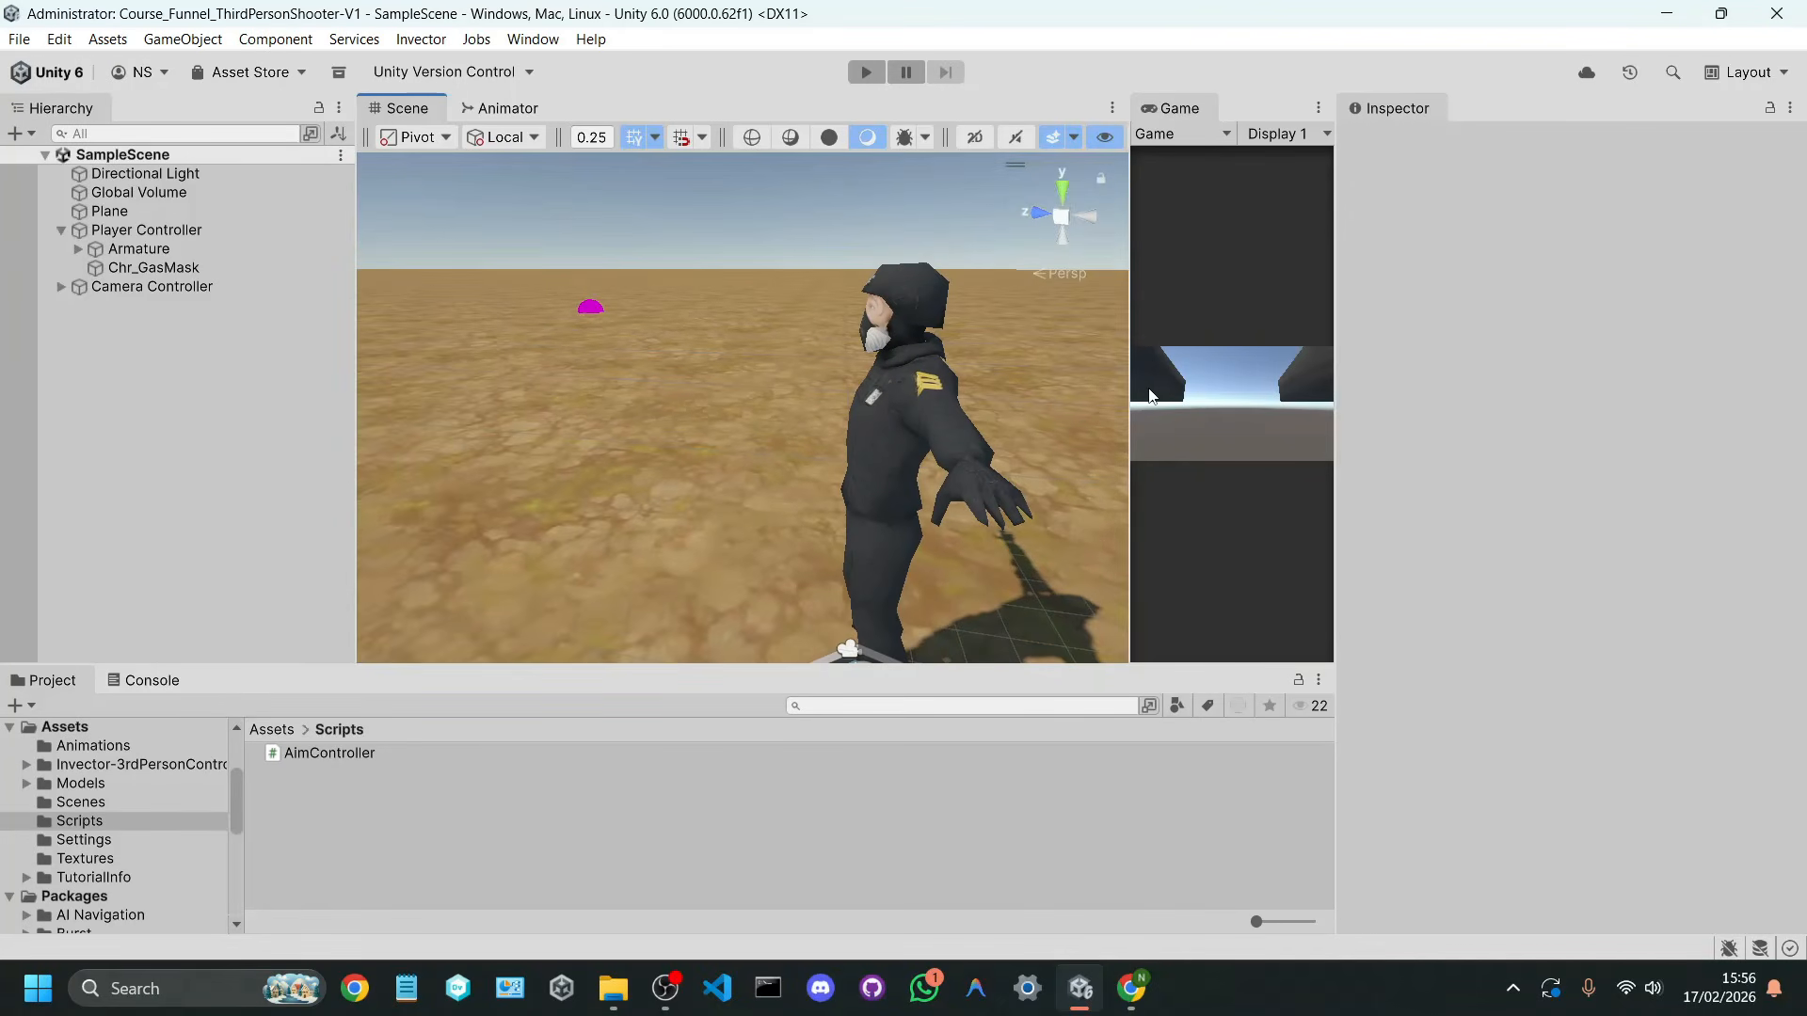
Step: Widen the Game view, play-test the character's movement and aiming in SampleScene, and end play mode
{"action": "left_click_drag", "start_coordinate": [1132, 390], "coordinate": [697, 389]}
{"action": "left_click", "coordinate": [866, 71]}
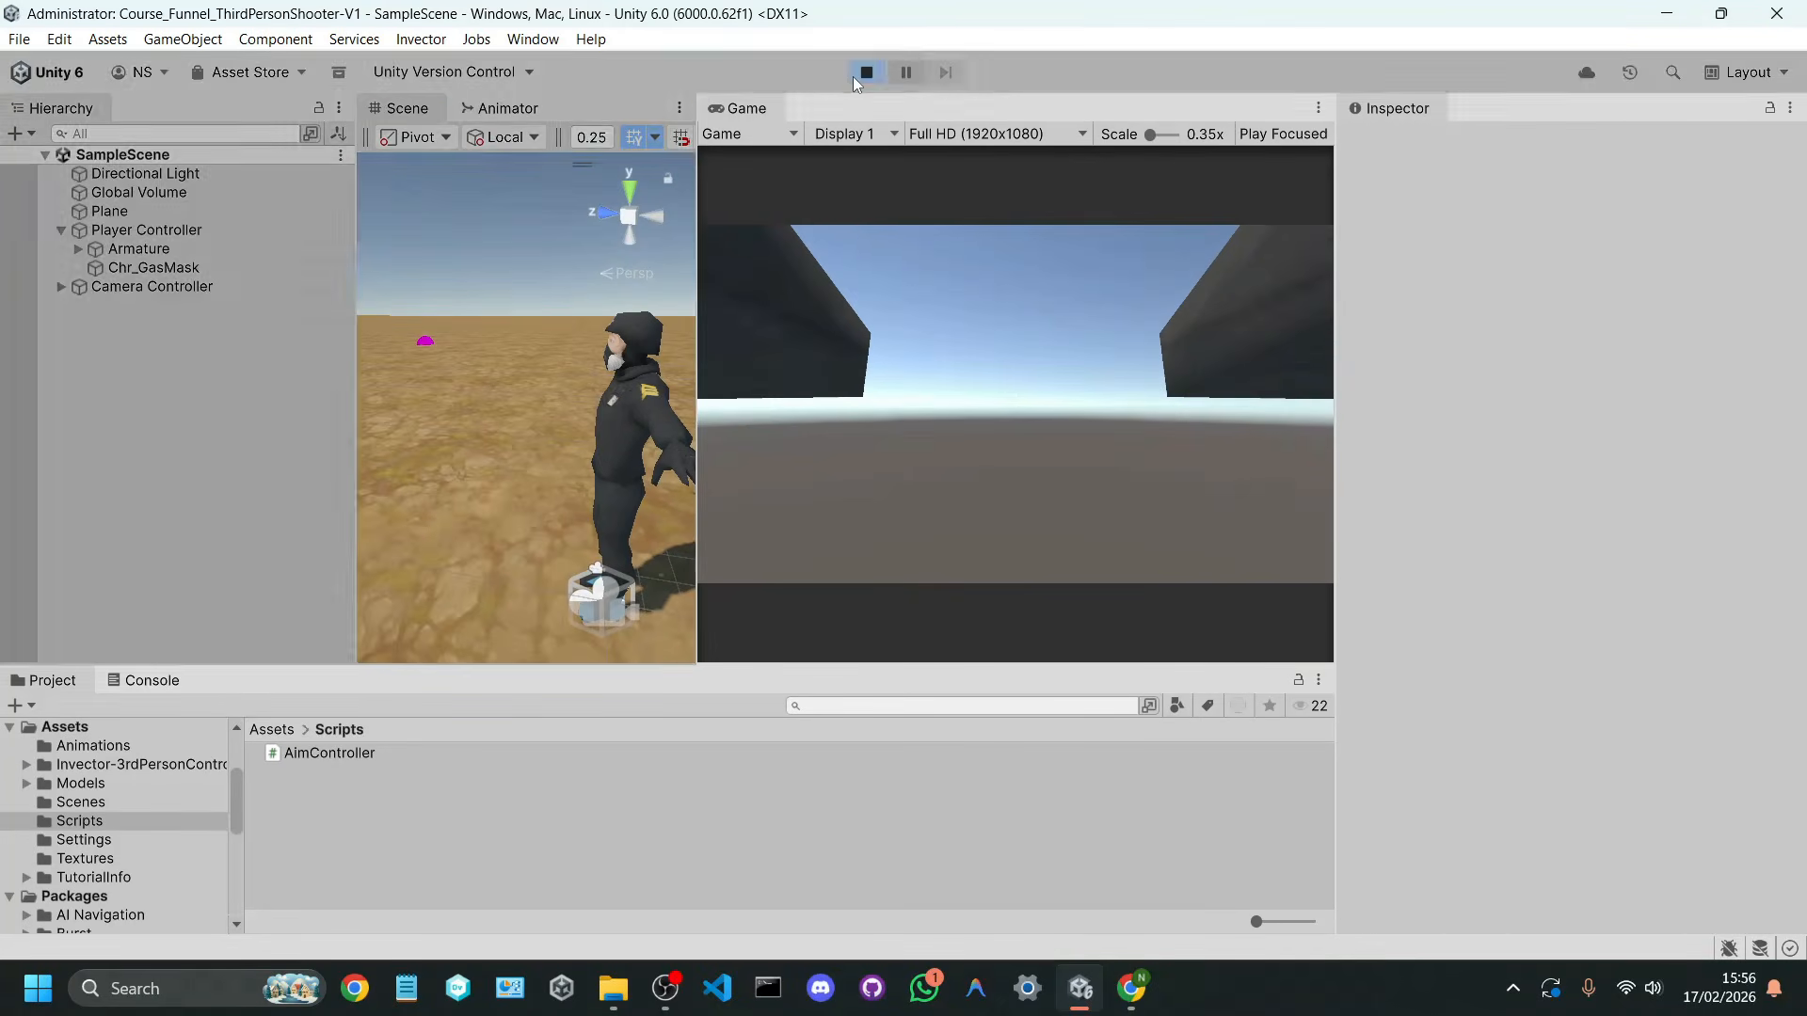
{"action": "key", "text": "w"}
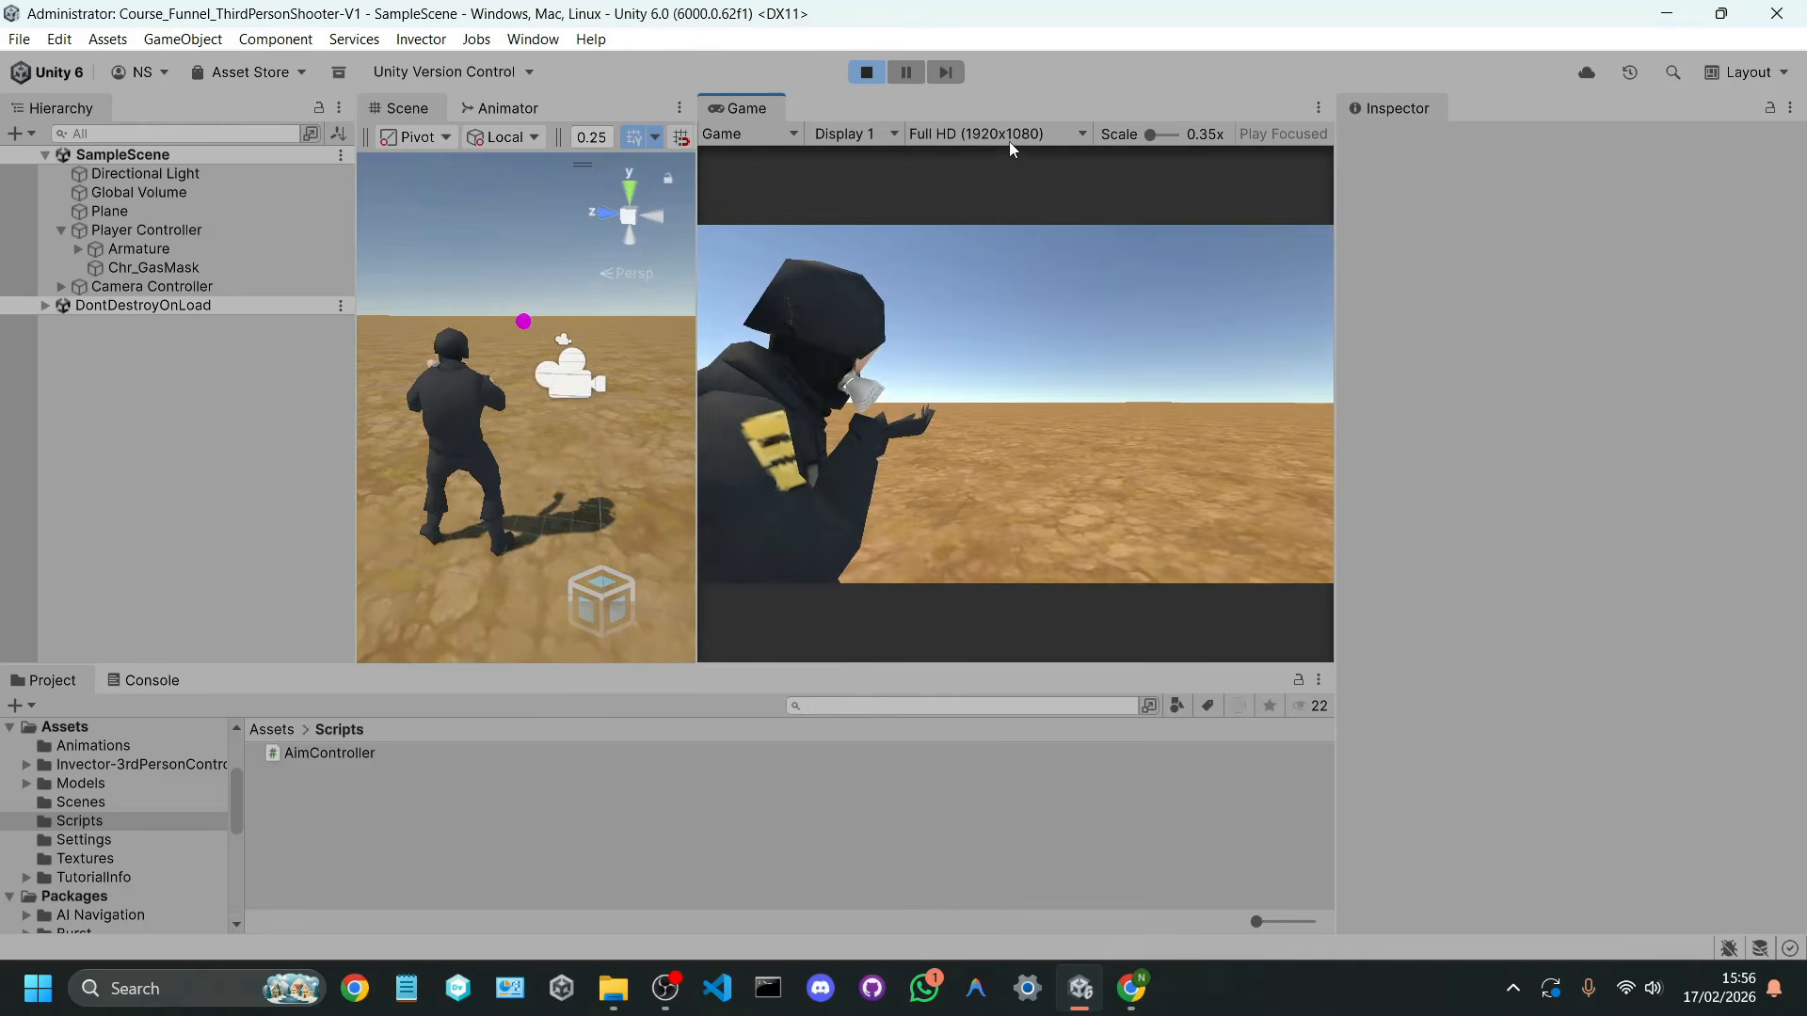
{"action": "key", "text": "d"}
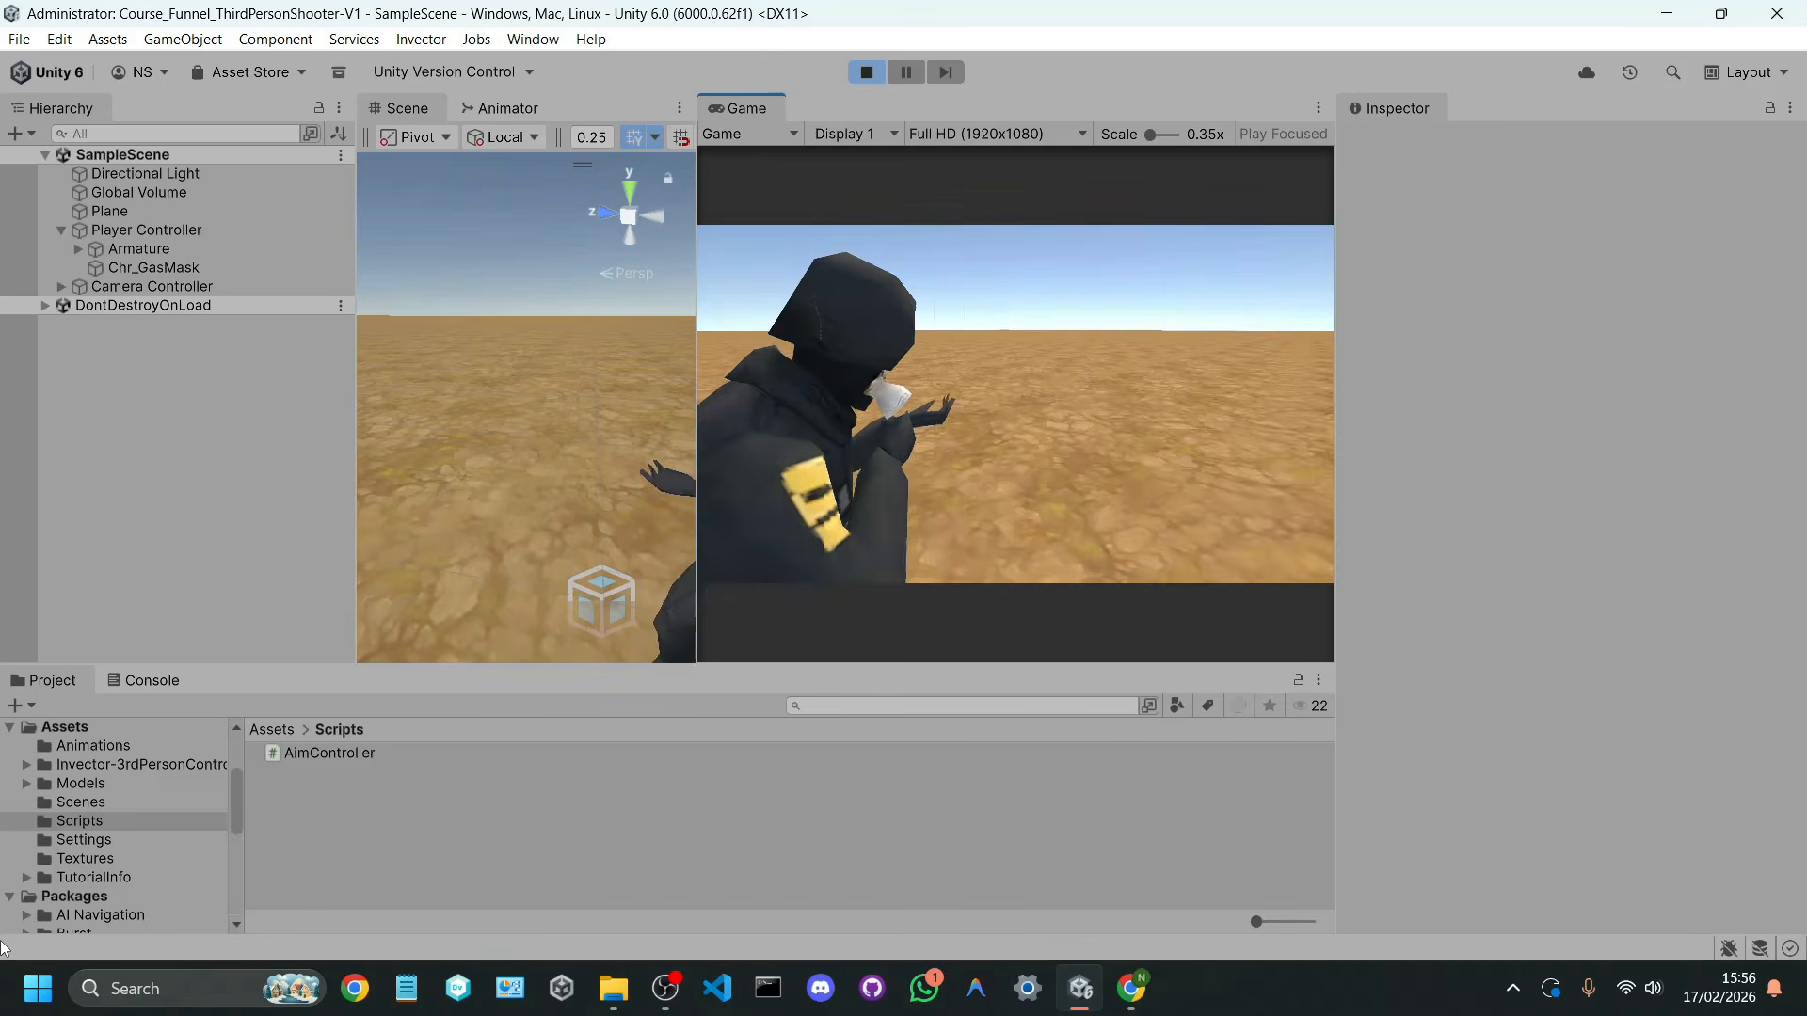
{"action": "key", "text": "w"}
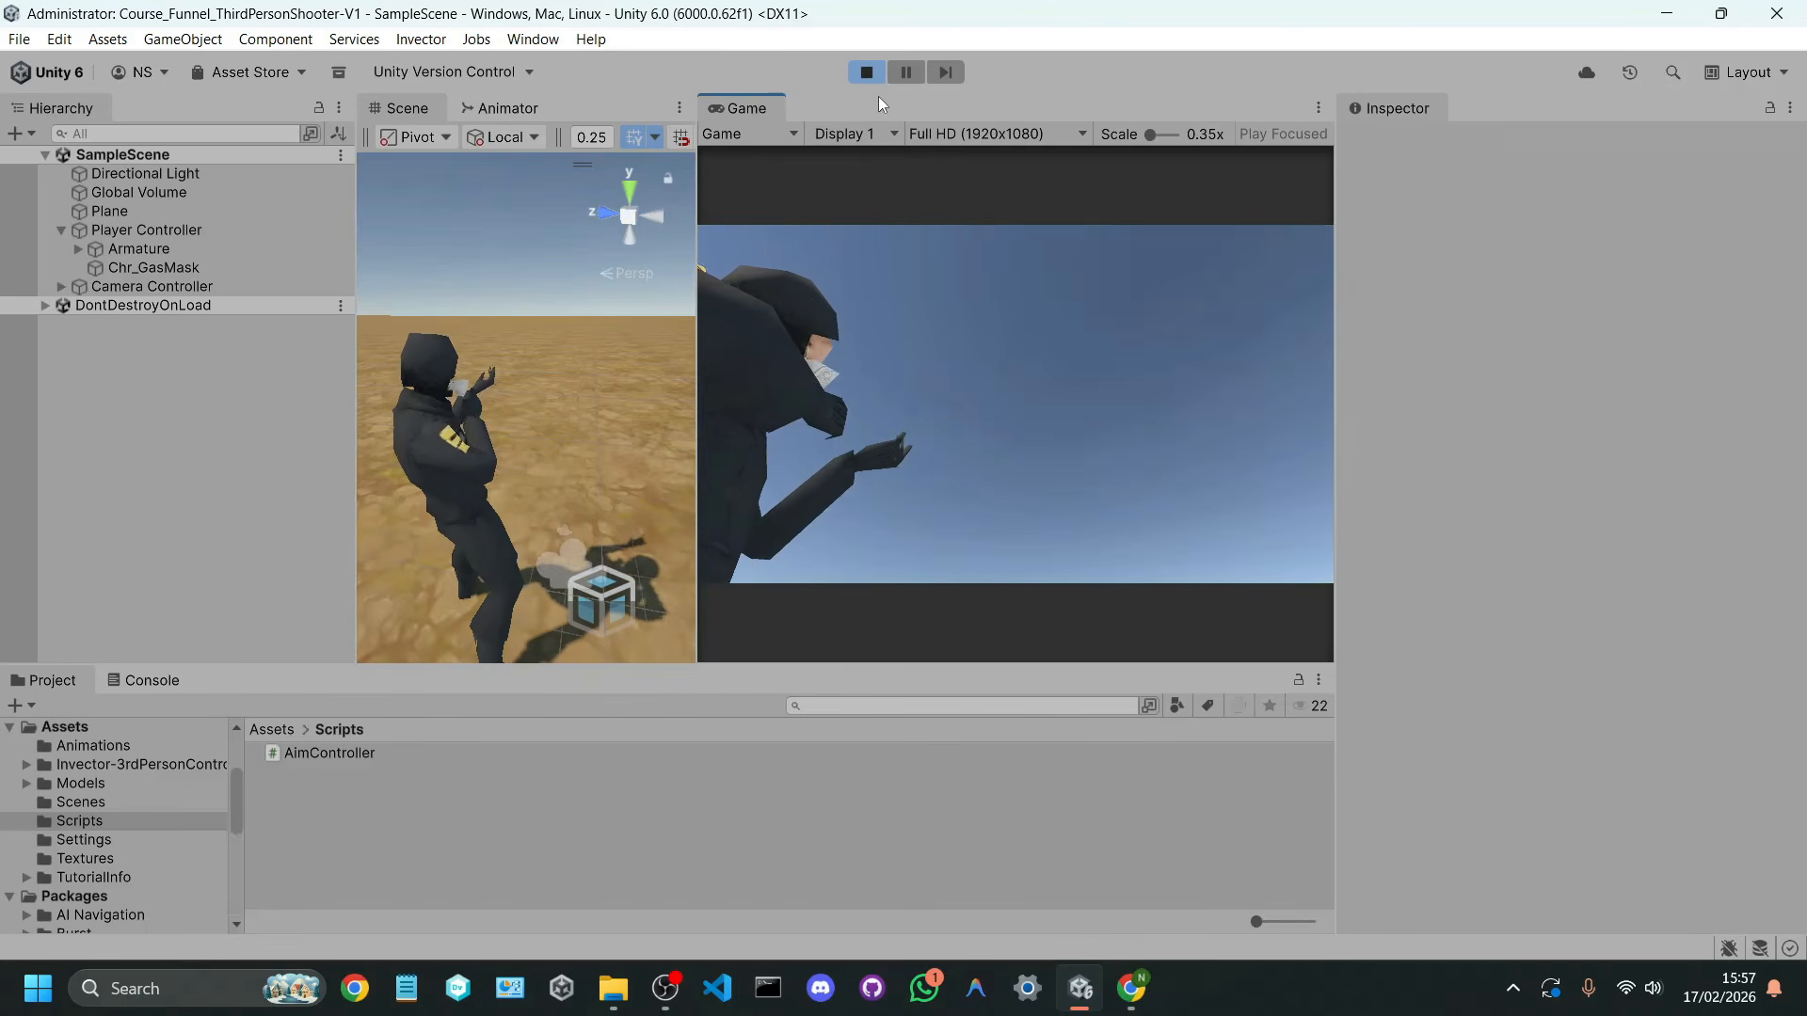
{"action": "left_click", "coordinate": [867, 74]}
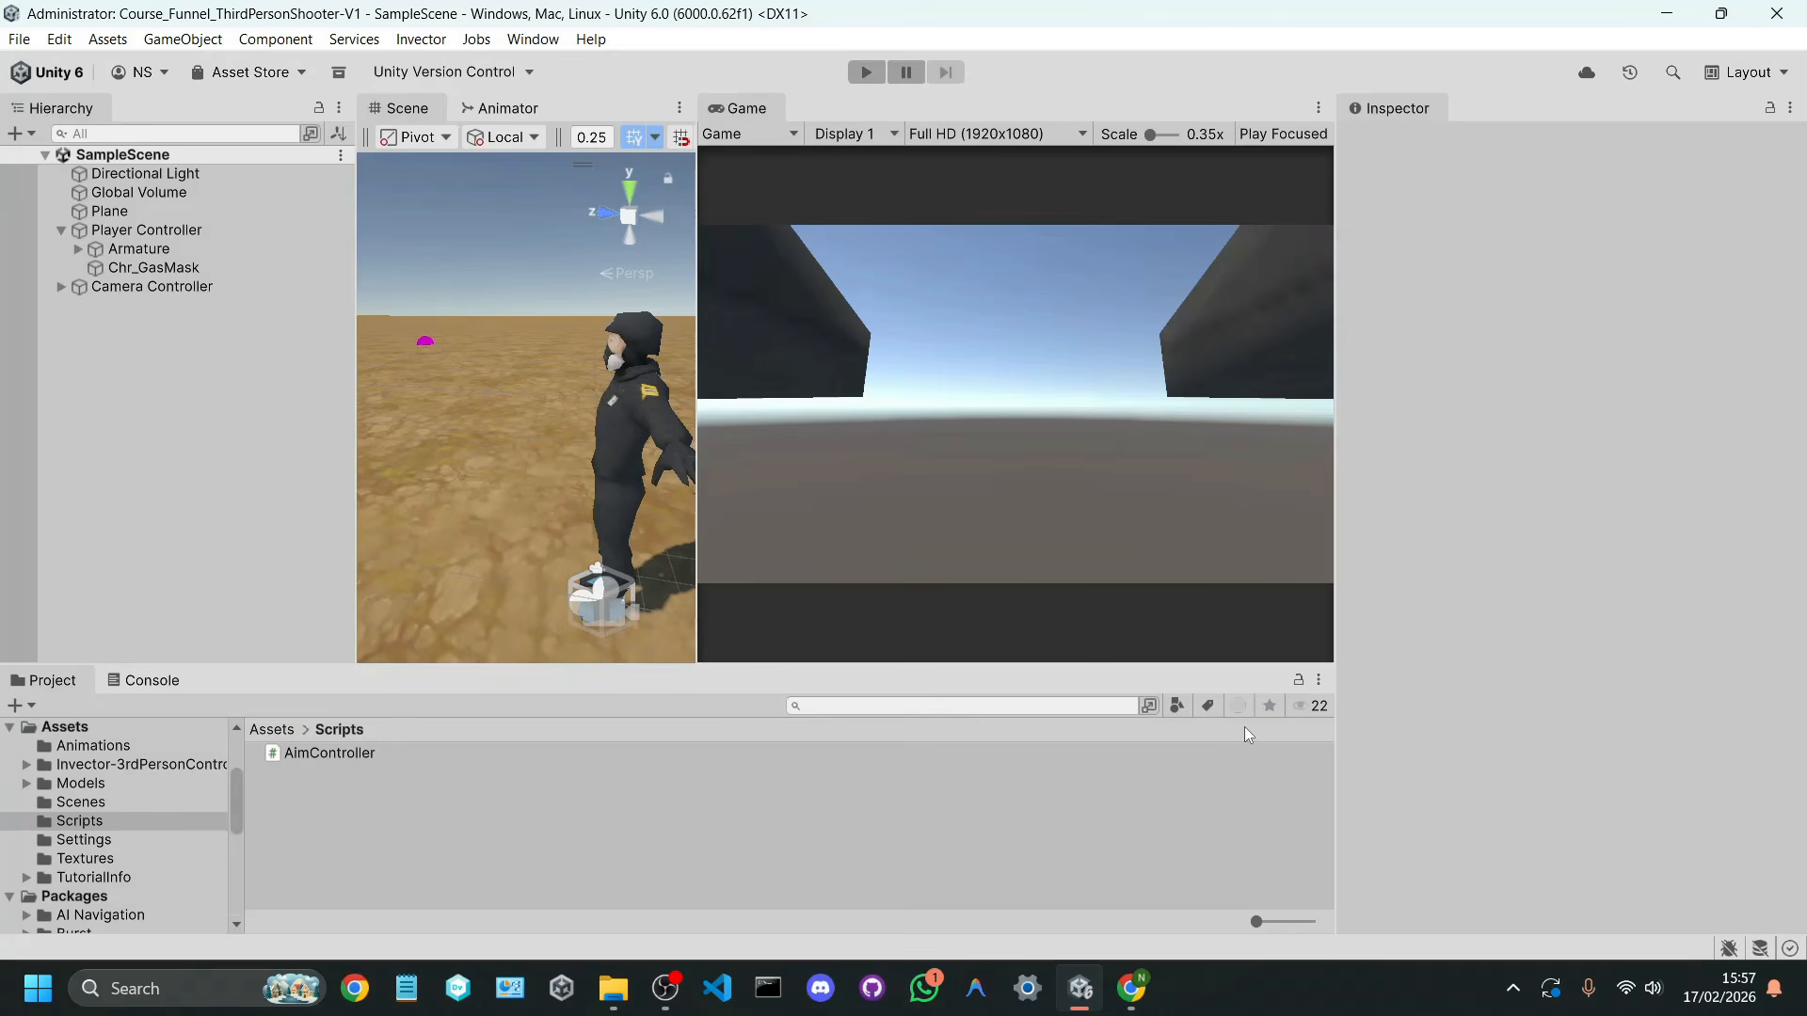
Step: Switch to Chrome, search the web for sketchfab in a new tab, and open the Sketchfab home page
{"action": "left_click", "coordinate": [1143, 988]}
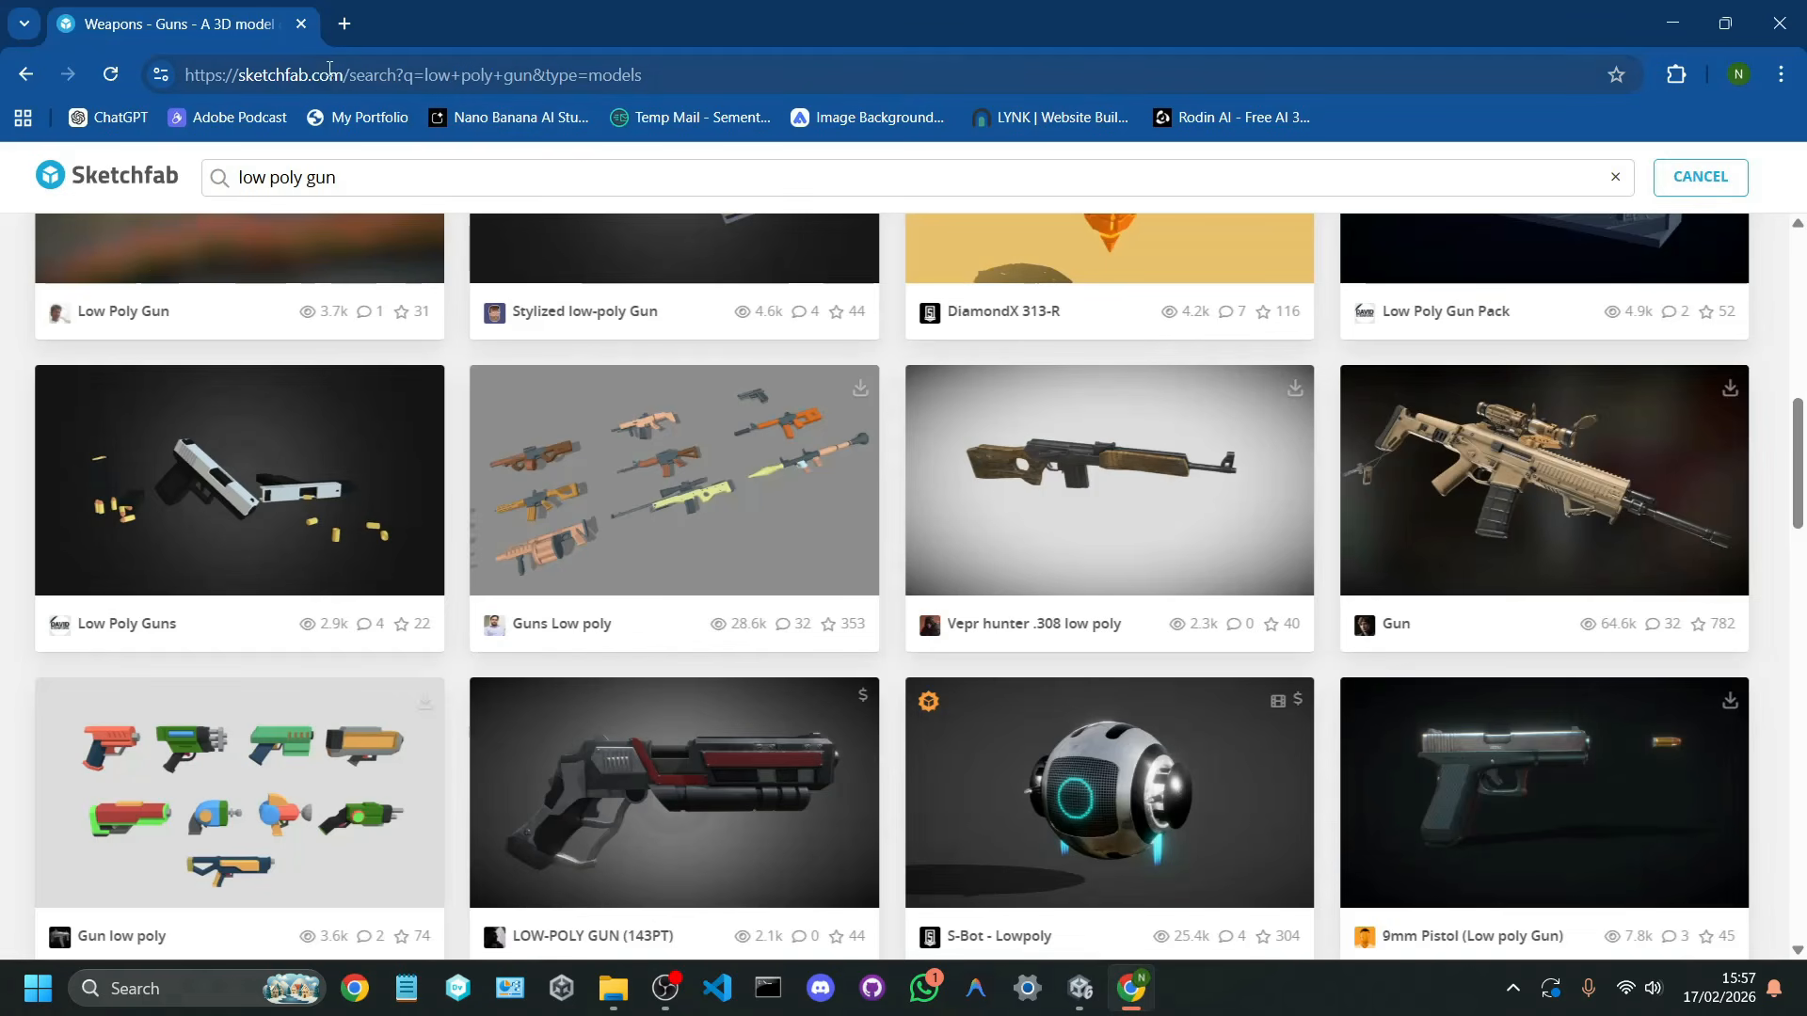
{"action": "left_click", "coordinate": [344, 22]}
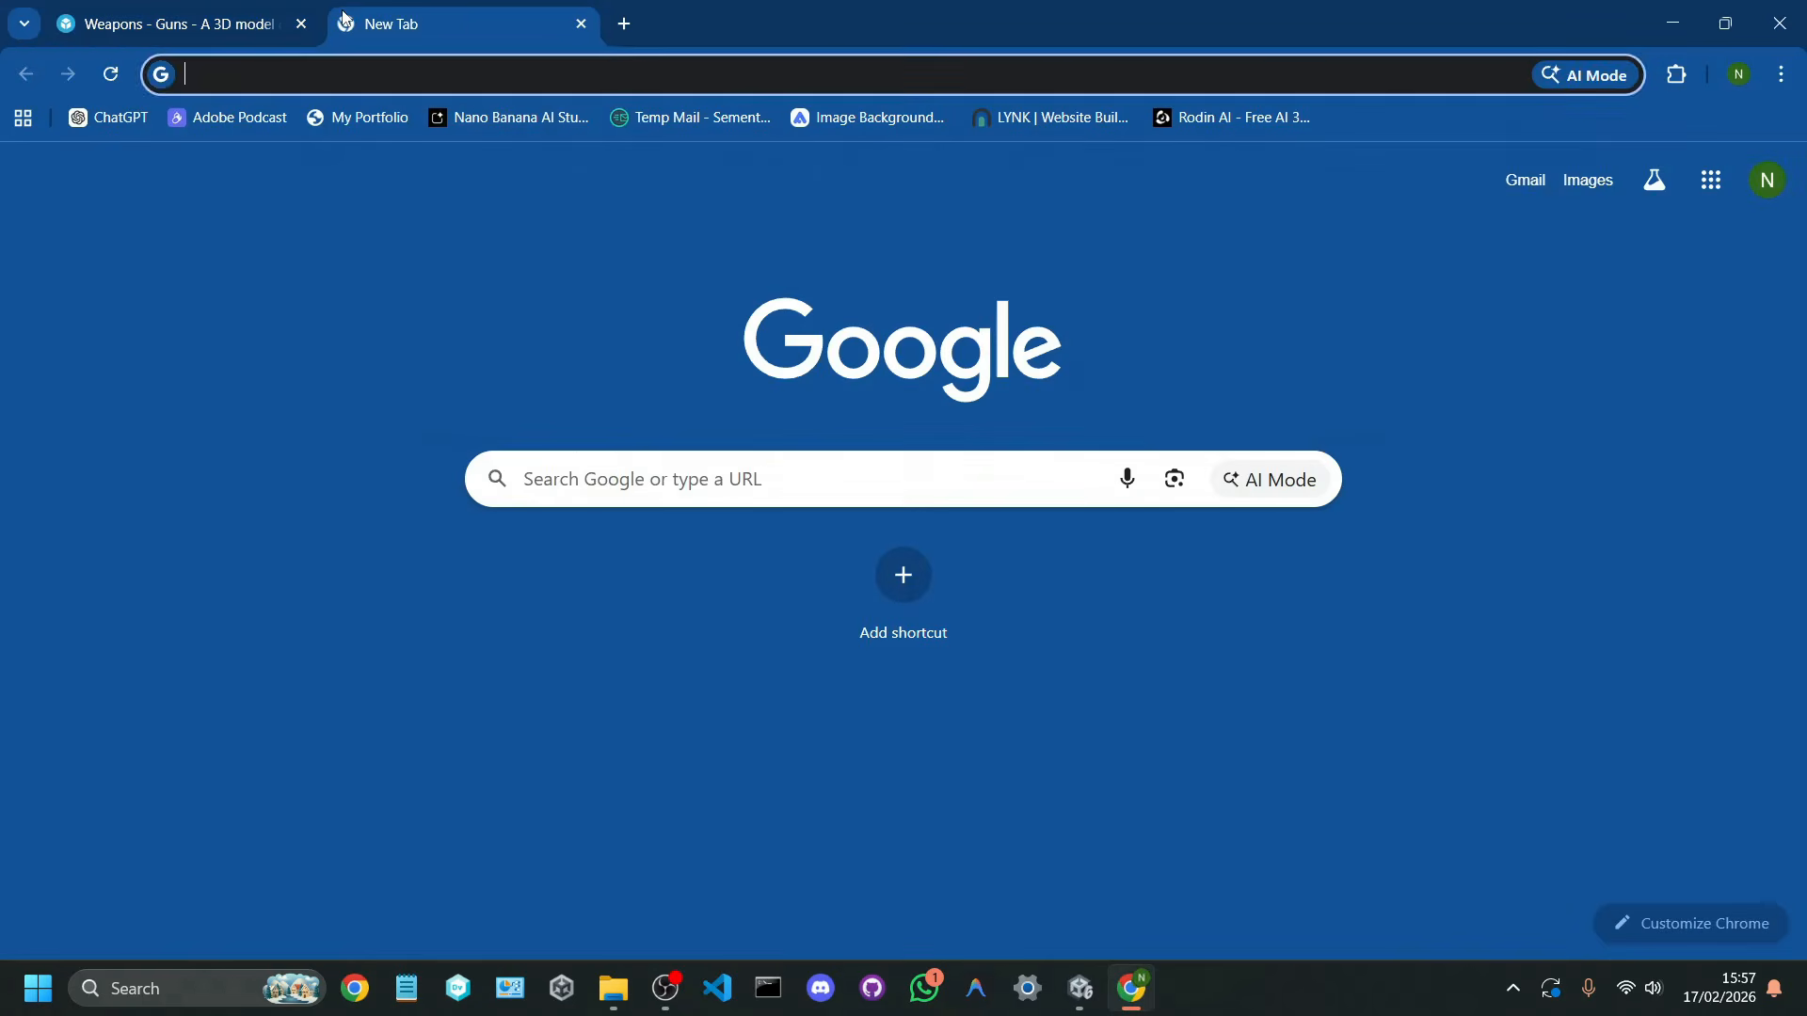
{"action": "type", "text": "sketchfab.com/search?type=models"}
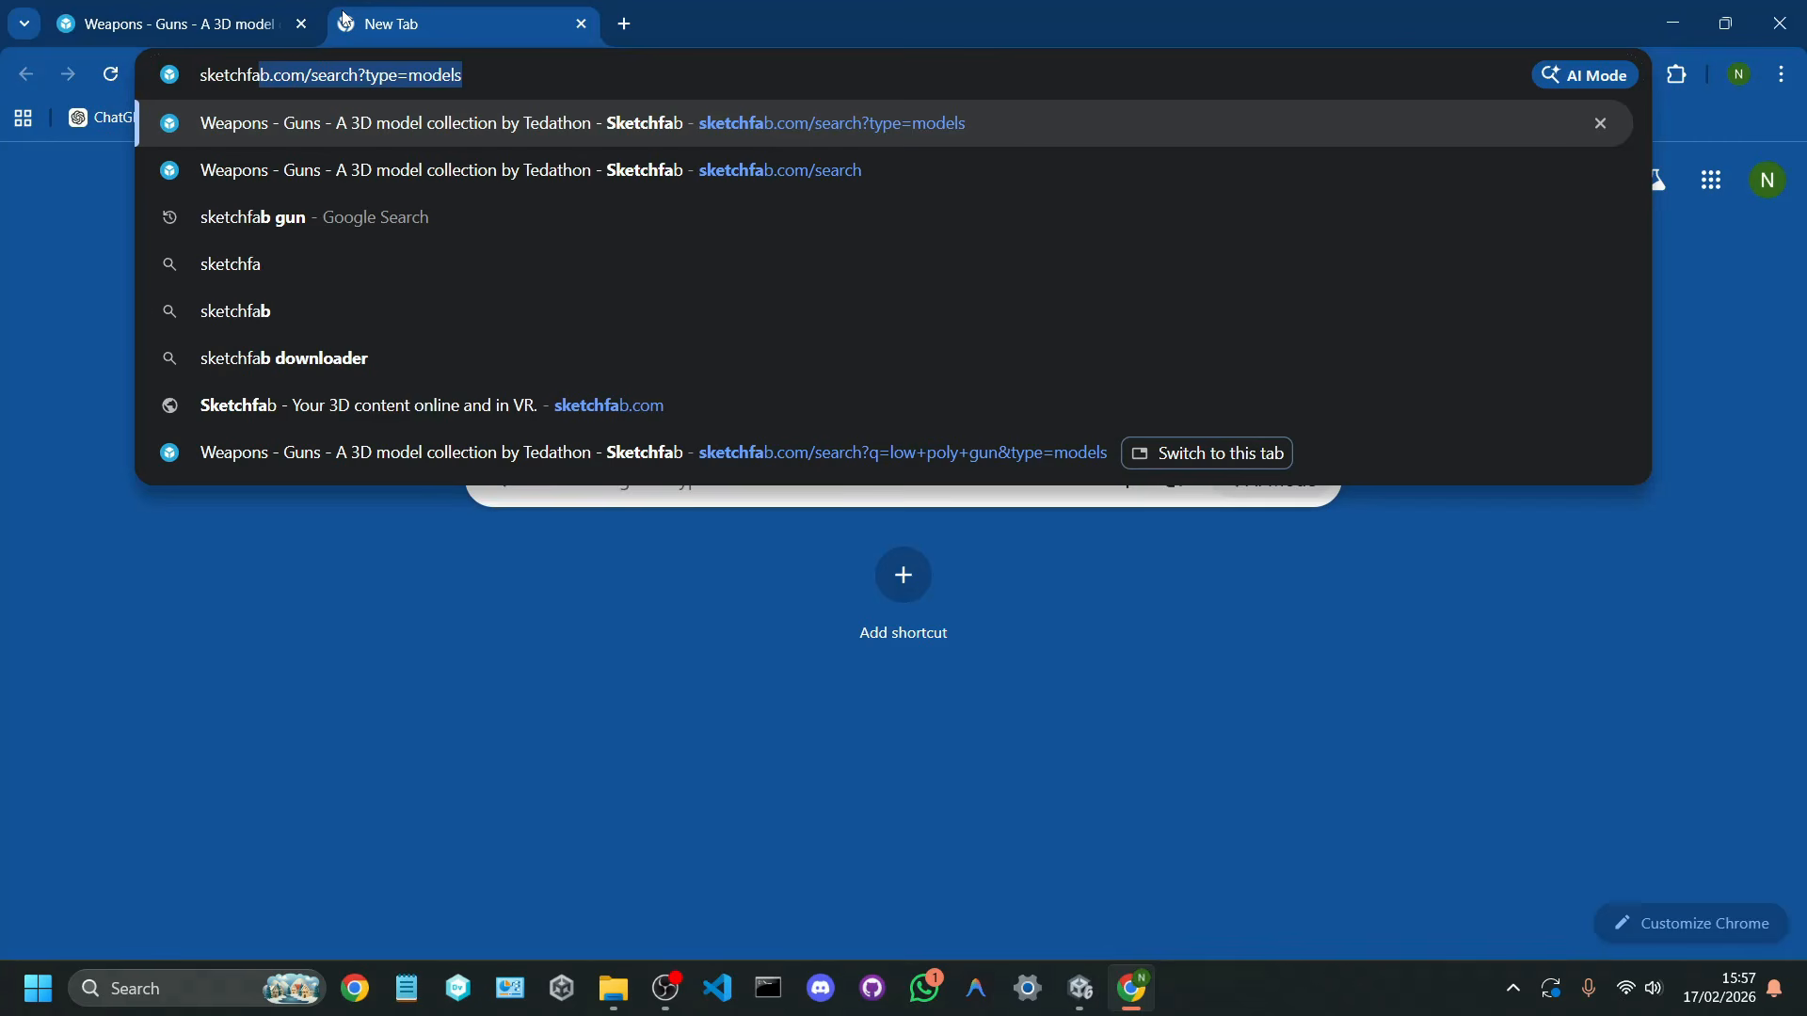
{"action": "key", "text": "Down"}
{"action": "key", "text": "Down"}
{"action": "key", "text": "Down"}
{"action": "key", "text": "Down"}
{"action": "key", "text": "Return"}
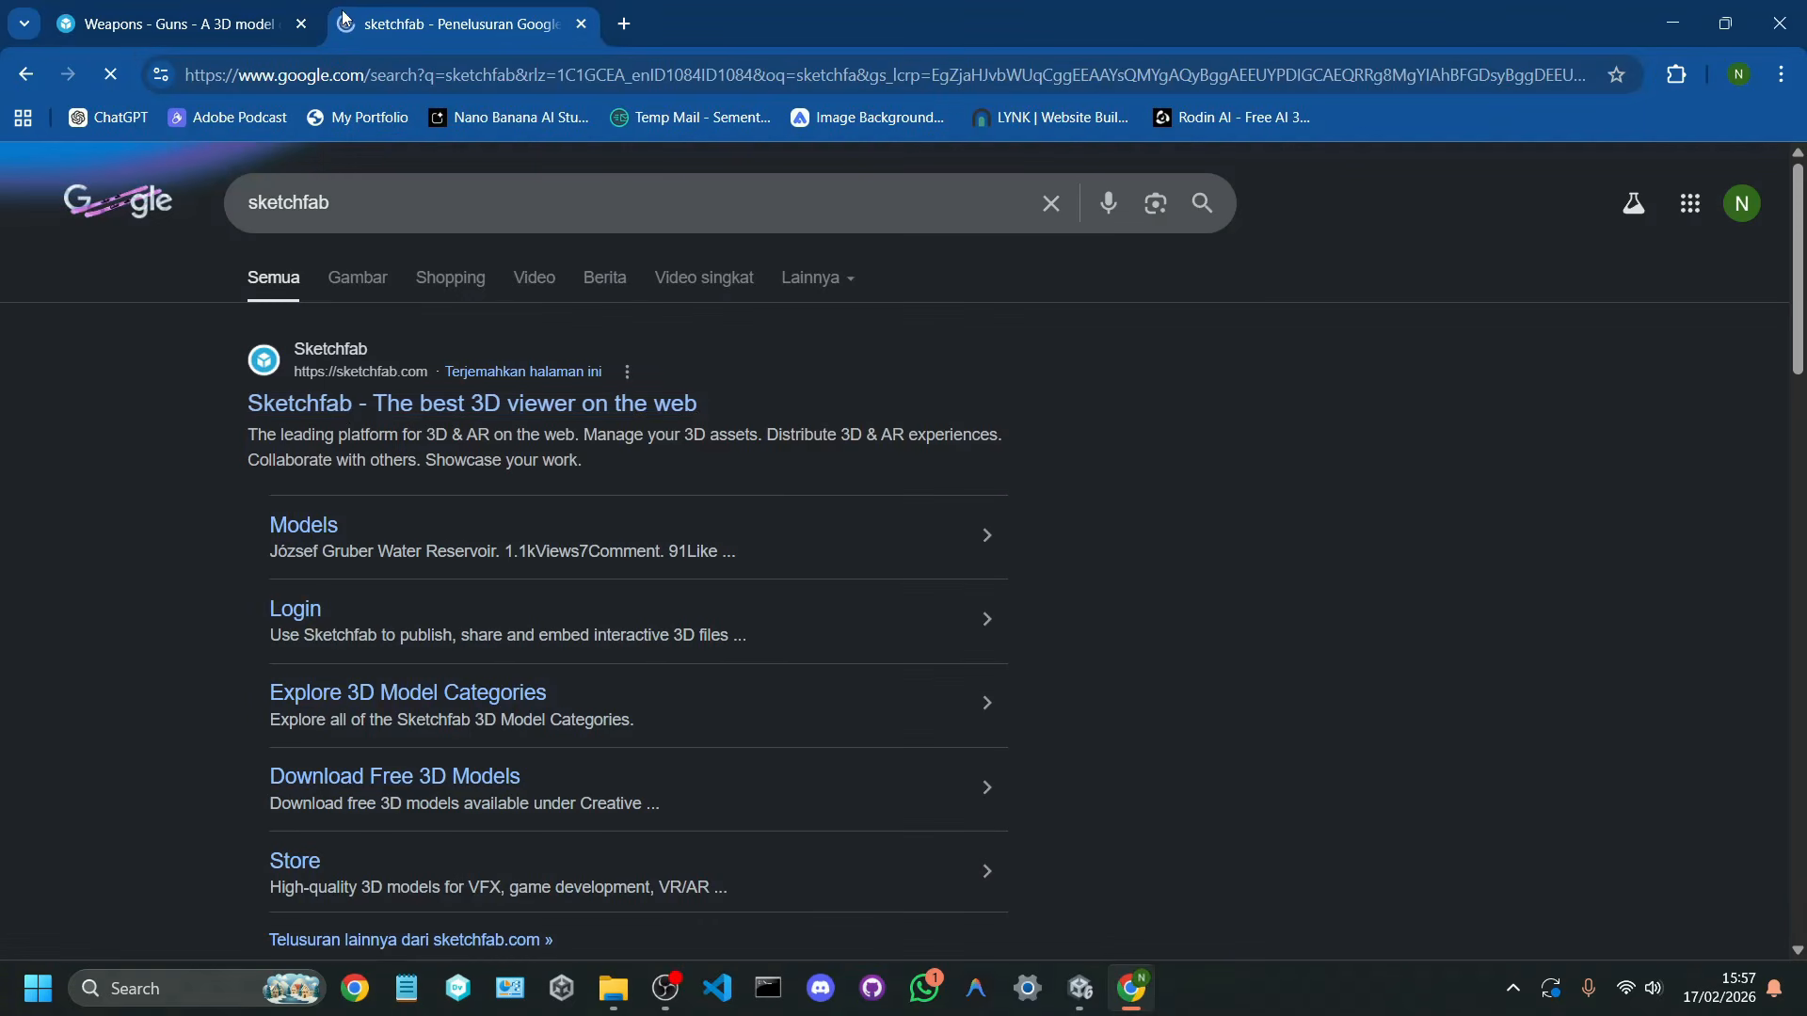
{"action": "left_click", "coordinate": [342, 404]}
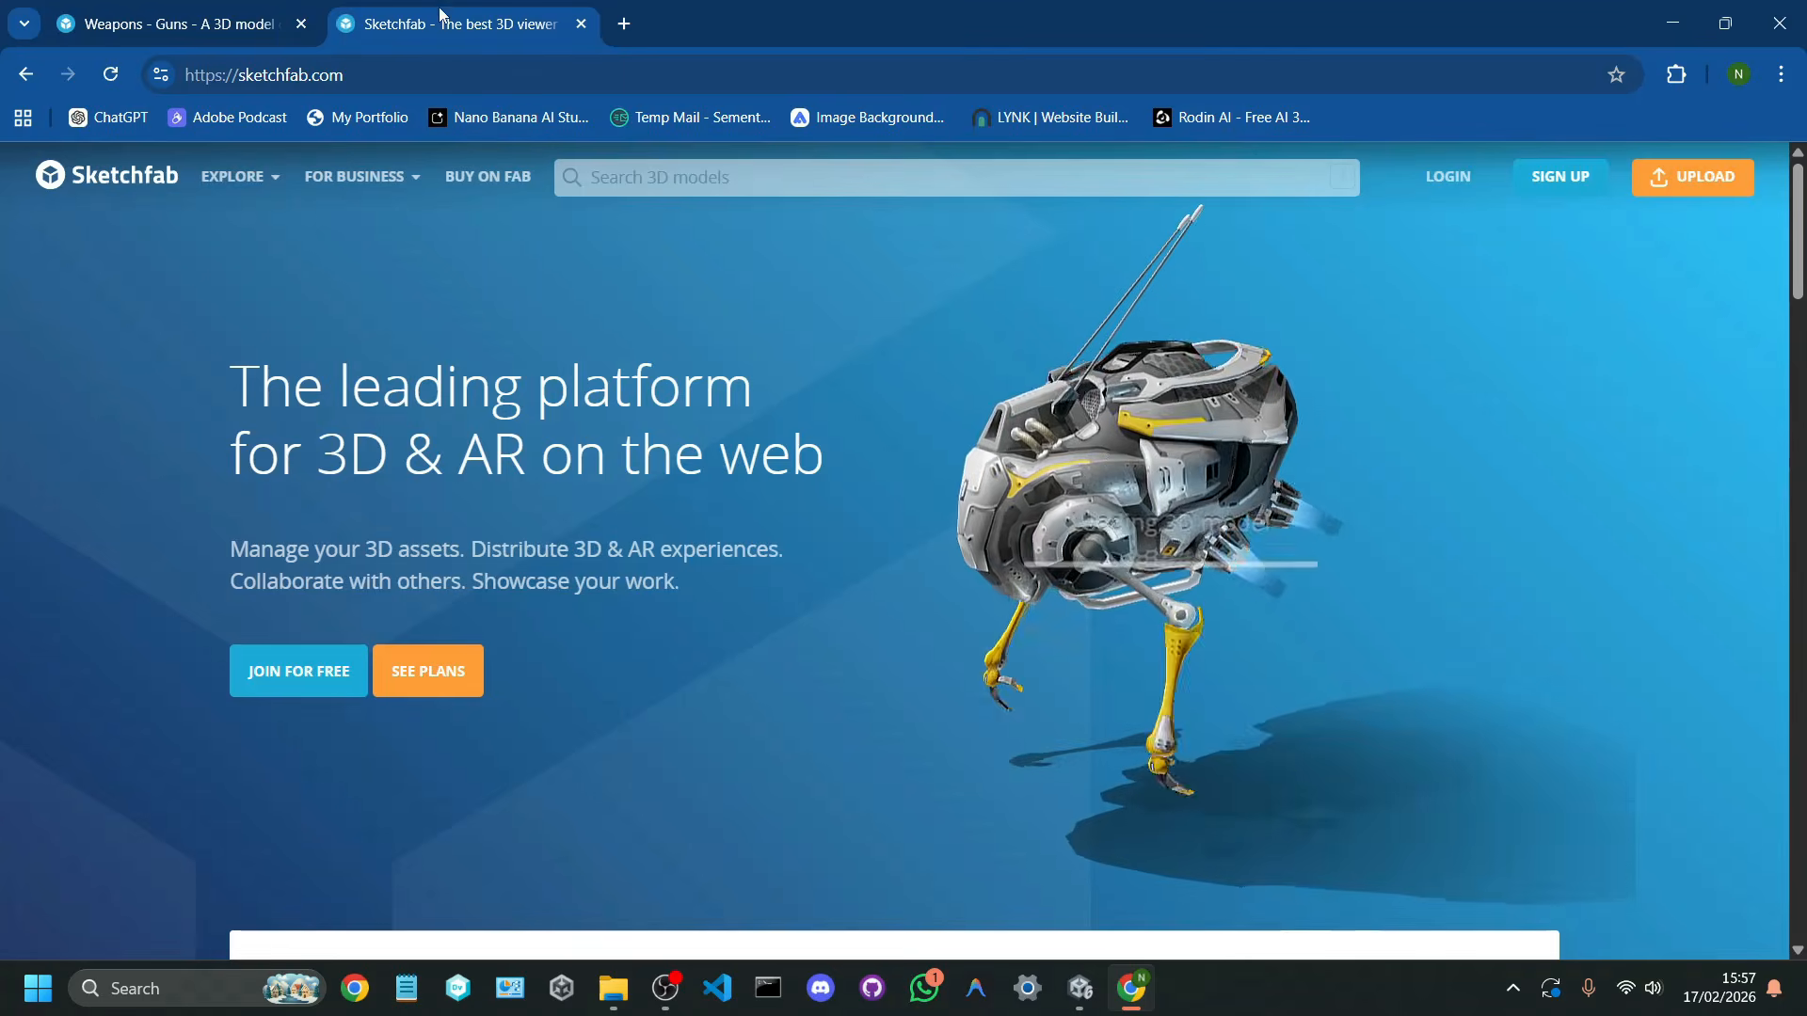
Step: Search Sketchfab's 3D models for "low poly gun" and close the old Sketchfab tab
{"action": "left_click", "coordinate": [675, 169]}
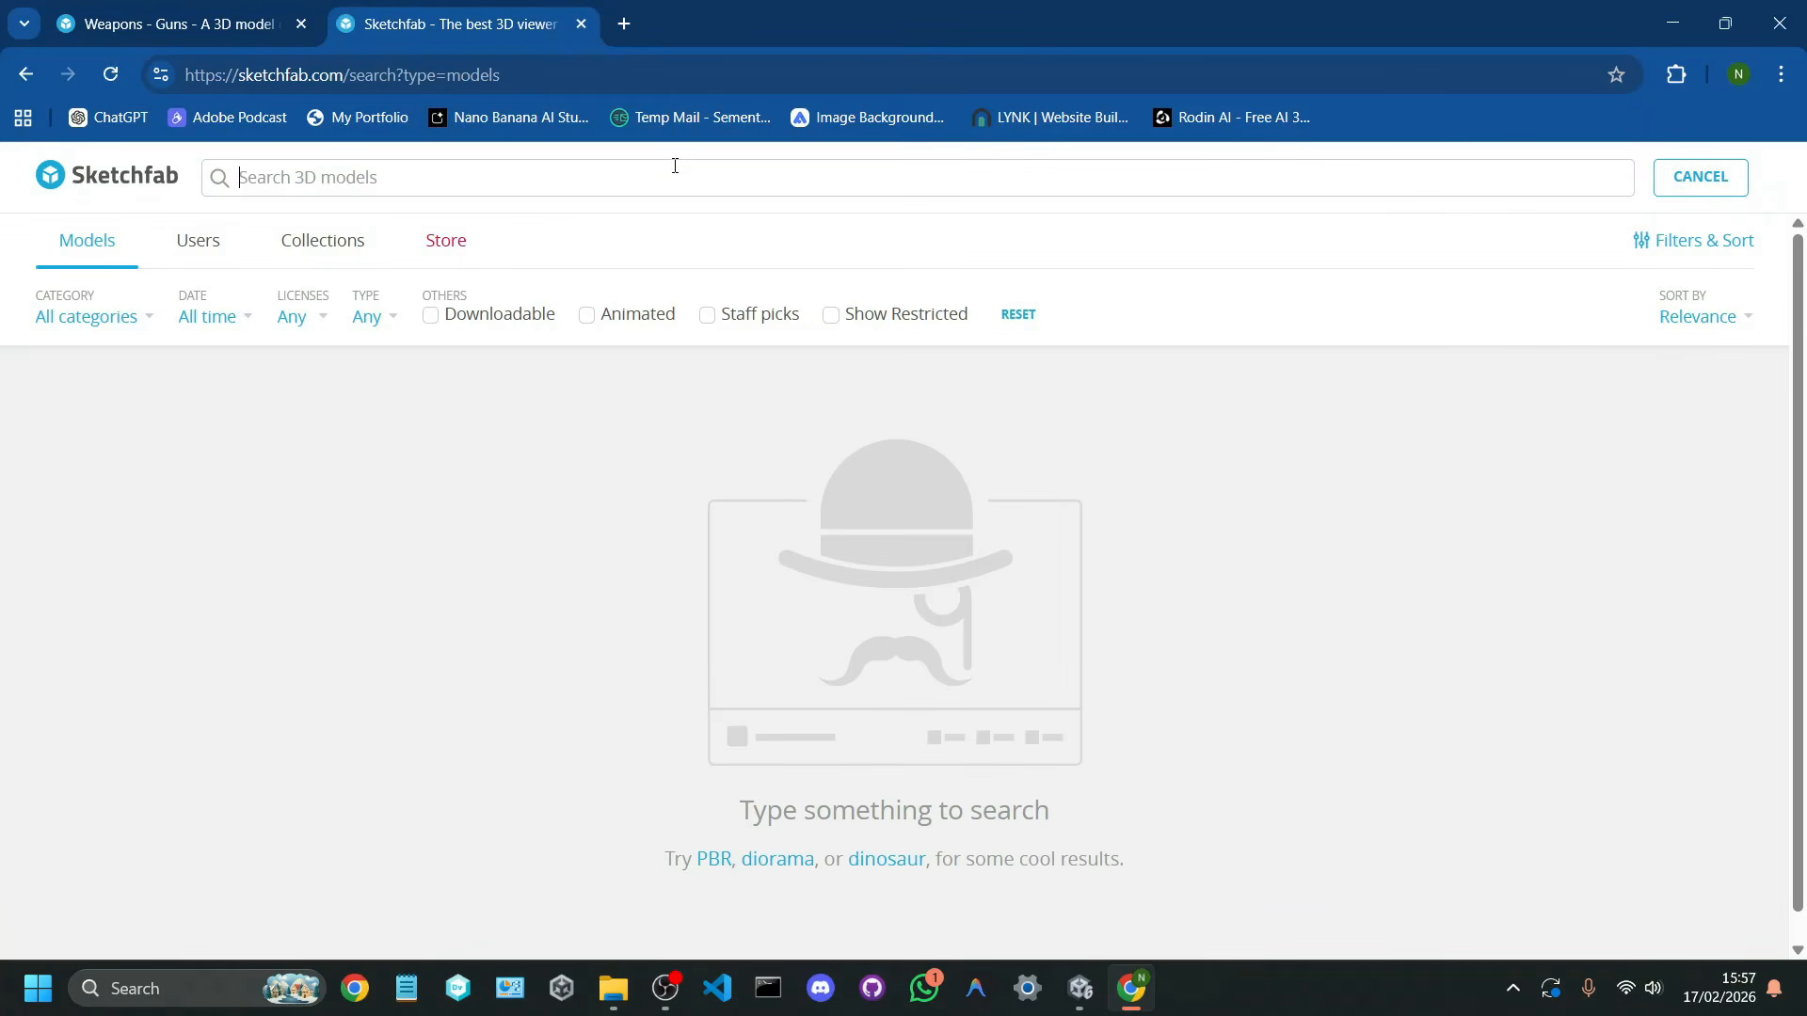
{"action": "type", "text": "low poly gun"}
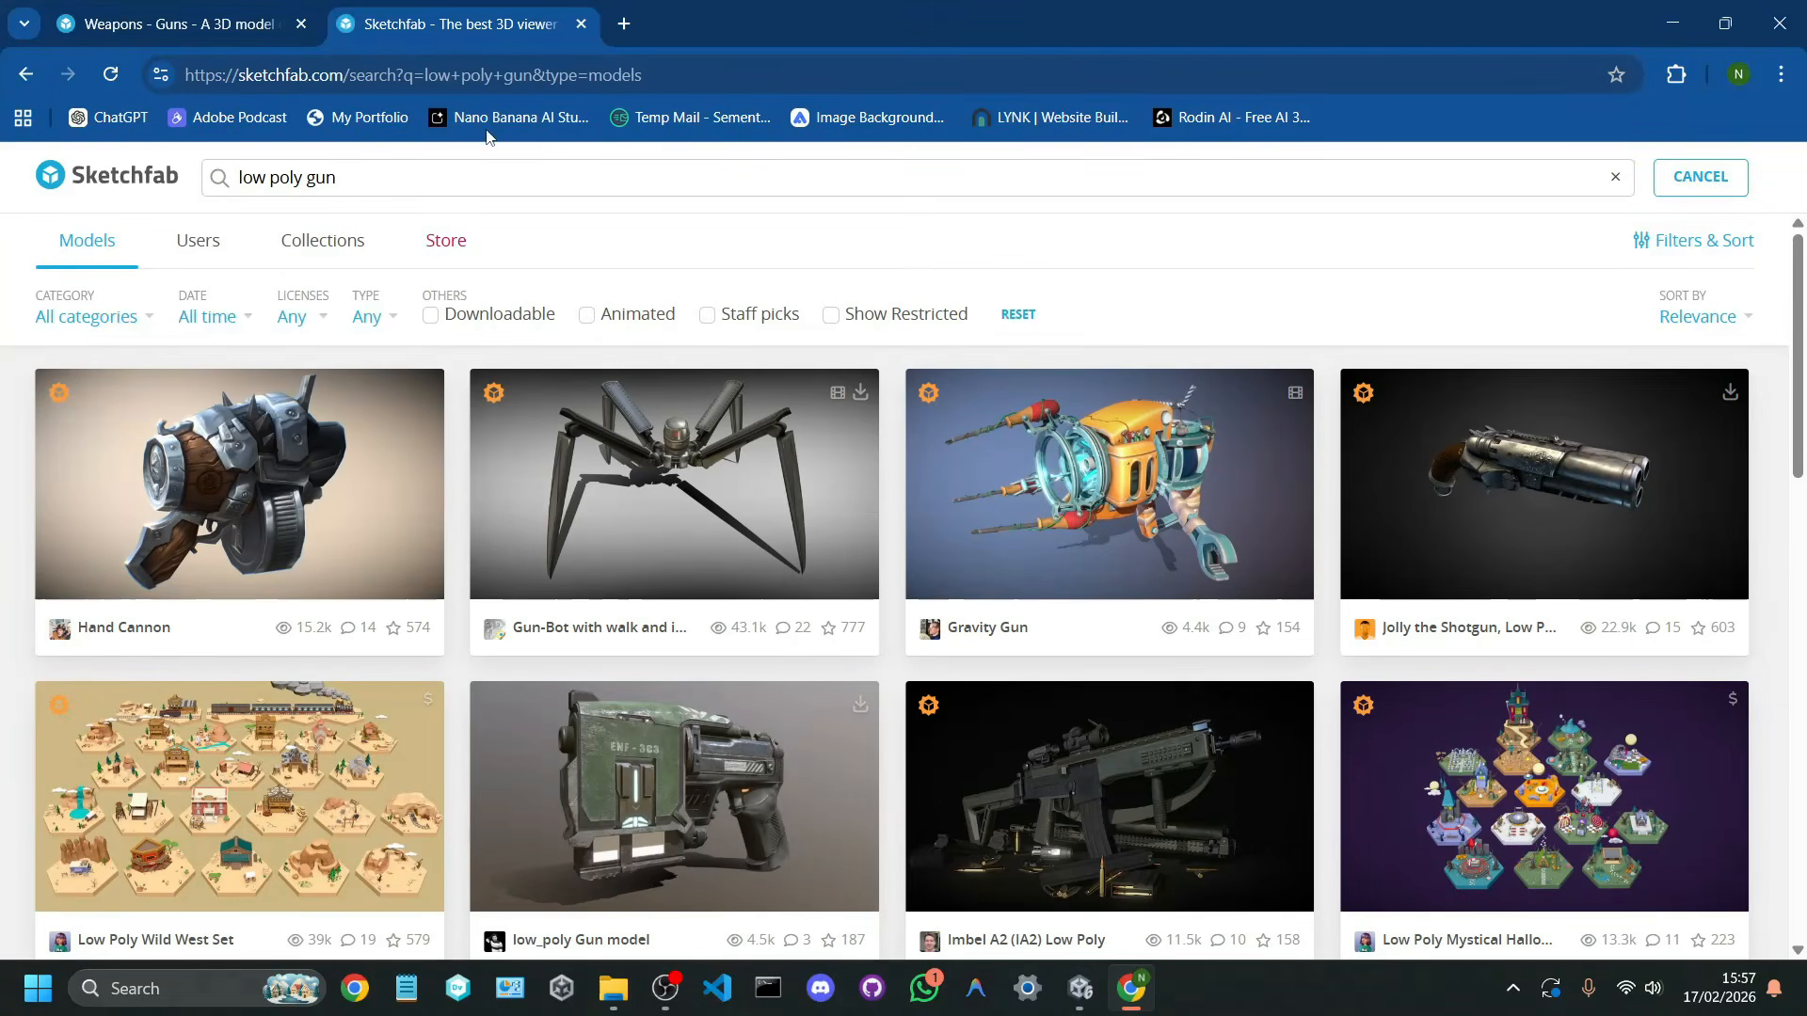
{"action": "left_click", "coordinate": [301, 26]}
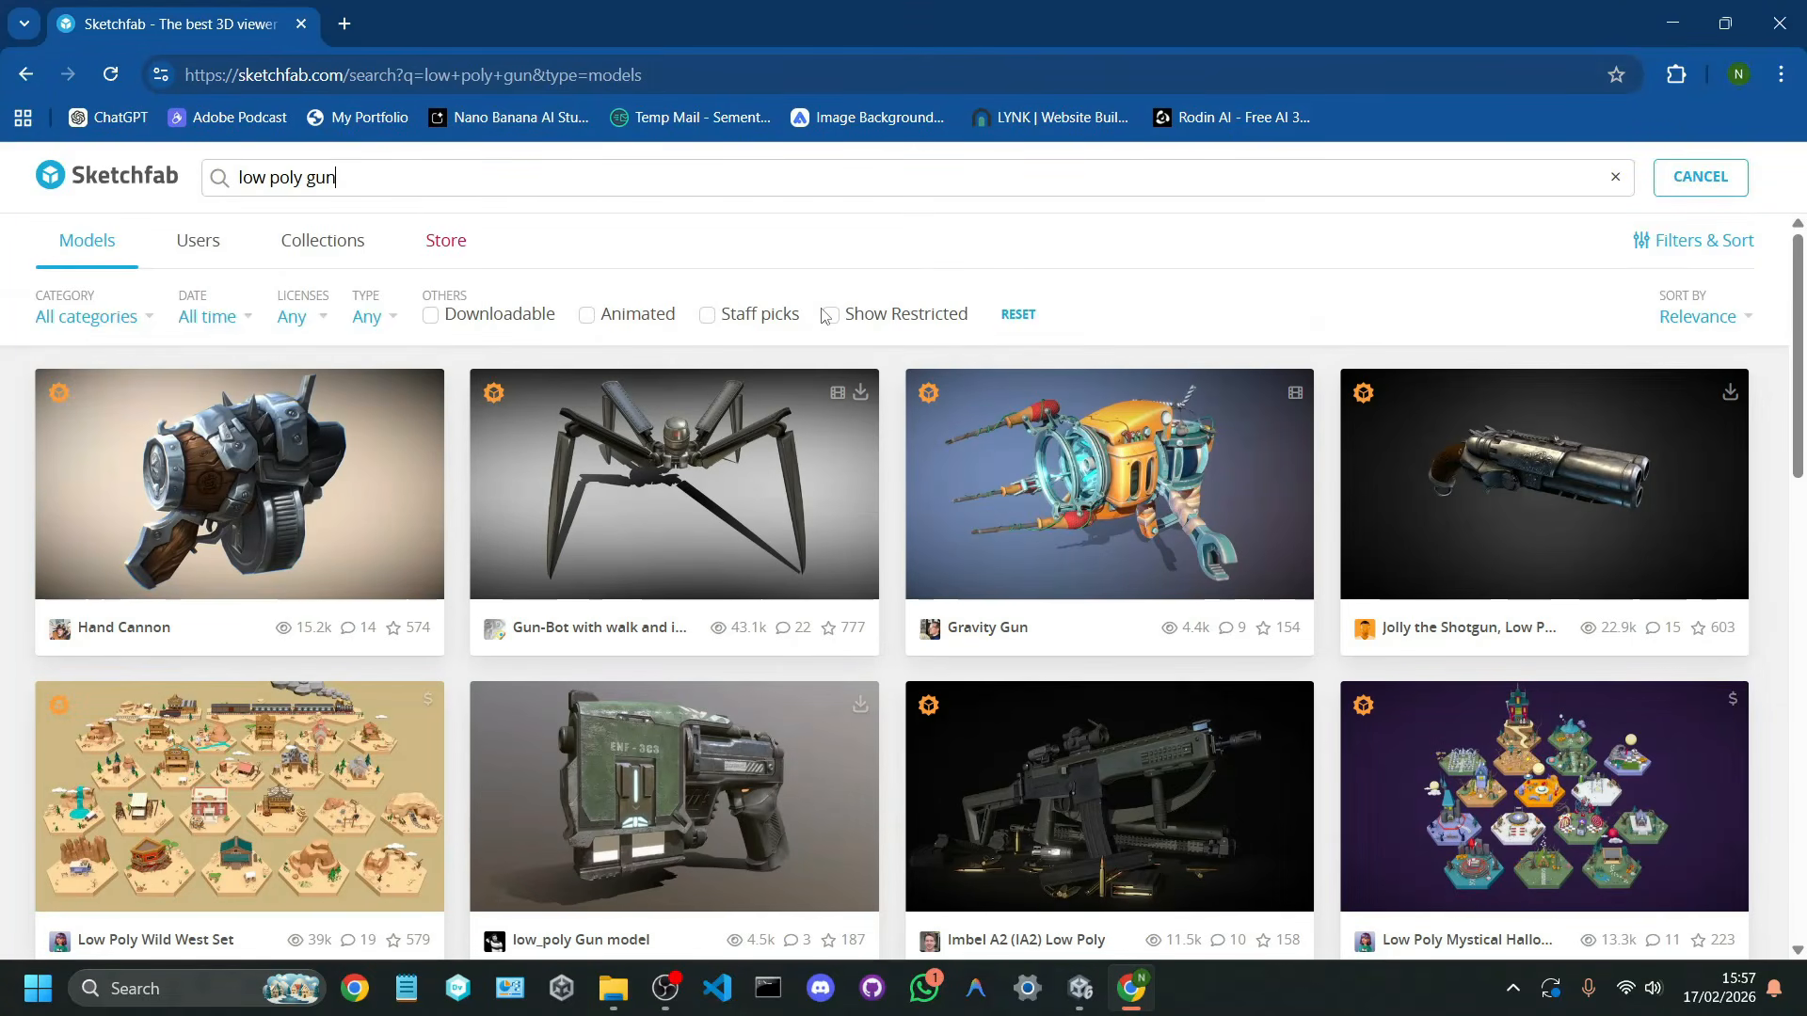
Step: Limit the low poly gun results to downloadable models
{"action": "scroll", "coordinate": [820, 318], "scroll_direction": "down", "scroll_amount": 1}
{"action": "scroll", "coordinate": [818, 329], "scroll_direction": "up", "scroll_amount": 1}
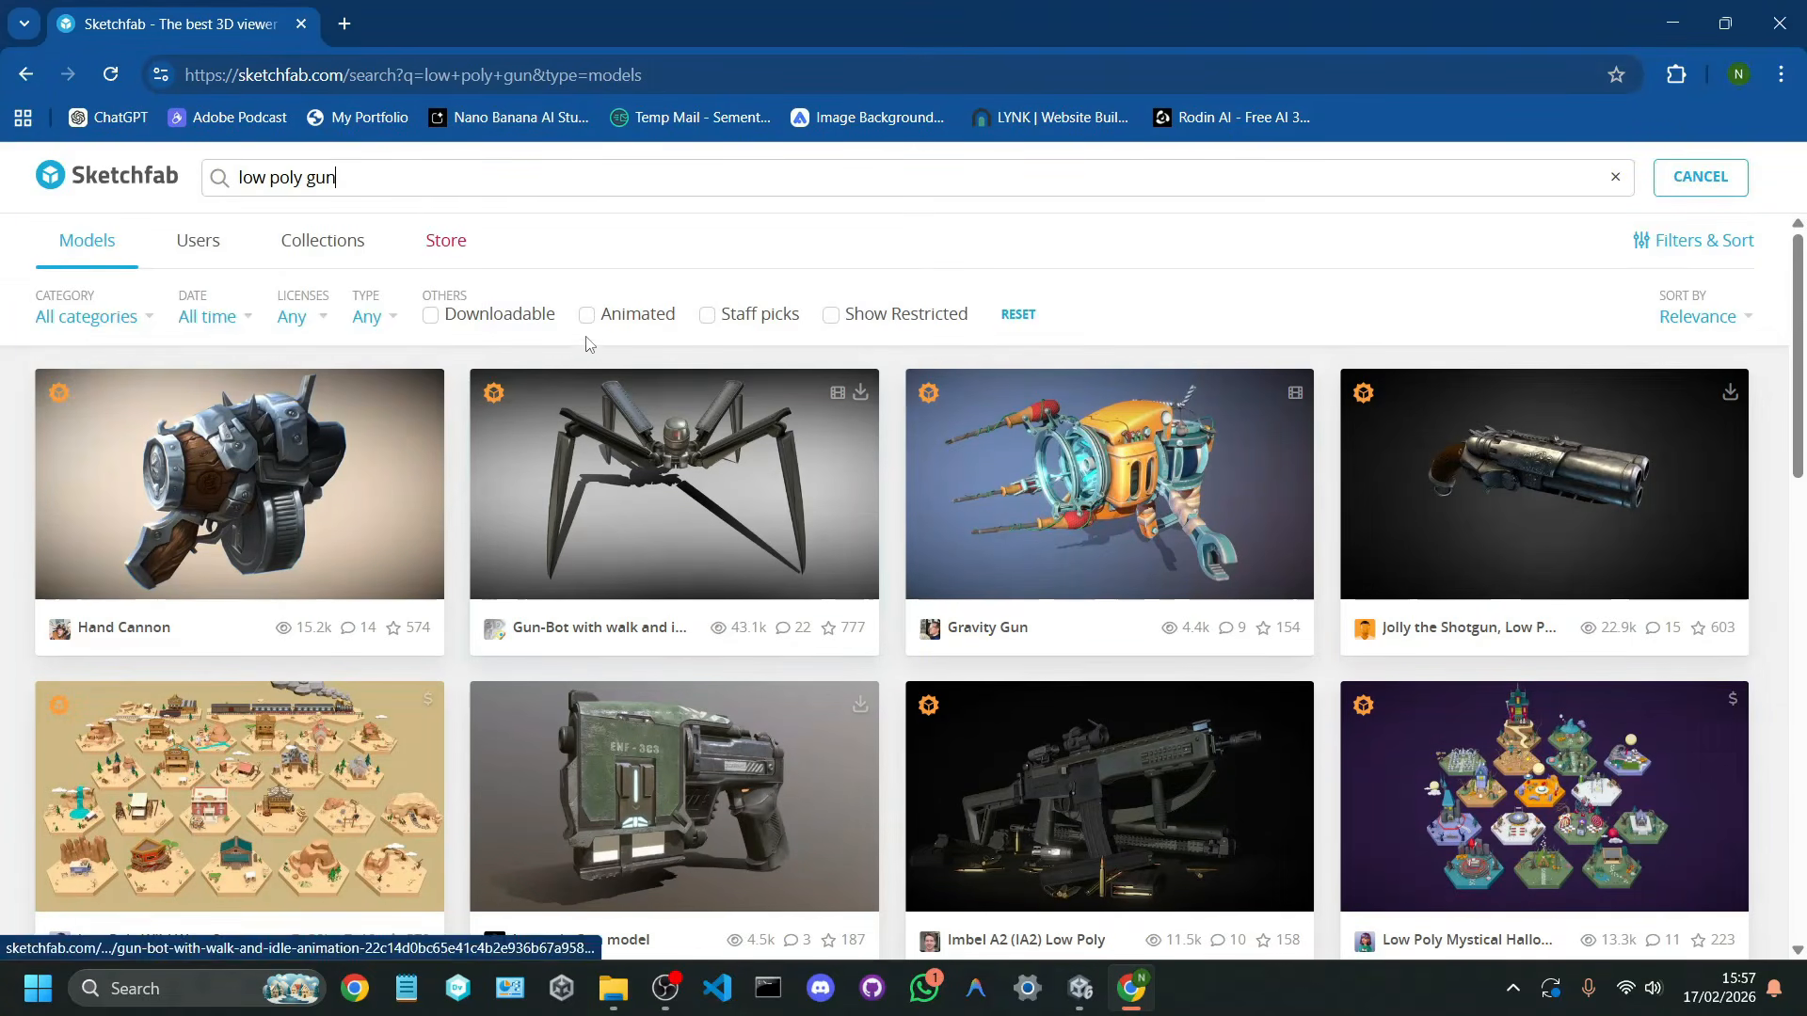
{"action": "left_click", "coordinate": [452, 321]}
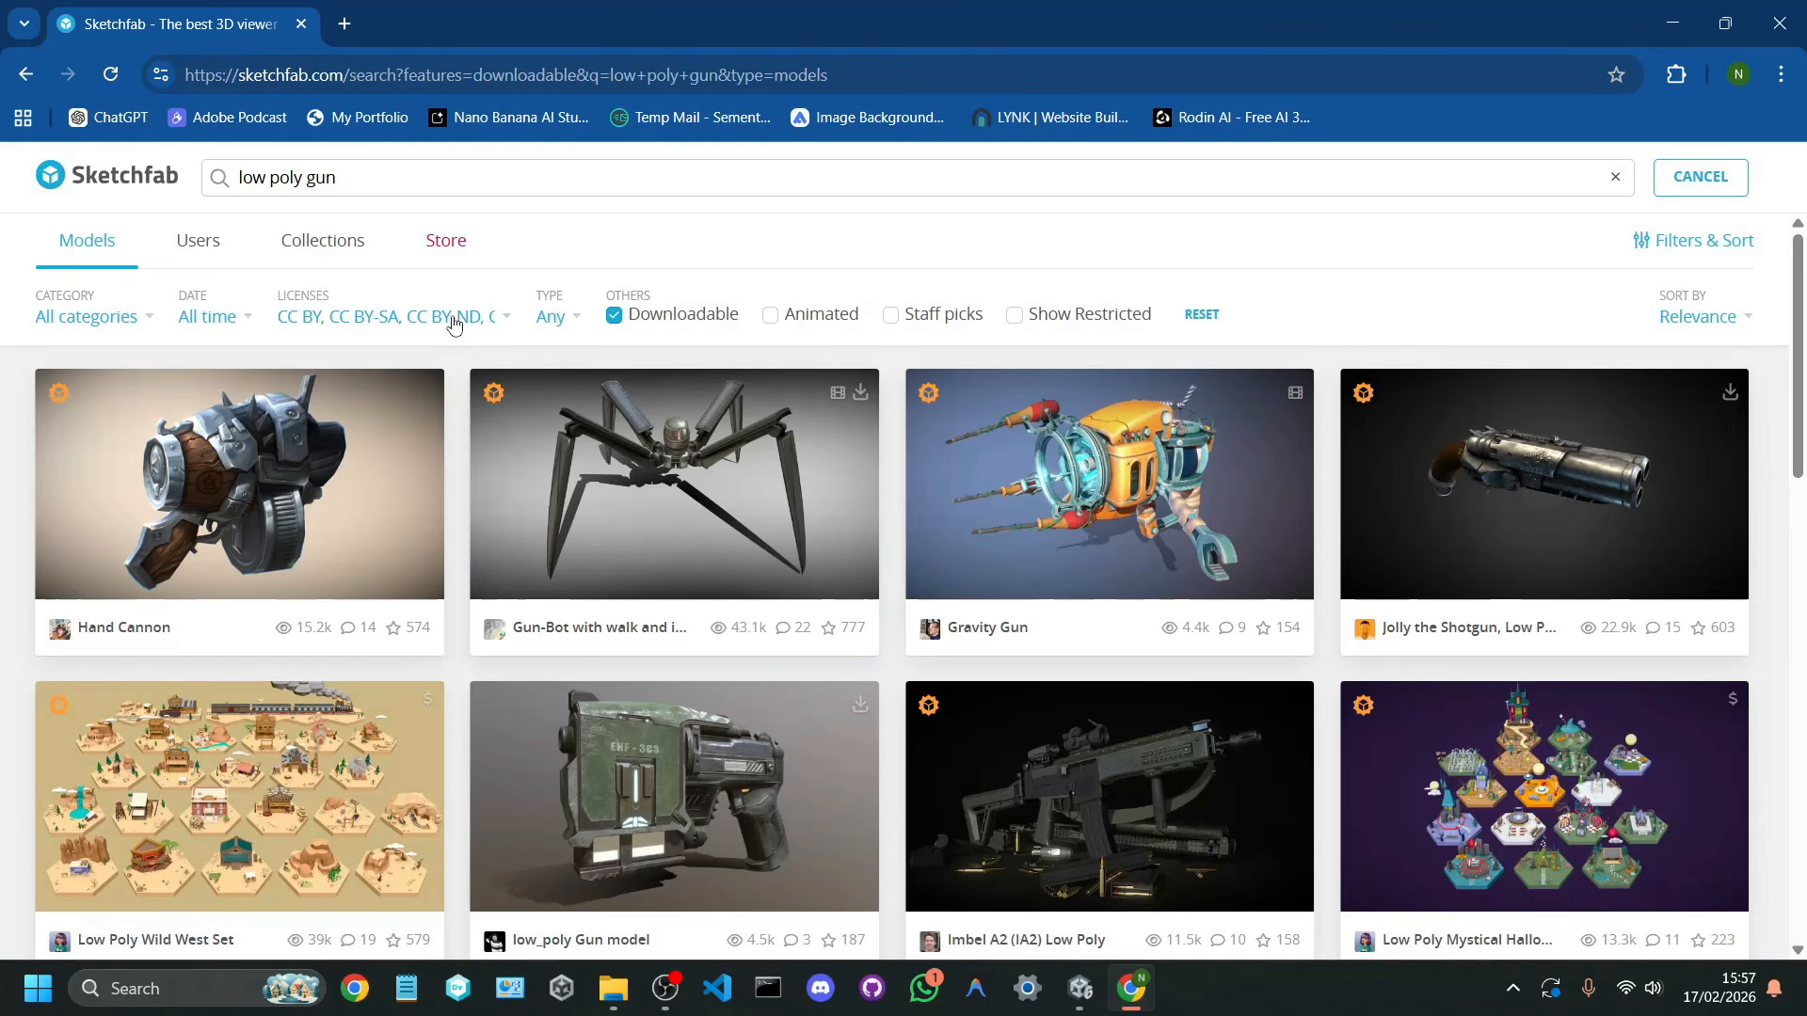
Step: Open the "Guns Low poly" model from the results and inspect its weapons from another angle in the 3D viewer
{"action": "scroll", "coordinate": [649, 364], "scroll_direction": "down", "scroll_amount": 3}
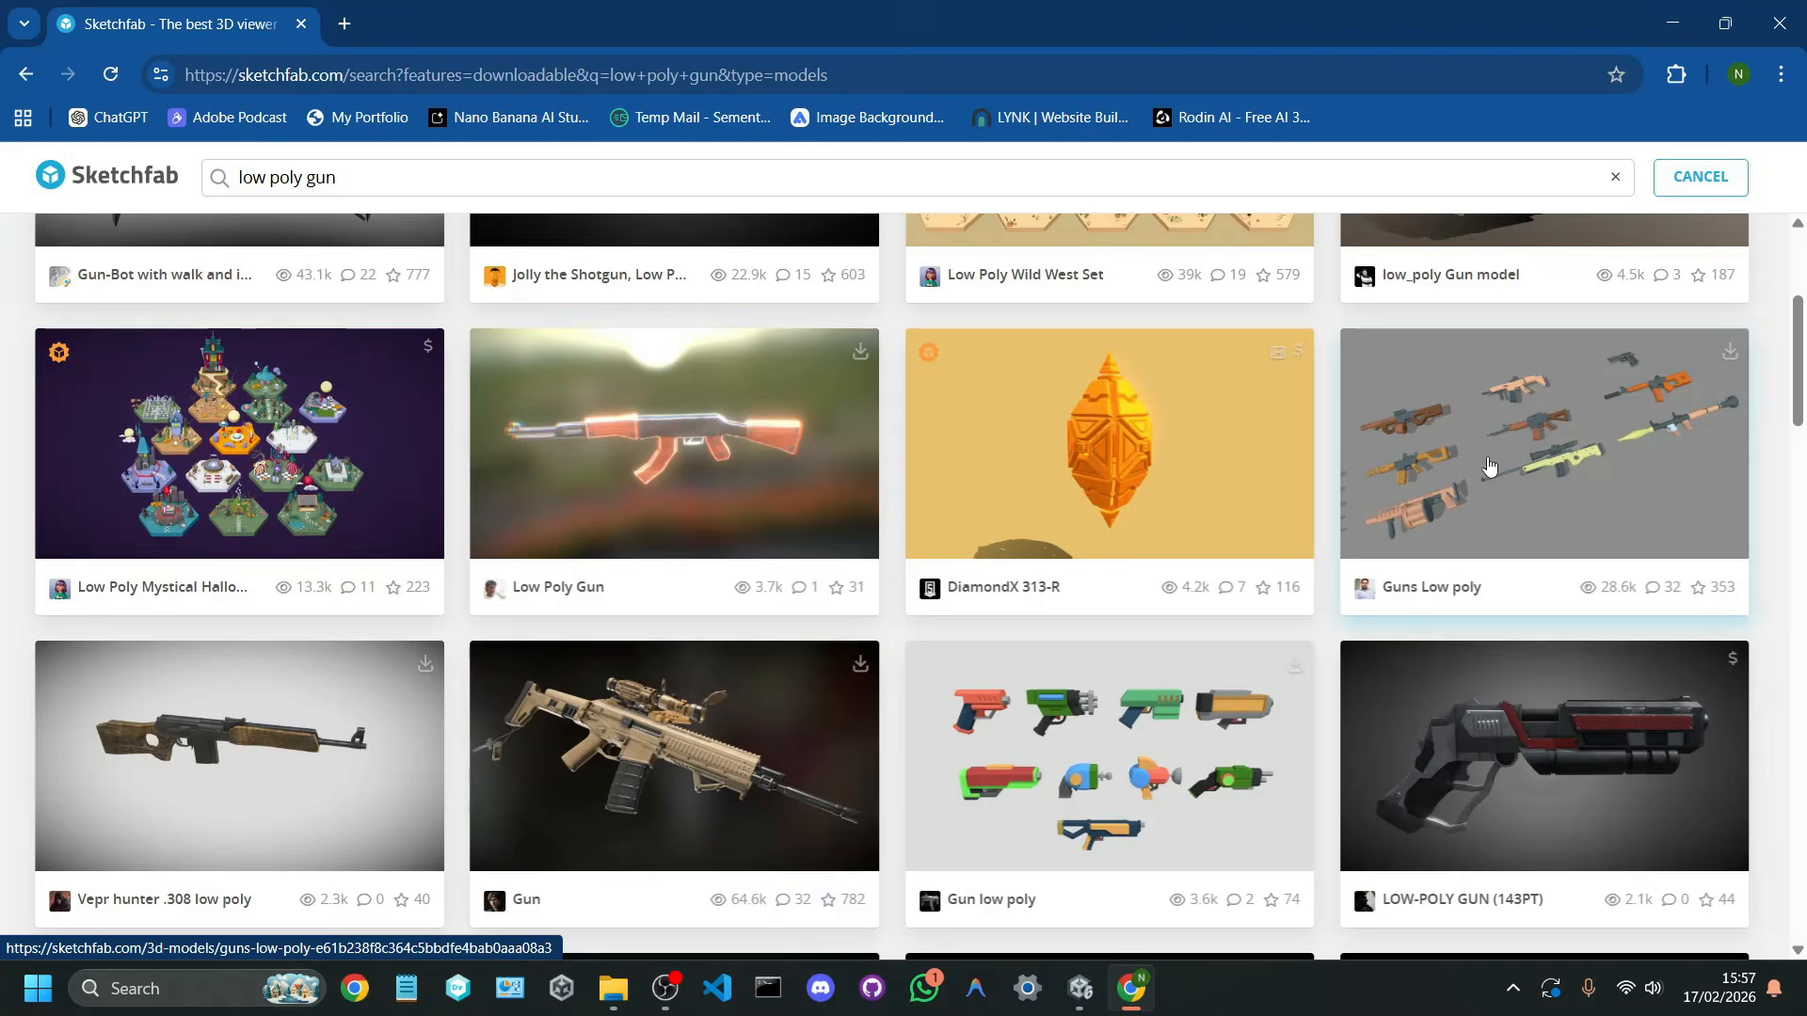
{"action": "left_click", "coordinate": [1488, 465]}
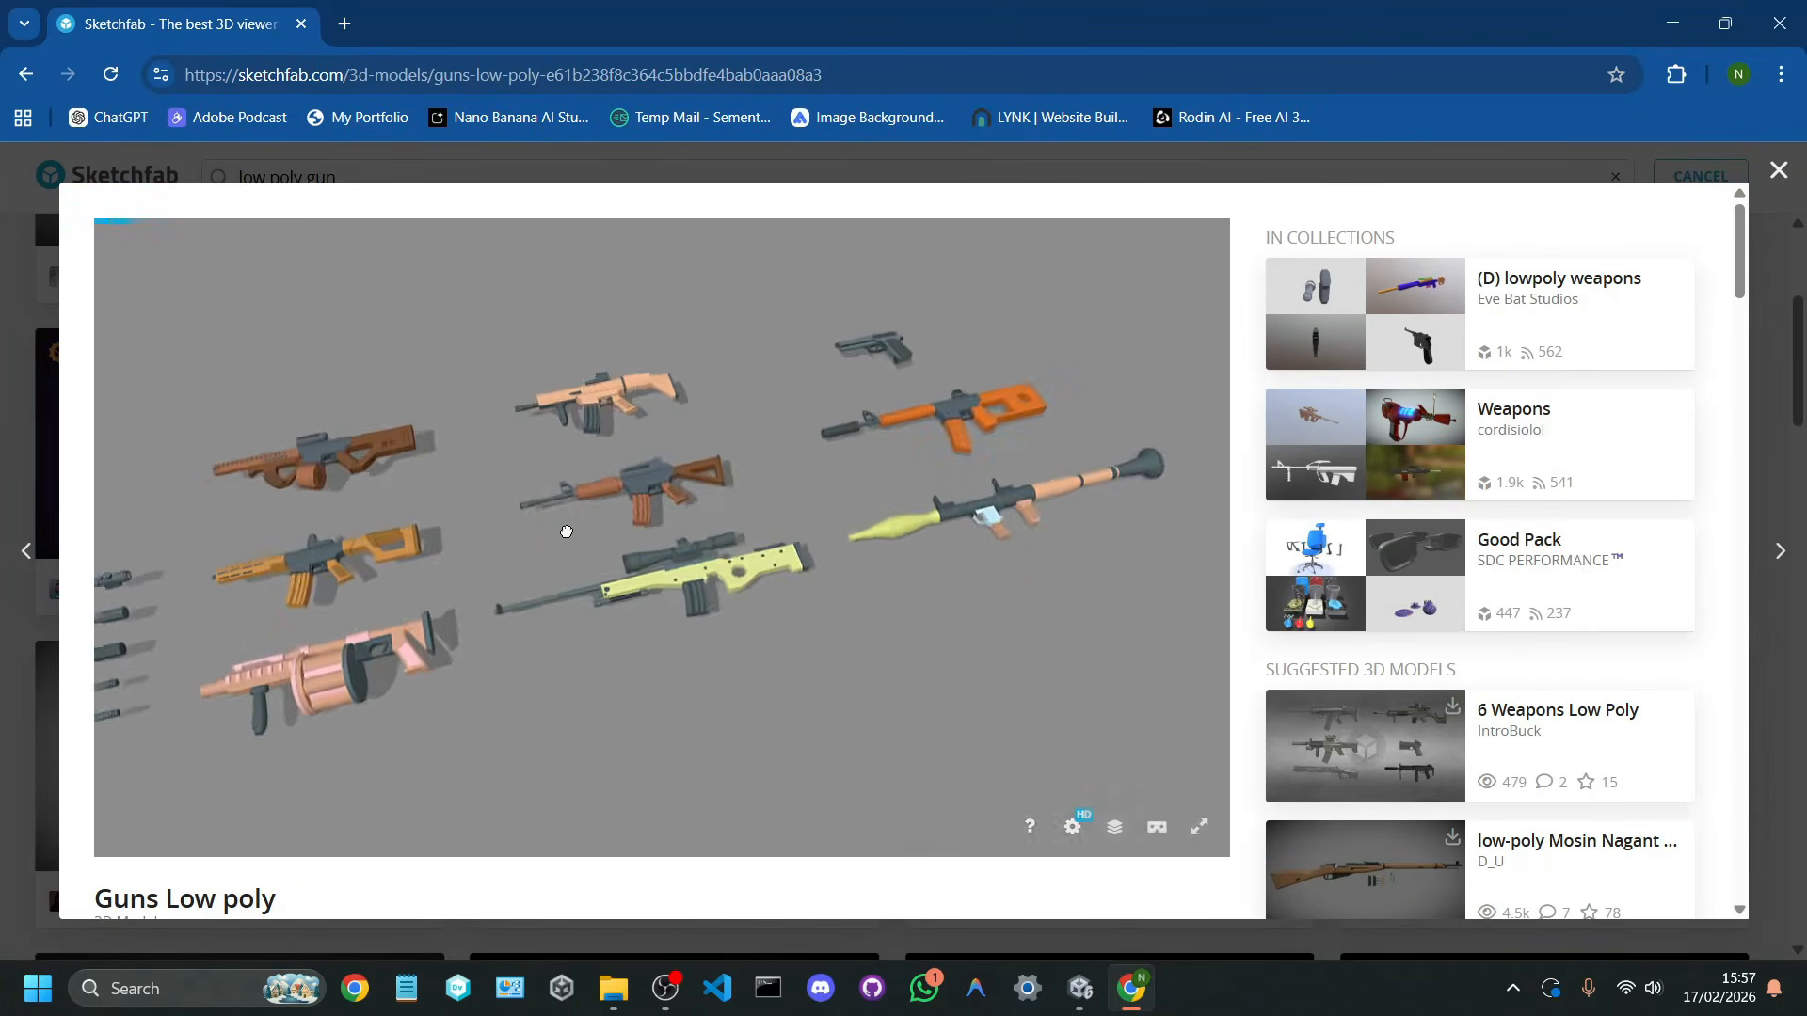
{"action": "left_click_drag", "start_coordinate": [567, 531], "coordinate": [525, 595]}
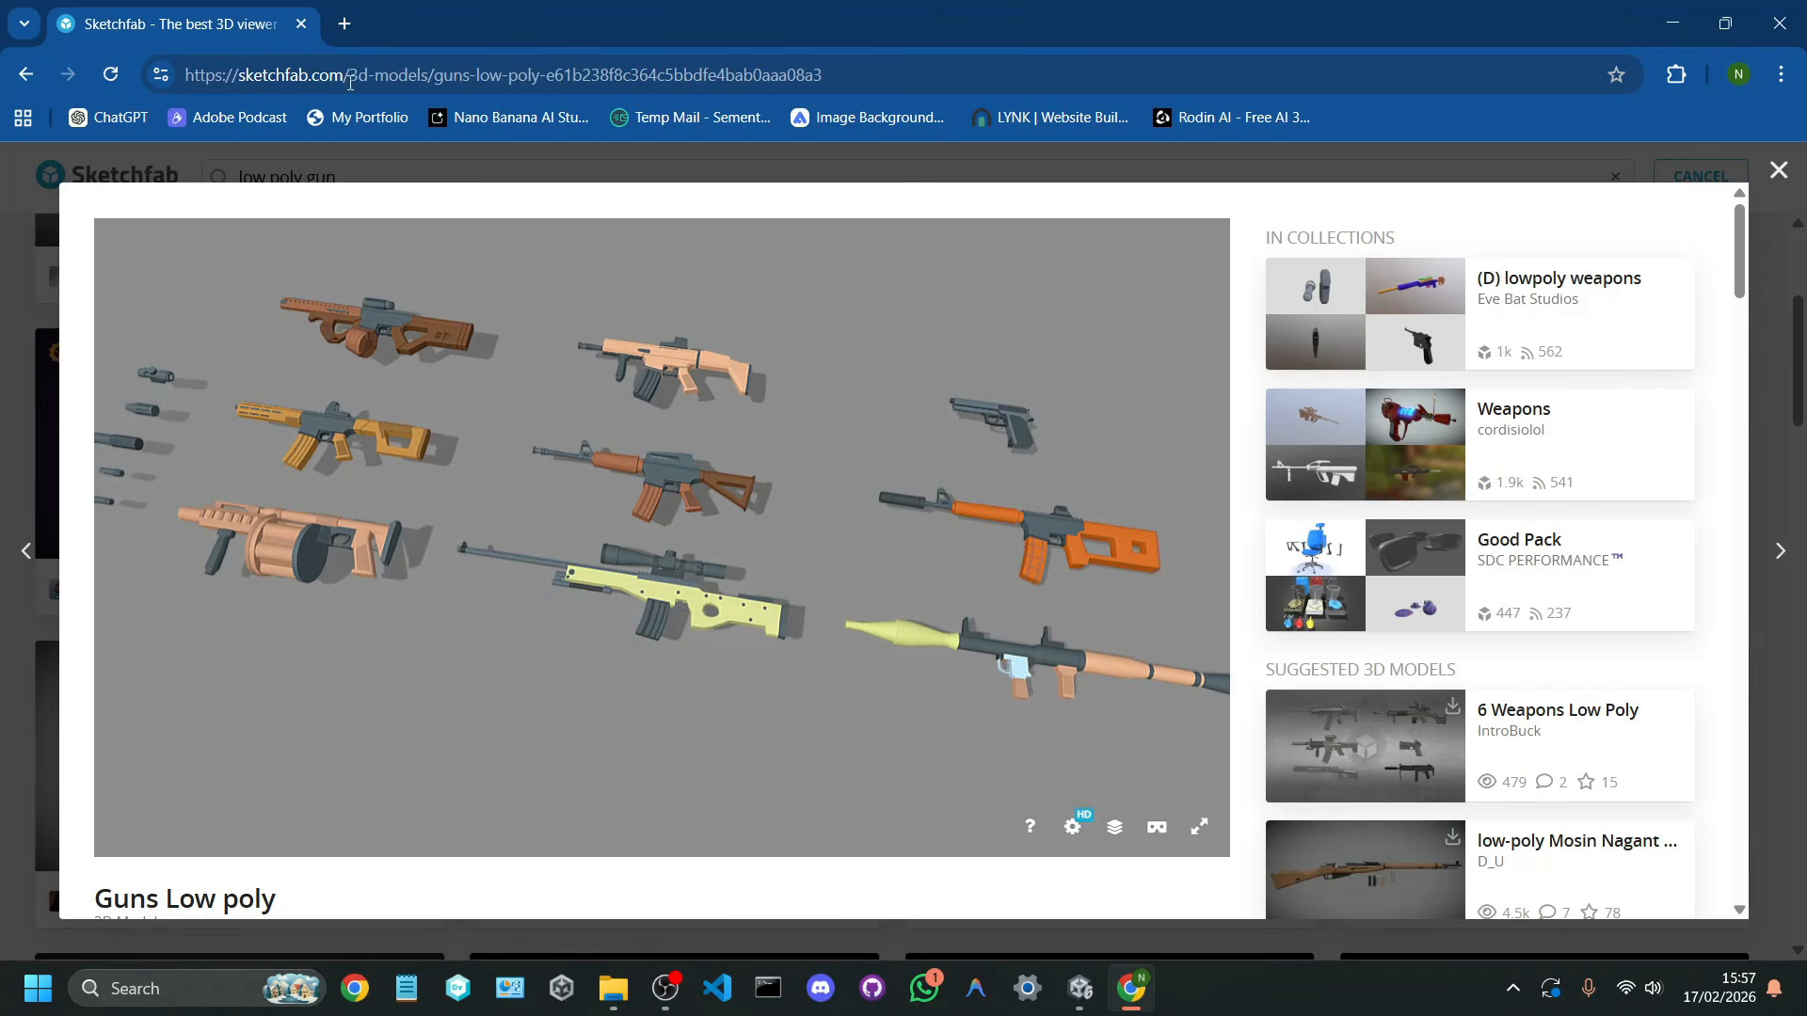
Step: Load the Unity Asset Store in a new browser tab
{"action": "left_click", "coordinate": [346, 30]}
{"action": "type", "text": "ass"}
{"action": "key", "text": "Return"}
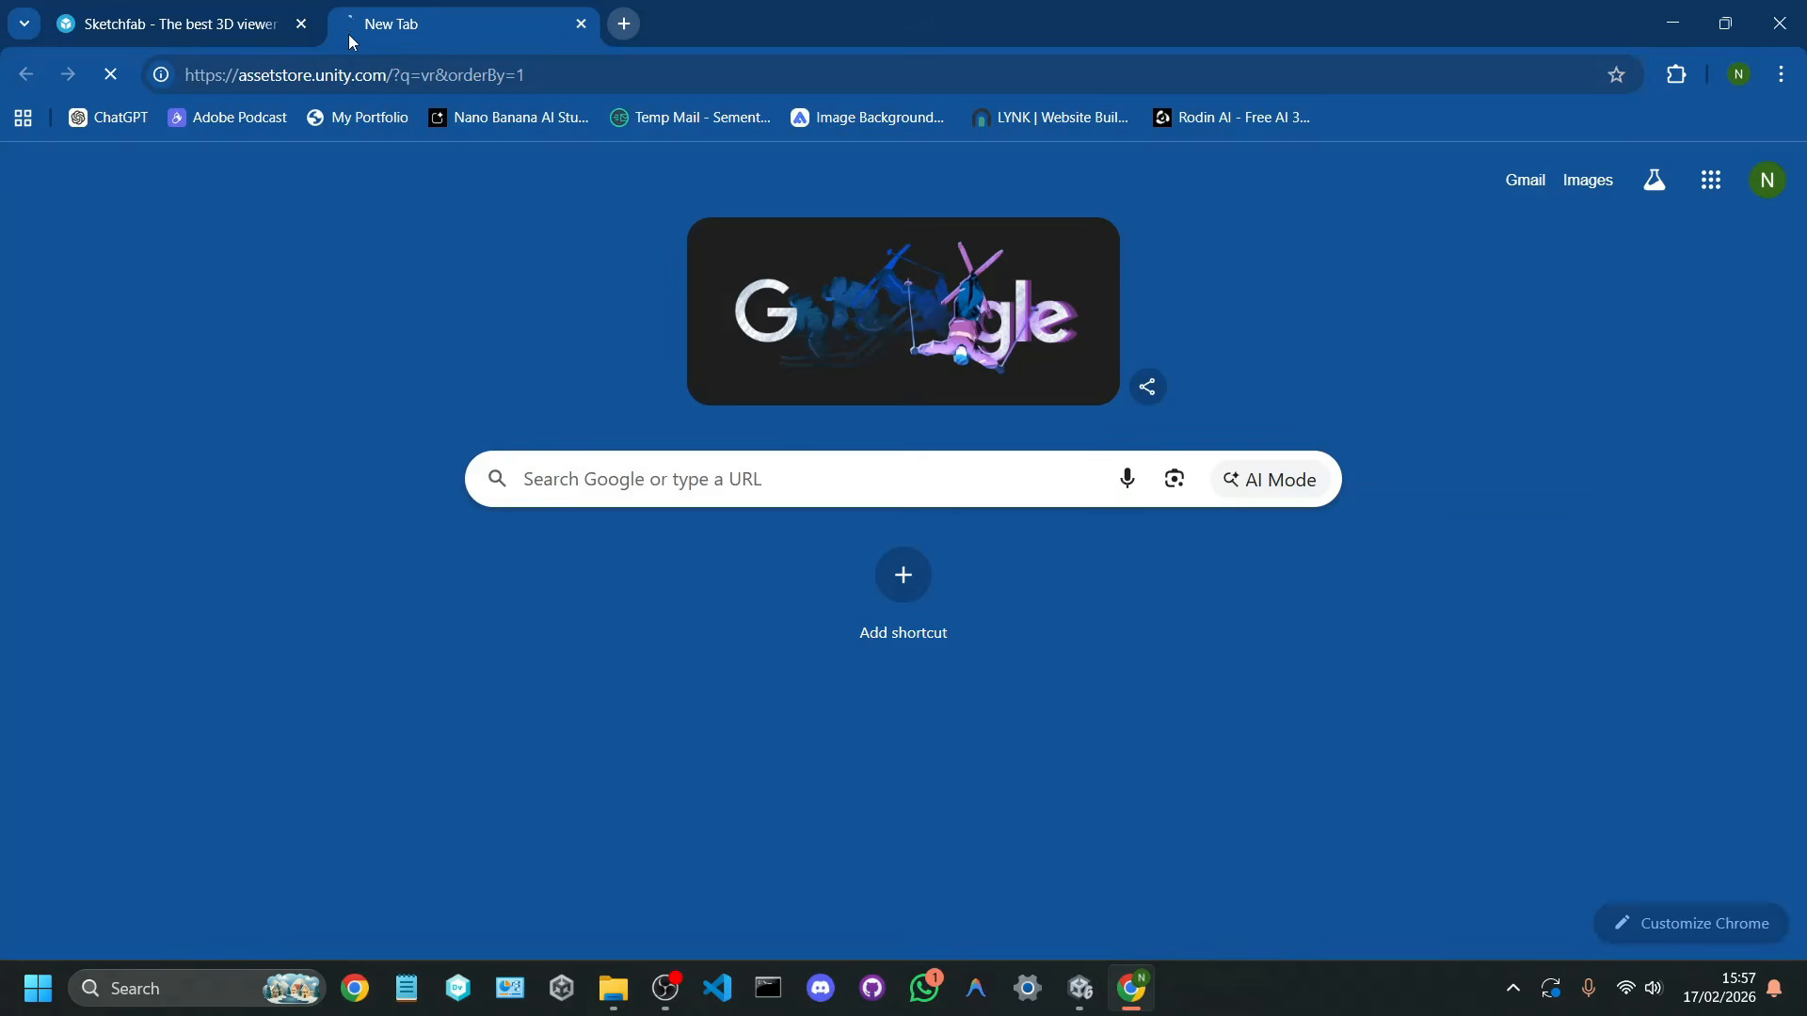
Step: Return to the Sketchfab tab and examine the "Guns Low poly" model and its page again
{"action": "left_click", "coordinate": [173, 29]}
{"action": "left_click_drag", "start_coordinate": [570, 512], "coordinate": [759, 491]}
{"action": "scroll", "coordinate": [779, 524], "scroll_direction": "down", "scroll_amount": 2}
Step: Return to the Unity Asset Store and search it for "gun" in place of the existing search term
{"action": "left_click", "coordinate": [464, 28]}
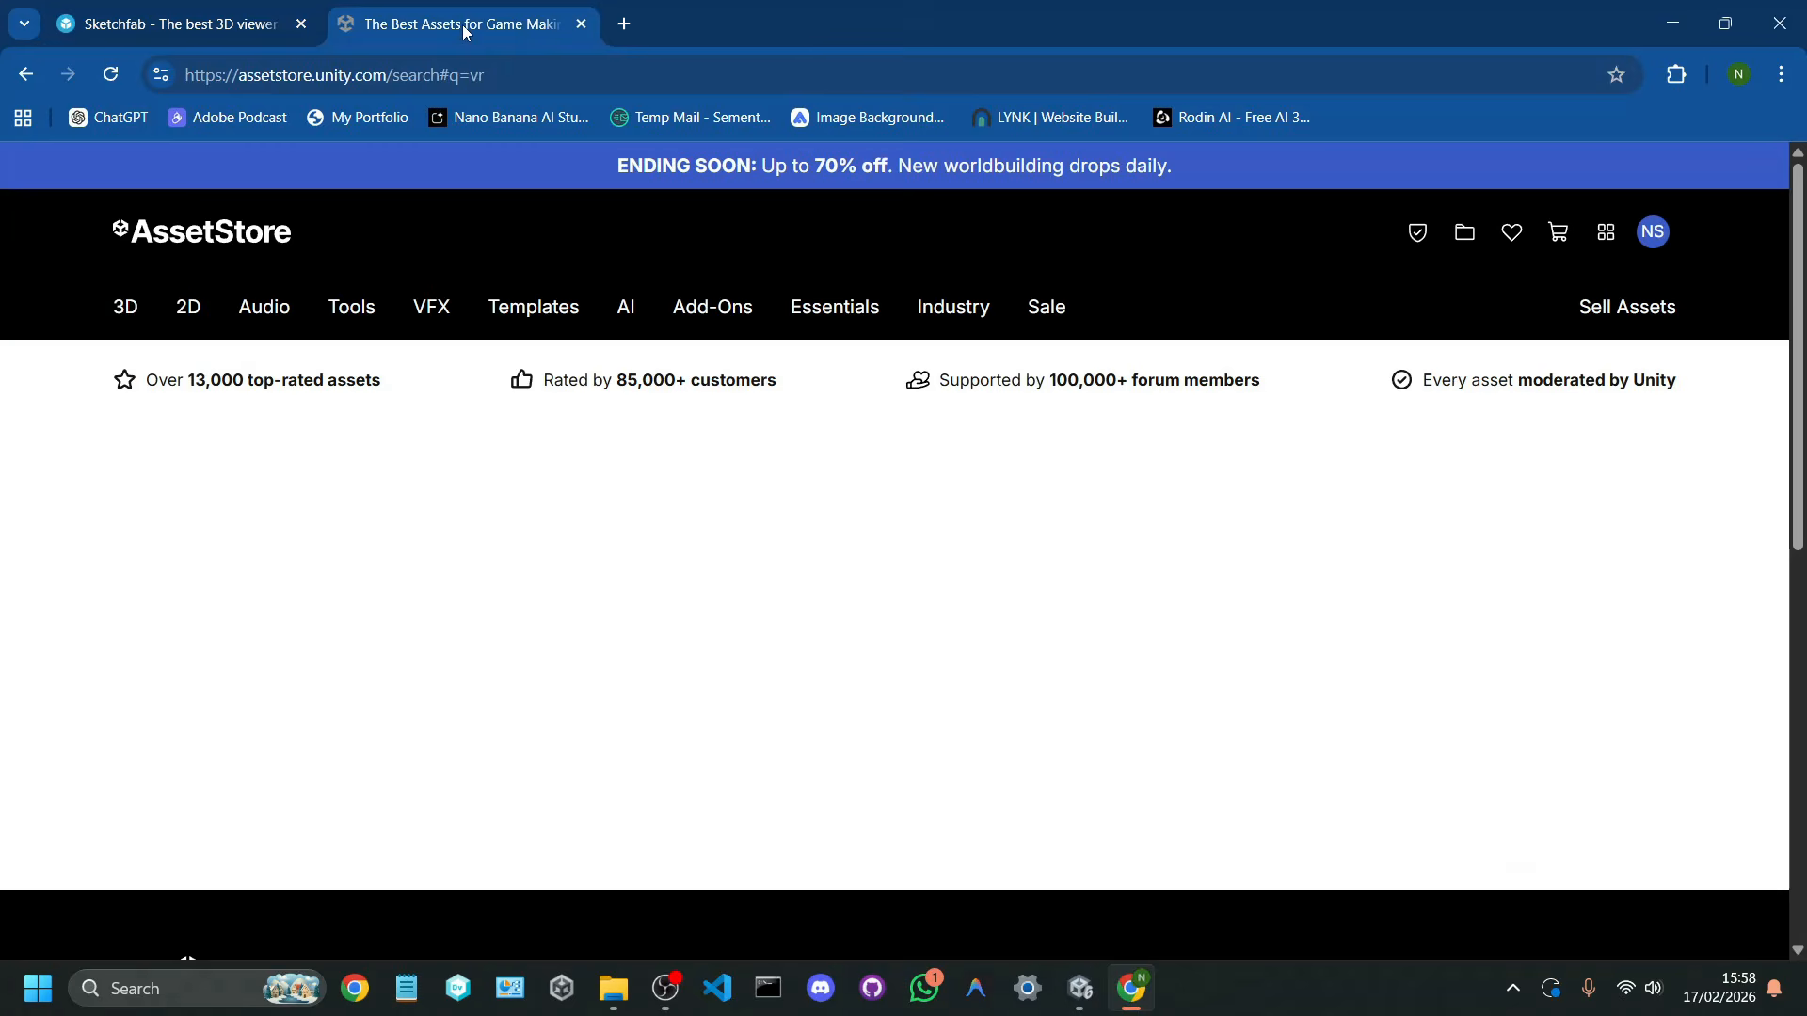
{"action": "mouse_move", "coordinate": [626, 300]}
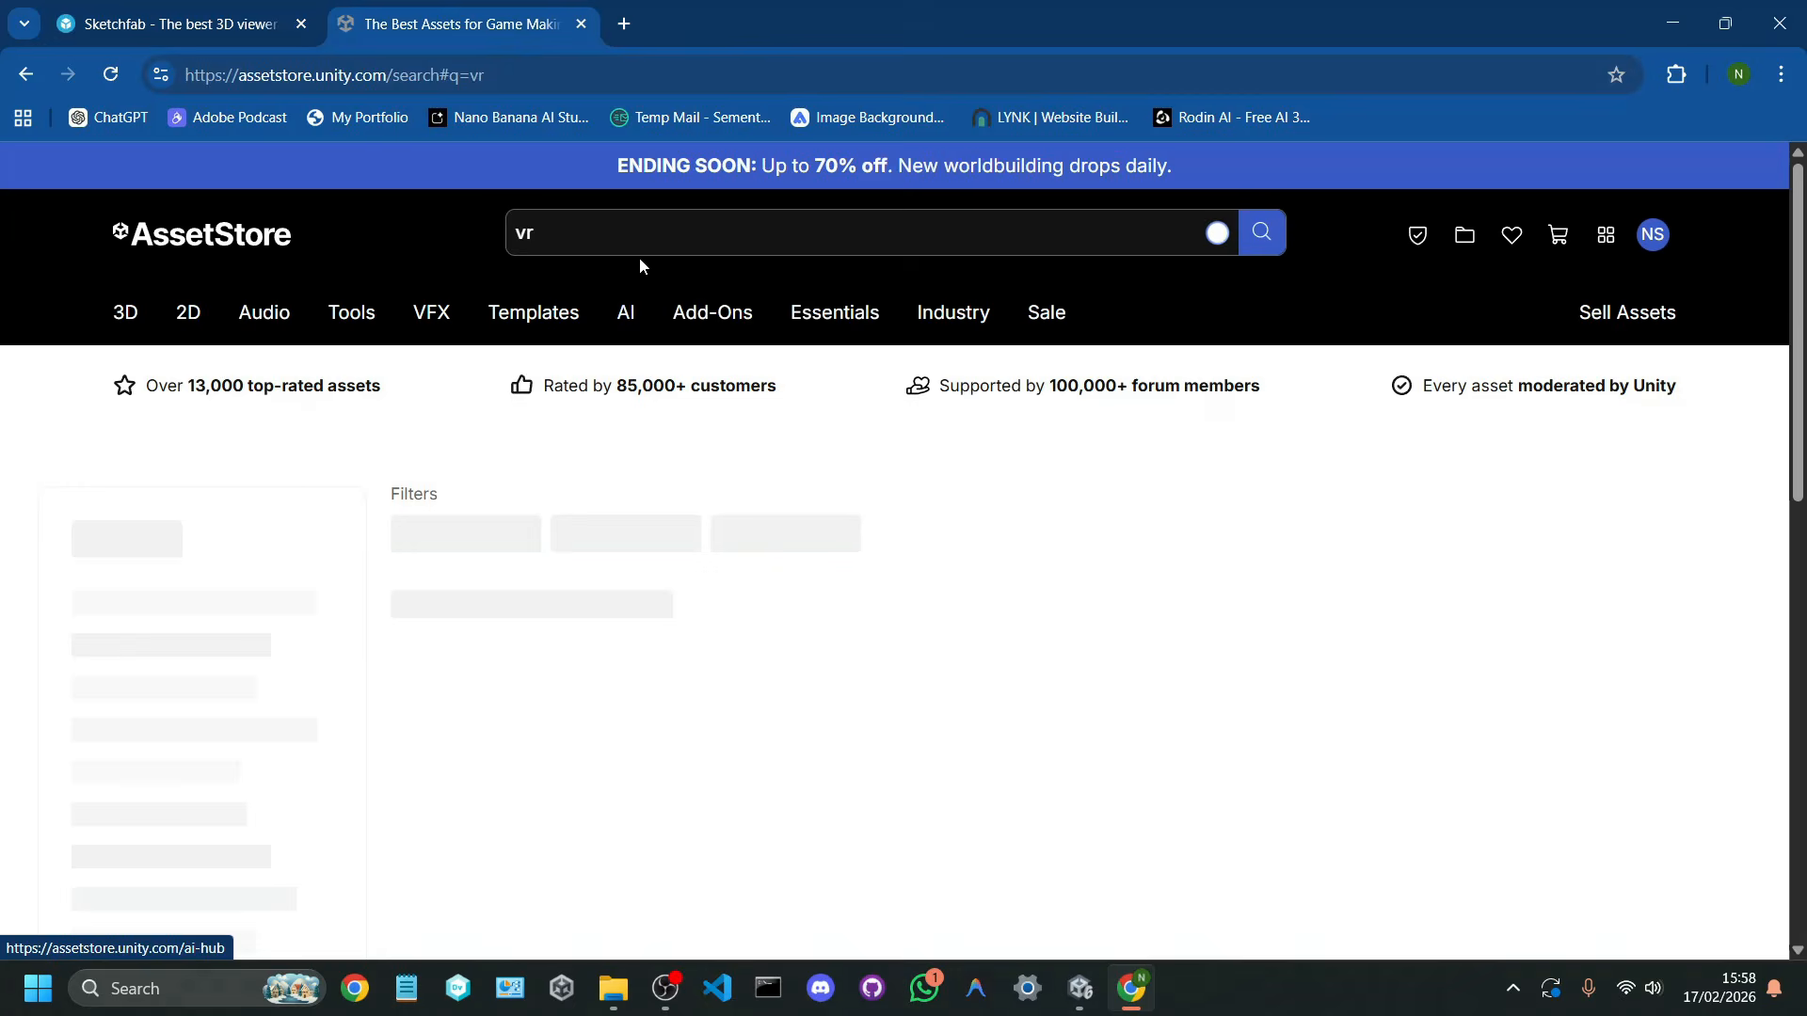
{"action": "left_click", "coordinate": [668, 231]}
{"action": "key", "text": "ctrl+a"}
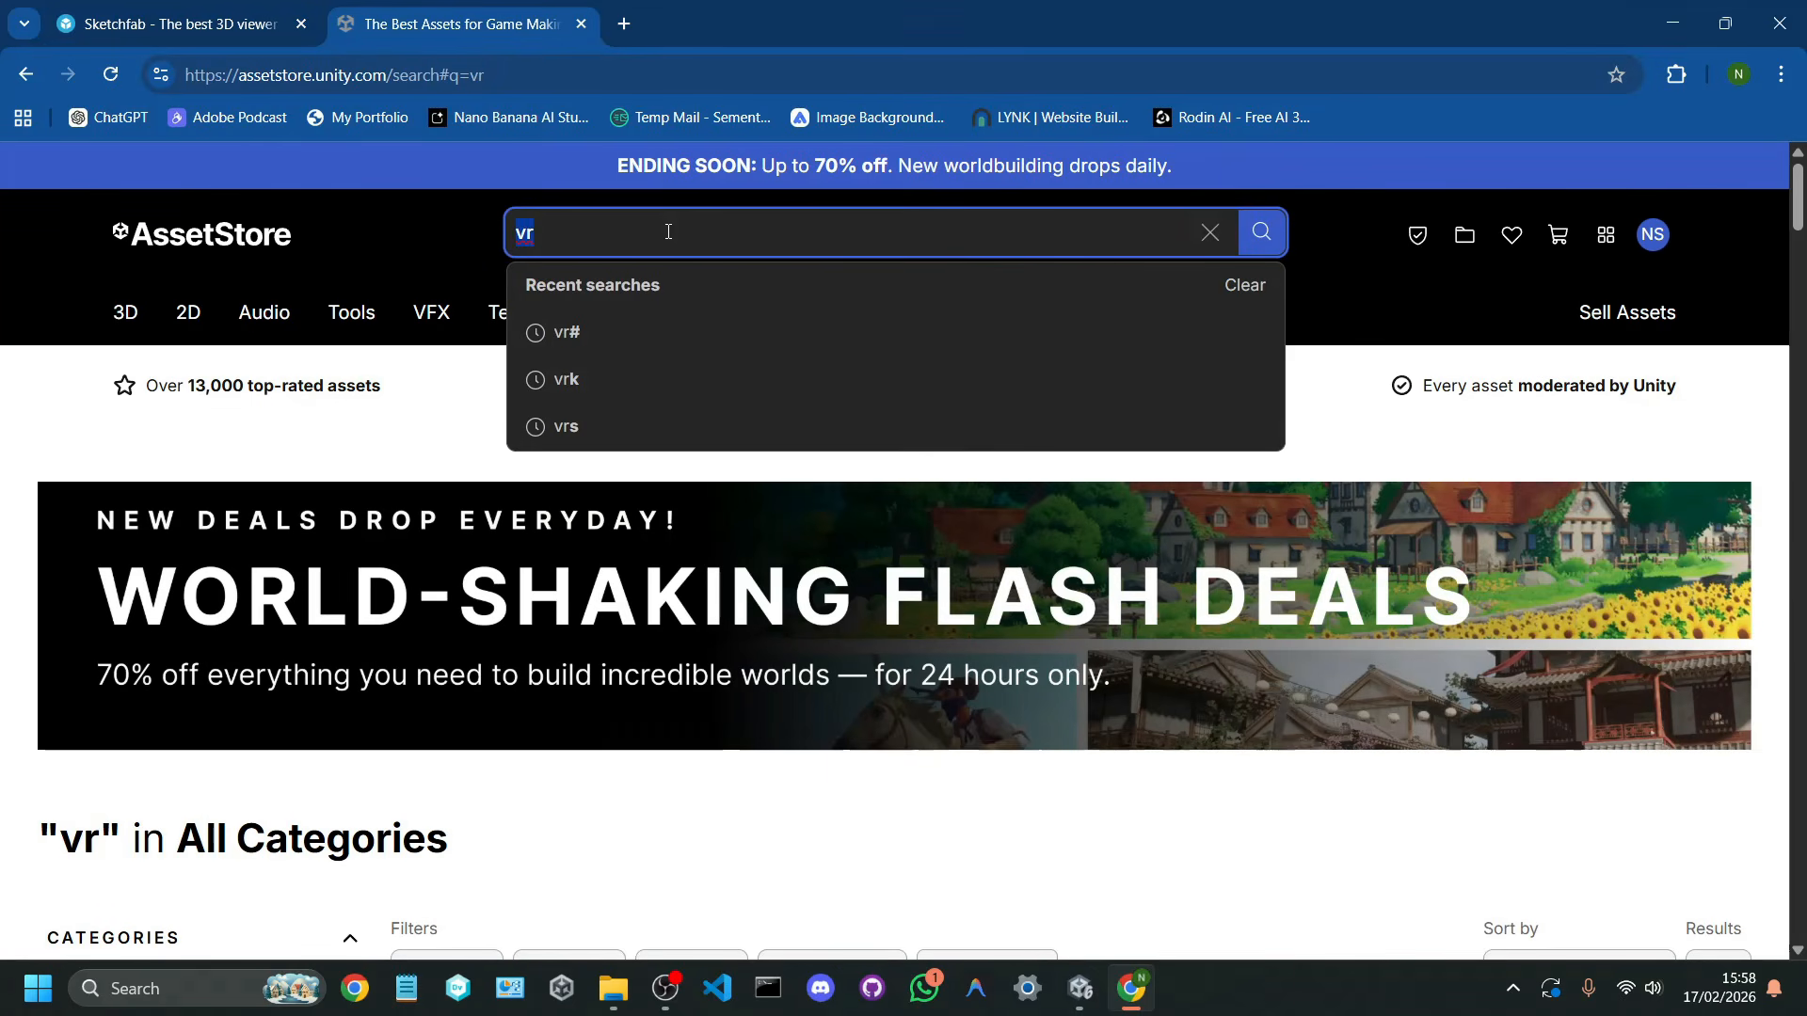
{"action": "type", "text": "gun"}
{"action": "key", "text": "Return"}
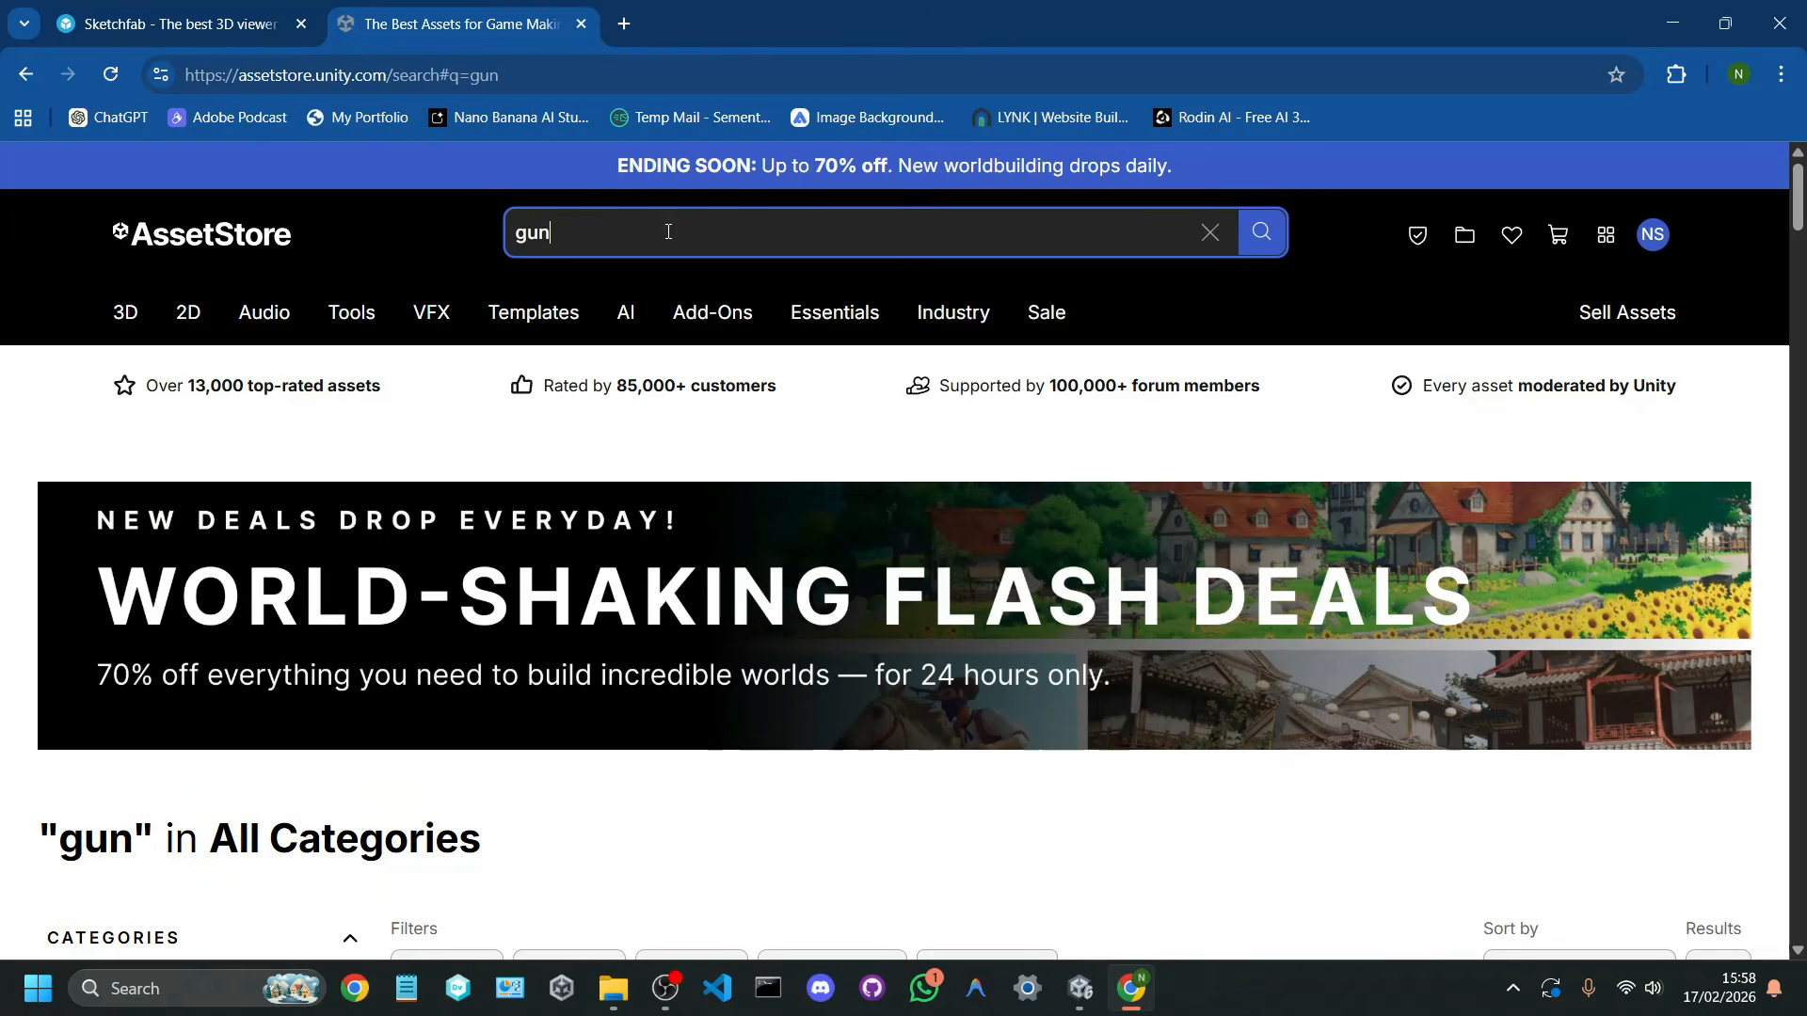
Step: Filter the Asset Store gun results by price to show only Free assets
{"action": "scroll", "coordinate": [680, 311], "scroll_direction": "down", "scroll_amount": 5}
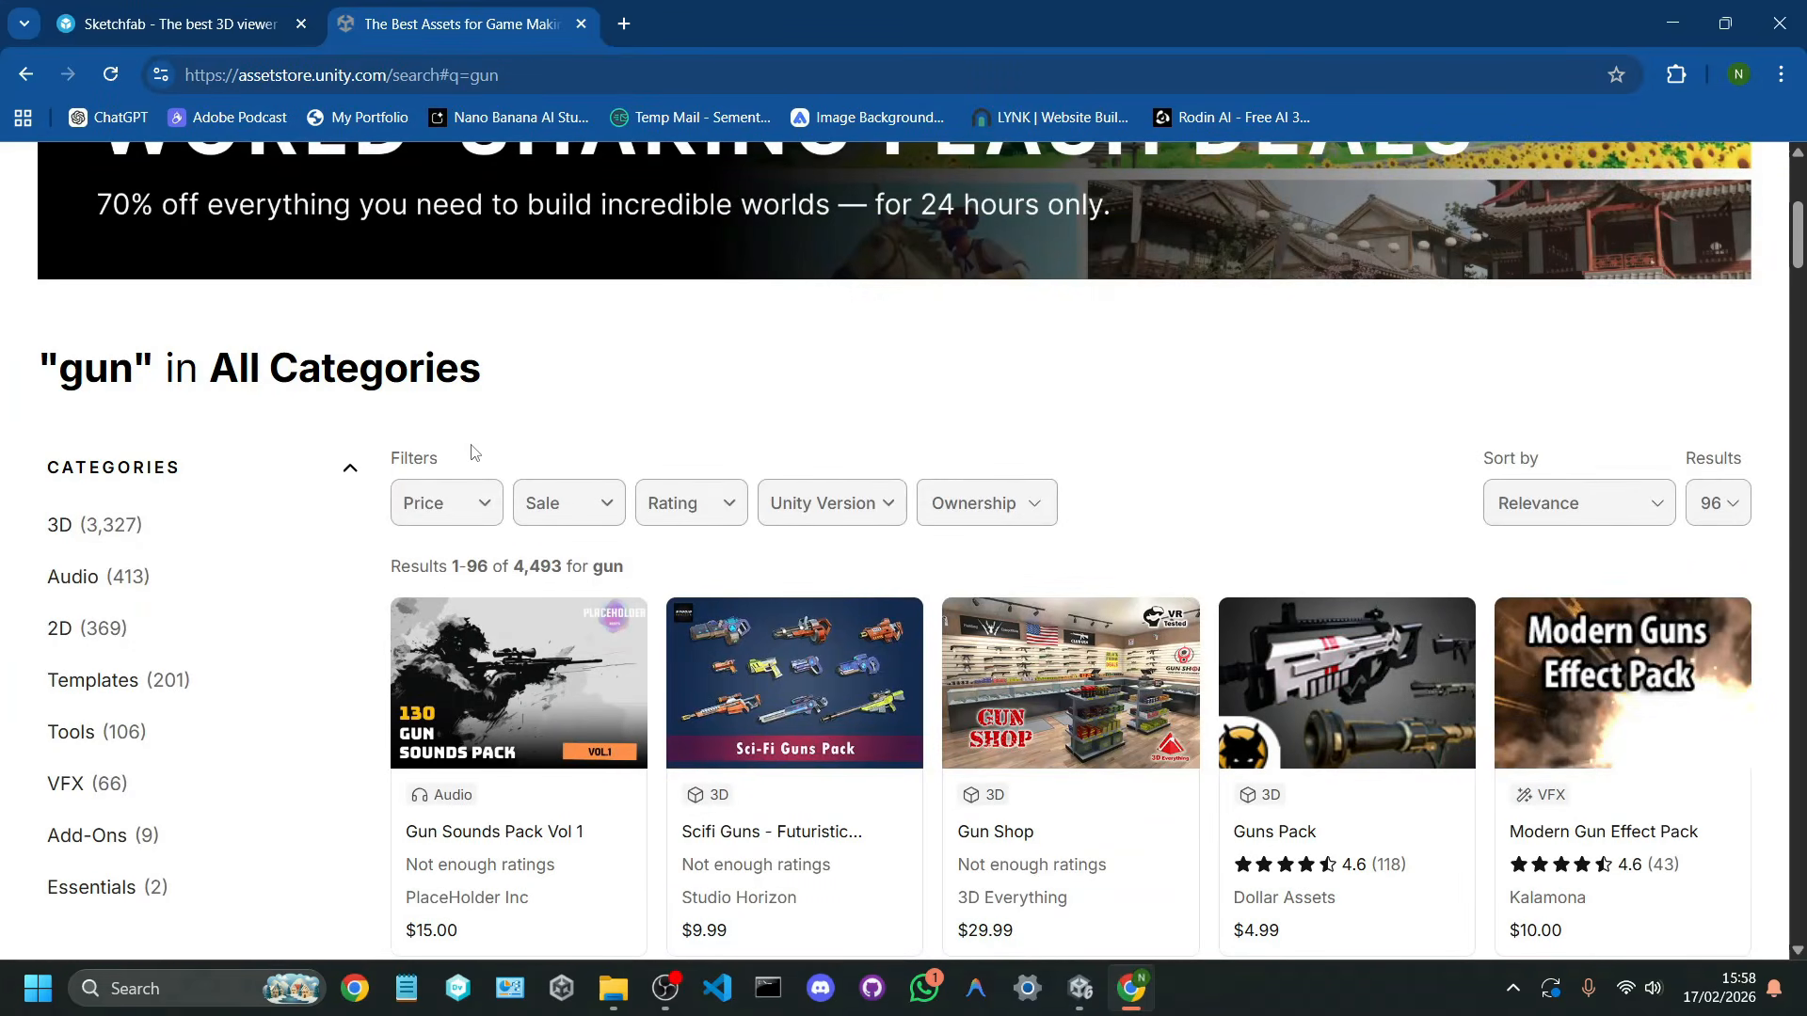
{"action": "scroll", "coordinate": [568, 402], "scroll_direction": "up", "scroll_amount": 5}
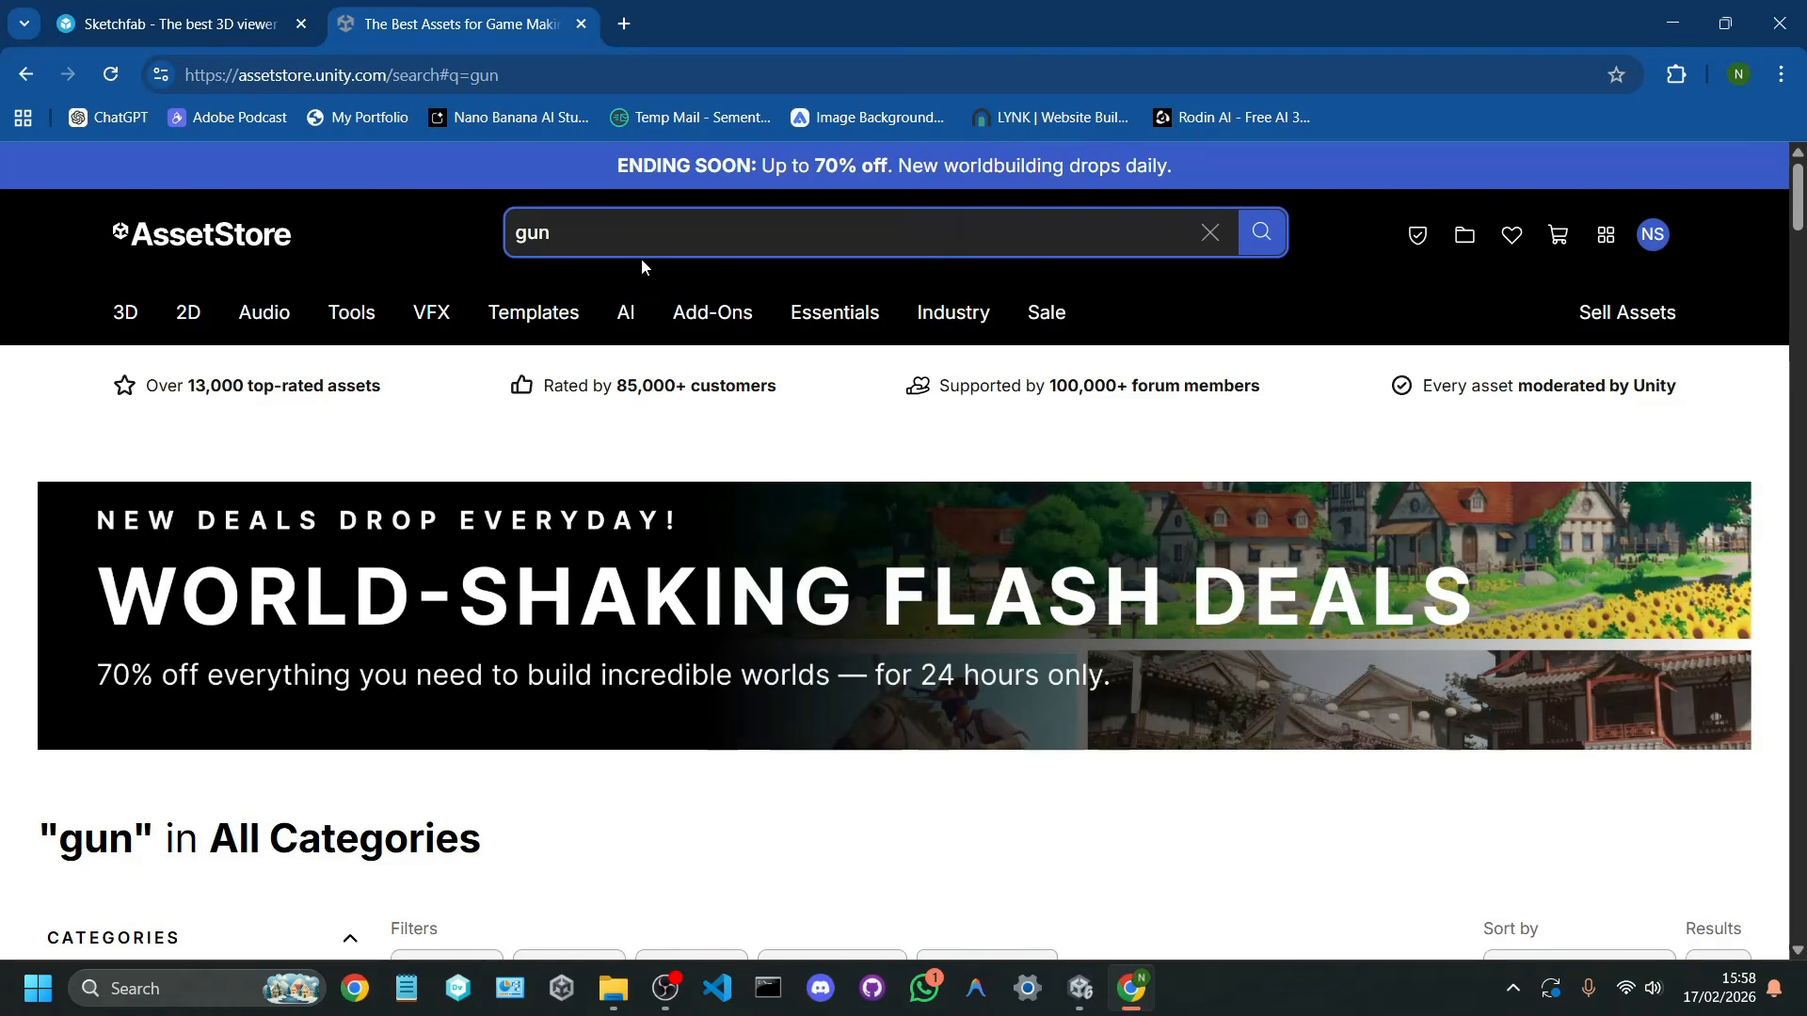
{"action": "scroll", "coordinate": [546, 303], "scroll_direction": "down", "scroll_amount": 6}
{"action": "left_click", "coordinate": [462, 402]}
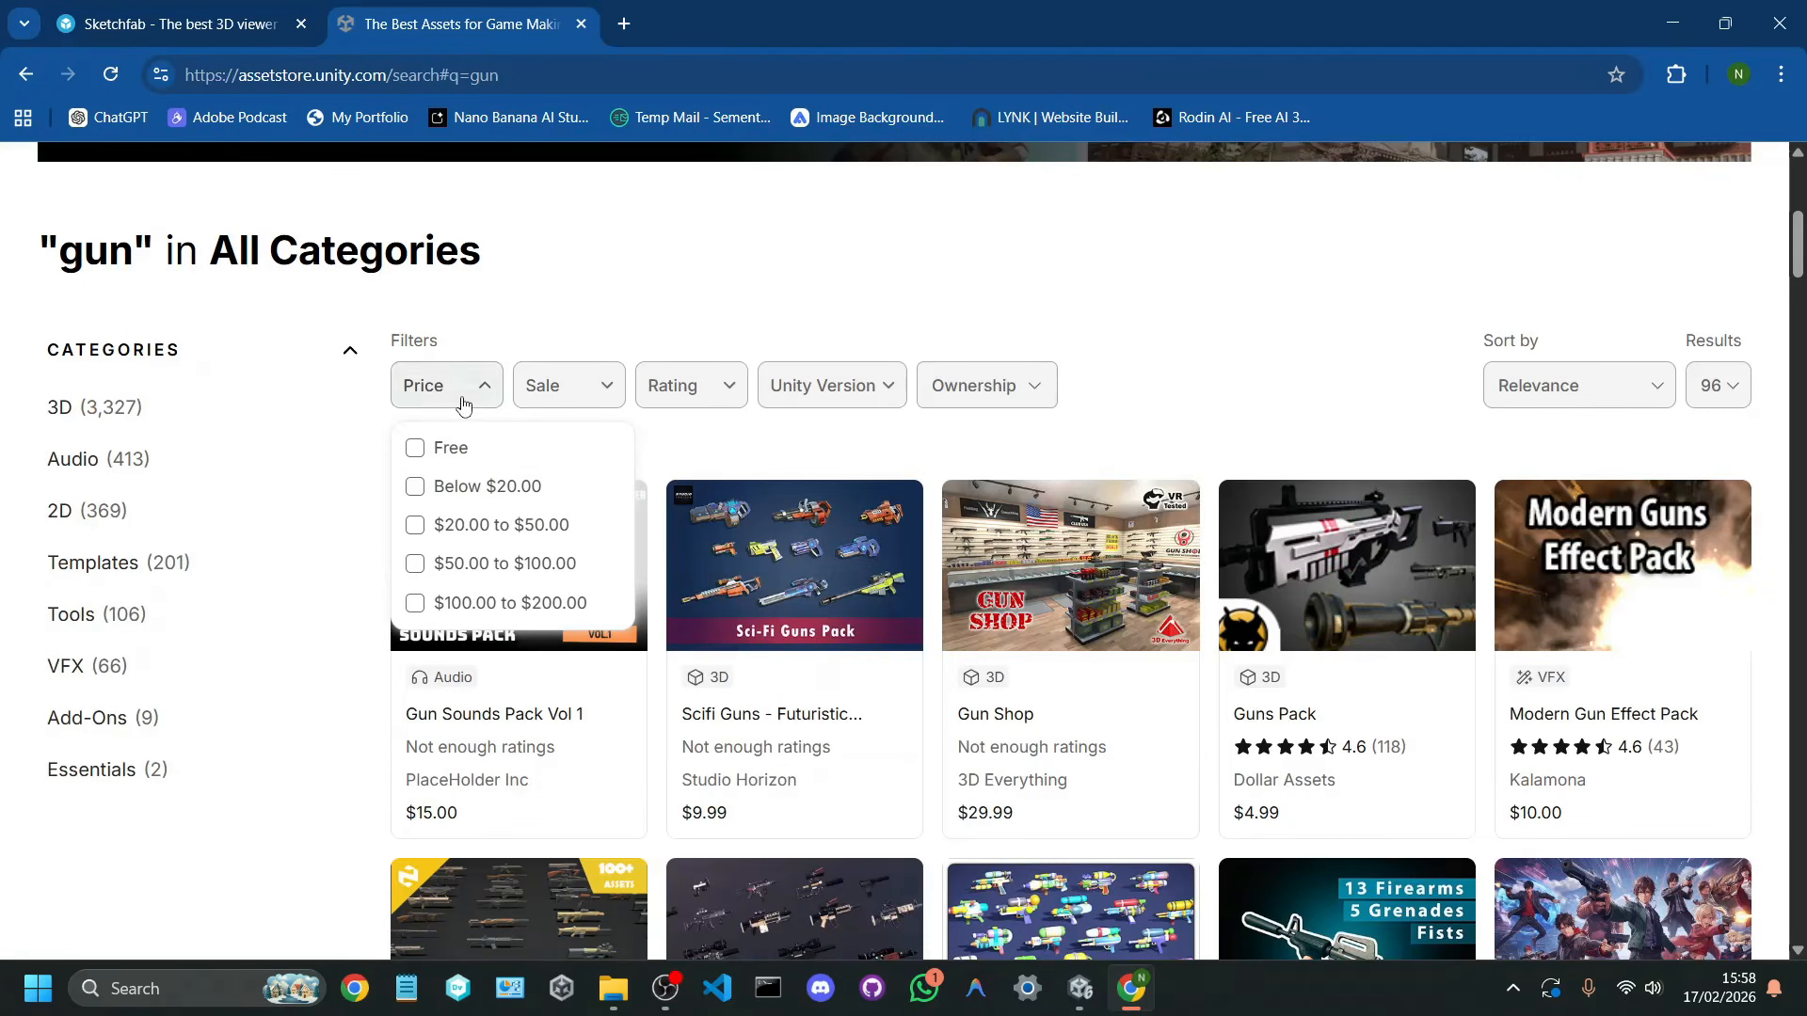
{"action": "left_click", "coordinate": [450, 448]}
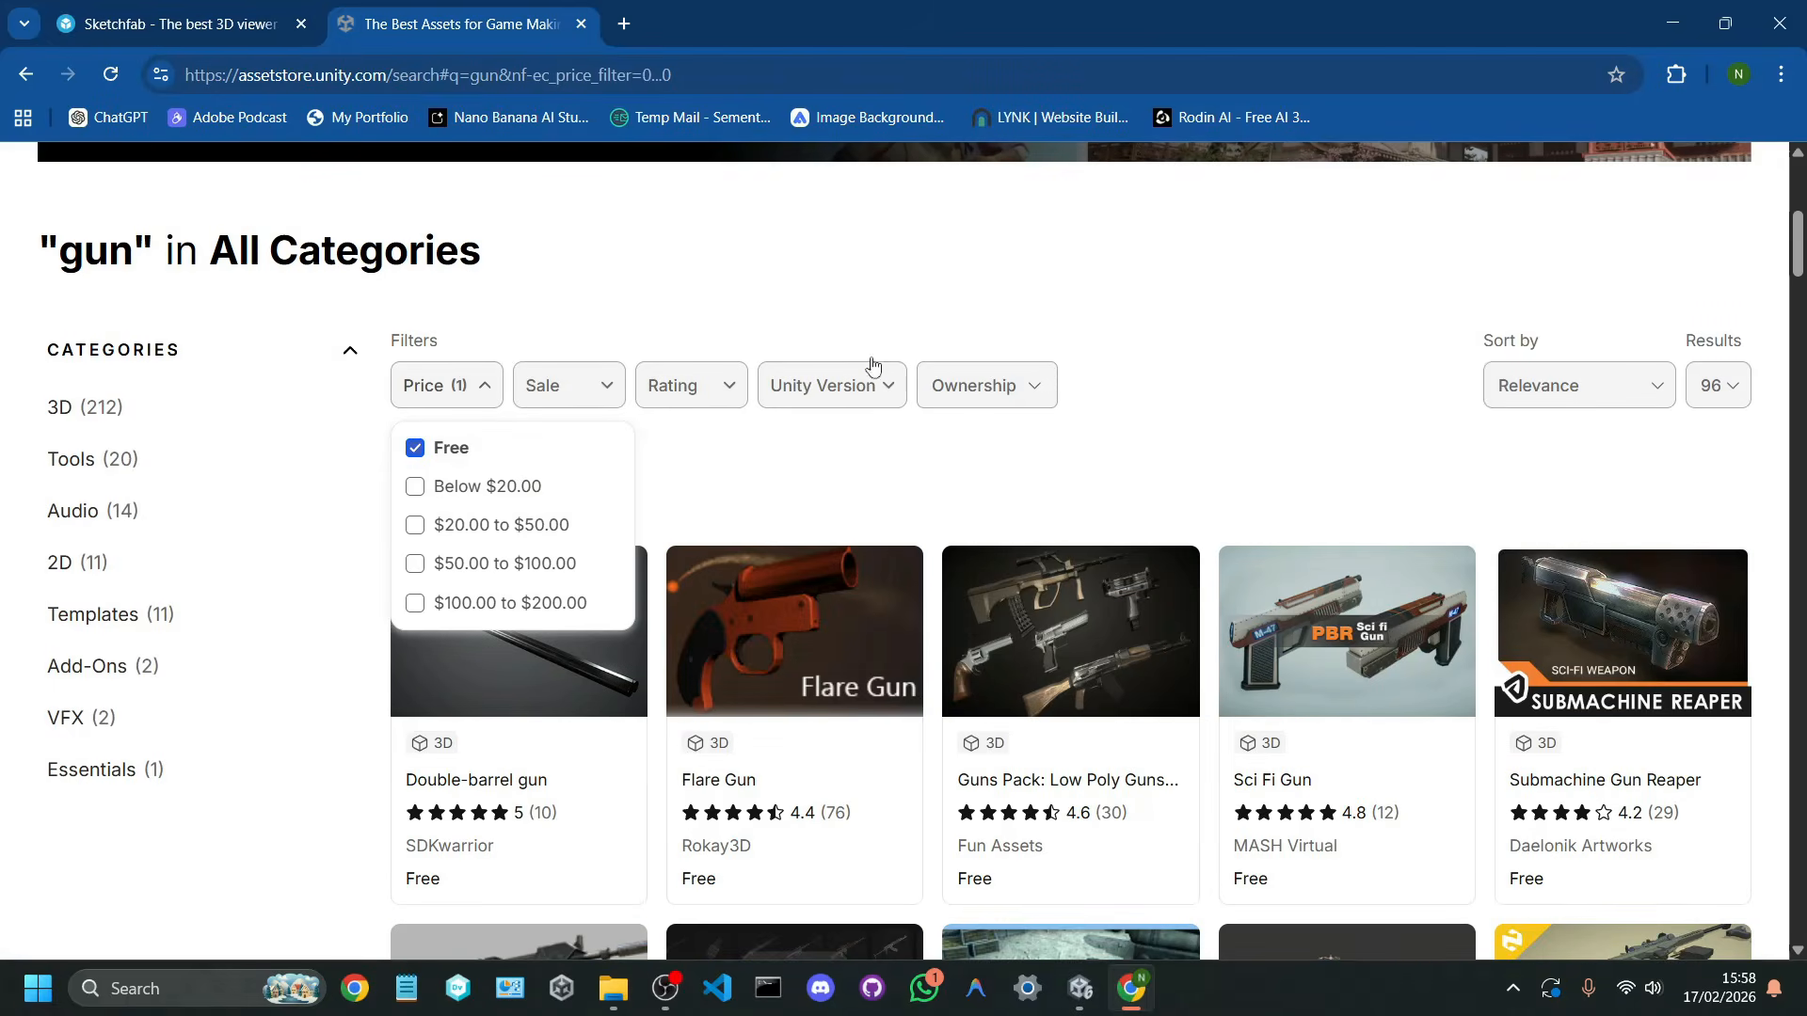
{"action": "left_click", "coordinate": [1073, 228]}
Step: Open the Free Gun Packs page by PolyOne Studio from the free results and add the pack to My Assets
{"action": "scroll", "coordinate": [1101, 273], "scroll_direction": "down", "scroll_amount": 4}
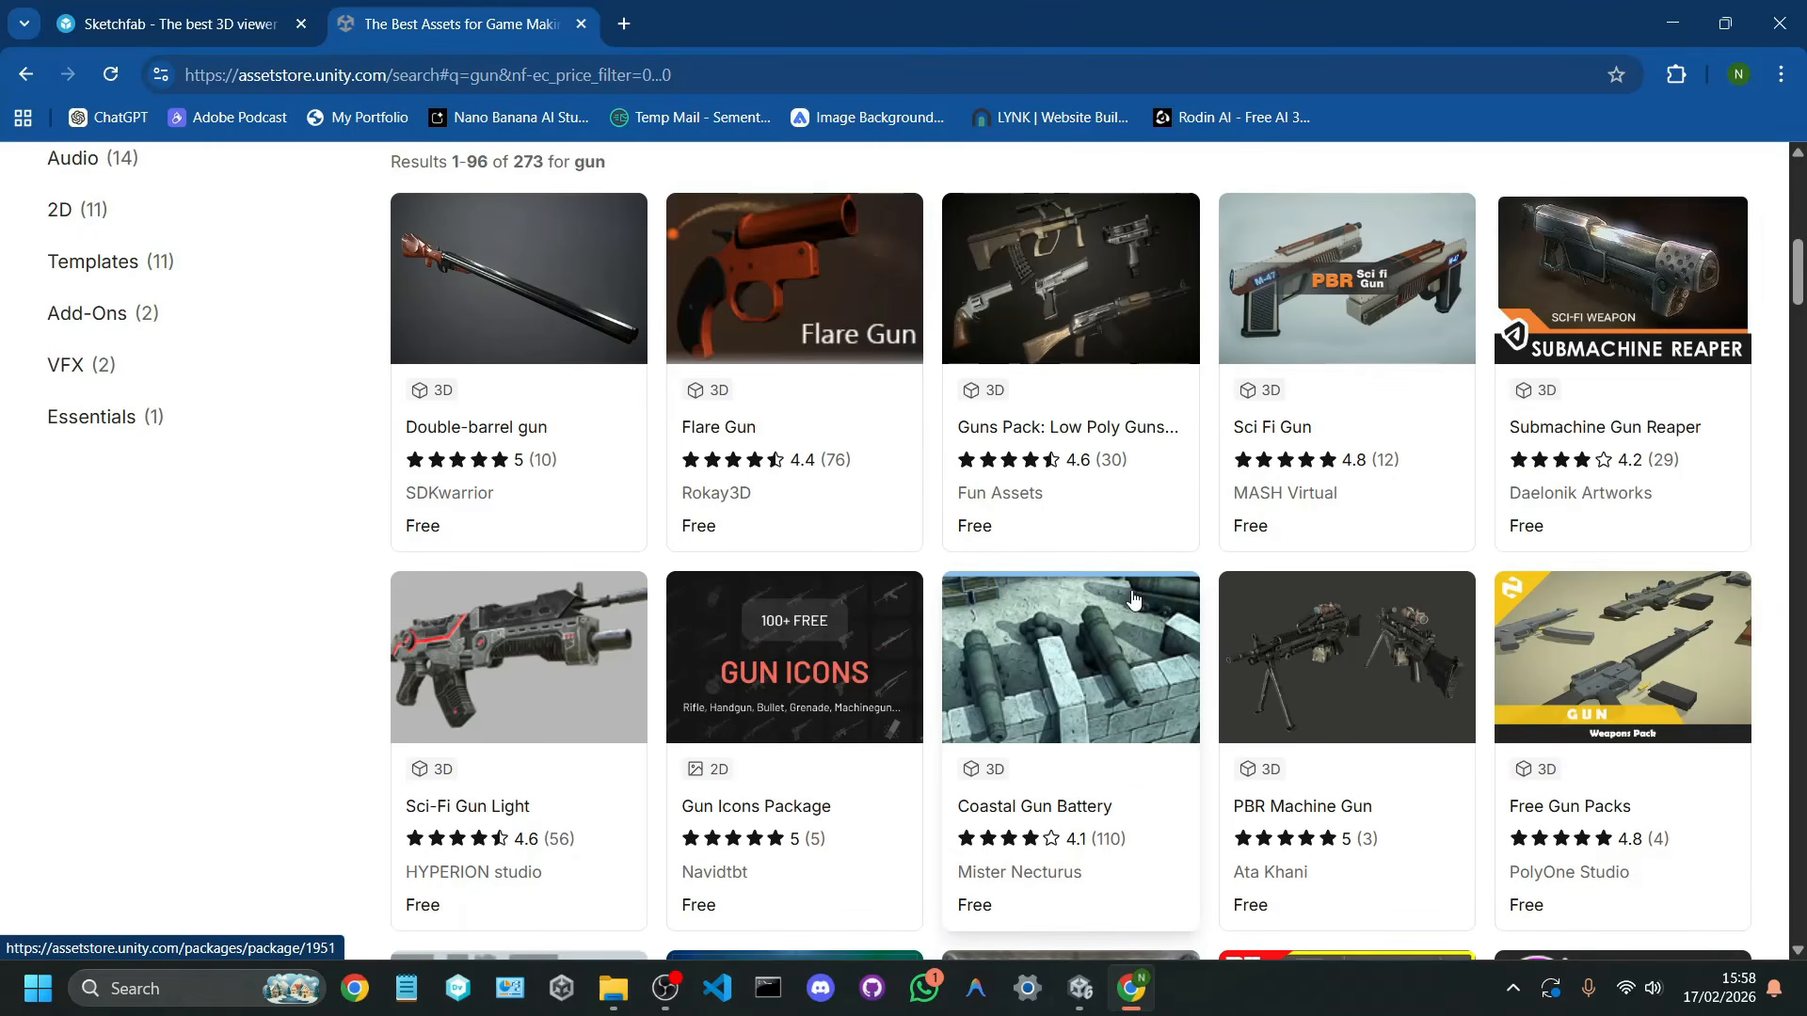
{"action": "scroll", "coordinate": [1139, 591], "scroll_direction": "down", "scroll_amount": 3}
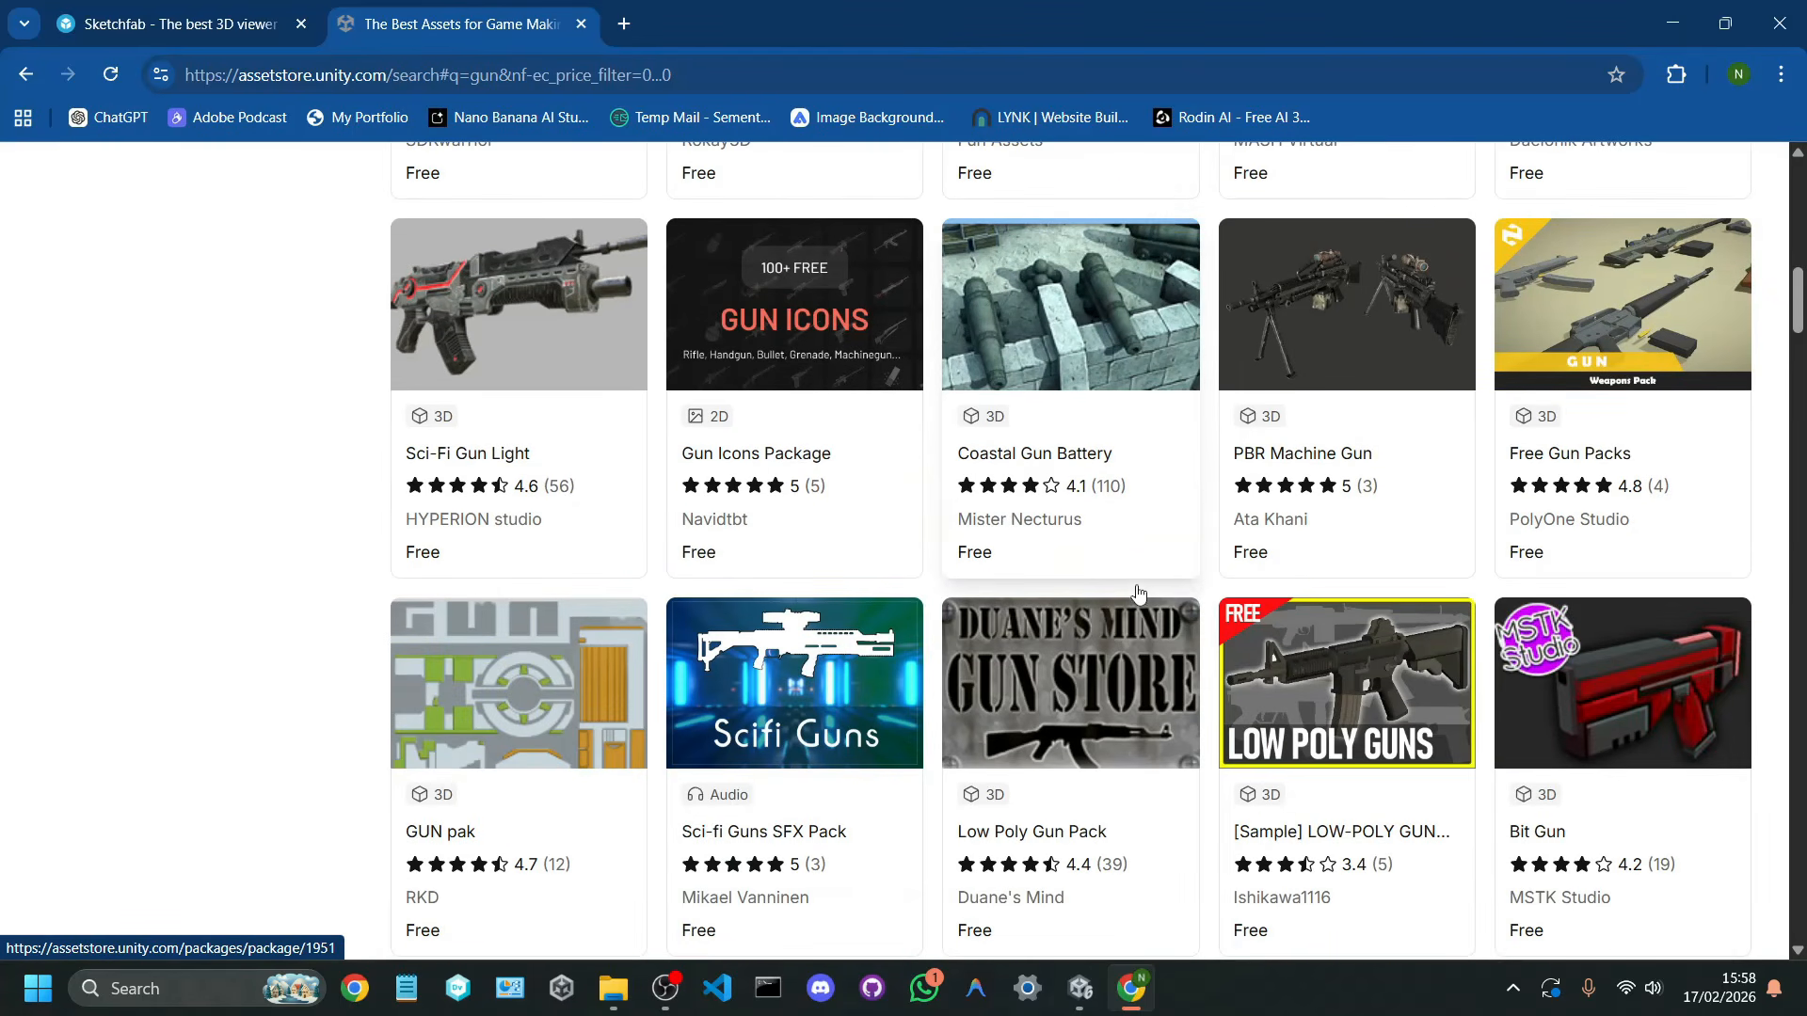
{"action": "scroll", "coordinate": [1139, 591], "scroll_direction": "up", "scroll_amount": 1}
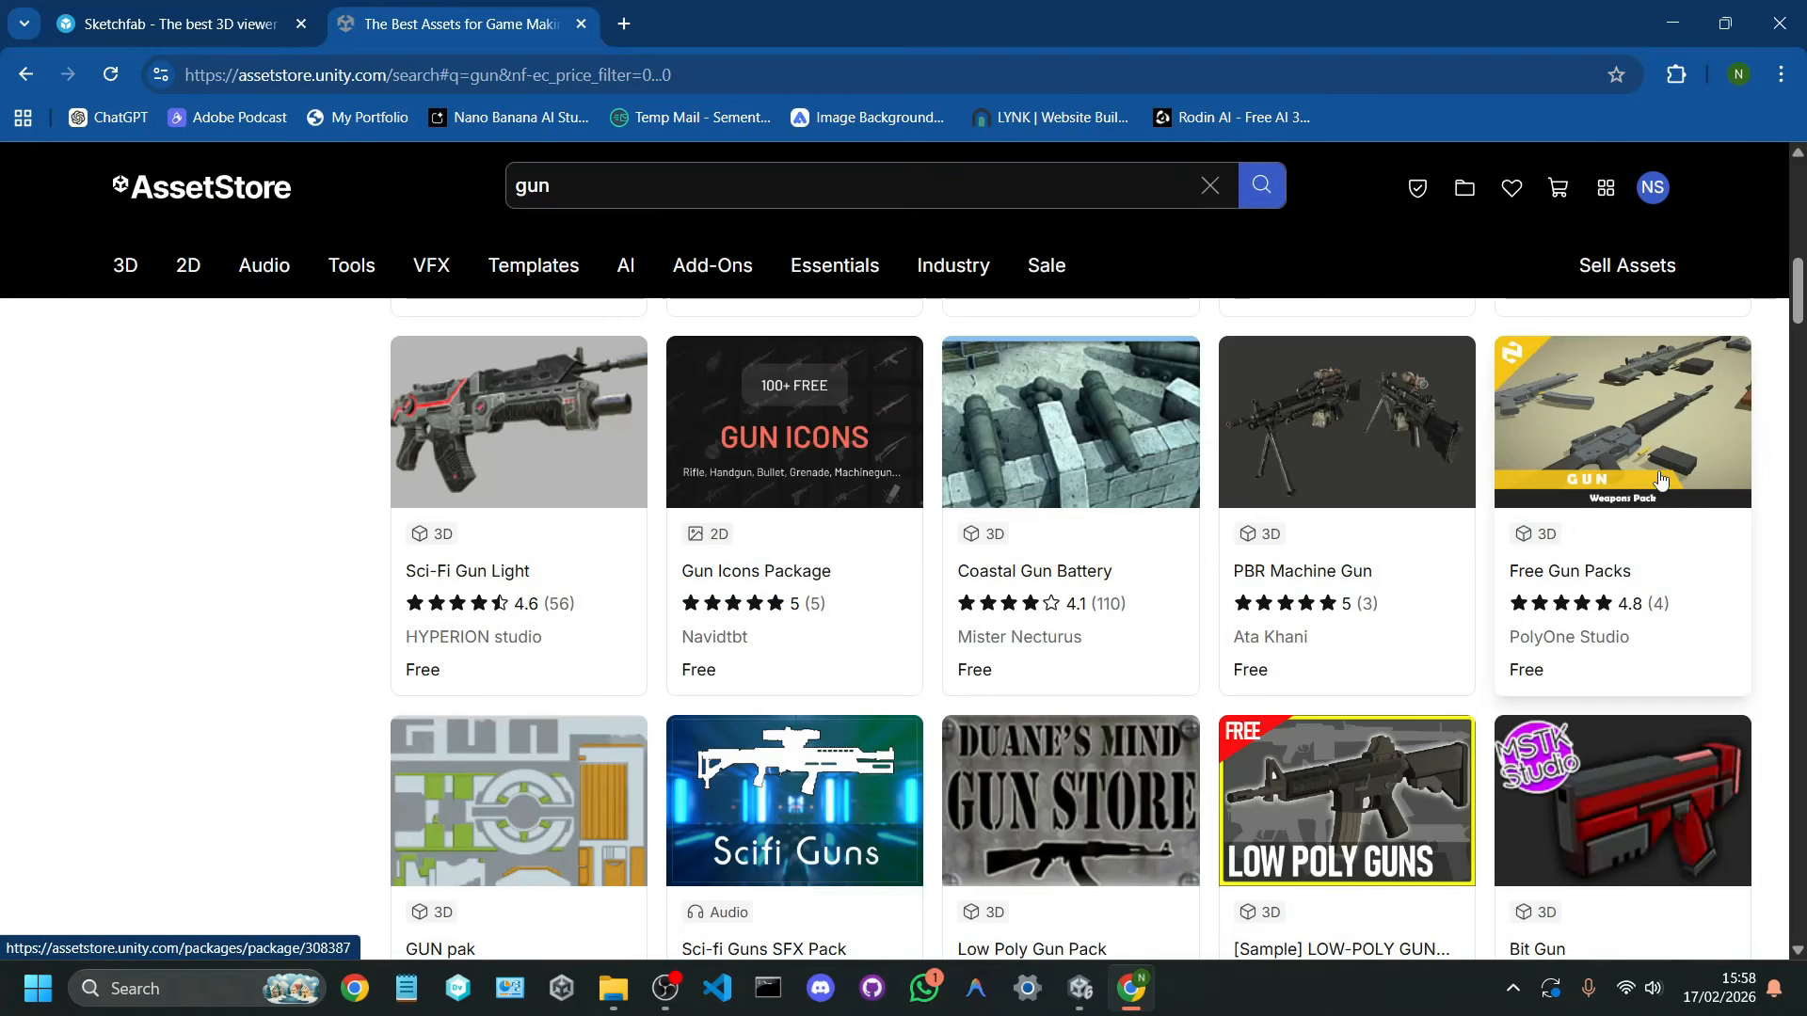
{"action": "left_click", "coordinate": [1636, 468]}
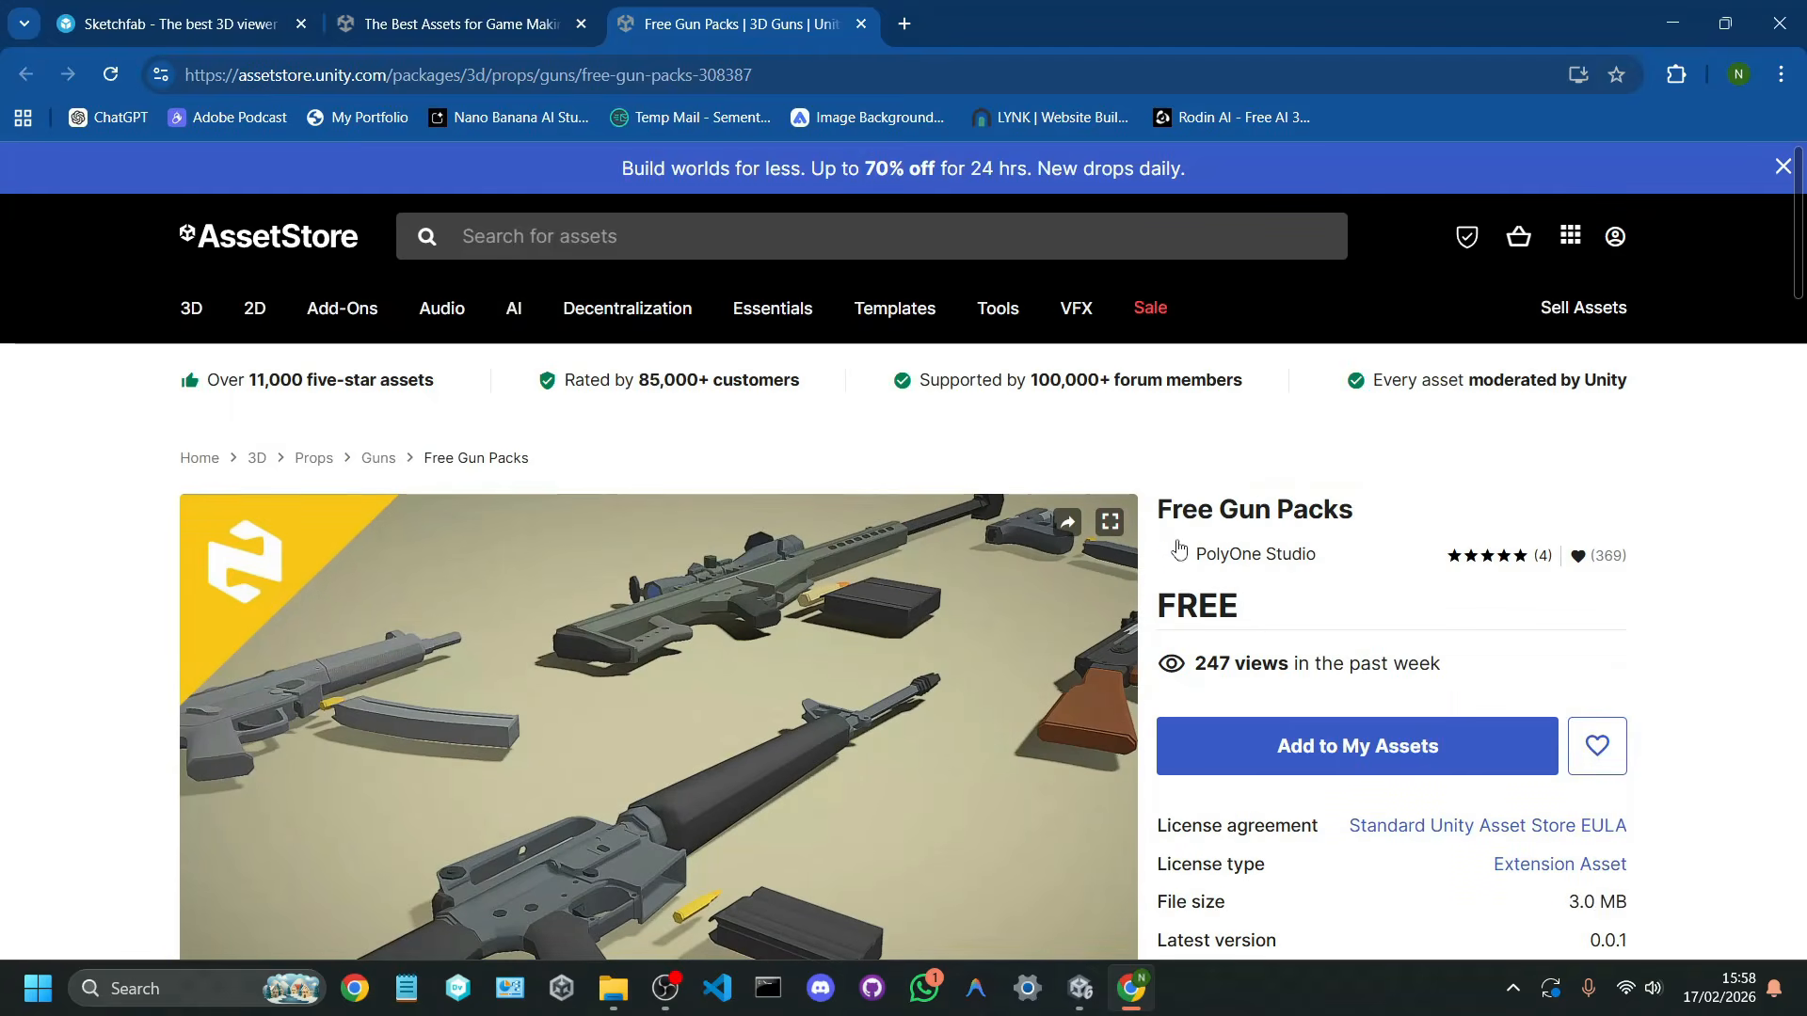
{"action": "scroll", "coordinate": [1266, 640], "scroll_direction": "down", "scroll_amount": 3}
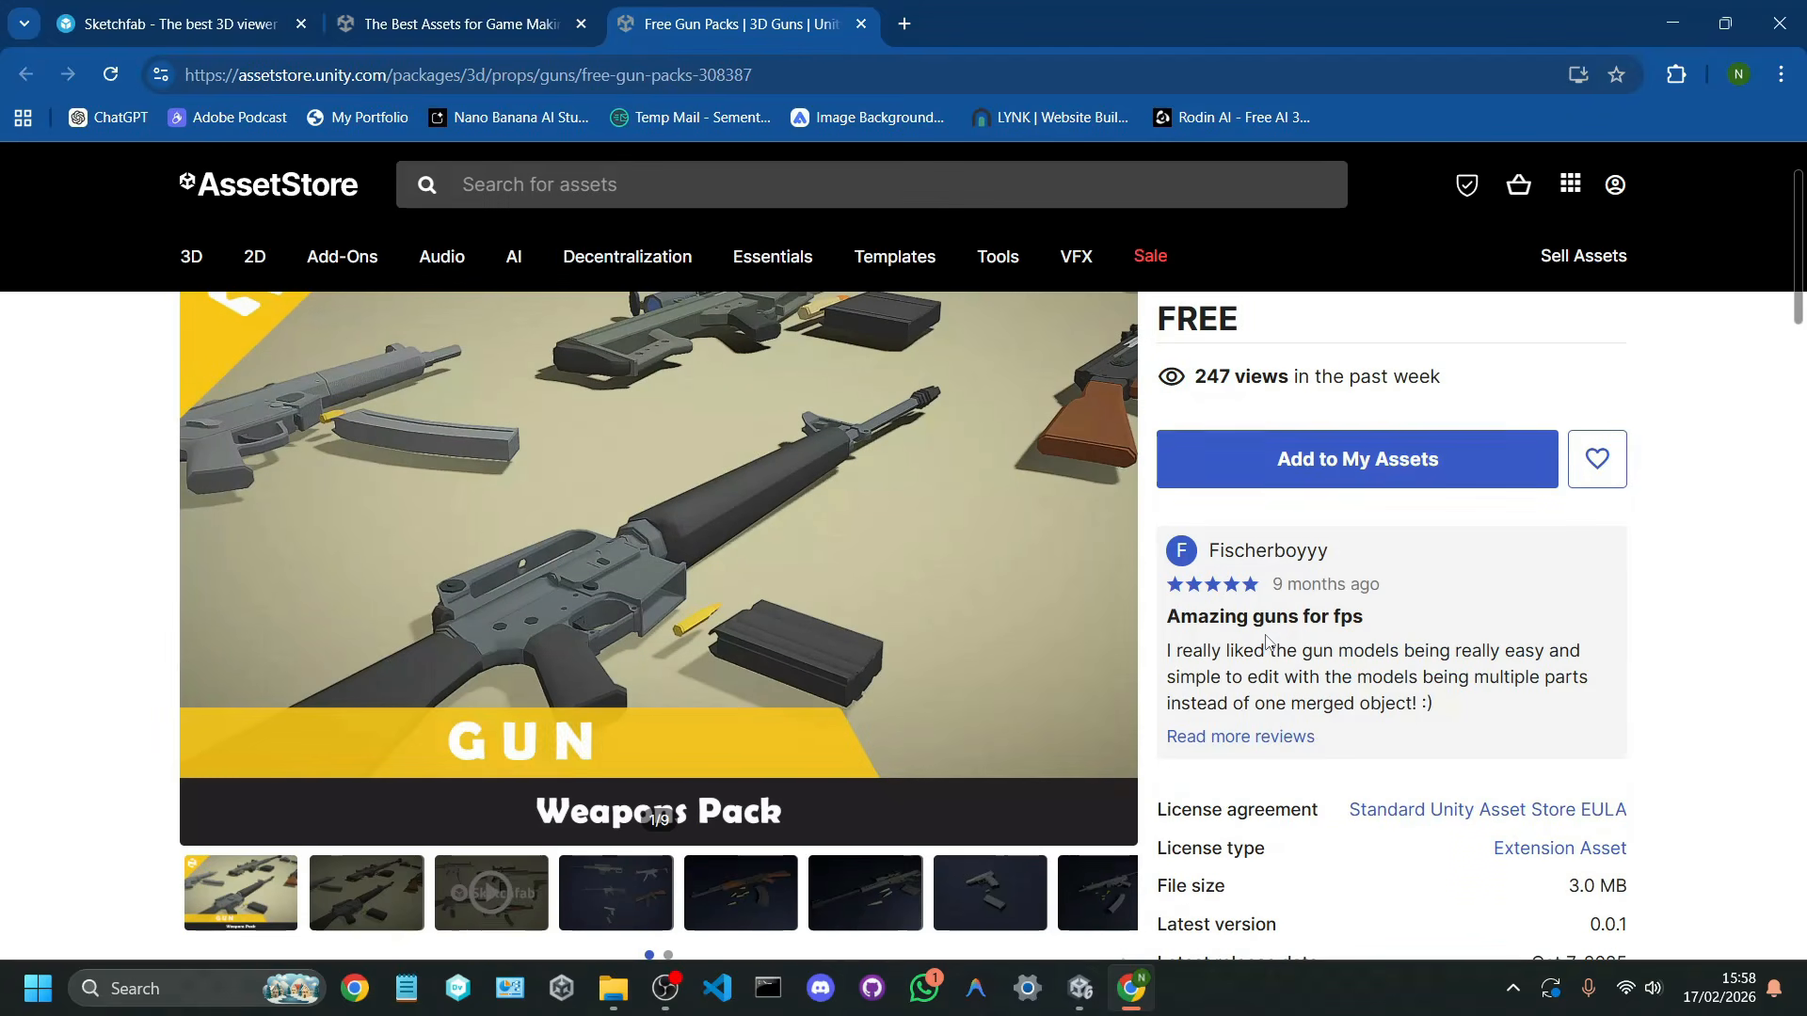
{"action": "left_click", "coordinate": [1318, 468]}
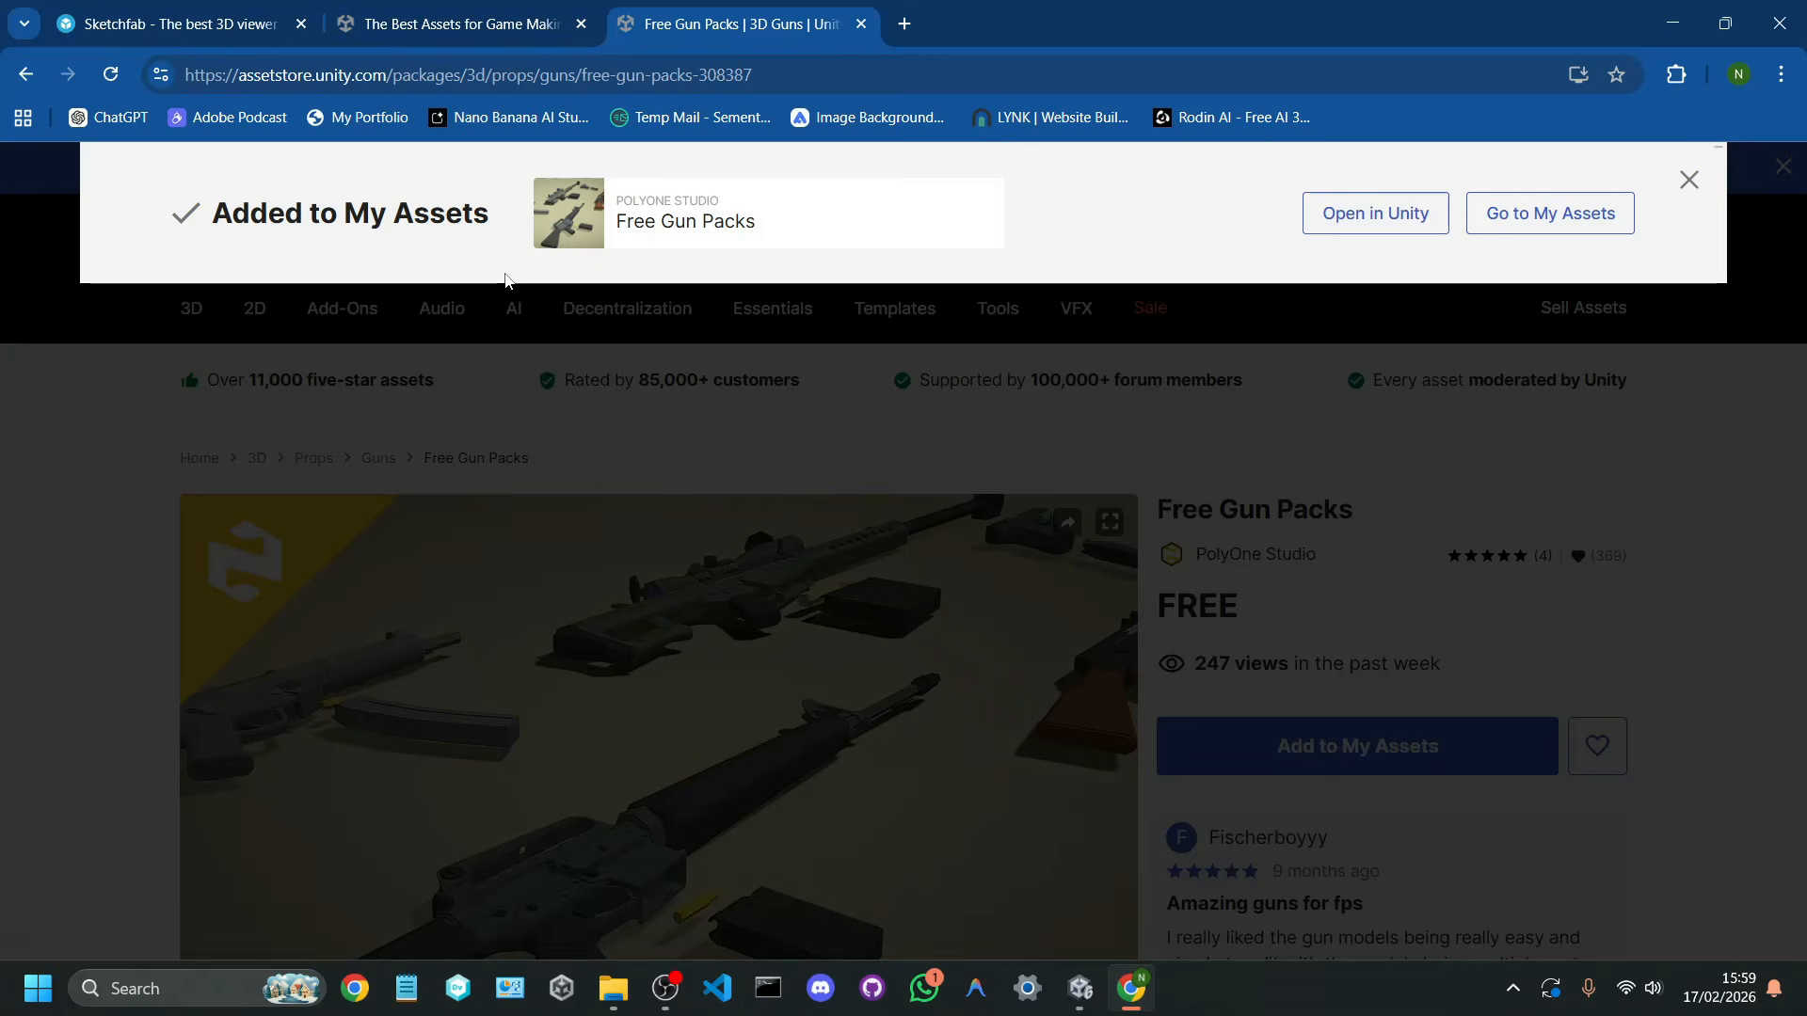
Step: Switch to the Unity editor and open the My Assets list in the Package Manager
{"action": "left_click", "coordinate": [1073, 986]}
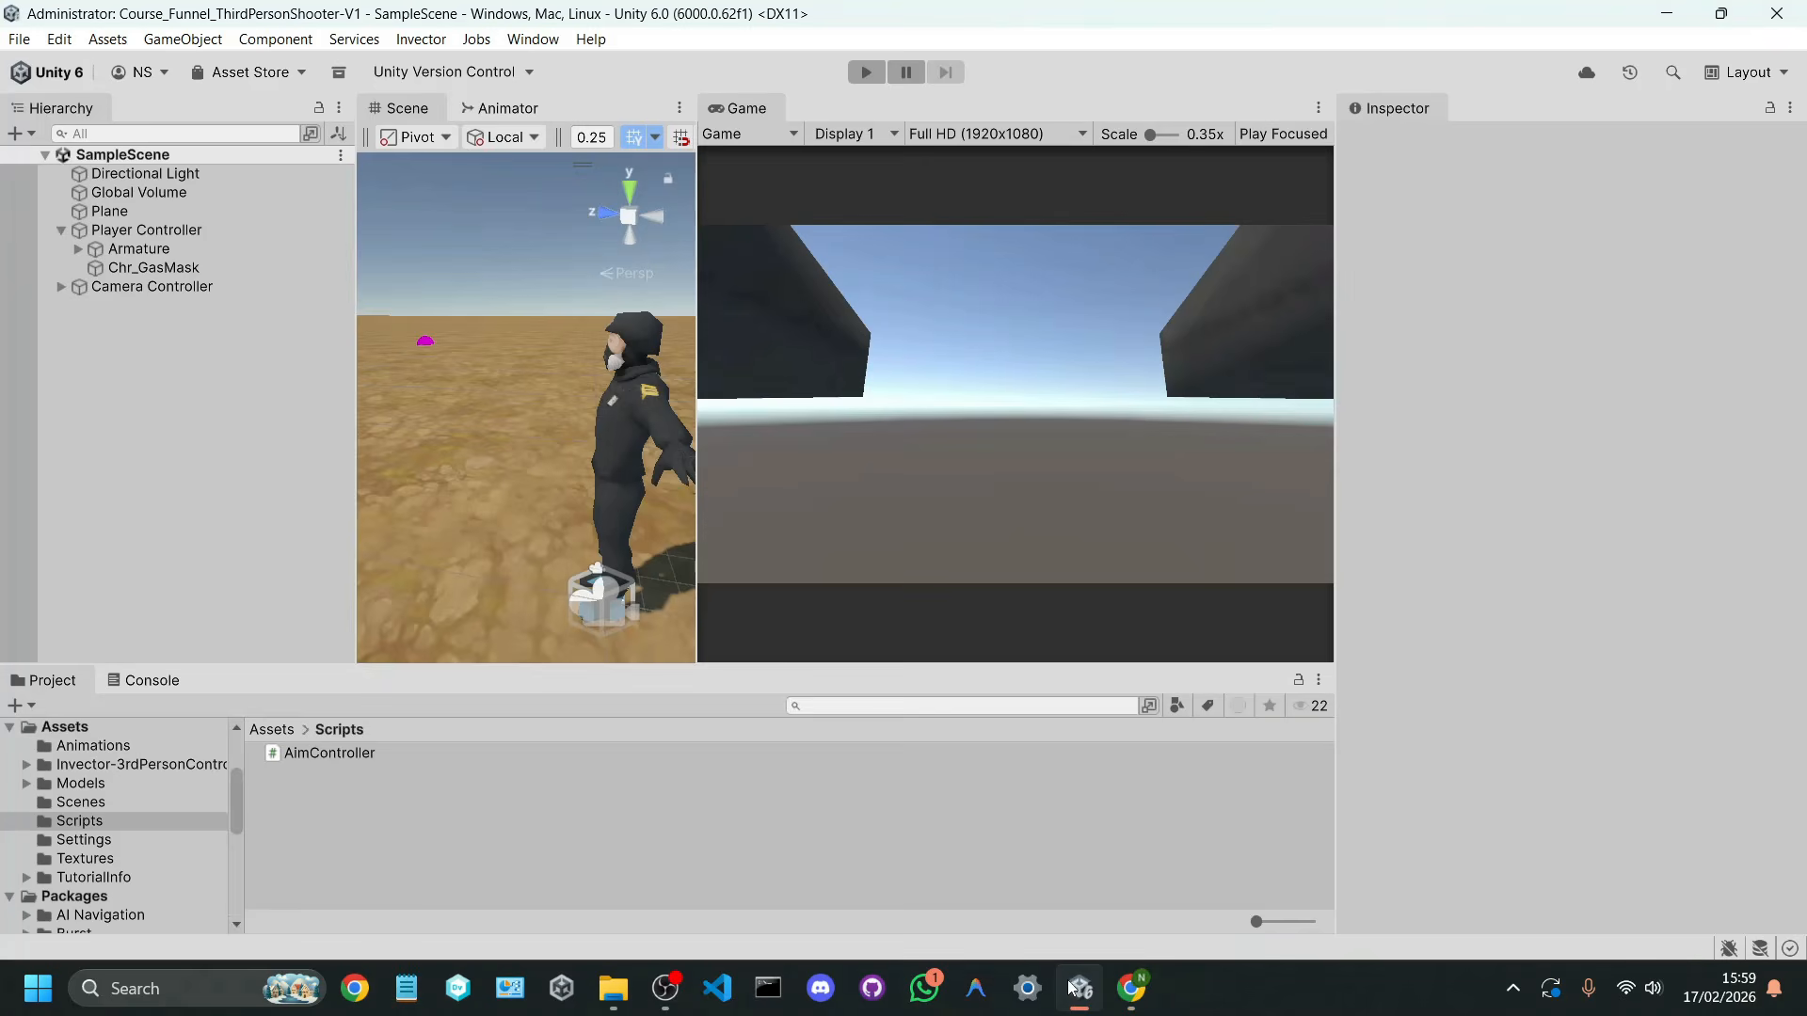
{"action": "left_click", "coordinate": [524, 41]}
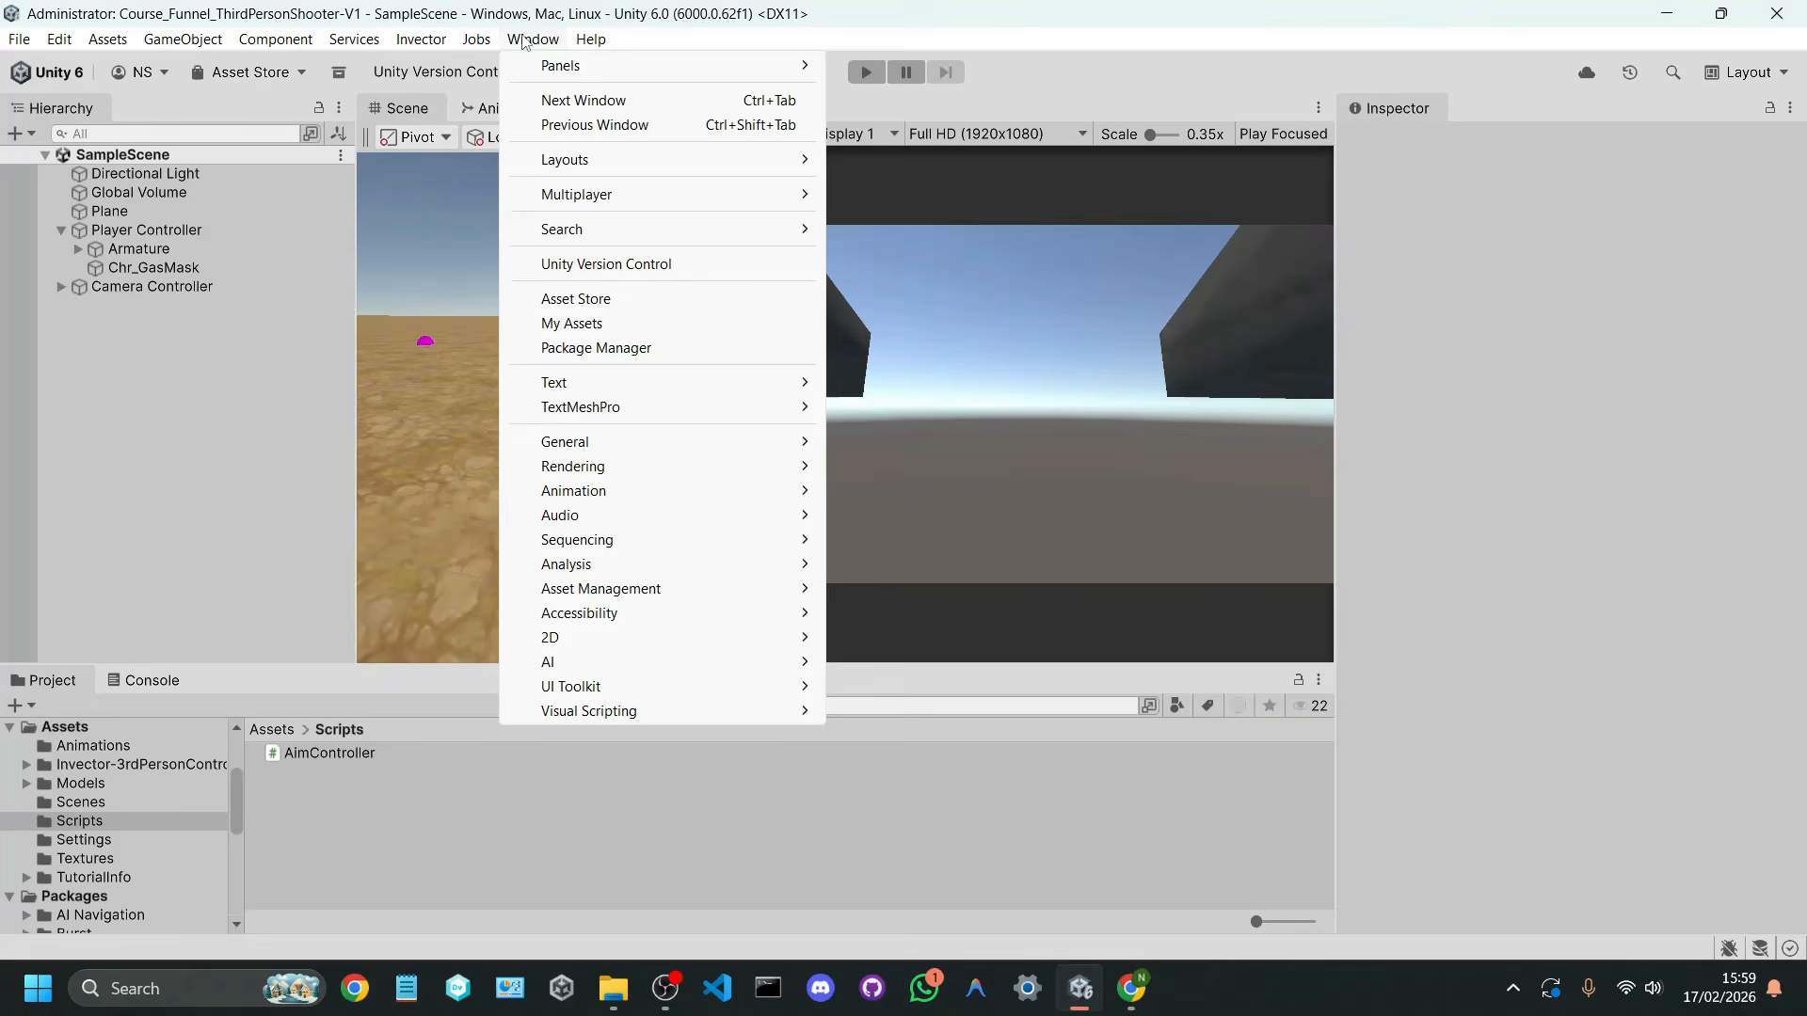
{"action": "left_click", "coordinate": [615, 345]}
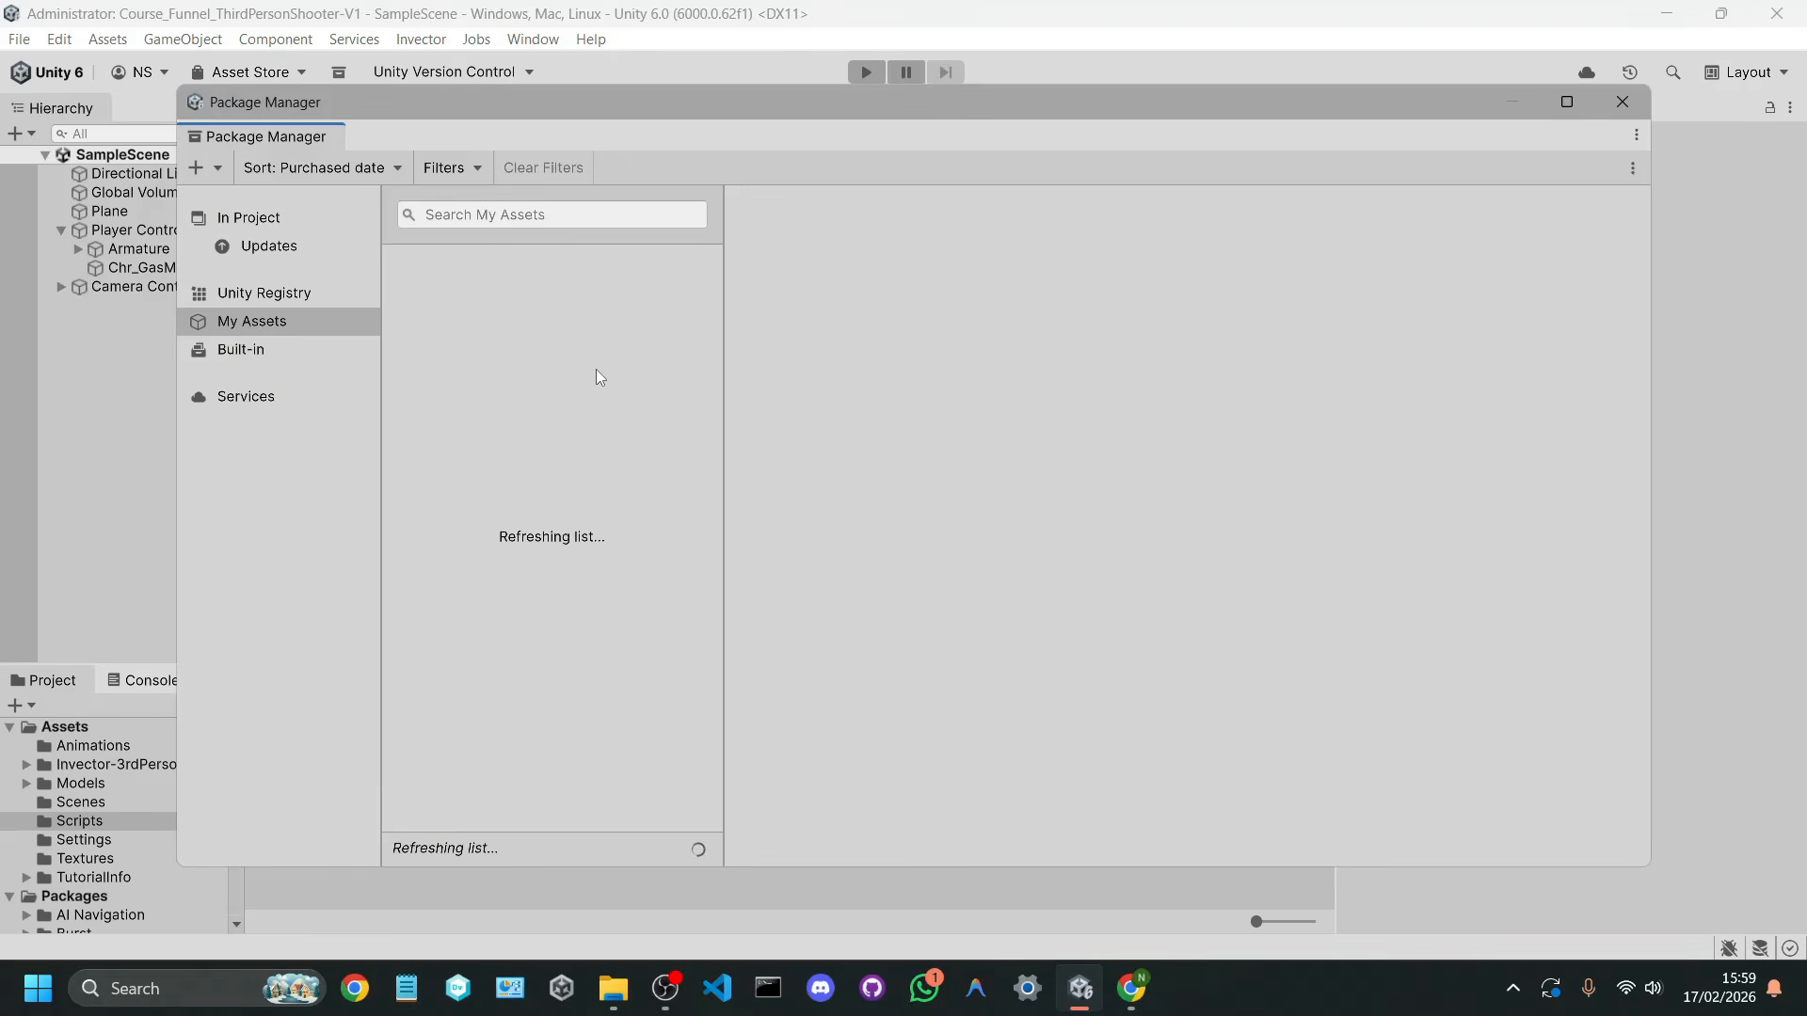
{"action": "left_click", "coordinate": [250, 320]}
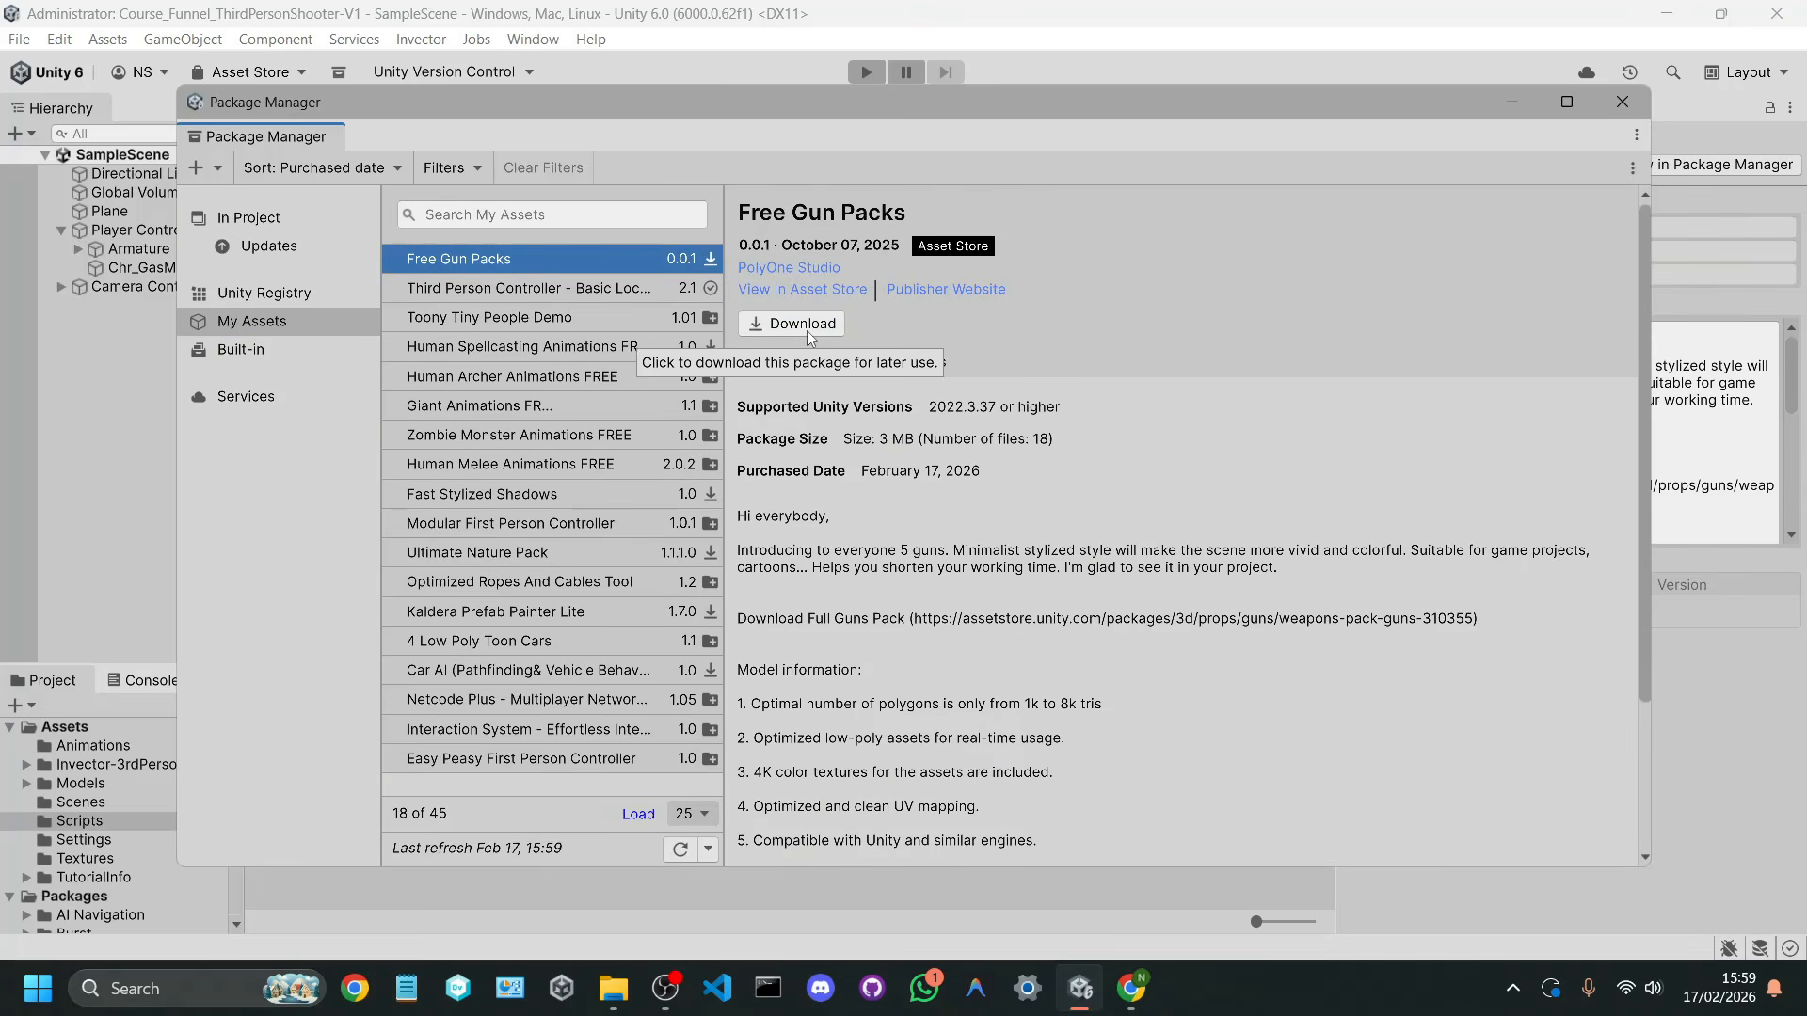
Step: Download the Free Gun Packs package and import all of its contents into the project
{"action": "left_click", "coordinate": [807, 329]}
{"action": "left_click", "coordinate": [834, 324]}
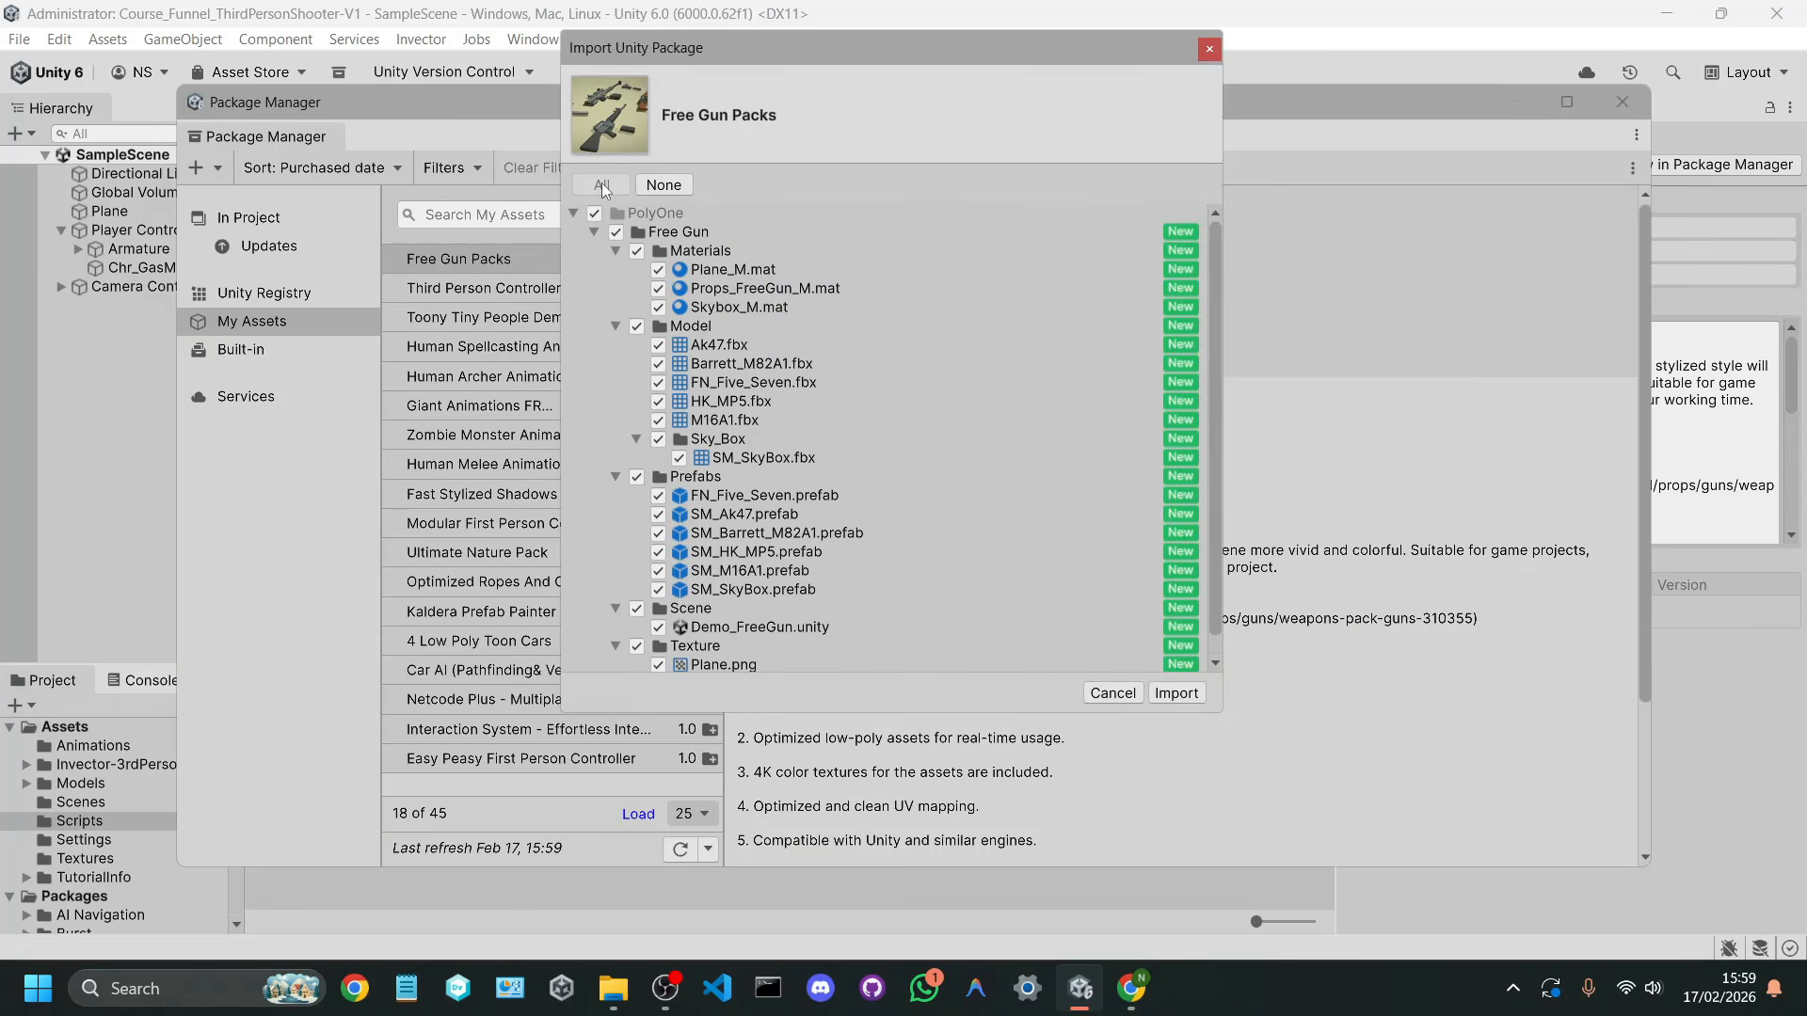
{"action": "left_click", "coordinate": [1177, 693]}
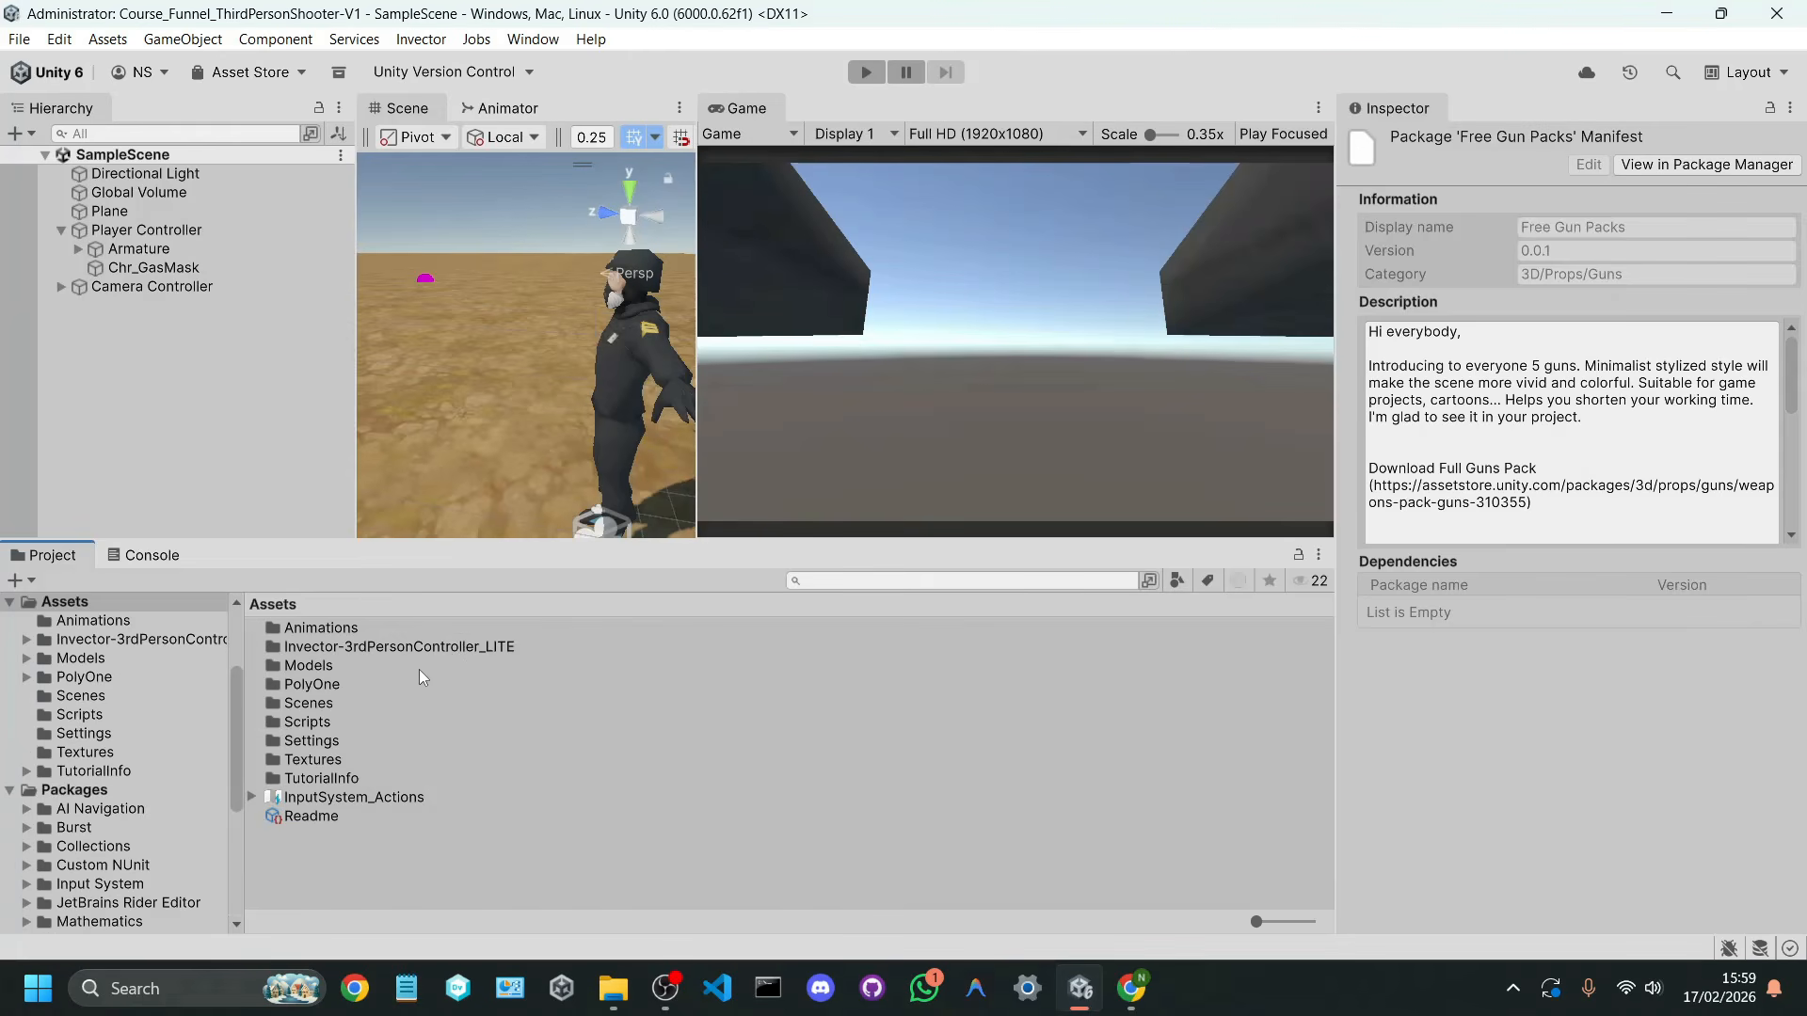
Step: Open the project folder PolyOne/Free Gun/Prefabs and widen the Scene view
{"action": "left_click", "coordinate": [336, 681]}
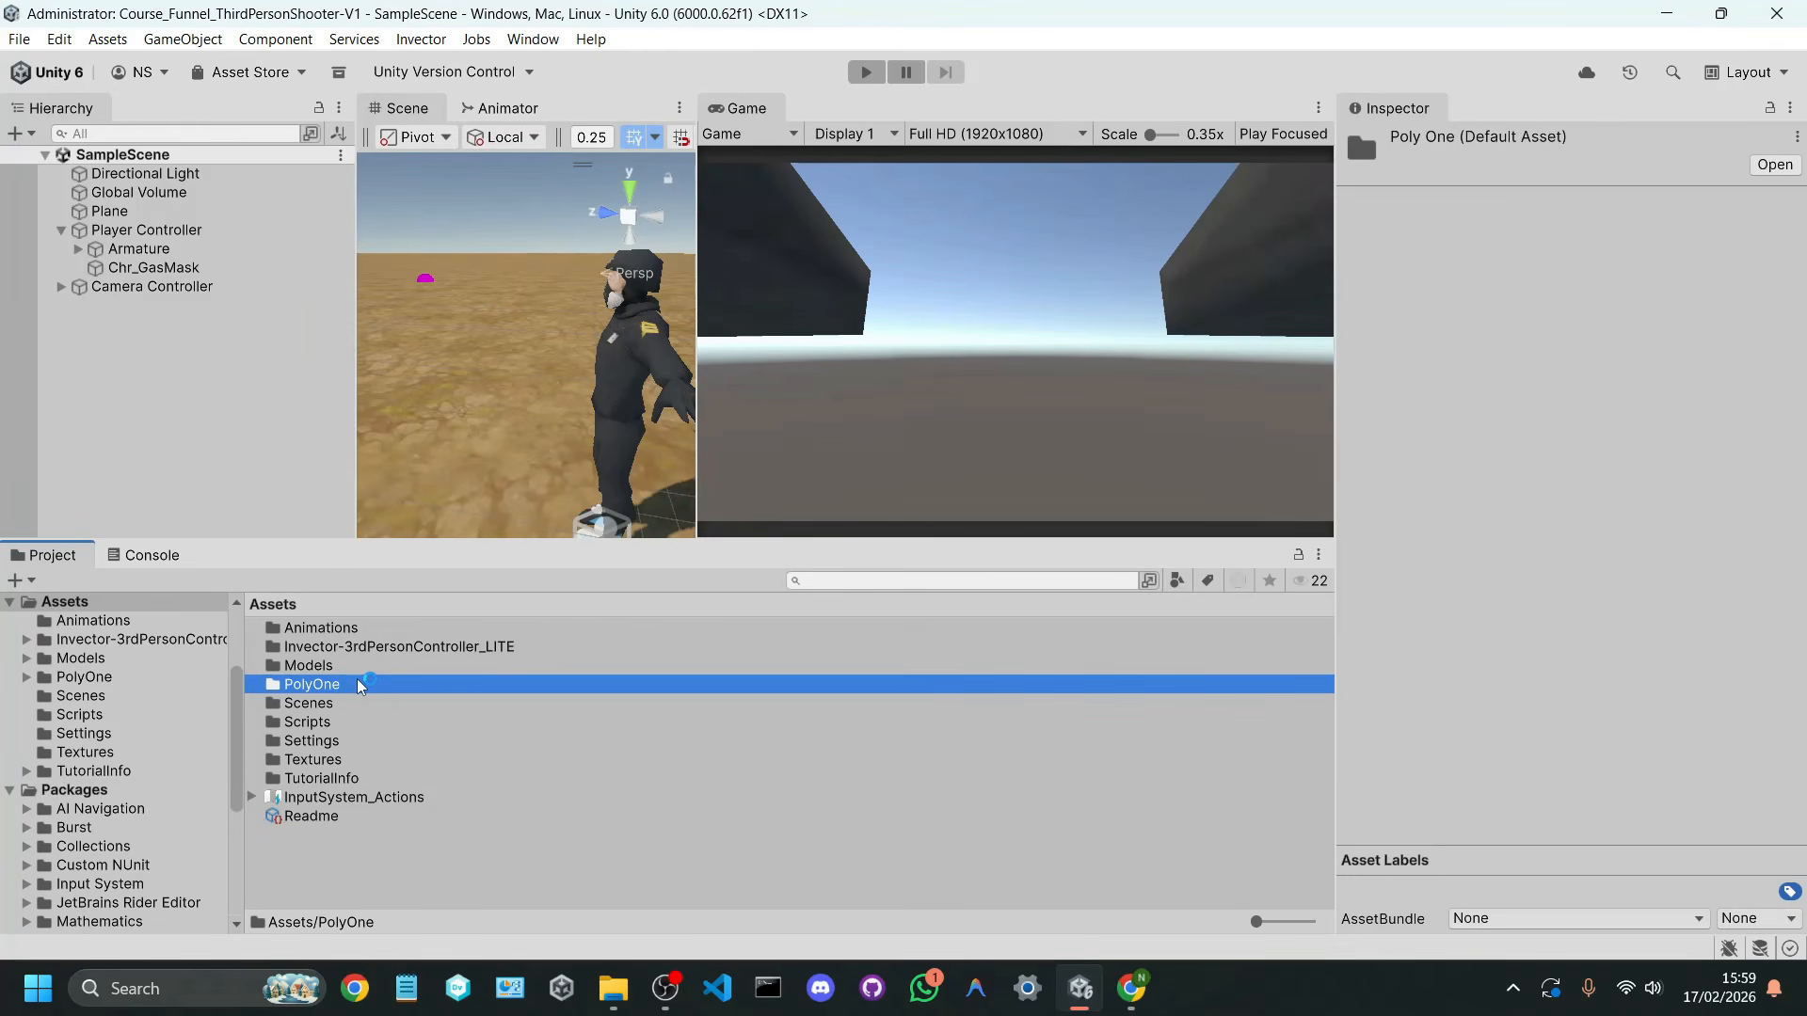
{"action": "double_click", "coordinate": [361, 684]}
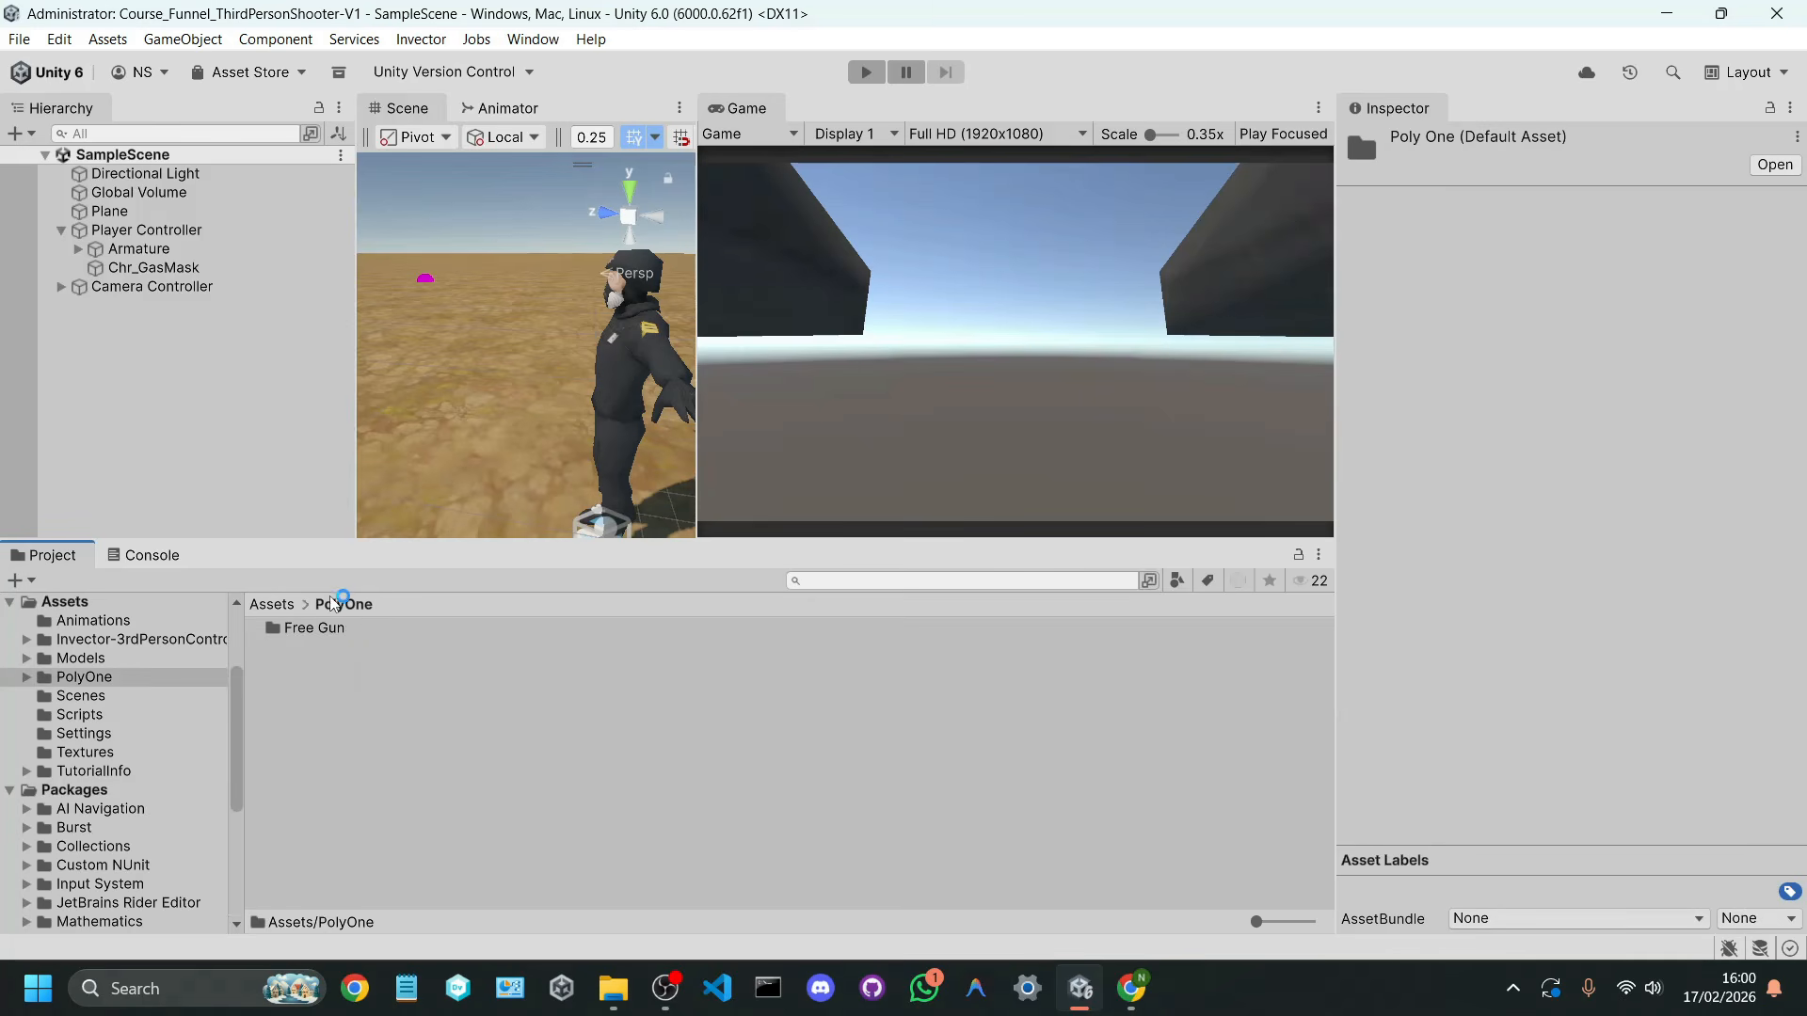
{"action": "double_click", "coordinate": [339, 628]}
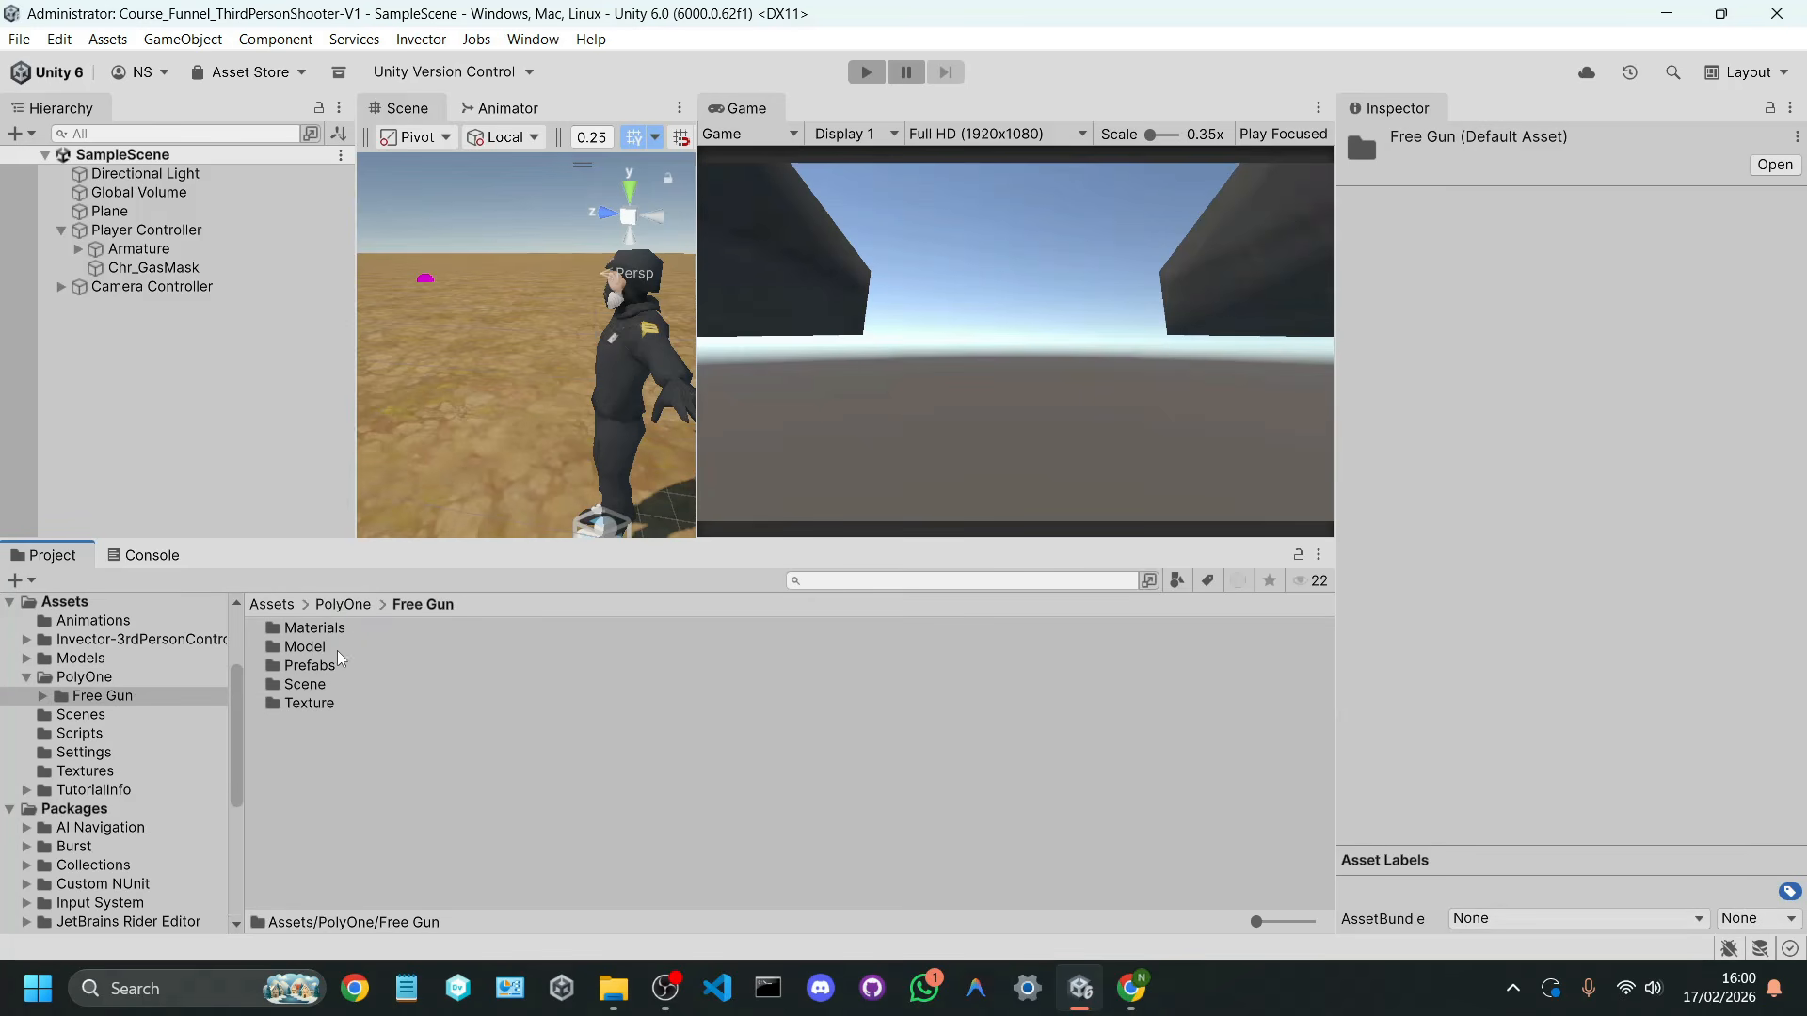
{"action": "double_click", "coordinate": [337, 671]}
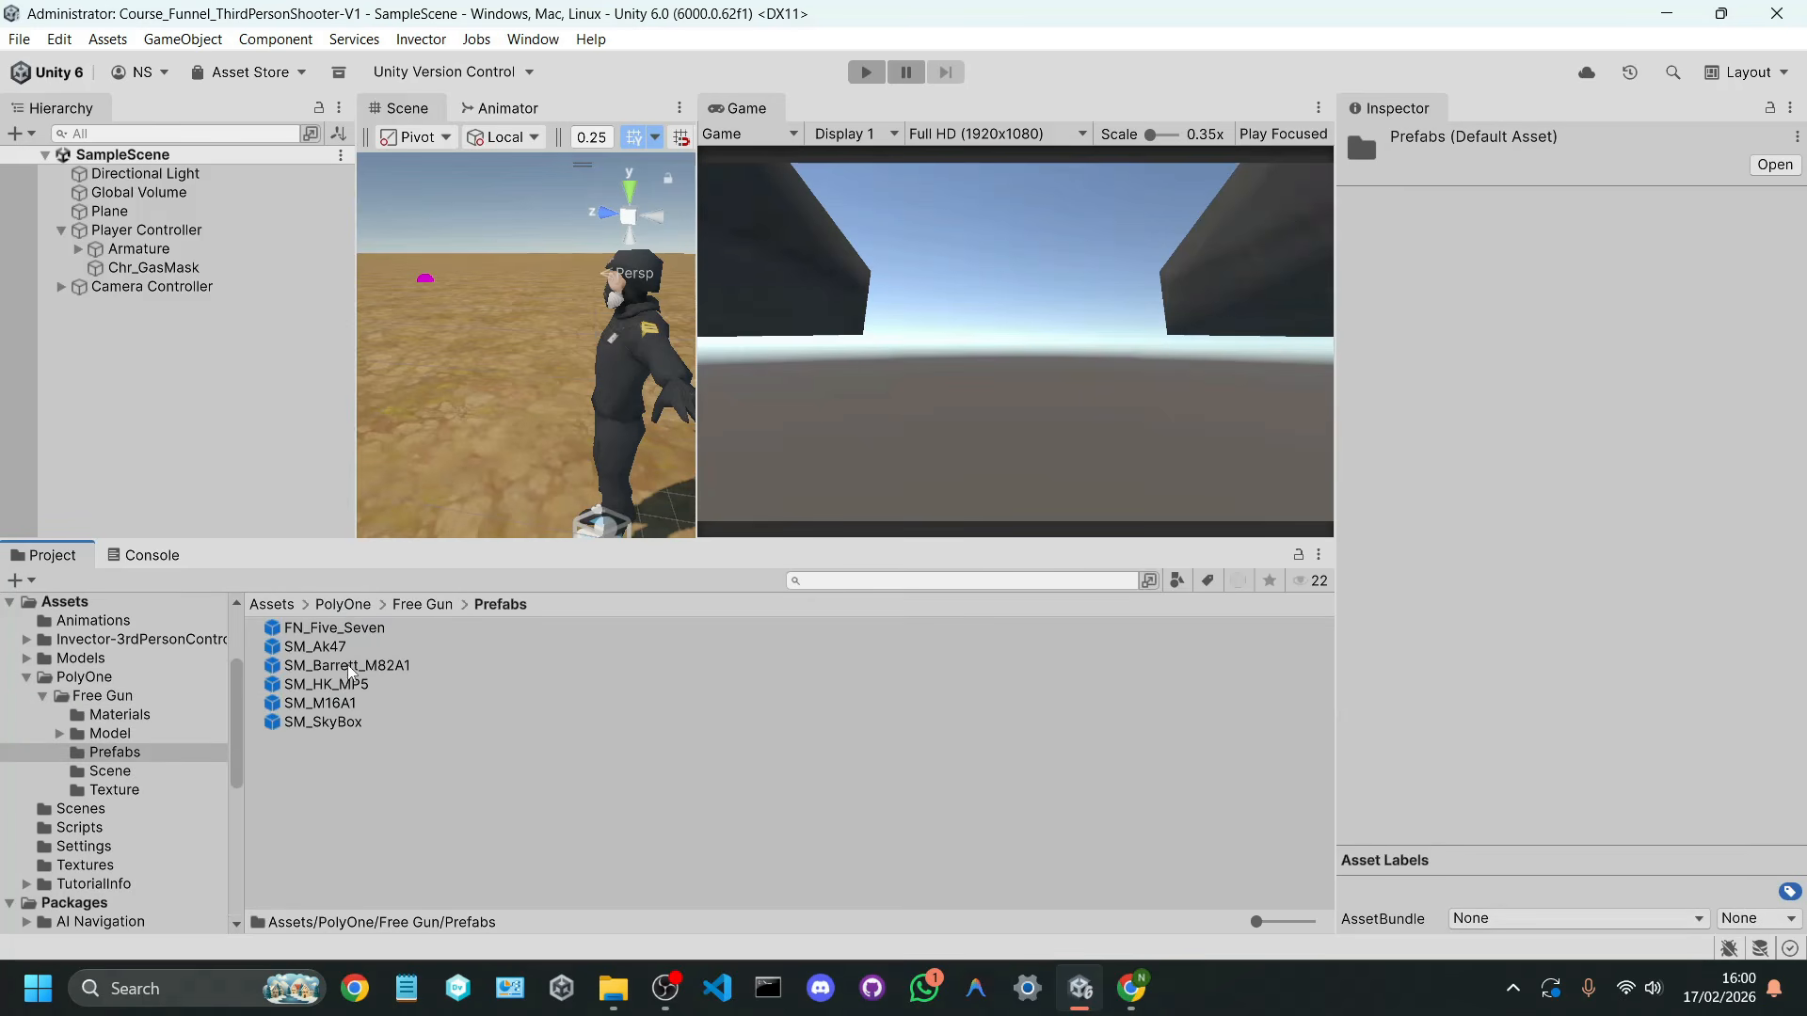
{"action": "left_click_drag", "start_coordinate": [702, 414], "coordinate": [986, 414]}
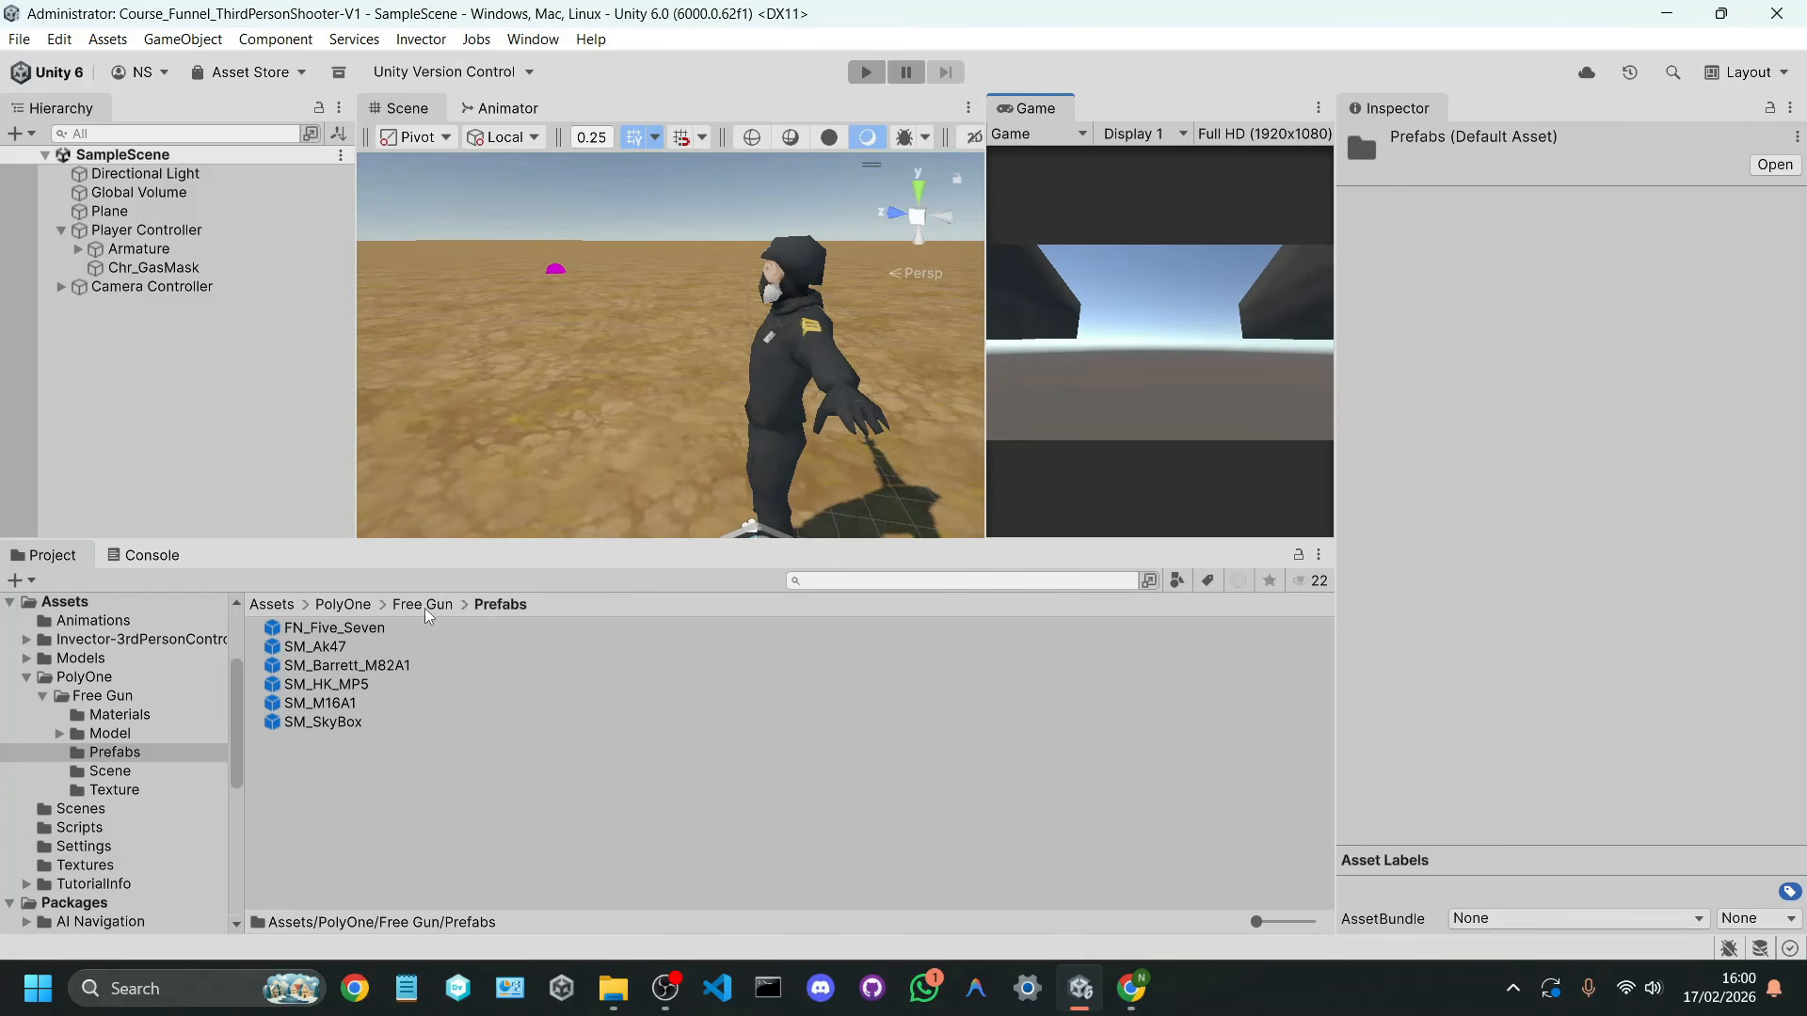
Step: Try out the SM_Ak47 and SM_Barrett_M82A1 prefabs in the scene, undoing each placement
{"action": "left_click", "coordinate": [398, 628]}
{"action": "left_click", "coordinate": [359, 648]}
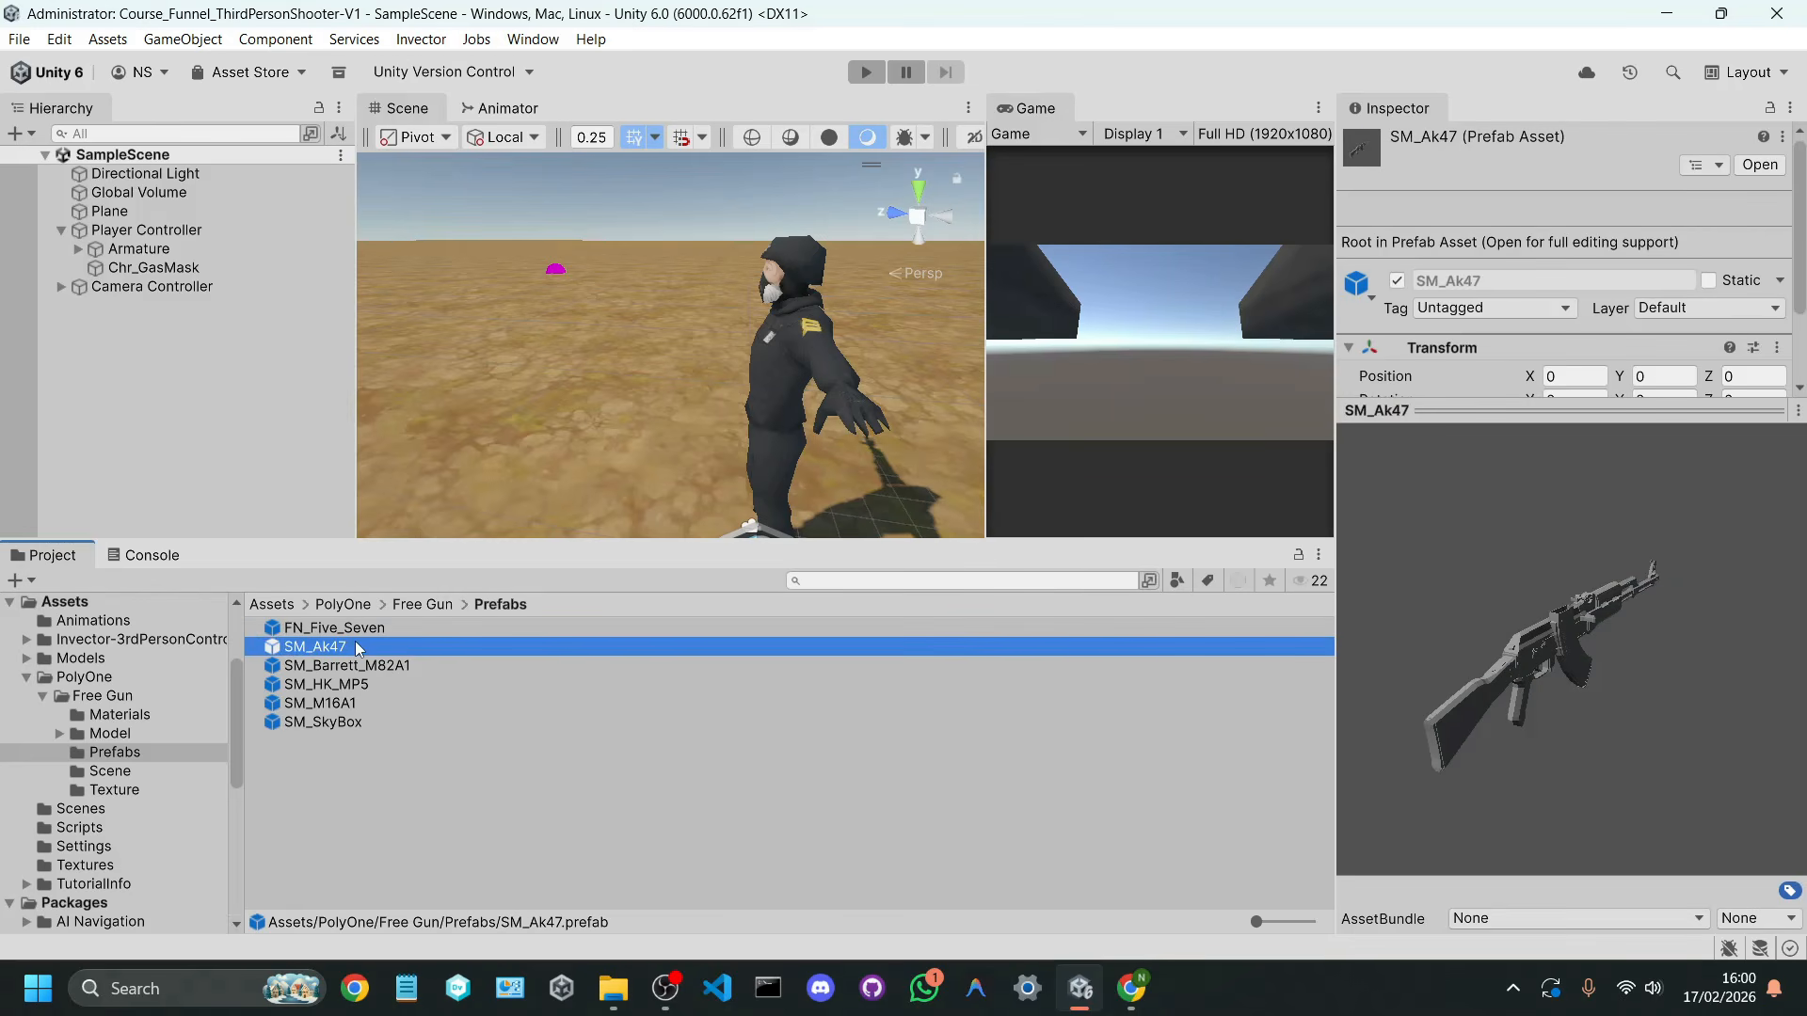
{"action": "left_click_drag", "start_coordinate": [348, 648], "coordinate": [495, 319]}
{"action": "key", "text": "ctrl+z"}
{"action": "key", "text": "ctrl+z"}
{"action": "left_click", "coordinate": [381, 666]}
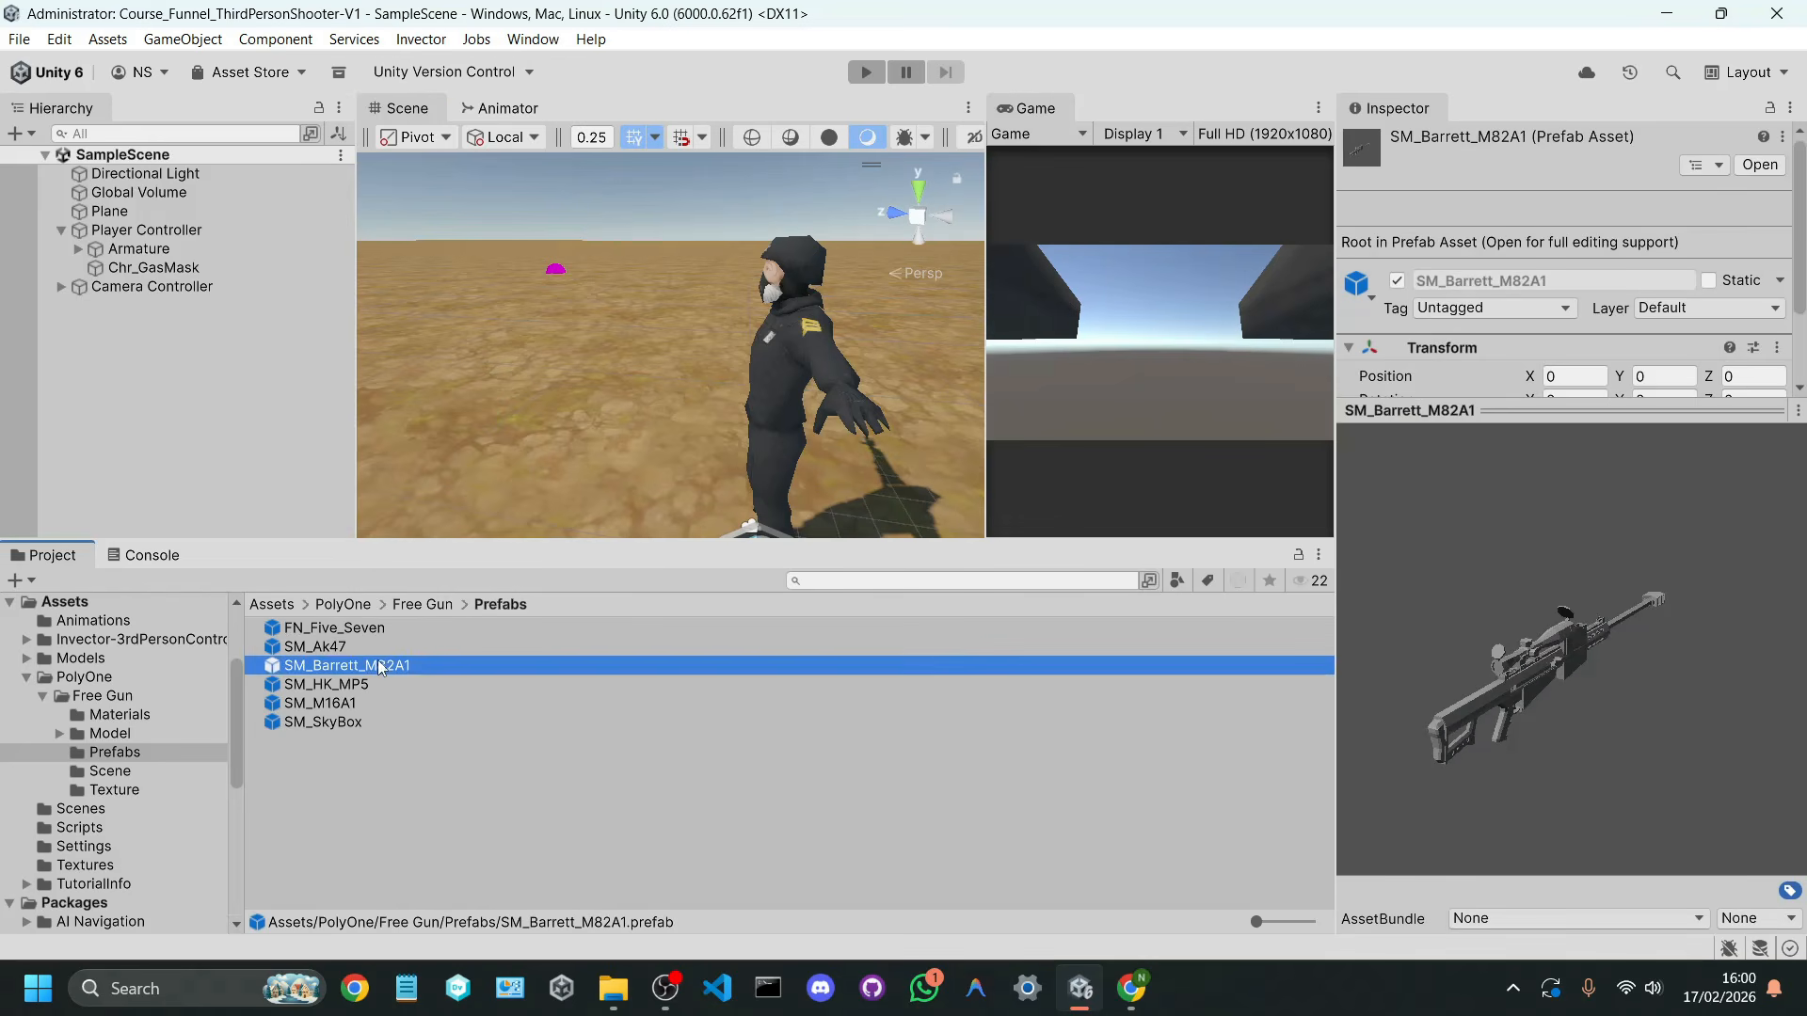
{"action": "left_click_drag", "start_coordinate": [381, 666], "coordinate": [708, 441]}
{"action": "key", "text": "ctrl+z"}
{"action": "key", "text": "ctrl+z"}
{"action": "key", "text": "ctrl+z"}
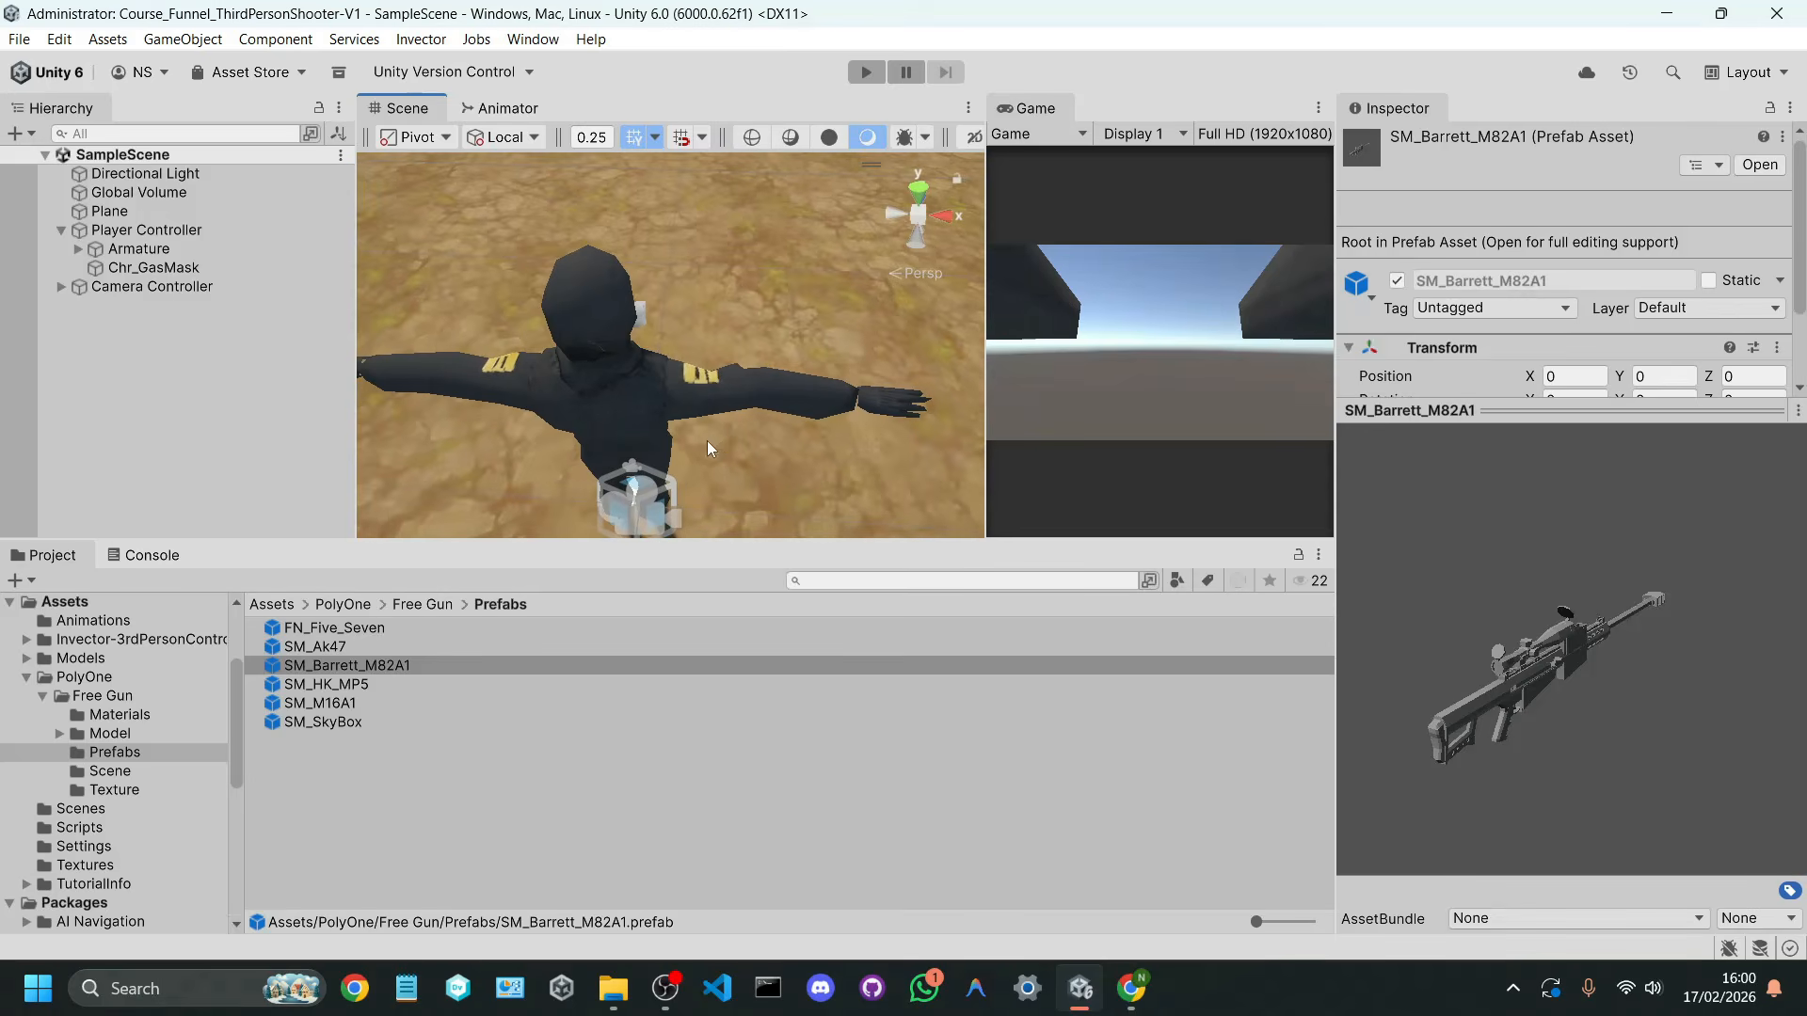
Step: Locate the character's Armature under Player Controller in the hierarchy and expand it down to the mixamorig:Hips children
{"action": "left_click", "coordinate": [655, 397]}
{"action": "left_click", "coordinate": [98, 252]}
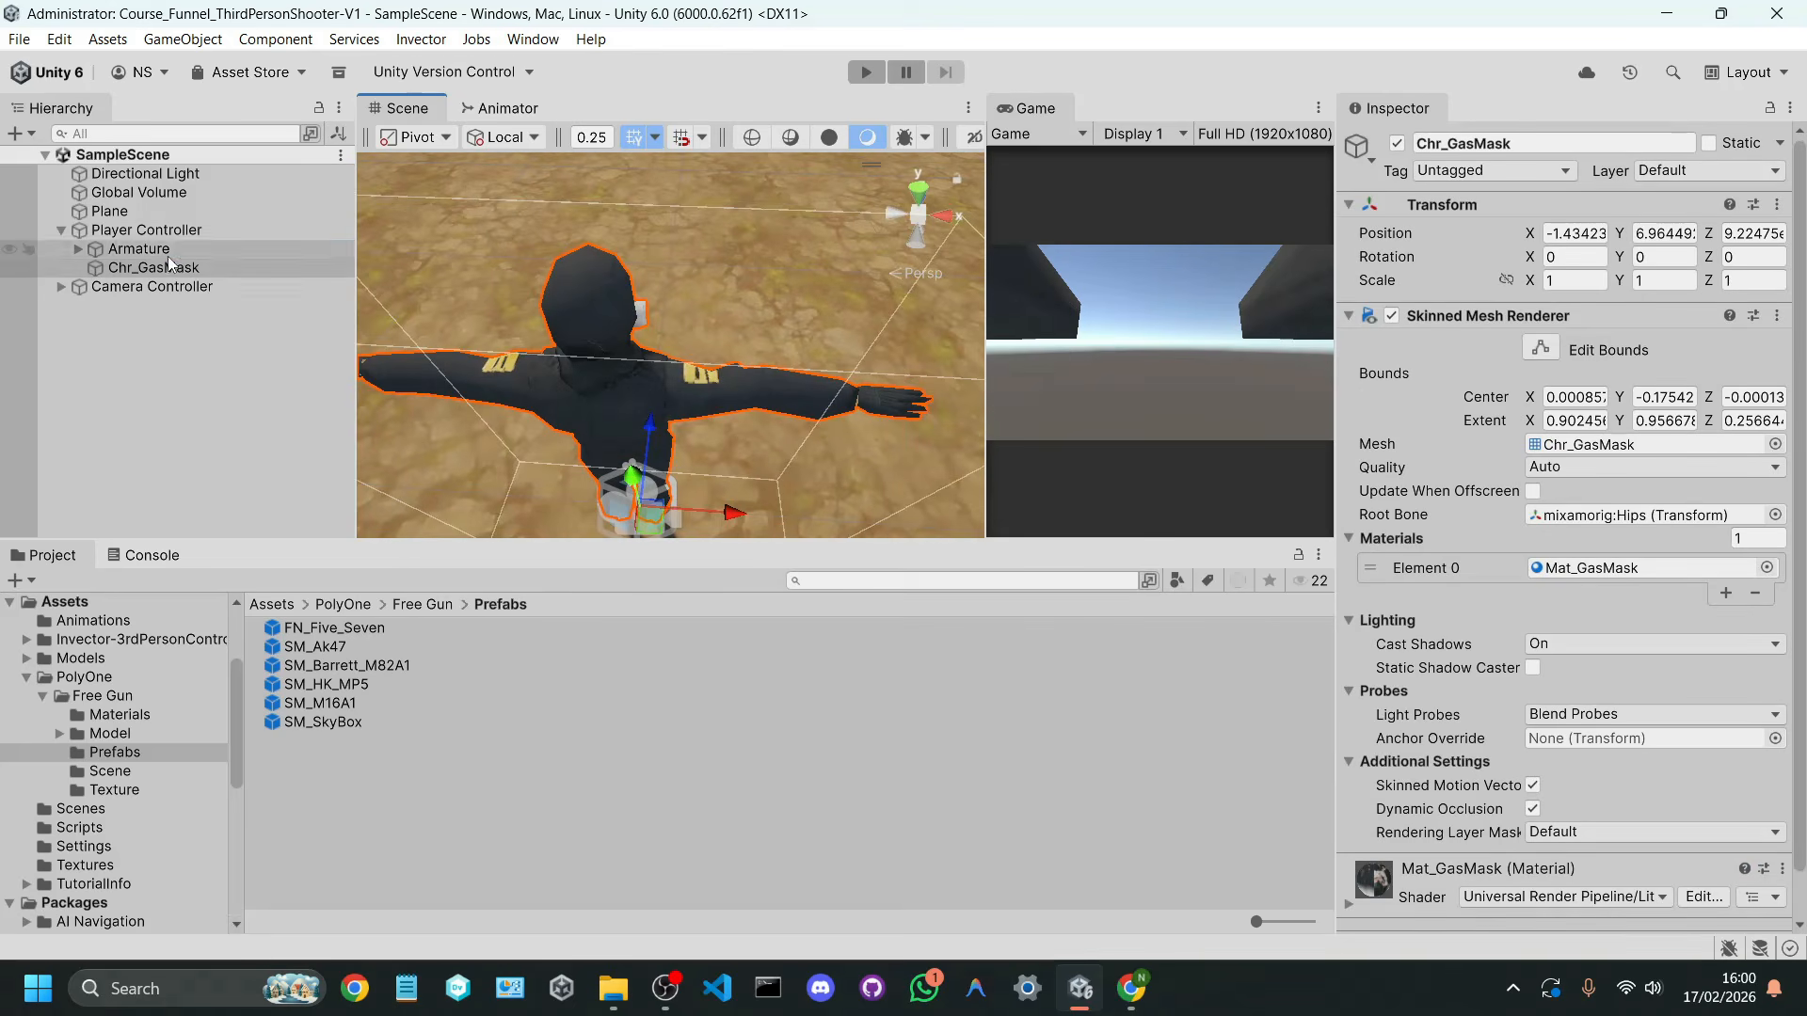
{"action": "left_click", "coordinate": [95, 234]}
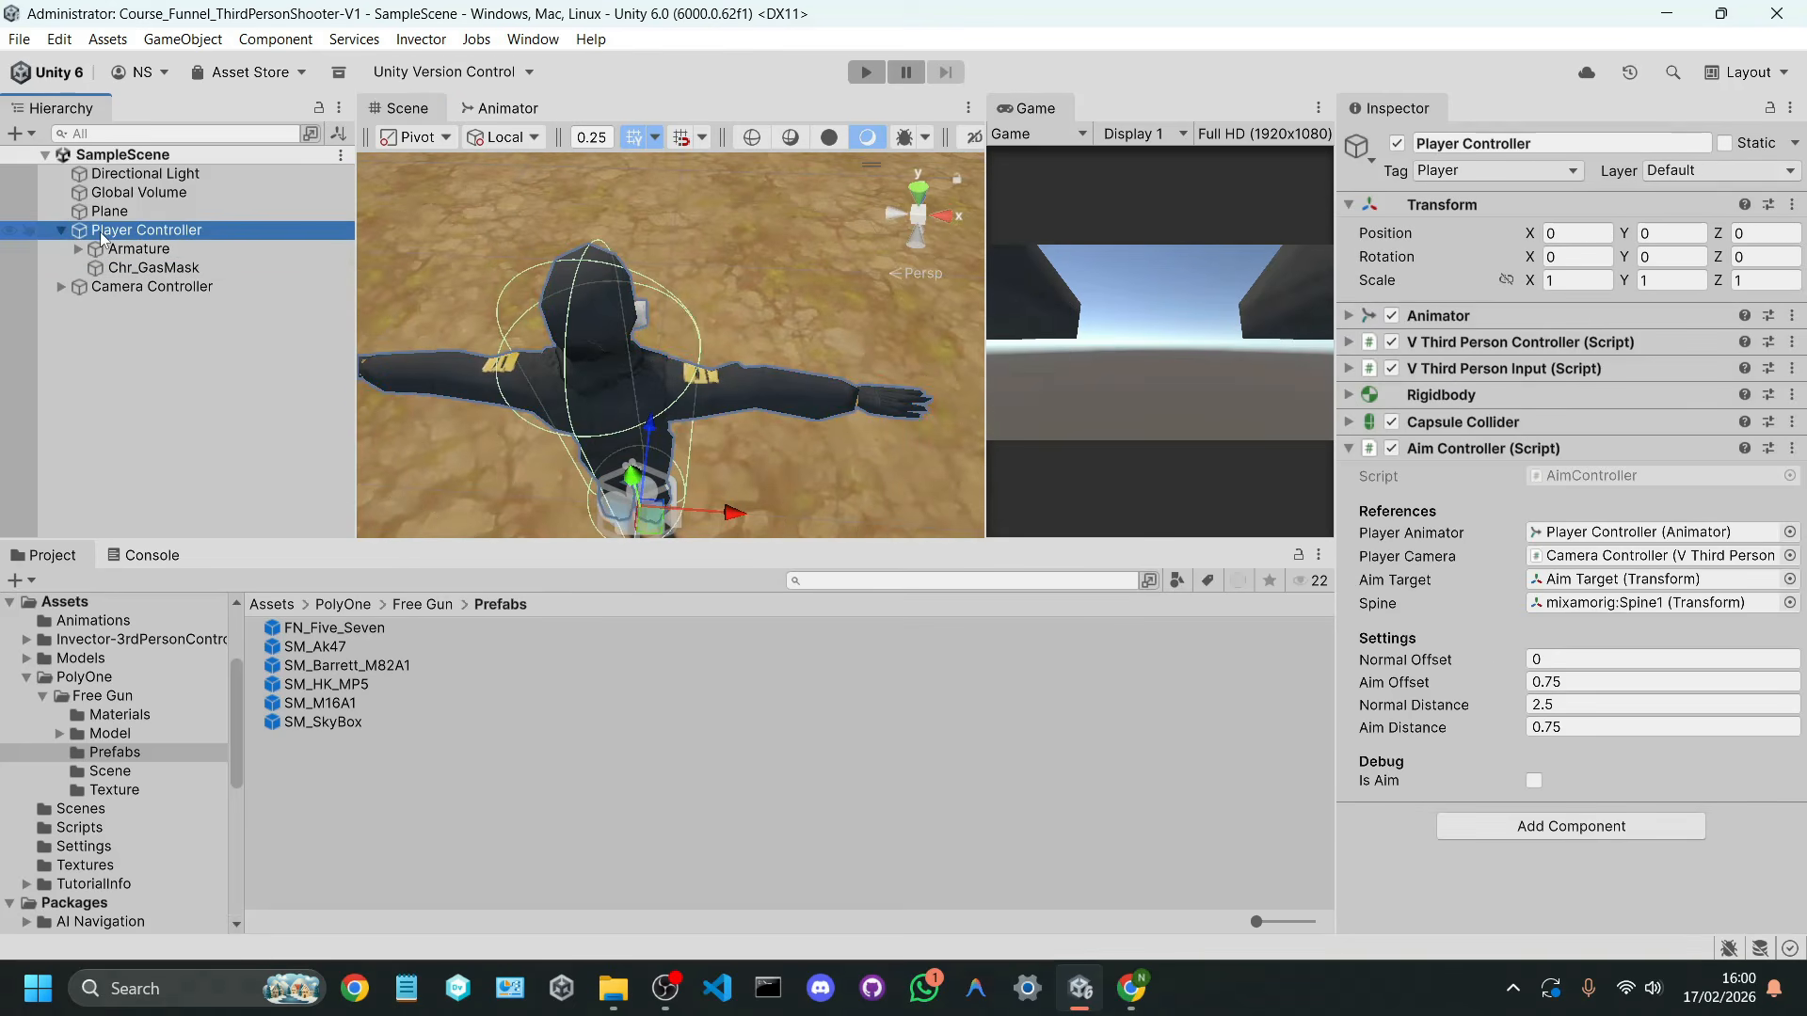
{"action": "left_click", "coordinate": [93, 254]}
{"action": "left_click", "coordinate": [81, 251]}
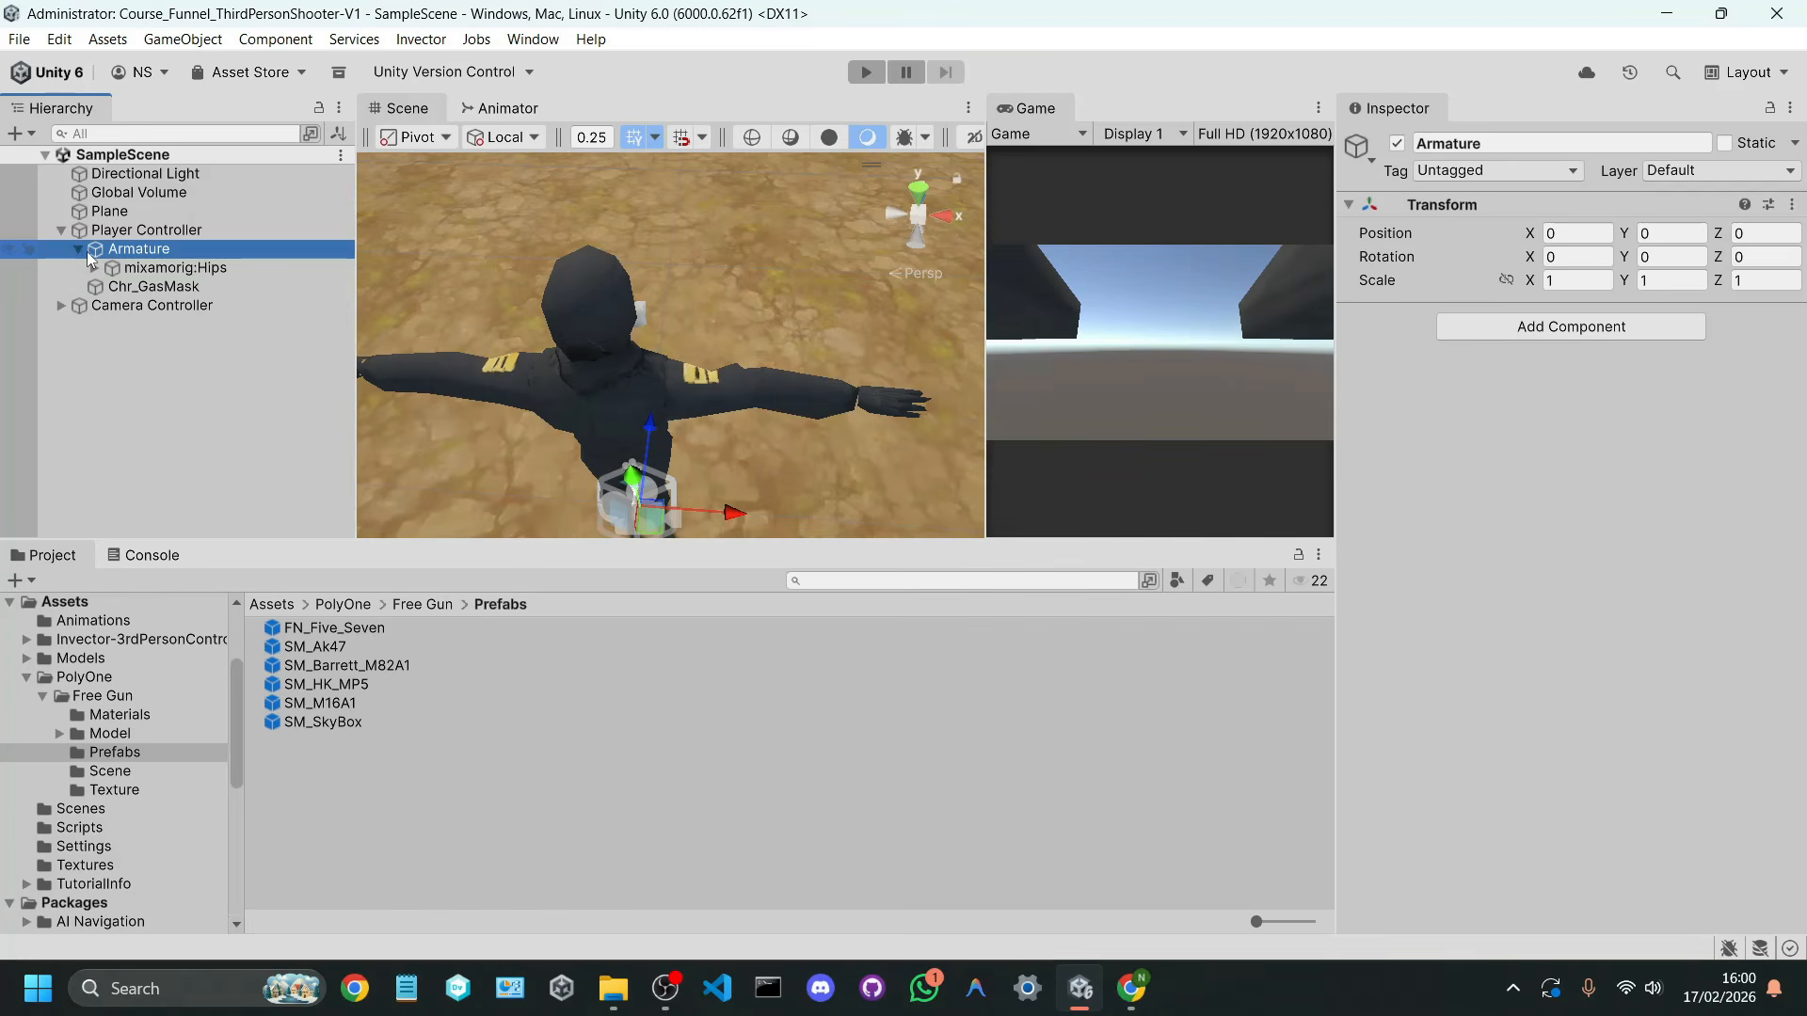
{"action": "left_click", "coordinate": [95, 268]}
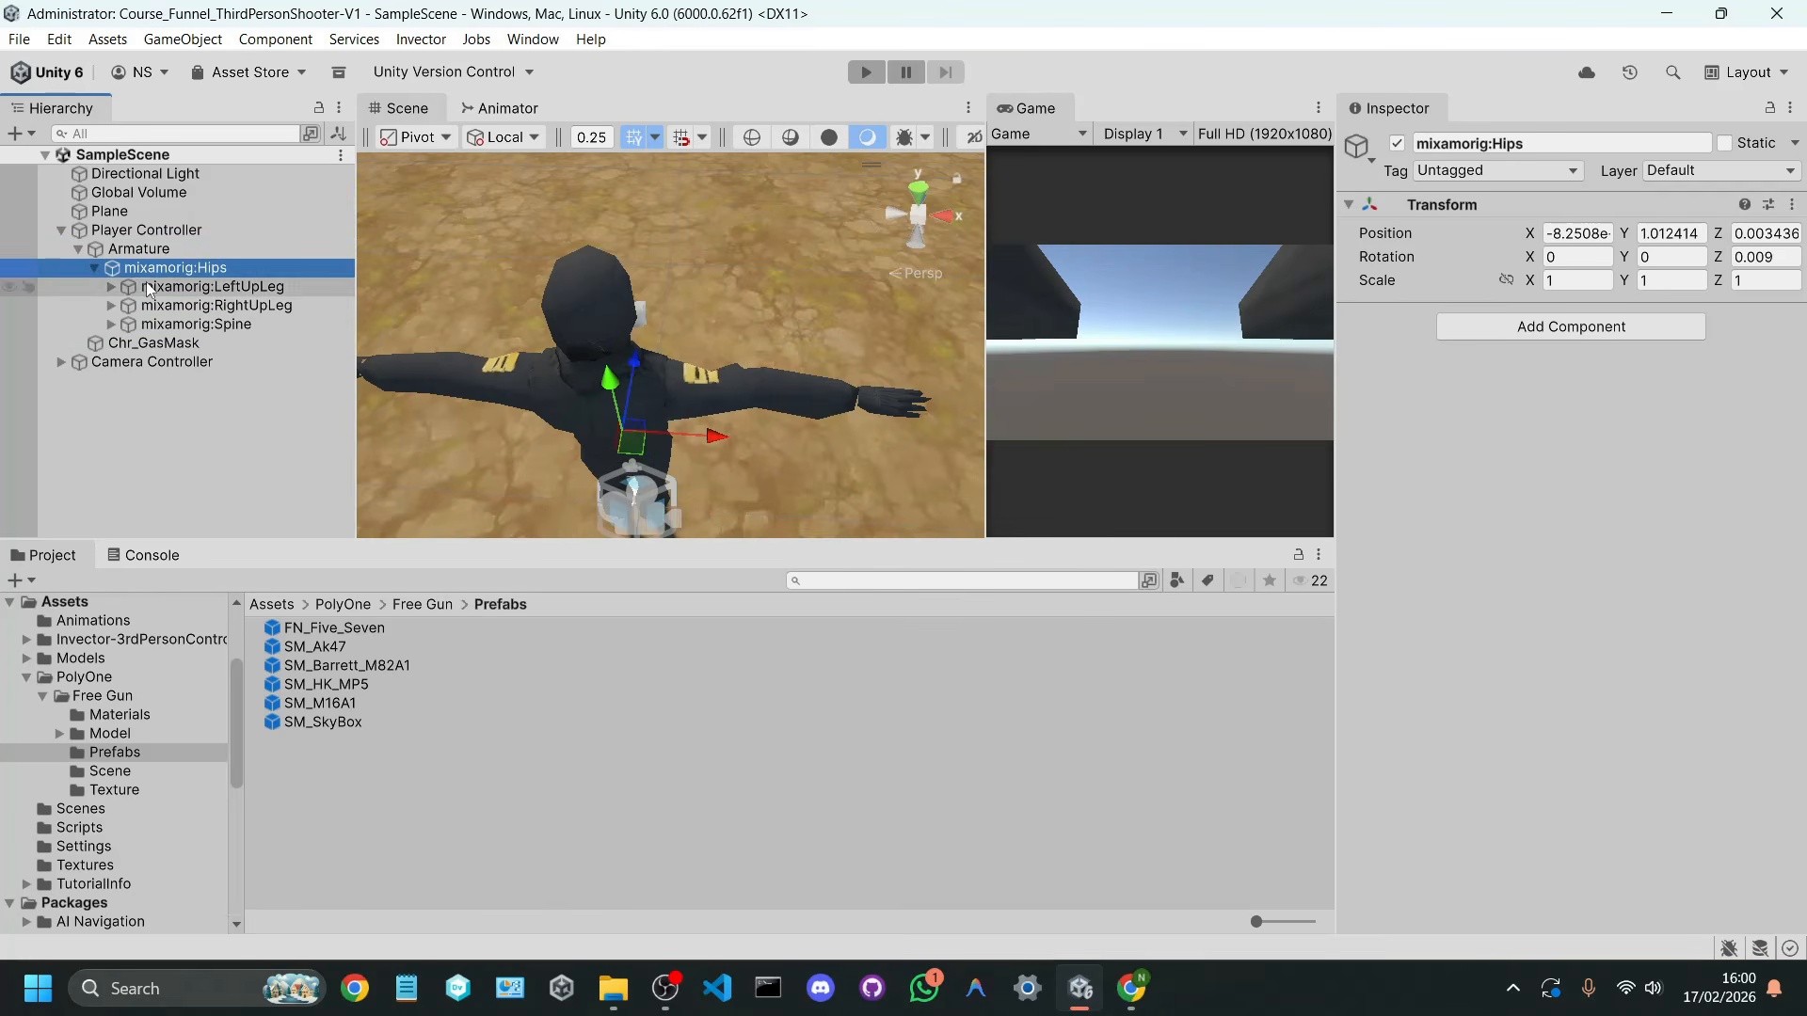
Step: Expand the character's spine bones from mixamorig:Spine through mixamorig:Spine2 to reveal the shoulder bones
{"action": "left_click", "coordinate": [125, 330]}
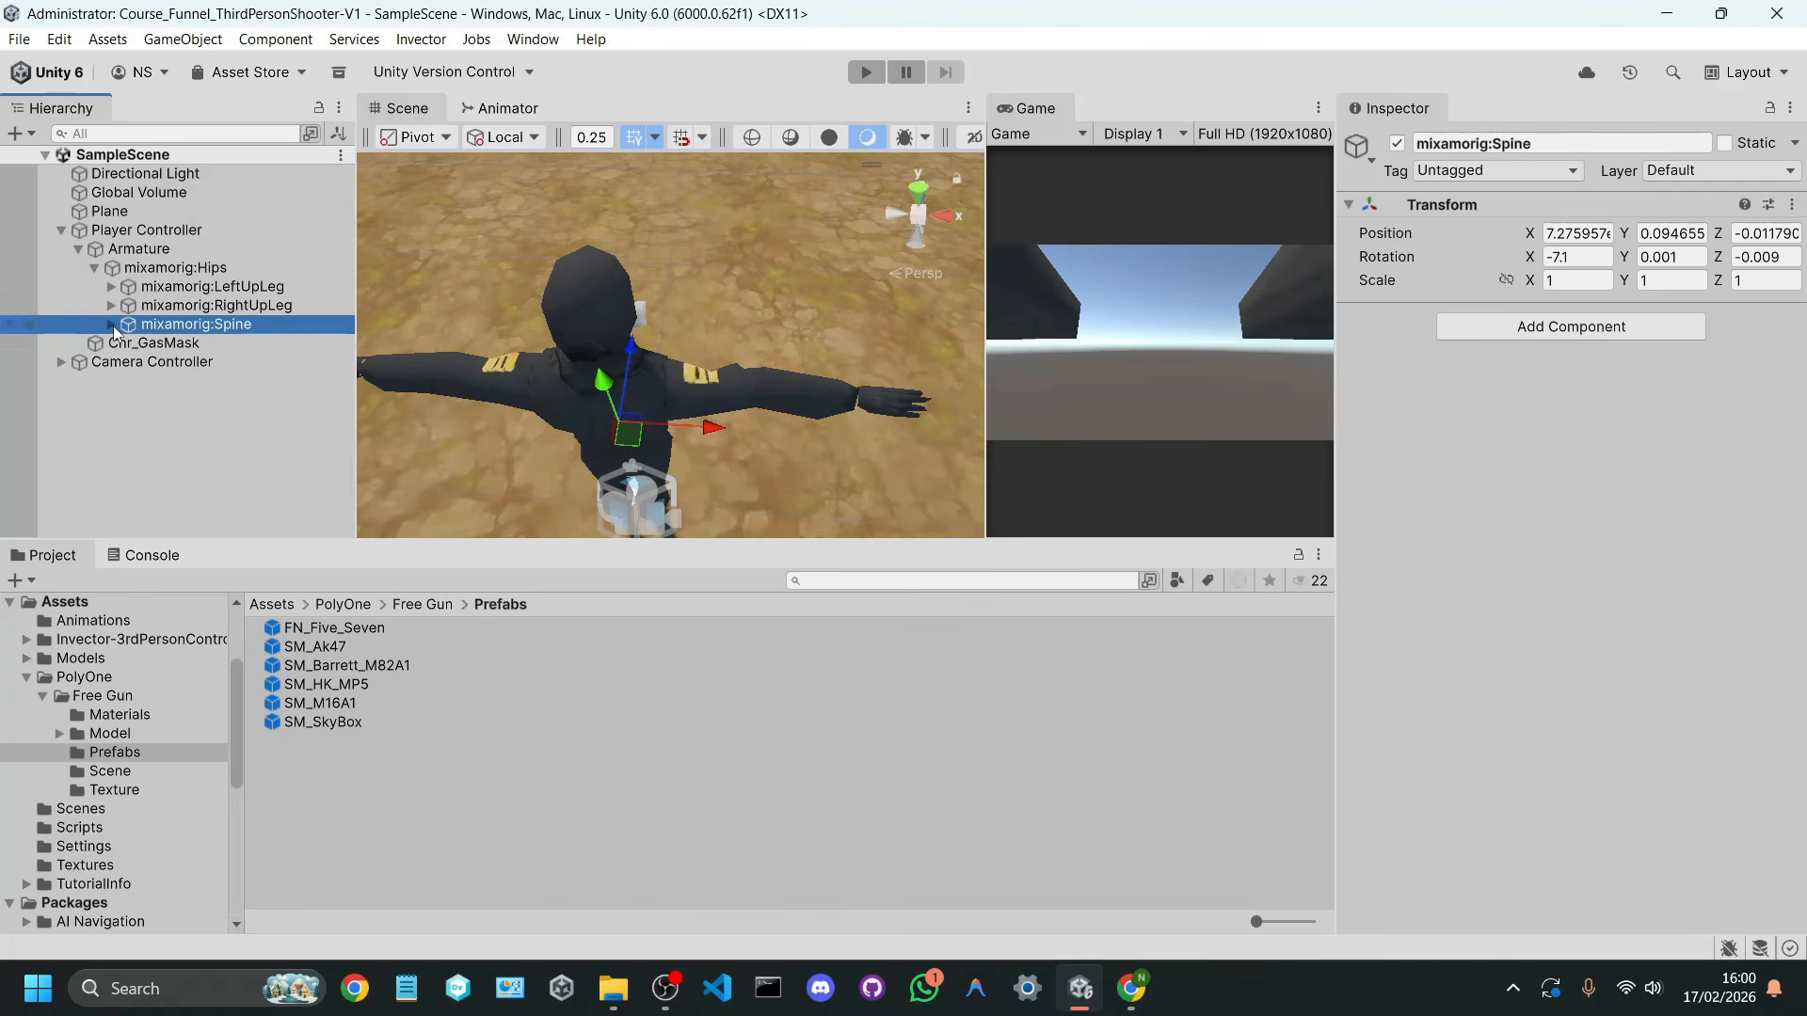
{"action": "left_click", "coordinate": [112, 324]}
{"action": "left_click", "coordinate": [147, 340]}
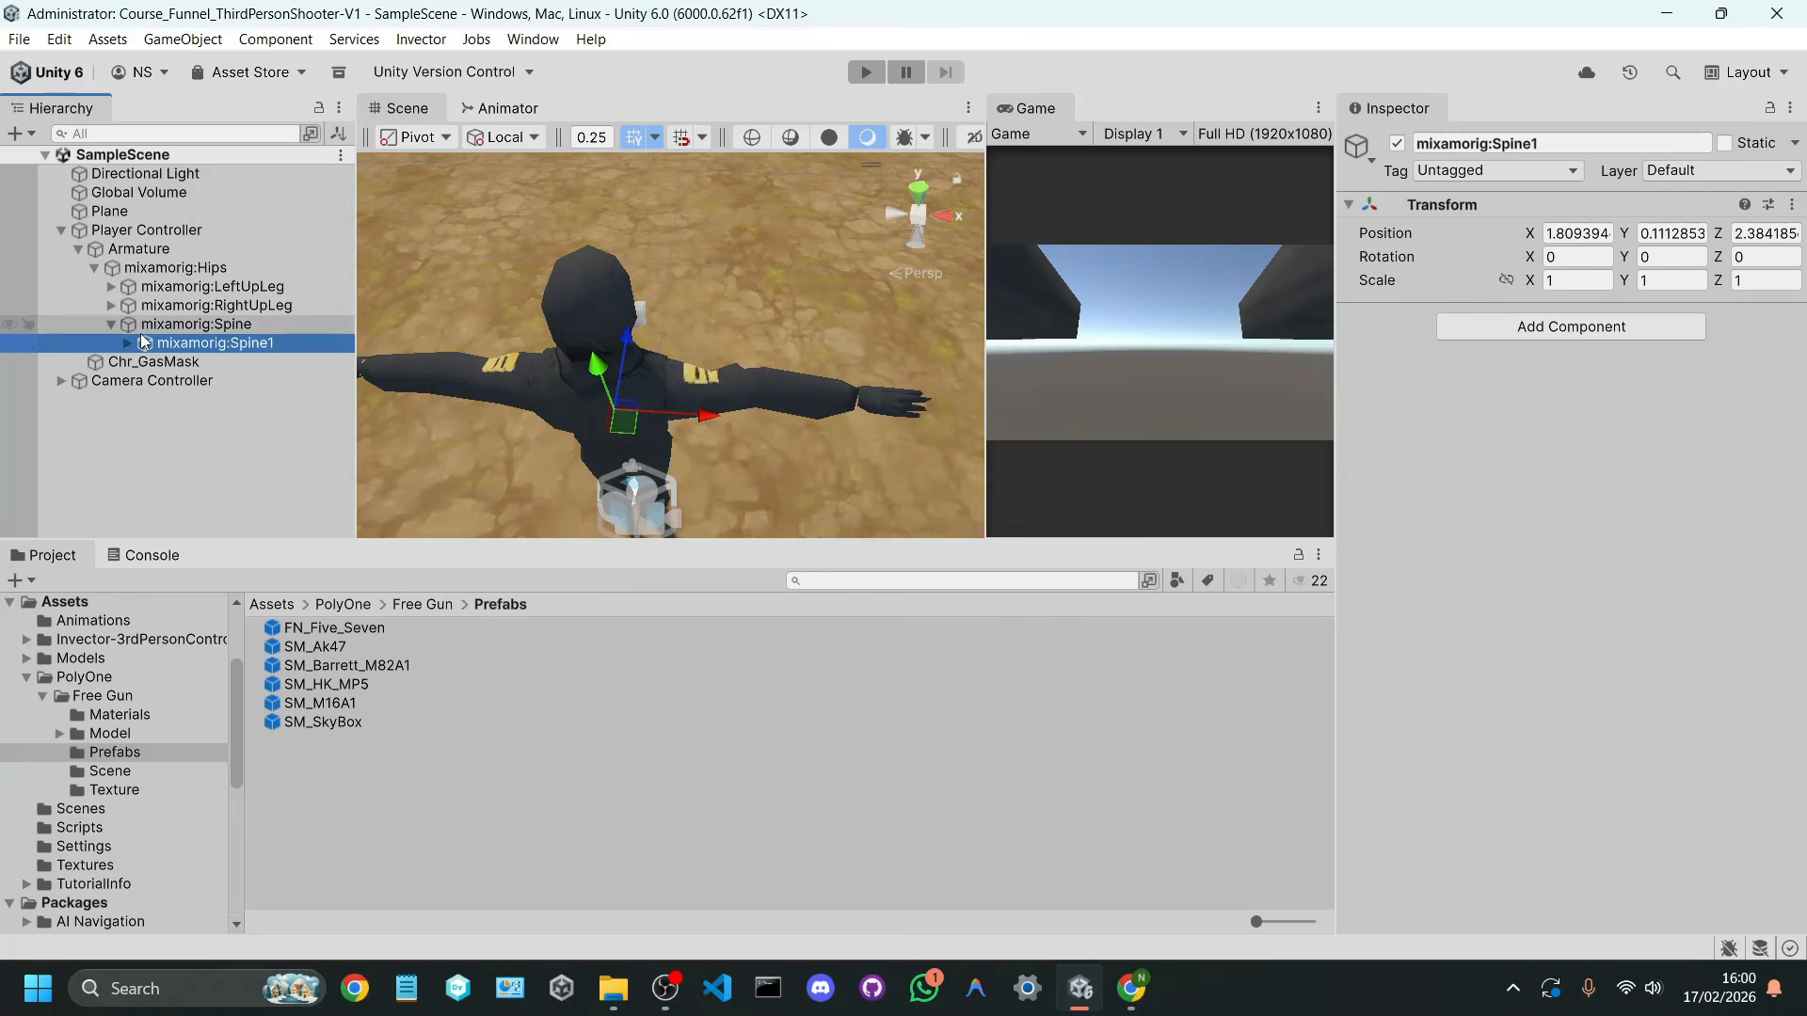
{"action": "left_click", "coordinate": [128, 344]}
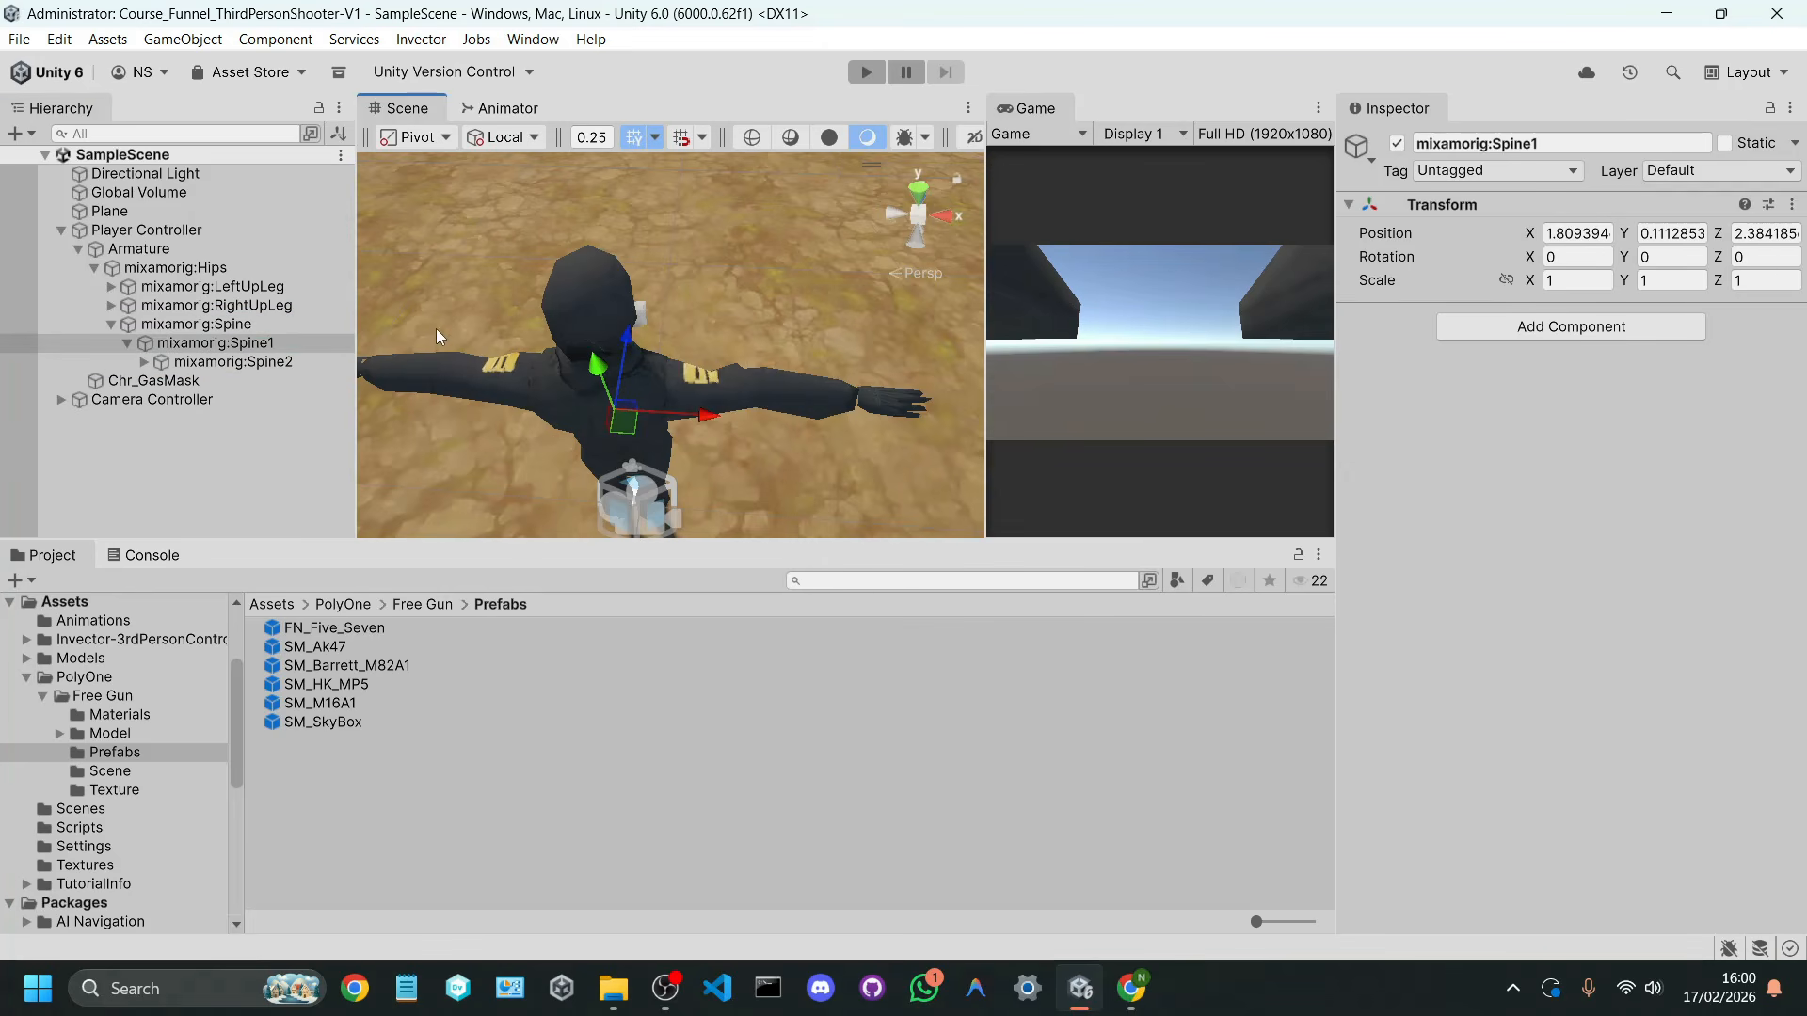
{"action": "scroll", "coordinate": [436, 329], "scroll_direction": "down", "scroll_amount": 5}
{"action": "left_click", "coordinate": [217, 363]}
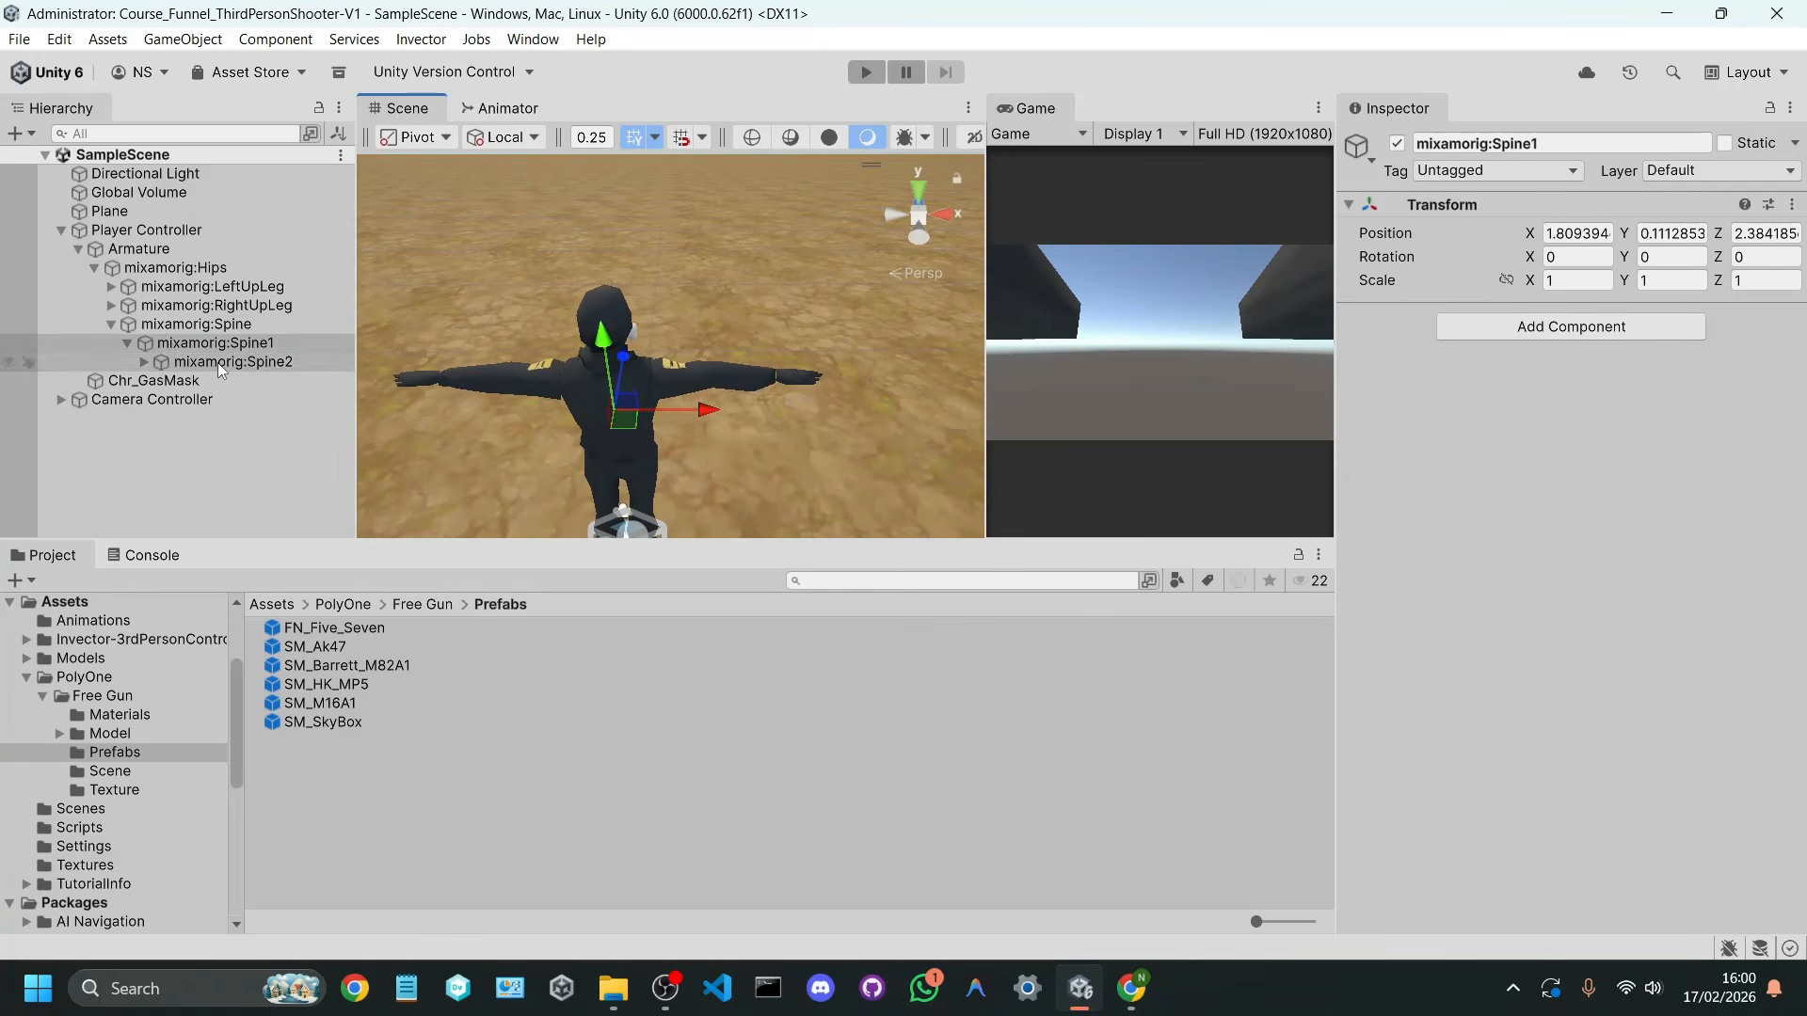
{"action": "left_click", "coordinate": [145, 363]}
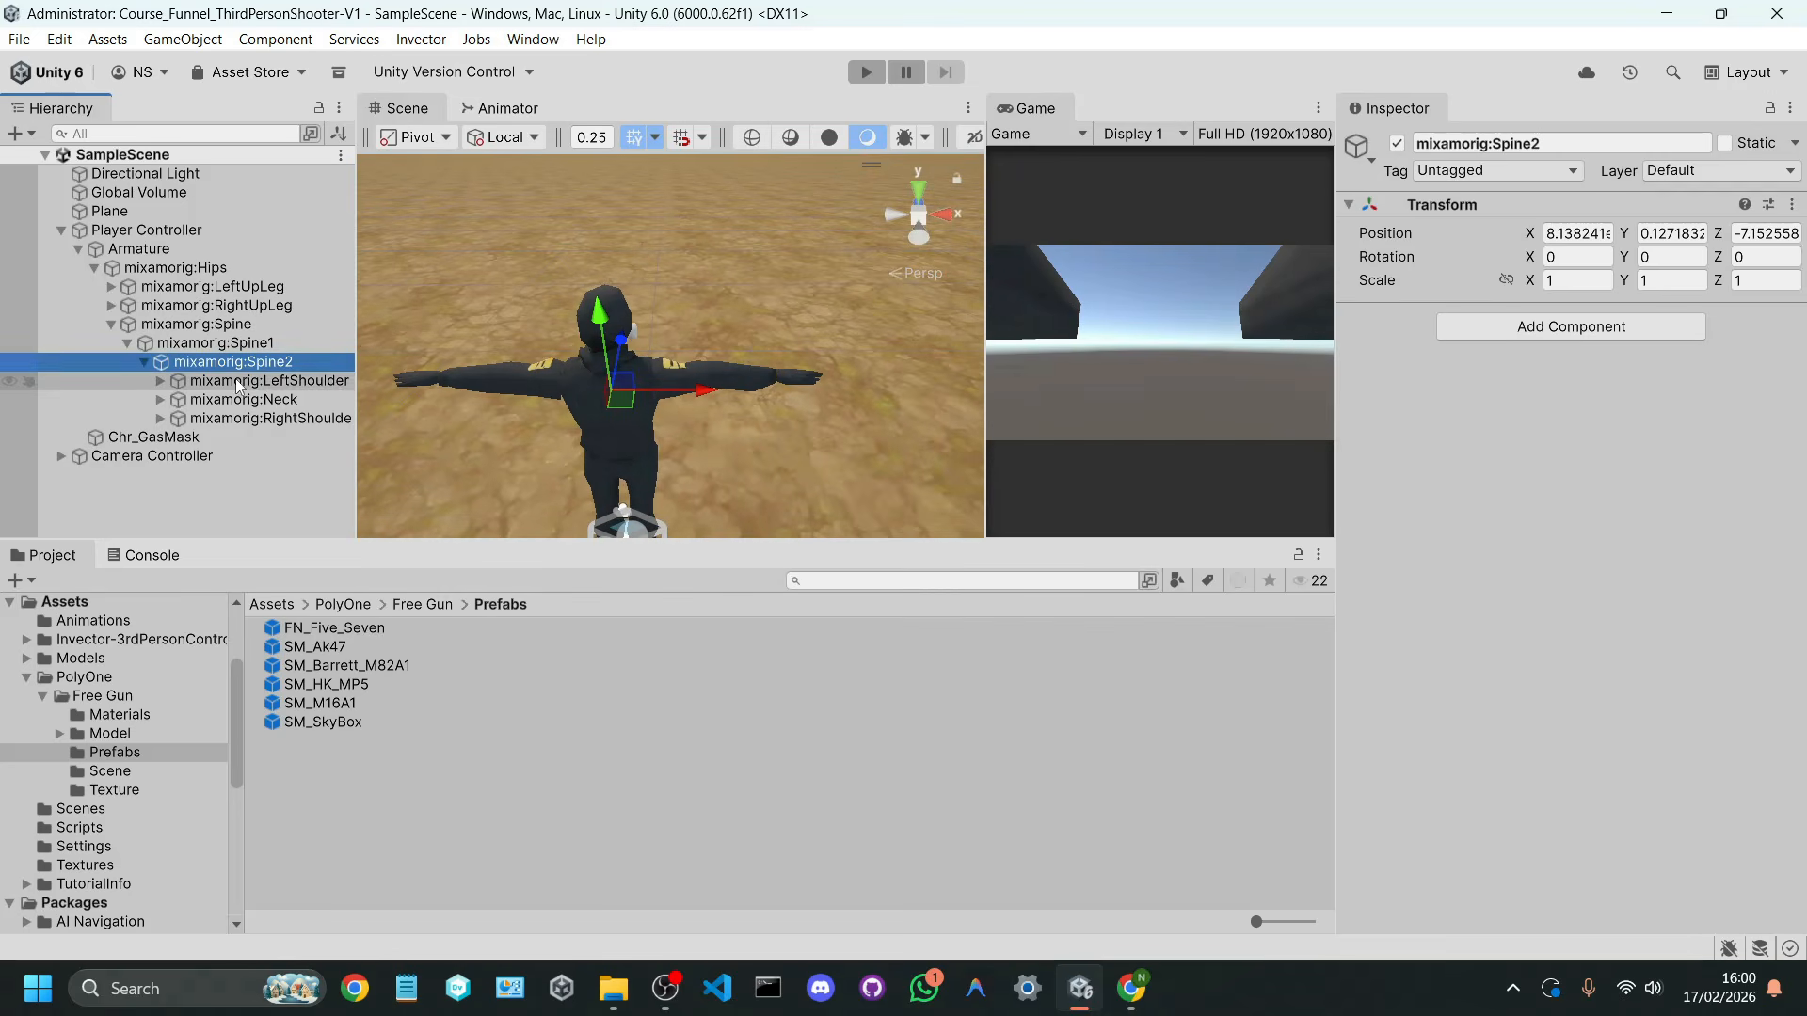
Step: Expand the right arm bones from mixamorig:RightShoulder to mixamorig:RightForeArm, widen the Hierarchy, and select mixamorig:RightHand
{"action": "left_click_drag", "start_coordinate": [356, 446], "coordinate": [376, 439]}
{"action": "left_click", "coordinate": [336, 420]}
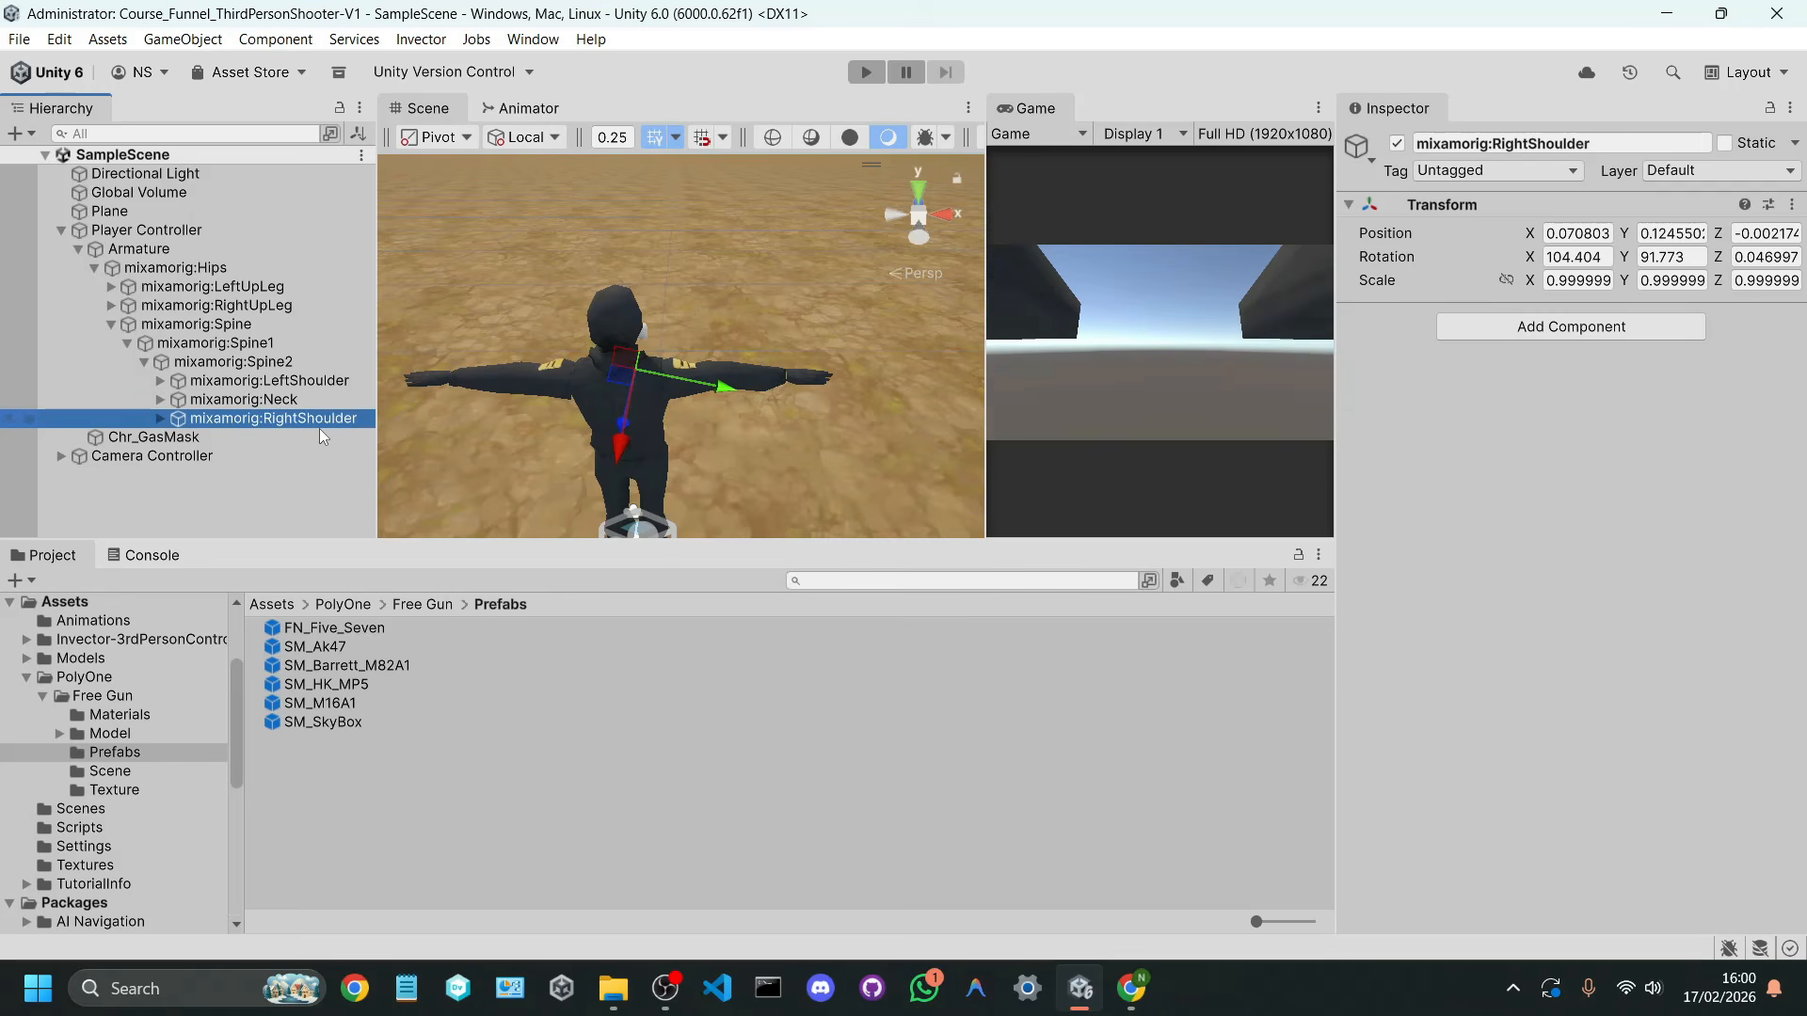
{"action": "left_click", "coordinate": [160, 419]}
{"action": "left_click", "coordinate": [176, 438]}
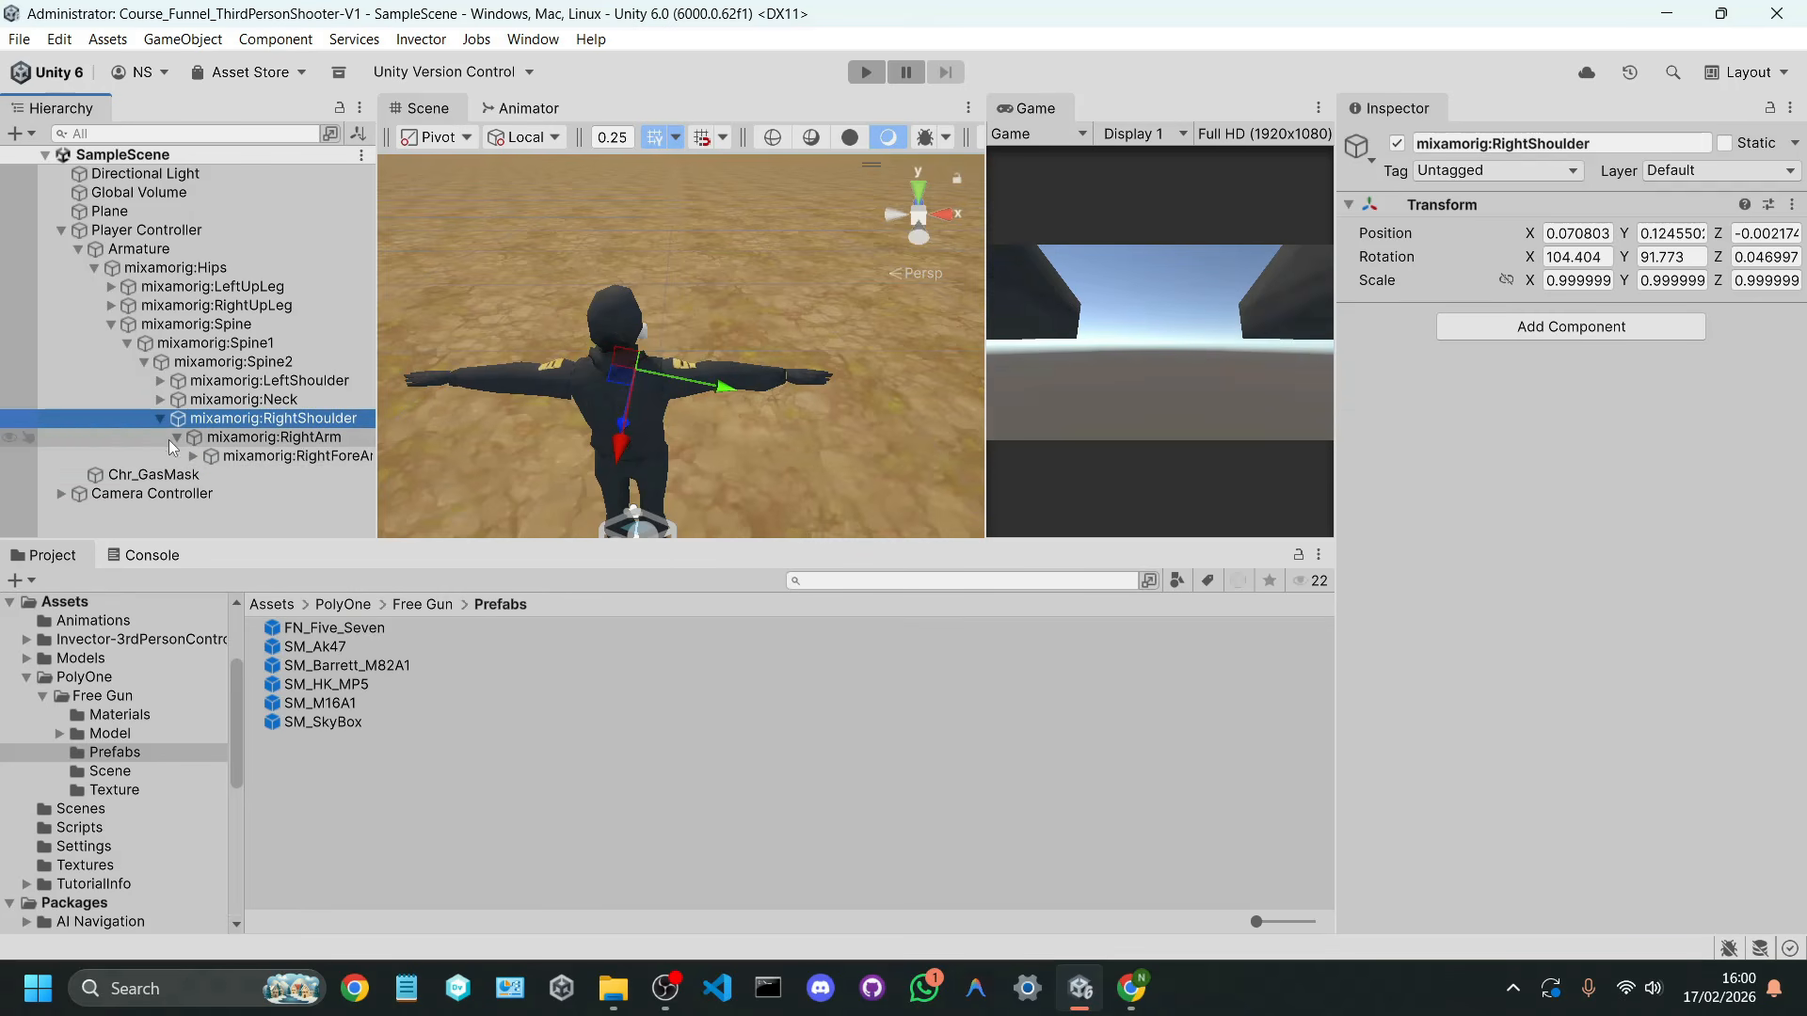
{"action": "left_click_drag", "start_coordinate": [378, 481], "coordinate": [420, 481]}
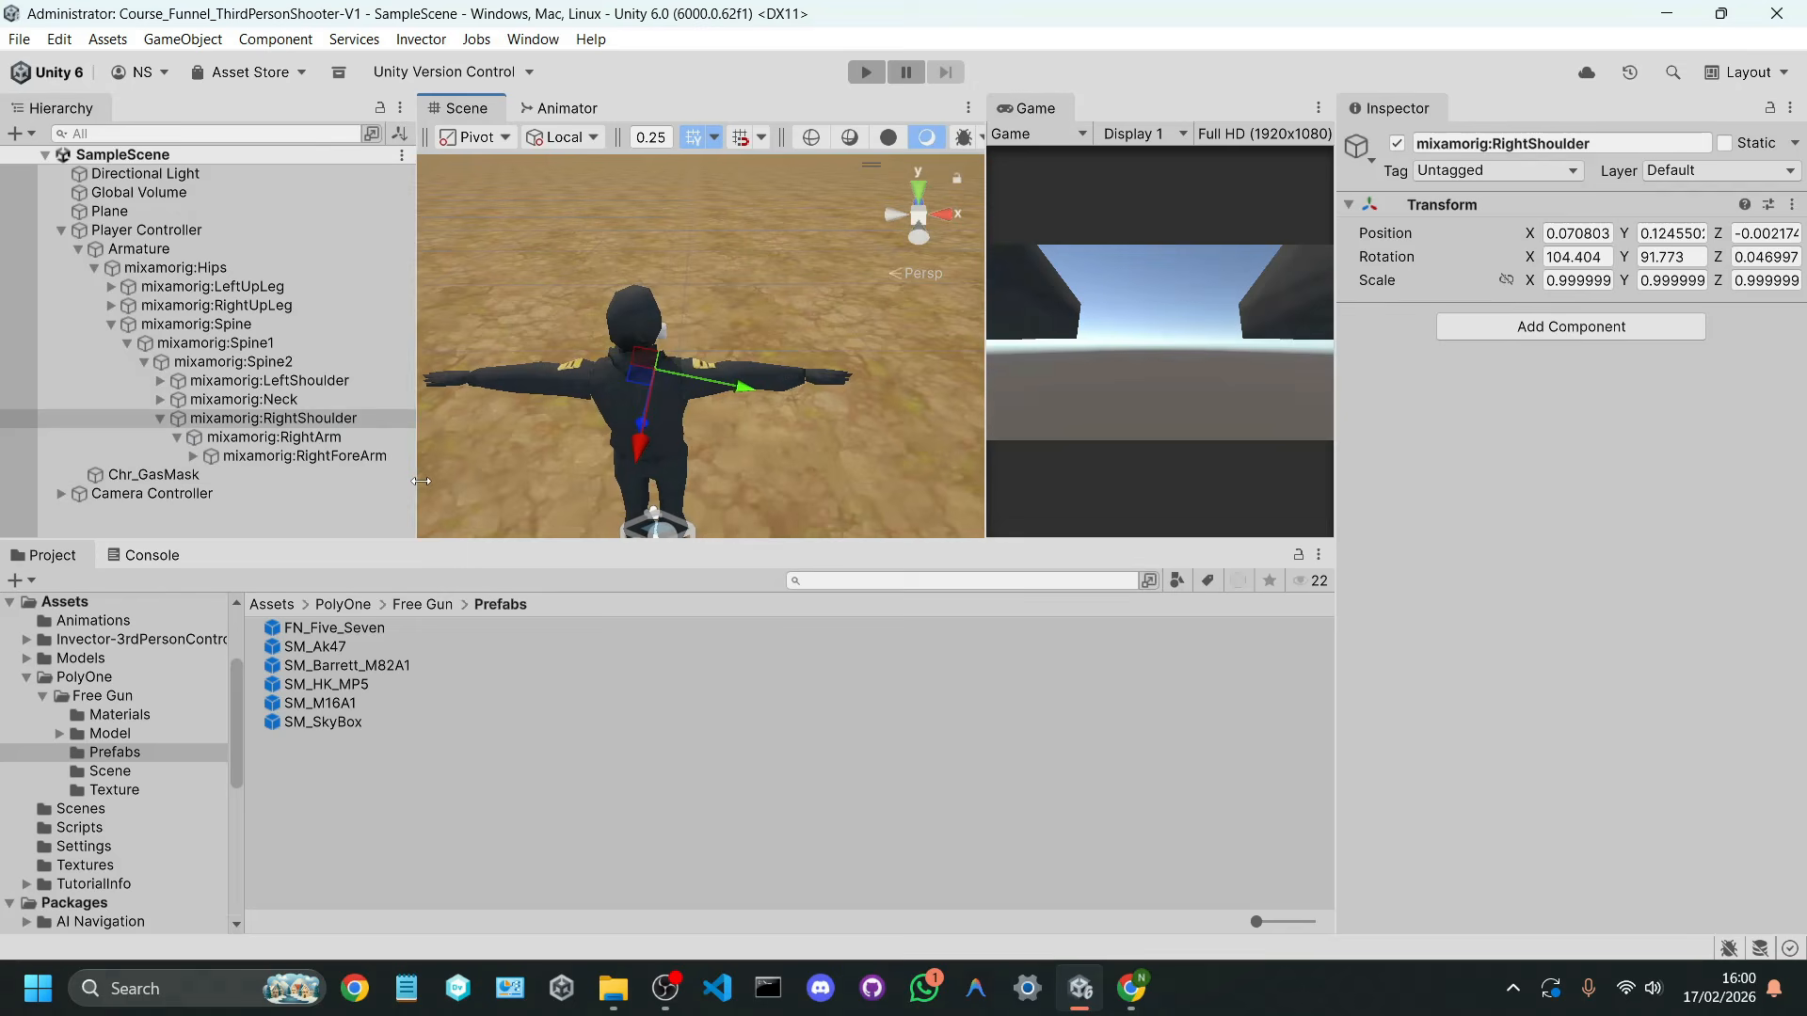
{"action": "left_click", "coordinate": [313, 456]}
{"action": "left_click", "coordinate": [193, 456]}
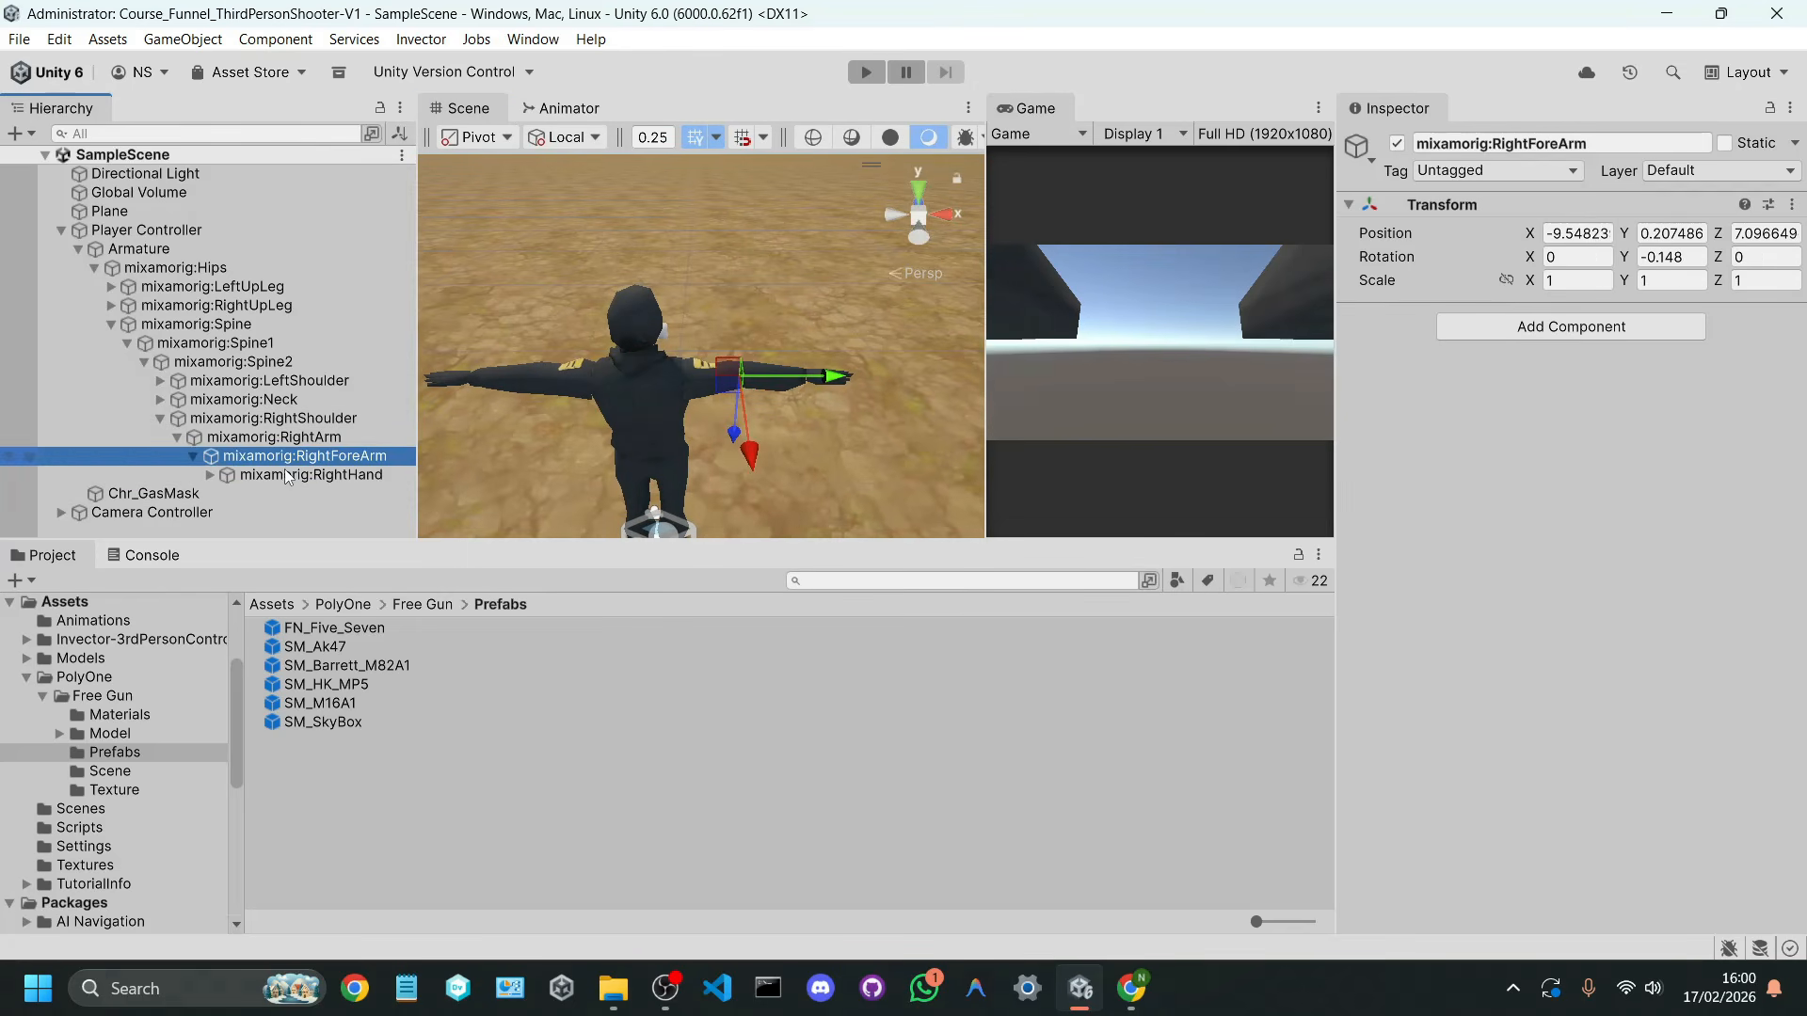
{"action": "left_click", "coordinate": [330, 474]}
Step: Try rotating the mixamorig:RightHand bone in the Scene view, undo the rotation and return to the Move tool
{"action": "left_click_drag", "start_coordinate": [449, 455], "coordinate": [644, 394], "text": "alt"}
{"action": "key", "text": "w"}
{"action": "key", "text": "d"}
{"action": "right_click_drag", "start_coordinate": [643, 393], "coordinate": [643, 445]}
{"action": "key", "text": "e"}
{"action": "left_click_drag", "start_coordinate": [674, 360], "coordinate": [687, 318]}
{"action": "key", "text": "ctrl+z"}
{"action": "key", "text": "w"}
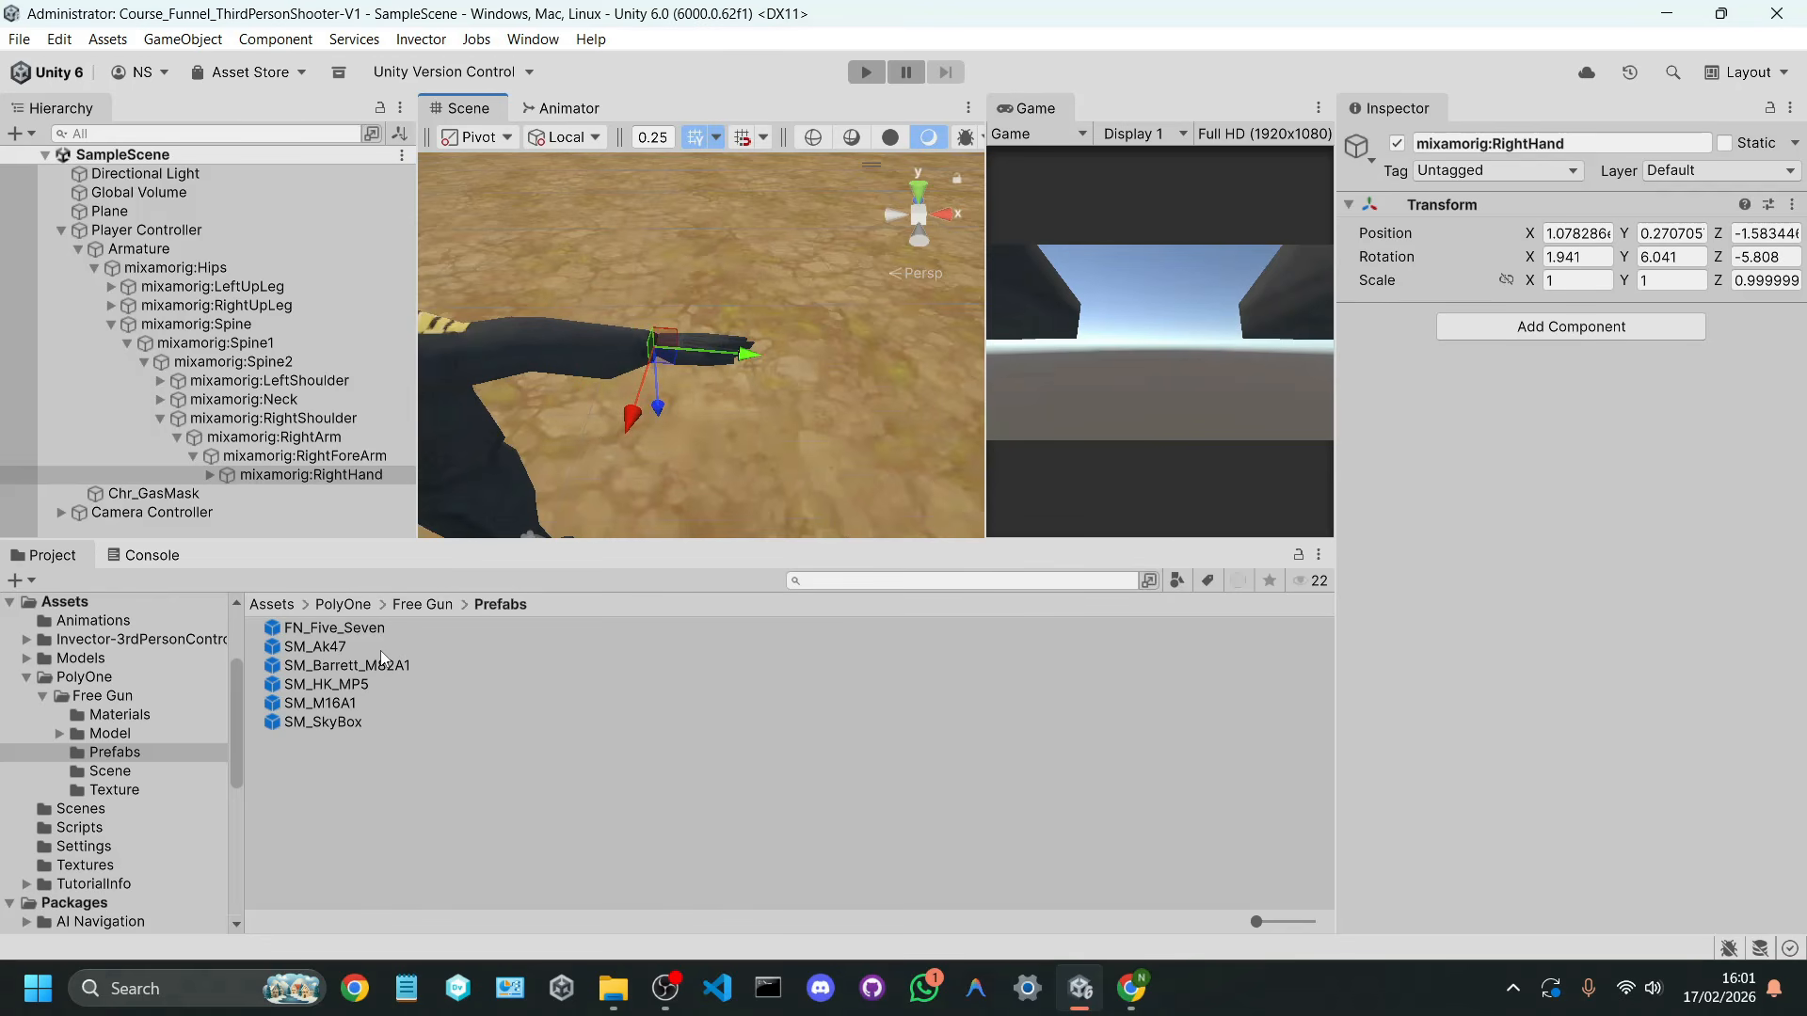
Step: Compare the SM_M16A1, SM_HK_MP5 and SM_Ak47 prefabs and add SM_Ak47 as a child of mixamorig:RightHand
{"action": "left_click", "coordinate": [348, 698]}
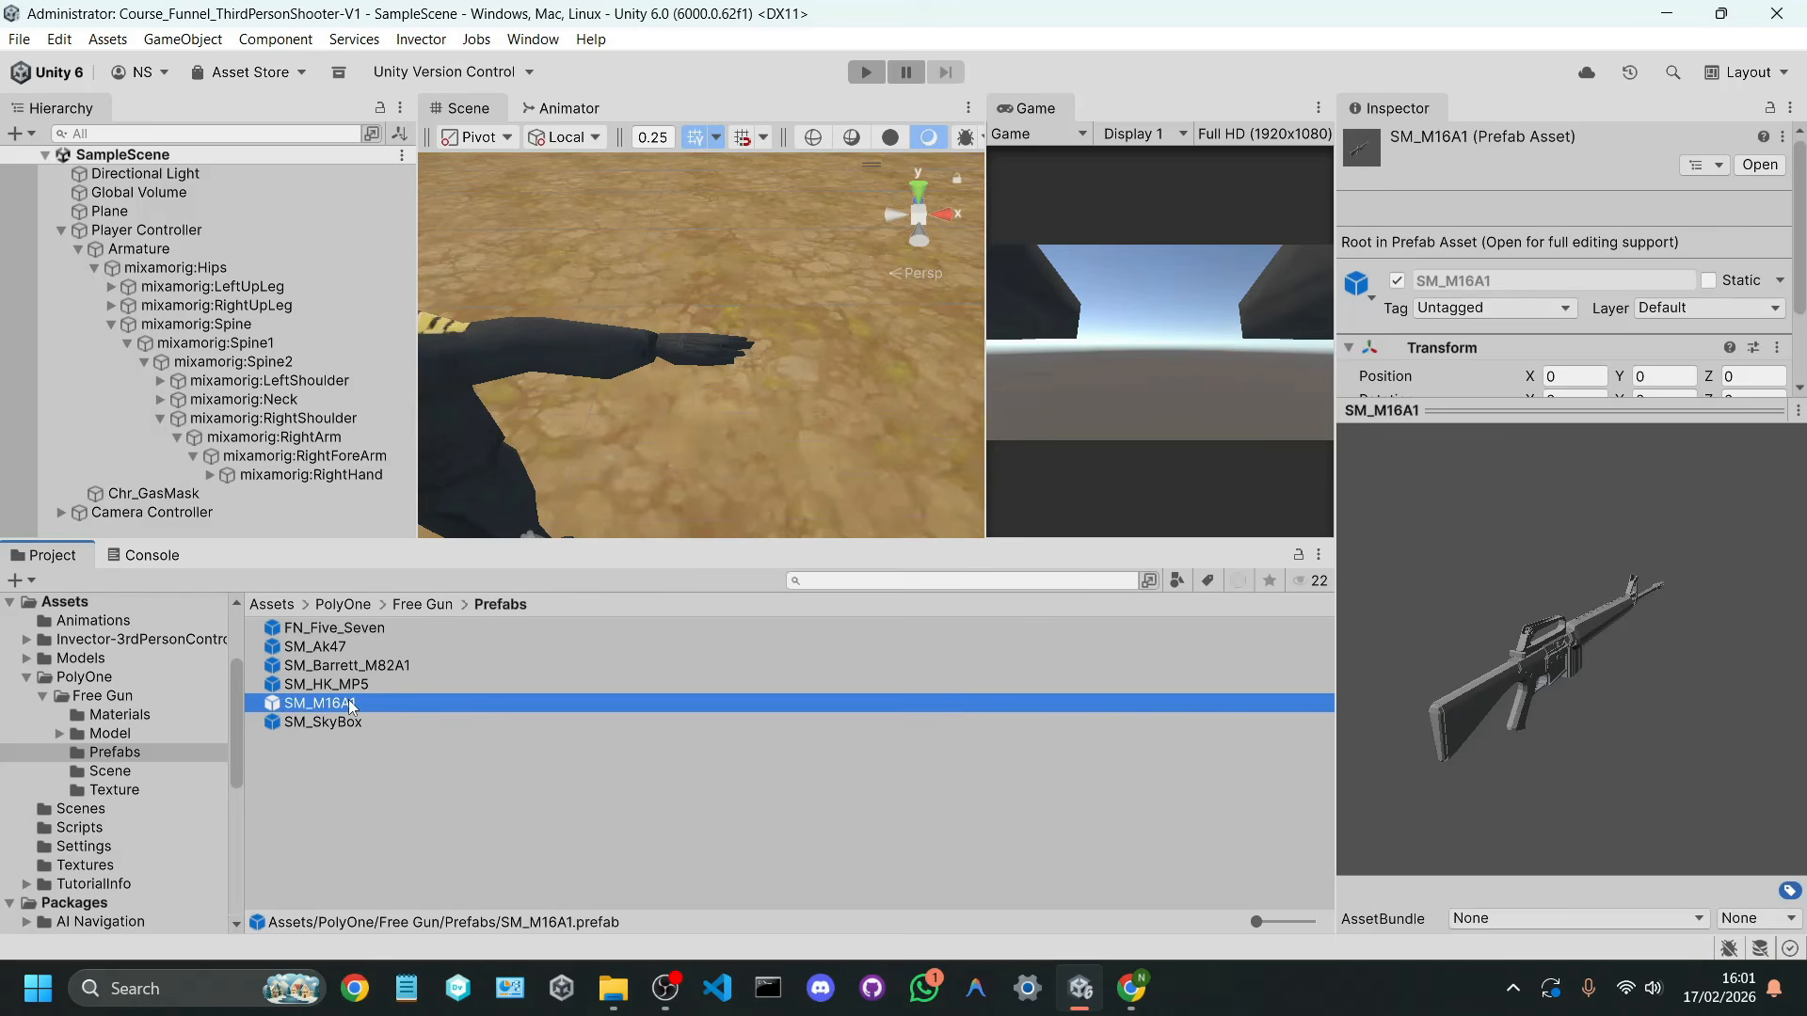
{"action": "left_click", "coordinate": [357, 689]}
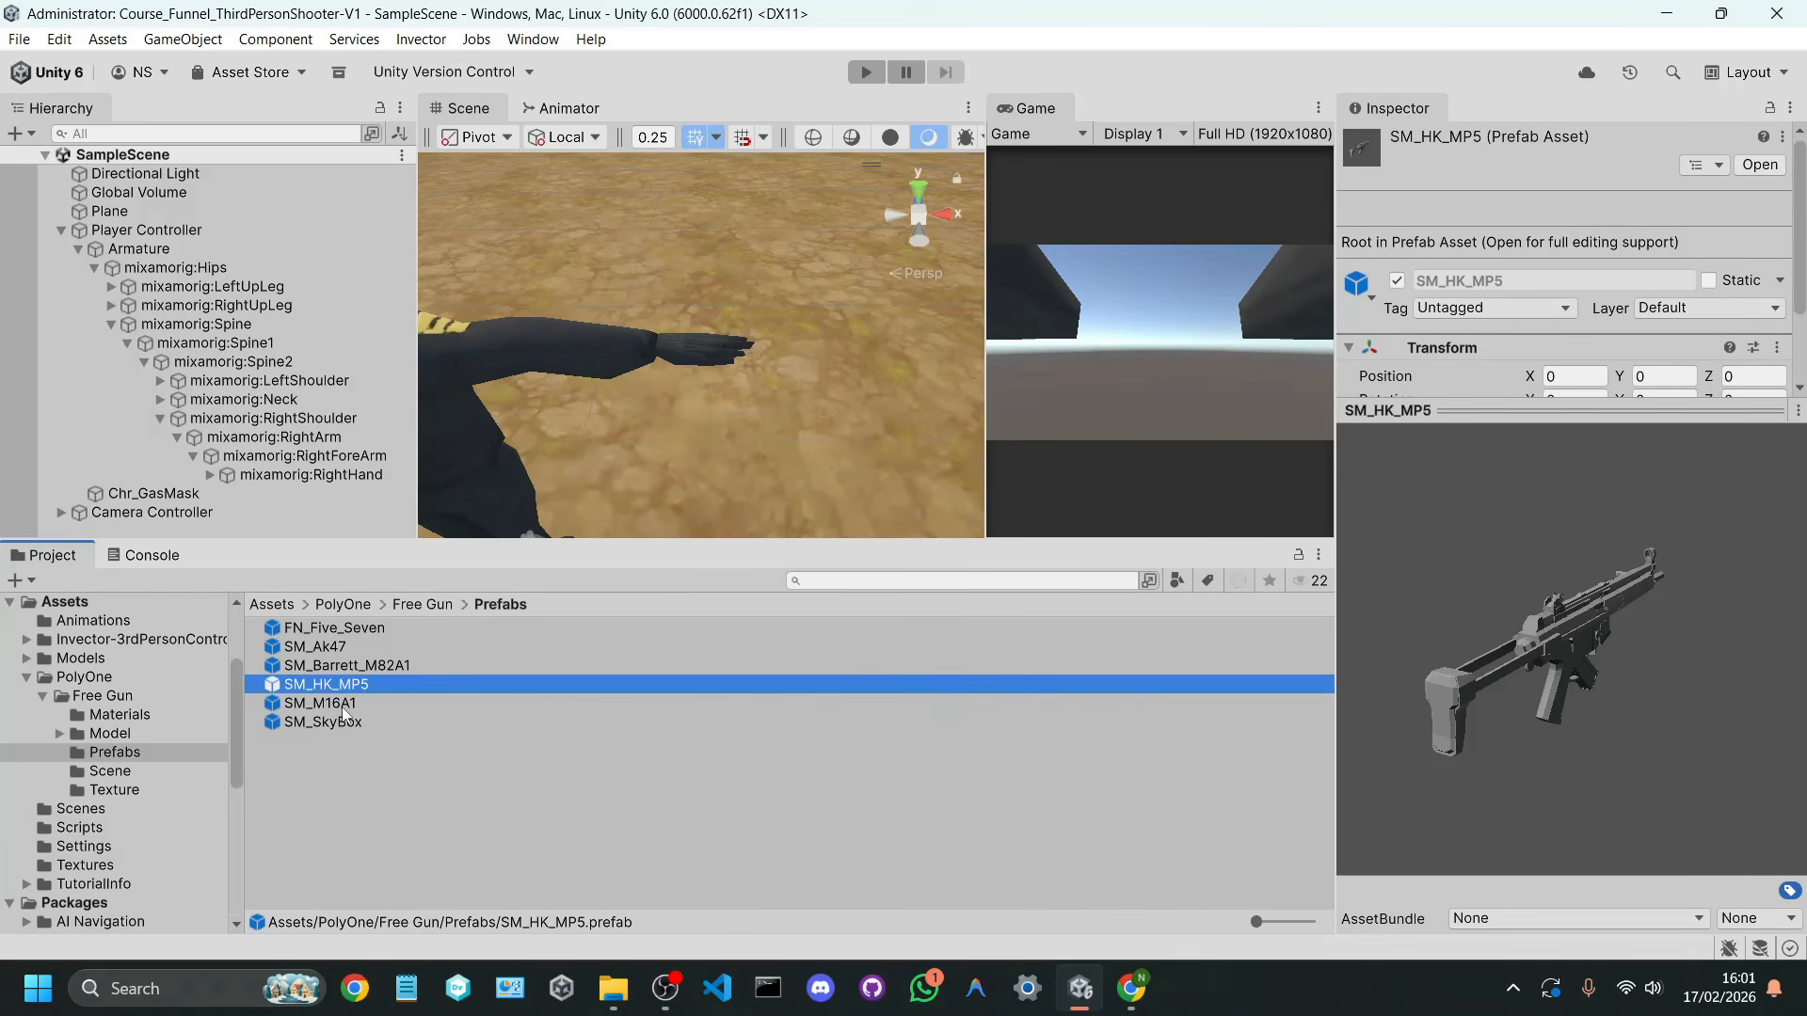
{"action": "left_click", "coordinate": [342, 708]}
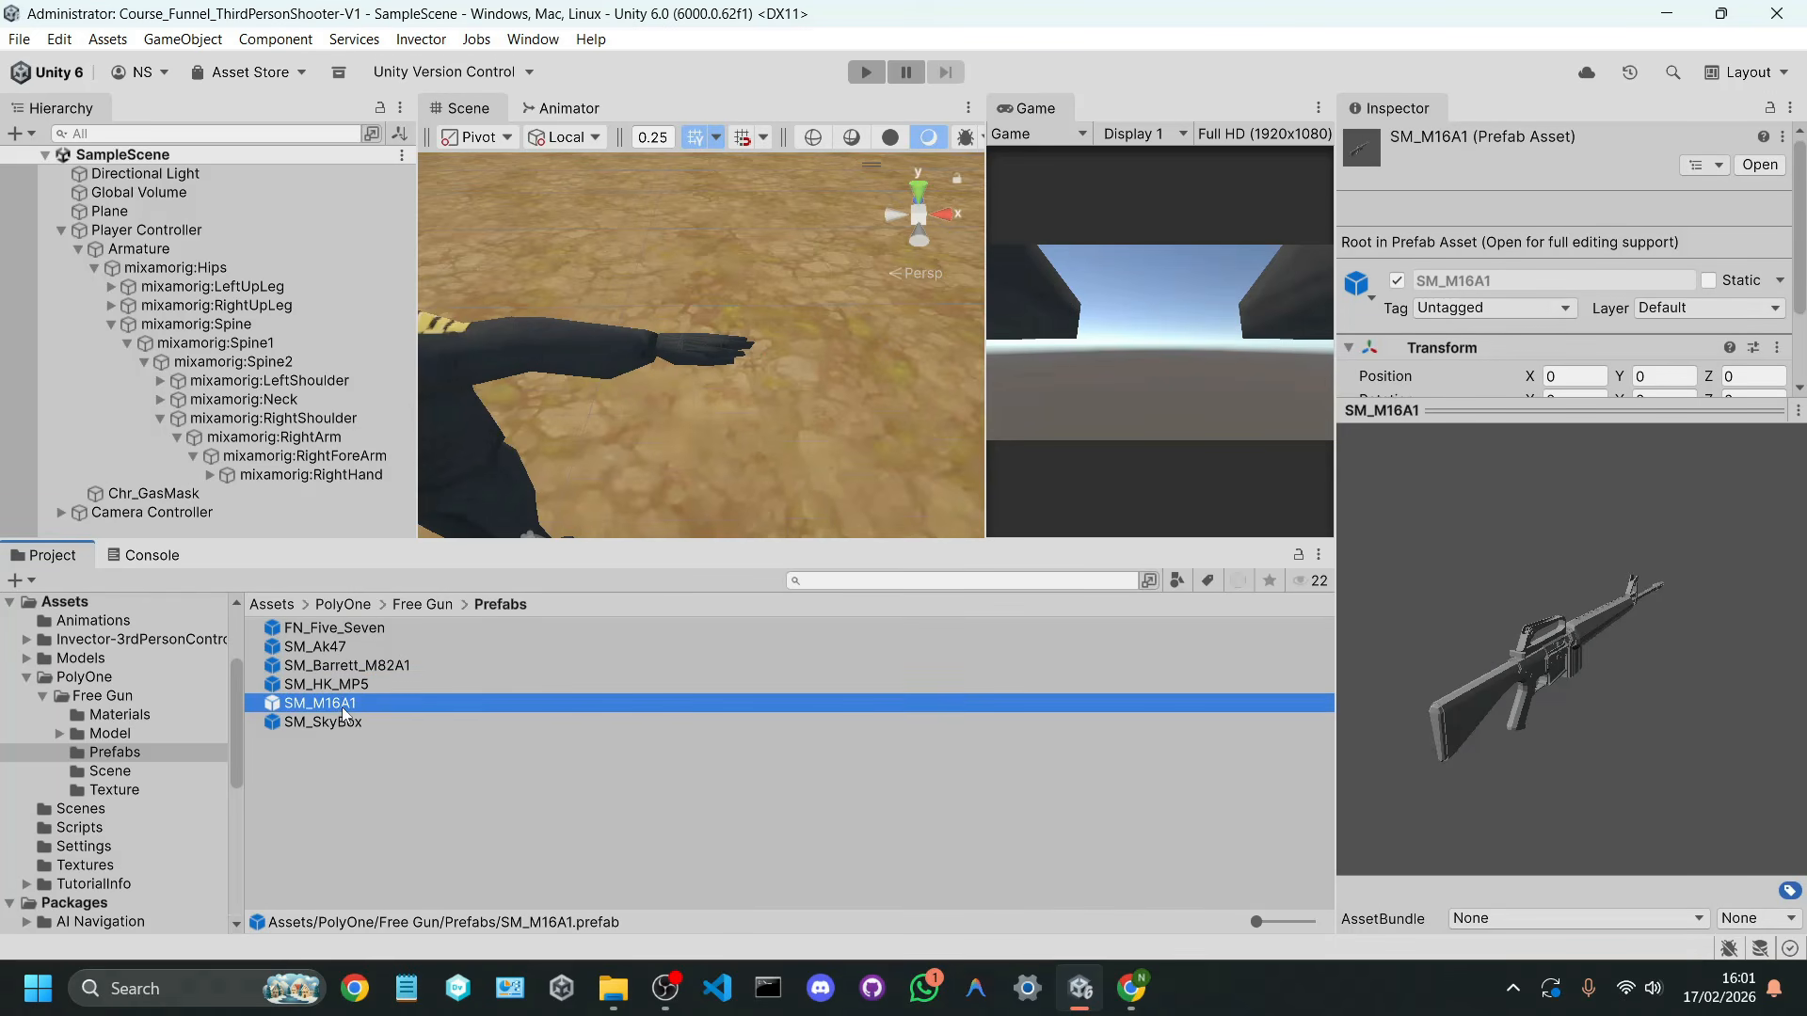
{"action": "left_click", "coordinate": [343, 650]}
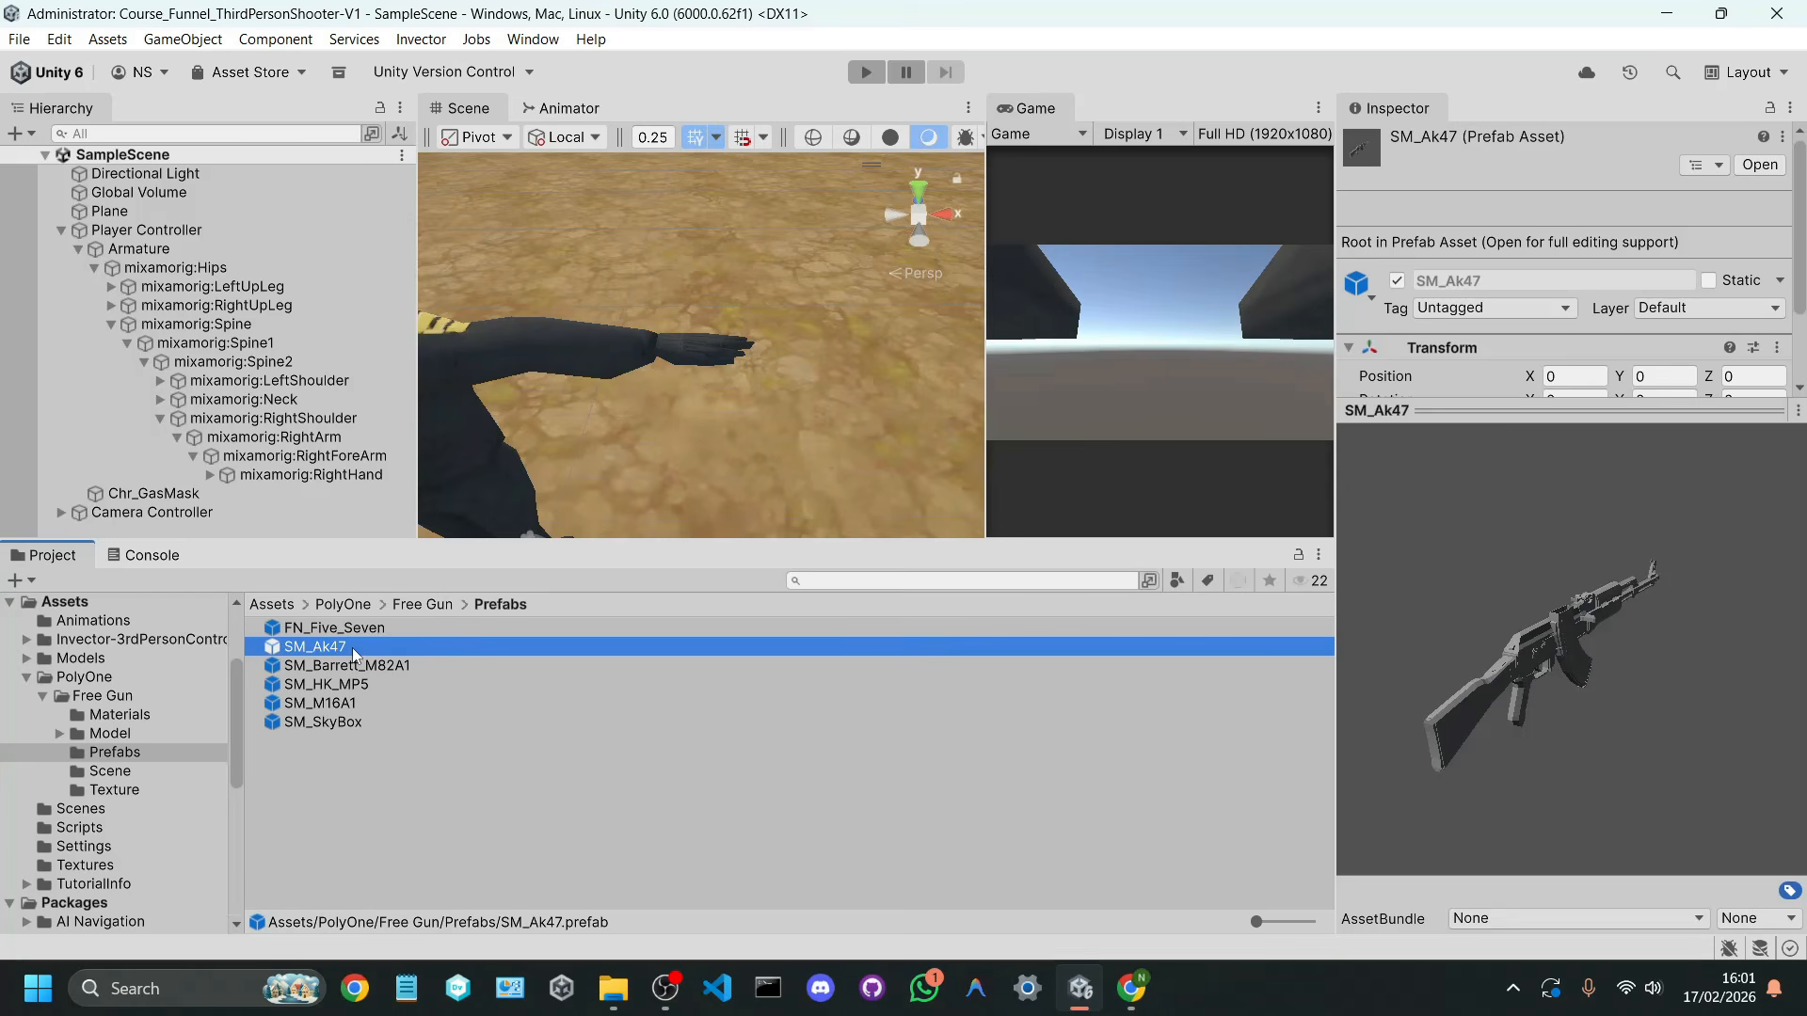
{"action": "left_click_drag", "start_coordinate": [354, 654], "coordinate": [351, 472]}
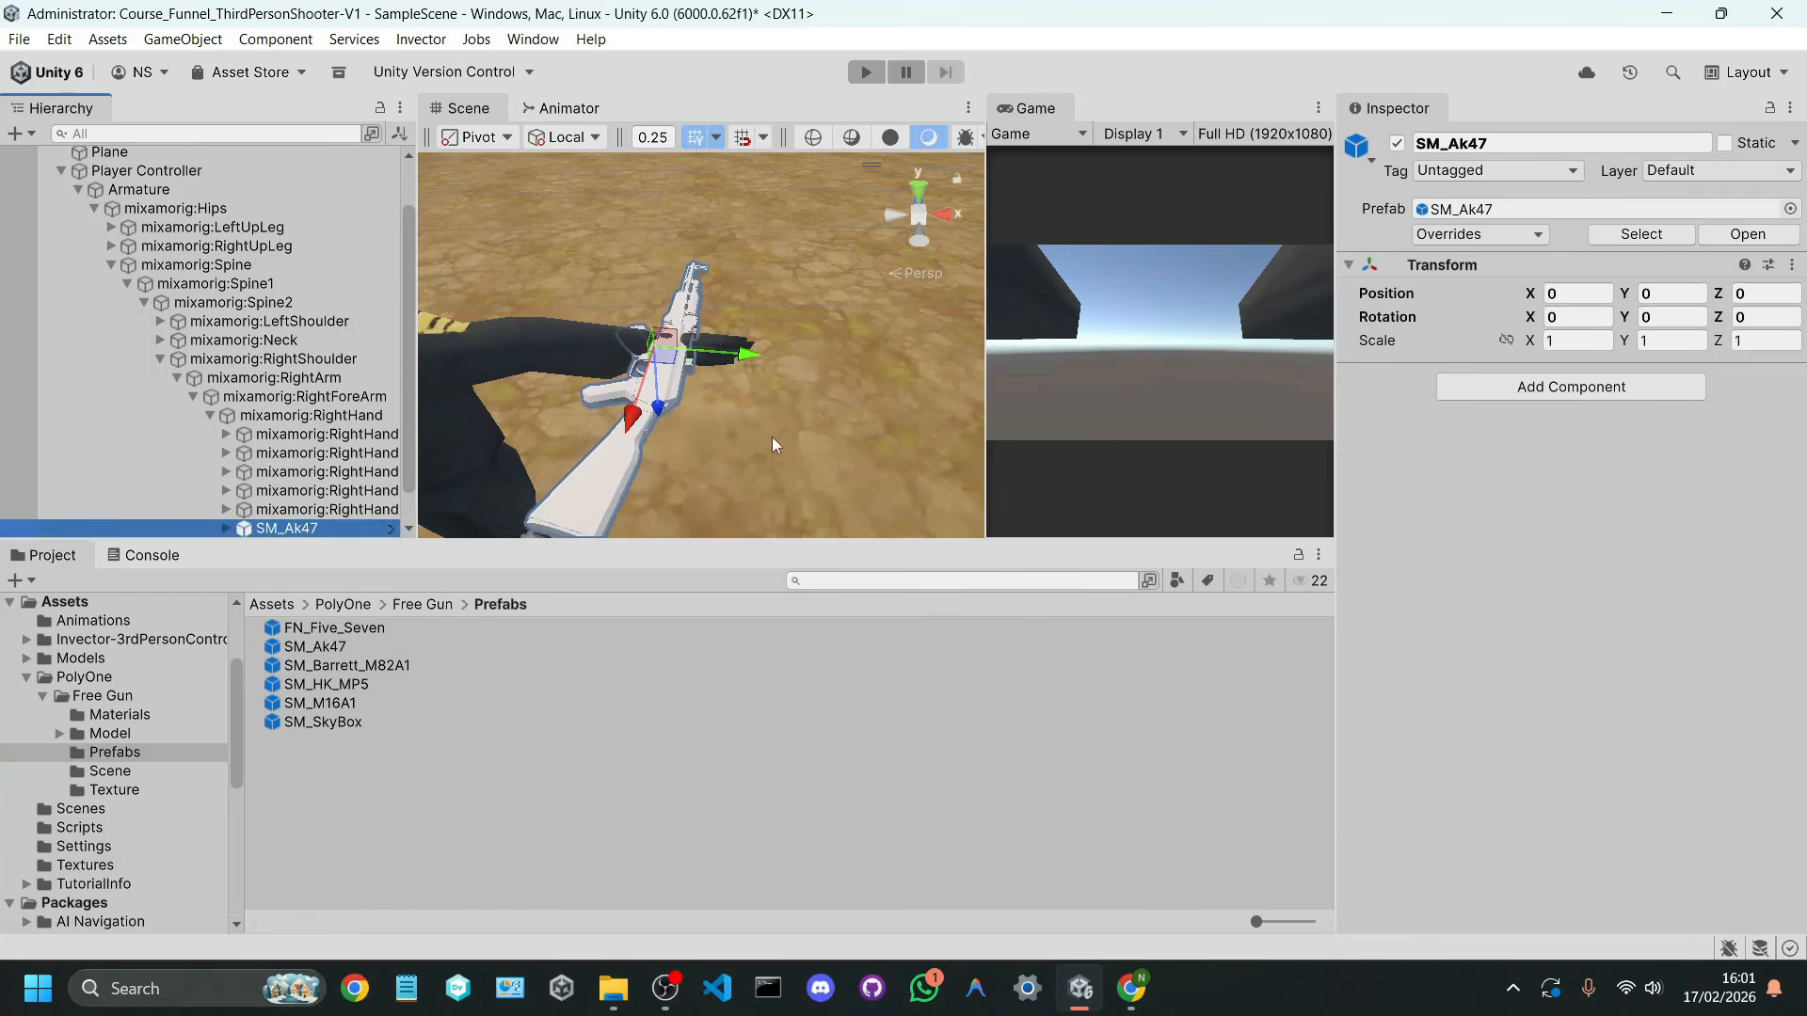
Step: Widen the Scene view and frame the SM_Ak47 rifle in the character's hand from the top
{"action": "key", "text": "s"}
{"action": "right_click_drag", "start_coordinate": [771, 436], "coordinate": [761, 452]}
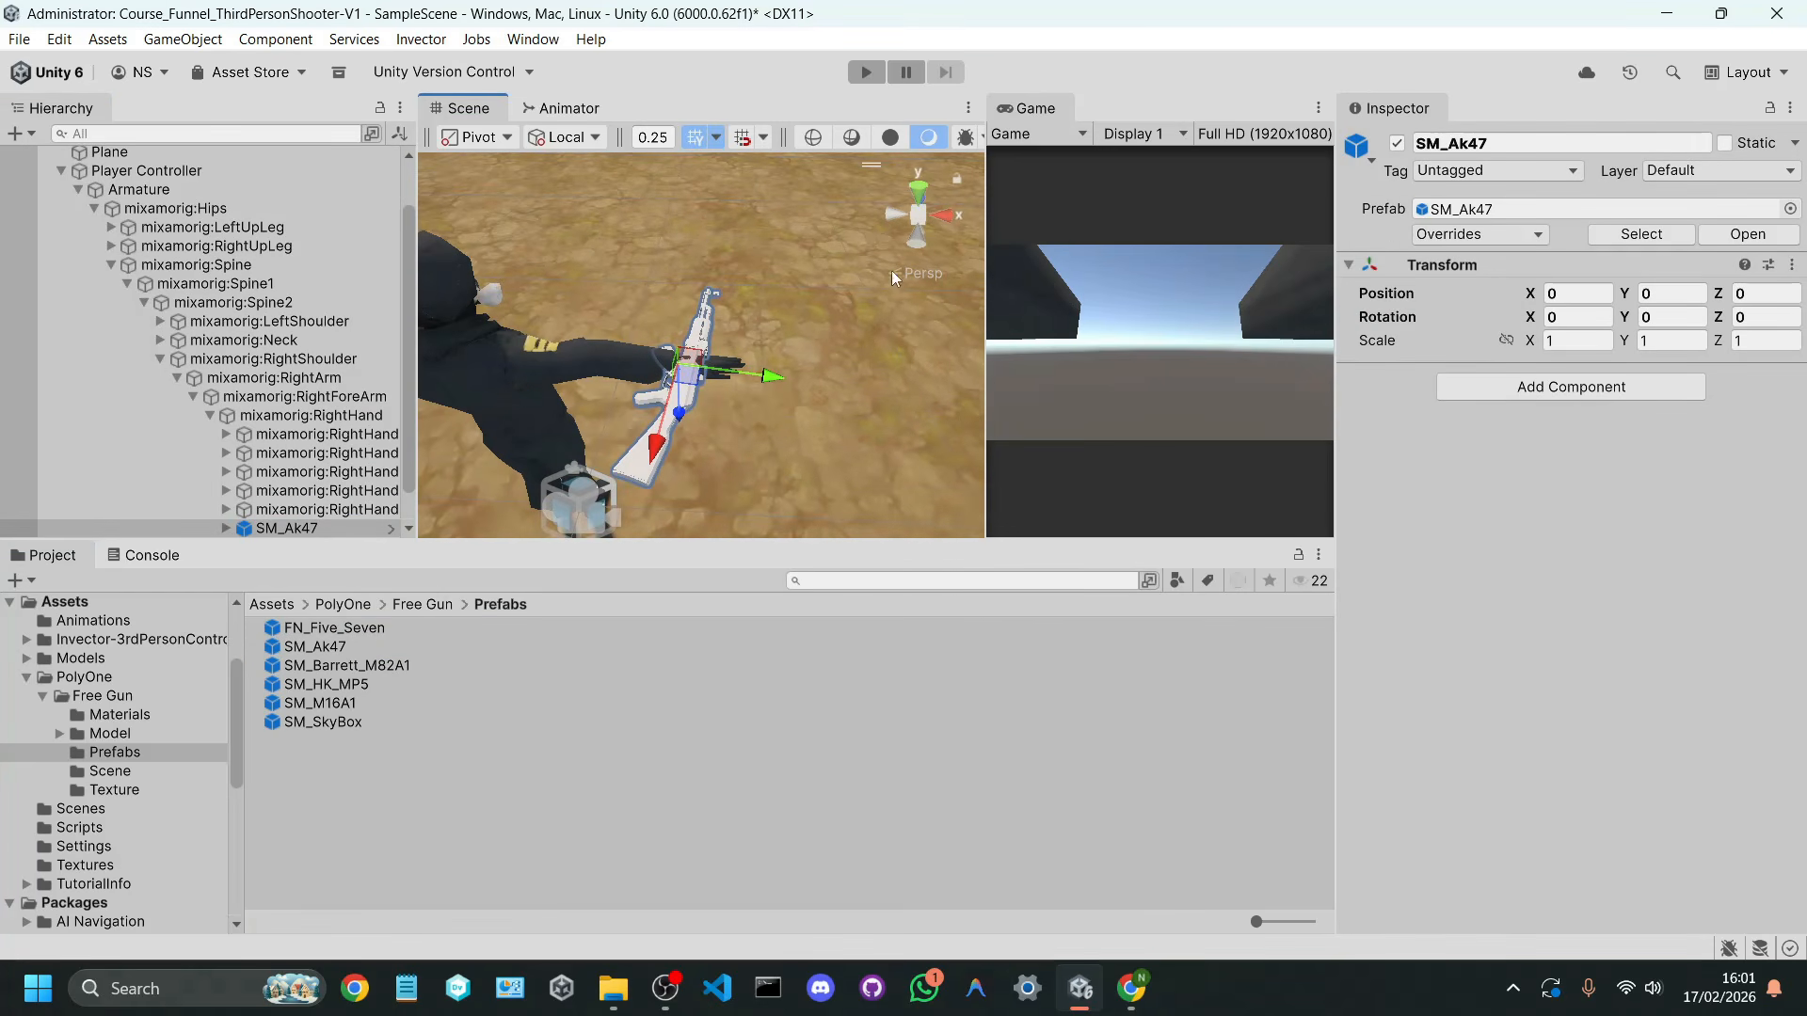
{"action": "left_click", "coordinate": [921, 187]}
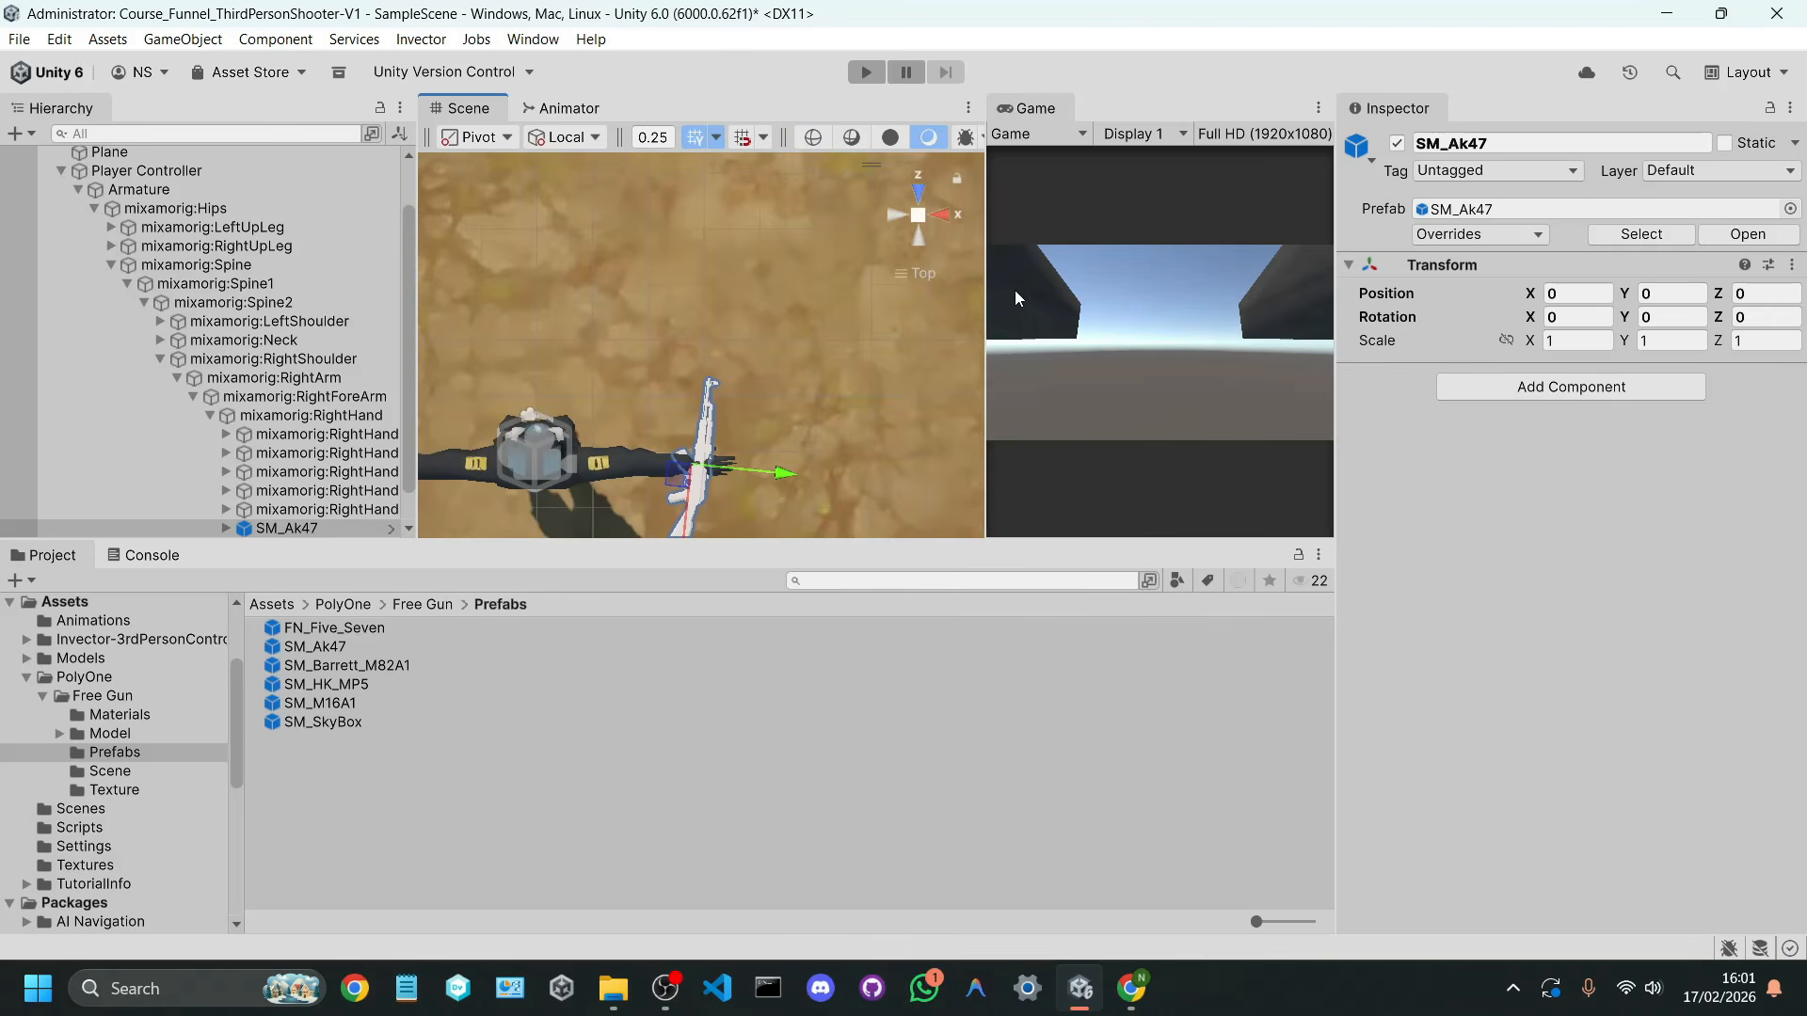
{"action": "left_click_drag", "start_coordinate": [986, 289], "coordinate": [1139, 287]}
{"action": "scroll", "coordinate": [862, 290], "scroll_direction": "up", "scroll_amount": 5}
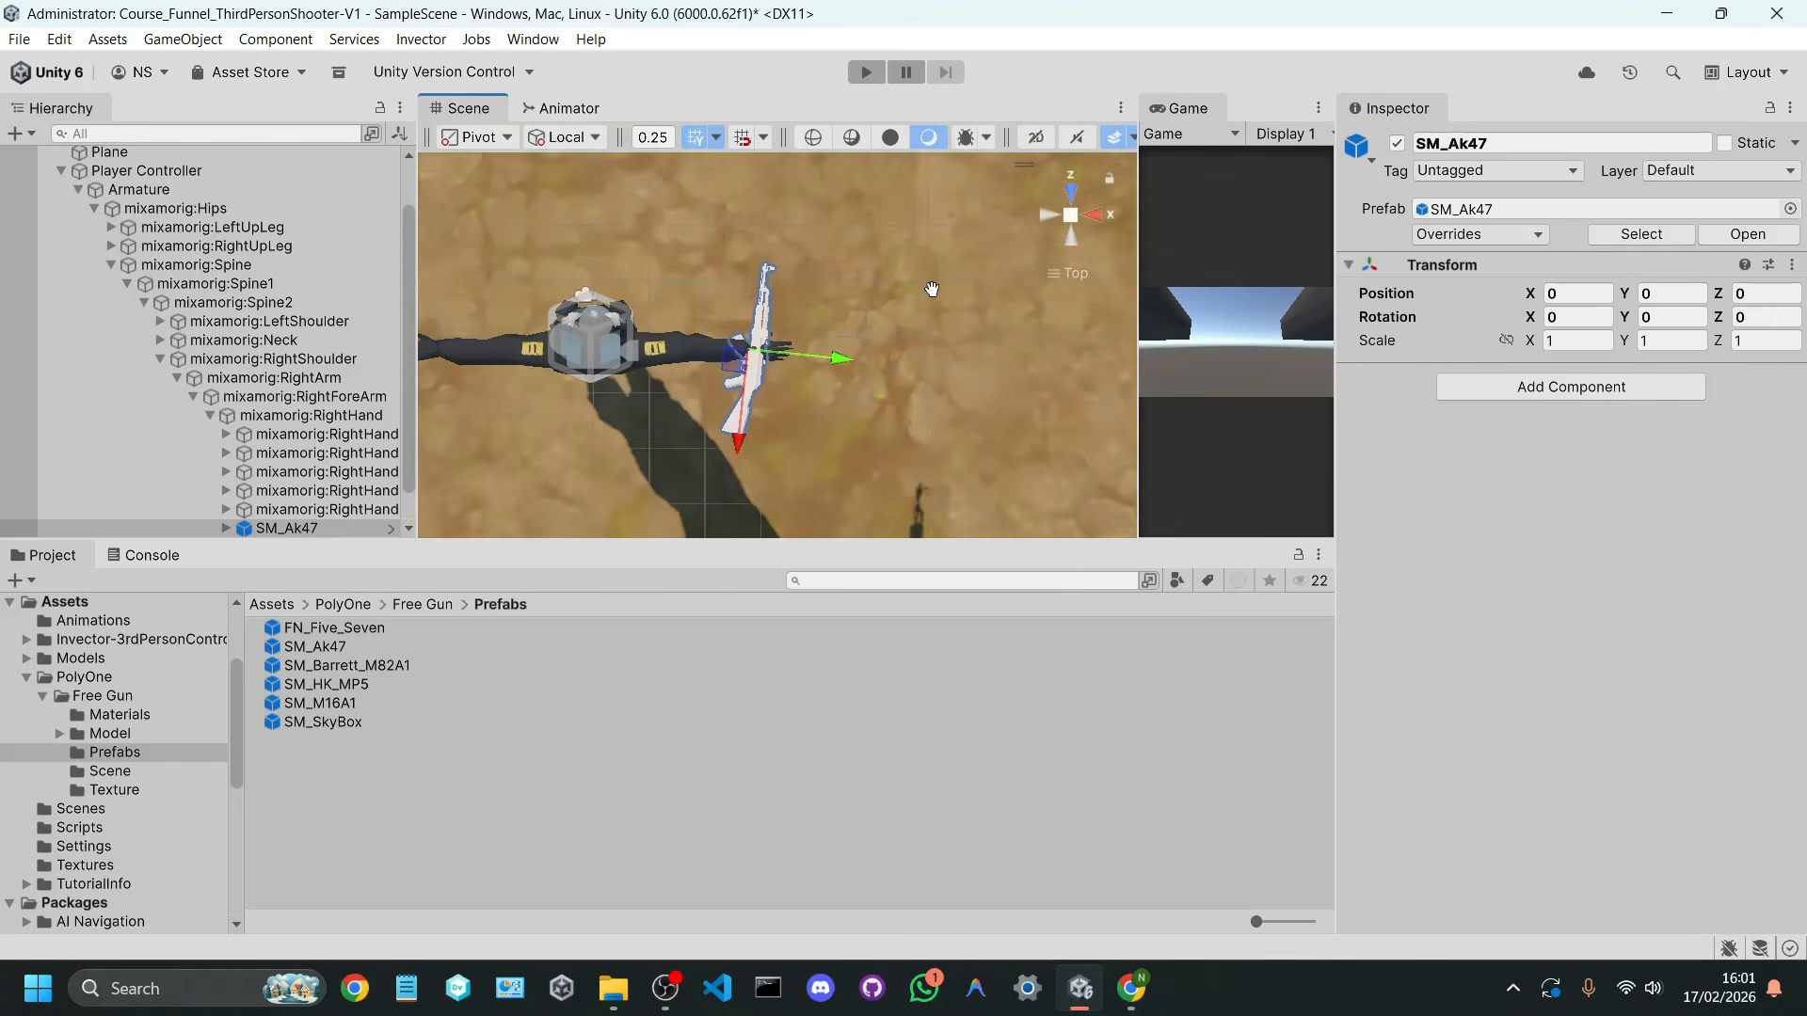
{"action": "middle_click_drag", "start_coordinate": [862, 290], "coordinate": [872, 448]}
Step: Rotate SM_Ak47 to X -180 and Z 90 so the rifle points forward along the right arm
{"action": "key", "text": "e"}
{"action": "left_click_drag", "start_coordinate": [872, 448], "coordinate": [709, 275]}
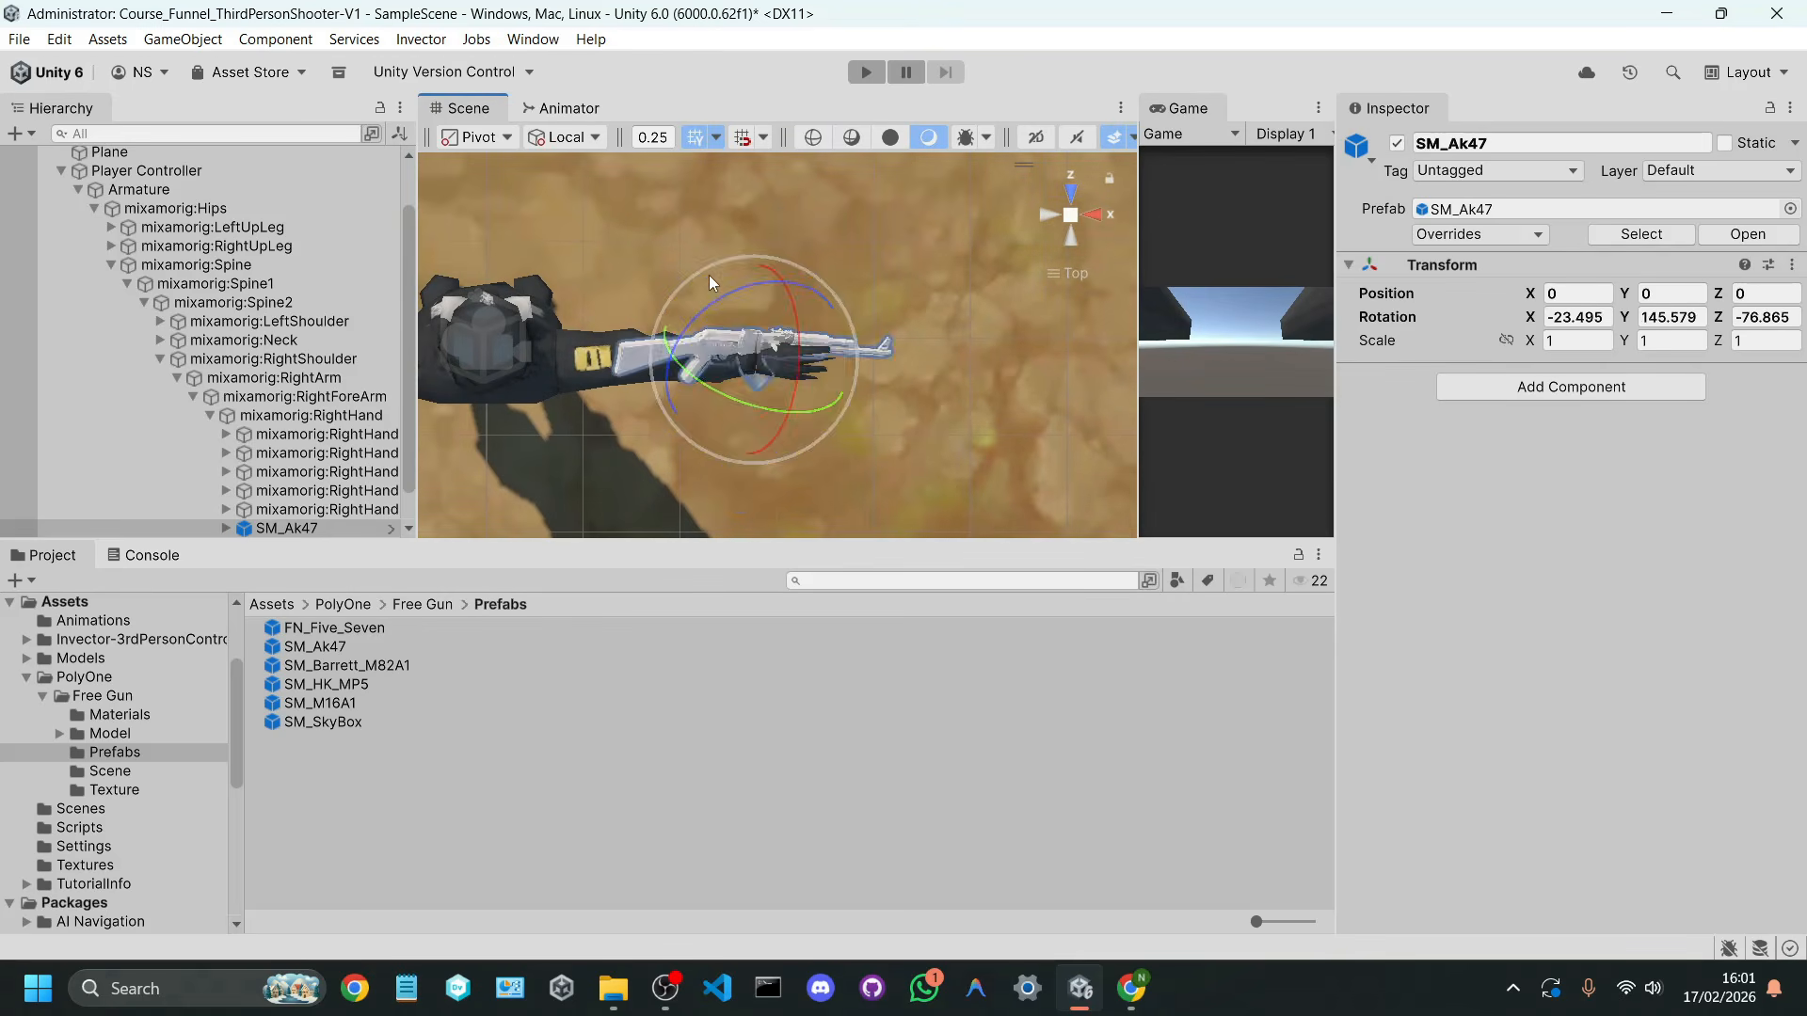
{"action": "key", "text": "ctrl+z"}
{"action": "left_click_drag", "start_coordinate": [810, 367], "coordinate": [364, 342]}
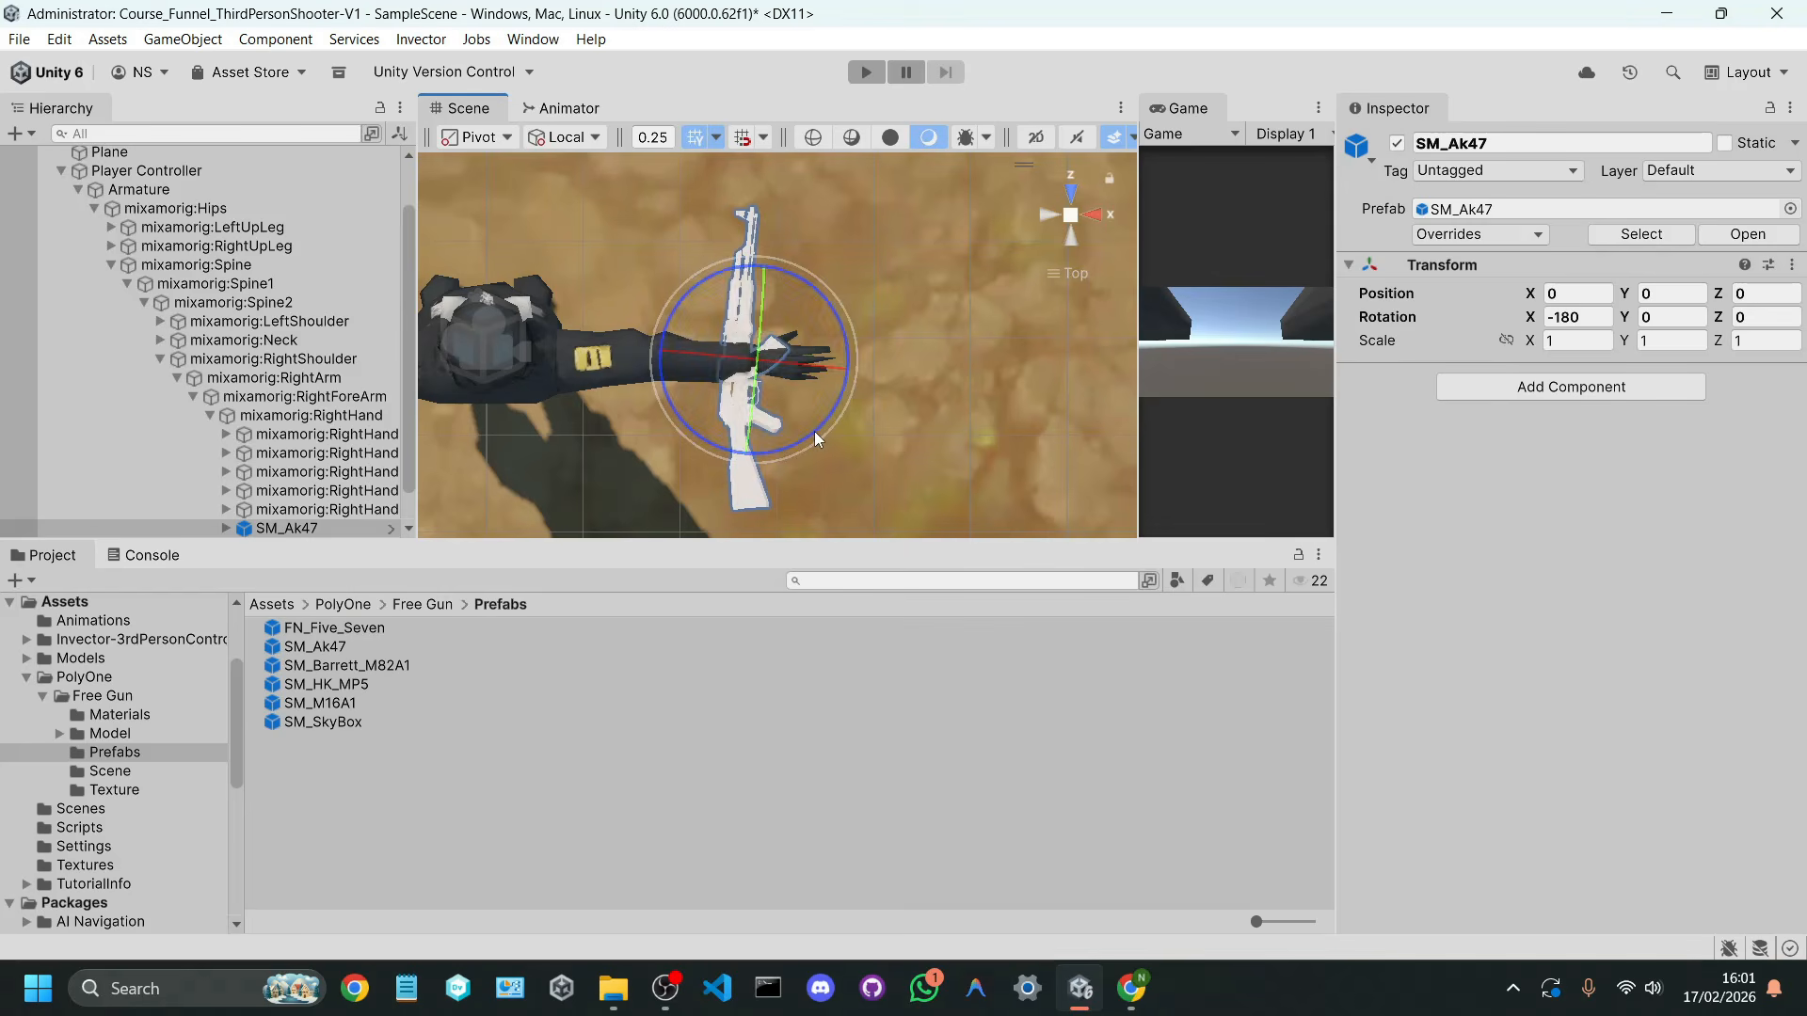
{"action": "left_click_drag", "start_coordinate": [815, 431], "coordinate": [504, 482]}
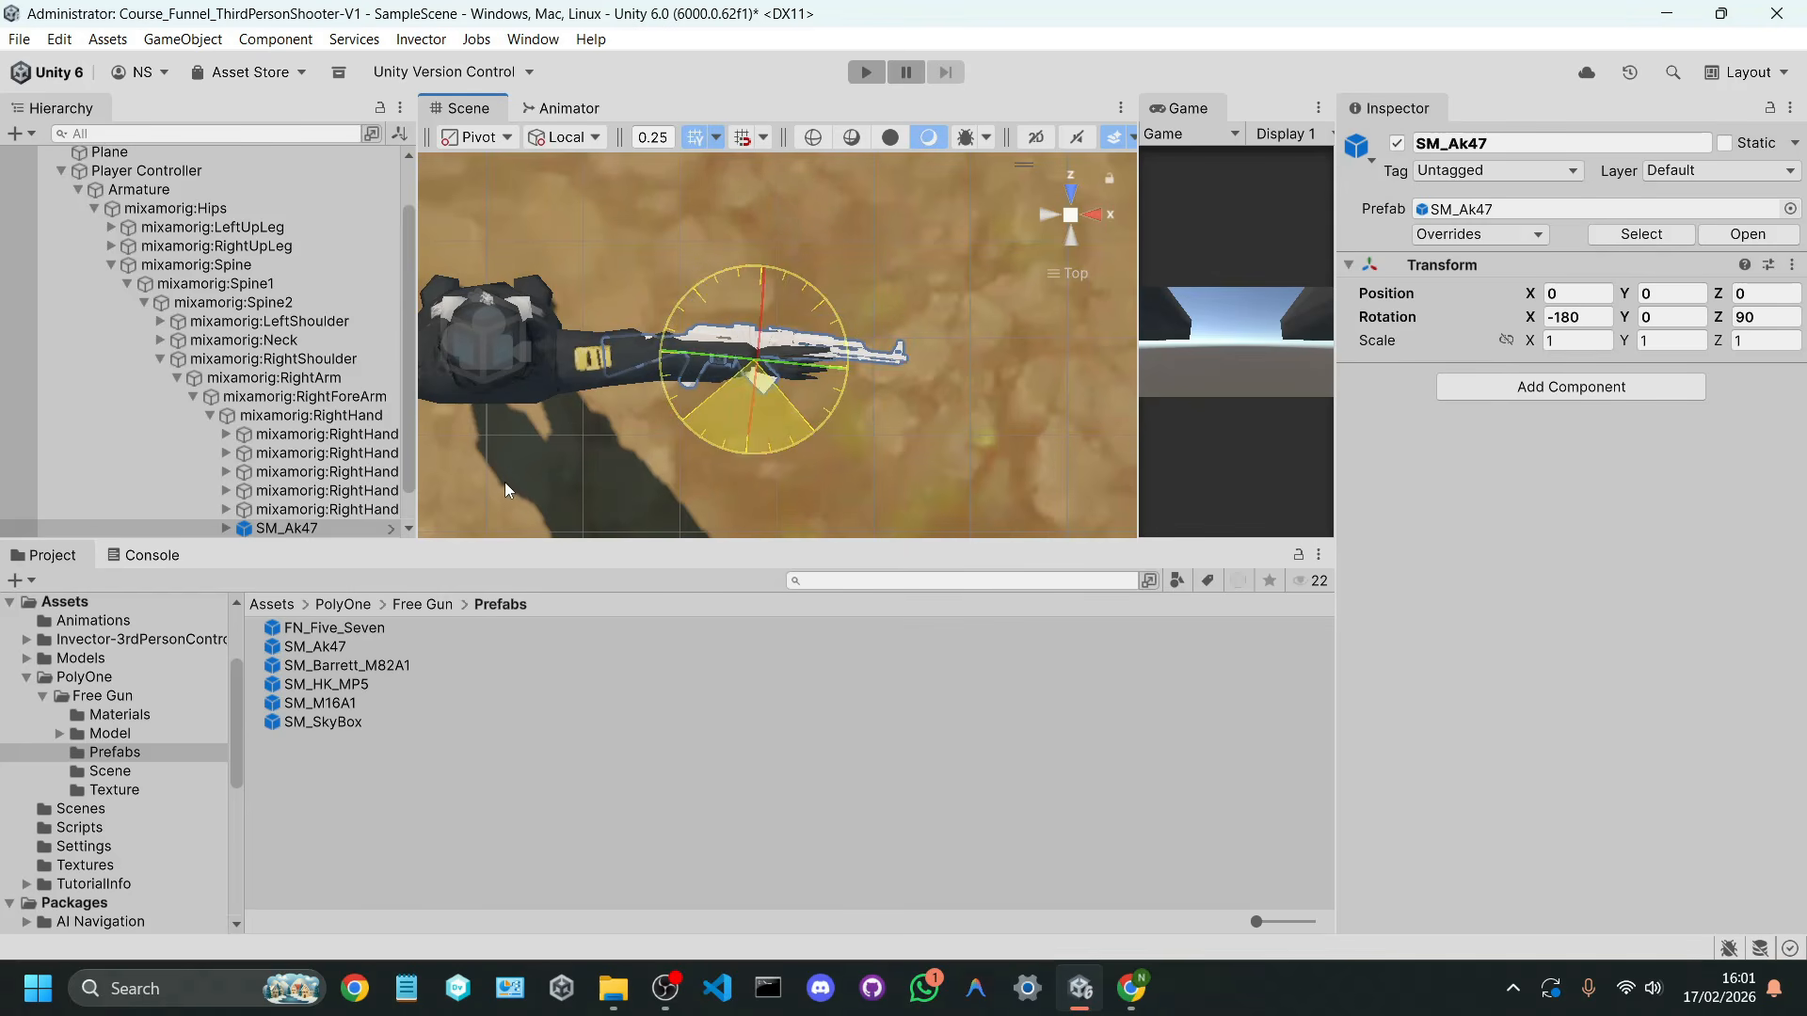
Step: Move SM_Ak47 onto the right hand at about X -0.057, Y 0.268 and Z -0.001, using top and right views
{"action": "key", "text": "w"}
{"action": "left_click_drag", "start_coordinate": [729, 346], "coordinate": [837, 334]}
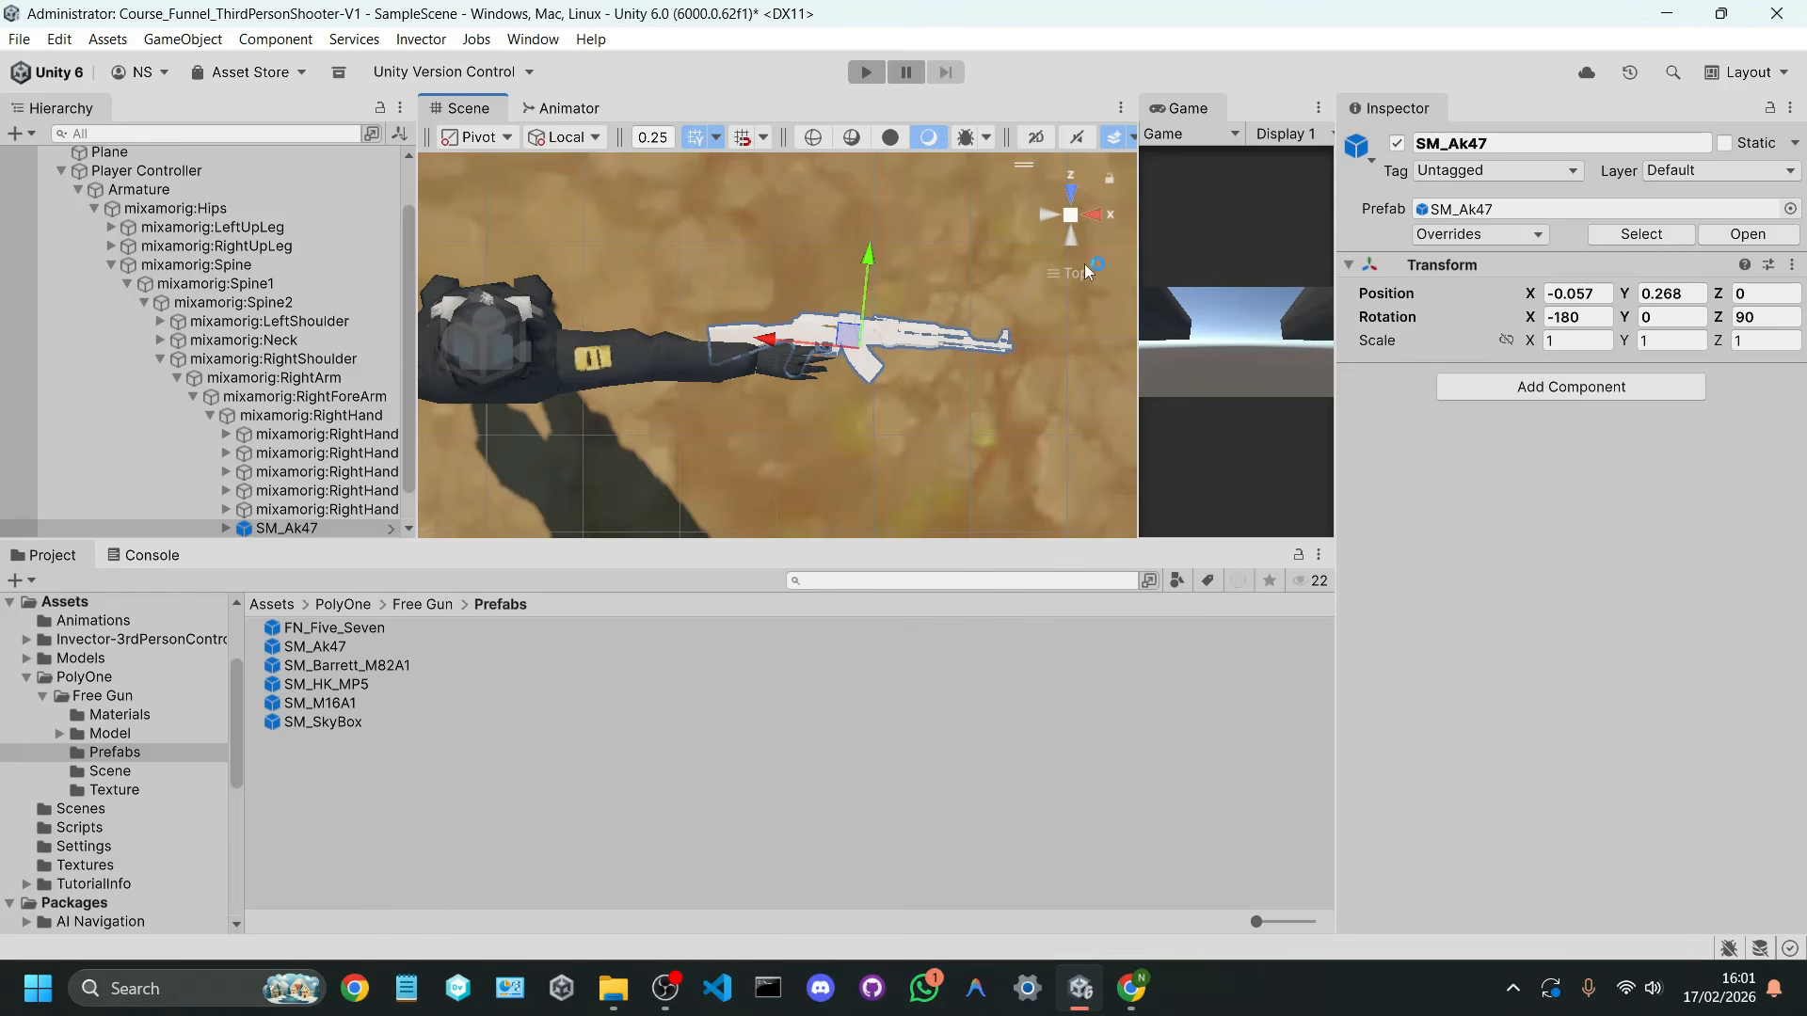
{"action": "left_click", "coordinate": [1093, 213]}
{"action": "middle_click_drag", "start_coordinate": [866, 238], "coordinate": [819, 340]}
{"action": "scroll", "coordinate": [854, 423], "scroll_direction": "up", "scroll_amount": 5}
{"action": "left_click_drag", "start_coordinate": [798, 301], "coordinate": [822, 263]}
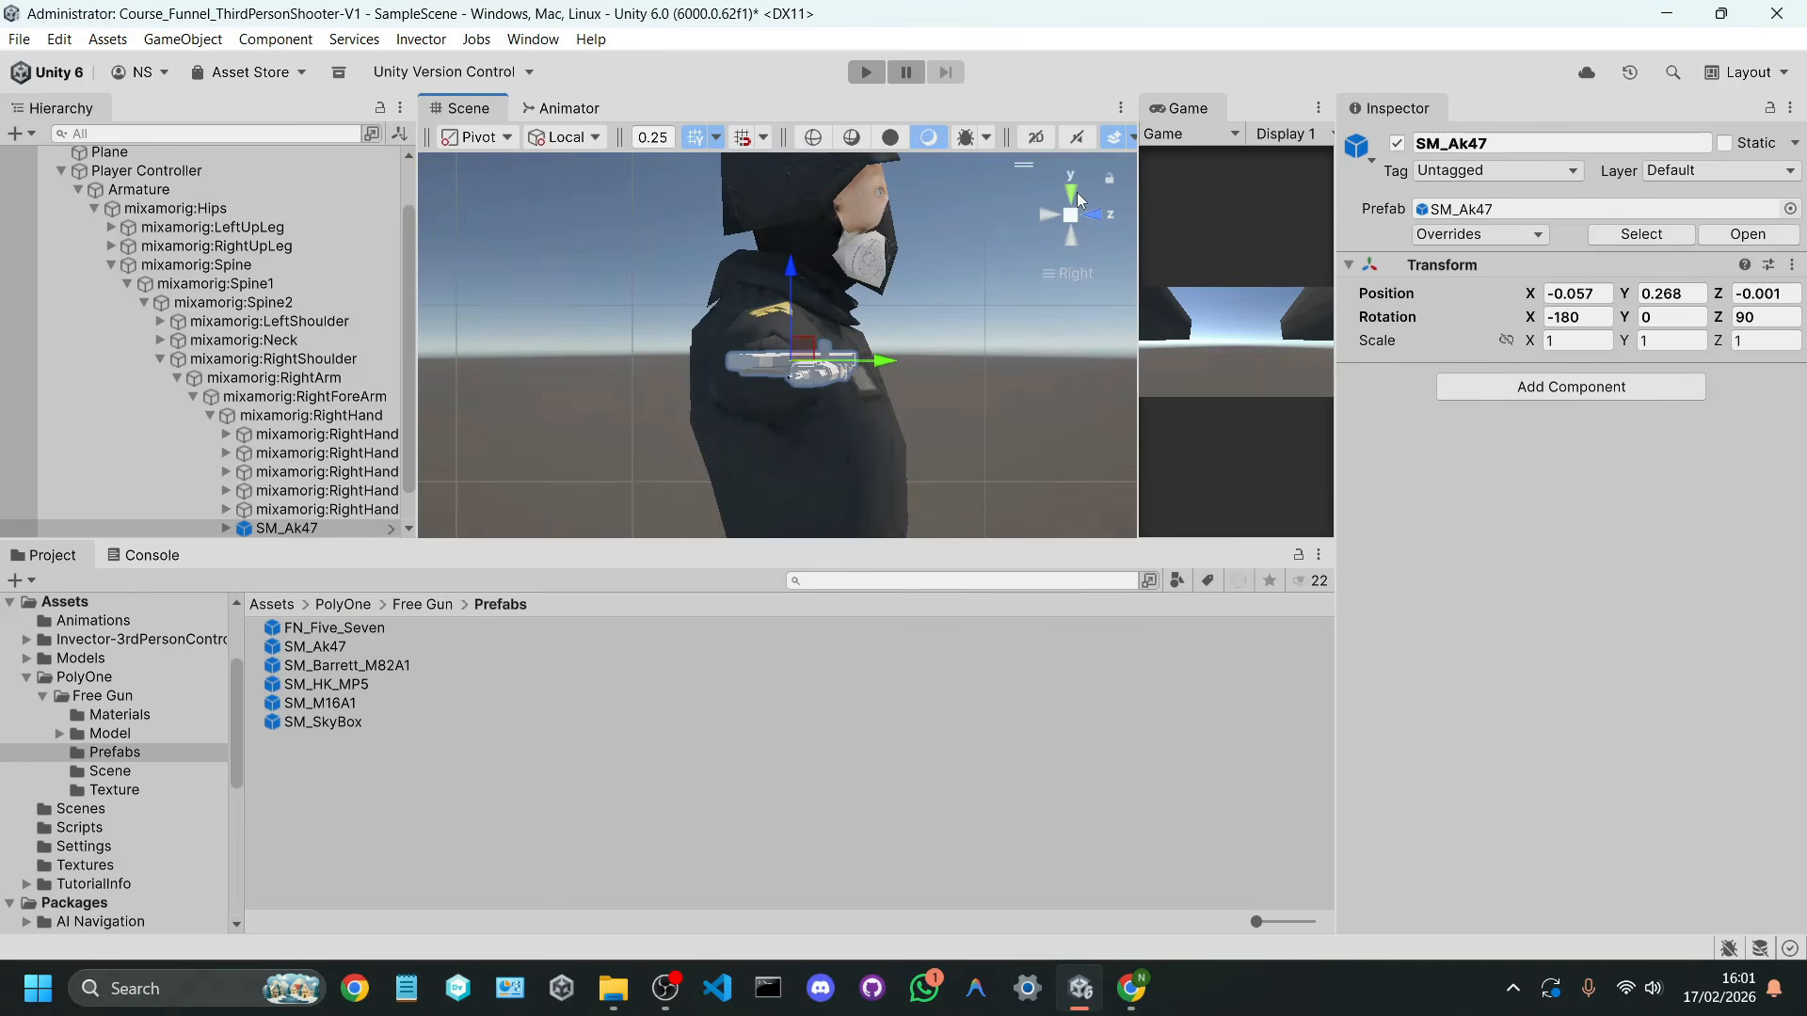
Step: Enlarge SM_Ak47 with linked proportions and set its scale to 1.3 on all axes
{"action": "left_click", "coordinate": [1073, 194]}
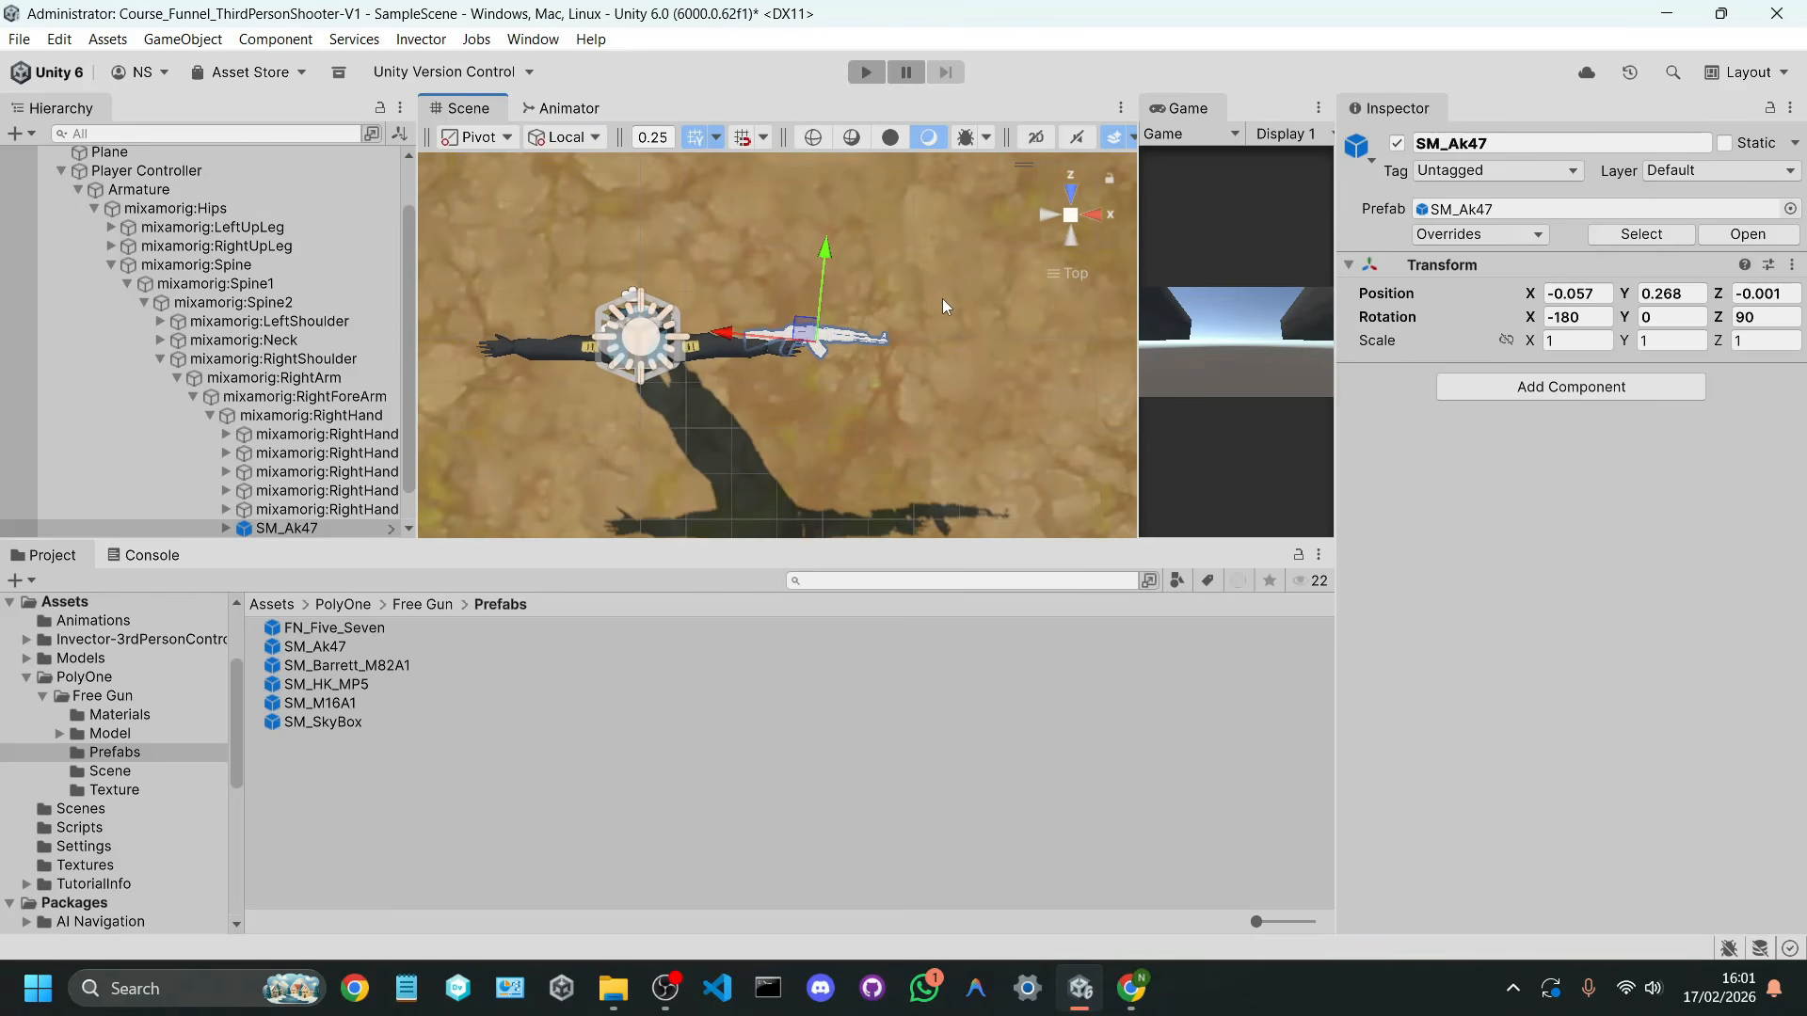
{"action": "scroll", "coordinate": [868, 376], "scroll_direction": "up", "scroll_amount": 3}
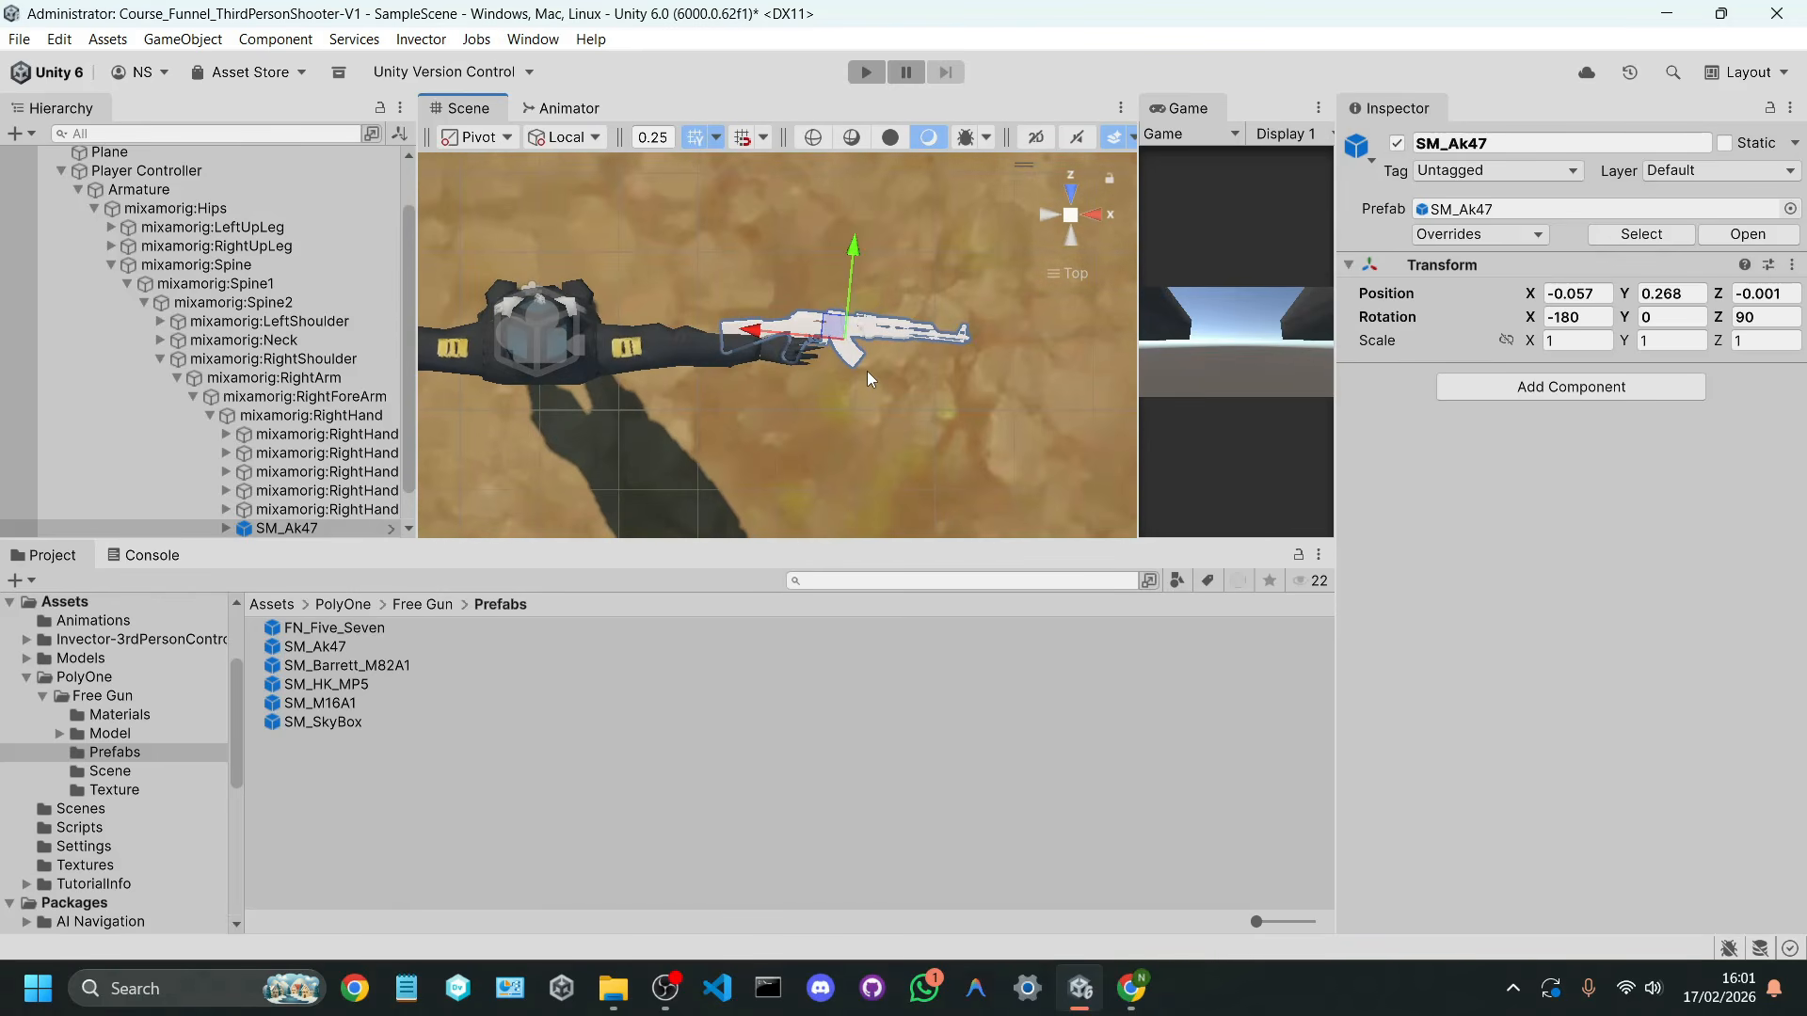
{"action": "key", "text": "r"}
{"action": "mouse_move", "coordinate": [845, 341]}
{"action": "left_mouse_down"}
{"action": "mouse_move", "coordinate": [911, 335]}
{"action": "mouse_move", "coordinate": [877, 331]}
{"action": "left_mouse_up"}
{"action": "left_click", "coordinate": [1506, 340]}
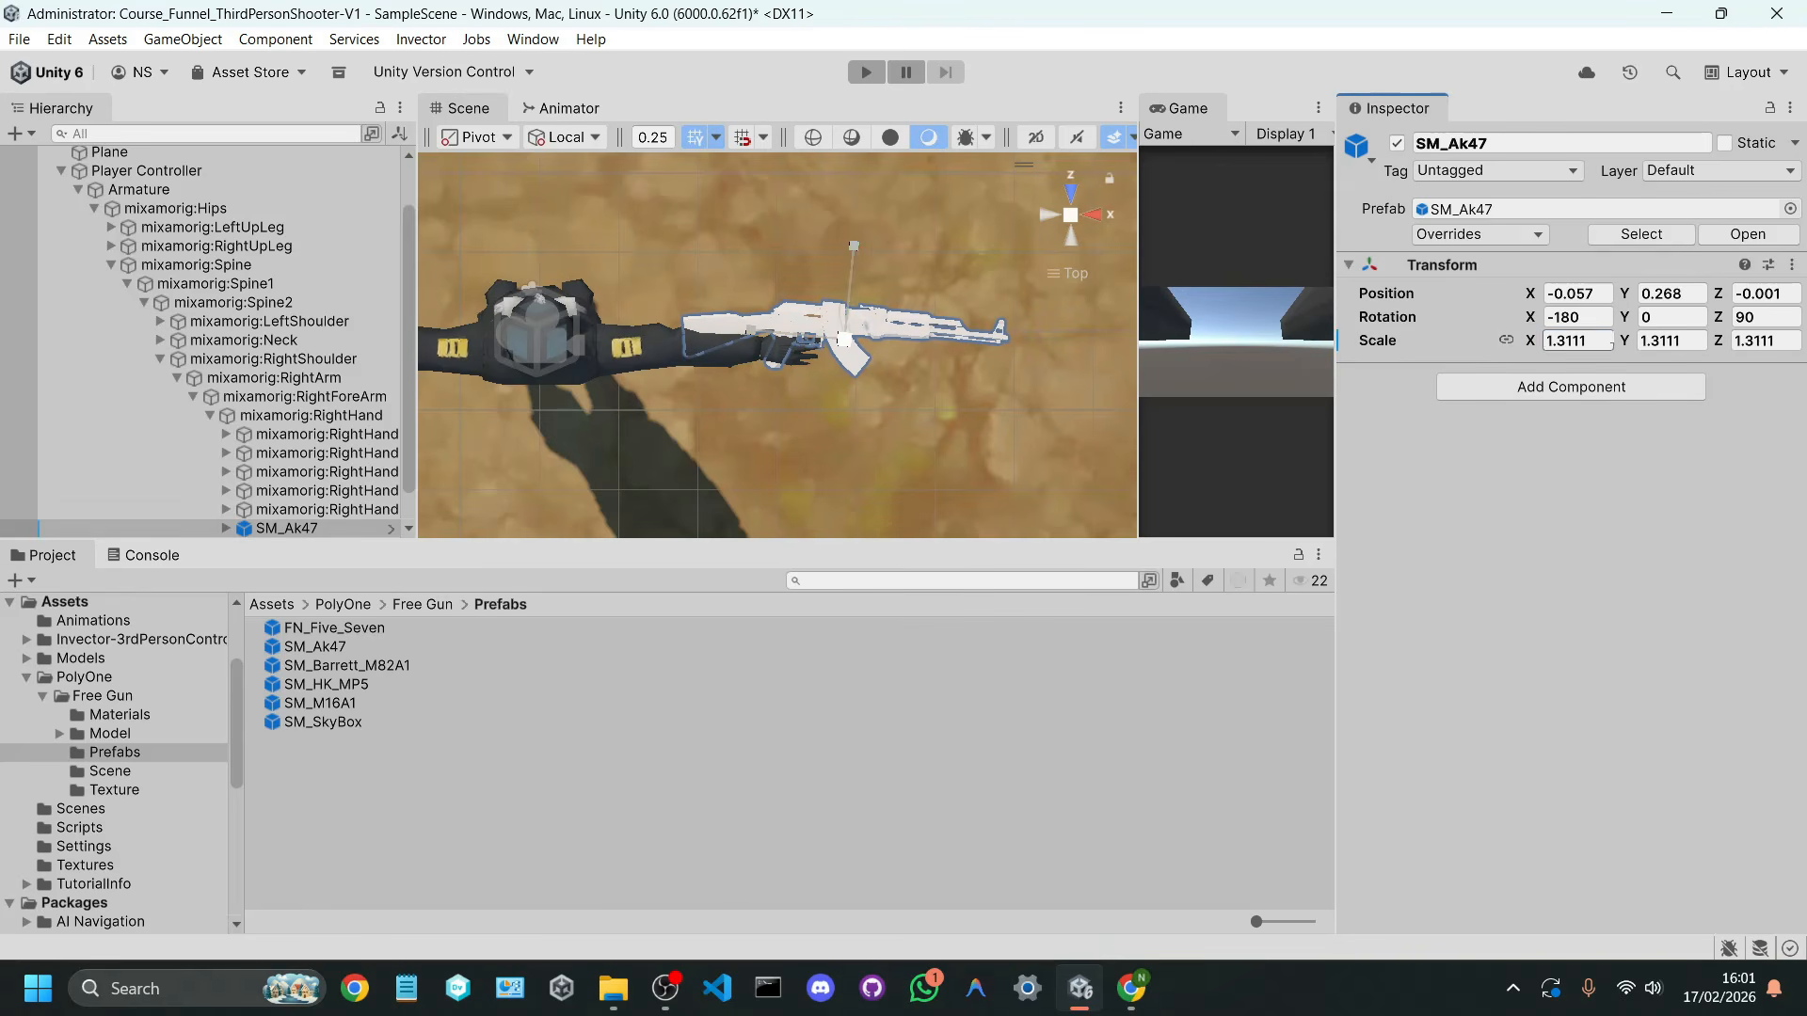
{"action": "left_click", "coordinate": [1590, 339]}
{"action": "type", "text": "1.3w"}
Step: Reposition the enlarged SM_Ak47 at about X -0.047, Y 0.29 and Z 0.006, and return the Scene view to perspective
{"action": "mouse_move", "coordinate": [836, 332]}
{"action": "left_mouse_down"}
{"action": "mouse_move", "coordinate": [842, 306]}
{"action": "mouse_move", "coordinate": [843, 337]}
{"action": "left_mouse_up"}
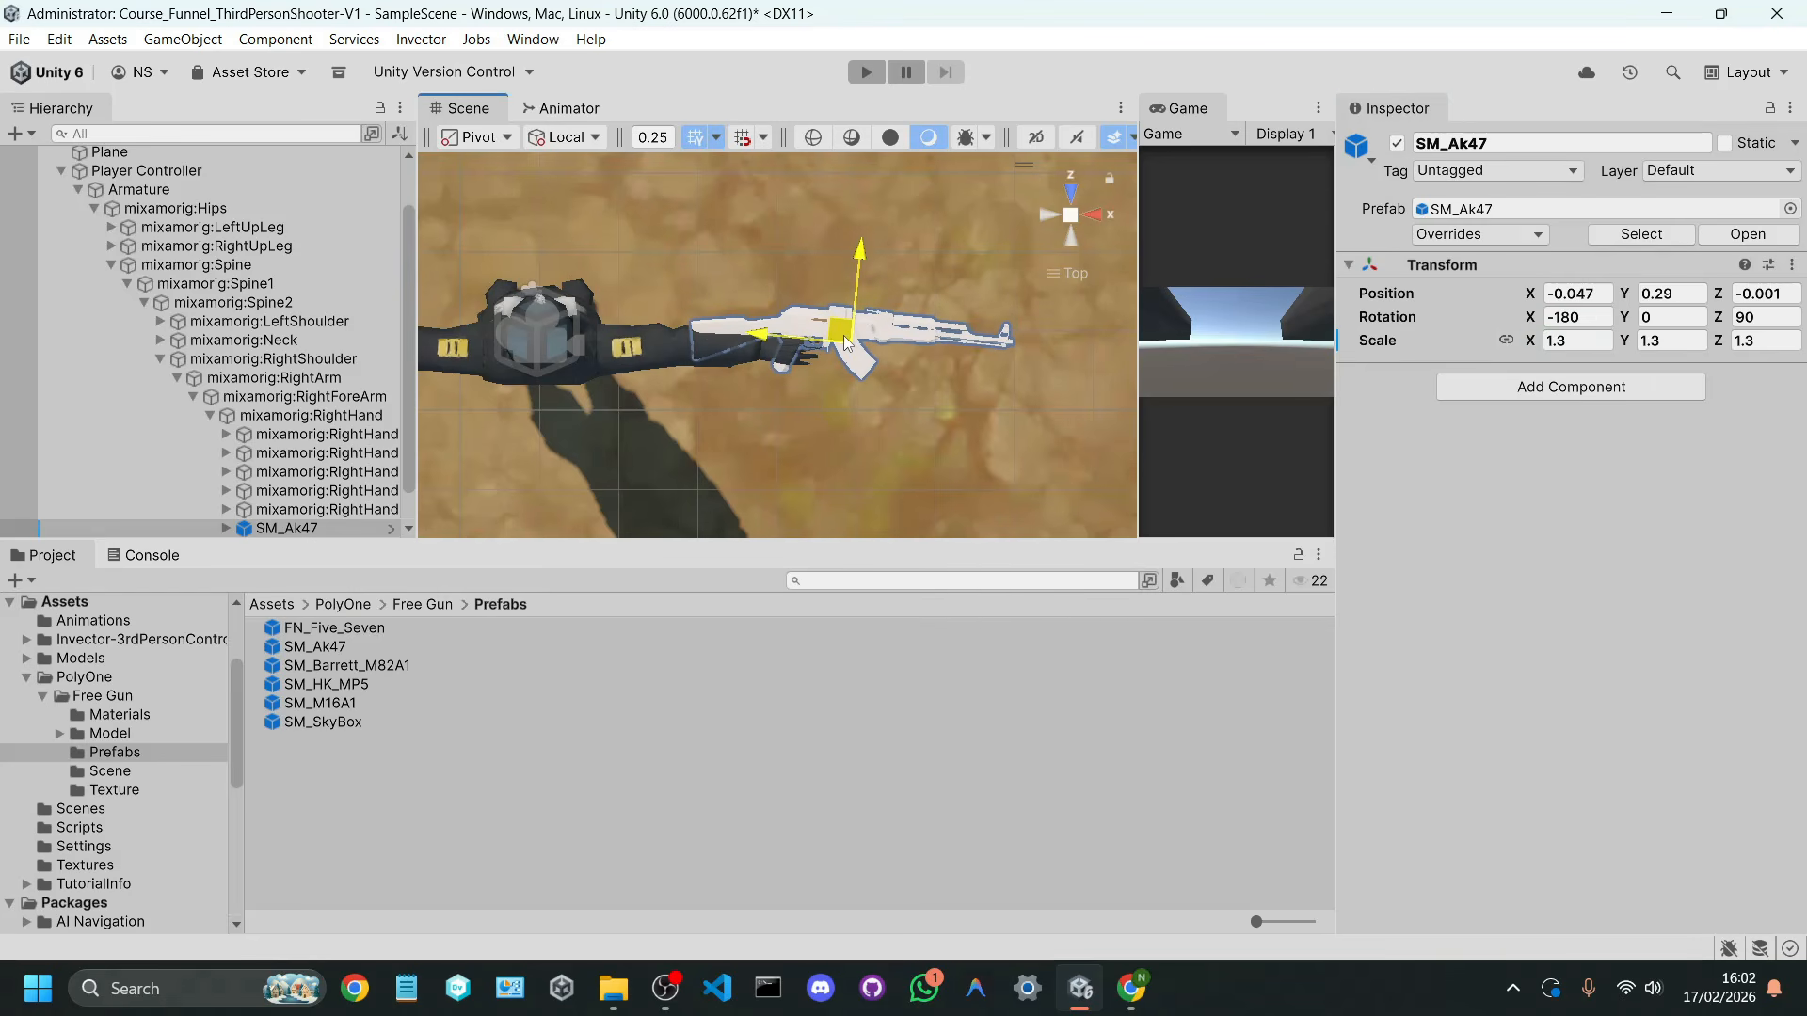
{"action": "mouse_move", "coordinate": [833, 367]}
{"action": "middle_mouse_down"}
{"action": "mouse_move", "coordinate": [996, 361]}
{"action": "mouse_move", "coordinate": [842, 375]}
{"action": "middle_mouse_up"}
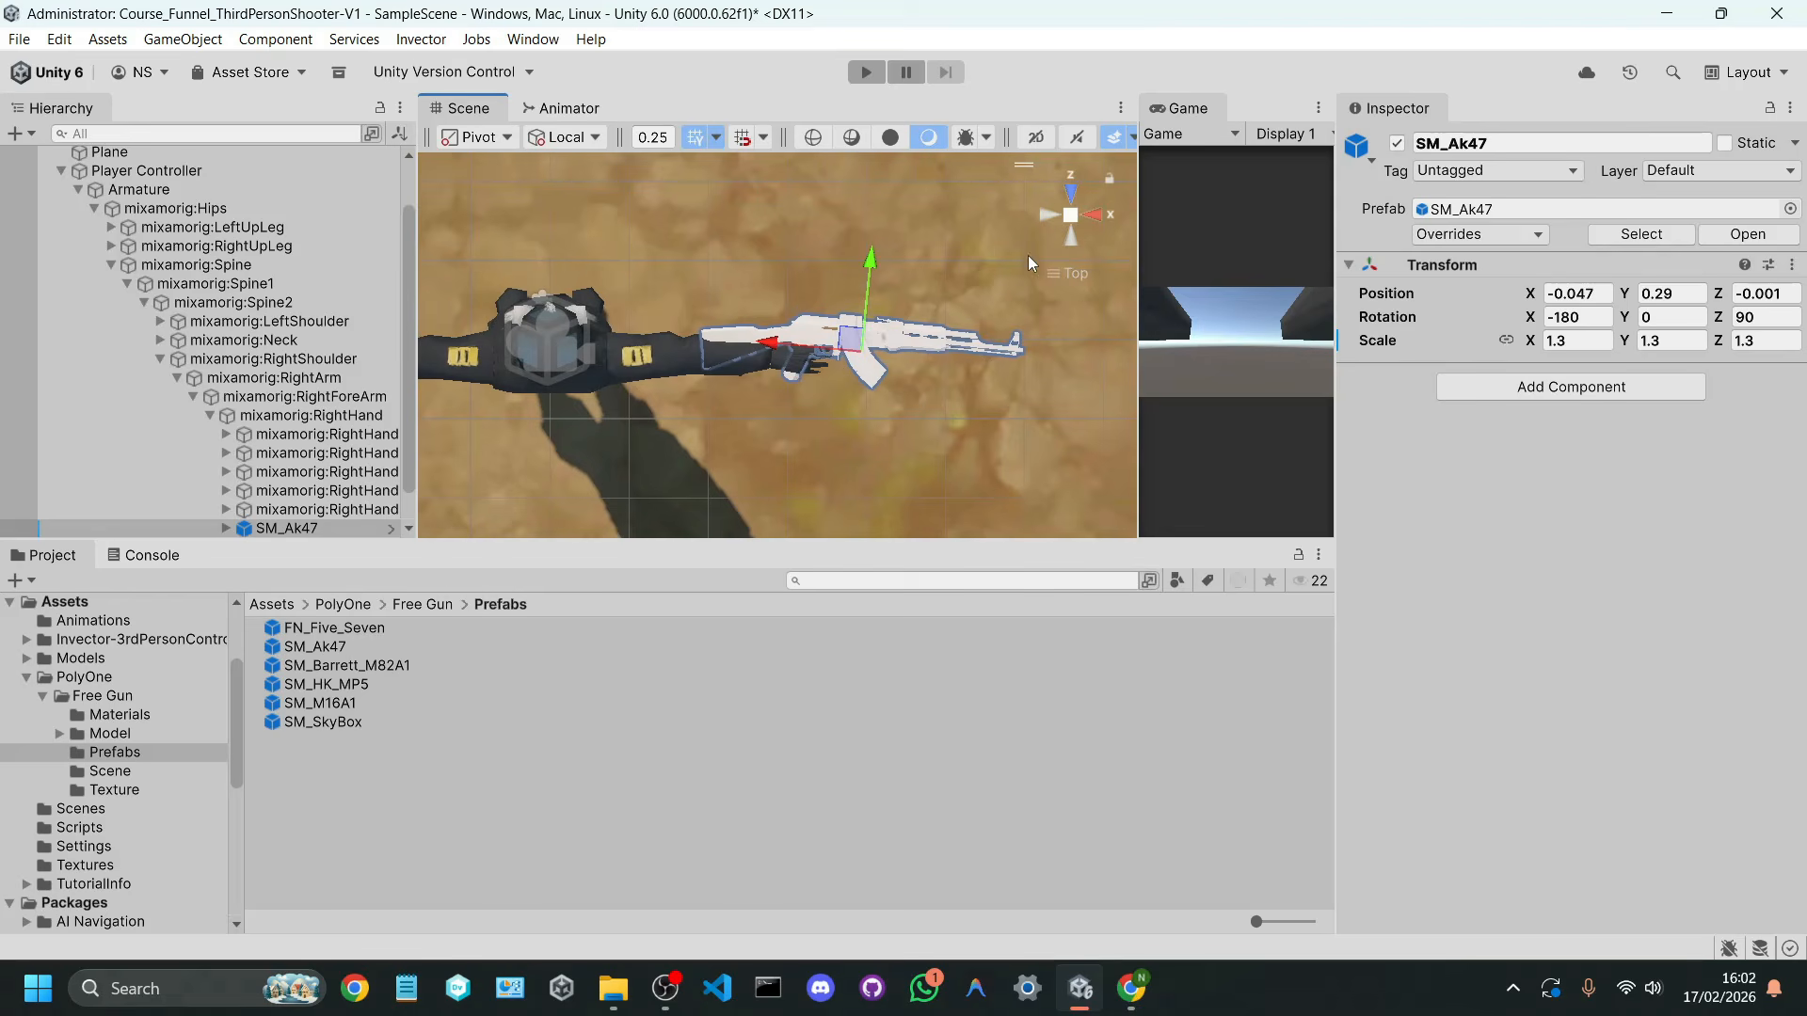
{"action": "left_click", "coordinate": [1097, 215]}
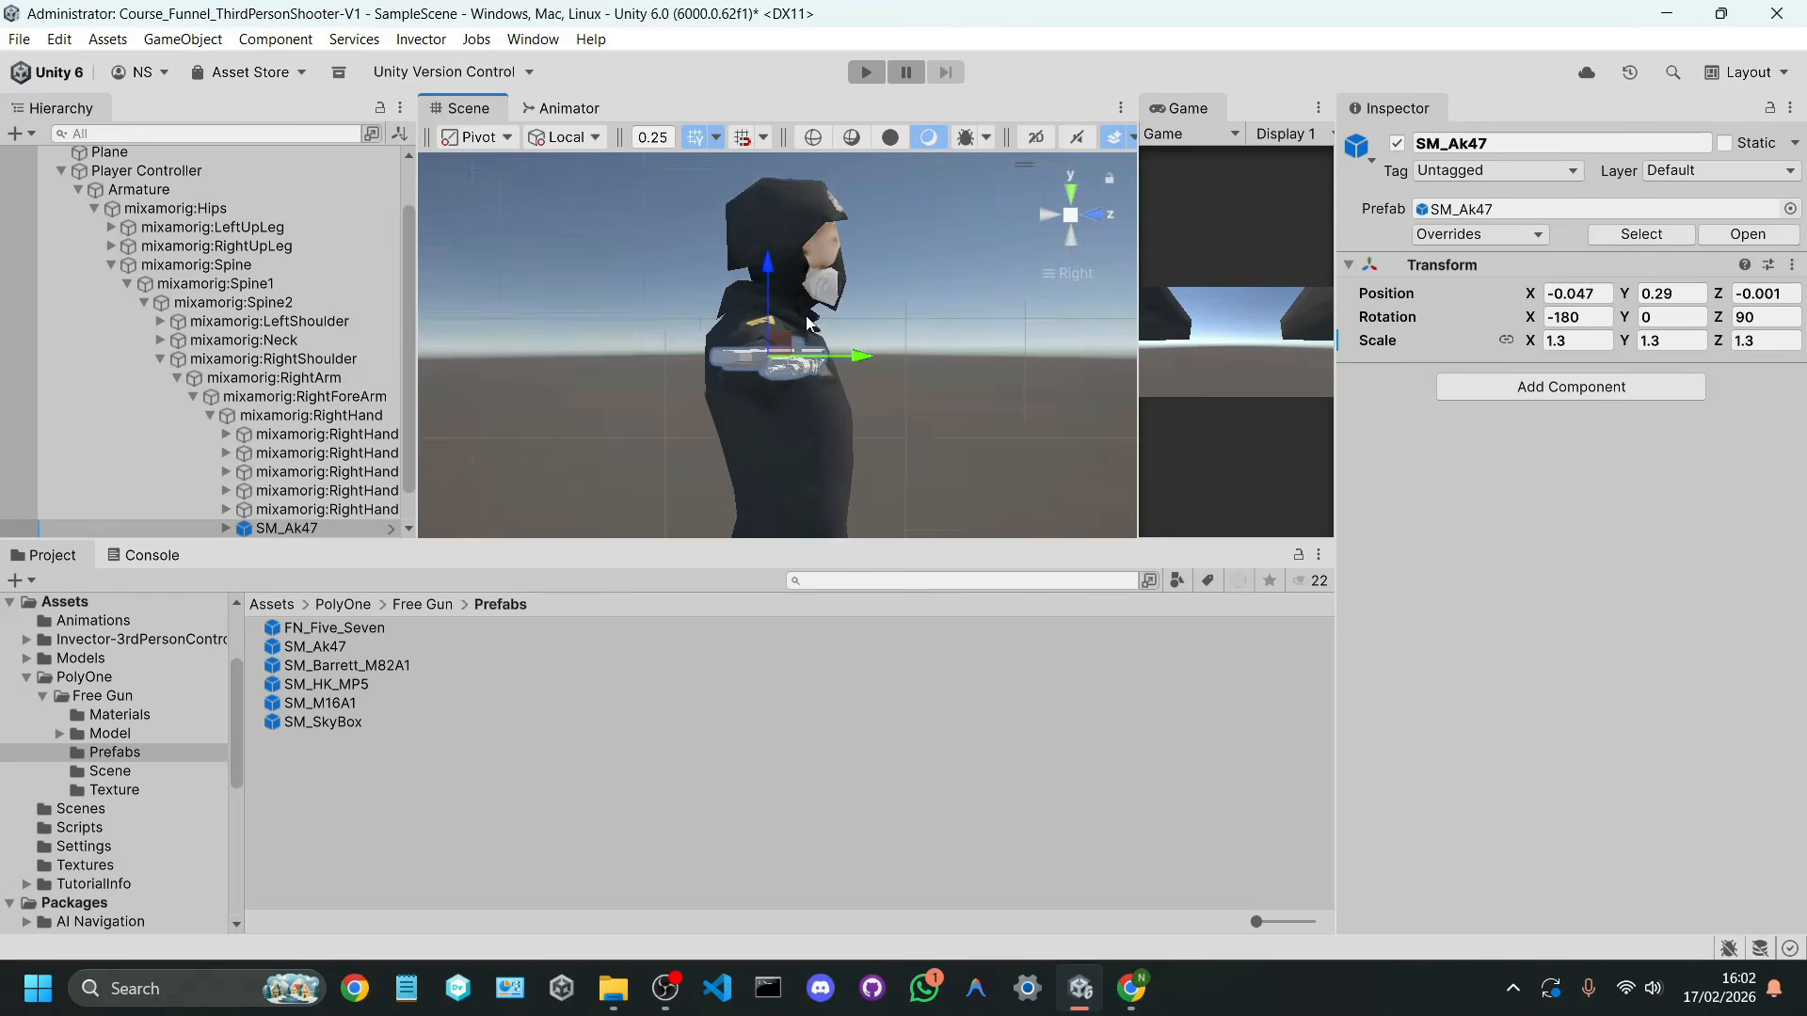
{"action": "left_click_drag", "start_coordinate": [777, 292], "coordinate": [767, 278]}
{"action": "left_click", "coordinate": [1071, 216]}
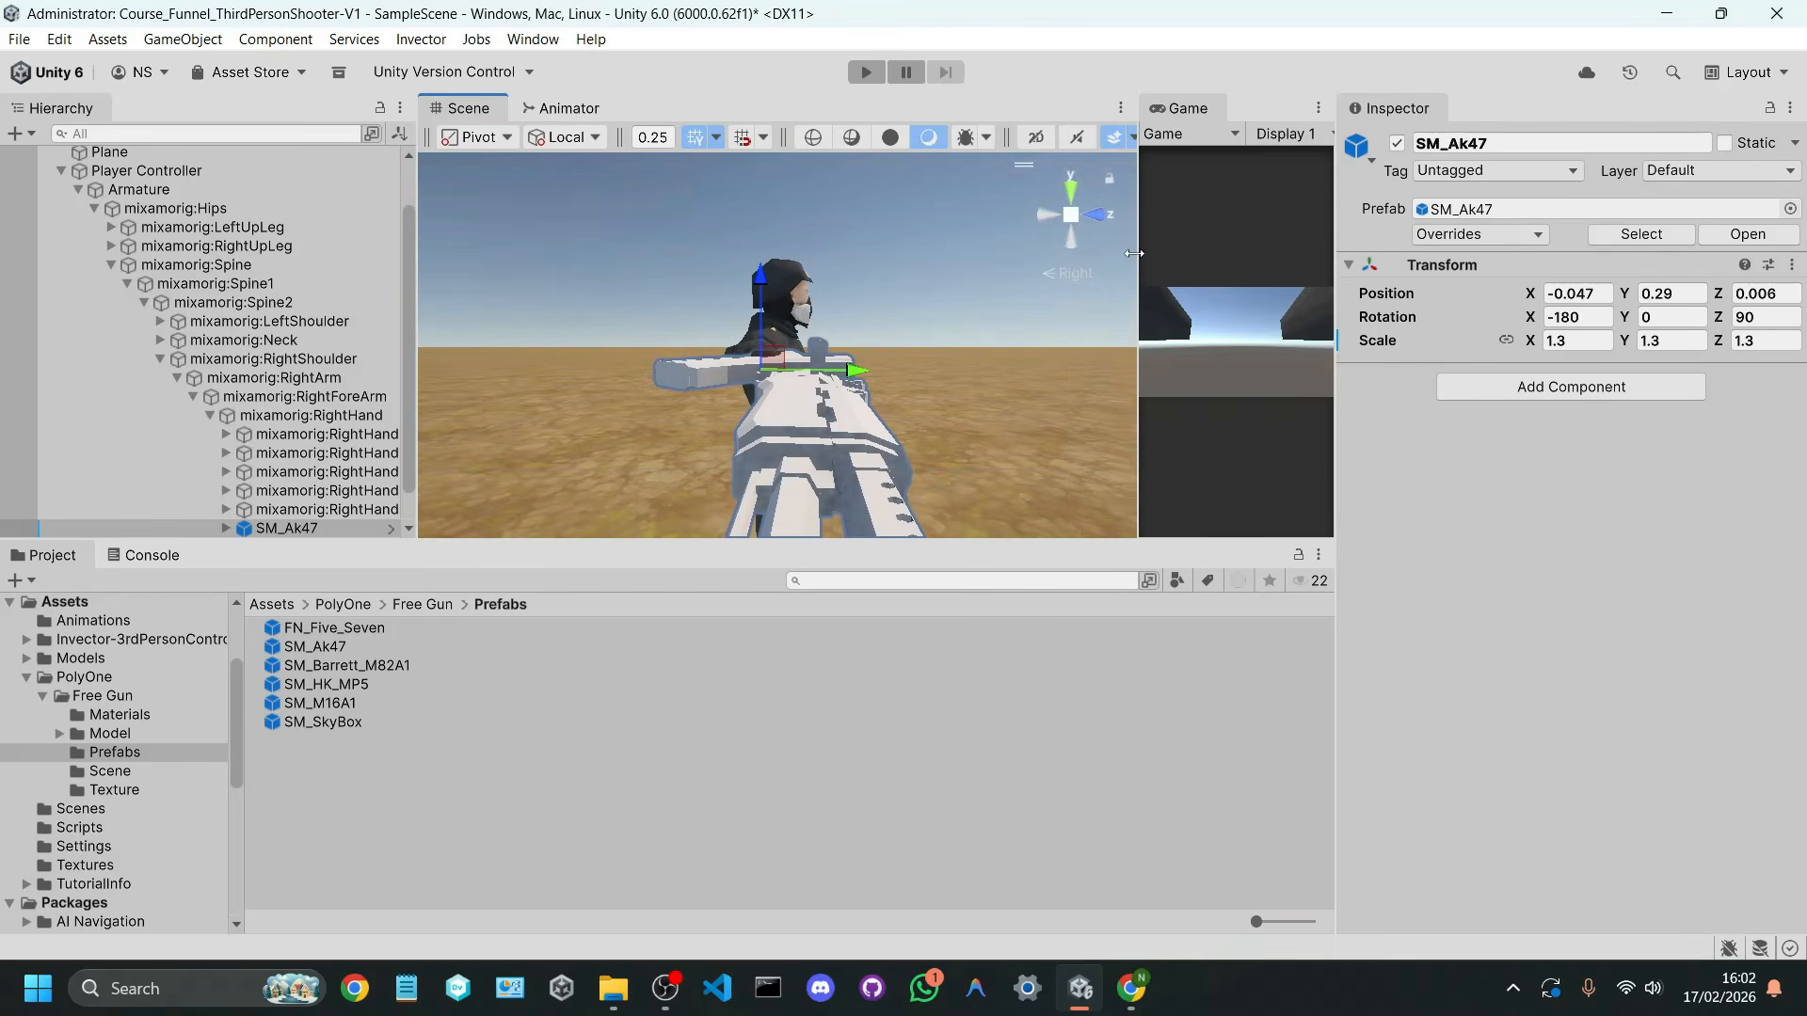
{"action": "left_click_drag", "start_coordinate": [1134, 254], "coordinate": [974, 253]}
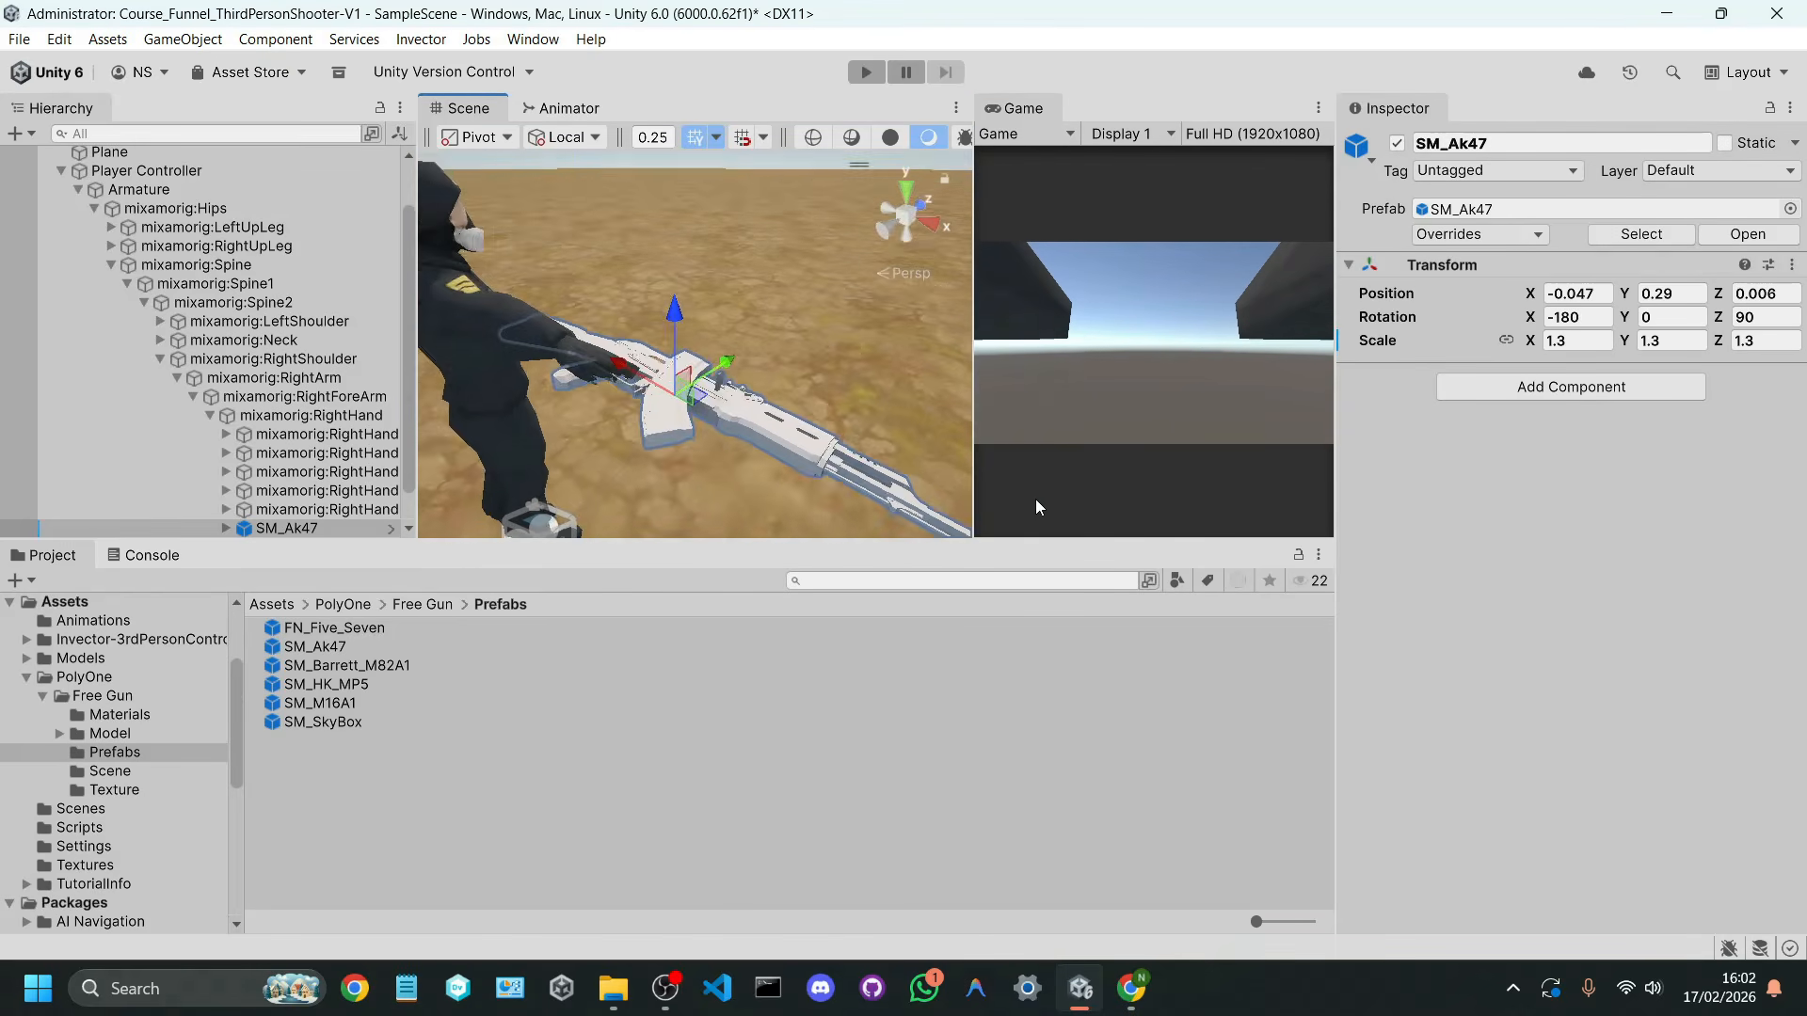
Step: Inspect the material assigned to AK47_Body, locating Props_Gun_M and its parent Ak47 model in the project
{"action": "left_click", "coordinate": [899, 351]}
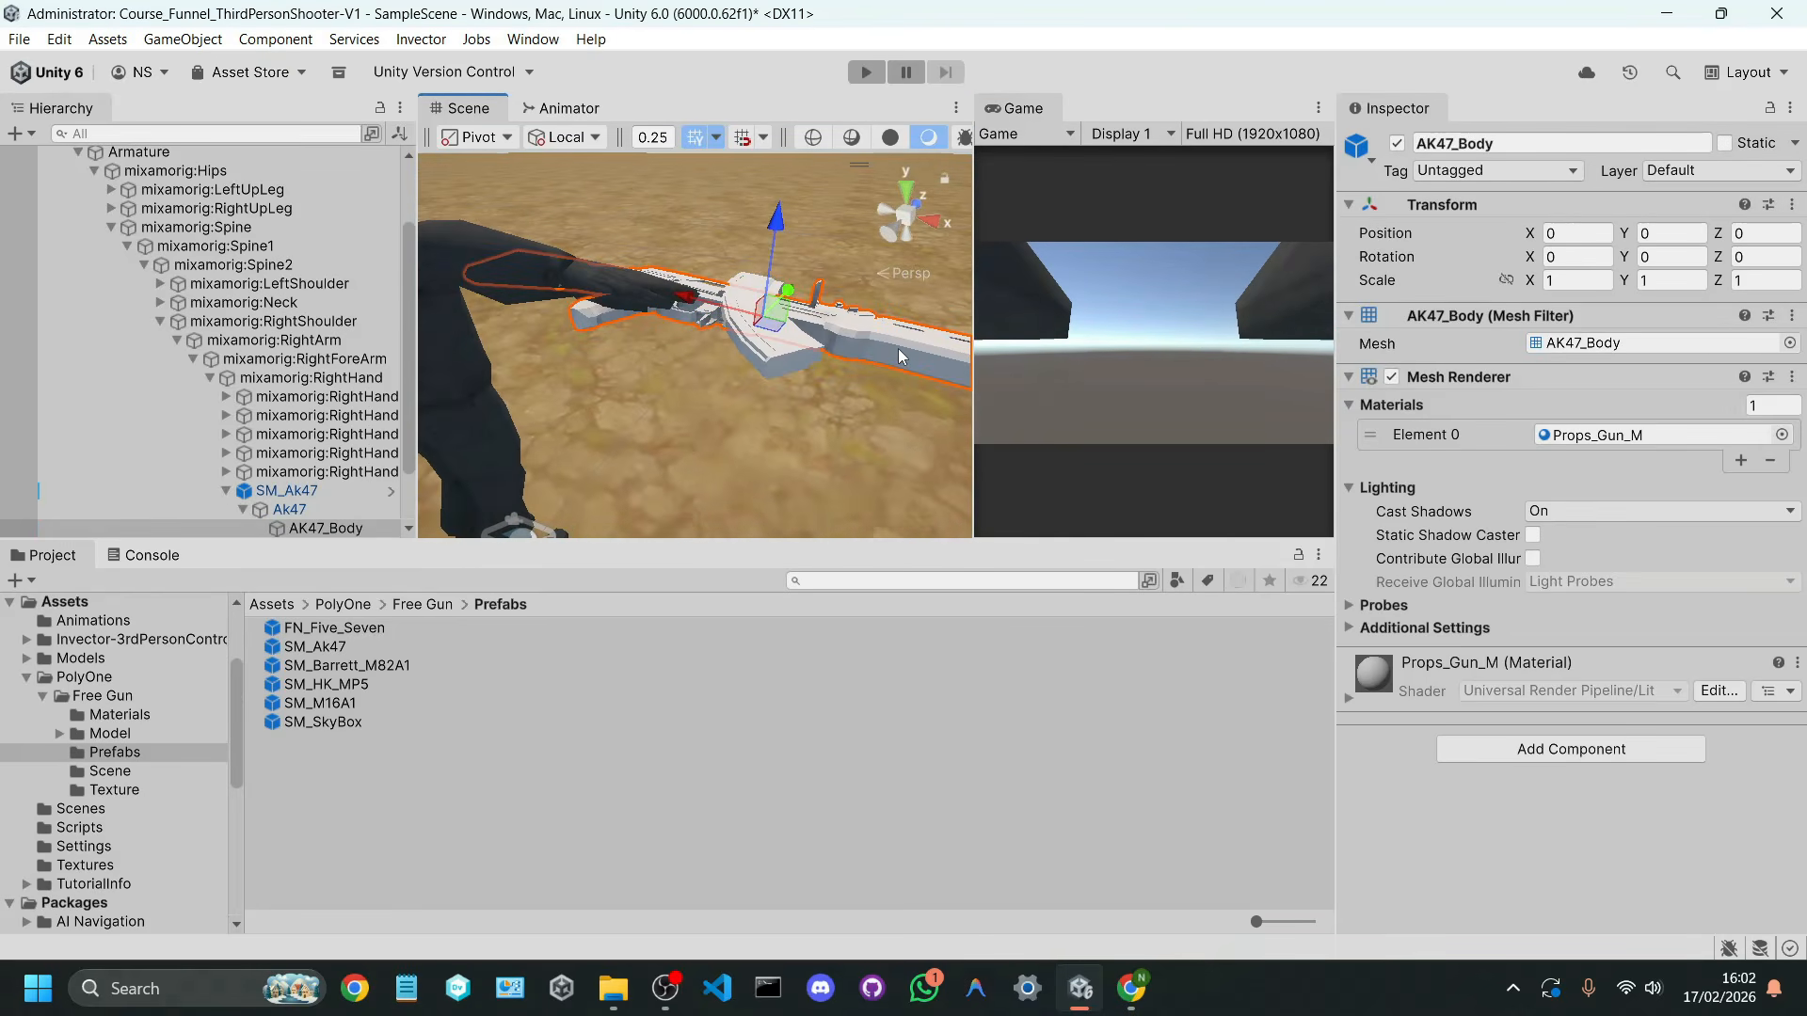
{"action": "scroll", "coordinate": [292, 423], "scroll_direction": "down", "scroll_amount": 2}
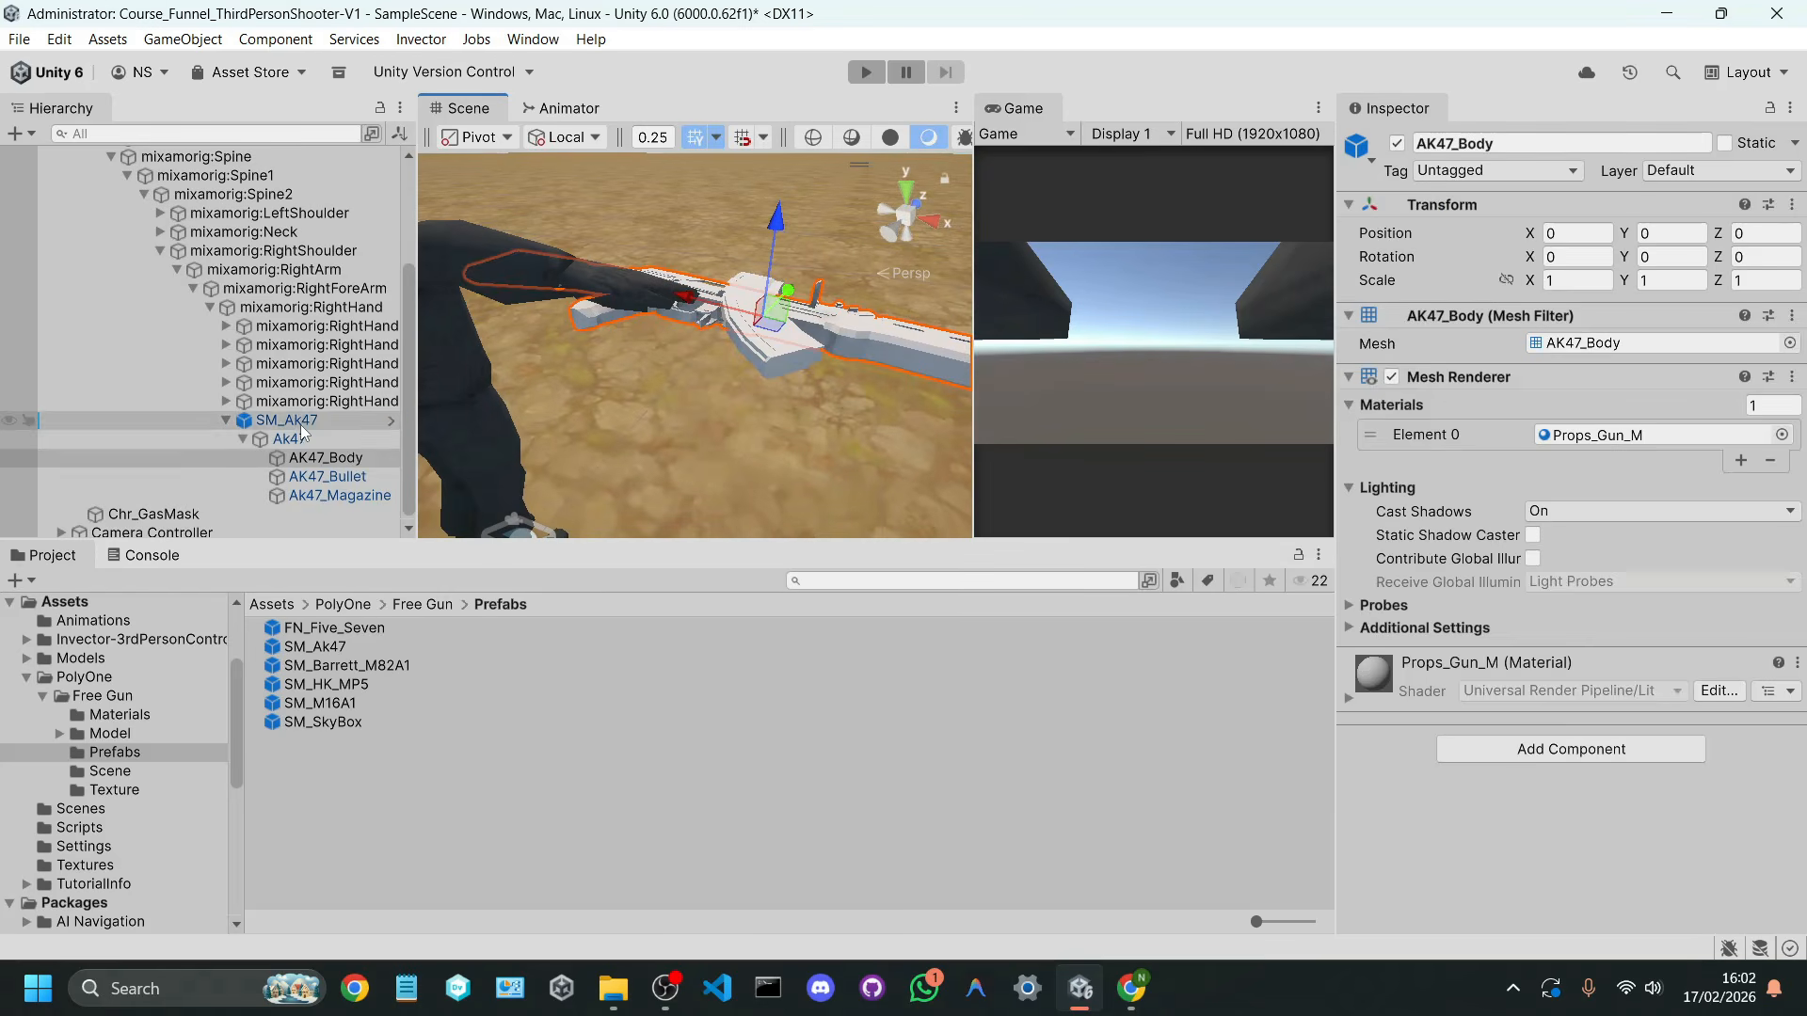
{"action": "left_click", "coordinate": [300, 424]}
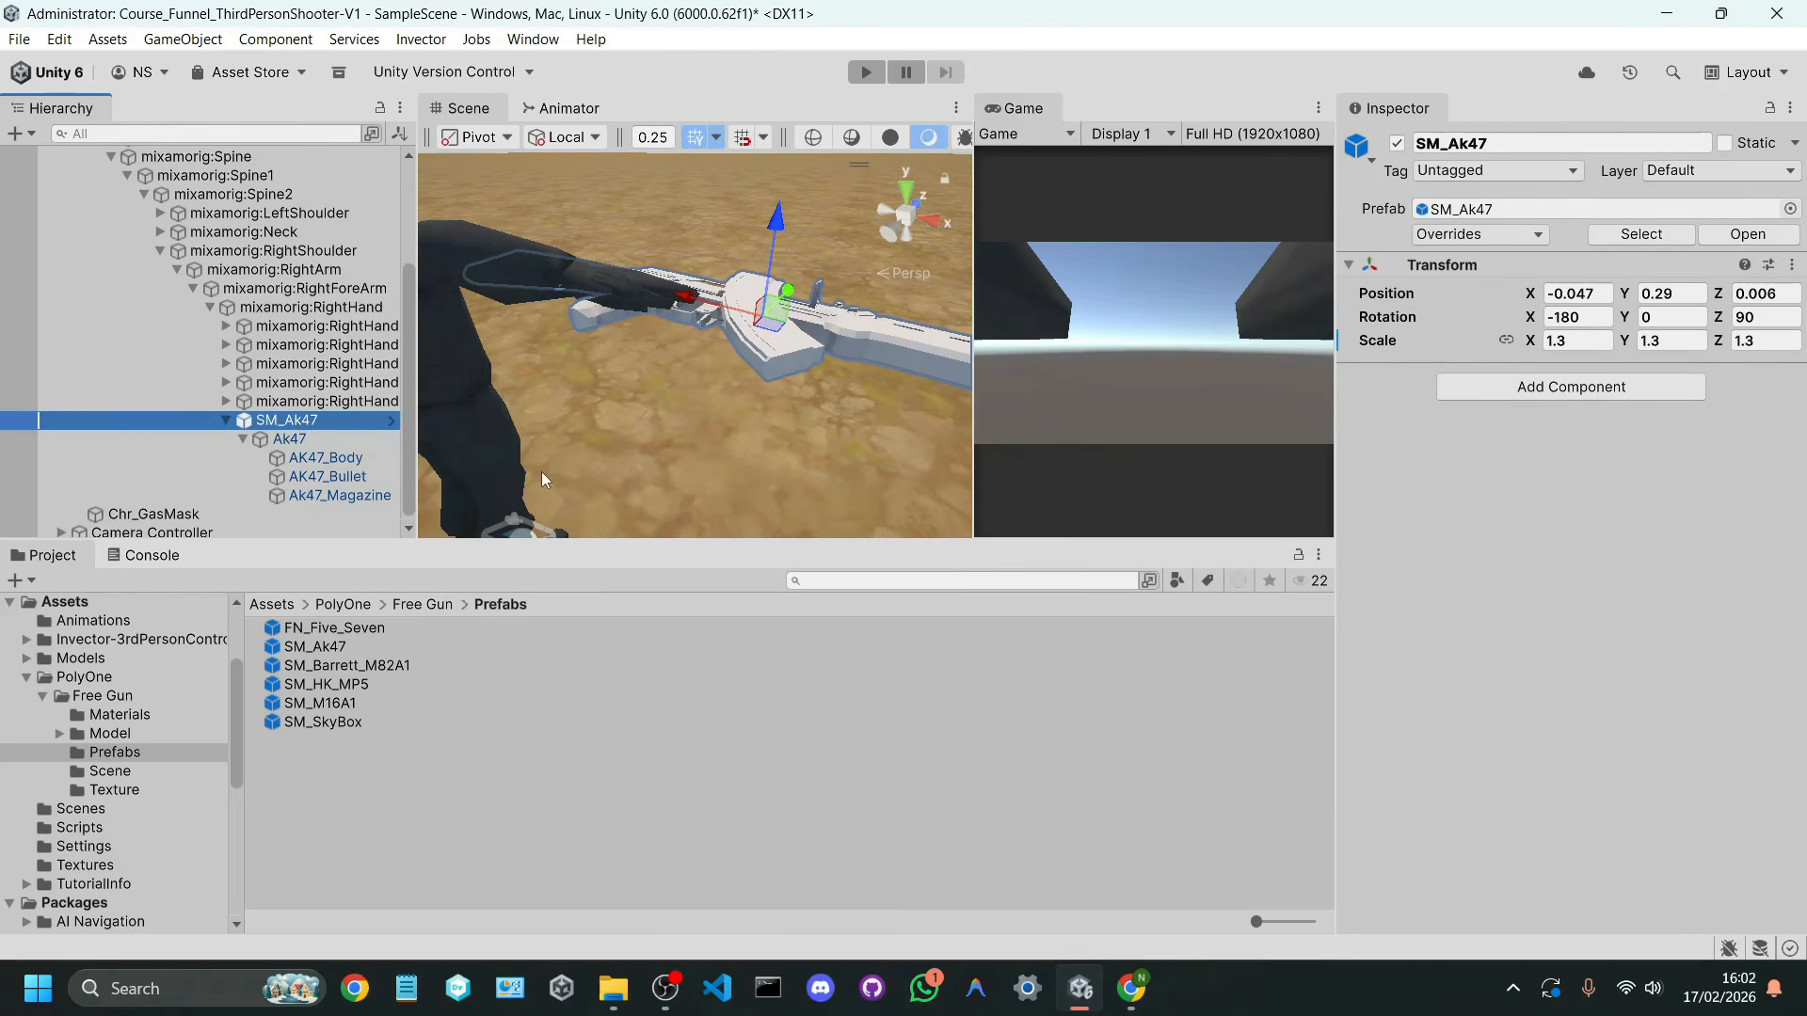
{"action": "left_click", "coordinate": [290, 438]}
{"action": "left_click", "coordinate": [325, 459]}
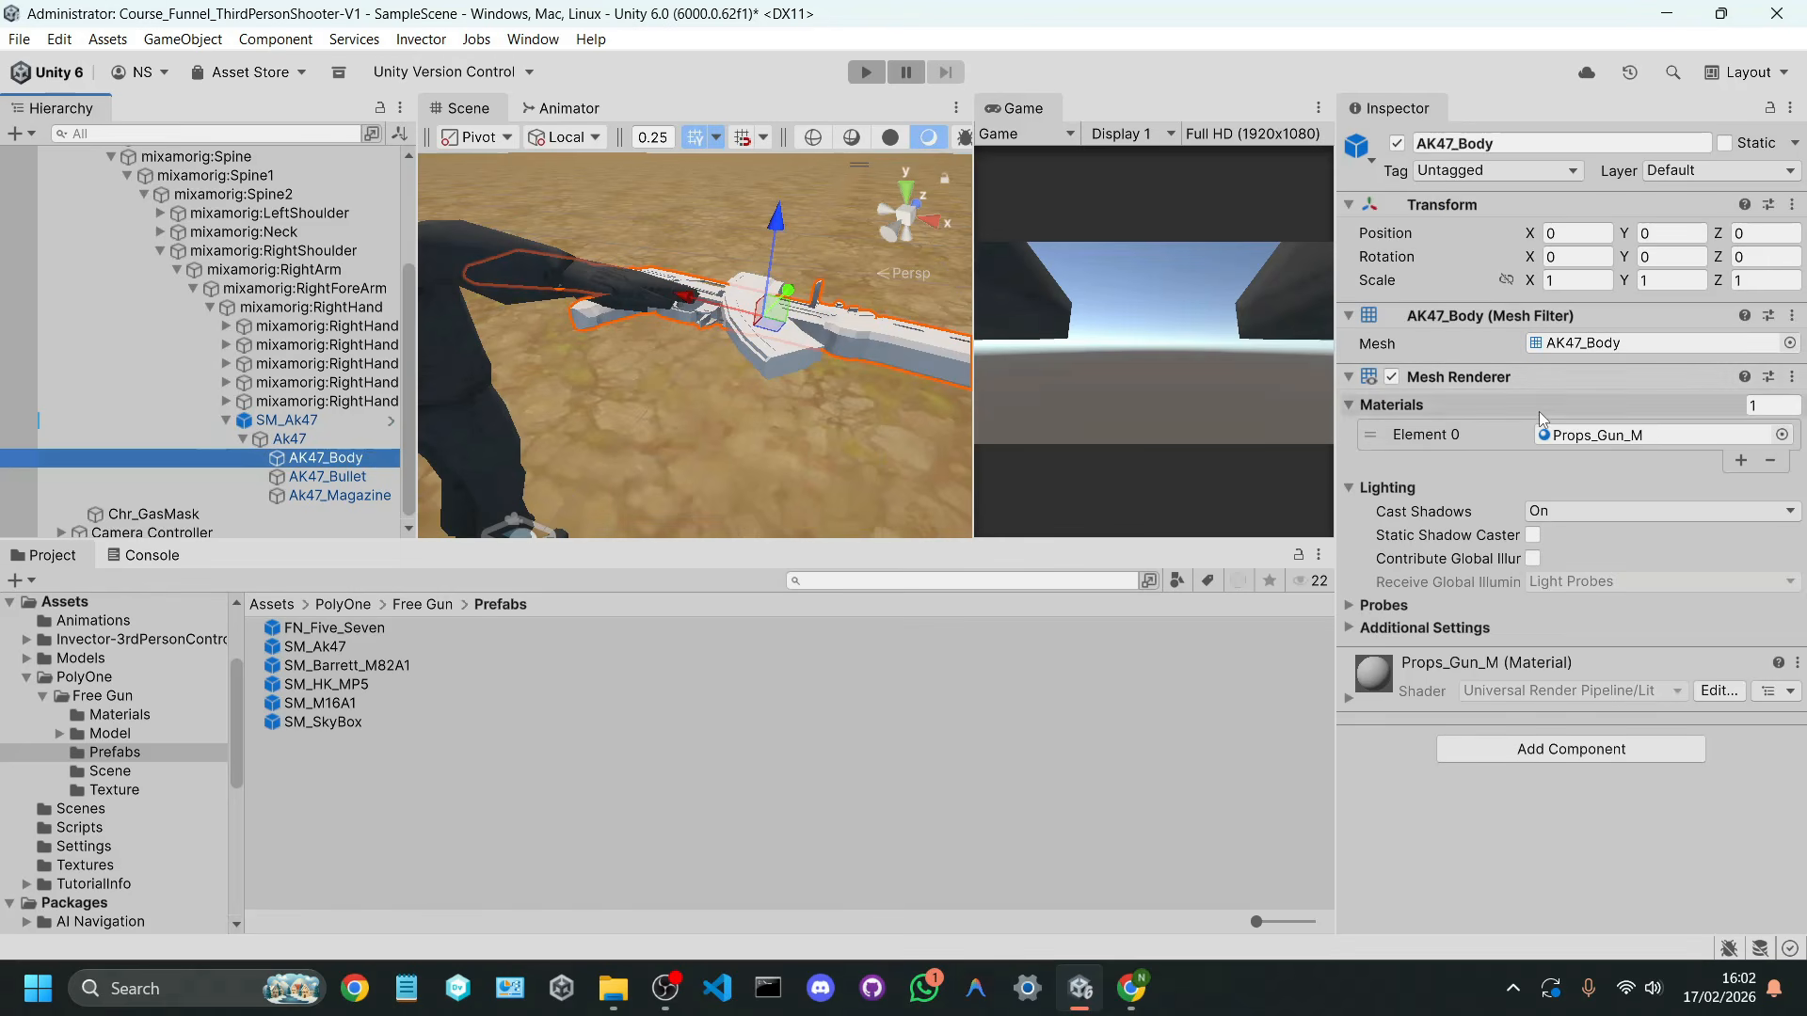
{"action": "left_click", "coordinate": [1567, 437]}
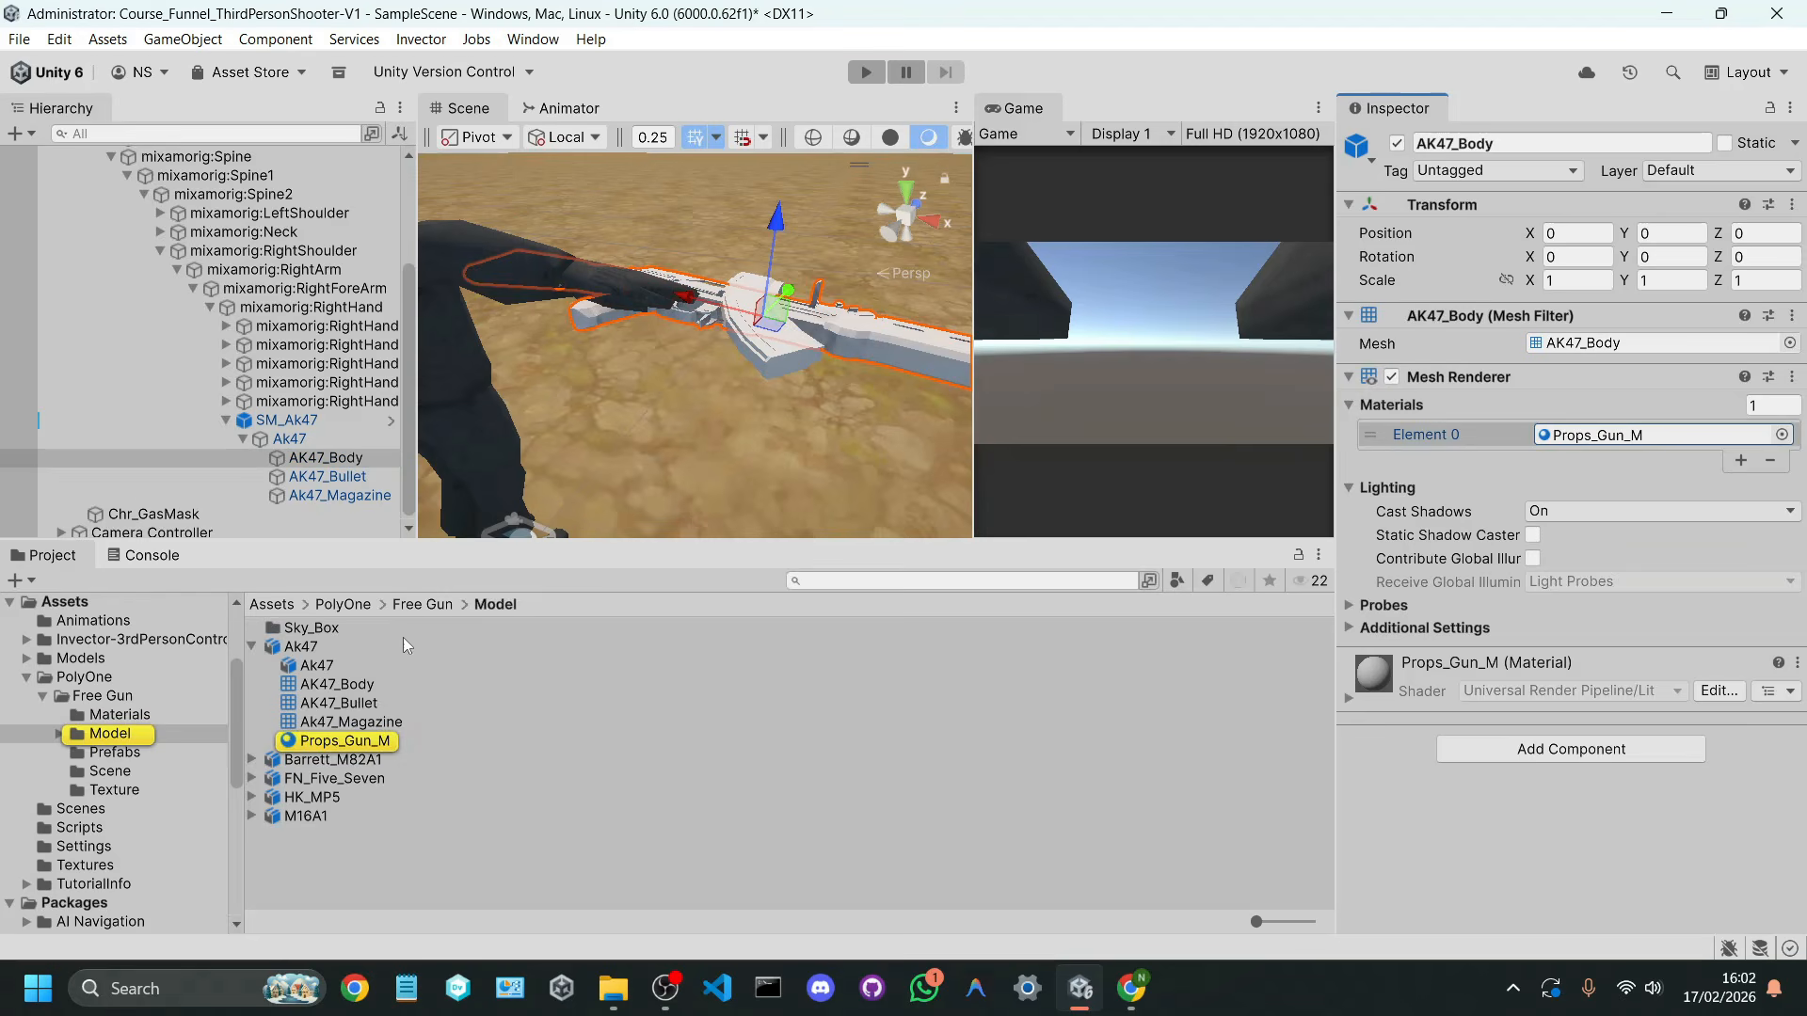
{"action": "left_click", "coordinate": [344, 742]}
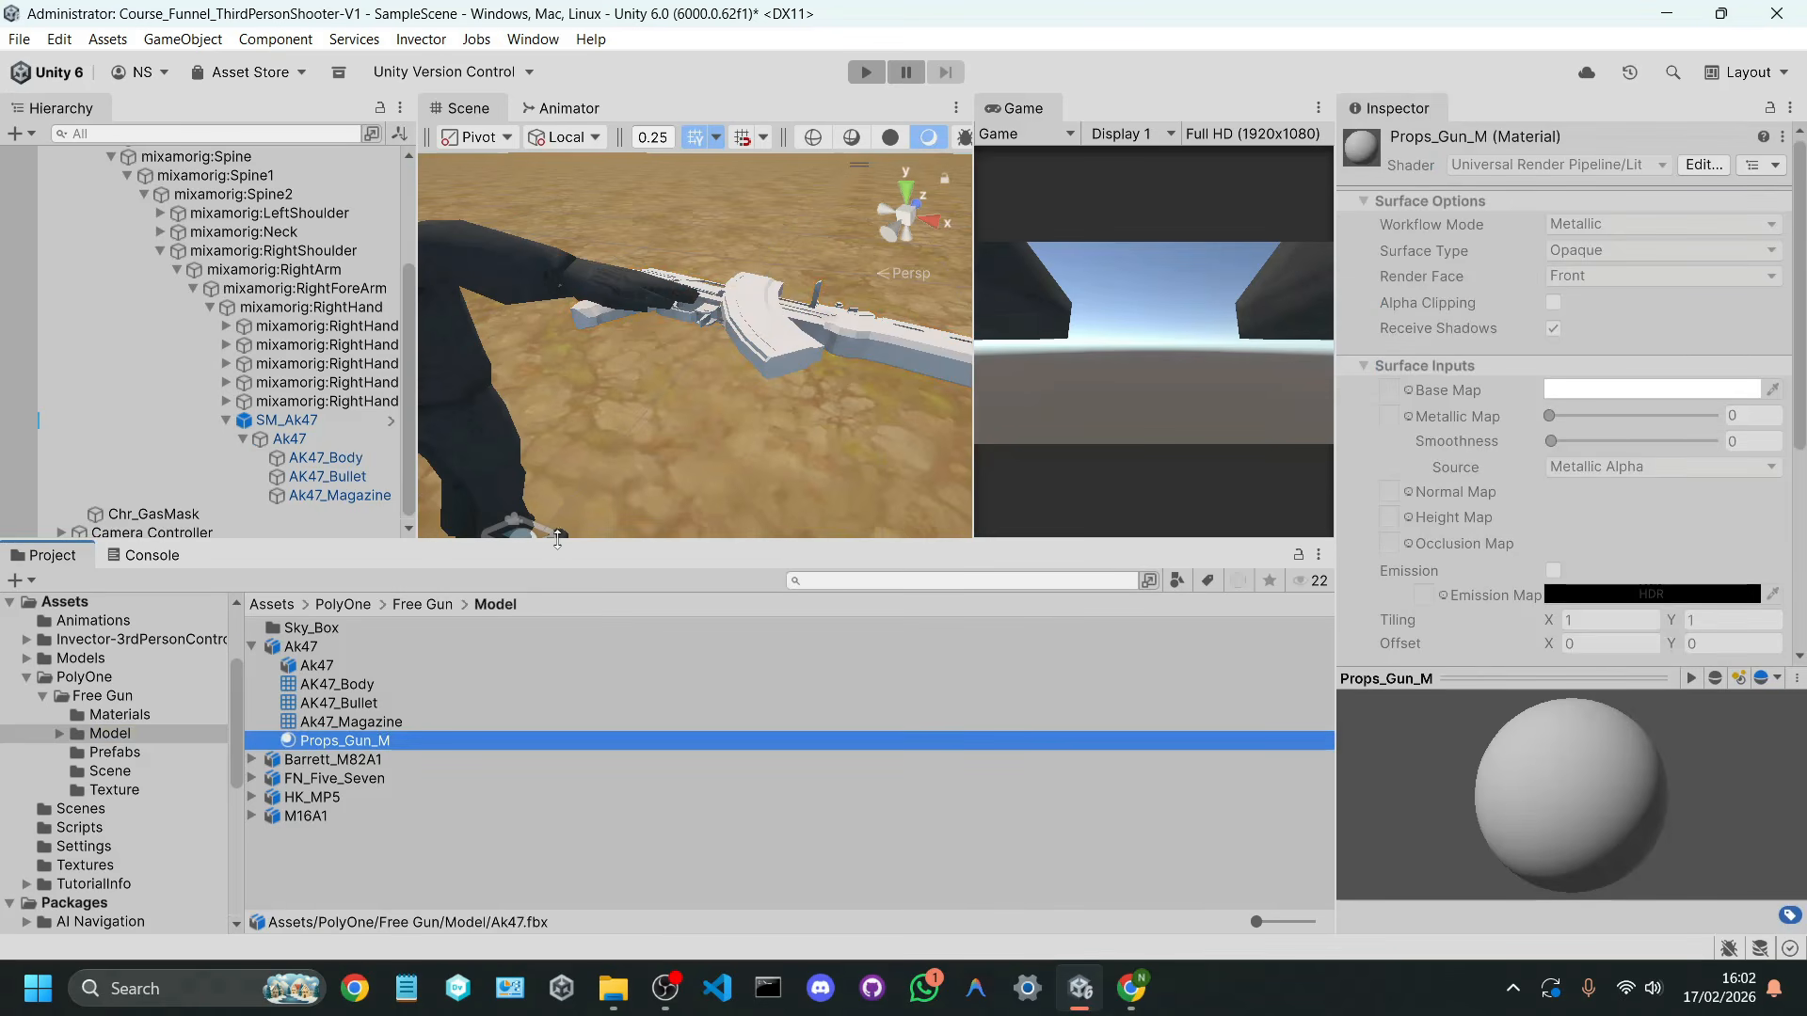
{"action": "left_click", "coordinate": [318, 646]}
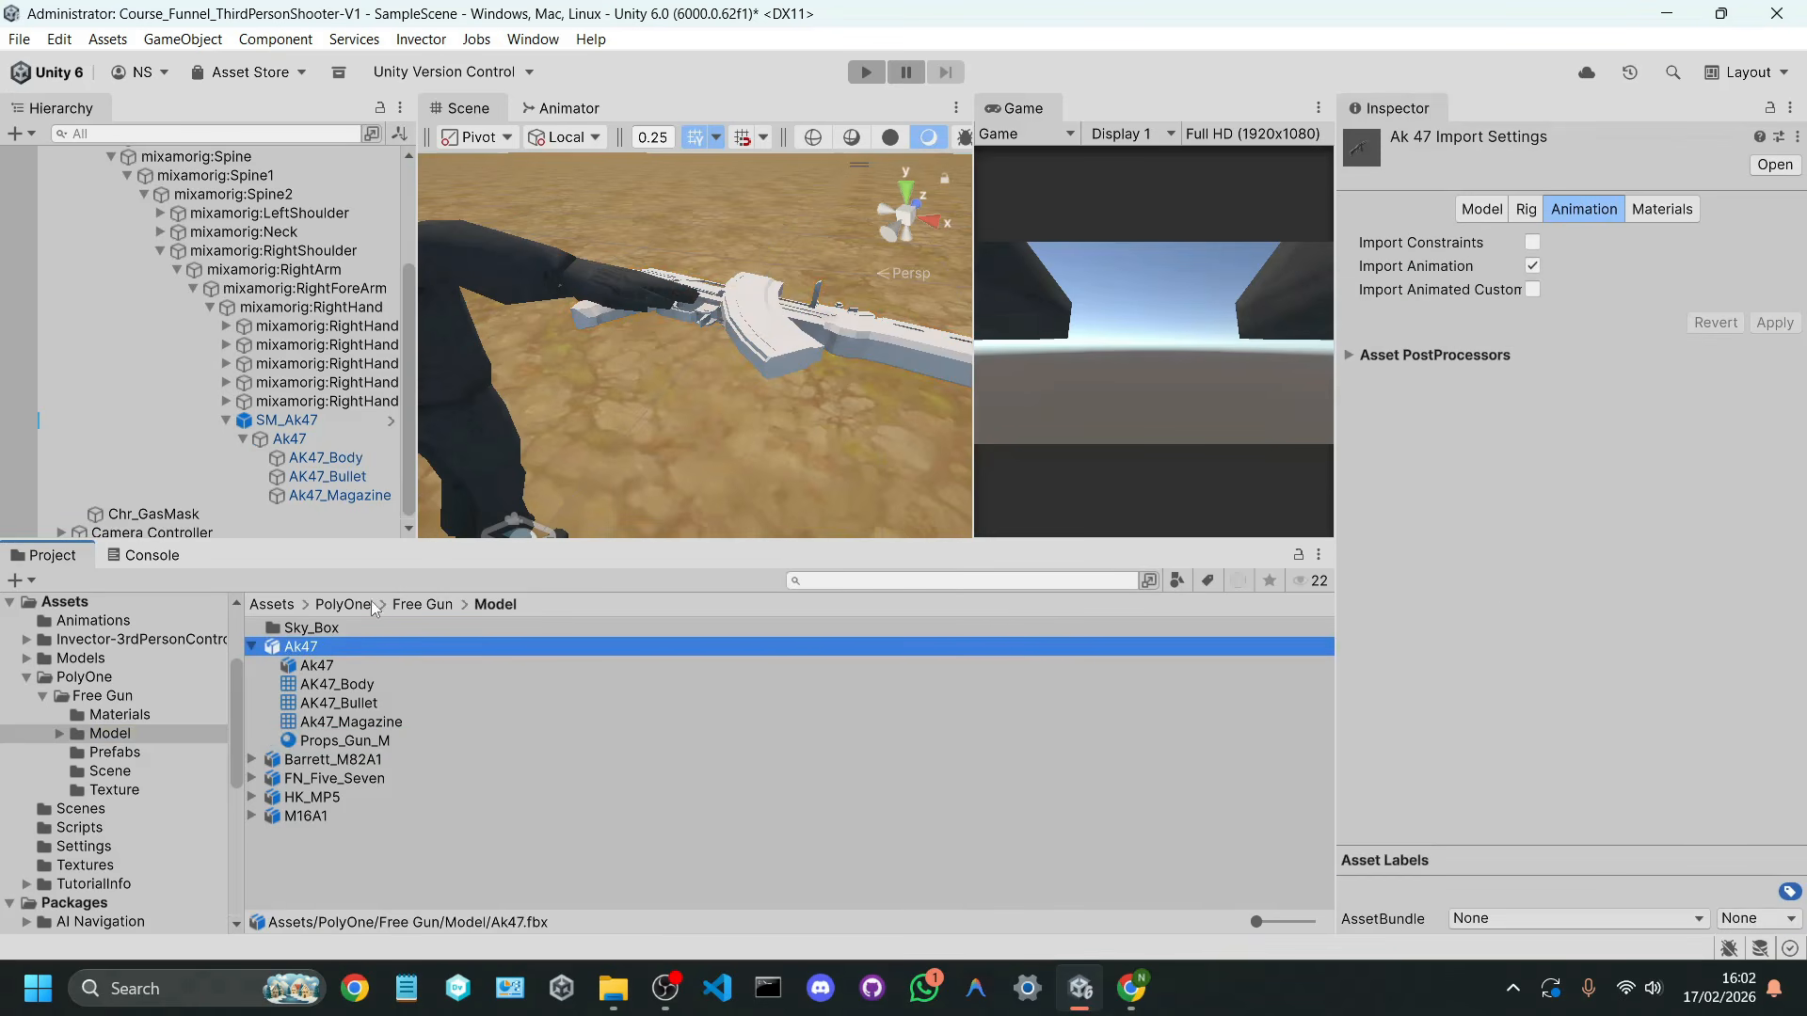
Step: Look through the Free Gun Texture and Prefabs folders, examining the Plane and T_PropsFreeGun_BaseColor textures
{"action": "left_click", "coordinate": [419, 604]}
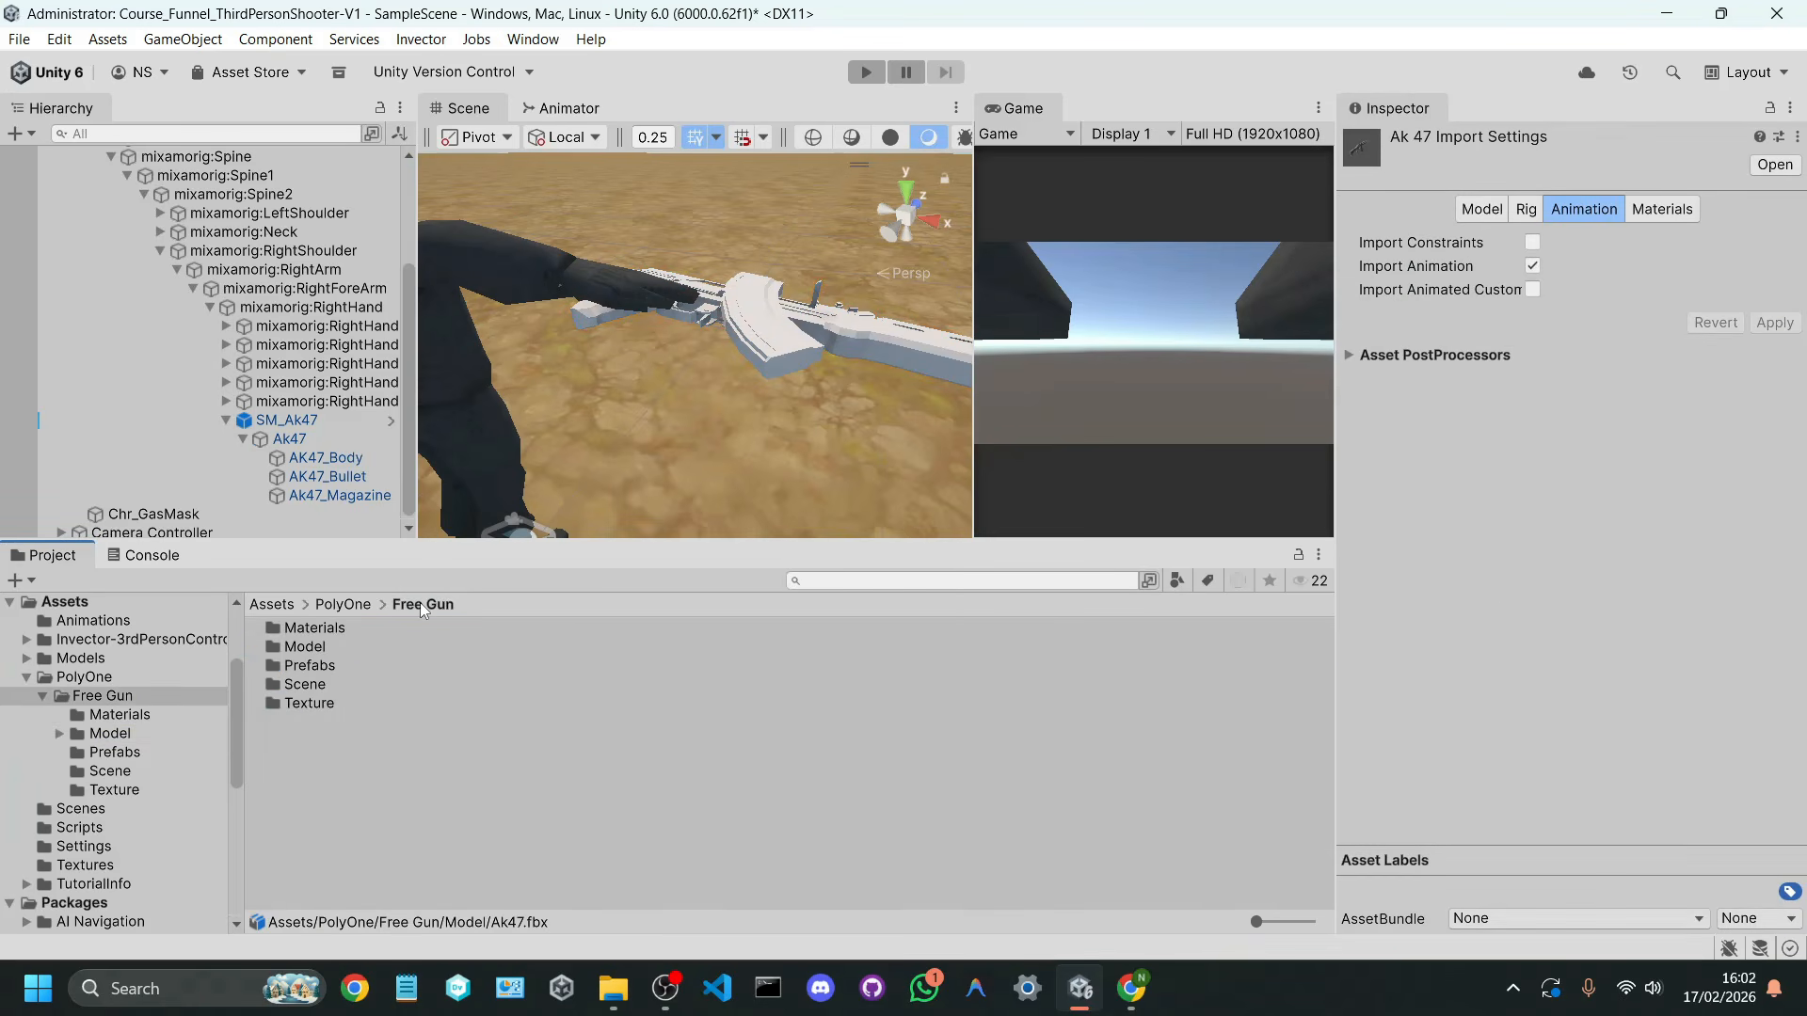
{"action": "double_click", "coordinate": [320, 703]}
{"action": "left_click", "coordinate": [353, 647]}
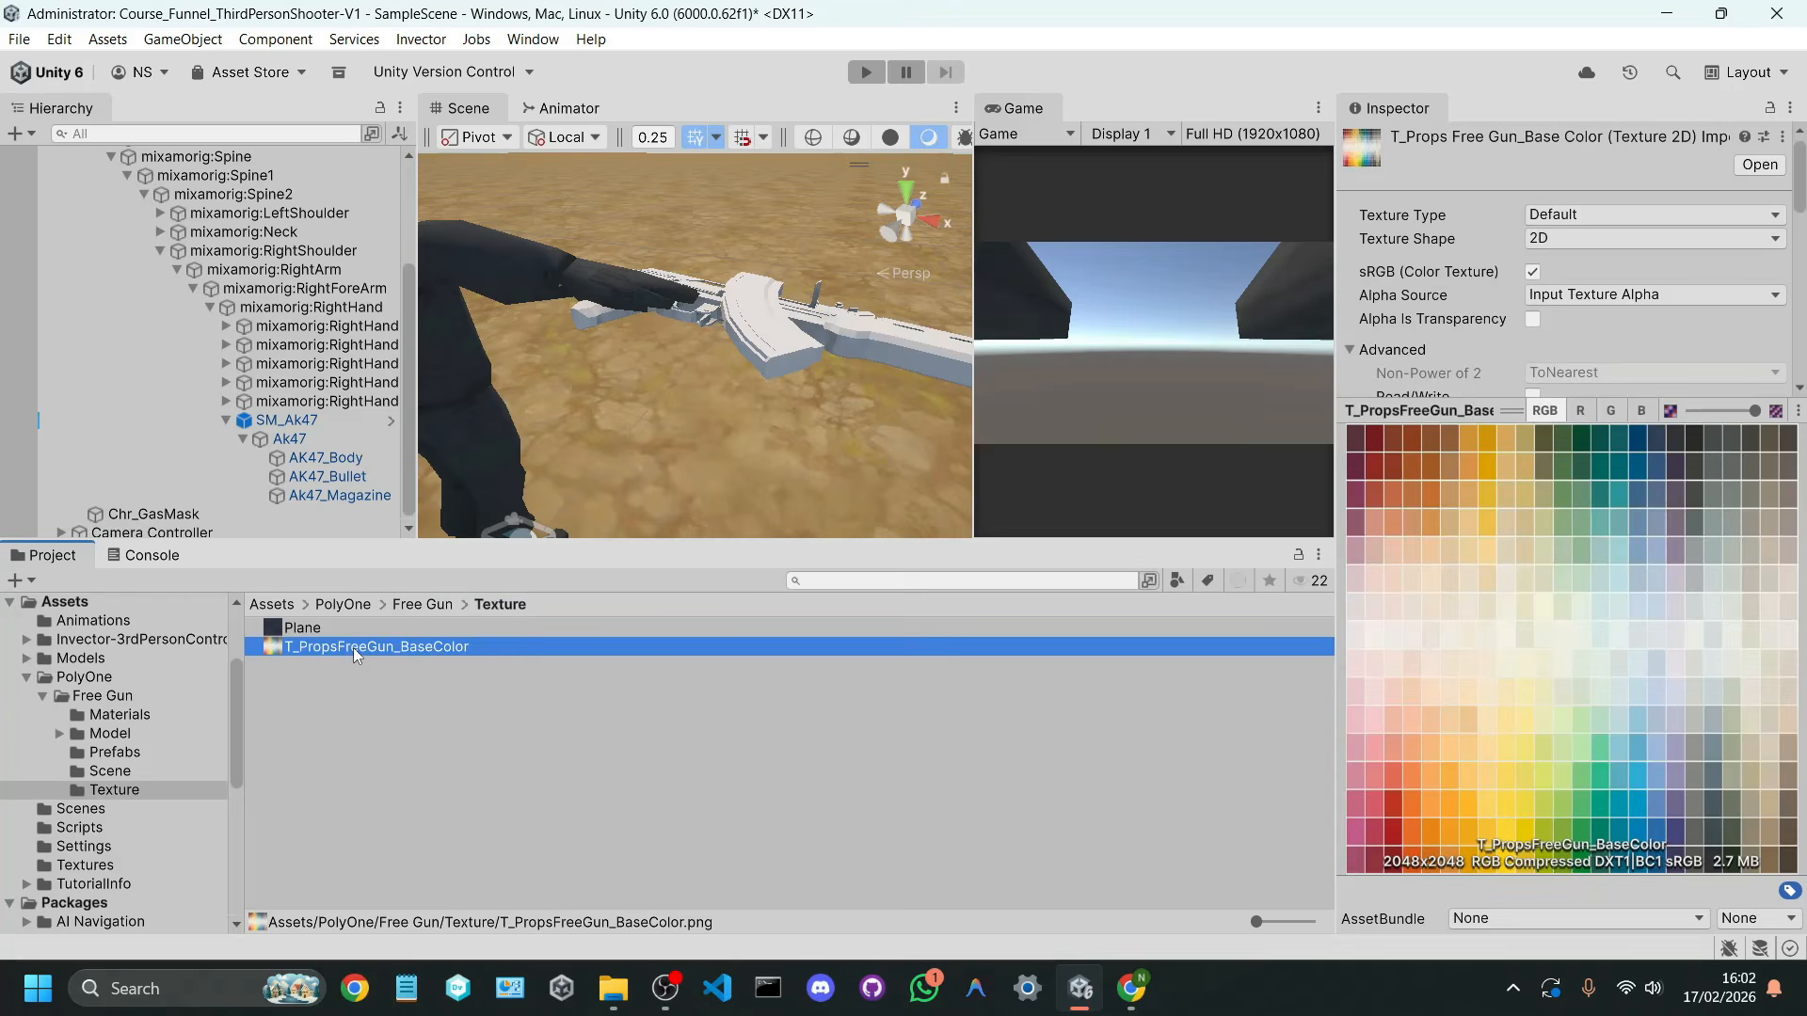
{"action": "left_click", "coordinate": [347, 629]}
{"action": "left_click", "coordinate": [352, 648]}
{"action": "left_click", "coordinate": [364, 668]}
{"action": "left_click", "coordinate": [414, 604]}
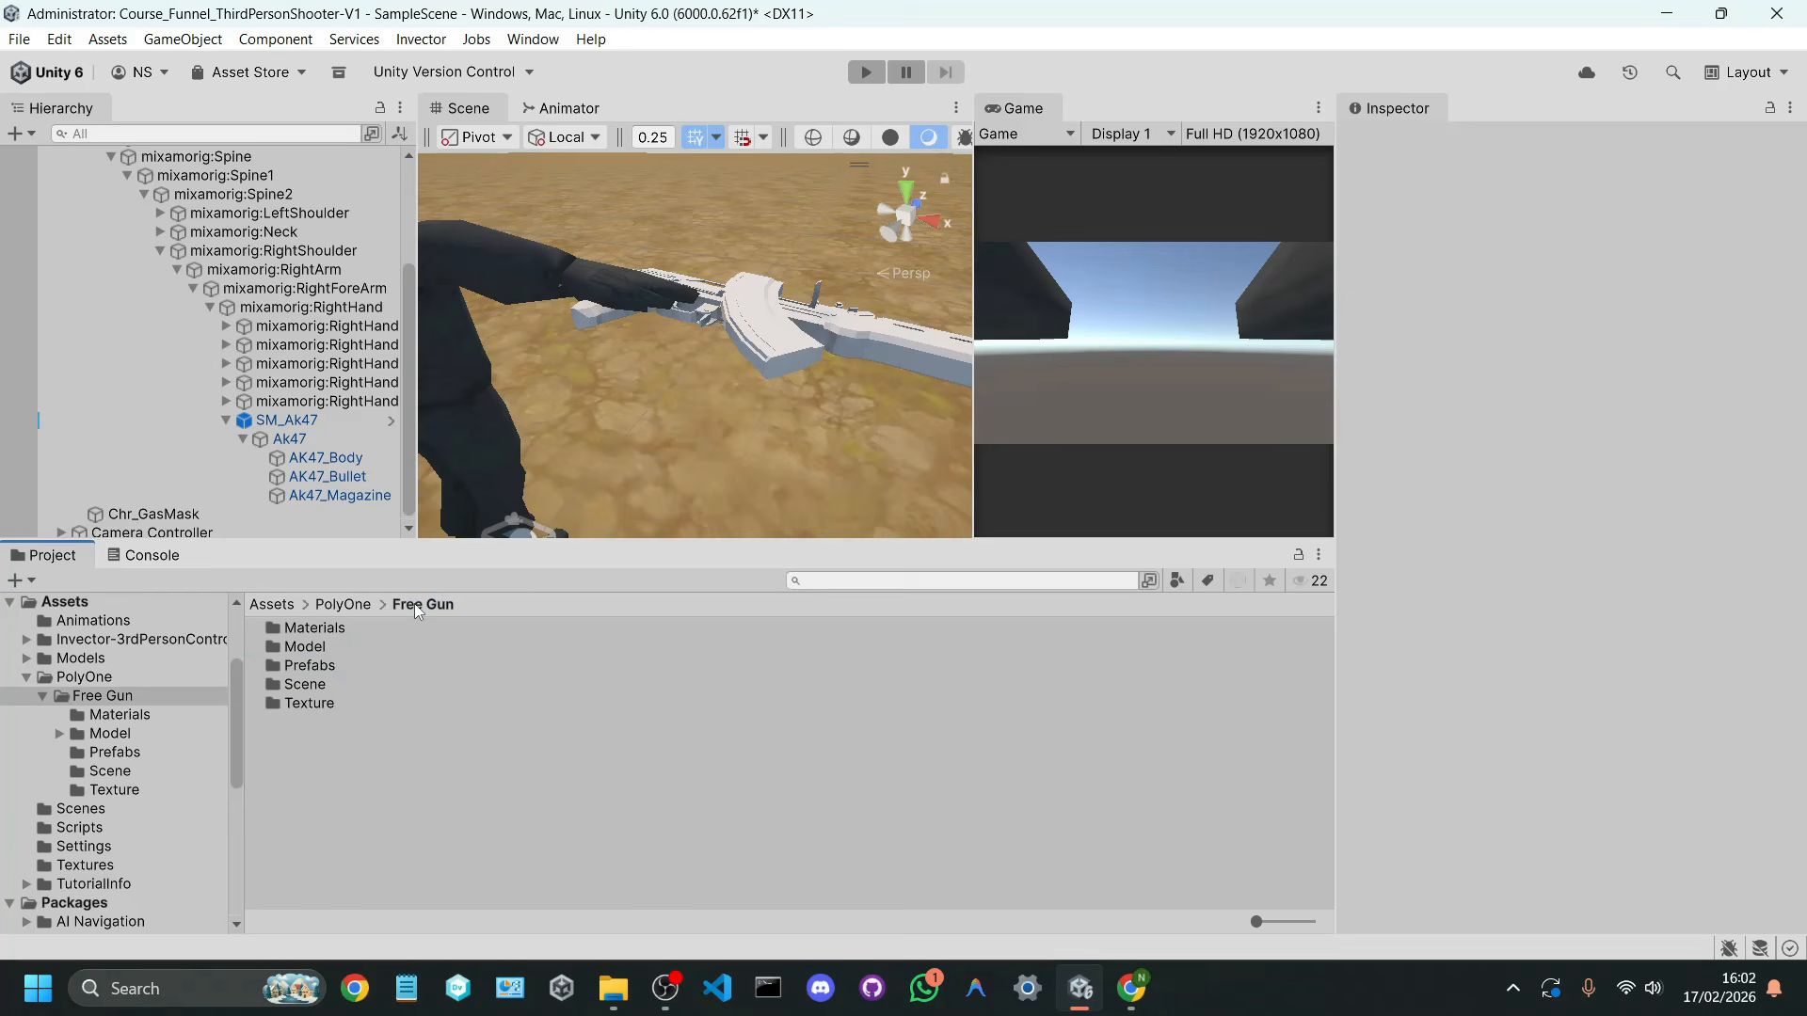
{"action": "double_click", "coordinate": [331, 662]}
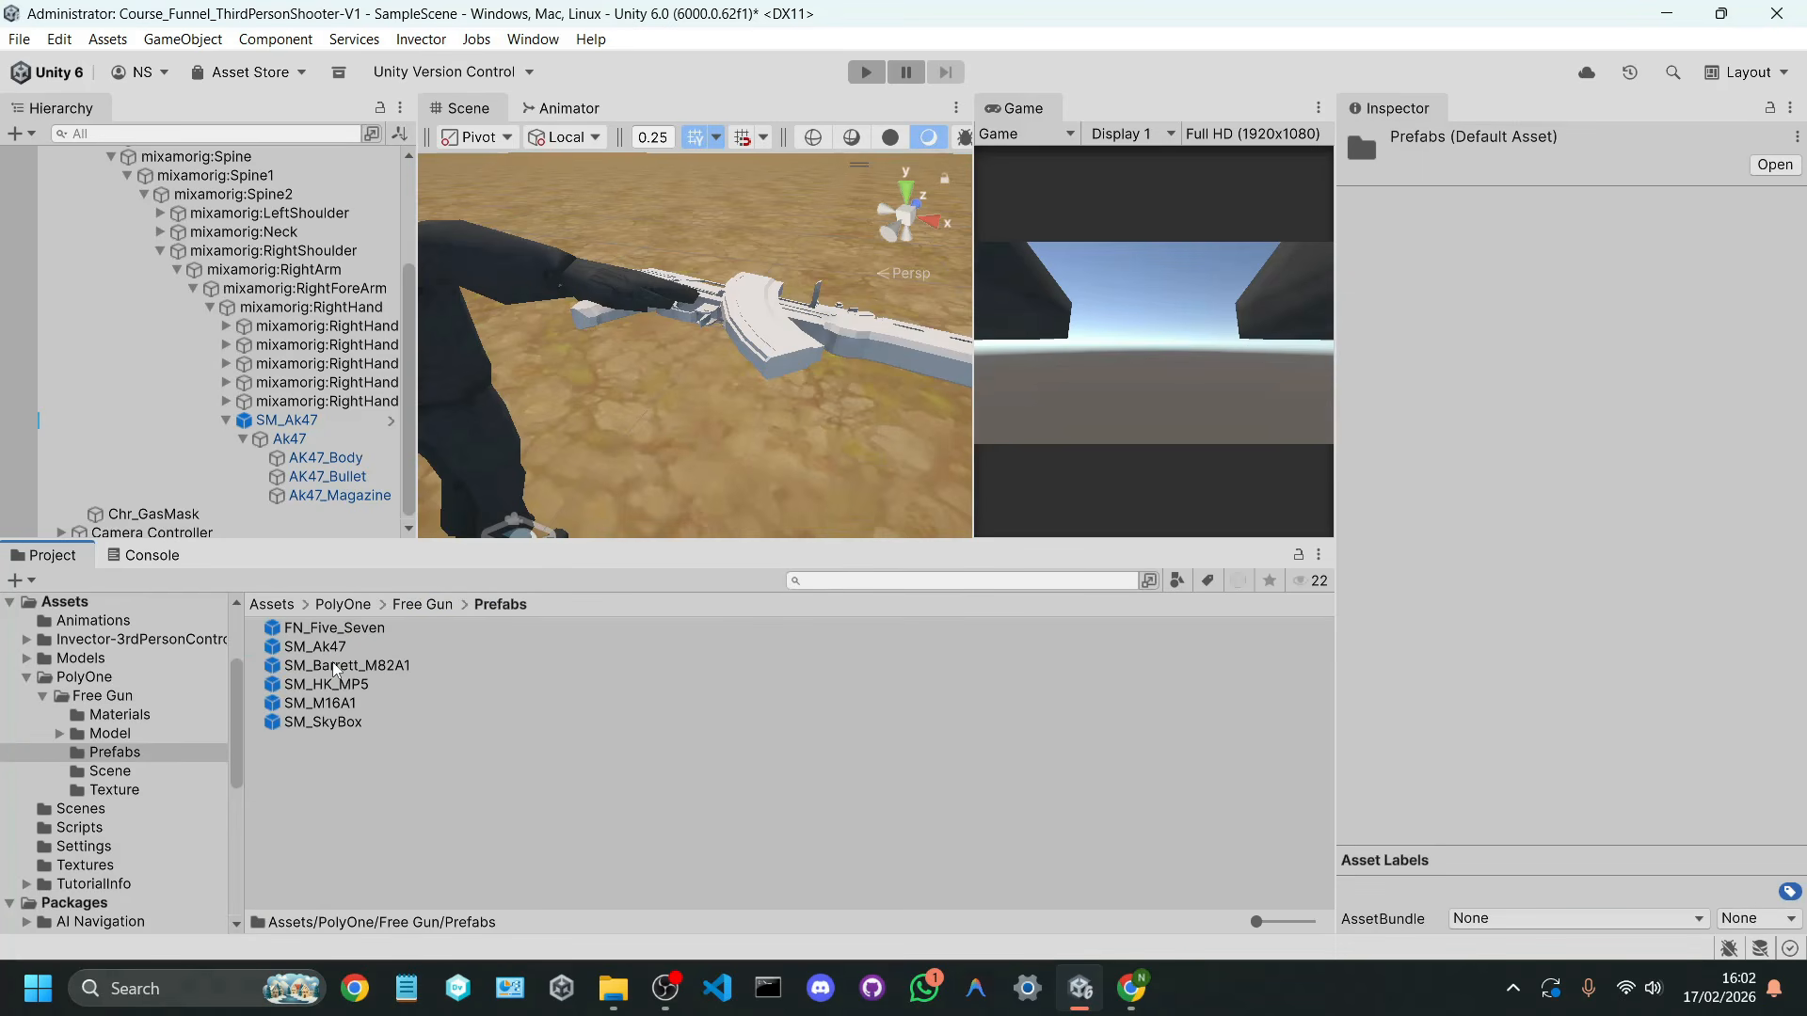
{"action": "left_click", "coordinate": [420, 608]}
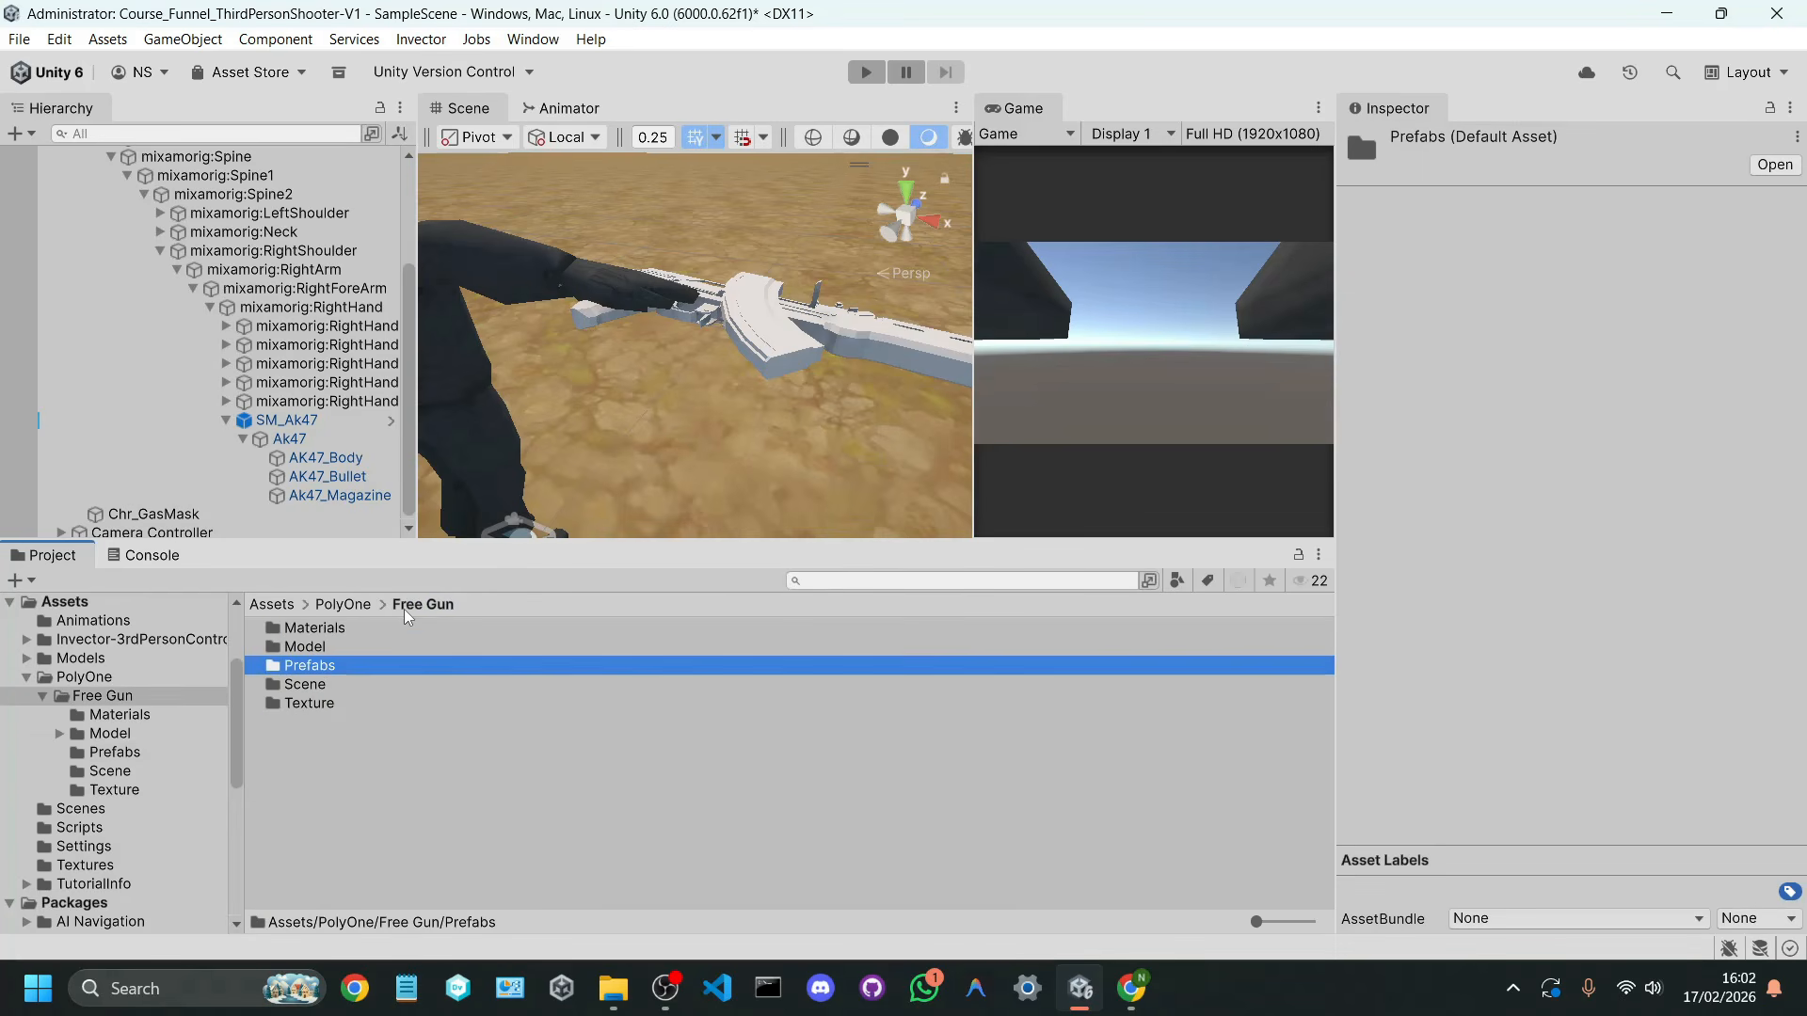
{"action": "double_click", "coordinate": [312, 705]}
{"action": "left_click", "coordinate": [354, 634]}
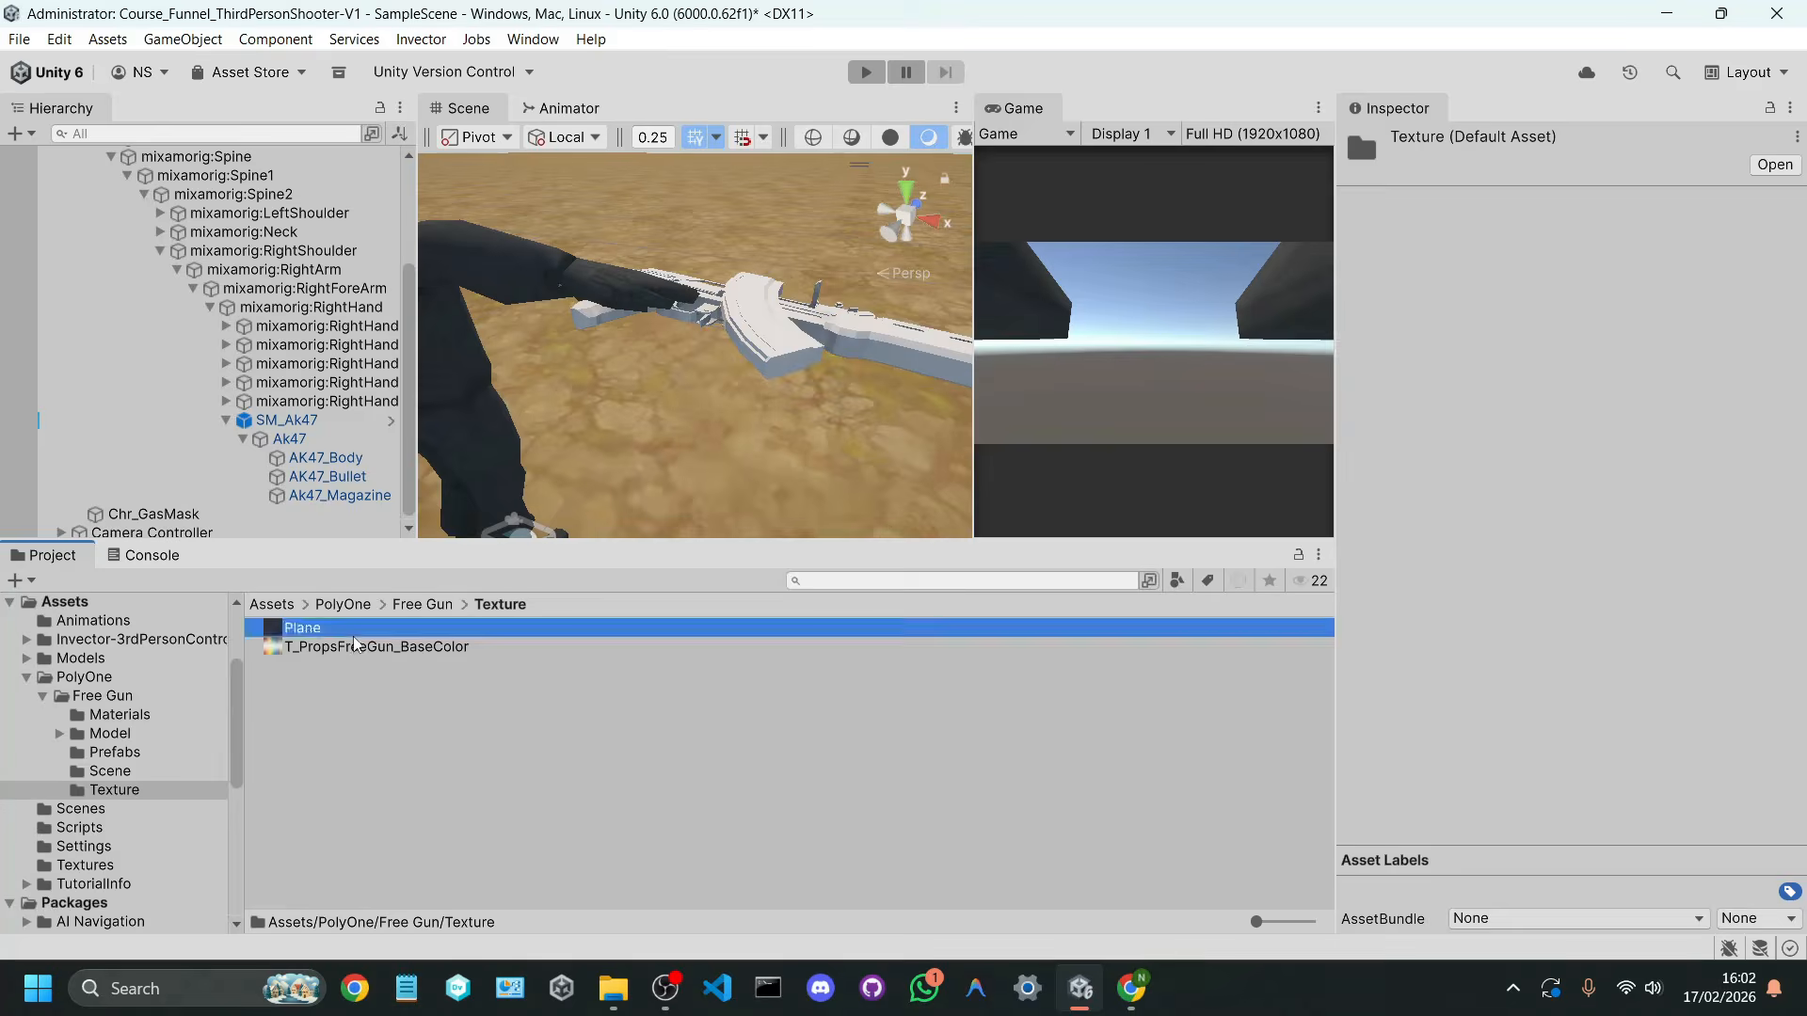
Step: Open the Free Gun Materials folder and compare Plane_M, Props_FreeGun_M and Skybox_M
{"action": "left_click", "coordinate": [410, 607]}
{"action": "double_click", "coordinate": [342, 627]}
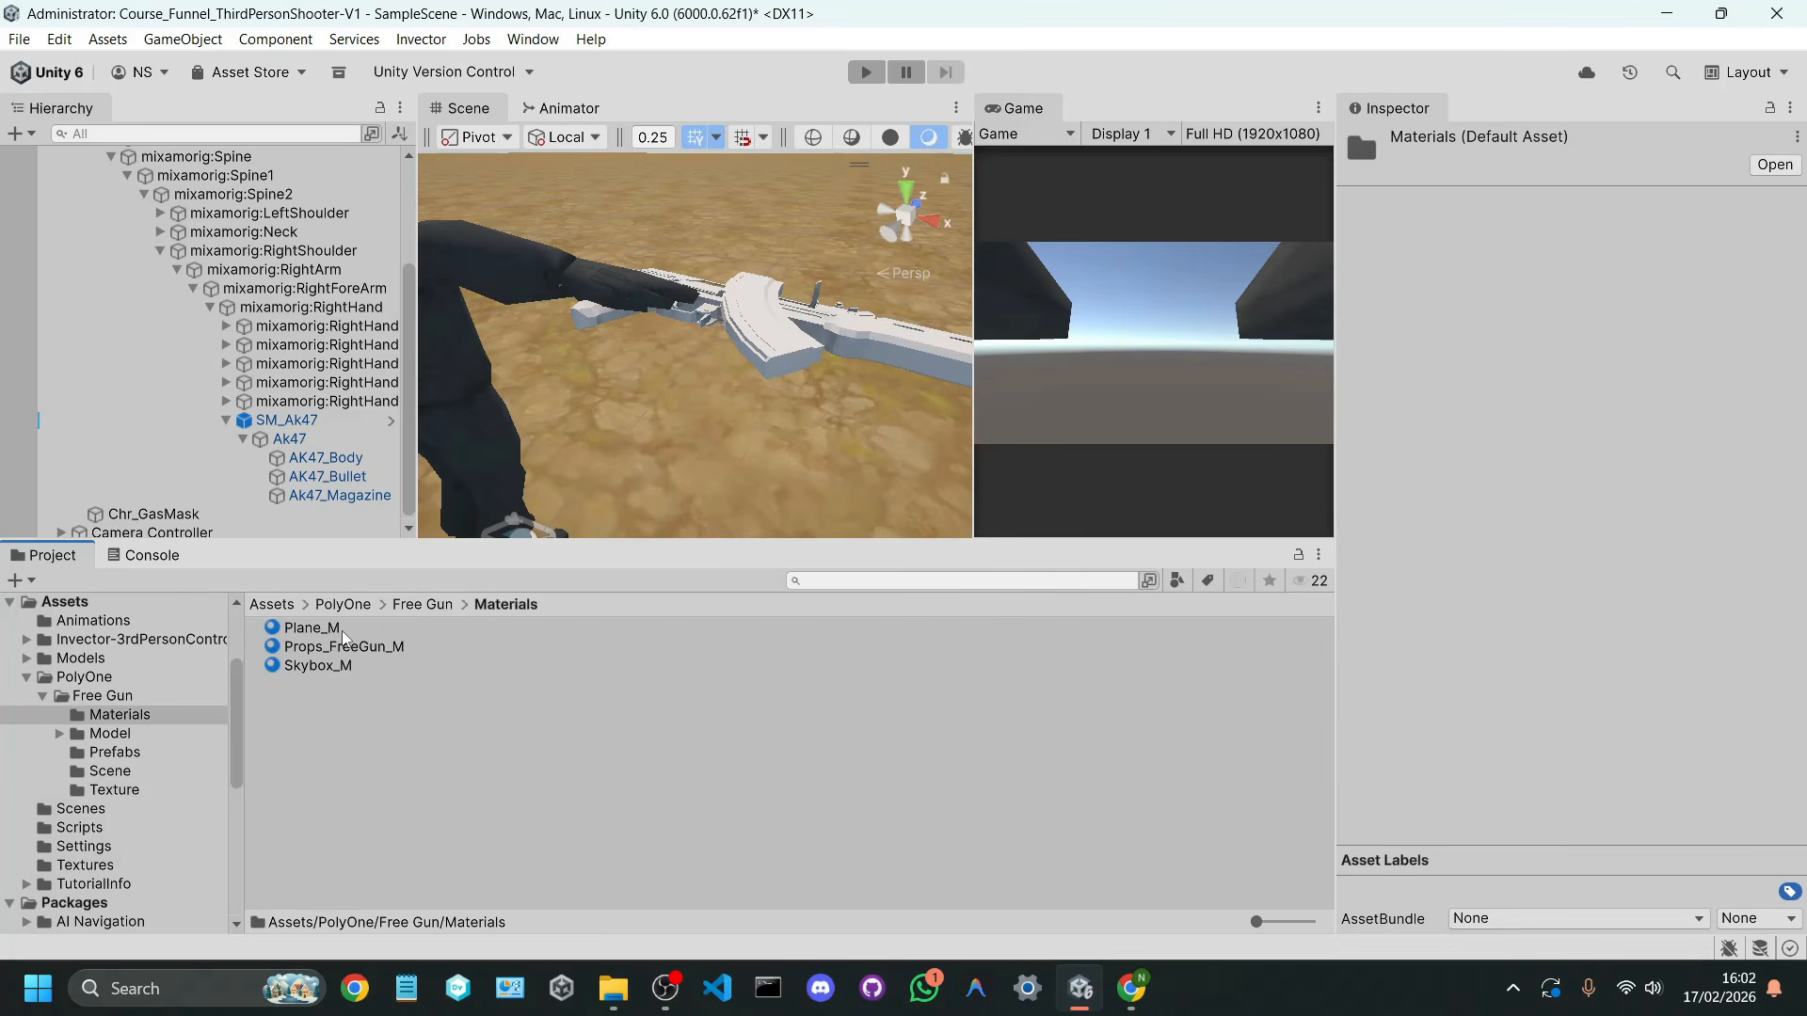
{"action": "left_click", "coordinate": [347, 635]}
{"action": "left_click", "coordinate": [357, 648]}
{"action": "left_click", "coordinate": [360, 665]}
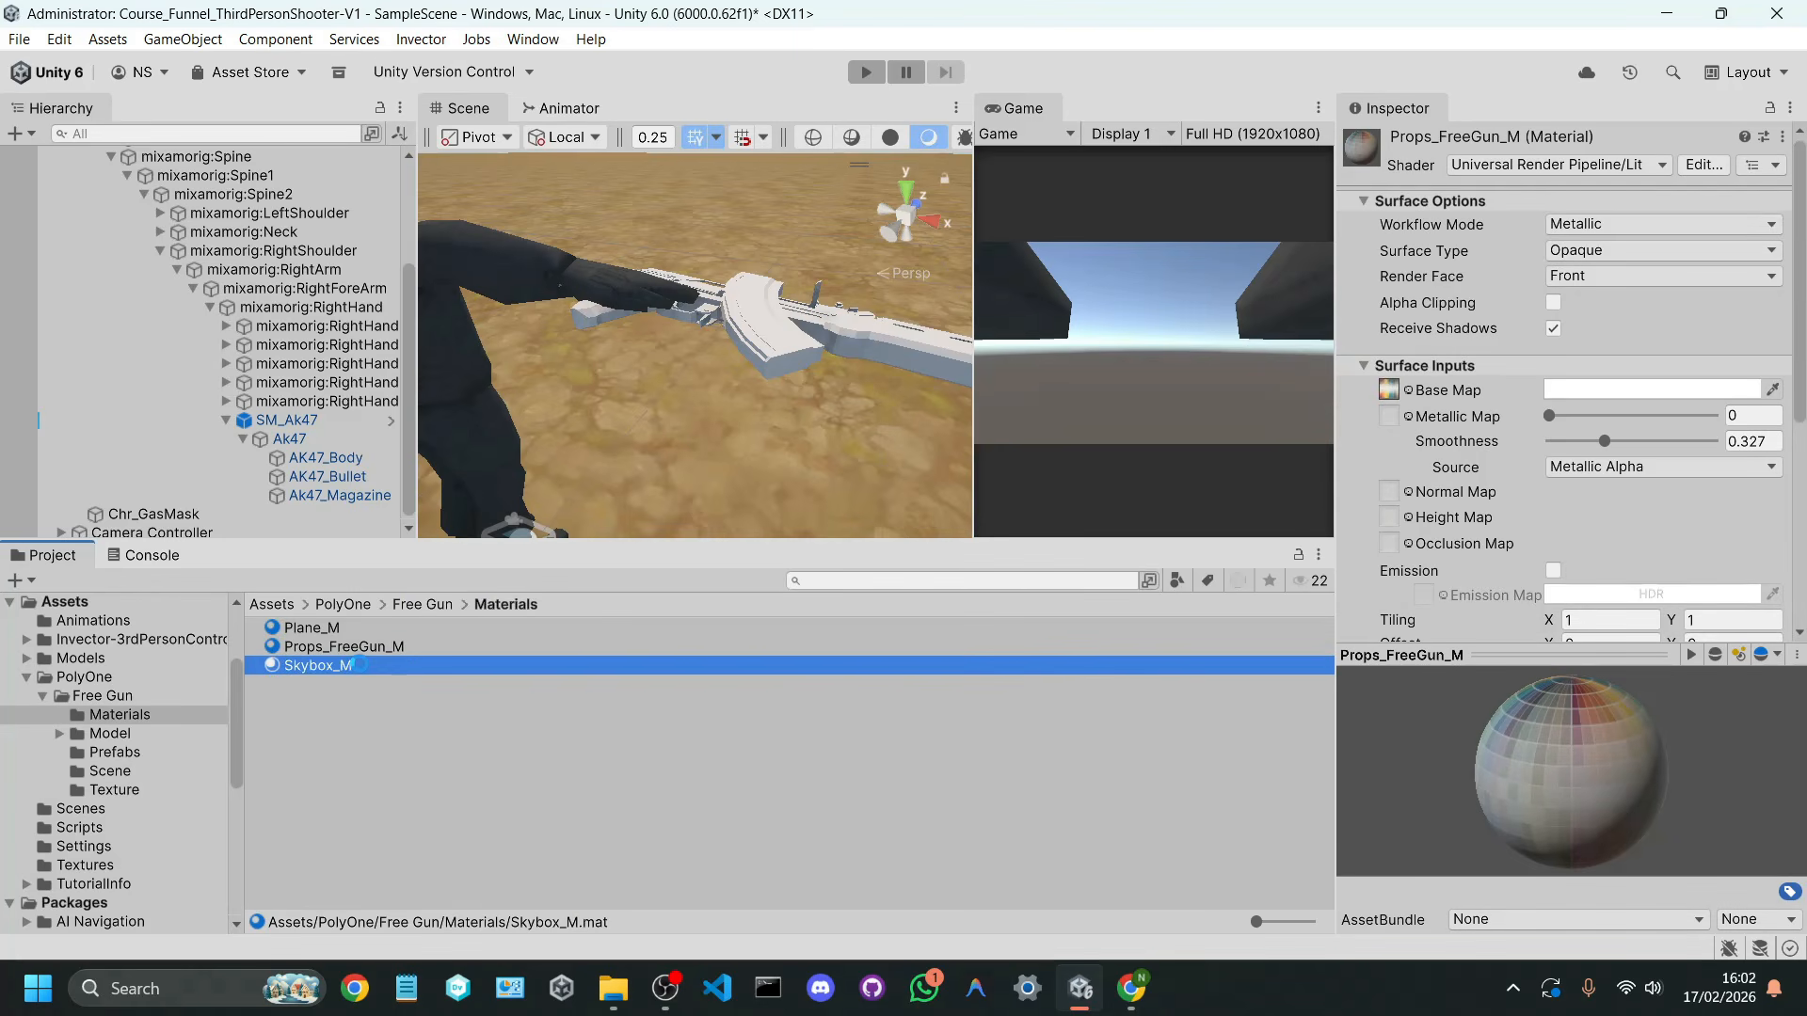
Step: Check the materials assigned to the AK47_Body and Ak47_Magazine parts of SM_Ak47
{"action": "left_click", "coordinate": [328, 421]}
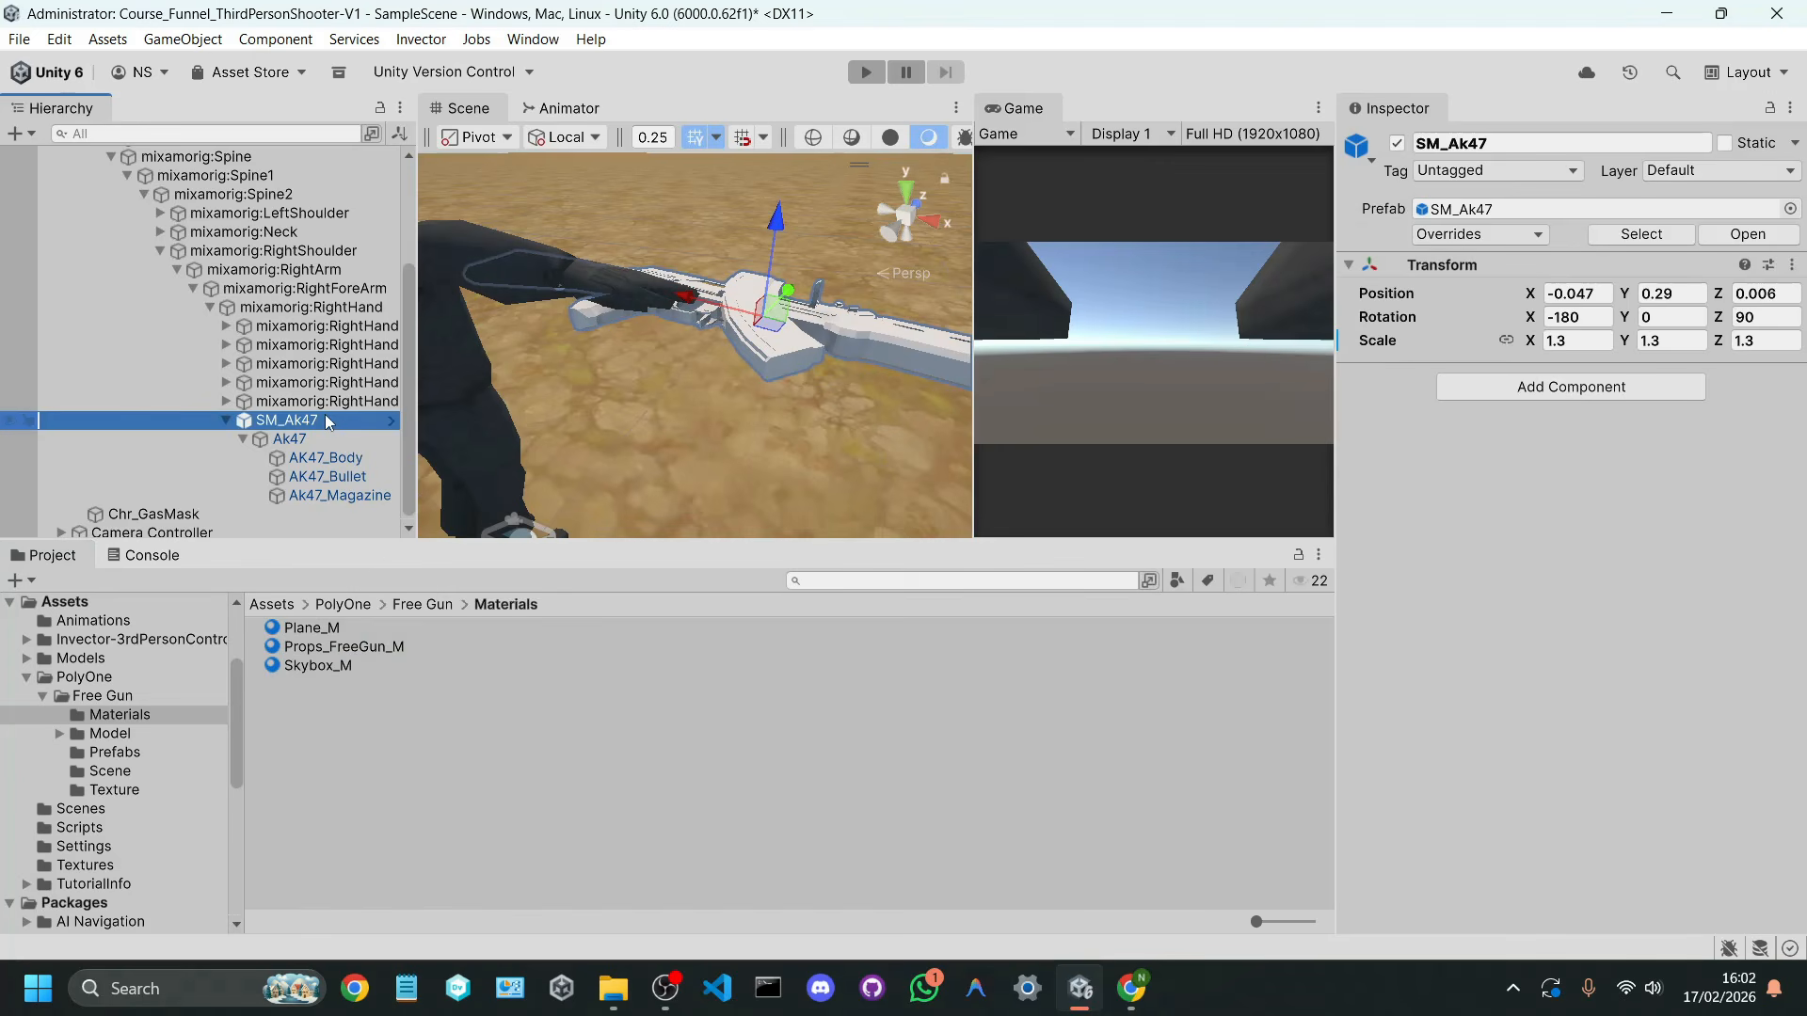
{"action": "left_click", "coordinate": [326, 457]}
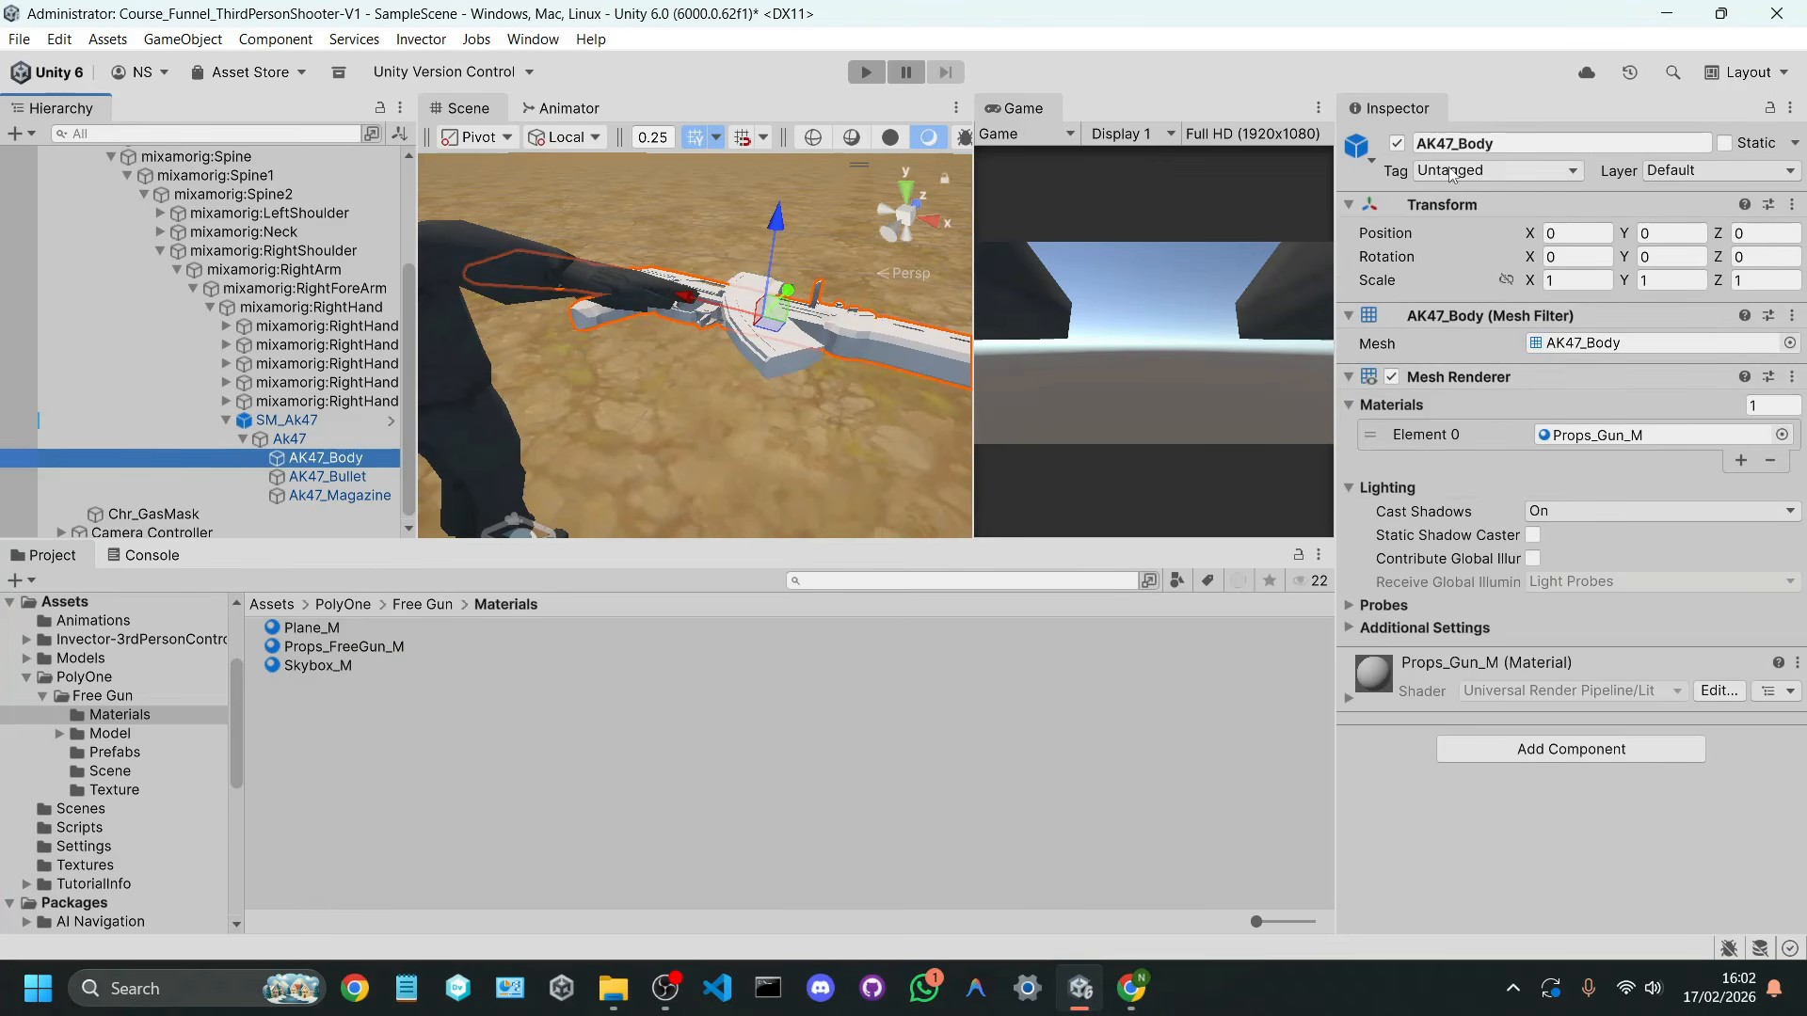
{"action": "left_click", "coordinate": [206, 478]}
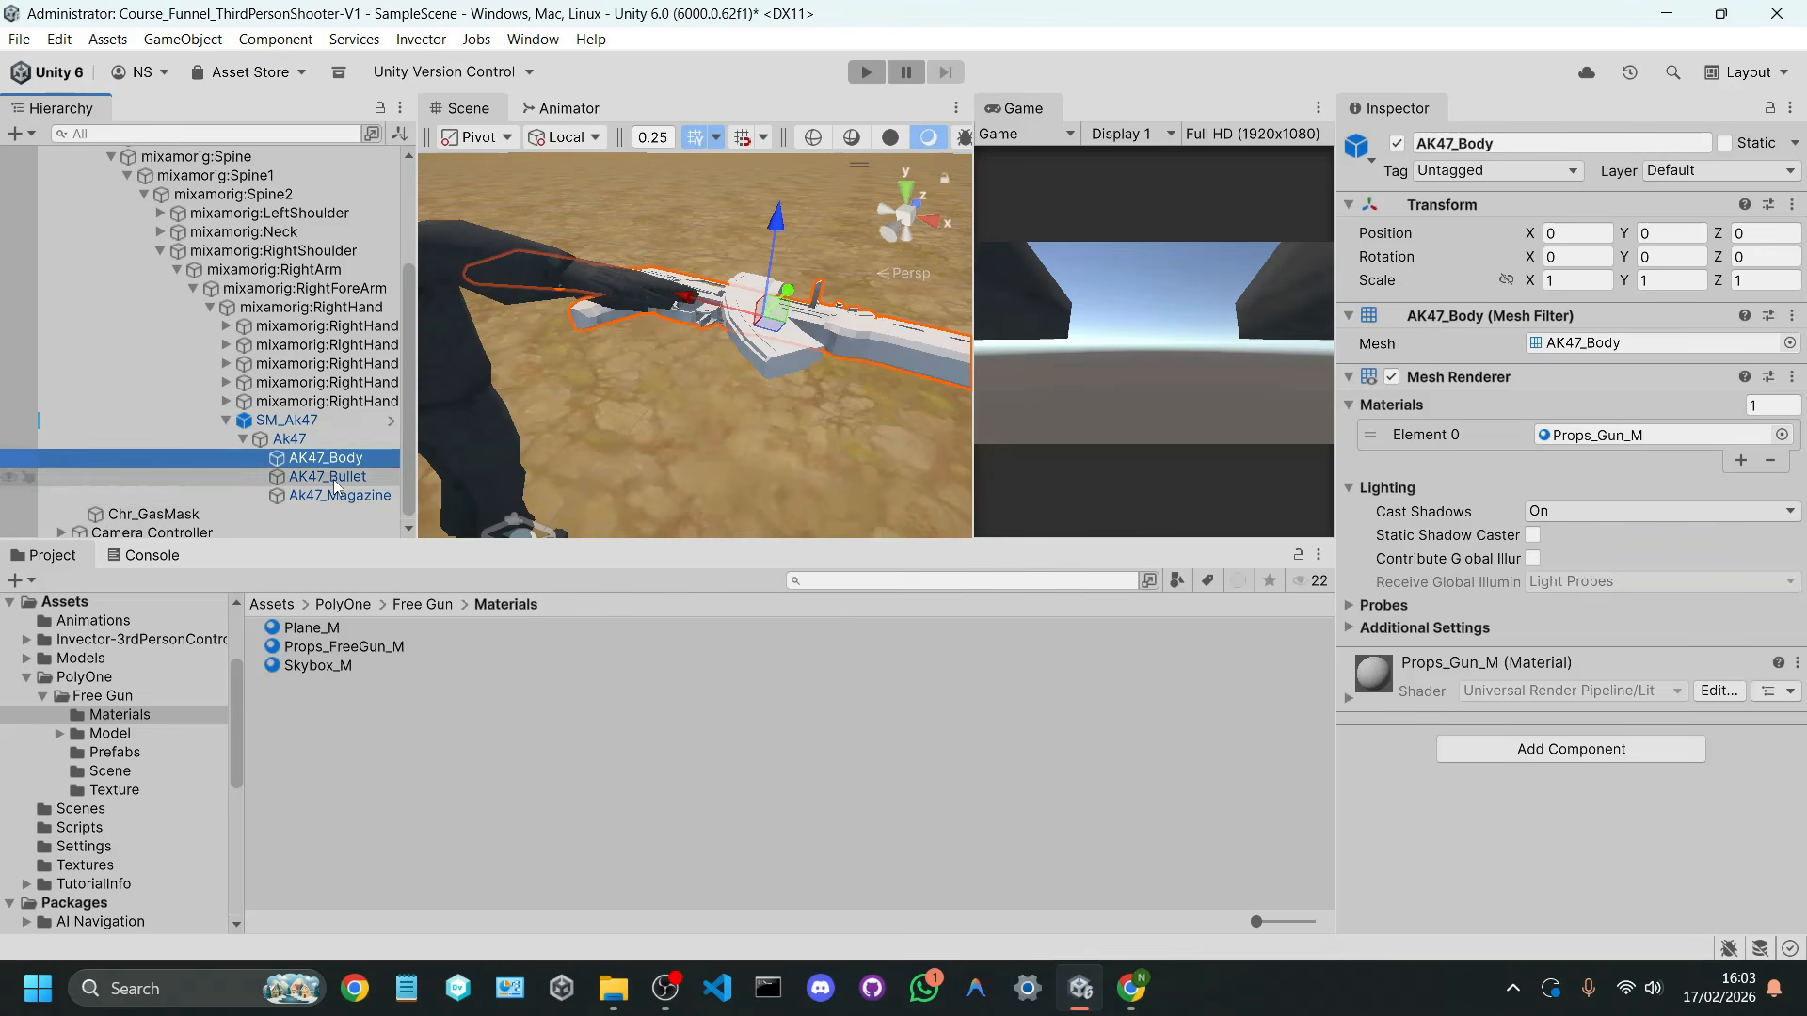
{"action": "left_click", "coordinate": [365, 493]}
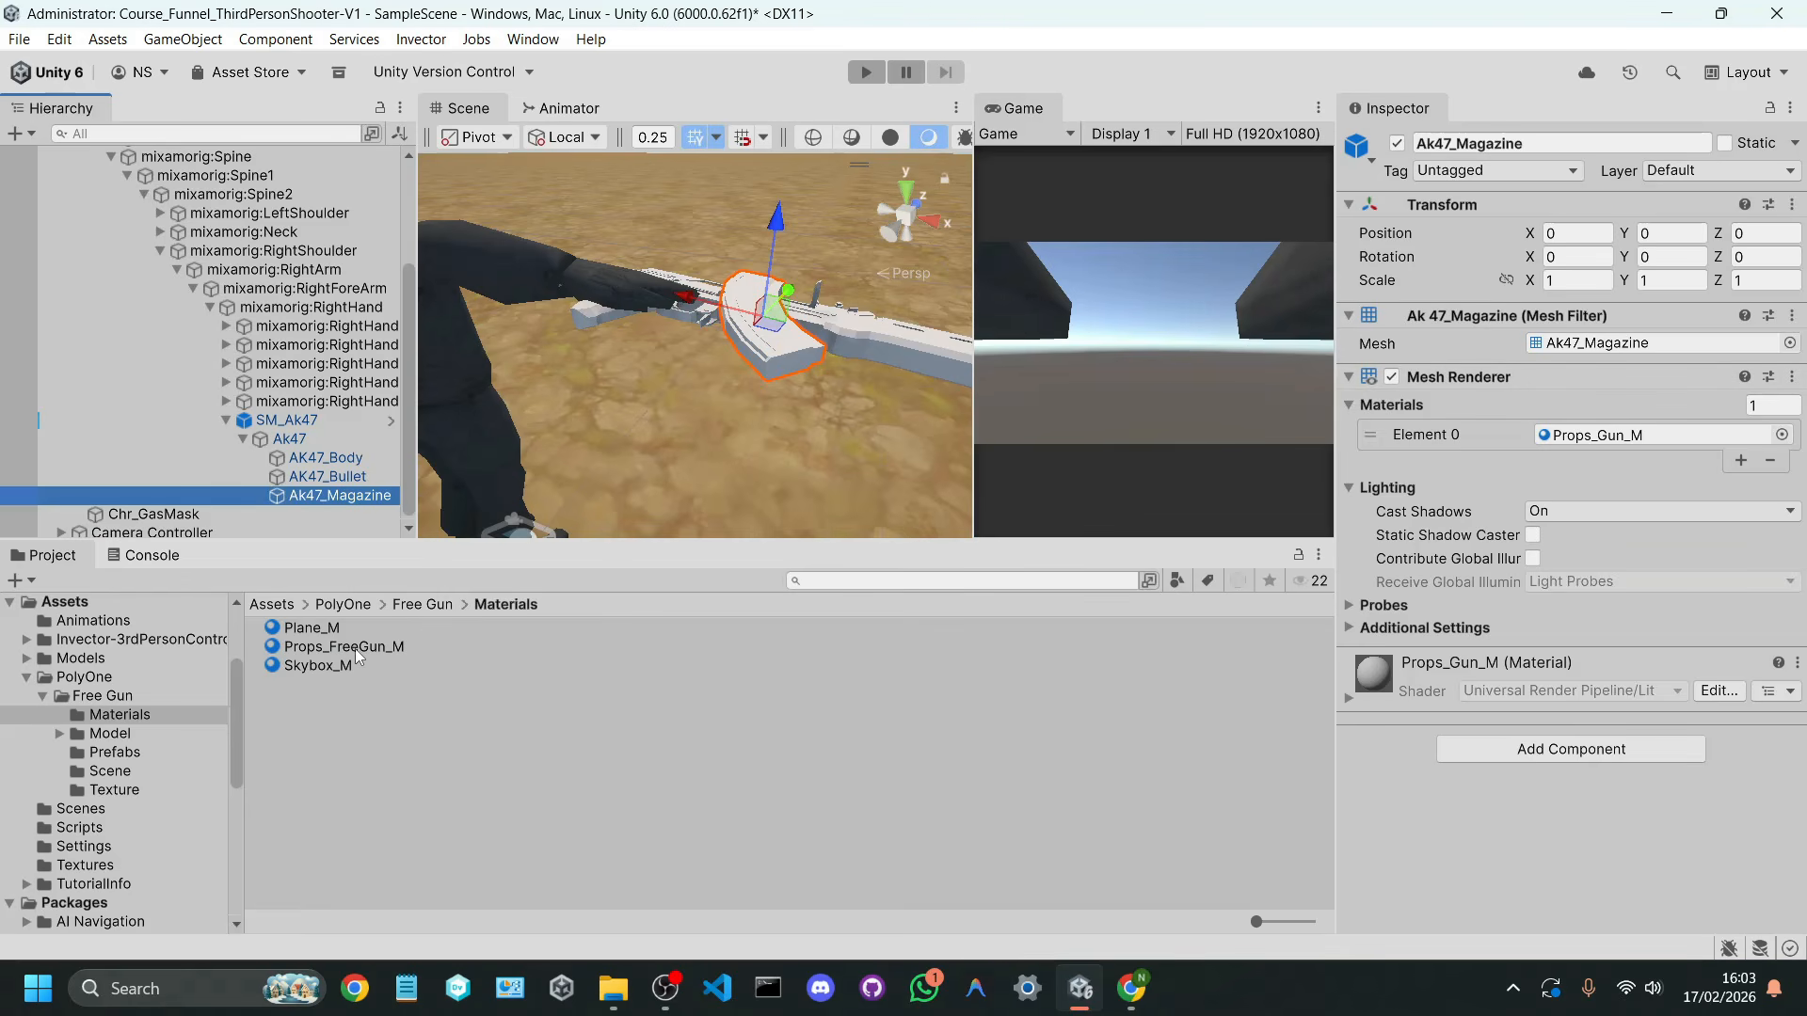
Step: Assign the Props_FreeGun_M material to AK47_Body, AK47_Bullet and Ak47_Magazine together
{"action": "left_click", "coordinate": [347, 459]}
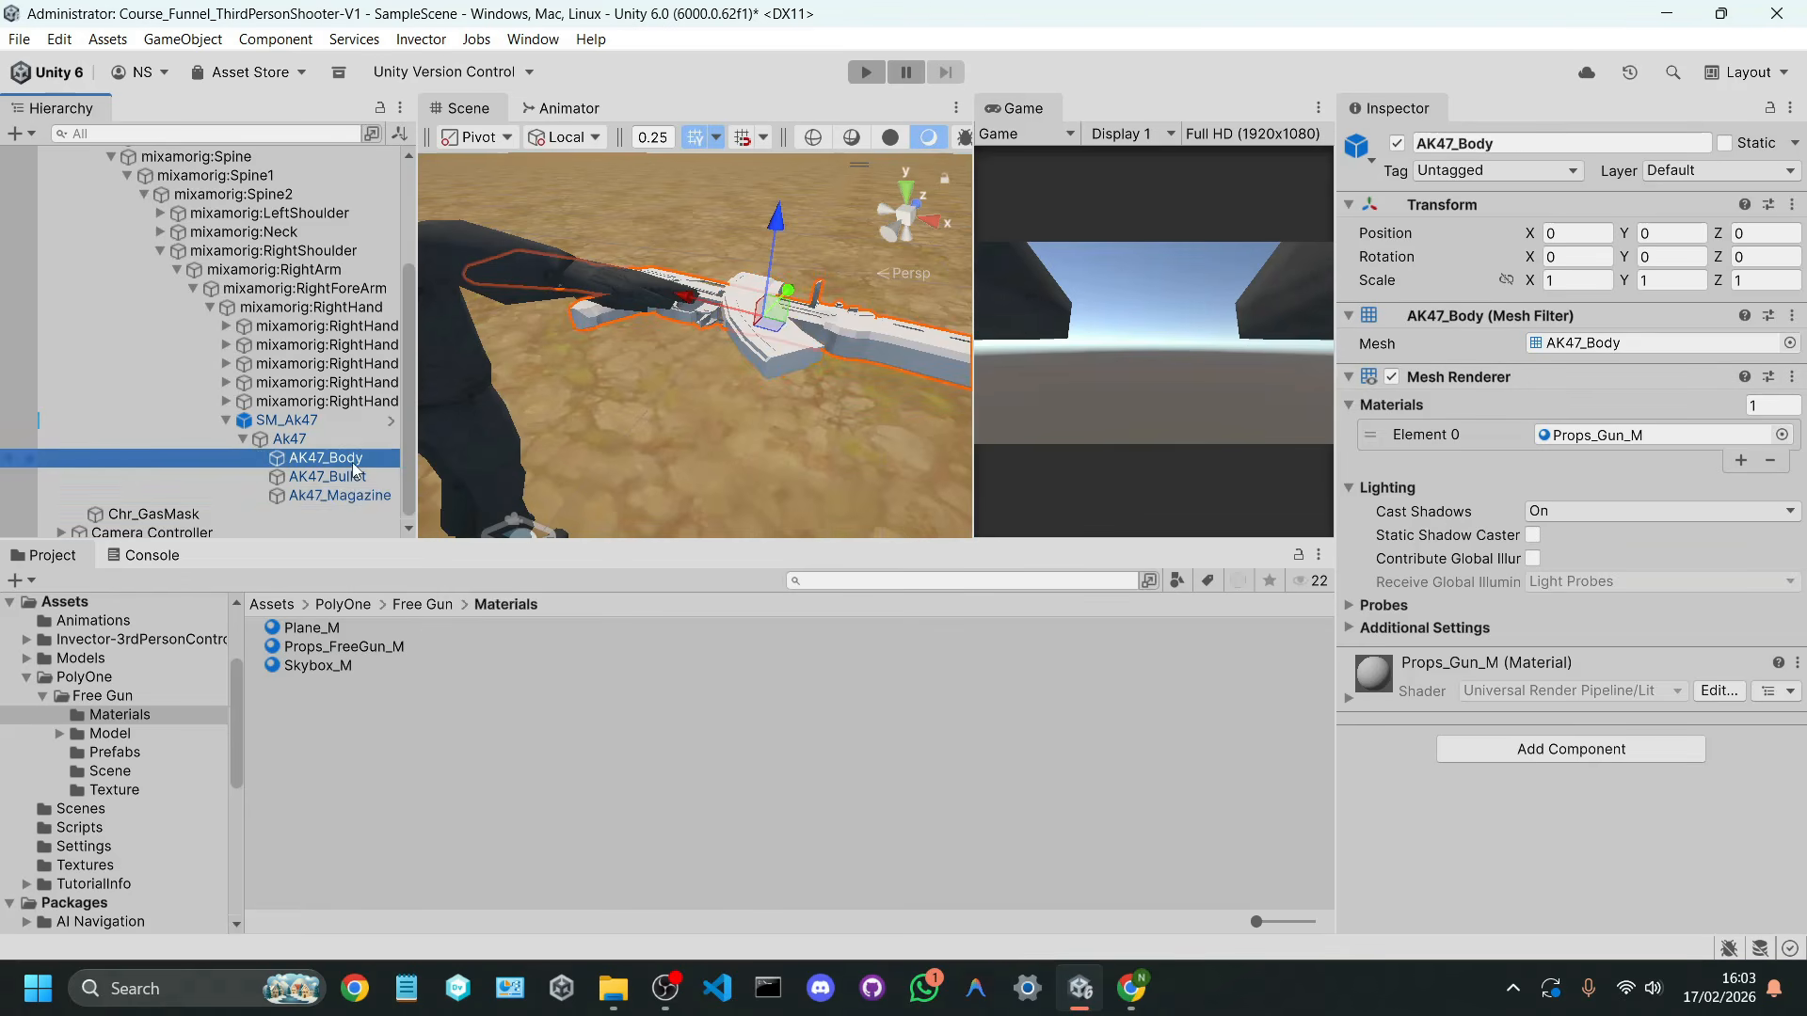
{"action": "left_click", "coordinate": [358, 499], "text": "shift"}
{"action": "right_click_drag", "start_coordinate": [576, 382], "coordinate": [748, 368]}
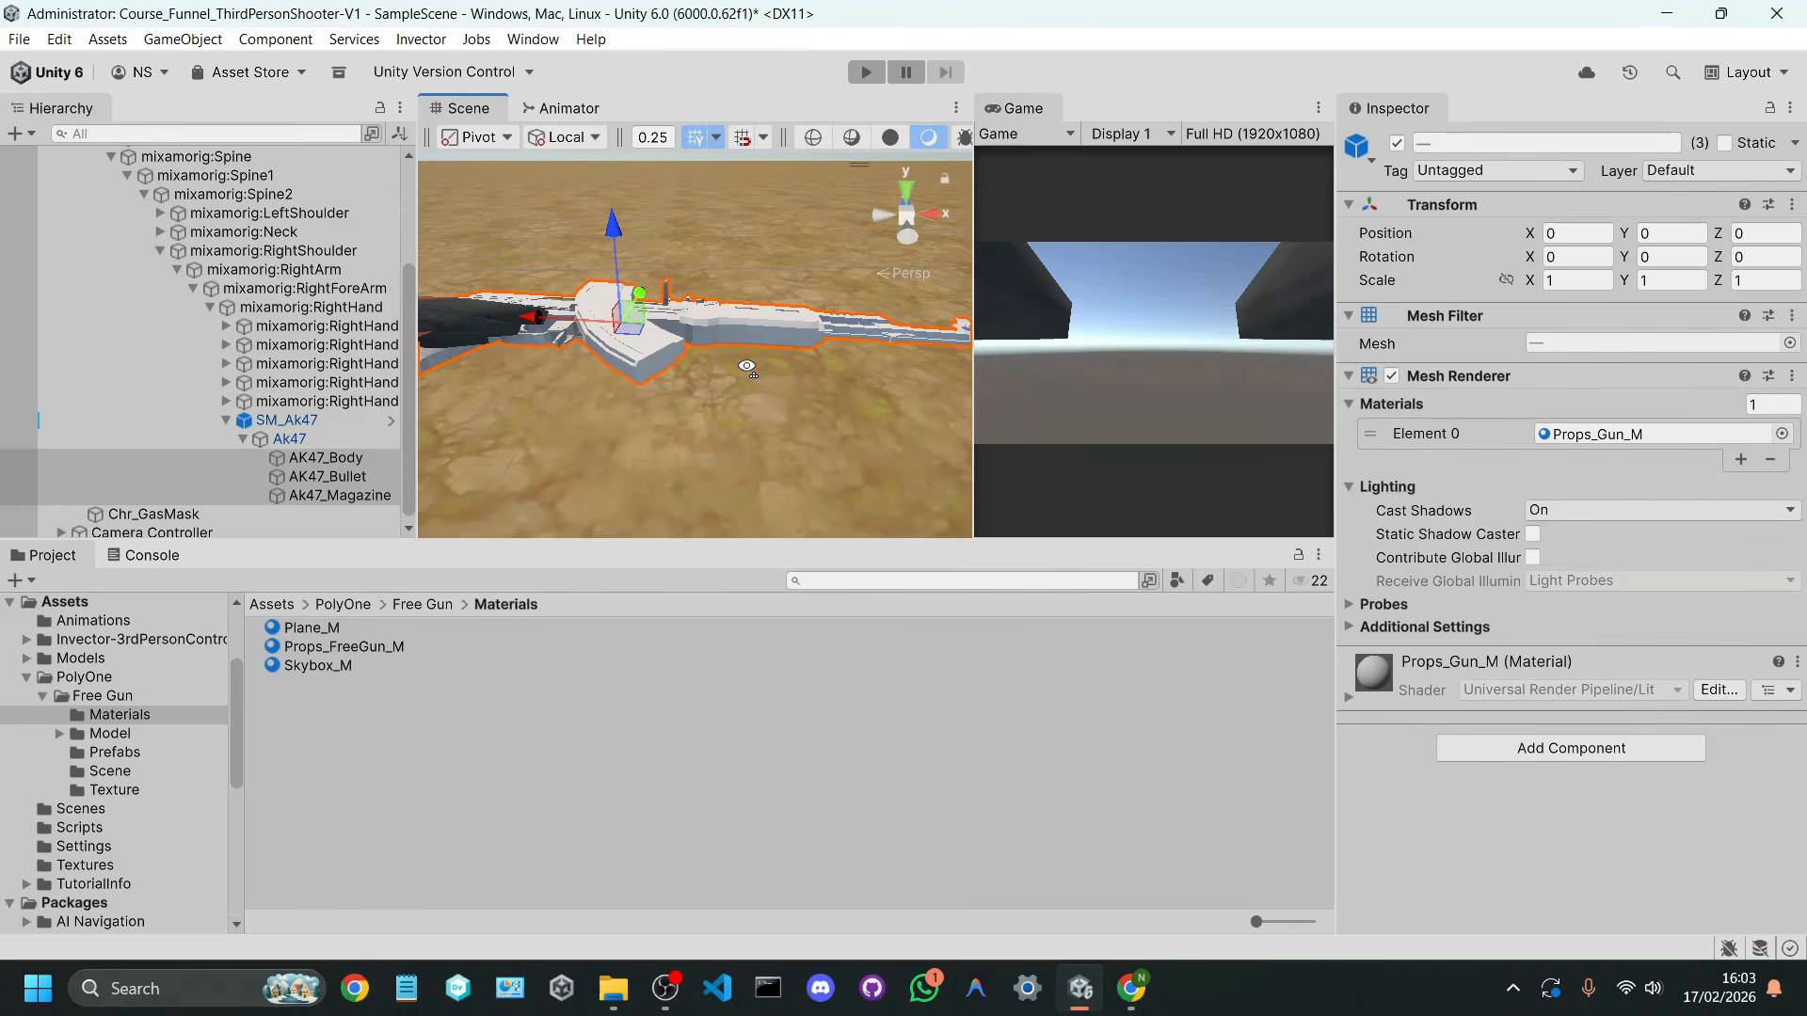
{"action": "left_click", "coordinate": [310, 654]}
{"action": "left_click_drag", "start_coordinate": [356, 646], "coordinate": [1590, 431]}
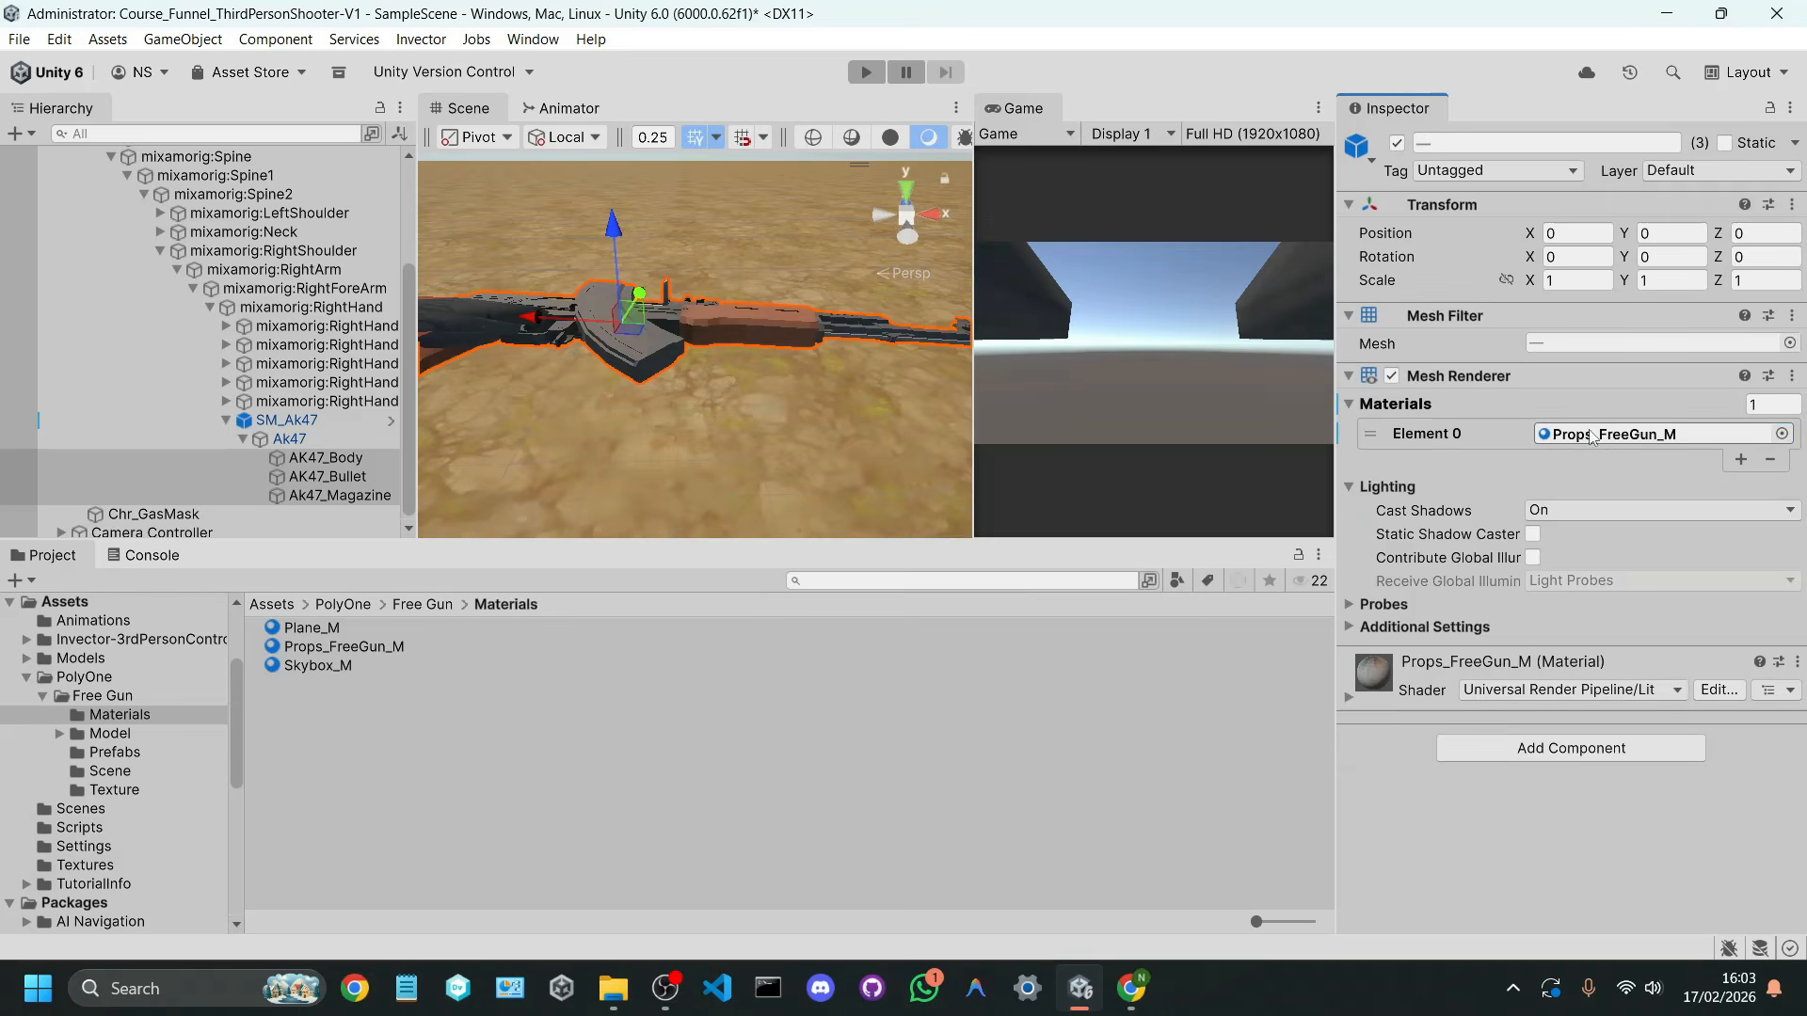
{"action": "right_click_drag", "start_coordinate": [854, 362], "coordinate": [721, 412]}
Step: Play the scene with an enlarged Game view and check how SM_Ak47 sits in the character's hands while aiming
{"action": "left_click", "coordinate": [306, 420]}
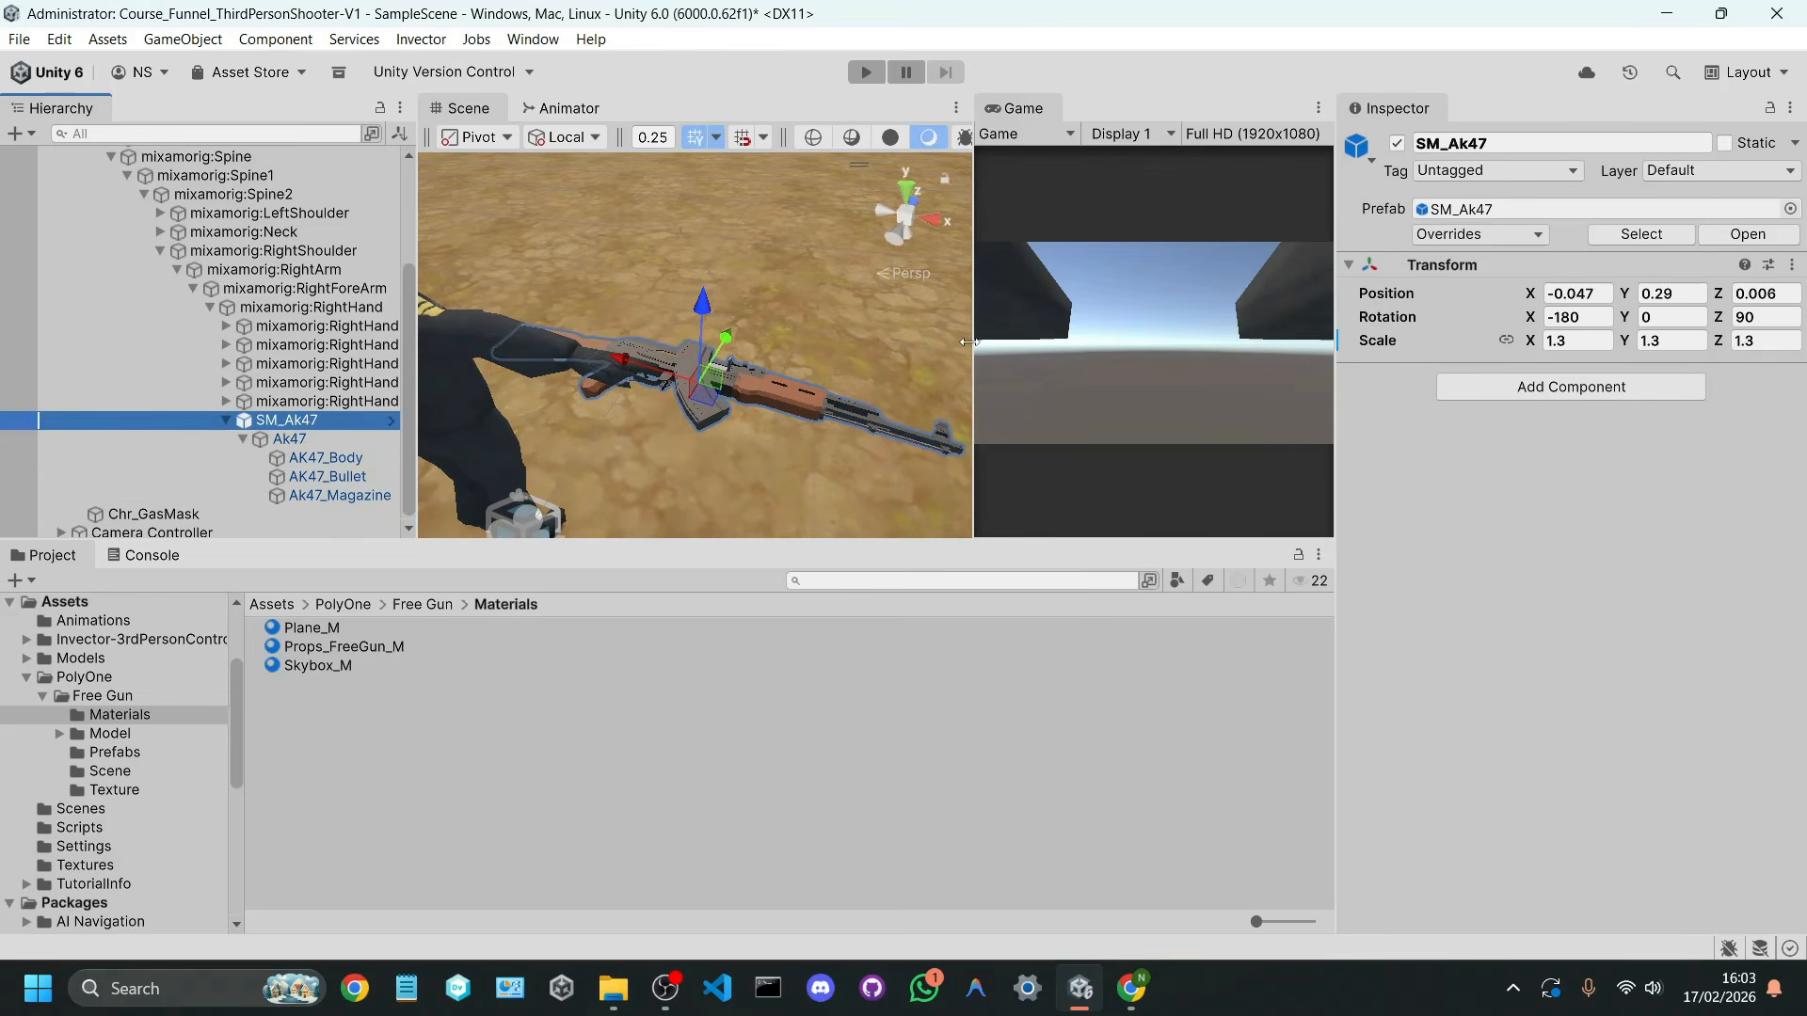
{"action": "left_click_drag", "start_coordinate": [968, 341], "coordinate": [769, 339]}
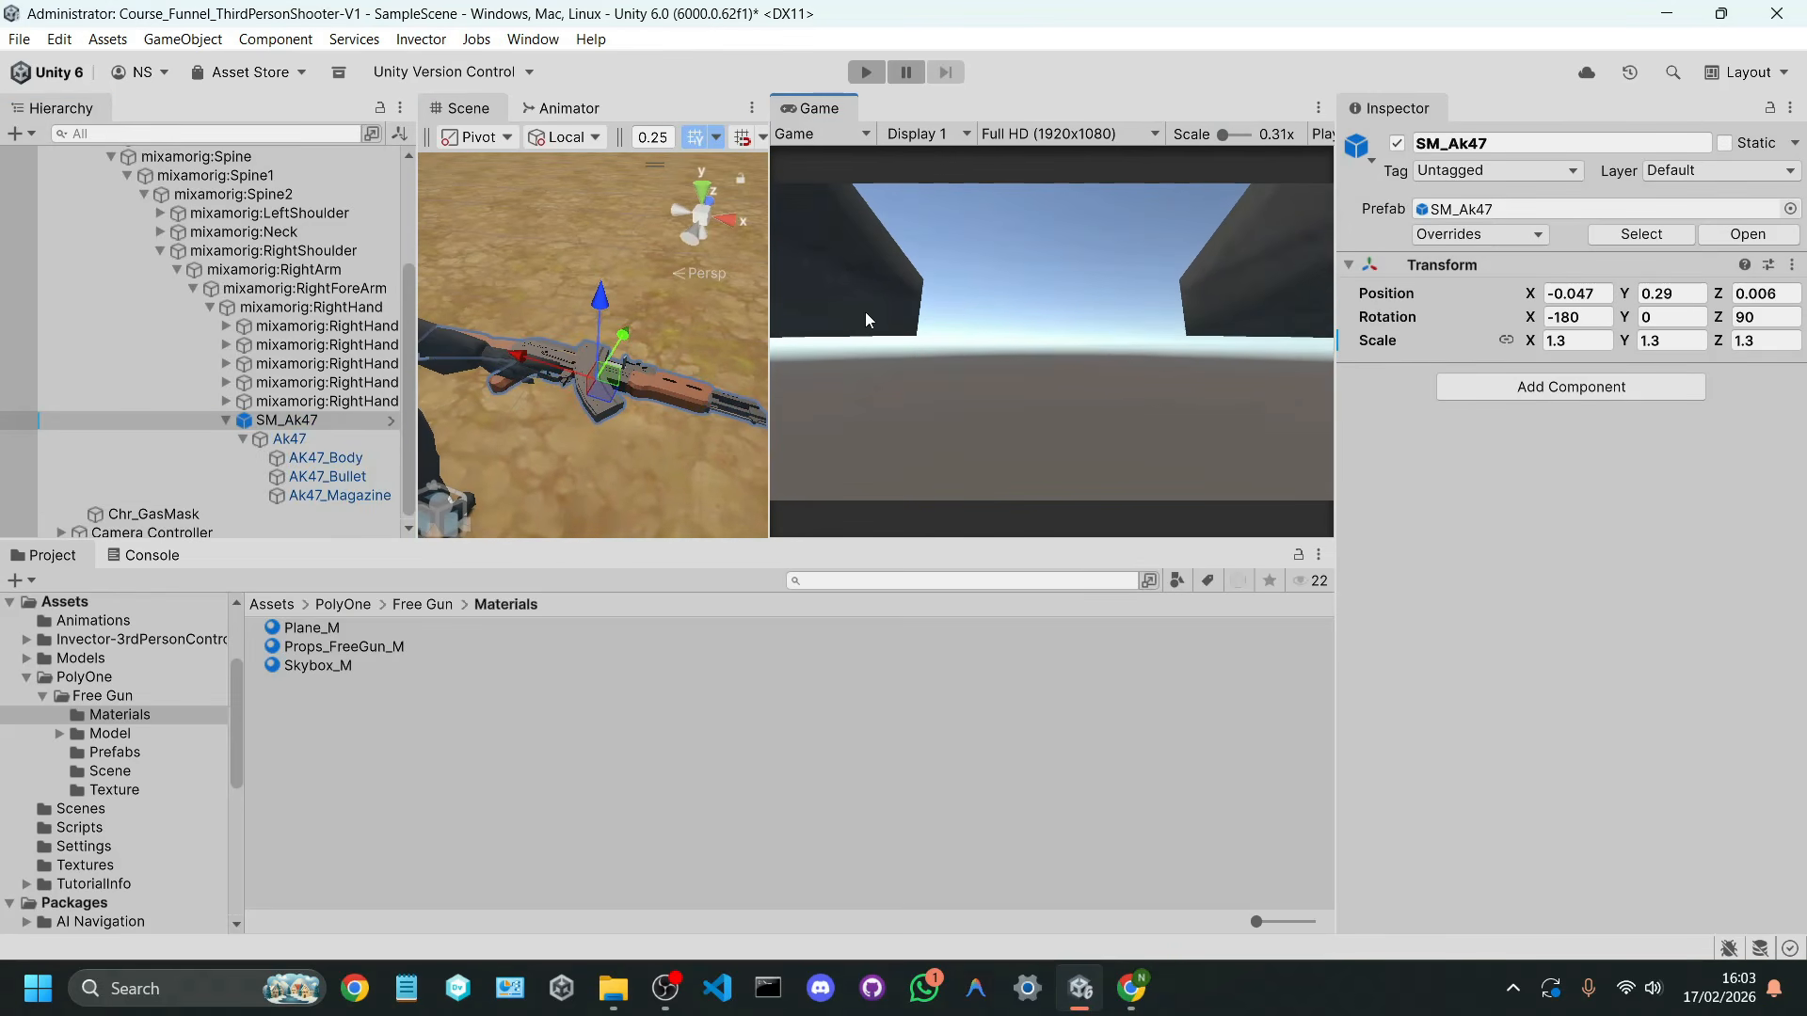
{"action": "left_click", "coordinate": [867, 80]}
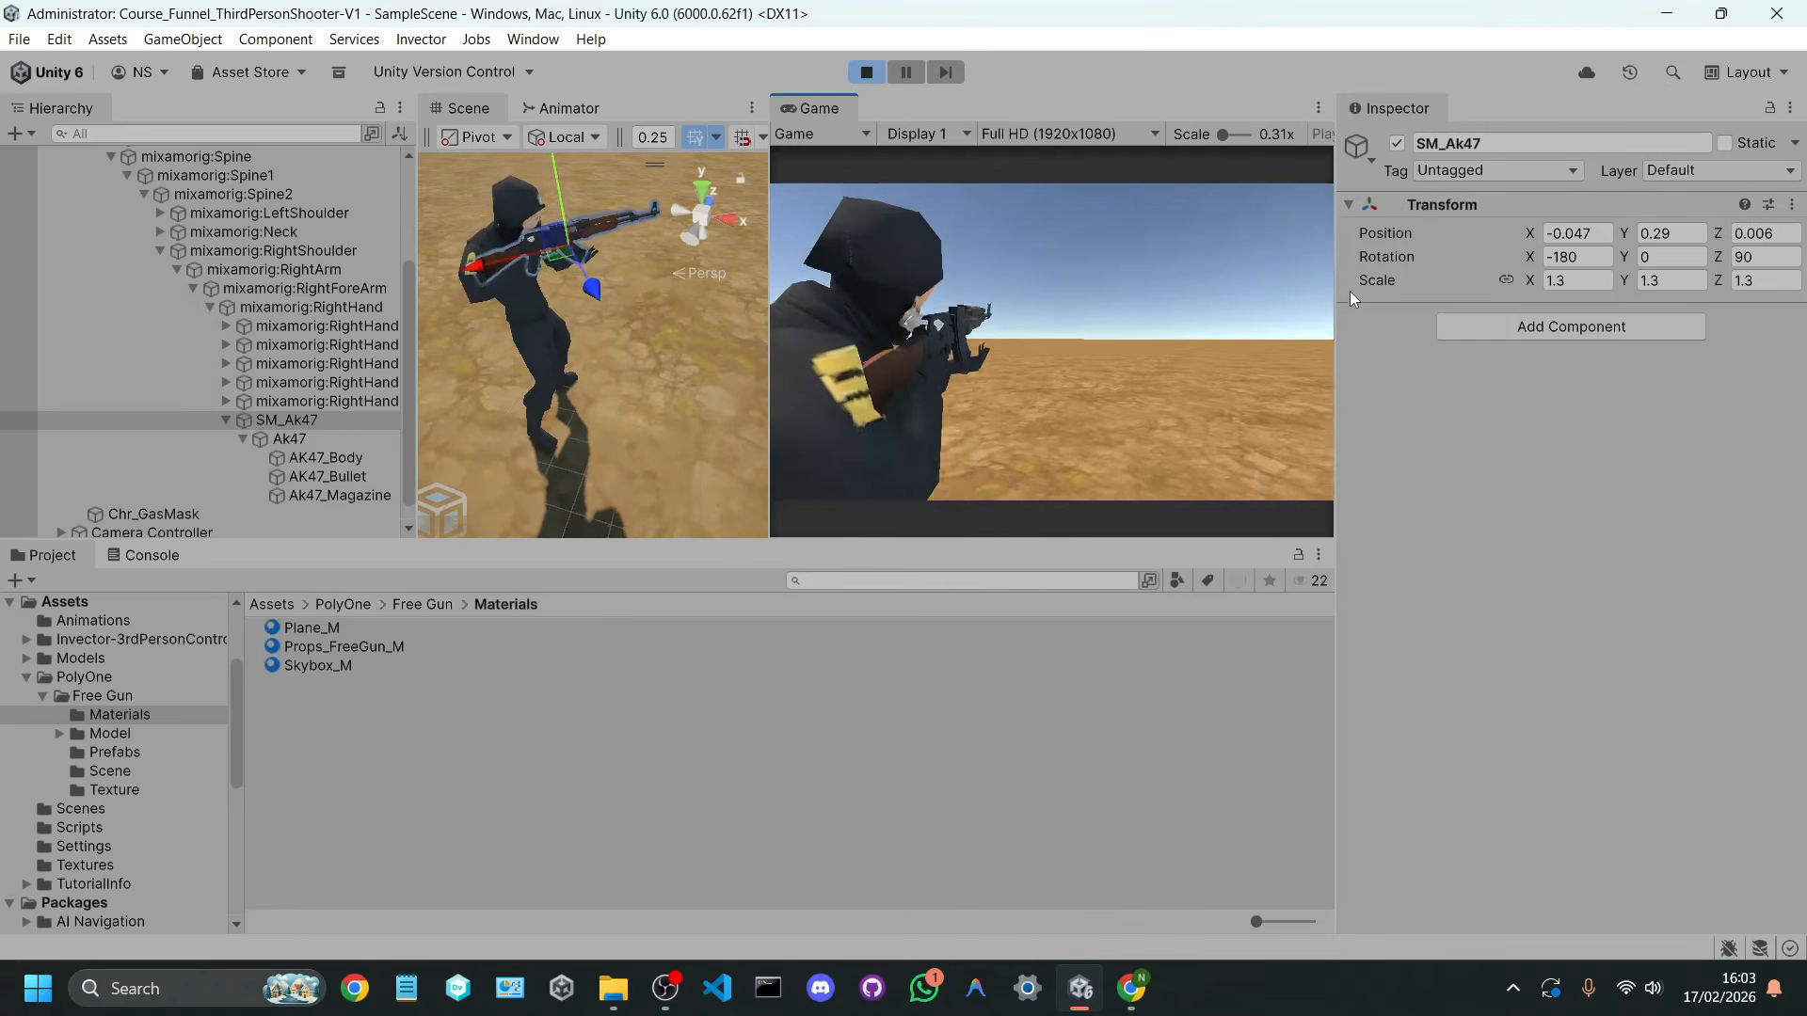
{"action": "left_click", "coordinate": [1368, 328]}
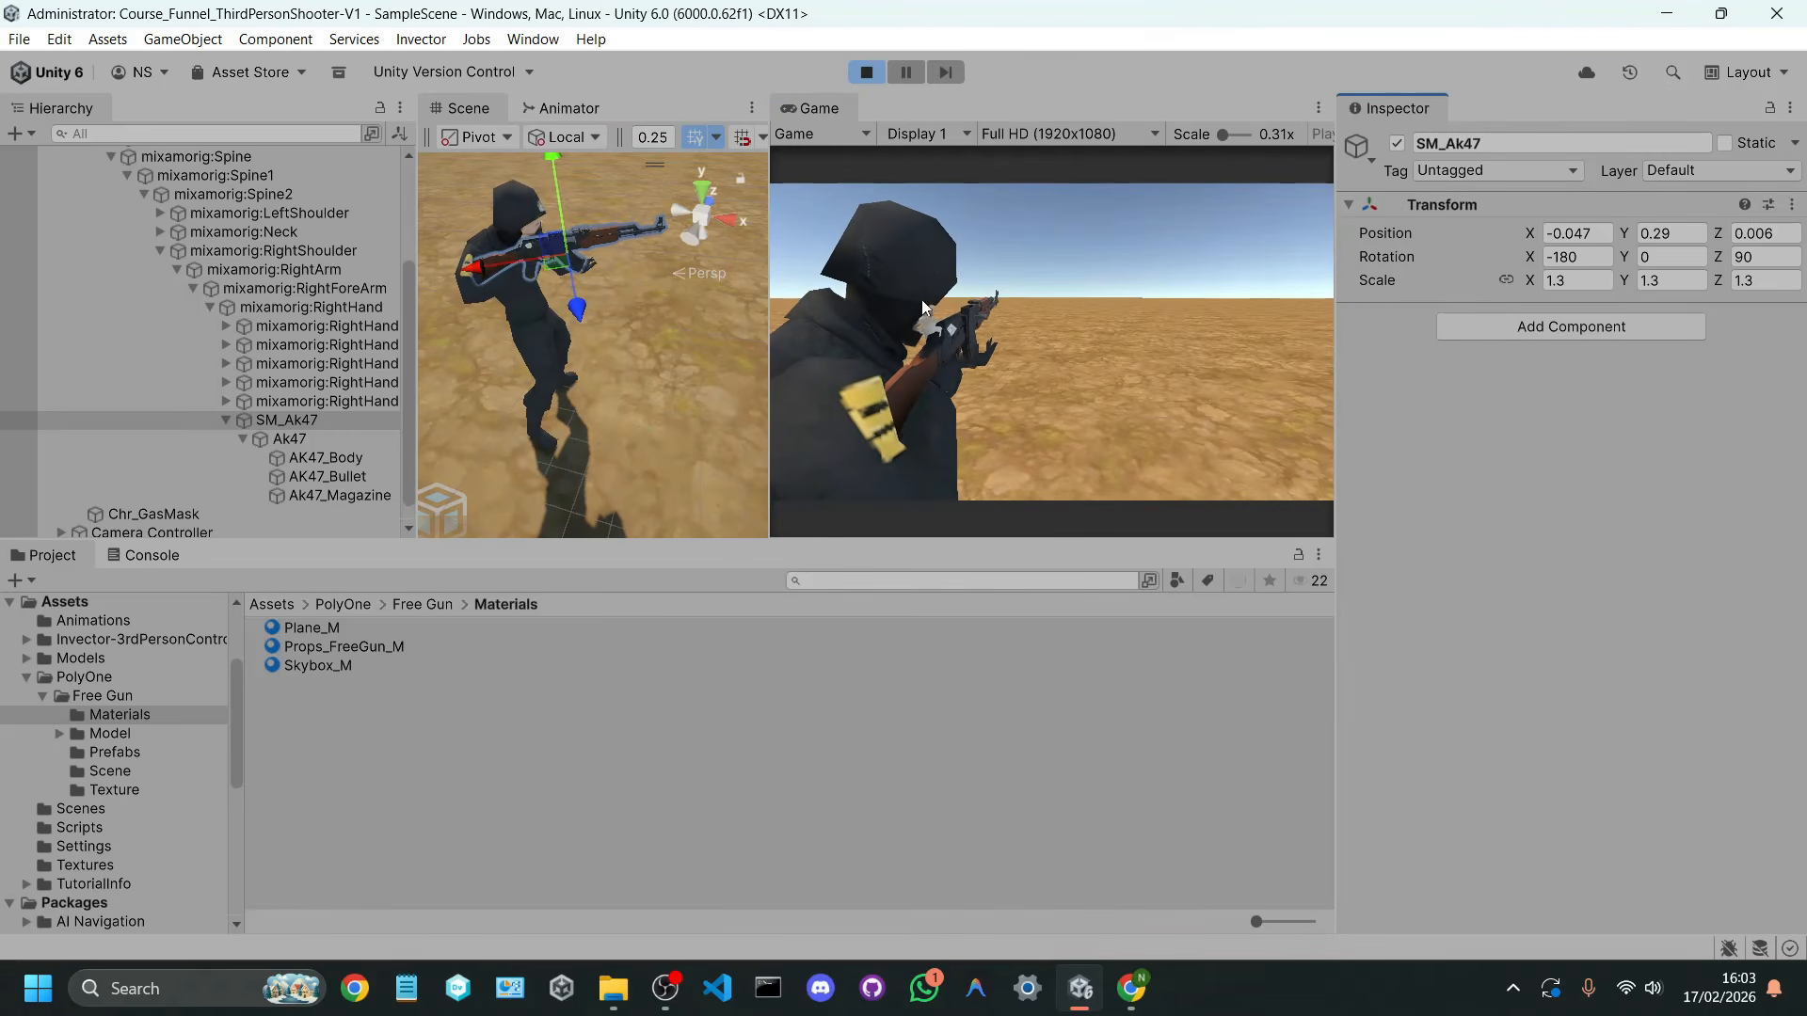
{"action": "left_click_drag", "start_coordinate": [770, 319], "coordinate": [884, 310]}
{"action": "left_click", "coordinate": [1021, 290]}
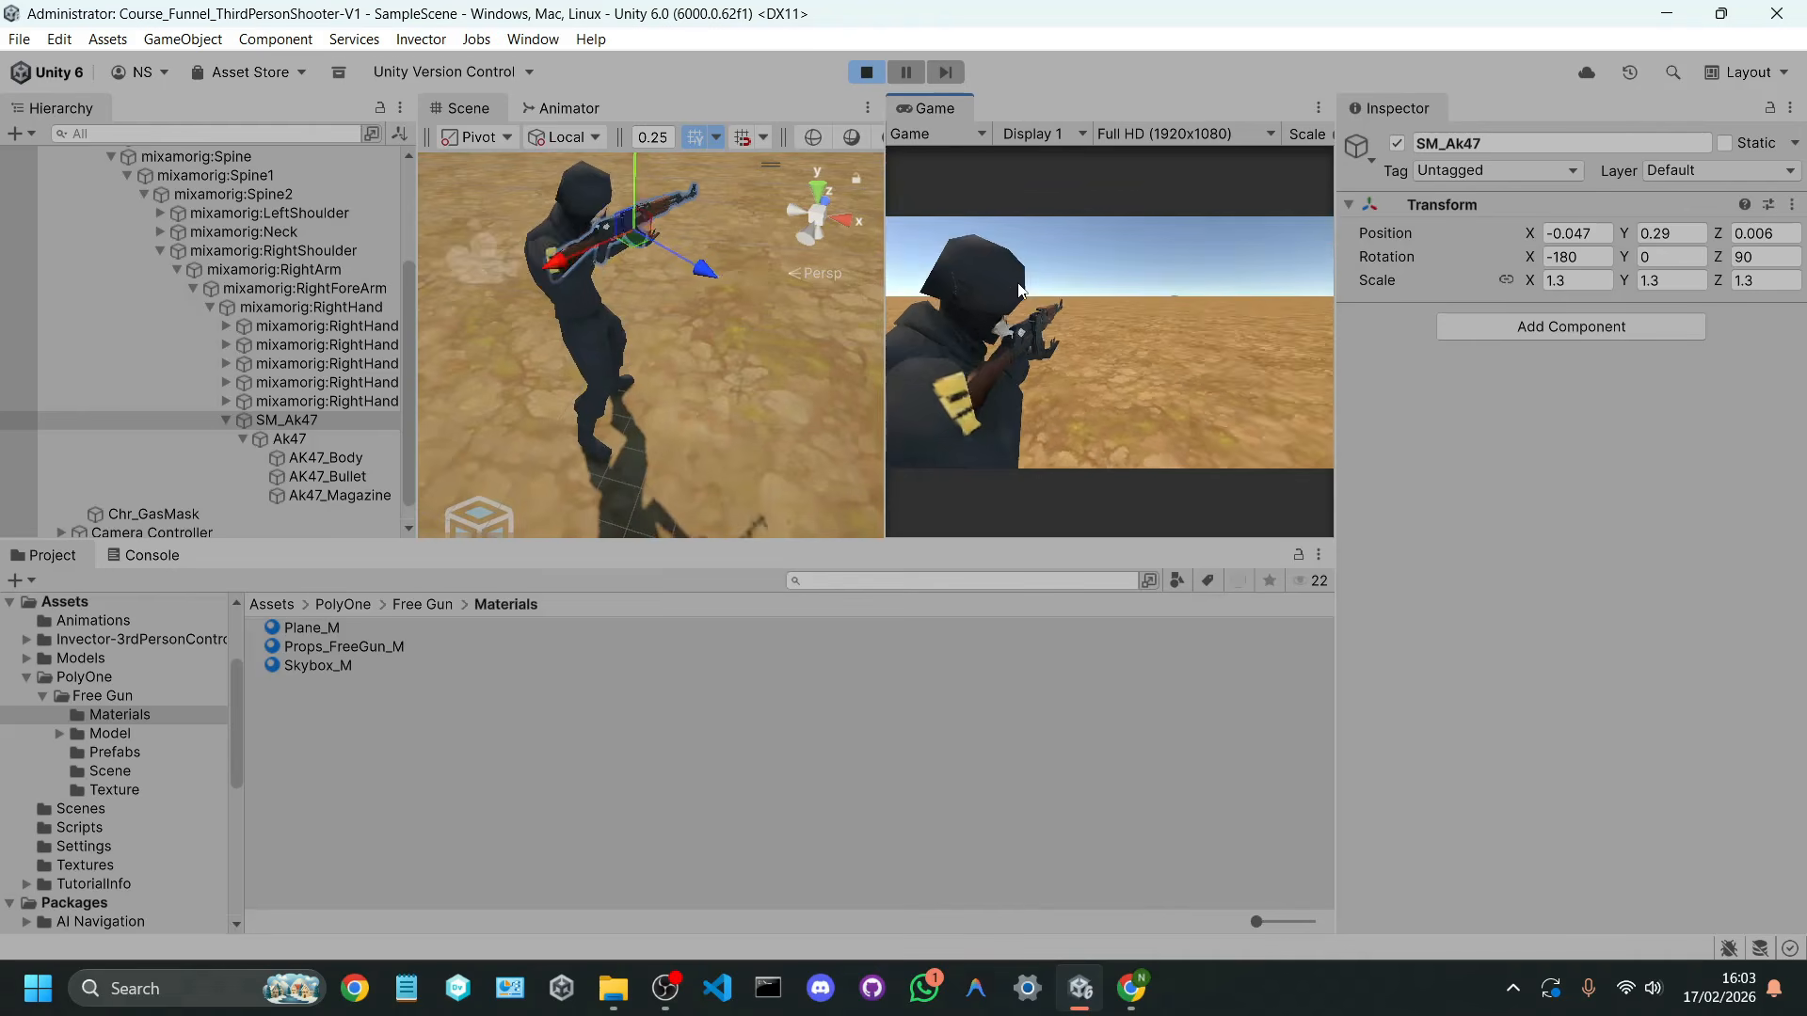
{"action": "left_click", "coordinate": [1433, 396]}
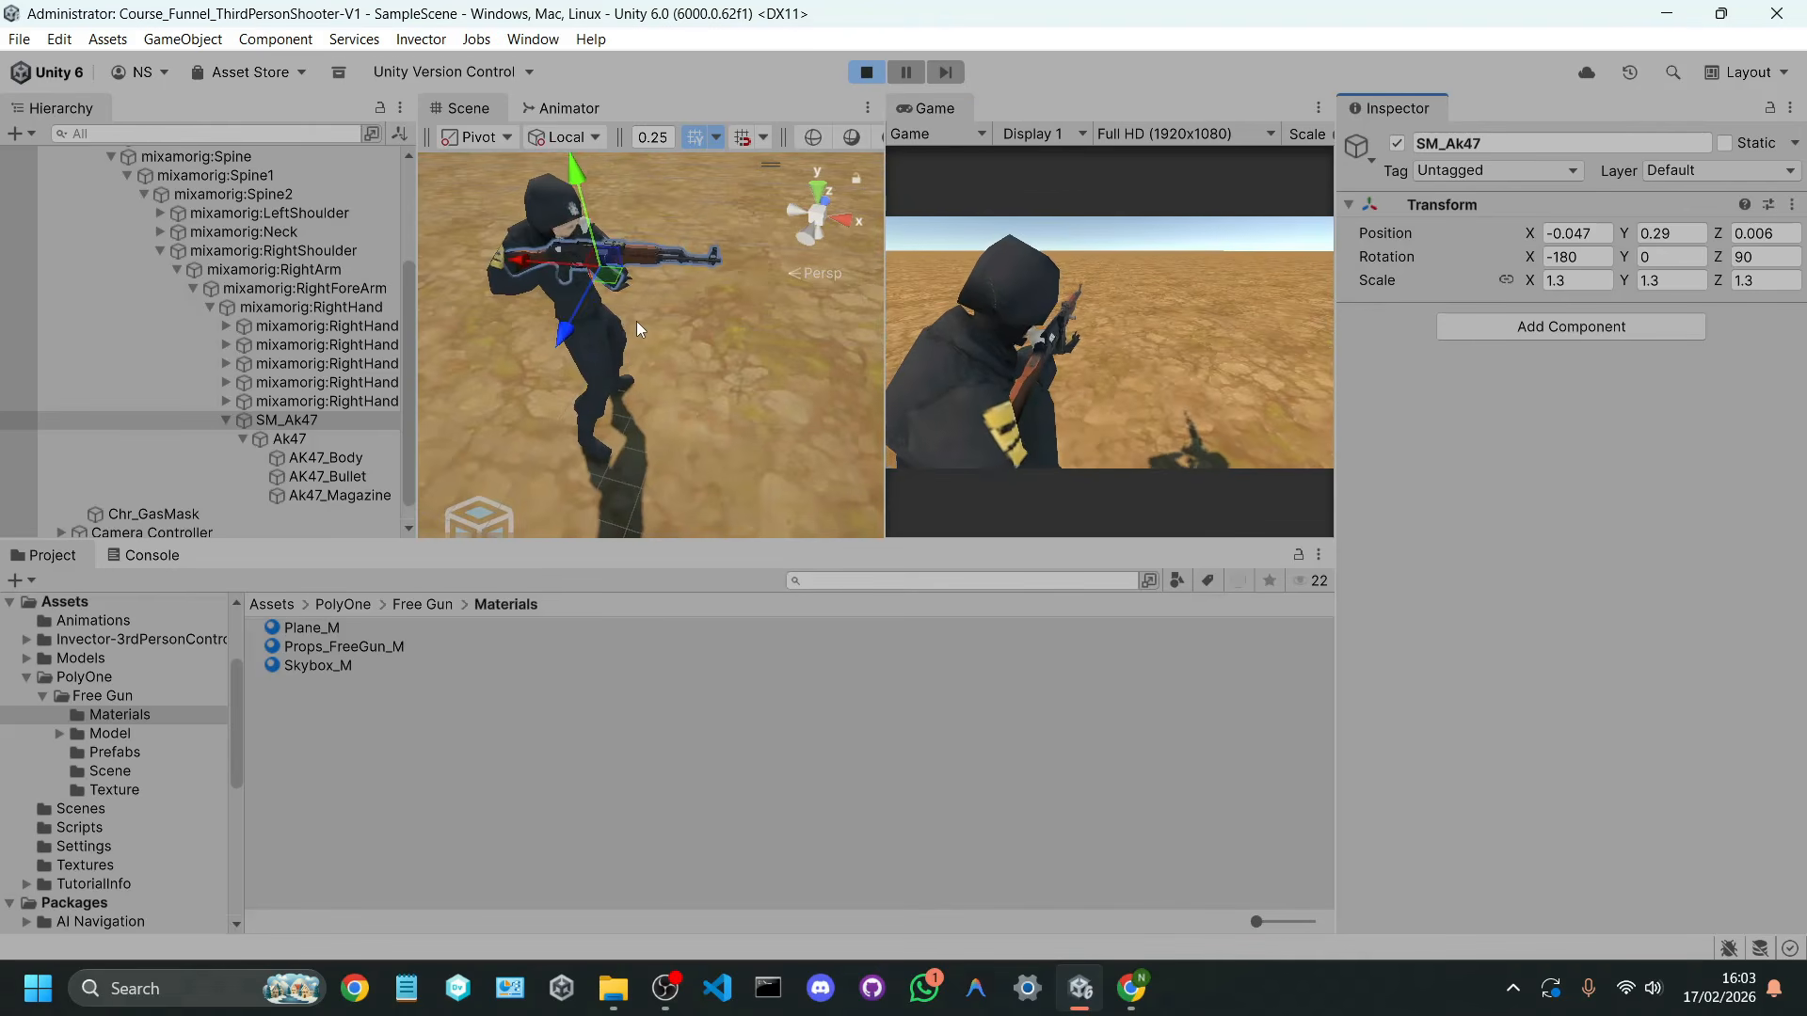
Step: Examine the Player Controller's Aim Controller settings and inspect the rifle grip up close in the Scene view
{"action": "scroll", "coordinate": [257, 291], "scroll_direction": "up", "scroll_amount": 3}
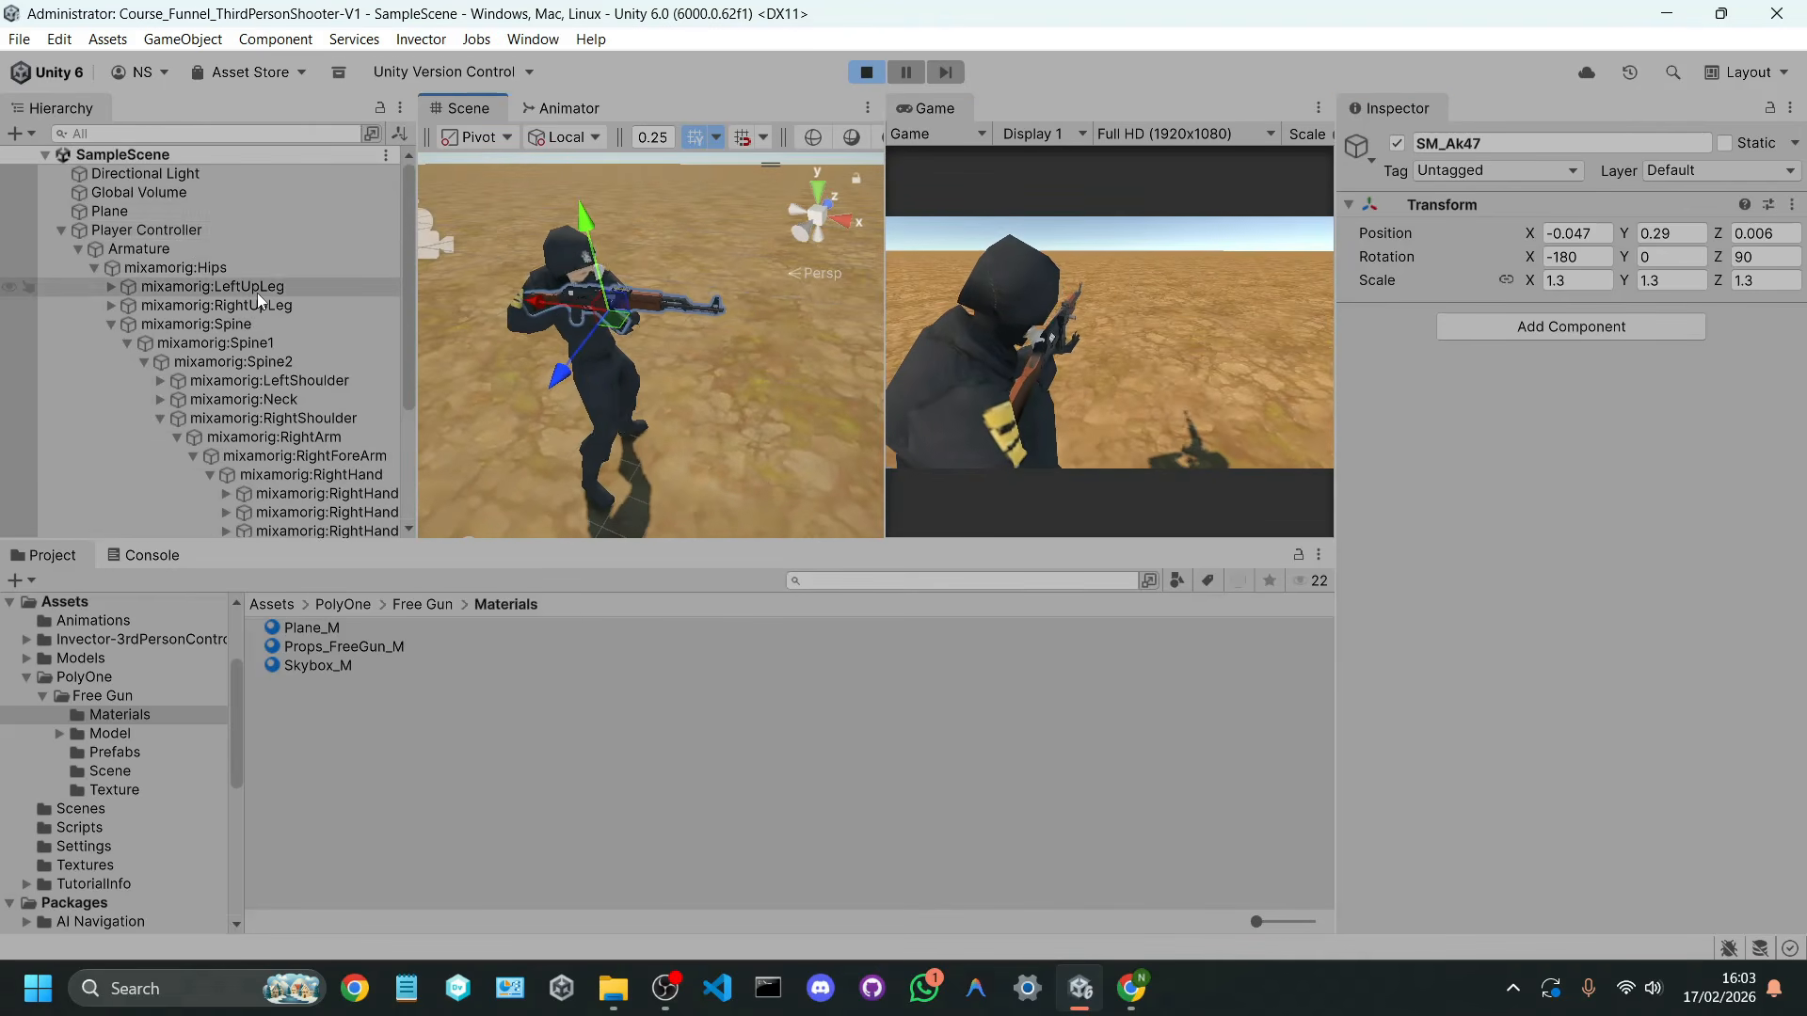
{"action": "left_click", "coordinate": [217, 231]}
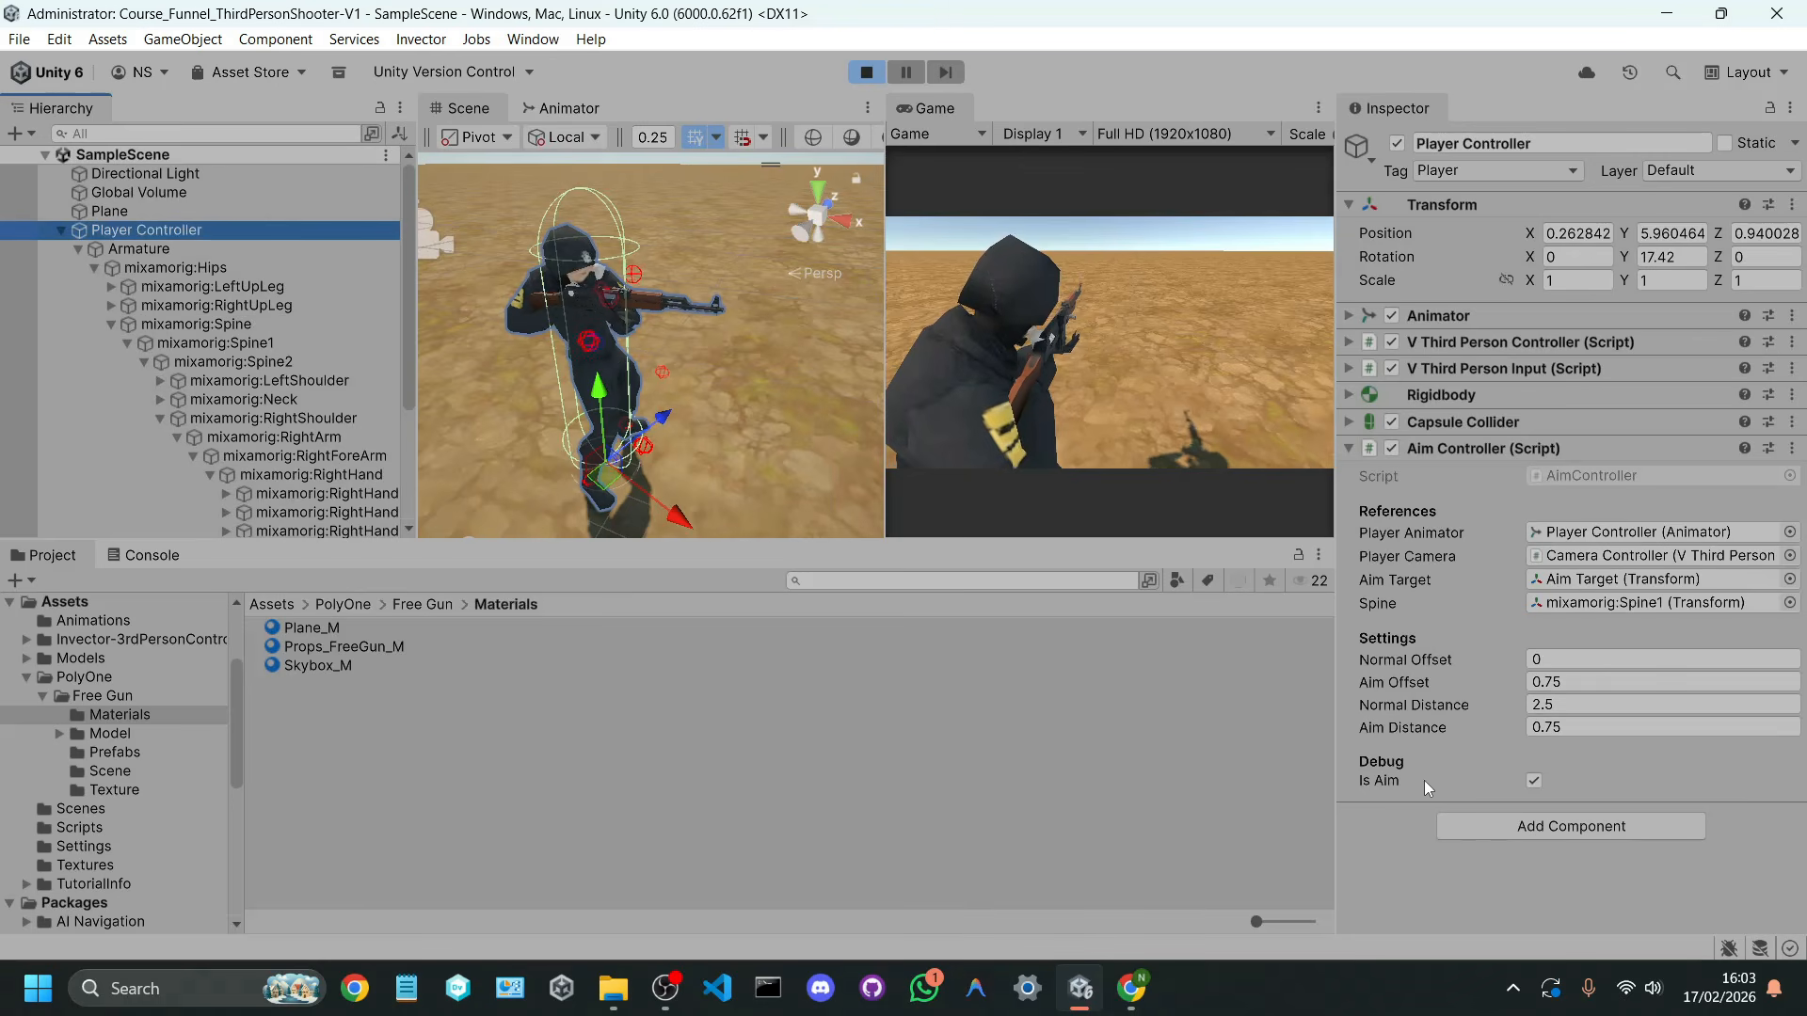
{"action": "left_click_drag", "start_coordinate": [715, 382], "coordinate": [756, 326], "text": "alt"}
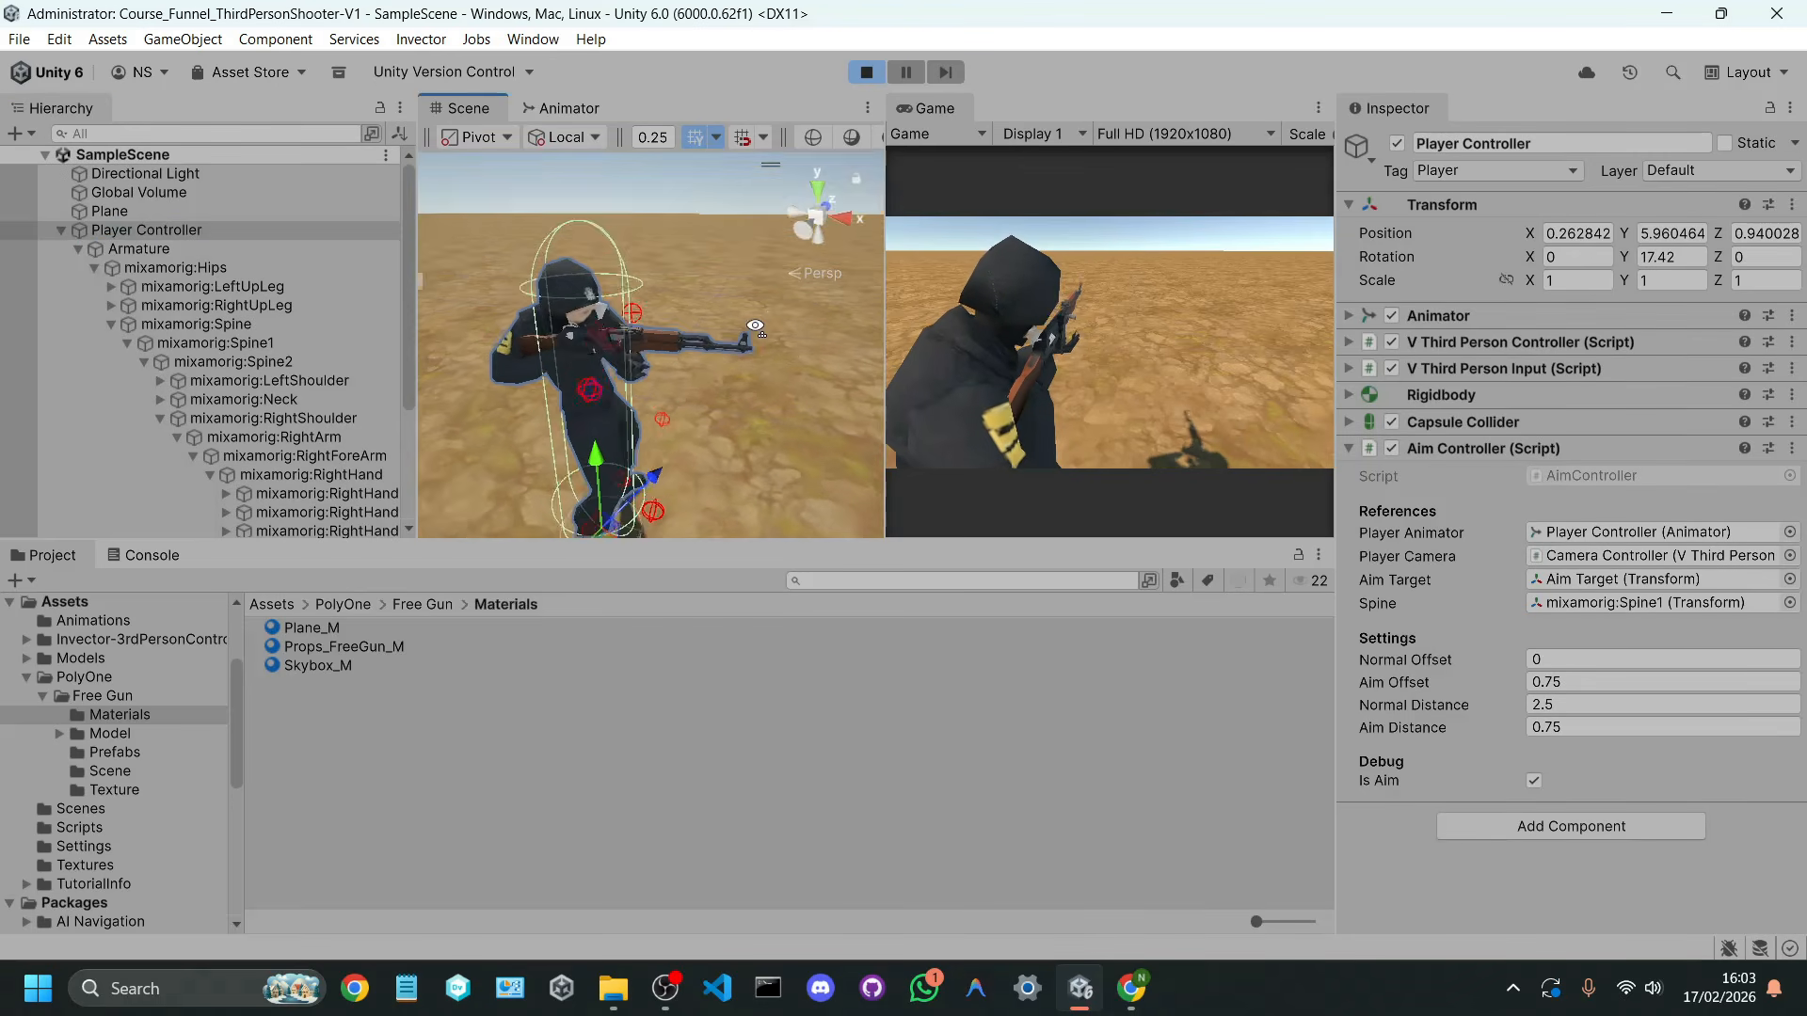
{"action": "key", "text": "w"}
{"action": "right_click_drag", "start_coordinate": [756, 327], "coordinate": [832, 249]}
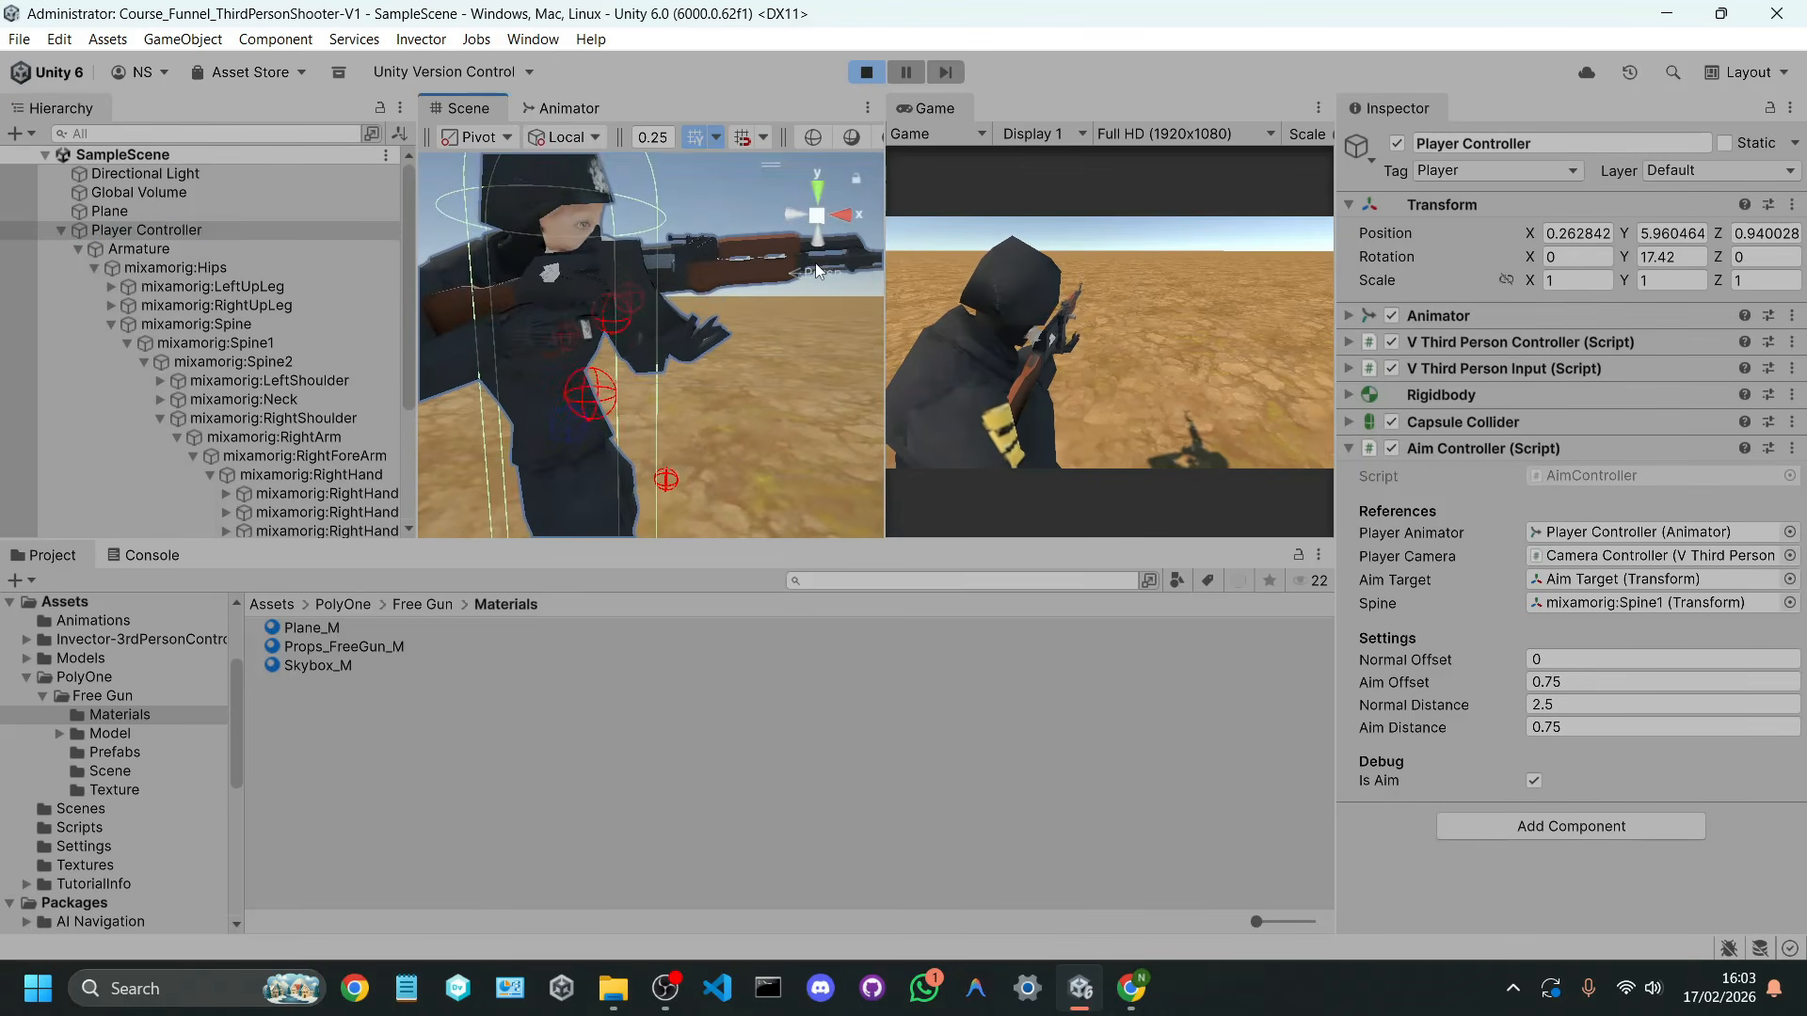
Step: Pause the running scene and offset the Ak47 child to position 0.007, -0.051, 0 with a Z rotation of 11.252
{"action": "scroll", "coordinate": [311, 405], "scroll_direction": "down", "scroll_amount": 4}
{"action": "left_click", "coordinate": [331, 415]}
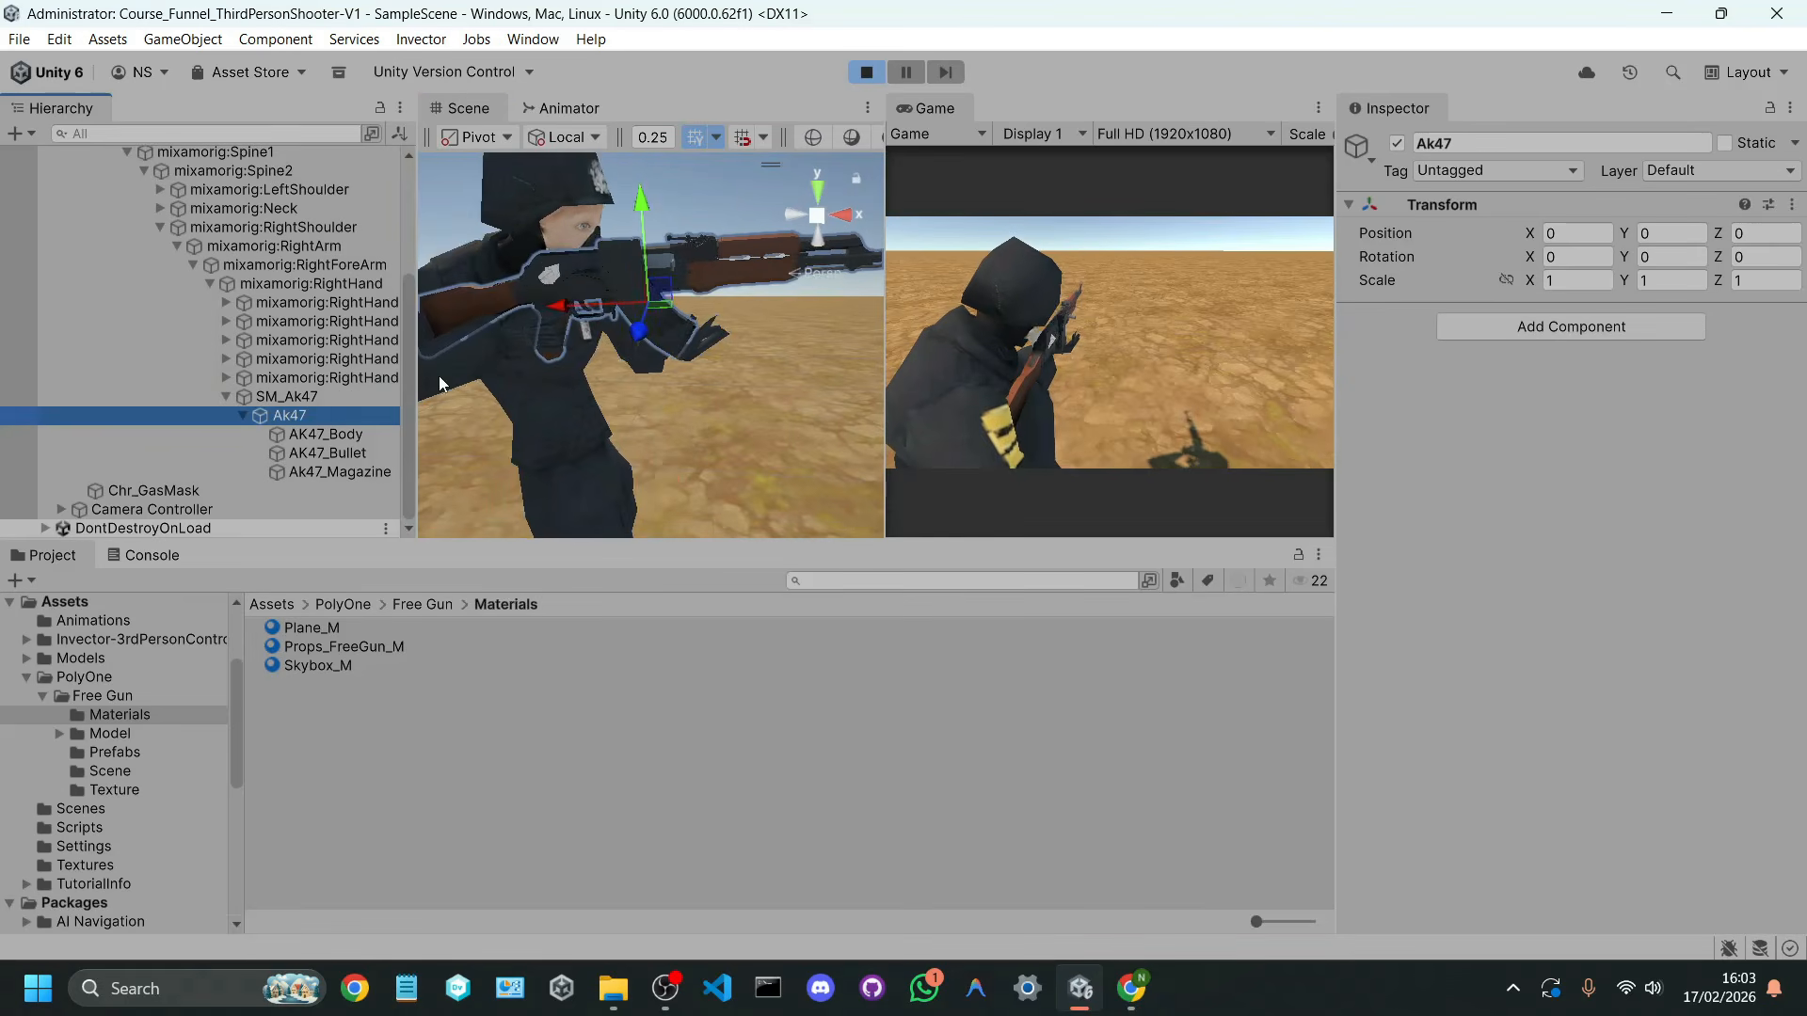
{"action": "left_click", "coordinate": [915, 74]}
{"action": "left_click_drag", "start_coordinate": [885, 153], "coordinate": [1037, 162]}
{"action": "left_click_drag", "start_coordinate": [866, 256], "coordinate": [1210, 307], "text": "alt"}
{"action": "key", "text": "e"}
{"action": "key", "text": "e"}
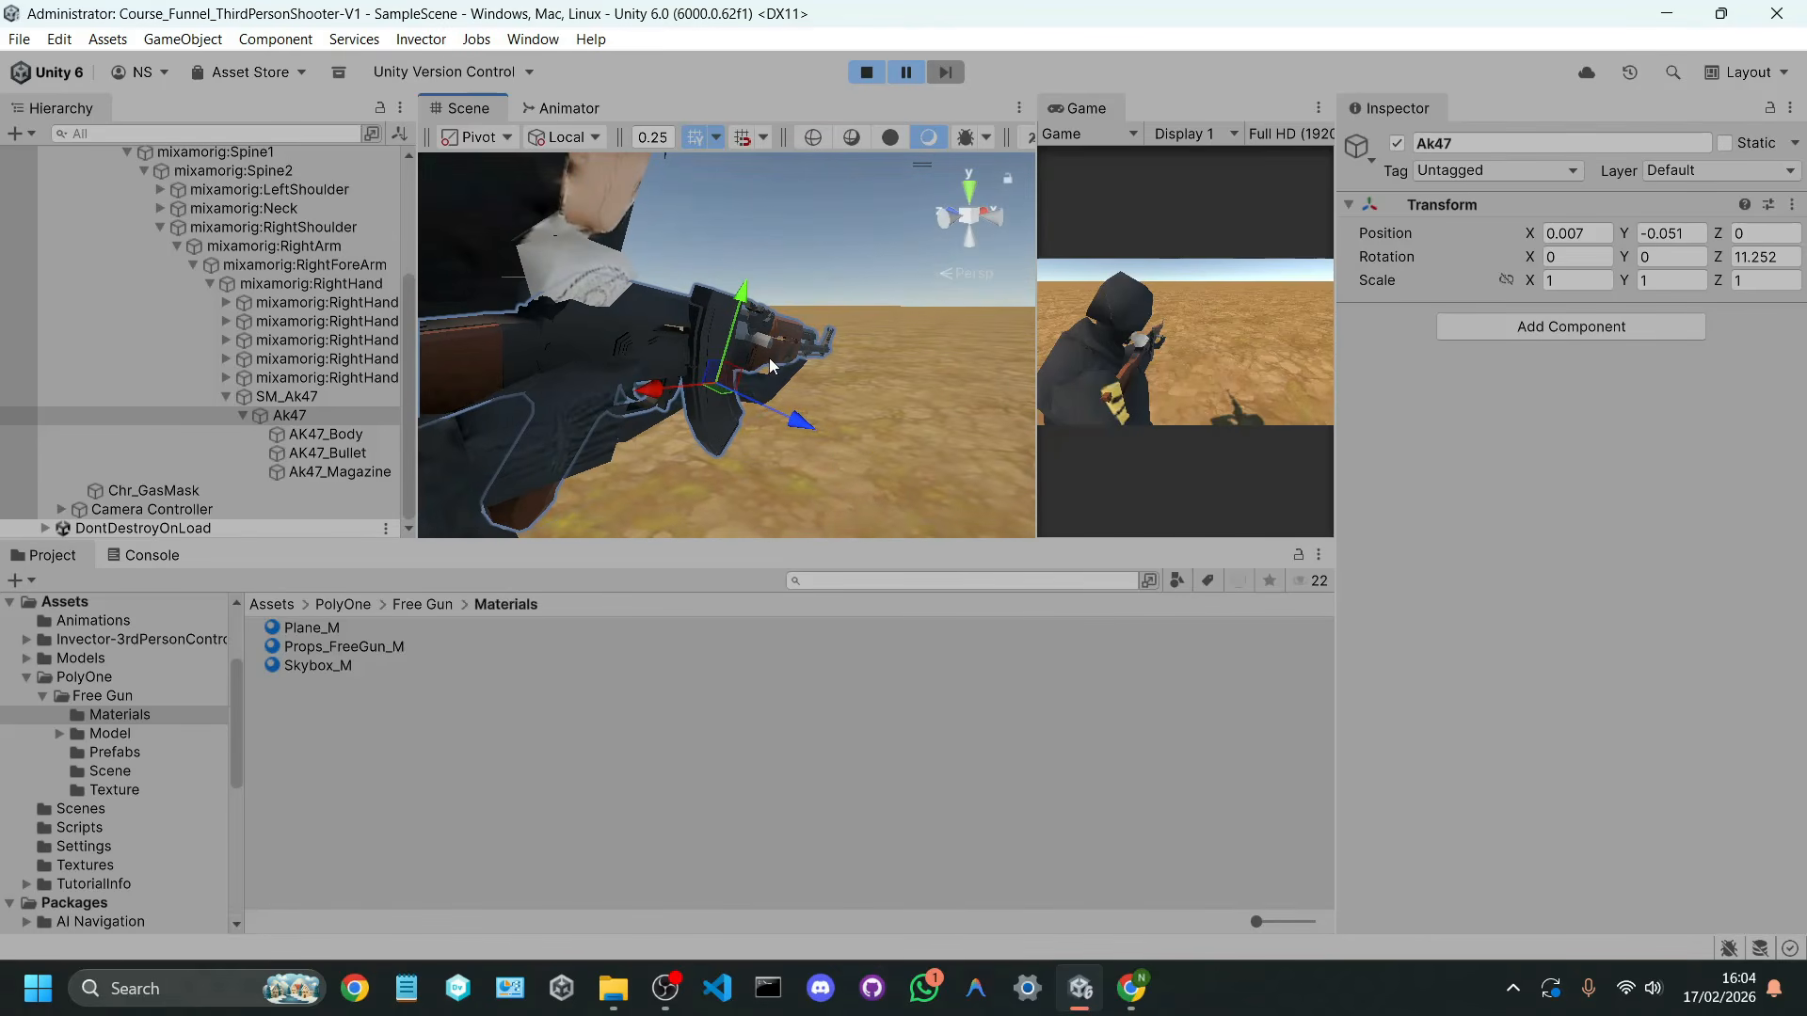
Step: Undo a trial rotation of the Ak47 child and move it to position 0.0111, -0.0296, 0.0111
{"action": "key", "text": "e"}
{"action": "left_click_drag", "start_coordinate": [773, 414], "coordinate": [737, 415]}
{"action": "key", "text": "ctrl+z"}
{"action": "left_click_drag", "start_coordinate": [834, 352], "coordinate": [705, 329], "text": "alt"}
{"action": "key", "text": "w"}
{"action": "left_click_drag", "start_coordinate": [807, 353], "coordinate": [789, 314]}
{"action": "left_click_drag", "start_coordinate": [779, 417], "coordinate": [768, 422]}
{"action": "right_click_drag", "start_coordinate": [802, 395], "coordinate": [848, 425]}
Step: Try rotating the Ak47 child to 22.736, 4.782, 12.214 and to -24.772, -5.268, 12.41, undoing the trials
{"action": "key", "text": "e"}
{"action": "left_click_drag", "start_coordinate": [946, 375], "coordinate": [941, 415]}
{"action": "right_click_drag", "start_coordinate": [912, 415], "coordinate": [943, 393]}
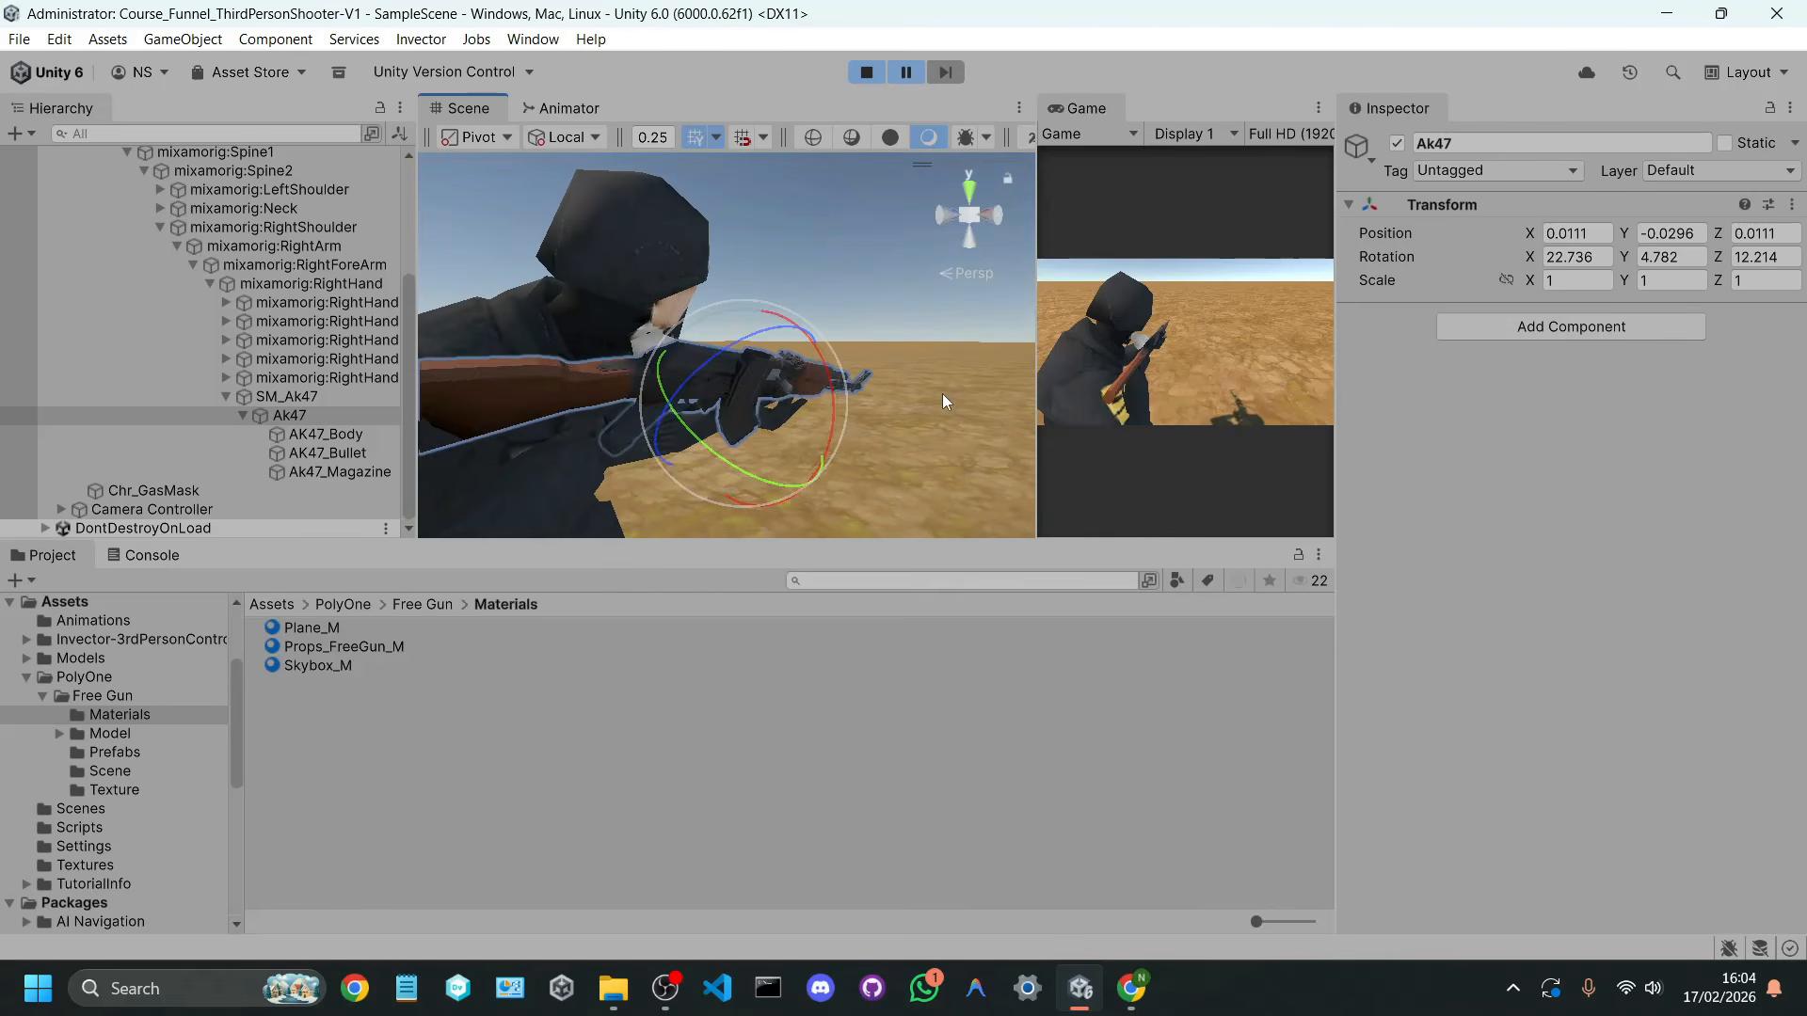
{"action": "key", "text": "ctrl+z"}
{"action": "left_click_drag", "start_coordinate": [830, 382], "coordinate": [793, 336]}
{"action": "key", "text": "w"}
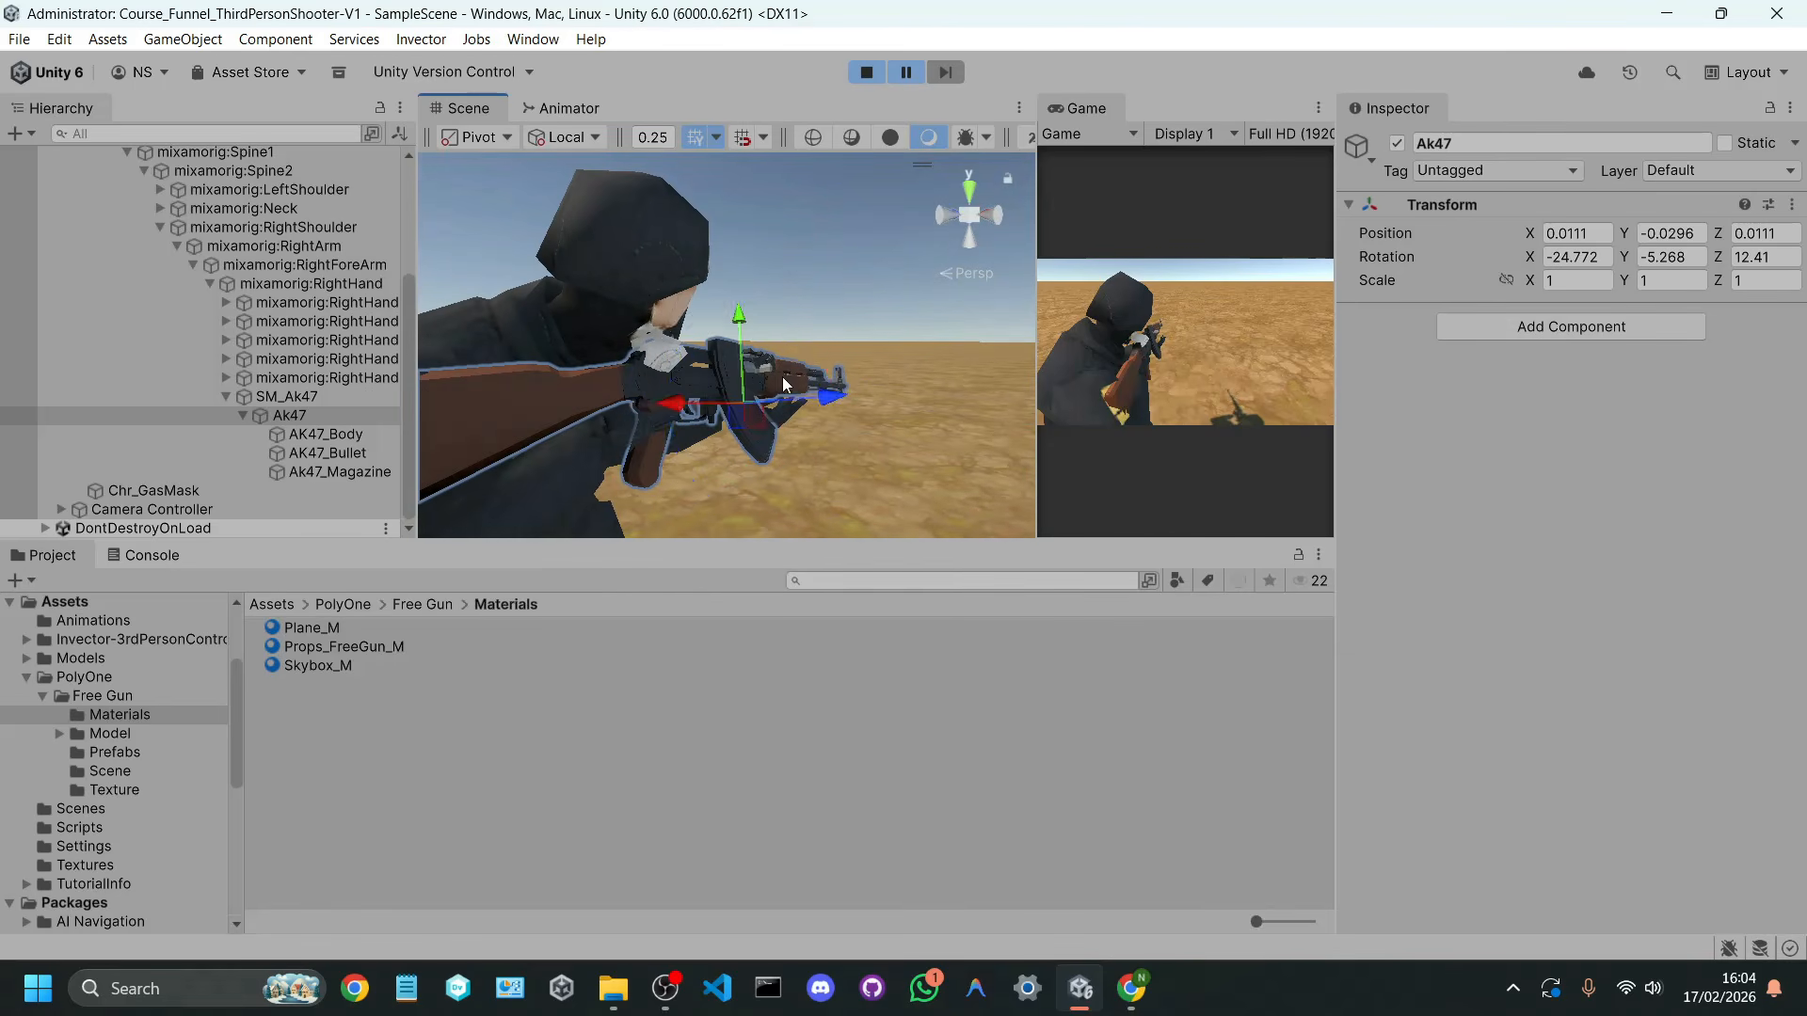
{"action": "right_click_drag", "start_coordinate": [781, 372], "coordinate": [770, 414]}
{"action": "key", "text": "ctrl+z"}
Step: Try the Ak47 child at rotation -11.719, -2.365, 11.495 and position 0.015, -0.046, 0.021, and undo the last two changes
{"action": "key", "text": "e"}
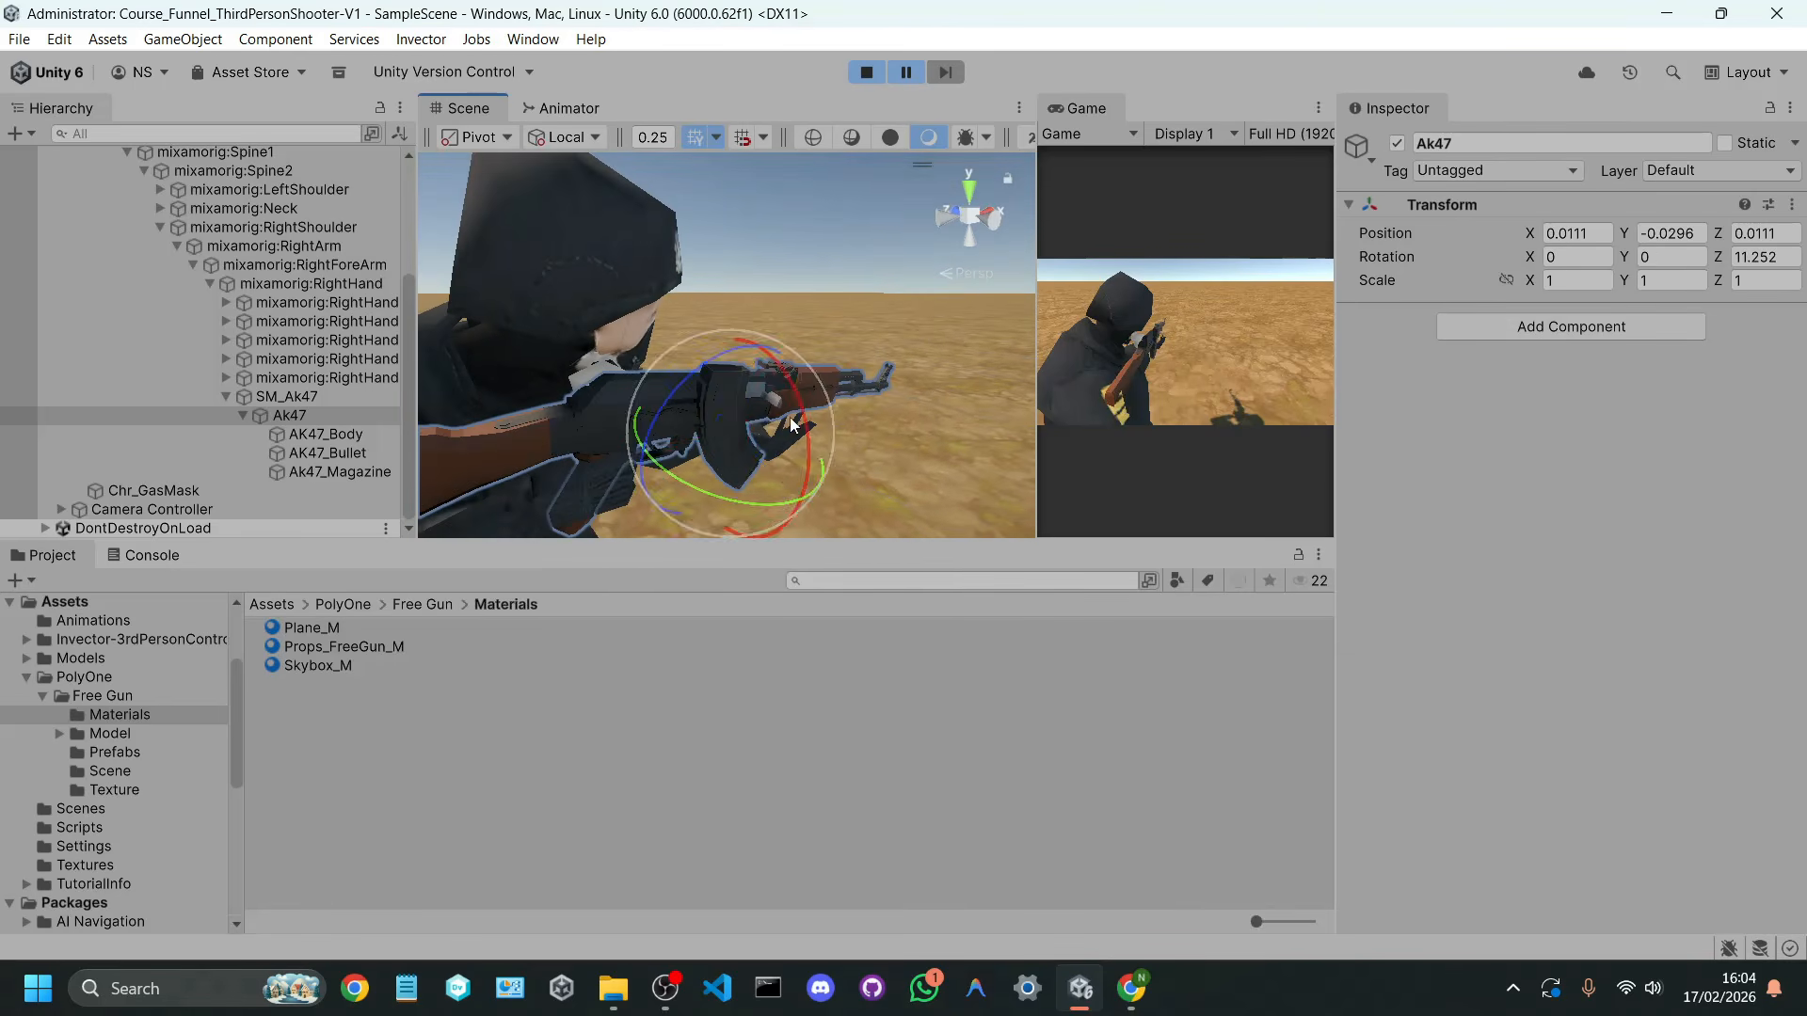
{"action": "mouse_move", "coordinate": [767, 423]}
{"action": "left_mouse_down"}
{"action": "mouse_move", "coordinate": [783, 399]}
{"action": "mouse_move", "coordinate": [750, 393]}
{"action": "left_mouse_up"}
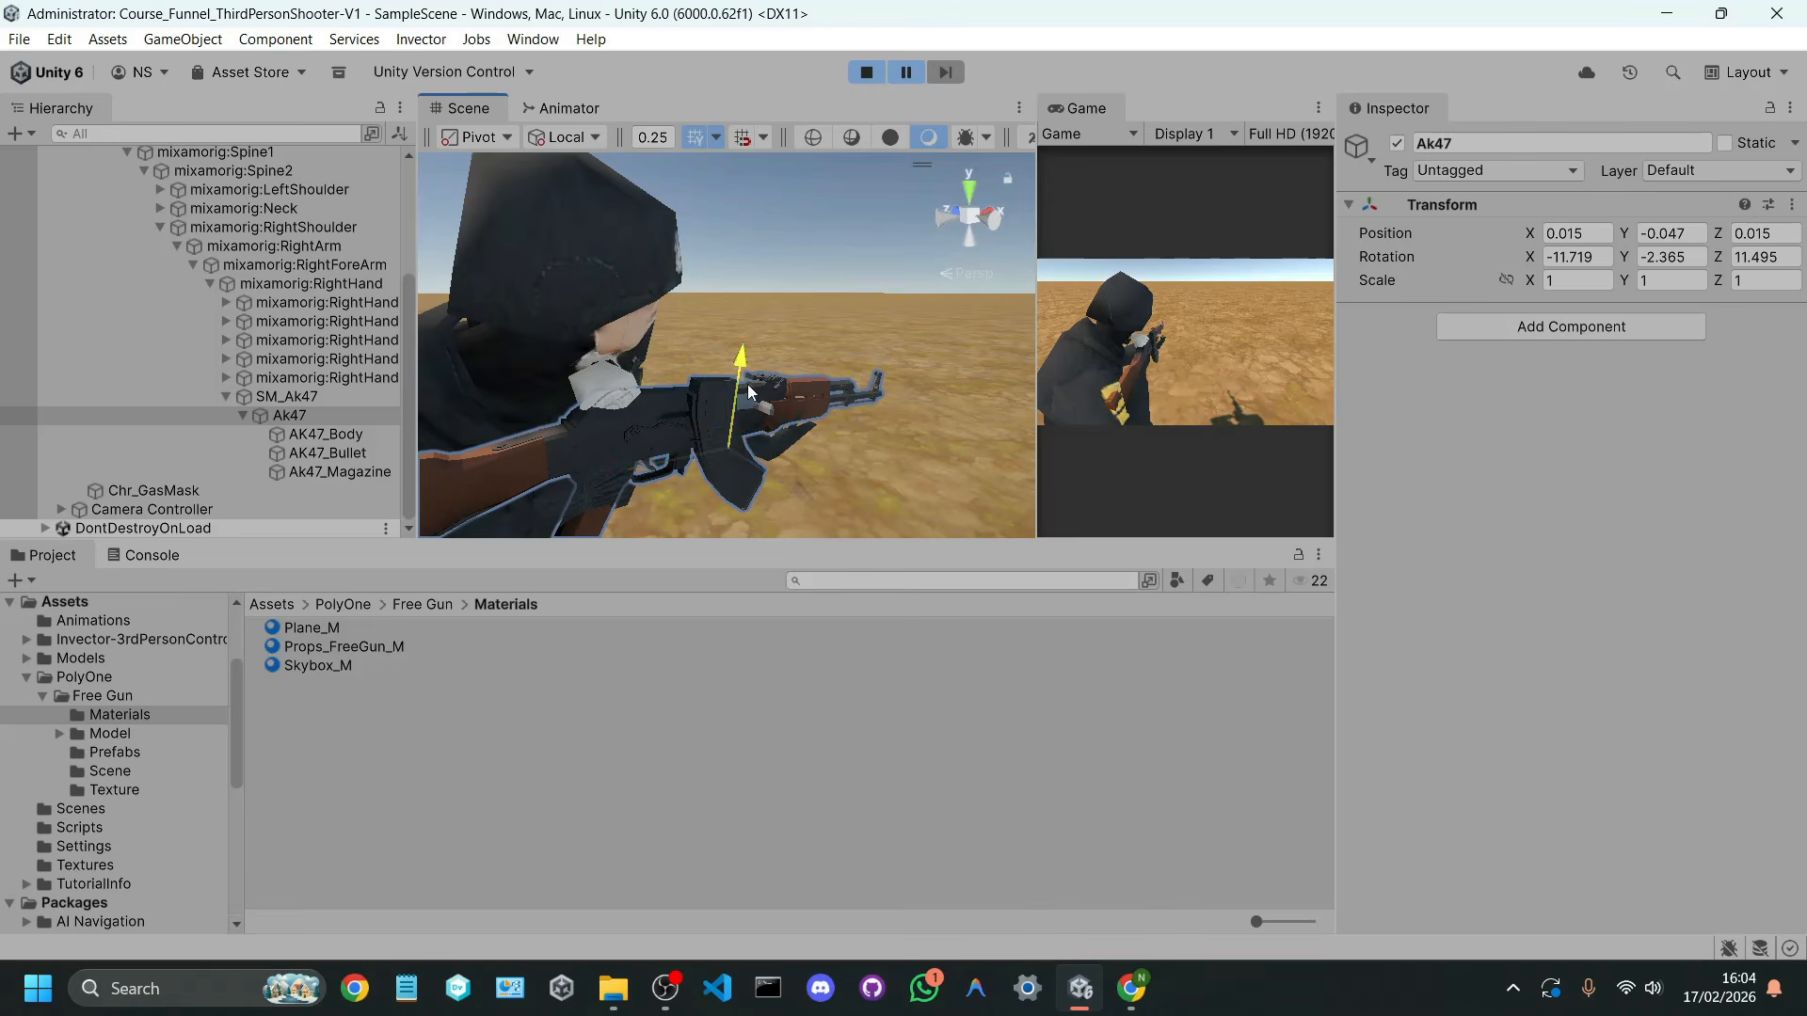
{"action": "left_click_drag", "start_coordinate": [801, 490], "coordinate": [805, 494]}
{"action": "right_click_drag", "start_coordinate": [866, 405], "coordinate": [687, 332]}
{"action": "key", "text": "d"}
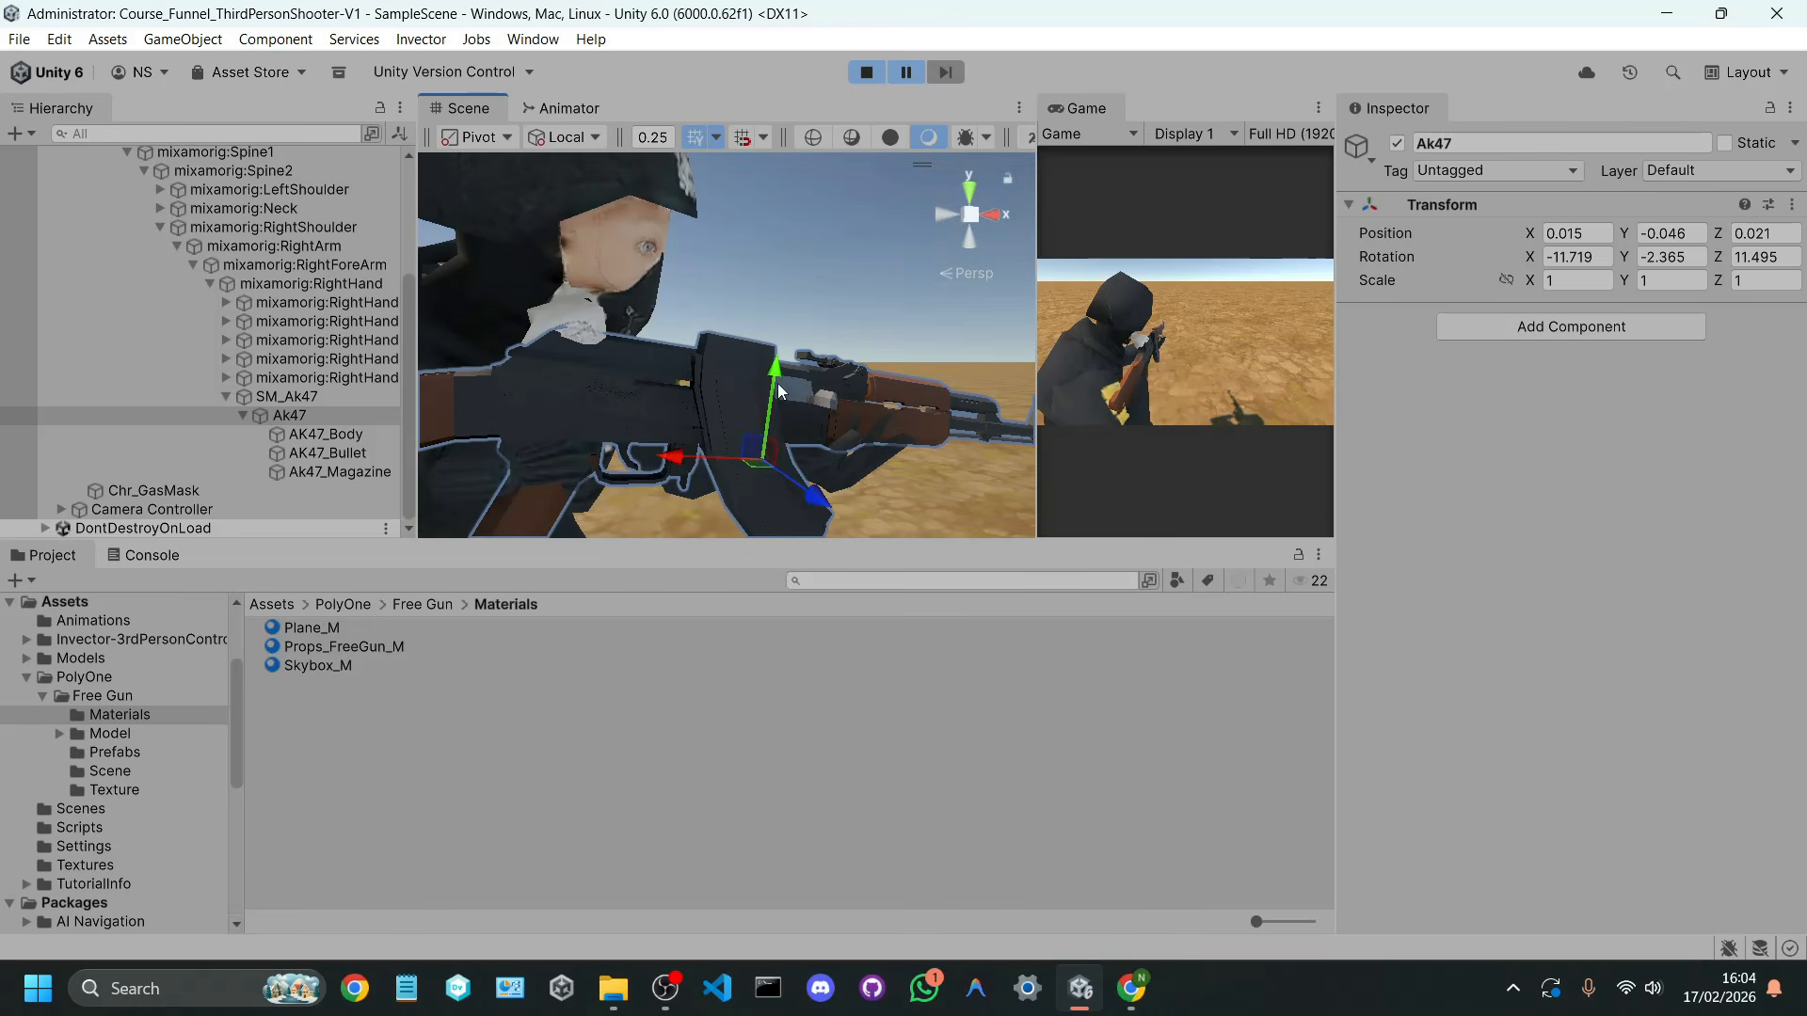
{"action": "key", "text": "ctrl+z"}
{"action": "key", "text": "ctrl+z"}
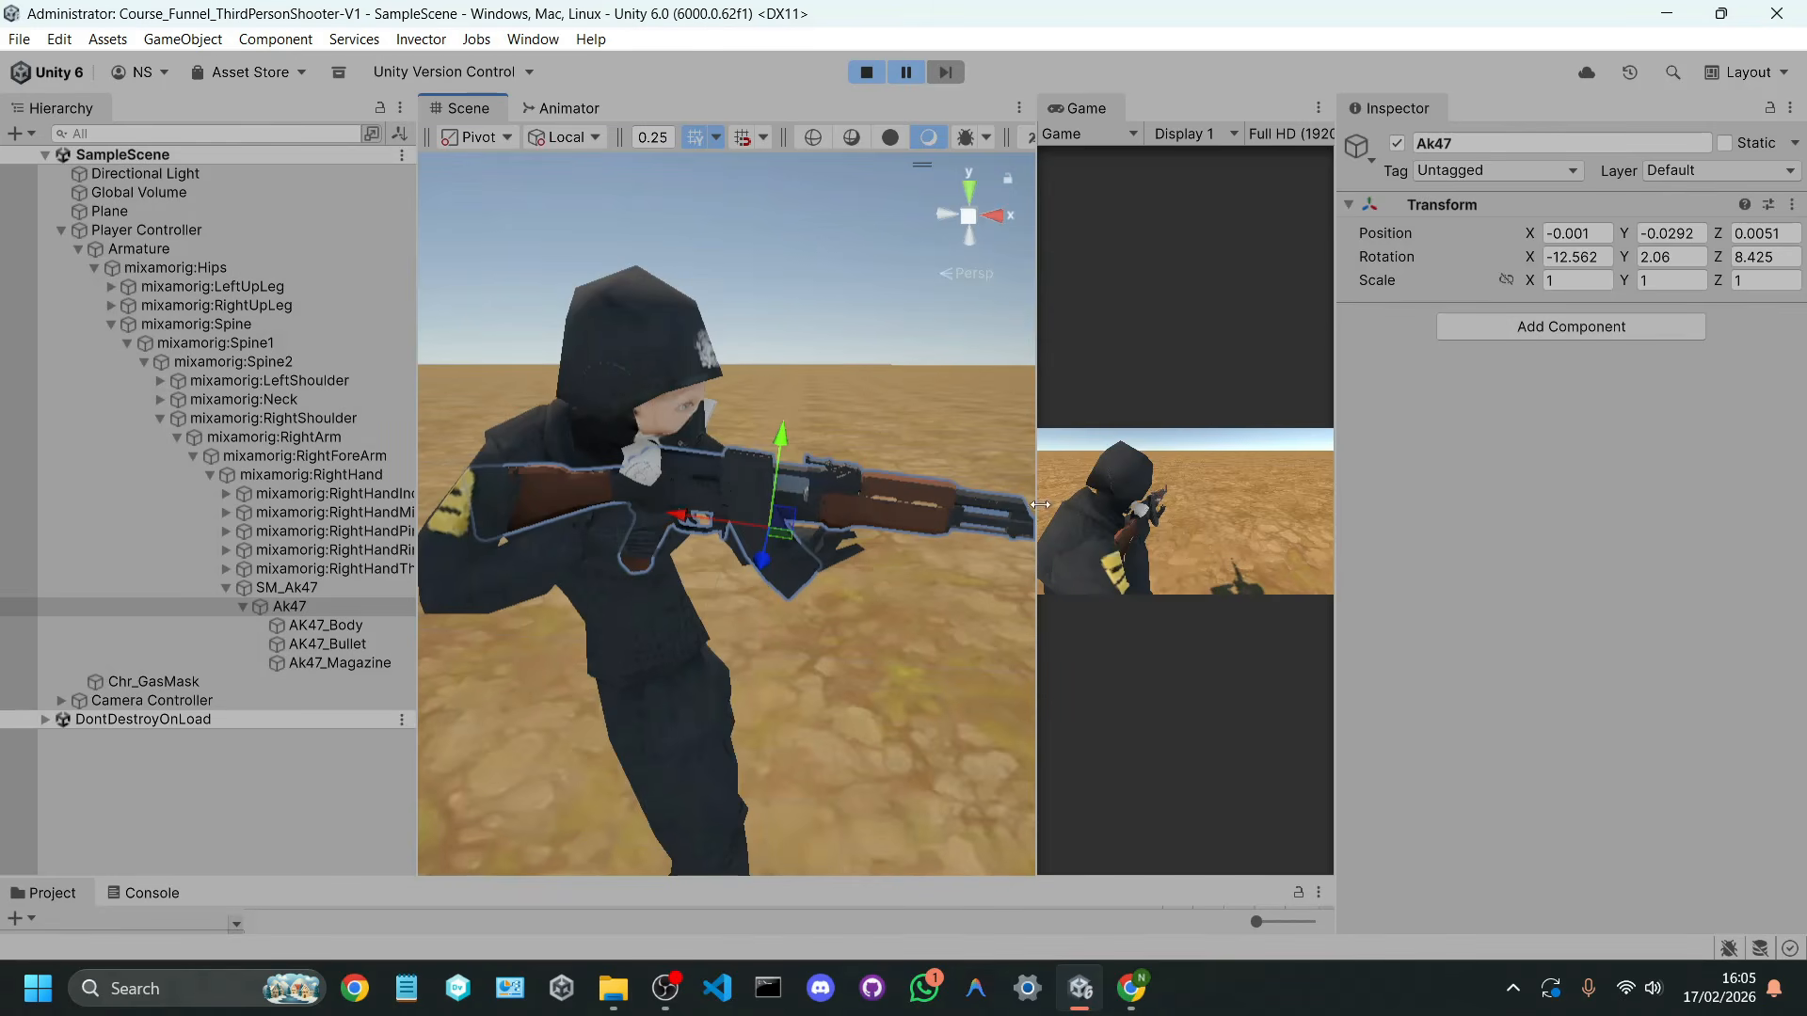
Step: Check the rifle's fit in the resized Game view and compare the transforms of SM_Ak47 and its Ak47 child
{"action": "left_click_drag", "start_coordinate": [1040, 505], "coordinate": [756, 506]}
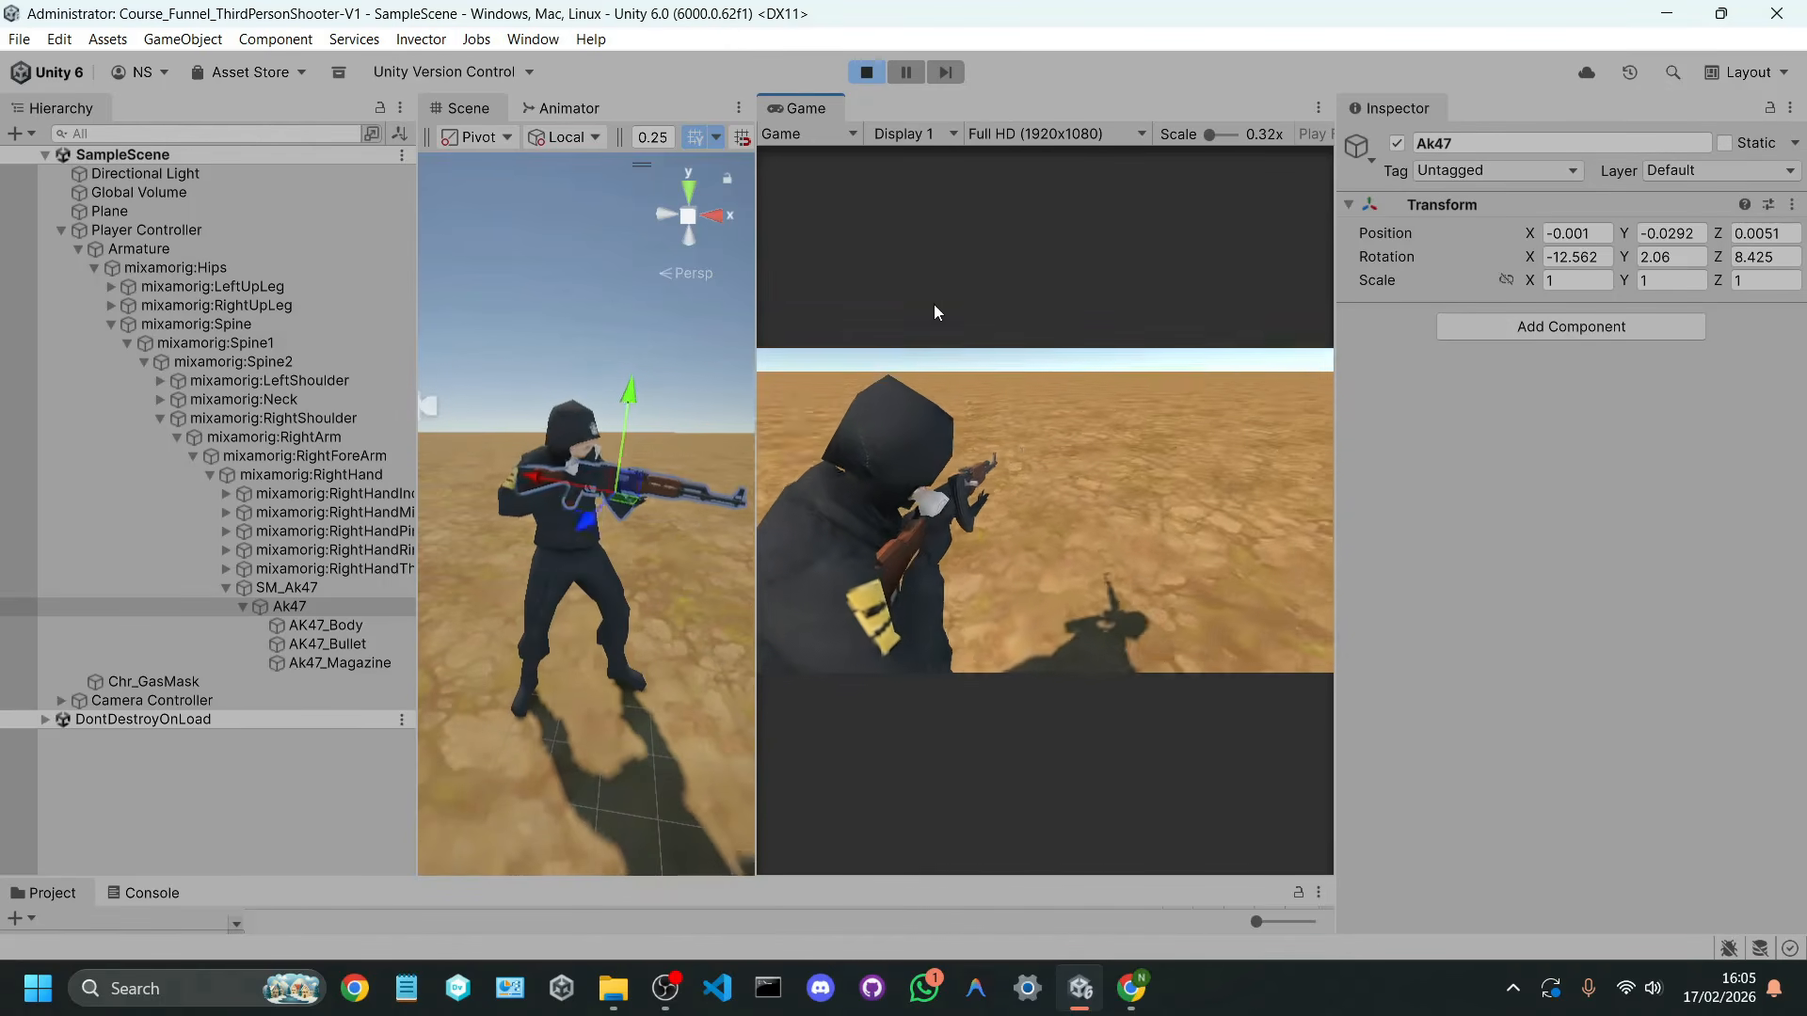
{"action": "left_click_drag", "start_coordinate": [753, 298], "coordinate": [896, 279]}
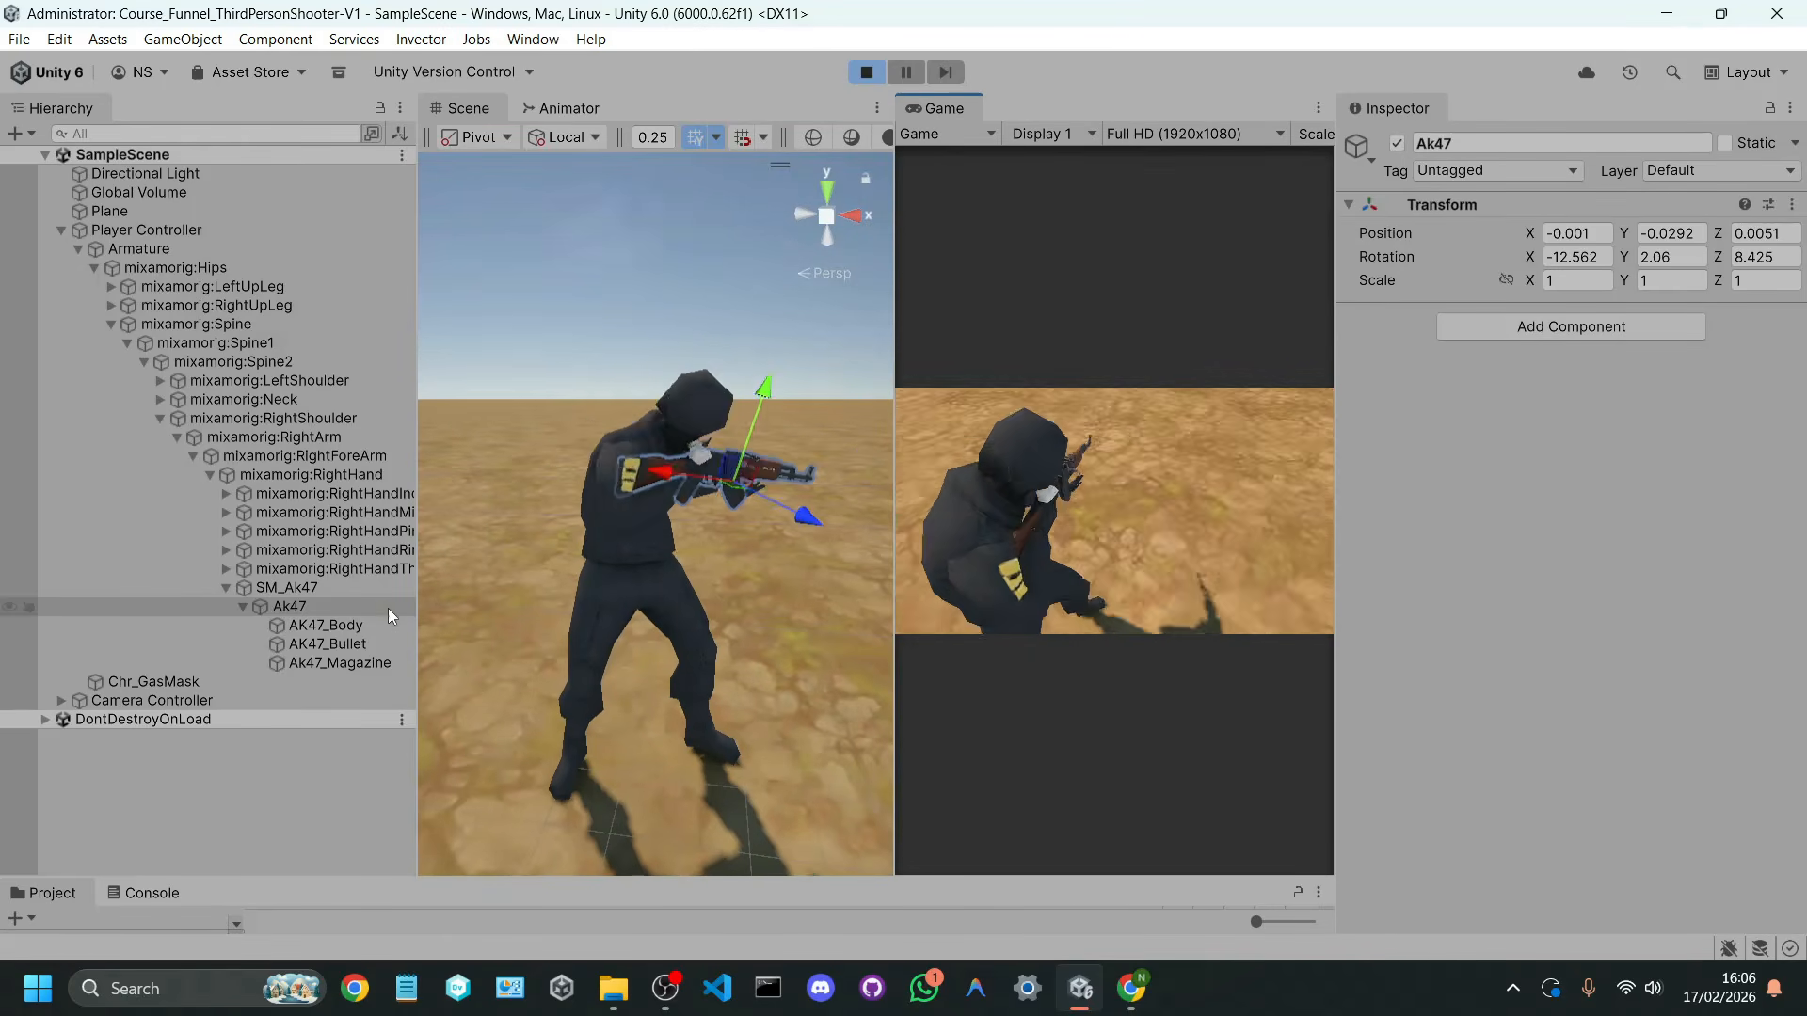
{"action": "left_click", "coordinate": [336, 595]}
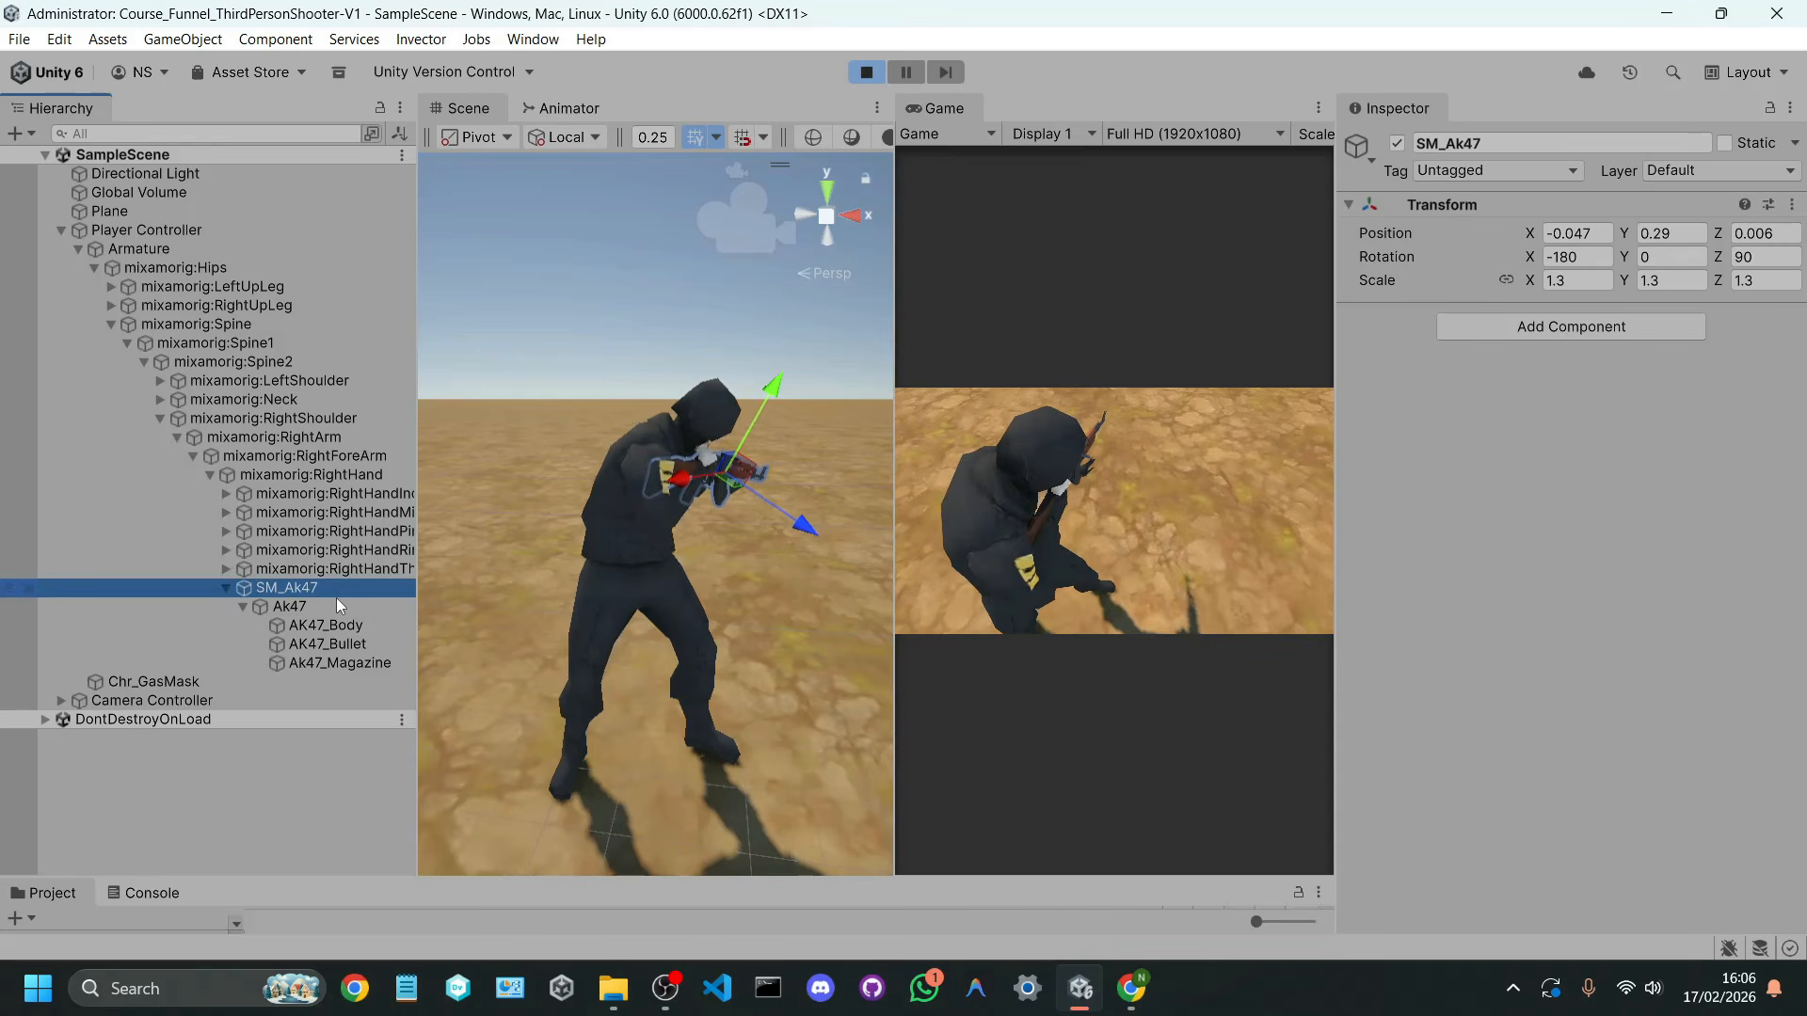
{"action": "left_click", "coordinate": [337, 602]}
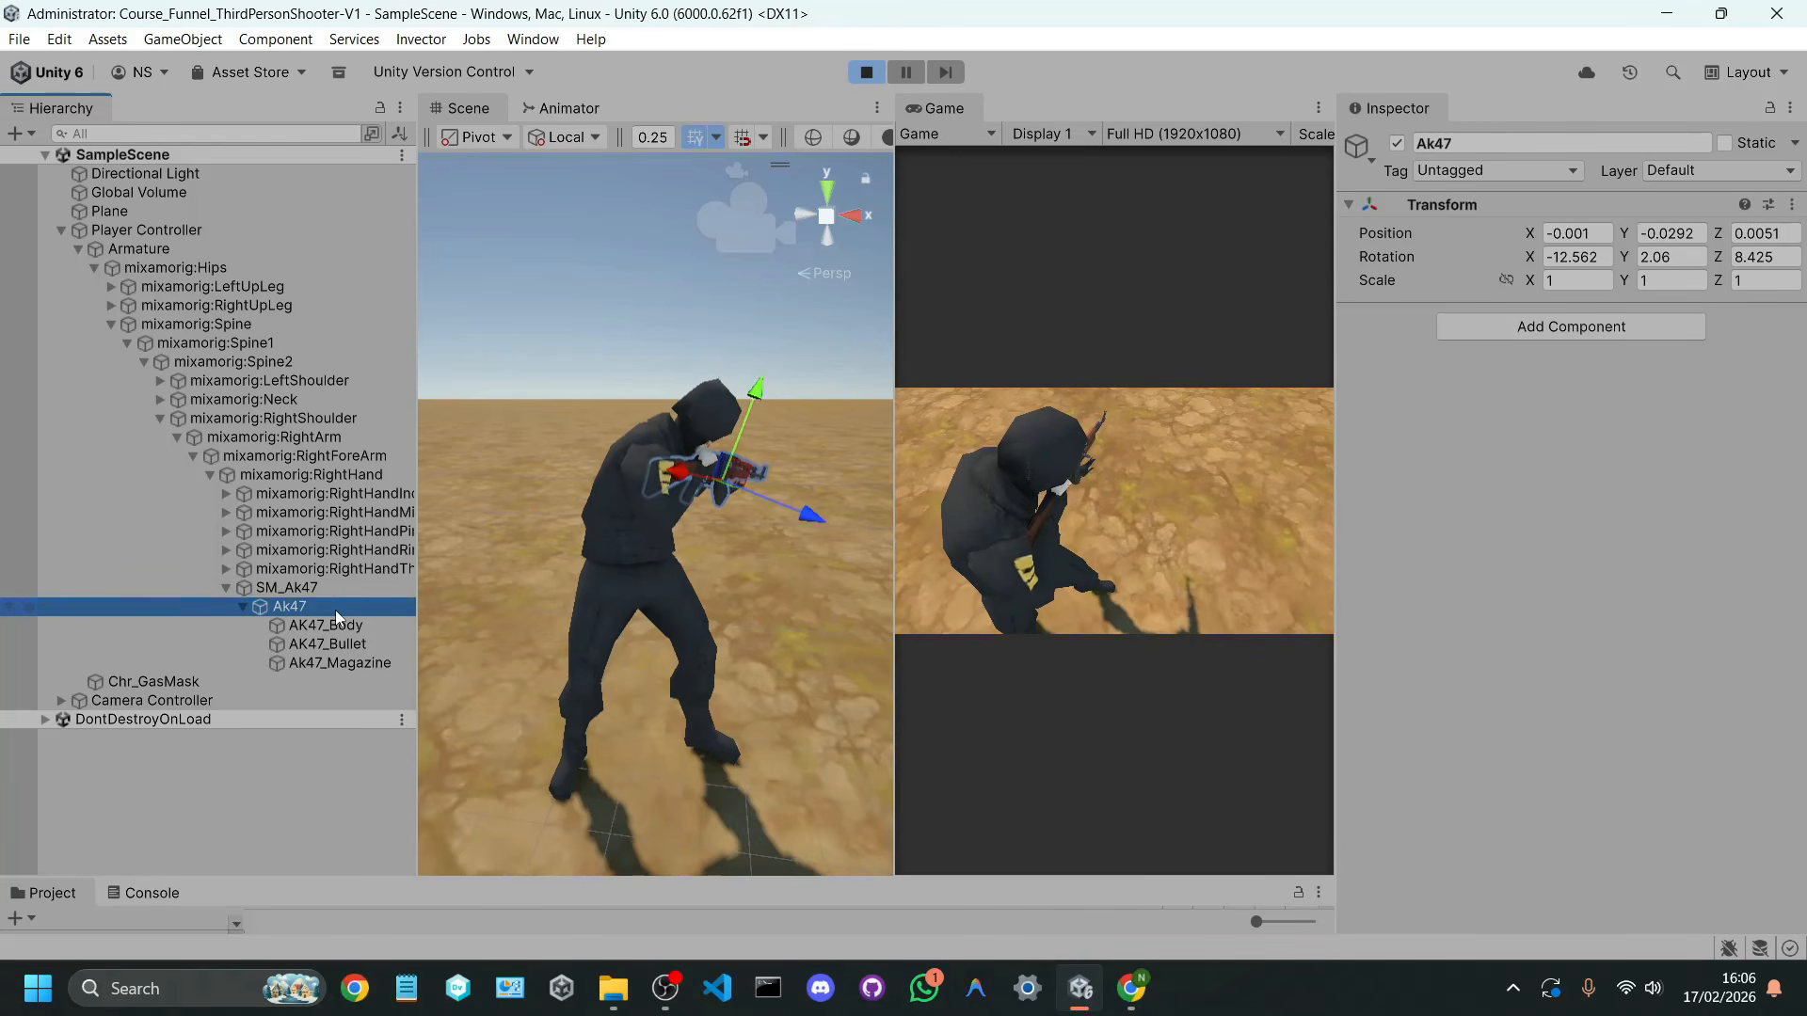
{"action": "left_click", "coordinate": [320, 594]}
{"action": "left_click", "coordinate": [299, 607]}
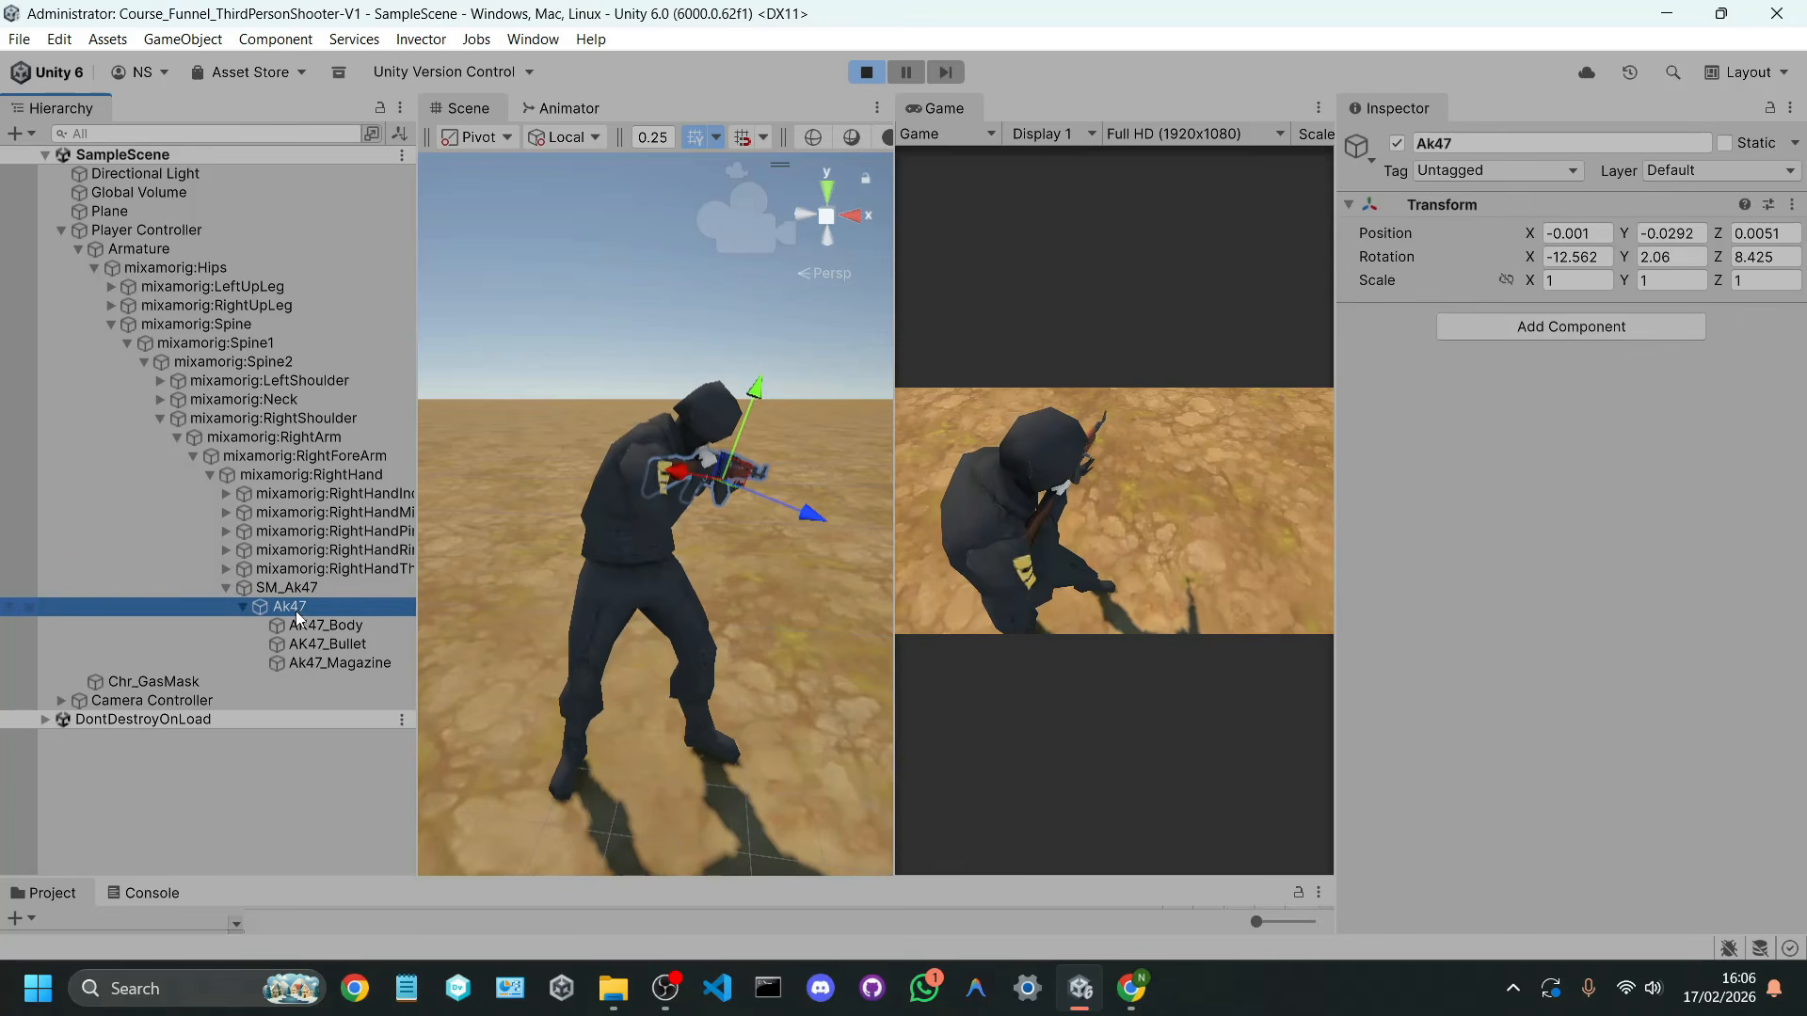
Step: Try moving the Ak47 child to 0.106, 0.09, -0.024 and the SM_Ak47 parent to -0.228, -0.248, 0.001
{"action": "left_click", "coordinate": [720, 472]}
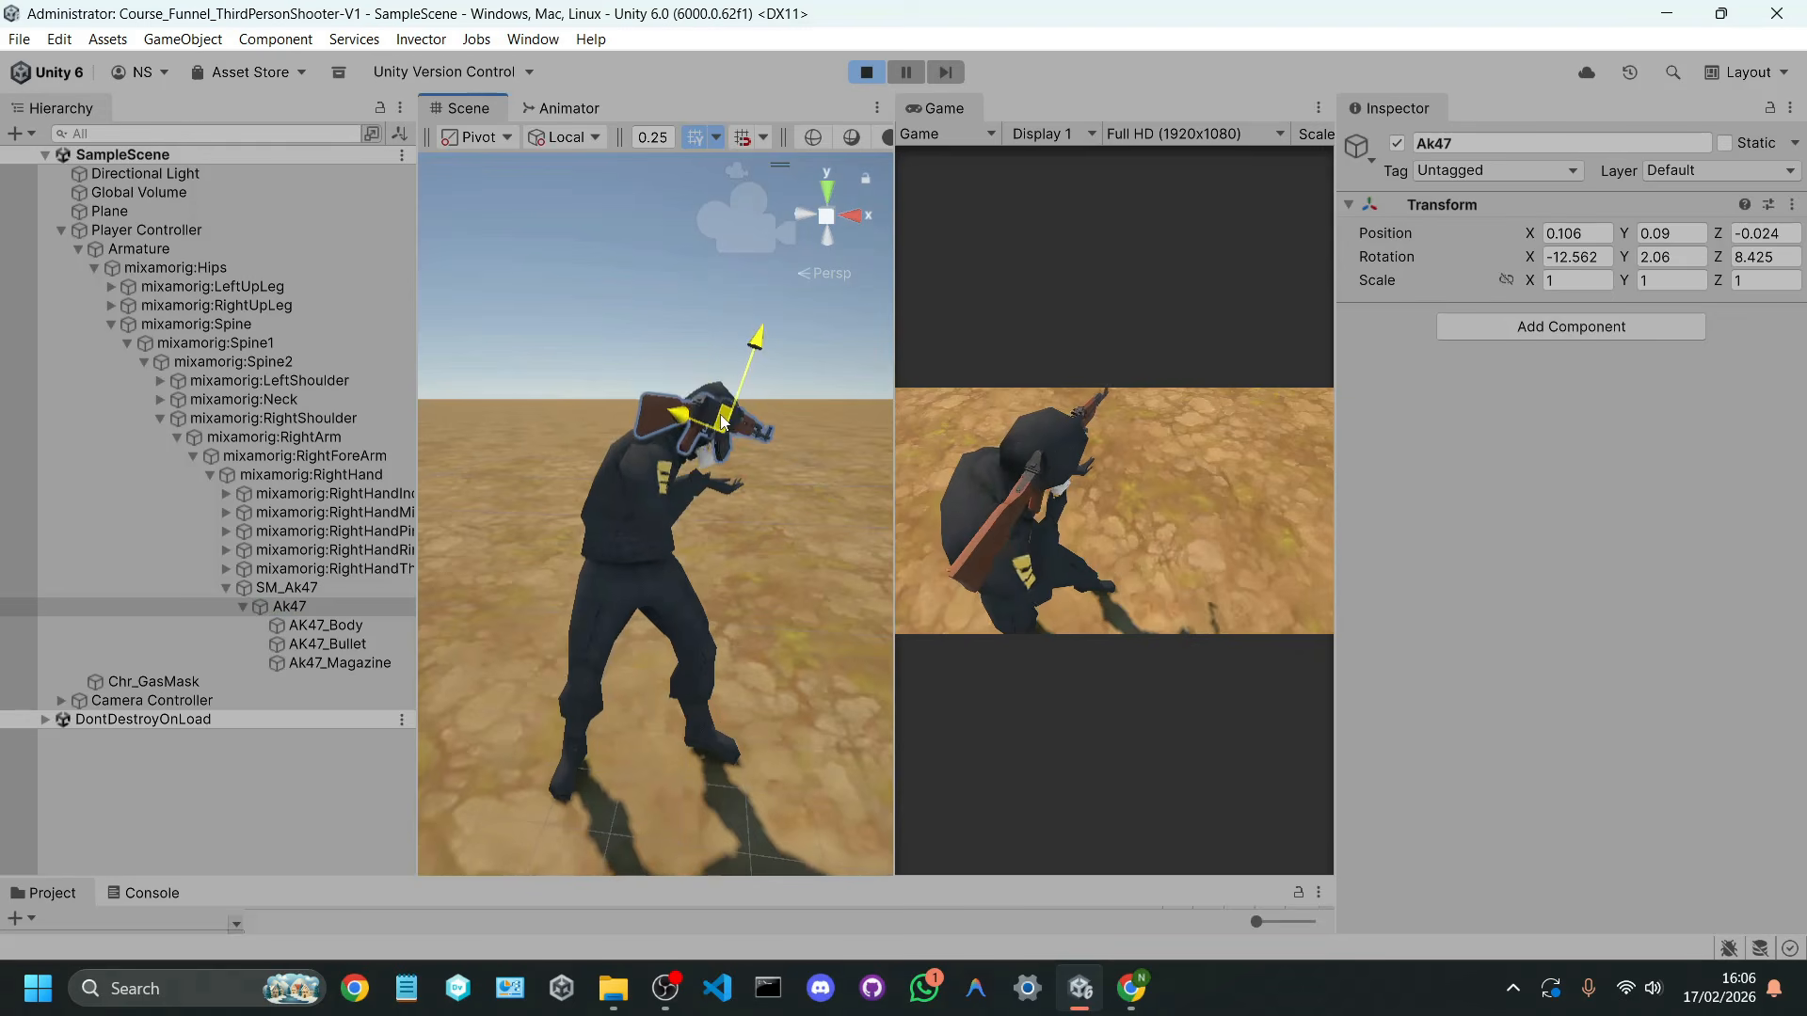
{"action": "left_click", "coordinate": [287, 588]}
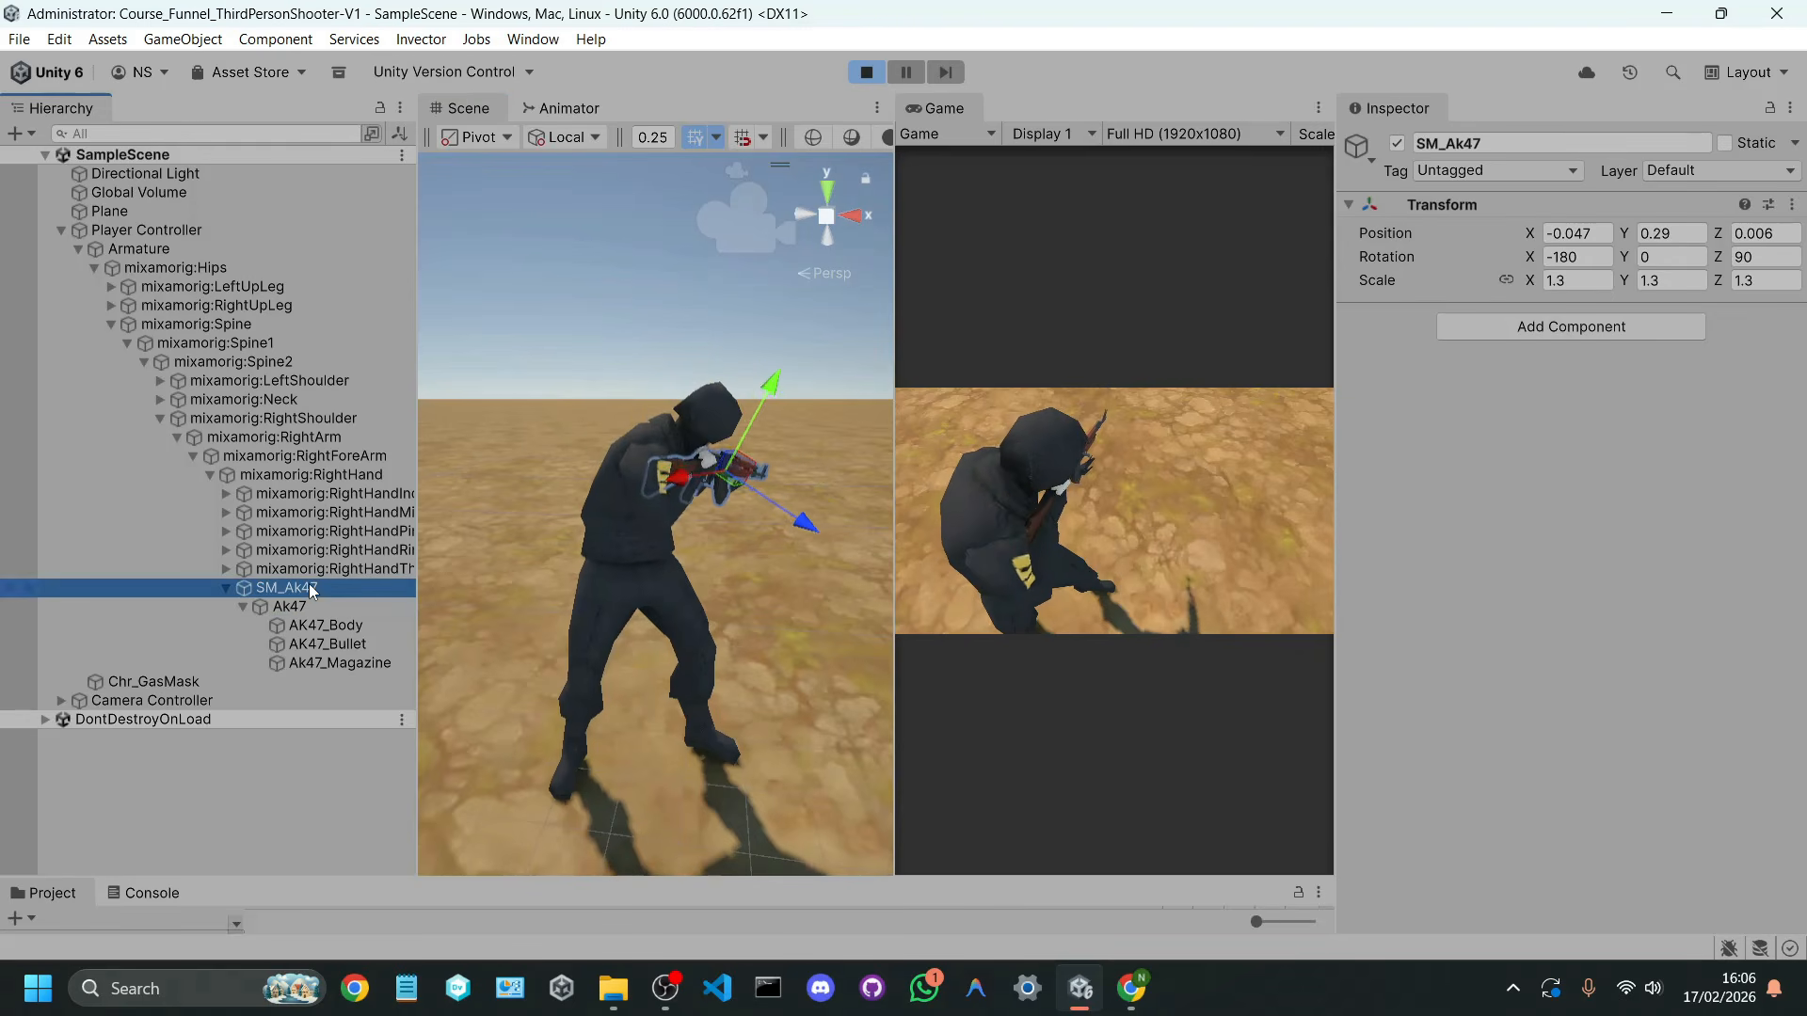
{"action": "left_click_drag", "start_coordinate": [730, 476], "coordinate": [676, 434]}
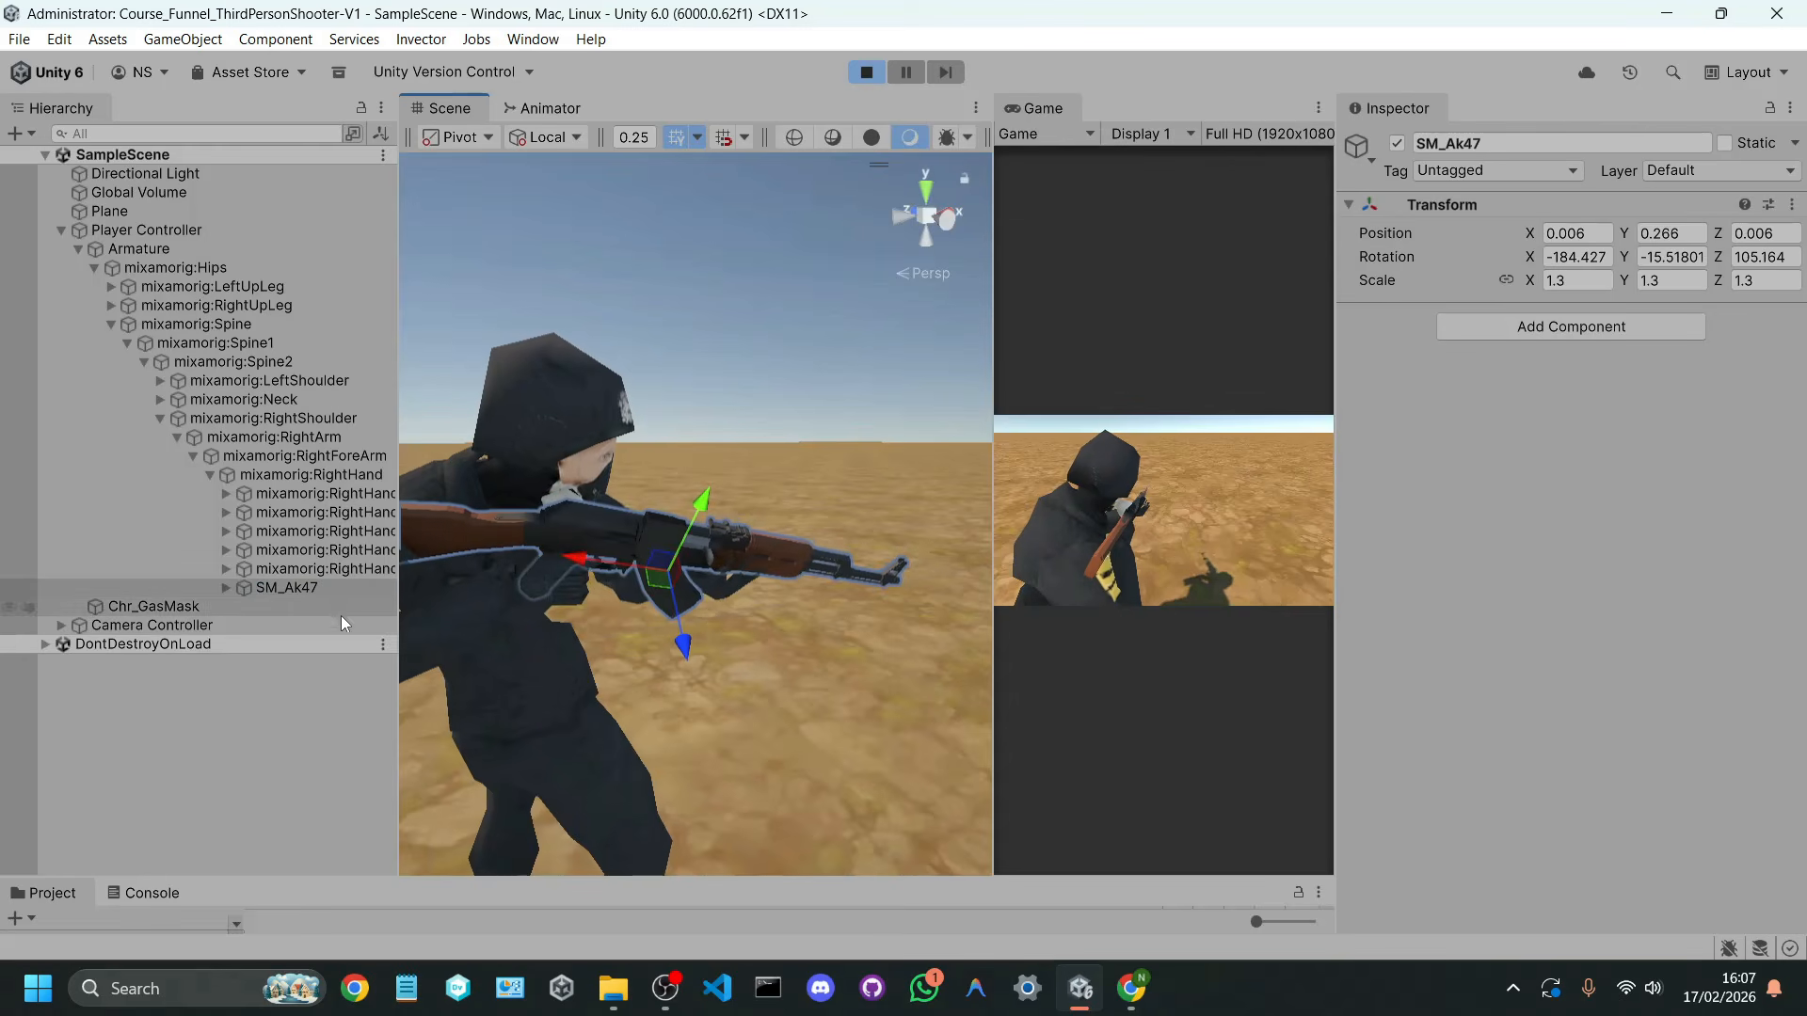
Step: Review the position and rotation of SM_Ak47 against its Ak47 child and the right-hand thumb bone
{"action": "left_click", "coordinate": [328, 588]}
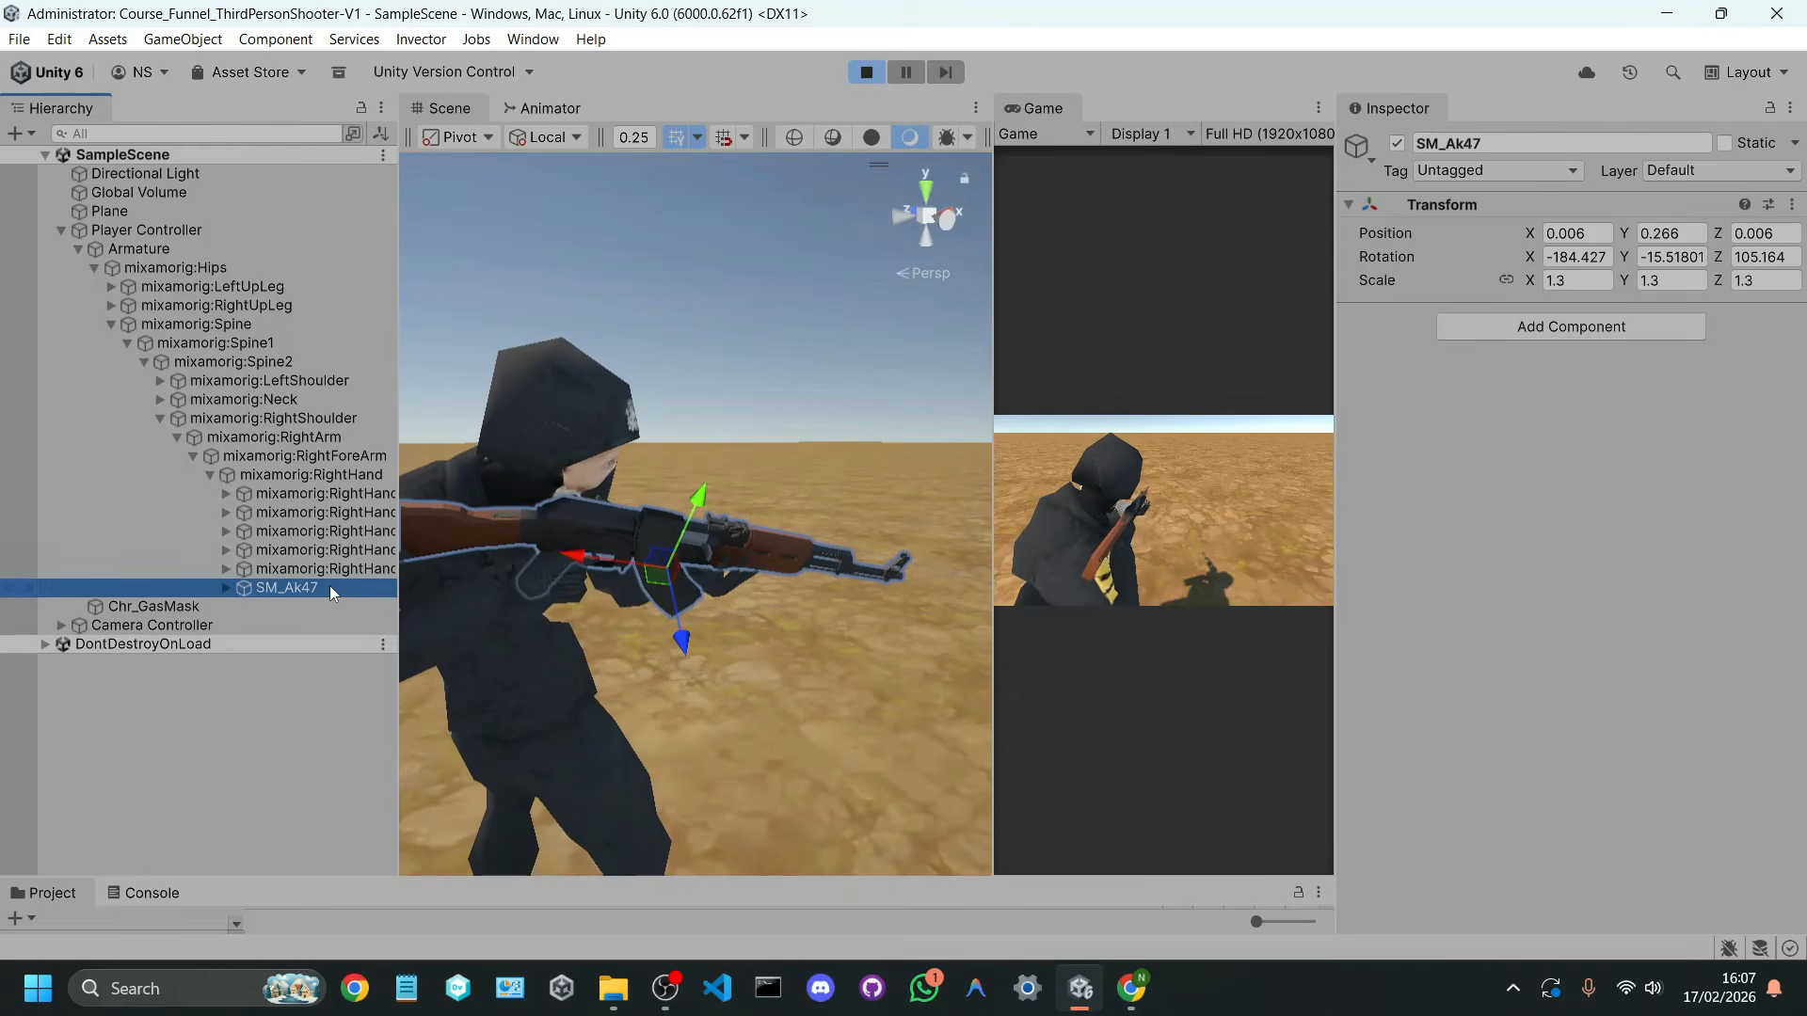
{"action": "left_click", "coordinate": [226, 588]}
{"action": "left_click", "coordinate": [273, 607]}
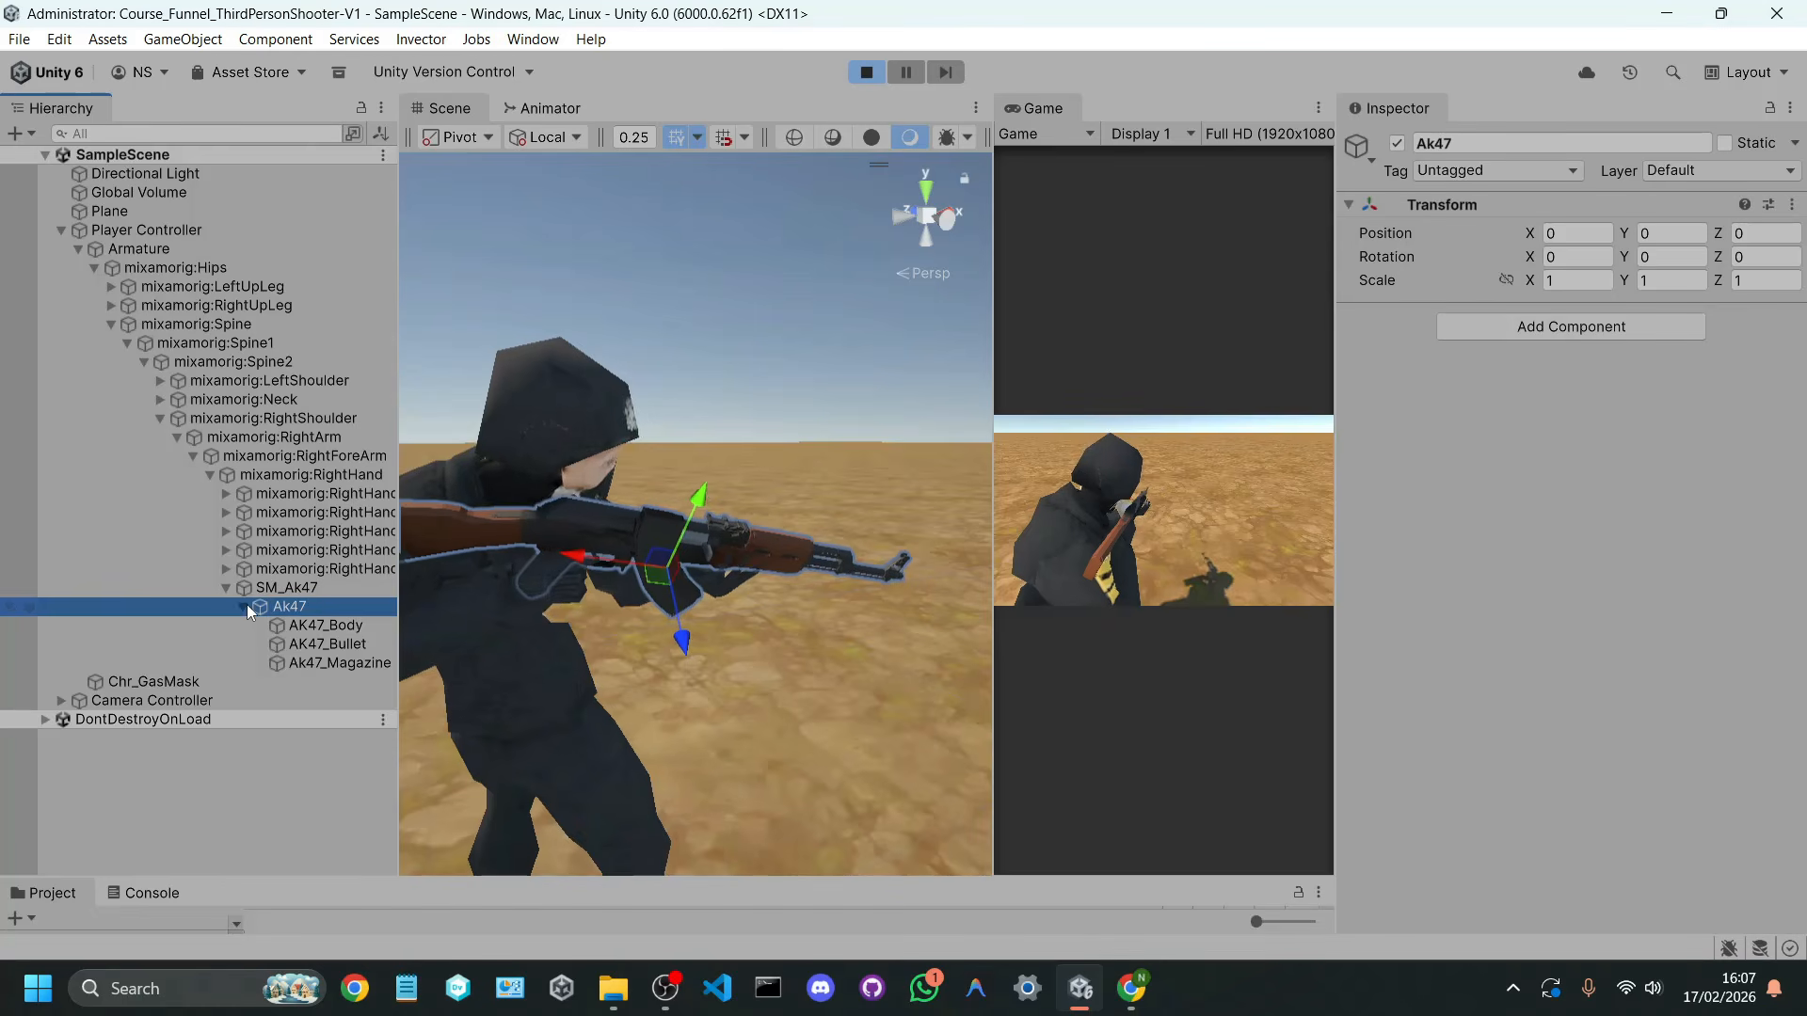
{"action": "left_click", "coordinate": [243, 607]}
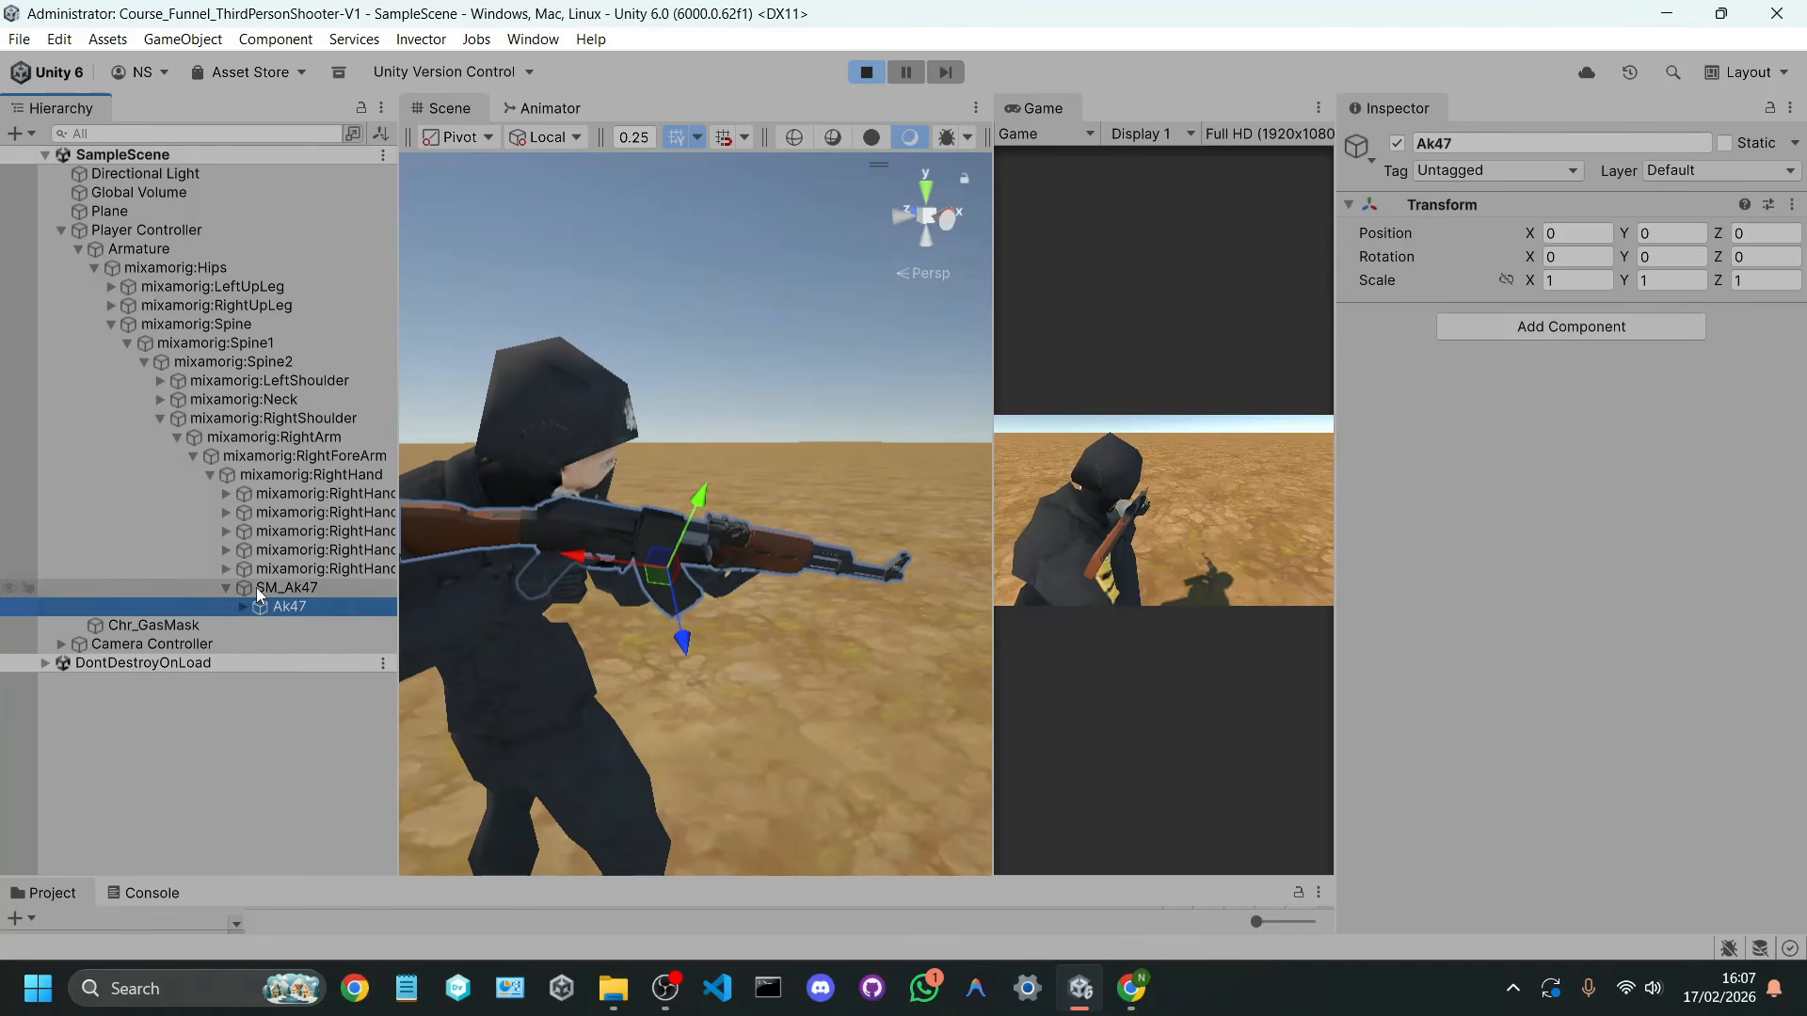
{"action": "left_click", "coordinate": [282, 568]}
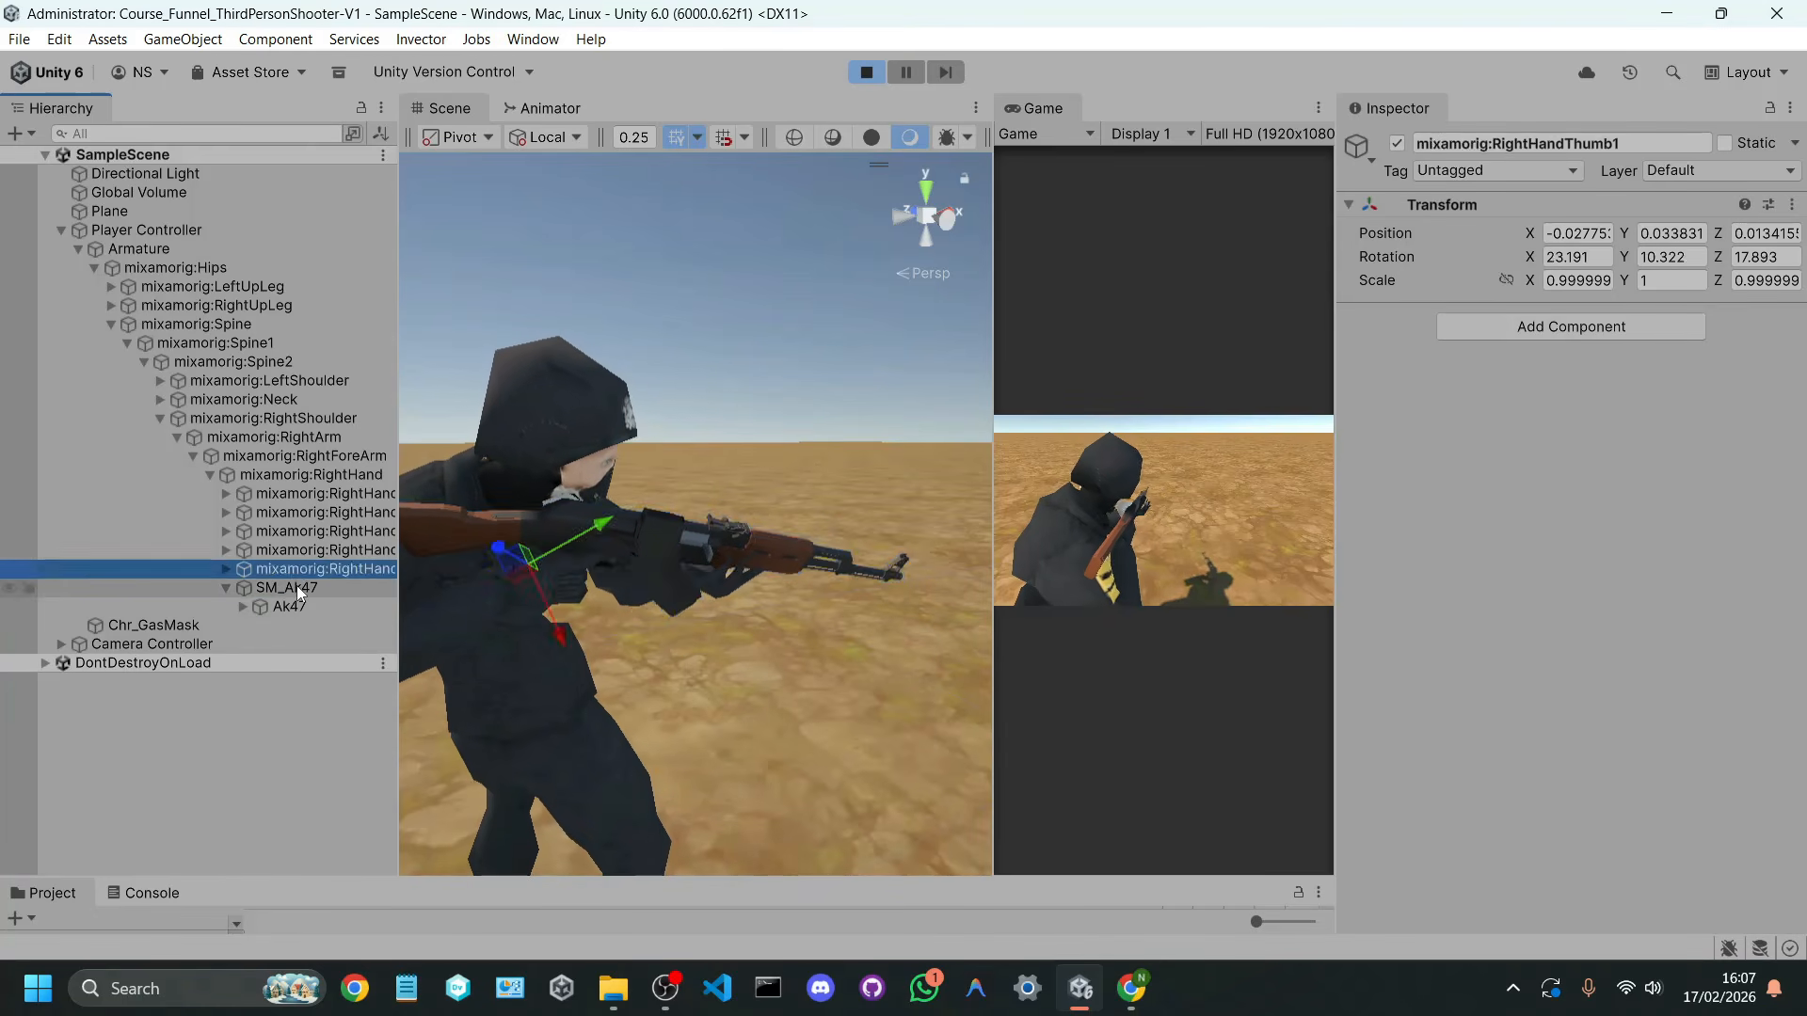
{"action": "left_click", "coordinate": [289, 587]}
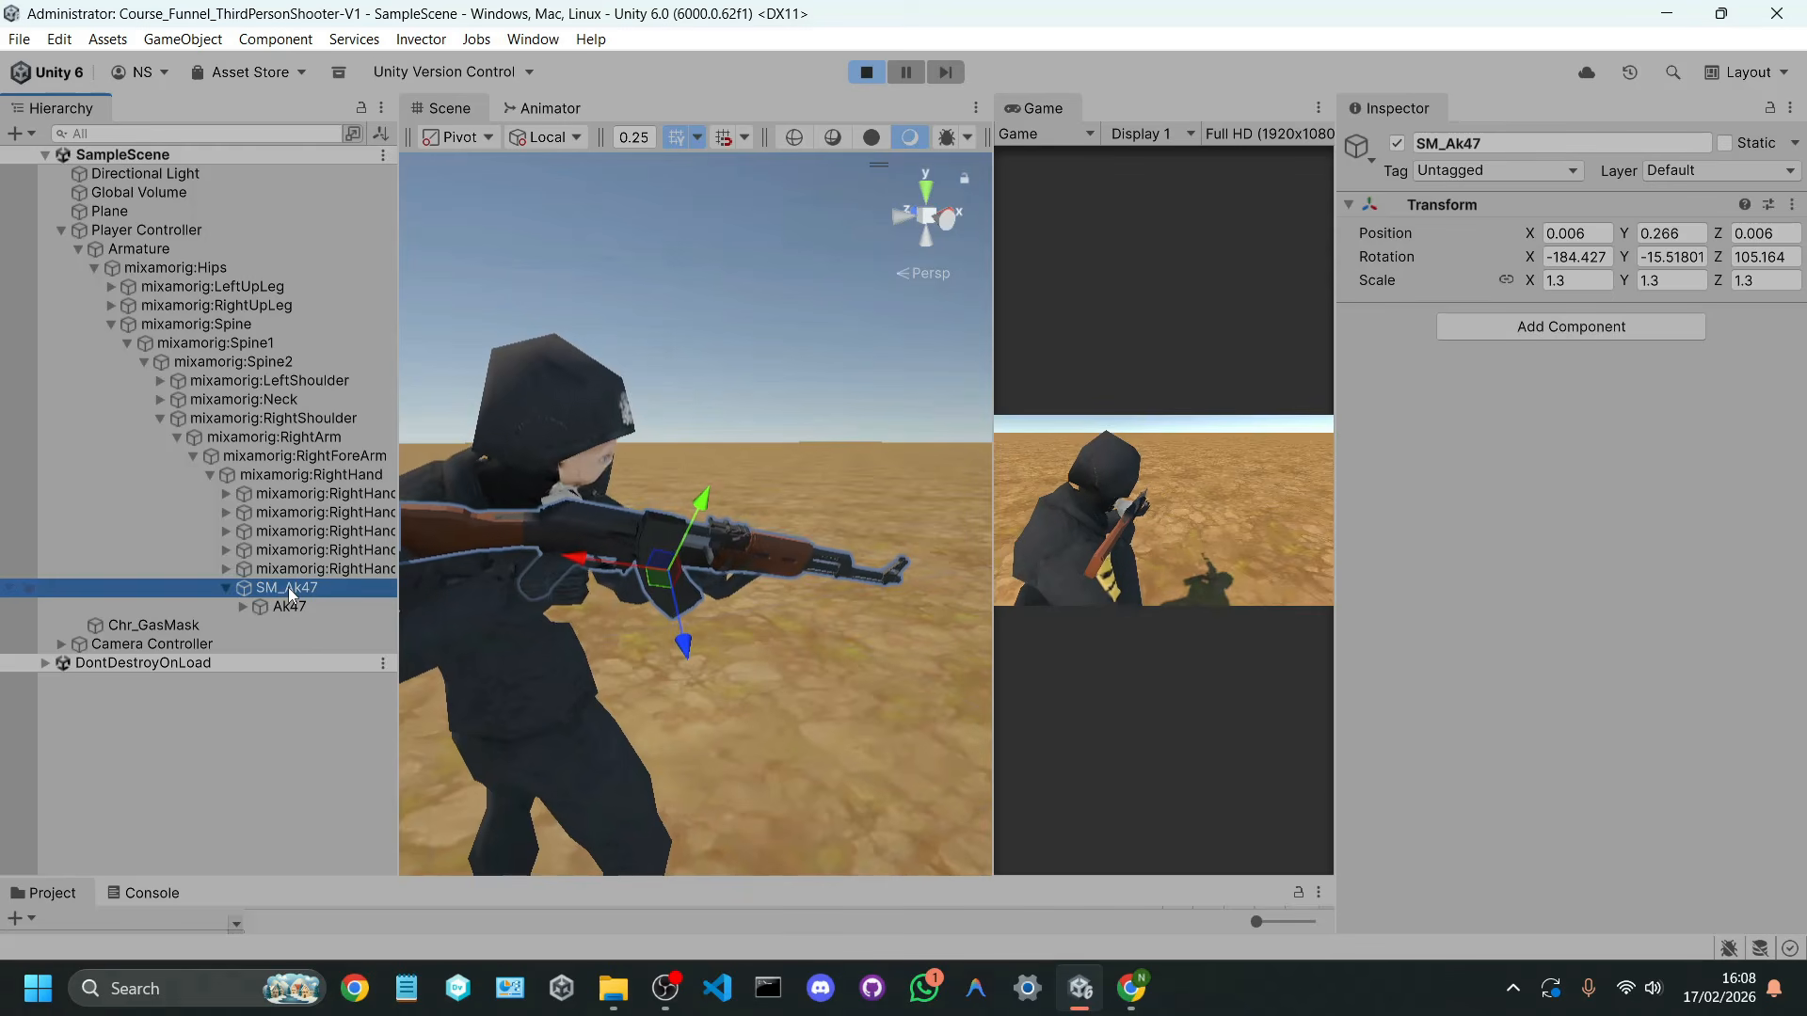
{"action": "left_click", "coordinate": [302, 606]}
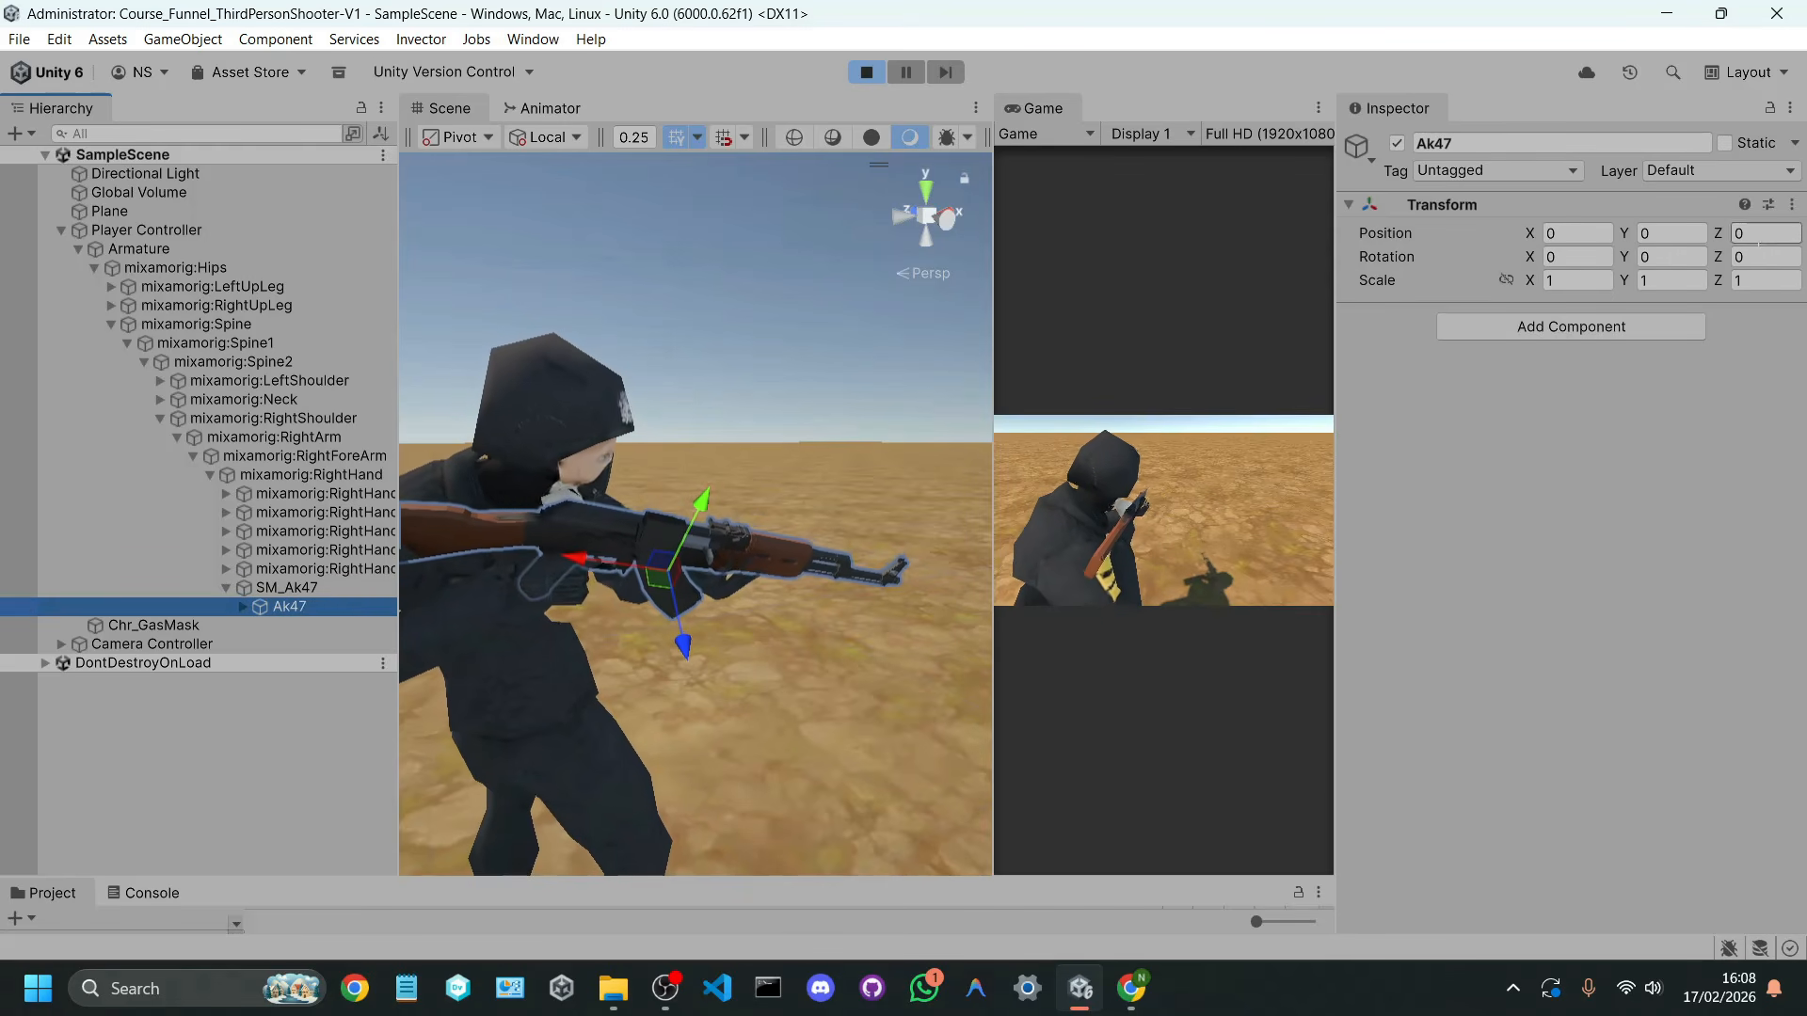
Step: Inspect the transforms of the body, bullet and magazine parts nested under the Ak47 child
{"action": "left_click", "coordinate": [242, 606]}
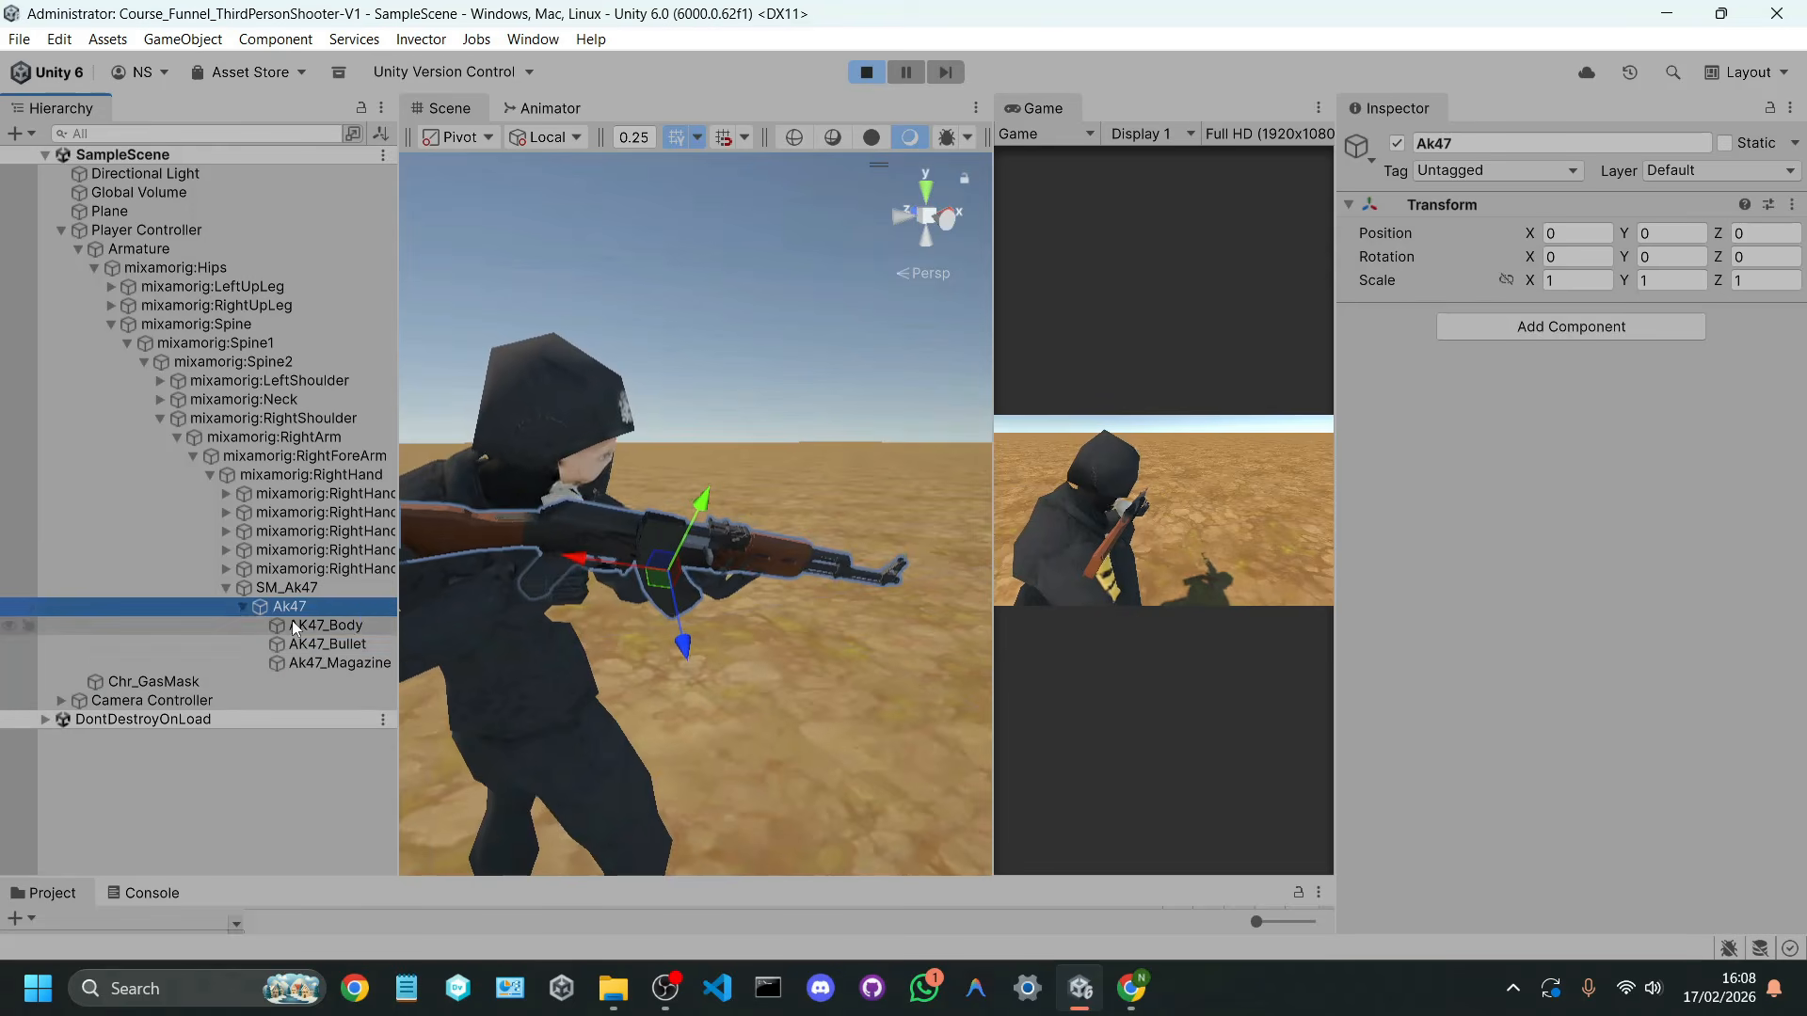
{"action": "left_click", "coordinate": [315, 644]}
{"action": "left_click", "coordinate": [322, 661]}
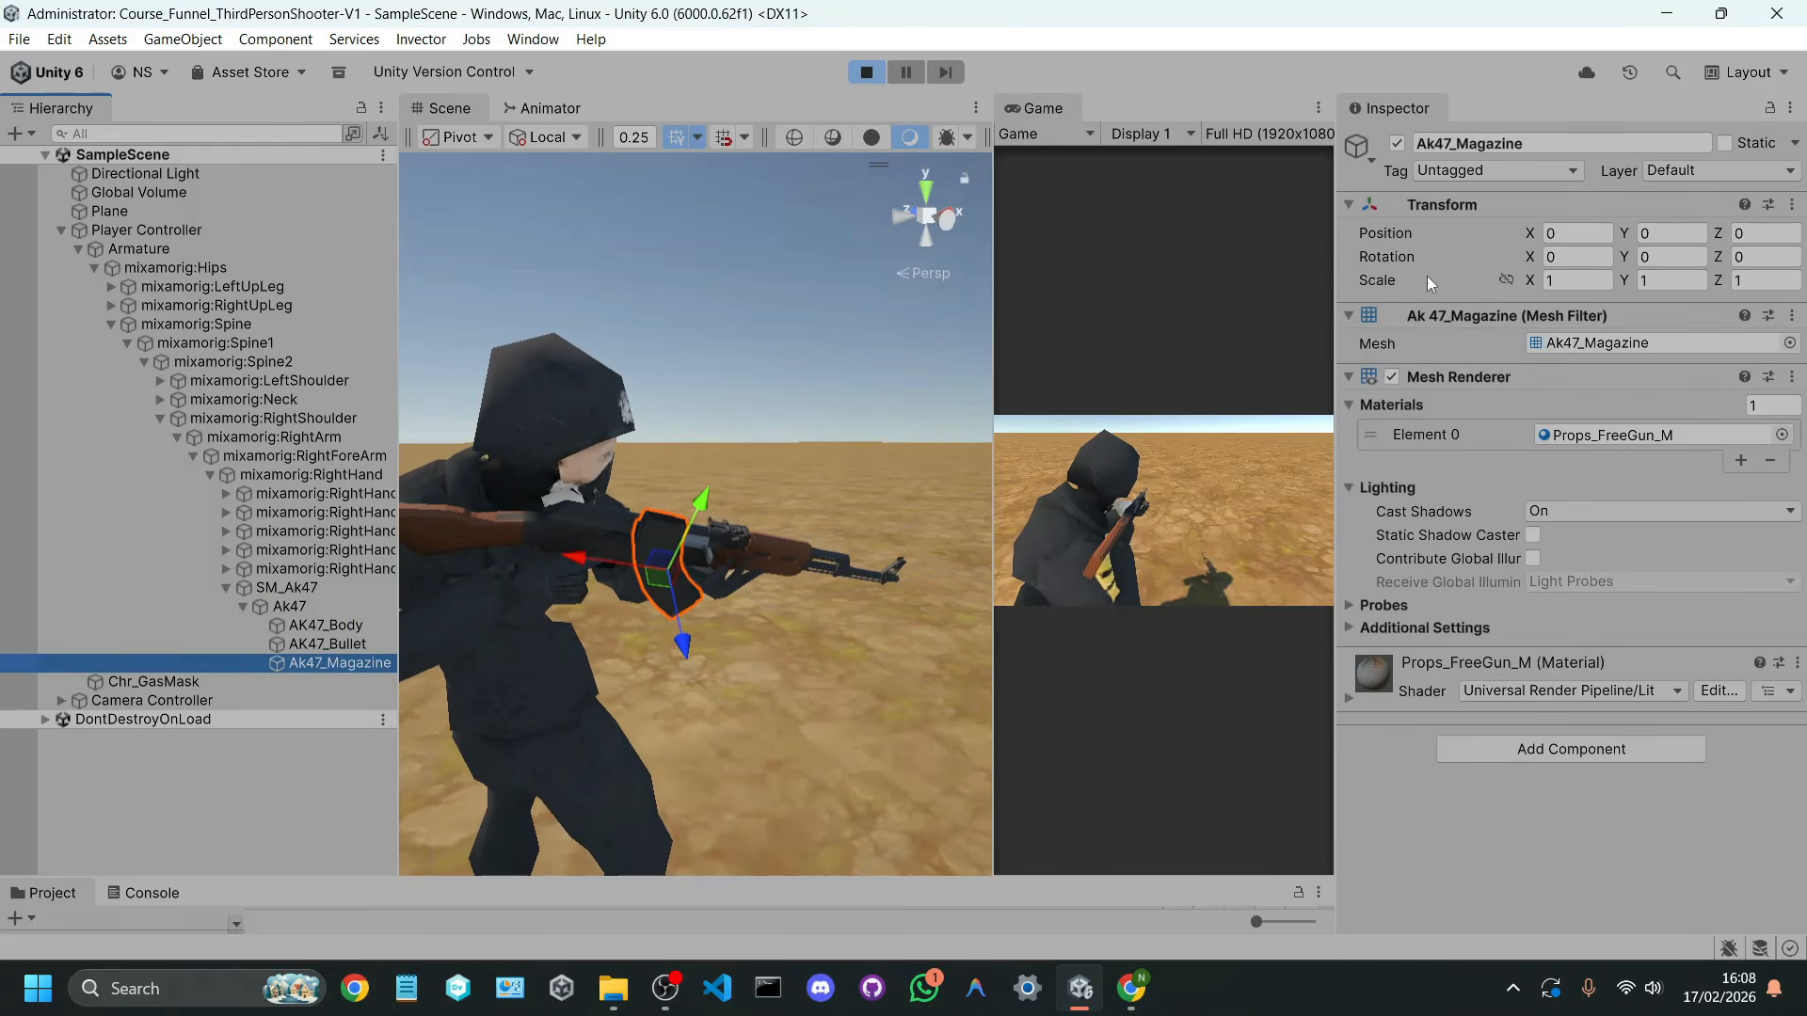
{"action": "left_click", "coordinate": [350, 626]}
{"action": "left_click", "coordinate": [346, 643]}
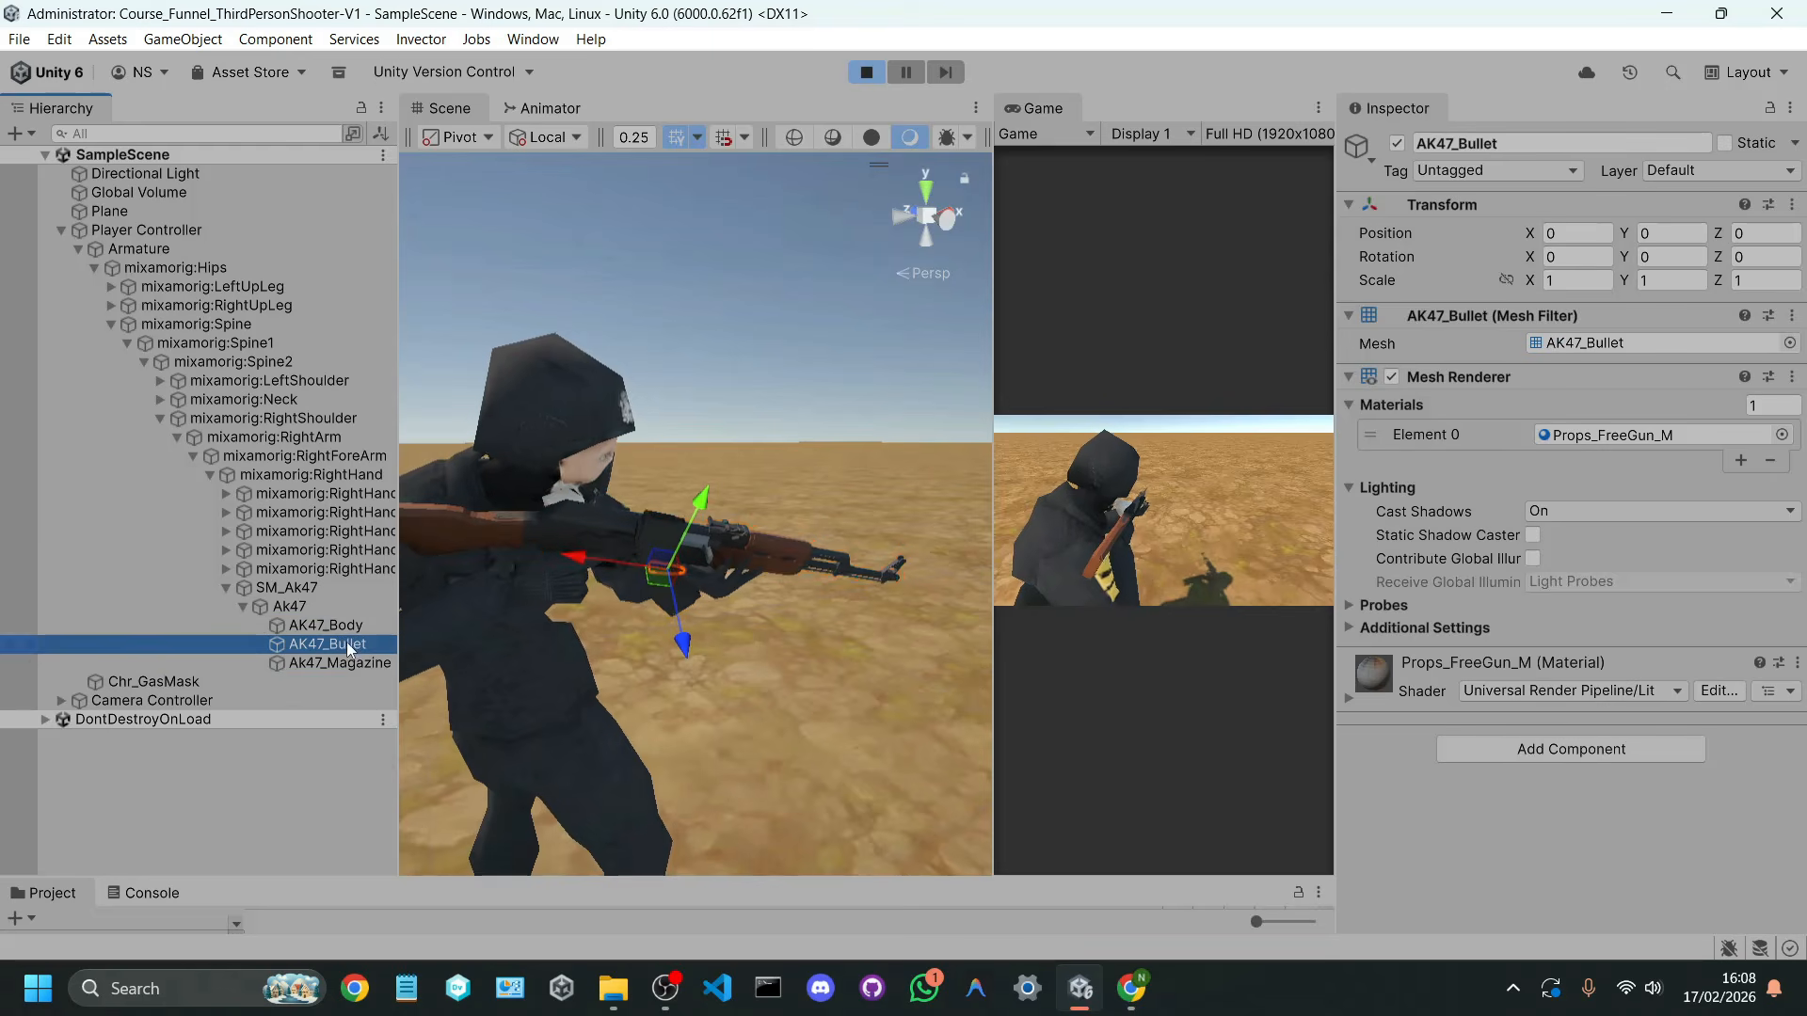
{"action": "left_click", "coordinate": [318, 608]}
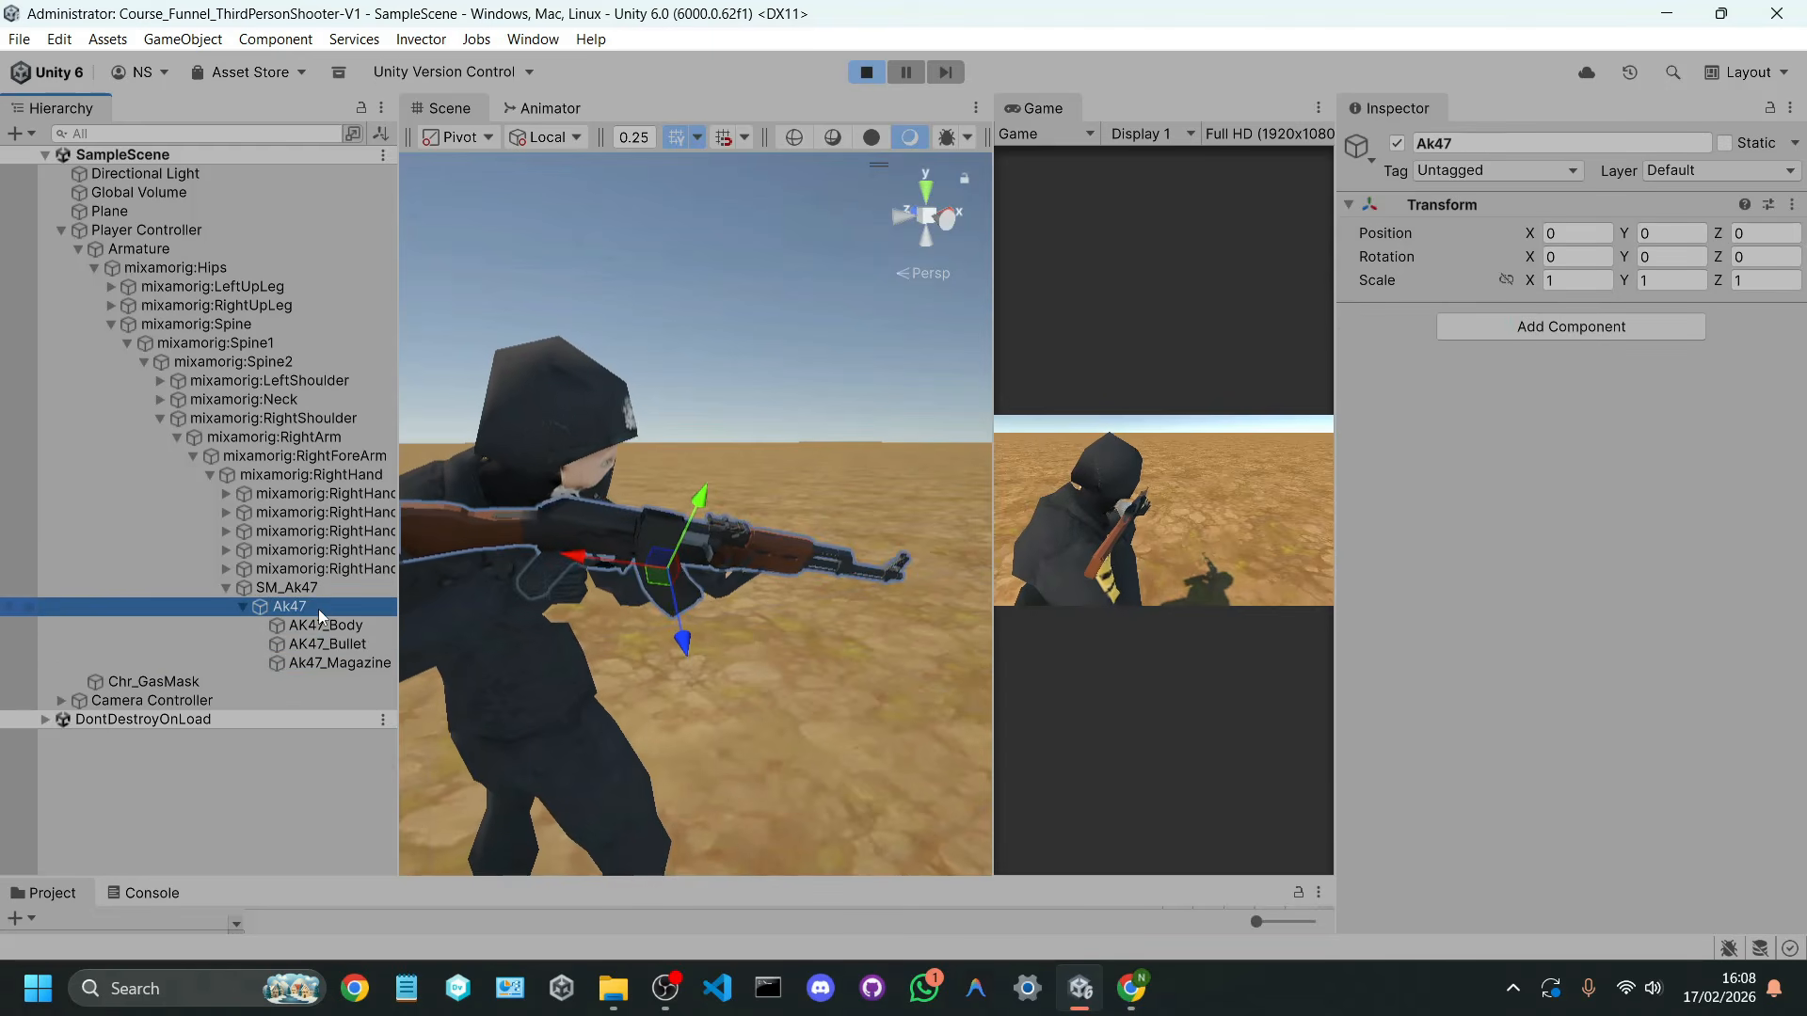
{"action": "left_click", "coordinate": [243, 607]}
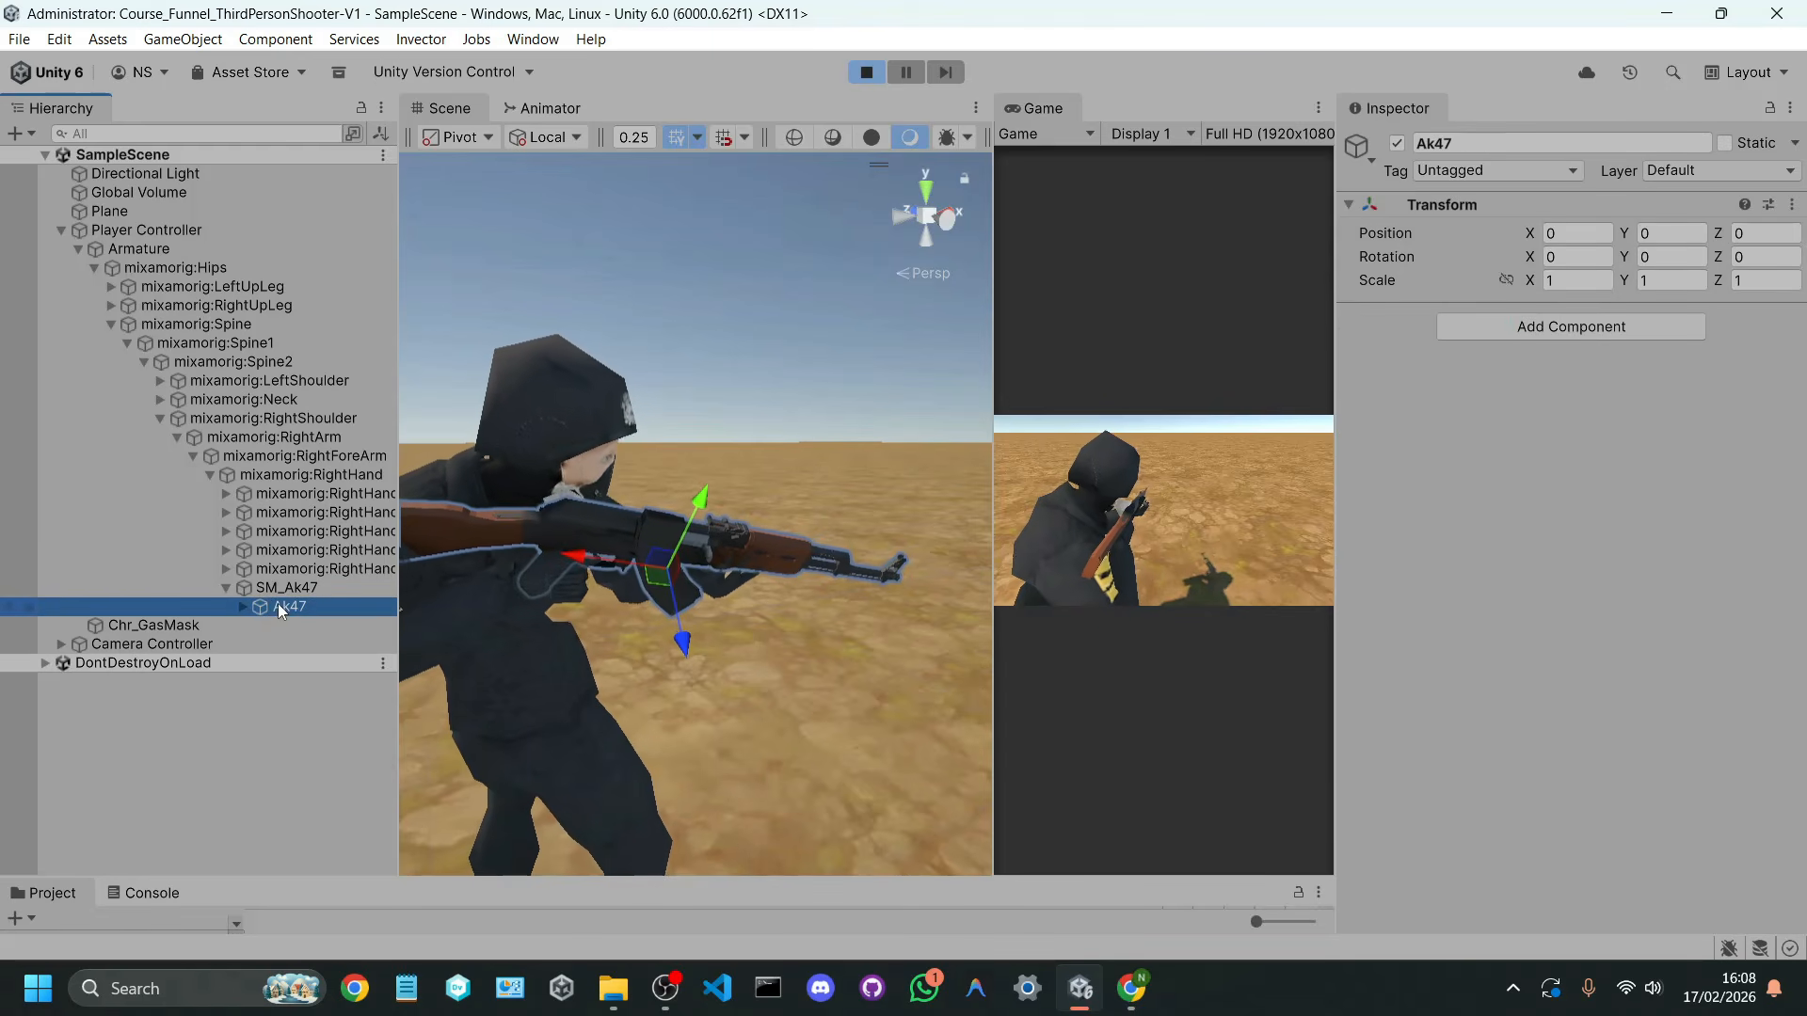
Step: Compare the SM_Ak47 parent's position, rotation and scale with those of its Ak47 child
{"action": "left_click", "coordinate": [280, 591]}
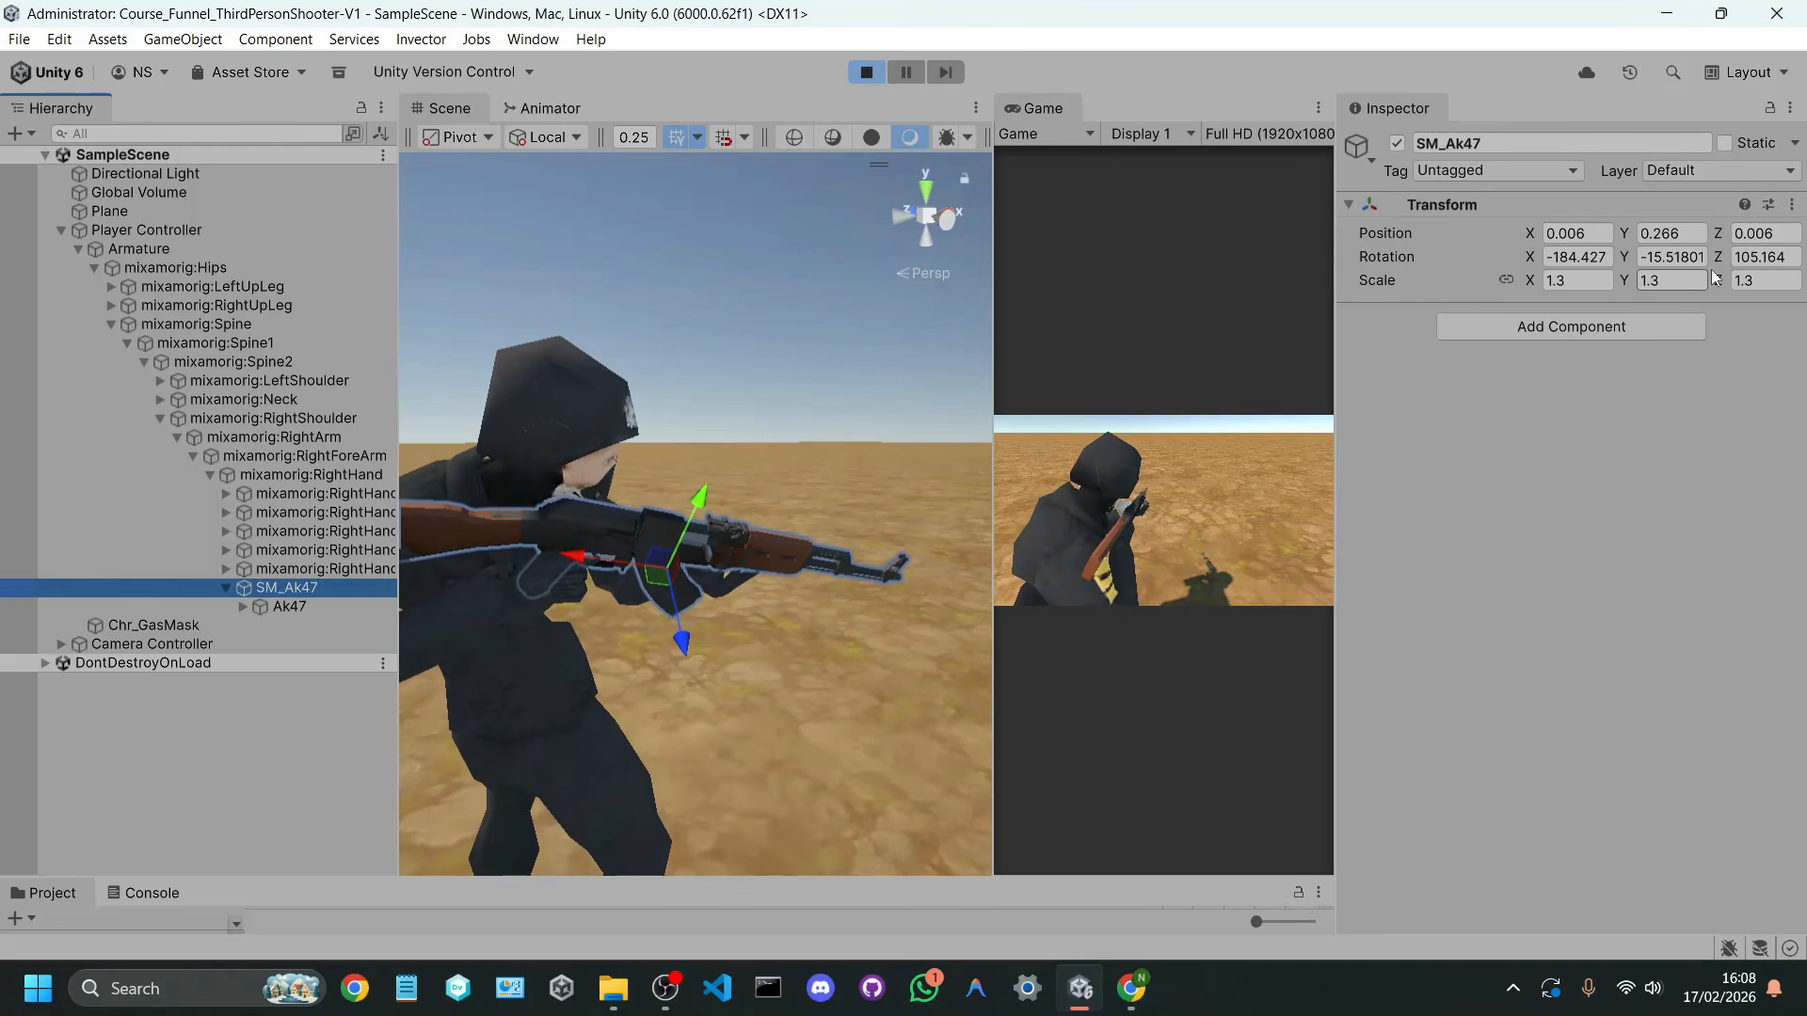
{"action": "left_click", "coordinate": [308, 608]}
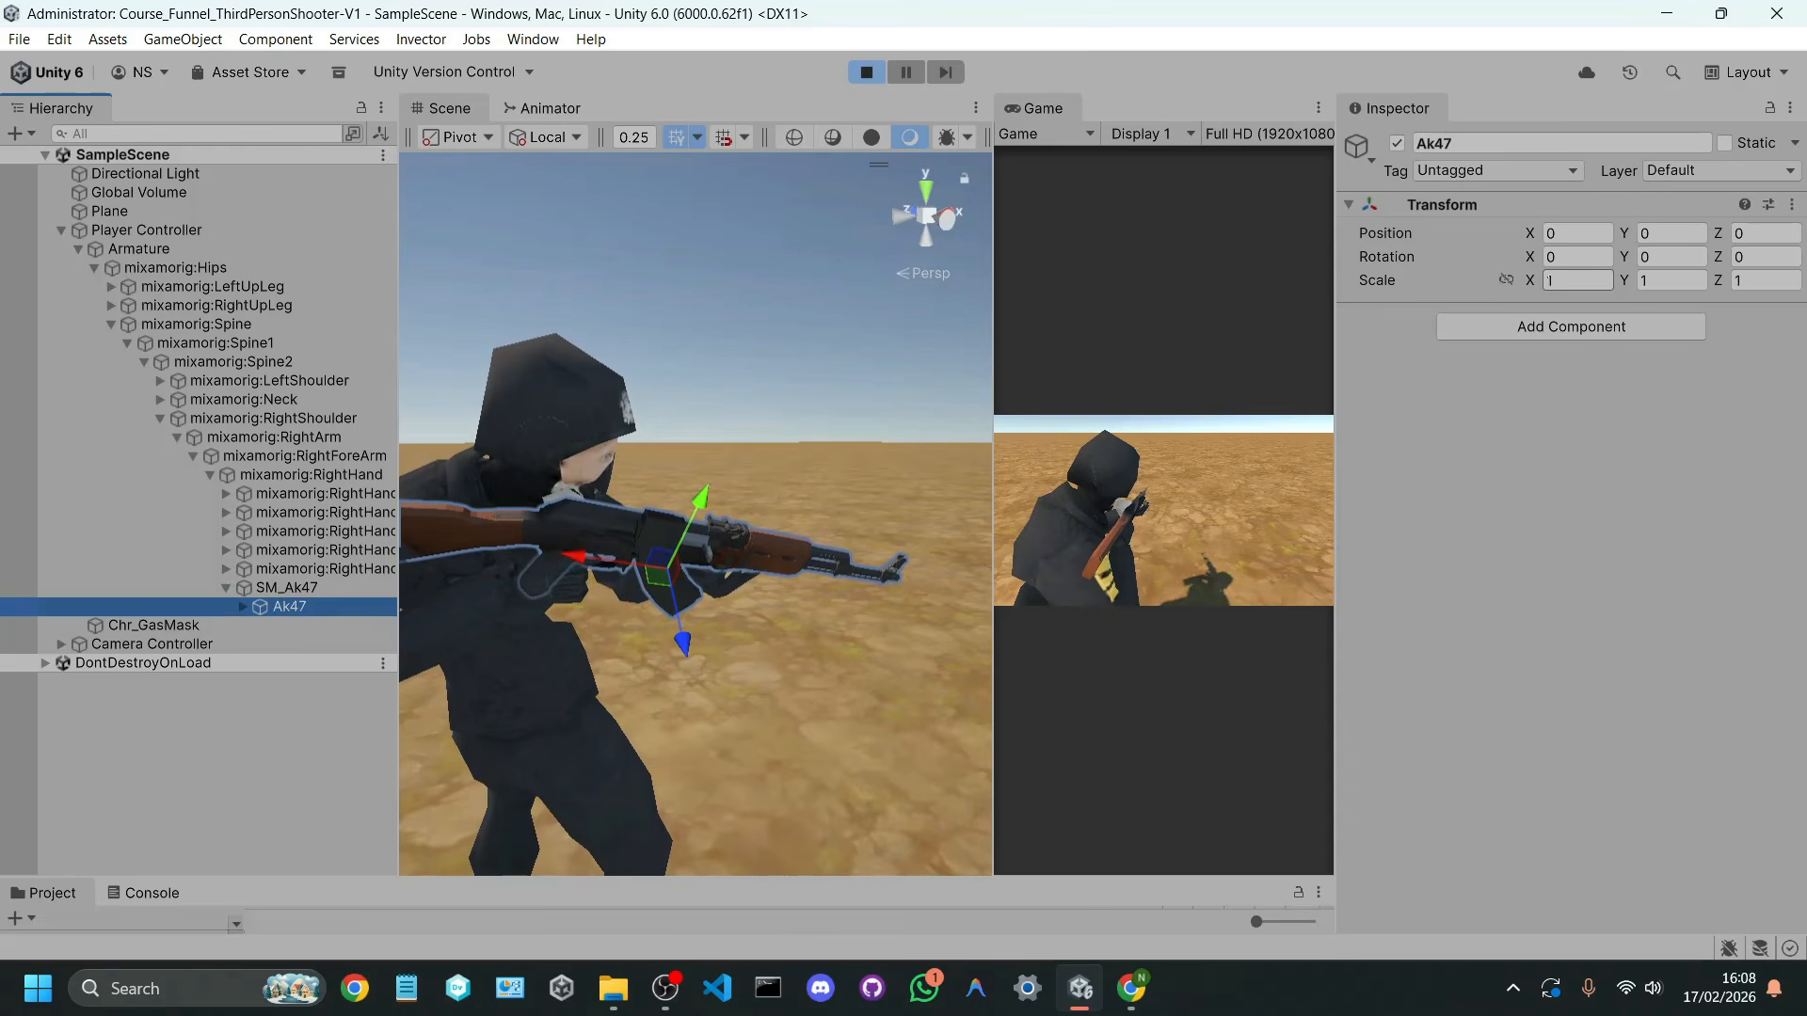
{"action": "left_click", "coordinate": [301, 587]}
{"action": "left_click", "coordinate": [226, 588]}
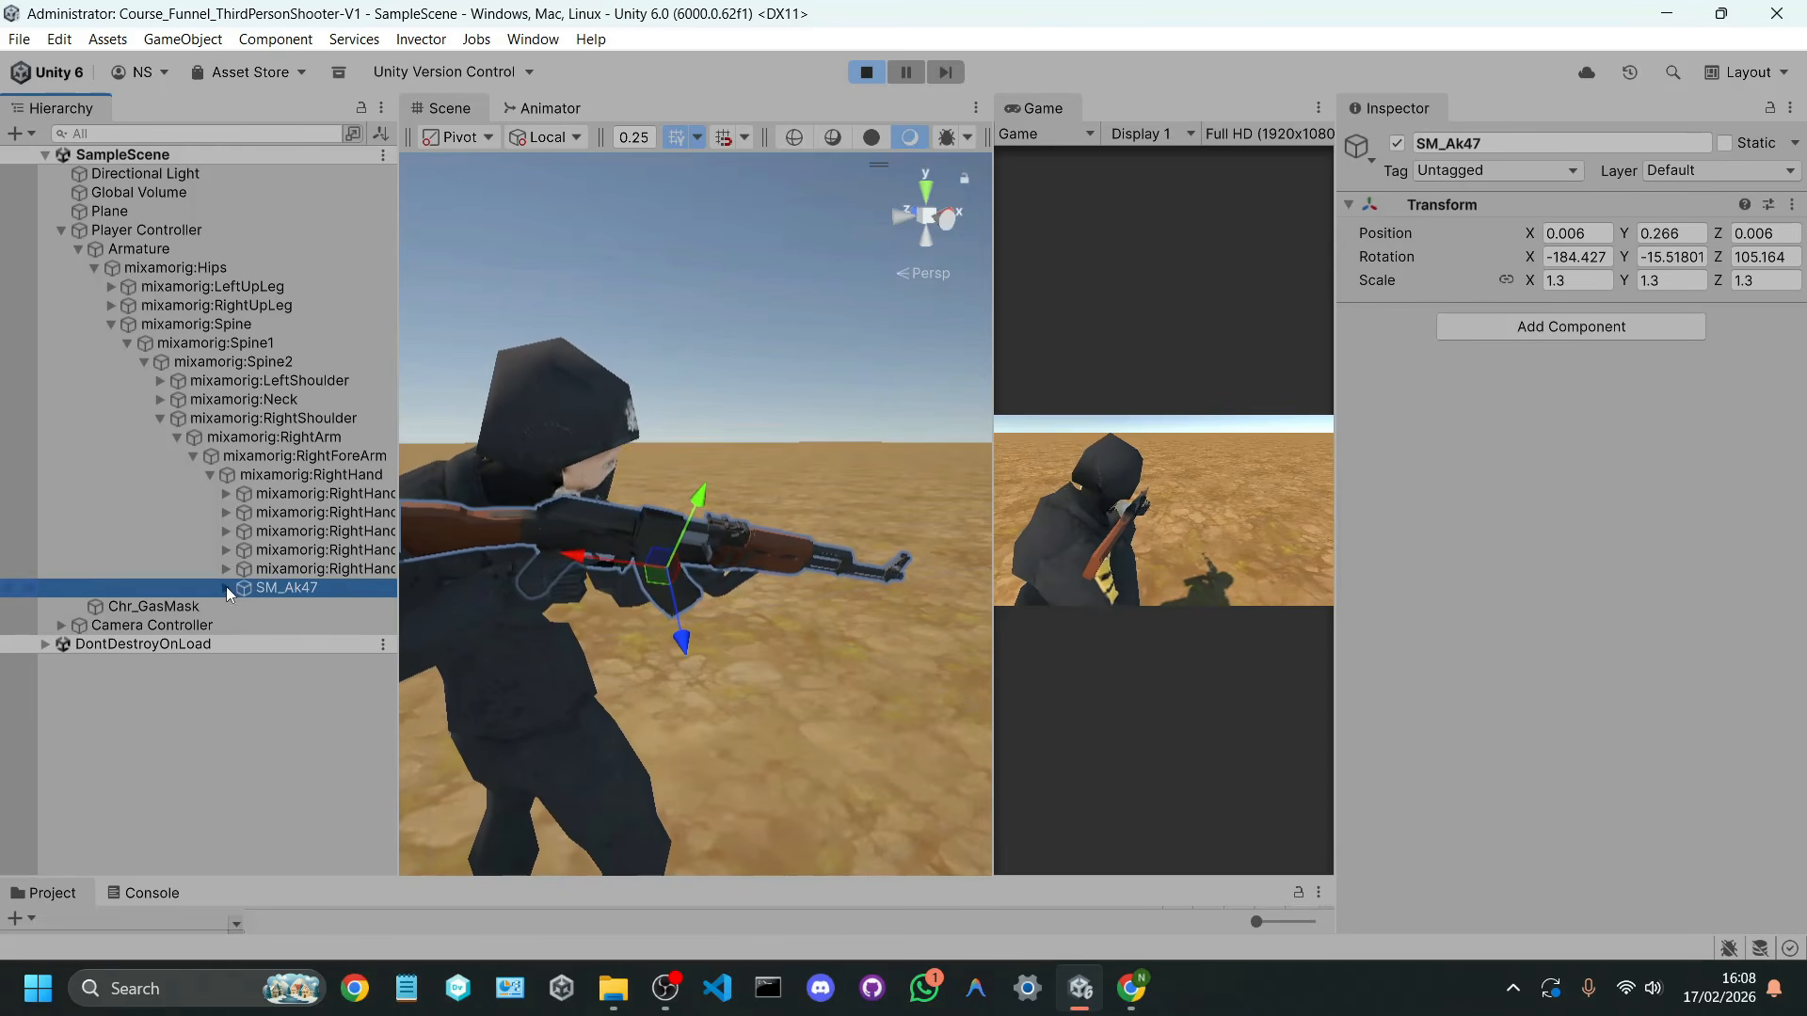
Step: Copy SM_Ak47's tuned Transform component during play mode and exit play mode
{"action": "right_click", "coordinate": [1483, 205]}
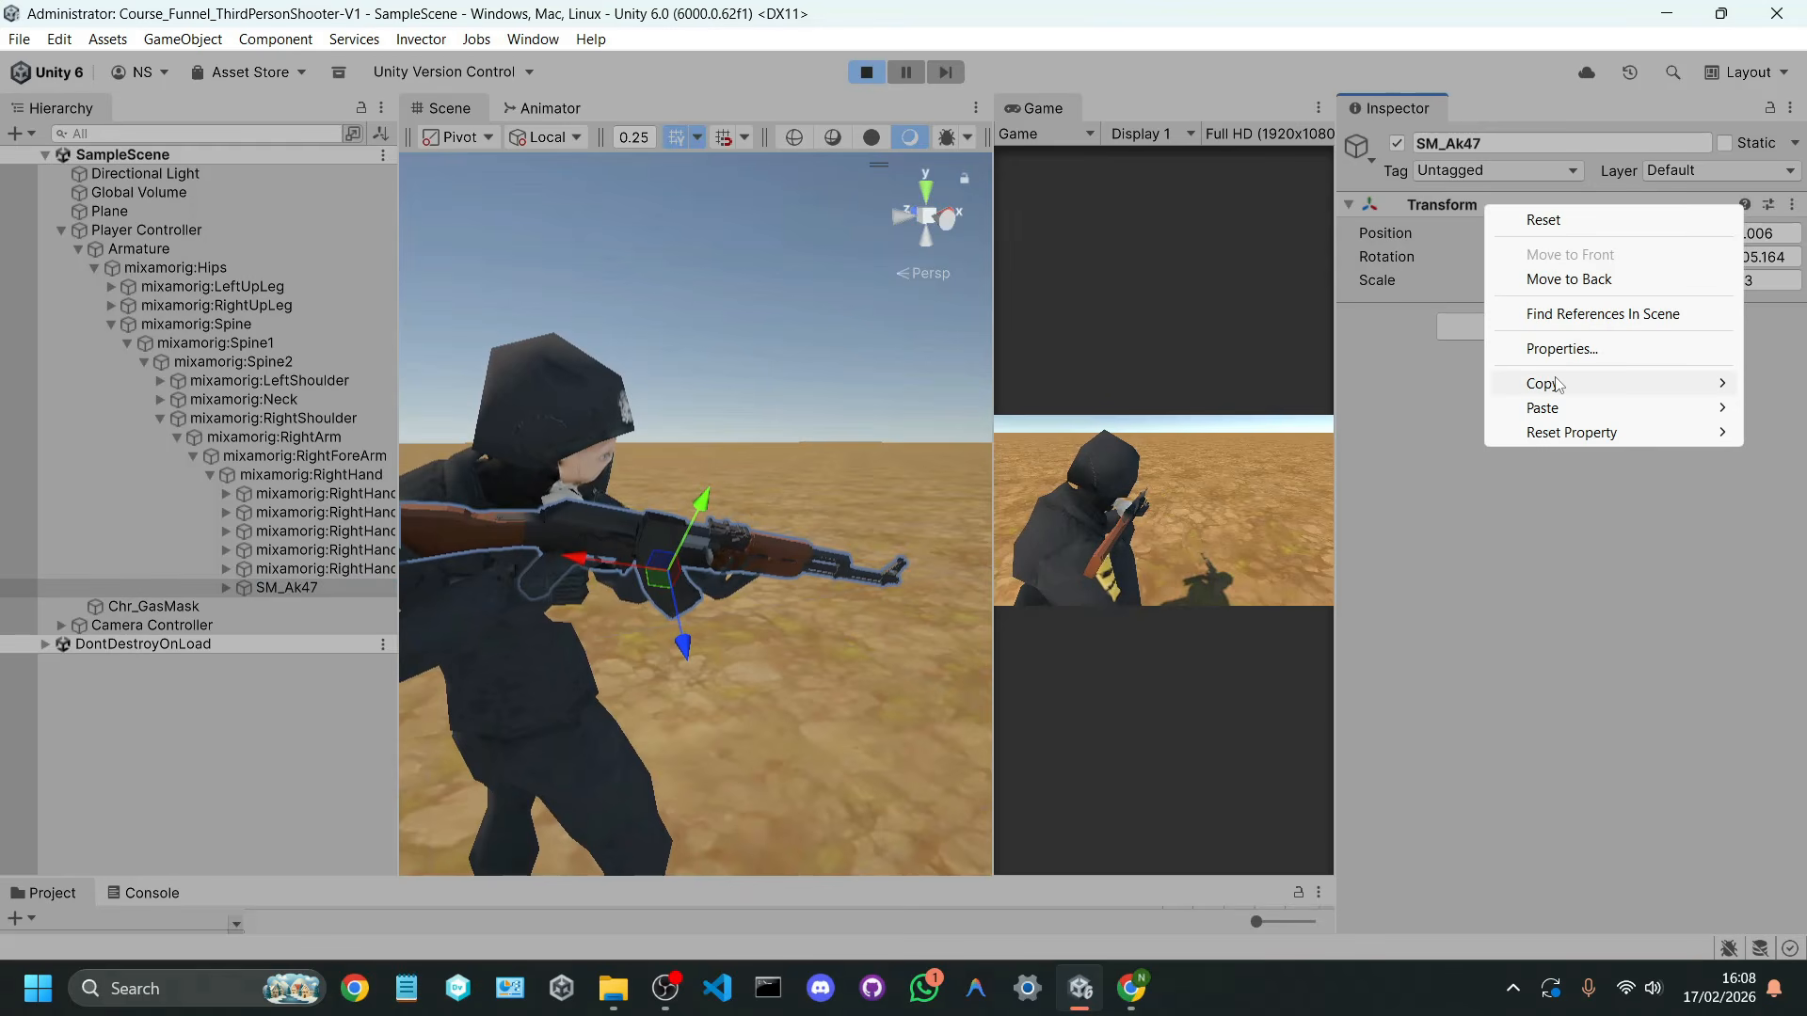
{"action": "mouse_move", "coordinate": [1555, 383]}
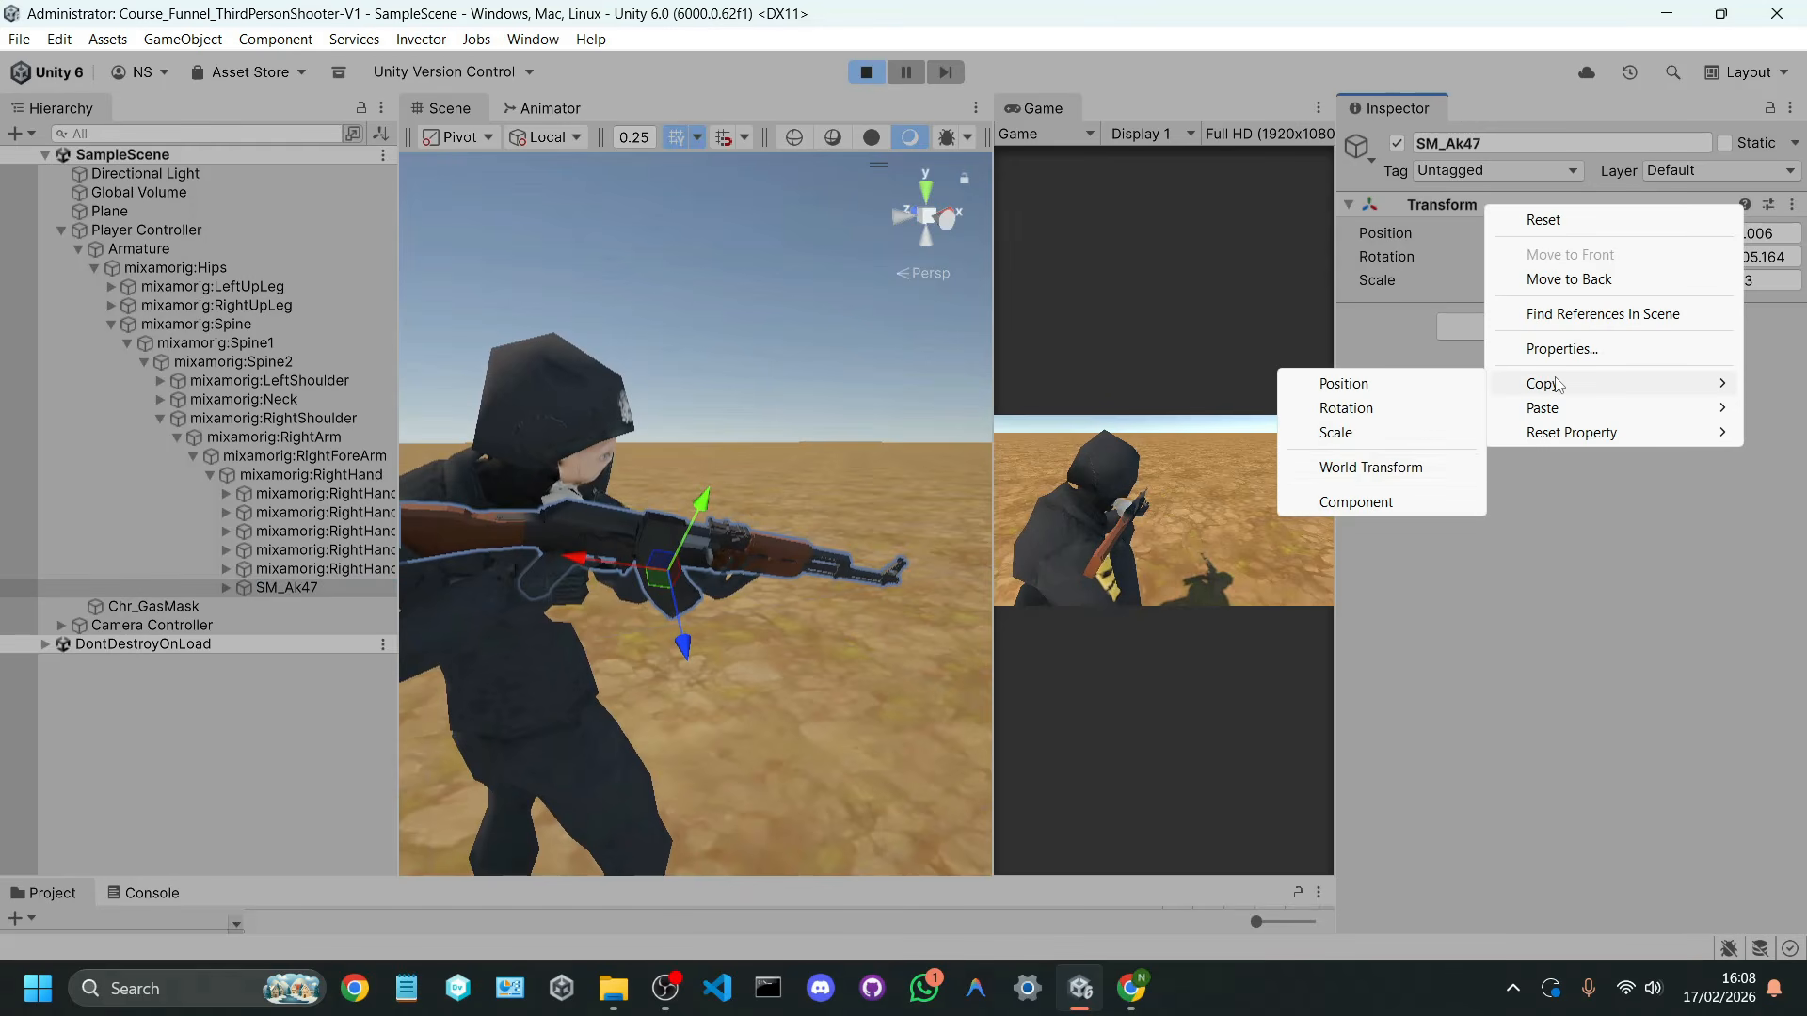
{"action": "left_click", "coordinate": [1361, 503]}
{"action": "right_click", "coordinate": [1465, 205]}
{"action": "mouse_move", "coordinate": [1543, 386]}
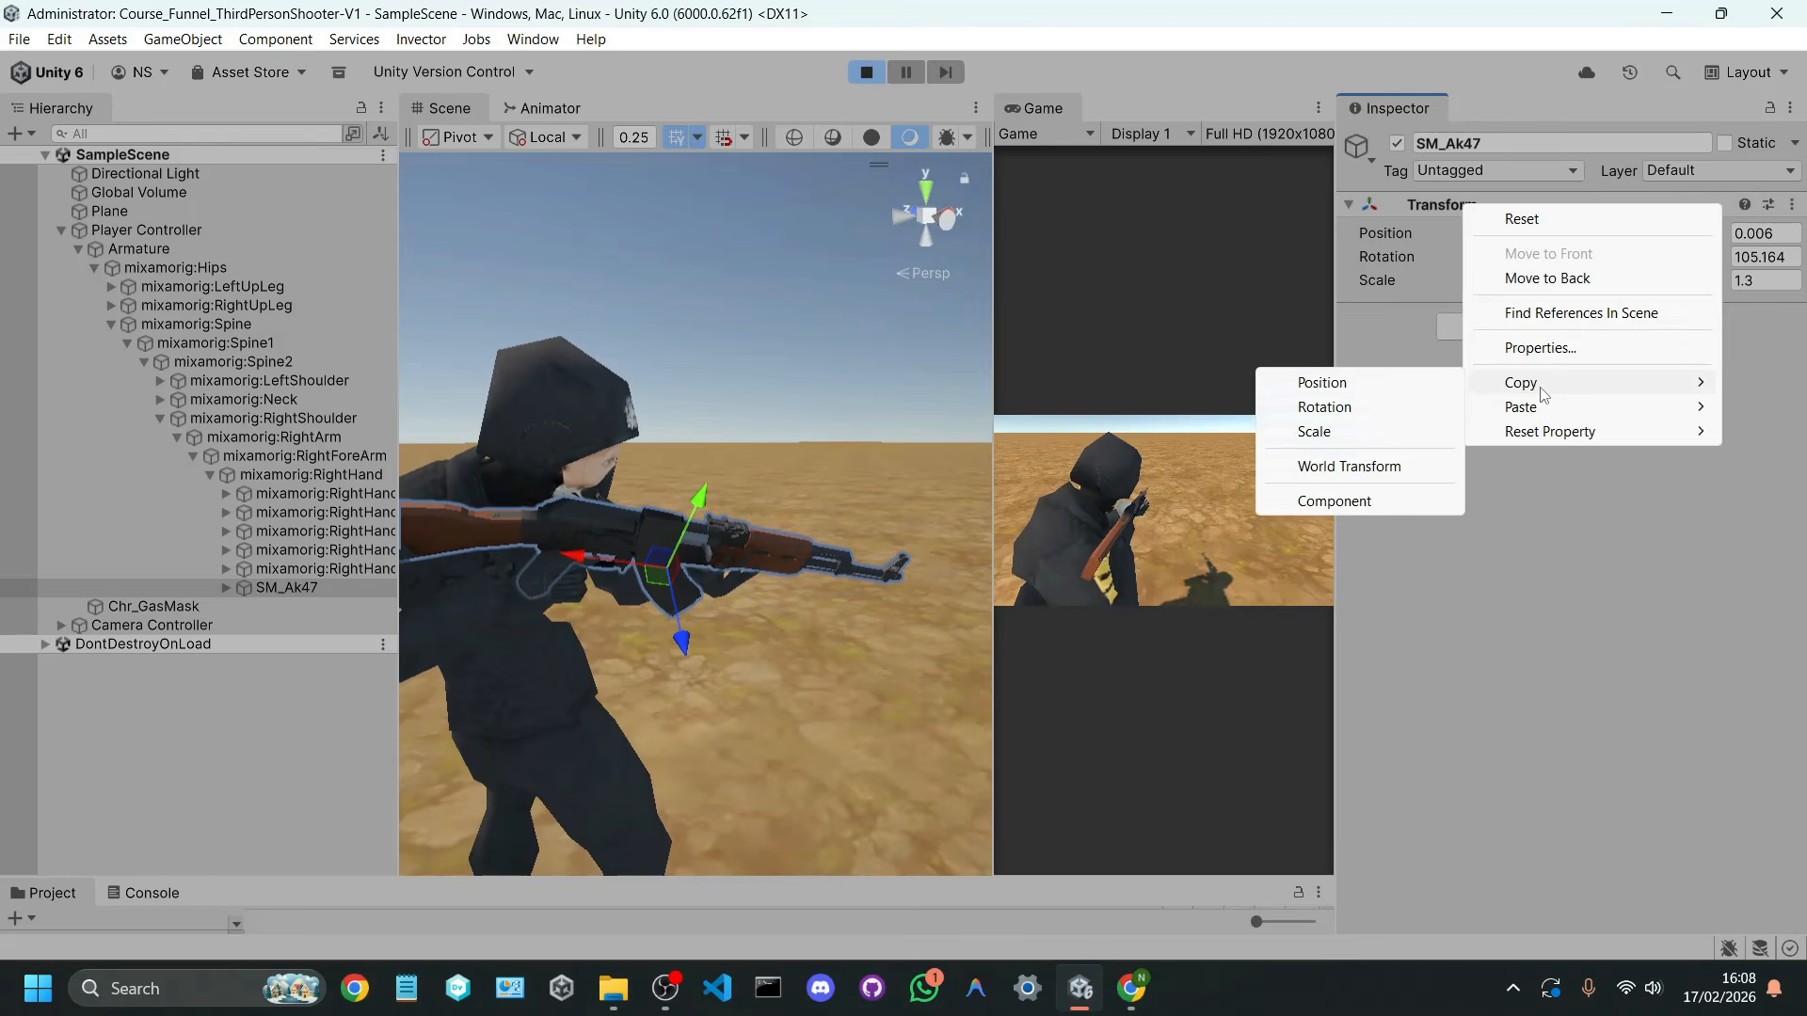
{"action": "left_click", "coordinate": [1347, 508]}
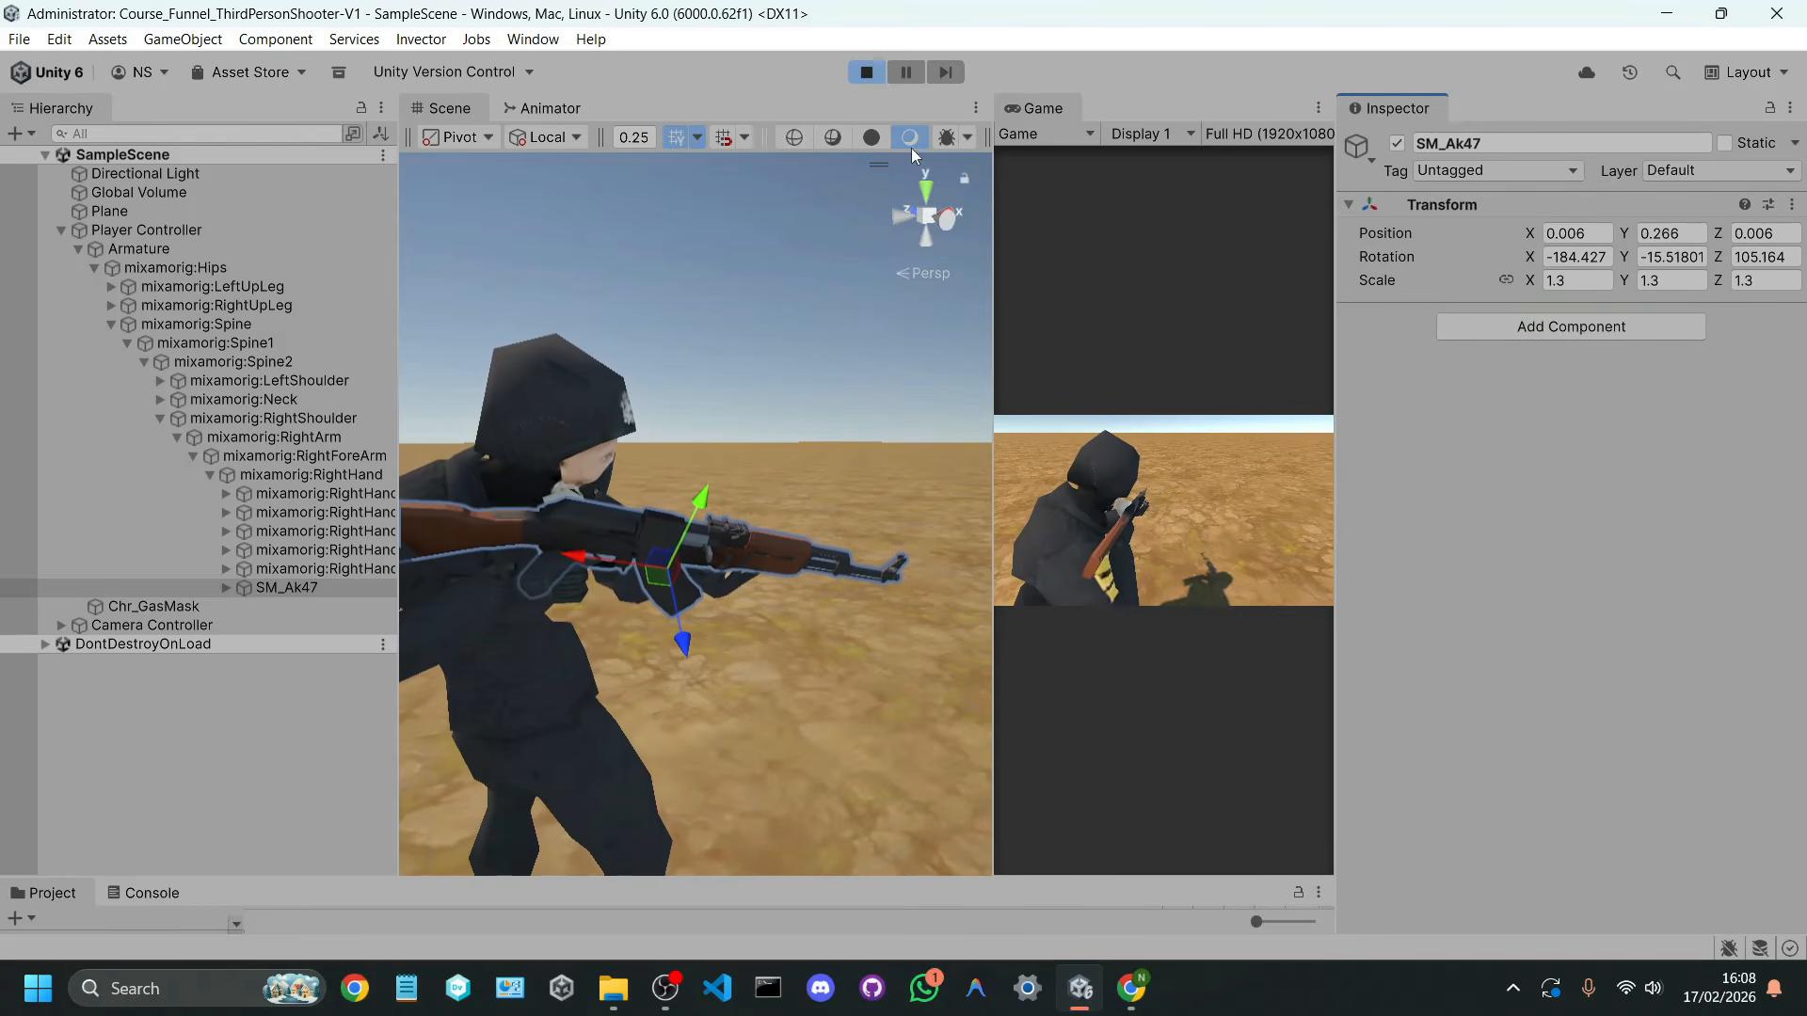
{"action": "left_click", "coordinate": [876, 72]}
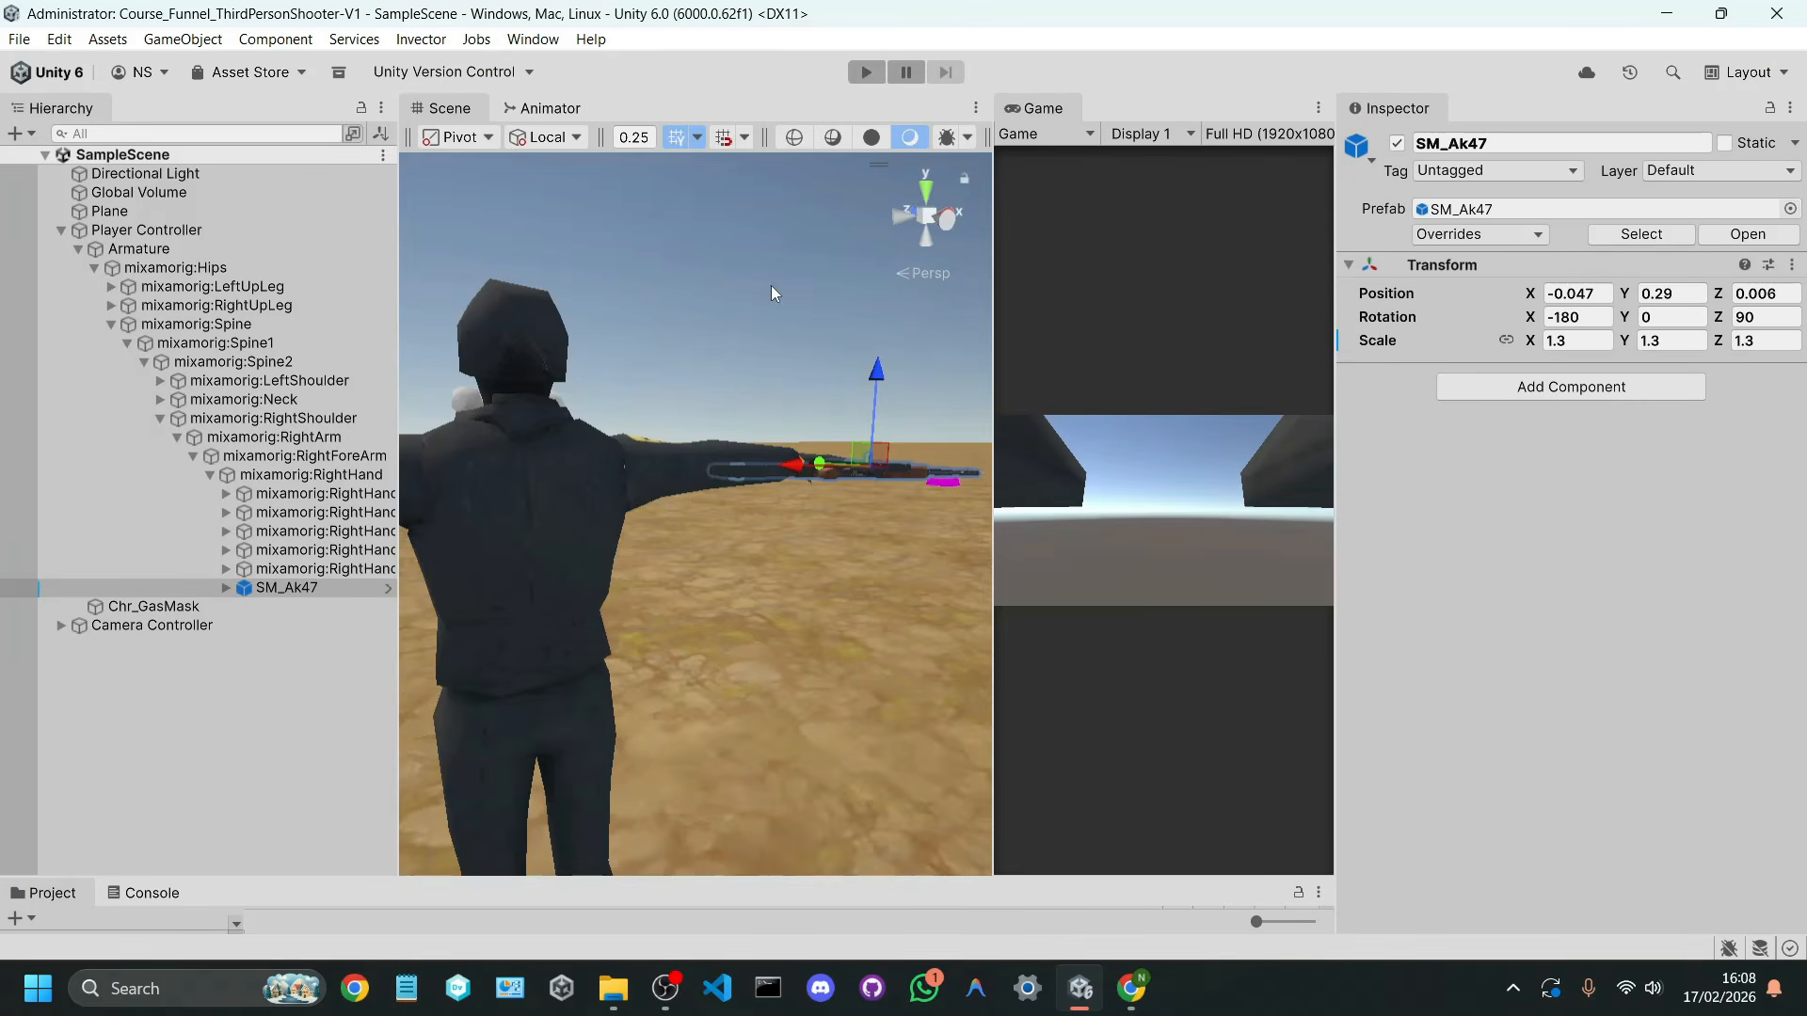
Step: Run the scene briefly to view how the rifle sits with its edit-mode transform, and stop it
{"action": "right_click_drag", "start_coordinate": [771, 285], "coordinate": [757, 603]}
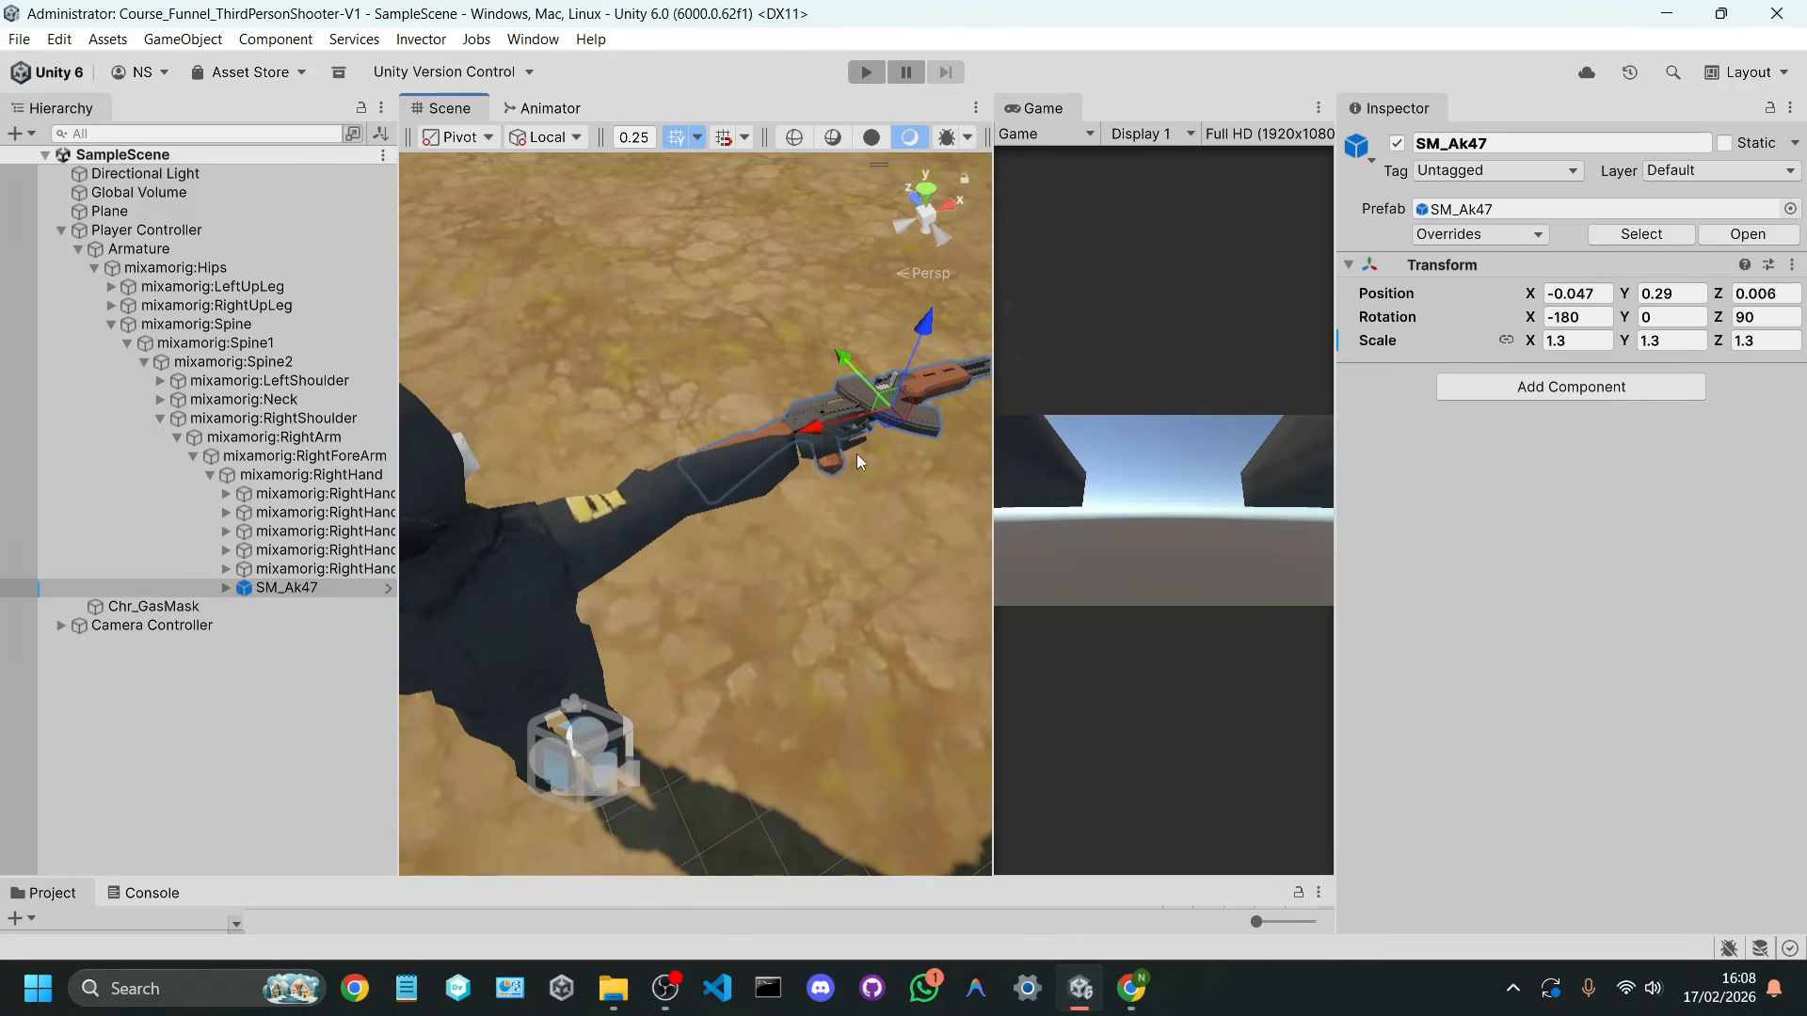
{"action": "left_click", "coordinate": [866, 72]}
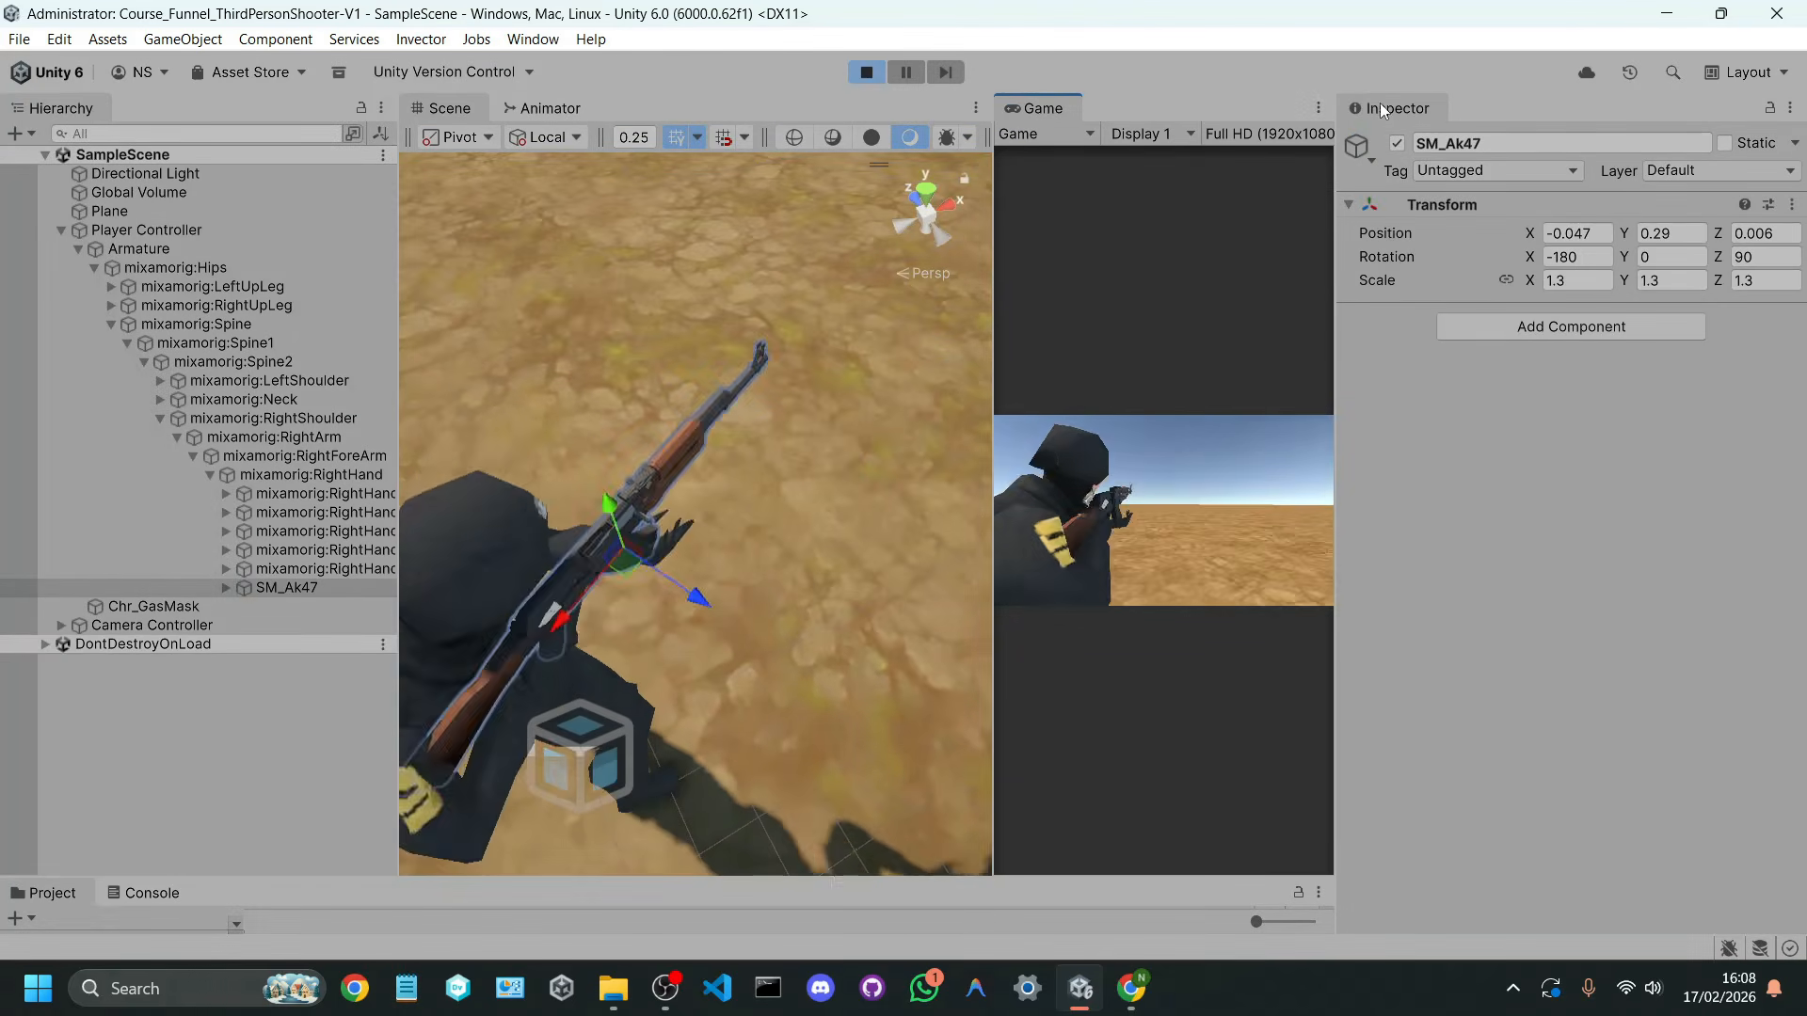
{"action": "left_click", "coordinate": [867, 71]}
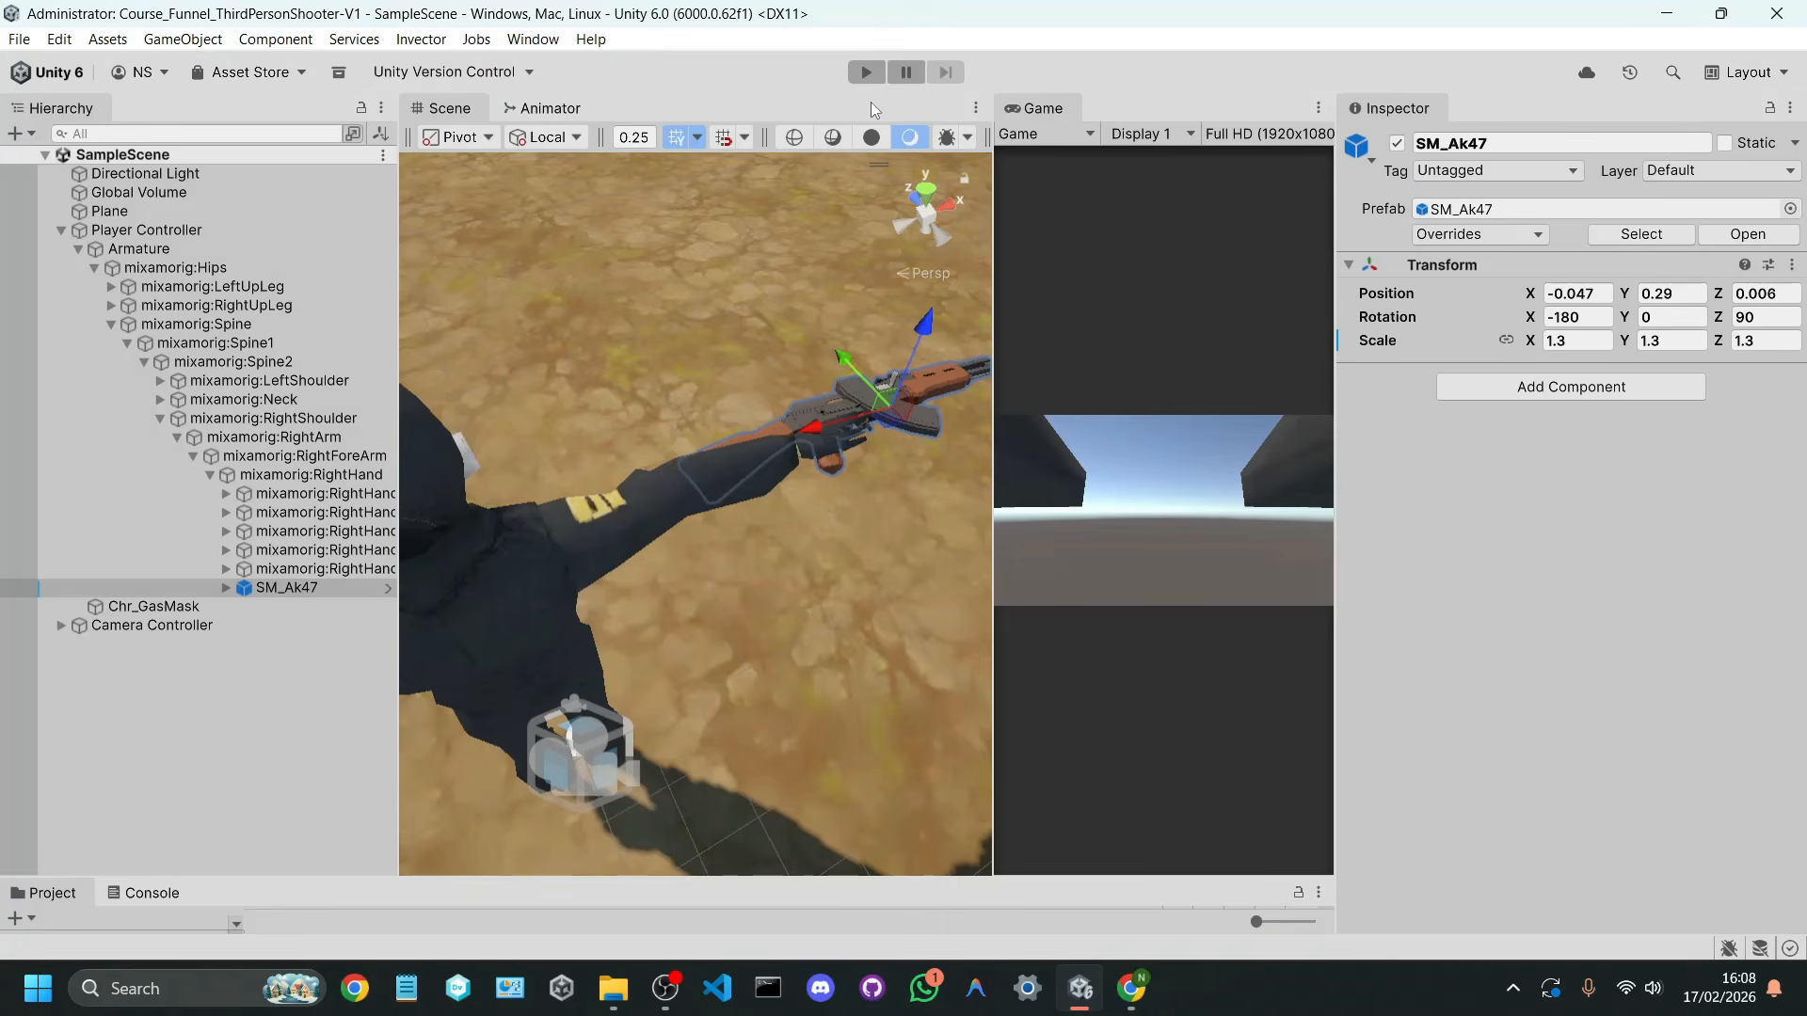
Step: Paste the copied component values onto SM_Ak47's Transform in edit mode and test the rifle's fit in play mode
{"action": "left_click", "coordinate": [303, 589]}
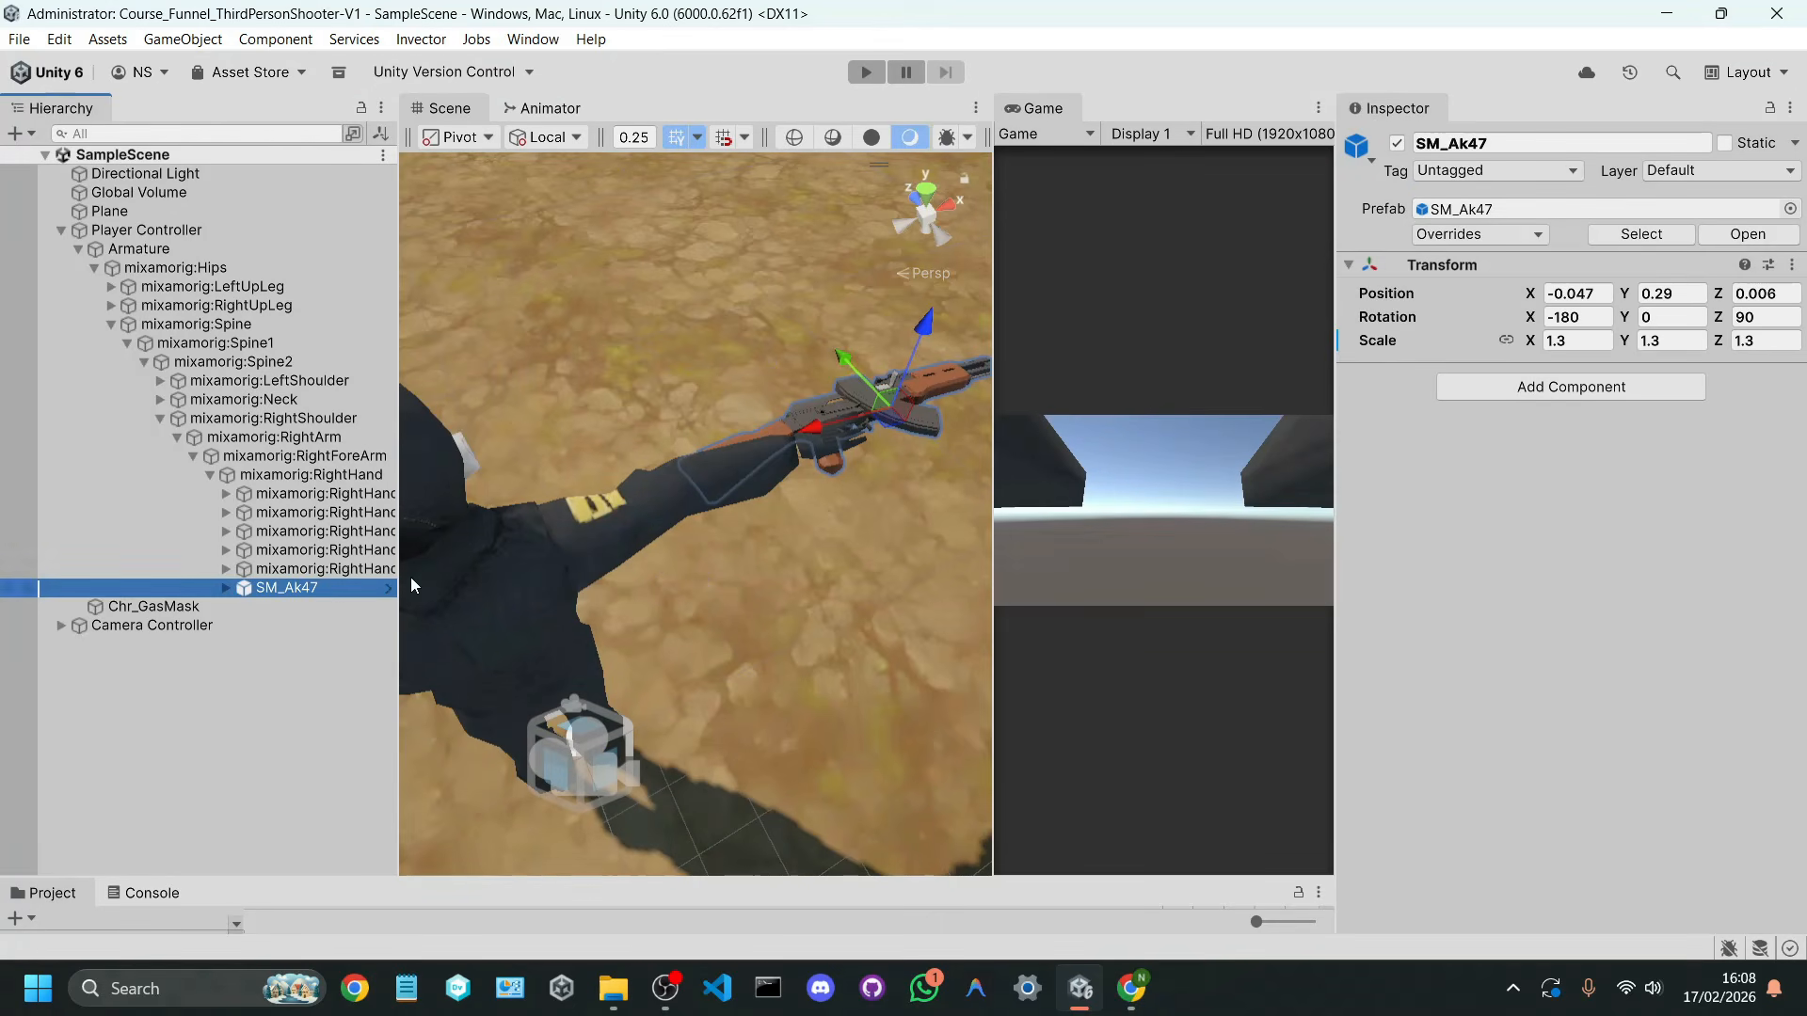
{"action": "right_click", "coordinate": [1502, 269]}
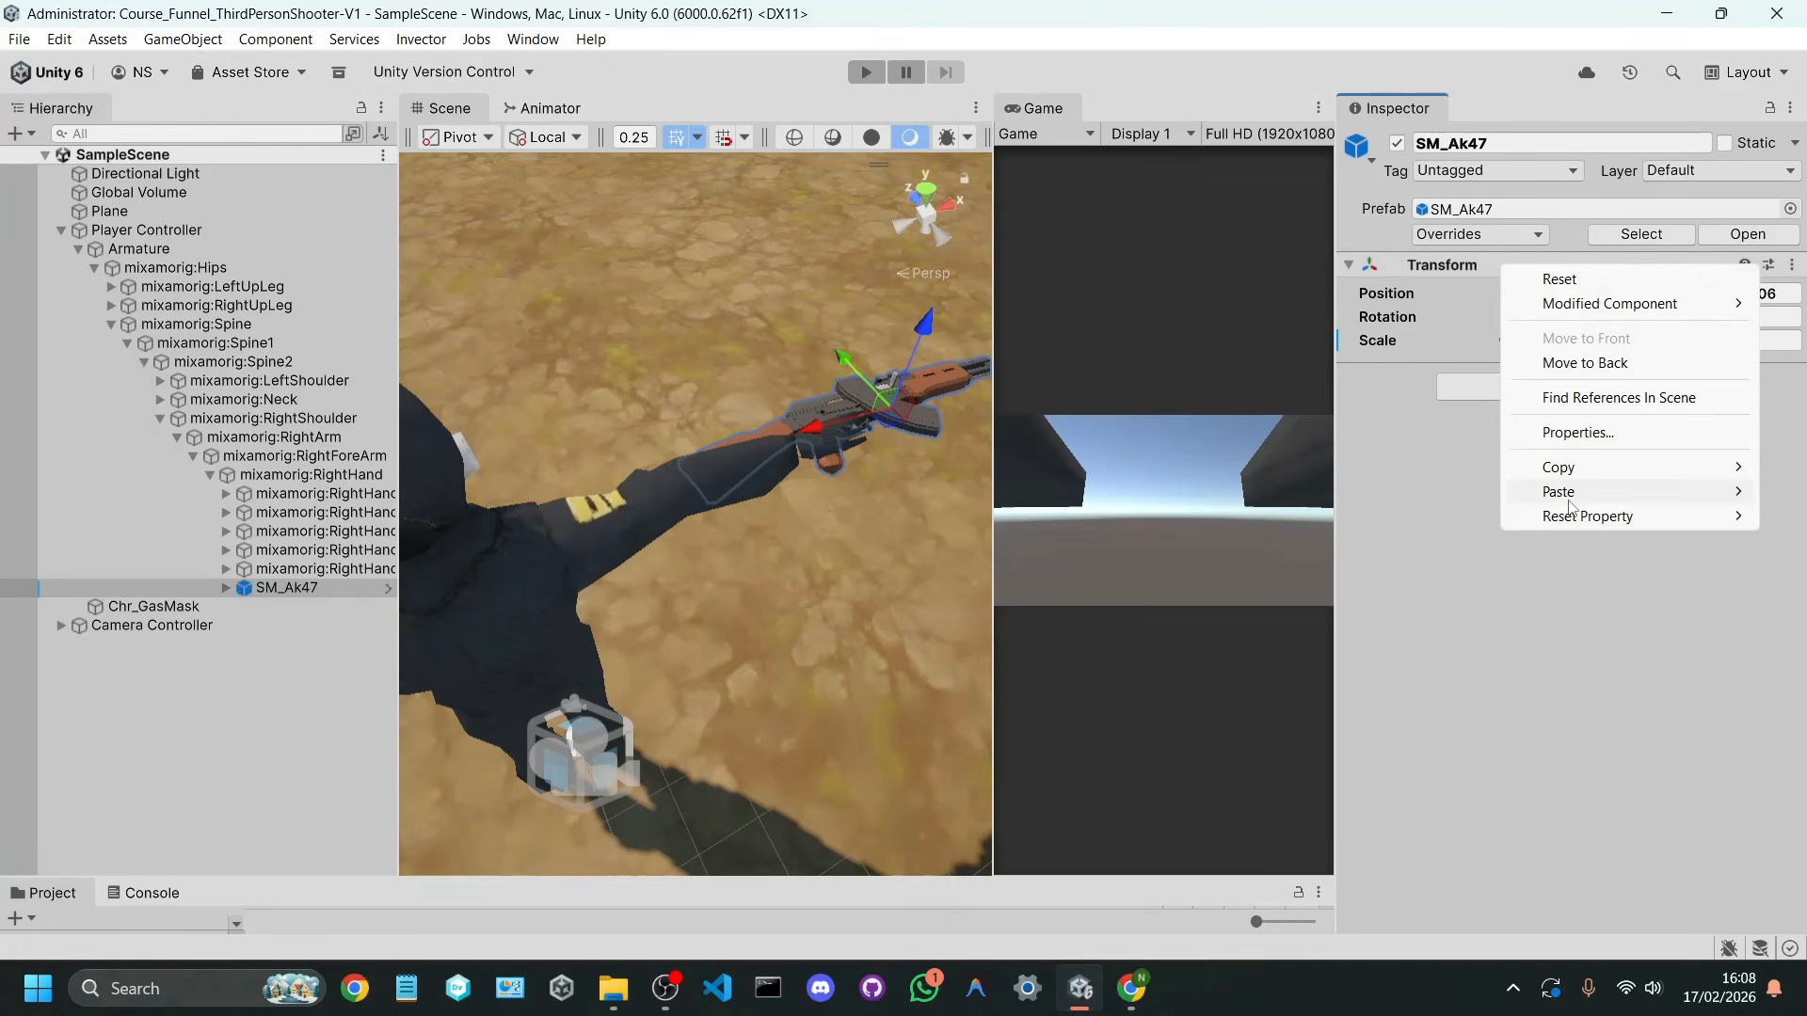
{"action": "mouse_move", "coordinate": [1559, 497]}
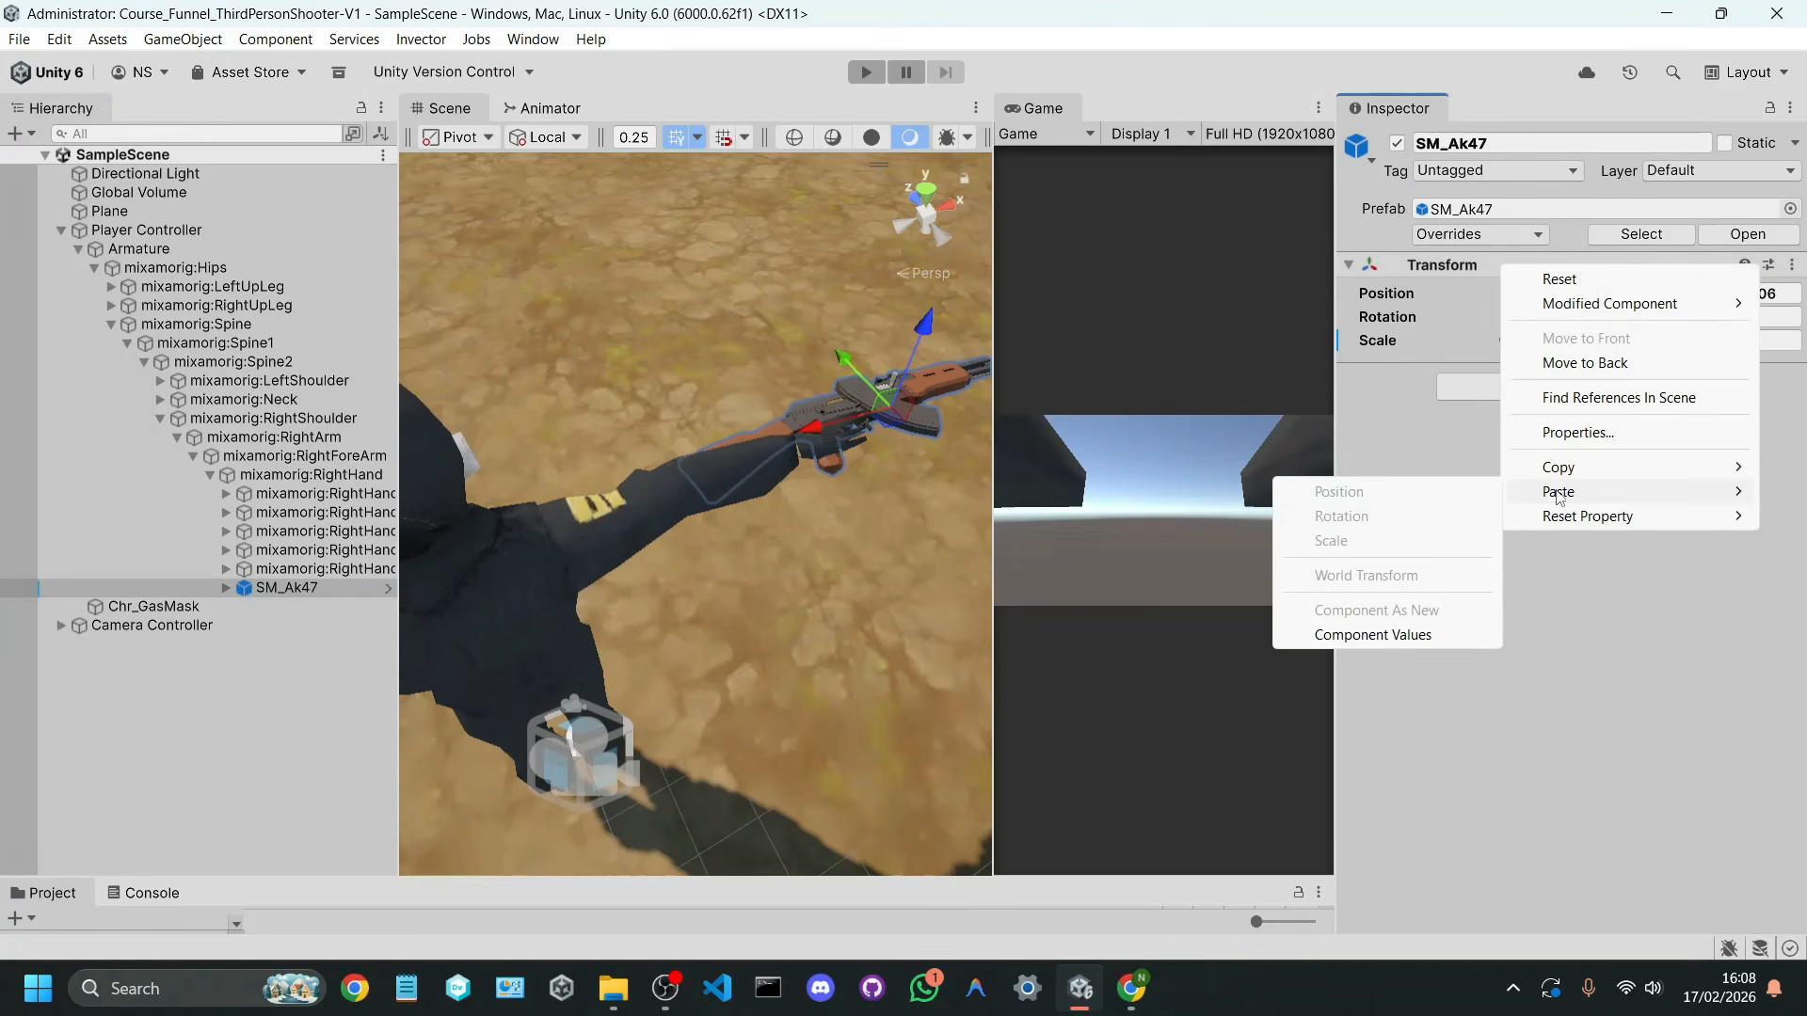
{"action": "left_click", "coordinate": [1408, 636]}
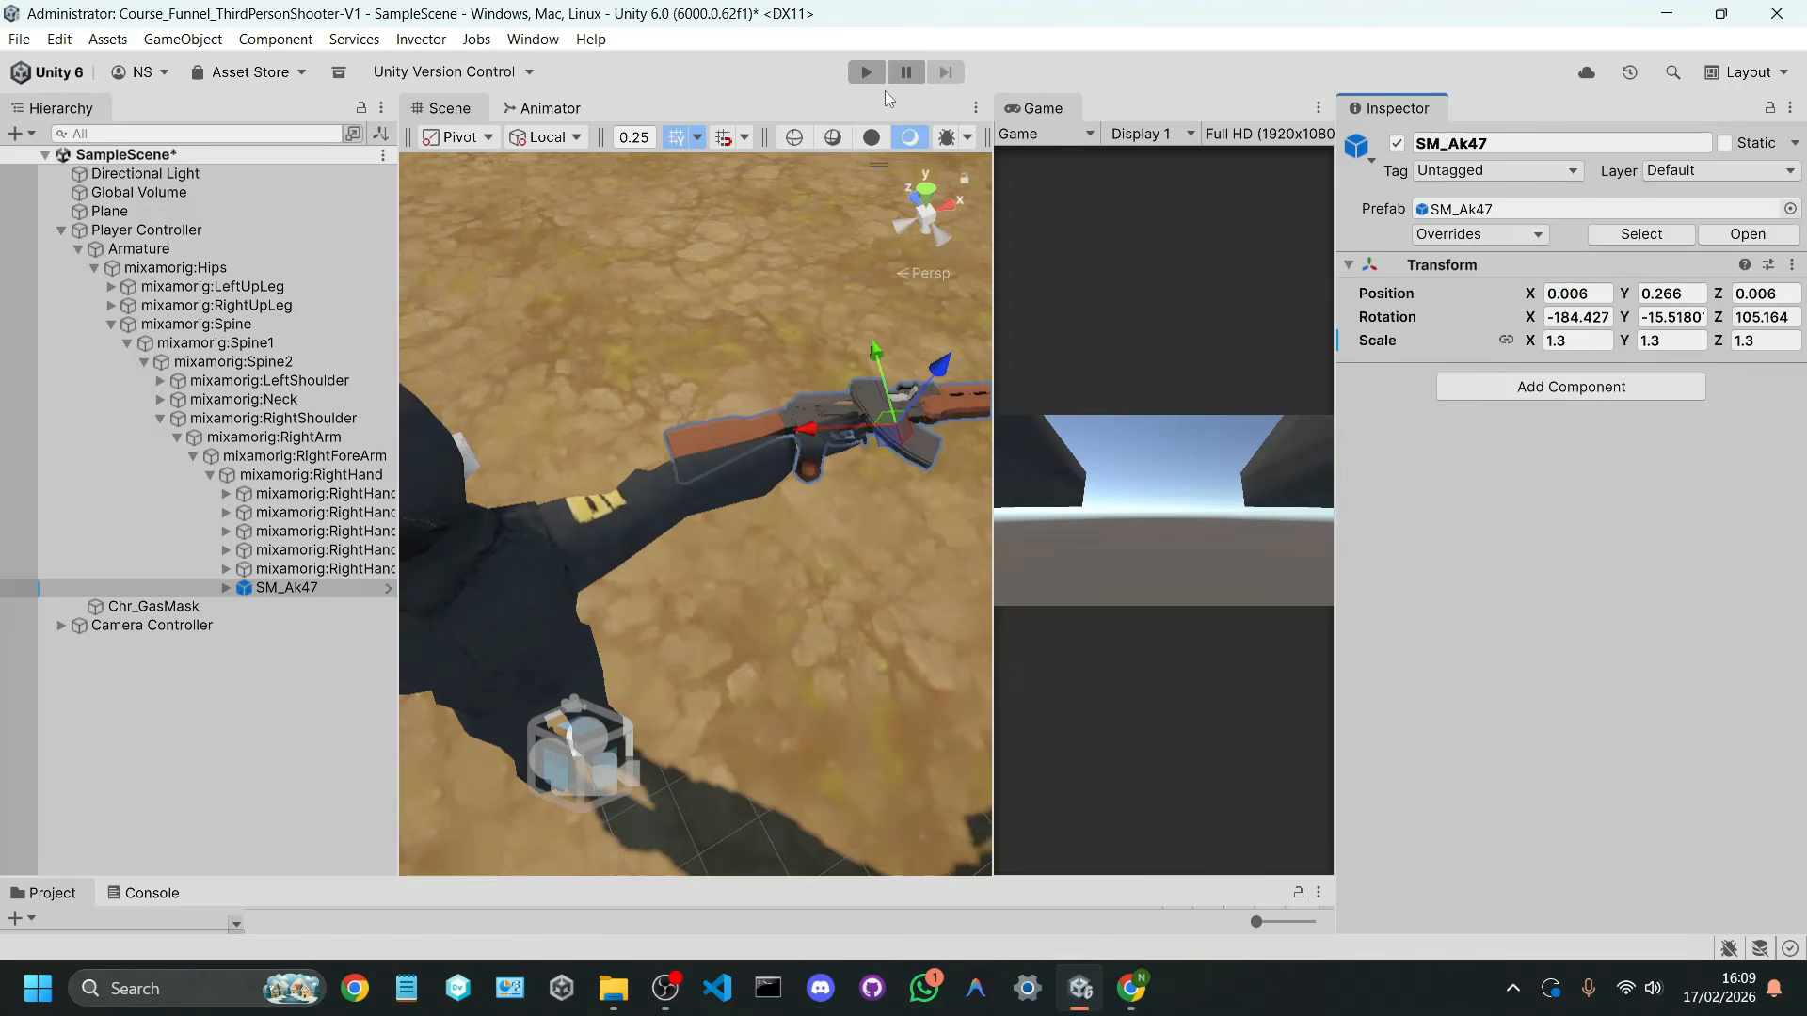
{"action": "left_click", "coordinate": [867, 71]}
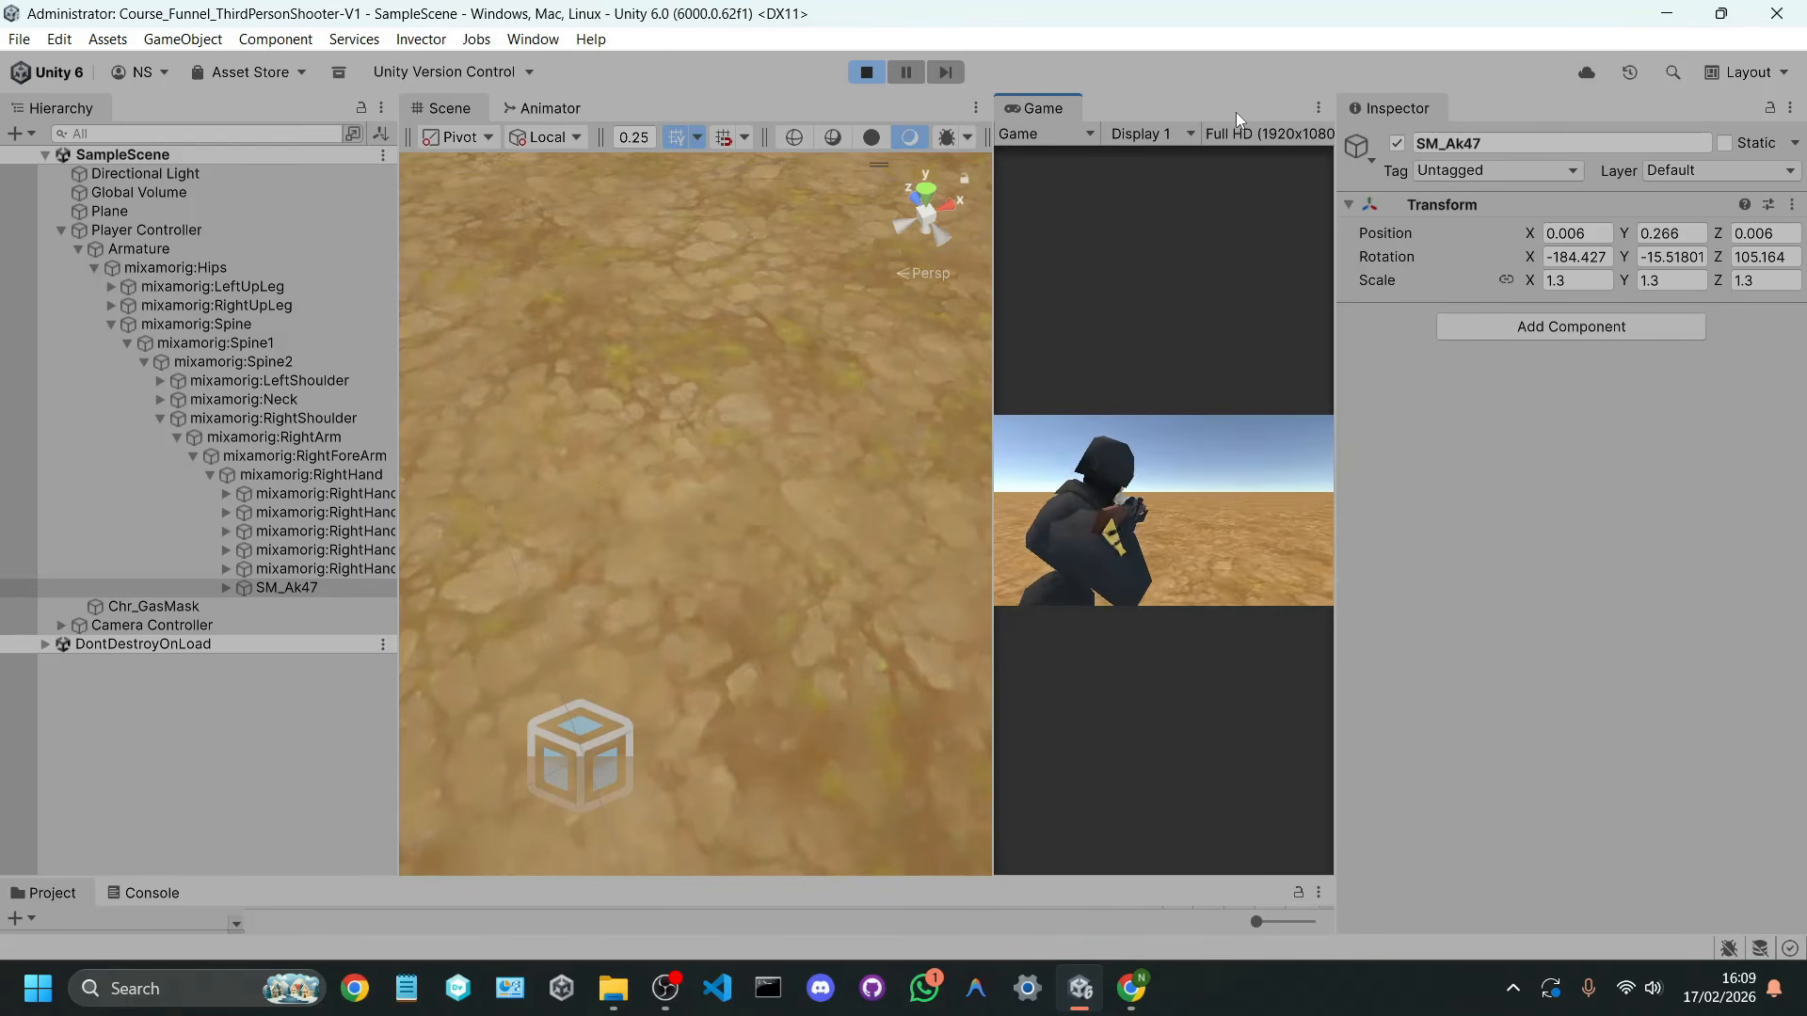
{"action": "left_click", "coordinate": [867, 72]}
Step: Widen the Game view beside the Scene view and collapse the Player Controller hierarchy
{"action": "left_click_drag", "start_coordinate": [994, 245], "coordinate": [744, 282]}
{"action": "left_click", "coordinate": [329, 676]}
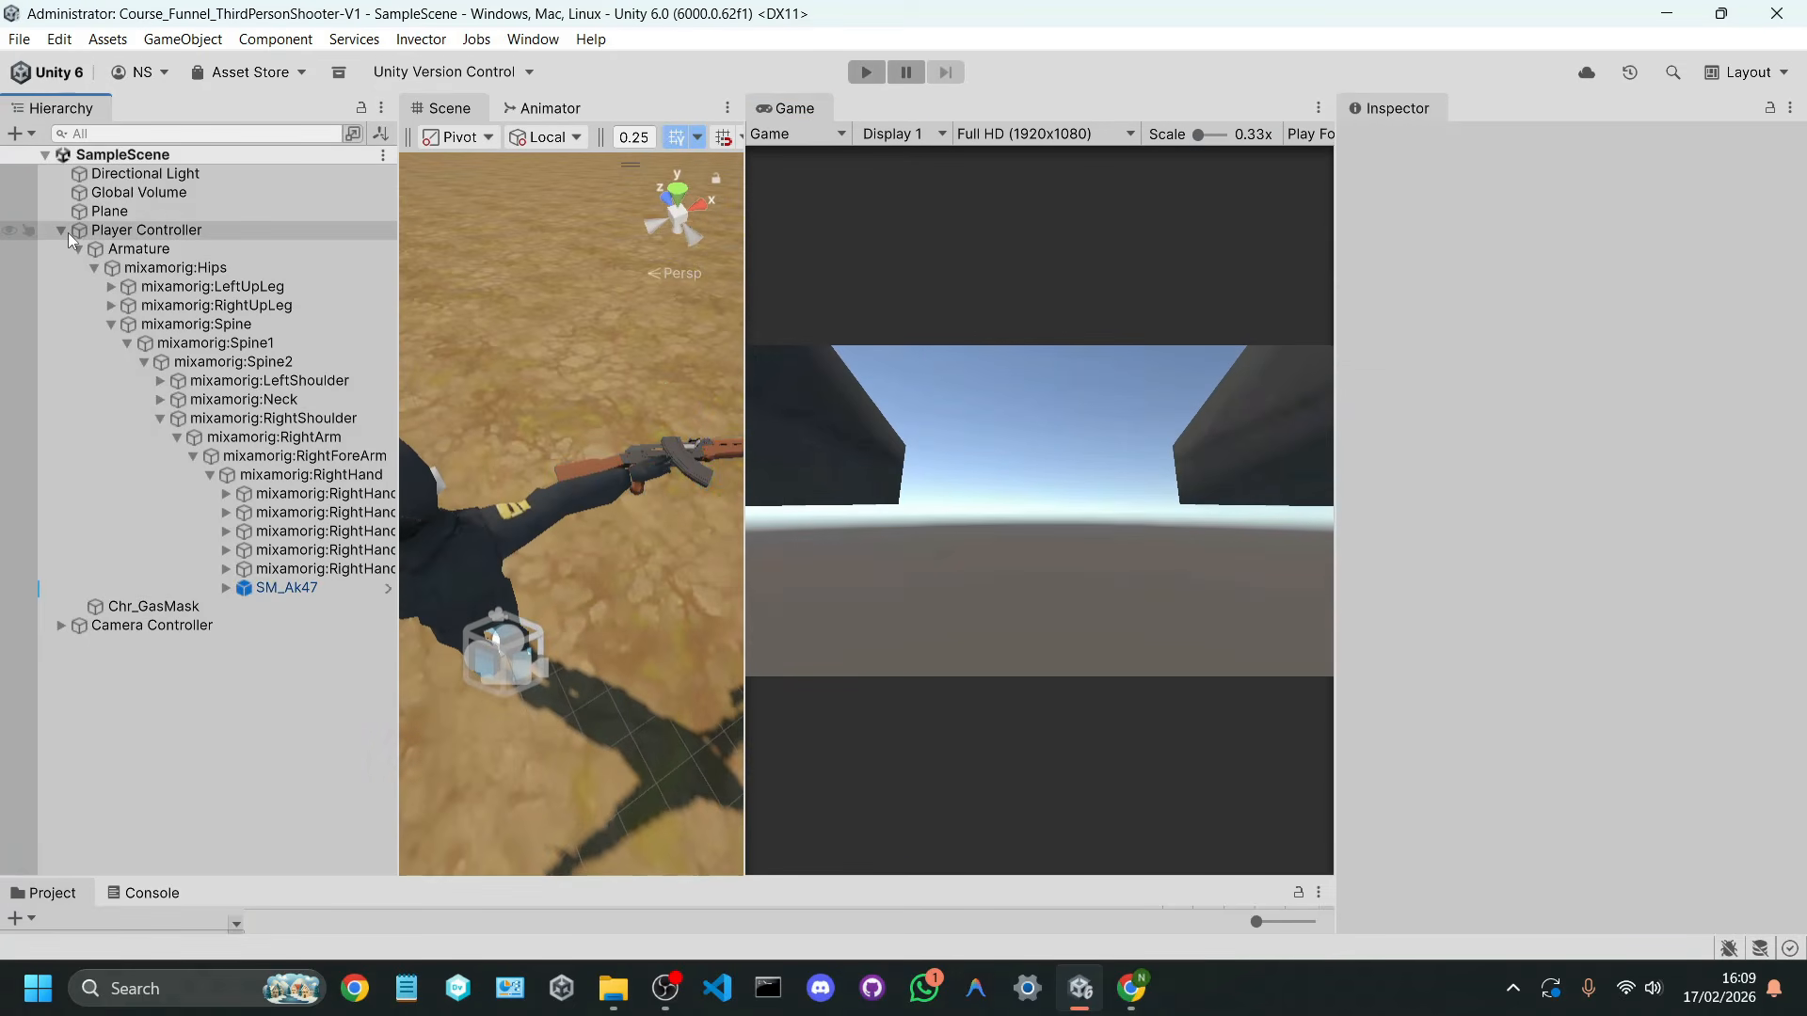
{"action": "left_click", "coordinate": [60, 230]}
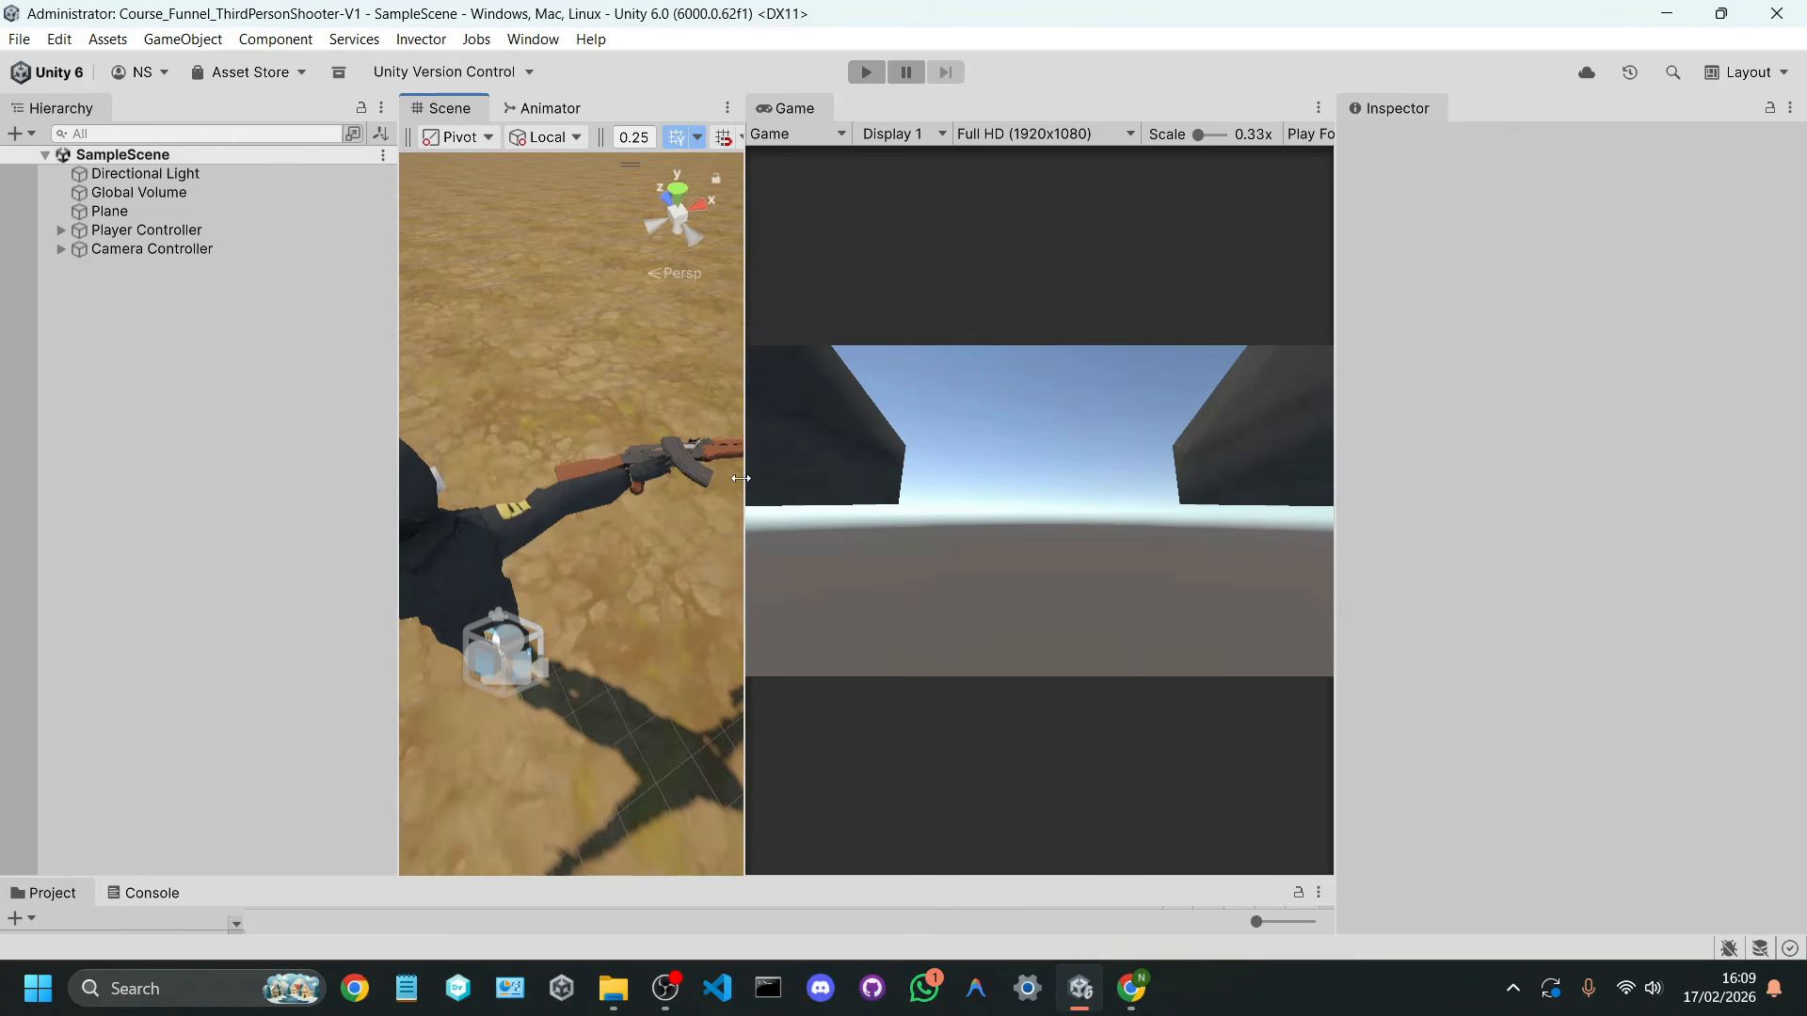
{"action": "left_click_drag", "start_coordinate": [740, 478], "coordinate": [886, 508]}
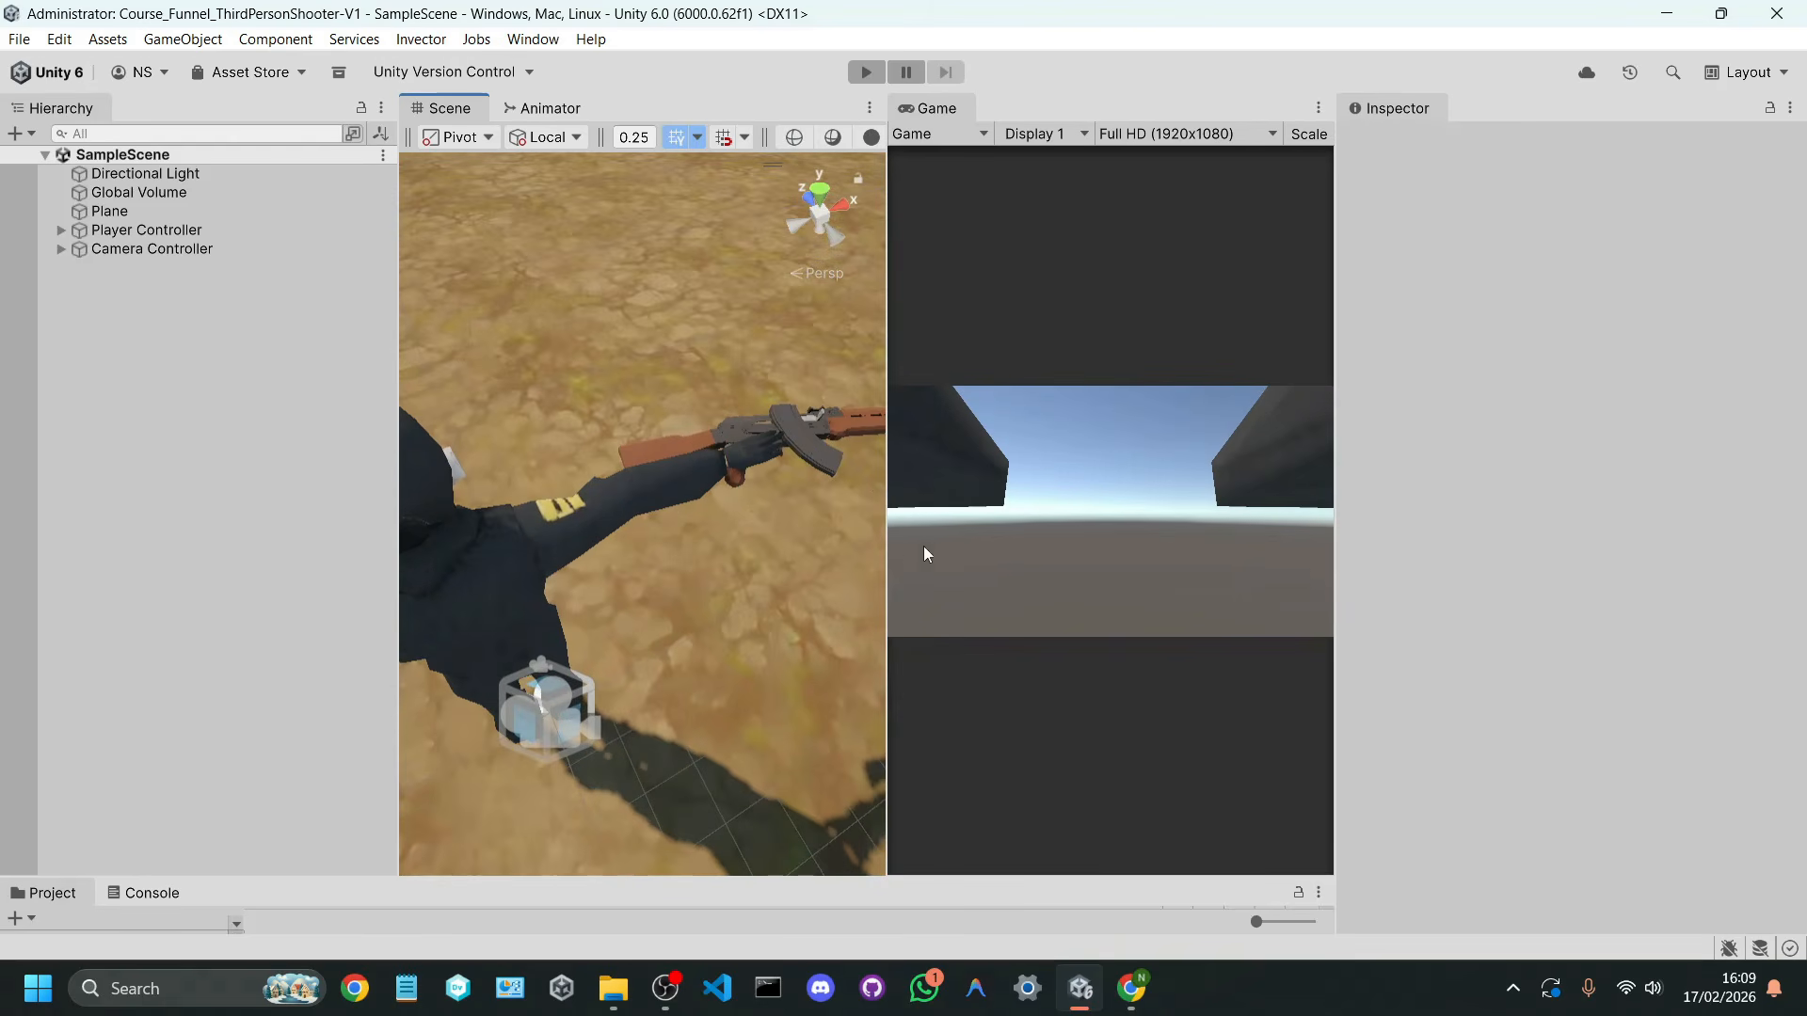
Step: Switch to Chrome to review the Free Gun Packs page on the Asset Store, and return to Unity
{"action": "left_click", "coordinate": [1131, 989]}
{"action": "left_click", "coordinate": [882, 448]}
{"action": "scroll", "coordinate": [873, 425], "scroll_direction": "down", "scroll_amount": 3}
{"action": "scroll", "coordinate": [873, 432], "scroll_direction": "down", "scroll_amount": 1}
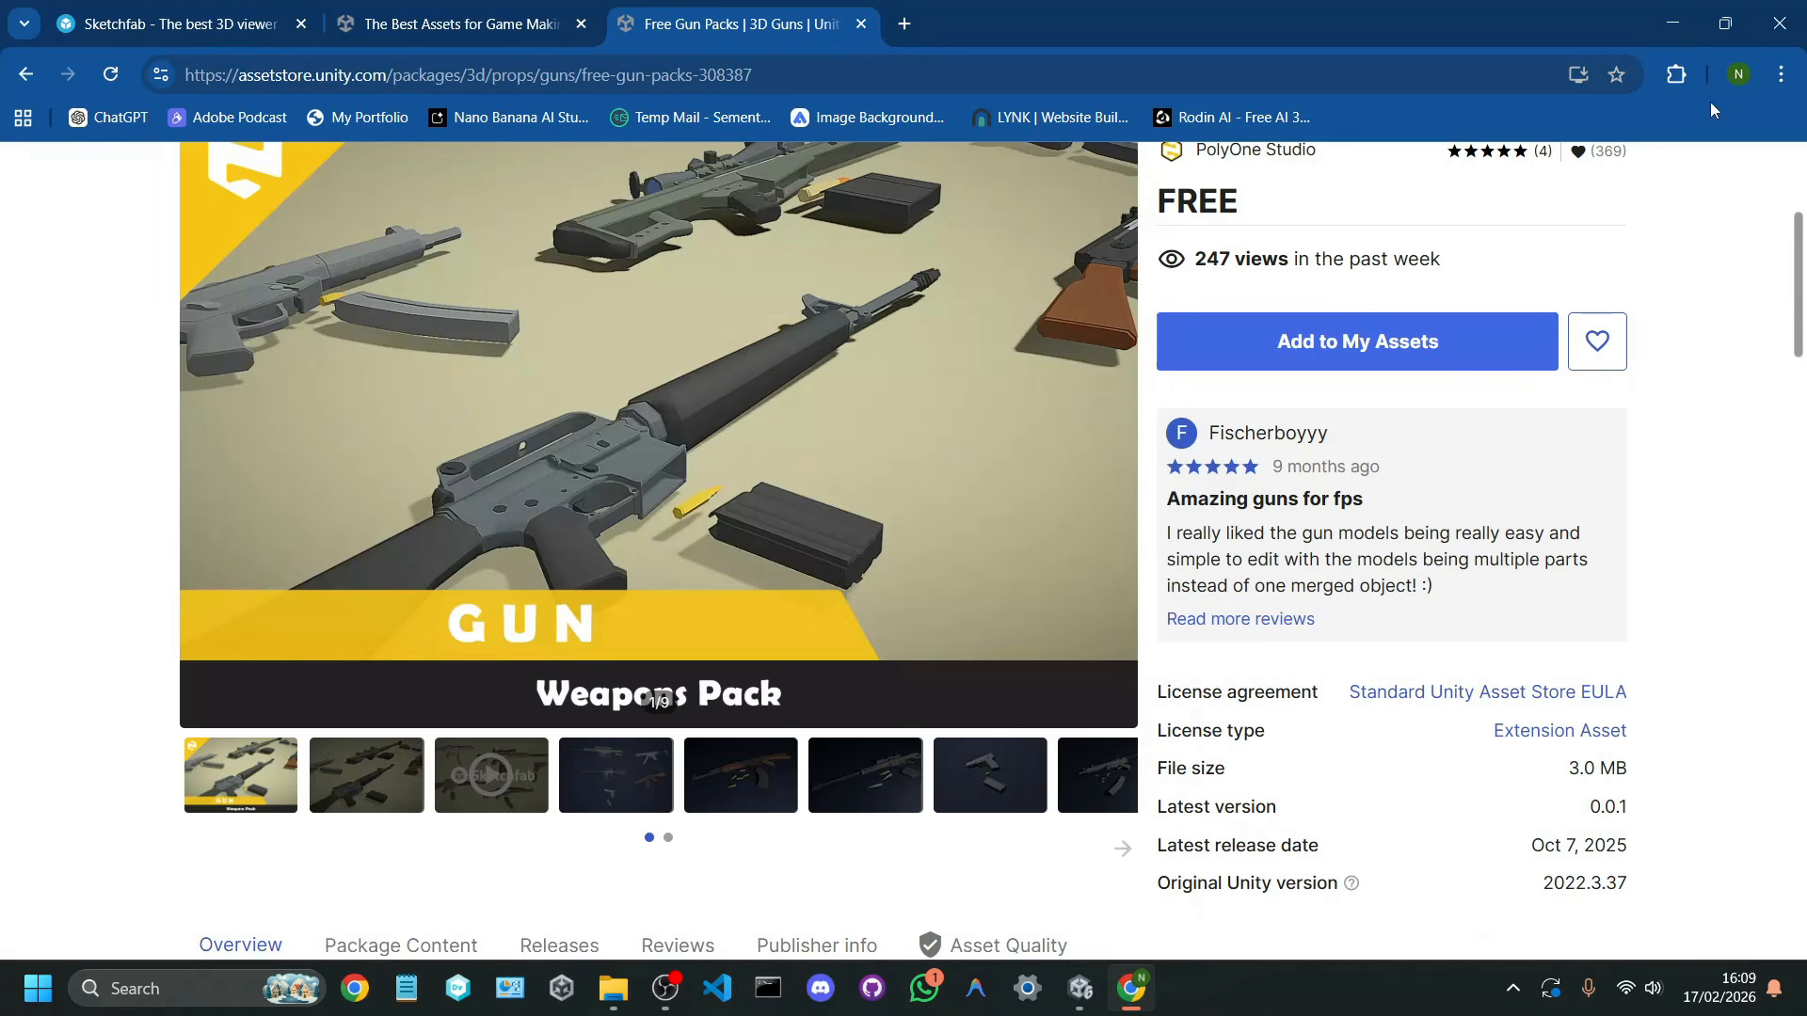
{"action": "left_click", "coordinate": [1653, 25]}
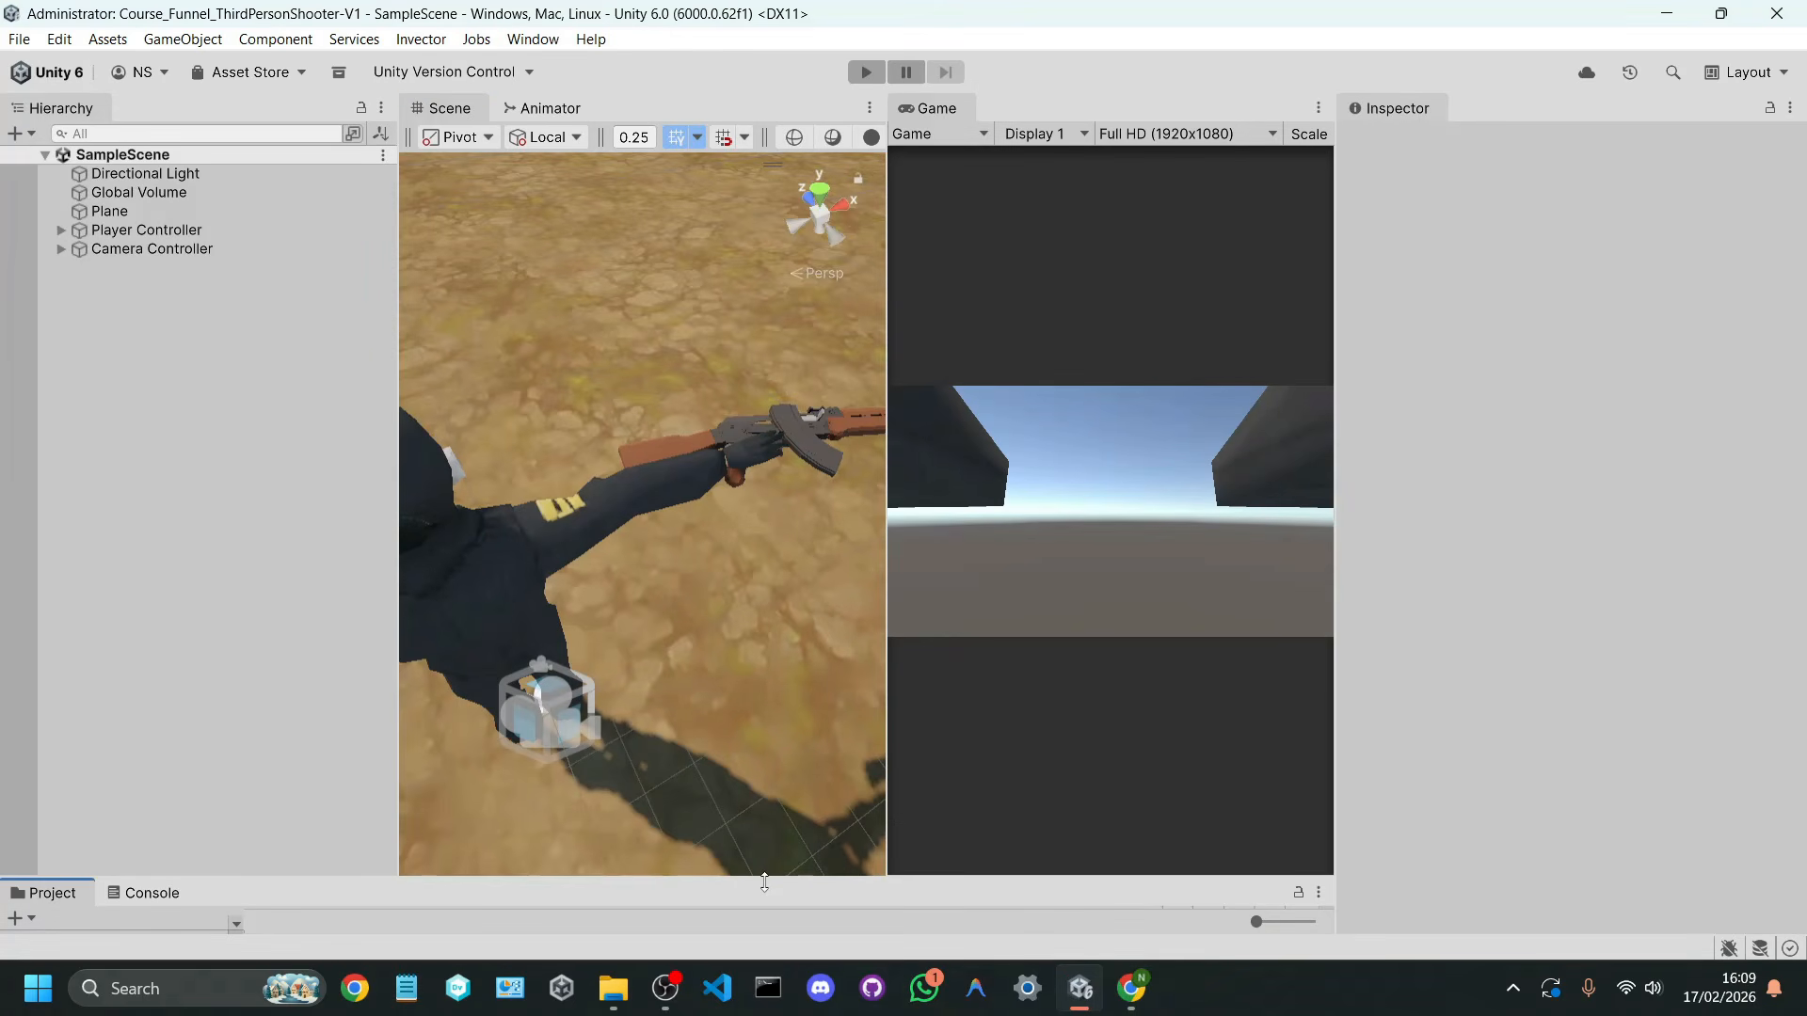
Step: Enlarge the project browser and open the Prefabs folder inside PolyOne > Free Gun
{"action": "left_click_drag", "start_coordinate": [764, 882], "coordinate": [802, 556]}
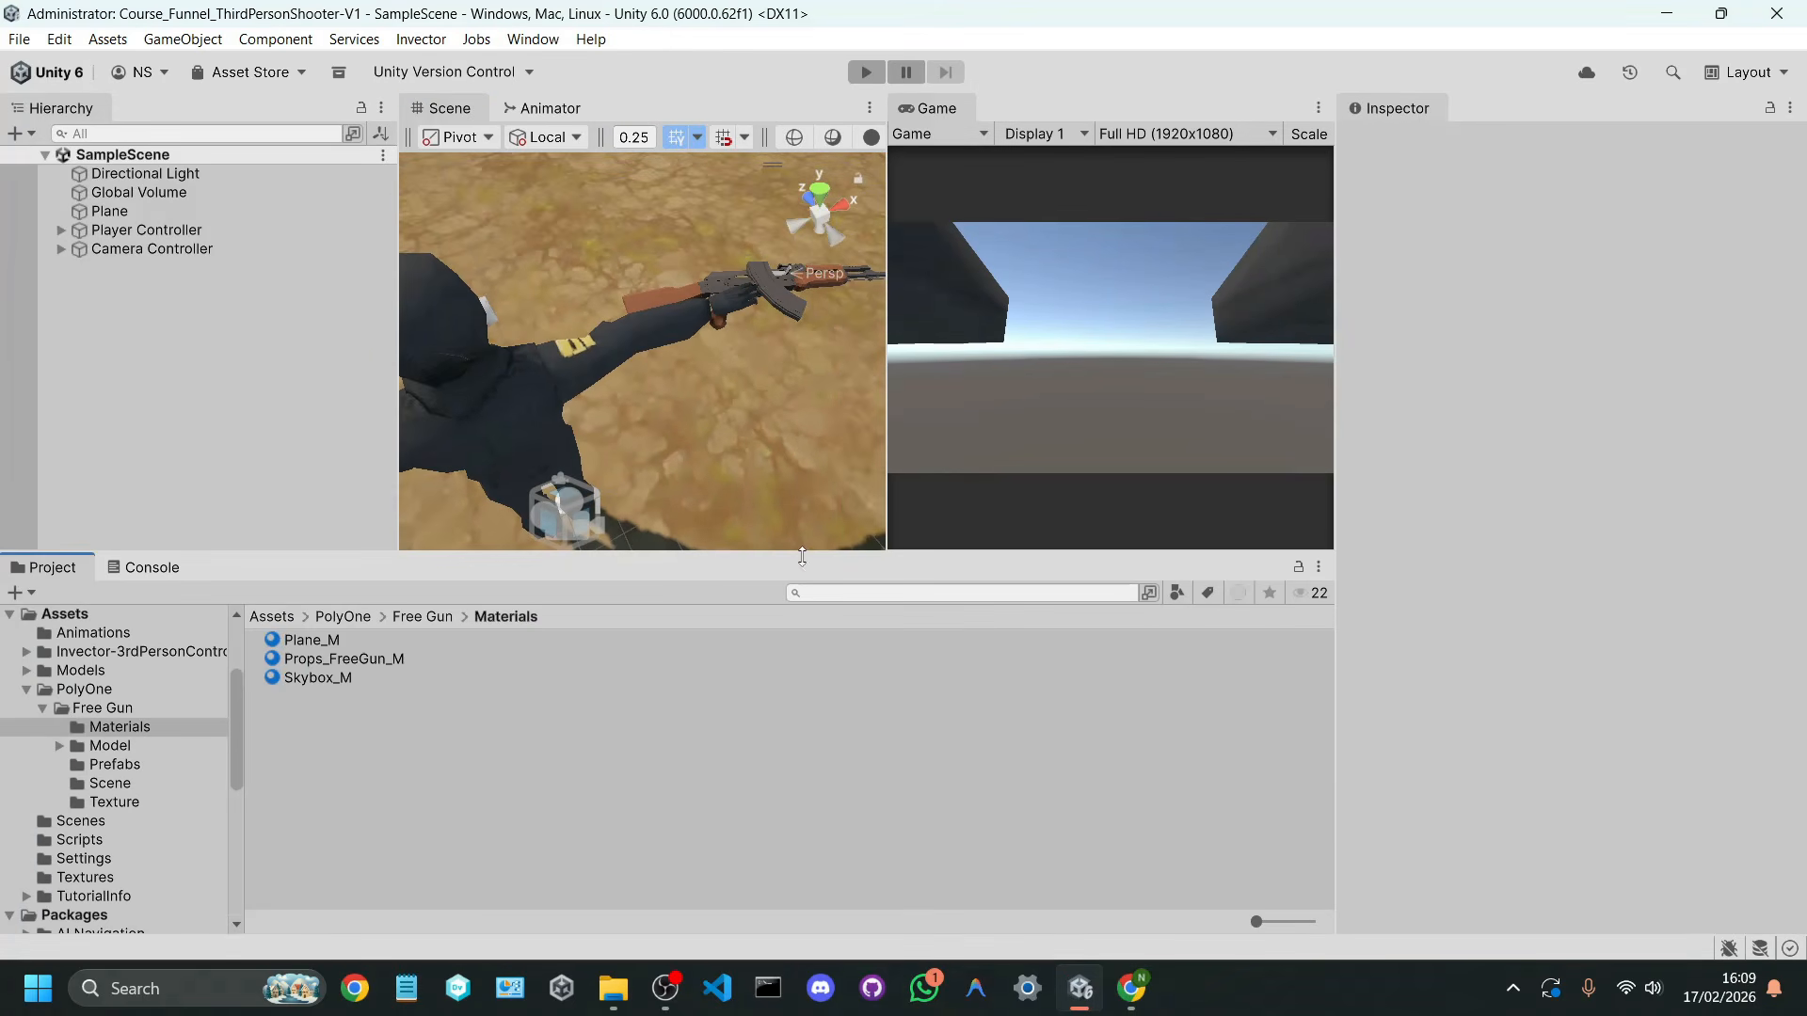
{"action": "left_click", "coordinate": [334, 618]}
{"action": "double_click", "coordinate": [301, 640]}
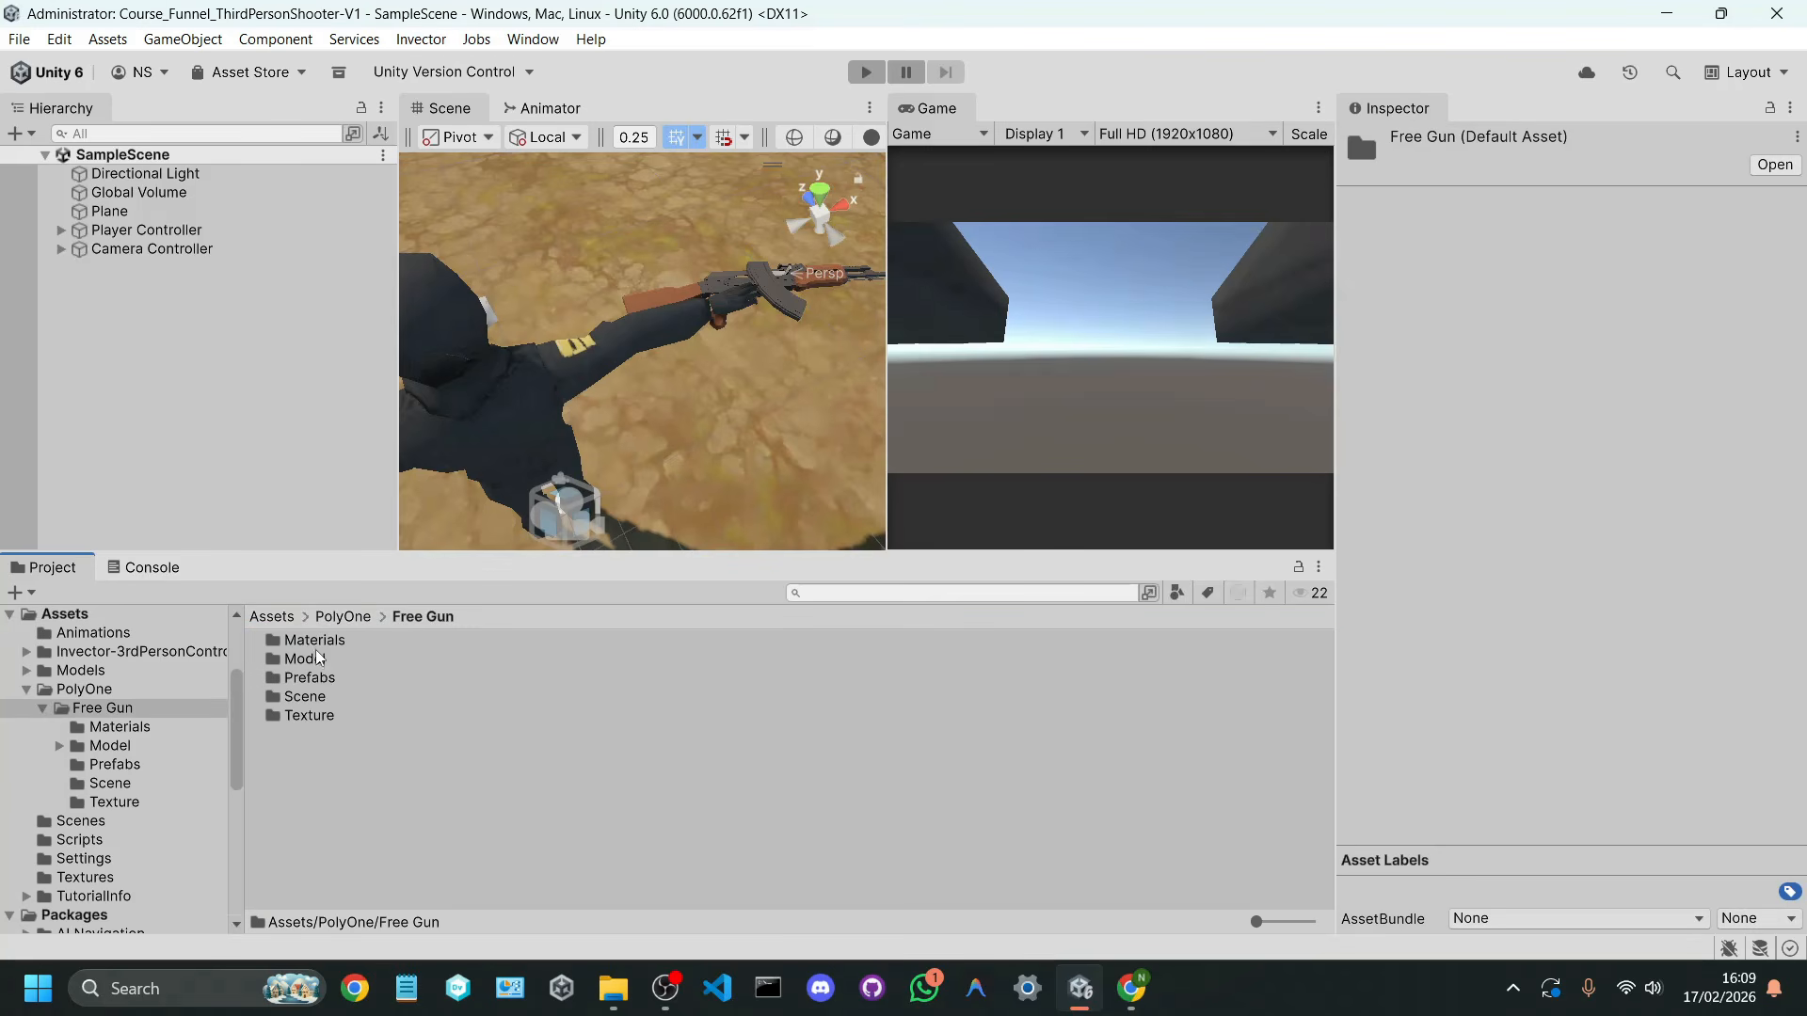
{"action": "left_click", "coordinate": [328, 680]}
{"action": "double_click", "coordinate": [328, 680]}
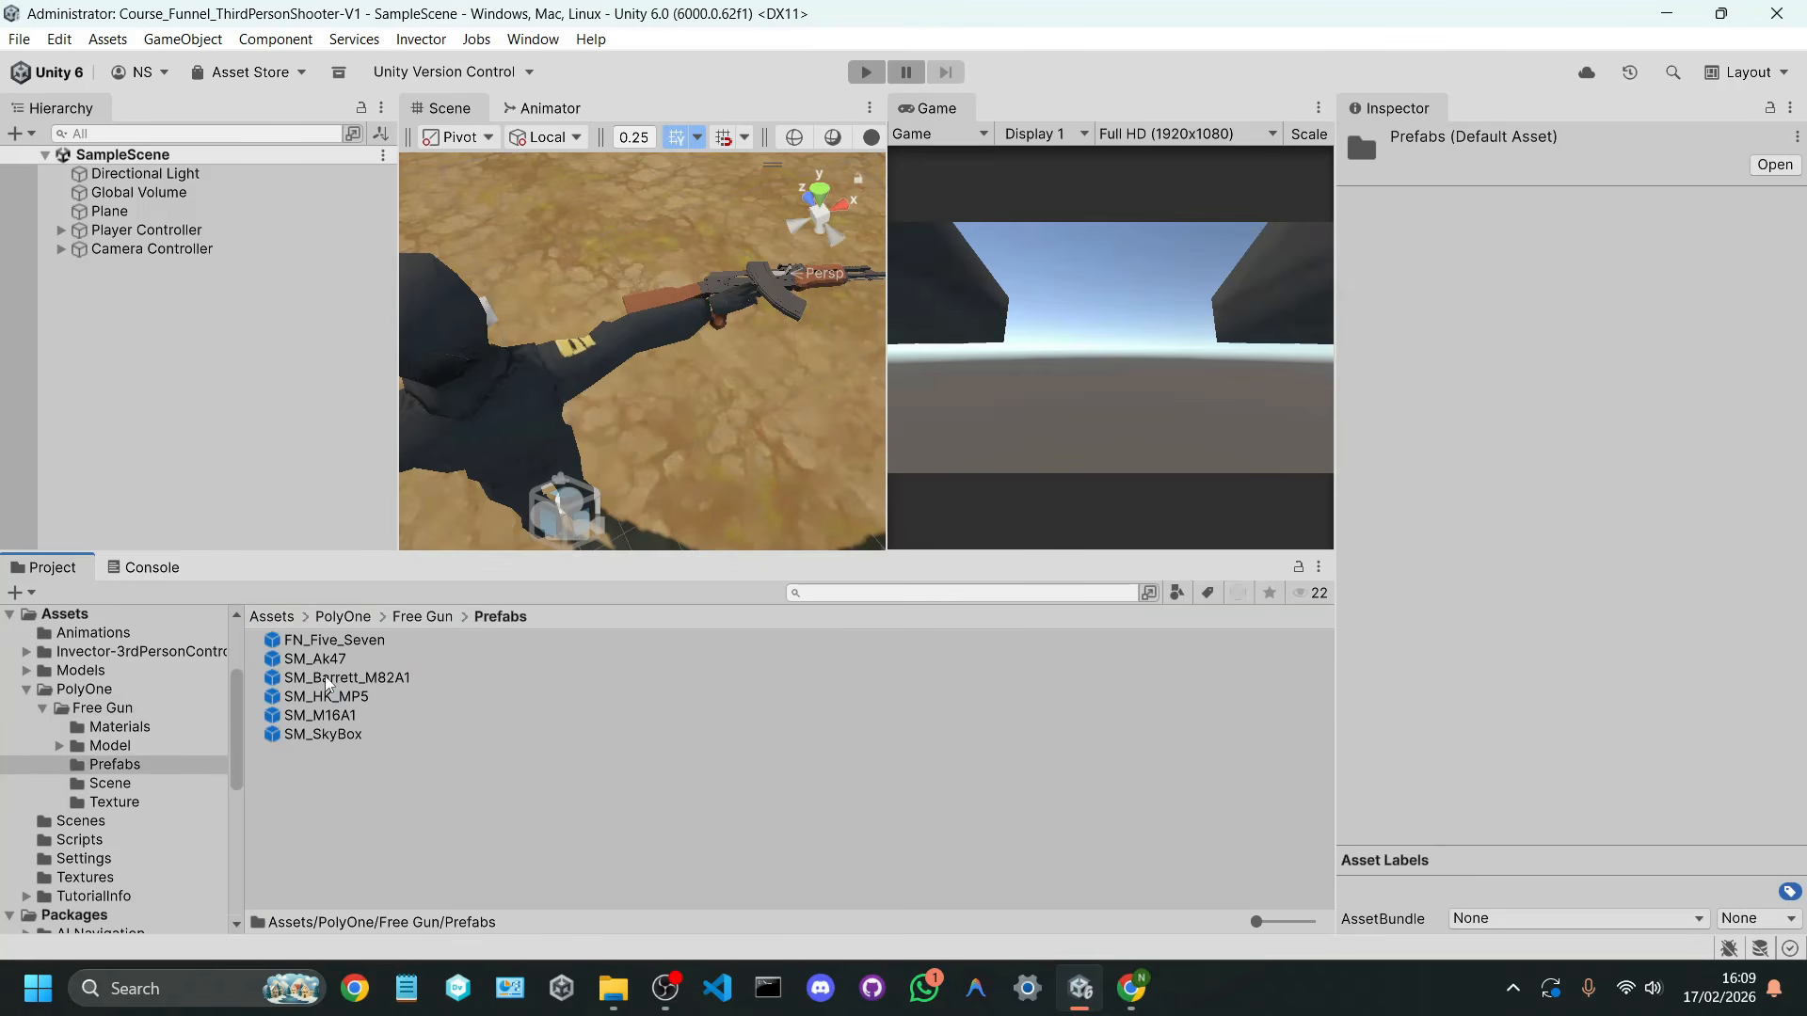
Step: Preview the pack's gun prefabs, including SM_Barrett_M82A1, SM_Ak47, FN_Five_Seven and SM_M16A1
{"action": "left_click", "coordinate": [330, 677]}
{"action": "left_click", "coordinate": [332, 661]}
{"action": "left_click", "coordinate": [350, 641]}
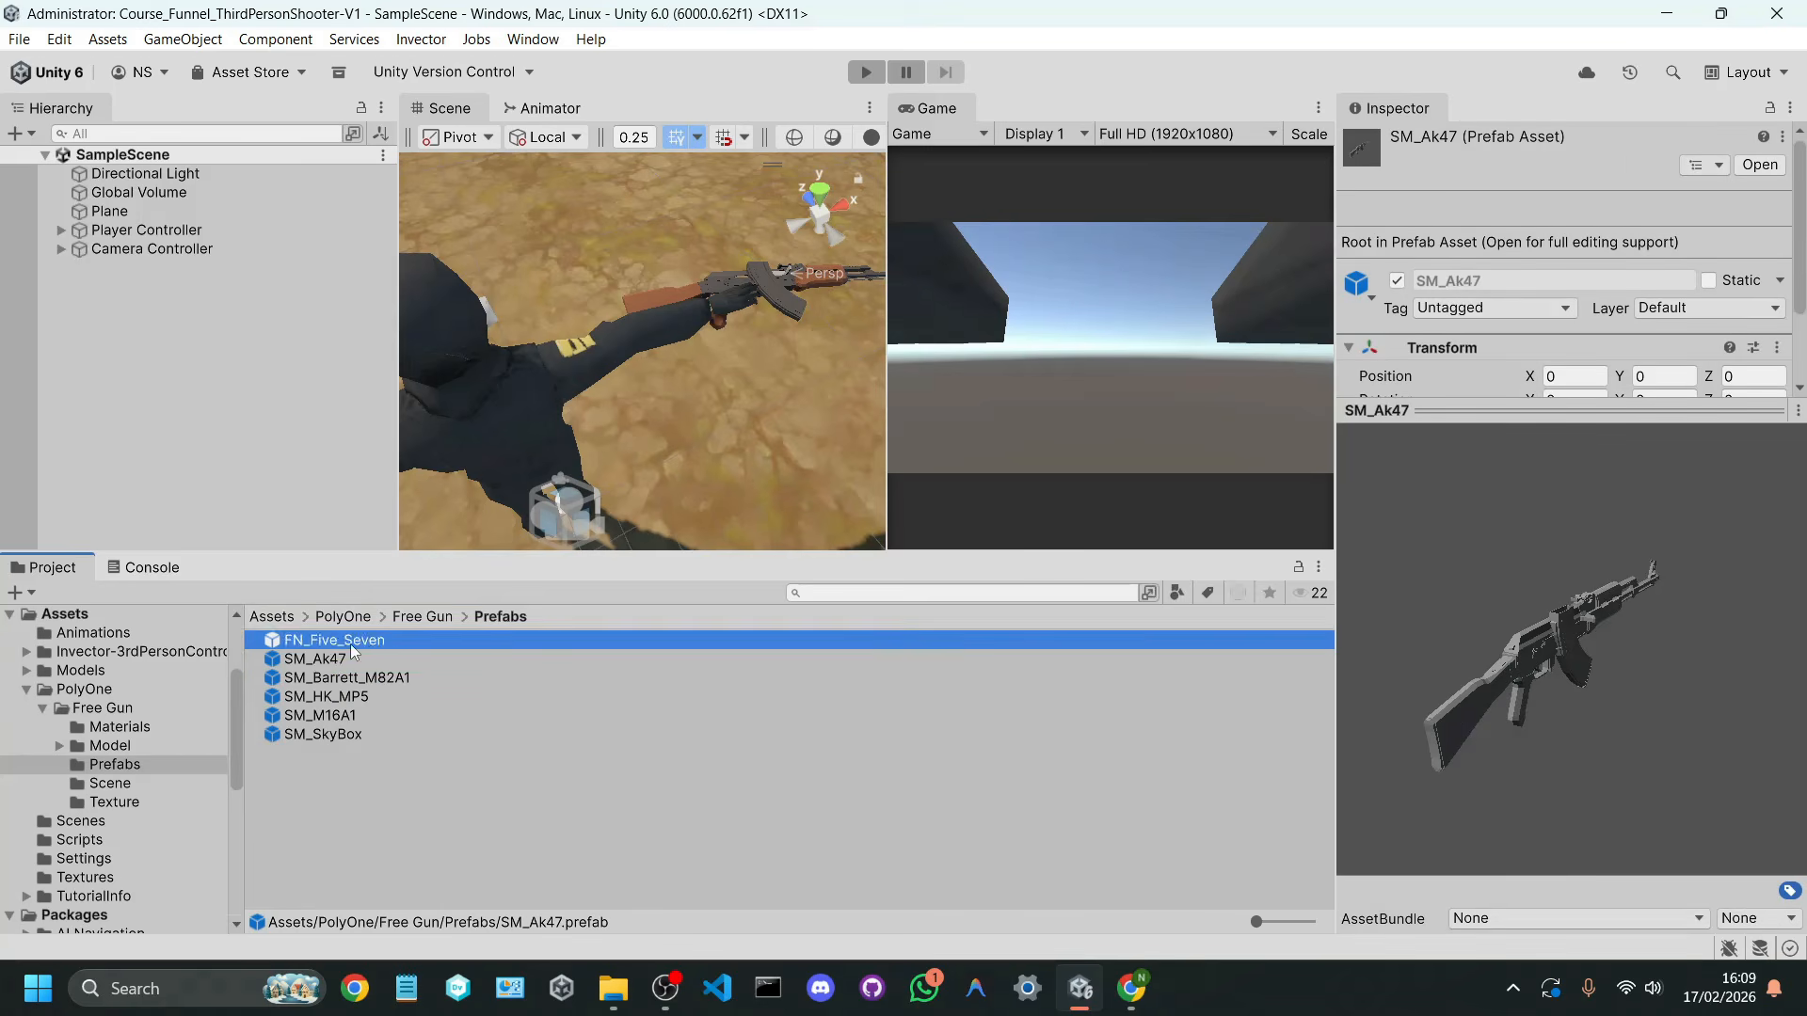
{"action": "left_click", "coordinate": [358, 658]}
{"action": "left_click", "coordinate": [357, 715]}
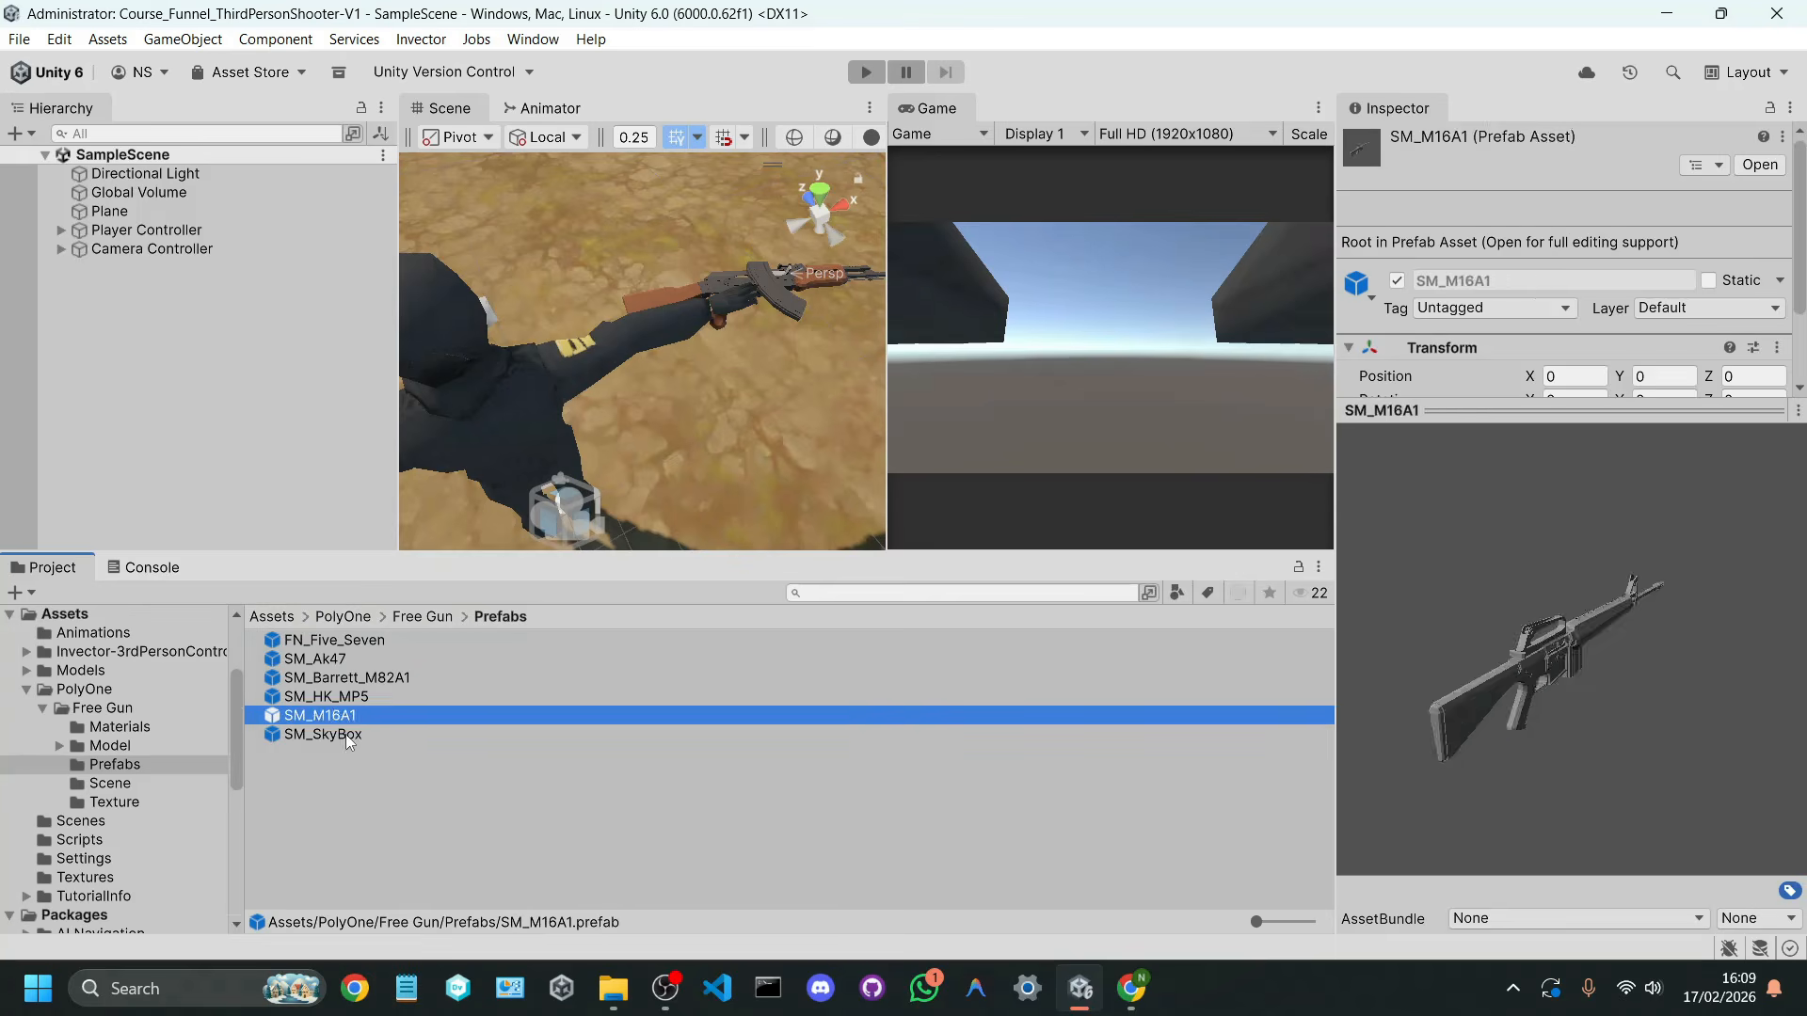
{"action": "left_click", "coordinate": [1029, 900]}
Step: Switch to Chrome and examine the Guns Low poly model on Sketchfab, including its download and licence details
{"action": "left_click", "coordinate": [1130, 988]}
{"action": "scroll", "coordinate": [924, 427], "scroll_direction": "up", "scroll_amount": 5}
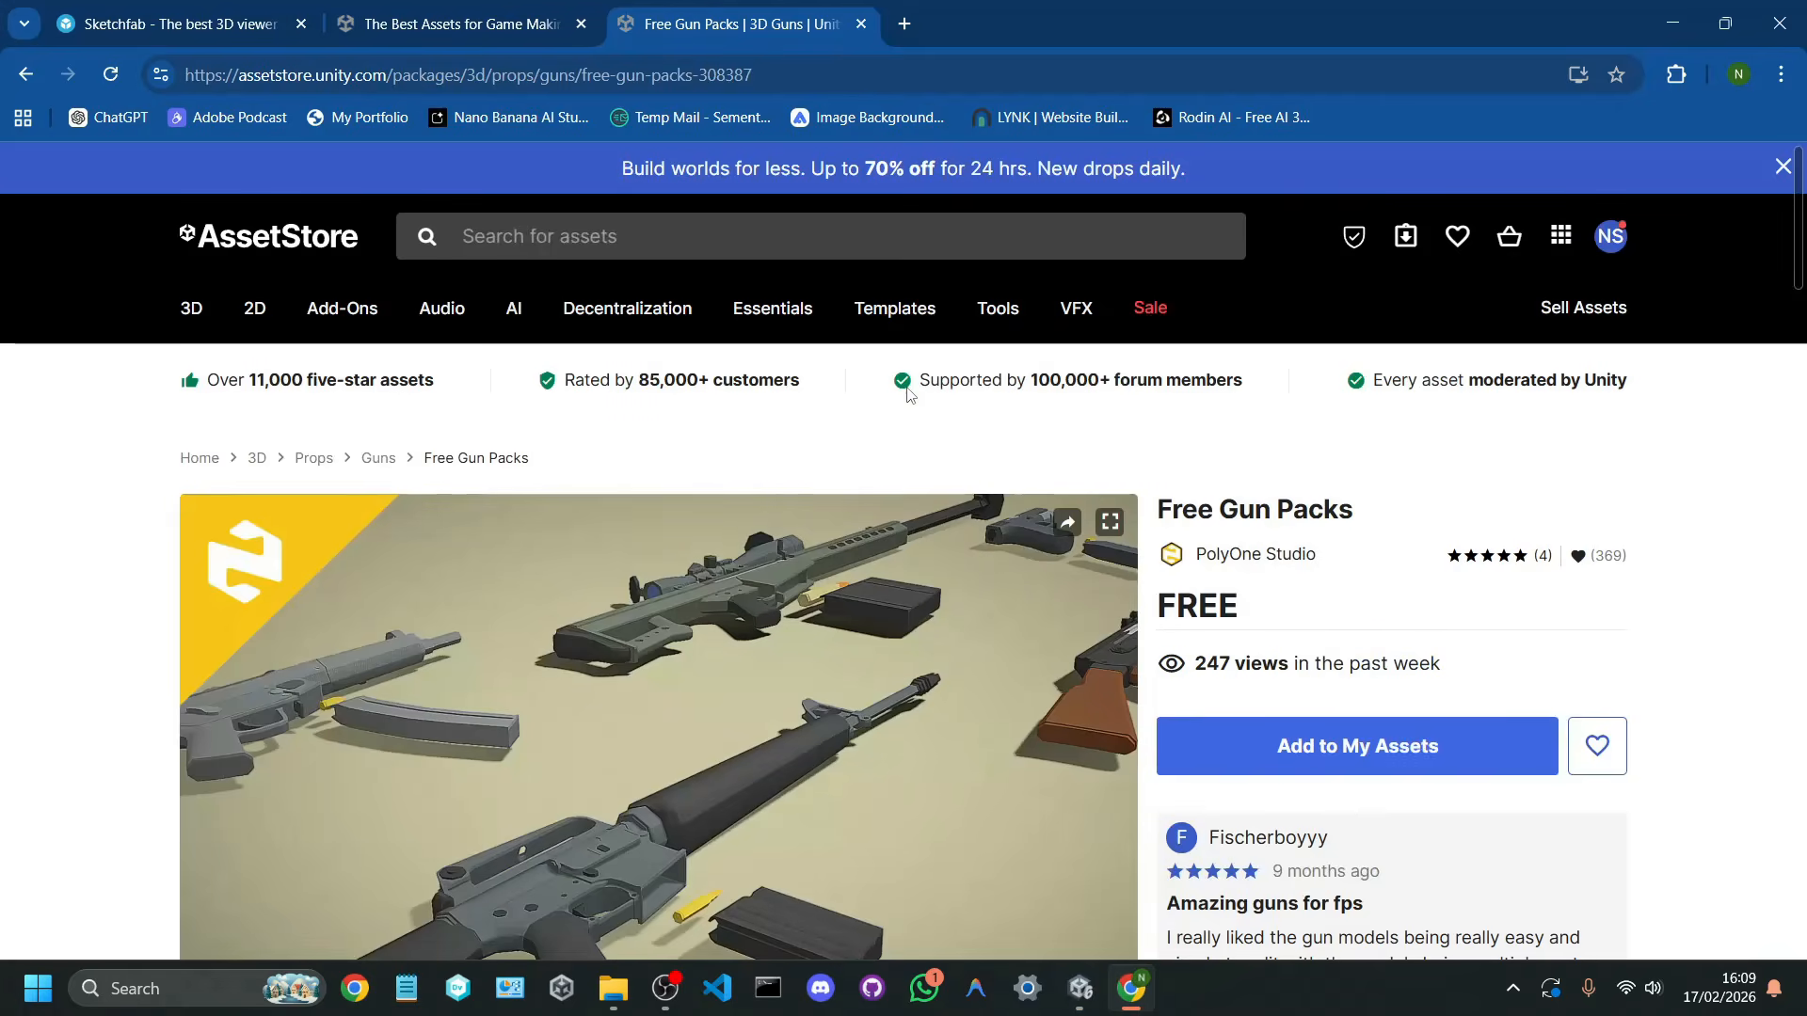
{"action": "left_click", "coordinate": [236, 26]}
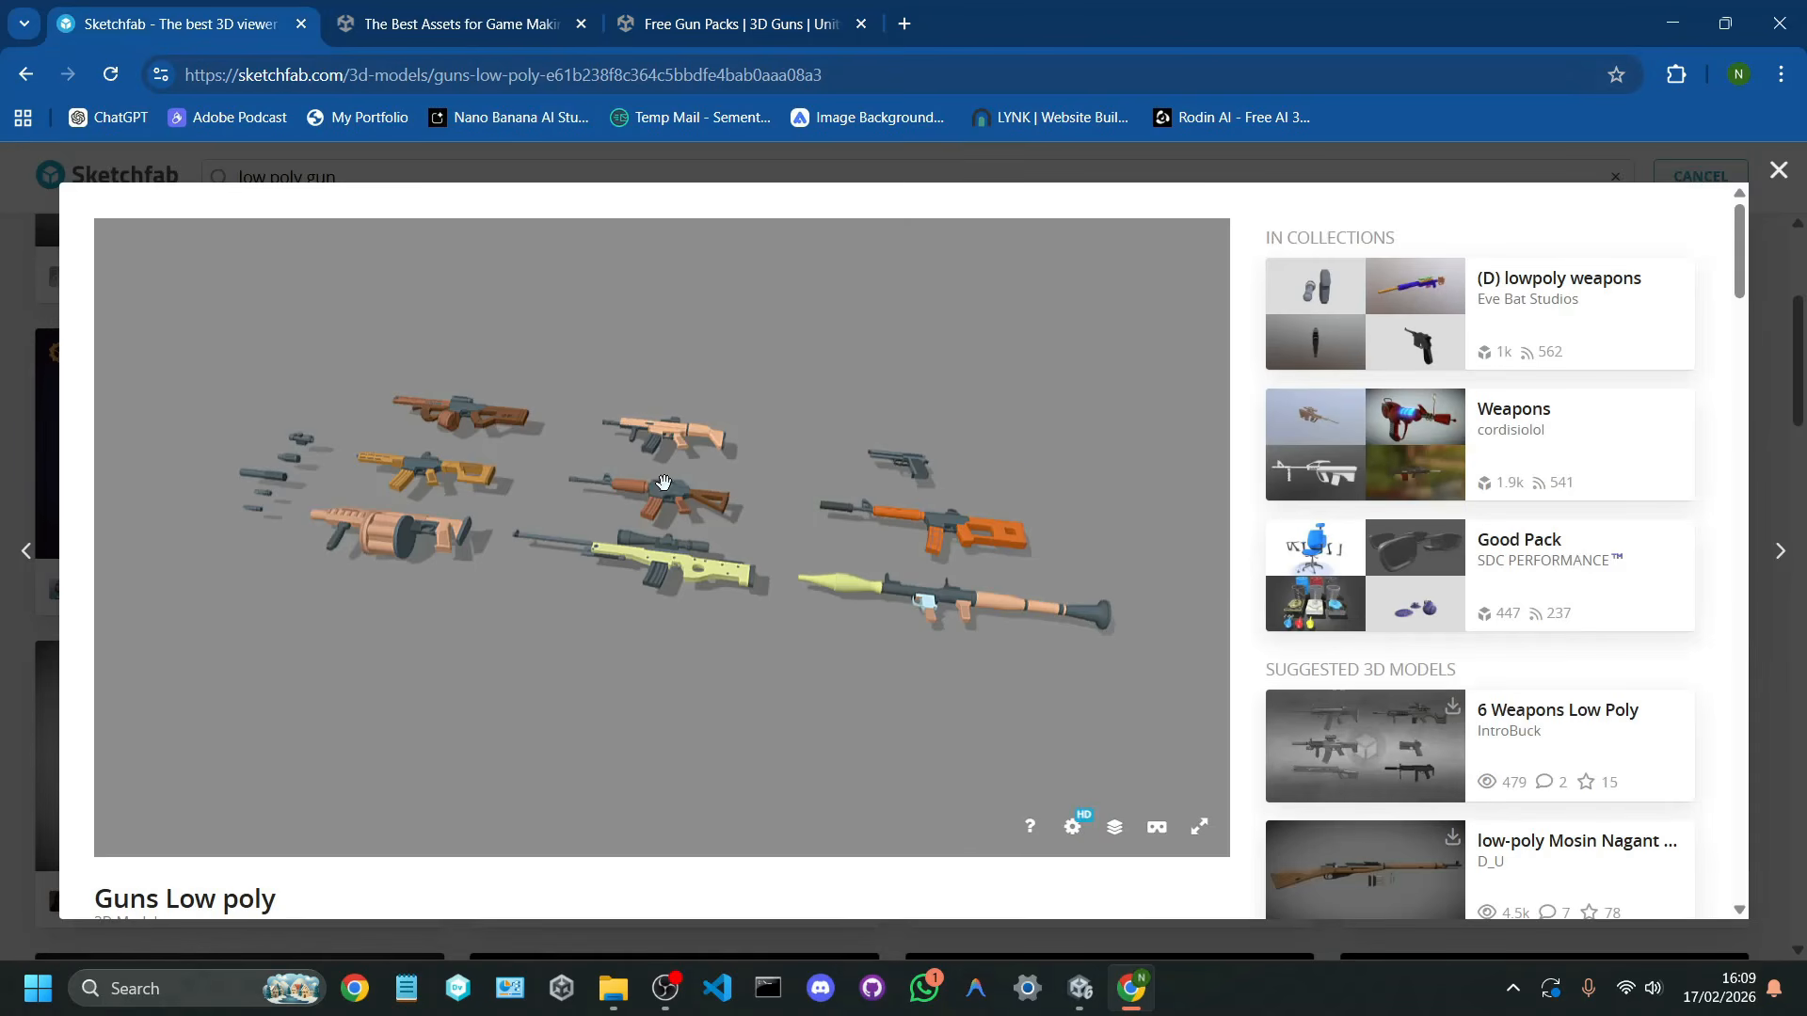
{"action": "mouse_move", "coordinate": [555, 491]}
{"action": "left_mouse_down"}
{"action": "mouse_move", "coordinate": [524, 544]}
{"action": "mouse_move", "coordinate": [710, 415]}
{"action": "left_mouse_up"}
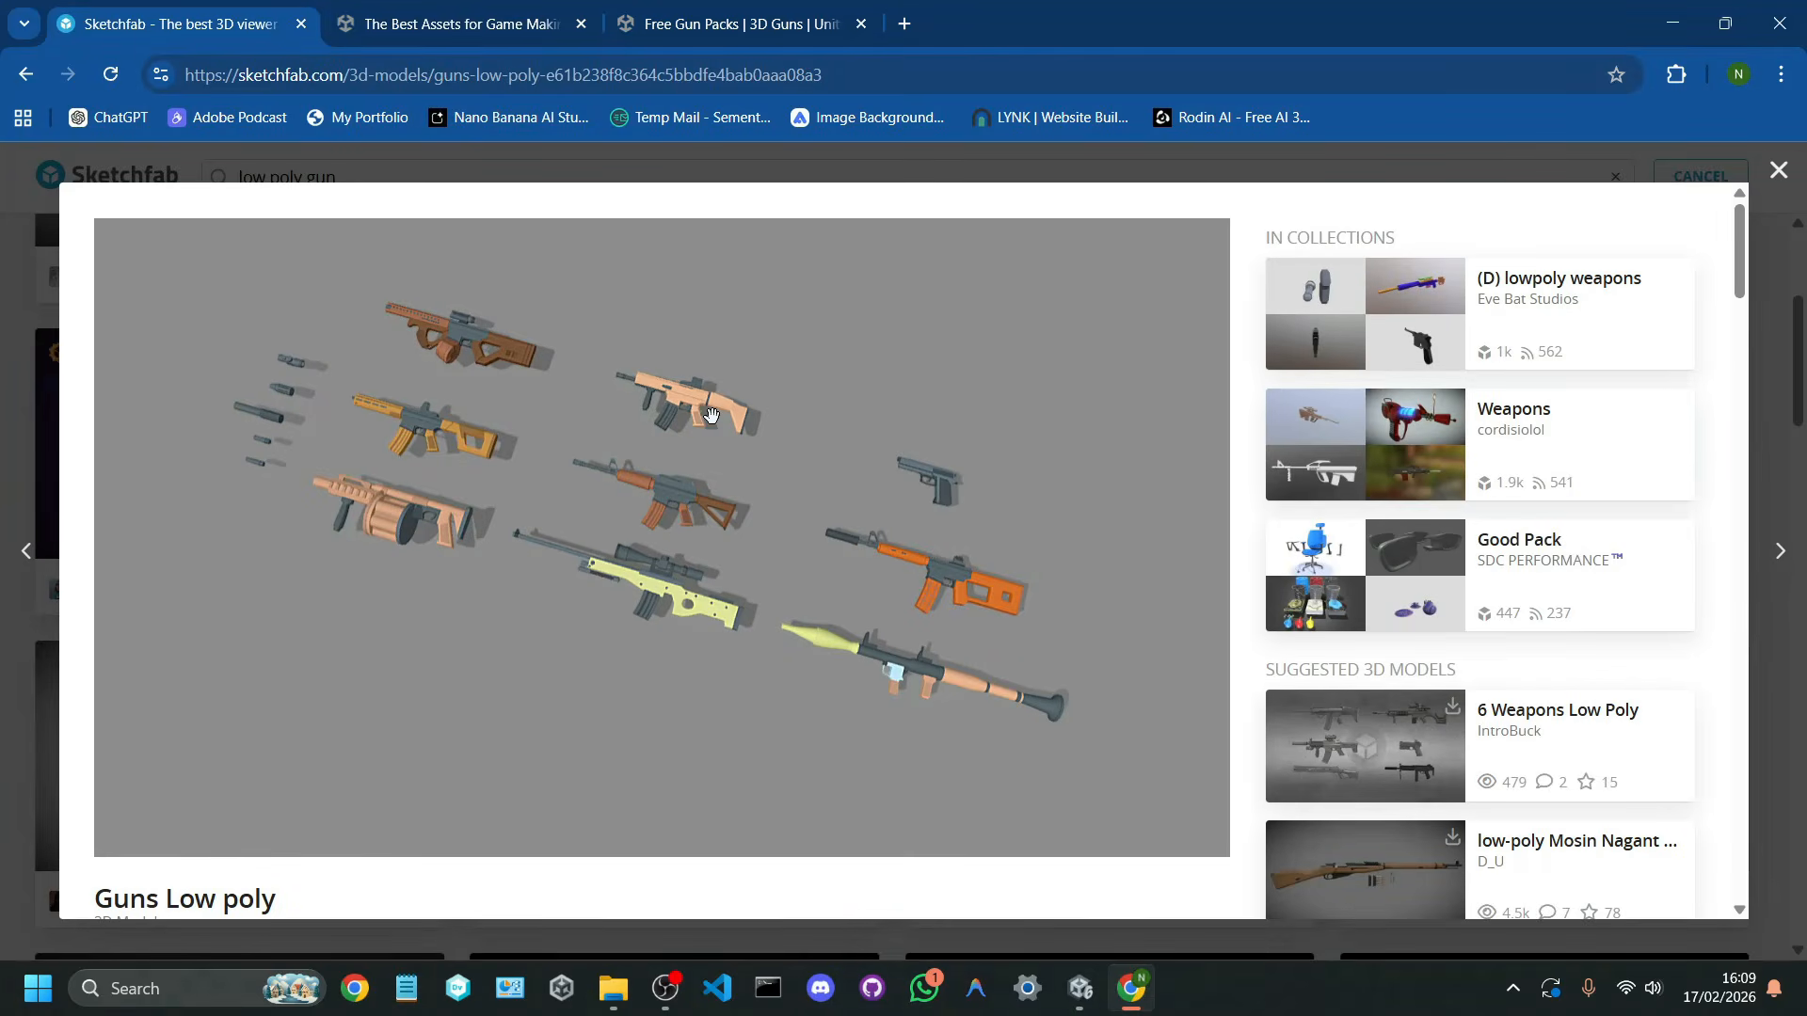
{"action": "scroll", "coordinate": [424, 798], "scroll_direction": "down", "scroll_amount": 4}
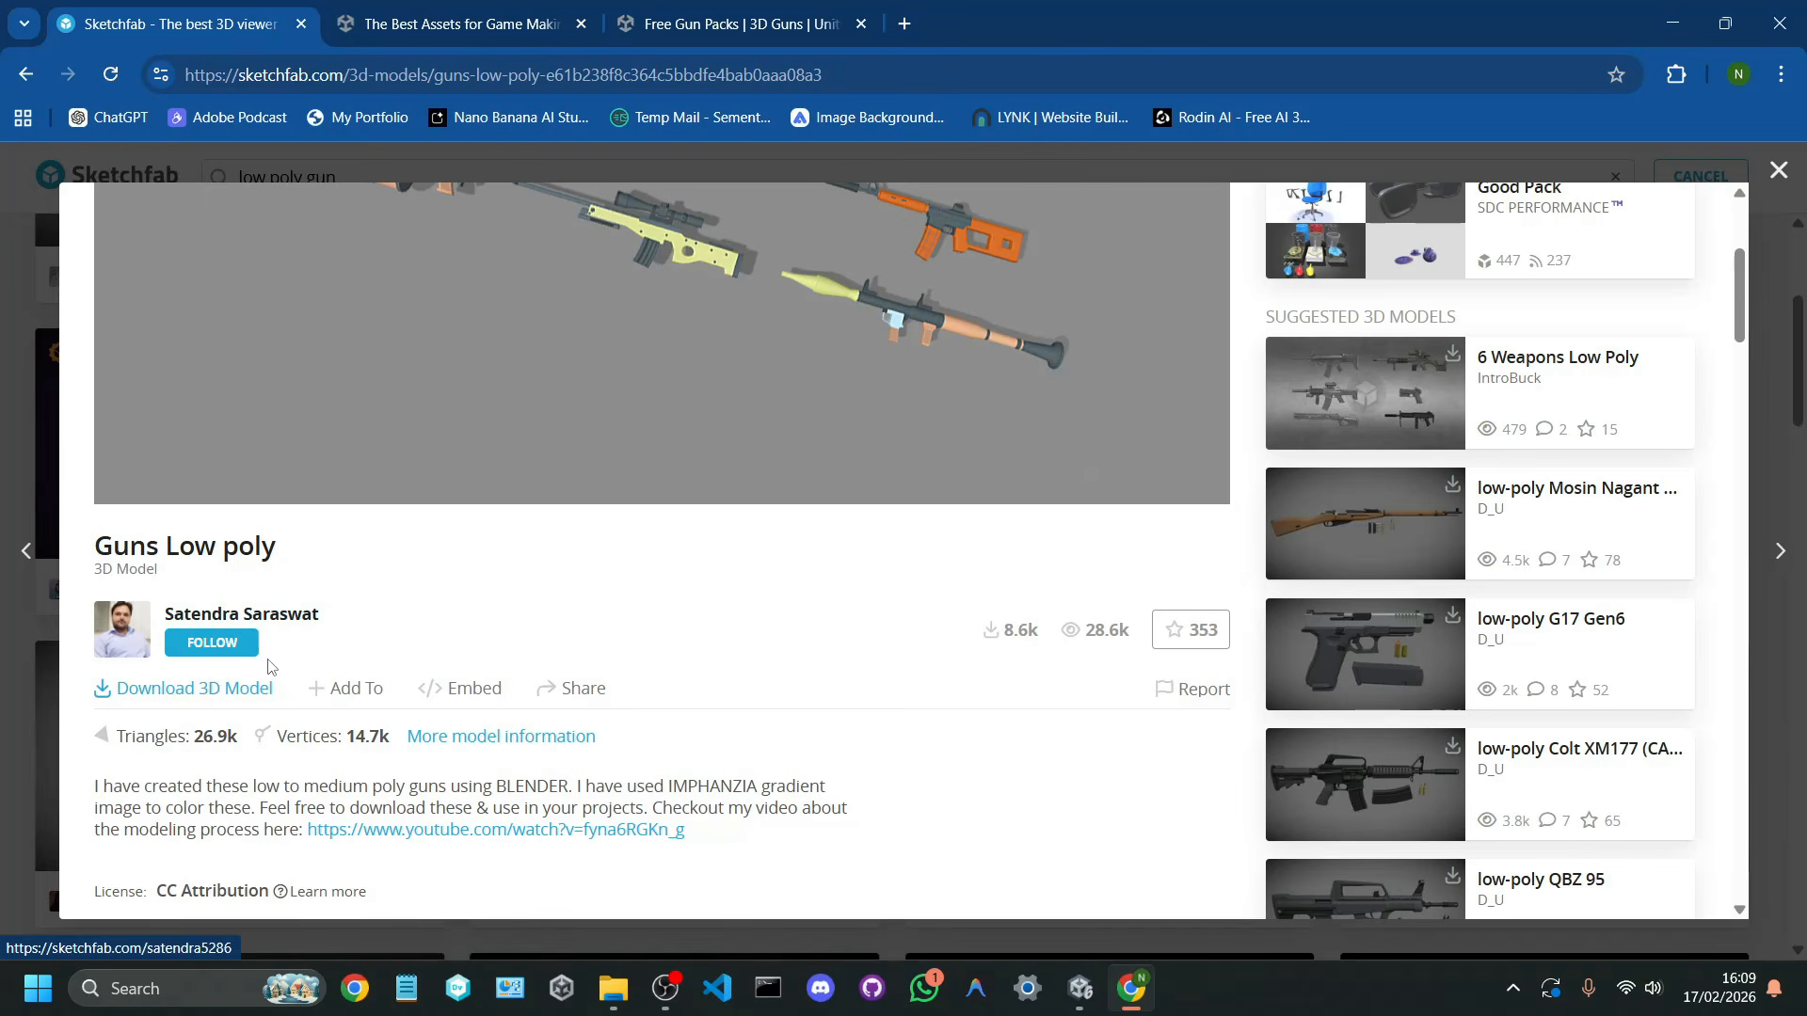
Step: Download the Guns Low poly model in its original fbx format and look through the archive's source and textures folders
{"action": "left_click", "coordinate": [255, 690]}
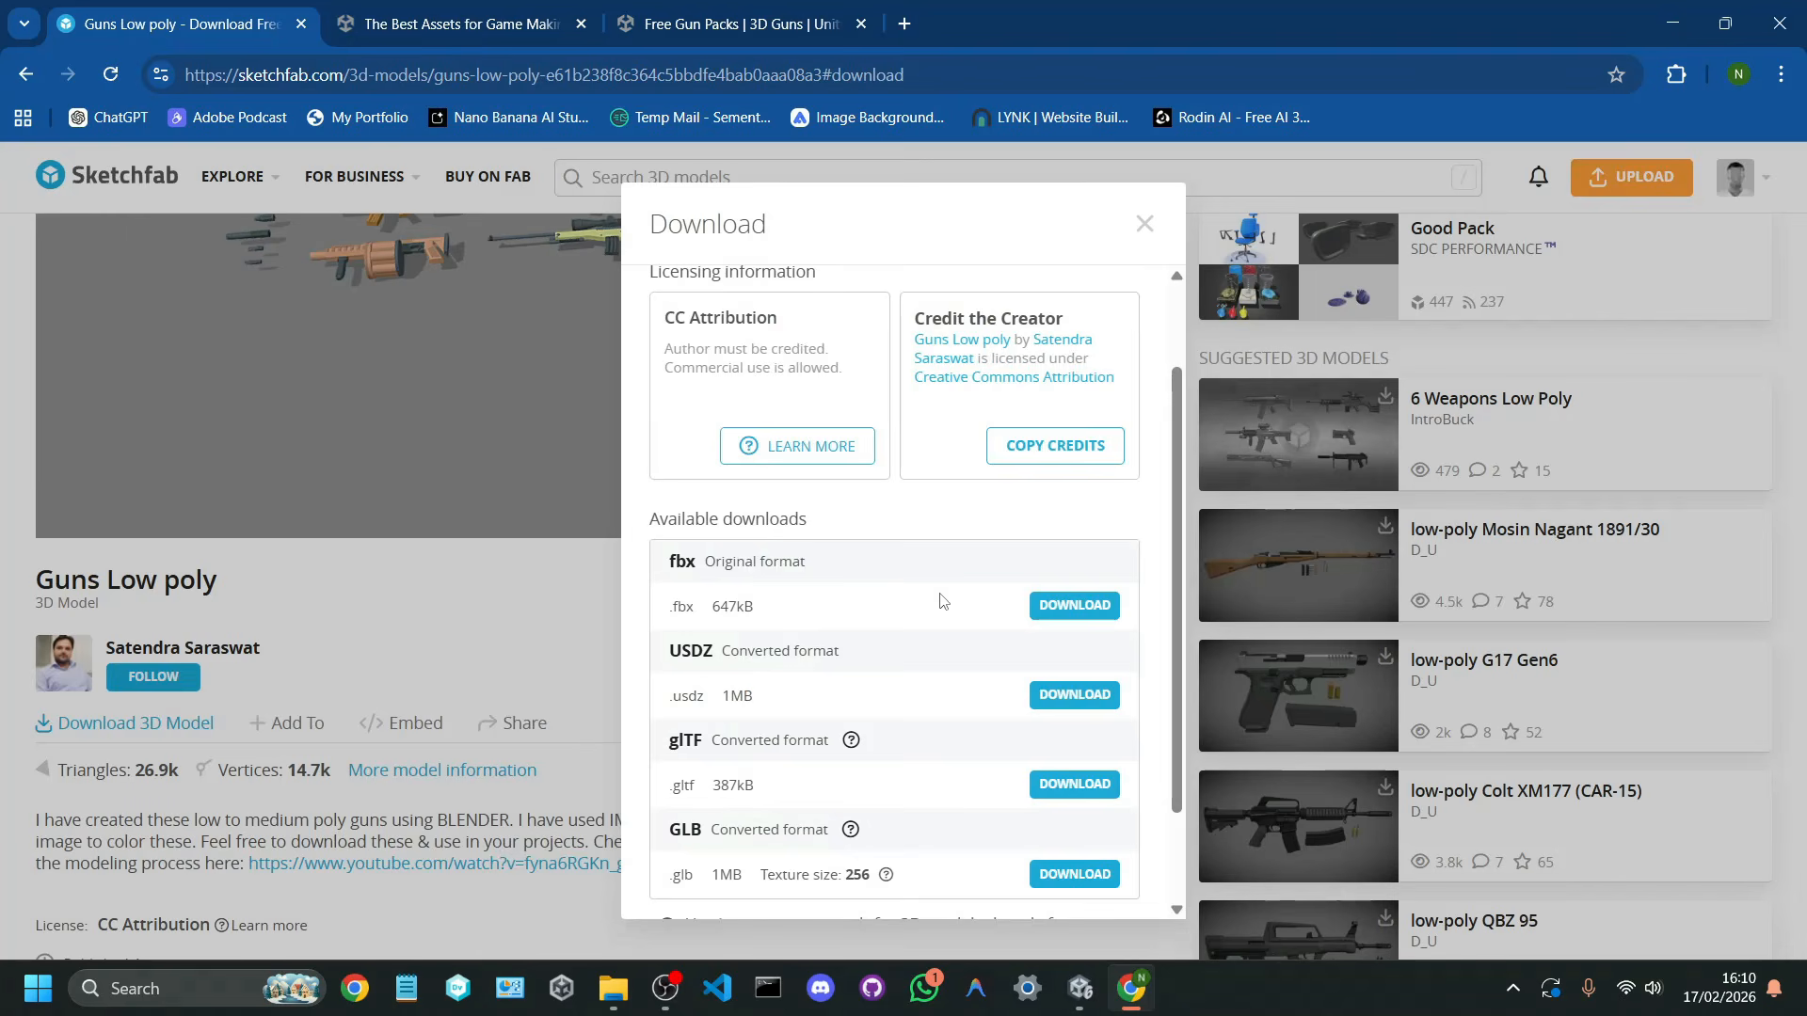
{"action": "left_click", "coordinate": [1052, 612]}
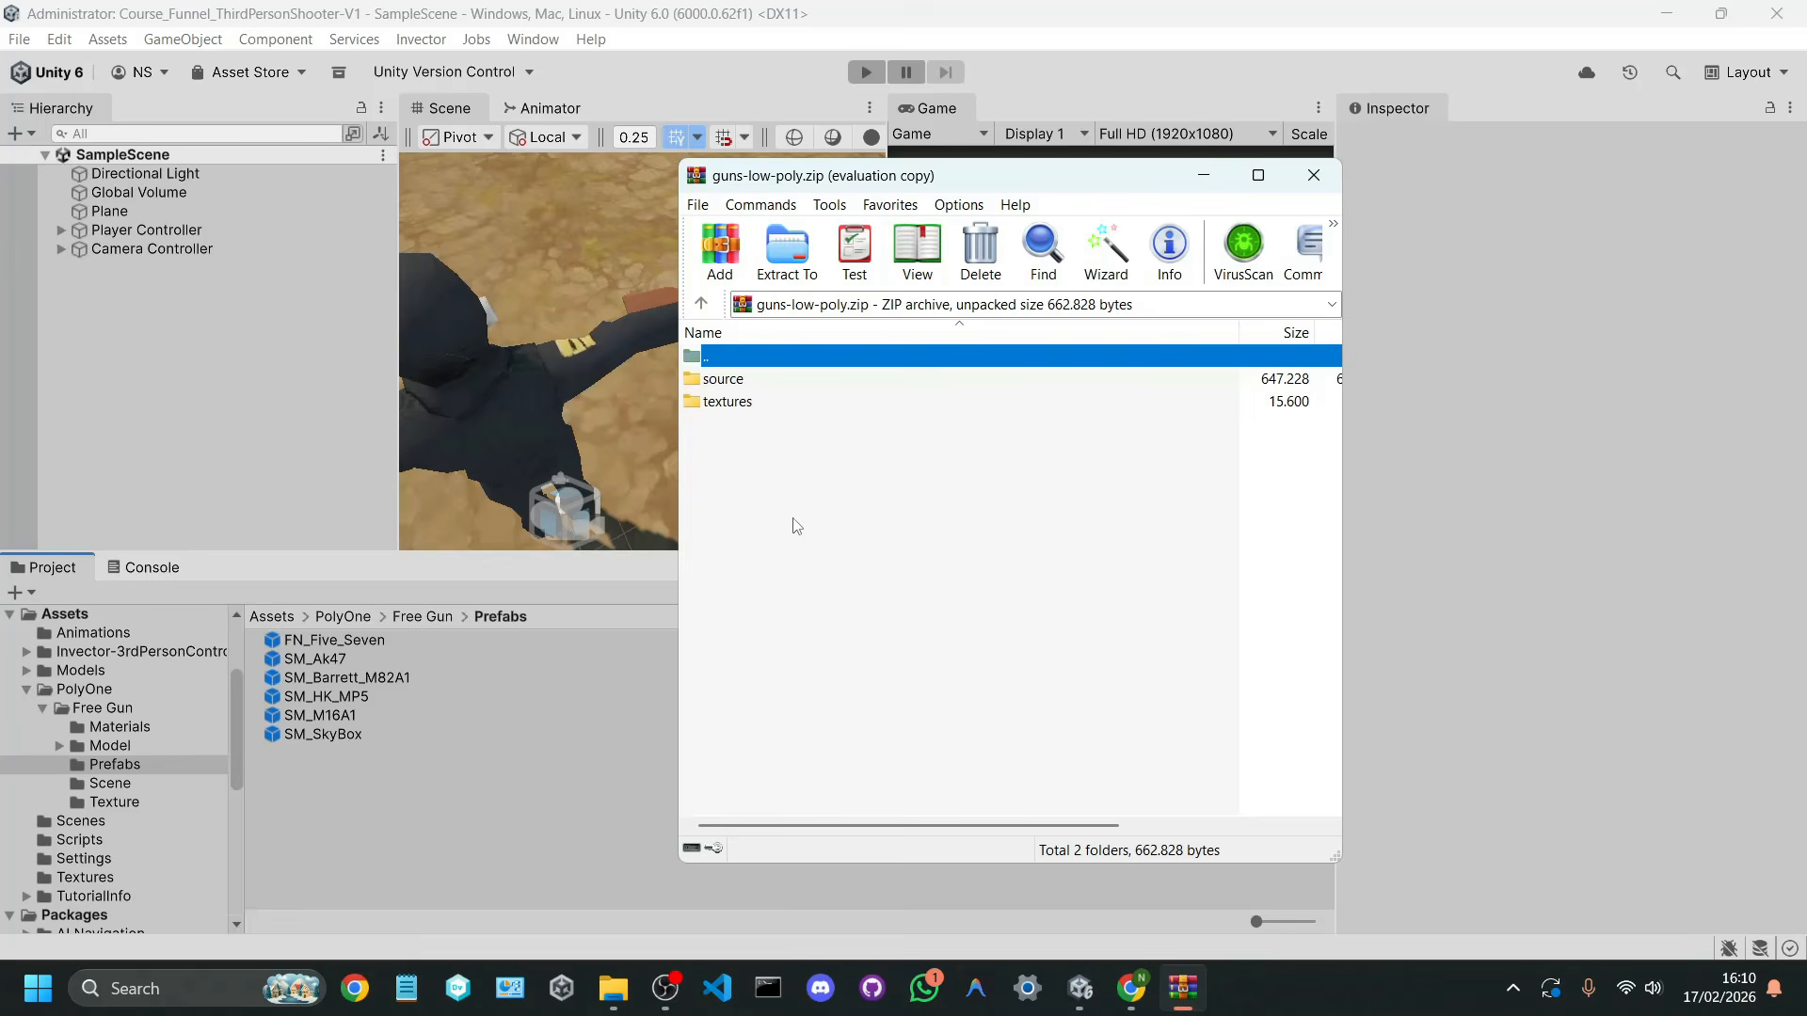
{"action": "double_click", "coordinate": [752, 377]}
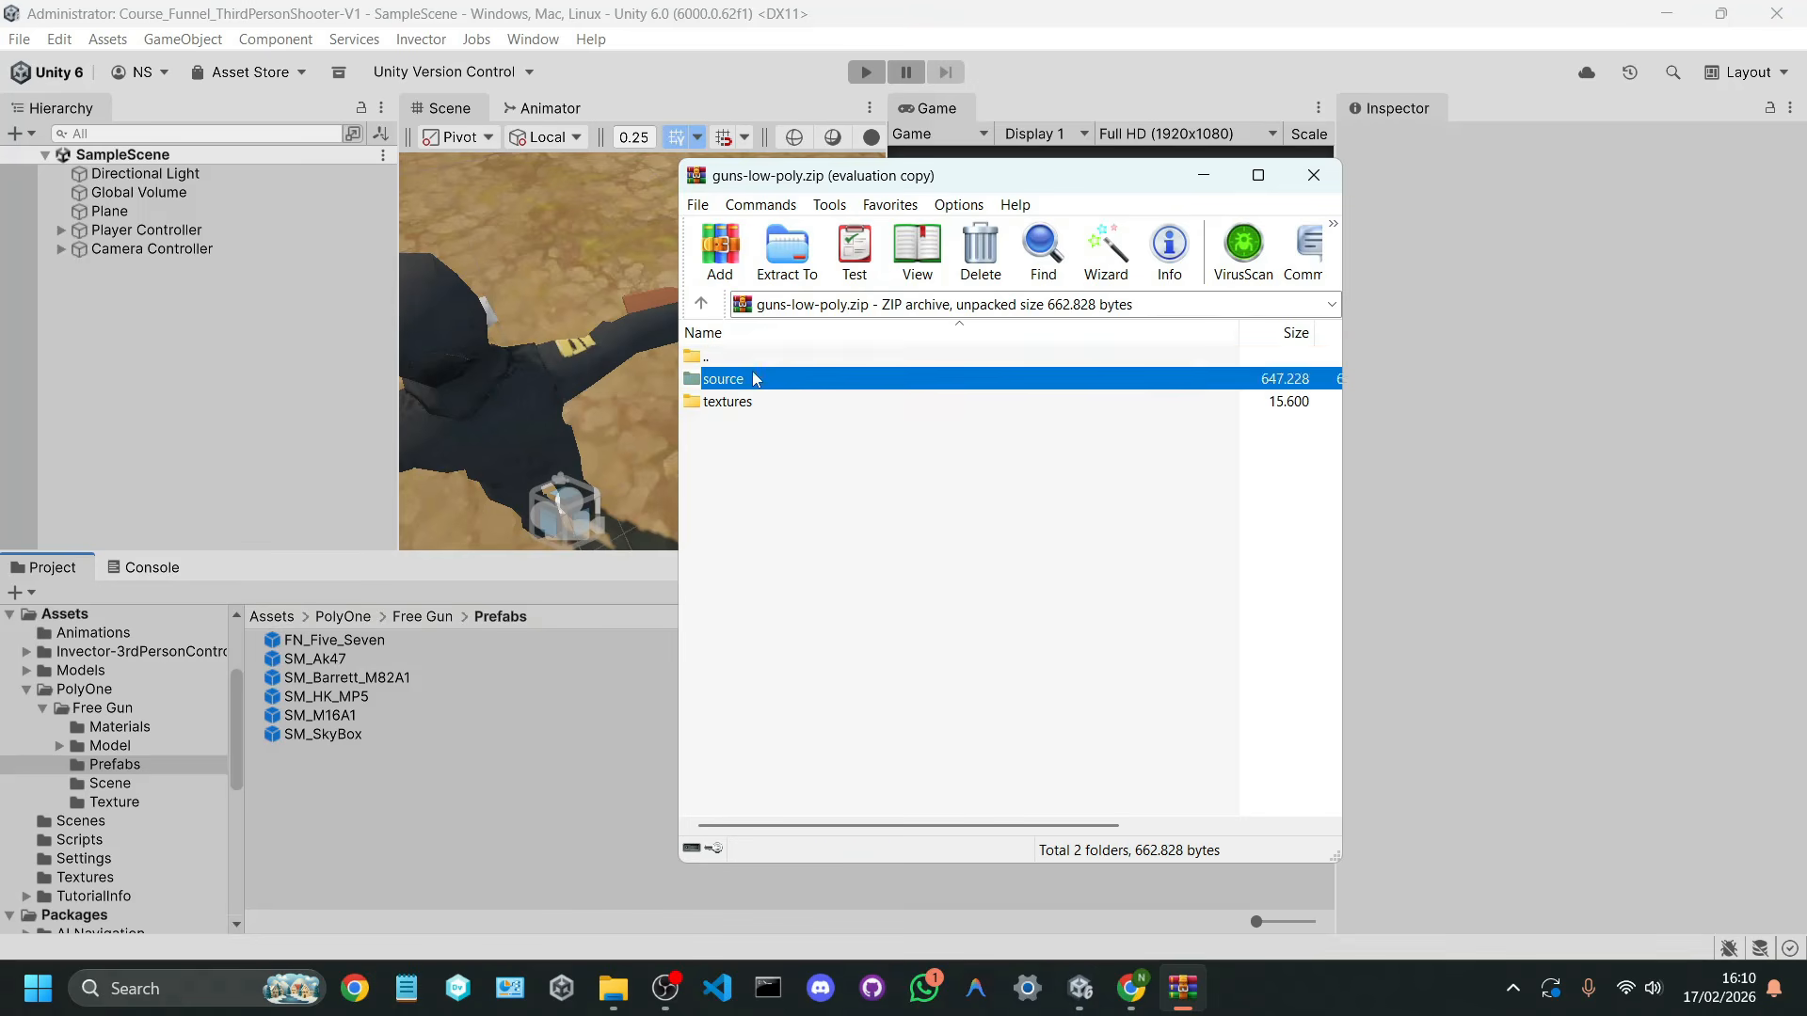
{"action": "double_click", "coordinate": [761, 365]}
{"action": "double_click", "coordinate": [763, 400]}
{"action": "double_click", "coordinate": [772, 365]}
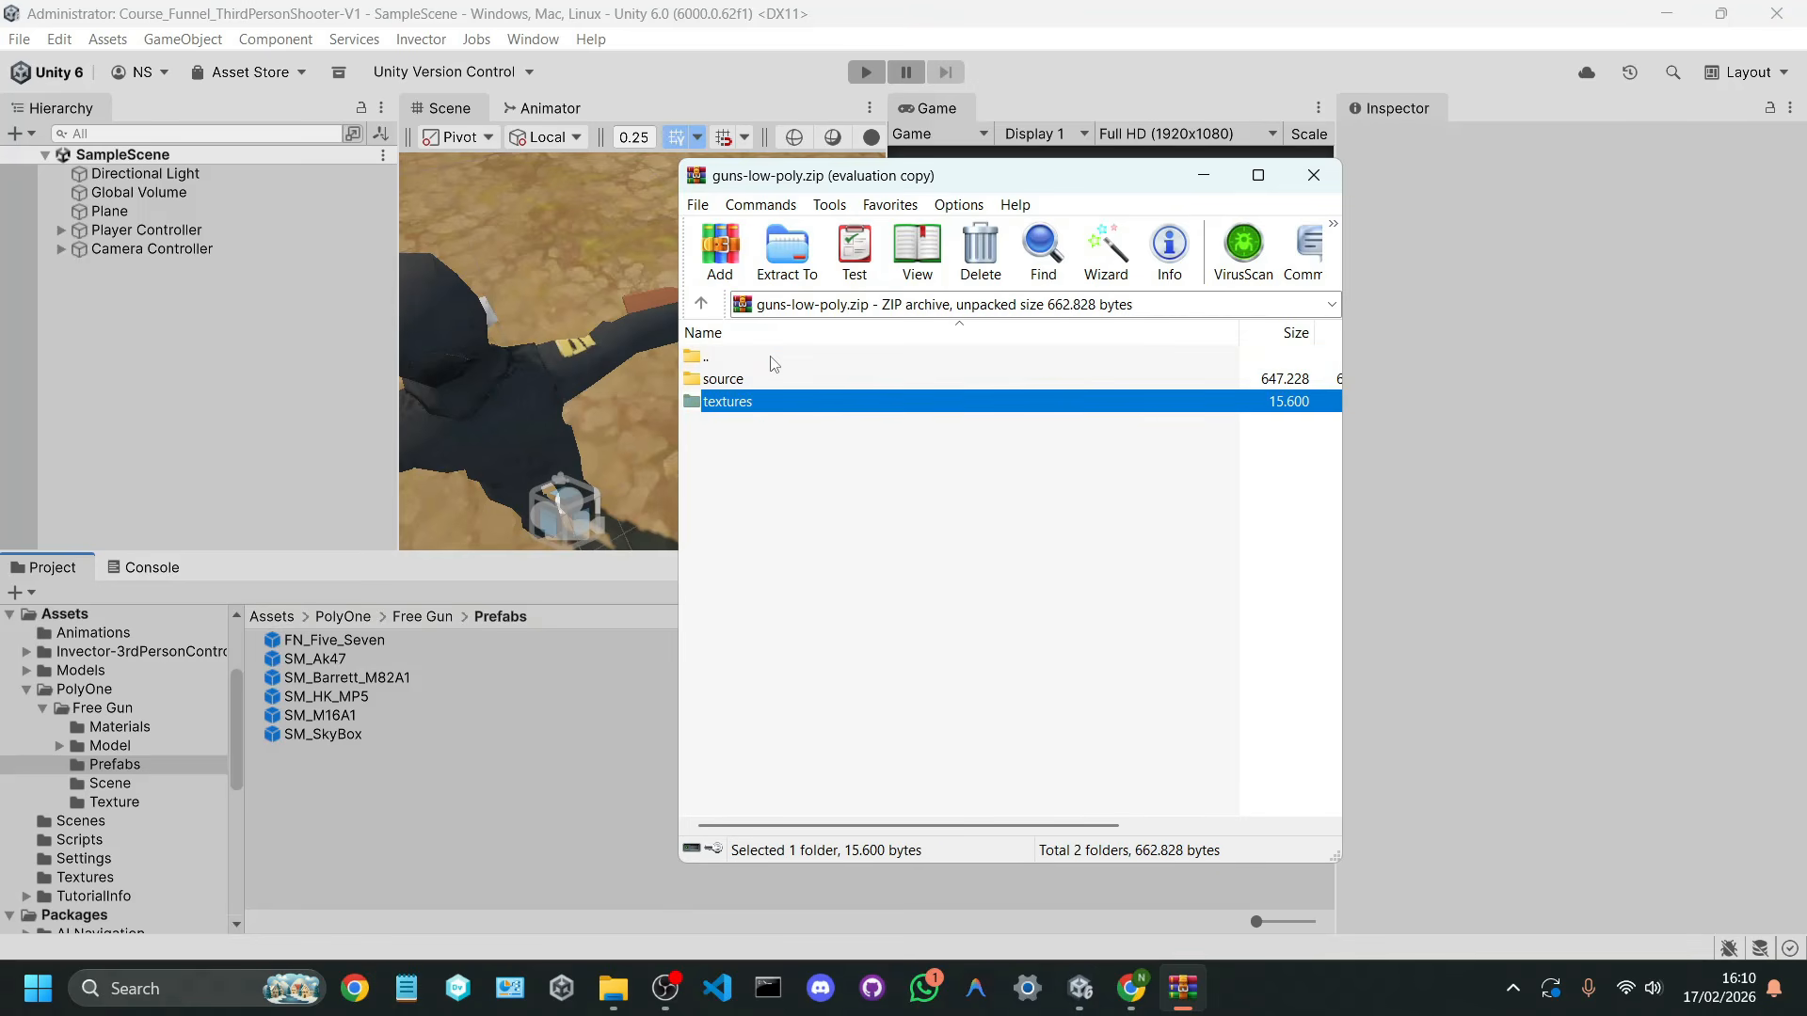
{"action": "double_click", "coordinate": [753, 379]}
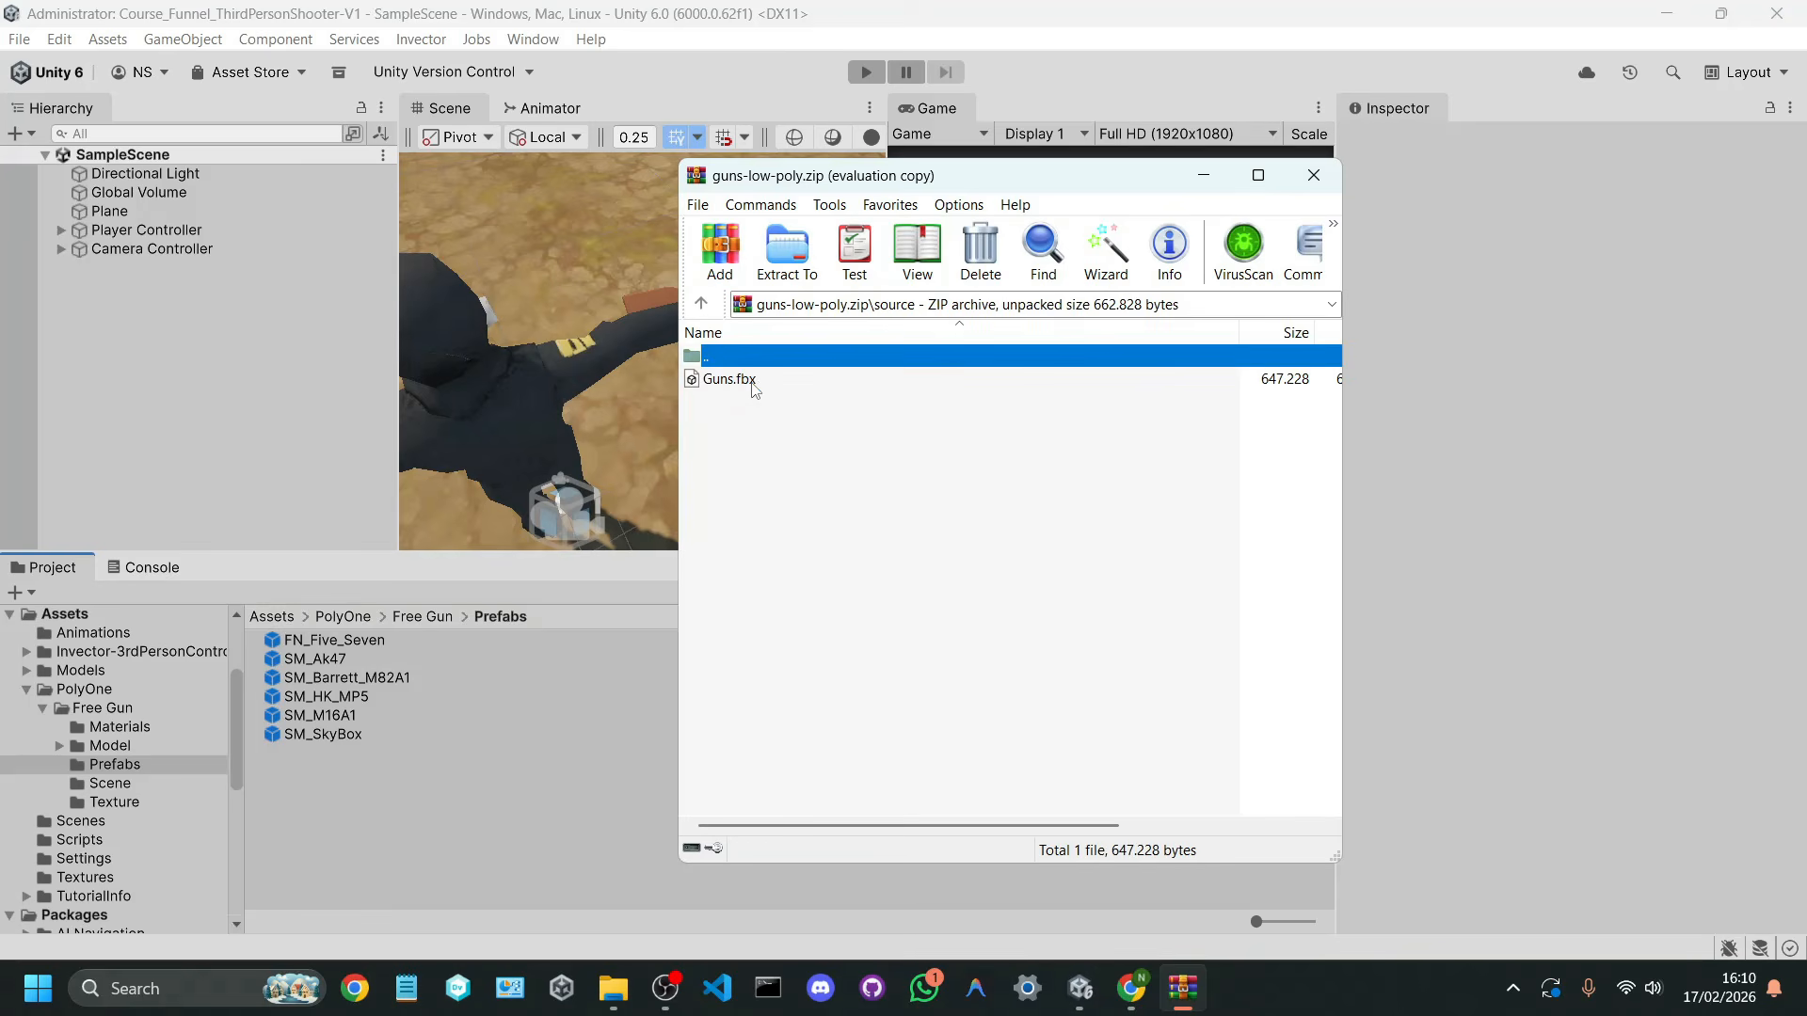
Step: Return to Unity, create a folder named External Models directly under Assets, and open it
{"action": "left_click", "coordinate": [659, 448]}
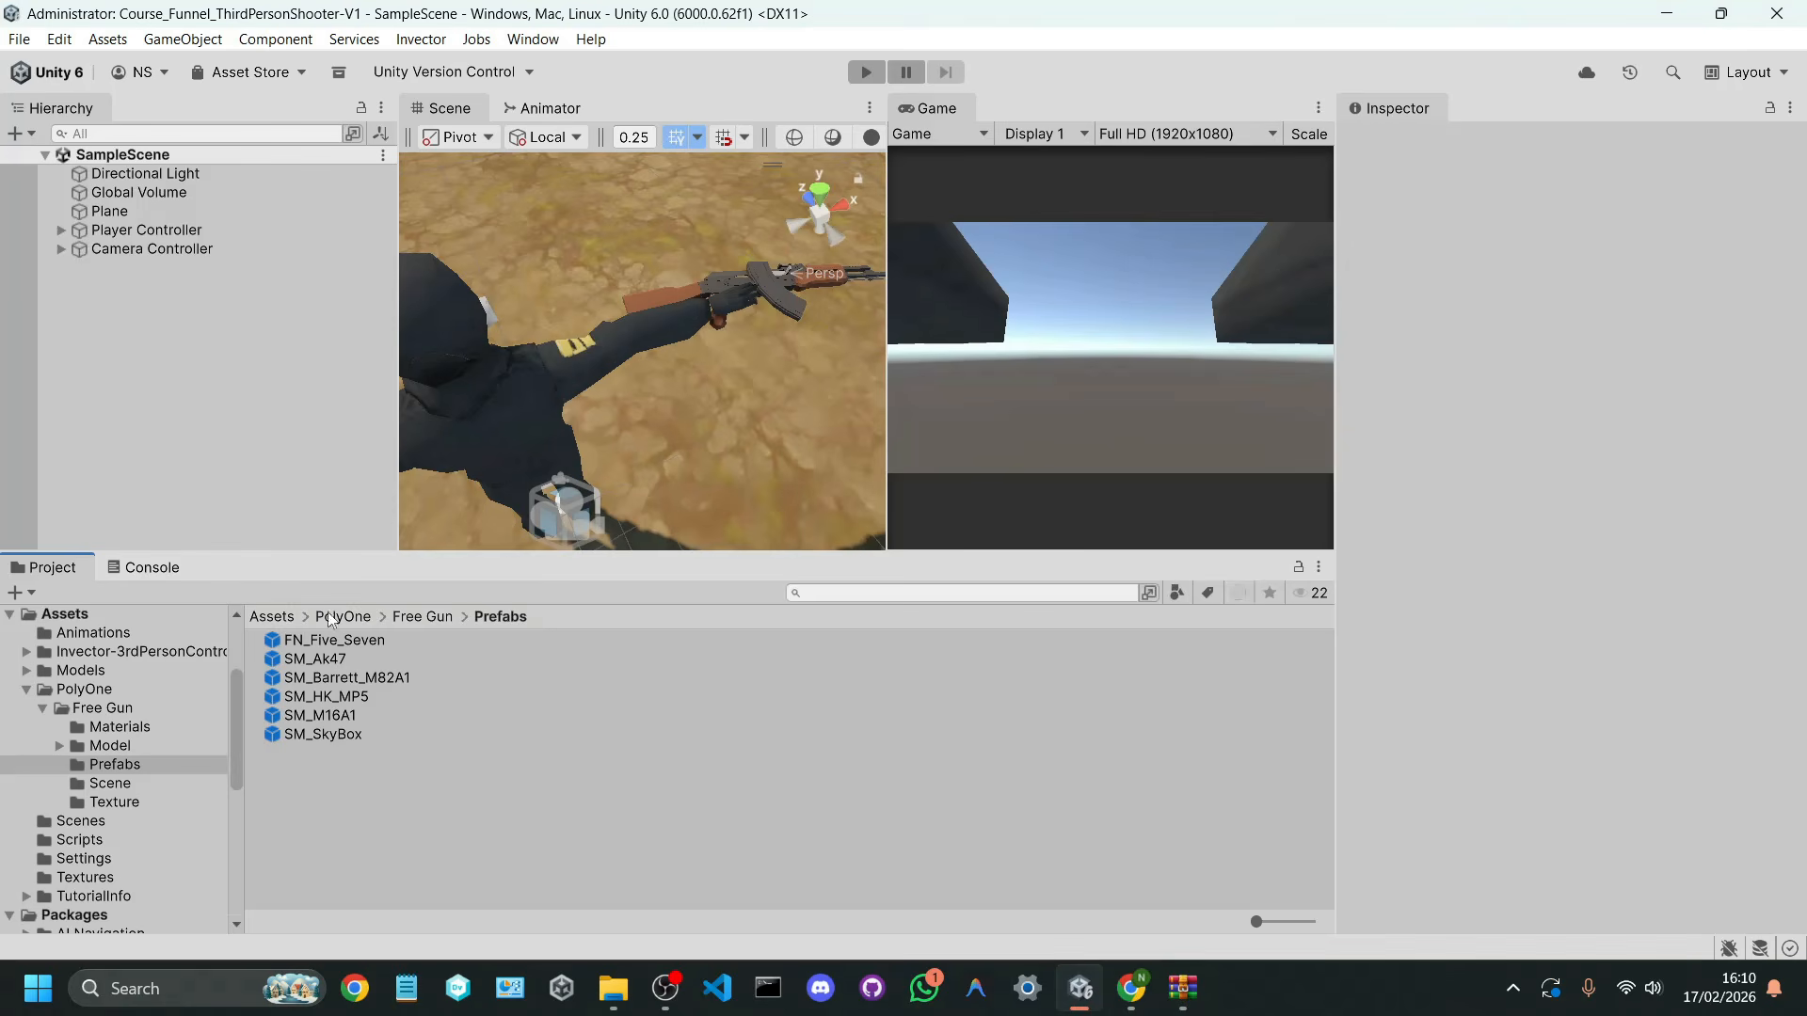
{"action": "left_click", "coordinate": [273, 618]}
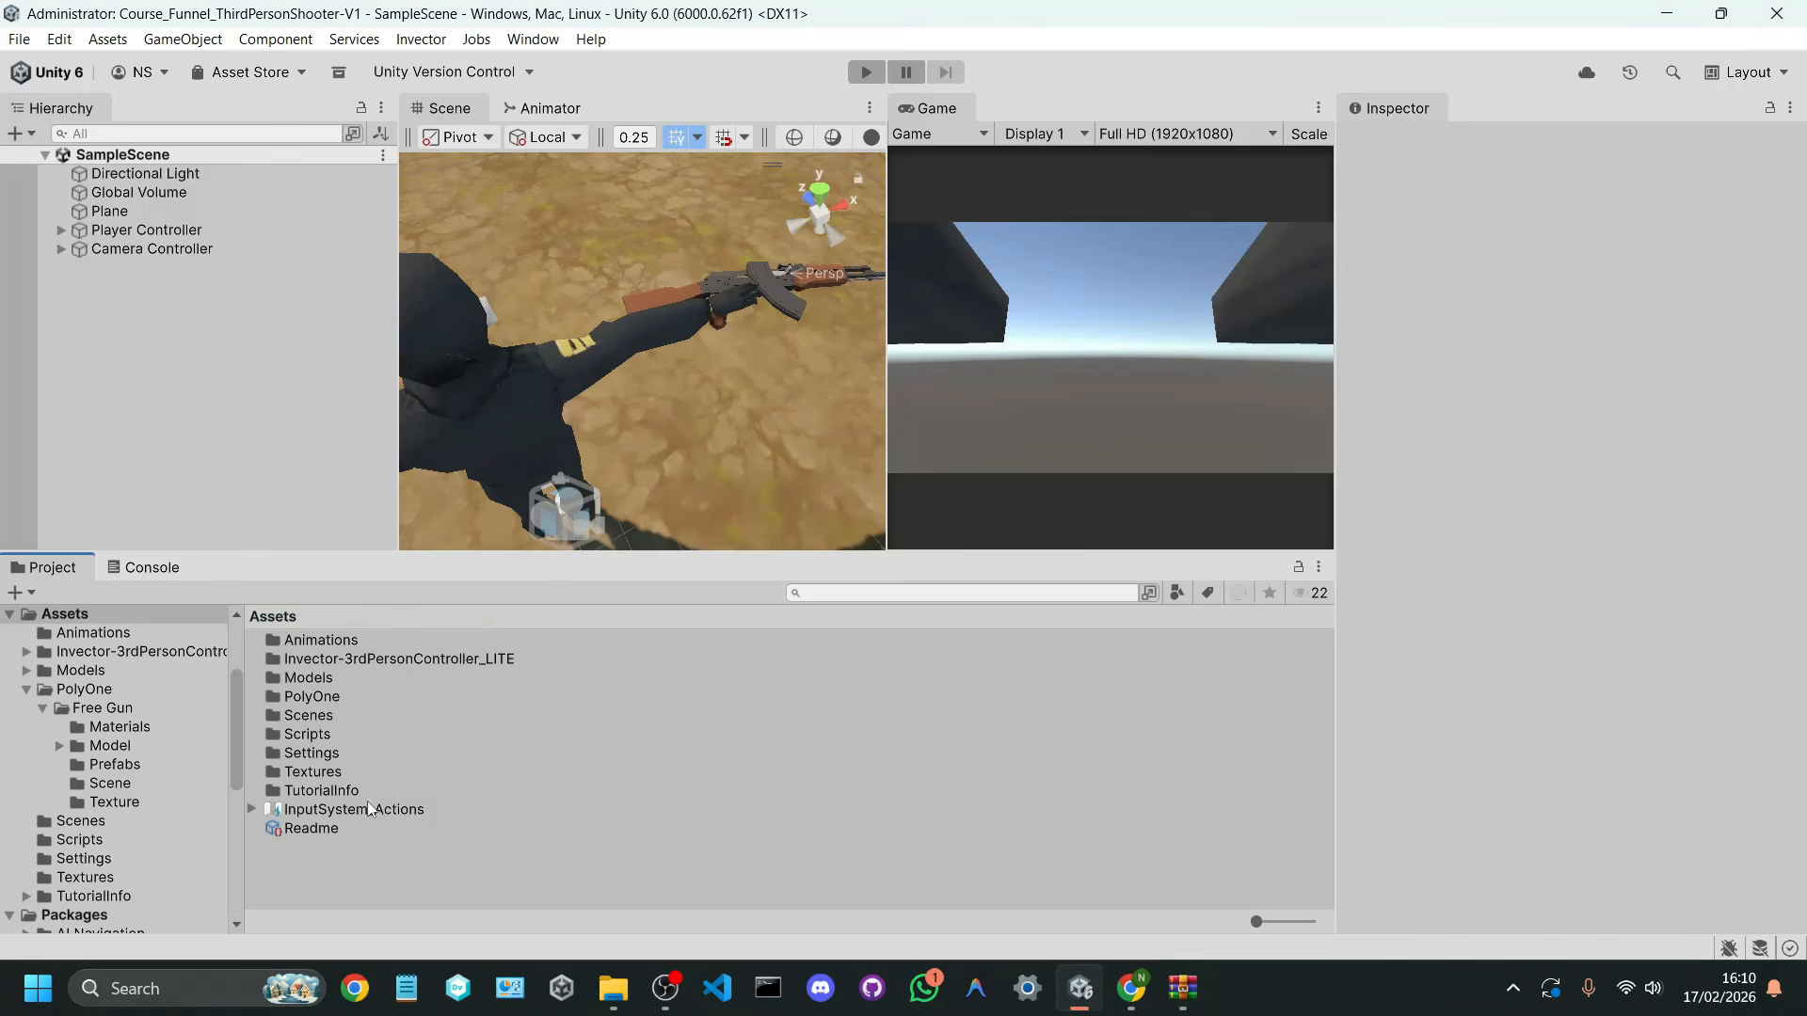
{"action": "right_click", "coordinate": [312, 859]}
{"action": "mouse_move", "coordinate": [395, 229]}
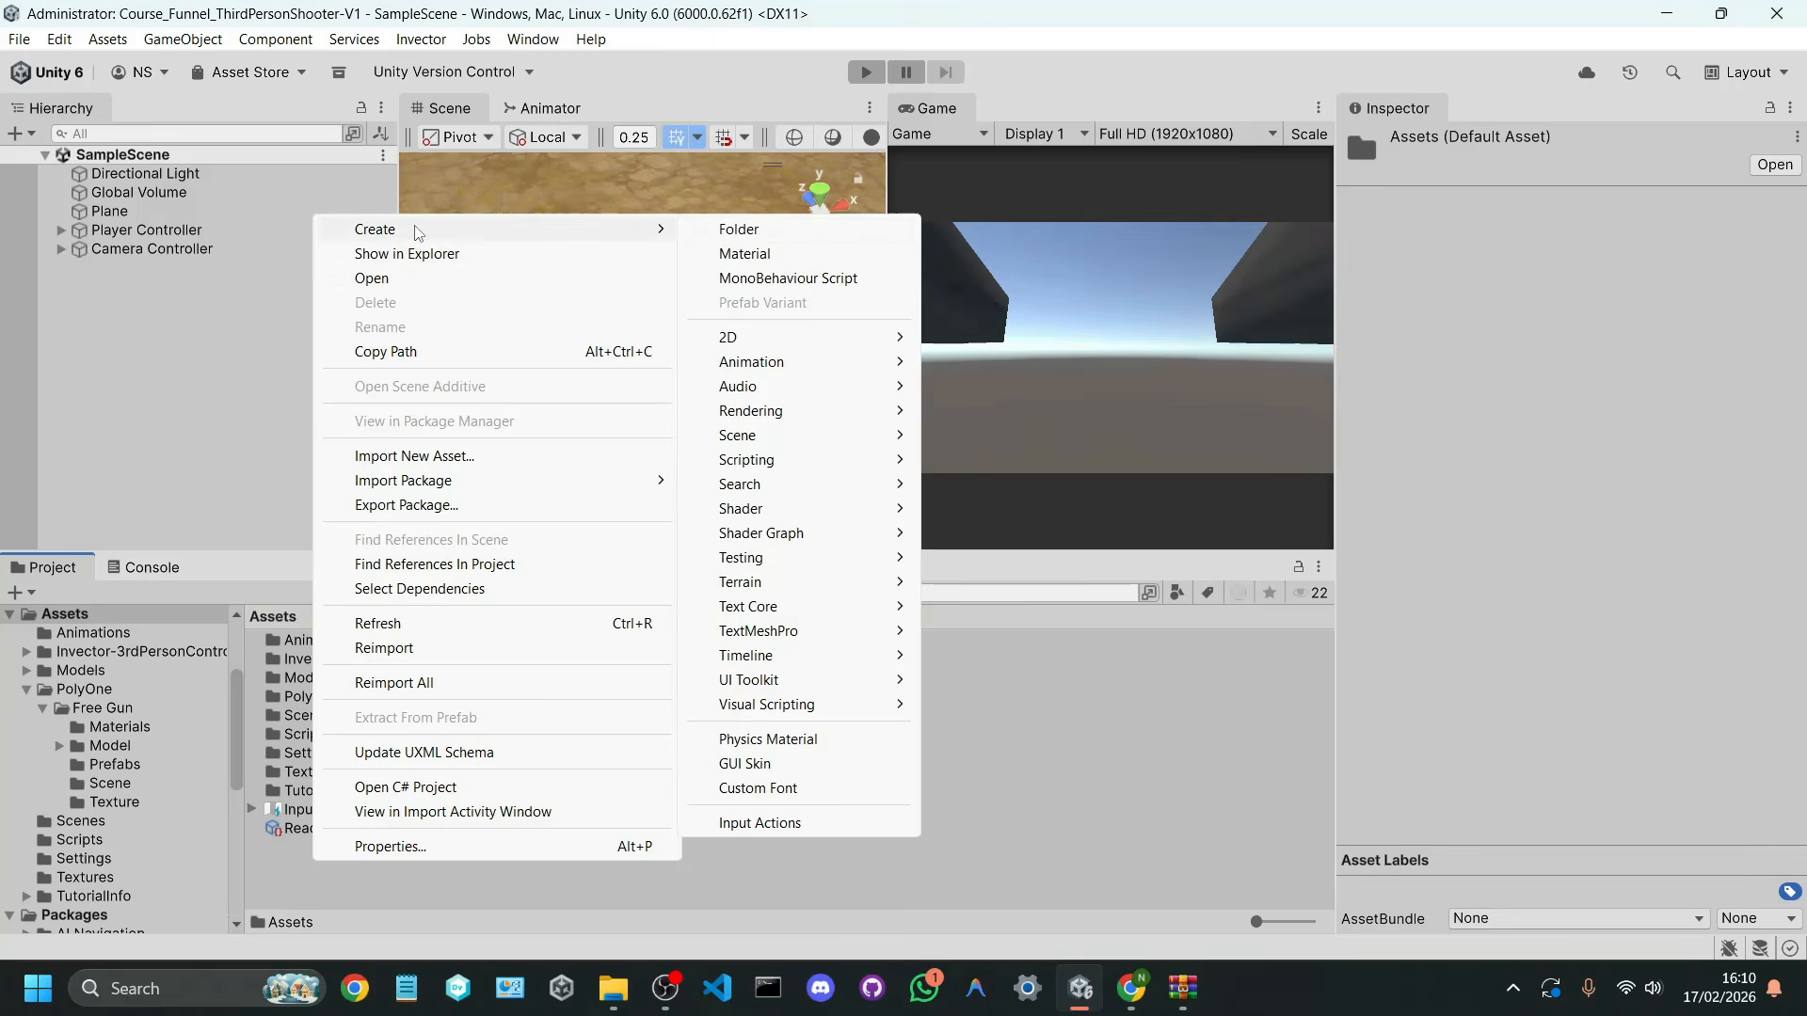
{"action": "left_click", "coordinate": [715, 232]}
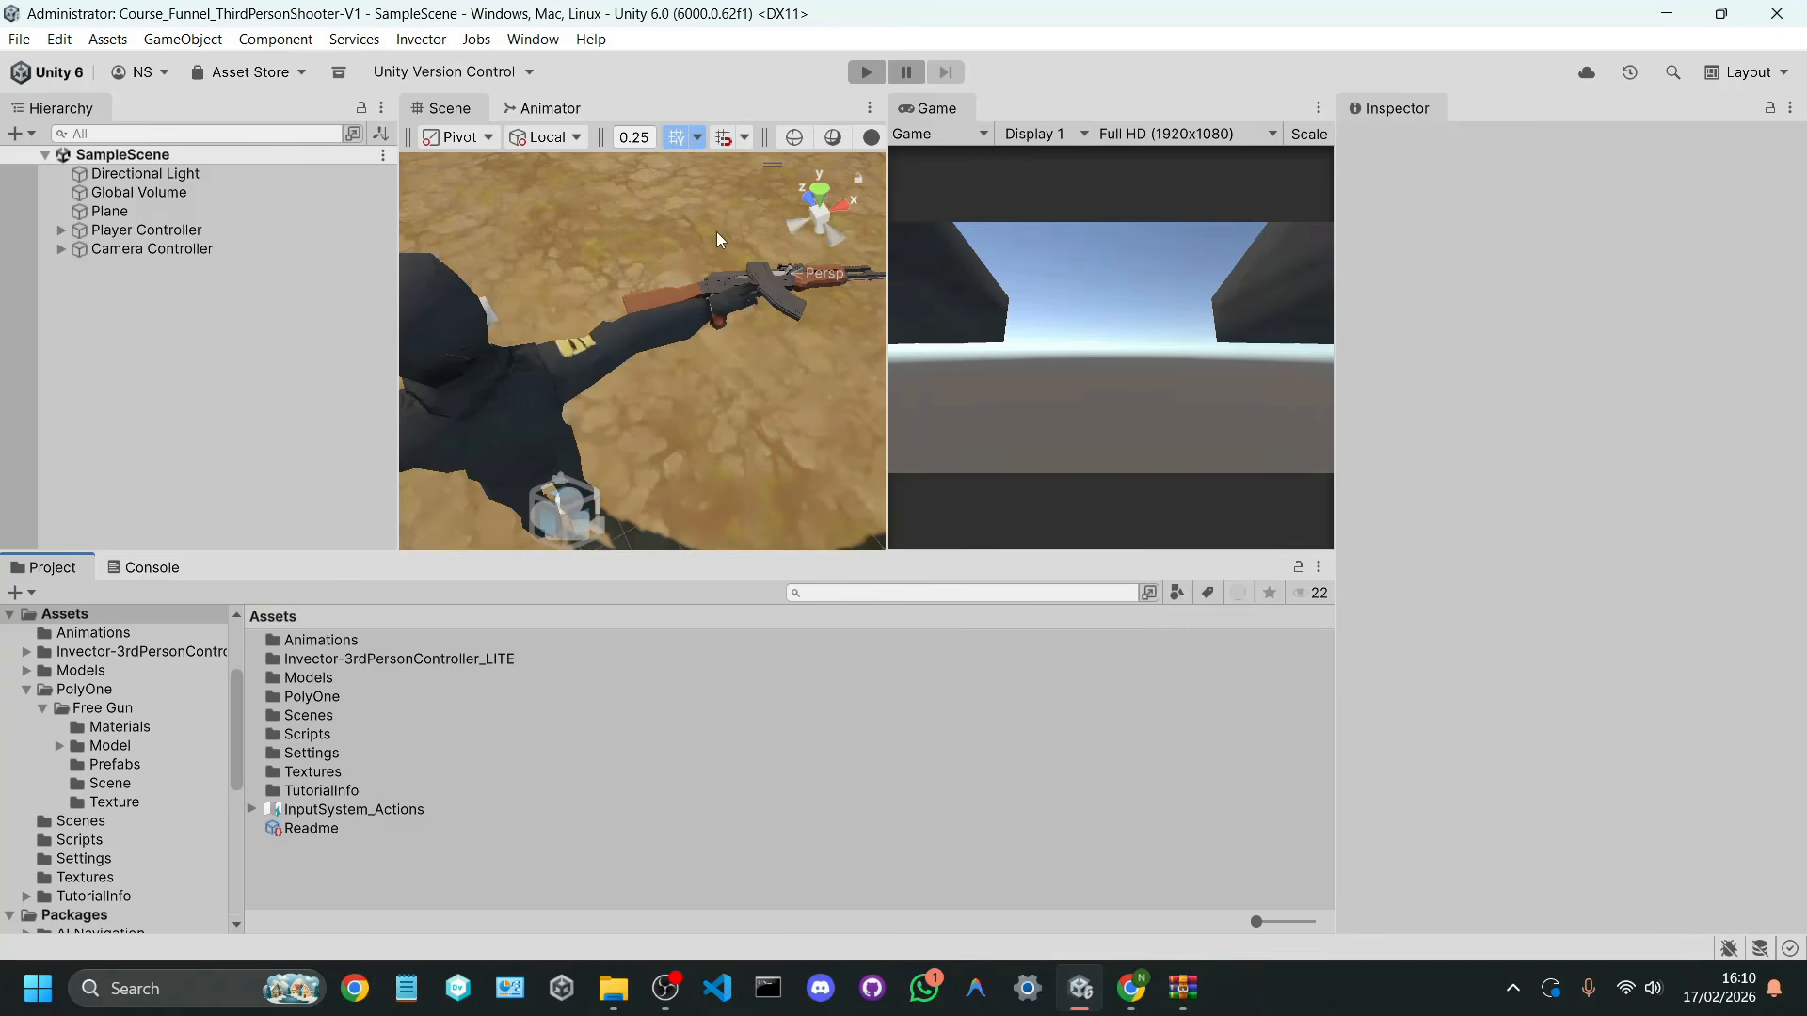
{"action": "right_click", "coordinate": [305, 855]}
{"action": "mouse_move", "coordinate": [595, 226]}
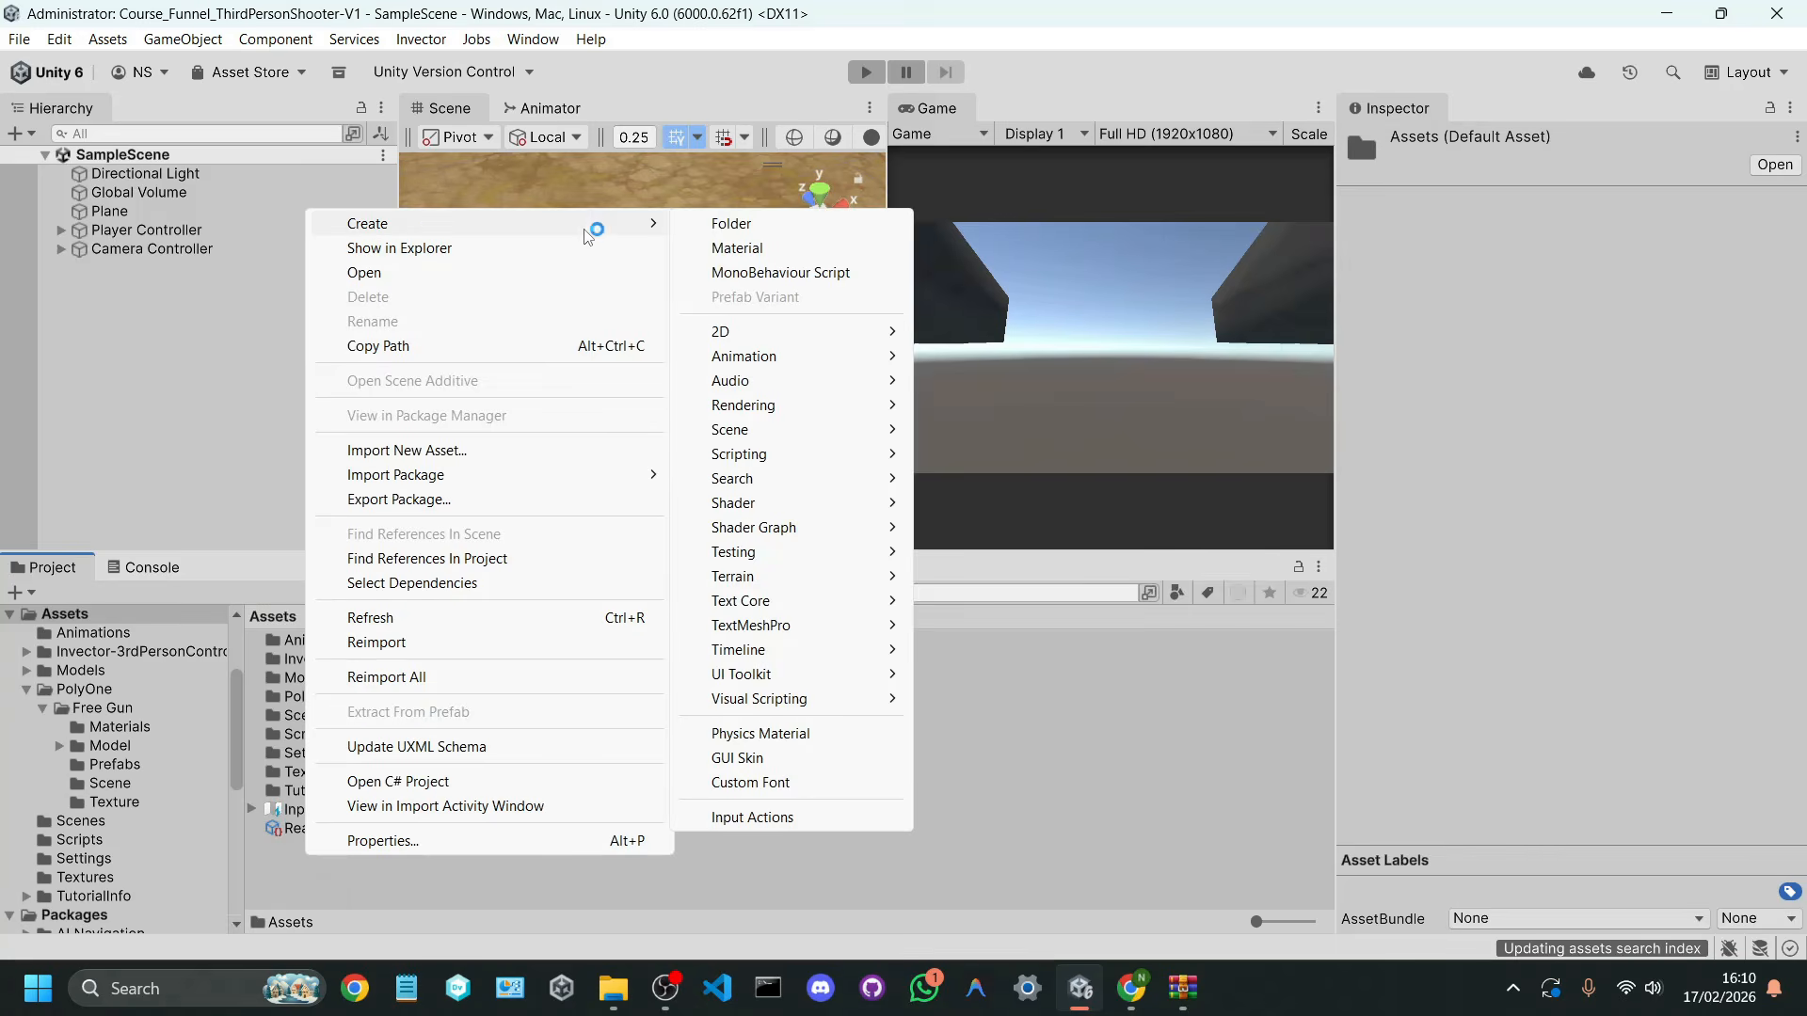
{"action": "left_click", "coordinate": [701, 223]}
{"action": "type", "text": "E"}
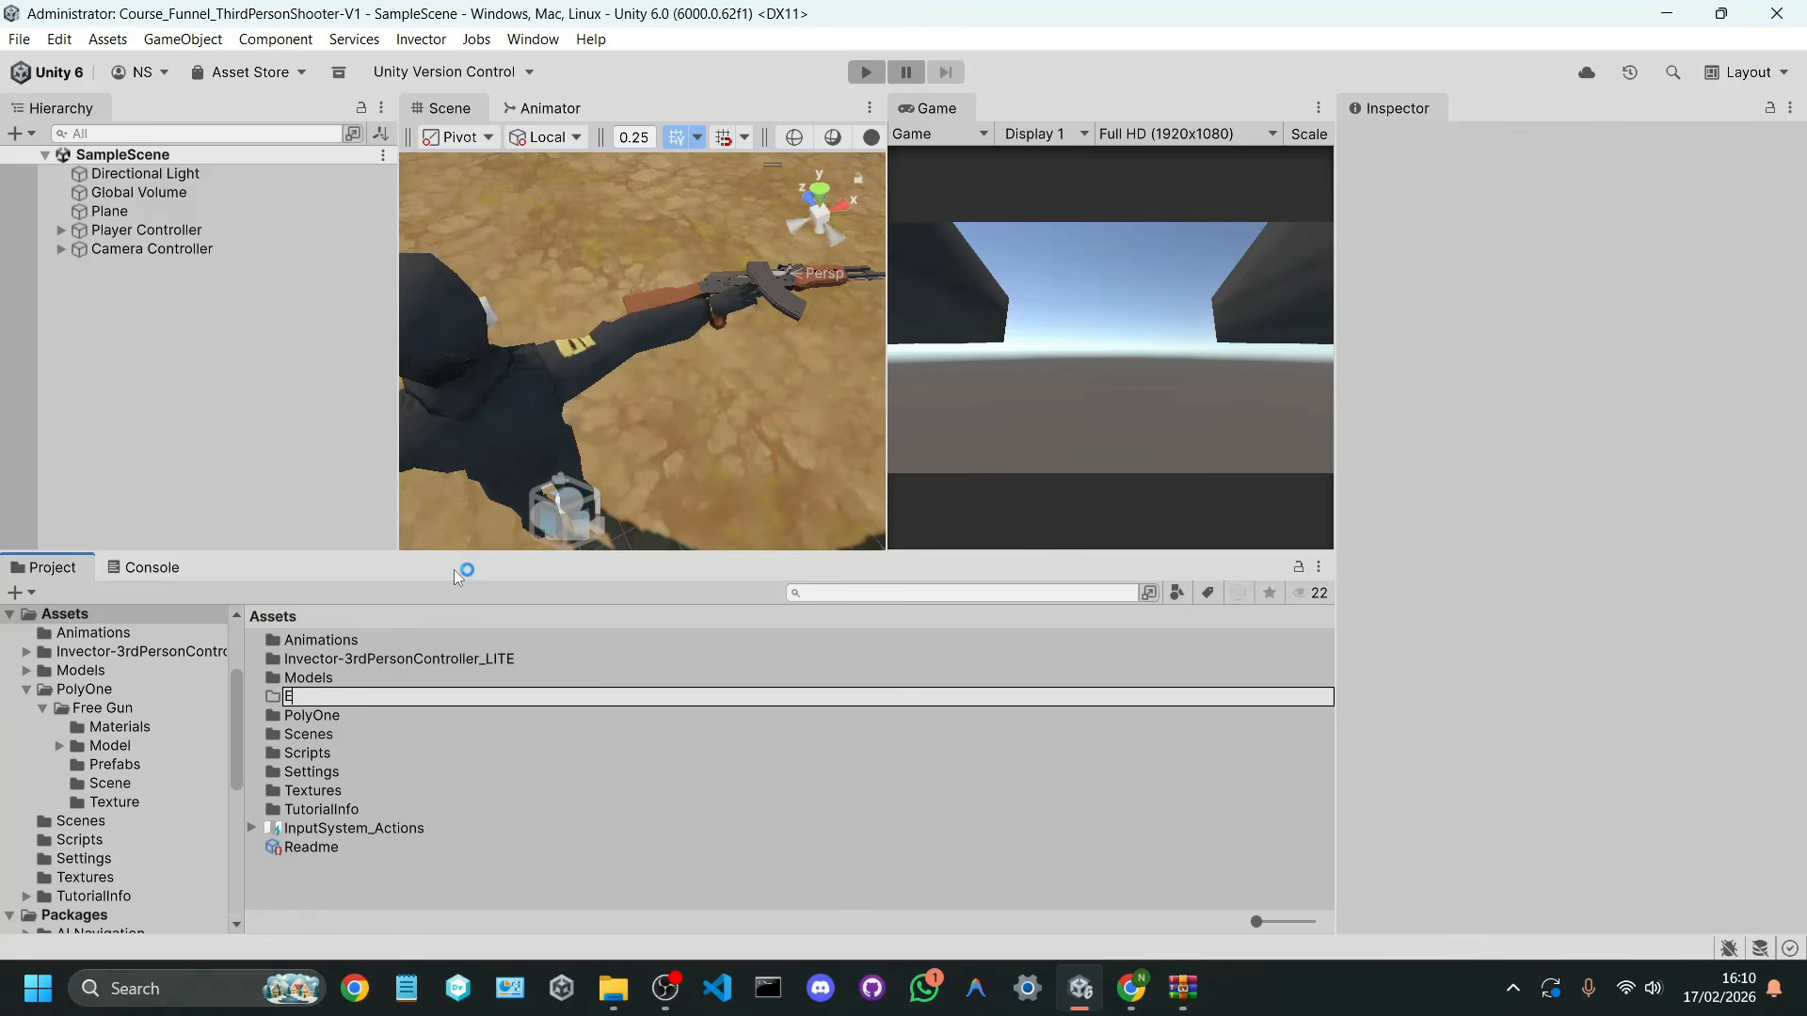
{"action": "type", "text": "xternal Models"}
{"action": "key", "text": "Return"}
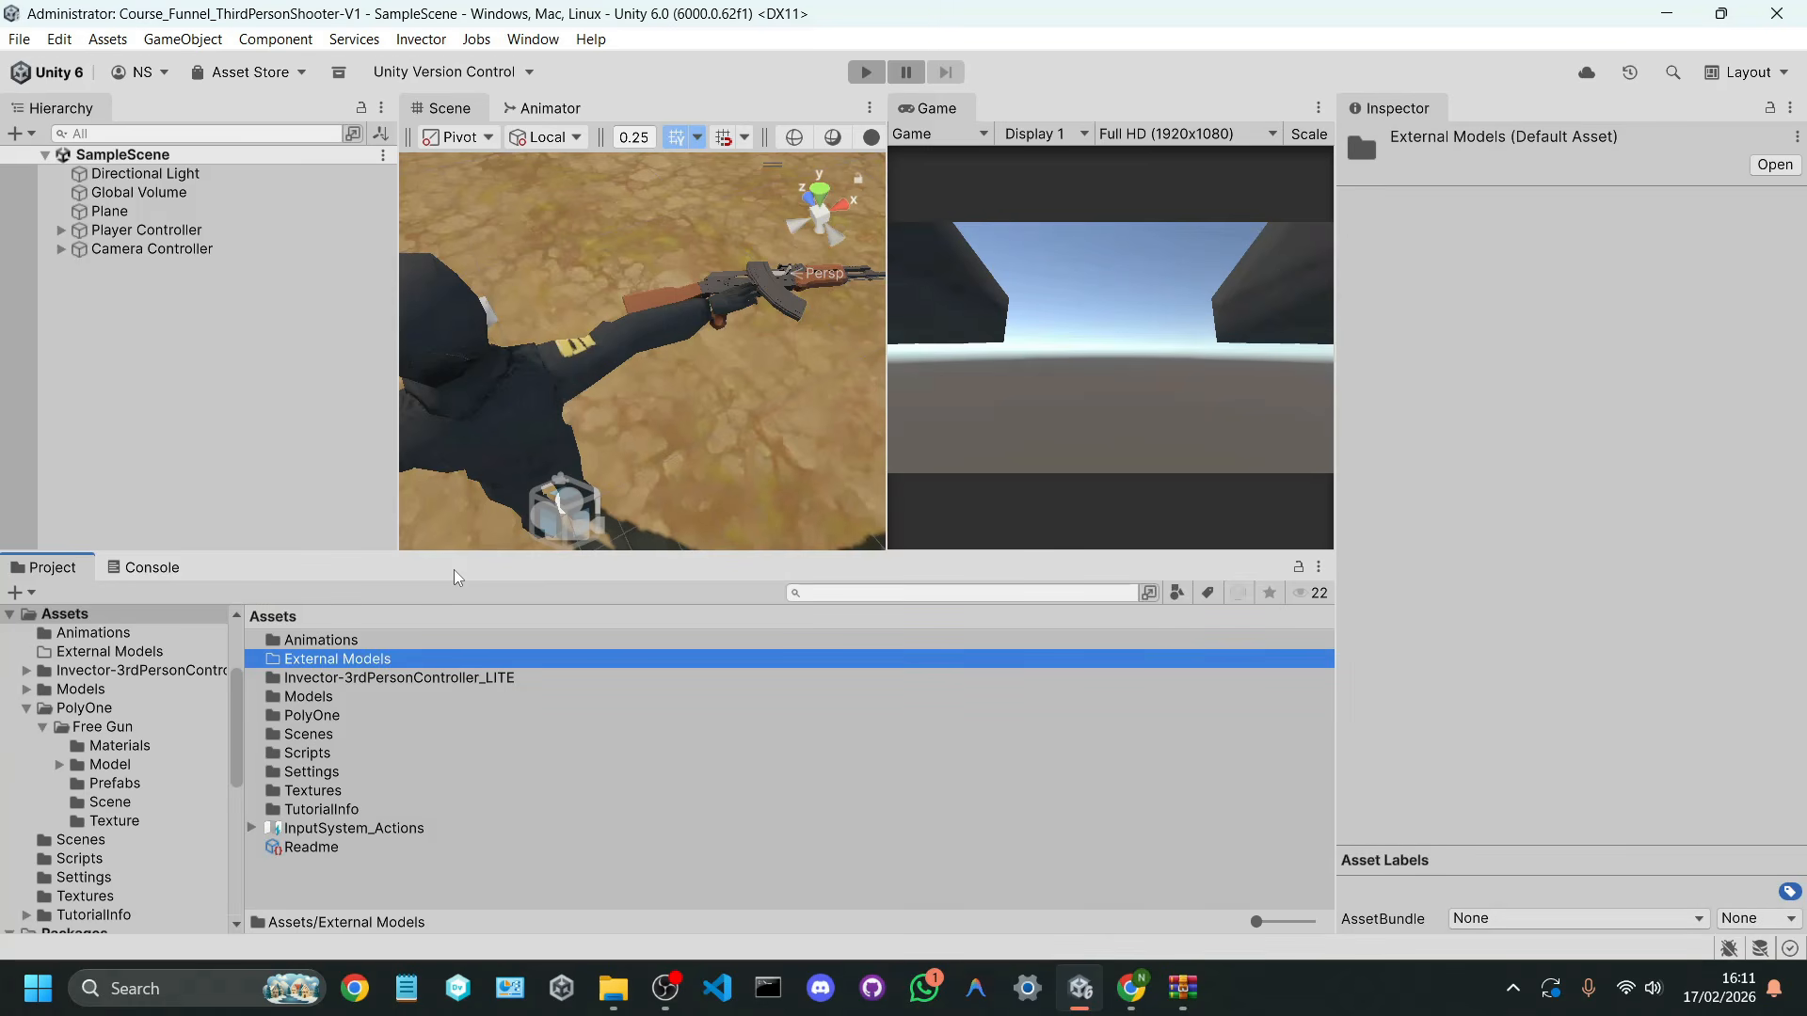
{"action": "double_click", "coordinate": [309, 660]}
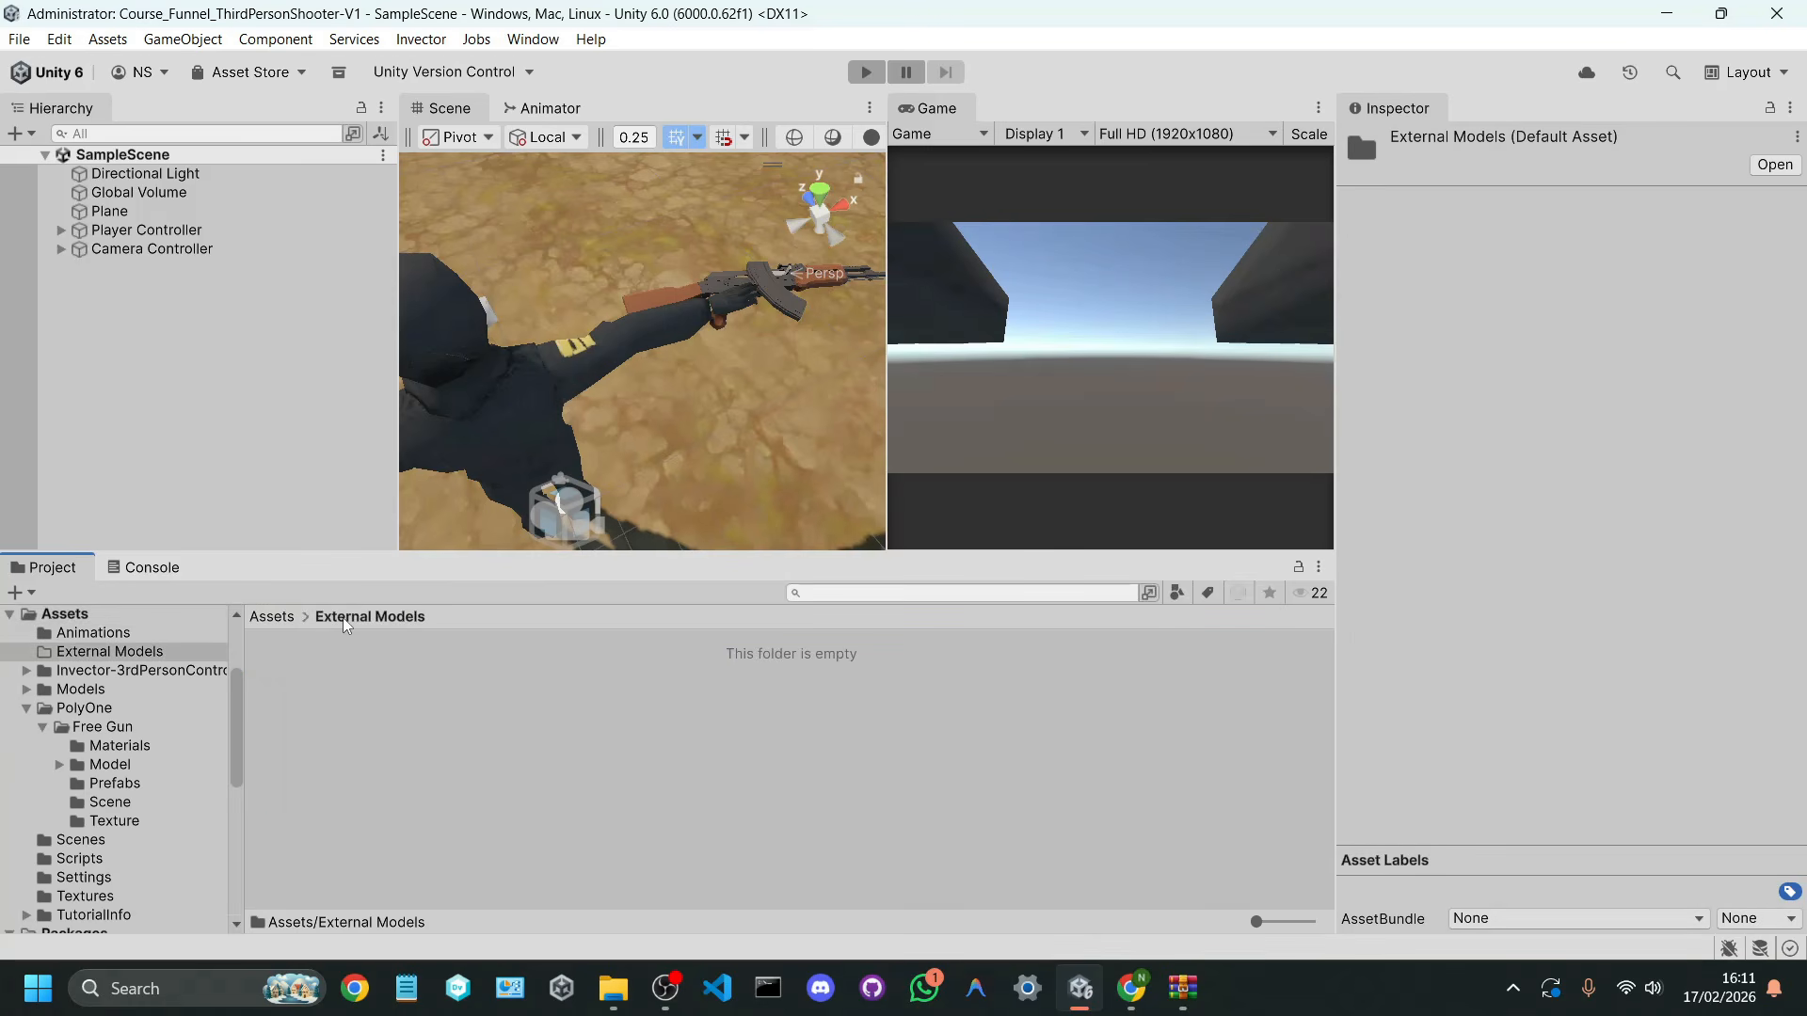
Step: Import Guns.fbx from the source folder of the guns-low-poly.zip archive into the External Models folder
{"action": "left_click", "coordinate": [1183, 988]}
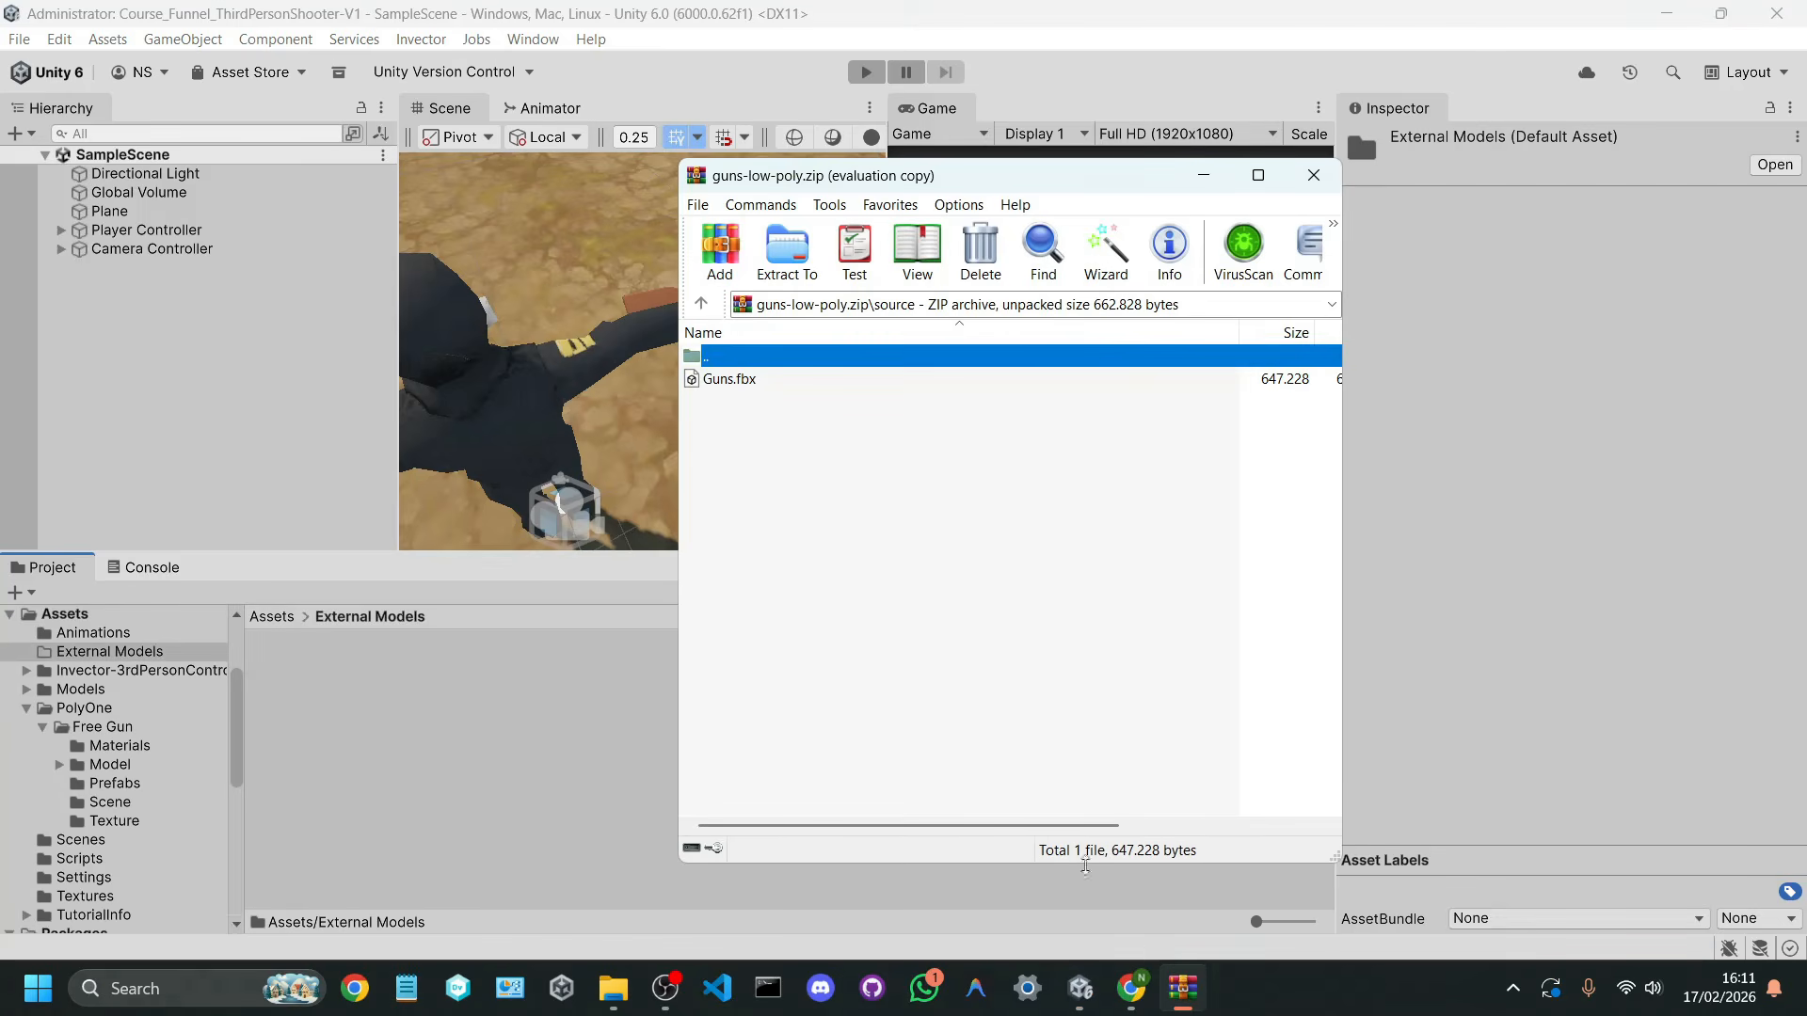
{"action": "double_click", "coordinate": [720, 356]}
{"action": "left_click", "coordinate": [741, 401]}
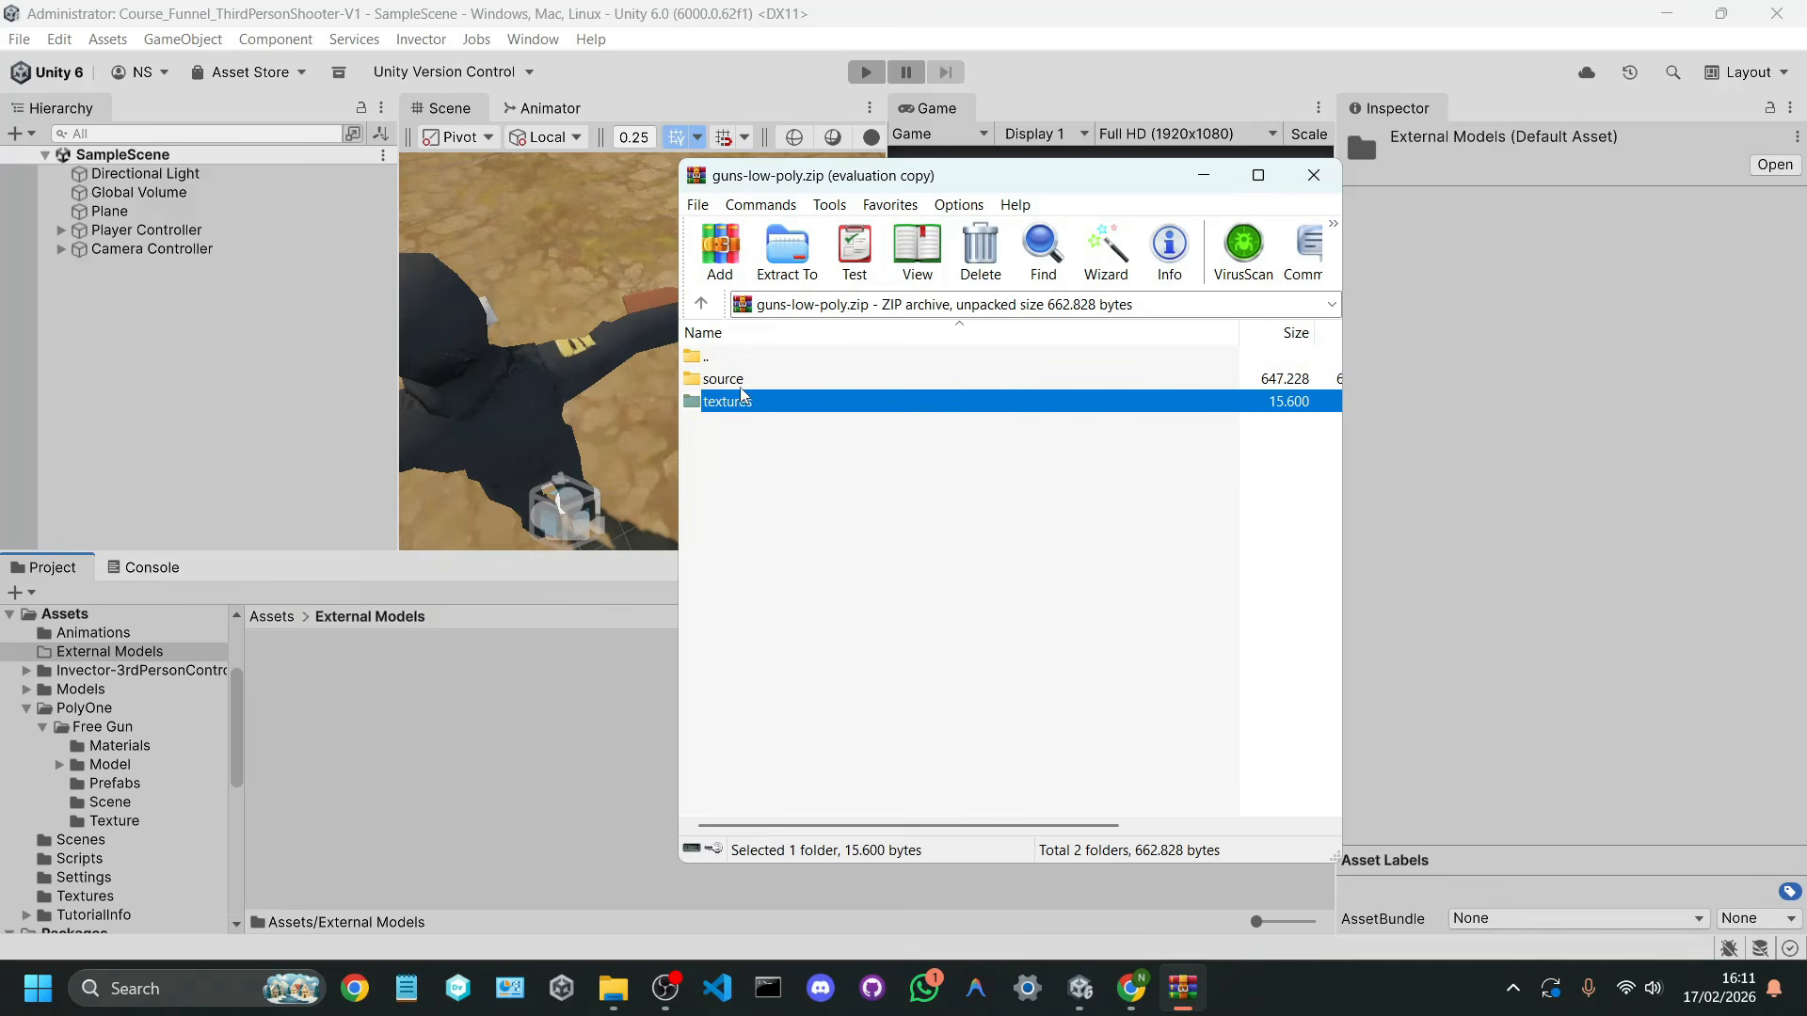
{"action": "left_click", "coordinate": [750, 387], "text": "shift"}
{"action": "double_click", "coordinate": [750, 383]}
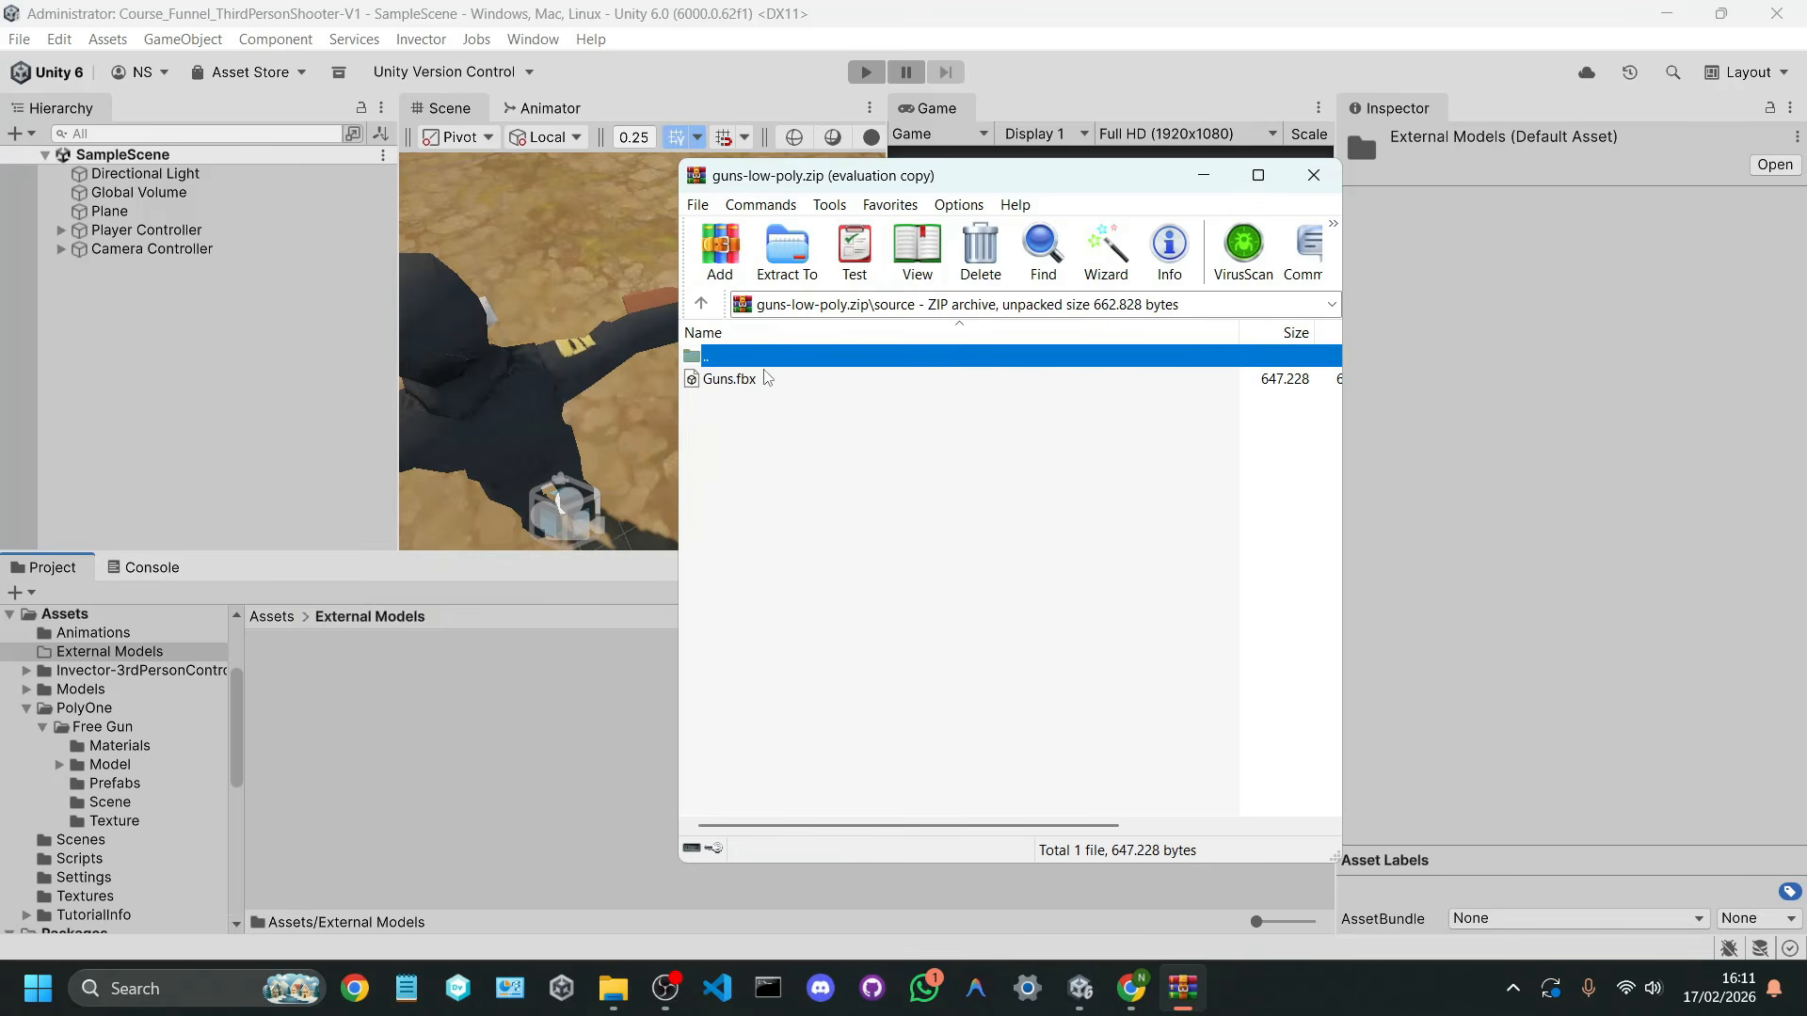
{"action": "left_click_drag", "start_coordinate": [758, 378], "coordinate": [352, 730]}
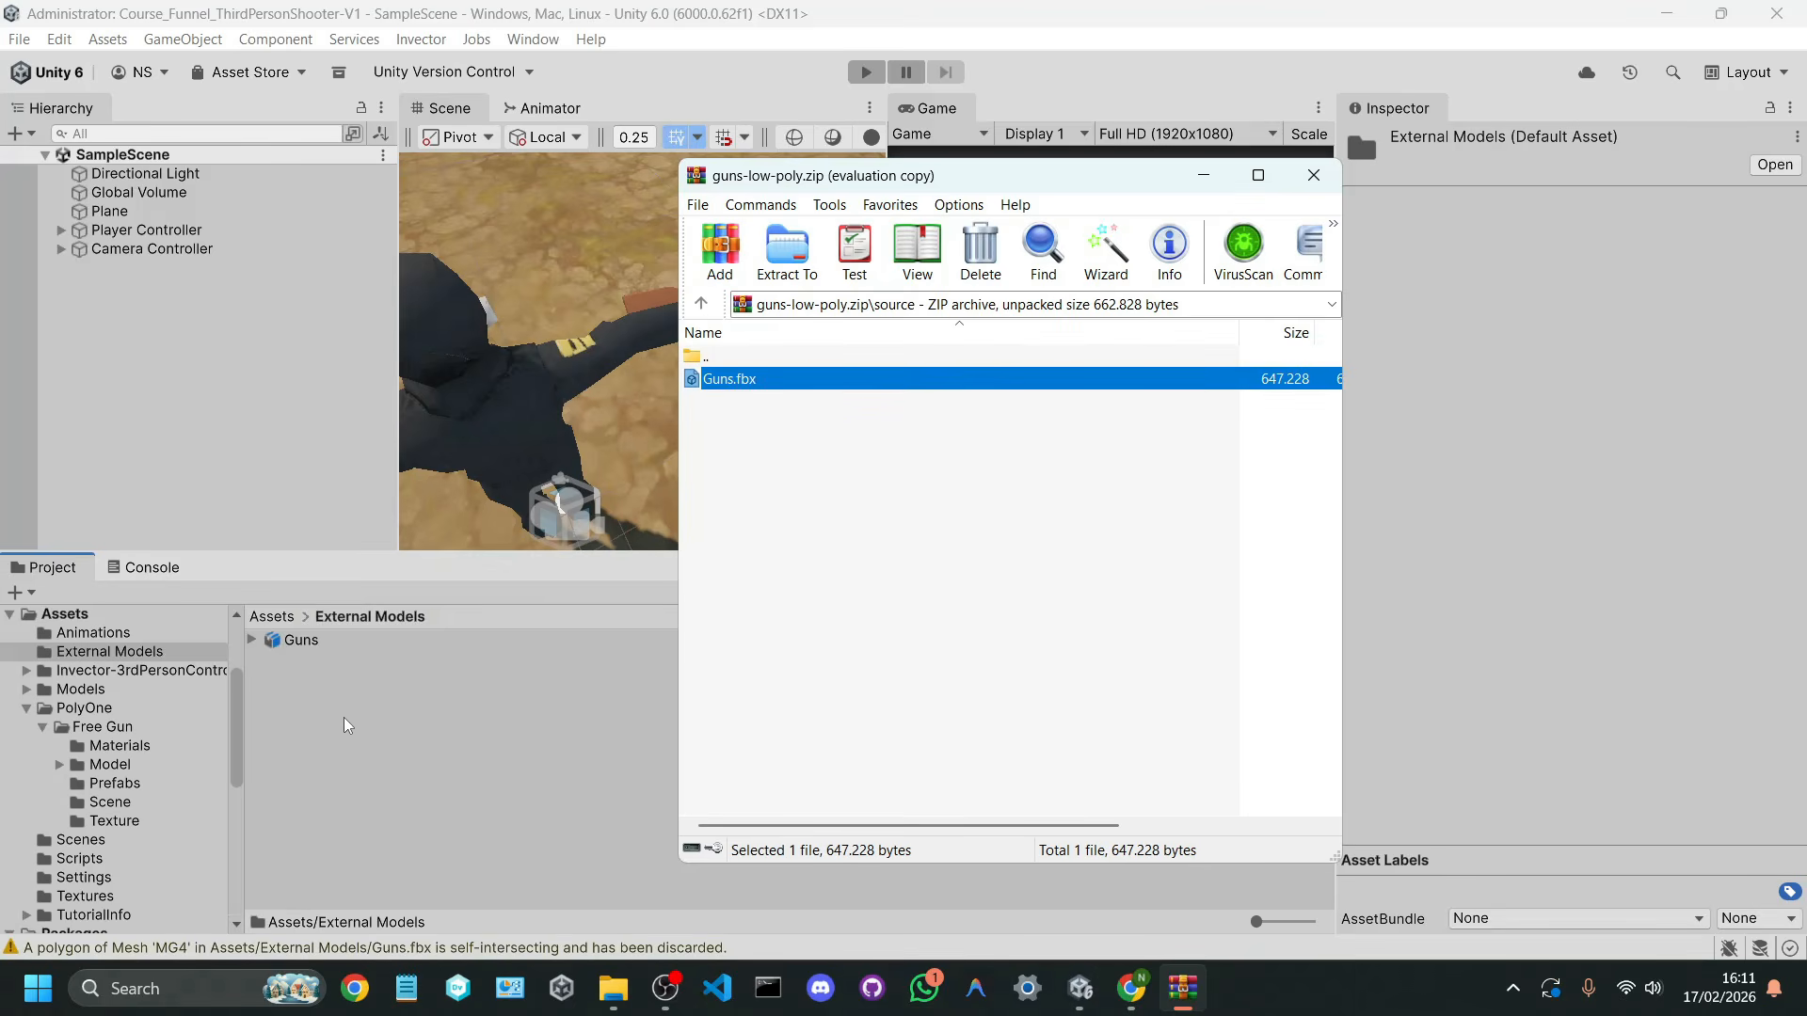
Step: Import GradientCG.png from the archive's textures folder into External Models and close the archive
{"action": "double_click", "coordinate": [800, 357]}
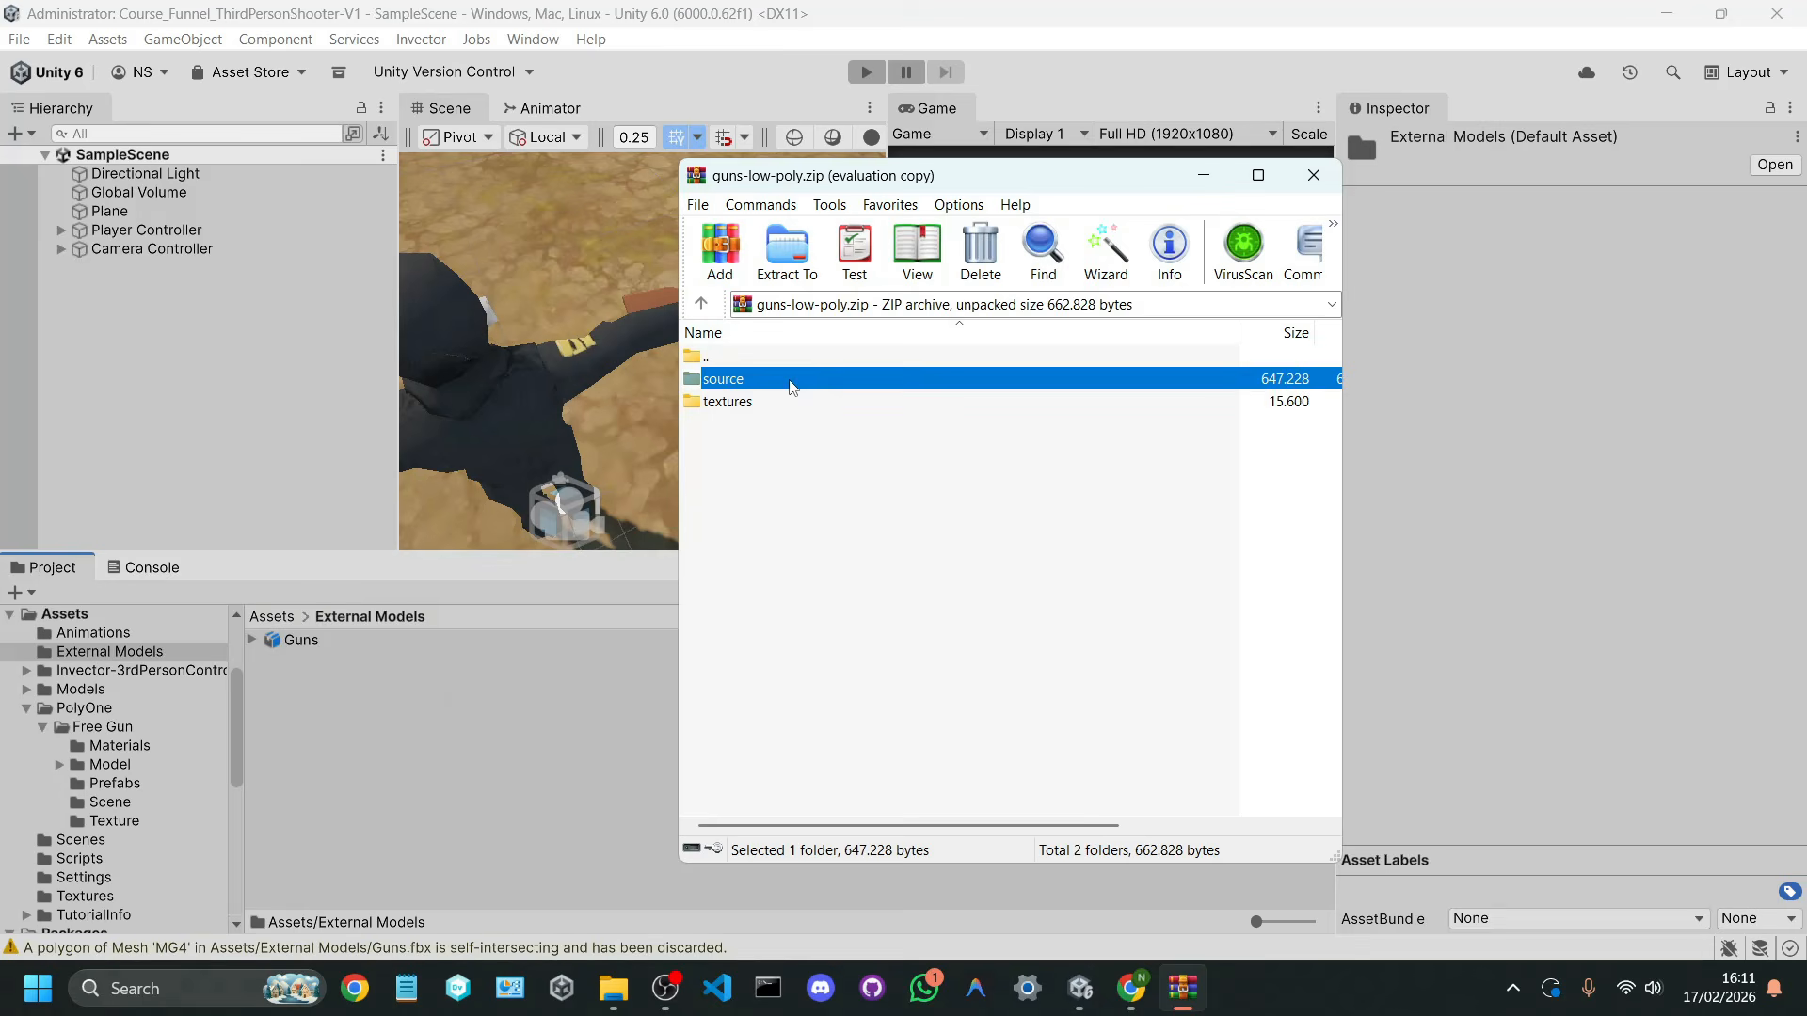
{"action": "double_click", "coordinate": [770, 402]}
{"action": "left_click_drag", "start_coordinate": [786, 391], "coordinate": [311, 767]}
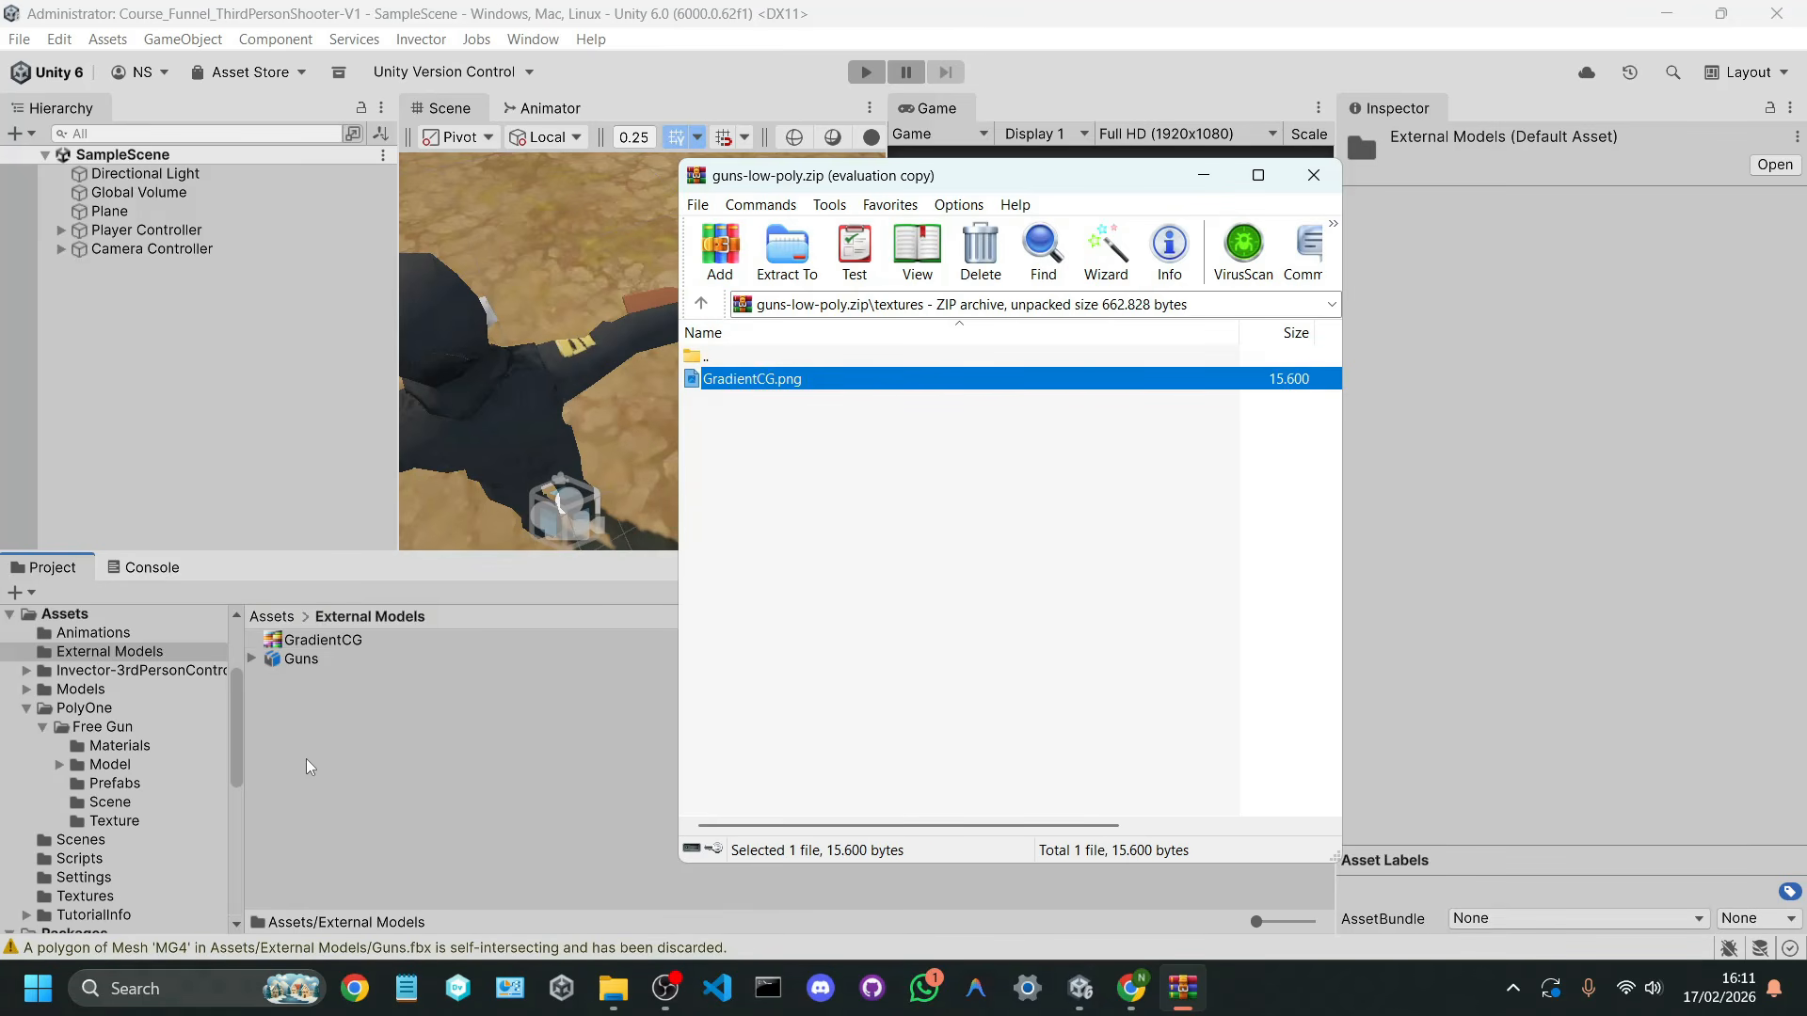
{"action": "left_click", "coordinate": [1314, 175]}
Step: Examine the Guns model's preview and its model and material import settings, and view the GradientCG texture
{"action": "left_click", "coordinate": [1044, 658]}
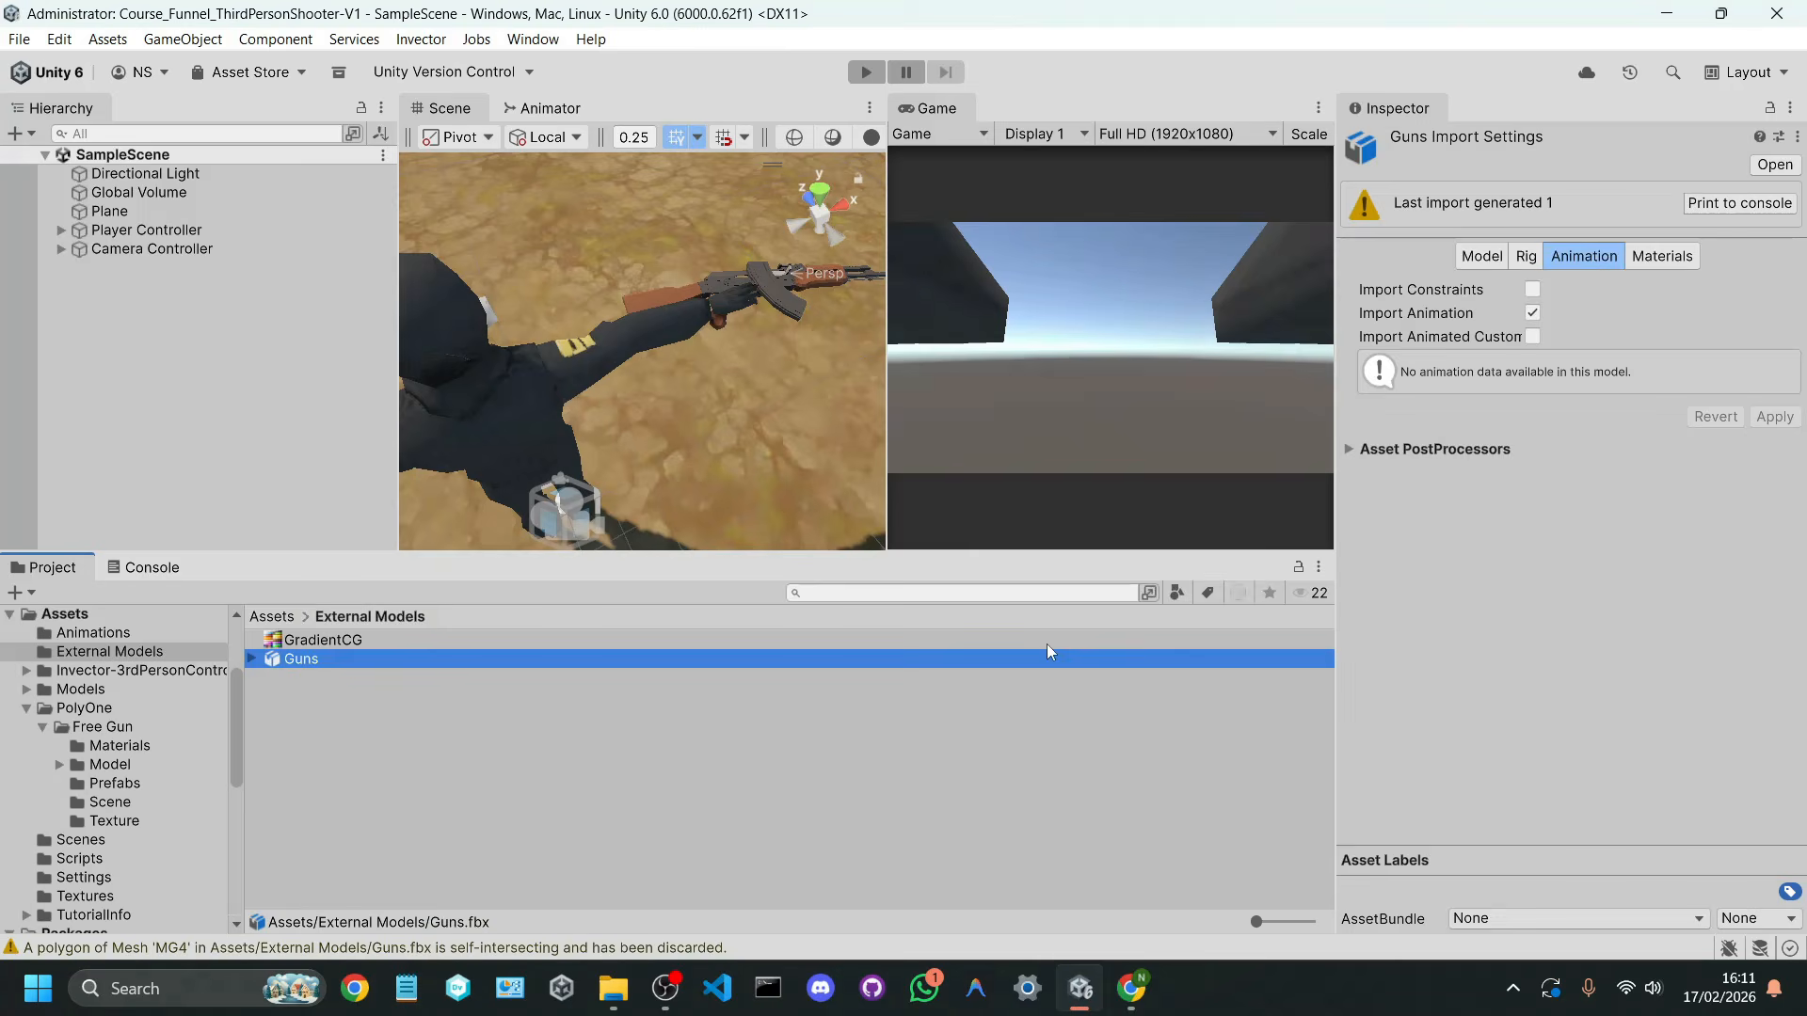
{"action": "left_click", "coordinate": [1482, 252]}
{"action": "left_click_drag", "start_coordinate": [1557, 608], "coordinate": [1669, 672]}
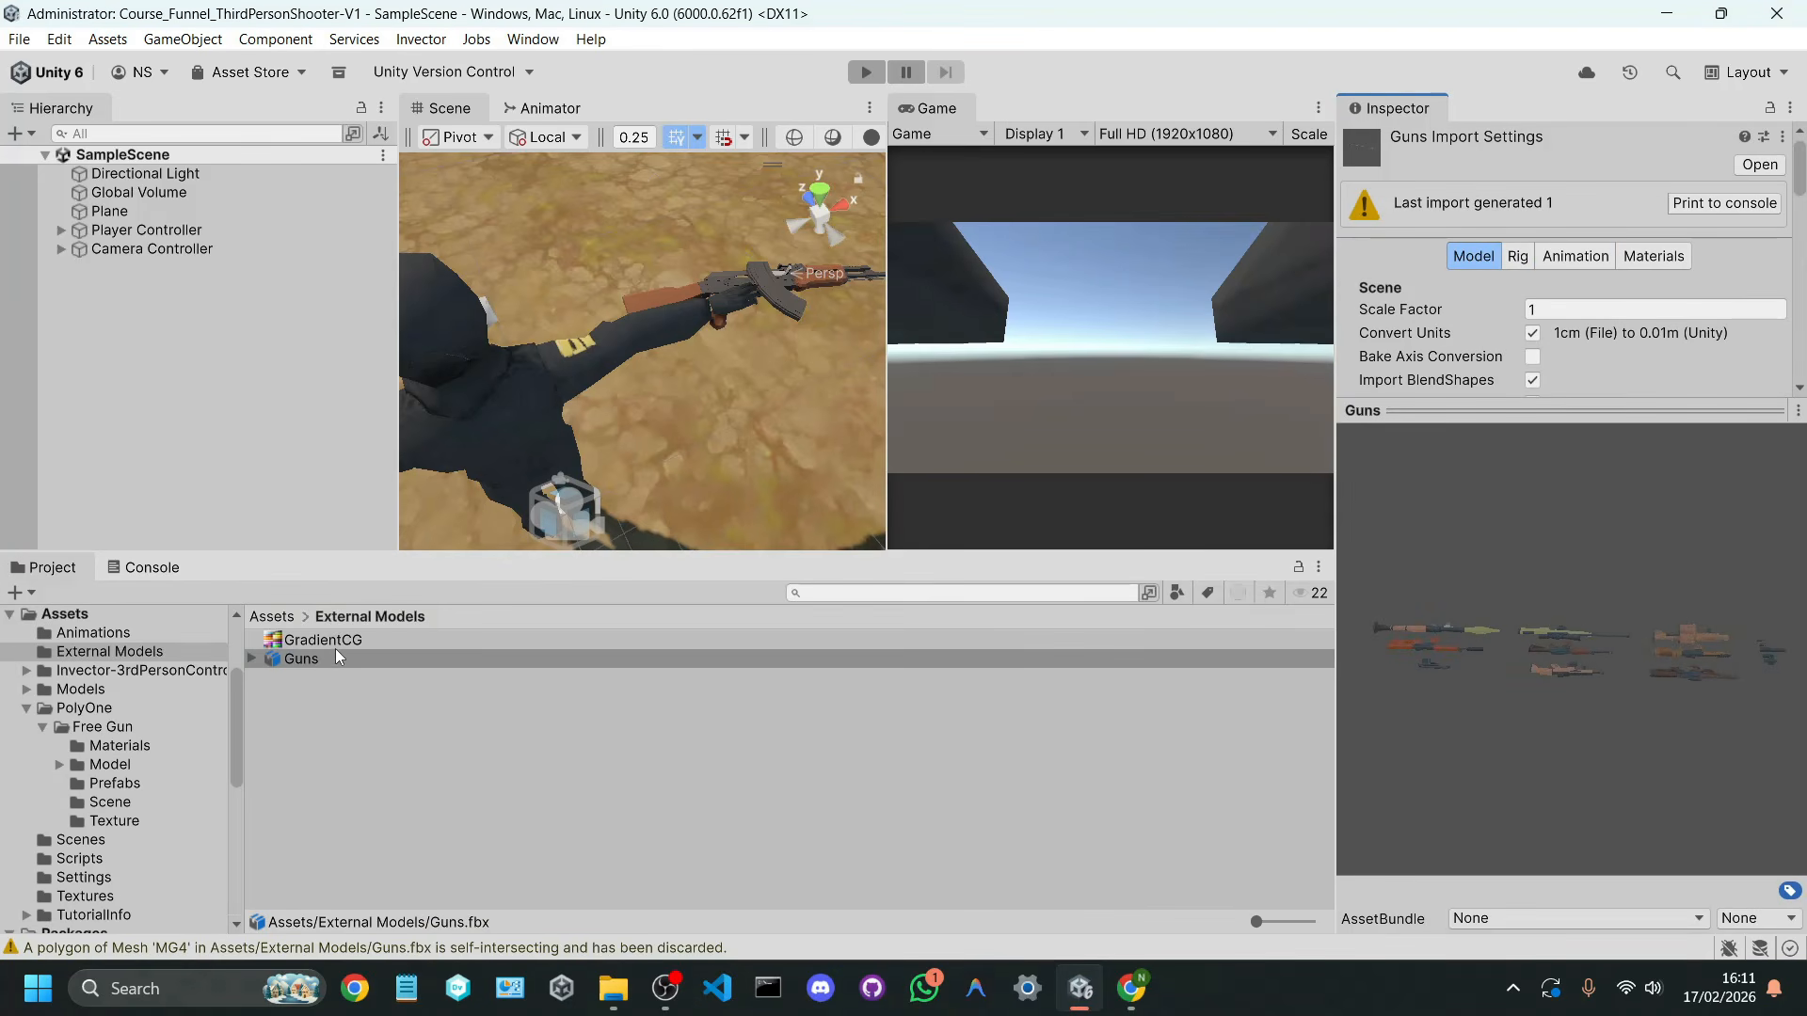
{"action": "left_click", "coordinate": [1642, 263]}
{"action": "scroll", "coordinate": [1639, 265], "scroll_direction": "down", "scroll_amount": 1}
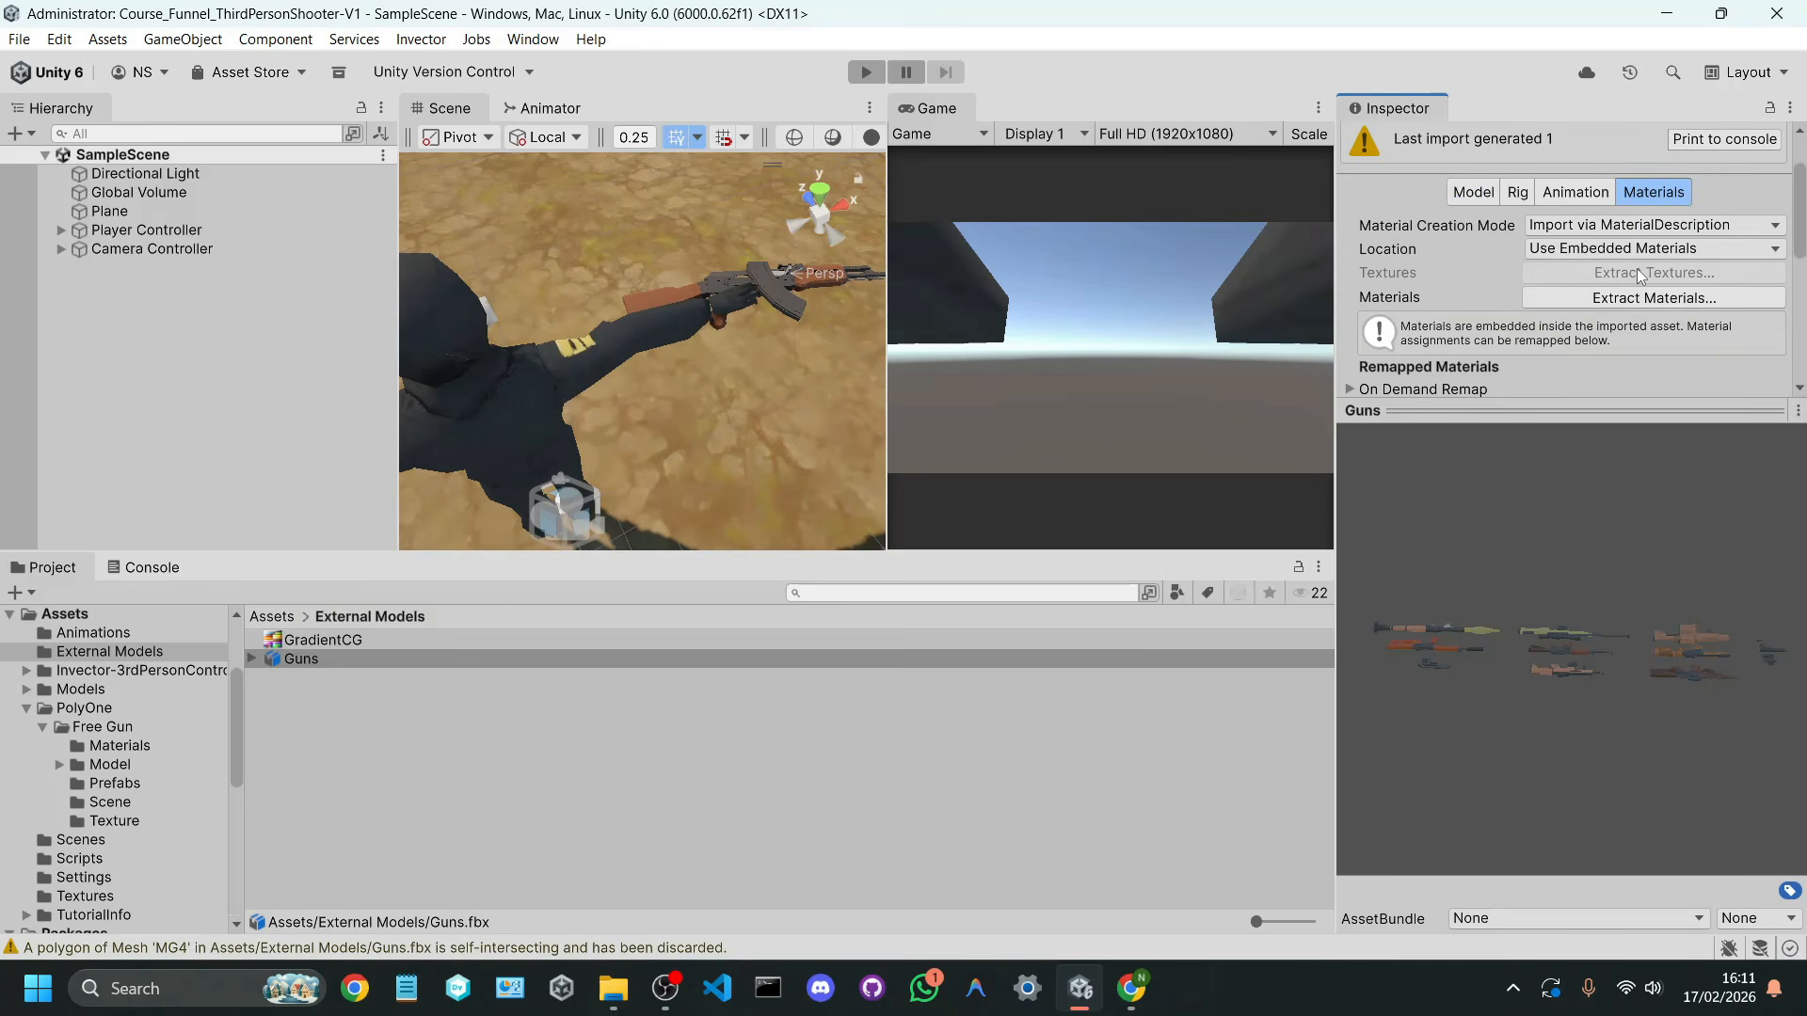
{"action": "left_click", "coordinate": [307, 644]}
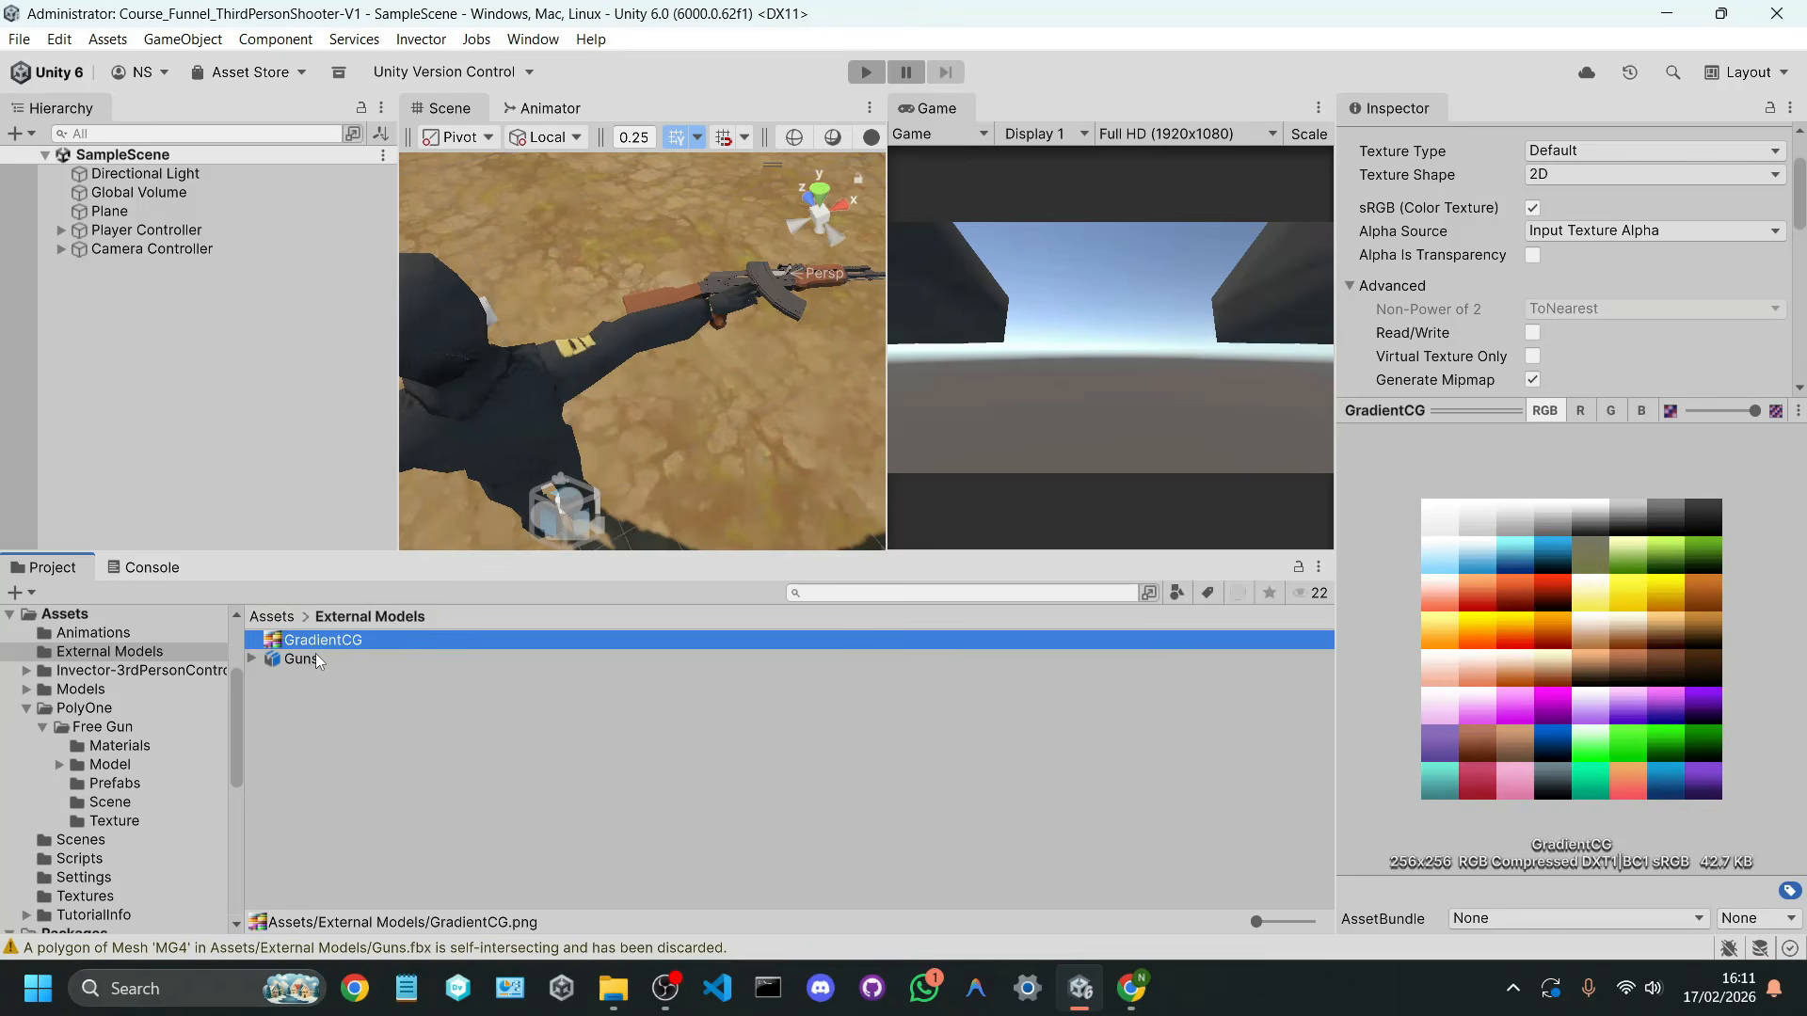
Step: Extract the Guns model's embedded materials into the External Models folder
{"action": "left_click", "coordinate": [314, 655]}
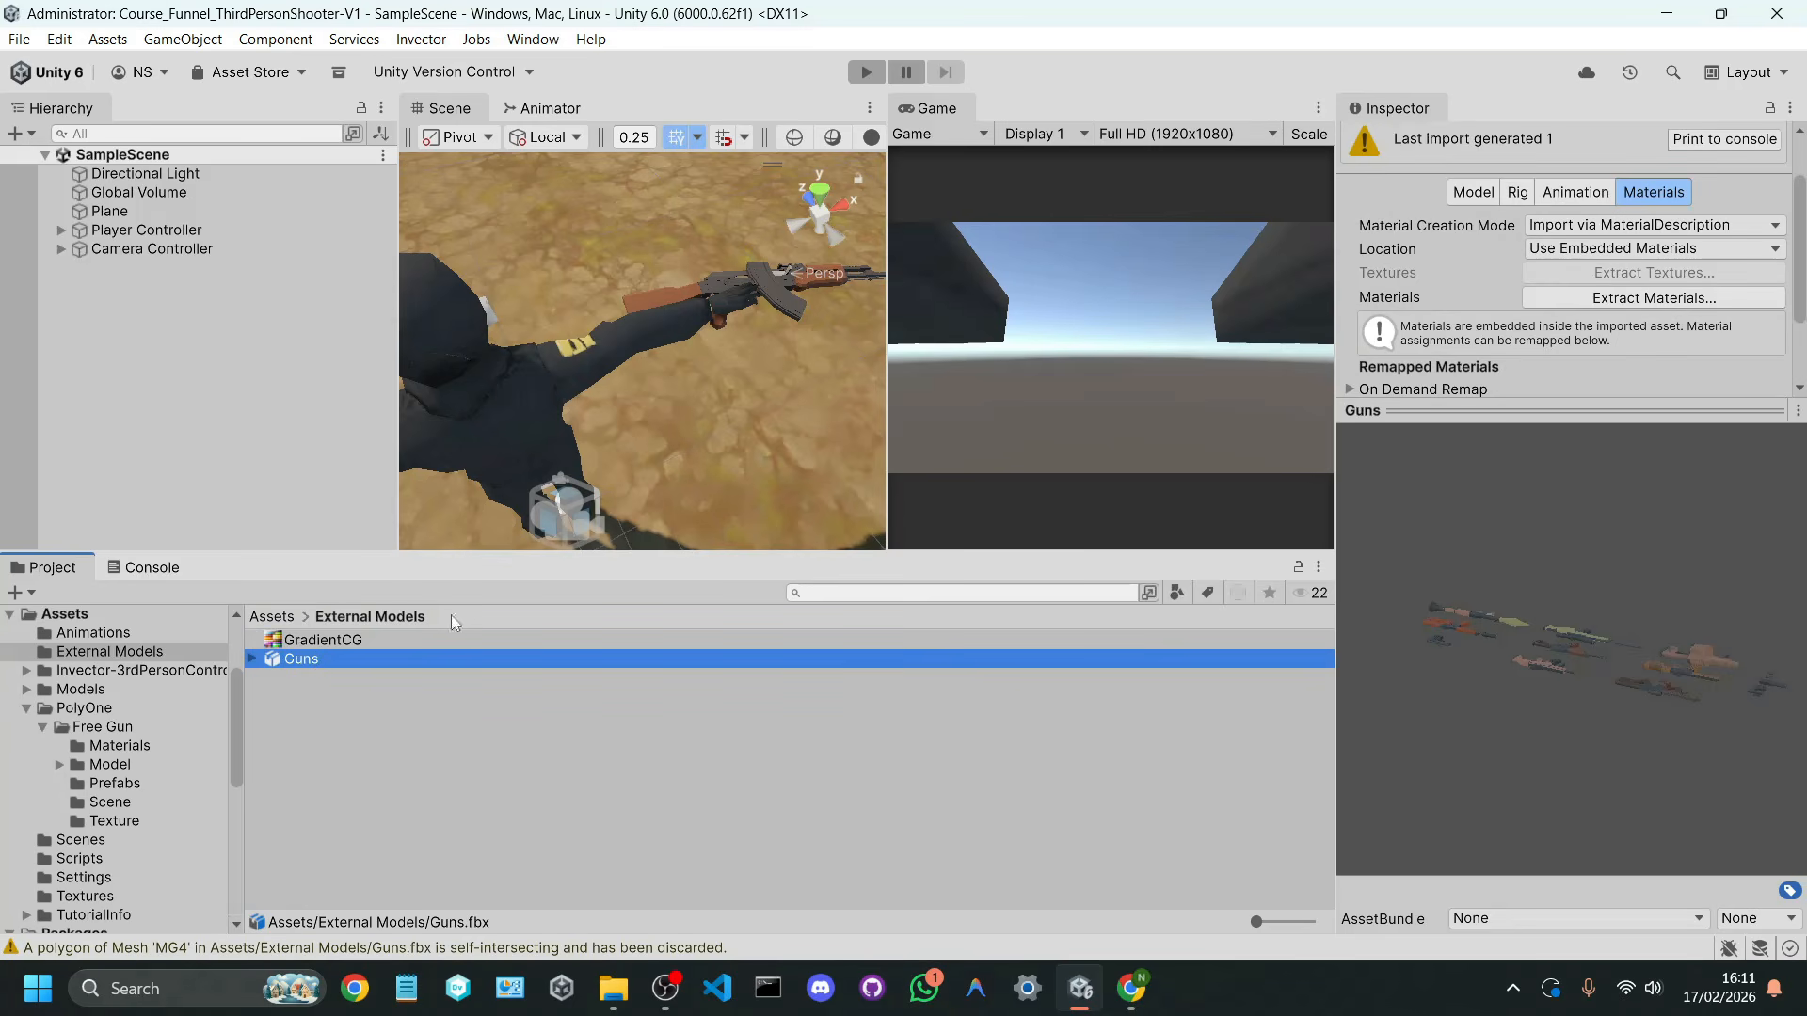
{"action": "left_click", "coordinate": [1624, 299]}
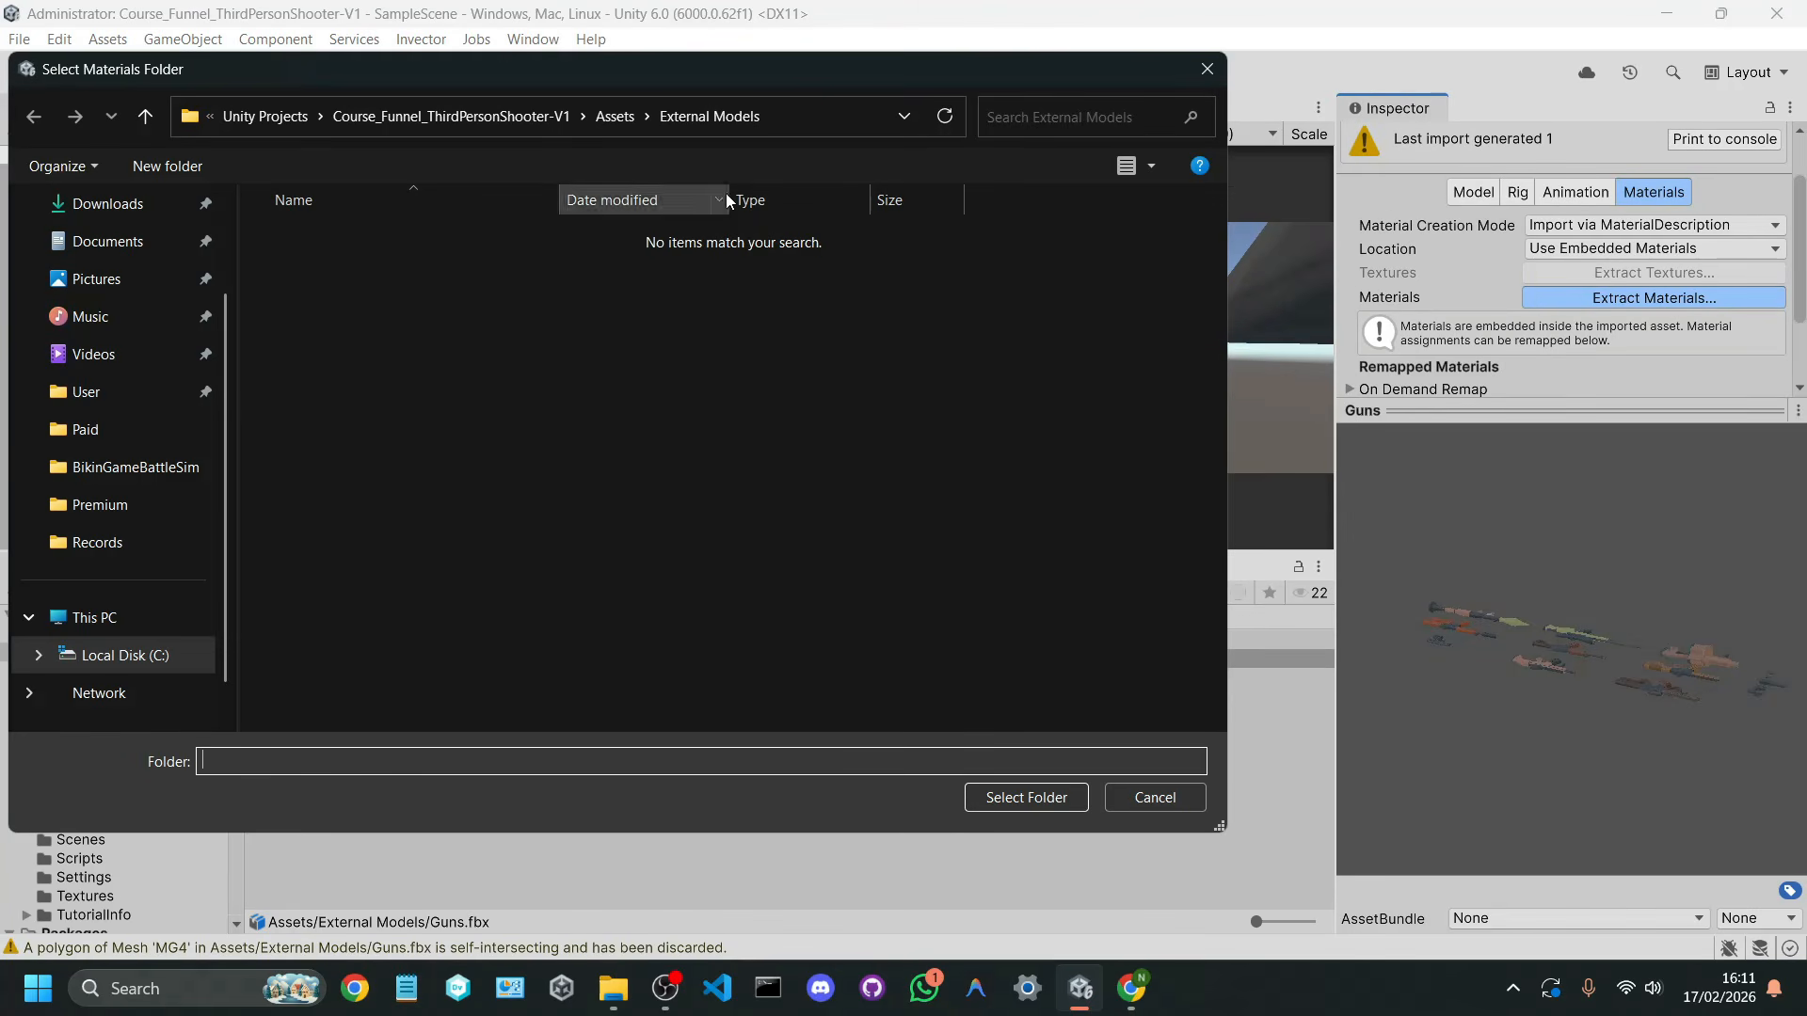
{"action": "left_click", "coordinate": [1029, 799]}
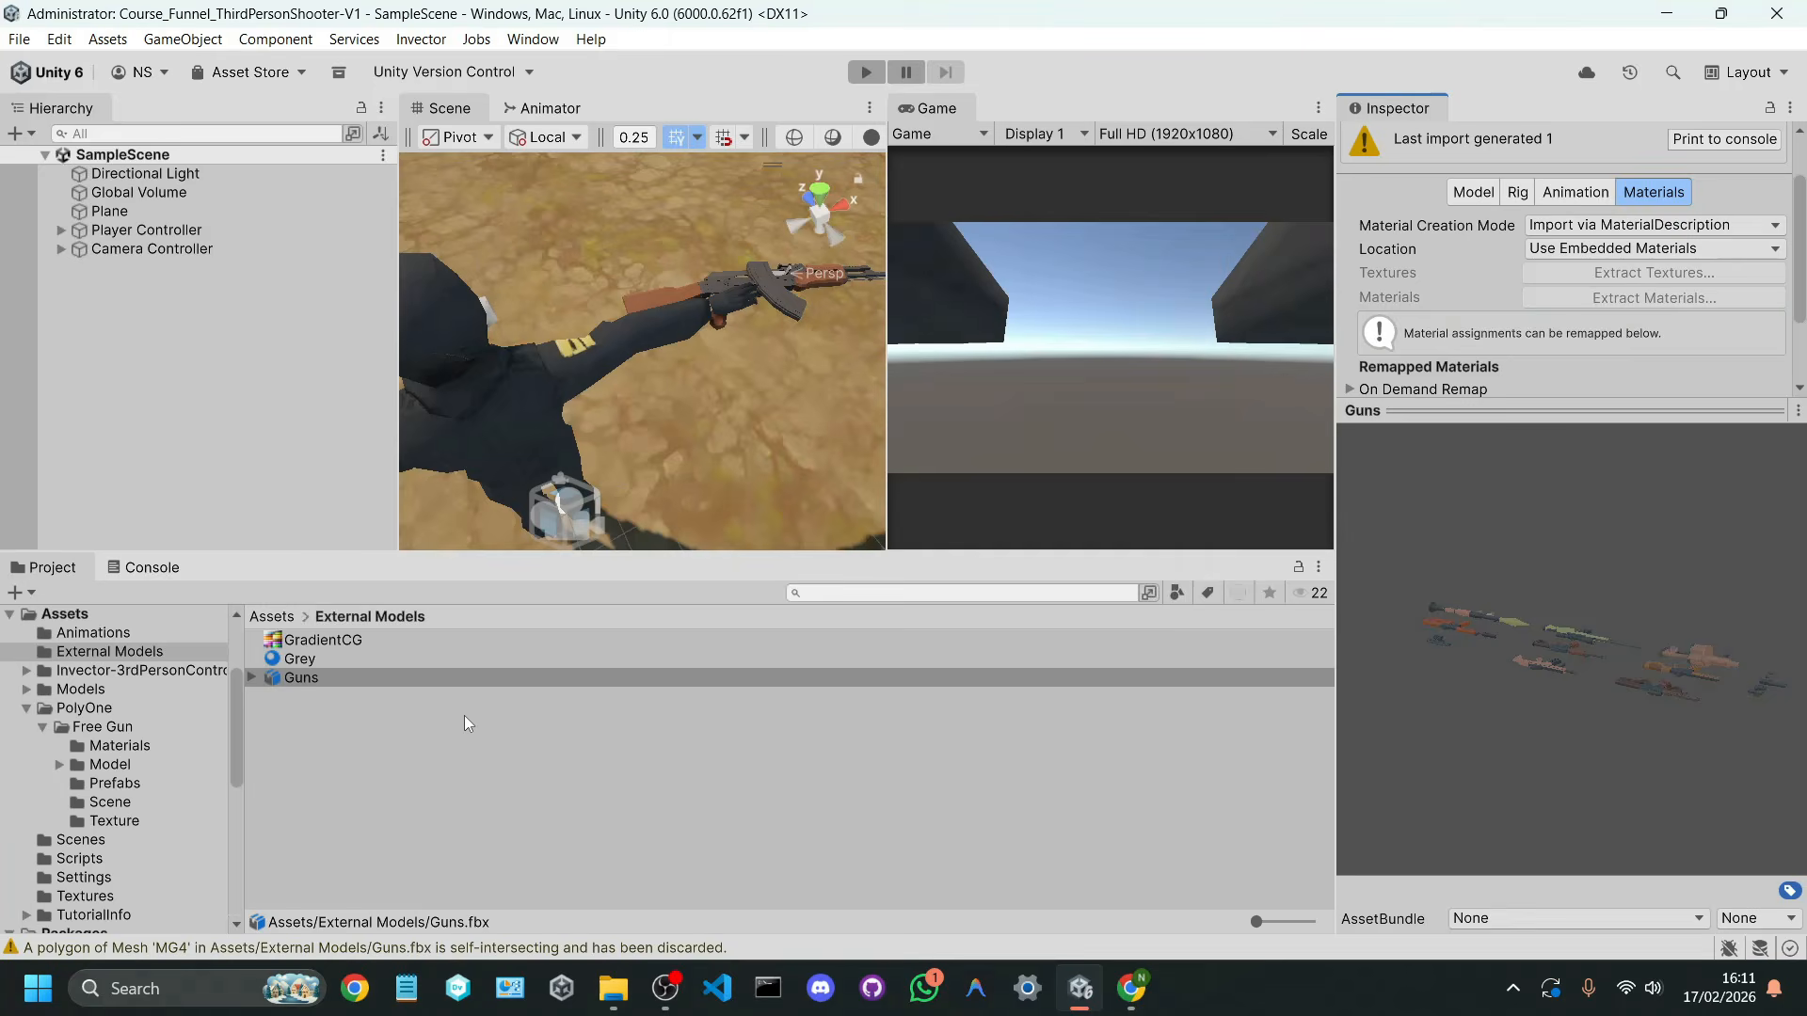
Step: Set the Grey material's smoothness to 0 and enable GPU instancing on it
{"action": "left_click", "coordinate": [309, 662]}
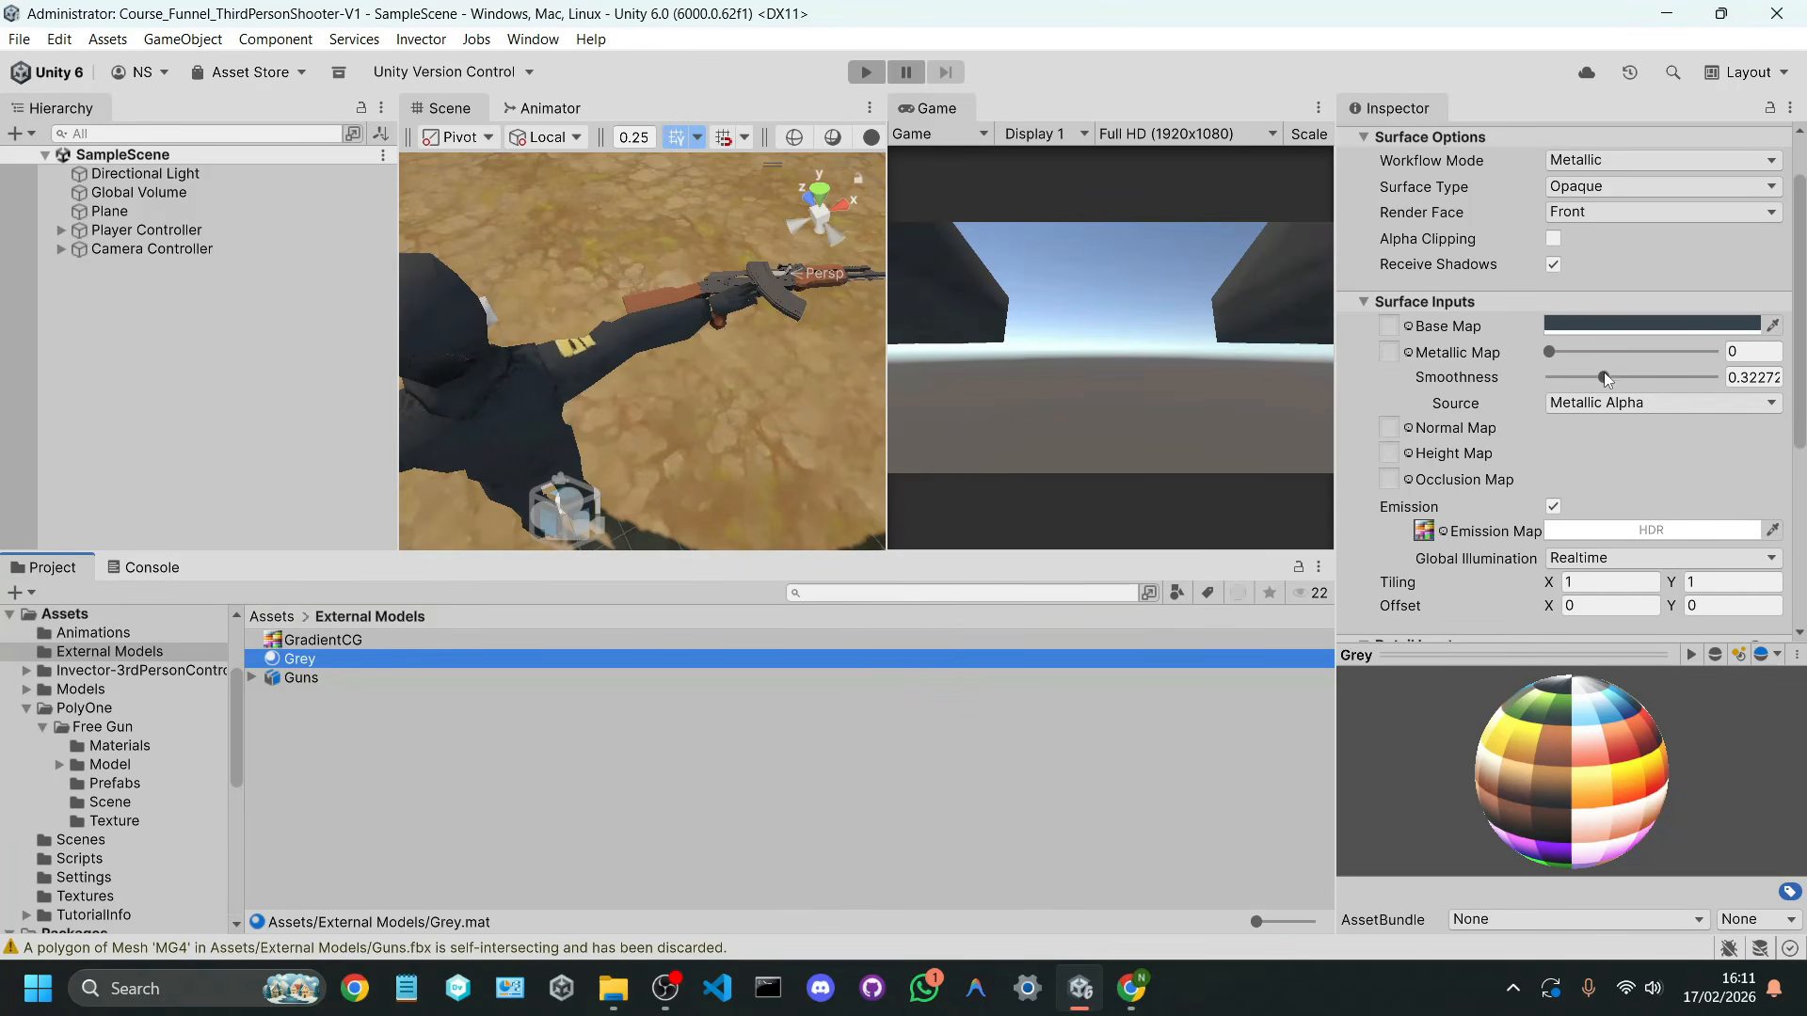
{"action": "left_click_drag", "start_coordinate": [1604, 380], "coordinate": [1357, 374]}
{"action": "scroll", "coordinate": [1357, 367], "scroll_direction": "down", "scroll_amount": 5}
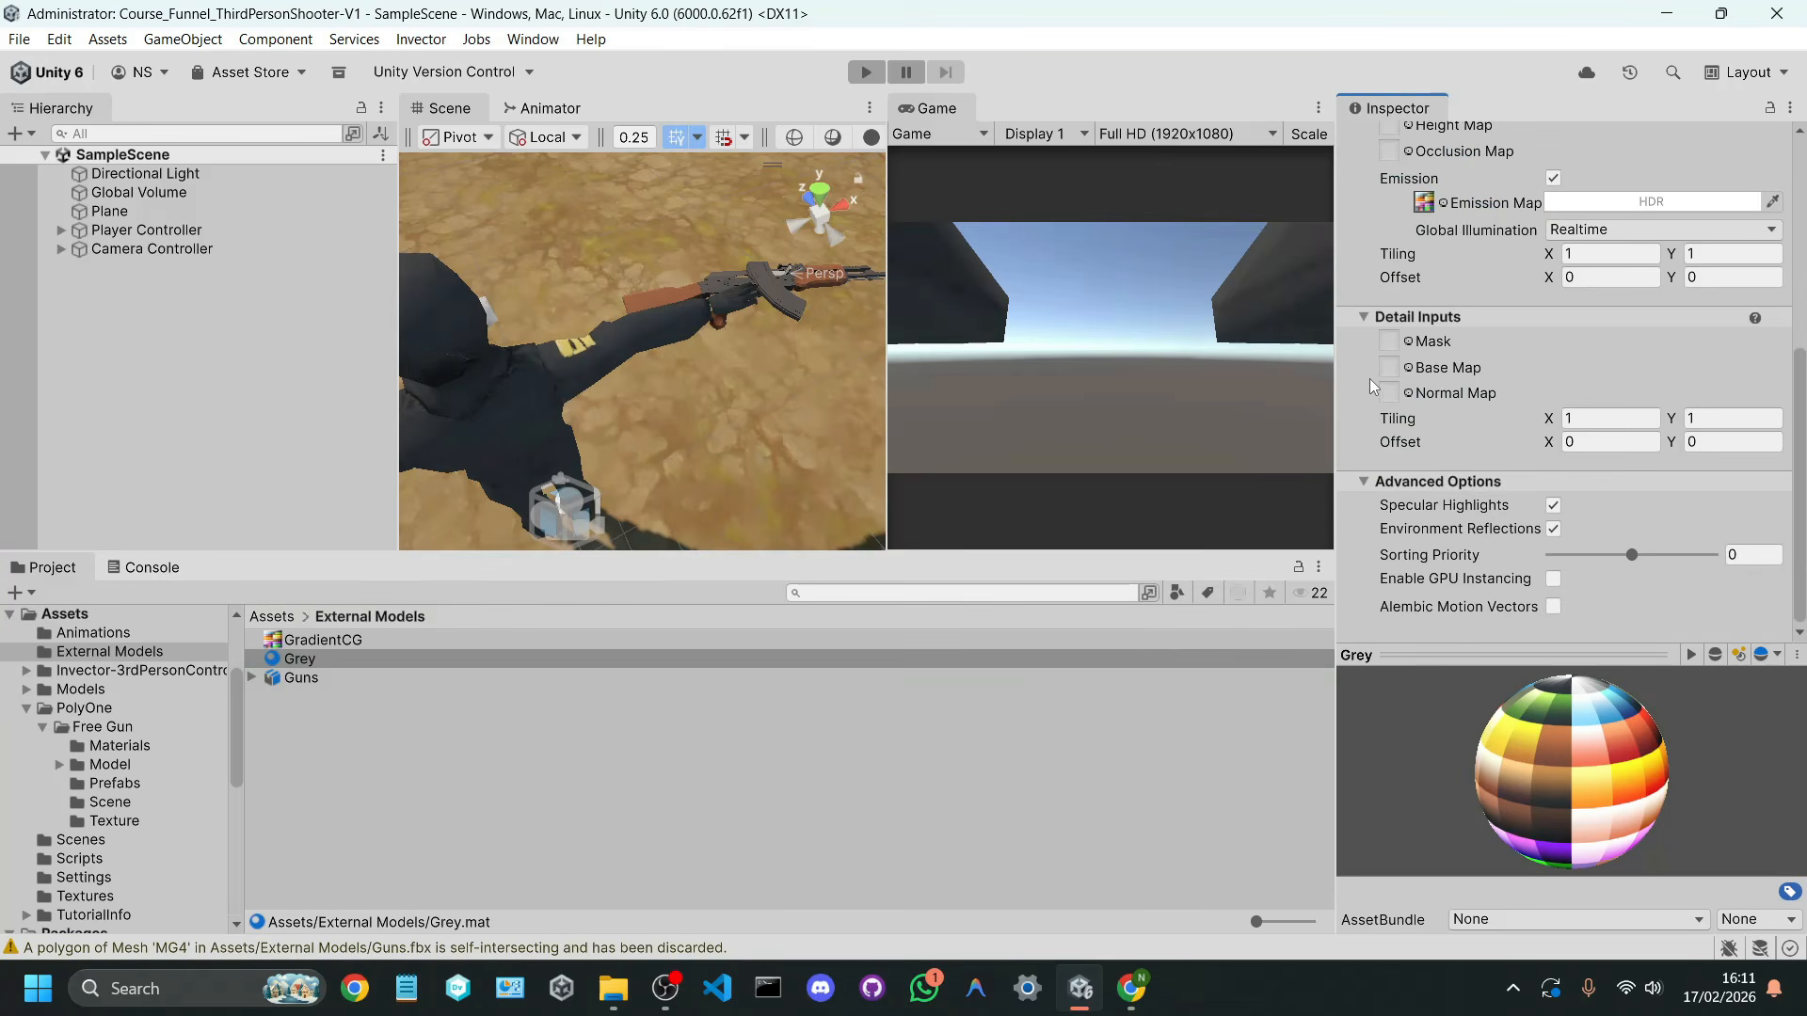
{"action": "left_click", "coordinate": [1553, 580]}
{"action": "scroll", "coordinate": [1517, 437], "scroll_direction": "up", "scroll_amount": 5}
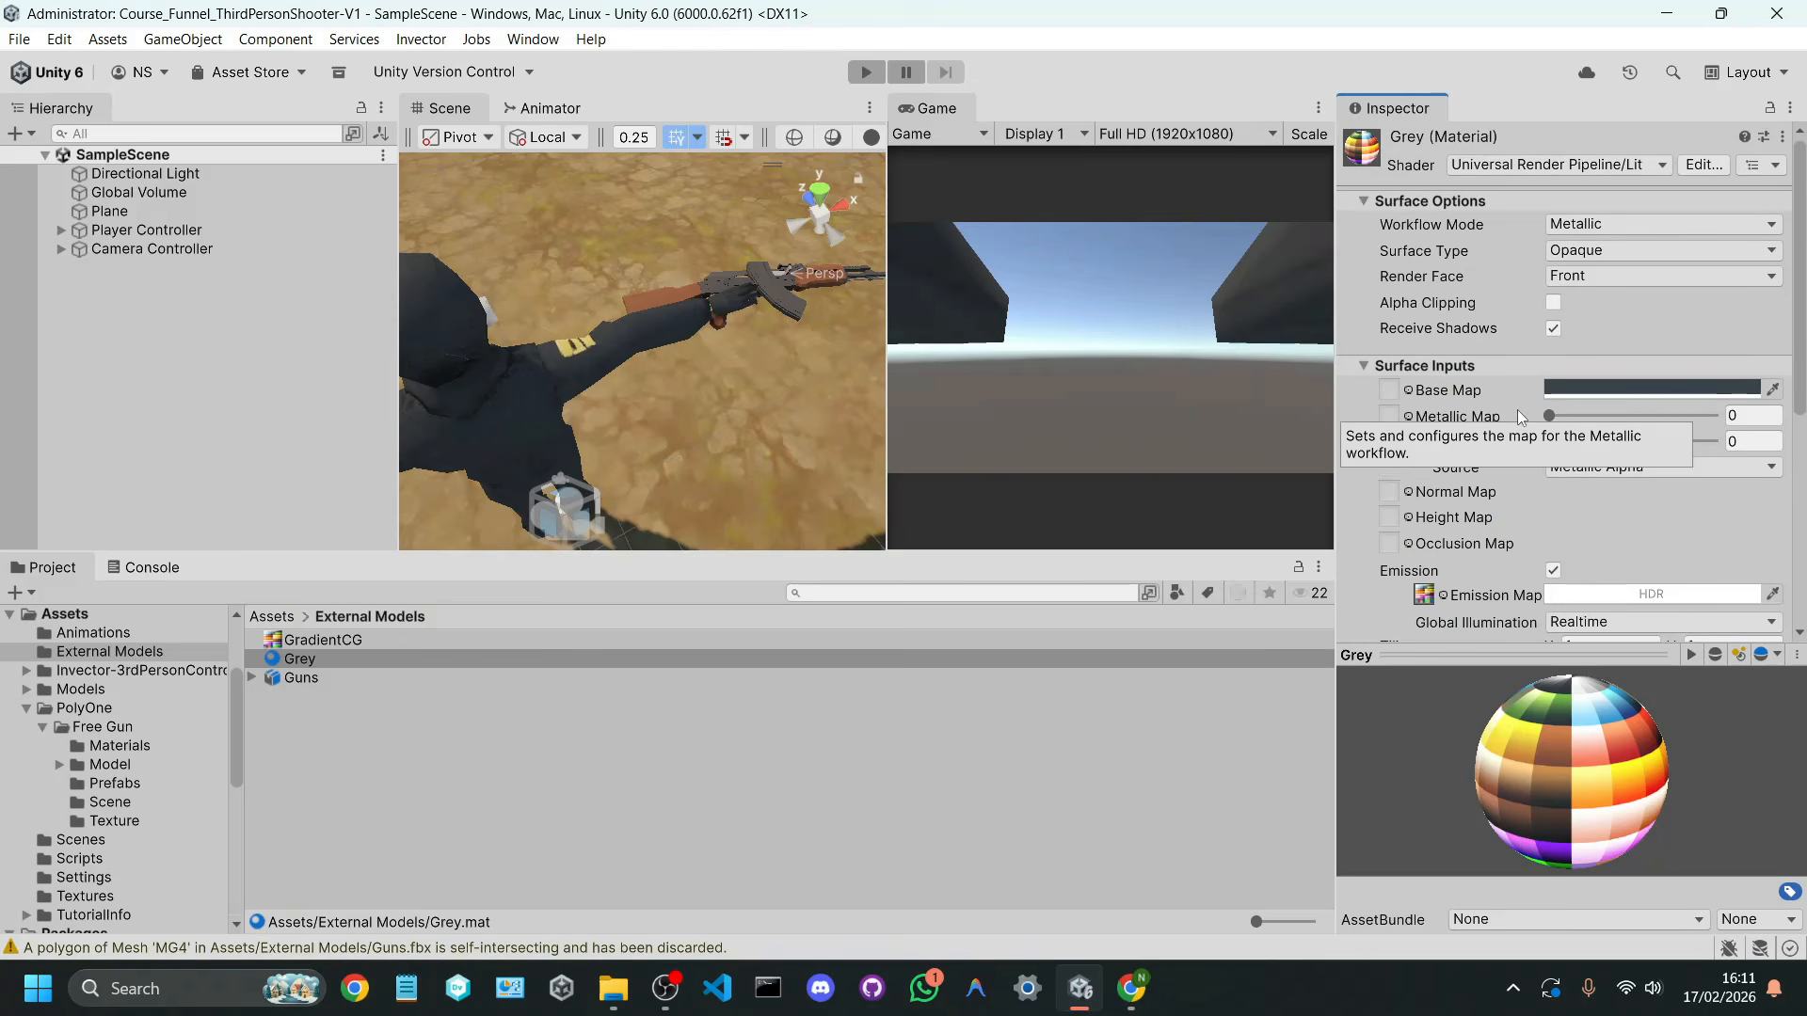
Step: Enlarge the Scene view, place the Guns model in the scene beside the character, and frame it
{"action": "left_click", "coordinate": [314, 680]}
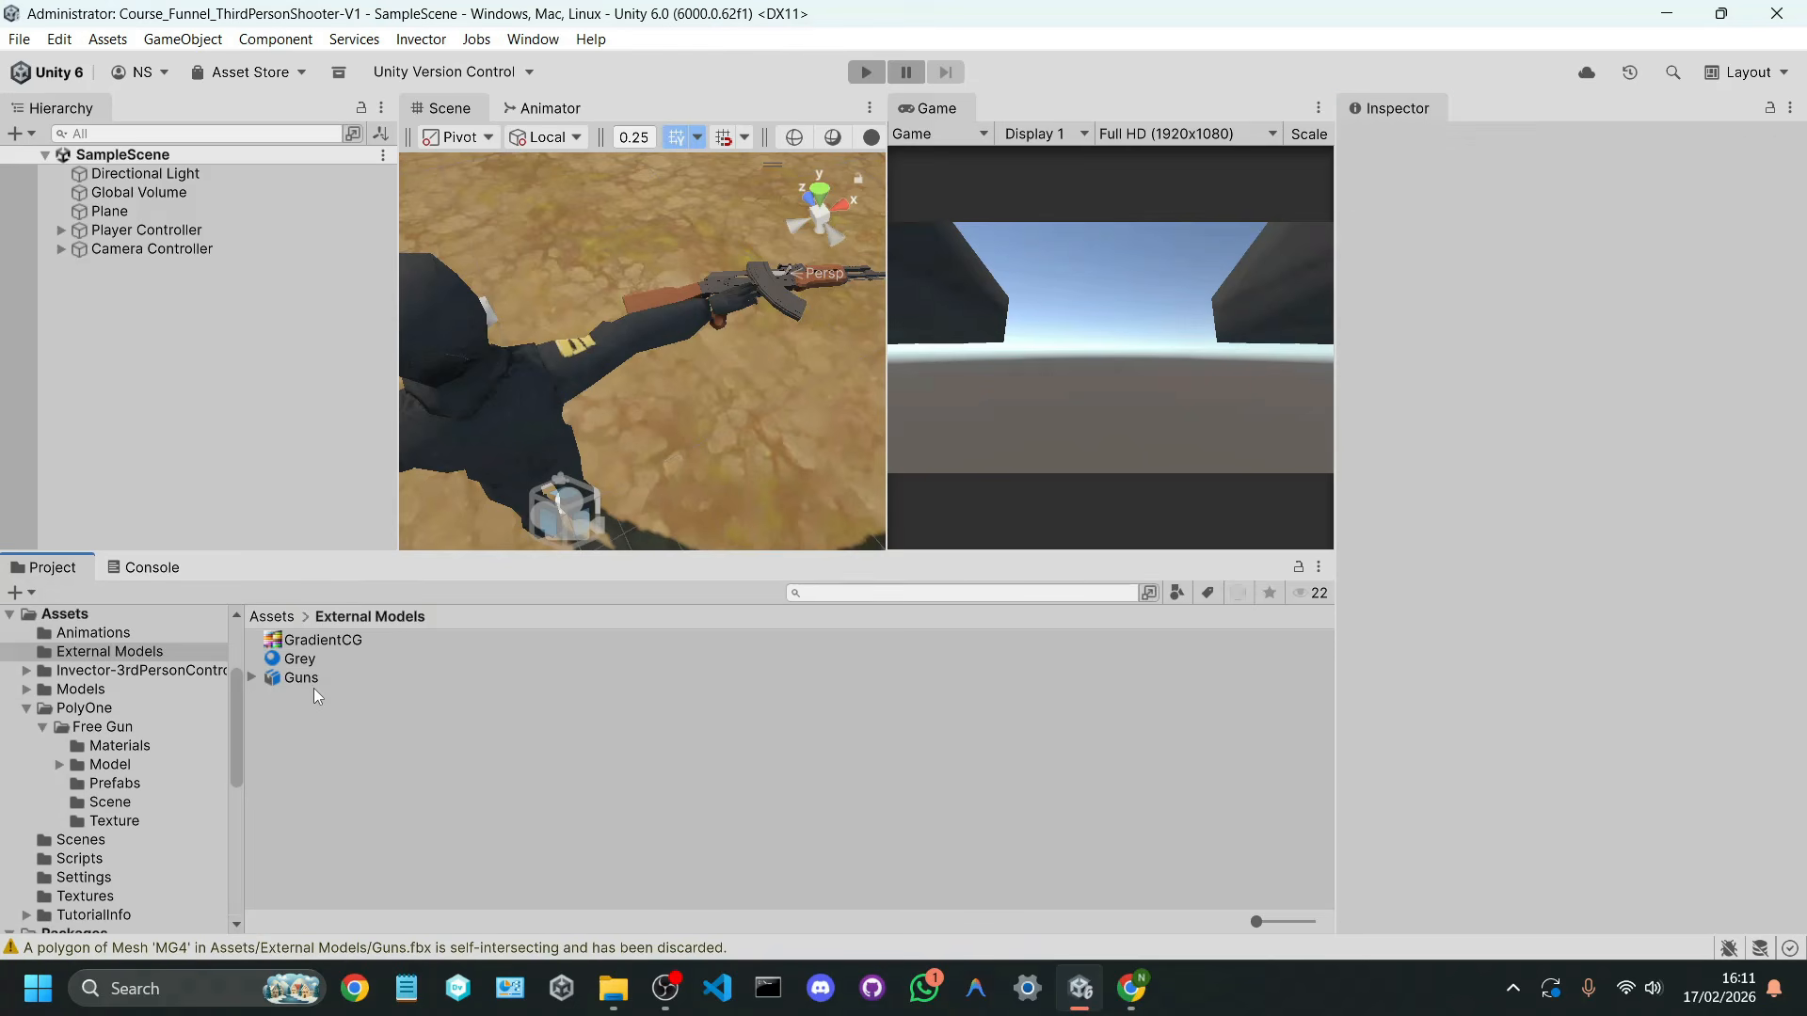
{"action": "left_click_drag", "start_coordinate": [1679, 617], "coordinate": [1623, 666]}
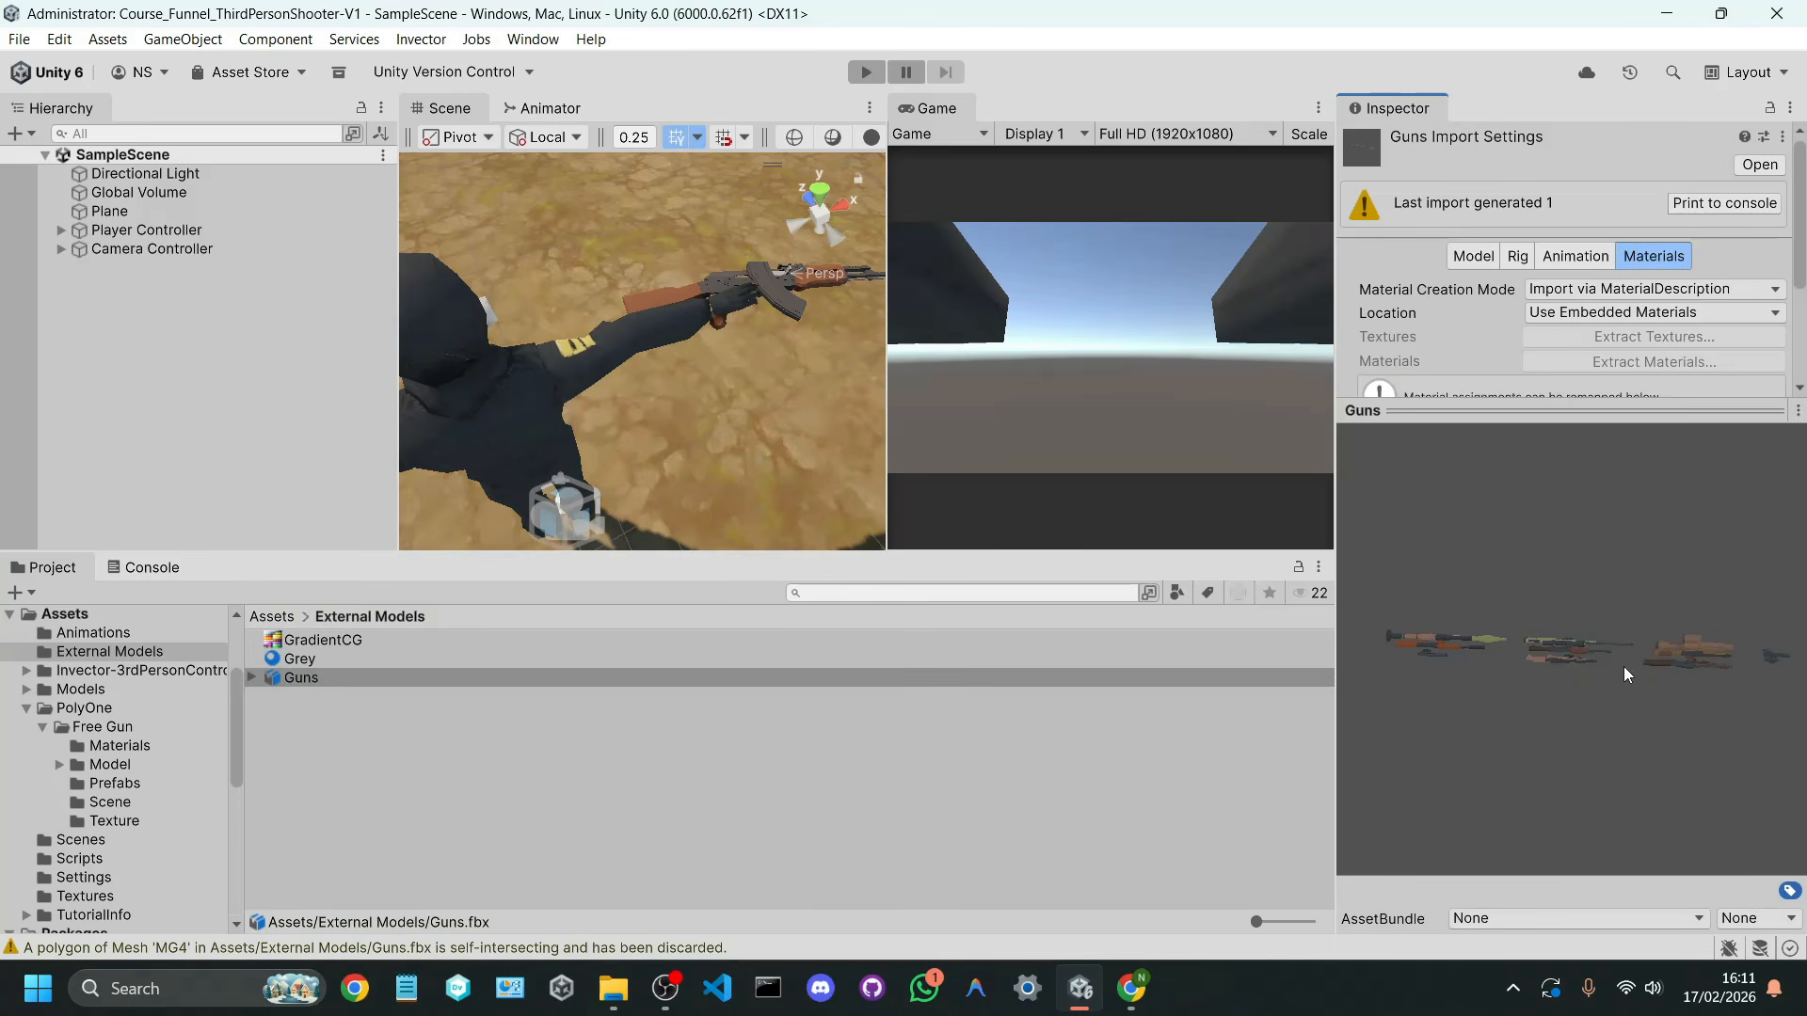
{"action": "left_click_drag", "start_coordinate": [886, 380], "coordinate": [1147, 388]}
{"action": "right_click_drag", "start_coordinate": [941, 414], "coordinate": [625, 596]}
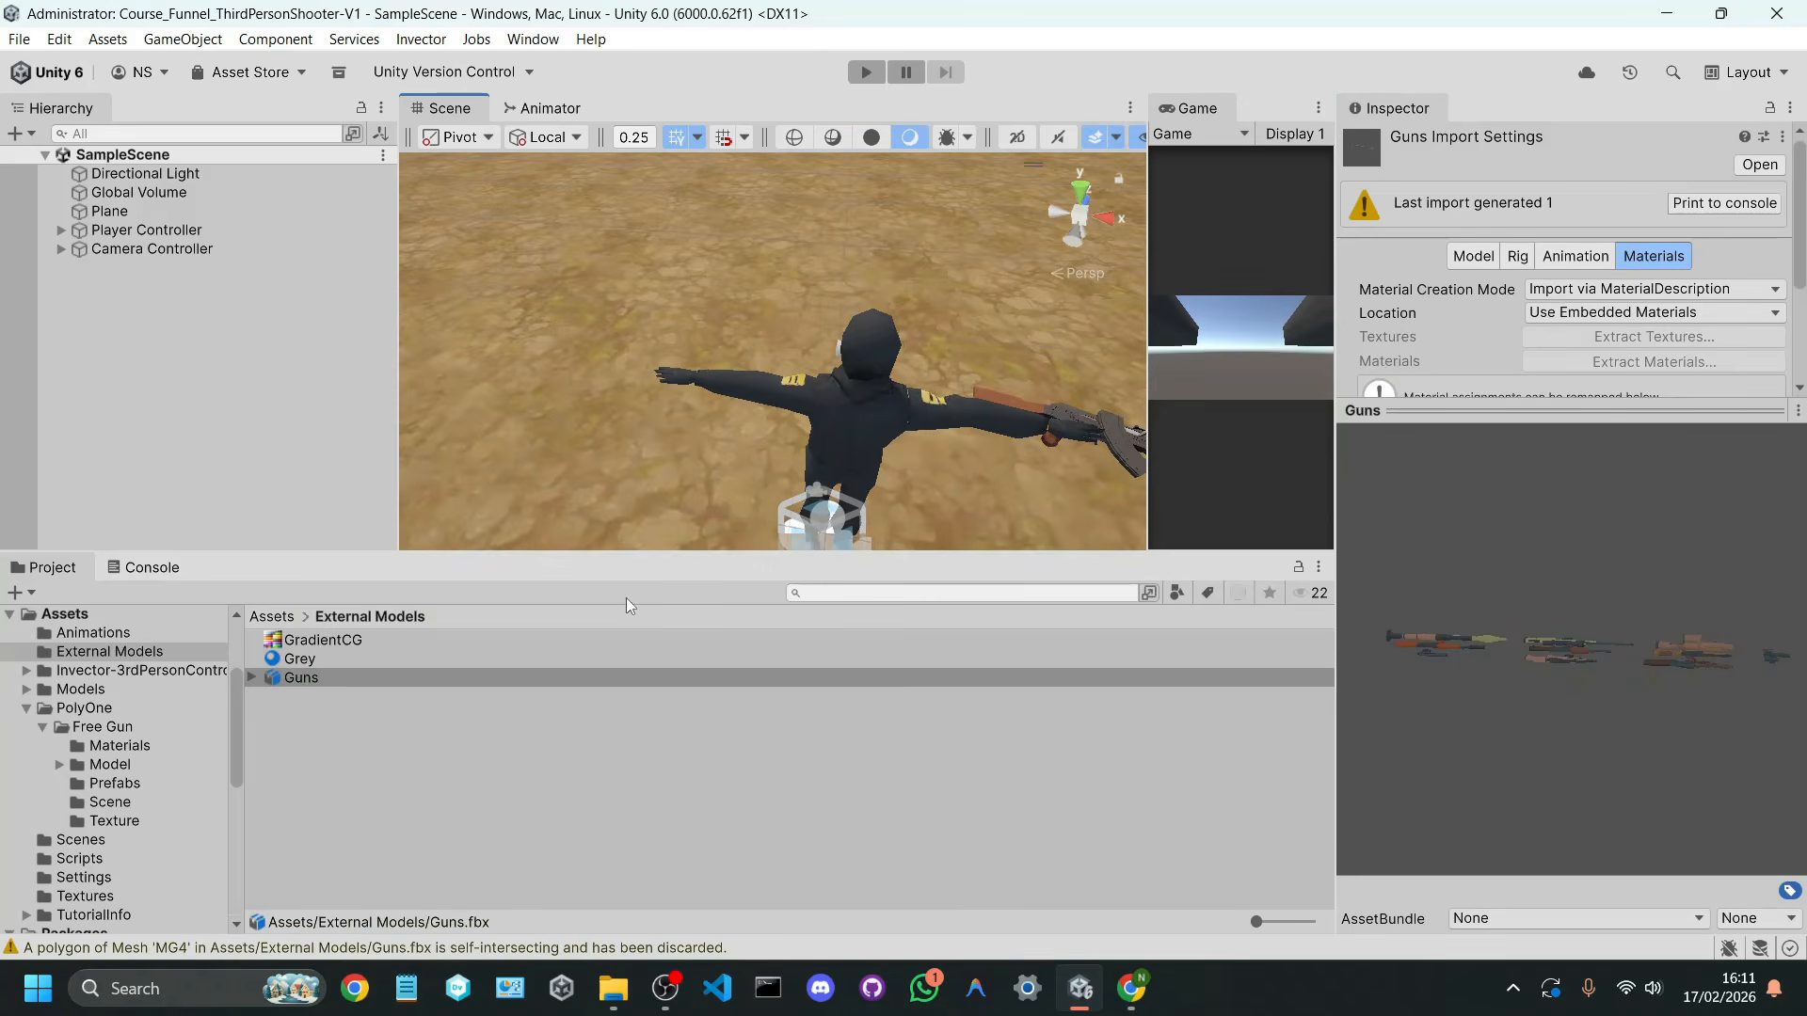
{"action": "left_click_drag", "start_coordinate": [626, 550], "coordinate": [626, 678]}
{"action": "left_click_drag", "start_coordinate": [339, 803], "coordinate": [645, 406]}
{"action": "key", "text": "f"}
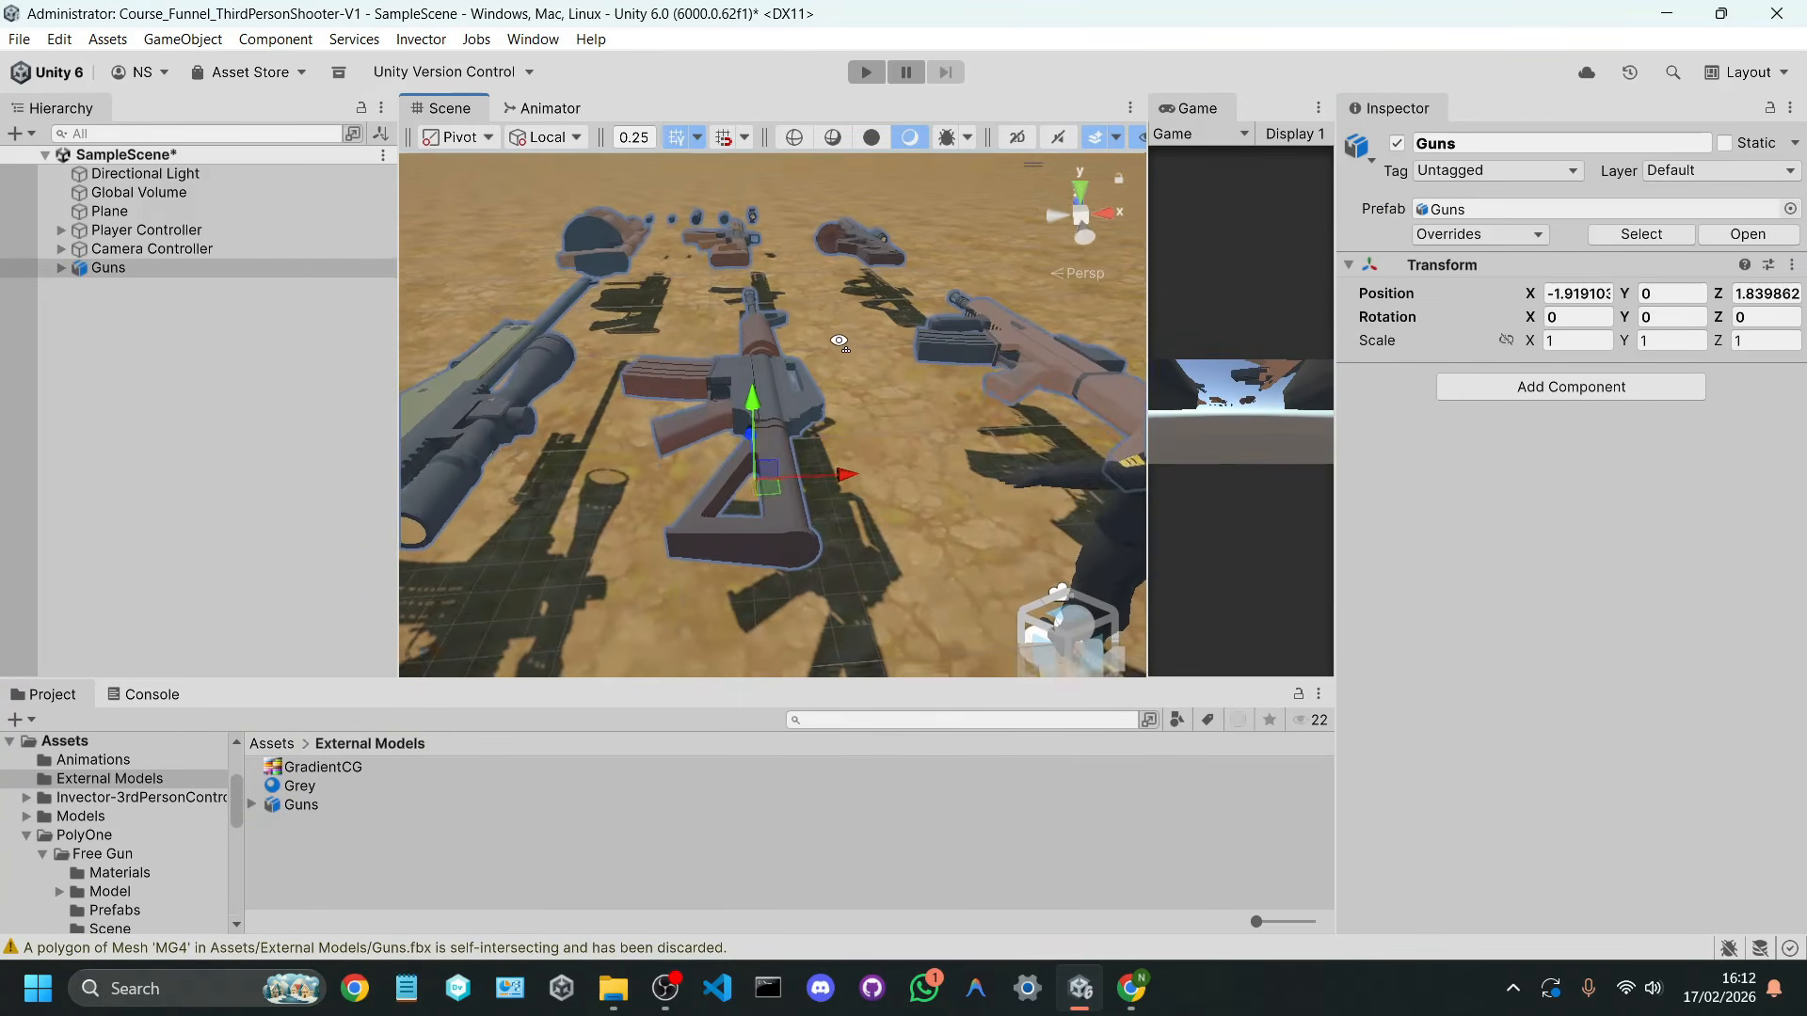
Step: Expand the Guns object in the scene and inspect its individual gun meshes, including BE2 and MG3
{"action": "left_click", "coordinate": [64, 271]}
{"action": "left_click", "coordinate": [121, 324]}
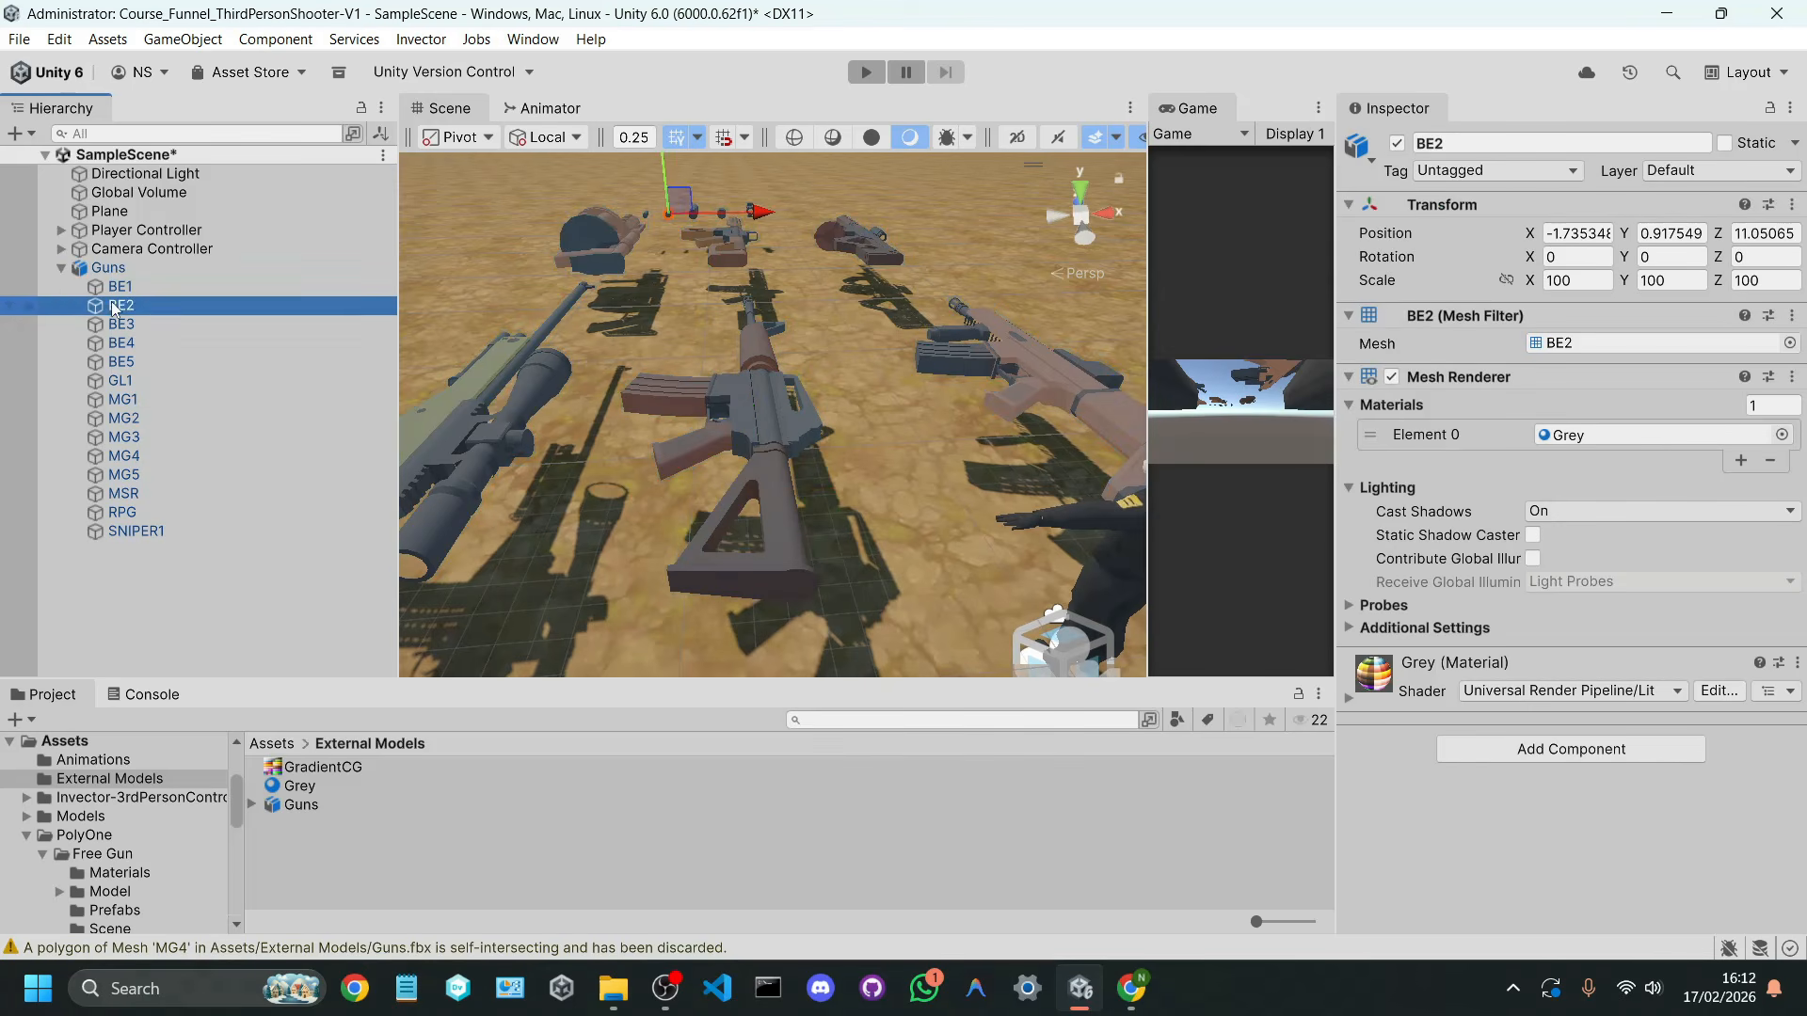
{"action": "left_click", "coordinate": [138, 384]}
{"action": "left_click", "coordinate": [139, 434]}
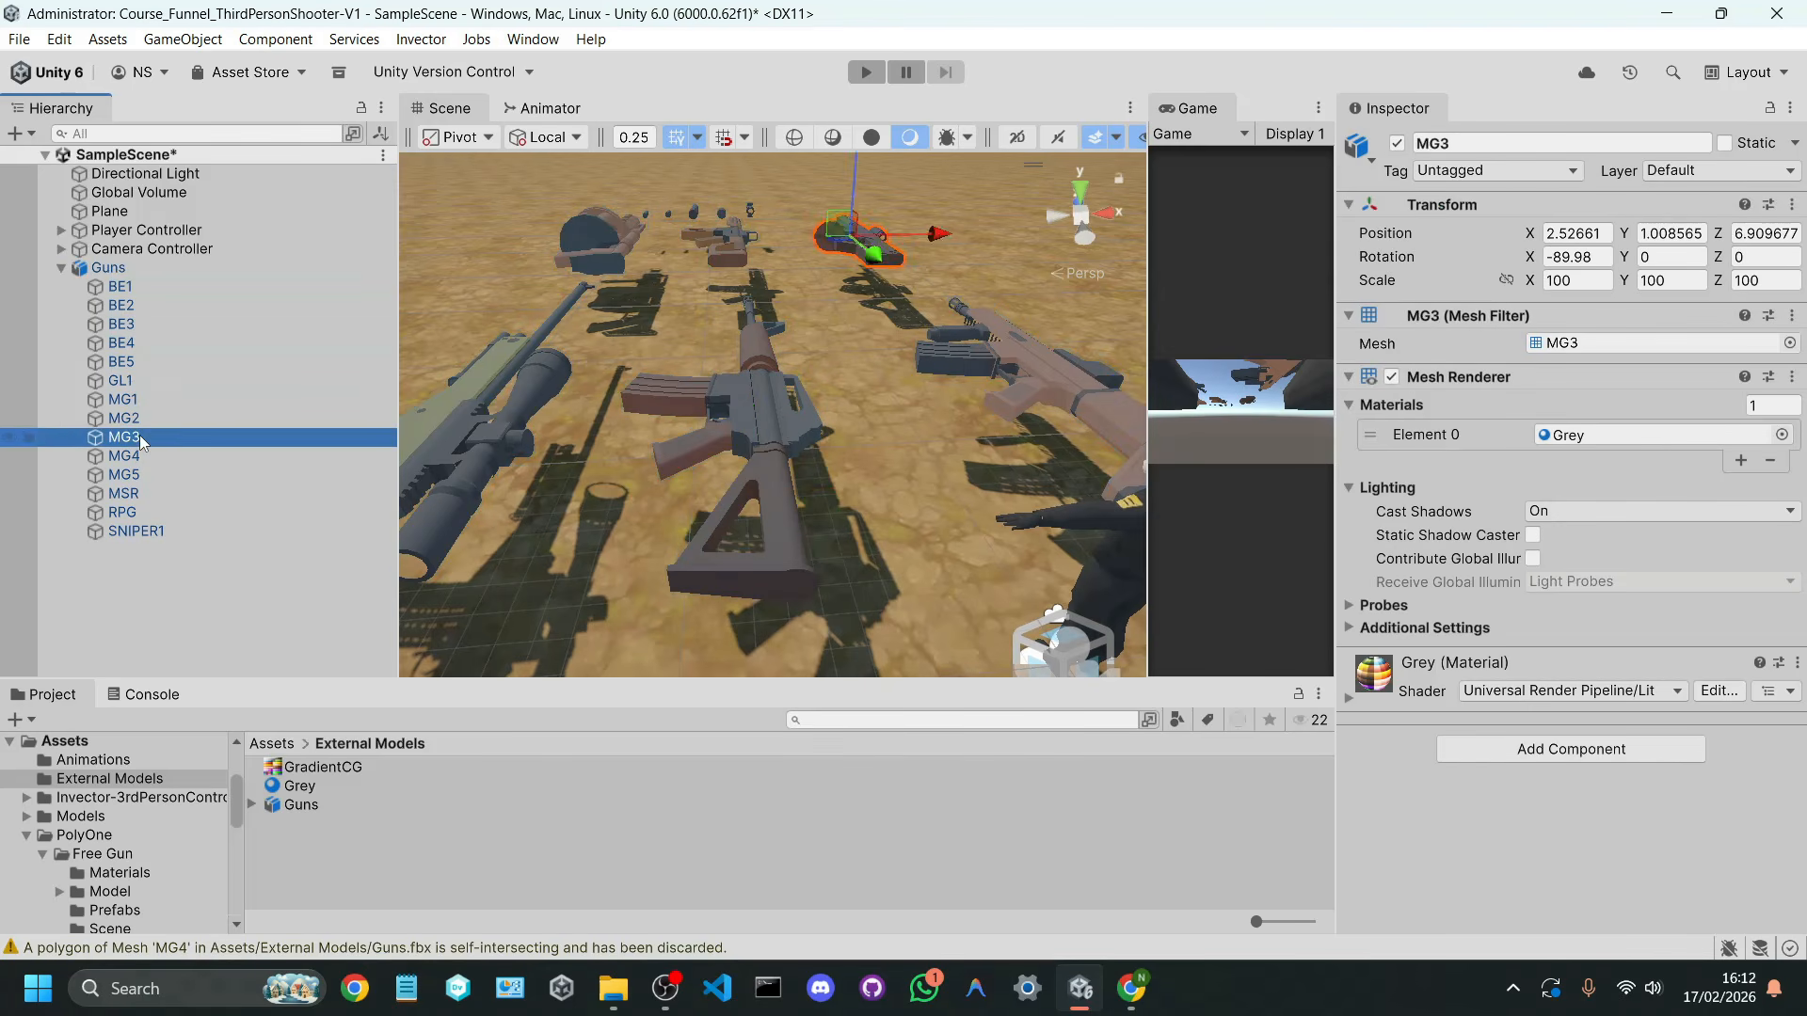
Step: Move the Guns object next to the character, to about X -1.19, Z 1.52, to compare the weapon sizes
{"action": "left_click", "coordinate": [150, 494]}
{"action": "left_click", "coordinate": [120, 268]}
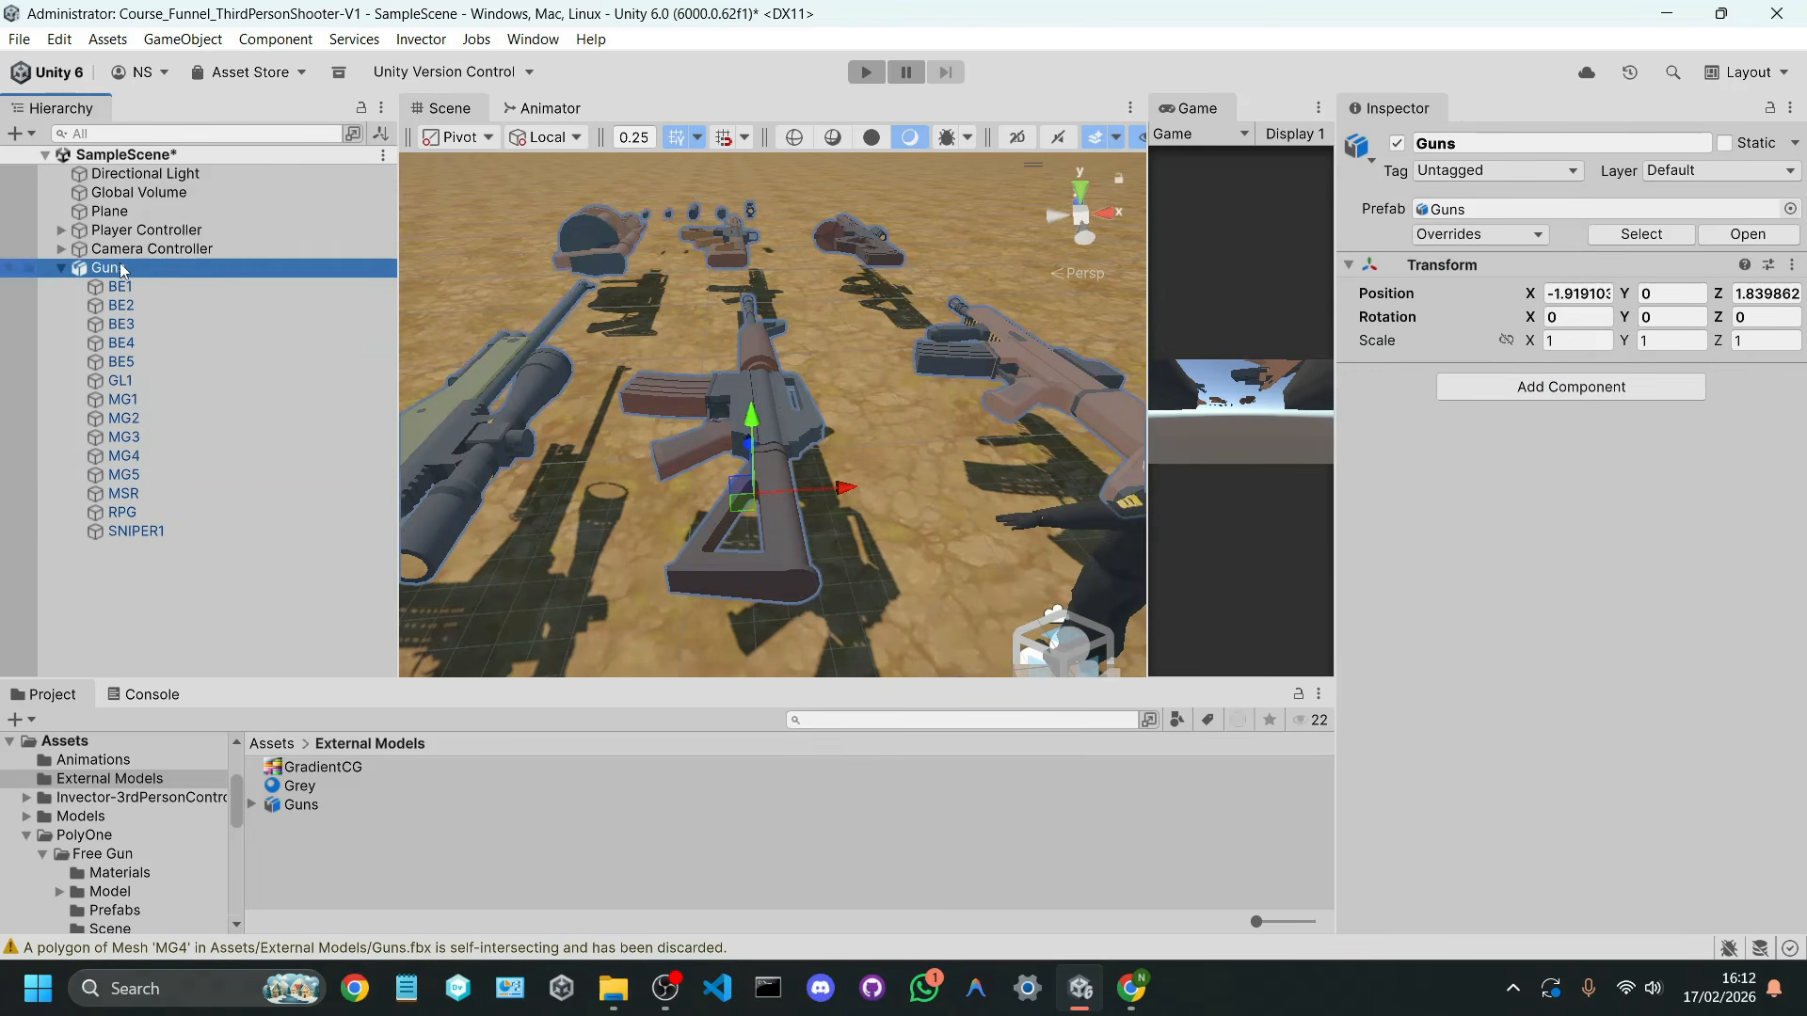
{"action": "right_click_drag", "start_coordinate": [640, 366], "coordinate": [718, 438]}
{"action": "scroll", "coordinate": [718, 438], "scroll_direction": "down", "scroll_amount": 5}
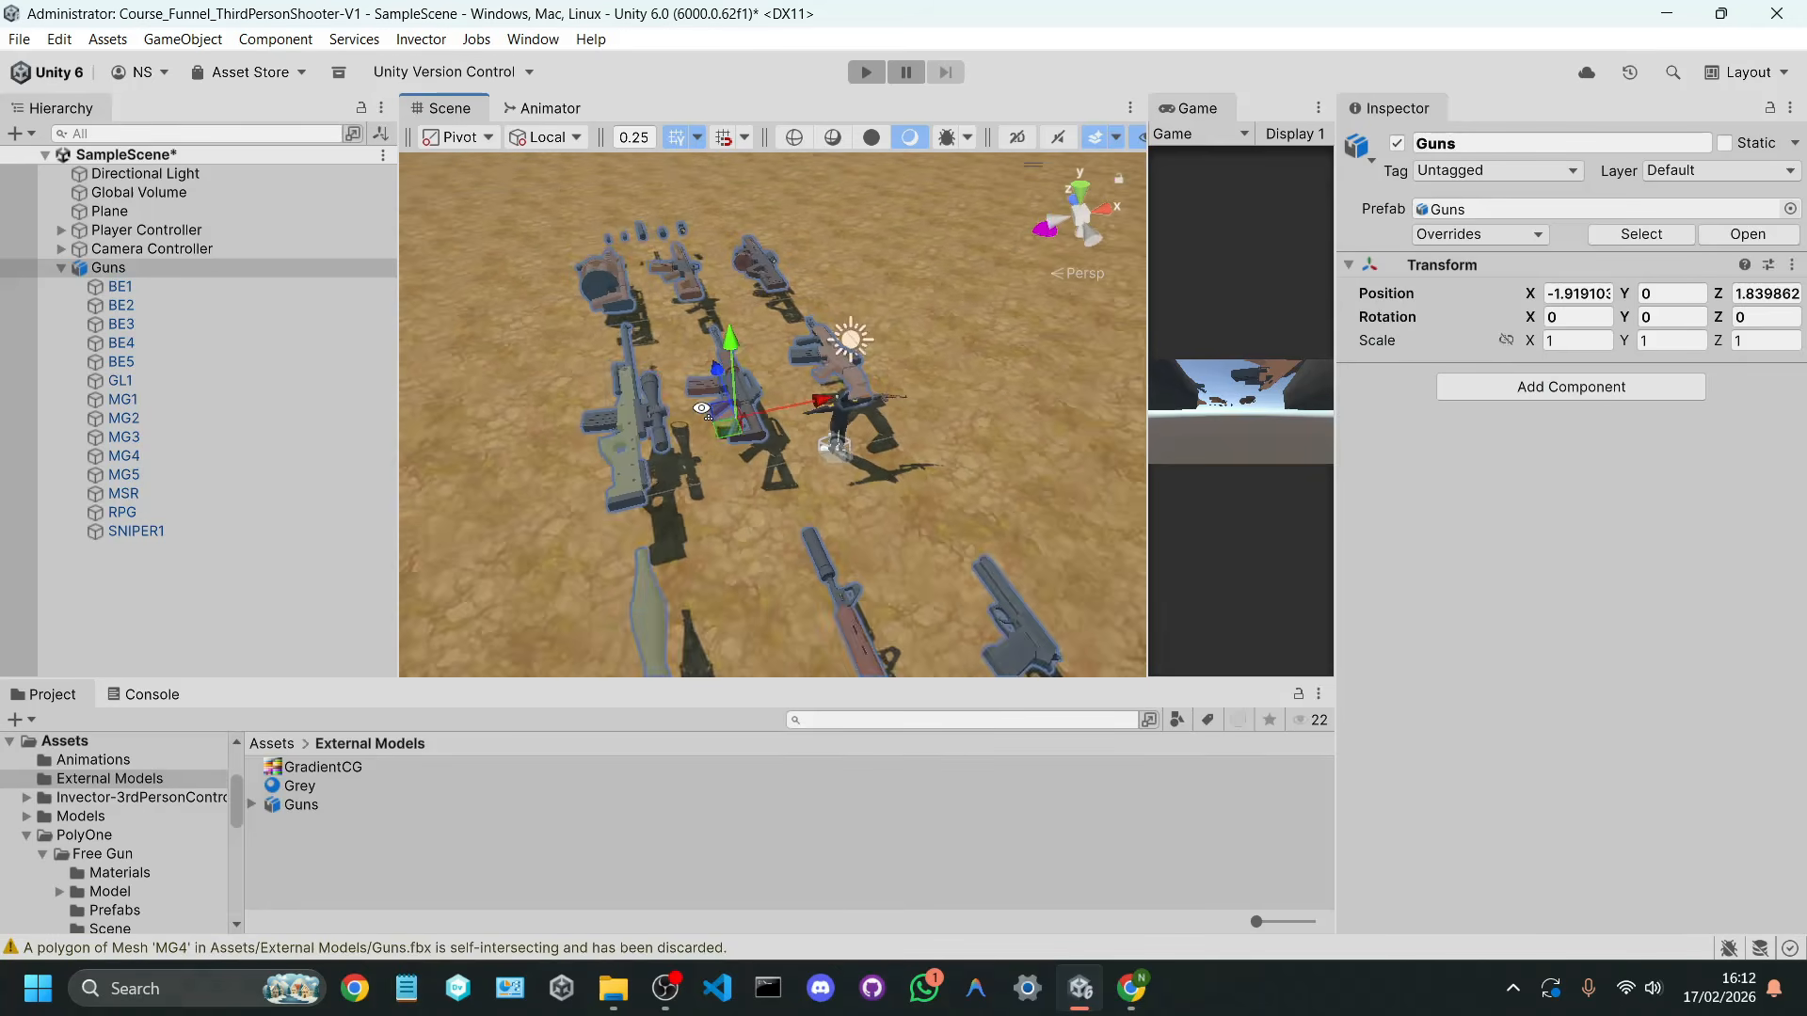
{"action": "scroll", "coordinate": [718, 439], "scroll_direction": "up", "scroll_amount": 2}
{"action": "left_click_drag", "start_coordinate": [716, 439], "coordinate": [765, 438]}
{"action": "right_click_drag", "start_coordinate": [927, 369], "coordinate": [812, 403]}
{"action": "key", "text": "w"}
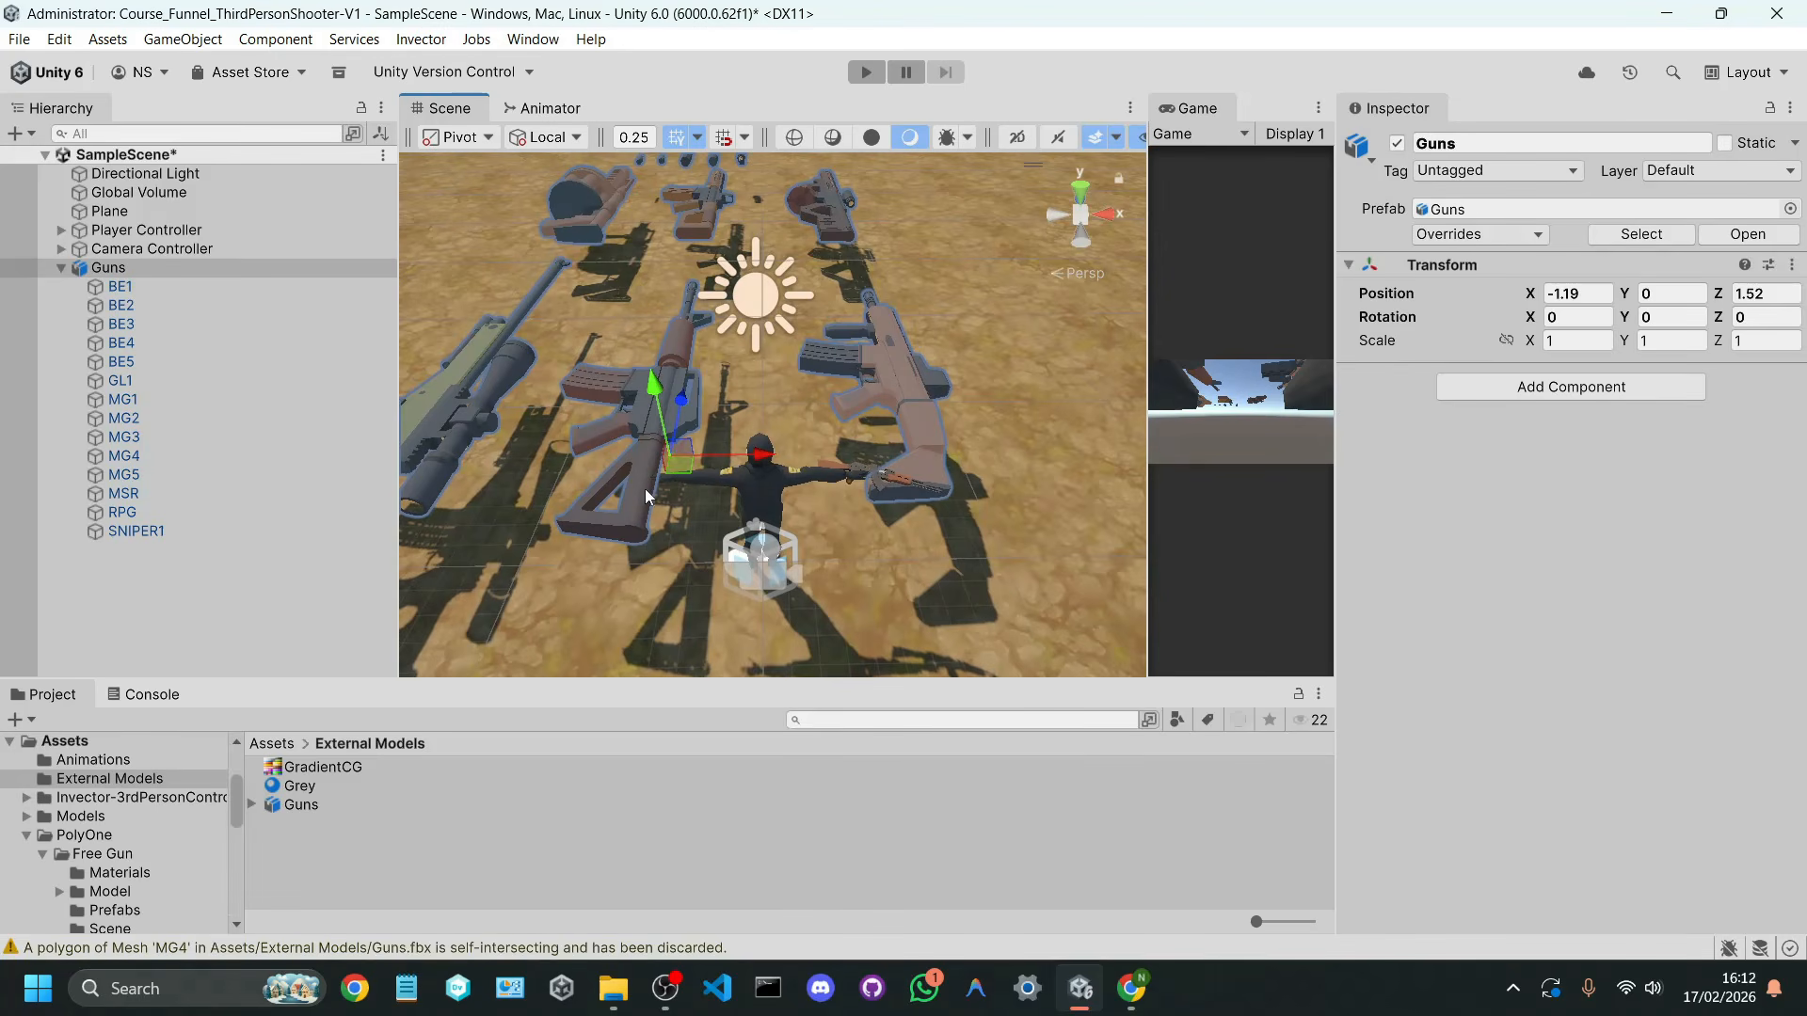
Step: Set the Guns model's import scale factor to 0.4, apply it, and compare the guns with the character
{"action": "left_click", "coordinate": [301, 804]}
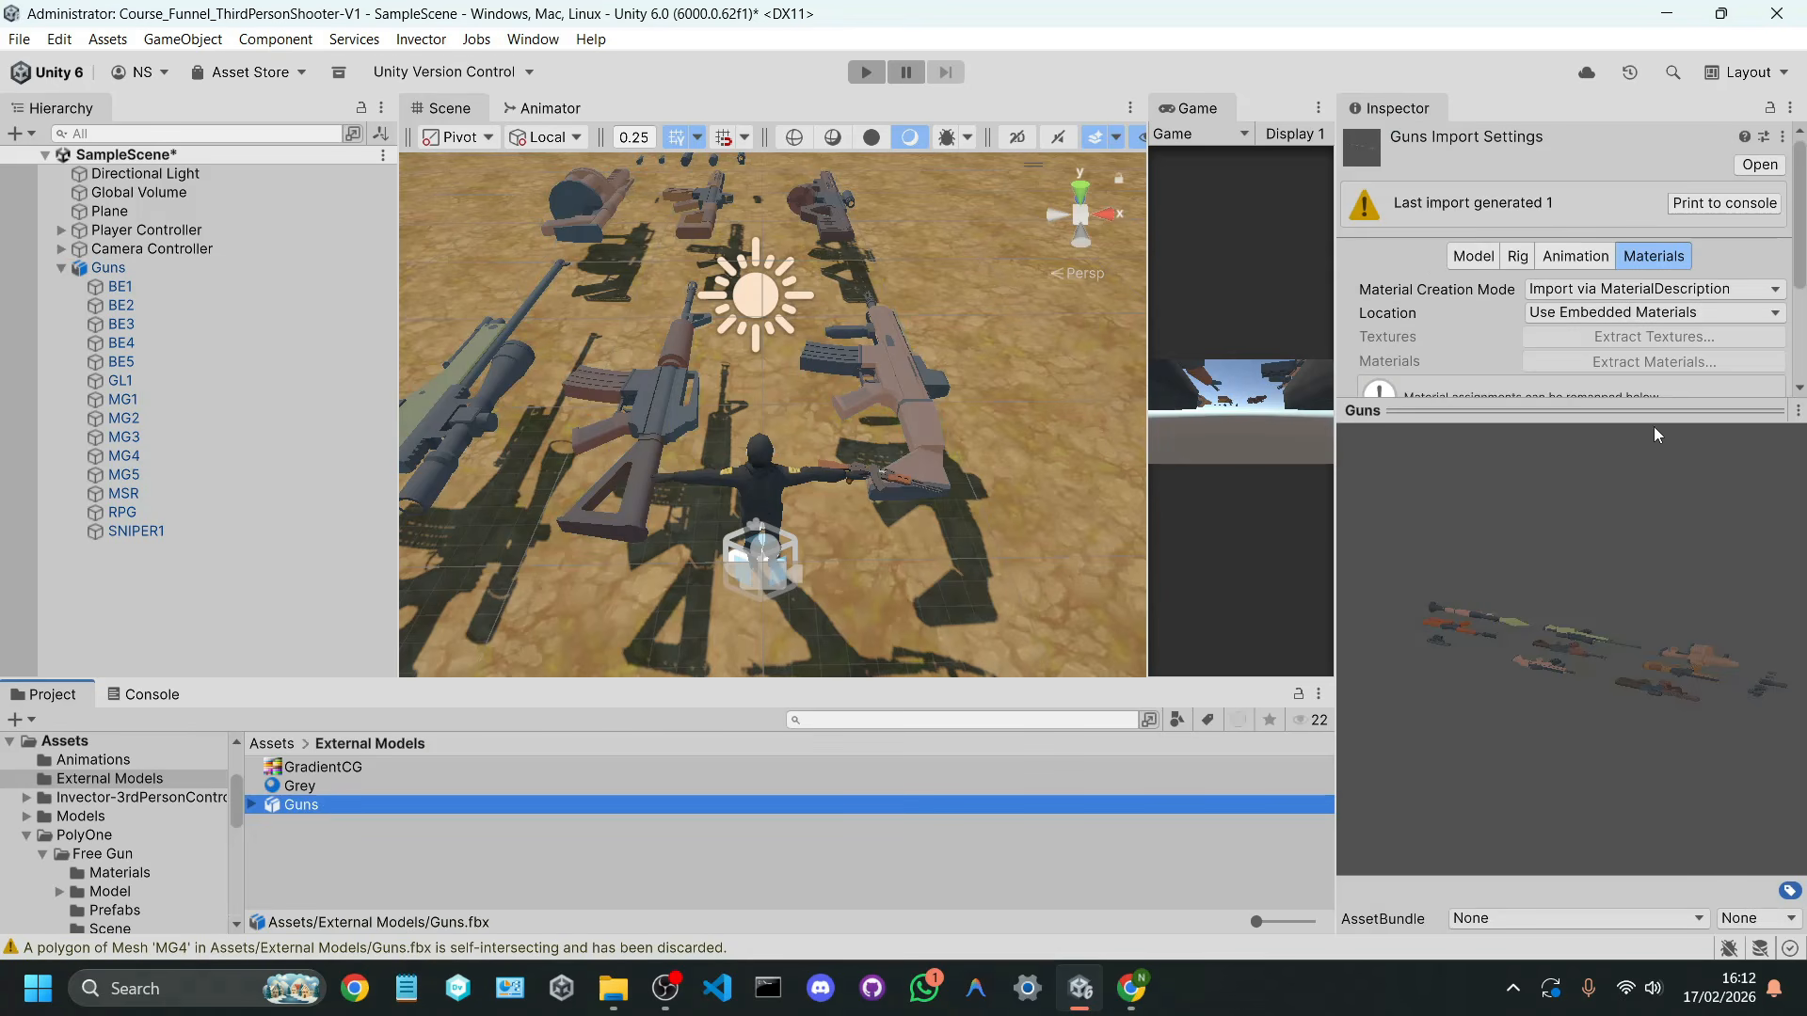
{"action": "left_click", "coordinate": [1473, 256]}
{"action": "left_click_drag", "start_coordinate": [1504, 410], "coordinate": [1496, 529]}
{"action": "left_click", "coordinate": [1554, 307]}
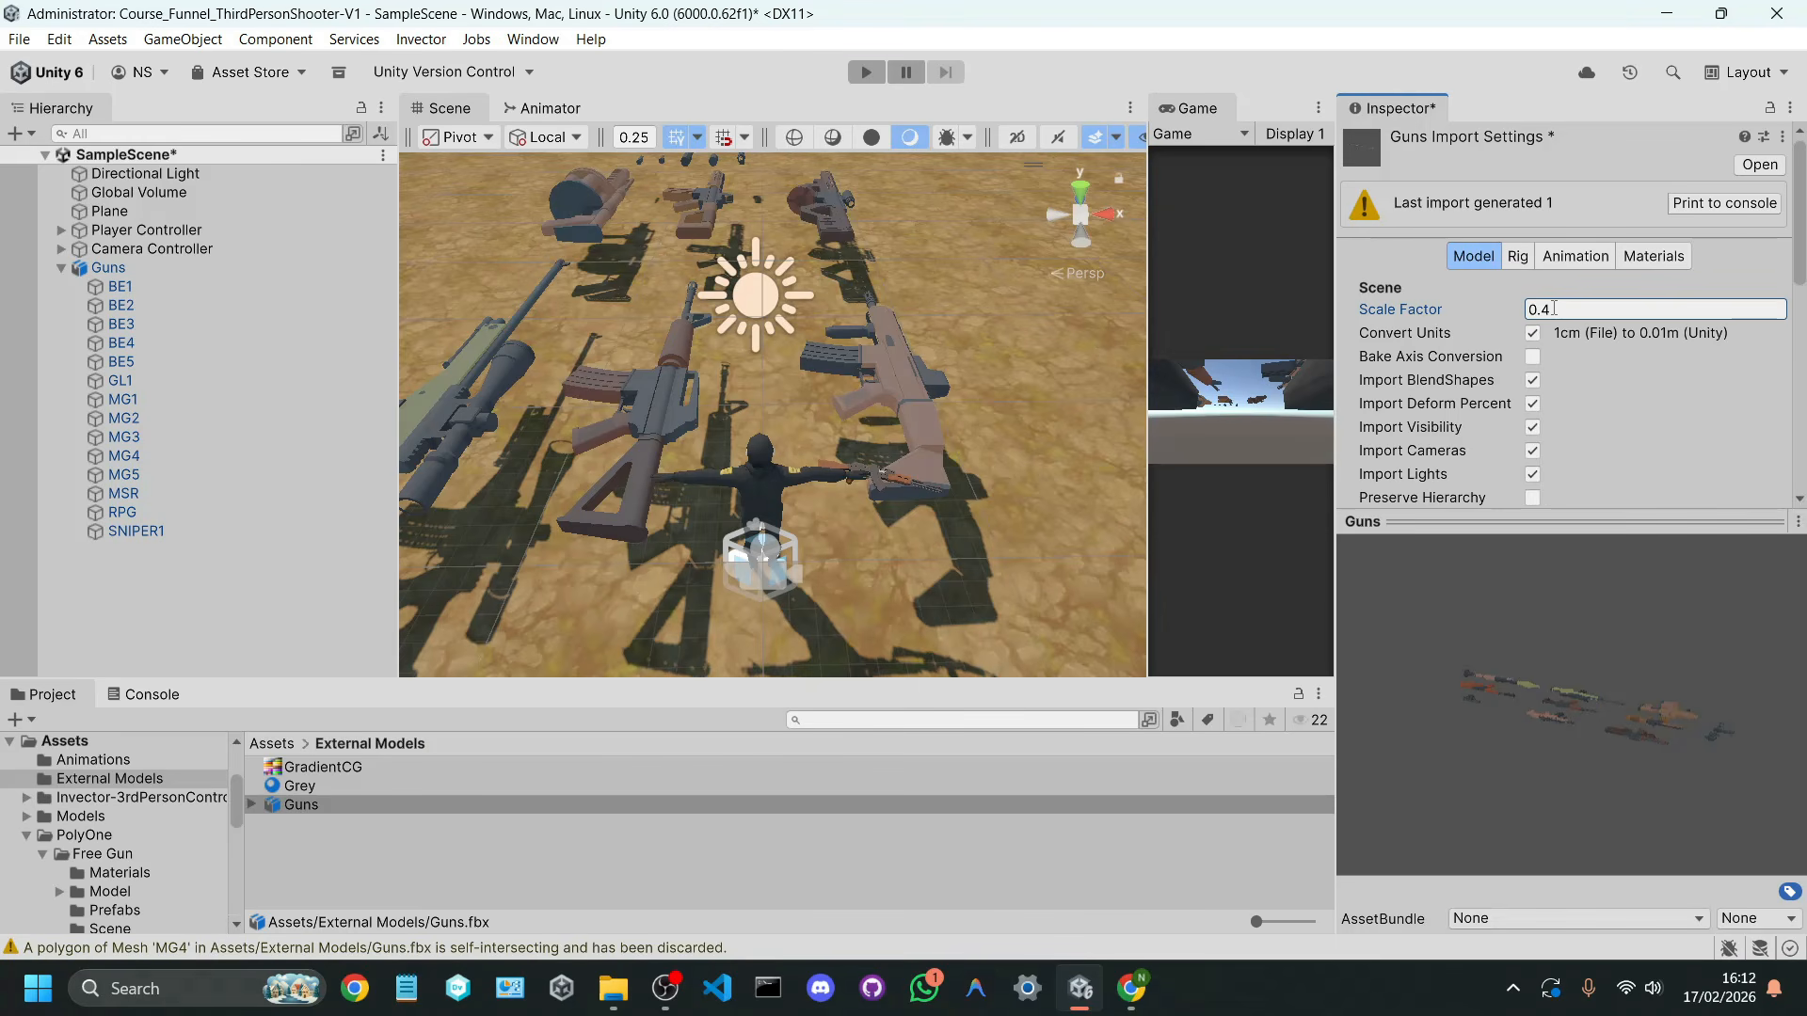
{"action": "scroll", "coordinate": [1655, 343], "scroll_direction": "down", "scroll_amount": 8}
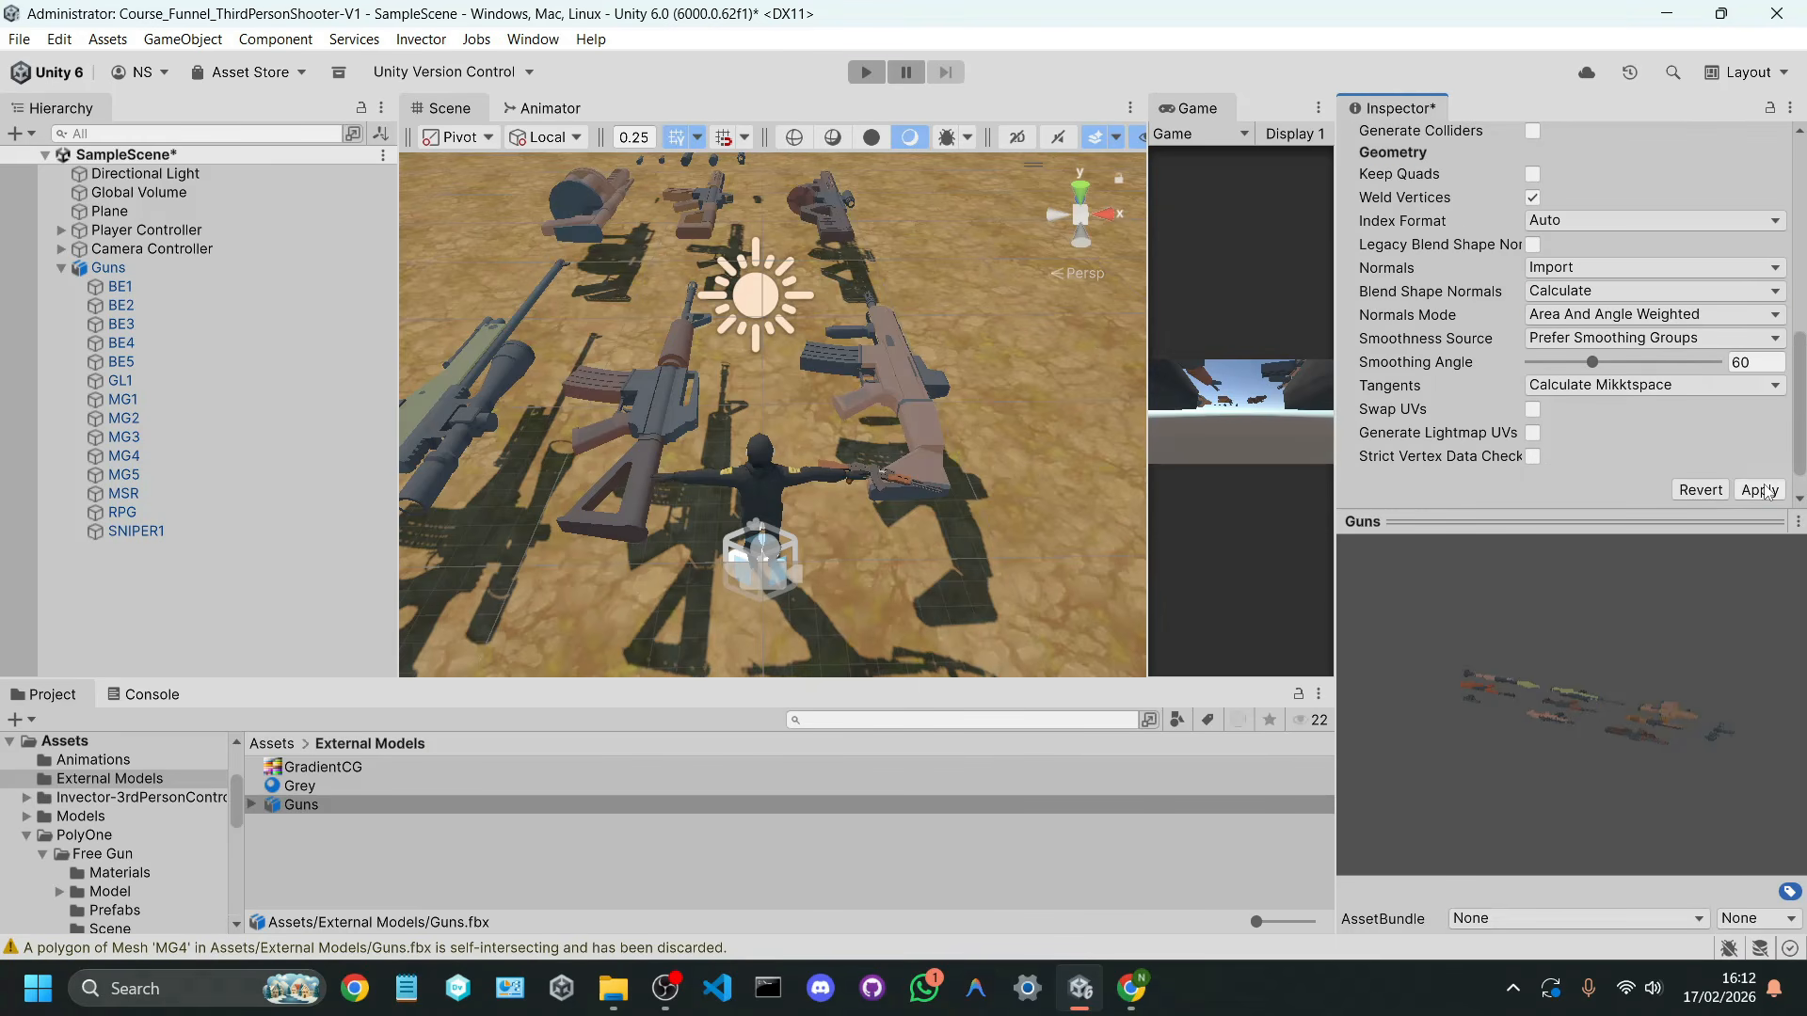
{"action": "left_click", "coordinate": [1758, 490]}
{"action": "right_click_drag", "start_coordinate": [798, 504], "coordinate": [781, 541]}
{"action": "scroll", "coordinate": [1554, 342], "scroll_direction": "up", "scroll_amount": 8}
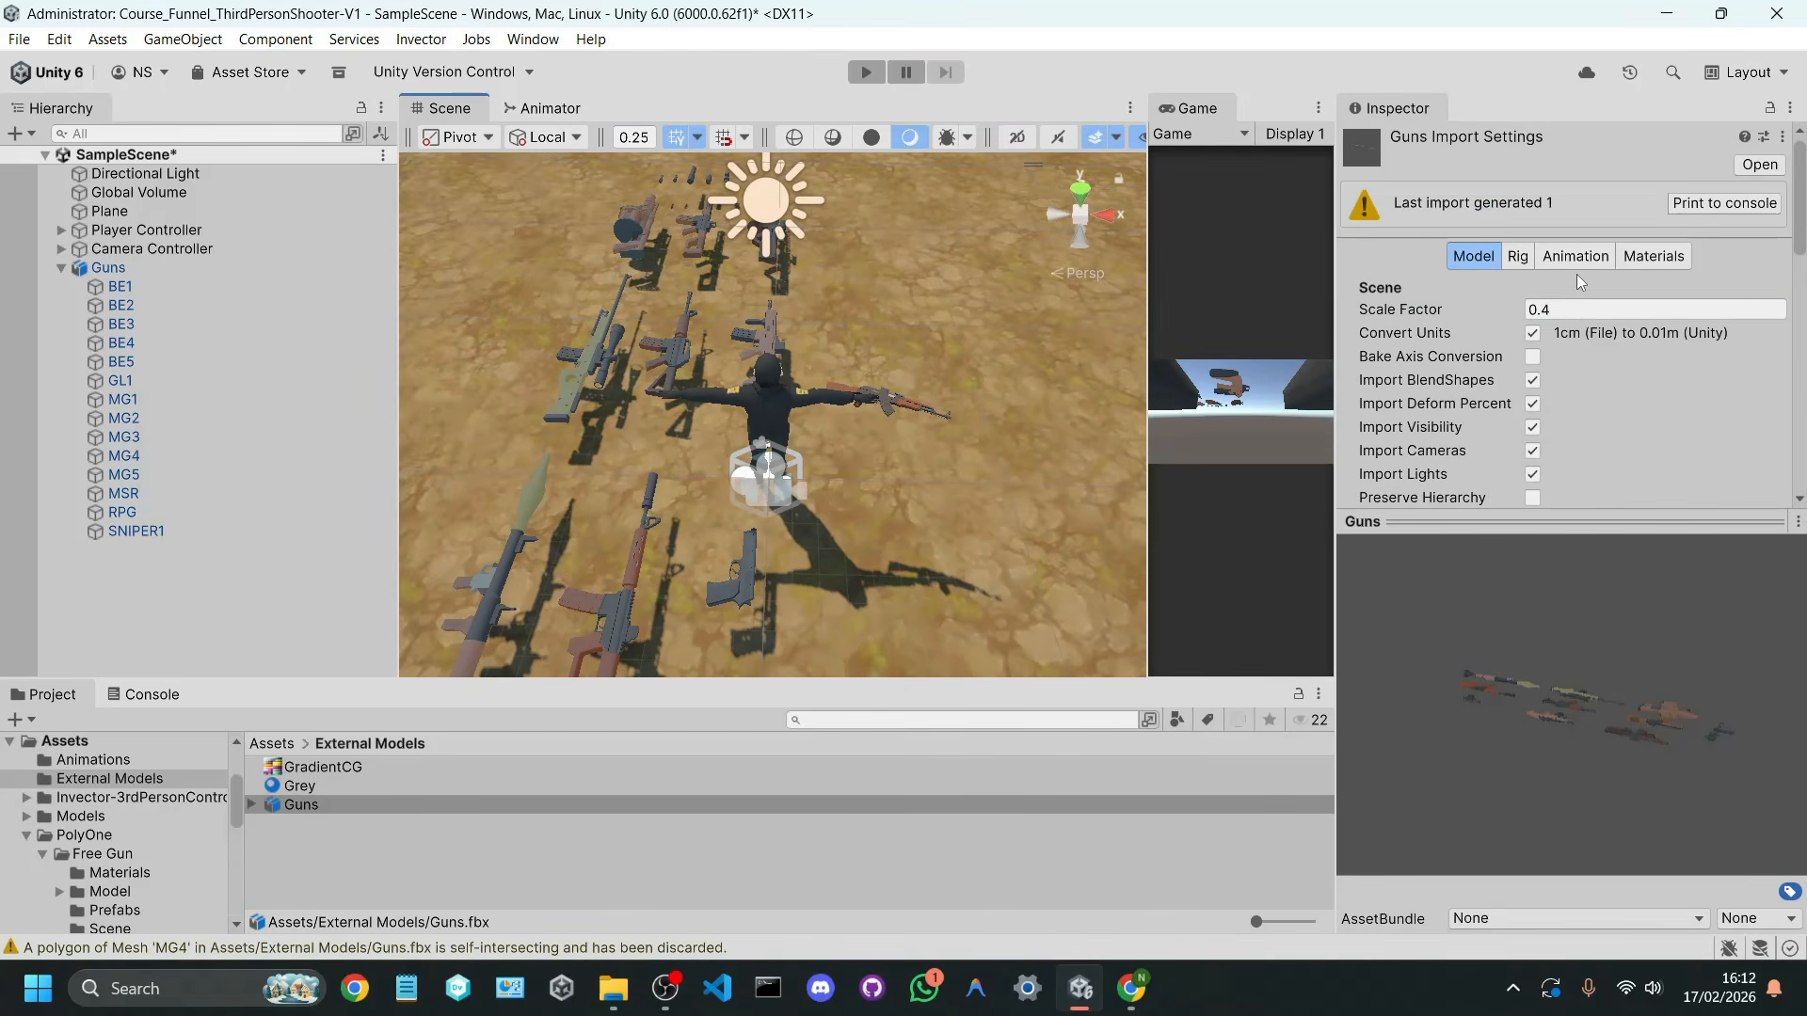
Step: Reduce the Guns model's import scale factor to 0.1, apply it, and view the guns beside the character
{"action": "left_click", "coordinate": [1581, 309]}
{"action": "key", "text": "BackSpace"}
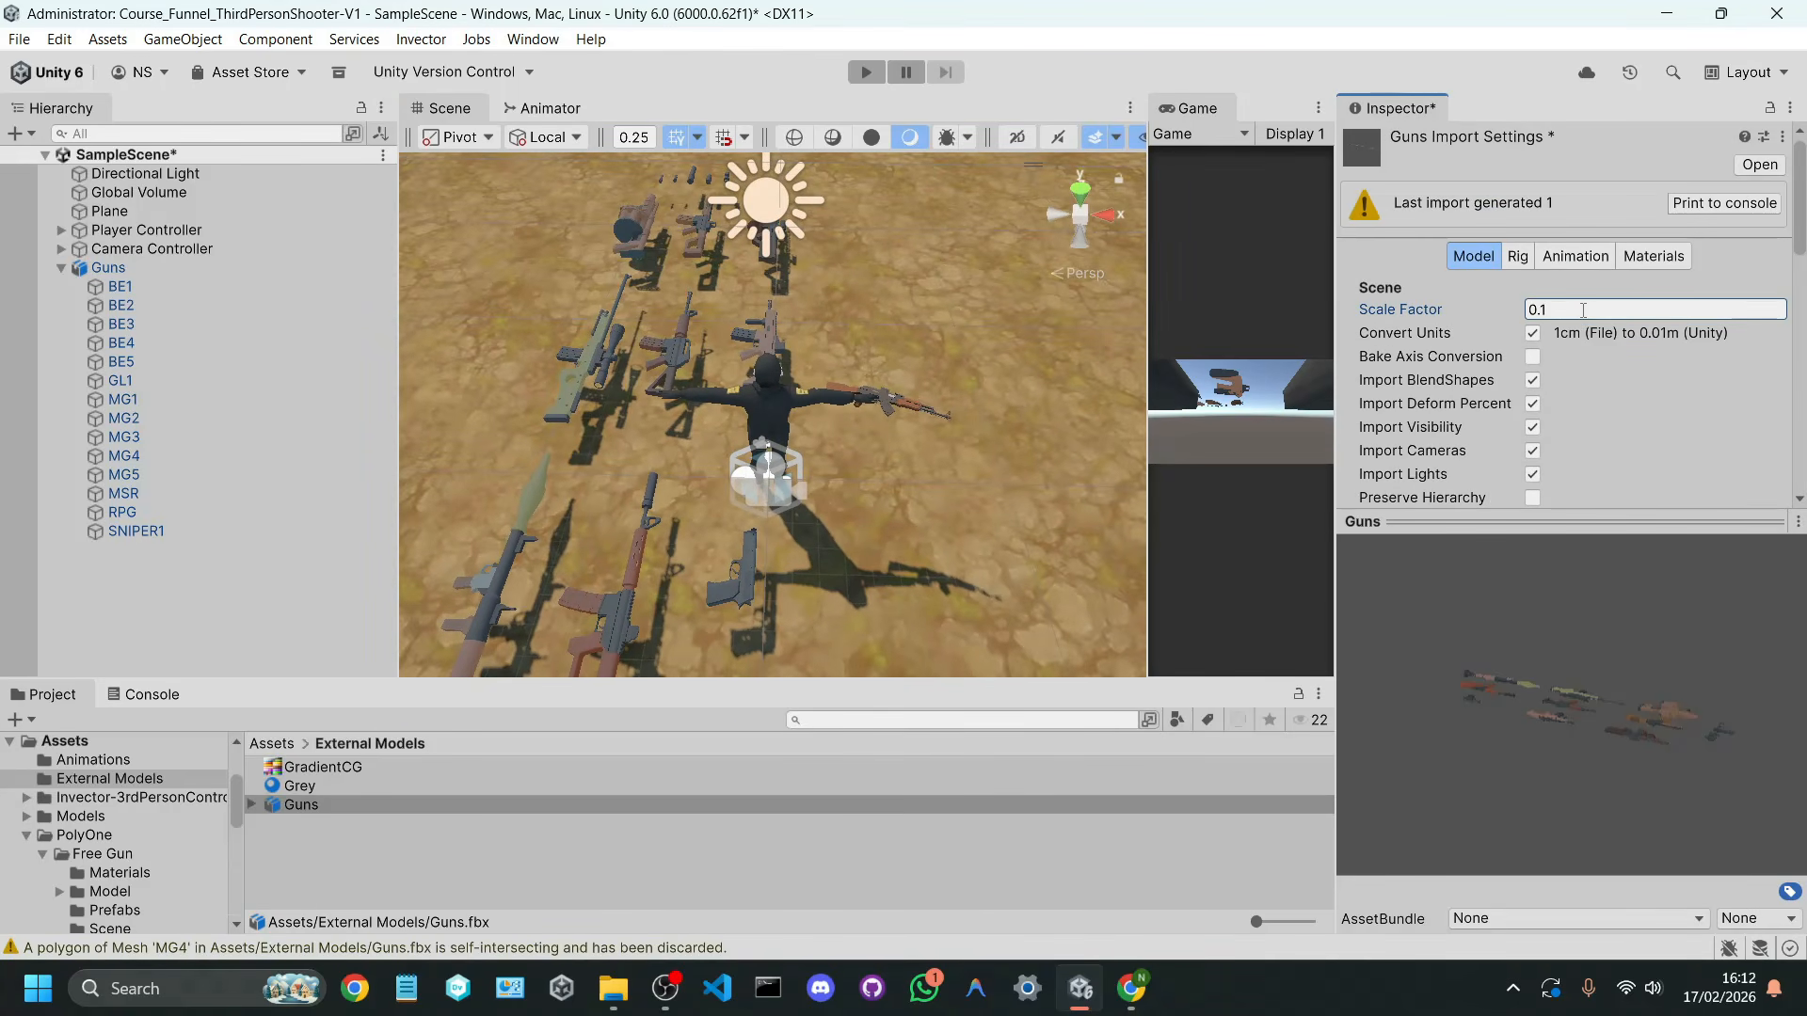
{"action": "scroll", "coordinate": [1730, 410], "scroll_direction": "down", "scroll_amount": 10}
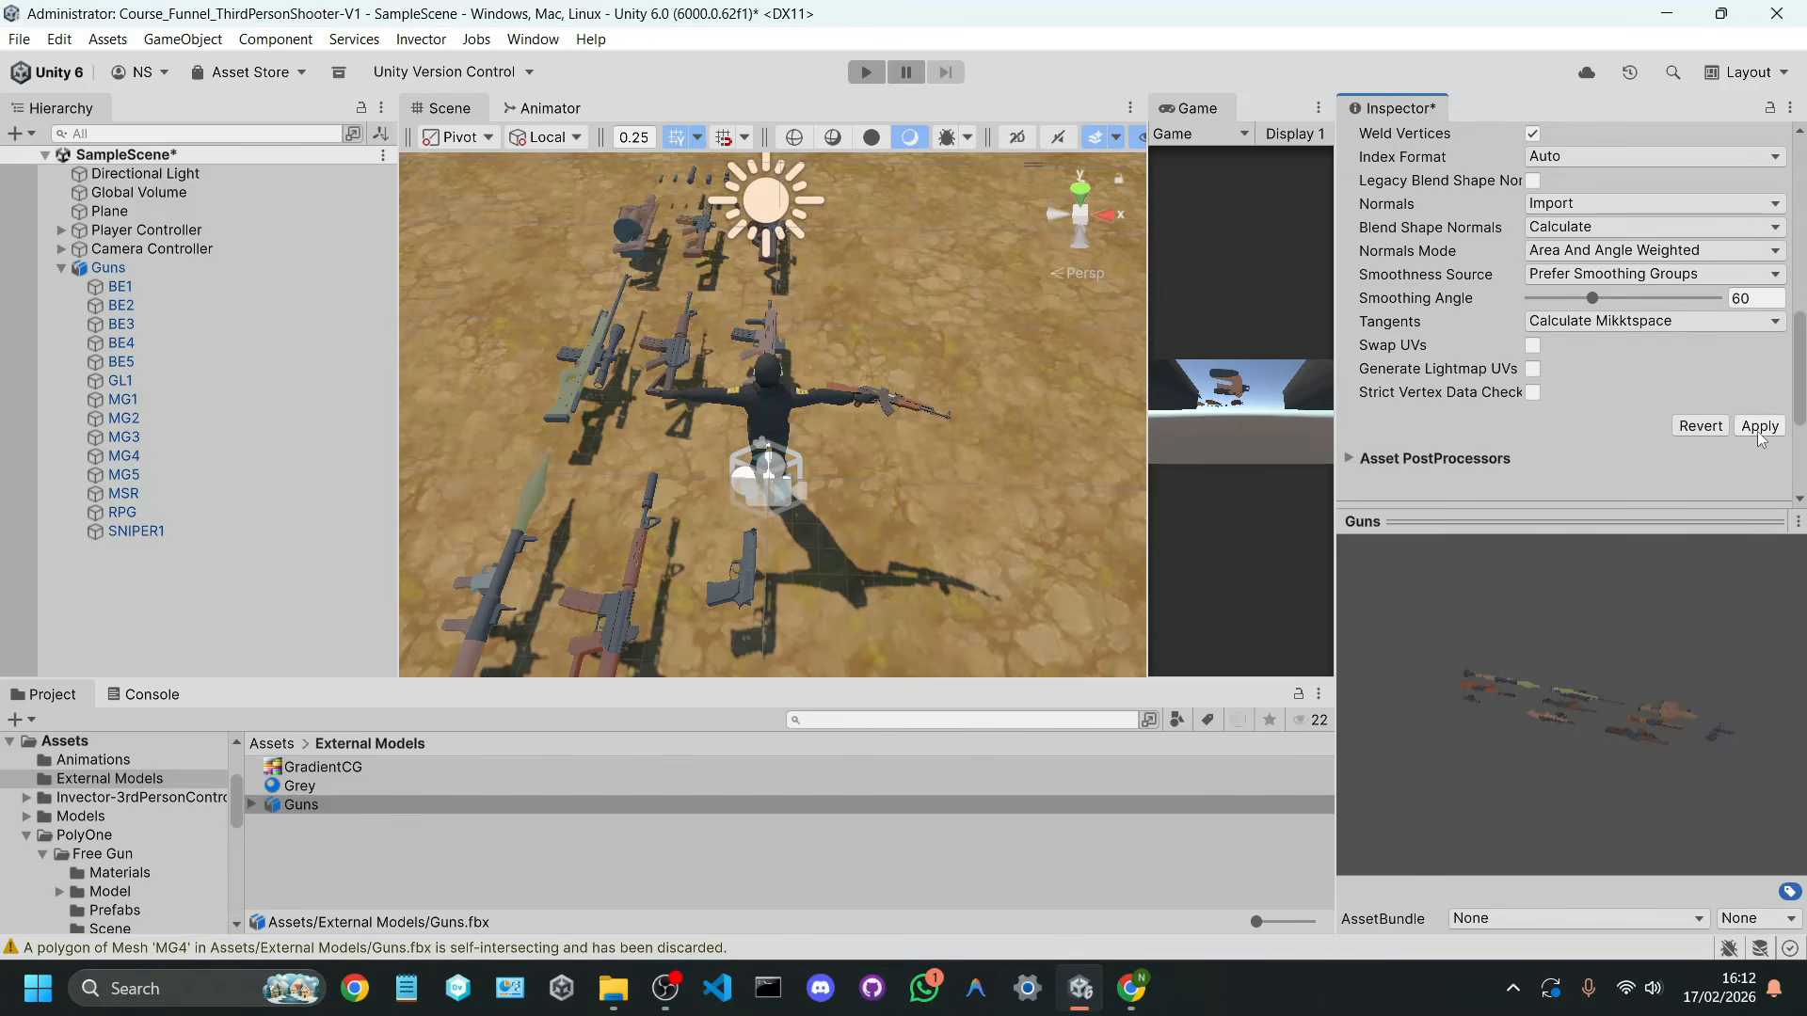
{"action": "left_click", "coordinate": [1758, 425]}
{"action": "right_click_drag", "start_coordinate": [952, 497], "coordinate": [923, 438]}
{"action": "key", "text": "a"}
{"action": "key", "text": "w"}
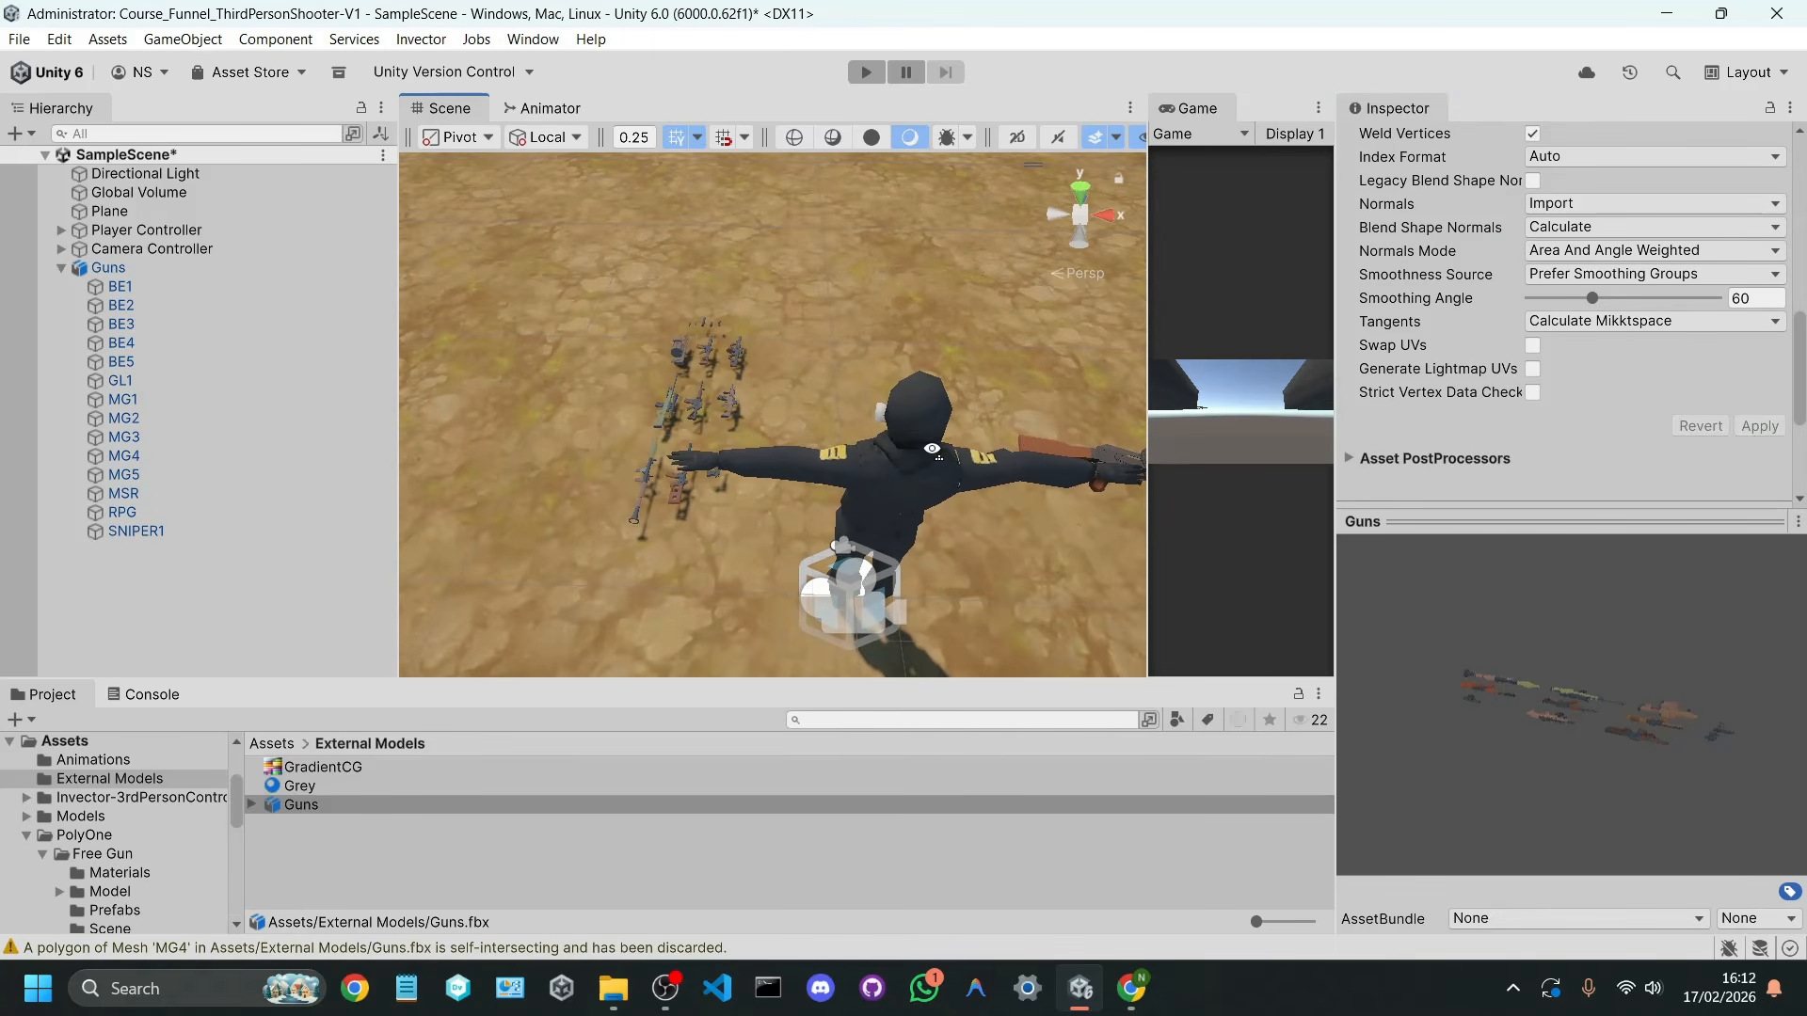
Step: Raise the Guns object and move it near the character's armed hand, to about X 0.578, Y 1.062, Z 0.112
{"action": "left_click", "coordinate": [109, 268]}
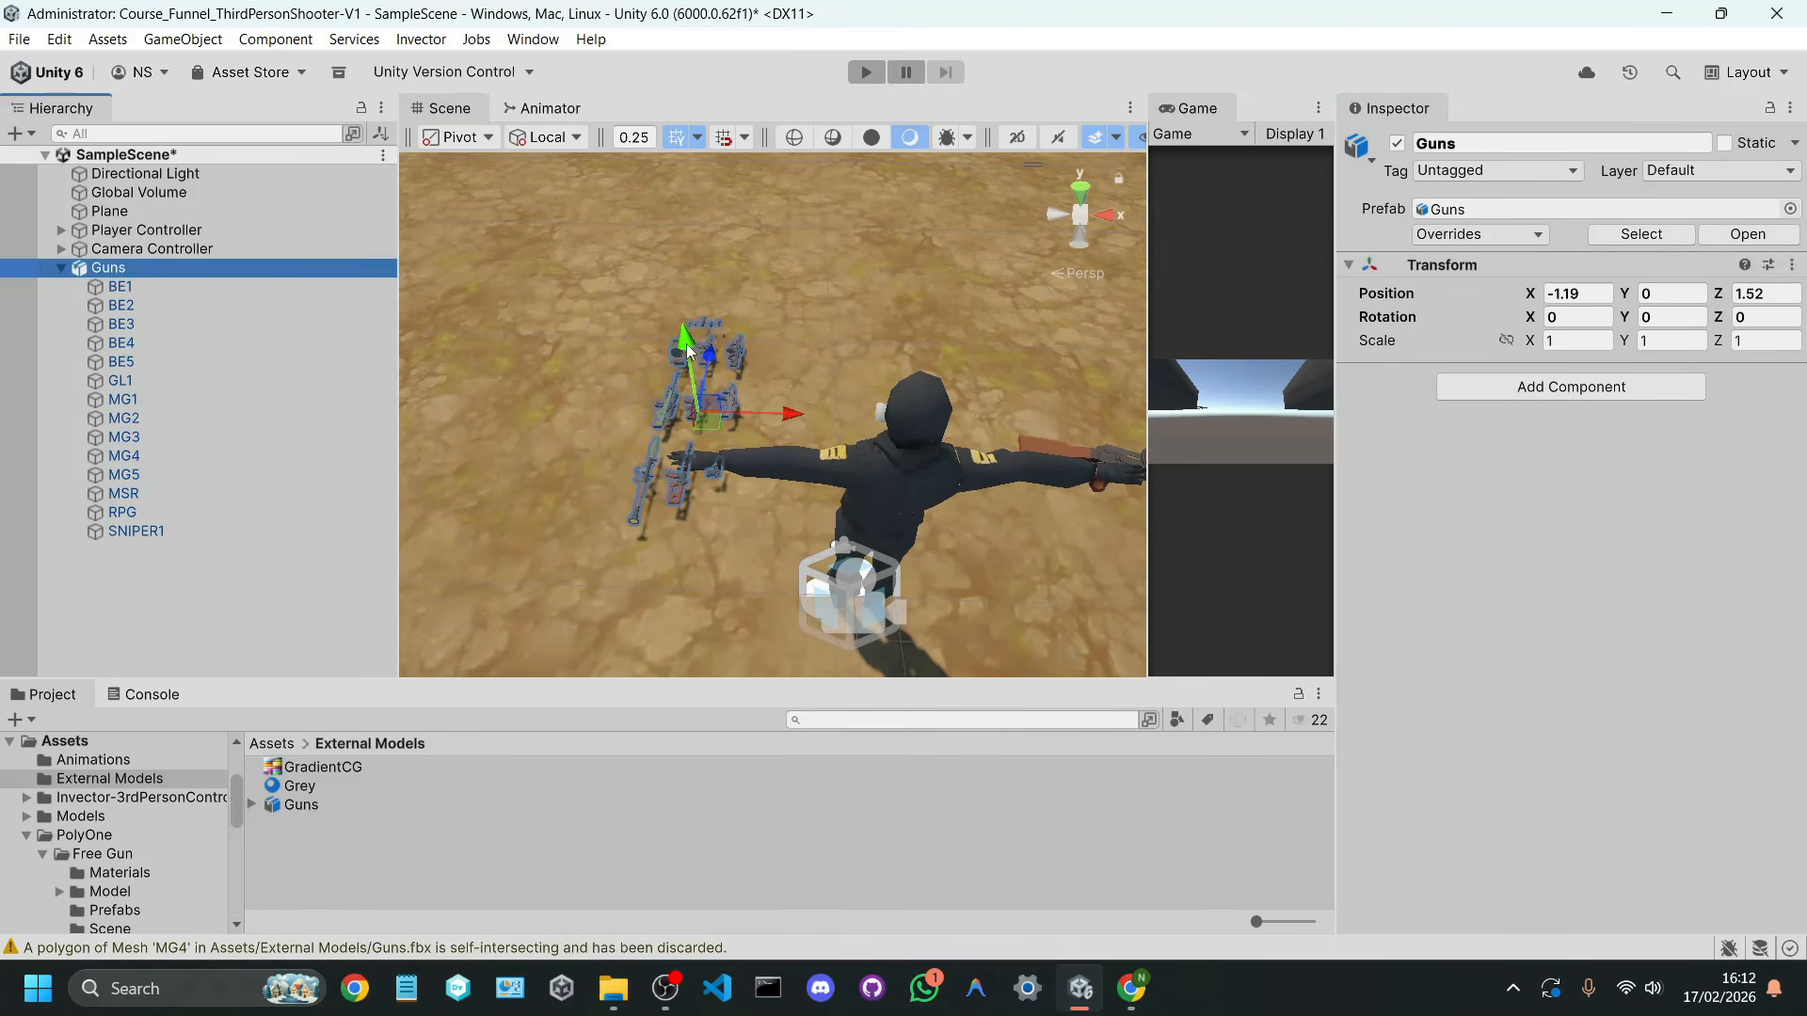
{"action": "left_click_drag", "start_coordinate": [688, 352], "coordinate": [698, 312]}
{"action": "left_click_drag", "start_coordinate": [706, 381], "coordinate": [1025, 511]}
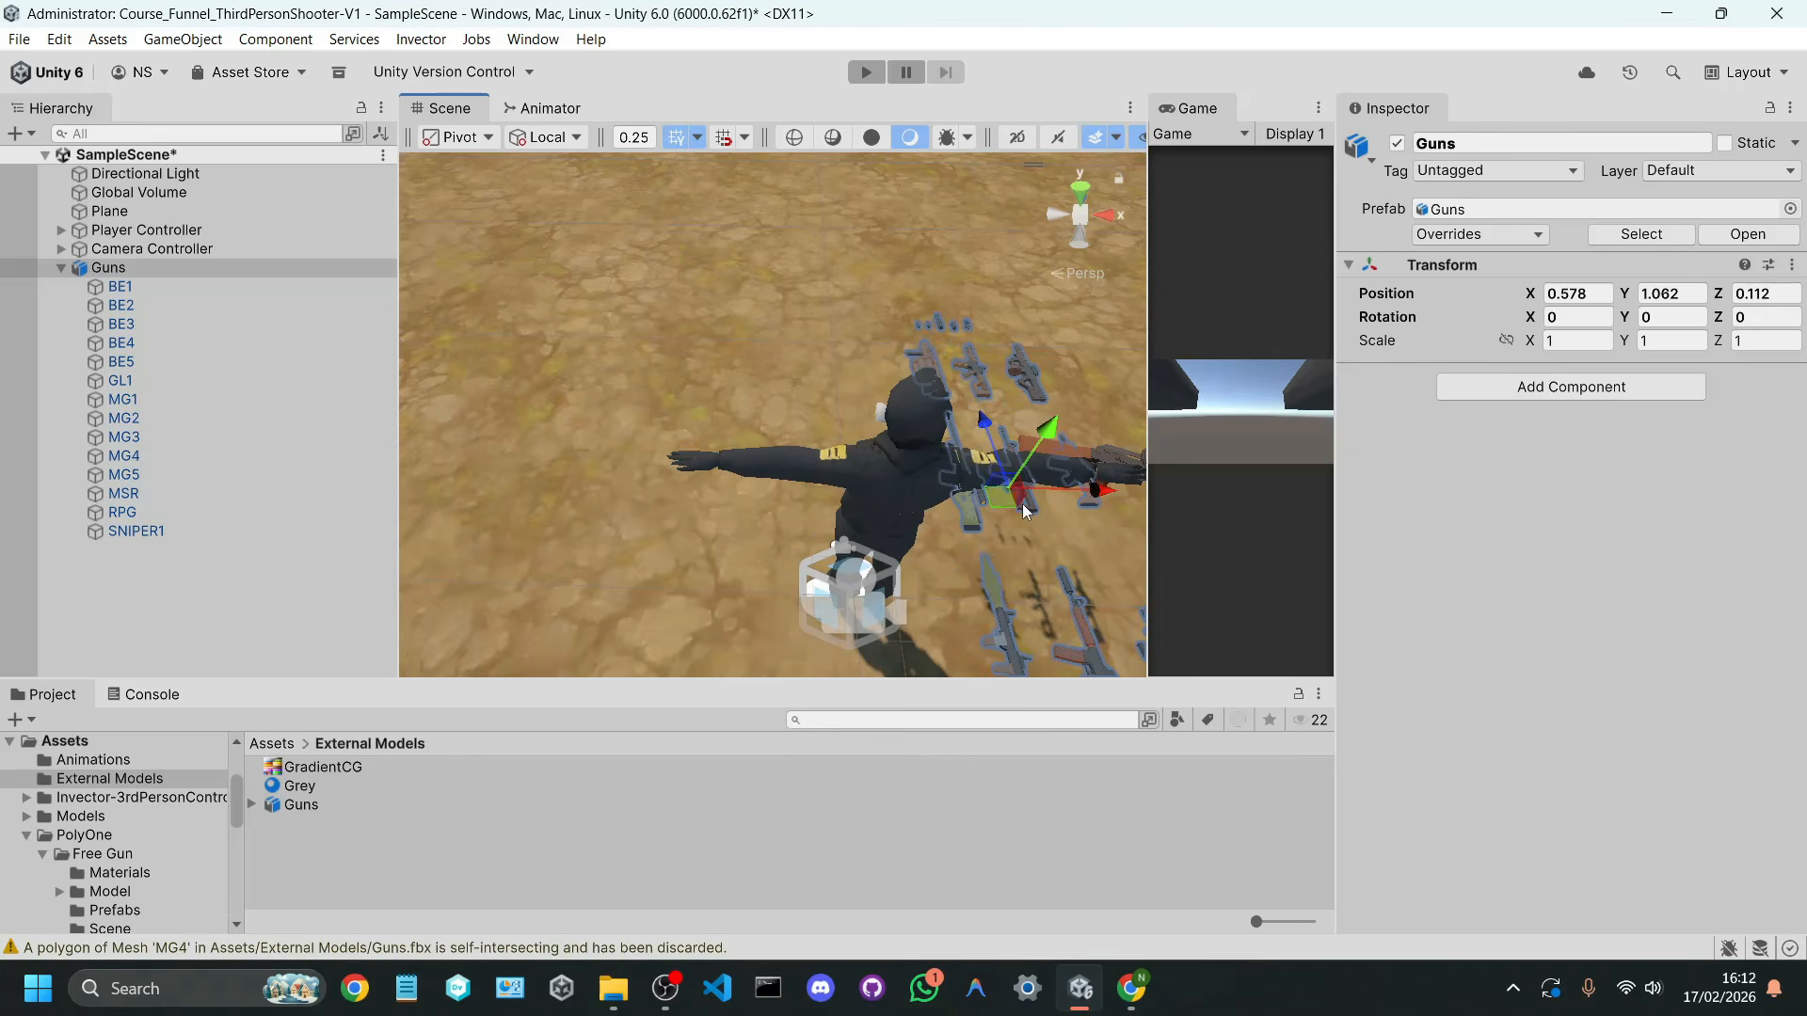
Step: Set the Guns model's import scale factor to 0.25, apply it, and compare the guns with the held AK-47
{"action": "left_click", "coordinate": [355, 803]}
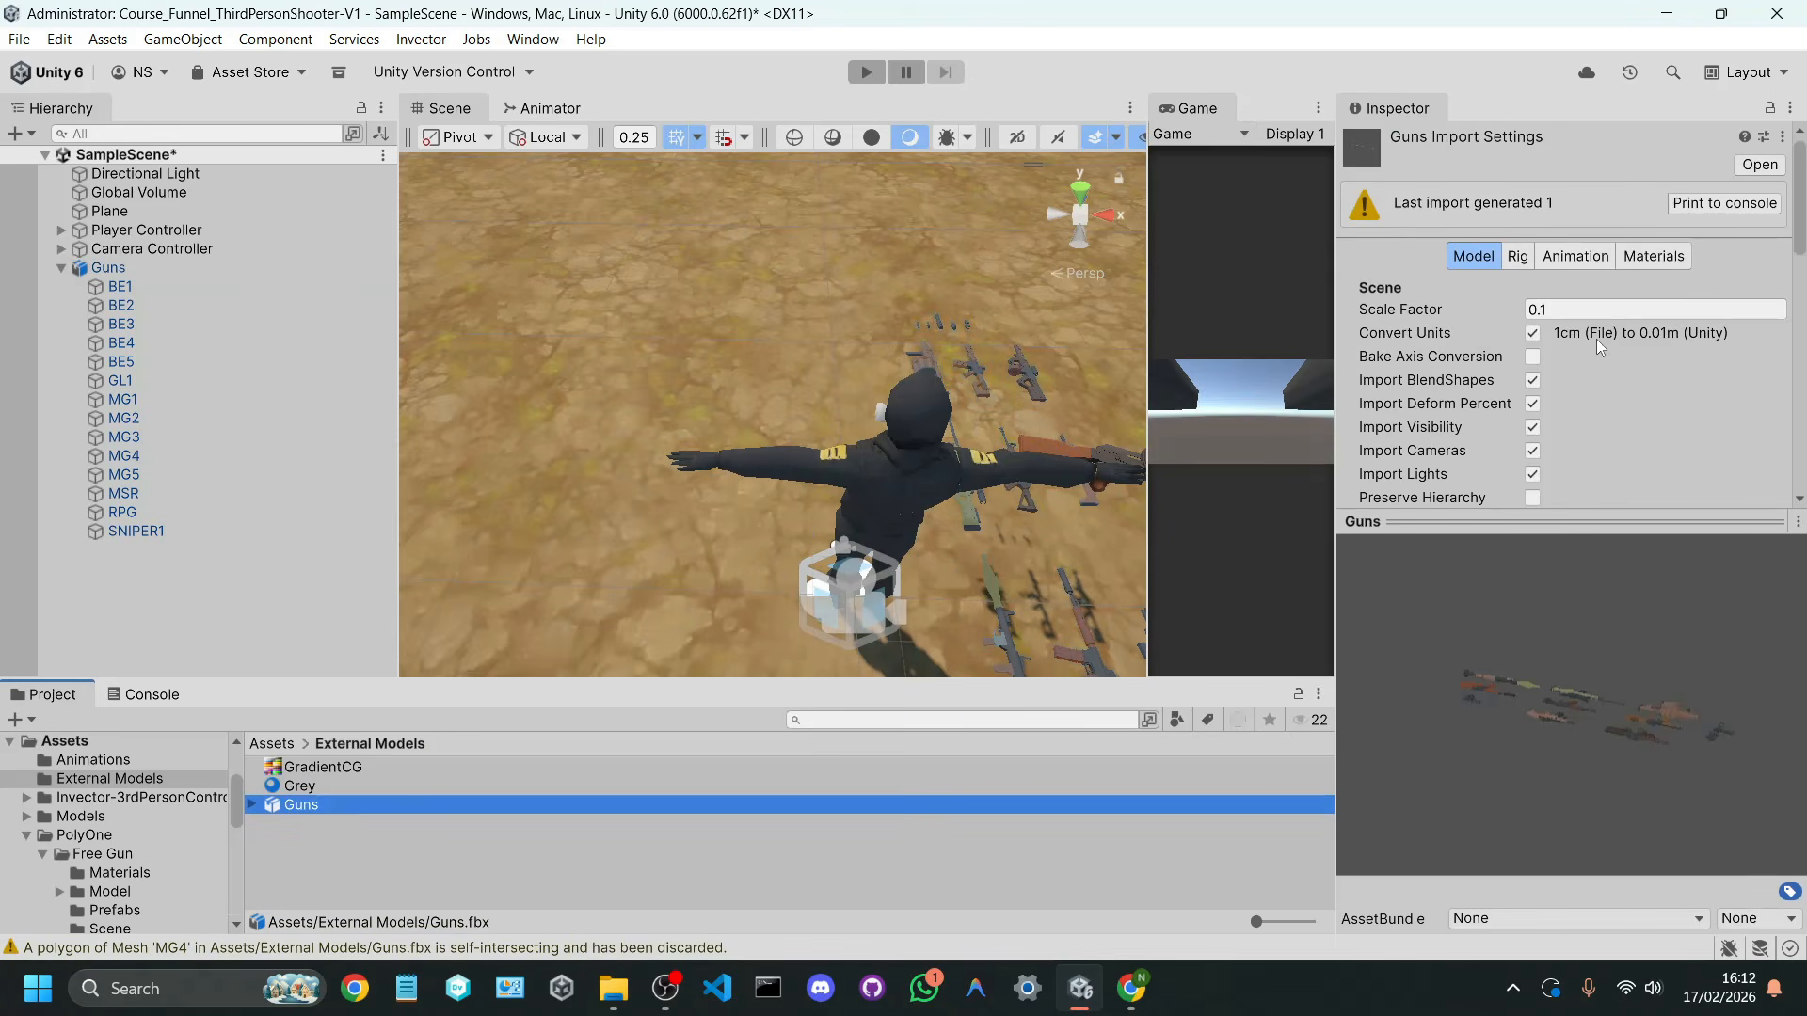
{"action": "left_click", "coordinate": [1596, 312]}
{"action": "key", "text": "BackSpace"}
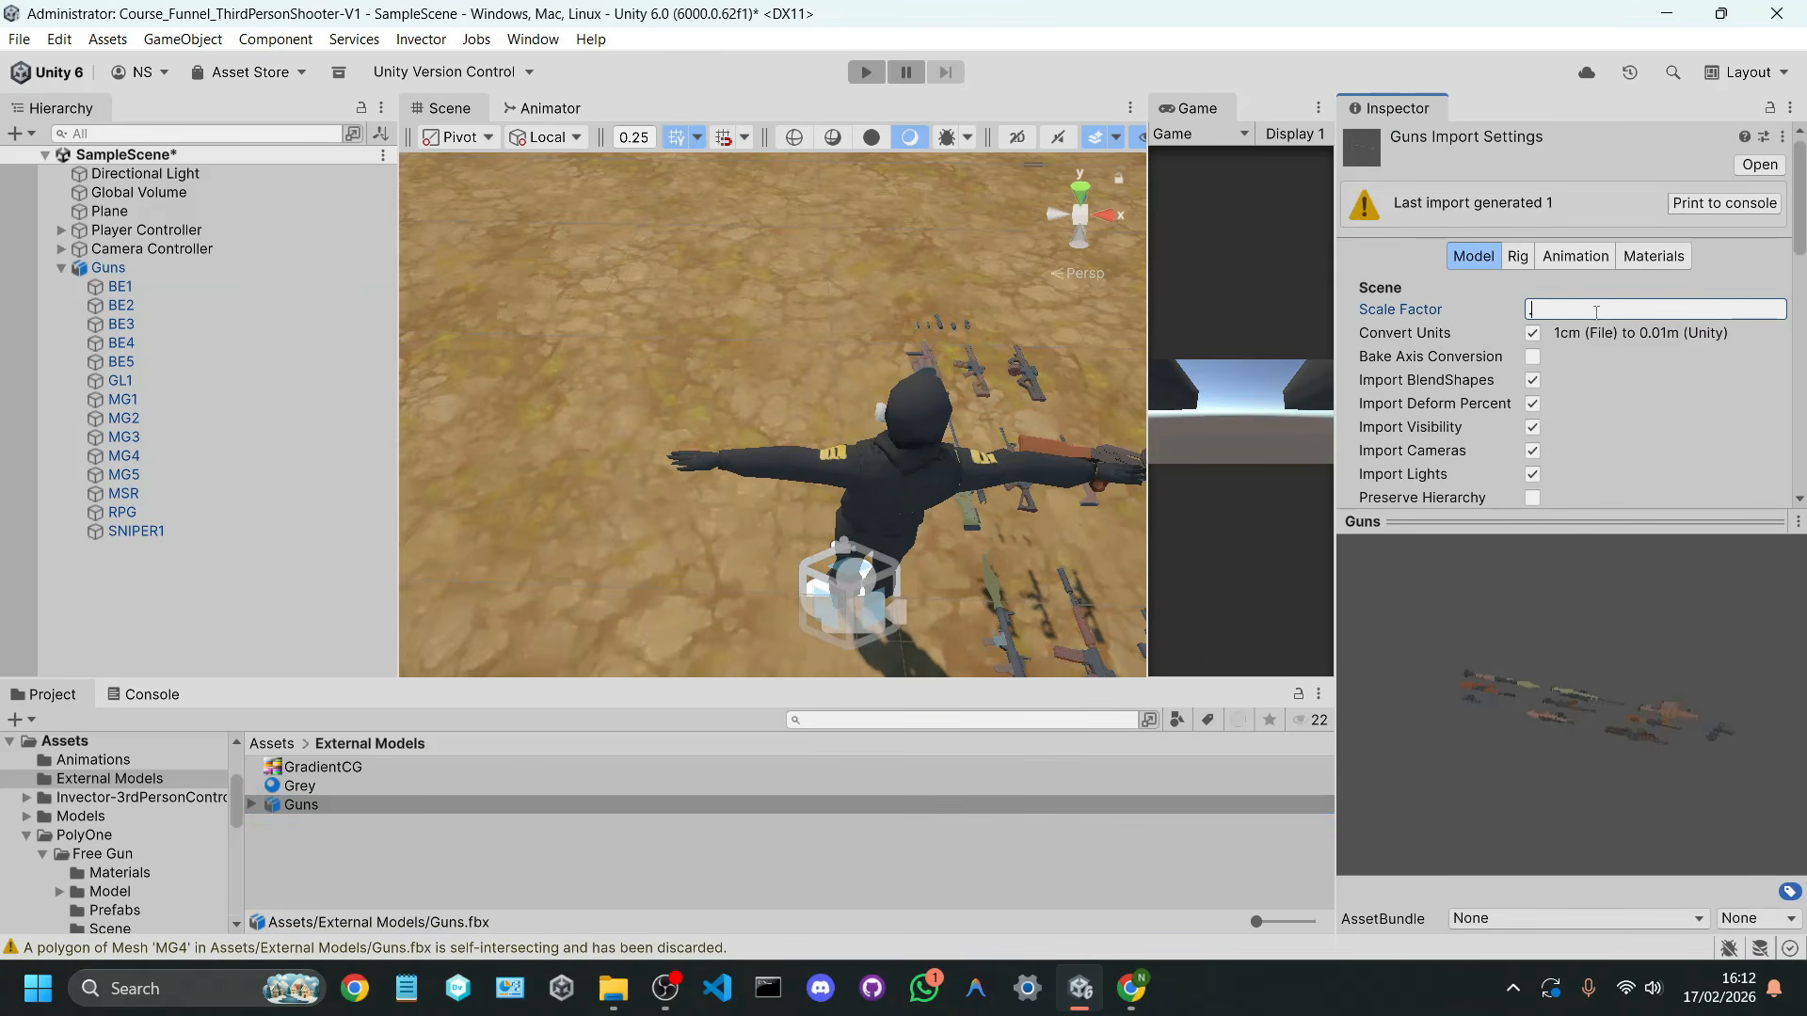
{"action": "type", "text": ".25"}
{"action": "scroll", "coordinate": [1662, 342], "scroll_direction": "down", "scroll_amount": 10}
{"action": "left_click", "coordinate": [1776, 303]}
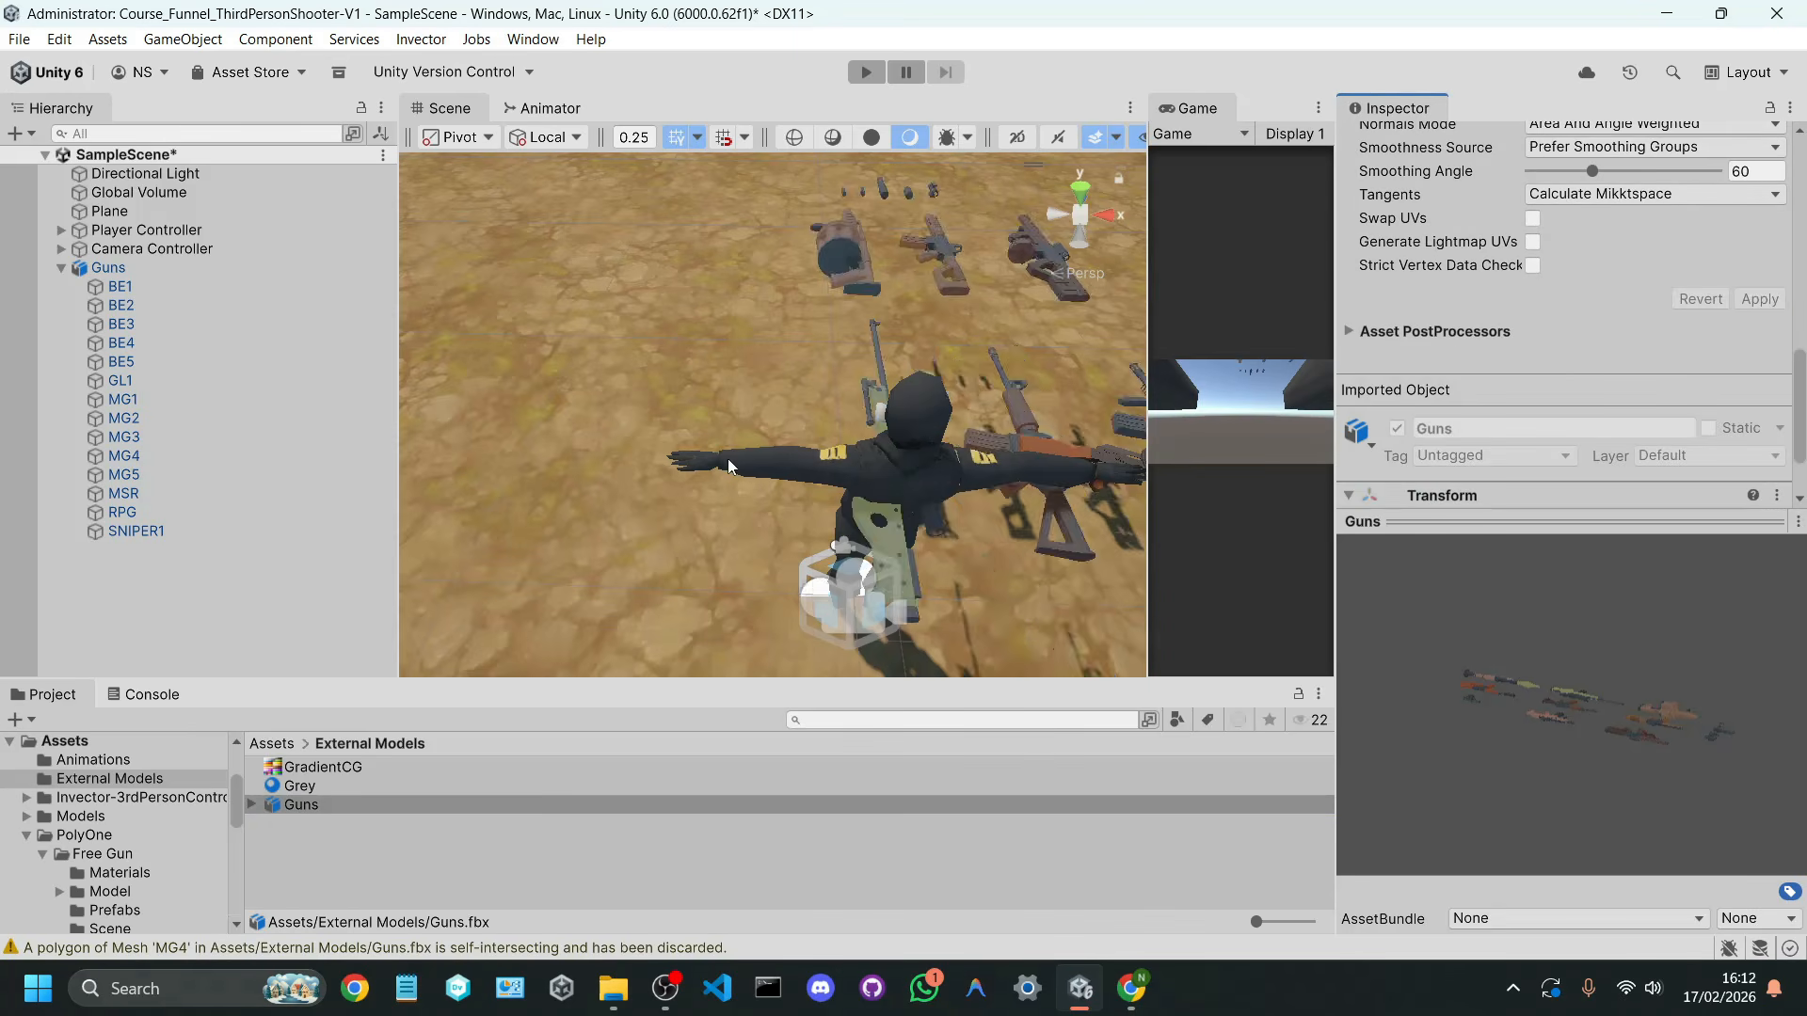
{"action": "right_click_drag", "start_coordinate": [847, 432], "coordinate": [1341, 536]}
Step: Set the Guns model's import scale factor to 0.2, apply it, and check the gun sizes against the character
{"action": "scroll", "coordinate": [1588, 363], "scroll_direction": "up", "scroll_amount": 10}
{"action": "left_click", "coordinate": [1589, 308]}
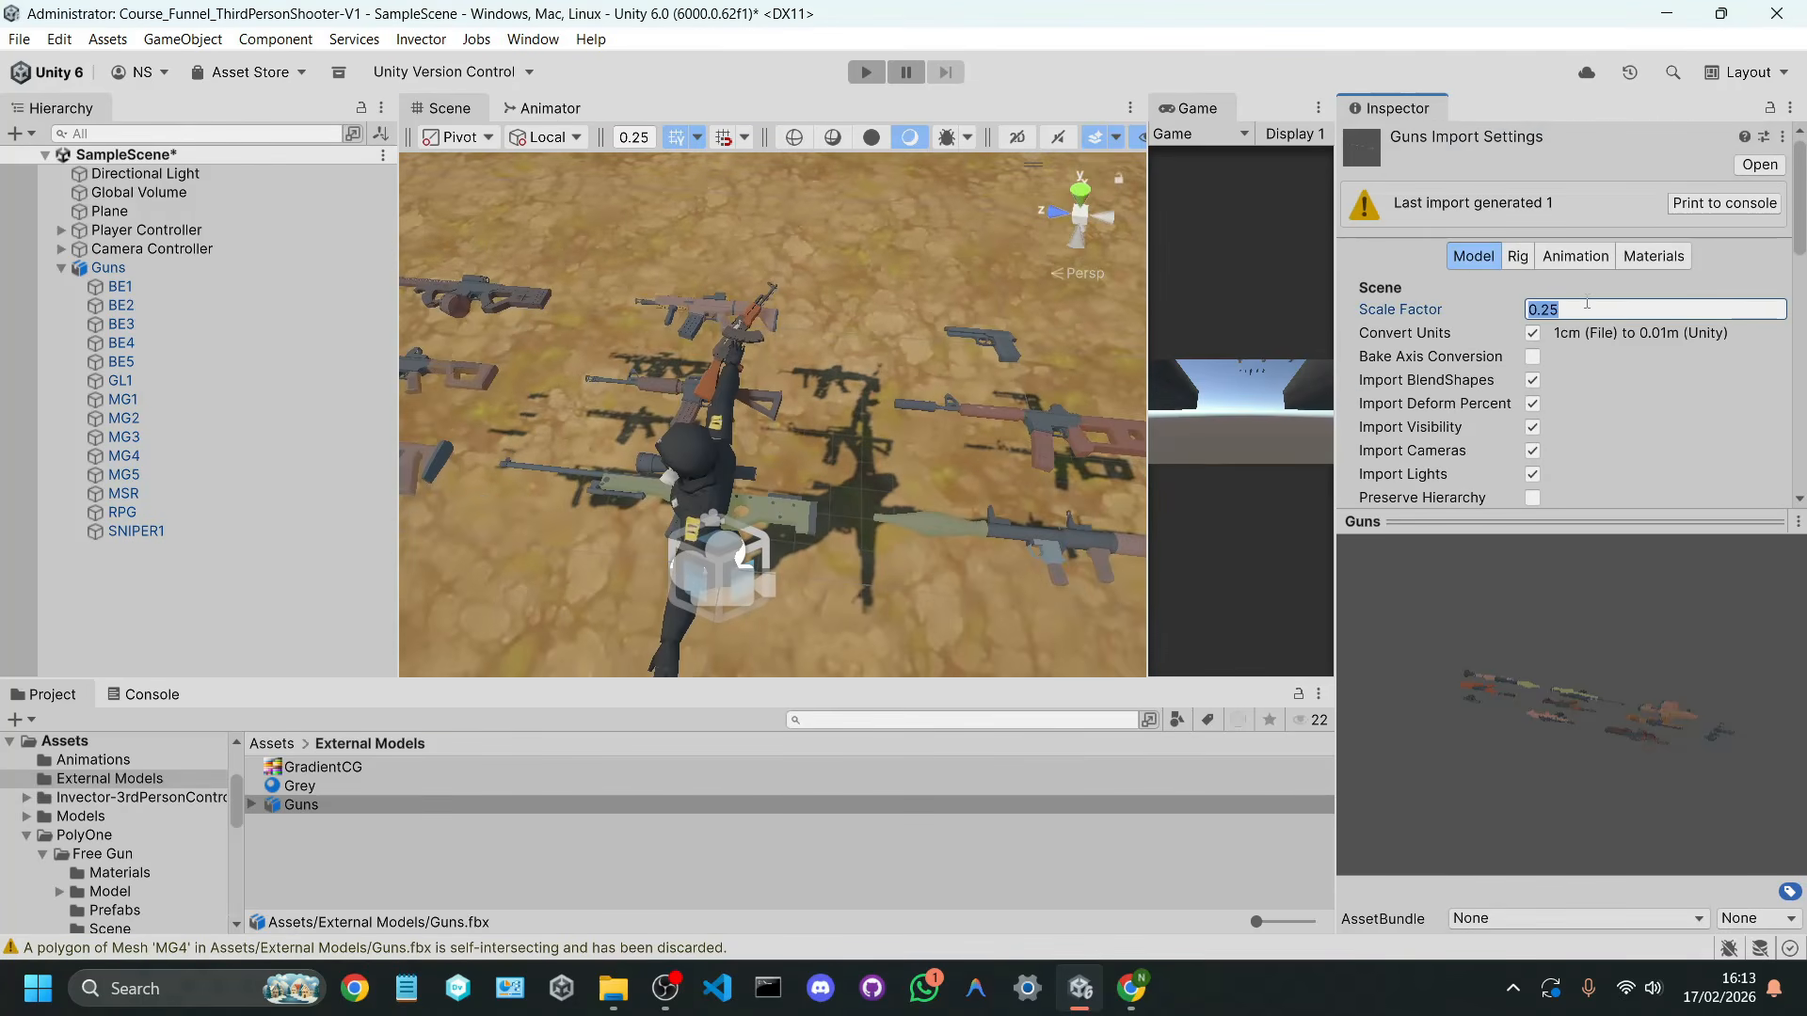
{"action": "type", "text": ".2"}
{"action": "scroll", "coordinate": [1586, 303], "scroll_direction": "down", "scroll_amount": 15}
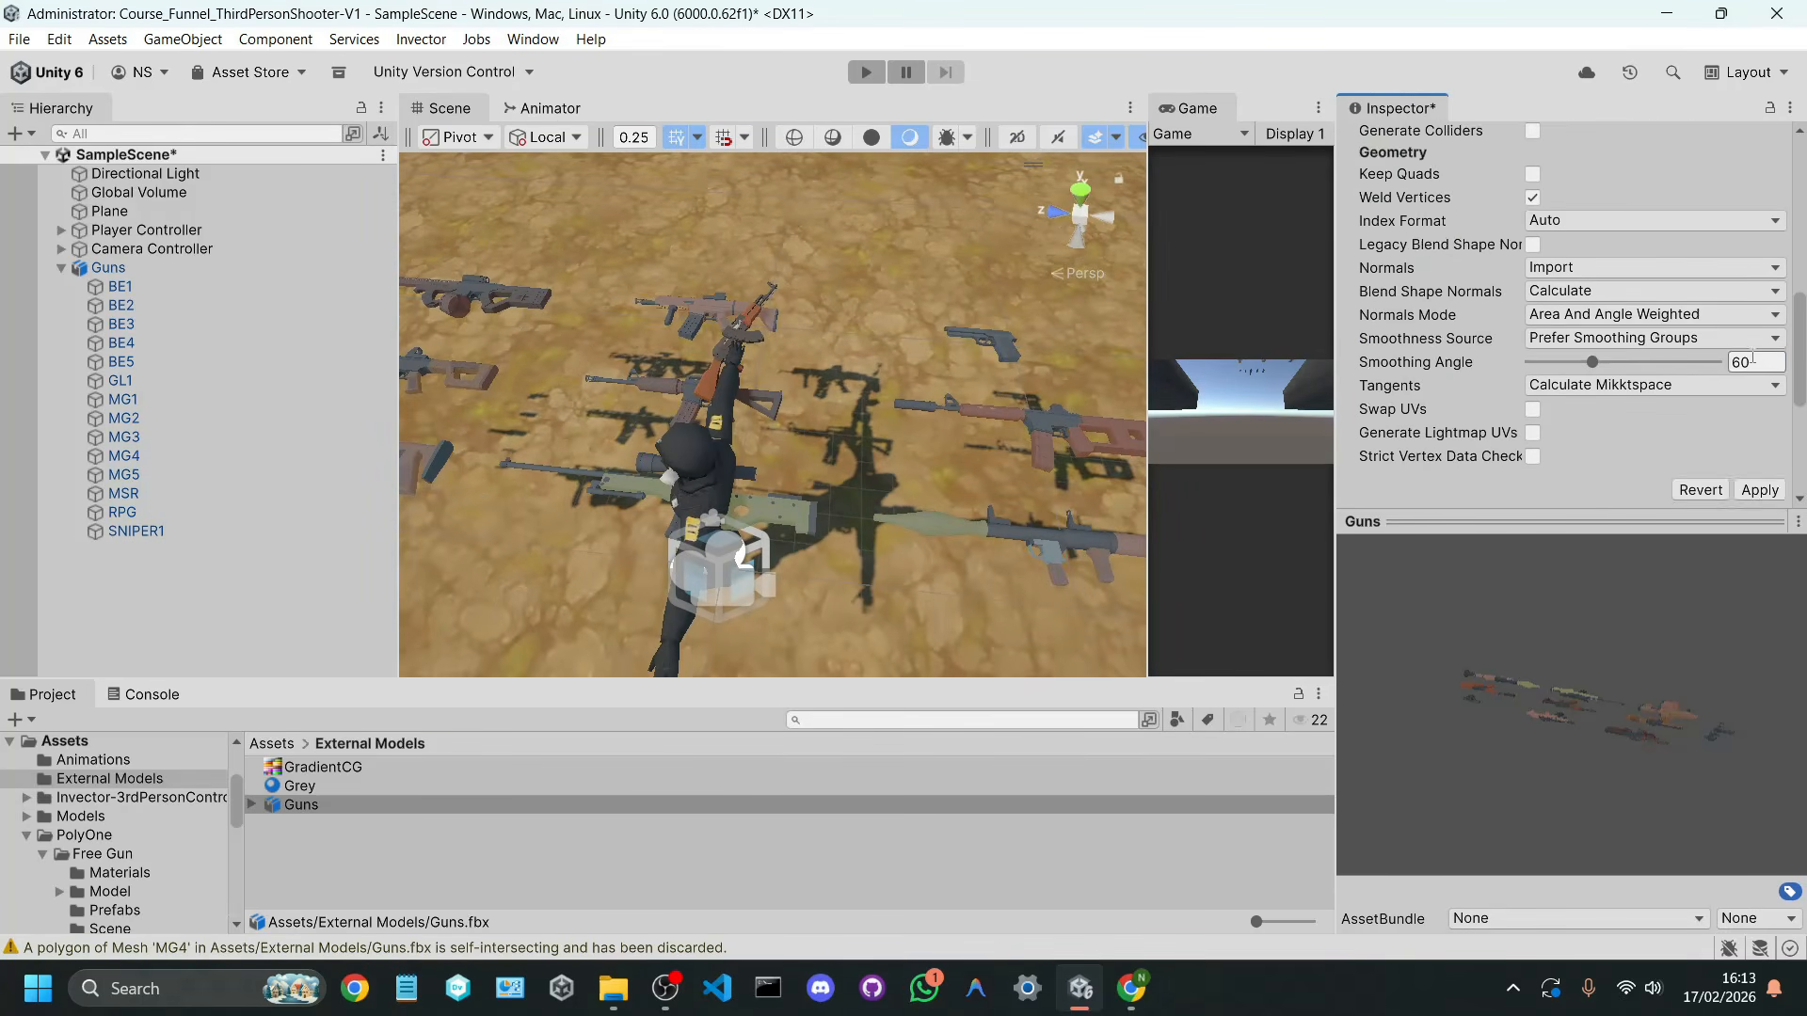
{"action": "scroll", "coordinate": [1712, 400], "scroll_direction": "up", "scroll_amount": 15}
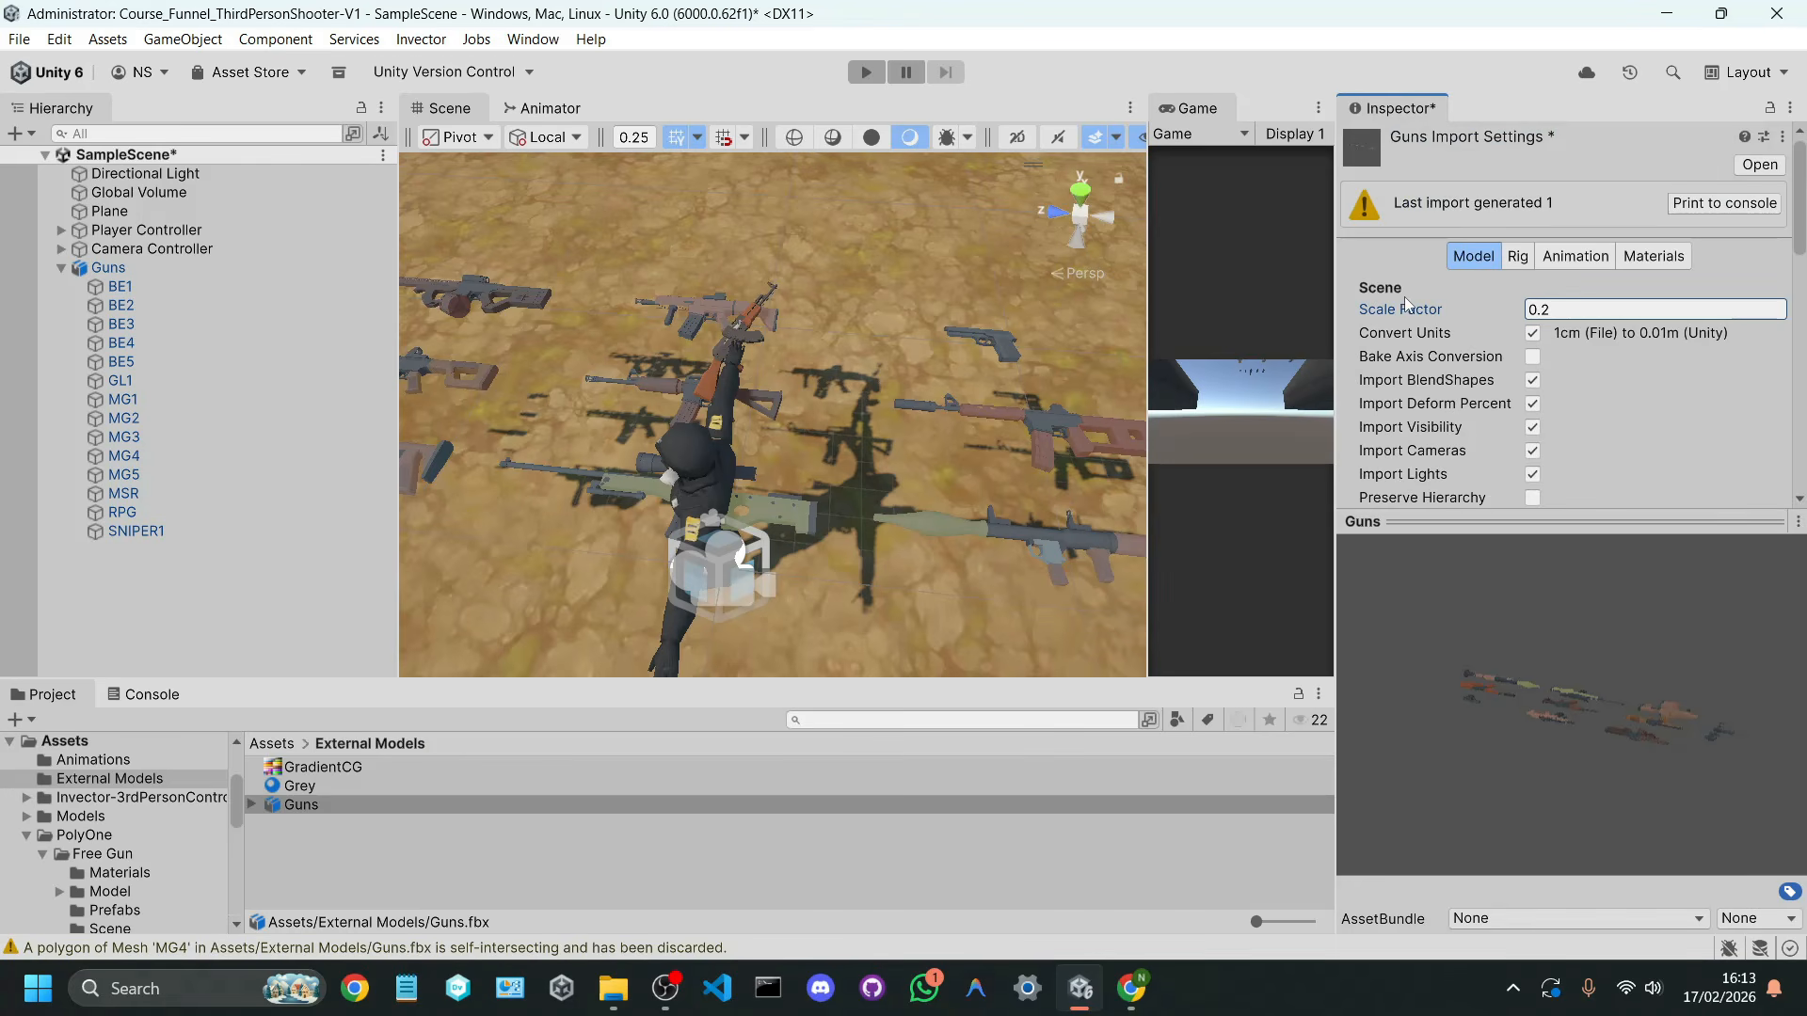
{"action": "scroll", "coordinate": [1667, 333], "scroll_direction": "down", "scroll_amount": 15}
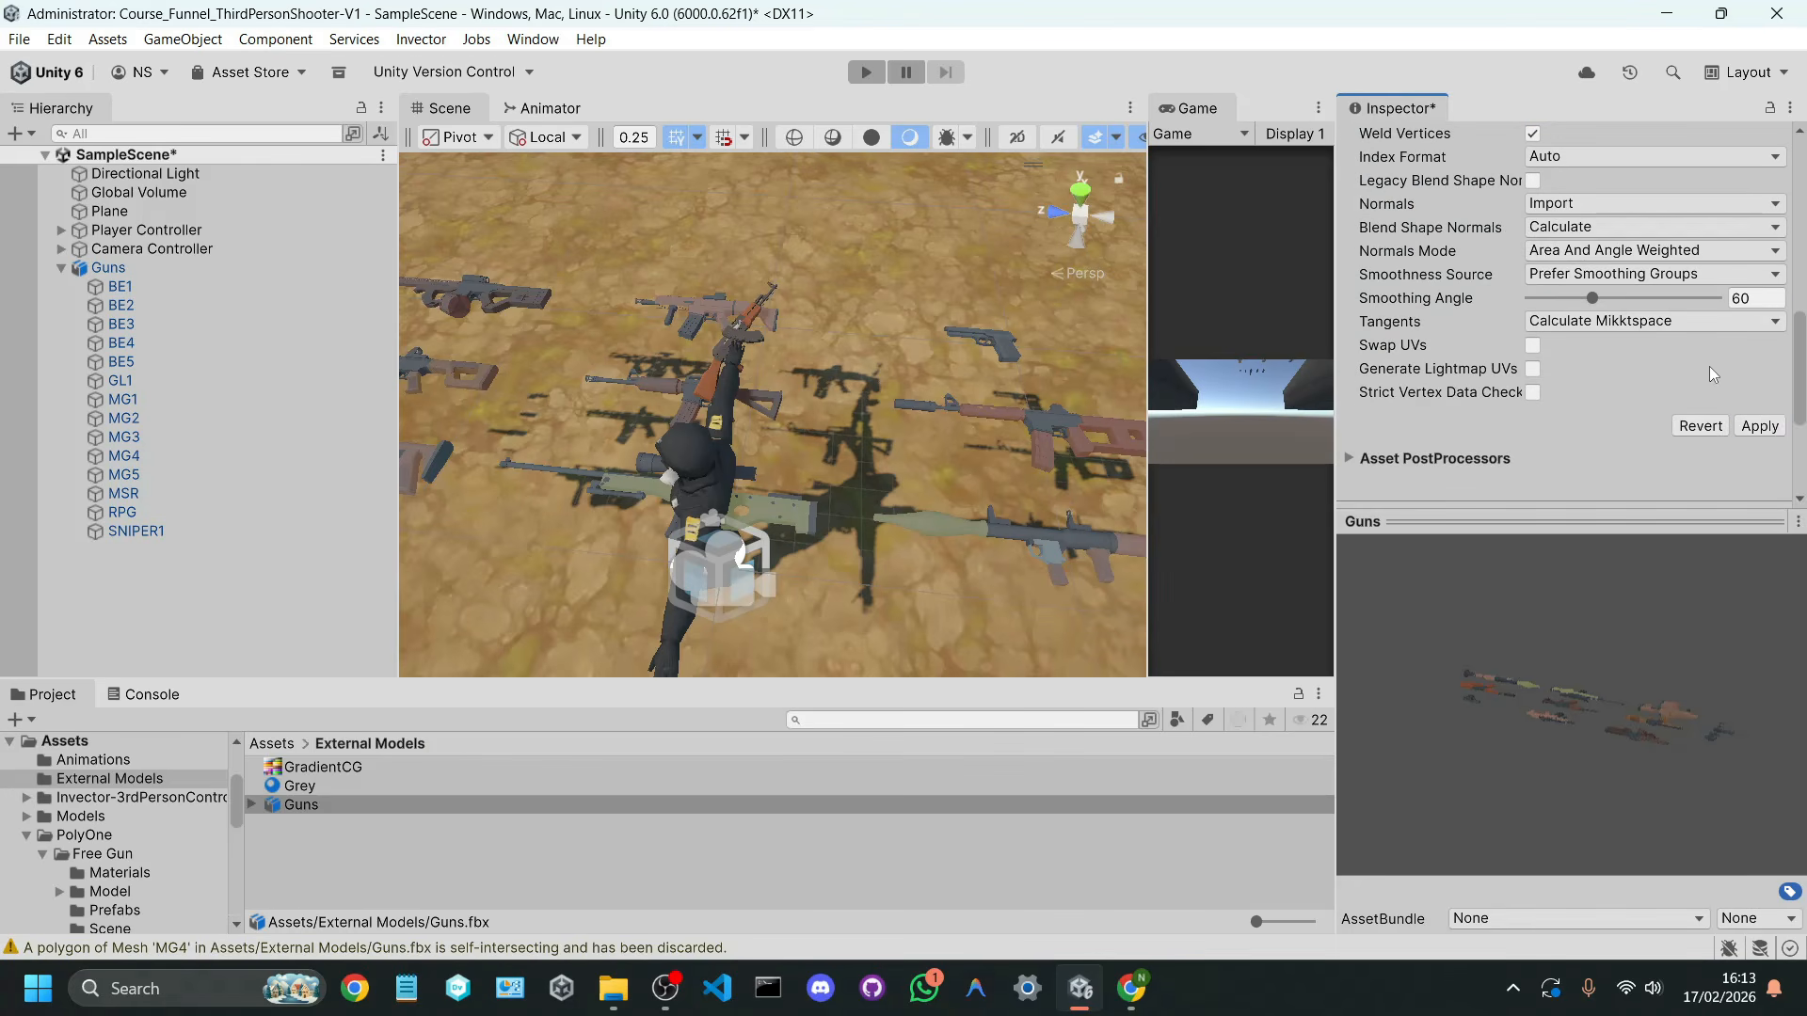
{"action": "left_click", "coordinate": [1738, 426]}
{"action": "right_click_drag", "start_coordinate": [815, 428], "coordinate": [682, 358]}
{"action": "key", "text": "w"}
{"action": "key", "text": "s"}
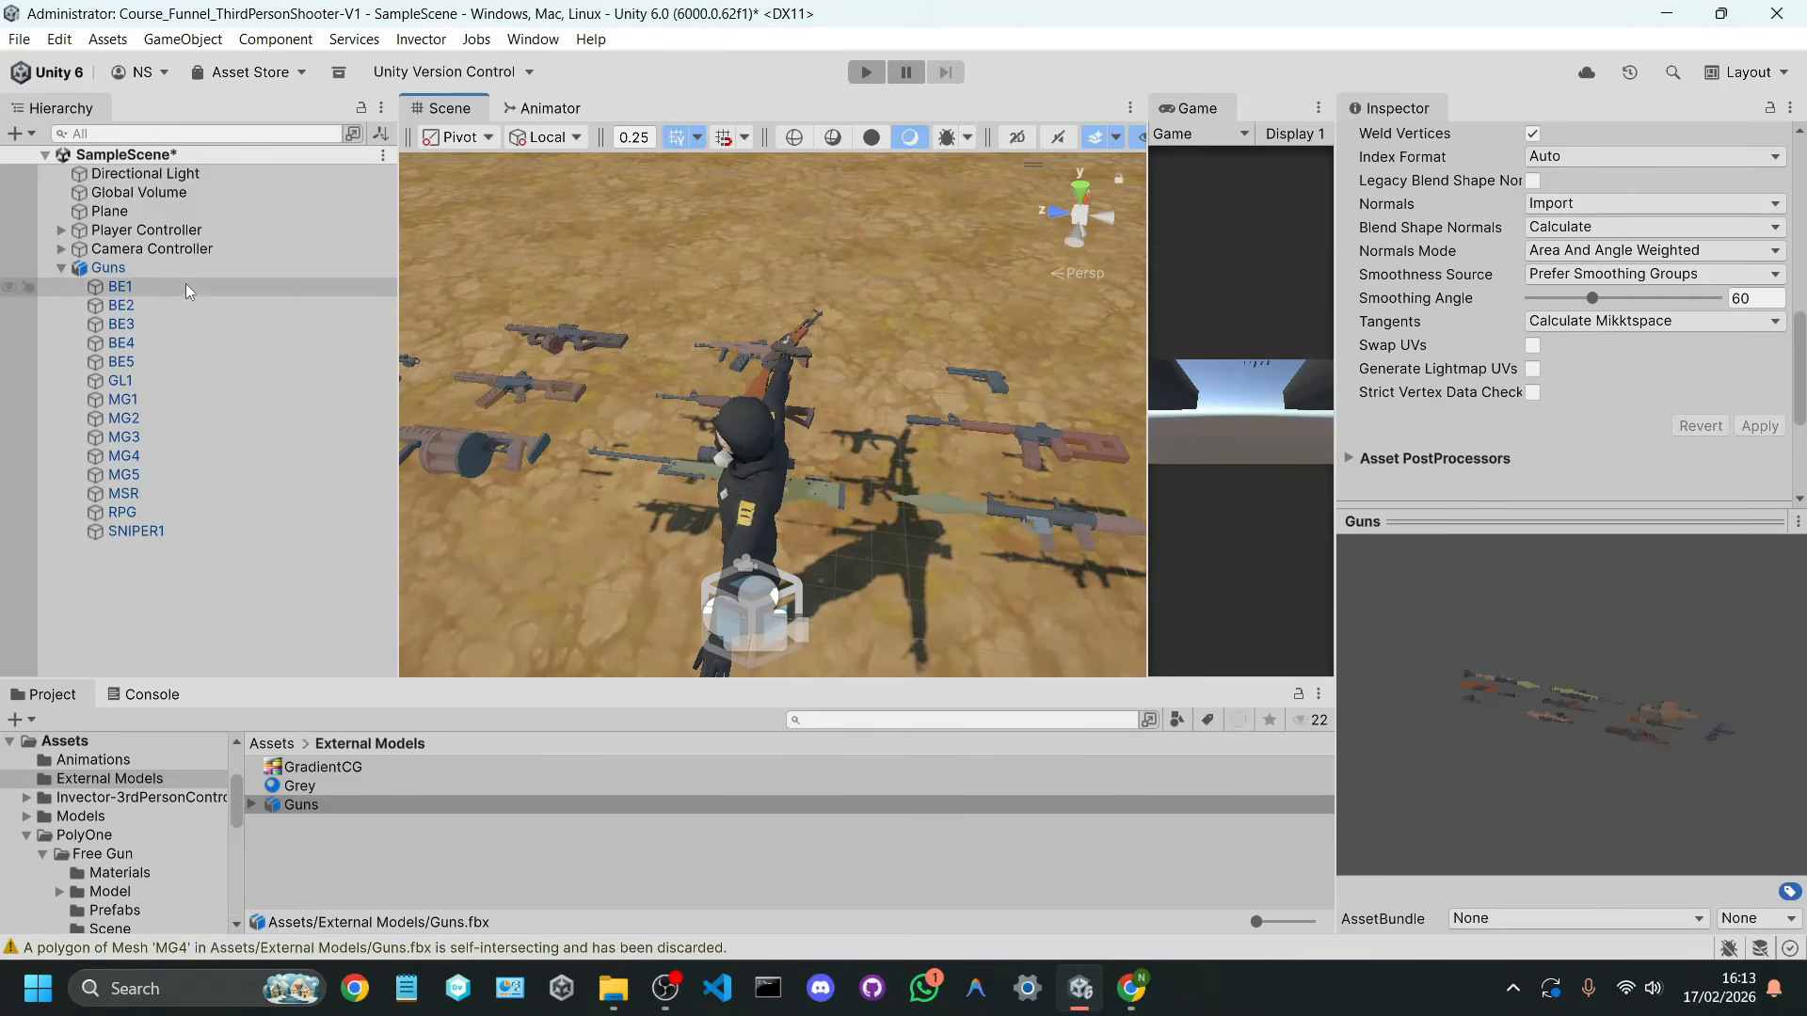
Step: Delete the Guns object from the scene and save the scene
{"action": "left_click", "coordinate": [196, 267]}
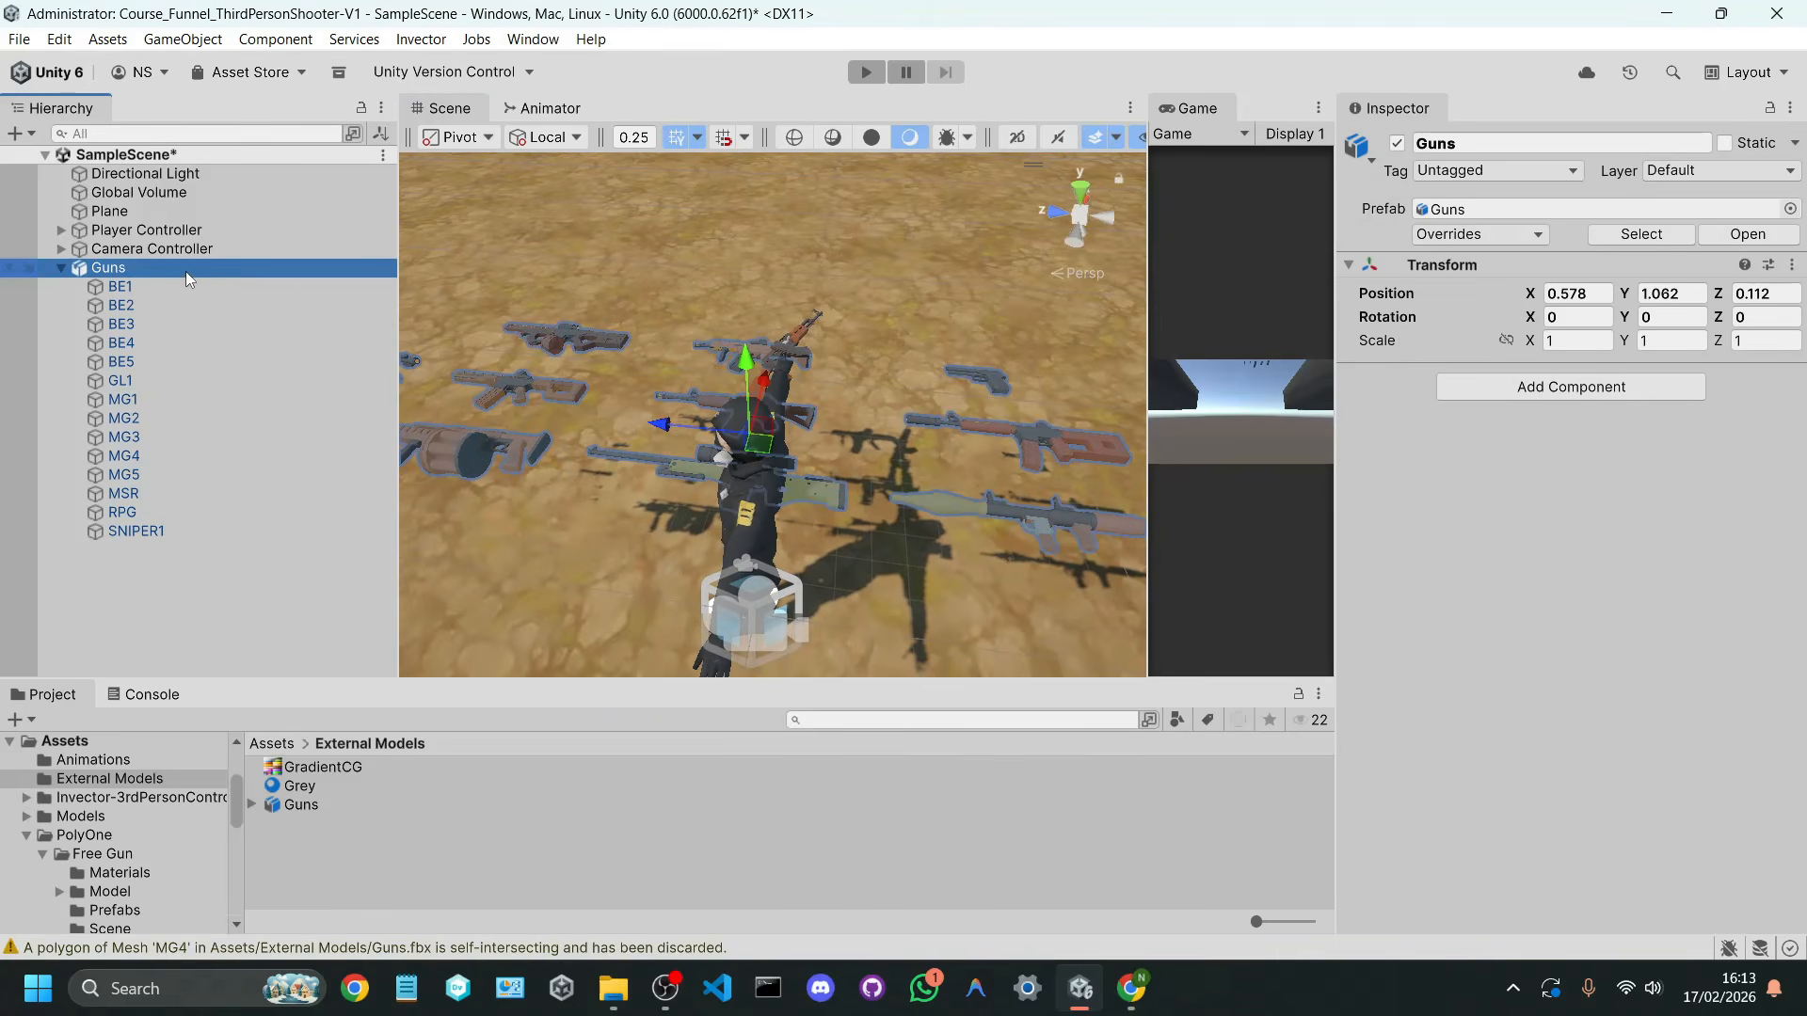
{"action": "key", "text": "Delete"}
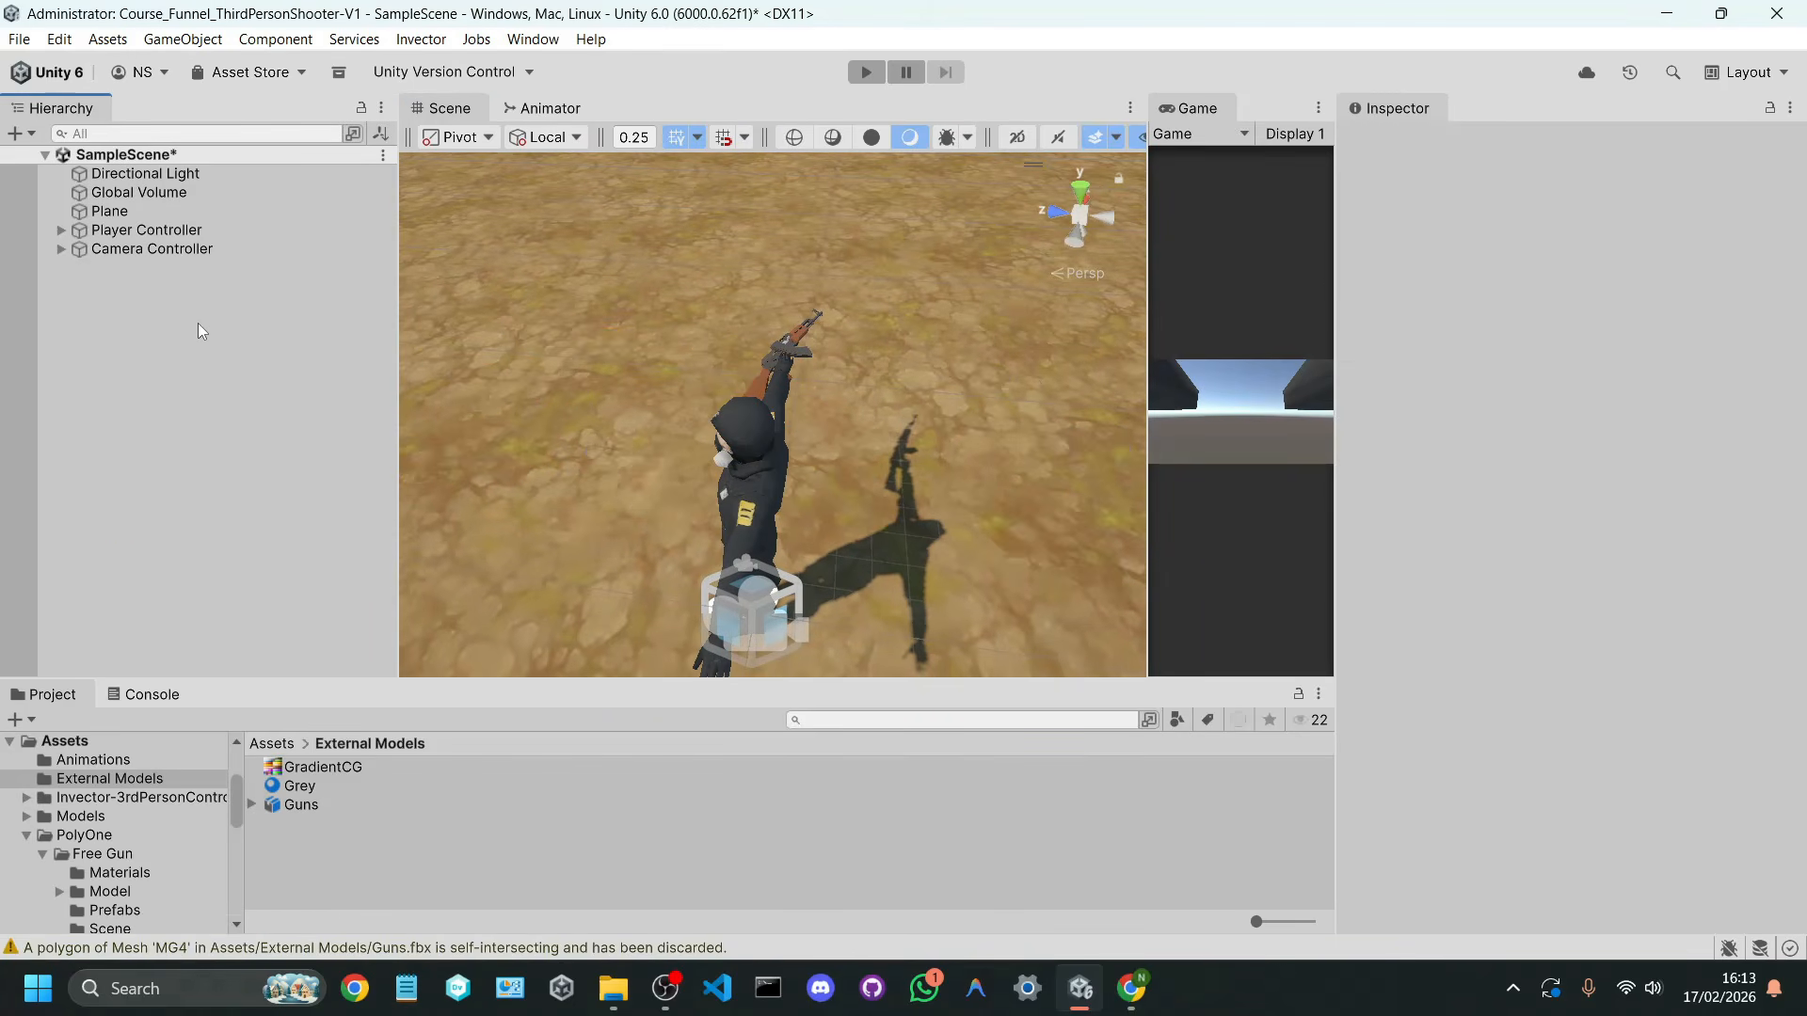
{"action": "key", "text": "ctrl+s"}
Step: Select the SM_Ak47 object in the character's right hand and widen the Hierarchy to show its parent bones
{"action": "right_click_drag", "start_coordinate": [692, 403], "coordinate": [762, 495]}
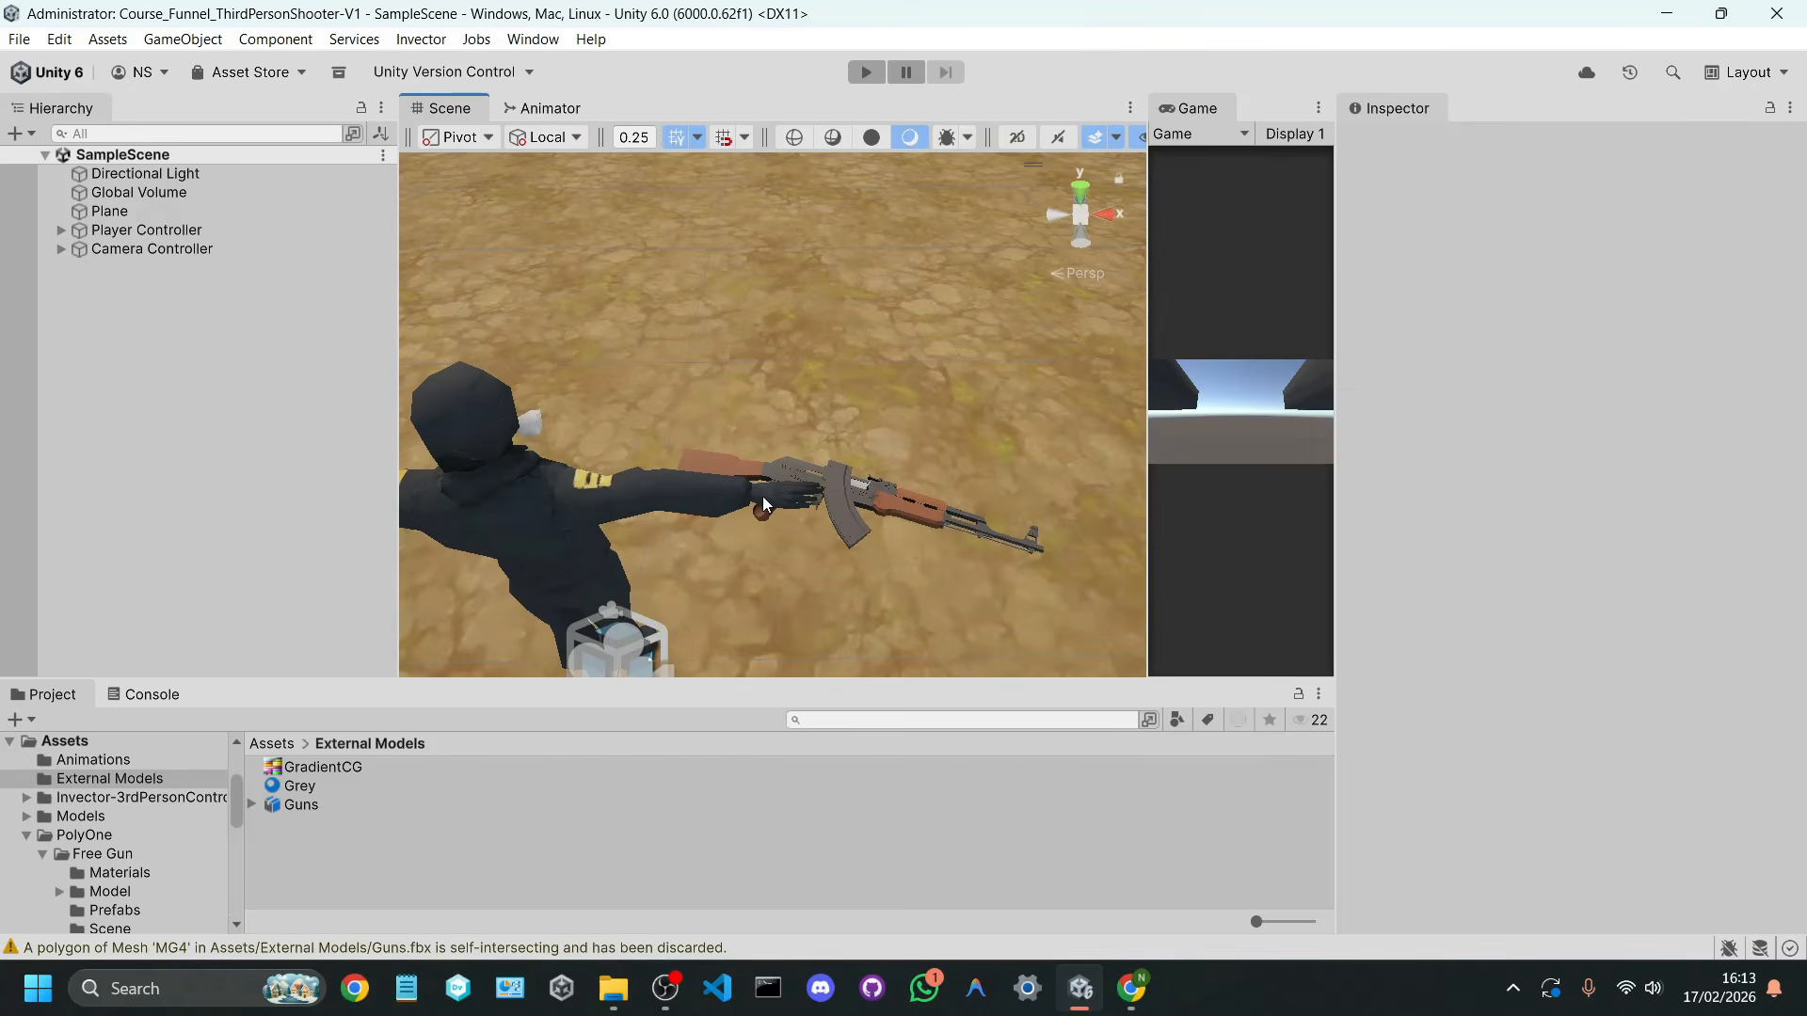
{"action": "left_click", "coordinate": [871, 488]}
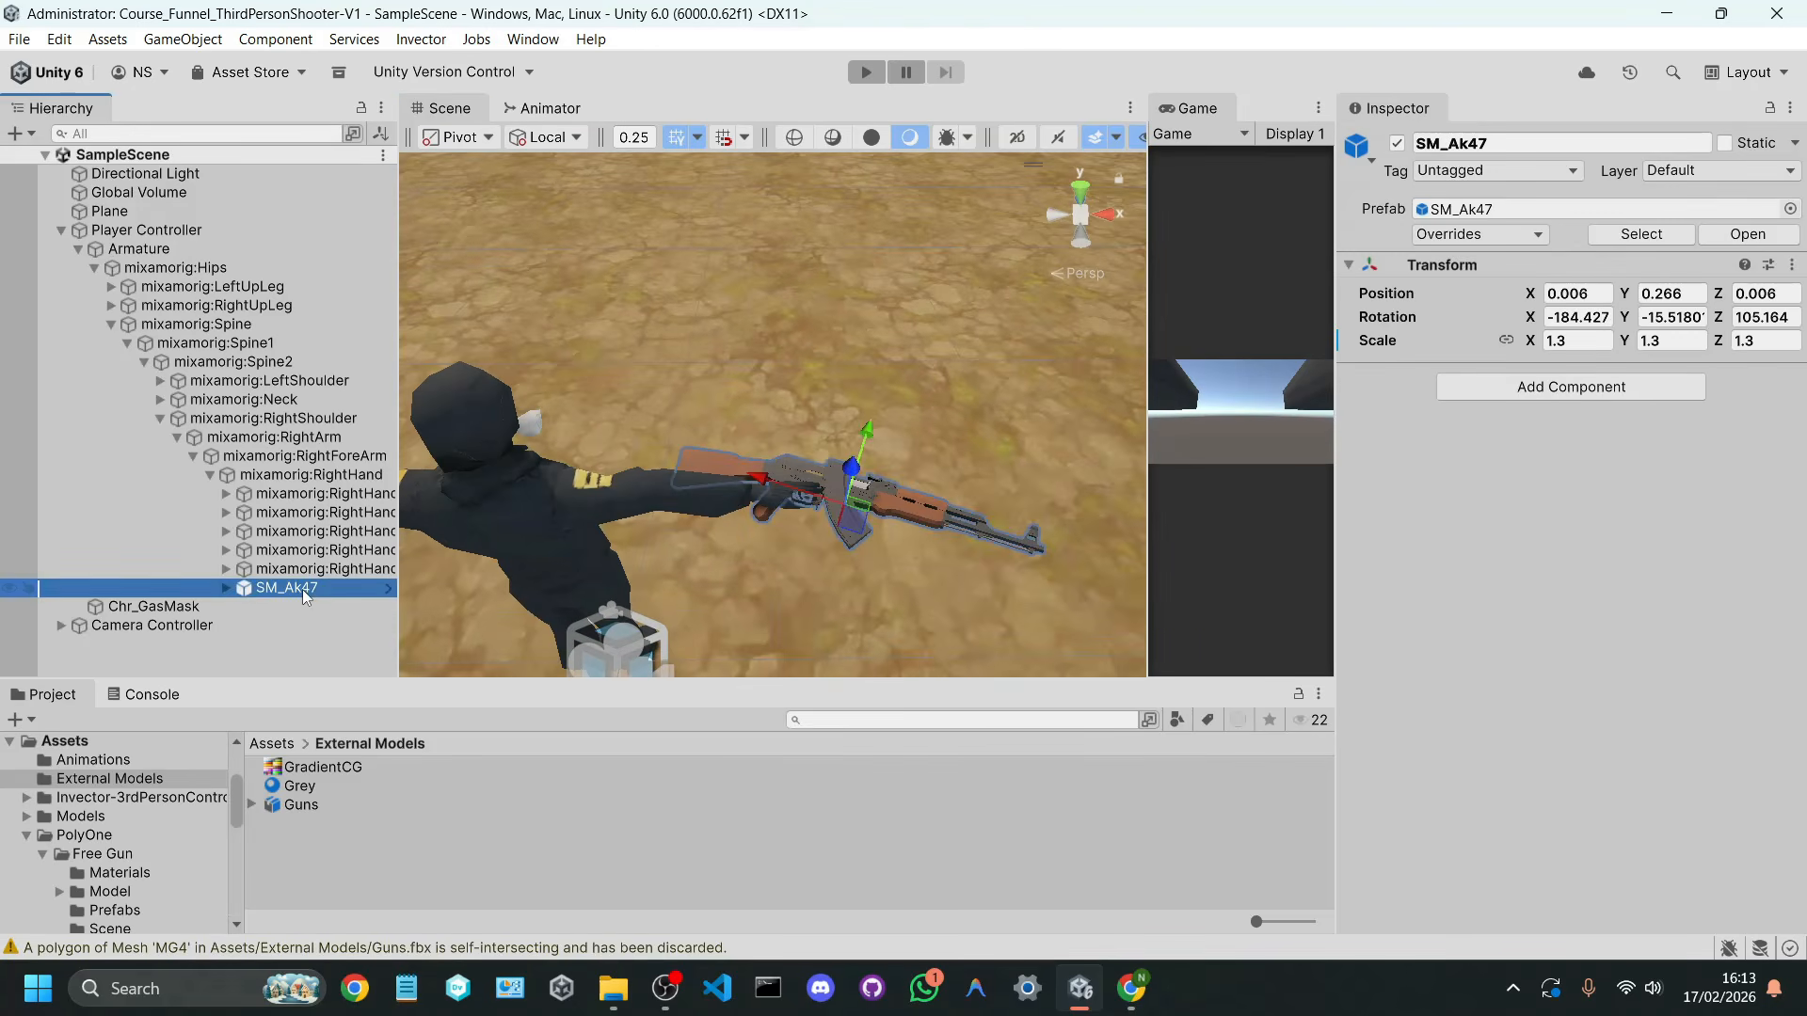
{"action": "left_click_drag", "start_coordinate": [398, 530], "coordinate": [421, 530]}
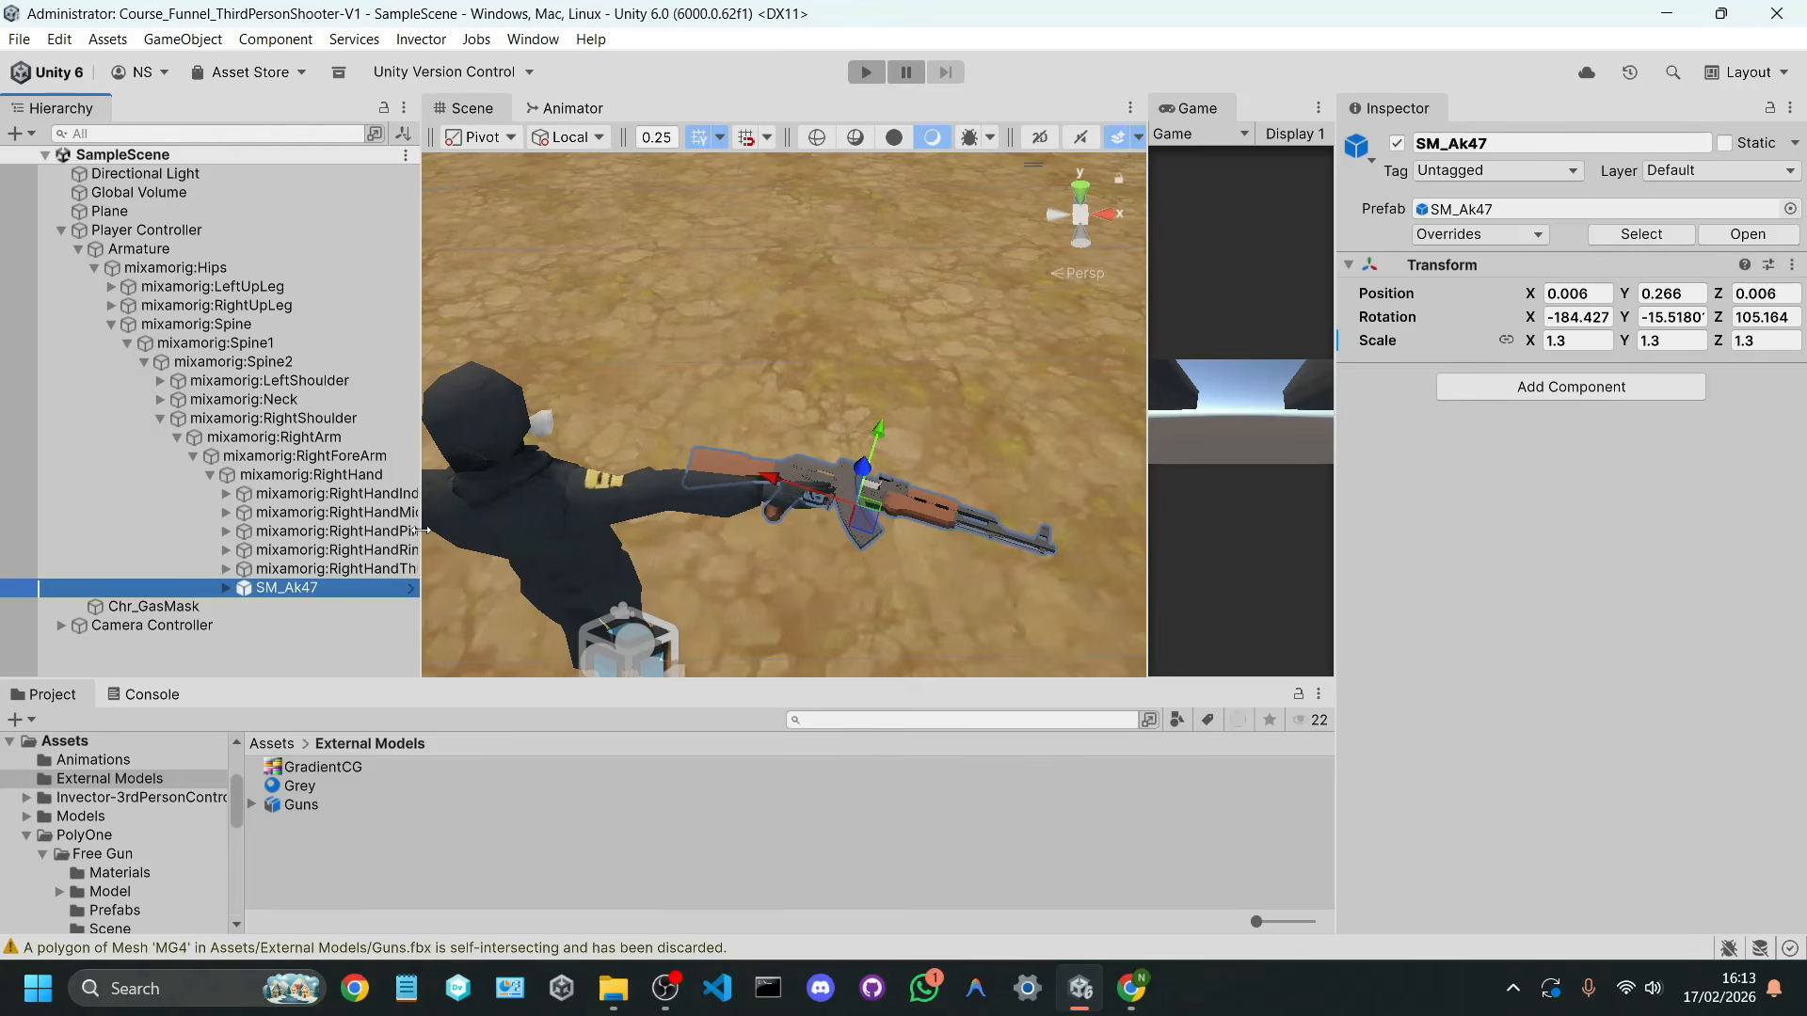
Step: Deactivate the SM_Ak47 object in the character's right hand and collapse the Player Controller hierarchy
{"action": "left_click", "coordinate": [1397, 144]}
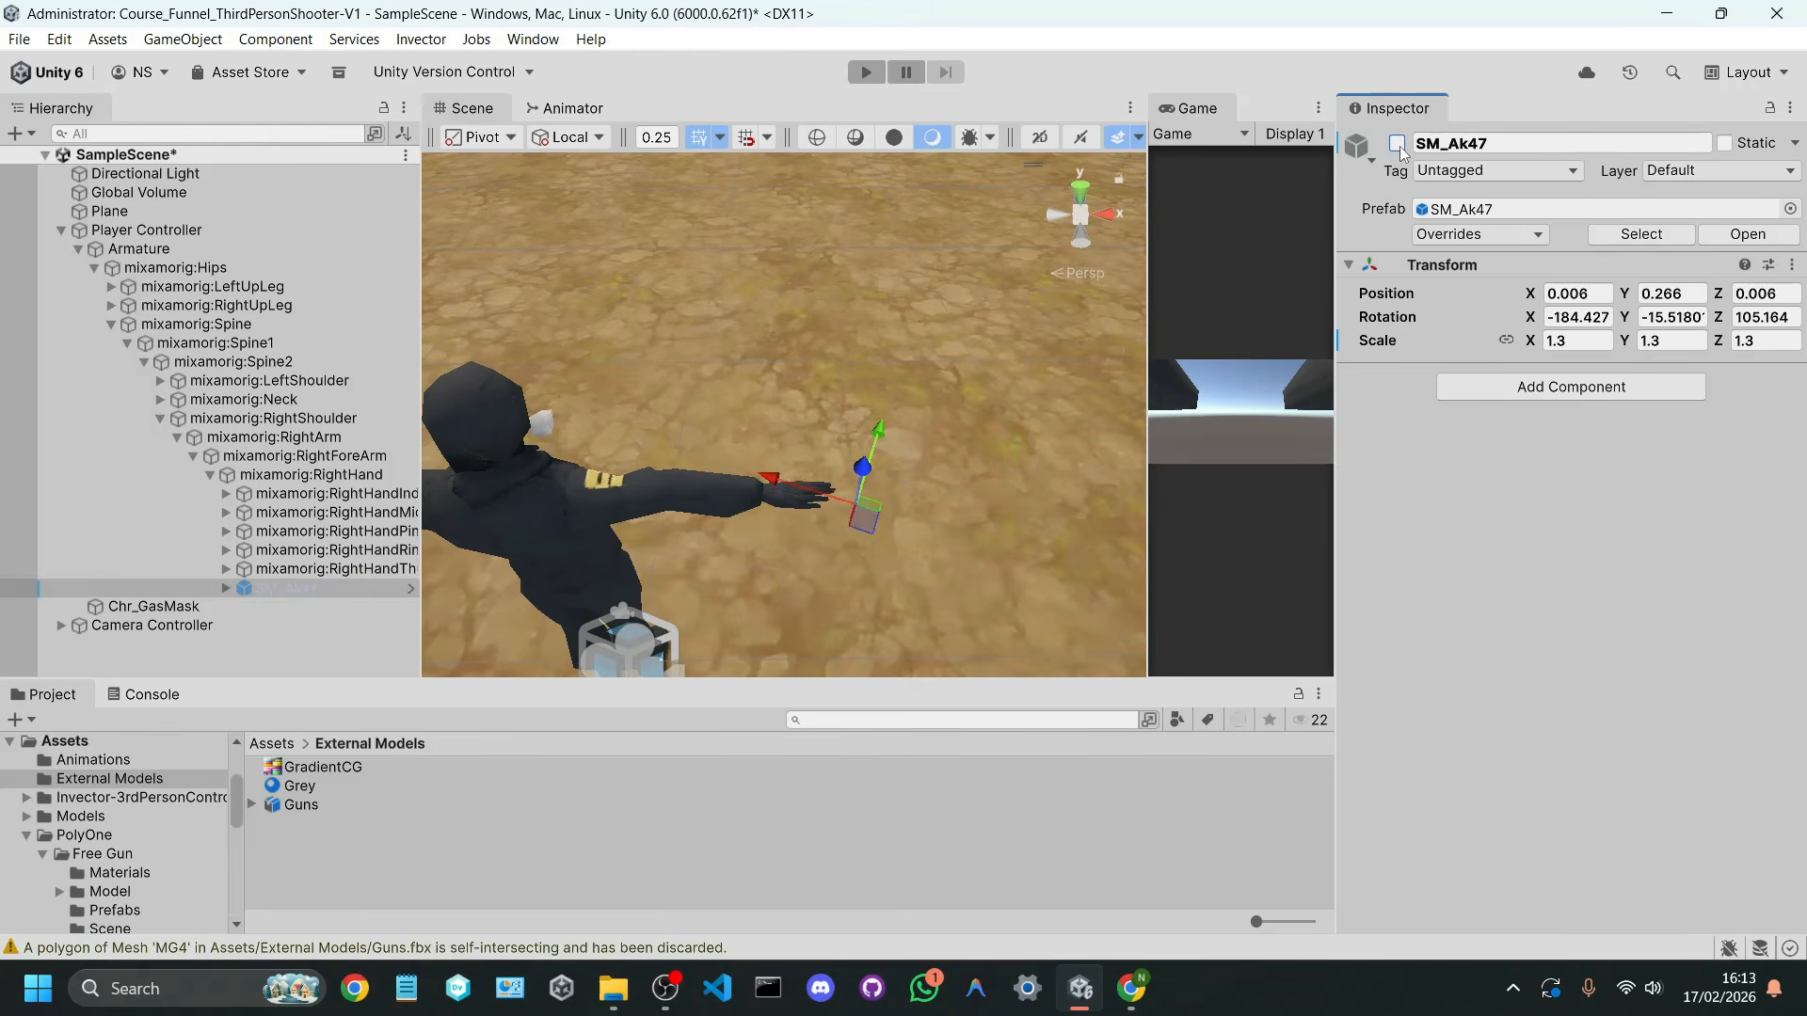
{"action": "left_click", "coordinate": [63, 230]}
{"action": "left_click", "coordinate": [99, 303]}
Step: Add the Guns model from the External Models folder to the scene and view the guns beside the character
{"action": "left_click_drag", "start_coordinate": [320, 809], "coordinate": [268, 658]}
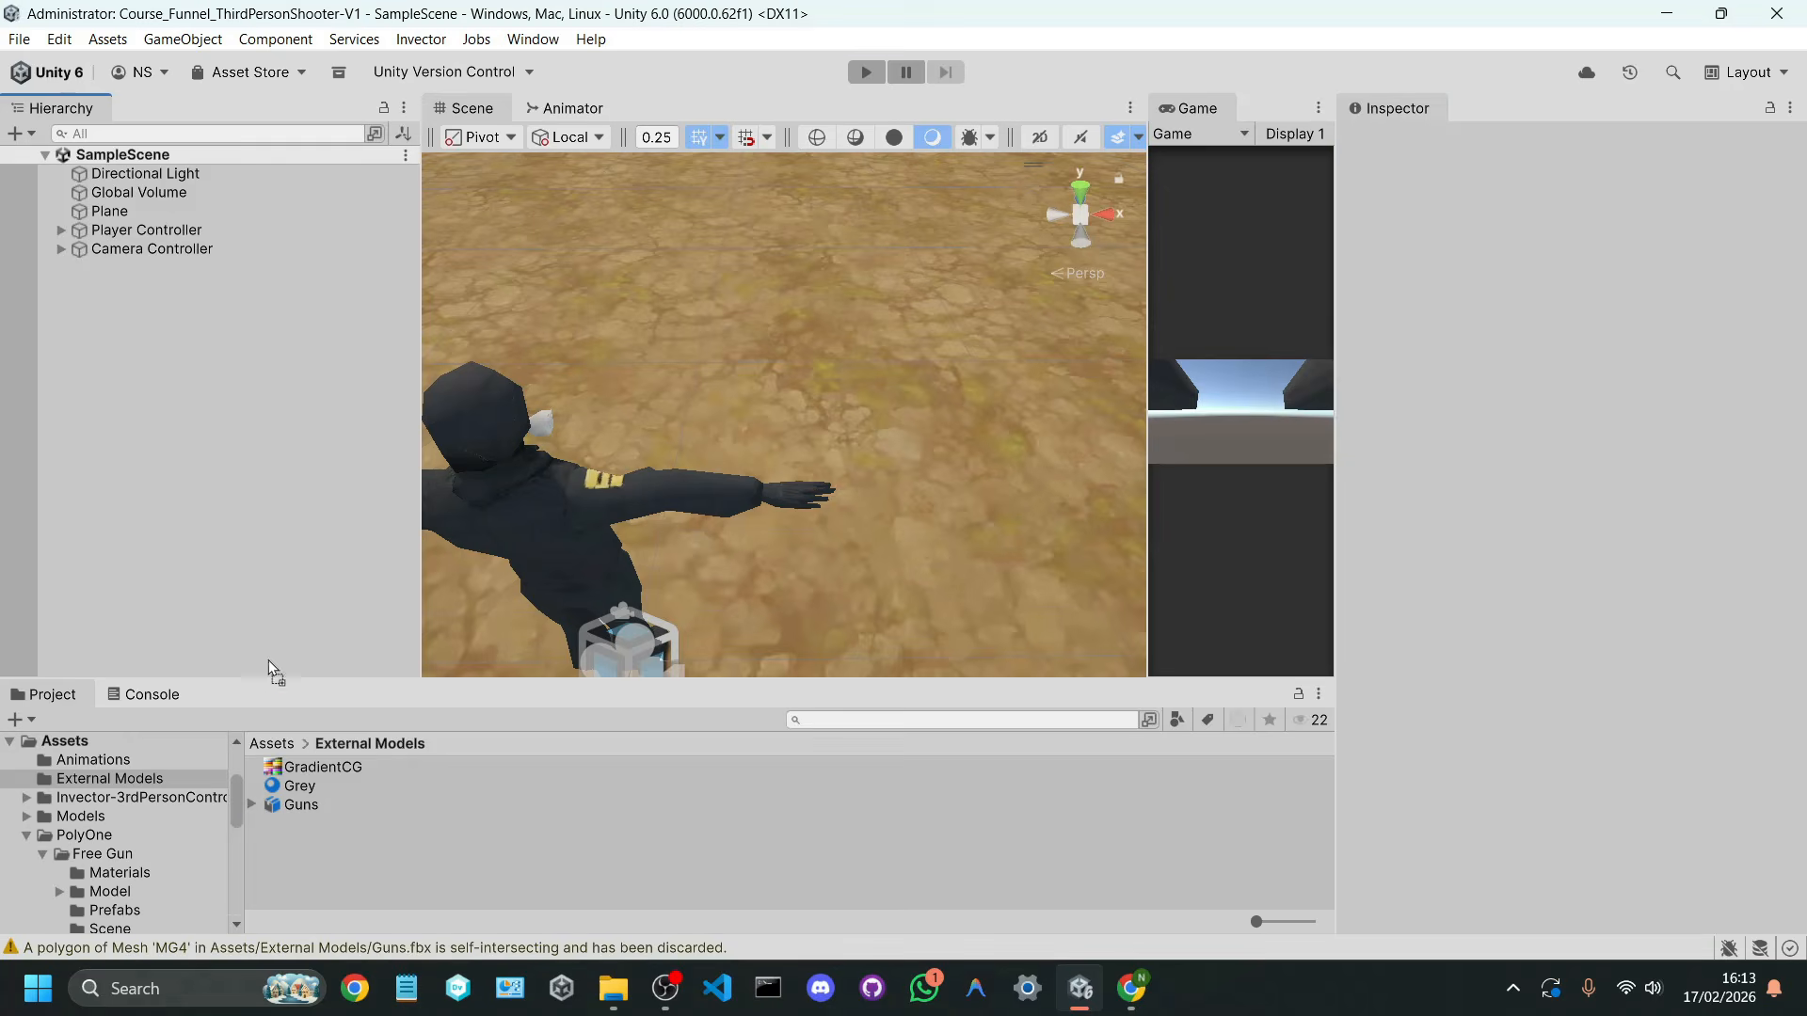
{"action": "left_click_drag", "start_coordinate": [273, 542], "coordinate": [274, 536]}
{"action": "right_click_drag", "start_coordinate": [819, 494], "coordinate": [1258, 481]}
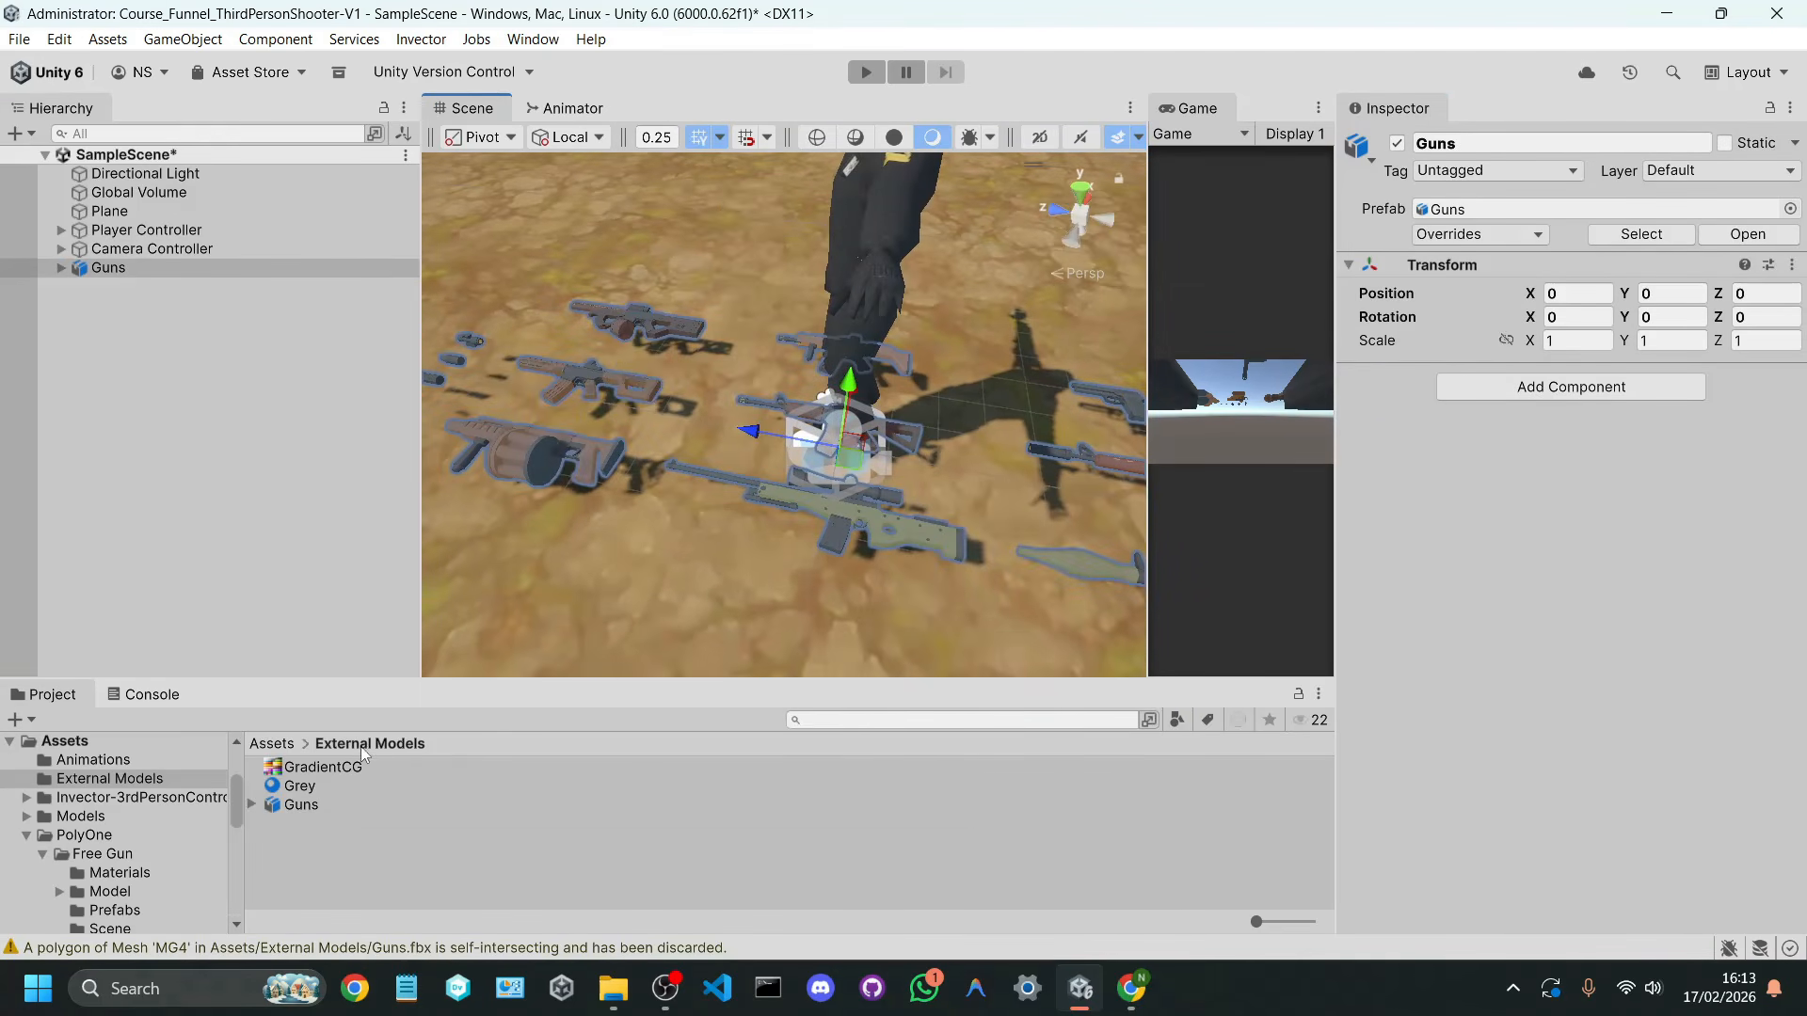
Step: Create a folder named Guns inside the External Models folder
{"action": "left_click_drag", "start_coordinate": [518, 685], "coordinate": [518, 628]}
{"action": "left_click", "coordinate": [358, 800]}
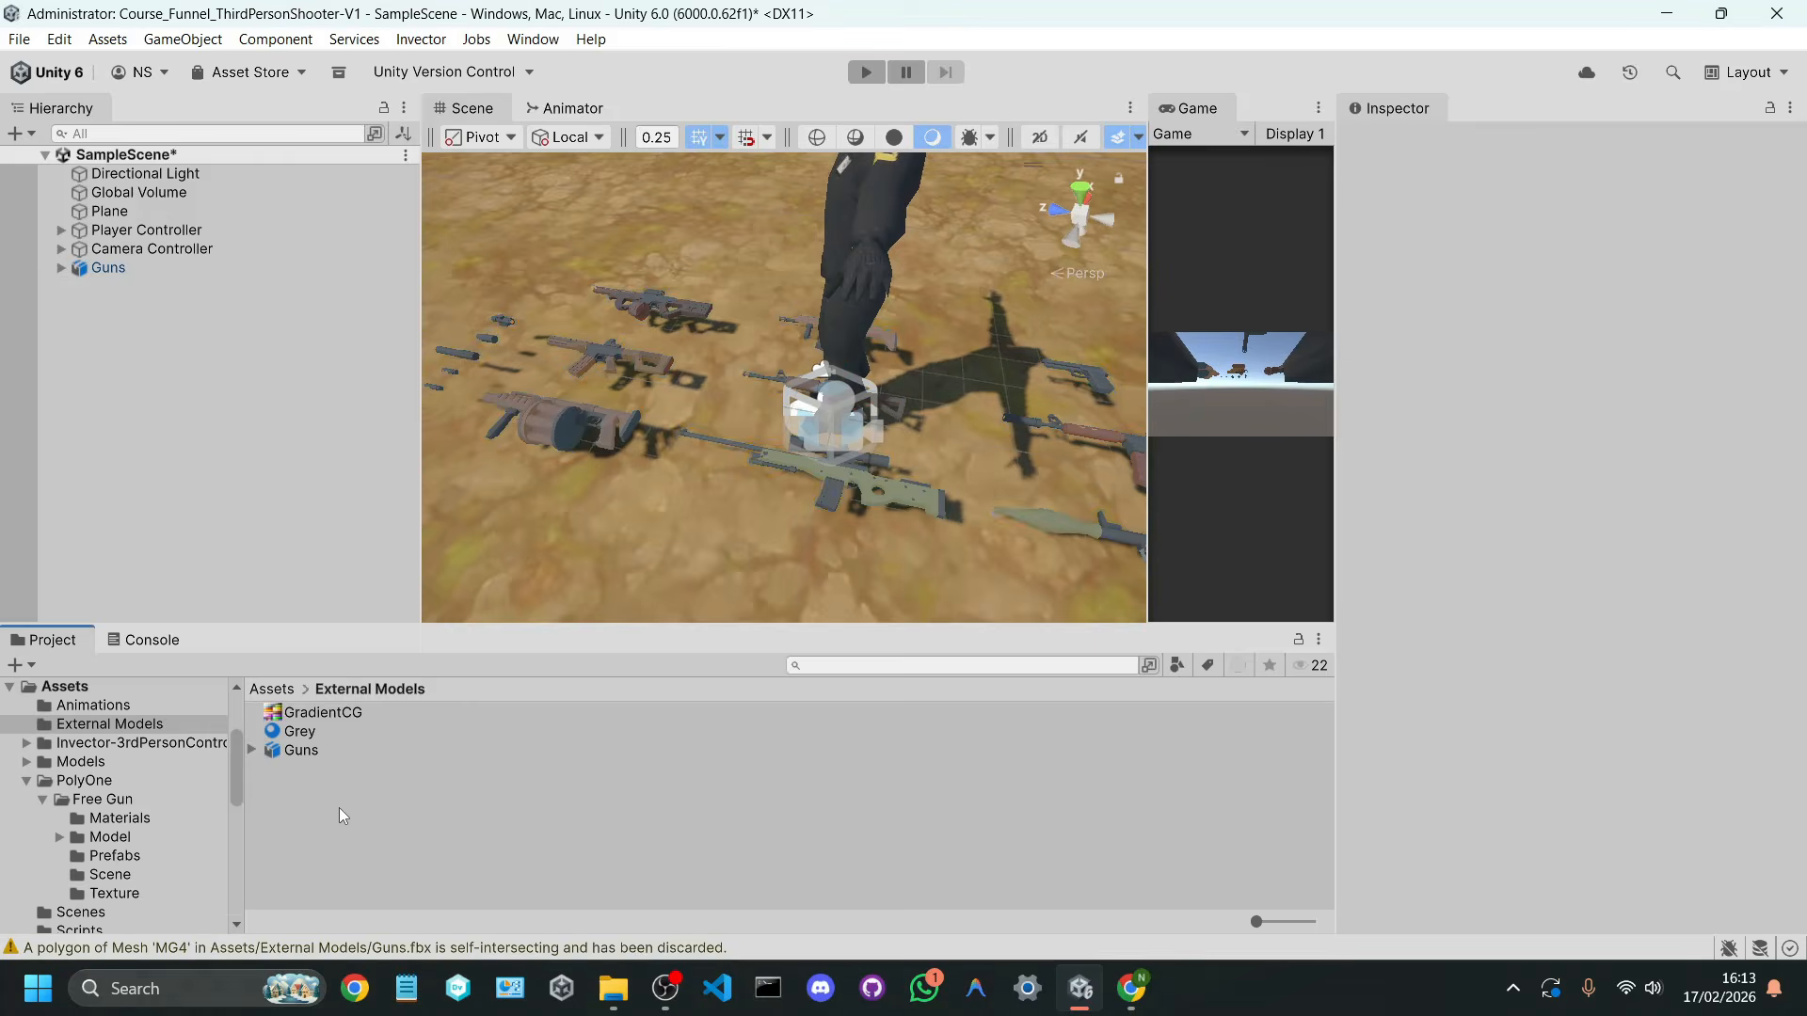
{"action": "right_click", "coordinate": [339, 807]}
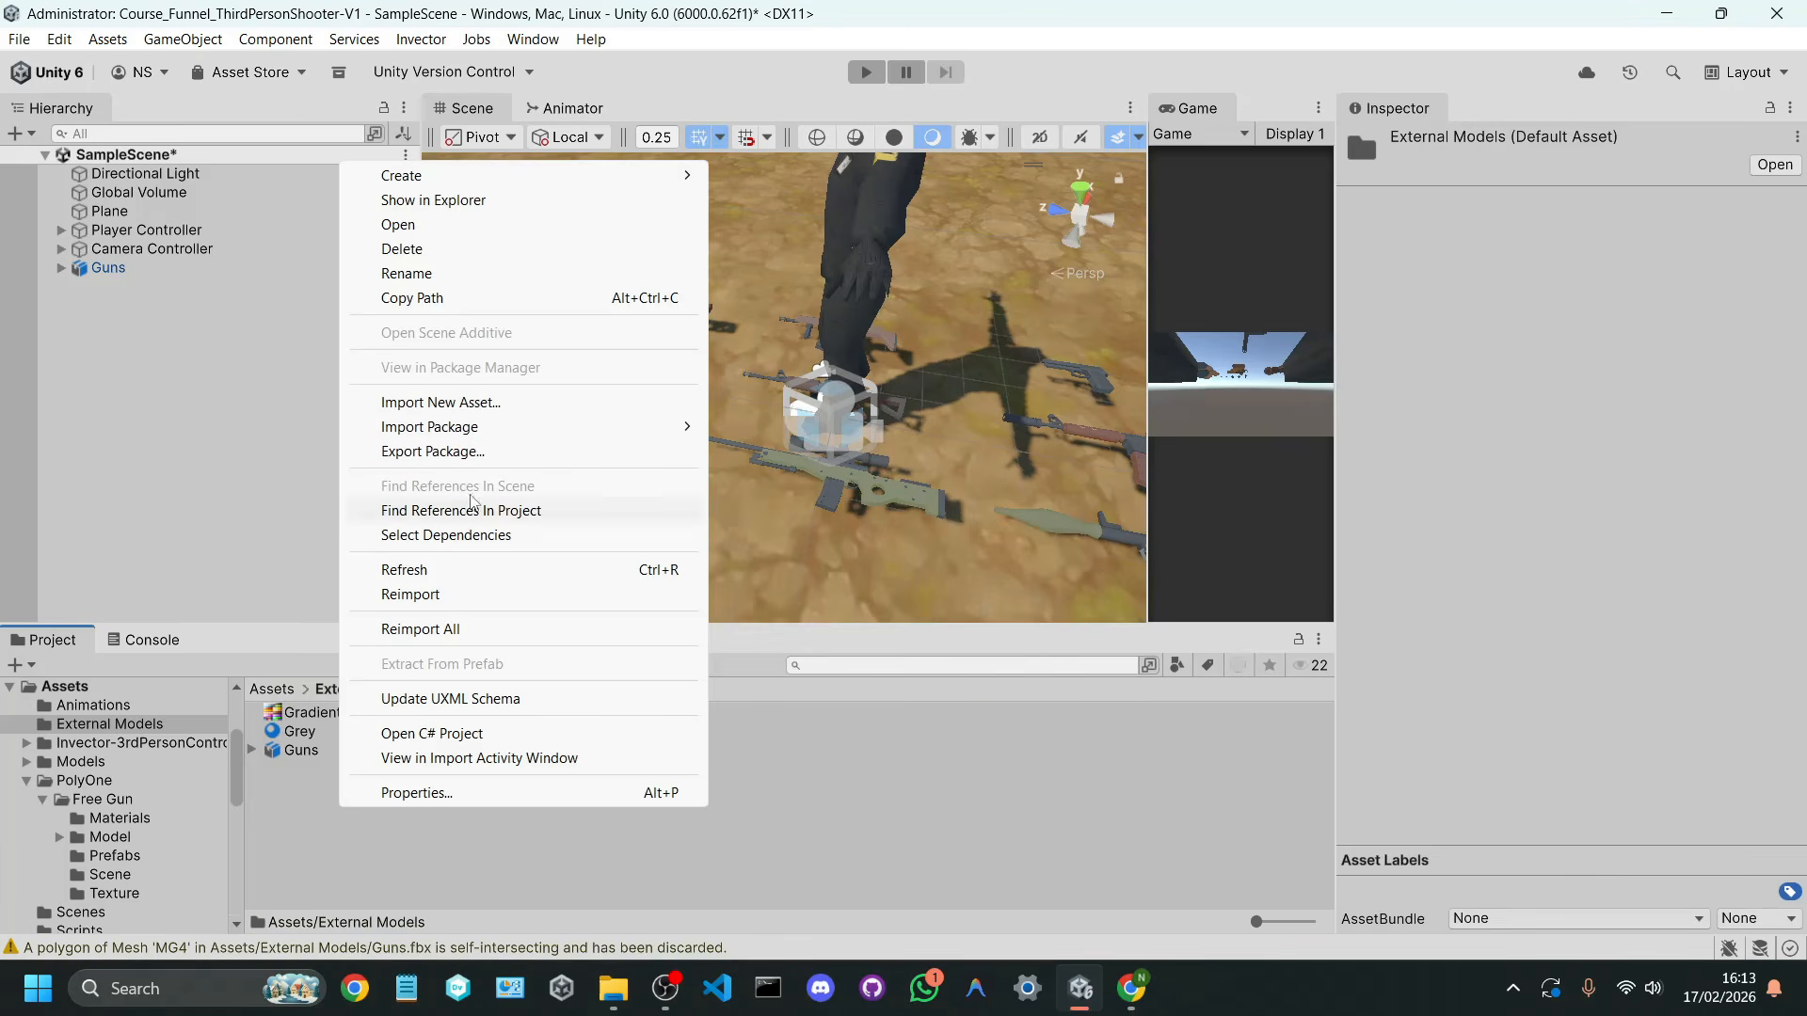
{"action": "mouse_move", "coordinate": [654, 179]}
{"action": "left_click", "coordinate": [767, 175]}
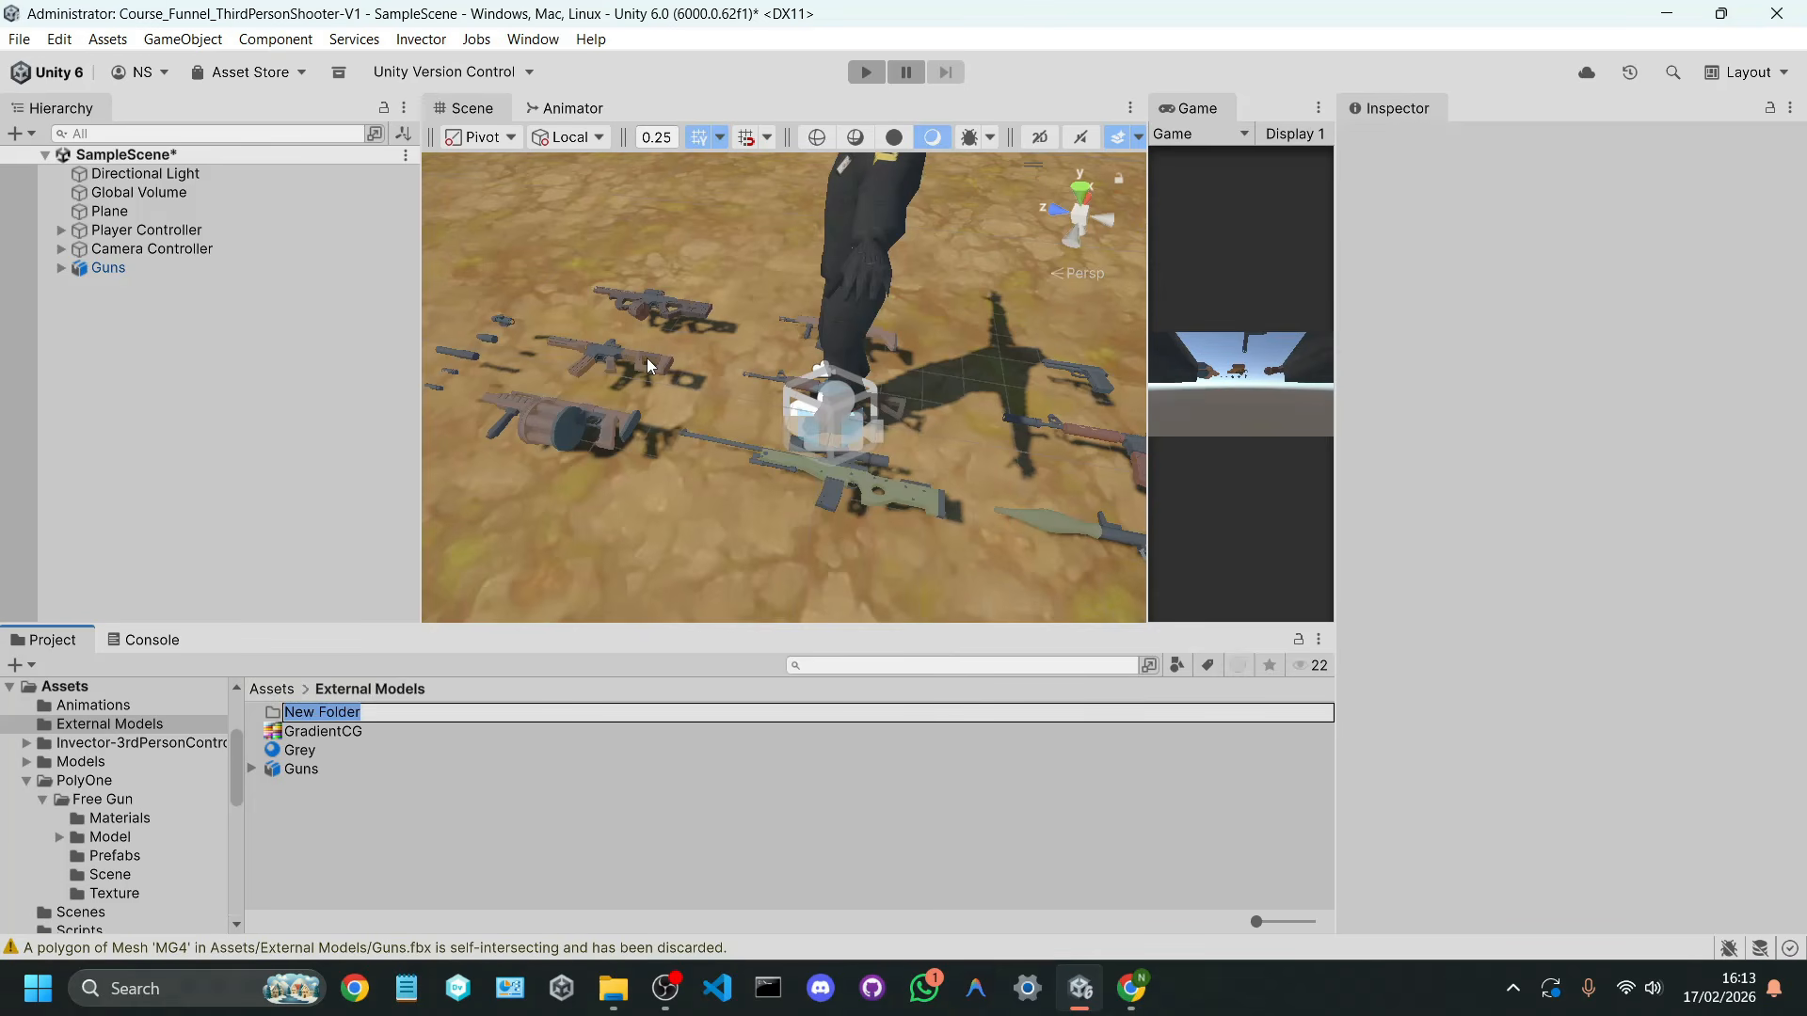
{"action": "type", "text": "Guns"}
{"action": "key", "text": "Return"}
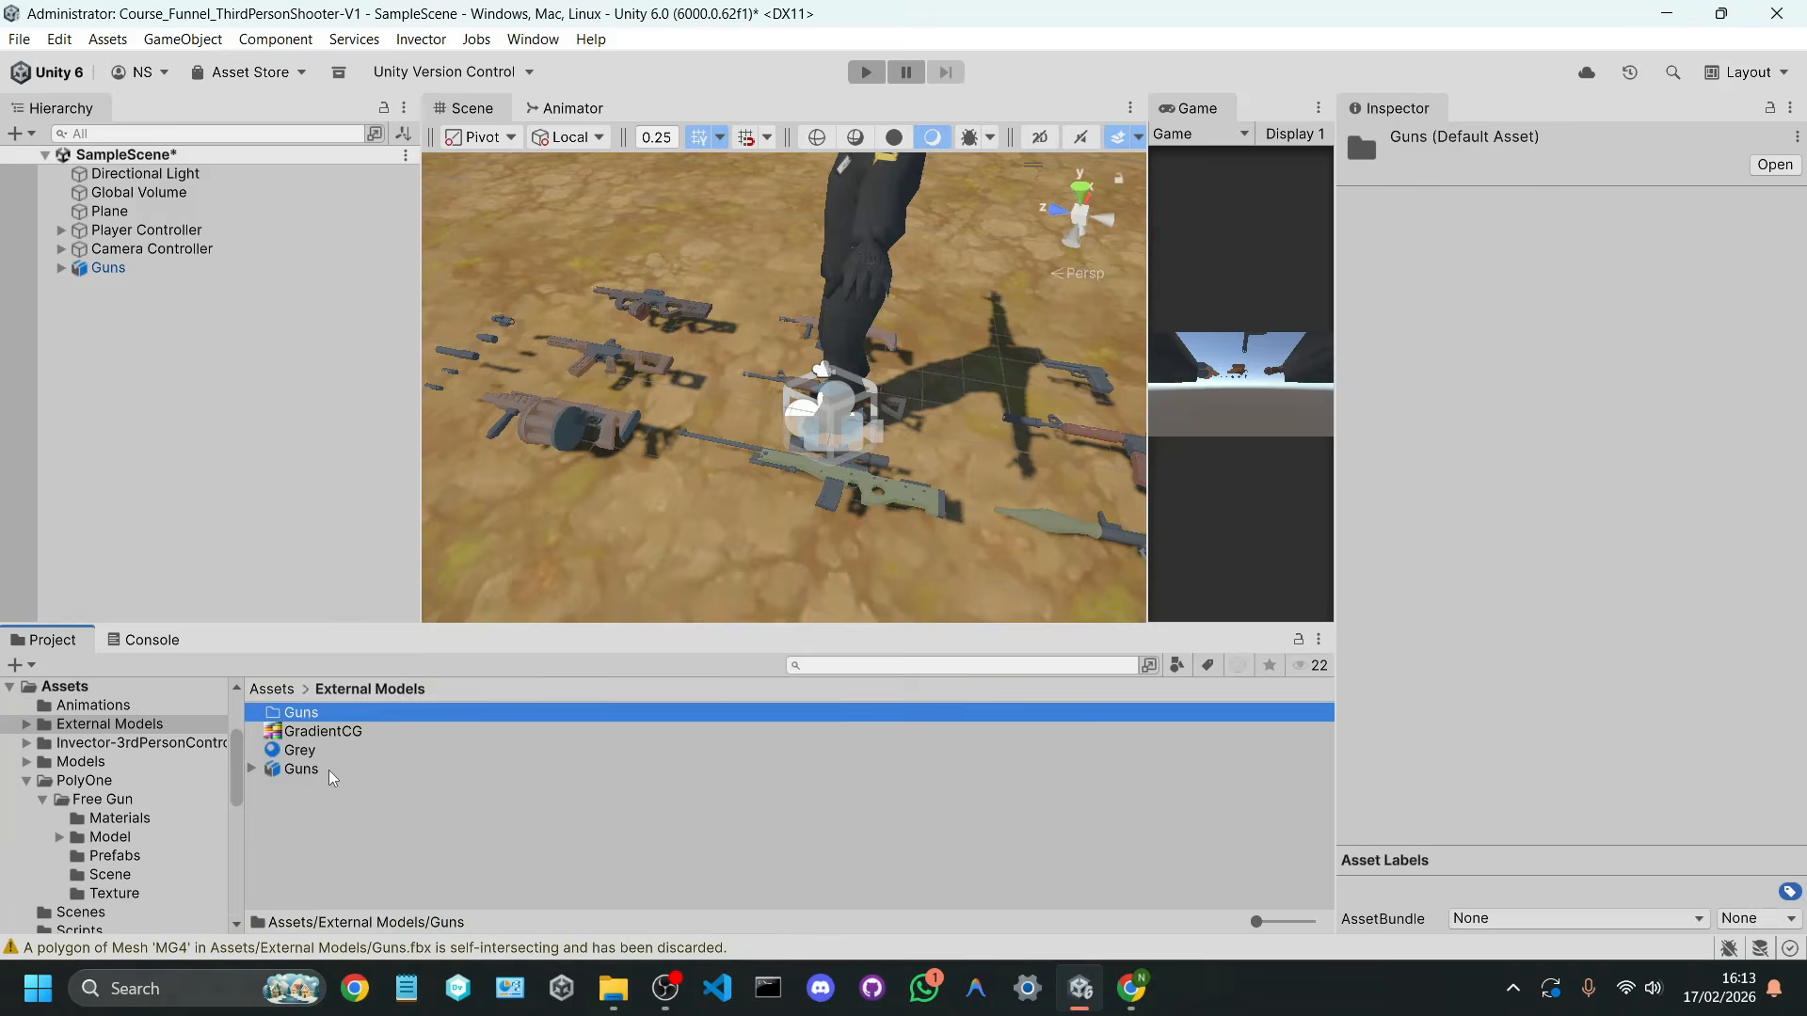
Step: Move the GradientCG texture, the Grey material and the Guns model into the new Guns folder
{"action": "left_click", "coordinate": [329, 770]}
{"action": "left_click", "coordinate": [322, 732], "text": "shift"}
{"action": "left_click_drag", "start_coordinate": [322, 732], "coordinate": [341, 704]}
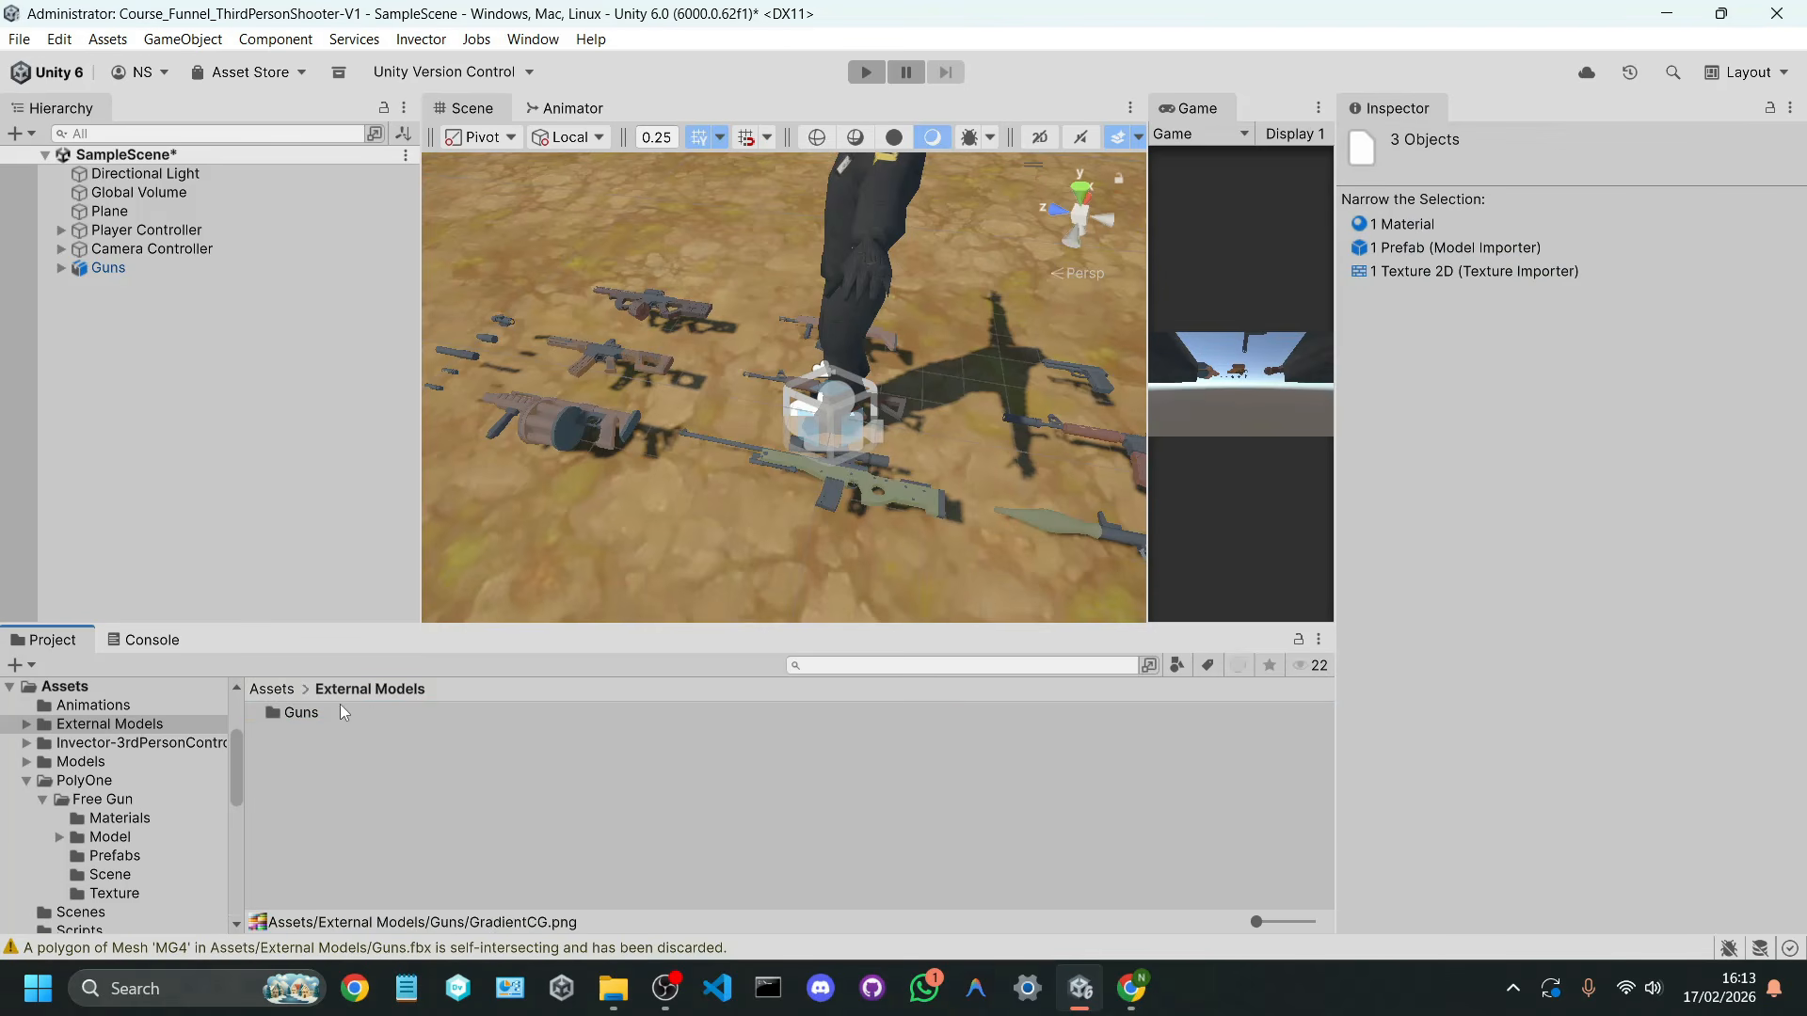
{"action": "left_click", "coordinate": [390, 737]}
{"action": "right_click", "coordinate": [394, 745]}
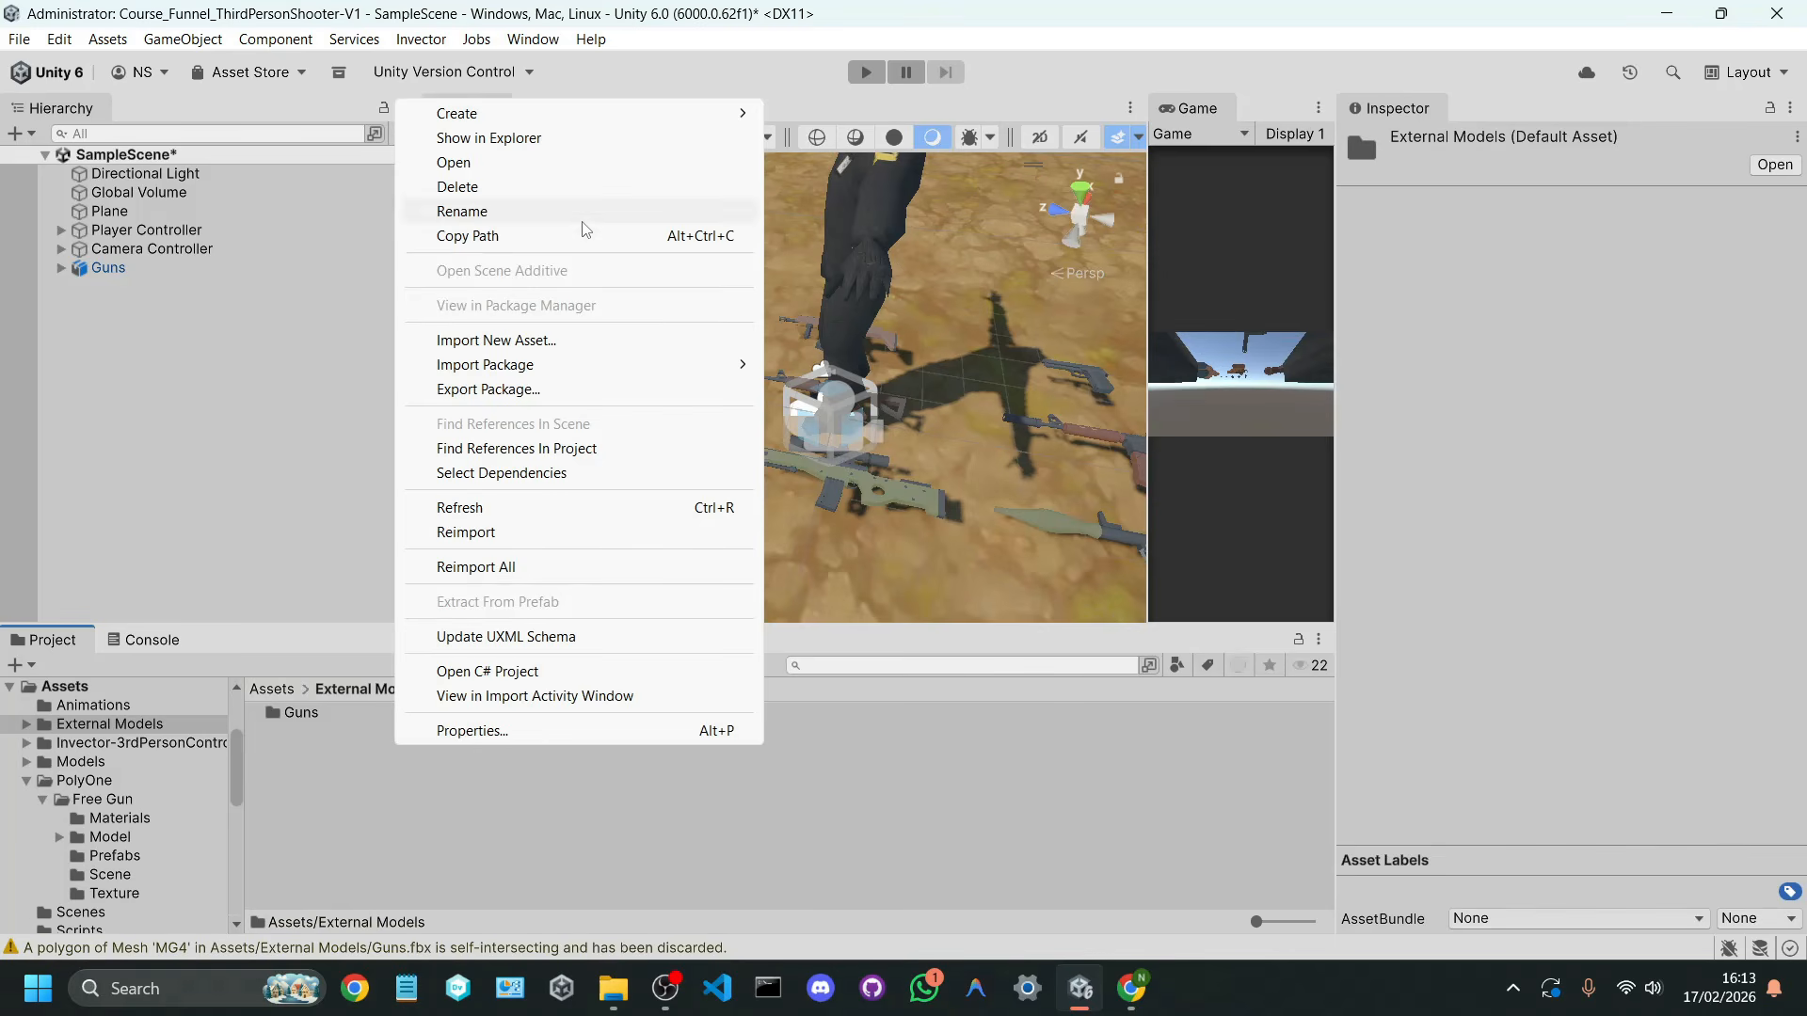
{"action": "left_click", "coordinate": [315, 713]}
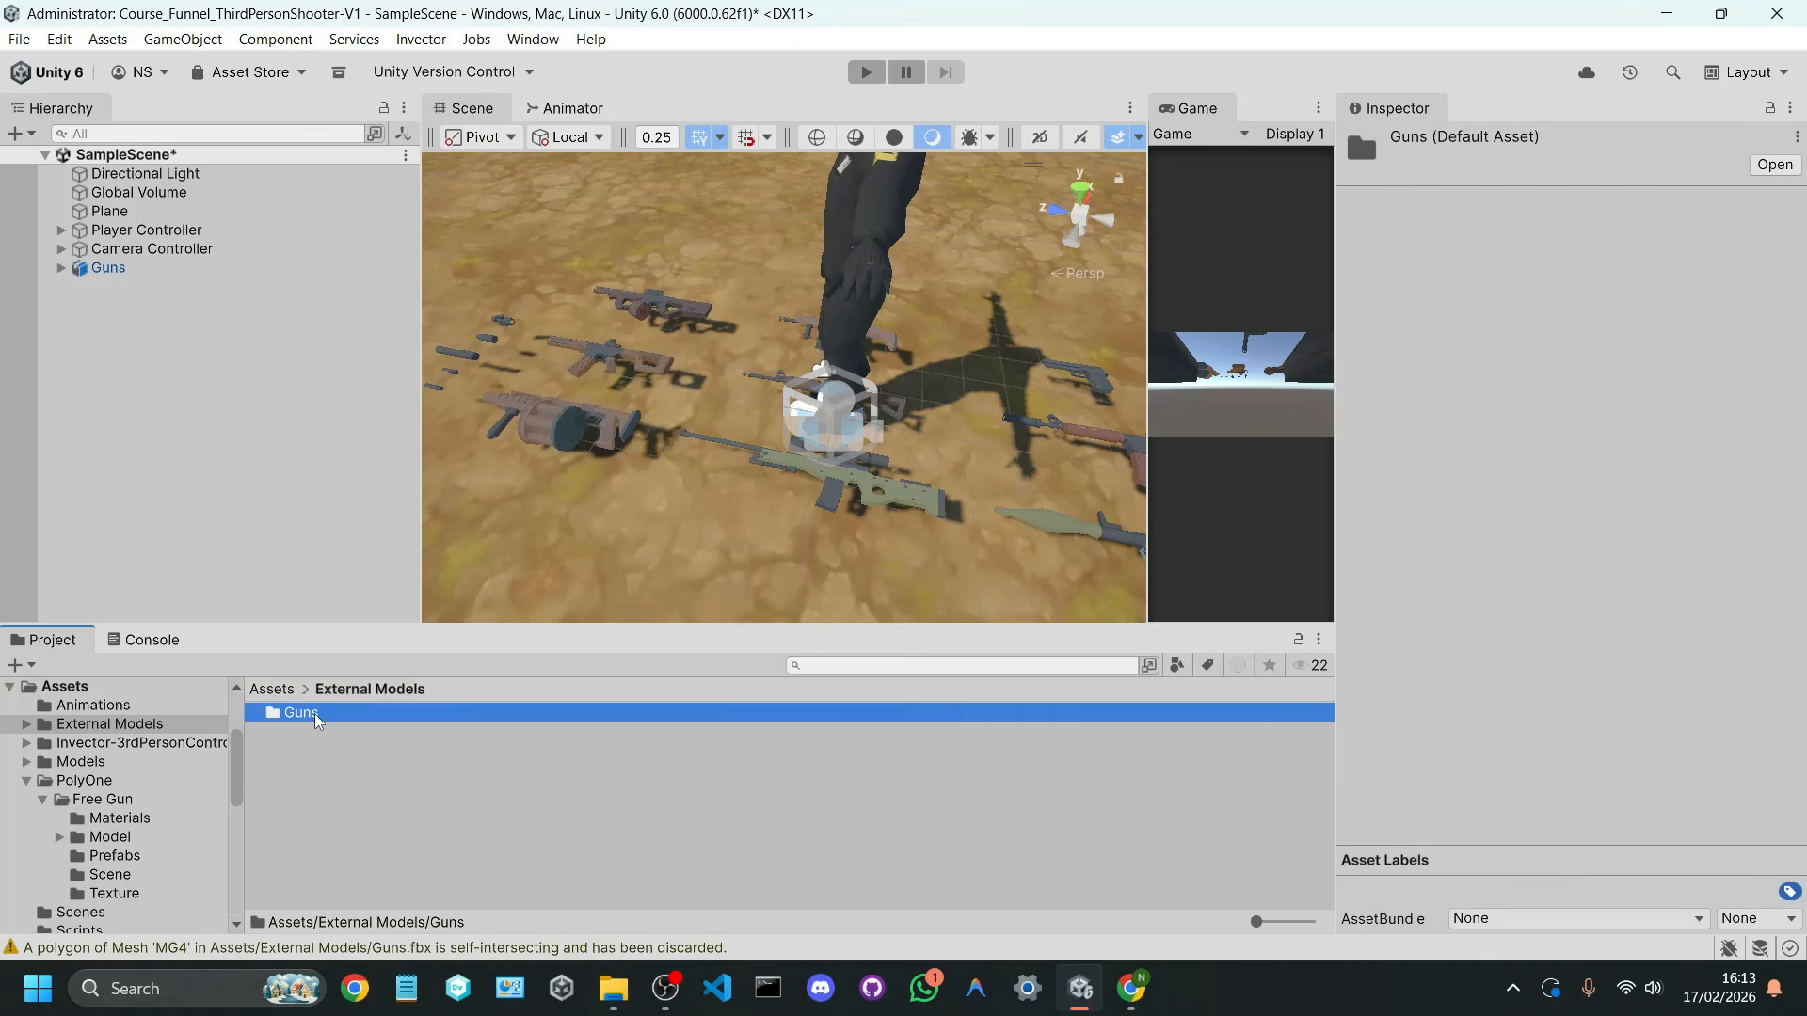
{"action": "left_click", "coordinate": [310, 731]}
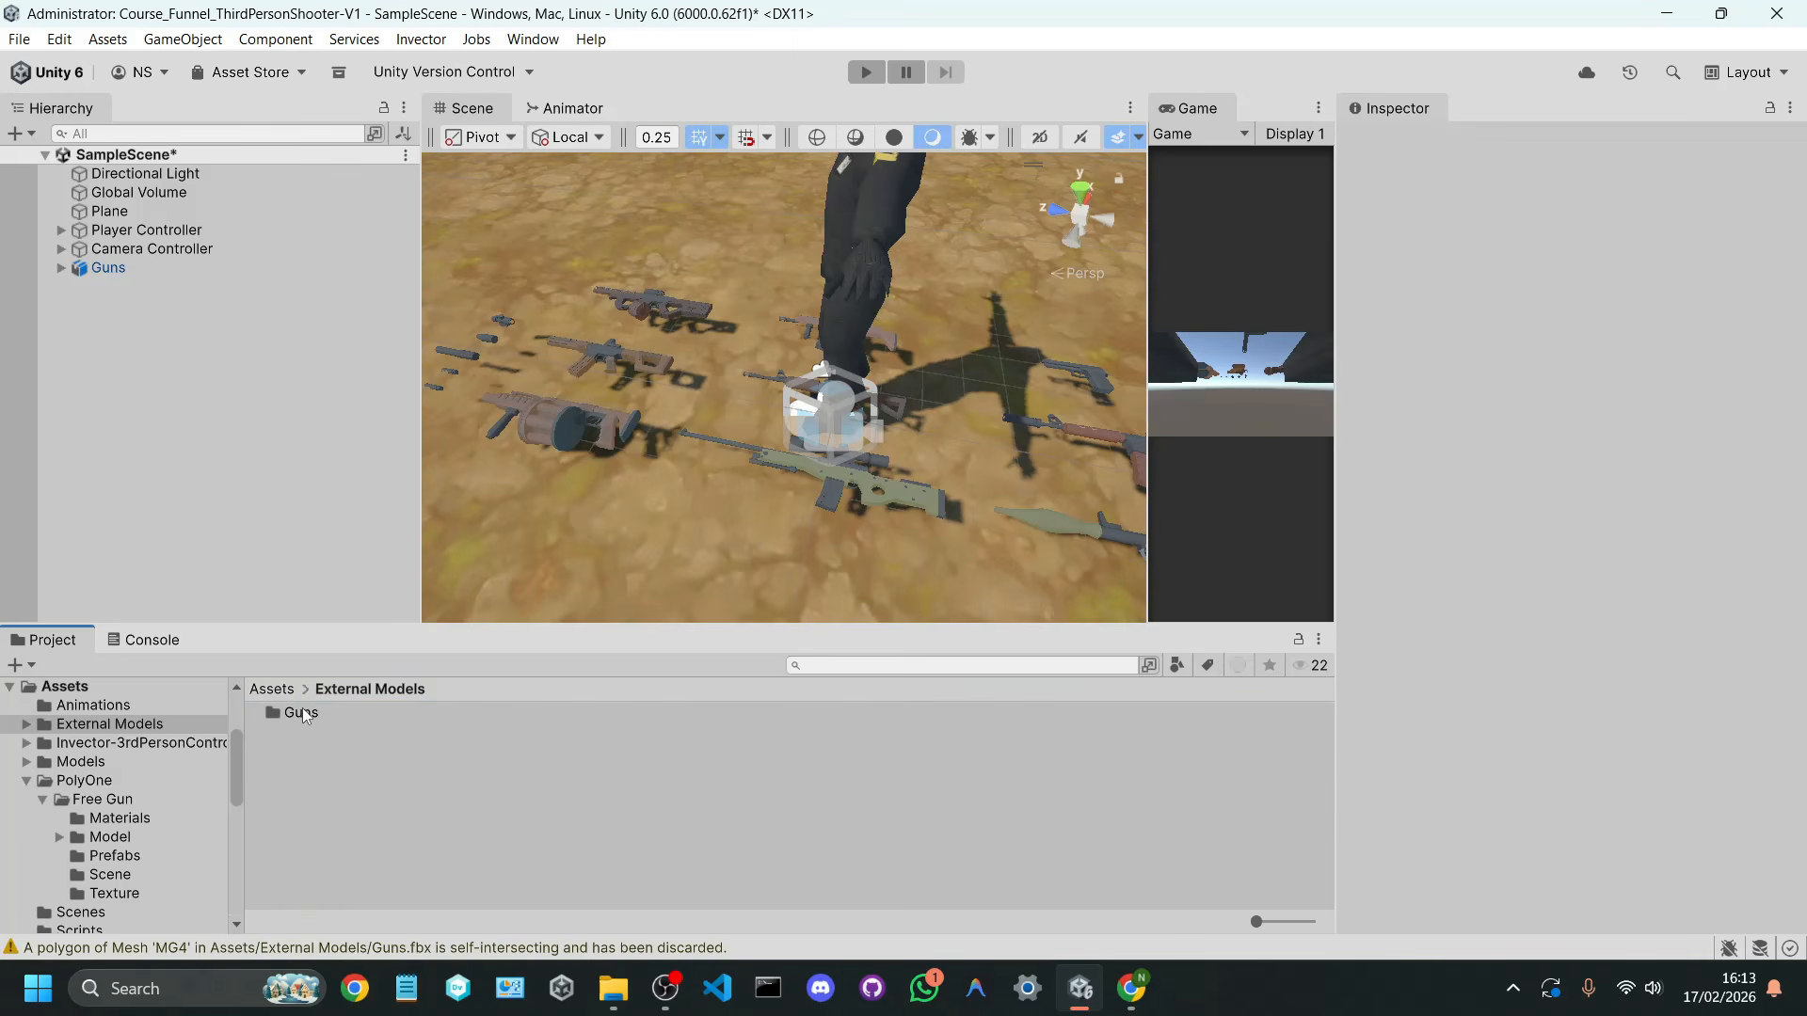
Step: Create a folder named Prefabs inside the External Models folder and open it
{"action": "left_click", "coordinate": [307, 747]}
{"action": "right_click", "coordinate": [307, 747]}
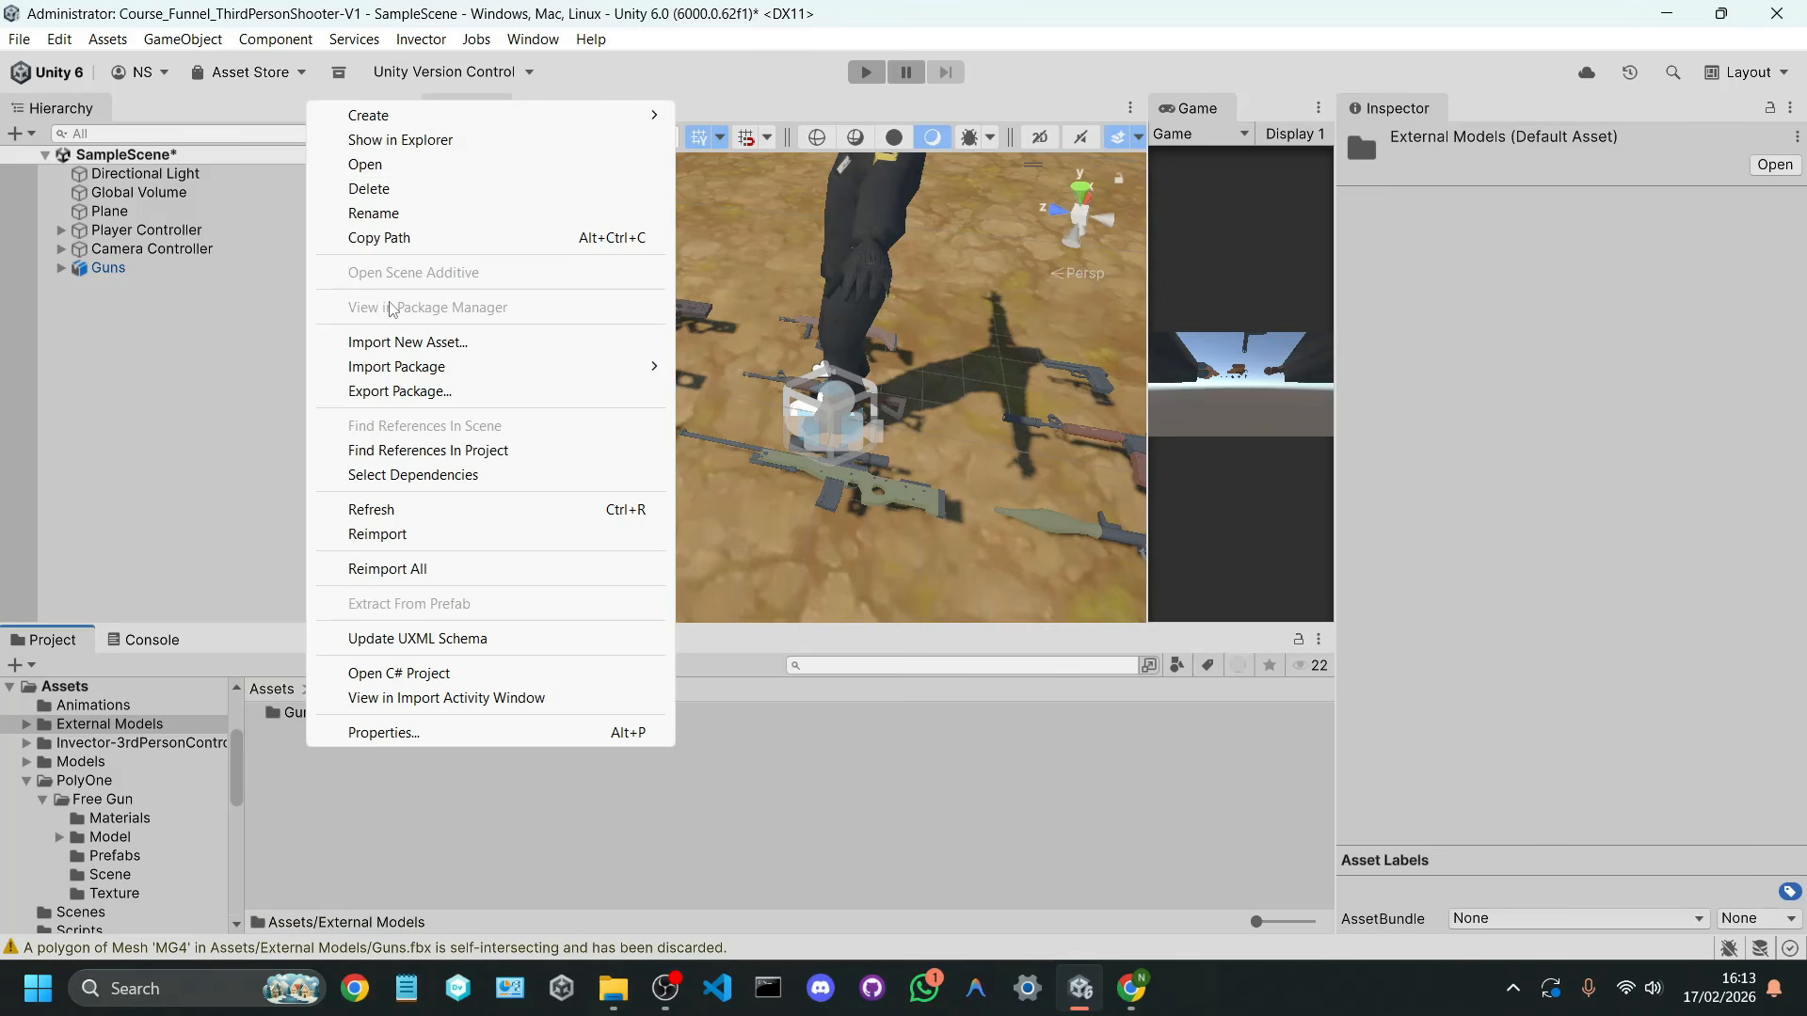
{"action": "mouse_move", "coordinate": [443, 115]}
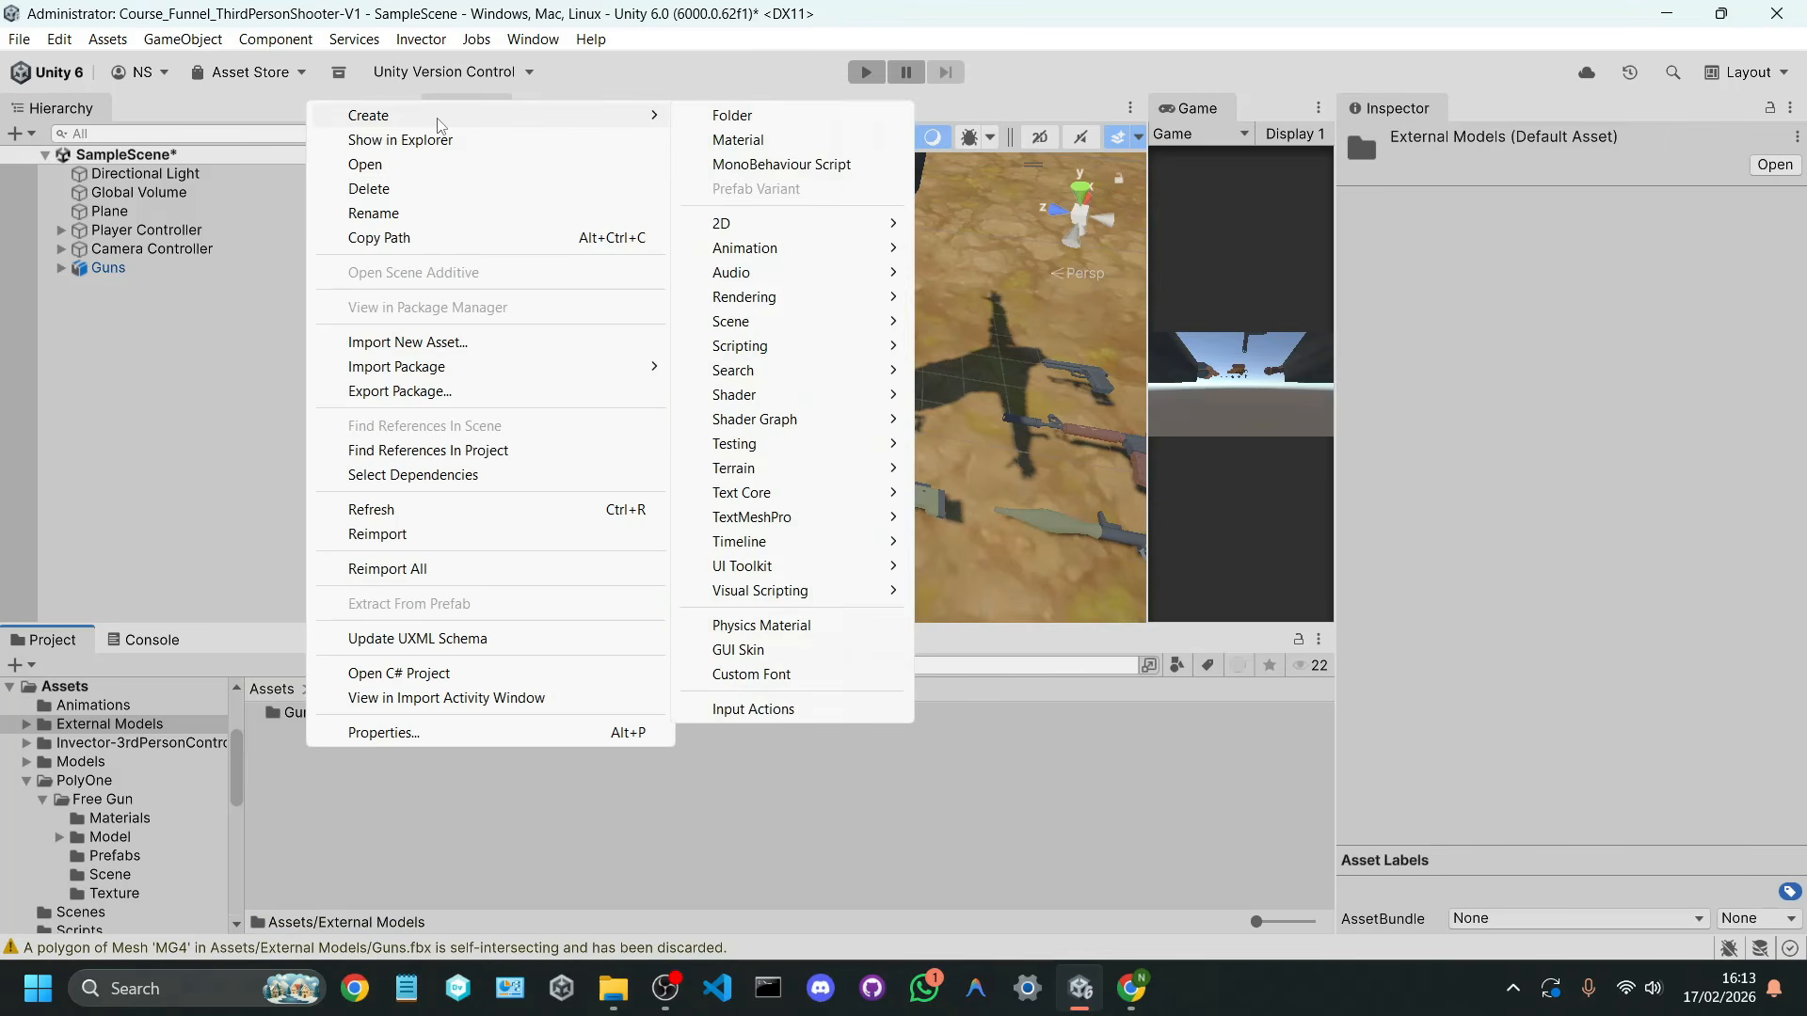
{"action": "left_click", "coordinate": [791, 129]}
{"action": "type", "text": "Prefabs"}
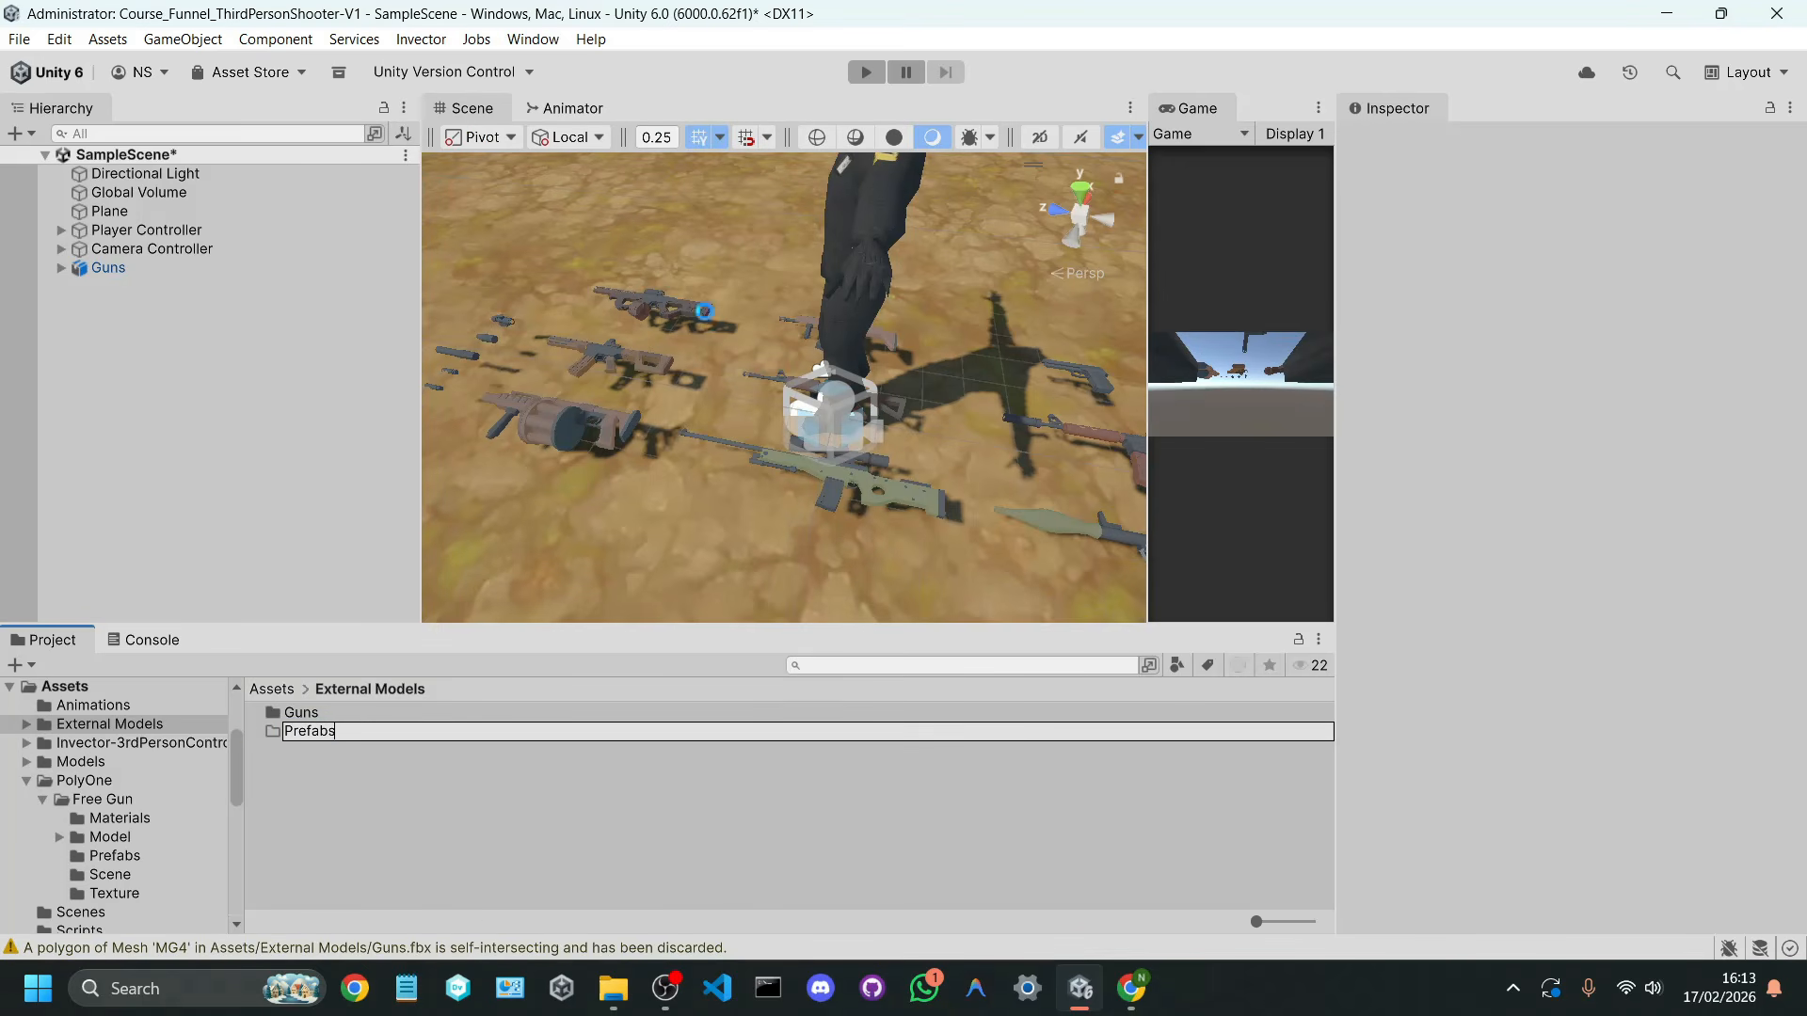
{"action": "key", "text": "Return"}
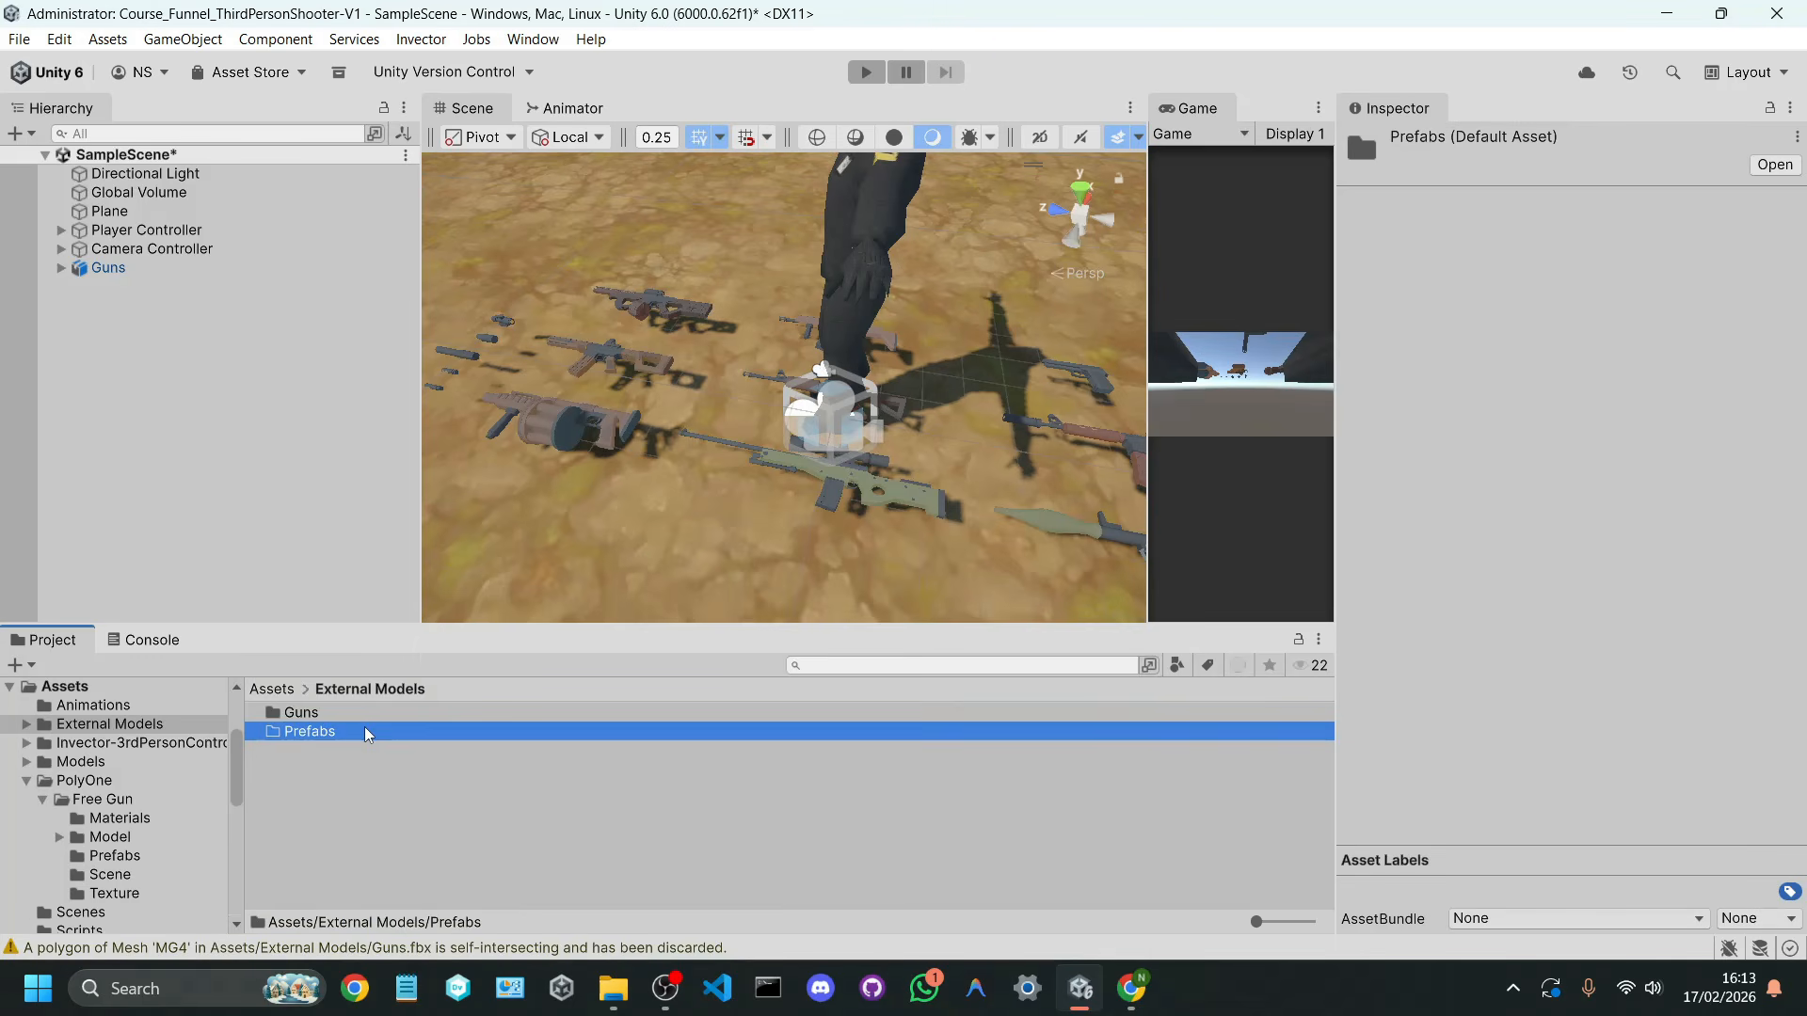
{"action": "double_click", "coordinate": [310, 732]}
Step: Expand the Guns object in the scene, unpack its prefab and select the MG2 gun
{"action": "left_click", "coordinate": [105, 268]}
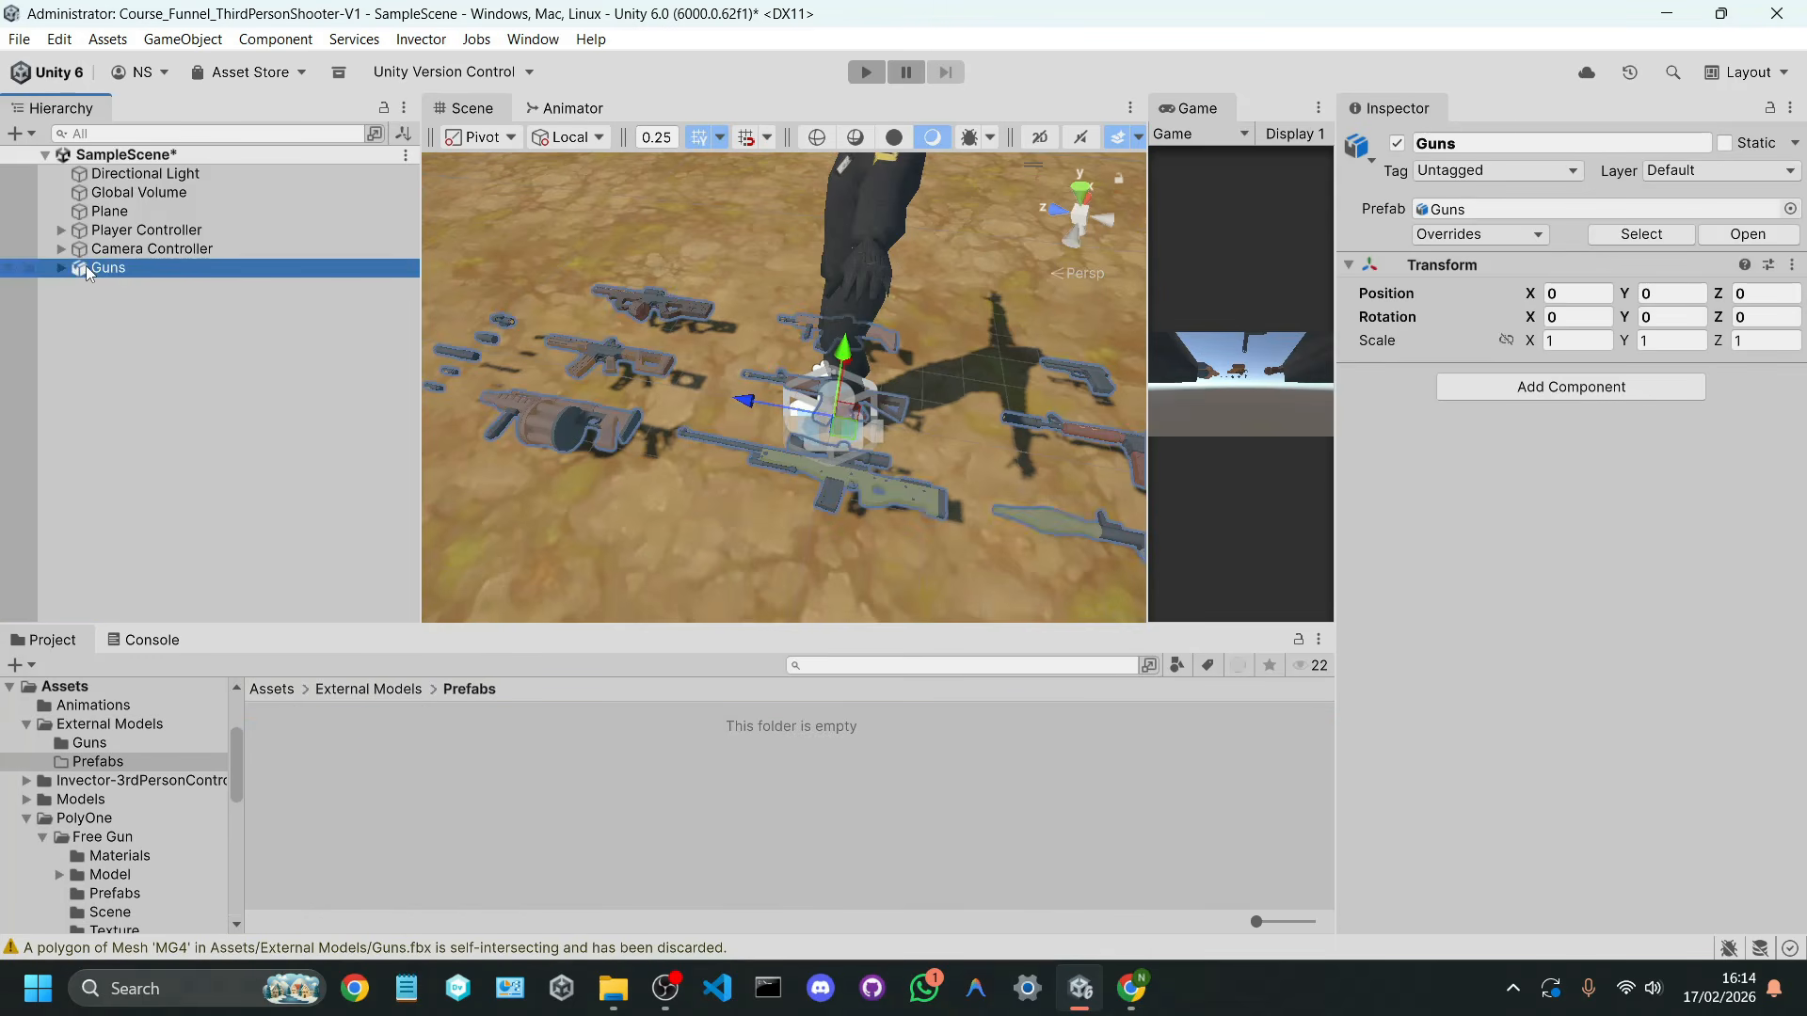
{"action": "left_click", "coordinate": [62, 268]}
{"action": "right_click", "coordinate": [110, 272]}
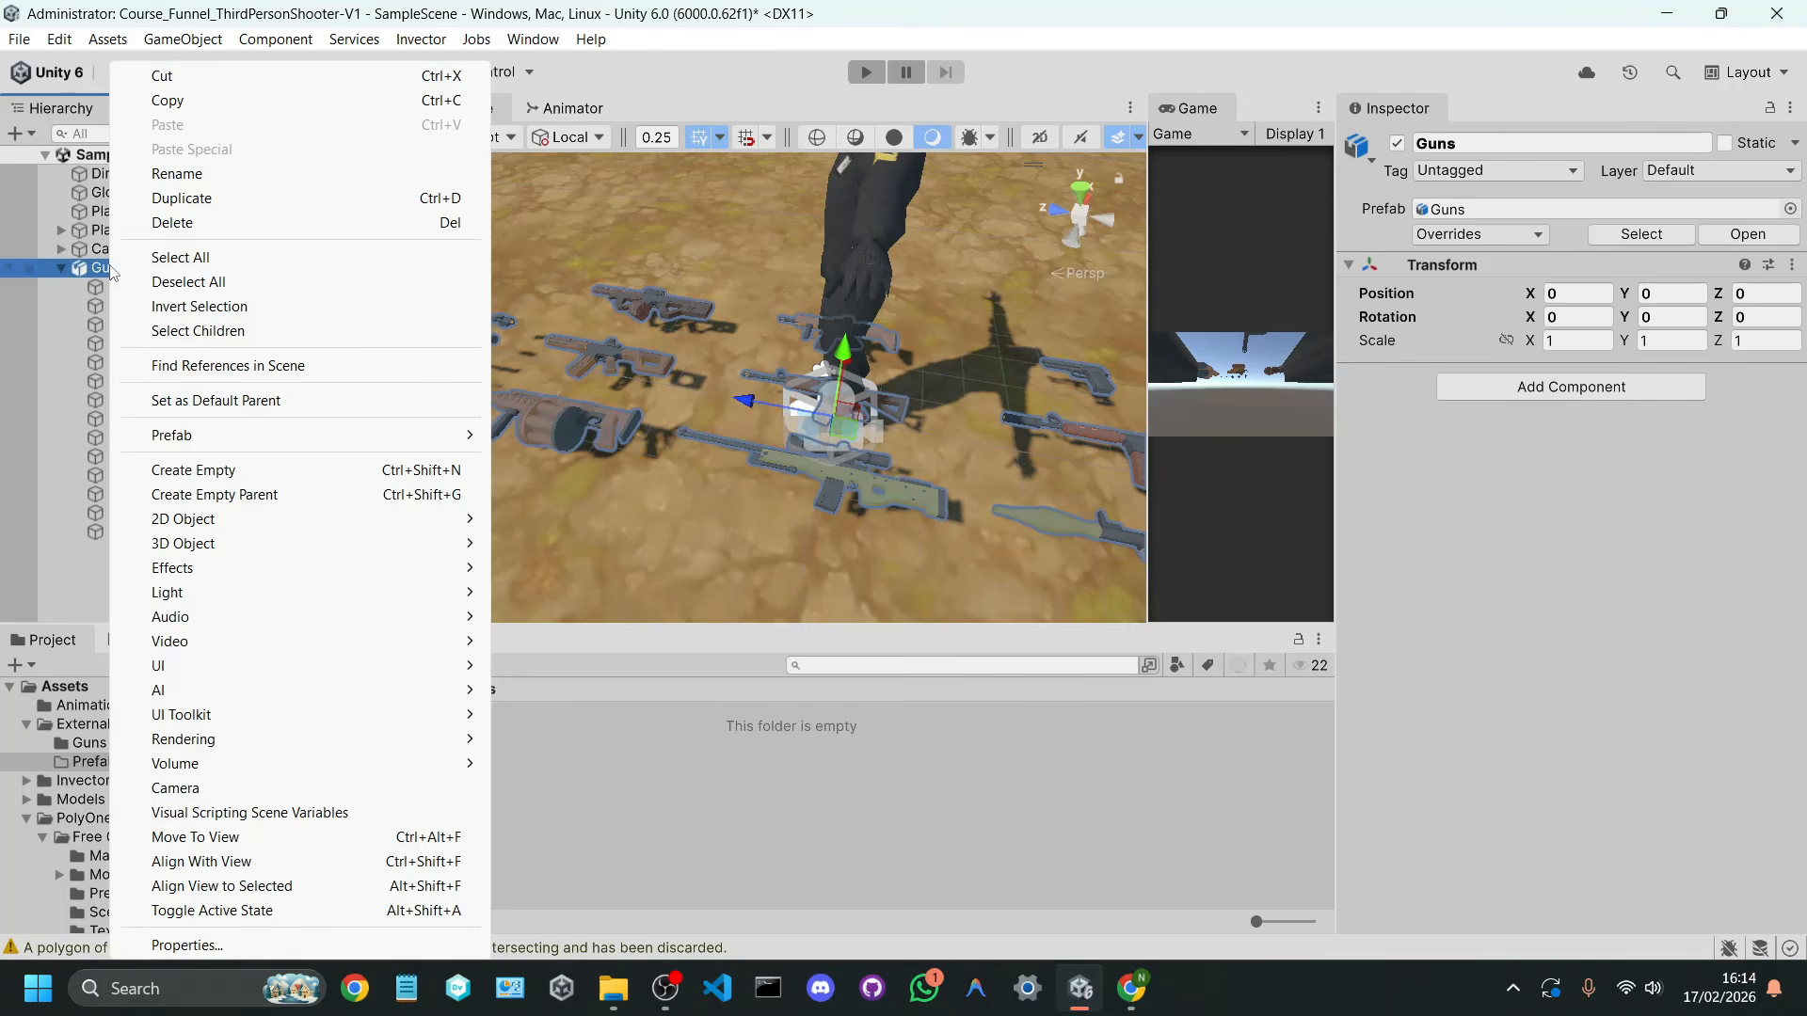
{"action": "mouse_move", "coordinate": [188, 439]}
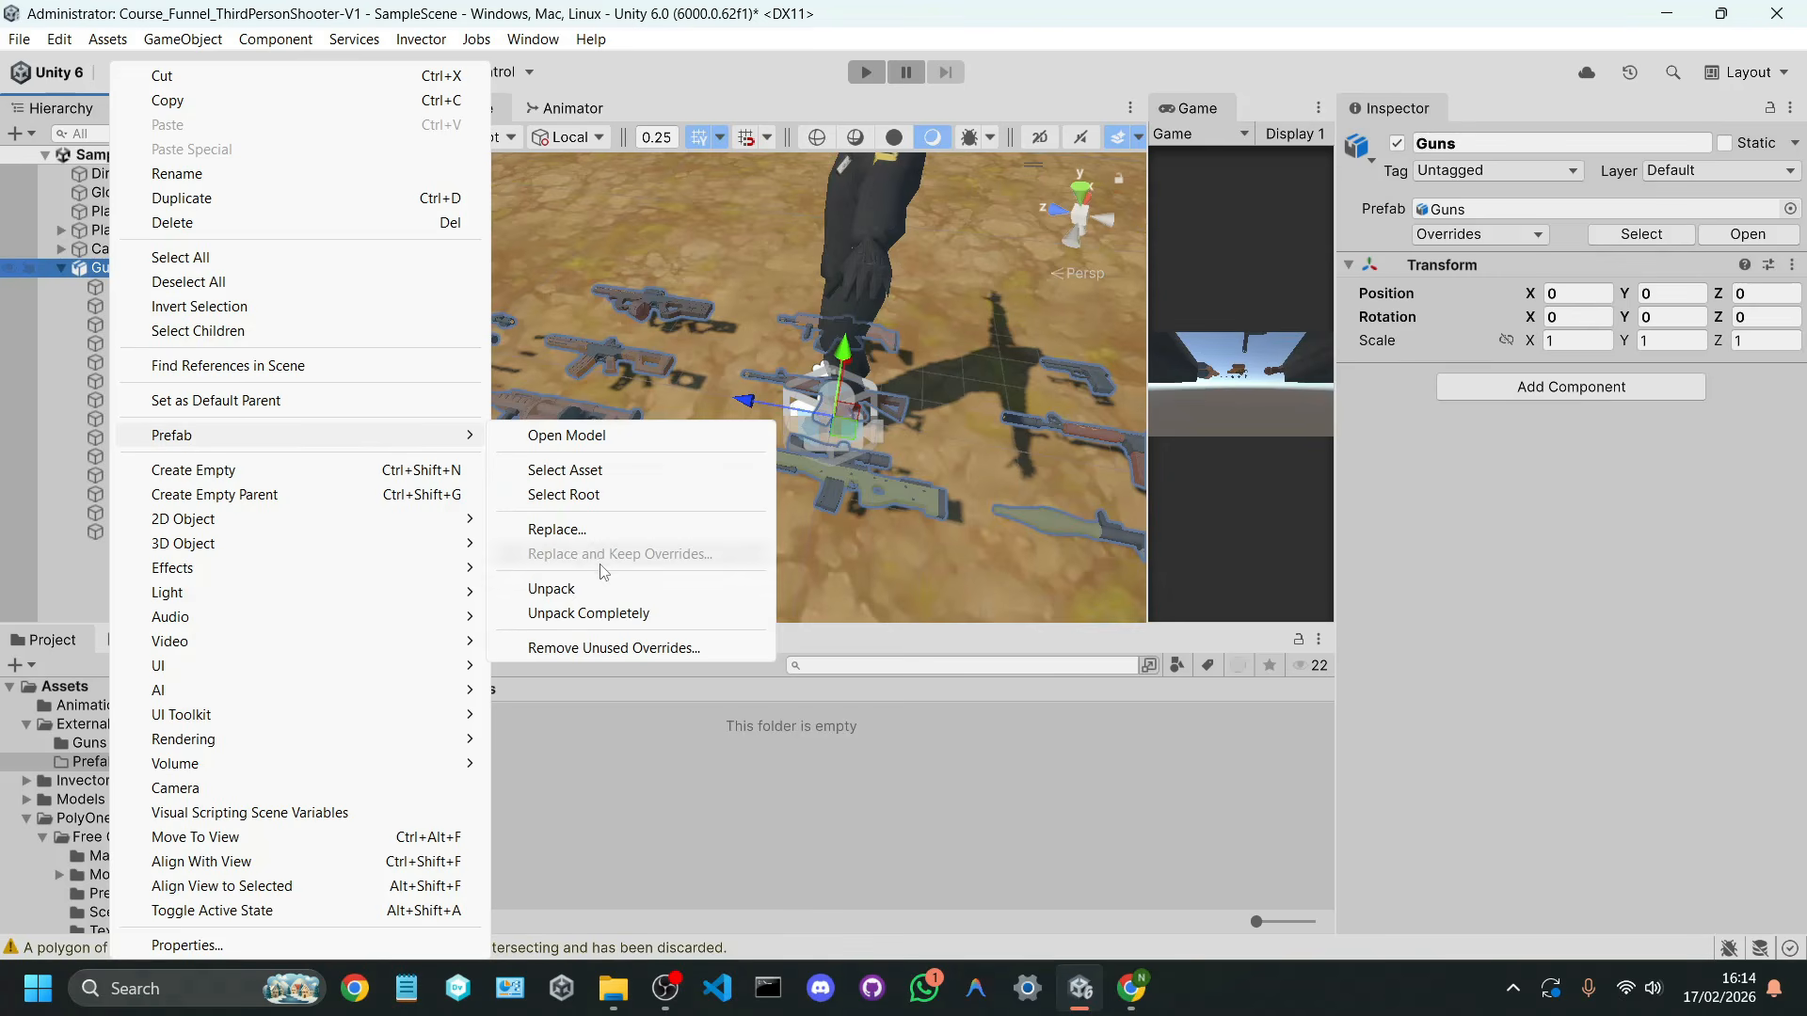
{"action": "left_click", "coordinate": [608, 590]}
{"action": "left_click", "coordinate": [330, 421]}
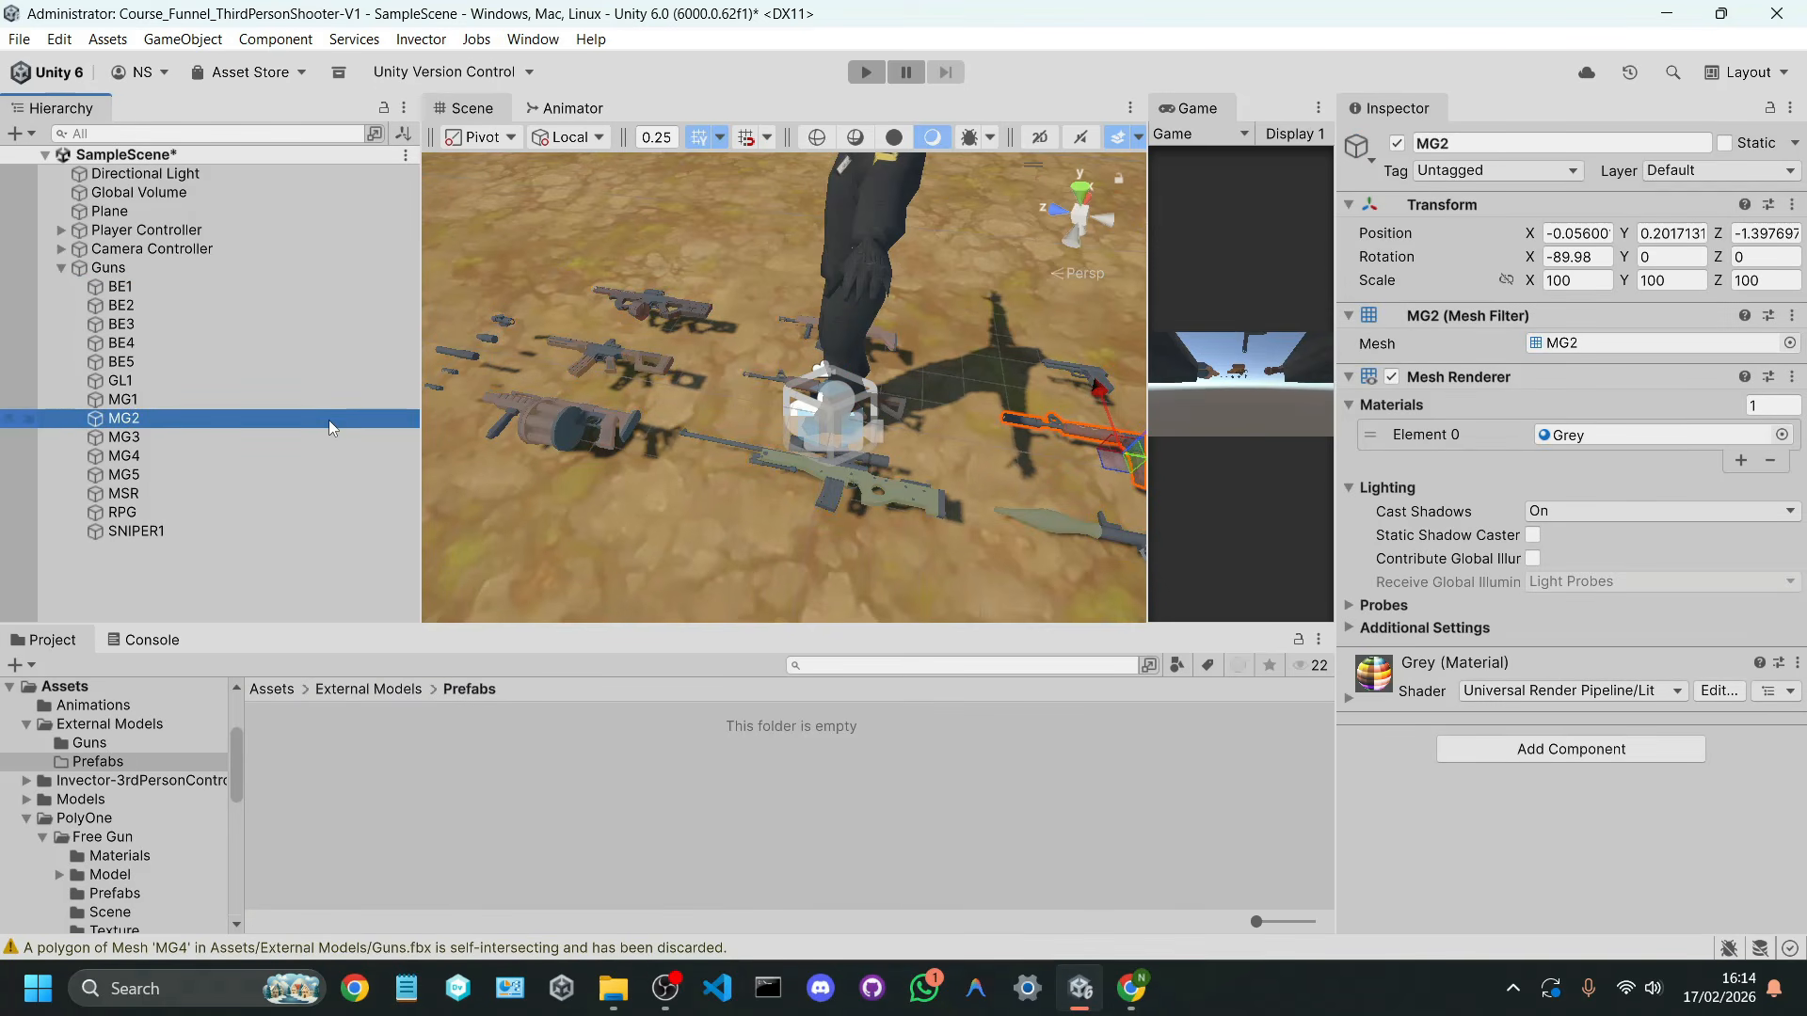
Step: Undo the unpacking of the Guns prefab and delete the Guns object from the scene
{"action": "left_click", "coordinate": [245, 264]}
{"action": "key", "text": "ctrl+z"}
{"action": "key", "text": "ctrl+z"}
{"action": "key", "text": "ctrl+z"}
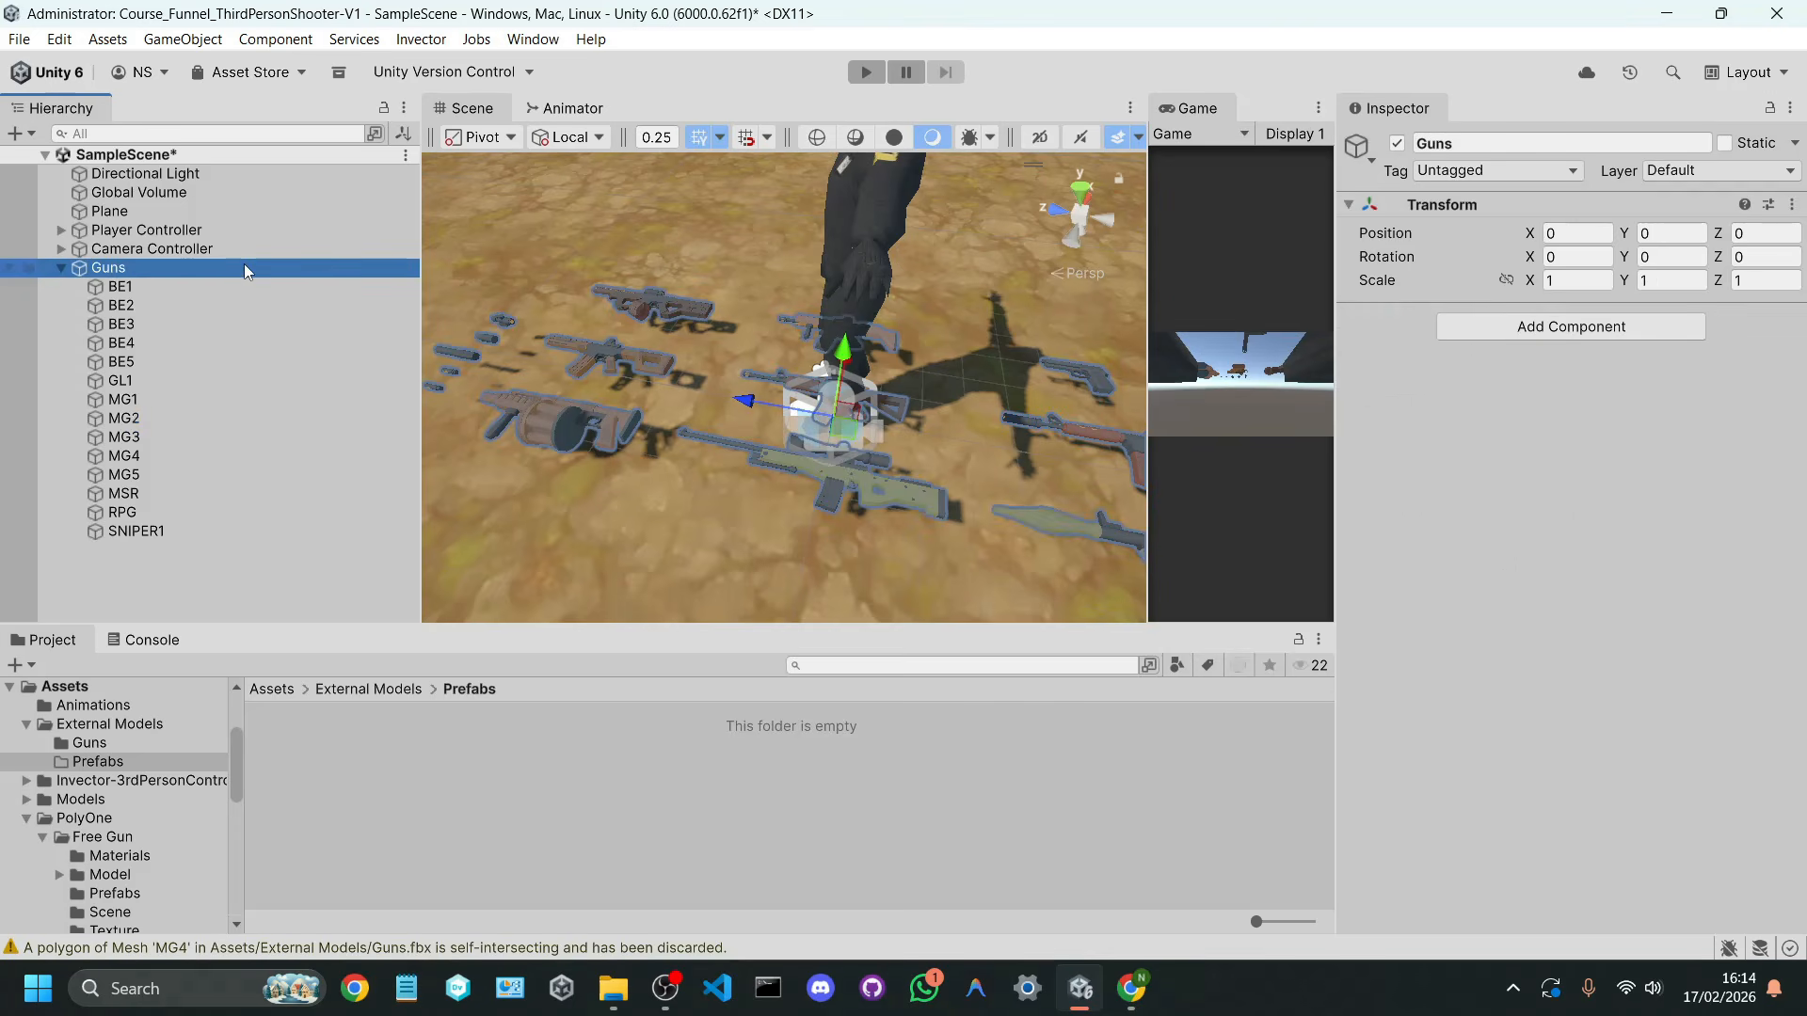
{"action": "left_click", "coordinate": [162, 384]}
{"action": "left_click", "coordinate": [145, 276]}
{"action": "key", "text": "Delete"}
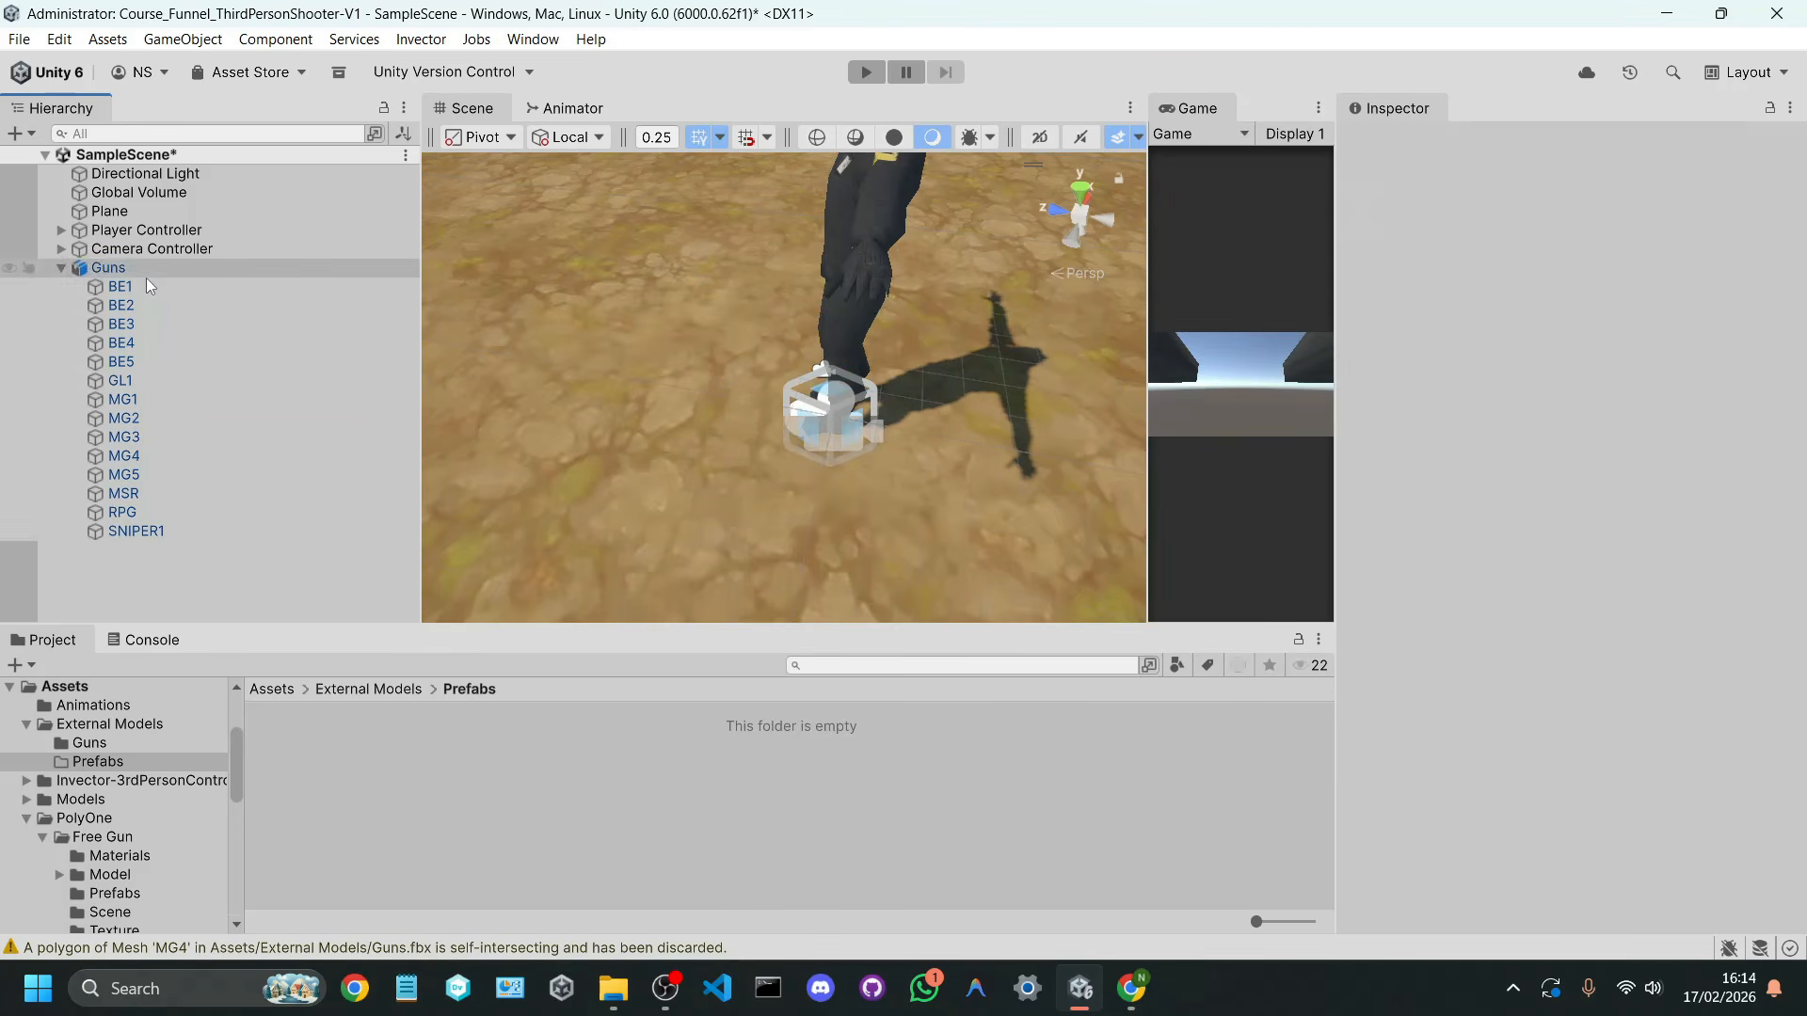
Step: Add the Guns model from the External Models/Guns folder to the scene
{"action": "left_click", "coordinate": [354, 697]}
{"action": "double_click", "coordinate": [302, 713]}
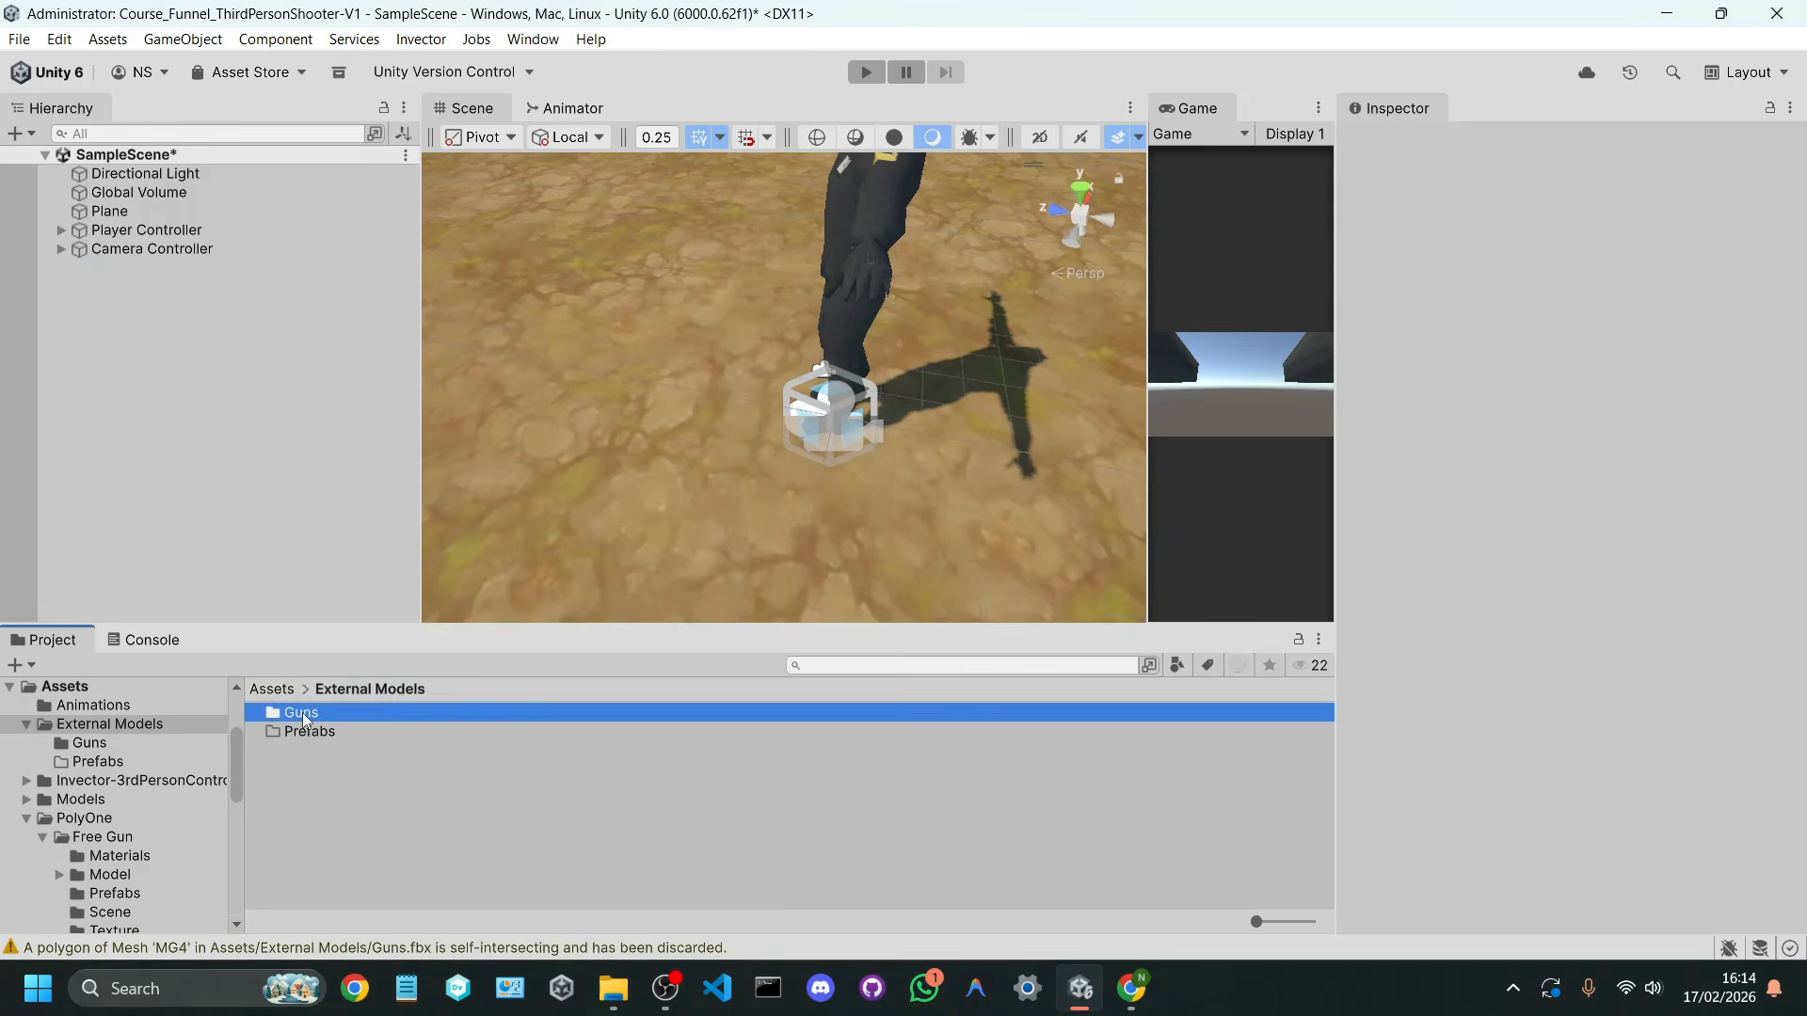
{"action": "left_click", "coordinate": [296, 750]}
{"action": "left_click_drag", "start_coordinate": [295, 755], "coordinate": [176, 404]}
{"action": "left_click", "coordinate": [124, 298]}
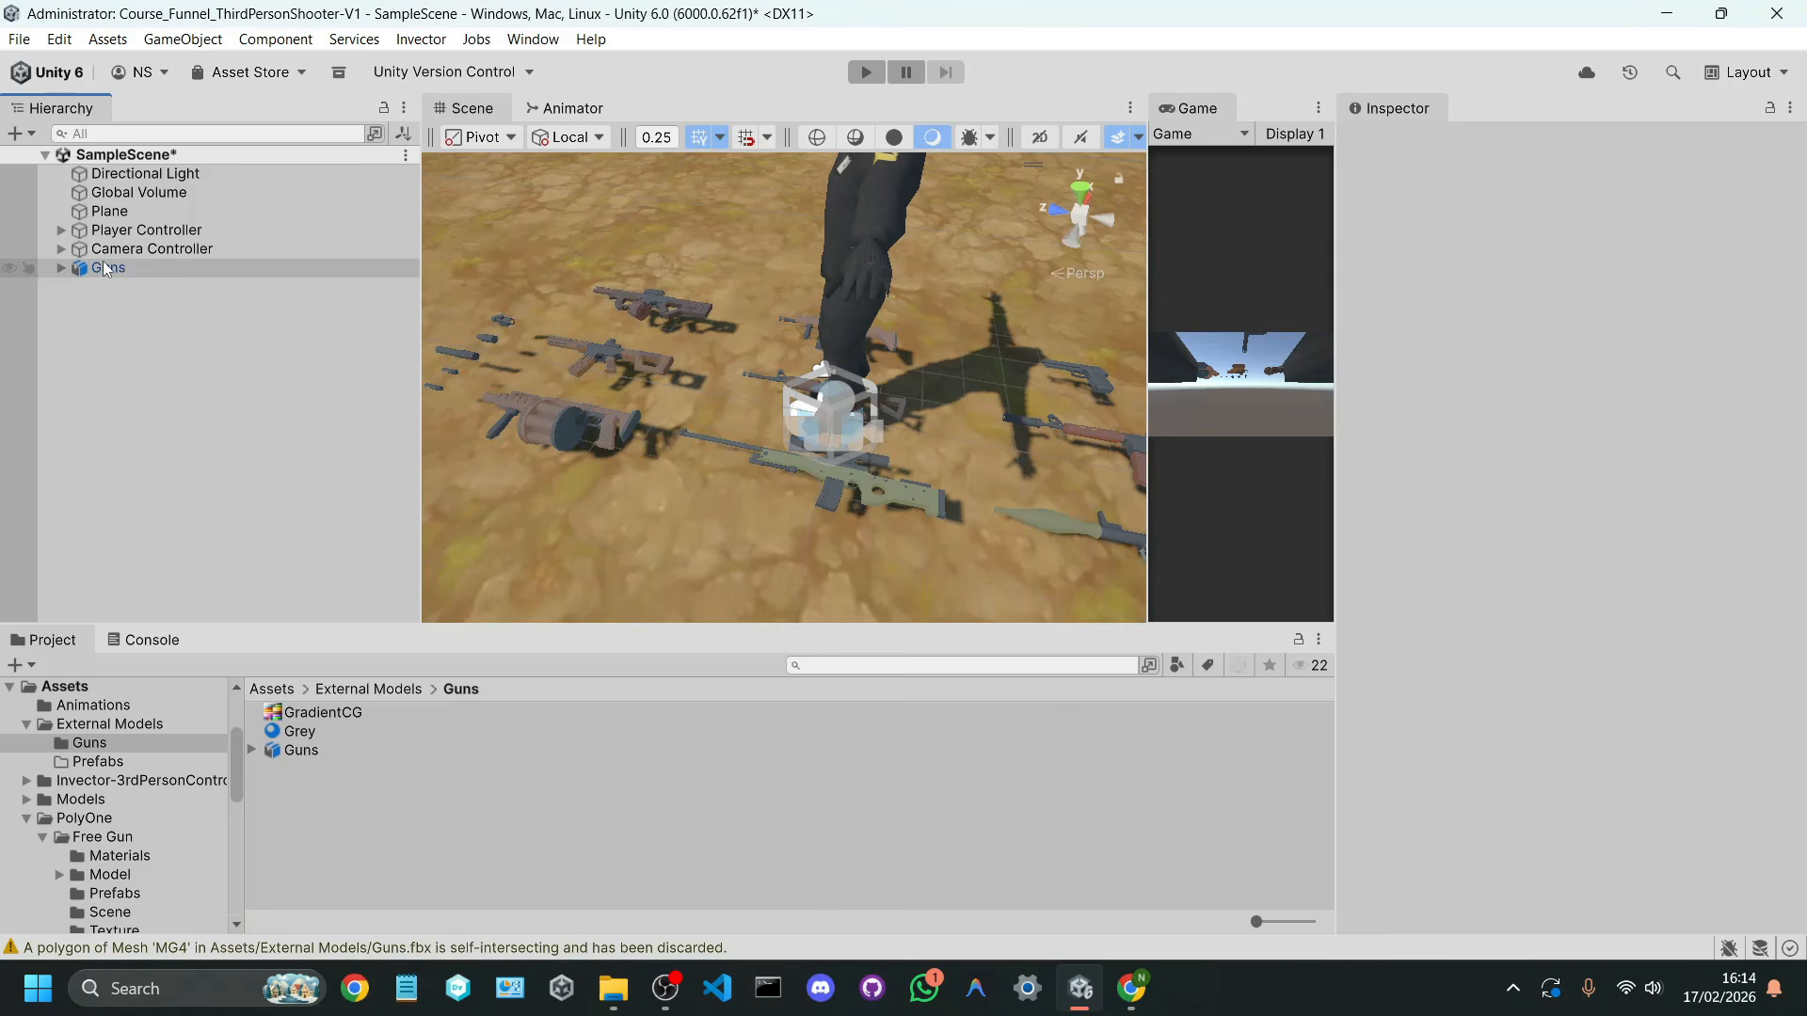
Step: Unpack the Guns object in the scene so its individual guns are no longer tied to the model prefab
{"action": "left_click", "coordinate": [105, 269]}
{"action": "right_click", "coordinate": [105, 269]}
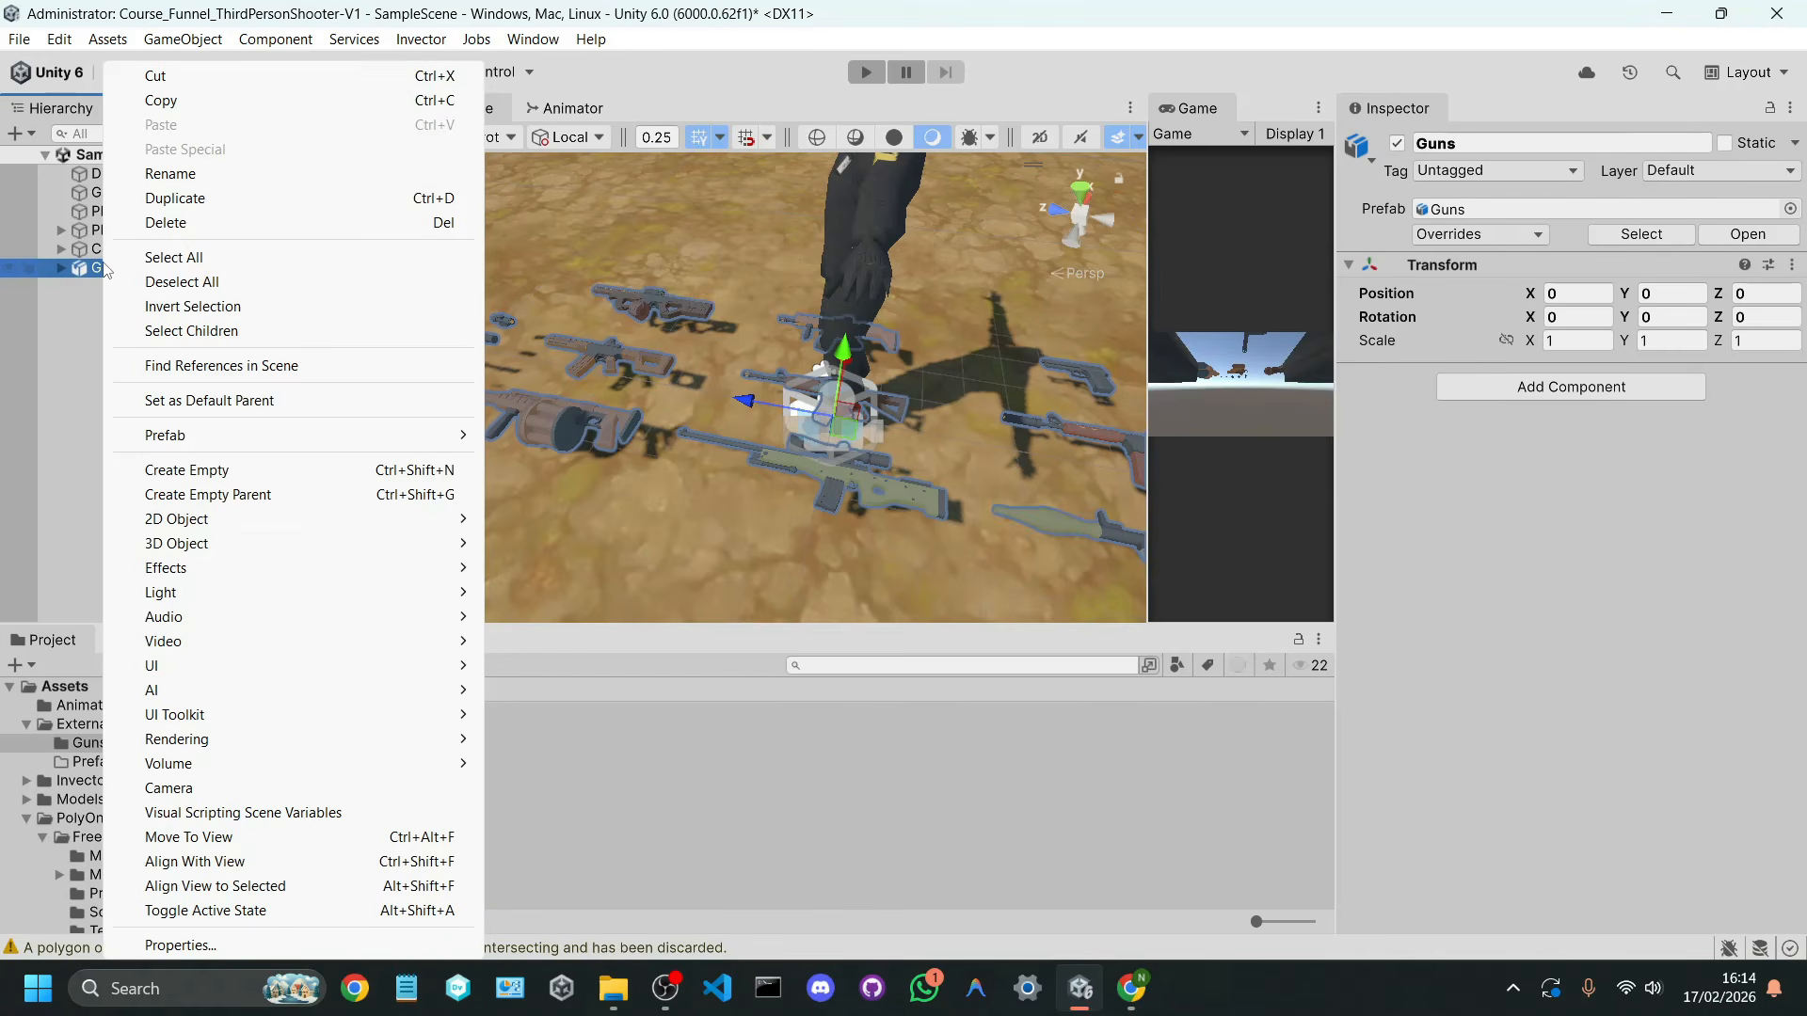
{"action": "mouse_move", "coordinate": [186, 437]}
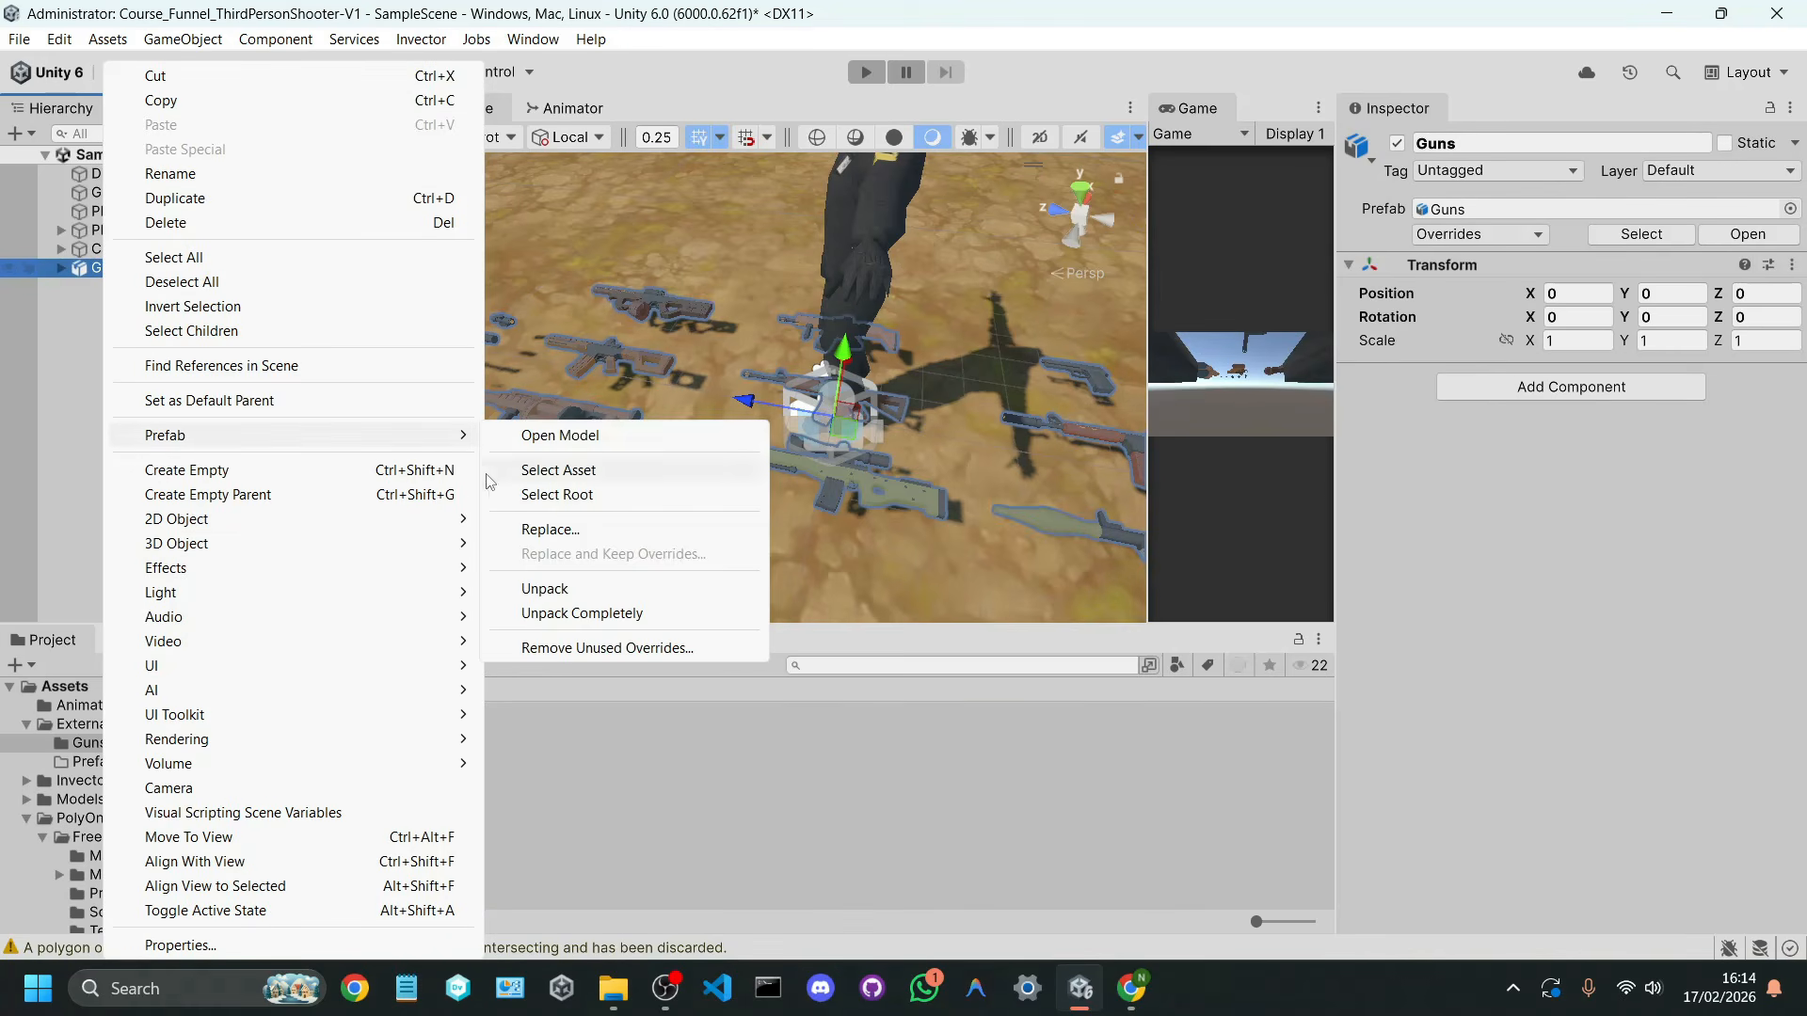
{"action": "left_click", "coordinate": [553, 584]}
{"action": "left_click", "coordinate": [228, 329]}
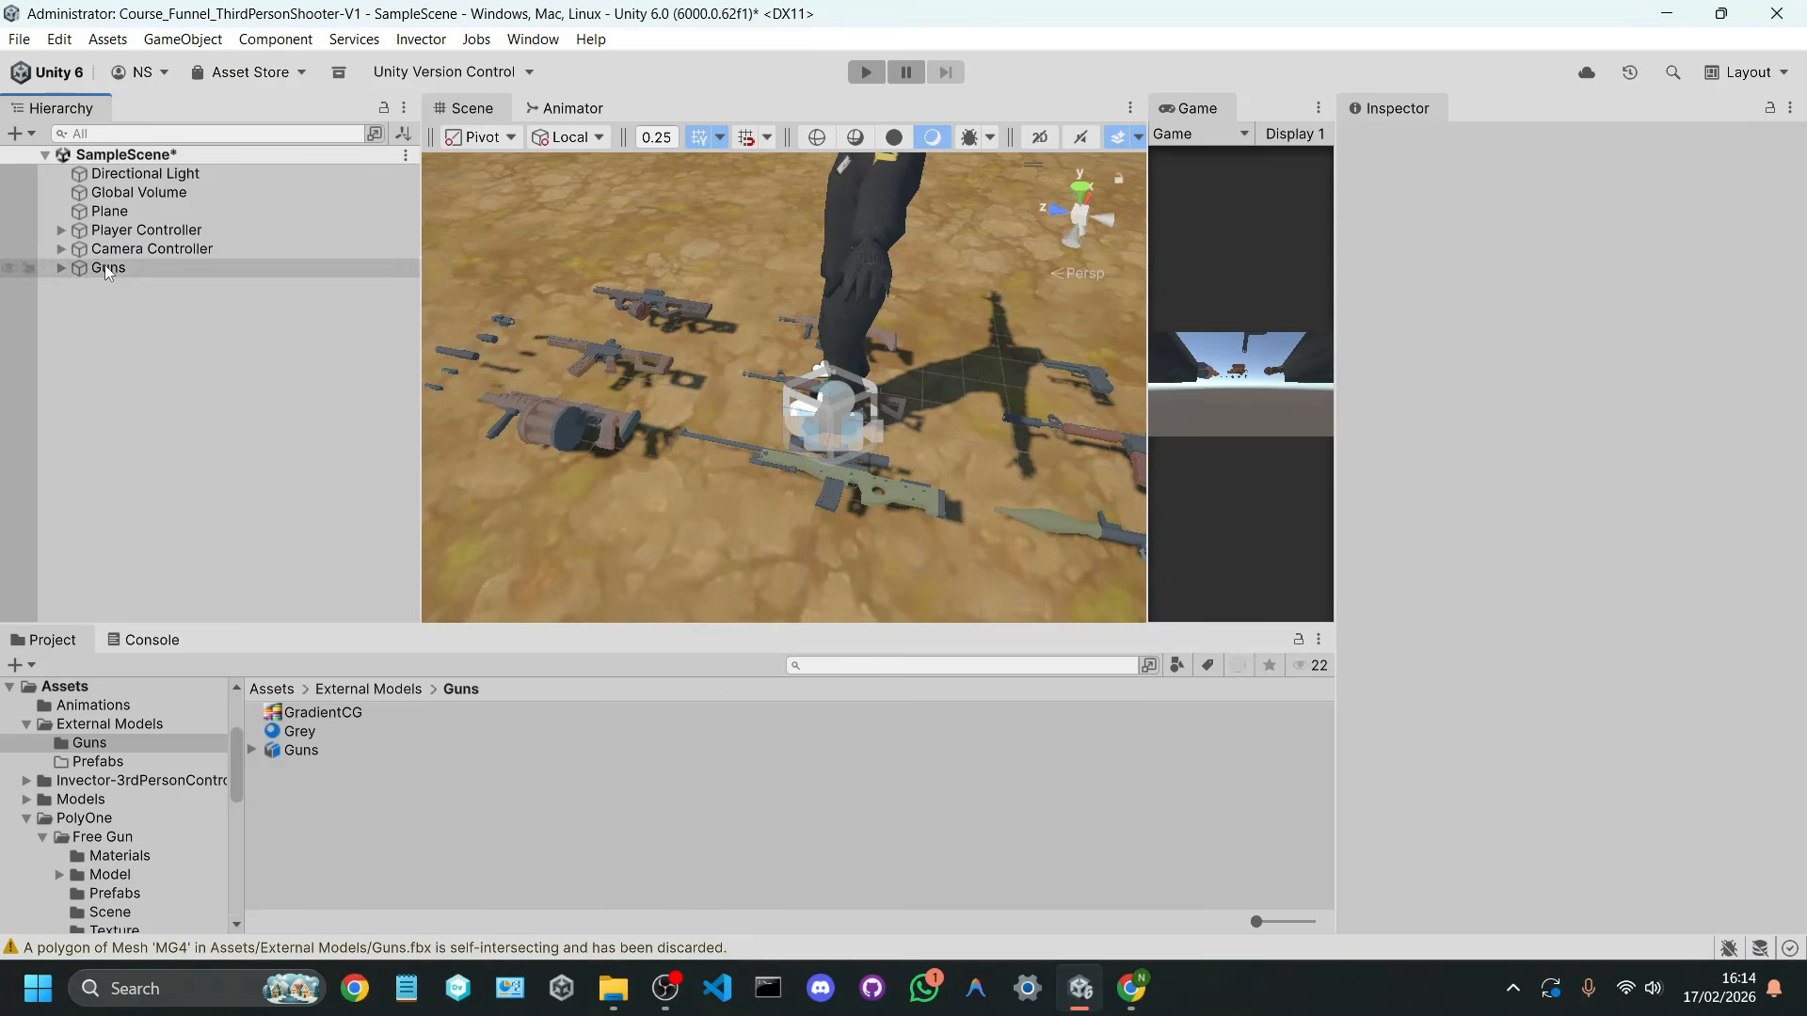
{"action": "left_click", "coordinate": [149, 269]}
{"action": "left_click", "coordinate": [157, 315]}
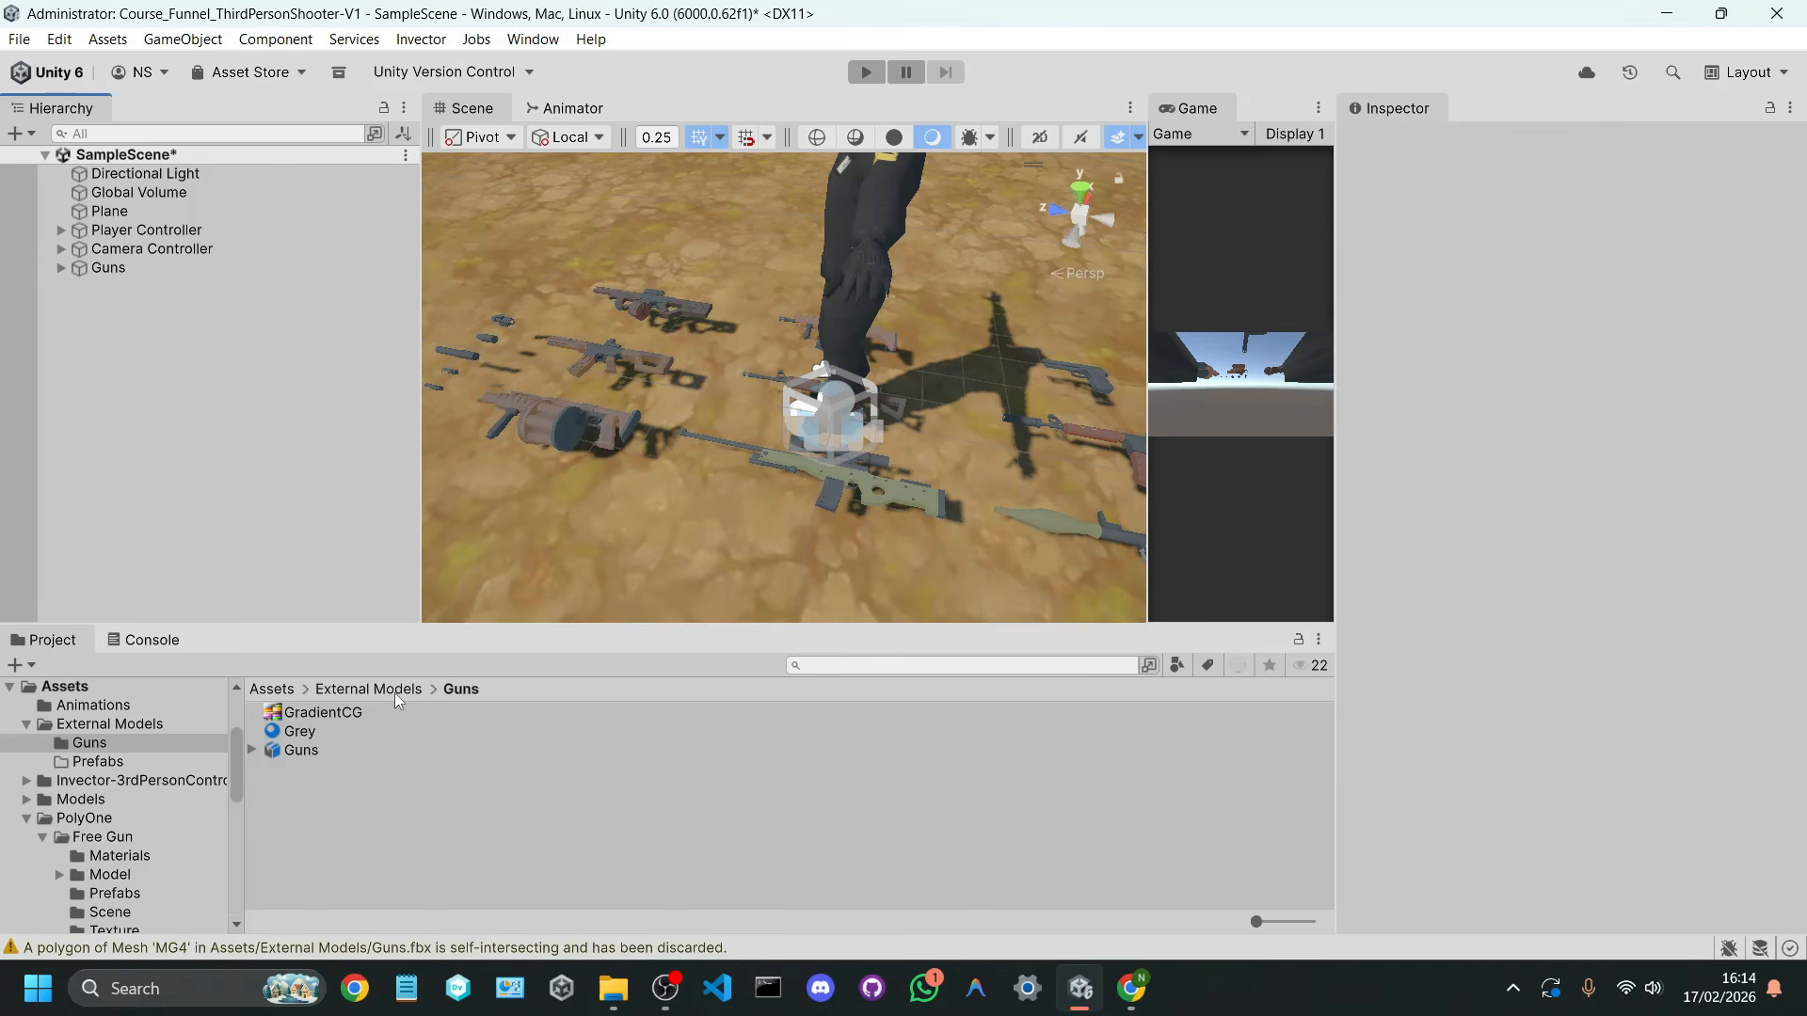
Step: Open the External Models/Prefabs folder and expand the Guns object to list its individual guns
{"action": "left_click", "coordinate": [368, 689]}
{"action": "double_click", "coordinate": [333, 729]}
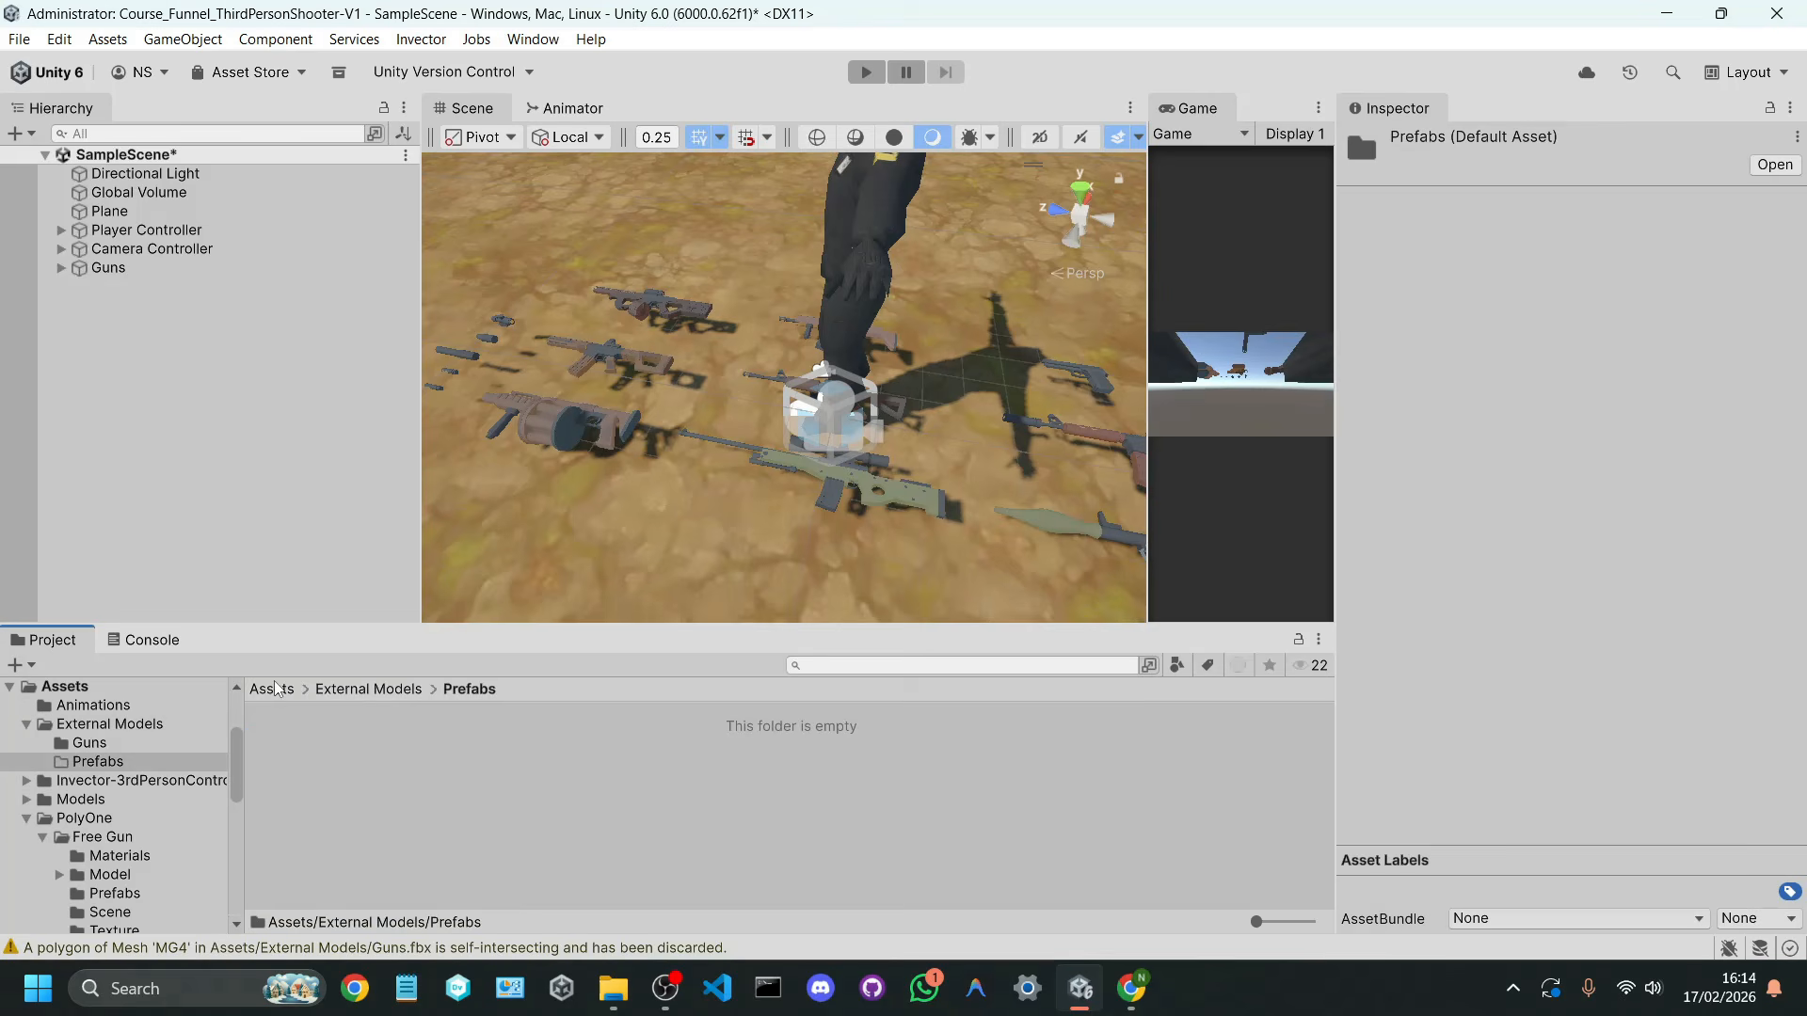
{"action": "left_click", "coordinate": [106, 268]}
{"action": "left_click", "coordinate": [62, 267]}
{"action": "left_click", "coordinate": [132, 286]}
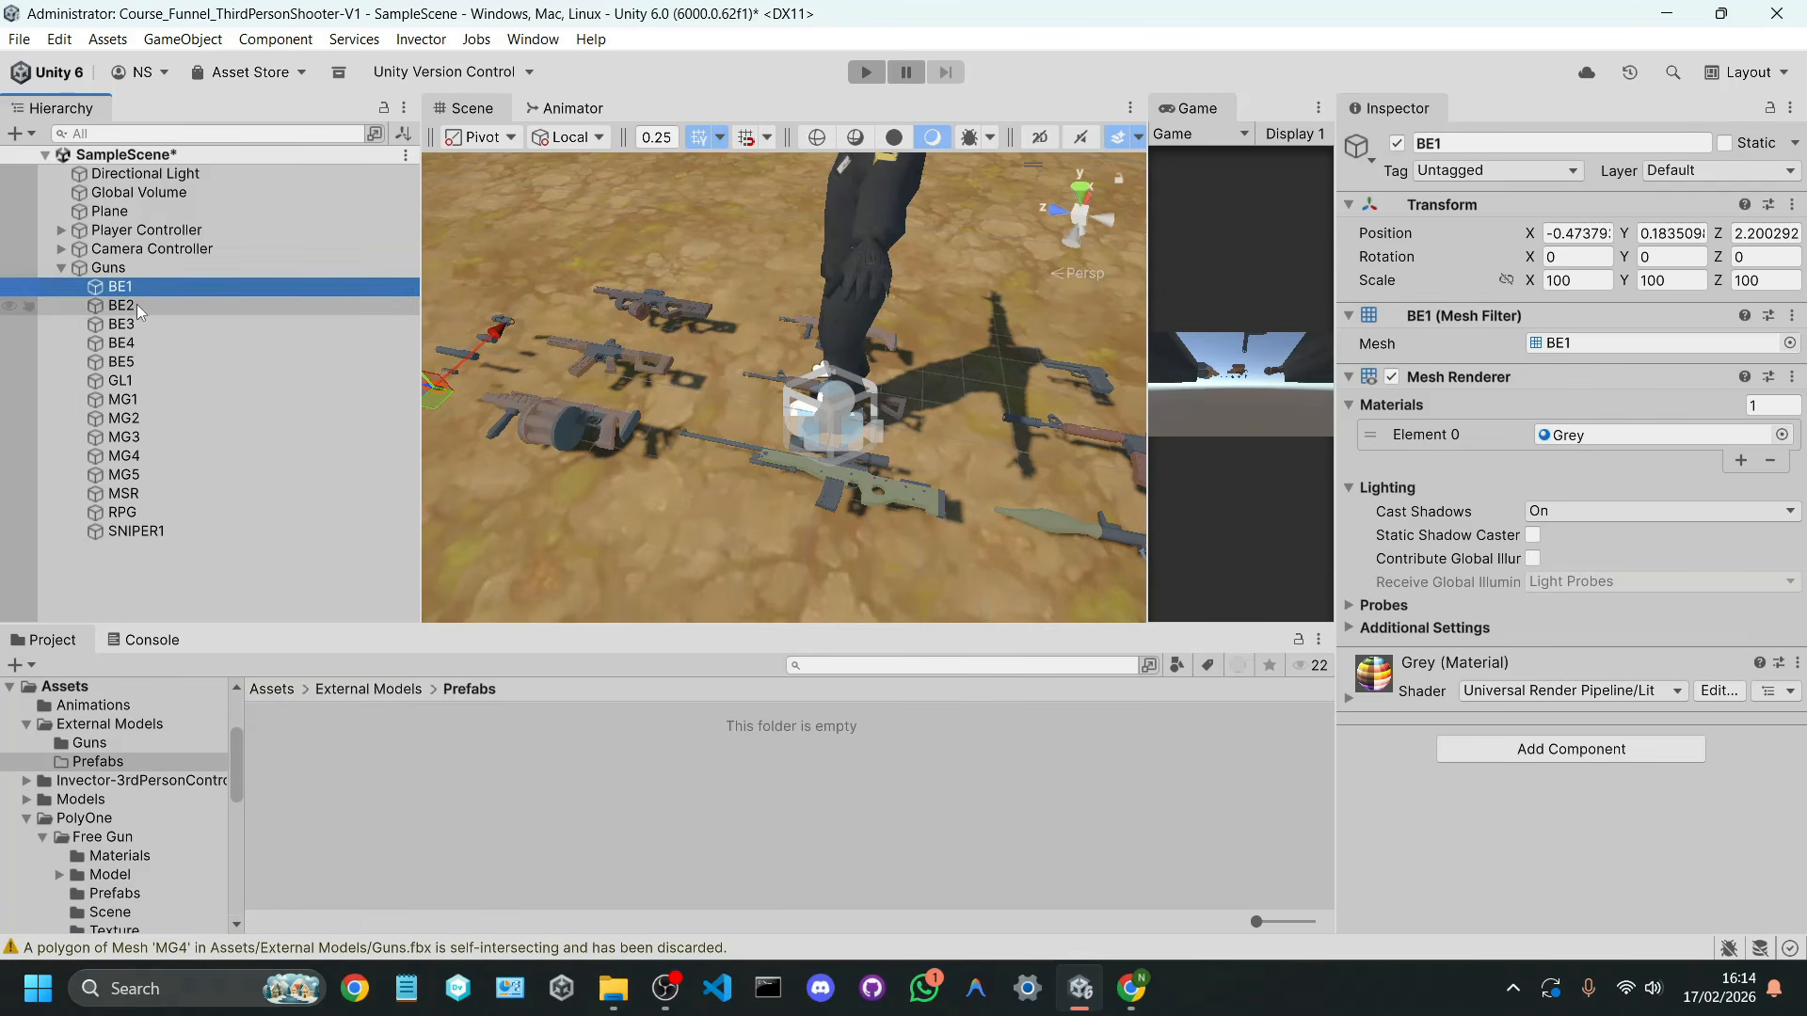
Step: Rename the SNIPER1 gun as AWM and save it as a prefab in the External Models/Prefabs folder
{"action": "right_click_drag", "start_coordinate": [587, 410], "coordinate": [813, 663]}
{"action": "left_click", "coordinate": [326, 529]}
{"action": "right_click_drag", "start_coordinate": [712, 551], "coordinate": [689, 562]}
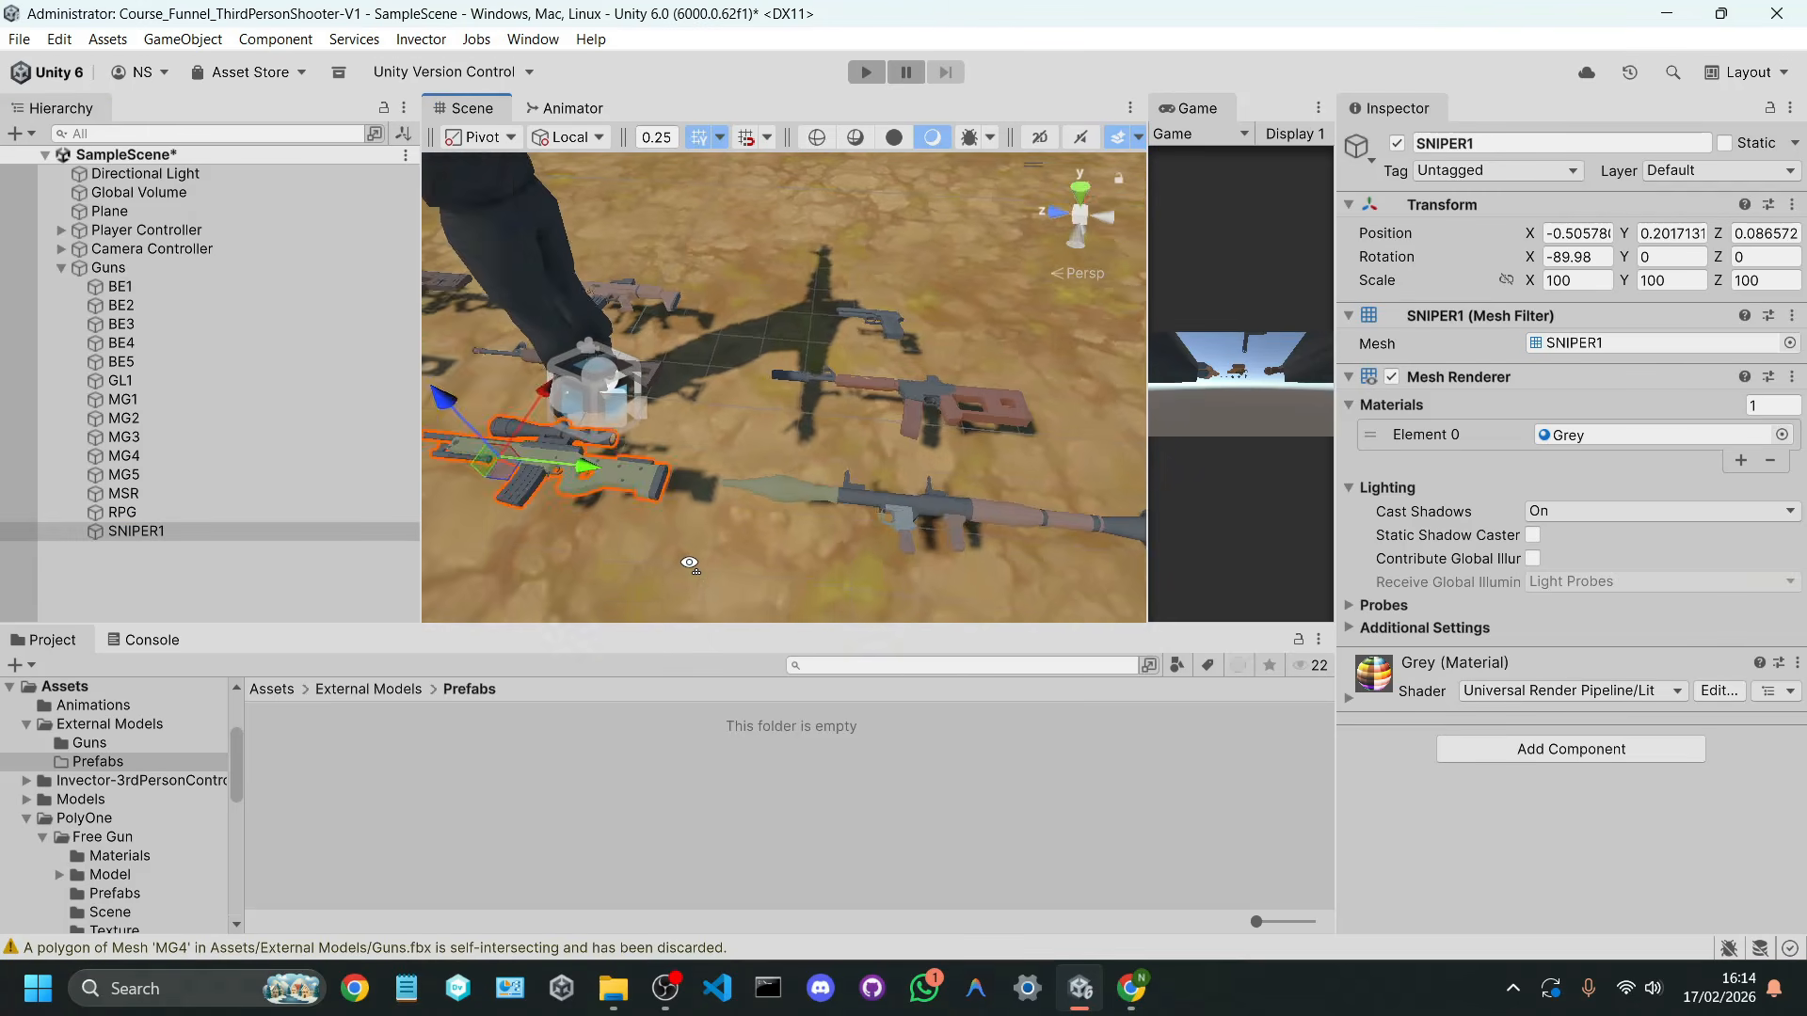
{"action": "key", "text": "f"}
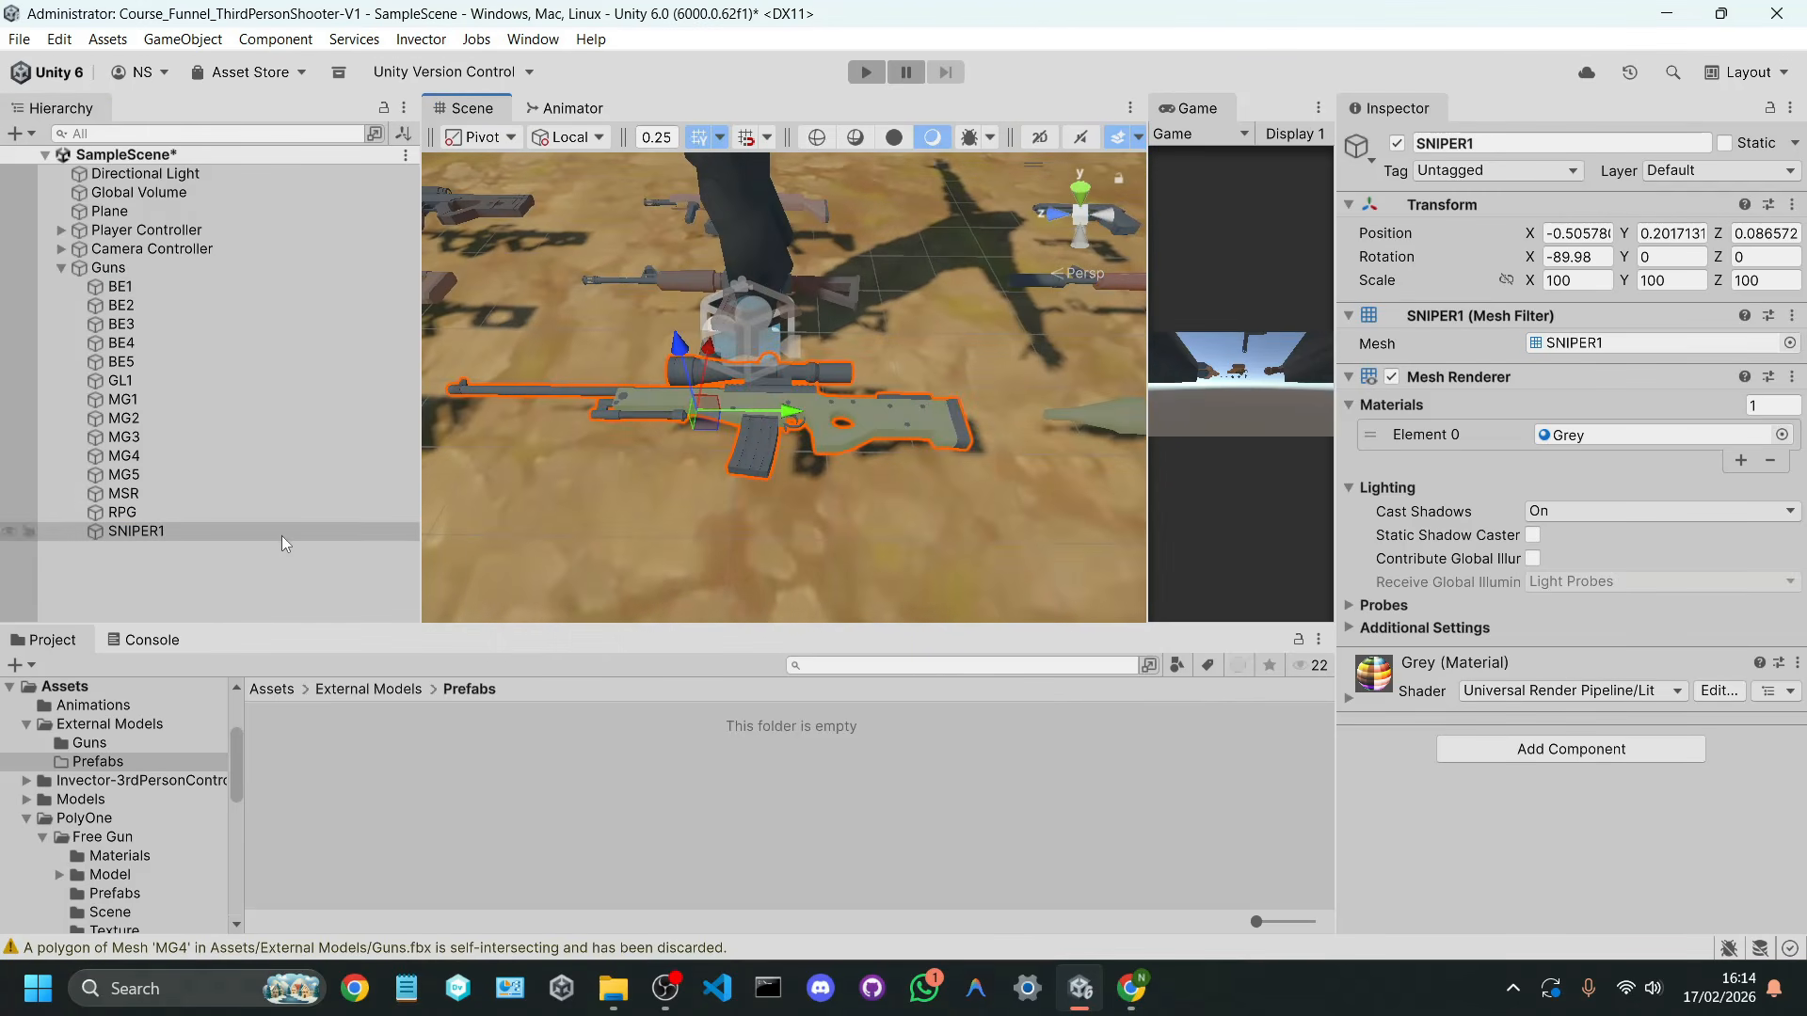
{"action": "left_click", "coordinate": [281, 534]}
{"action": "type", "text": "AWM"}
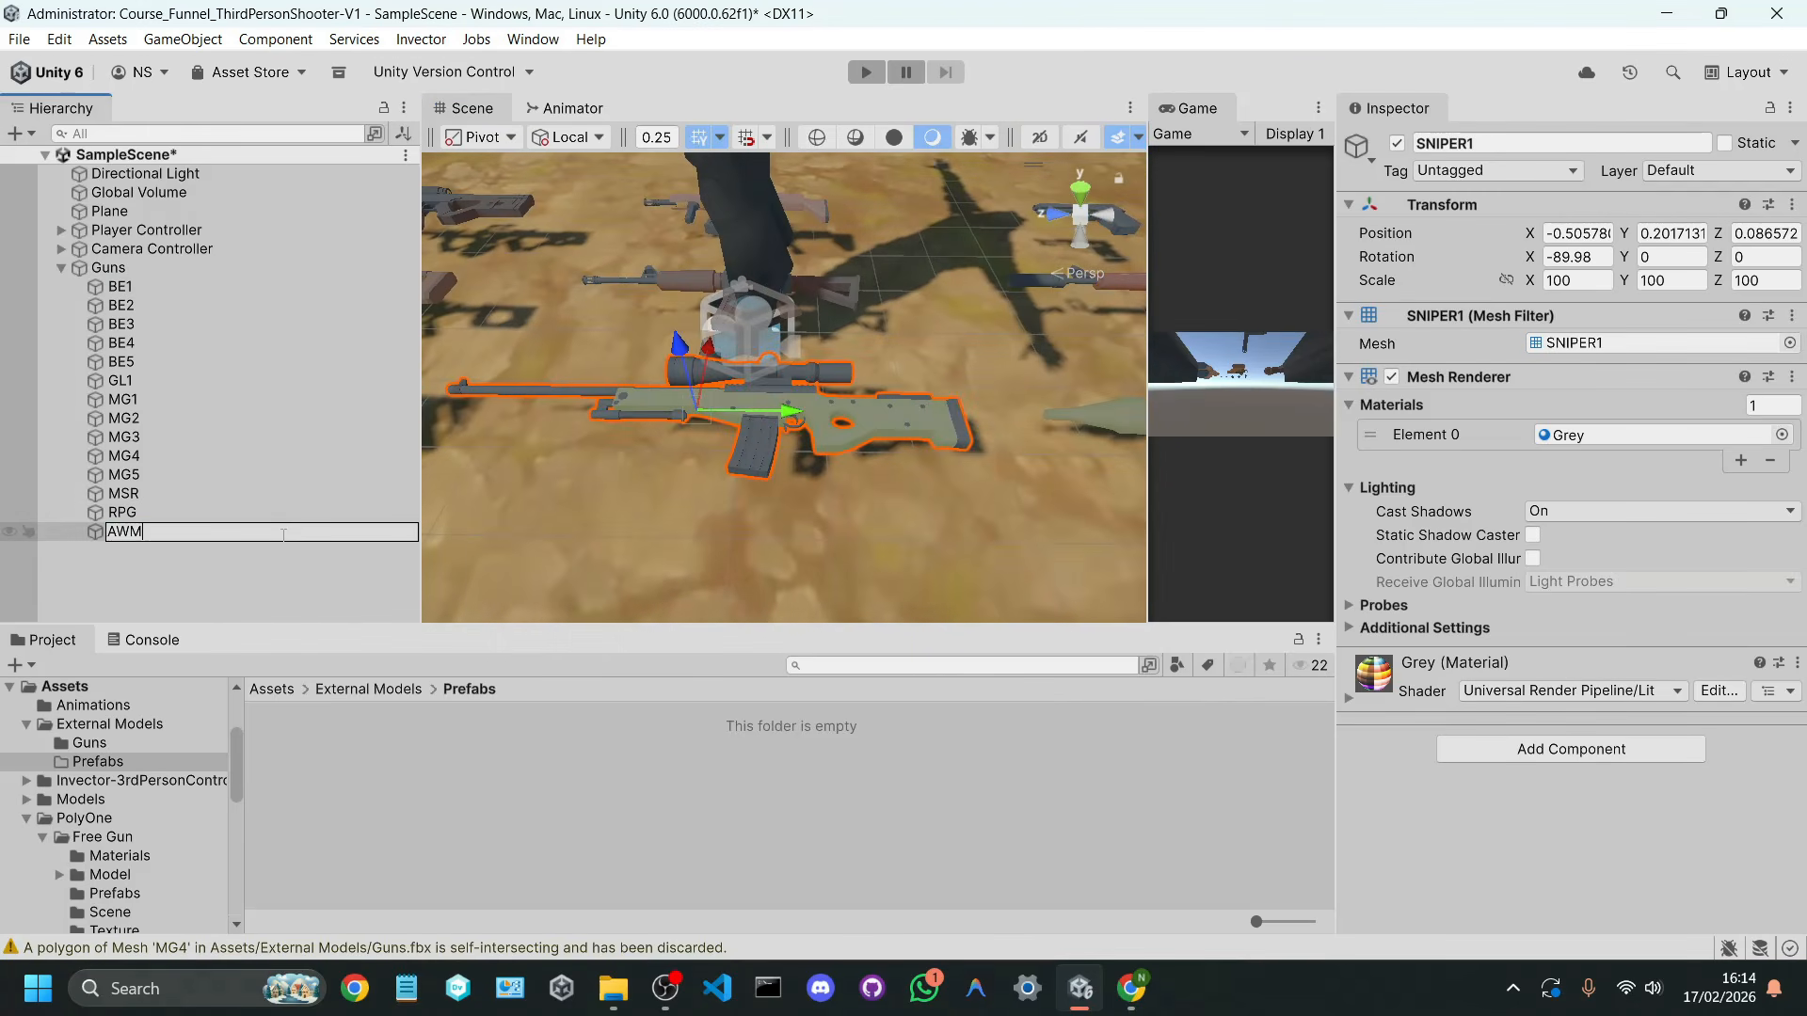
{"action": "key", "text": "Return"}
{"action": "left_click_drag", "start_coordinate": [280, 535], "coordinate": [388, 715]}
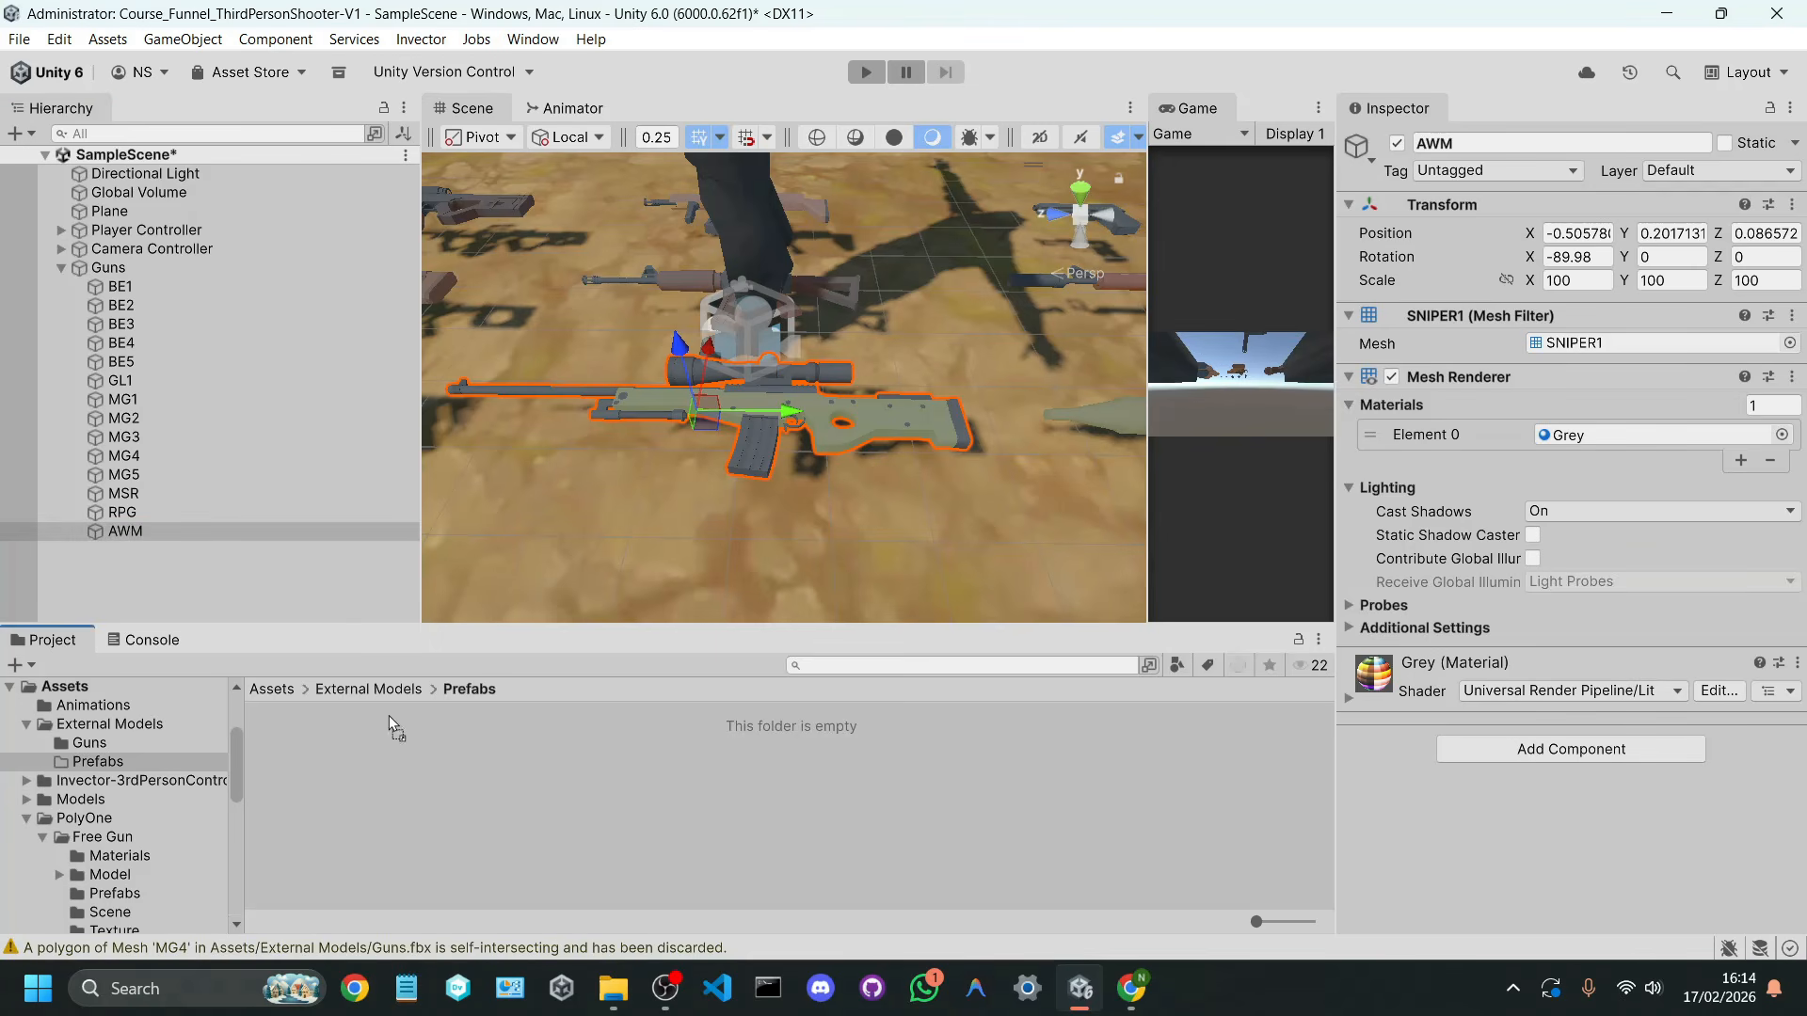
{"action": "left_click_drag", "start_coordinate": [420, 788], "coordinate": [420, 789]}
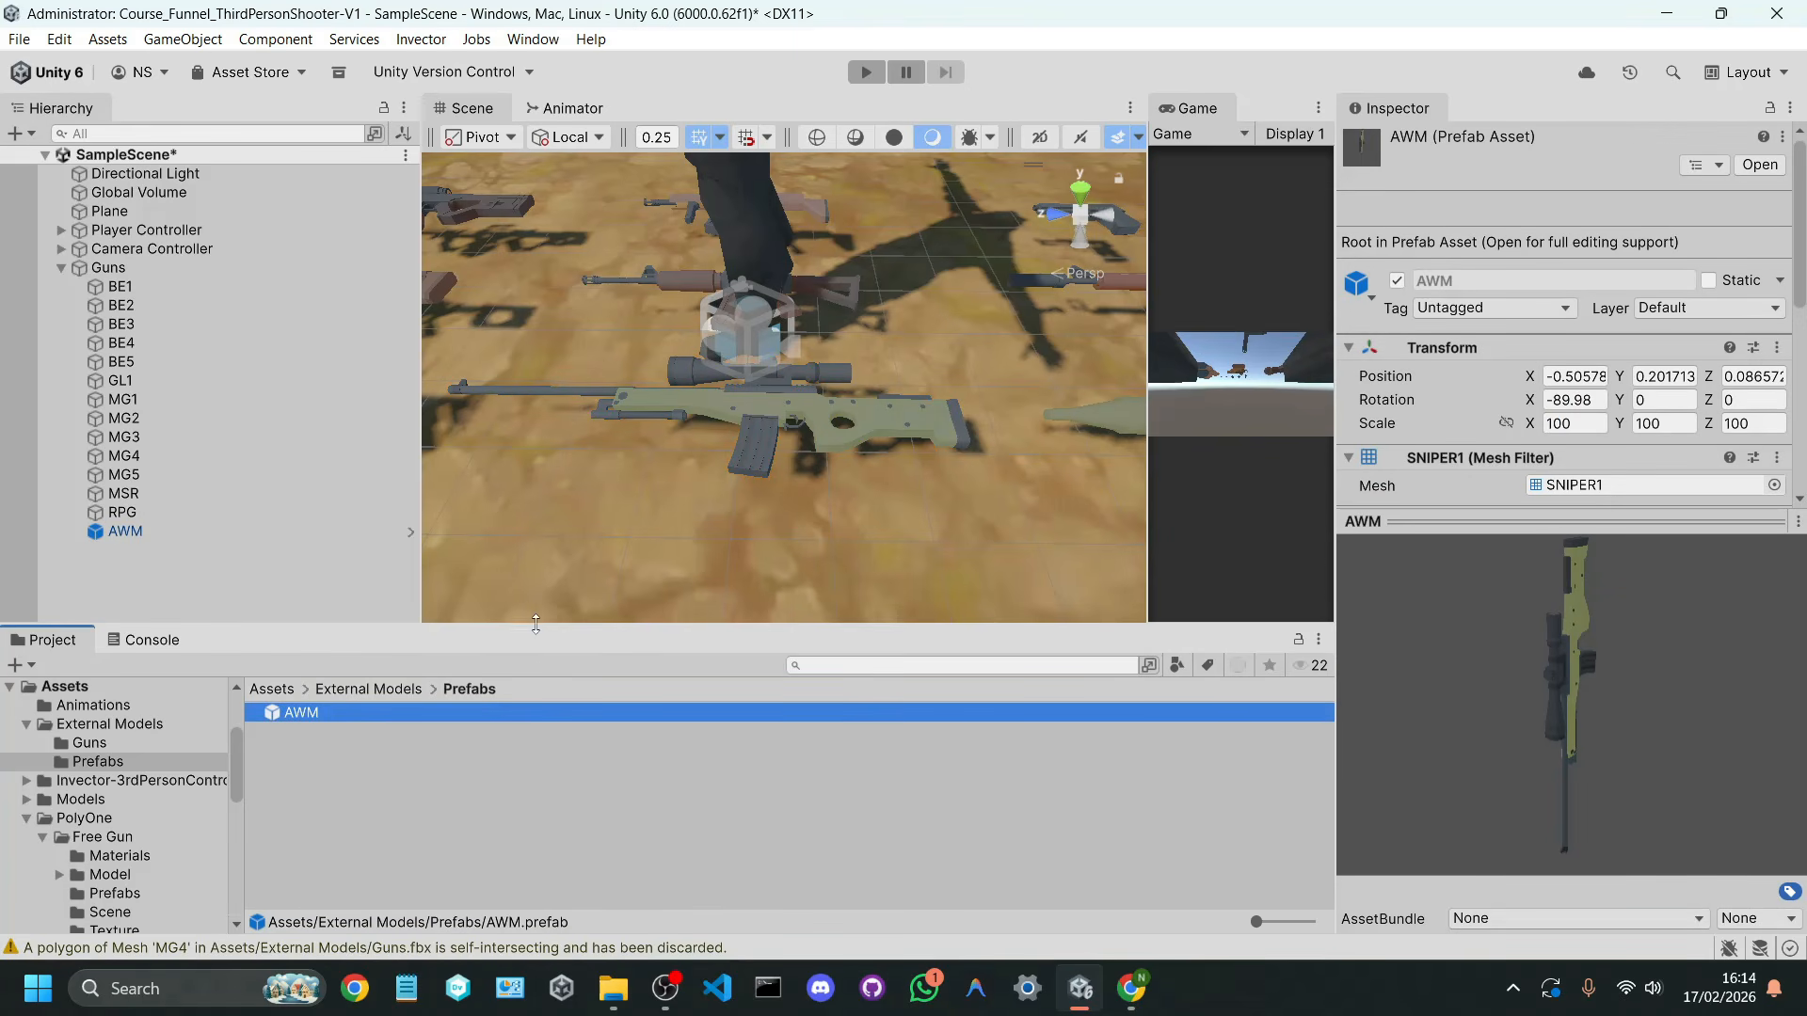
Step: Place an instance of the AWM prefab in the scene, on the ground in front of the other guns
{"action": "left_click_drag", "start_coordinate": [536, 623], "coordinate": [569, 661]}
{"action": "key", "text": "s"}
{"action": "right_click_drag", "start_coordinate": [666, 442], "coordinate": [669, 282]}
{"action": "left_click_drag", "start_coordinate": [369, 751], "coordinate": [663, 525]}
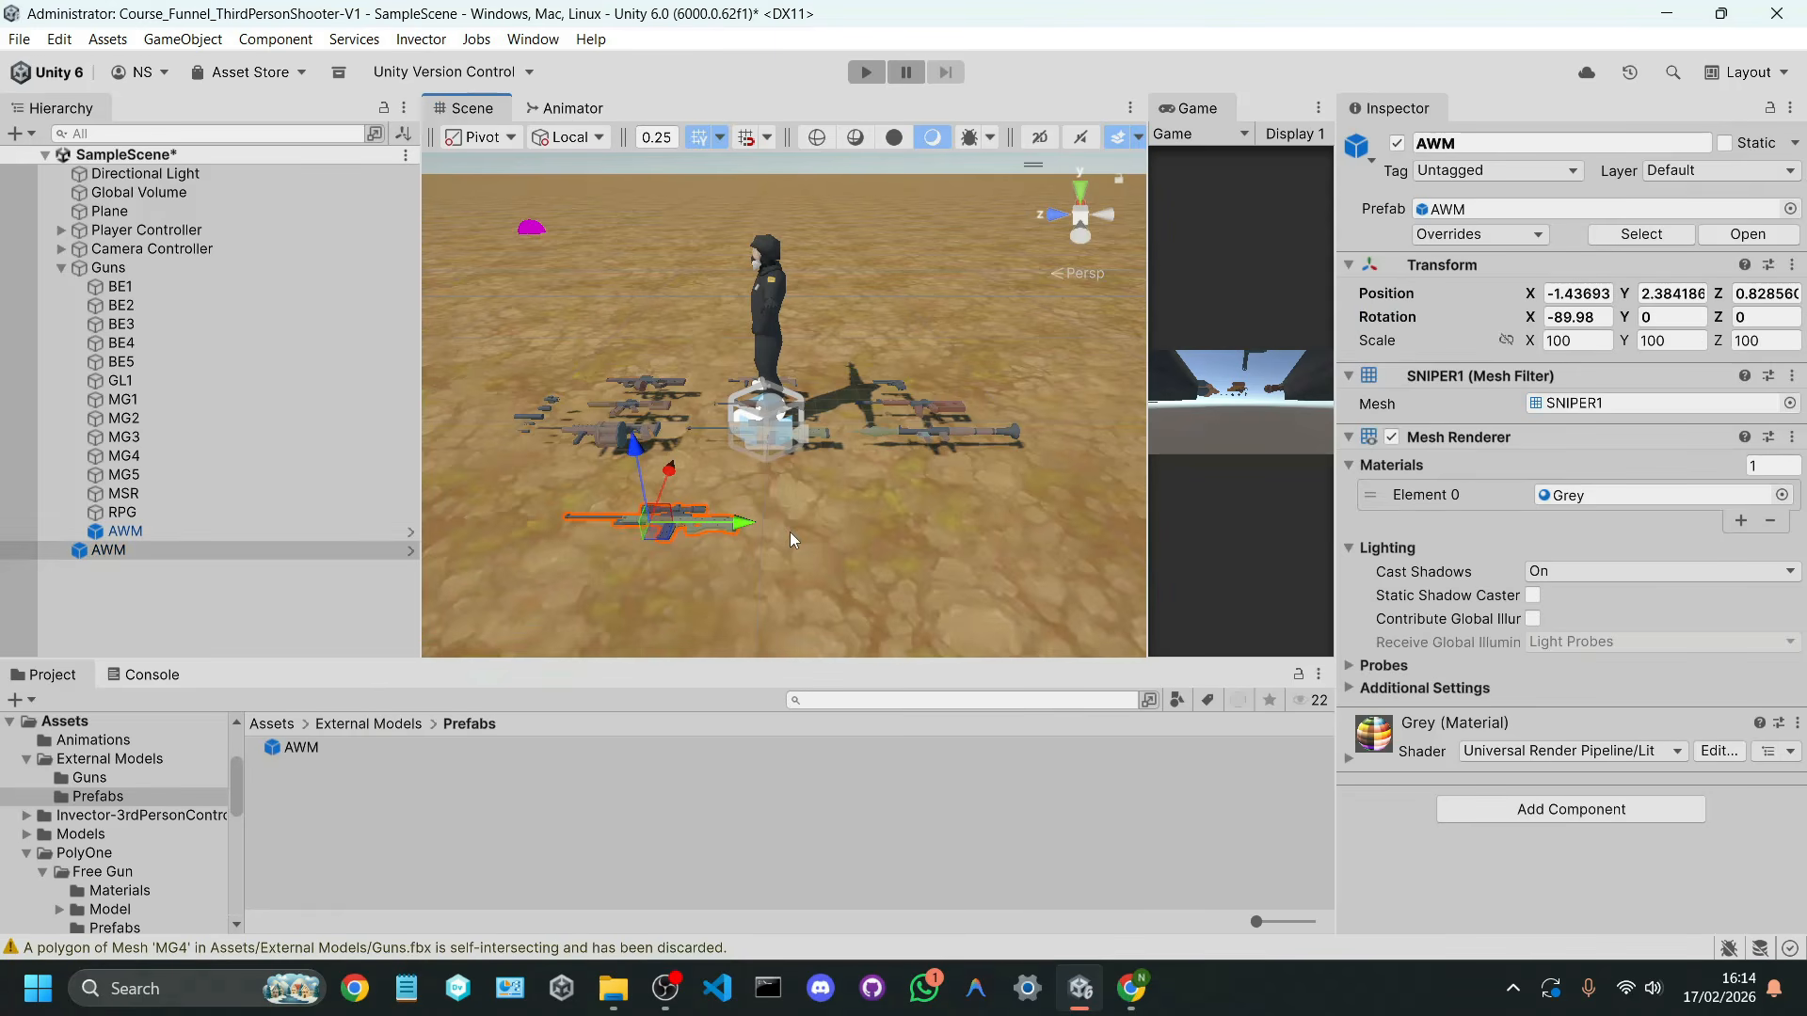
Step: Undo the placement of the AWM instance and save the RPG gun as a prefab in the External Models/Prefabs folder
{"action": "key", "text": "ctrl+z"}
{"action": "left_click", "coordinate": [129, 512]}
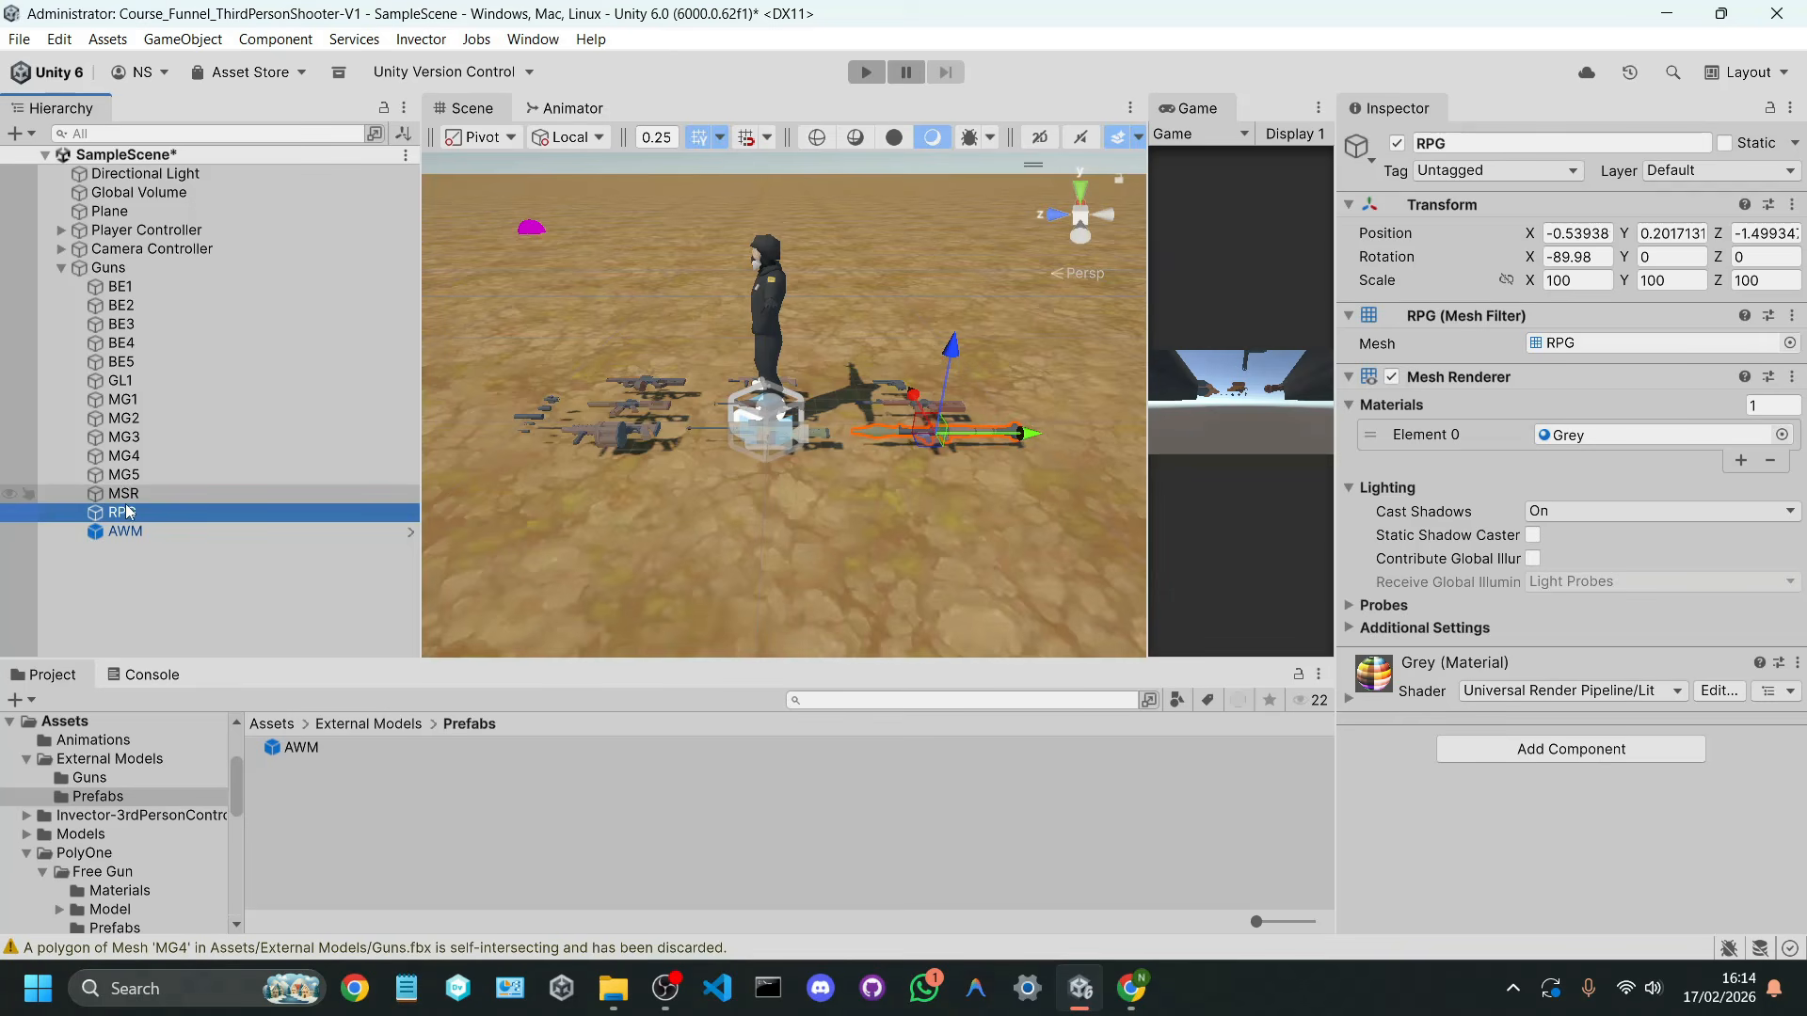
{"action": "left_click_drag", "start_coordinate": [129, 512], "coordinate": [354, 792]}
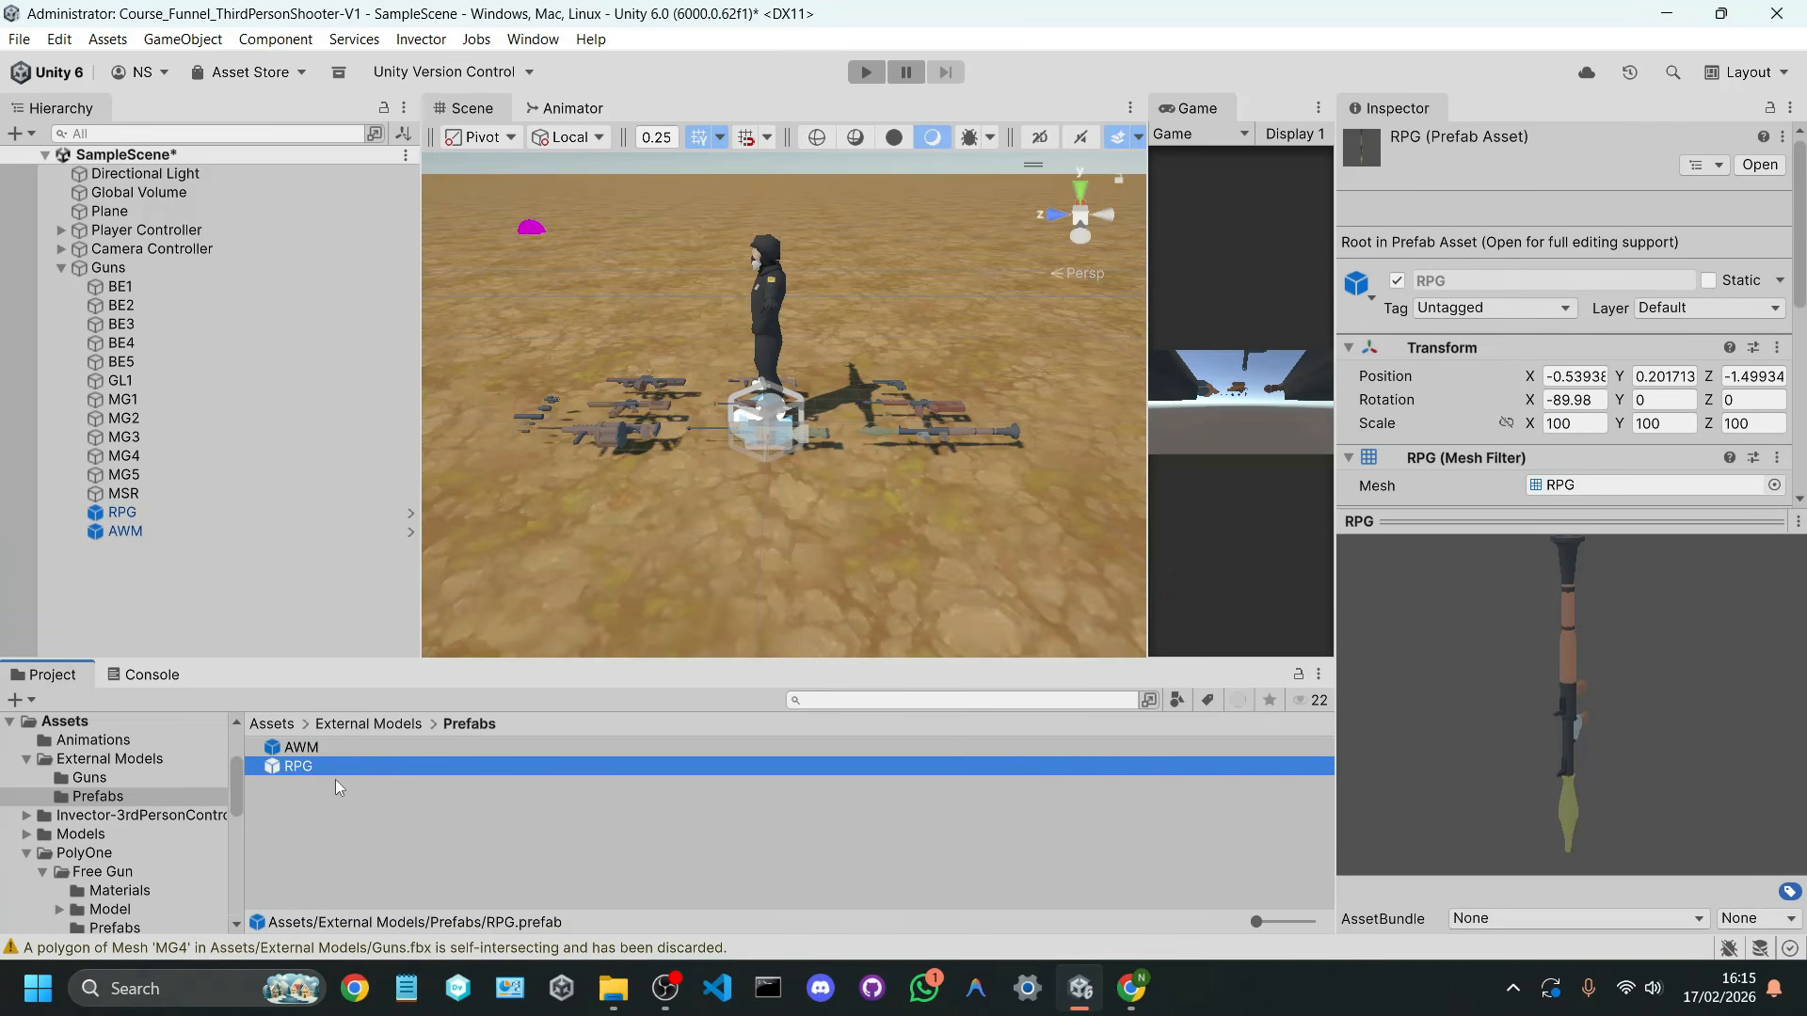
Step: Try out an instance of the RPG prefab on the ground in front of the other guns, and undo its placement
{"action": "right_click_drag", "start_coordinate": [623, 520], "coordinate": [694, 489]}
{"action": "left_click_drag", "start_coordinate": [340, 765], "coordinate": [632, 562]}
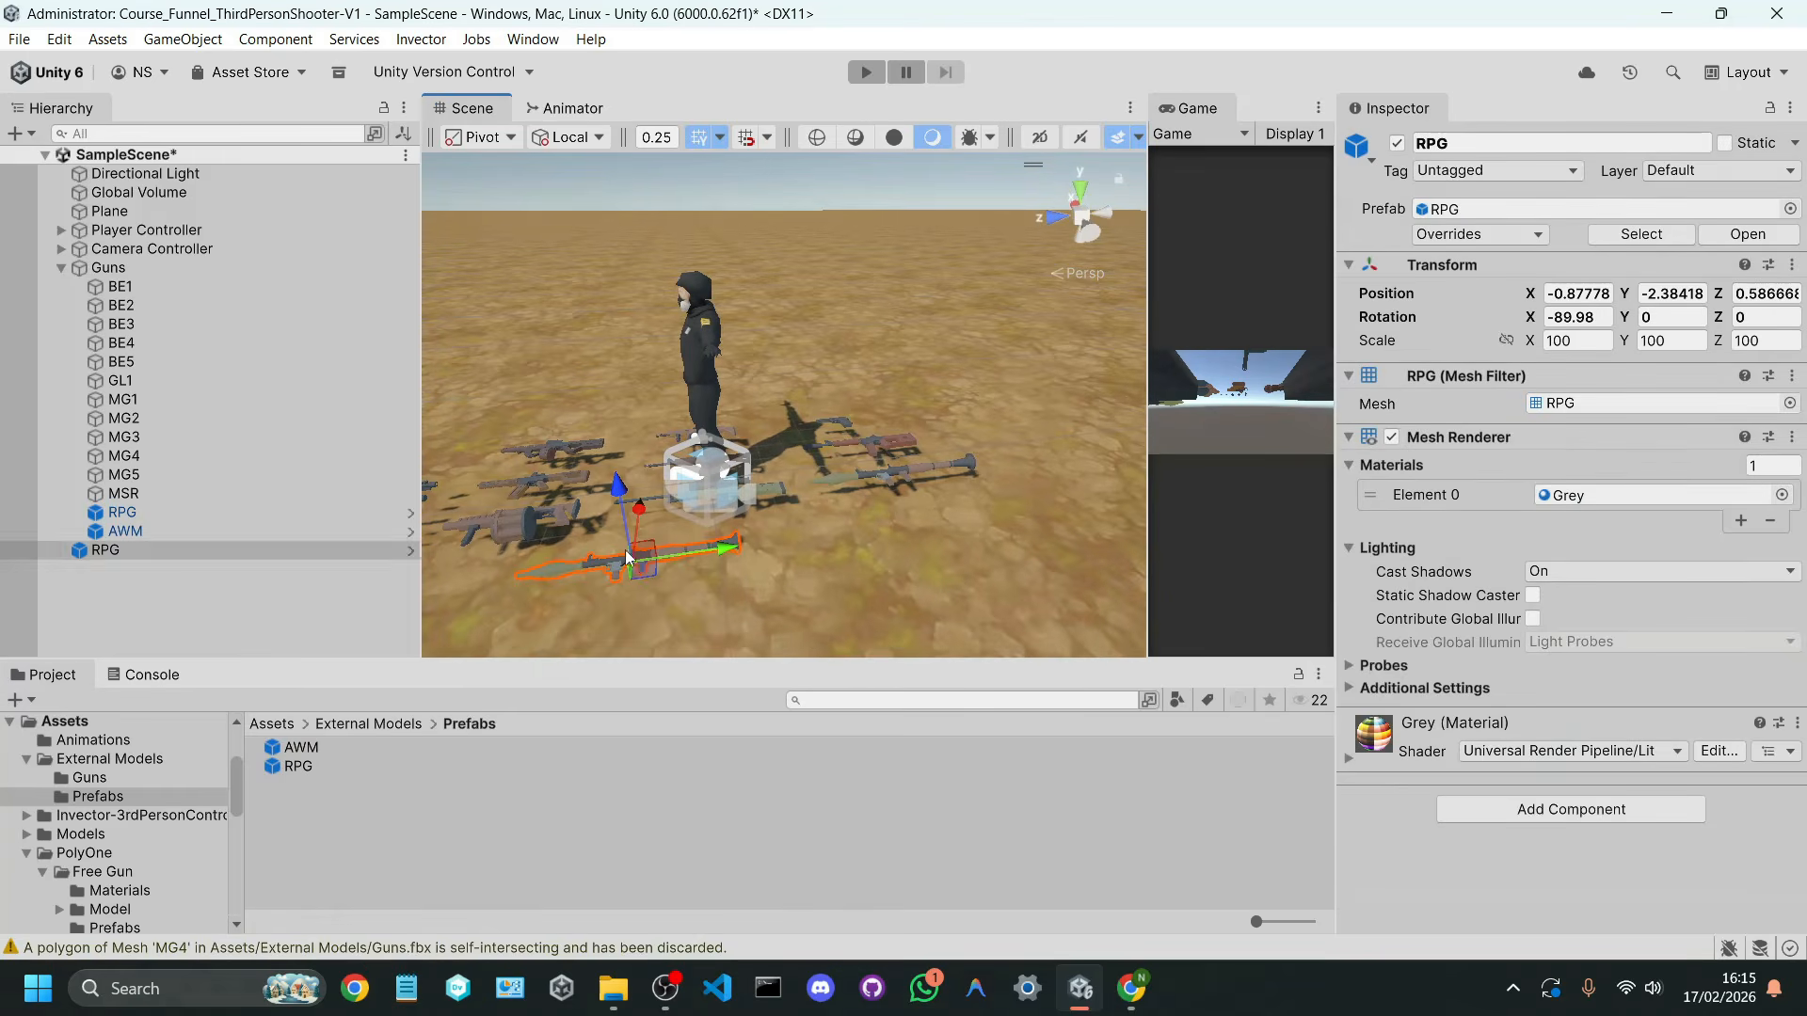
{"action": "key", "text": "ctrl+z"}
Step: Save the MG5 and MSR guns as prefabs in the External Models/Prefabs folder
{"action": "left_click", "coordinate": [167, 476]}
{"action": "key", "text": "w"}
{"action": "right_click_drag", "start_coordinate": [623, 509], "coordinate": [787, 546]}
{"action": "key", "text": "s"}
{"action": "left_click_drag", "start_coordinate": [124, 475], "coordinate": [344, 822]}
{"action": "left_click", "coordinate": [172, 497]}
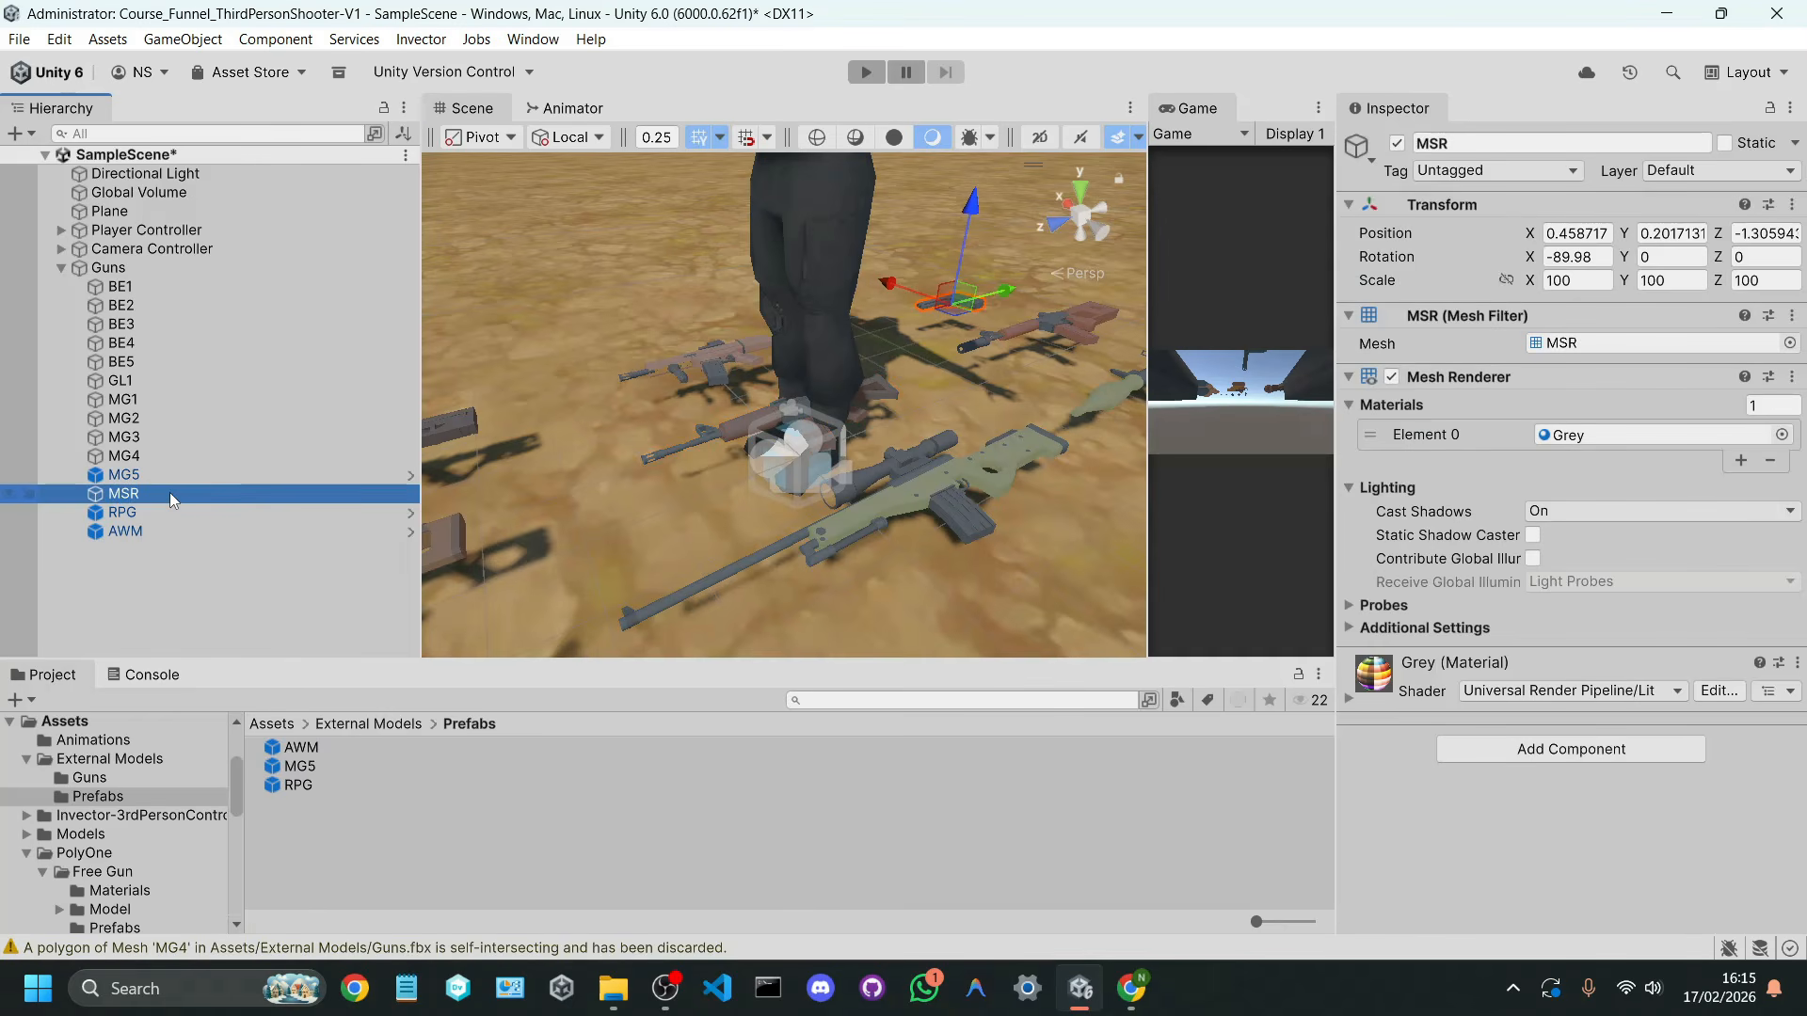
{"action": "key", "text": "s"}
{"action": "right_click_drag", "start_coordinate": [602, 461], "coordinate": [565, 461]}
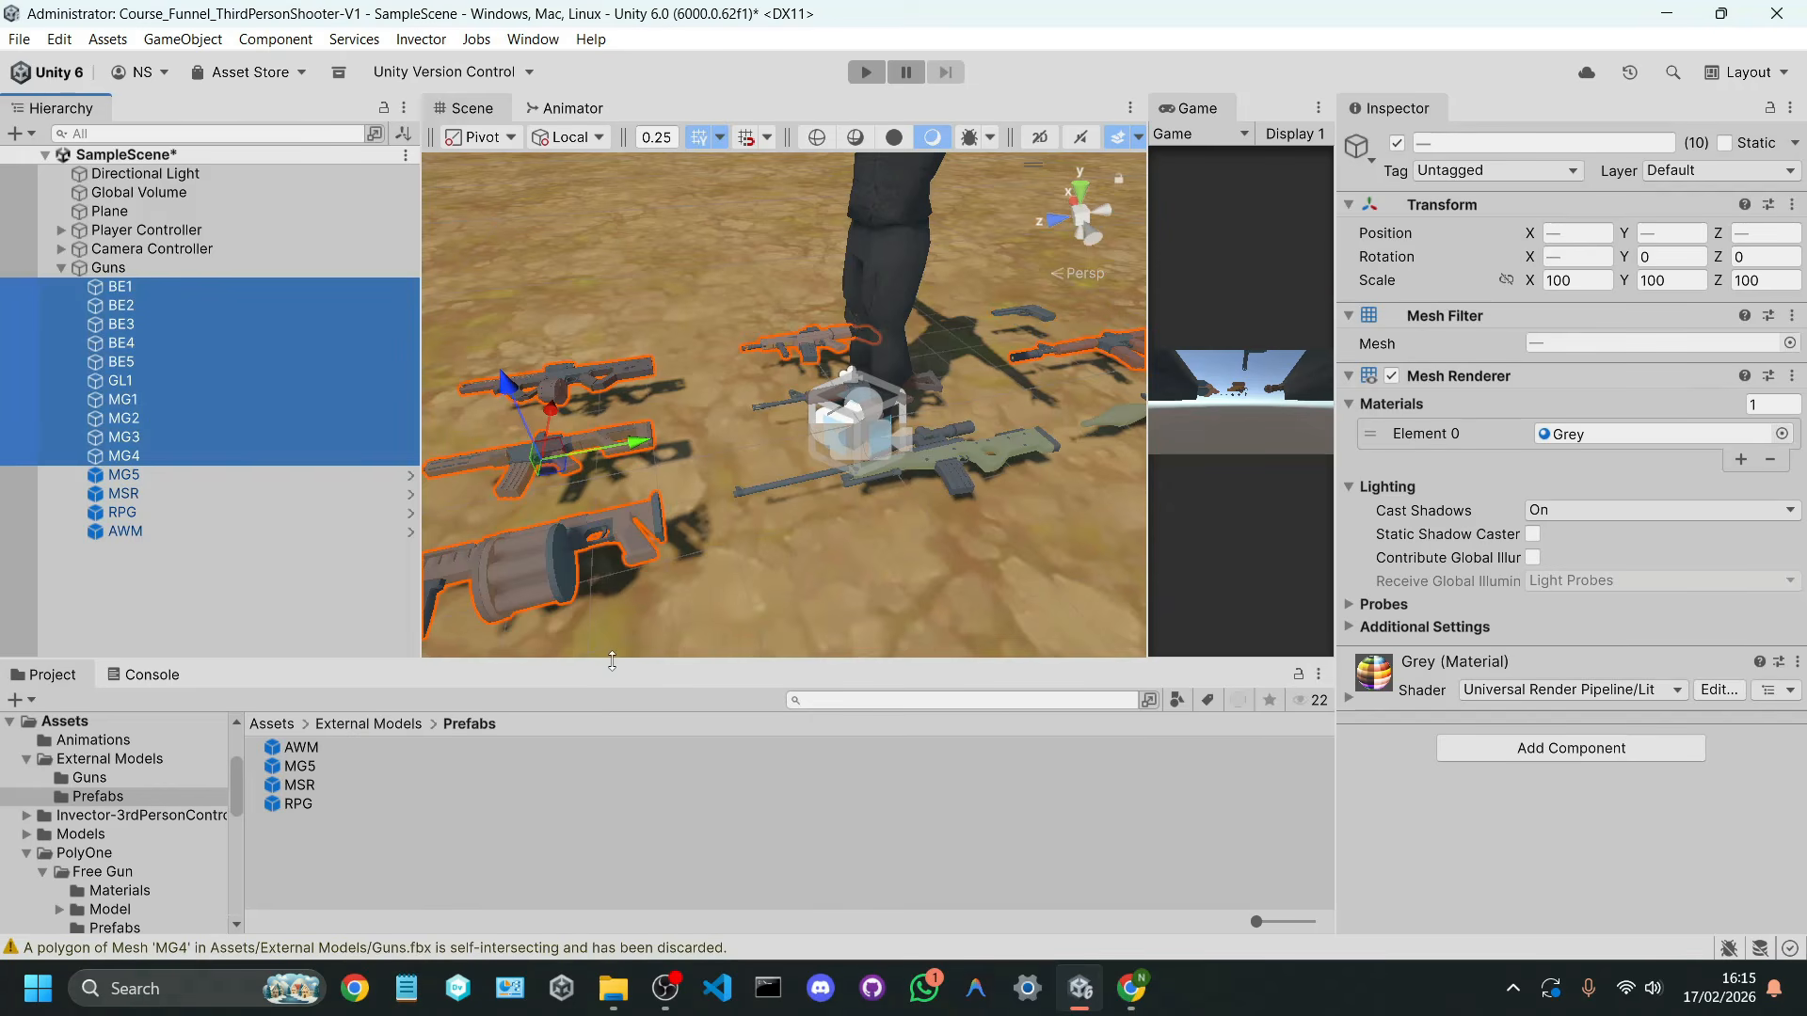
Step: Save the remaining guns, BE1 to BE5, GL1 and MG1 to MG4, together as prefabs in the Prefabs folder
{"action": "left_click_drag", "start_coordinate": [611, 662], "coordinate": [569, 555]}
{"action": "left_click", "coordinate": [177, 449]}
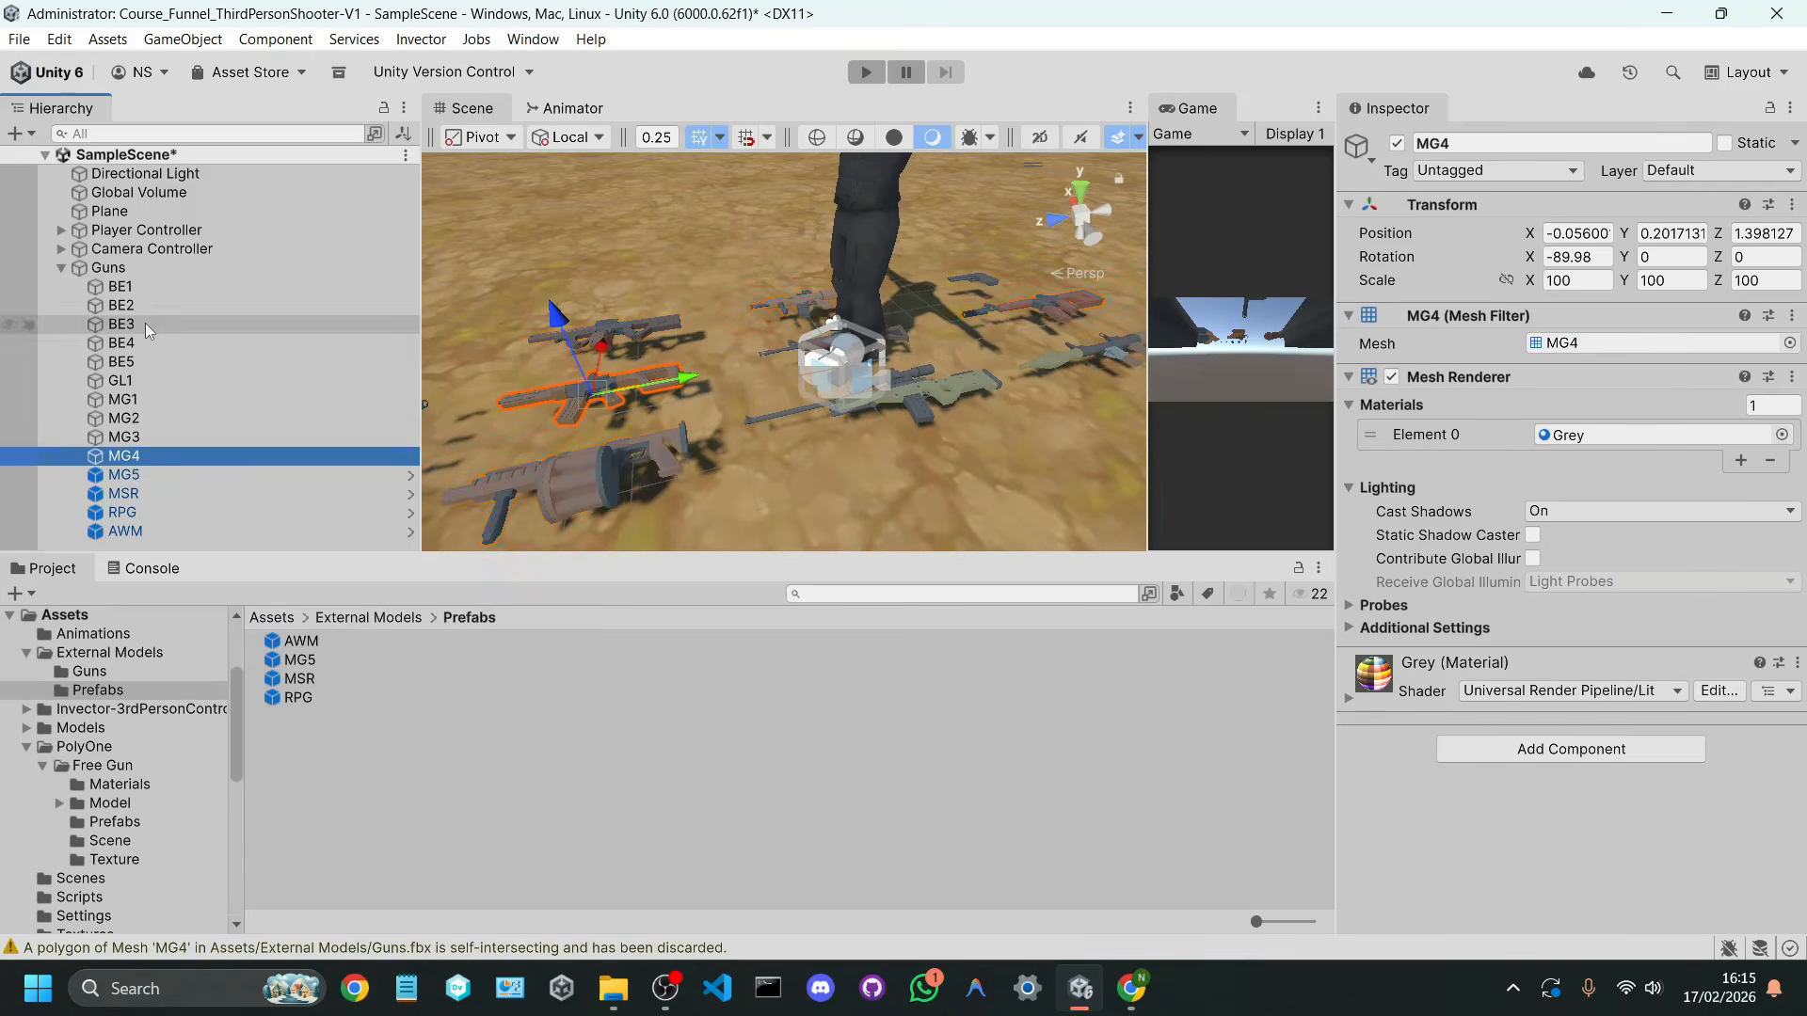
{"action": "left_click", "coordinate": [132, 284], "text": "shift"}
{"action": "left_click_drag", "start_coordinate": [142, 384], "coordinate": [357, 798]}
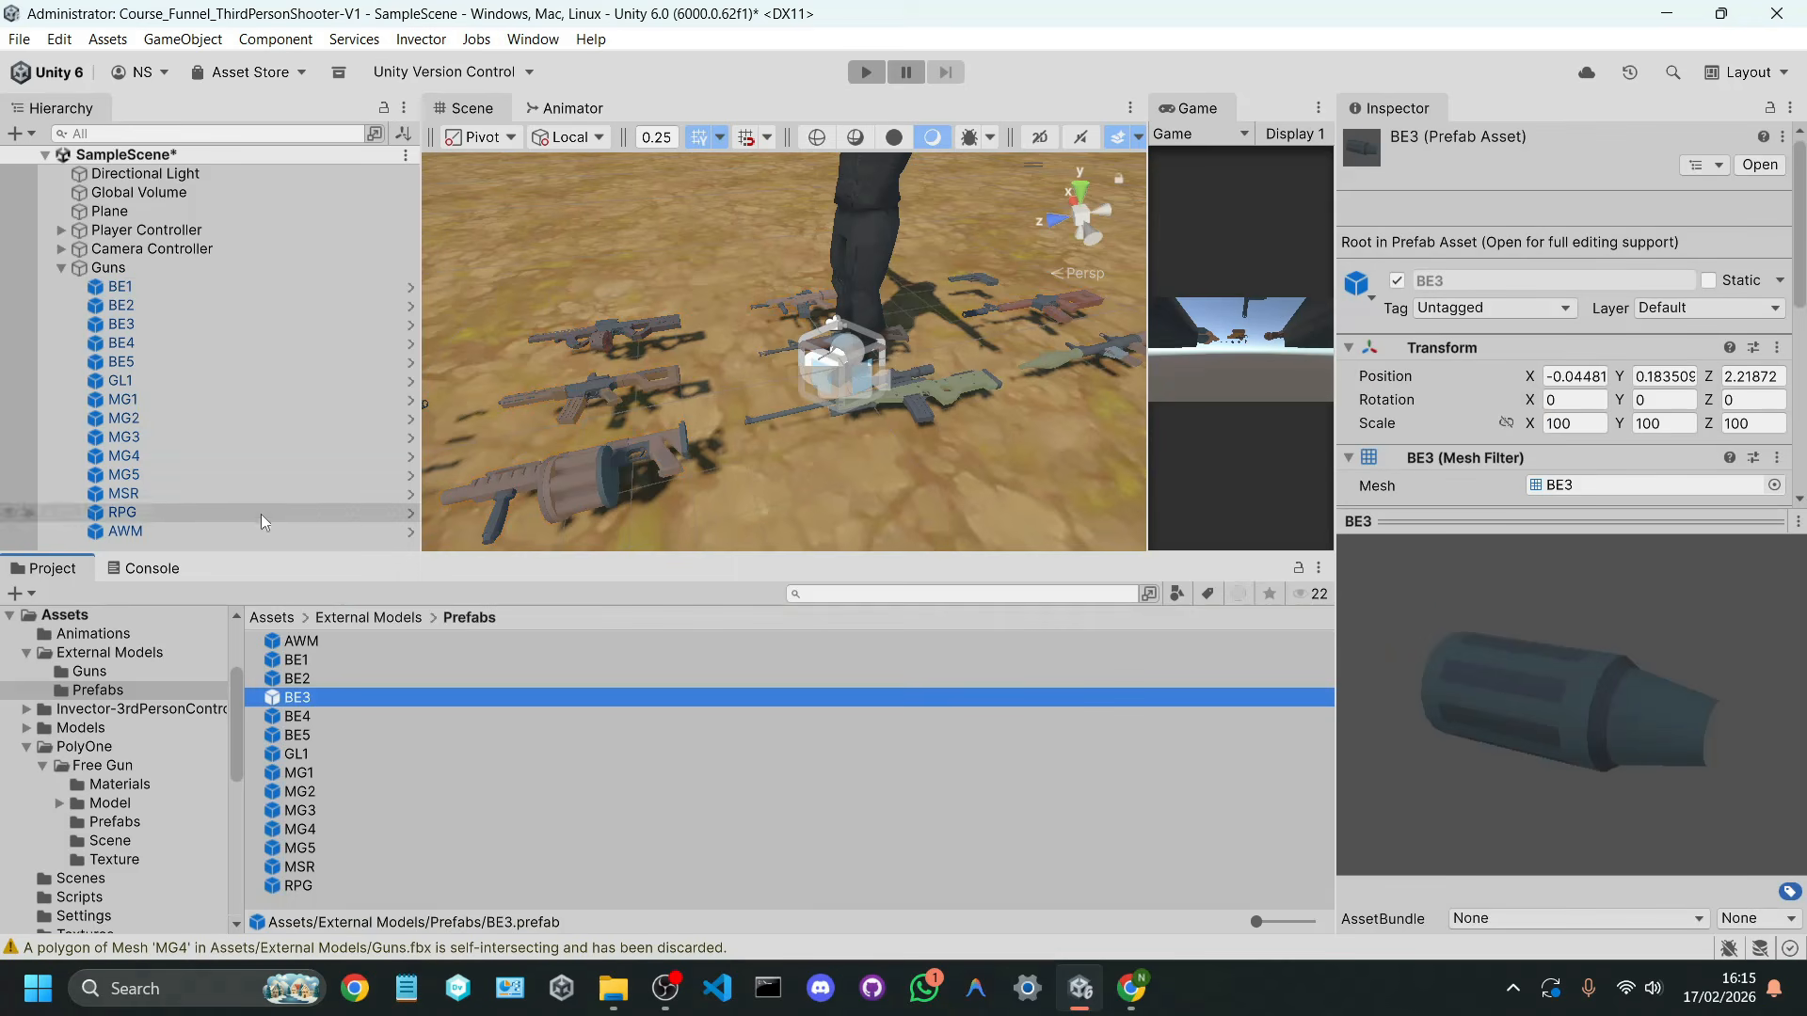
Step: Delete the Guns object from the scene and save the scene
{"action": "left_click", "coordinate": [109, 268]}
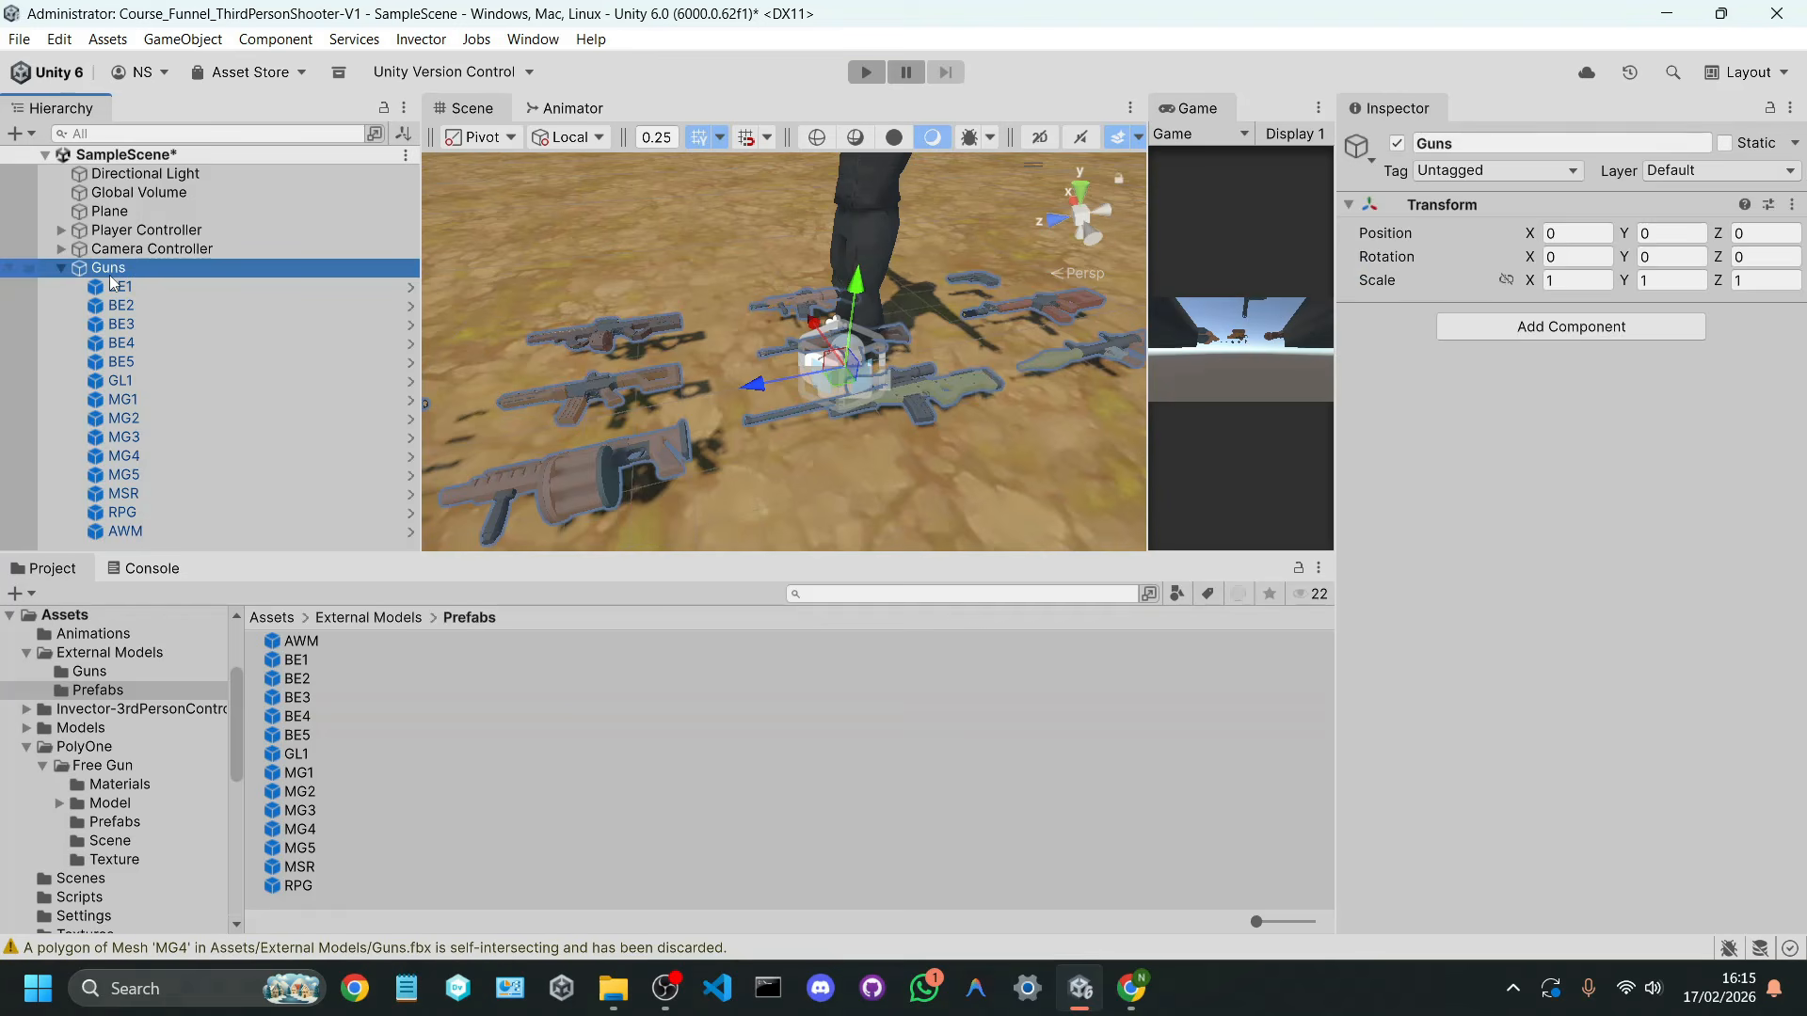
{"action": "key", "text": "Delete"}
{"action": "key", "text": "ctrl+s"}
Step: Enlarge the gun prefab thumbnails and examine the GL1 and MSR prefabs, turning the MSR preview around
{"action": "left_click", "coordinate": [415, 753]}
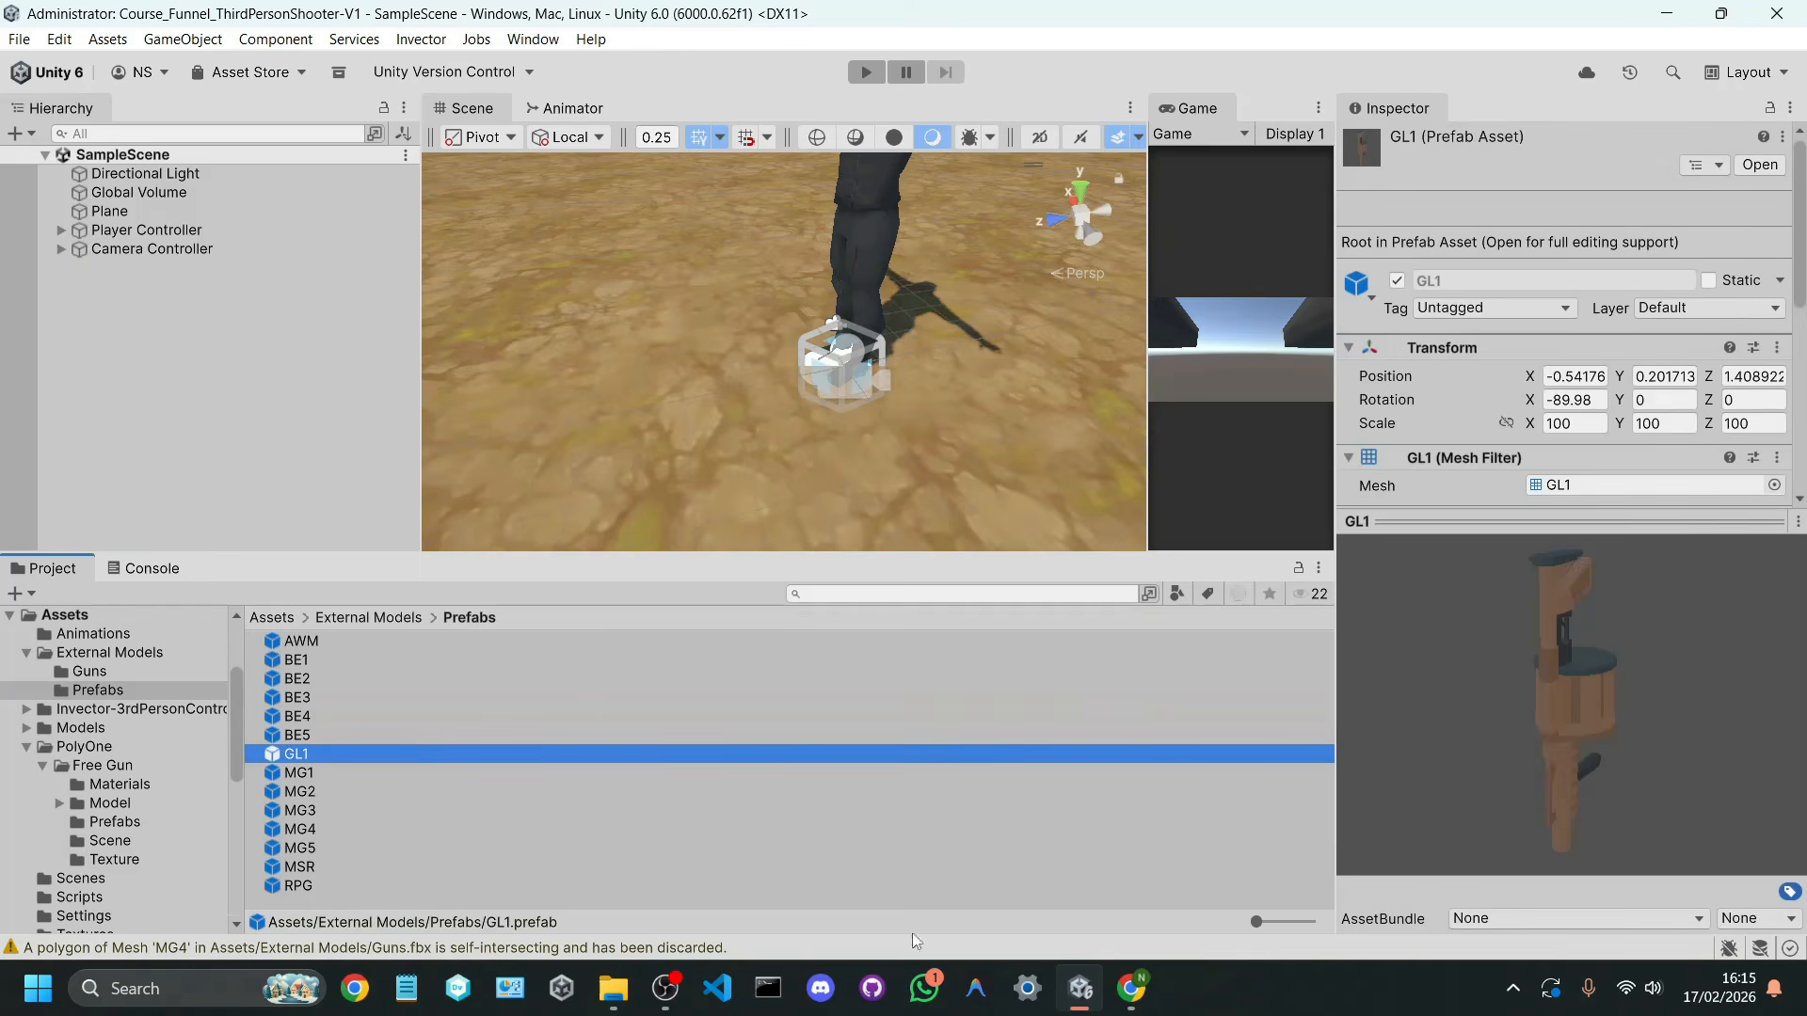
{"action": "left_click_drag", "start_coordinate": [1257, 921], "coordinate": [1308, 921]}
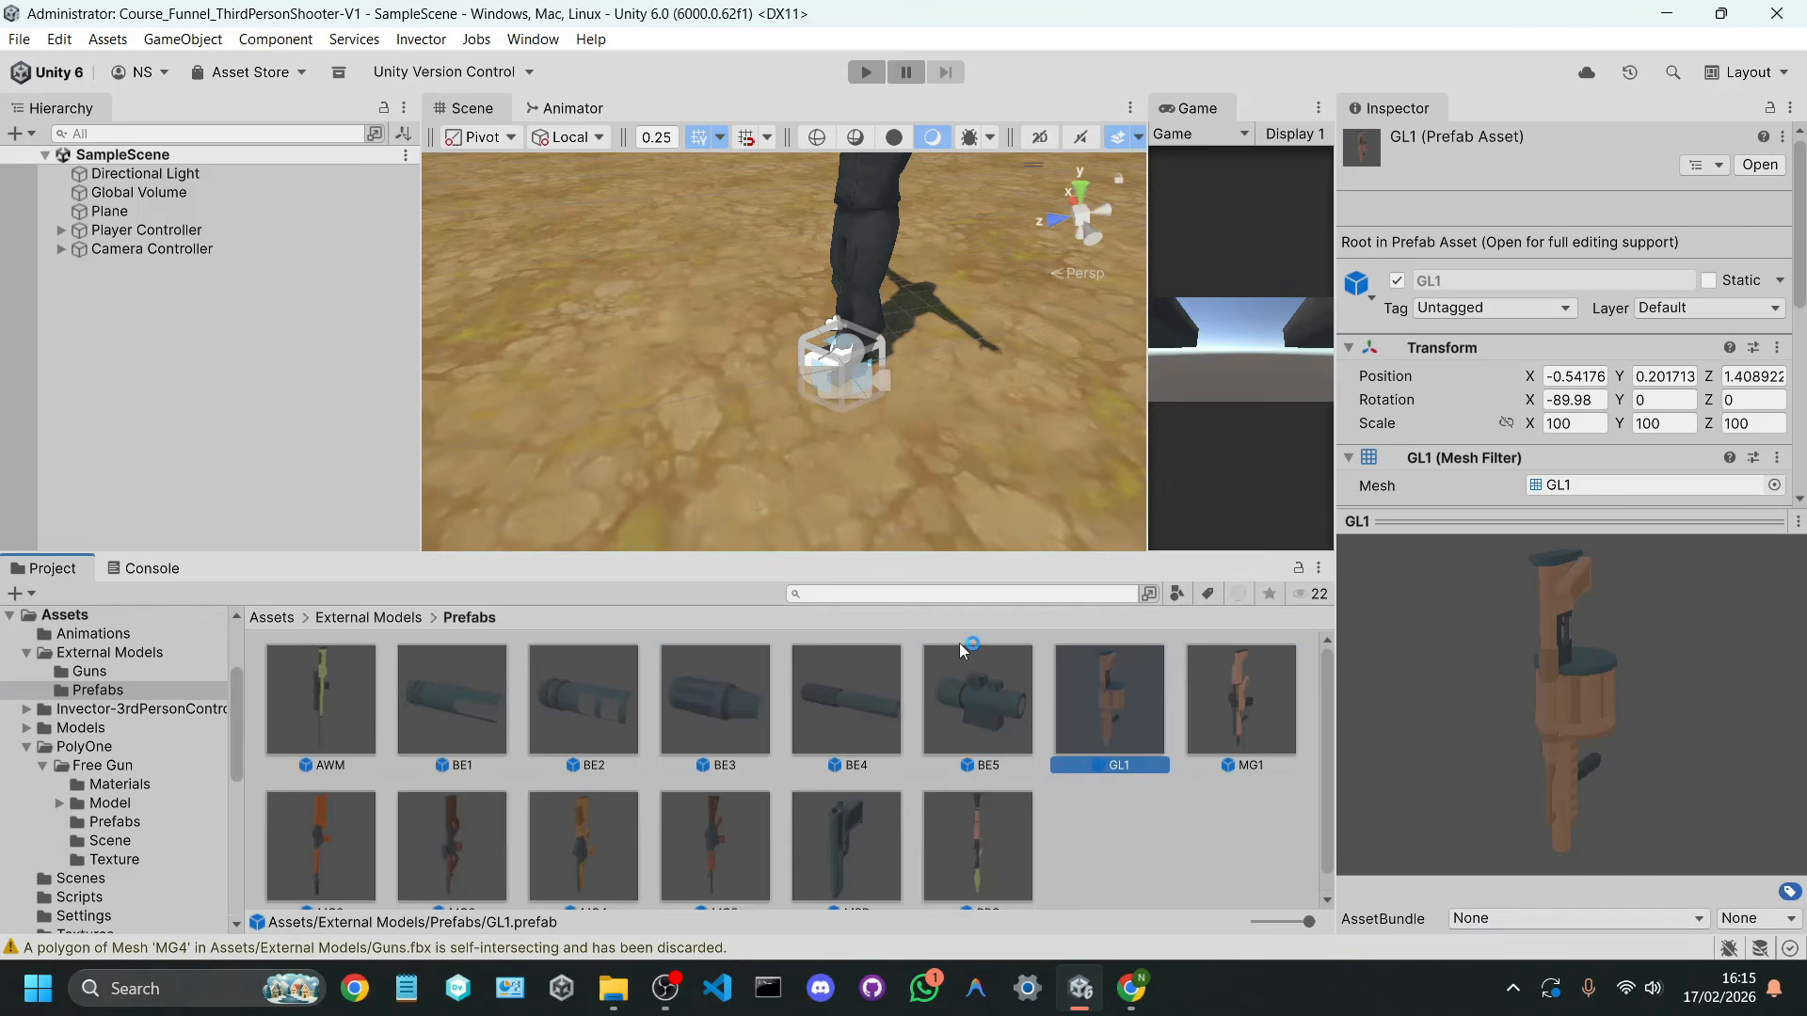
{"action": "middle_click_drag", "start_coordinate": [911, 350], "coordinate": [866, 513]}
{"action": "left_click_drag", "start_coordinate": [866, 513], "coordinate": [1600, 498], "text": "alt"}
{"action": "scroll", "coordinate": [704, 363], "scroll_direction": "down", "scroll_amount": 5}
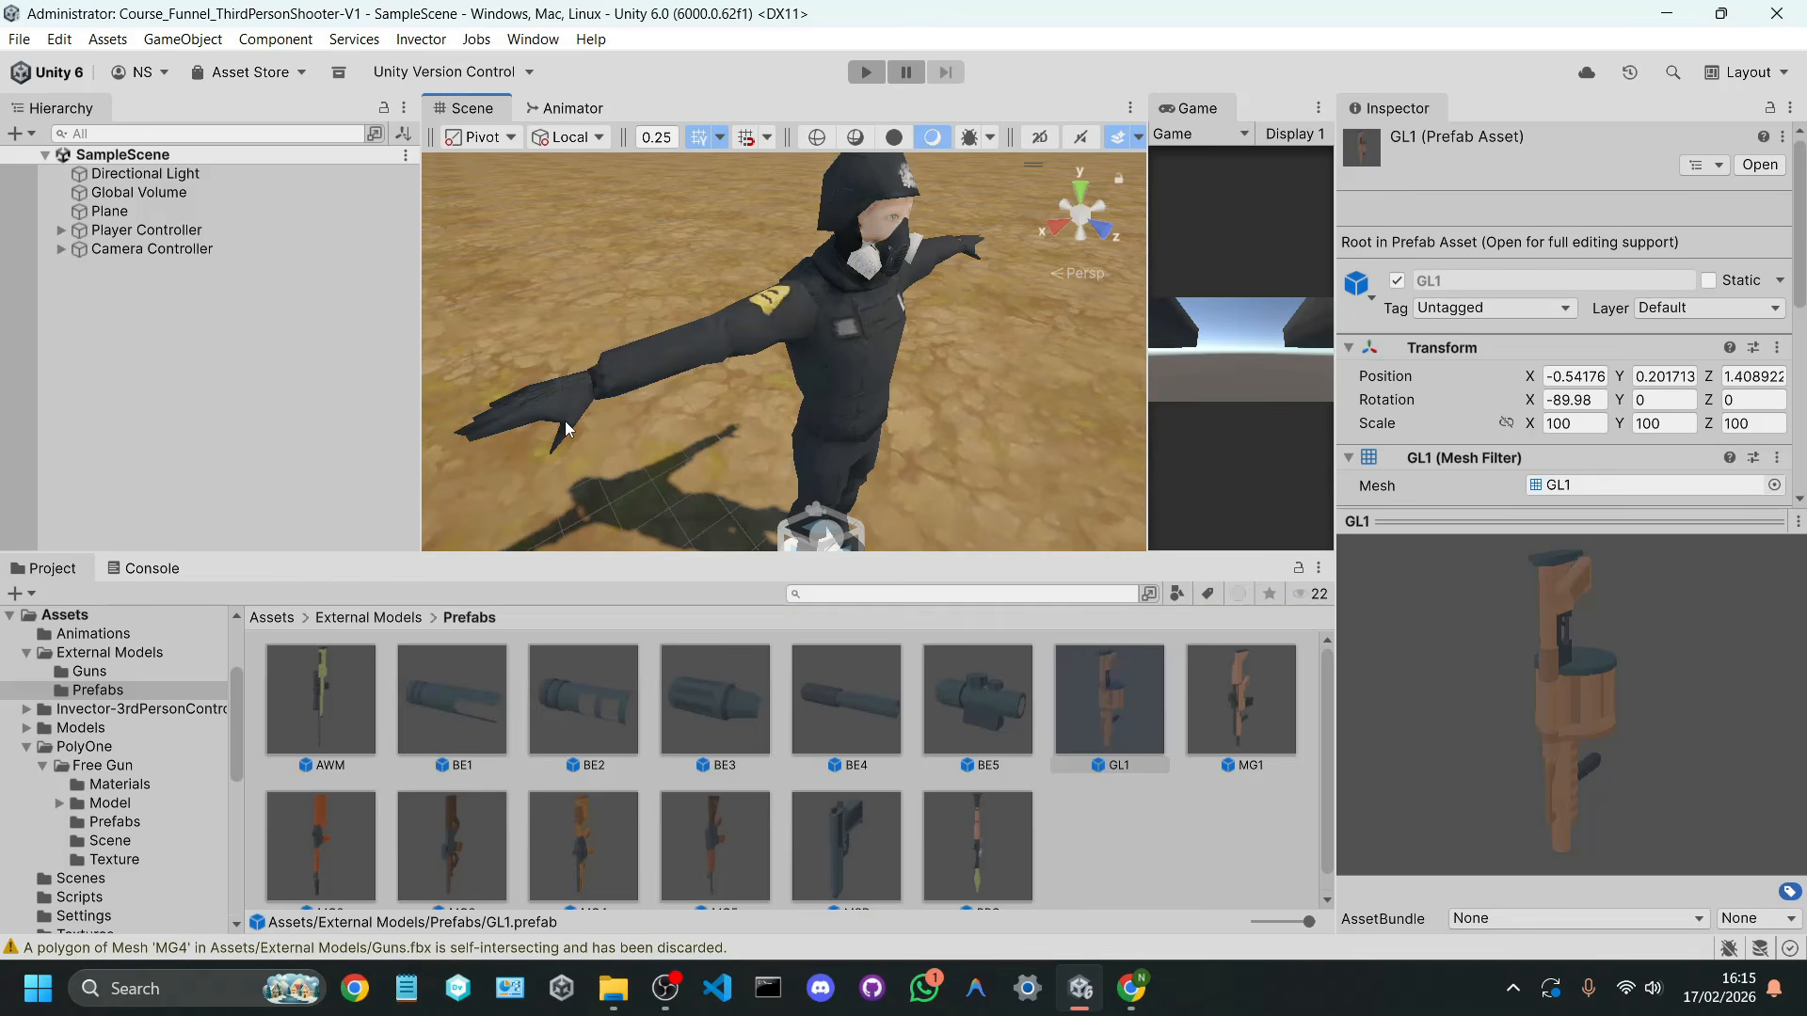
{"action": "left_click", "coordinate": [820, 883]}
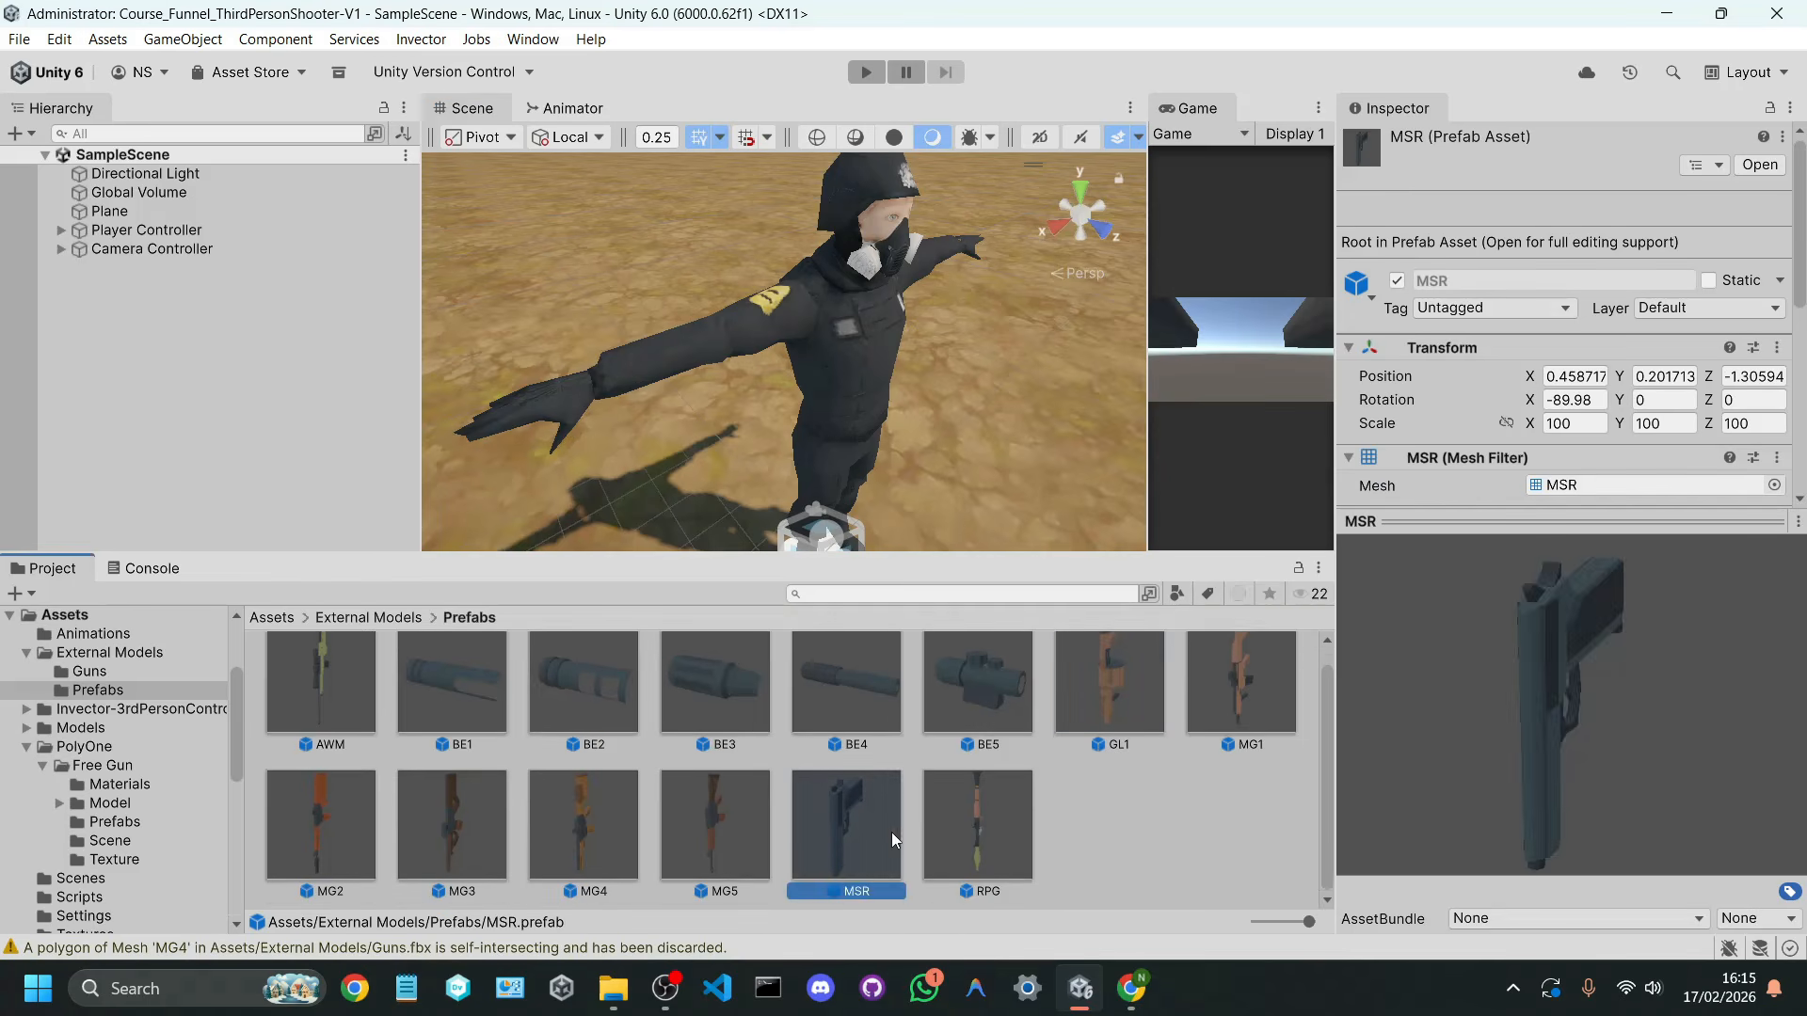
{"action": "left_click_drag", "start_coordinate": [1594, 725], "coordinate": [1537, 691]}
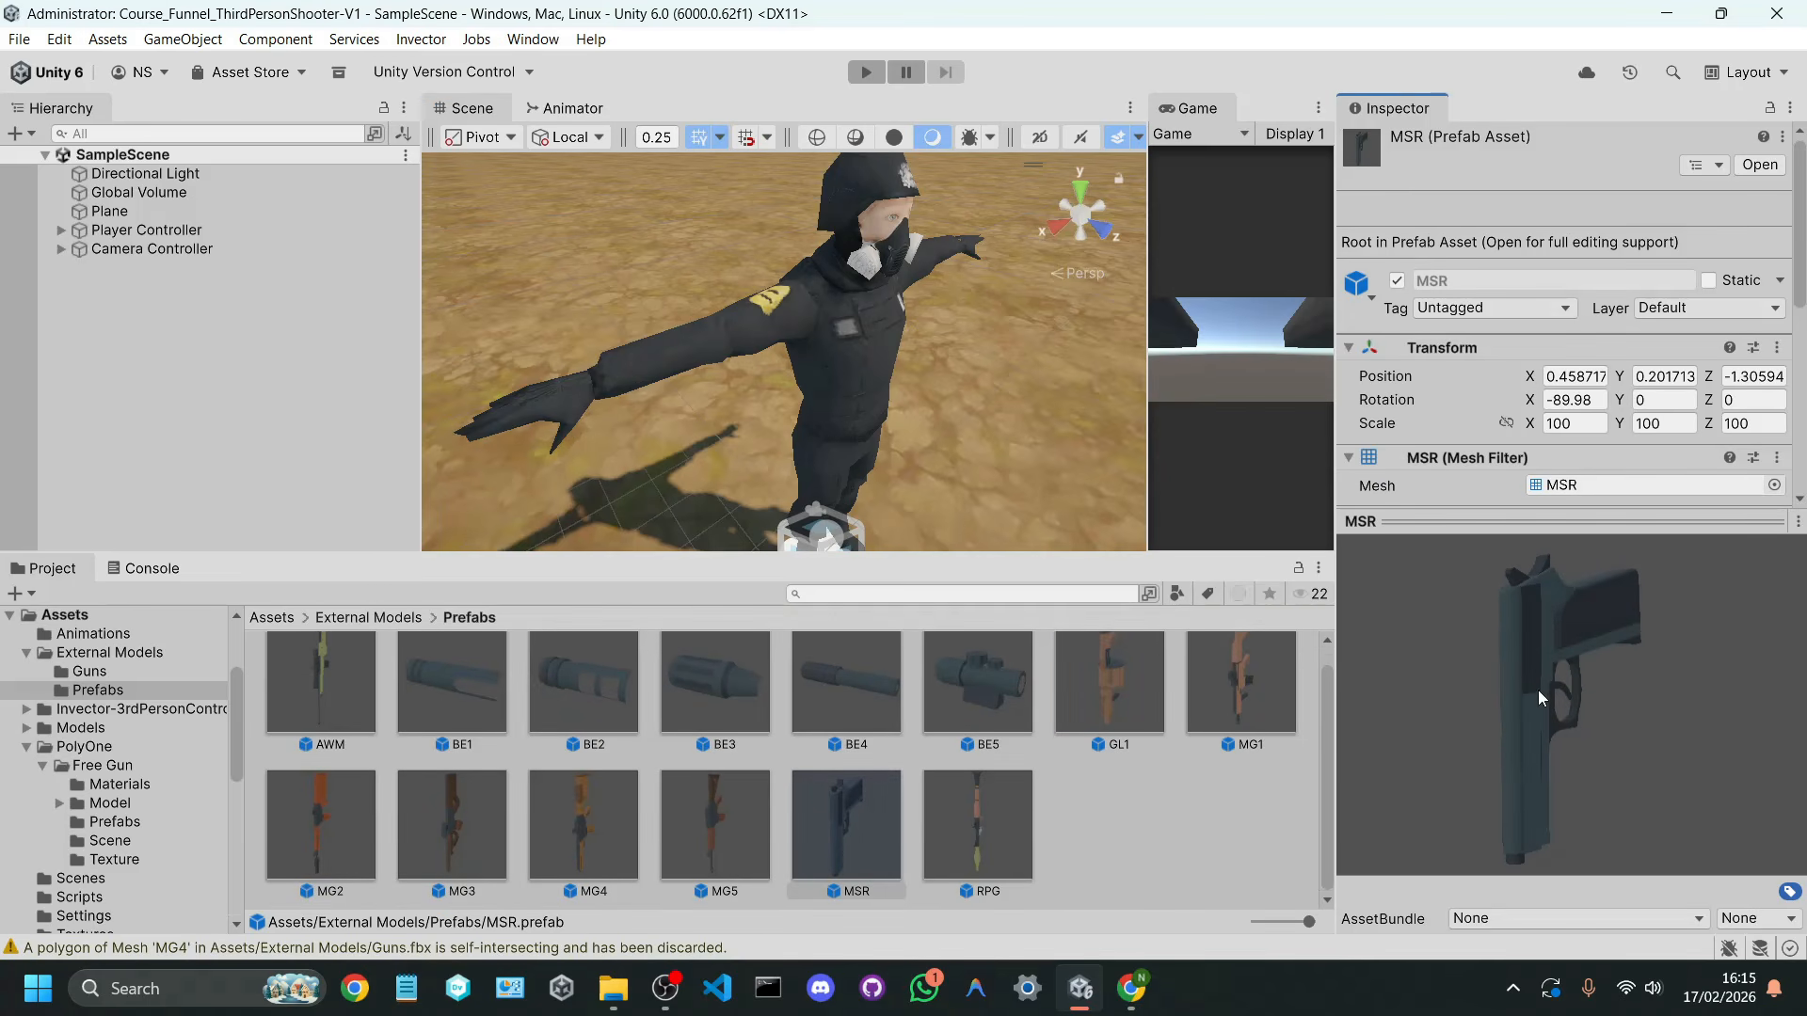
{"action": "left_click_drag", "start_coordinate": [904, 366], "coordinate": [949, 363], "text": "alt"}
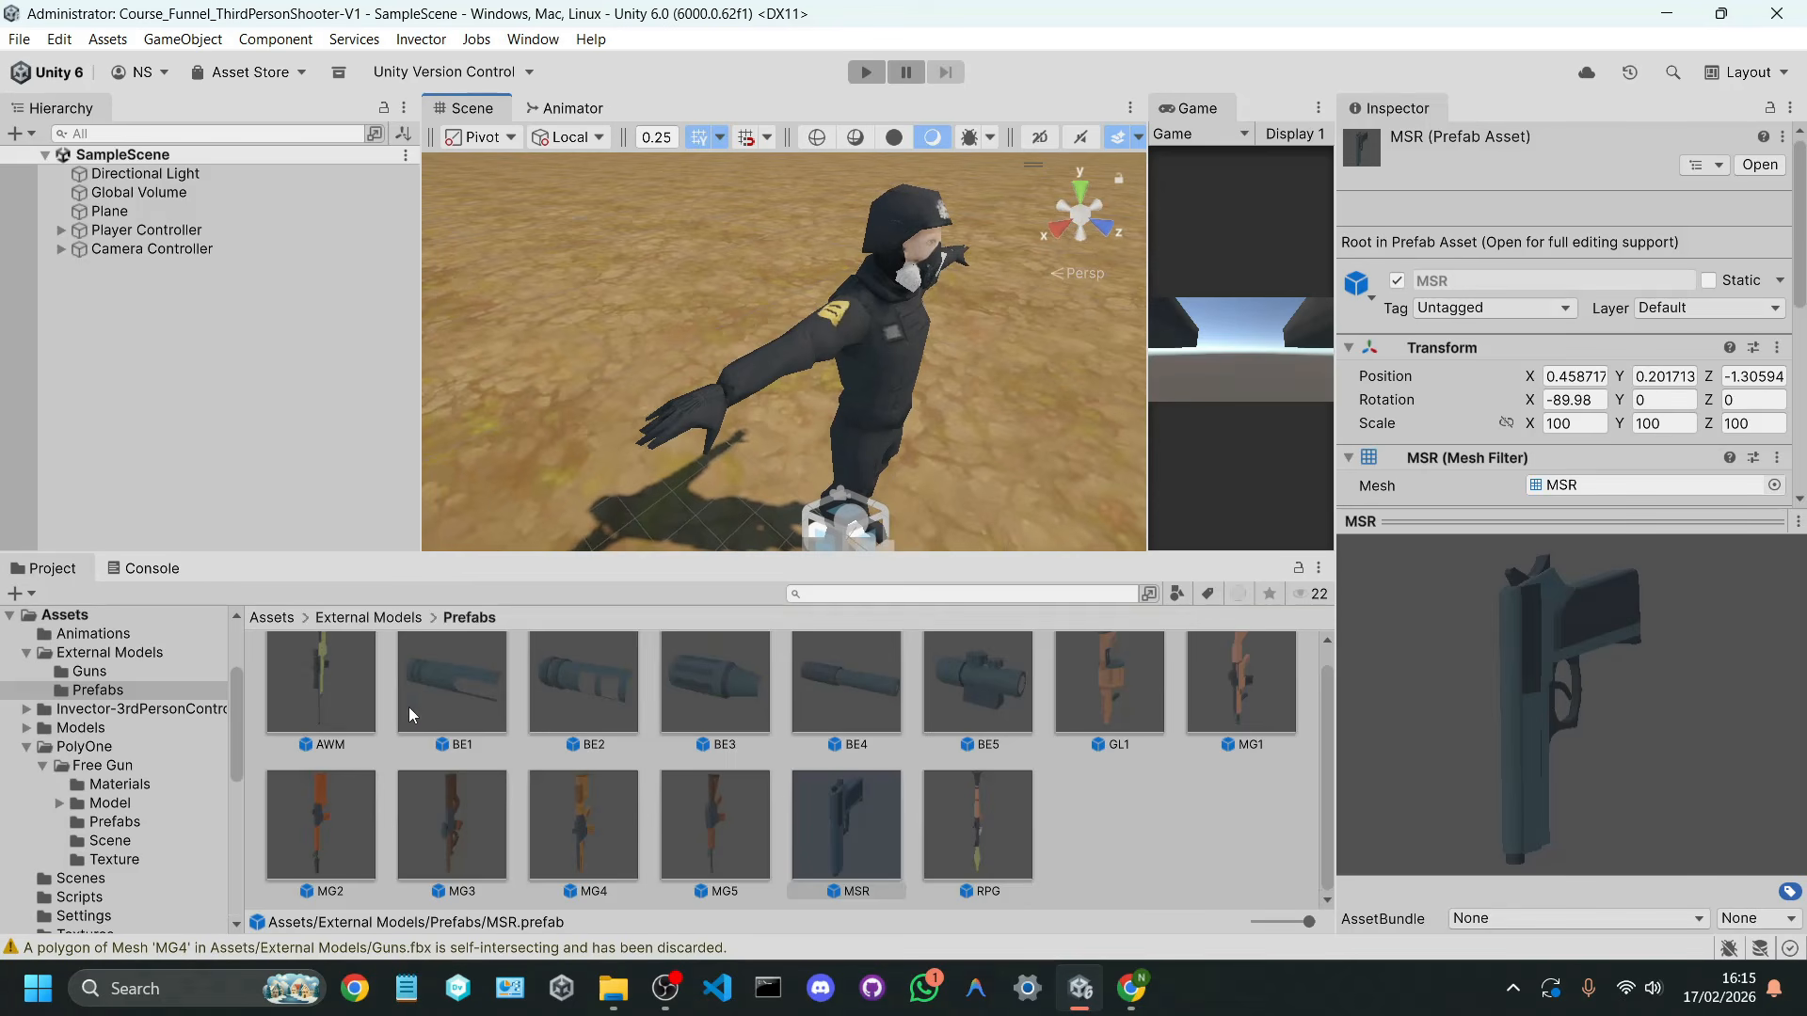
Step: Add the AWM prefab as a child of the player's mixamorig:RightHand bone
{"action": "left_click", "coordinate": [351, 676]}
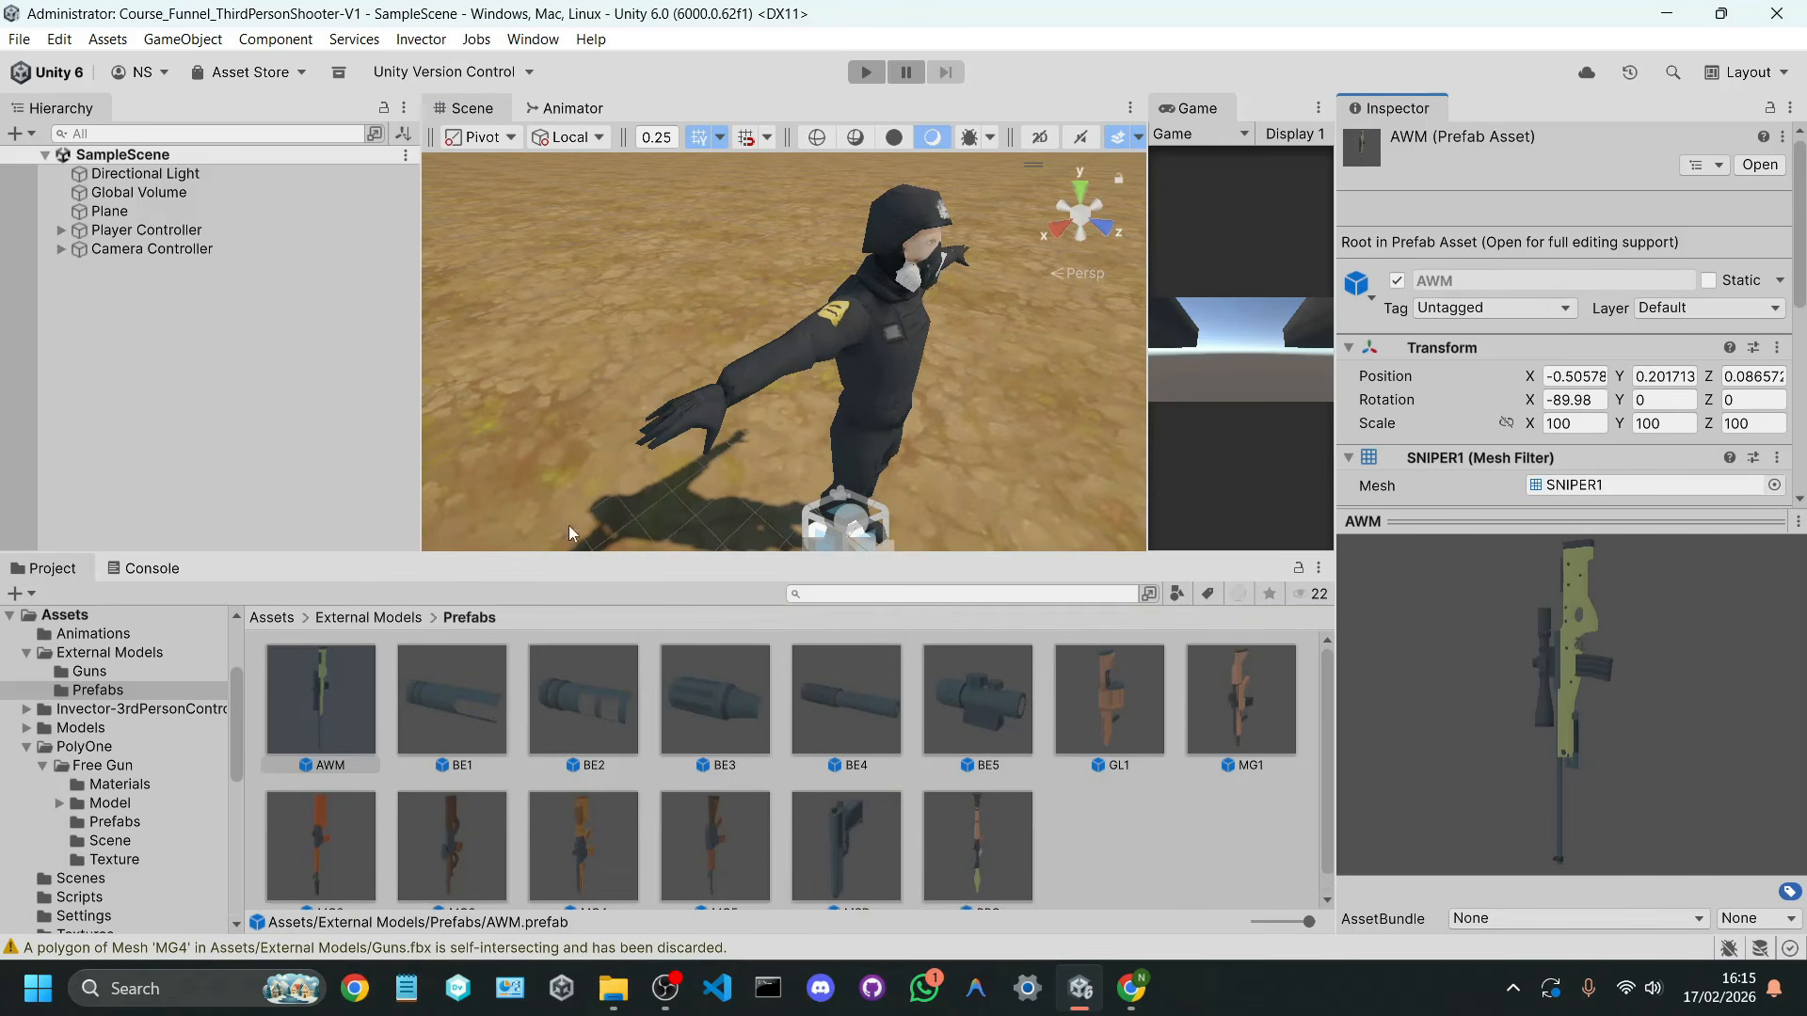
{"action": "left_click", "coordinate": [60, 228]}
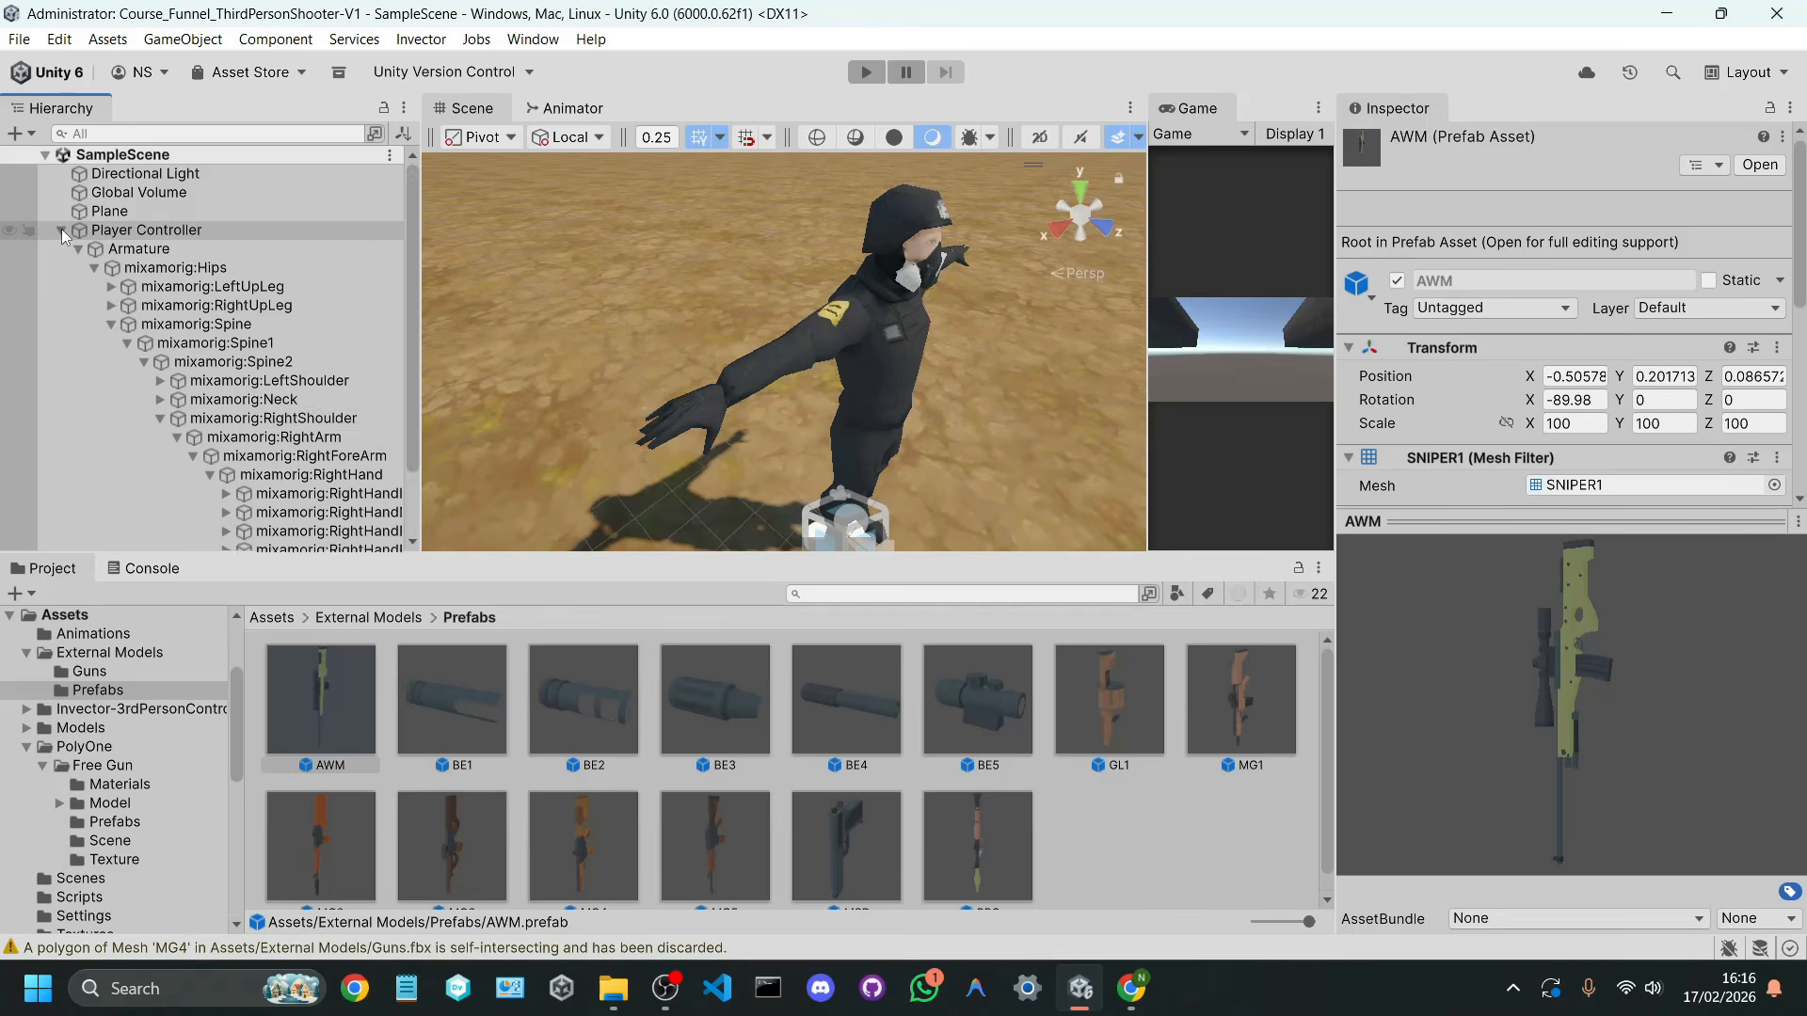
{"action": "scroll", "coordinate": [173, 333], "scroll_direction": "down", "scroll_amount": 2}
{"action": "left_click", "coordinate": [290, 391]}
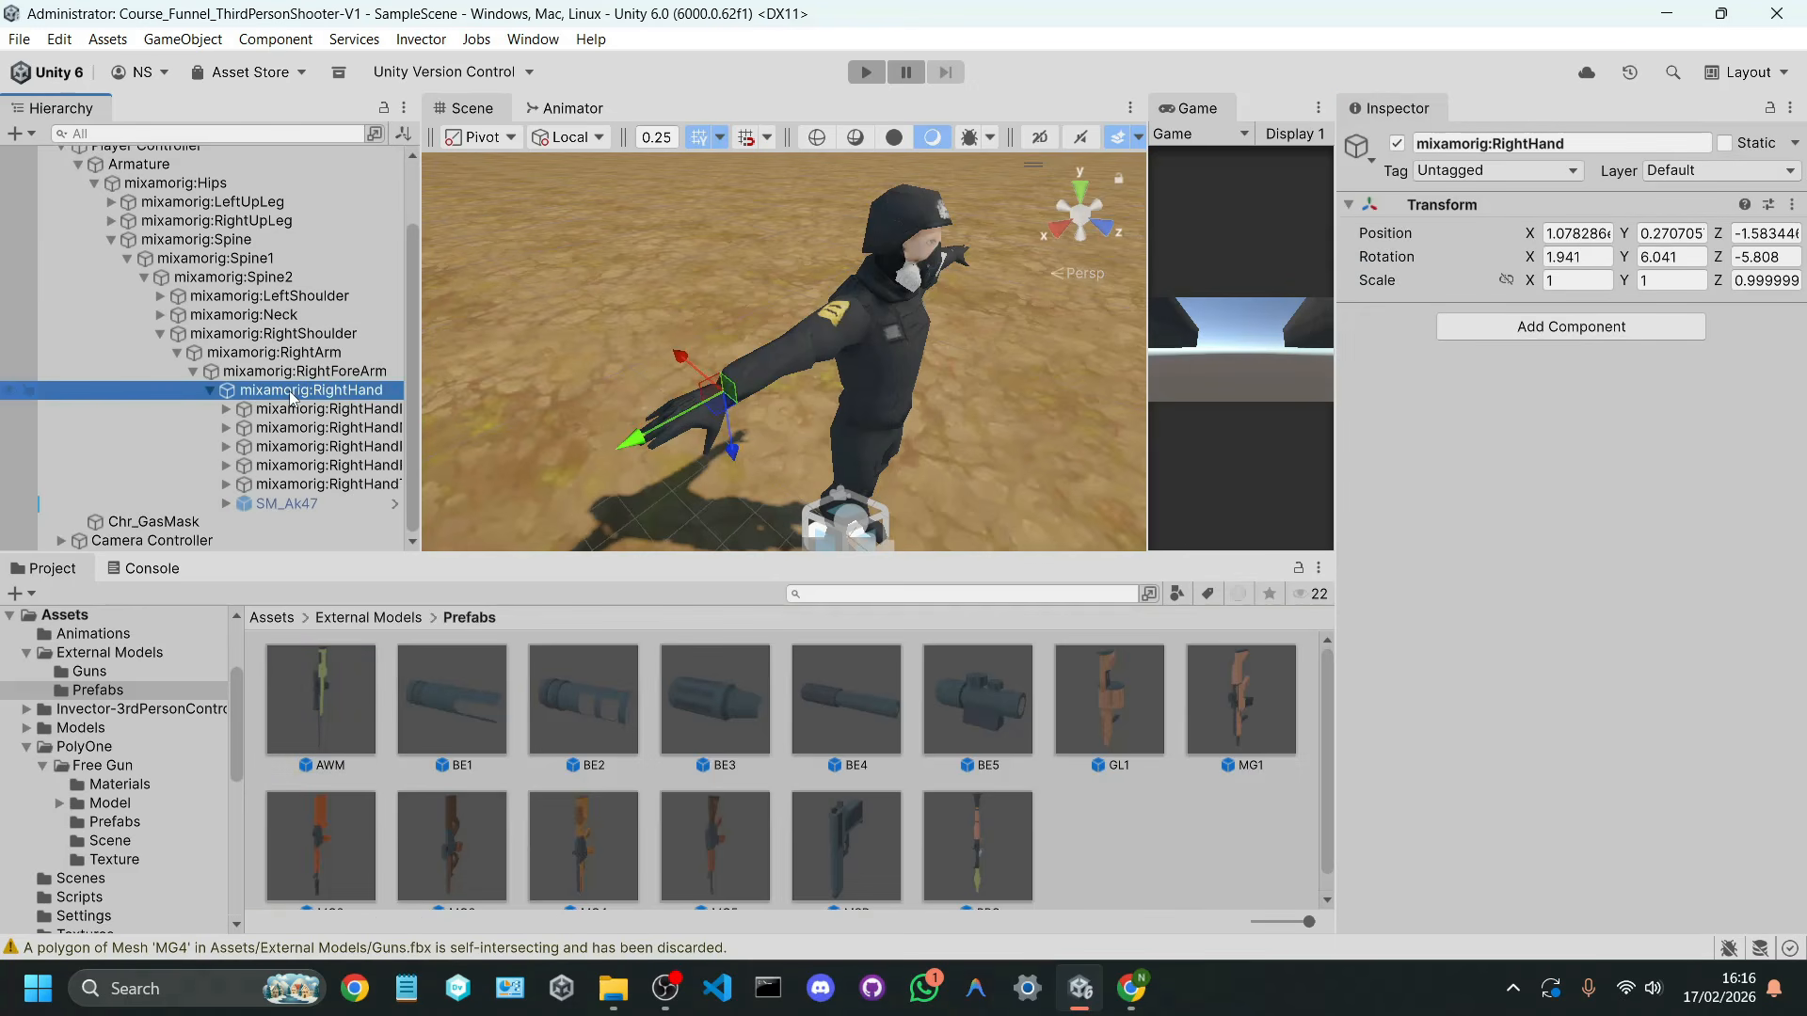
{"action": "left_click_drag", "start_coordinate": [325, 693], "coordinate": [334, 394]}
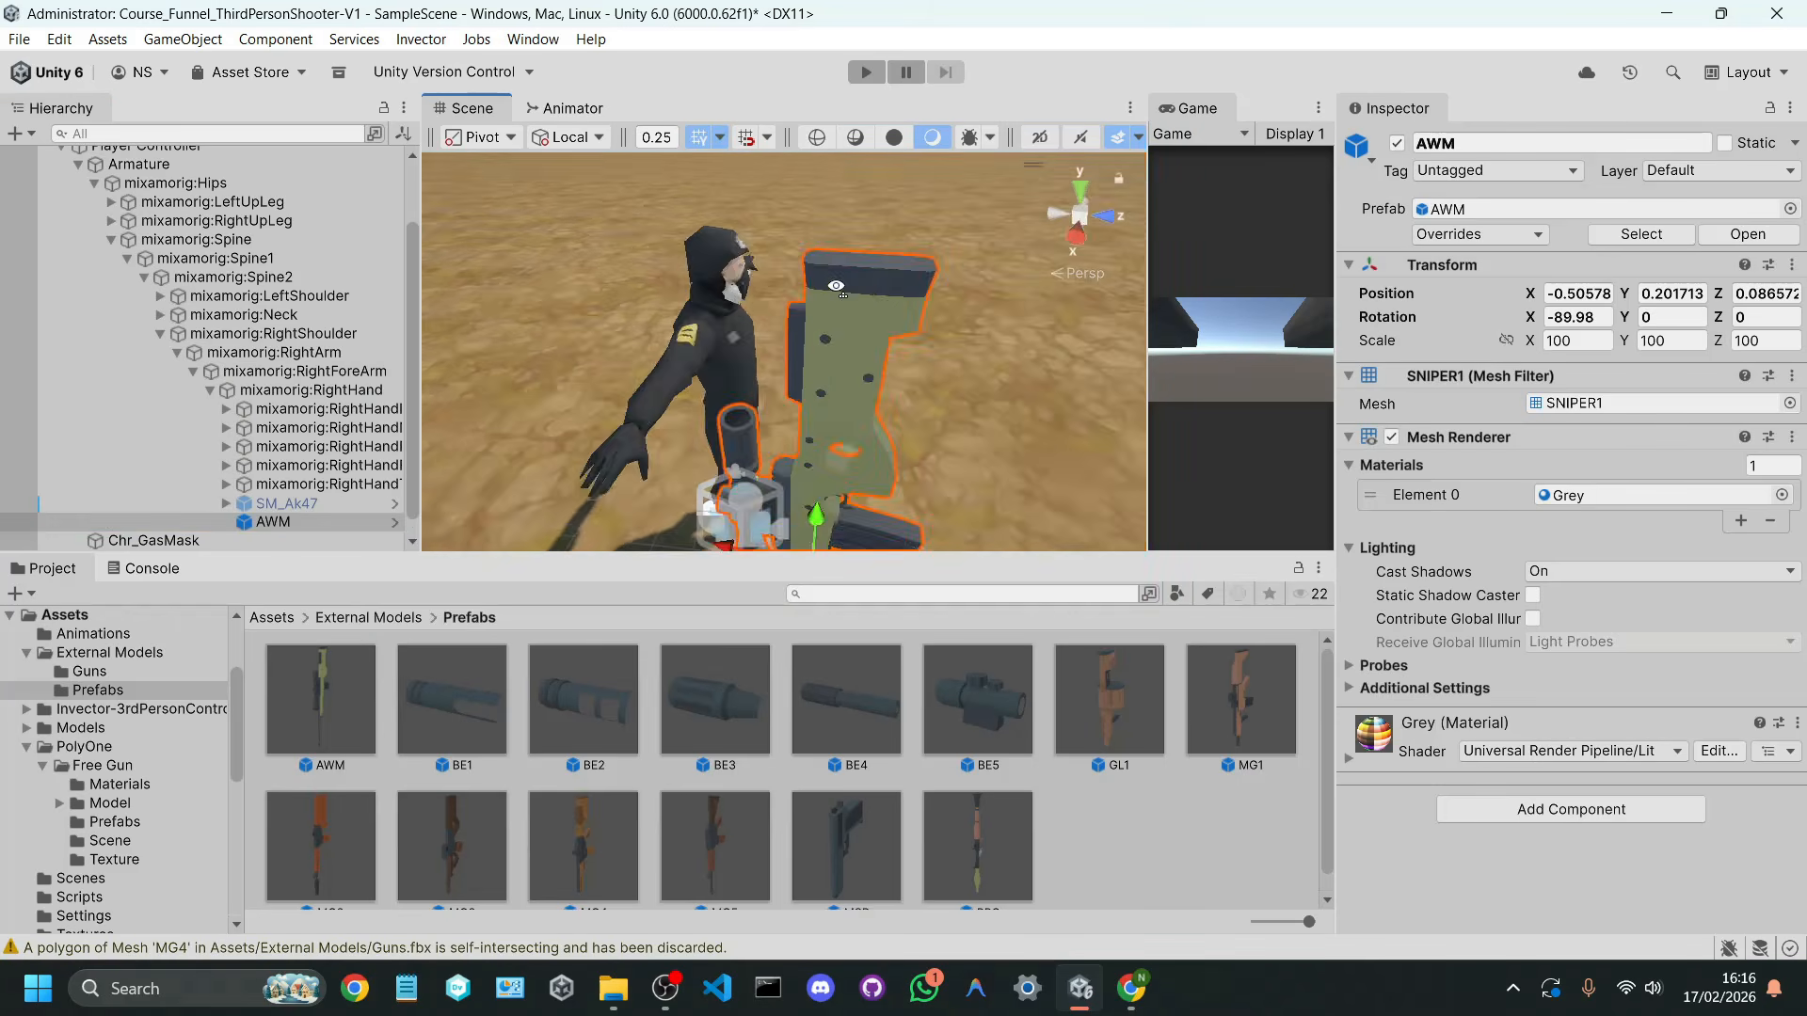
Step: Set the AWM's X rotation to 0 and its local position to 0, 0, 0
{"action": "right_click_drag", "start_coordinate": [893, 270], "coordinate": [1314, 297]}
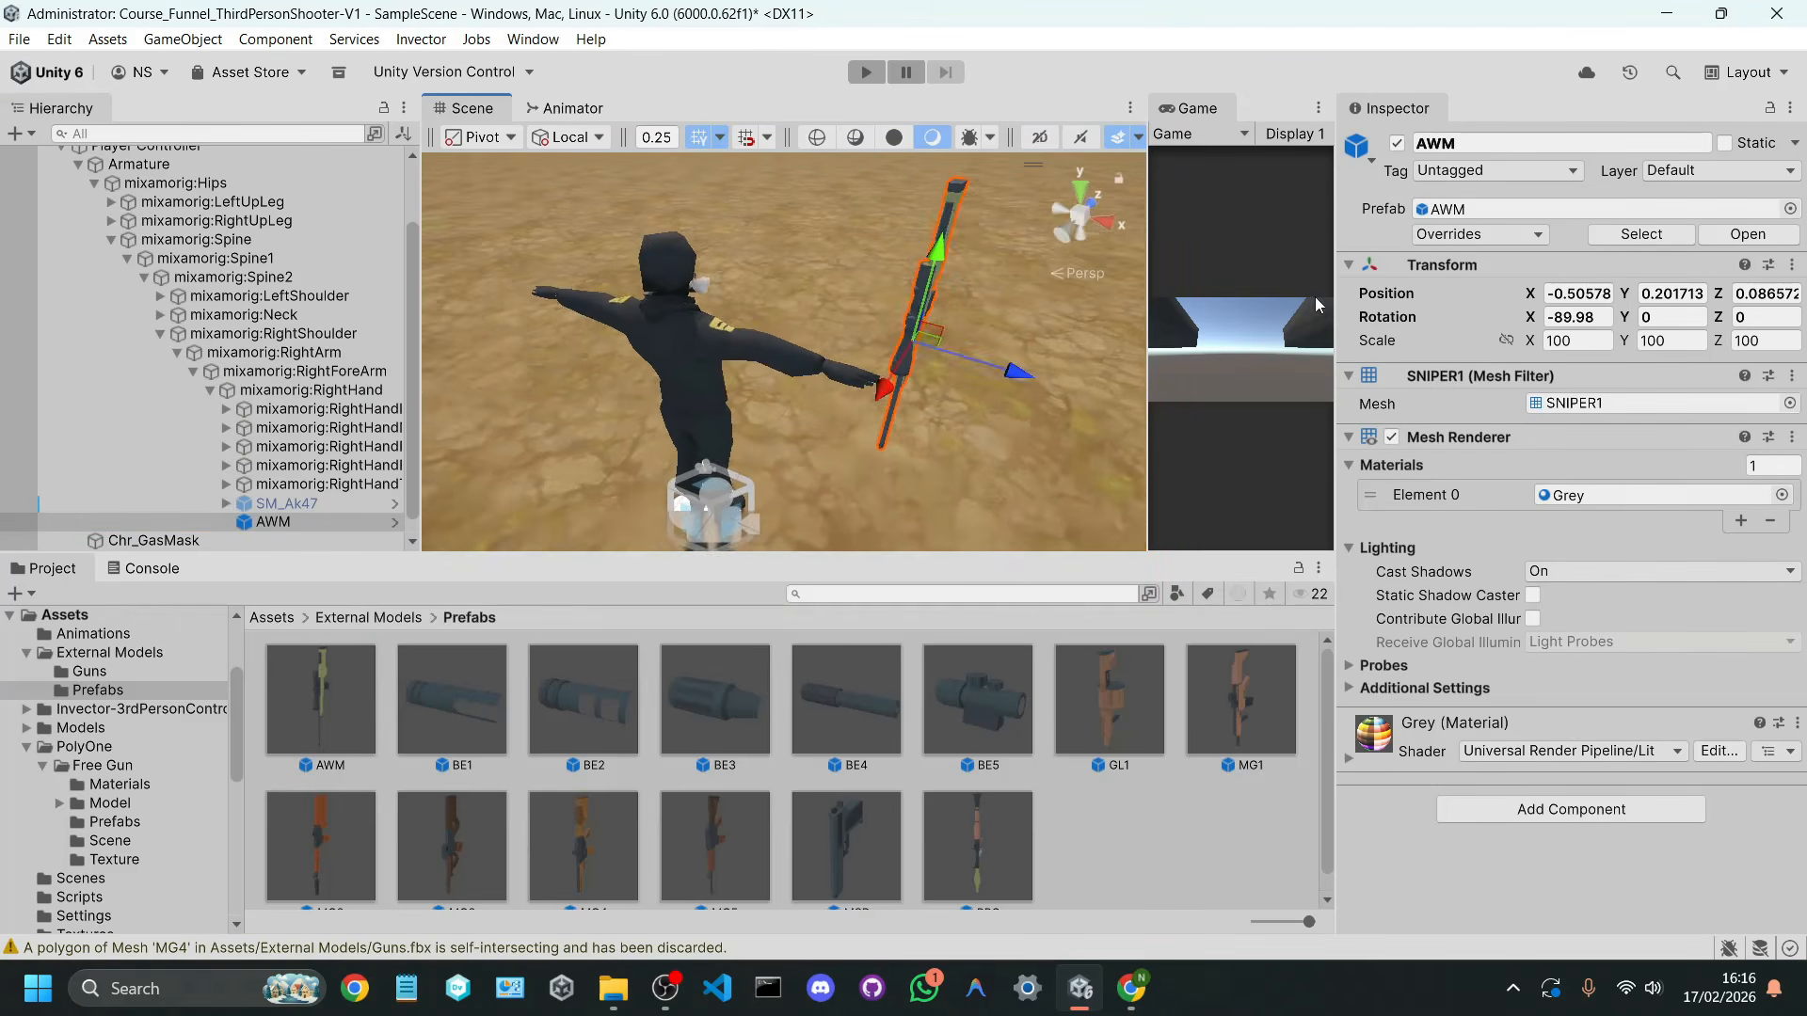
{"action": "mouse_move", "coordinate": [927, 316]}
{"action": "right_mouse_down"}
{"action": "mouse_move", "coordinate": [952, 339]}
{"action": "mouse_move", "coordinate": [923, 344]}
{"action": "right_mouse_up"}
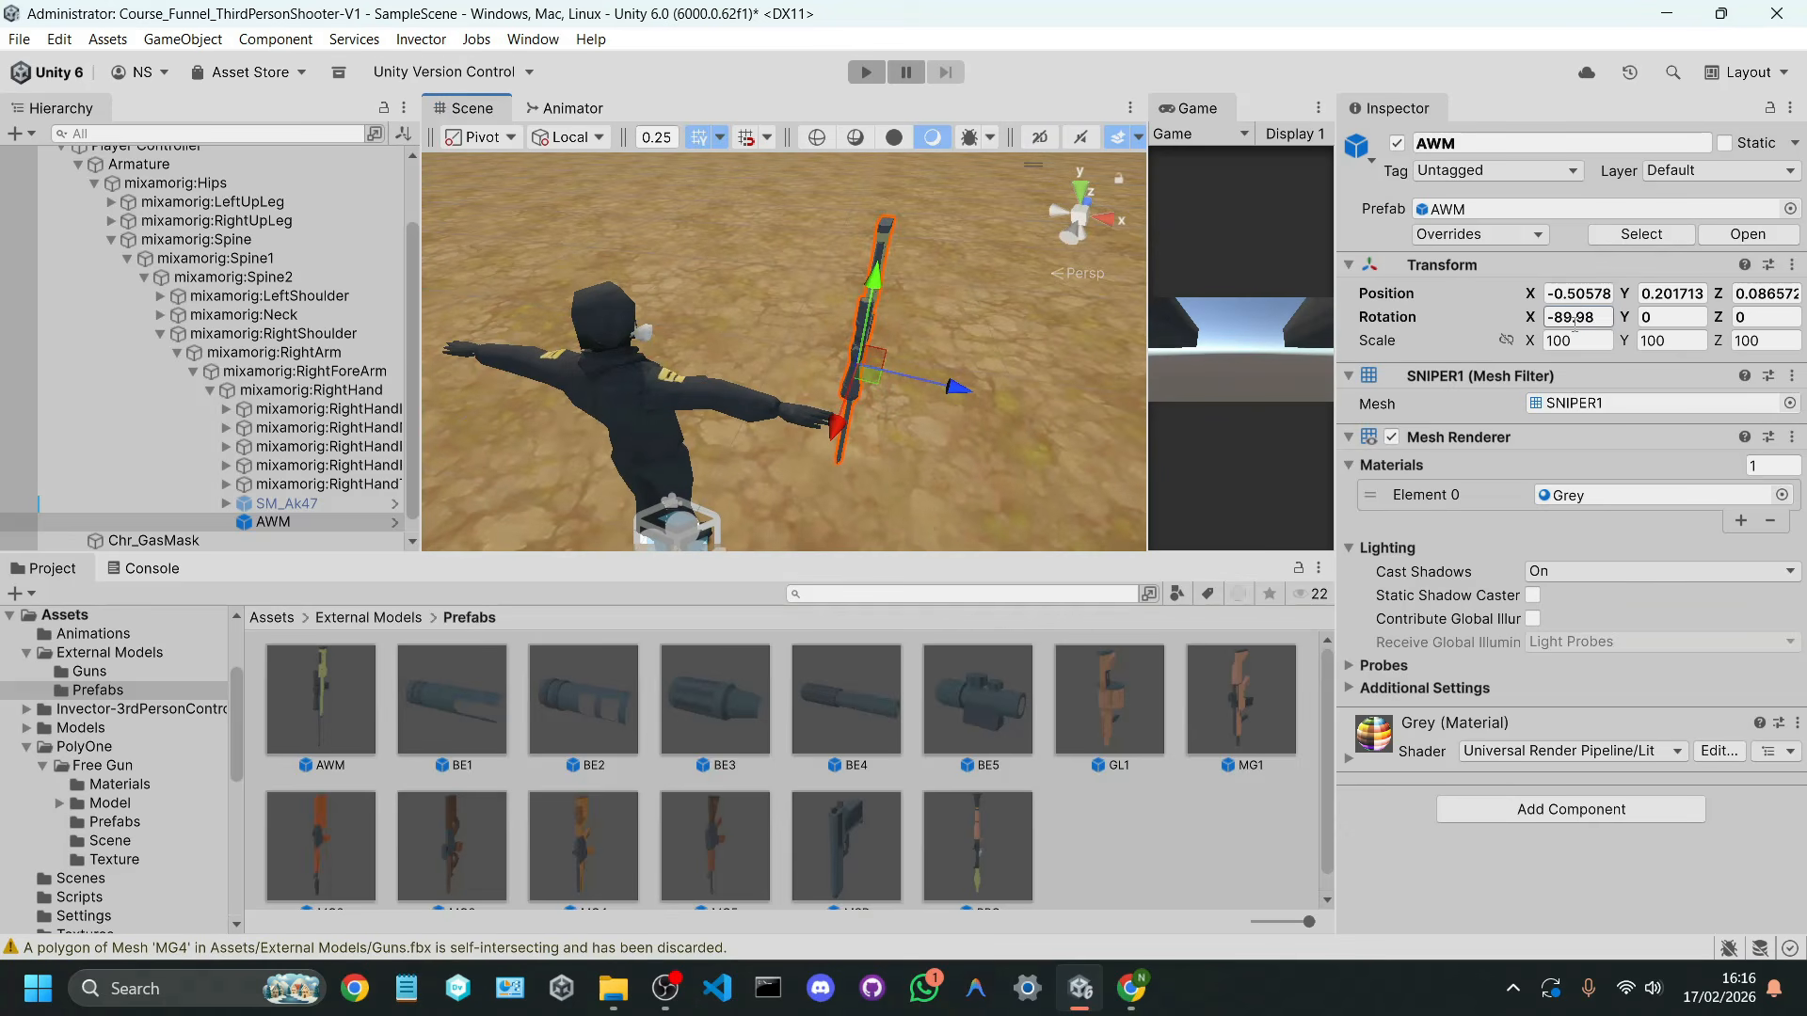
{"action": "left_click", "coordinate": [1574, 317]}
{"action": "type", "text": "0"}
{"action": "left_click", "coordinate": [1579, 293]}
{"action": "type", "text": "0"}
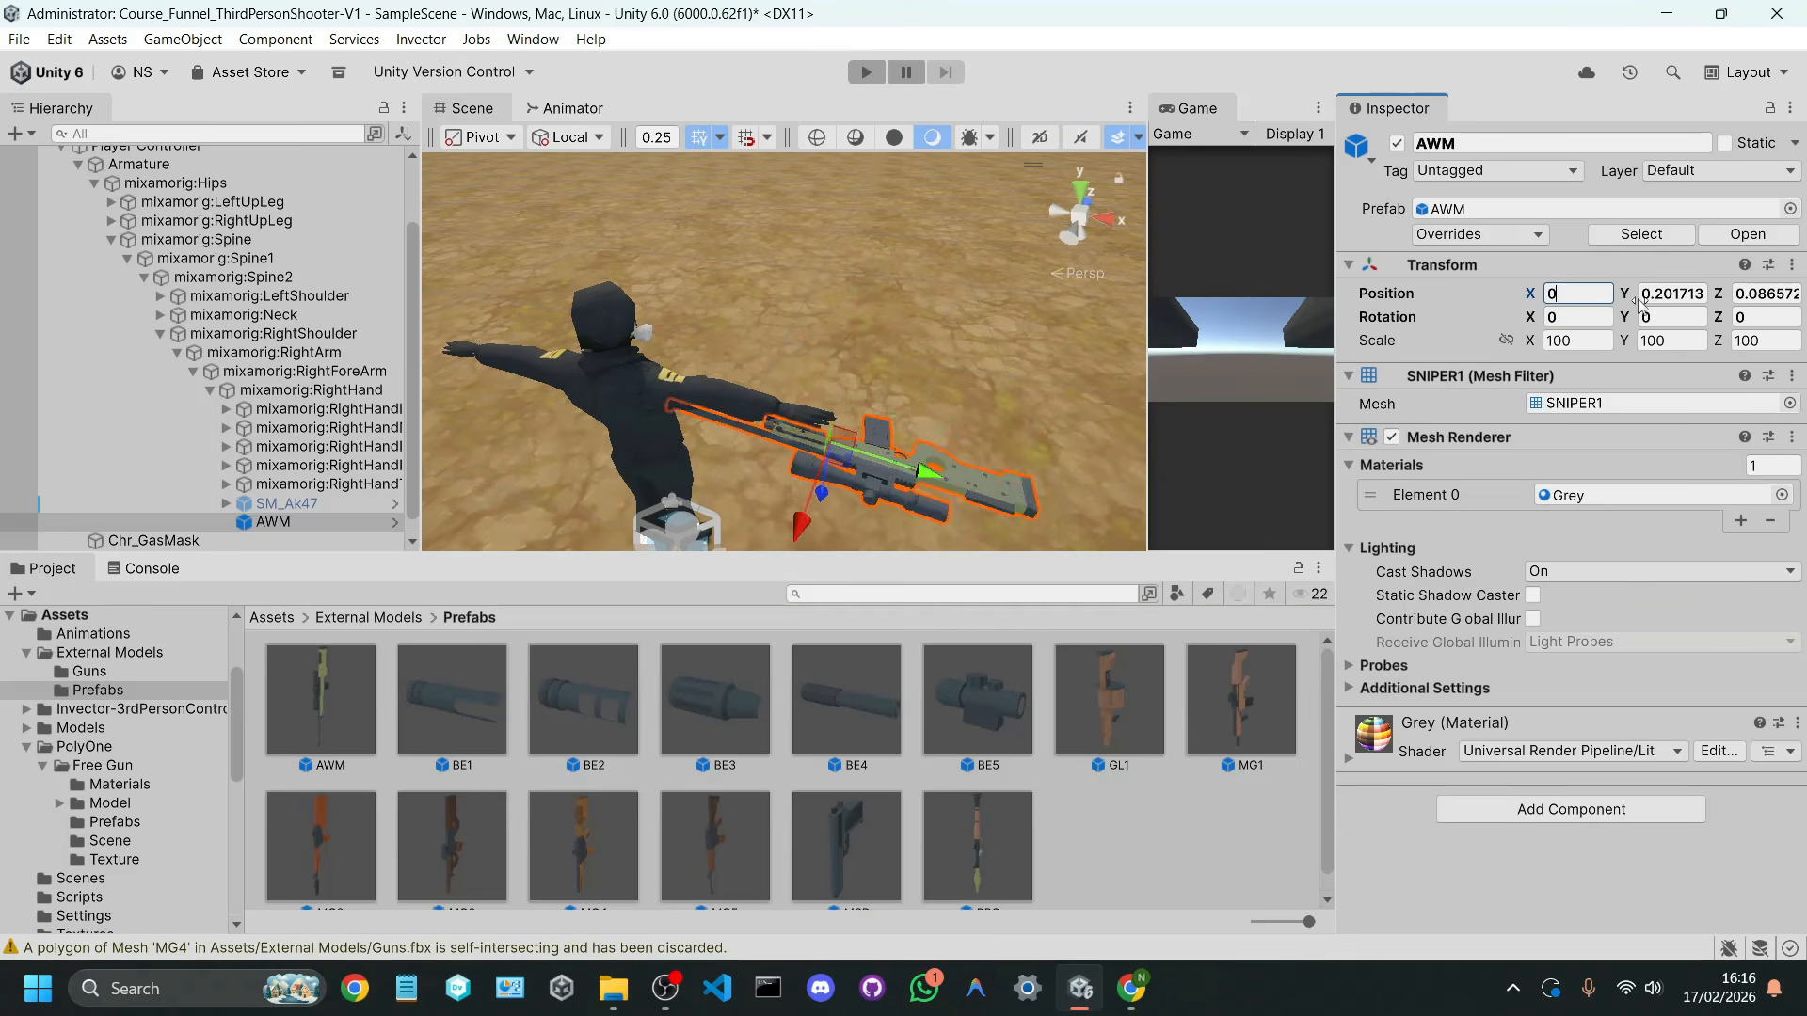
{"action": "left_click", "coordinate": [1647, 294]}
{"action": "type", "text": "0"}
{"action": "left_click", "coordinate": [1743, 293]}
{"action": "type", "text": "0"}
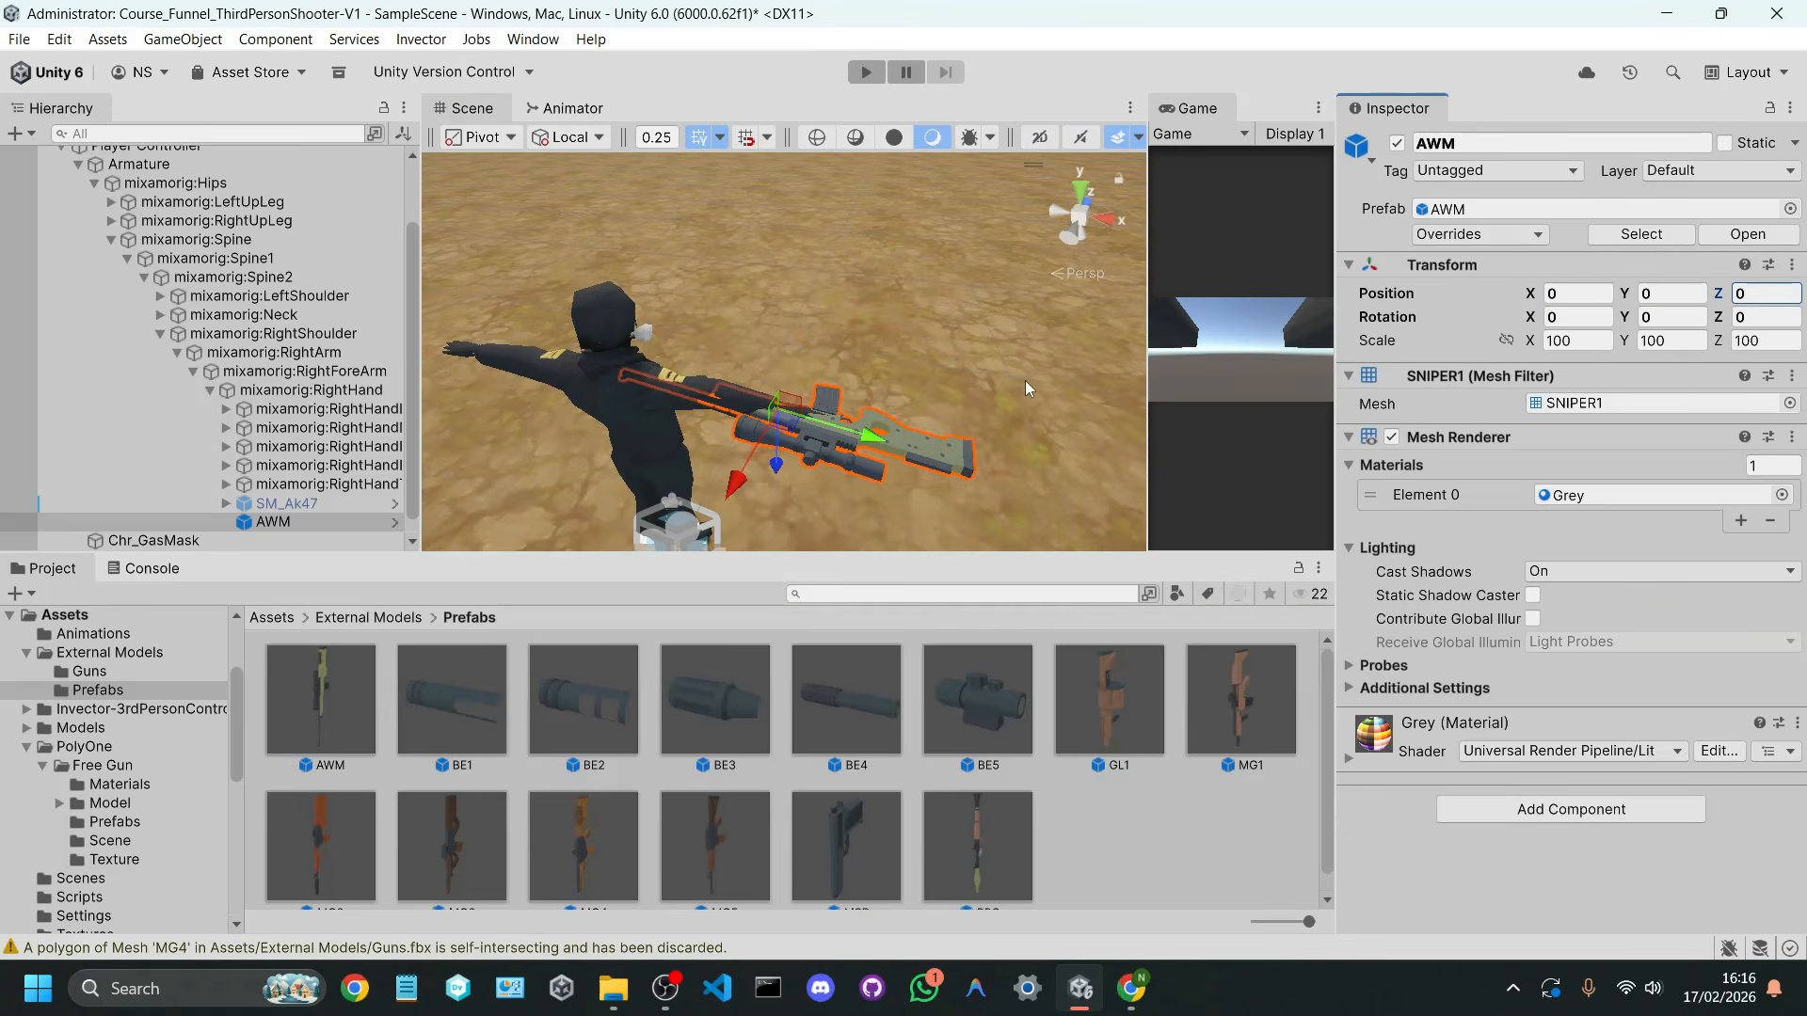
Step: Rotate the AWM to 180 degrees about its Z axis, working in the top view
{"action": "left_click_drag", "start_coordinate": [1025, 380], "coordinate": [1183, 432], "text": "alt"}
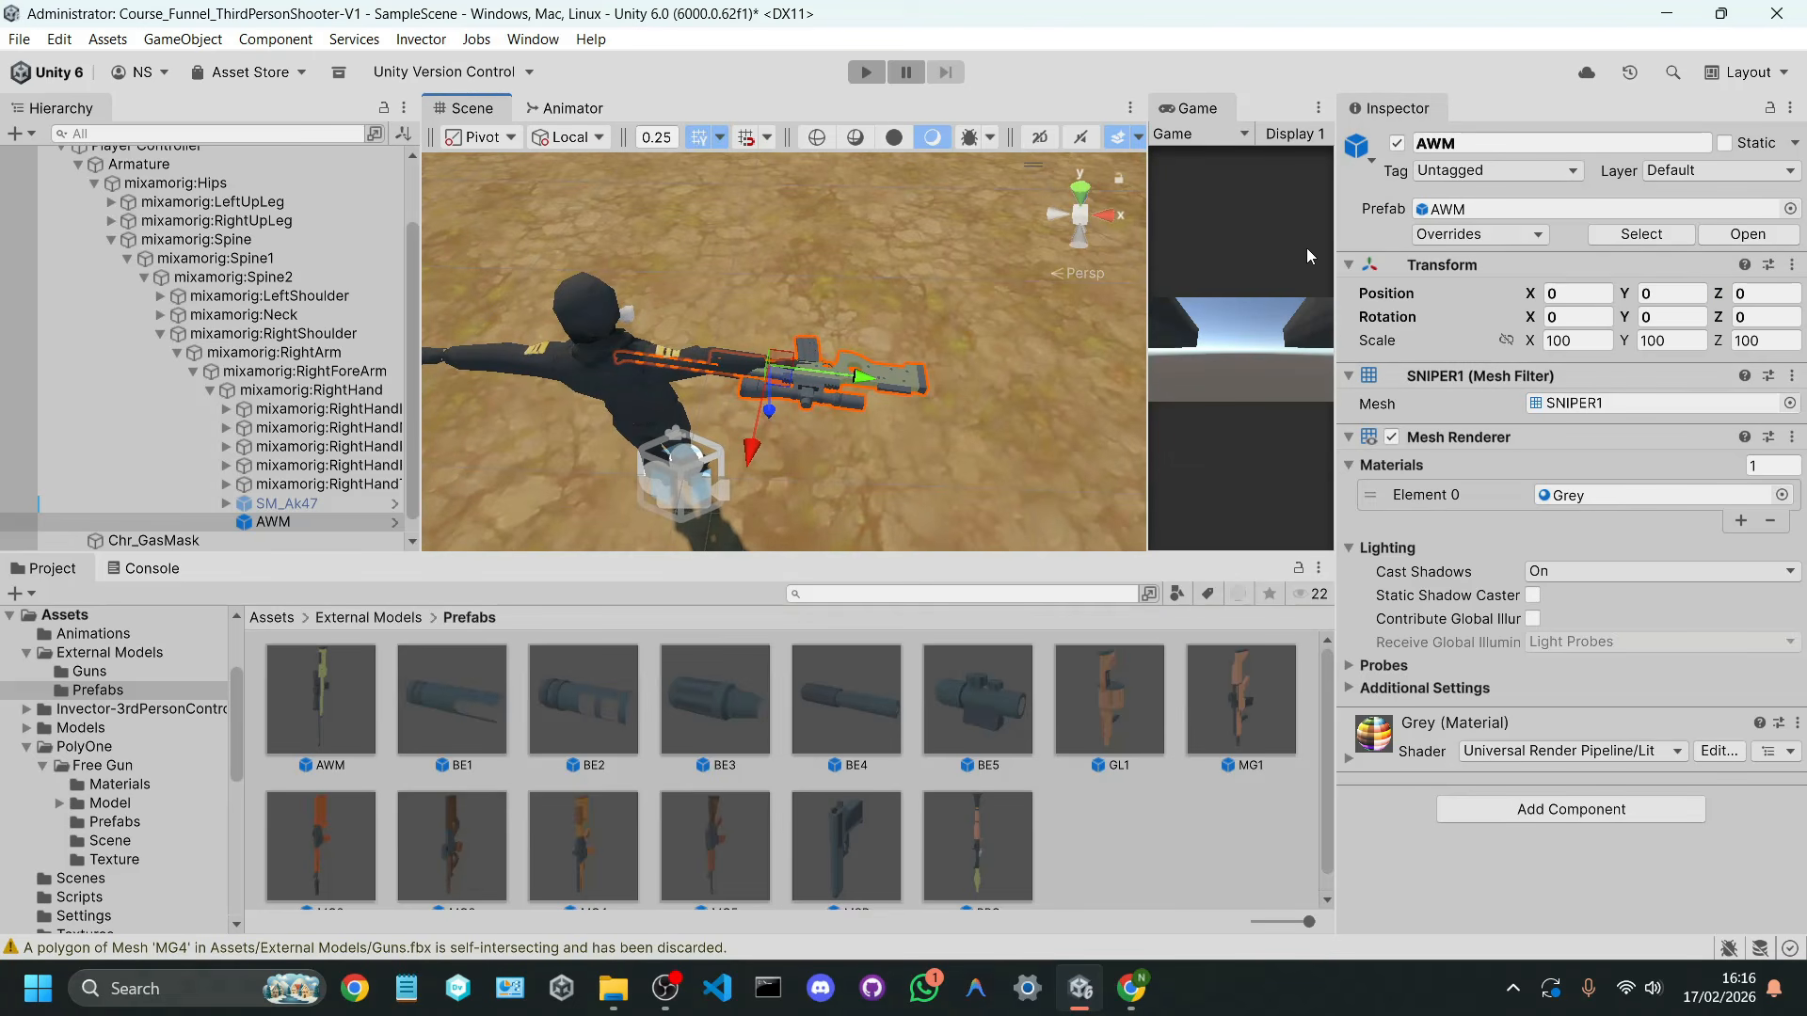
{"action": "left_click", "coordinate": [1082, 190]}
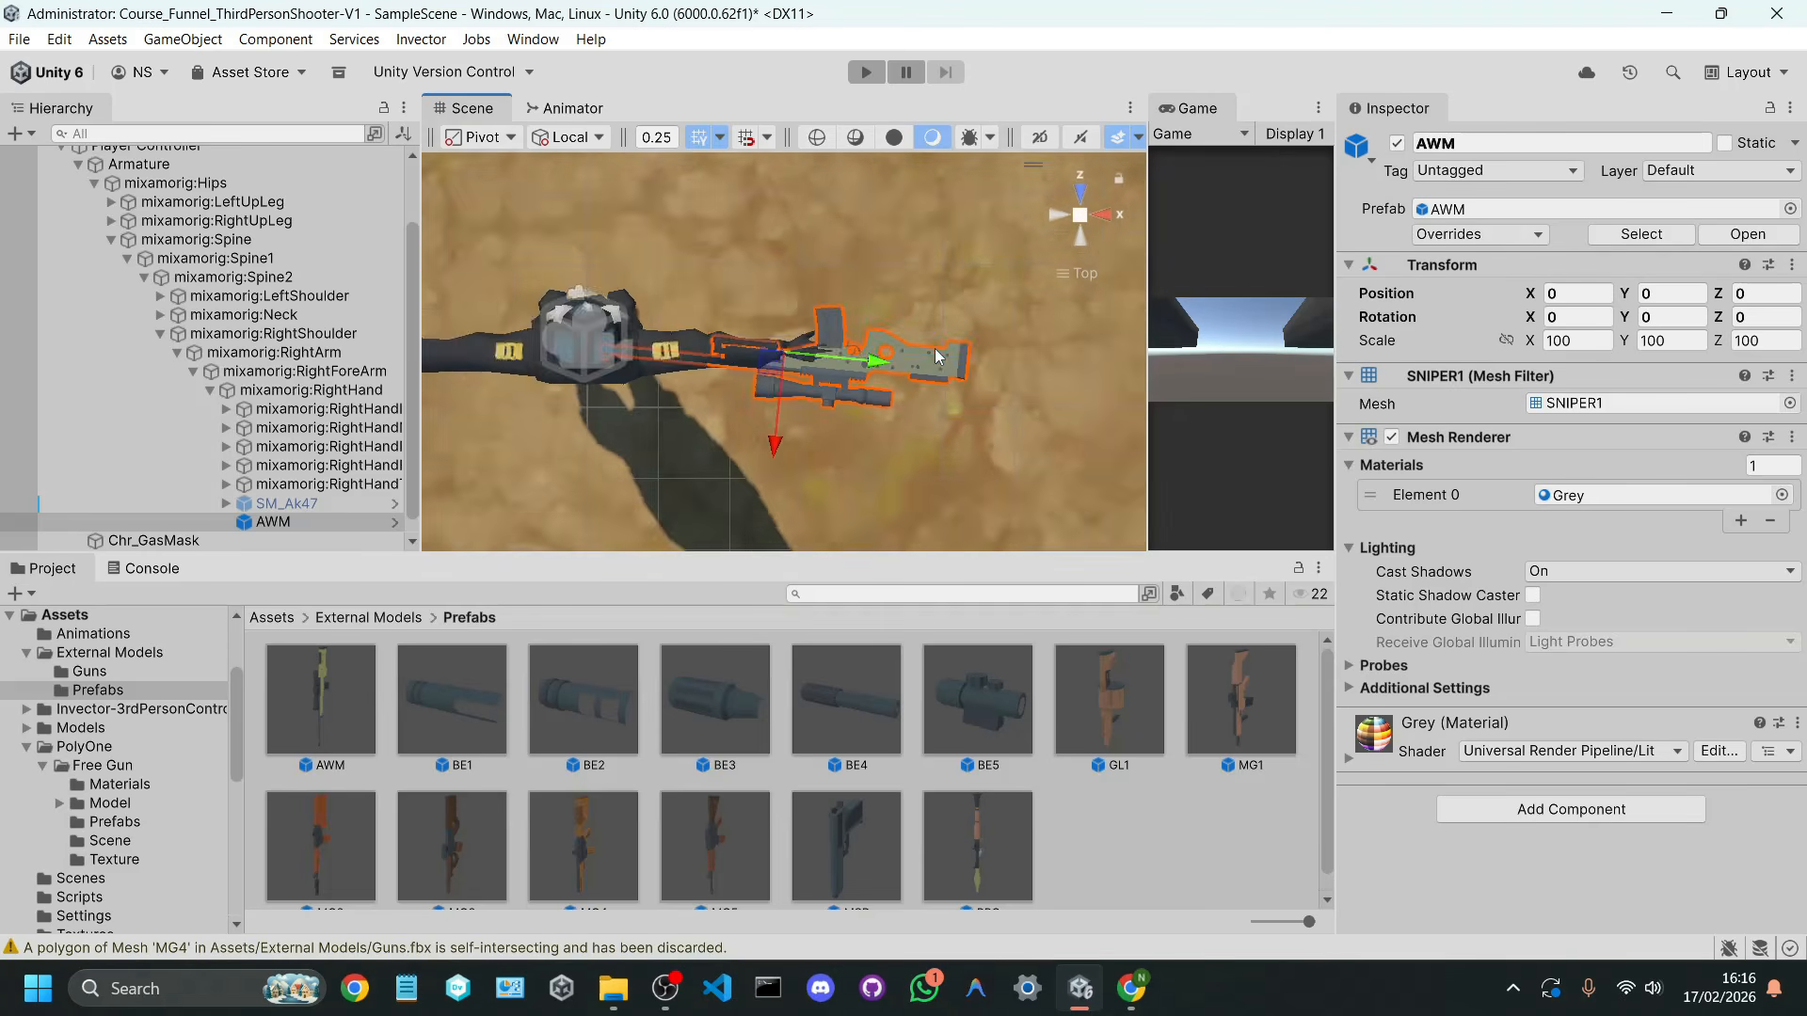
{"action": "scroll", "coordinate": [930, 346], "scroll_direction": "up", "scroll_amount": 3}
{"action": "key", "text": "e"}
{"action": "left_click_drag", "start_coordinate": [876, 357], "coordinate": [1159, 341]}
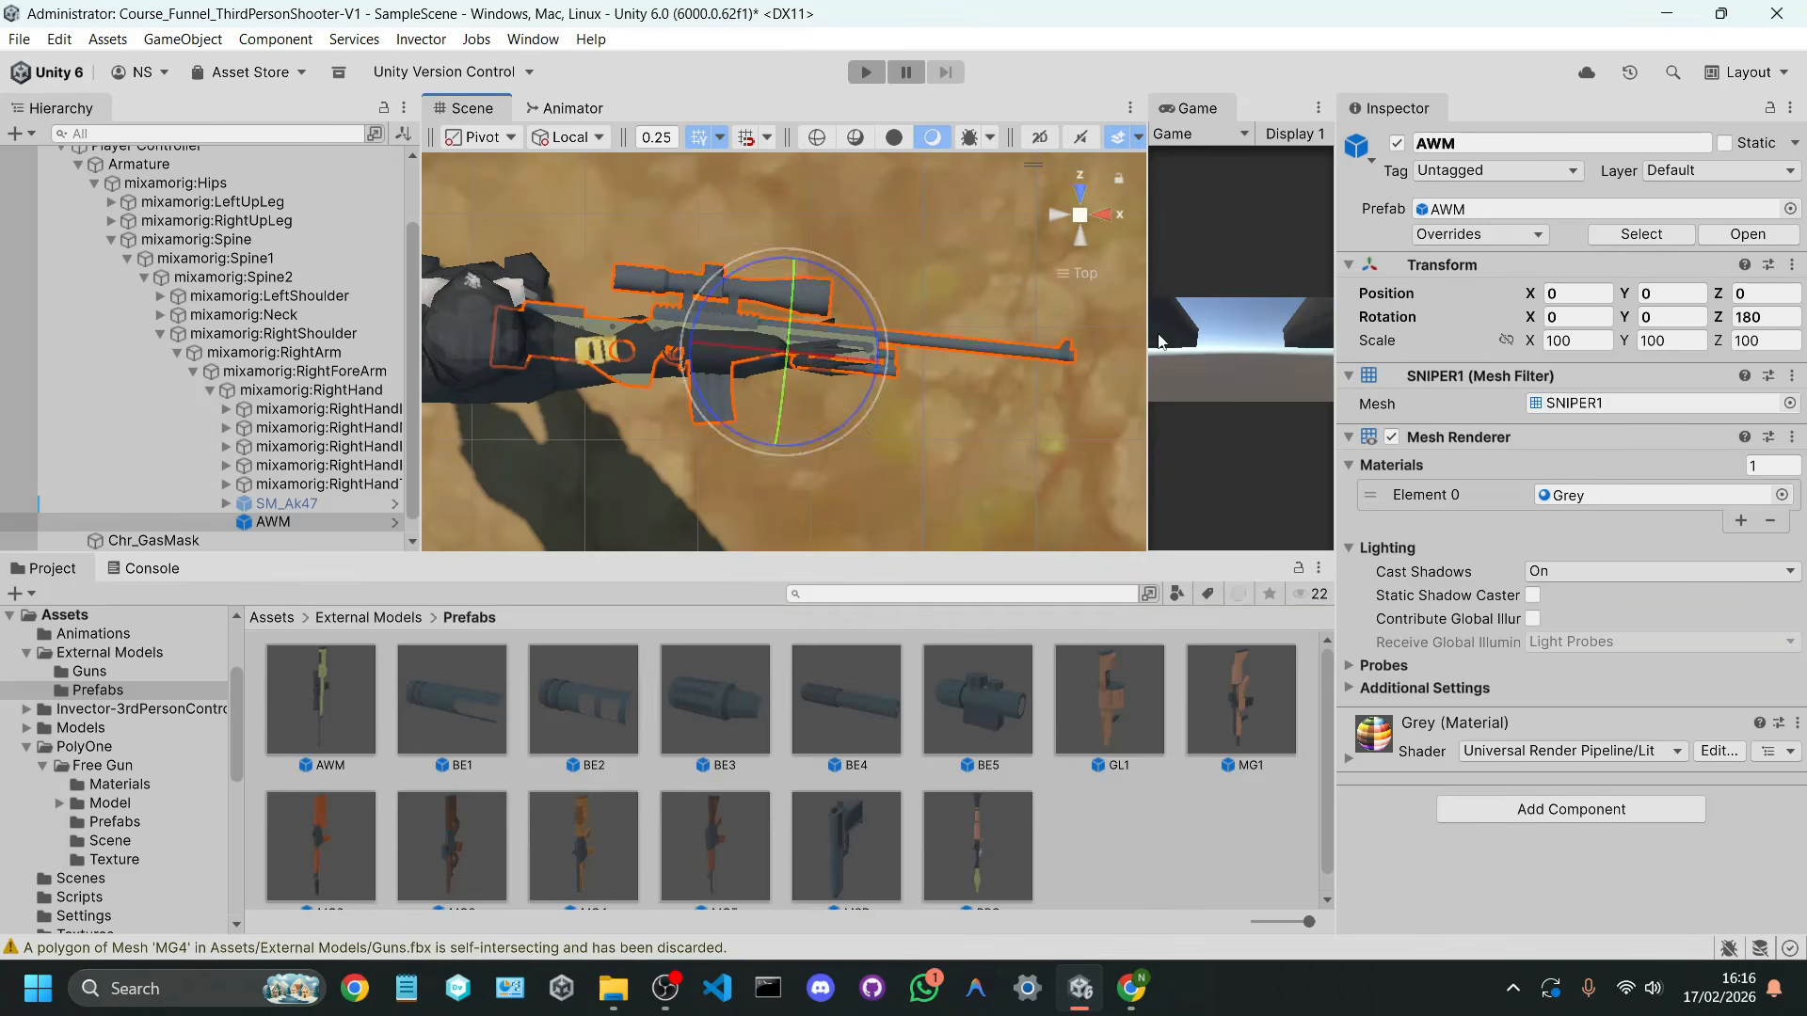
Step: Move the AWM into the character's right hand, to a local position of about -0.063, 0.413, 0.023
{"action": "key", "text": "w"}
{"action": "middle_click_drag", "start_coordinate": [880, 410], "coordinate": [798, 381]}
{"action": "left_click_drag", "start_coordinate": [701, 321], "coordinate": [885, 310]}
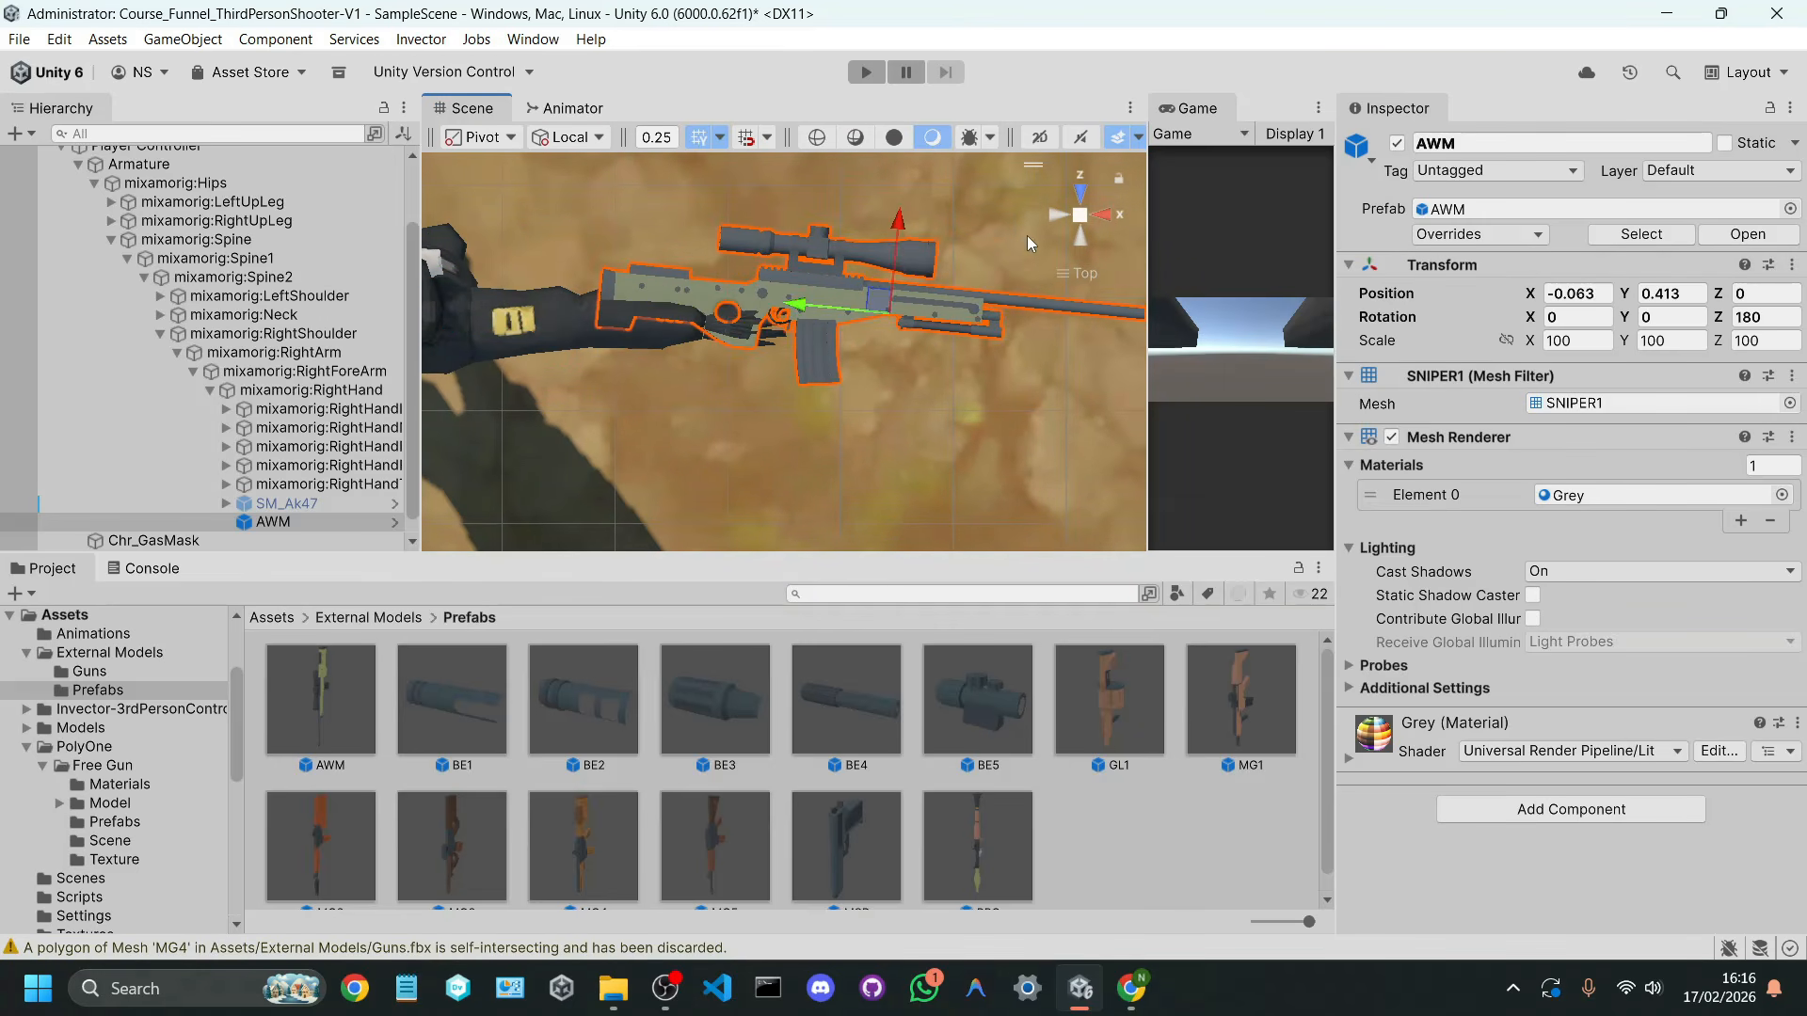
{"action": "left_click", "coordinate": [1106, 224]}
{"action": "mouse_move", "coordinate": [833, 405]}
{"action": "left_mouse_down"}
{"action": "mouse_move", "coordinate": [838, 461]}
{"action": "mouse_move", "coordinate": [828, 418]}
{"action": "left_mouse_up"}
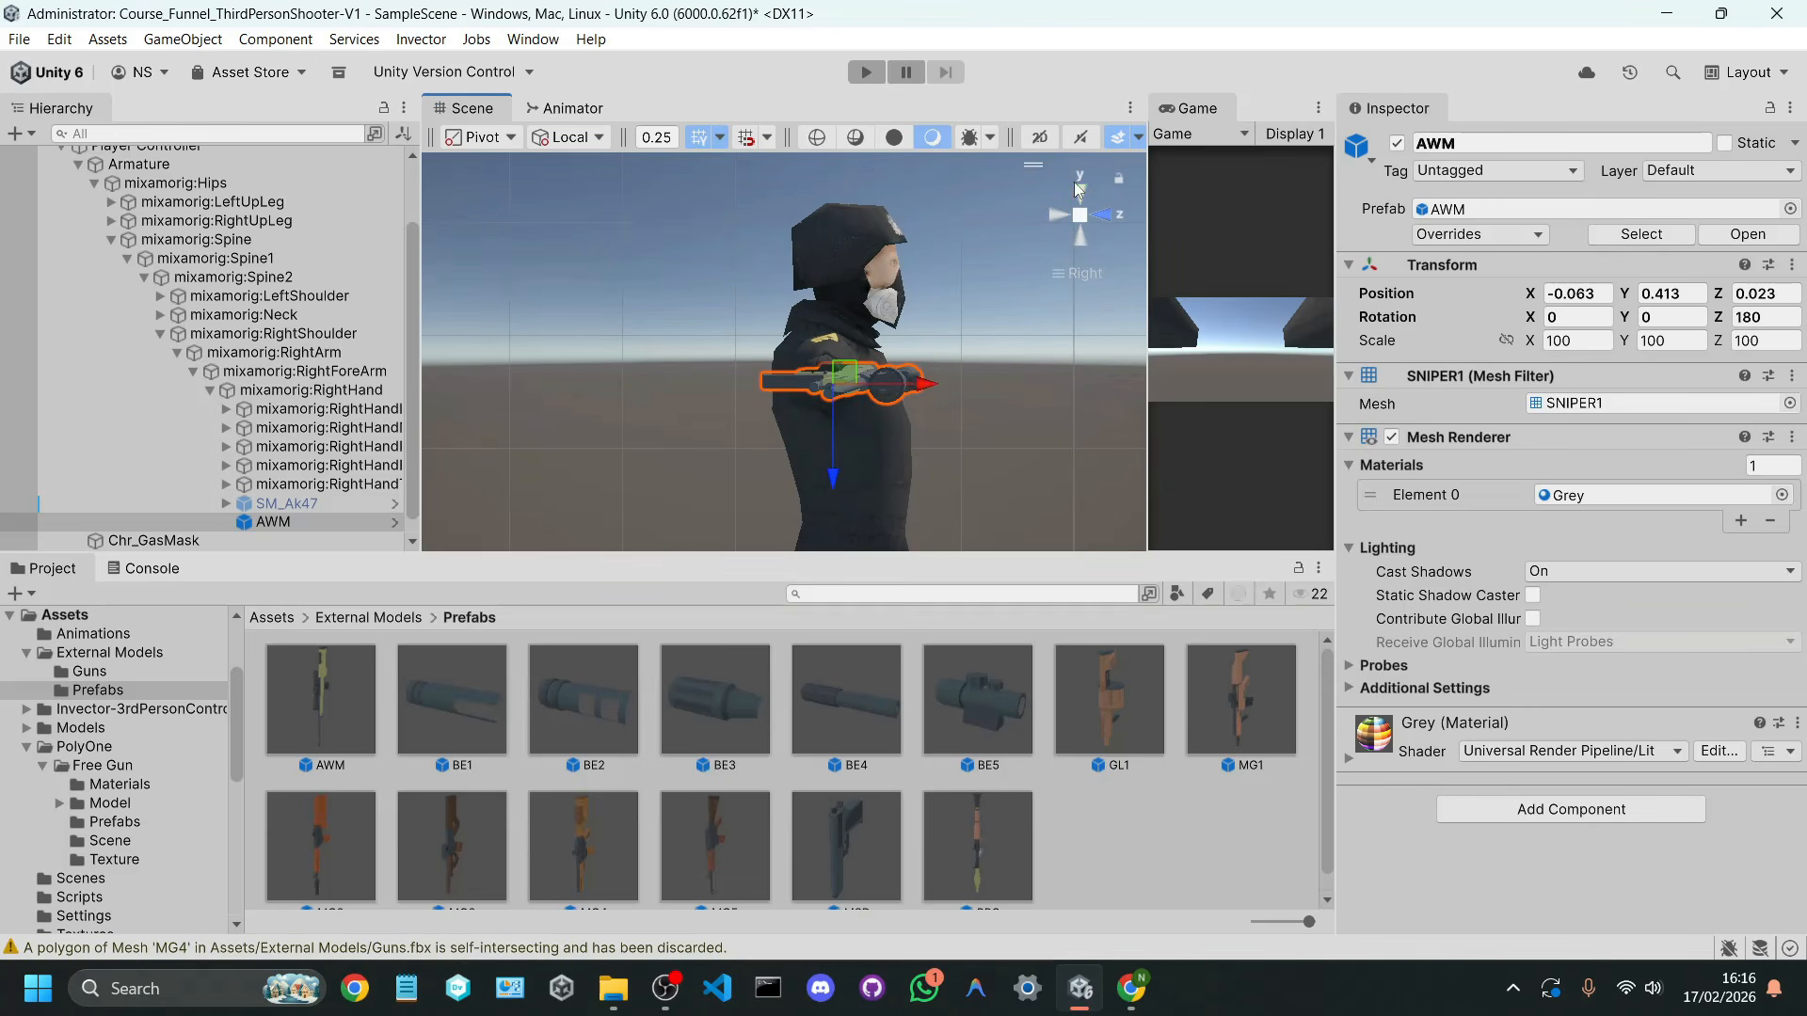
Step: Run the scene and pause it while the character is in the aiming pose
{"action": "left_click", "coordinate": [873, 77]}
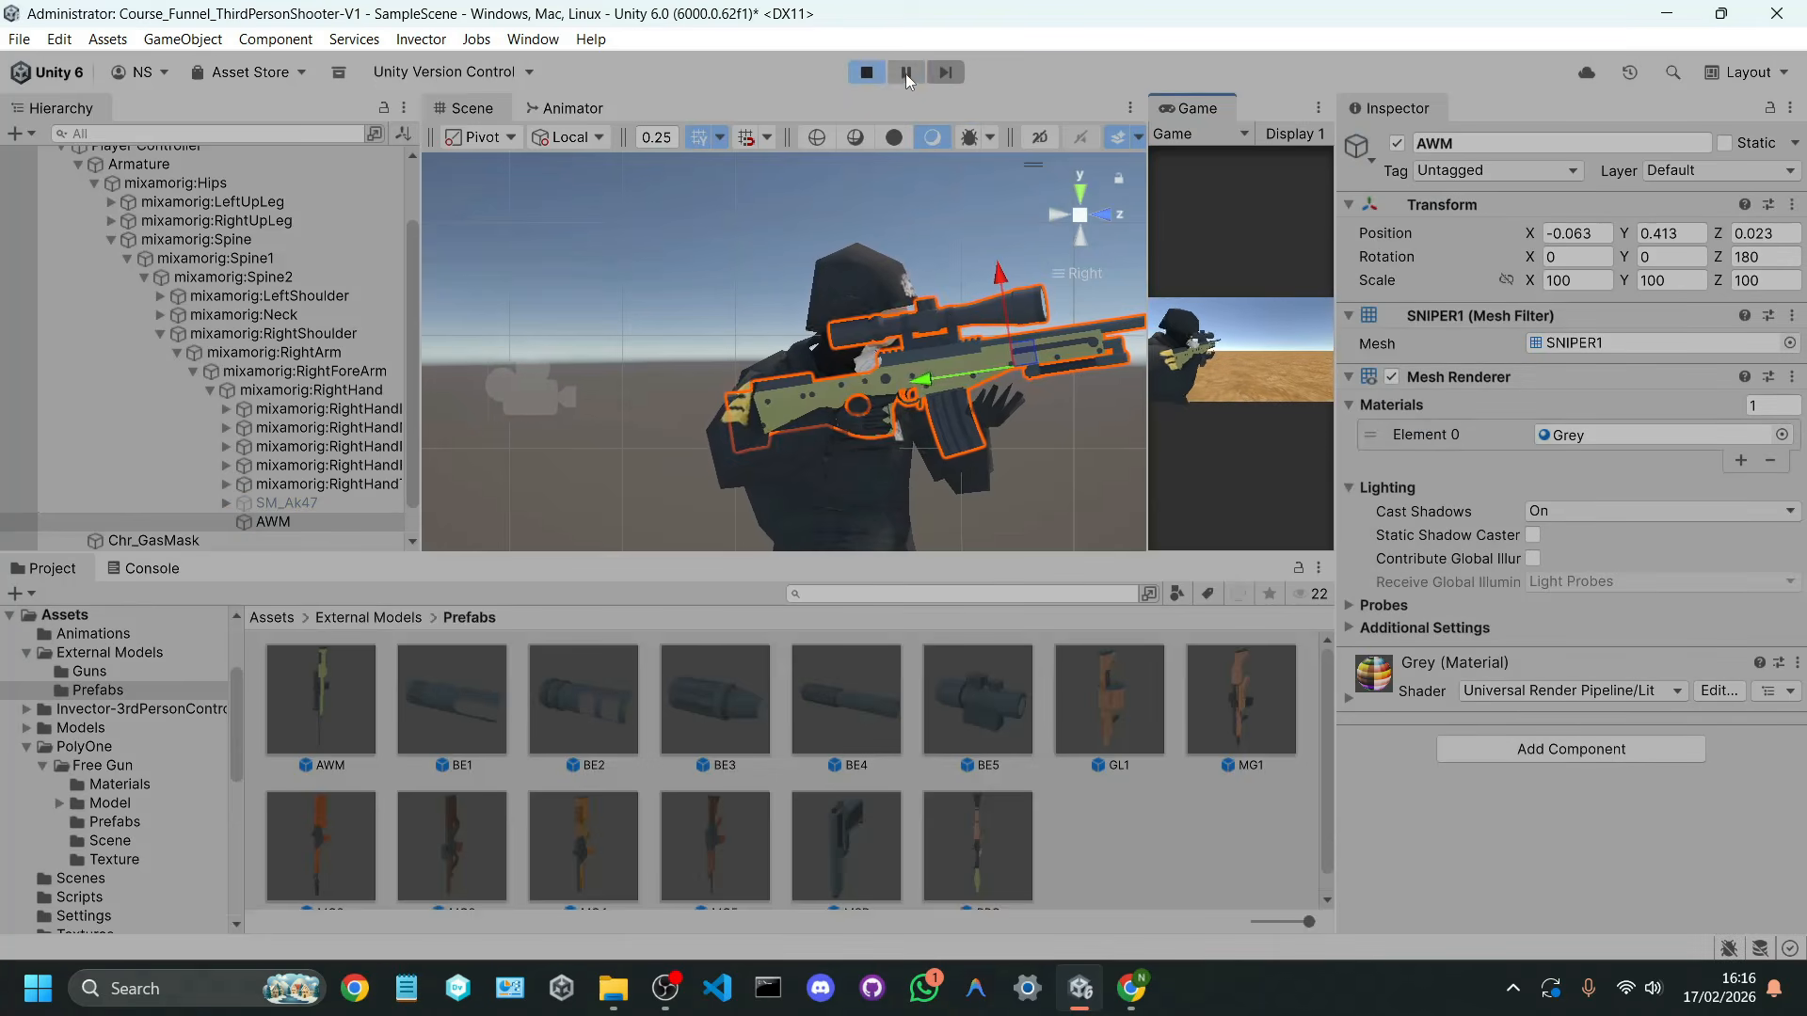
{"action": "left_click", "coordinate": [905, 73]}
{"action": "right_click_drag", "start_coordinate": [985, 314], "coordinate": [963, 357]}
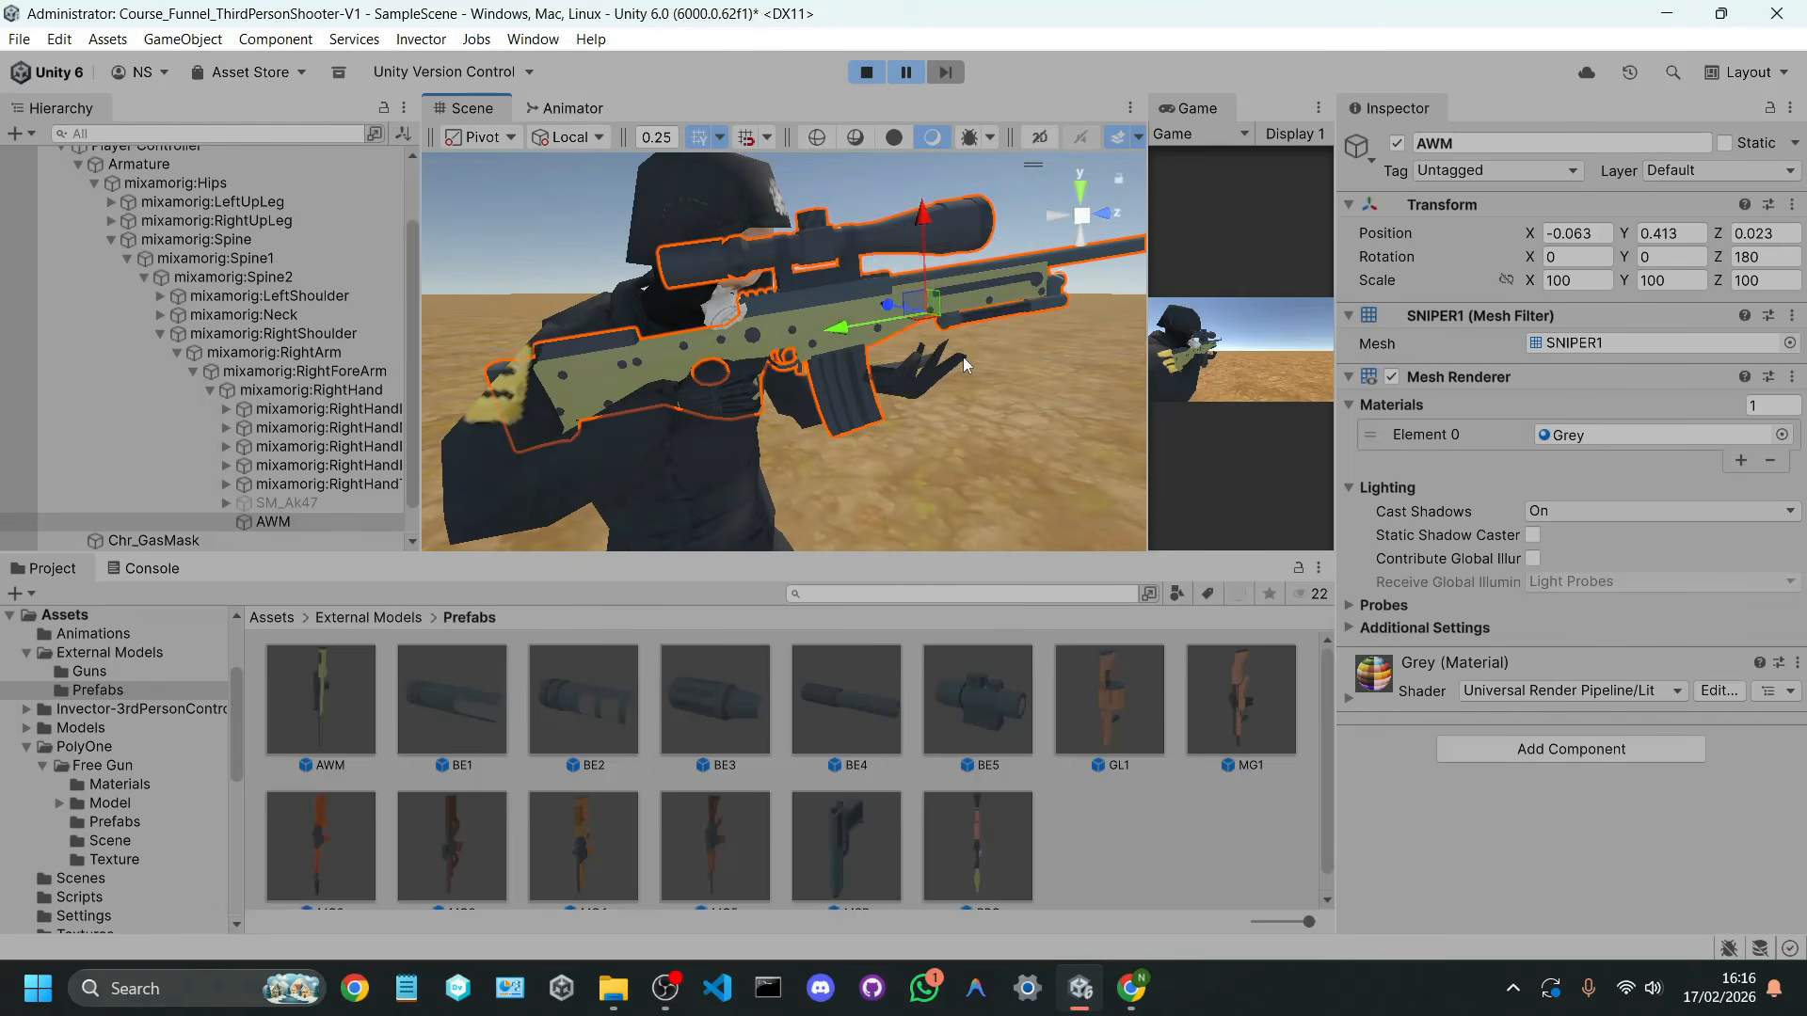
Step: Level the AWM to a Z rotation of about 169.9 and shift it to about X -0.017, Y 0.394
{"action": "key", "text": "e"}
{"action": "left_click_drag", "start_coordinate": [873, 240], "coordinate": [942, 261]}
{"action": "key", "text": "w"}
{"action": "left_click_drag", "start_coordinate": [907, 339], "coordinate": [901, 334]}
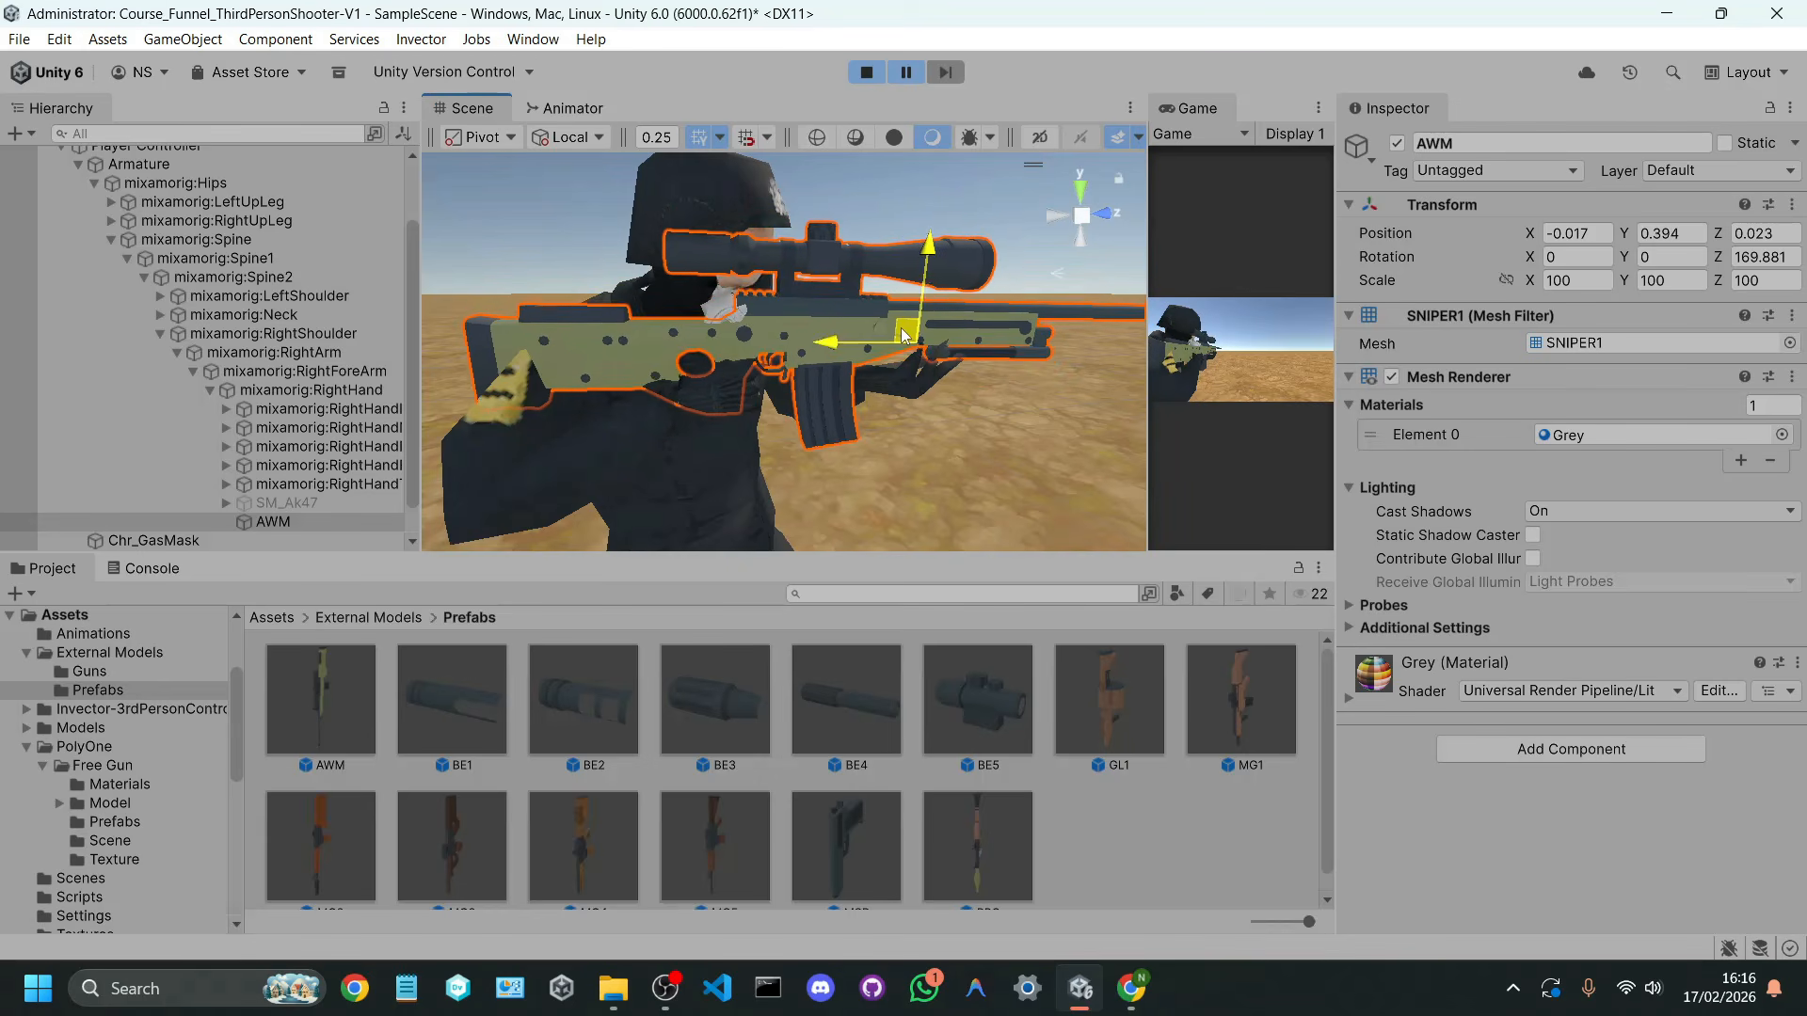
Step: Turn the AWM to point straight ahead, with a rotation of about -11.9, 2.2, 169.7
{"action": "right_click_drag", "start_coordinate": [913, 356], "coordinate": [778, 394]}
{"action": "key", "text": "w"}
{"action": "key", "text": "d"}
{"action": "left_click_drag", "start_coordinate": [542, 453], "coordinate": [562, 465], "text": "alt"}
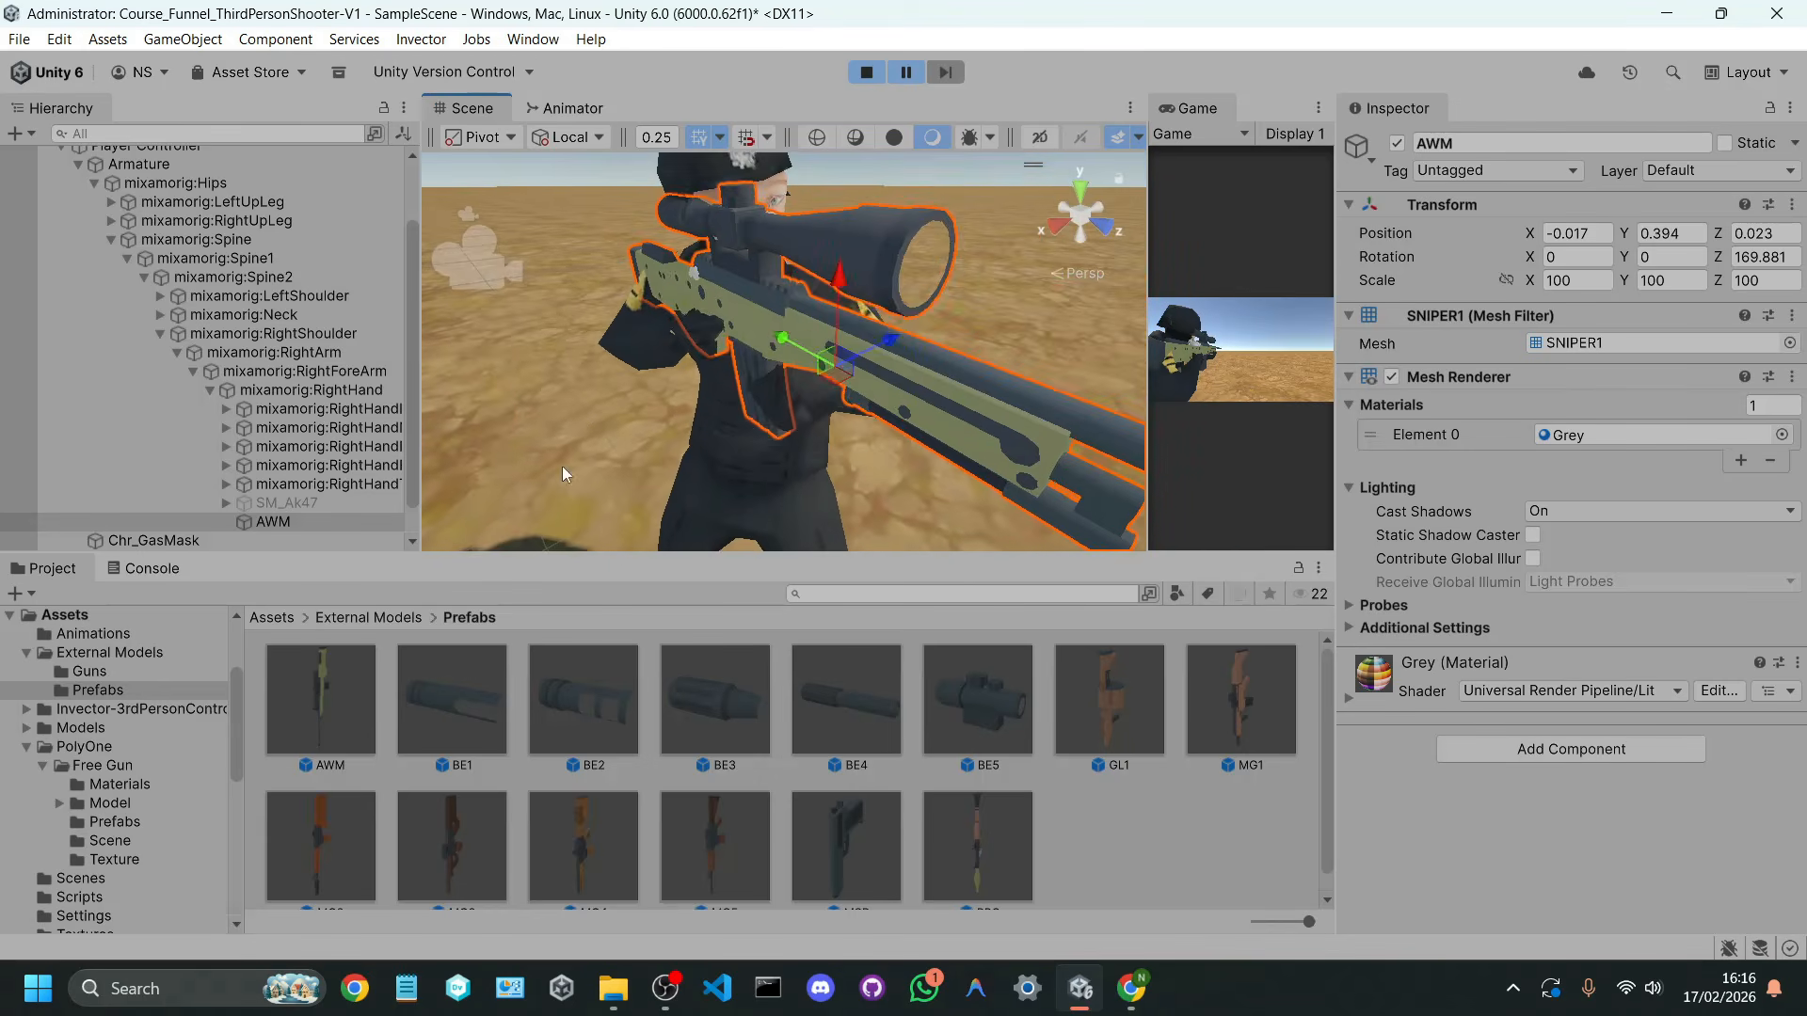
{"action": "key", "text": "e"}
{"action": "left_click_drag", "start_coordinate": [816, 420], "coordinate": [968, 388]}
Step: Fine-tune the AWM's place in the hand to a local position of about -0.024, 0.395, -0.039
{"action": "key", "text": "w"}
{"action": "left_click", "coordinate": [905, 336]}
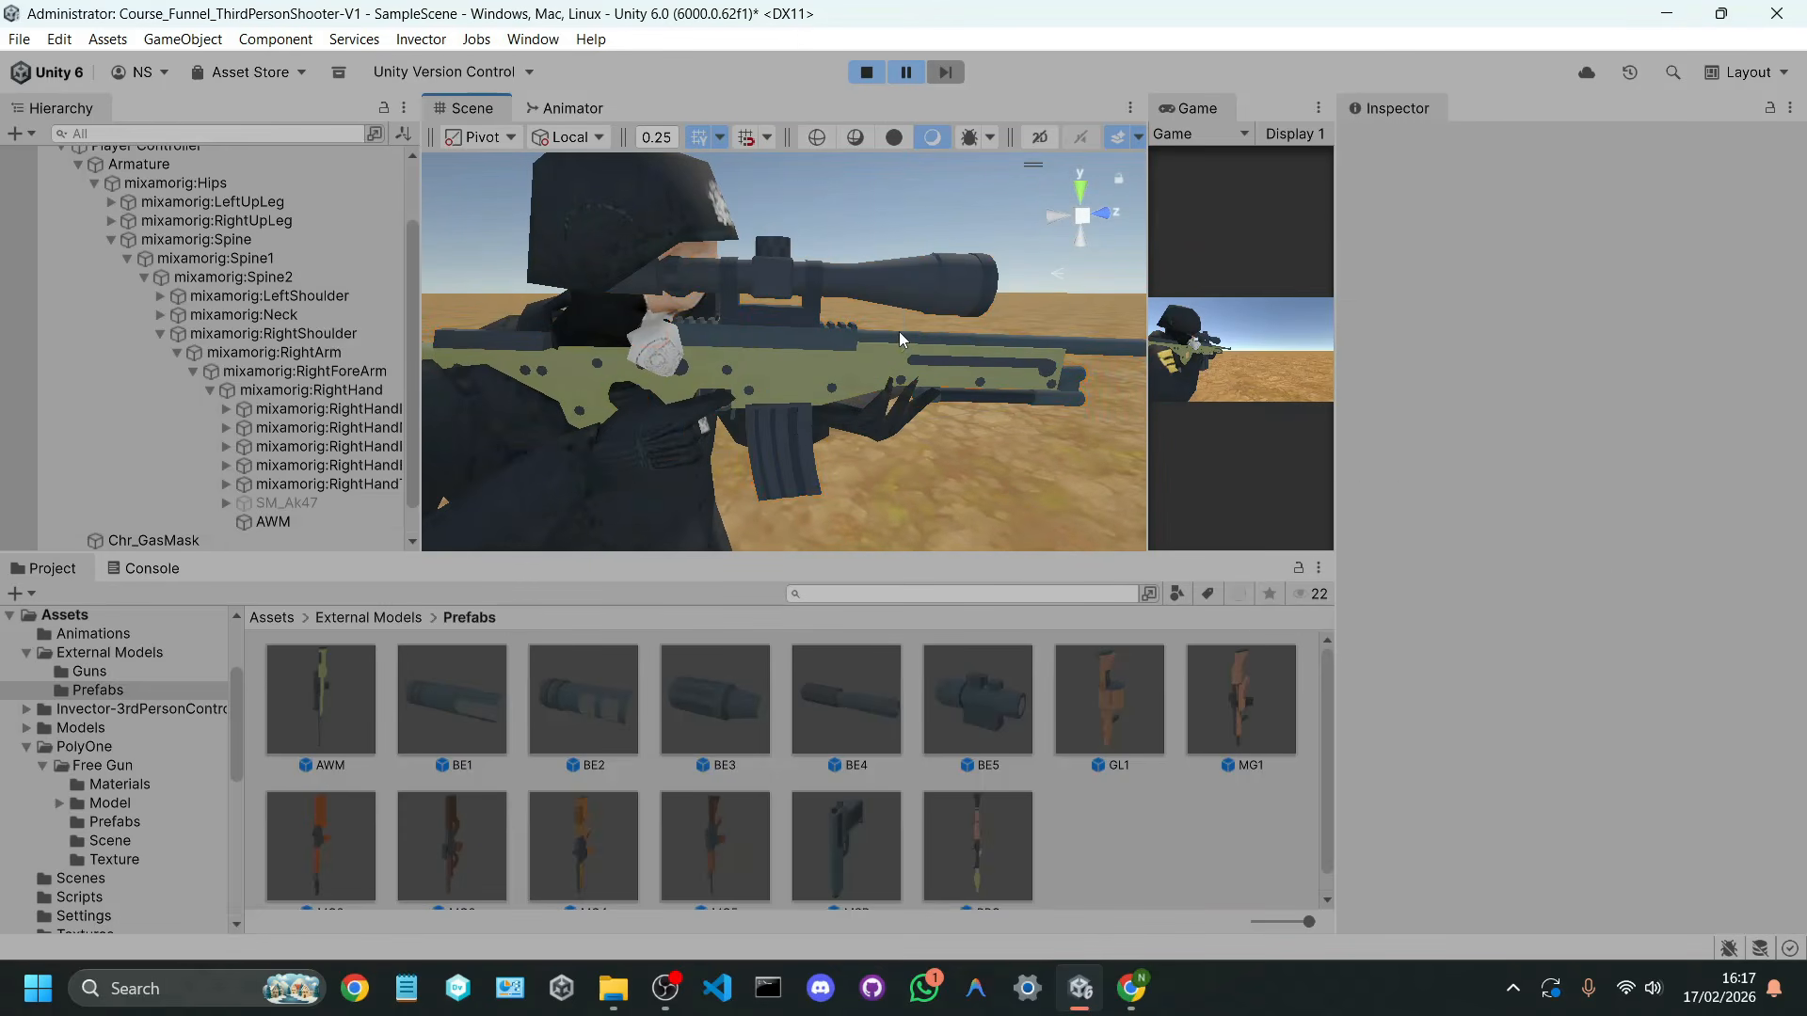
{"action": "left_click", "coordinate": [900, 332]}
{"action": "mouse_move", "coordinate": [911, 288]}
{"action": "left_mouse_down"}
{"action": "mouse_move", "coordinate": [908, 307]}
{"action": "mouse_move", "coordinate": [909, 286]}
{"action": "left_mouse_up"}
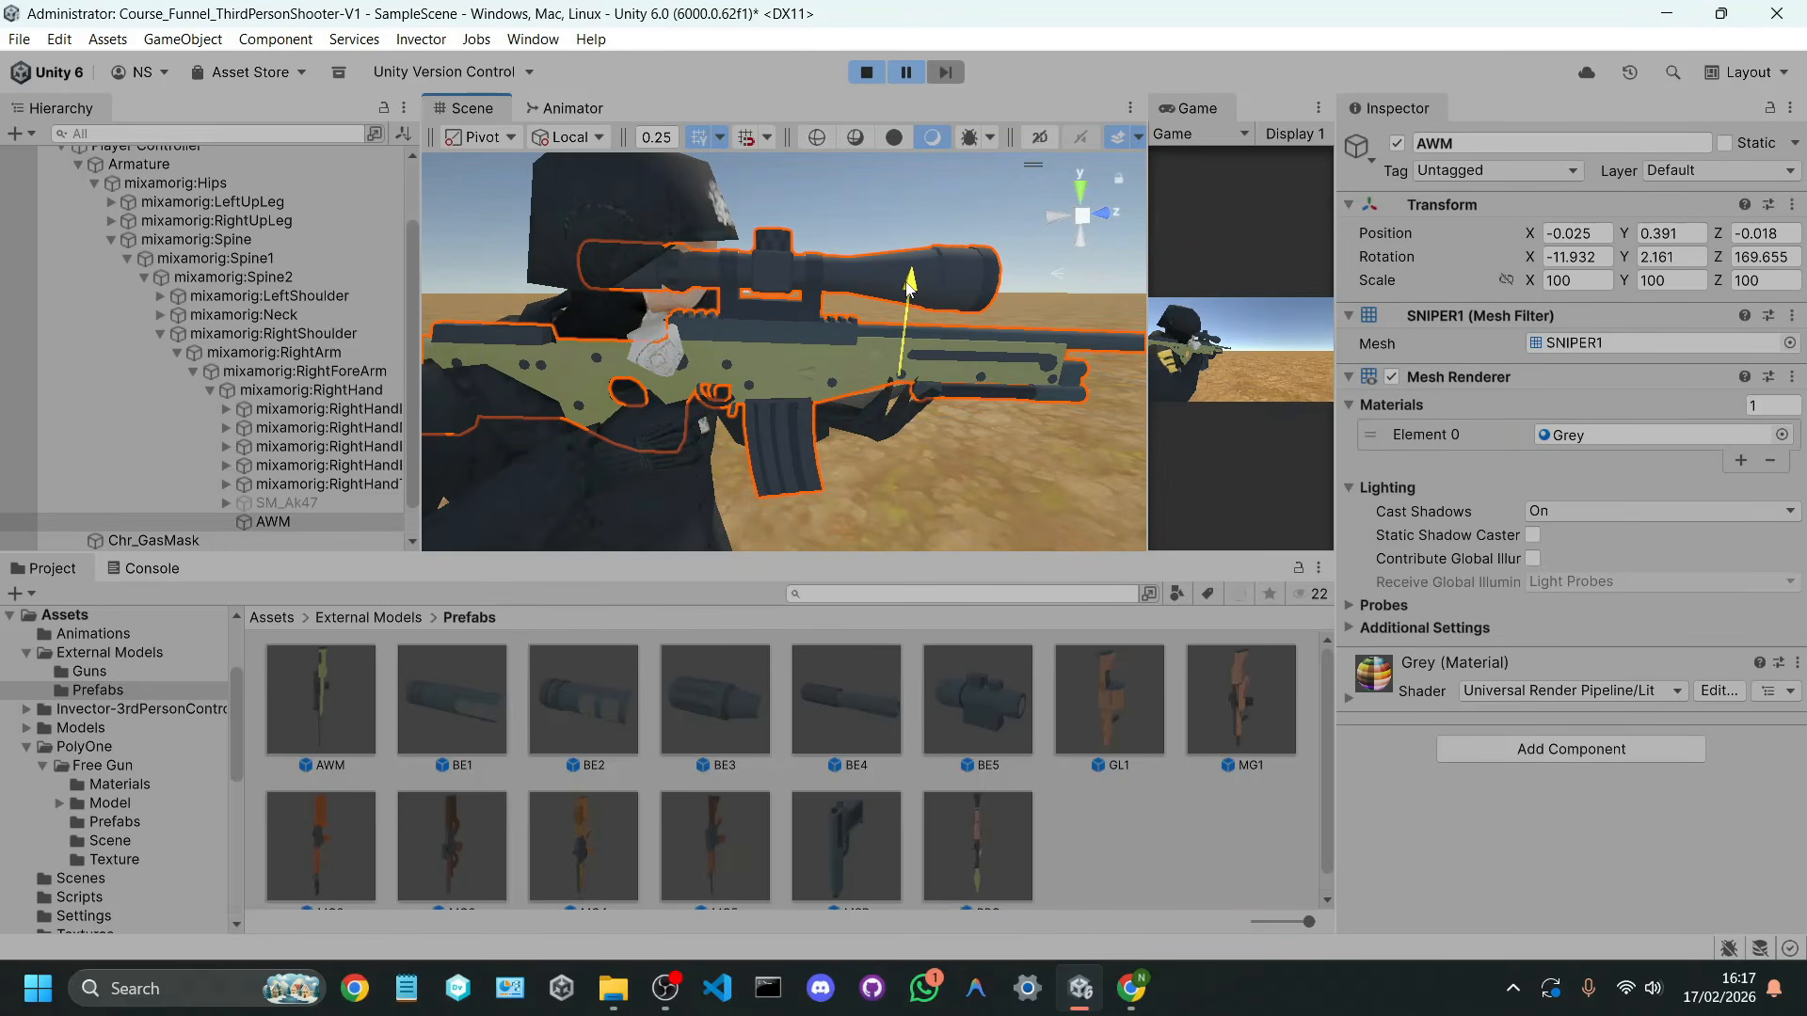
{"action": "left_click_drag", "start_coordinate": [894, 387], "coordinate": [906, 392]}
{"action": "key", "text": "w"}
{"action": "right_click_drag", "start_coordinate": [863, 392], "coordinate": [718, 443]}
{"action": "key", "text": "d"}
{"action": "key", "text": "s"}
{"action": "key", "text": "a"}
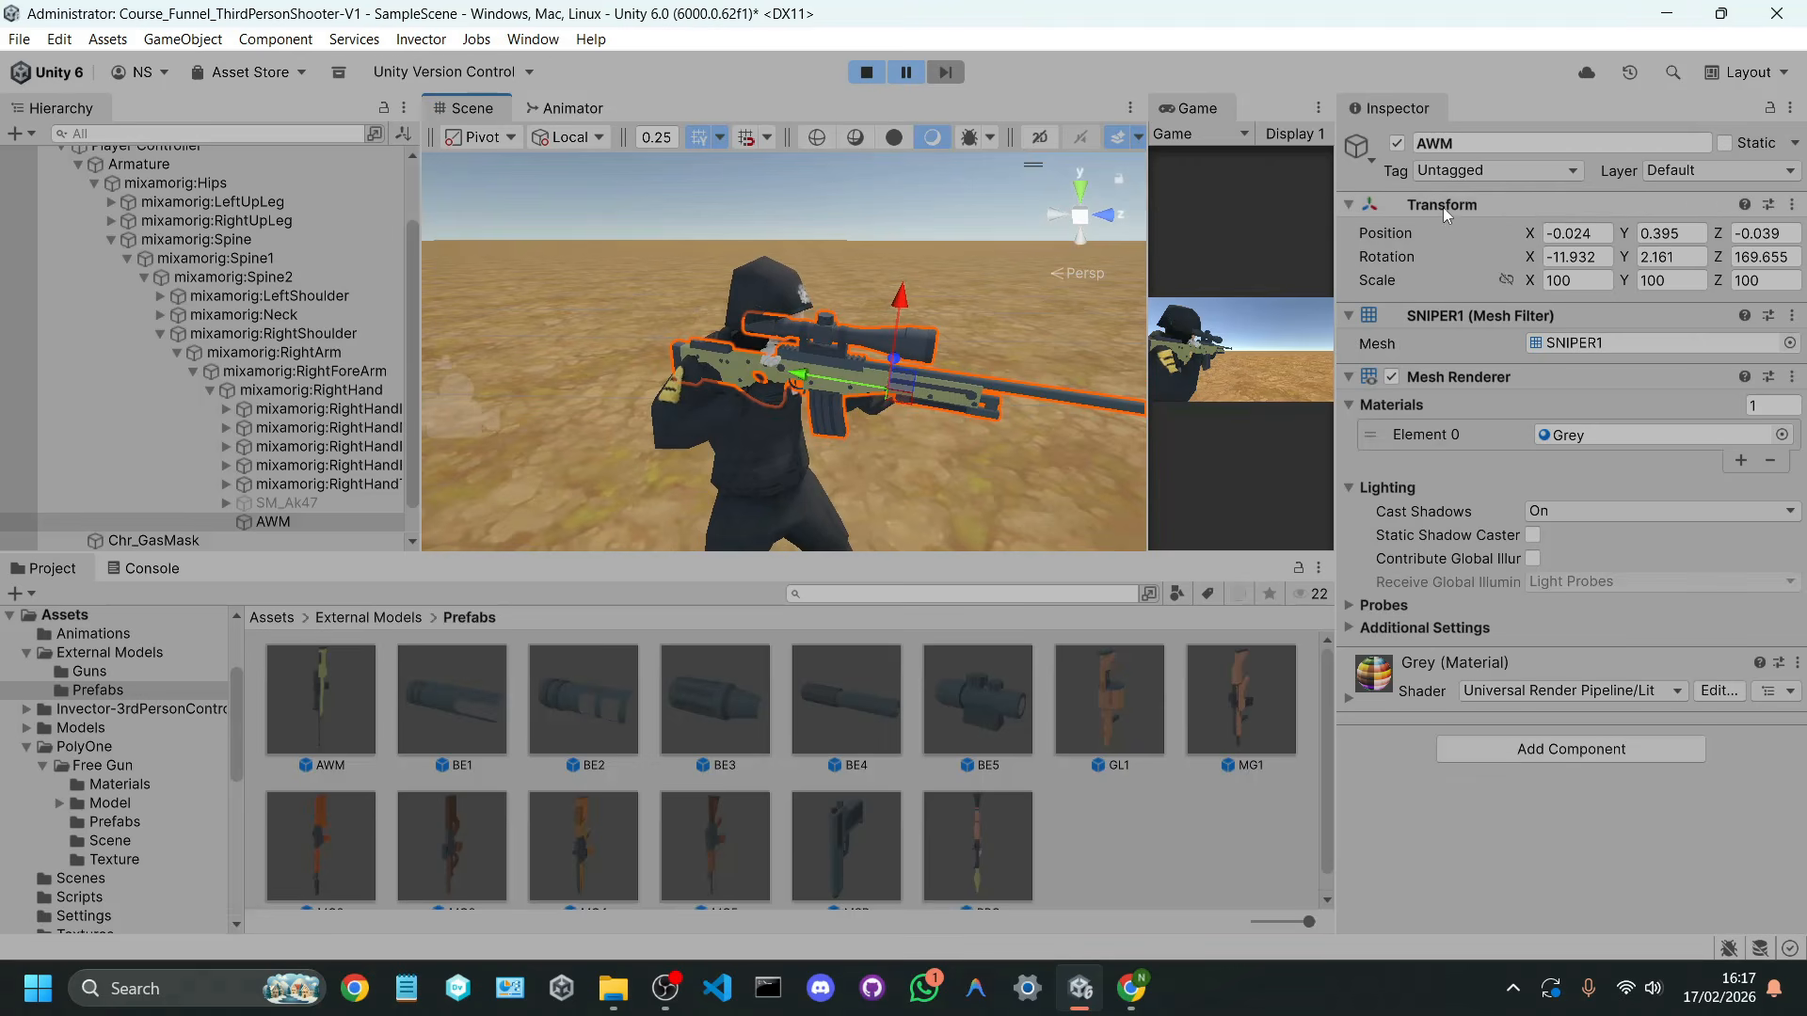
Step: Copy the AWM's Transform component from the paused scene, stop the scene, and paste the component values onto the AWM
{"action": "right_click", "coordinate": [1447, 215]}
{"action": "mouse_move", "coordinate": [1511, 396]}
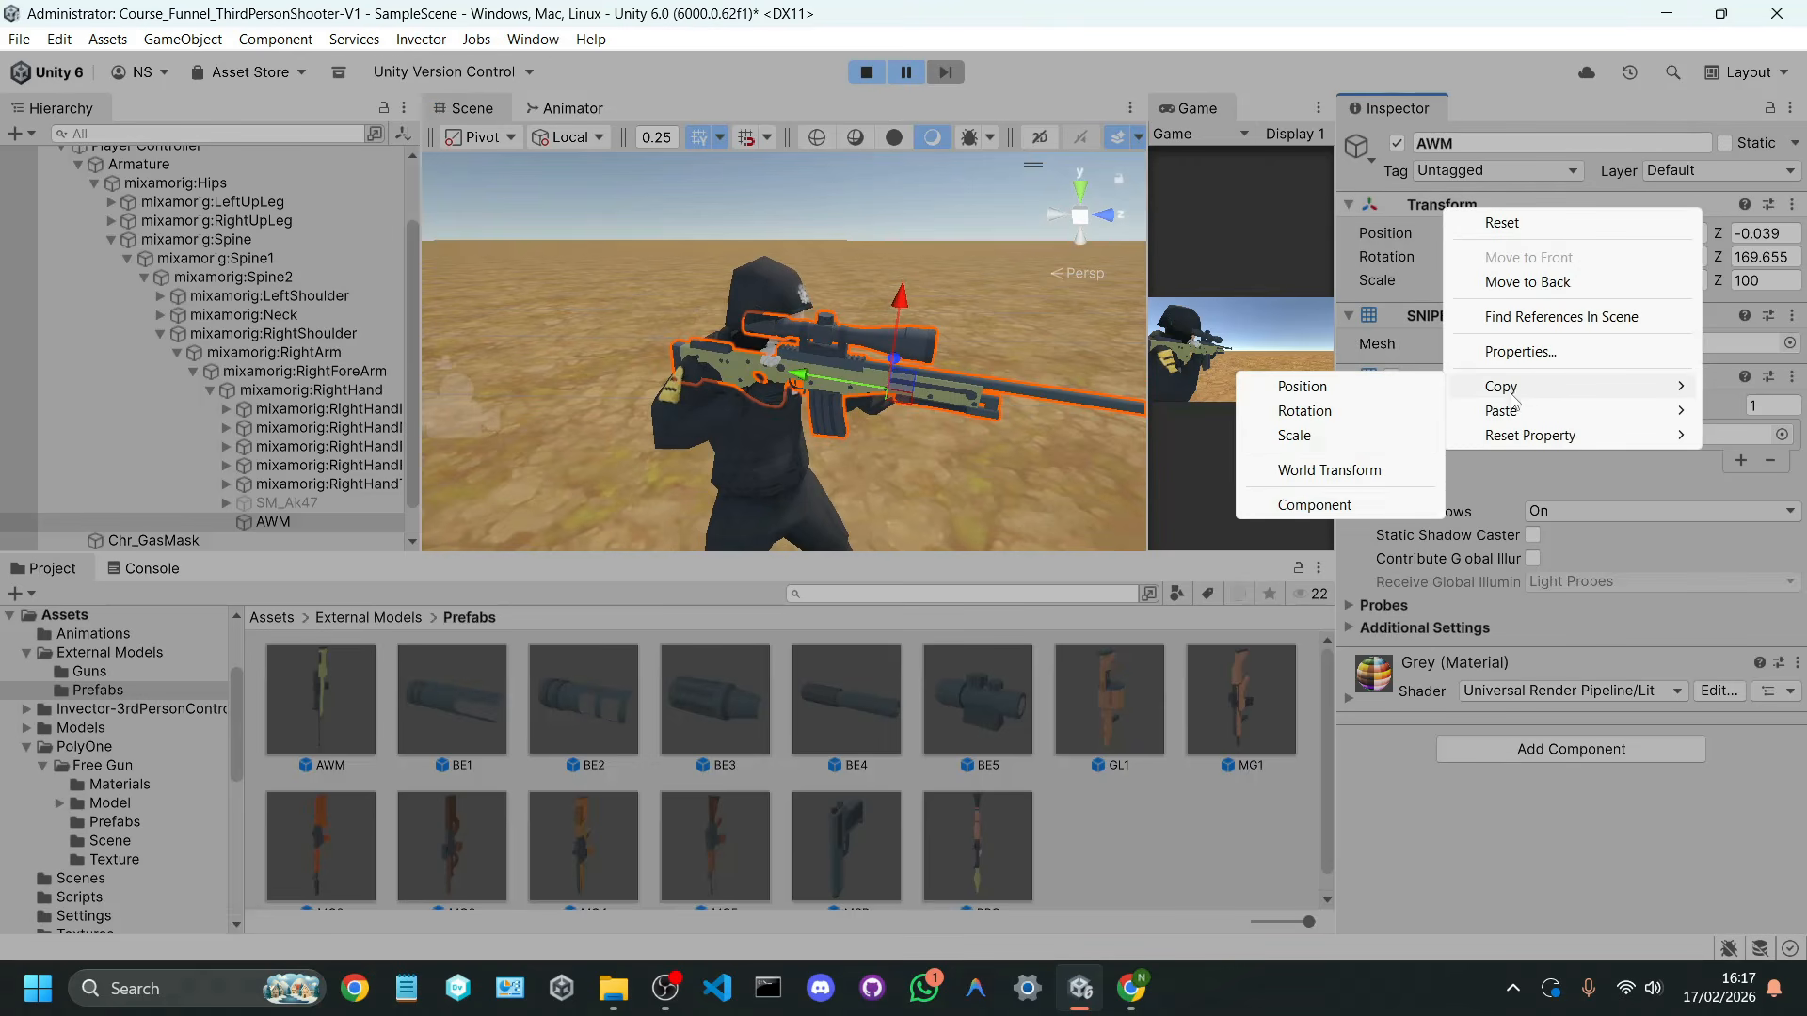
{"action": "left_click", "coordinate": [1315, 505]}
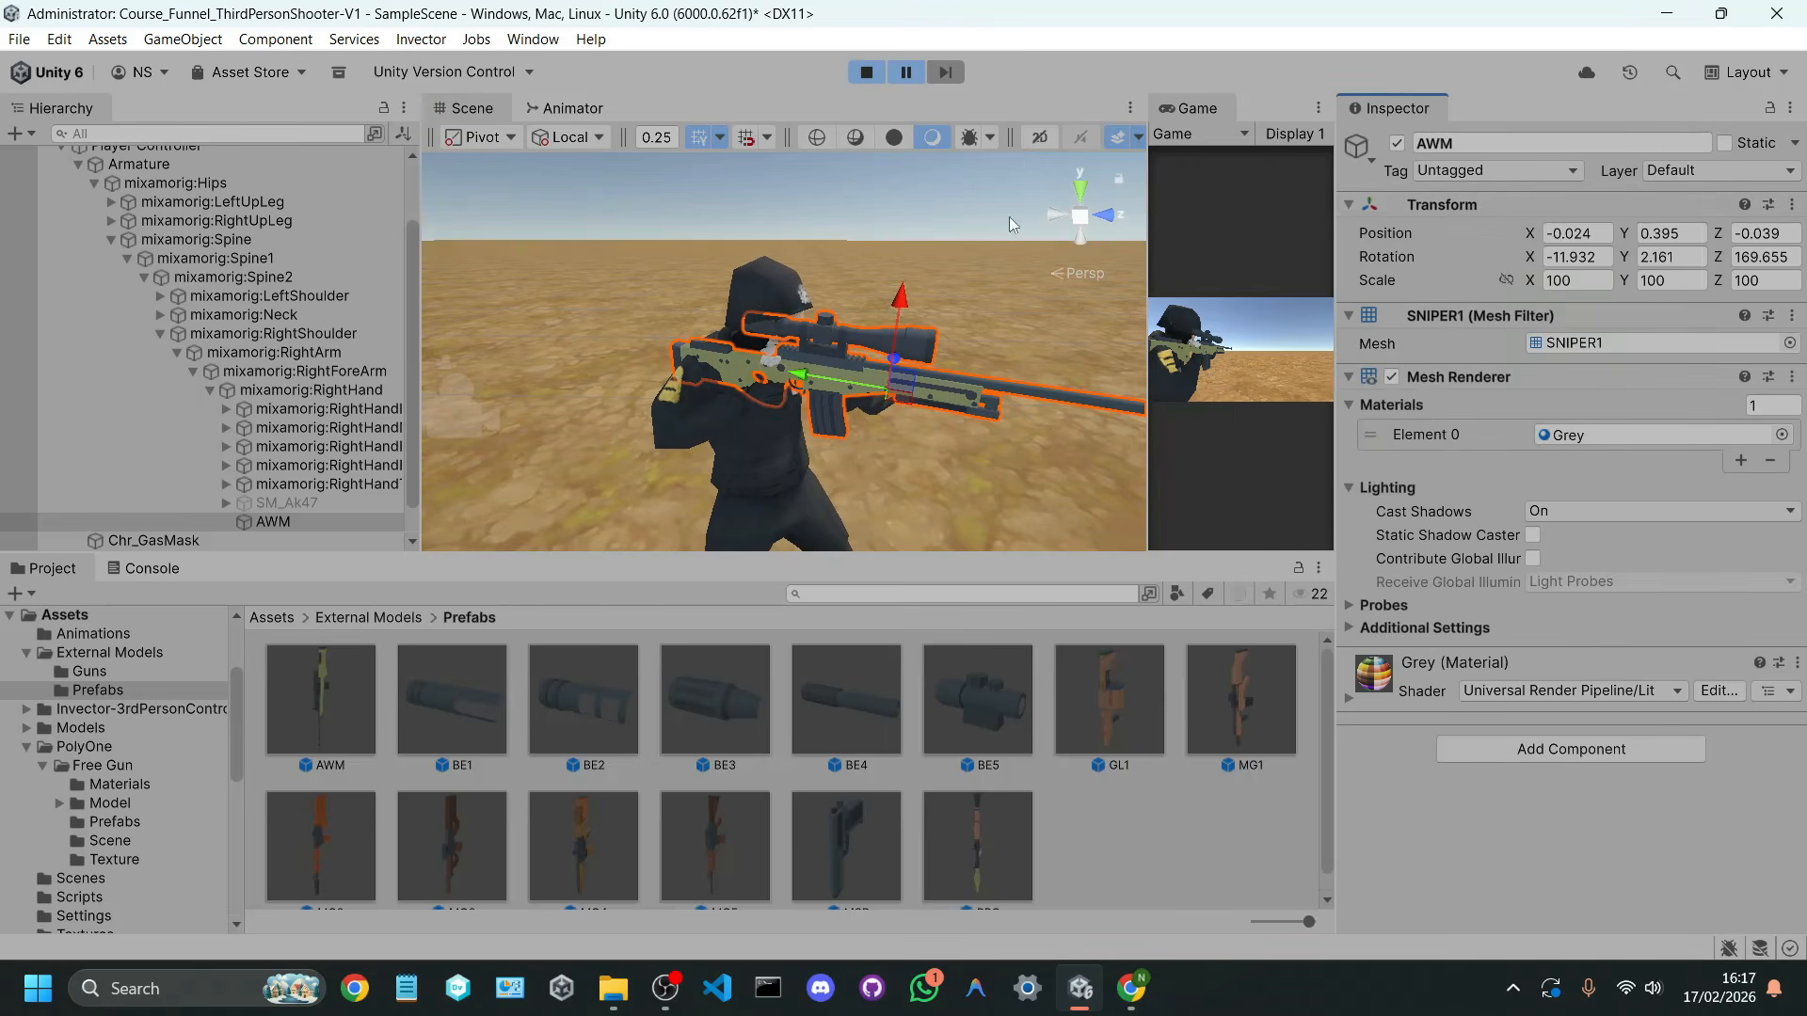
{"action": "left_click", "coordinate": [862, 75]}
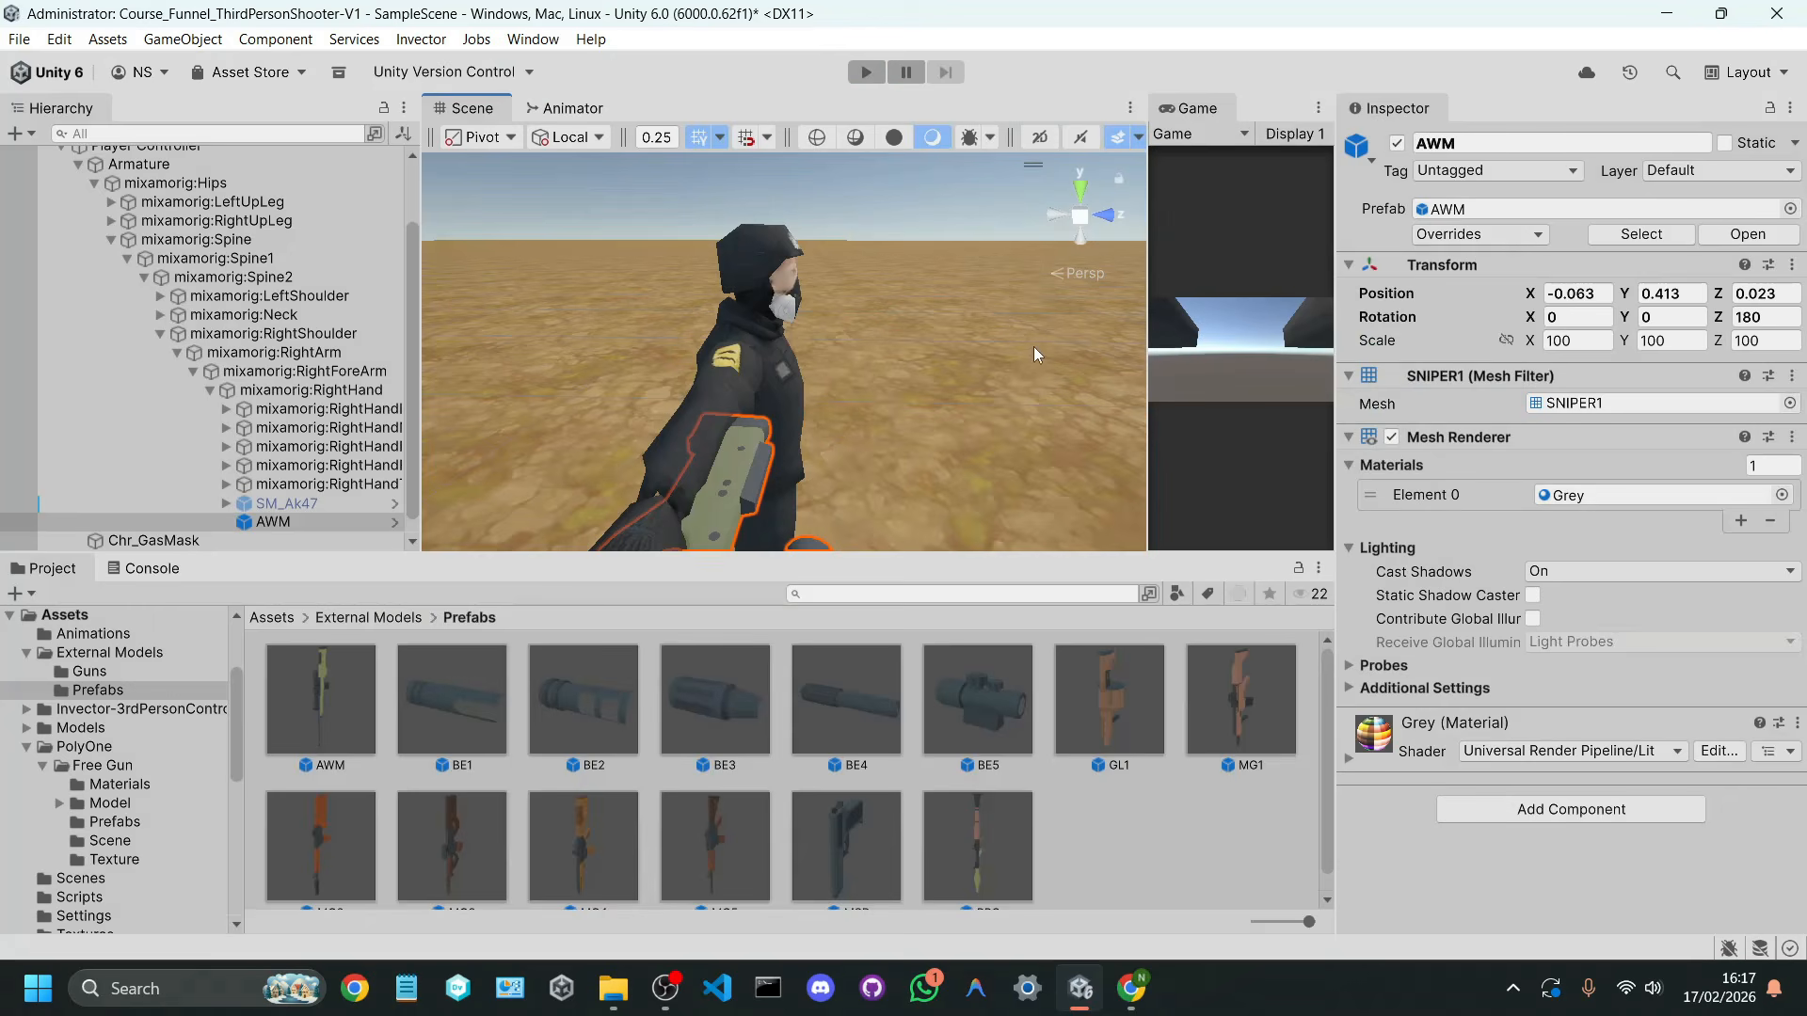
{"action": "left_click", "coordinate": [867, 73]}
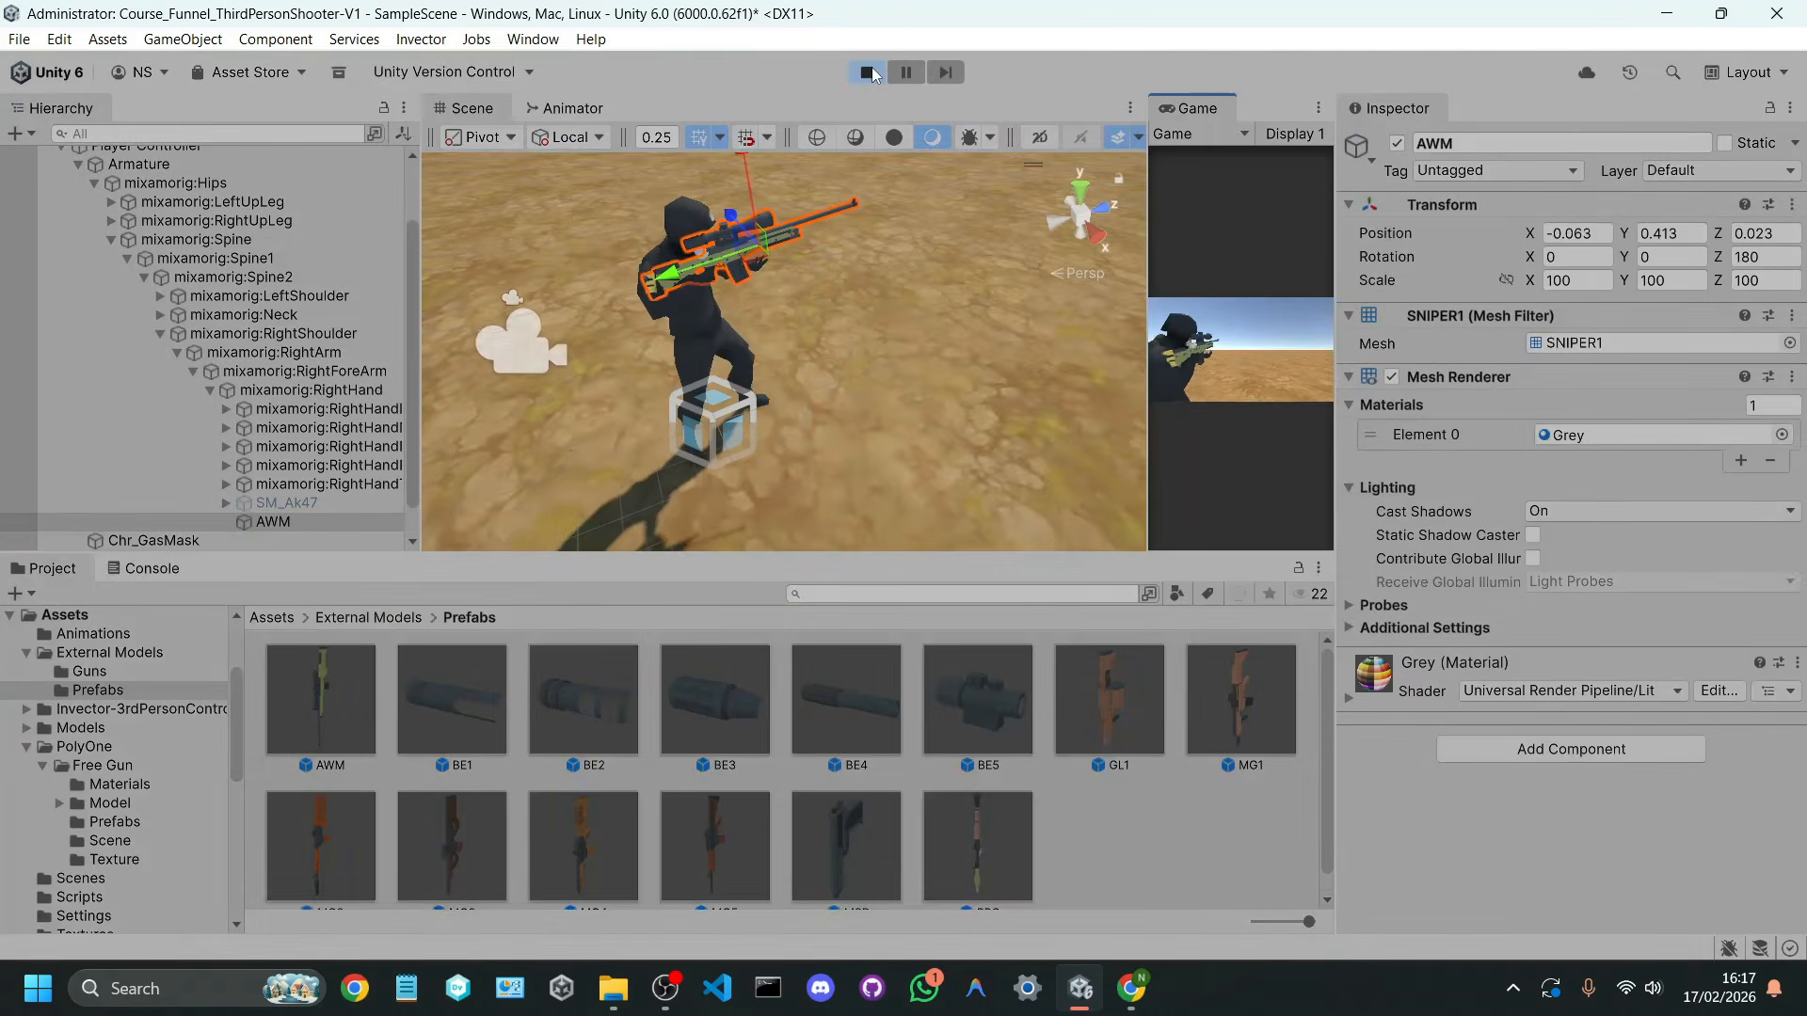
{"action": "left_click", "coordinate": [867, 73]}
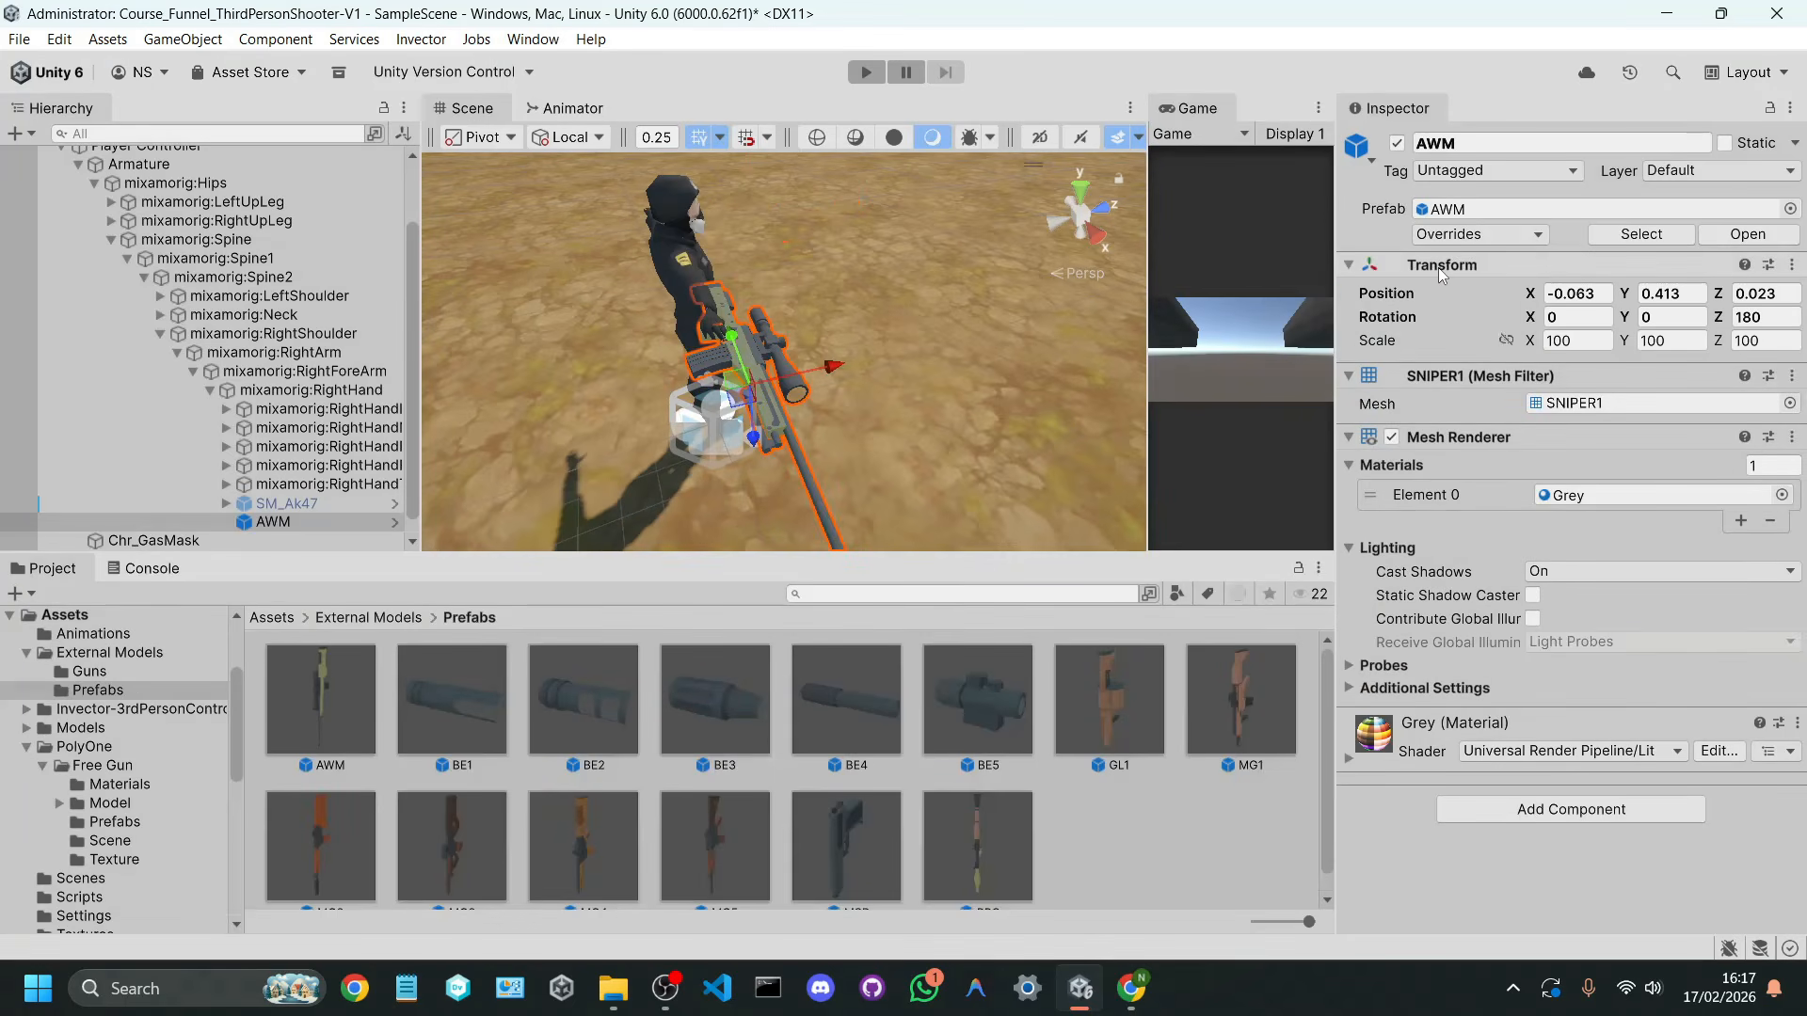
{"action": "right_click", "coordinate": [1438, 267]}
{"action": "mouse_move", "coordinate": [1510, 473]}
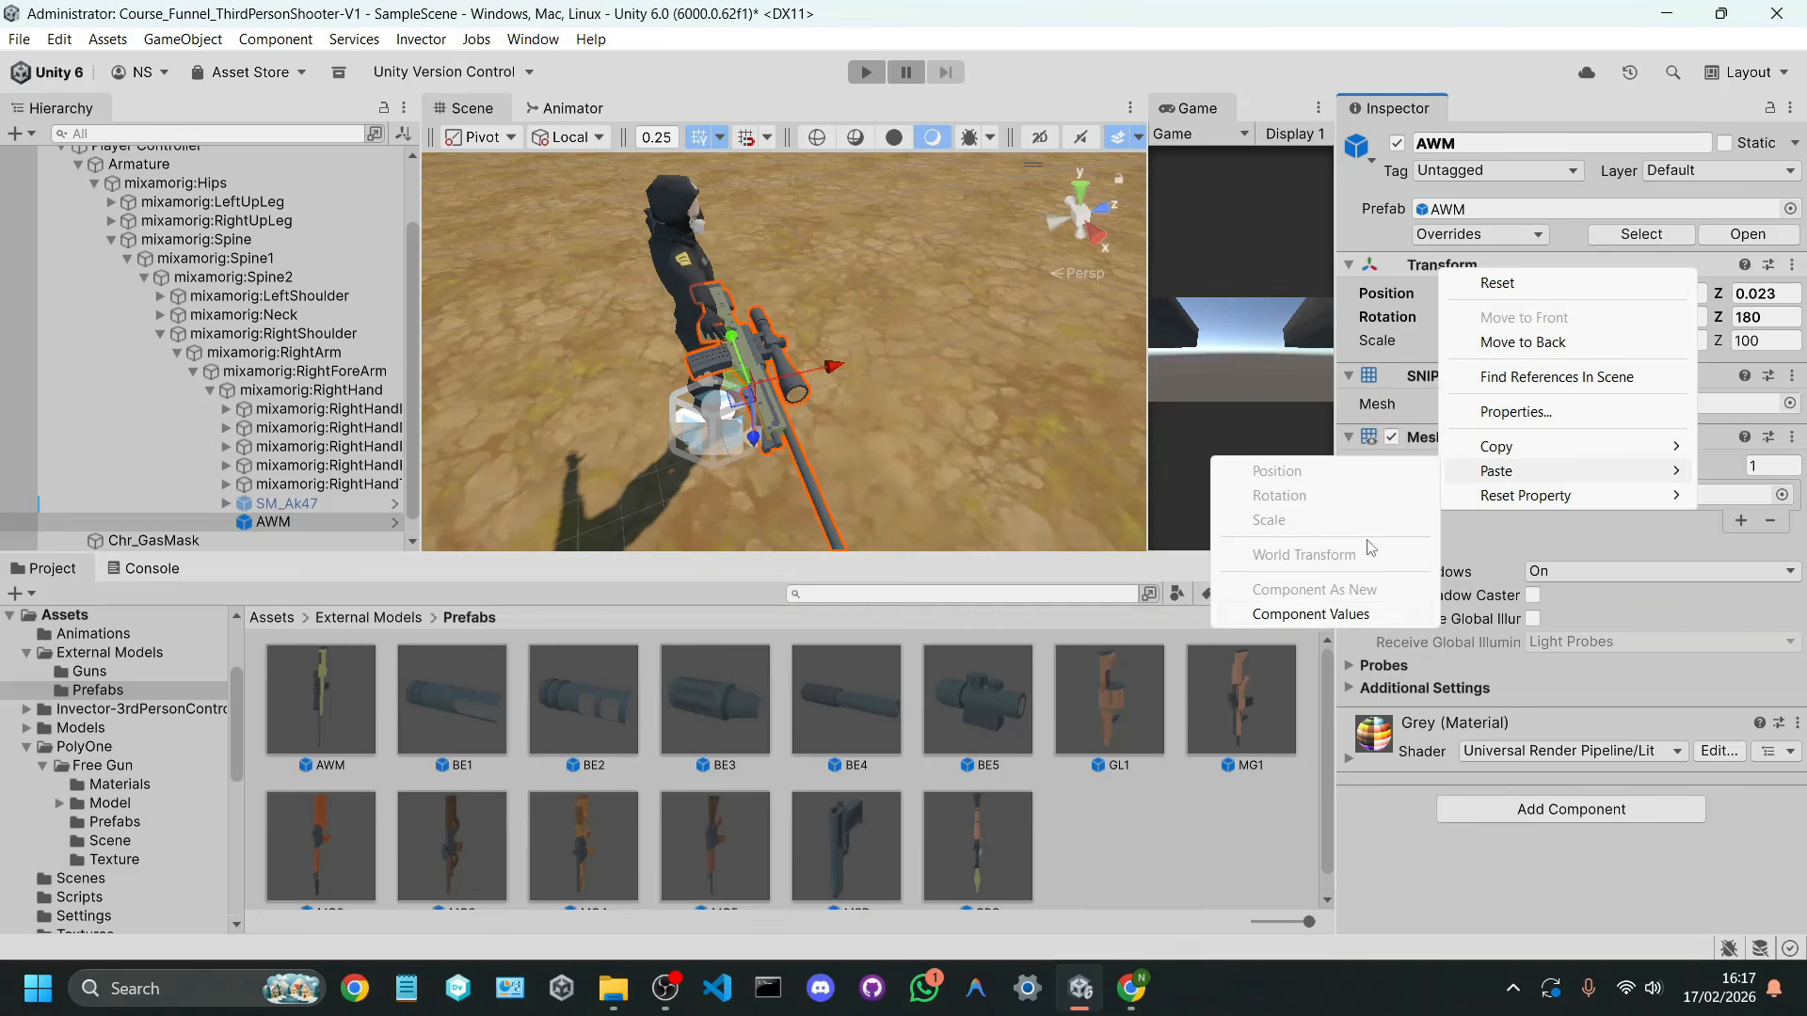
{"action": "left_click", "coordinate": [1323, 615]}
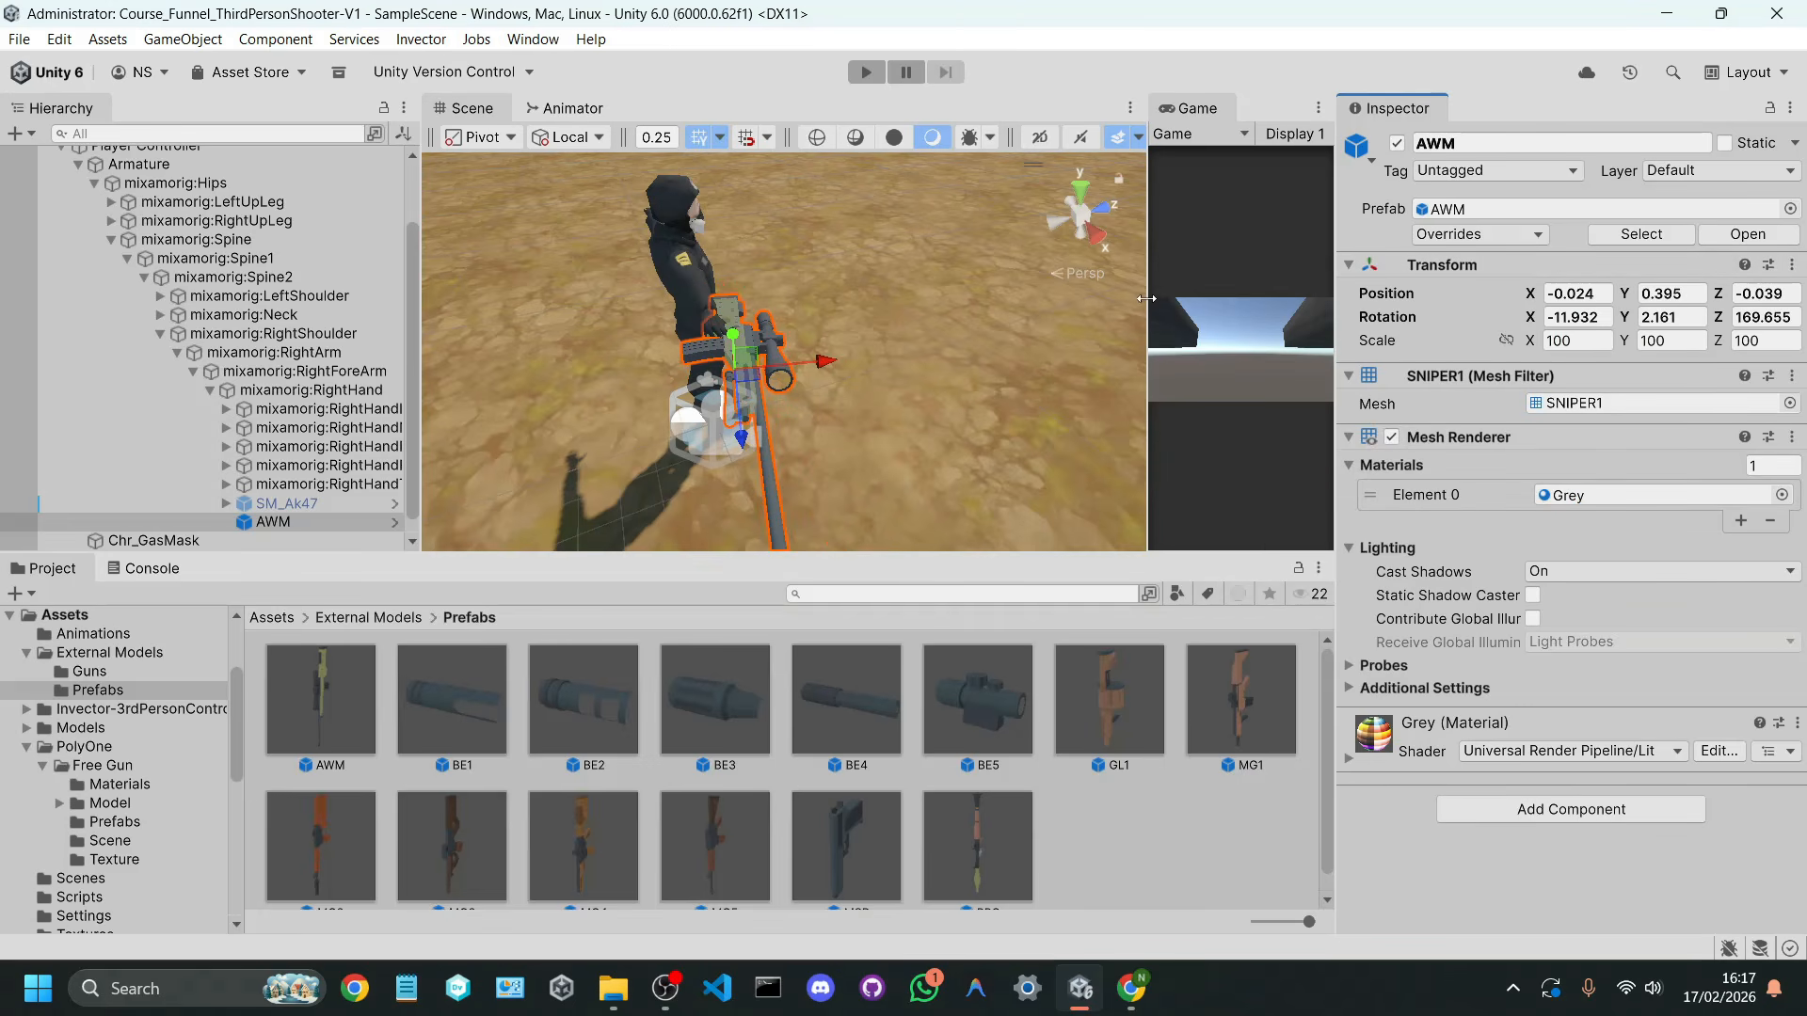
Step: Run the scene in an enlarged game view and examine how the AWM sits in the aiming pose
{"action": "left_click_drag", "start_coordinate": [1146, 299], "coordinate": [641, 306]}
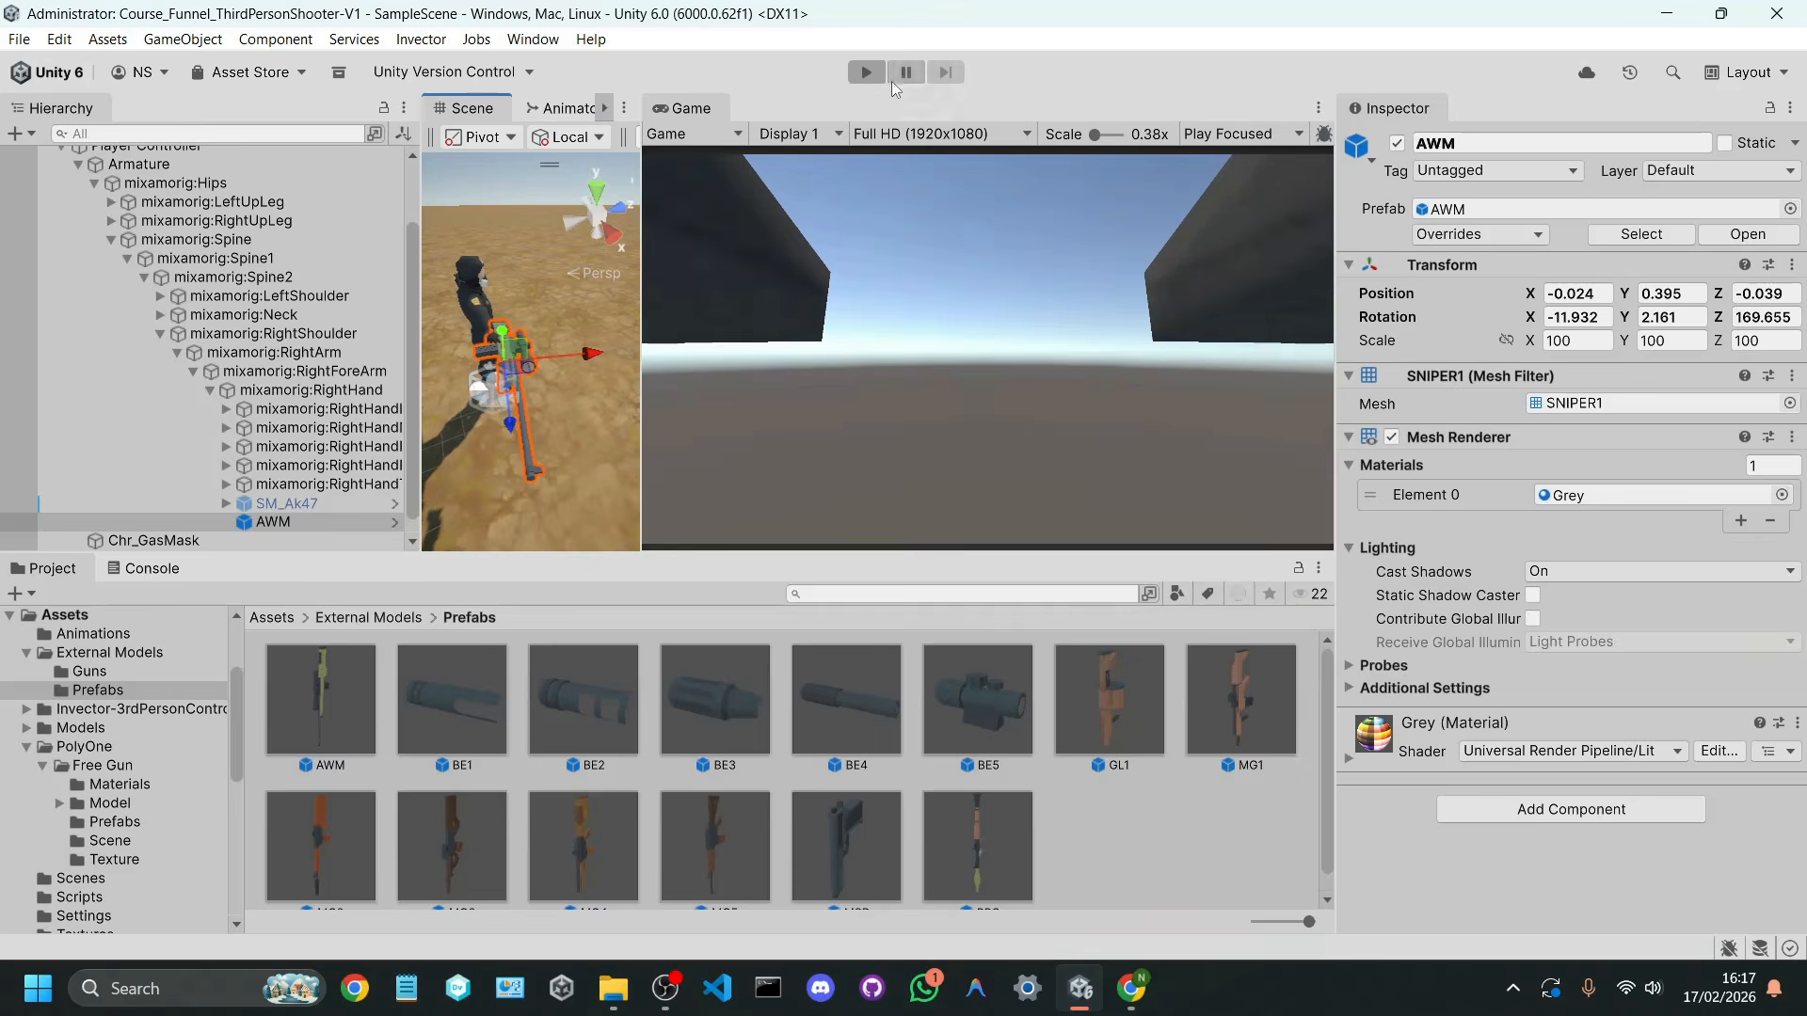
{"action": "left_click", "coordinate": [883, 76]}
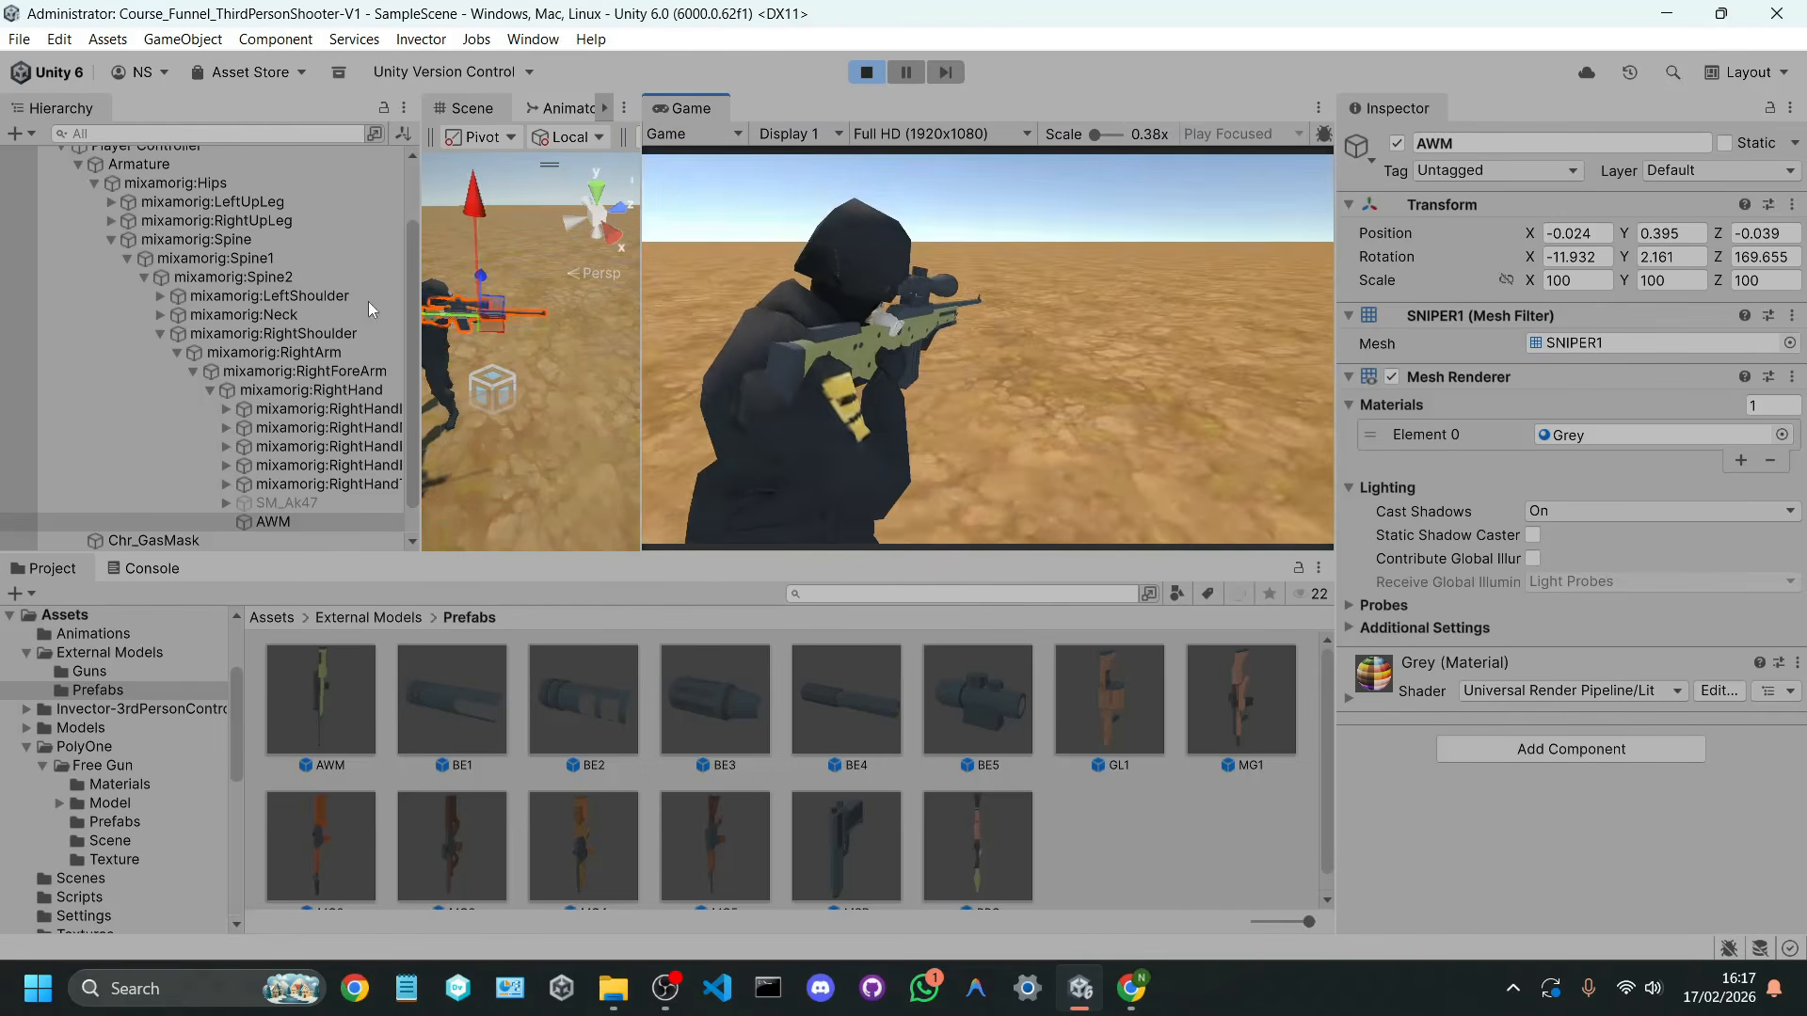
{"action": "left_click_drag", "start_coordinate": [641, 377], "coordinate": [905, 374]}
{"action": "right_click_drag", "start_coordinate": [658, 438], "coordinate": [649, 283]}
{"action": "middle_click_drag", "start_coordinate": [649, 376], "coordinate": [690, 297]}
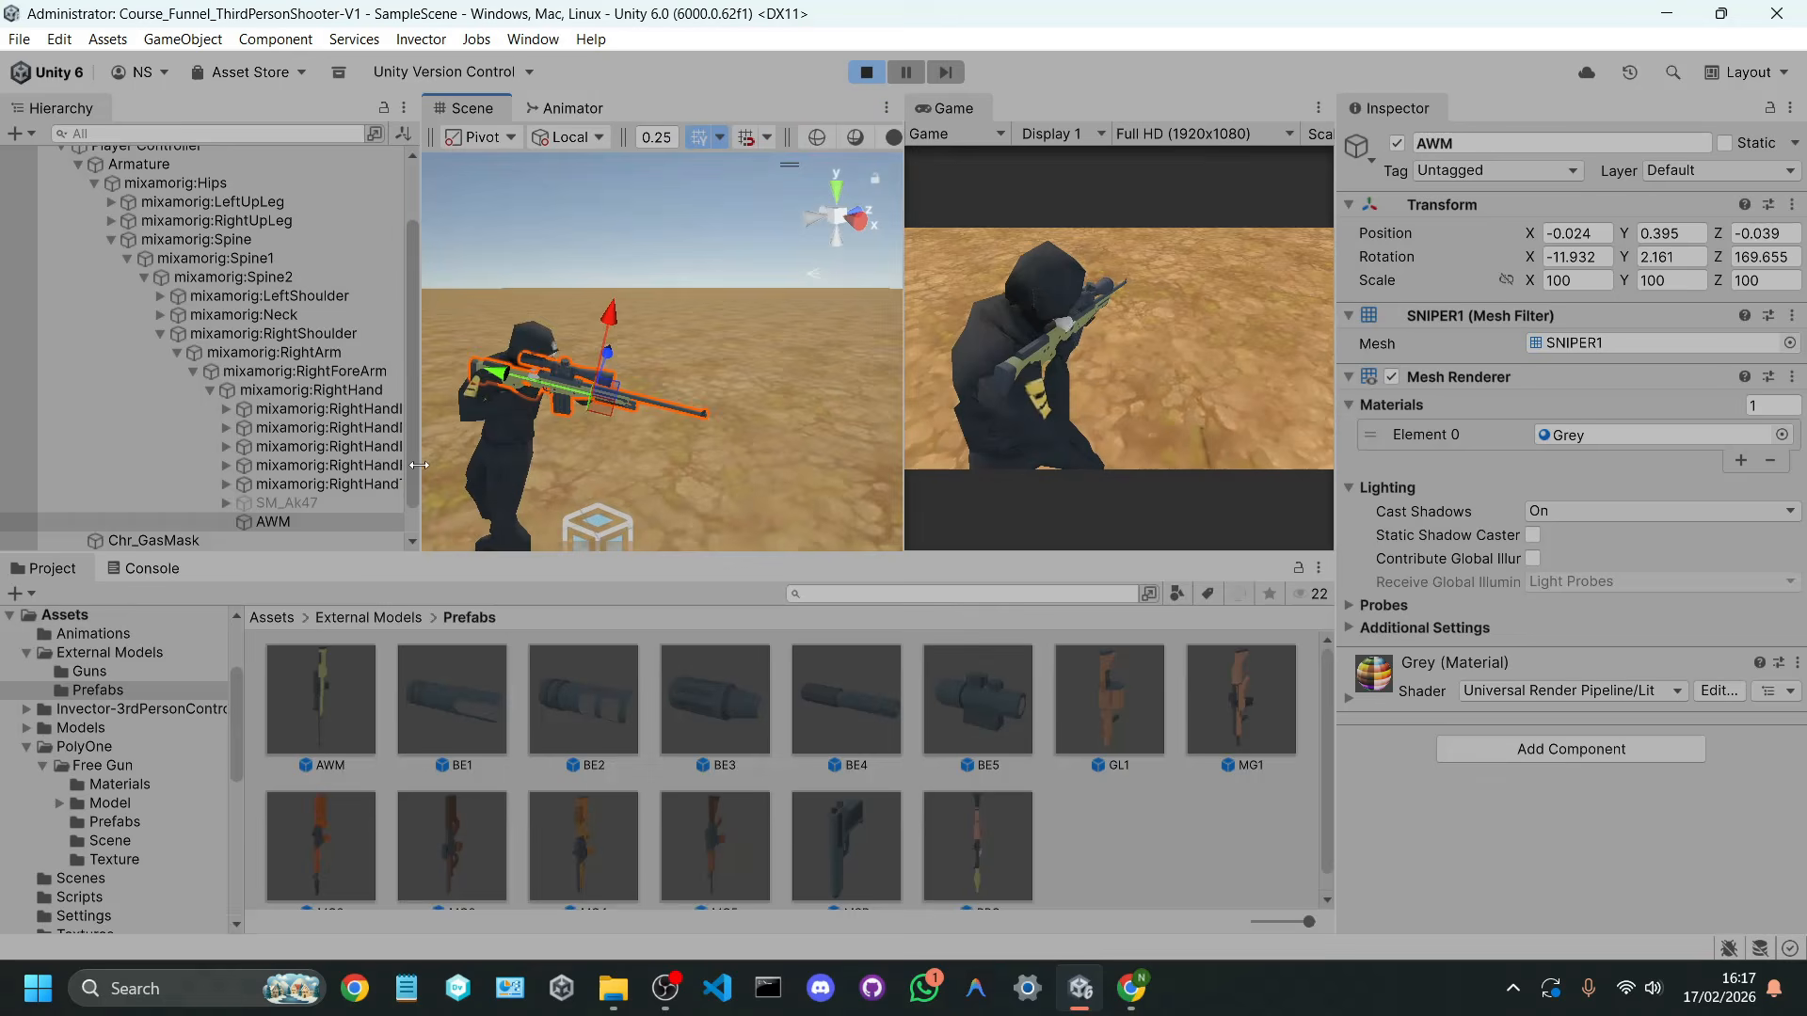
Step: Switch from the AWM to SM_Ak47 and back in the running scene to compare both guns, and stop the scene
{"action": "left_click", "coordinate": [337, 522]}
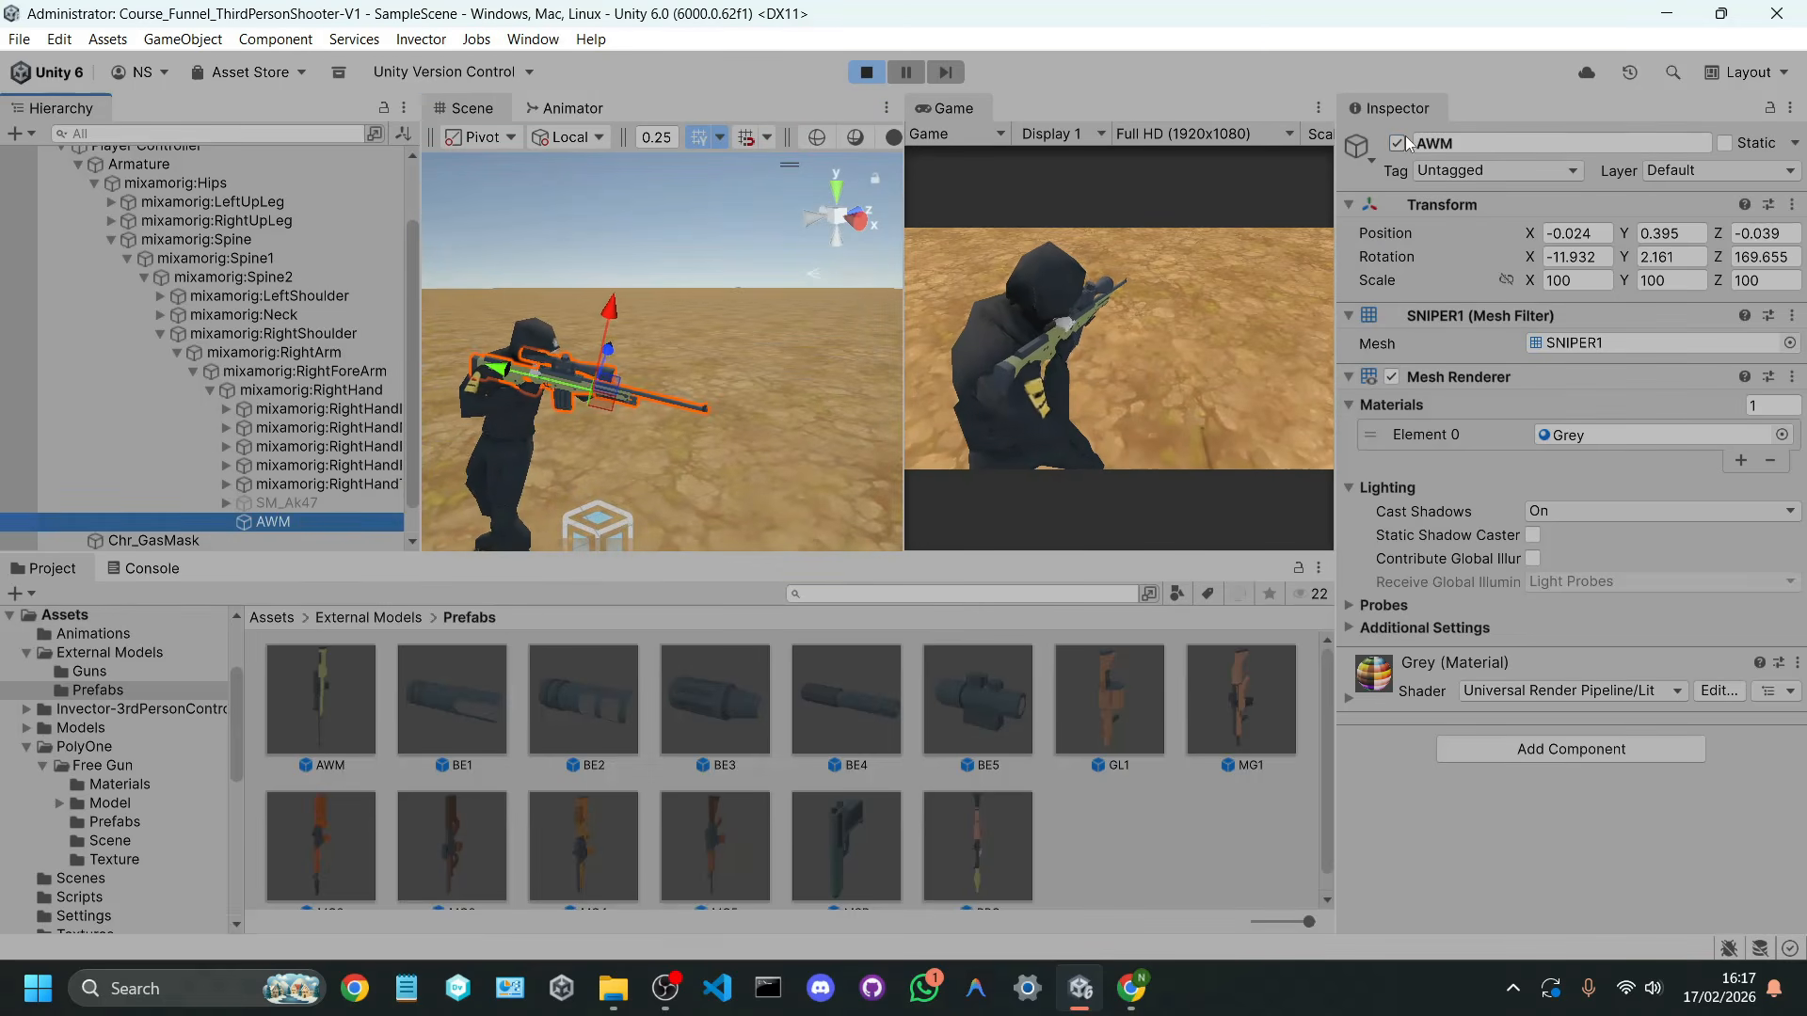
{"action": "left_click", "coordinate": [1400, 142]}
{"action": "left_click", "coordinate": [299, 504]}
{"action": "left_click", "coordinate": [1394, 143]}
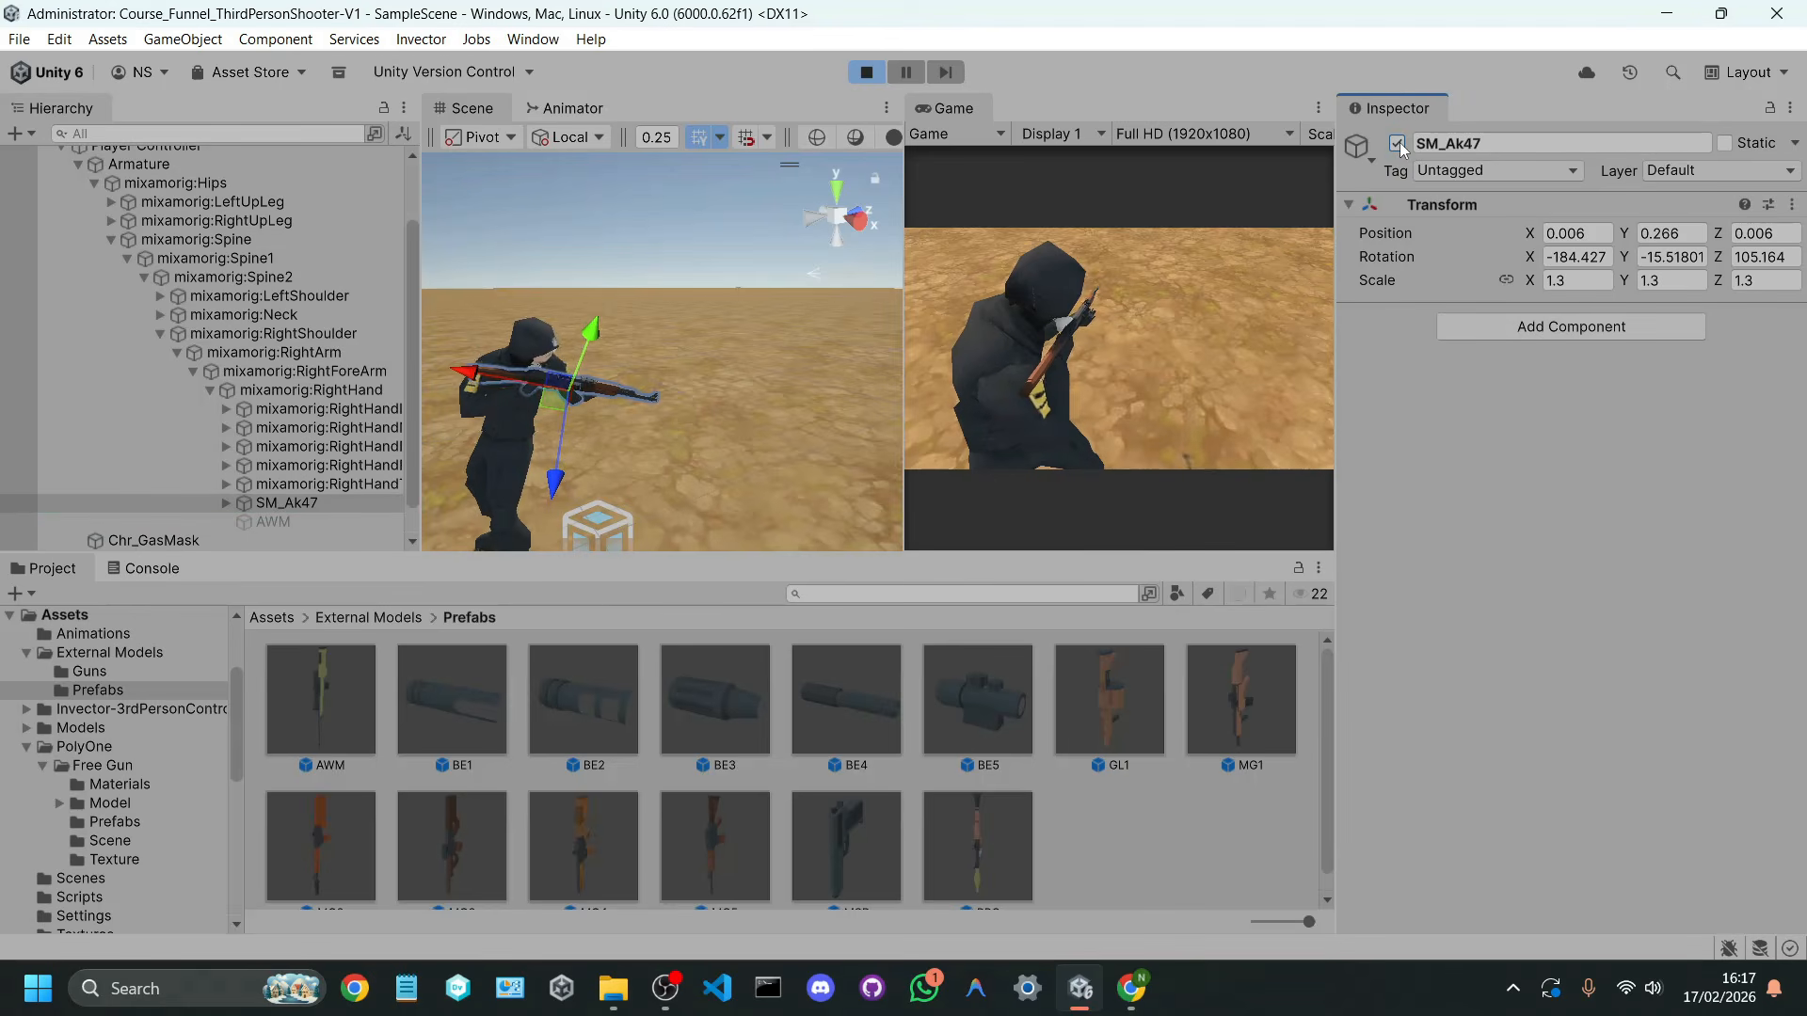
{"action": "left_click", "coordinate": [1397, 143]}
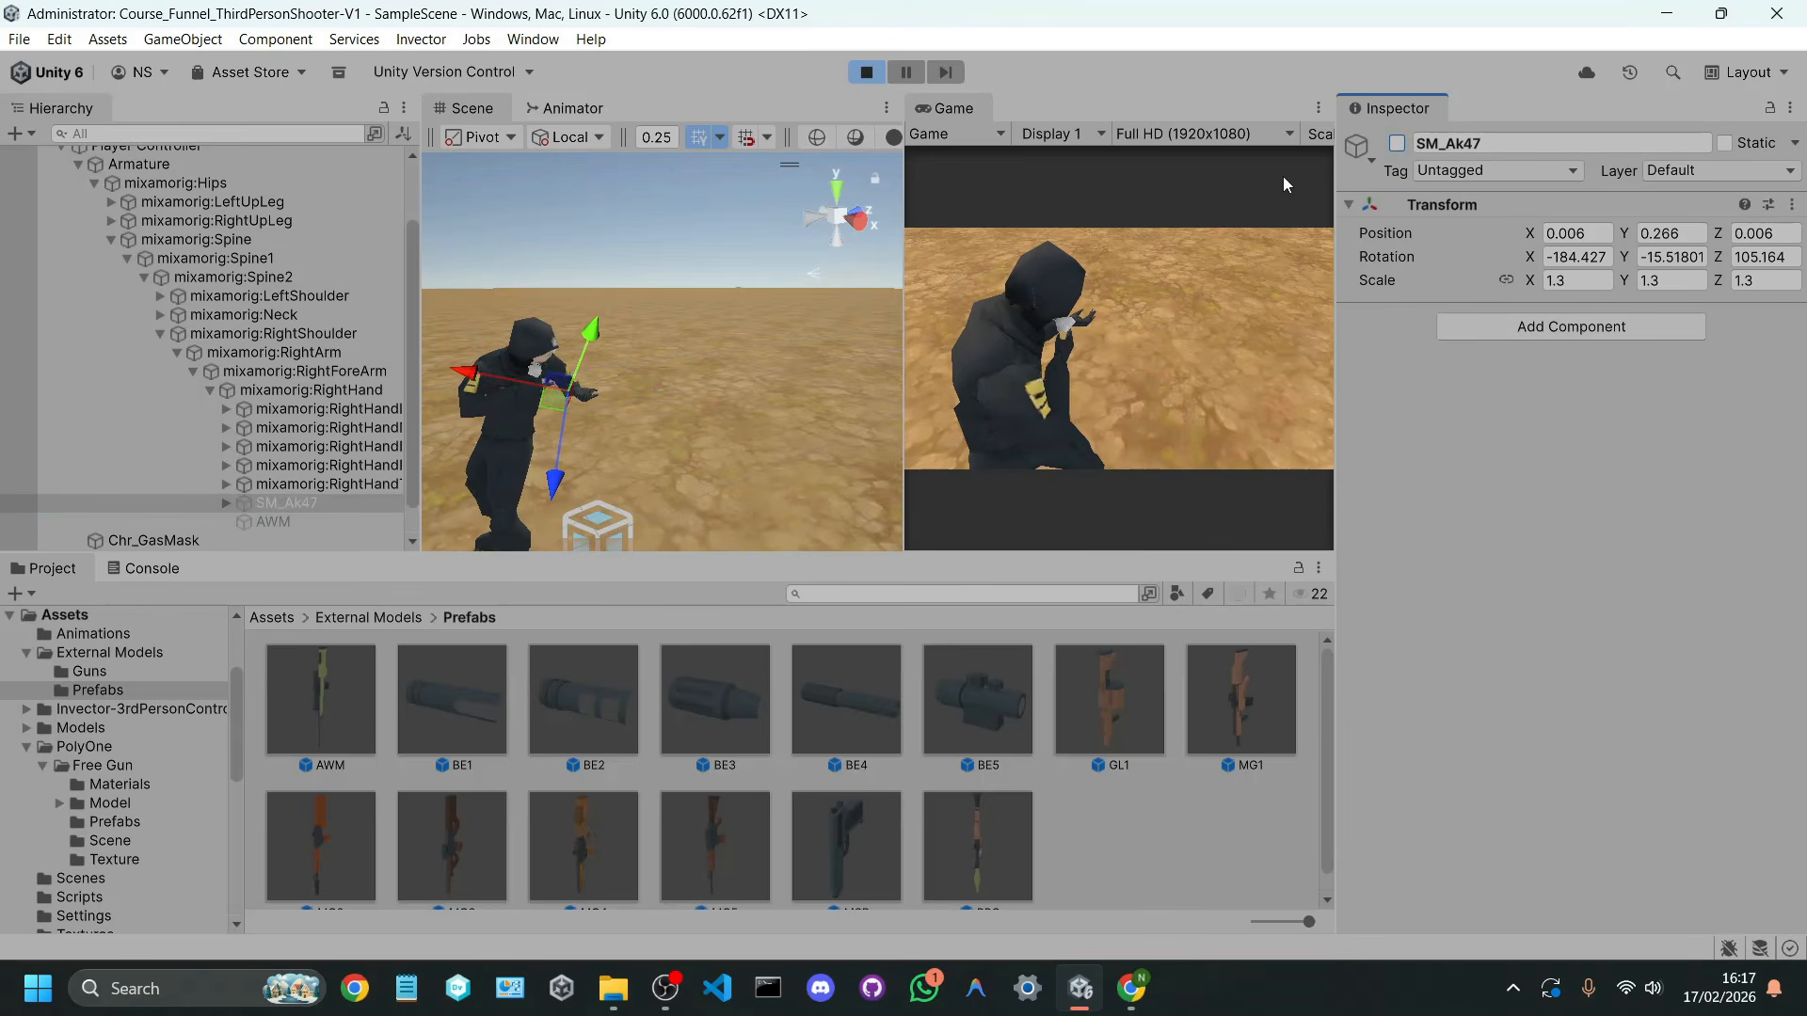
{"action": "left_click", "coordinate": [312, 519]}
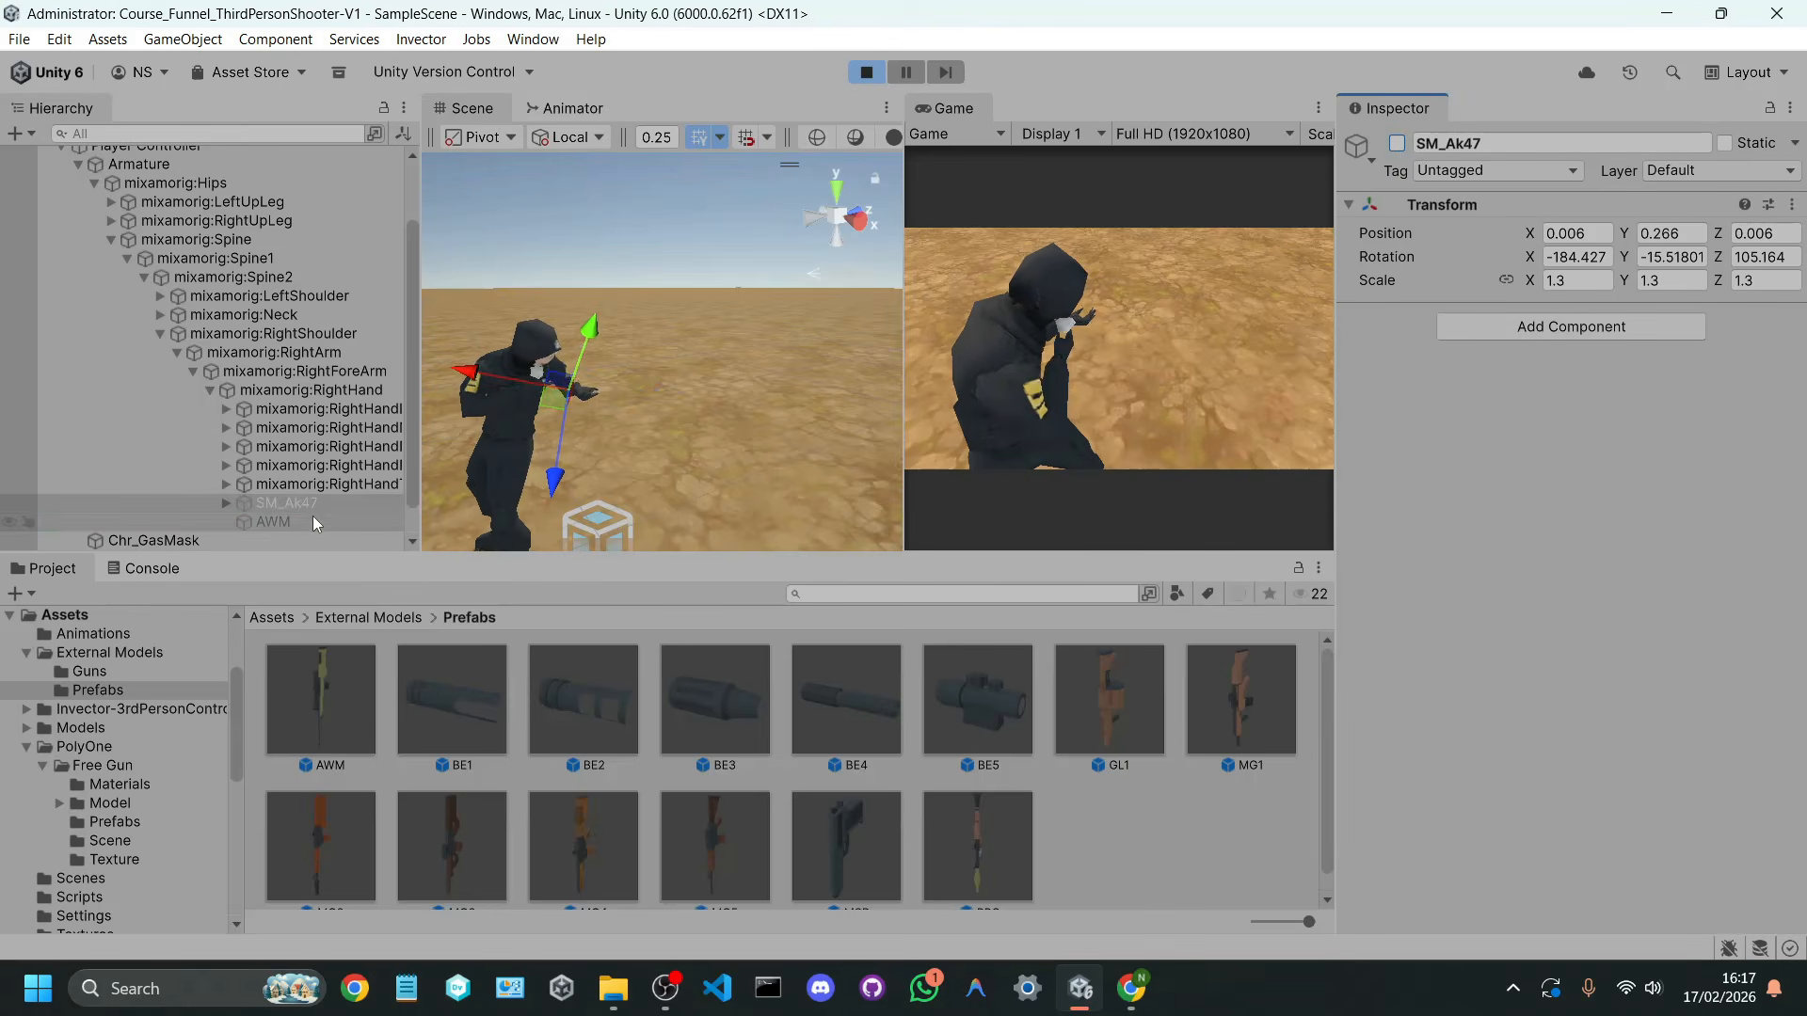
{"action": "left_click", "coordinate": [1397, 143]}
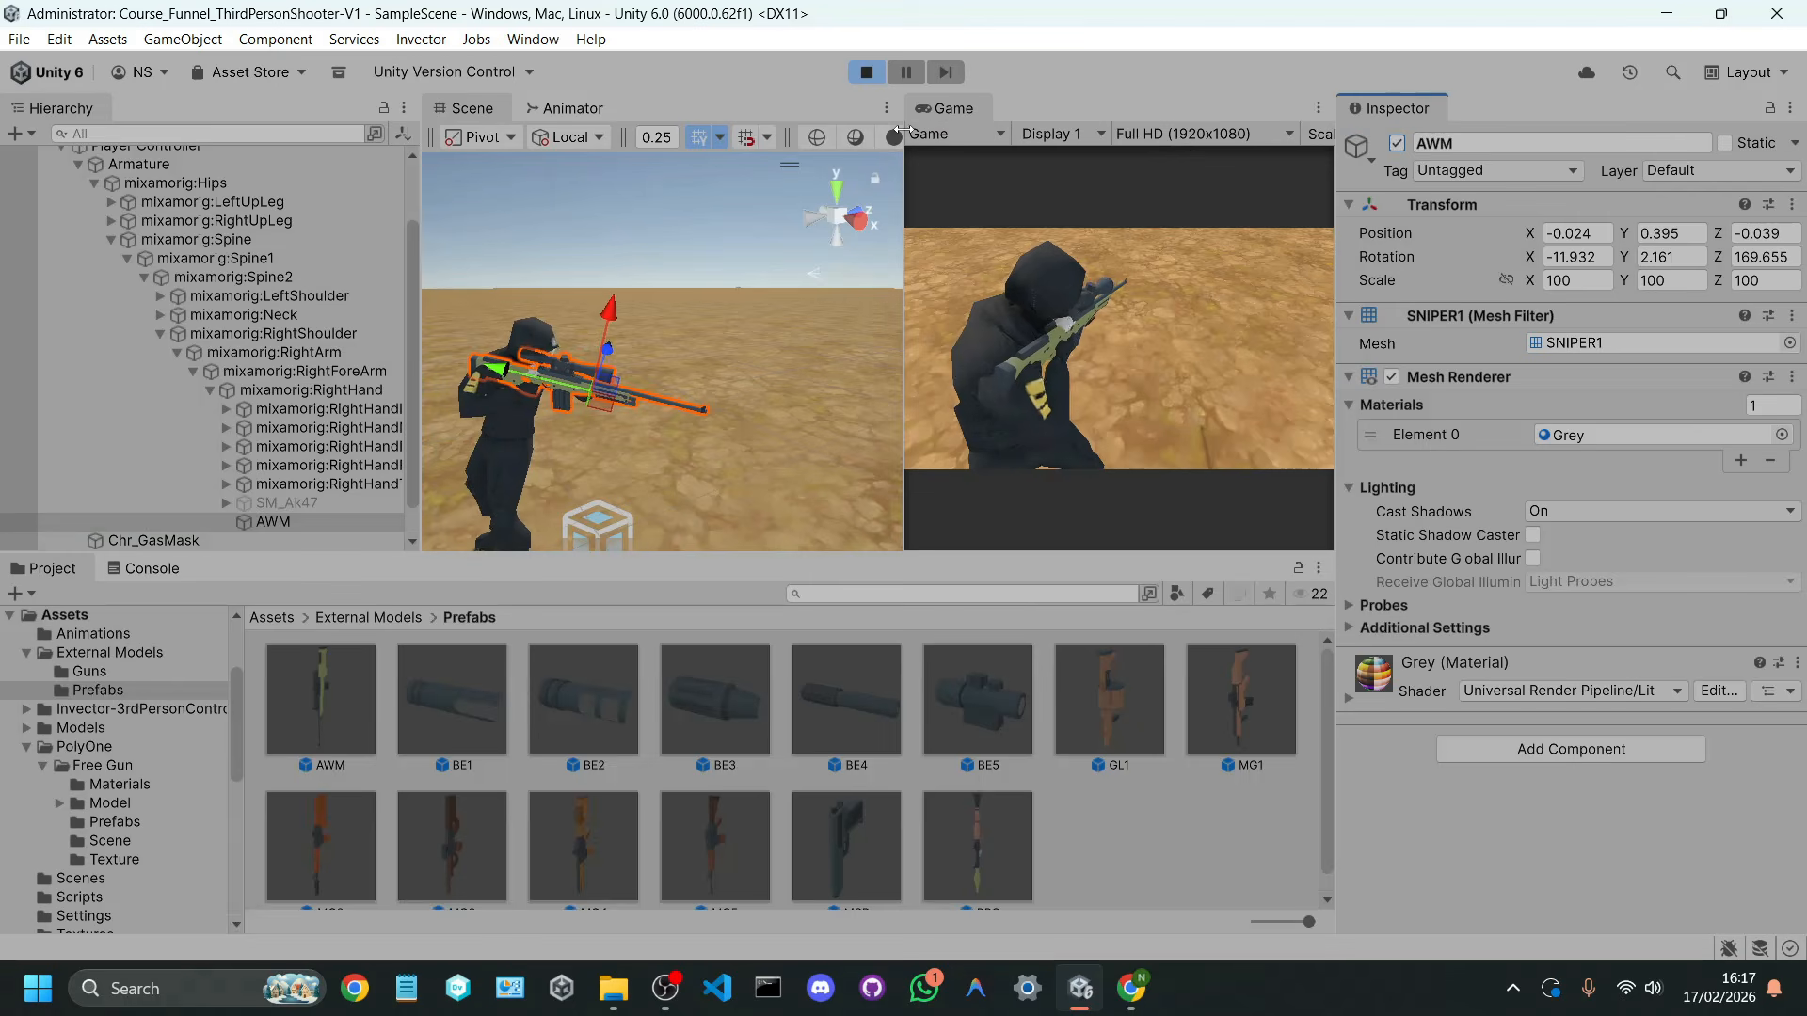
{"action": "left_click", "coordinate": [862, 74]}
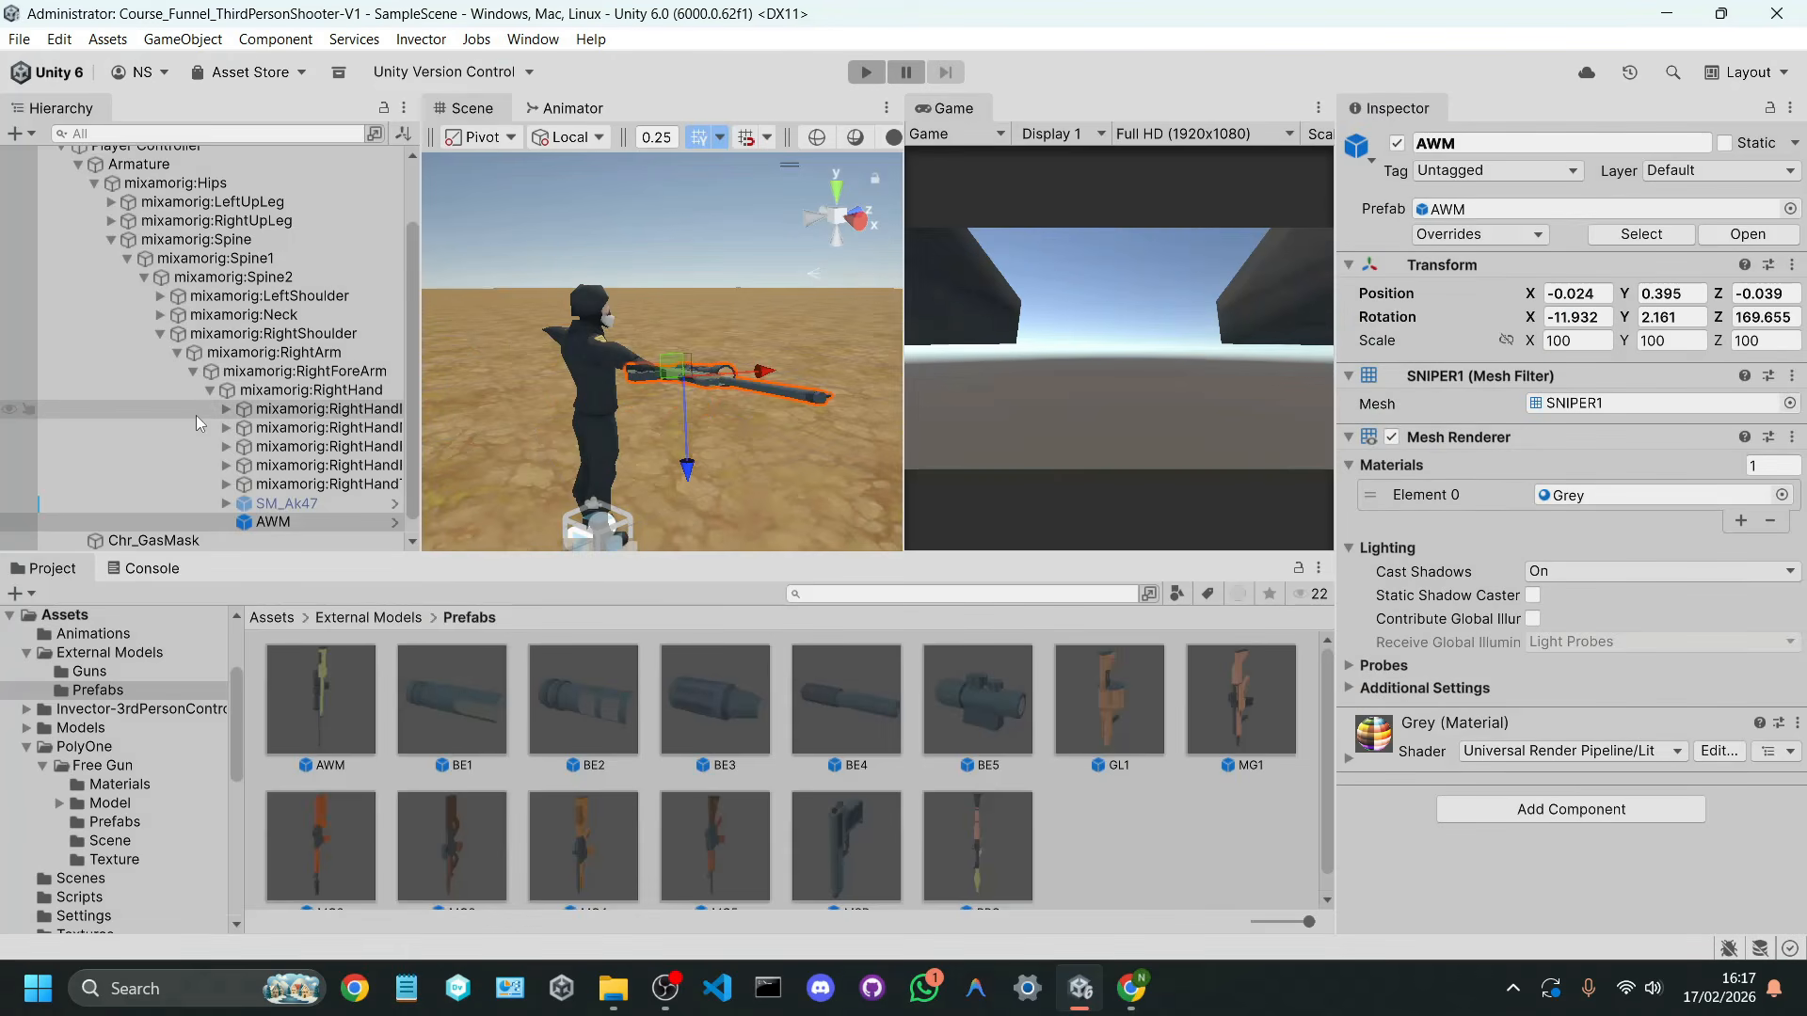
Step: Collapse the SampleScene hierarchy to its top-level objects and clear the selection
{"action": "scroll", "coordinate": [113, 282], "scroll_direction": "up", "scroll_amount": 3}
{"action": "left_click", "coordinate": [43, 154]}
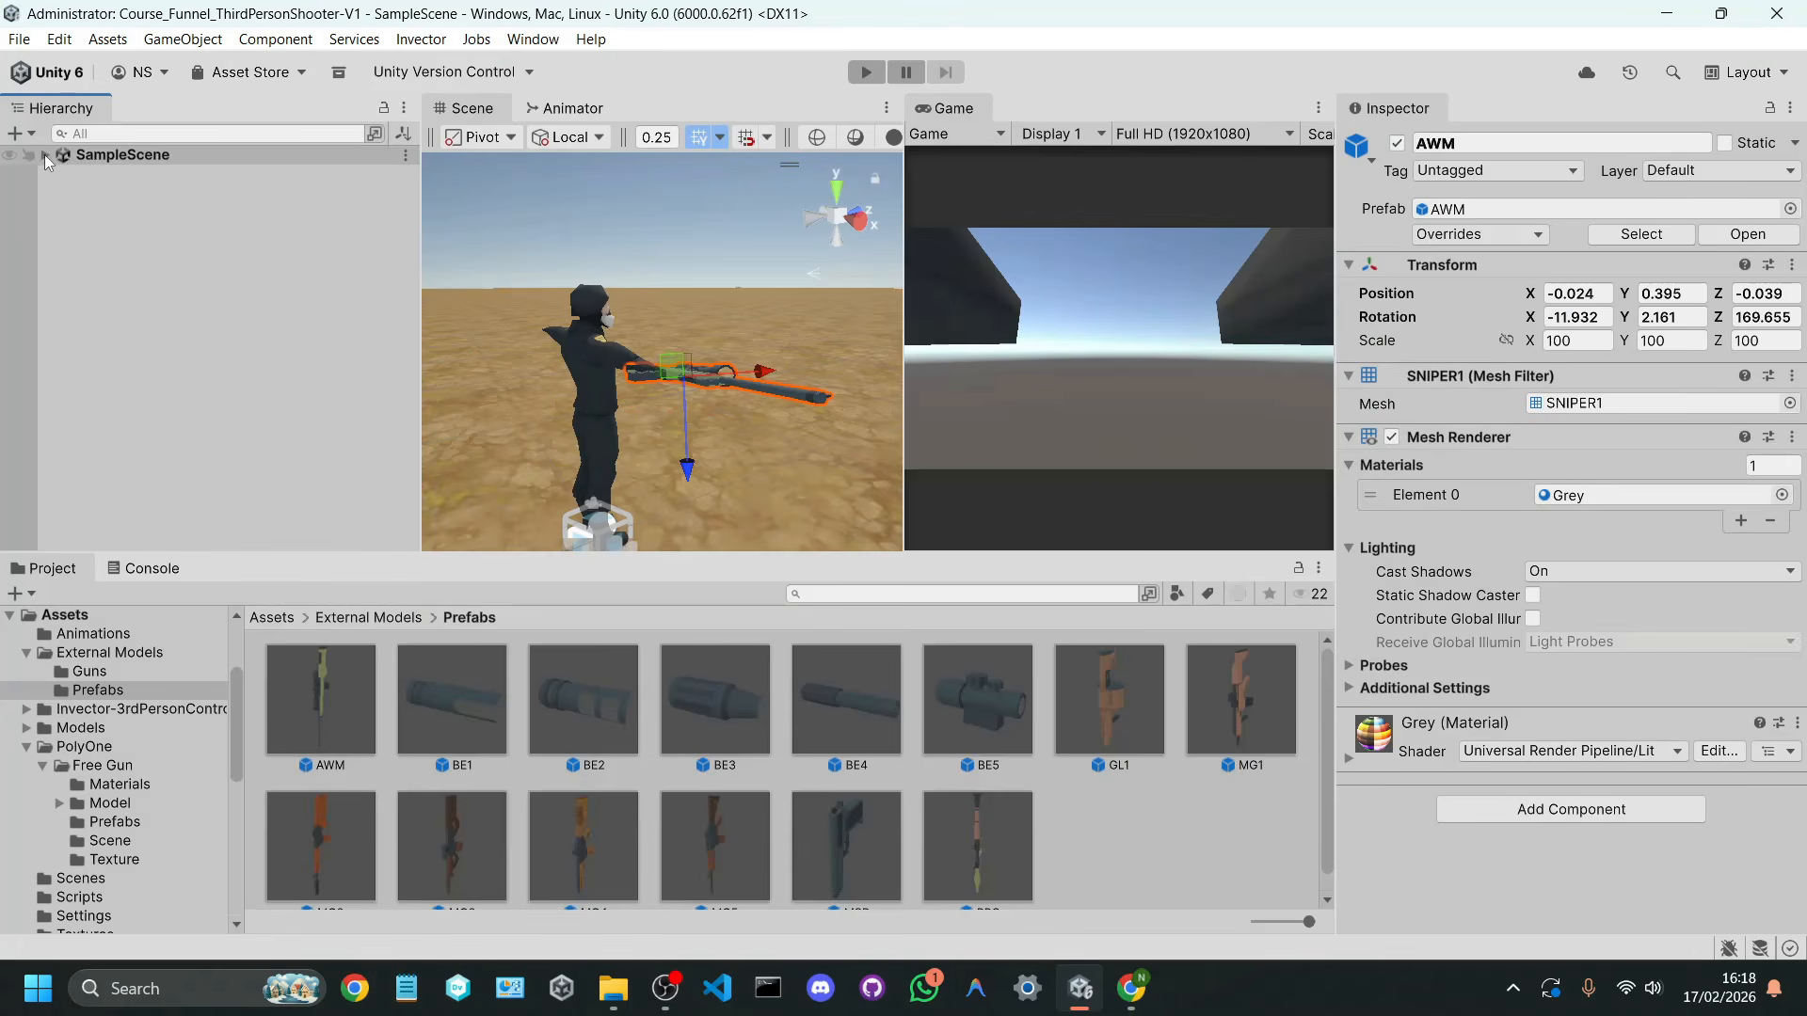
{"action": "left_click", "coordinate": [43, 155]}
{"action": "left_click", "coordinate": [107, 296]}
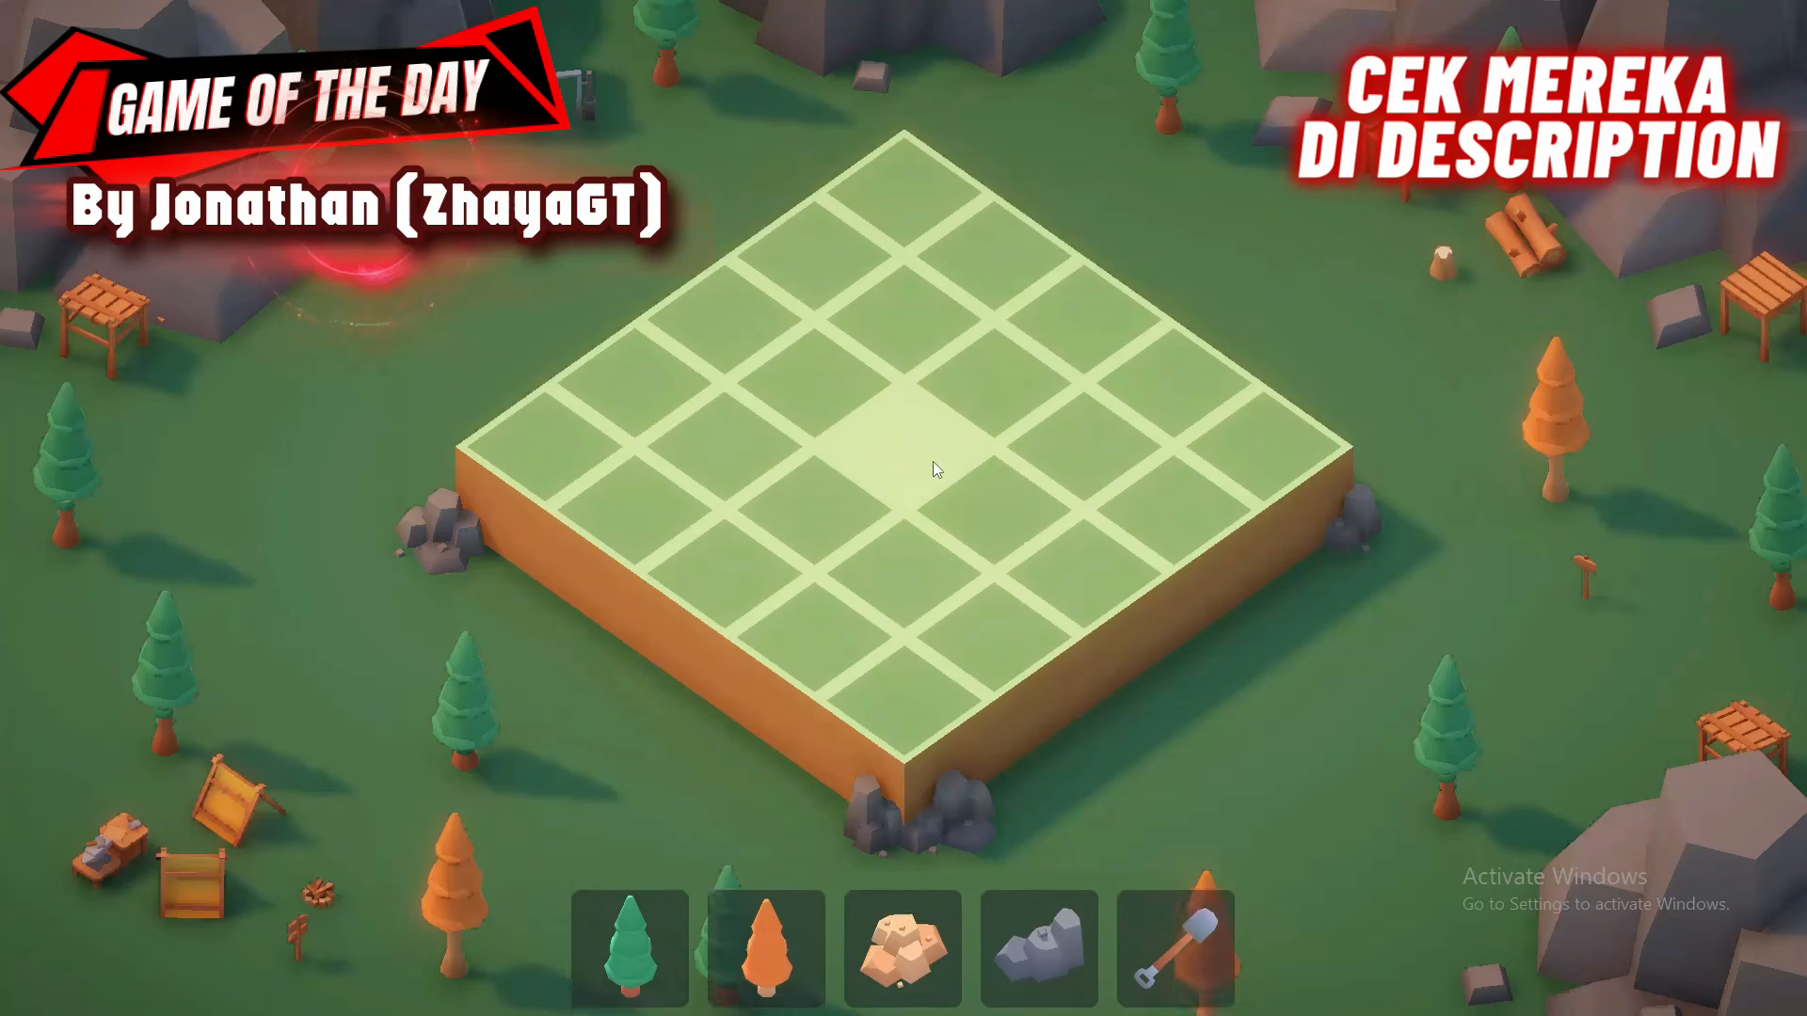
{"action": "left_click", "coordinate": [905, 896]}
{"action": "left_click", "coordinate": [909, 433]}
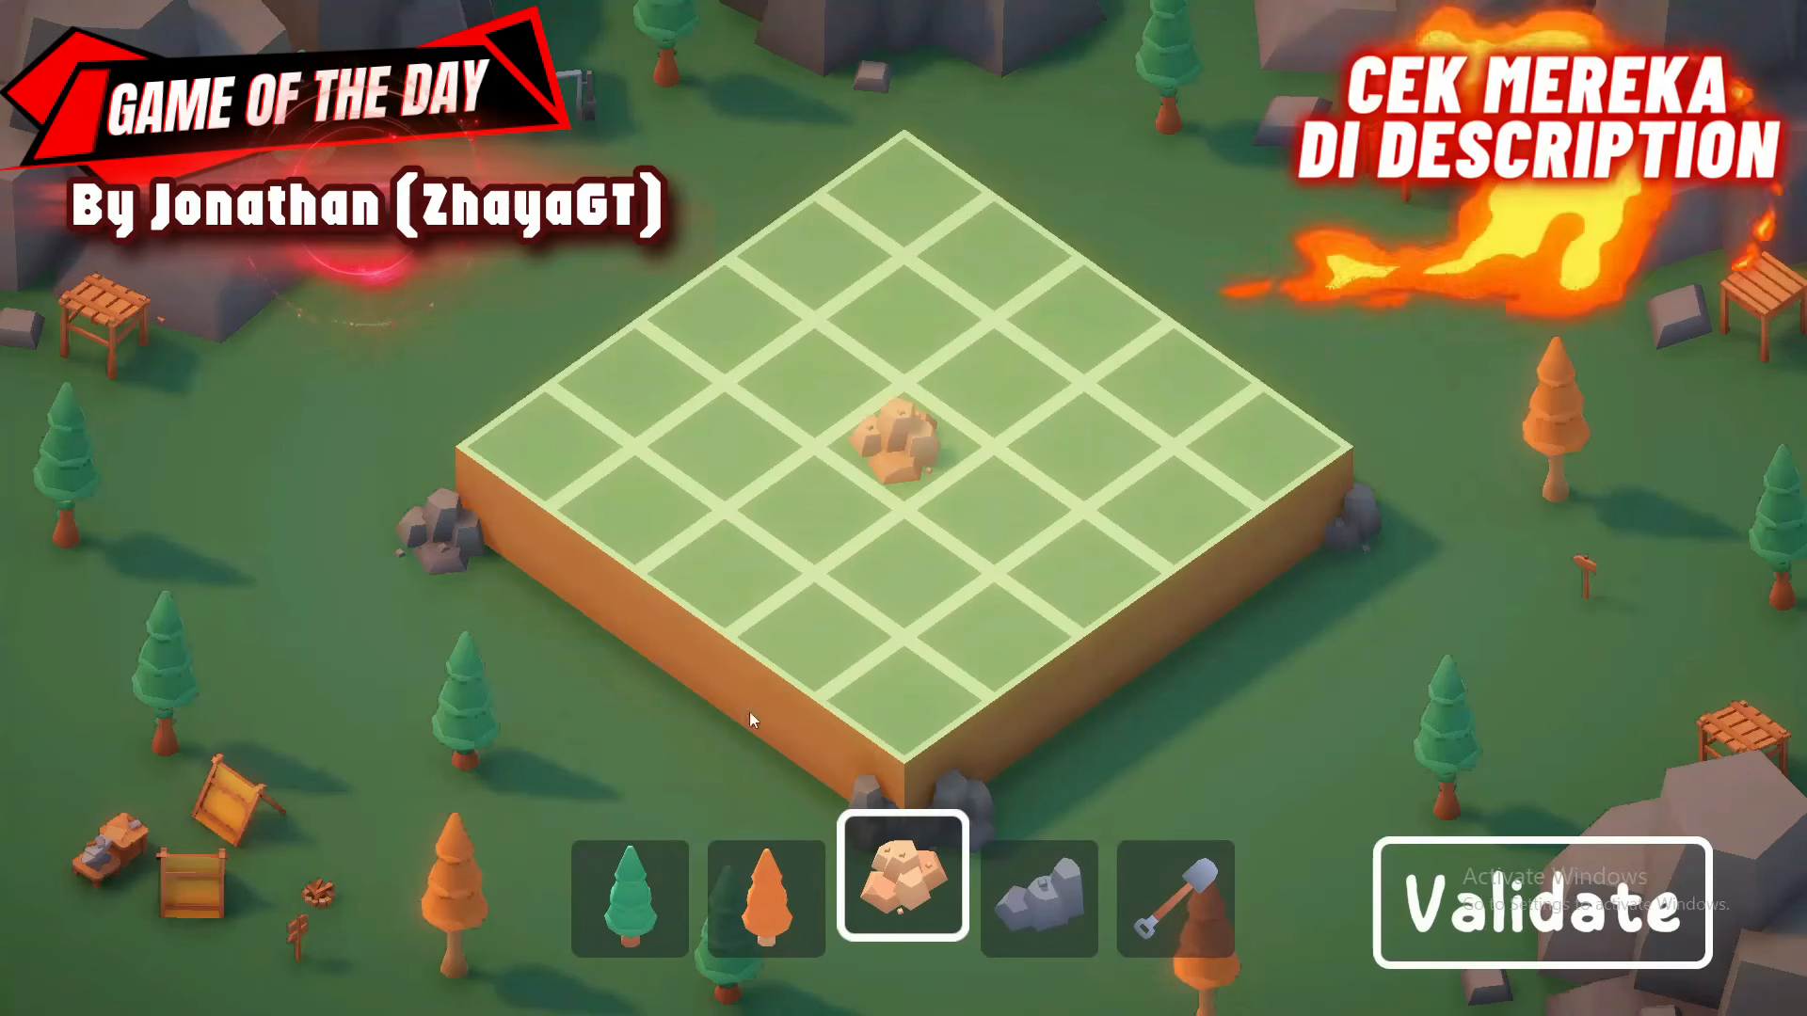
{"action": "left_click", "coordinate": [1236, 455]}
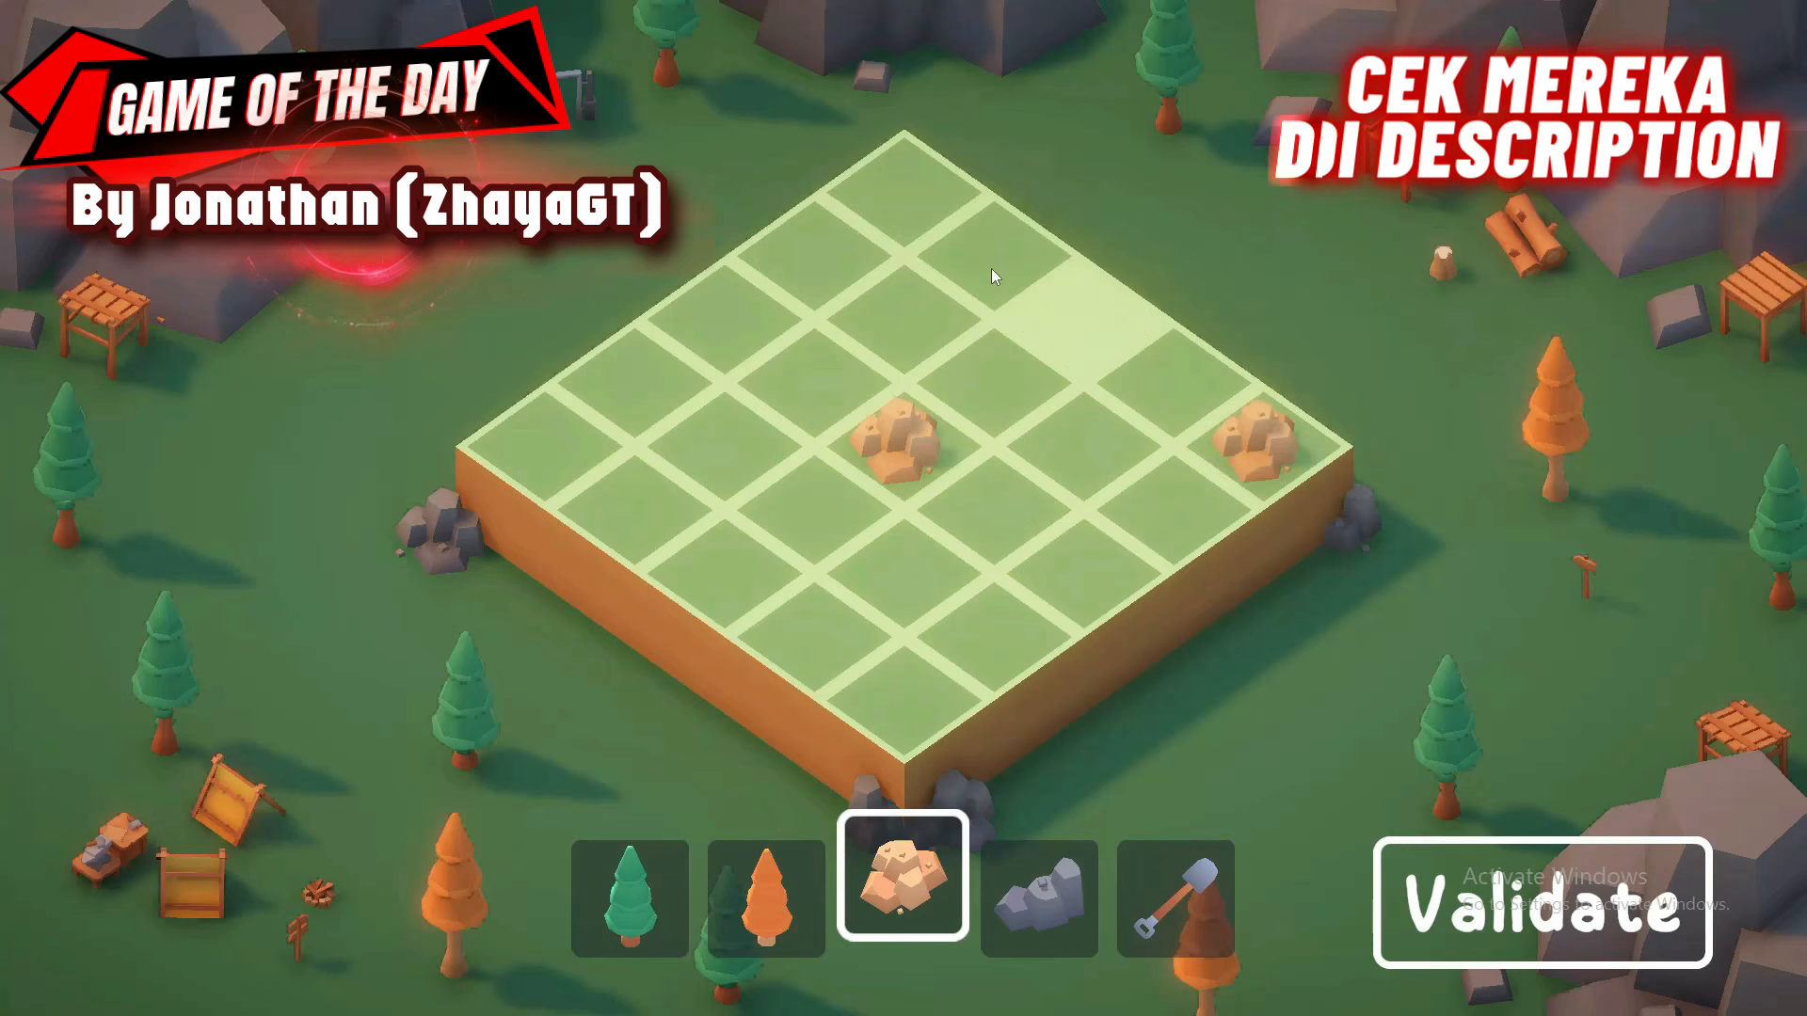
{"action": "left_click", "coordinate": [895, 197]}
{"action": "left_click", "coordinate": [630, 894]}
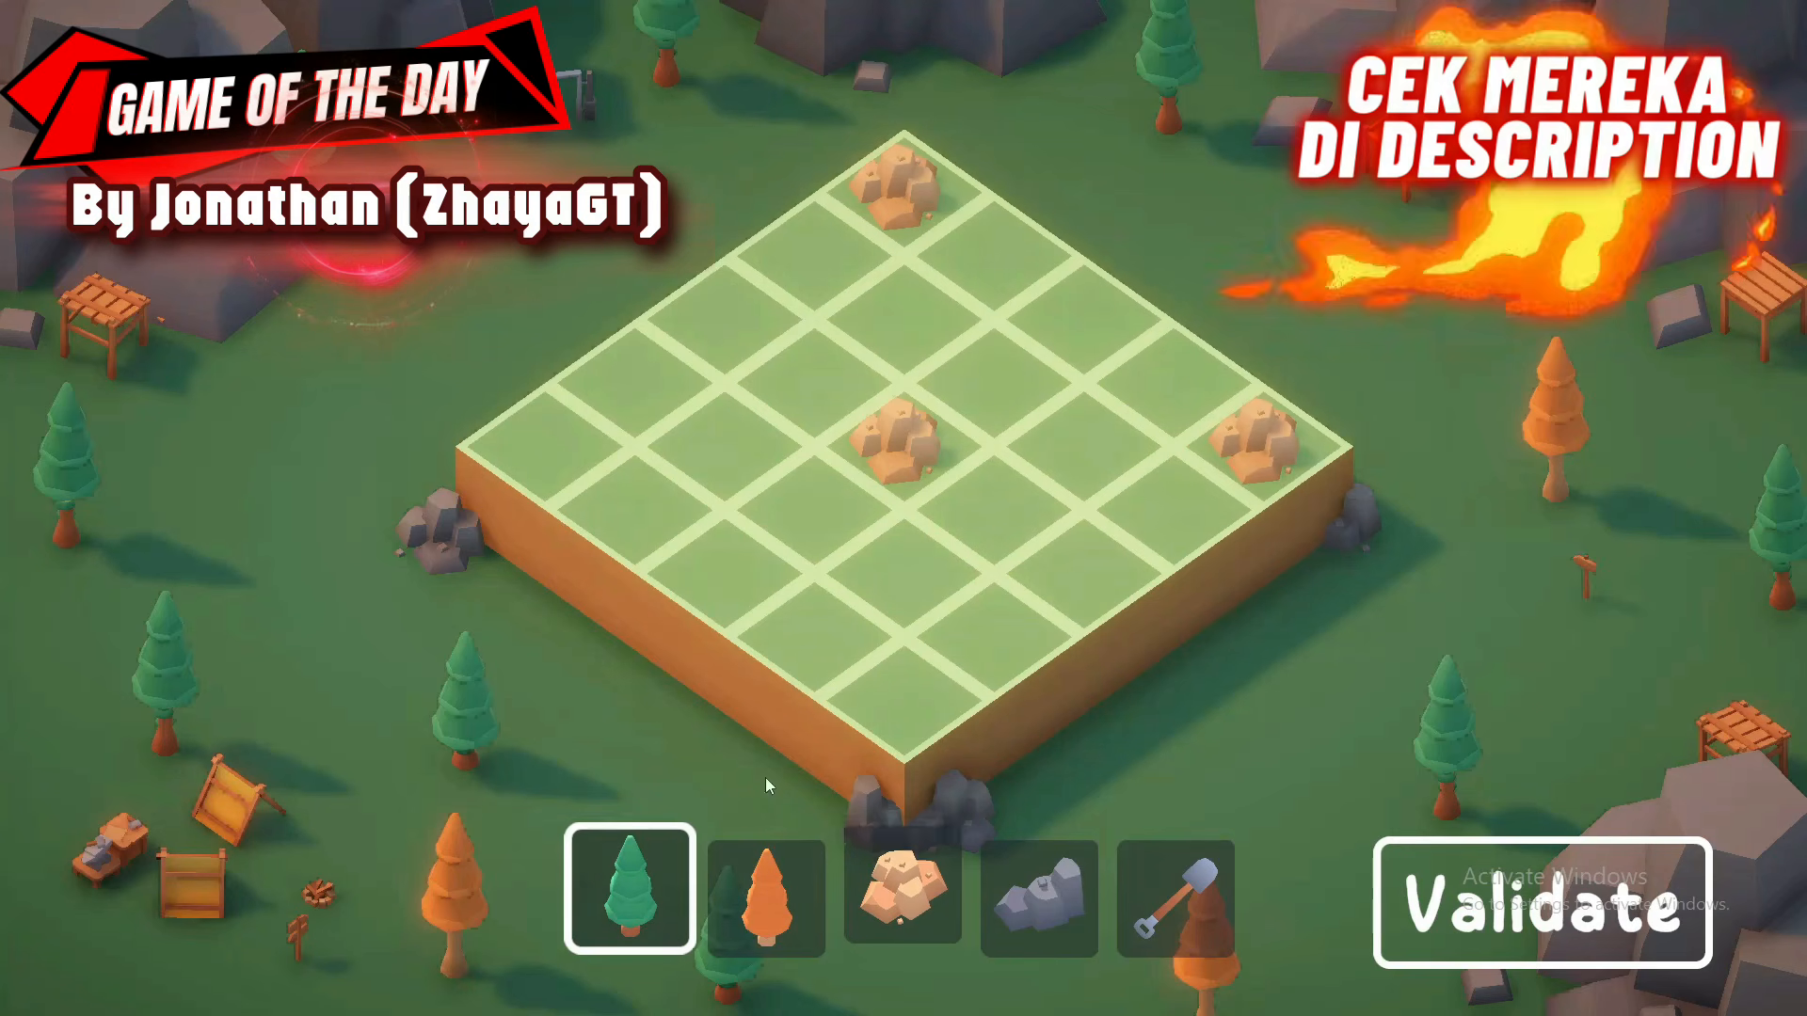
{"action": "left_click", "coordinate": [1093, 423]}
{"action": "left_click", "coordinate": [928, 326]}
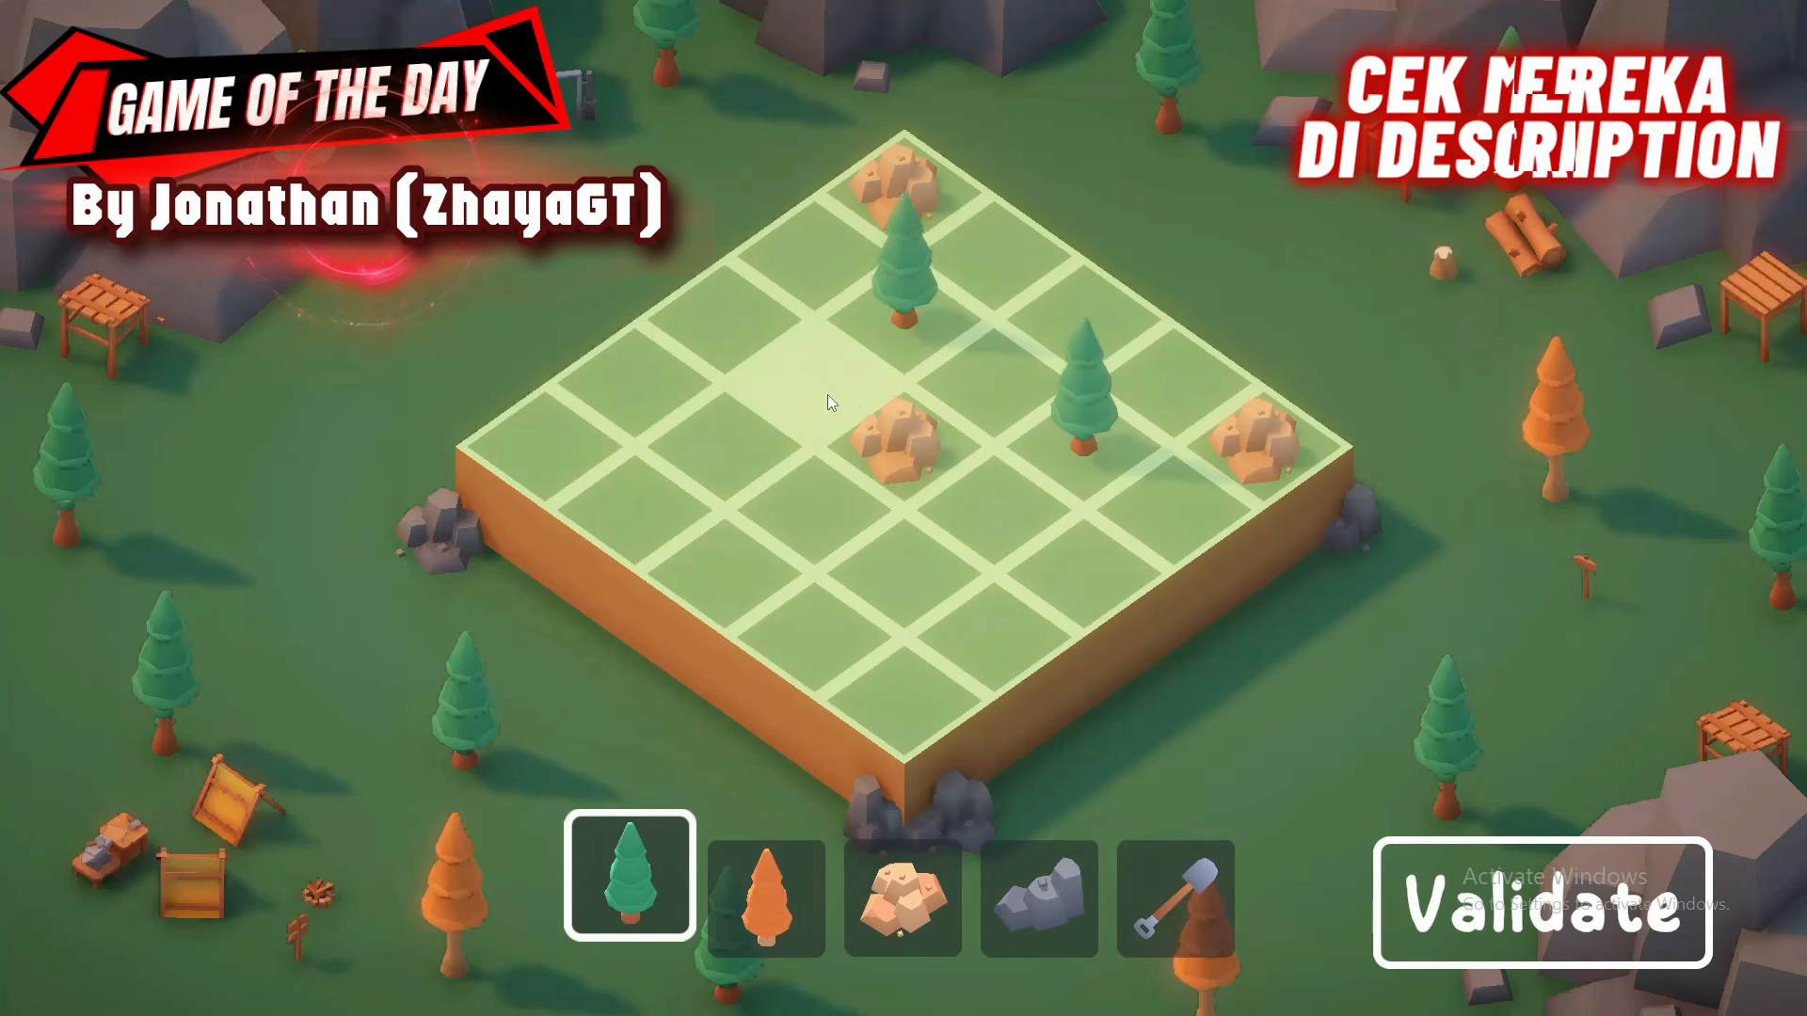
{"action": "left_click", "coordinate": [728, 438]}
{"action": "left_click", "coordinate": [770, 914]}
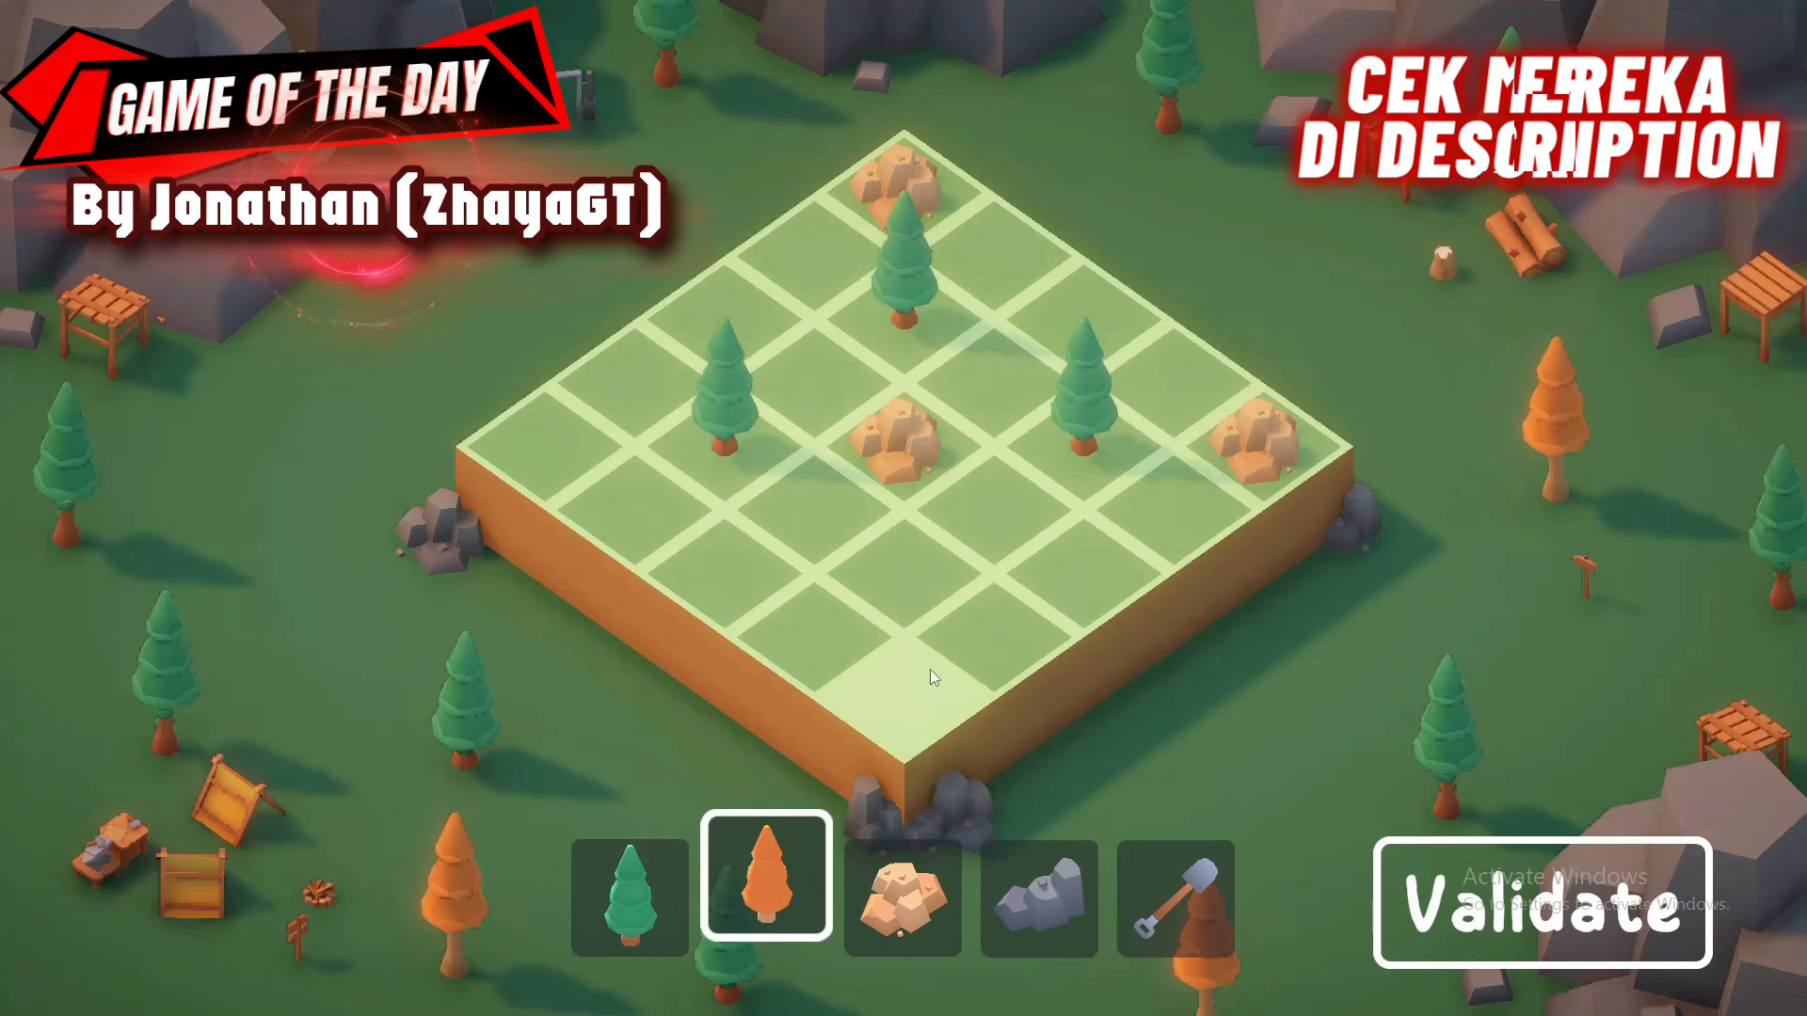
{"action": "left_click", "coordinate": [930, 669]}
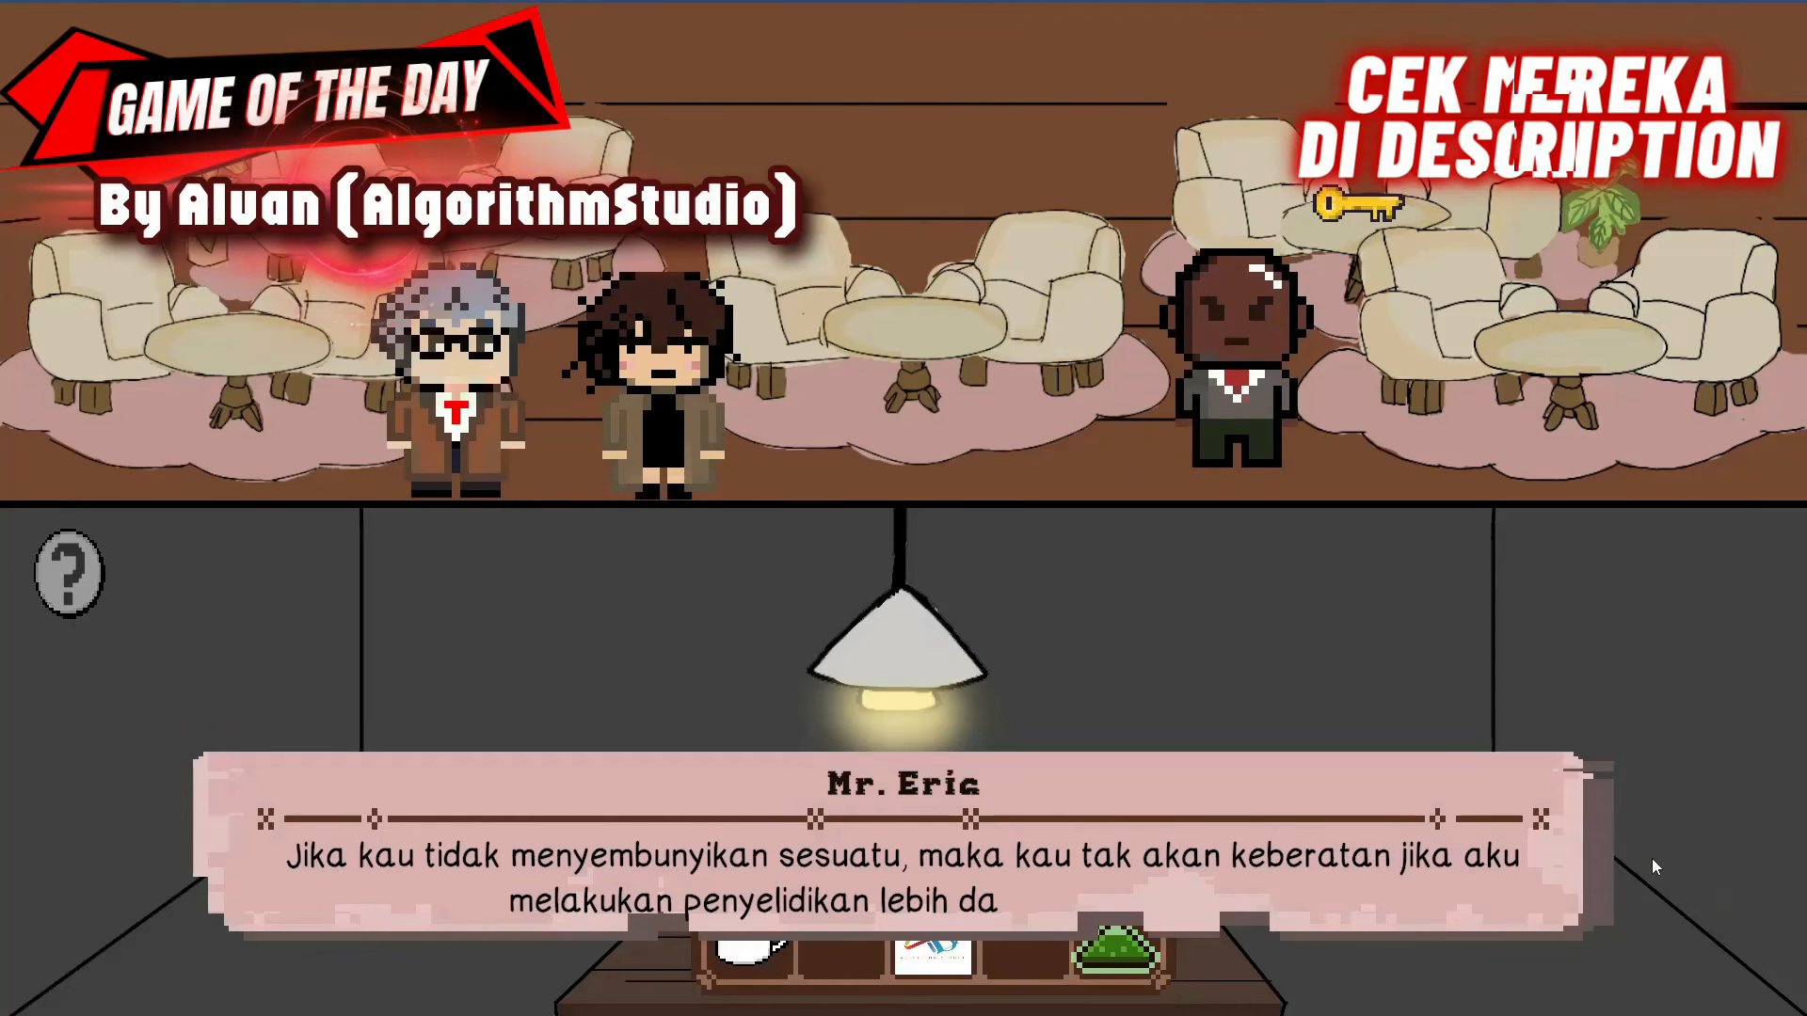
{"action": "left_click", "coordinate": [1652, 858]}
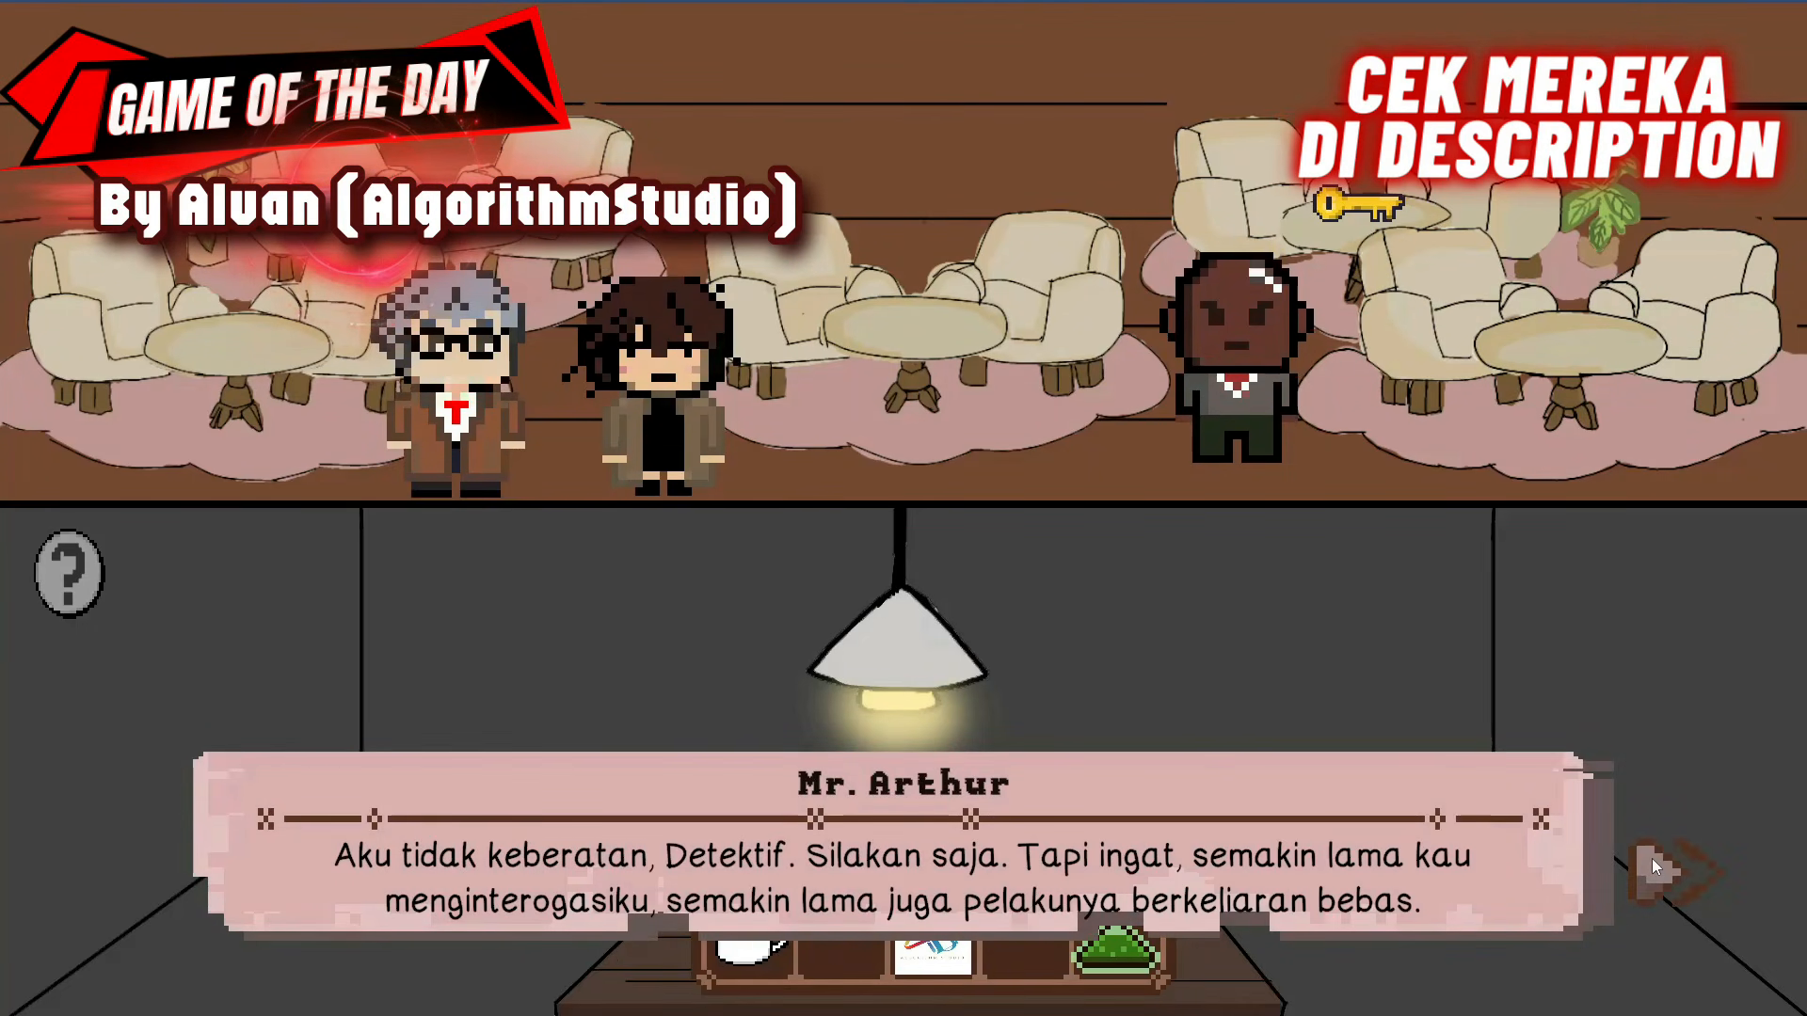
{"action": "left_click", "coordinate": [1652, 858]}
{"action": "left_click", "coordinate": [1355, 206]}
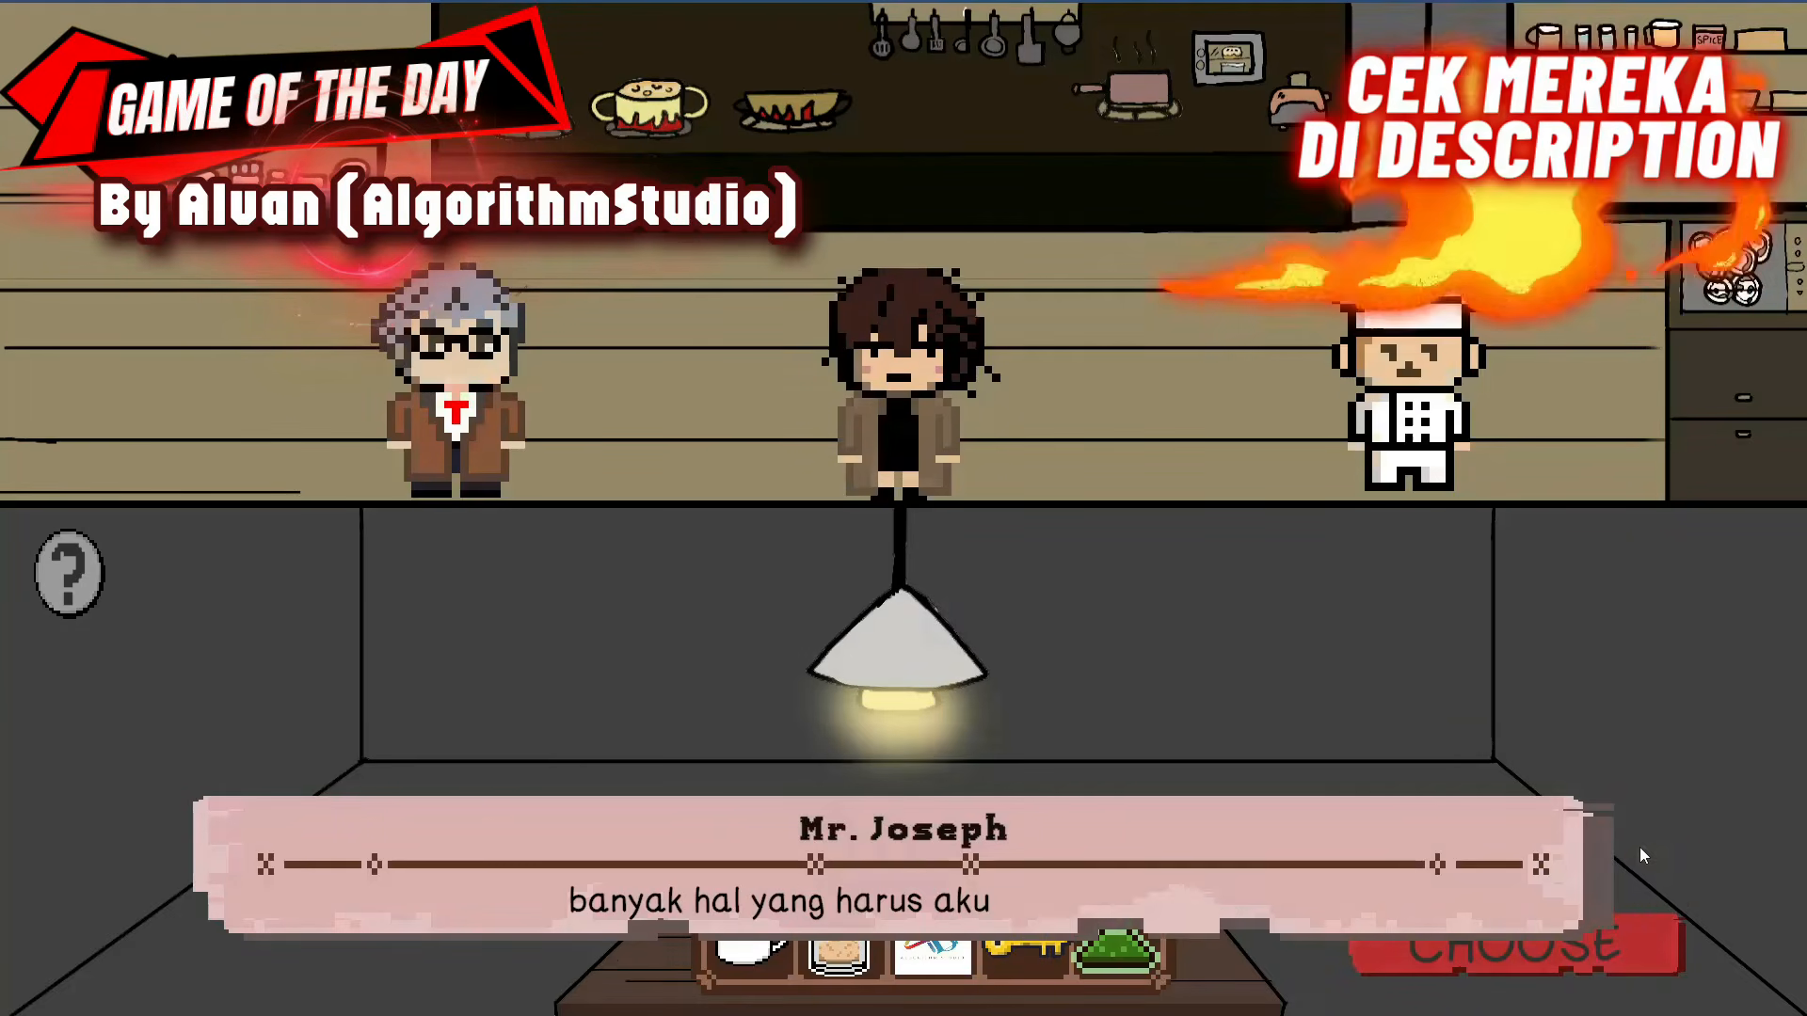
{"action": "left_click", "coordinate": [1640, 846]}
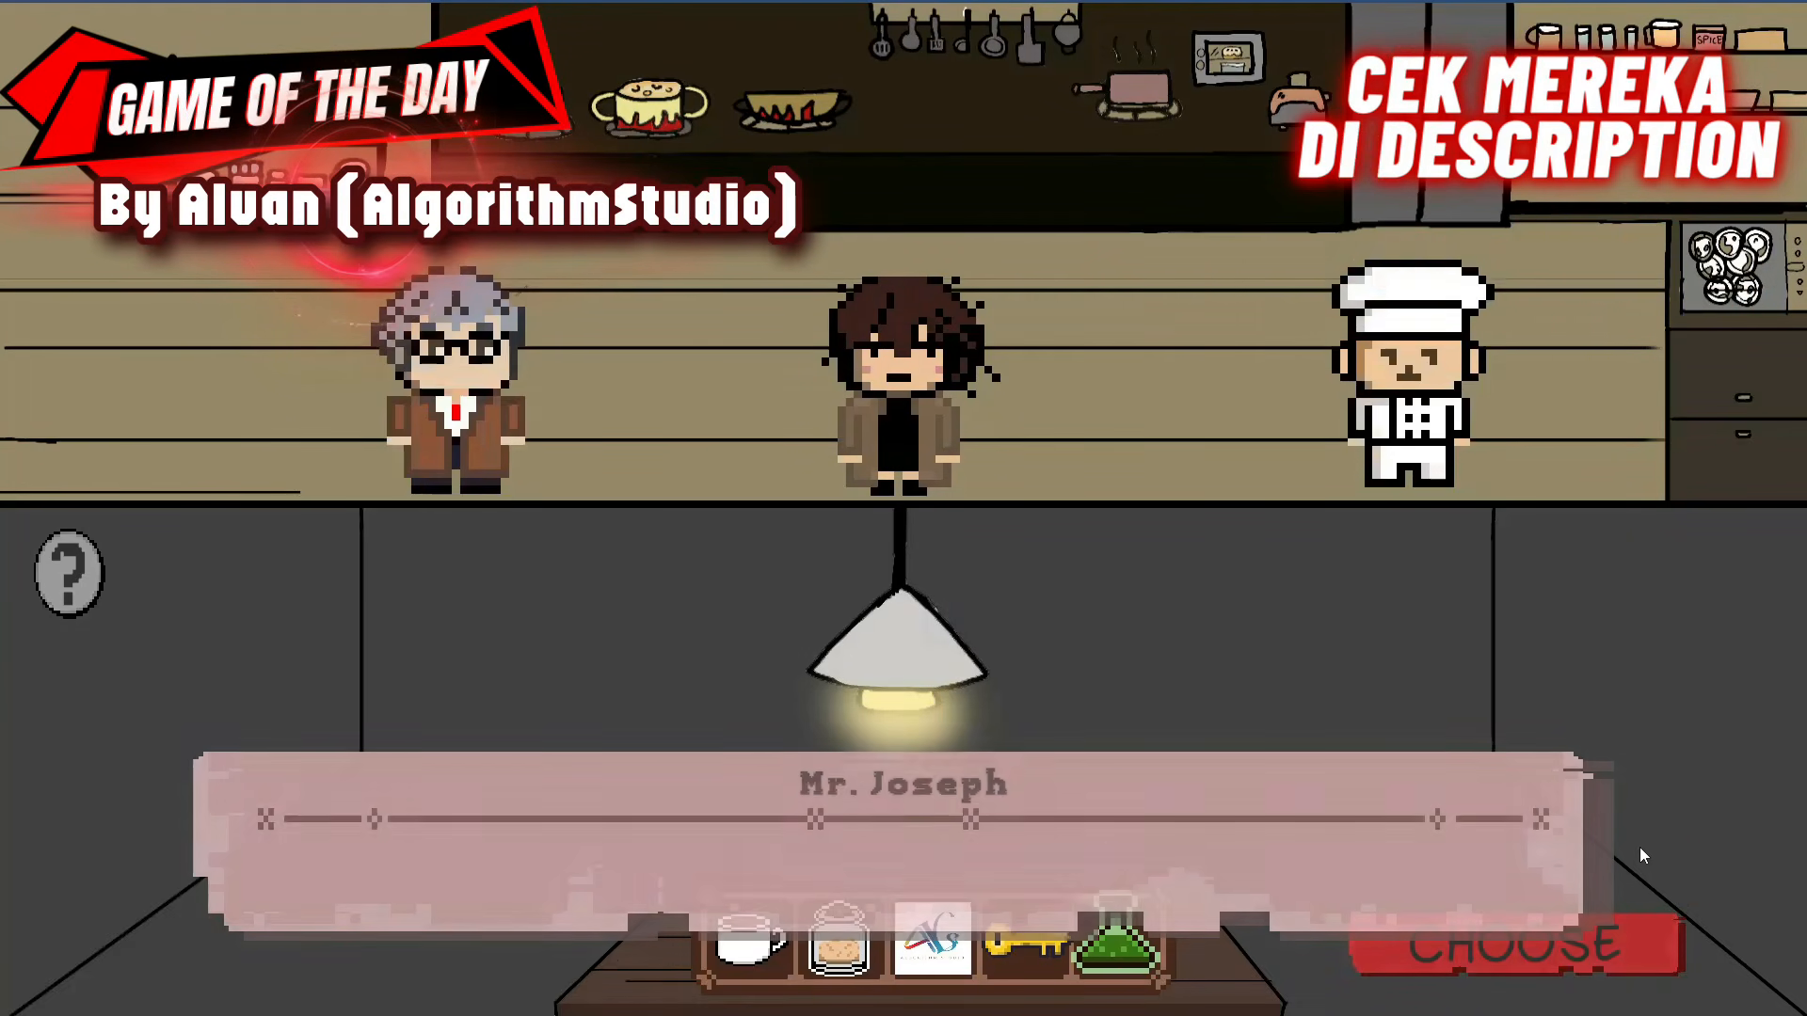
{"action": "left_click", "coordinate": [1639, 847]}
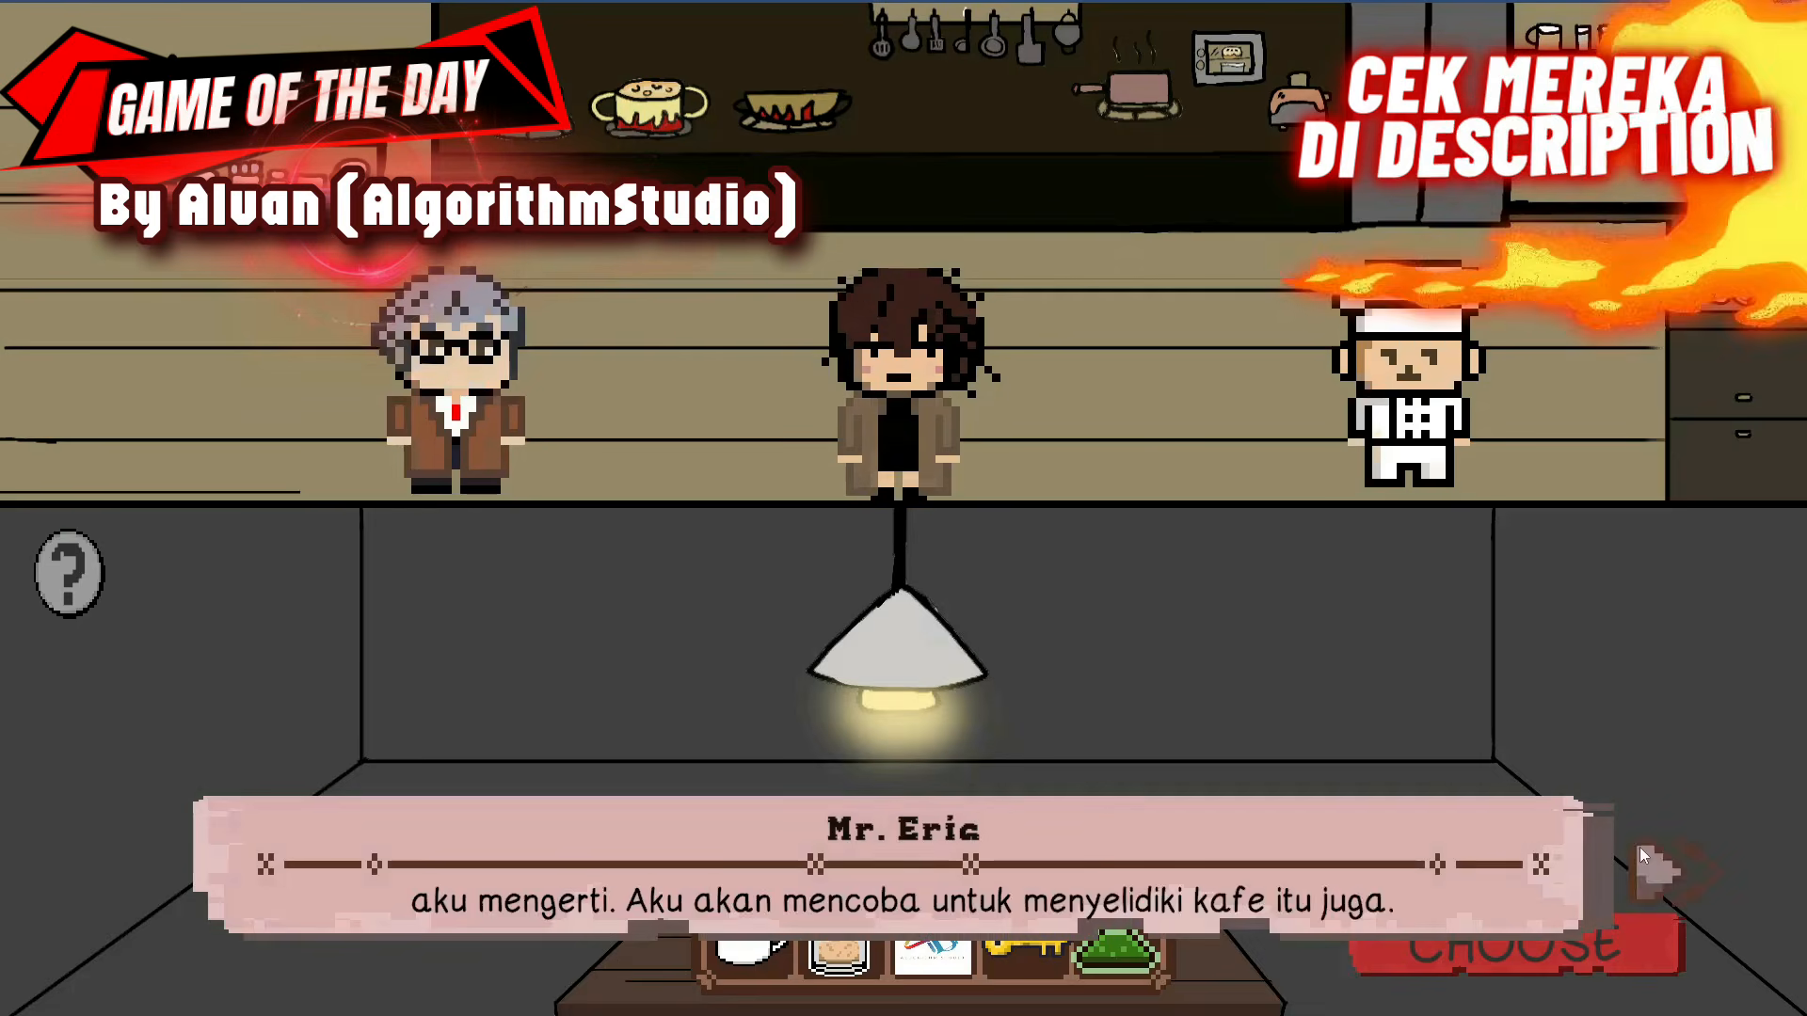
{"action": "left_click", "coordinate": [1639, 847]}
{"action": "left_click", "coordinate": [1550, 946]}
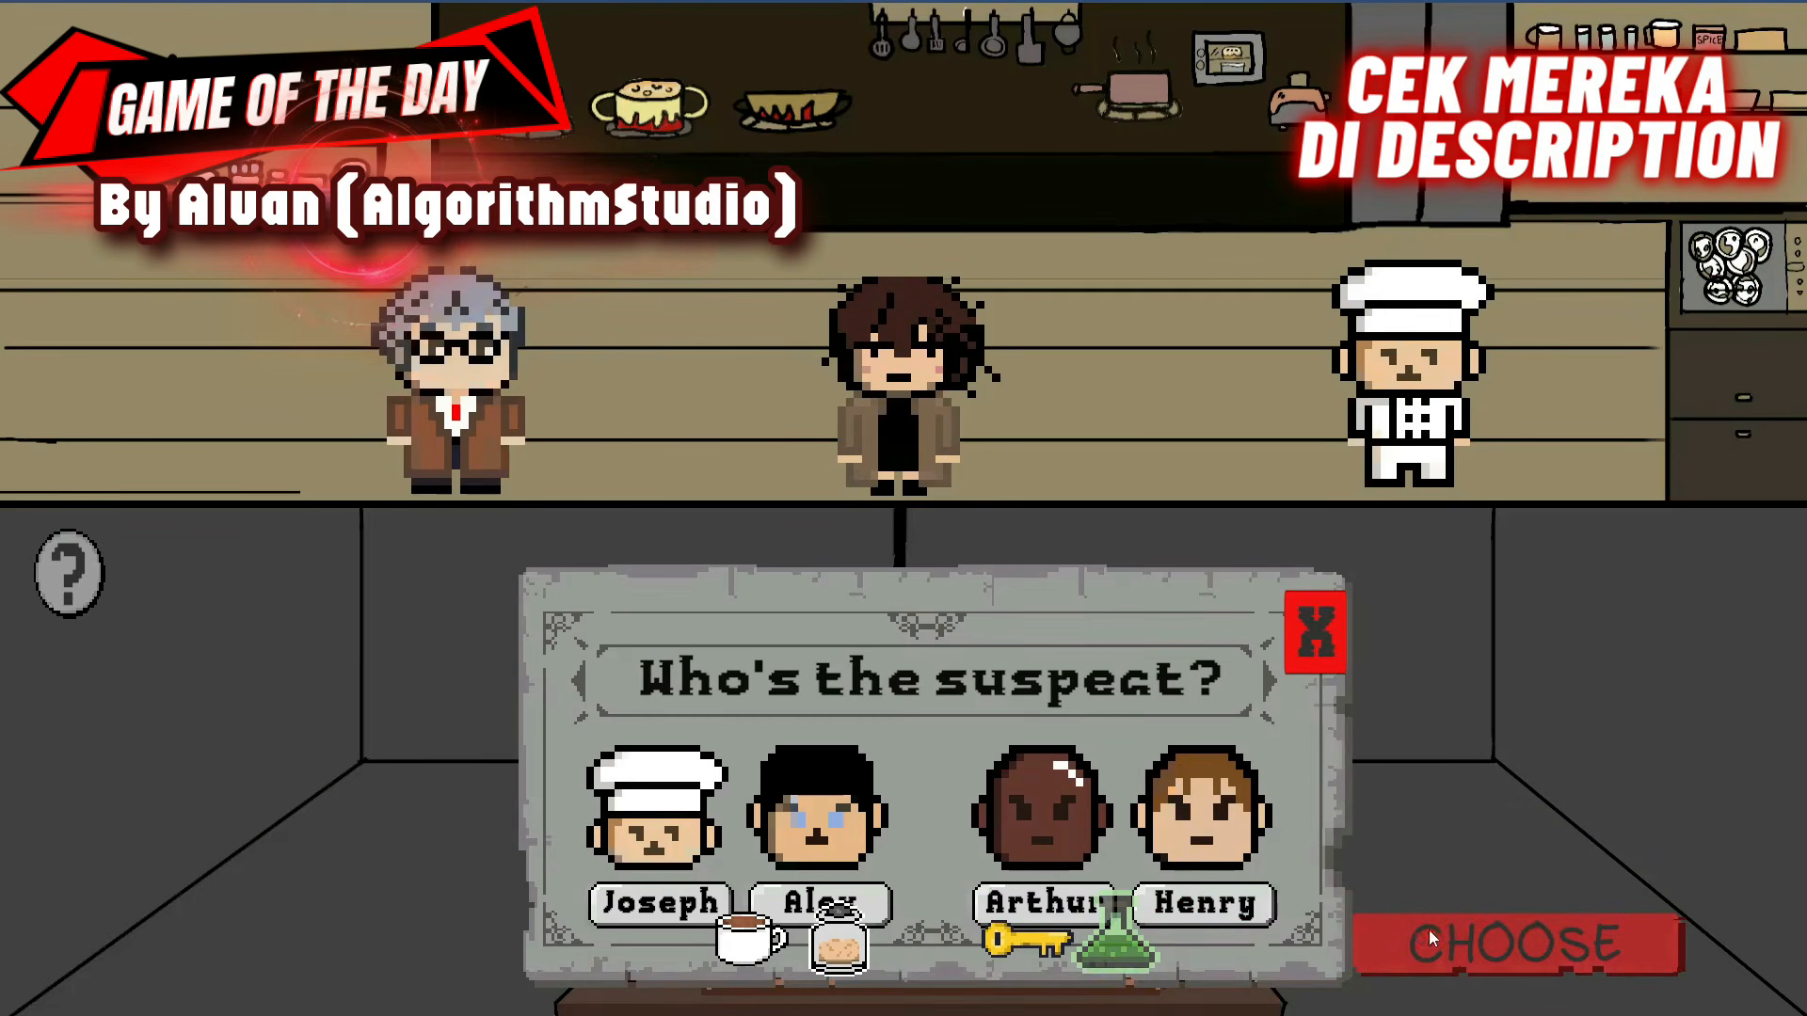
{"action": "left_click", "coordinate": [1032, 886]}
{"action": "left_click", "coordinate": [1031, 880]}
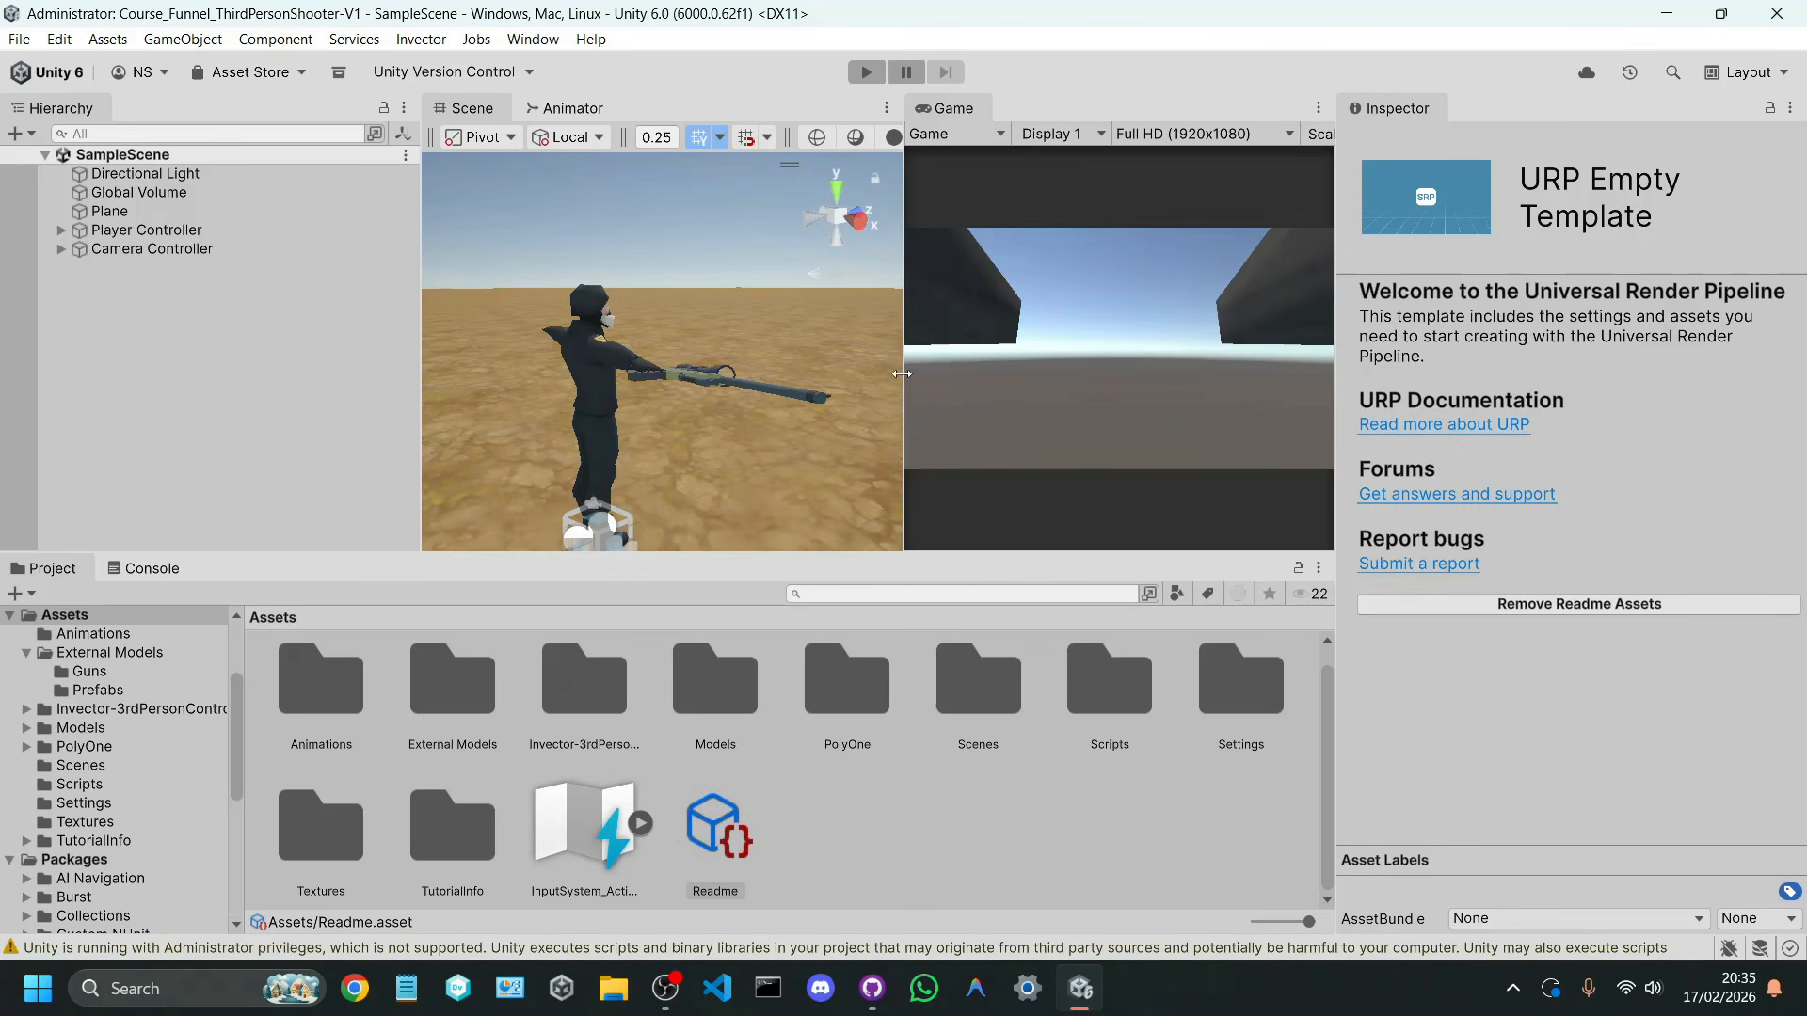
Step: Deactivate the AWM in the character's right hand, activate SM_Ak47 in its place, and run the scene
{"action": "left_click_drag", "start_coordinate": [903, 377], "coordinate": [1090, 379]}
{"action": "right_click_drag", "start_coordinate": [950, 372], "coordinate": [984, 439]}
{"action": "key", "text": "d"}
{"action": "key", "text": "w"}
{"action": "key", "text": "d"}
{"action": "left_click", "coordinate": [833, 408]}
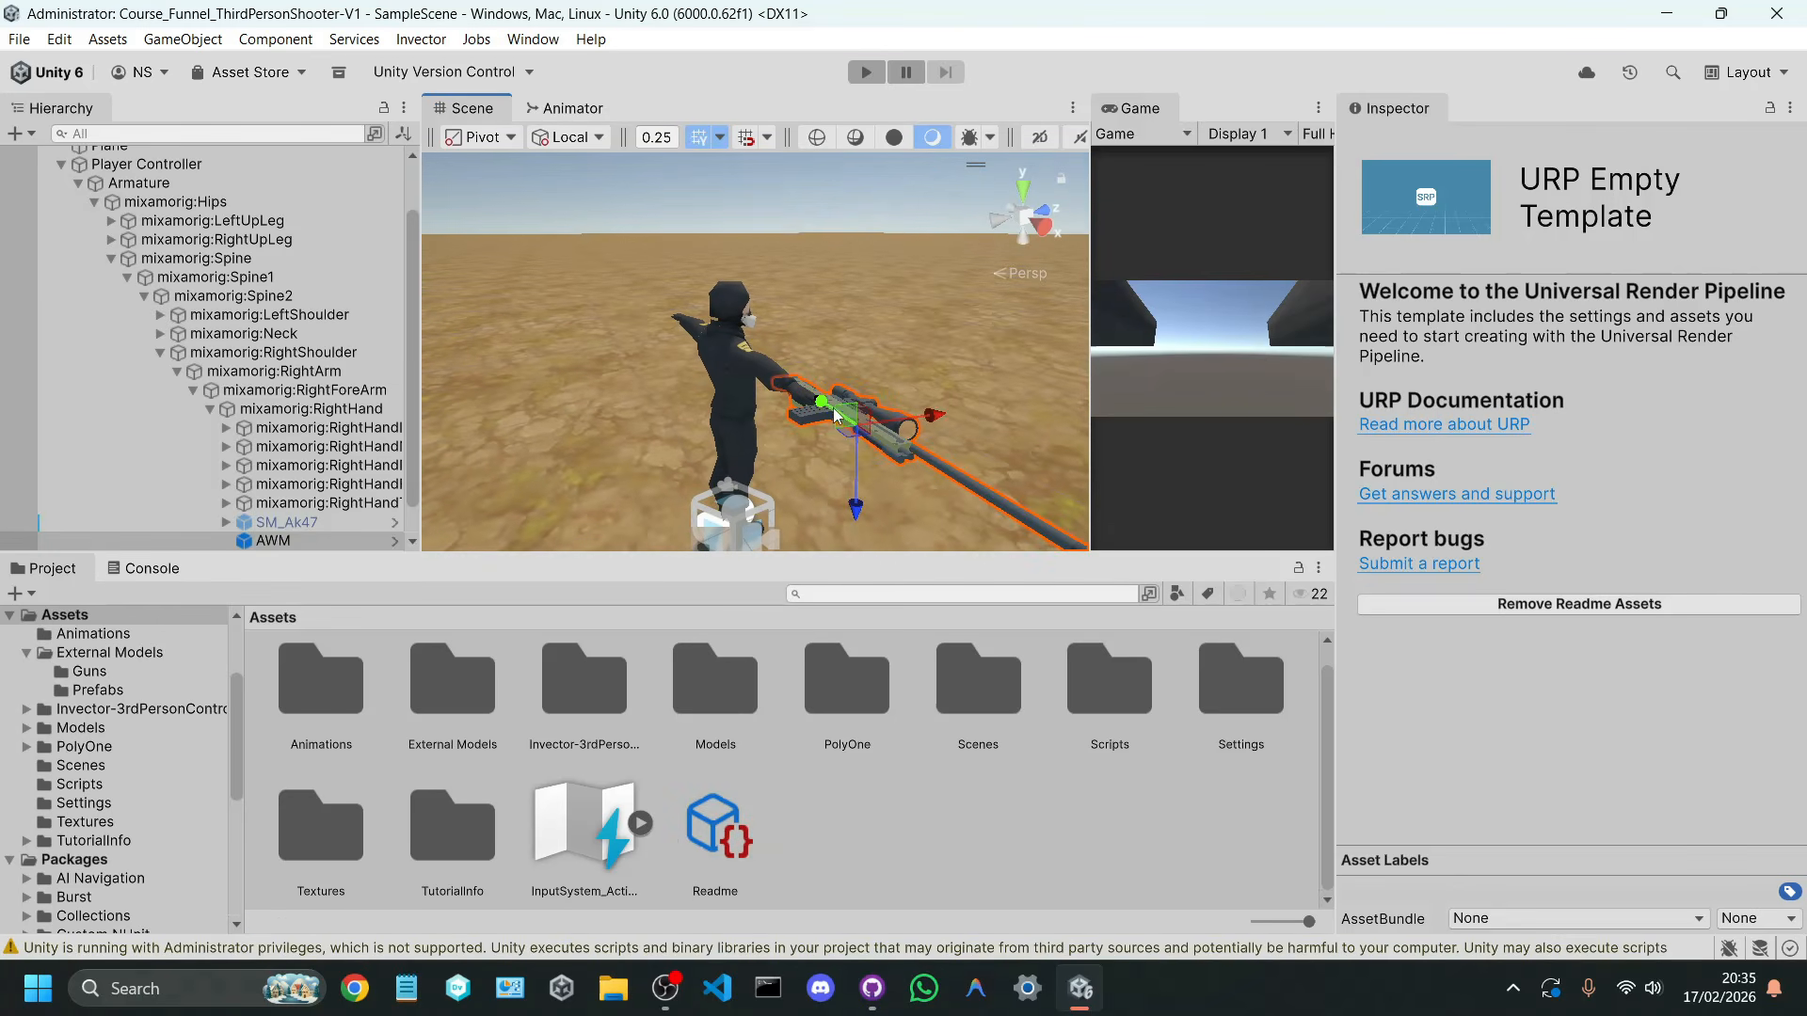
{"action": "scroll", "coordinate": [357, 503], "scroll_direction": "down", "scroll_amount": 1}
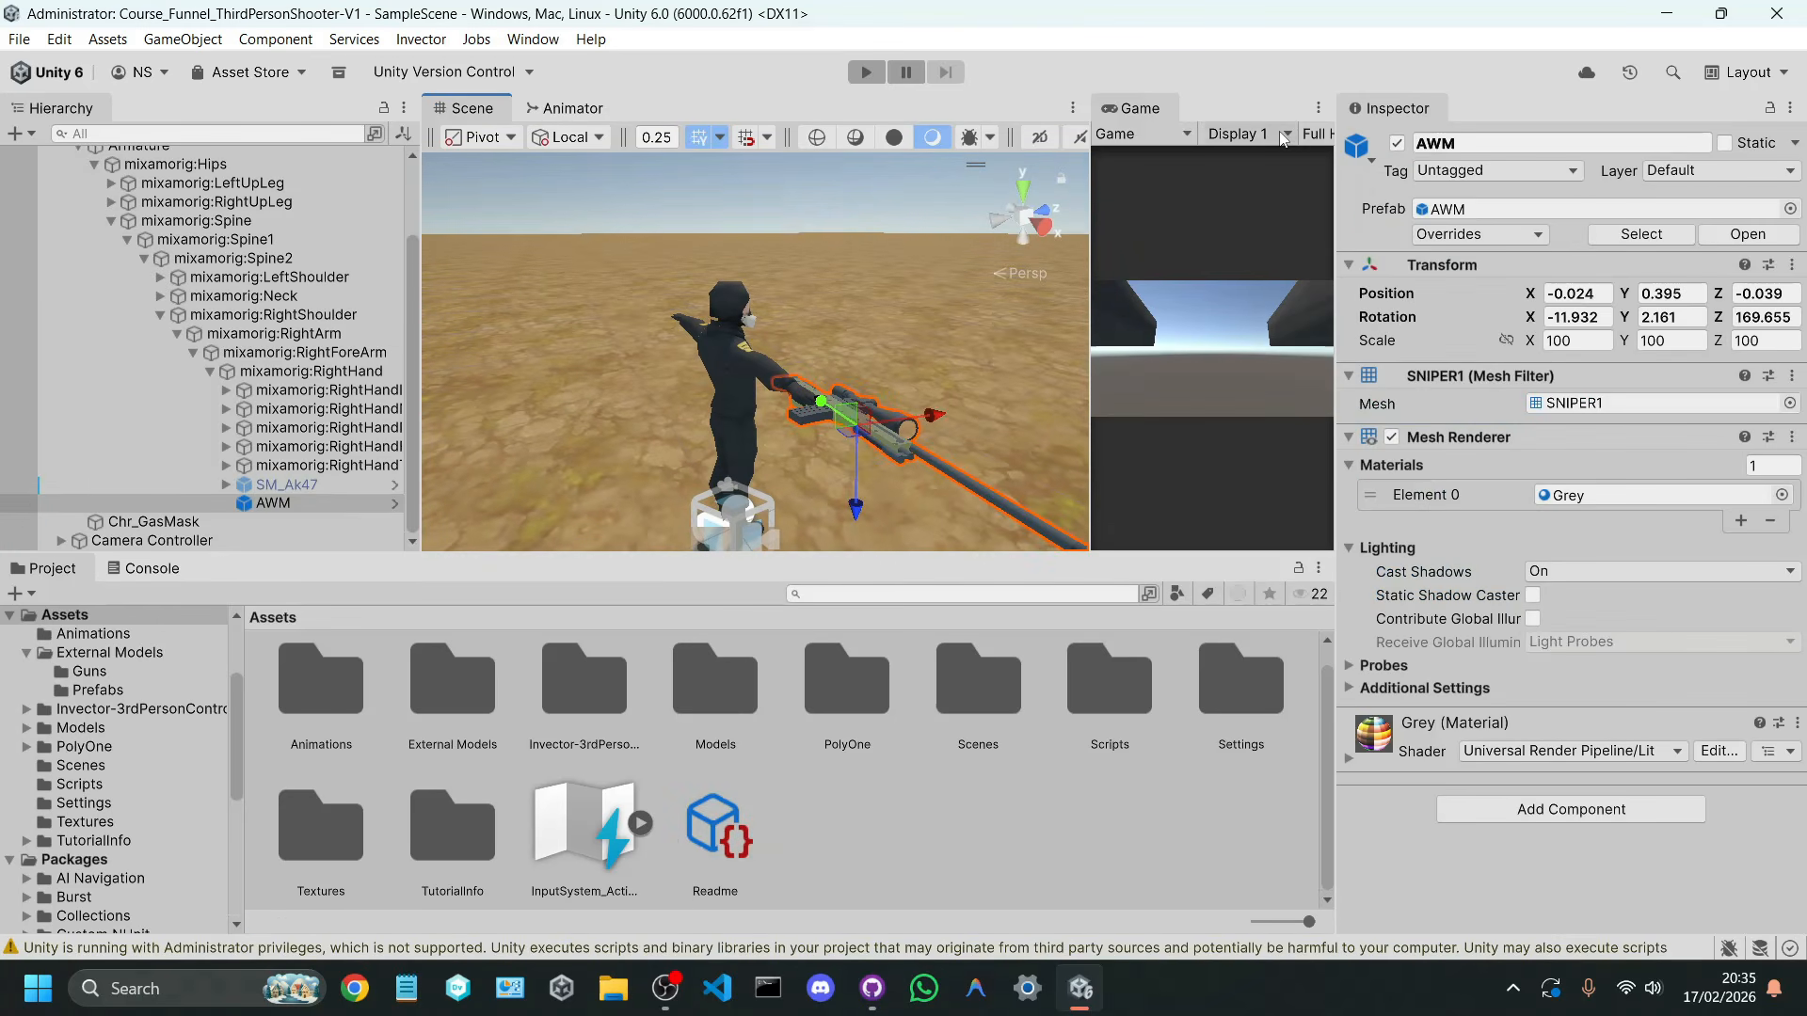
{"action": "left_click", "coordinate": [1397, 143]}
{"action": "left_click", "coordinate": [299, 485]}
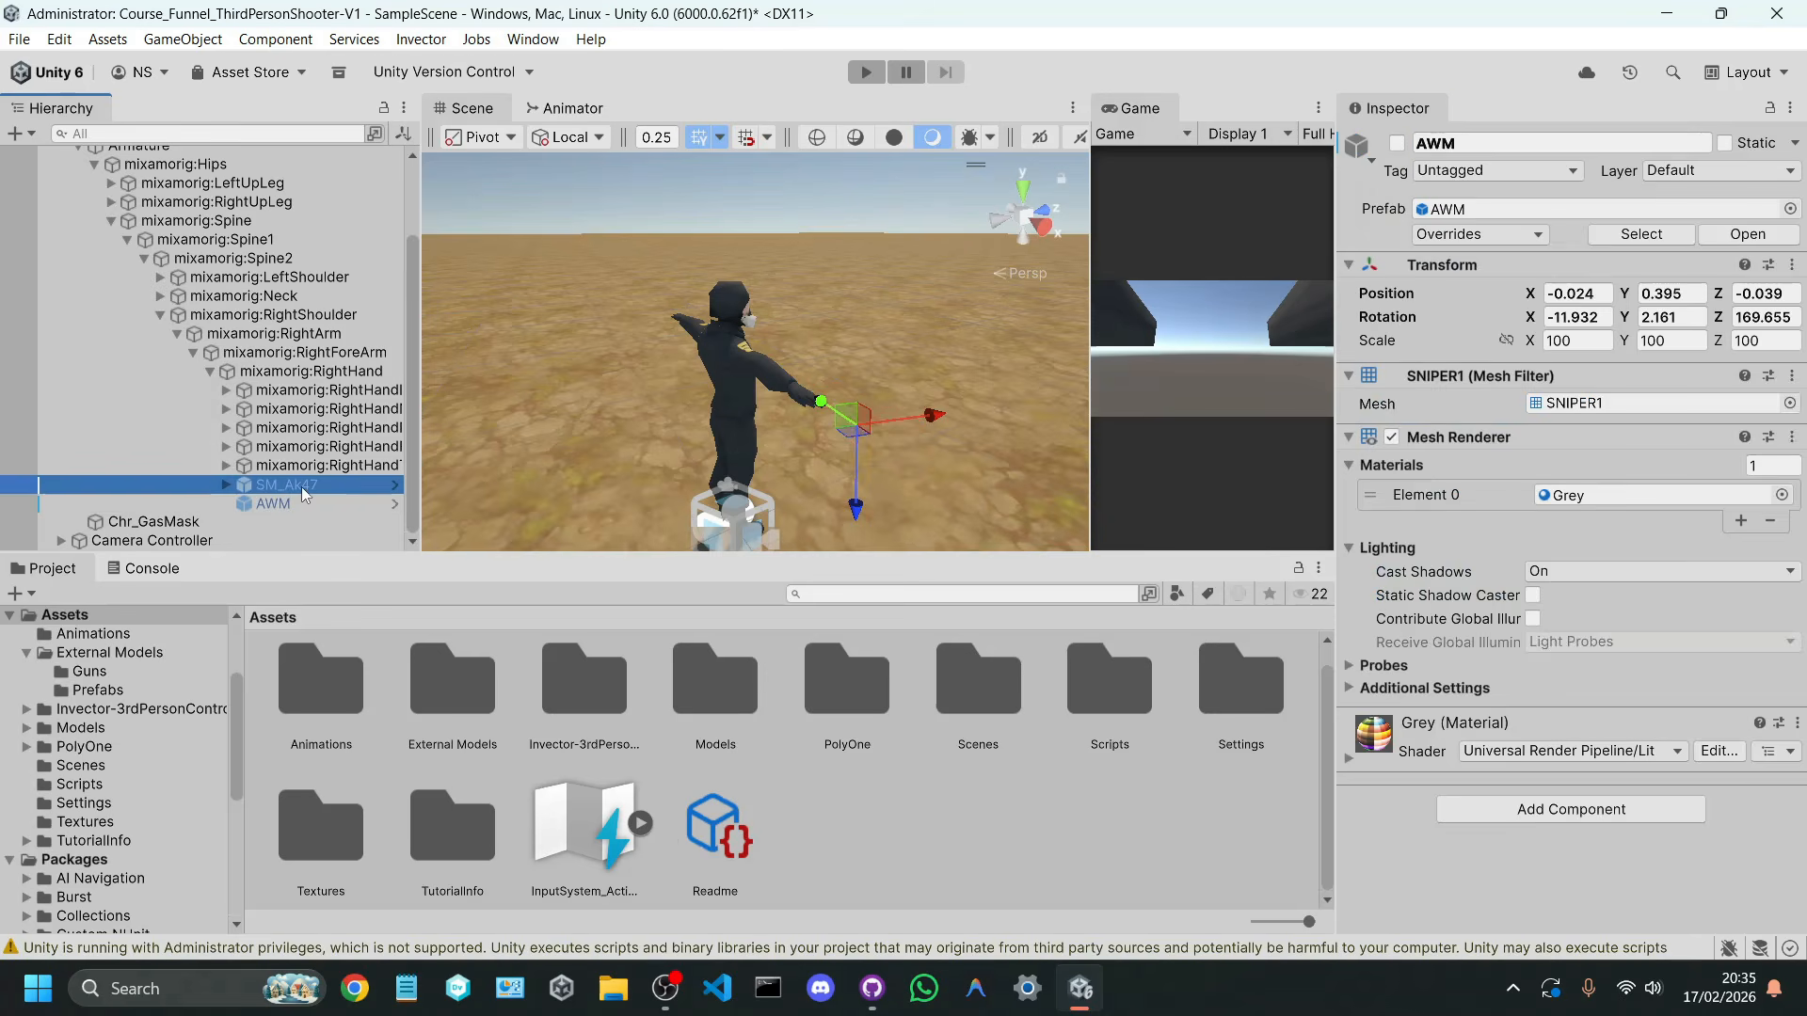
{"action": "left_click", "coordinate": [1397, 144]}
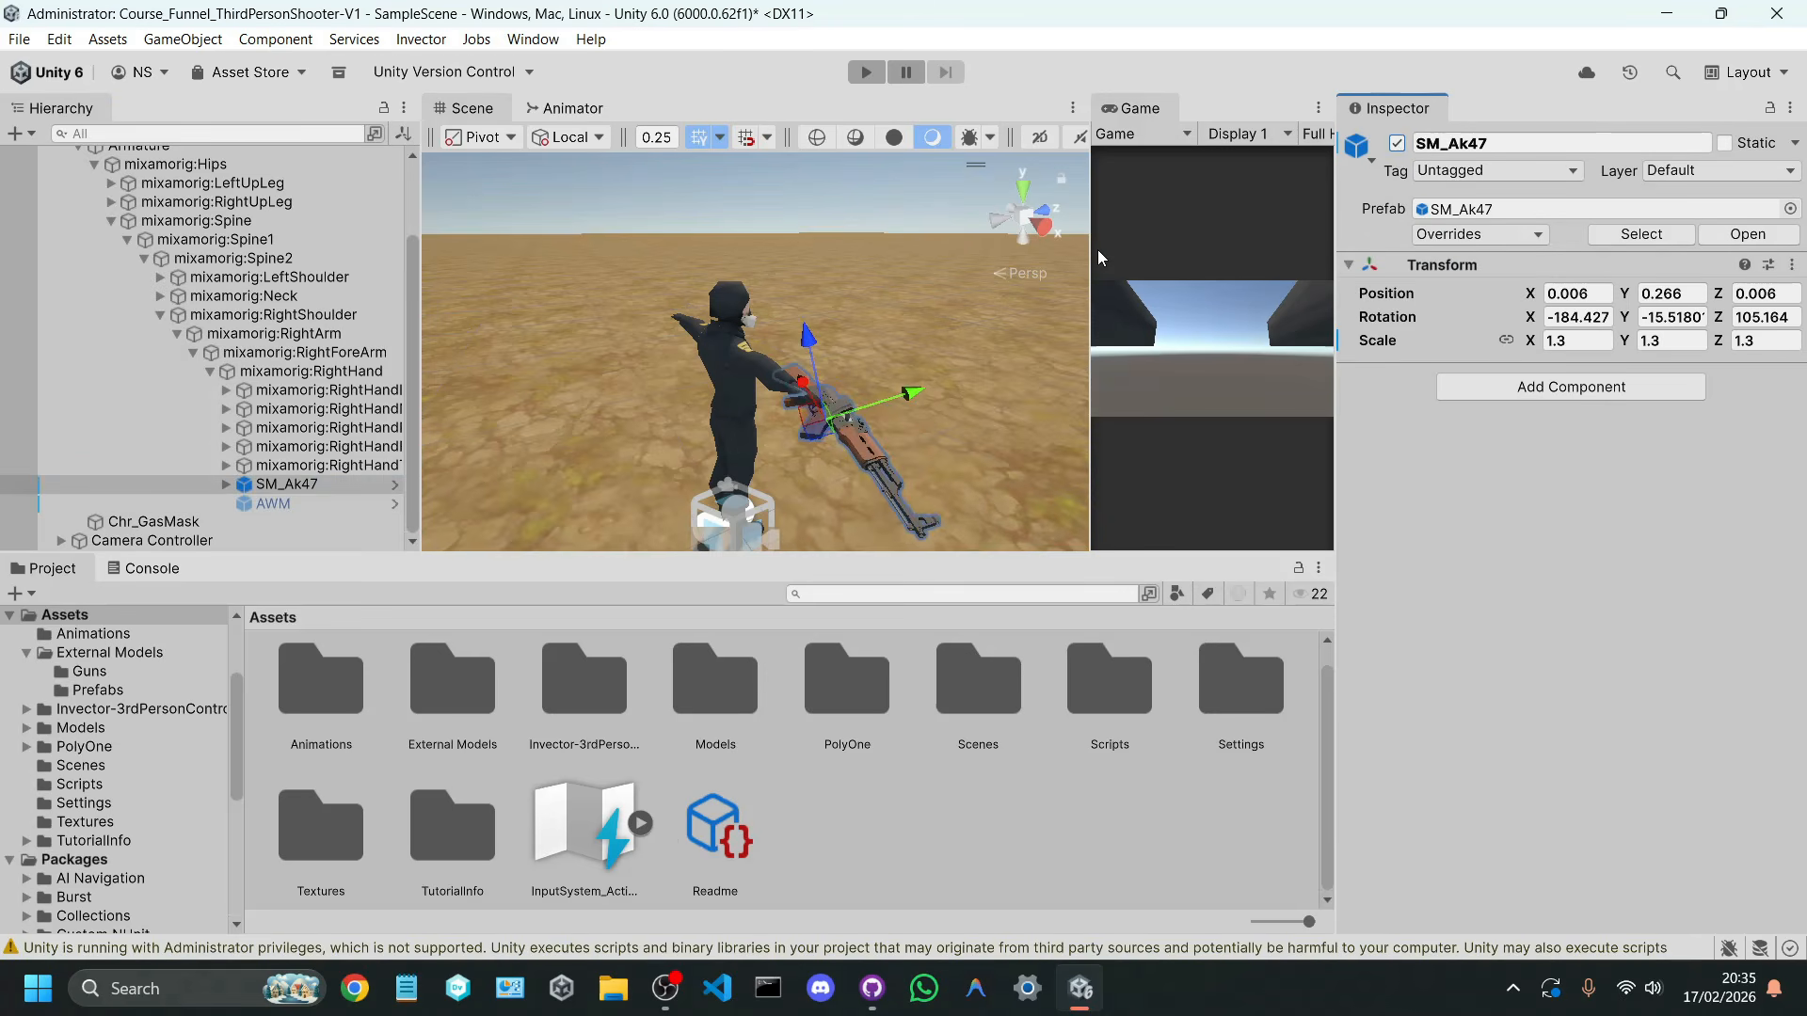
{"action": "left_click", "coordinate": [866, 72]}
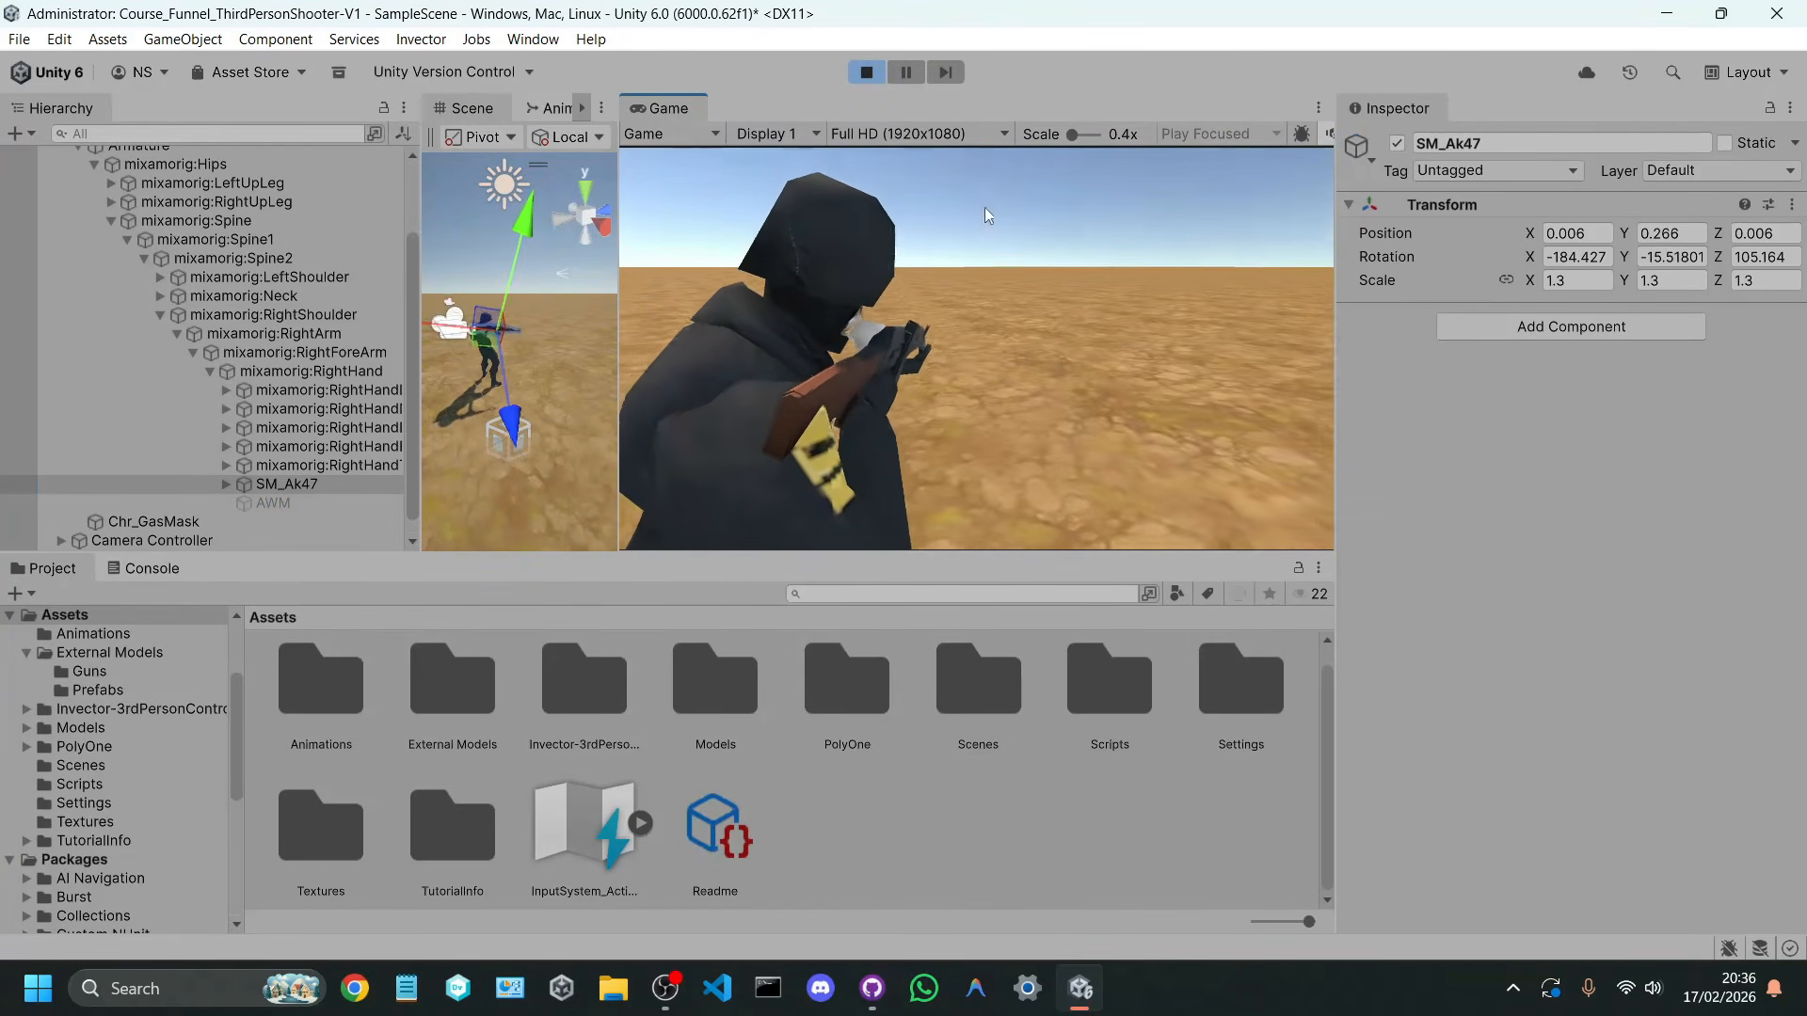
Step: Stop the scene, collapse the hierarchy, select the Player Controller, and open its AimController script for review
{"action": "left_click", "coordinate": [864, 74]}
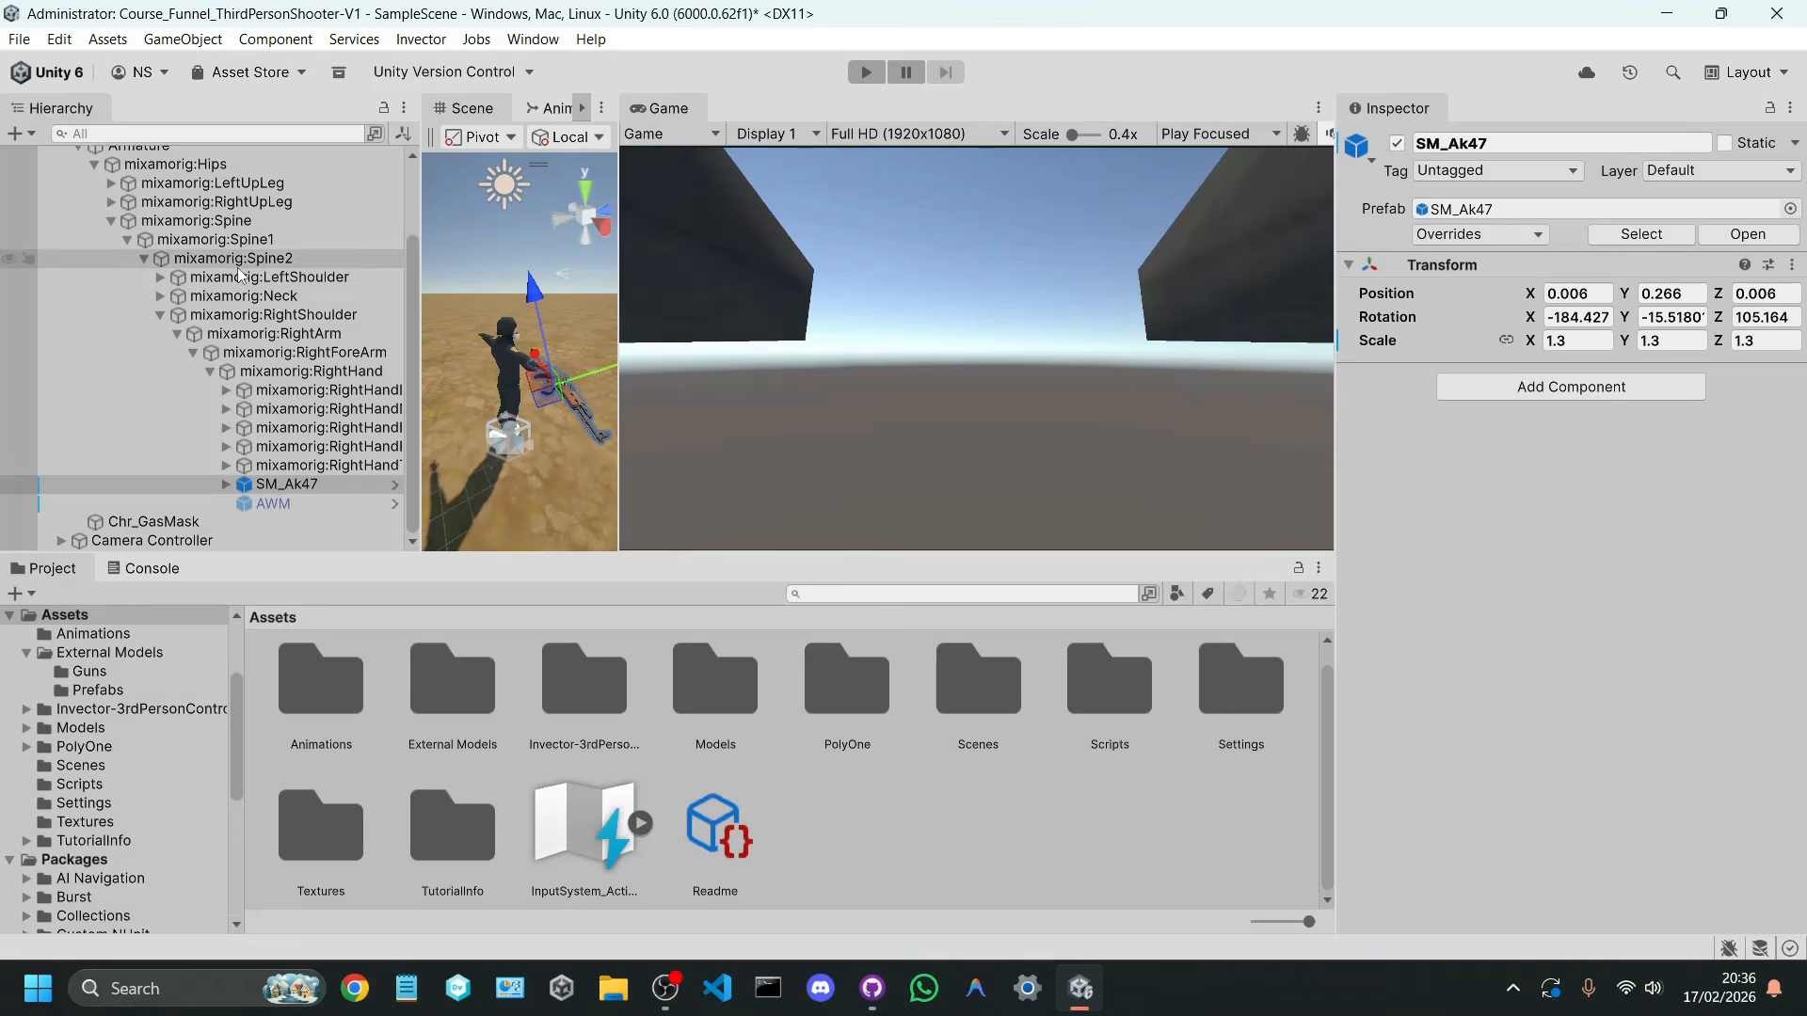
{"action": "scroll", "coordinate": [188, 330], "scroll_direction": "up", "scroll_amount": 5}
{"action": "left_click", "coordinate": [60, 229]}
{"action": "left_click", "coordinate": [110, 233]}
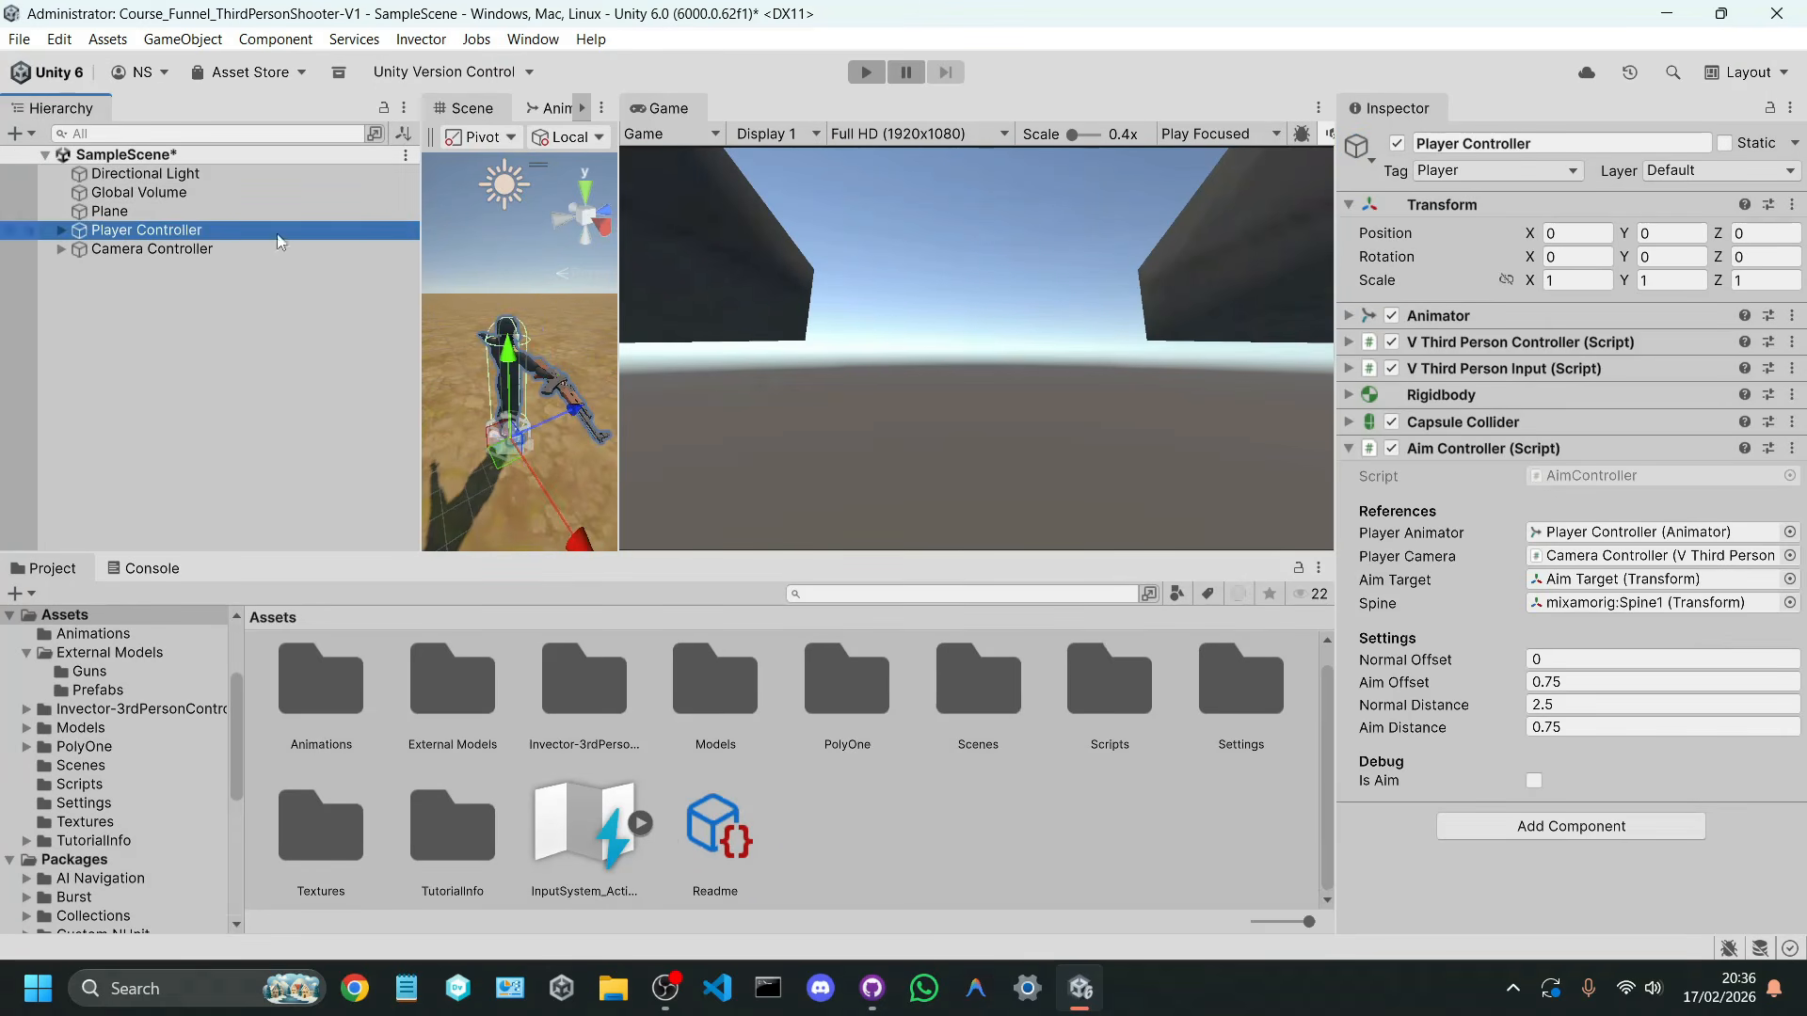
{"action": "left_click", "coordinate": [1557, 474]}
{"action": "double_click", "coordinate": [1556, 474]}
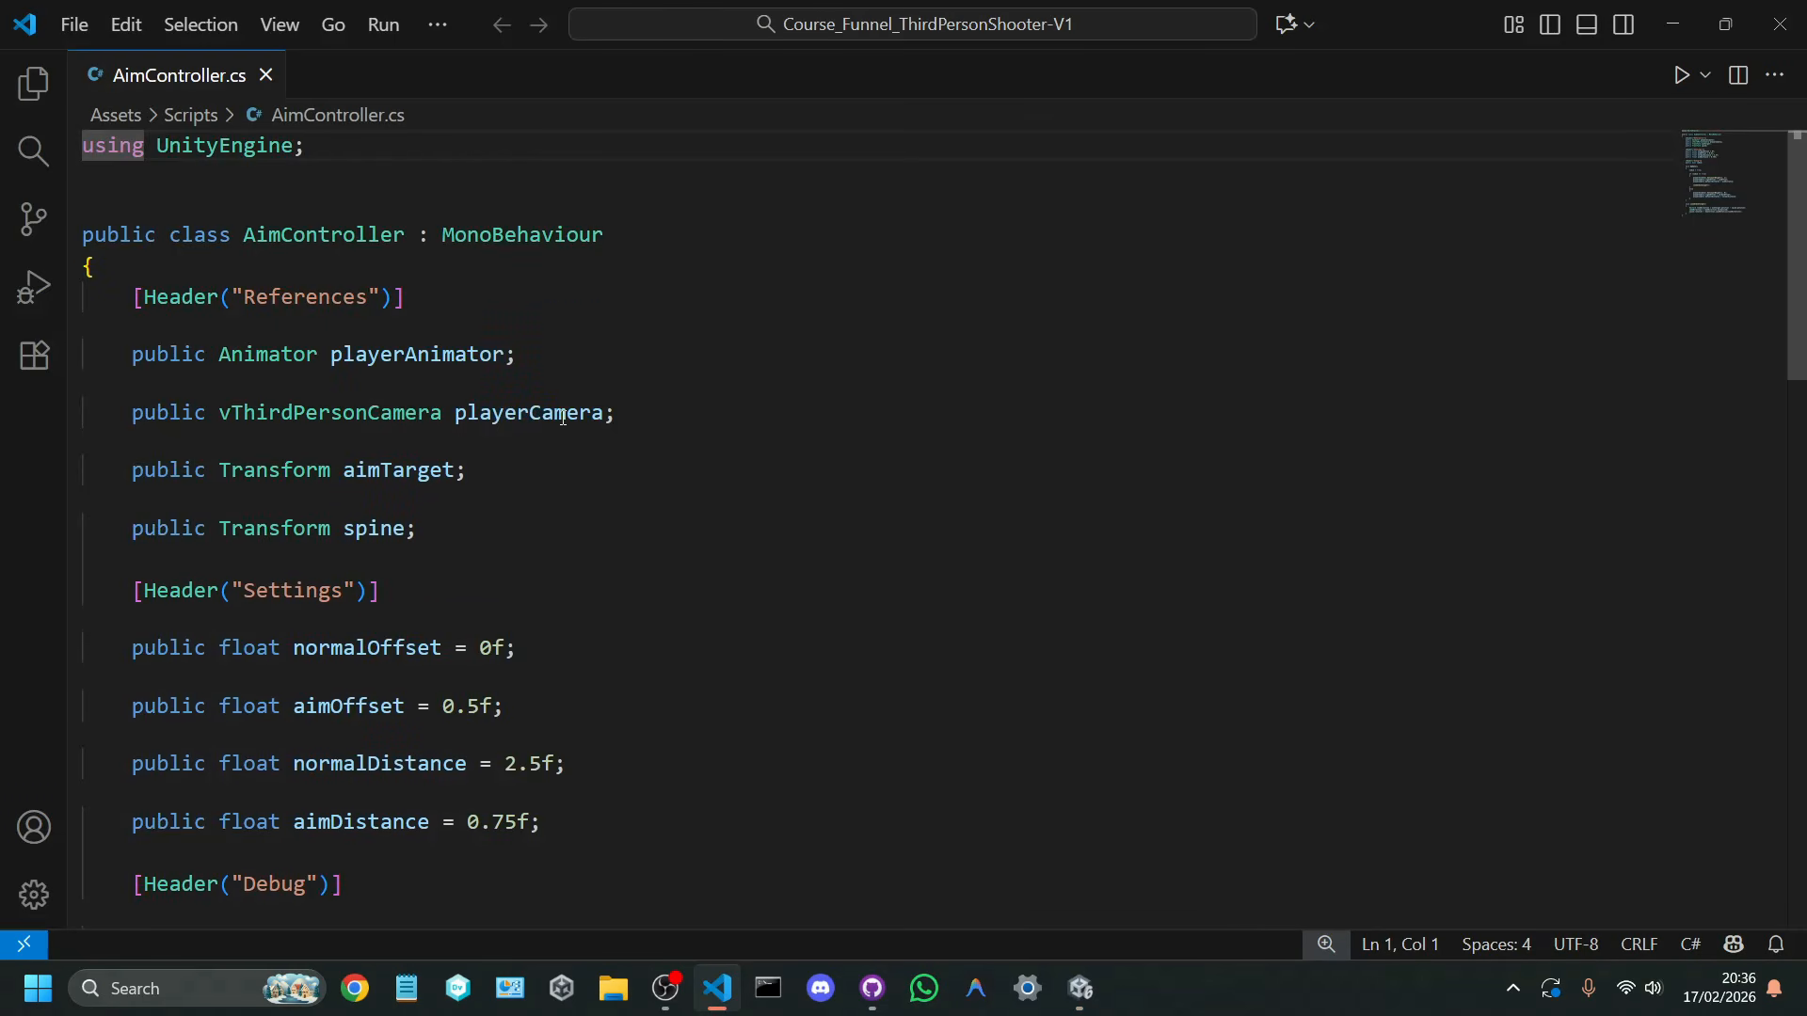
{"action": "scroll", "coordinate": [556, 407], "scroll_direction": "down", "scroll_amount": 9}
{"action": "scroll", "coordinate": [399, 395], "scroll_direction": "up", "scroll_amount": 1}
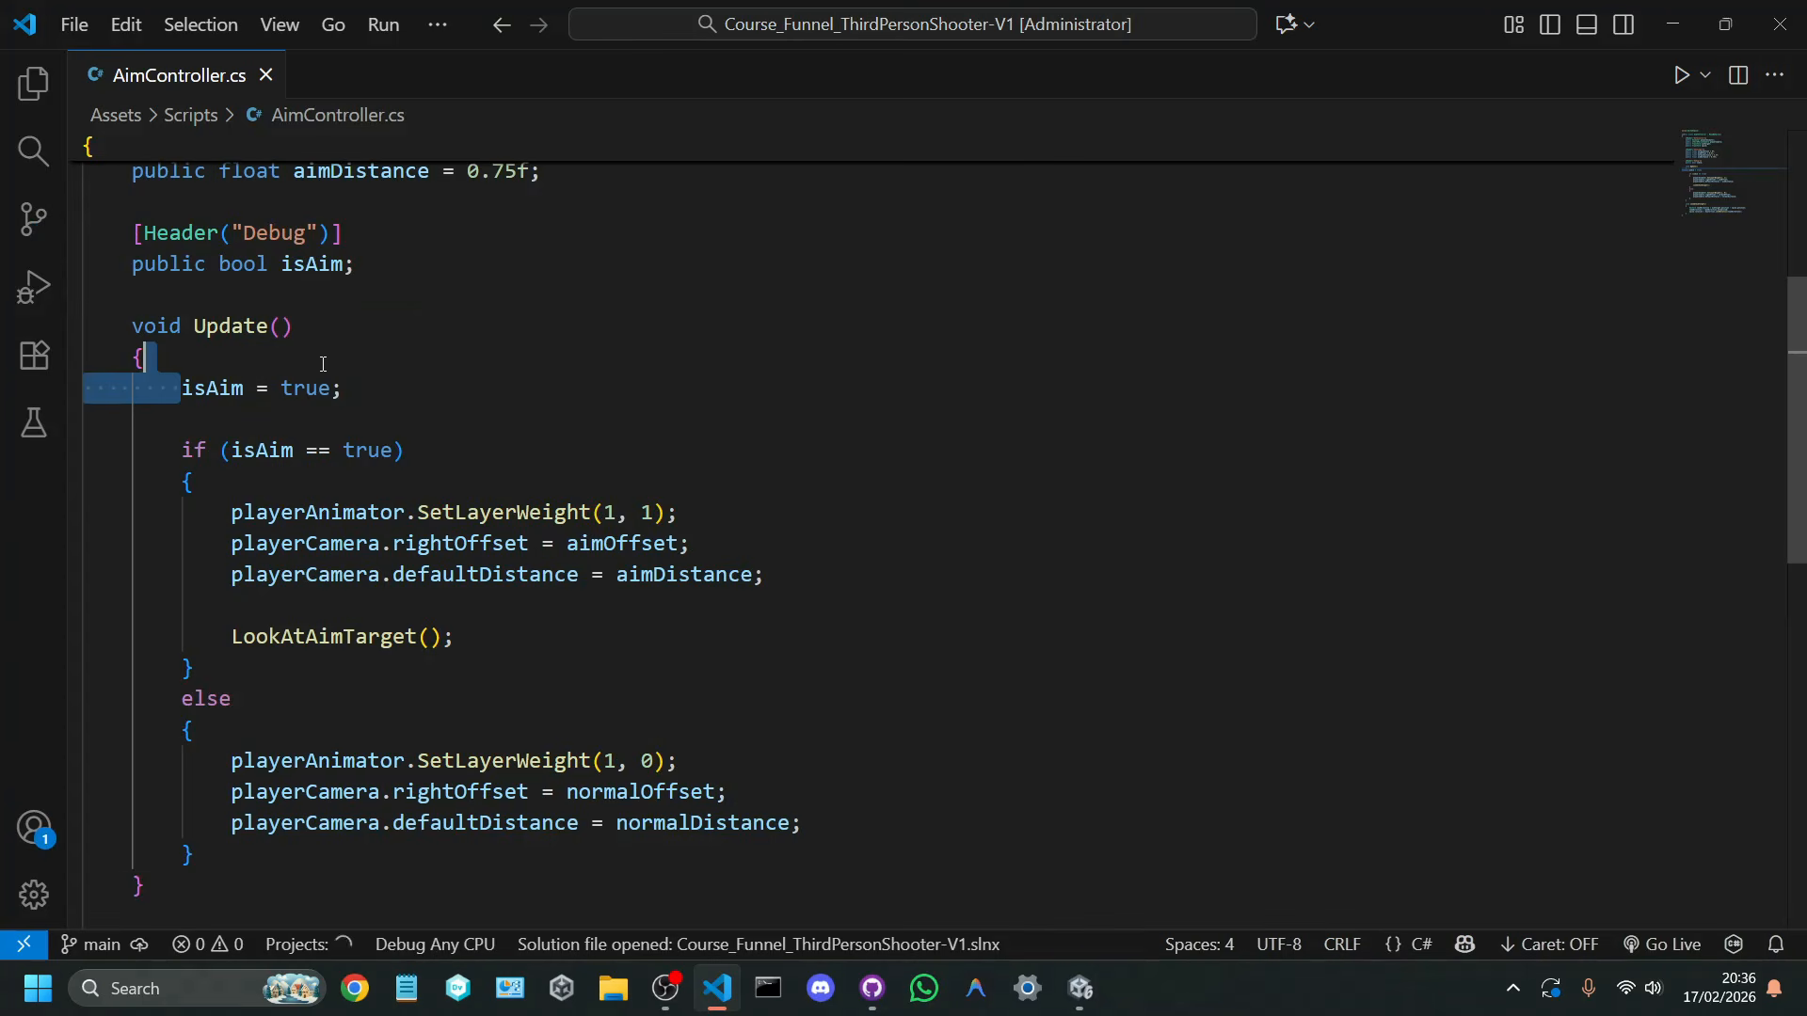
Step: In AimController's Update method, replace the true assigned to isAim with Input.GetMouseButton(1)
{"action": "left_click", "coordinate": [361, 450], "text": "shift"}
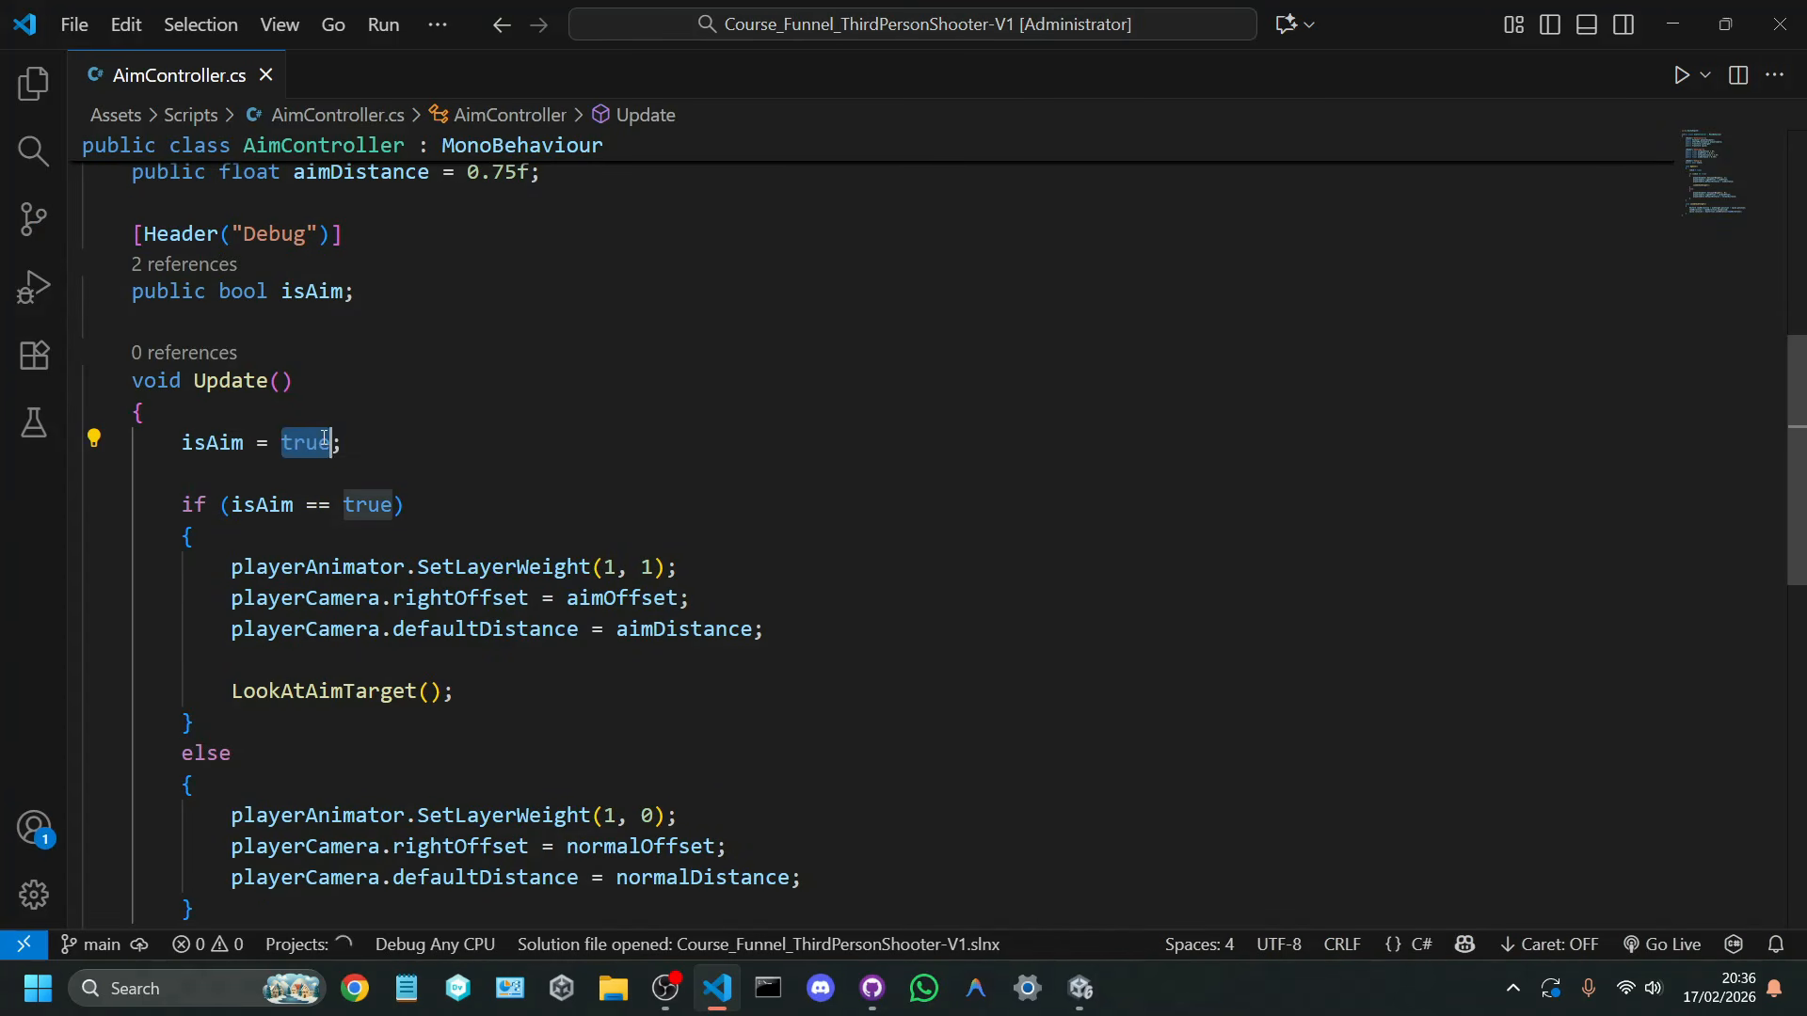
{"action": "key", "text": "BackSpace"}
{"action": "type", "text": "np"}
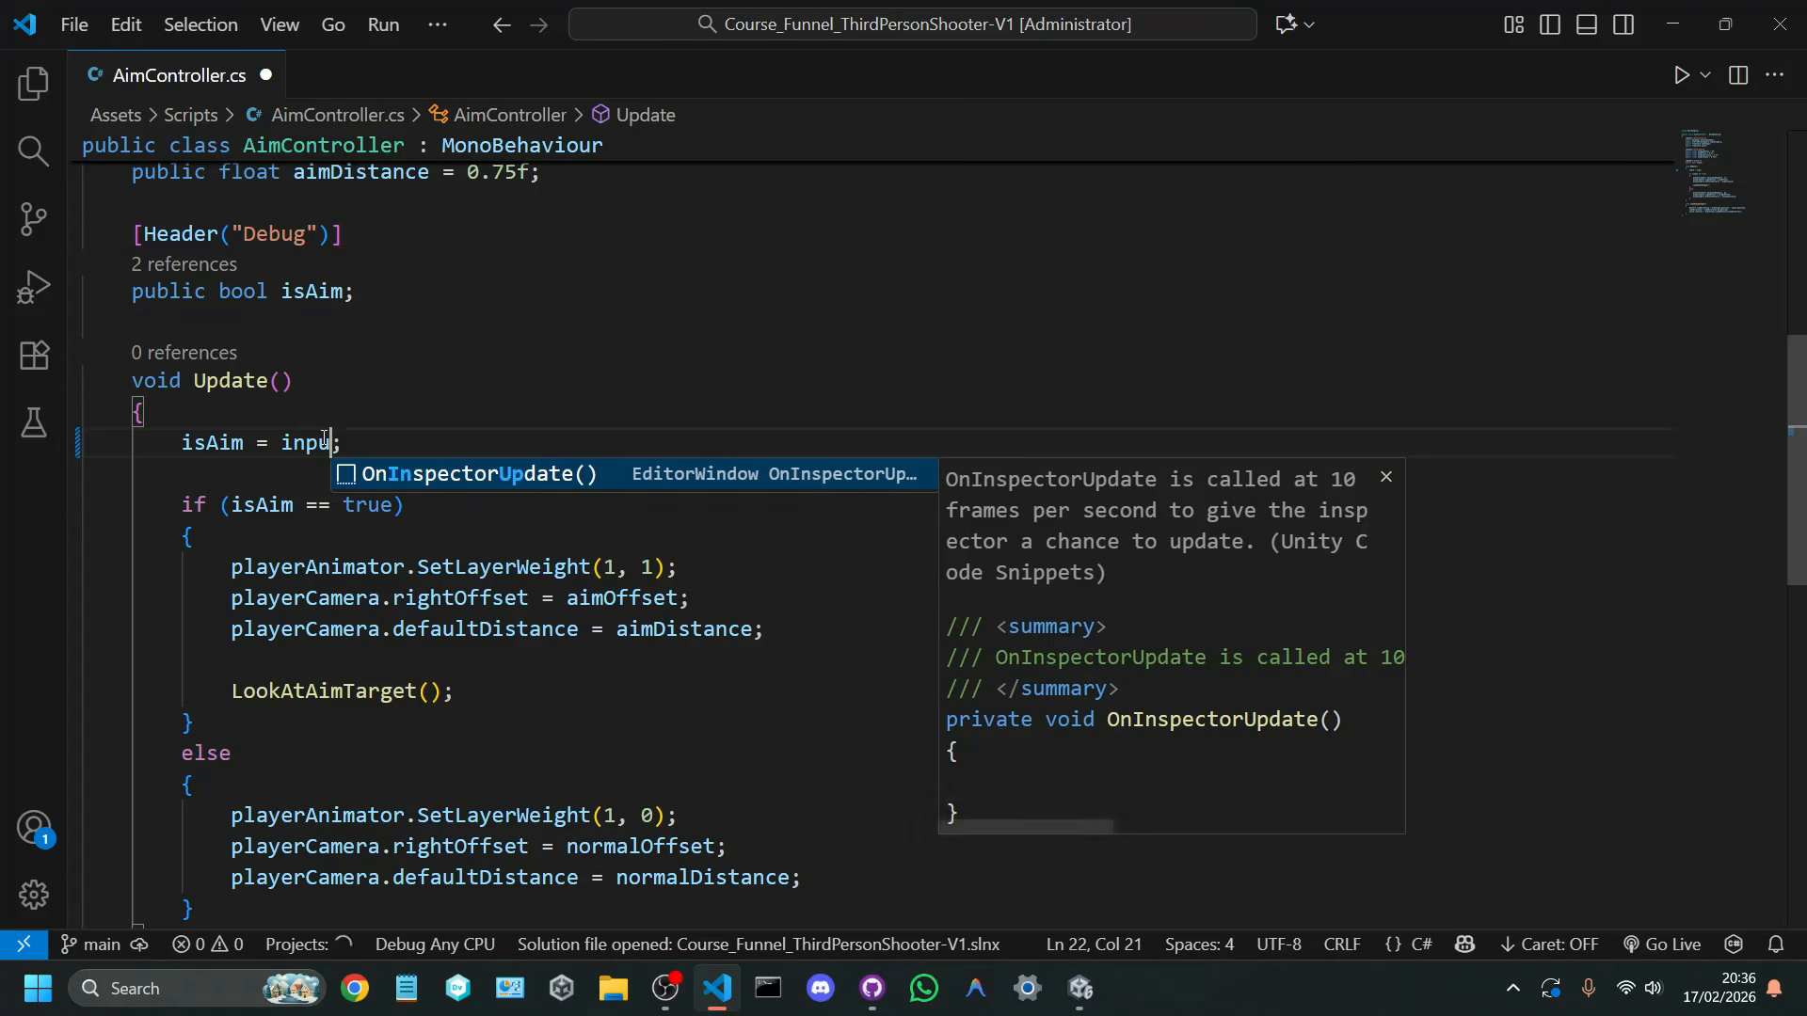
{"action": "key", "text": "BackSpace"}
{"action": "key", "text": "BackSpace"}
{"action": "key", "text": "BackSpace"}
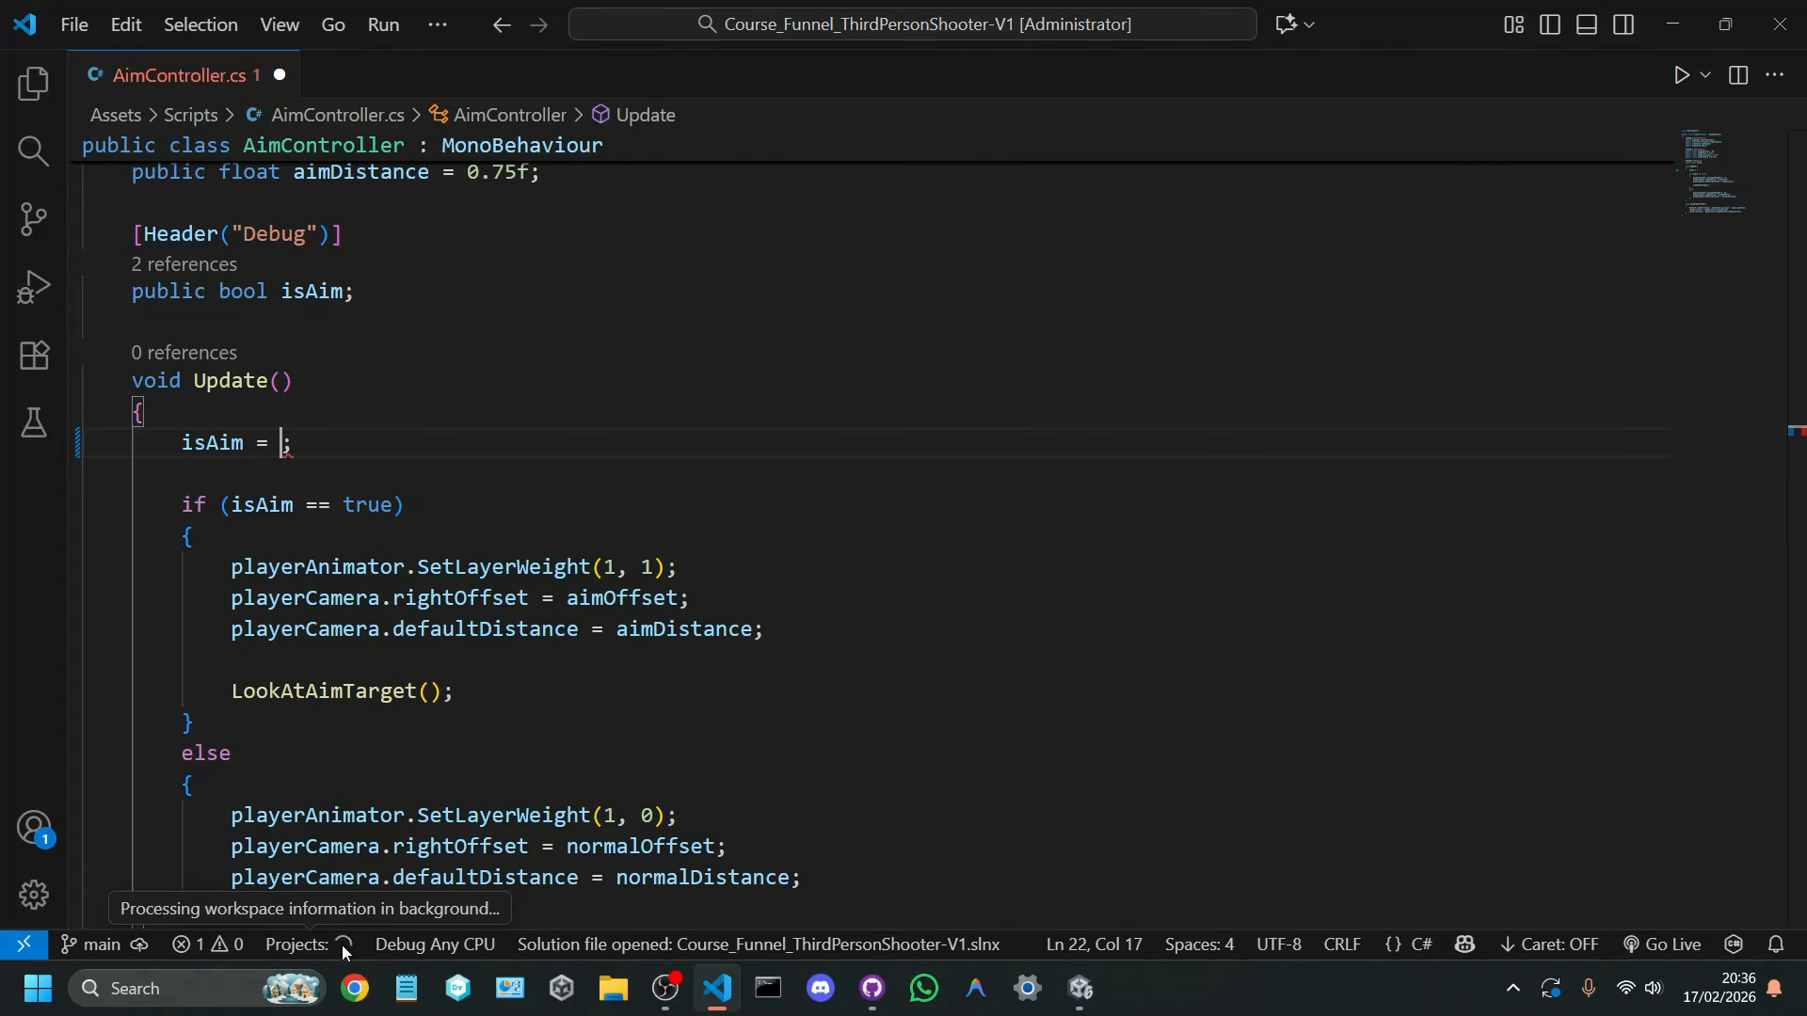
{"action": "type", "text": "vThirdPersonInput."}
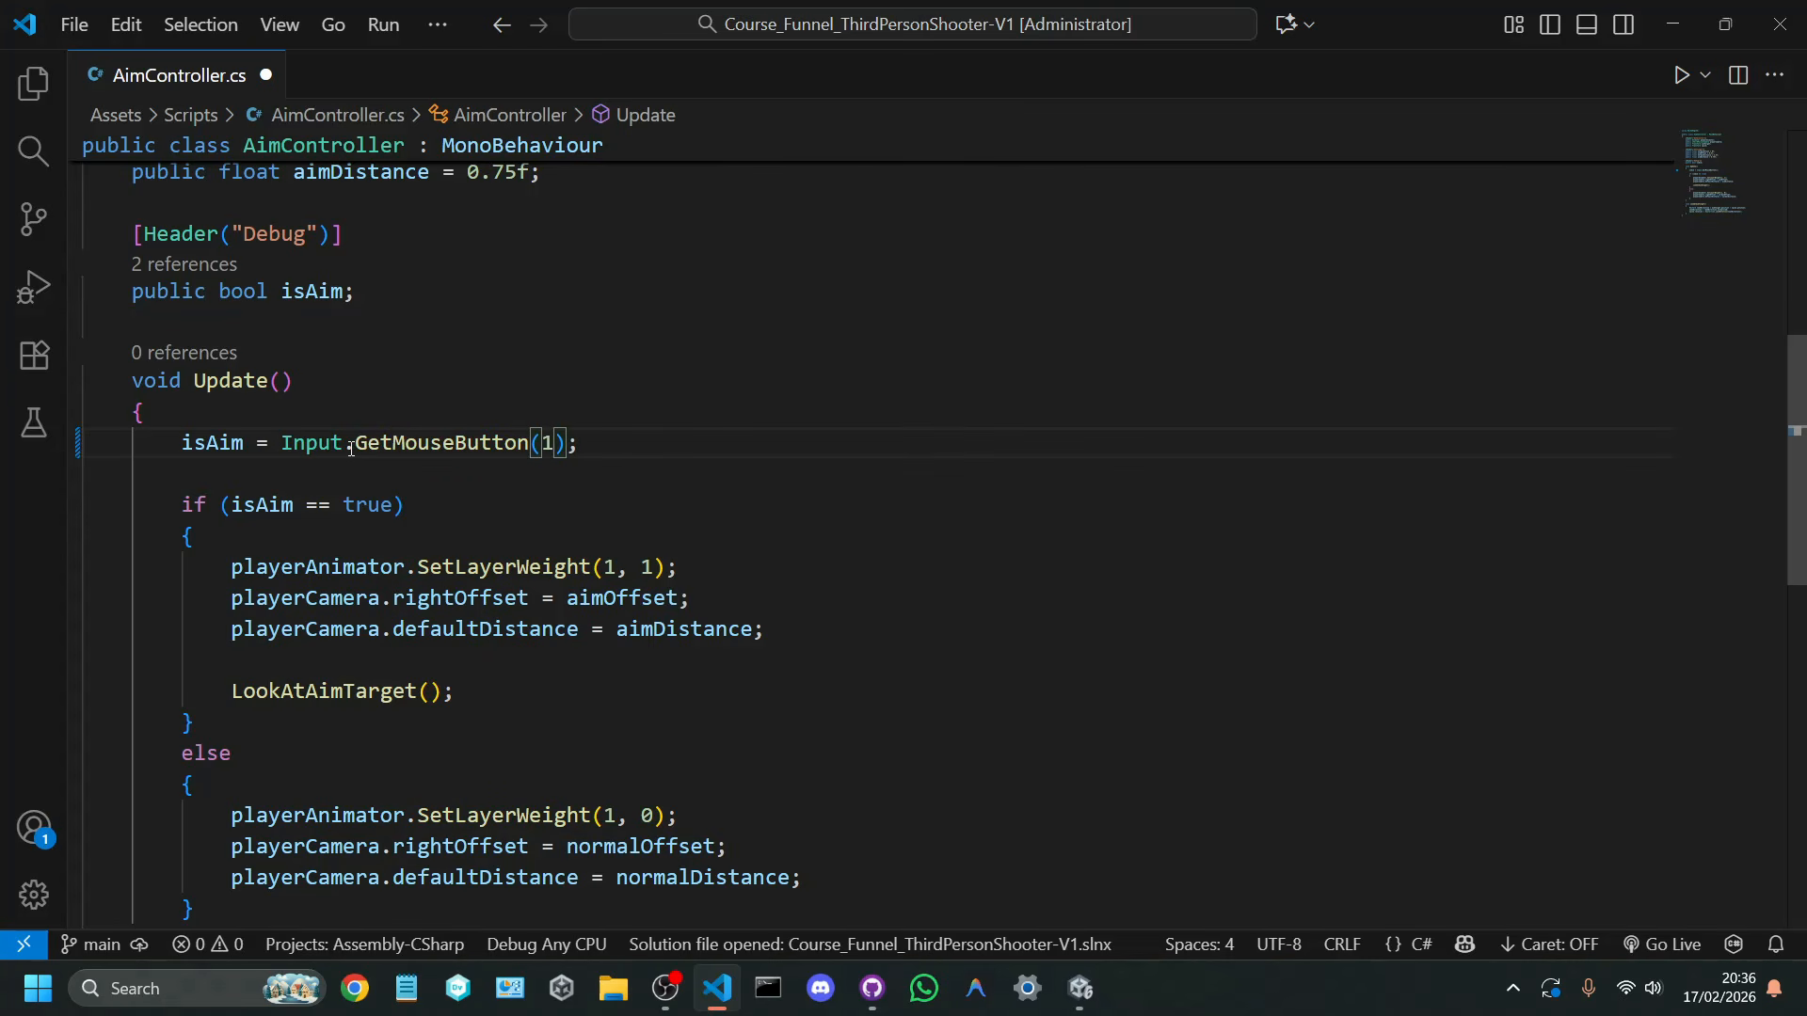
Step: Return to Unity, run the scene, and test entering and leaving the aiming pose
{"action": "left_click", "coordinate": [1078, 986]}
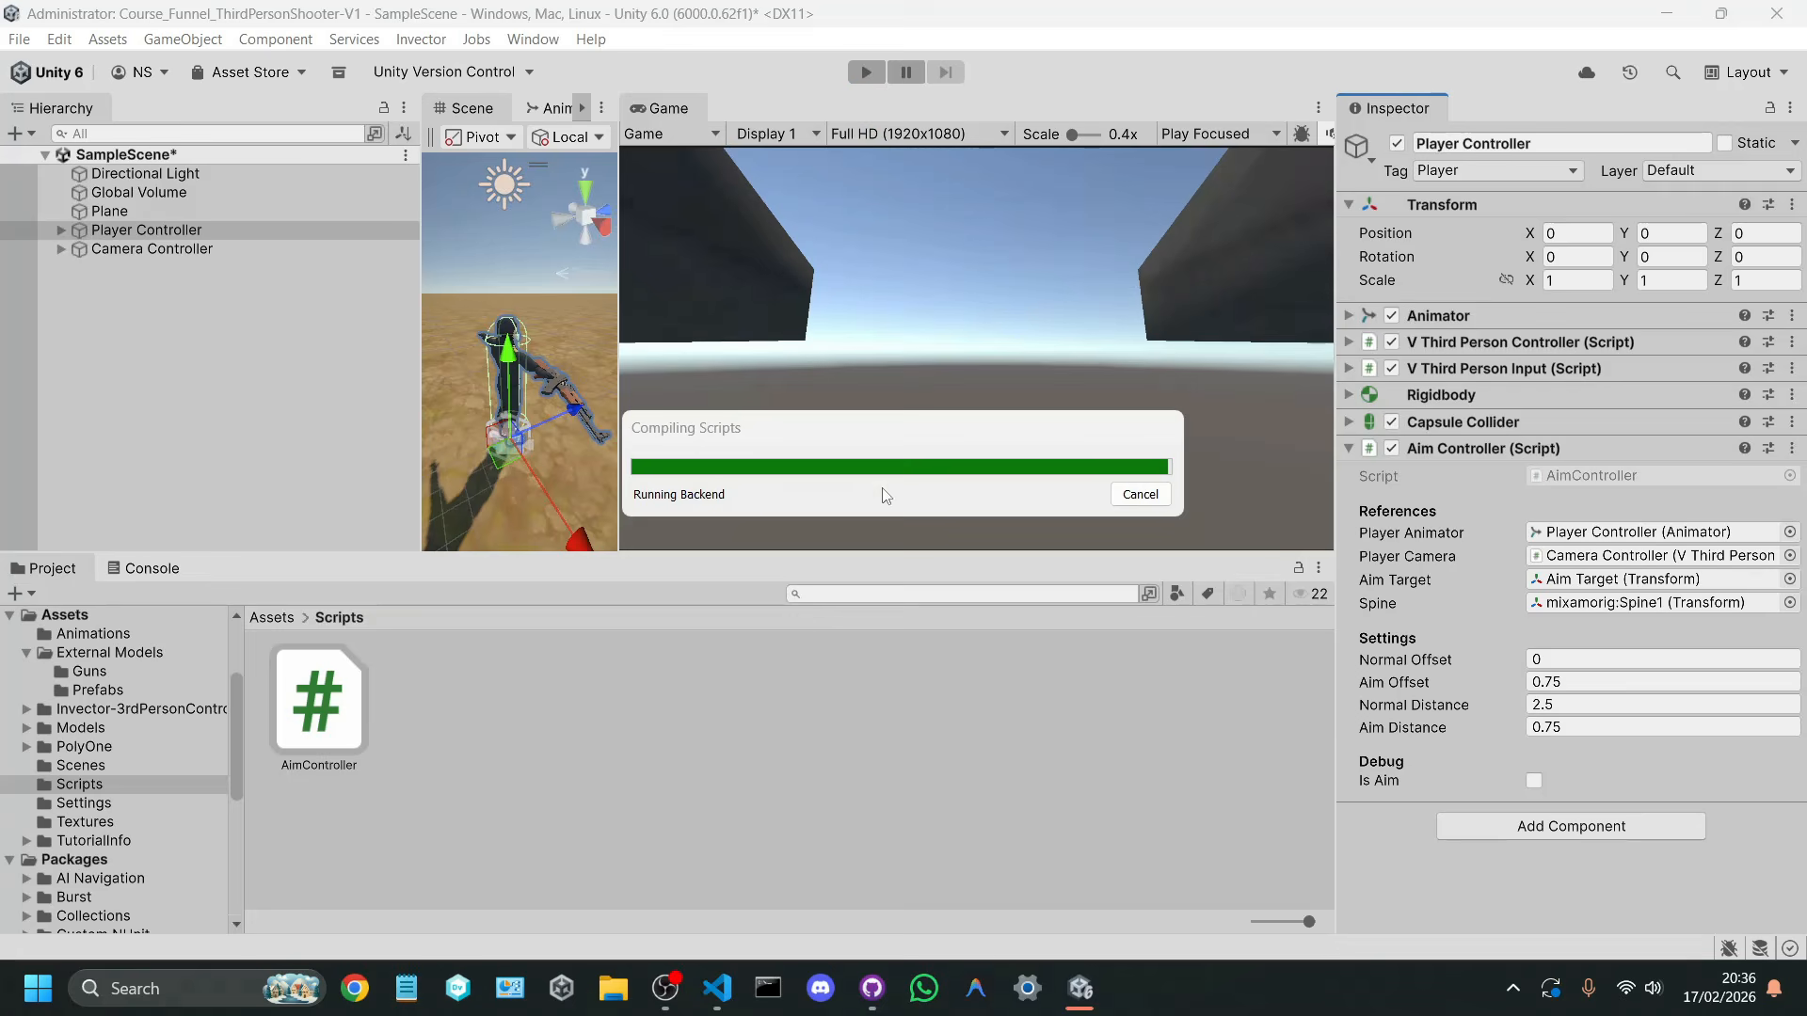
{"action": "mouse_move", "coordinate": [872, 988]}
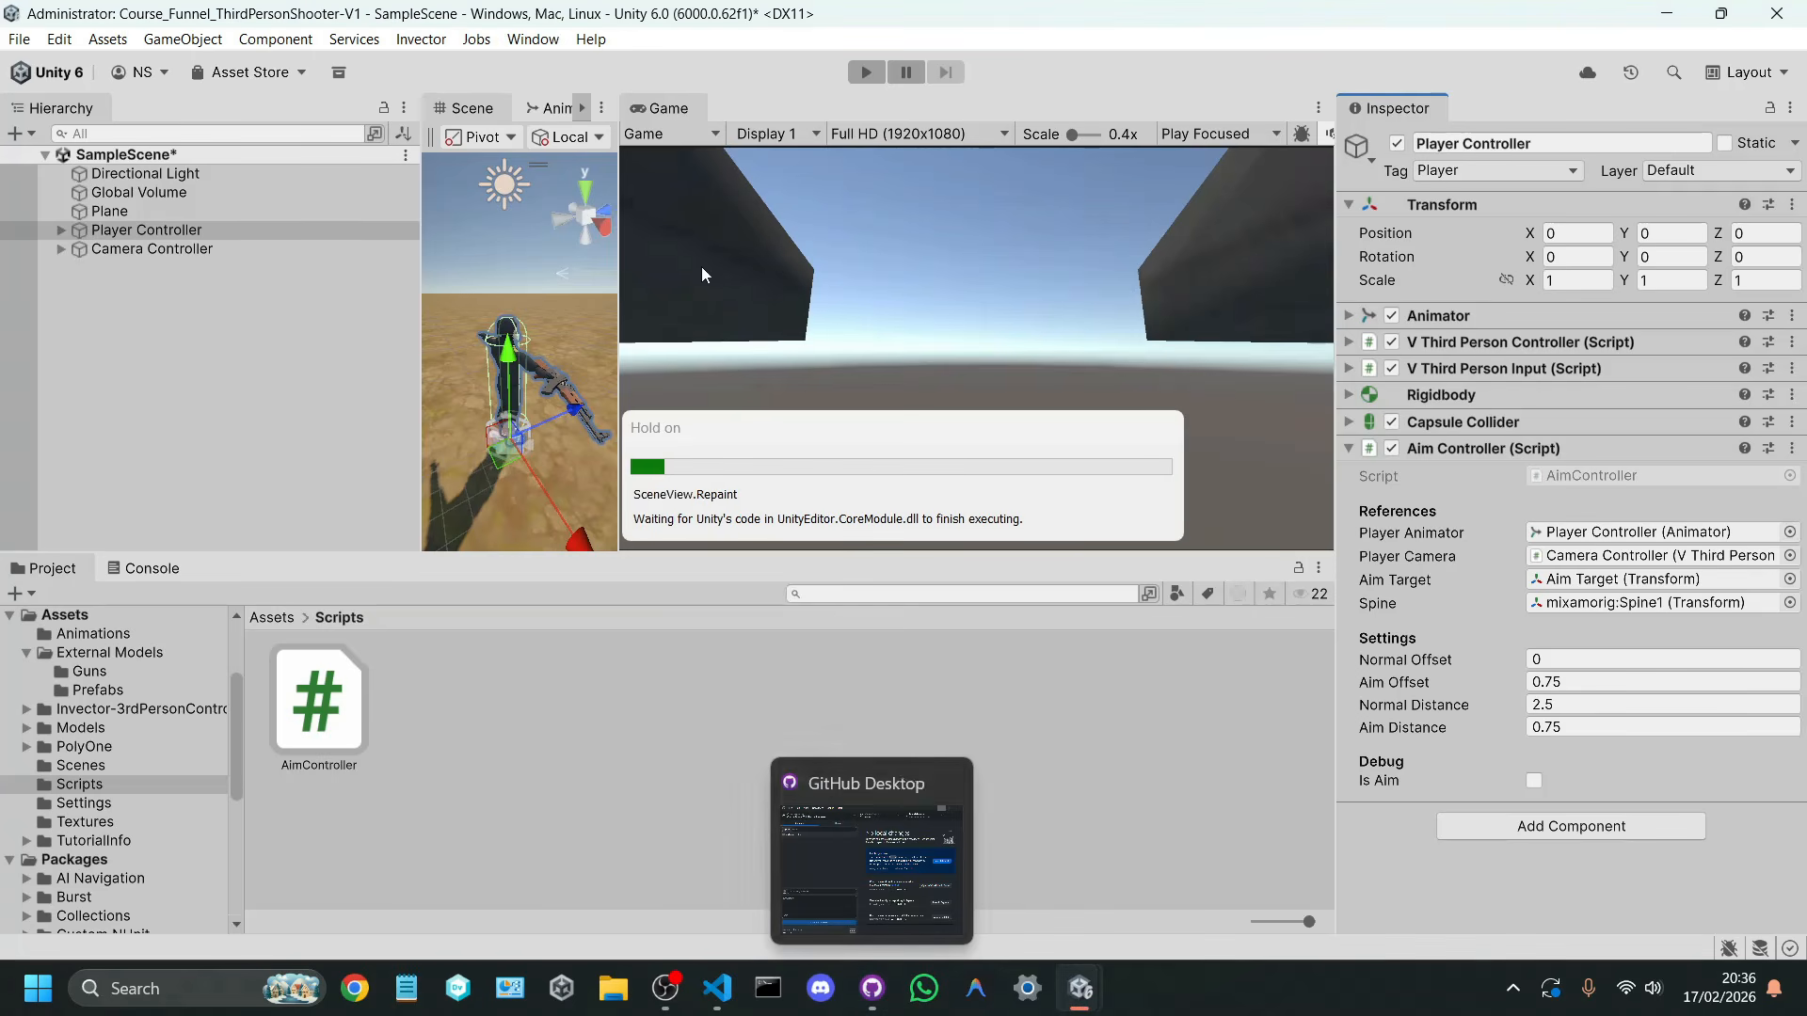
{"action": "left_click", "coordinate": [869, 74]}
{"action": "right_click", "coordinate": [933, 348]}
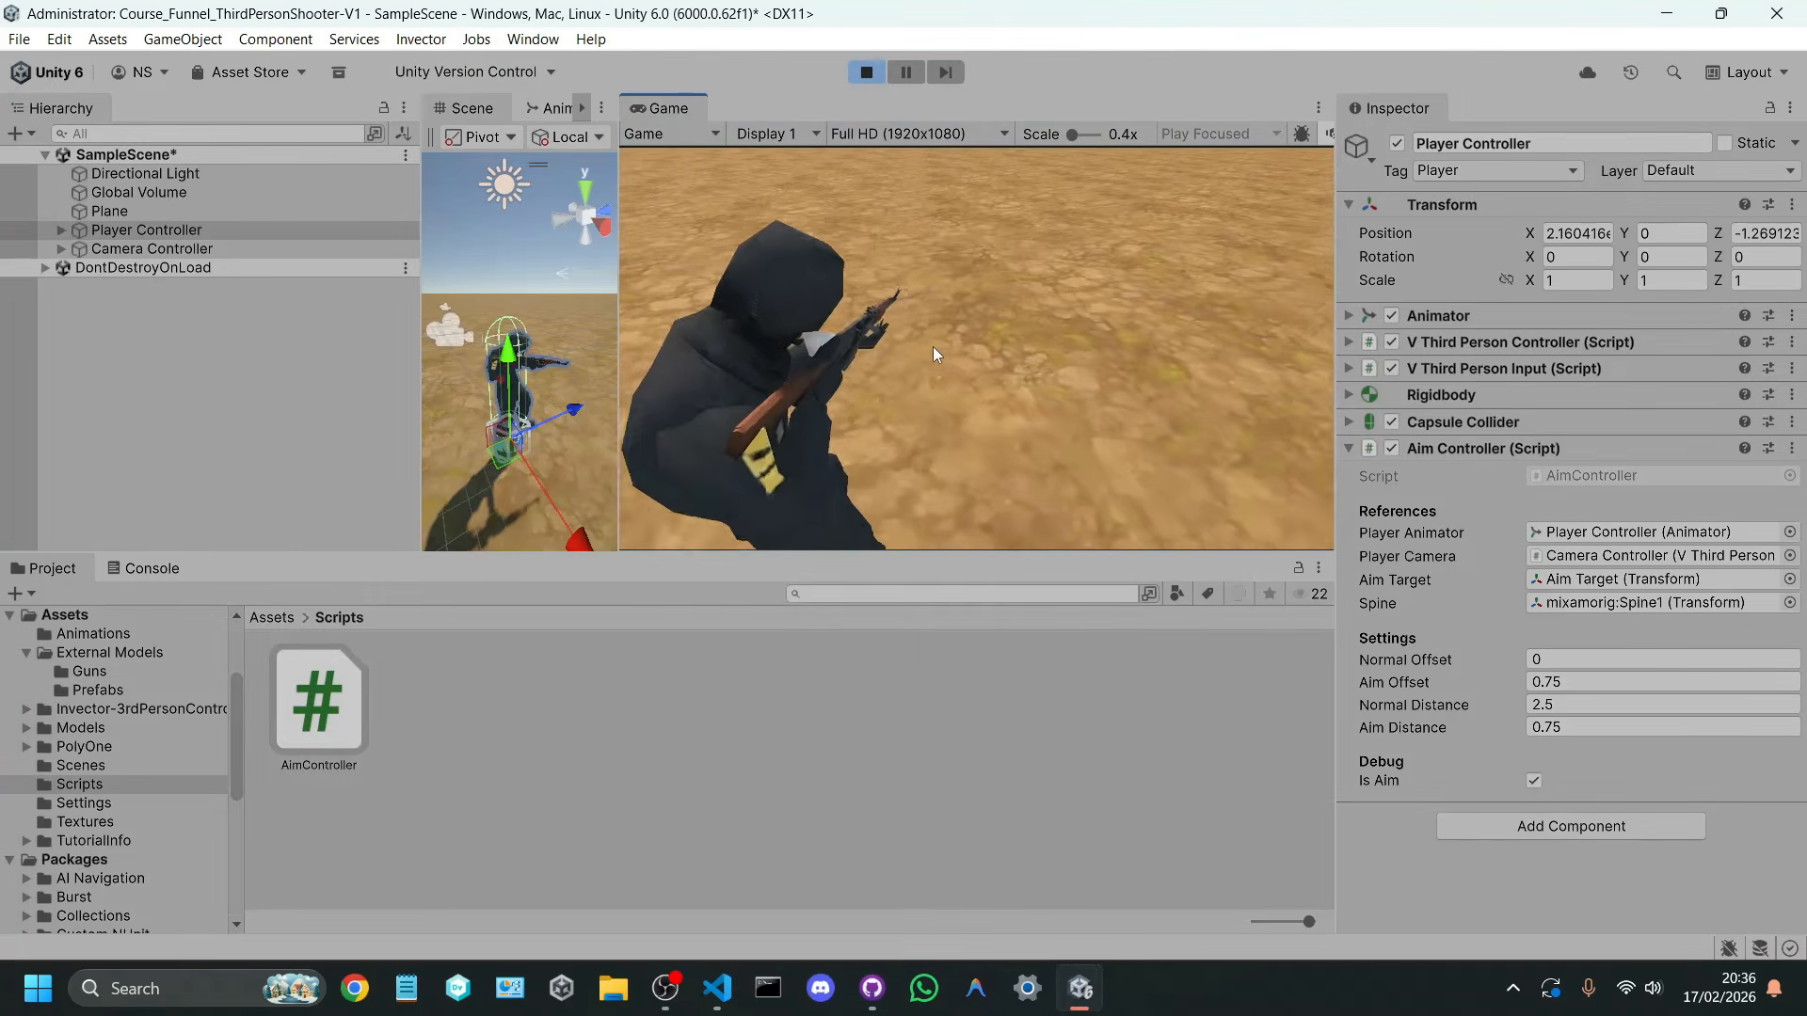
{"action": "right_click", "coordinate": [934, 349]}
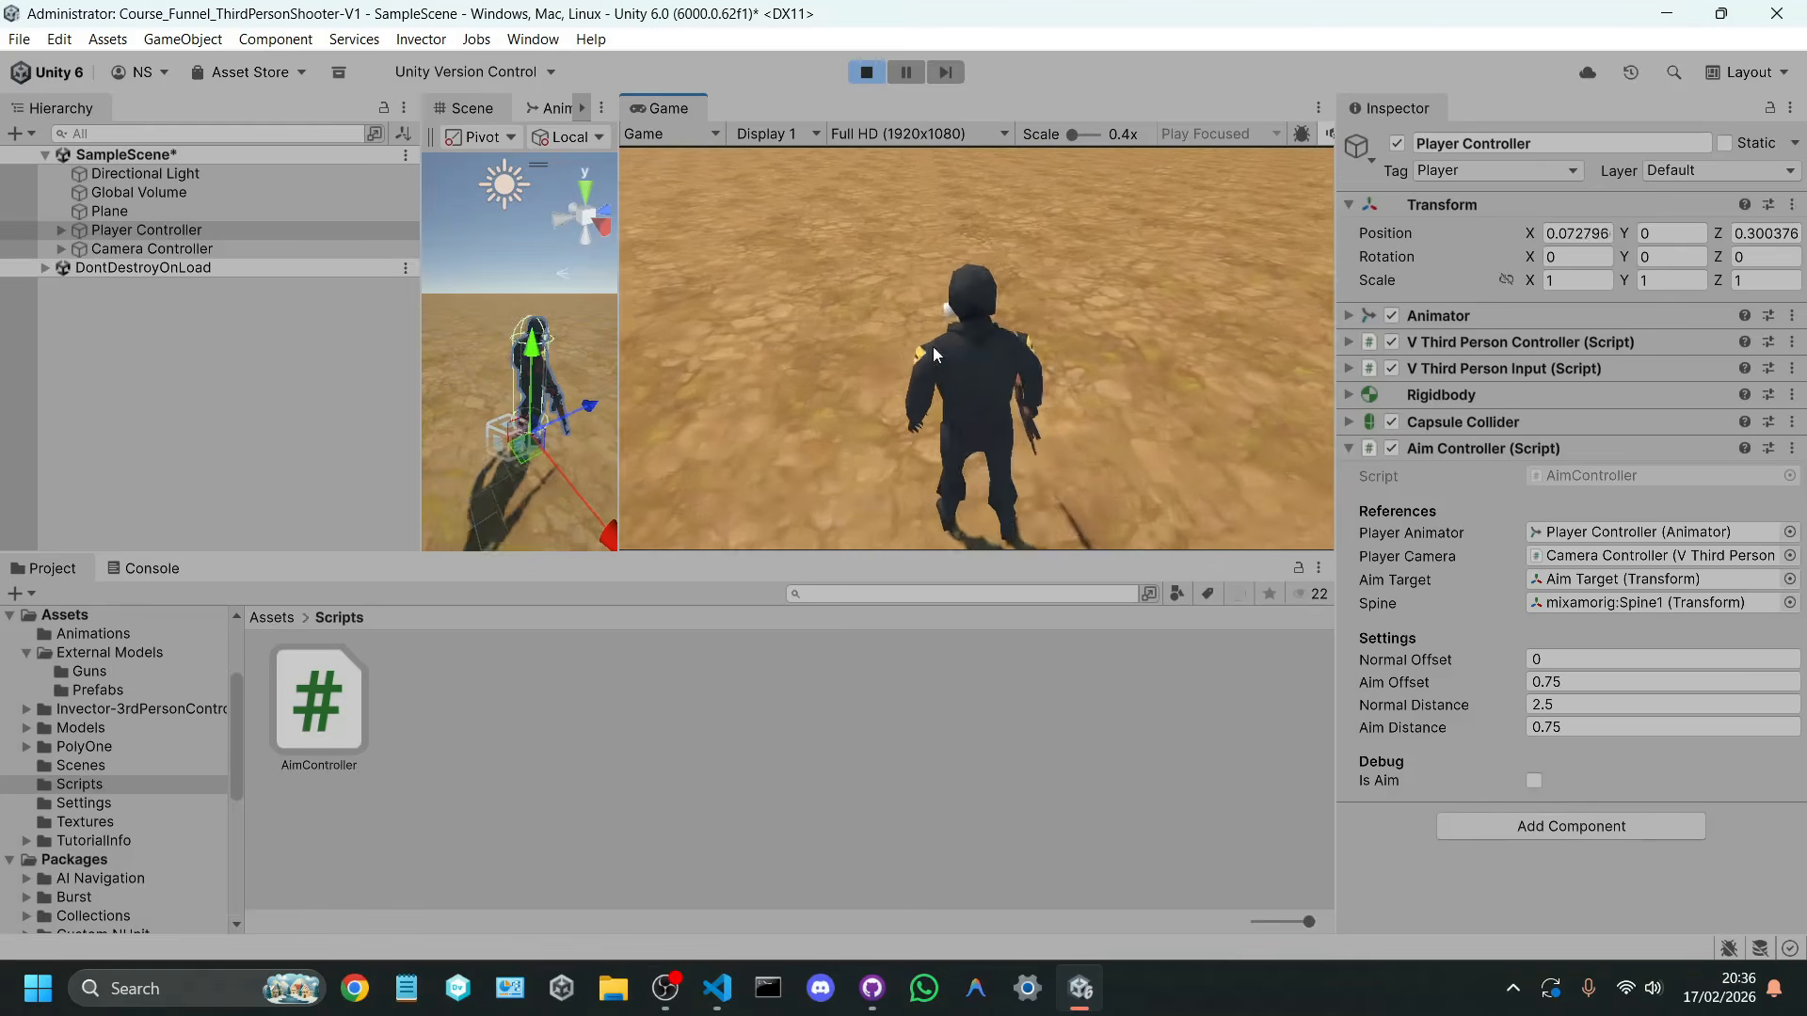
Step: Walk the character forward with and without aiming while turning the camera to check the pose
{"action": "right_click_drag", "start_coordinate": [933, 346], "coordinate": [922, 143]}
{"action": "key", "text": "w"}
{"action": "key", "text": "w"}
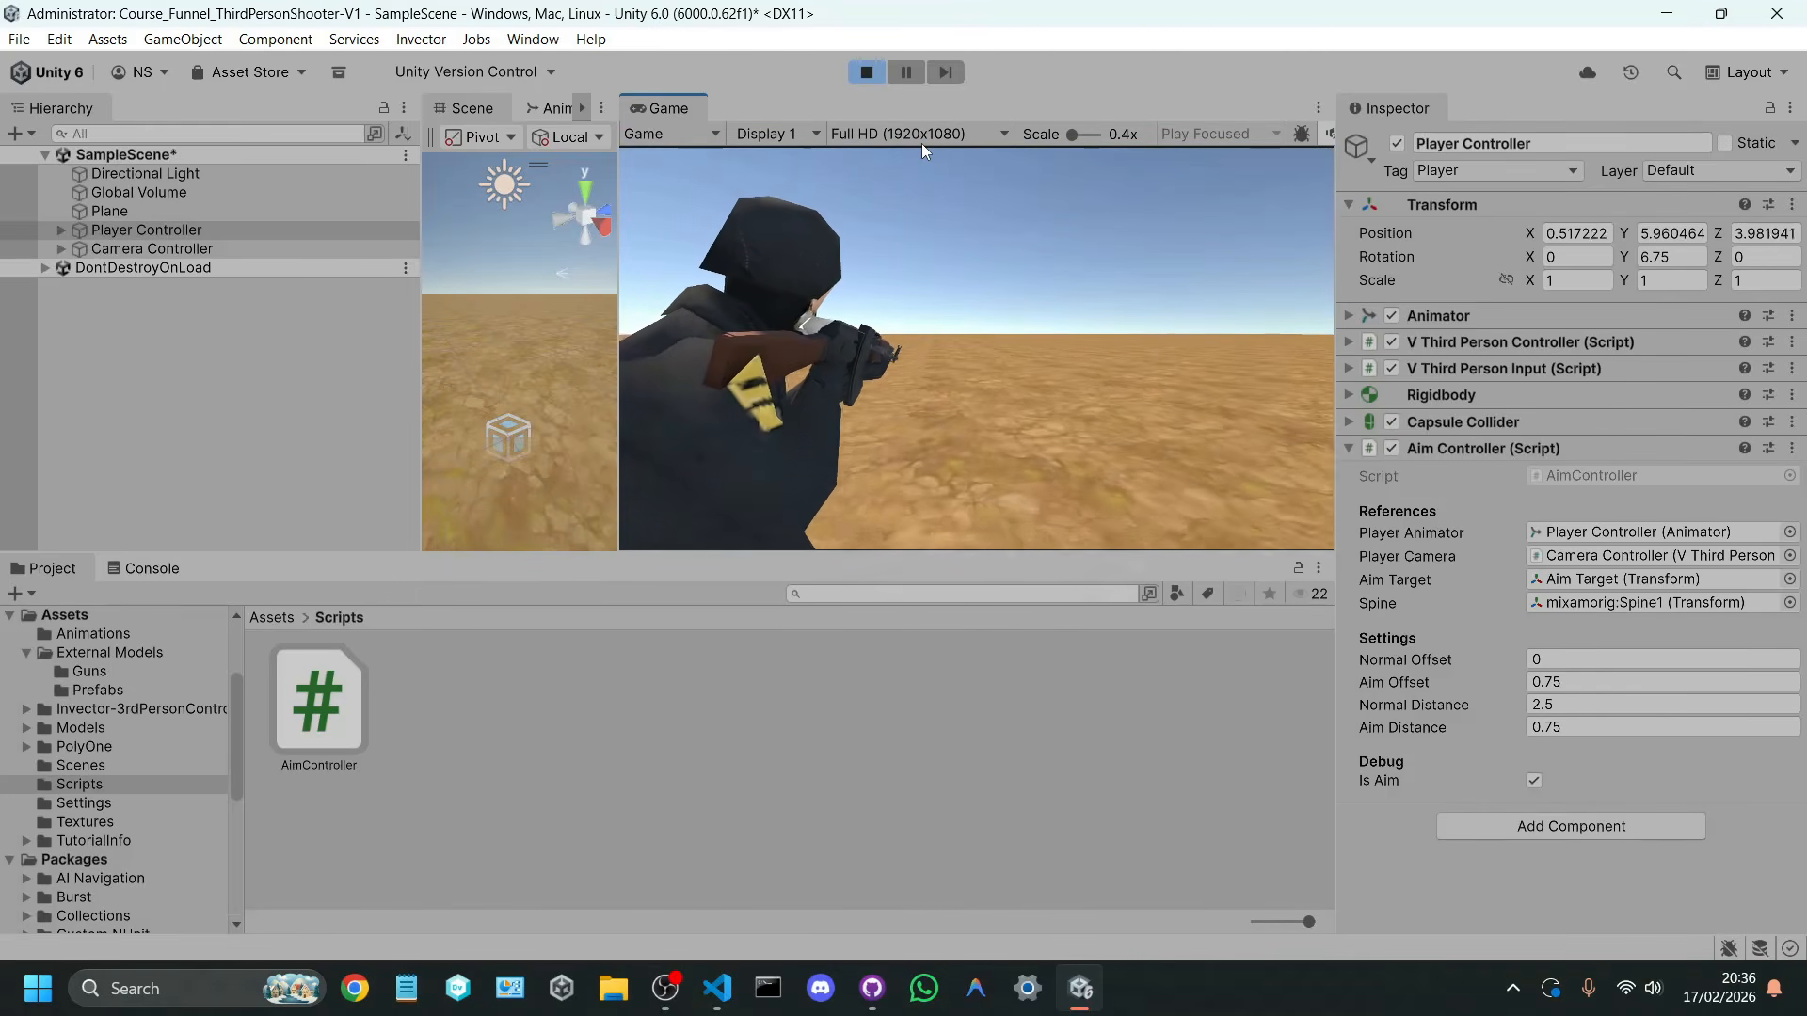
{"action": "right_click_drag", "start_coordinate": [1799, 7], "coordinate": [988, 330]}
{"action": "key", "text": "w"}
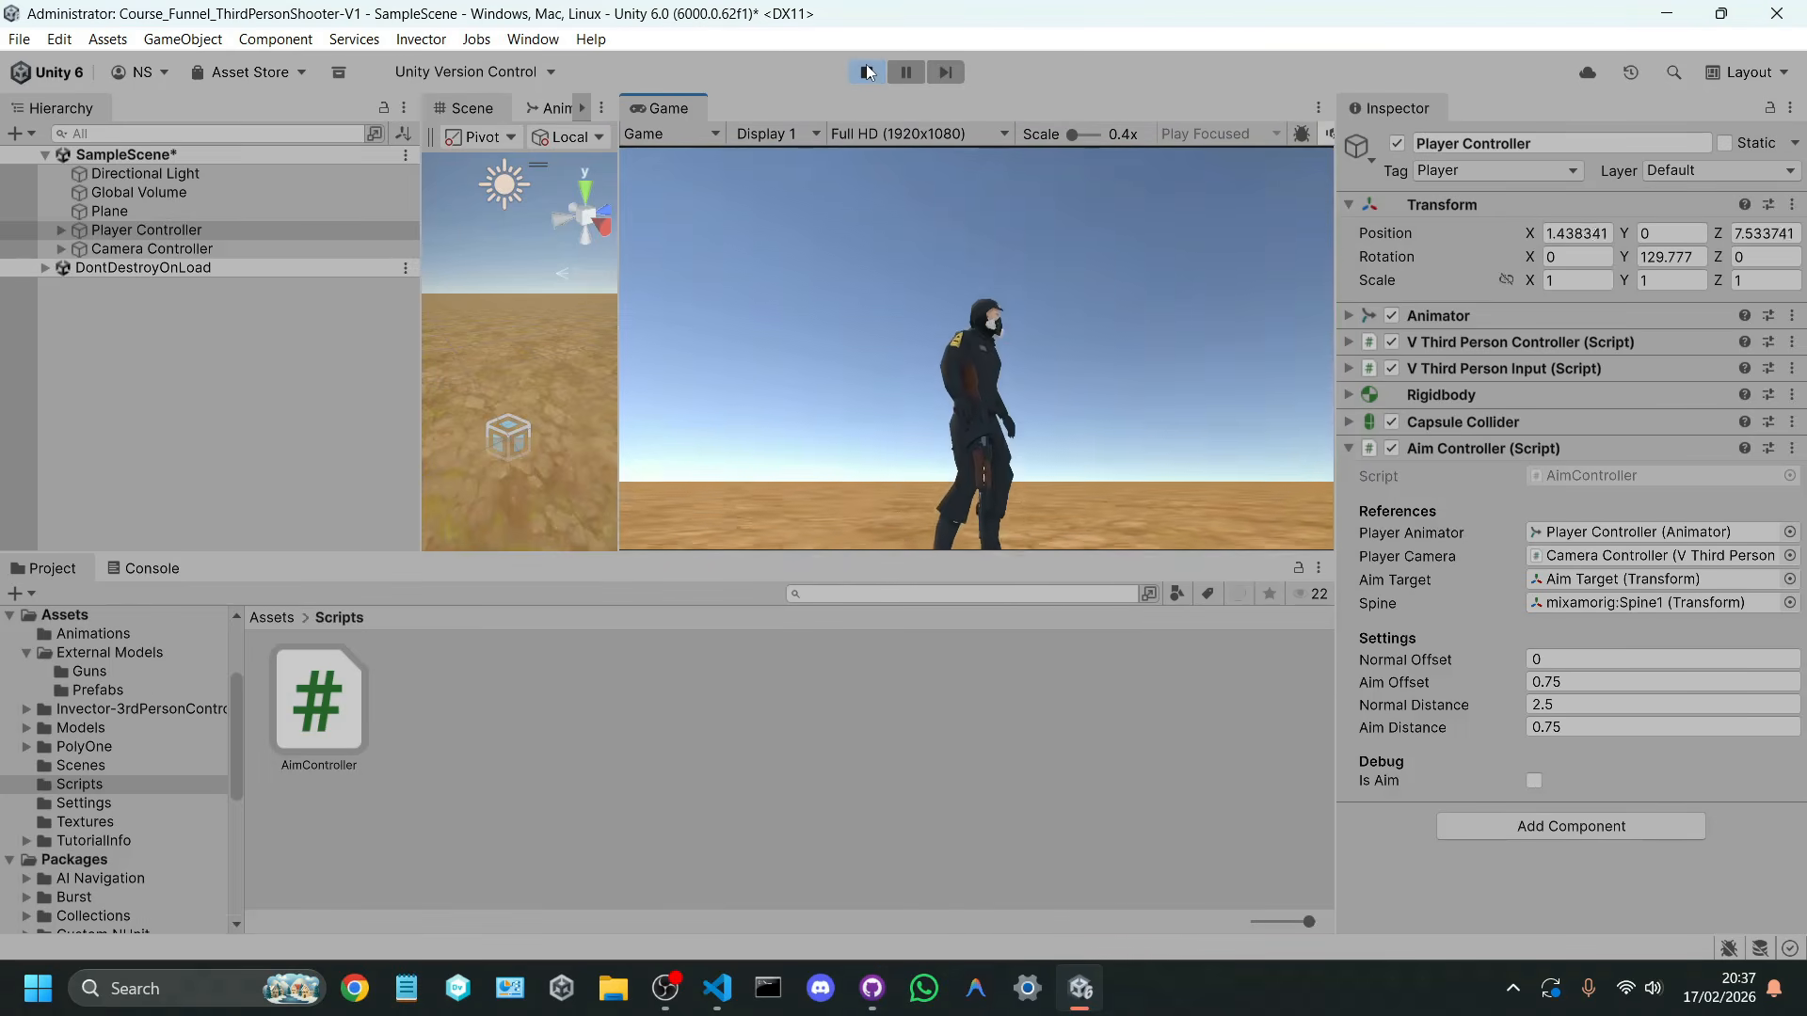
Step: Stop the running scene and widen the Scene view around the character
{"action": "left_click", "coordinate": [866, 72]}
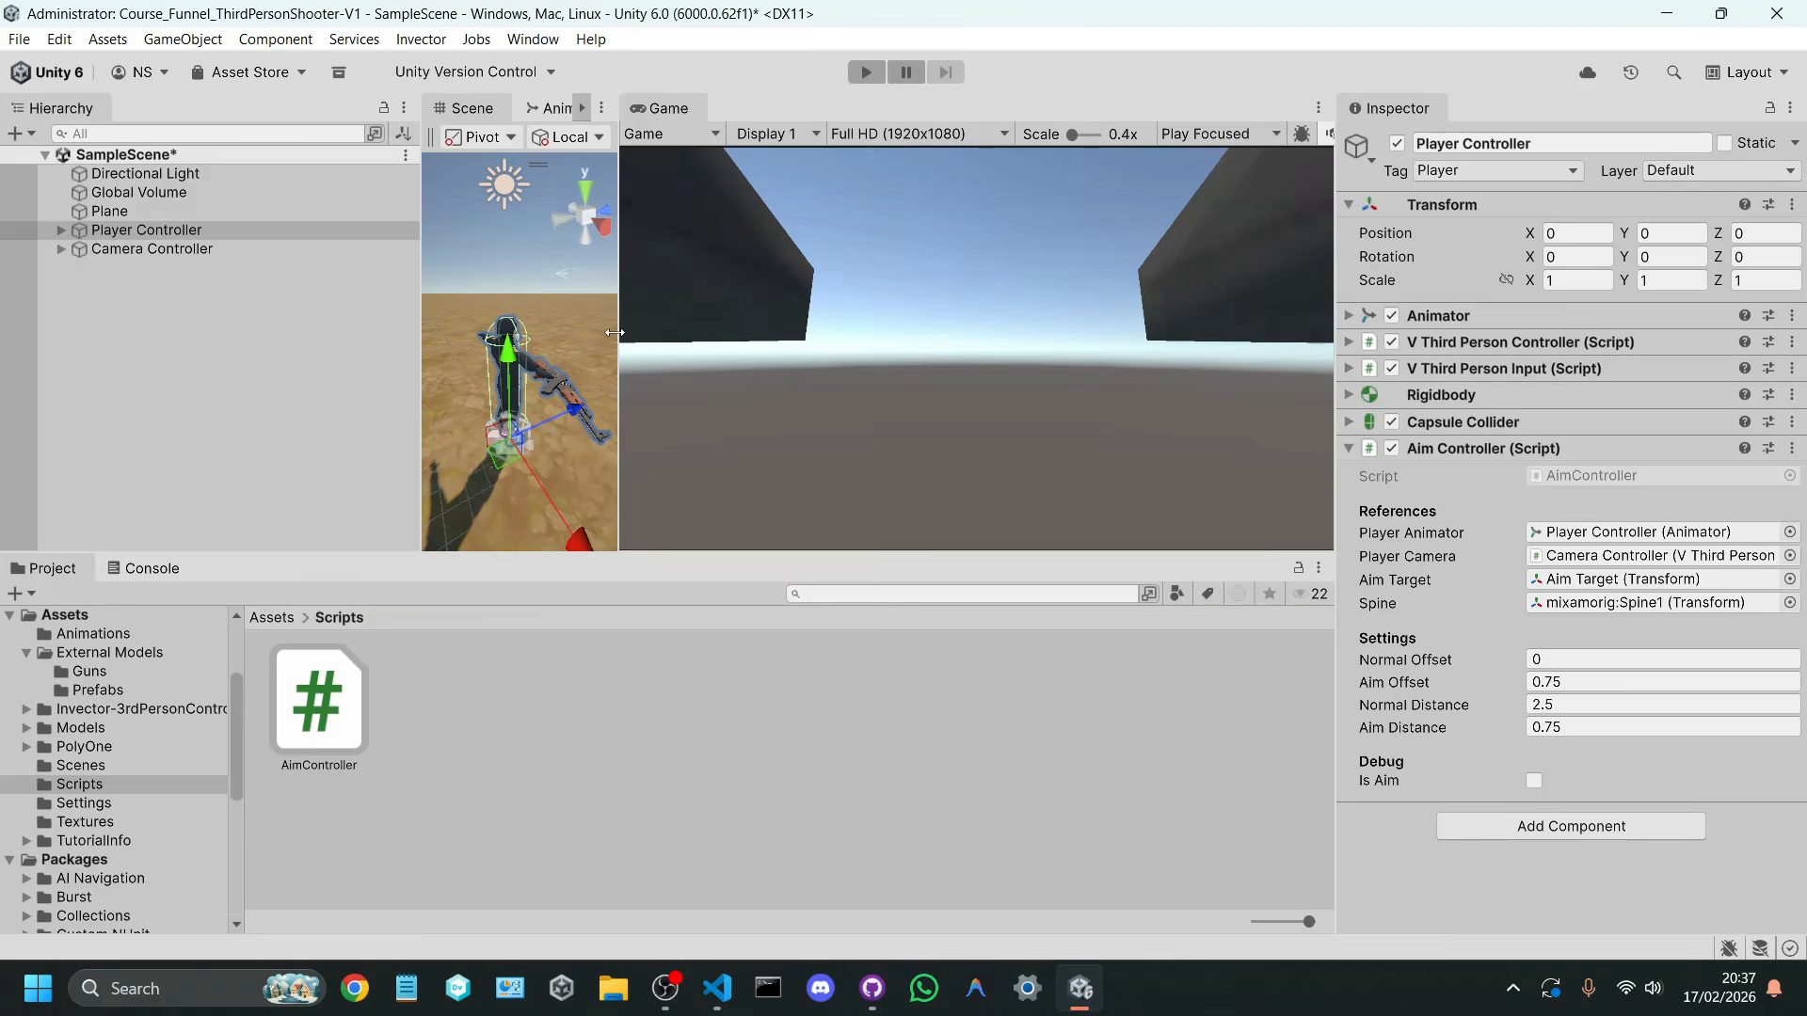
{"action": "left_click_drag", "start_coordinate": [615, 332], "coordinate": [1077, 348]}
{"action": "right_click_drag", "start_coordinate": [937, 347], "coordinate": [932, 337]}
Step: Open Paint and sketch a black gun outline pointing at a red stick figure
{"action": "left_click", "coordinate": [151, 988]}
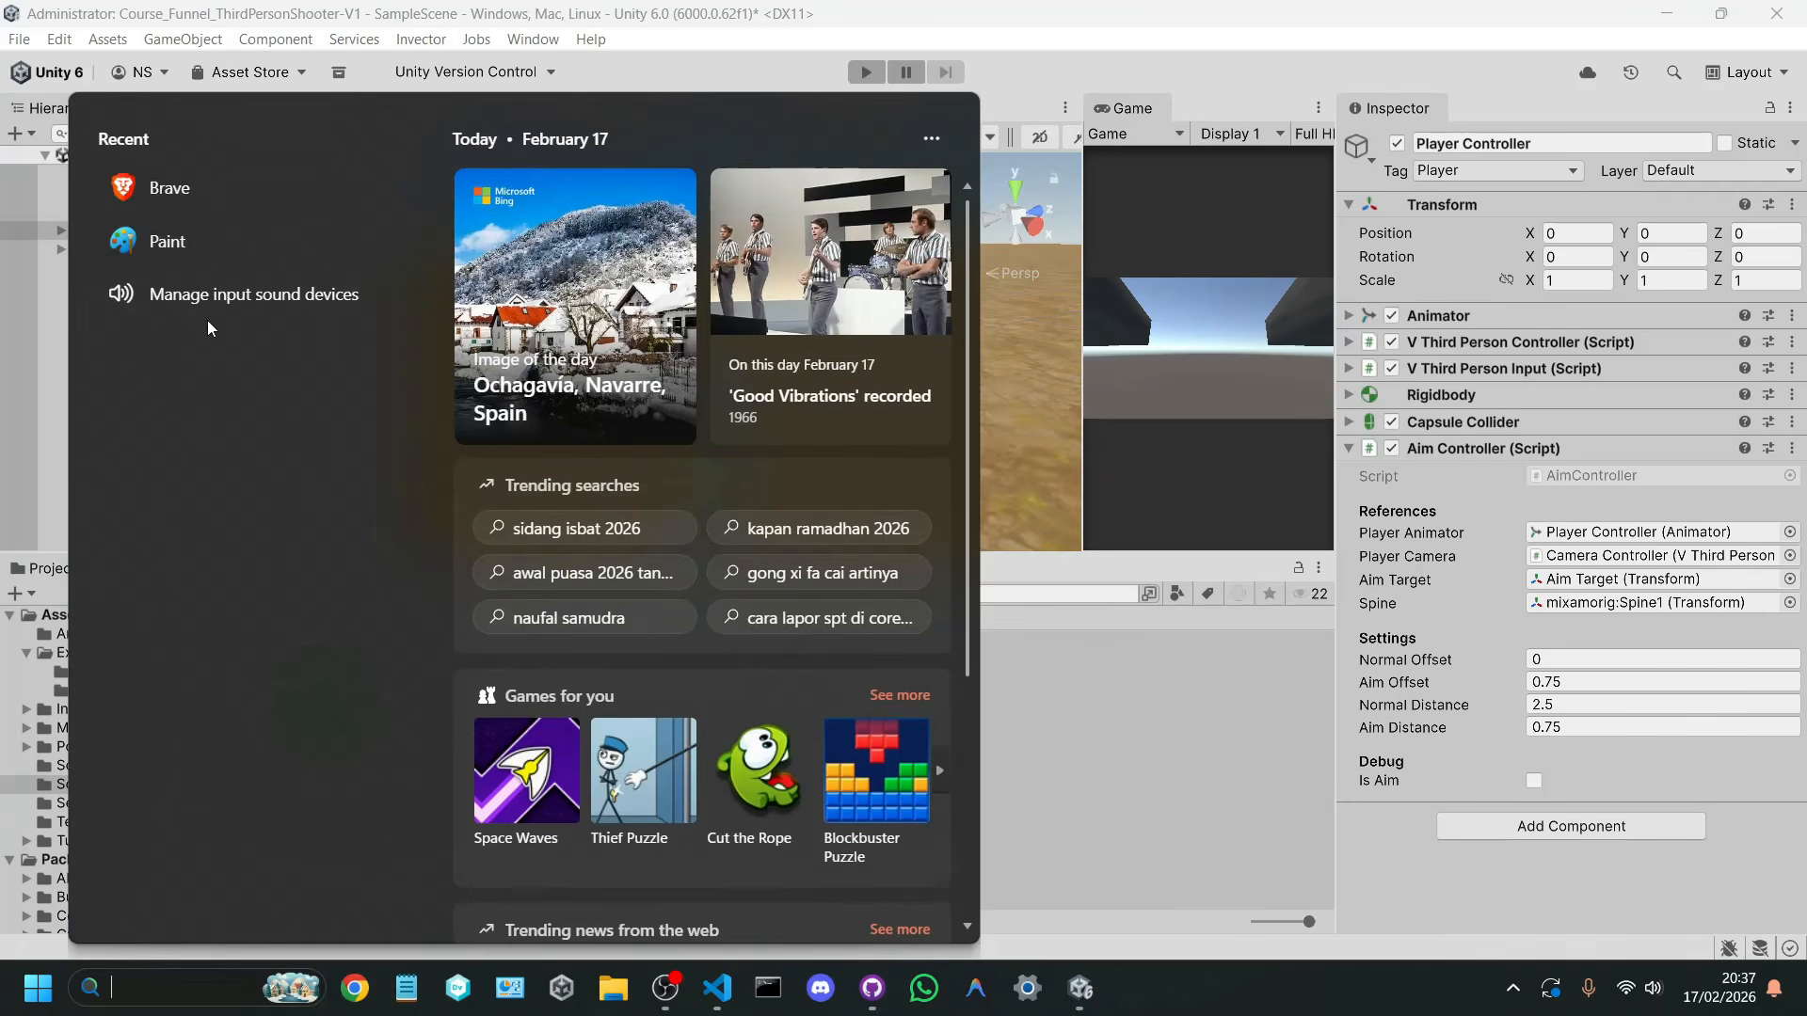
{"action": "left_click", "coordinate": [243, 246]}
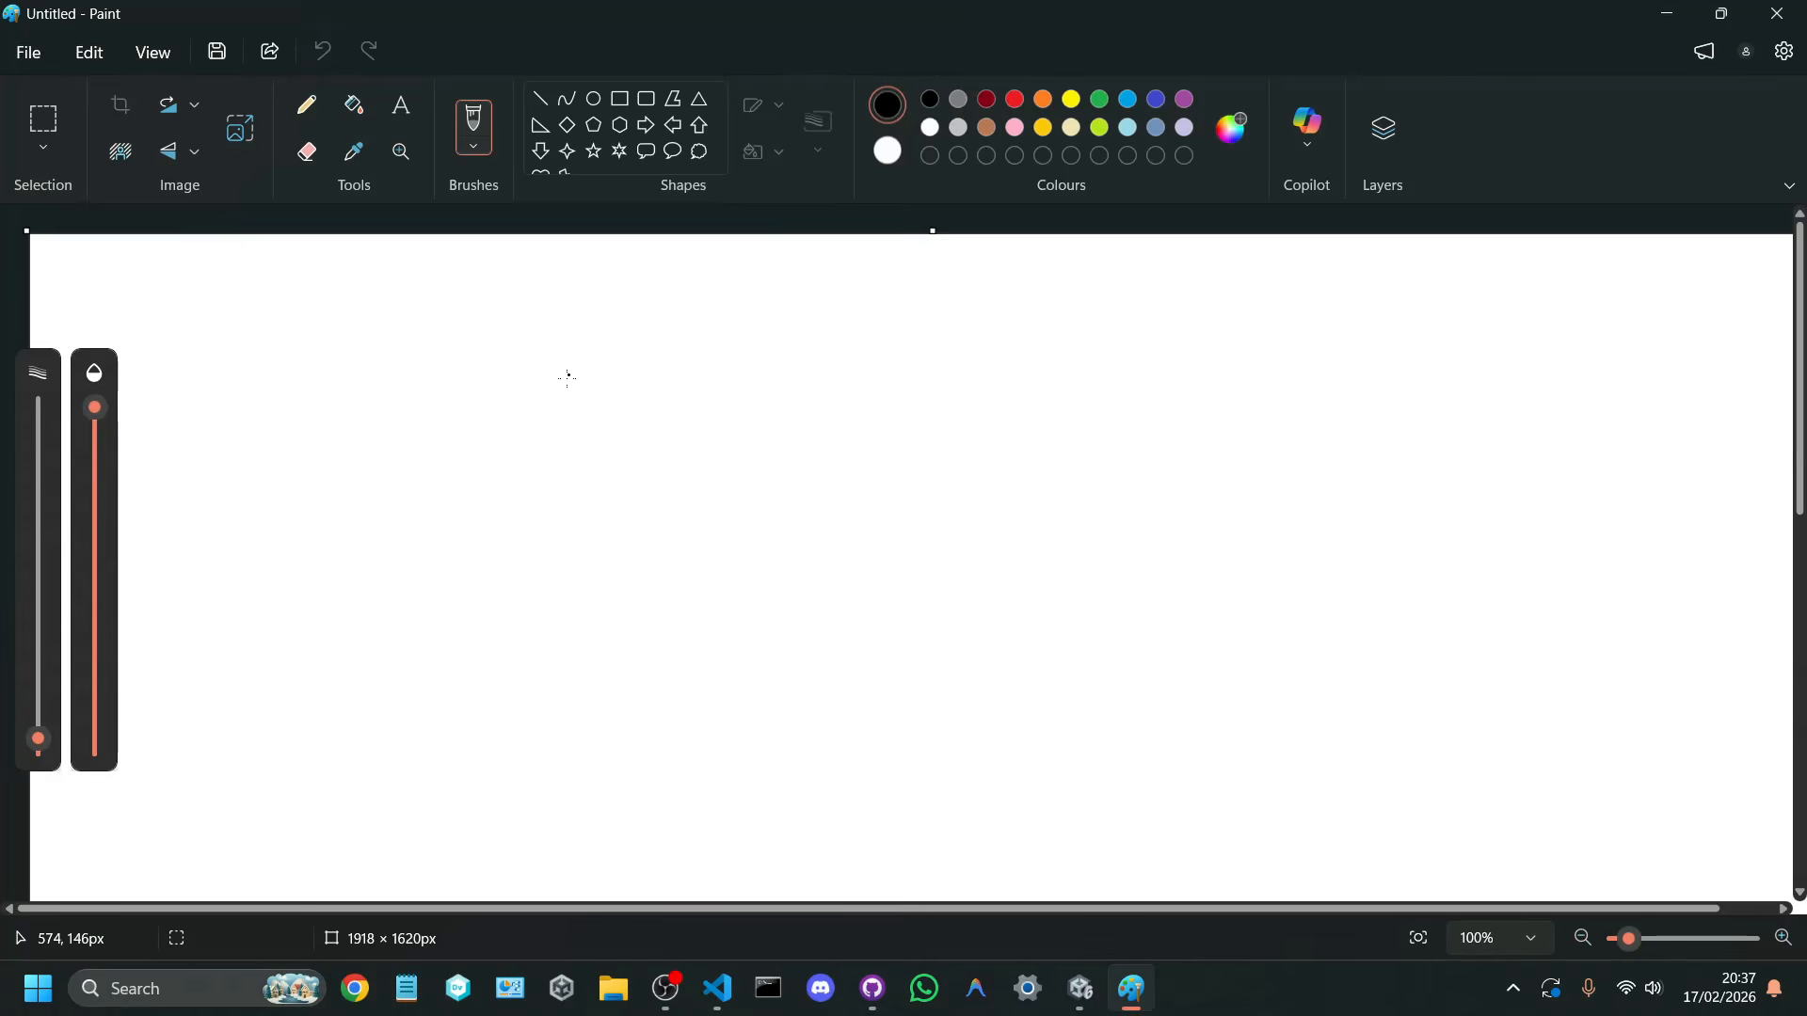
{"action": "mouse_move", "coordinate": [553, 367]}
{"action": "left_mouse_down"}
{"action": "mouse_move", "coordinate": [766, 369]}
{"action": "mouse_move", "coordinate": [799, 407]}
{"action": "mouse_move", "coordinate": [603, 415]}
{"action": "mouse_move", "coordinate": [588, 461]}
{"action": "mouse_move", "coordinate": [545, 408]}
{"action": "mouse_move", "coordinate": [545, 363]}
{"action": "left_mouse_up"}
{"action": "left_click", "coordinate": [1115, 406]}
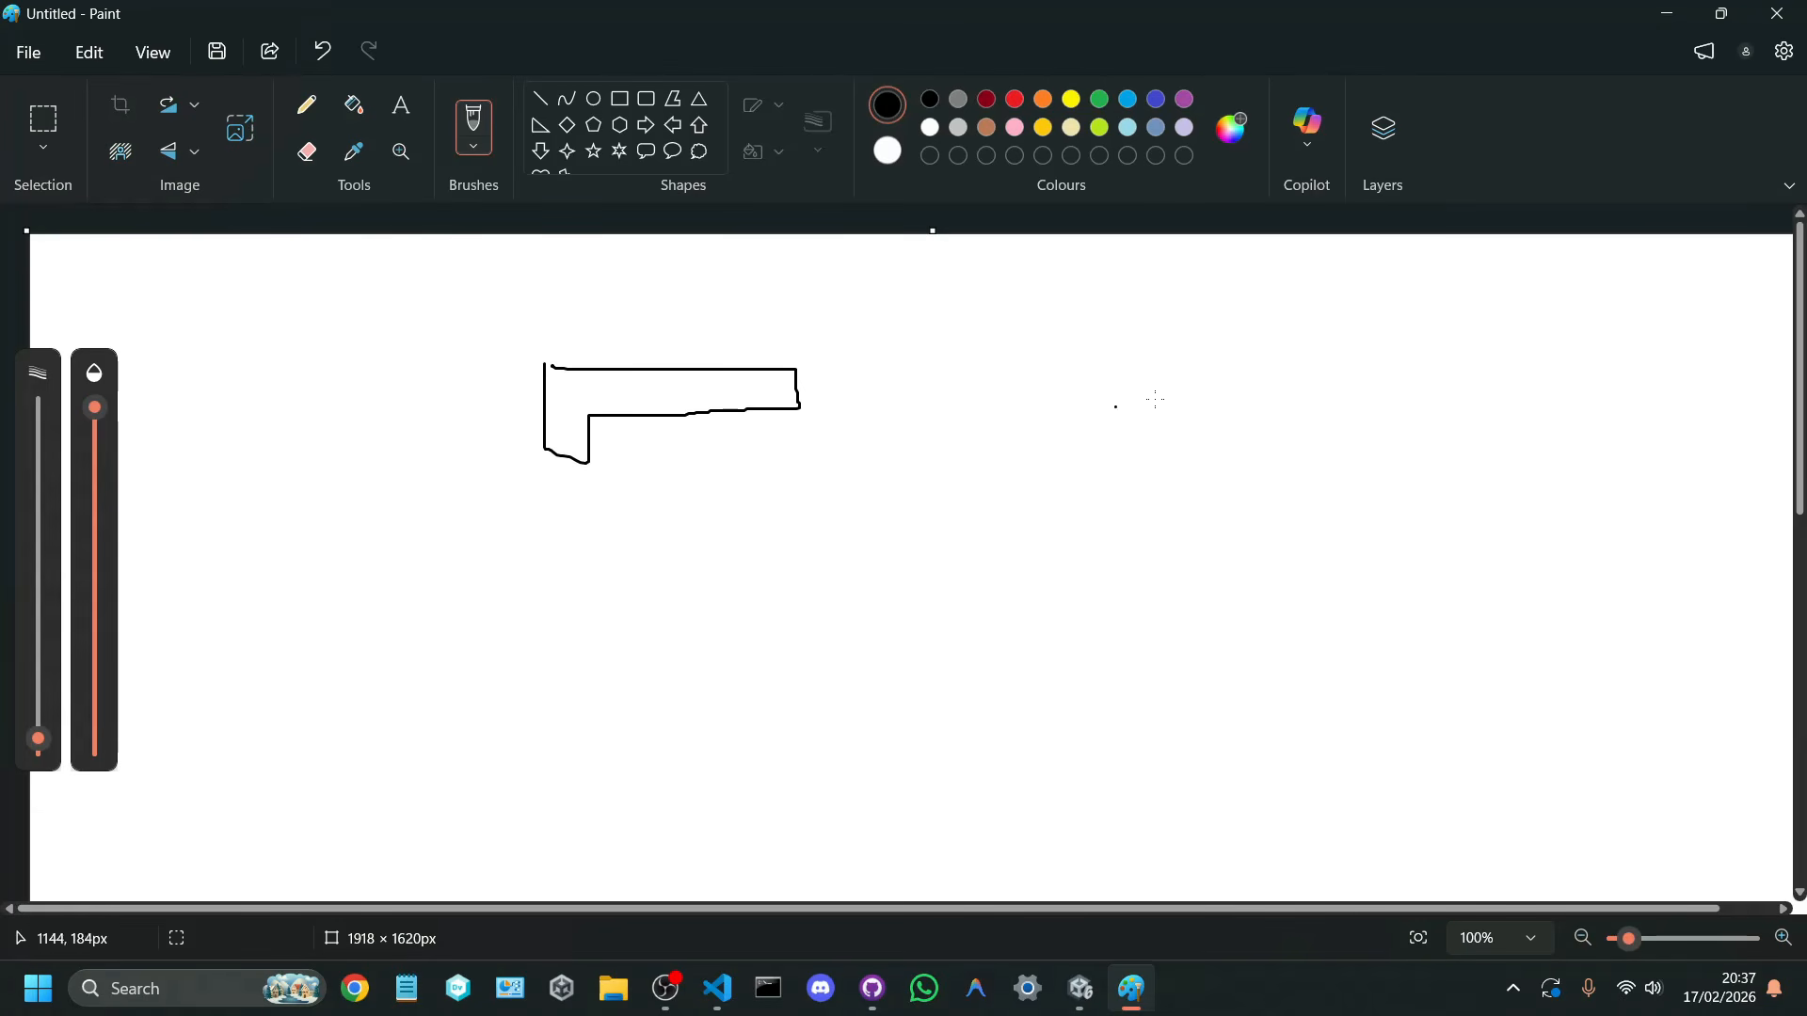
{"action": "left_click", "coordinate": [1018, 92]}
{"action": "mouse_move", "coordinate": [1372, 344]}
{"action": "left_mouse_down"}
{"action": "mouse_move", "coordinate": [1338, 544]}
{"action": "mouse_move", "coordinate": [1289, 589]}
{"action": "mouse_move", "coordinate": [1383, 598]}
{"action": "left_mouse_up"}
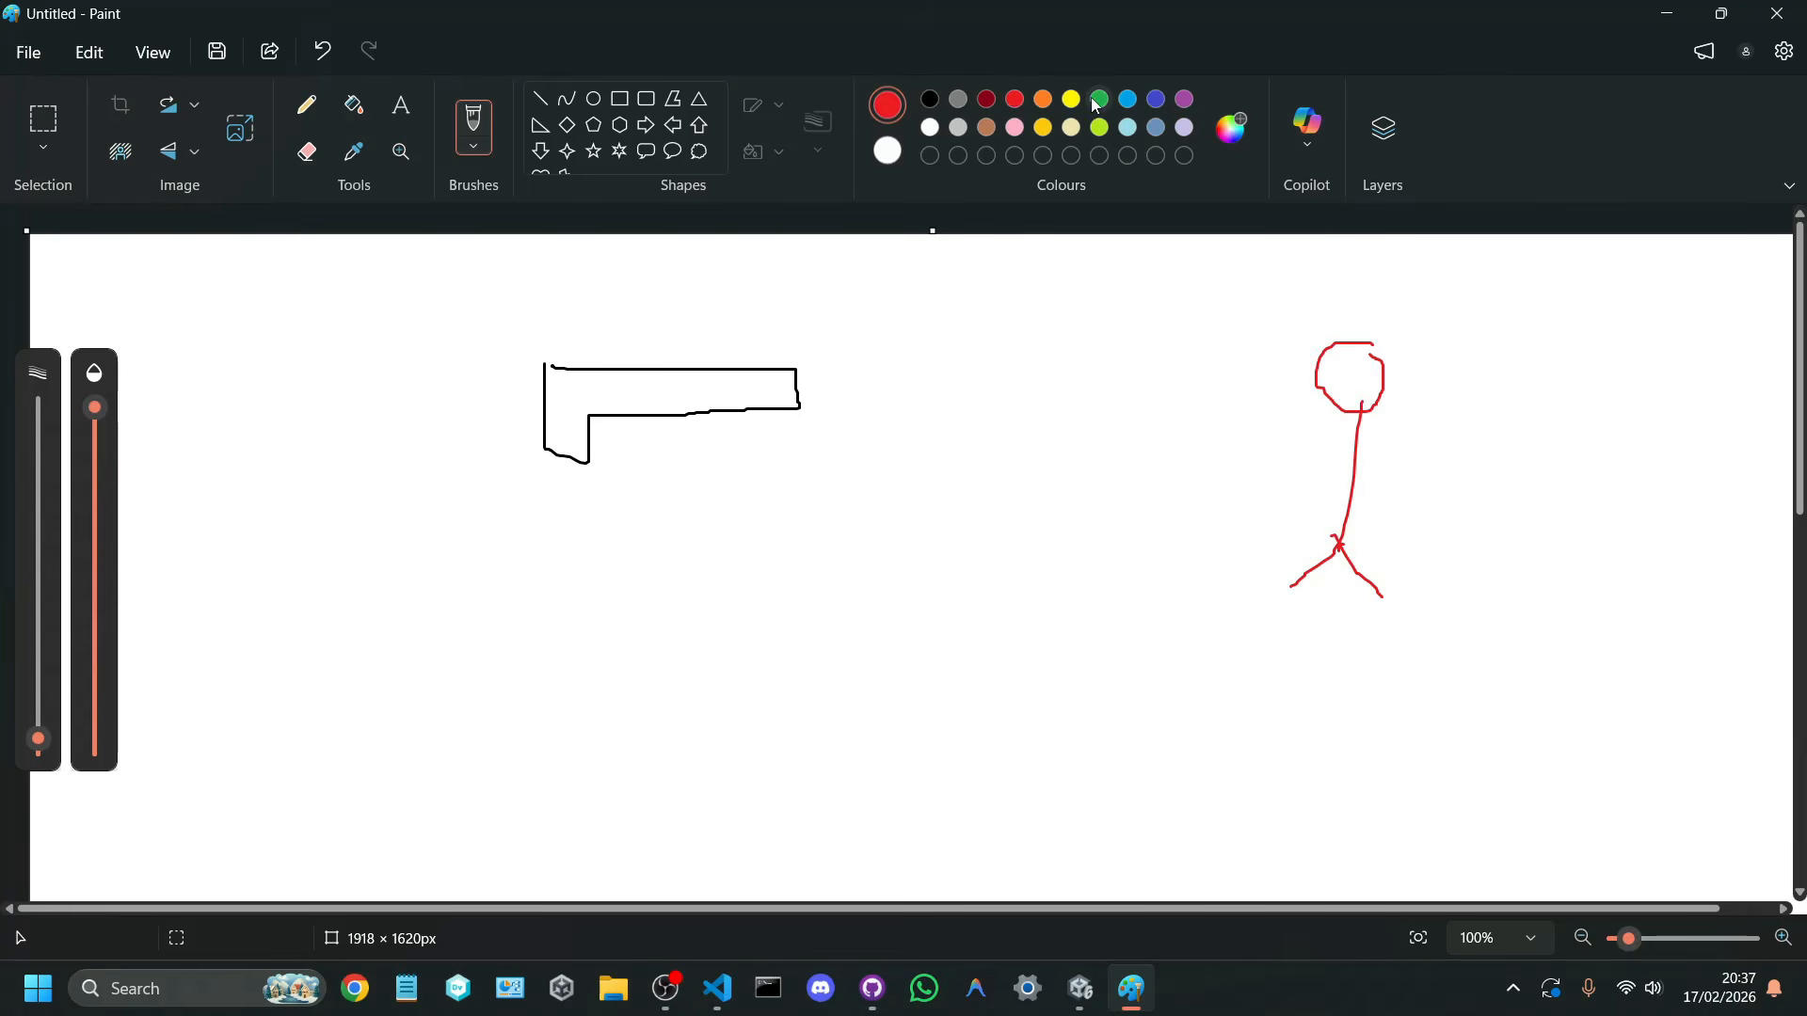
Step: Draw a blue shot line from the gun's muzzle to the stick figure's head and mark the hit with a cross
{"action": "left_click", "coordinate": [1127, 99]}
{"action": "left_click_drag", "start_coordinate": [793, 393], "coordinate": [1123, 384]}
{"action": "key", "text": "ctrl+z"}
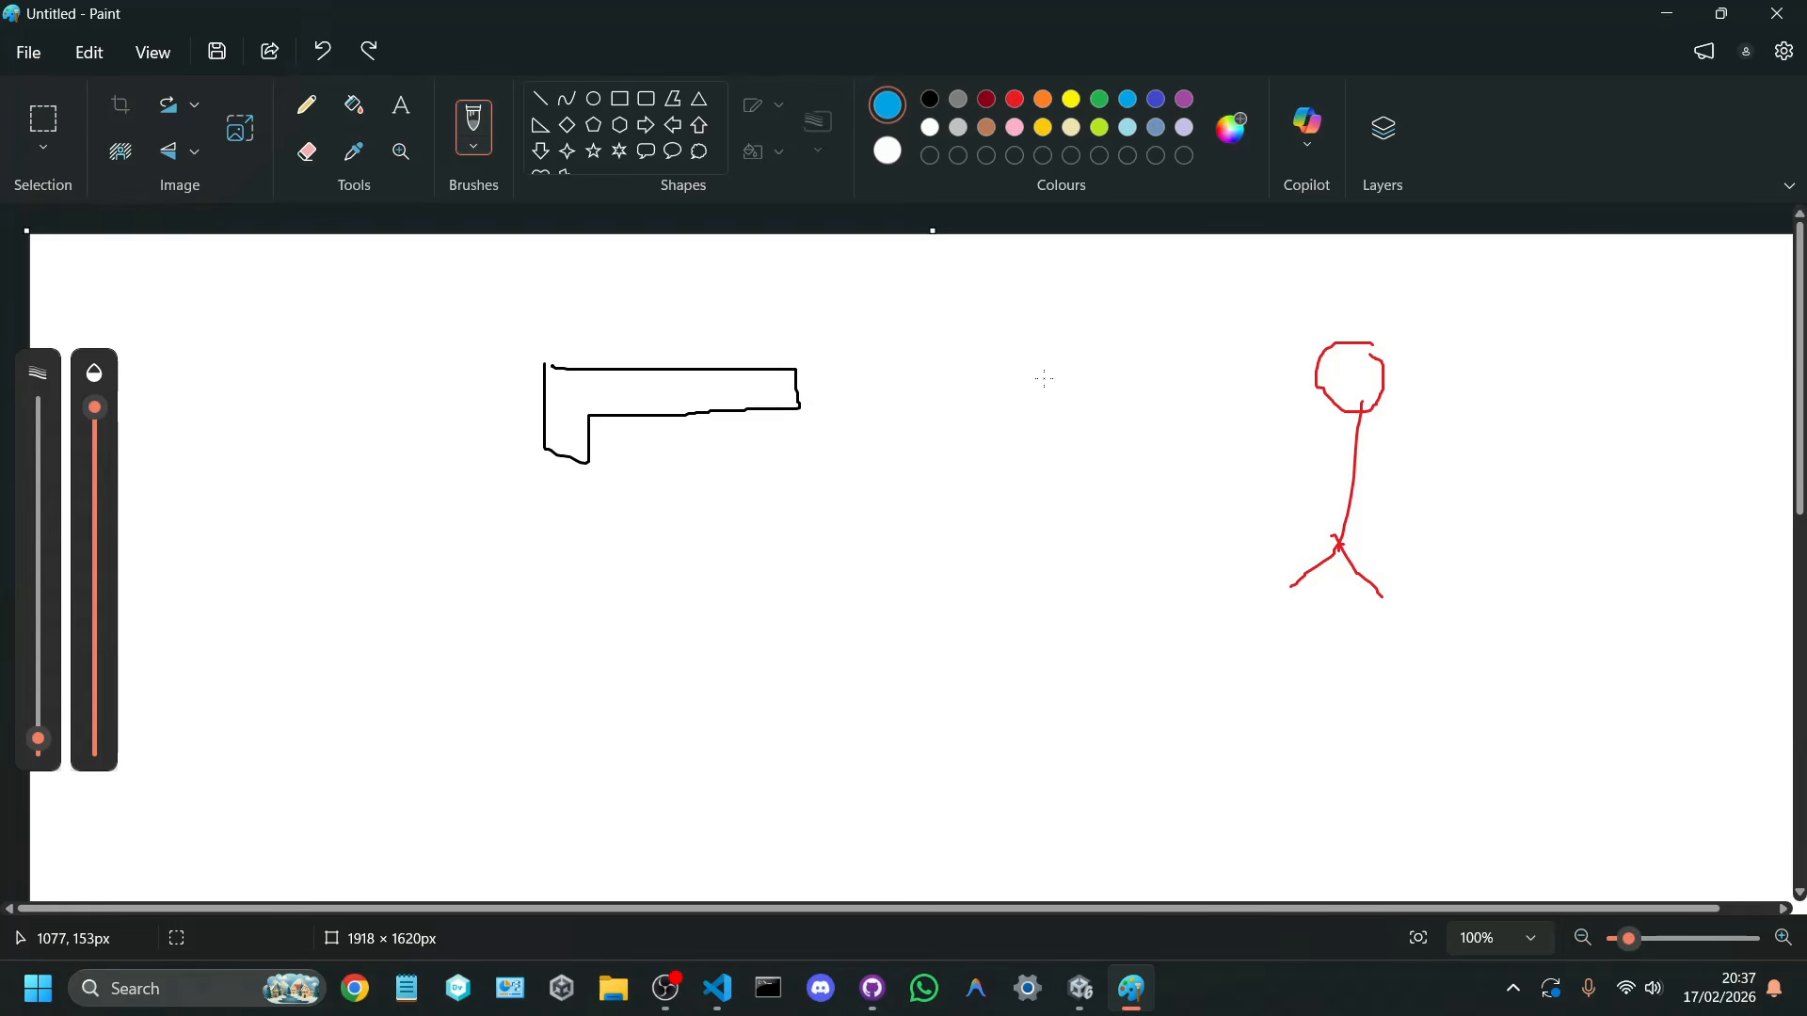
{"action": "left_click_drag", "start_coordinate": [793, 381], "coordinate": [1306, 385]}
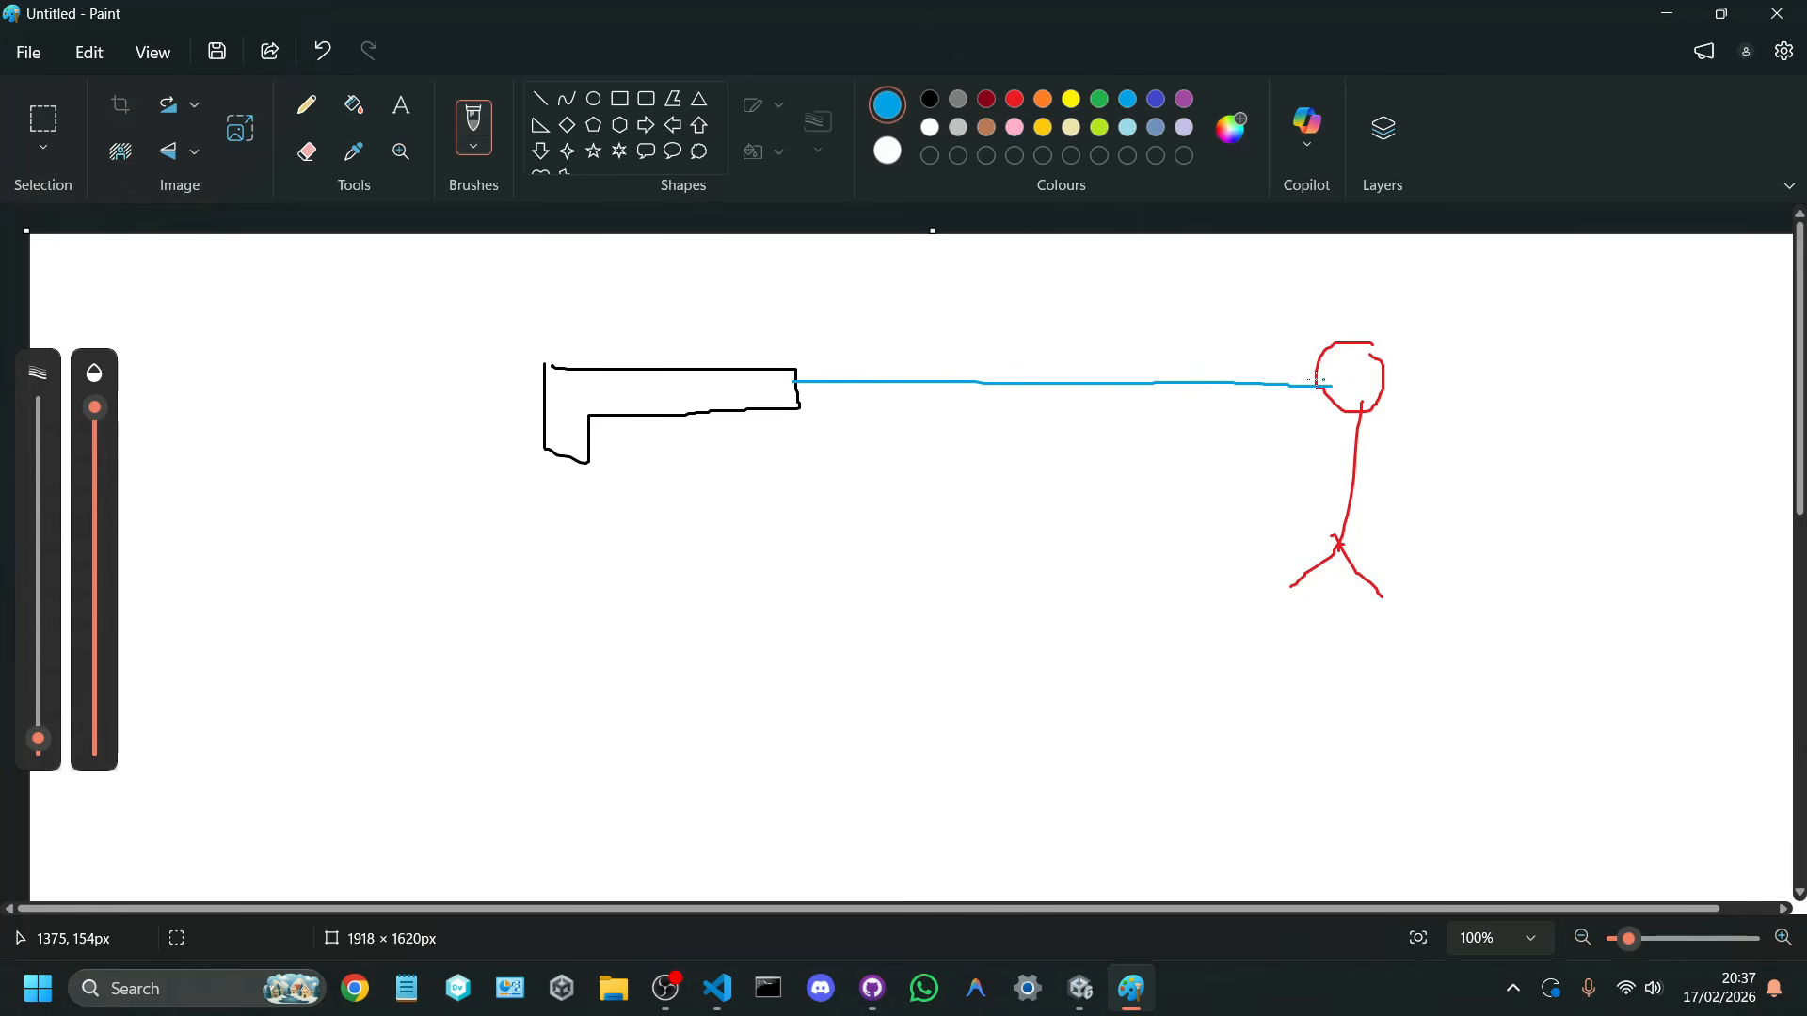
{"action": "key", "text": "ctrl+z"}
{"action": "left_click_drag", "start_coordinate": [791, 386], "coordinate": [1344, 369]}
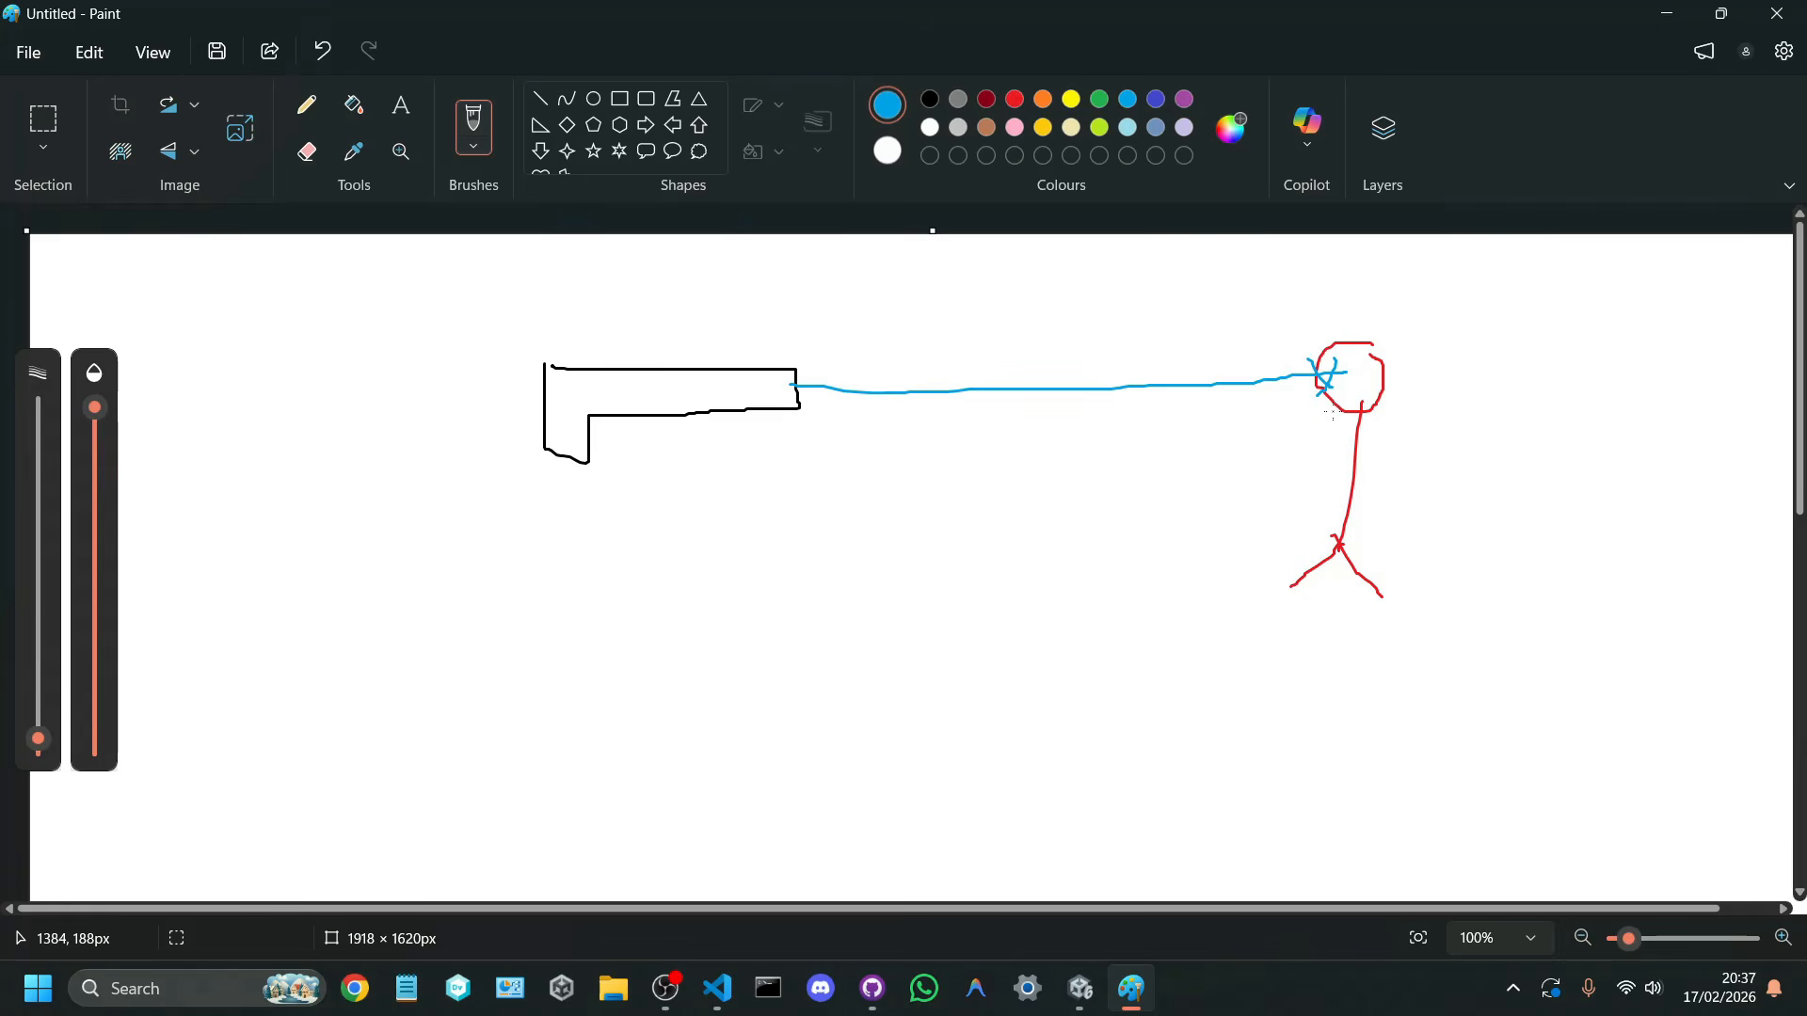
Step: Add two blue curved strokes beneath the shot line, one near the head and one near the muzzle, and return to Unity
{"action": "left_click_drag", "start_coordinate": [1332, 412], "coordinate": [1135, 430]}
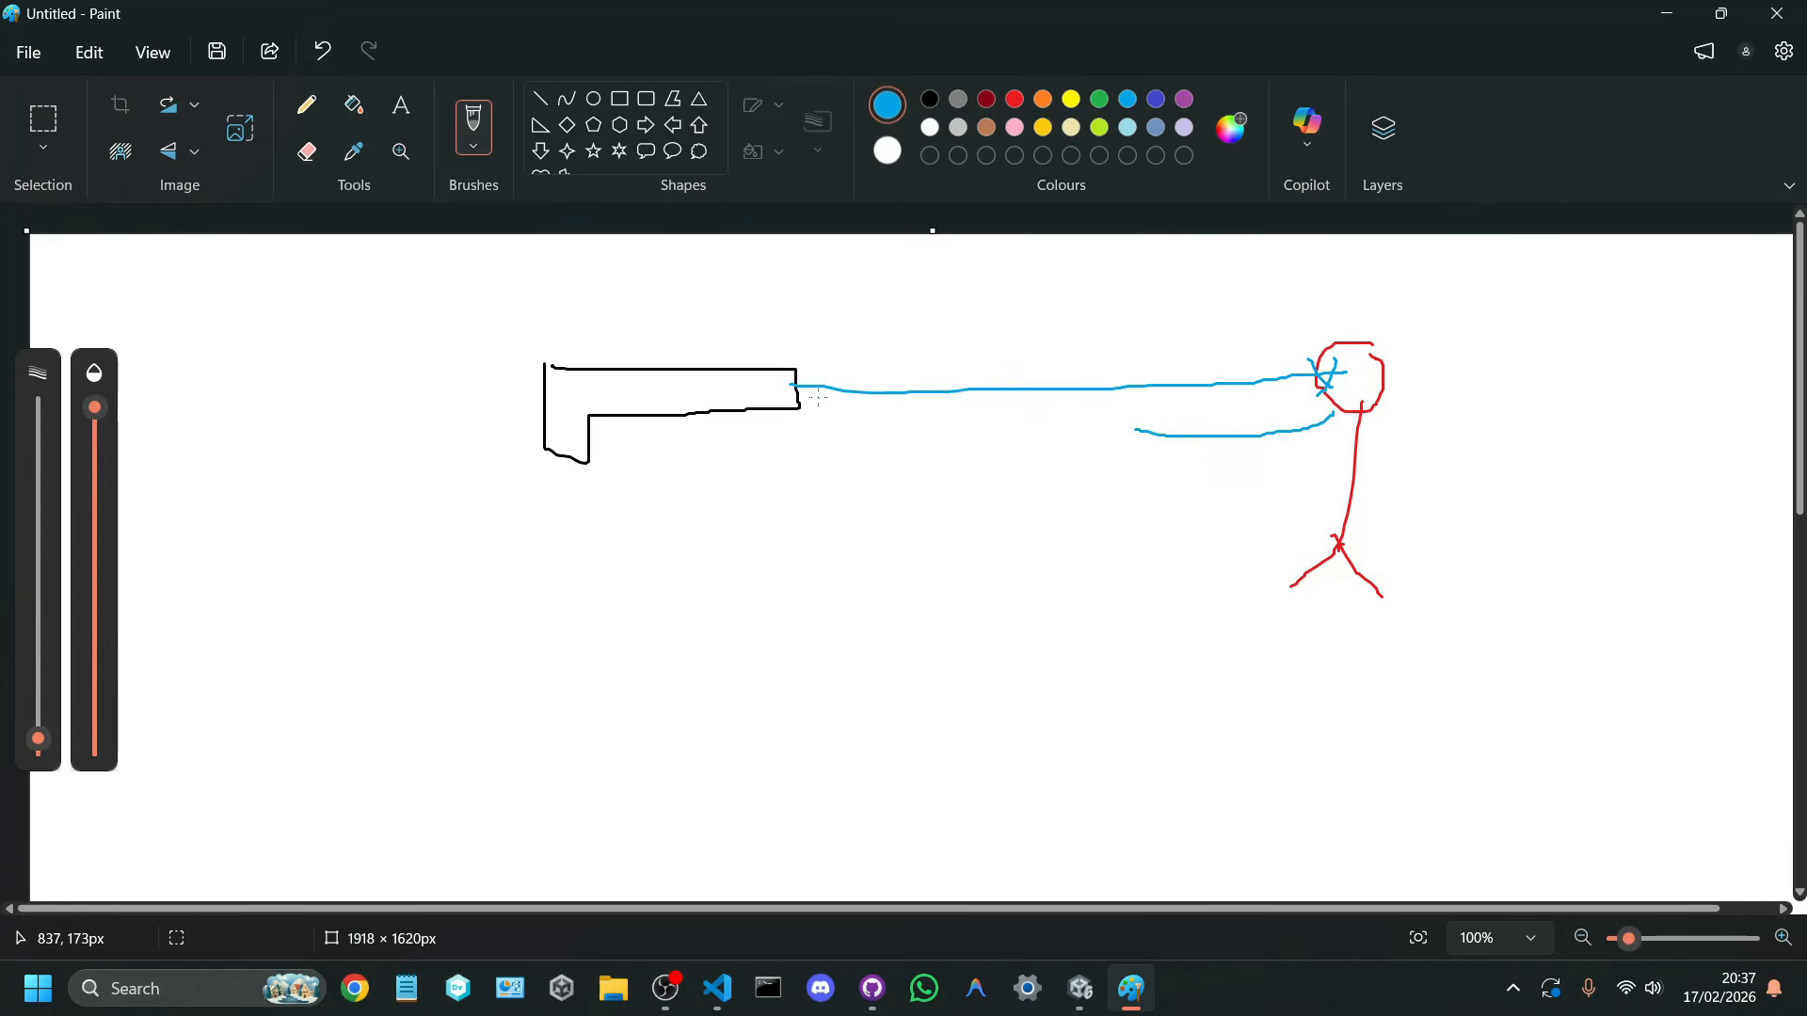
{"action": "left_click_drag", "start_coordinate": [818, 399], "coordinate": [1077, 433]}
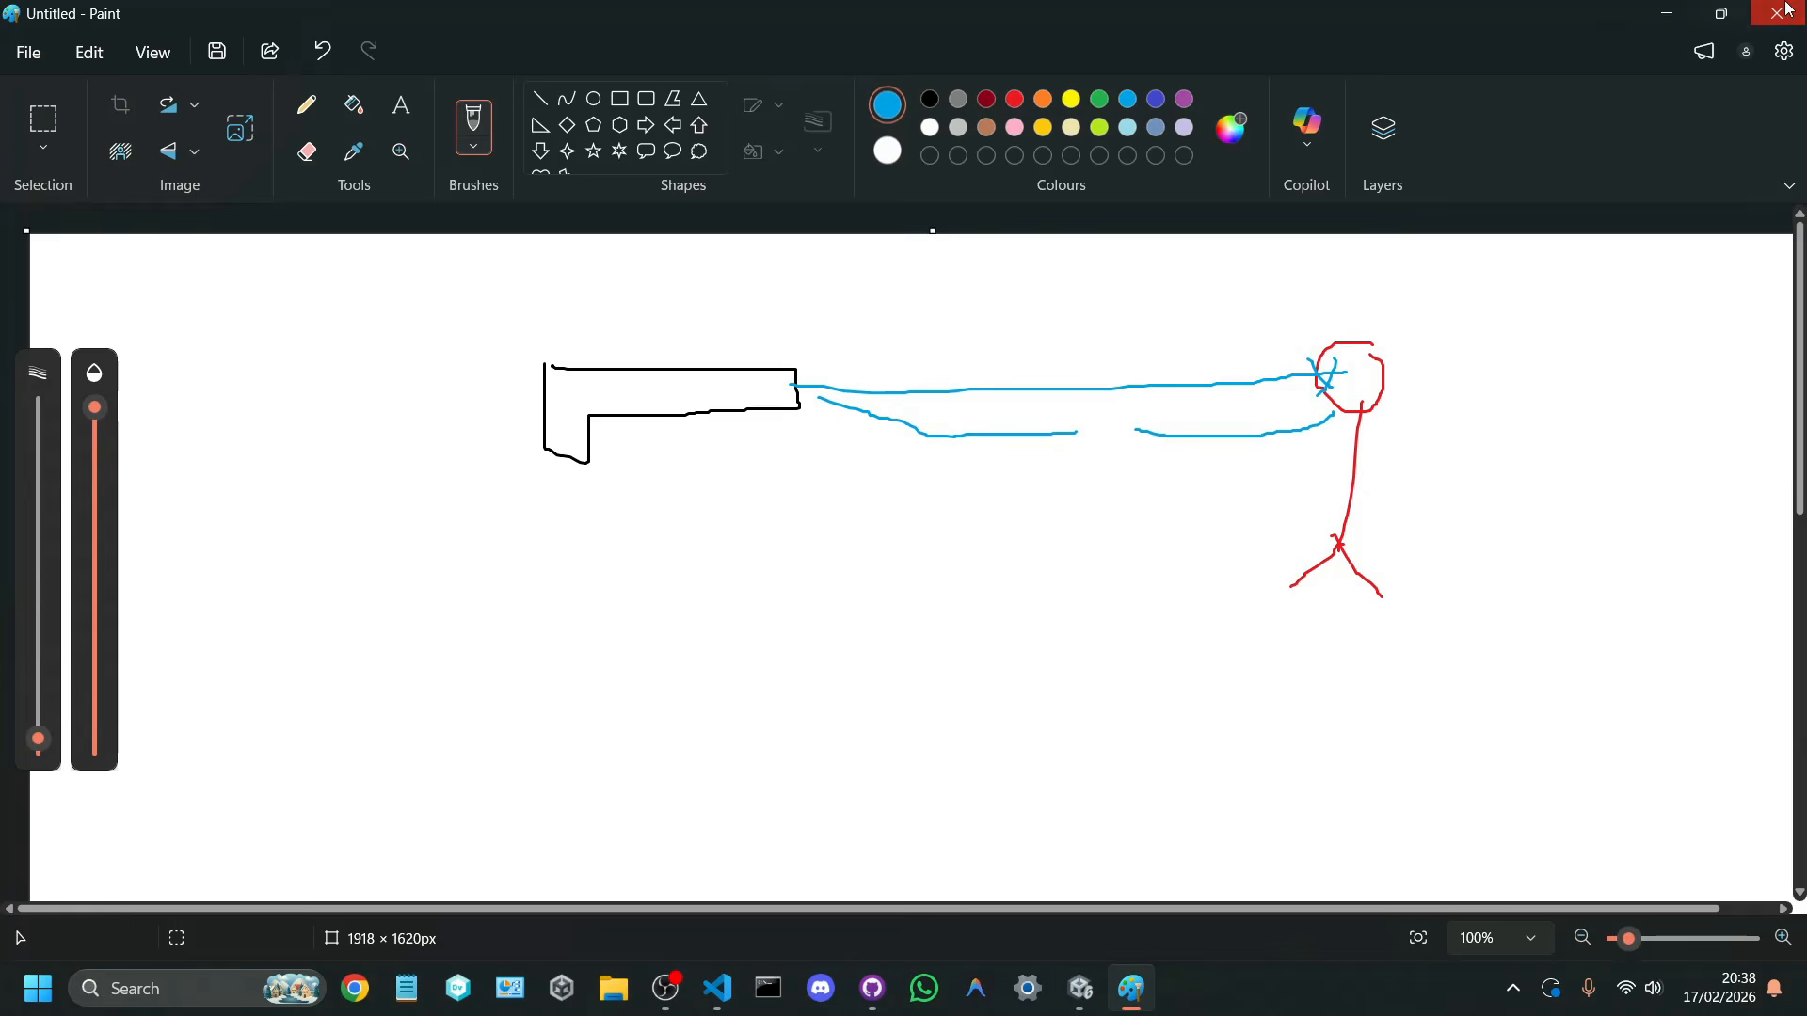
{"action": "left_click", "coordinate": [1667, 13]}
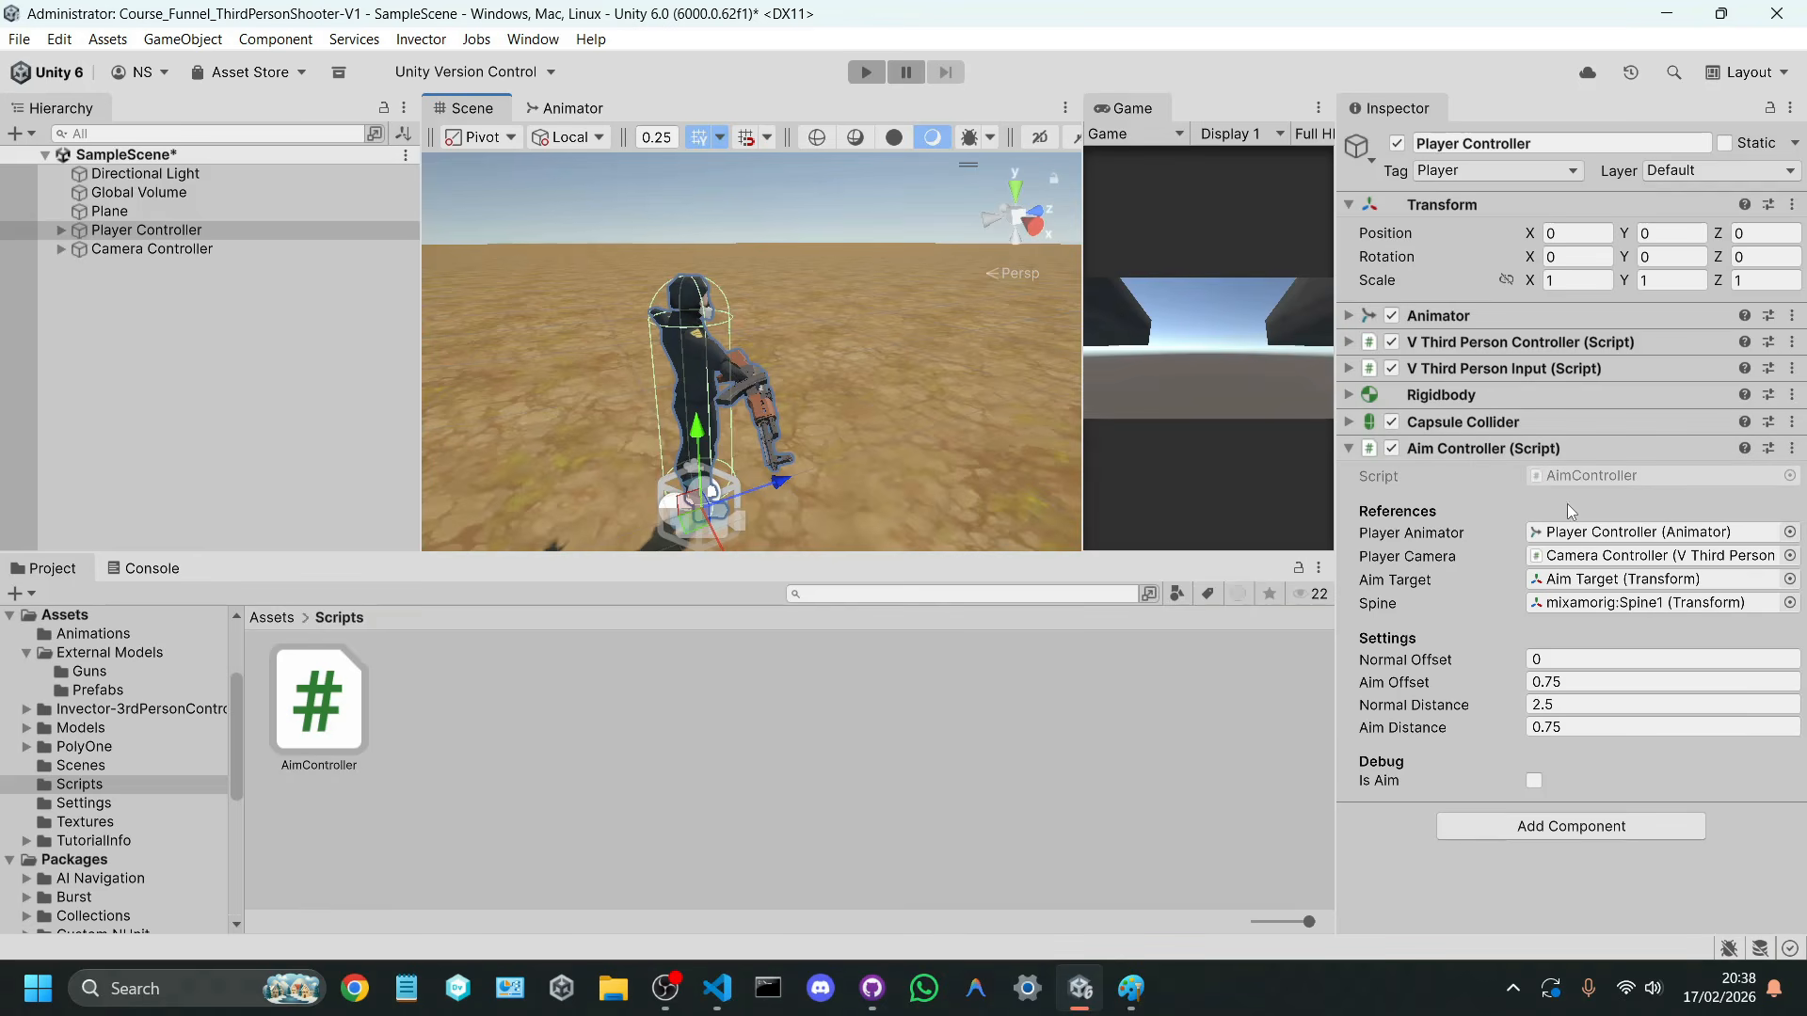
Step: Locate the AimController script asset in the project from the Player Controller's Aim Controller component
{"action": "left_click", "coordinate": [1539, 450]}
{"action": "left_click", "coordinate": [1539, 450]}
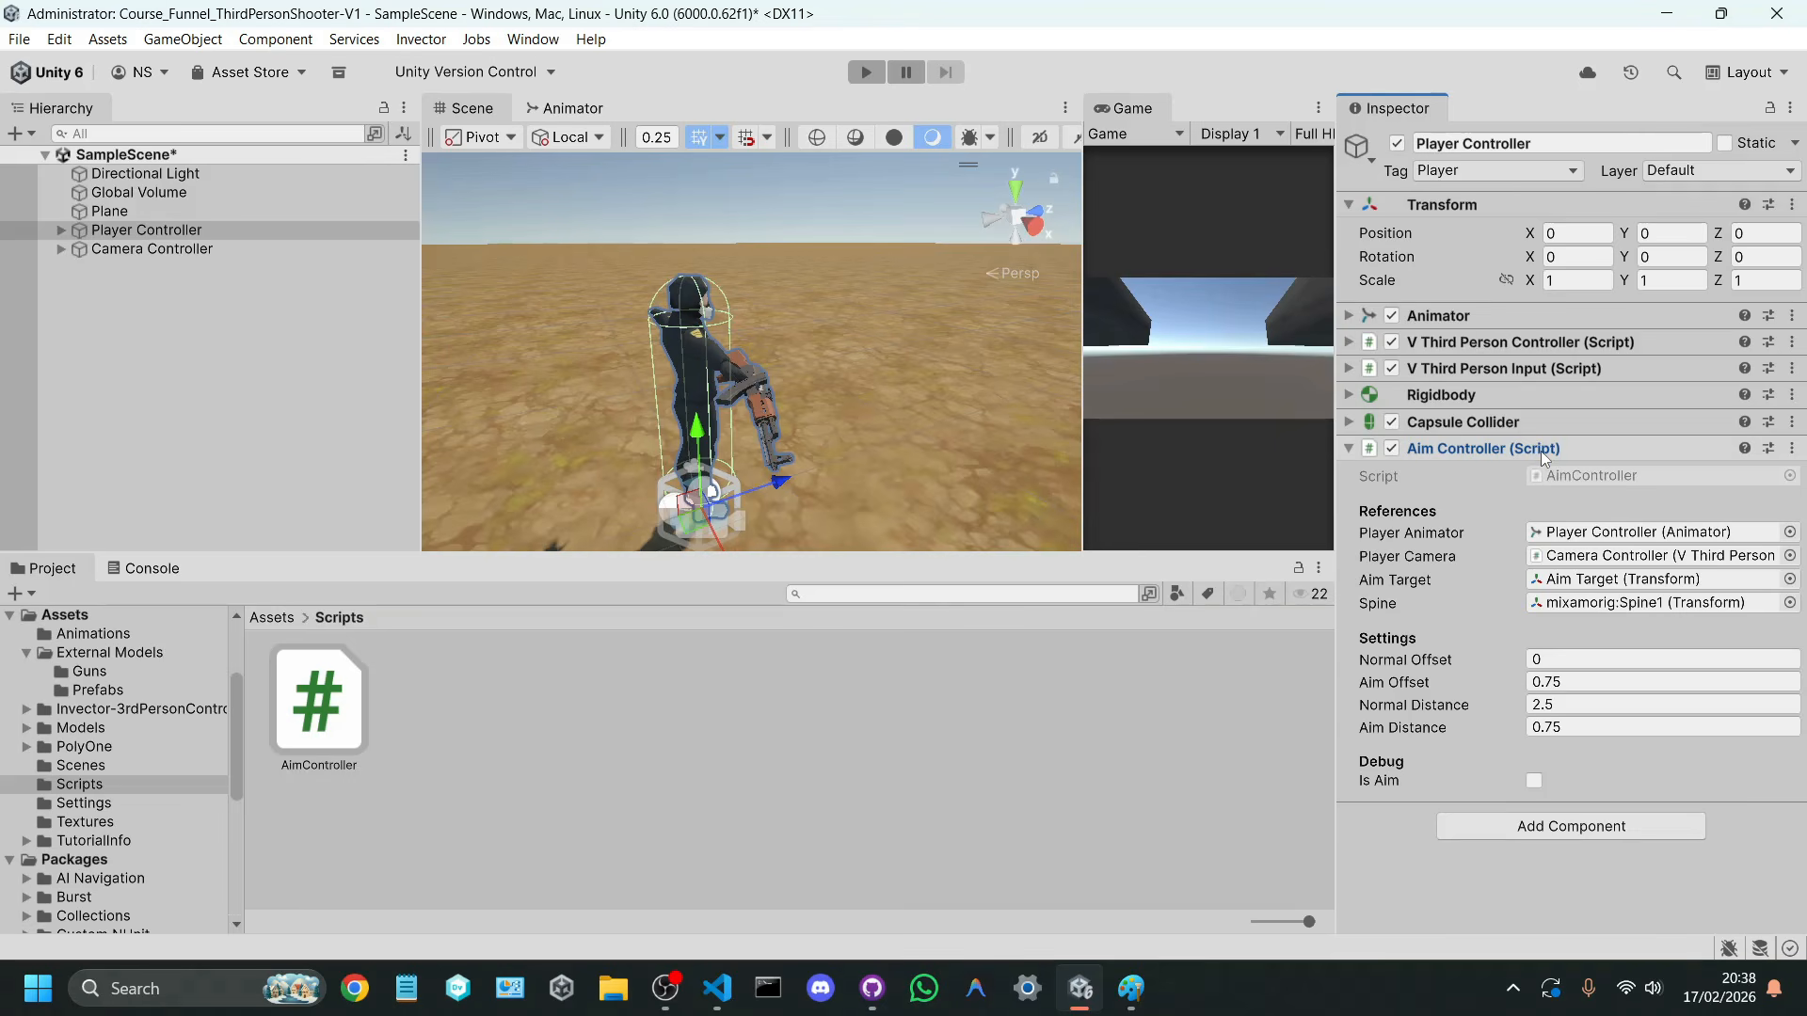
{"action": "left_click", "coordinate": [1539, 450]}
{"action": "left_click", "coordinate": [1543, 450]}
{"action": "left_click", "coordinate": [1555, 476]}
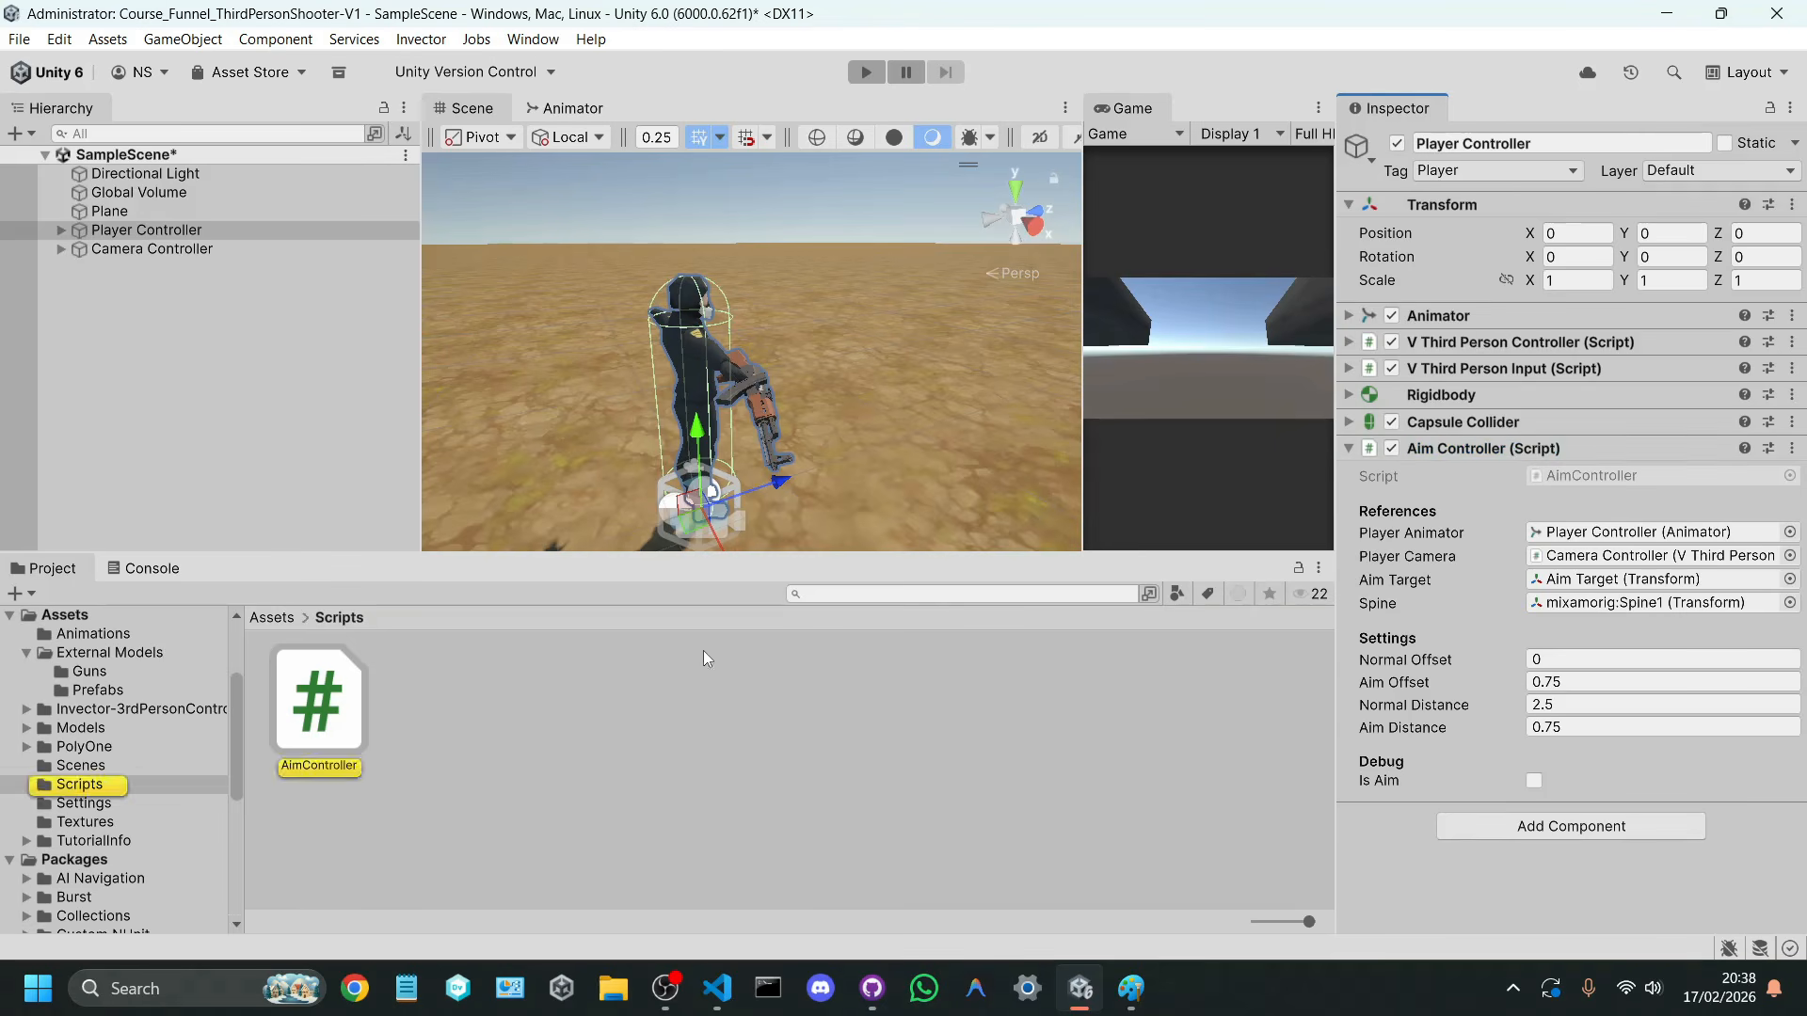
Step: Create a MonoBehaviour script named ShootController in the Scripts folder
{"action": "right_click", "coordinate": [536, 705]}
{"action": "mouse_move", "coordinate": [701, 74]}
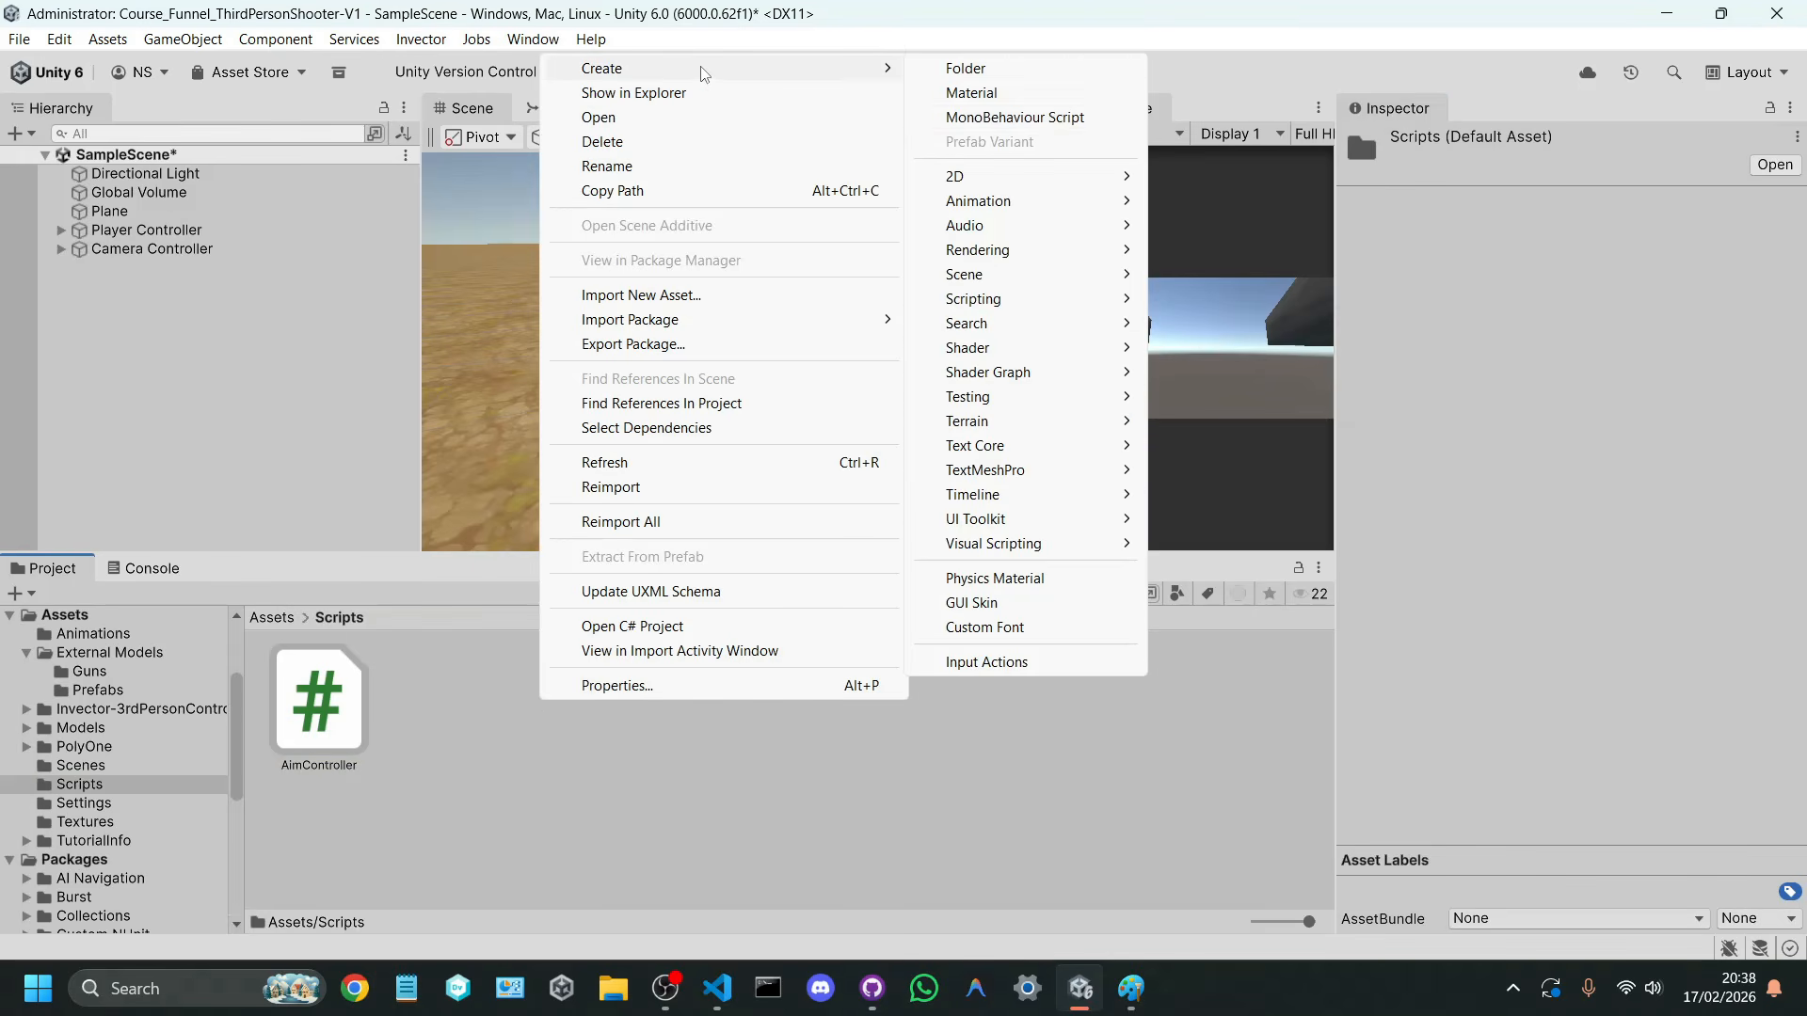
{"action": "left_click", "coordinate": [1054, 118]}
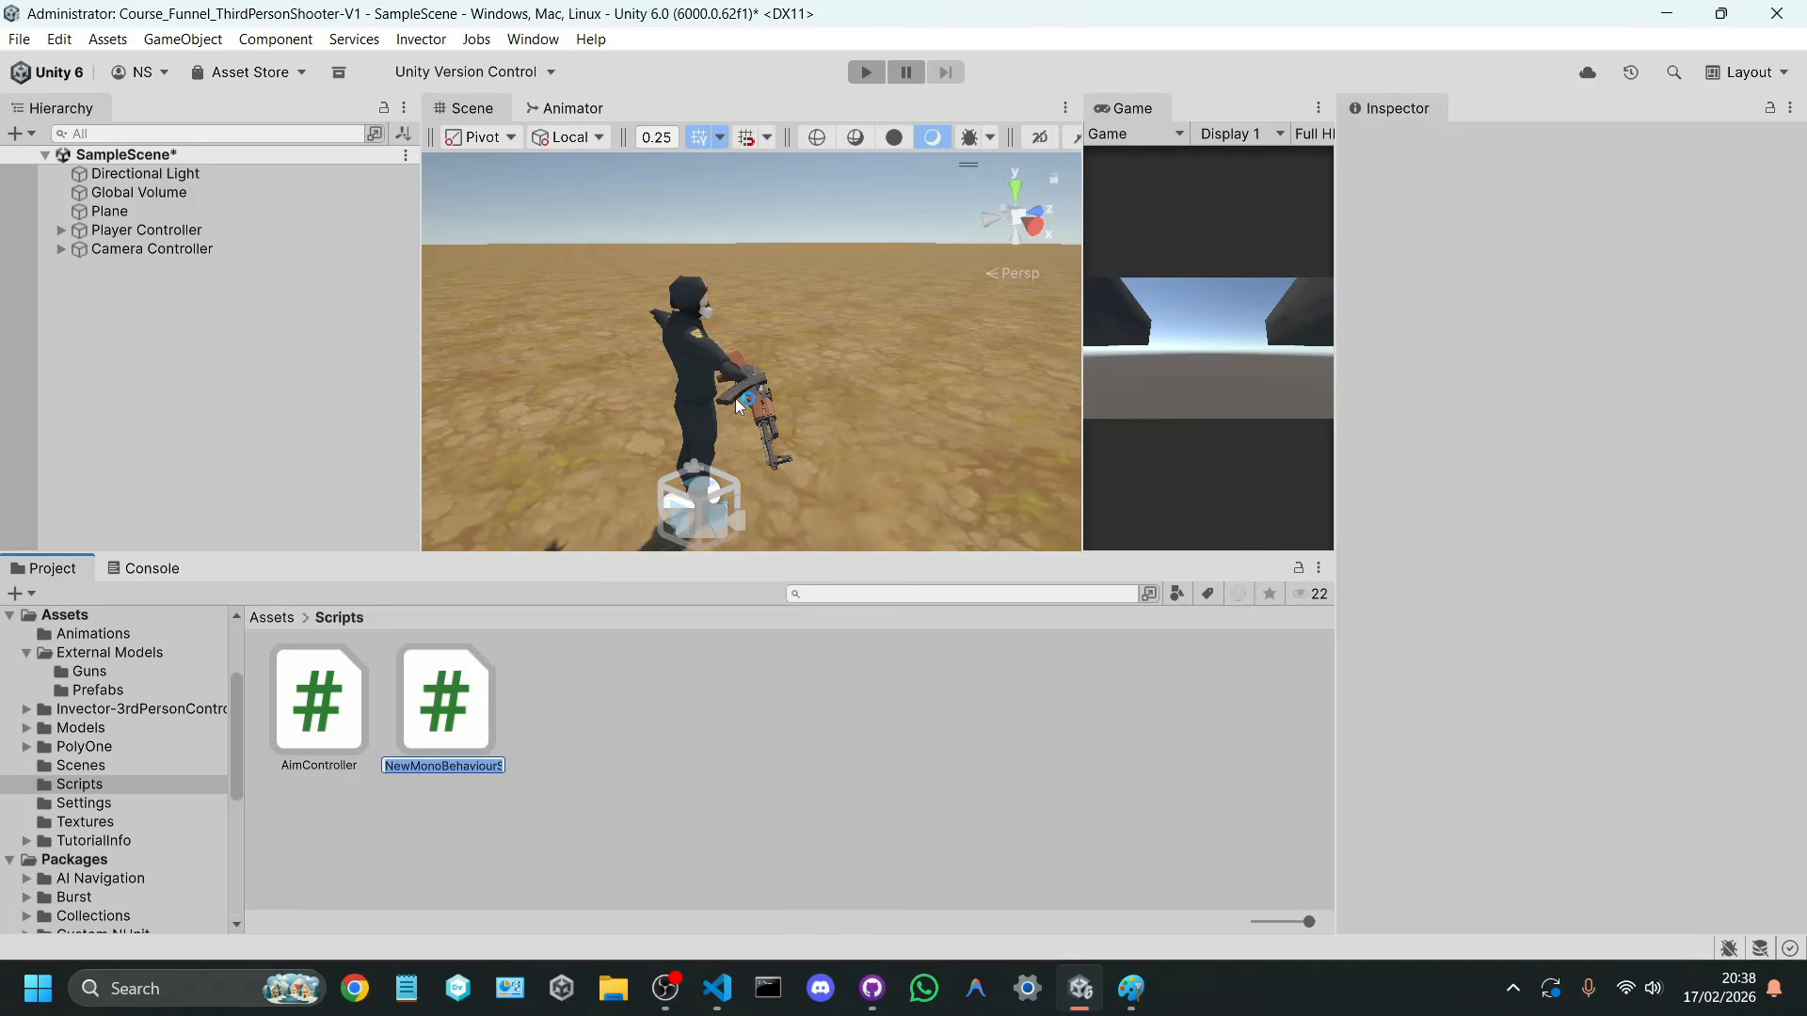
{"action": "type", "text": "ShootControl"}
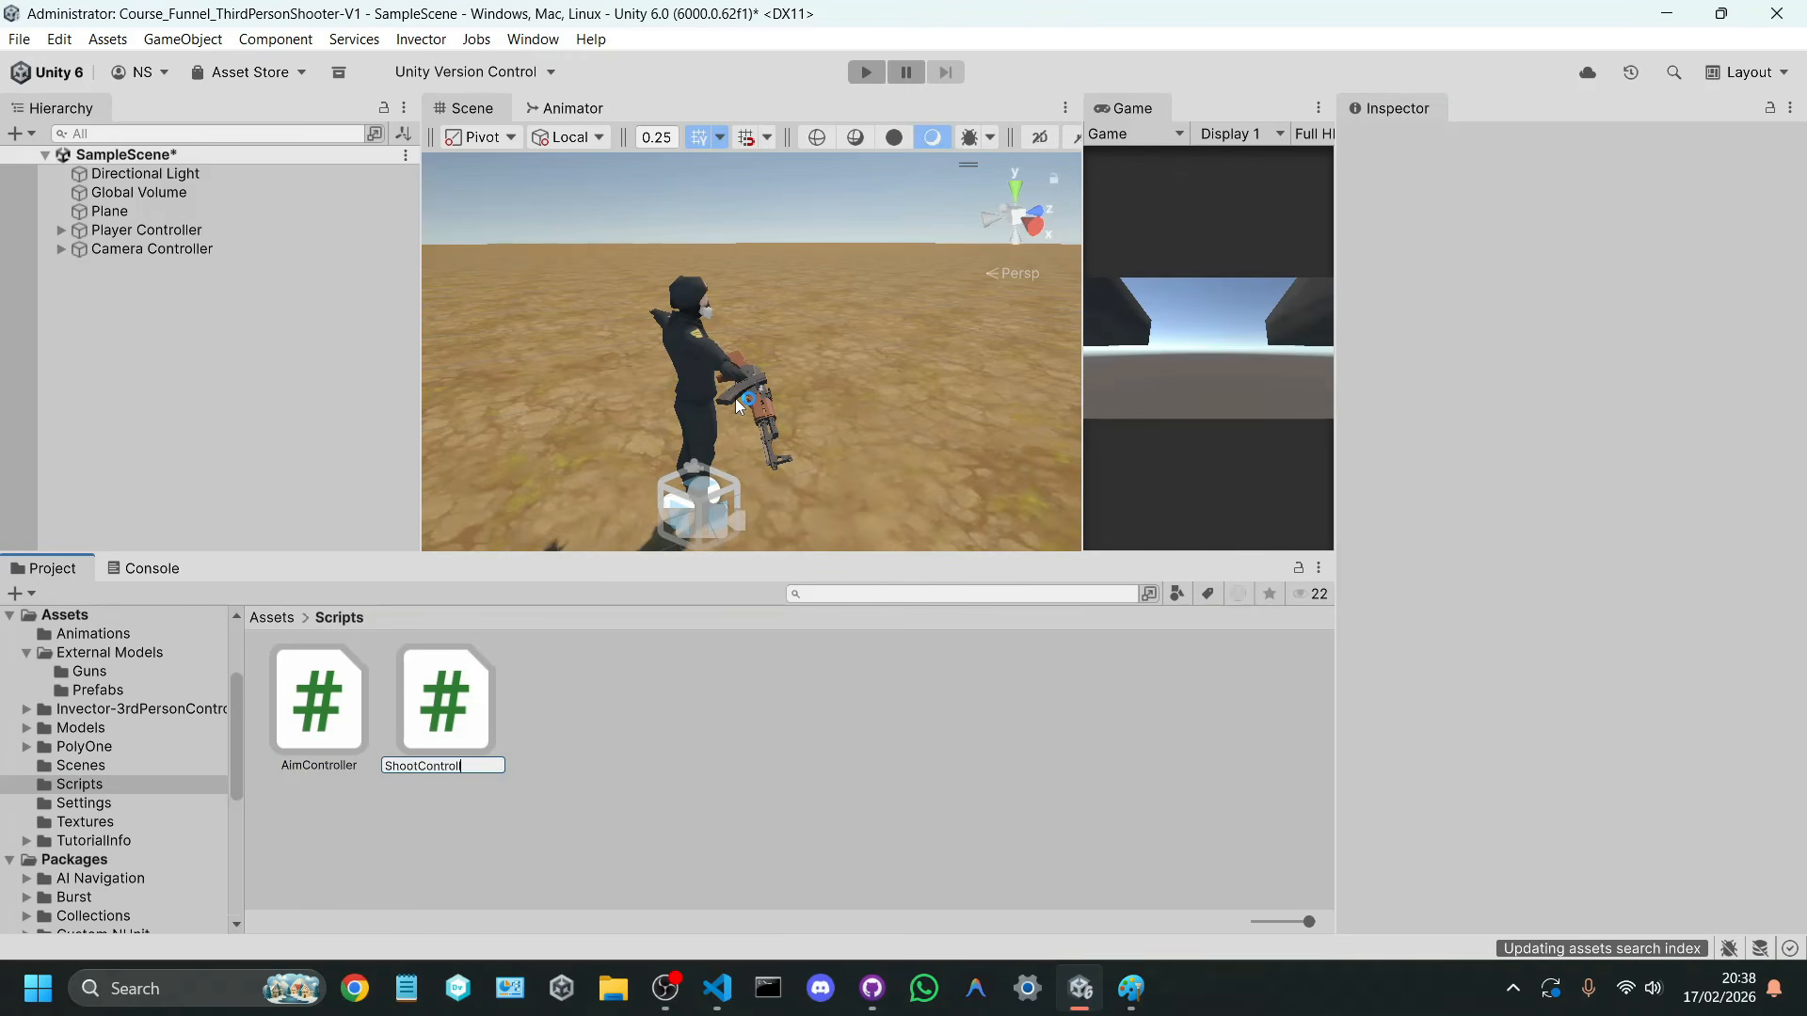
{"action": "type", "text": "ler"}
{"action": "key", "text": "Return"}
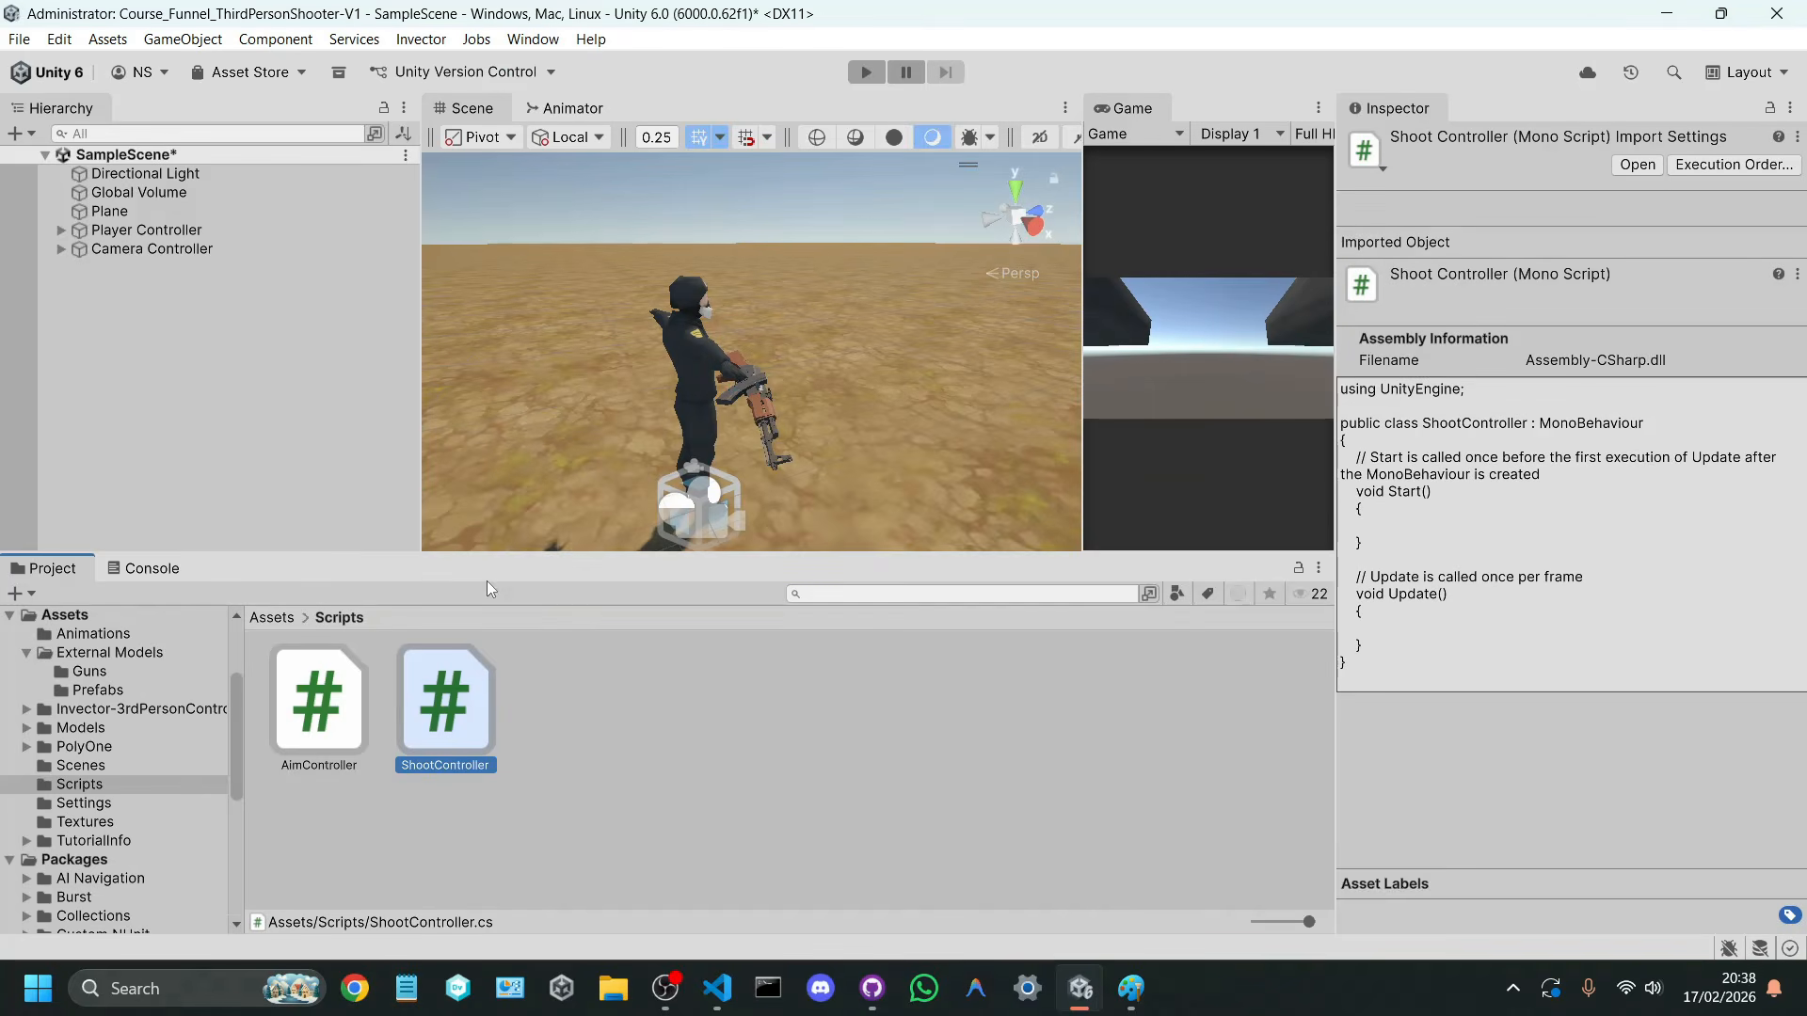
Step: Open the ShootController script and select its default Start and Update methods with their comments
{"action": "double_click", "coordinate": [469, 665]}
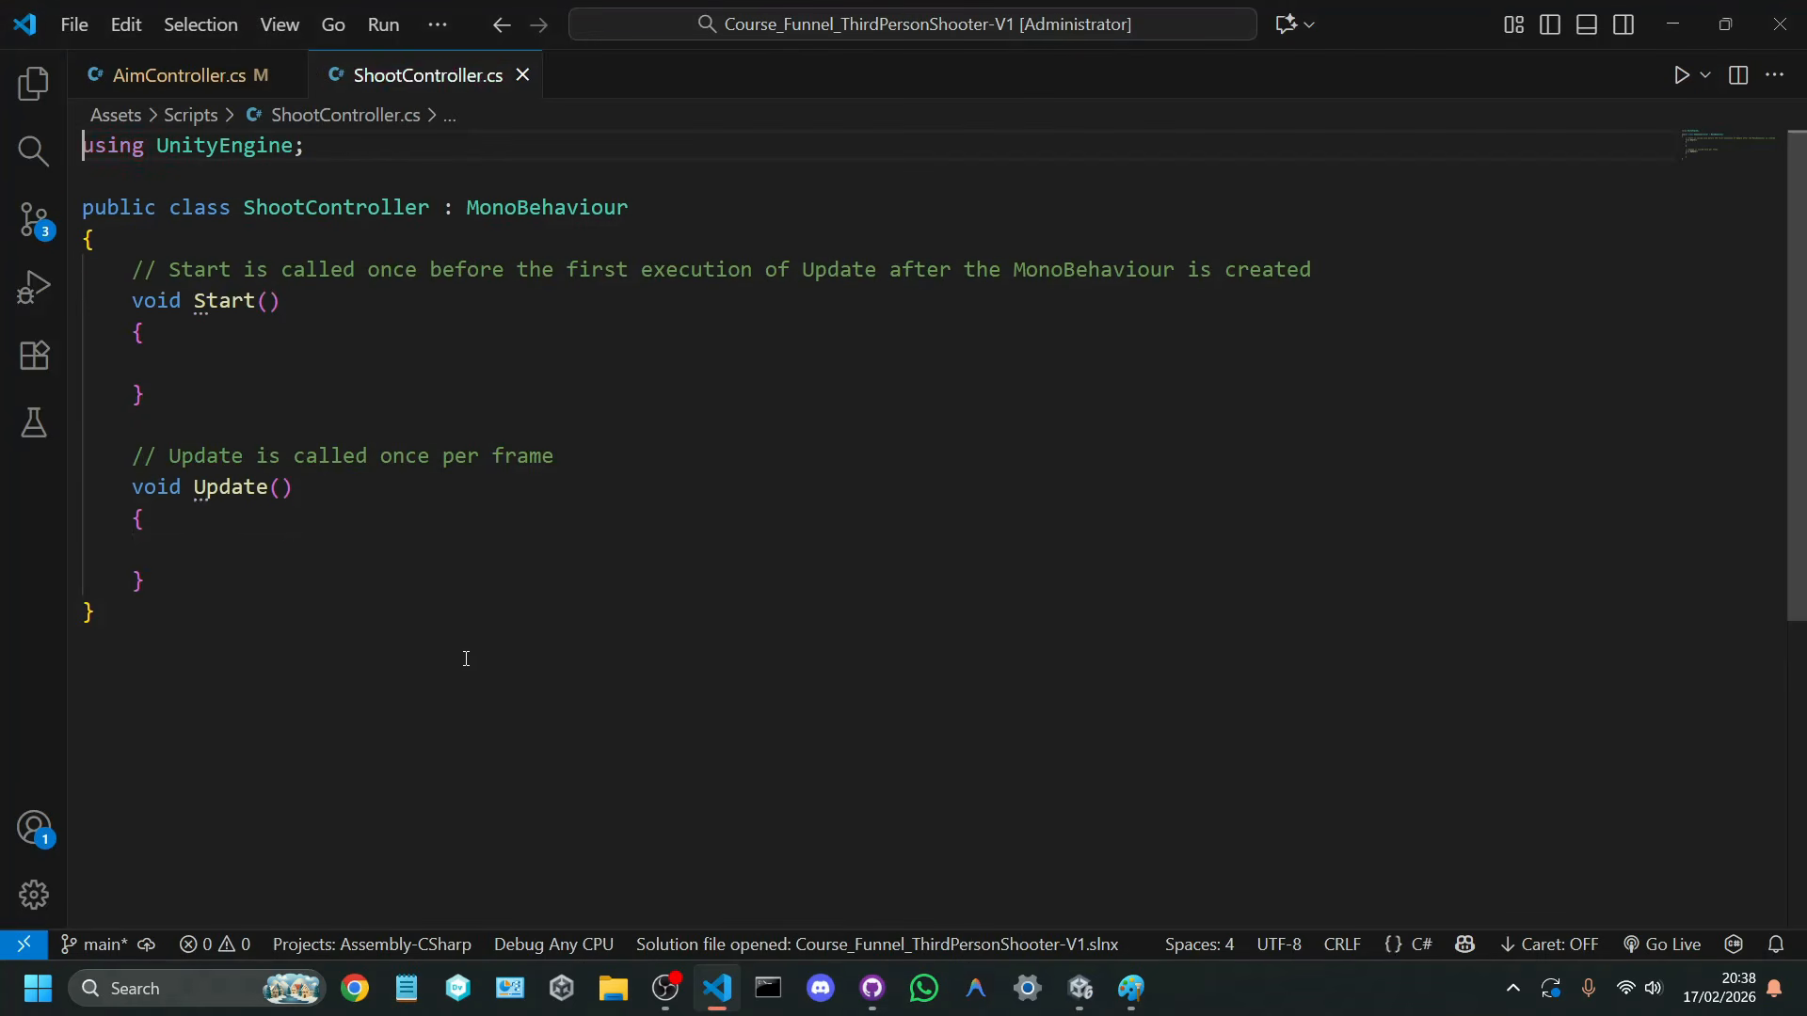
{"action": "left_click_drag", "start_coordinate": [133, 295], "coordinate": [291, 663]}
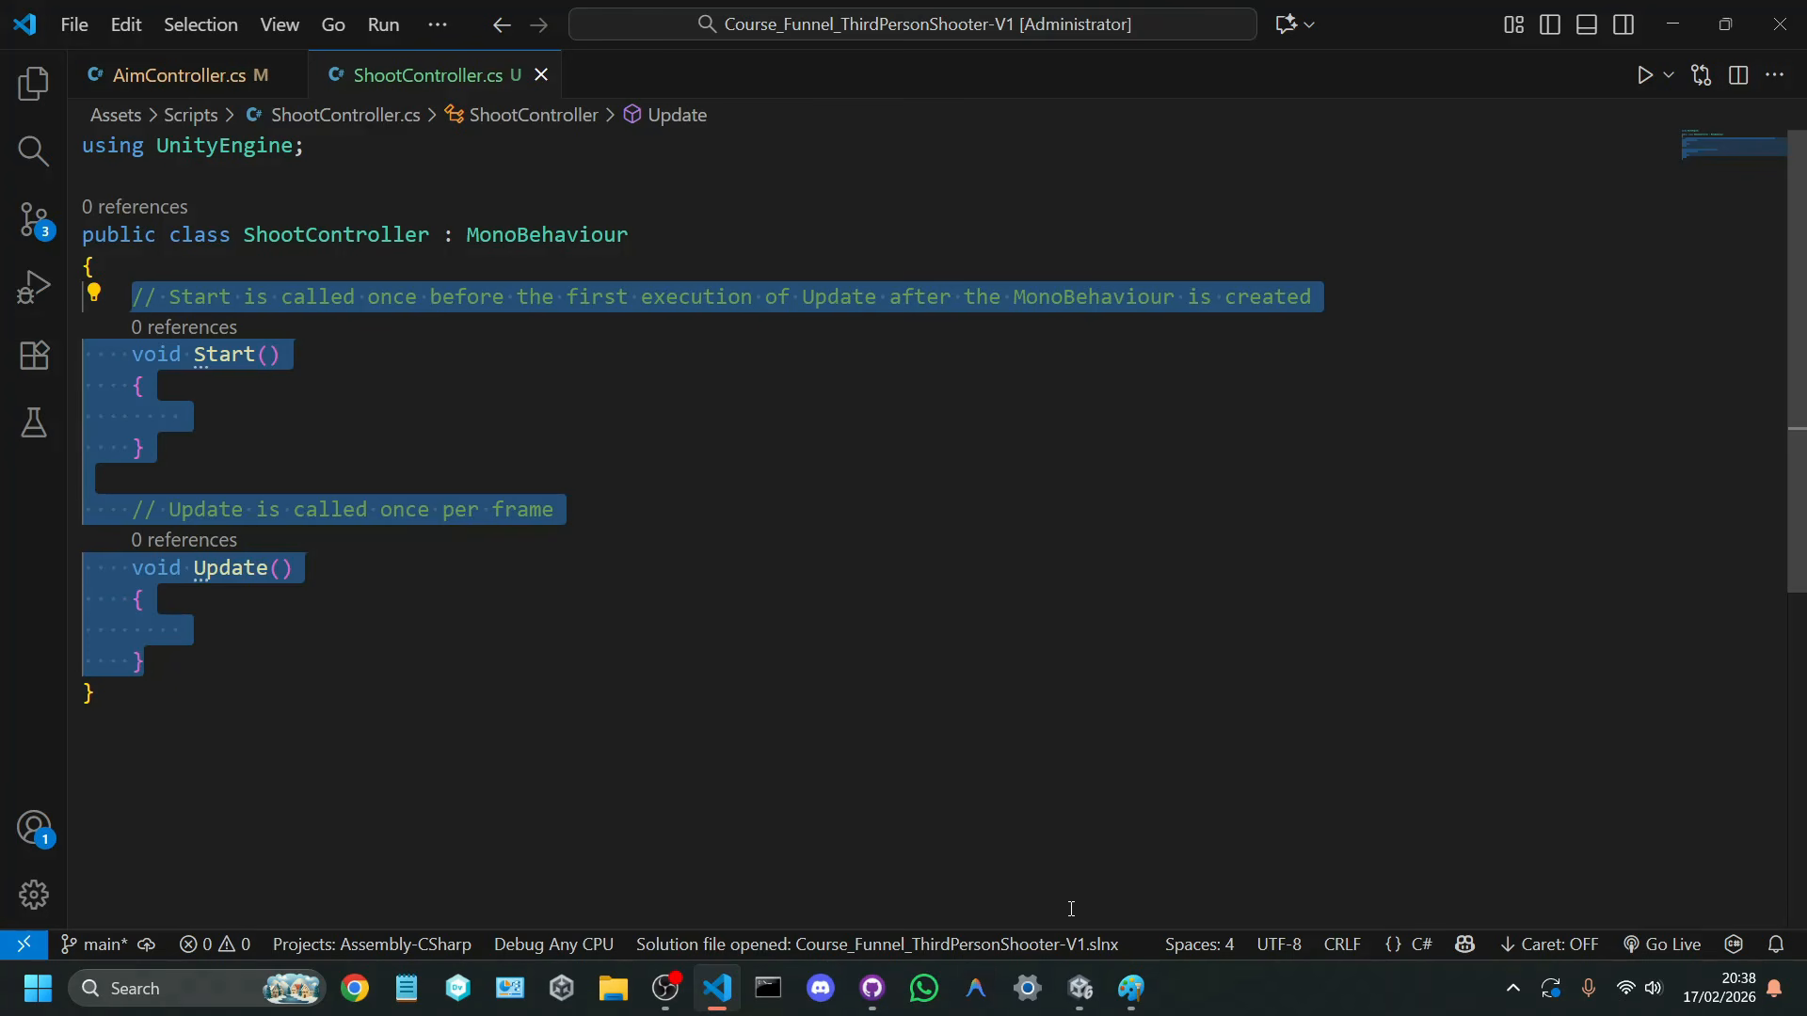
Step: Switch to Unity, widen the Game view, and start play mode
{"action": "left_click", "coordinate": [1079, 988]}
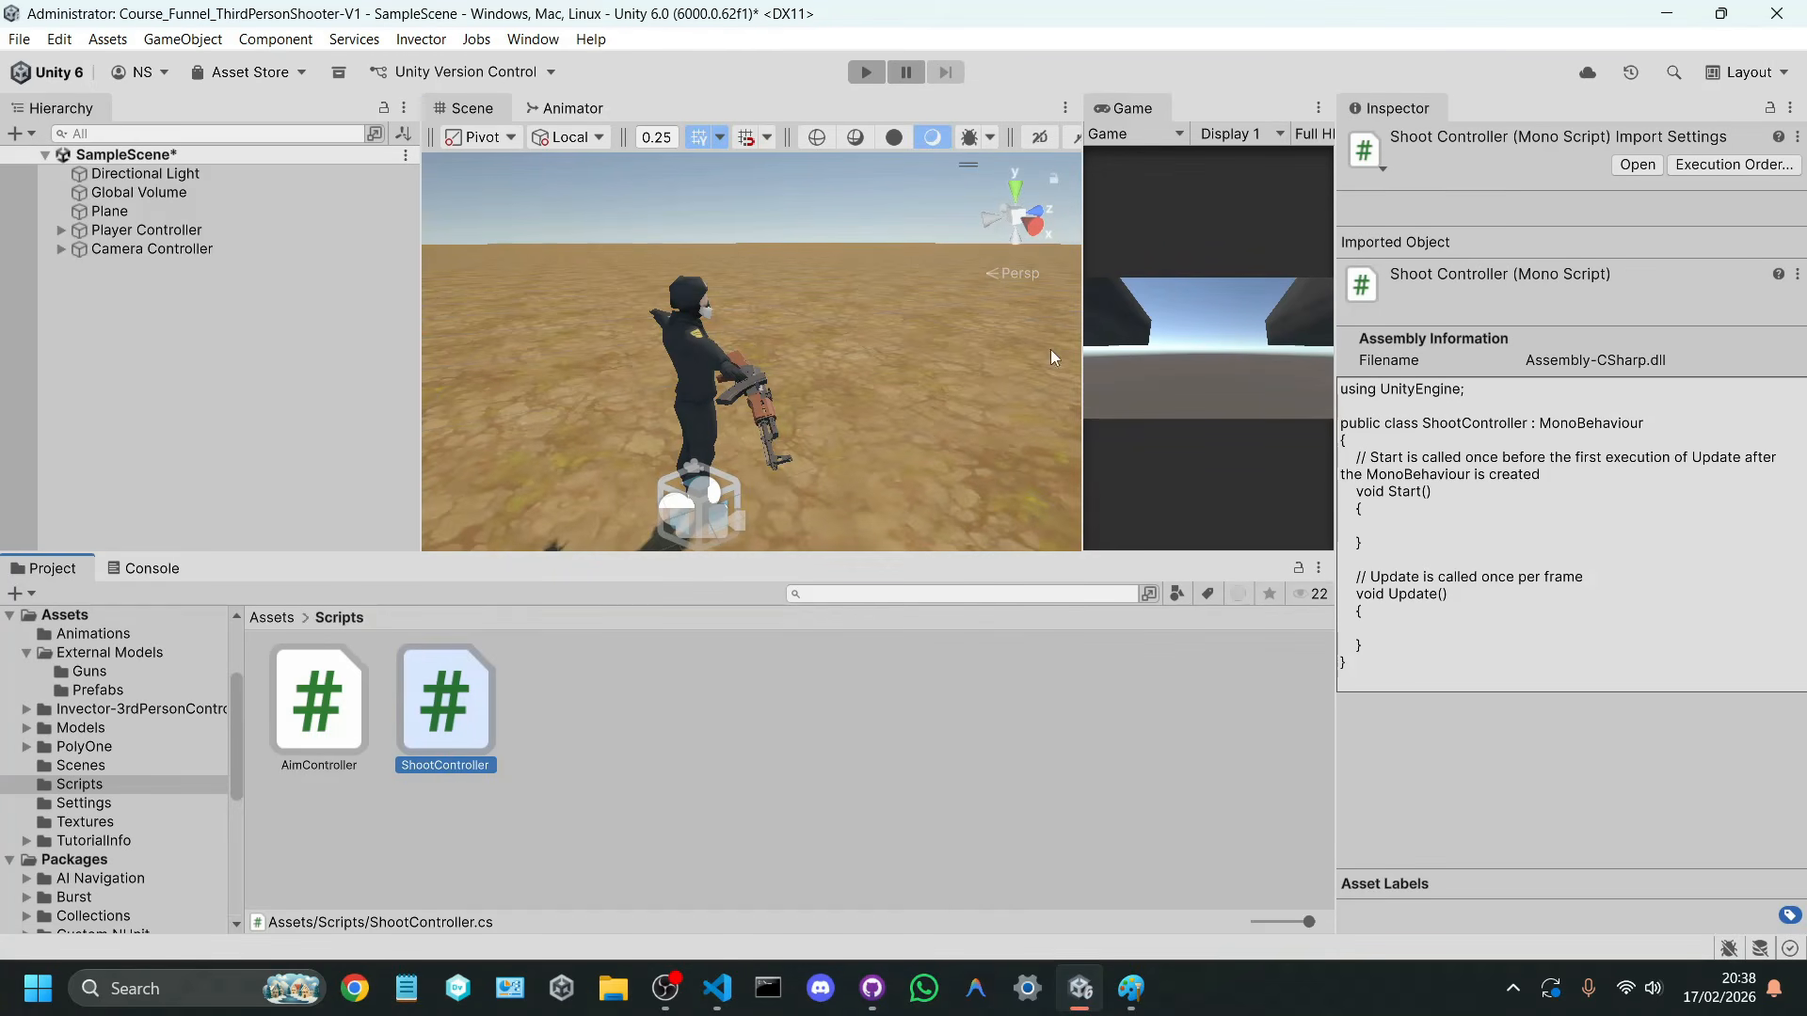
{"action": "left_click_drag", "start_coordinate": [1080, 324], "coordinate": [863, 235]}
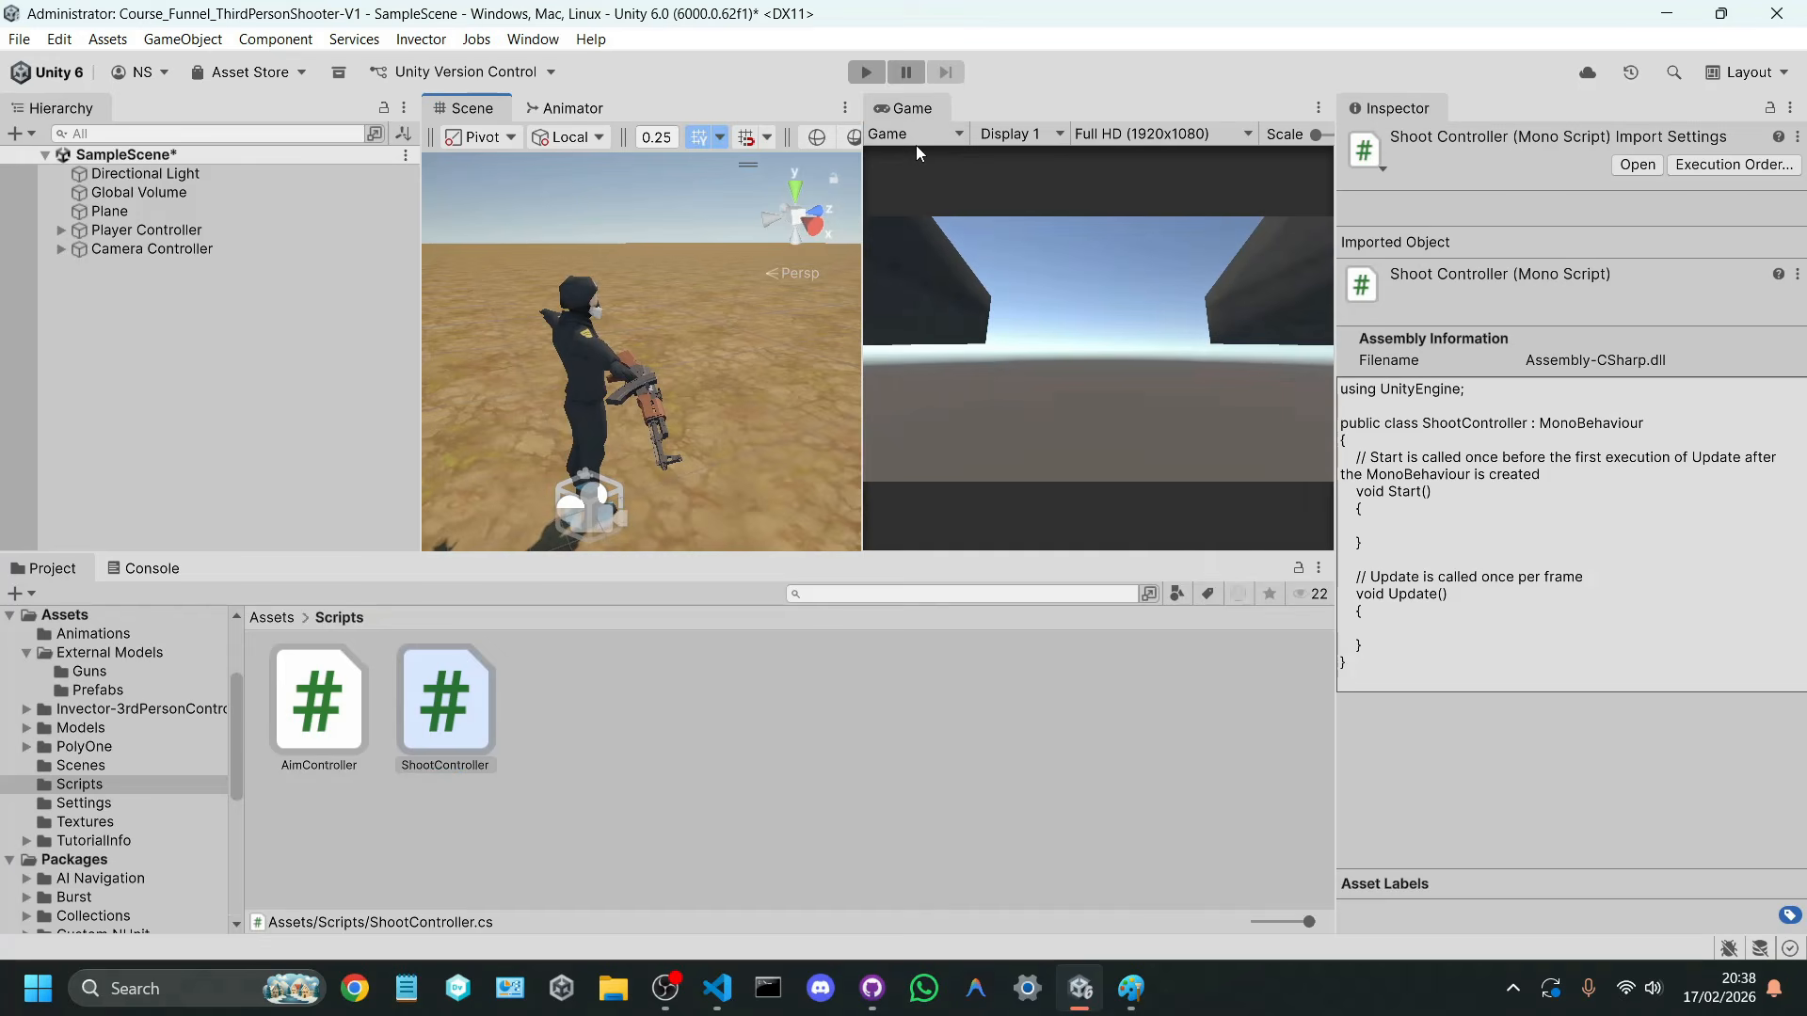
{"action": "left_click", "coordinate": [866, 73]}
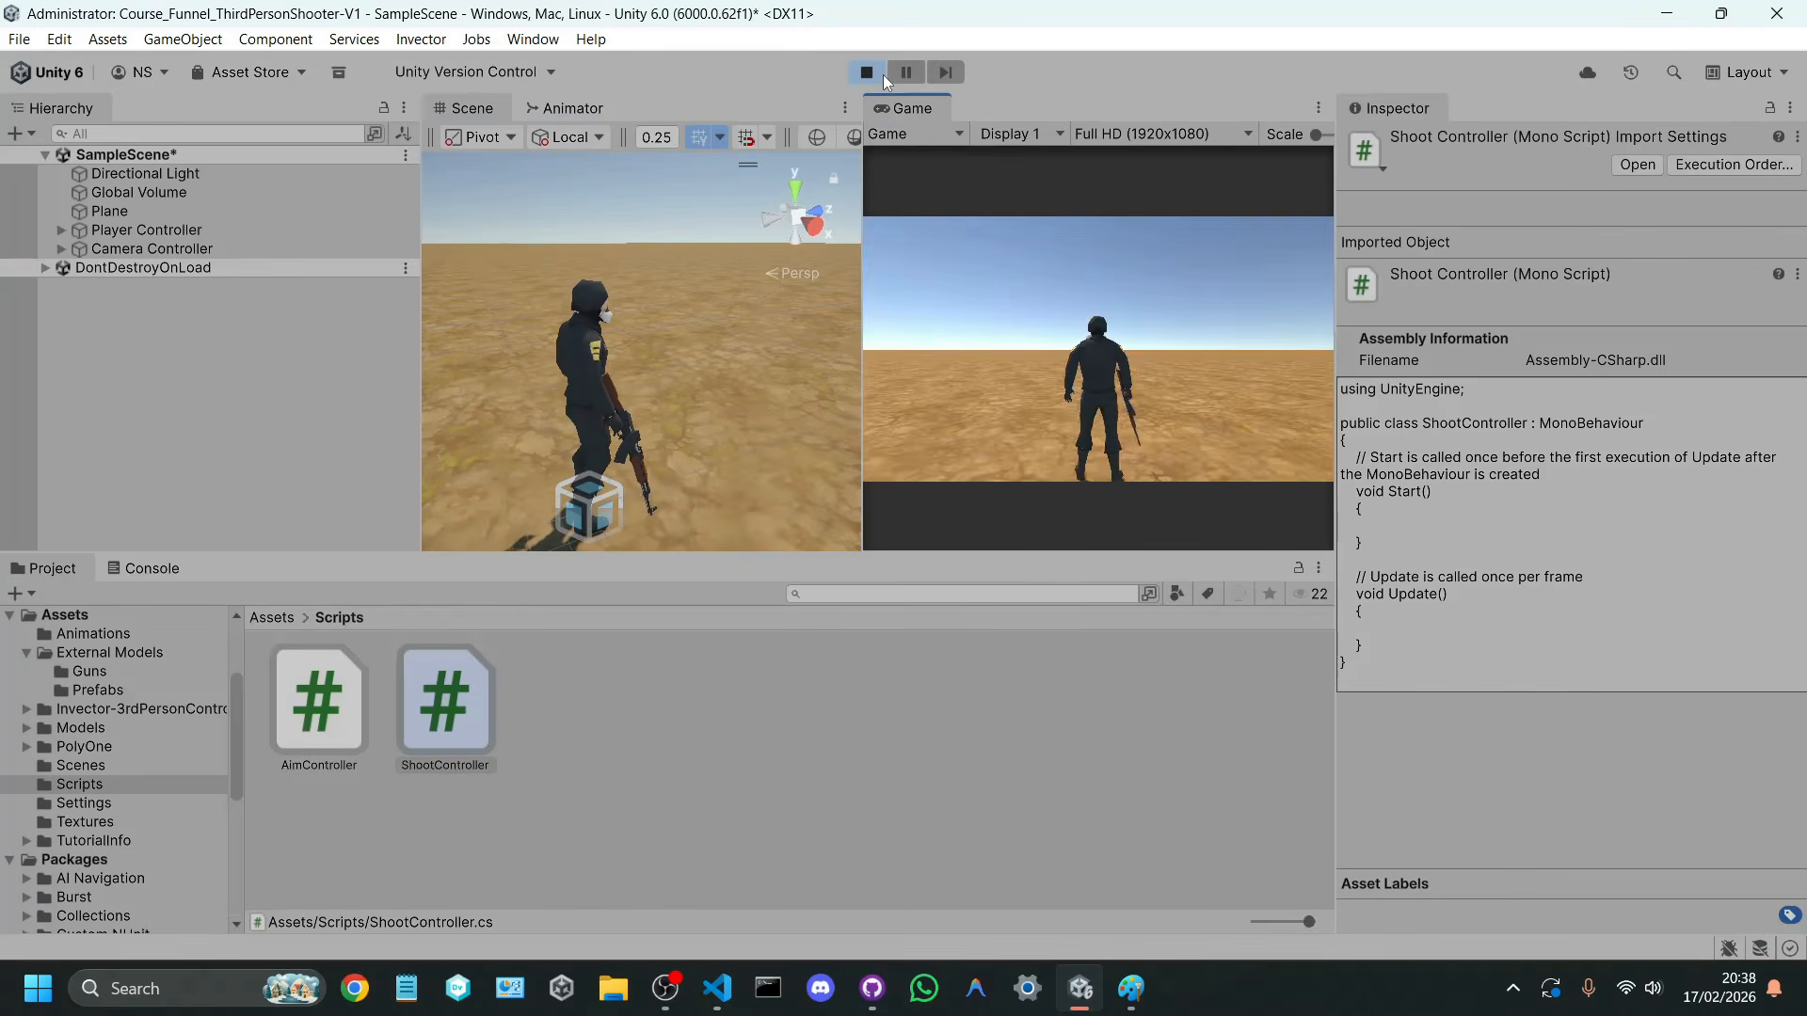
Step: Test the character's movement in several directions while rotating the camera around it, and stop play mode
{"action": "key", "text": "w"}
{"action": "key", "text": "a"}
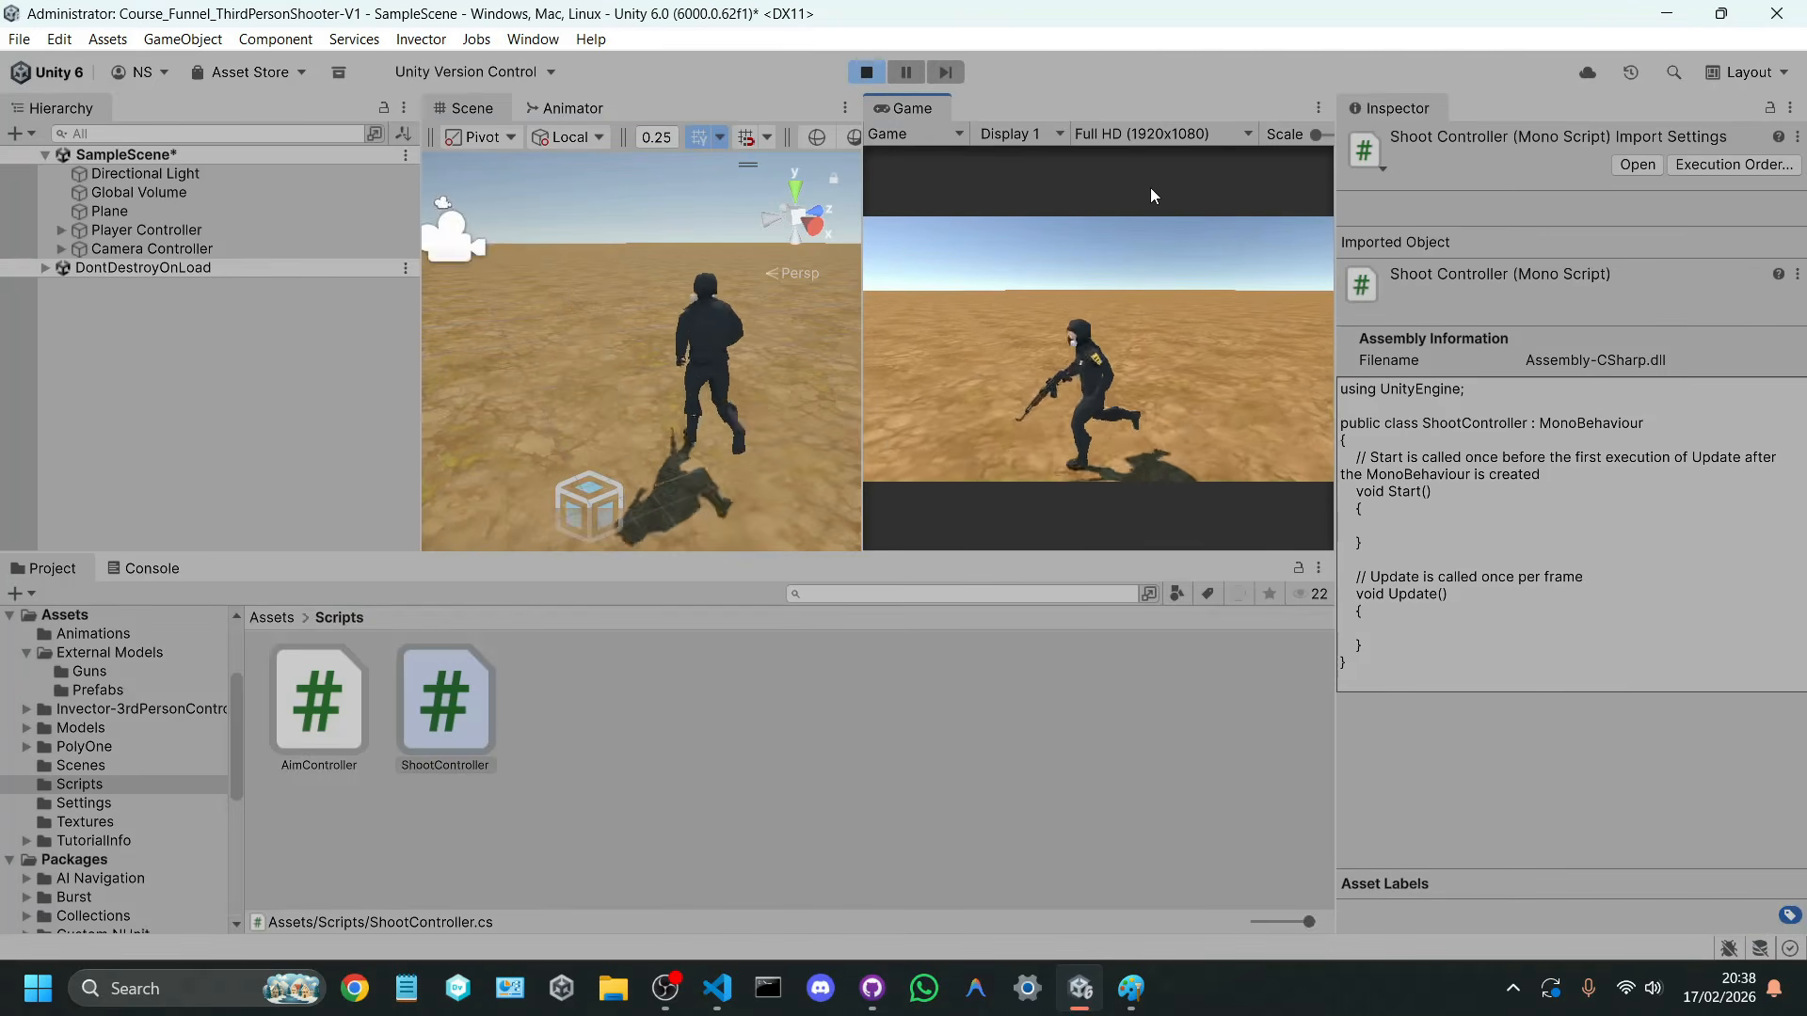
{"action": "key", "text": "s"}
{"action": "right_click_drag", "start_coordinate": [1139, 202], "coordinate": [1404, 81]}
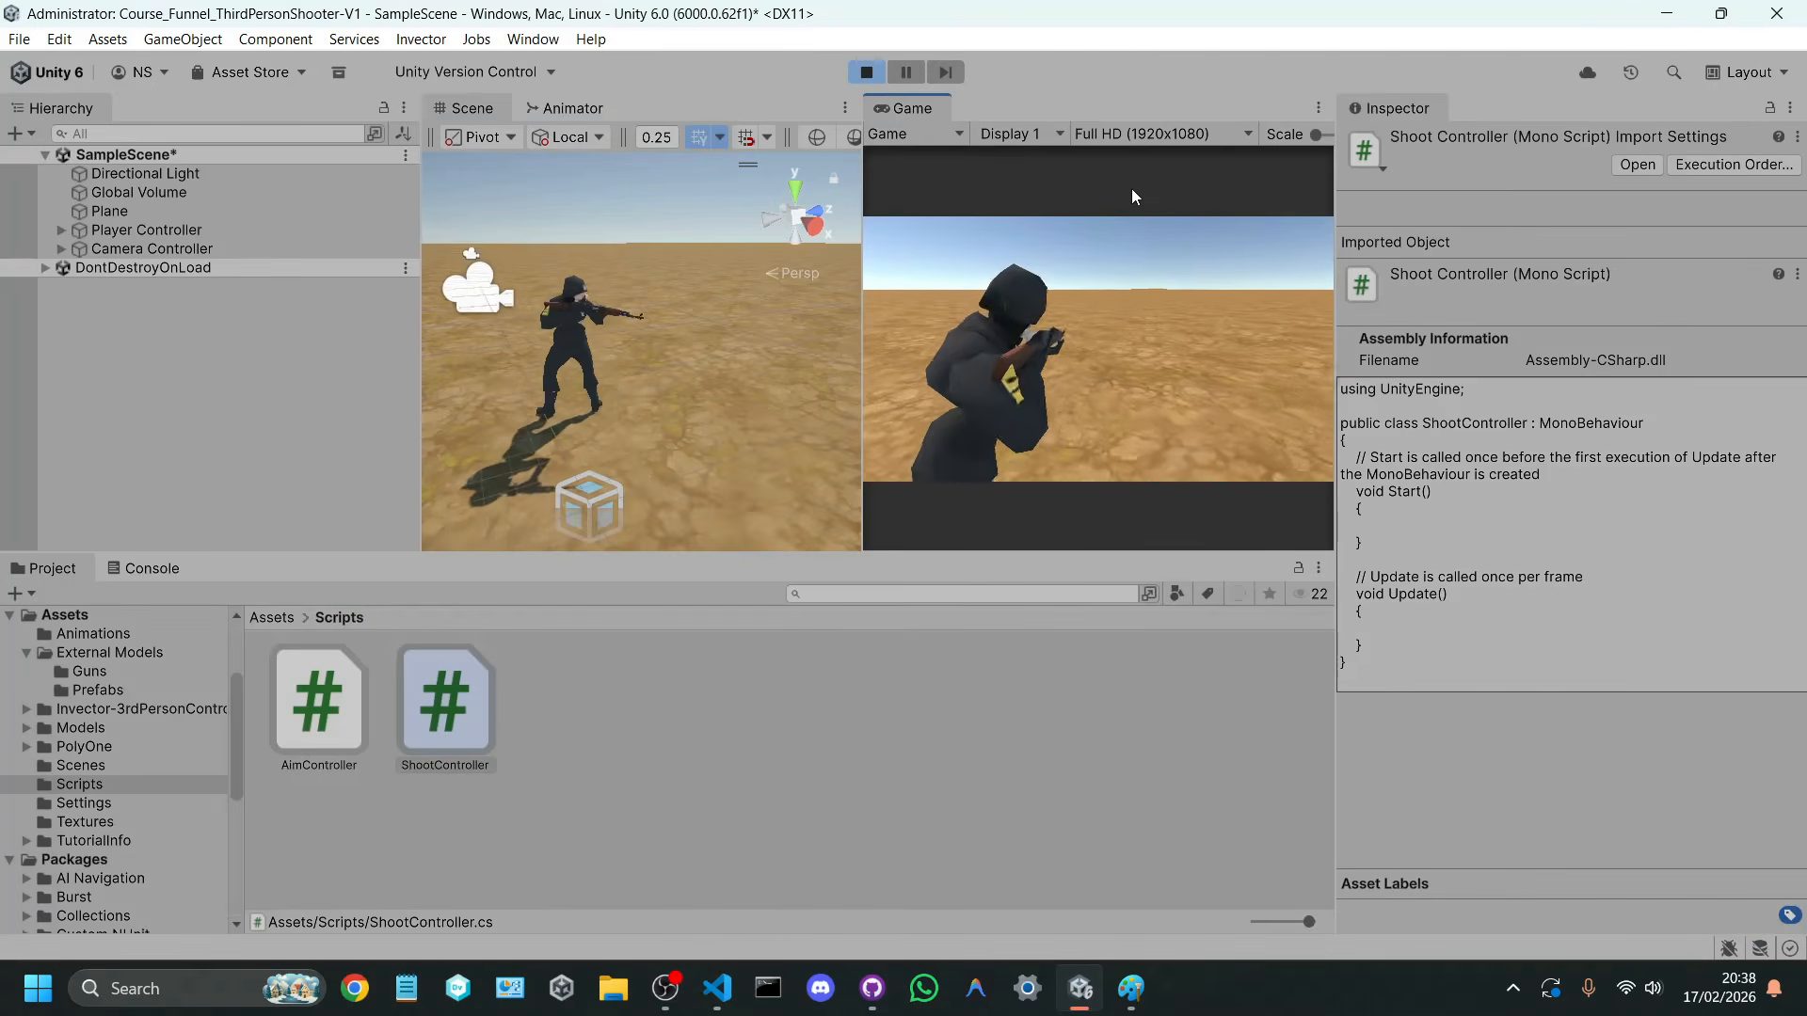
{"action": "key", "text": "a"}
{"action": "key", "text": "a"}
{"action": "key", "text": "d"}
{"action": "key", "text": "s"}
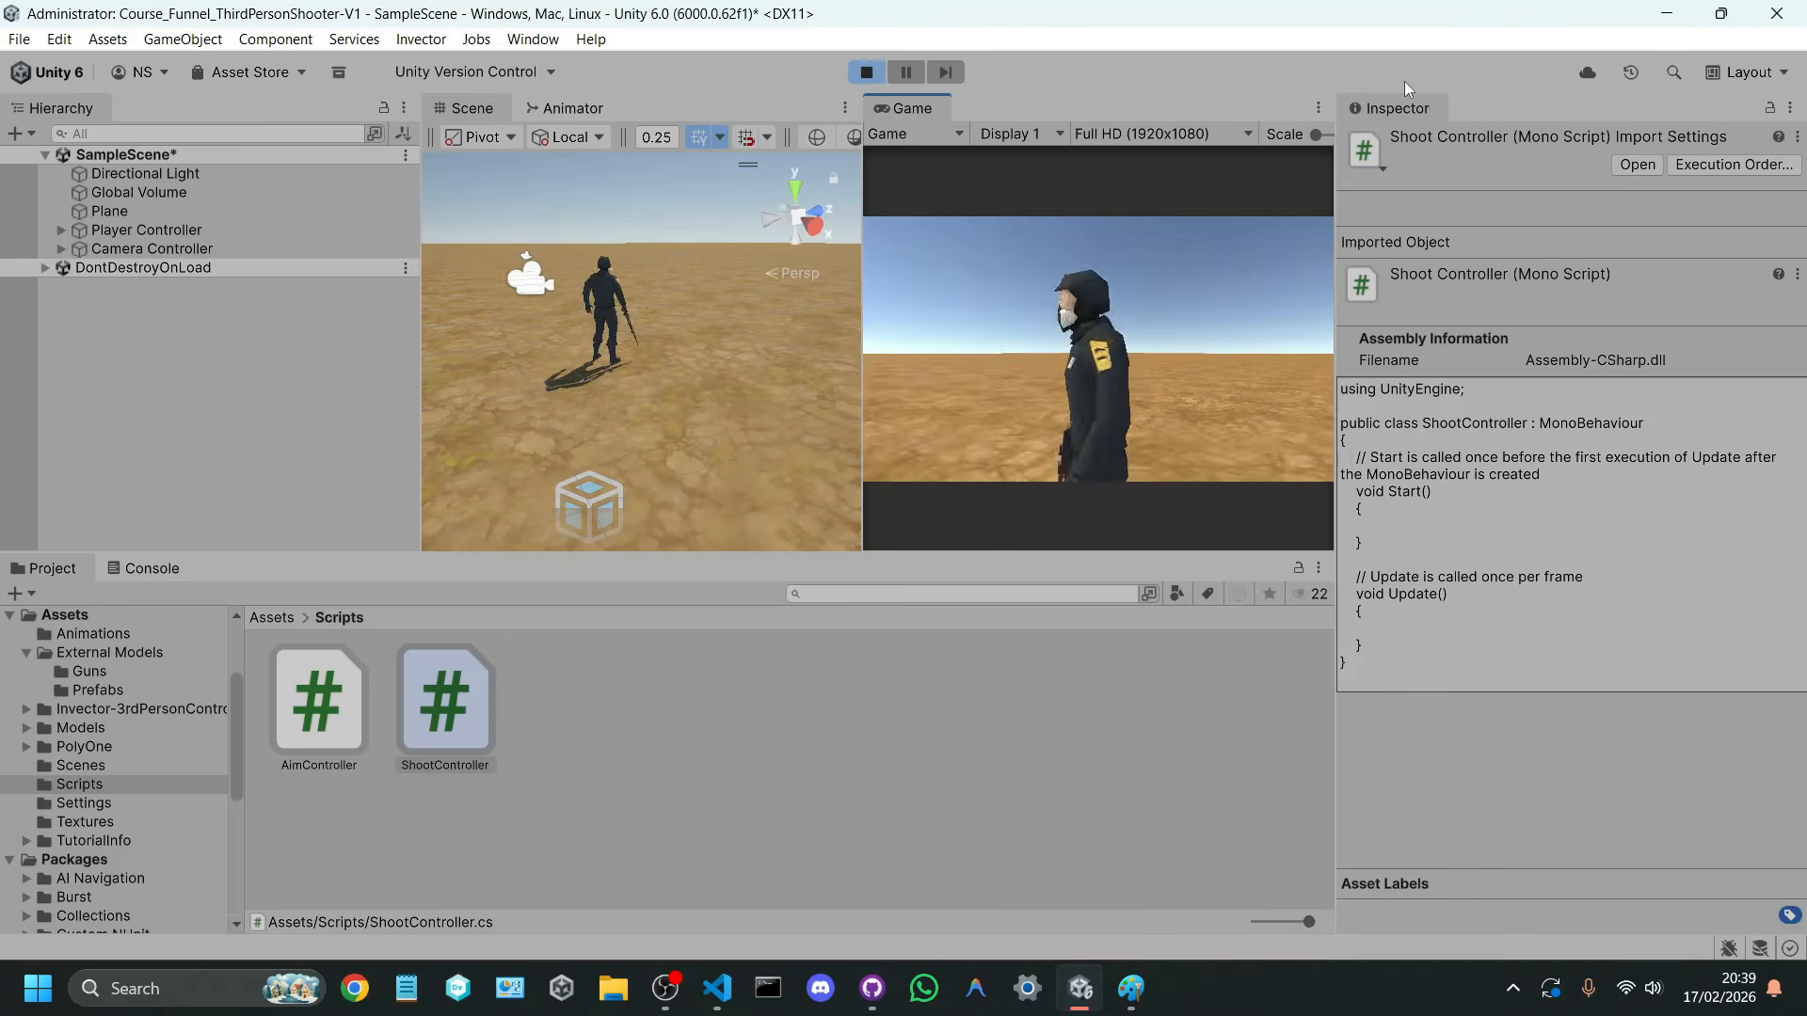
{"action": "right_click_drag", "start_coordinate": [1148, 311], "coordinate": [1336, 201]}
{"action": "key", "text": "w"}
{"action": "key", "text": "a"}
{"action": "key", "text": "s"}
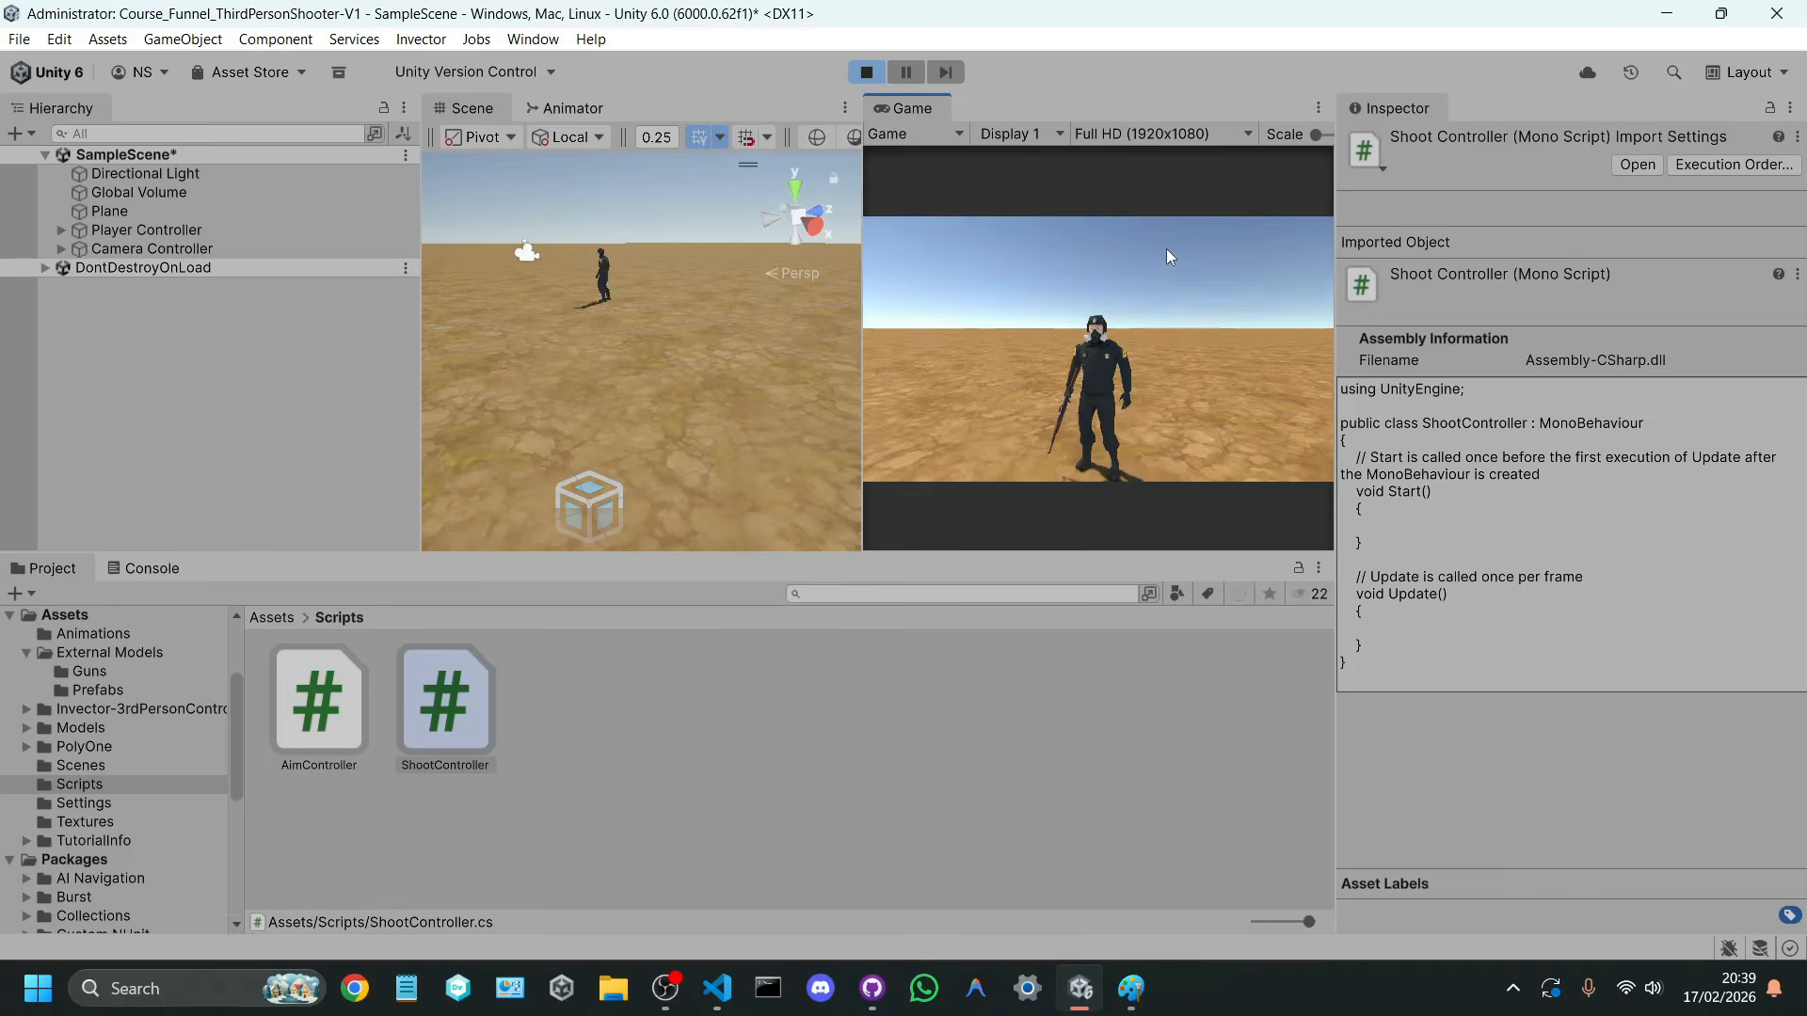
{"action": "key", "text": "w"}
{"action": "left_click", "coordinate": [865, 72]}
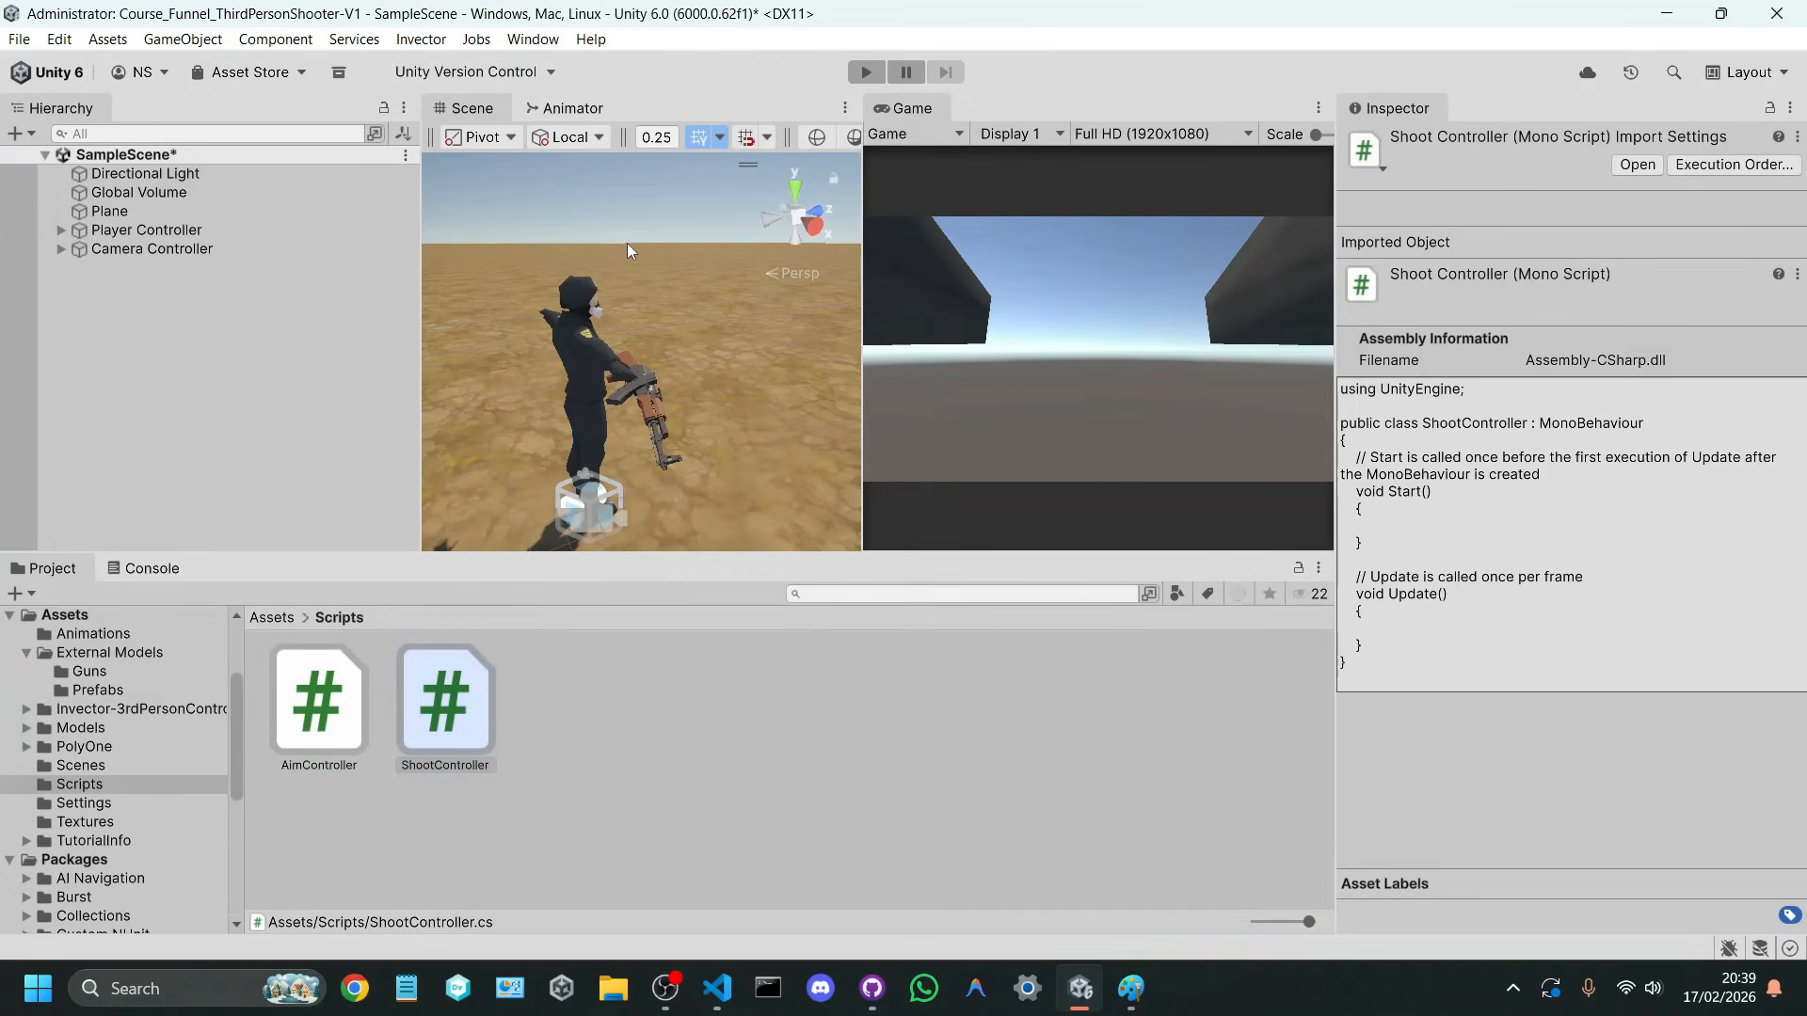
Step: Widen the Game view further and view the armed character from another side in the Scene view
{"action": "left_click_drag", "start_coordinate": [861, 339], "coordinate": [763, 353]}
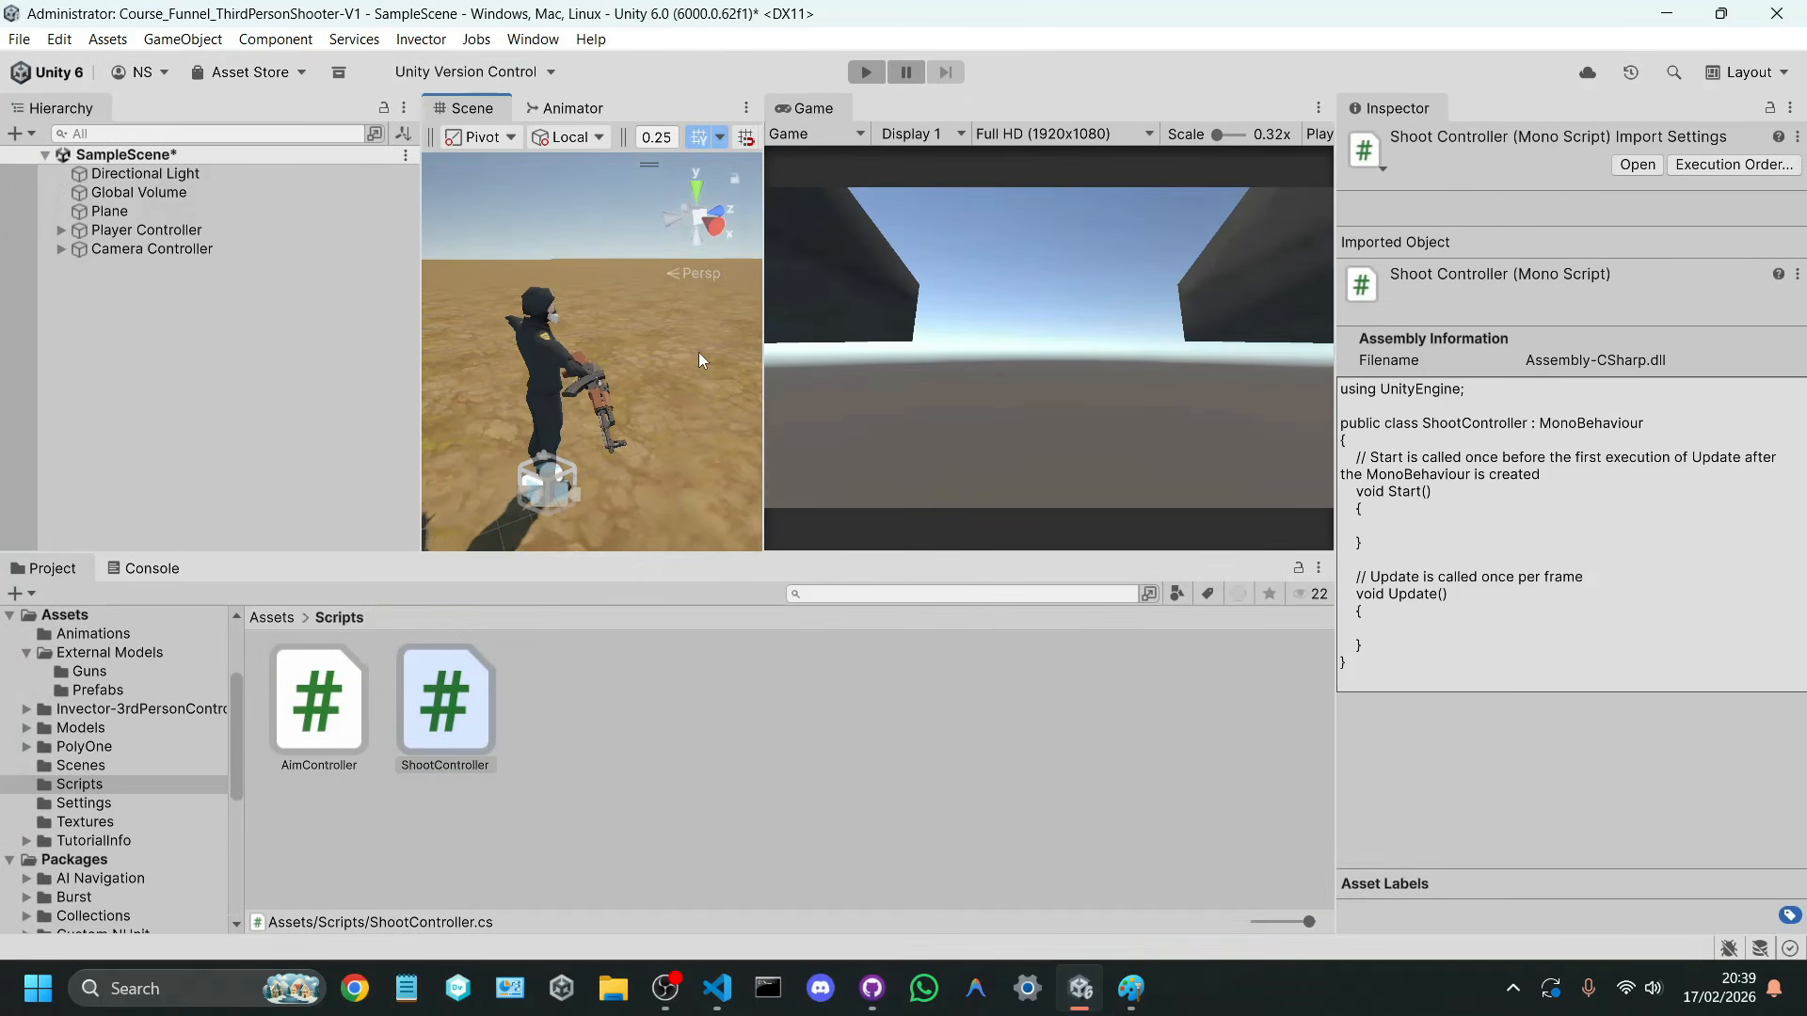
{"action": "key", "text": "d"}
{"action": "key", "text": "s"}
{"action": "right_click_drag", "start_coordinate": [698, 353], "coordinate": [604, 354]}
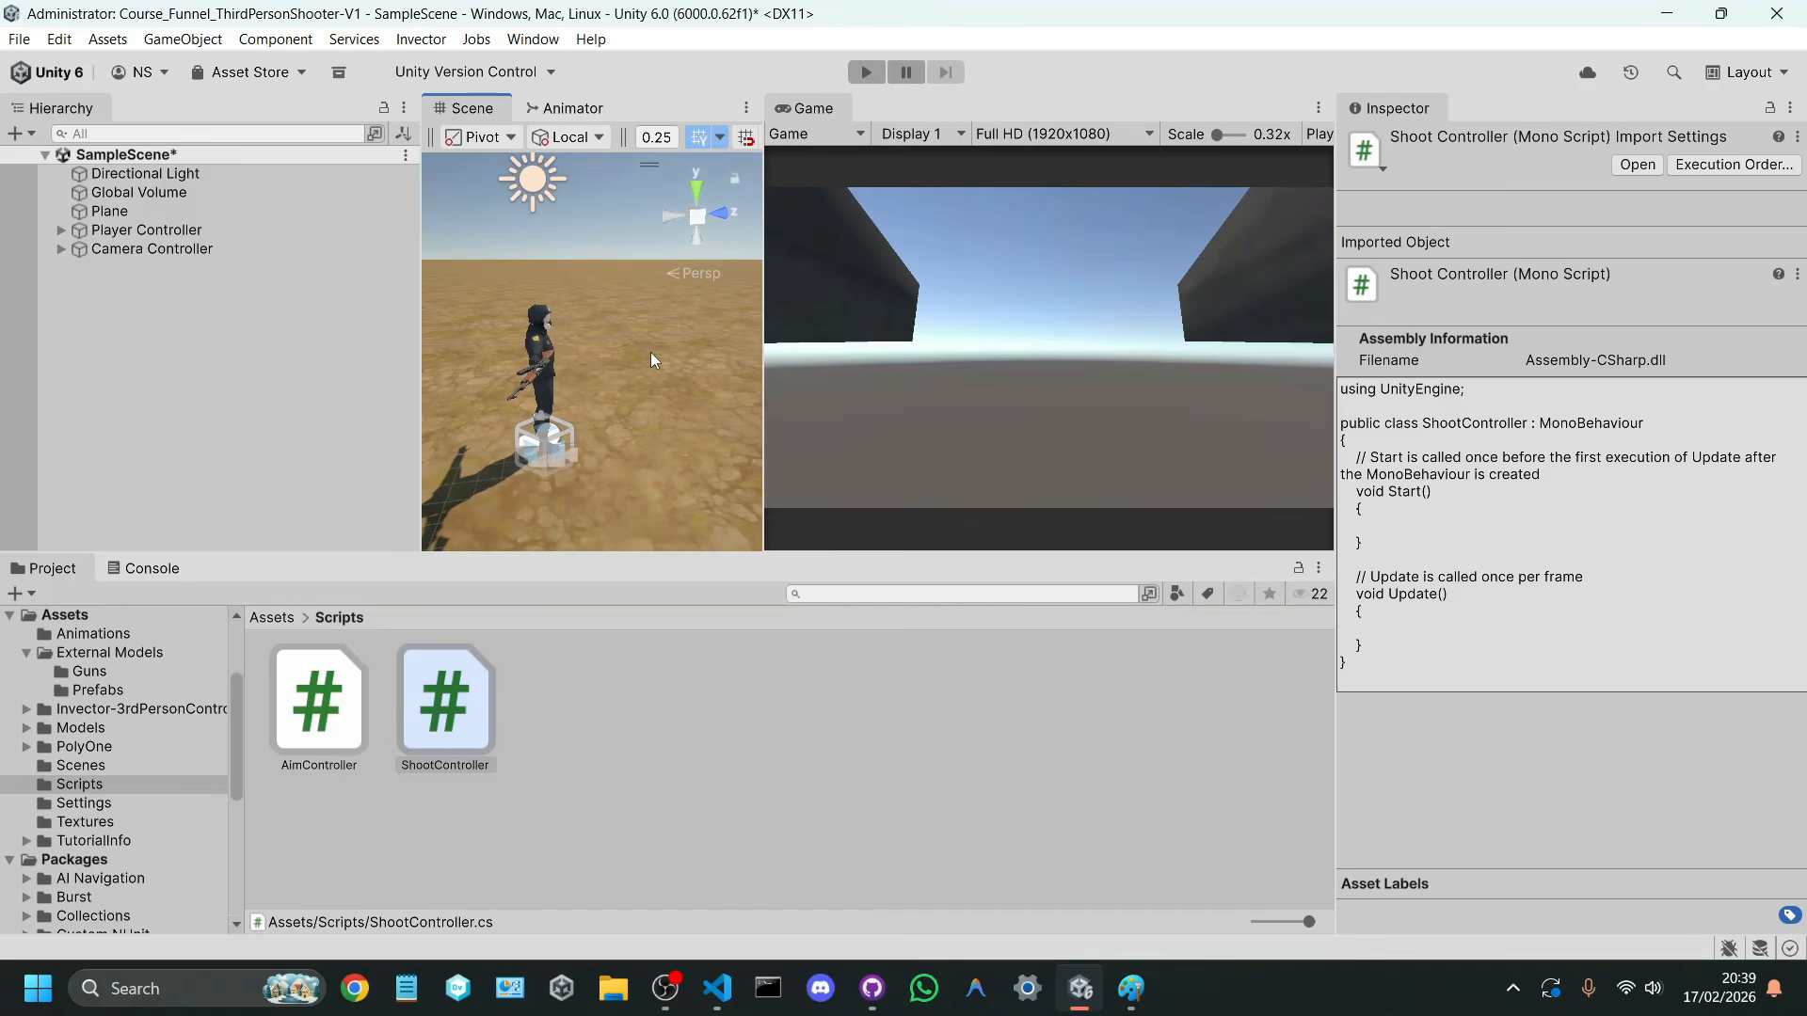
Step: Switch to Paint and draw a black camera outline with a flared lens beneath the gun sketch
{"action": "left_click", "coordinate": [1110, 983]}
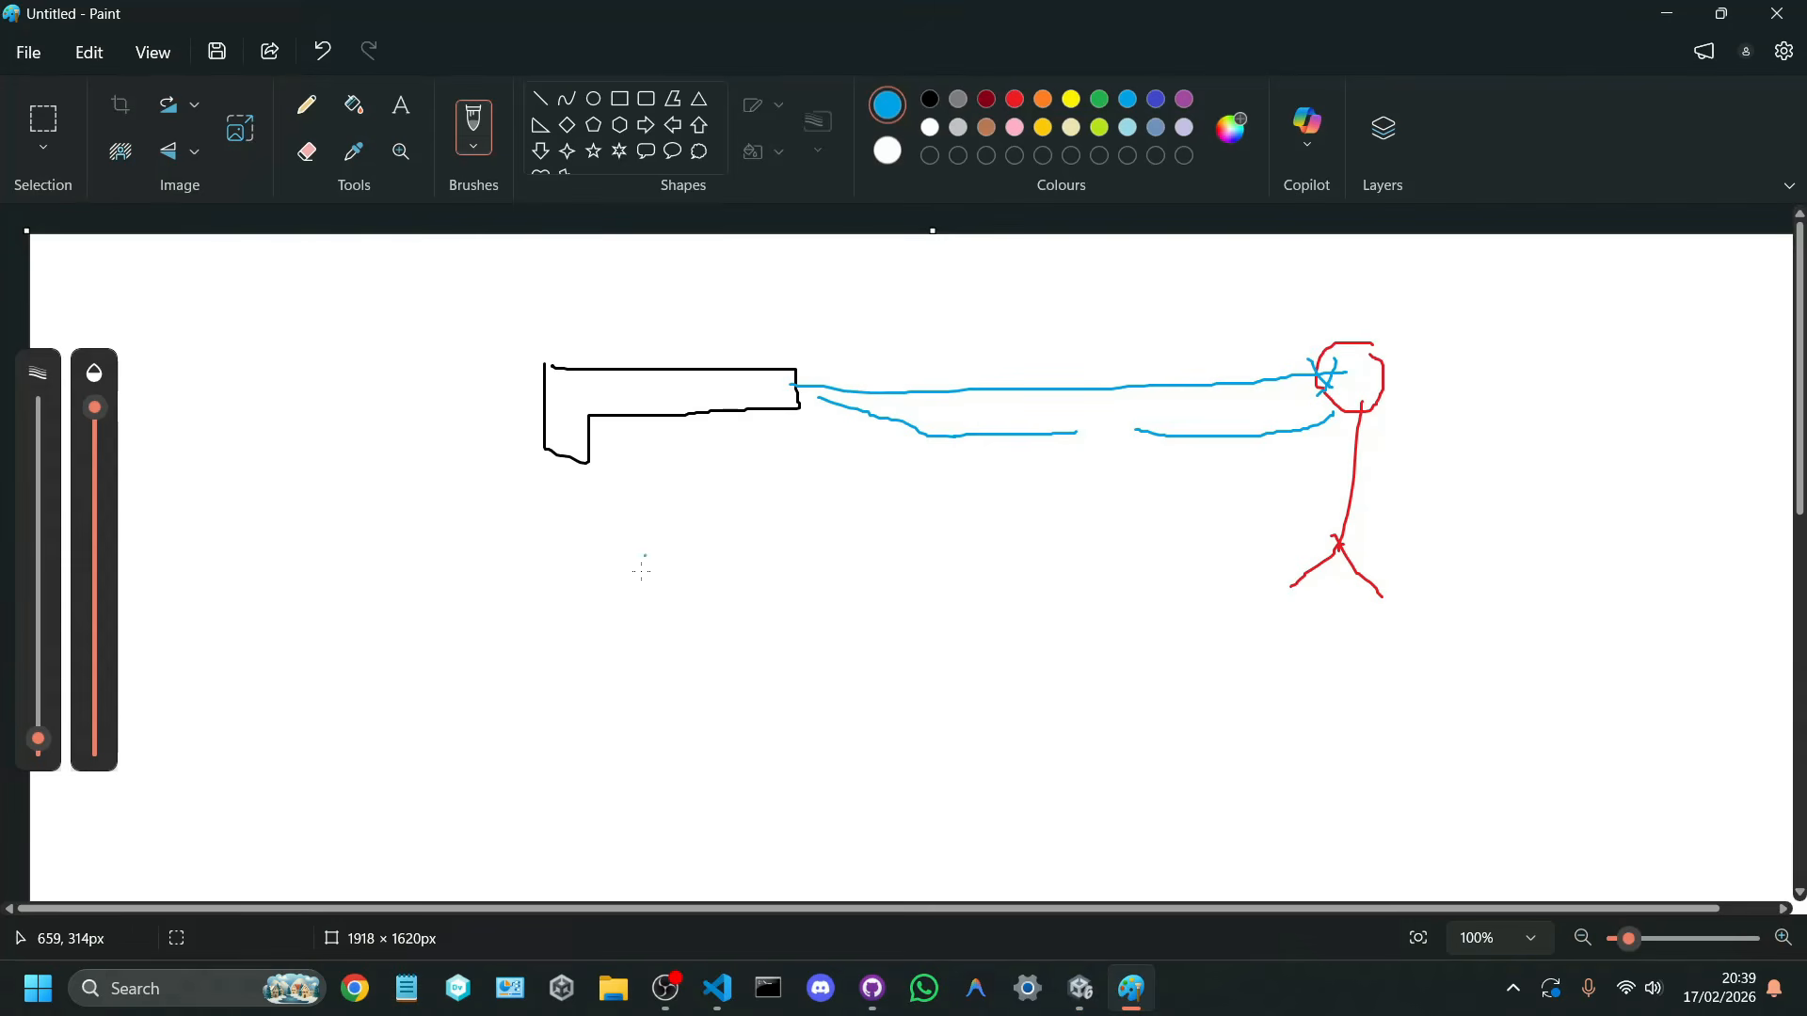
{"action": "mouse_move", "coordinate": [708, 609]}
{"action": "left_mouse_down"}
{"action": "mouse_move", "coordinate": [702, 789]}
{"action": "mouse_move", "coordinate": [853, 802]}
{"action": "left_mouse_up"}
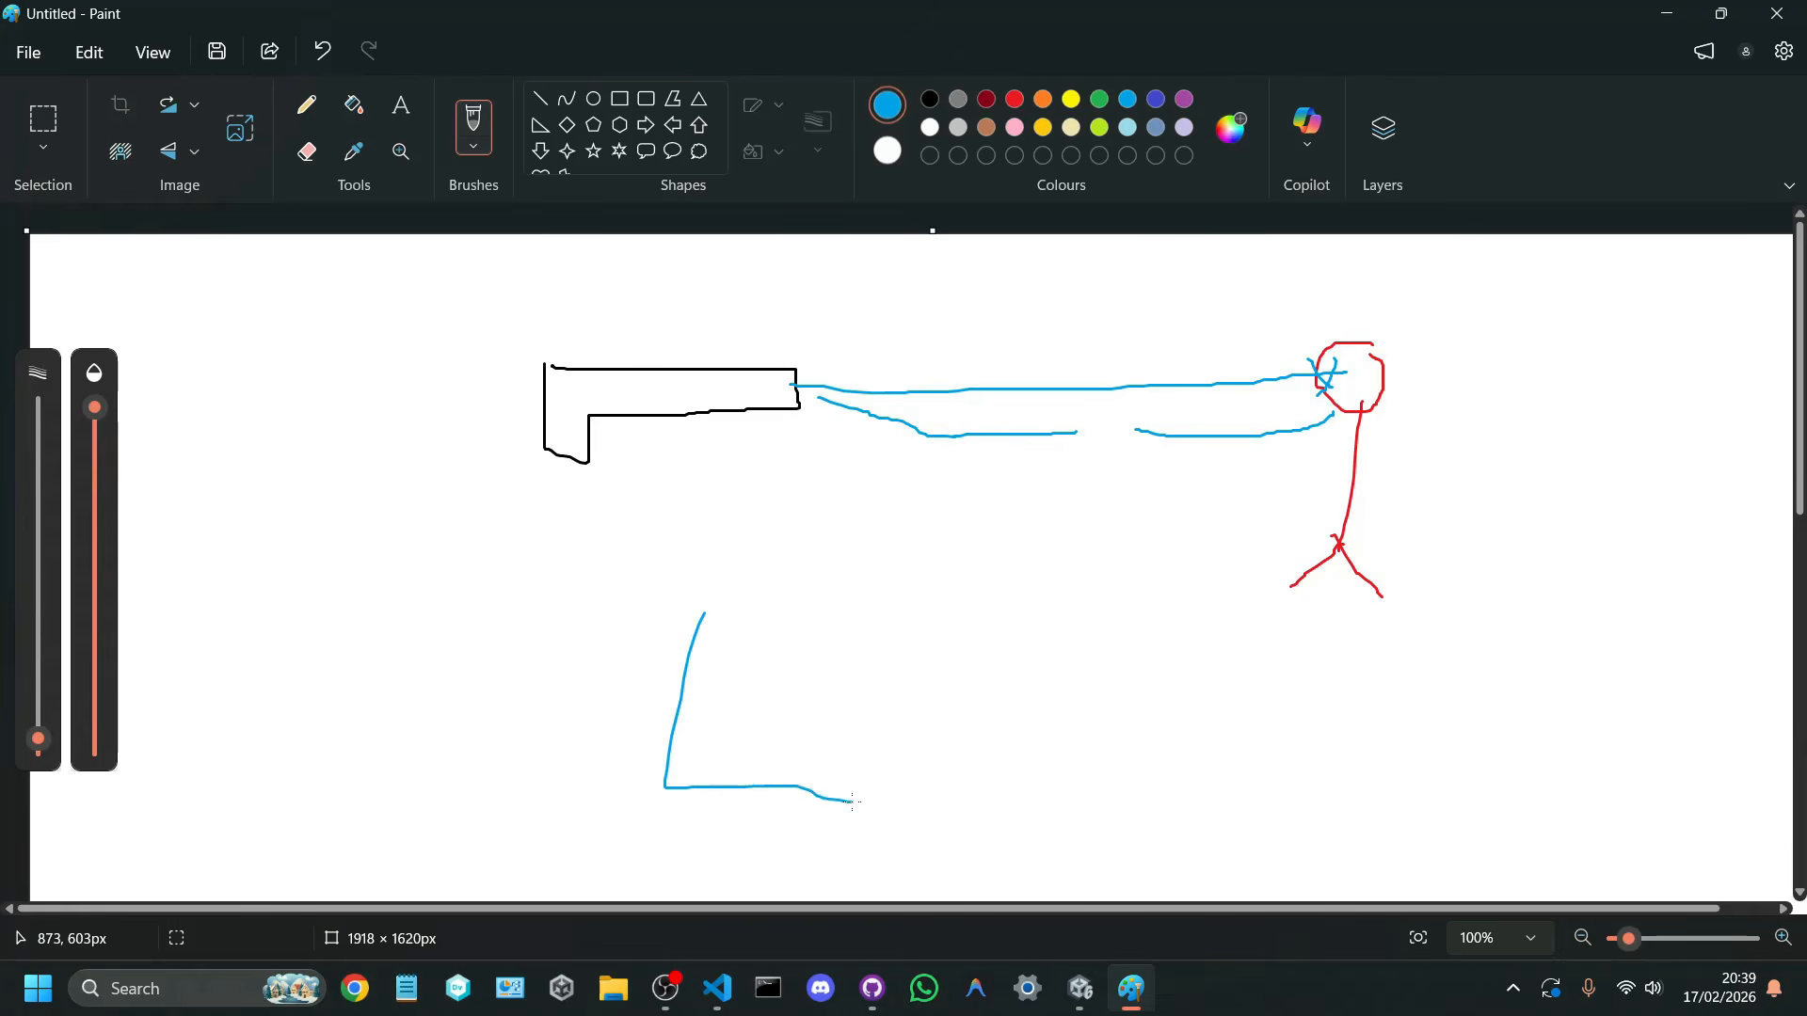
{"action": "key", "text": "ctrl+z"}
{"action": "left_click", "coordinate": [929, 99]}
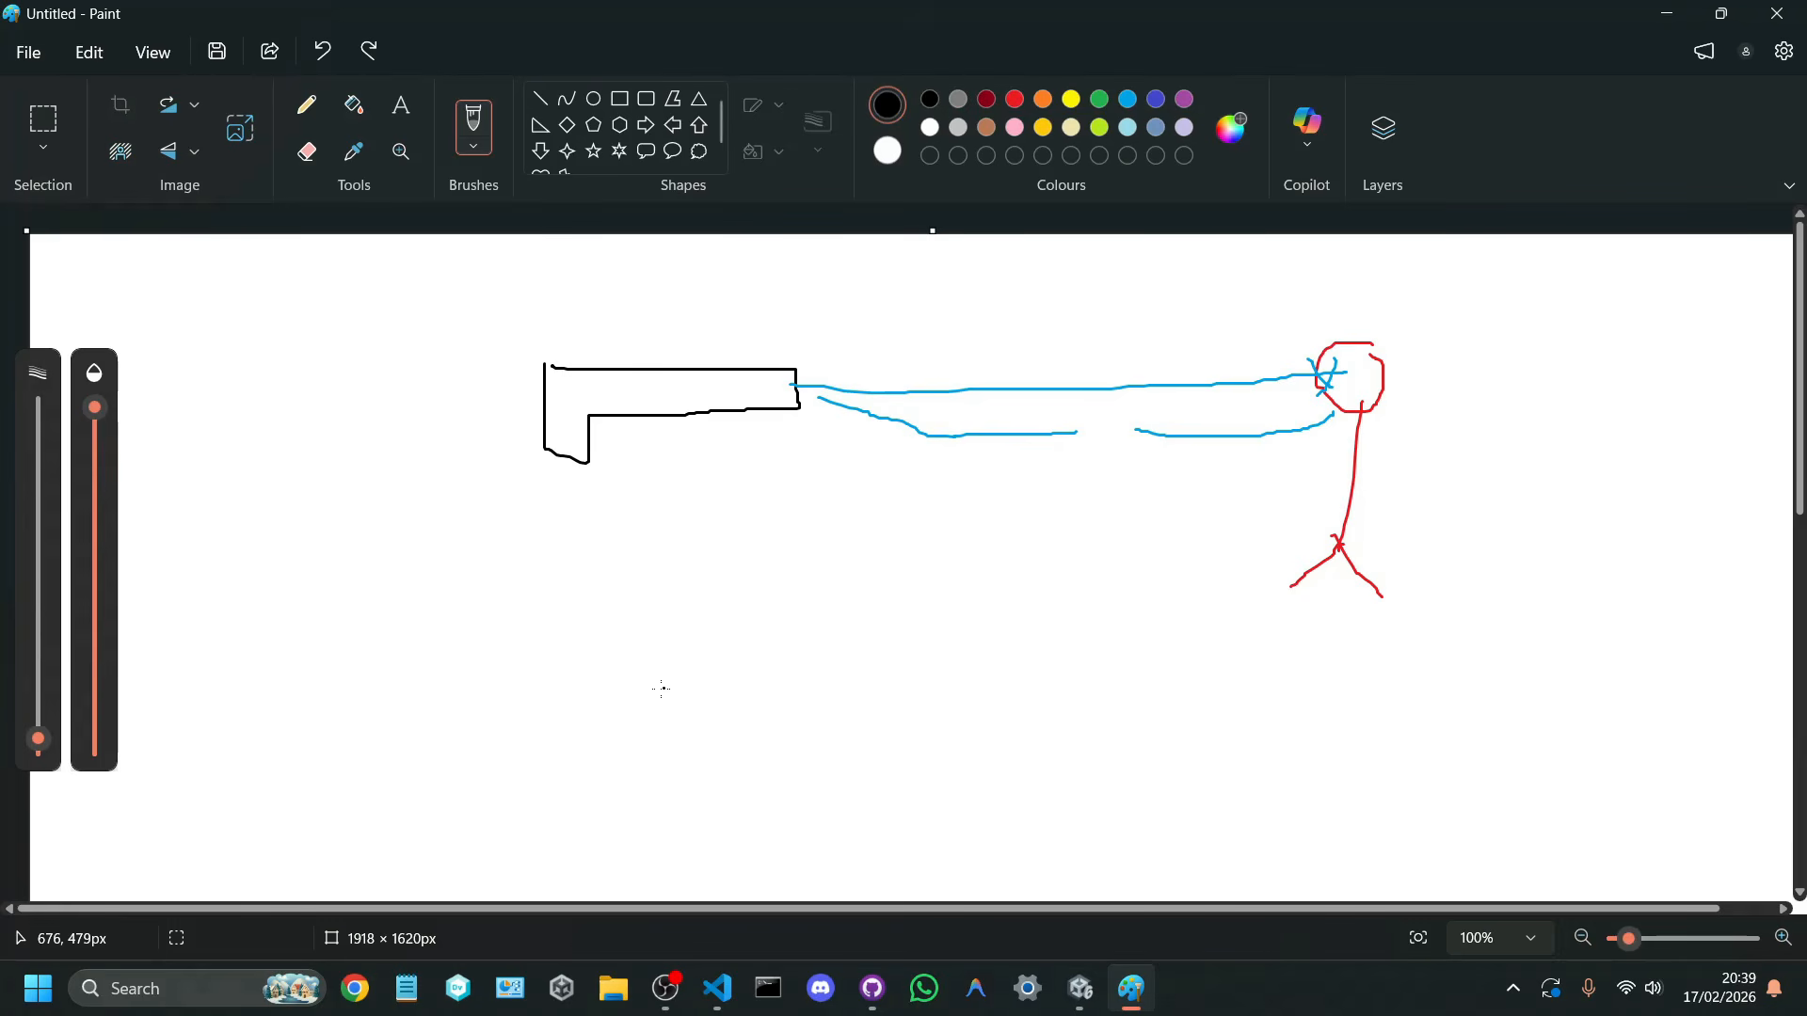
{"action": "mouse_move", "coordinate": [639, 646]}
{"action": "left_mouse_down"}
{"action": "mouse_move", "coordinate": [705, 616]}
{"action": "mouse_move", "coordinate": [906, 606]}
{"action": "mouse_move", "coordinate": [996, 753]}
{"action": "mouse_move", "coordinate": [911, 715]}
{"action": "mouse_move", "coordinate": [629, 713]}
{"action": "mouse_move", "coordinate": [630, 645]}
{"action": "left_mouse_up"}
{"action": "mouse_move", "coordinate": [1116, 700]}
{"action": "left_mouse_down"}
{"action": "mouse_move", "coordinate": [1034, 750]}
{"action": "mouse_move", "coordinate": [1155, 745]}
{"action": "mouse_move", "coordinate": [1142, 901]}
{"action": "left_mouse_up"}
{"action": "key", "text": "ctrl+z"}
{"action": "key", "text": "ctrl+z"}
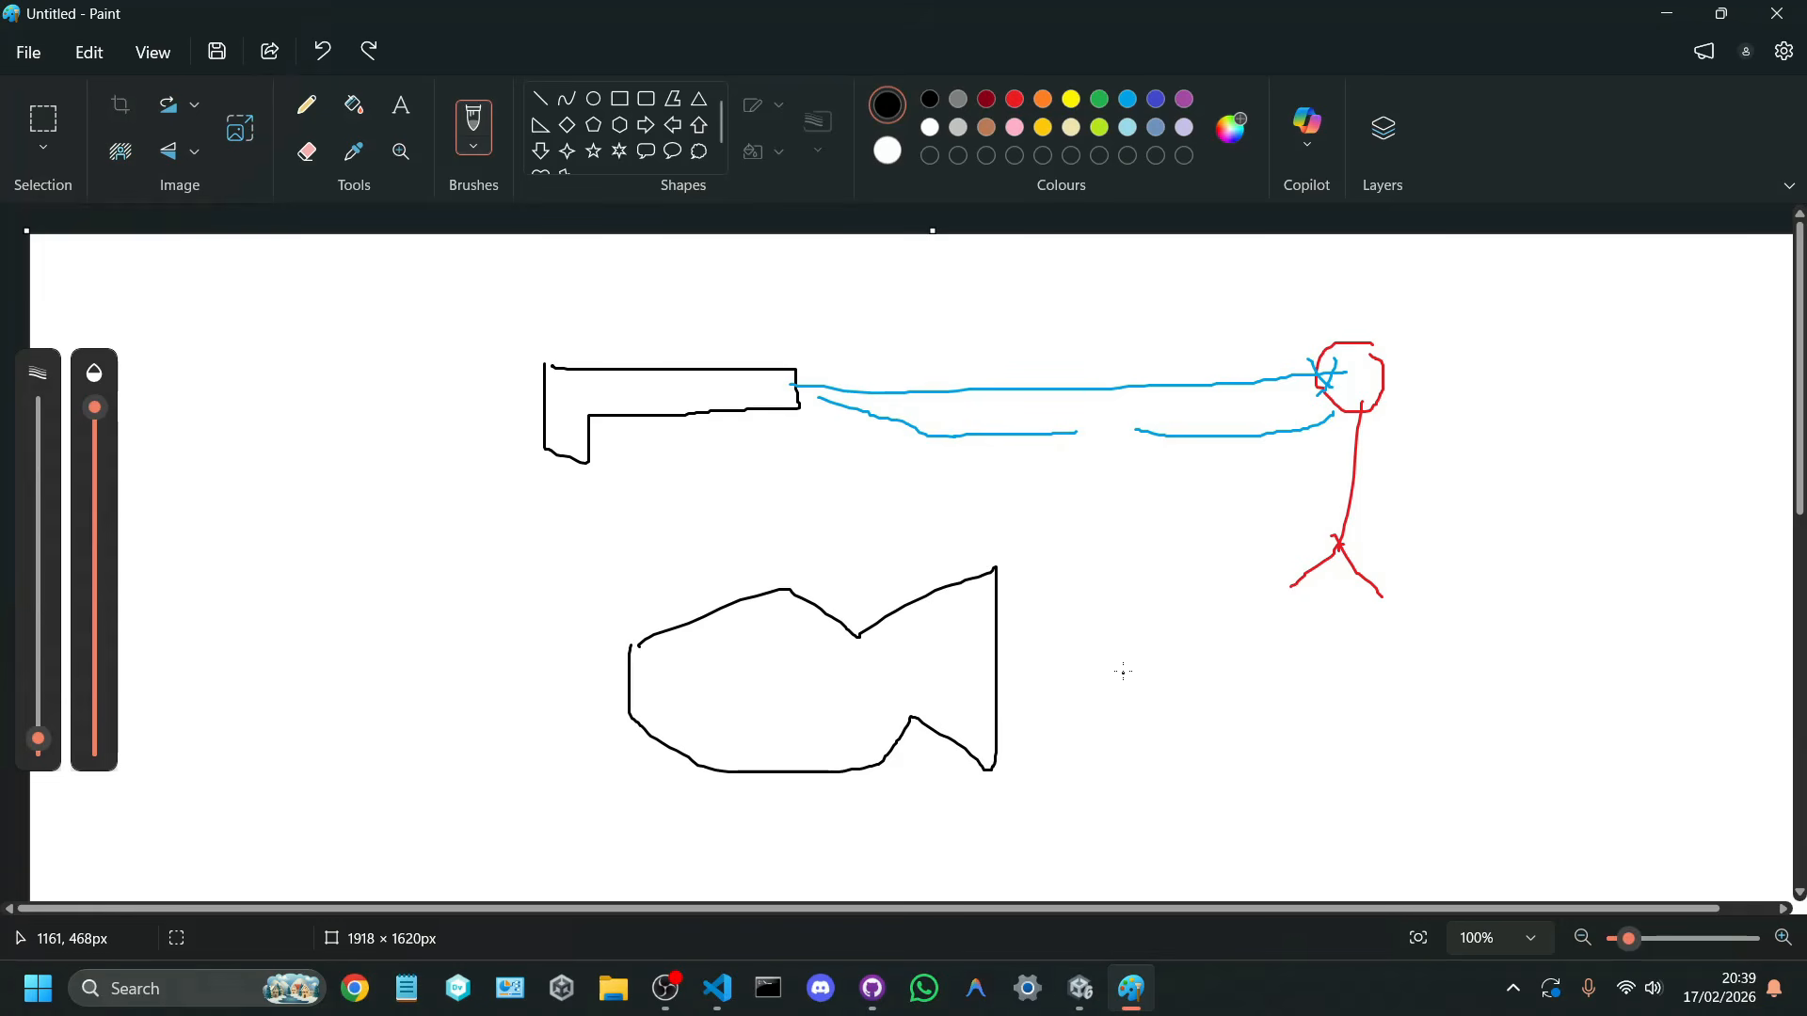
{"action": "mouse_move", "coordinate": [1139, 640]}
{"action": "left_mouse_down"}
{"action": "mouse_move", "coordinate": [1070, 695]}
{"action": "mouse_move", "coordinate": [1167, 643]}
{"action": "mouse_move", "coordinate": [1135, 902]}
{"action": "left_mouse_up"}
{"action": "key", "text": "ctrl+z"}
{"action": "key", "text": "ctrl+z"}
Step: Draw a black character above the camera outline, with a head, body and outstretched arm holding a gun
{"action": "mouse_move", "coordinate": [826, 602]}
{"action": "left_mouse_down"}
{"action": "mouse_move", "coordinate": [837, 506]}
{"action": "mouse_move", "coordinate": [867, 467]}
{"action": "mouse_move", "coordinate": [828, 453]}
{"action": "left_mouse_up"}
{"action": "left_click_drag", "start_coordinate": [834, 558], "coordinate": [953, 542]}
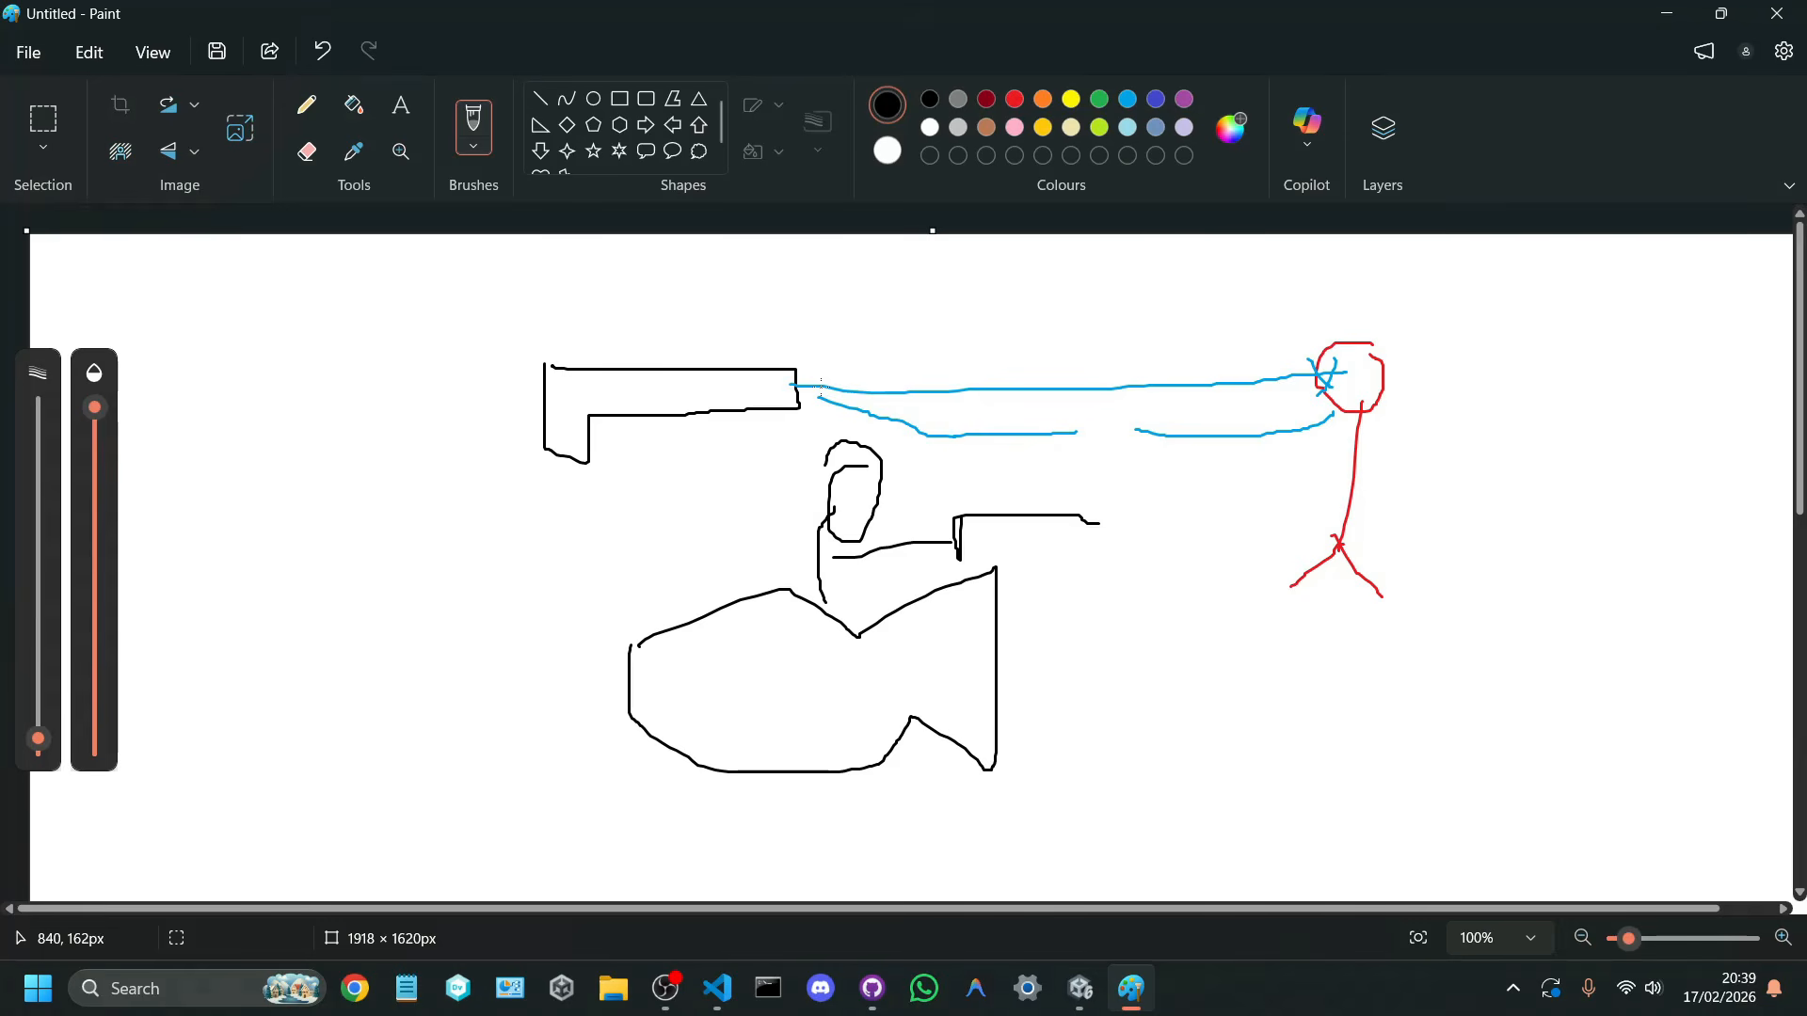
{"action": "mouse_move", "coordinate": [963, 560]}
{"action": "left_mouse_down"}
{"action": "mouse_move", "coordinate": [1006, 533]}
{"action": "mouse_move", "coordinate": [1105, 544]}
{"action": "left_mouse_up"}
Step: Draw a long blue horizontal ray extending forward from the middle of the camera lens
{"action": "left_click_drag", "start_coordinate": [999, 665], "coordinate": [1783, 654]}
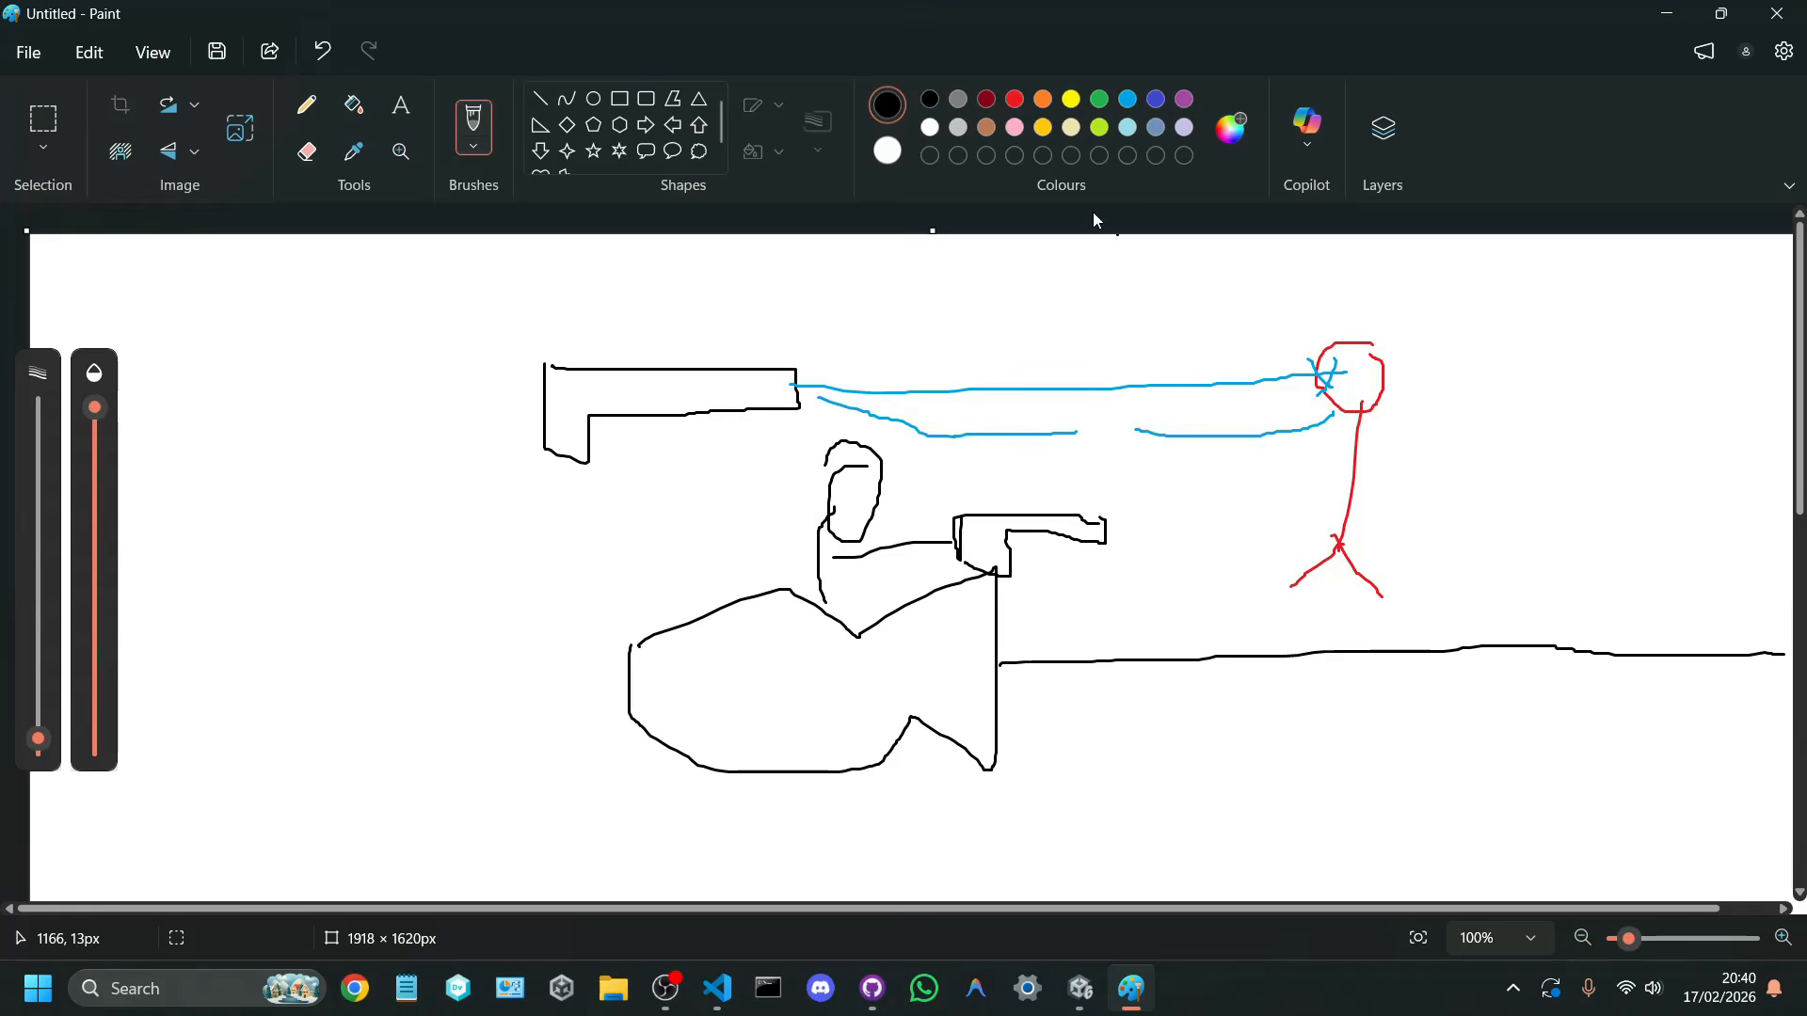
{"action": "key", "text": "ctrl+z"}
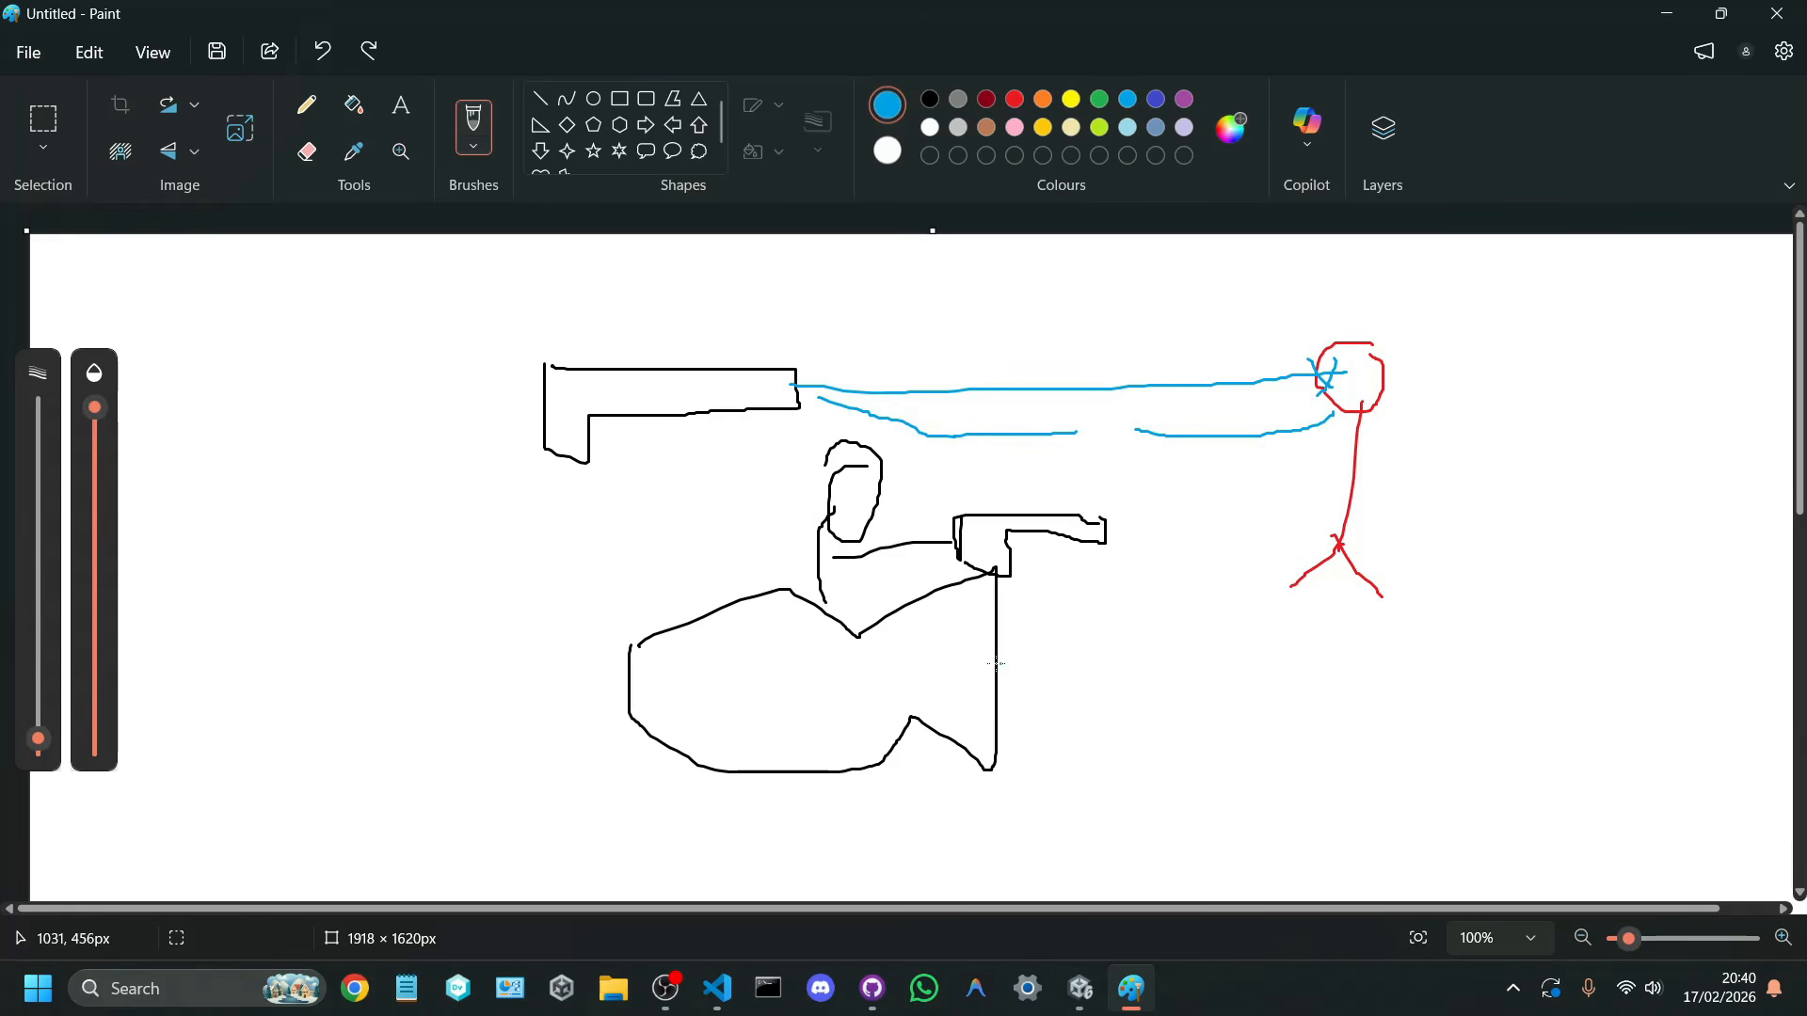
{"action": "left_click_drag", "start_coordinate": [997, 664], "coordinate": [1705, 669]}
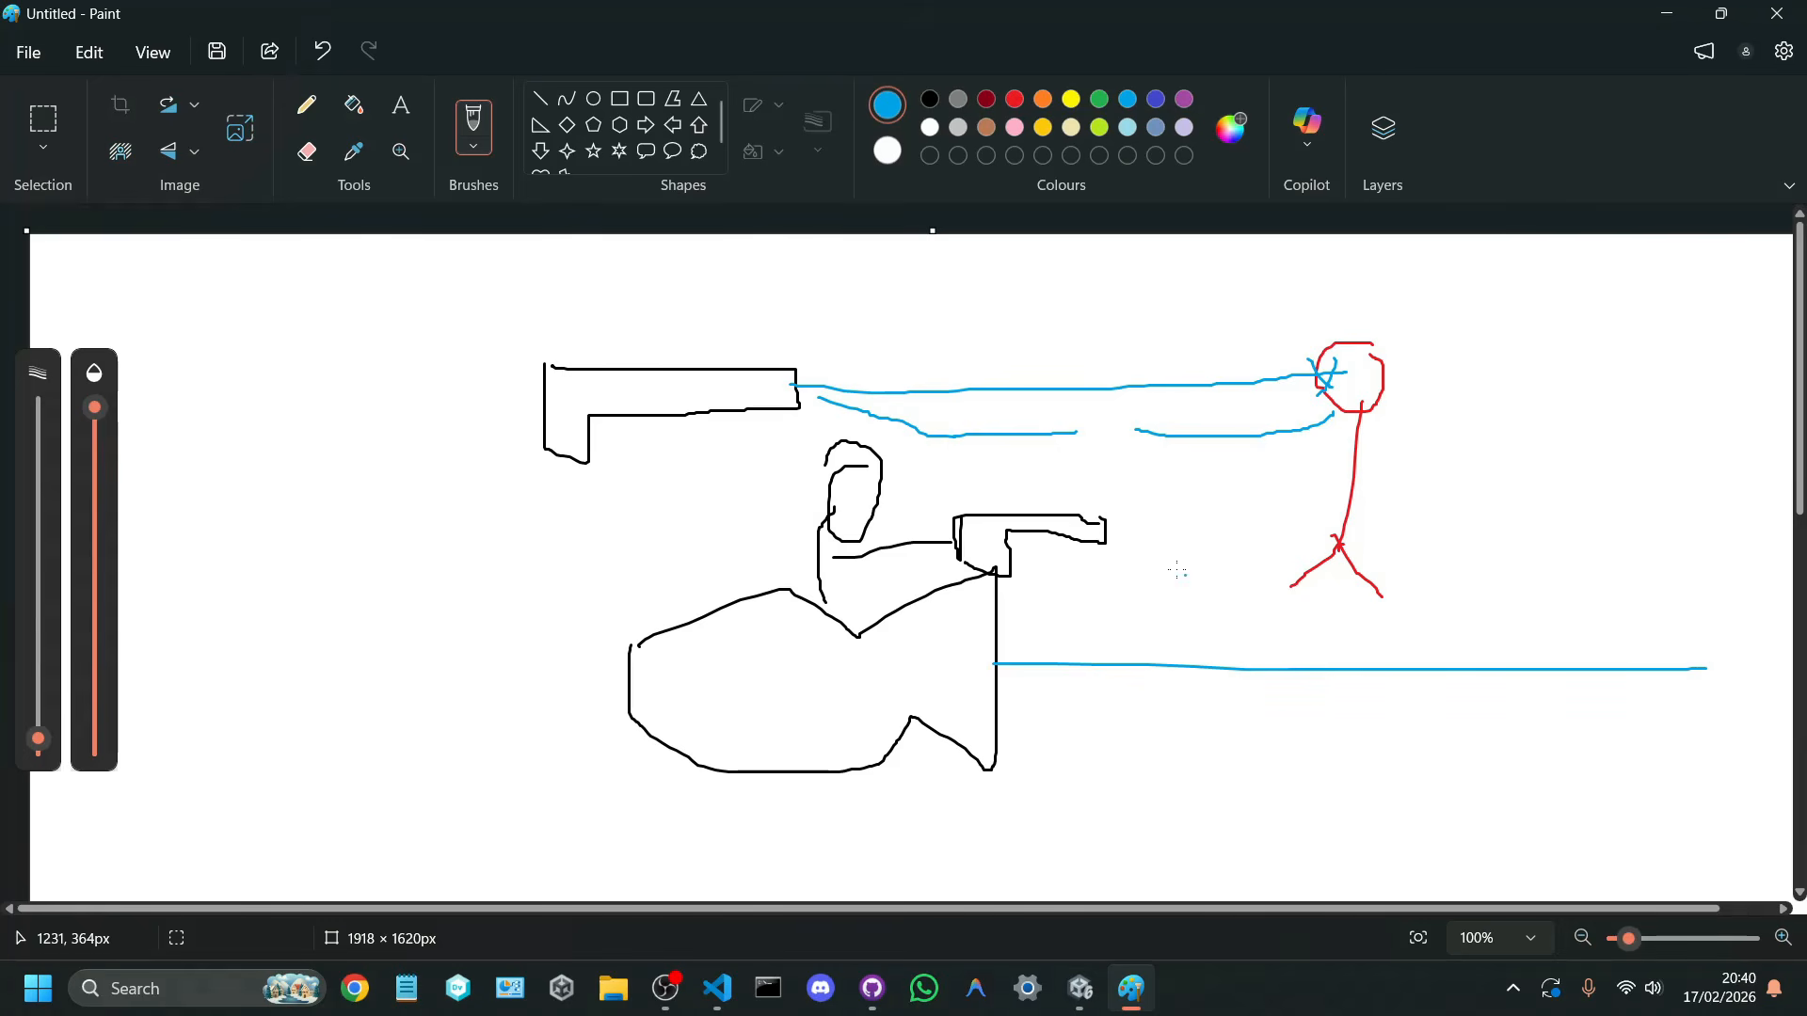
{"action": "left_click", "coordinate": [1014, 98]}
{"action": "mouse_move", "coordinate": [1115, 531]}
{"action": "left_mouse_down"}
{"action": "mouse_move", "coordinate": [1136, 497]}
{"action": "mouse_move", "coordinate": [1140, 544]}
{"action": "mouse_move", "coordinate": [1118, 562]}
{"action": "left_mouse_up"}
{"action": "key", "text": "ctrl+z"}
{"action": "key", "text": "ctrl+z"}
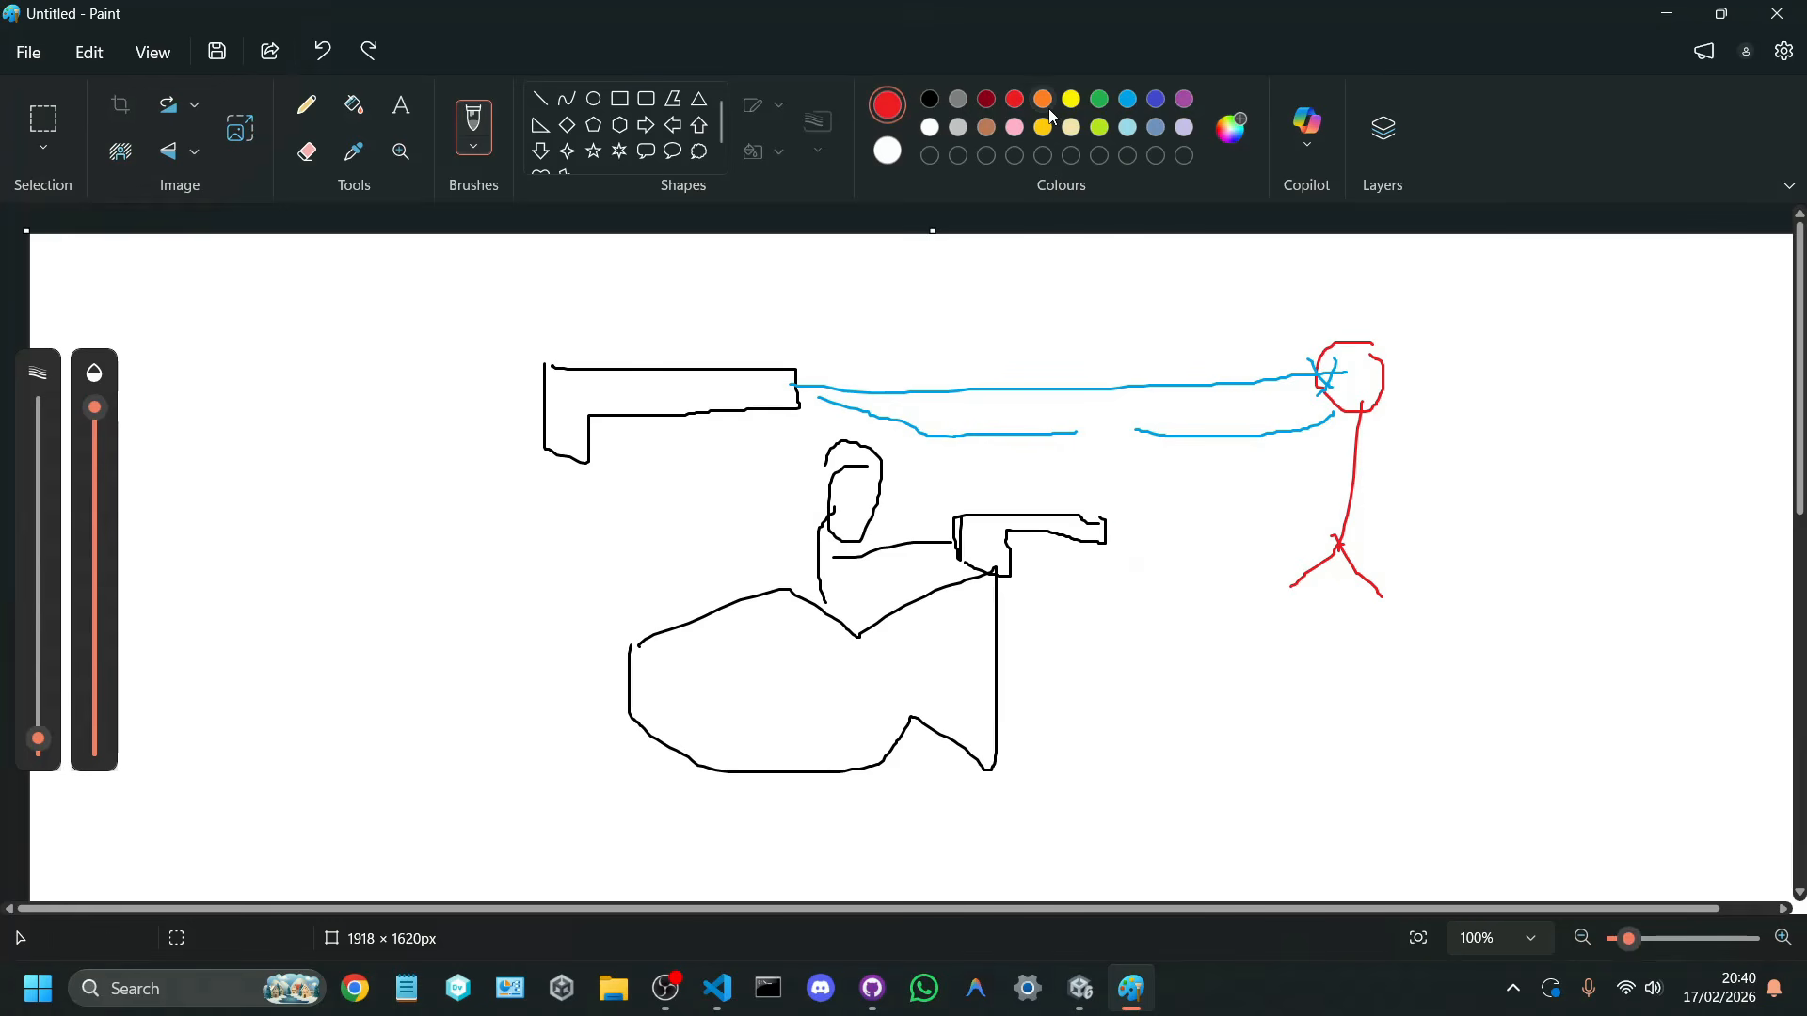
{"action": "key", "text": "ctrl+y"}
Step: Draw an orange muzzle flash at the tip of the character's gun
{"action": "left_click", "coordinate": [1044, 99]}
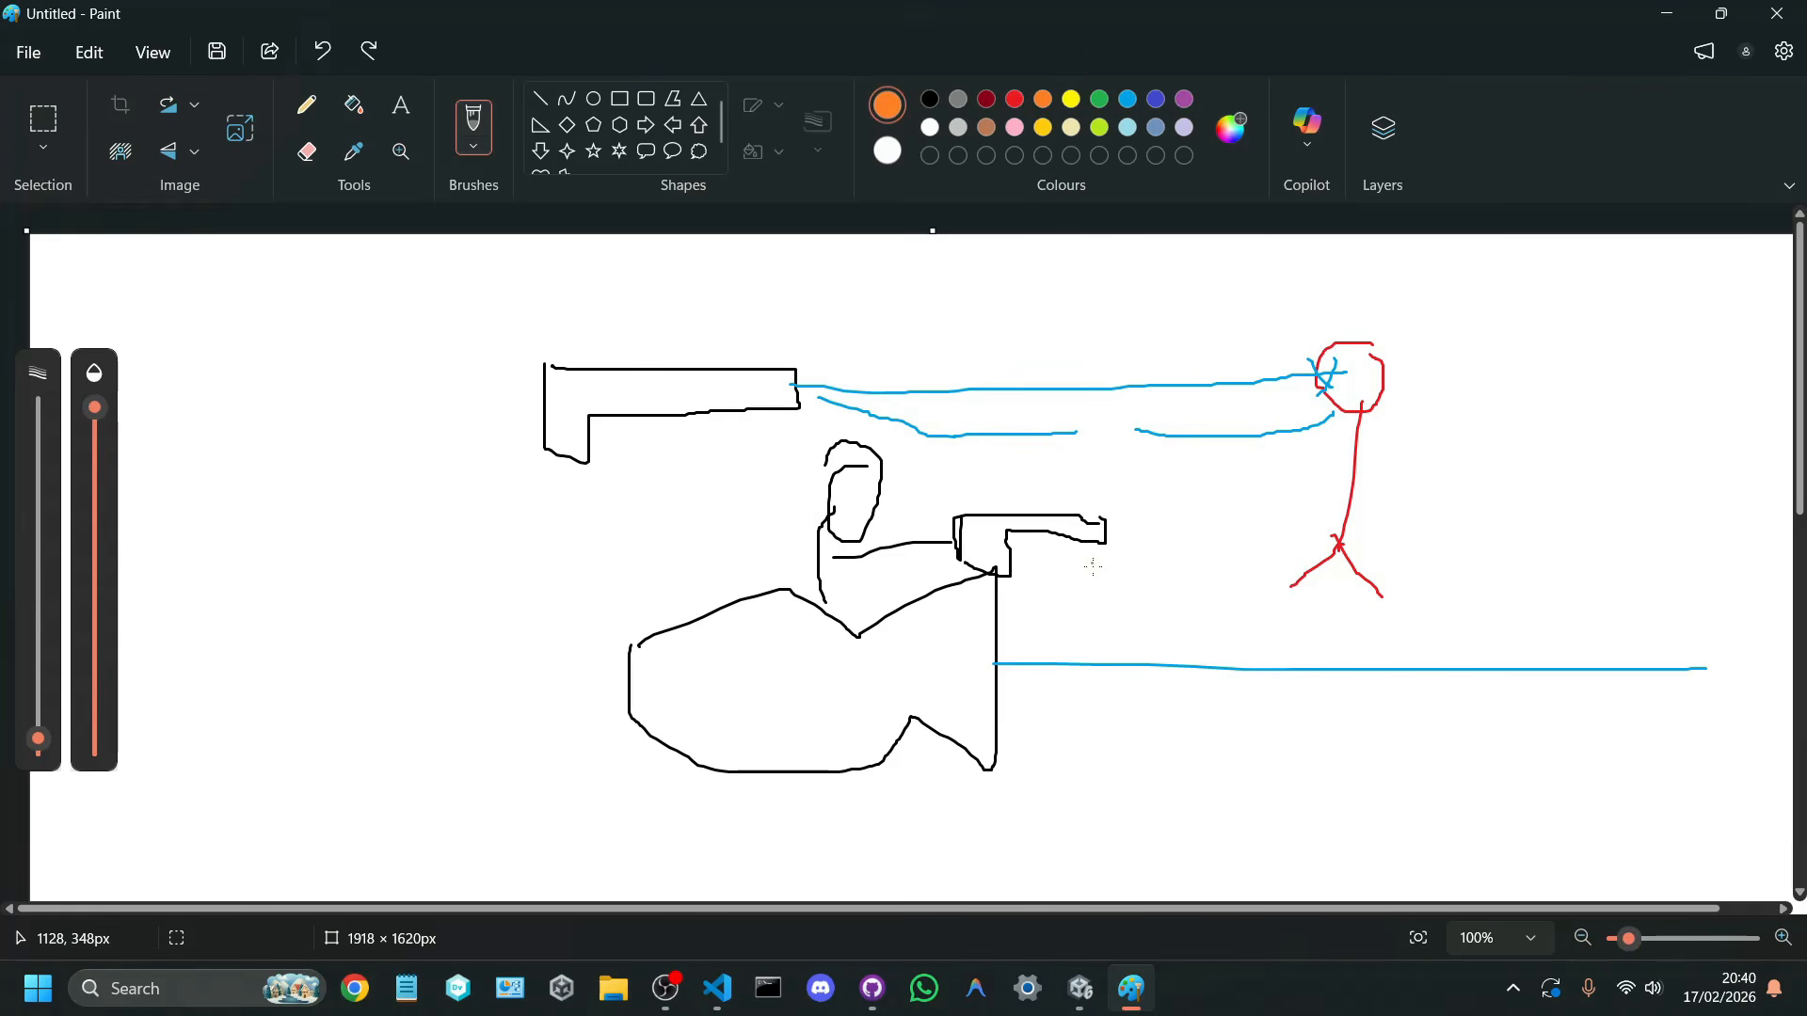
{"action": "mouse_move", "coordinate": [1116, 530]}
{"action": "left_mouse_down"}
{"action": "mouse_move", "coordinate": [1124, 494]}
{"action": "mouse_move", "coordinate": [1158, 501]}
{"action": "mouse_move", "coordinate": [1109, 507]}
{"action": "mouse_move", "coordinate": [1122, 532]}
{"action": "mouse_move", "coordinate": [1102, 581]}
{"action": "left_mouse_up"}
{"action": "mouse_move", "coordinate": [1116, 511]}
{"action": "left_mouse_down"}
{"action": "mouse_move", "coordinate": [1091, 475]}
{"action": "mouse_move", "coordinate": [1096, 578]}
{"action": "mouse_move", "coordinate": [1090, 560]}
{"action": "left_mouse_up"}
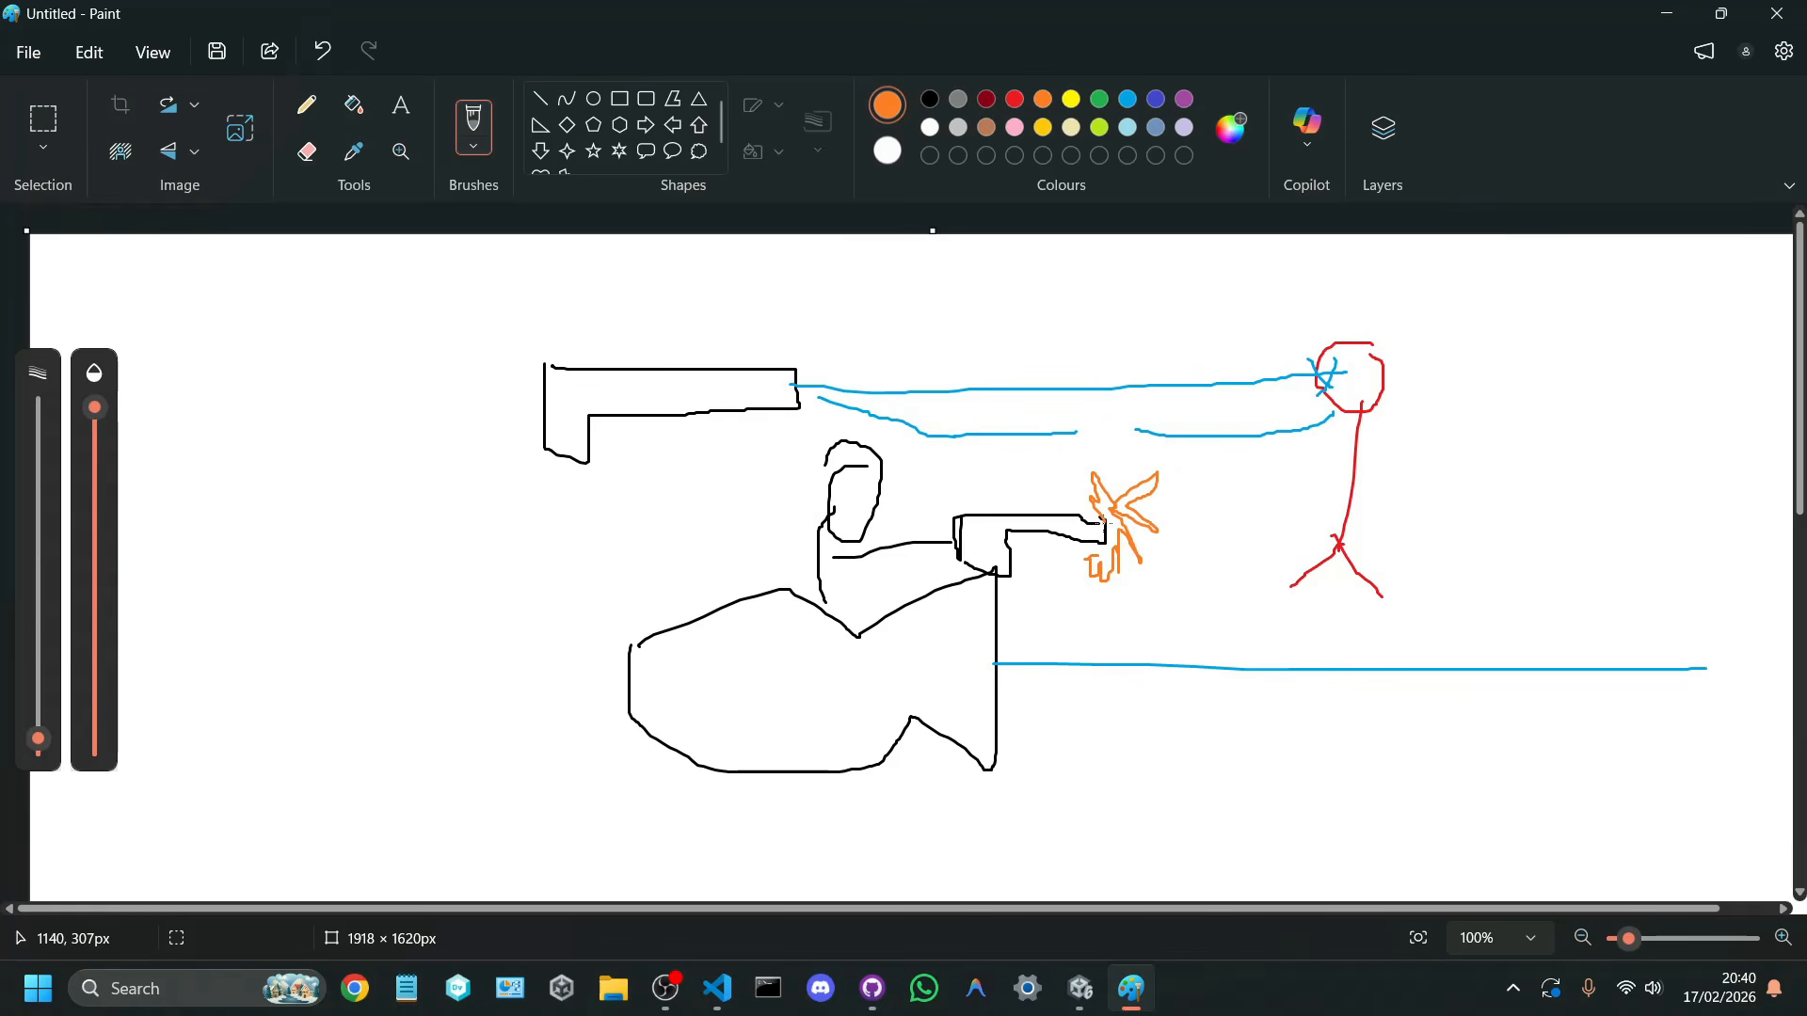
Step: Return to Unity and add the Shoot Controller component to the Player Controller object
{"action": "left_click", "coordinate": [1666, 13]}
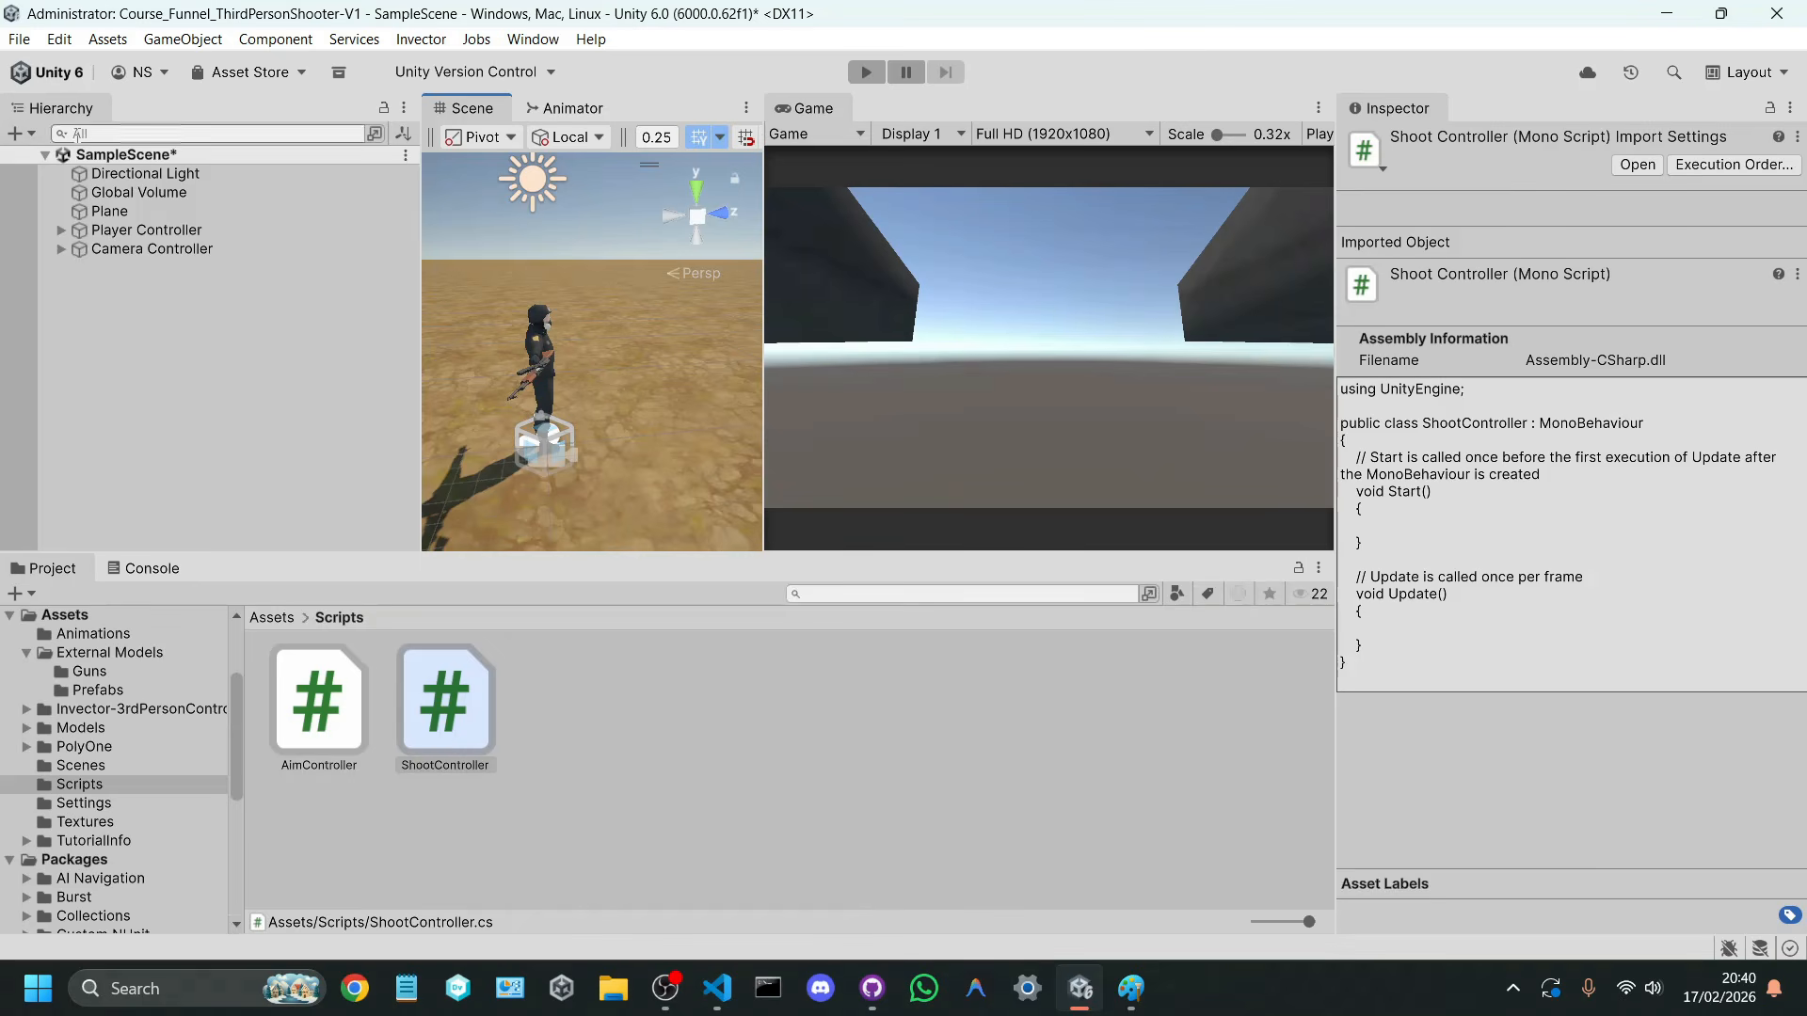
{"action": "left_click", "coordinate": [141, 230]}
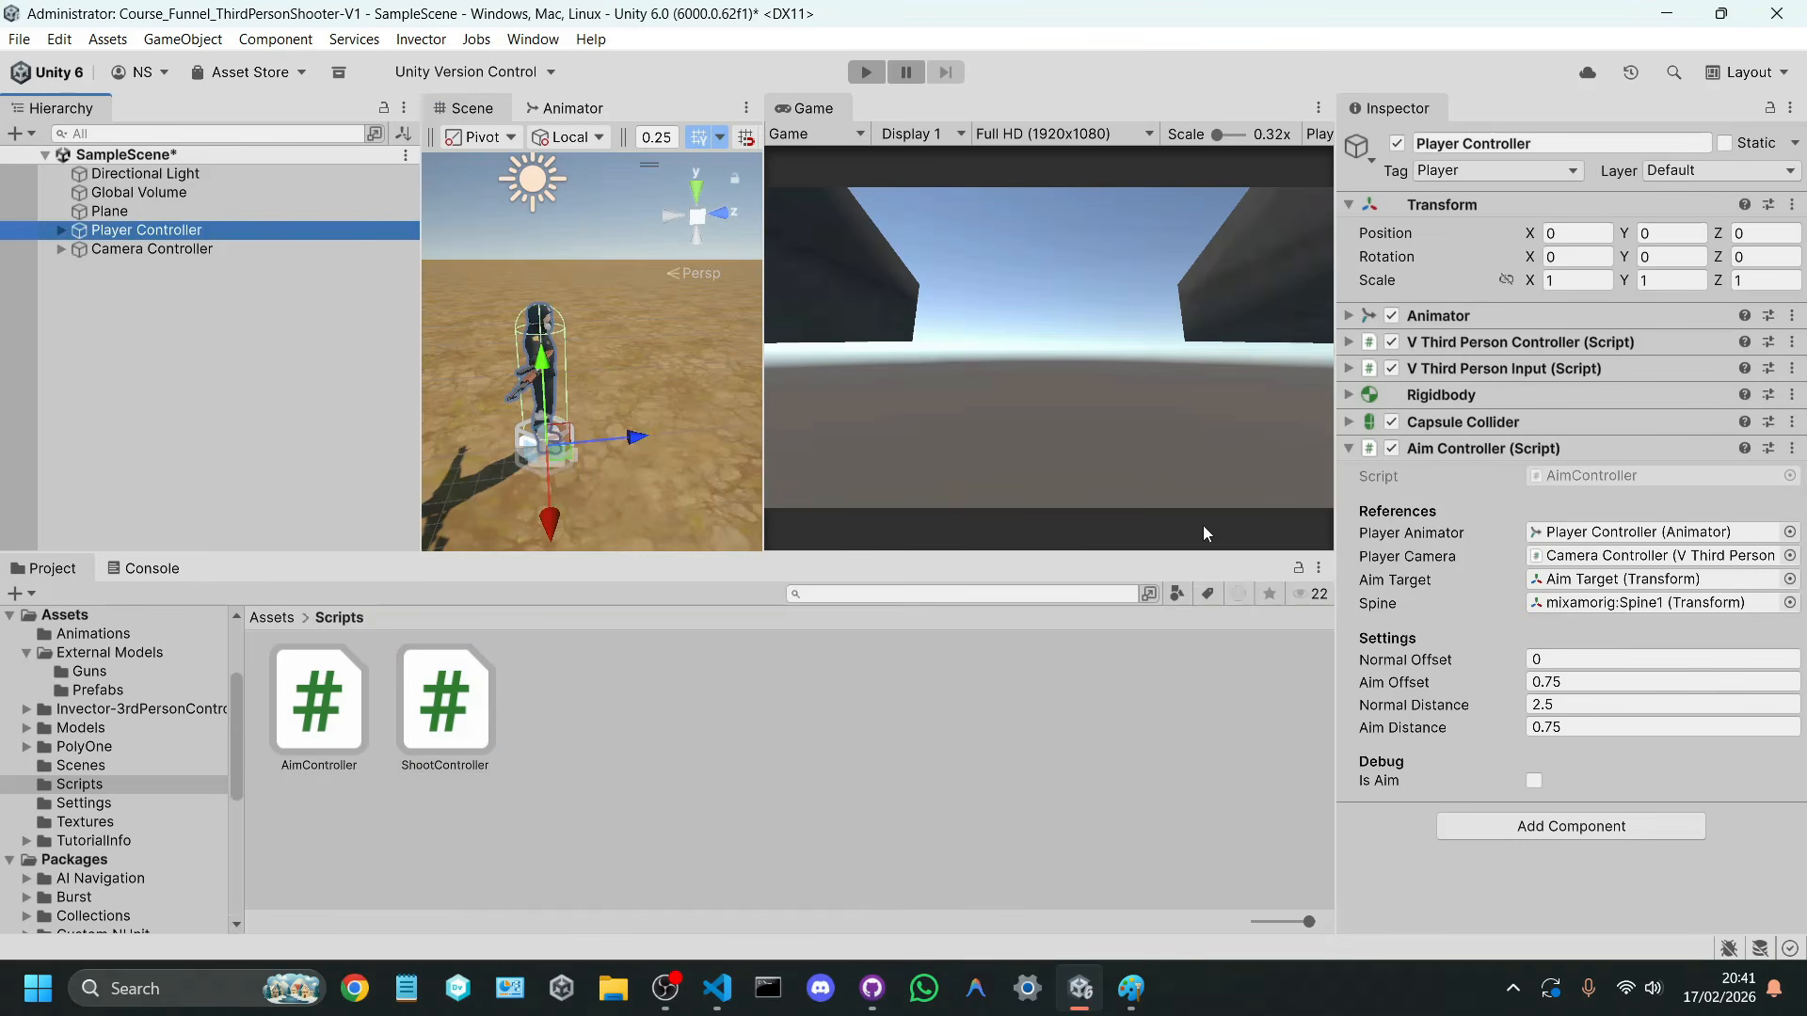
{"action": "left_click", "coordinate": [1440, 449]}
{"action": "left_click", "coordinate": [1527, 493]}
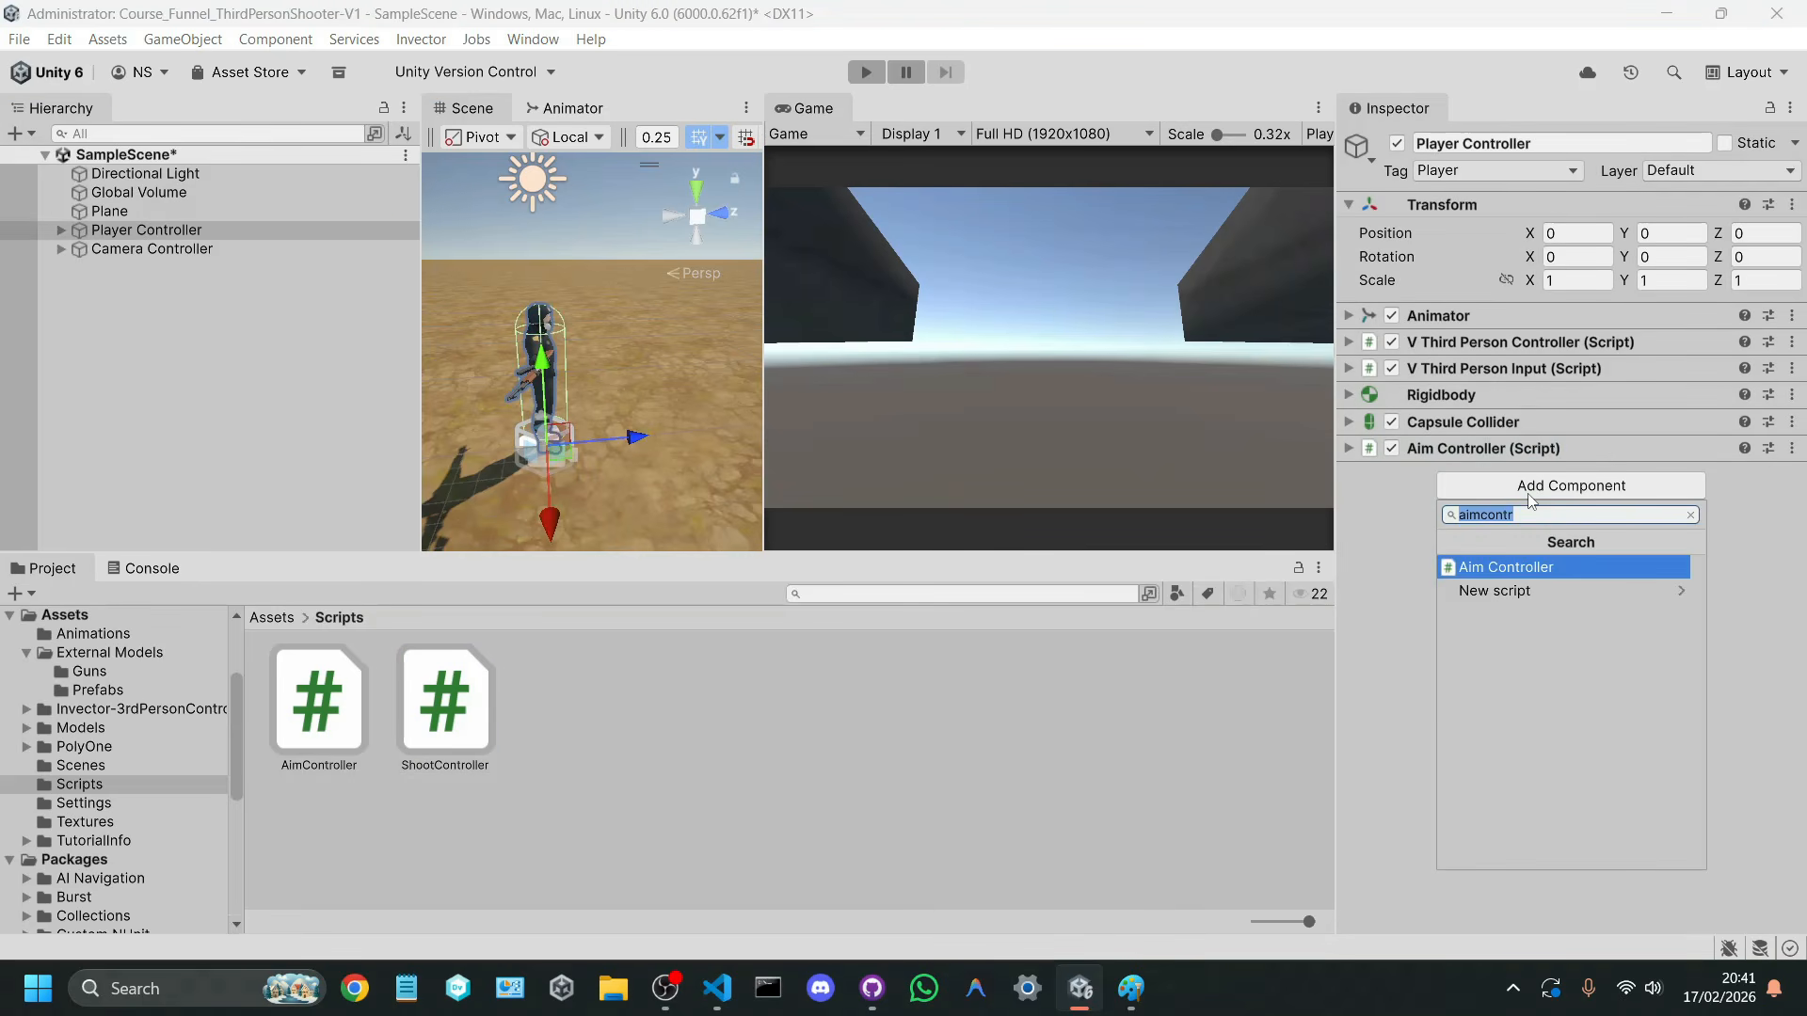
{"action": "type", "text": "shootcontr"}
{"action": "key", "text": "Return"}
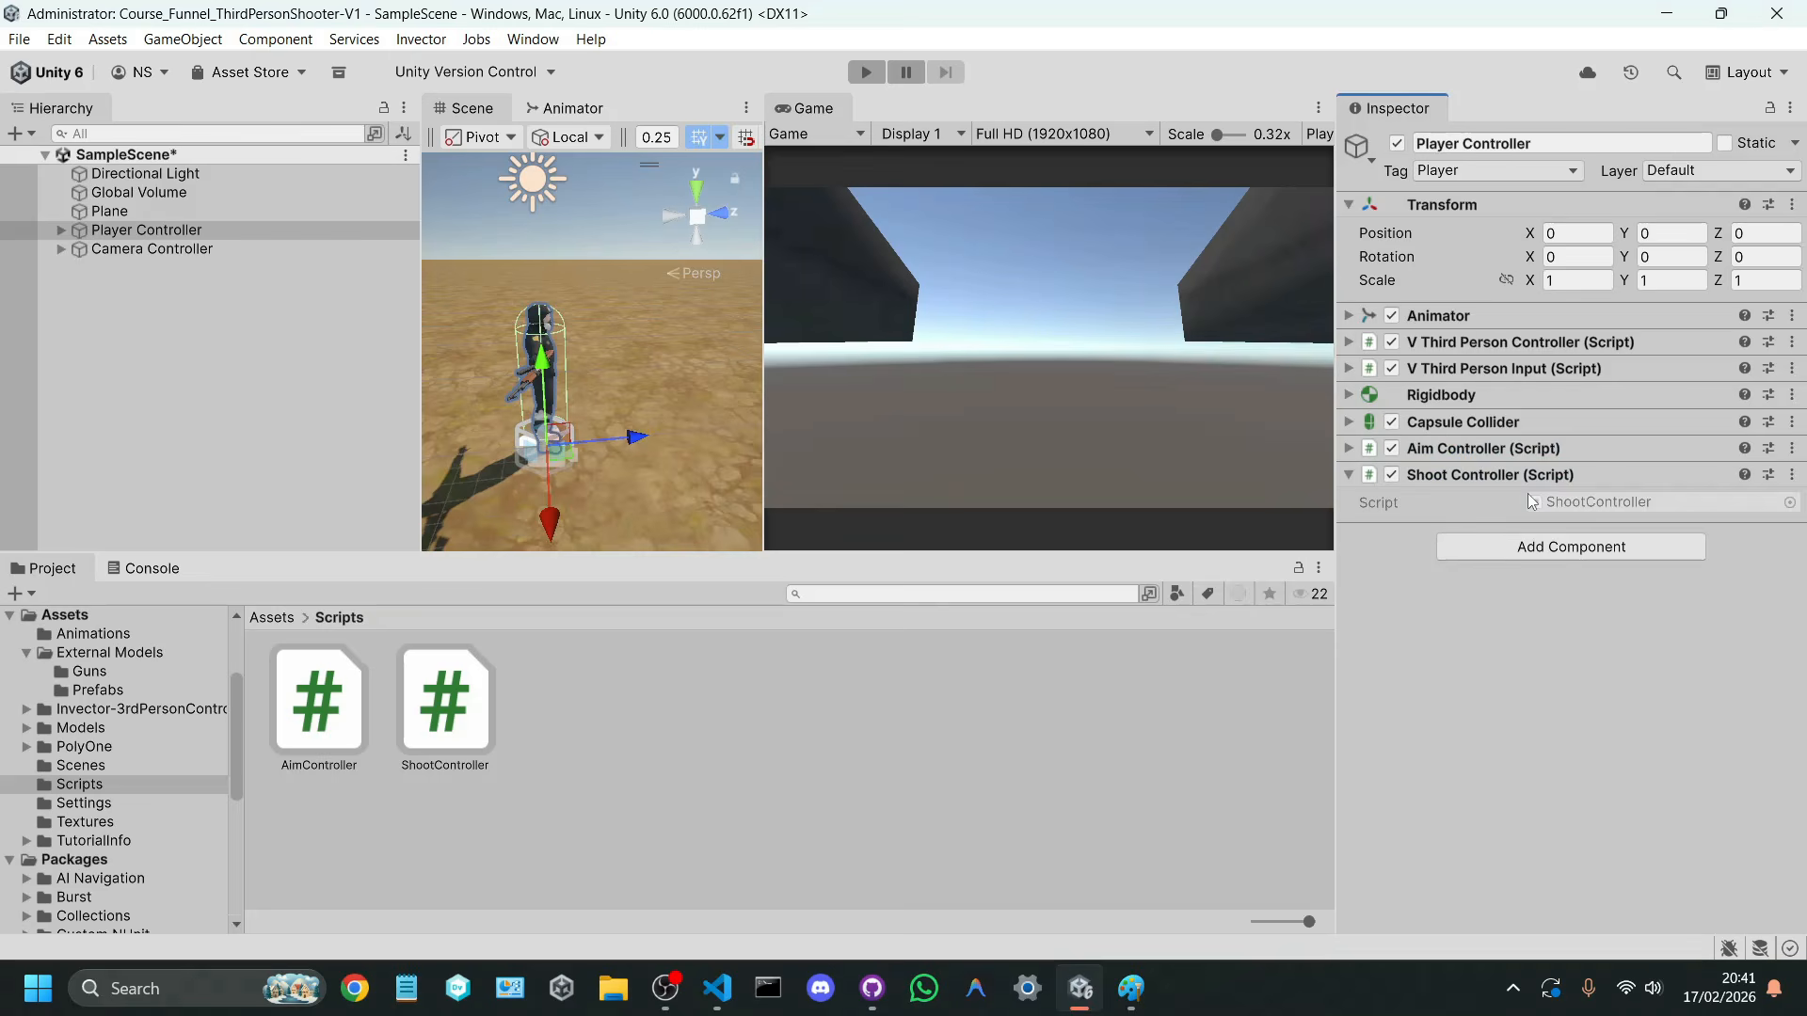
Step: Replace the default methods in the ShootController script with a public Transform field named rayOrigin and save it
{"action": "double_click", "coordinate": [1533, 502]}
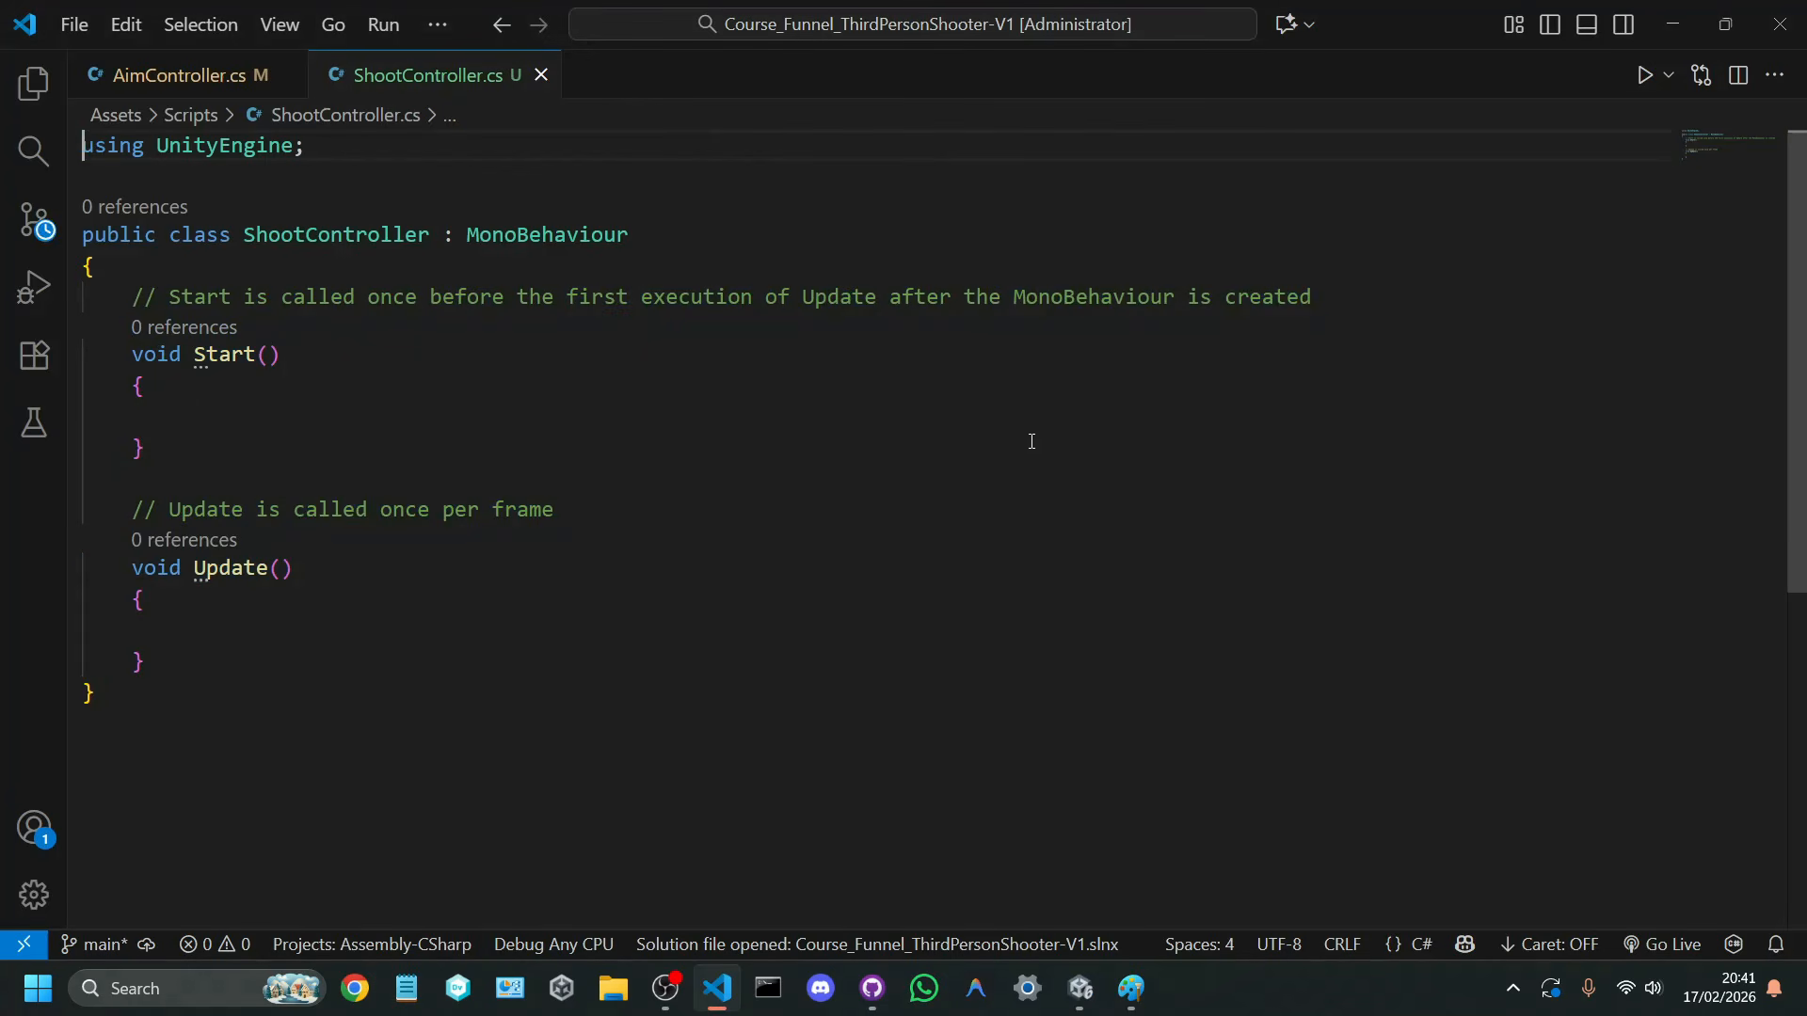
{"action": "left_click_drag", "start_coordinate": [132, 296], "coordinate": [295, 673]}
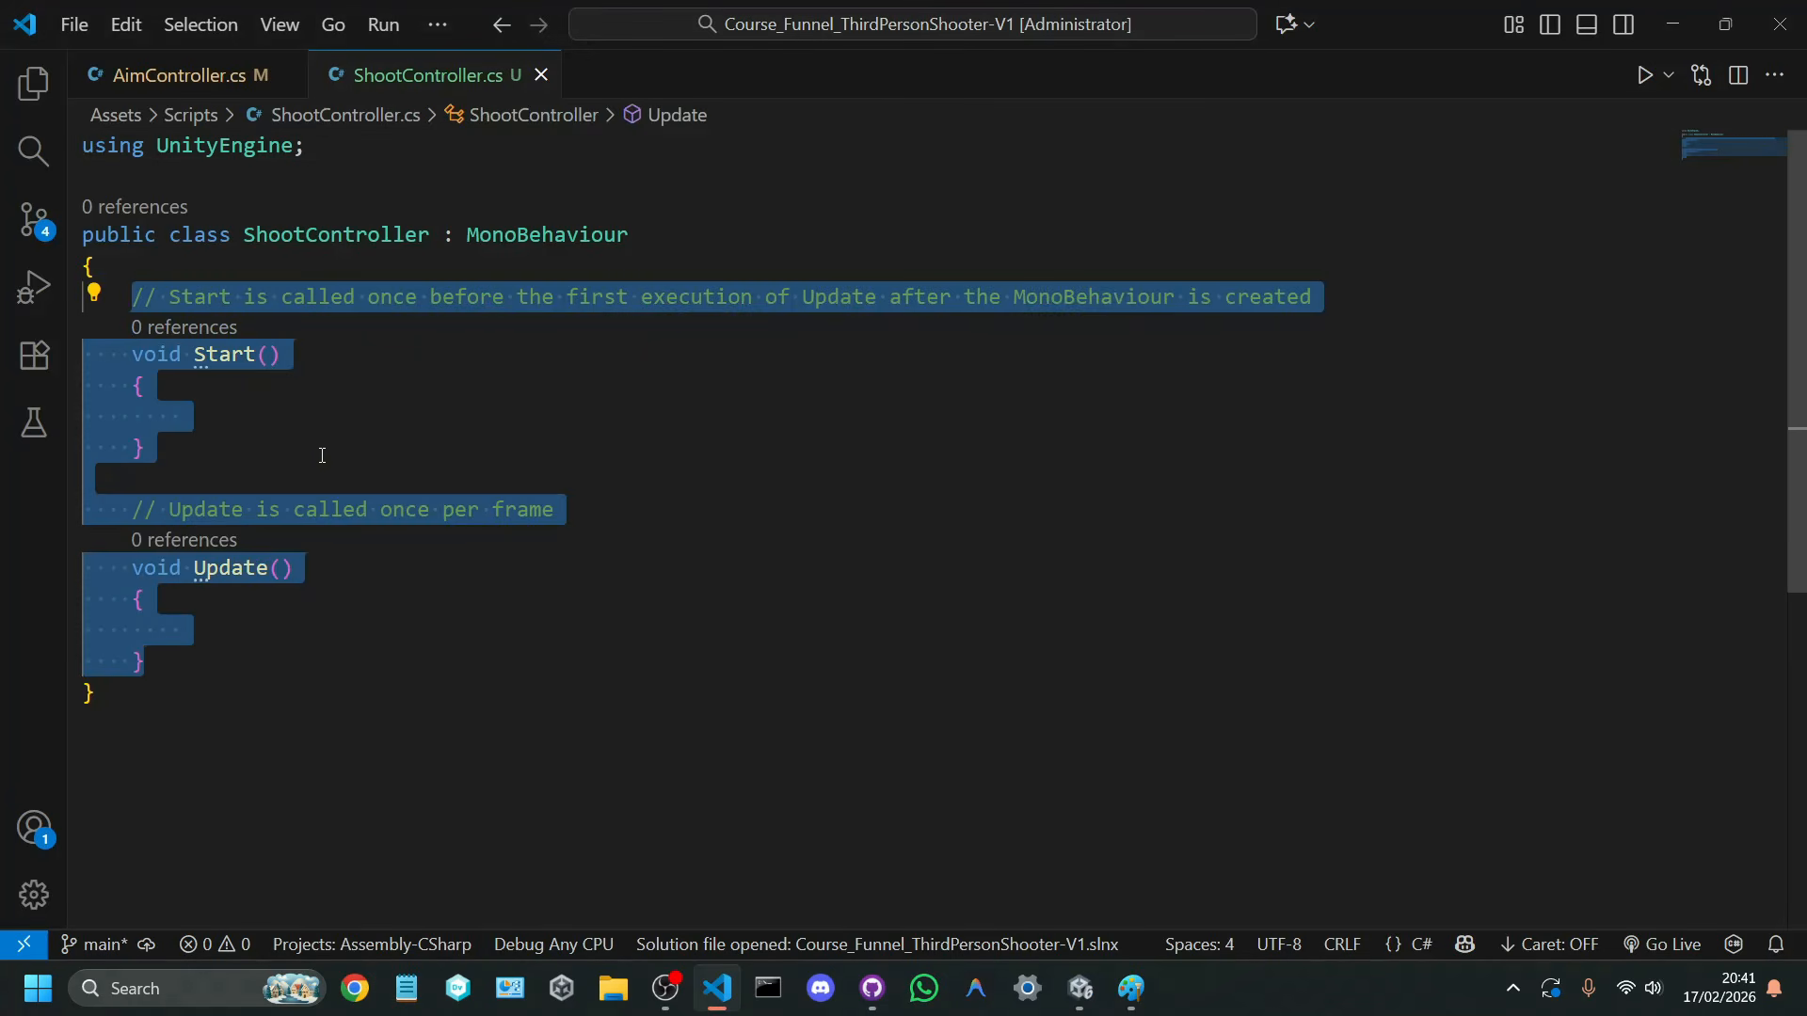
{"action": "type", "text": "public tran"}
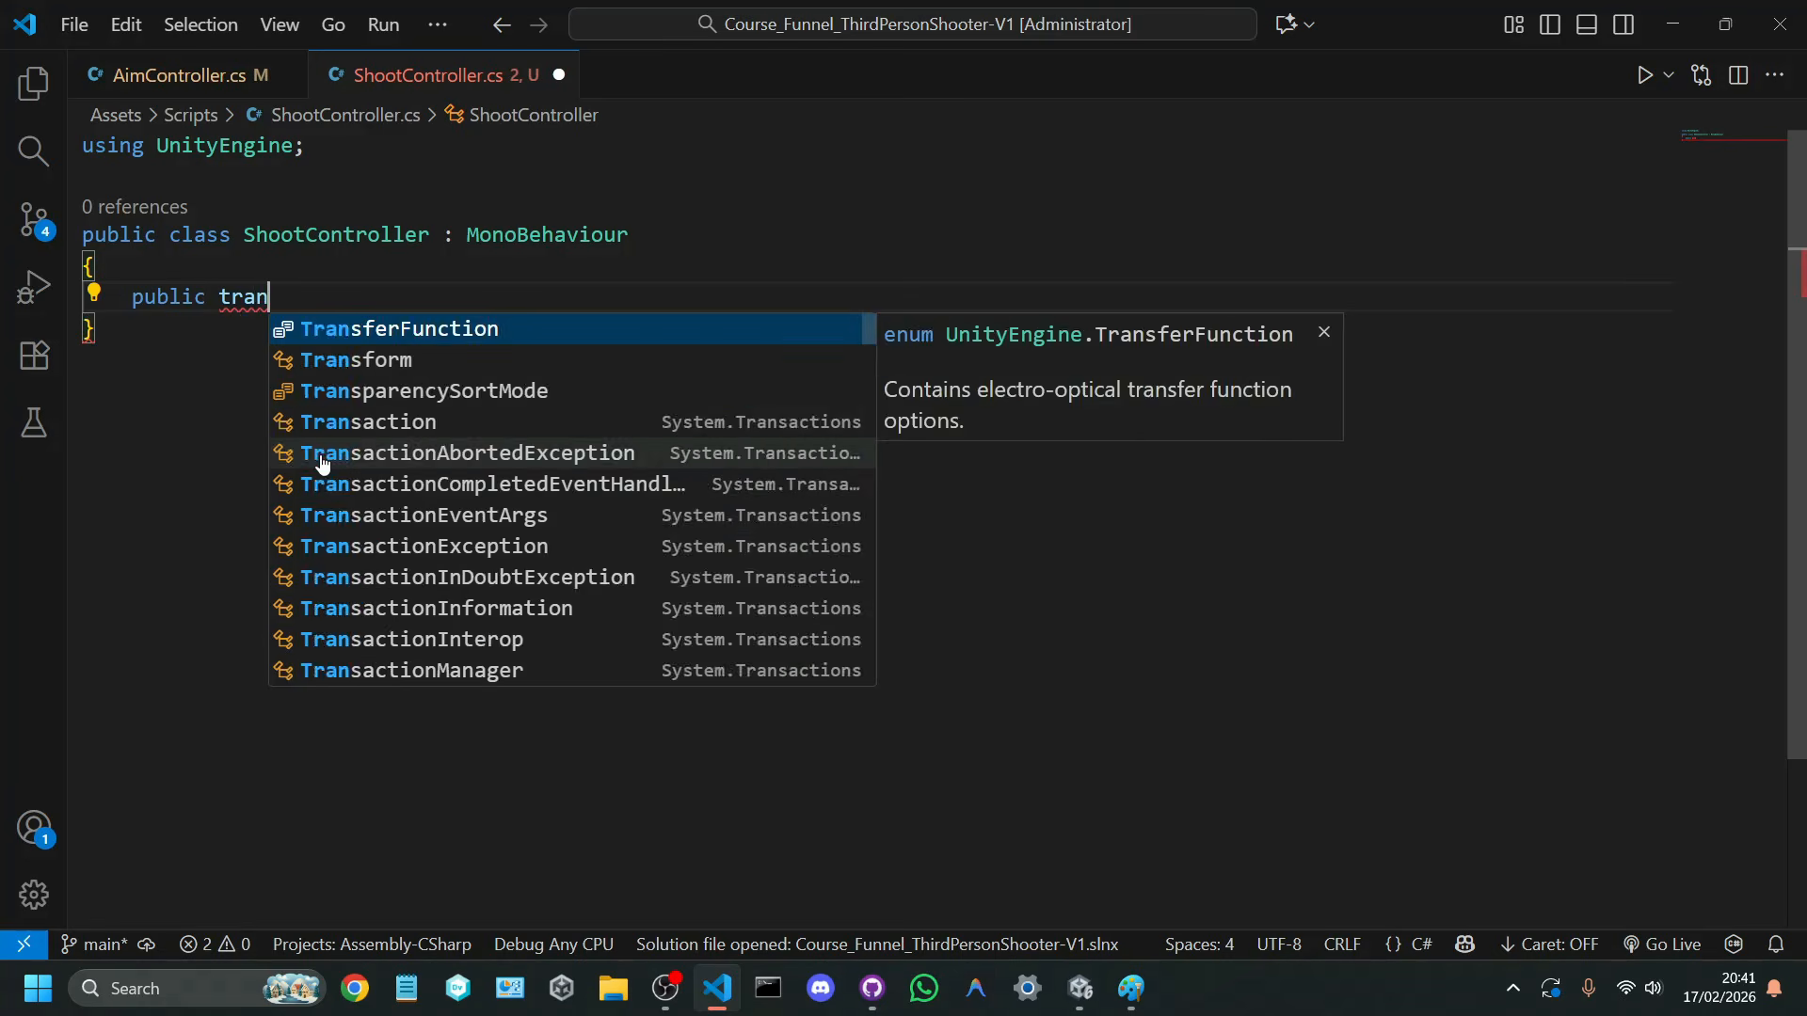
{"action": "type", "text": "sform rayOrigin;"}
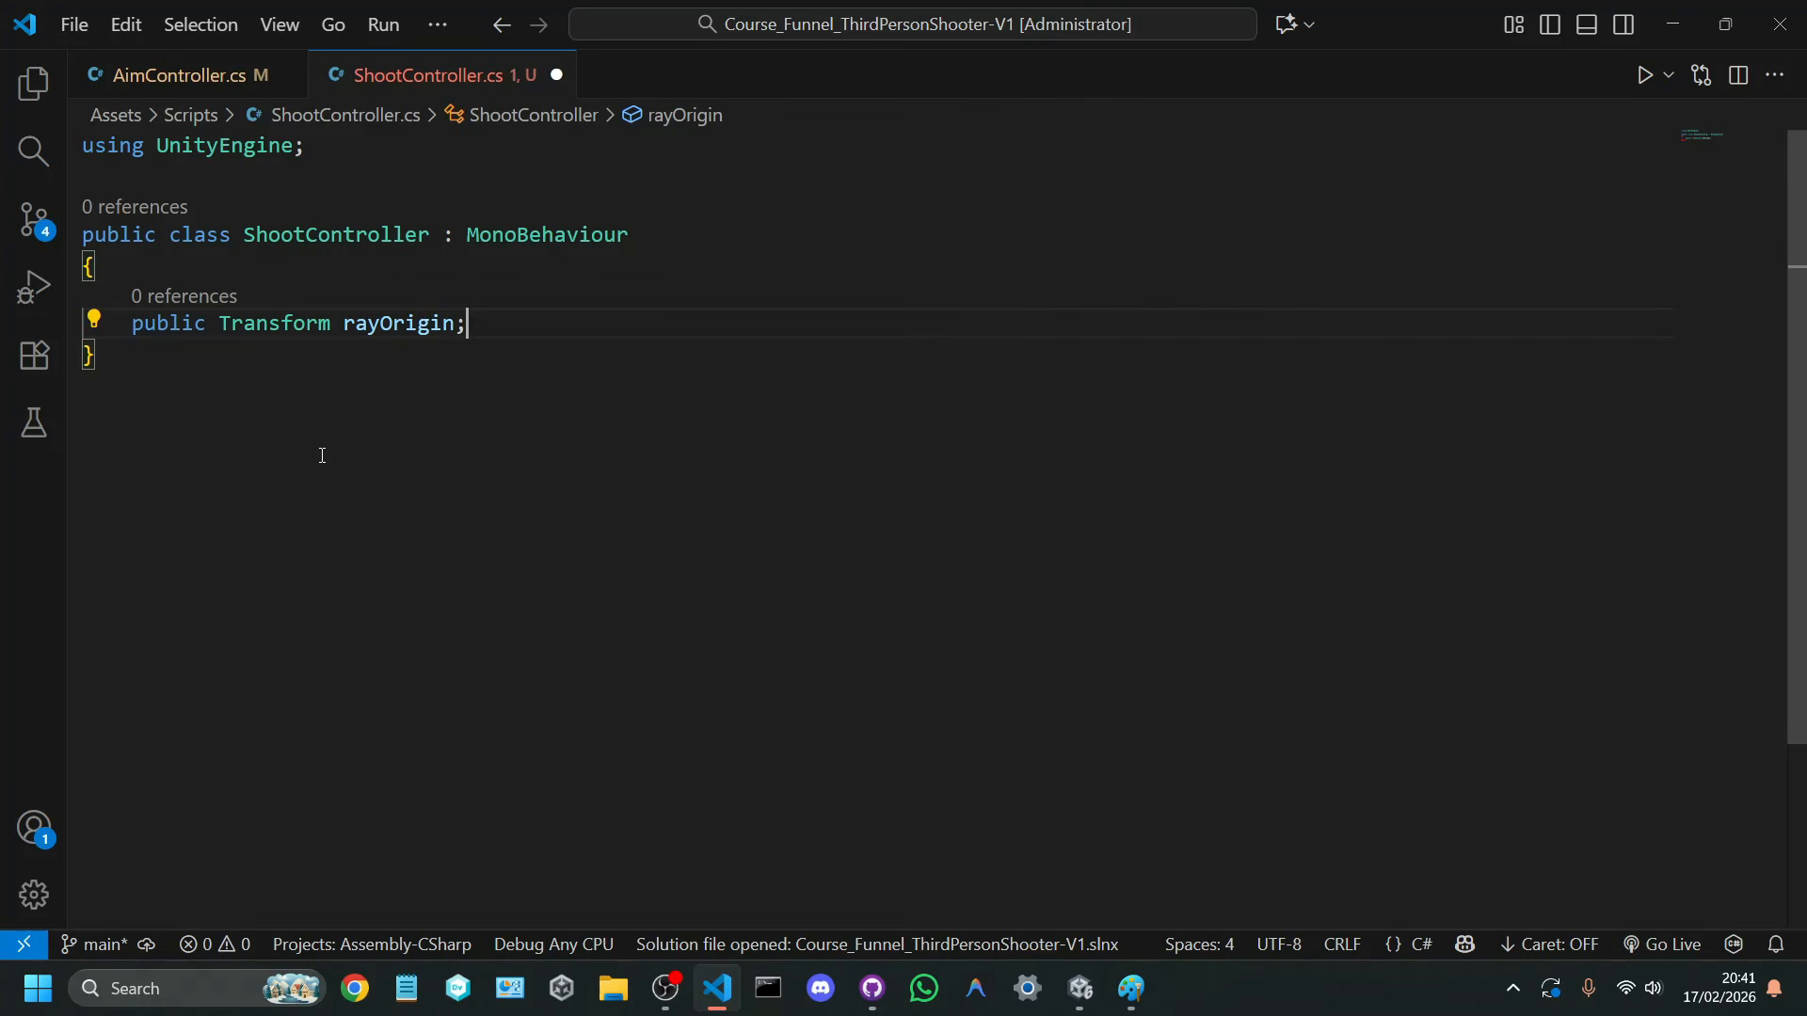
{"action": "key", "text": "ctrl+s"}
Step: Add a public float field named rayDistance below rayOrigin and save the script
{"action": "key", "text": "Return"}
{"action": "type", "text": "public"}
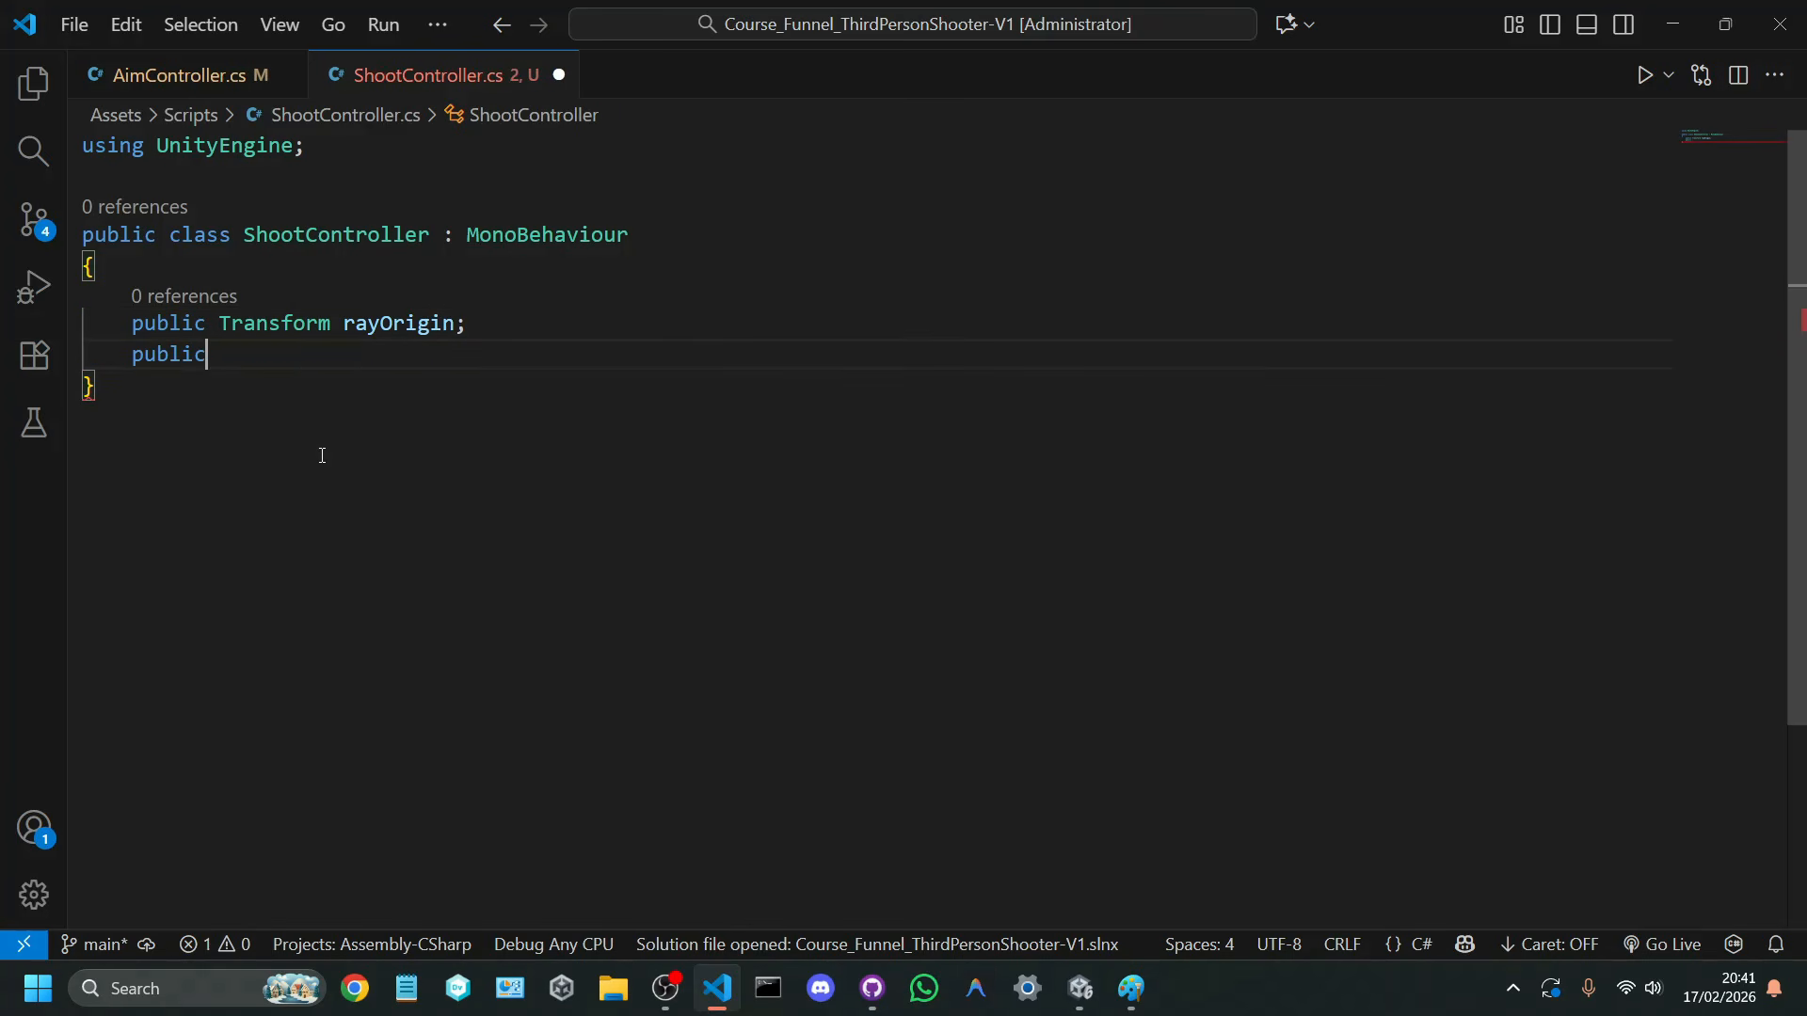
{"action": "type", "text": " float rayDistance;"}
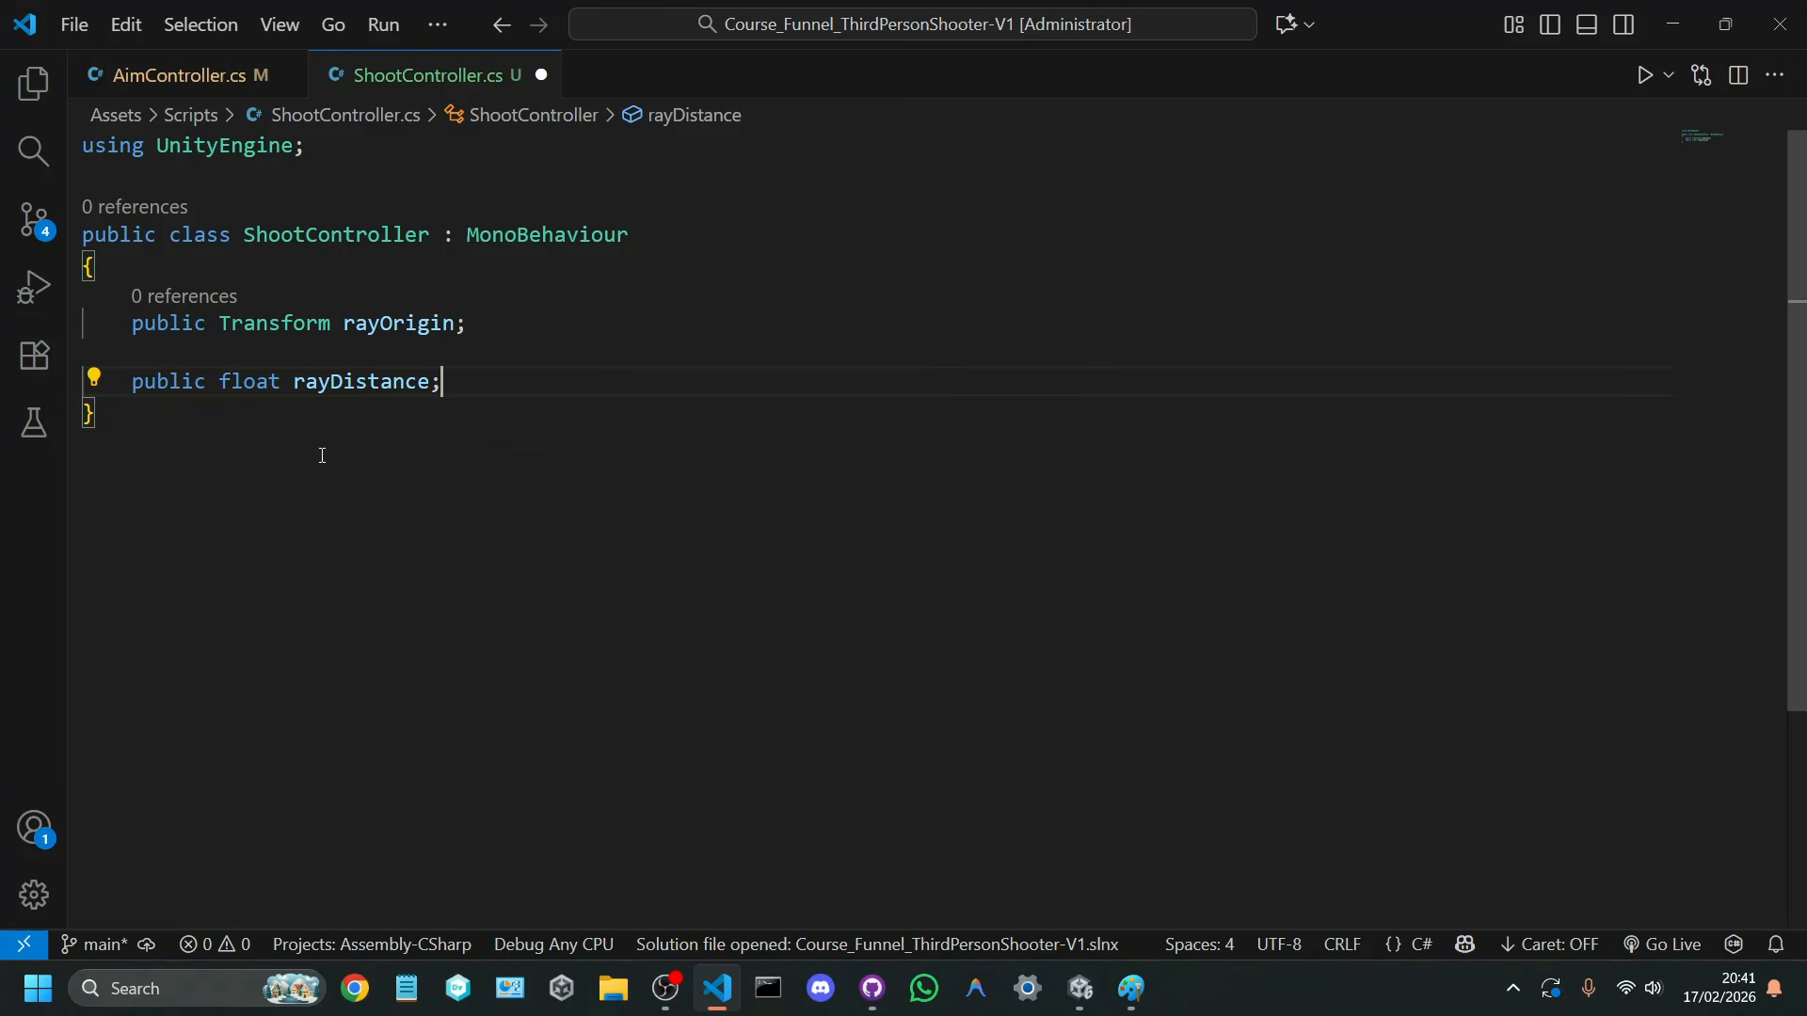
{"action": "key", "text": "ctrl+s"}
Step: Switch to Paint and draw a short blue ray above the camera's existing ray and a longer one beneath it
{"action": "key", "text": "alt+Tab"}
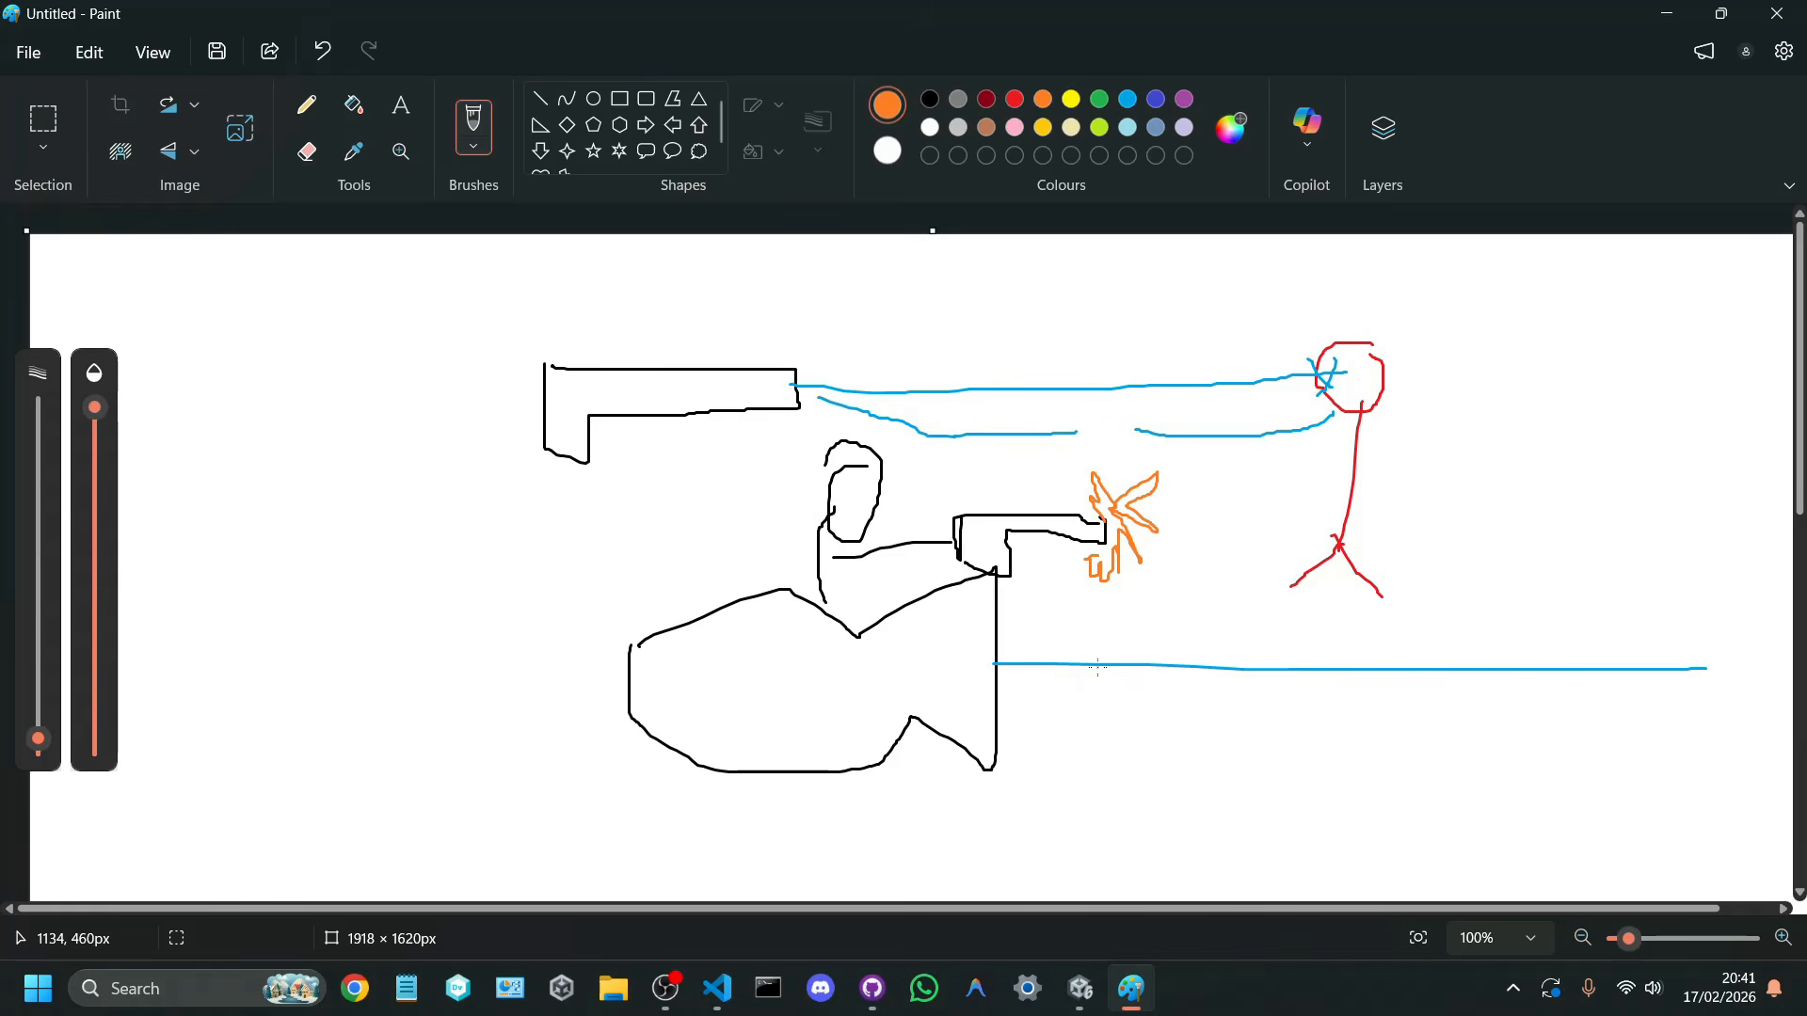
{"action": "left_click_drag", "start_coordinate": [1106, 697], "coordinate": [1251, 701]}
{"action": "key", "text": "ctrl+z"}
{"action": "left_click", "coordinate": [1127, 99]}
{"action": "left_click_drag", "start_coordinate": [996, 649], "coordinate": [1164, 647]}
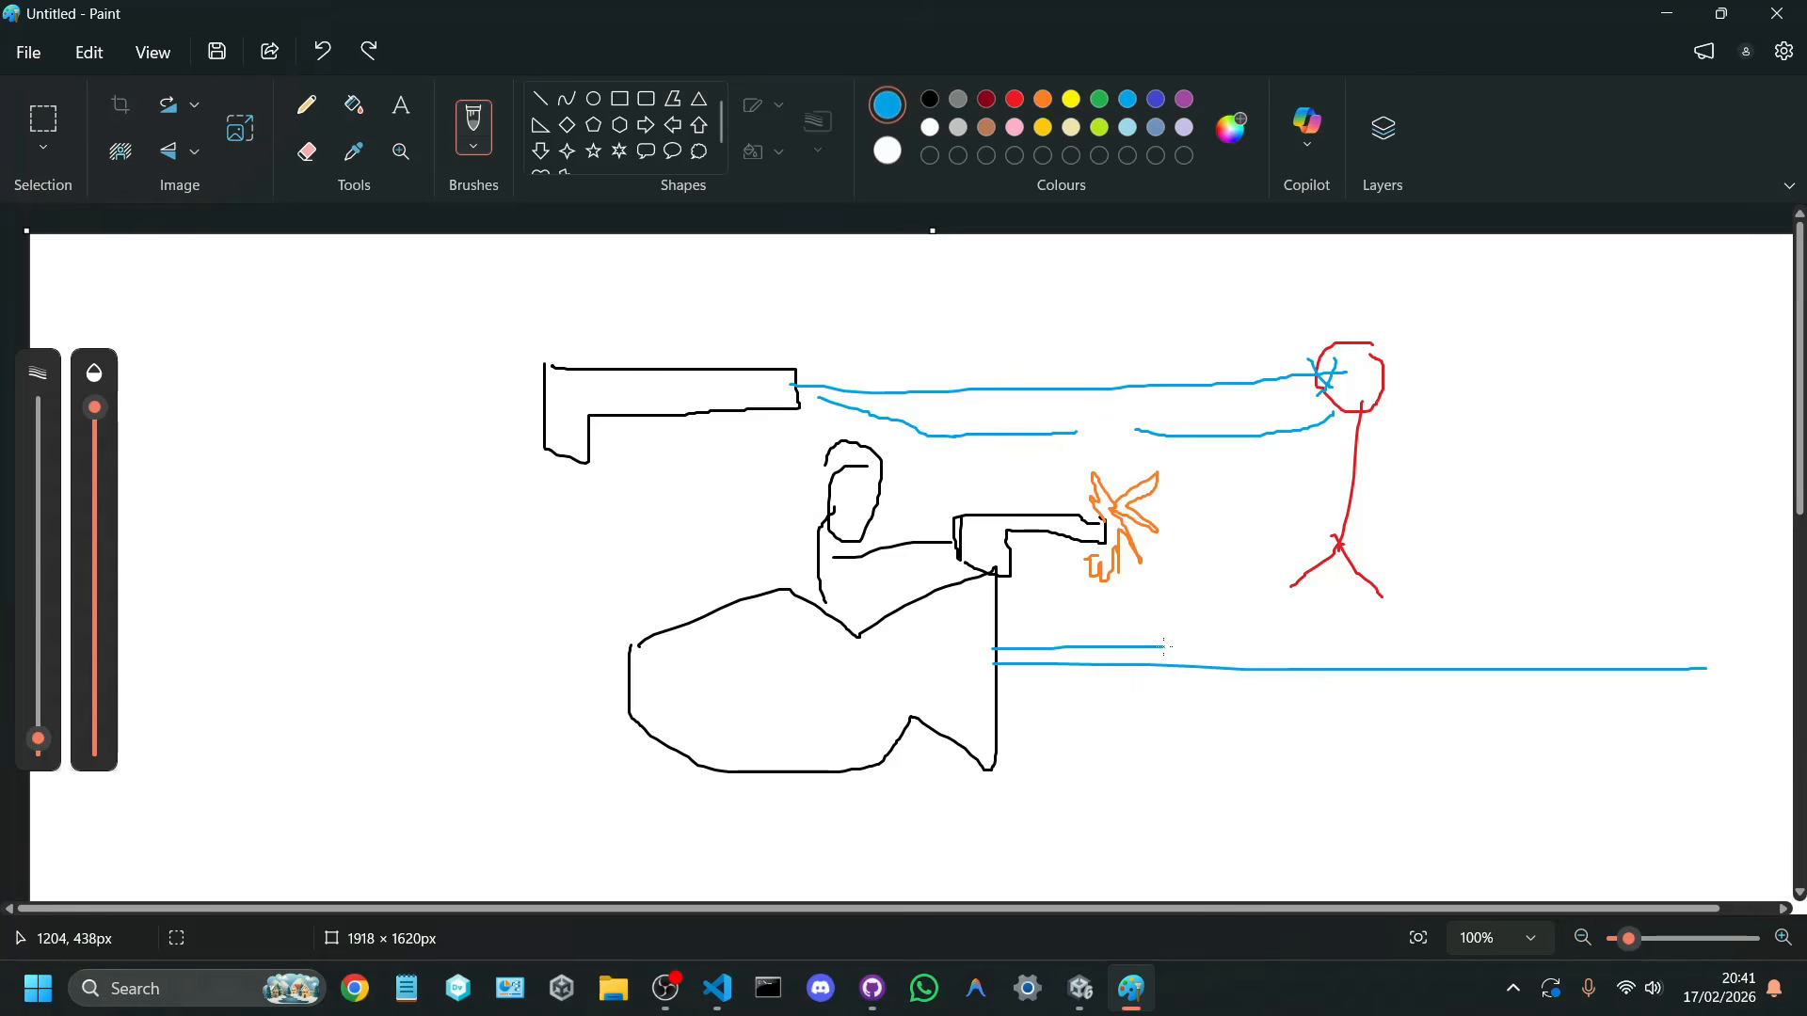
{"action": "left_click_drag", "start_coordinate": [1000, 698], "coordinate": [1795, 711]}
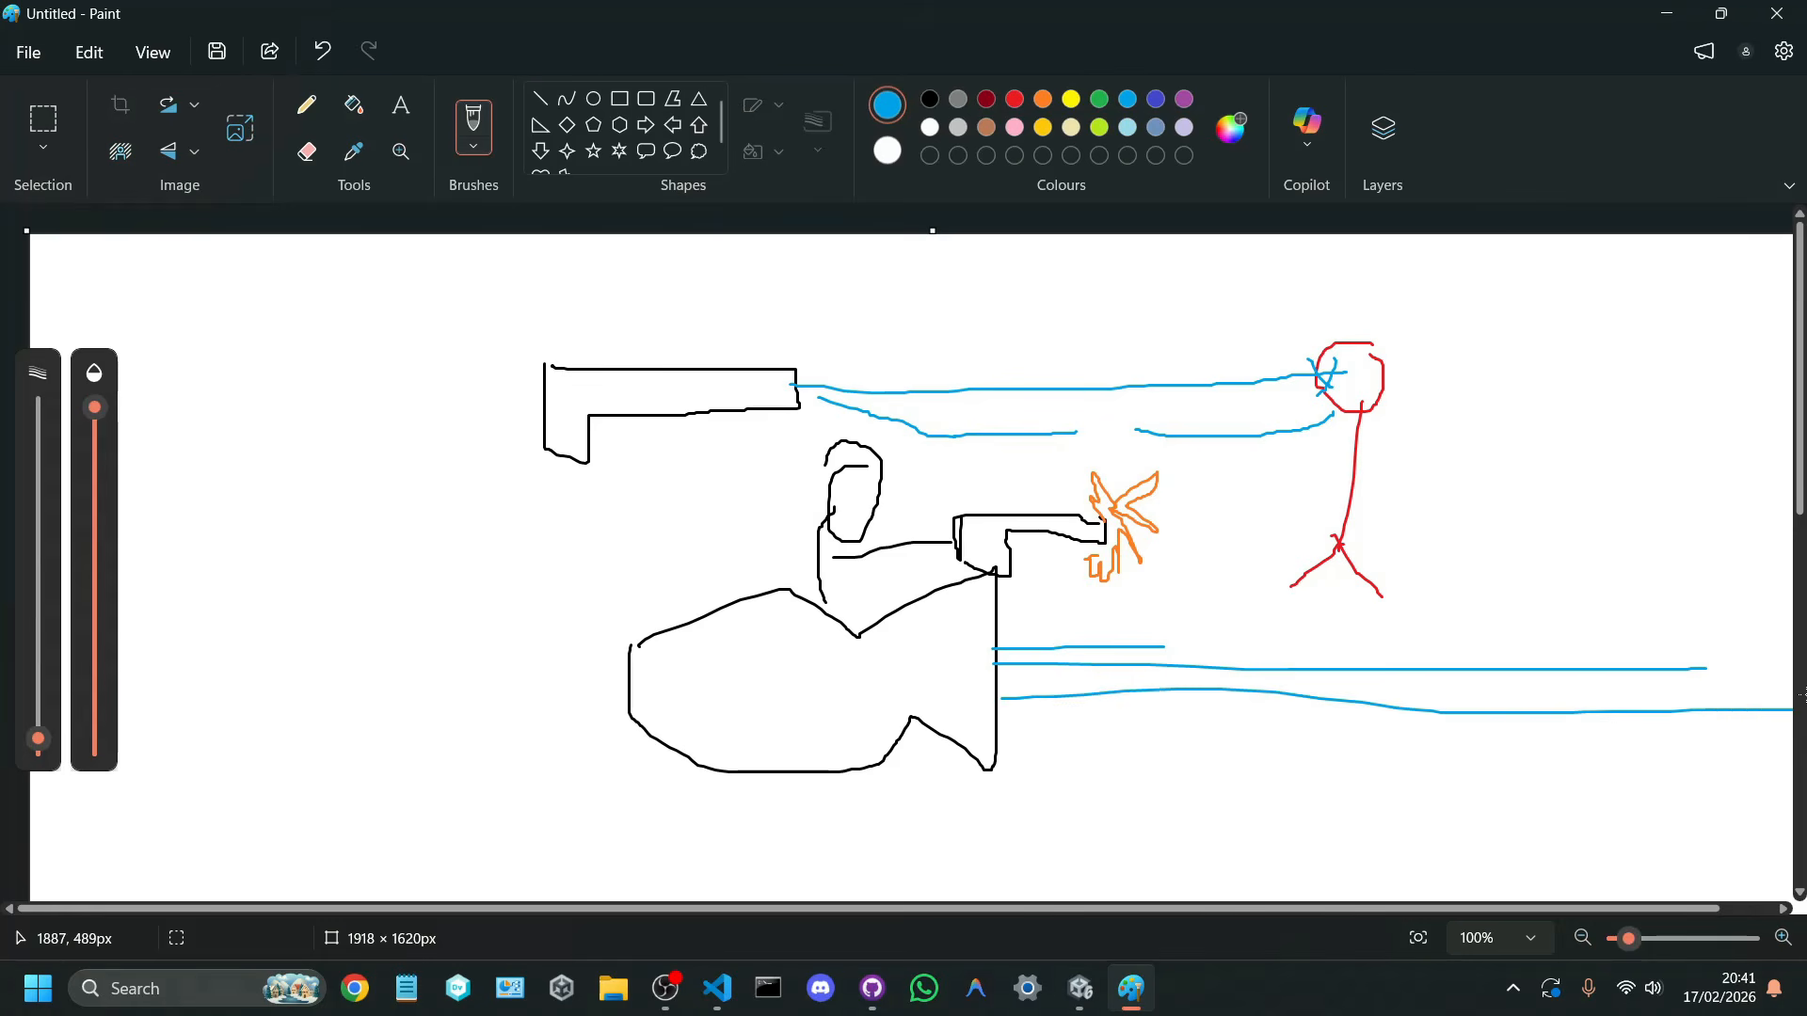
Step: Extend the far end of the lowest blue ray and add a short blue stroke beneath its start at the camera
{"action": "left_click_drag", "start_coordinate": [1465, 908], "coordinate": [1561, 901]}
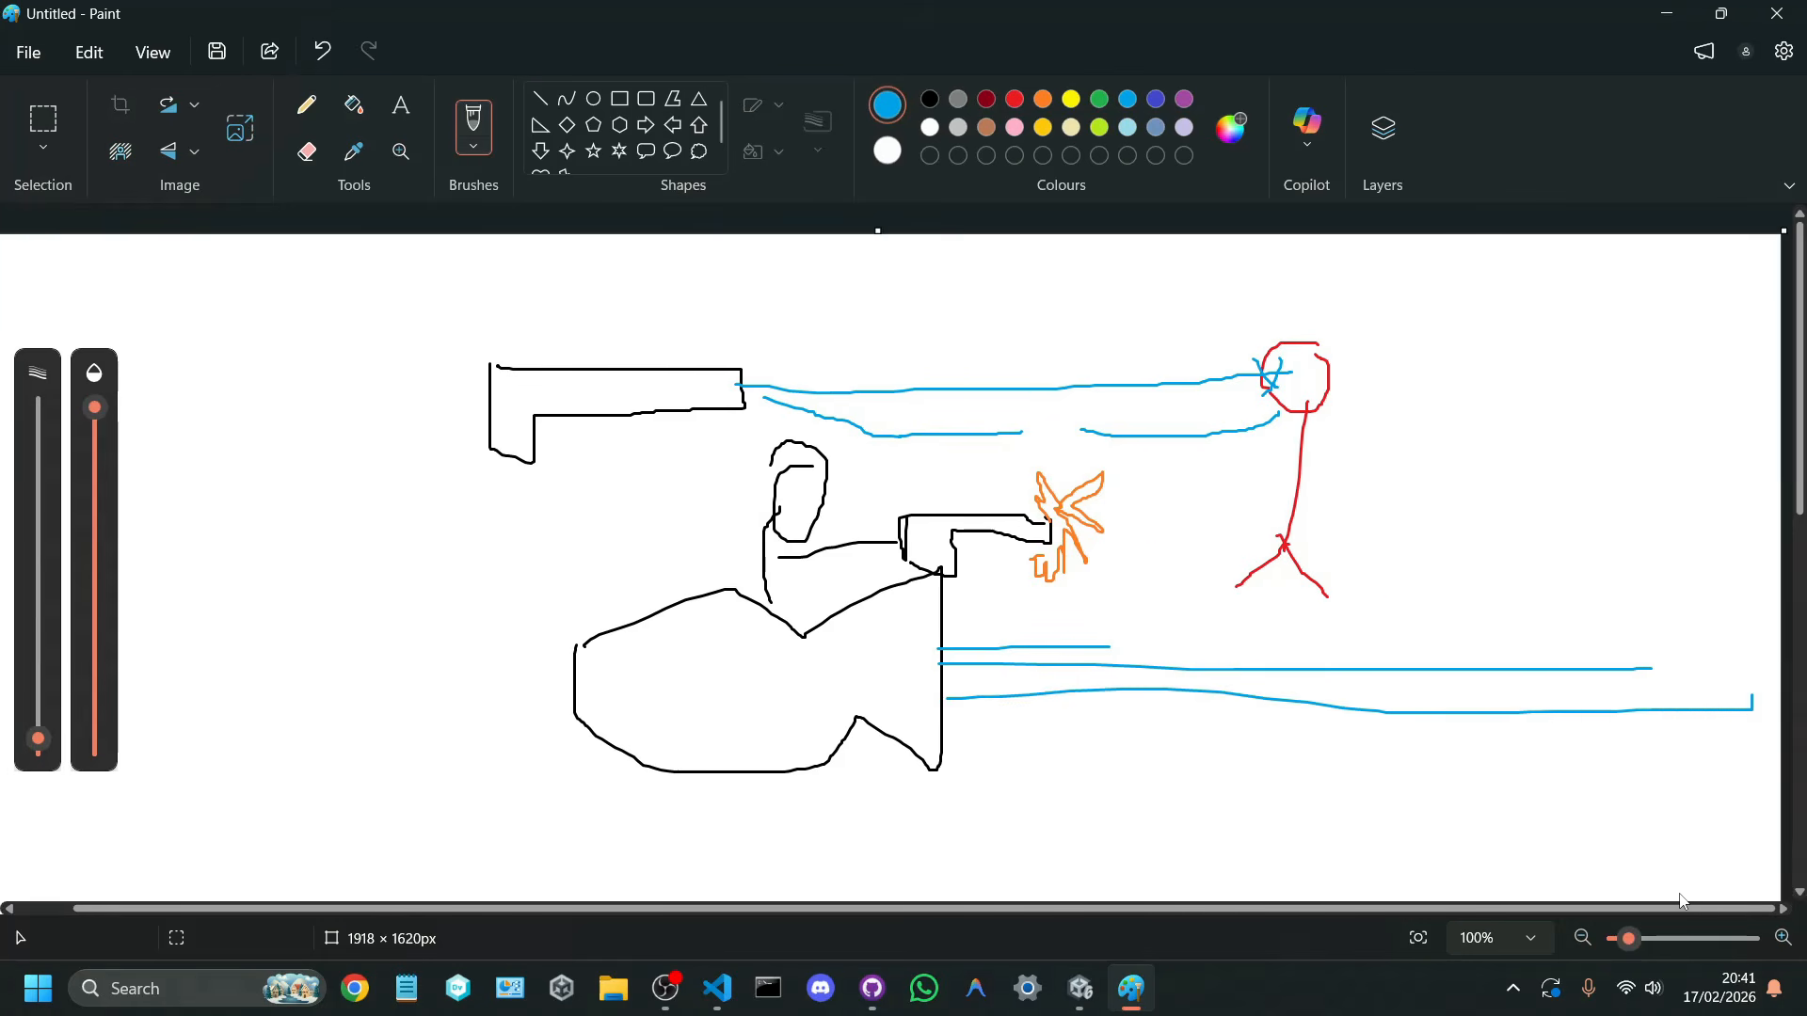
{"action": "left_click_drag", "start_coordinate": [1746, 710], "coordinate": [1779, 725]}
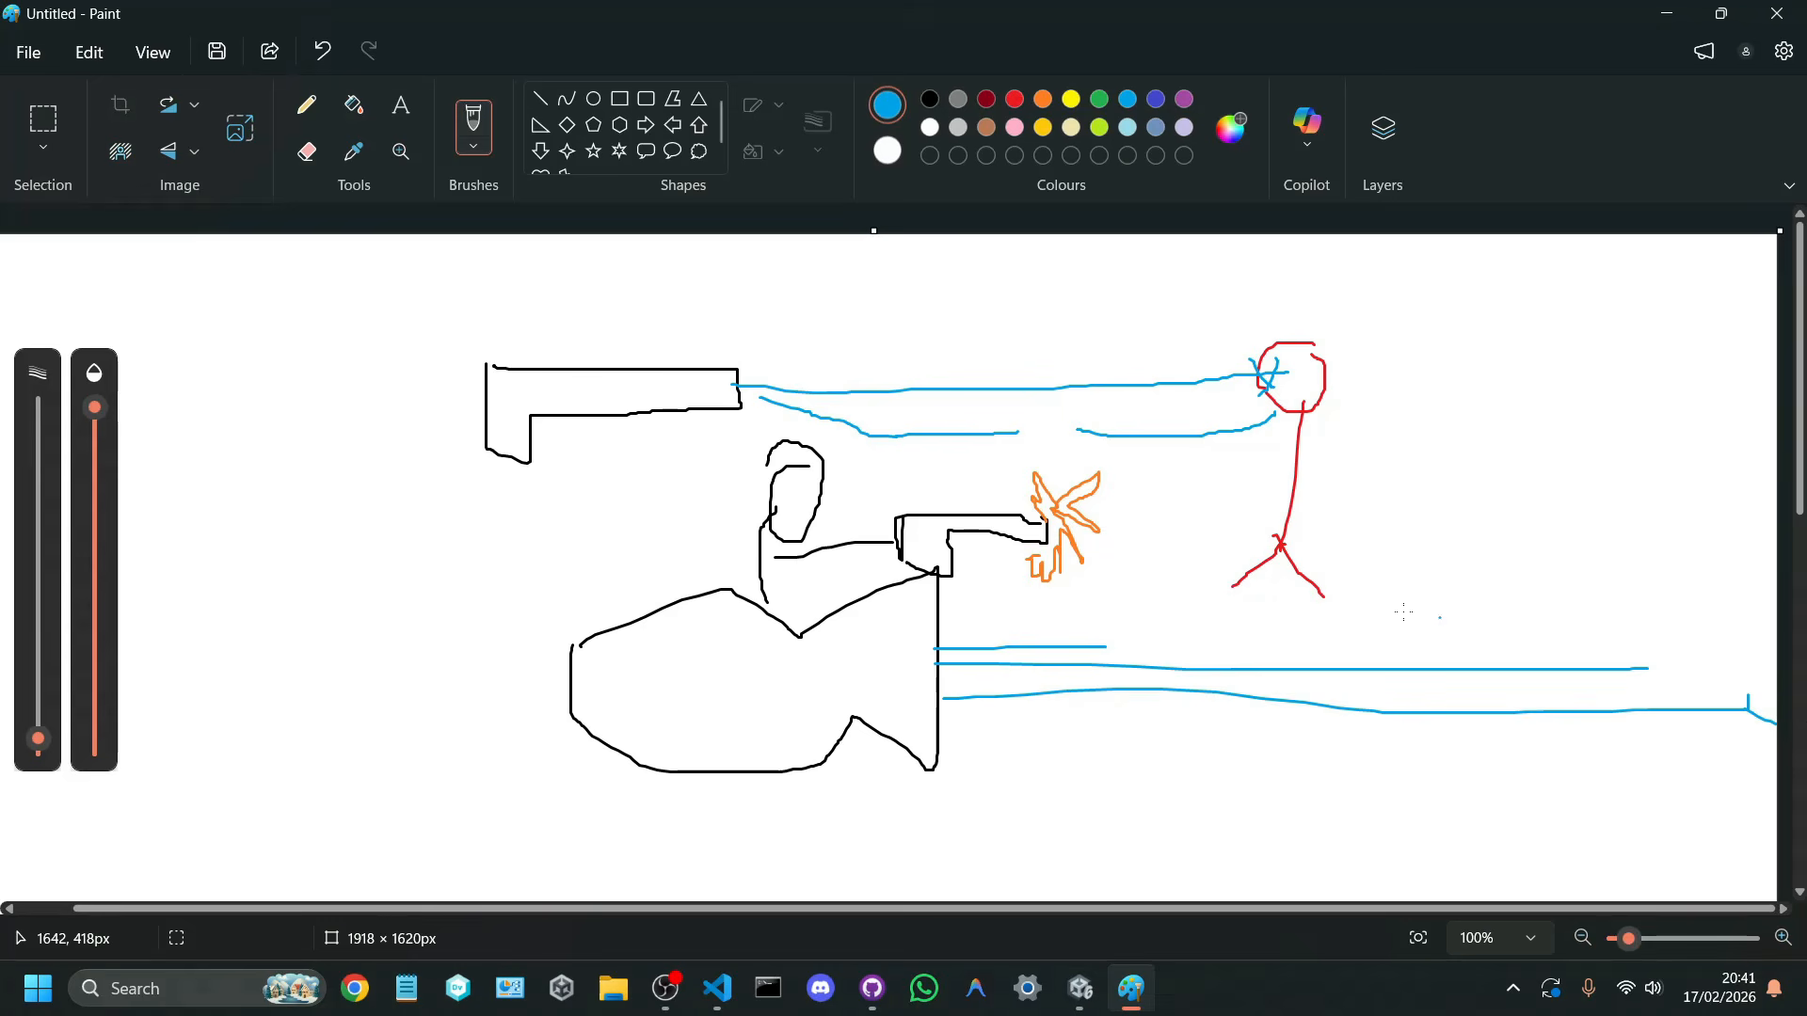
{"action": "left_click_drag", "start_coordinate": [943, 720], "coordinate": [970, 727]}
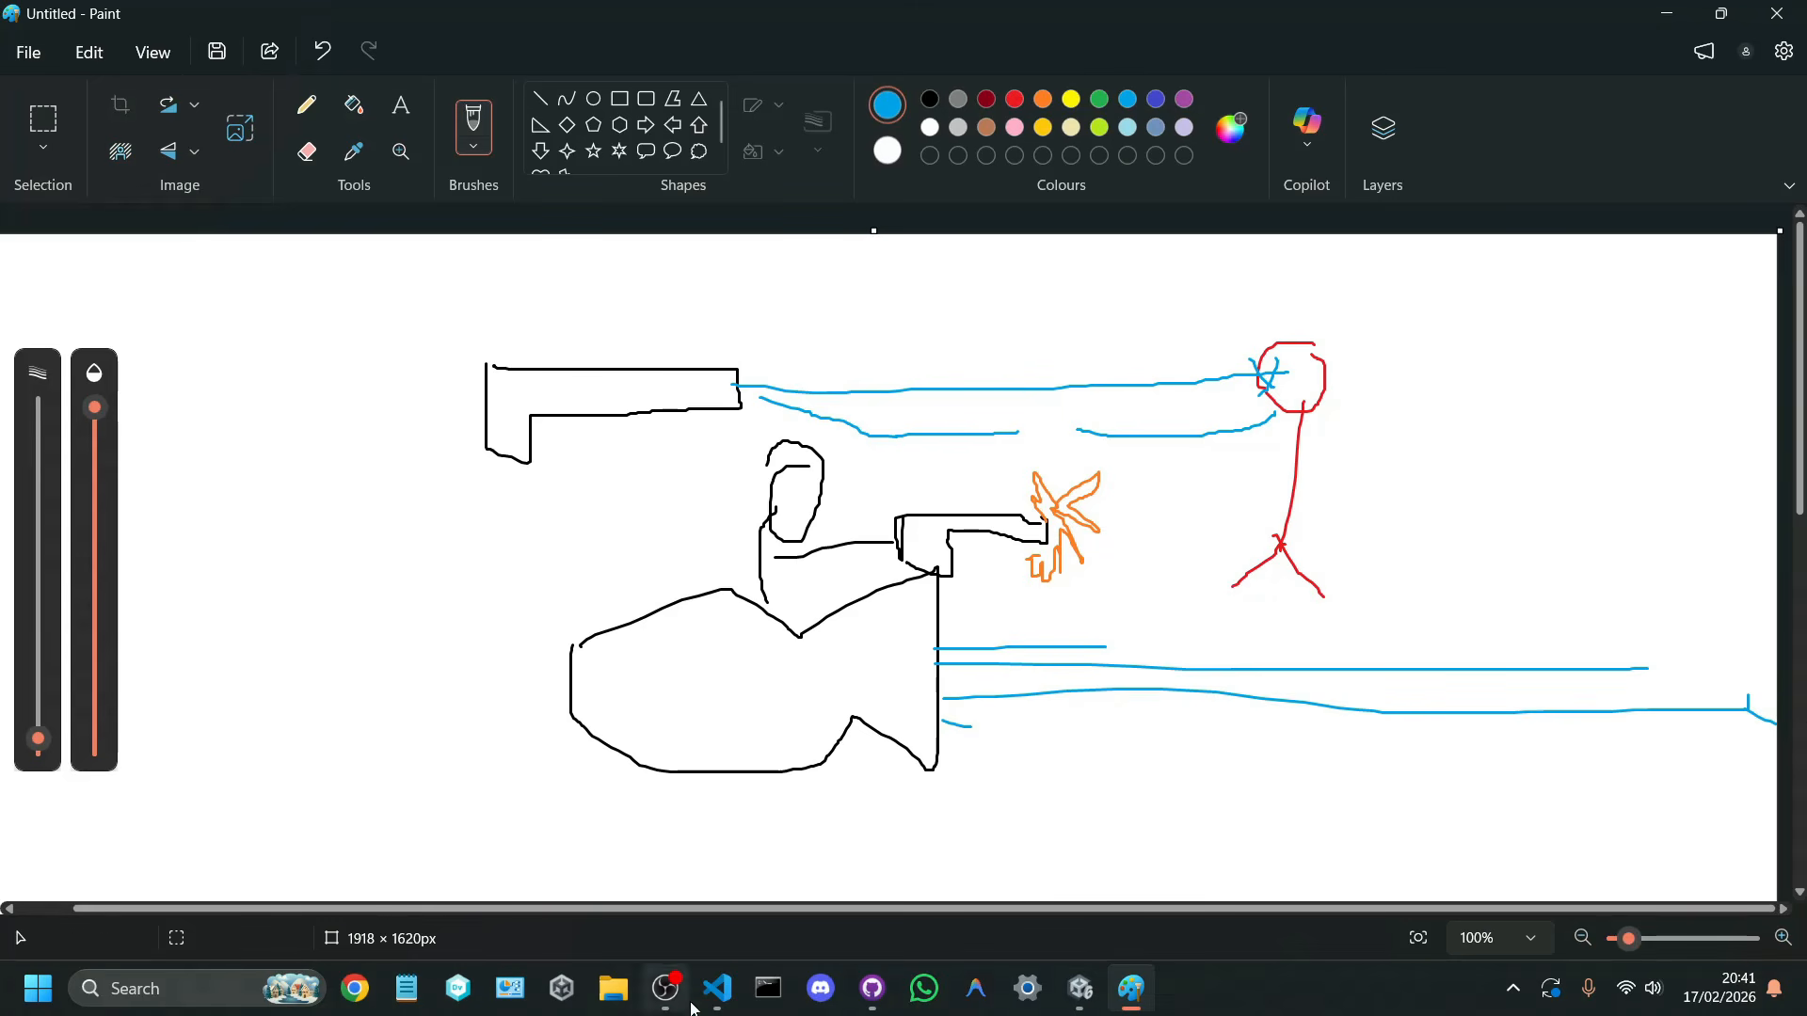
Step: Switch to VS Code and add an empty private void Shoot() method below the rayDistance field
{"action": "left_click", "coordinate": [696, 1010]}
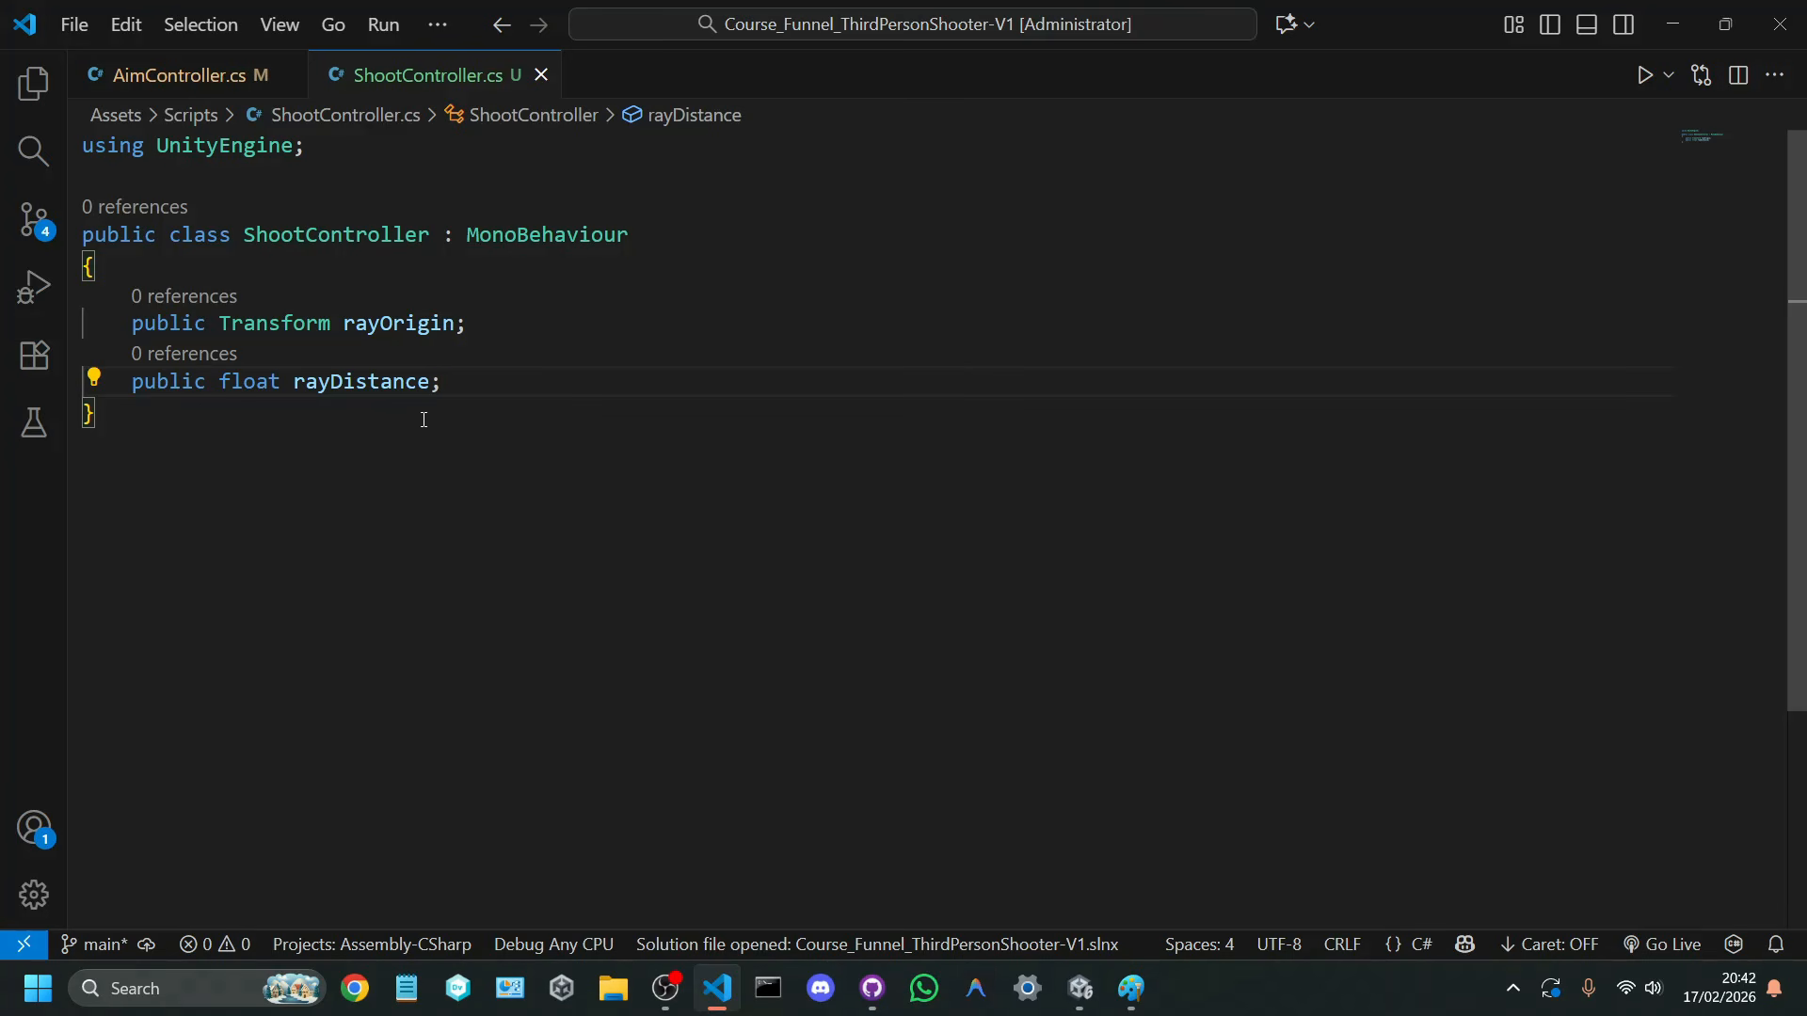
{"action": "key", "text": "Return"}
{"action": "key", "text": "Return"}
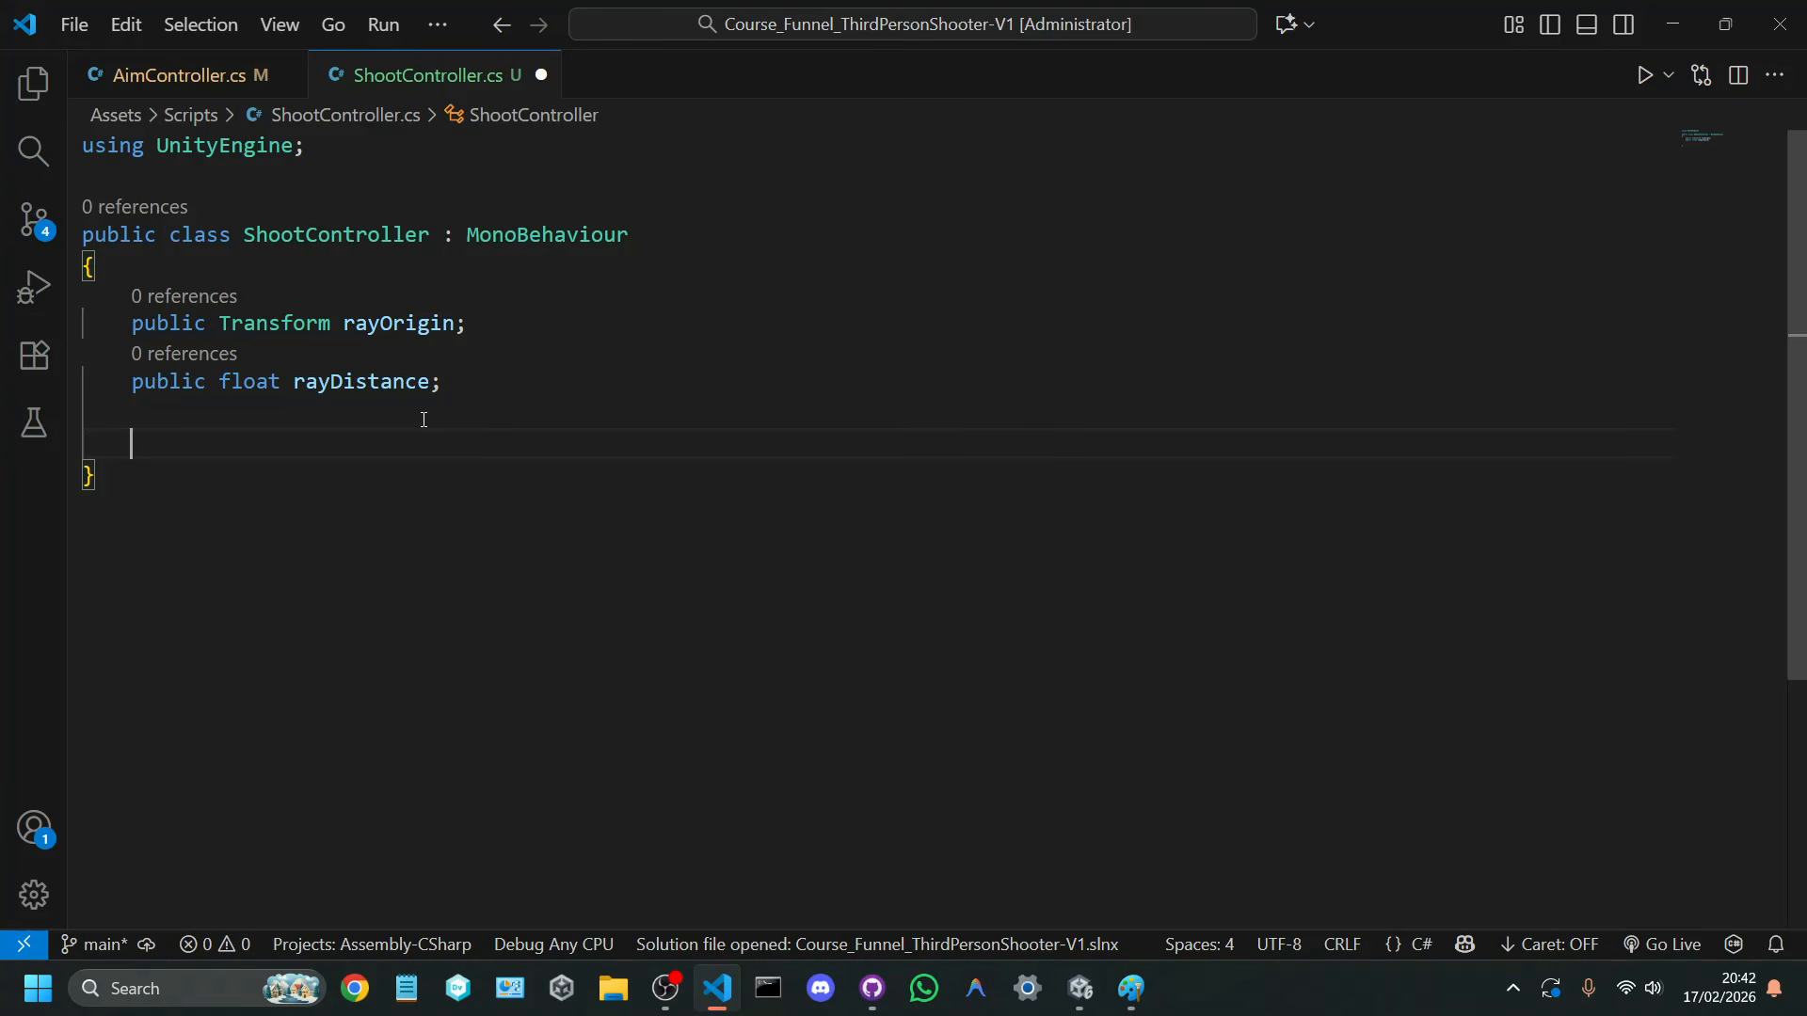
{"action": "type", "text": "private void "}
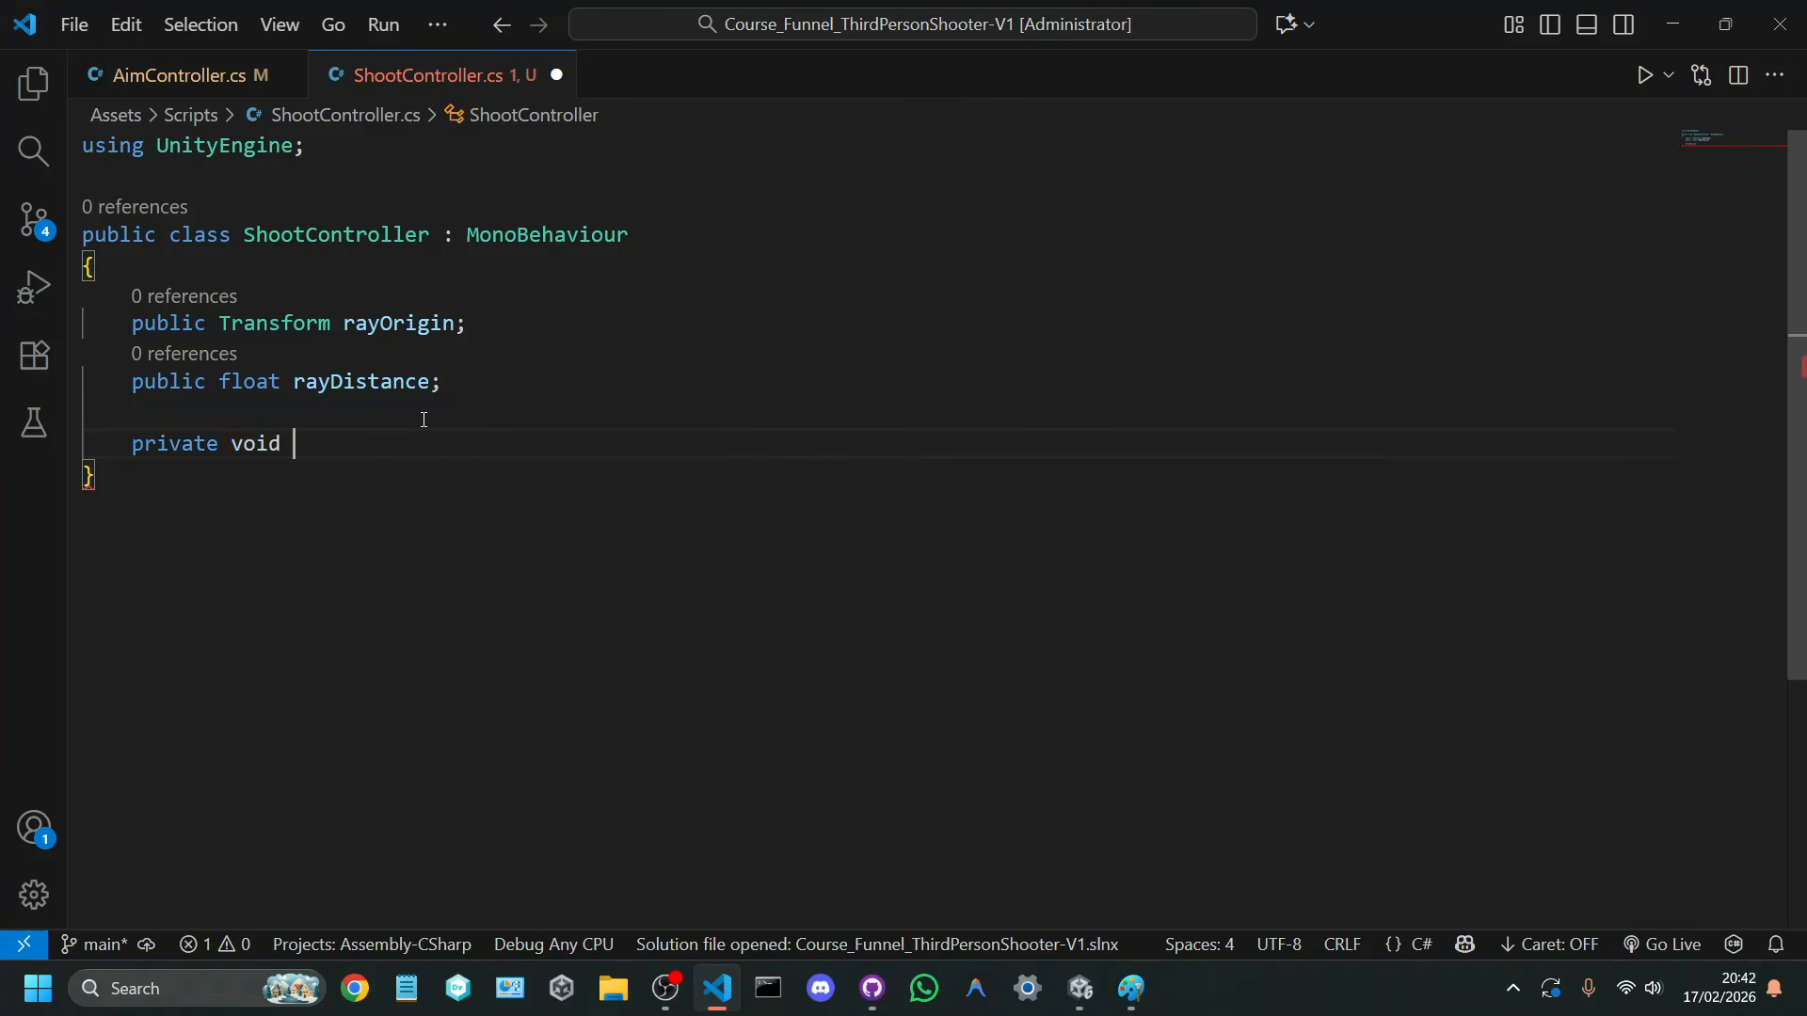
{"action": "type", "text": "Shoot()"}
{"action": "key", "text": "Return"}
{"action": "type", "text": "{"}
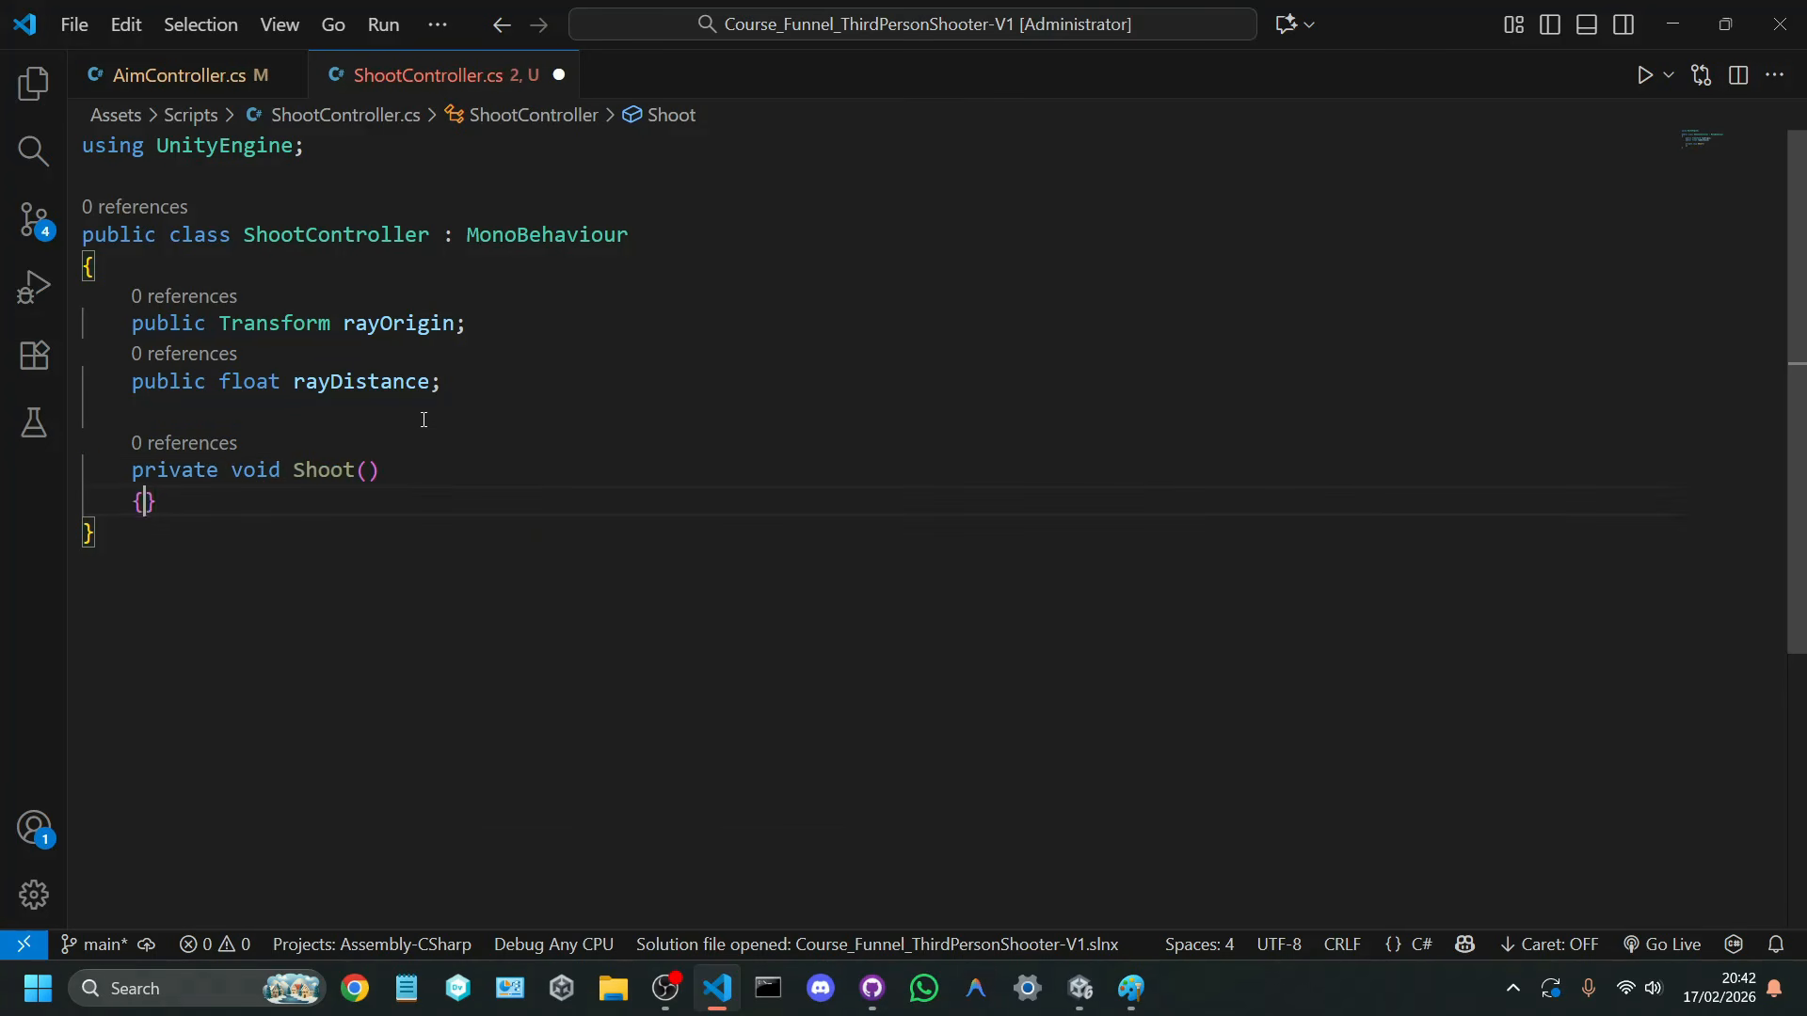
{"action": "key", "text": "Return"}
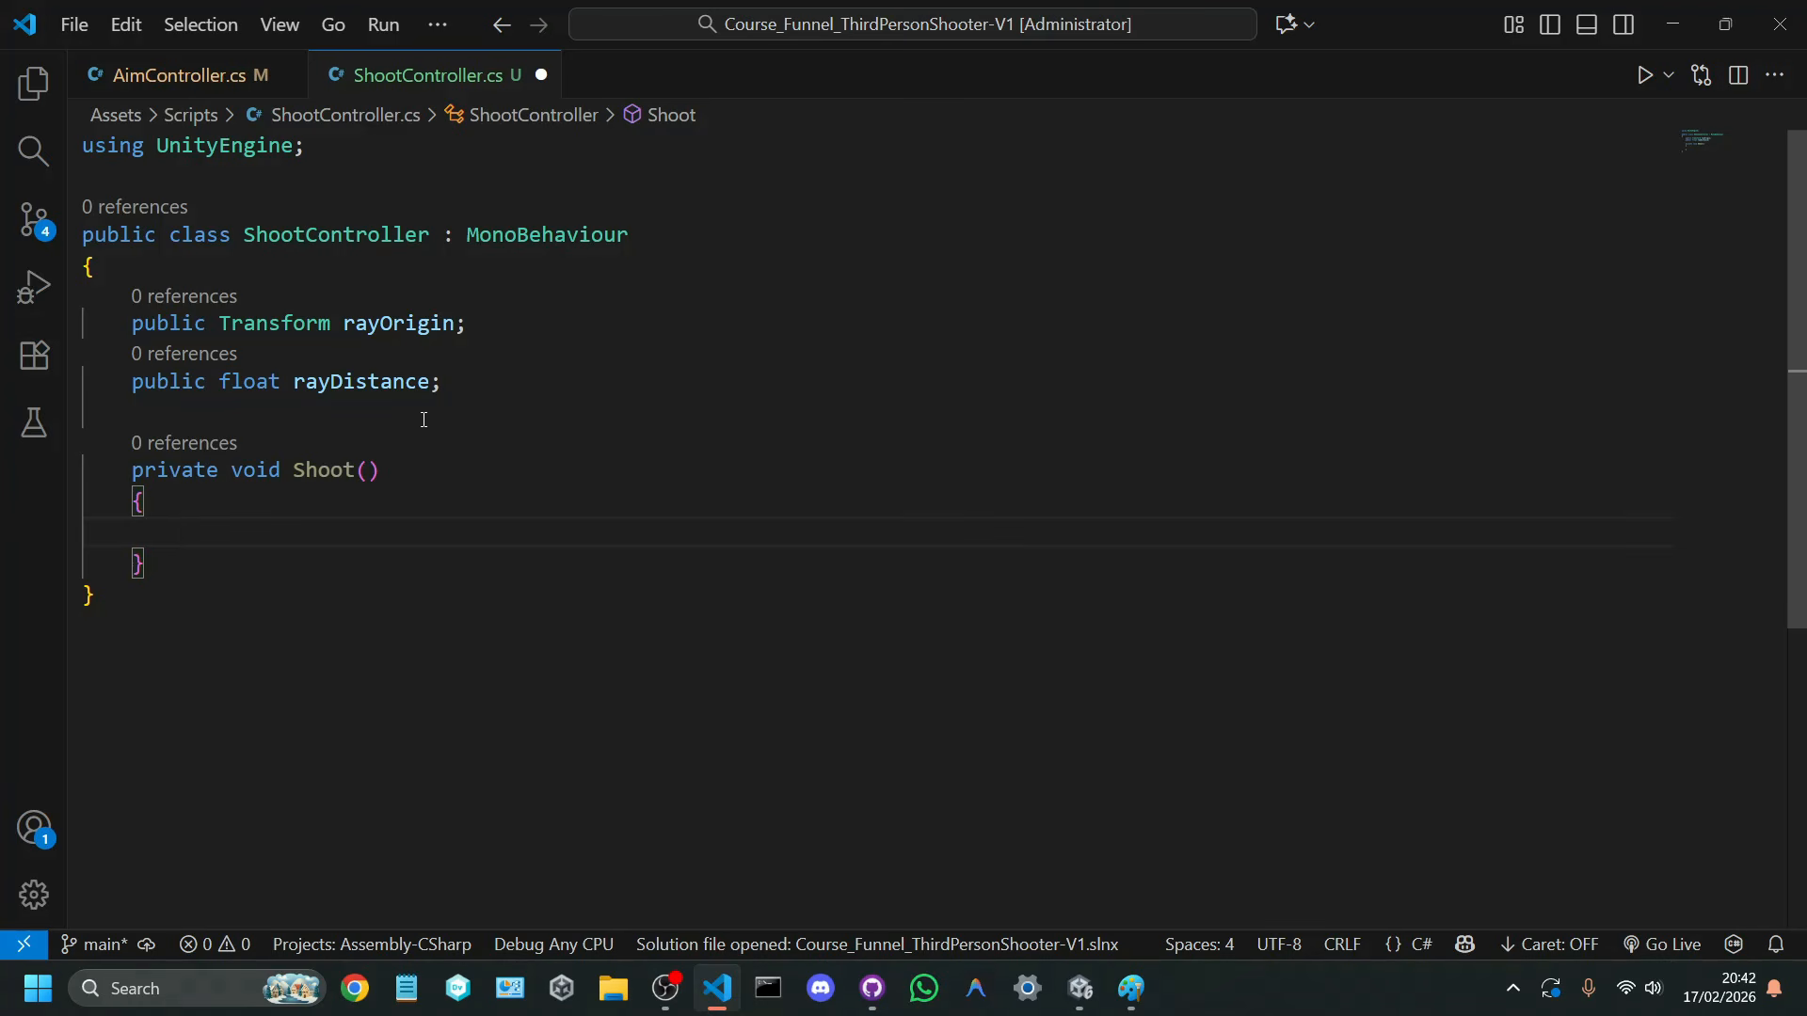
Step: Declare a bool variable named isHit inside the Shoot method
{"action": "type", "text": "boo"}
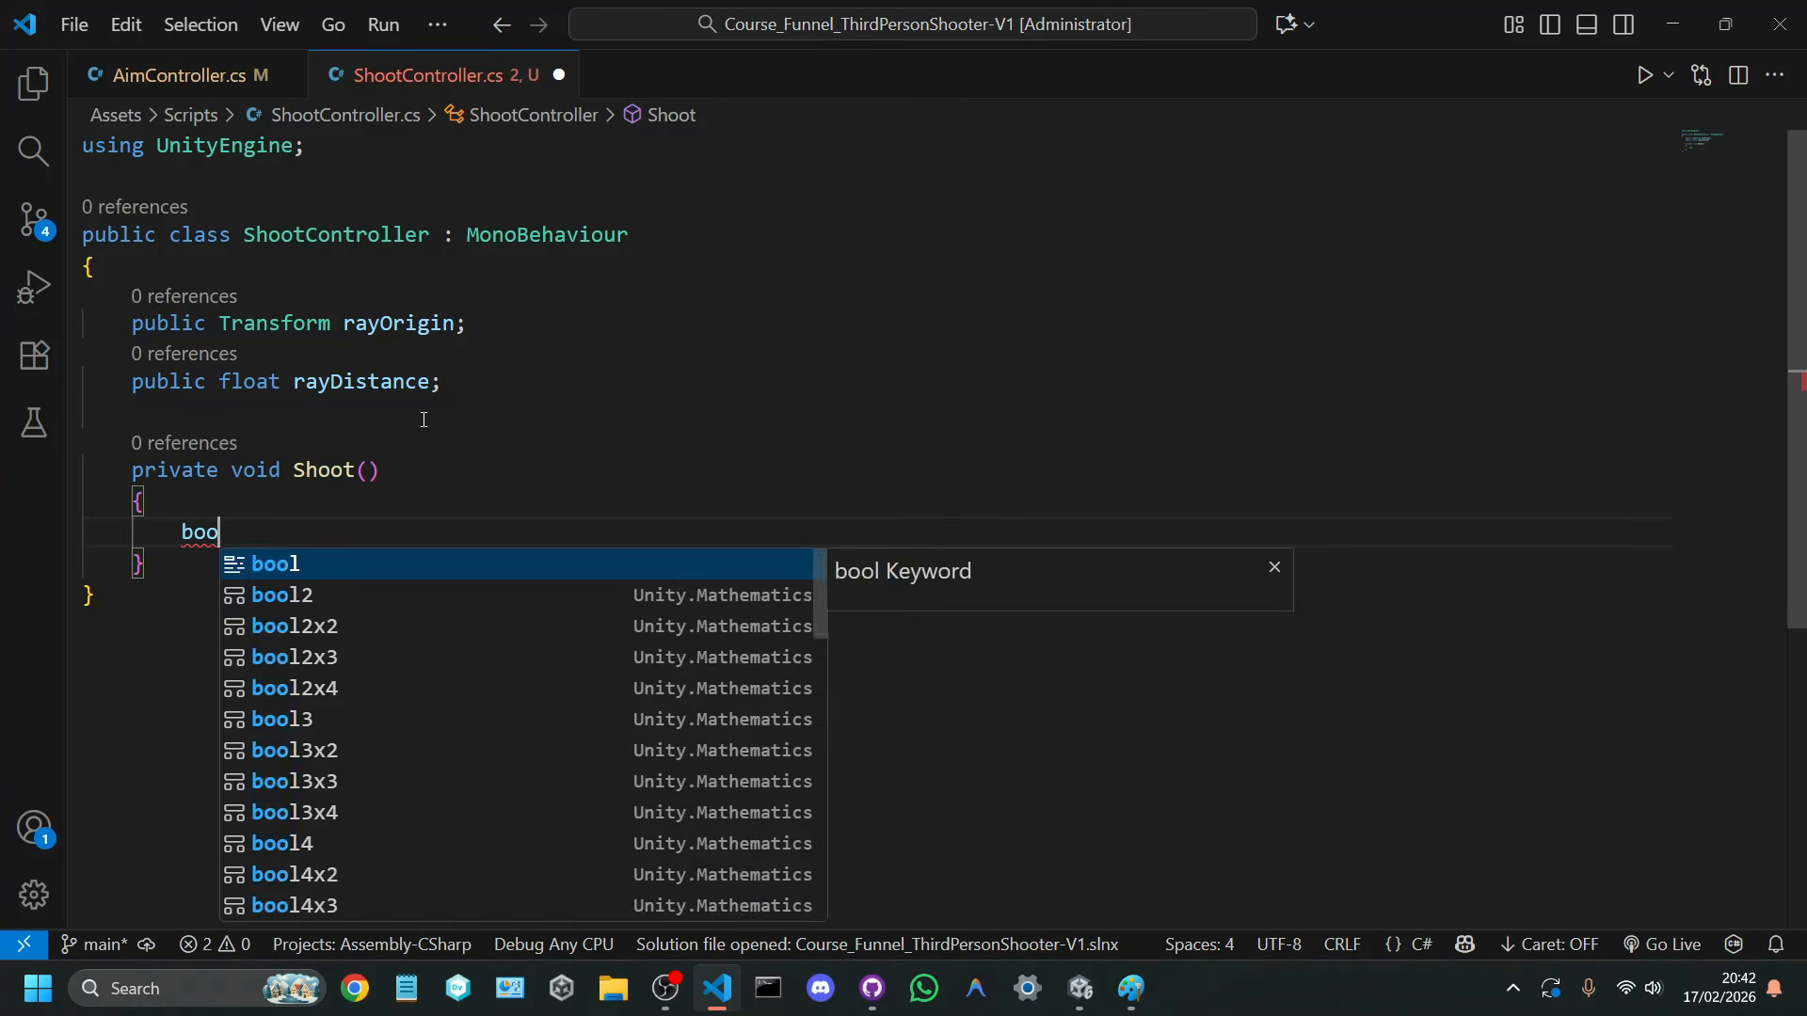
{"action": "type", "text": "l isHit;"}
{"action": "key", "text": "ctrl+s"}
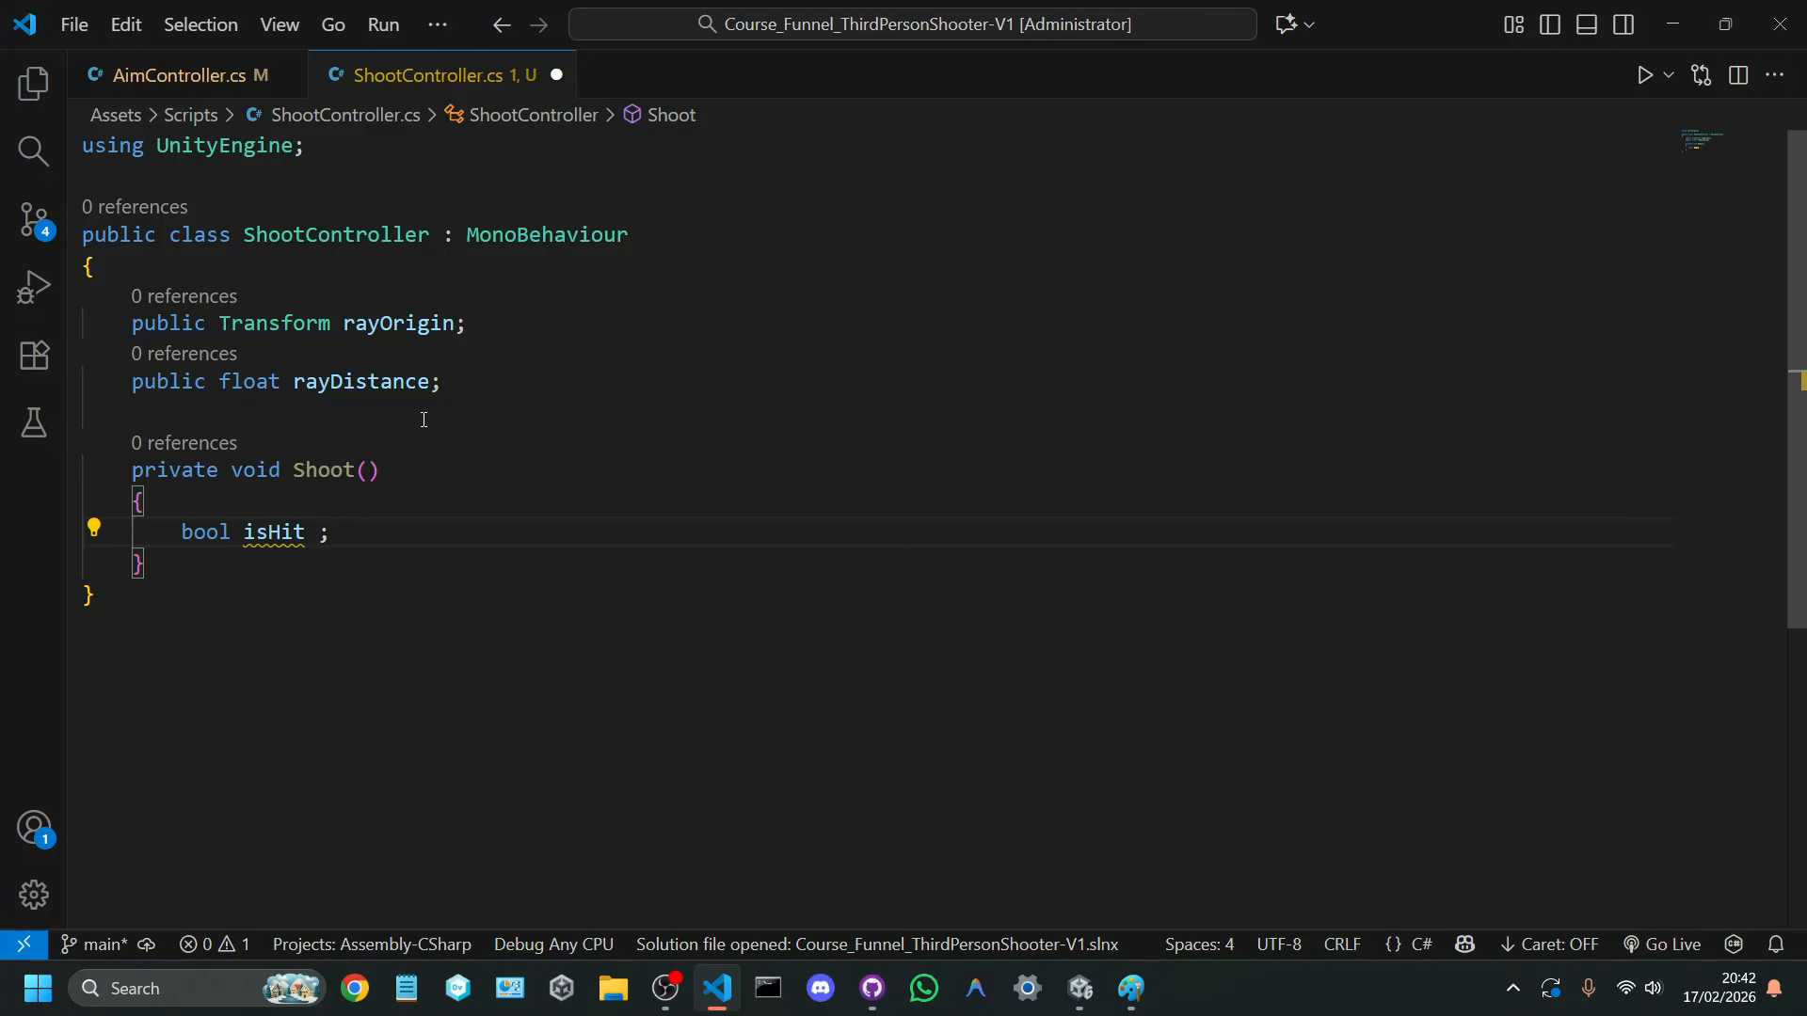
Step: Switch to Paint and draw a red barrel with a flame symbol across the blue rays and a large jagged explosion around it
{"action": "left_click", "coordinate": [1131, 988]}
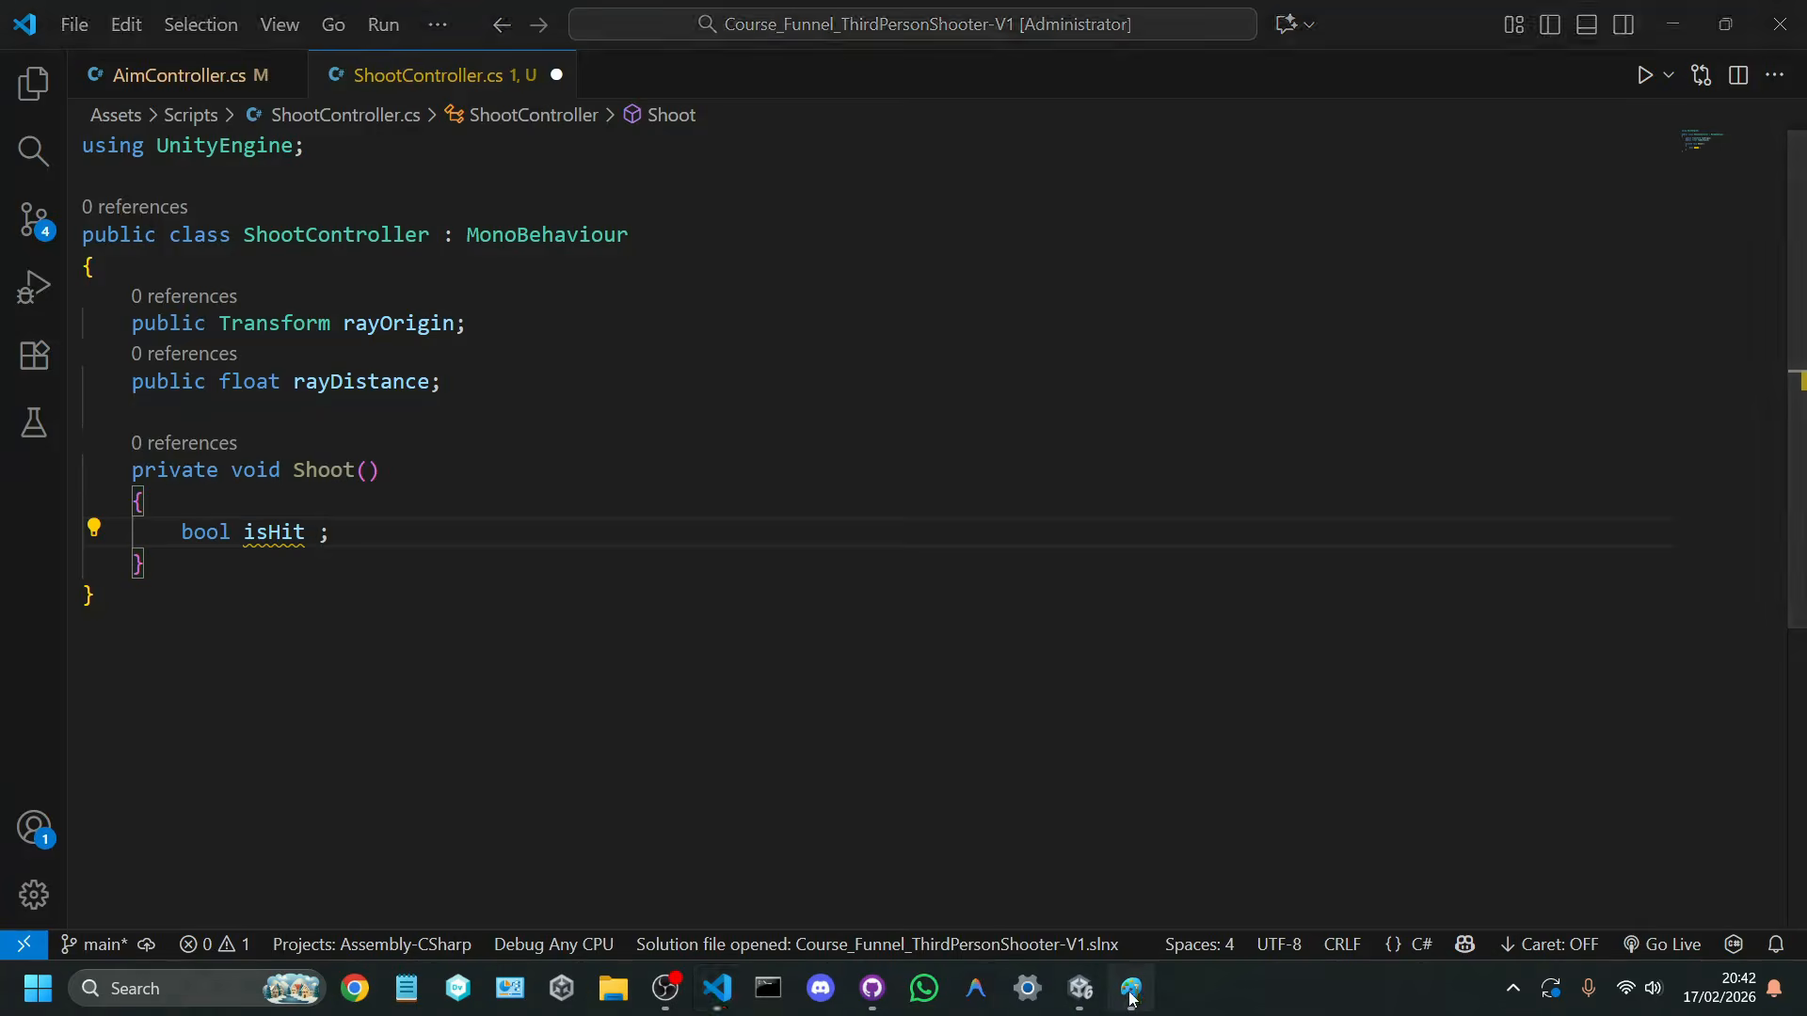
{"action": "left_click", "coordinate": [1014, 99]}
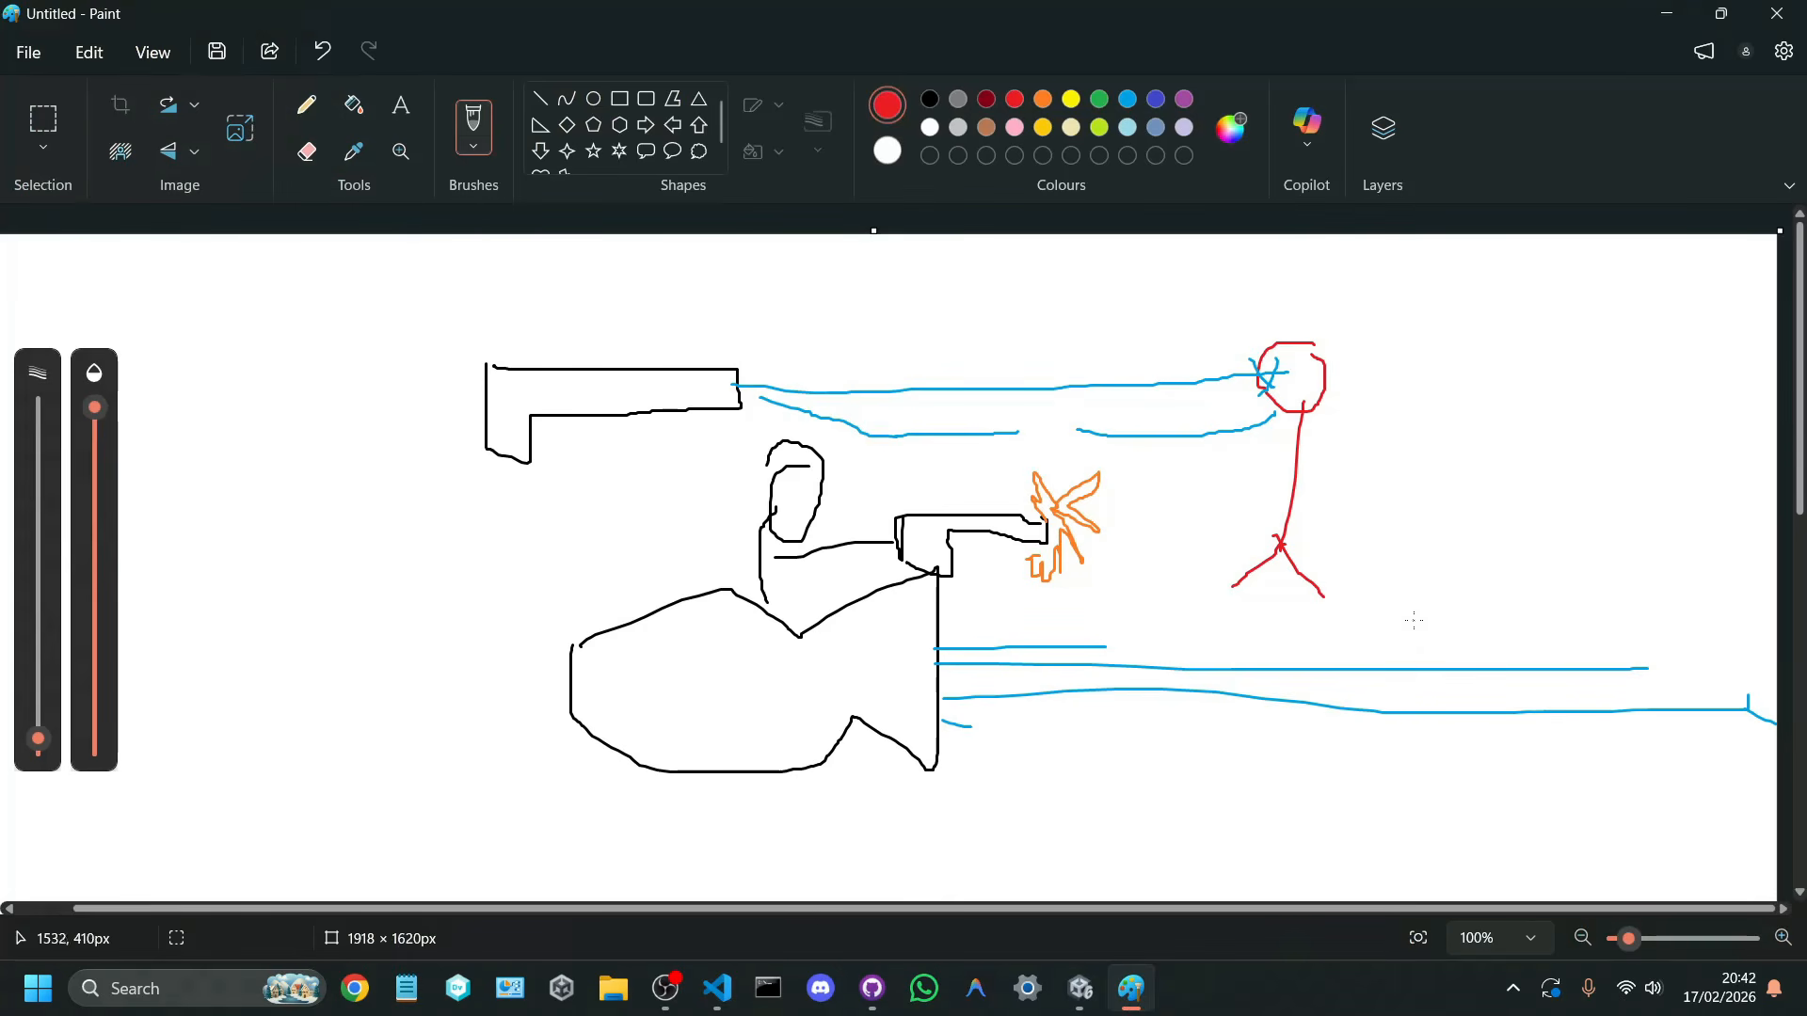
{"action": "left_click_drag", "start_coordinate": [1401, 605], "coordinate": [1393, 795]}
{"action": "mouse_move", "coordinate": [1408, 610]}
{"action": "left_mouse_down"}
{"action": "mouse_move", "coordinate": [1516, 645]}
{"action": "mouse_move", "coordinate": [1417, 600]}
{"action": "mouse_move", "coordinate": [1517, 828]}
{"action": "left_mouse_up"}
{"action": "left_click_drag", "start_coordinate": [1394, 795], "coordinate": [1522, 823]}
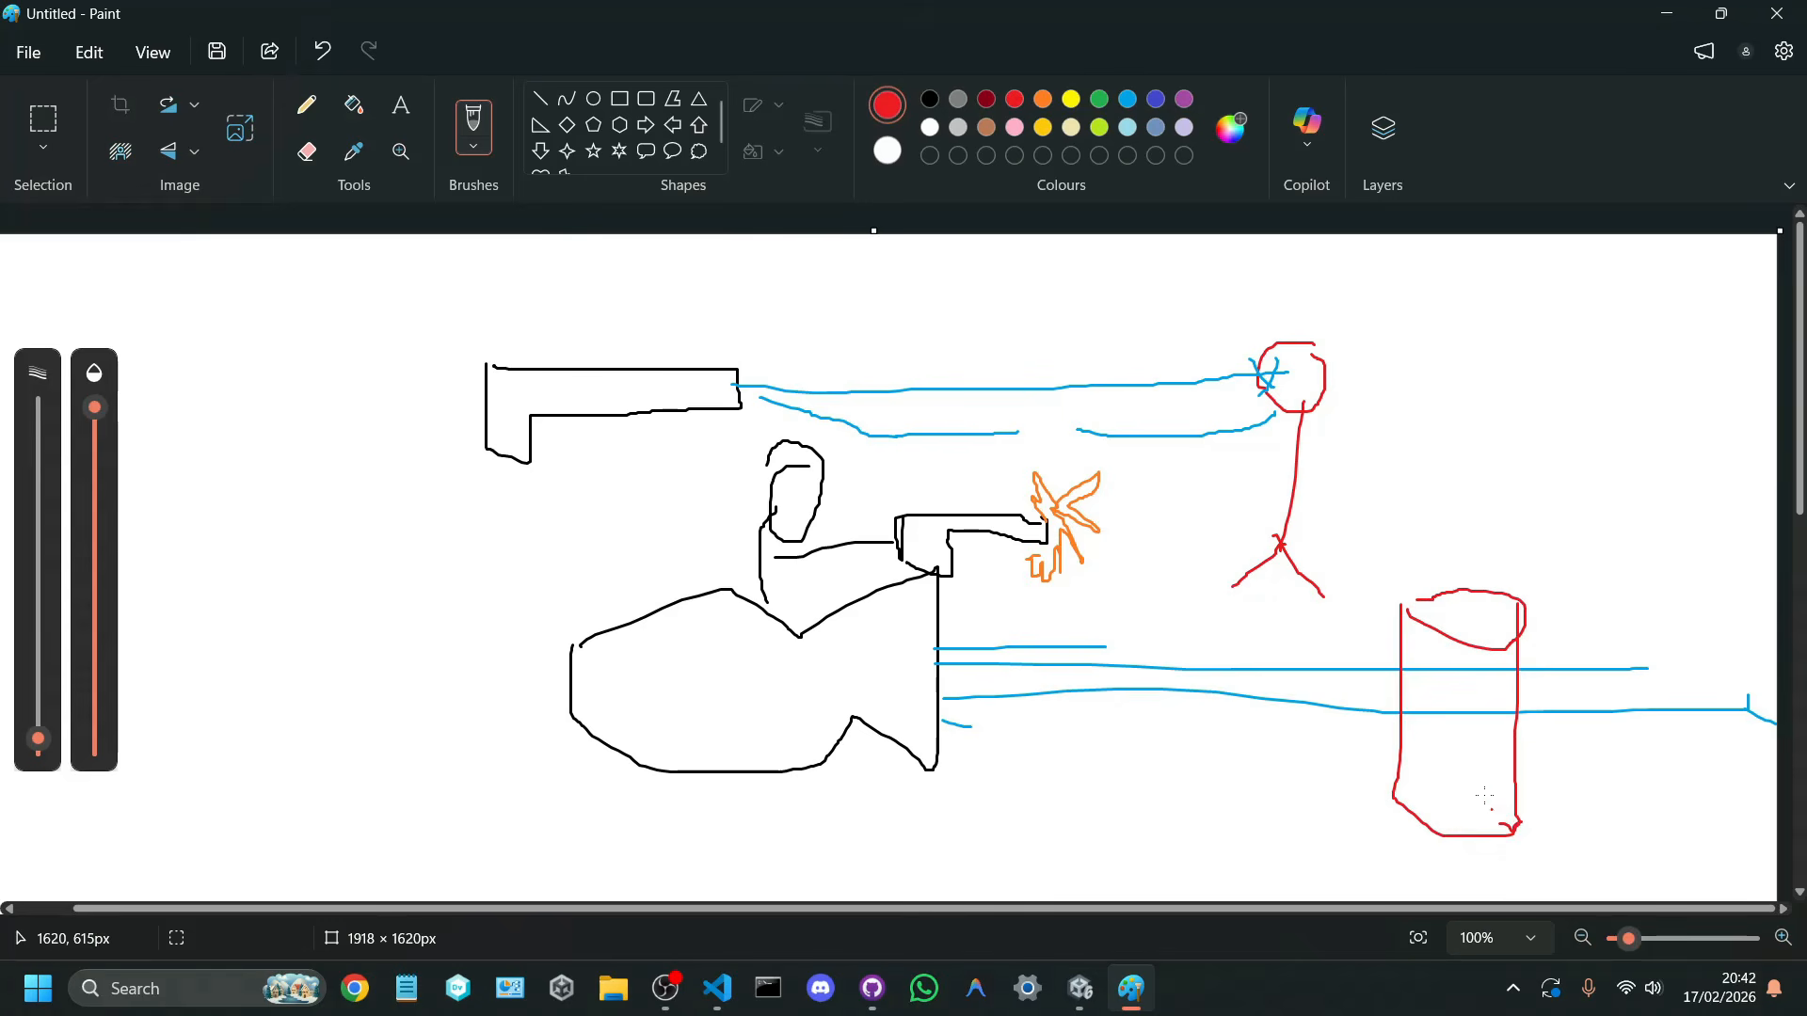
{"action": "mouse_move", "coordinate": [1469, 762]}
{"action": "left_mouse_down"}
{"action": "mouse_move", "coordinate": [1456, 701]}
{"action": "mouse_move", "coordinate": [1481, 701]}
{"action": "mouse_move", "coordinate": [1495, 735]}
{"action": "mouse_move", "coordinate": [1464, 757]}
{"action": "left_mouse_up"}
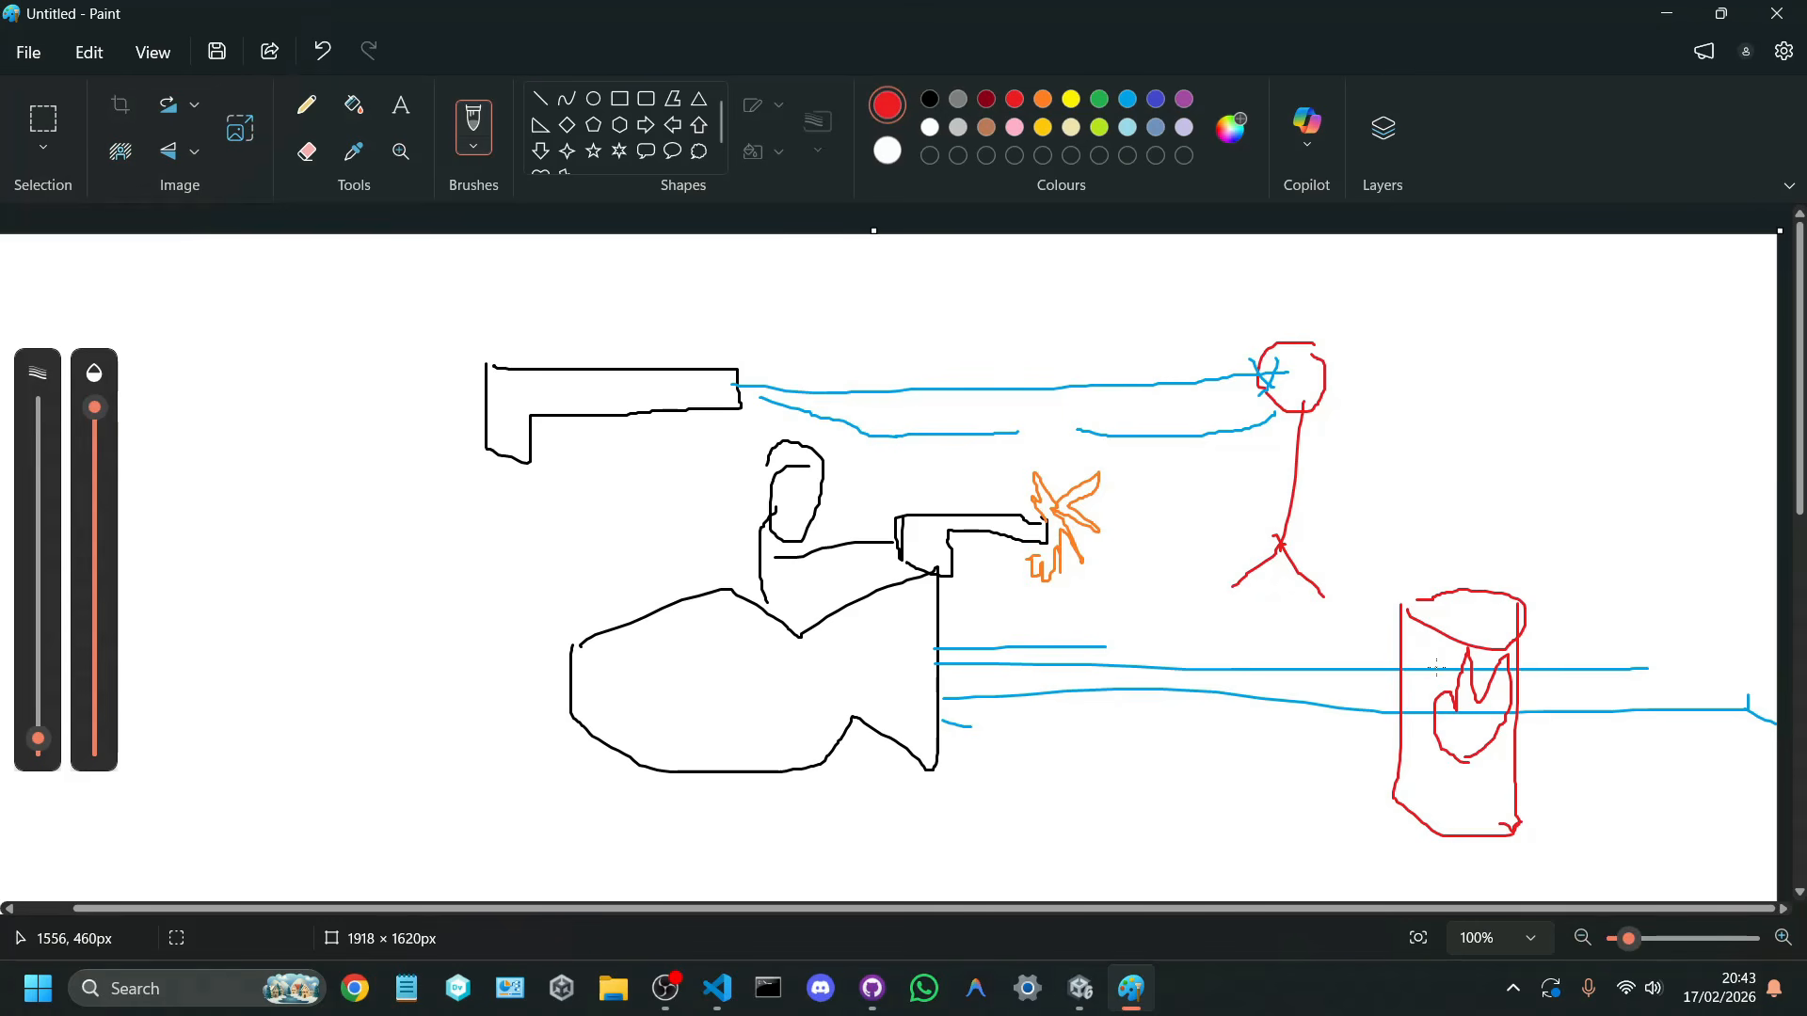
{"action": "mouse_move", "coordinate": [1428, 781]}
{"action": "left_mouse_down"}
{"action": "mouse_move", "coordinate": [1435, 374]}
{"action": "mouse_move", "coordinate": [1603, 750]}
{"action": "left_mouse_up"}
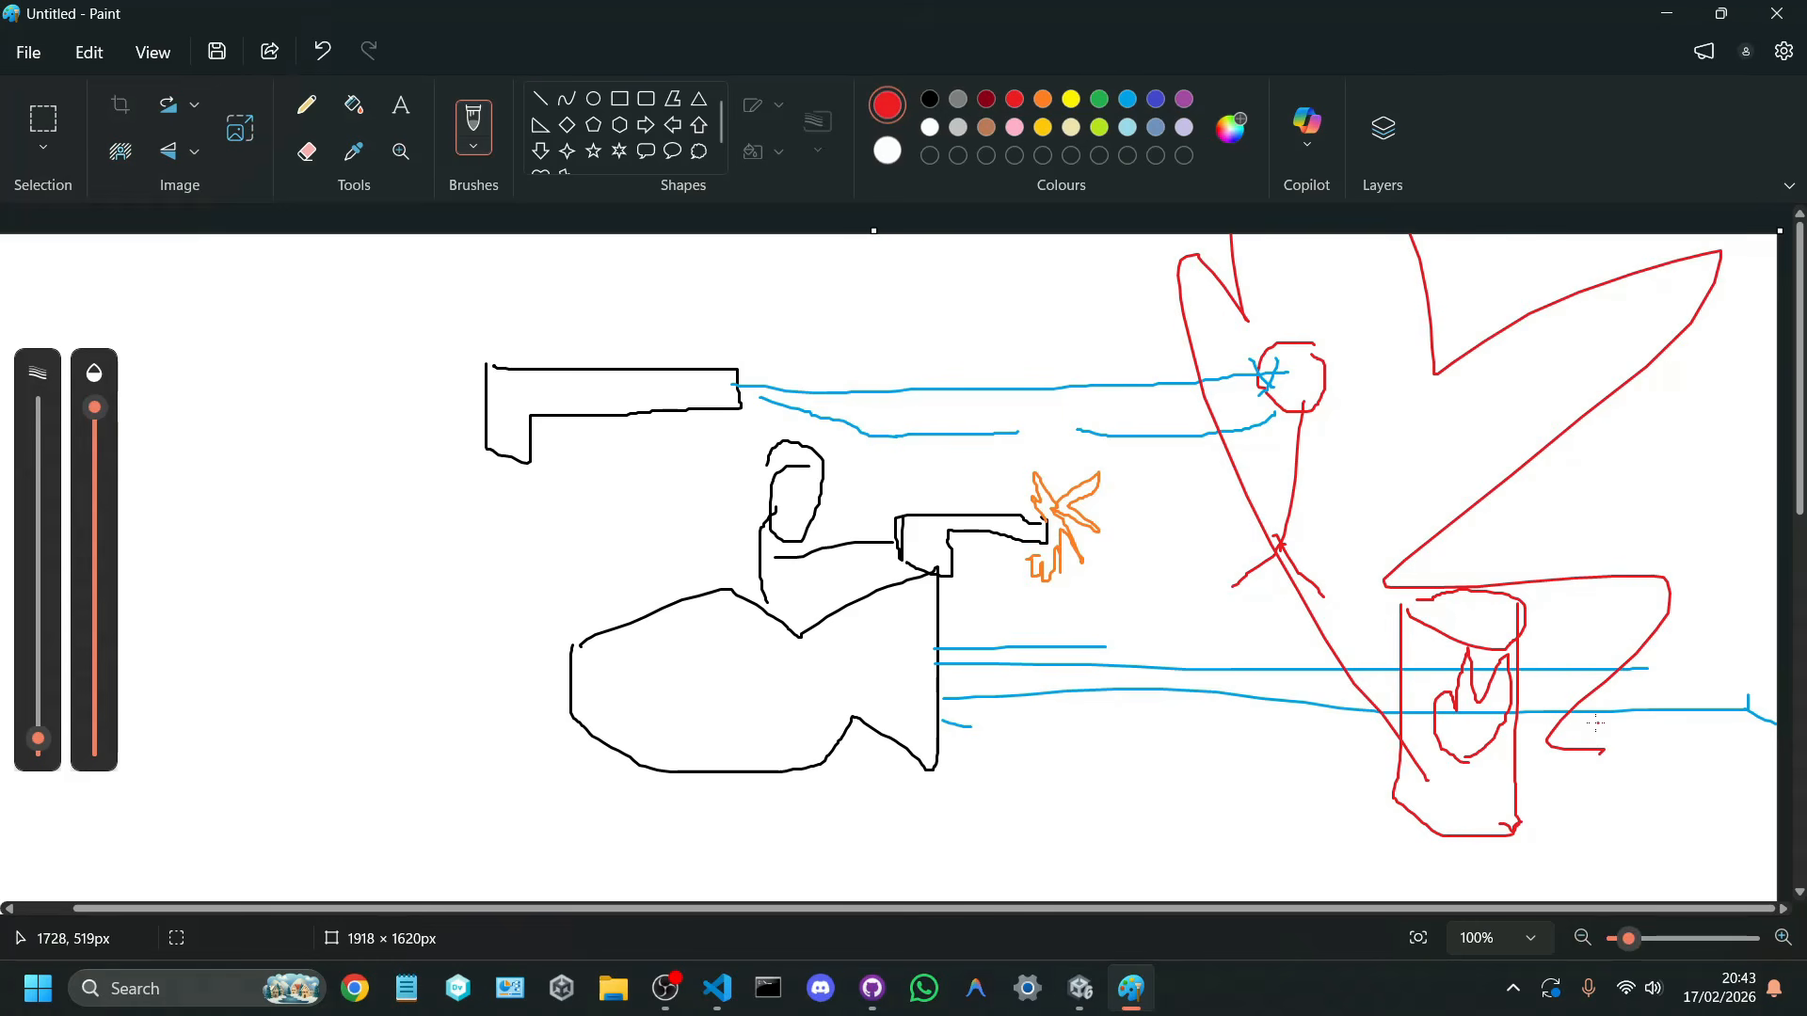
{"action": "left_click", "coordinate": [1665, 19]}
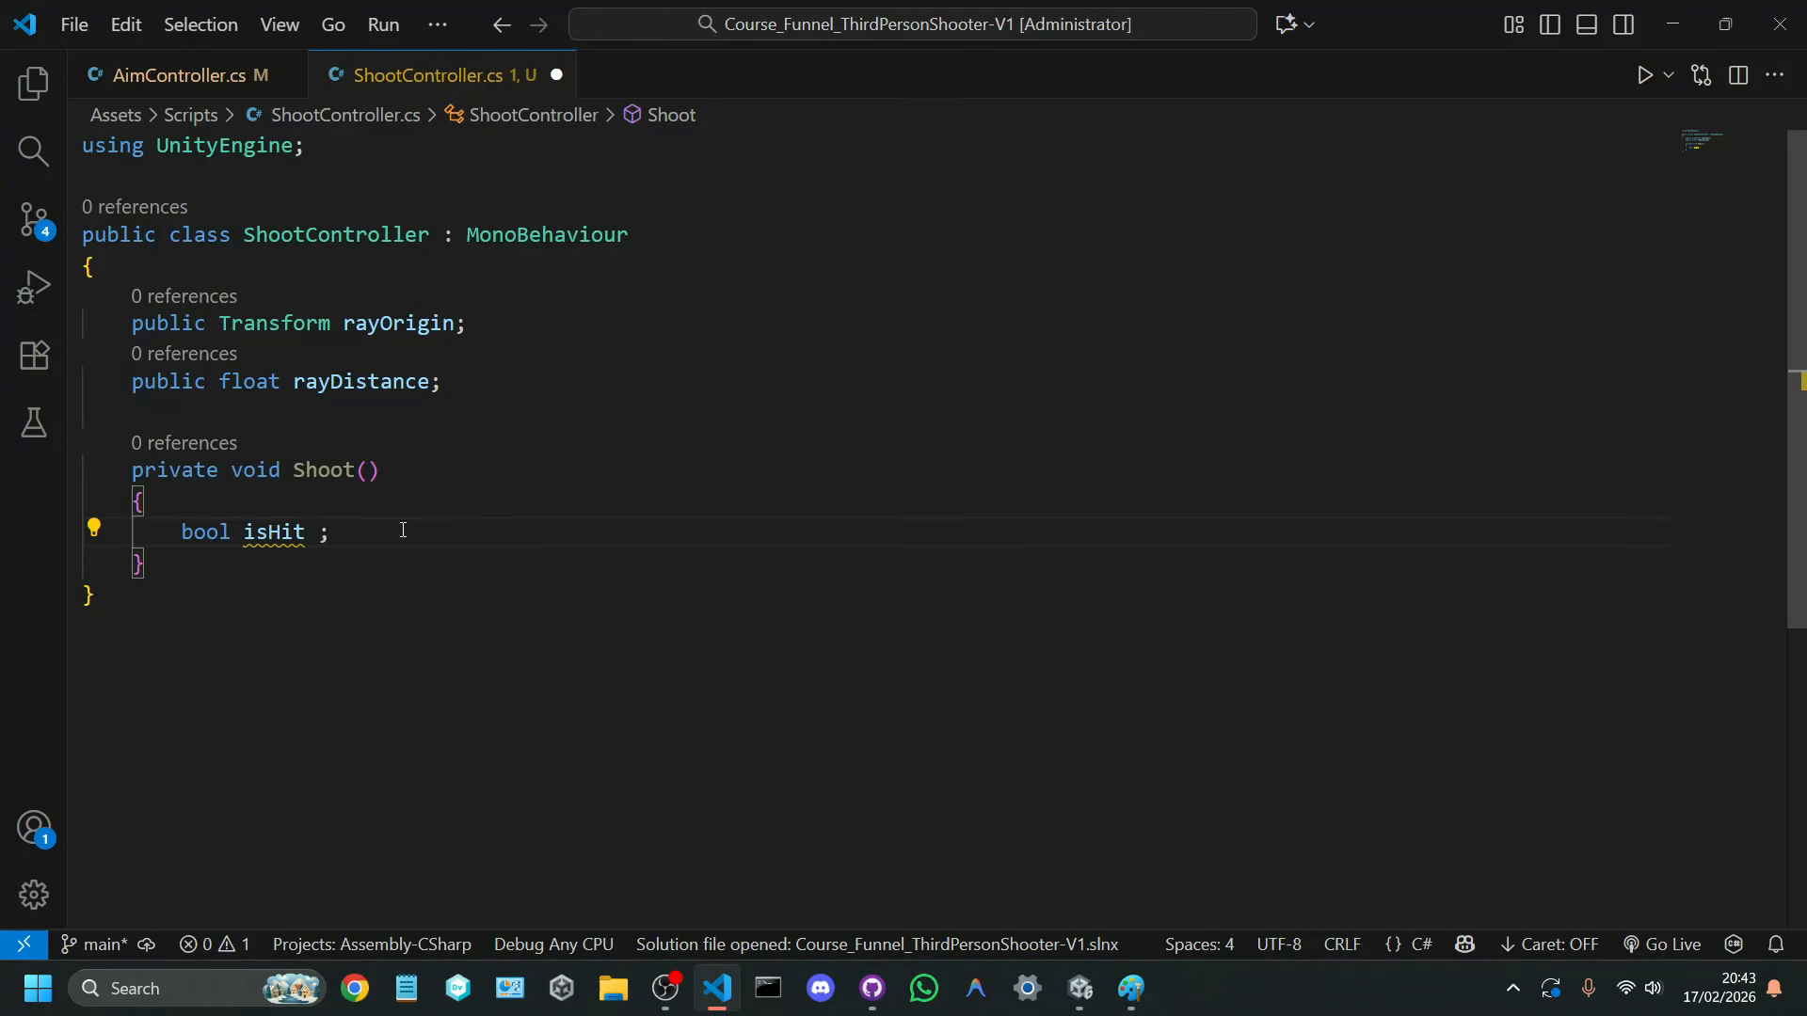
{"action": "type", "text": "= raycast"}
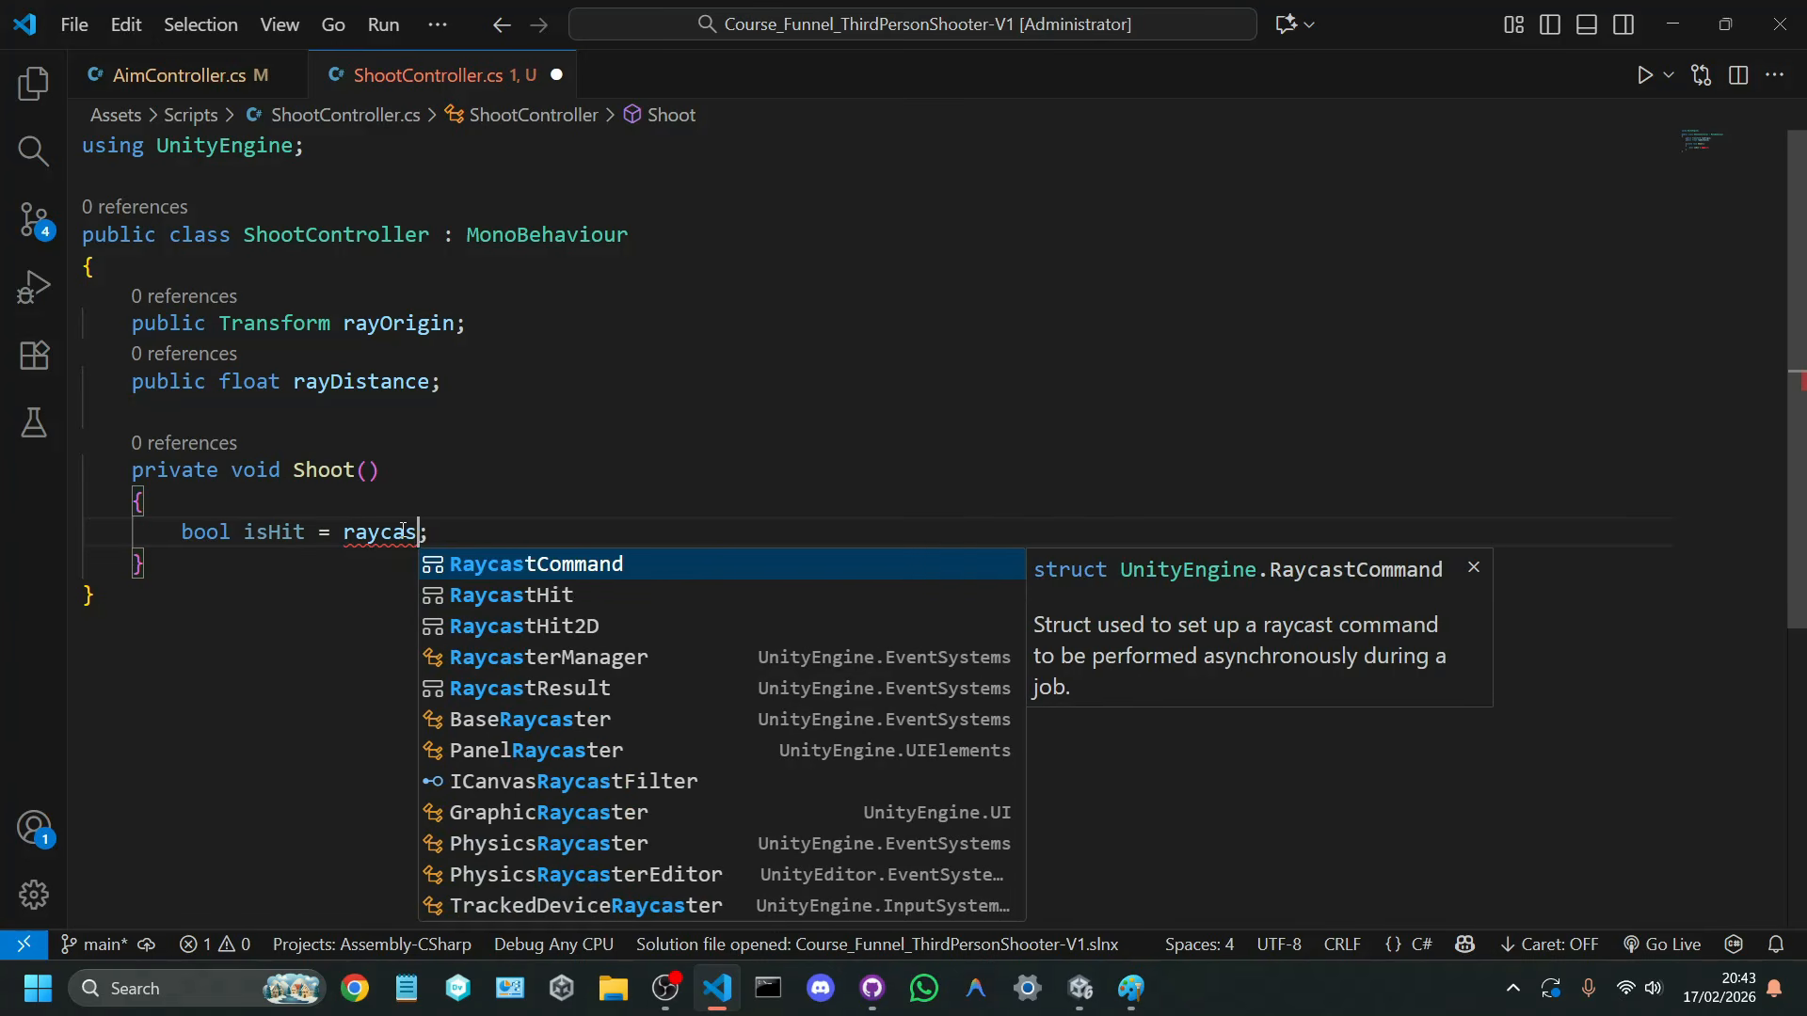
{"action": "key", "text": "Down"}
{"action": "key", "text": "Down"}
{"action": "key", "text": "Down"}
{"action": "key", "text": "BackSpace"}
{"action": "key", "text": "BackSpace"}
{"action": "key", "text": "BackSpace"}
{"action": "key", "text": "BackSpace"}
{"action": "key", "text": "BackSpace"}
{"action": "key", "text": "BackSpace"}
{"action": "key", "text": "BackSpace"}
Step: Assign a Physics.Raycast() call to isHit in the Shoot method
{"action": "type", "text": "physics"}
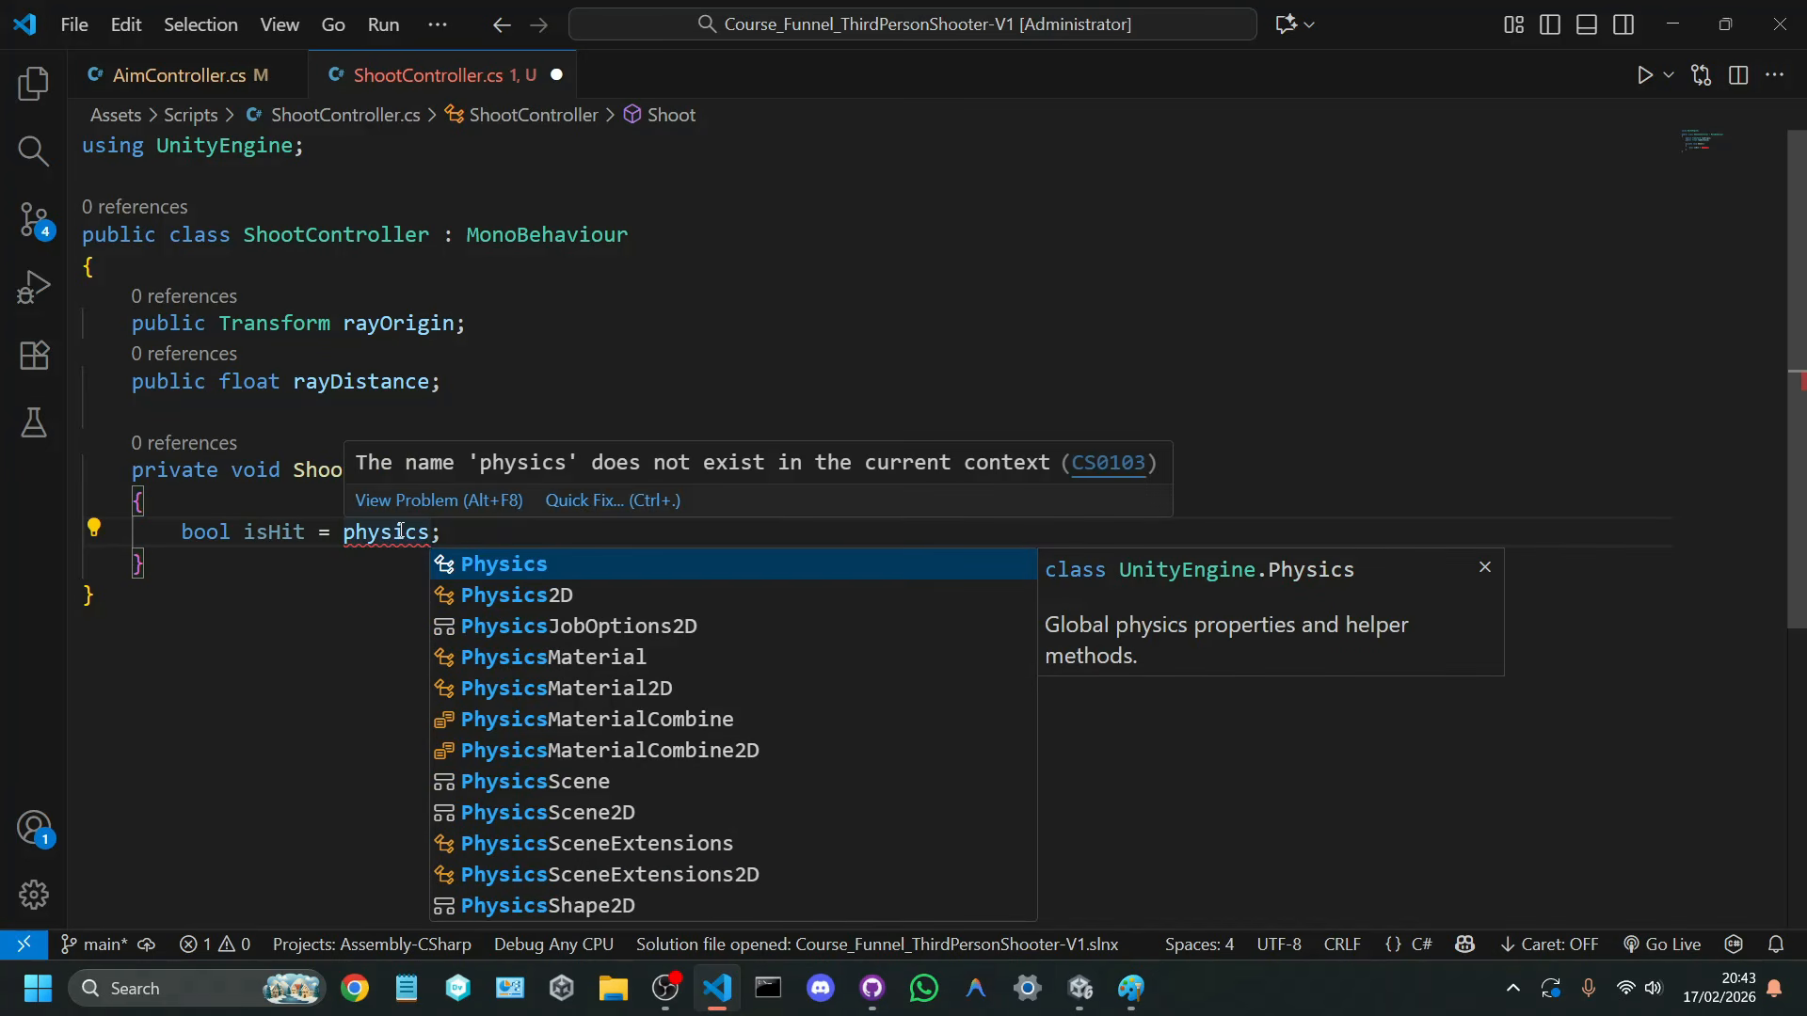
{"action": "key", "text": "Return"}
{"action": "type", "text": ".rayc"}
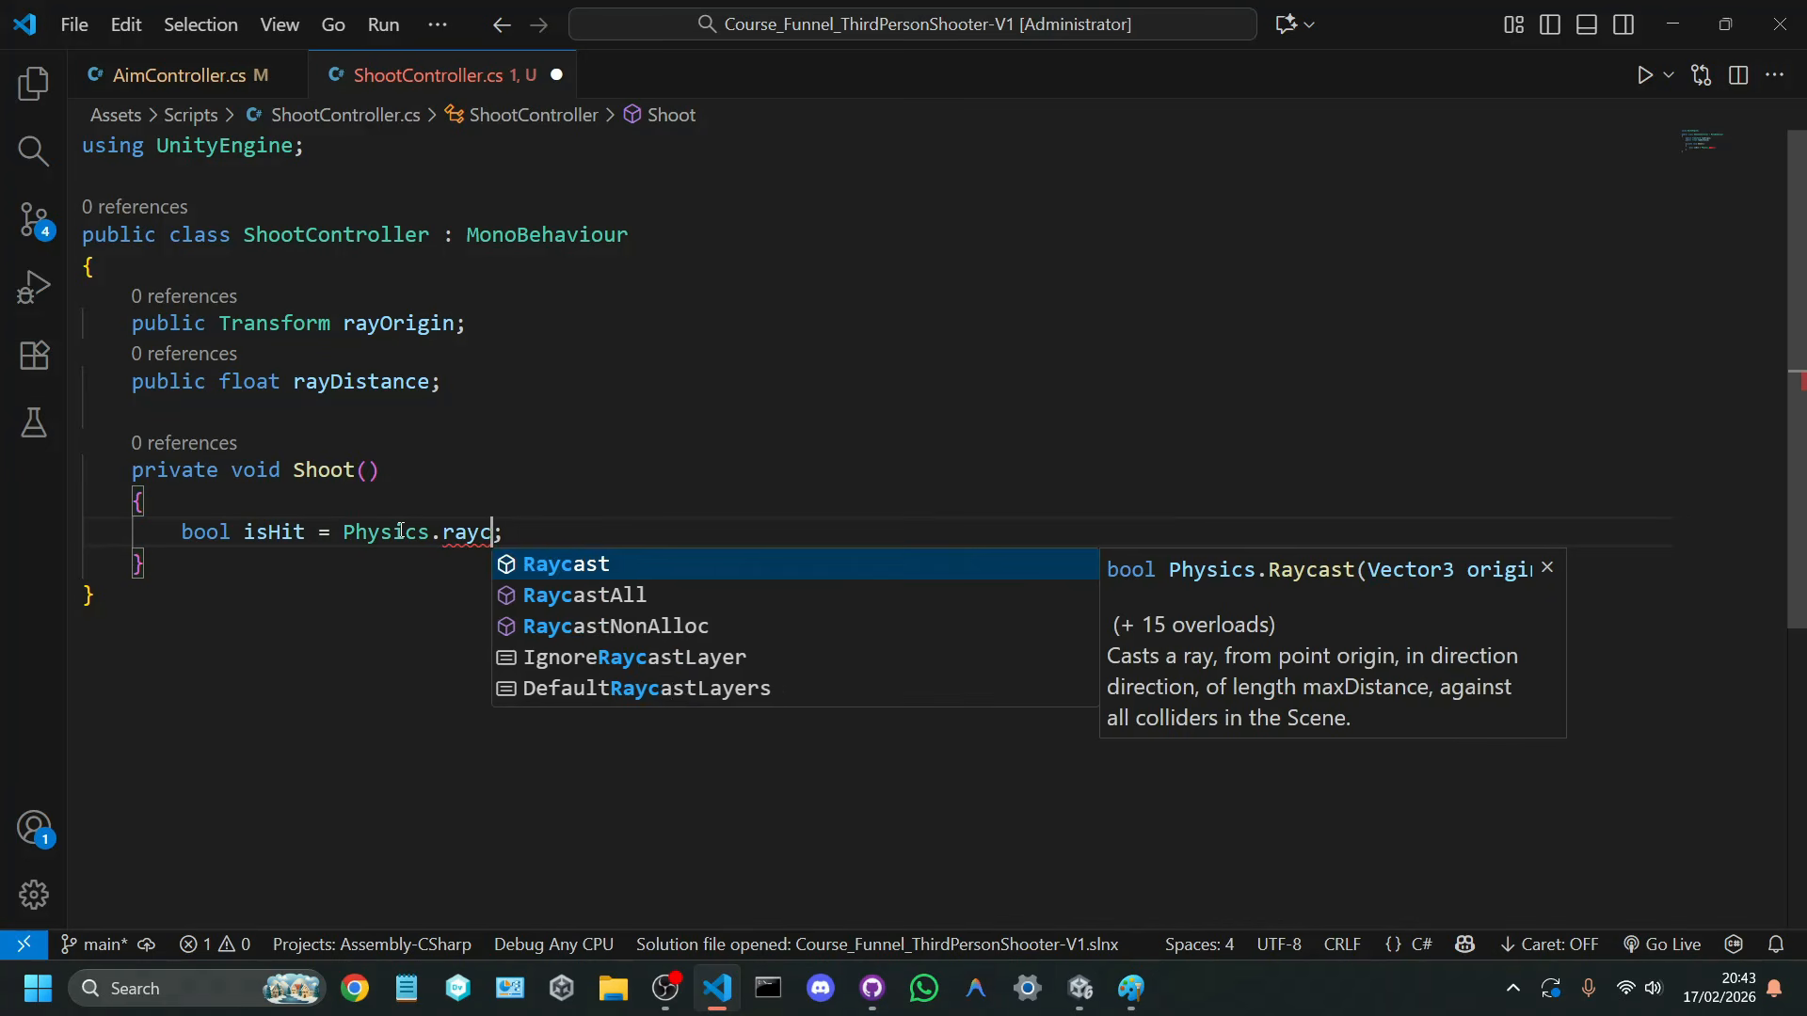
{"action": "key", "text": "Tab"}
{"action": "type", "text": "("}
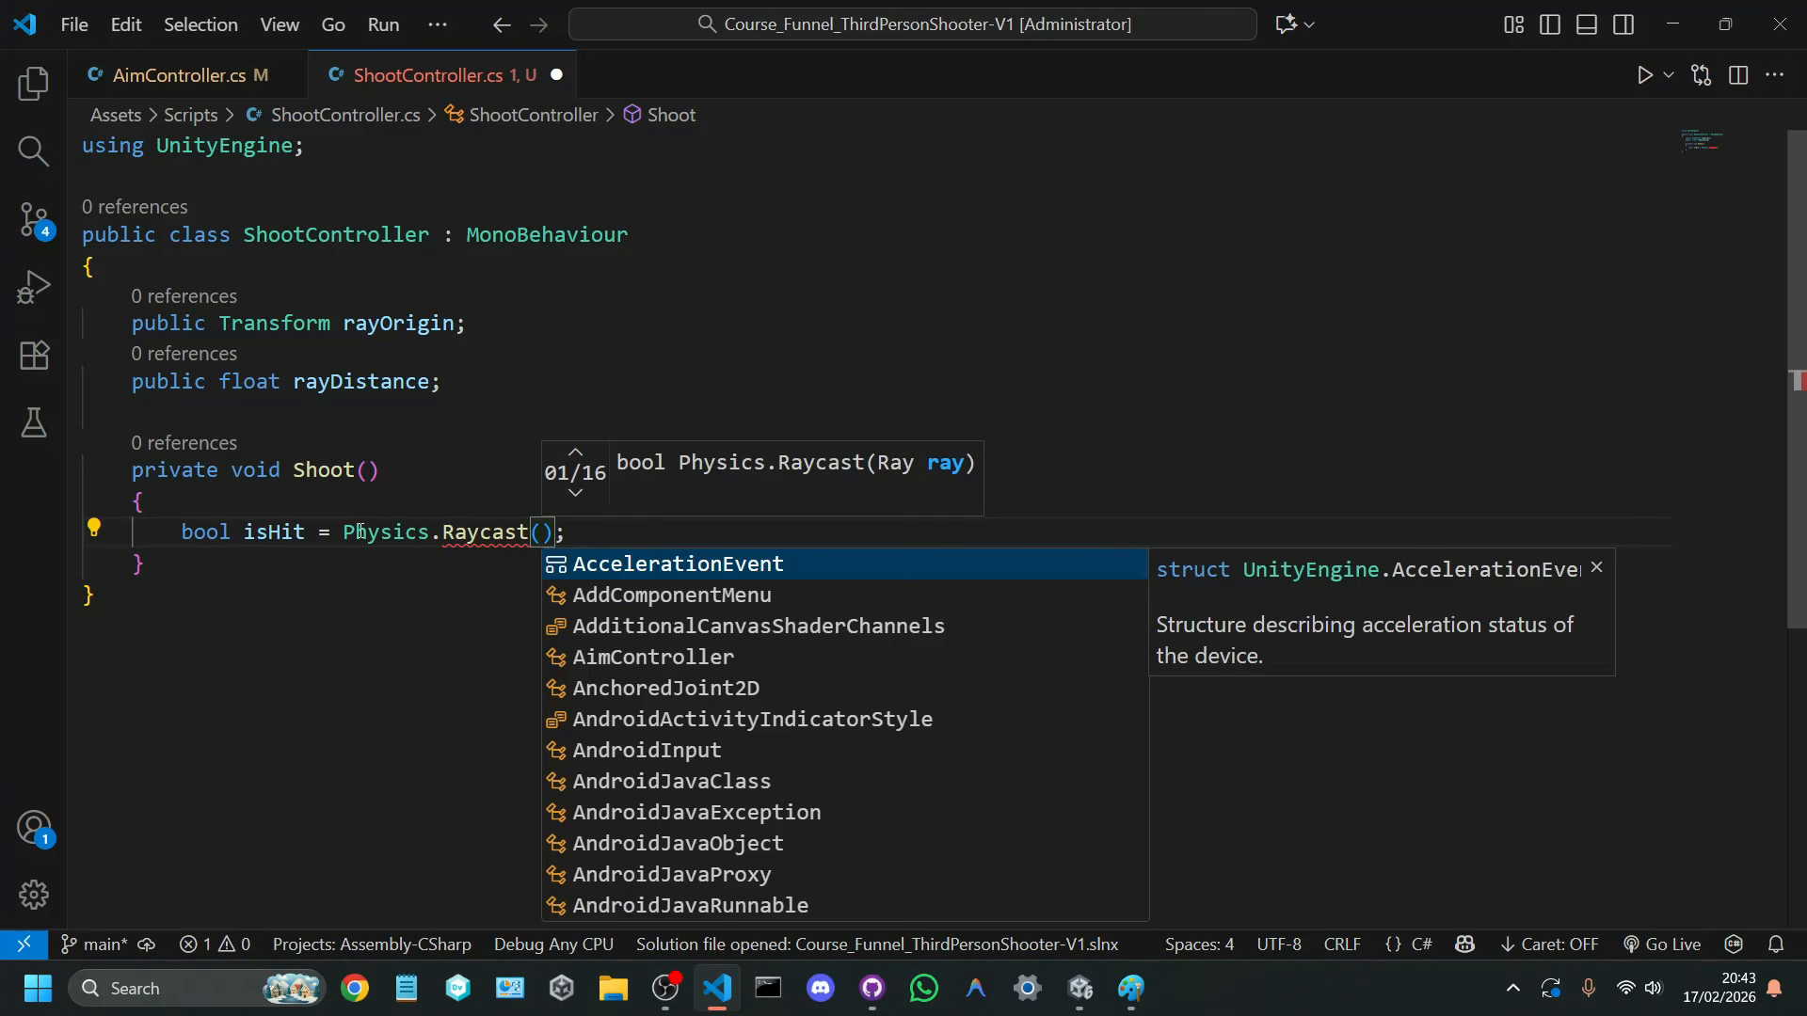
Step: Examine the Physics.Raycast call, its documentation and the isHit variable that stores its result
{"action": "left_click_drag", "start_coordinate": [343, 532], "coordinate": [562, 534]}
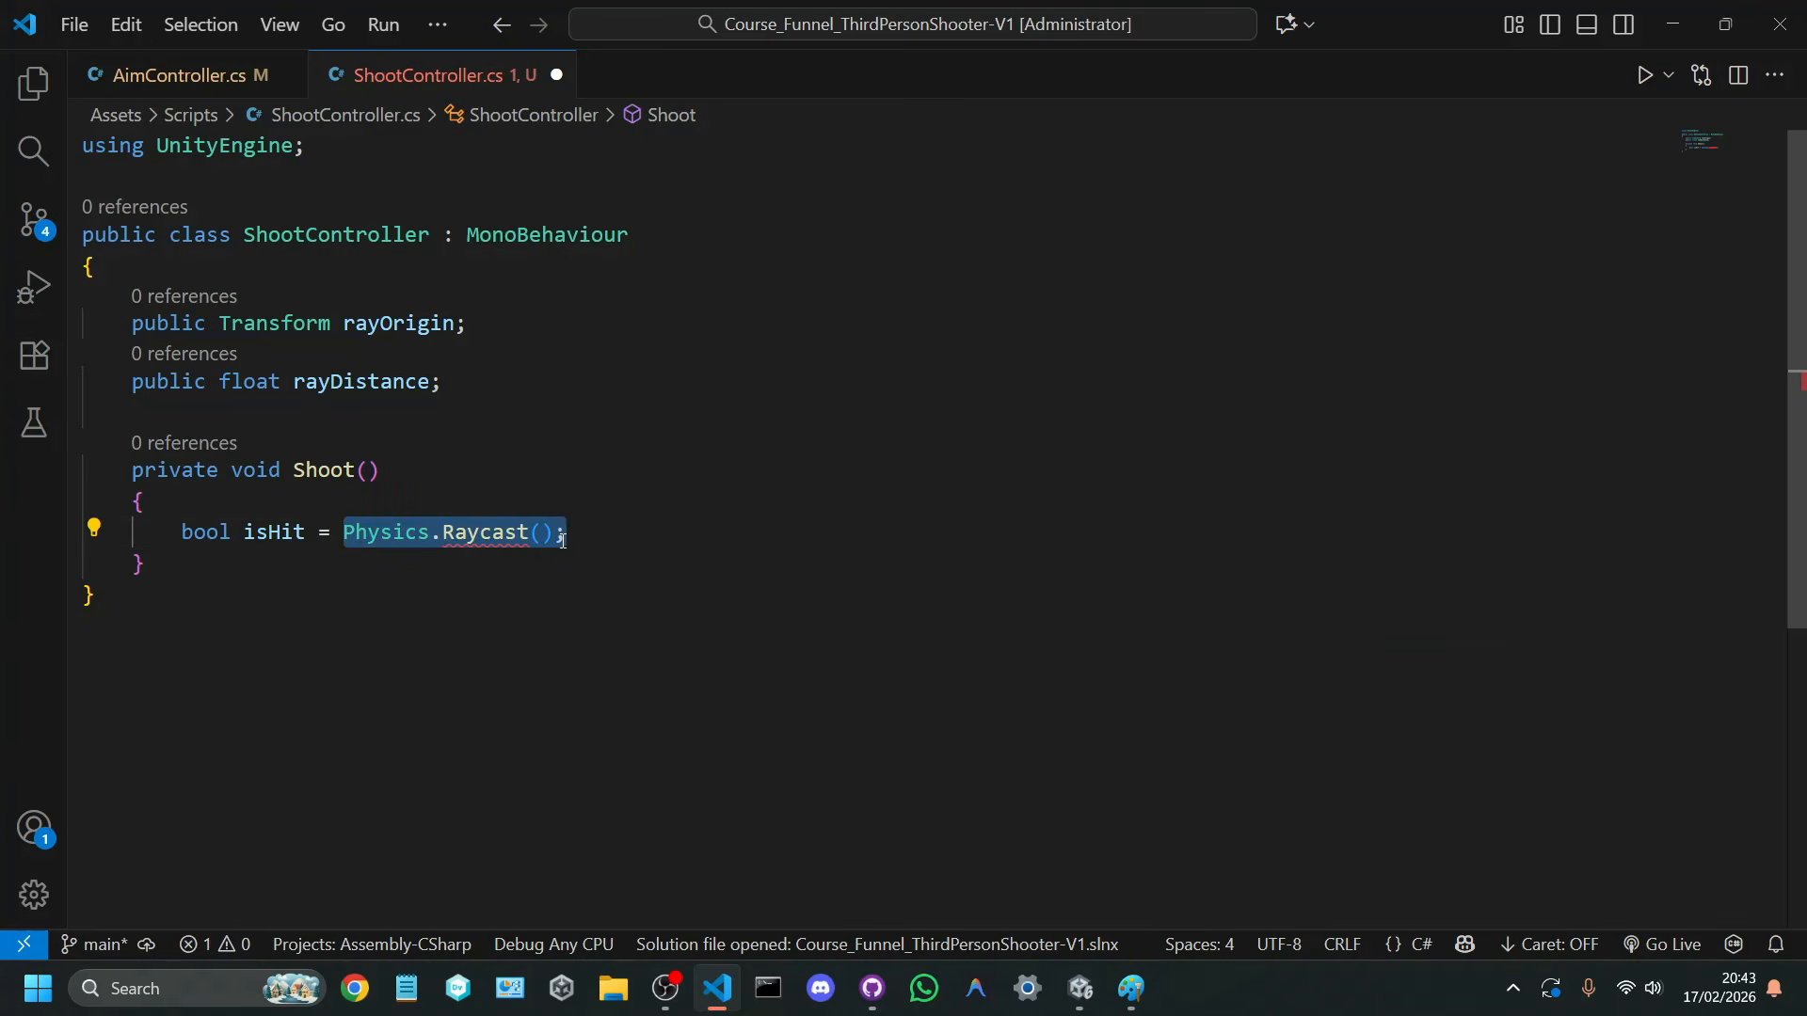
{"action": "key", "text": "Down"}
{"action": "mouse_move", "coordinate": [516, 535]}
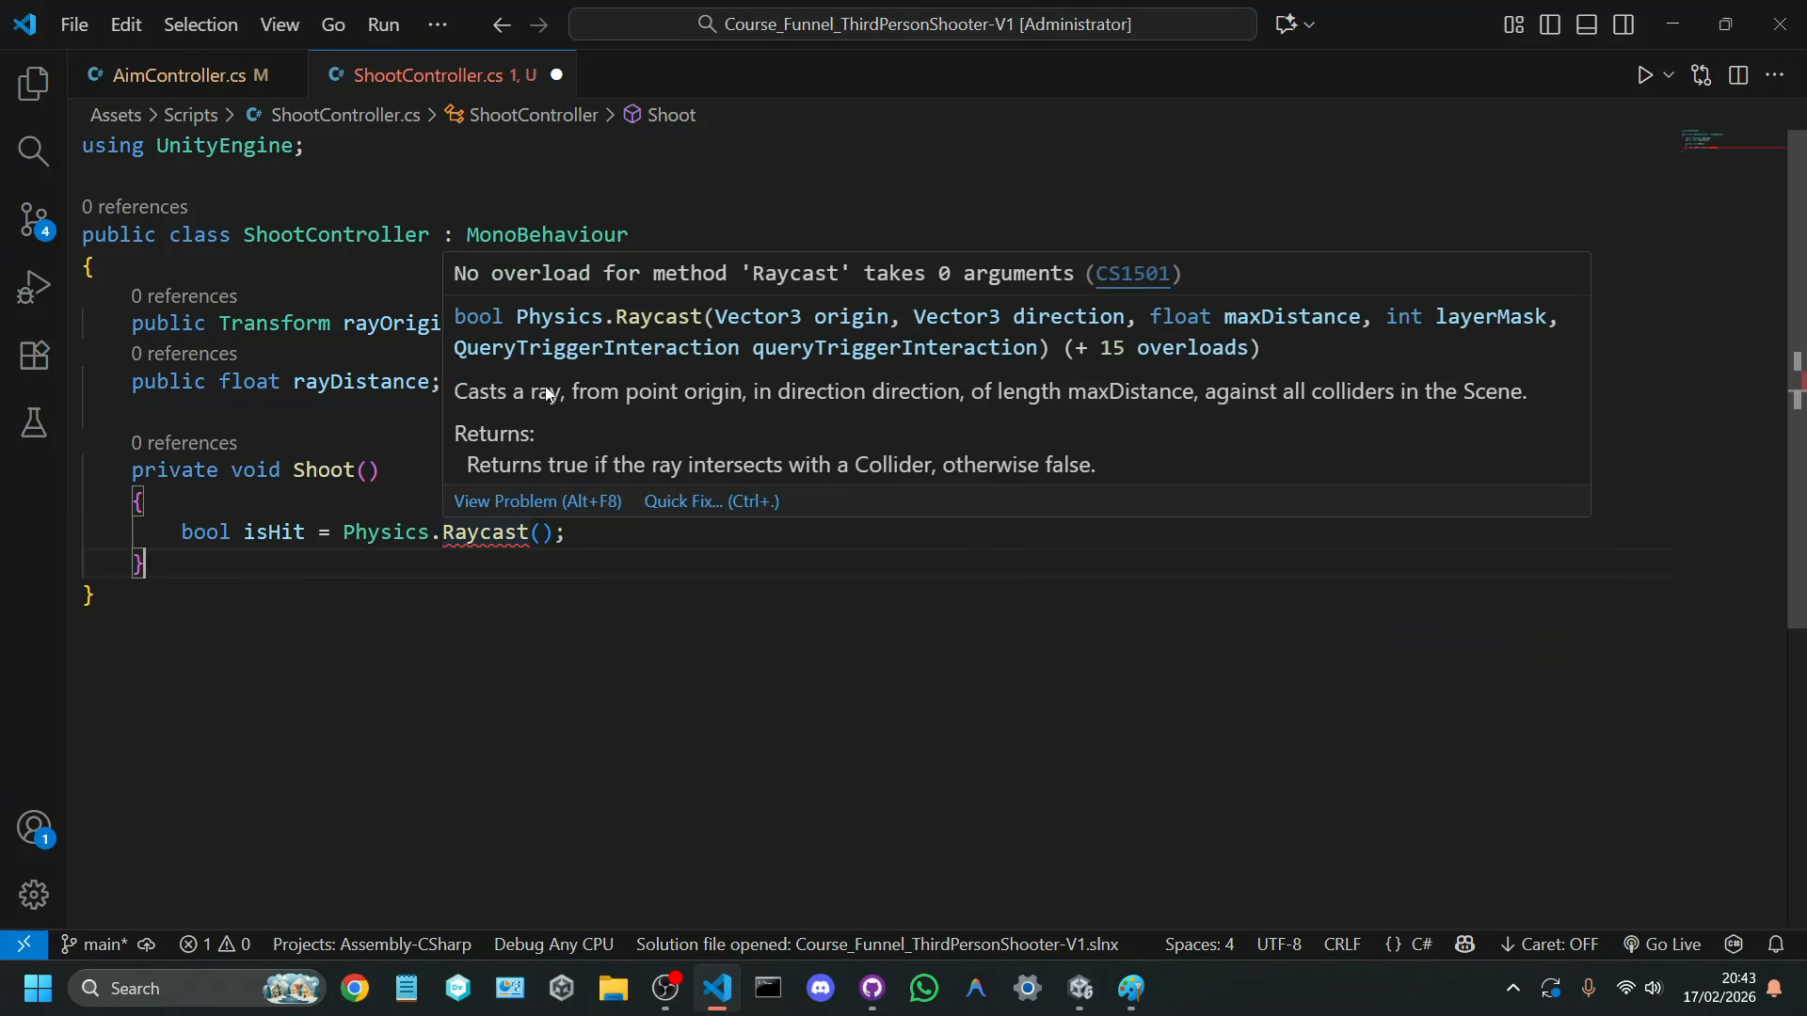
{"action": "mouse_move", "coordinate": [399, 536]}
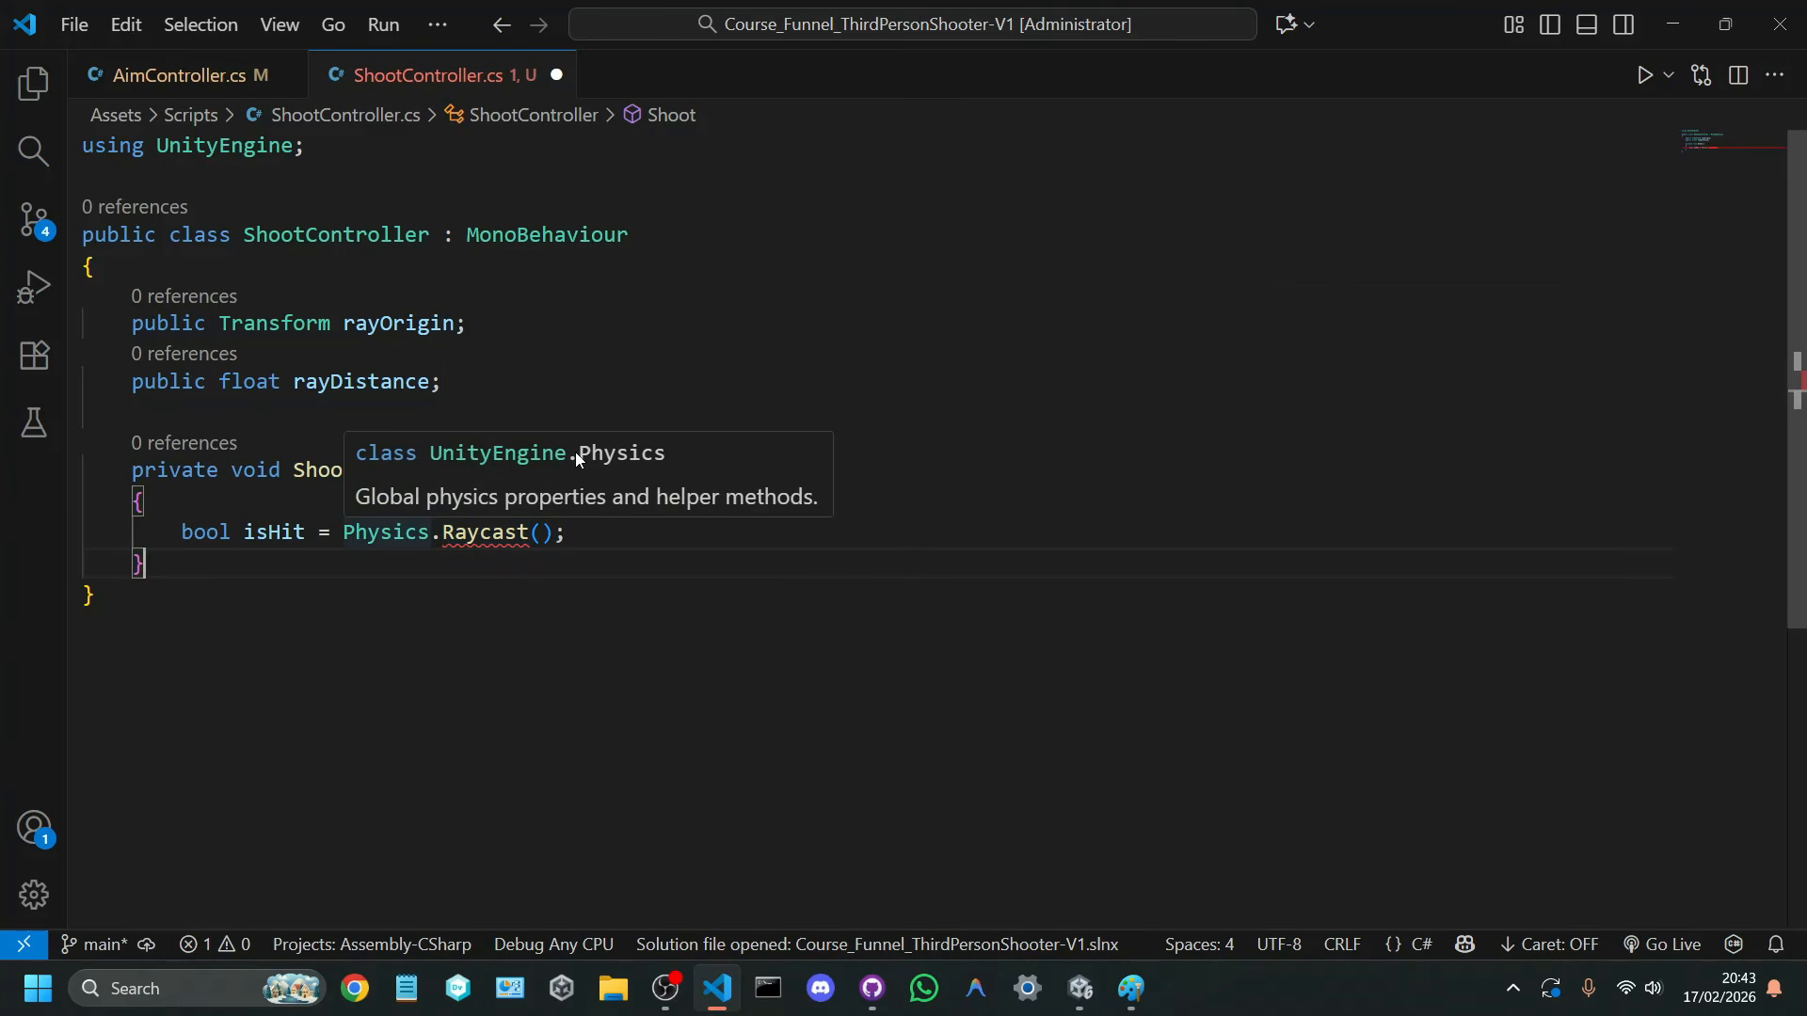
{"action": "left_click", "coordinate": [611, 535]}
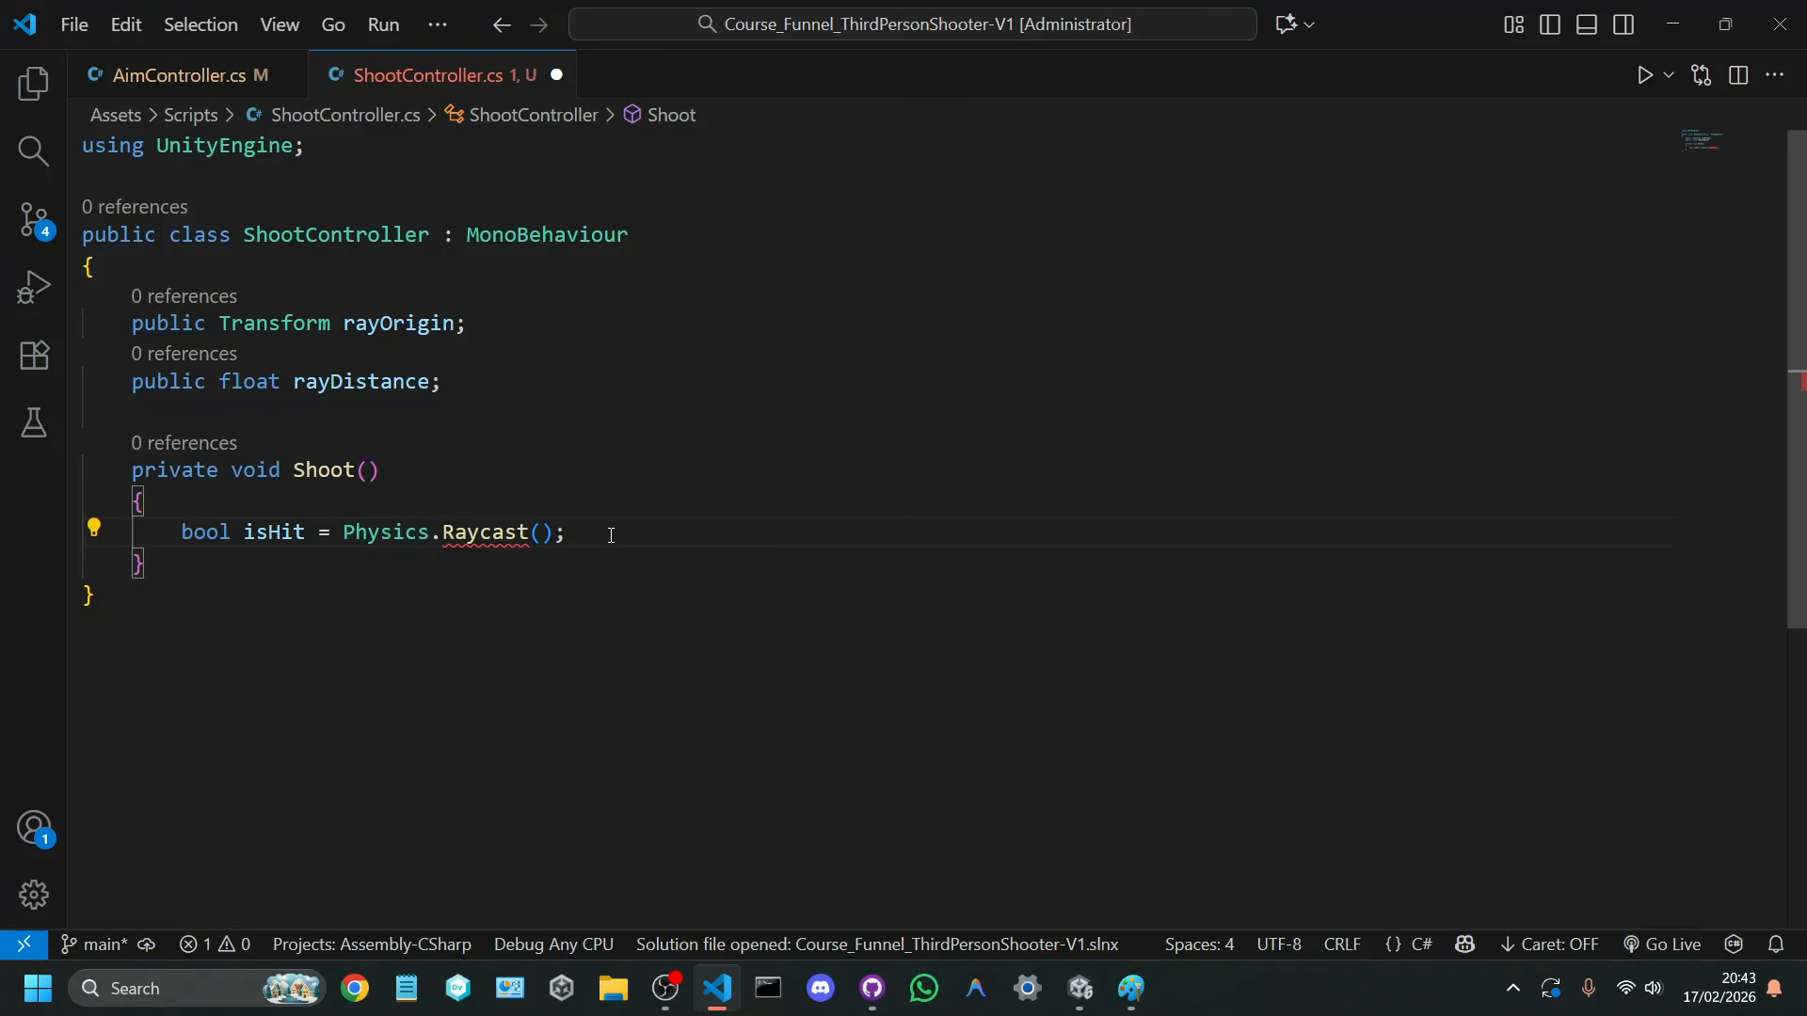
{"action": "left_click_drag", "start_coordinate": [581, 533], "coordinate": [344, 508]}
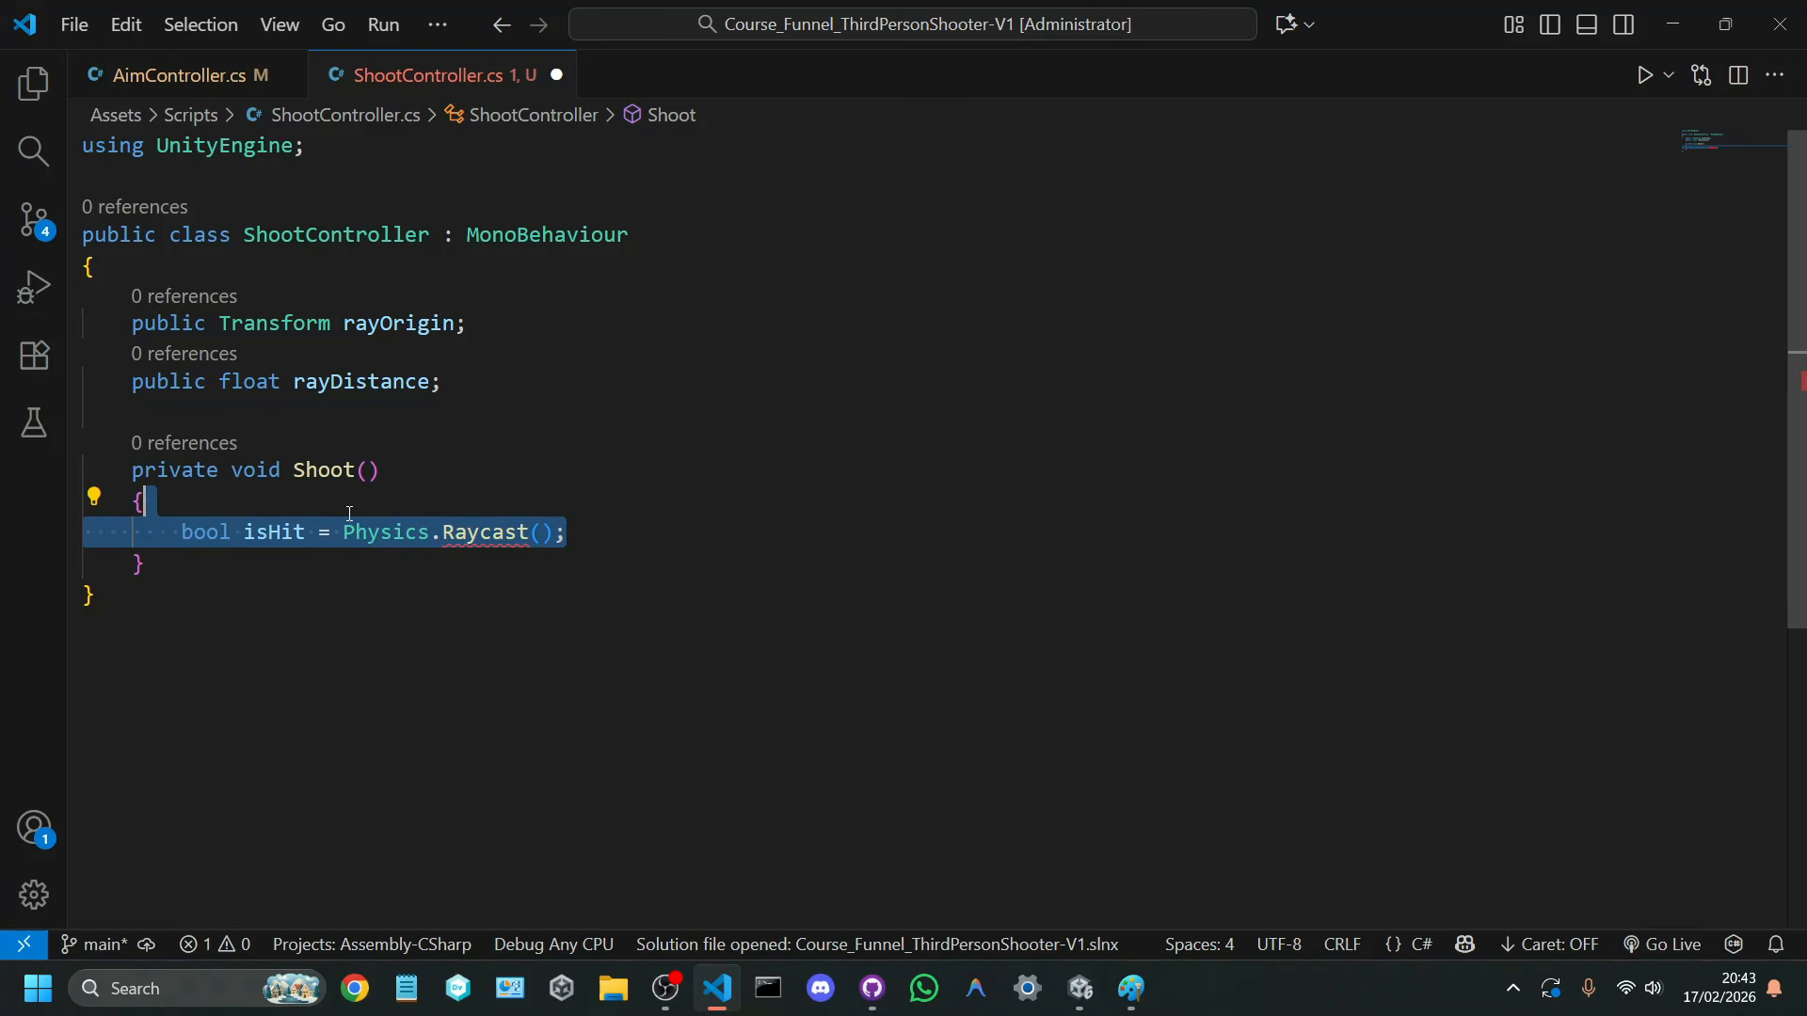
{"action": "double_click", "coordinate": [297, 528]}
{"action": "left_click_drag", "start_coordinate": [169, 531], "coordinate": [323, 537]}
Step: Pass rayOrigin.position and rayOrigin.forward as the Raycast arguments and save the script
{"action": "left_click", "coordinate": [537, 532]}
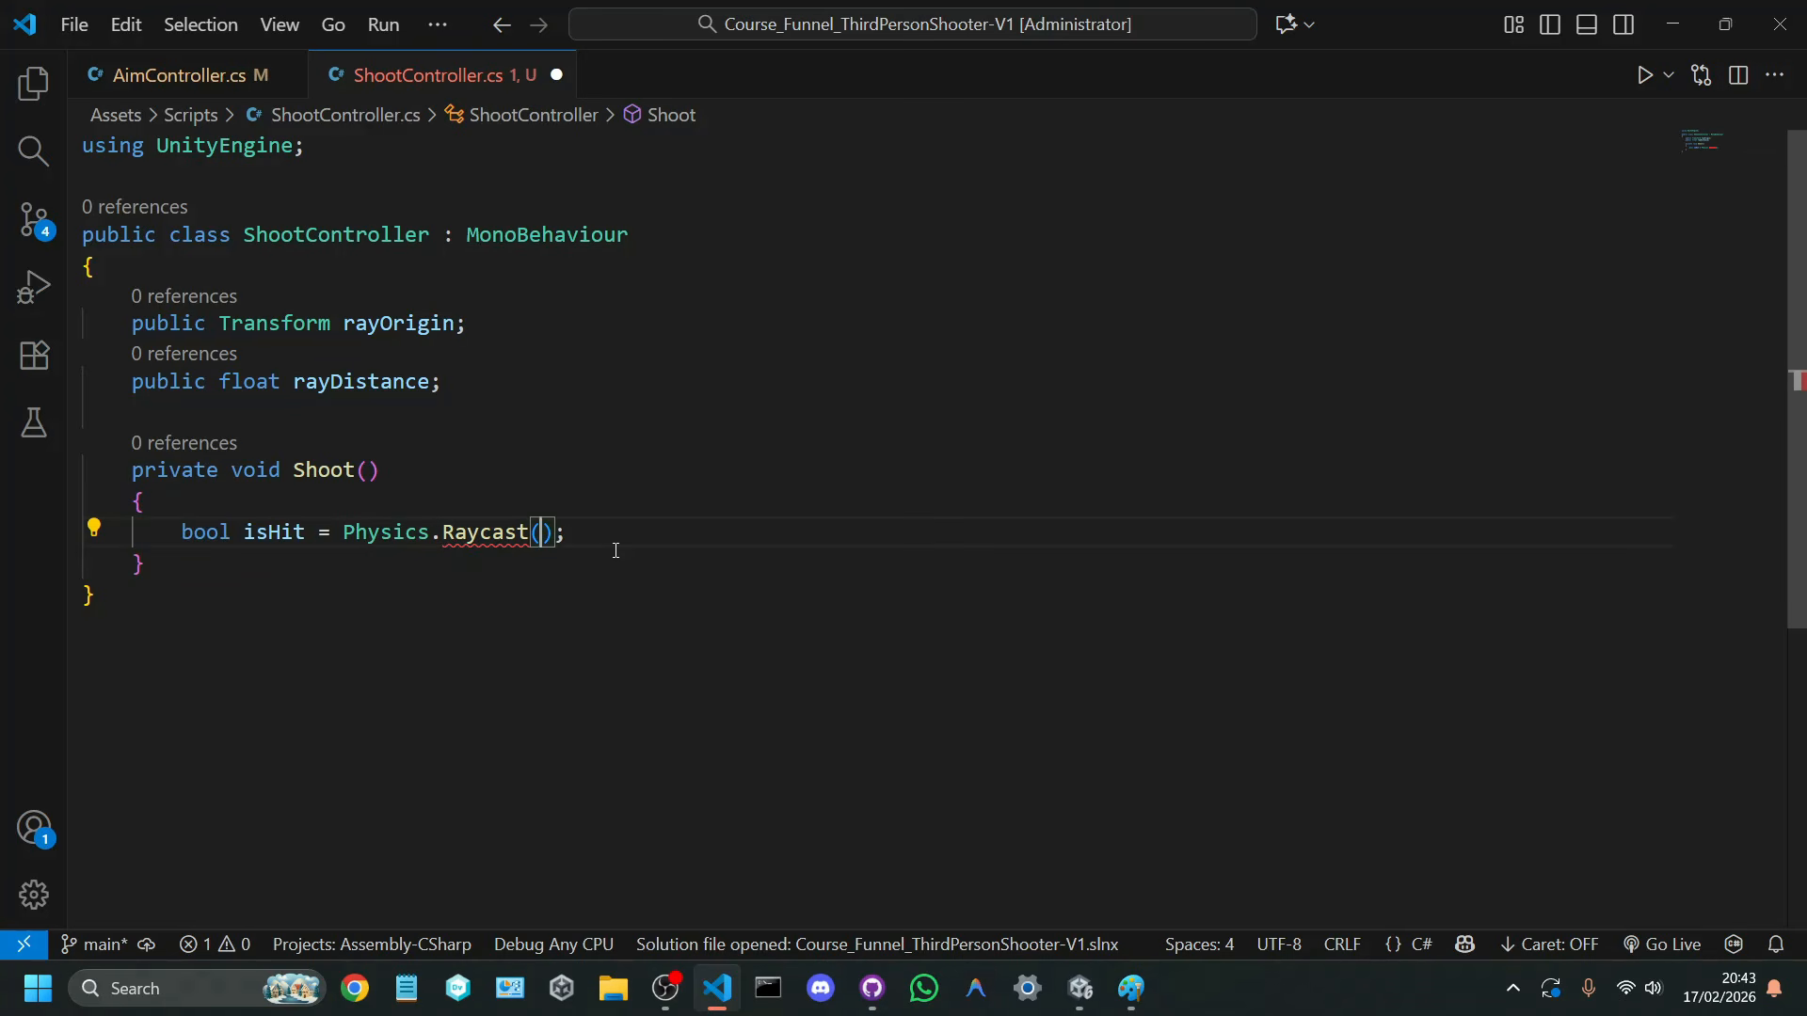
{"action": "type", "text": "rayOrigin.position"}
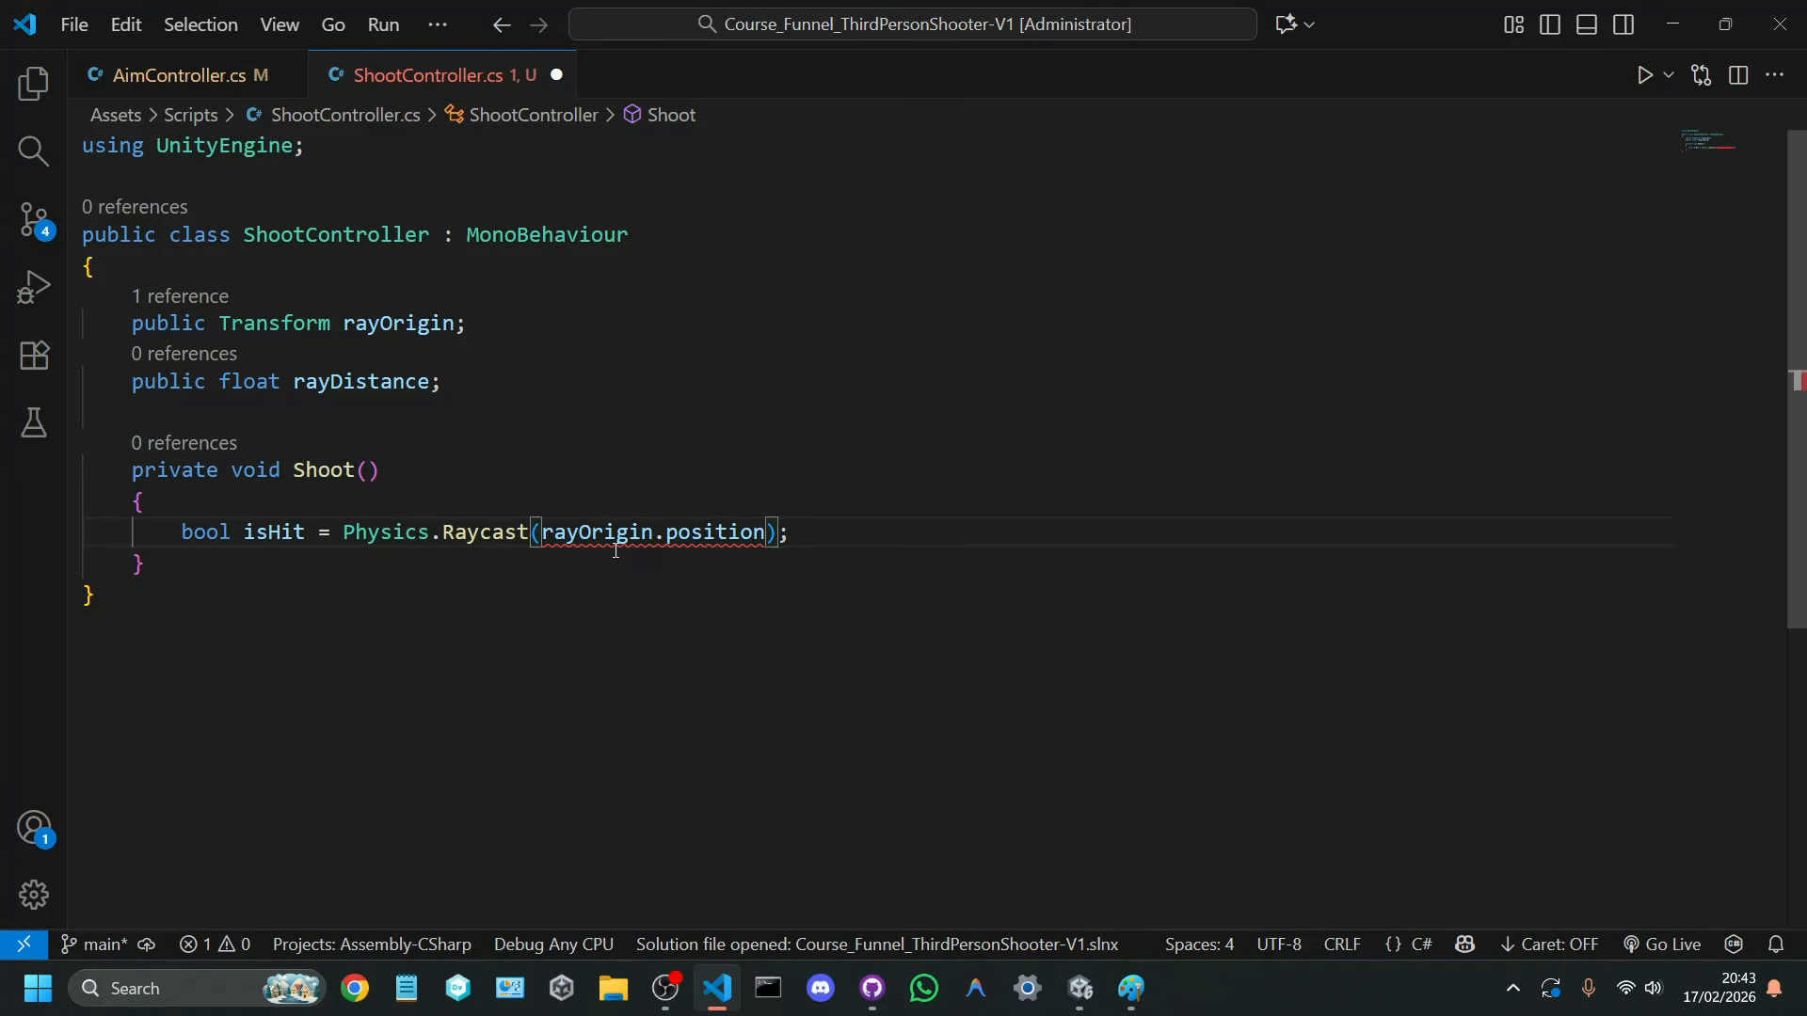
{"action": "type", "text": ", "}
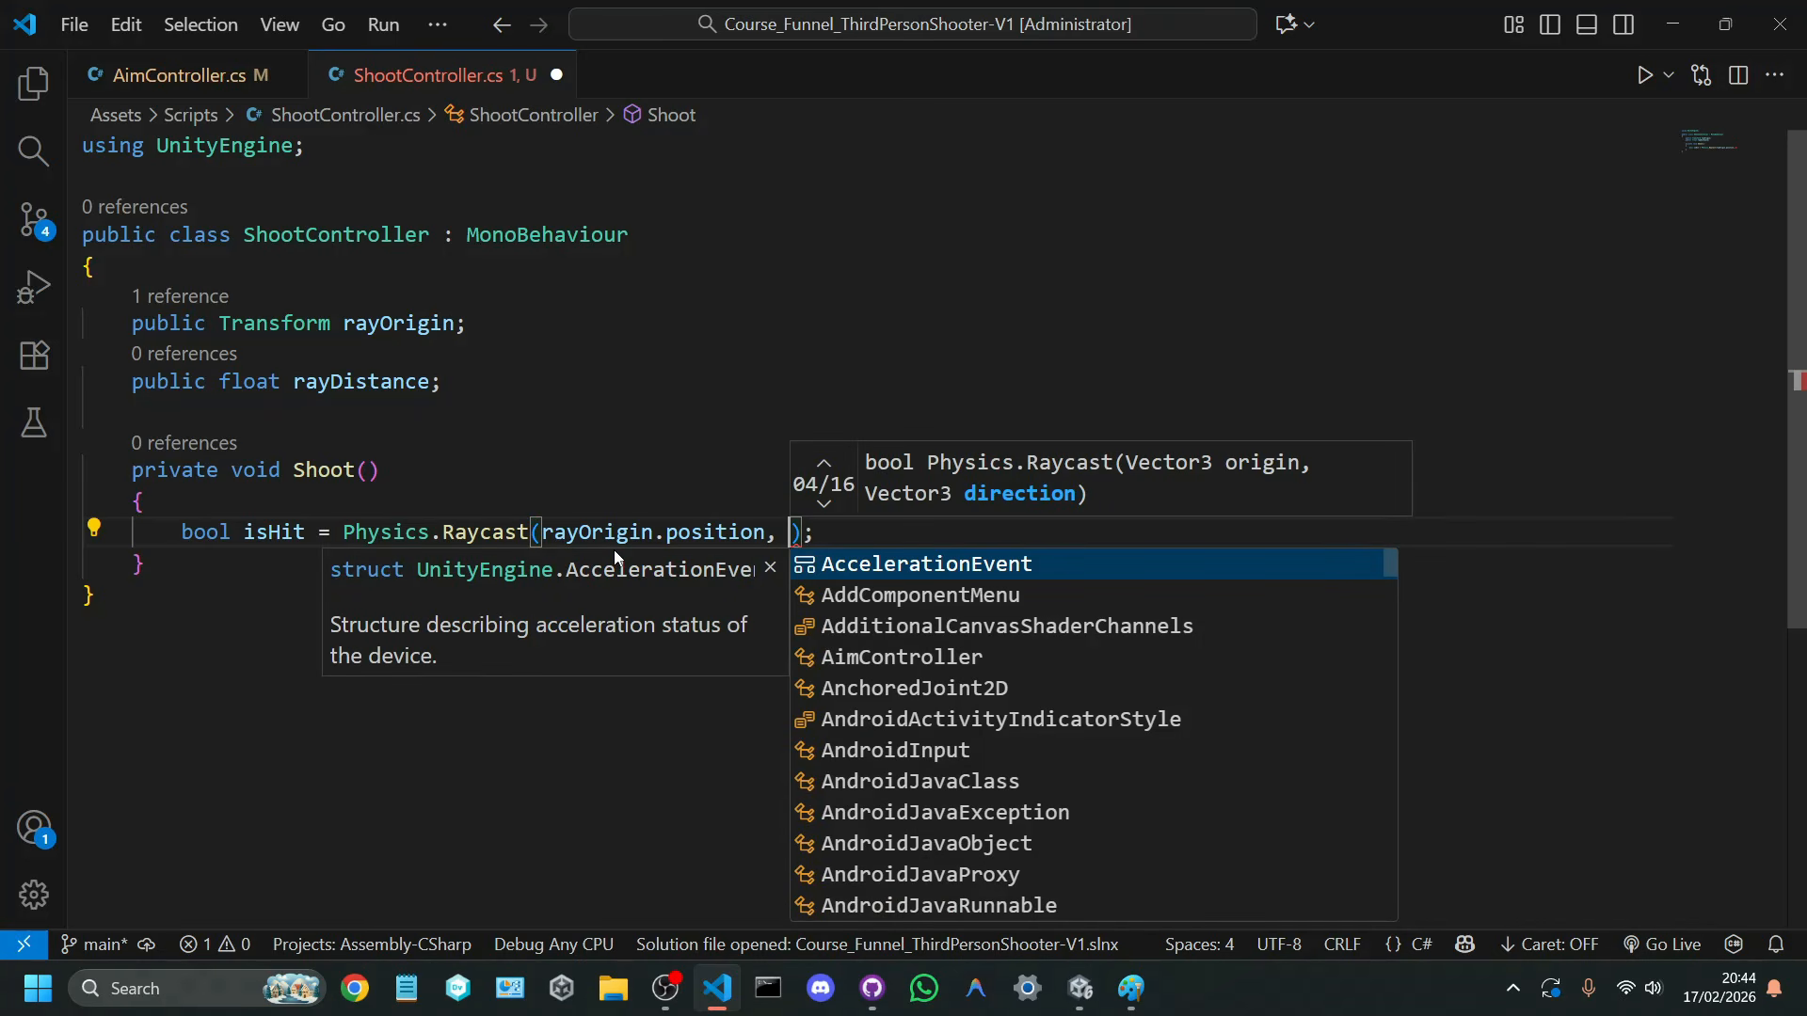
{"action": "type", "text": "rayOrigin.forward"}
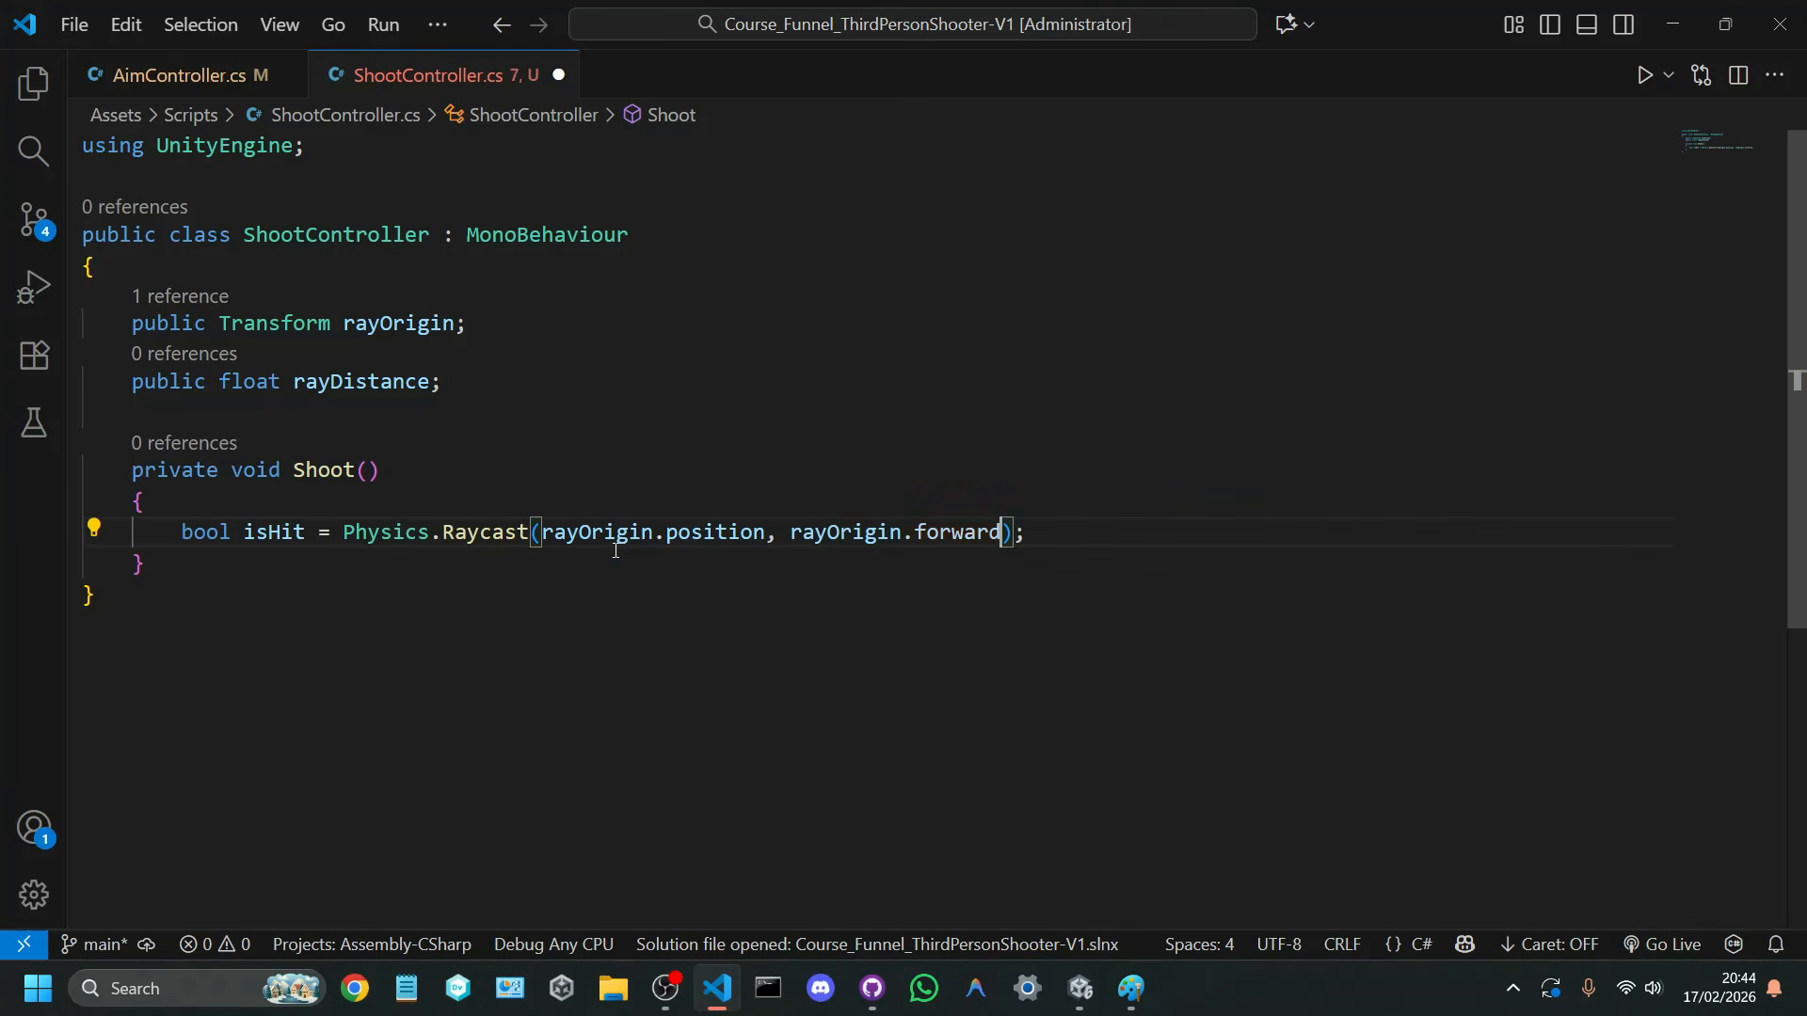
{"action": "key", "text": "ctrl+s"}
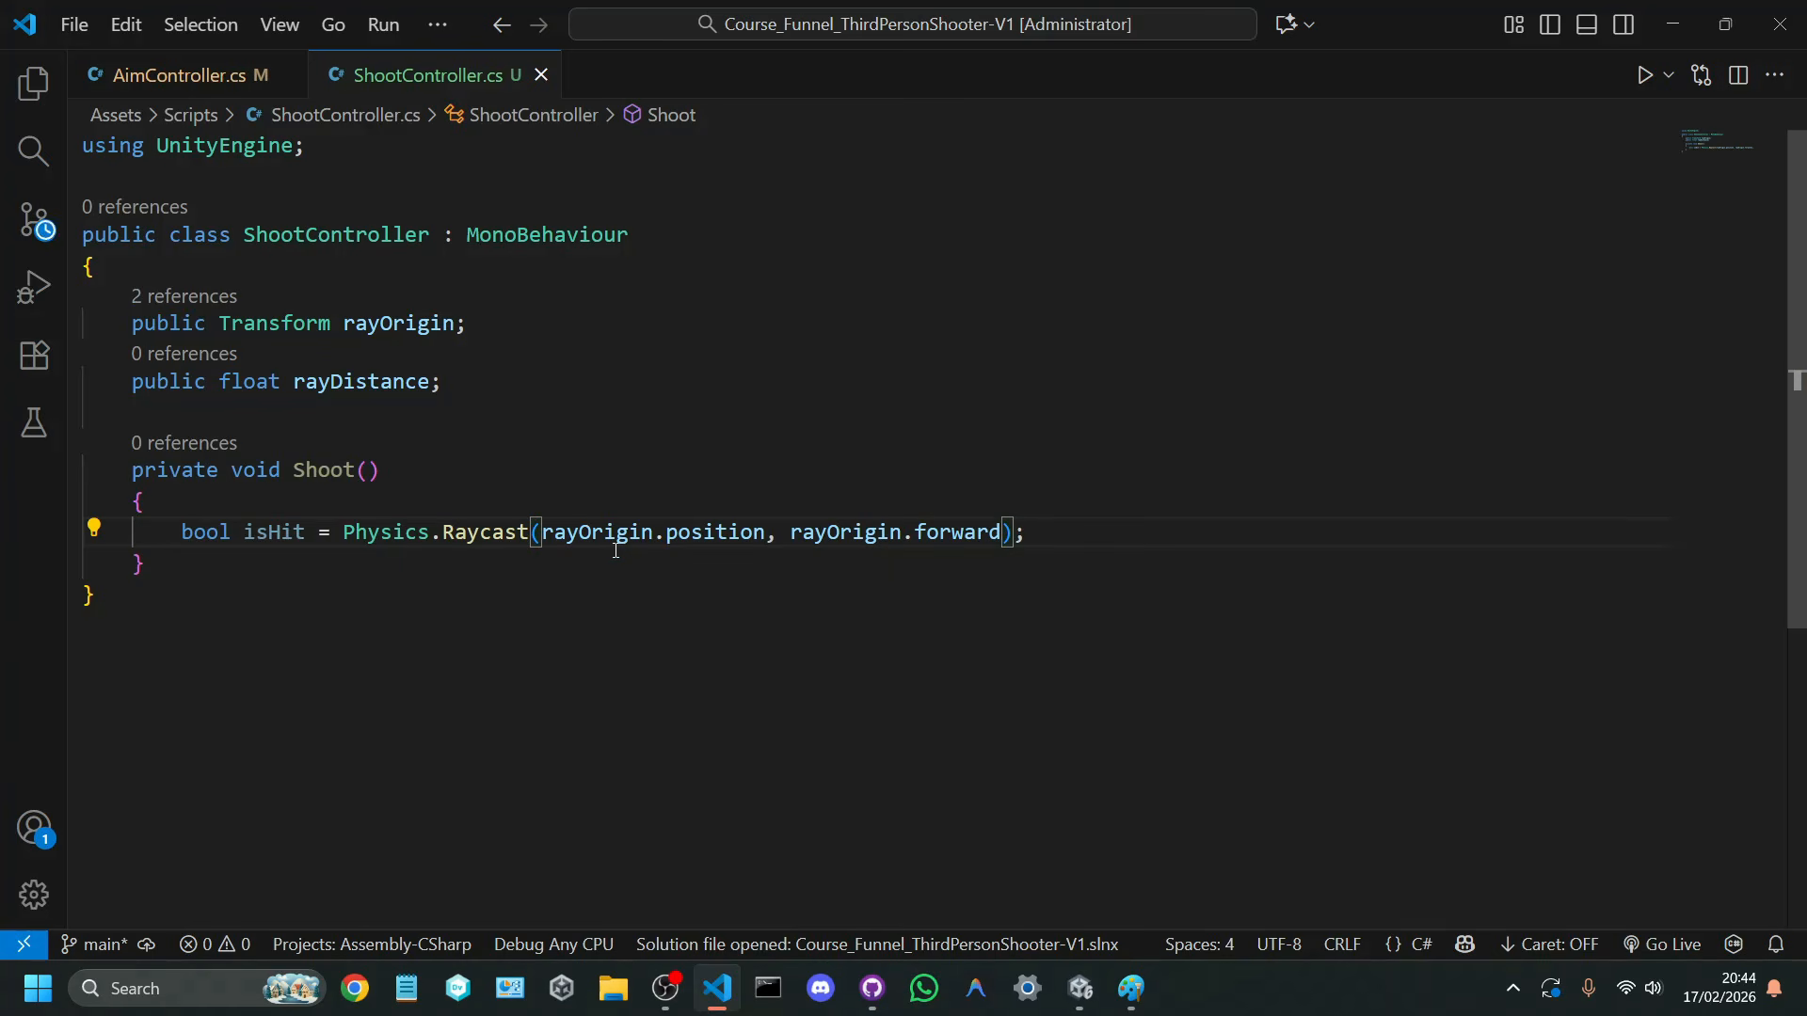
Step: Switch to Paint, start a new canvas without saving the old sketch, and draw a black camera outline
{"action": "left_click", "coordinate": [1132, 988]}
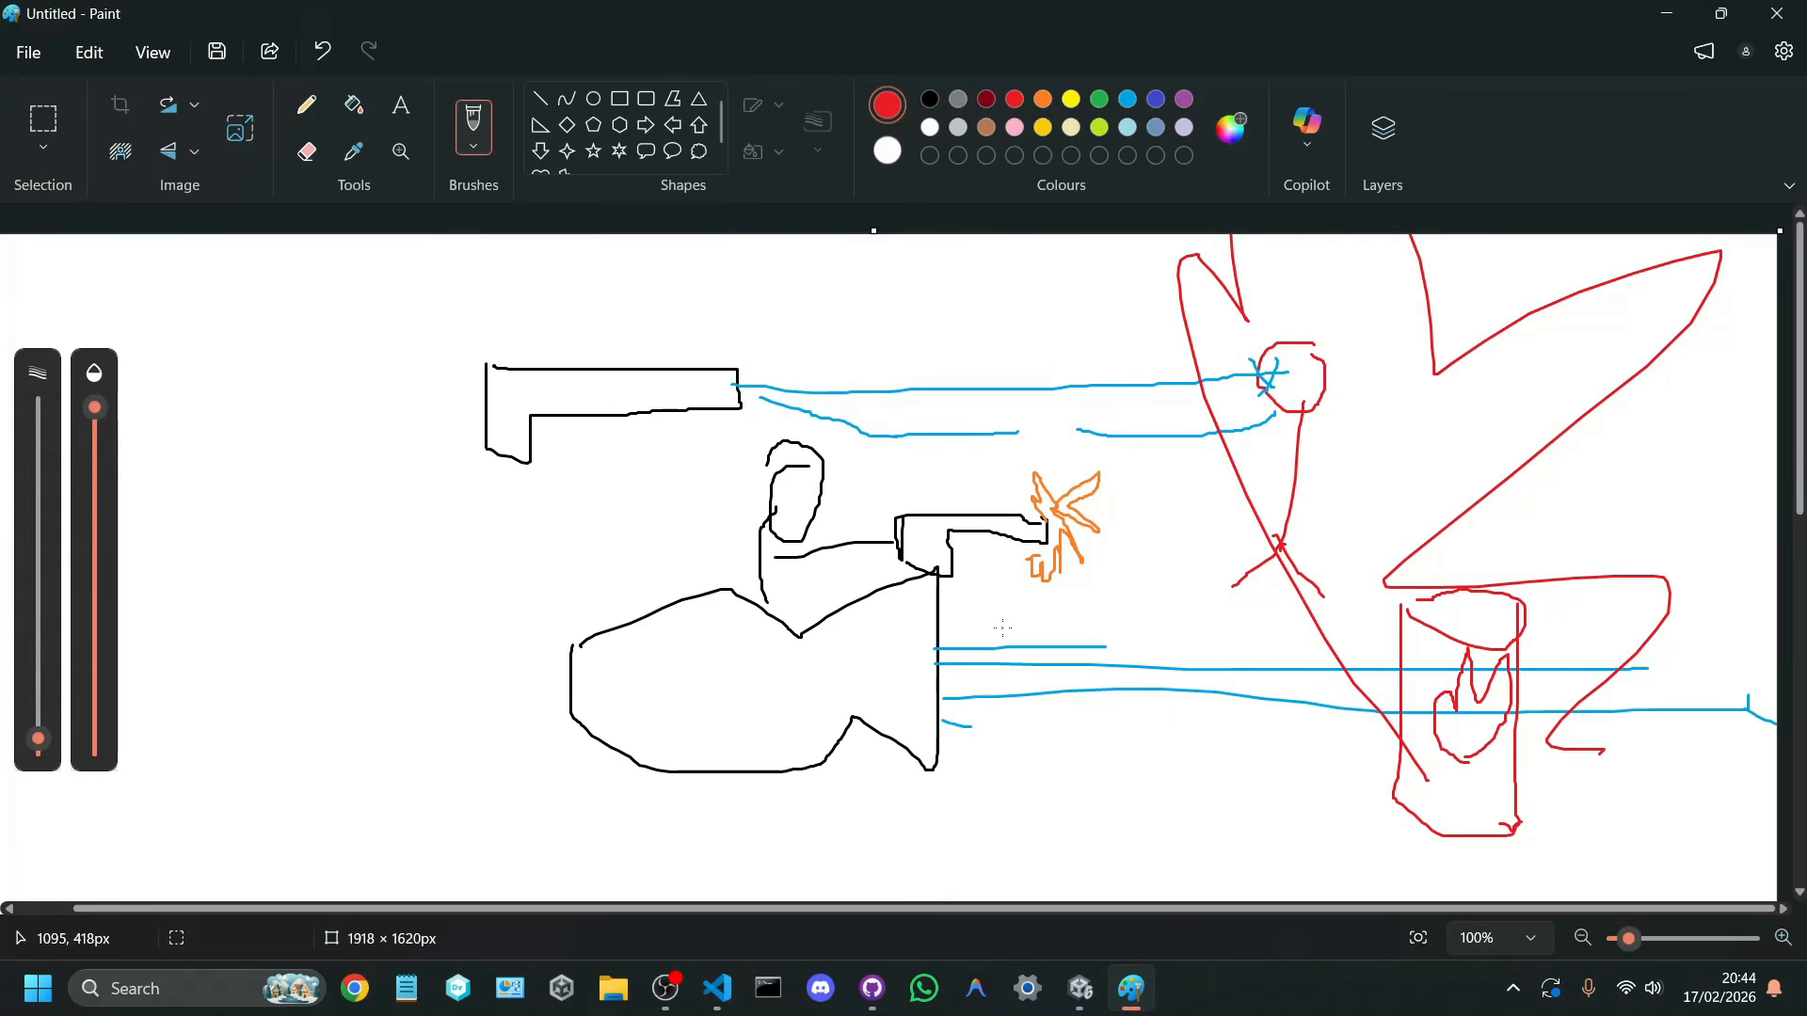
{"action": "left_click_drag", "start_coordinate": [403, 545], "coordinate": [462, 551]}
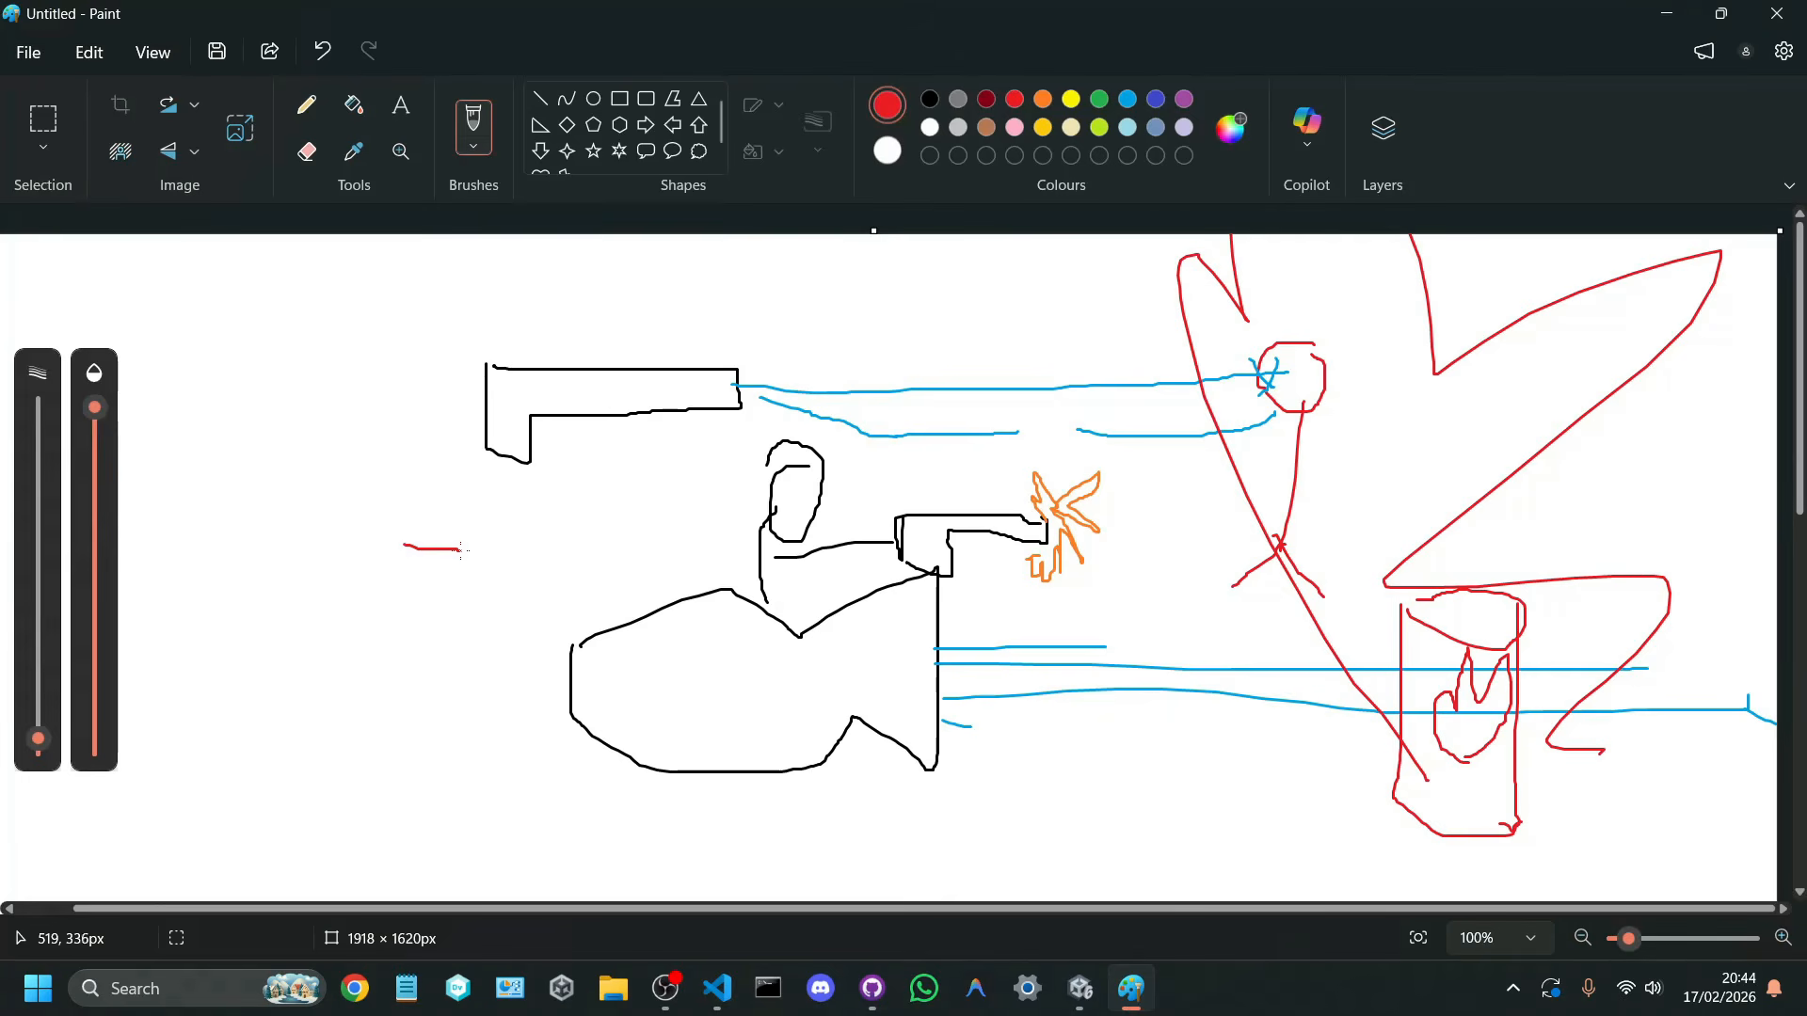
{"action": "left_click", "coordinate": [29, 53]}
{"action": "left_click", "coordinate": [151, 102]}
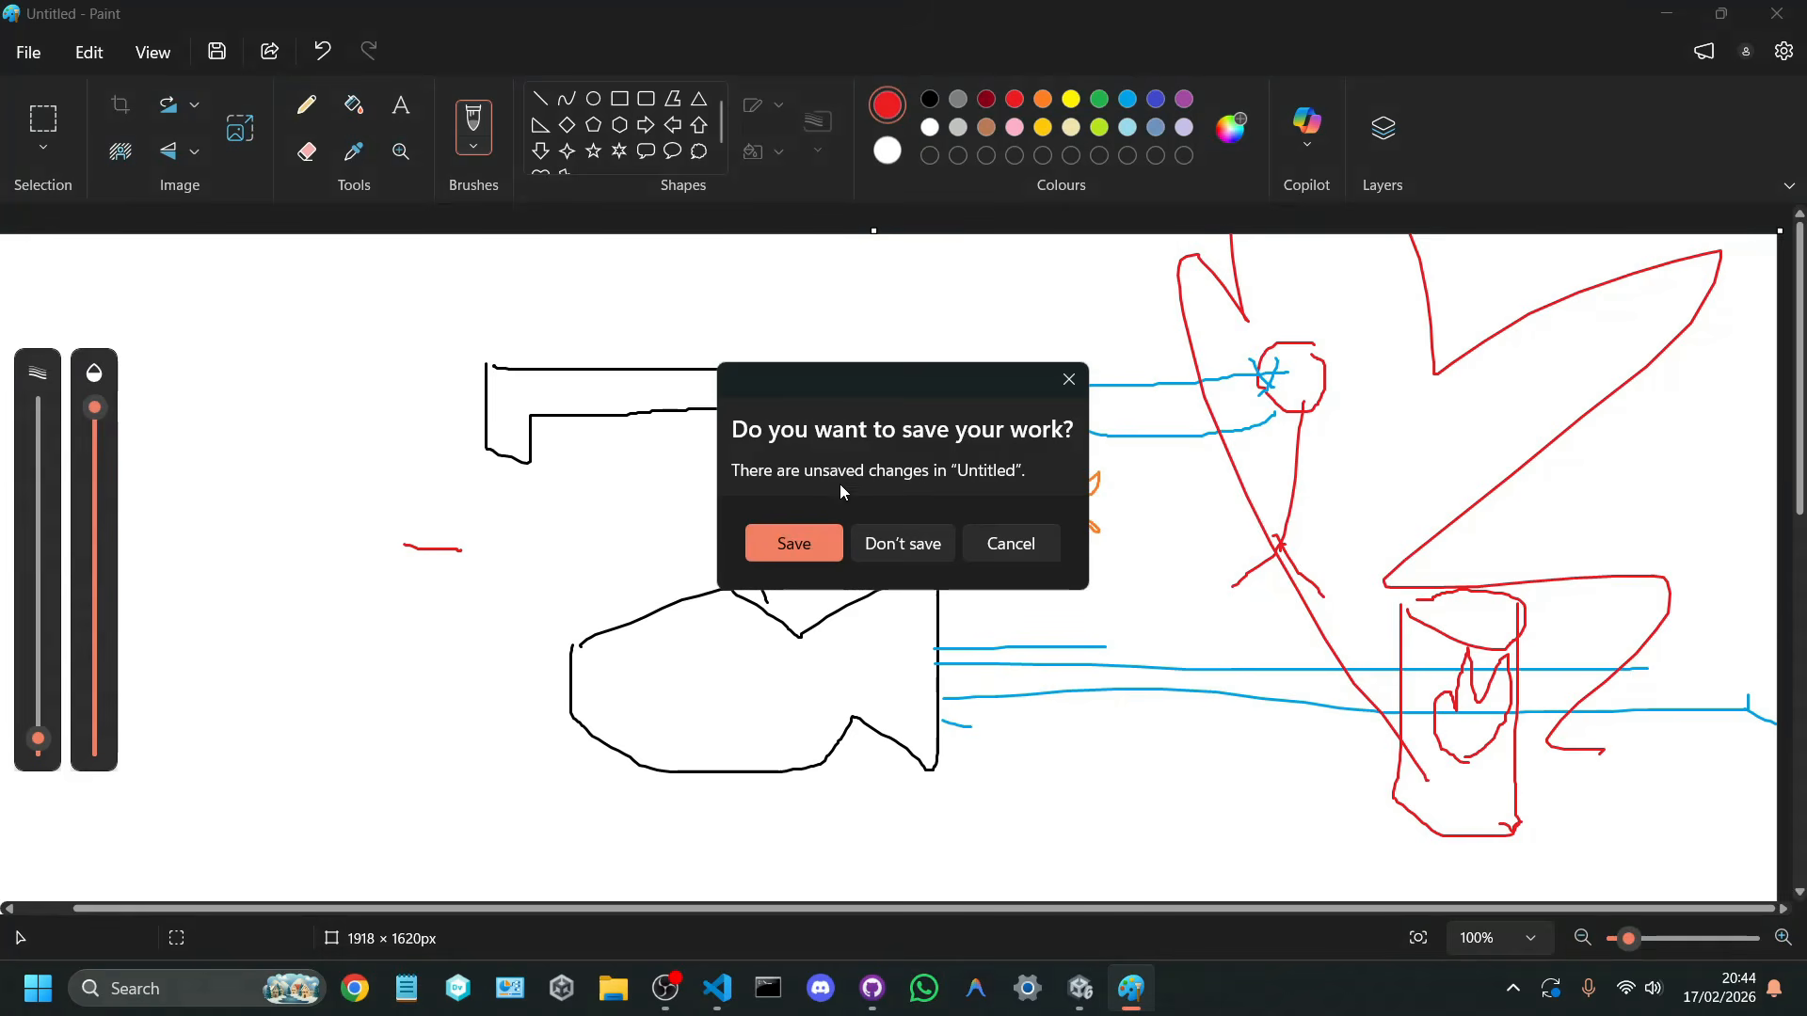
{"action": "left_click", "coordinate": [894, 544]}
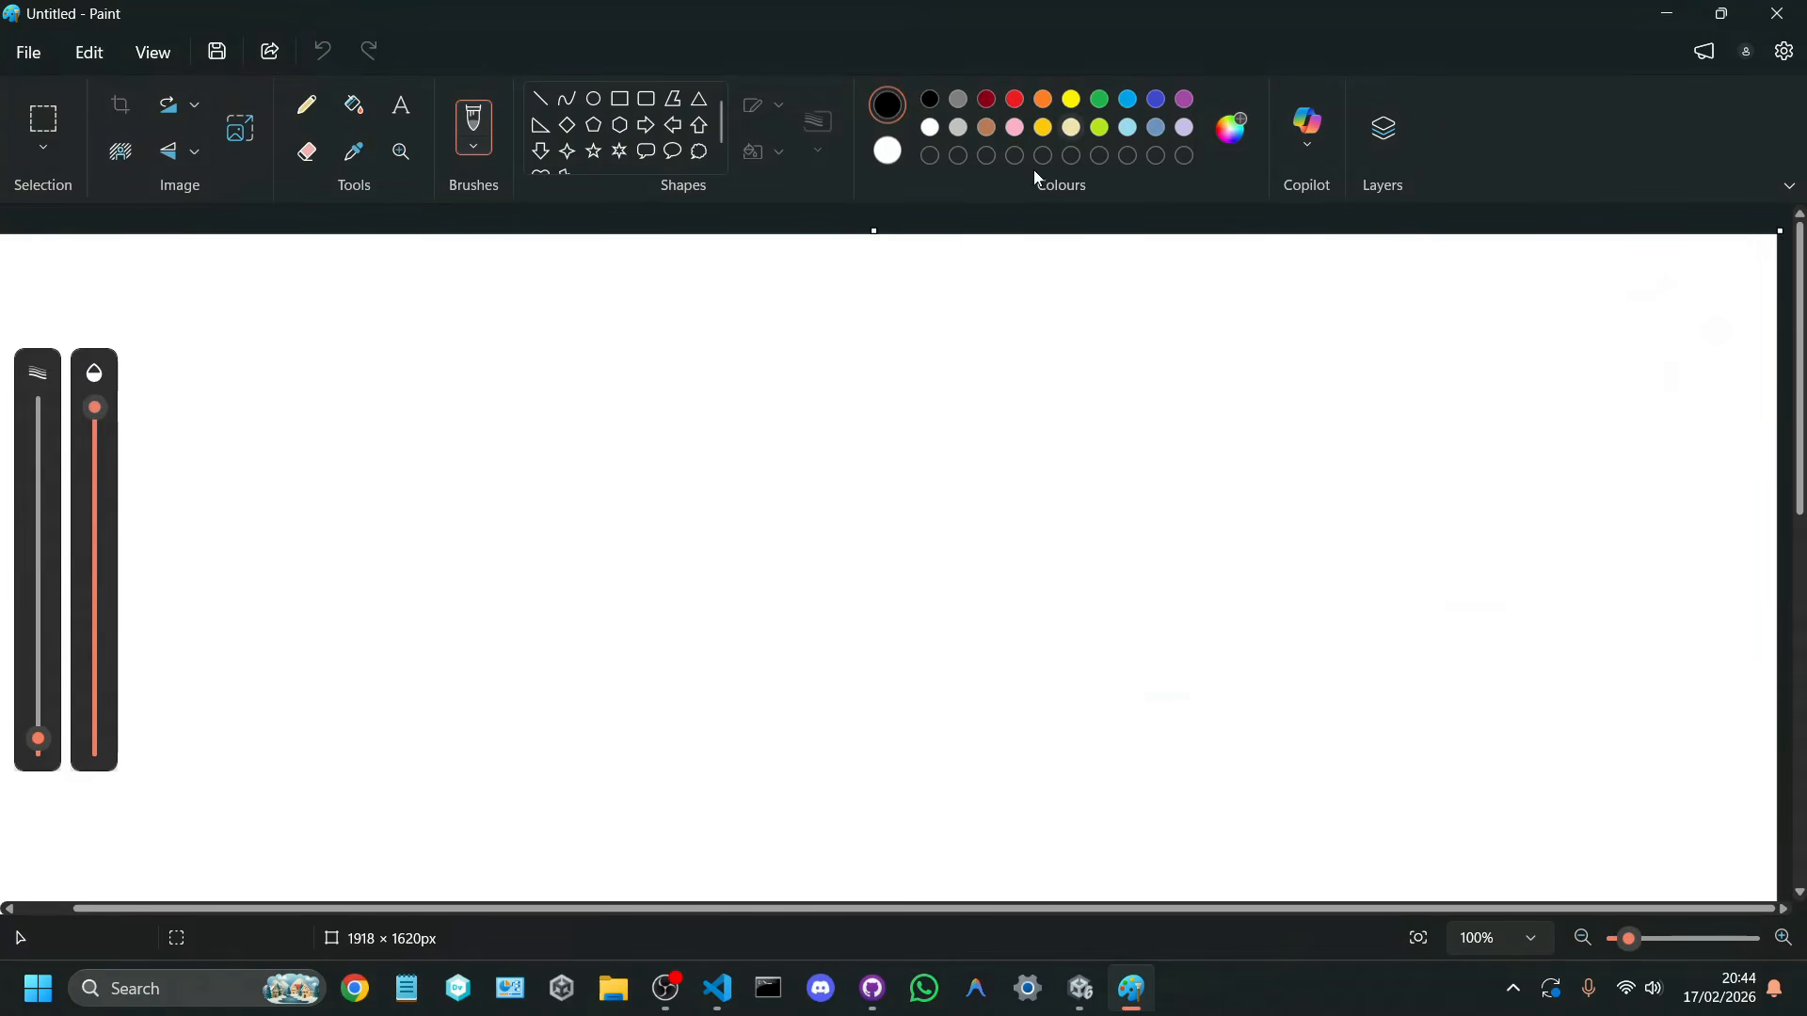
{"action": "mouse_move", "coordinate": [591, 447]}
{"action": "left_mouse_down"}
{"action": "mouse_move", "coordinate": [831, 420]}
{"action": "mouse_move", "coordinate": [839, 505]}
{"action": "mouse_move", "coordinate": [741, 524]}
{"action": "mouse_move", "coordinate": [519, 514]}
{"action": "mouse_move", "coordinate": [599, 409]}
{"action": "mouse_move", "coordinate": [596, 442]}
{"action": "left_mouse_up"}
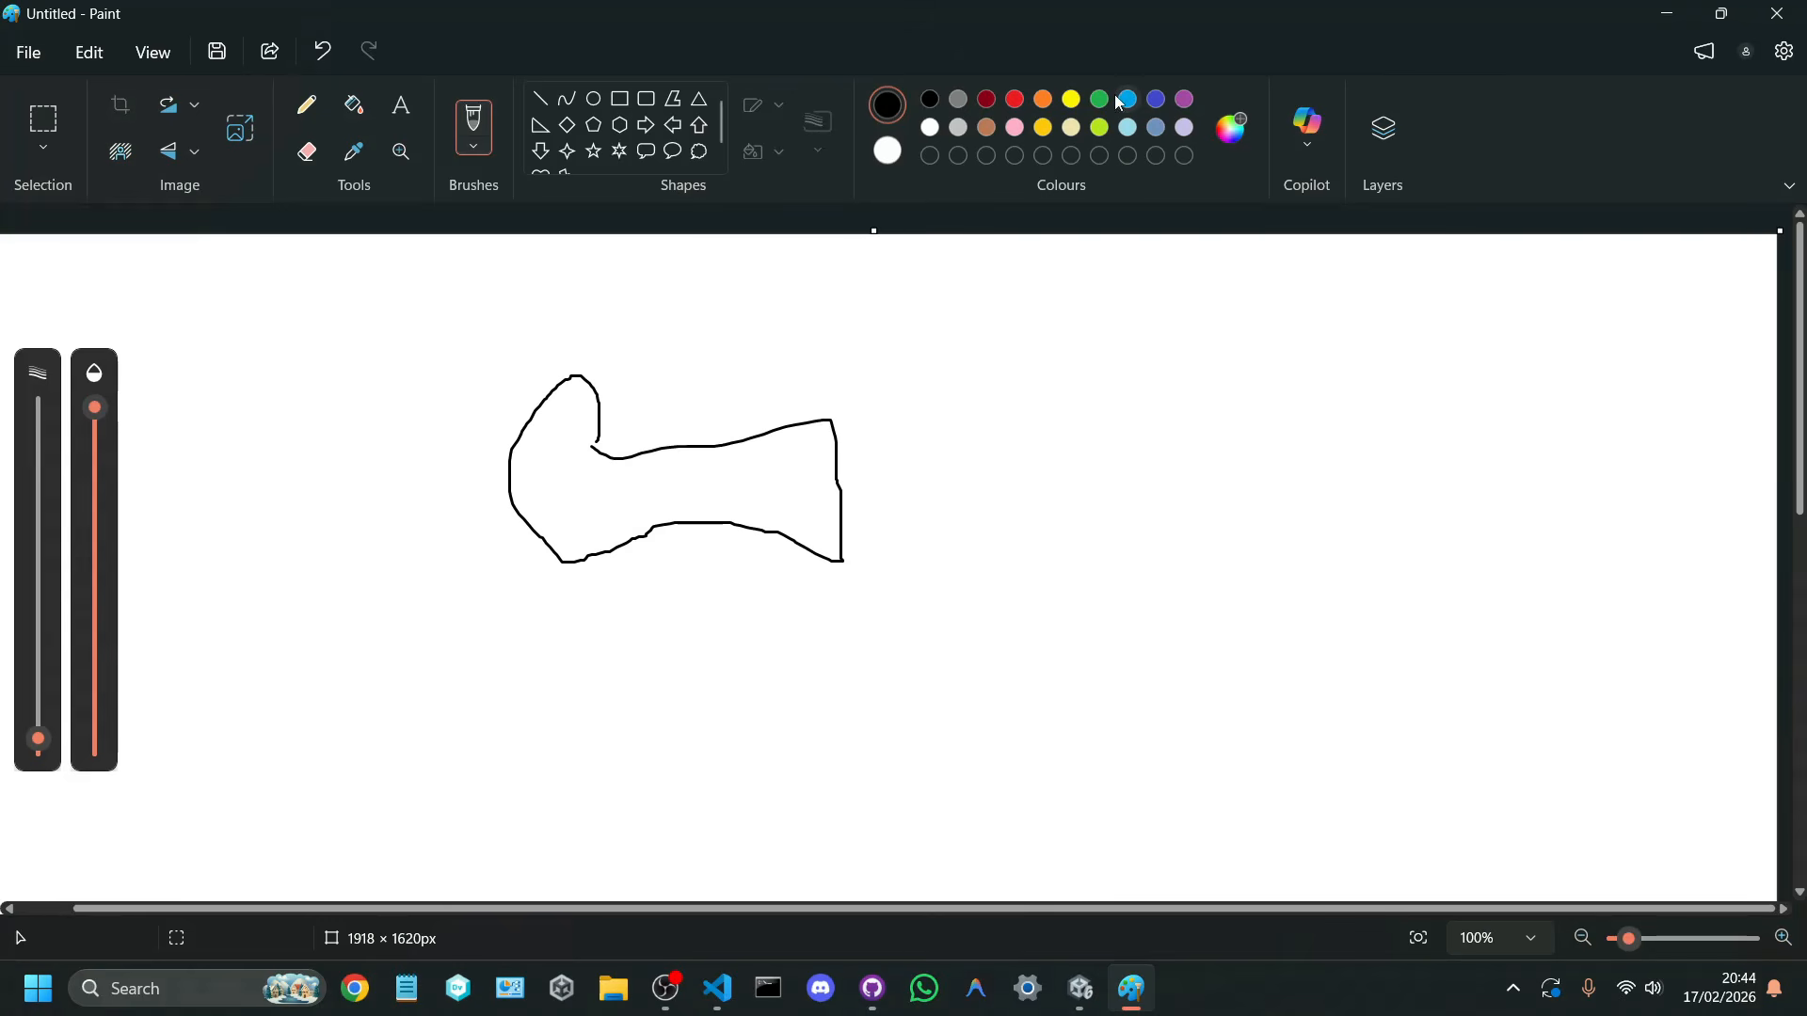
Step: Mark the middle of the camera's front edge with a blue dot as the ray origin
{"action": "left_click", "coordinate": [1132, 102]}
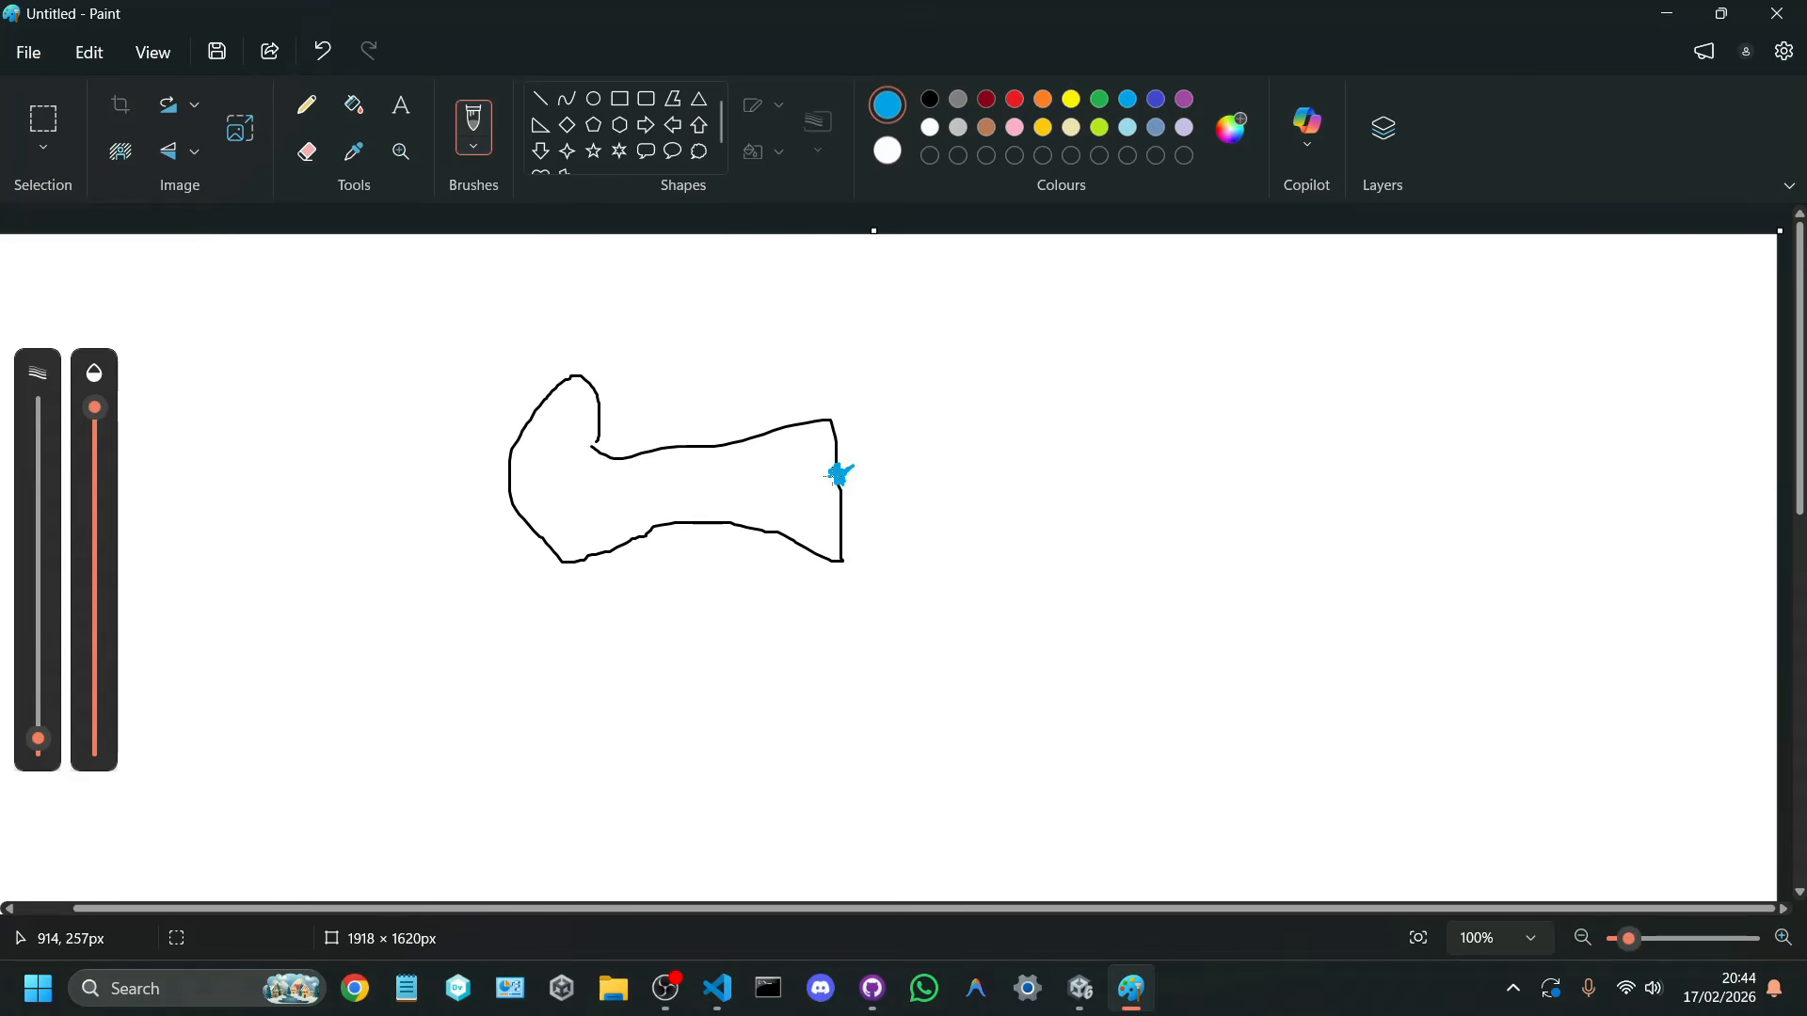
Step: Sketch trial blue rays from the dot forwards, upwards, diagonally, downwards and backwards, undoing each one before the following stroke
{"action": "left_click_drag", "start_coordinate": [835, 475], "coordinate": [1300, 474]}
{"action": "key", "text": "ctrl+z"}
{"action": "left_click_drag", "start_coordinate": [839, 471], "coordinate": [838, 274]}
{"action": "key", "text": "ctrl+z"}
{"action": "left_click_drag", "start_coordinate": [839, 474], "coordinate": [1025, 295]}
{"action": "key", "text": "ctrl+z"}
{"action": "left_click_drag", "start_coordinate": [842, 478], "coordinate": [1127, 674]}
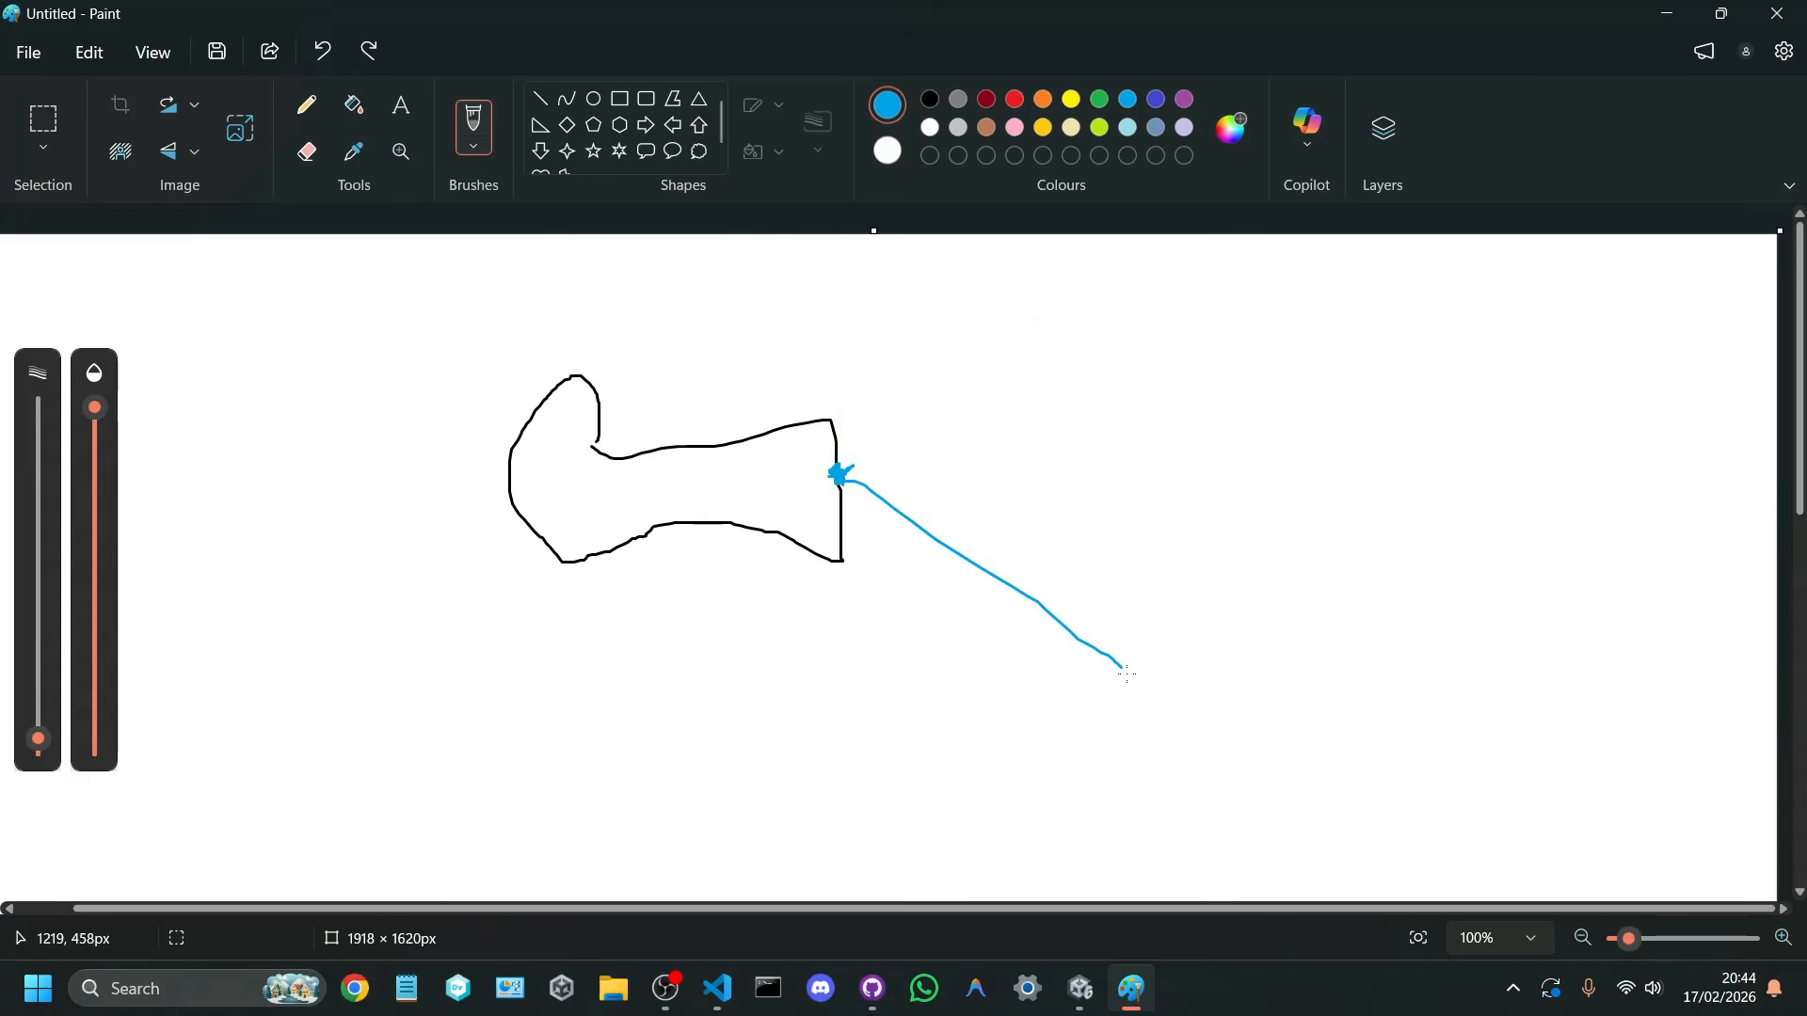
{"action": "key", "text": "ctrl+z"}
{"action": "left_click_drag", "start_coordinate": [839, 475], "coordinate": [860, 696]}
{"action": "key", "text": "ctrl+z"}
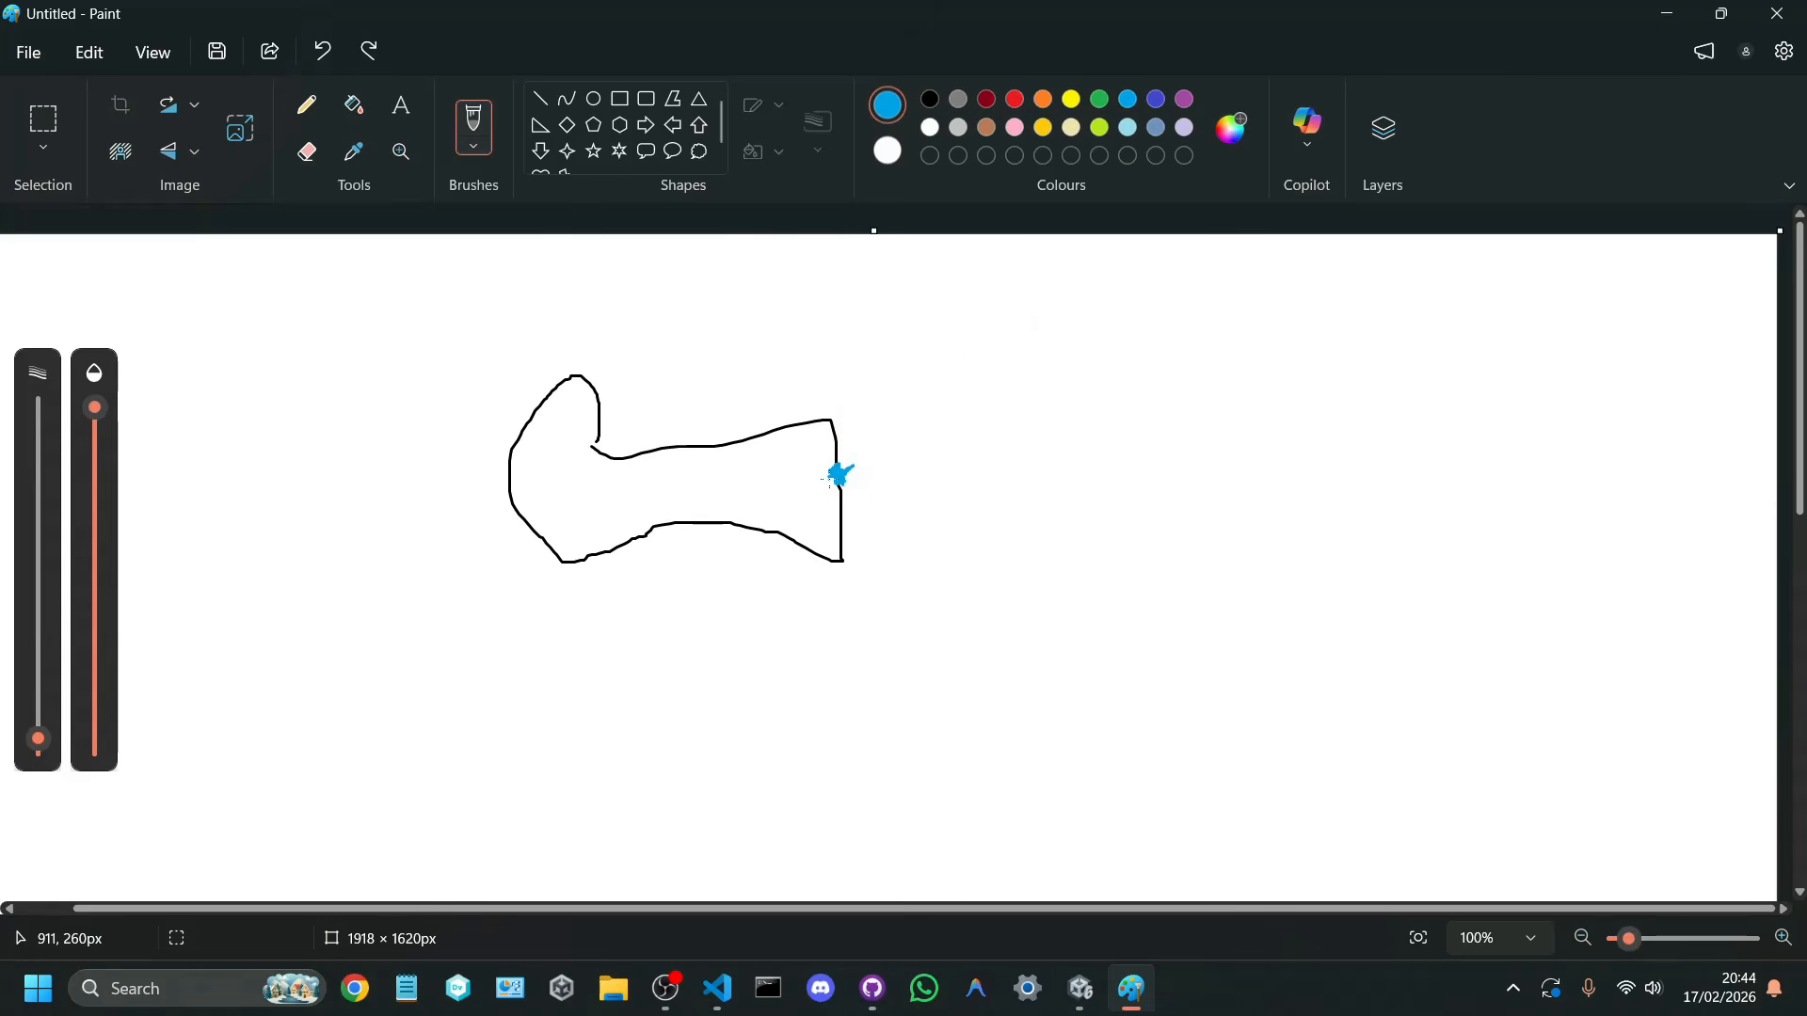
{"action": "left_click_drag", "start_coordinate": [832, 478], "coordinate": [277, 481]}
{"action": "key", "text": "ctrl+z"}
Step: Draw a long horizontal blue ray from the dot straight out in front of the camera
{"action": "left_click_drag", "start_coordinate": [840, 473], "coordinate": [1402, 467]}
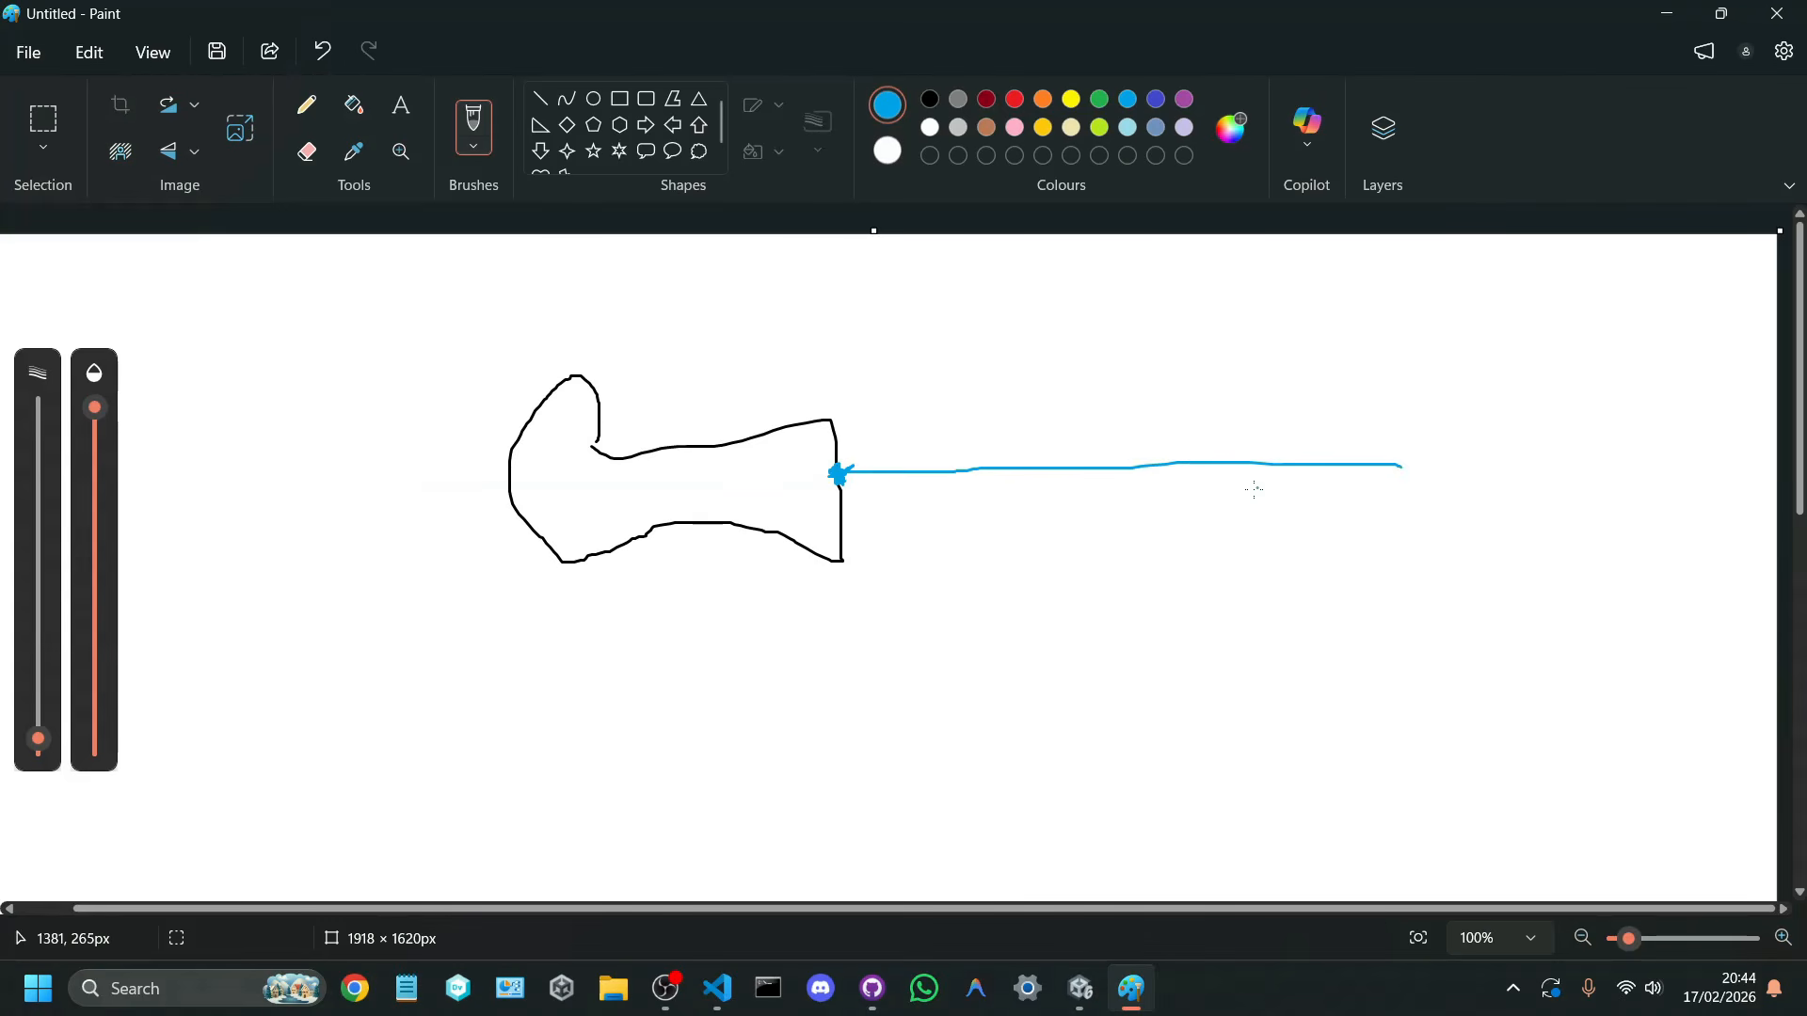
{"action": "left_click", "coordinate": [1036, 677]}
Step: Return to VS Code to examine rayOrigin and forward in the Raycast direction argument, and switch to the Unity editor
{"action": "left_click", "coordinate": [717, 988]}
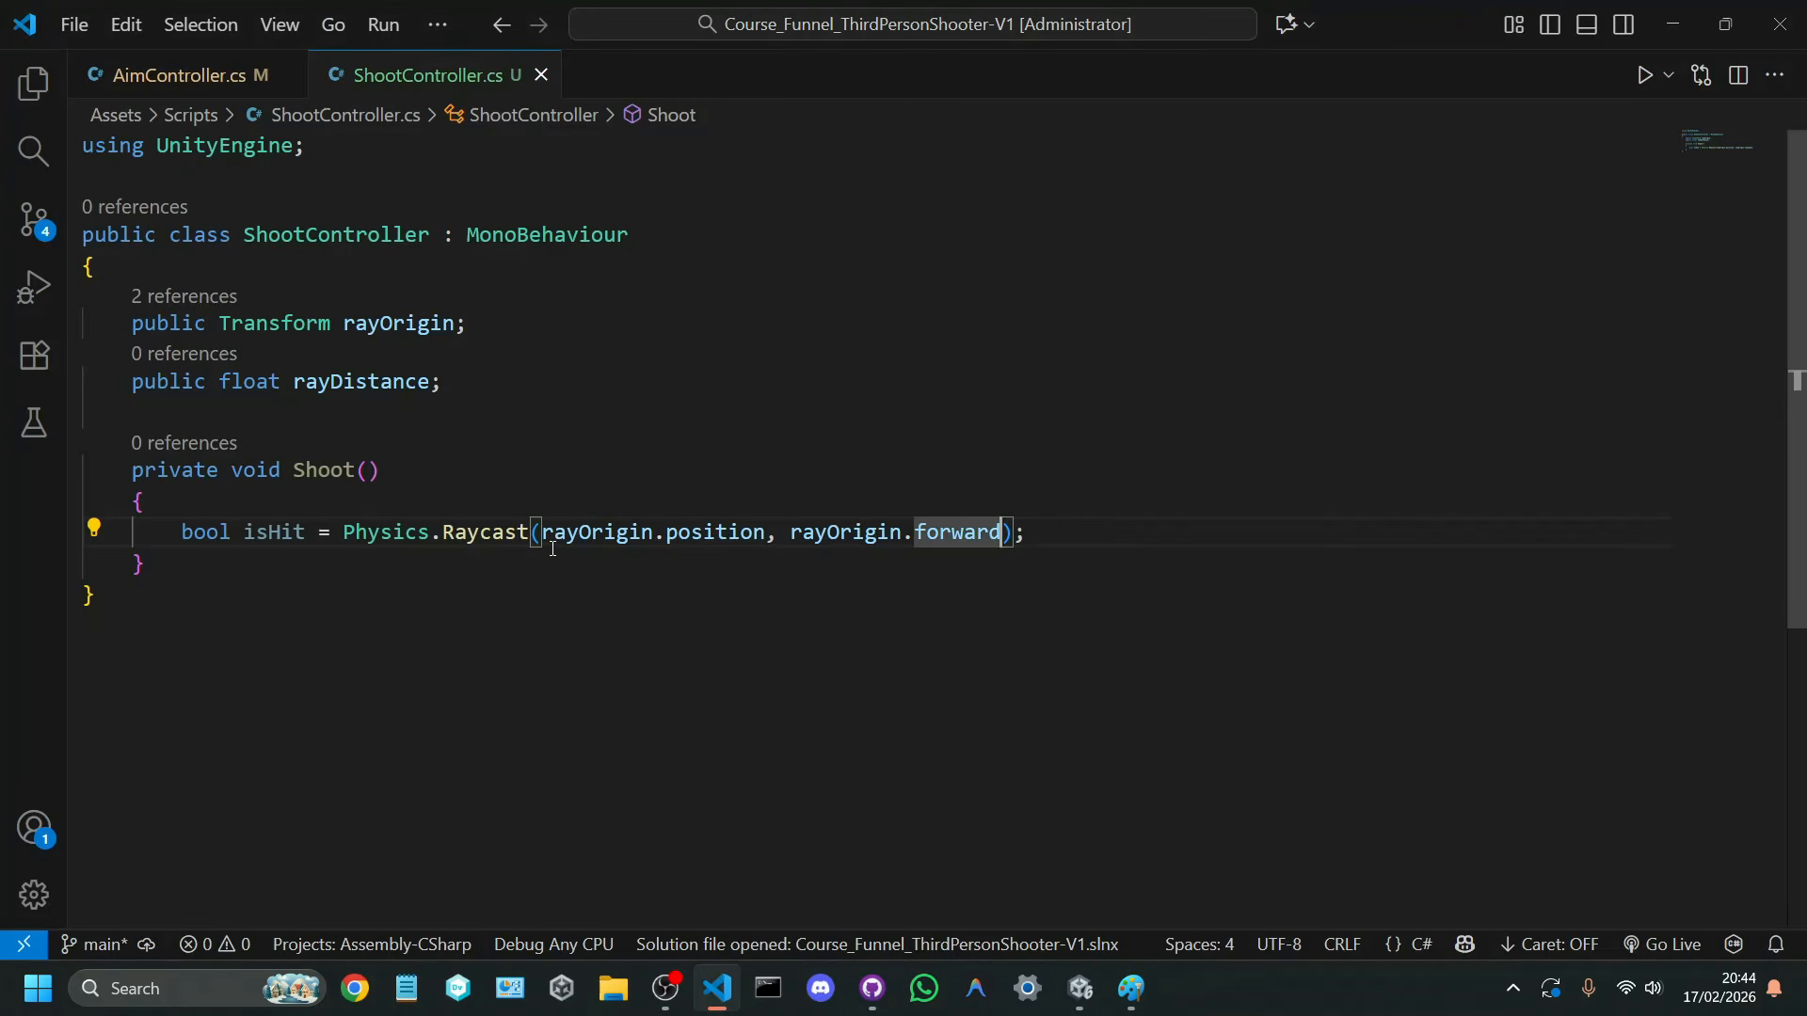
{"action": "double_click", "coordinate": [846, 533]}
{"action": "double_click", "coordinate": [942, 531]}
{"action": "left_click", "coordinate": [1079, 988]}
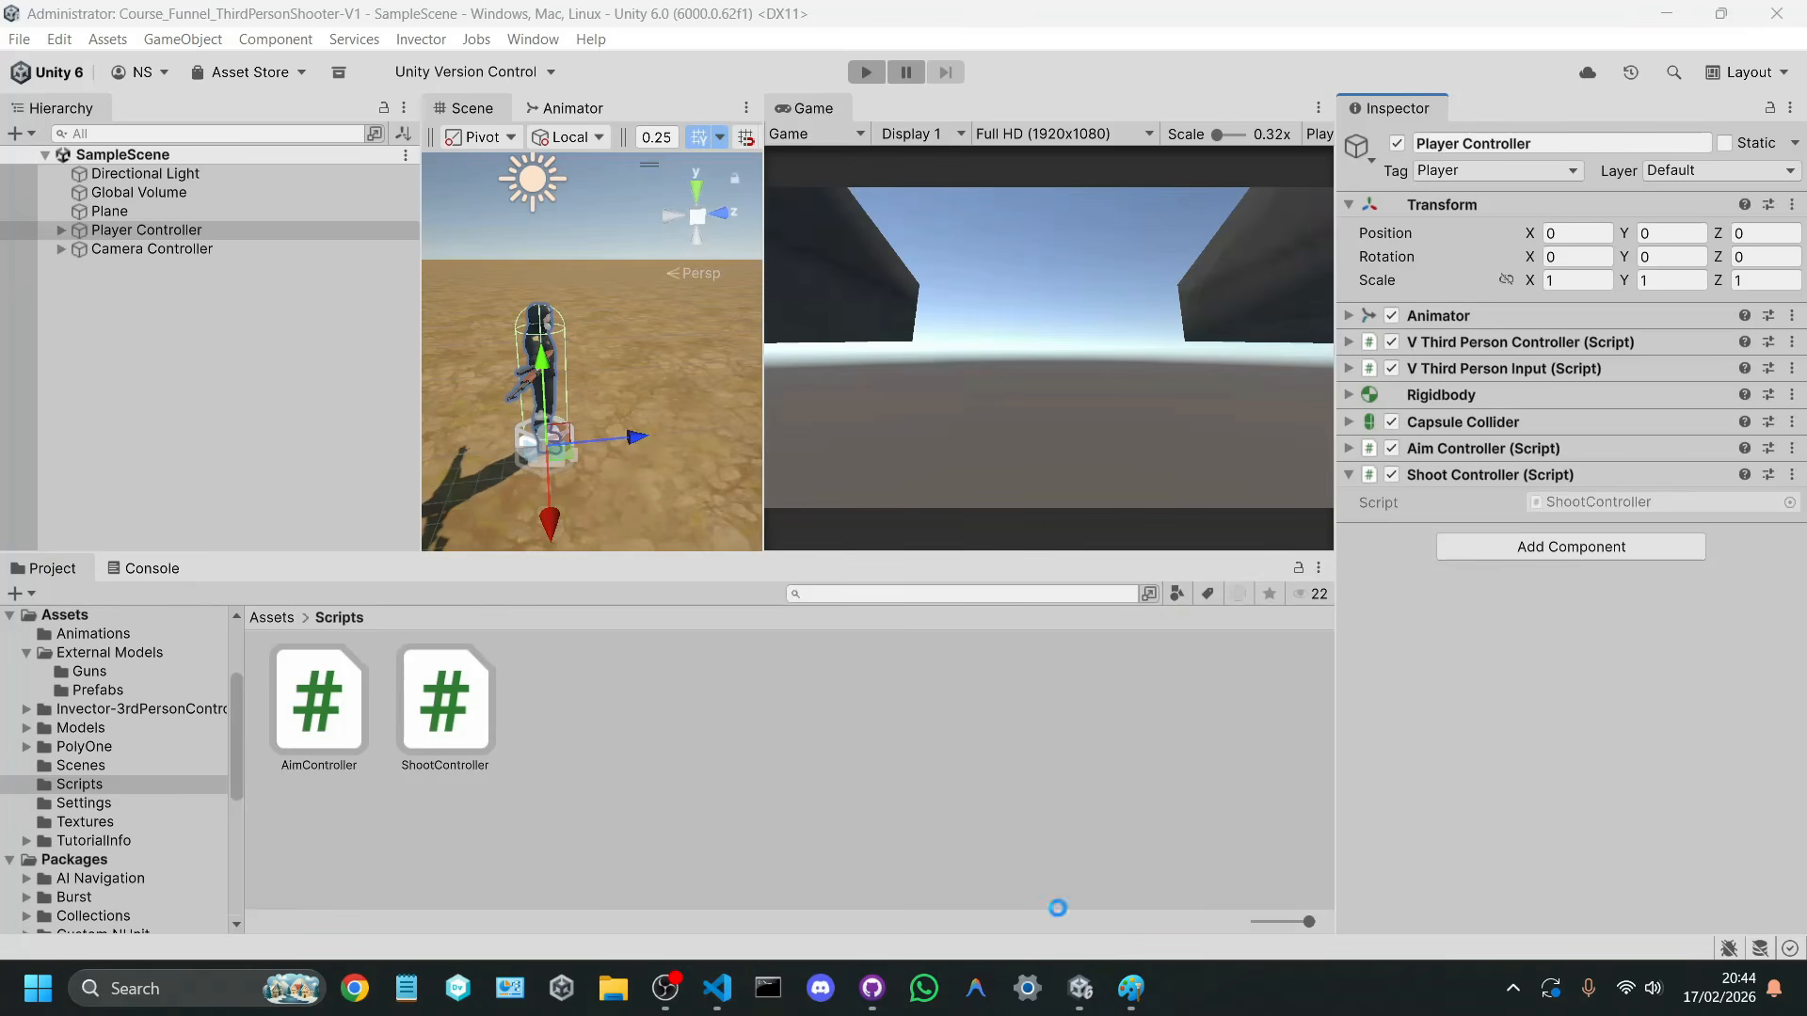
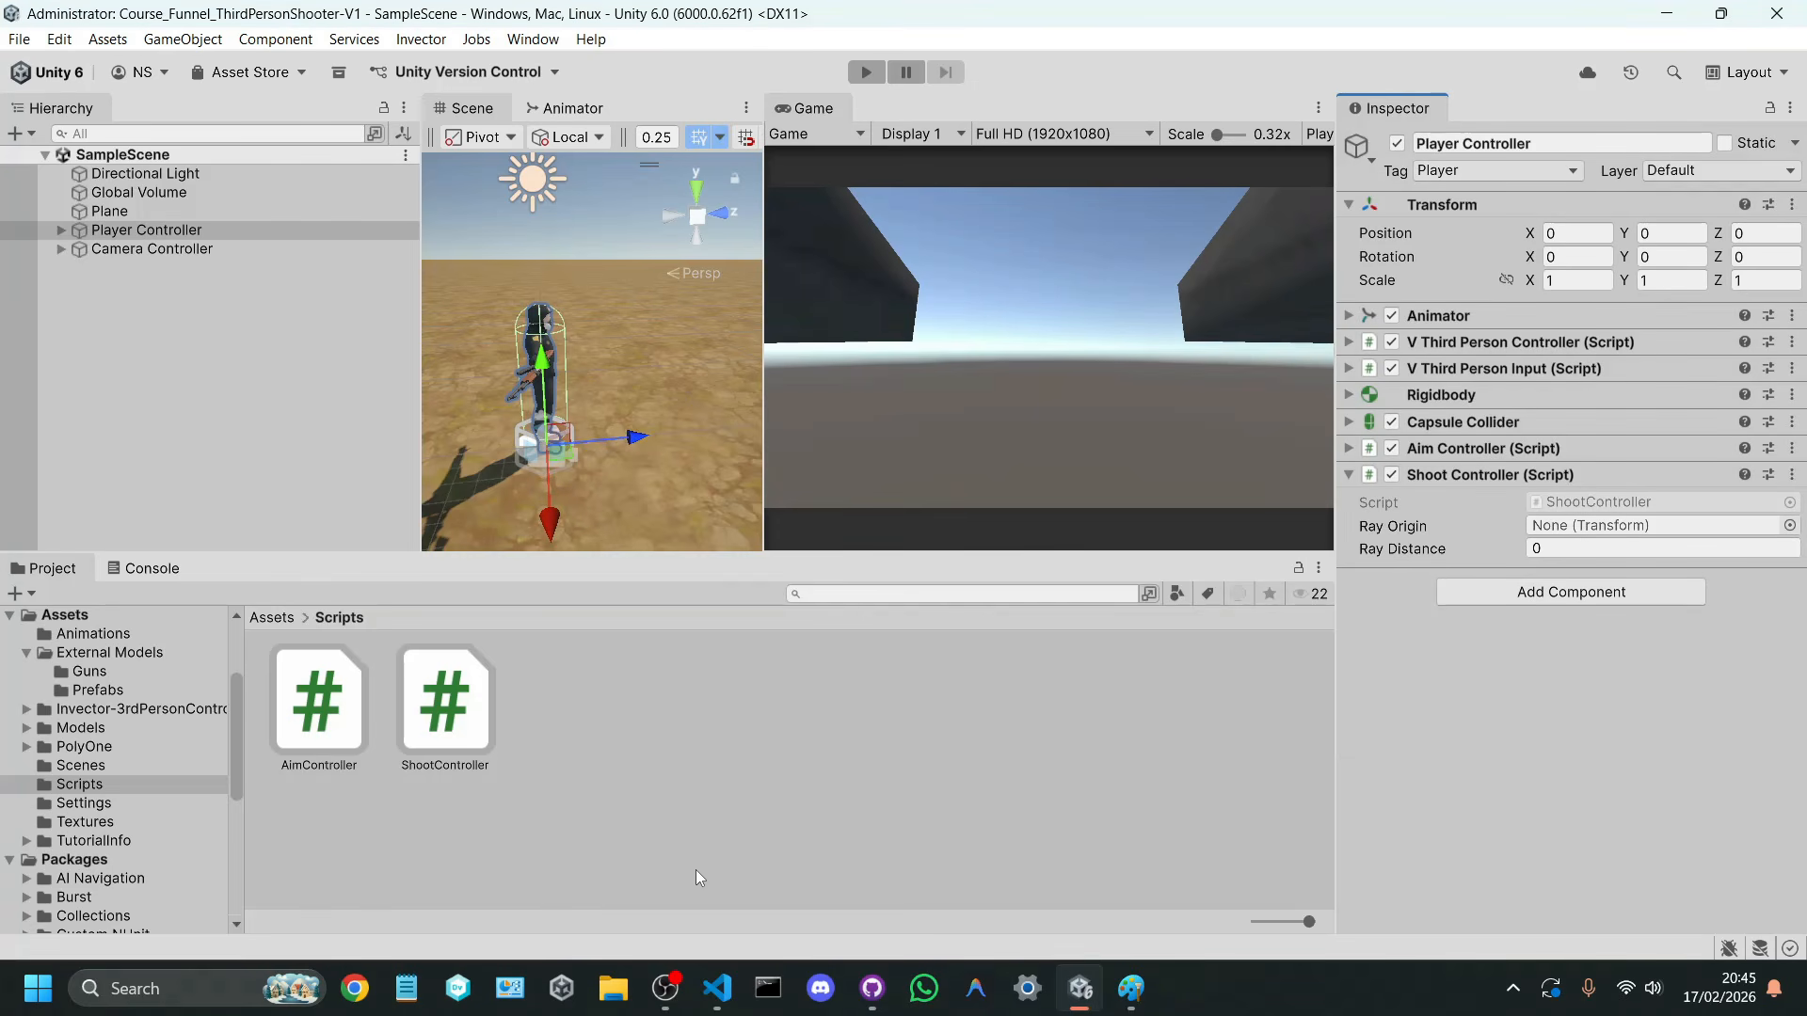
Step: Switch to VS Code and begin a third Raycast argument after rayOrigin.forward with the out keyword
{"action": "left_click", "coordinate": [715, 990]}
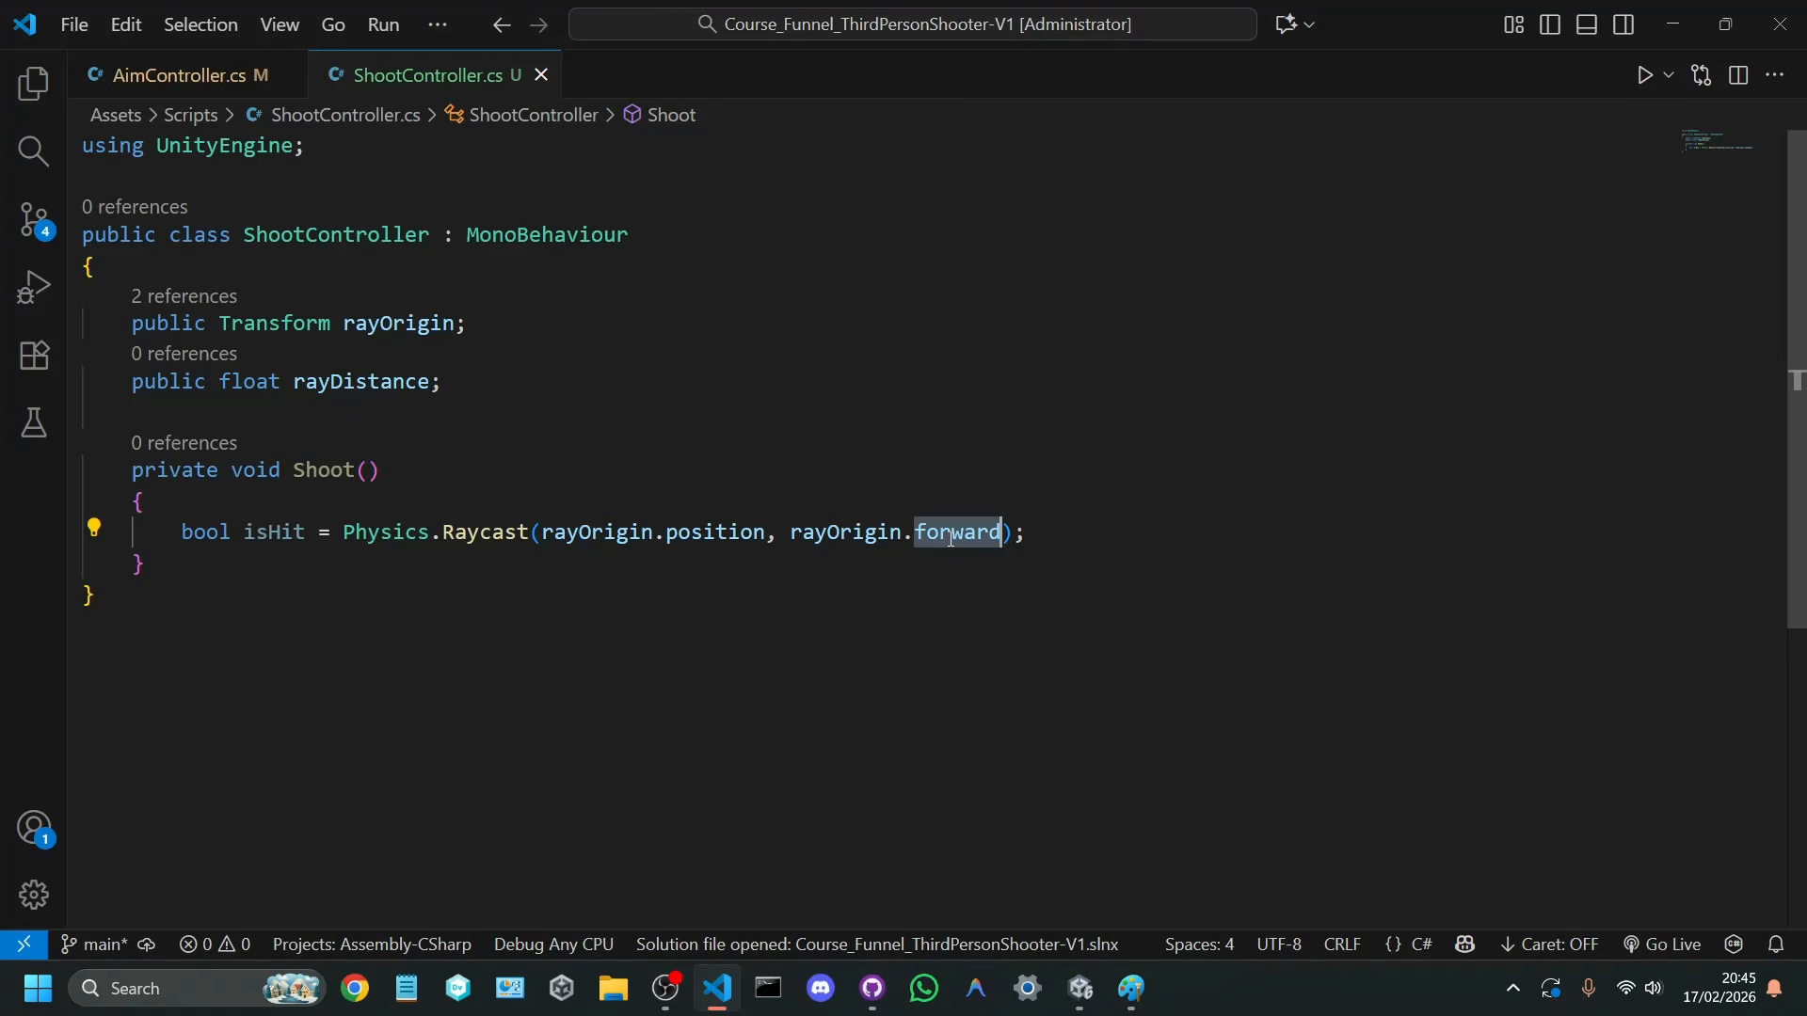
{"action": "mouse_move", "coordinate": [955, 535]}
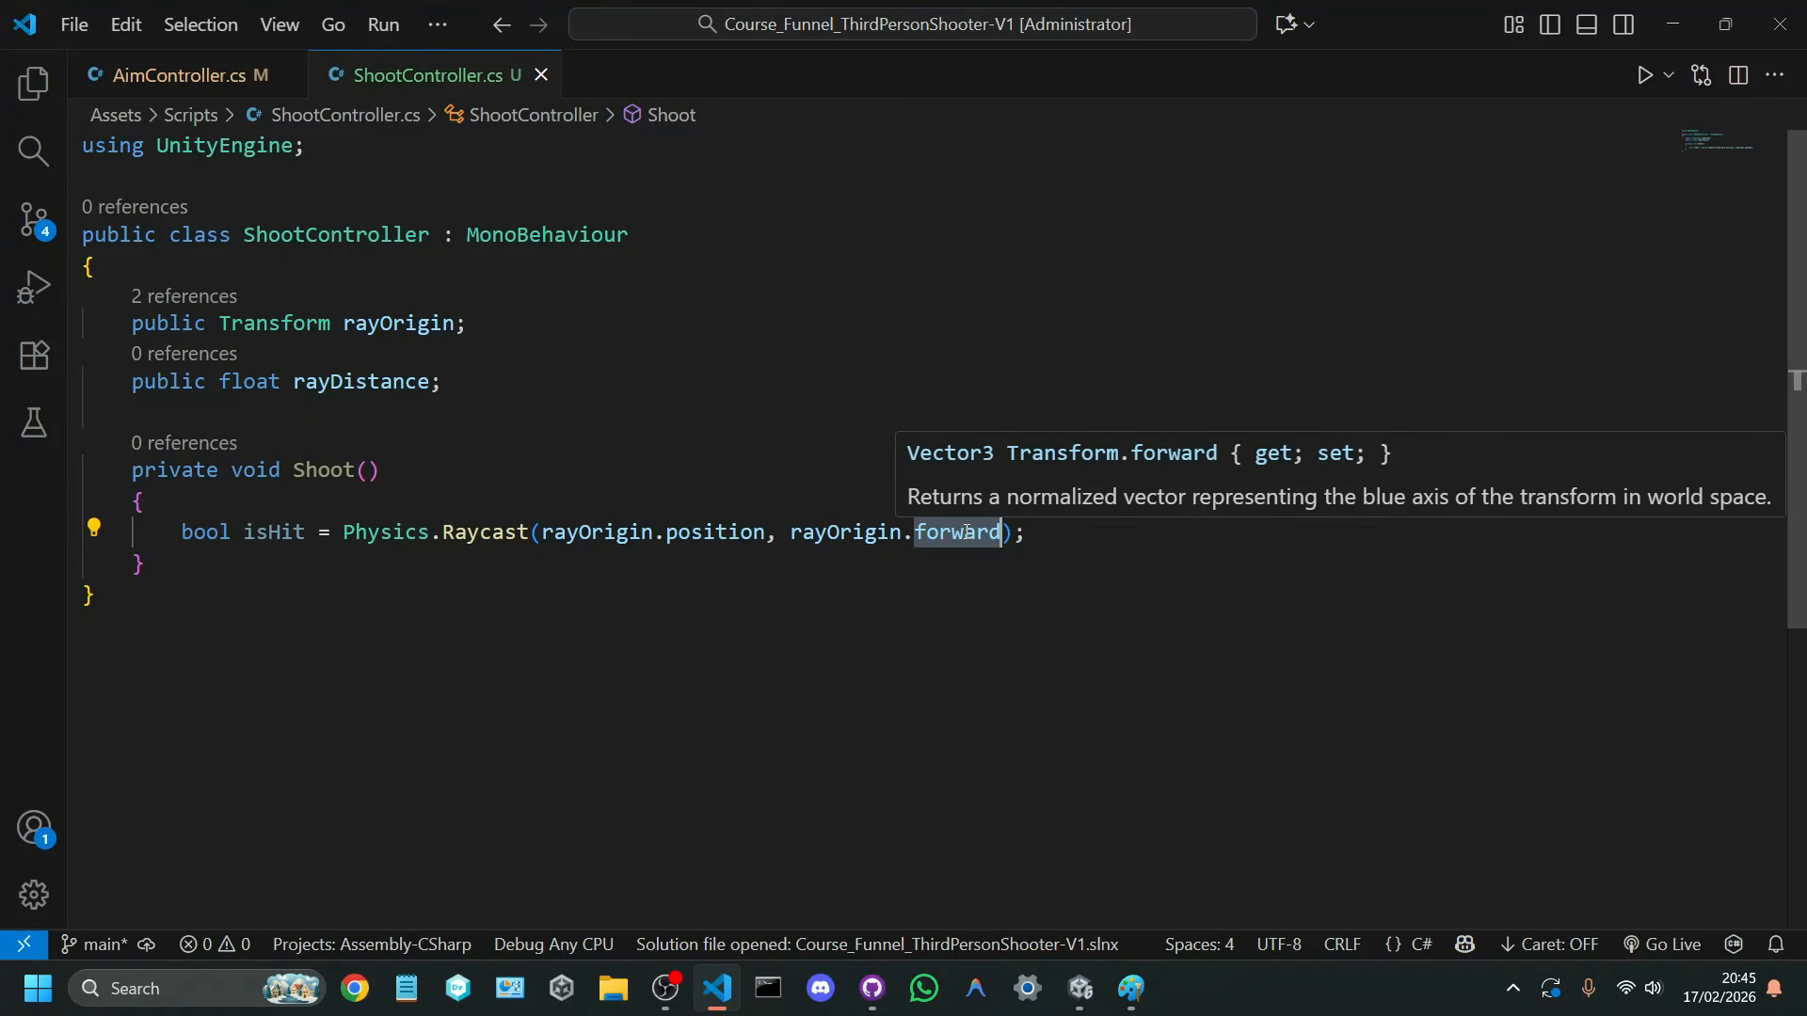
{"action": "left_click", "coordinate": [969, 534]}
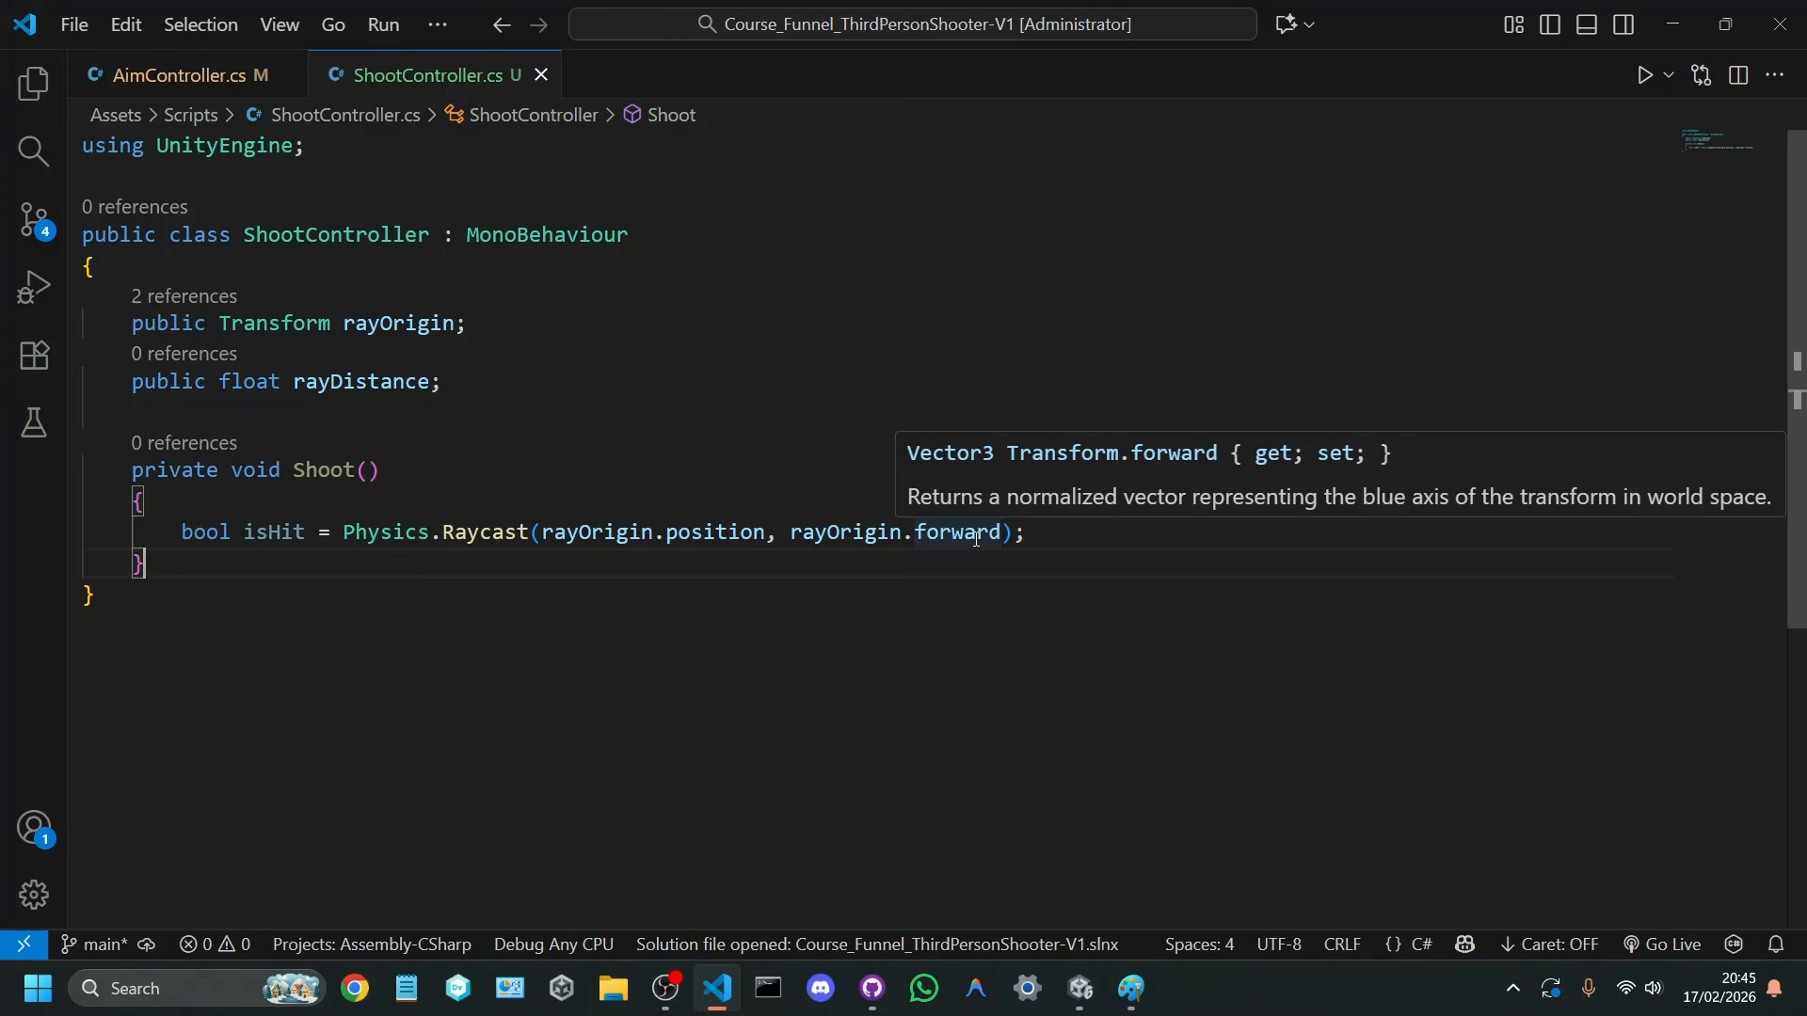
{"action": "left_click", "coordinate": [1000, 535]}
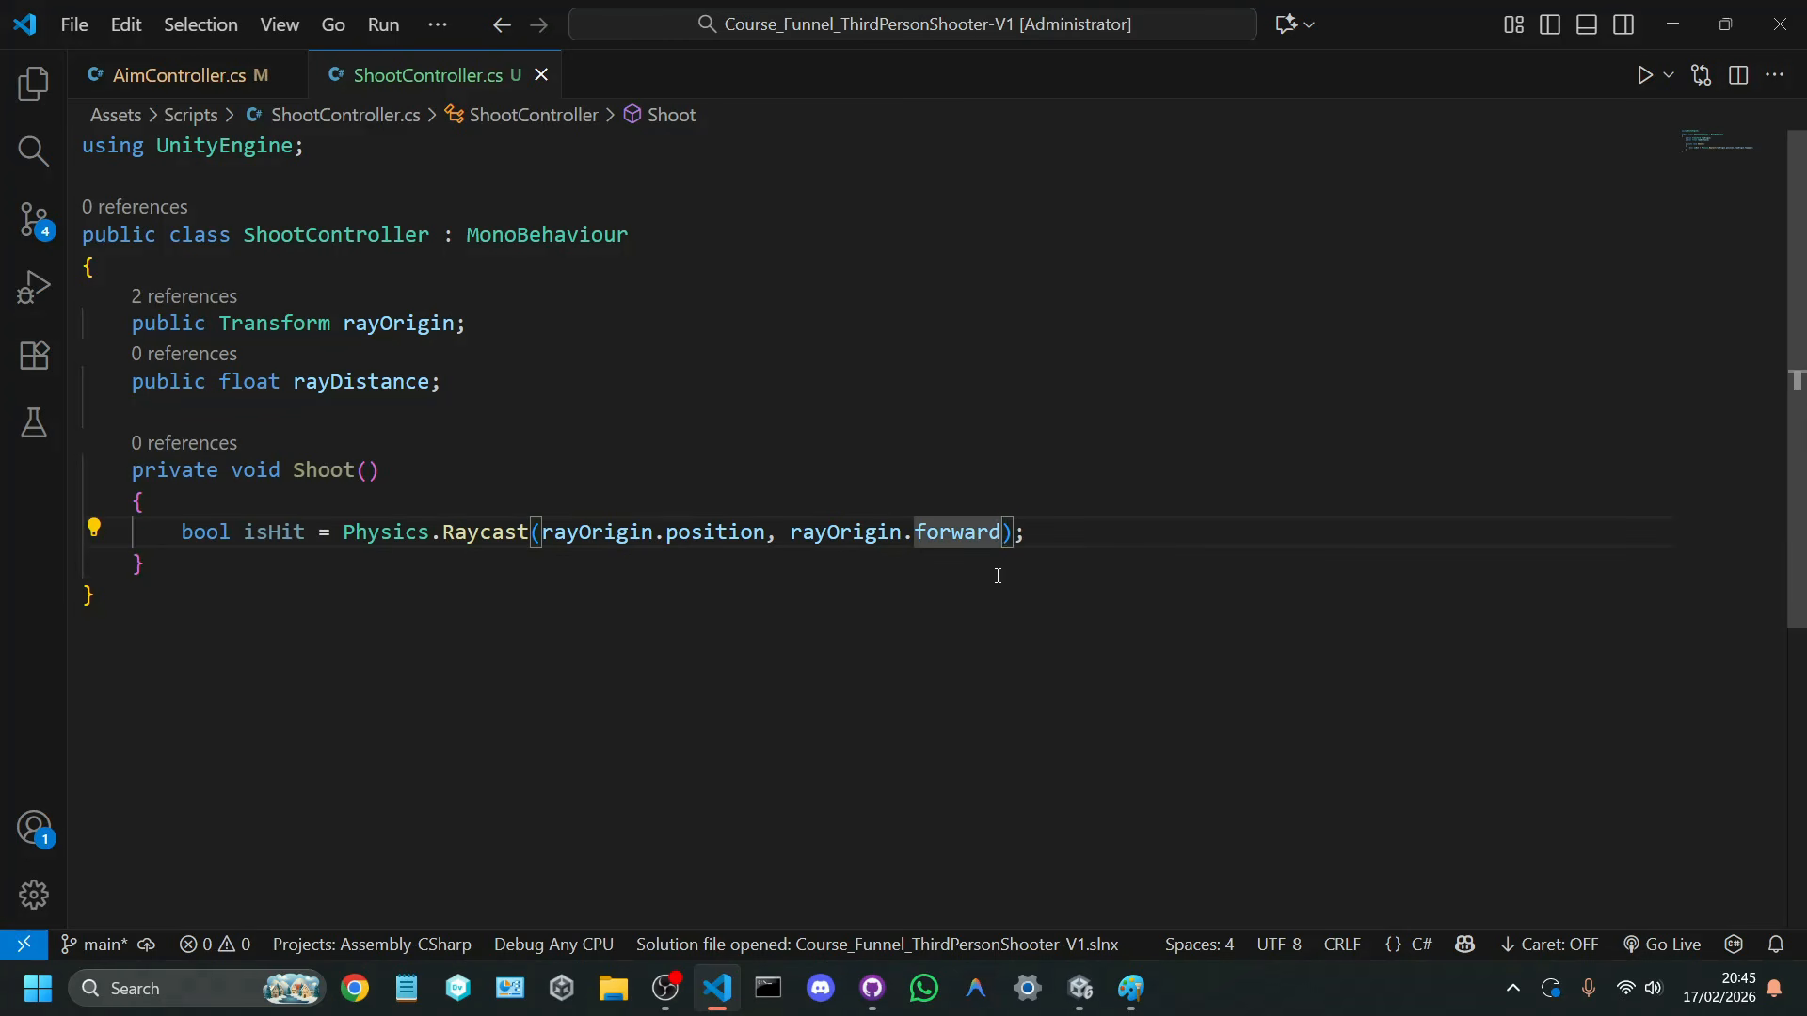
{"action": "type", "text": ", "}
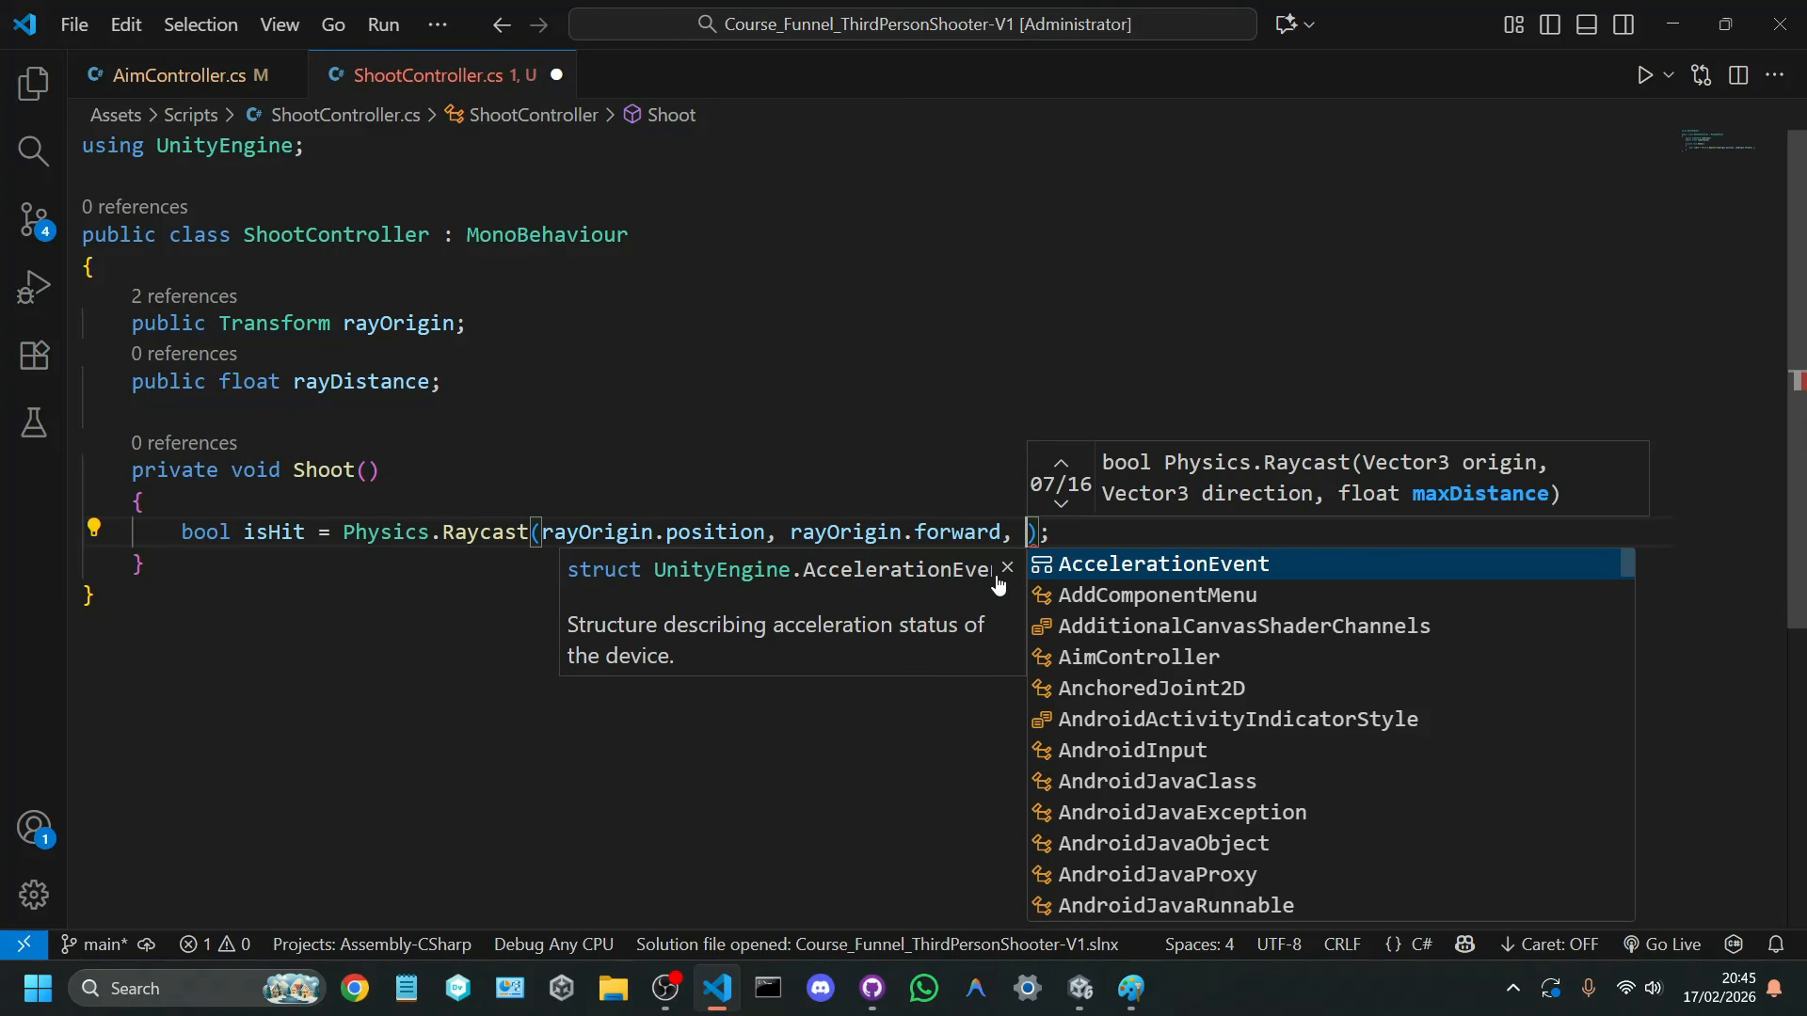
{"action": "type", "text": "out"}
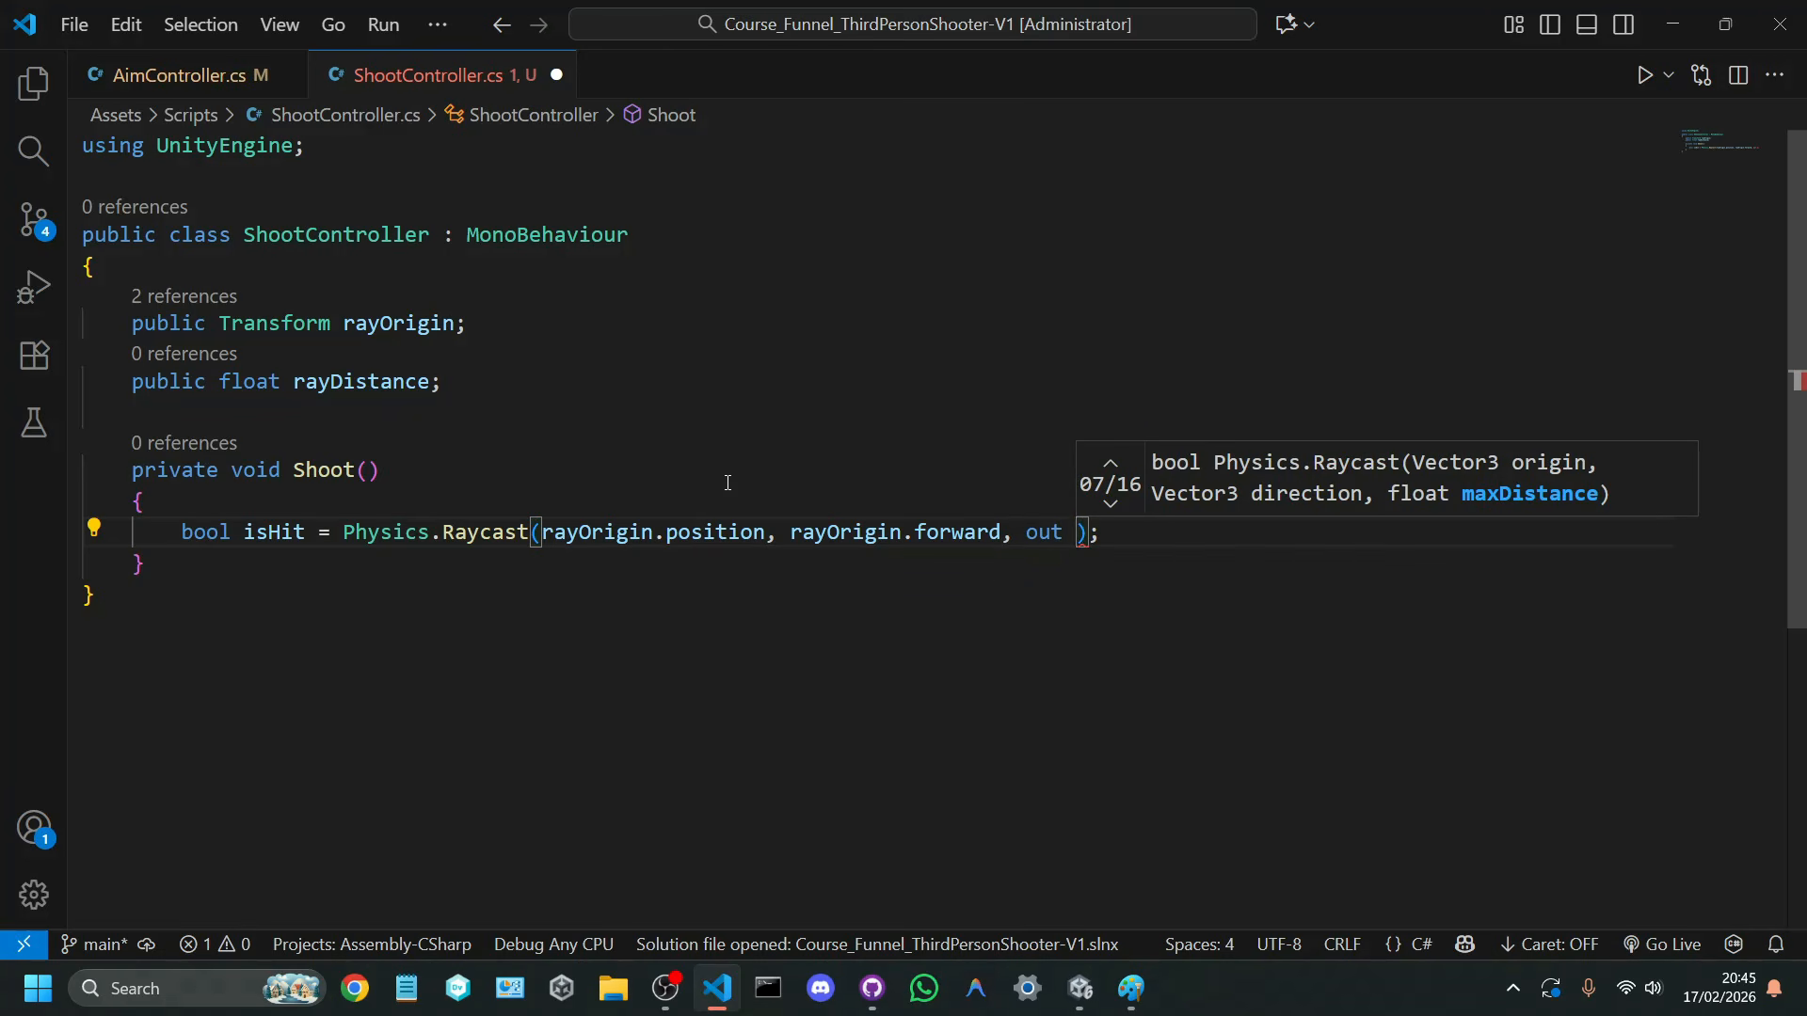
Step: Declare a private RaycastHit field named rayHit below the rayDistance field
{"action": "left_click", "coordinate": [498, 381]}
{"action": "key", "text": "Return"}
{"action": "key", "text": "Return"}
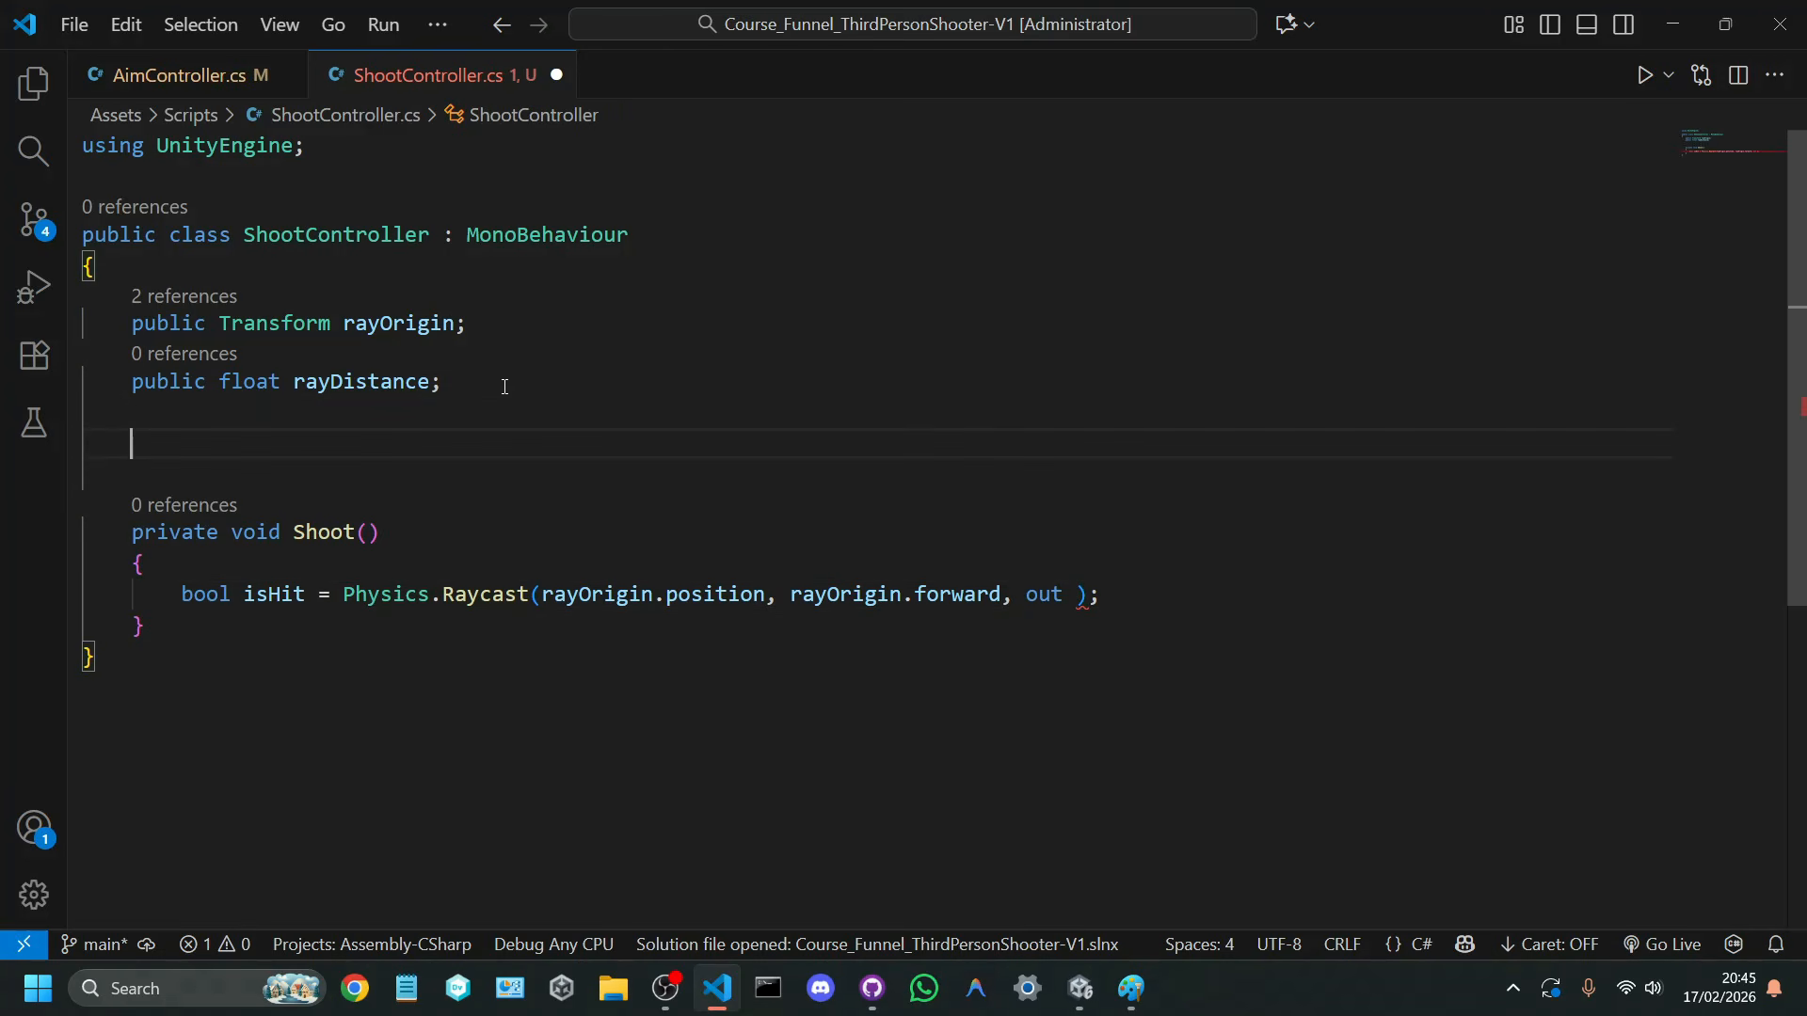
{"action": "type", "text": "private RaycastHit"}
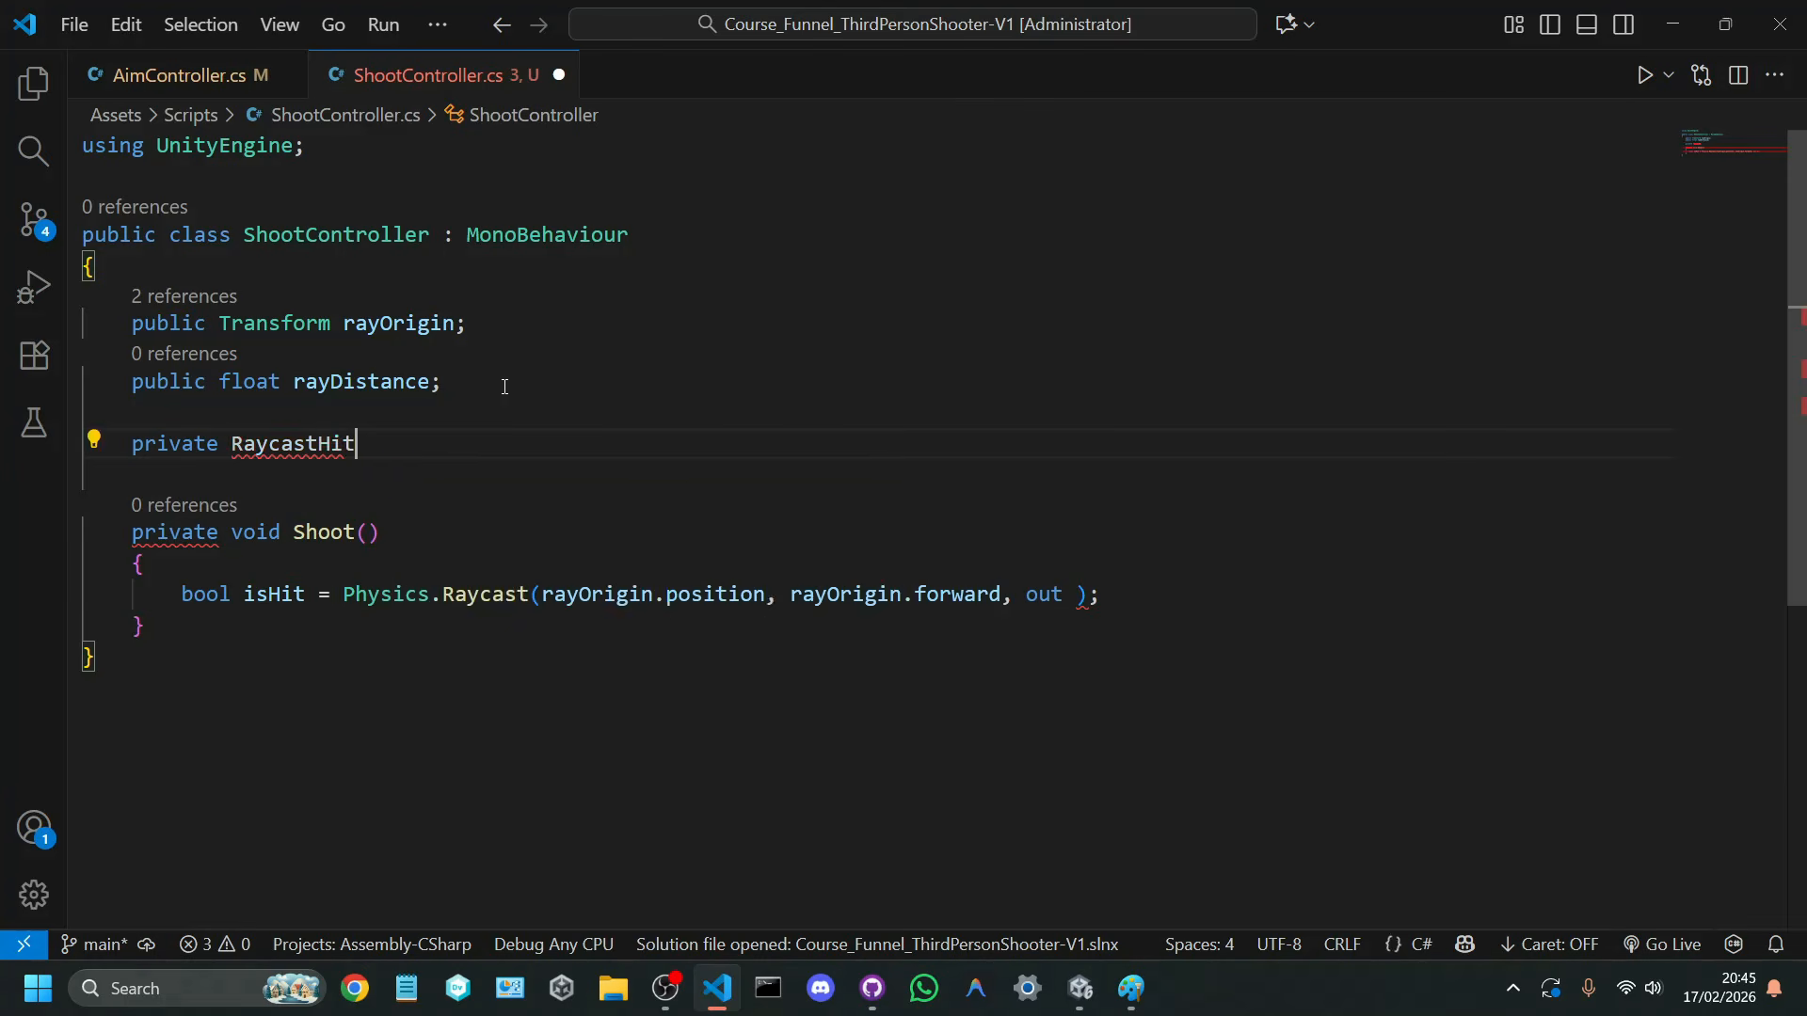
{"action": "type", "text": " rayHit;"}
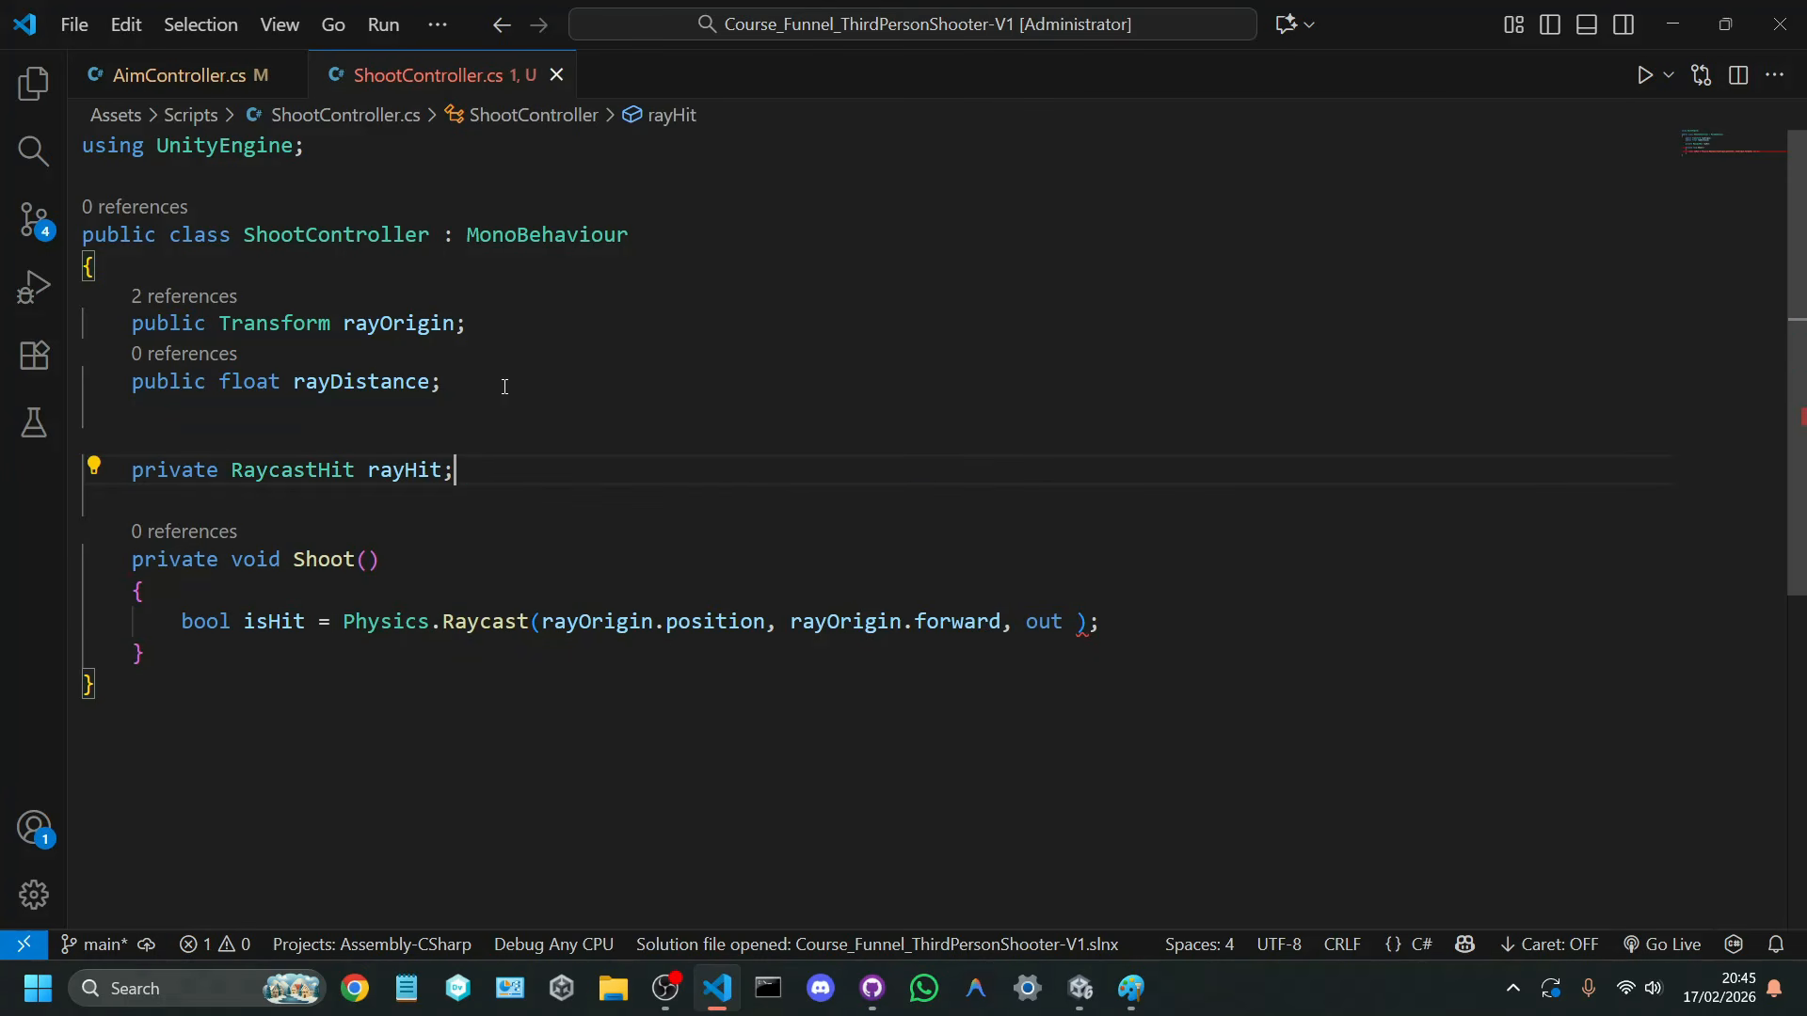
Step: Complete the Raycast's out argument with rayHit, add a comma for another argument, and save the script
{"action": "left_click", "coordinate": [1076, 622]}
{"action": "type", "text": "rayih"}
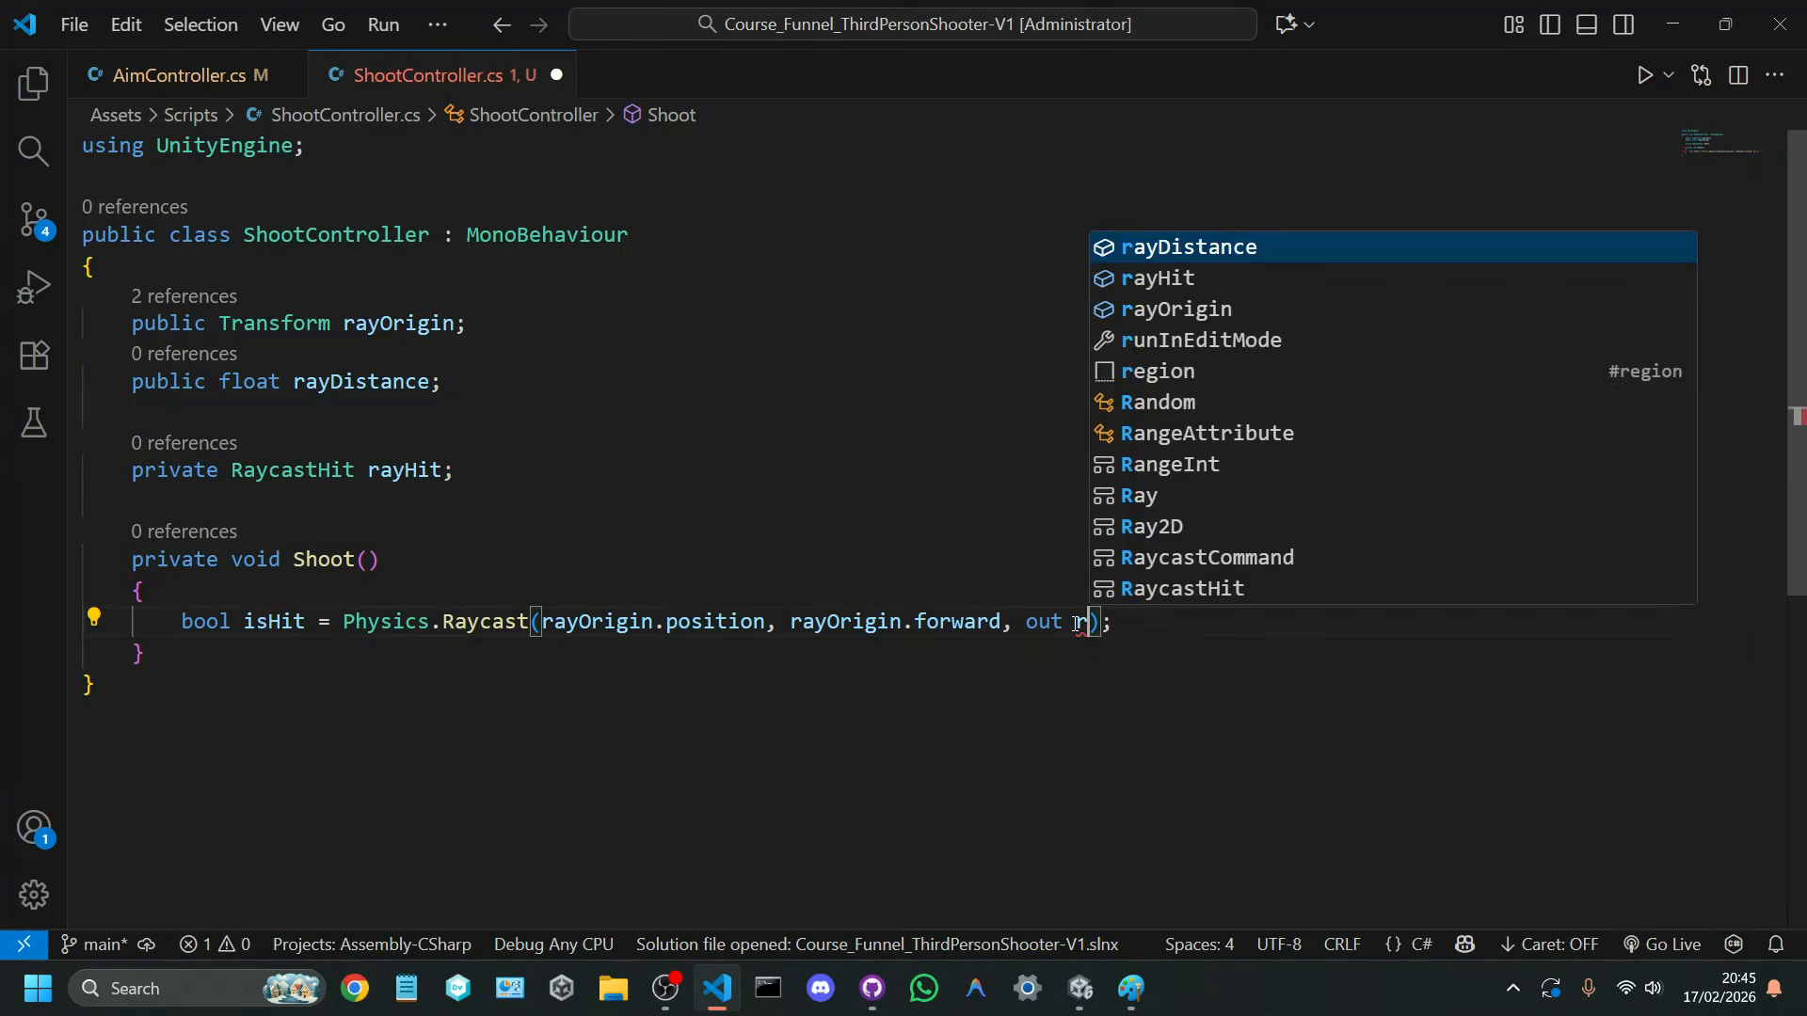
{"action": "key", "text": "Tab"}
{"action": "type", "text": ","}
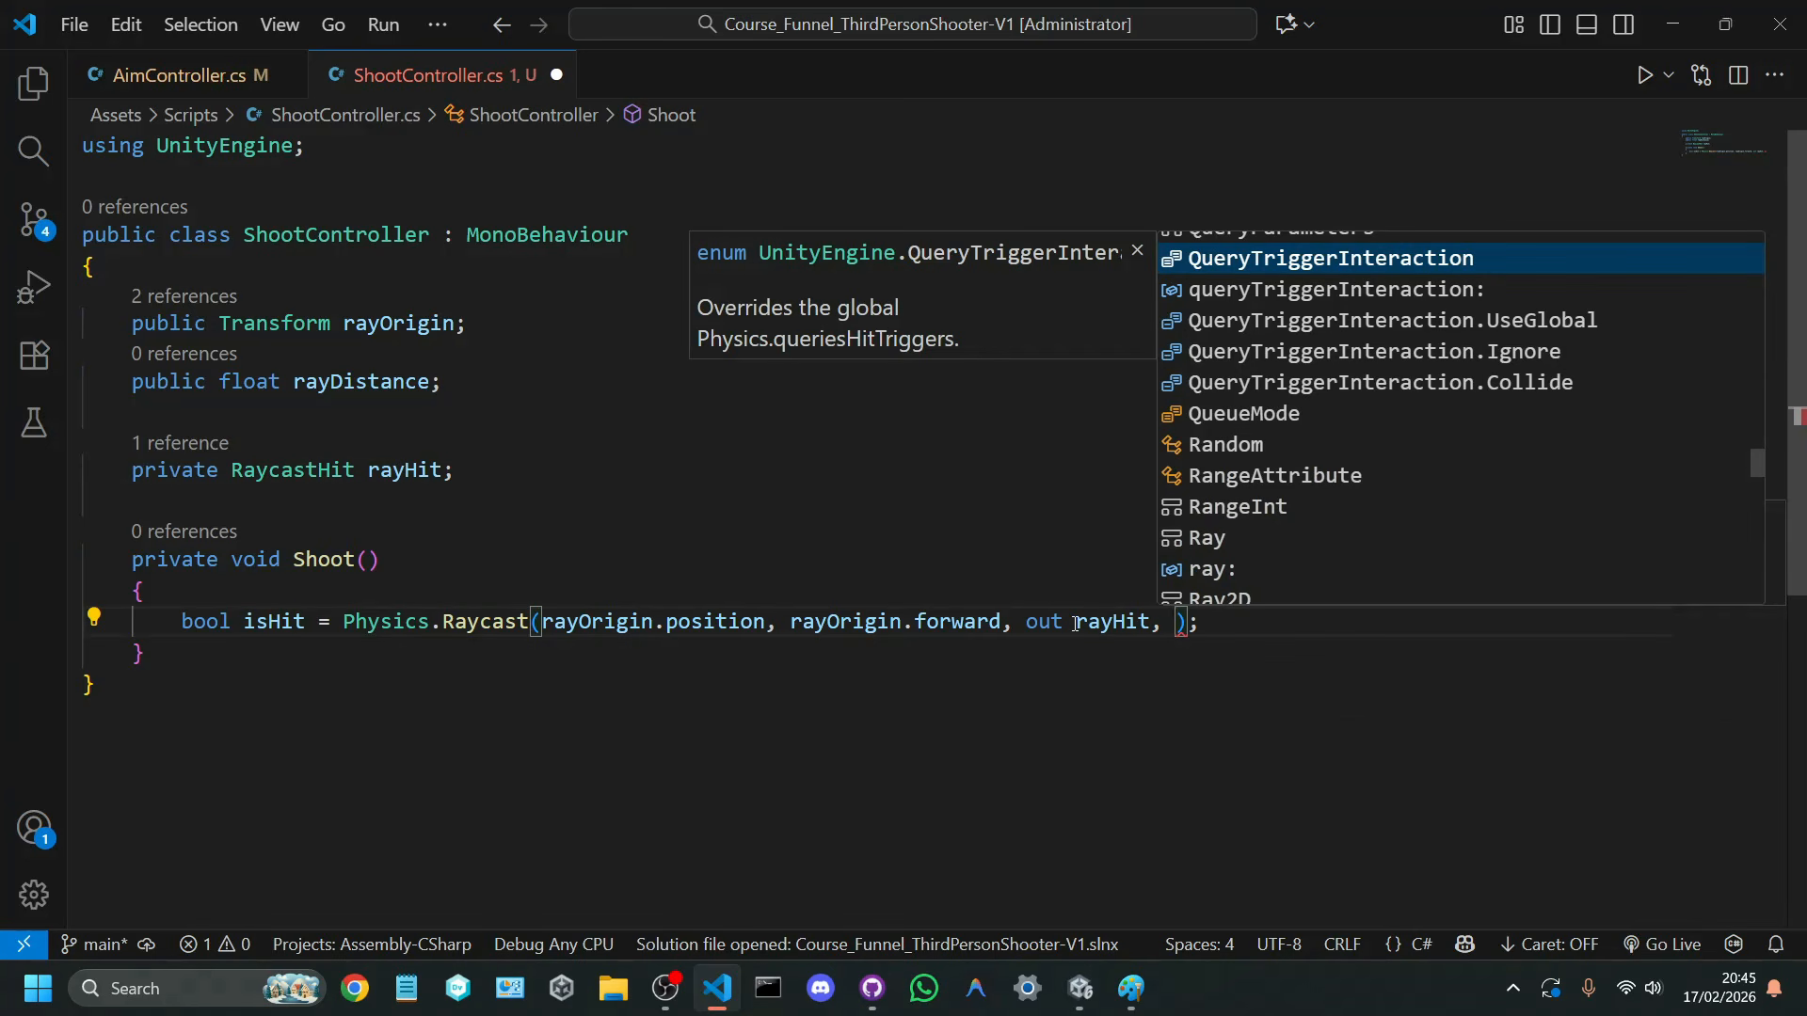
{"action": "key", "text": "ctrl+s"}
Step: Examine the Raycast arguments entered so far: rayOrigin.position, rayOrigin.forward and out rayHit
{"action": "left_click", "coordinate": [899, 566]}
{"action": "scroll", "coordinate": [900, 565], "scroll_direction": "down", "scroll_amount": 1}
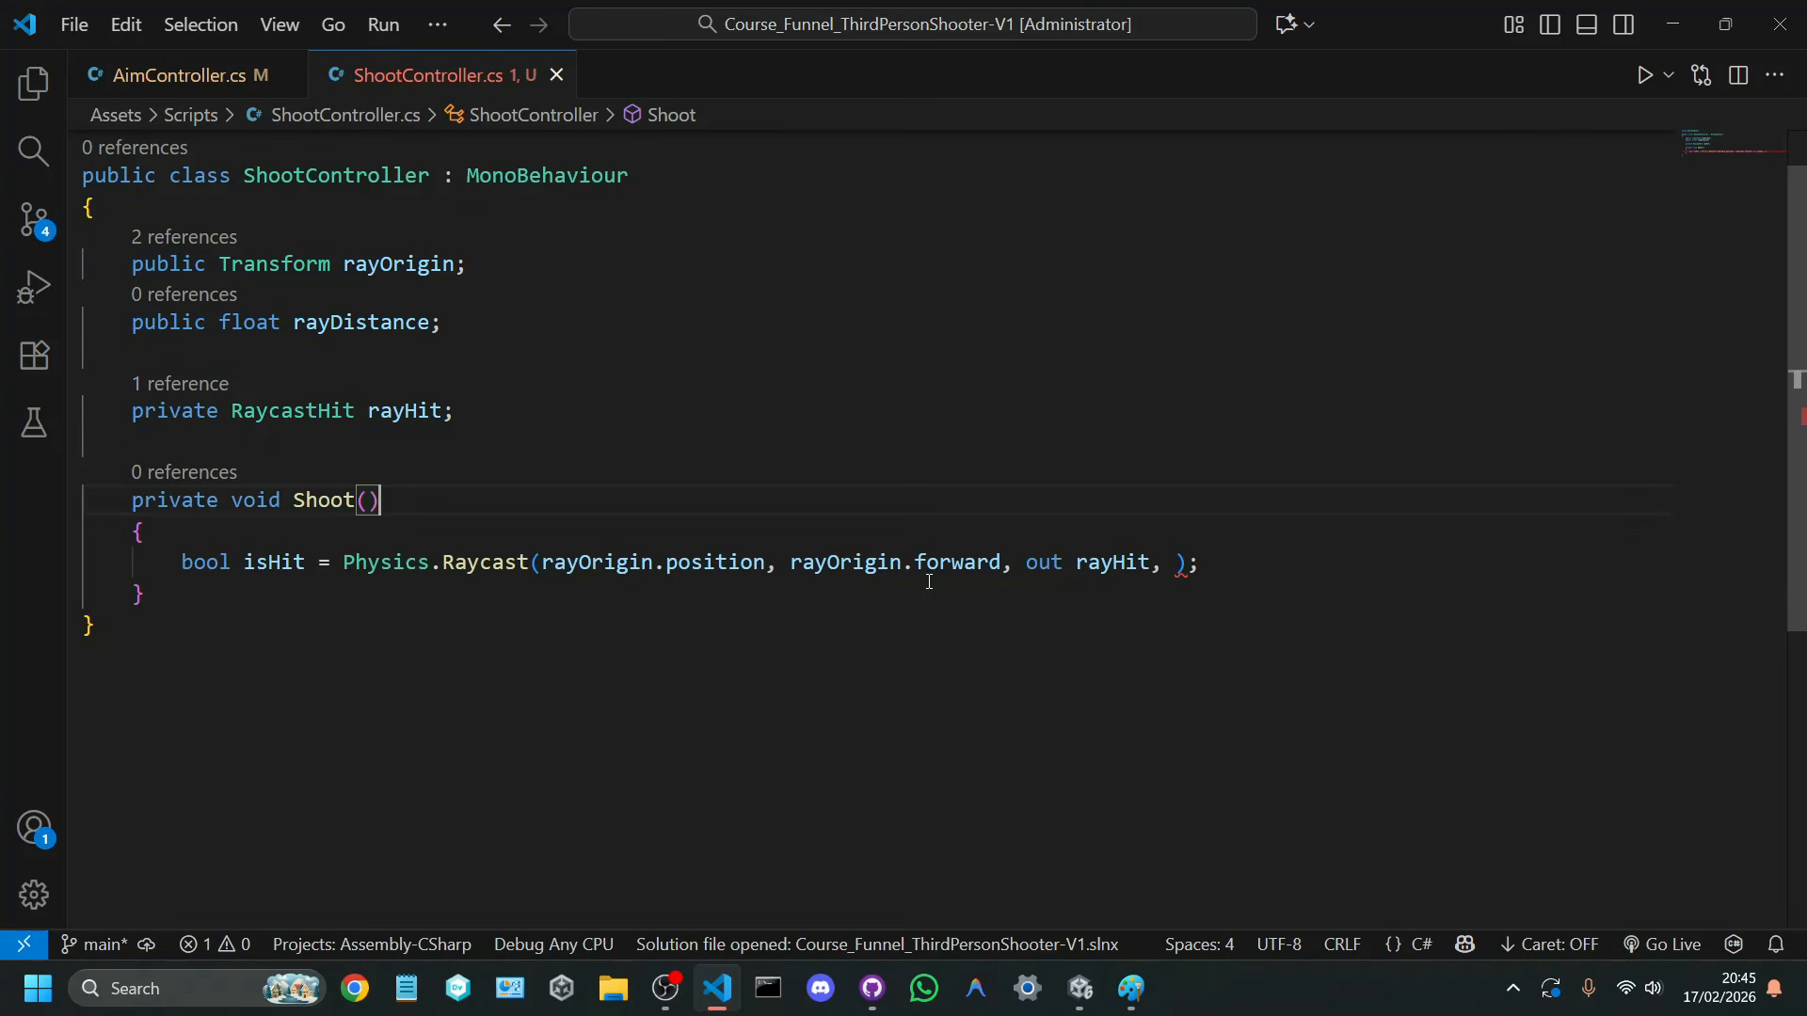
{"action": "left_click", "coordinate": [688, 558]}
{"action": "double_click", "coordinate": [625, 563]}
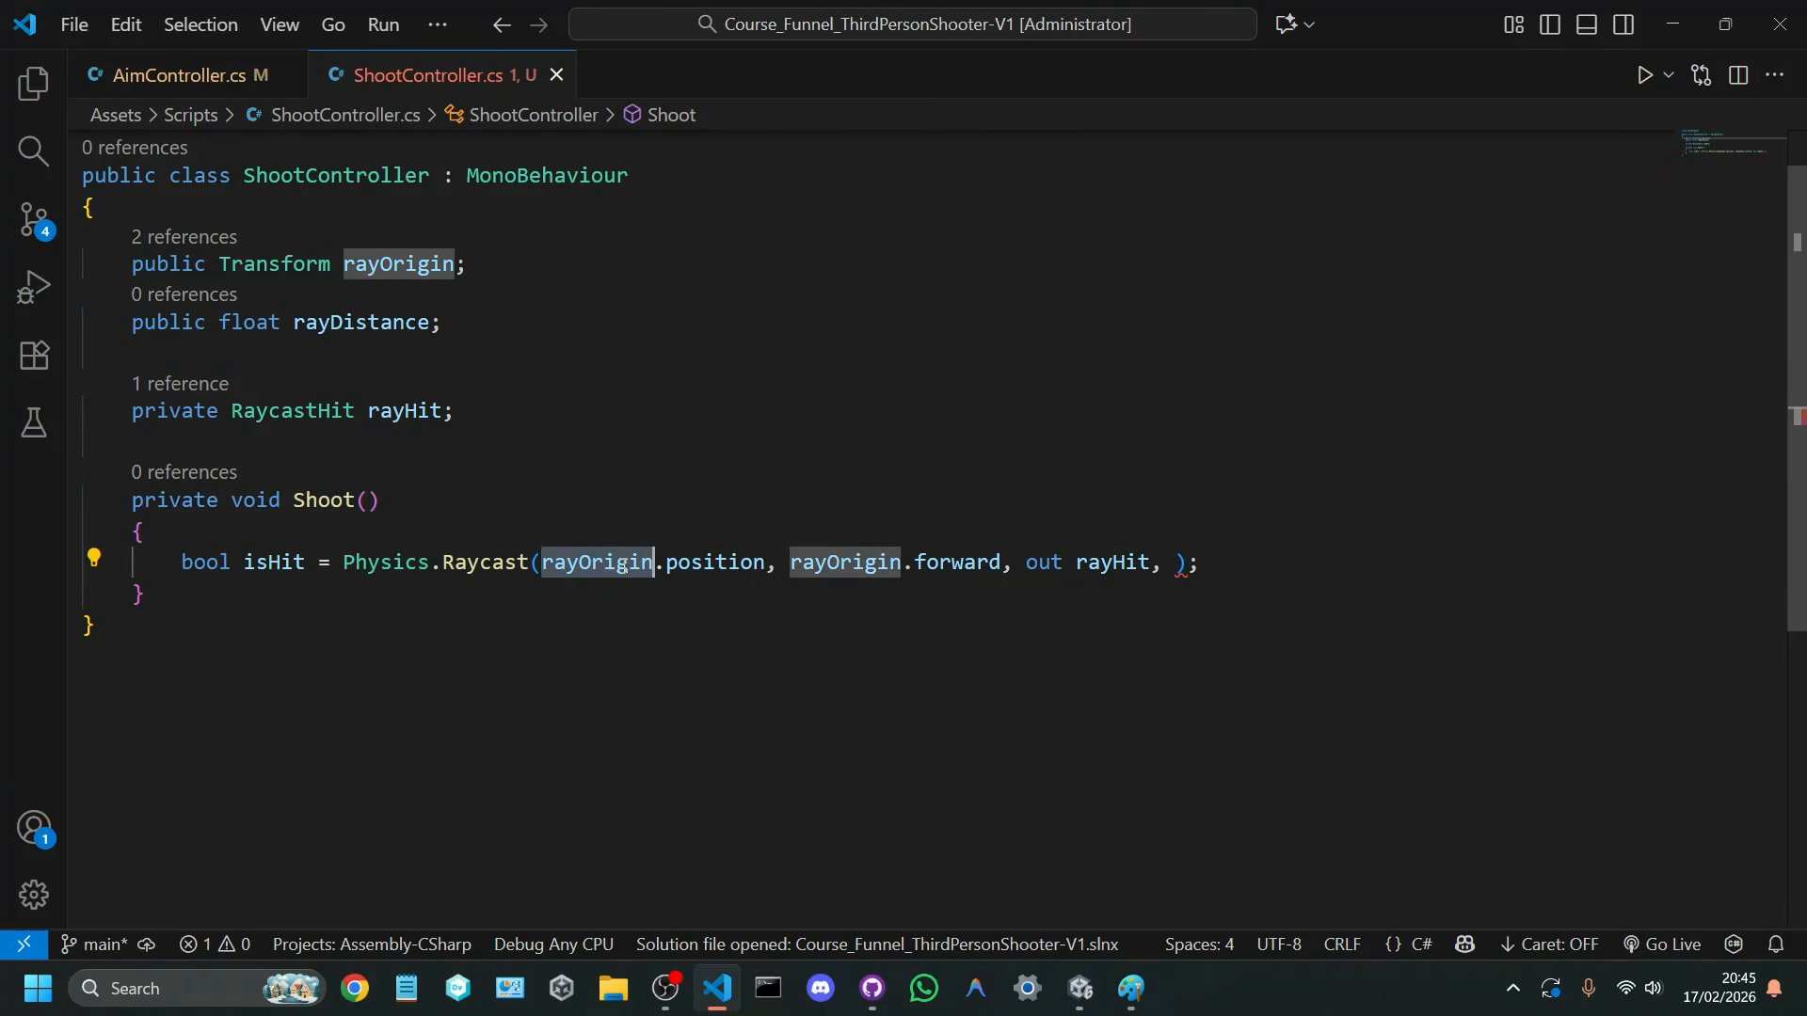
{"action": "left_click", "coordinate": [832, 593]}
{"action": "left_click_drag", "start_coordinate": [790, 563], "coordinate": [1002, 563]}
{"action": "left_click", "coordinate": [1082, 628]}
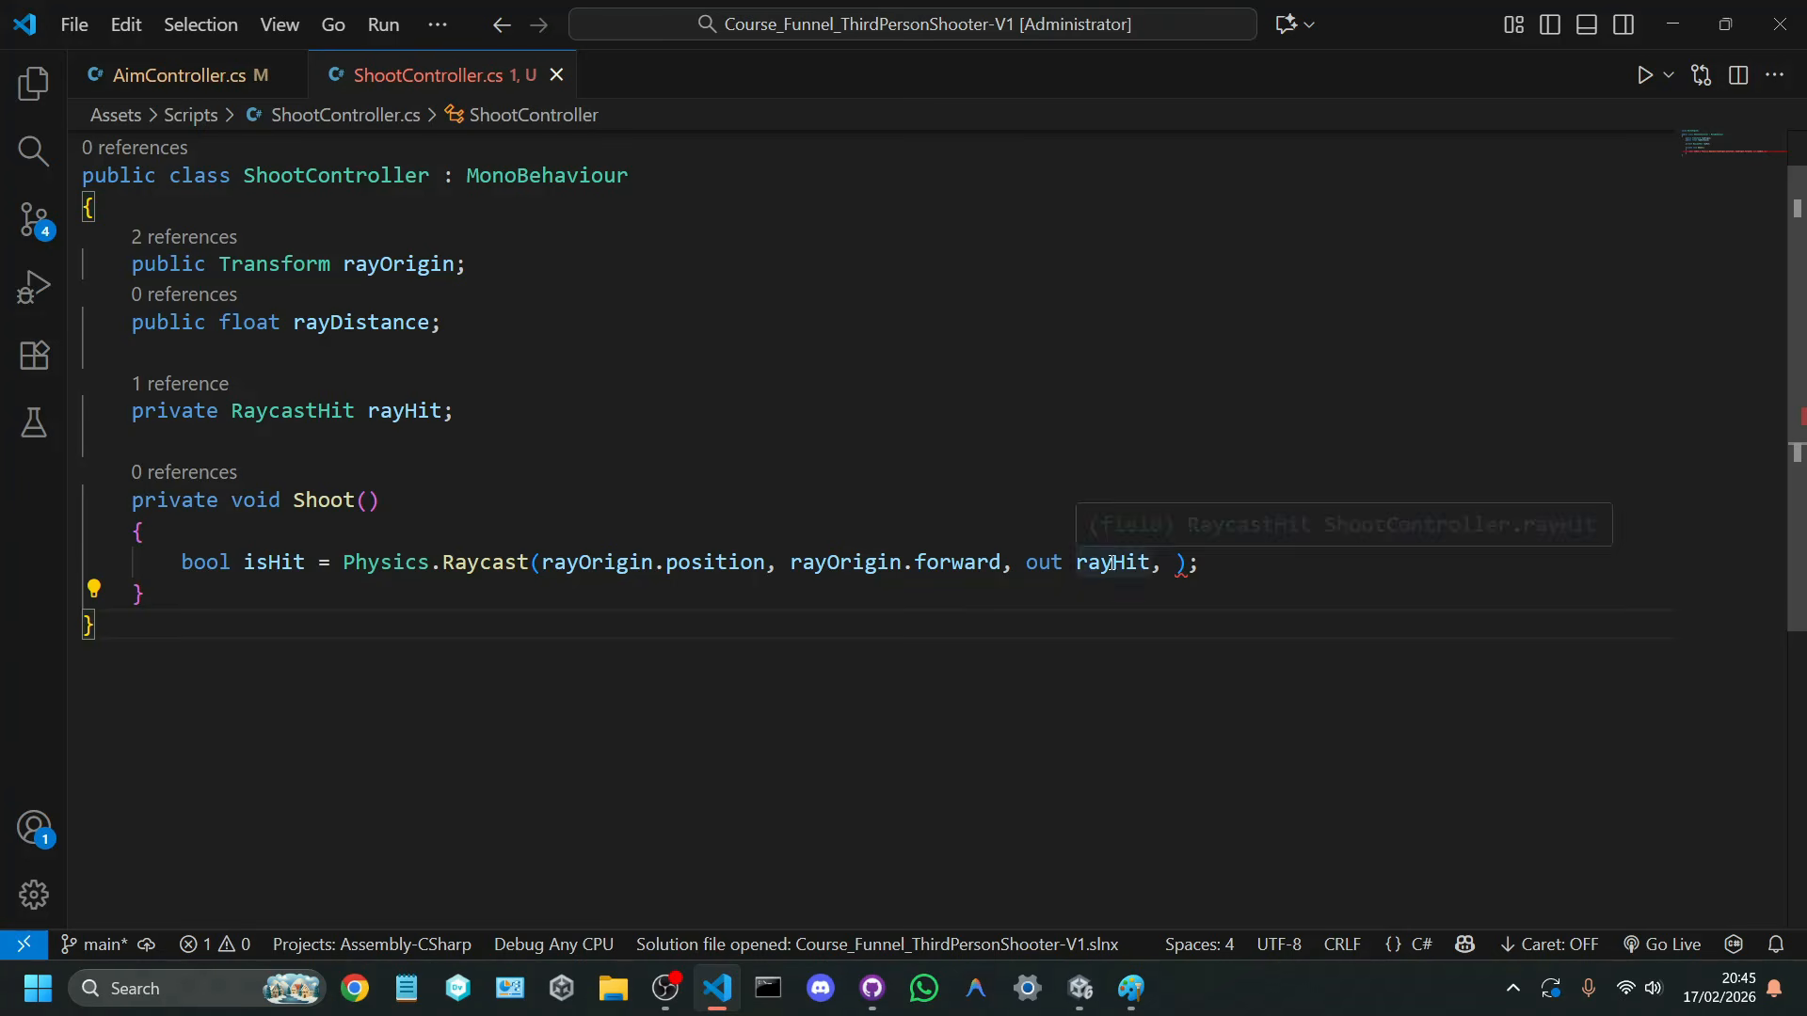
{"action": "left_click", "coordinate": [1111, 563]}
{"action": "triple_click", "coordinate": [1113, 562]}
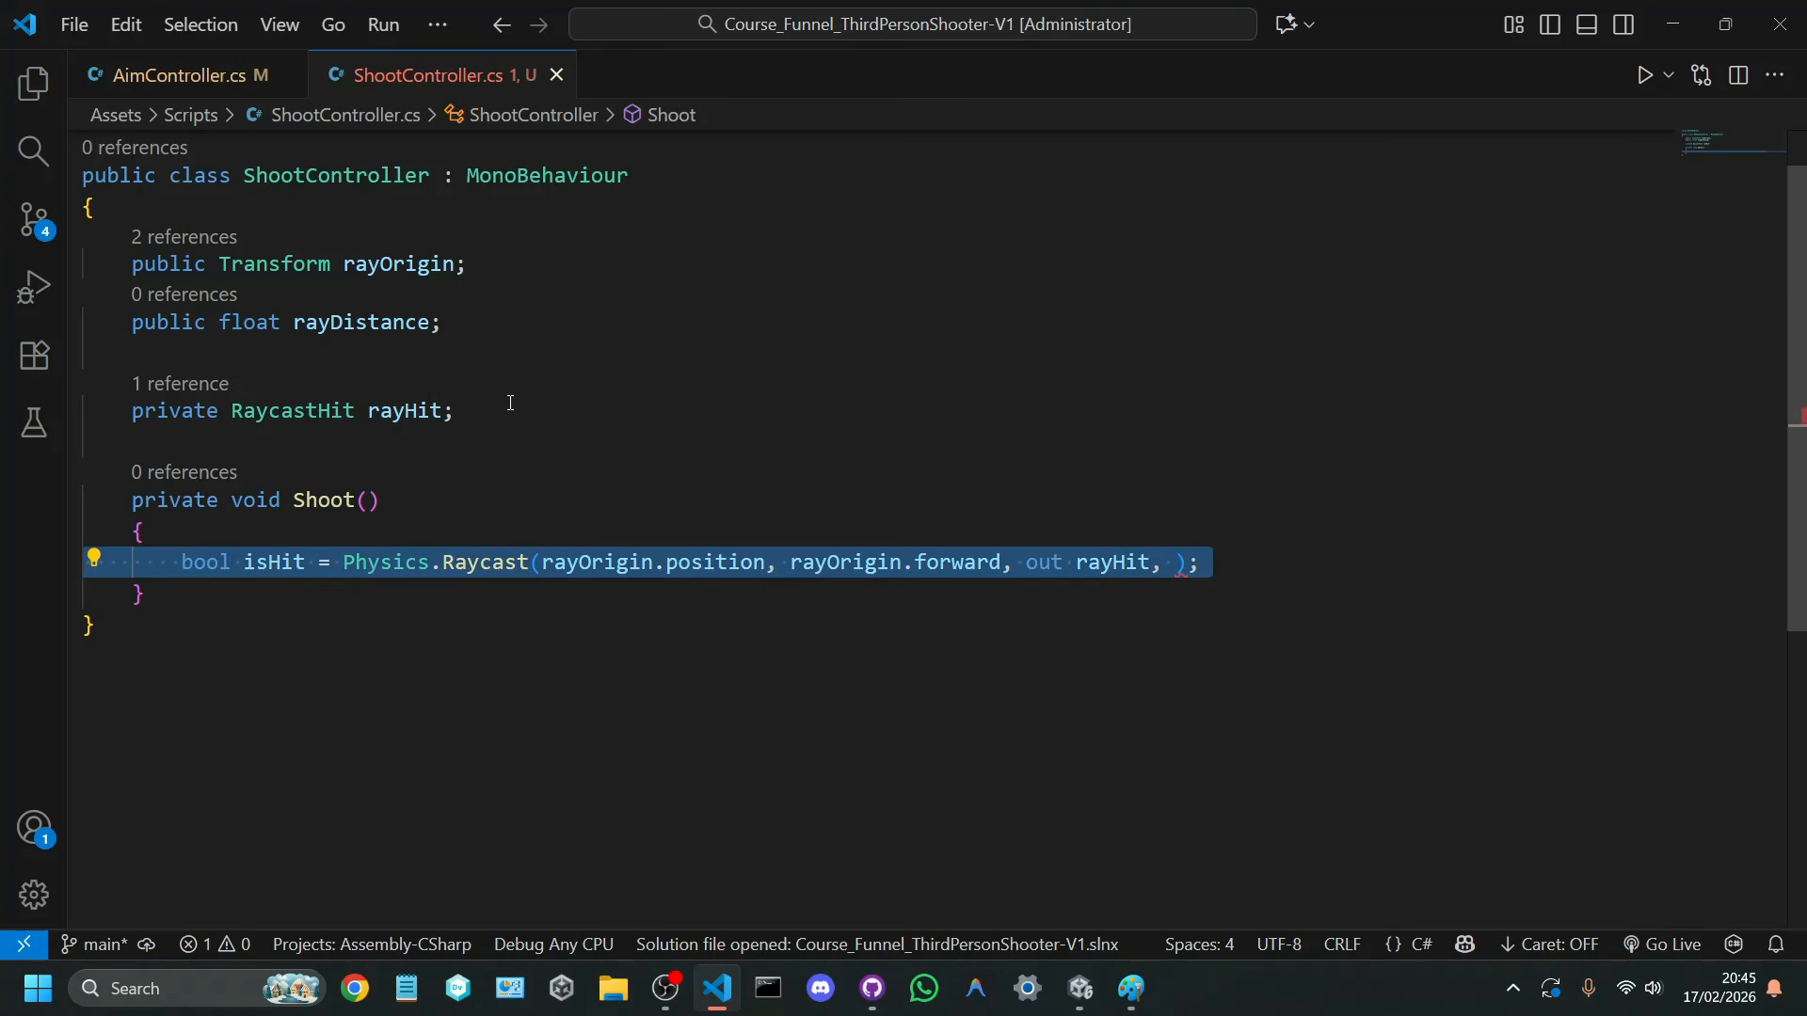
Step: Compare the RaycastHit rayHit declaration with the out keyword and rayHit variable in the Raycast call
{"action": "left_click_drag", "start_coordinate": [456, 411], "coordinate": [121, 411]}
{"action": "left_click", "coordinate": [443, 411]}
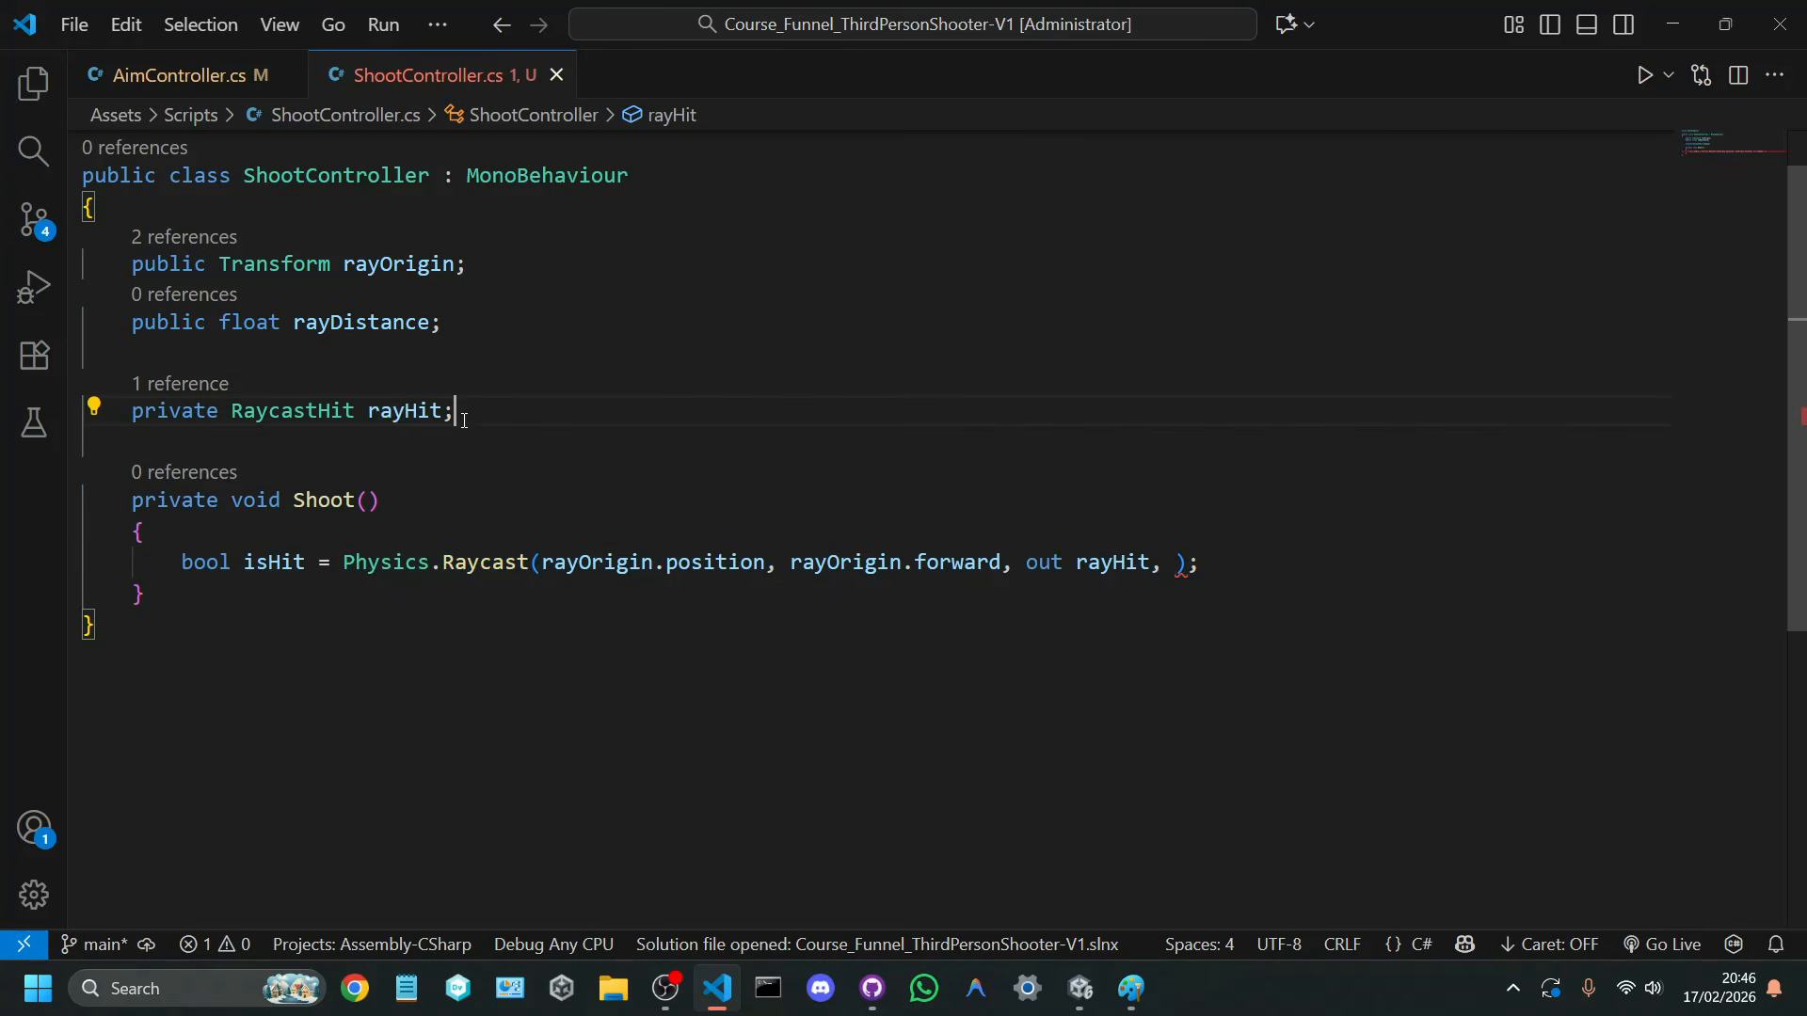
{"action": "double_click", "coordinate": [347, 410]}
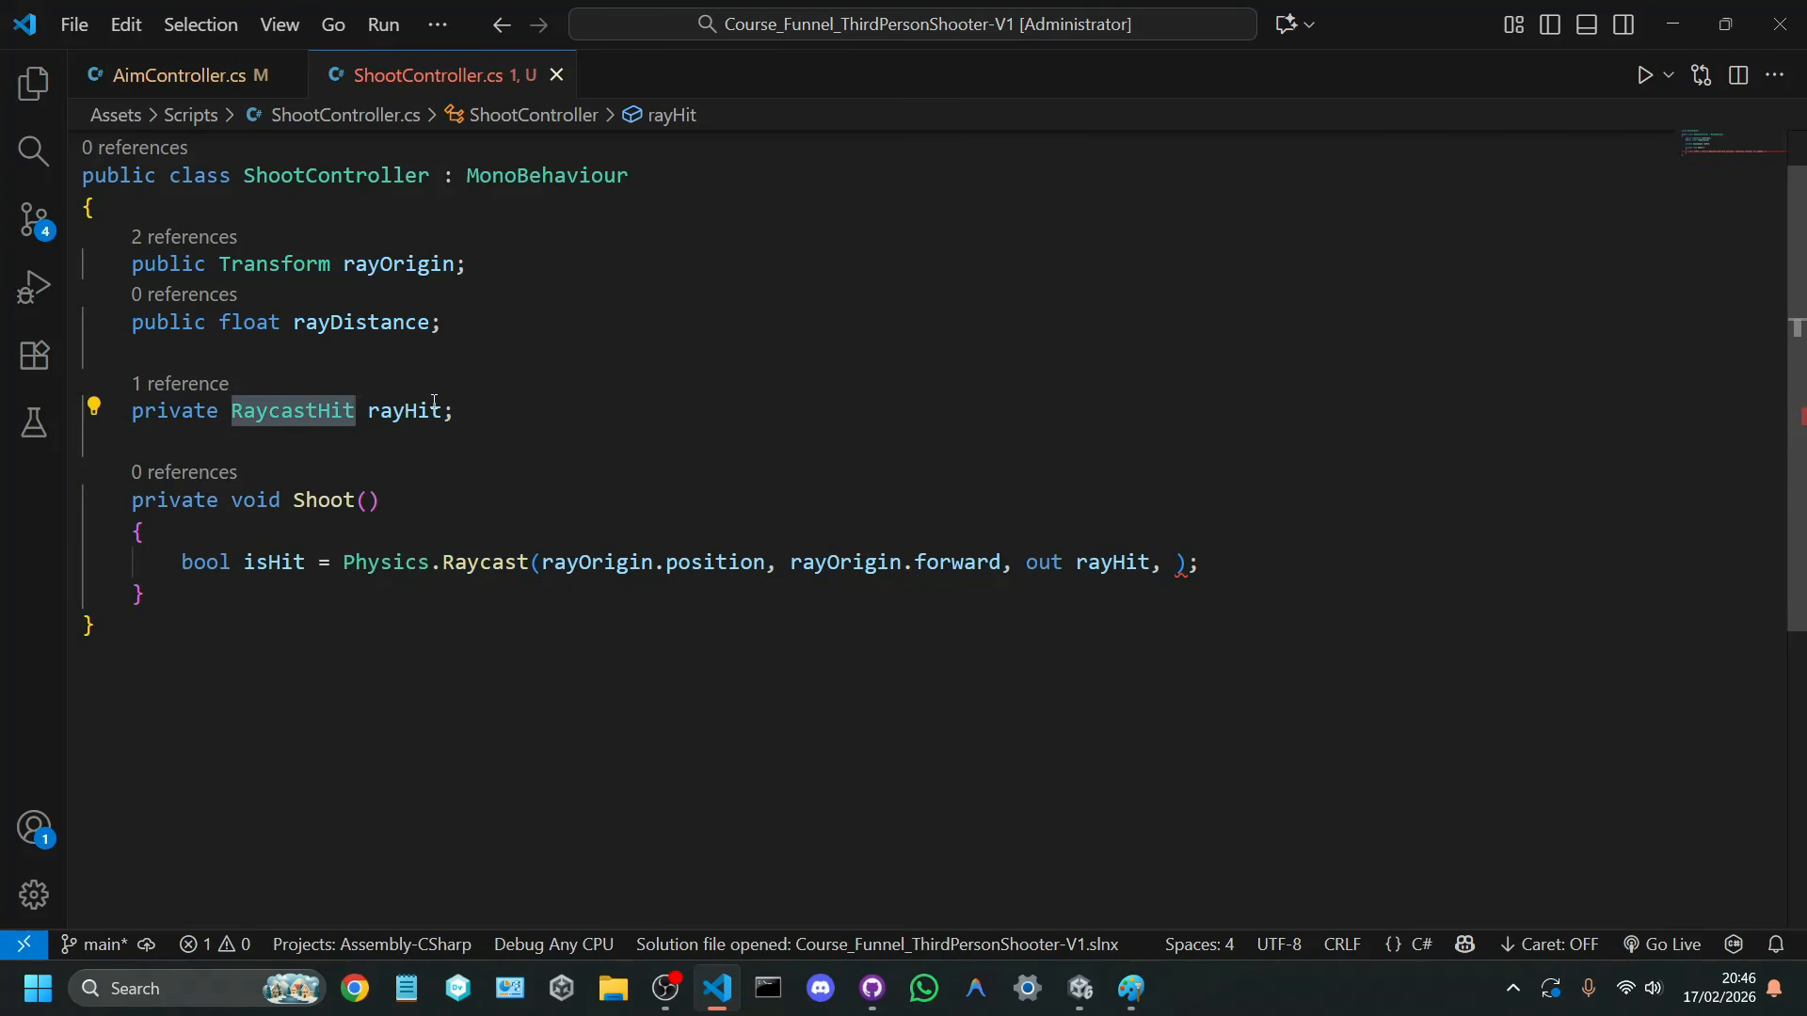
{"action": "key", "text": "End"}
{"action": "left_click", "coordinate": [1052, 563]}
{"action": "double_click", "coordinate": [1058, 565]}
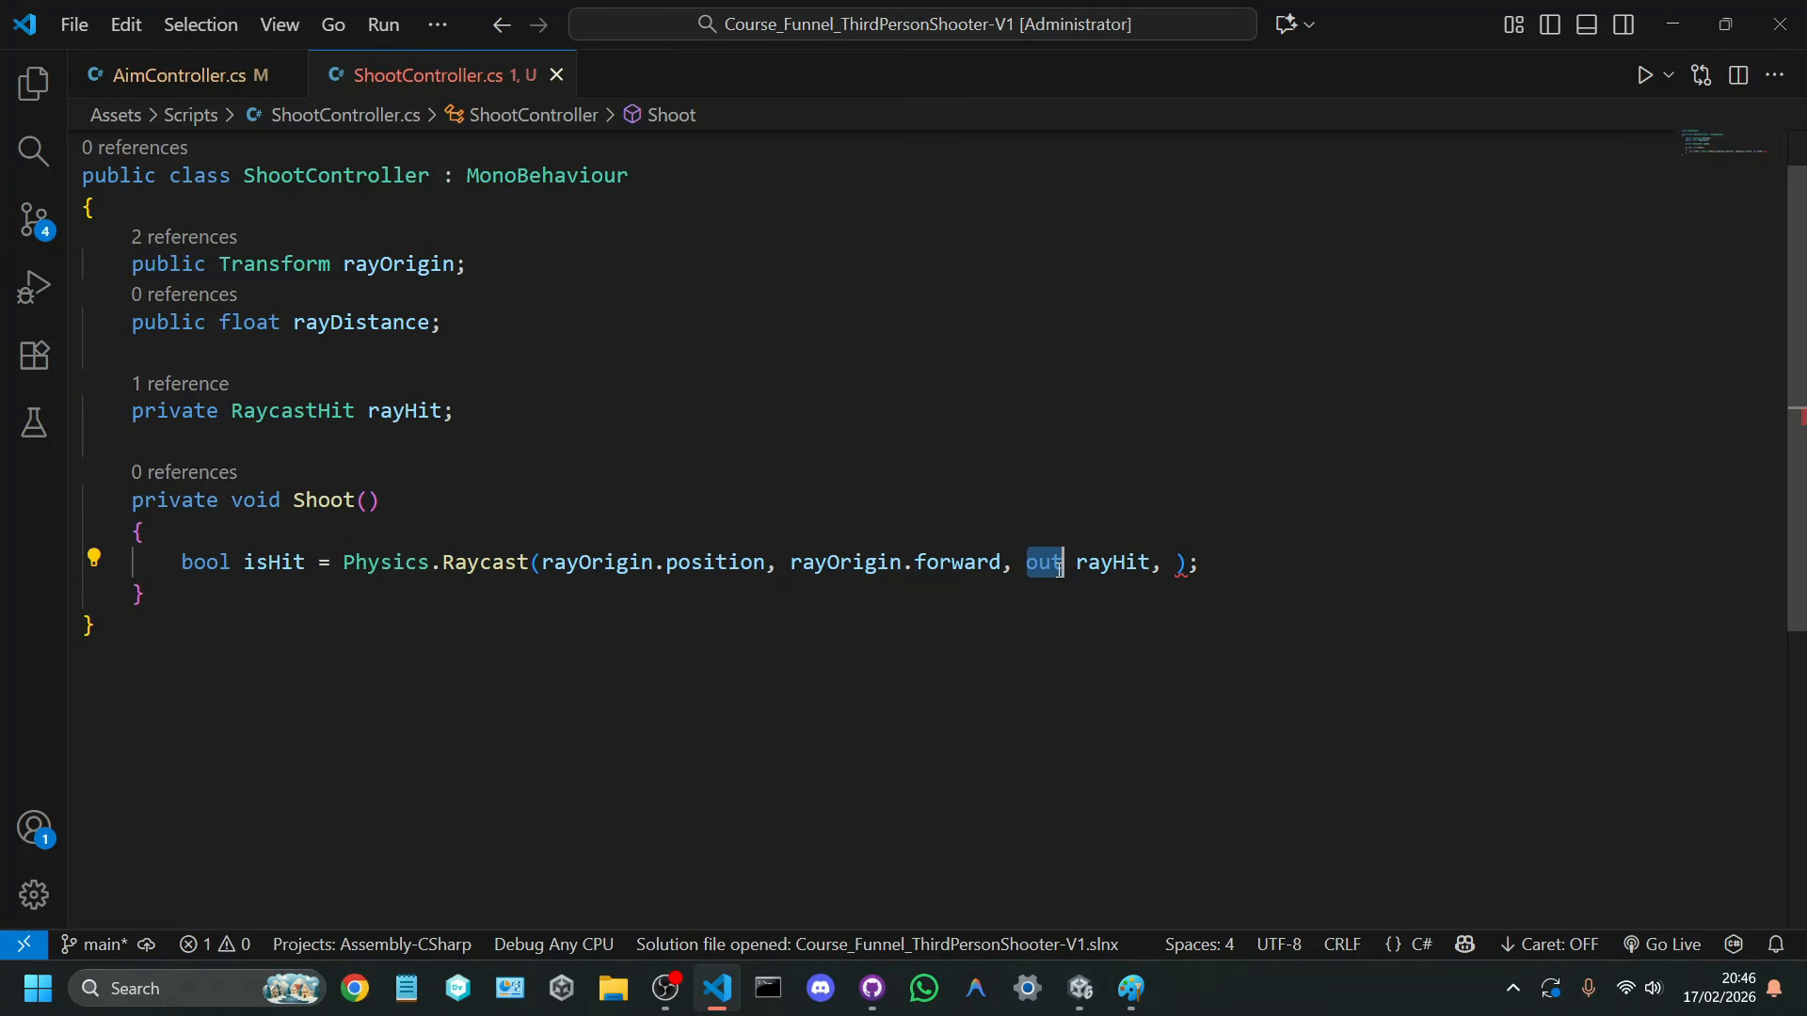
{"action": "double_click", "coordinate": [1085, 565]}
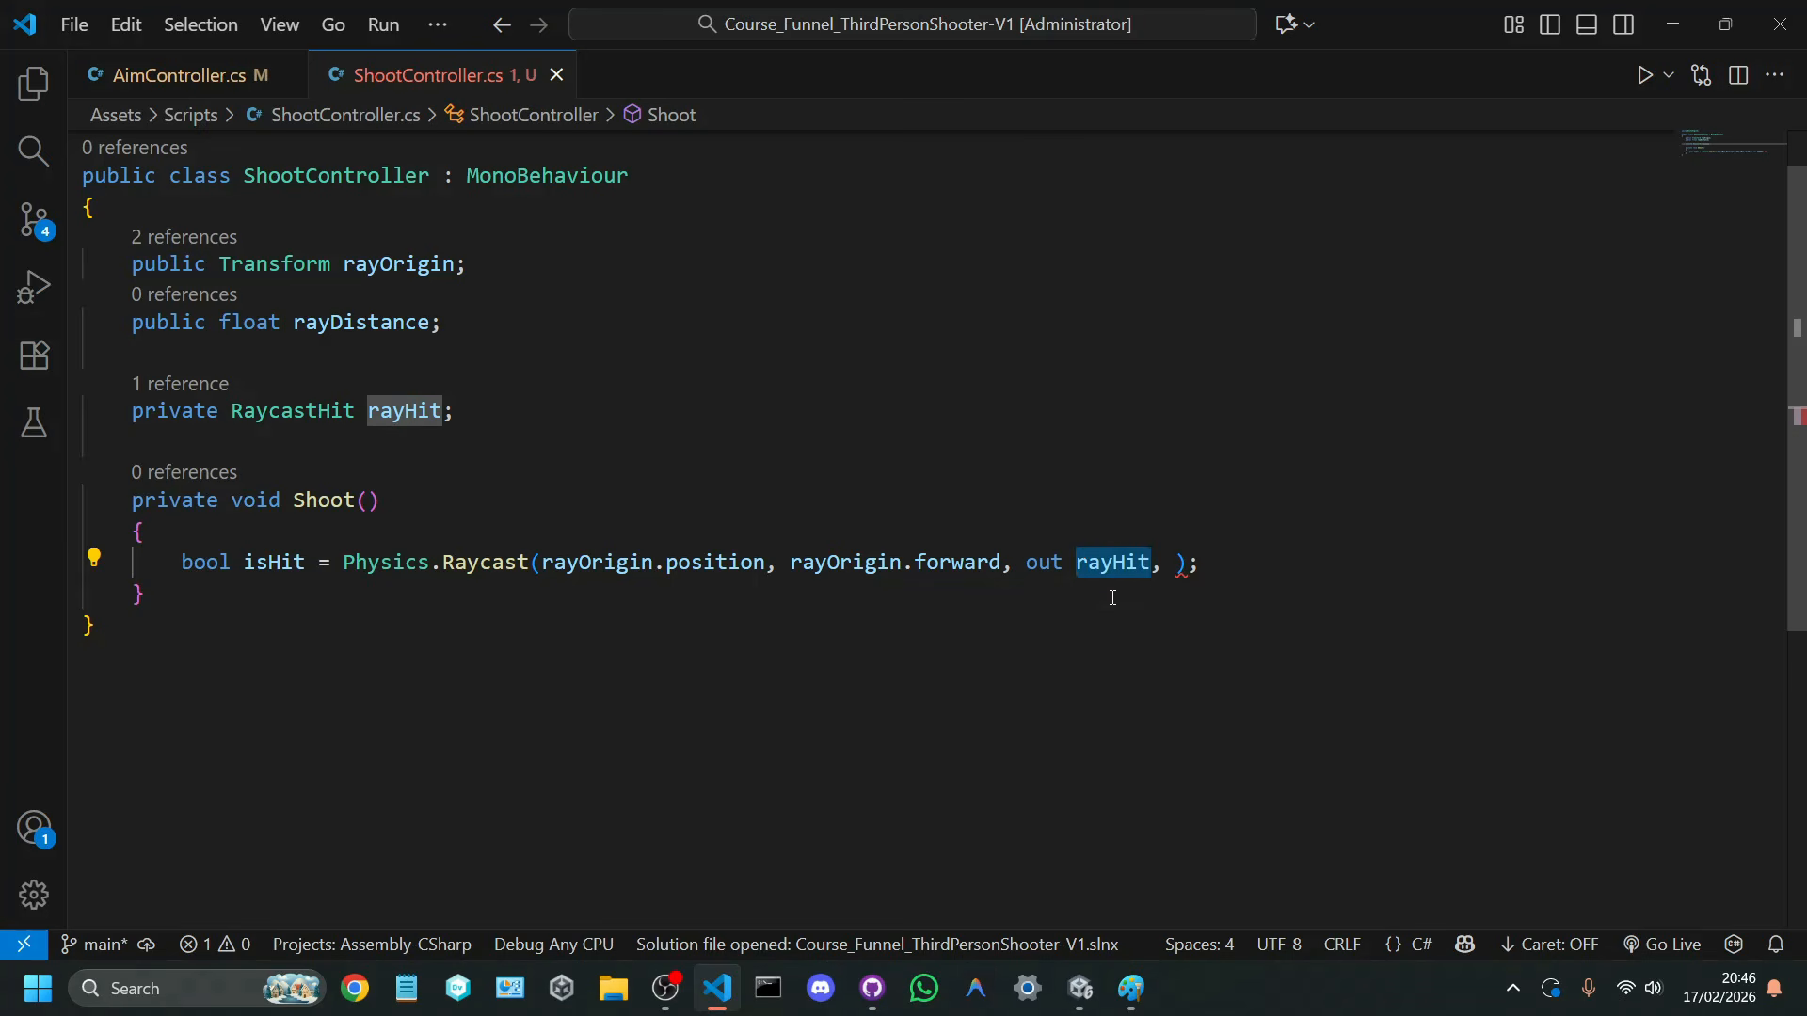
{"action": "left_click", "coordinate": [1112, 597]}
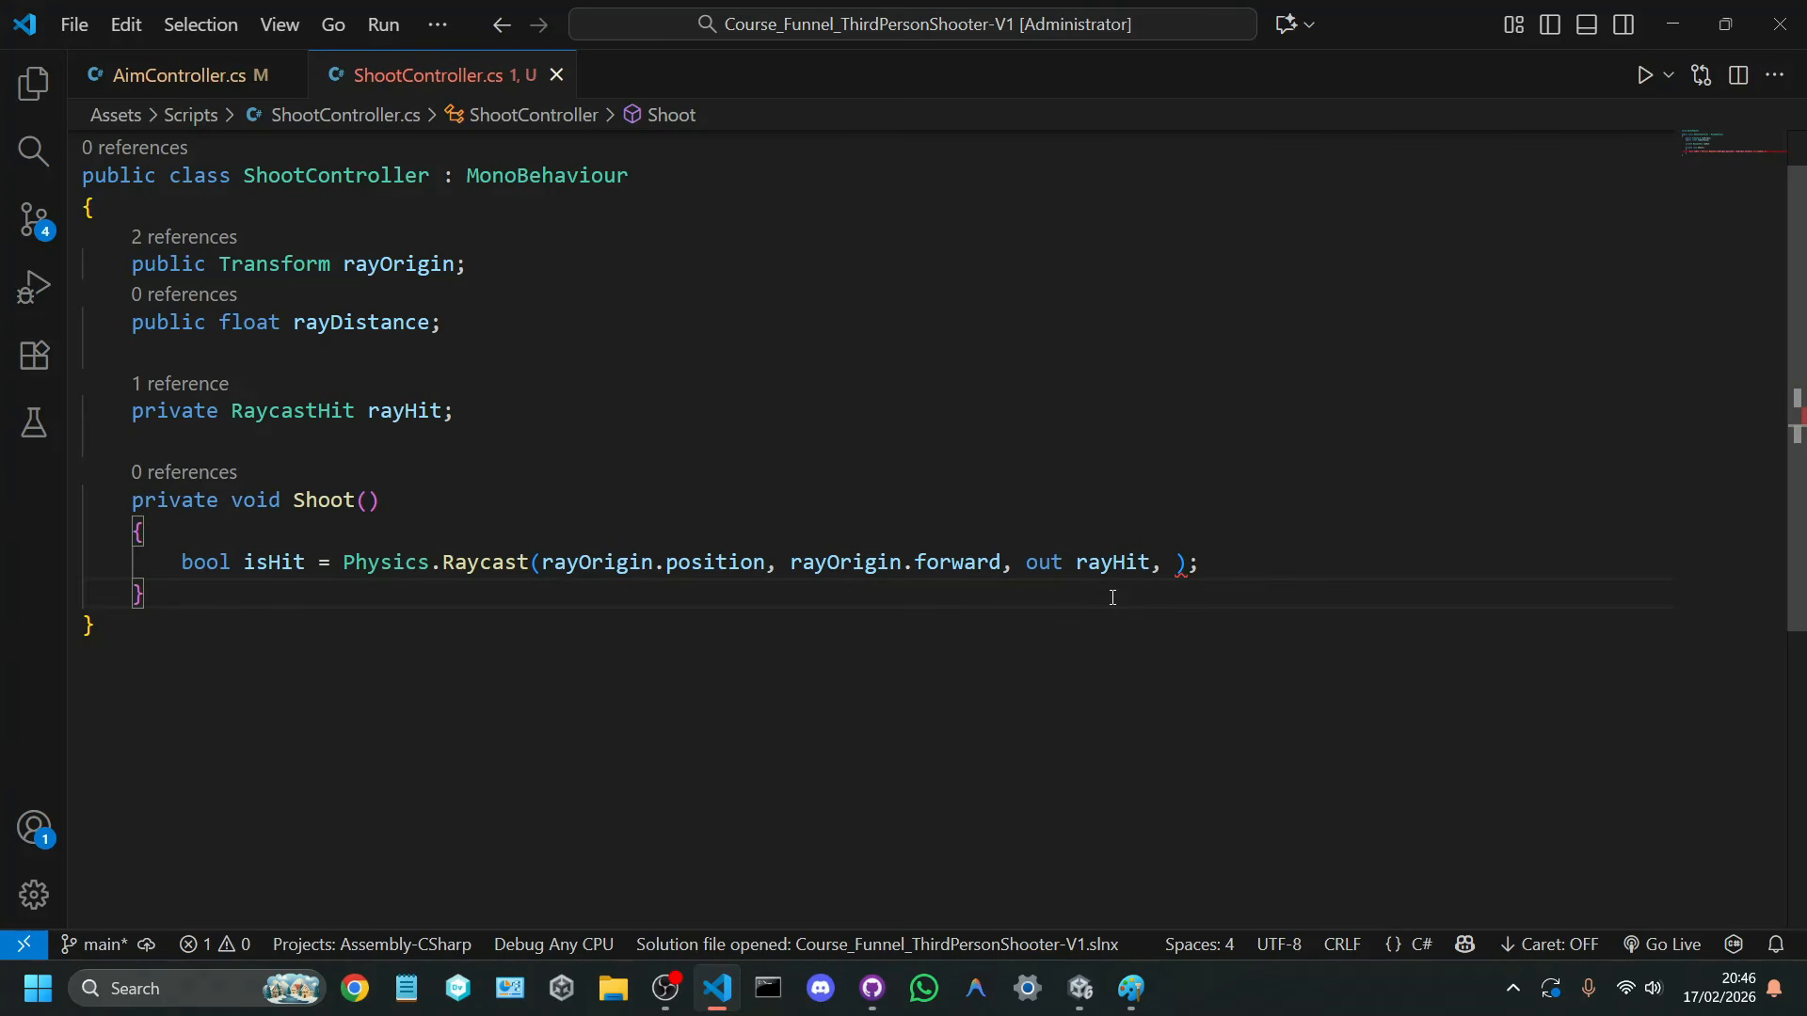
{"action": "double_click", "coordinate": [412, 403]}
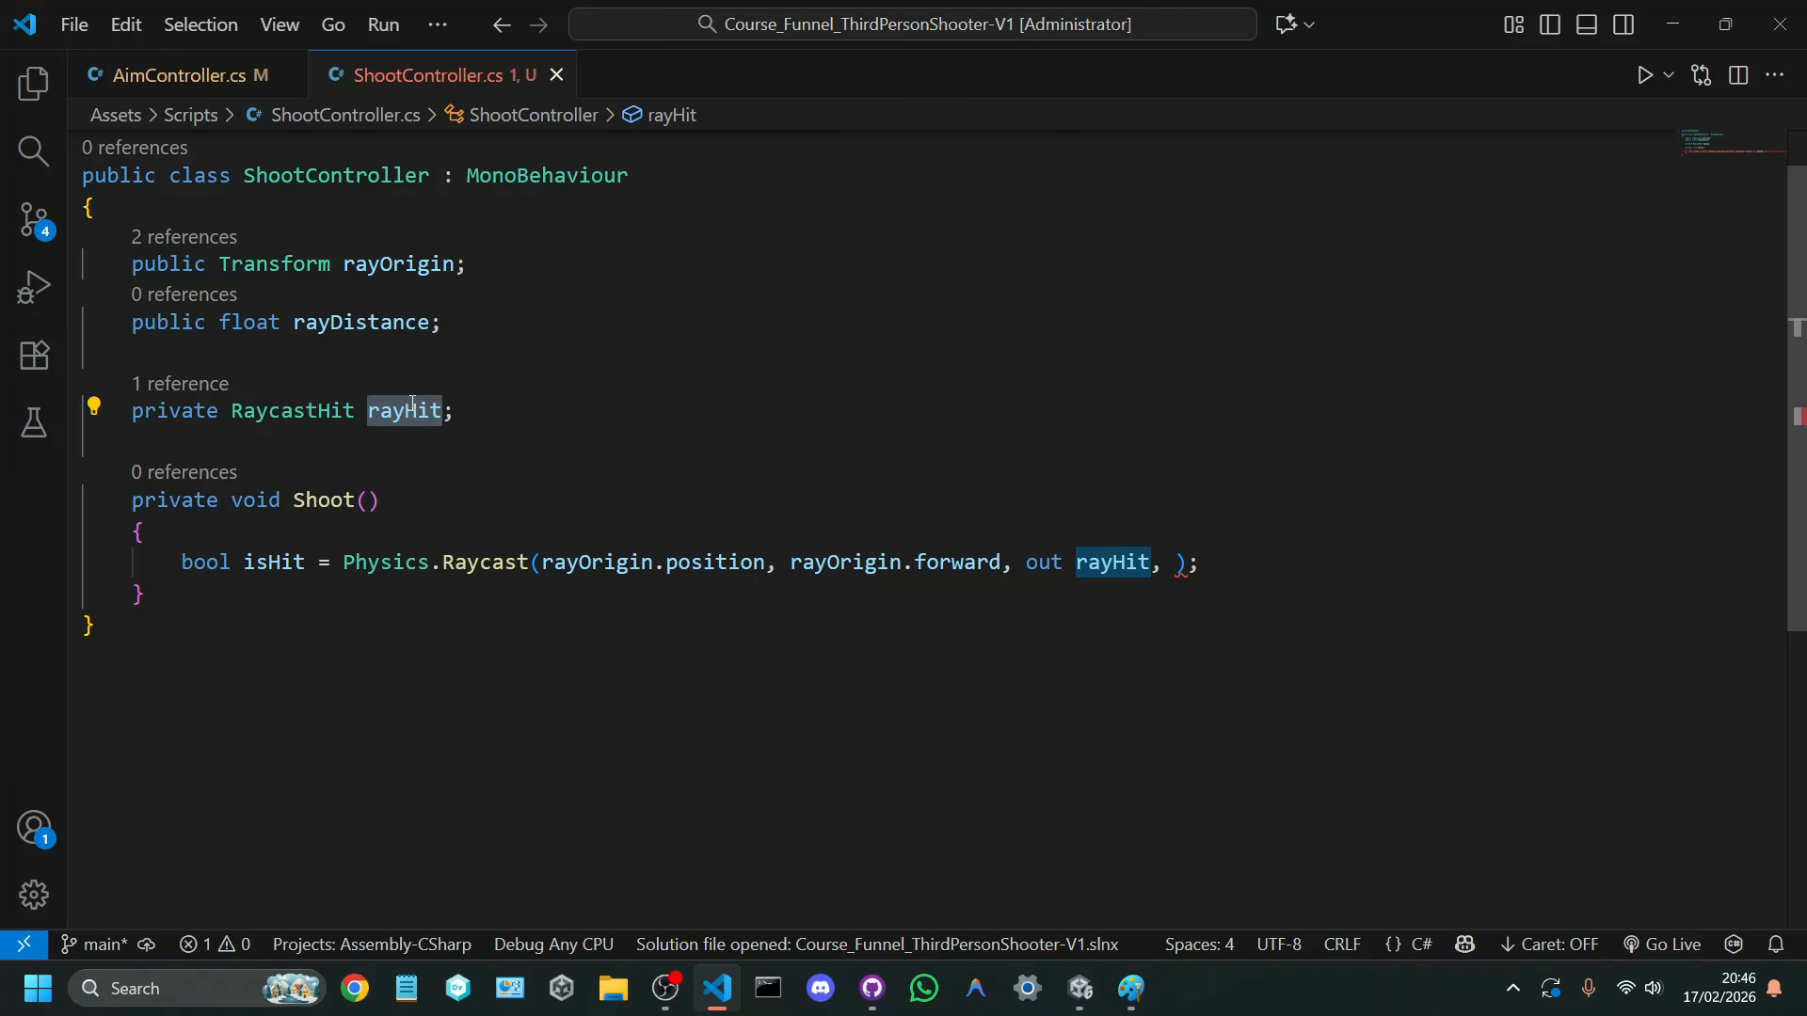
{"action": "double_click", "coordinate": [1041, 560]}
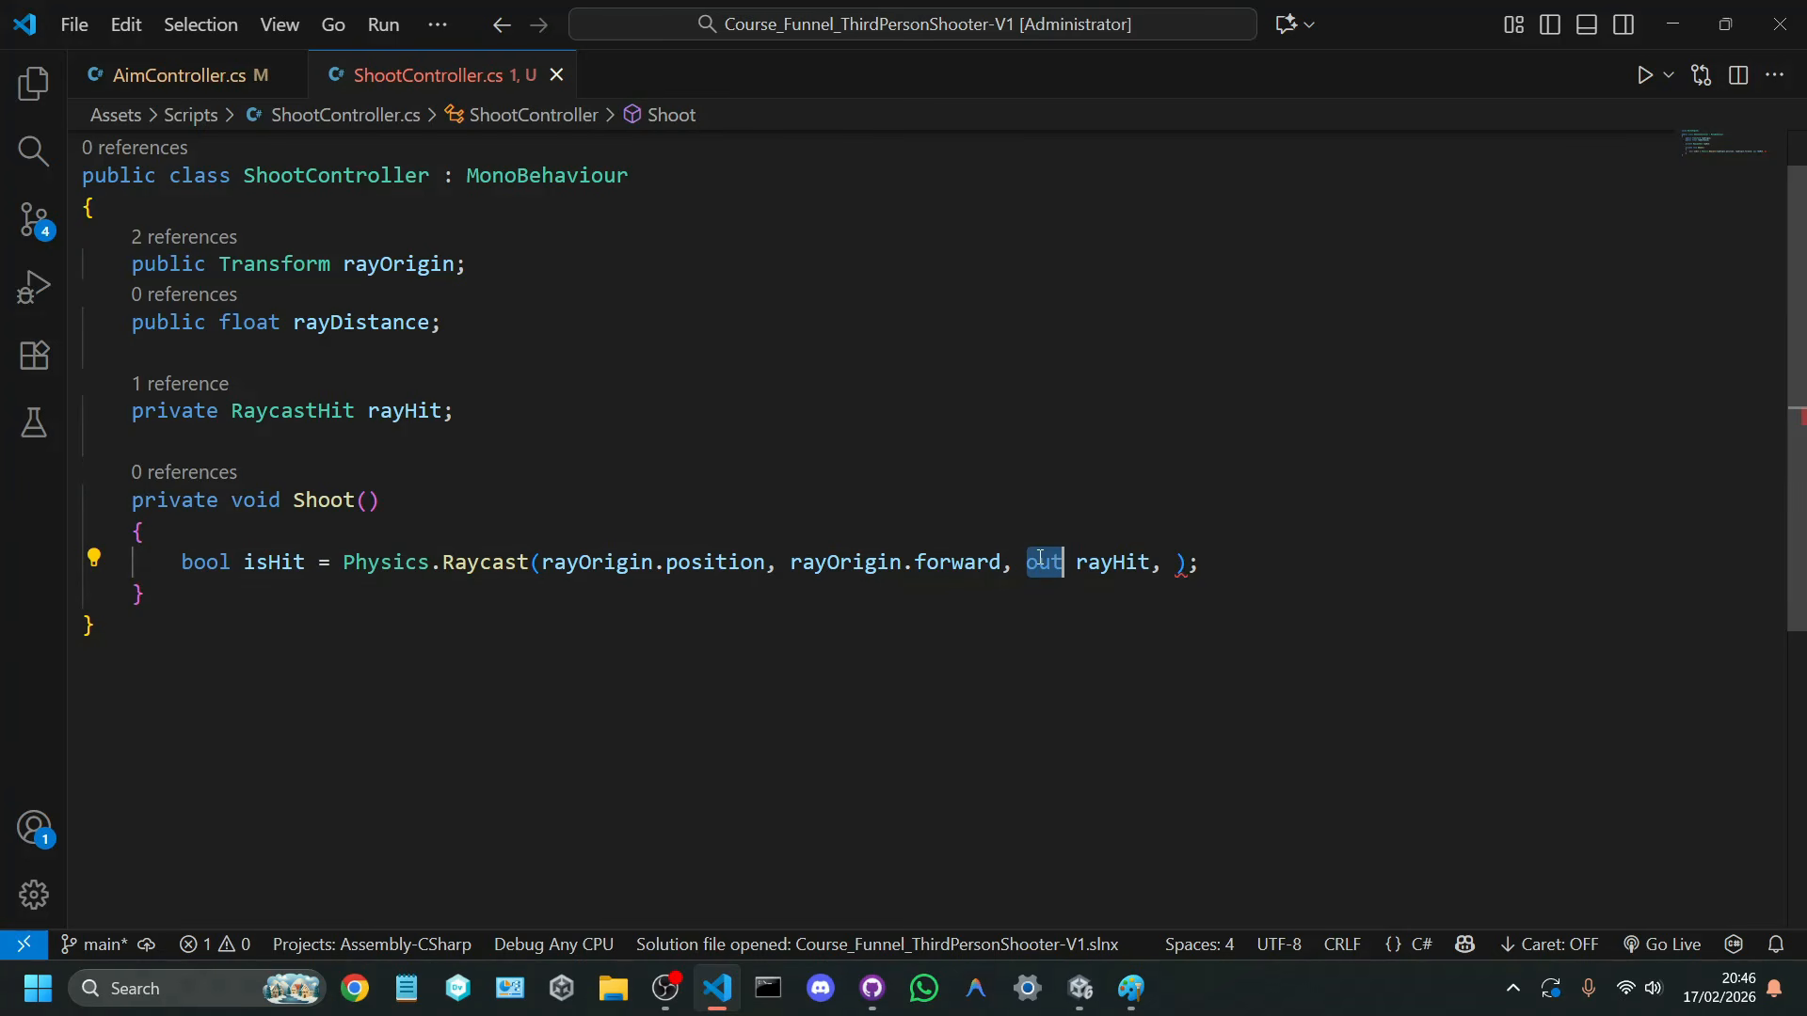
{"action": "double_click", "coordinate": [1095, 569]}
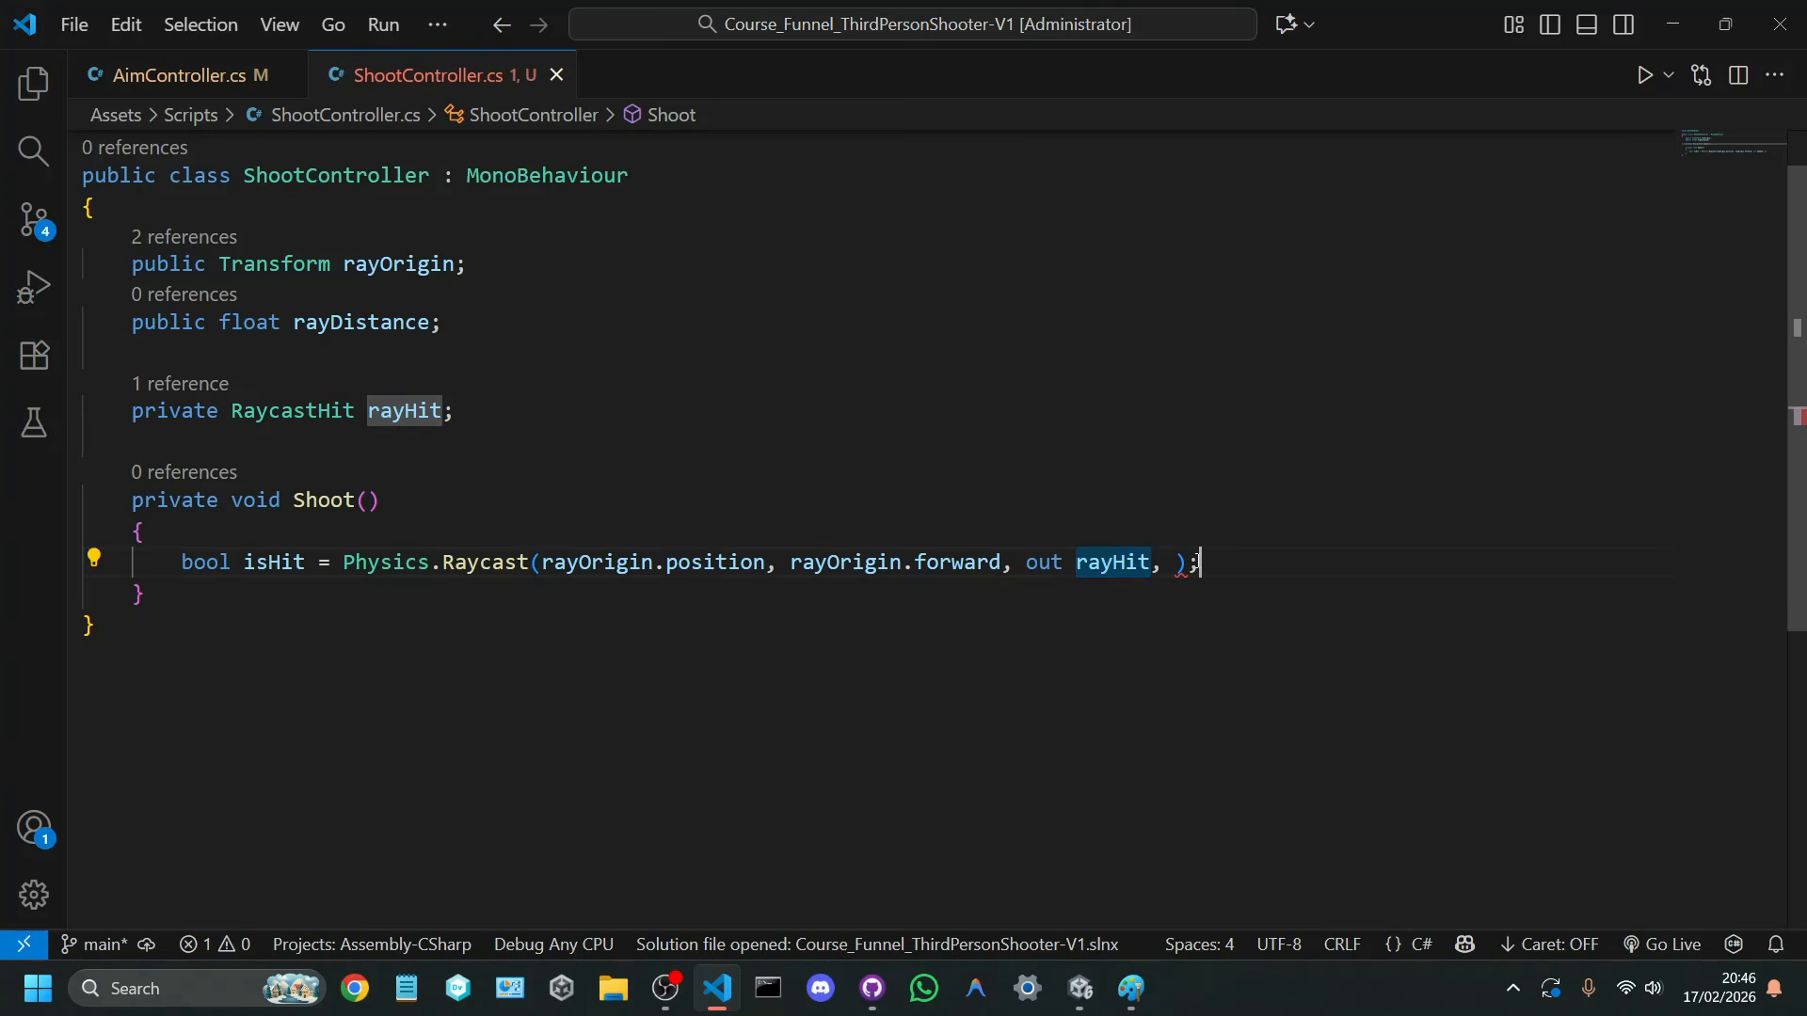
Step: Add rayDistance as the last argument of the Raycast call and save the script
{"action": "left_click", "coordinate": [1176, 569]}
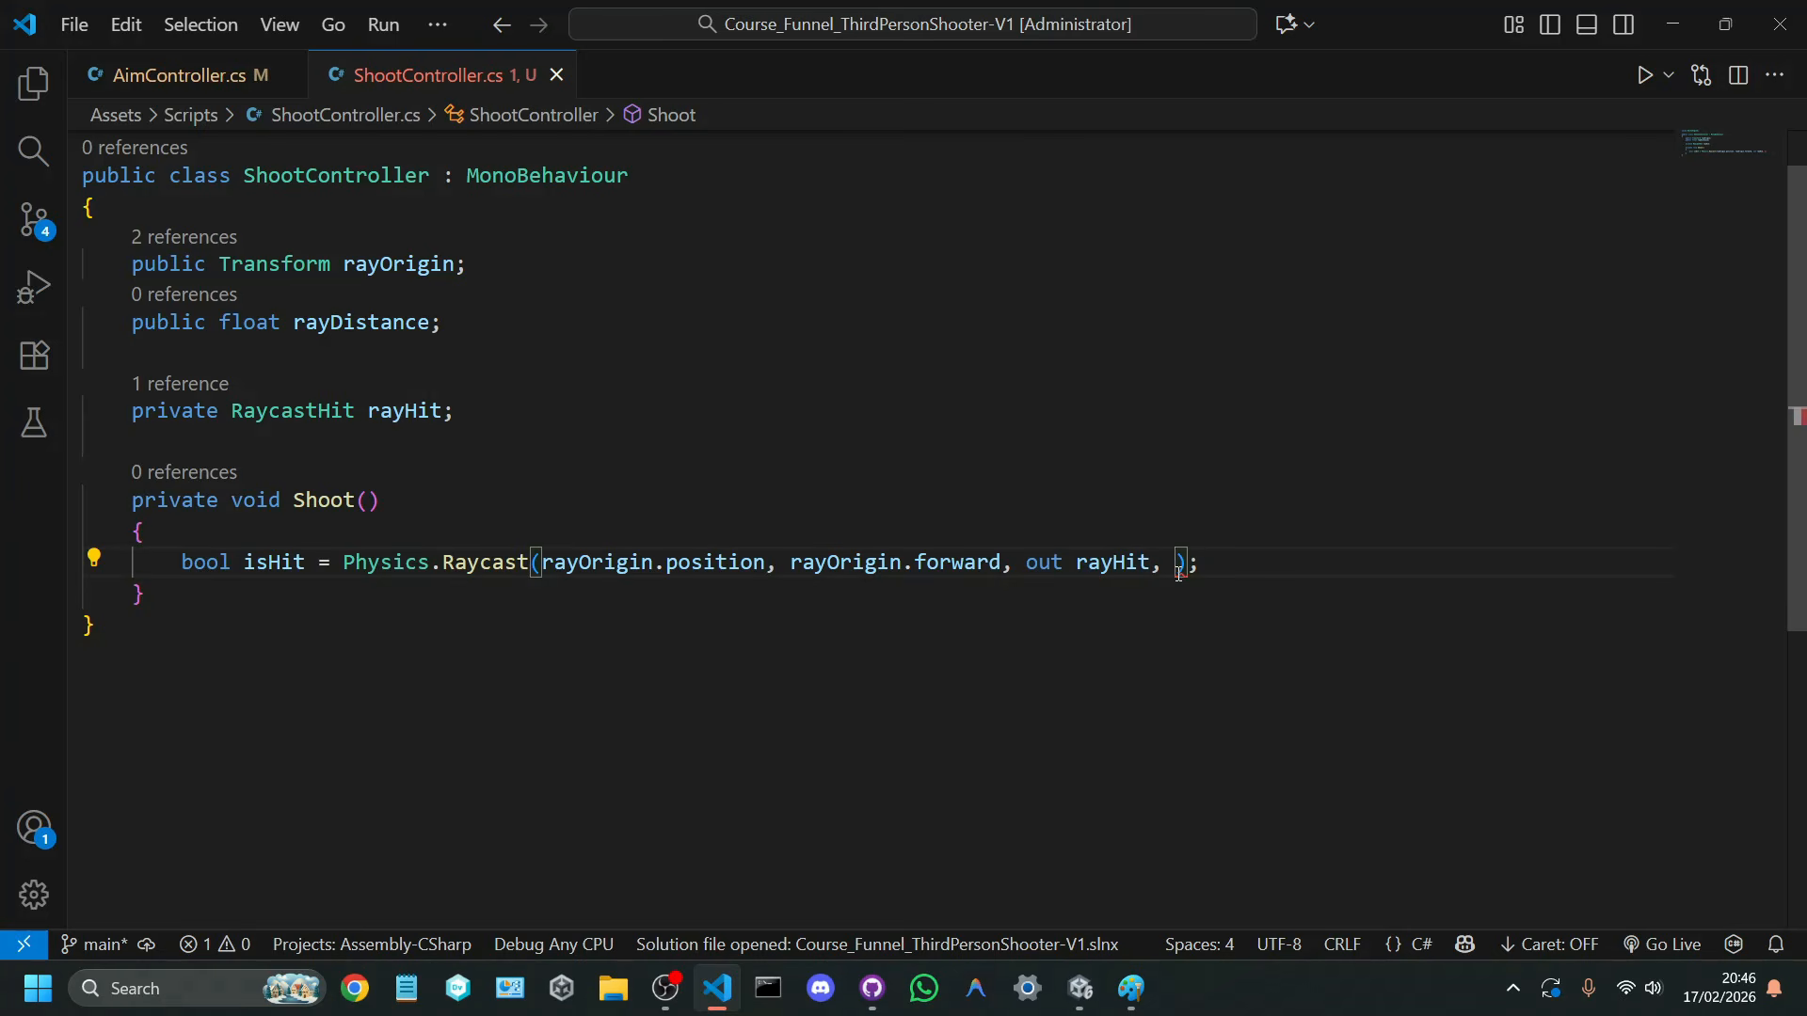
{"action": "type", "text": "rayDistance"}
{"action": "key", "text": "End"}
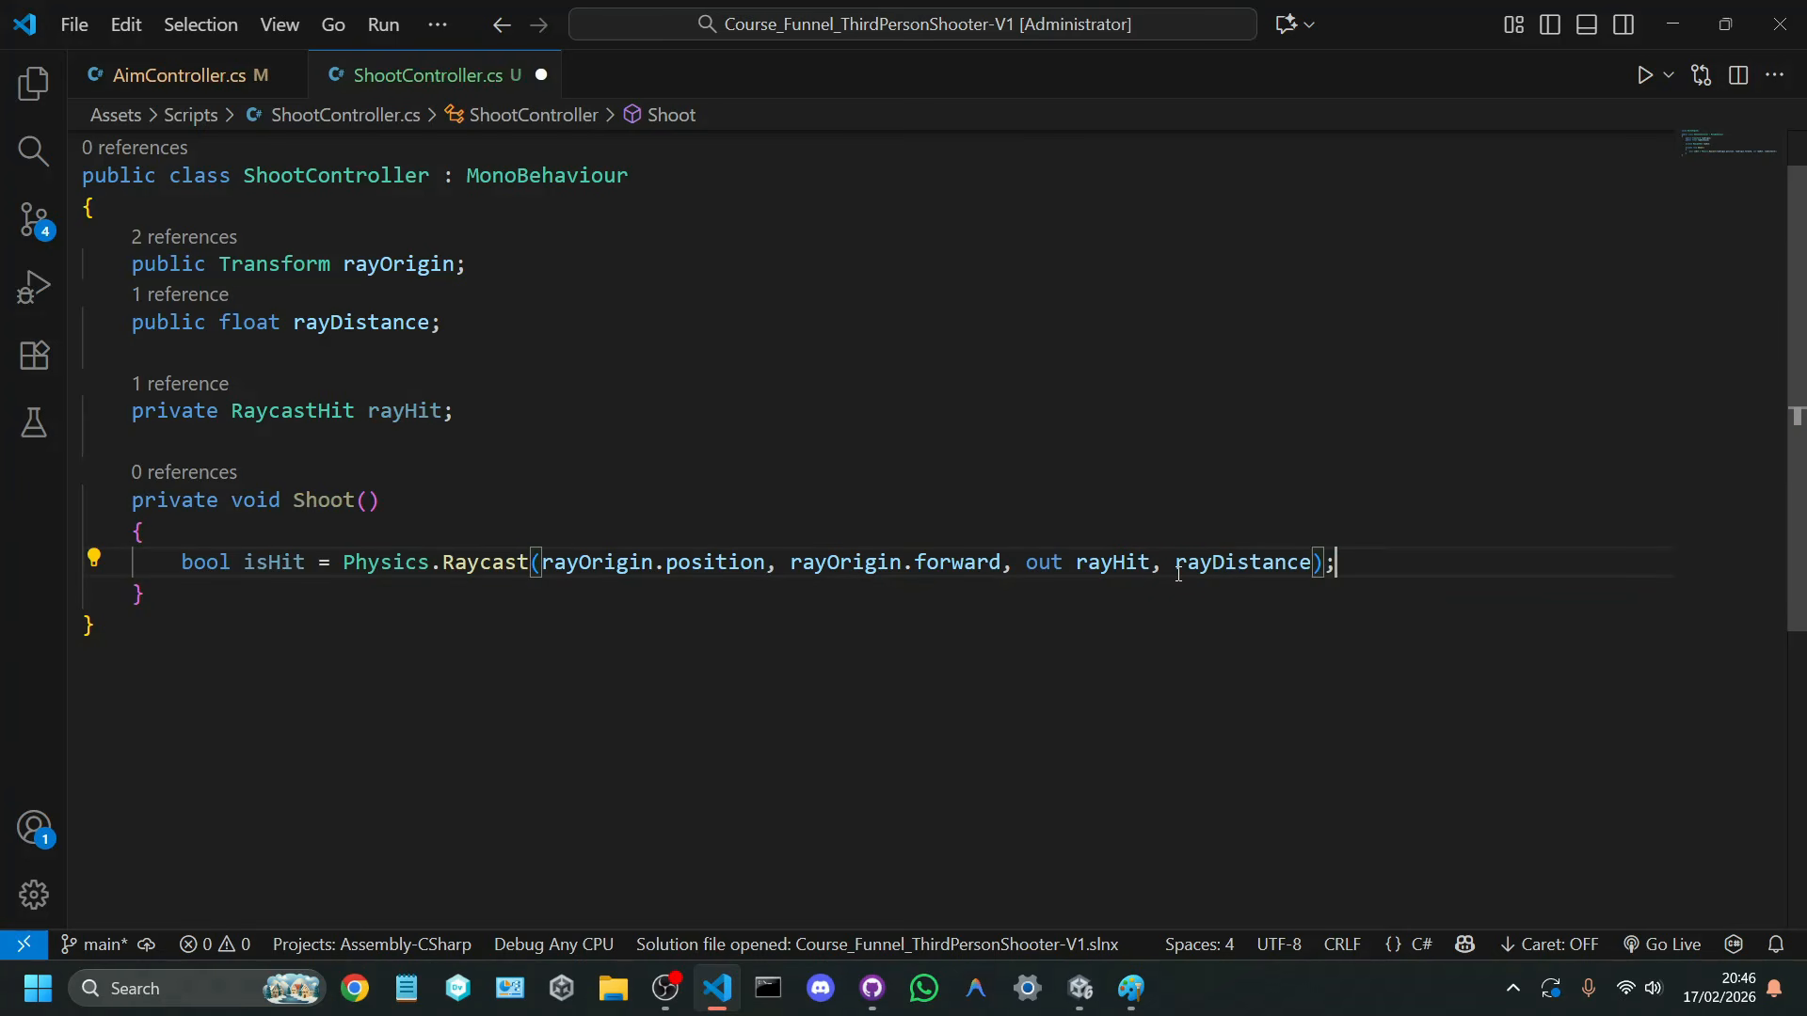
{"action": "key", "text": "ctrl+s"}
Step: Review the completed raycast statement part by part, from bool isHit through origin, direction and rayHit to rayDistance, including the RaycastHit declaration
{"action": "left_click_drag", "start_coordinate": [184, 557], "coordinate": [309, 562]}
{"action": "left_click", "coordinate": [310, 581]}
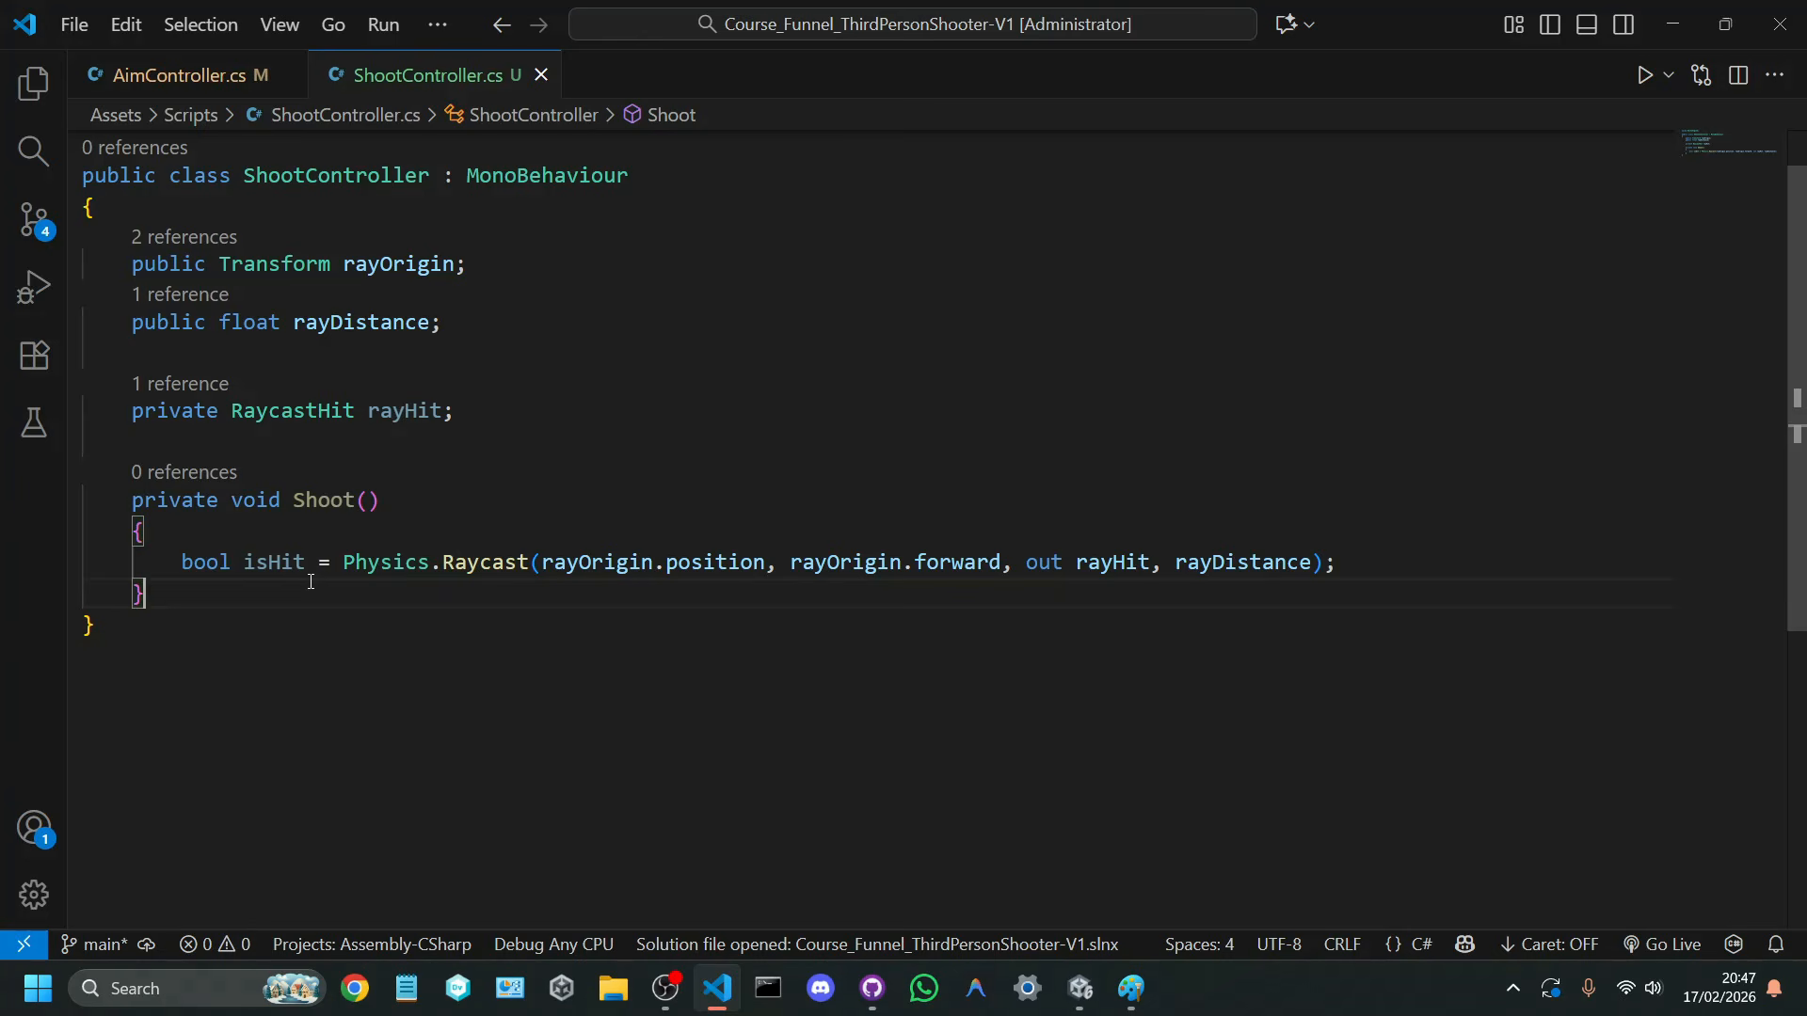
{"action": "left_click_drag", "start_coordinate": [344, 562], "coordinate": [534, 563]}
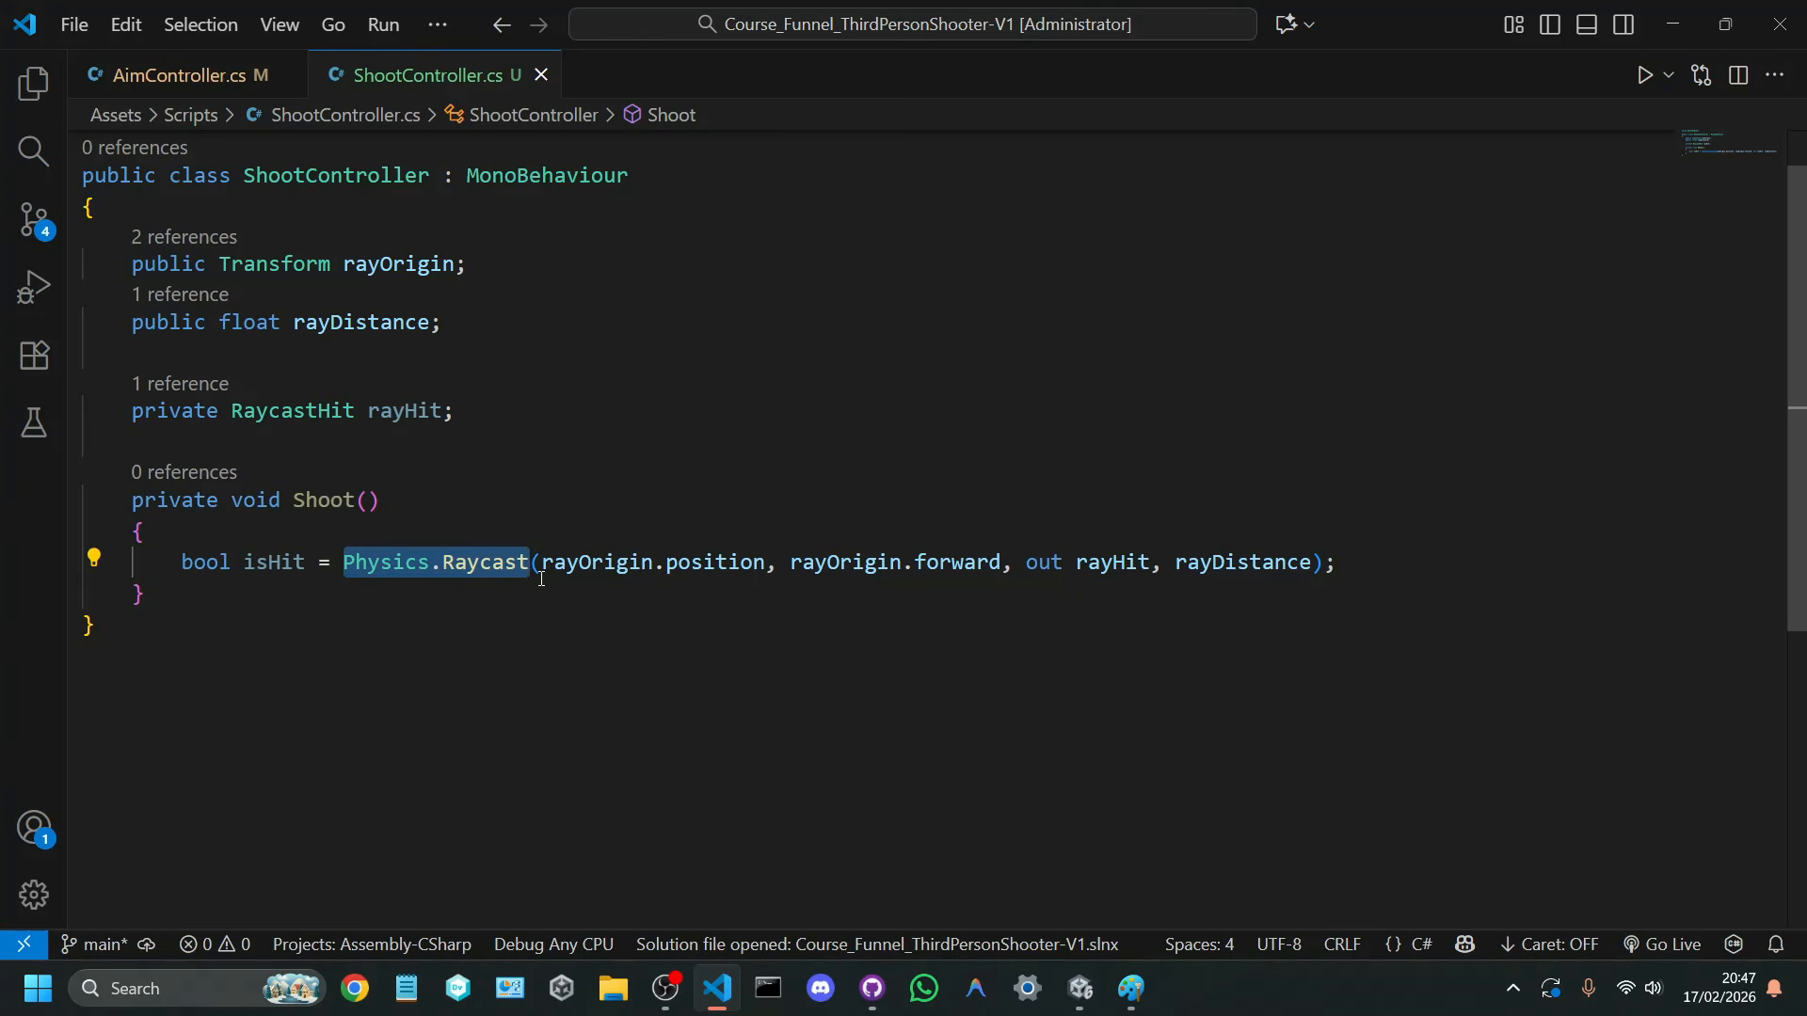
{"action": "left_click", "coordinate": [541, 580]}
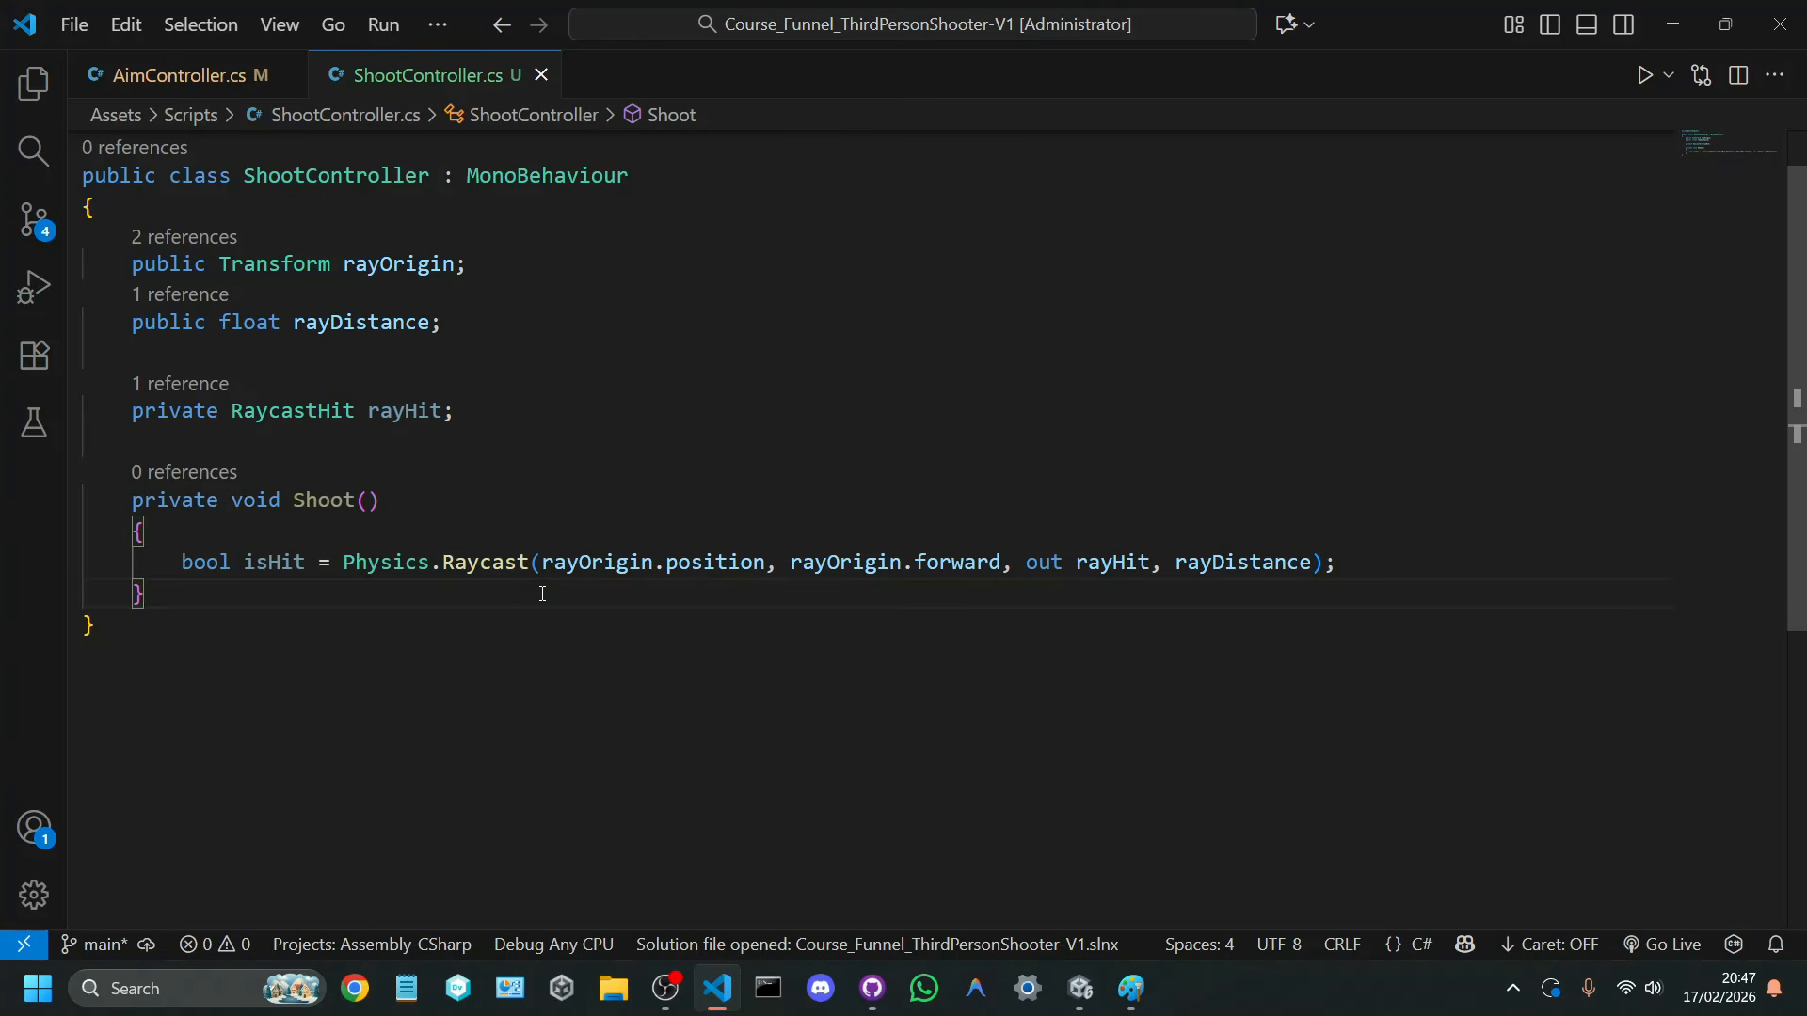
{"action": "left_click_drag", "start_coordinate": [543, 562], "coordinate": [768, 554]}
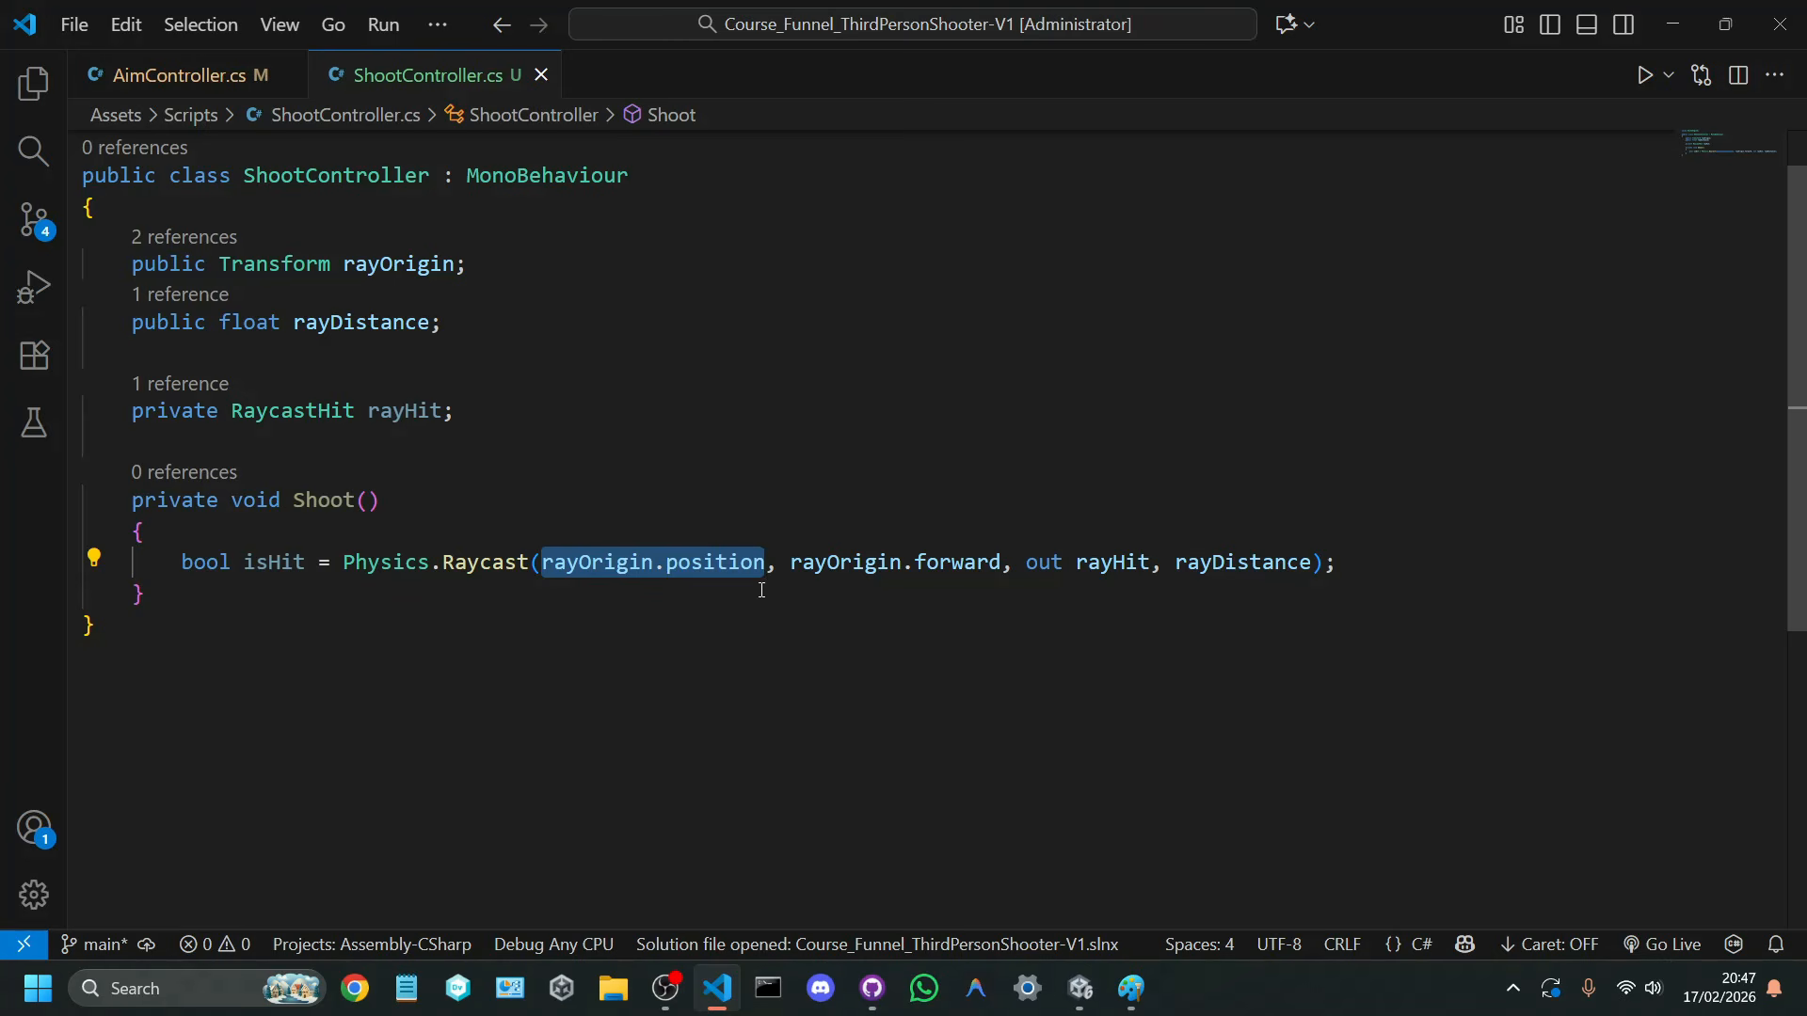
{"action": "left_click", "coordinate": [762, 590]}
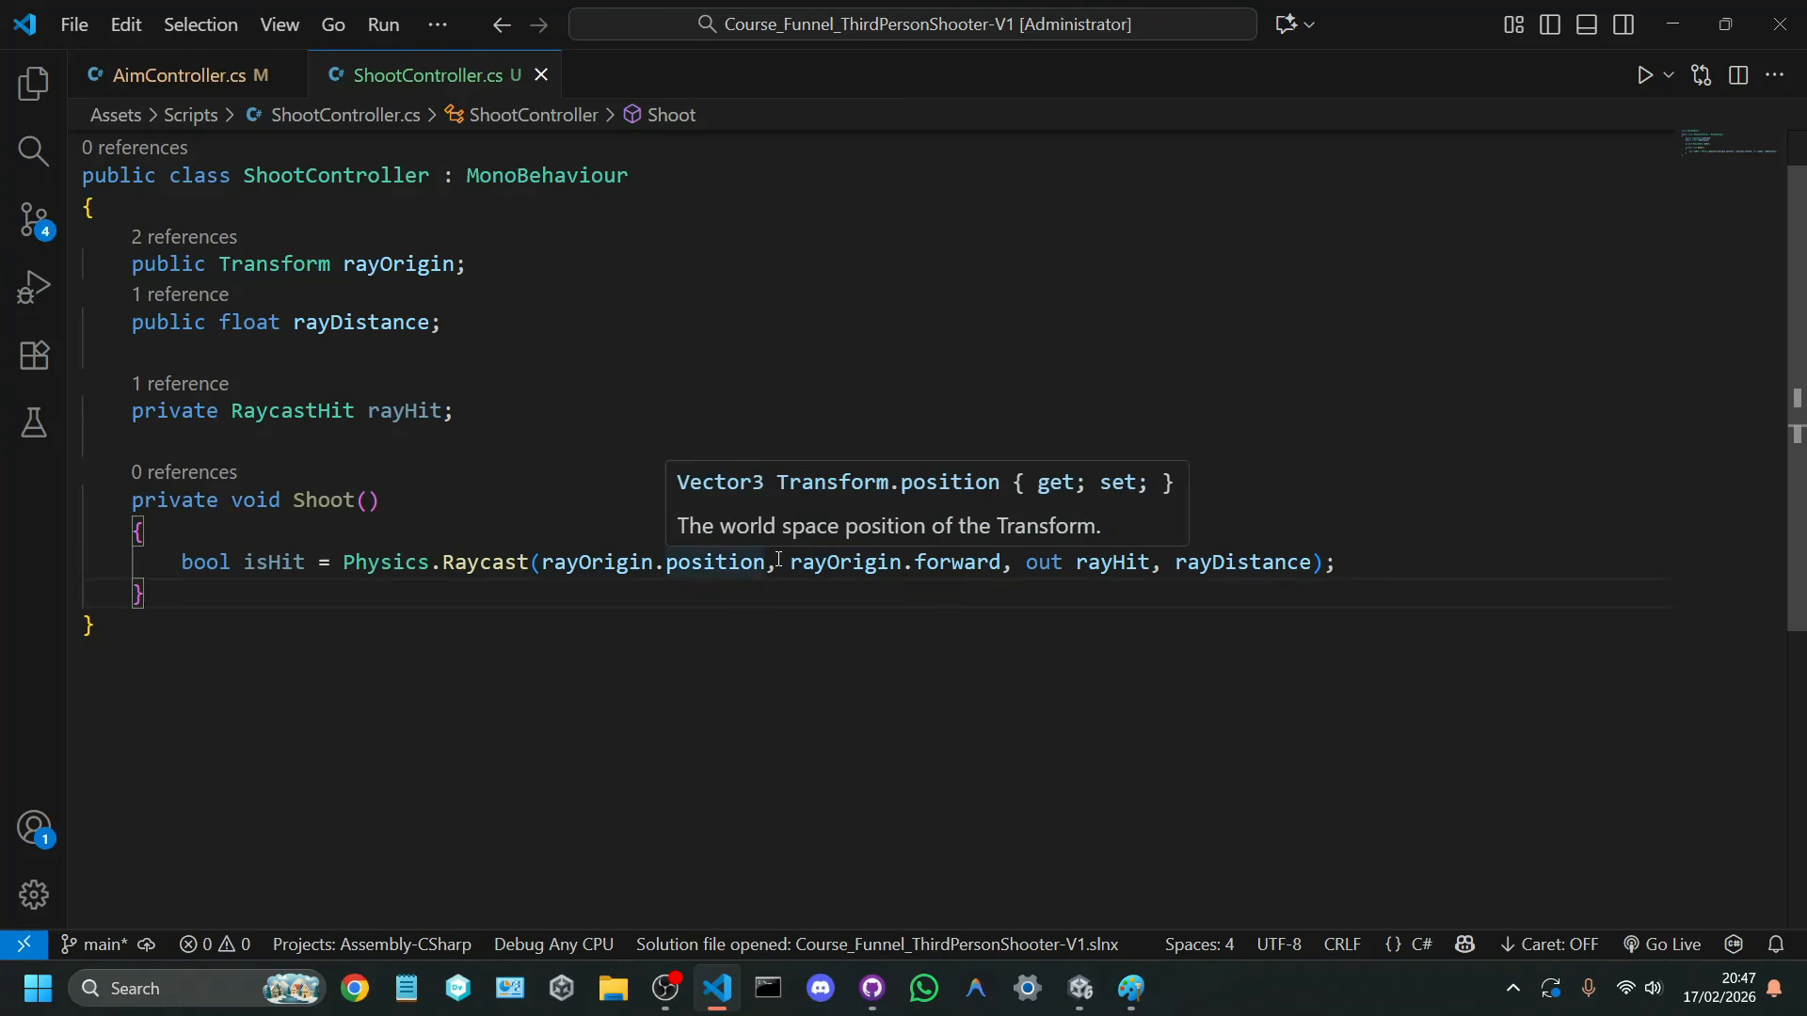
{"action": "left_click_drag", "start_coordinate": [779, 563], "coordinate": [1007, 563]}
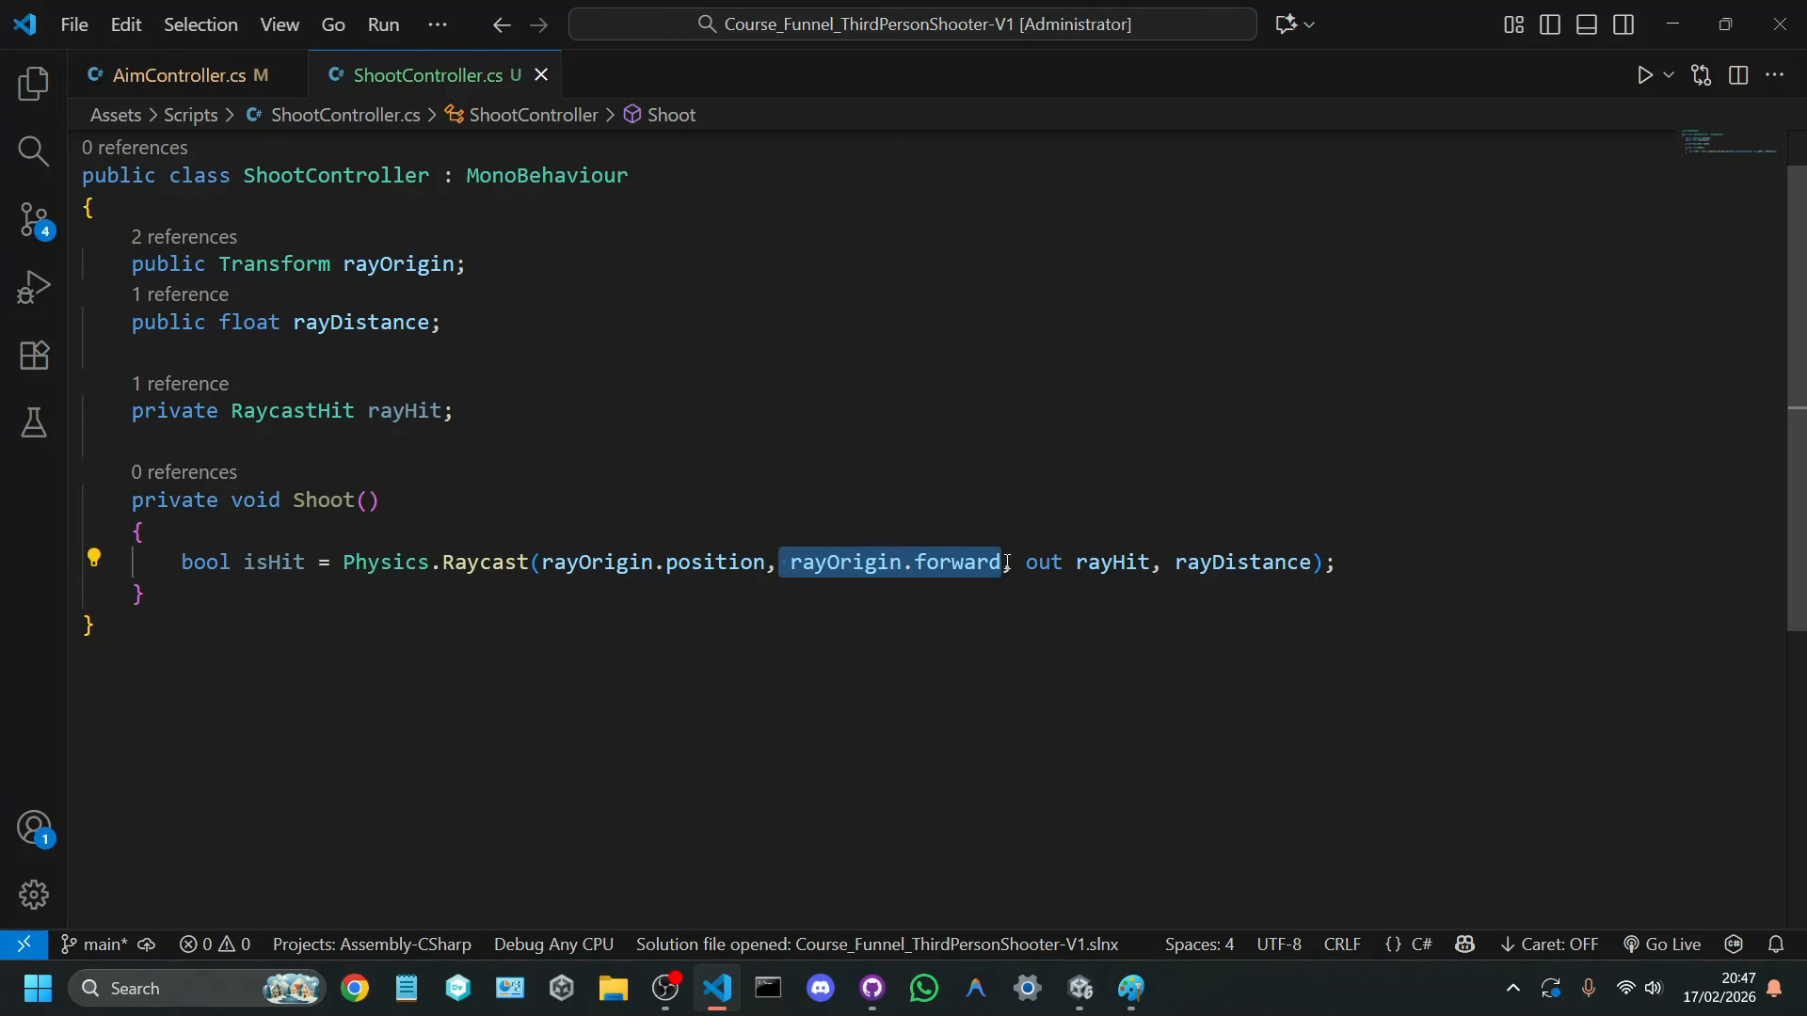
{"action": "left_click", "coordinate": [999, 562]}
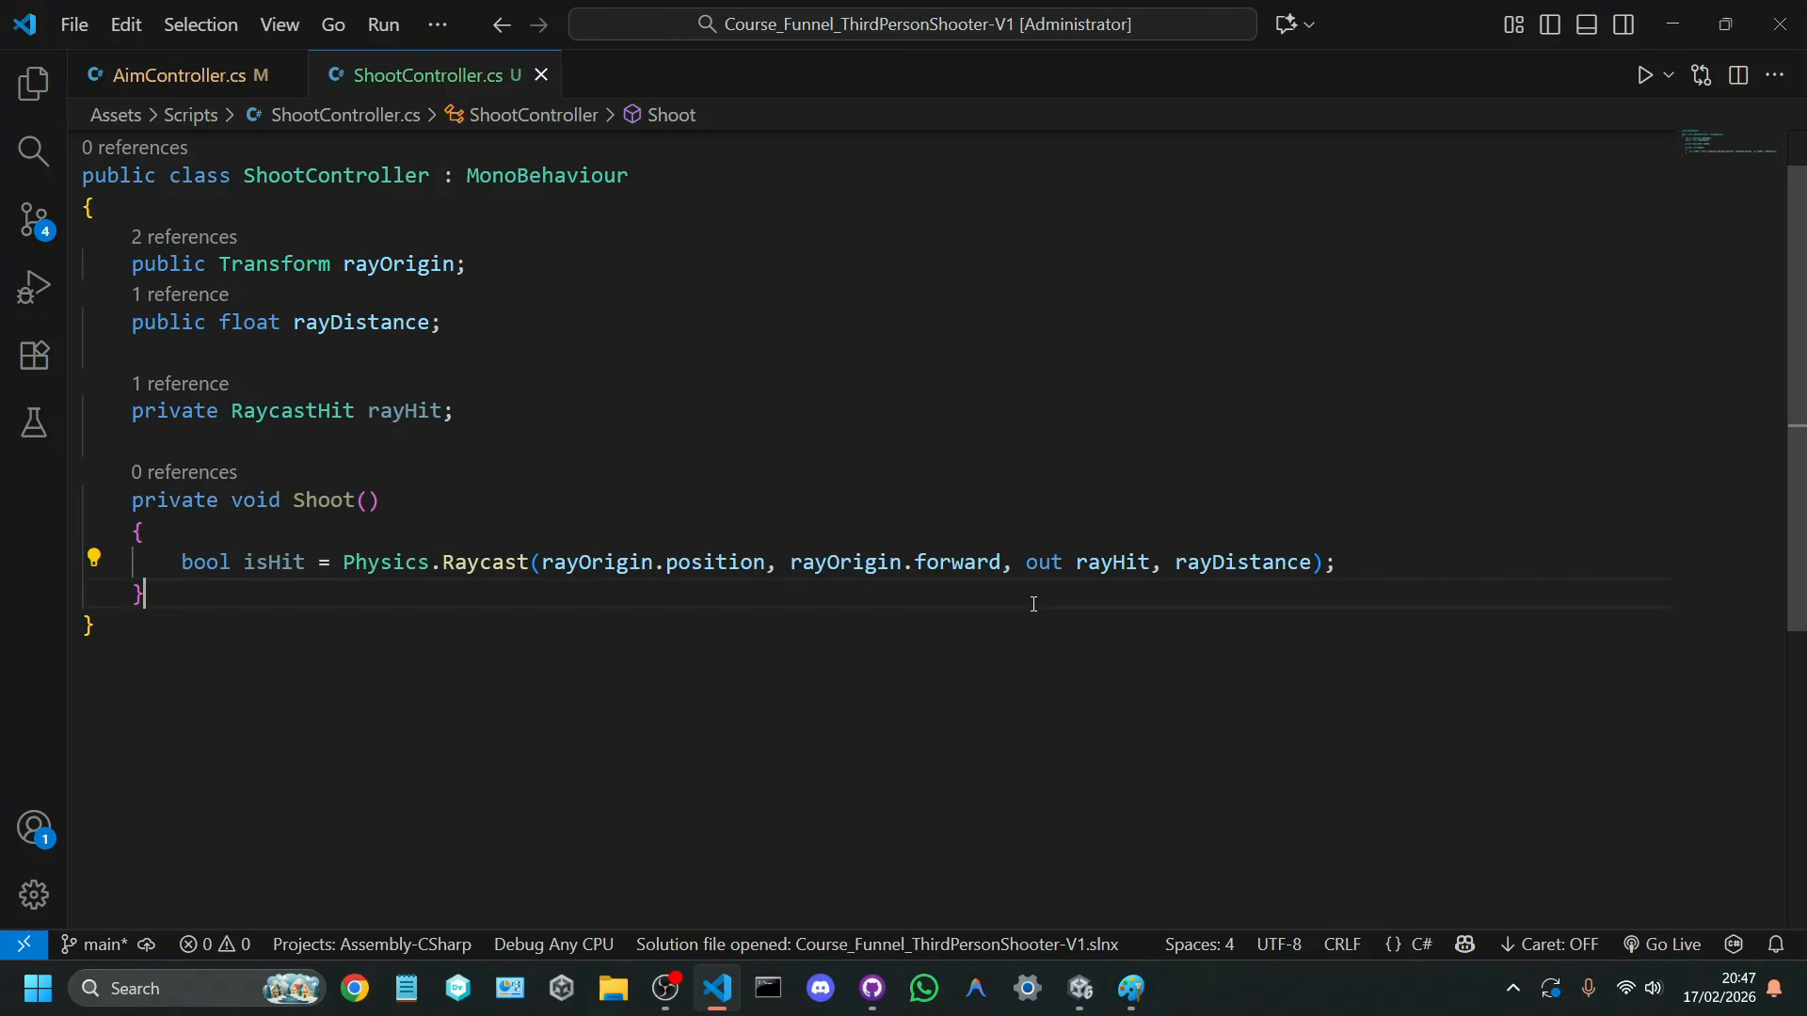
{"action": "left_click_drag", "start_coordinate": [1025, 562], "coordinate": [1149, 562]}
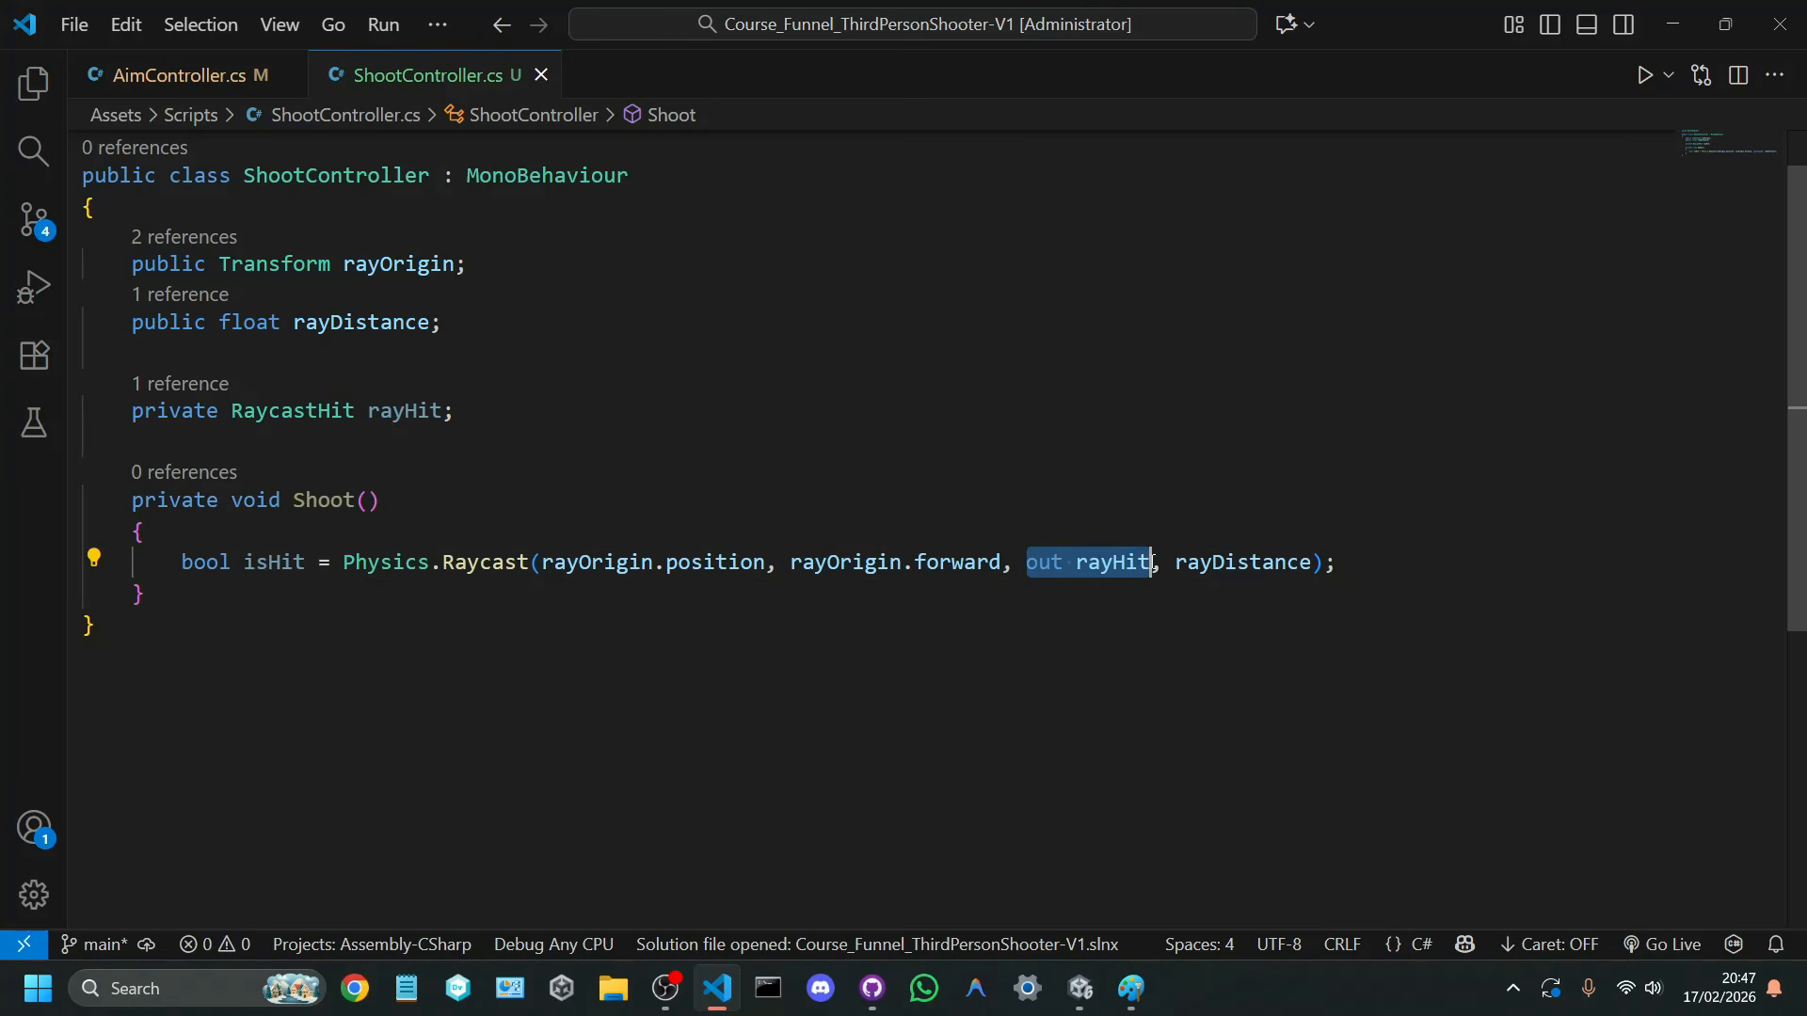
{"action": "left_click", "coordinate": [1150, 562]}
{"action": "left_click_drag", "start_coordinate": [479, 410], "coordinate": [85, 354]}
{"action": "double_click", "coordinate": [267, 407]}
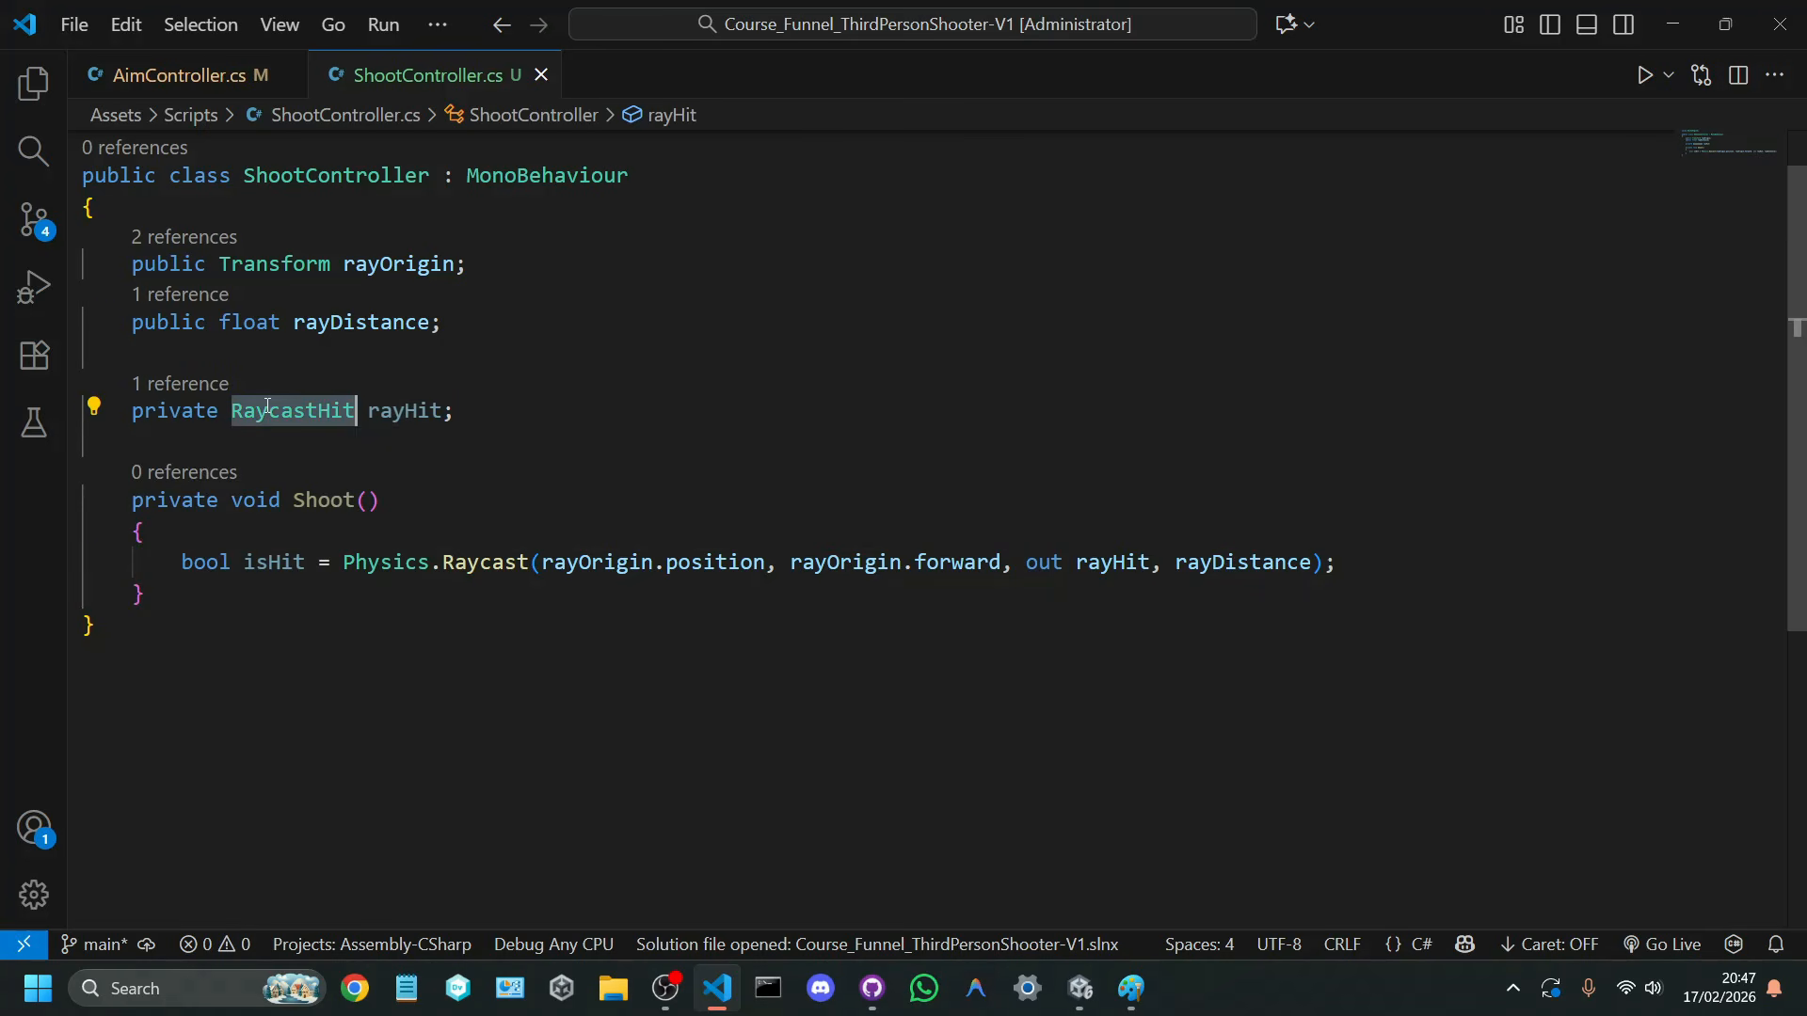
{"action": "double_click", "coordinate": [1198, 561]}
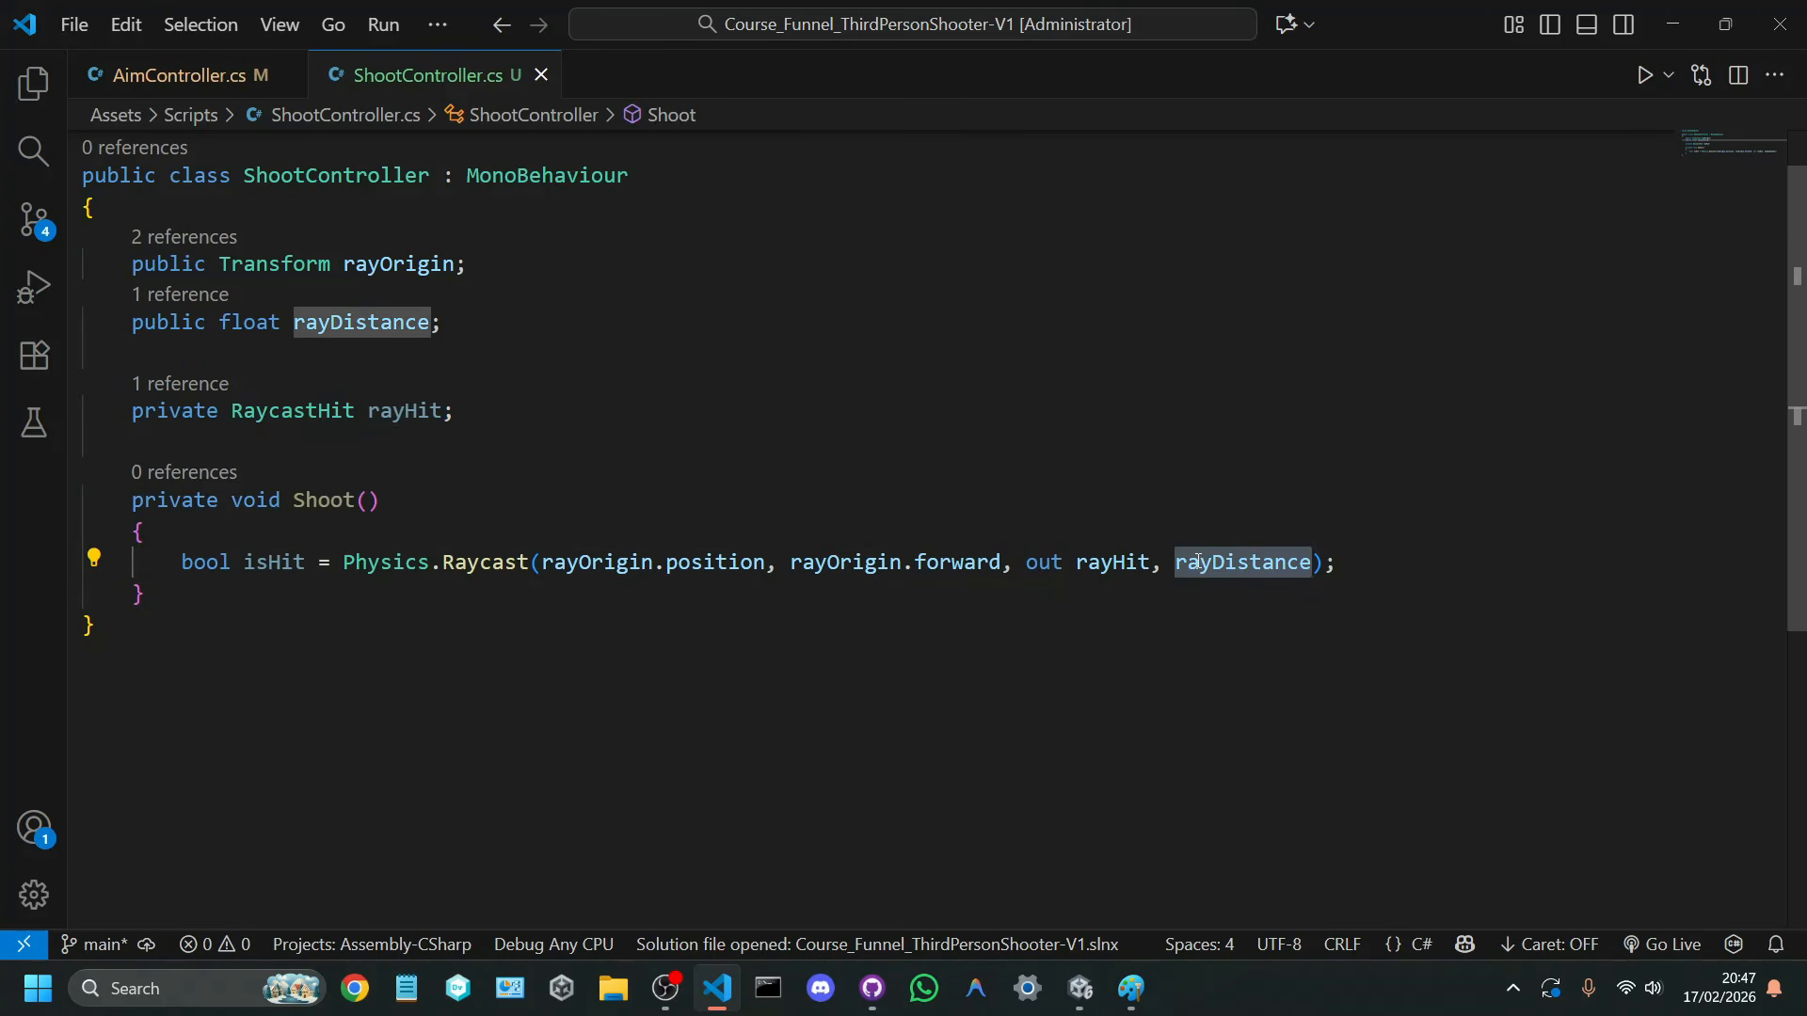
Step: Add an if (isHit == true) block with an empty body below the Raycast statement in Shoot
{"action": "left_click", "coordinate": [1385, 566]}
{"action": "double_click", "coordinate": [1247, 563]}
{"action": "key", "text": "End"}
{"action": "key", "text": "Return"}
{"action": "type", "text": "if (isHit ="}
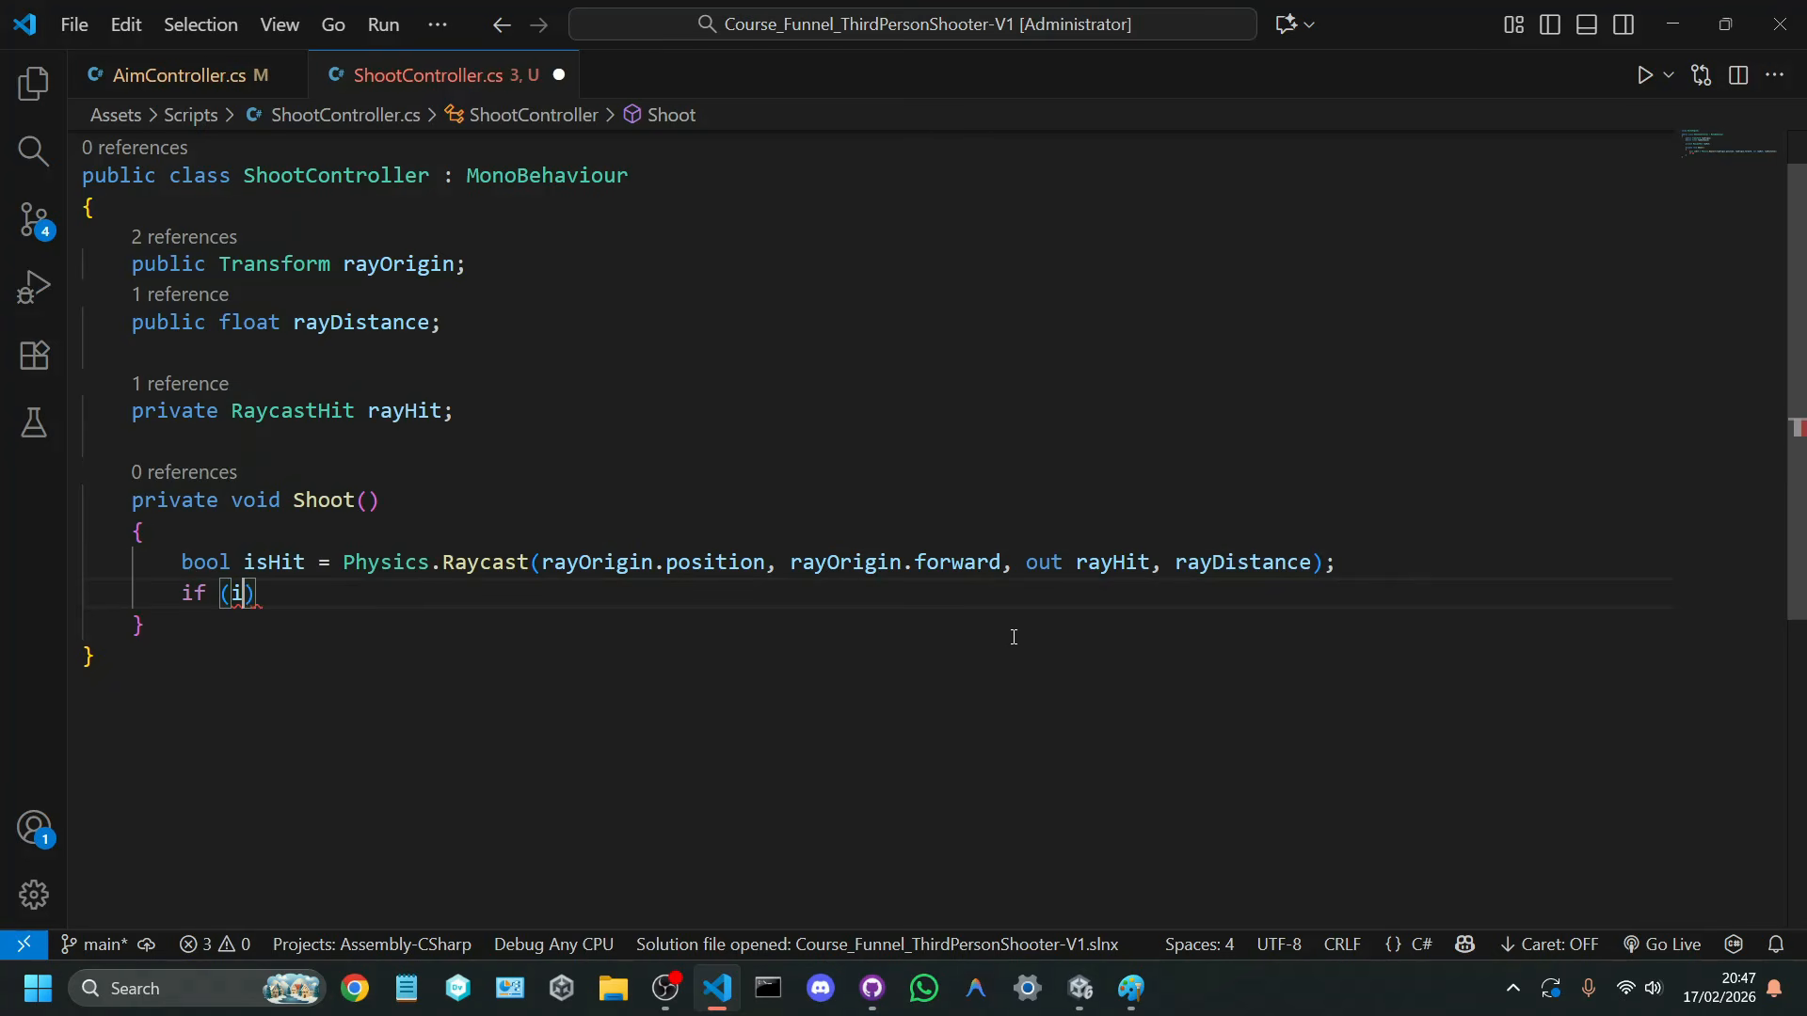
{"action": "type", "text": "= true"}
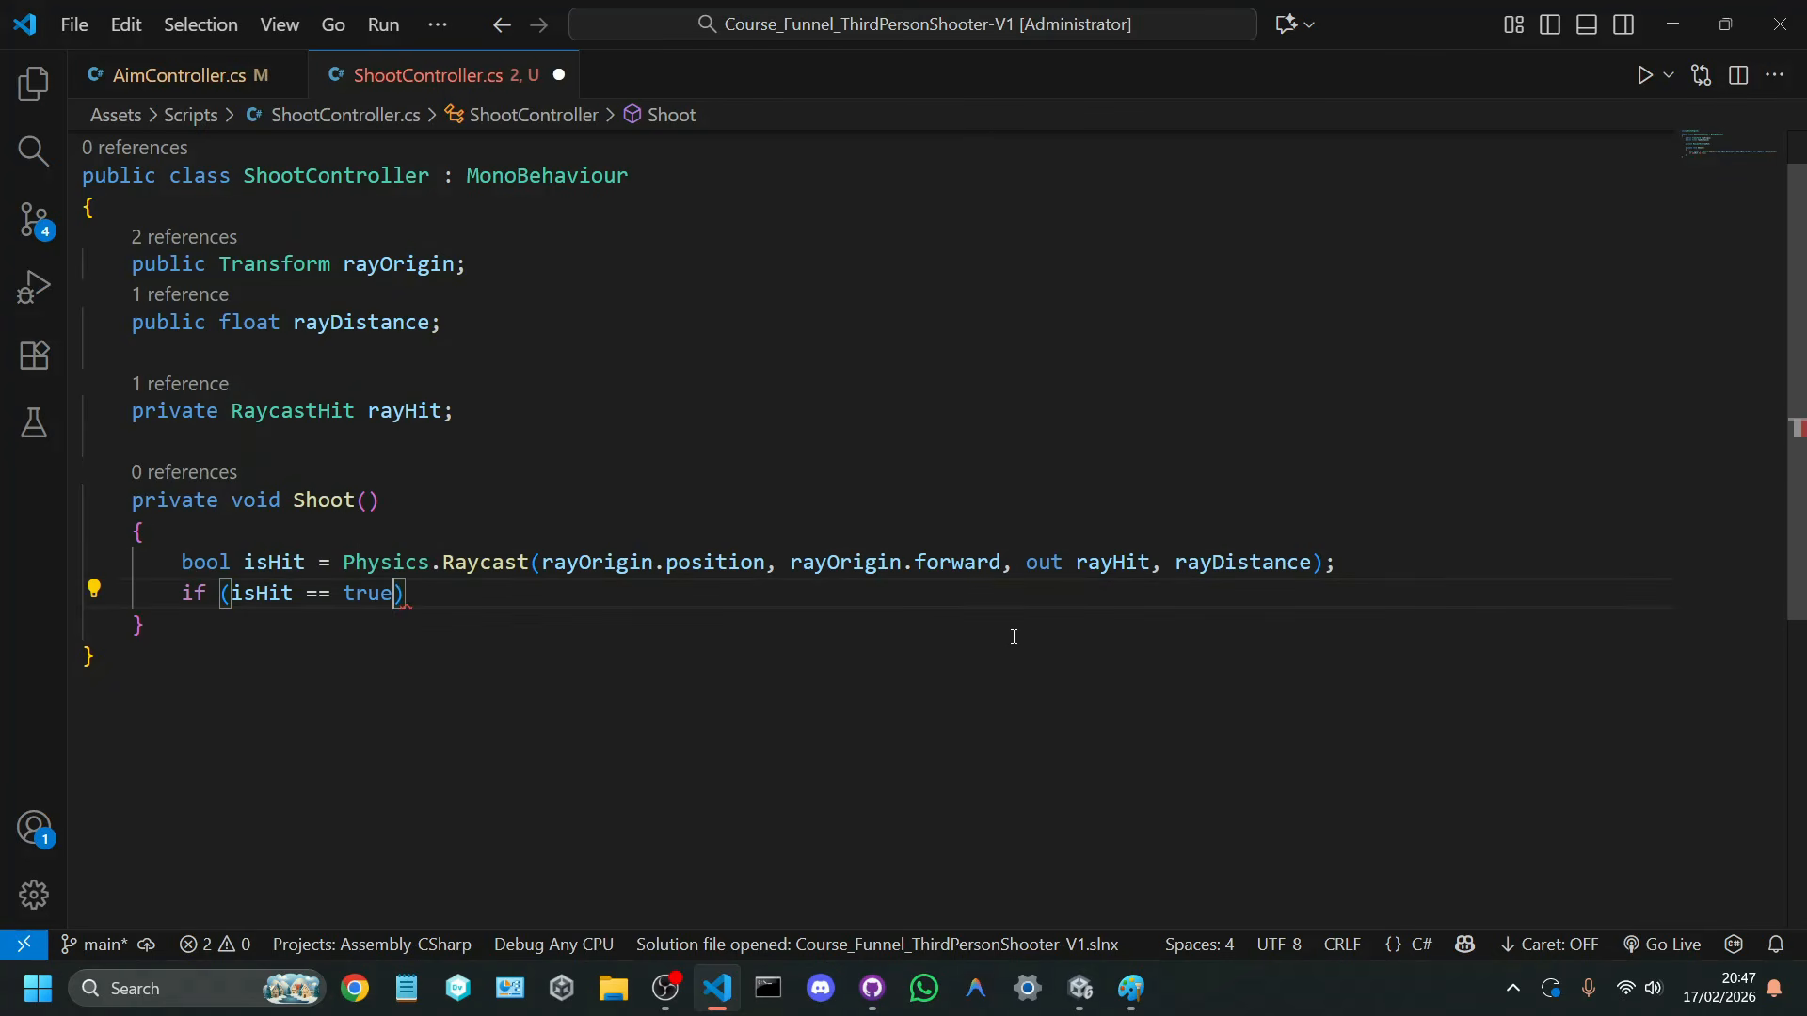
{"action": "key", "text": "Return"}
{"action": "scroll", "coordinate": [1014, 637], "scroll_direction": "down", "scroll_amount": 2}
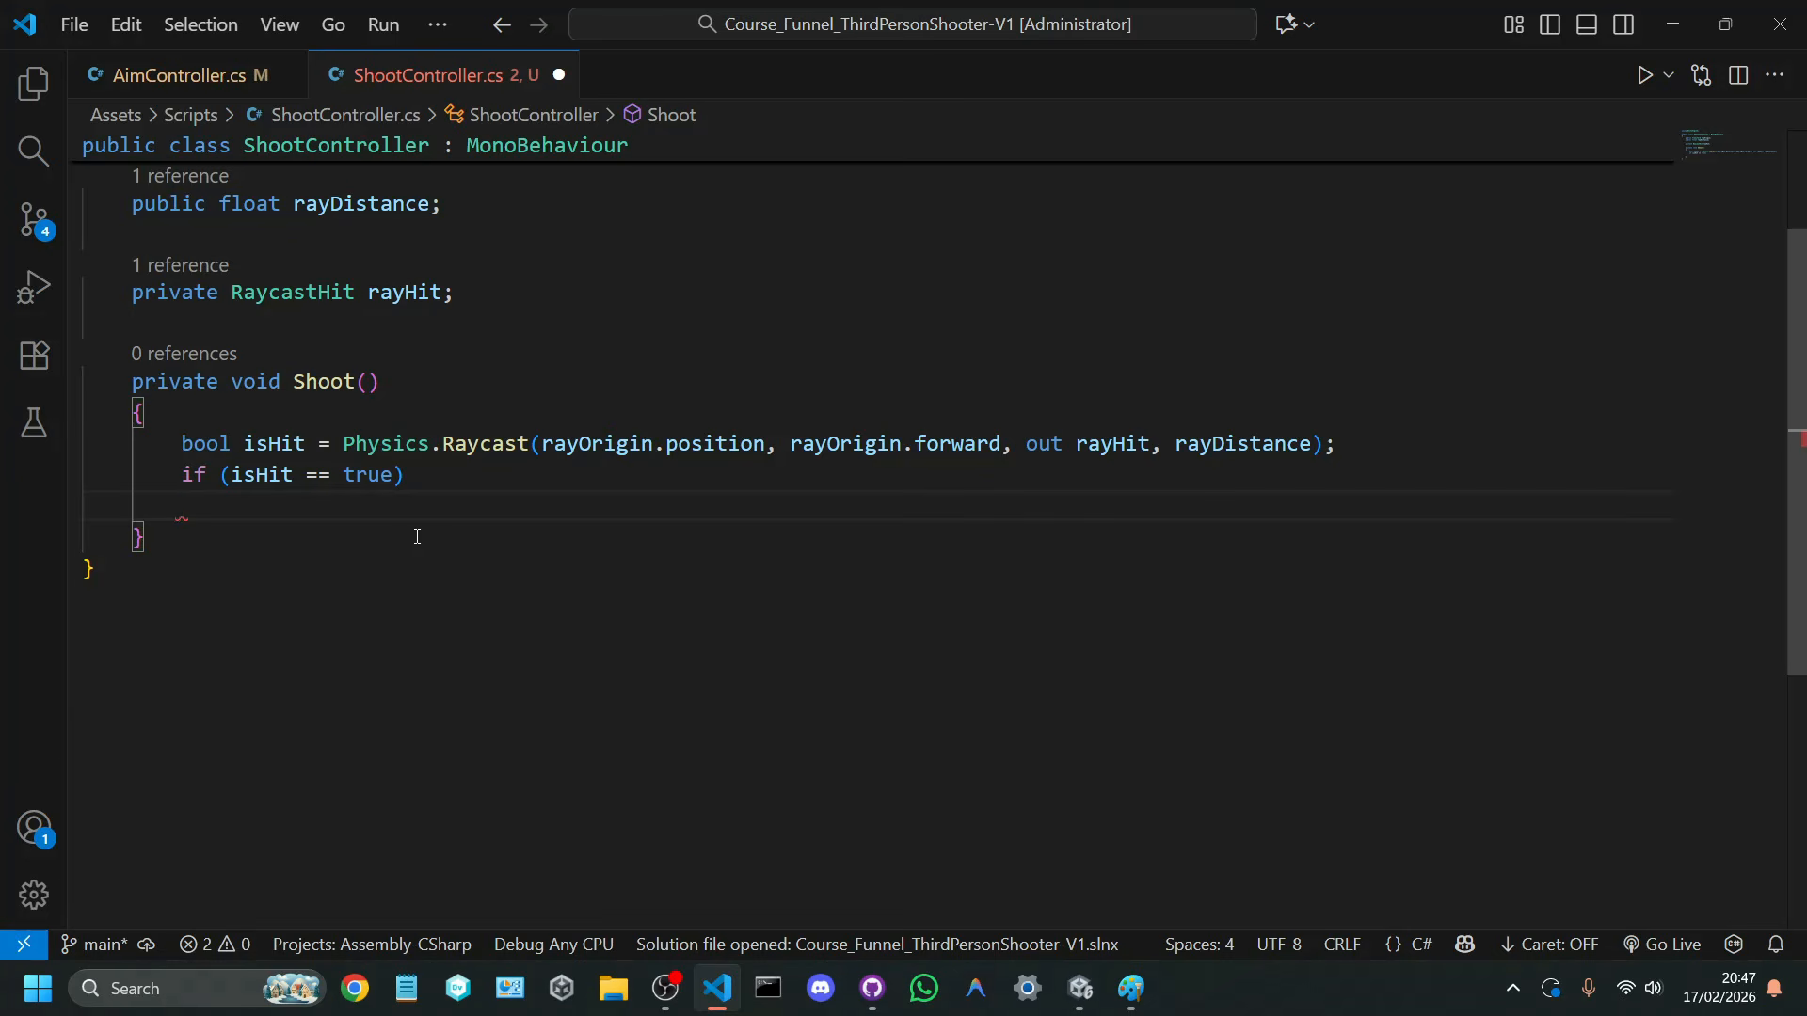
{"action": "type", "text": "{"}
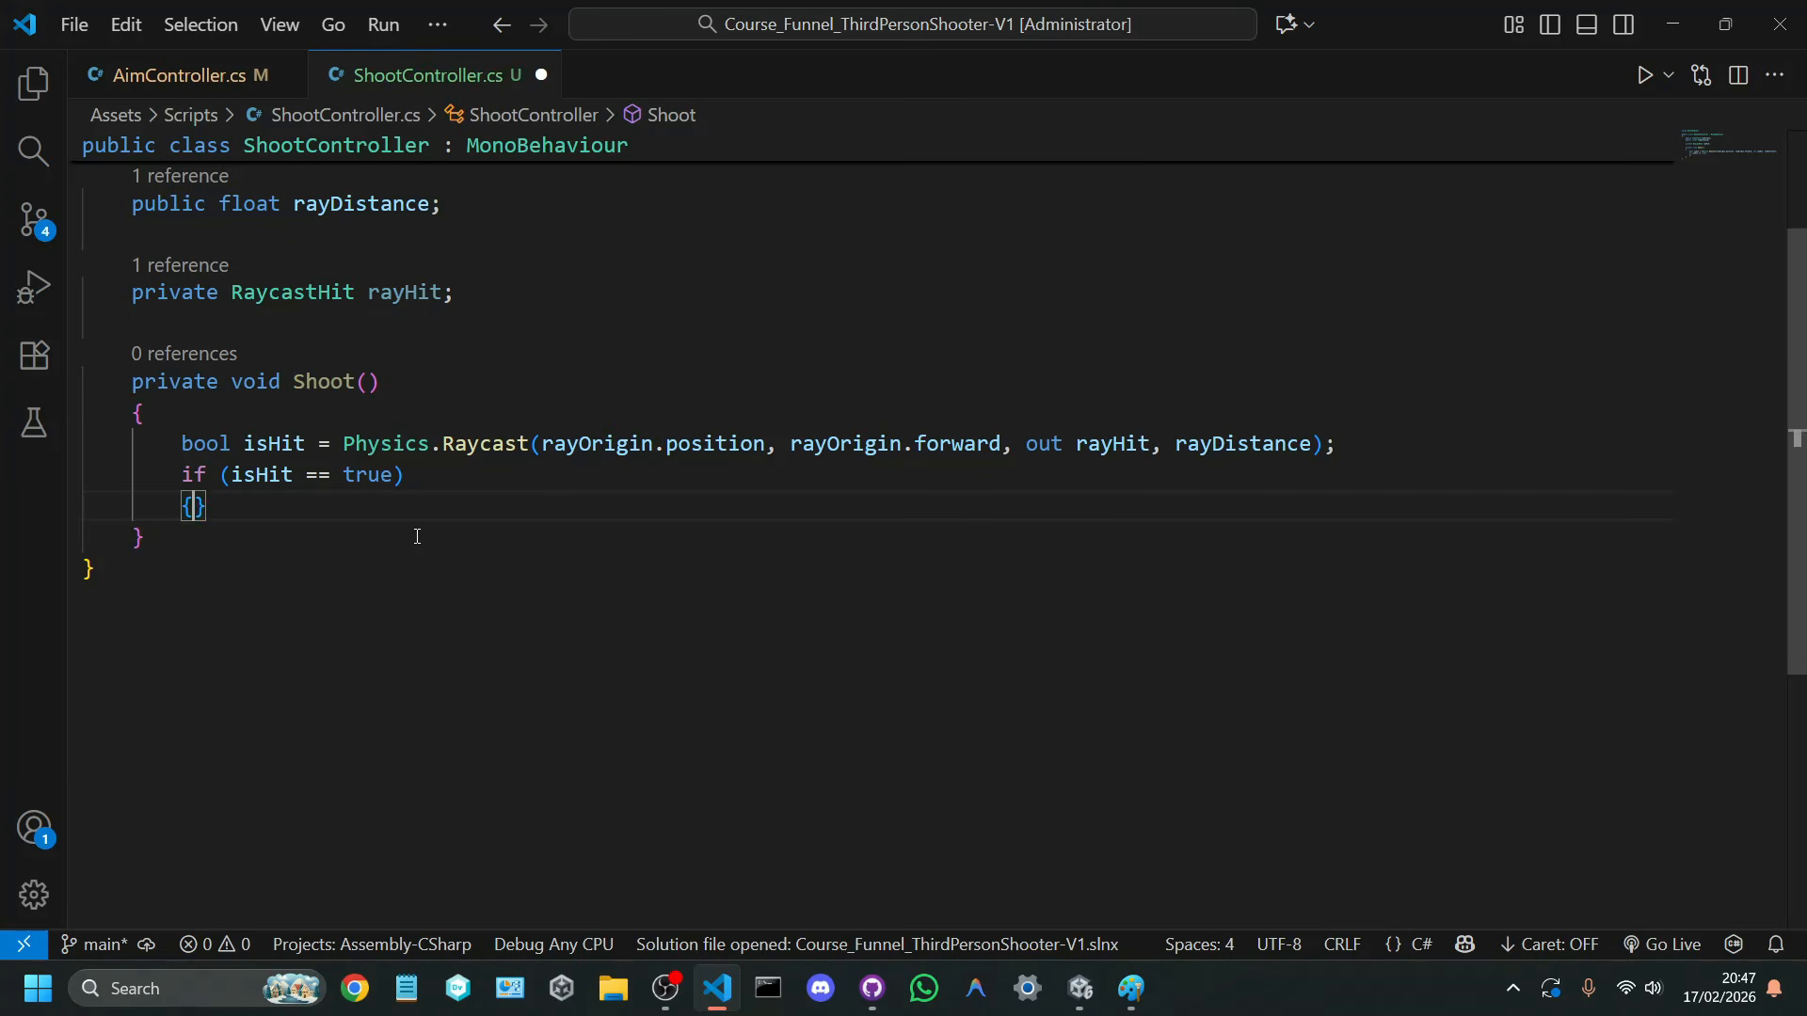
{"action": "key", "text": "Return"}
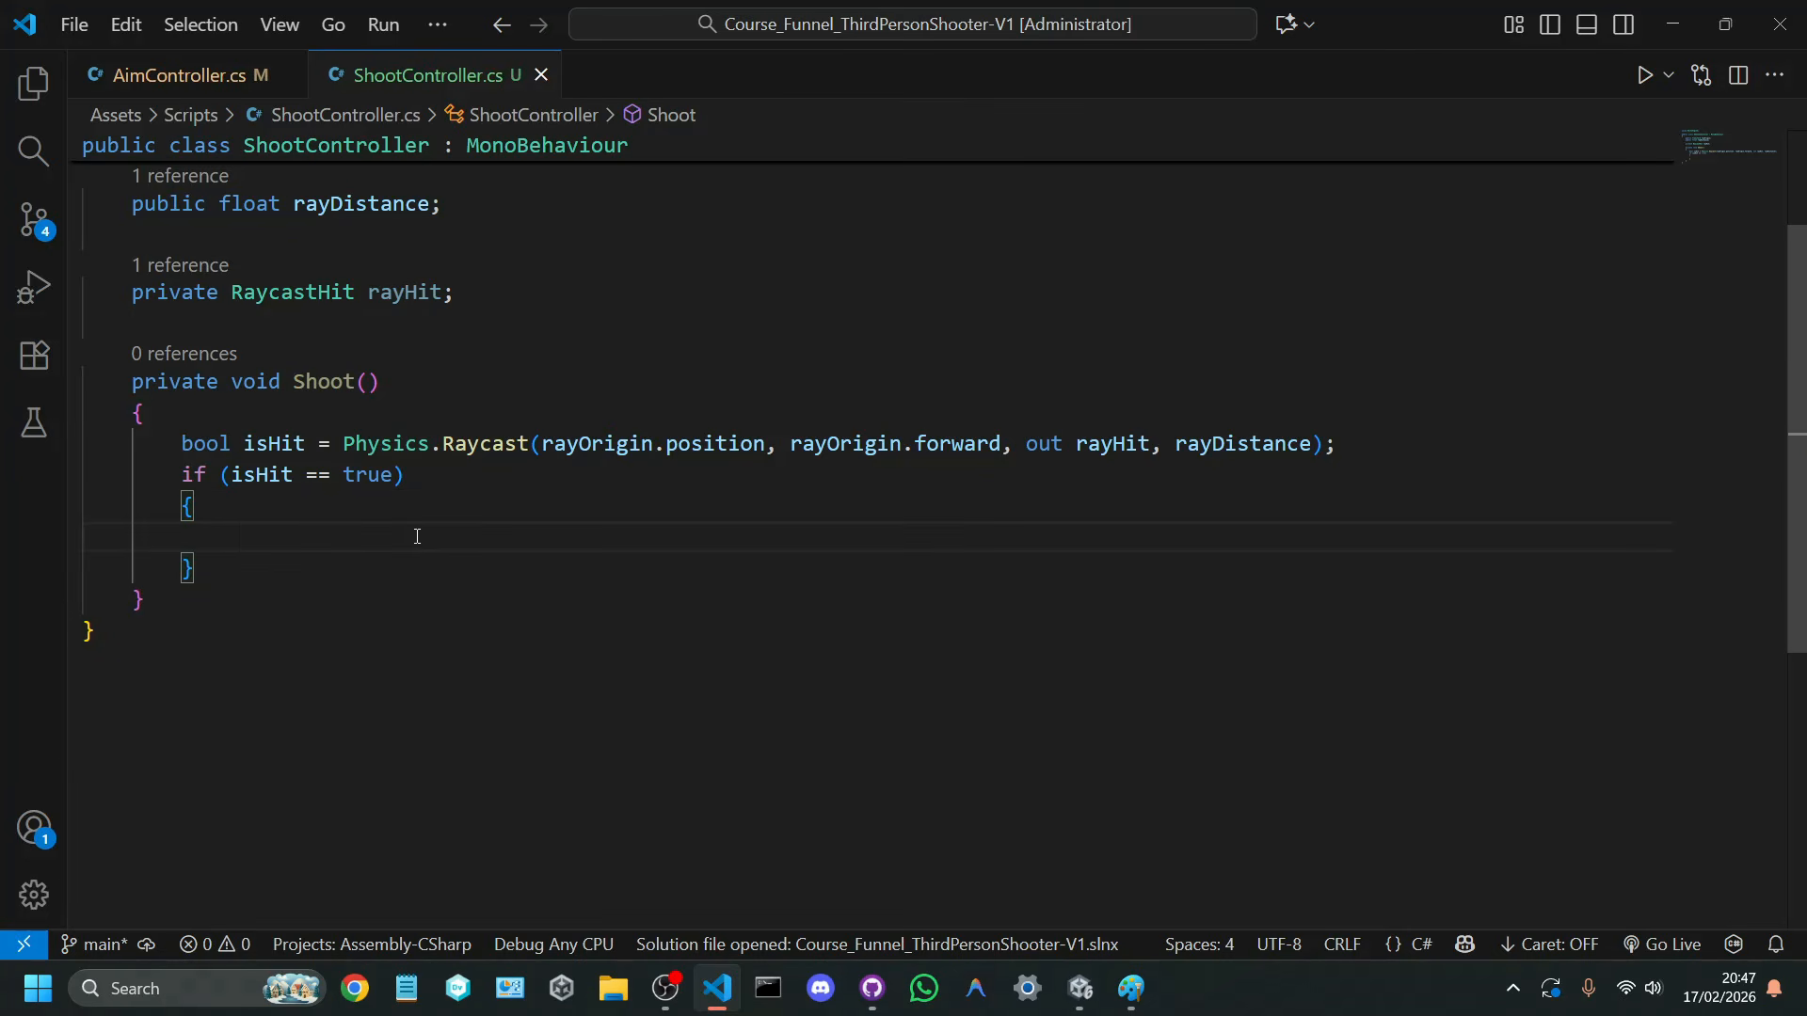
Step: Inside the if block, write a Debug.Log call with an interpolated string reading "Raycast mengenai: " followed by a placeholder
{"action": "type", "text": "debug"}
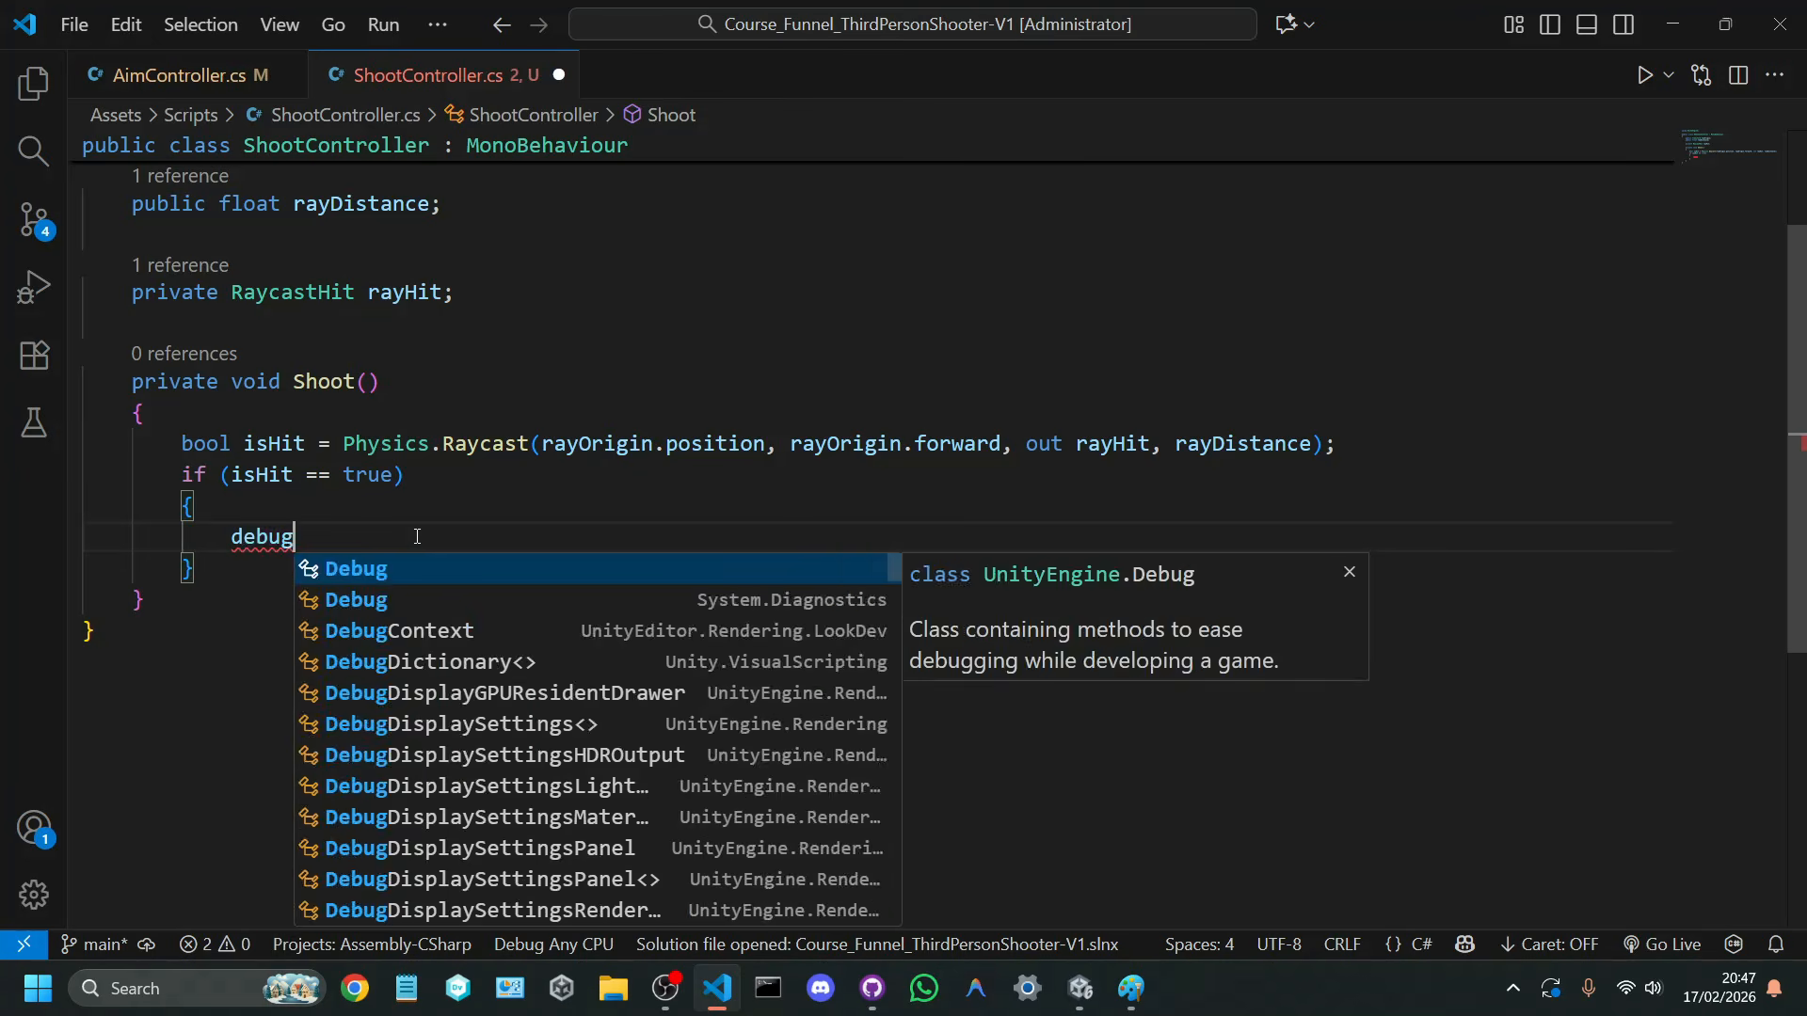
{"action": "key", "text": "Tab"}
{"action": "type", "text": ".Log("}
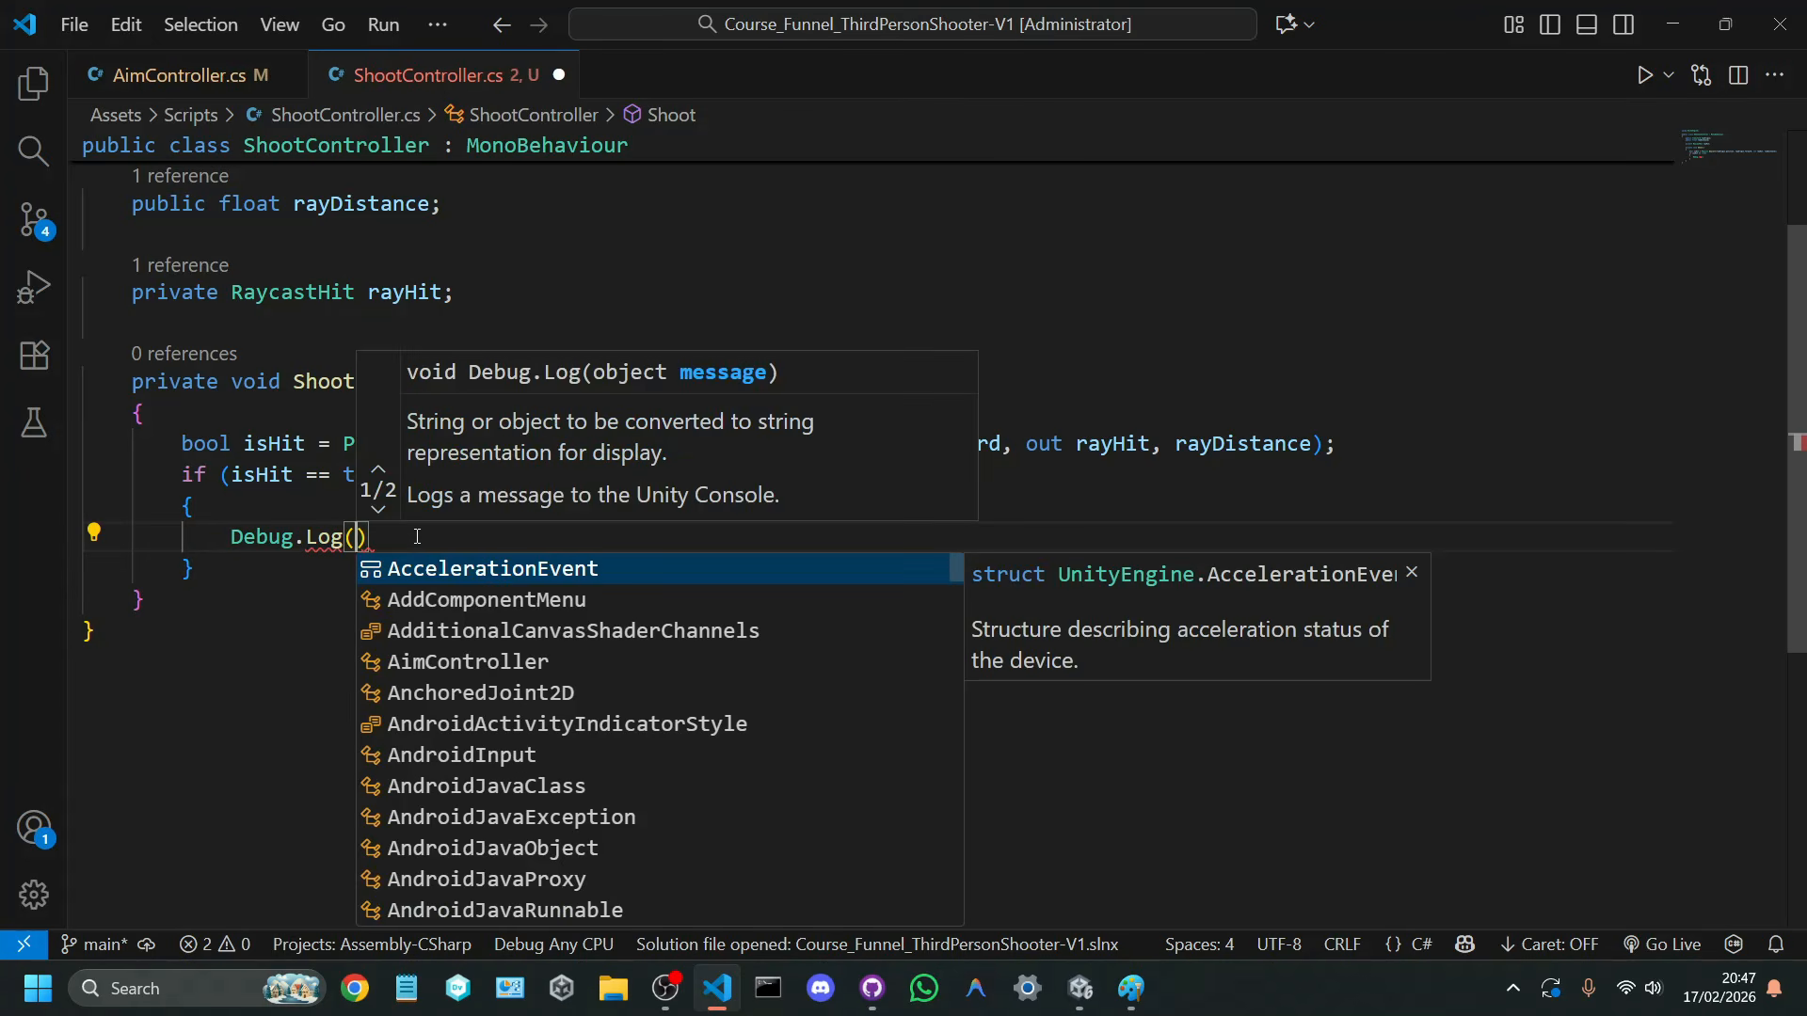
{"action": "type", "text": "$"}
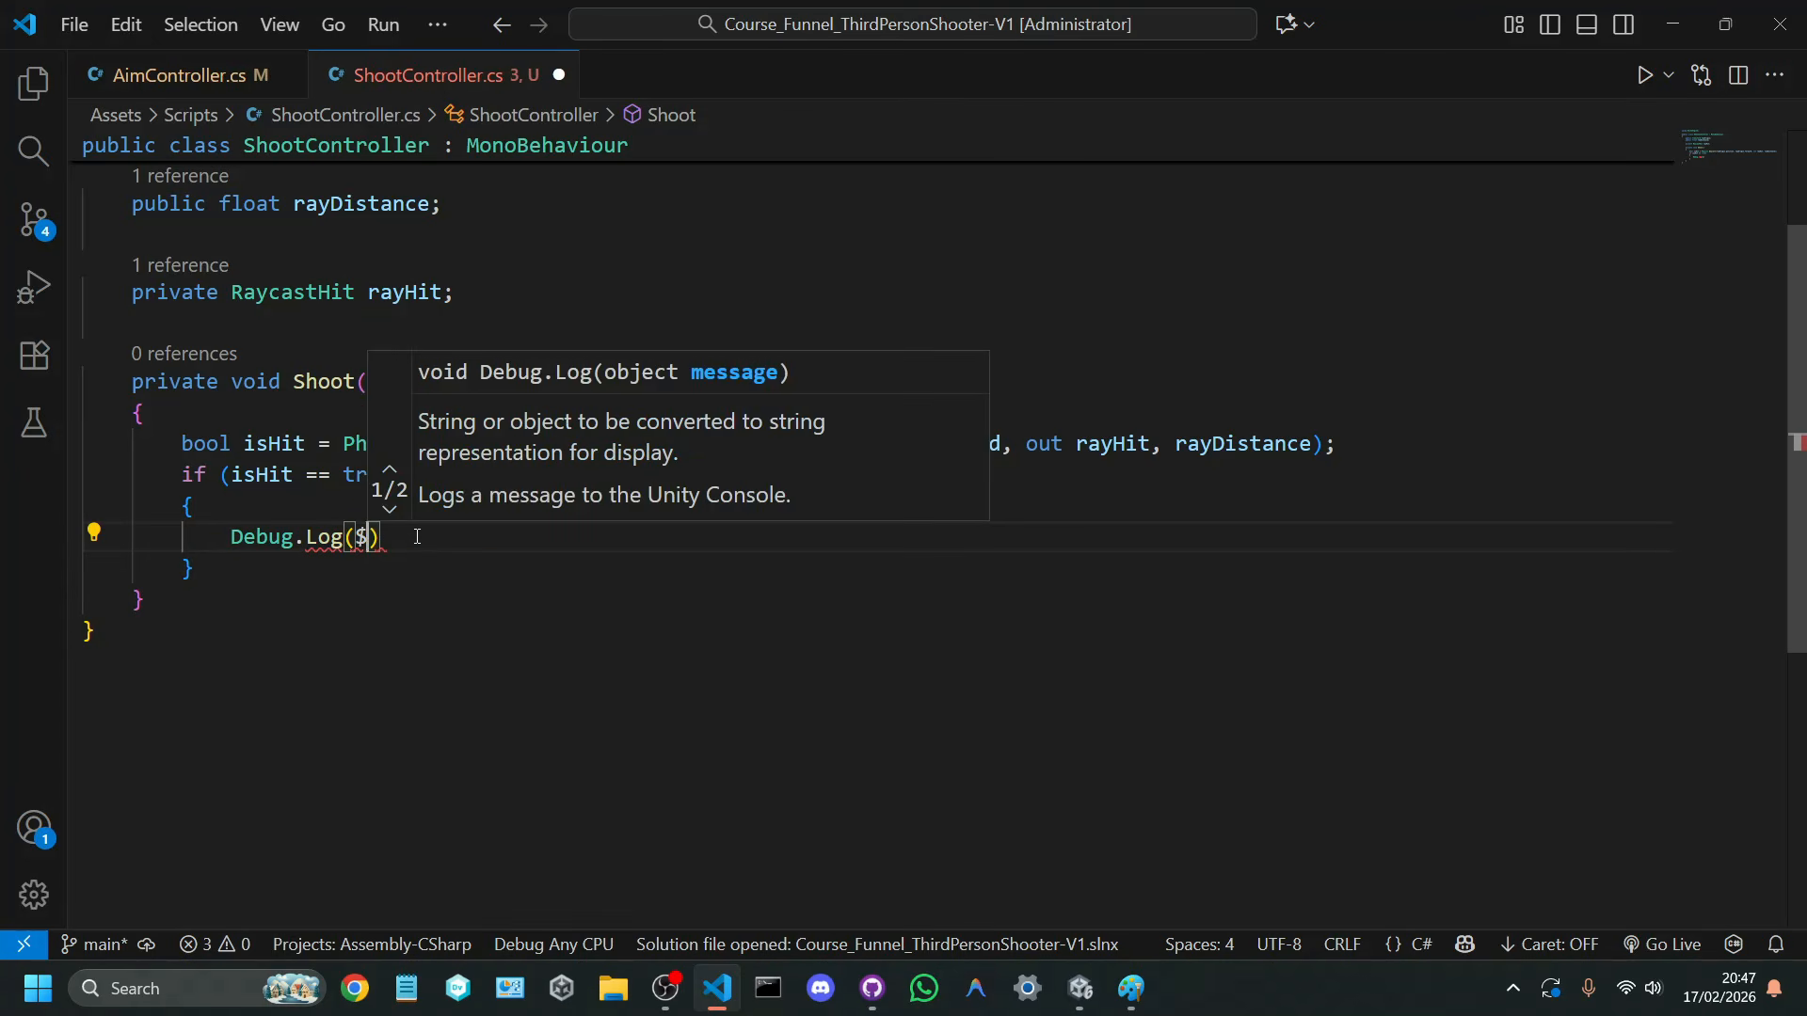
{"action": "type", "text": "\""}
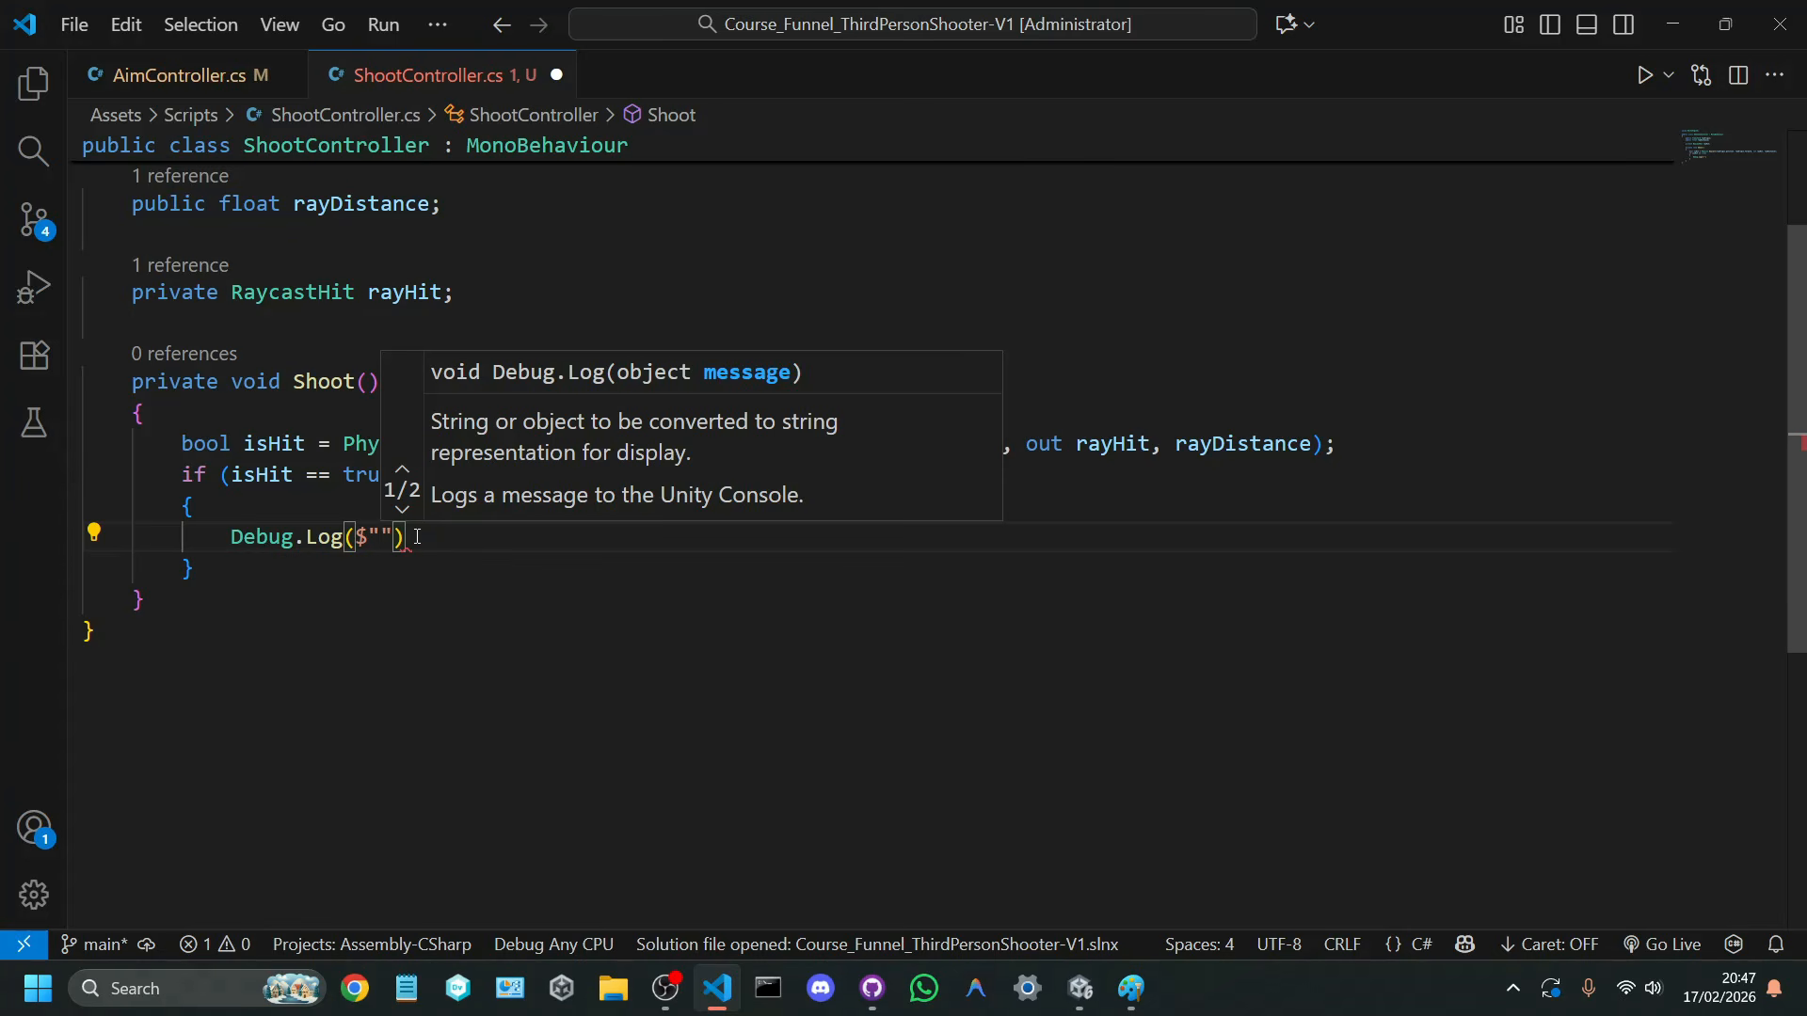
{"action": "type", "text": "Raycast "}
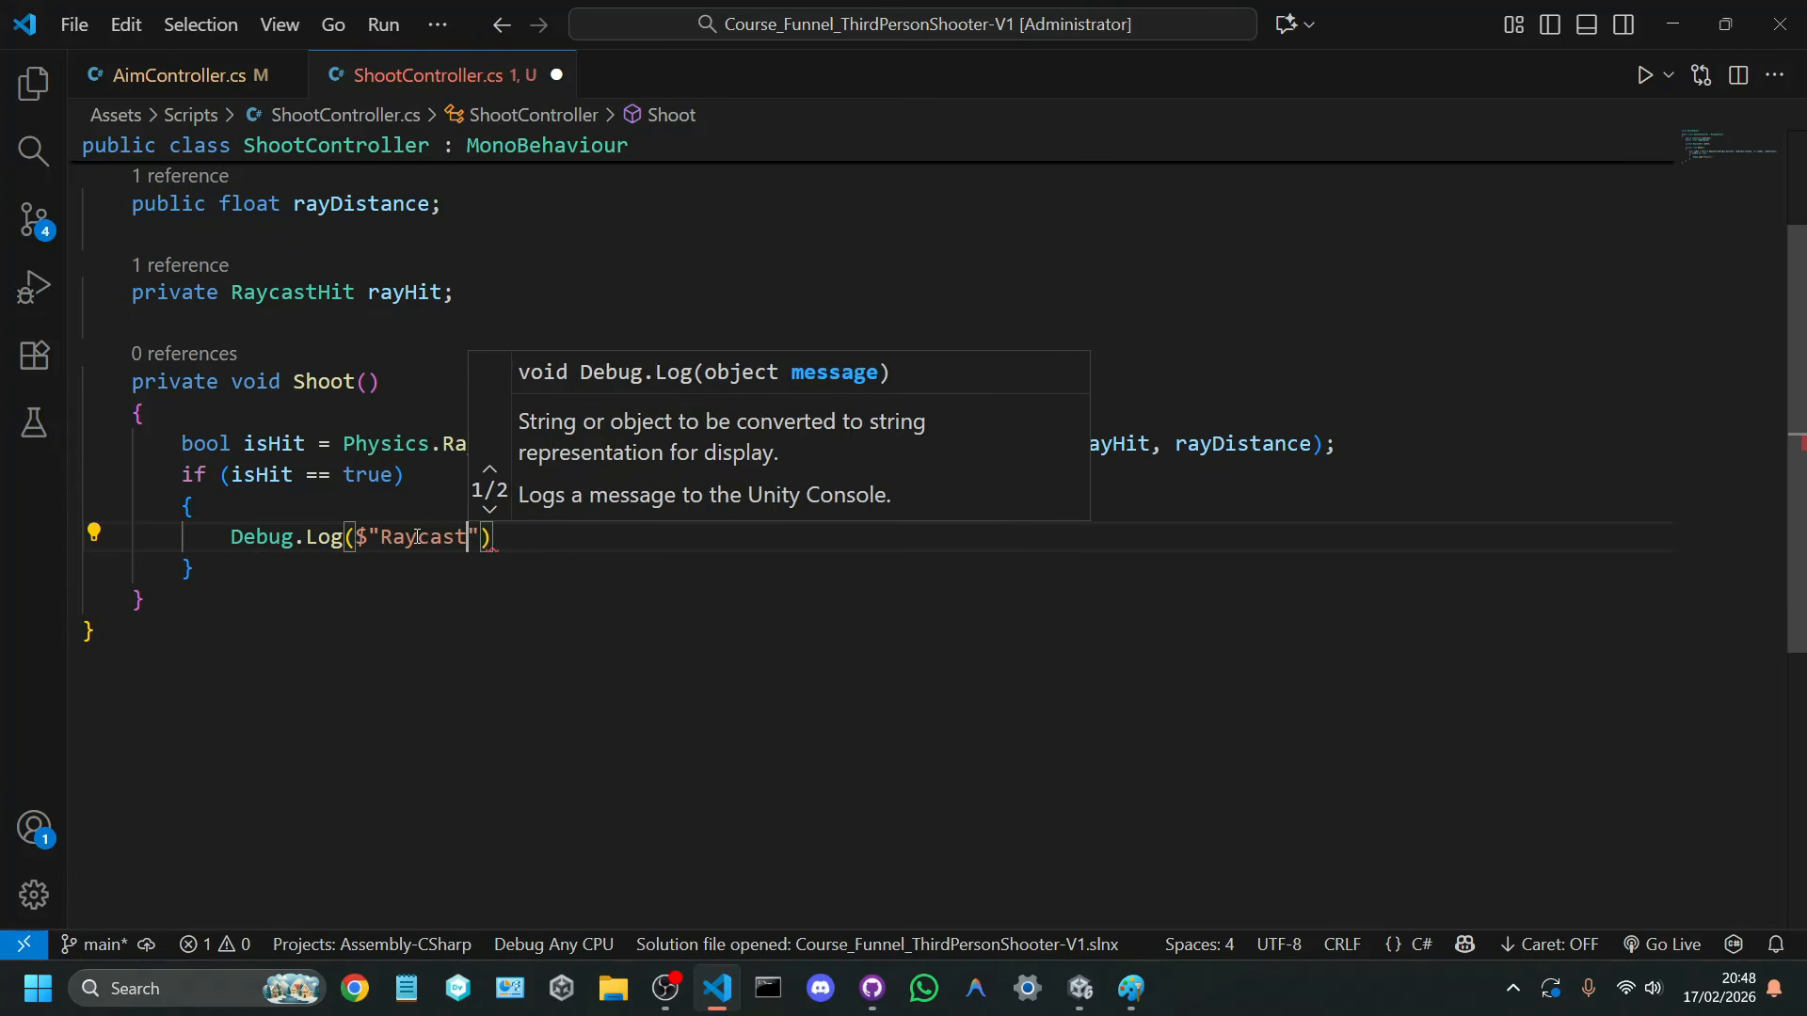
{"action": "type", "text": "mengenai:"}
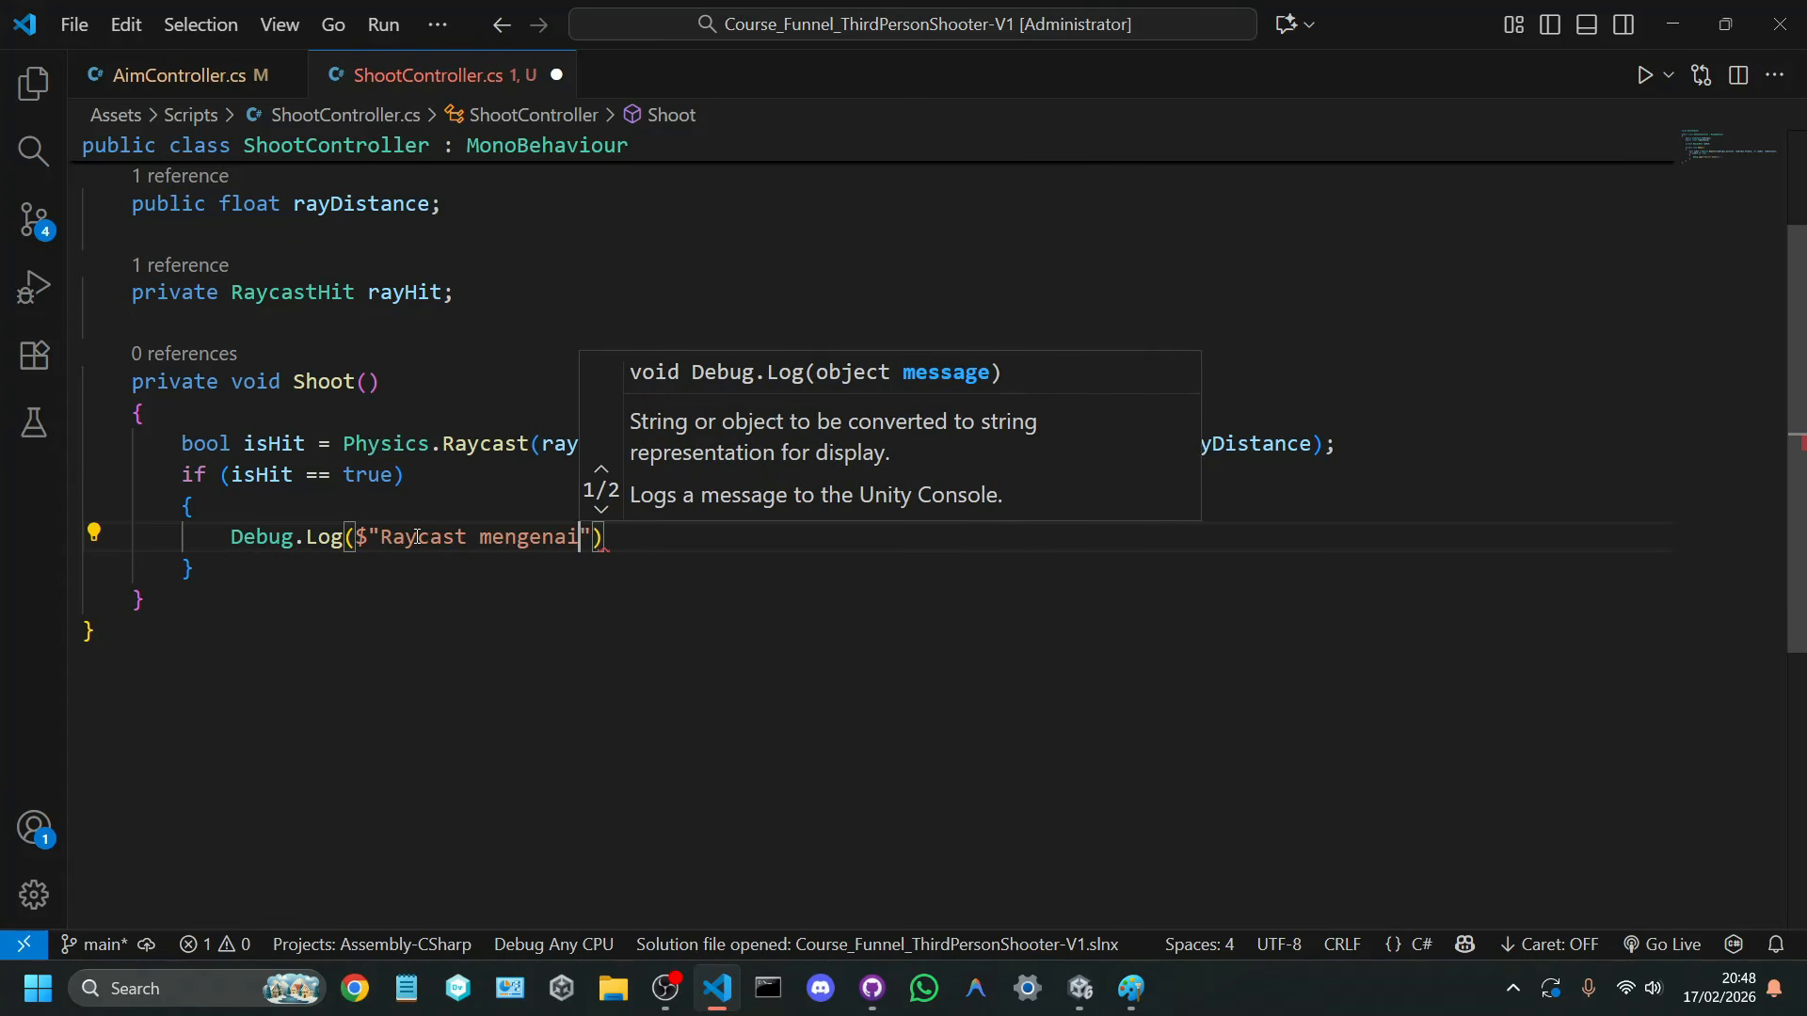
{"action": "type", "text": " {"}
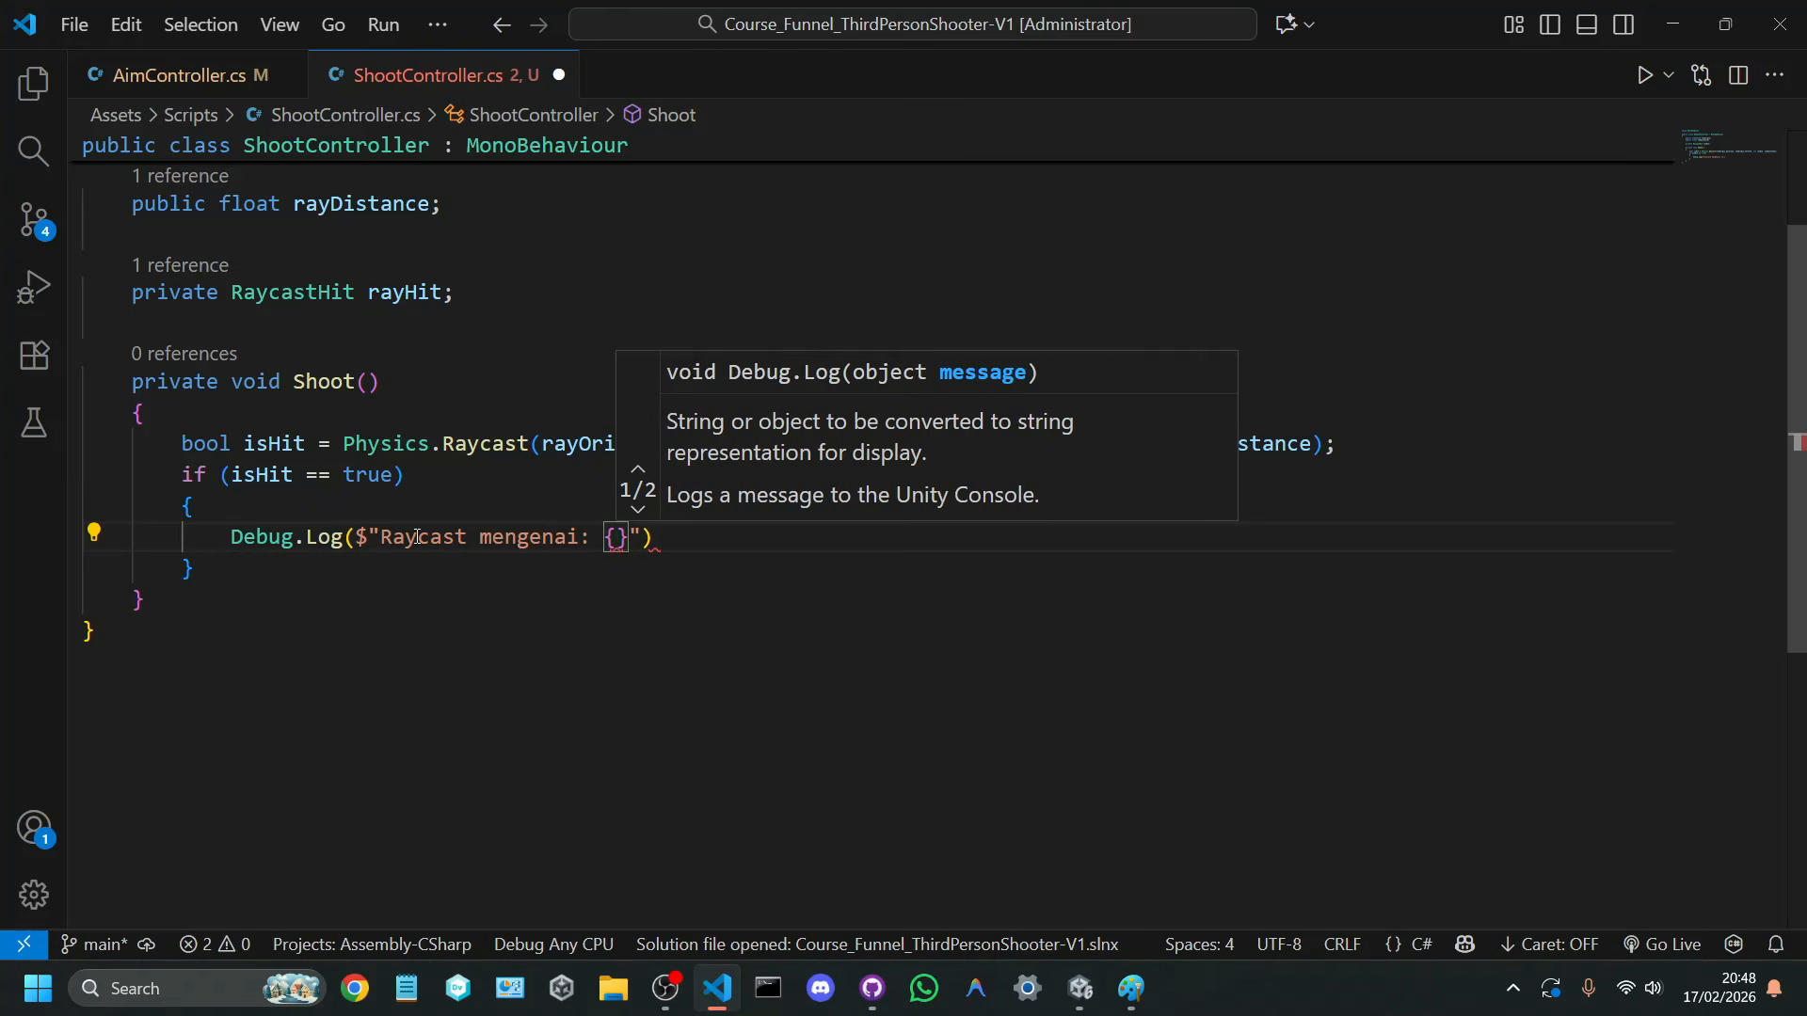
{"action": "type", "text": "rauyjo"}
Step: Fill the log placeholder with rayHit.collider.gameObject.name, complete the statement with a semicolon and save the script
{"action": "key", "text": "BackSpace"}
{"action": "key", "text": "BackSpace"}
{"action": "key", "text": "BackSpace"}
{"action": "key", "text": "BackSpace"}
{"action": "type", "text": "y"}
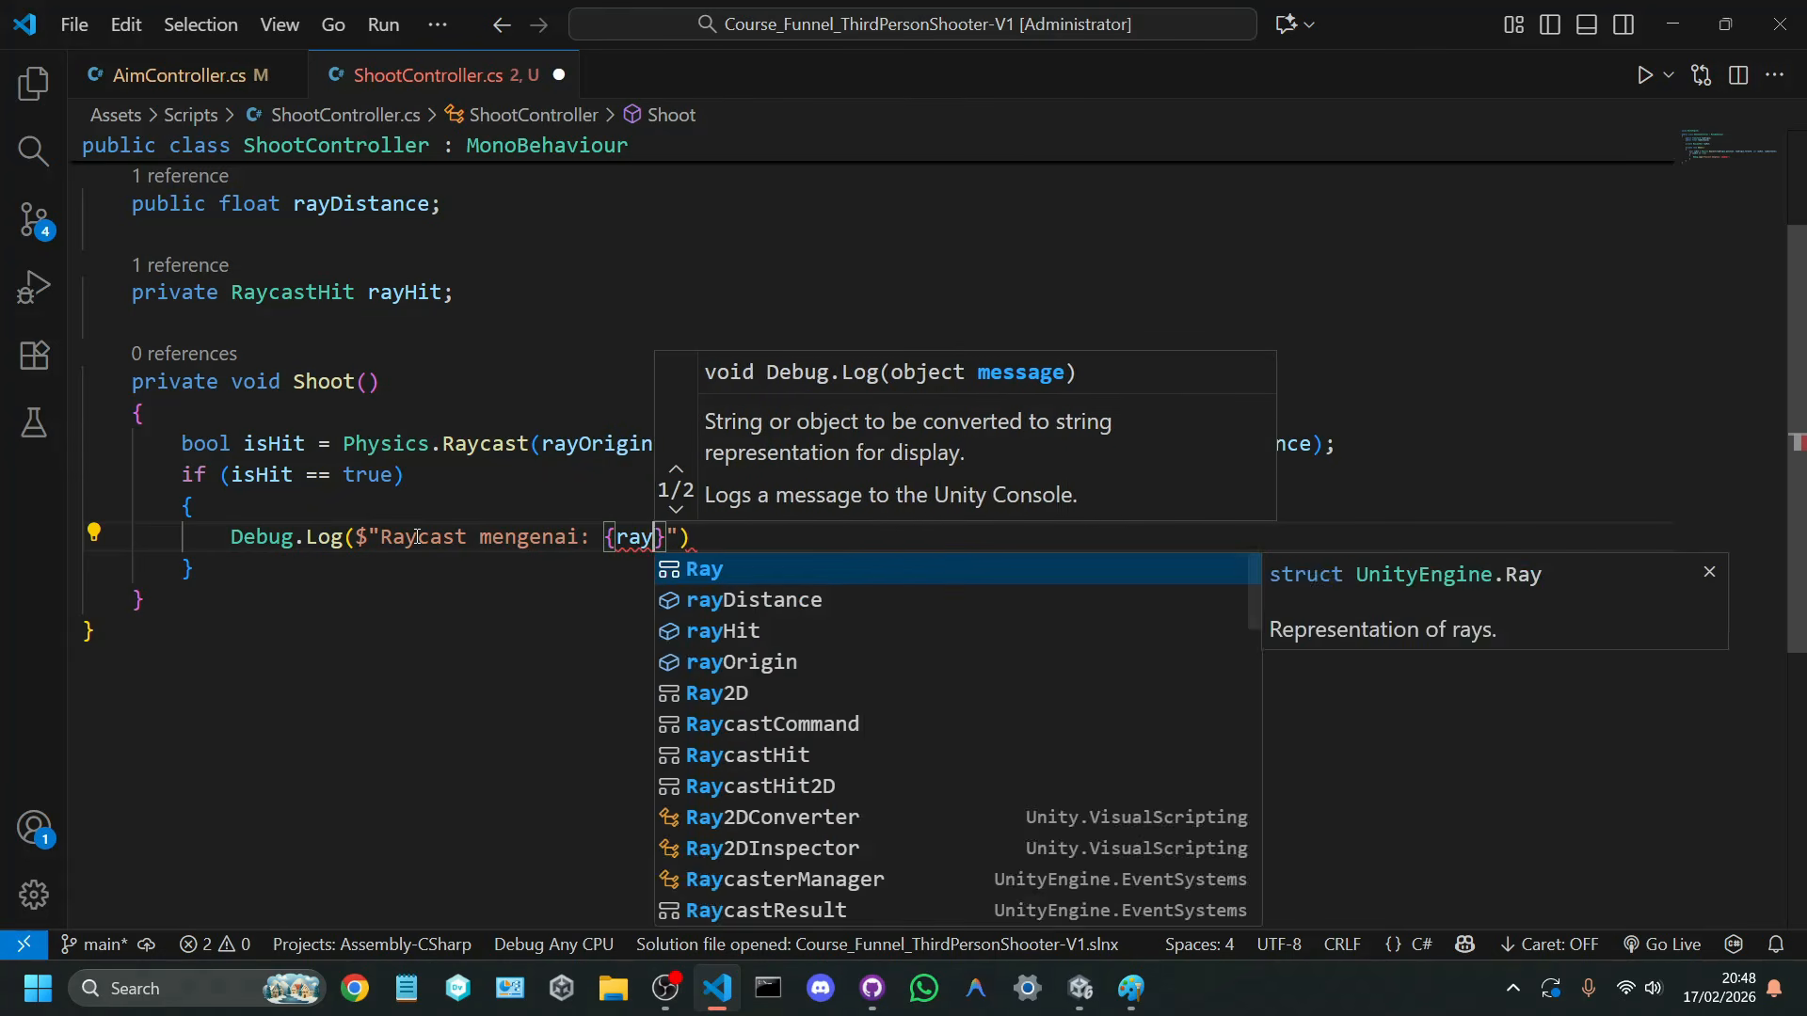
{"action": "type", "text": "Hit"}
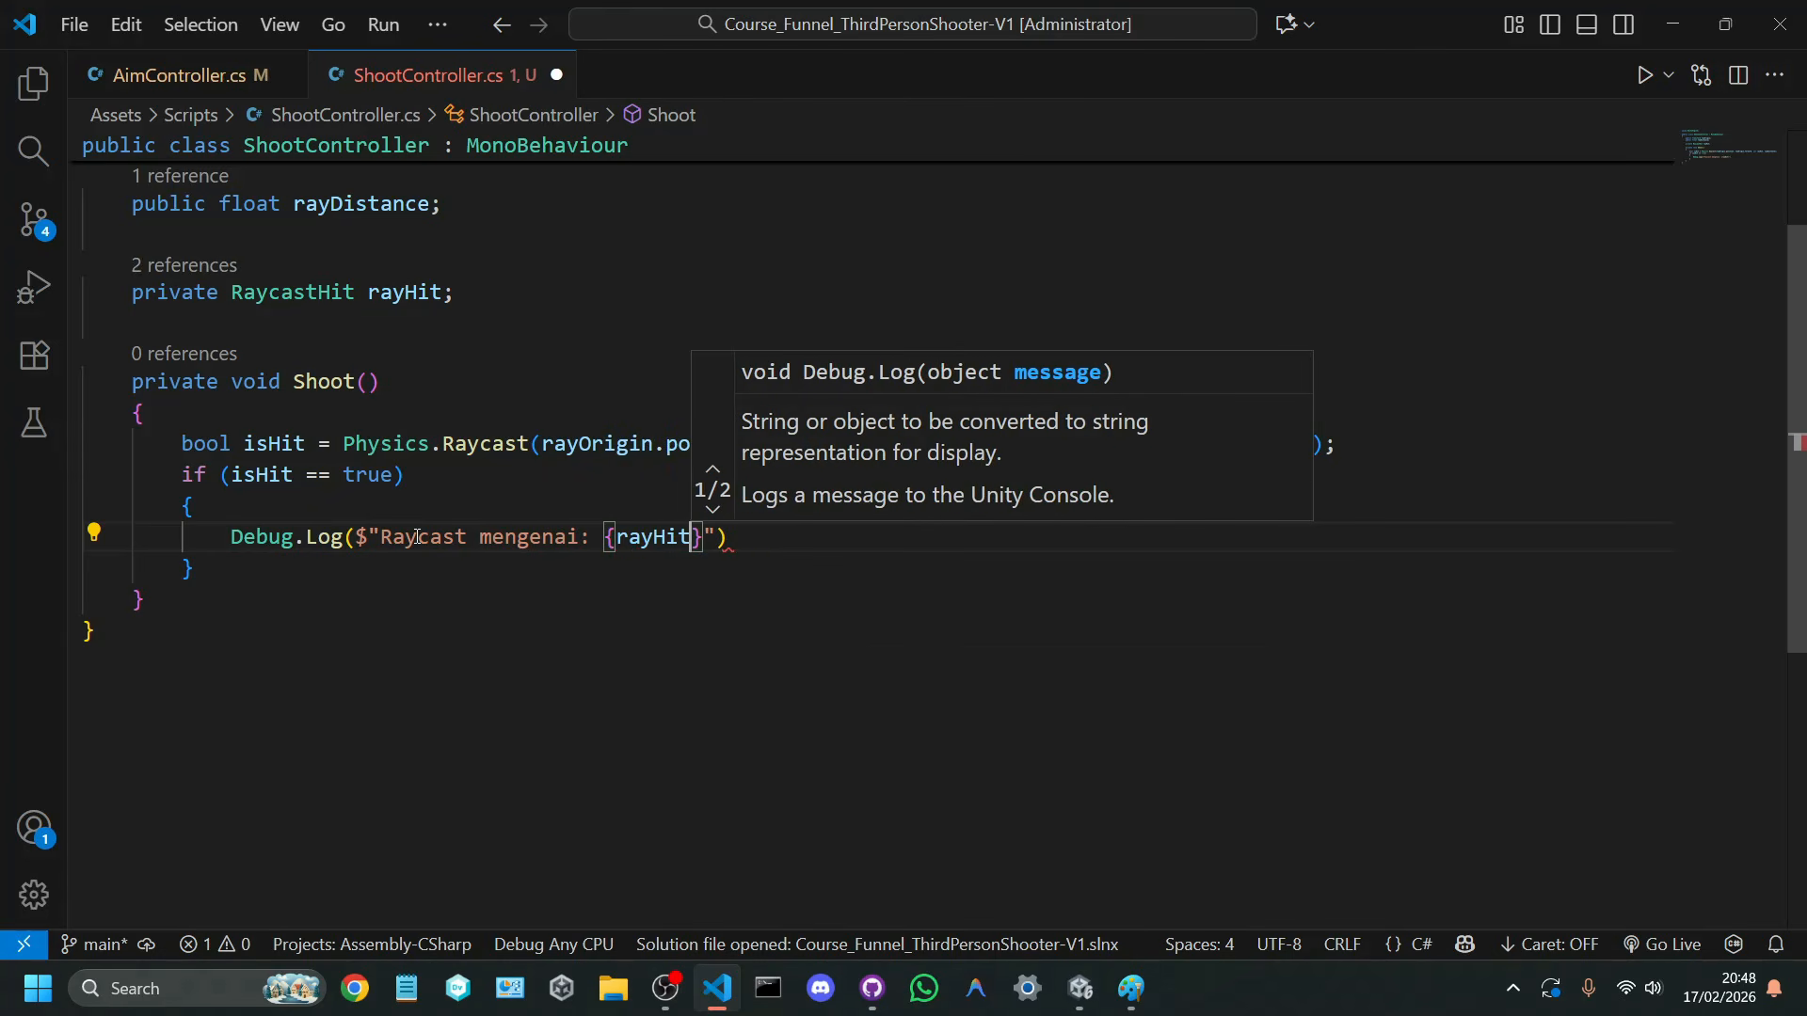
{"action": "type", "text": ".co"}
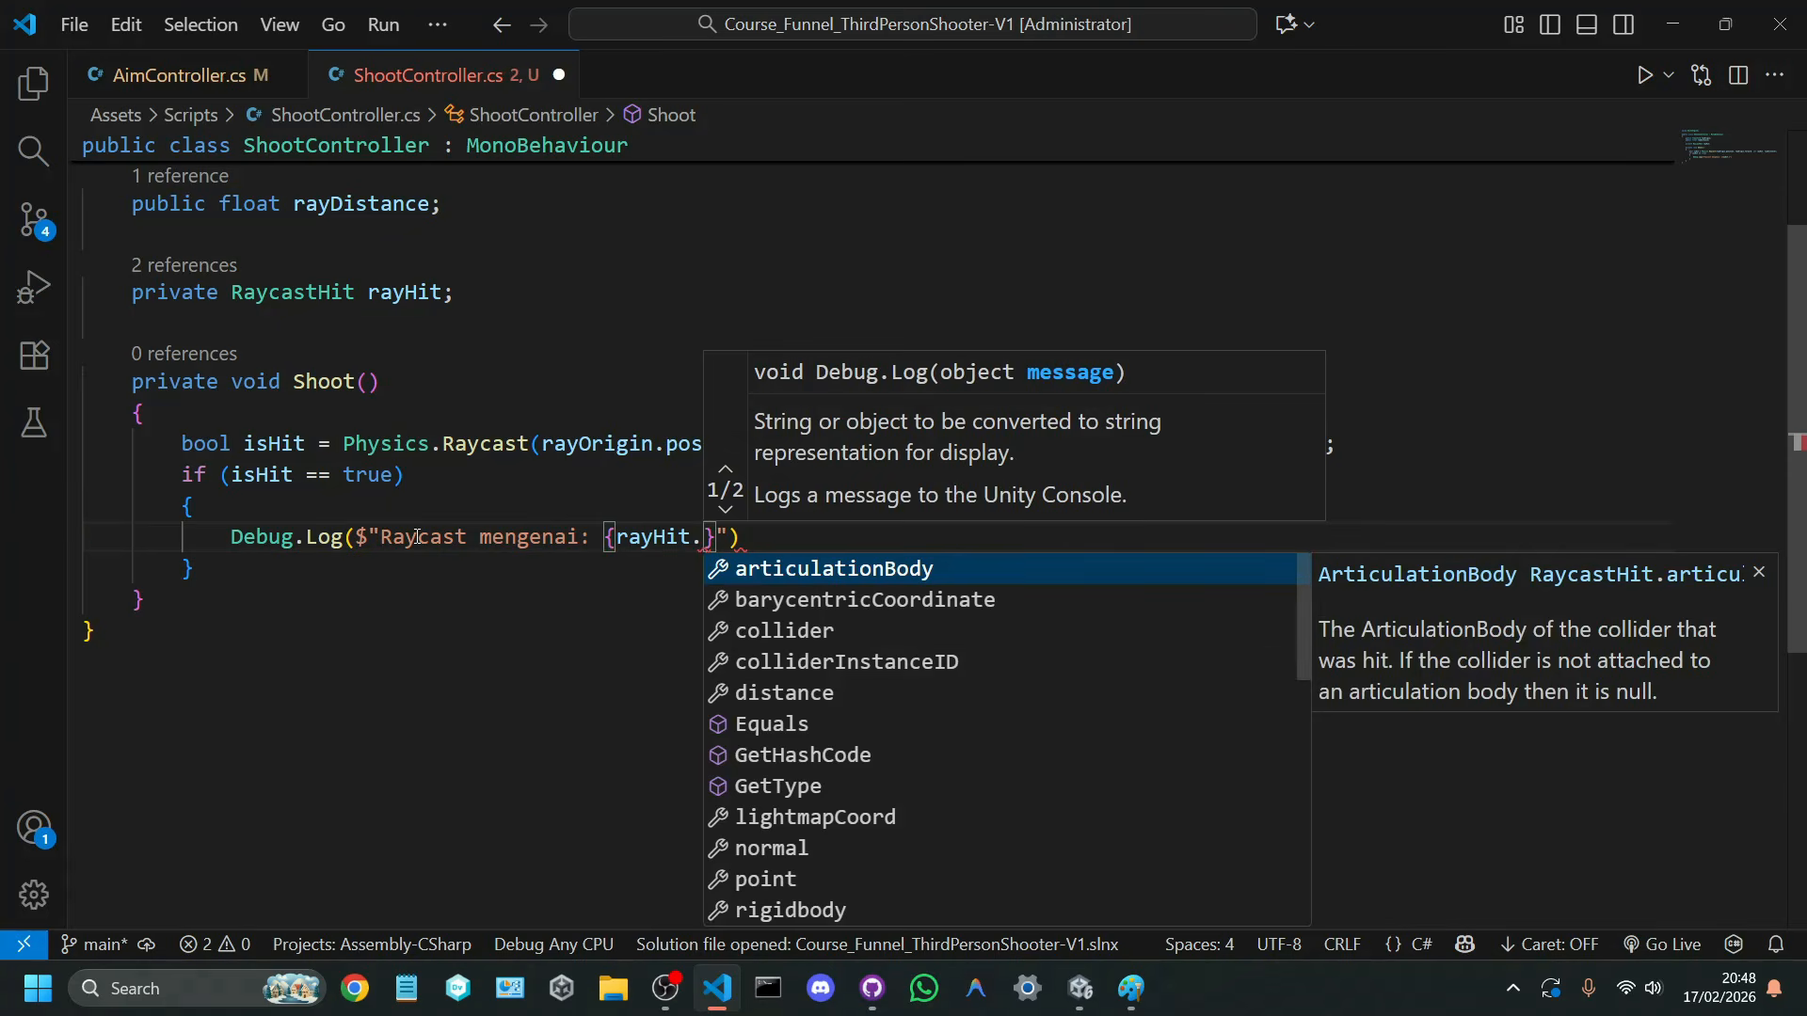
{"action": "type", "text": "llider.gameObject.name"}
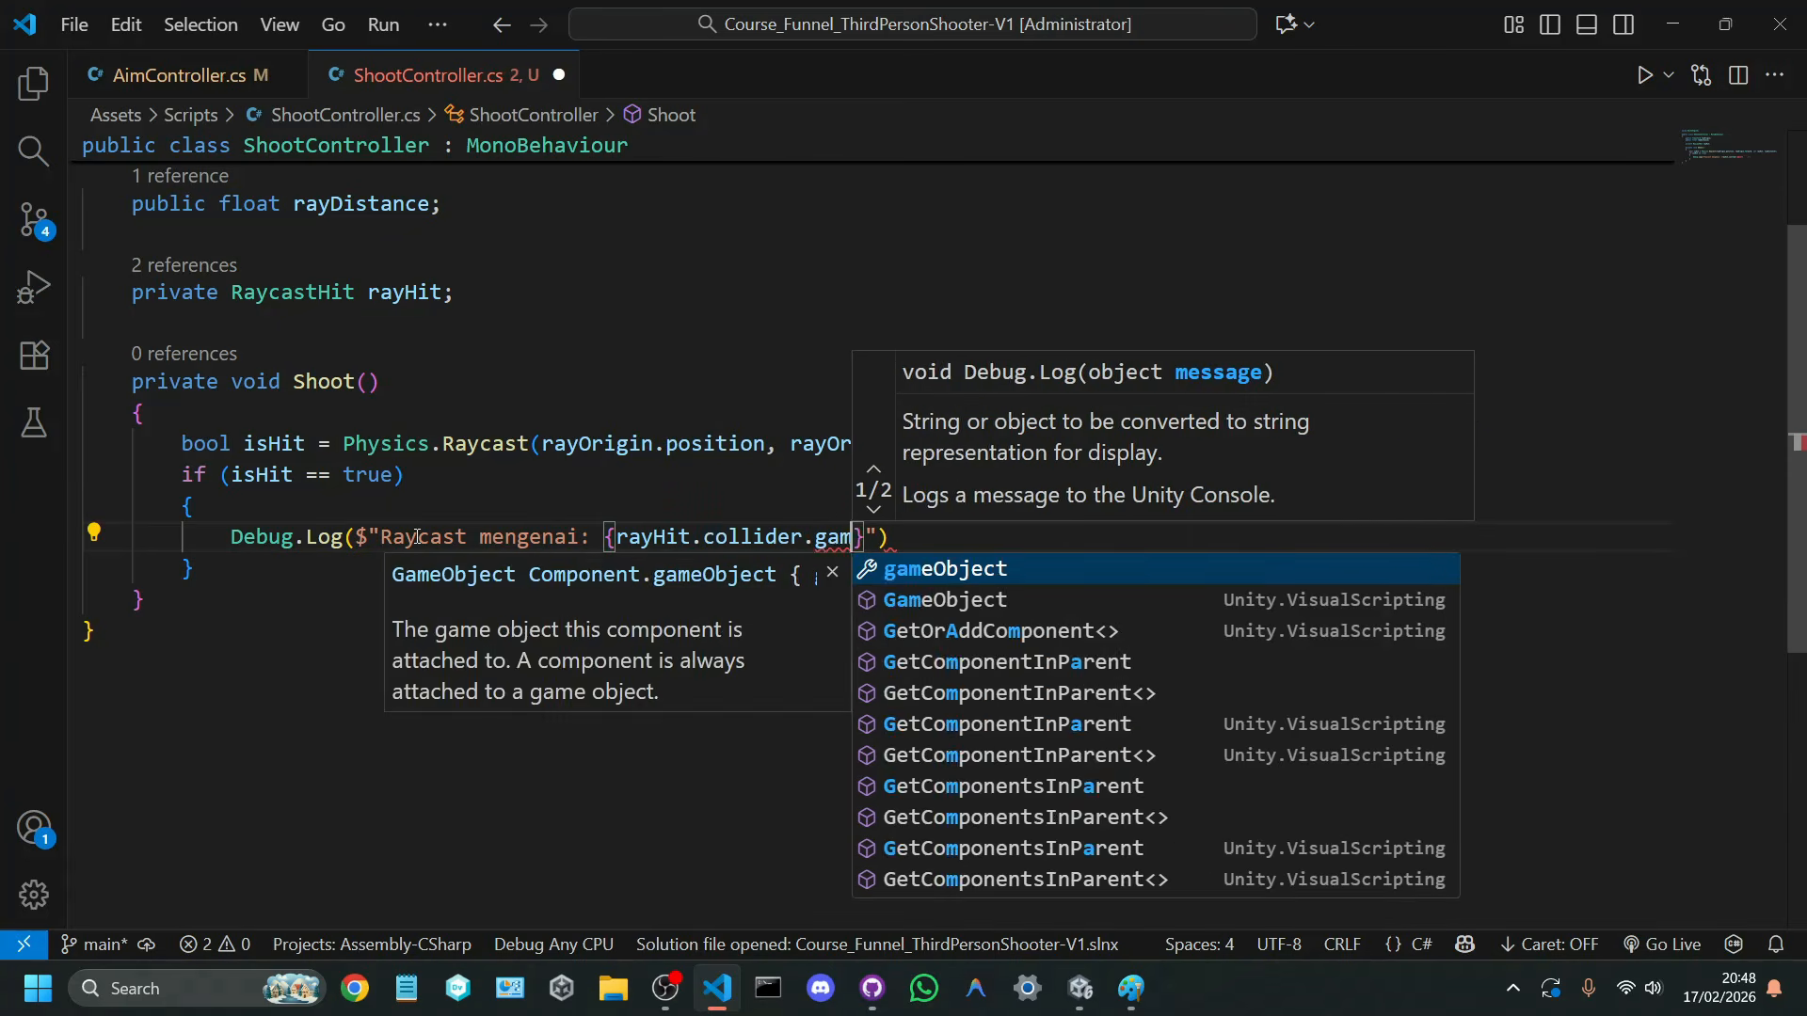
{"action": "key", "text": "End"}
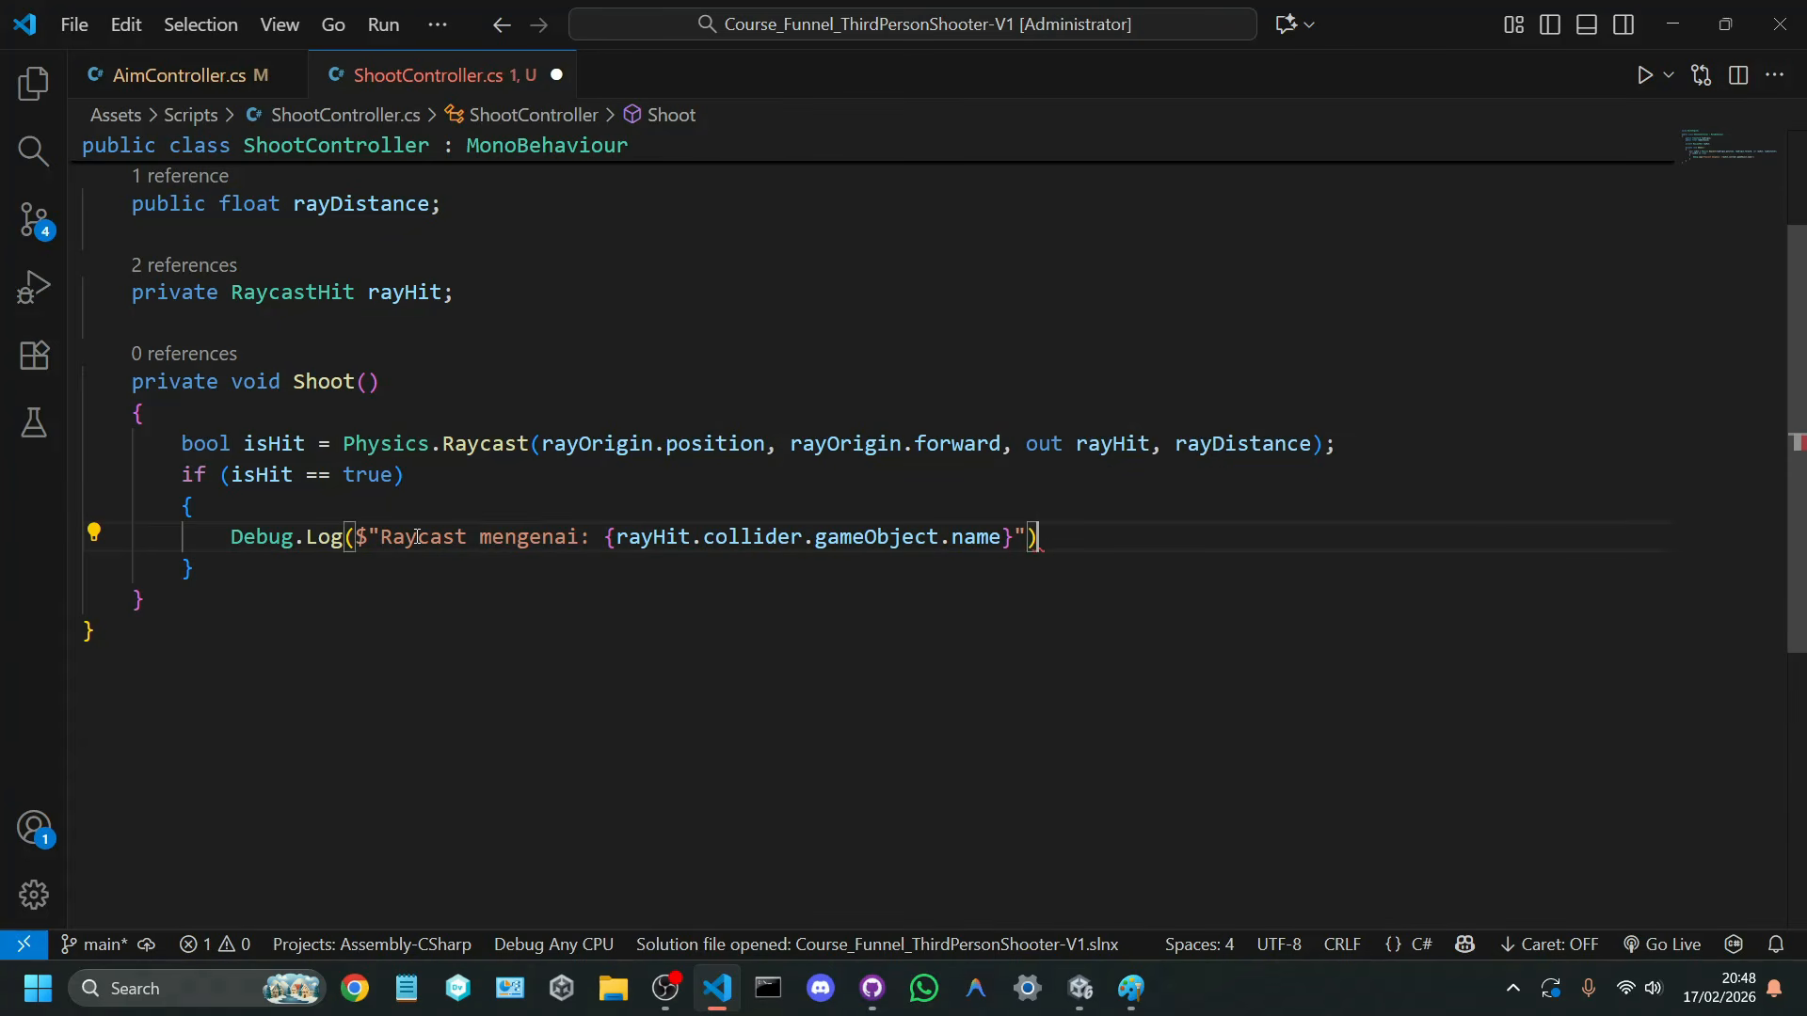
{"action": "type", "text": ";"}
{"action": "key", "text": "ctrl+s"}
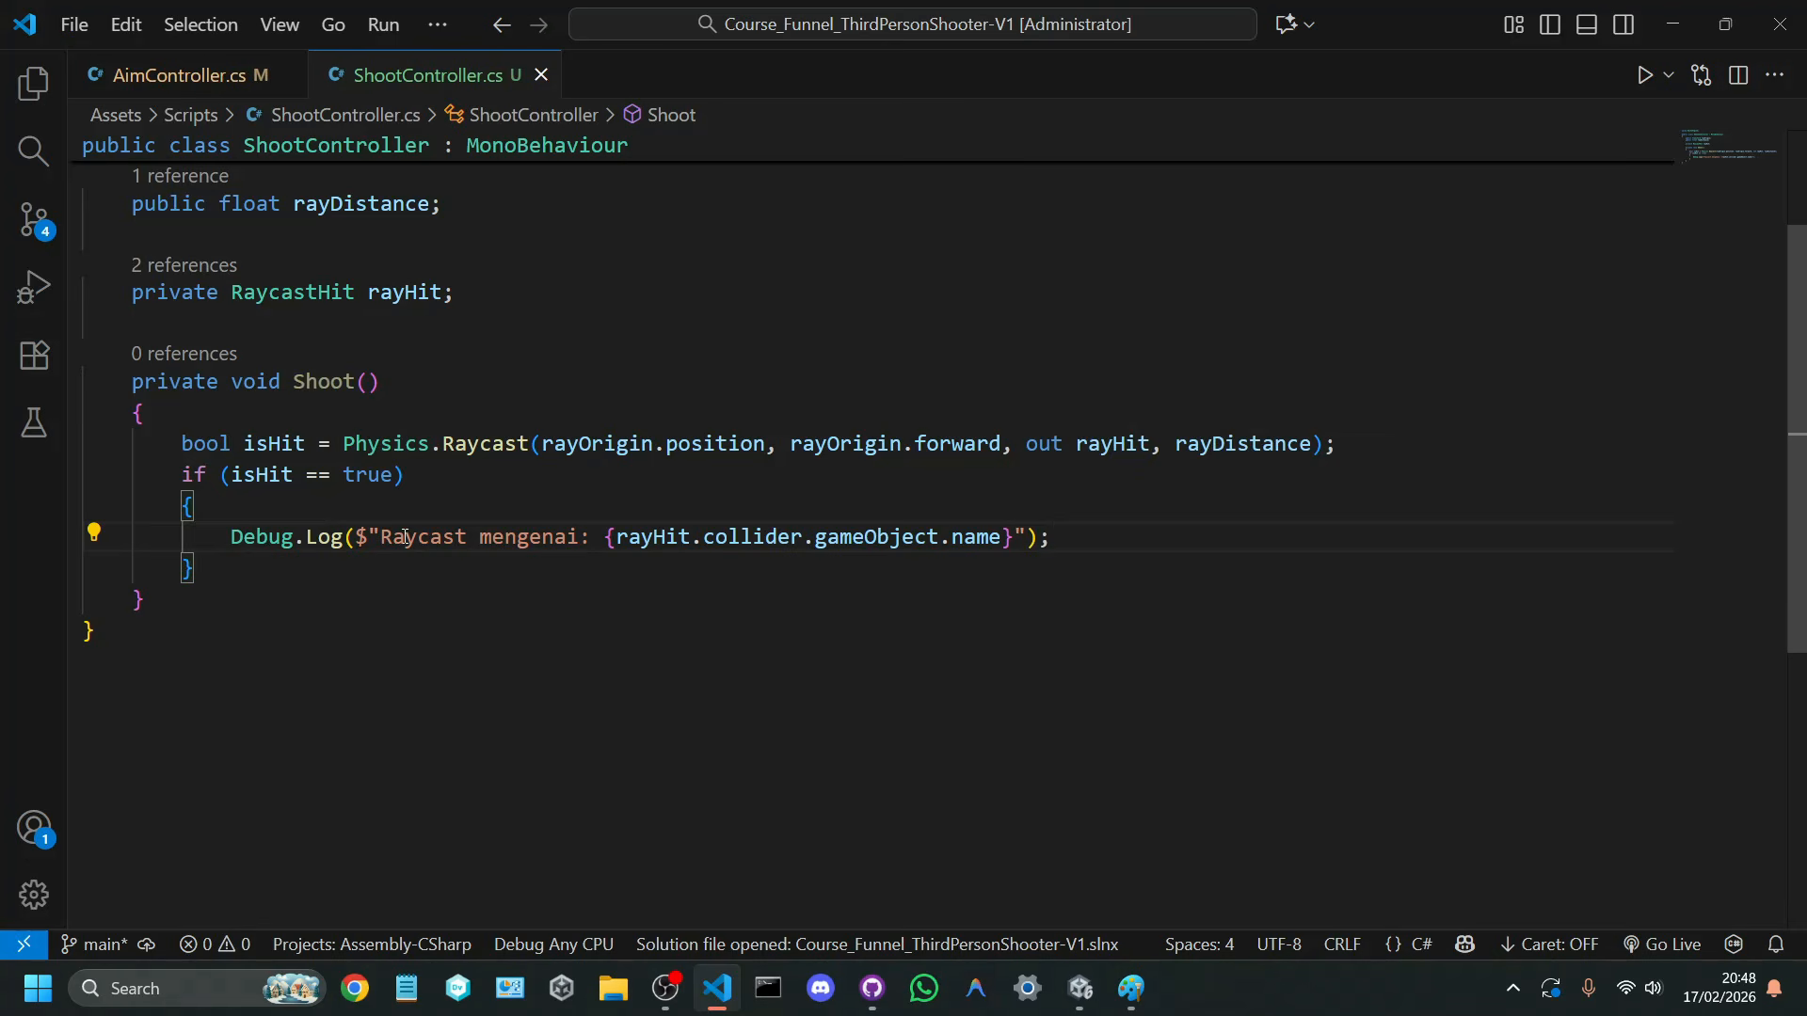
Step: Review the log message part by part, from rayHit and its out argument through collider and gameObject to name
{"action": "left_click_drag", "start_coordinate": [392, 537], "coordinate": [1014, 542]}
{"action": "left_click", "coordinate": [916, 575]}
{"action": "double_click", "coordinate": [667, 537]}
{"action": "left_click_drag", "start_coordinate": [1015, 445], "coordinate": [1125, 443]}
{"action": "double_click", "coordinate": [653, 538]}
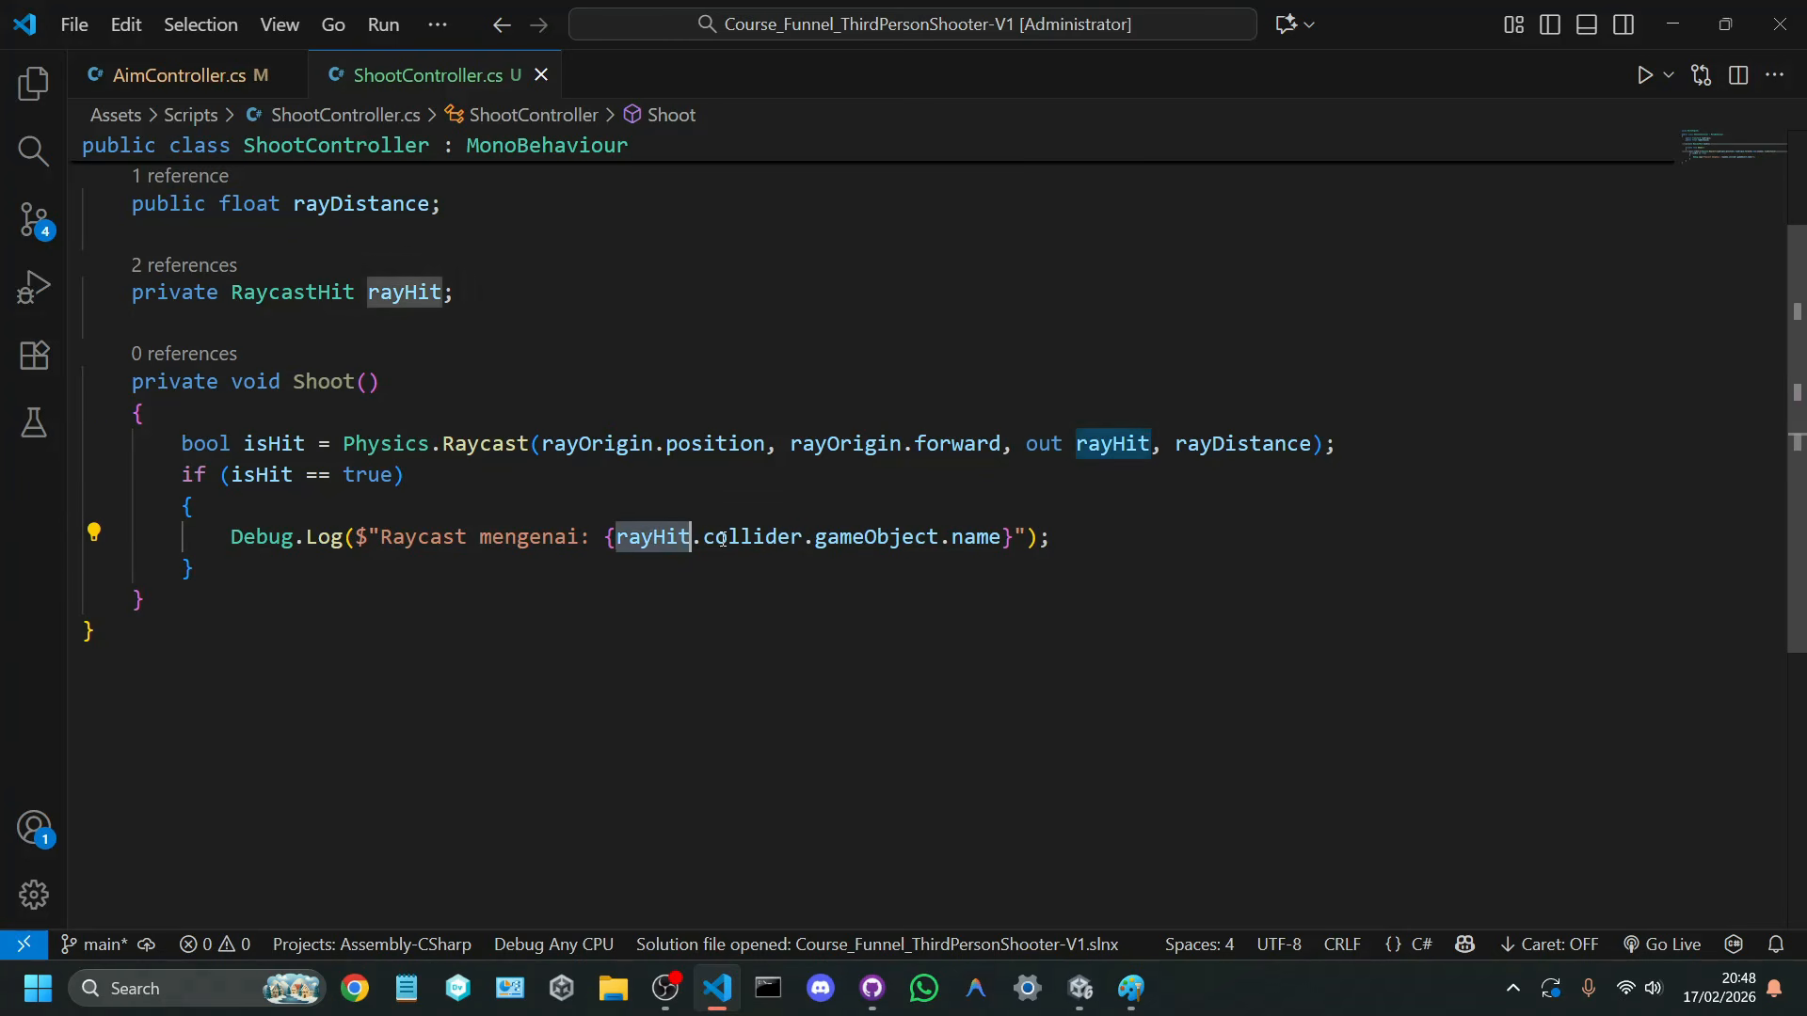
{"action": "double_click", "coordinate": [753, 537]}
{"action": "double_click", "coordinate": [896, 542]}
{"action": "double_click", "coordinate": [1001, 539]}
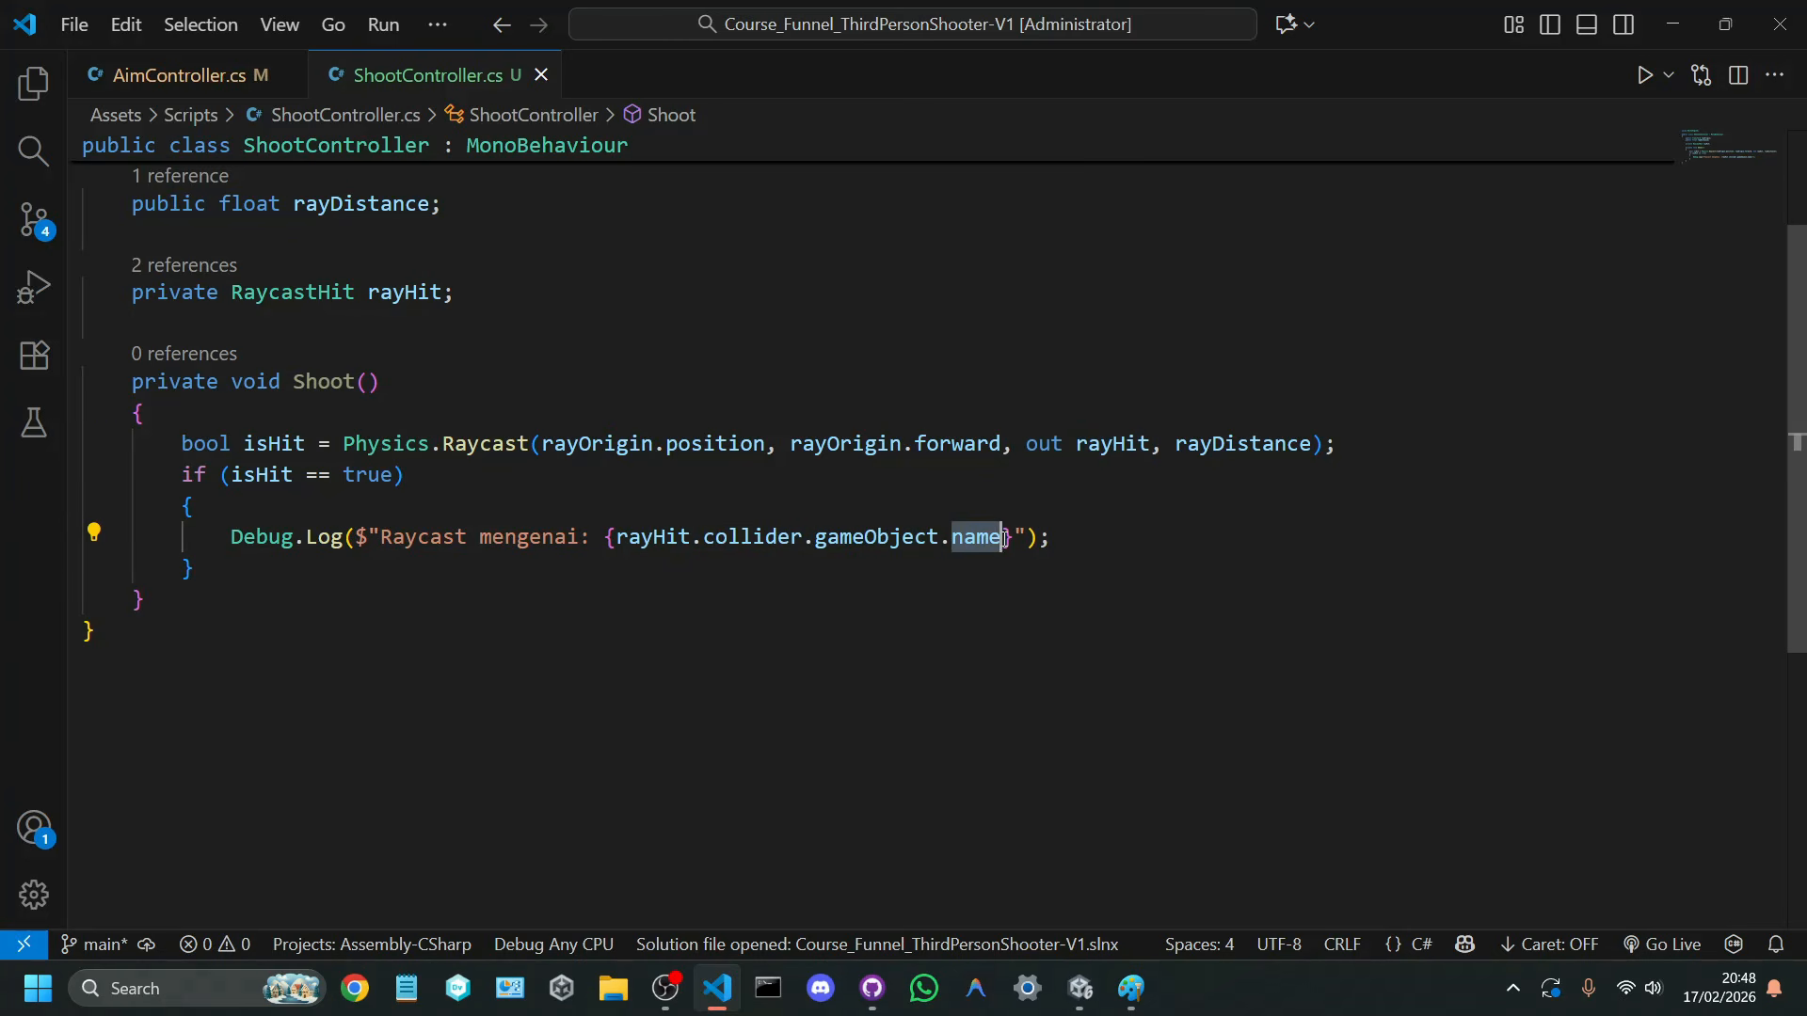
{"action": "left_click", "coordinate": [1062, 542]}
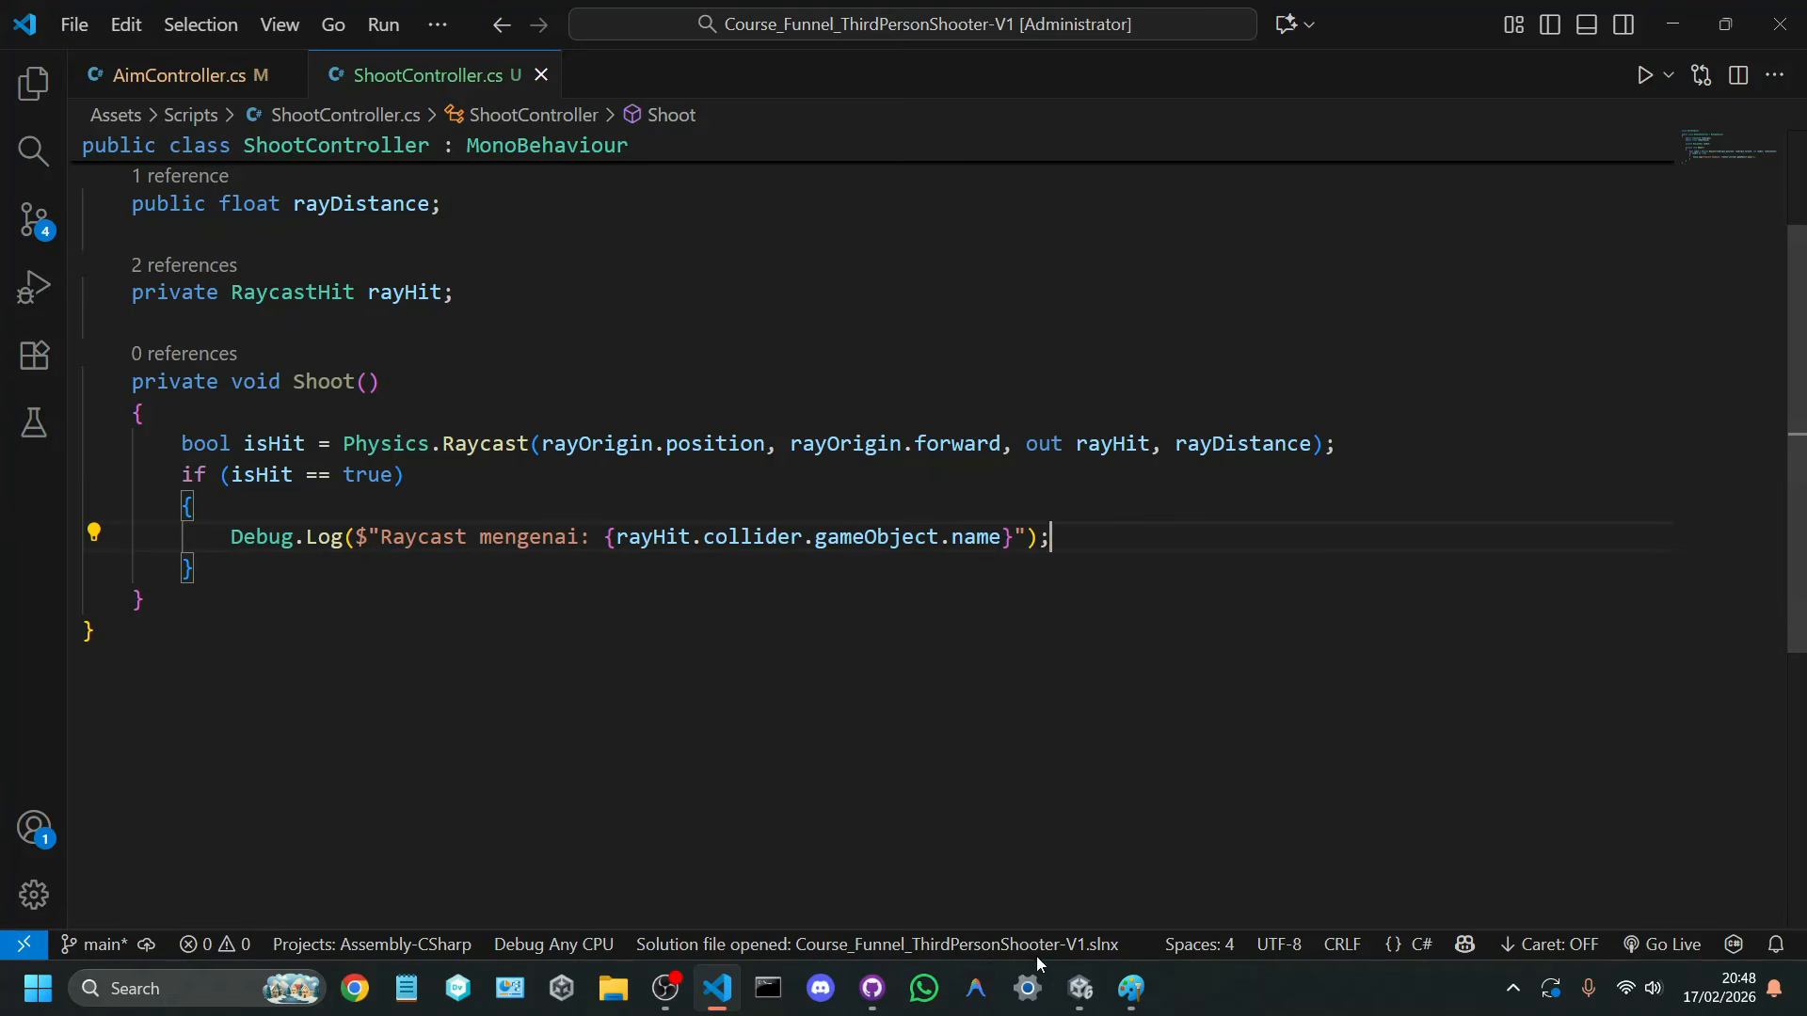
Step: Switch to Unity, assign Camera Controller as the Shoot Controller's Ray Origin on the Player Controller, and save the scene
{"action": "key", "text": "alt+Tab"}
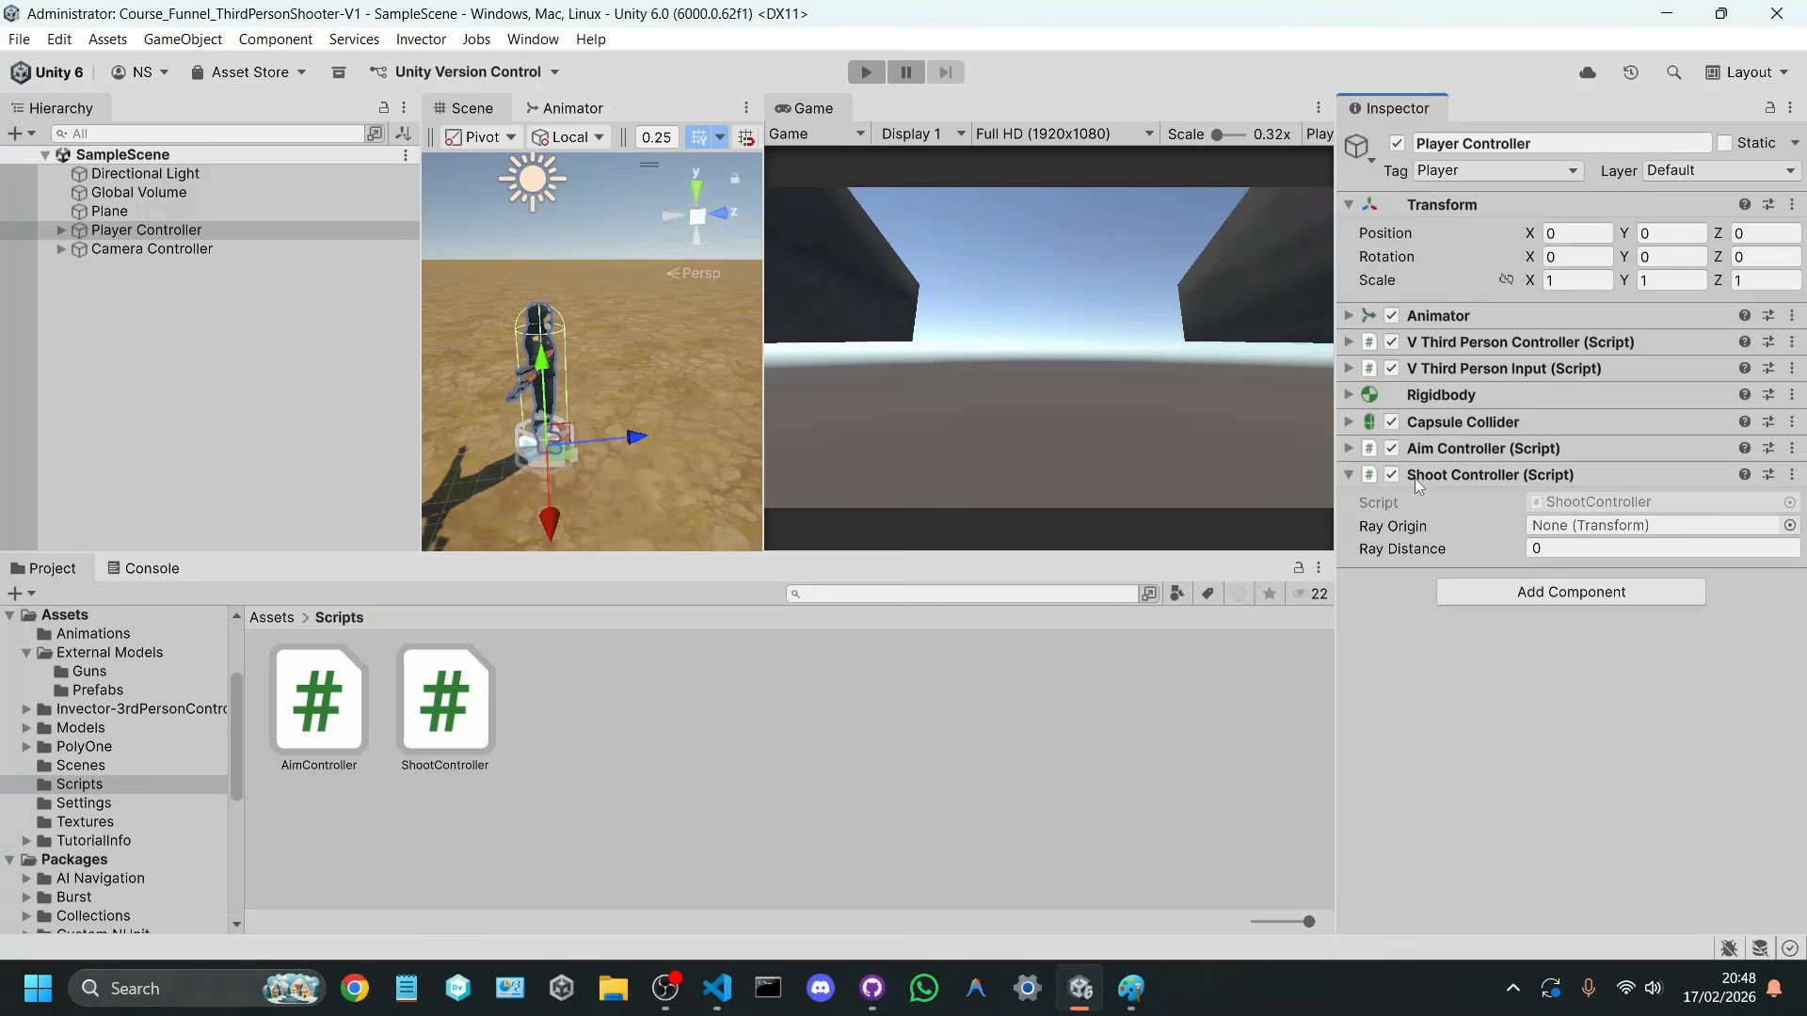
{"action": "left_click", "coordinate": [1790, 526]}
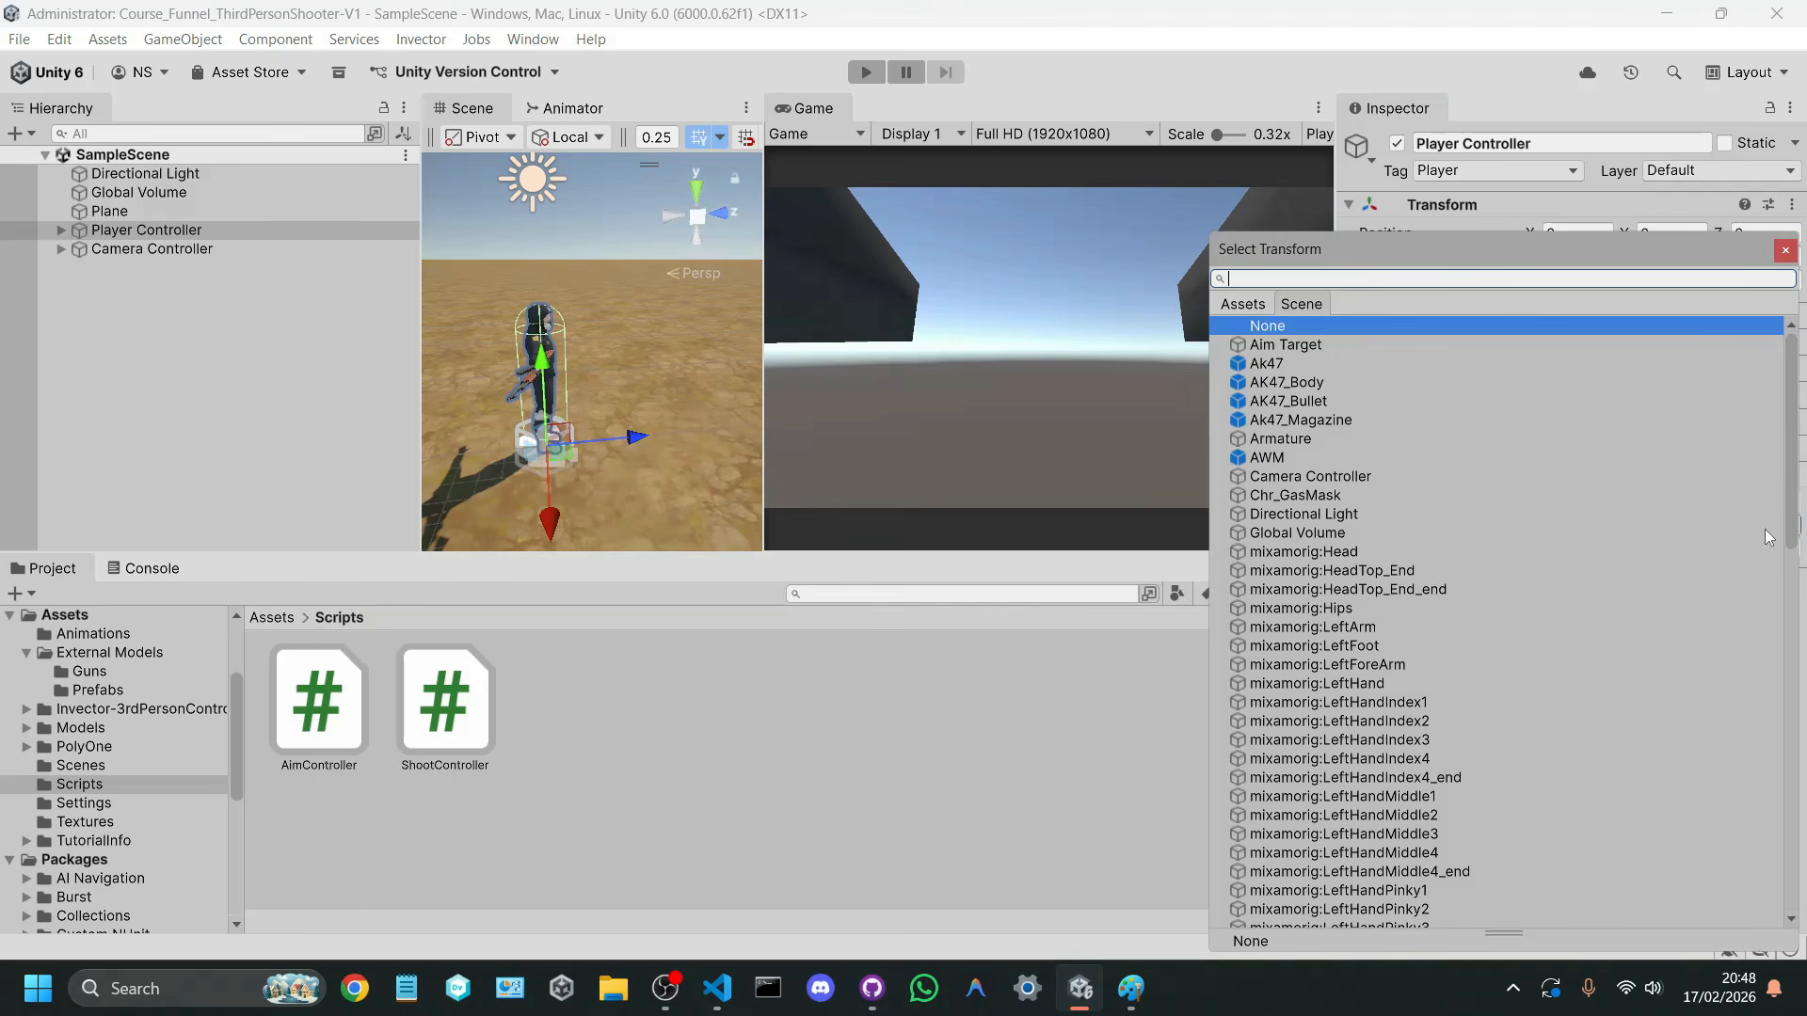
{"action": "type", "text": "camera"}
{"action": "key", "text": "Down"}
{"action": "key", "text": "Return"}
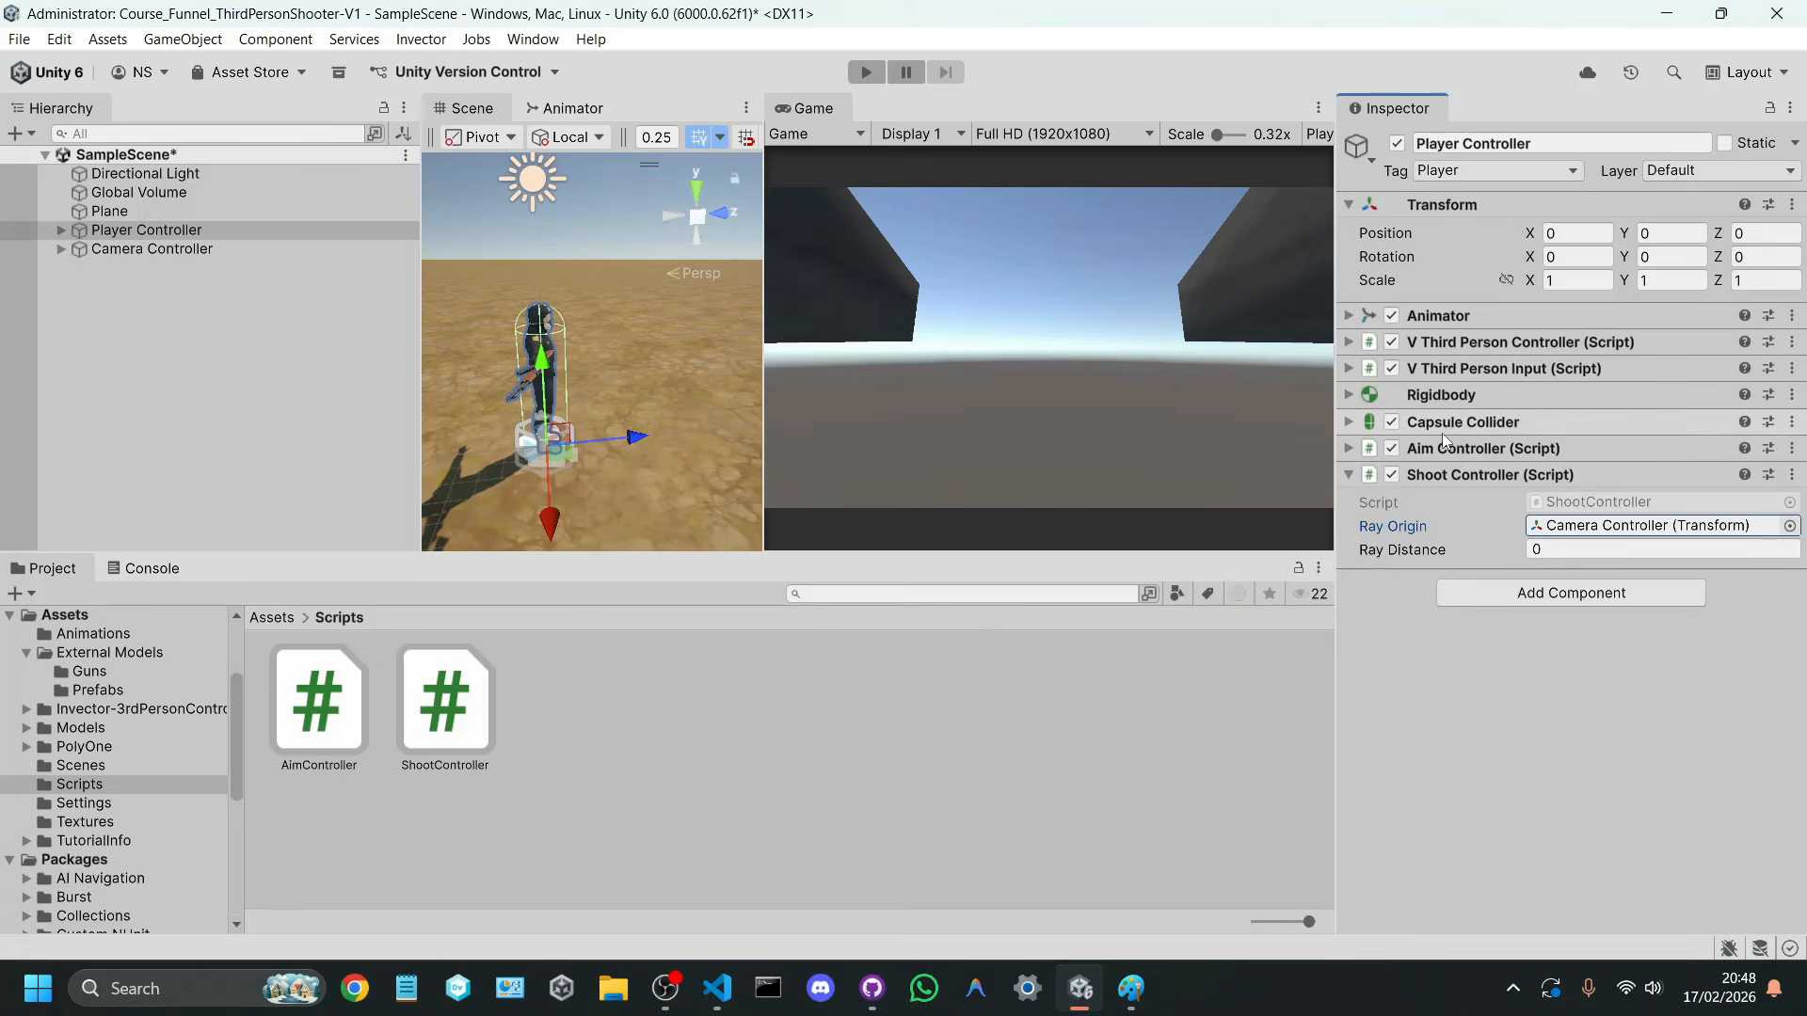
{"action": "key", "text": "ctrl+s"}
Step: Set the Shoot Controller's Ray Distance to 100 and save the scene
{"action": "left_click", "coordinate": [1548, 548]}
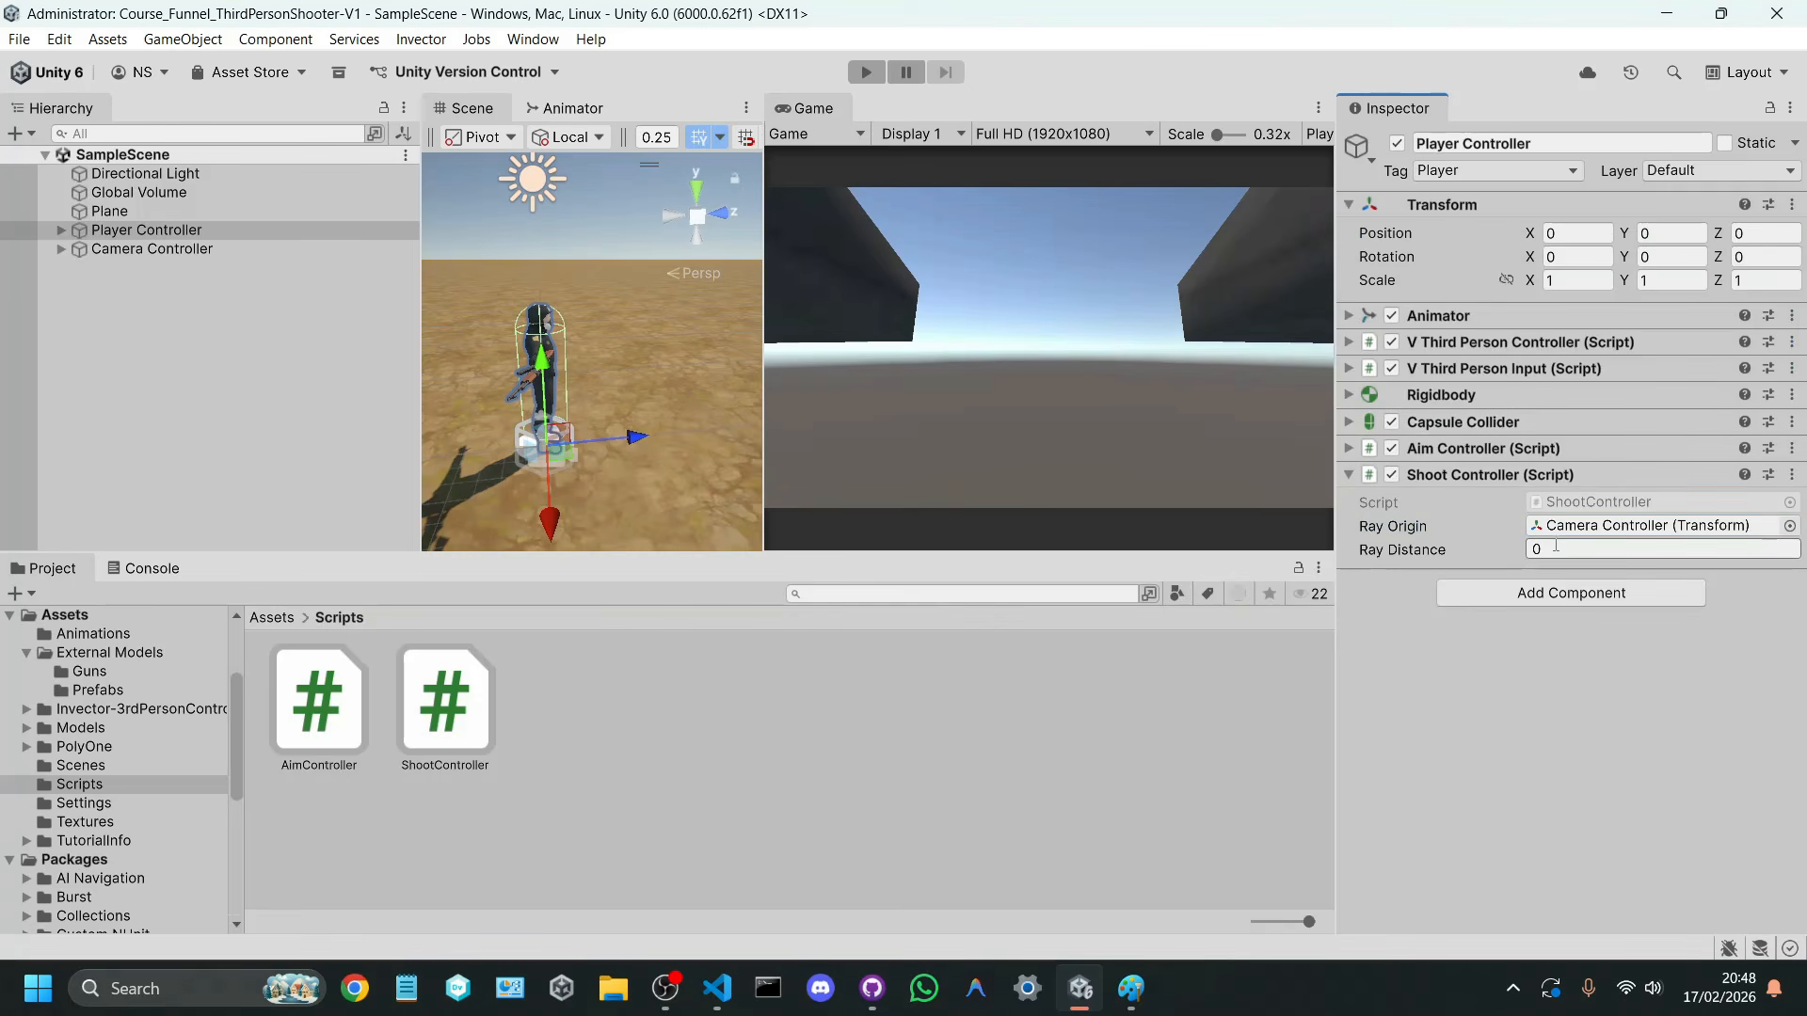
{"action": "type", "text": "100"}
{"action": "key", "text": "ctrl+s"}
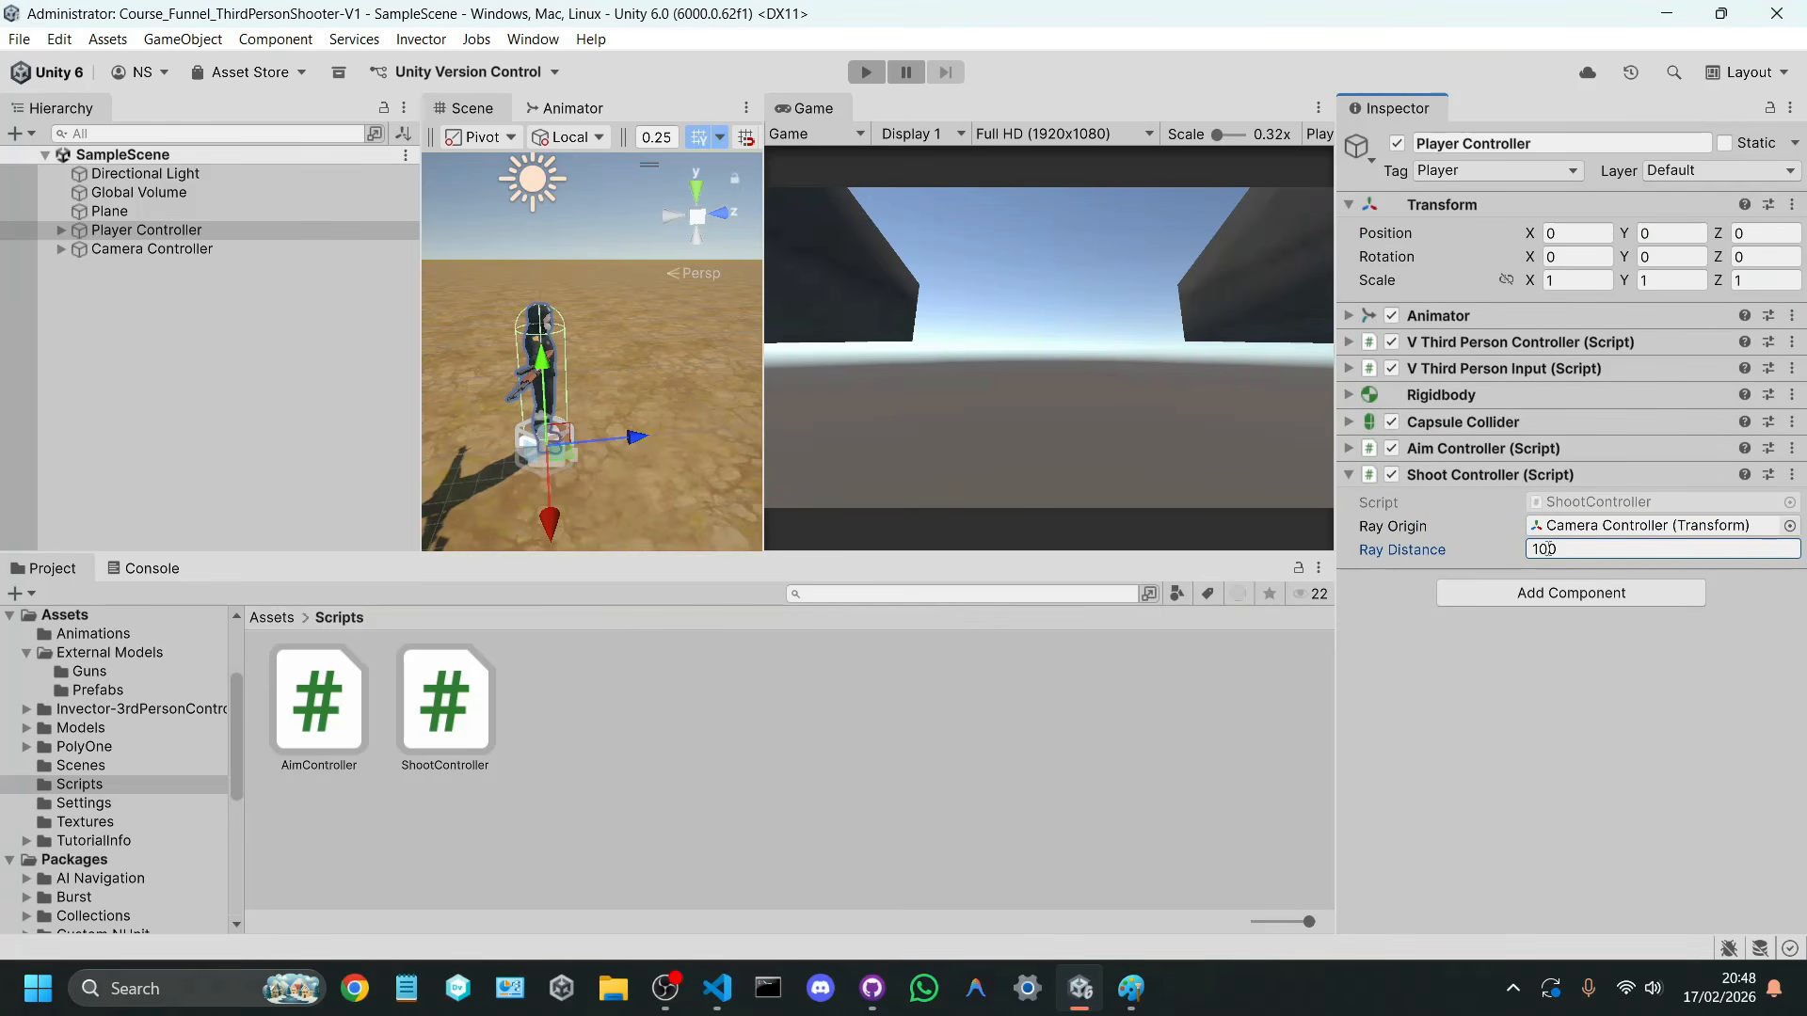
{"action": "left_click", "coordinate": [1619, 547]}
{"action": "left_click", "coordinate": [1620, 543]}
Step: Widen the Scene view by narrowing the Game view and the Hierarchy
{"action": "left_click_drag", "start_coordinate": [770, 347], "coordinate": [893, 345]}
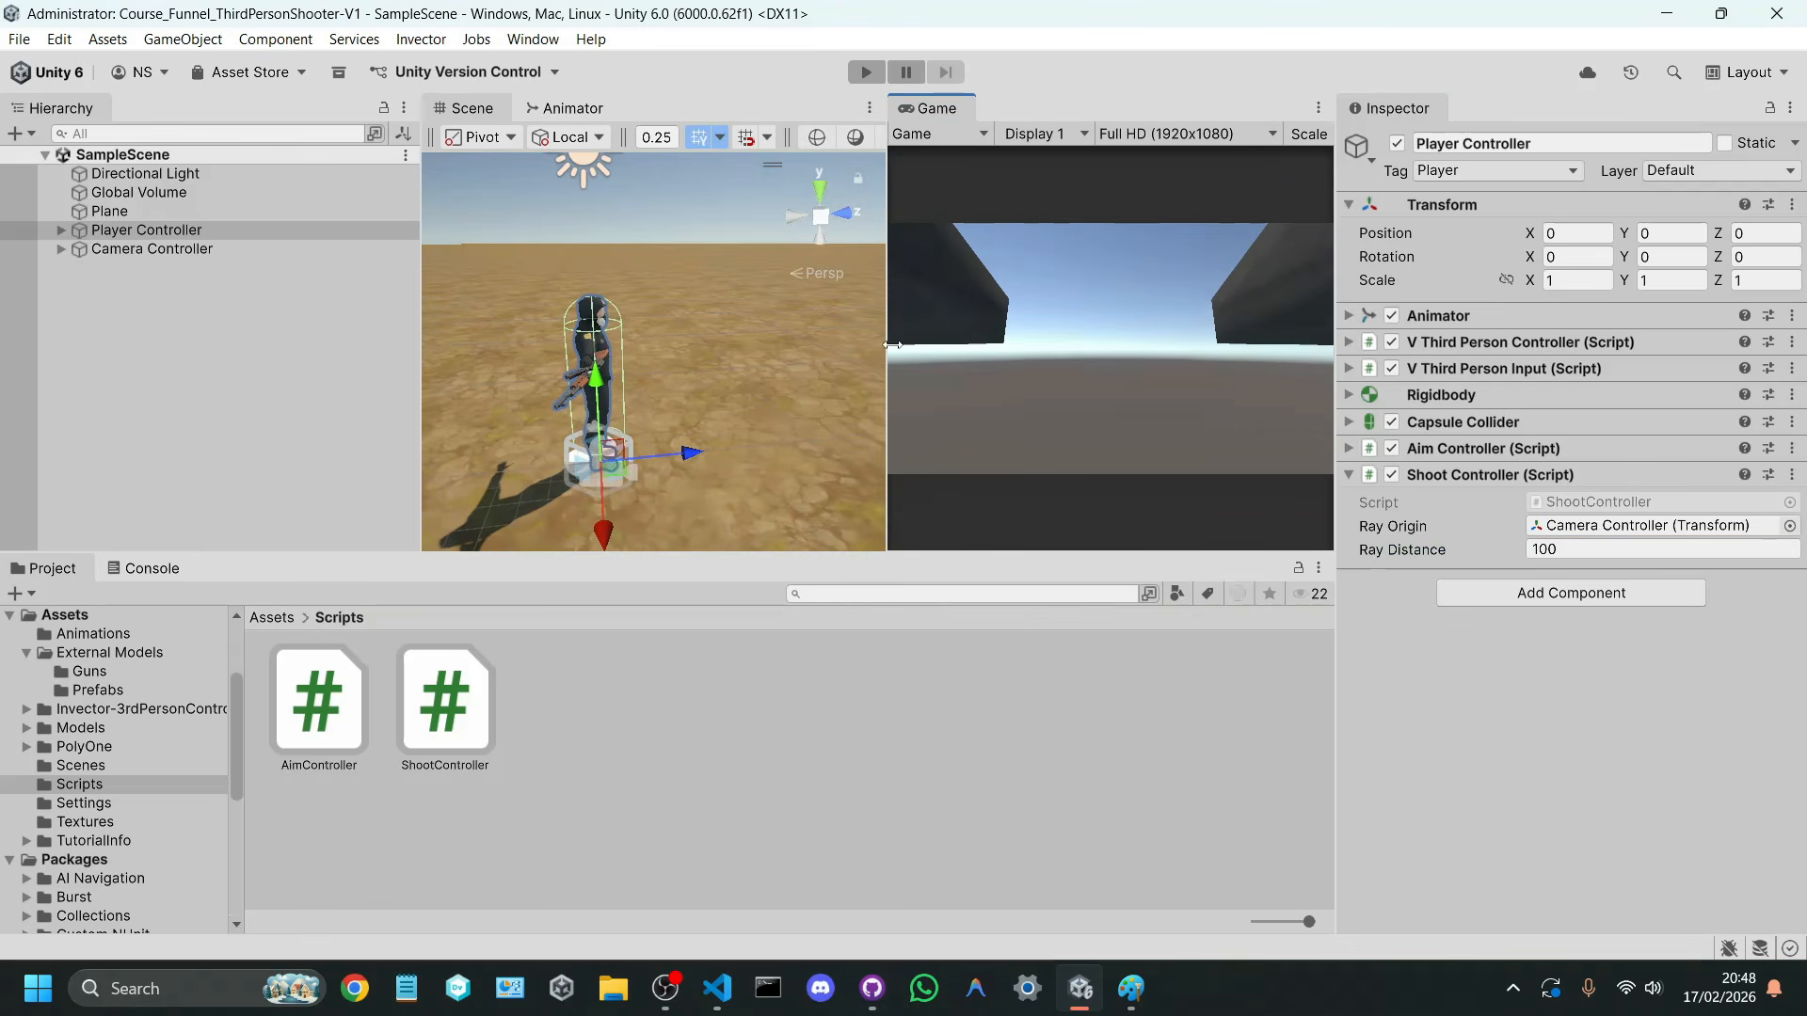
{"action": "left_click", "coordinate": [184, 308]}
{"action": "right_click", "coordinate": [183, 308]}
{"action": "key", "text": "Escape"}
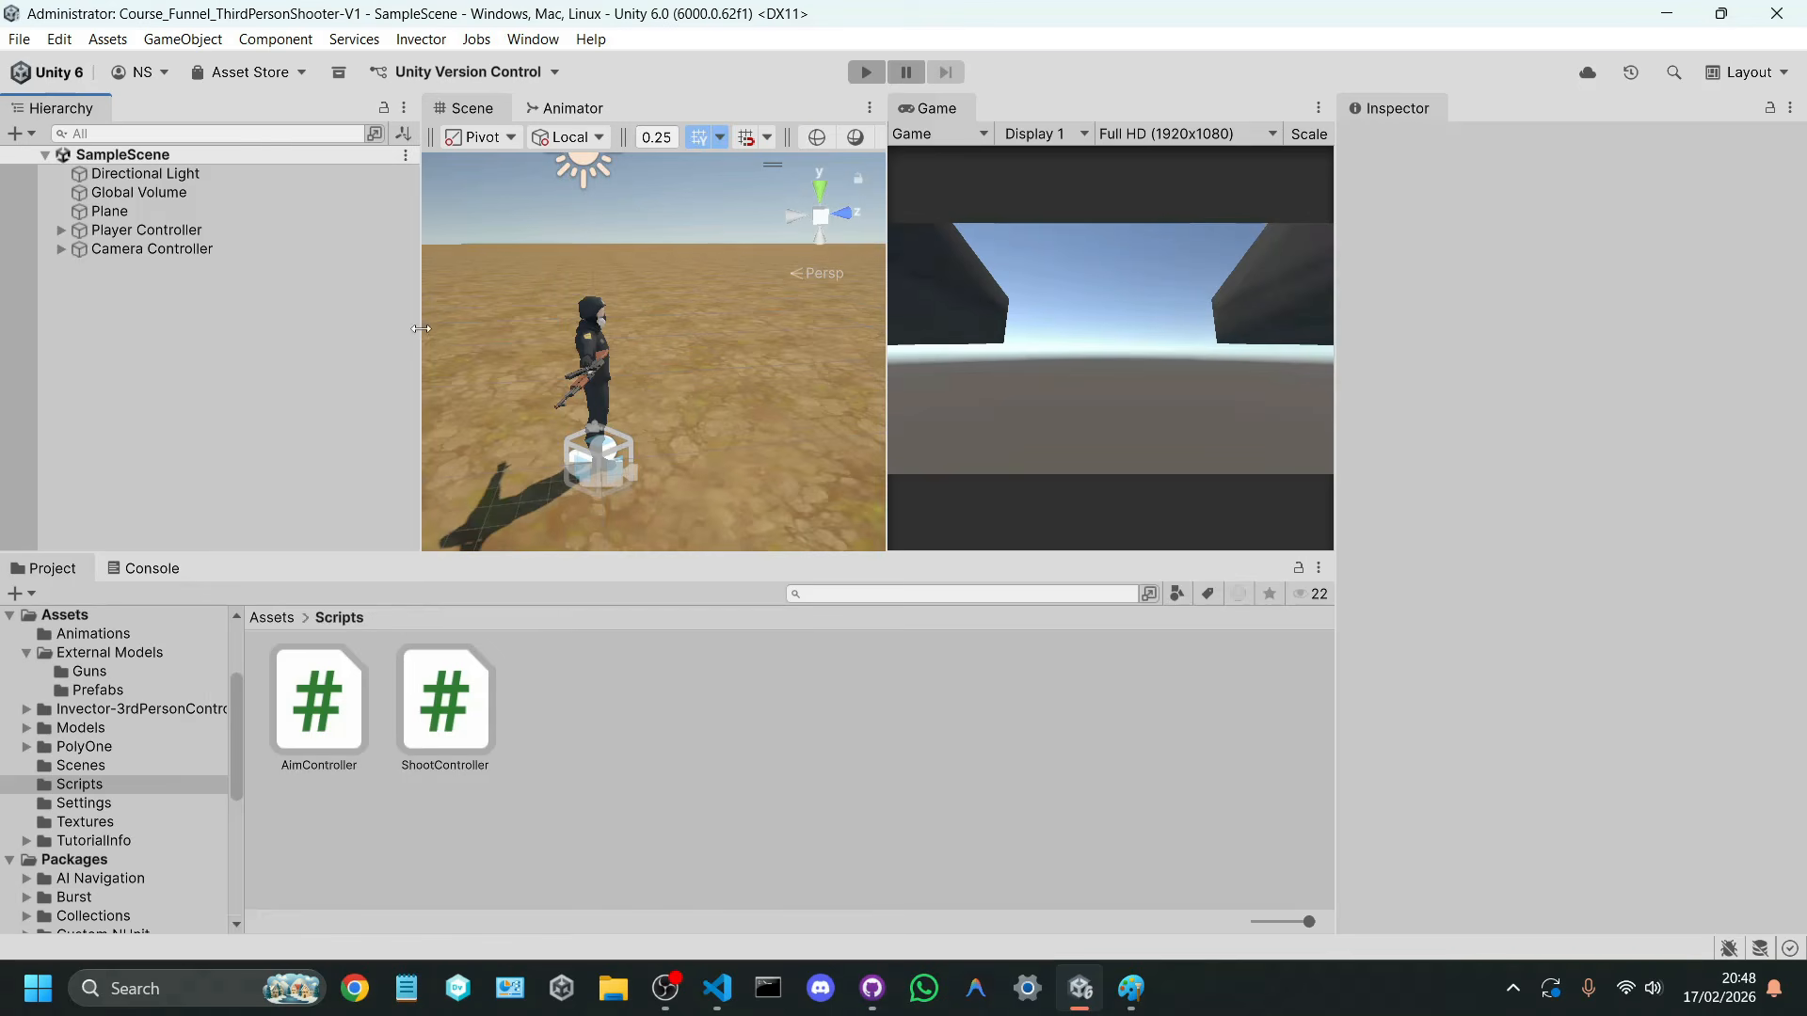
{"action": "left_click_drag", "start_coordinate": [420, 329], "coordinate": [151, 339]}
Step: Add a 3D Cube to the scene and reset its transform to the origin
{"action": "right_click", "coordinate": [151, 338]}
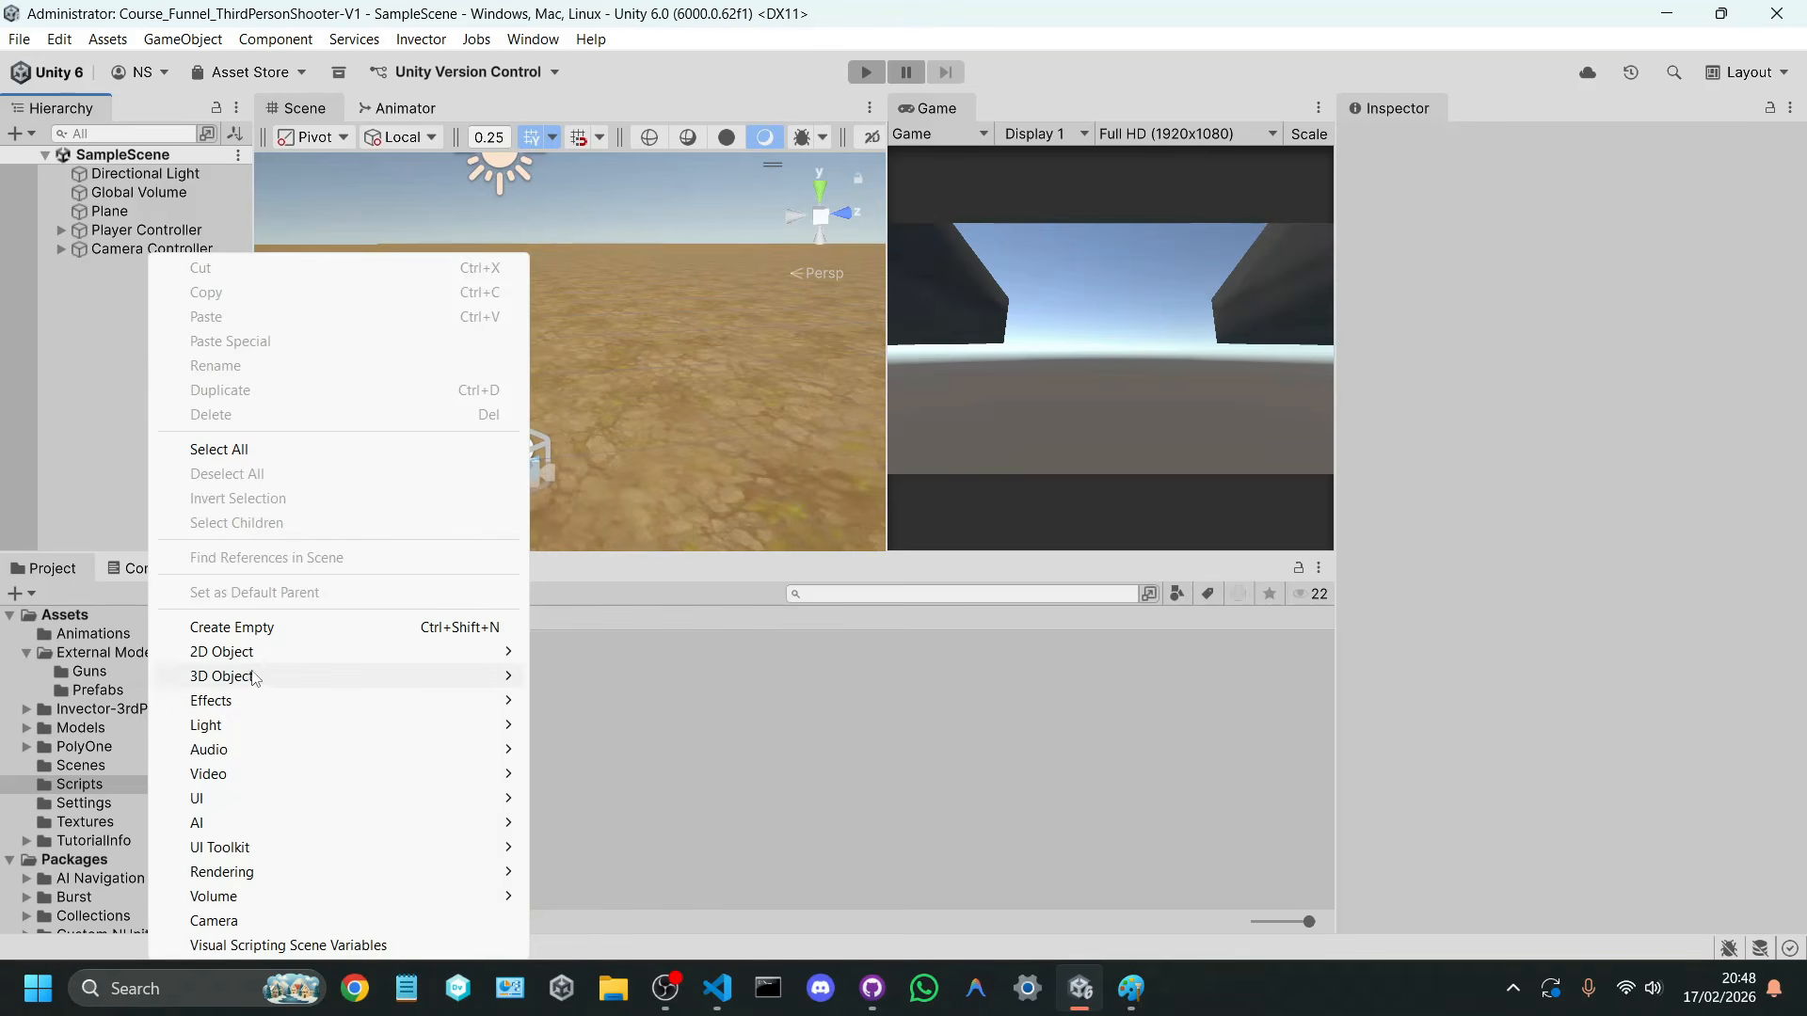
{"action": "mouse_move", "coordinate": [254, 675]}
{"action": "left_click", "coordinate": [597, 678]}
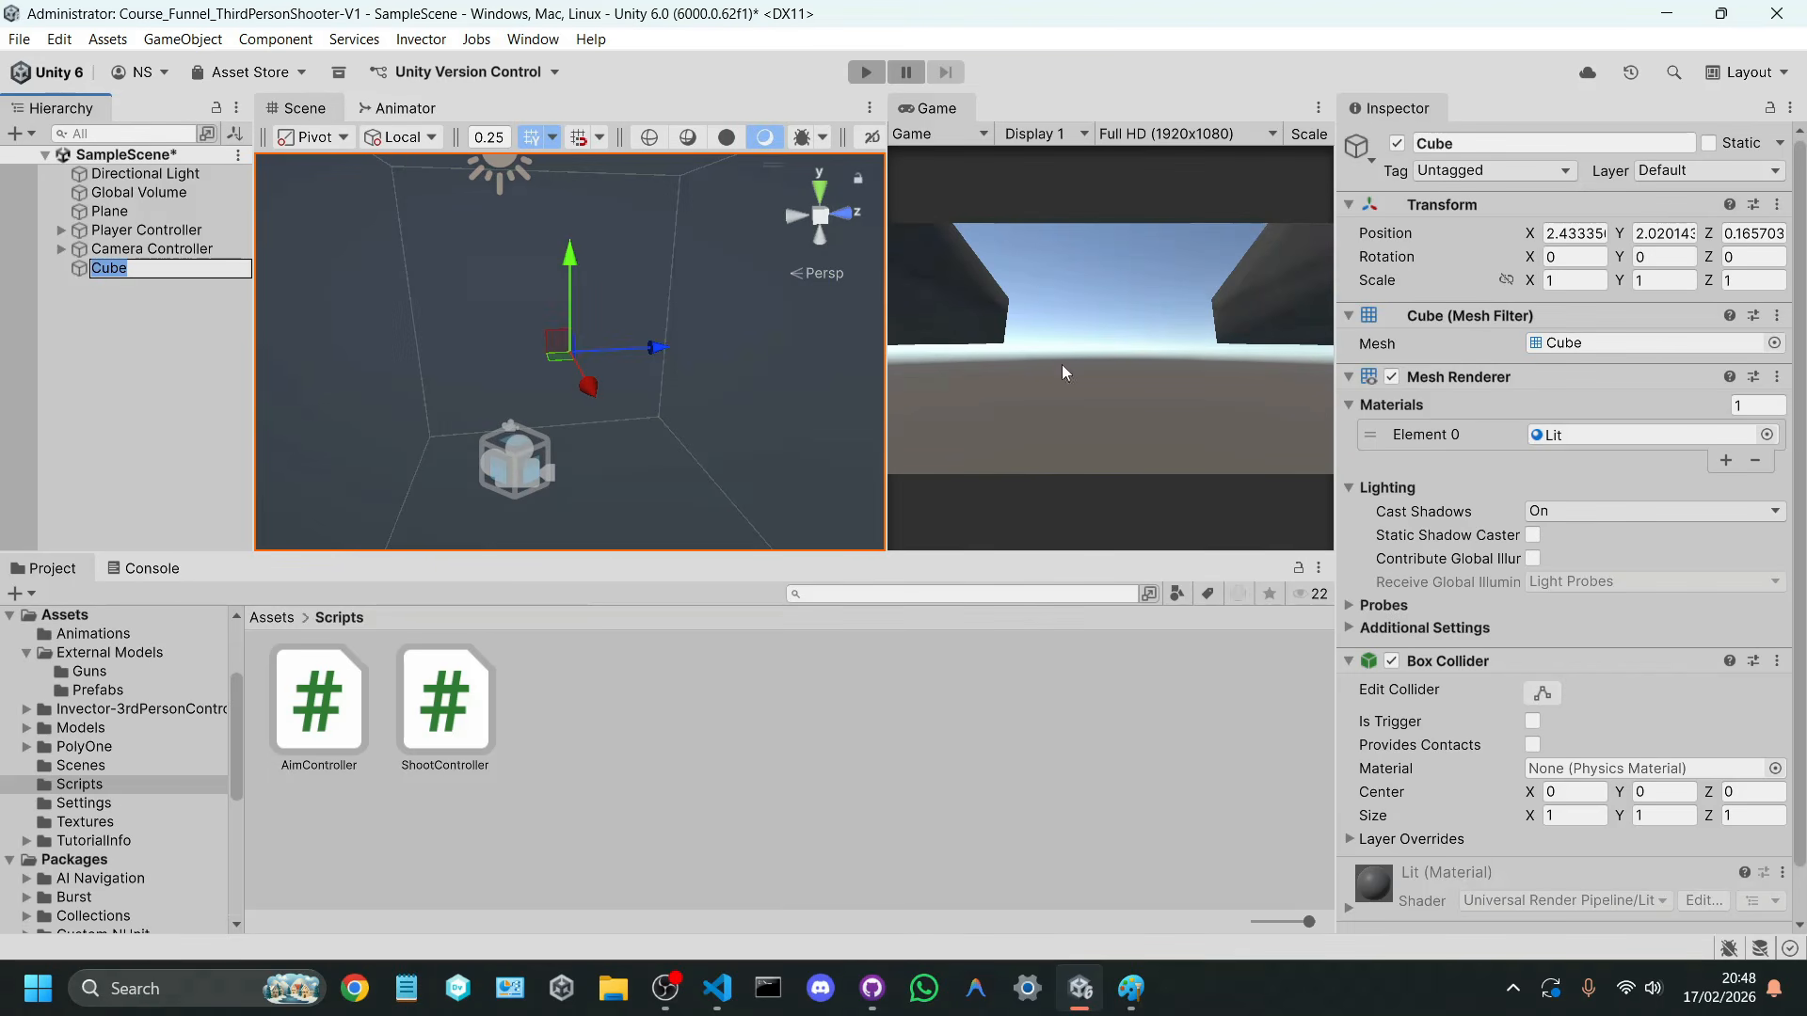
{"action": "right_click", "coordinate": [1516, 196]}
{"action": "left_click", "coordinate": [1553, 210]}
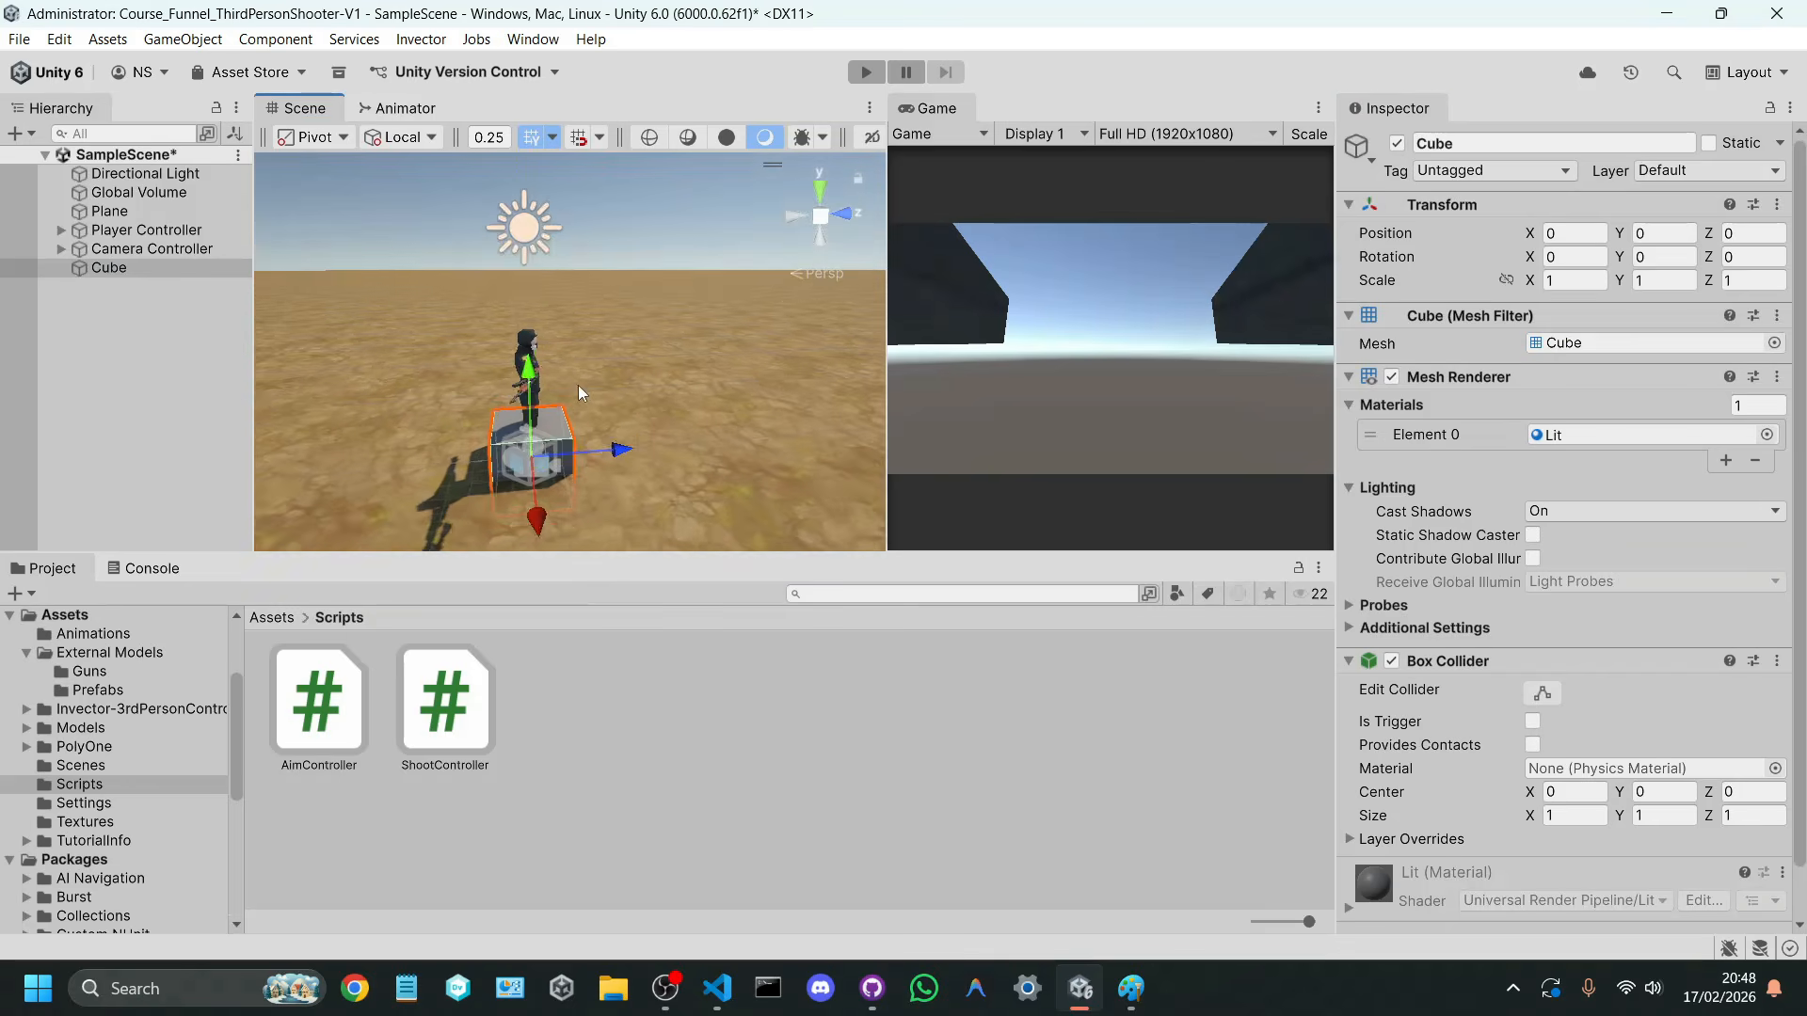
Step: Scale the cube uniformly to 5 and raise it to Y 2.5 so it rests on the ground
{"action": "key", "text": "r"}
{"action": "left_click_drag", "start_coordinate": [538, 452], "coordinate": [883, 357]}
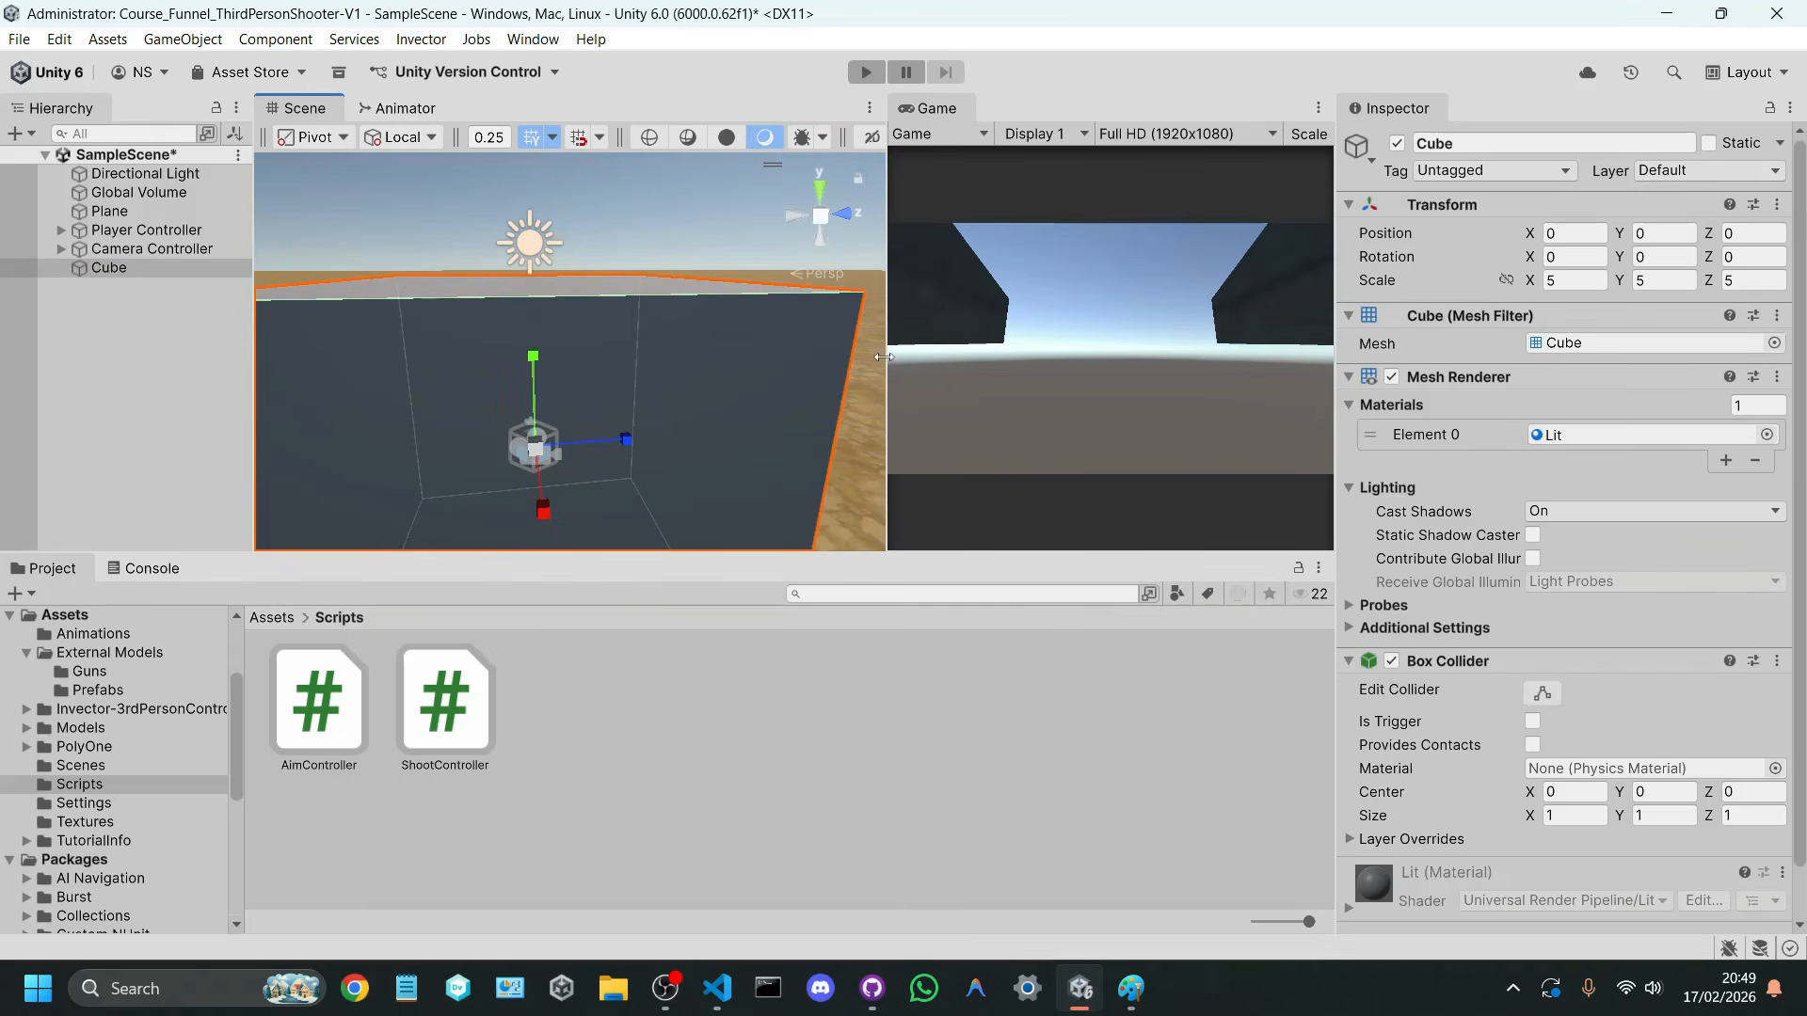
{"action": "key", "text": "f"}
{"action": "key", "text": "w"}
{"action": "left_click_drag", "start_coordinate": [565, 367], "coordinate": [566, 209]}
{"action": "left_click_drag", "start_coordinate": [566, 281], "coordinate": [889, 413], "text": "alt"}
{"action": "scroll", "coordinate": [890, 413], "scroll_direction": "down", "scroll_amount": 4}
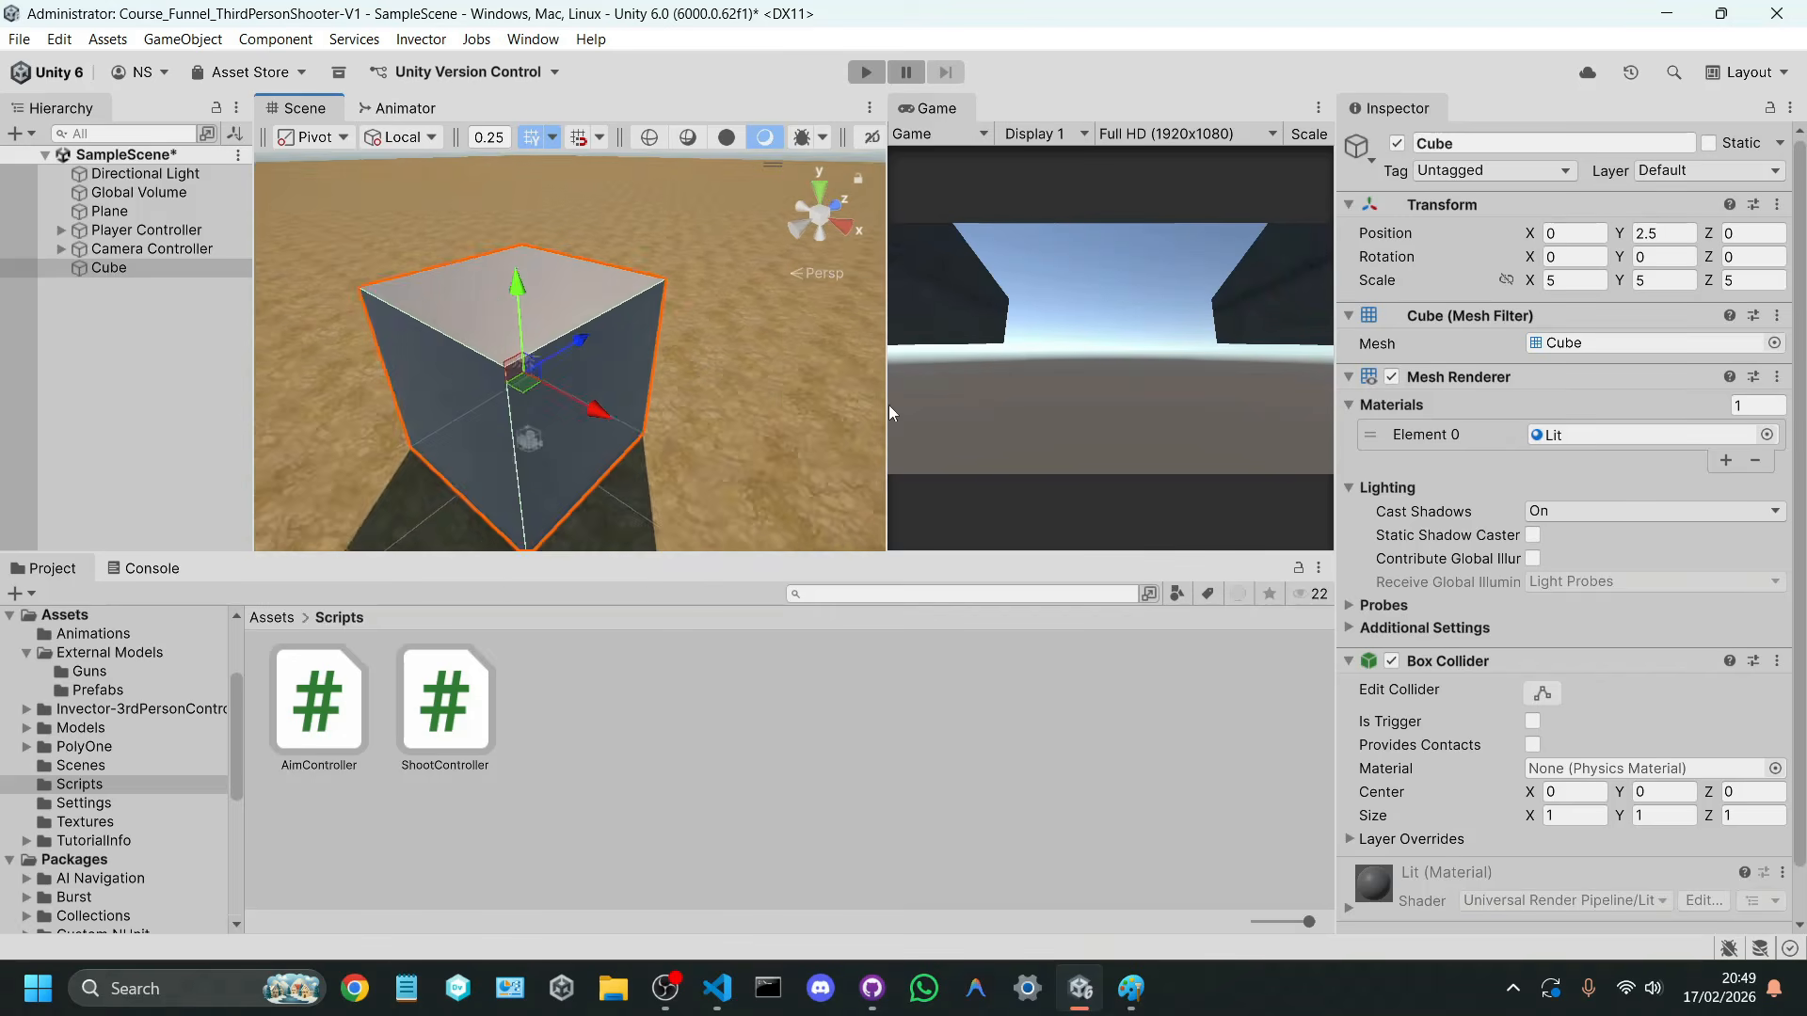
Step: Move the cube along the ground to a spot well in front of the character, within the camera's view
{"action": "scroll", "coordinate": [578, 374], "scroll_direction": "down", "scroll_amount": 3}
{"action": "left_click_drag", "start_coordinate": [564, 391], "coordinate": [644, 269]}
{"action": "middle_click_drag", "start_coordinate": [629, 327], "coordinate": [544, 332]}
{"action": "scroll", "coordinate": [565, 334], "scroll_direction": "down", "scroll_amount": 3}
{"action": "left_click_drag", "start_coordinate": [682, 334], "coordinate": [848, 310], "text": "alt"}
{"action": "middle_click_drag", "start_coordinate": [572, 340], "coordinate": [590, 358]}
Step: Add a 3D Capsule to the scene and reset its transform to the origin
{"action": "left_click", "coordinate": [156, 329]}
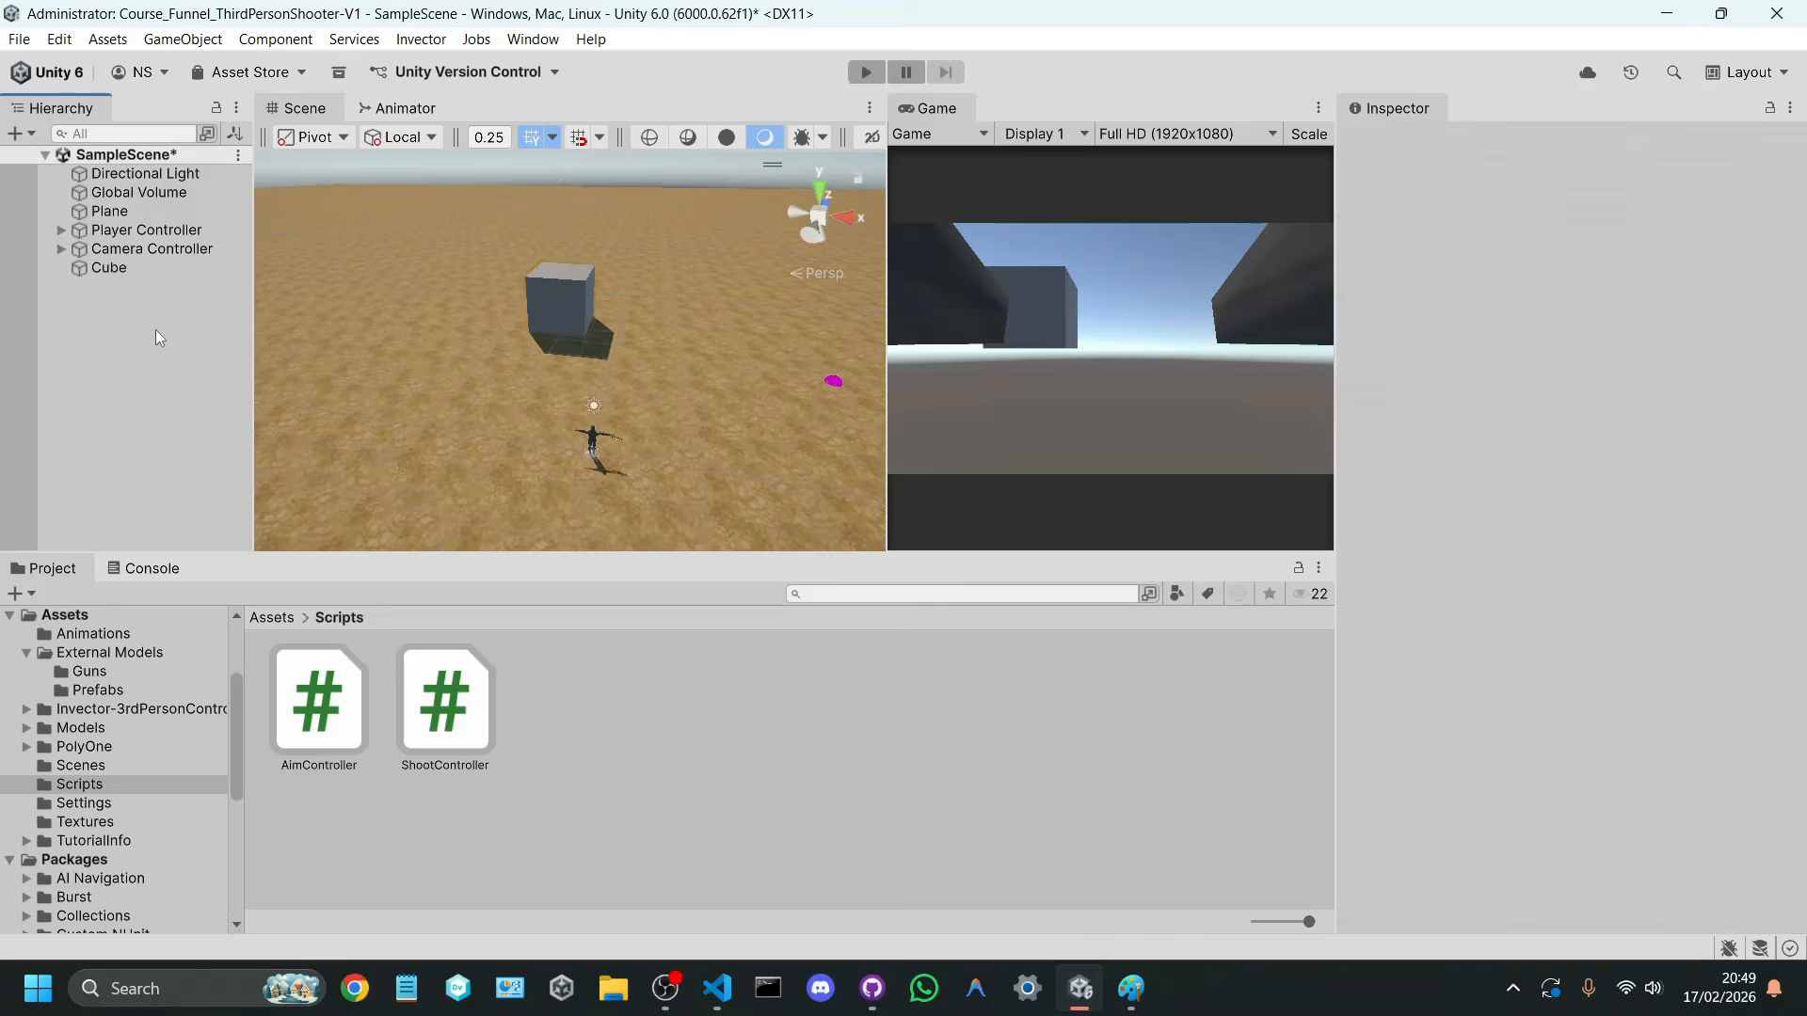
{"action": "right_click", "coordinate": [155, 330]}
{"action": "mouse_move", "coordinate": [472, 677]}
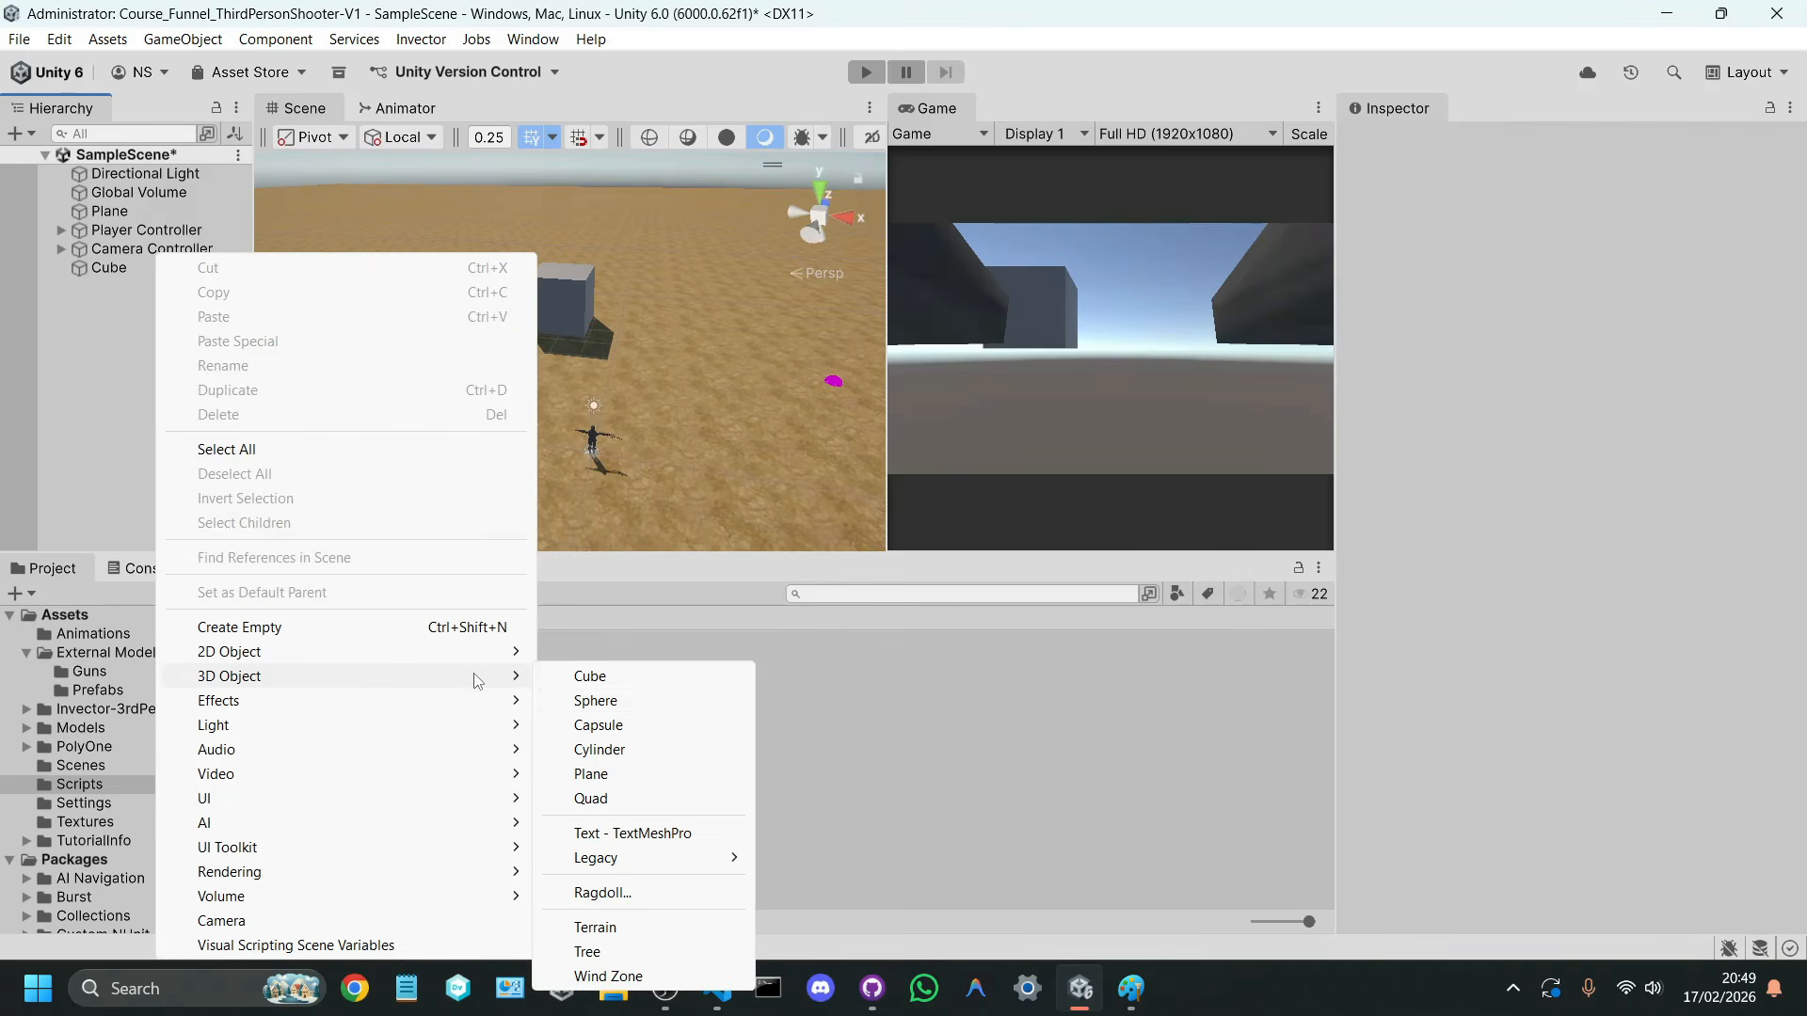
{"action": "left_click", "coordinate": [588, 725]}
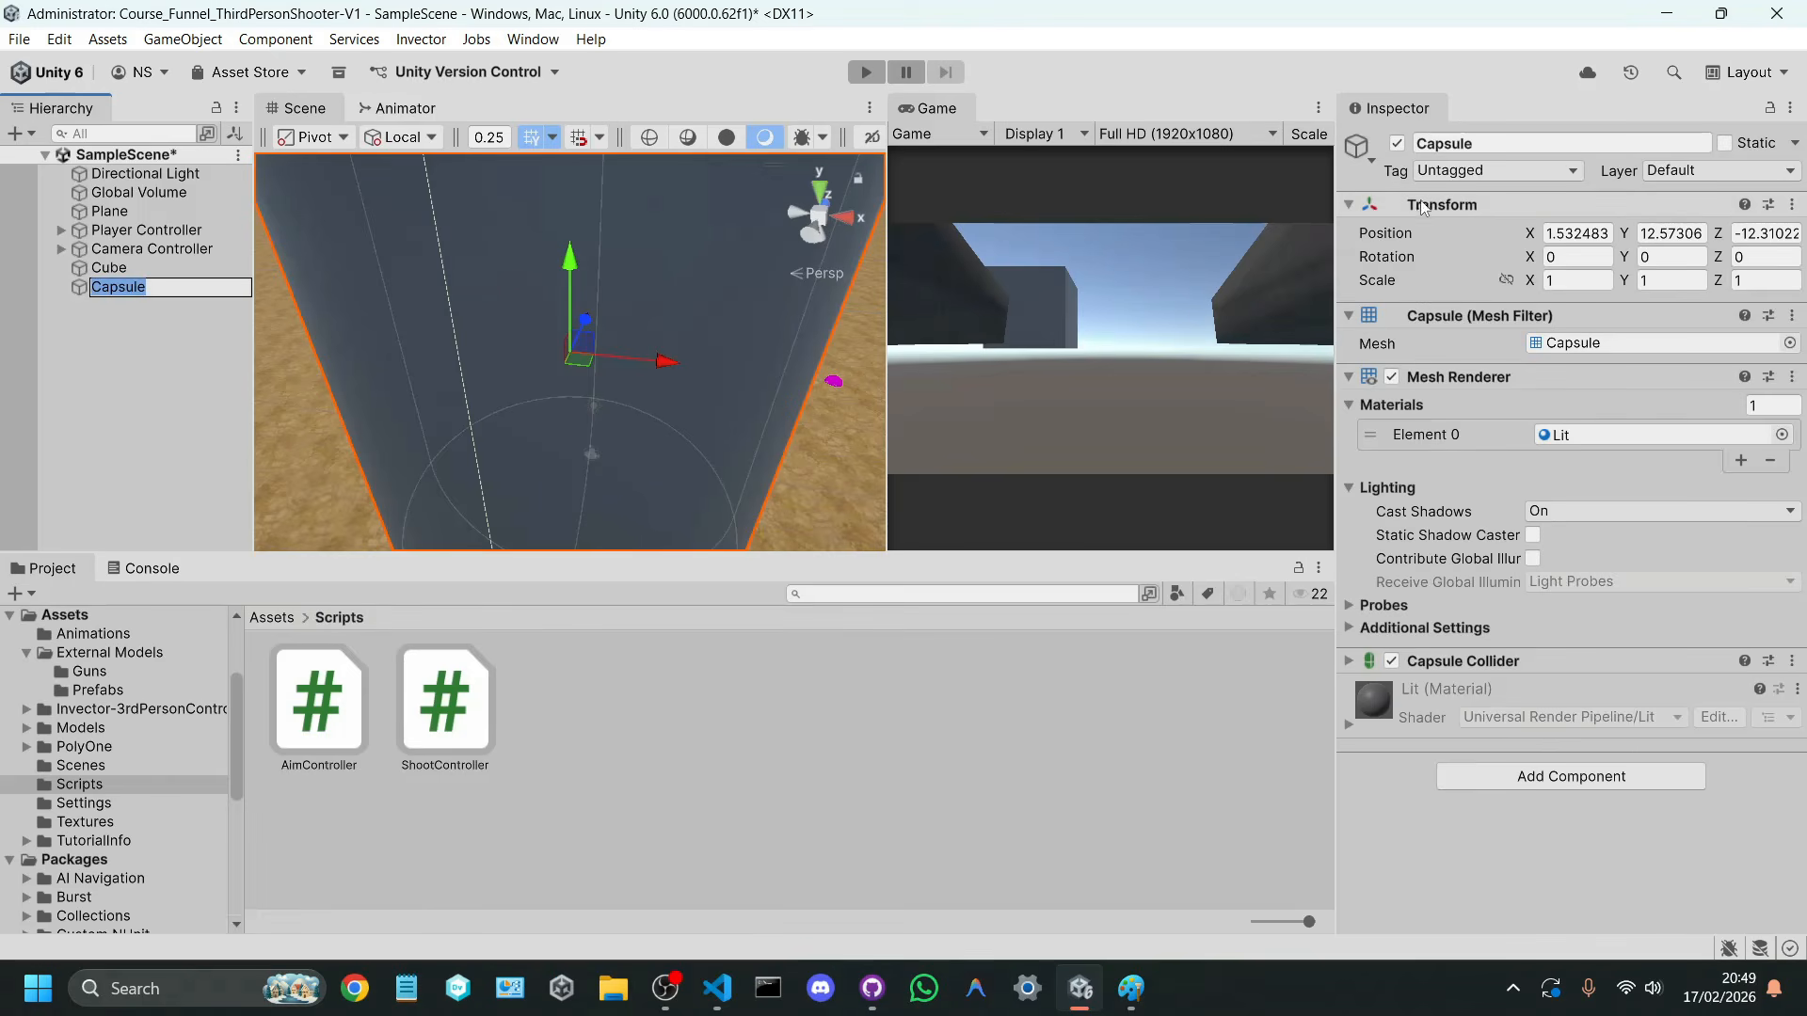
{"action": "right_click", "coordinate": [1474, 217]}
{"action": "left_click", "coordinate": [1508, 223]}
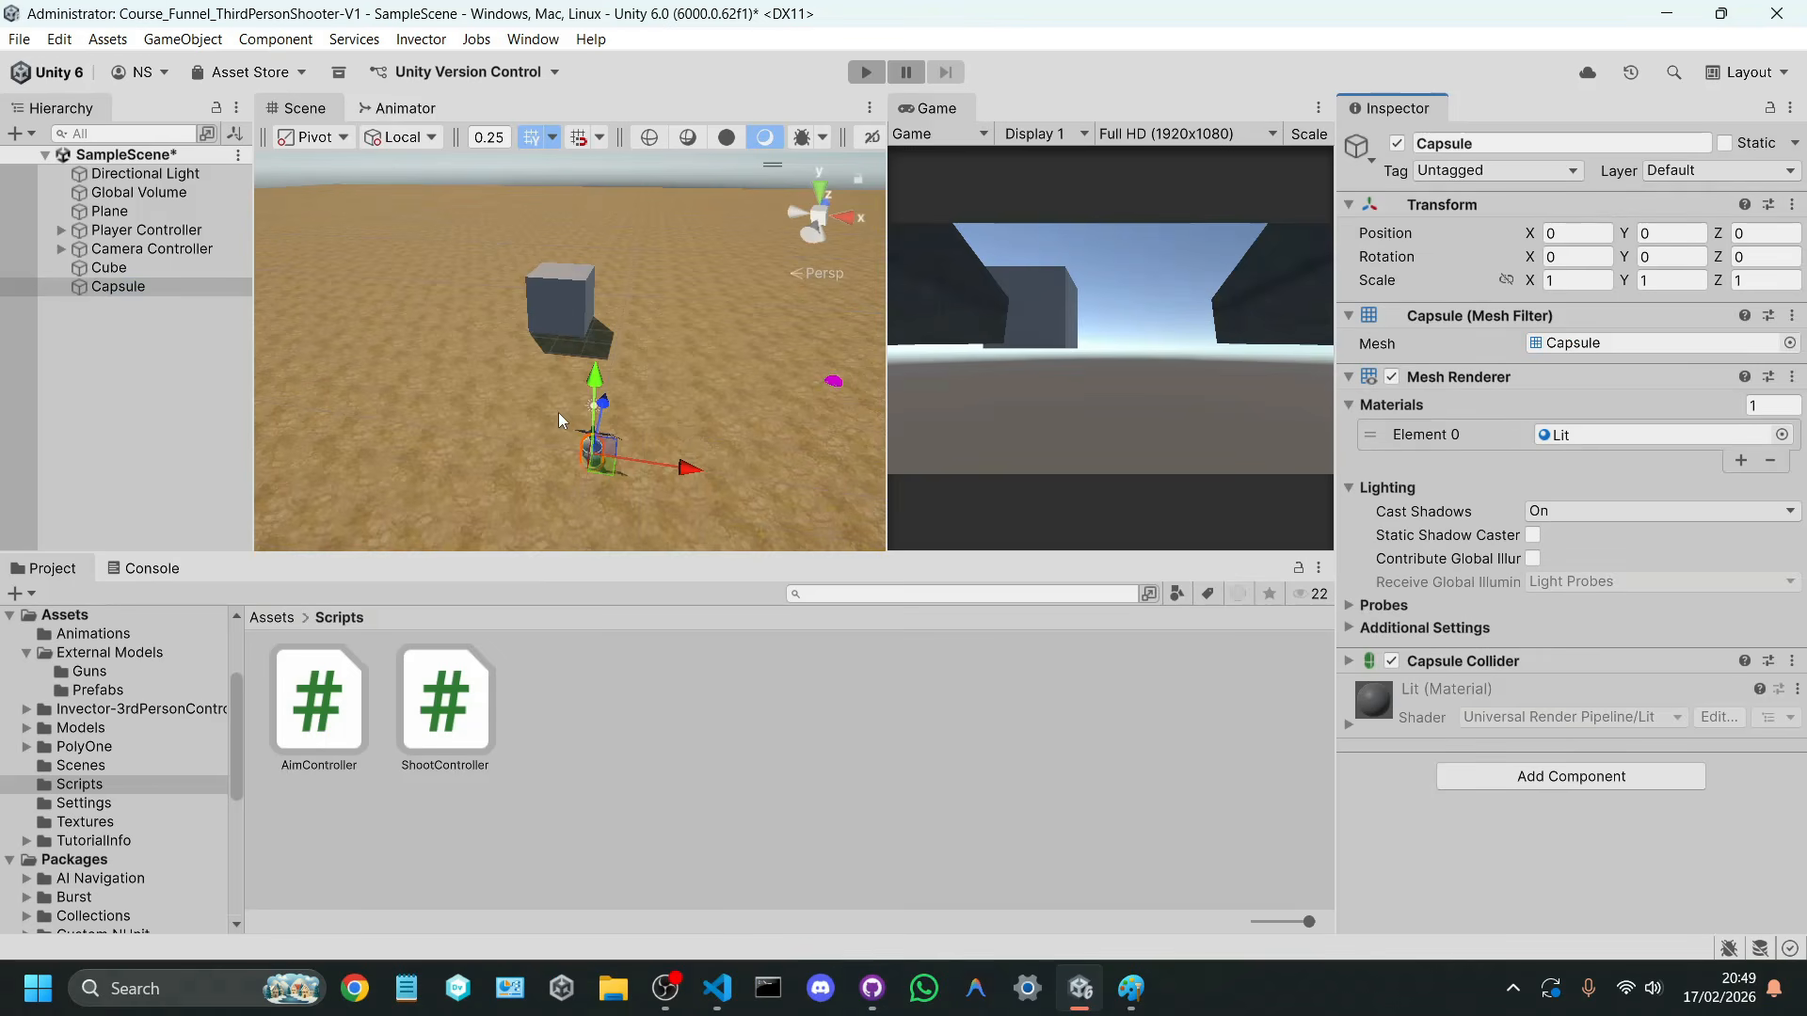
Step: Scale the capsule uniformly to 5, position it at about X 11.36, Y 1.75, Z 13.7 beside the cube, and save the scene
{"action": "left_click_drag", "start_coordinate": [599, 458], "coordinate": [624, 360]}
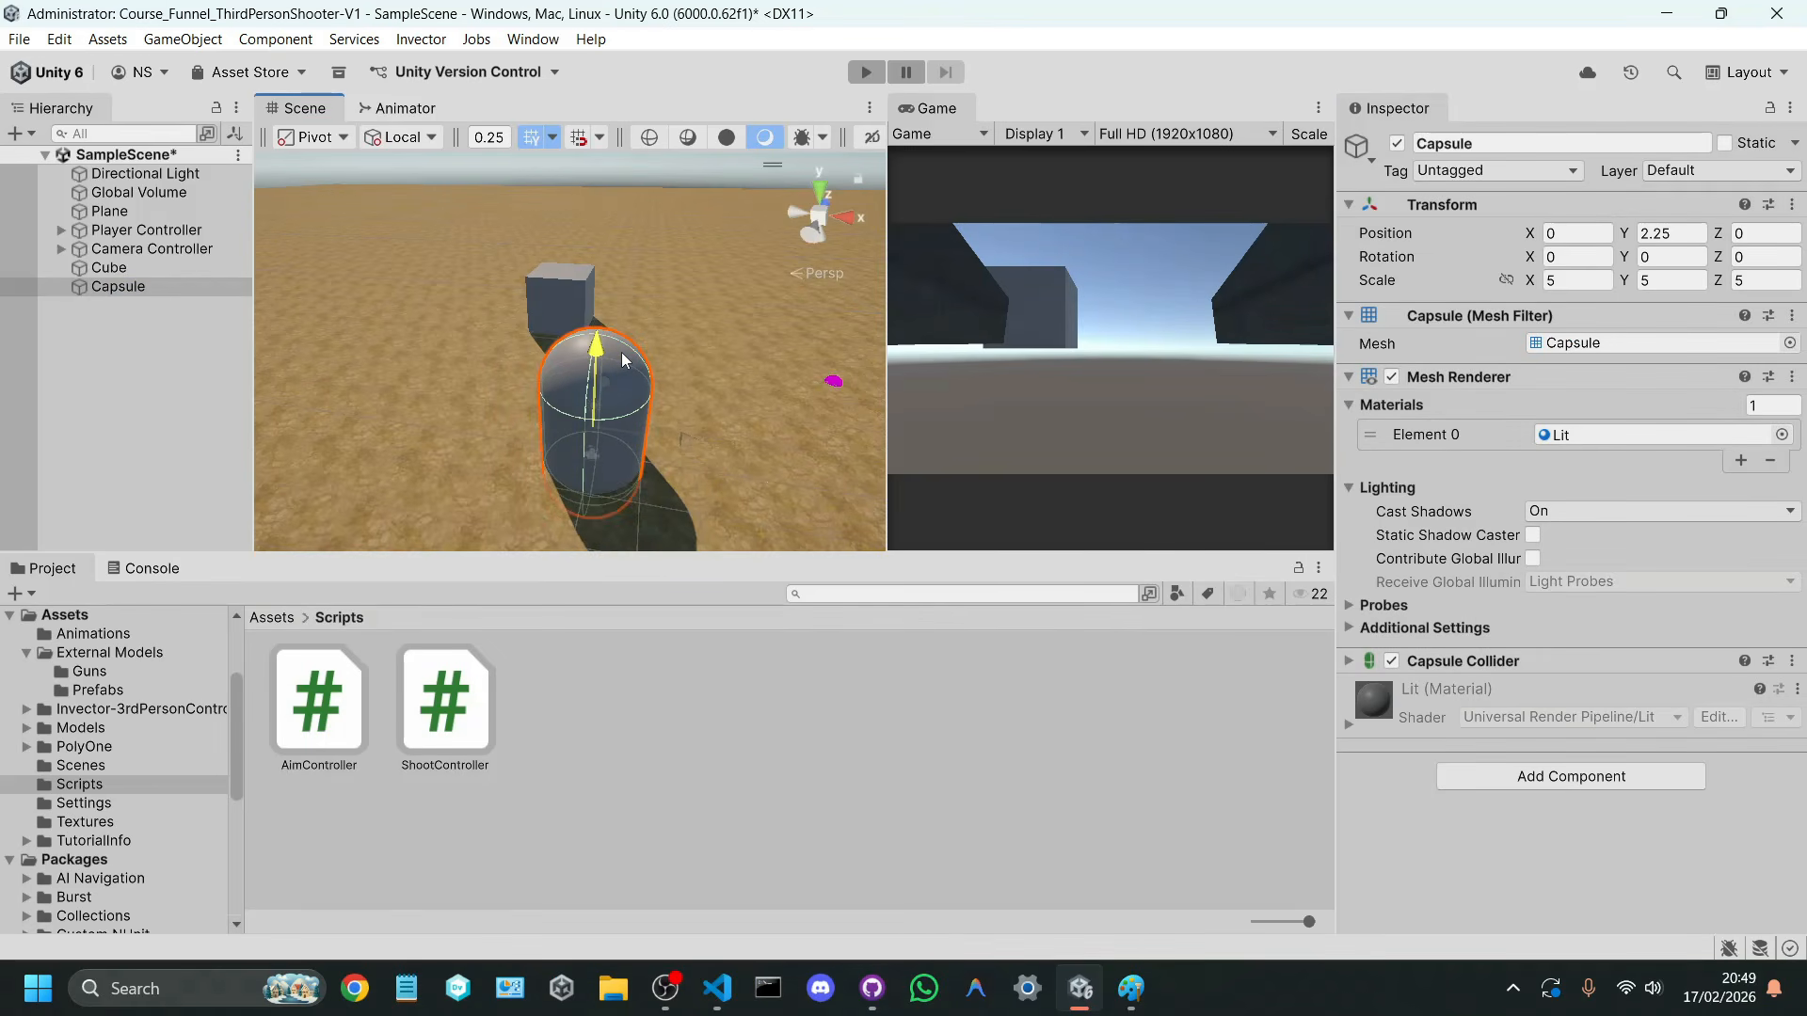
{"action": "left_click_drag", "start_coordinate": [595, 450], "coordinate": [777, 329]}
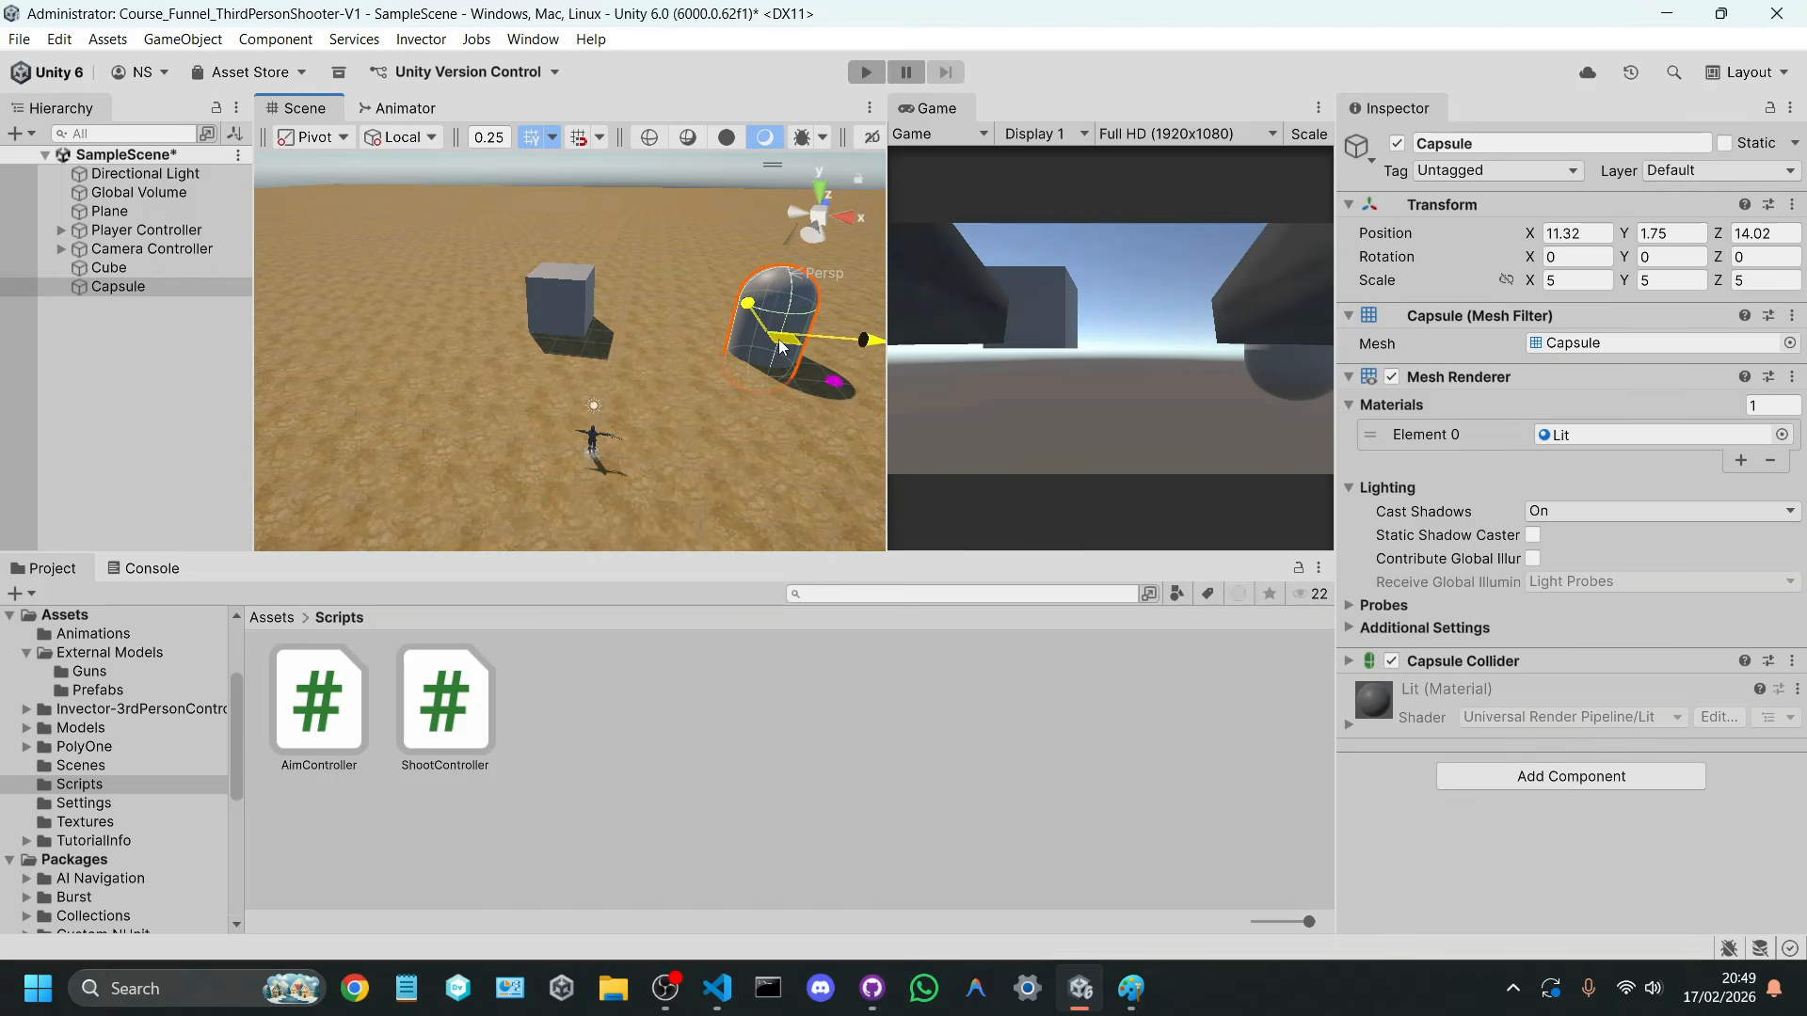
{"action": "left_click", "coordinate": [188, 405]}
{"action": "key", "text": "ctrl+s"}
Step: Play-test the scene in a maximized Game view to check the cube and capsule targets, and stop it
{"action": "left_click", "coordinate": [985, 347]}
{"action": "key", "text": "shift+space"}
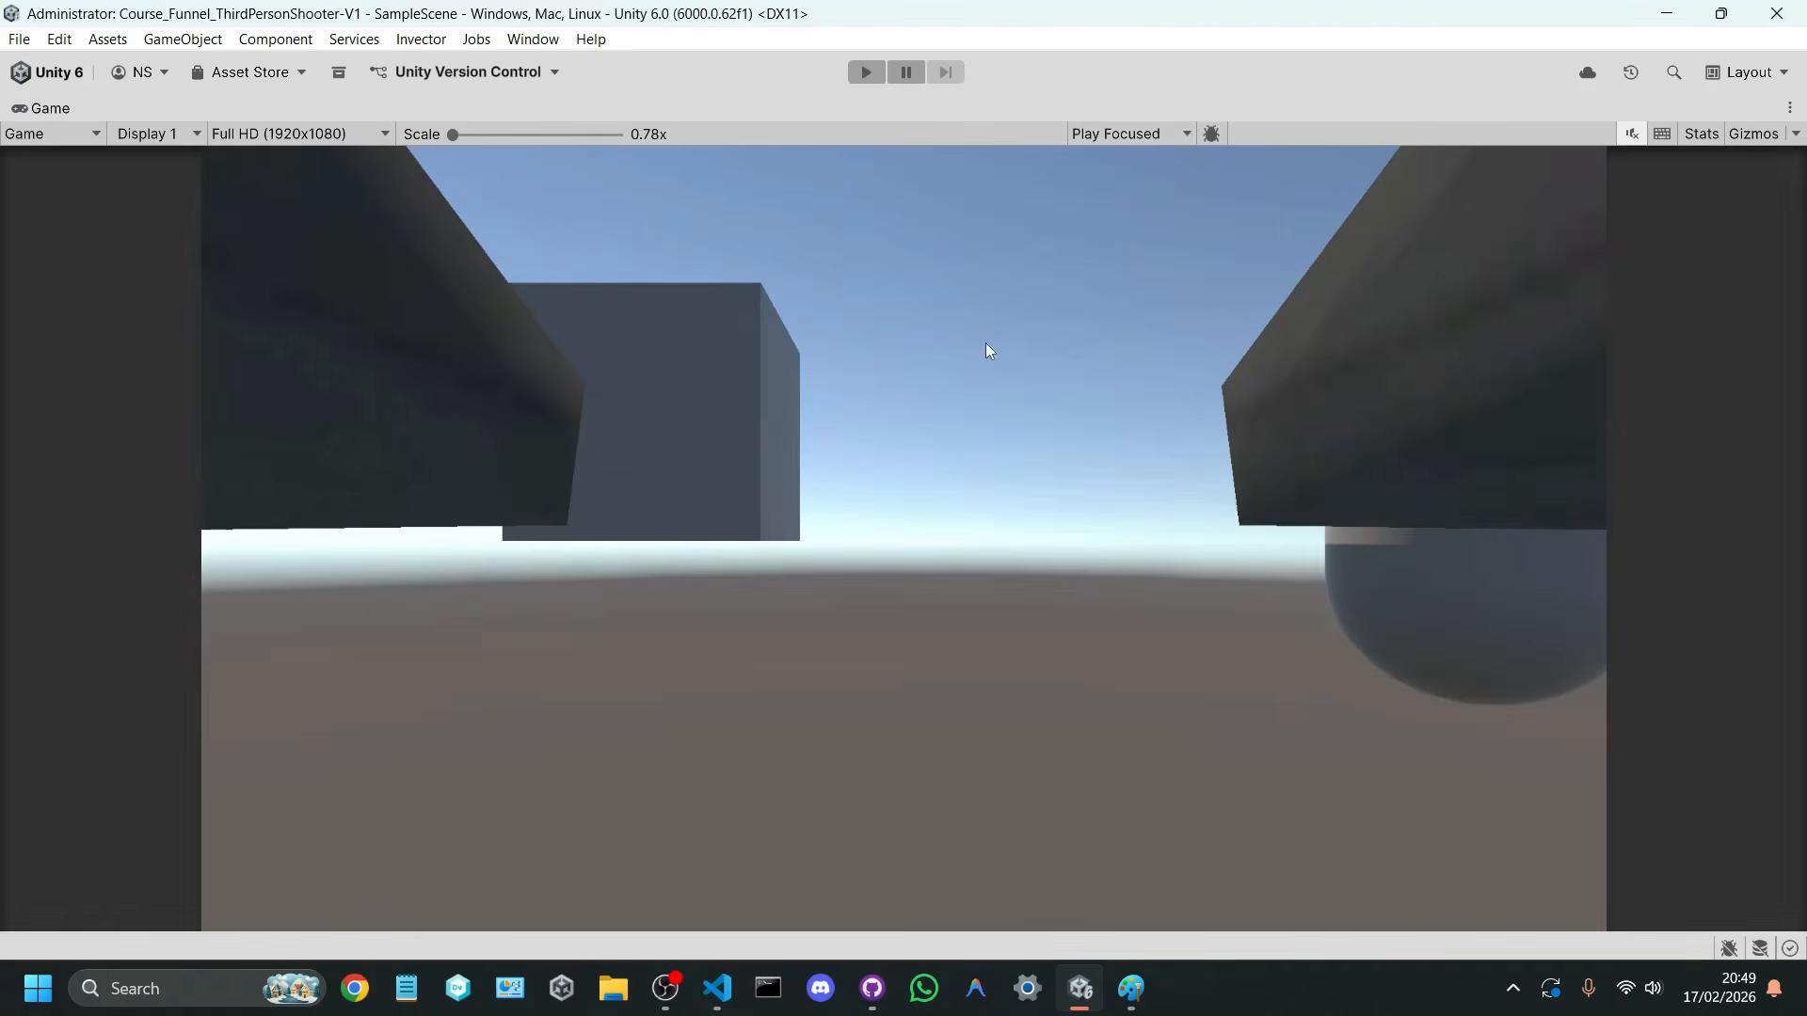
{"action": "left_click", "coordinate": [872, 81]}
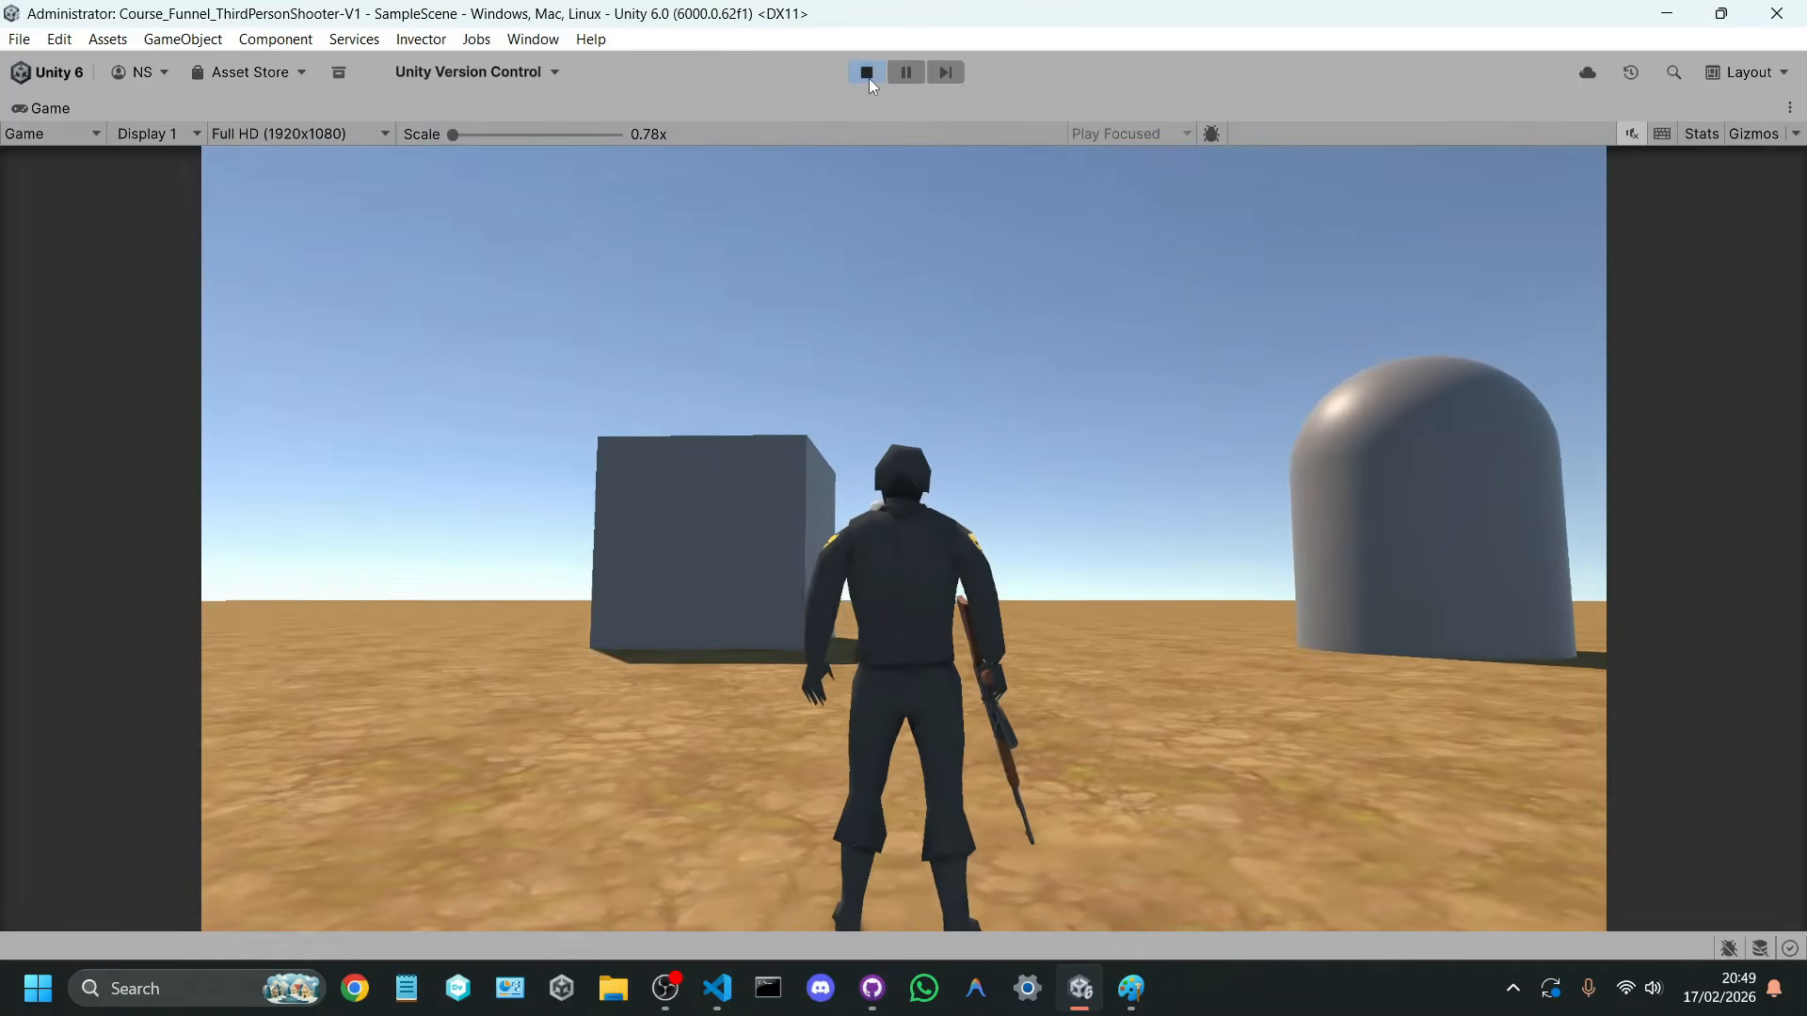
{"action": "left_click", "coordinate": [867, 73]}
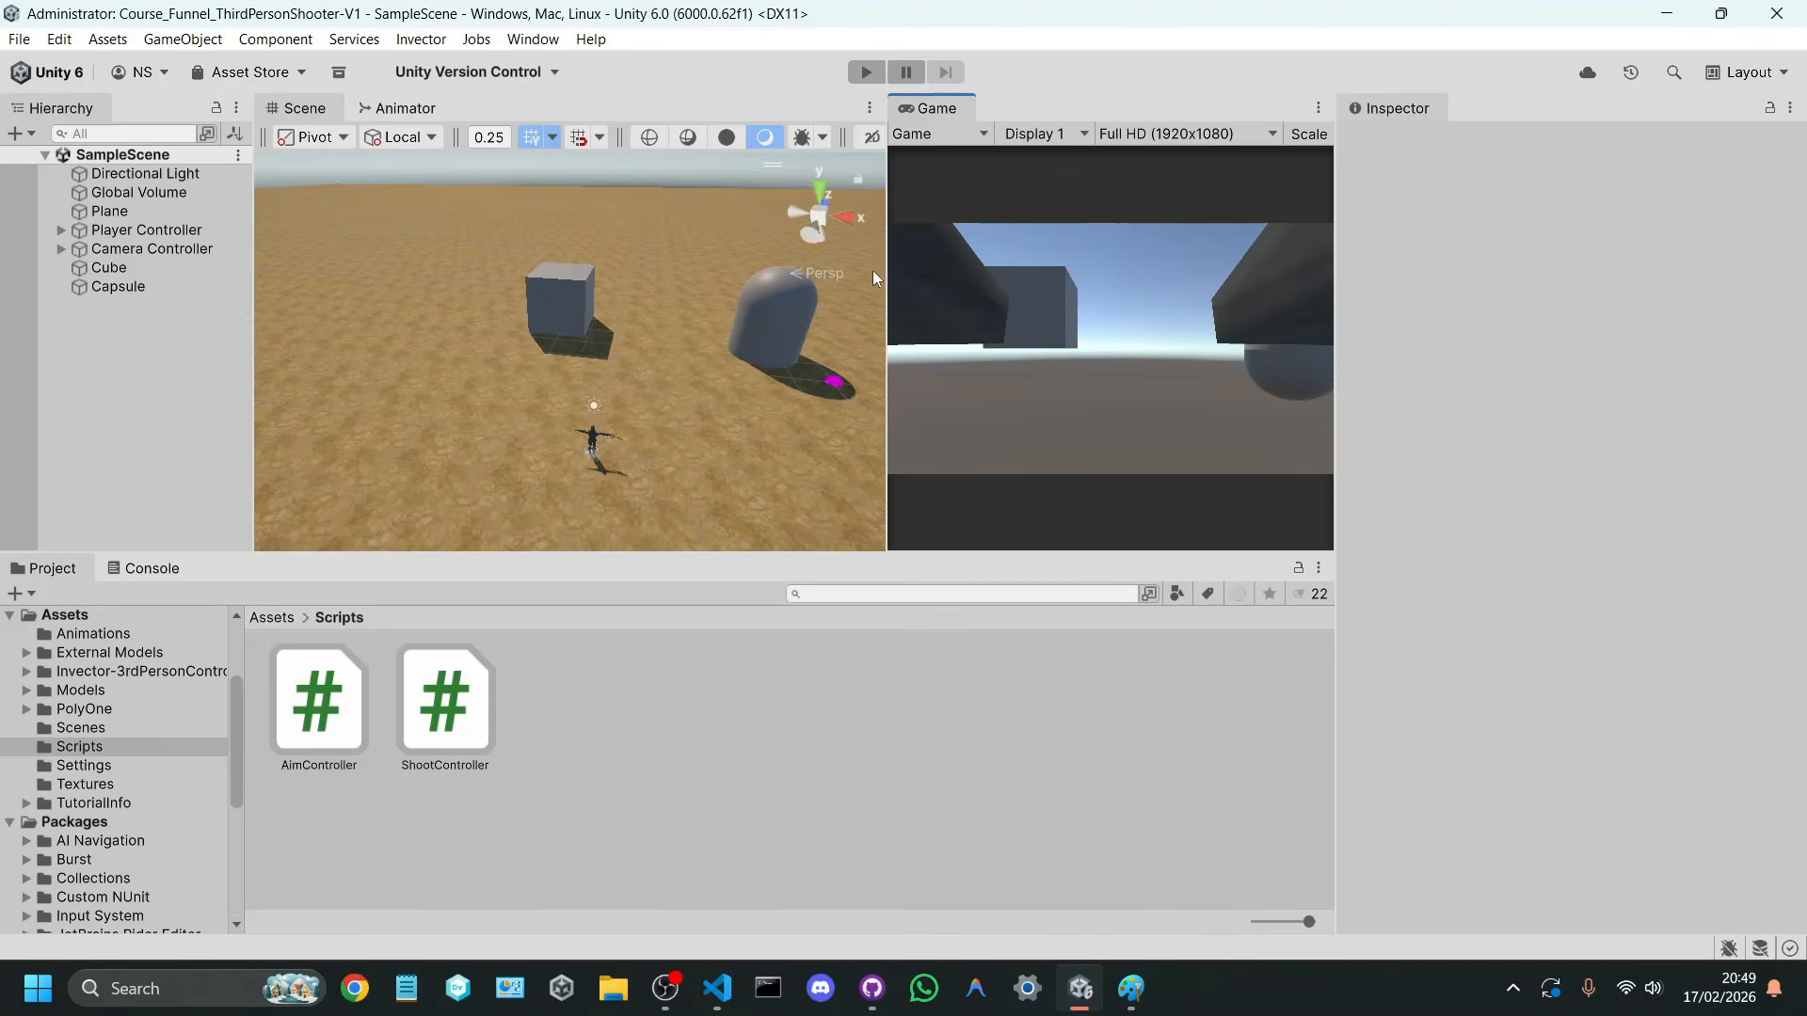
Step: Show the Console beneath an enlarged Game view beside a narrow Scene view, and run a brief play test
{"action": "left_click_drag", "start_coordinate": [723, 296], "coordinate": [295, 497]}
{"action": "left_click", "coordinate": [151, 568]}
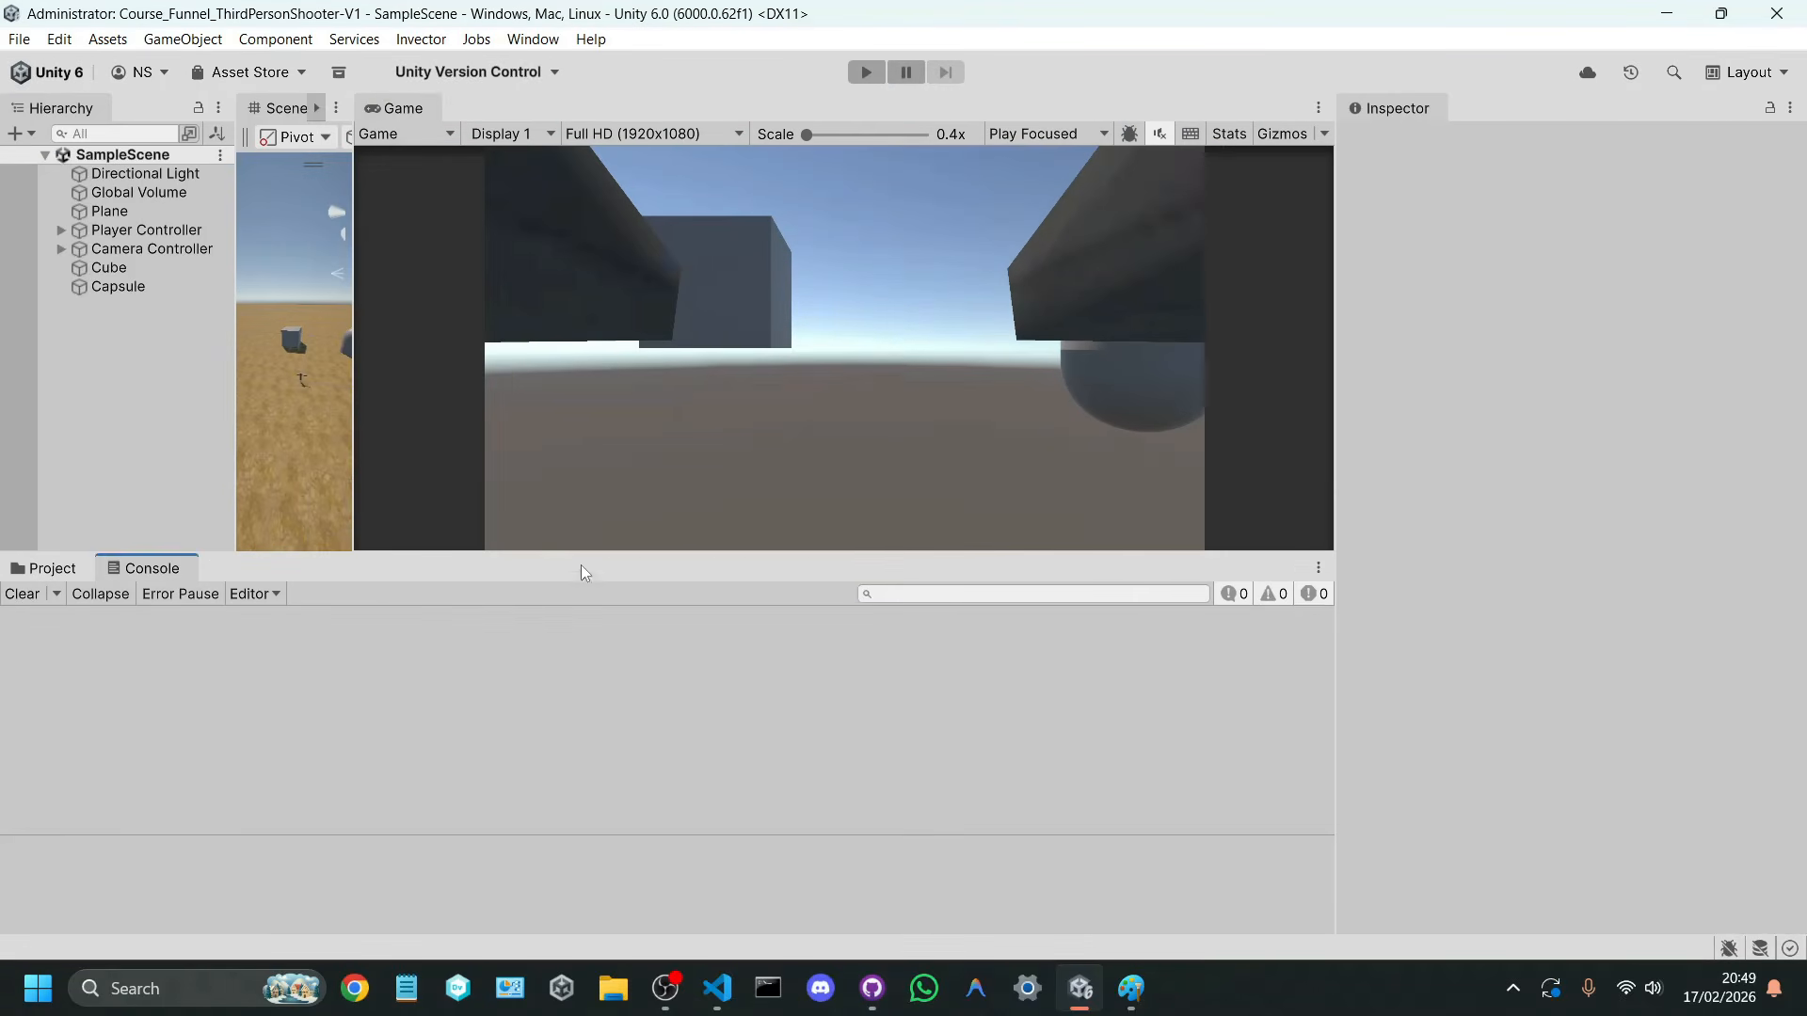
{"action": "left_click_drag", "start_coordinate": [584, 555], "coordinate": [565, 639]}
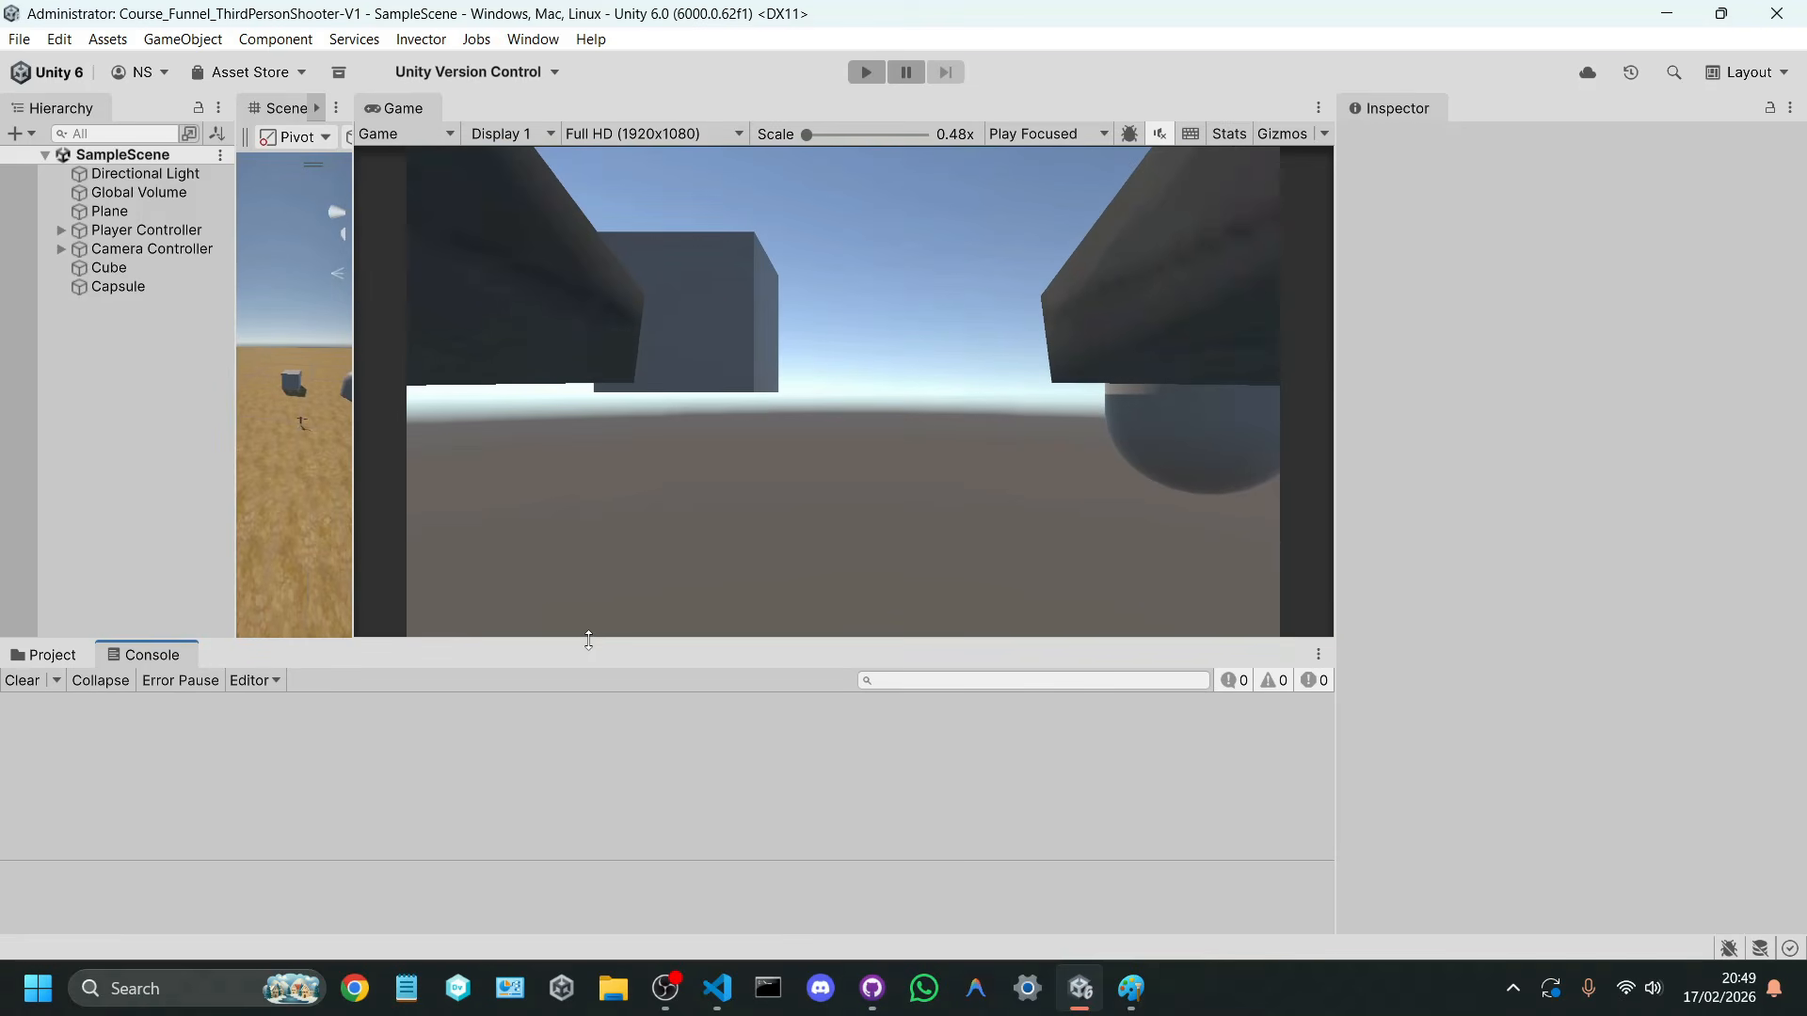
{"action": "left_click_drag", "start_coordinate": [361, 539], "coordinate": [461, 532]}
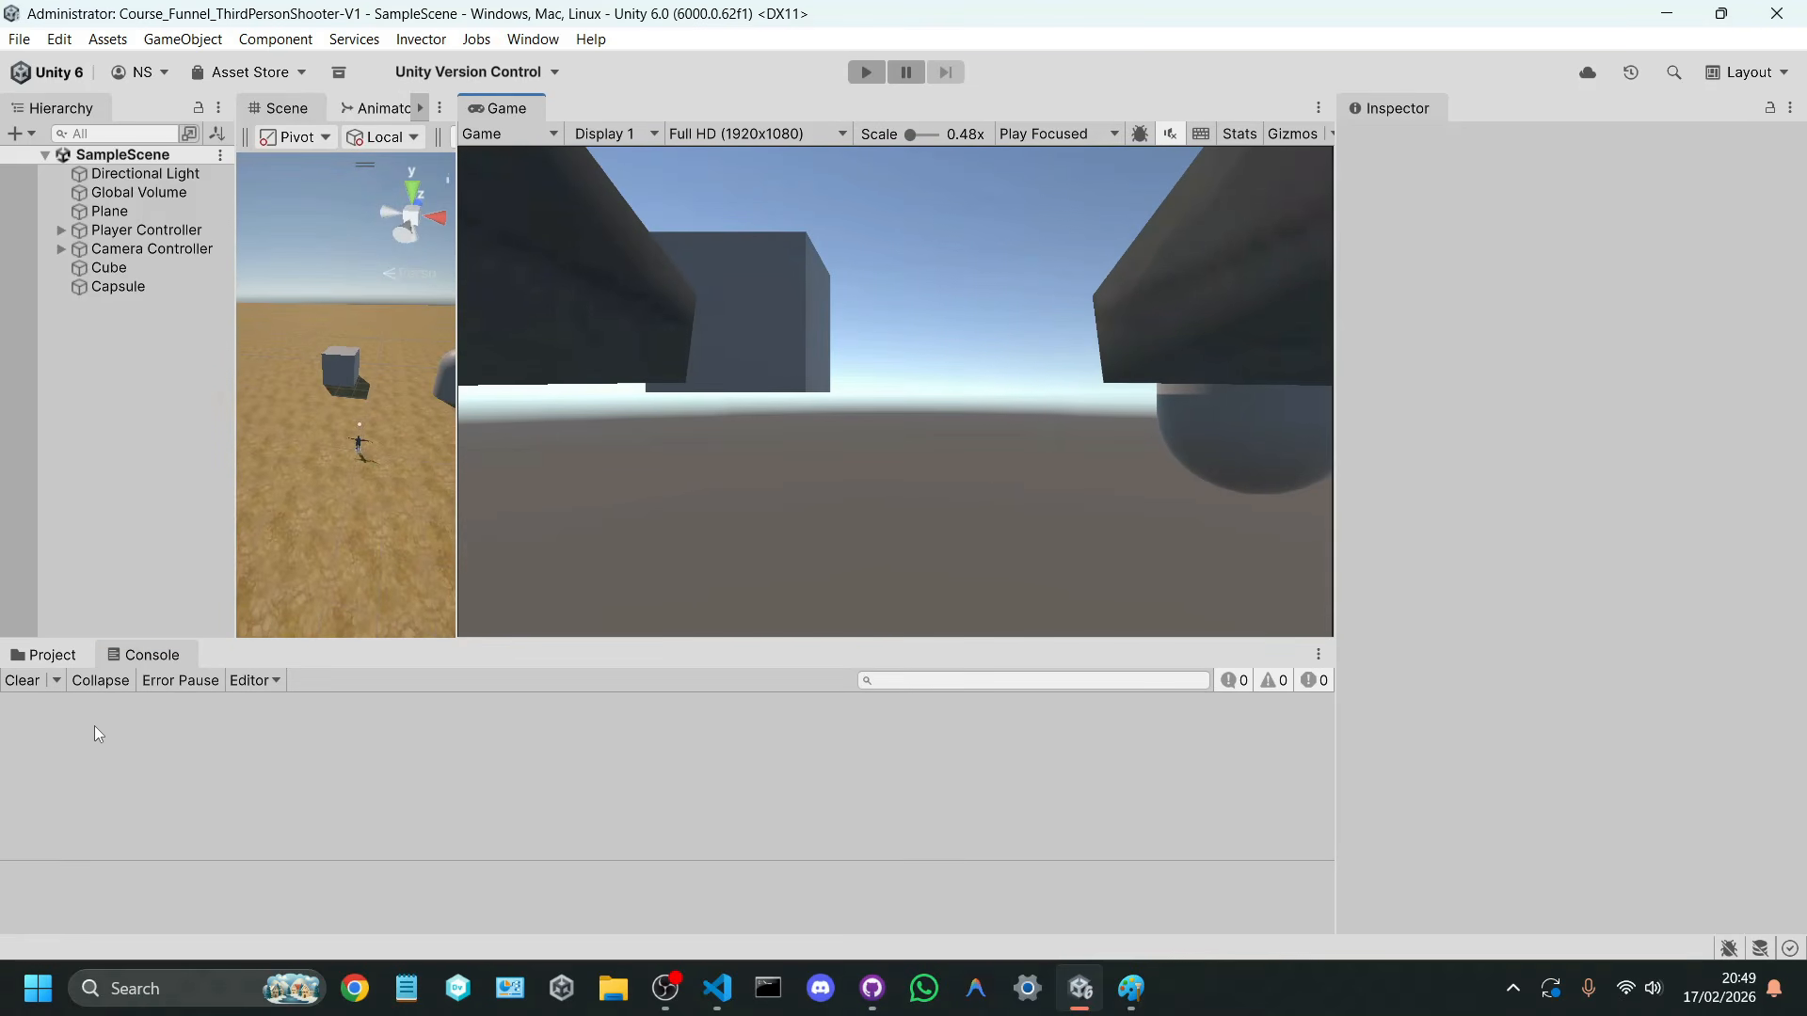
{"action": "left_click", "coordinate": [874, 79]}
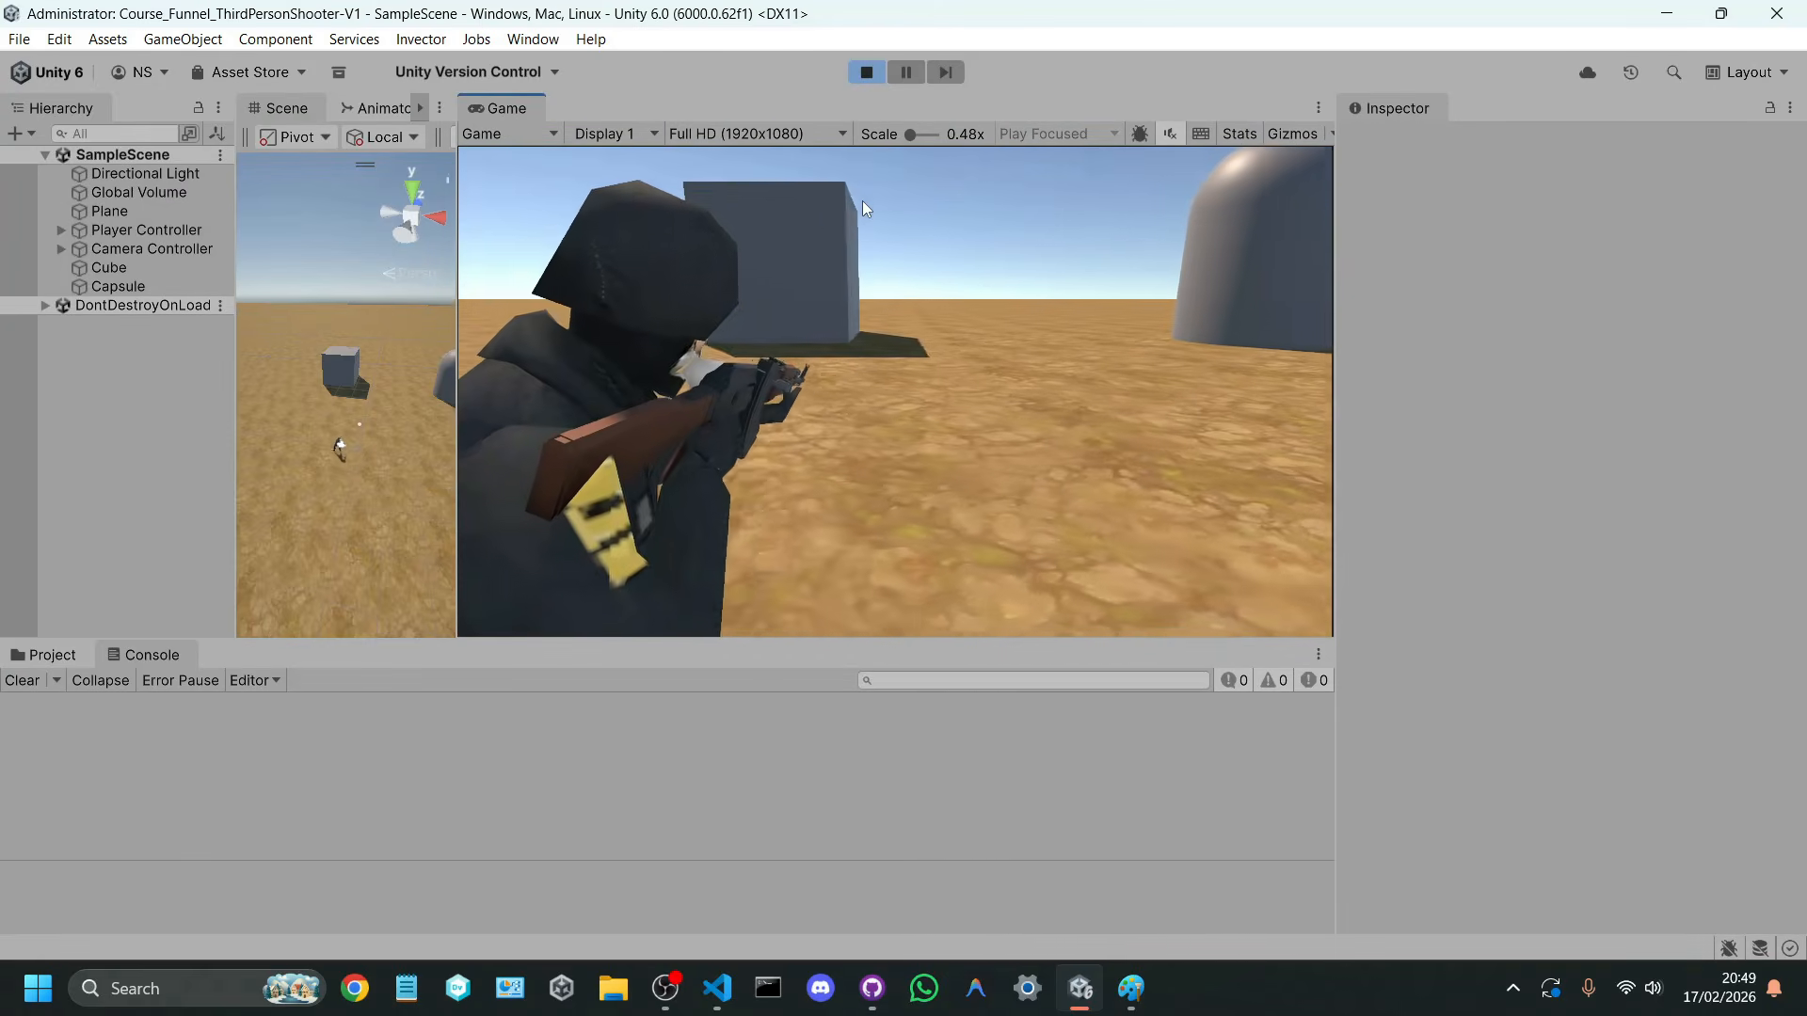
{"action": "left_click", "coordinate": [866, 73]}
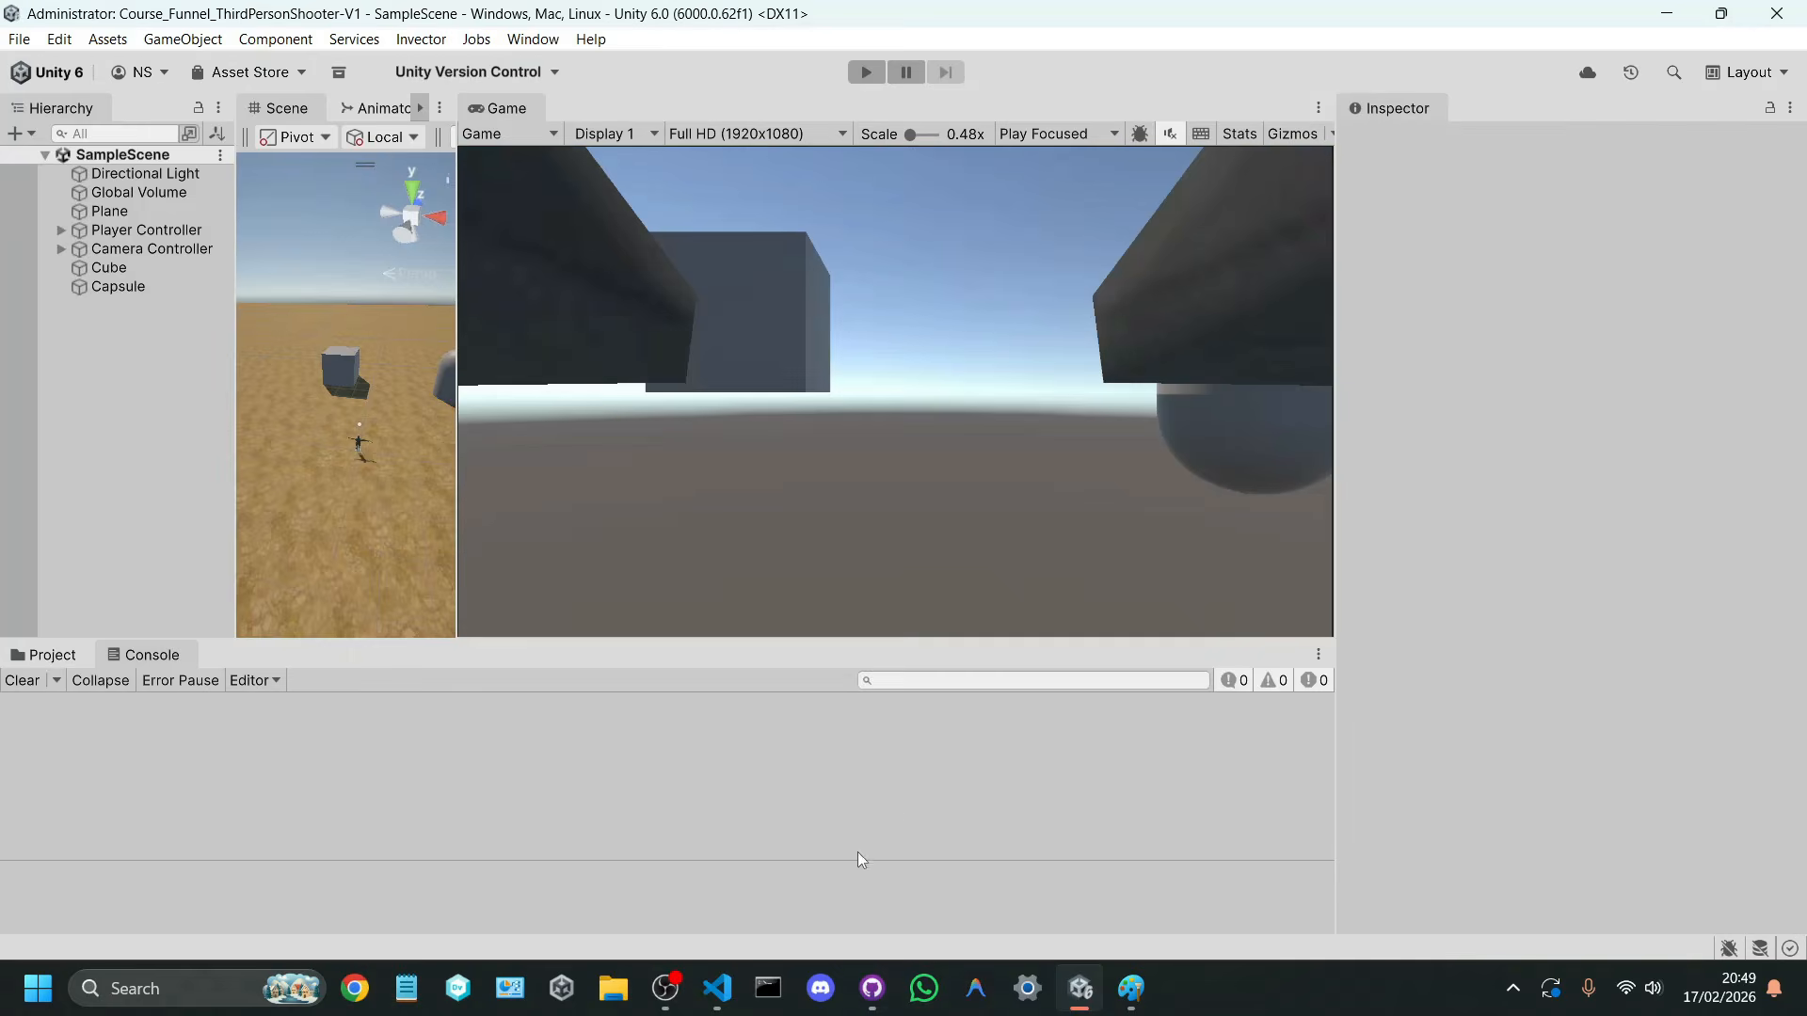
Step: Switch to VS Code and add an empty void Update() method below the rayHit field in ShootController.cs
{"action": "left_click", "coordinate": [717, 988]}
{"action": "left_click", "coordinate": [348, 386]}
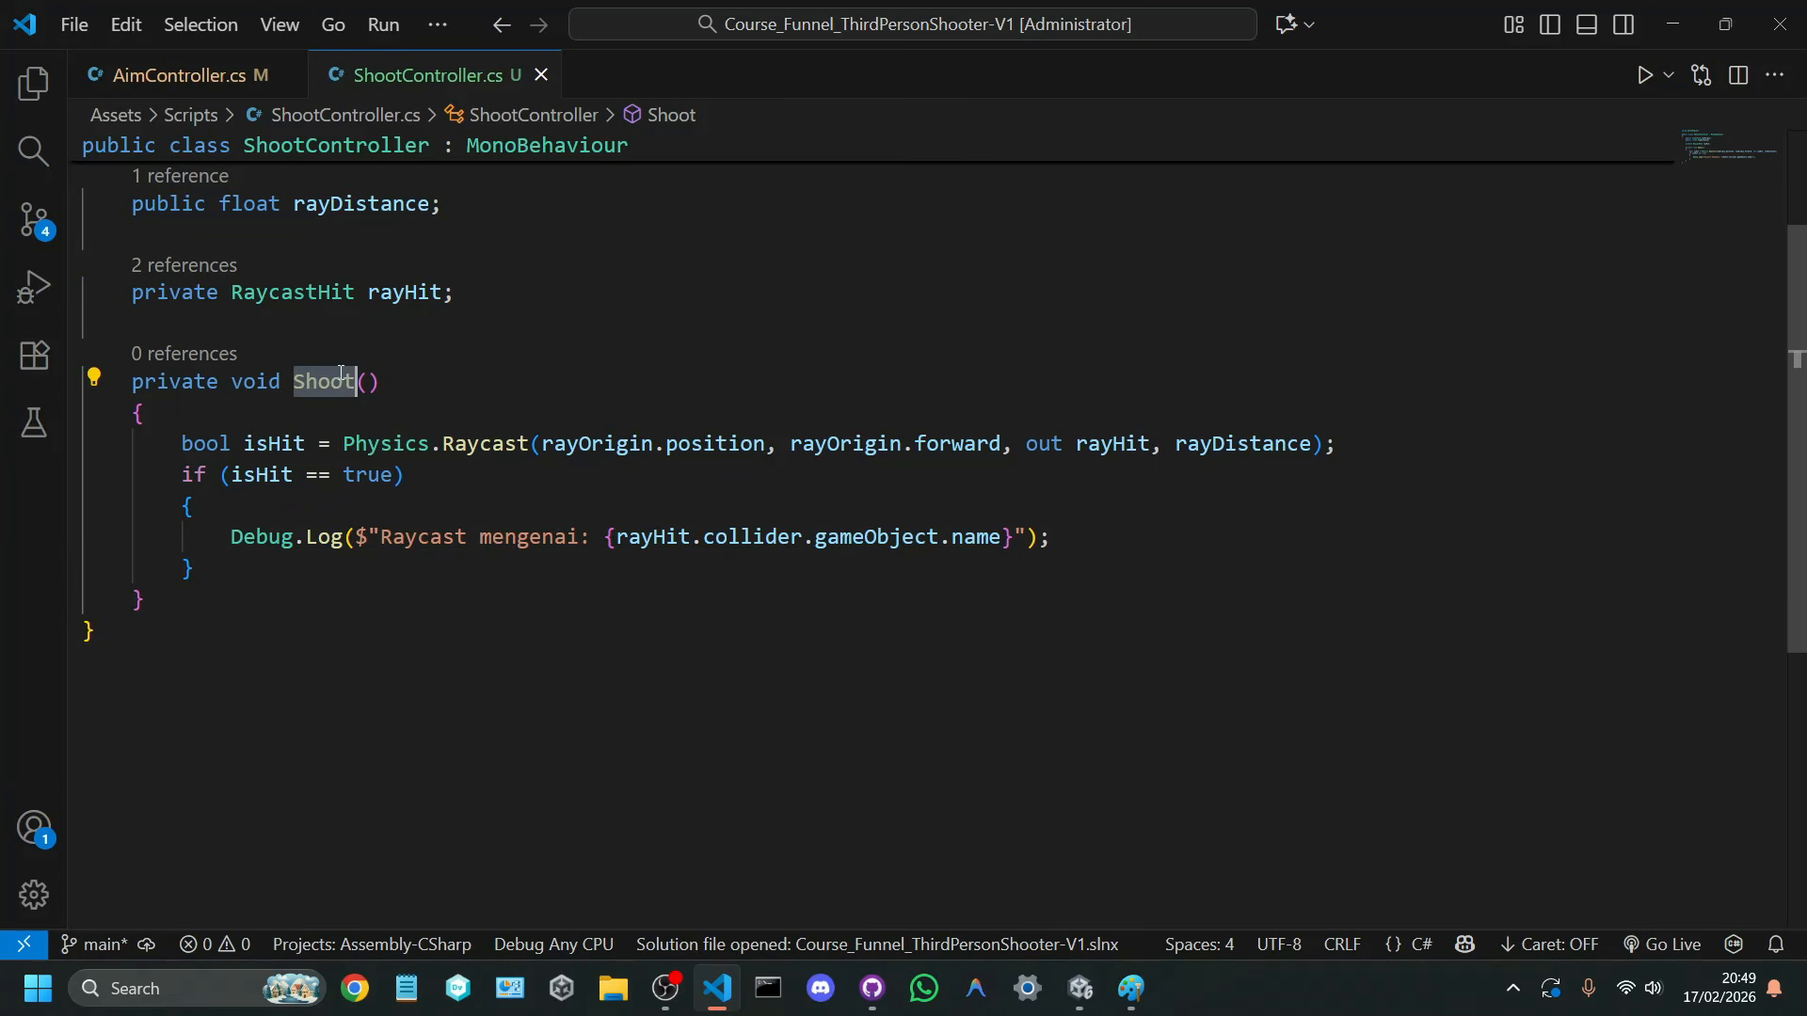
{"action": "left_click", "coordinate": [458, 295]}
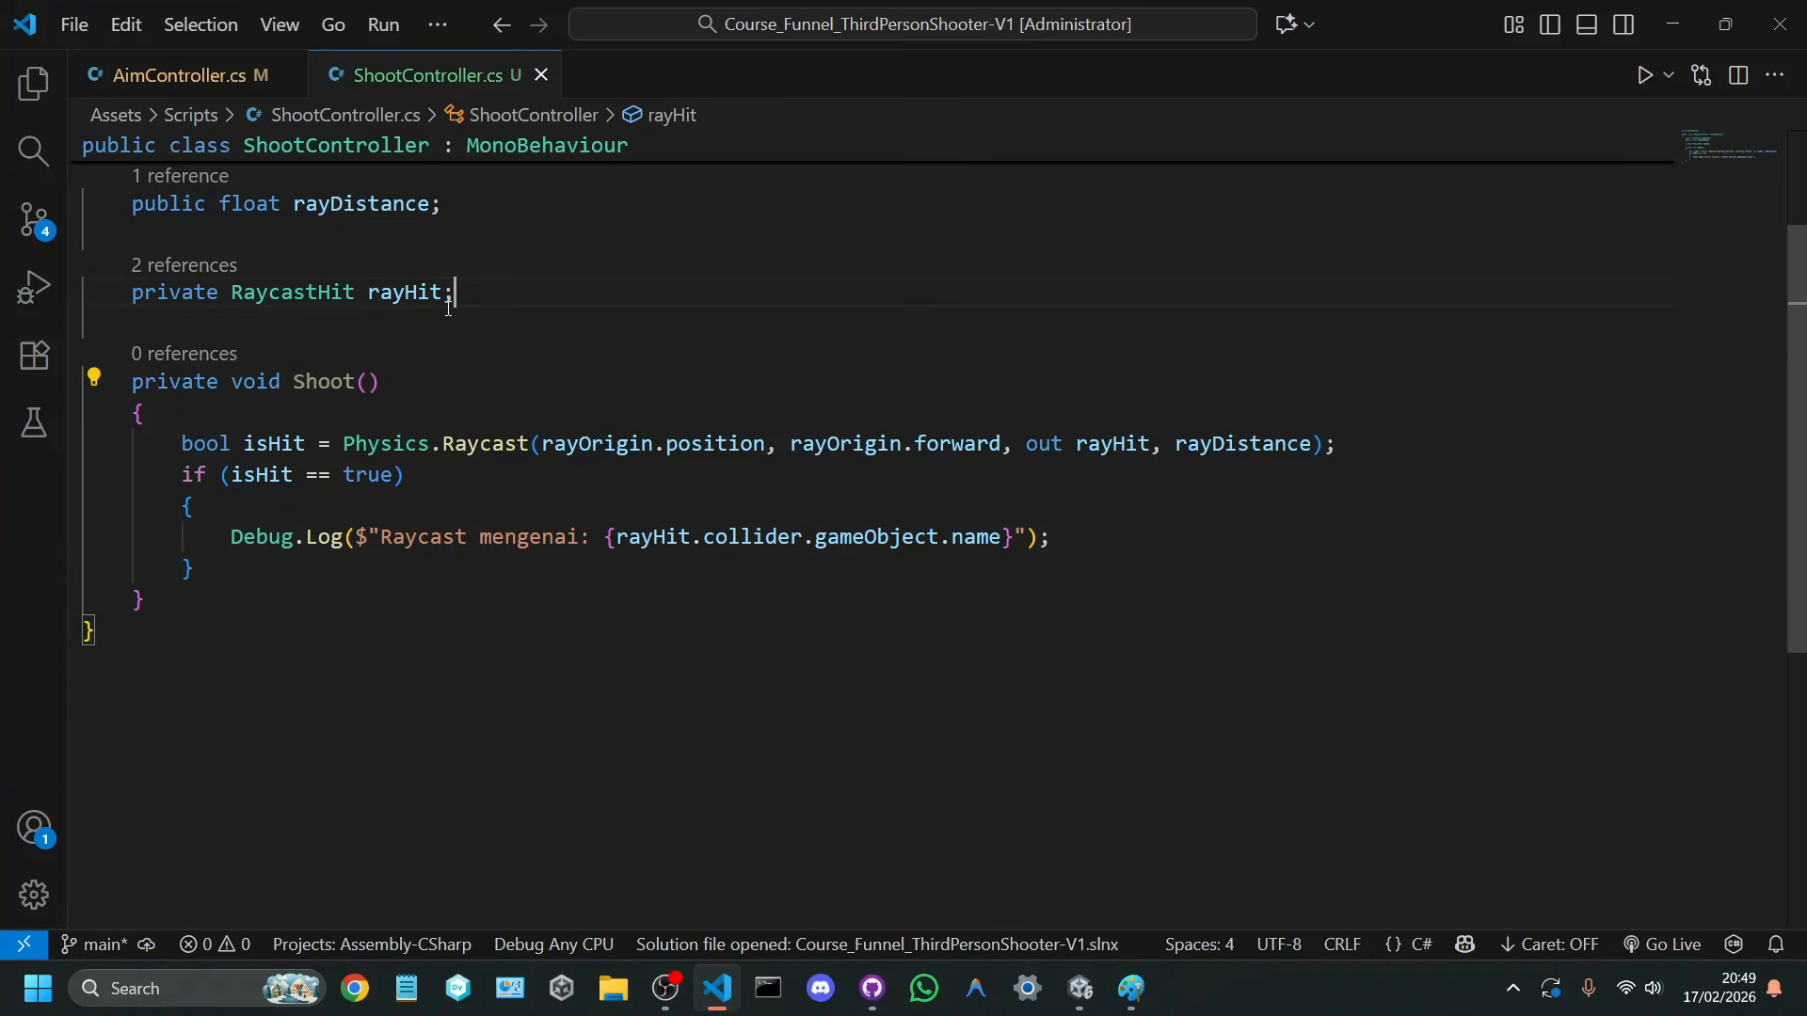
{"action": "key", "text": "Return"}
{"action": "key", "text": "Return"}
{"action": "type", "text": "void Update()"}
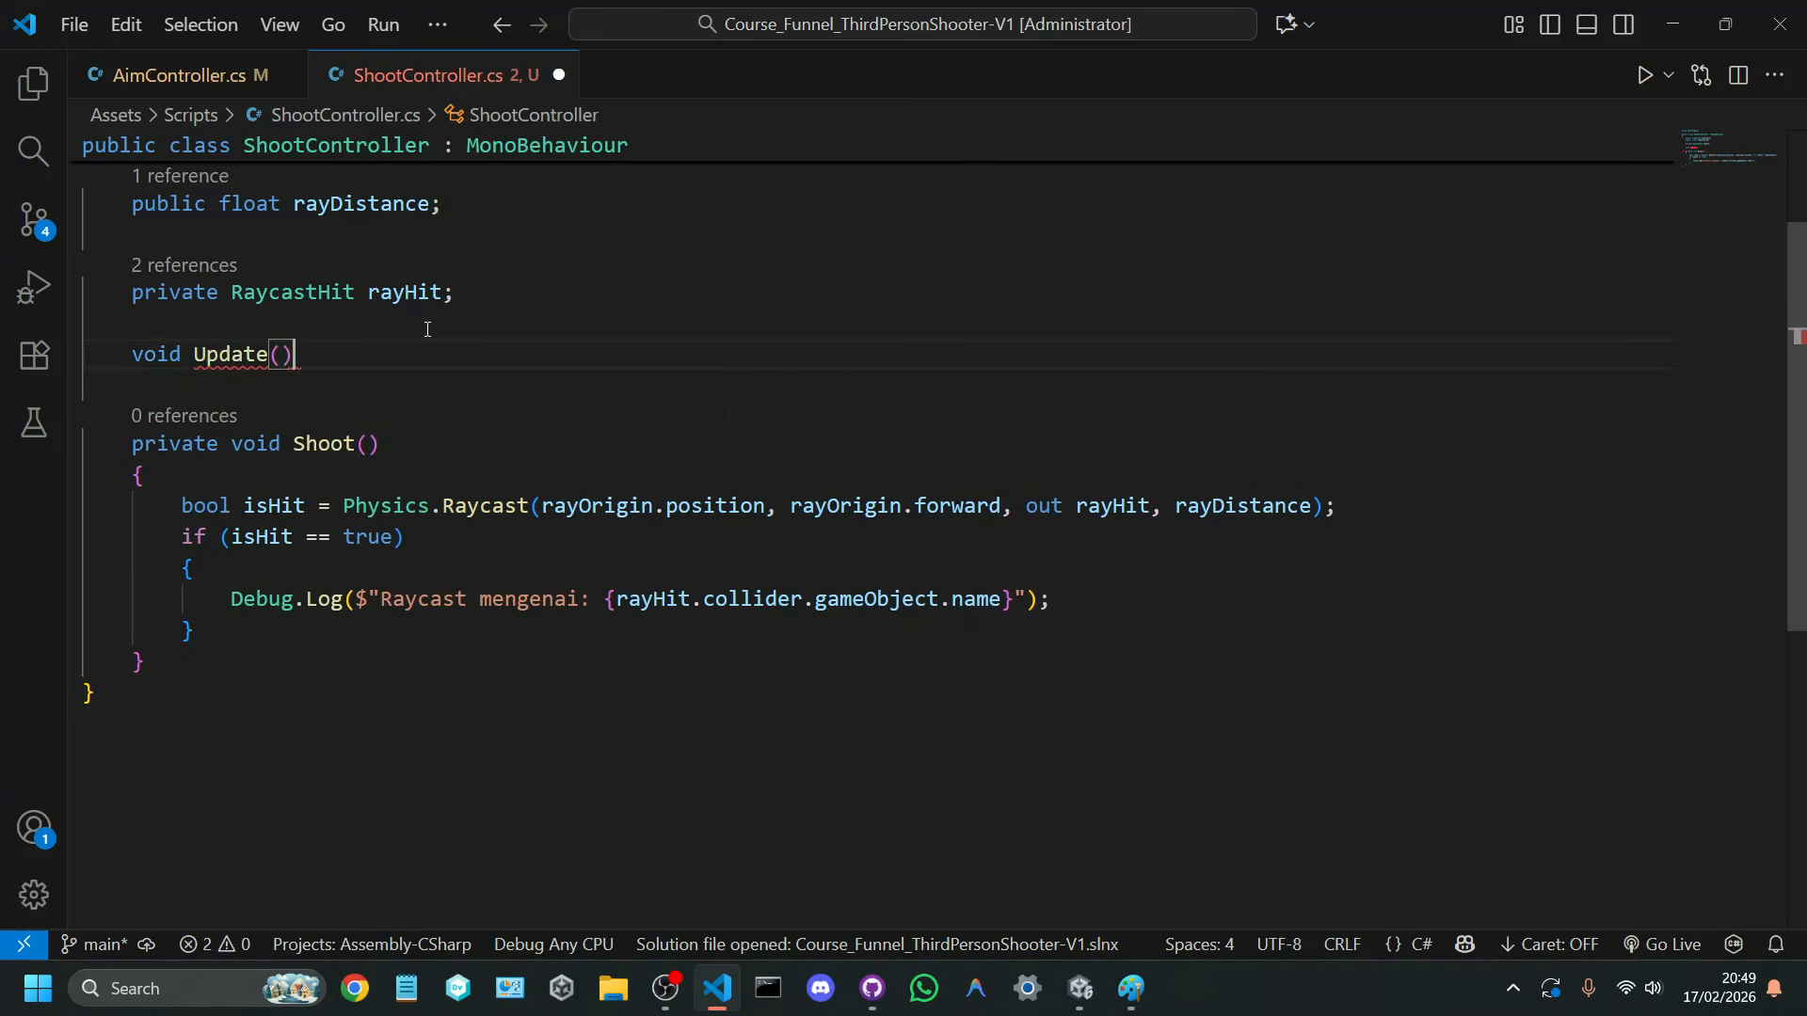
{"action": "key", "text": "Return"}
{"action": "type", "text": "{"}
{"action": "key", "text": "Return"}
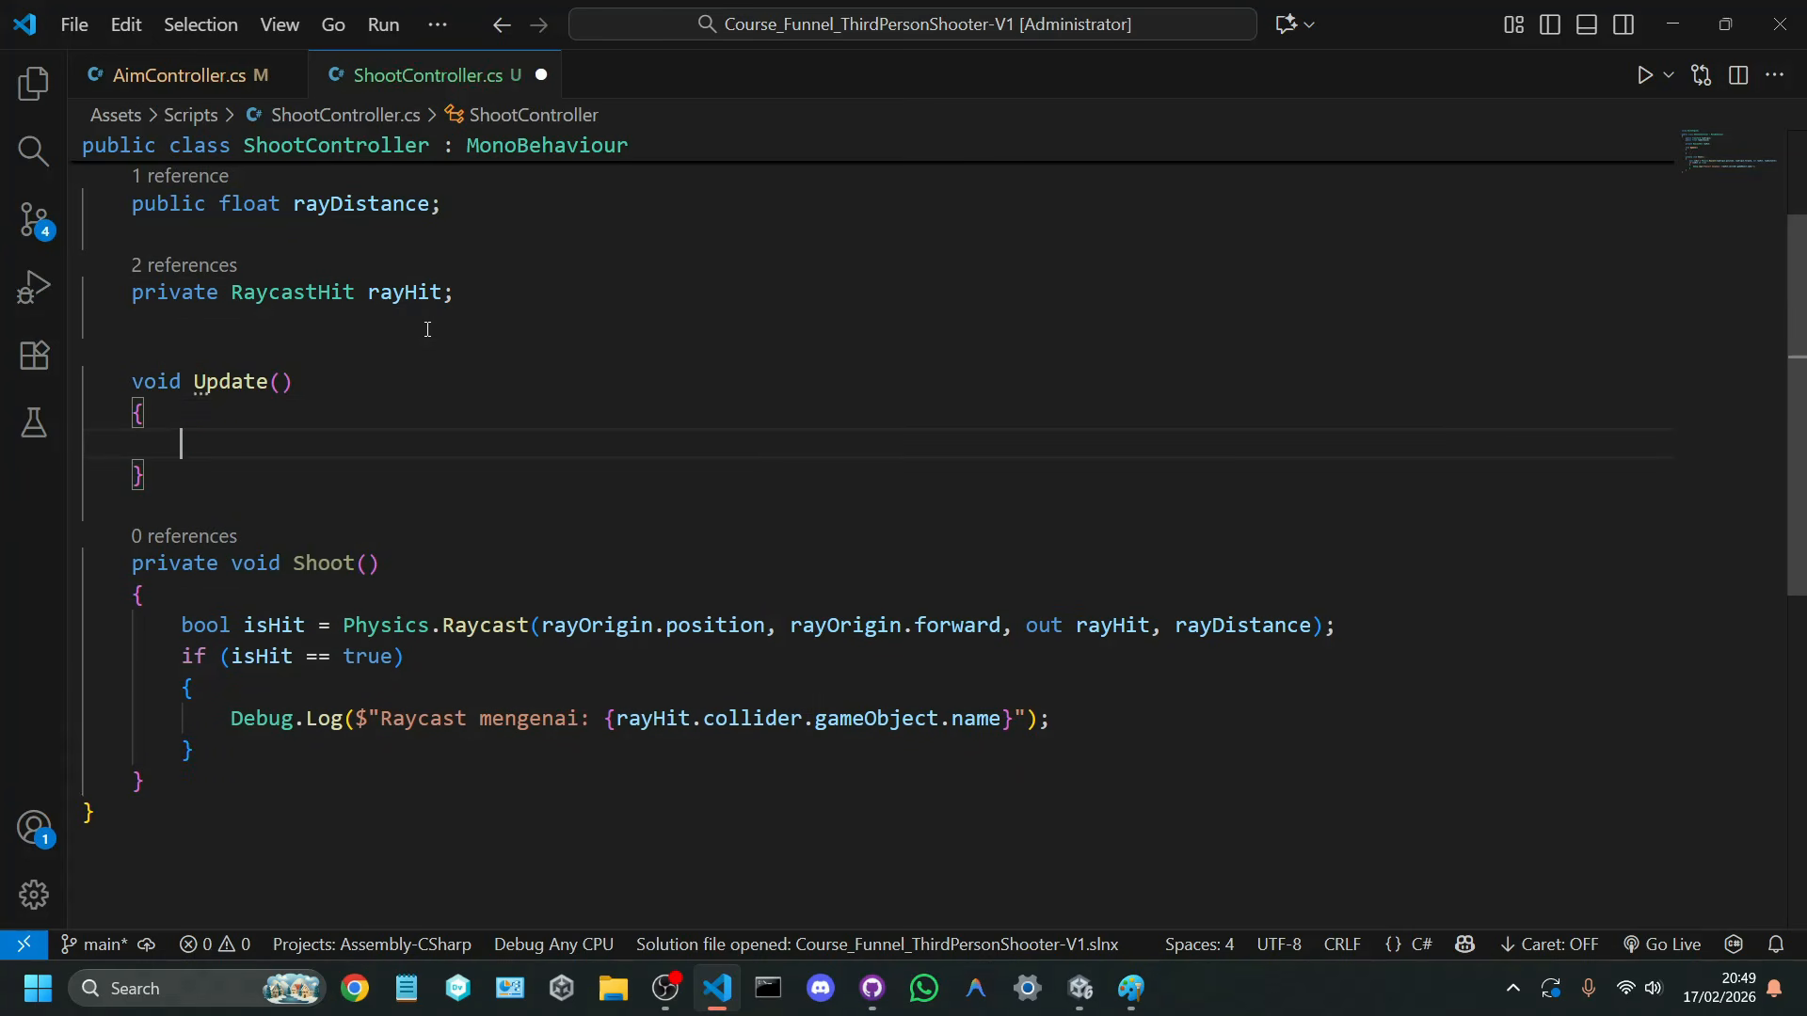
Step: Begin an if condition inside Update with Input.GetMouseButtonDown
{"action": "type", "text": "if ("}
{"action": "key", "text": "BackSpace"}
{"action": "type", "text": "(Input.getmo"}
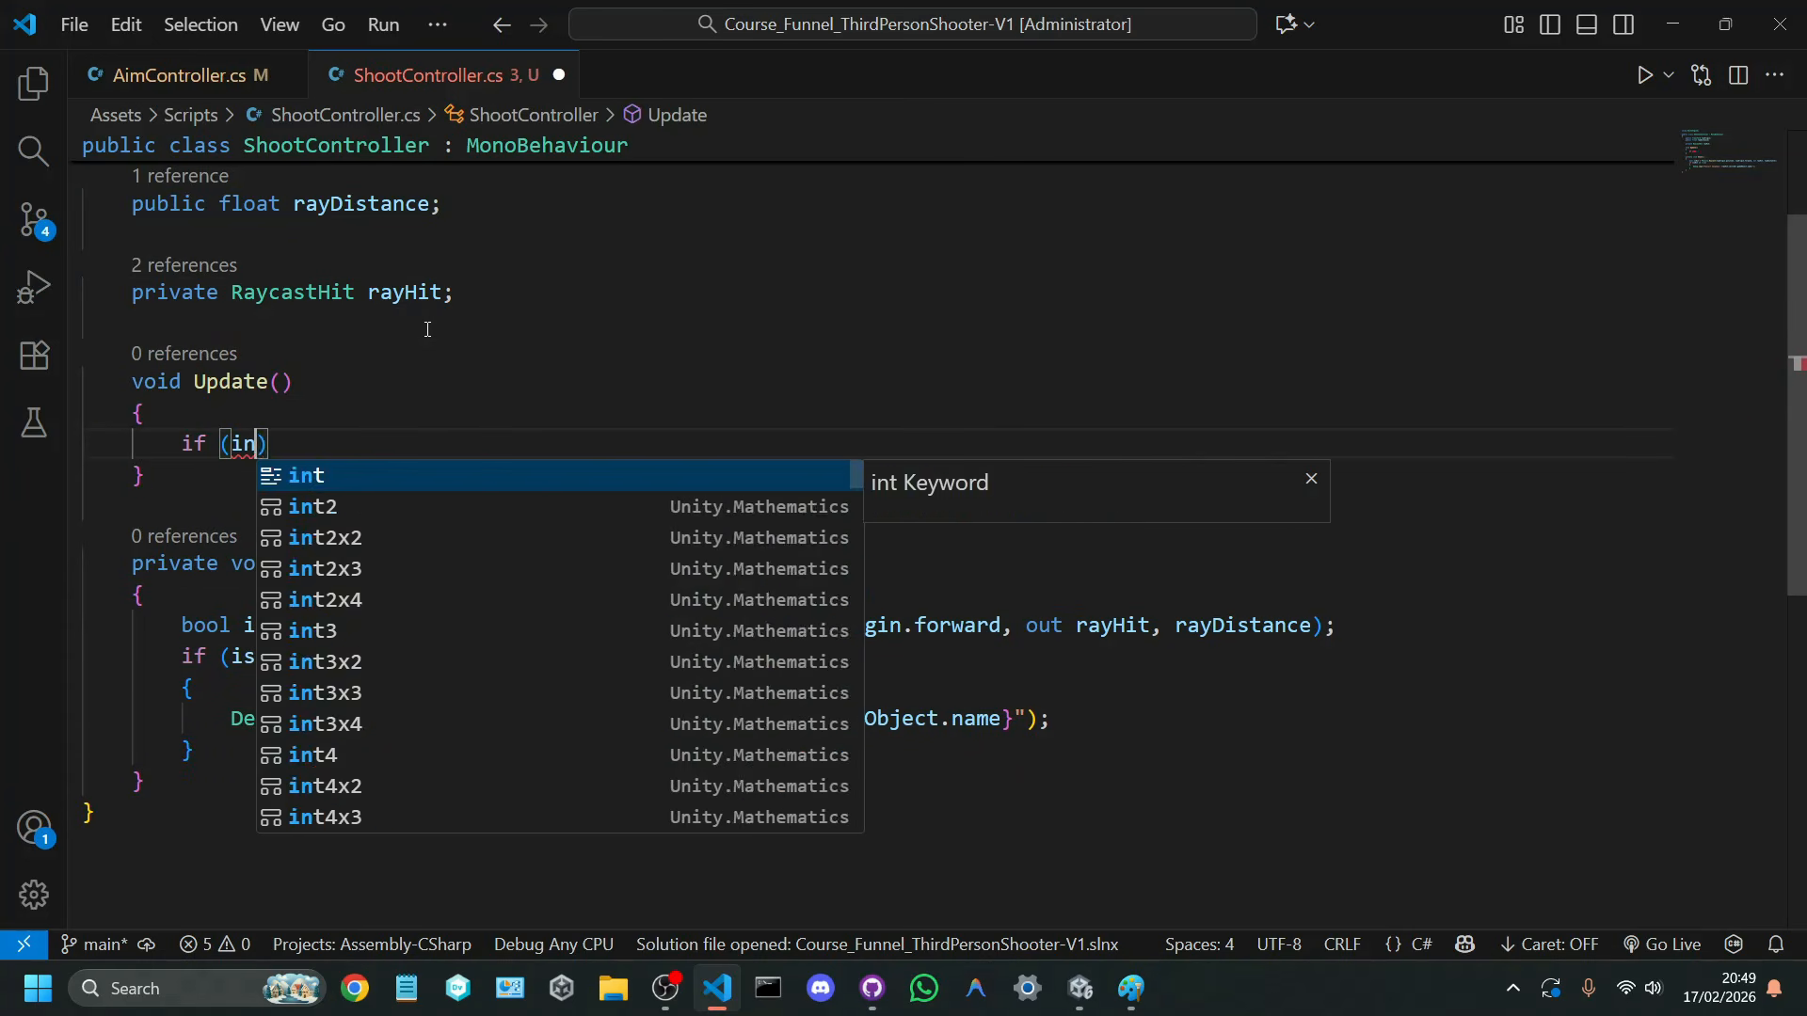
{"action": "type", "text": "use"}
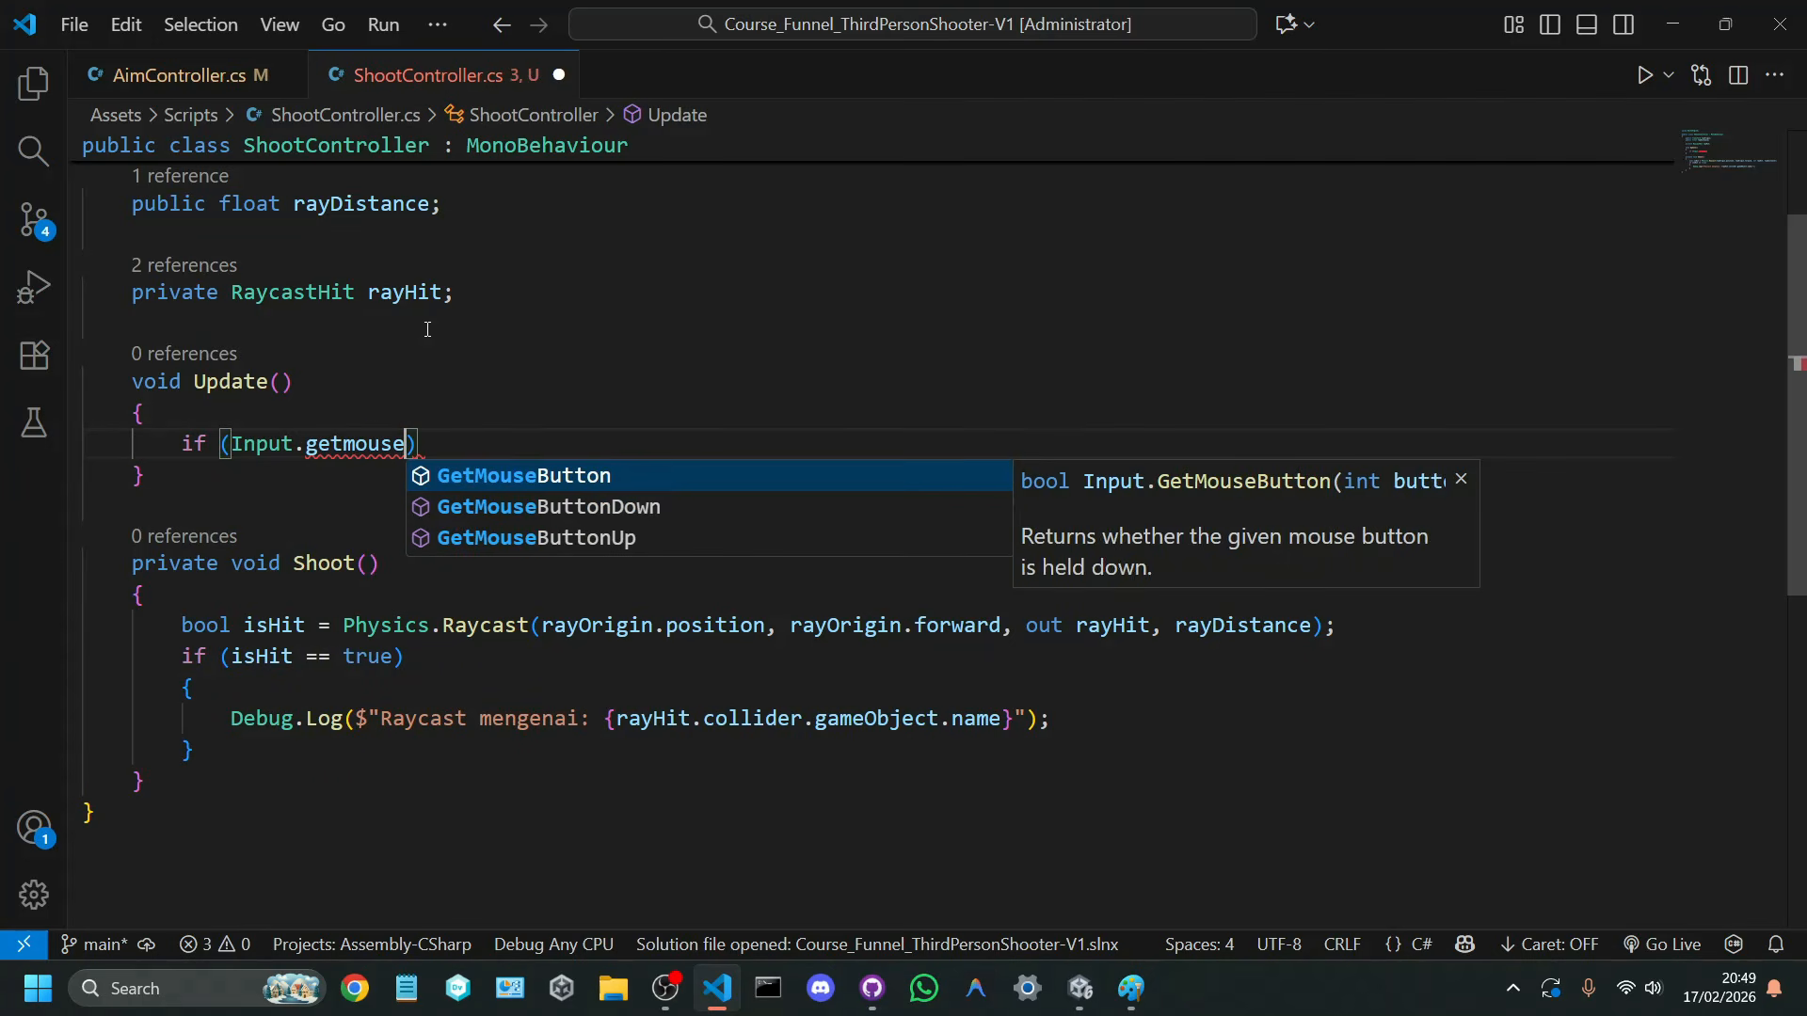
{"action": "key", "text": "Down"}
{"action": "key", "text": "Tab"}
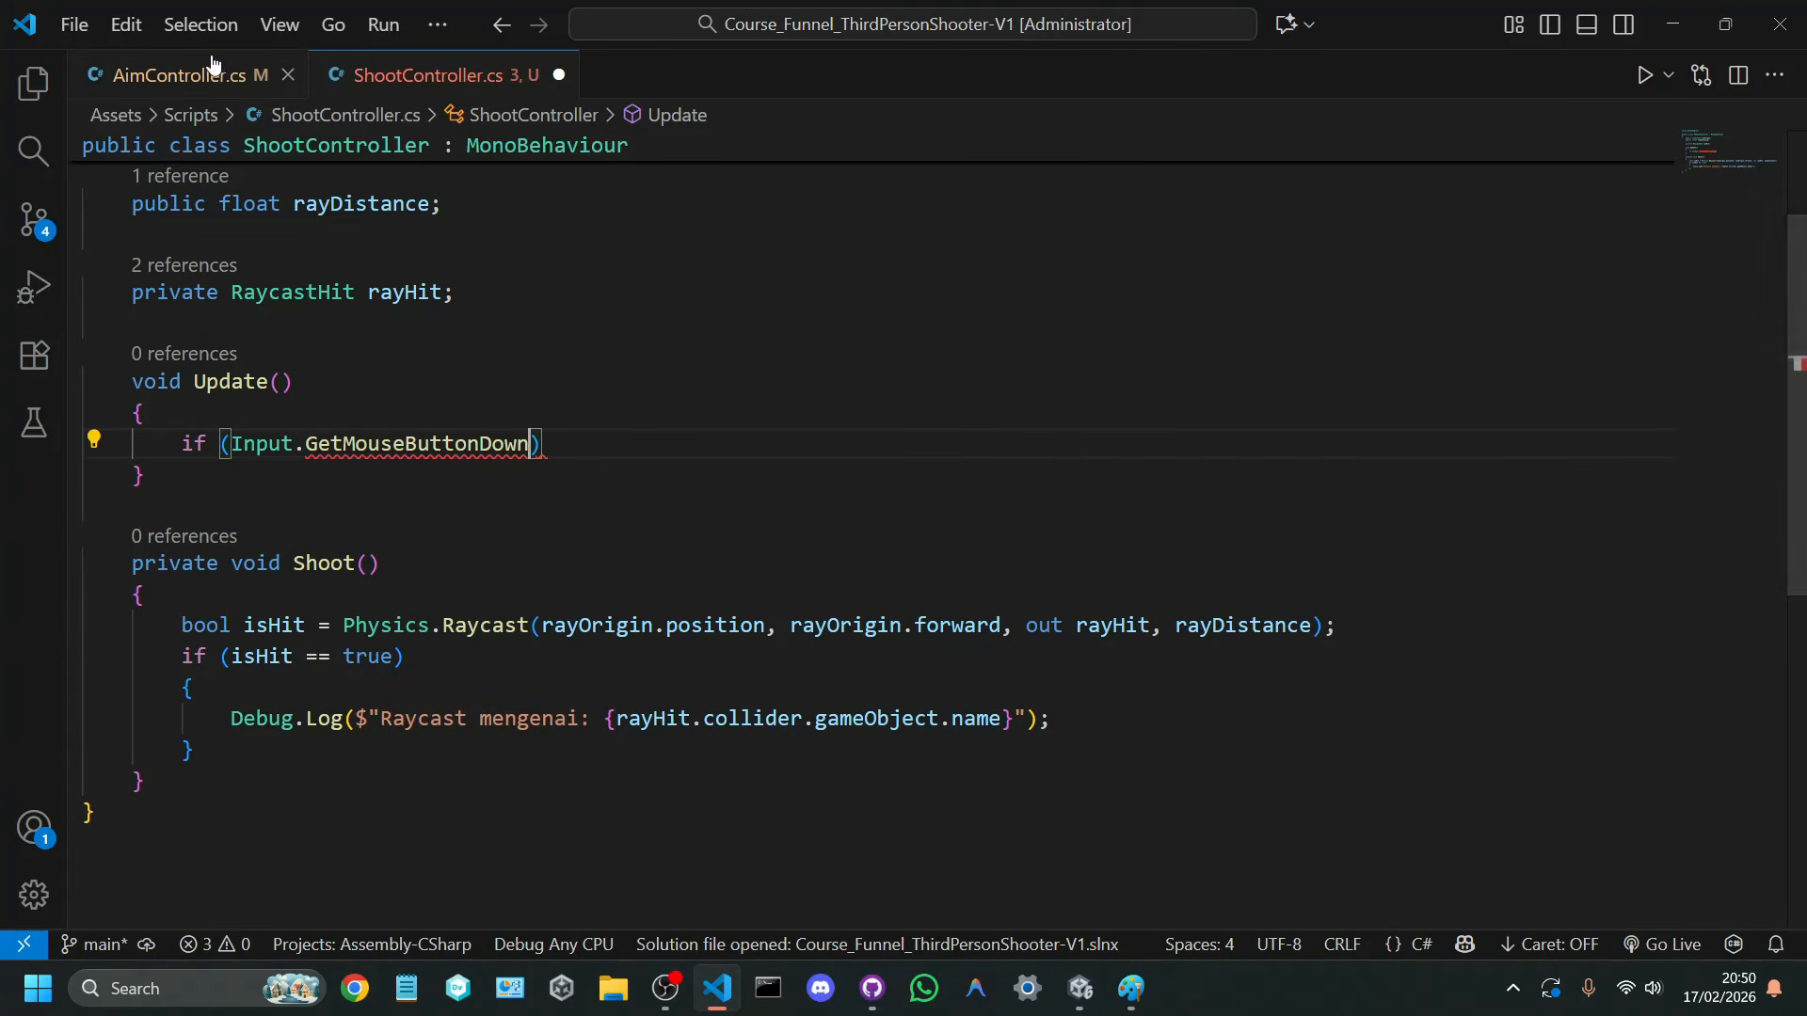
Step: Check the mouse input call in AimController's Update method, and remove GetMouseButtonDown from the ShootController condition
{"action": "key", "text": "ctrl+Tab"}
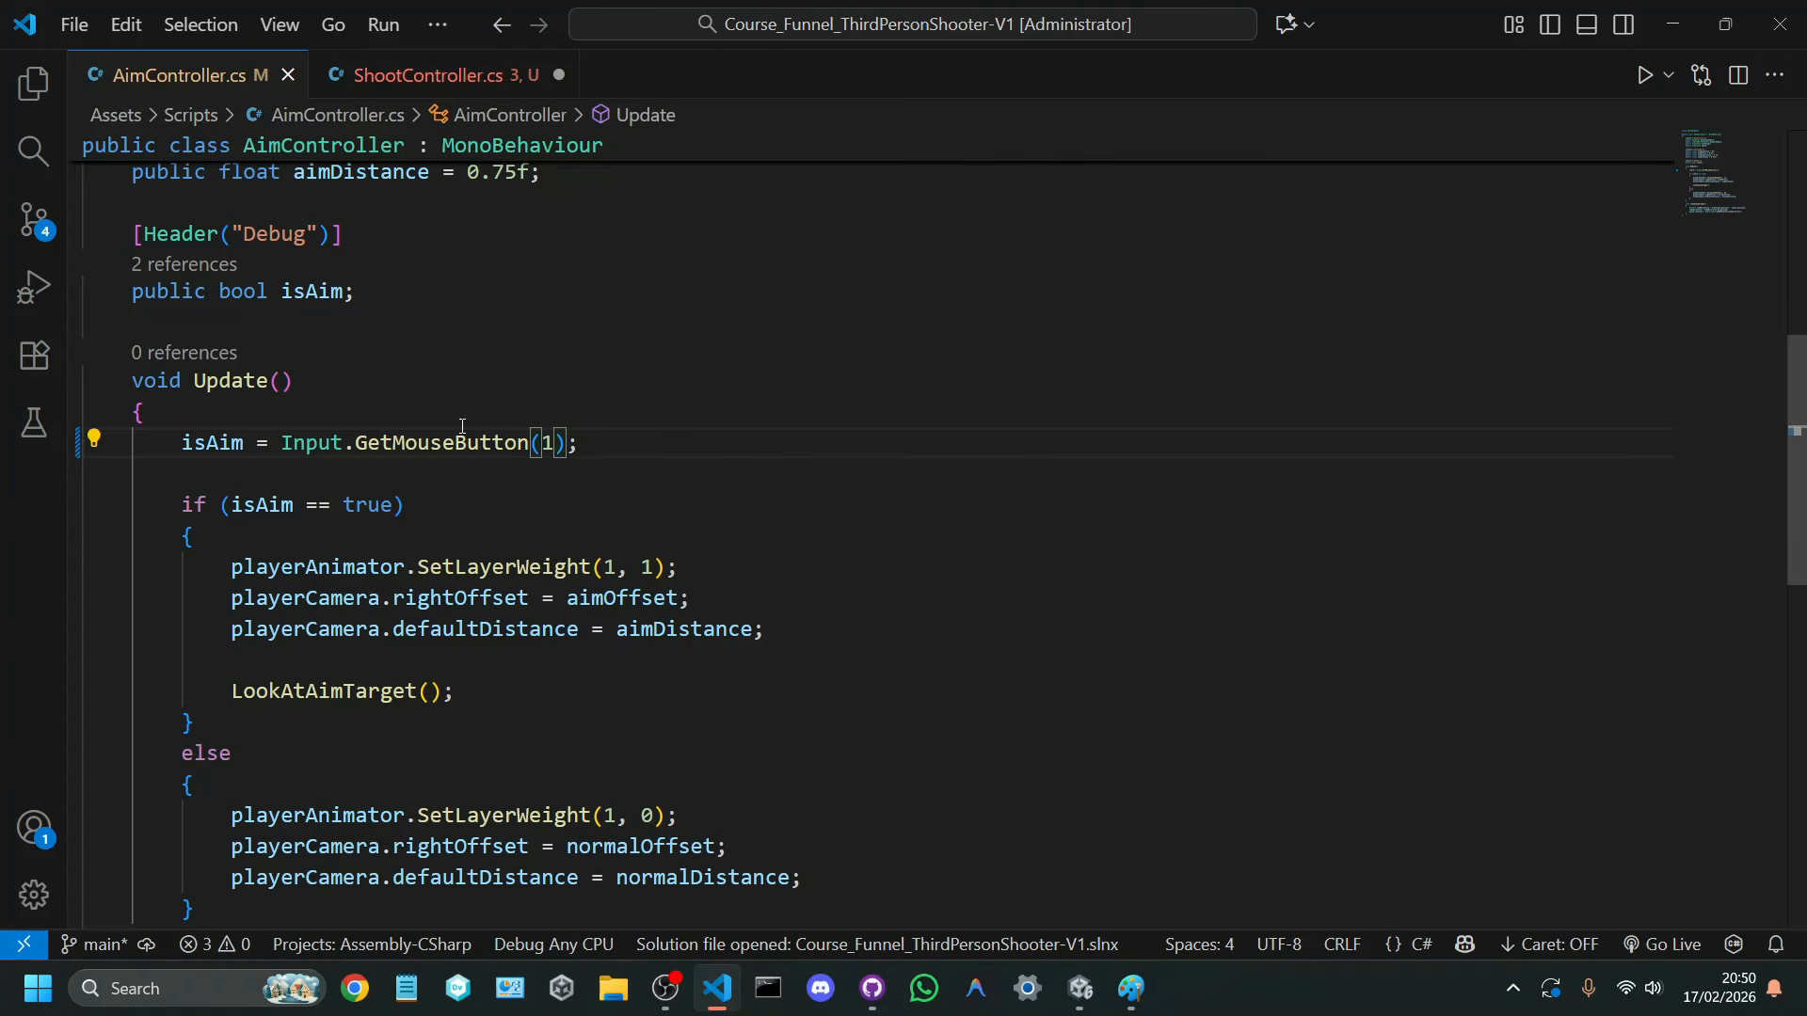
{"action": "left_click", "coordinate": [458, 76]}
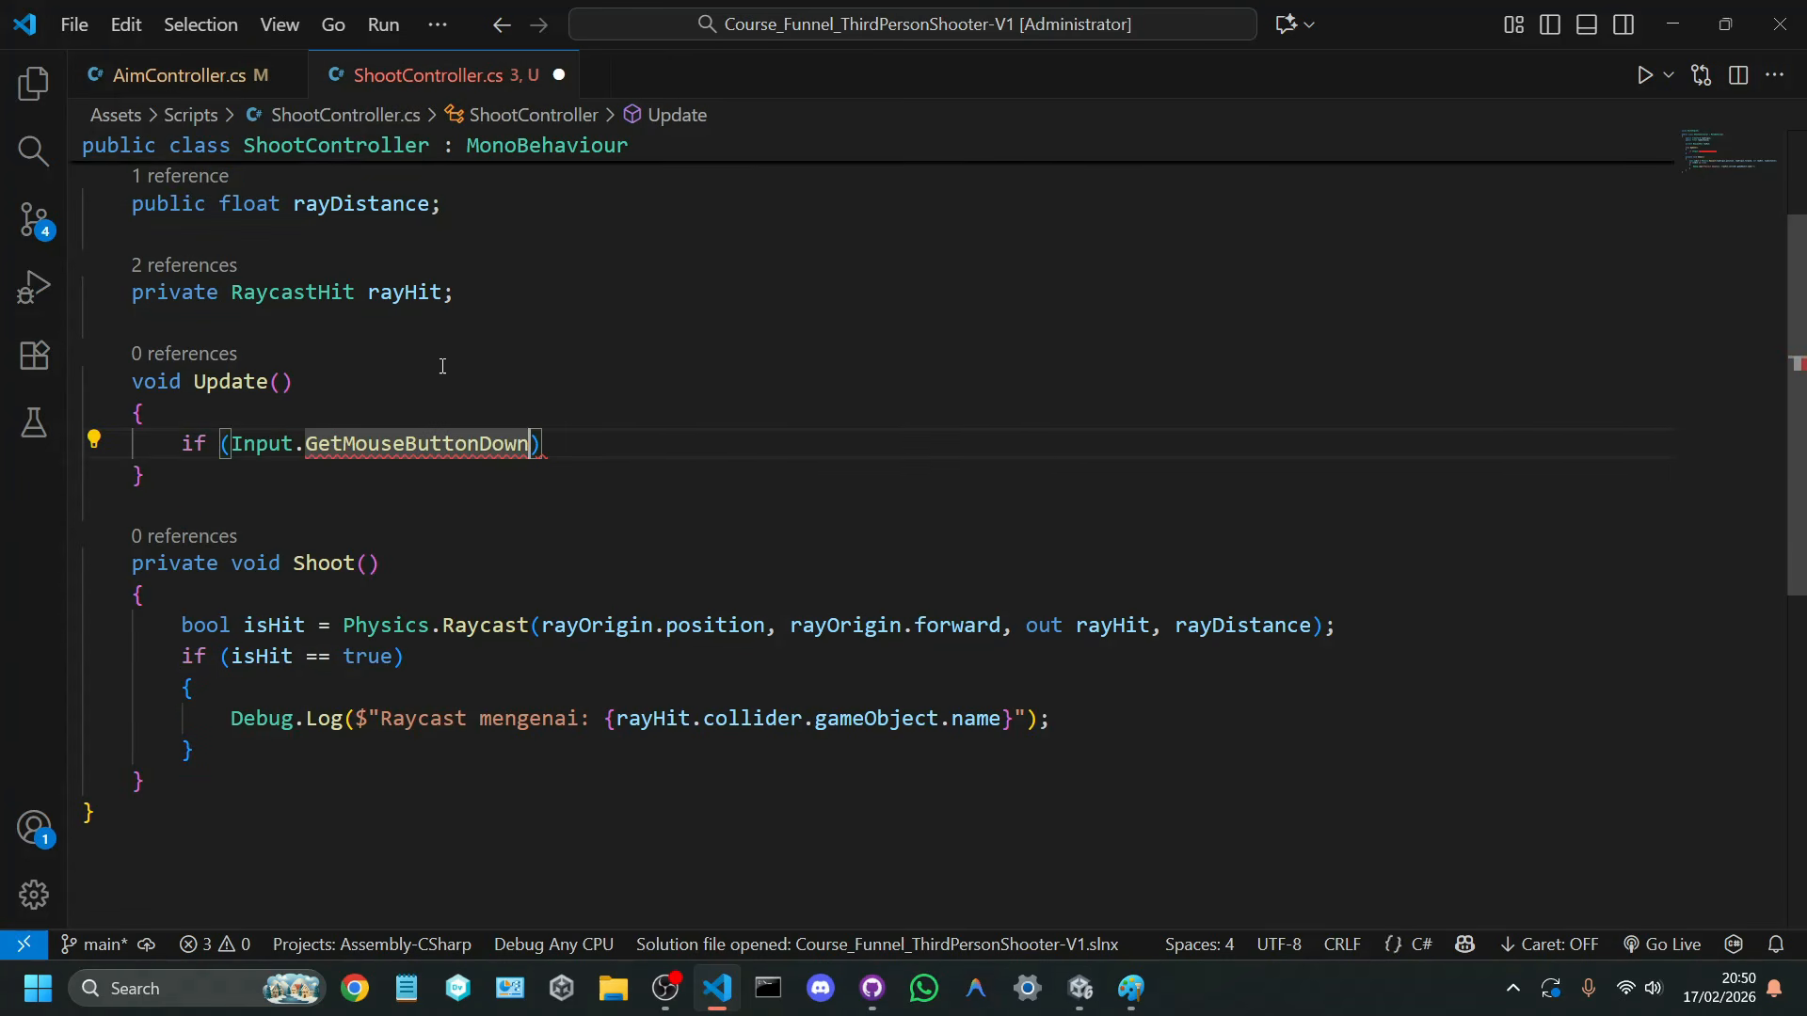
{"action": "double_click", "coordinate": [457, 445]}
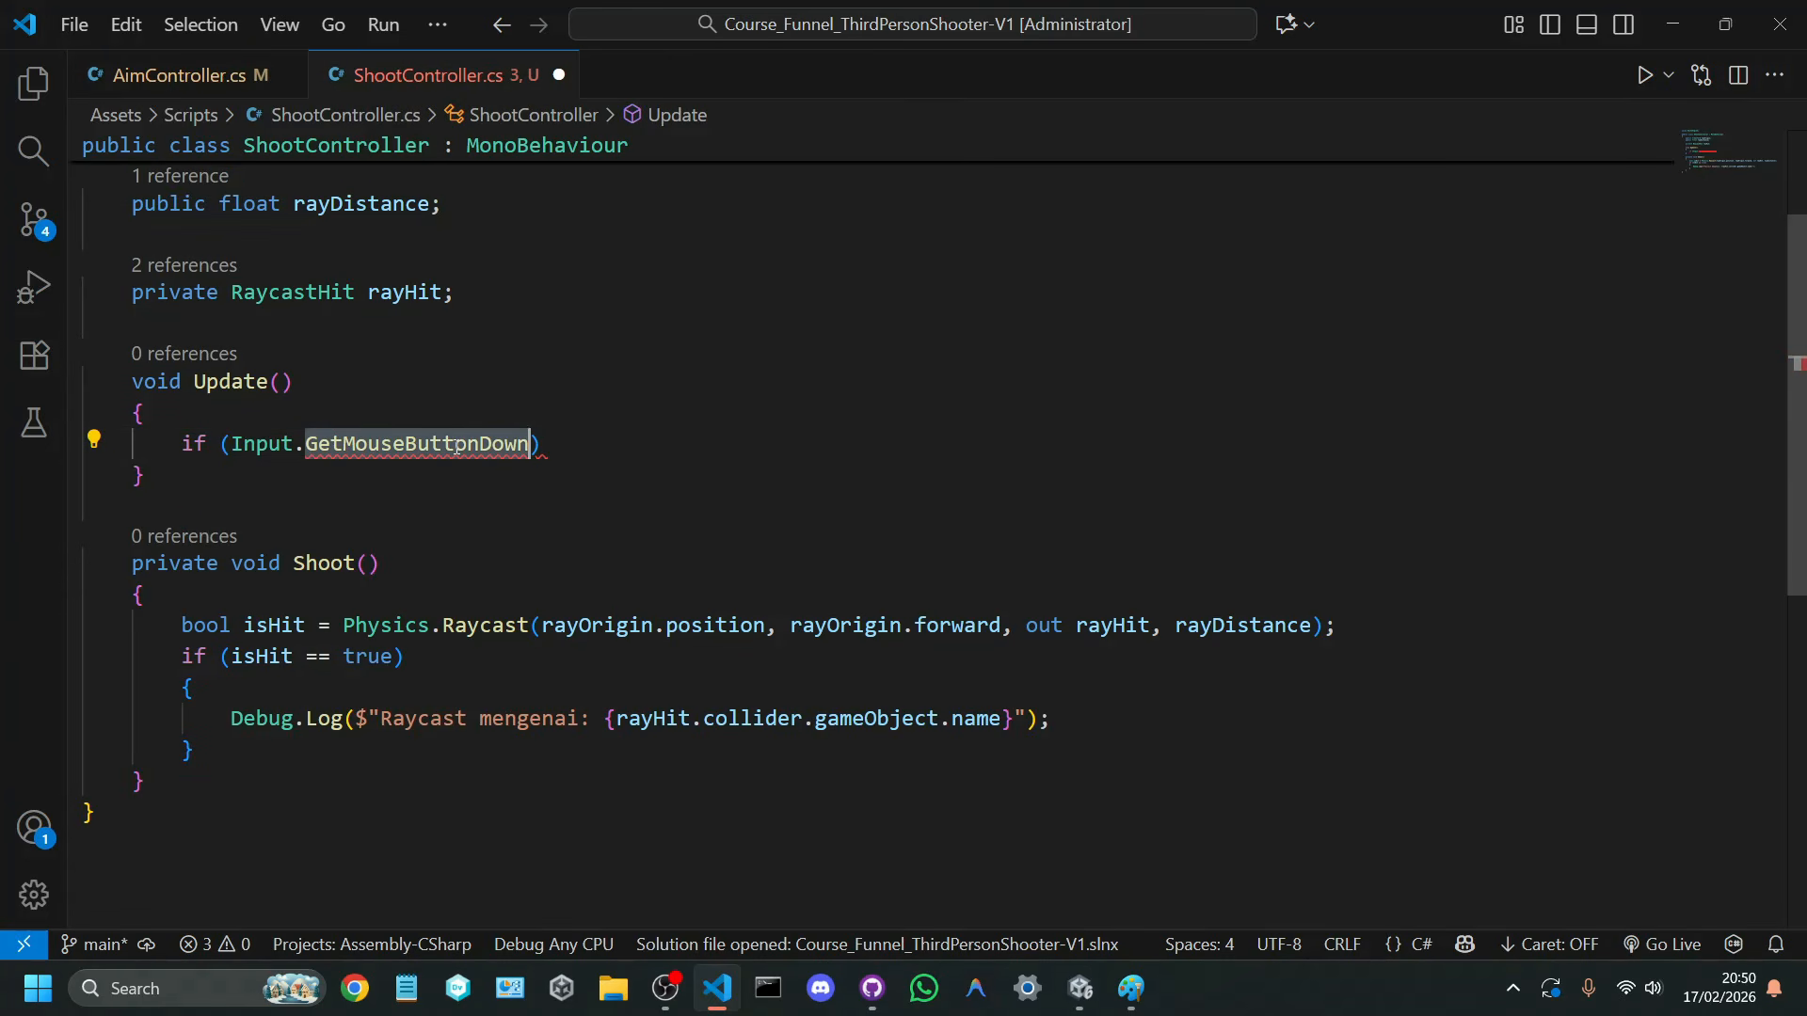
{"action": "mouse_move", "coordinate": [527, 442]}
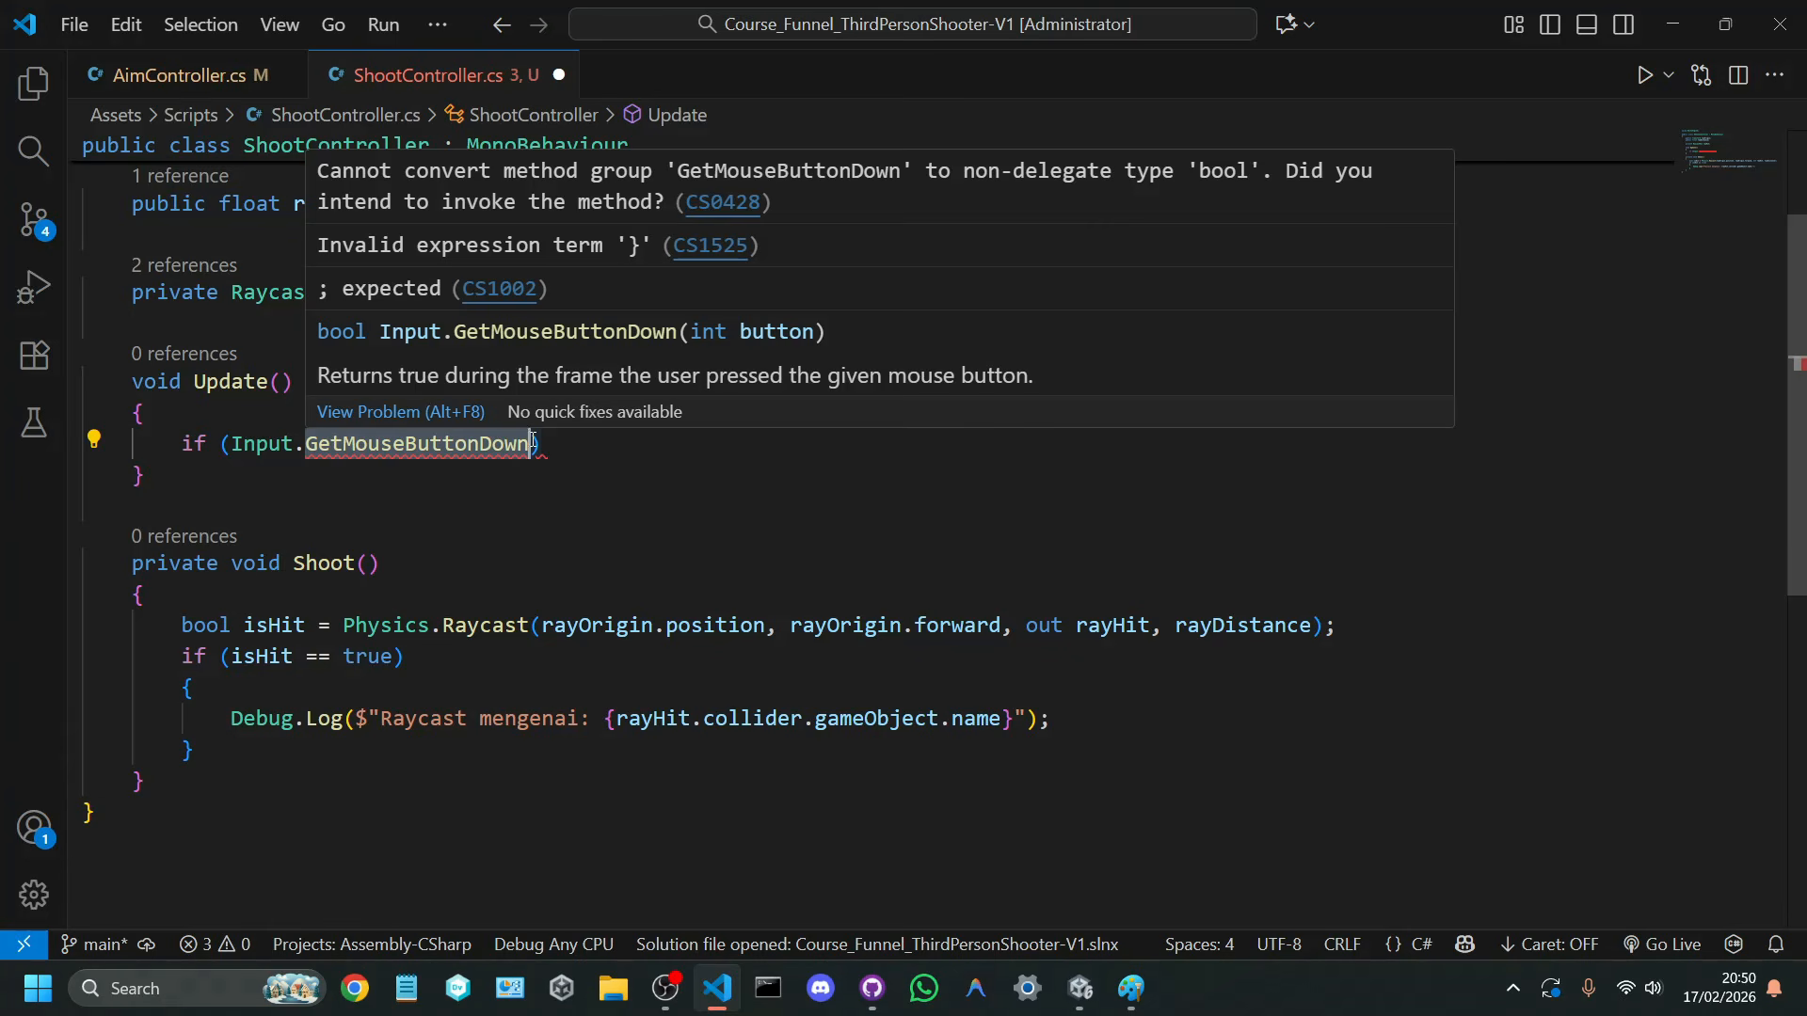
{"action": "key", "text": "BackSpace"}
{"action": "key", "text": "BackSpace"}
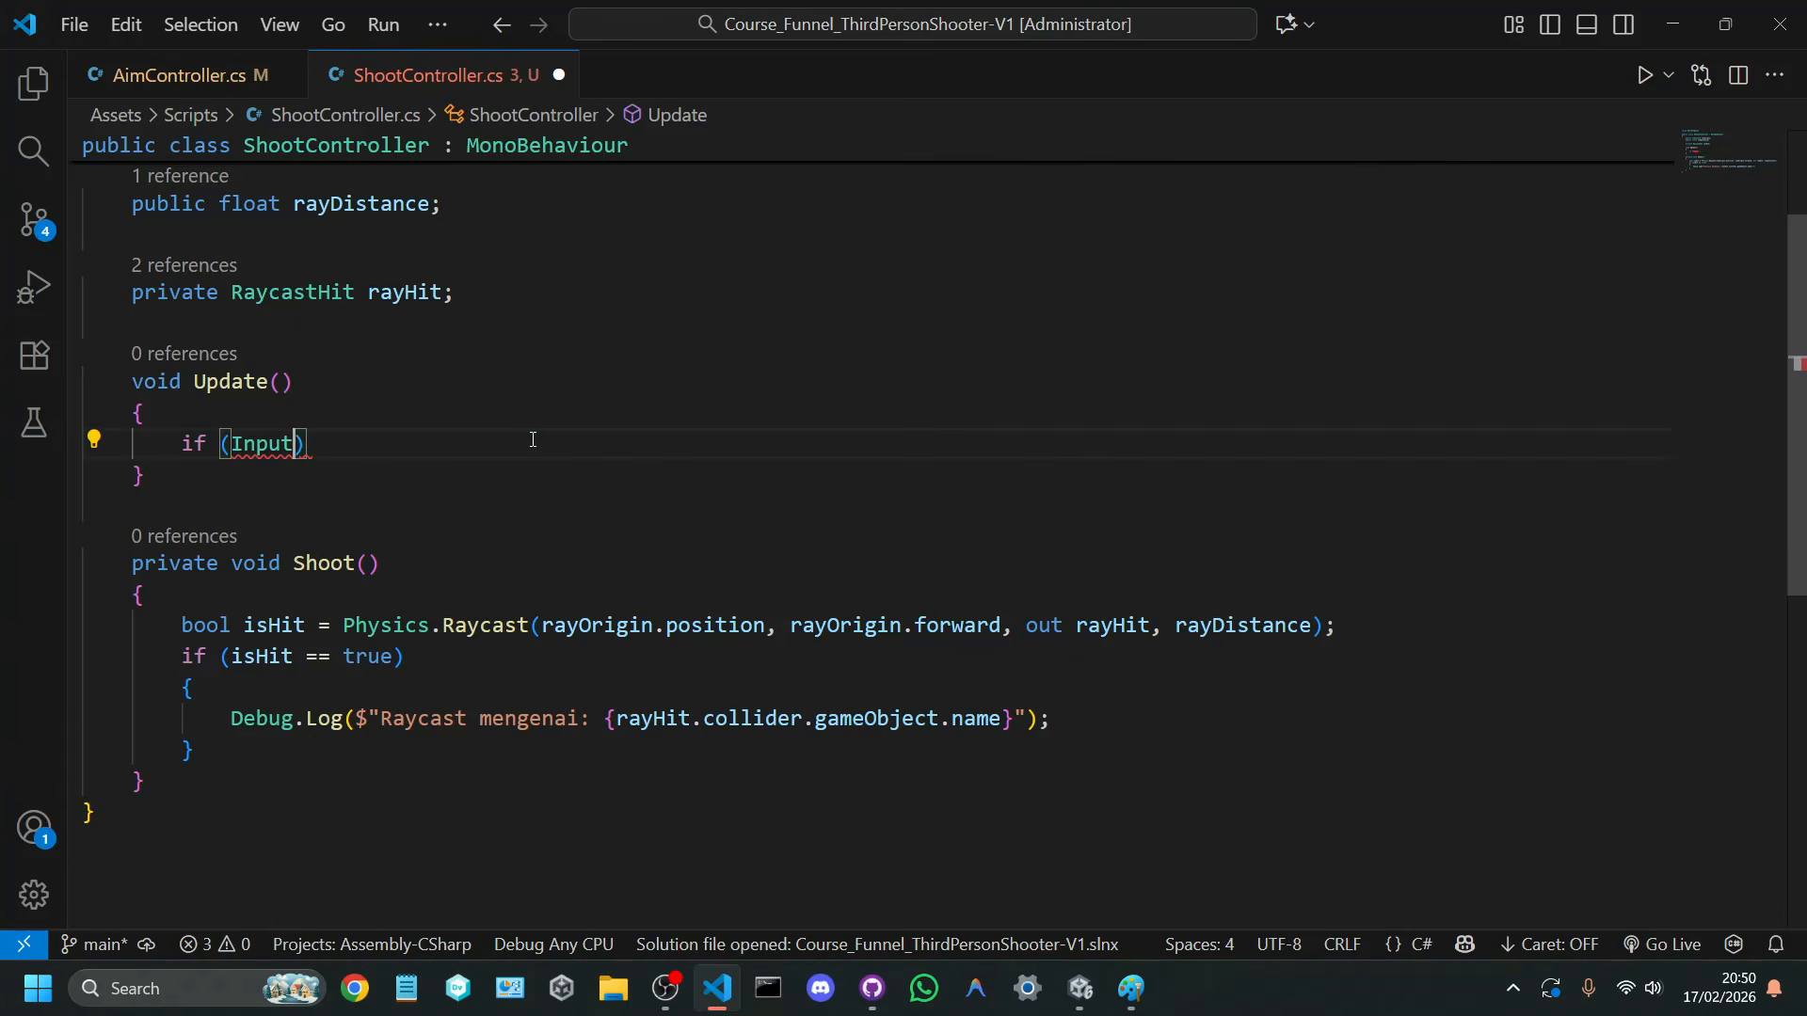
{"action": "type", "text": ".ge"}
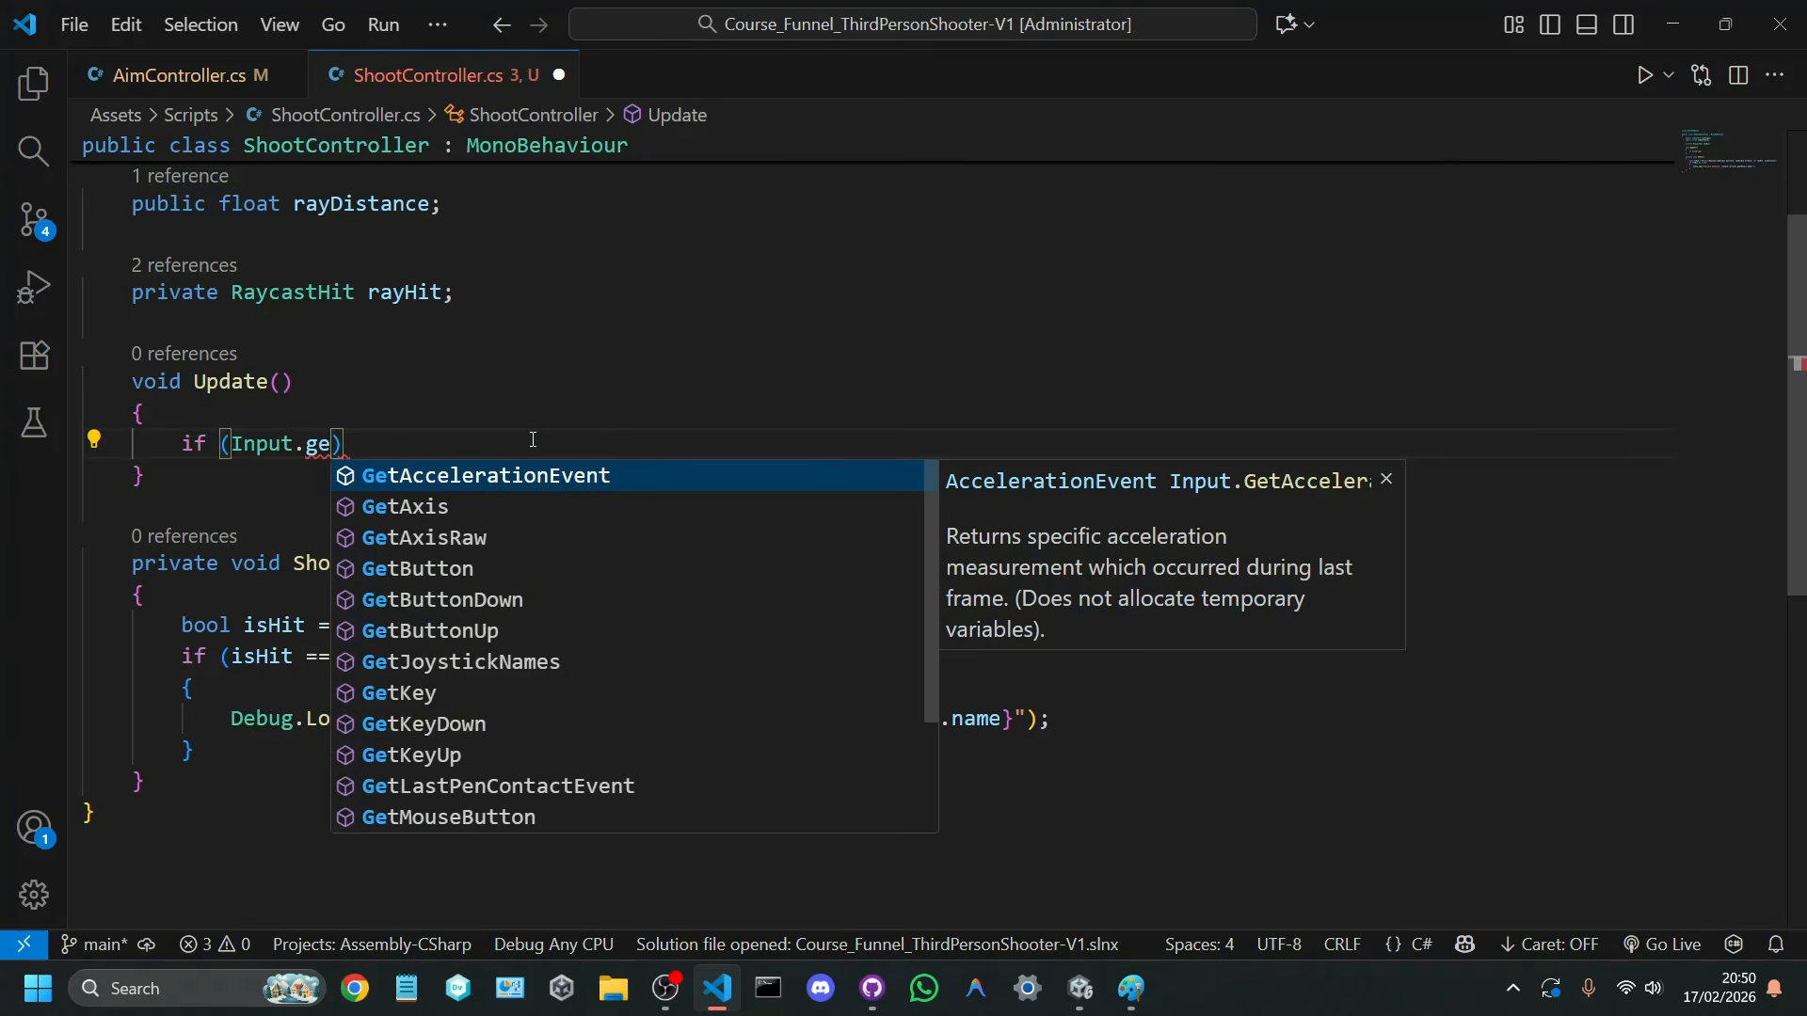
{"action": "key", "text": "Down"}
{"action": "key", "text": "Down"}
{"action": "key", "text": "Down"}
{"action": "key", "text": "Return"}
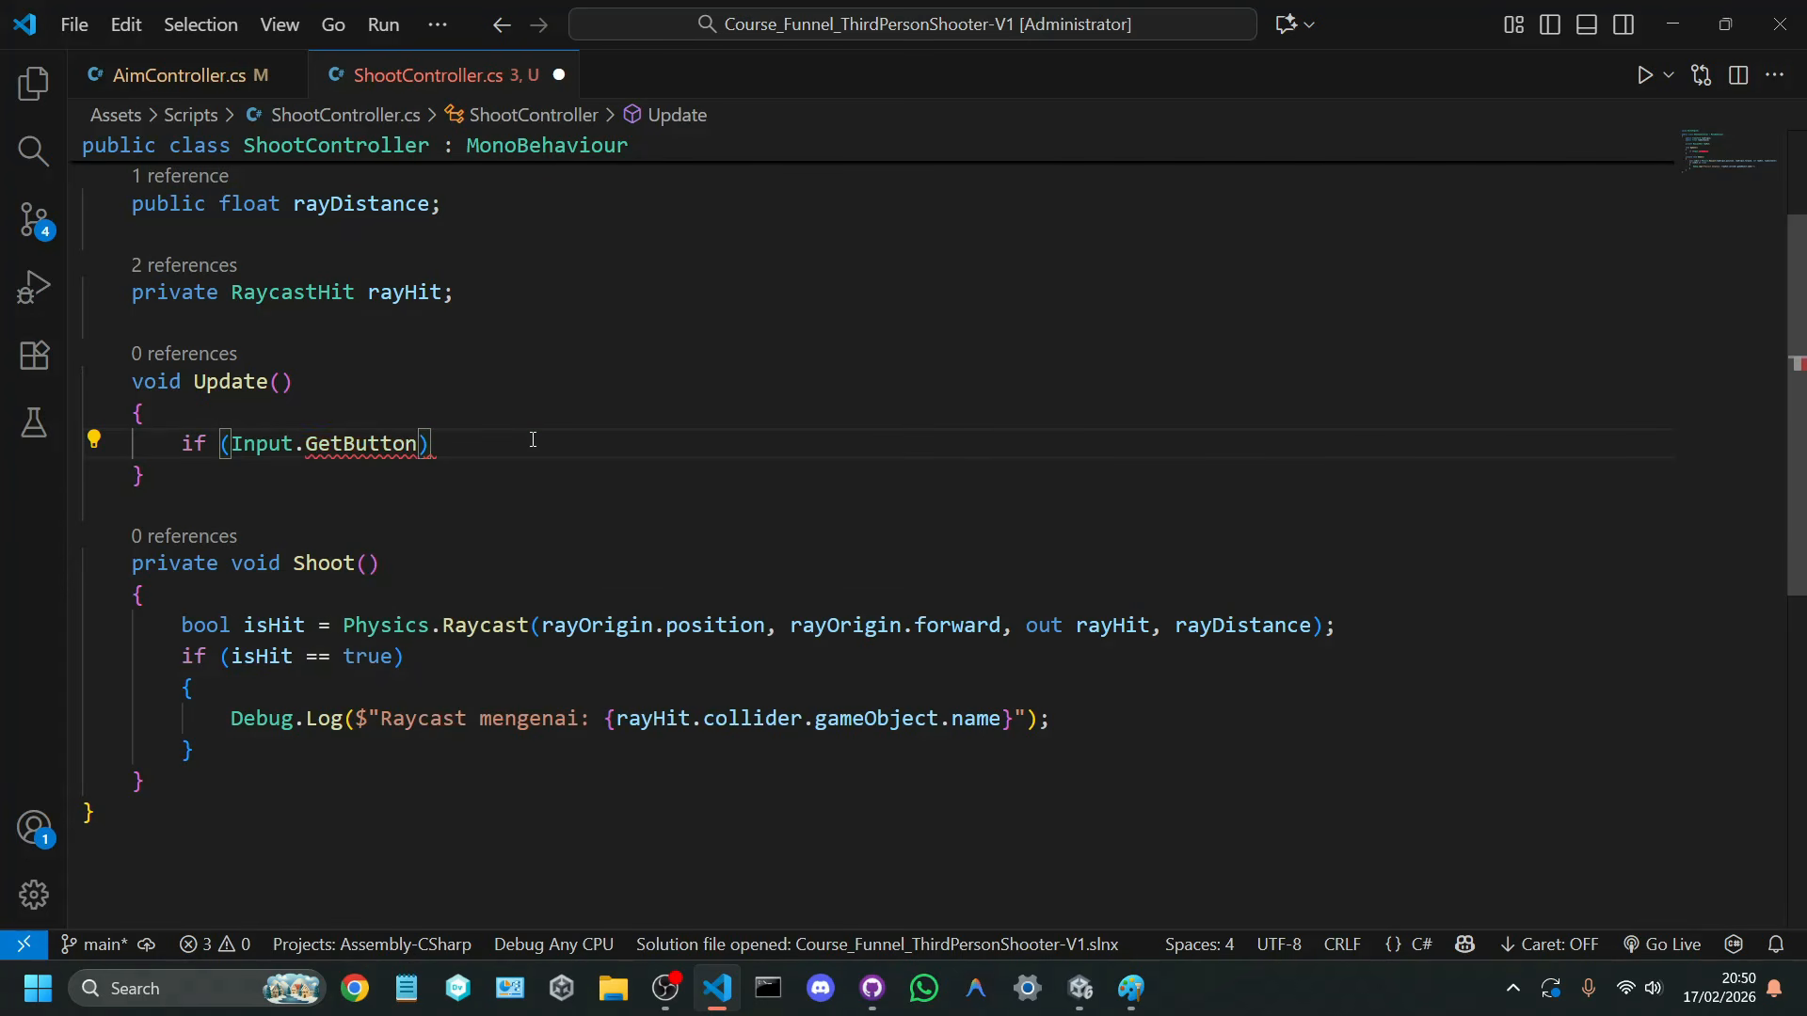
{"action": "key", "text": "ctrl+z"}
{"action": "key", "text": "ctrl+z"}
Step: Complete the if condition as Input.GetMouseButton(0) so it checks for the left mouse button being held
{"action": "type", "text": "getmouseb"}
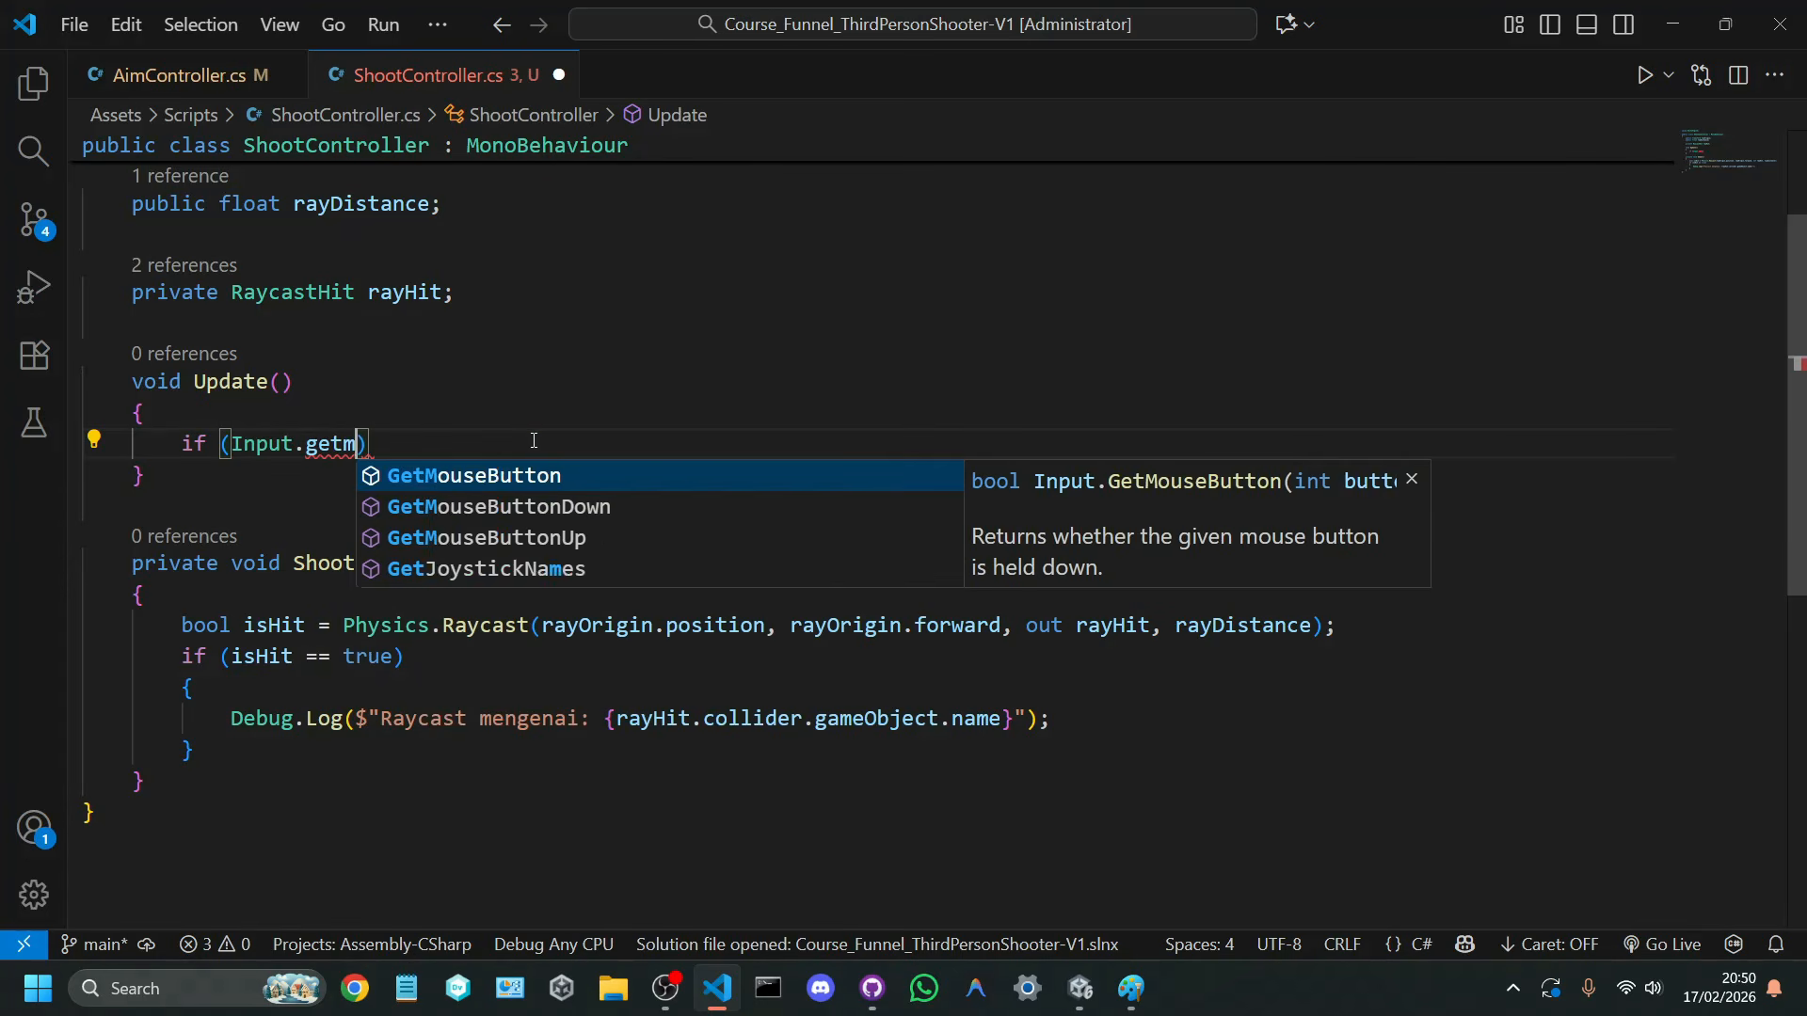
{"action": "key", "text": "Return"}
{"action": "type", "text": "("}
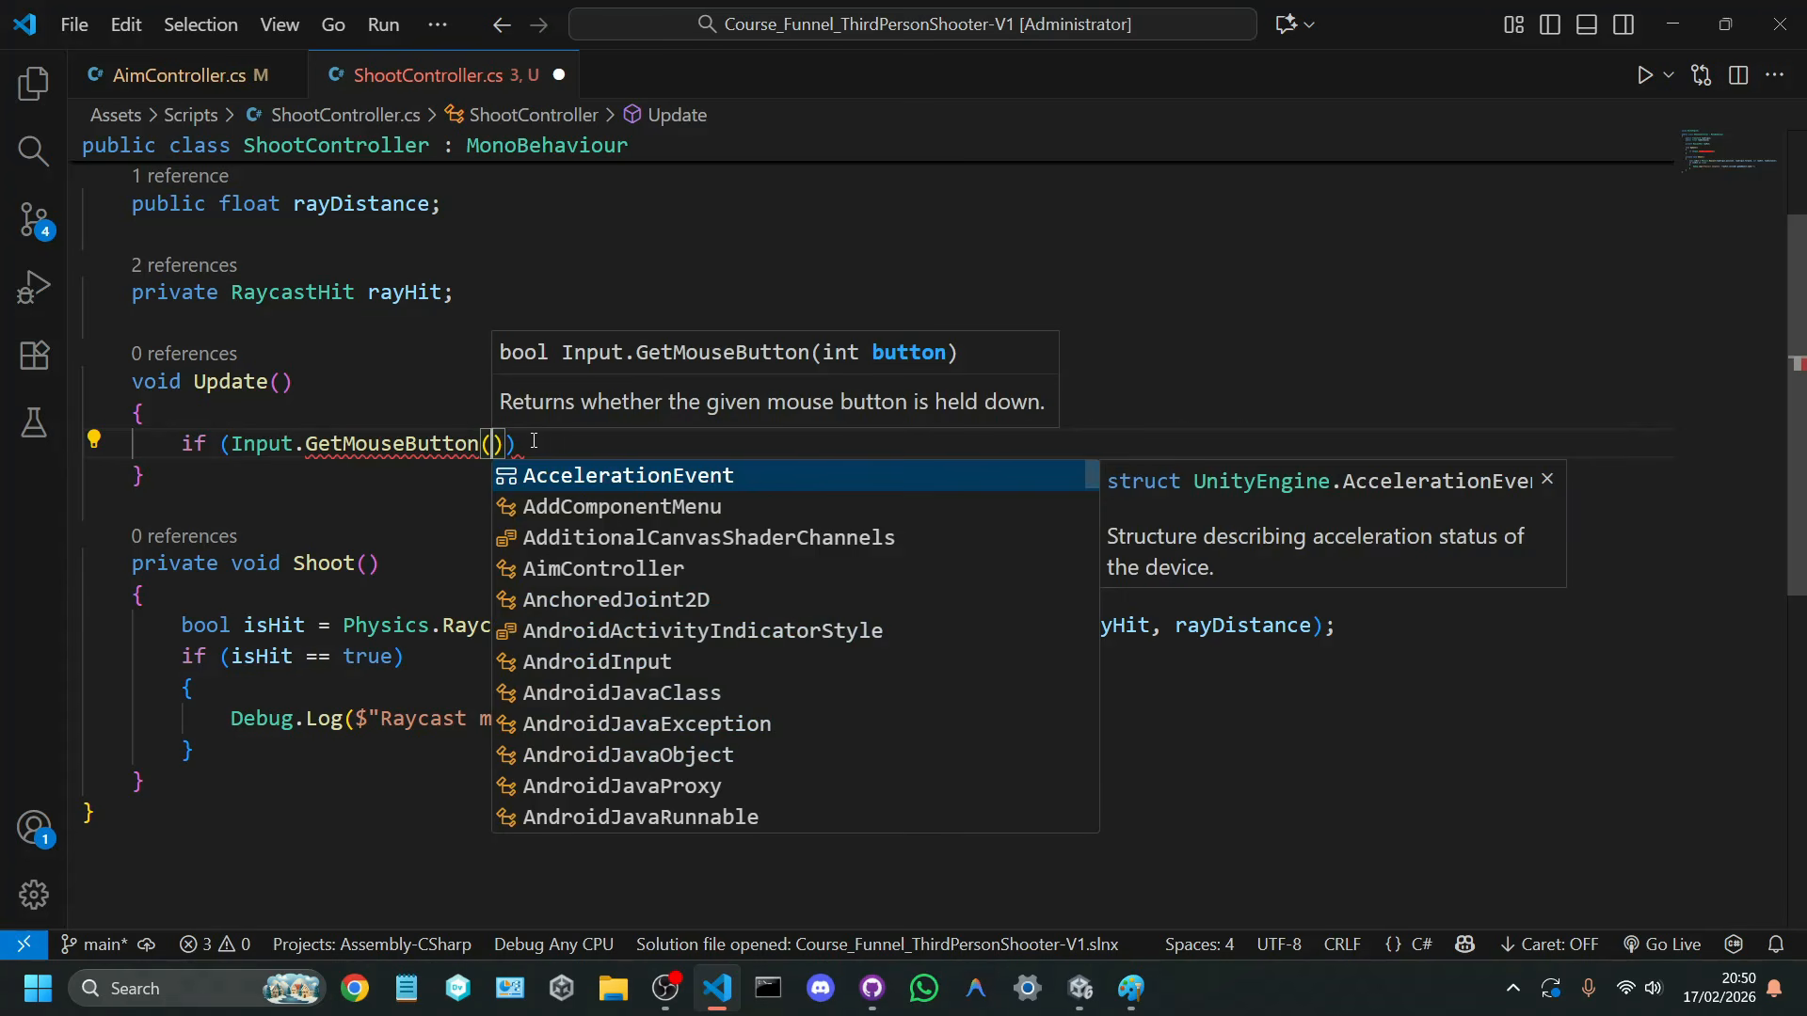
{"action": "type", "text": "0"}
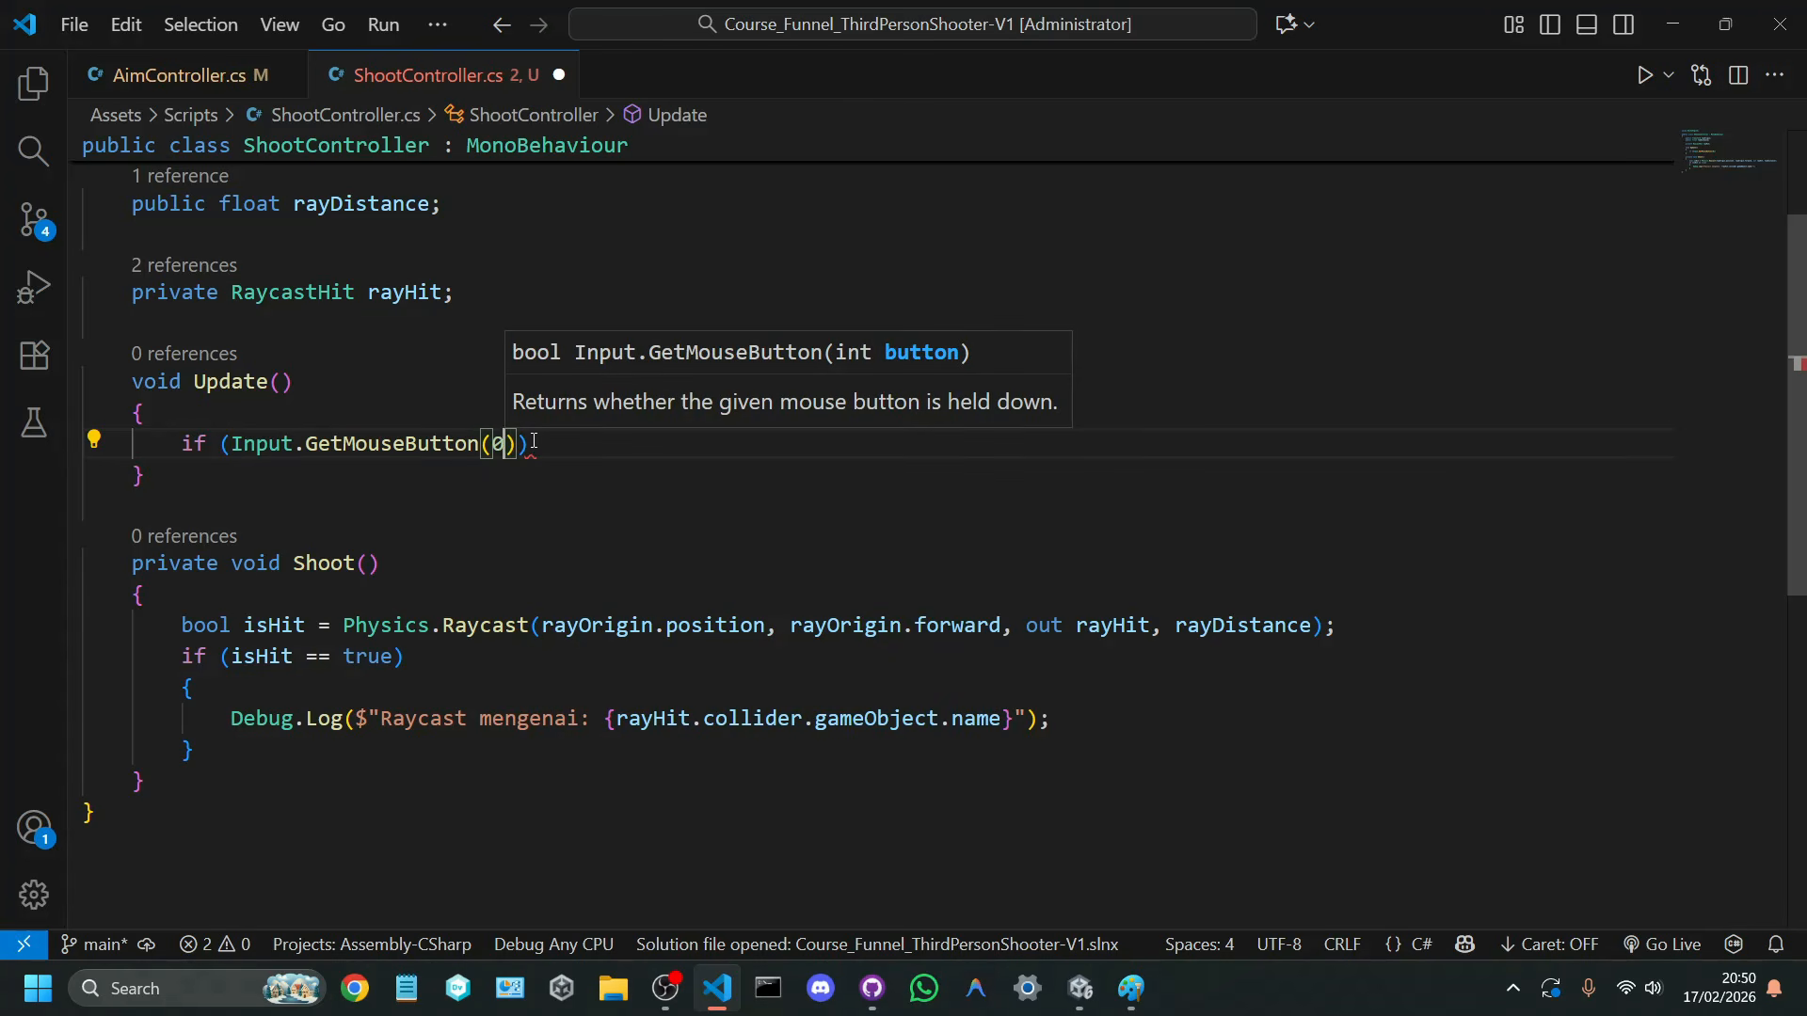
Step: Give the if statement a body that calls Shoot(); and save ShootController.cs
{"action": "key", "text": "Right"}
{"action": "key", "text": "Return"}
{"action": "type", "text": "{"}
{"action": "key", "text": "Return"}
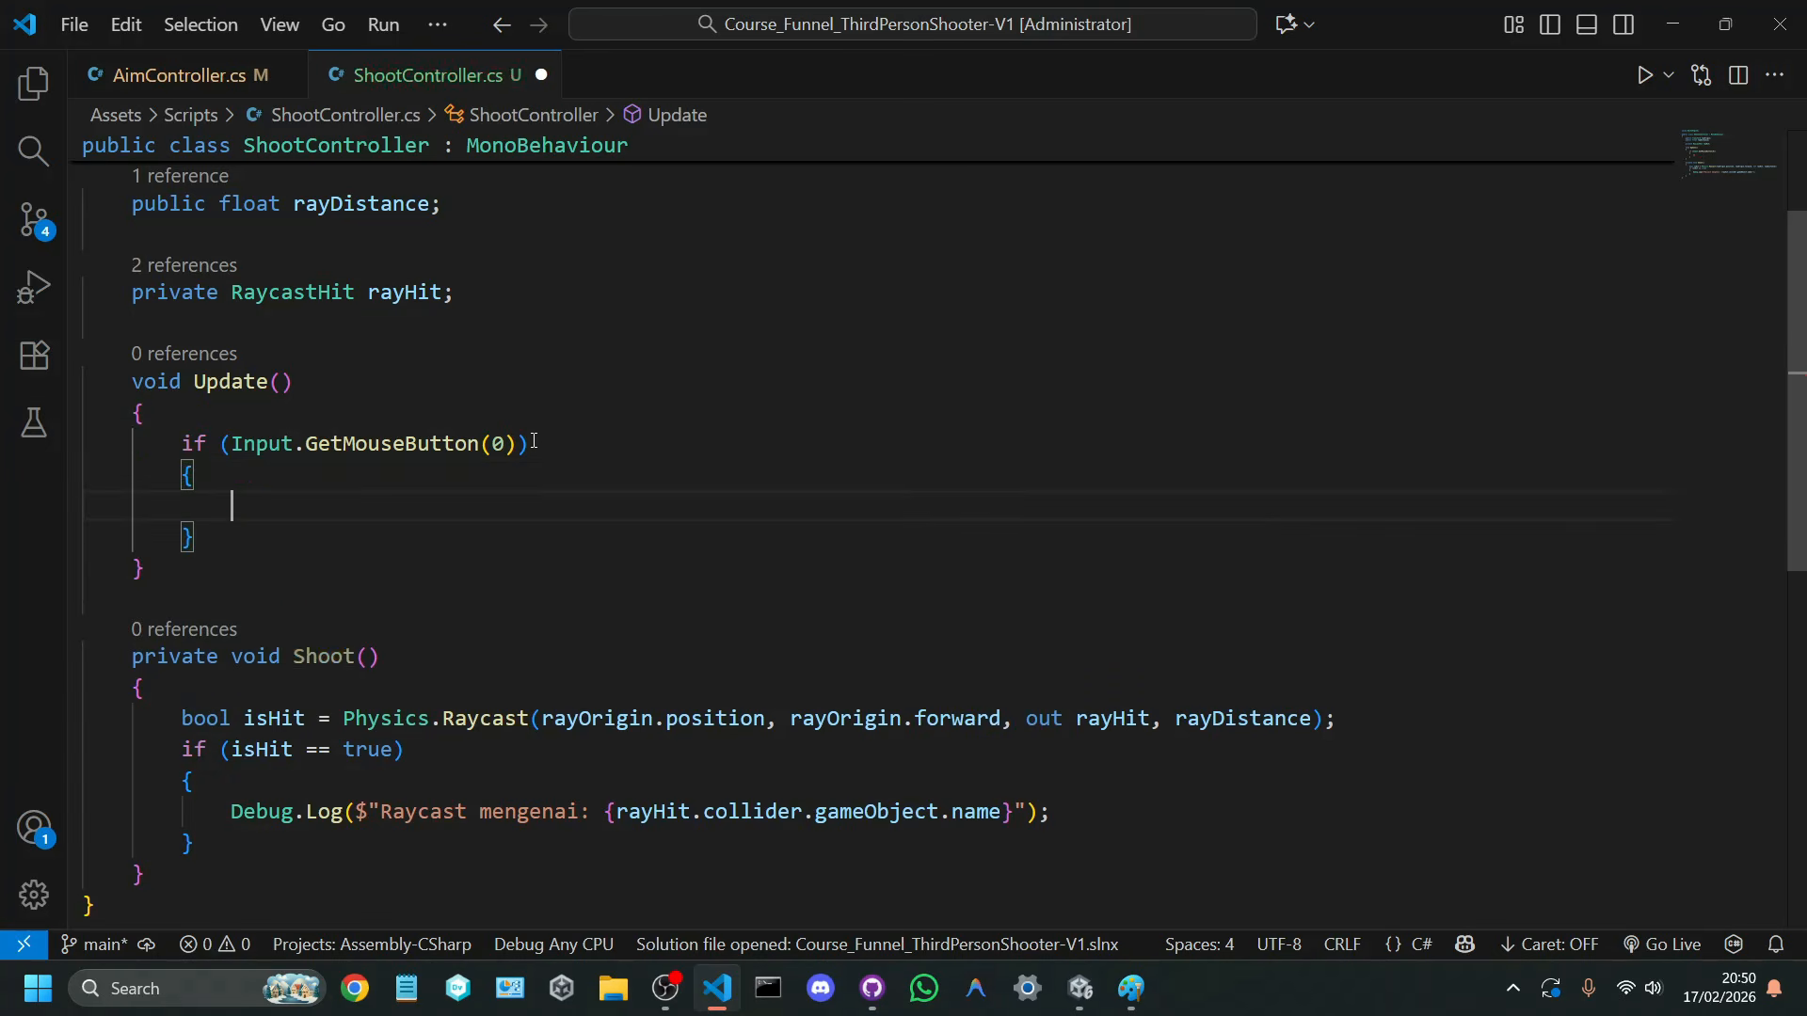
{"action": "type", "text": "shoot();"}
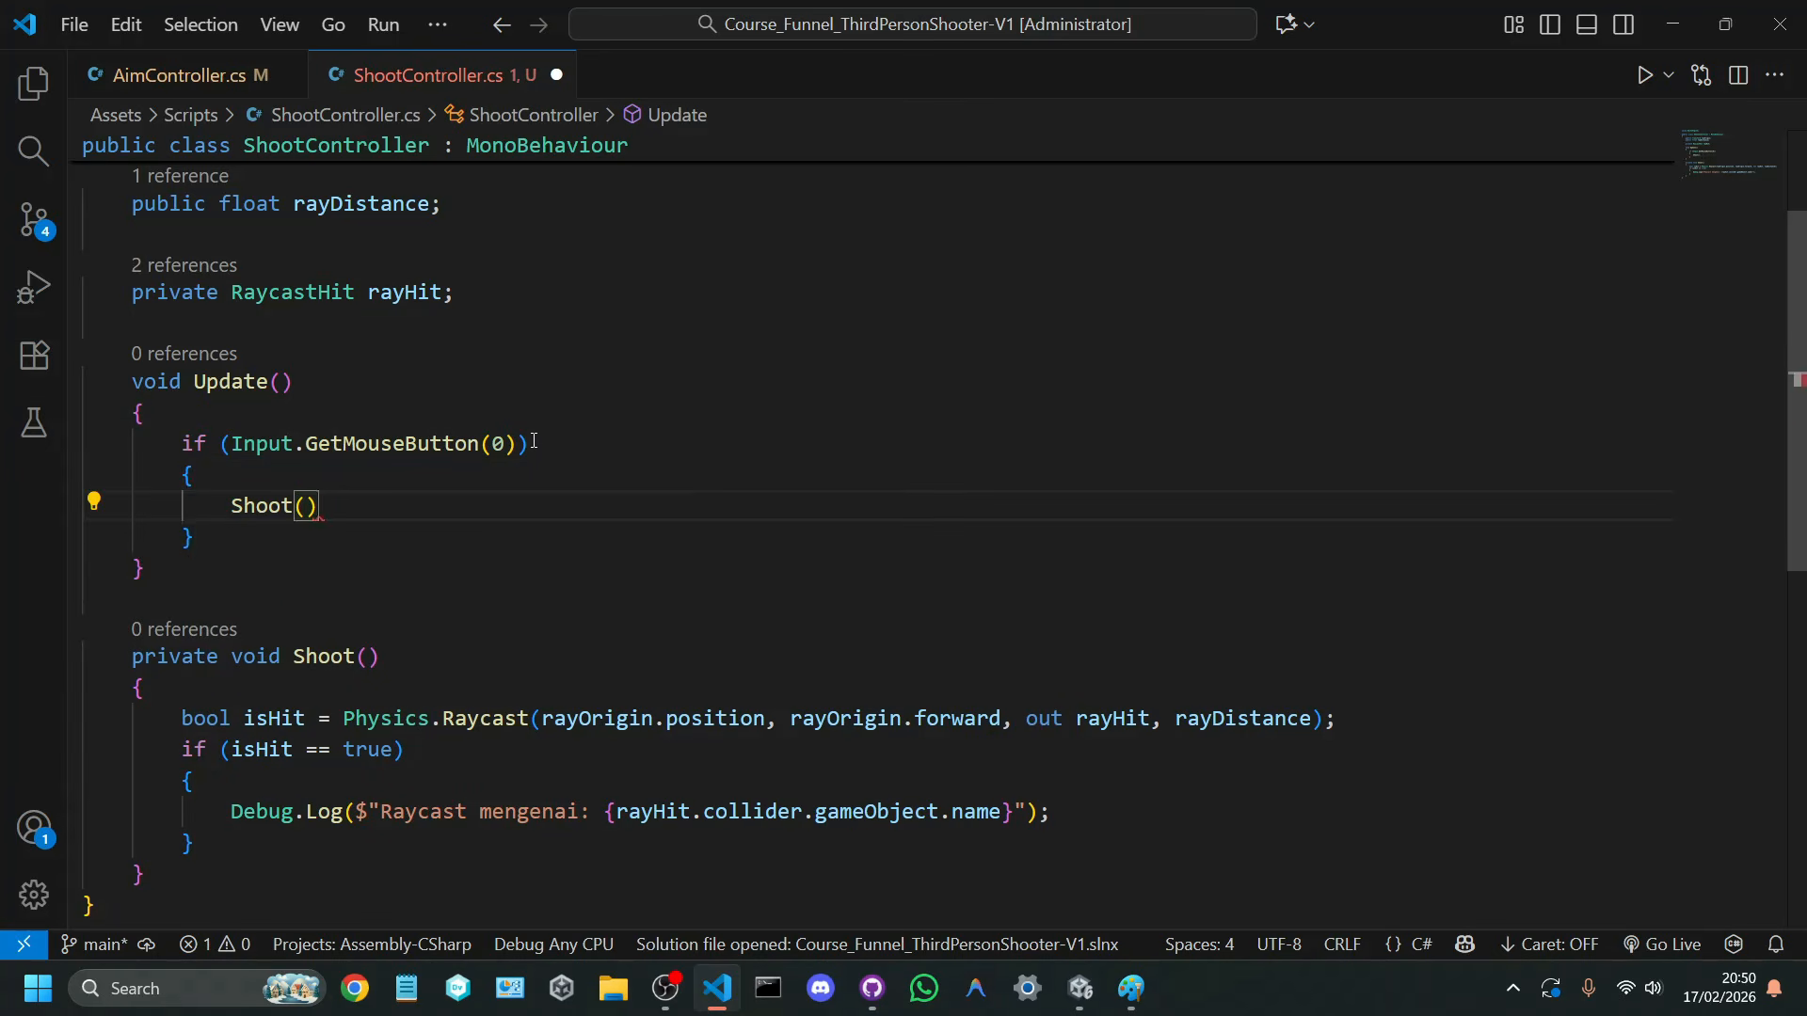
{"action": "key", "text": "ctrl+s"}
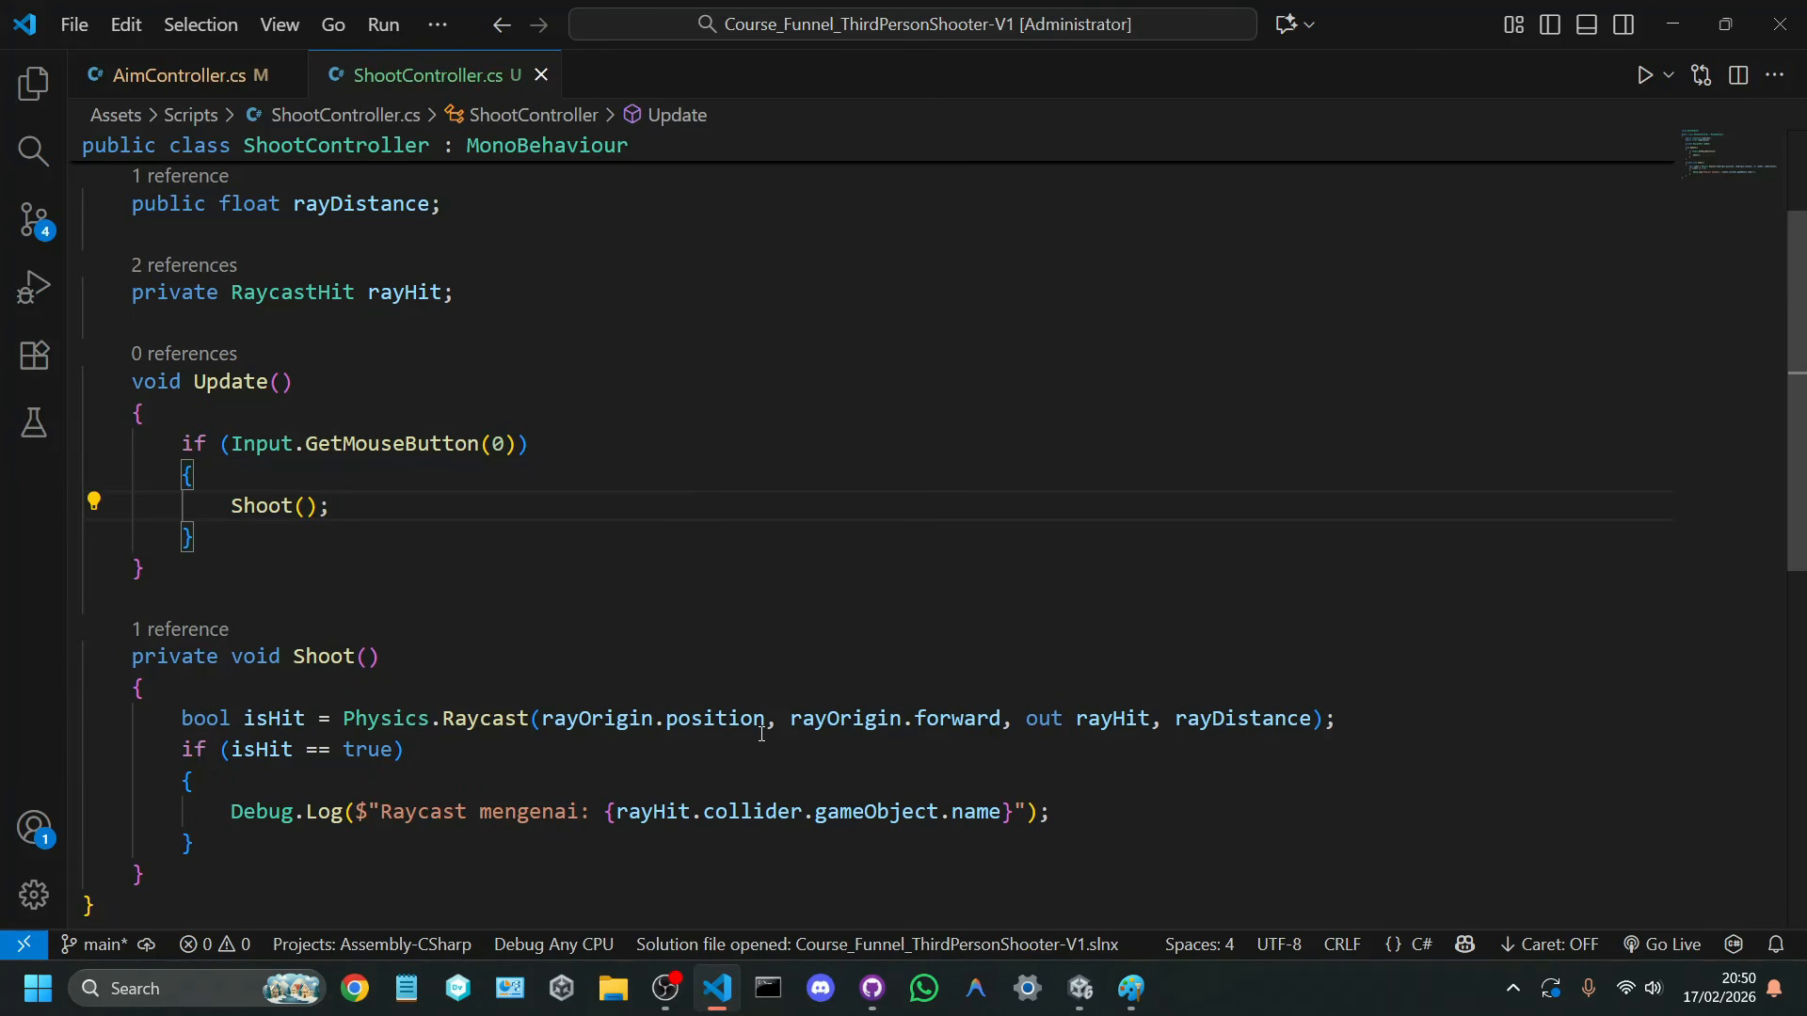
{"action": "left_click_drag", "start_coordinate": [170, 447], "coordinate": [590, 432]}
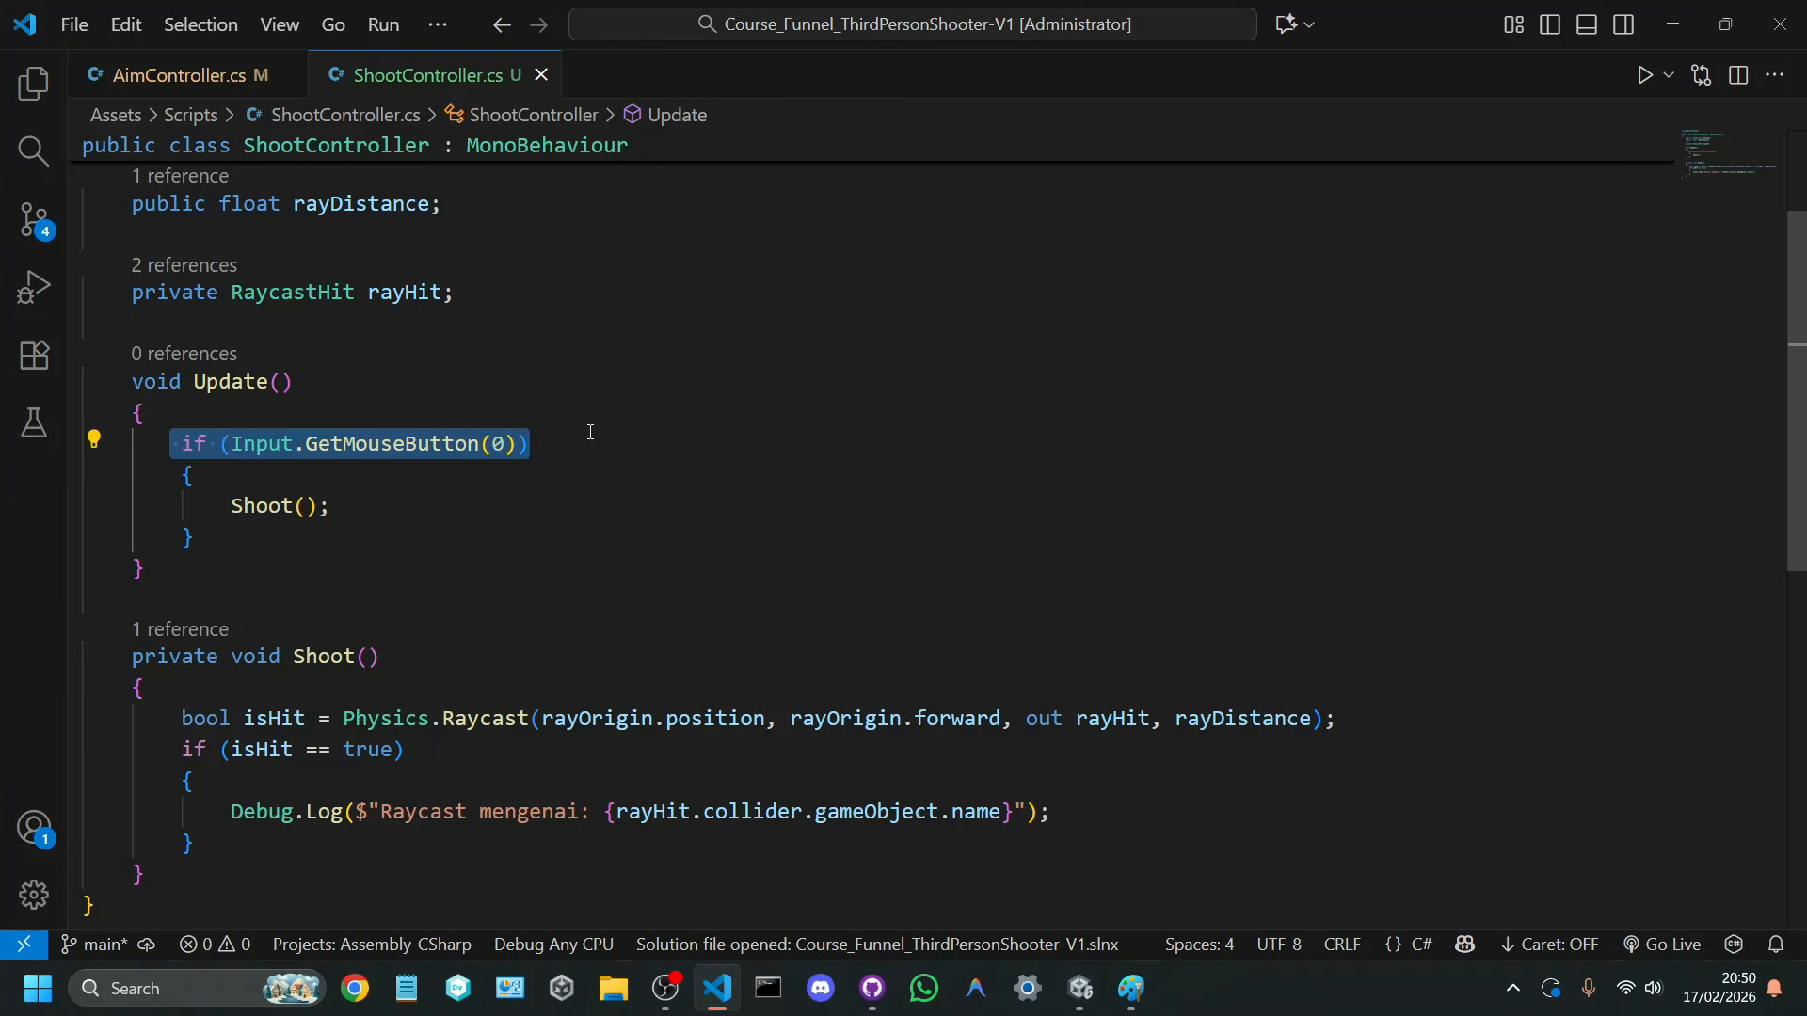
{"action": "left_click", "coordinate": [590, 432]}
{"action": "left_click_drag", "start_coordinate": [485, 507], "coordinate": [81, 508]}
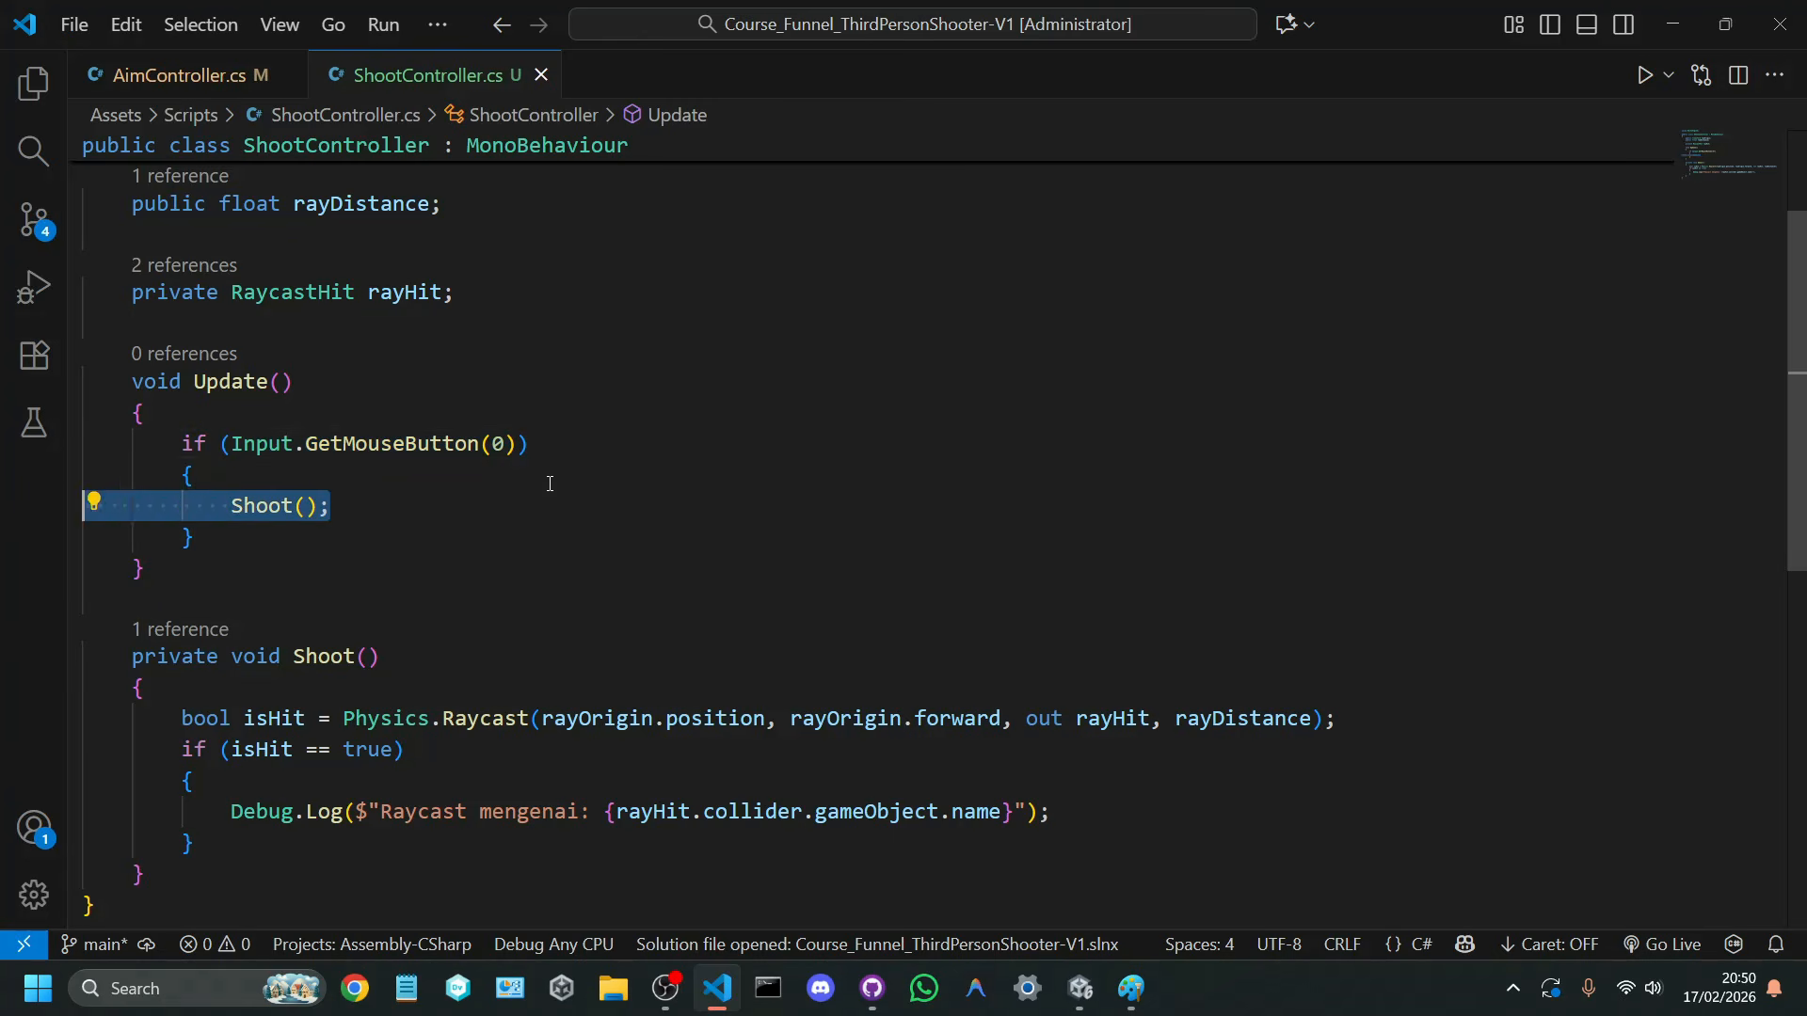
{"action": "left_click", "coordinate": [549, 483]}
Step: Switch to Unity, enter play mode and fire the raycast while moving the player to test its log output
{"action": "left_click", "coordinate": [1069, 993]}
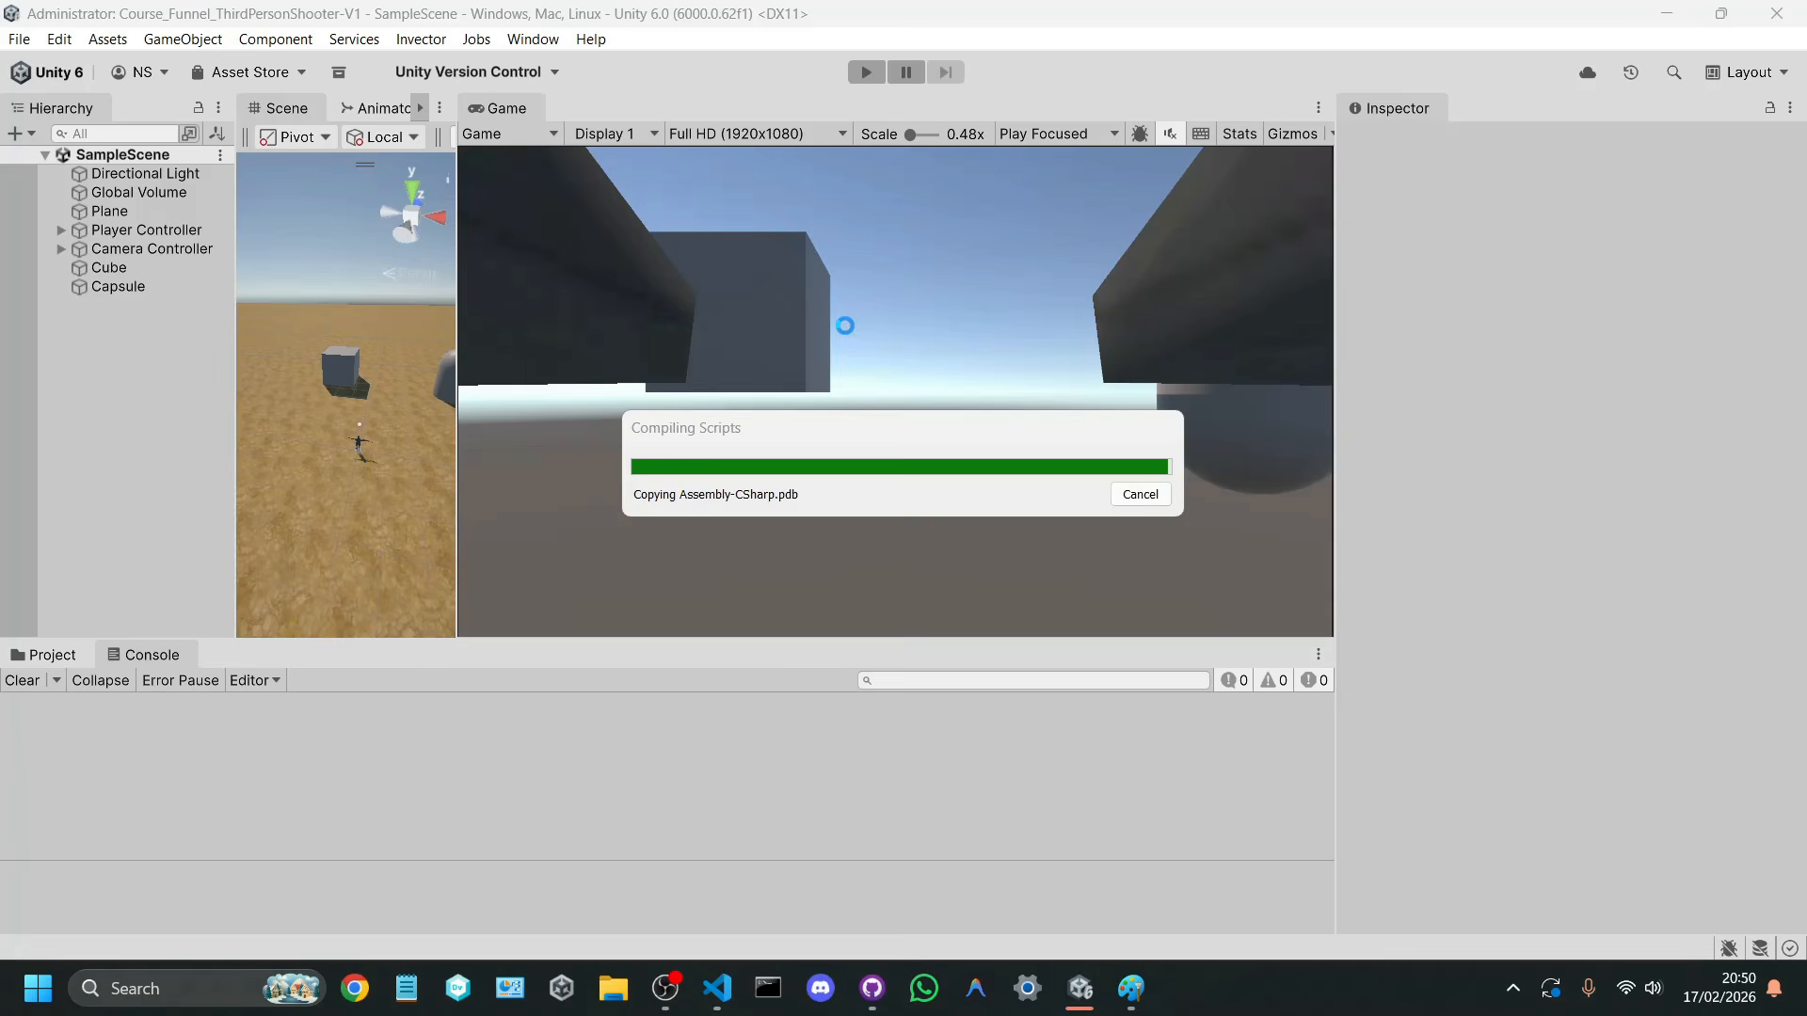
{"action": "left_click", "coordinate": [874, 74]}
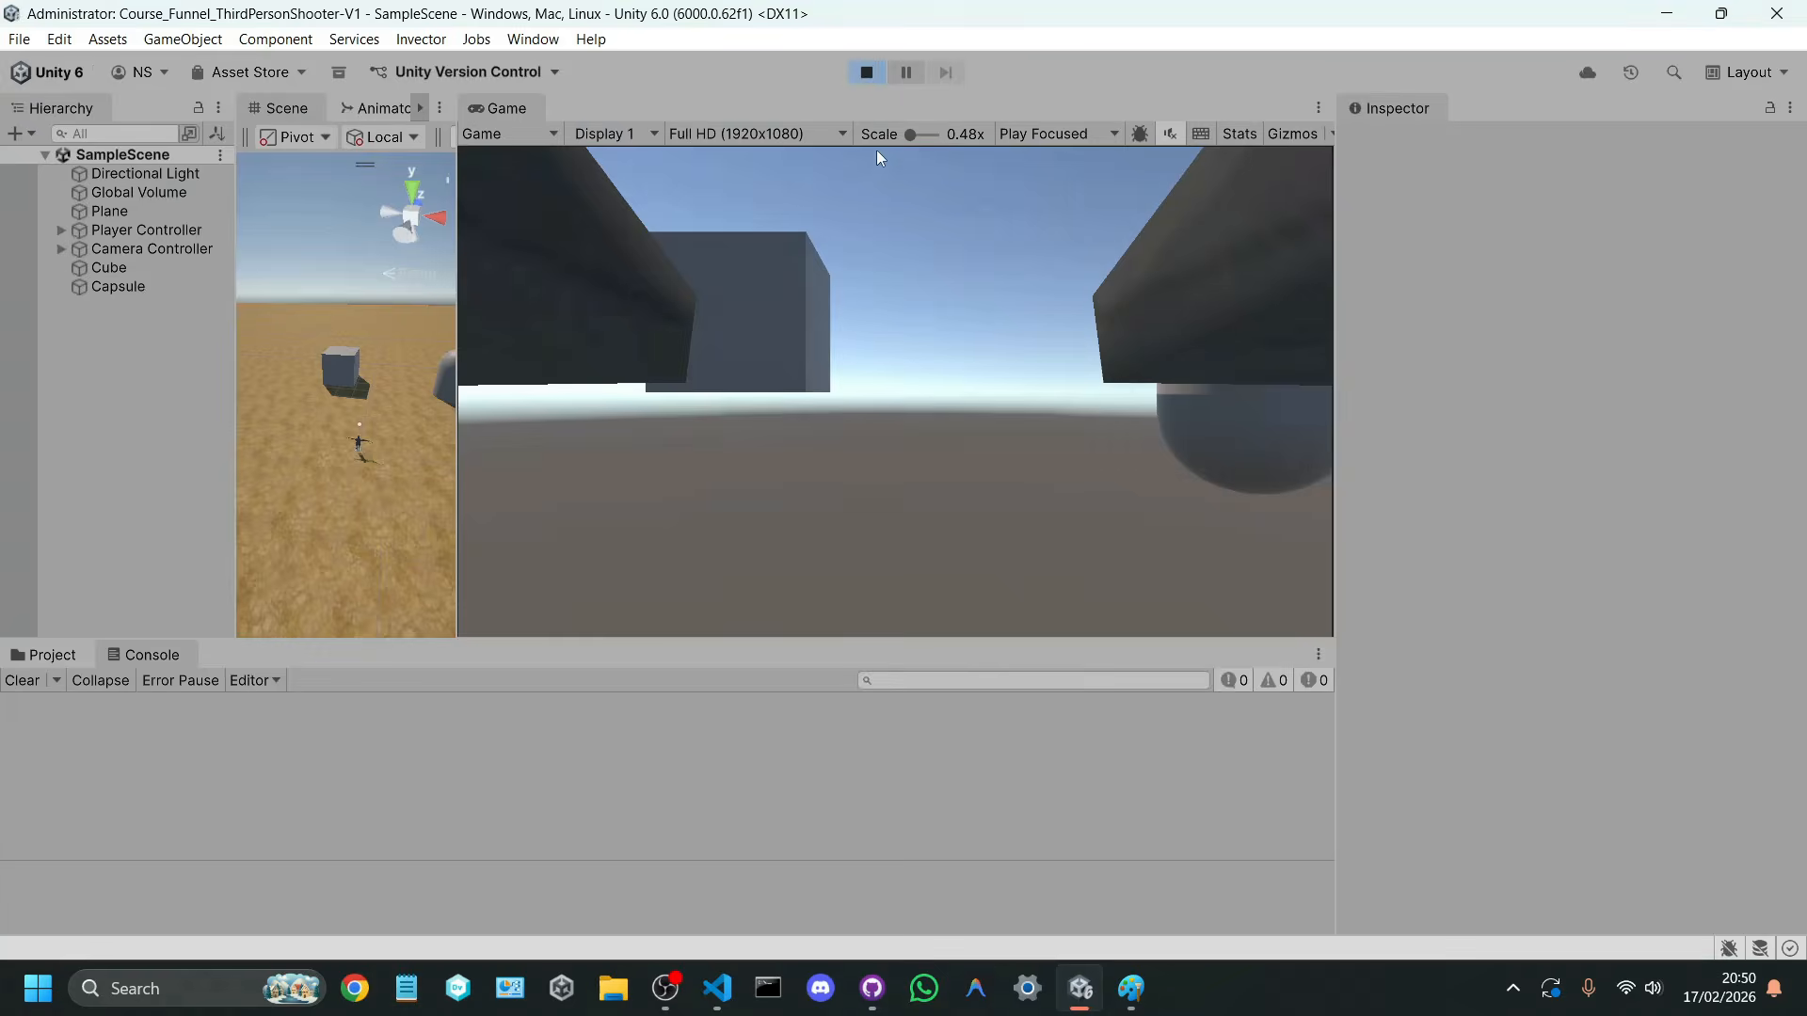
{"action": "right_click_drag", "start_coordinate": [883, 277], "coordinate": [912, 208]}
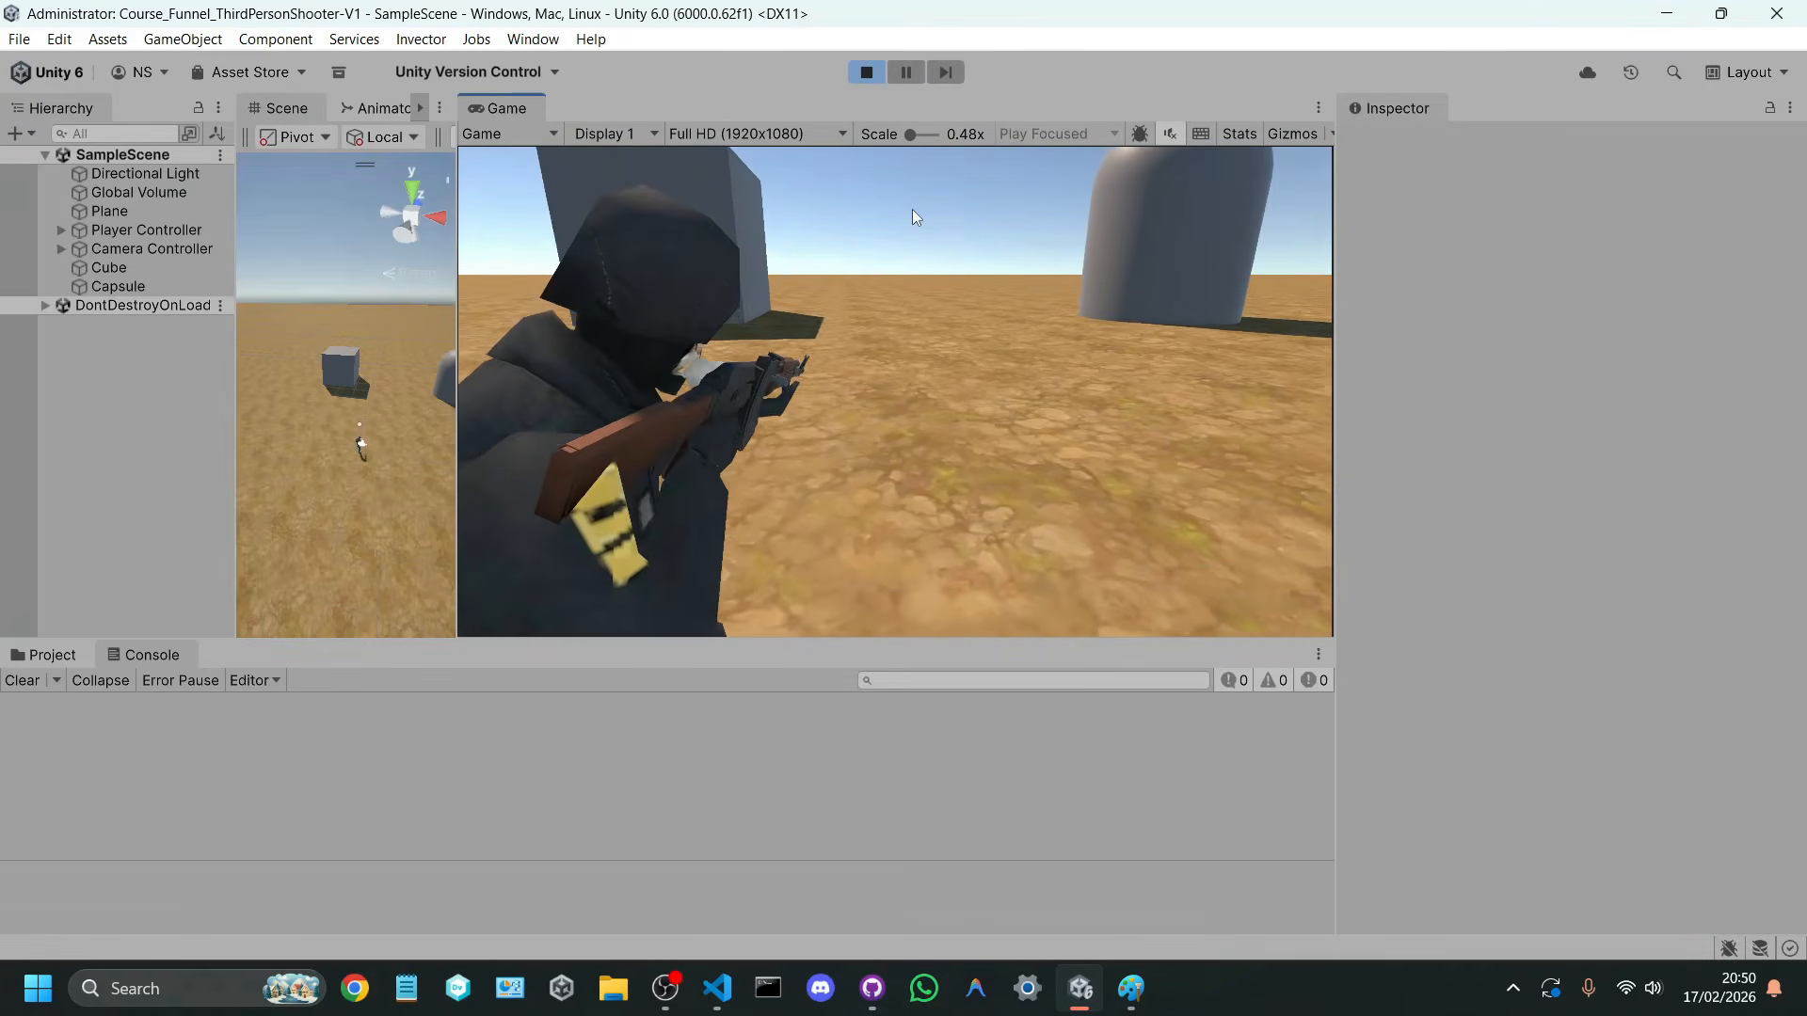
{"action": "left_click", "coordinate": [912, 209]}
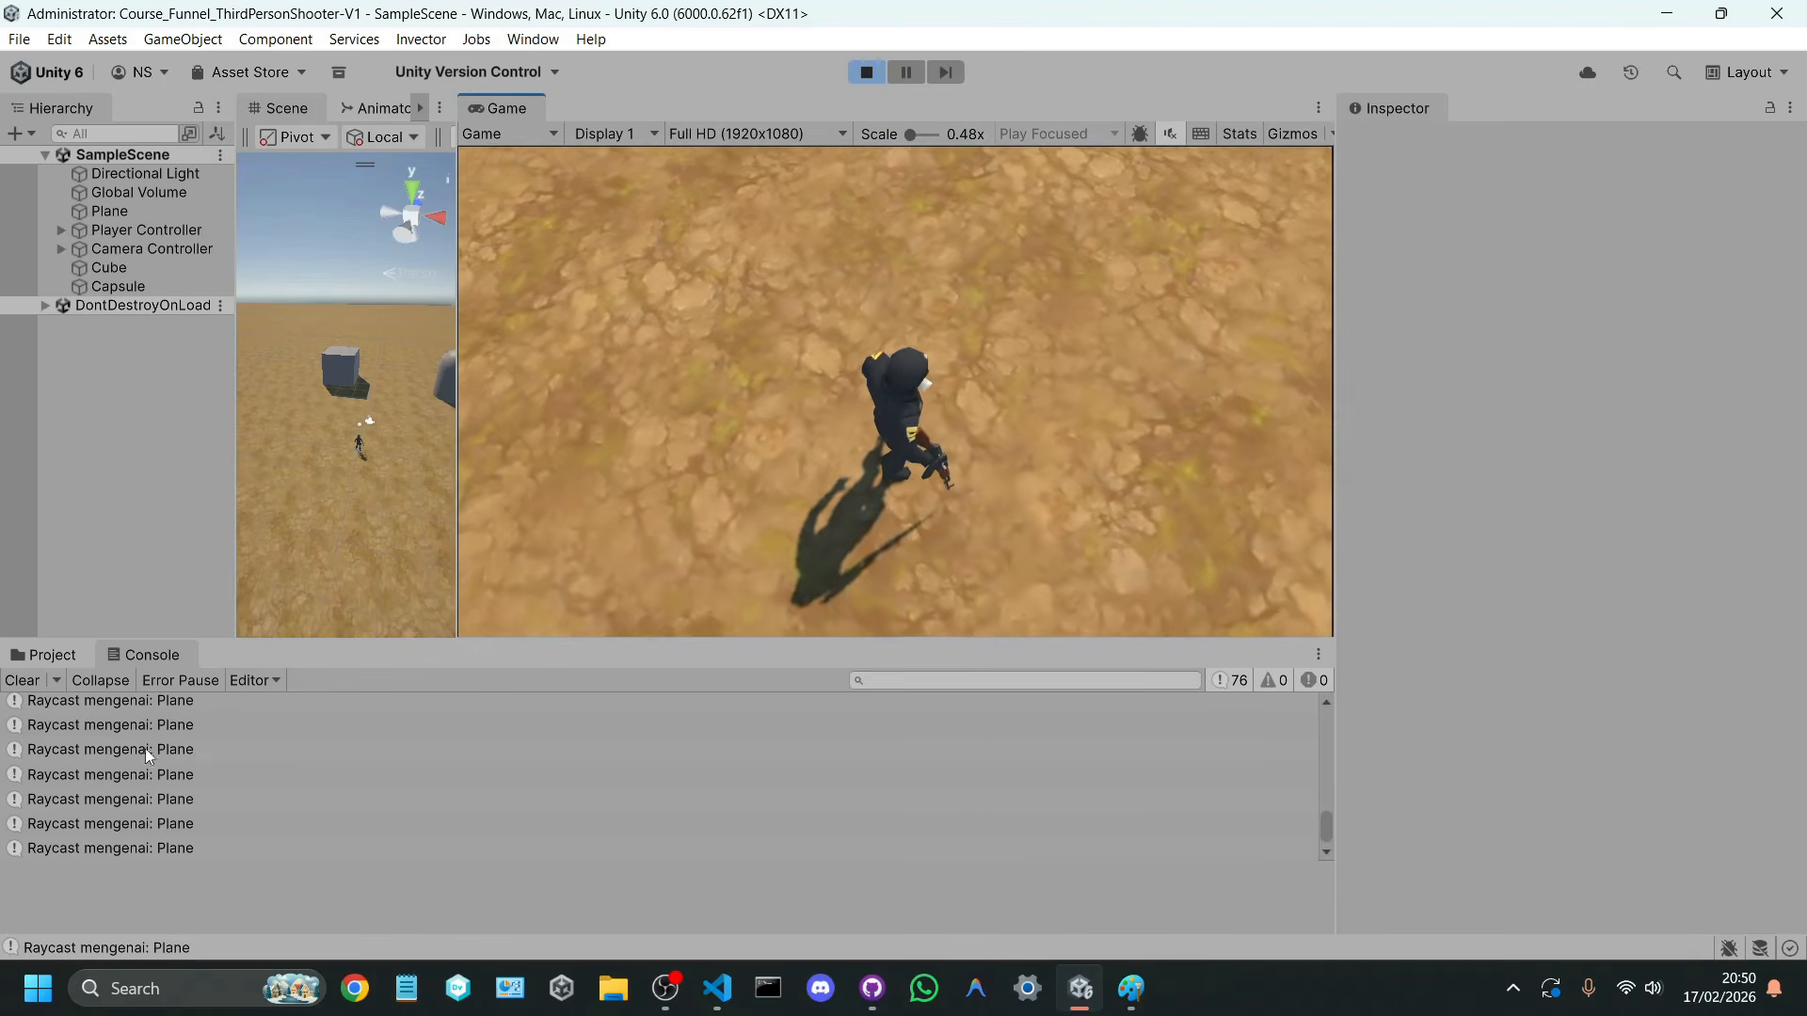
{"action": "right_click_drag", "start_coordinate": [790, 513], "coordinate": [1089, 314]}
{"action": "key", "text": "w"}
{"action": "key", "text": "d"}
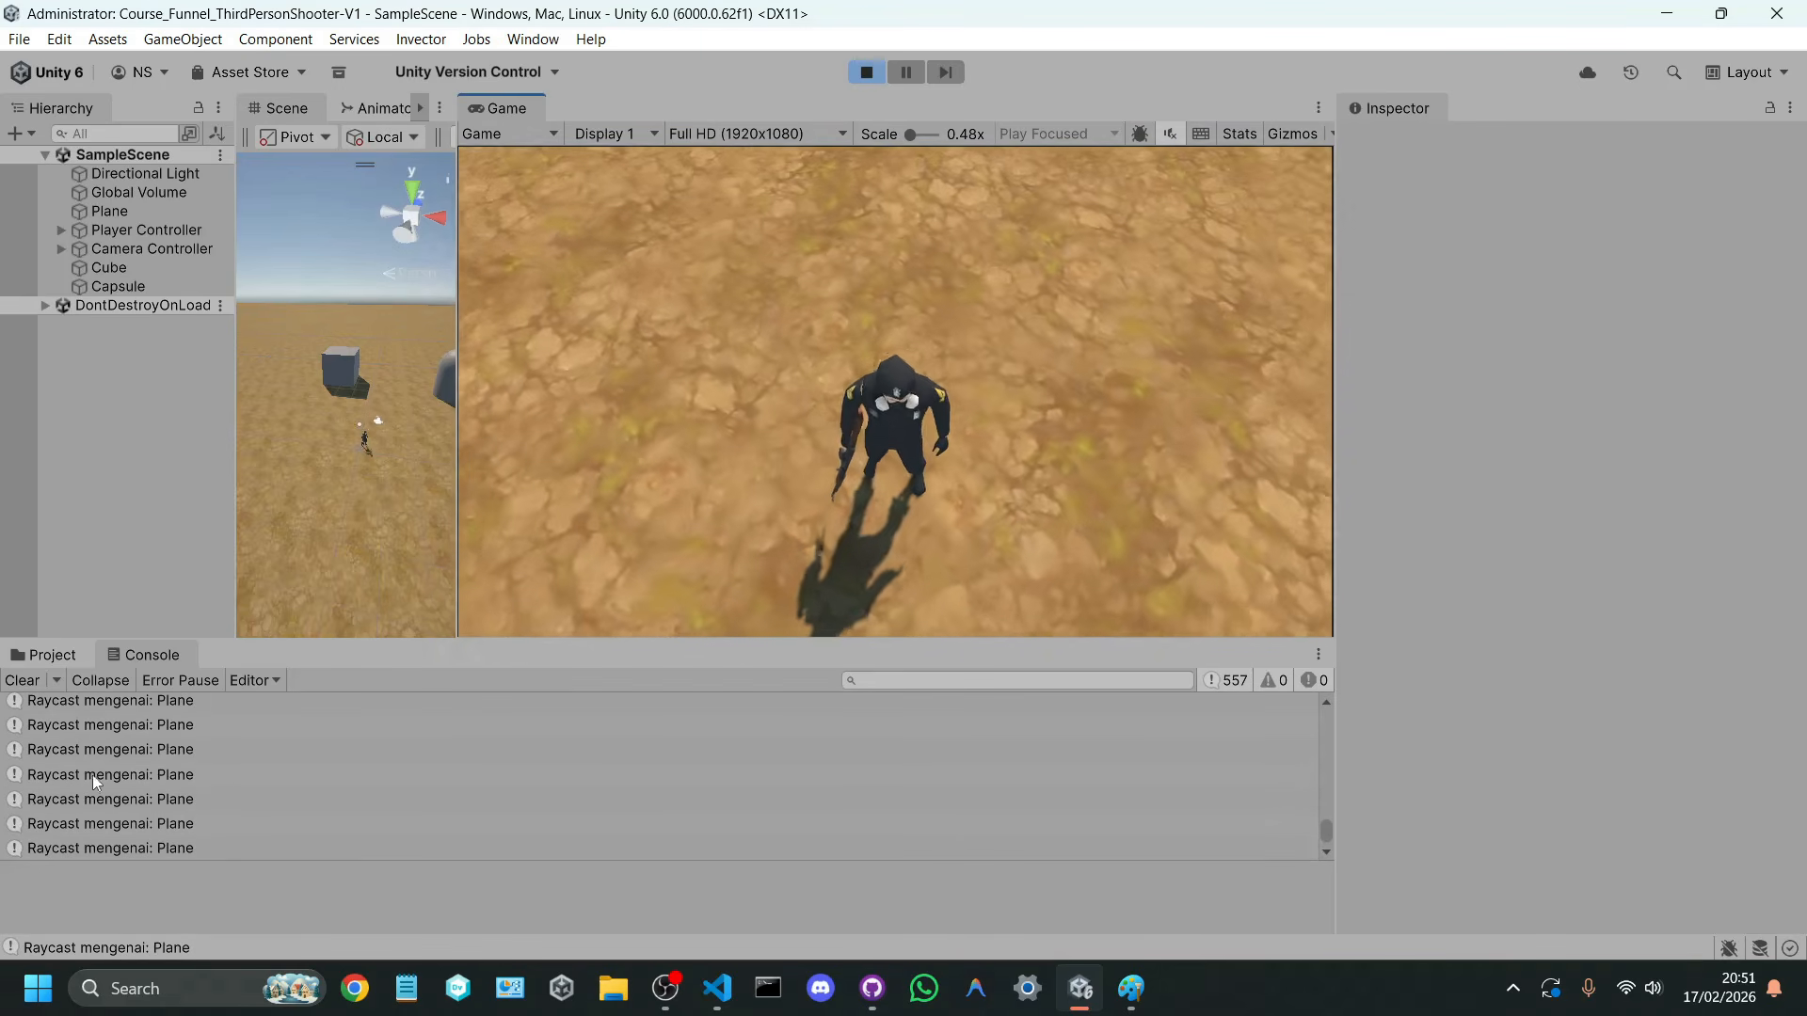
Step: Enlarge the Console area, and aim and fire at the cube to test the raycast hit log
{"action": "left_click_drag", "start_coordinate": [262, 641], "coordinate": [261, 528]}
{"action": "right_click_drag", "start_coordinate": [669, 442], "coordinate": [827, 392]}
{"action": "key", "text": "w"}
{"action": "key", "text": "a"}
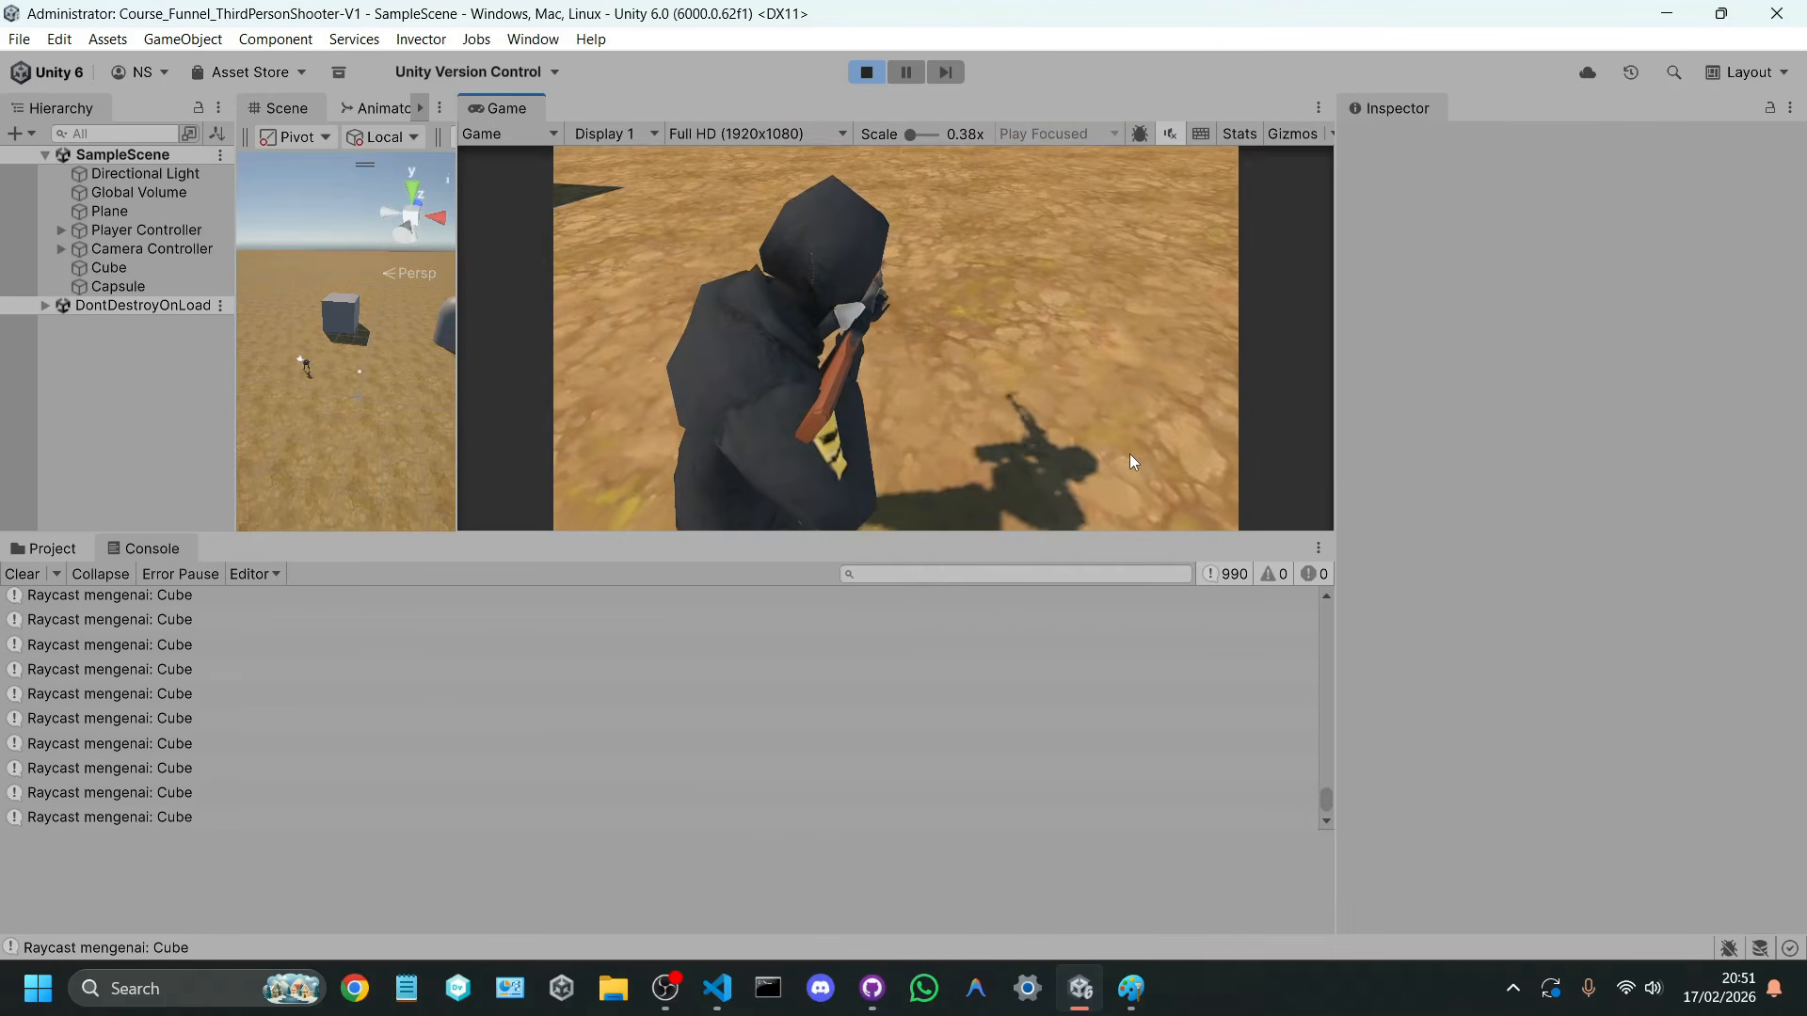
{"action": "right_click_drag", "start_coordinate": [1129, 456], "coordinate": [1082, 161]}
Step: Set the Player Controller's Aim Offset to 1 in the Aim Controller component during play mode and test the aiming view
{"action": "left_click", "coordinate": [162, 229]}
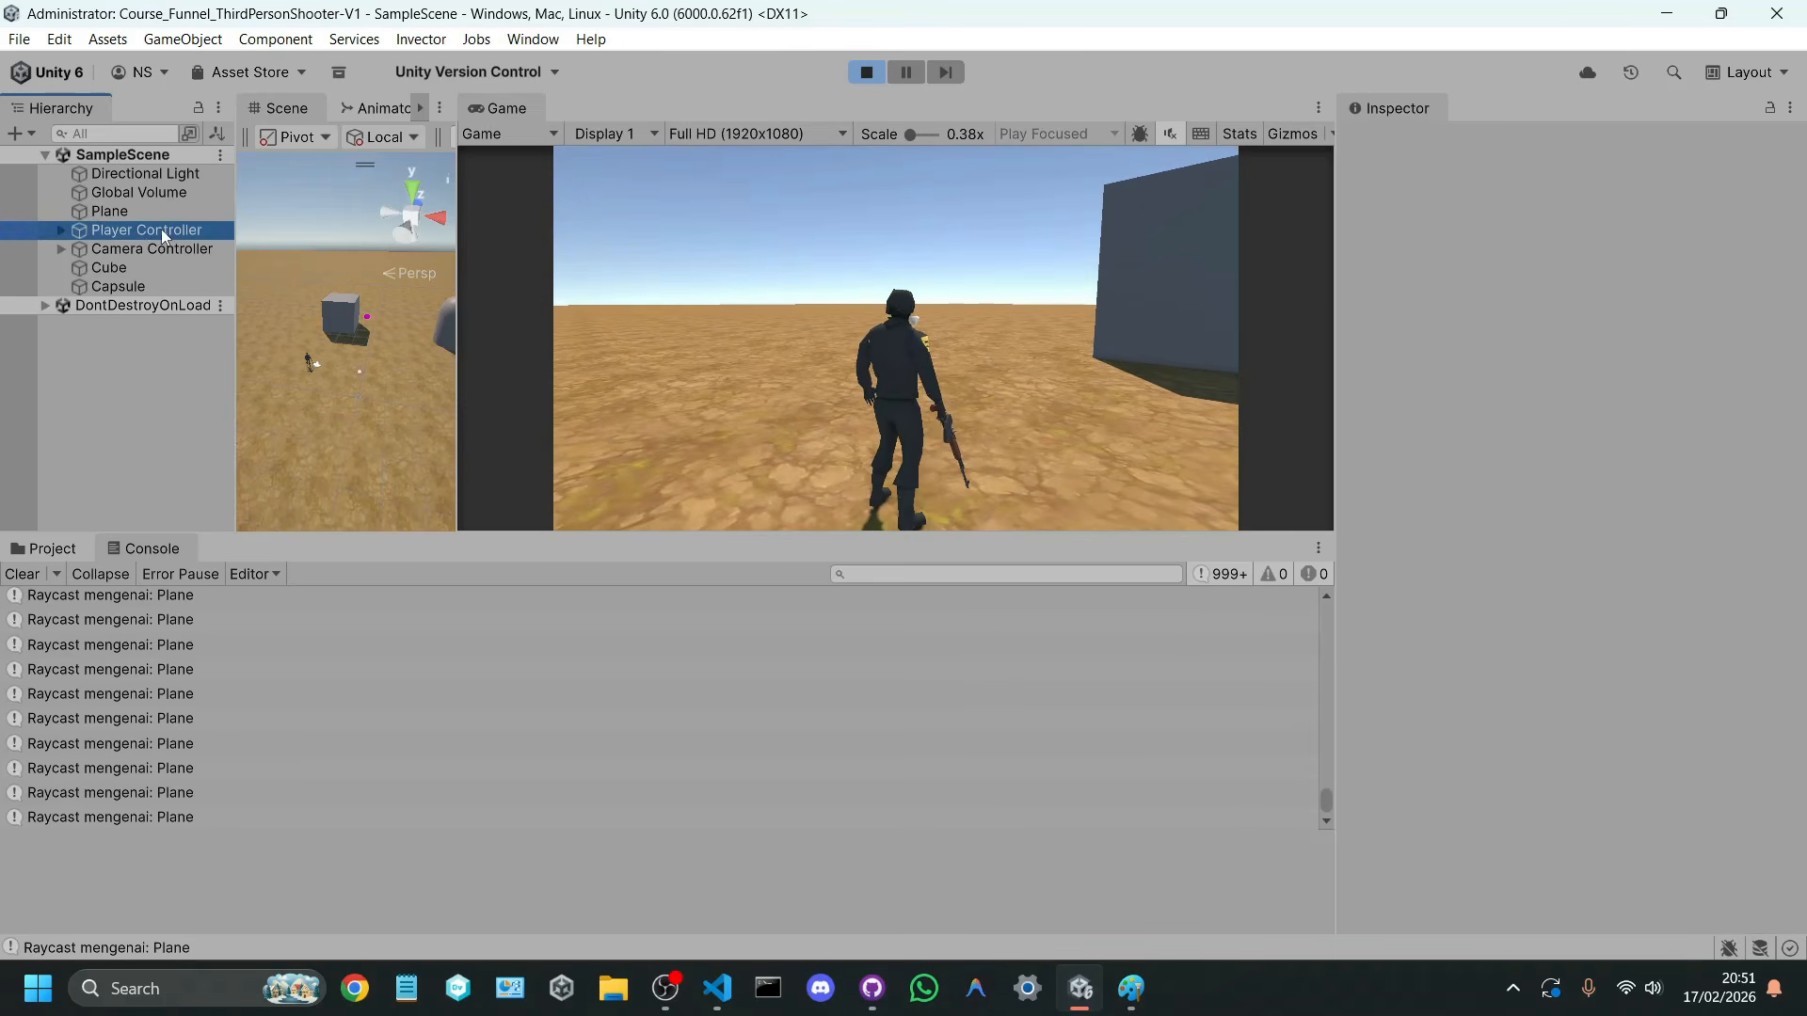
{"action": "left_click", "coordinate": [148, 248]}
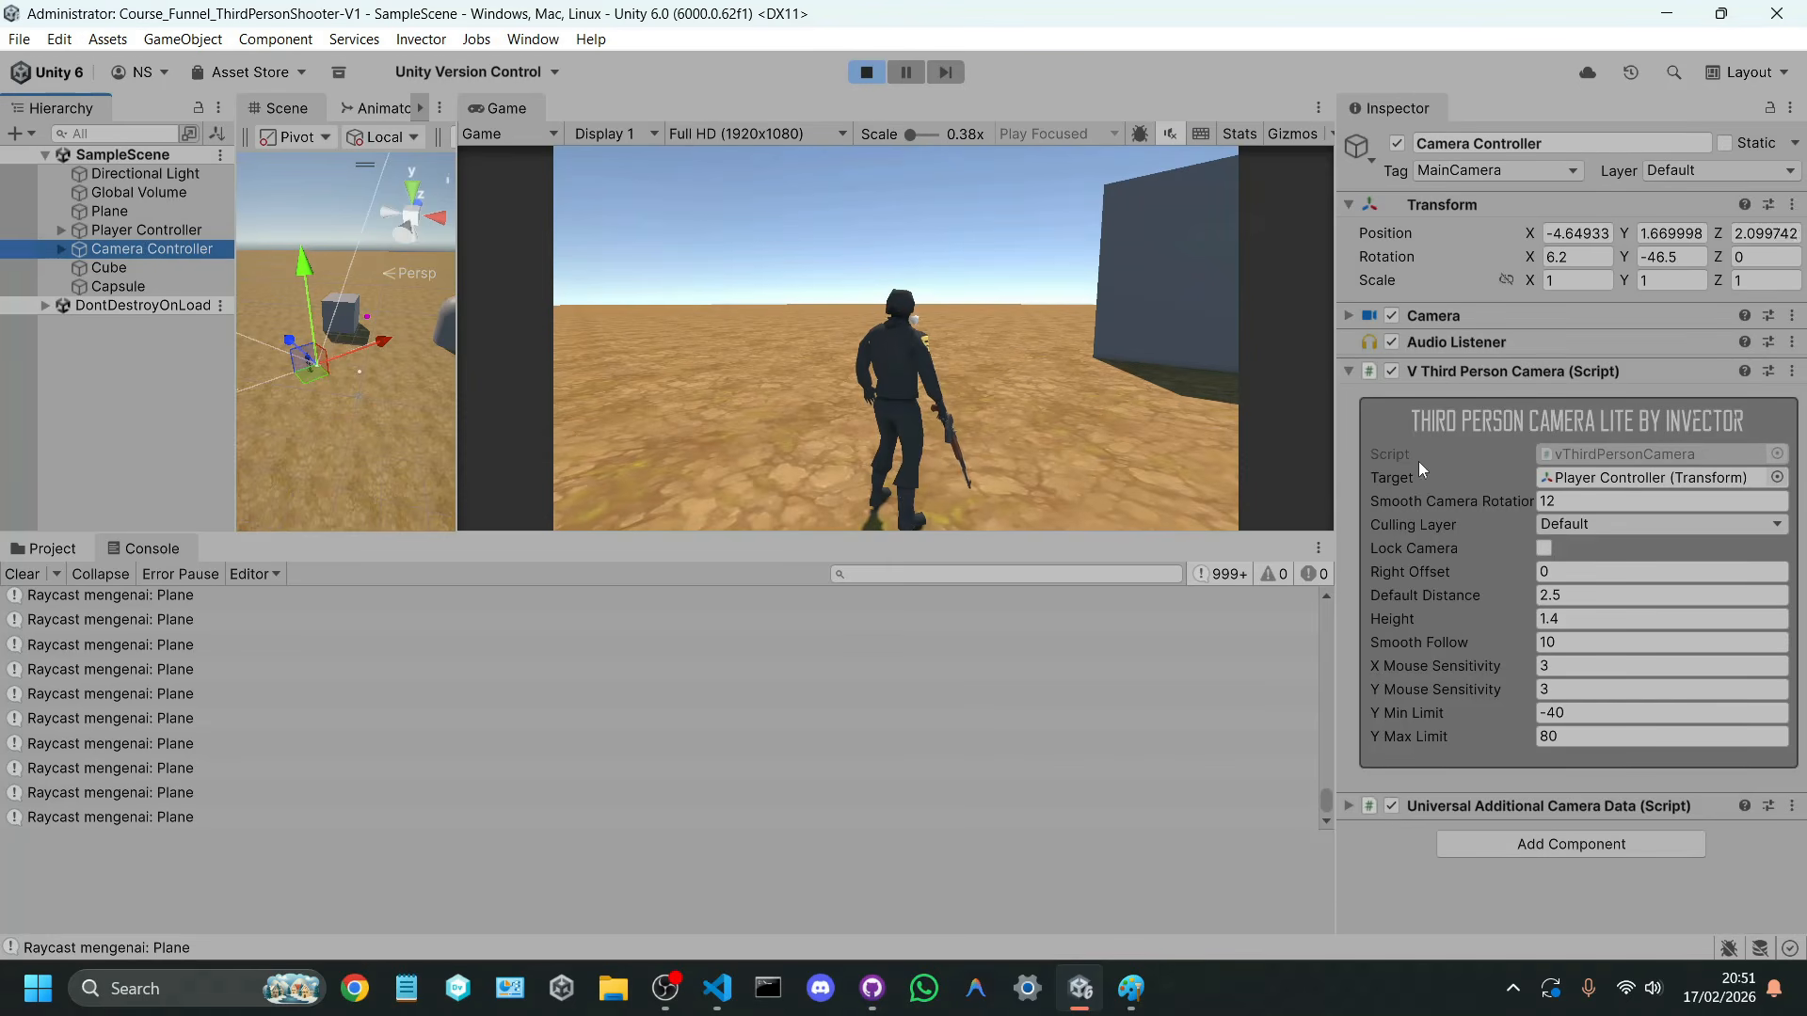
{"action": "left_click", "coordinate": [141, 232]}
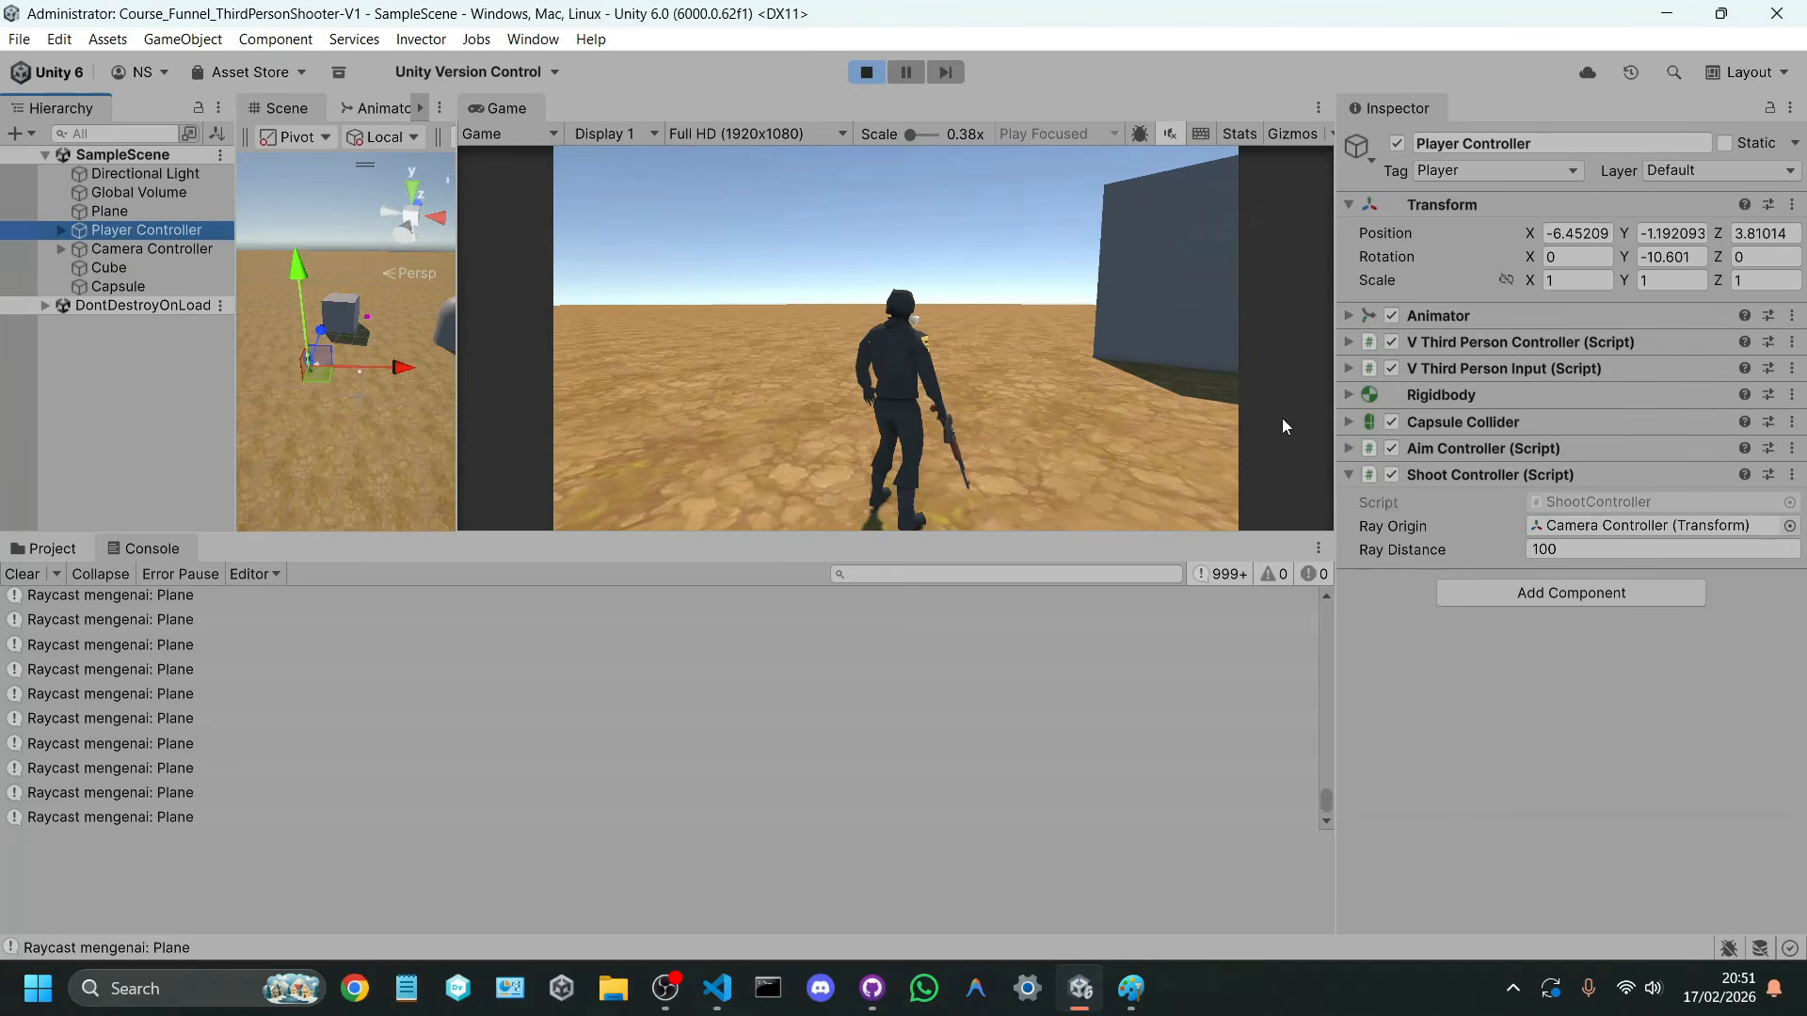
{"action": "left_click", "coordinate": [1534, 473]}
{"action": "left_click", "coordinate": [1487, 447]}
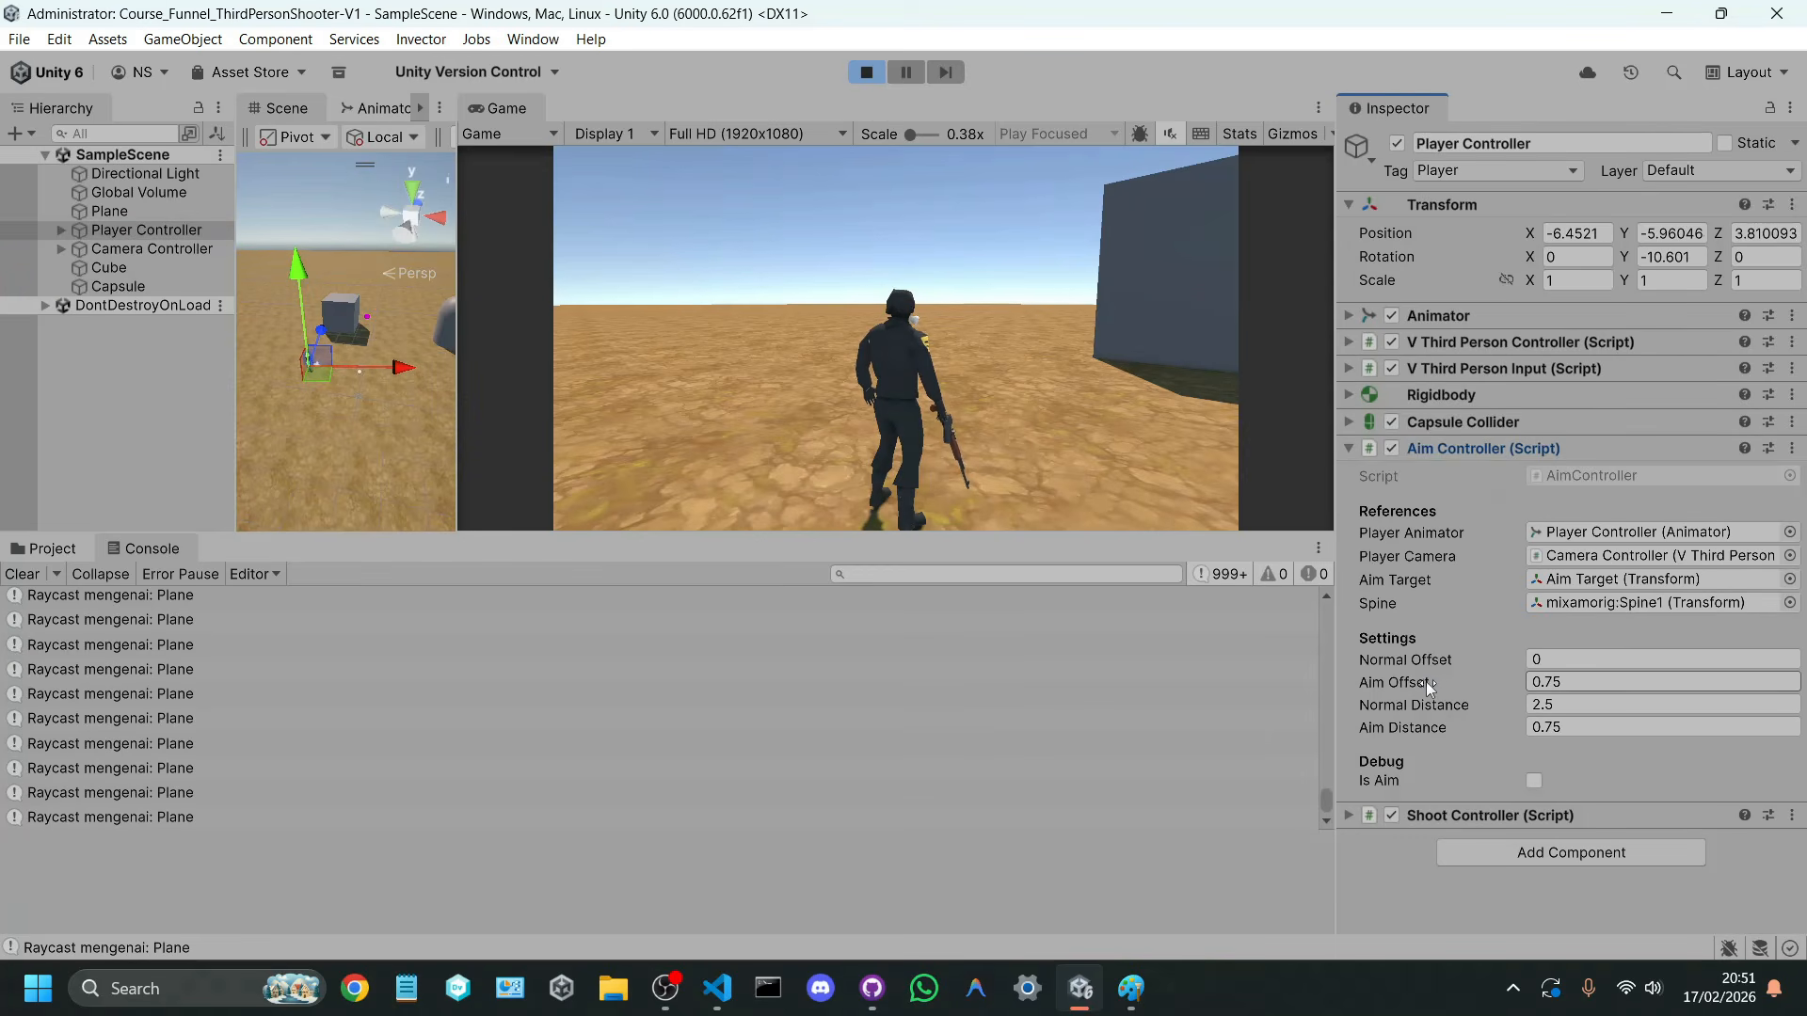
{"action": "left_click_drag", "start_coordinate": [1426, 682], "coordinate": [1459, 681]}
{"action": "right_click_drag", "start_coordinate": [1107, 391], "coordinate": [1223, 395]}
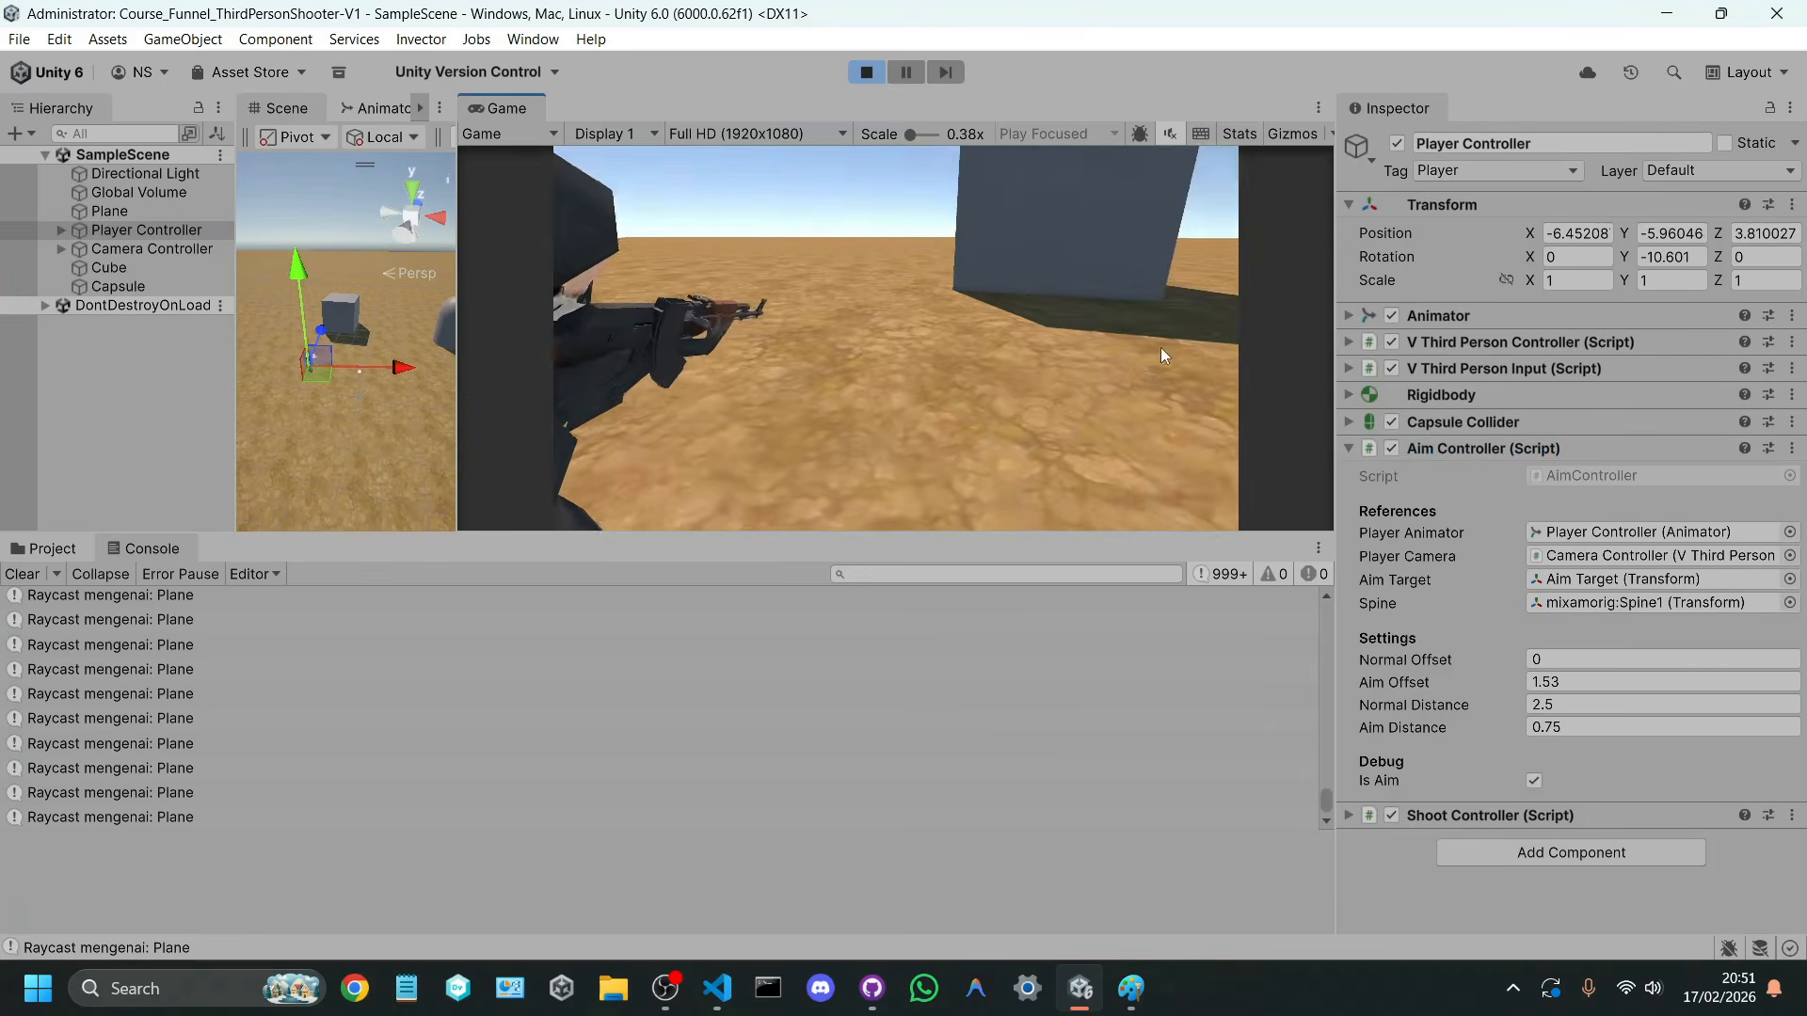
{"action": "left_click", "coordinate": [1552, 681]}
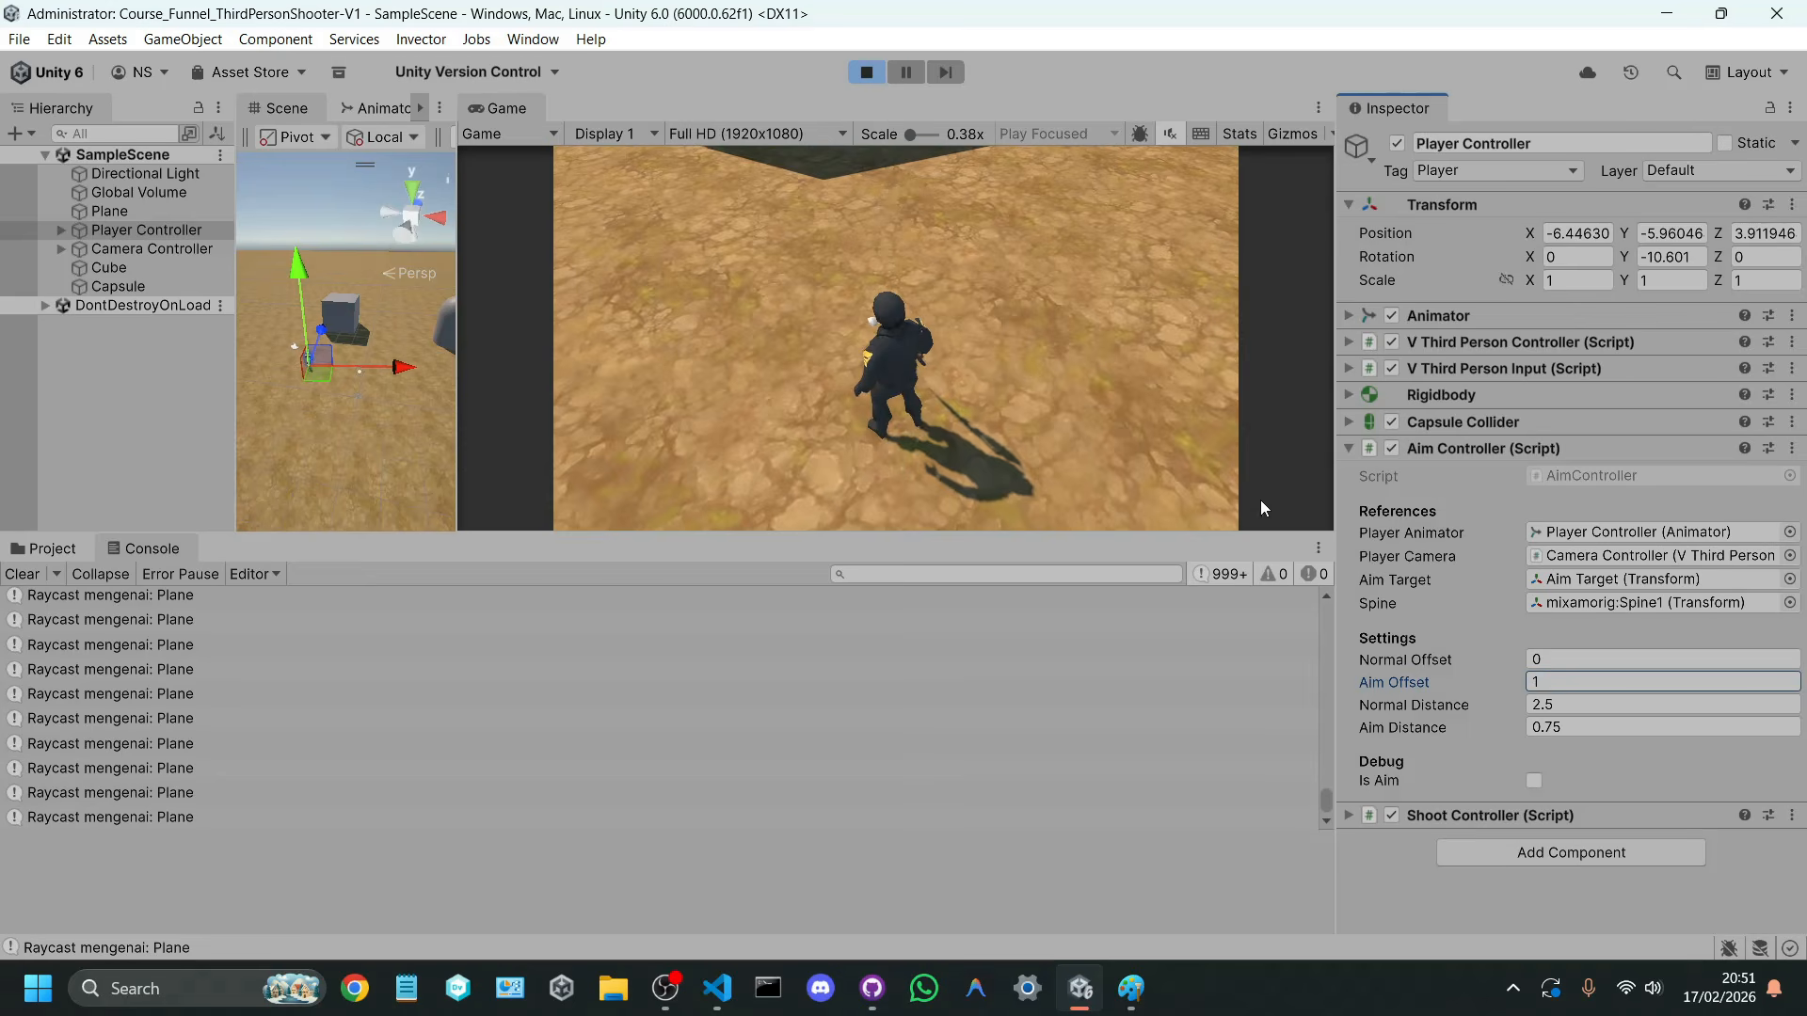
{"action": "right_click_drag", "start_coordinate": [1153, 329], "coordinate": [950, 364]}
{"action": "key", "text": "w"}
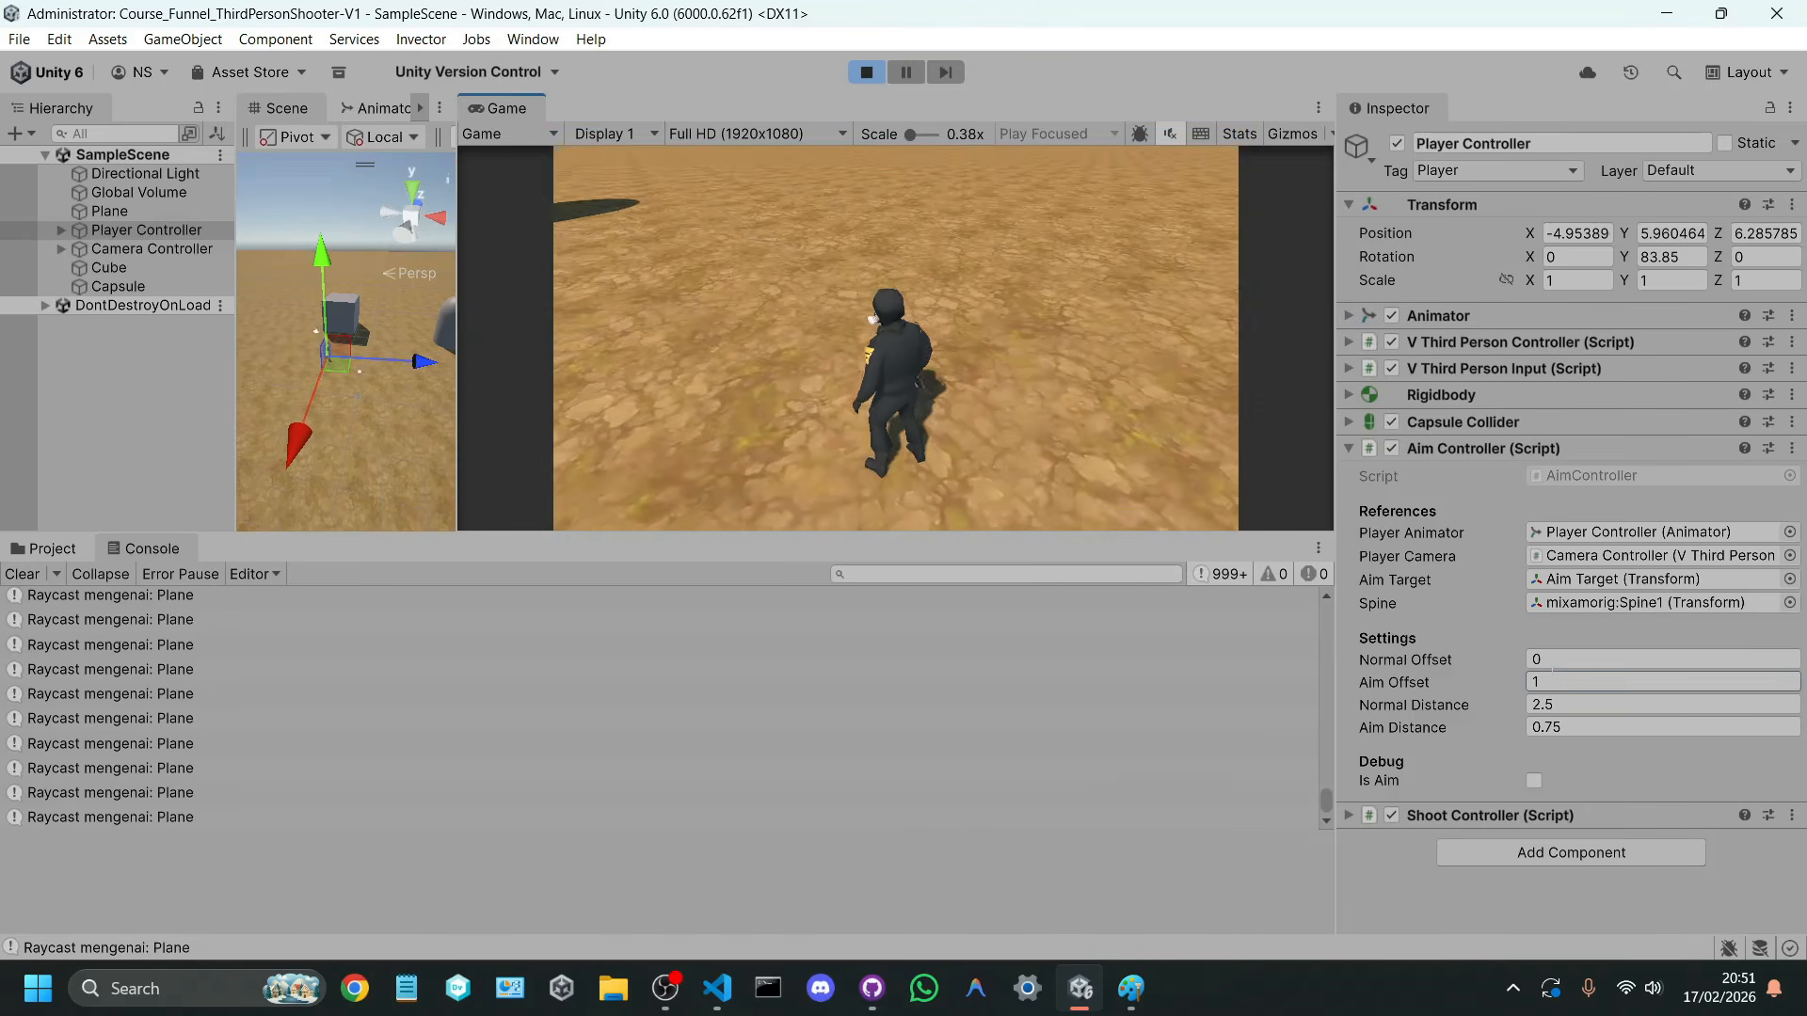
Step: Test an Aim Offset of 0.9 against the capsule, and store 0.9 in the Aim Controller outside play mode
{"action": "left_click", "coordinate": [1551, 681]}
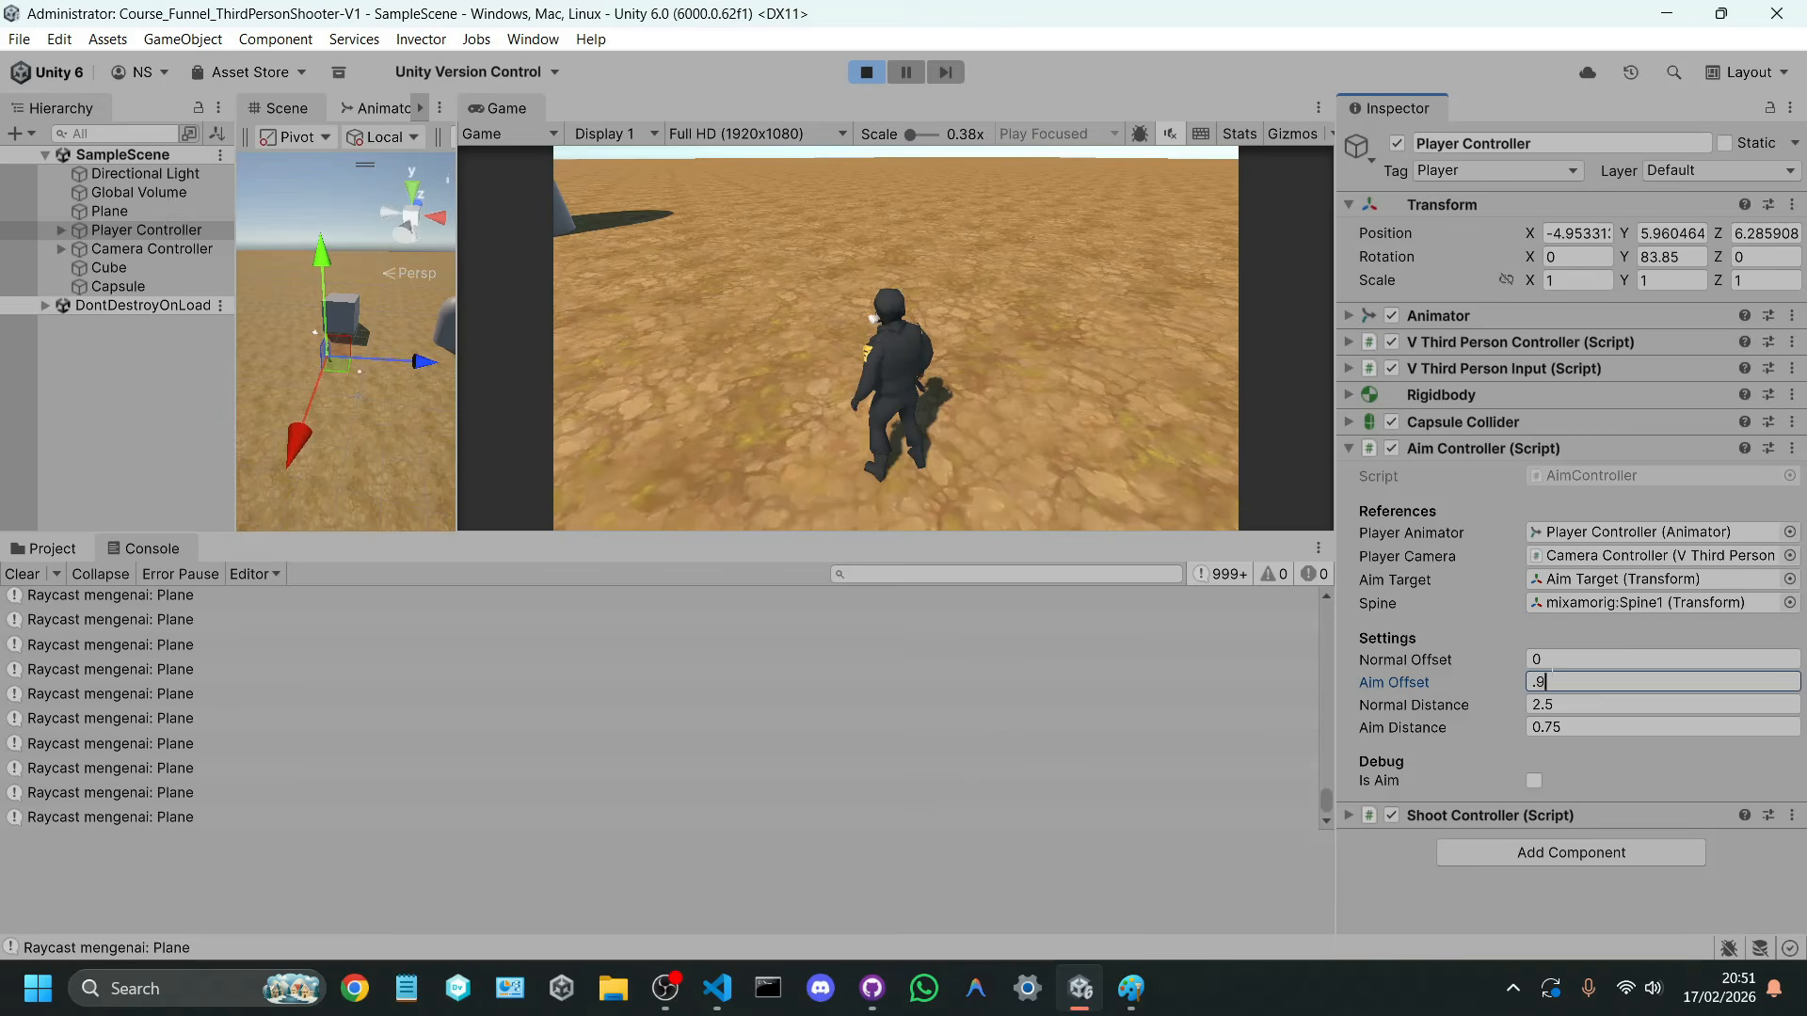
{"action": "right_click_drag", "start_coordinate": [1070, 477], "coordinate": [1031, 409]}
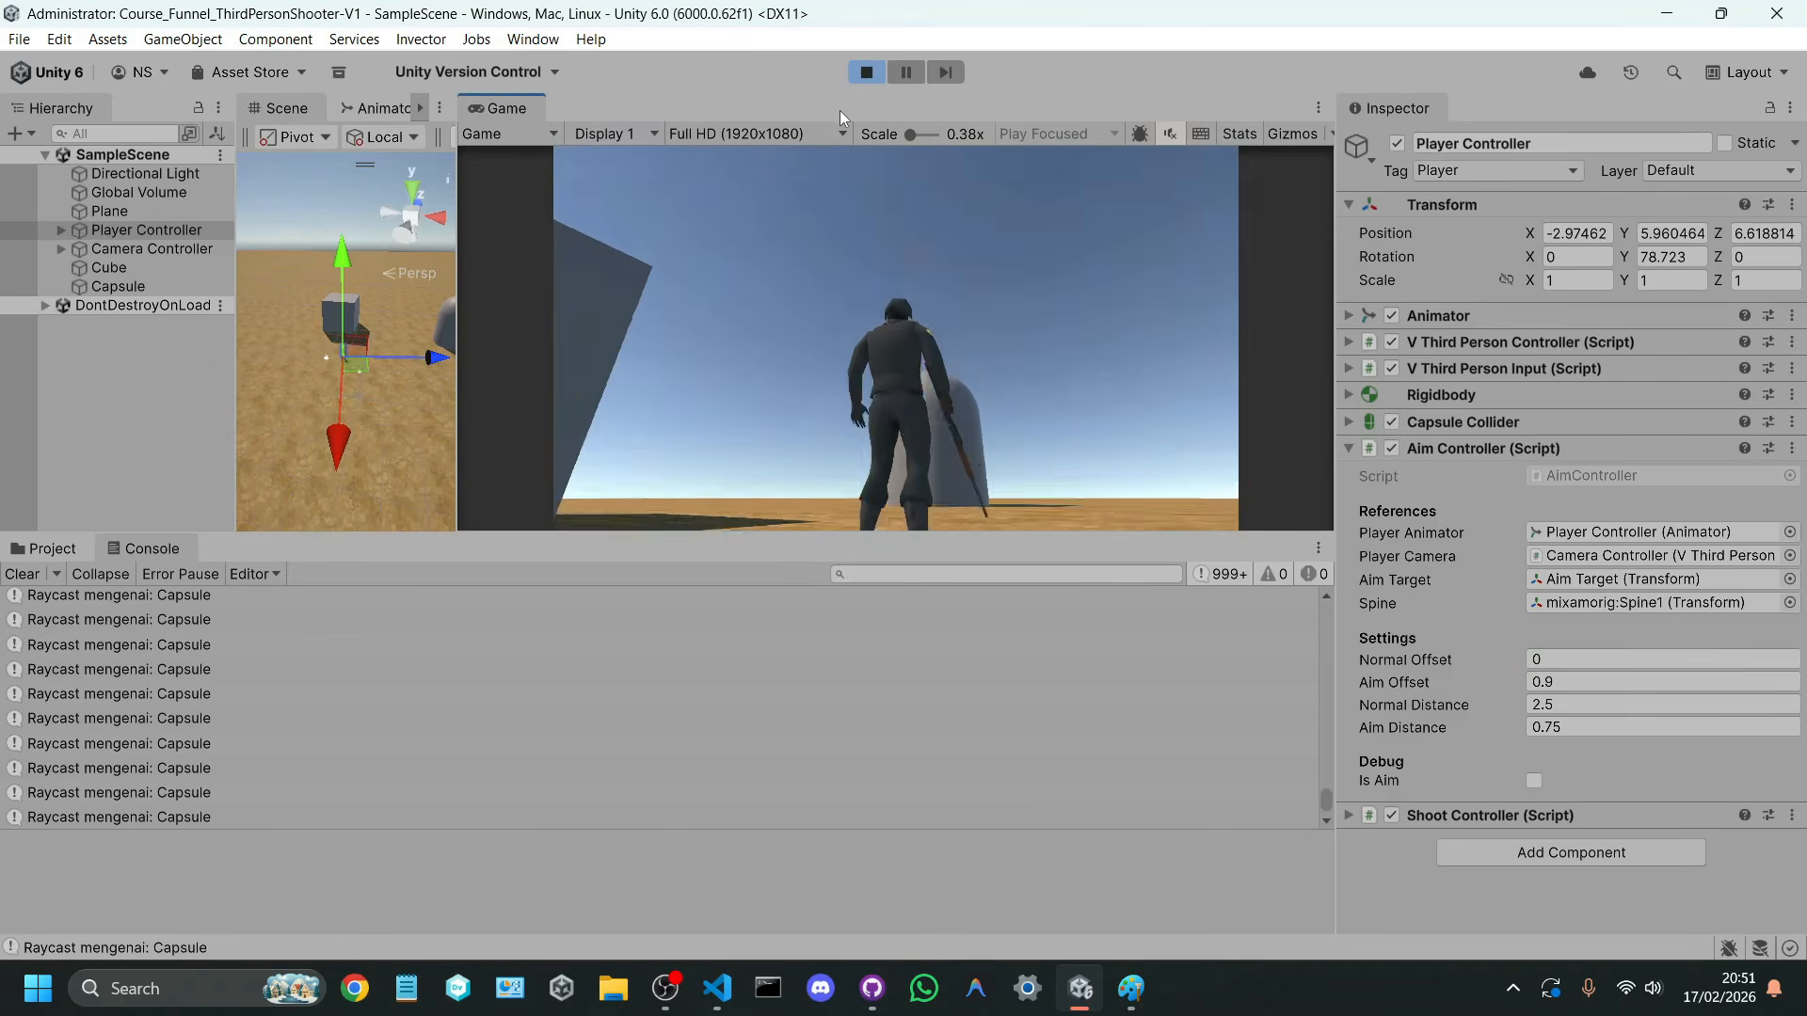
{"action": "left_click", "coordinate": [862, 74]}
{"action": "left_click", "coordinate": [1570, 681]}
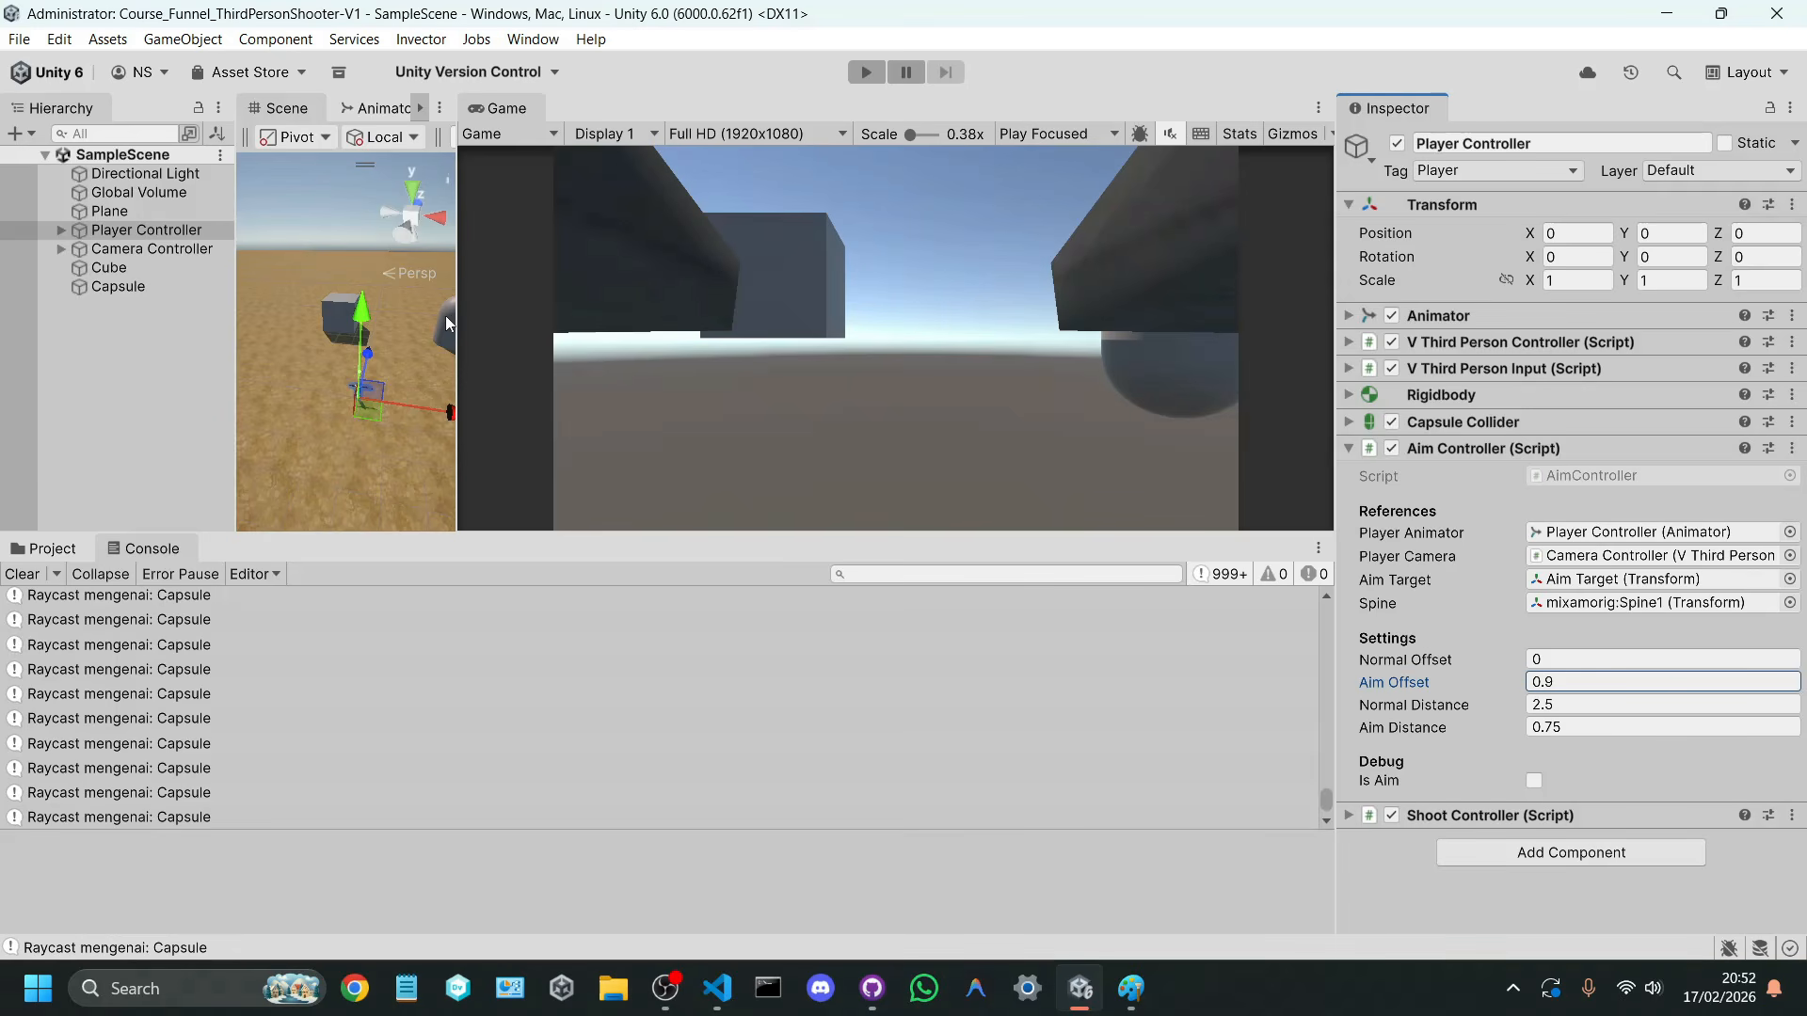
Step: Clear the console log, show the project files, and widen the Scene view
{"action": "left_click_drag", "start_coordinate": [452, 315], "coordinate": [758, 471]}
{"action": "left_click_drag", "start_coordinate": [781, 531], "coordinate": [781, 576]}
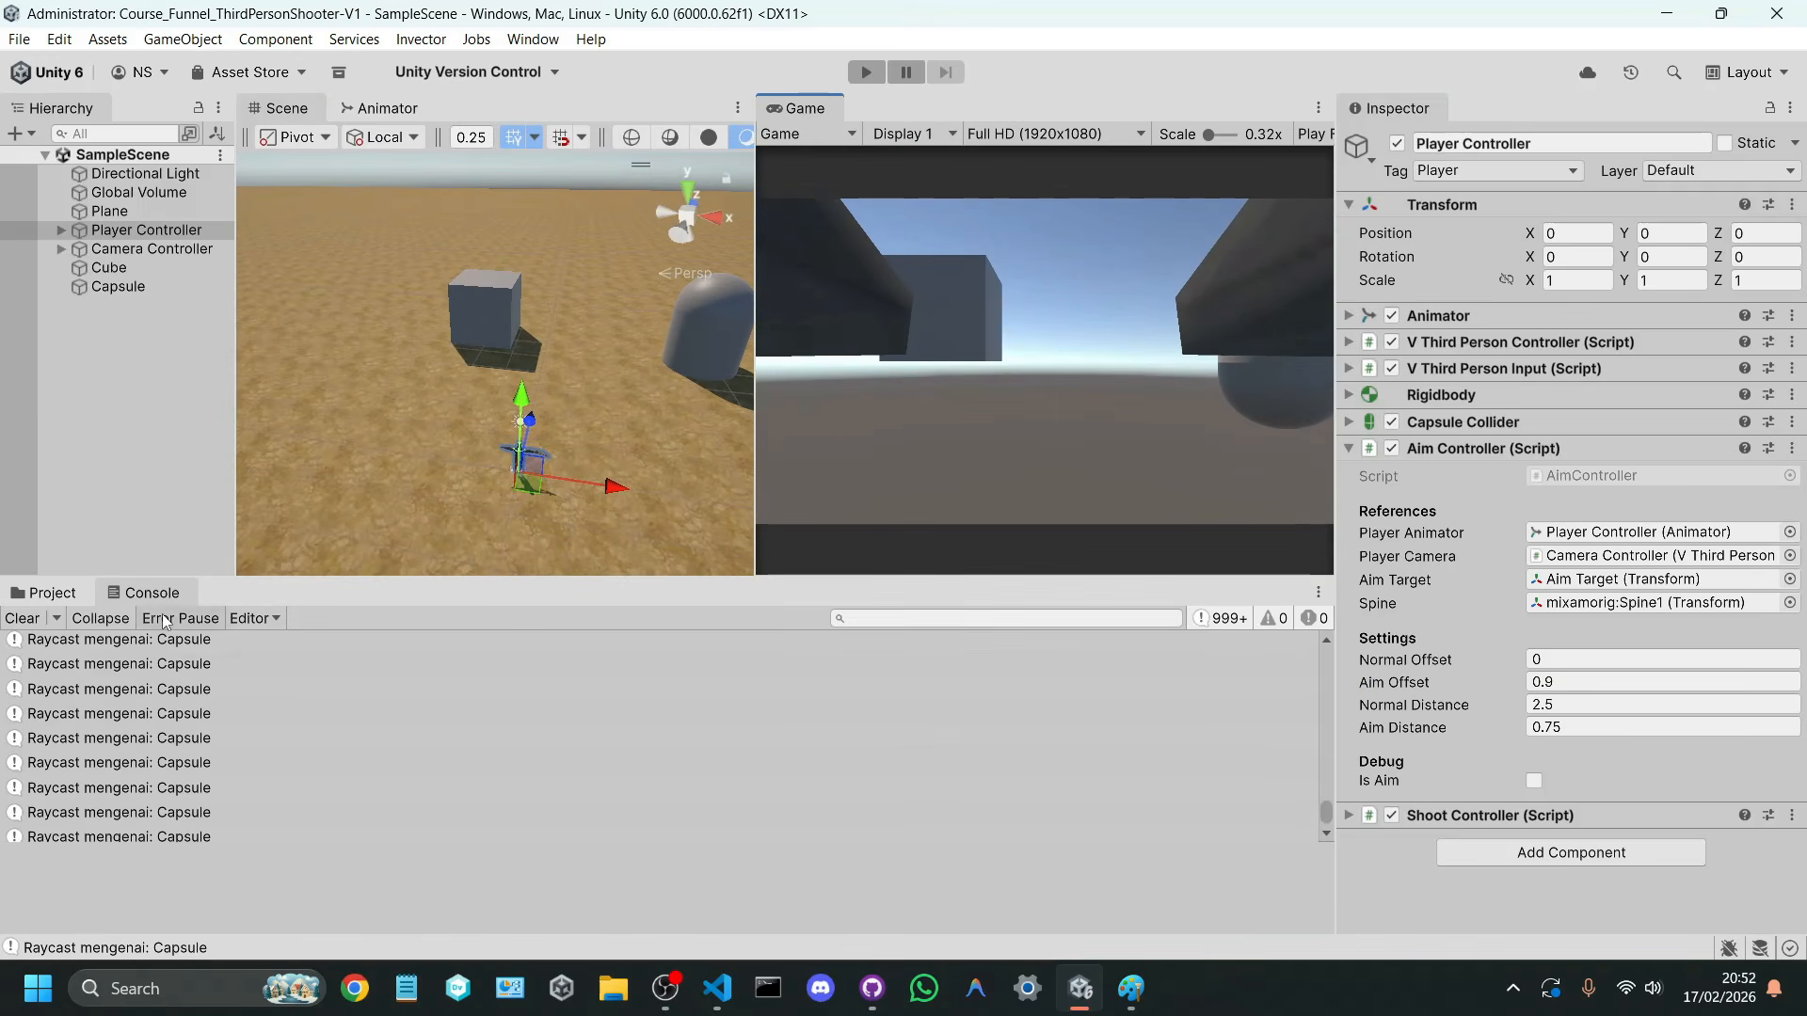
{"action": "left_click", "coordinate": [21, 617]}
{"action": "left_click", "coordinate": [42, 592]}
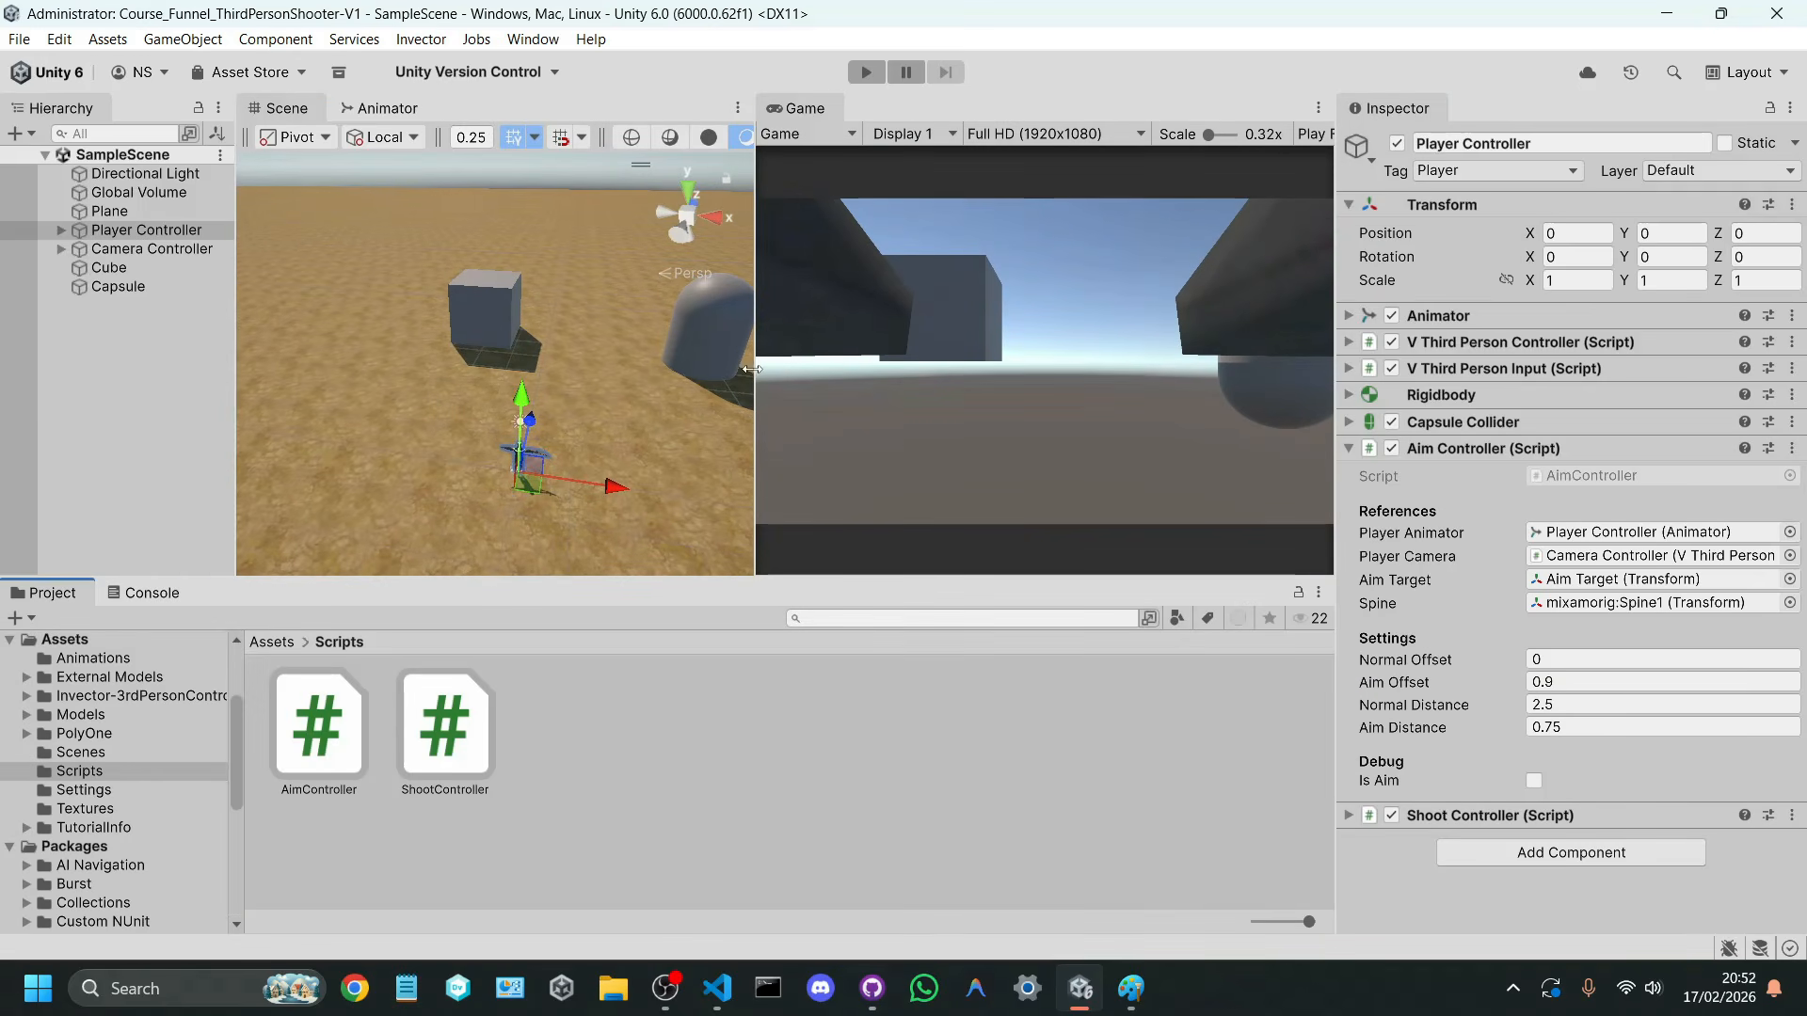
{"action": "left_click_drag", "start_coordinate": [752, 369], "coordinate": [892, 362]}
Step: Delete the Cube and Capsule targets from the scene and save SampleScene
{"action": "left_click", "coordinate": [566, 314]}
{"action": "key", "text": "Delete"}
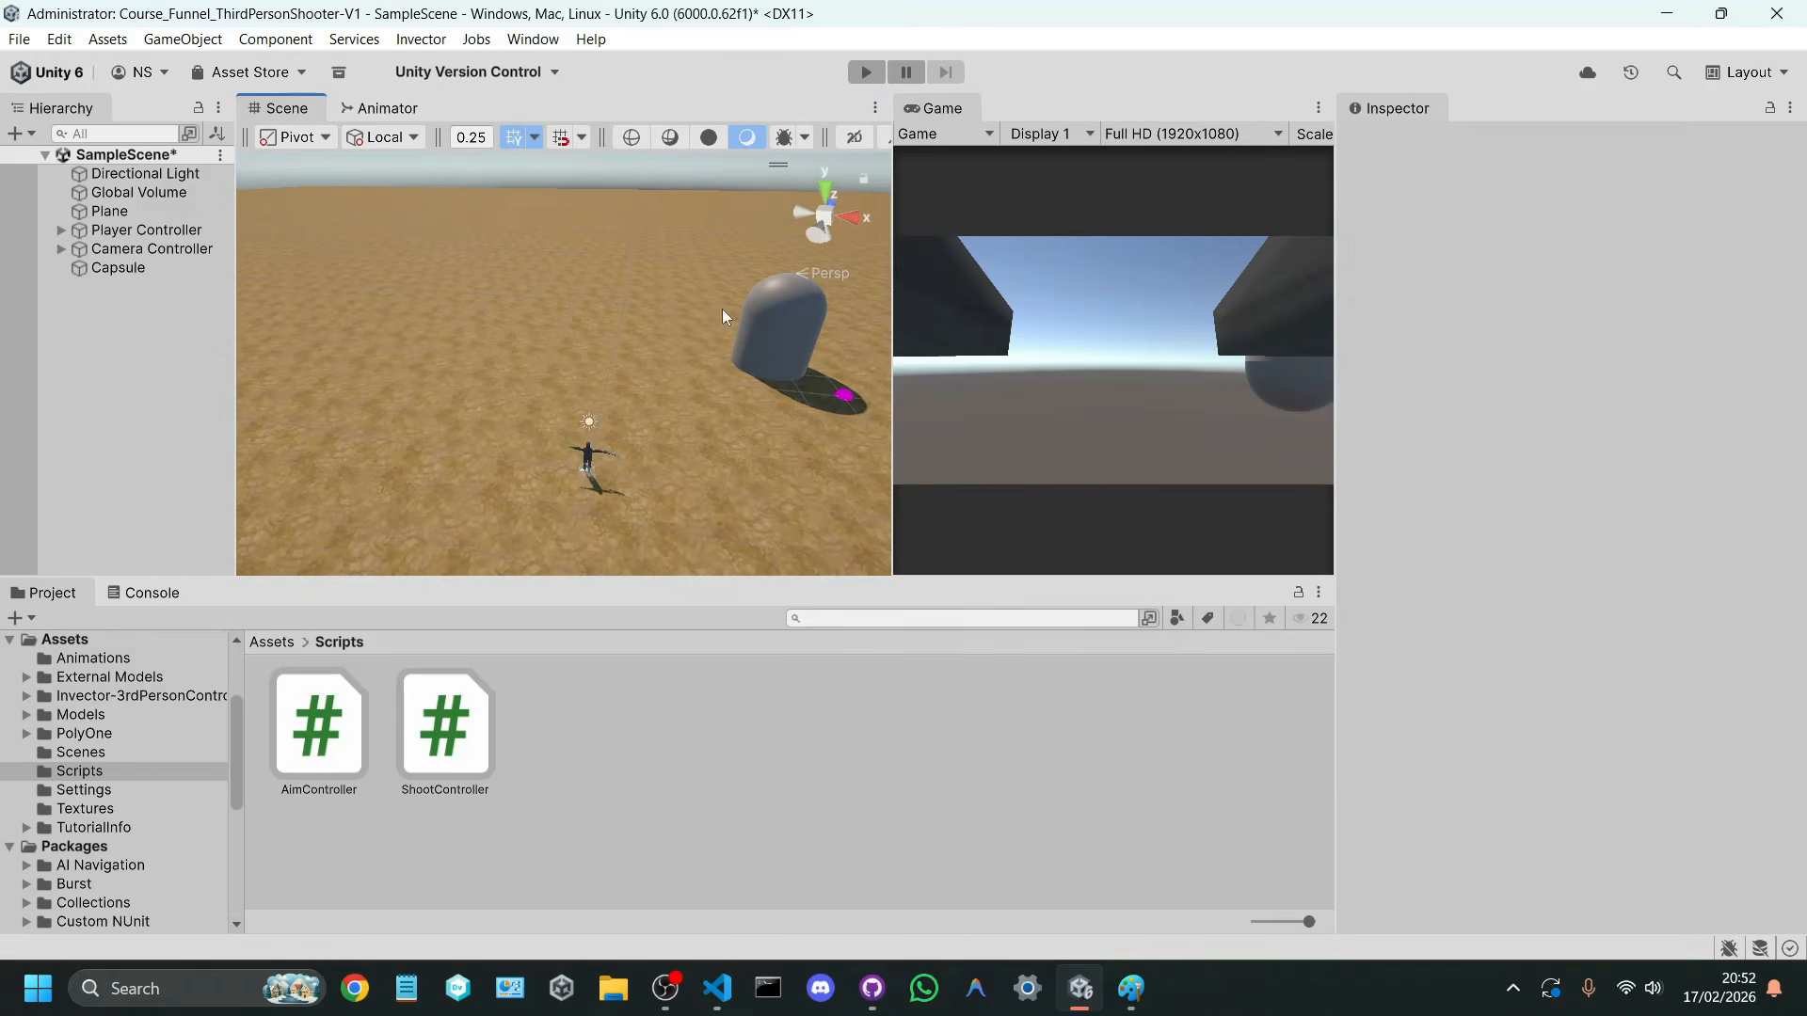
{"action": "left_click", "coordinate": [739, 325]}
{"action": "key", "text": "Delete"}
{"action": "key", "text": "ctrl+s"}
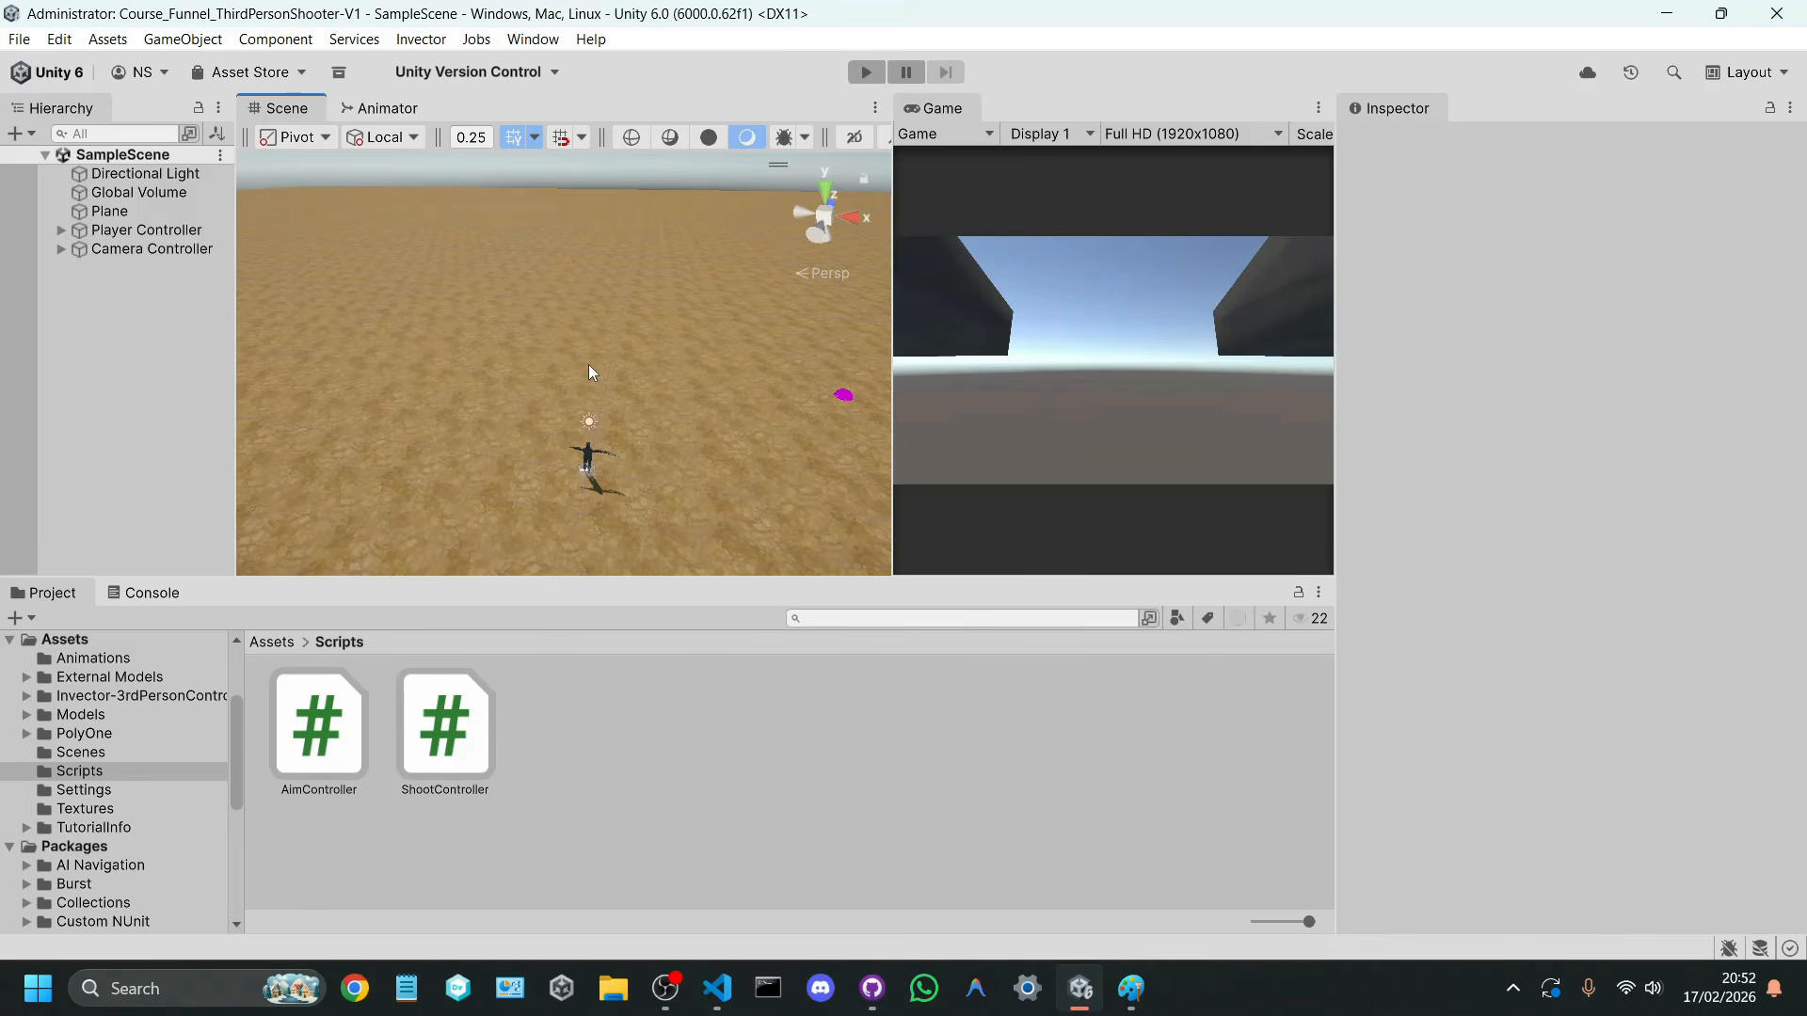
Step: Show the project assets as a compact list and look through the Prefabs folder of Invector-3rdPersonController_LITE
{"action": "left_click", "coordinate": [271, 642]}
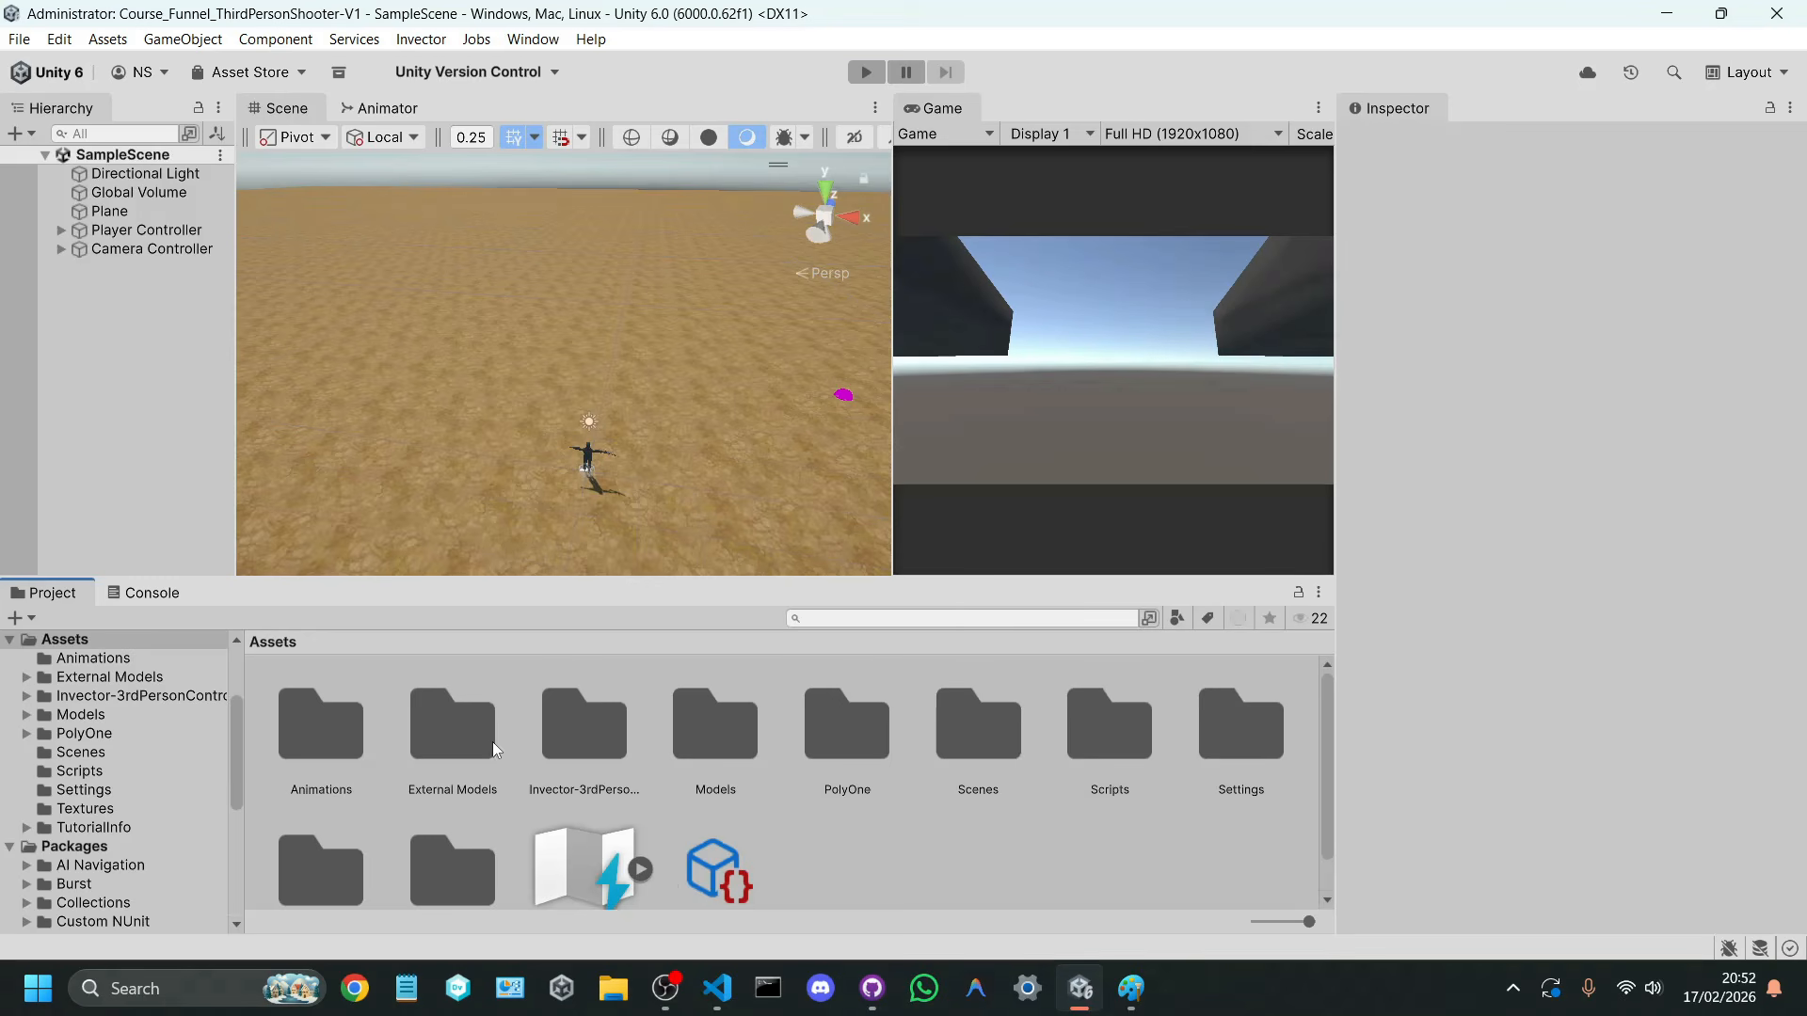
{"action": "left_click_drag", "start_coordinate": [1310, 923], "coordinate": [879, 929]}
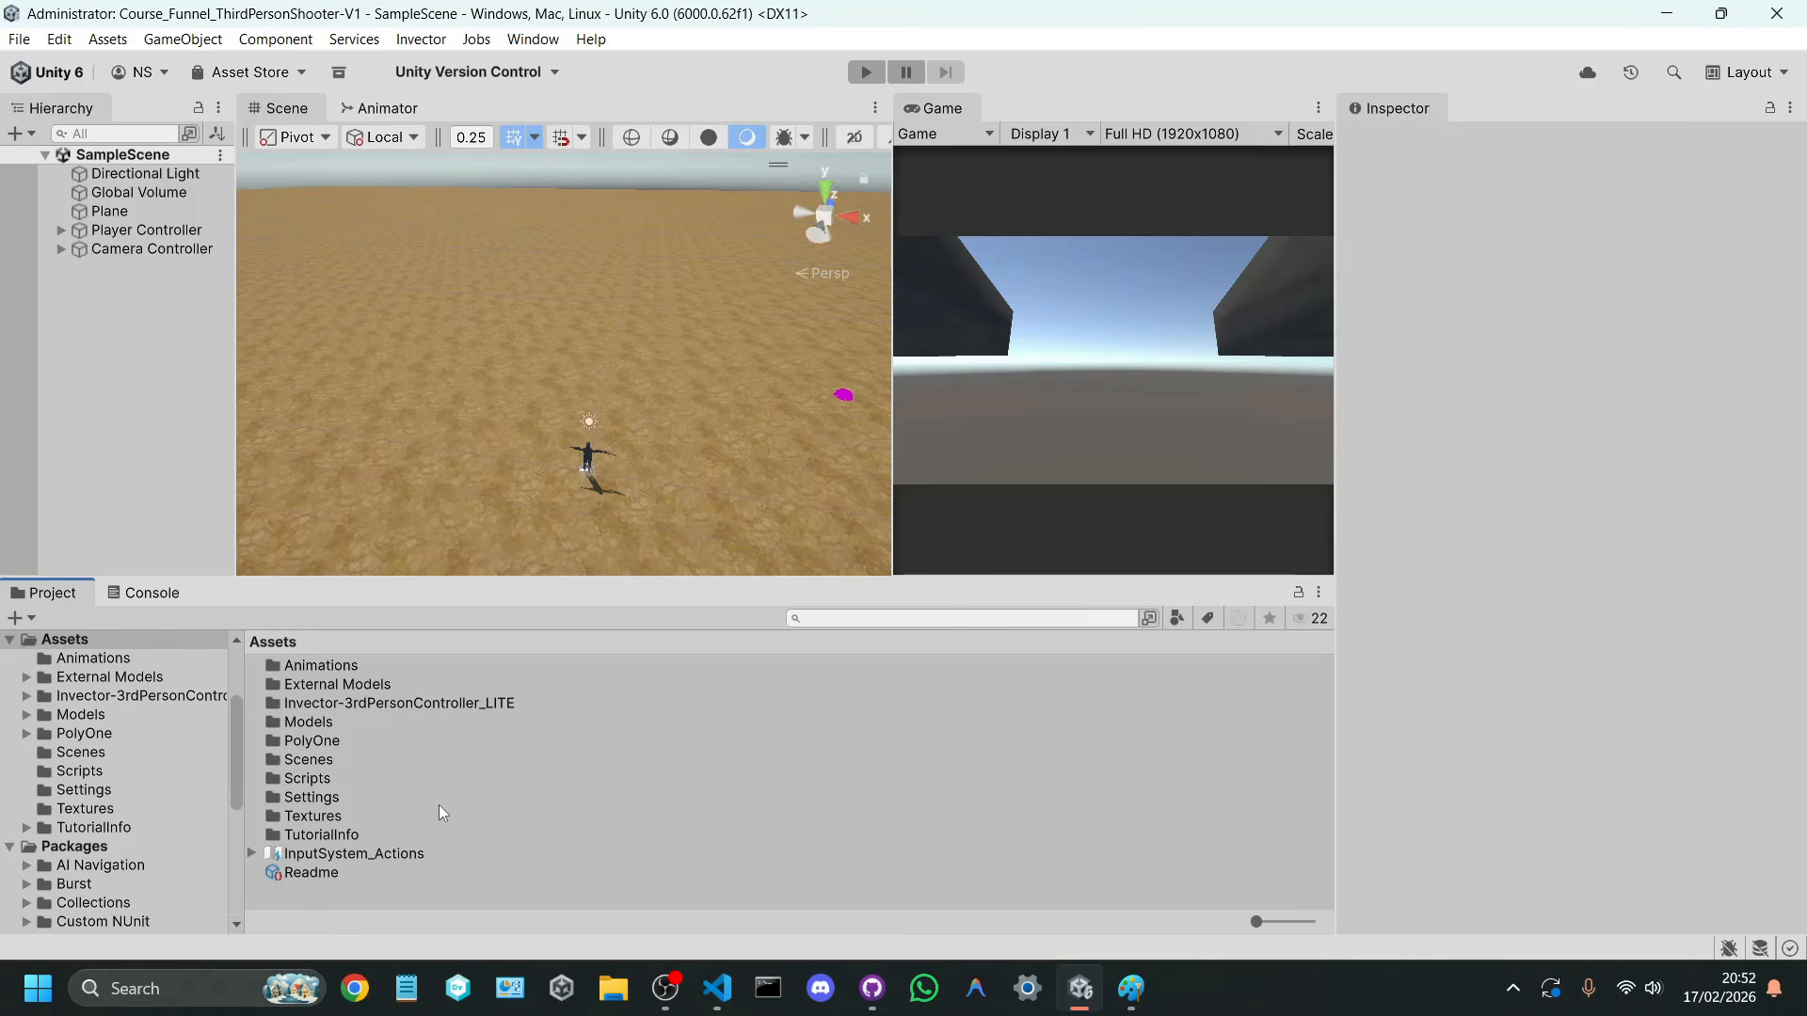
{"action": "double_click", "coordinate": [375, 704]}
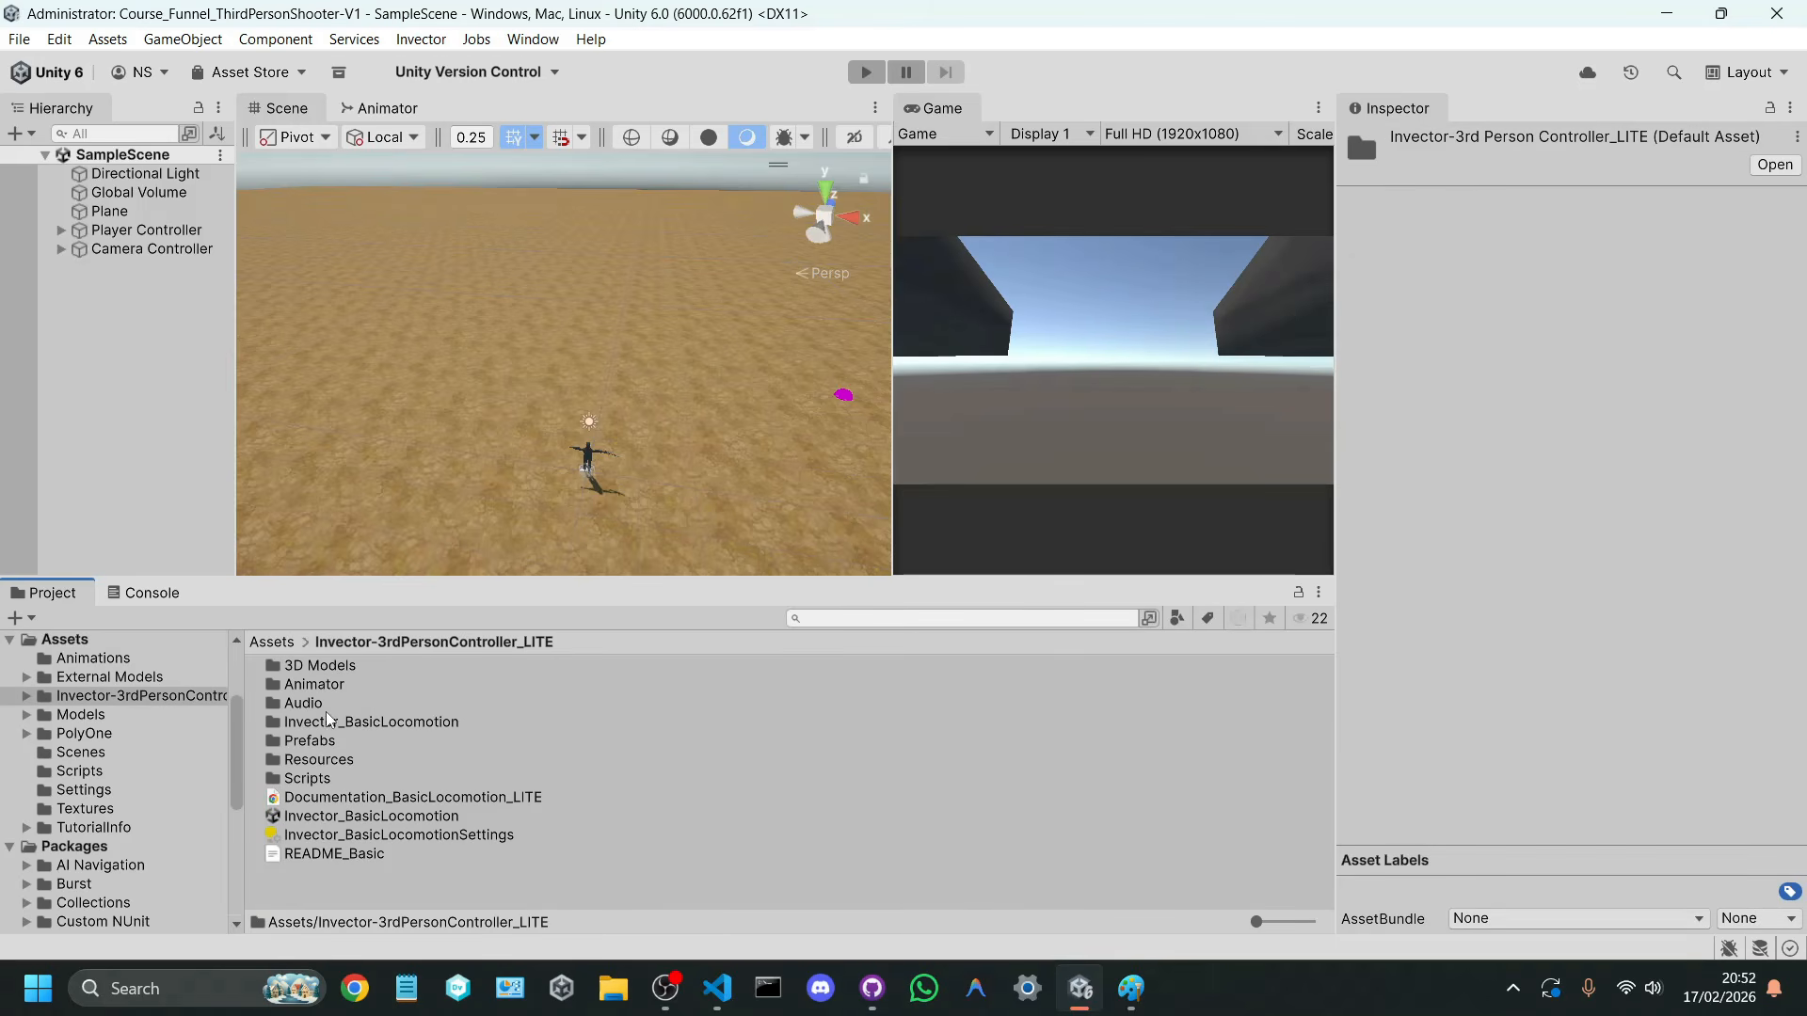
{"action": "double_click", "coordinate": [331, 748]}
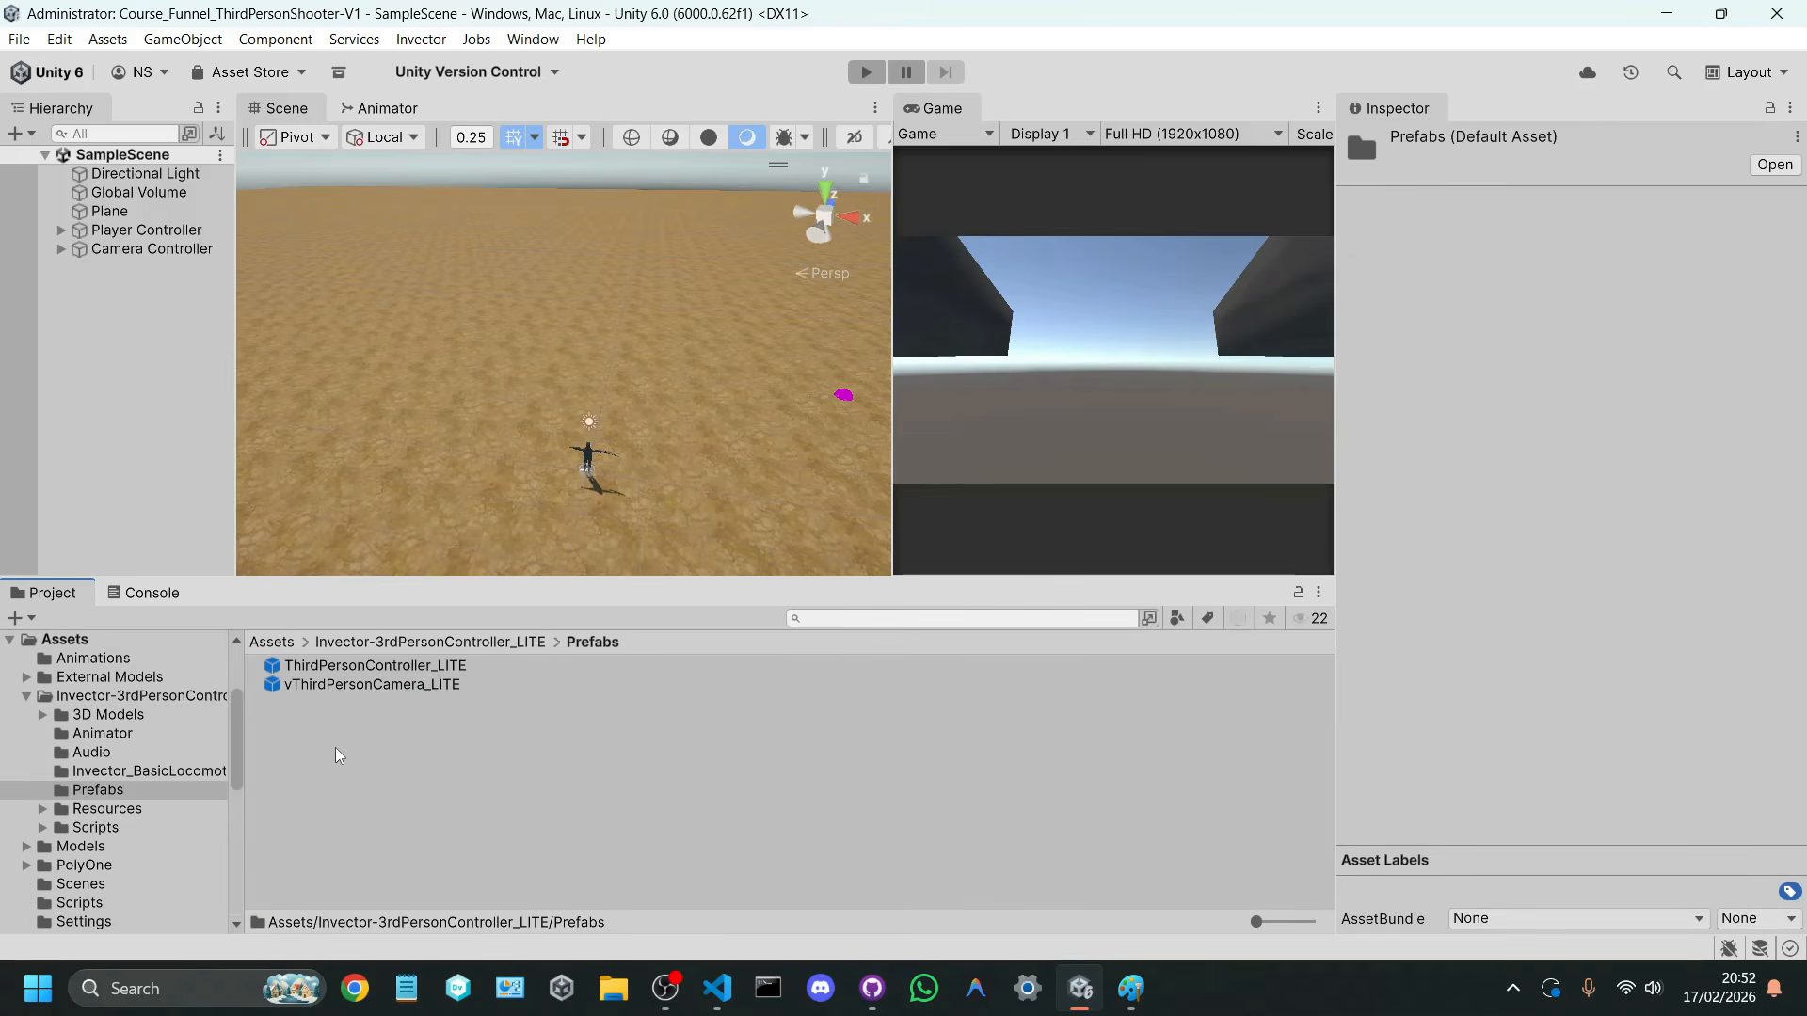
{"action": "left_click", "coordinate": [437, 645]}
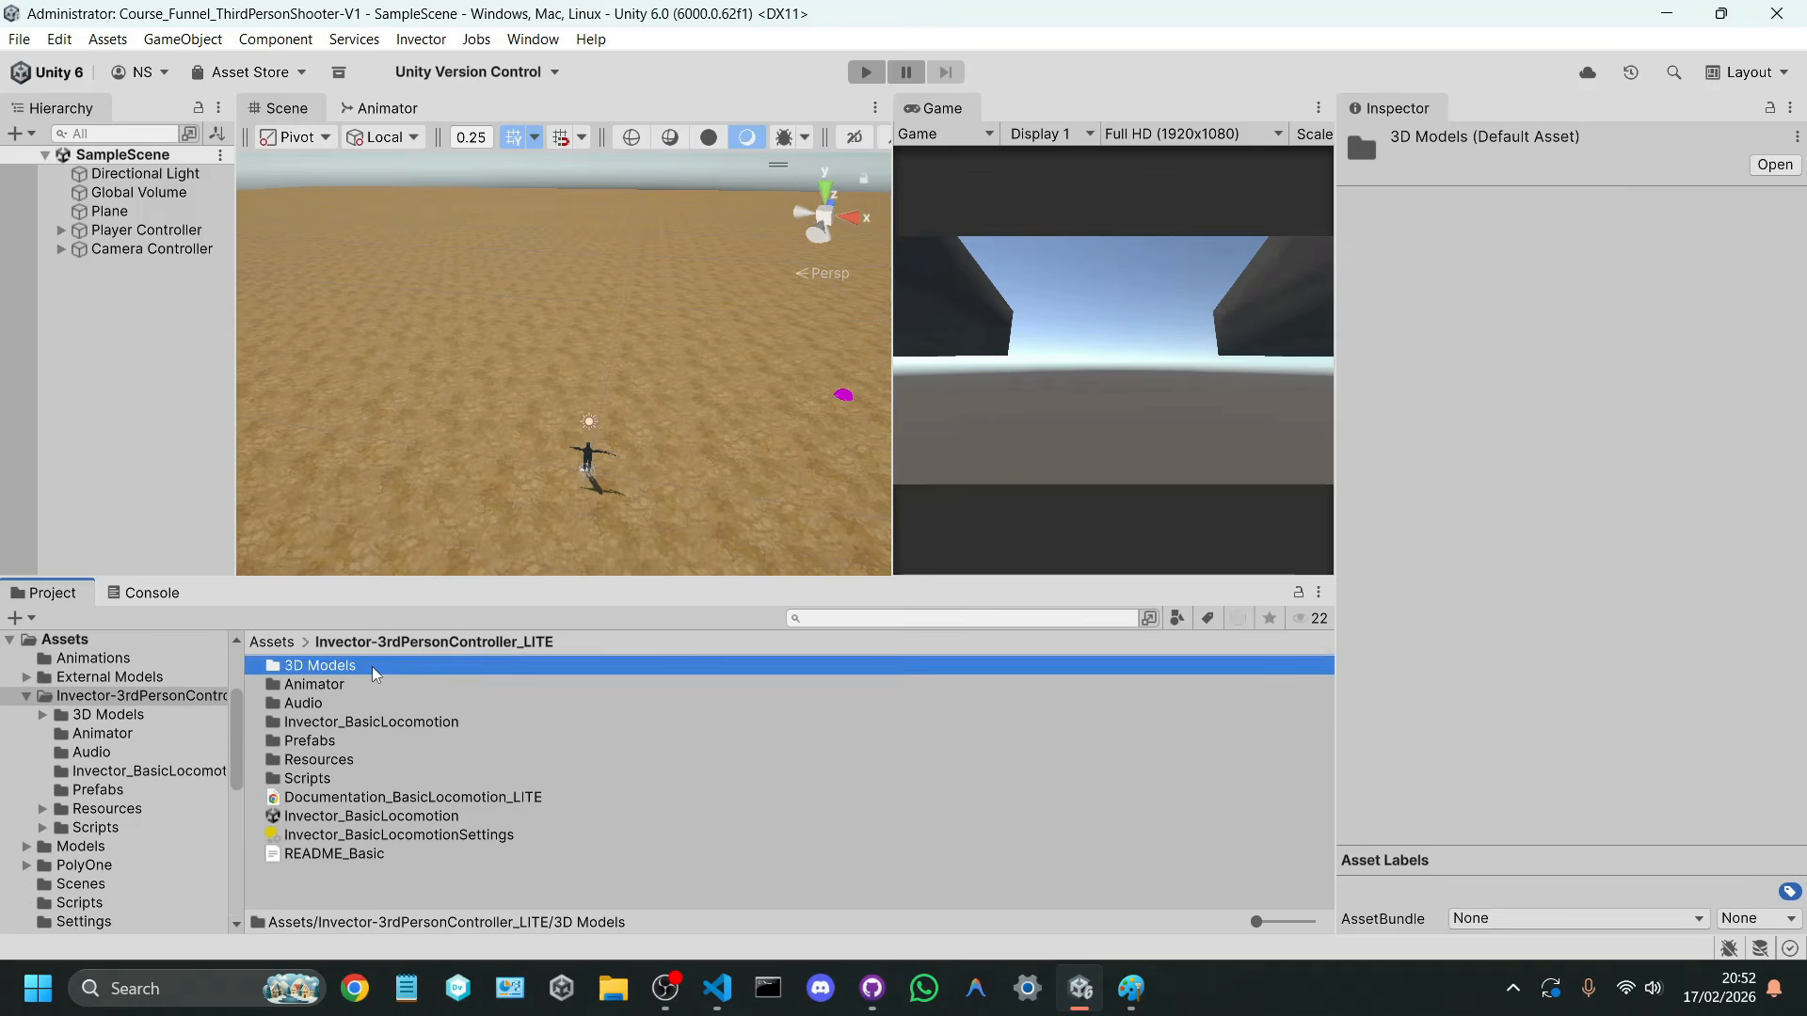
Step: Place the VBOT2.0_Custom prefab from 3D Models/Characters/Invector@V-Bot 2.0/Prefab on the ground in front of the player
{"action": "double_click", "coordinate": [370, 666]}
{"action": "double_click", "coordinate": [342, 687]}
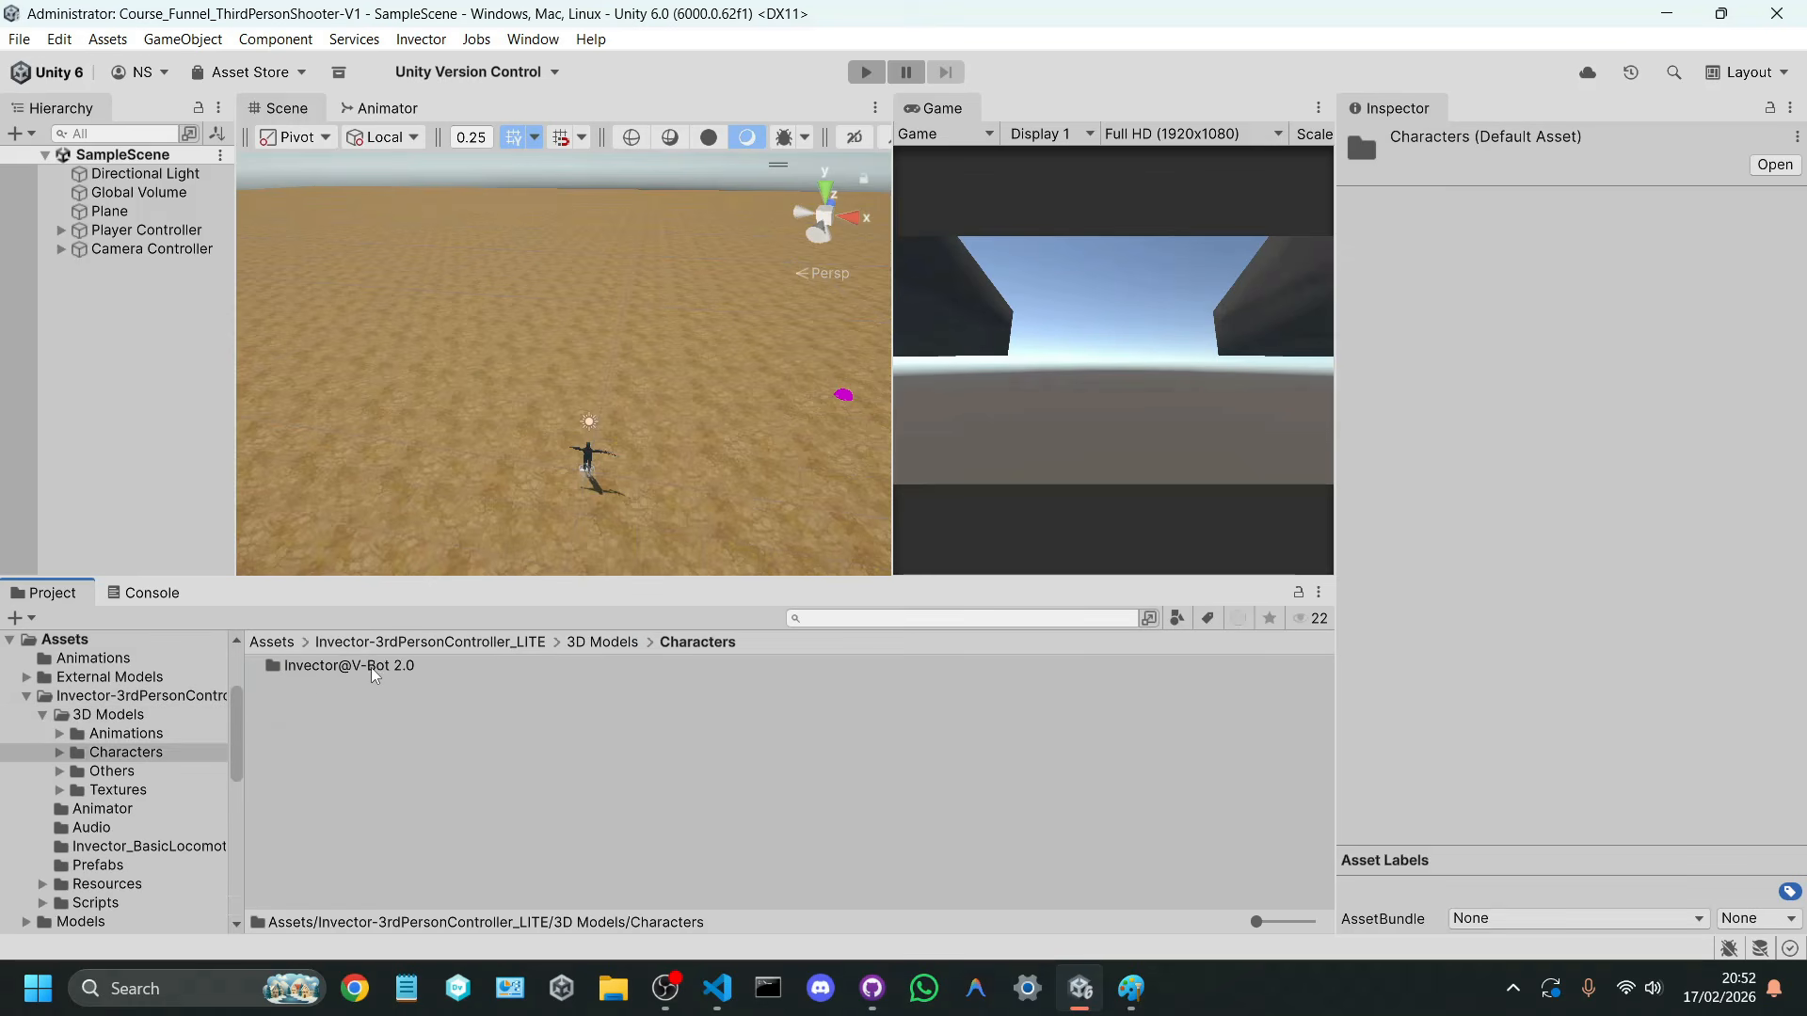
{"action": "double_click", "coordinate": [371, 665]}
{"action": "double_click", "coordinate": [324, 703]}
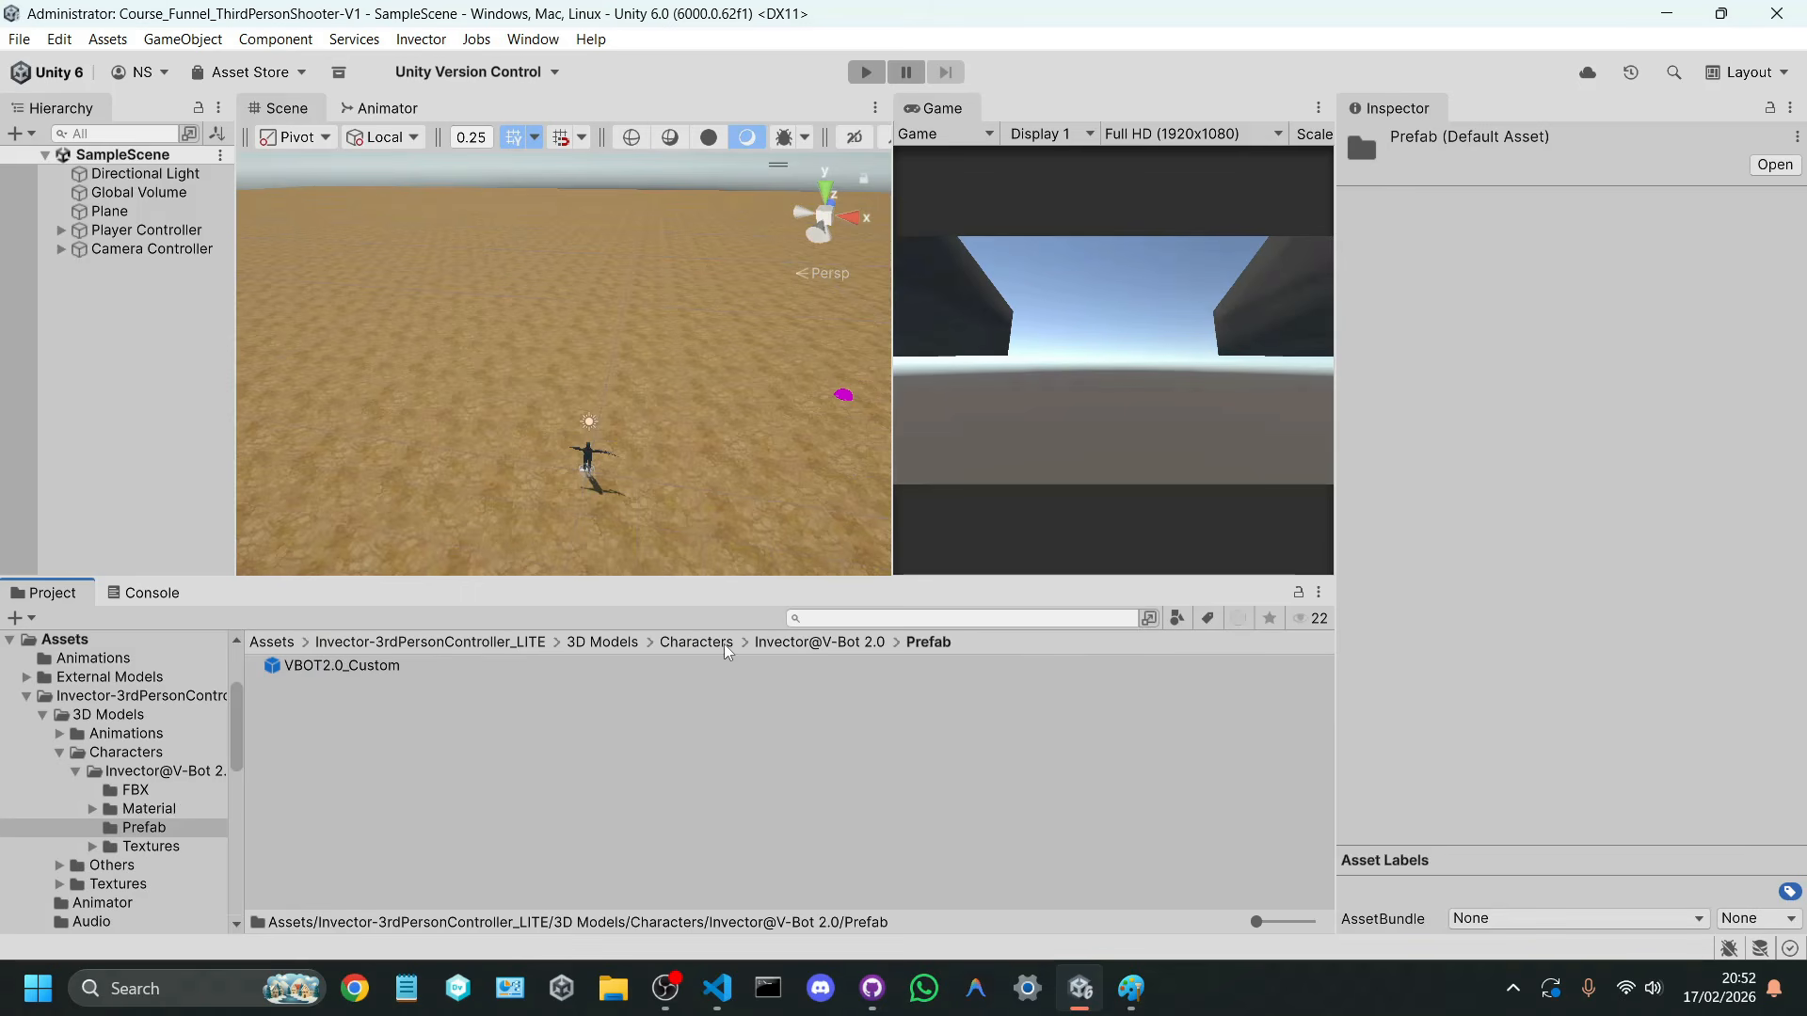
{"action": "left_click", "coordinate": [359, 662]}
{"action": "left_click_drag", "start_coordinate": [342, 664], "coordinate": [612, 412]}
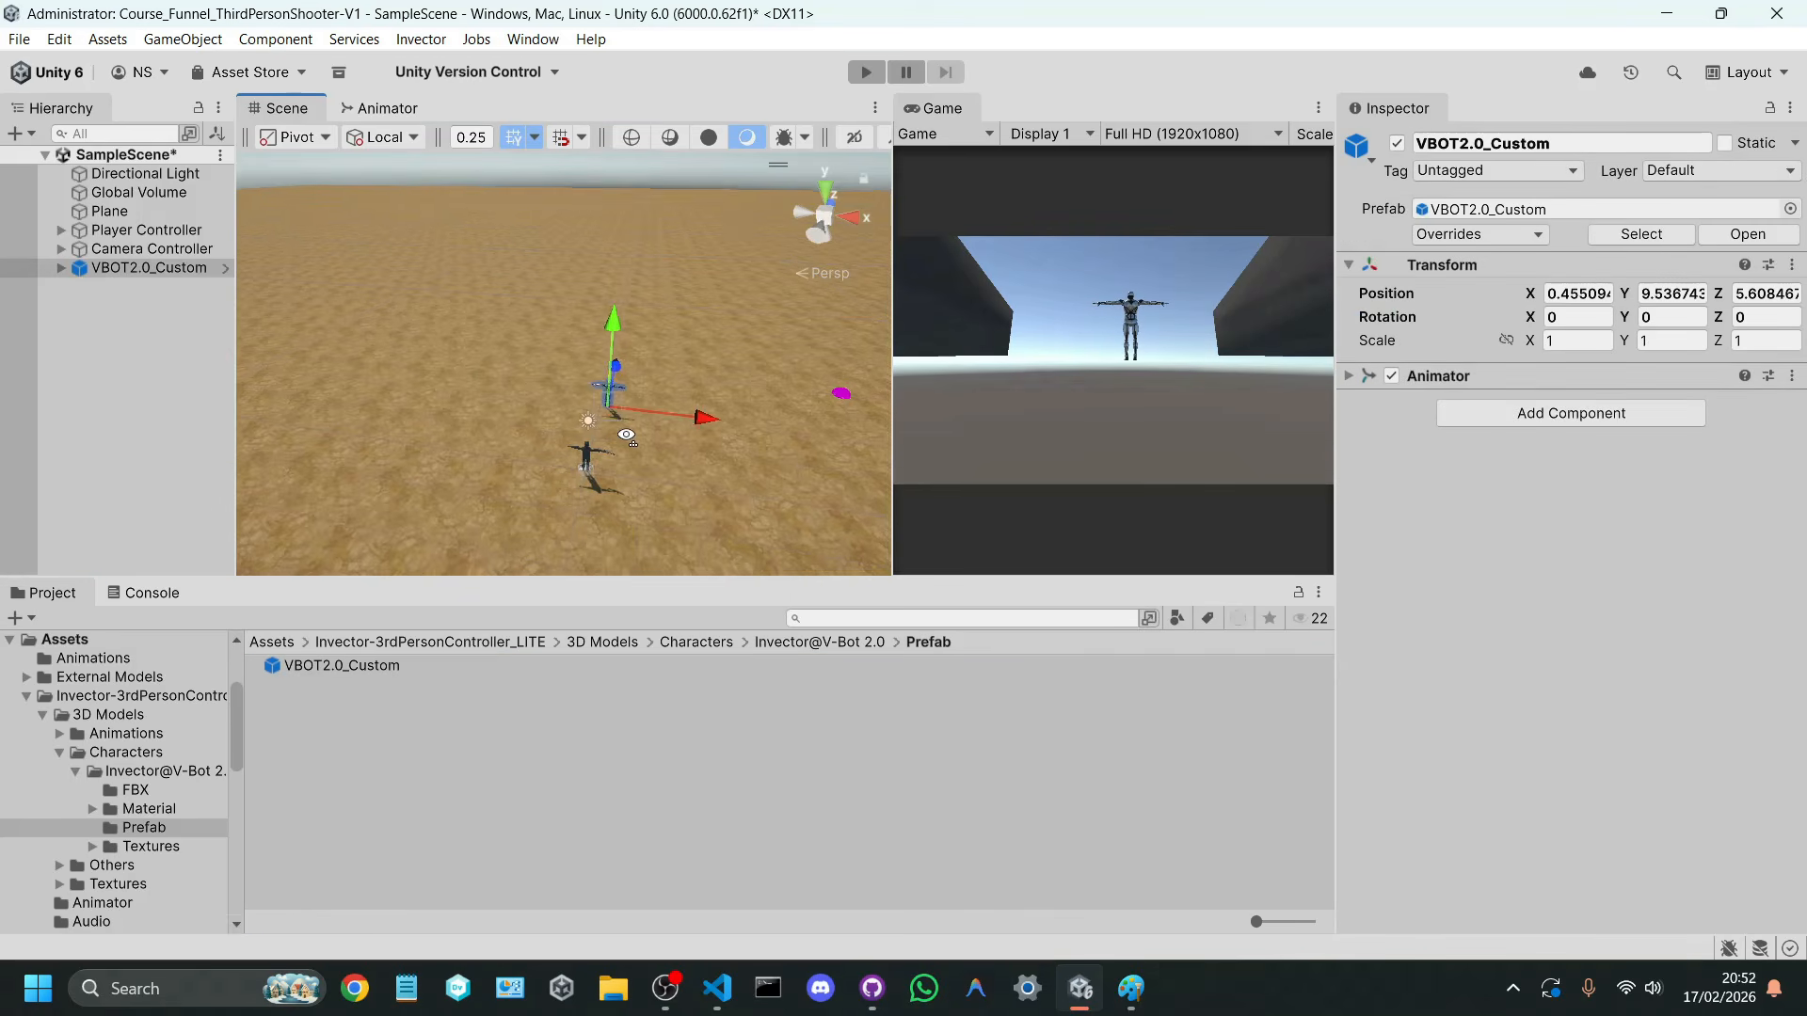
{"action": "key", "text": "w"}
{"action": "right_click_drag", "start_coordinate": [616, 414], "coordinate": [845, 323]}
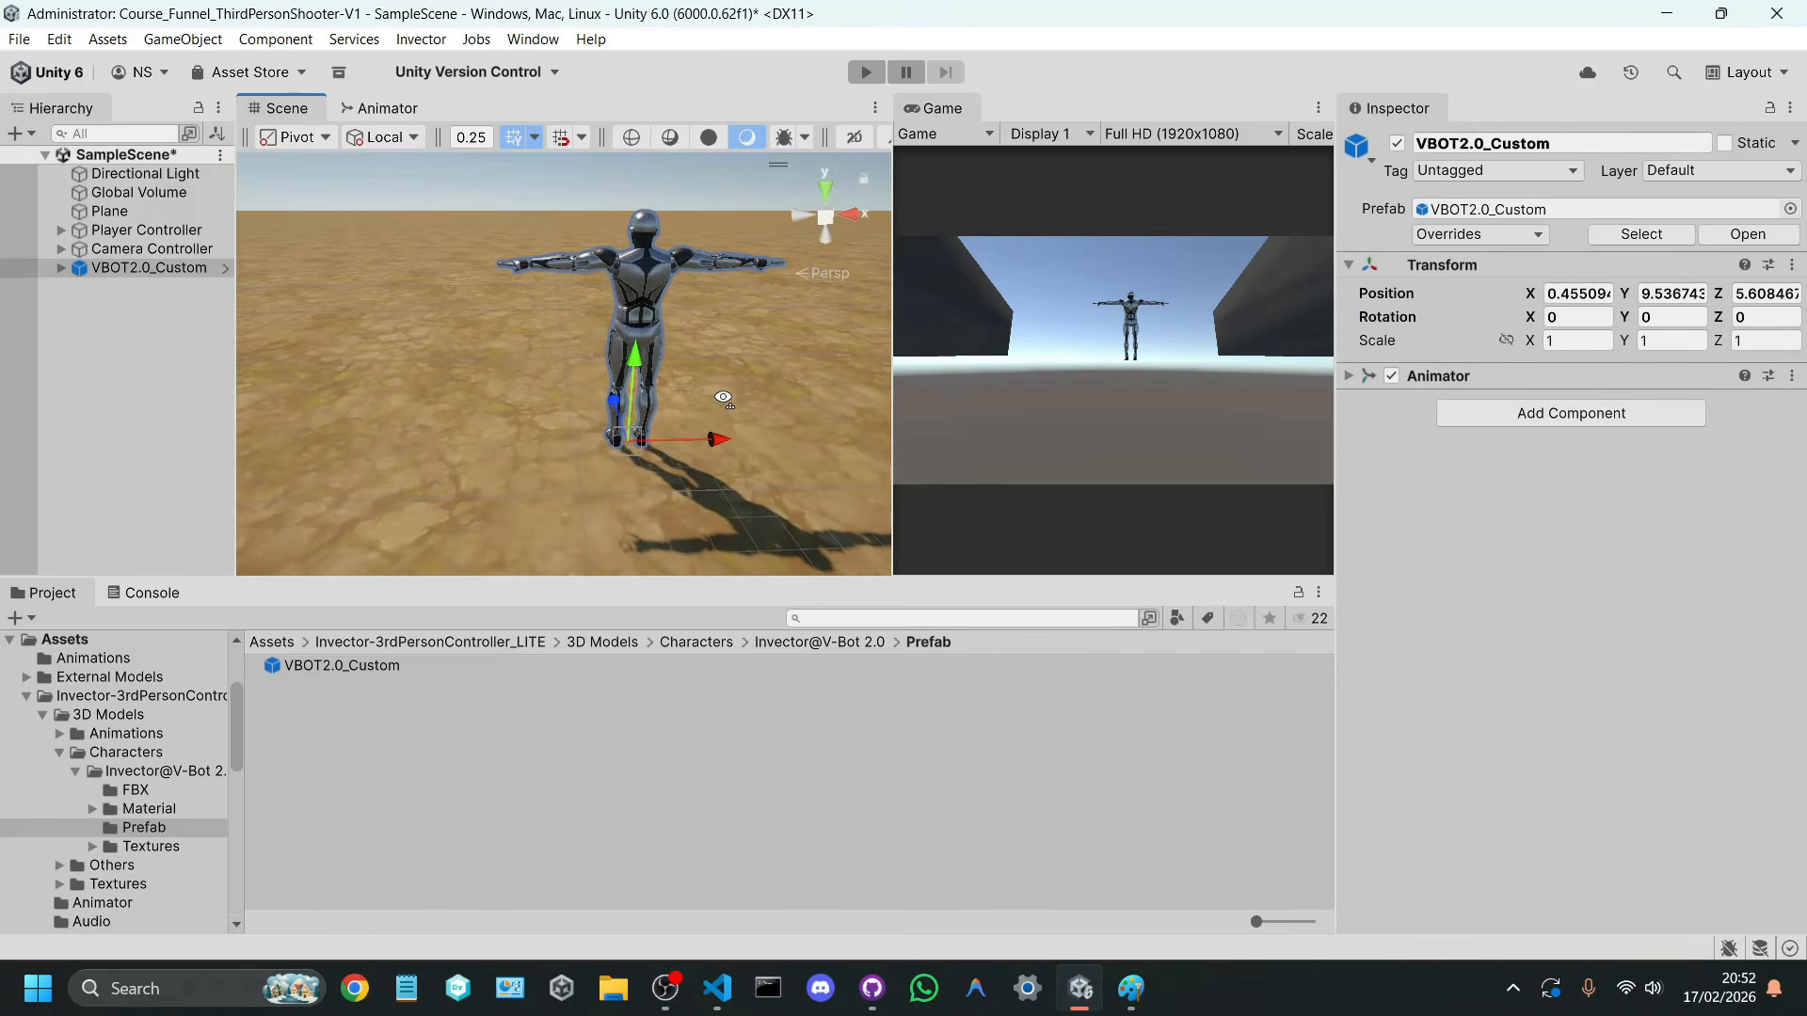
Step: Run the game, shoot at the VBOT2.0_Custom character while checking the console log, and clear the log after stopping
{"action": "left_click", "coordinate": [872, 73]}
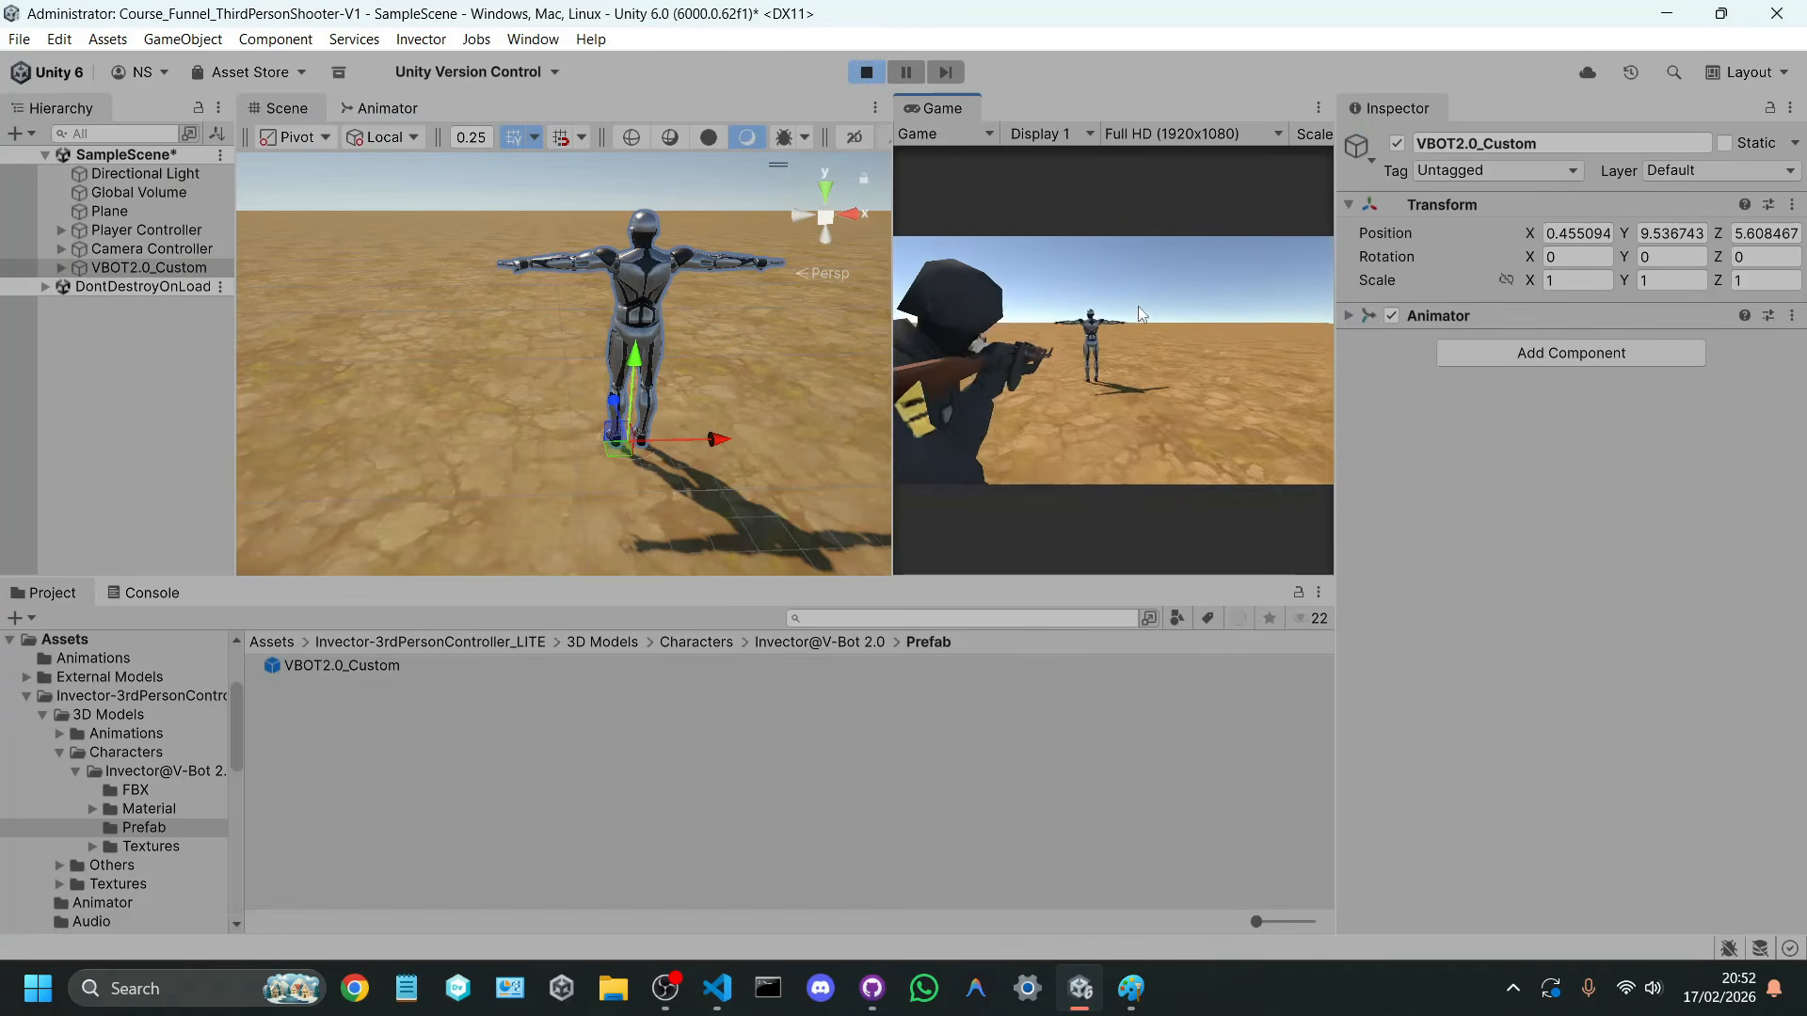
{"action": "left_click", "coordinate": [1157, 274]}
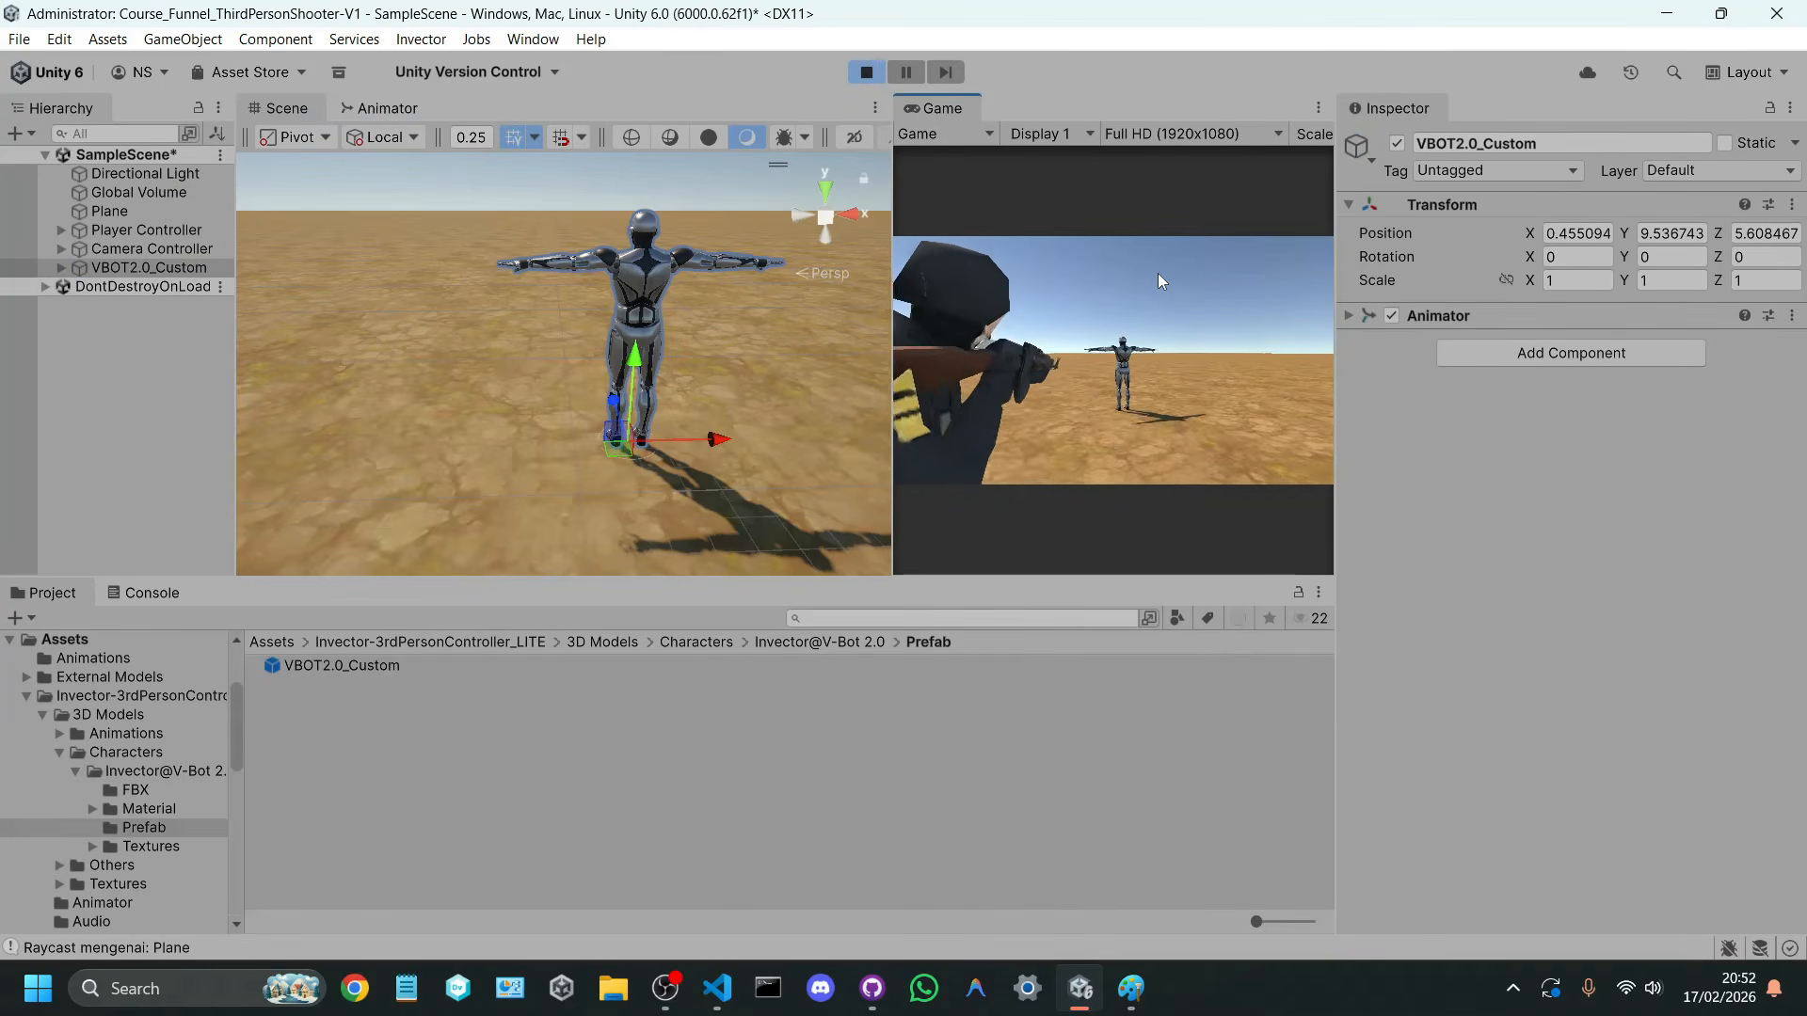
{"action": "key", "text": "w"}
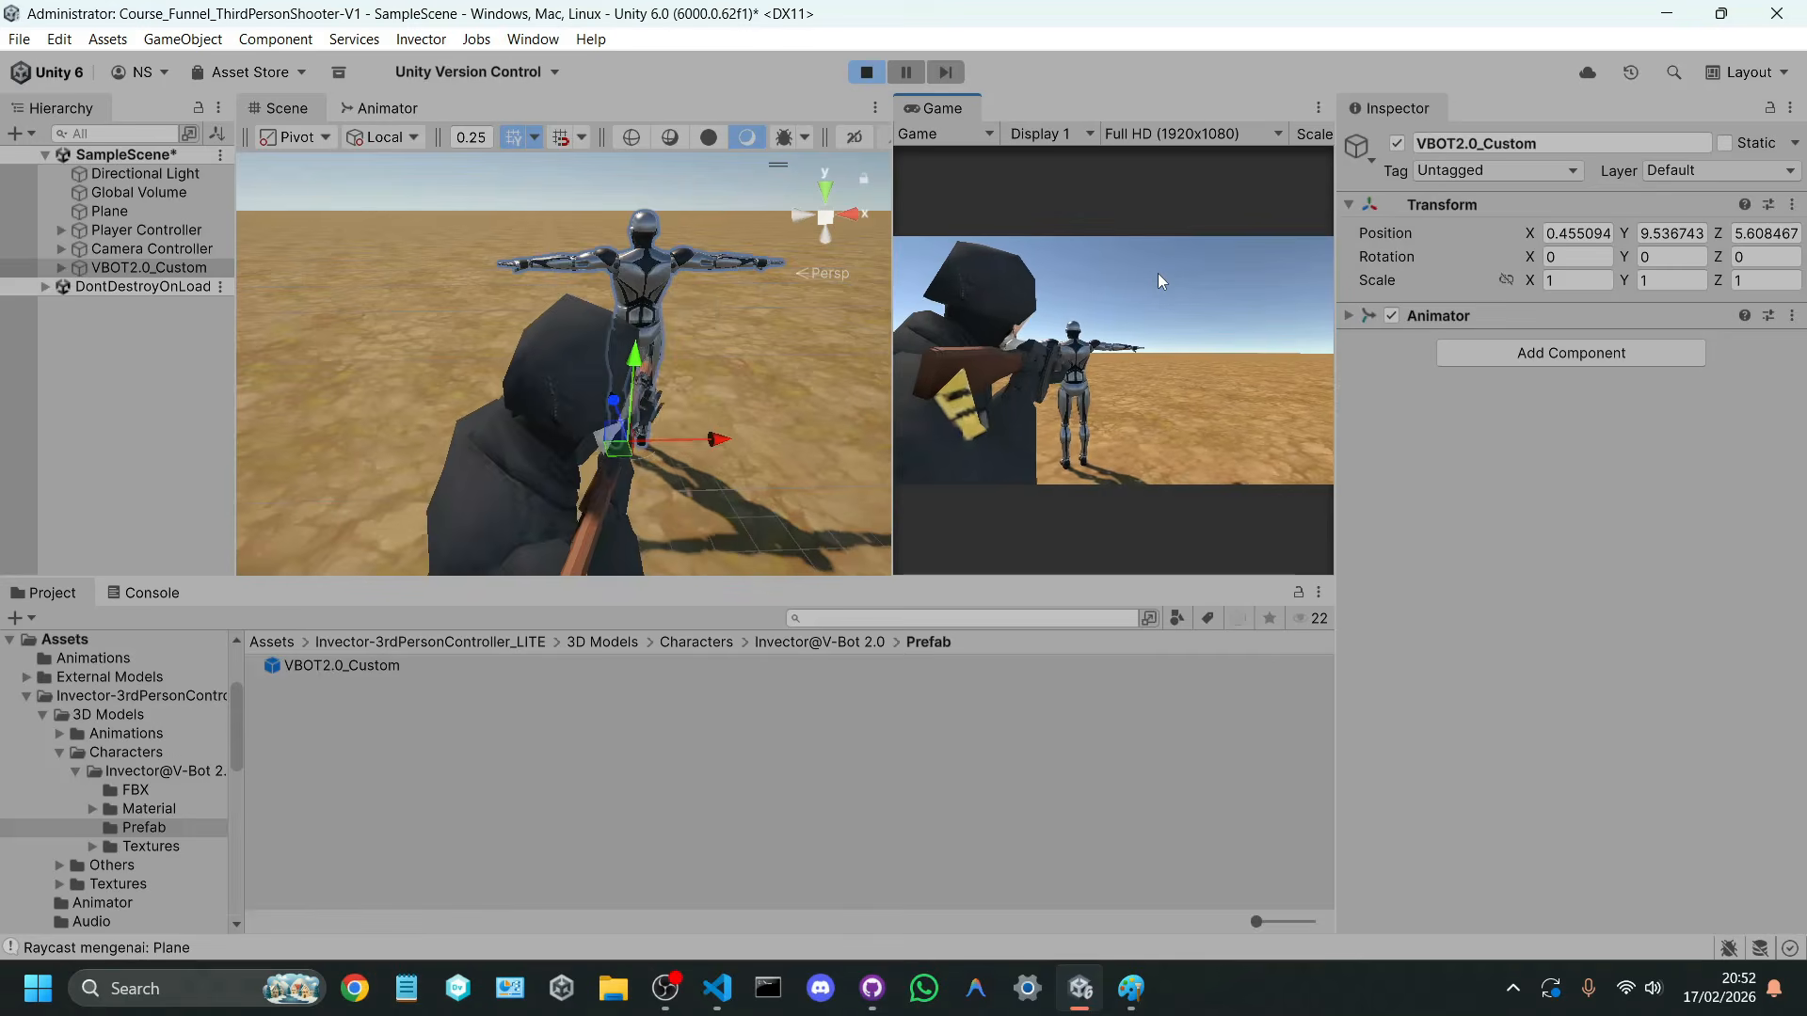
{"action": "left_click", "coordinate": [147, 593]}
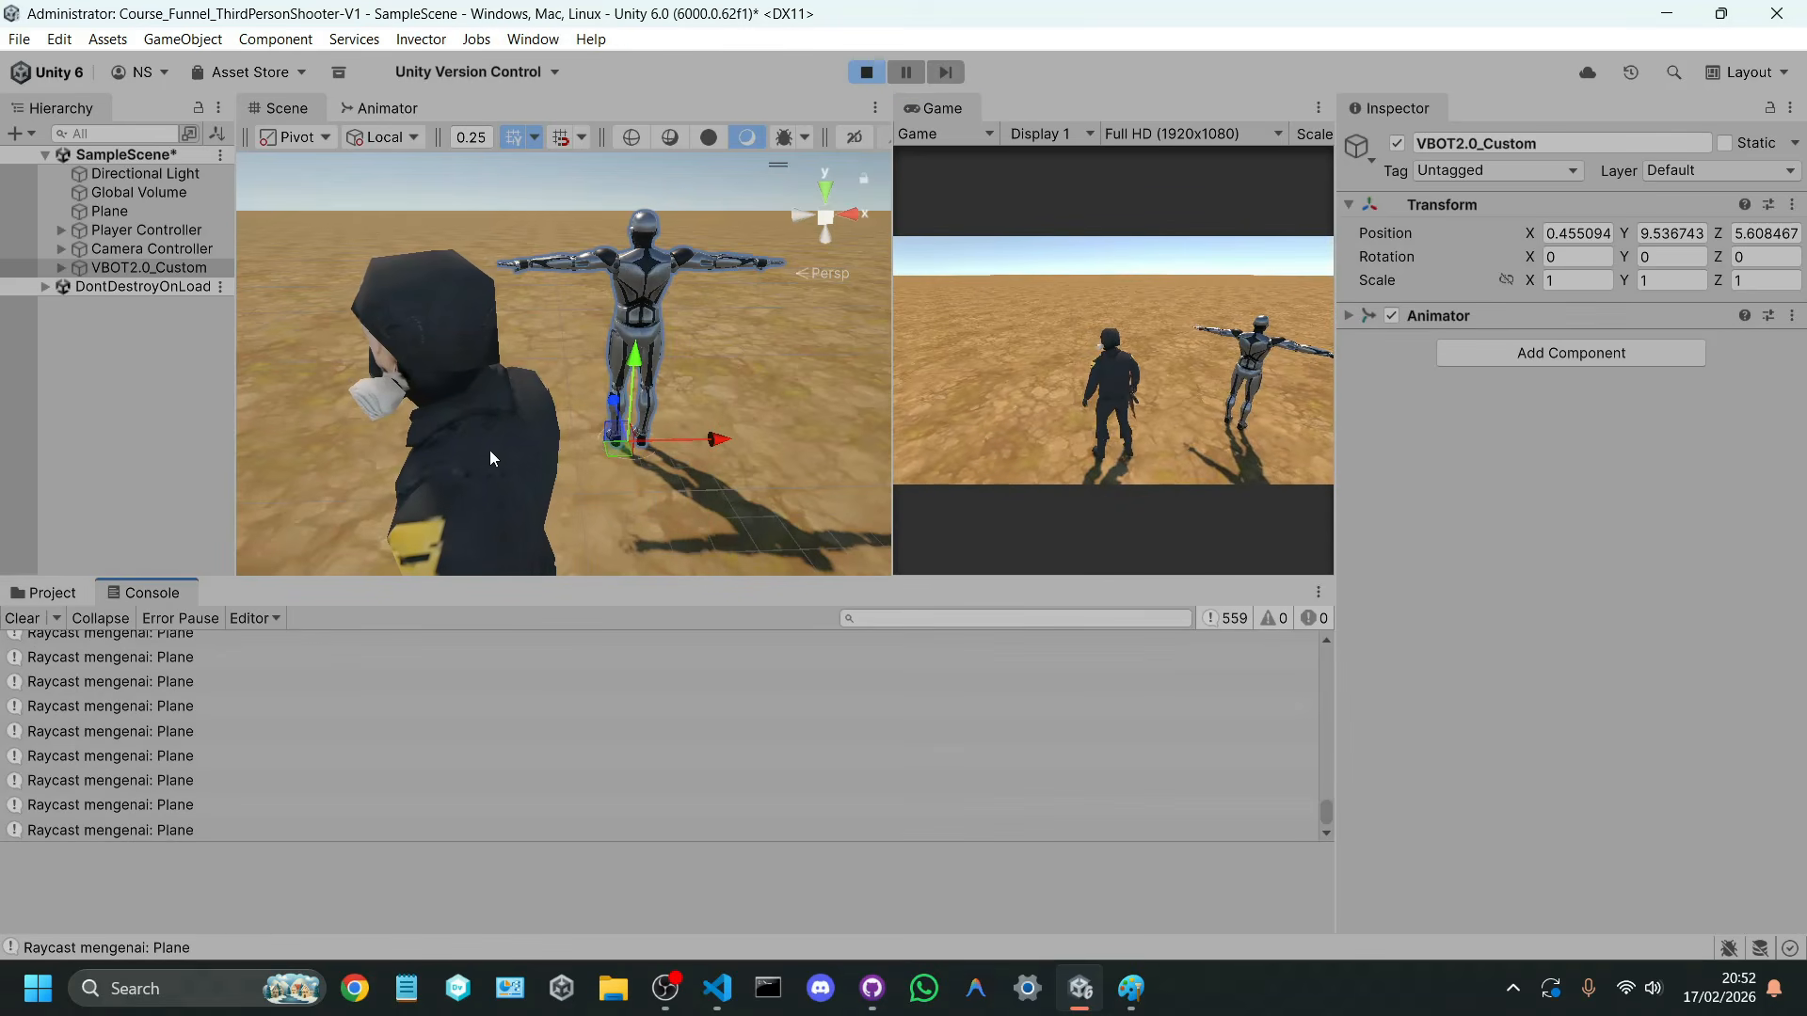
{"action": "mouse_move", "coordinate": [1021, 388]}
{"action": "right_mouse_down"}
{"action": "mouse_move", "coordinate": [994, 371]}
{"action": "mouse_move", "coordinate": [1029, 392]}
{"action": "right_mouse_up"}
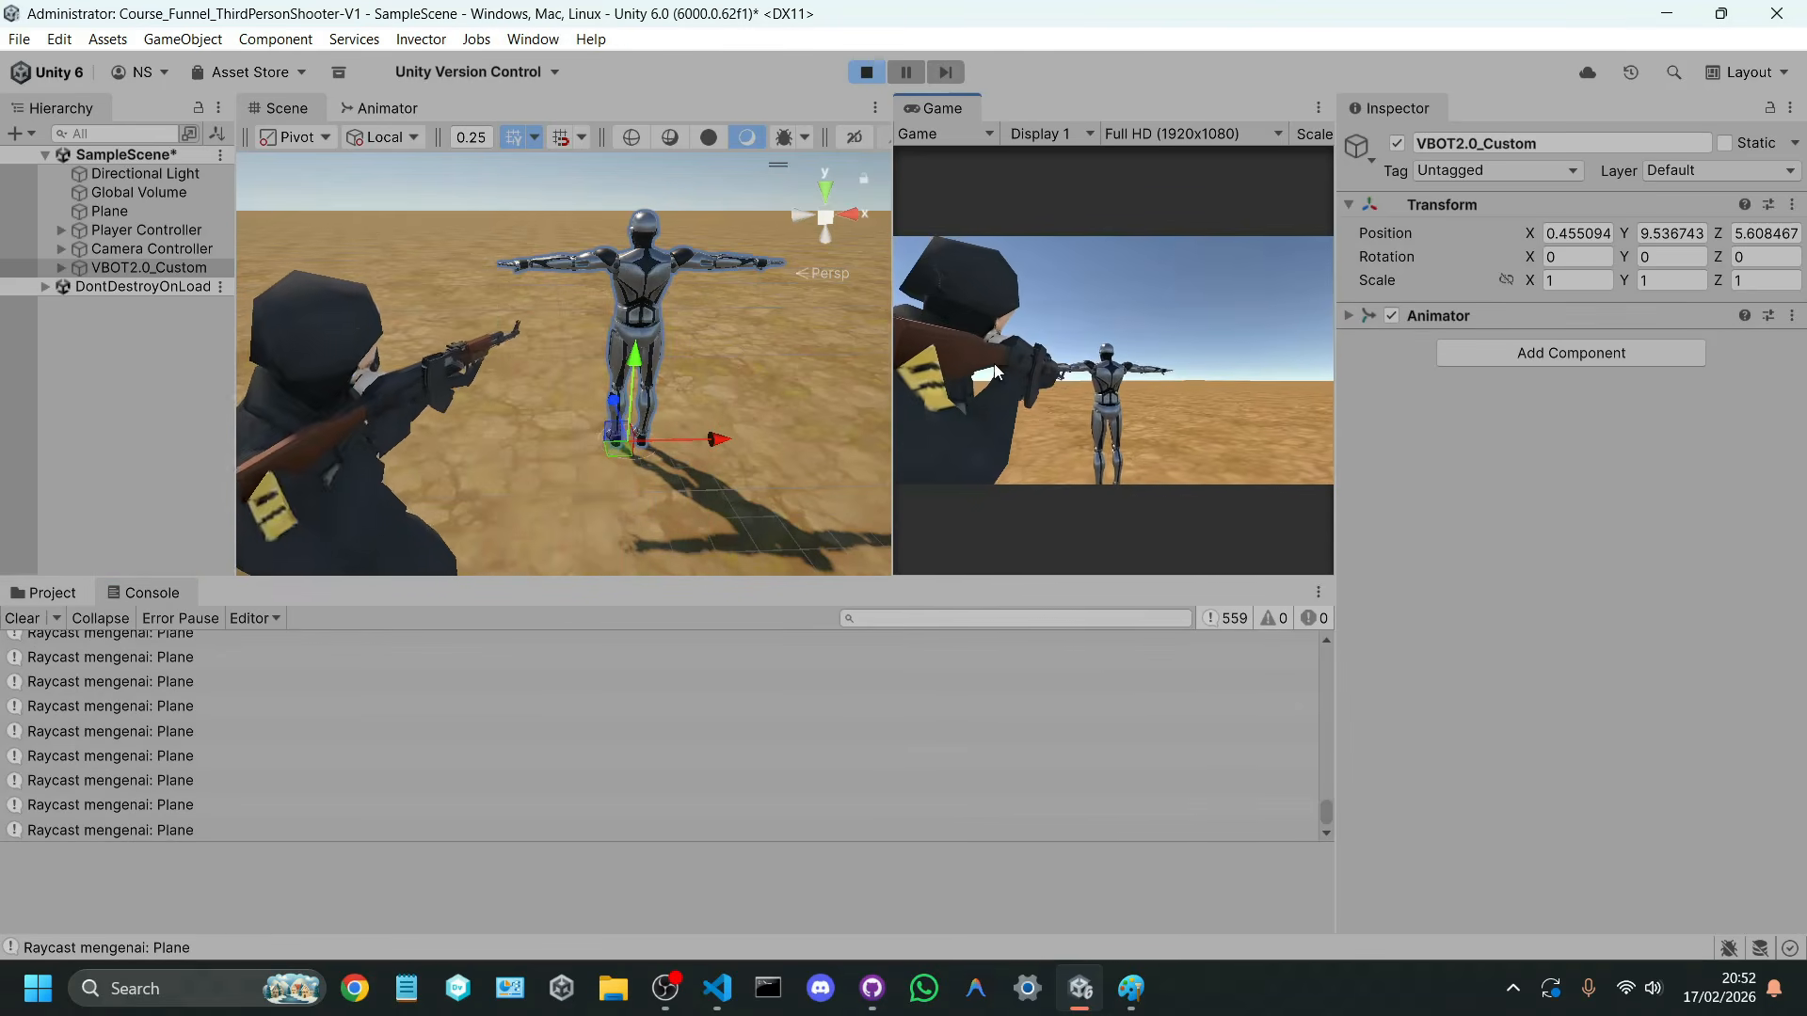
{"action": "key", "text": "w"}
{"action": "key", "text": "d"}
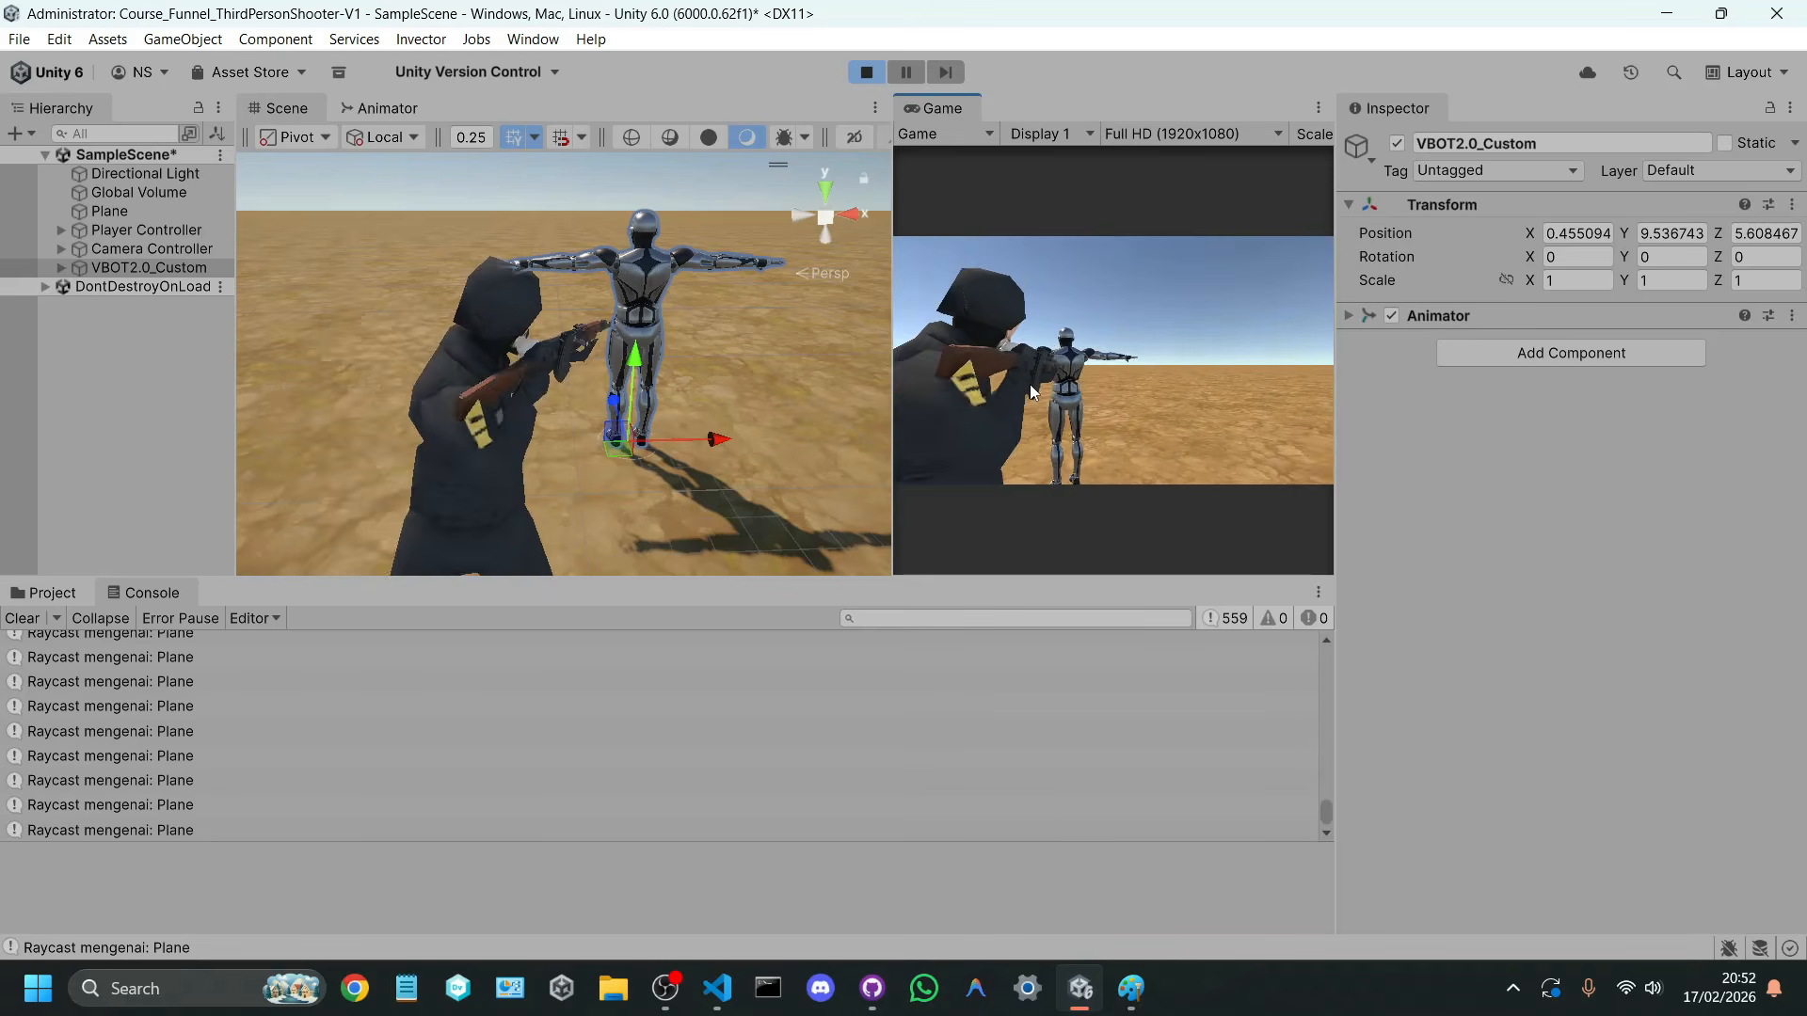
{"action": "key", "text": "a"}
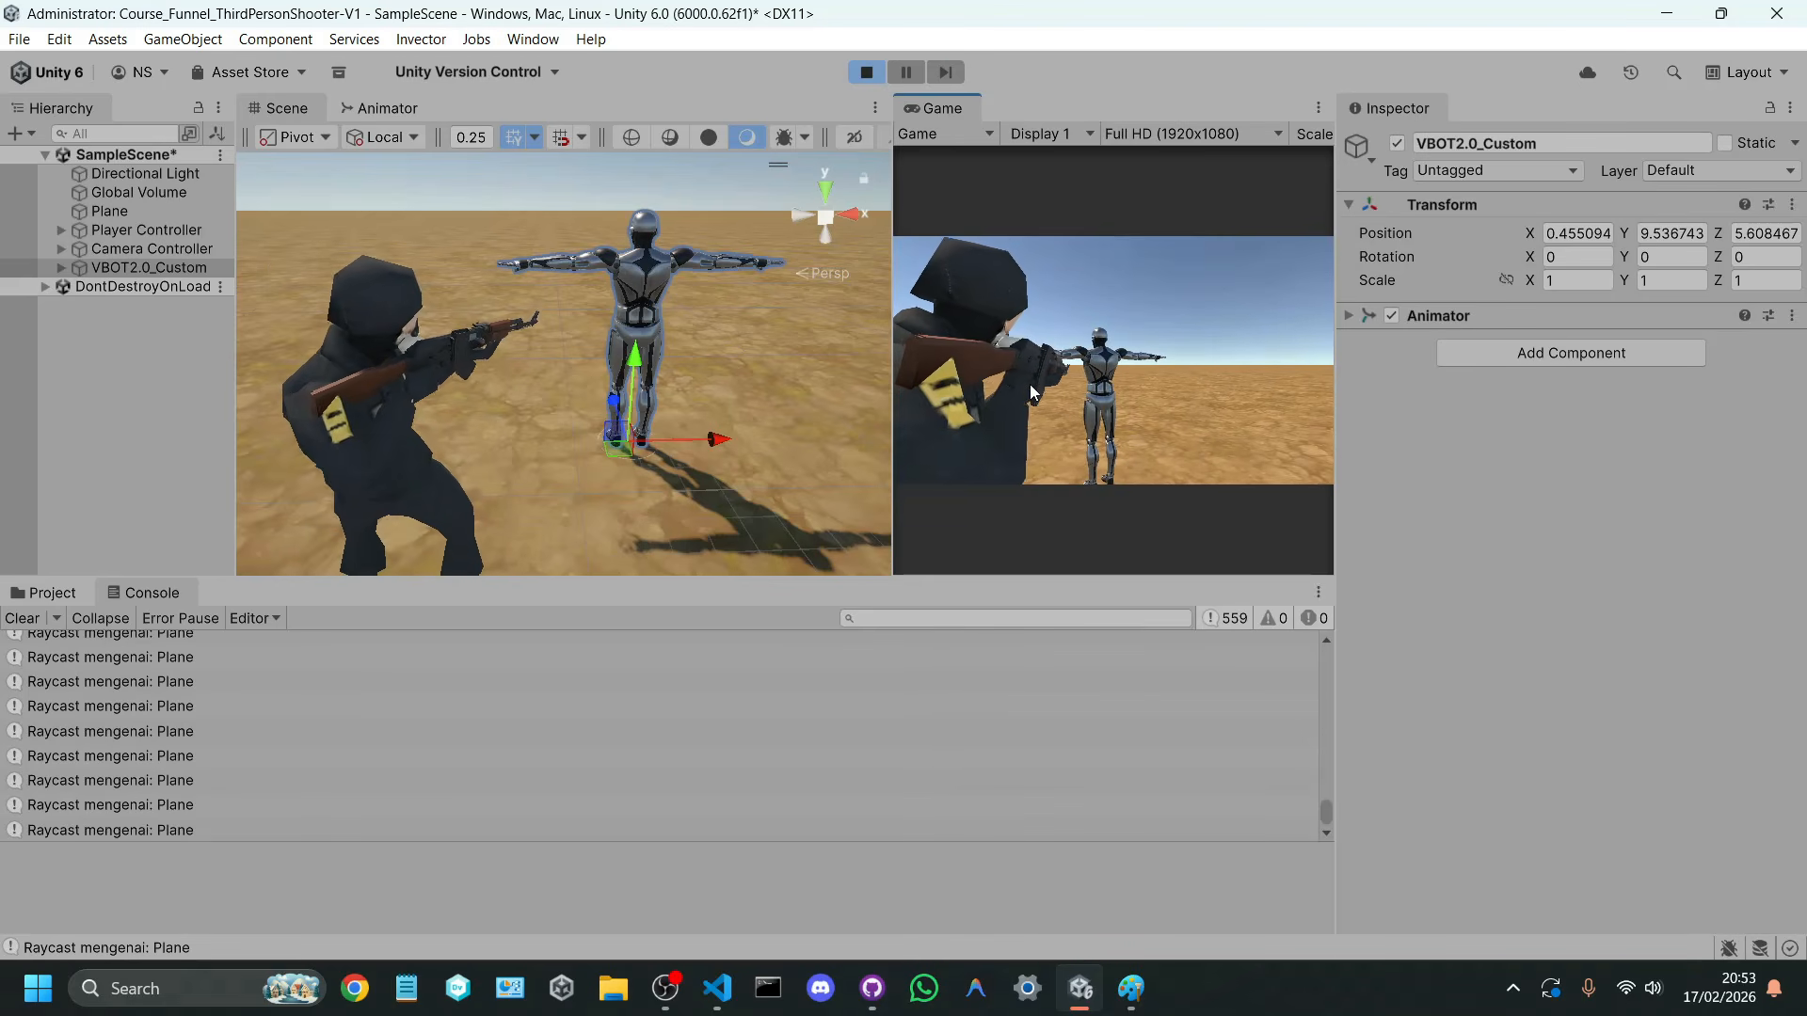
{"action": "key", "text": "a"}
{"action": "key", "text": "d"}
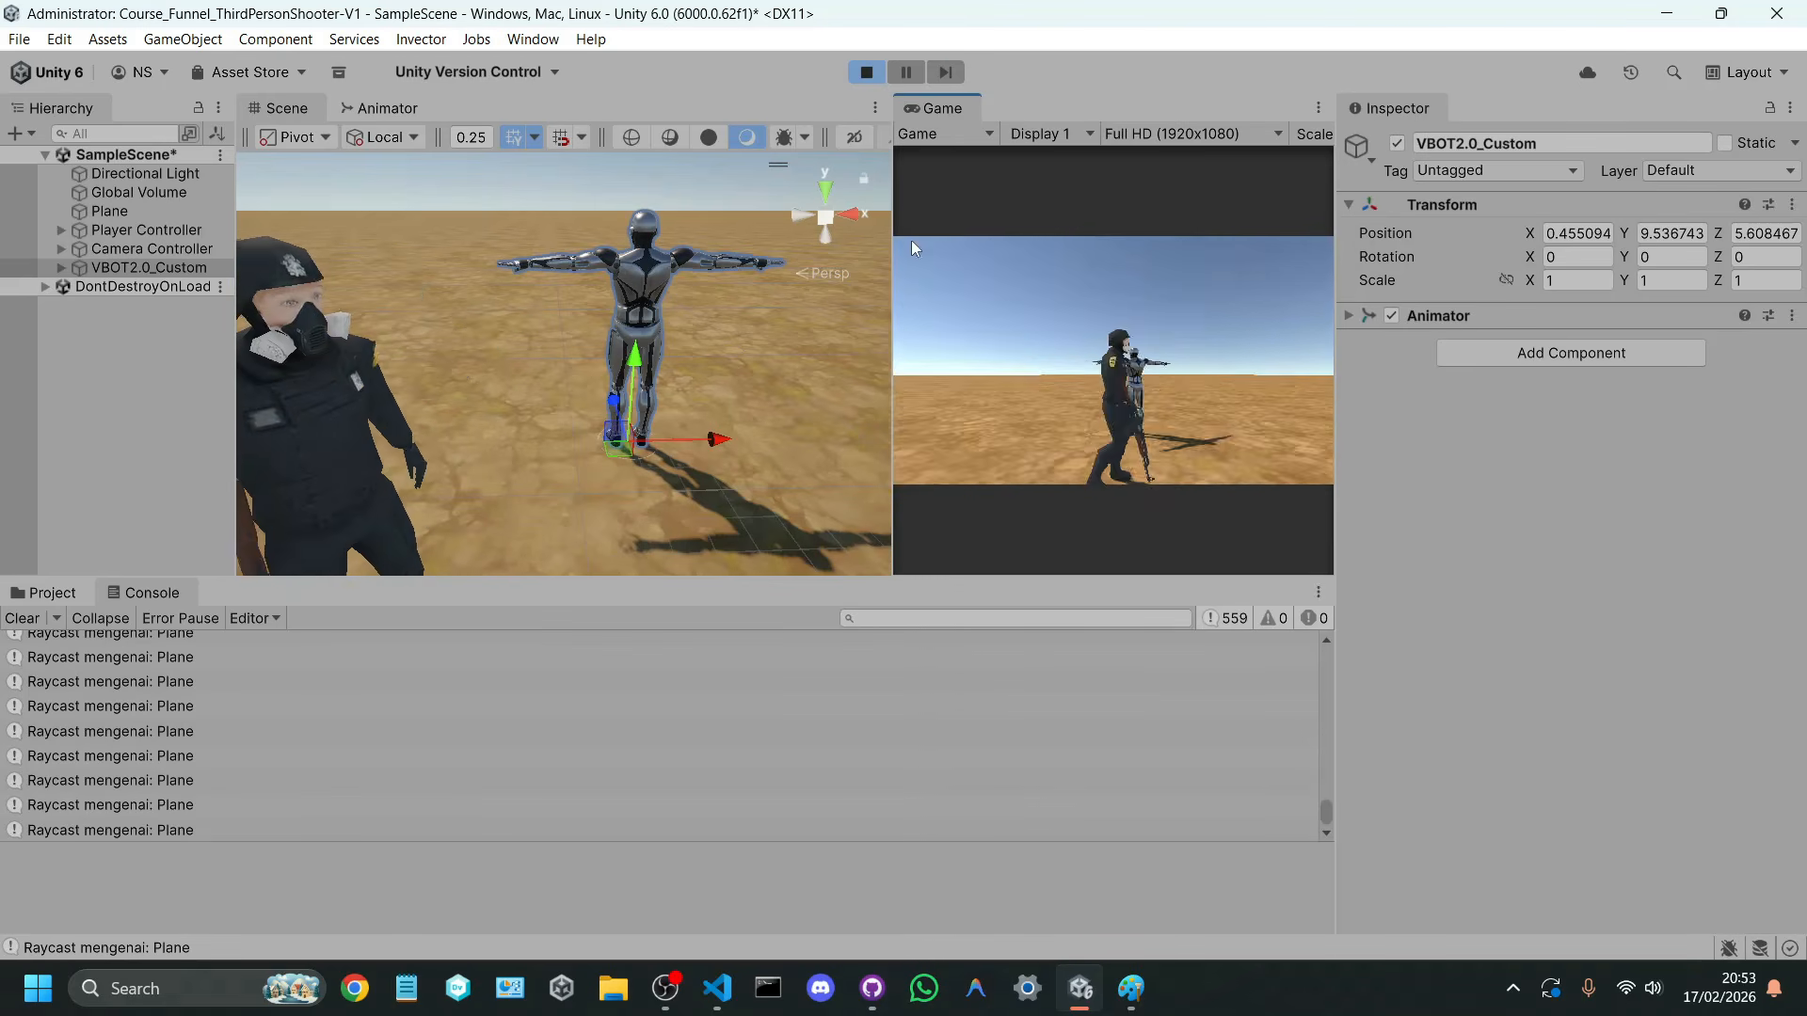
{"action": "left_click", "coordinate": [866, 72]}
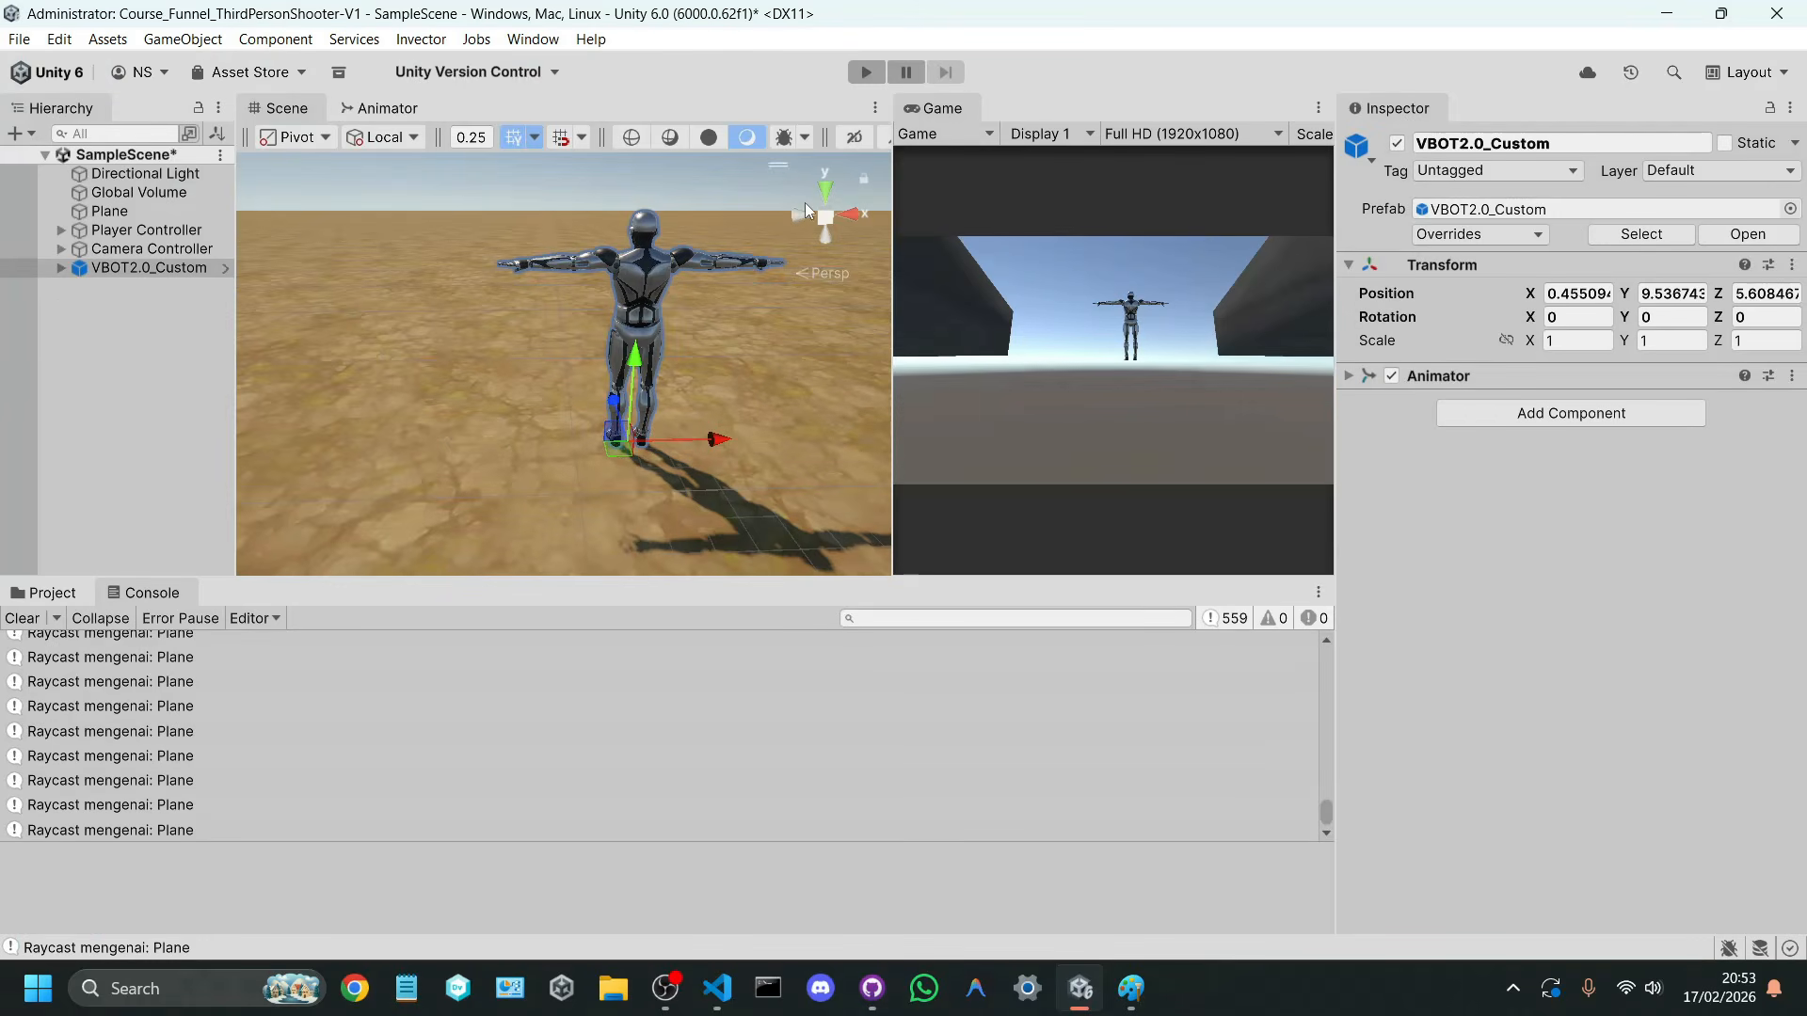
{"action": "left_click", "coordinate": [21, 619]}
Step: Add a Box Collider component to the VBOT2.0_Custom character
{"action": "left_click", "coordinate": [148, 267]}
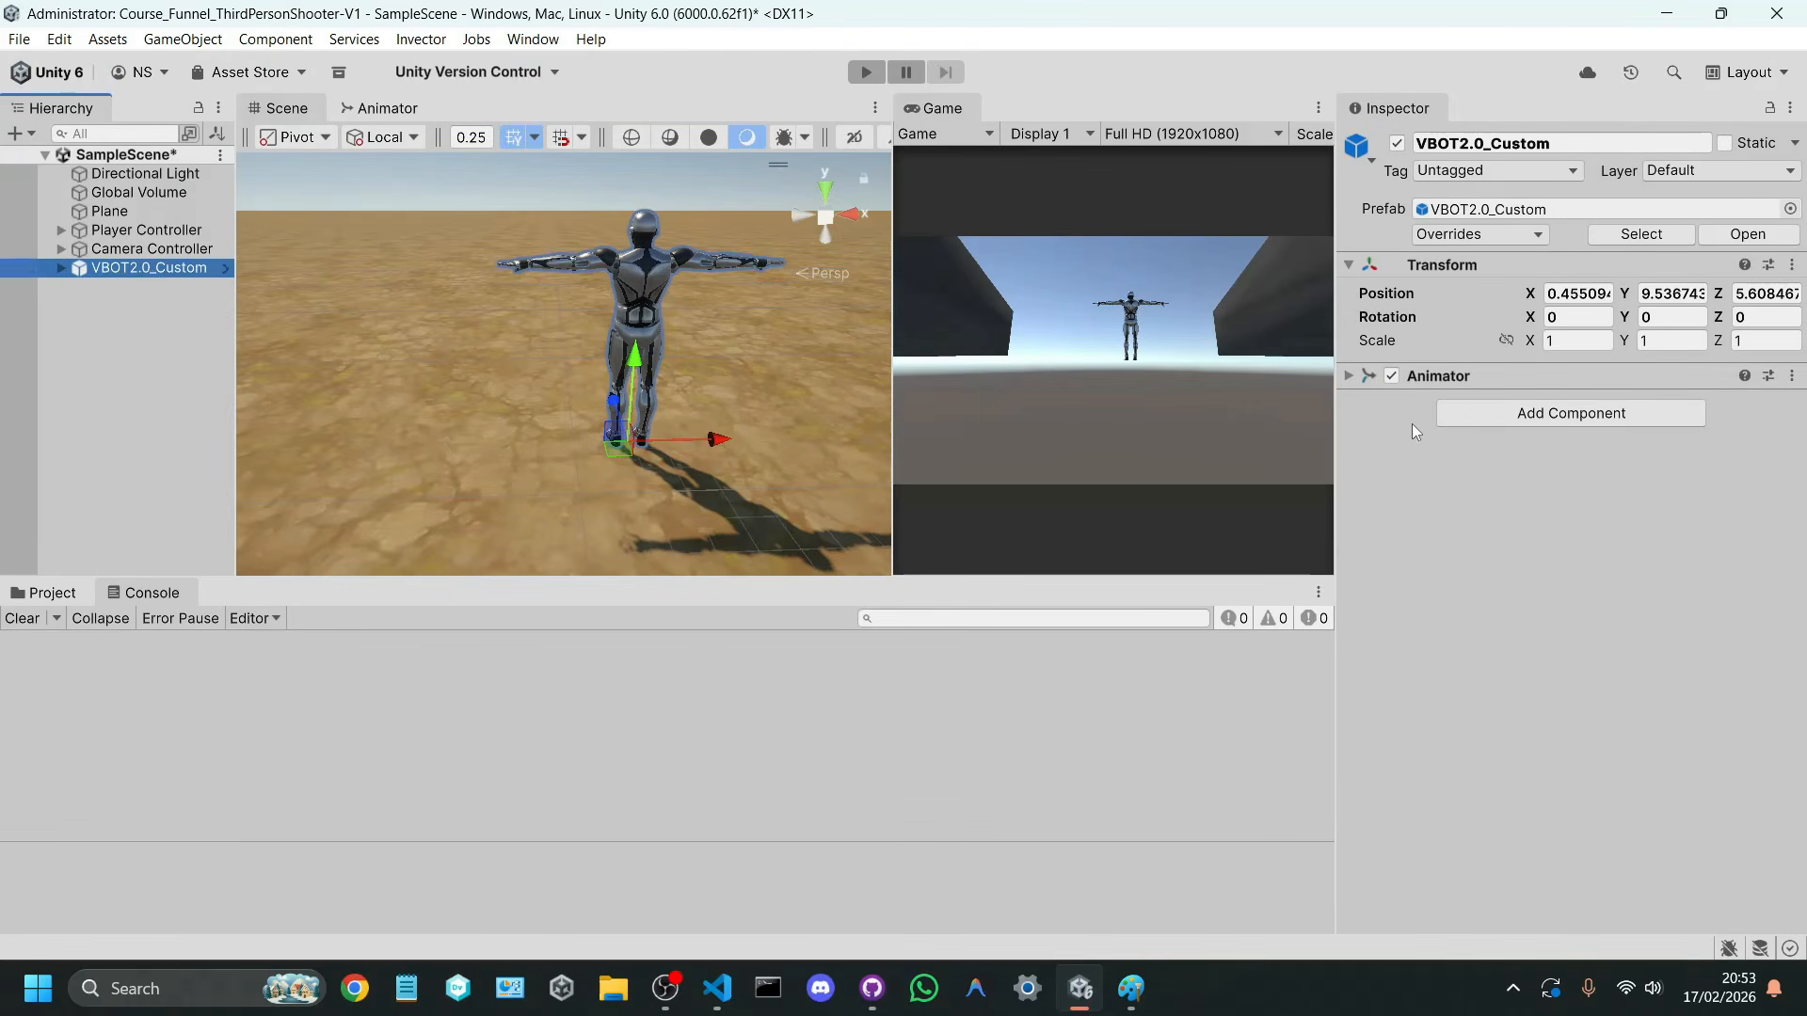
{"action": "left_click", "coordinate": [1570, 415]}
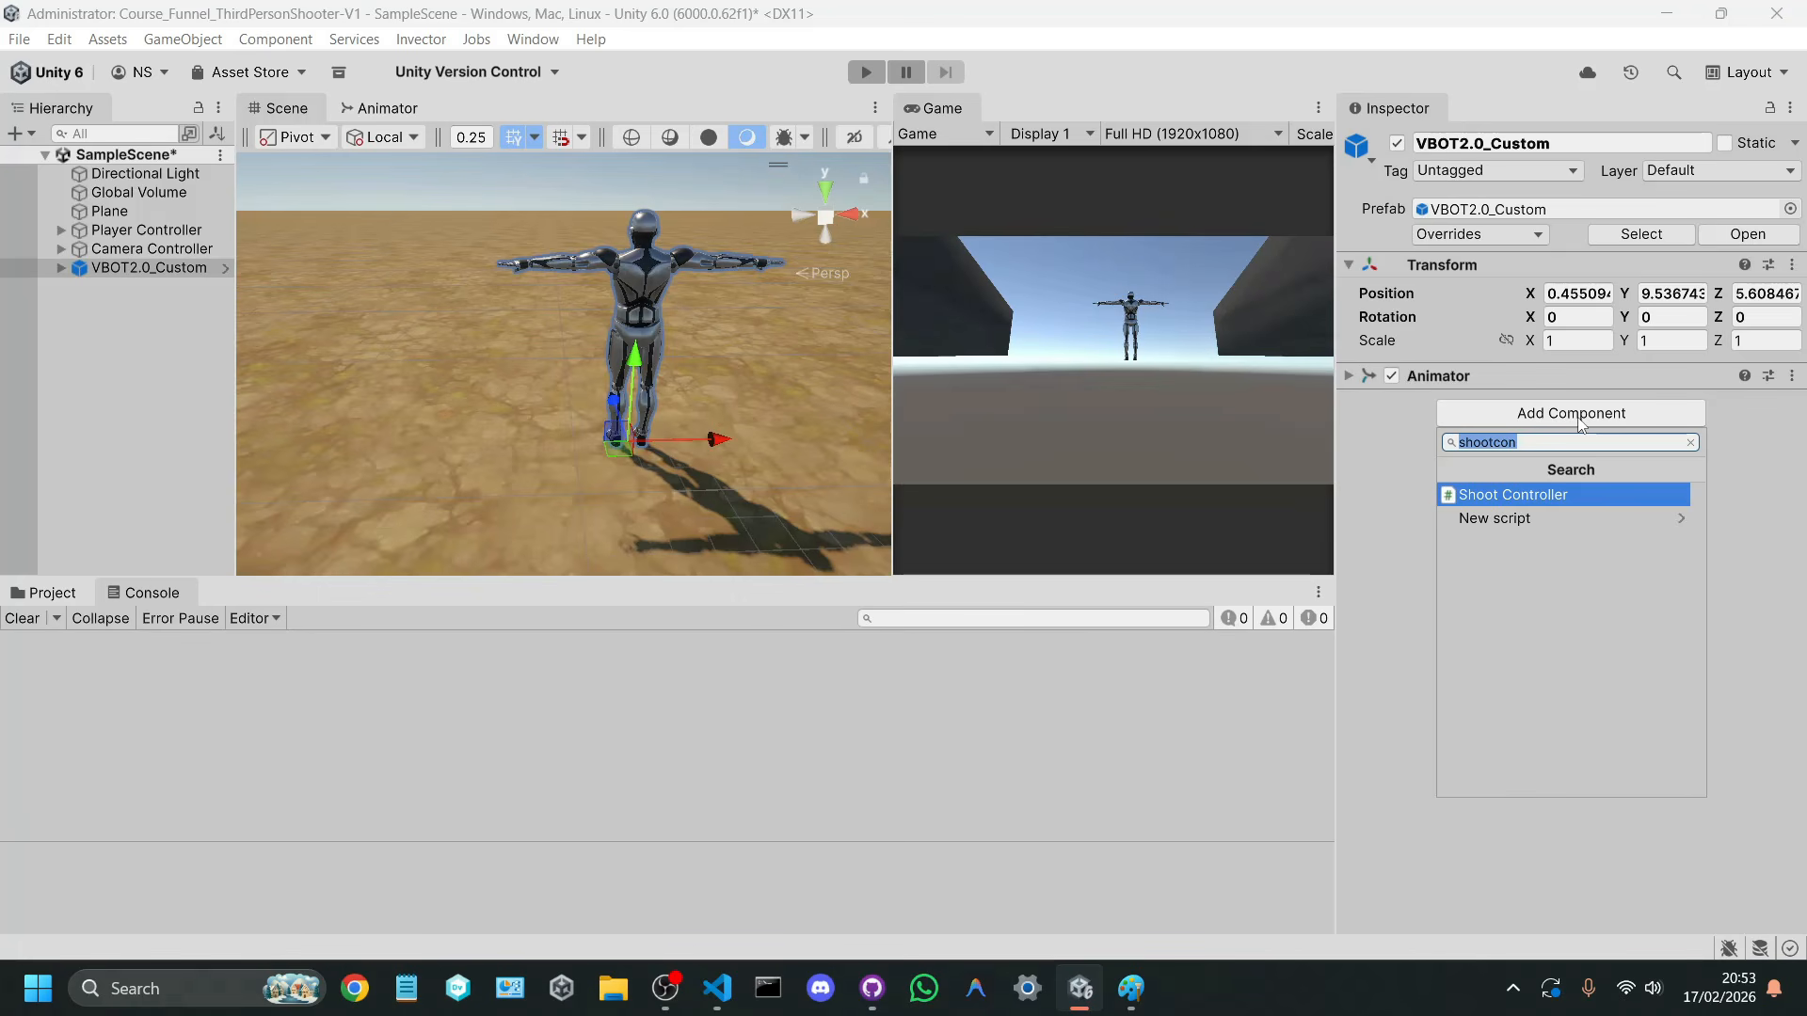
{"action": "type", "text": "box"}
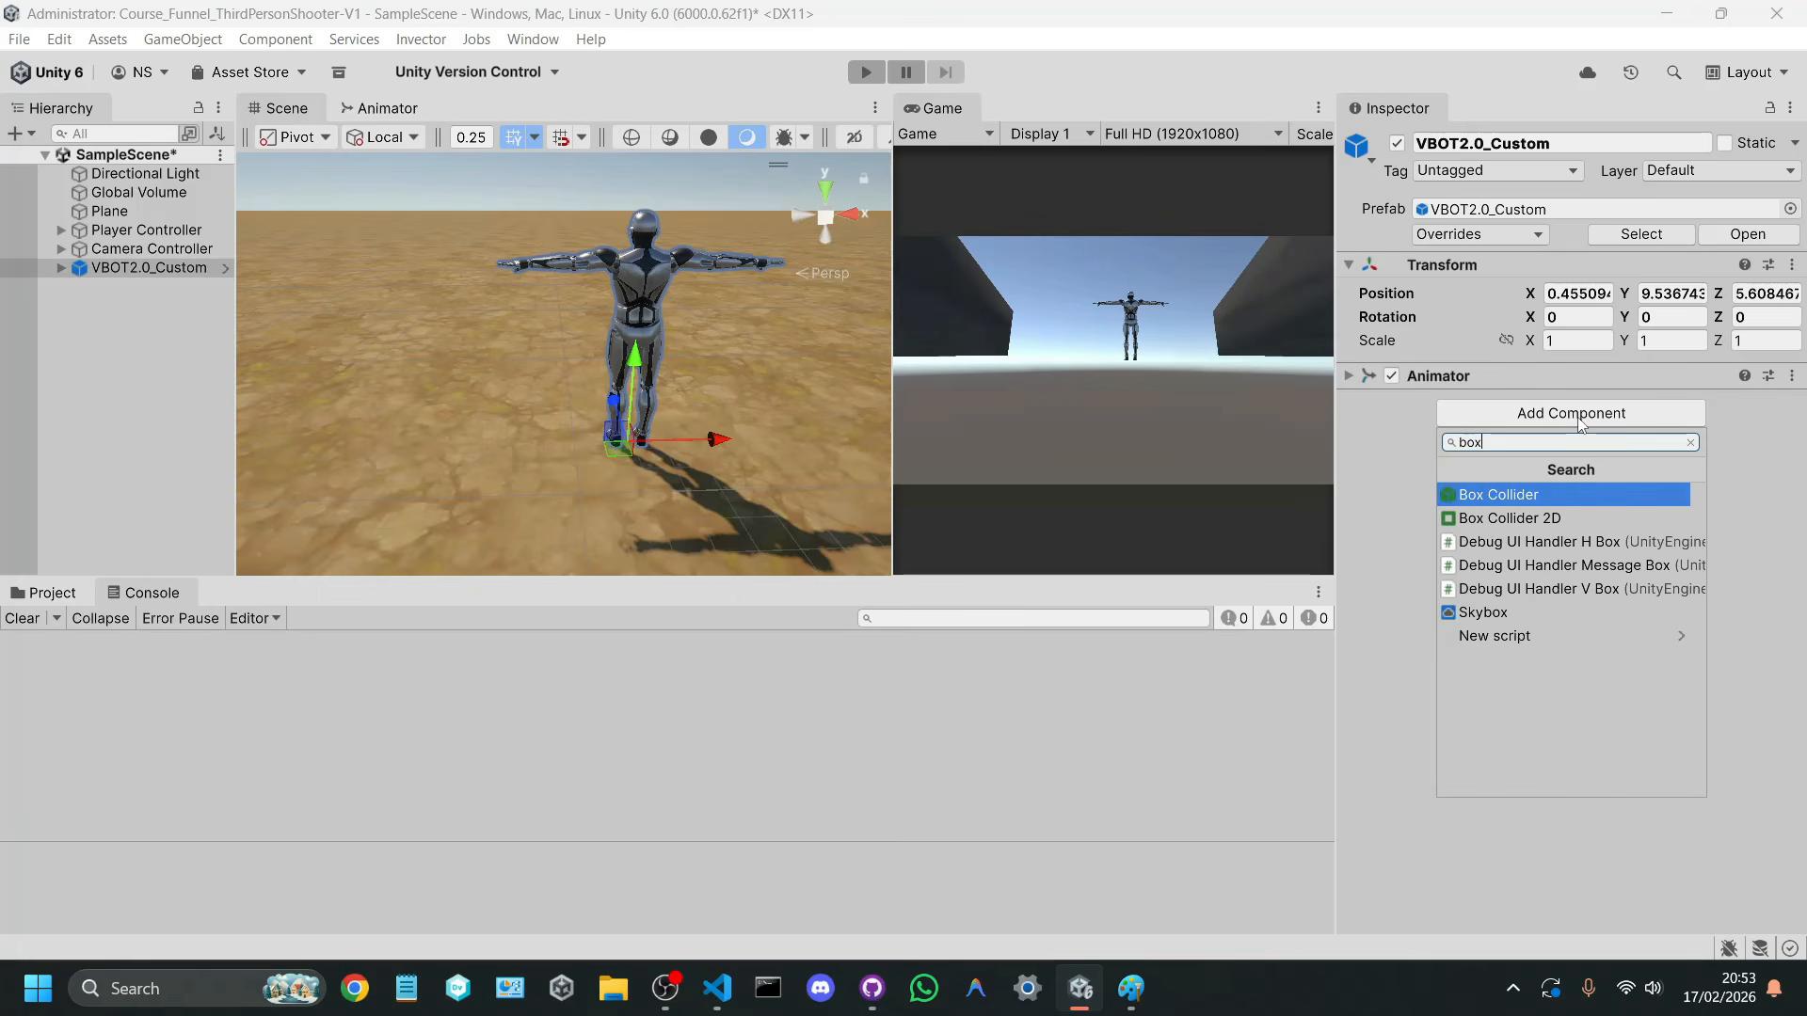
{"action": "key", "text": "Return"}
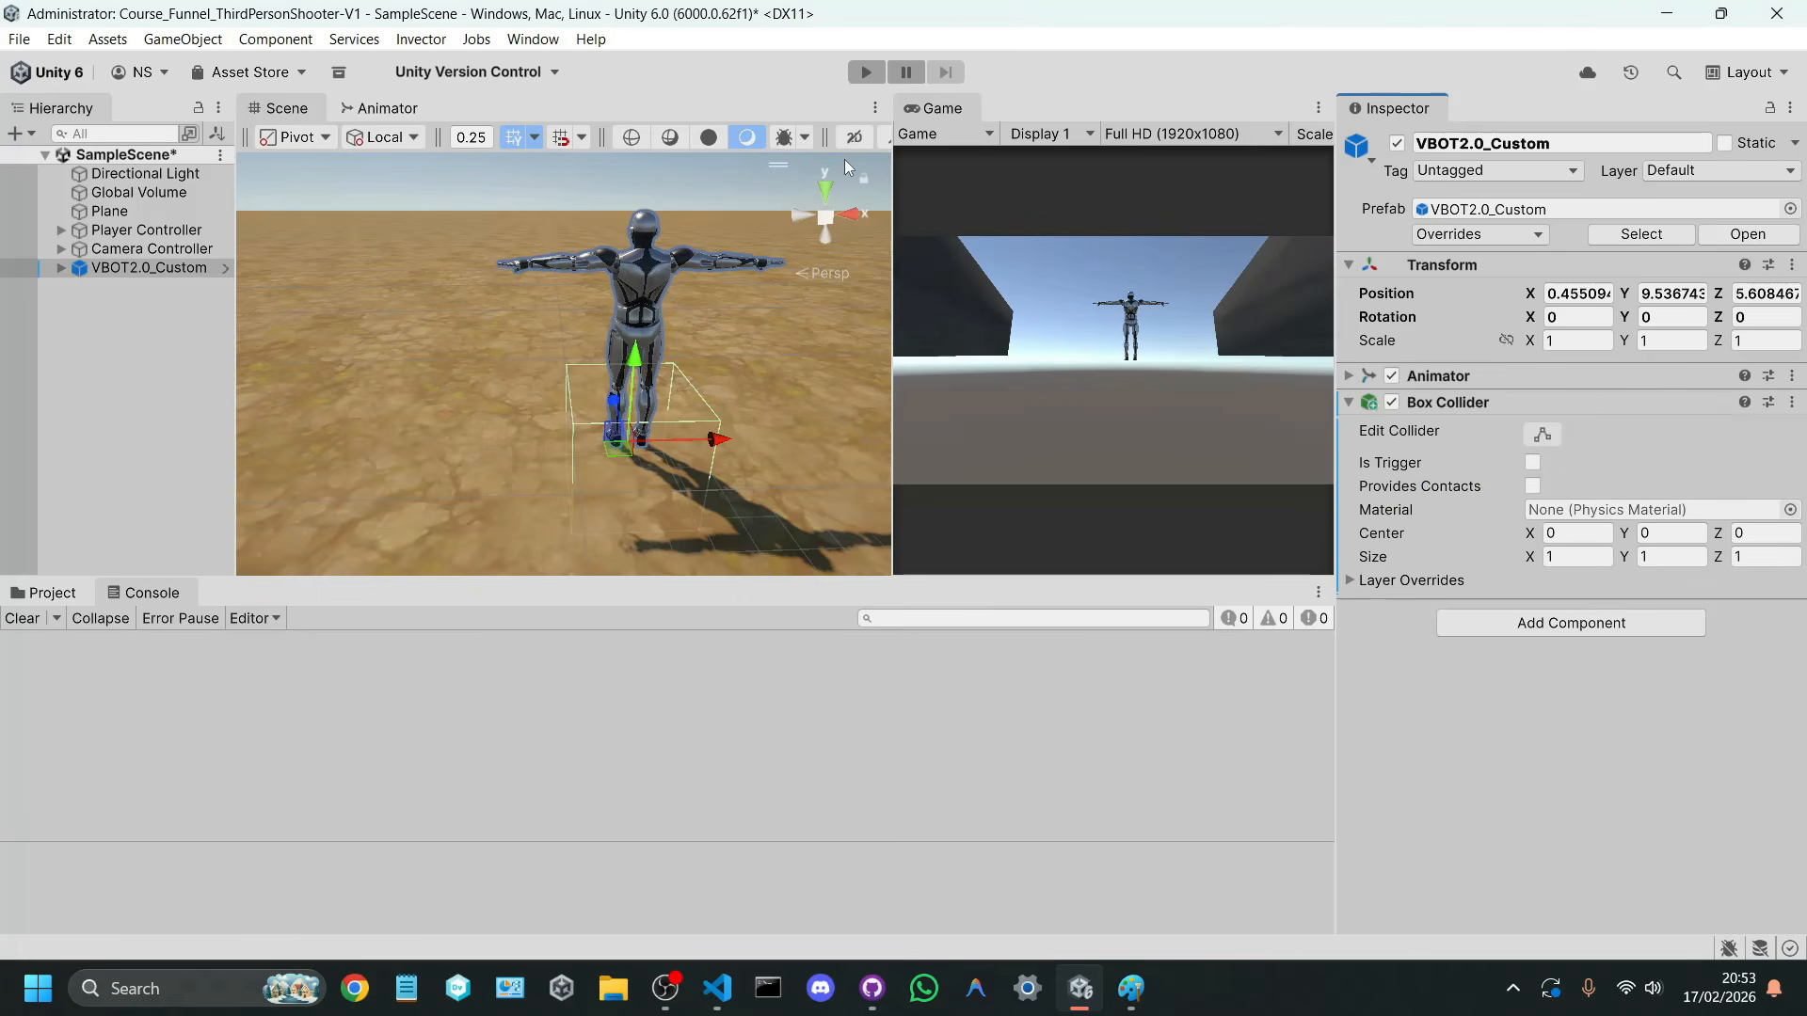
Step: Fit the Box Collider to the character in side view, about 1.81 high from feet to head and about 0.35 deep
{"action": "left_click", "coordinate": [800, 216]}
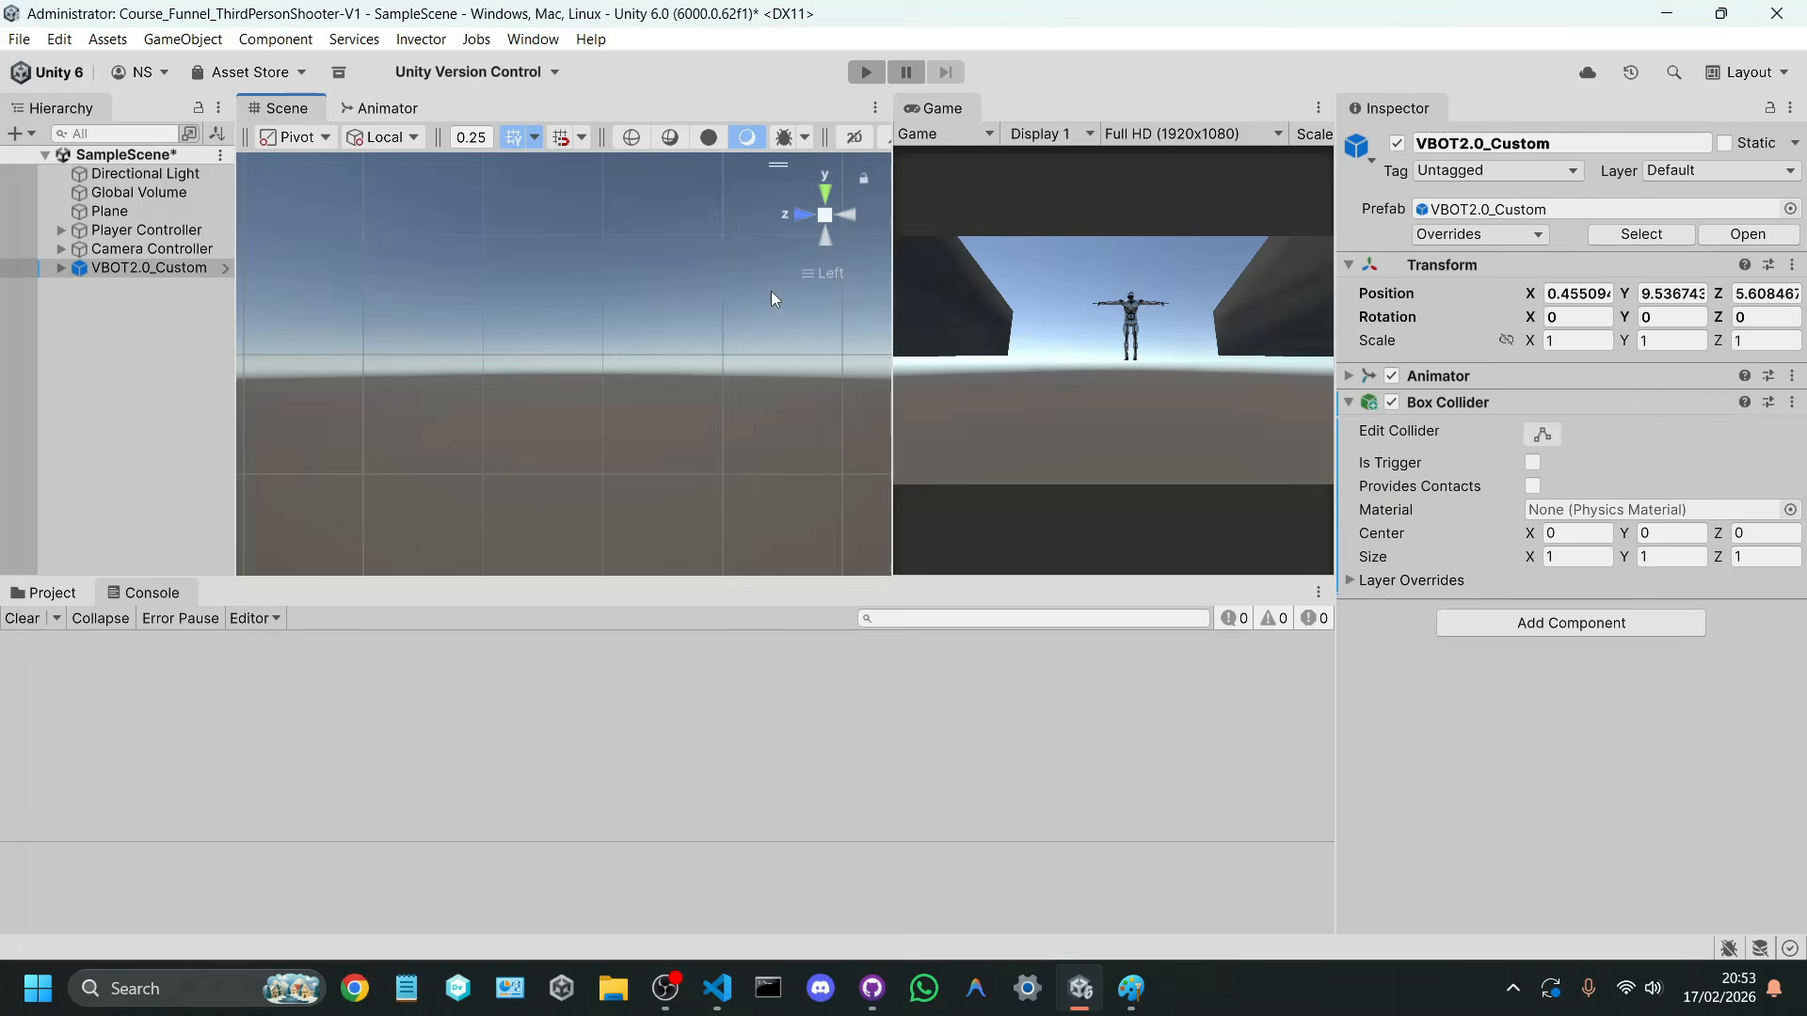
{"action": "key", "text": "f"}
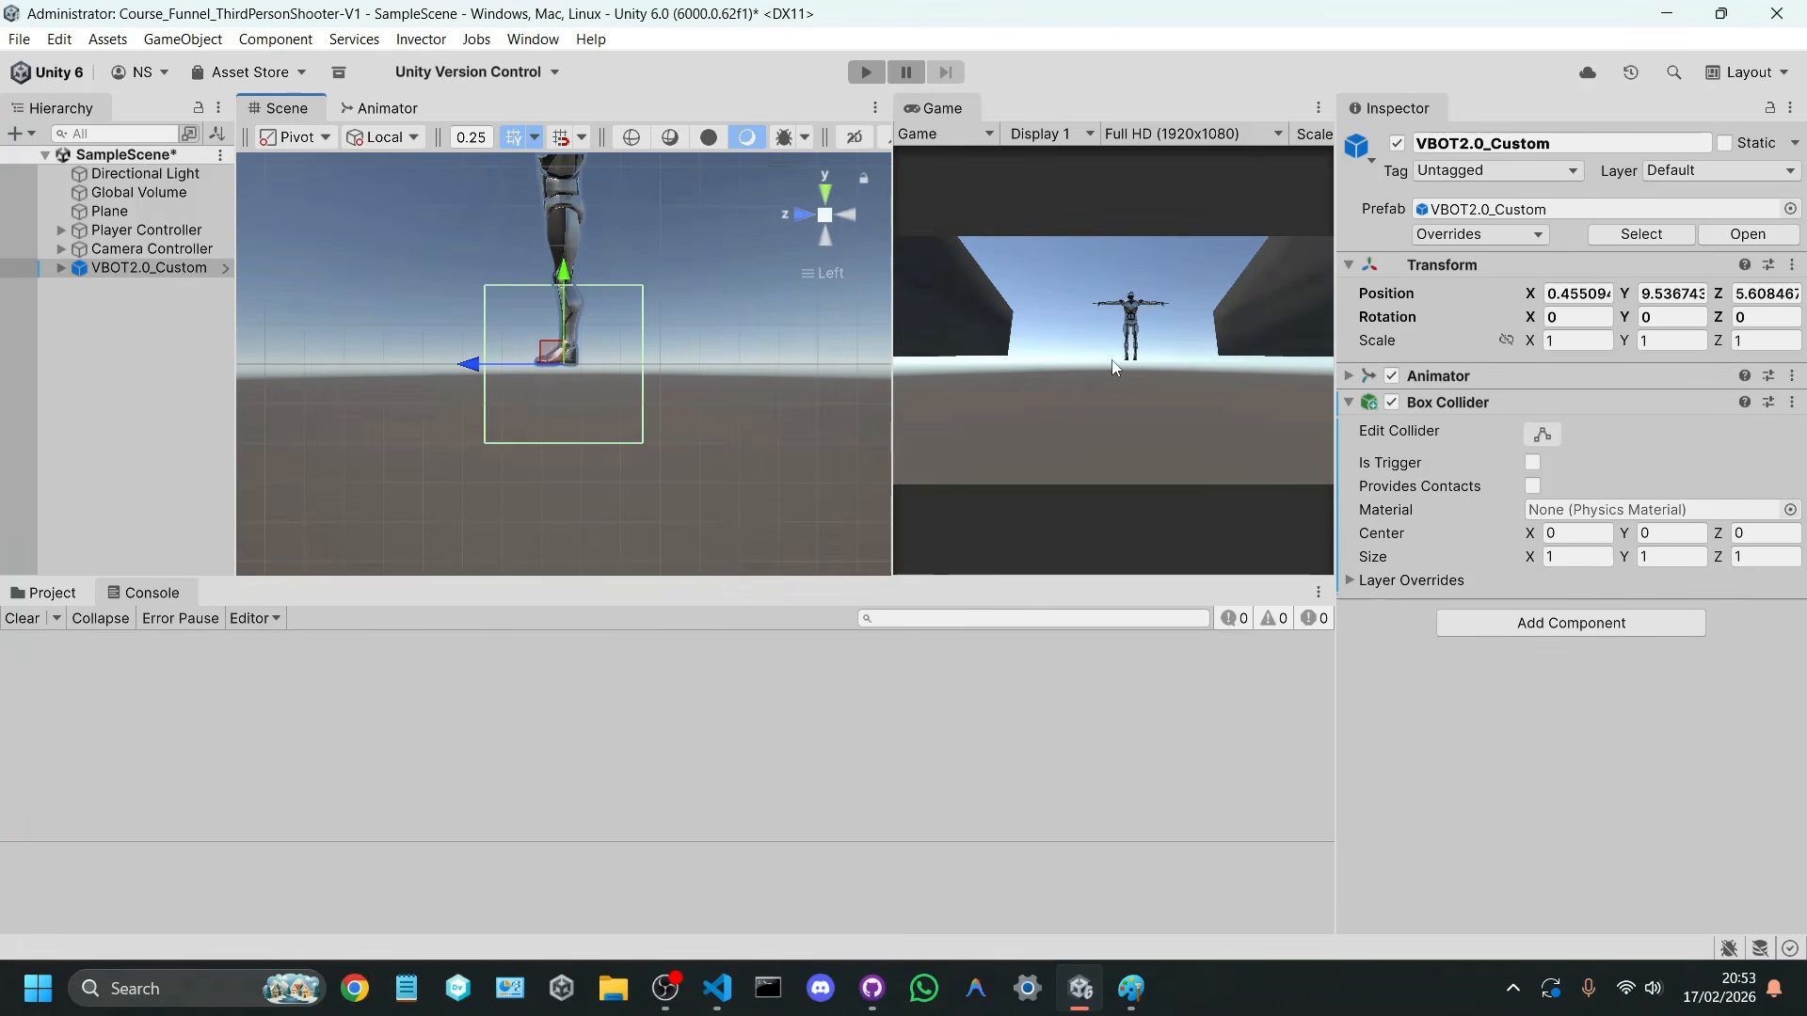
{"action": "left_click", "coordinate": [1543, 436]}
{"action": "middle_click_drag", "start_coordinate": [597, 403], "coordinate": [583, 463]}
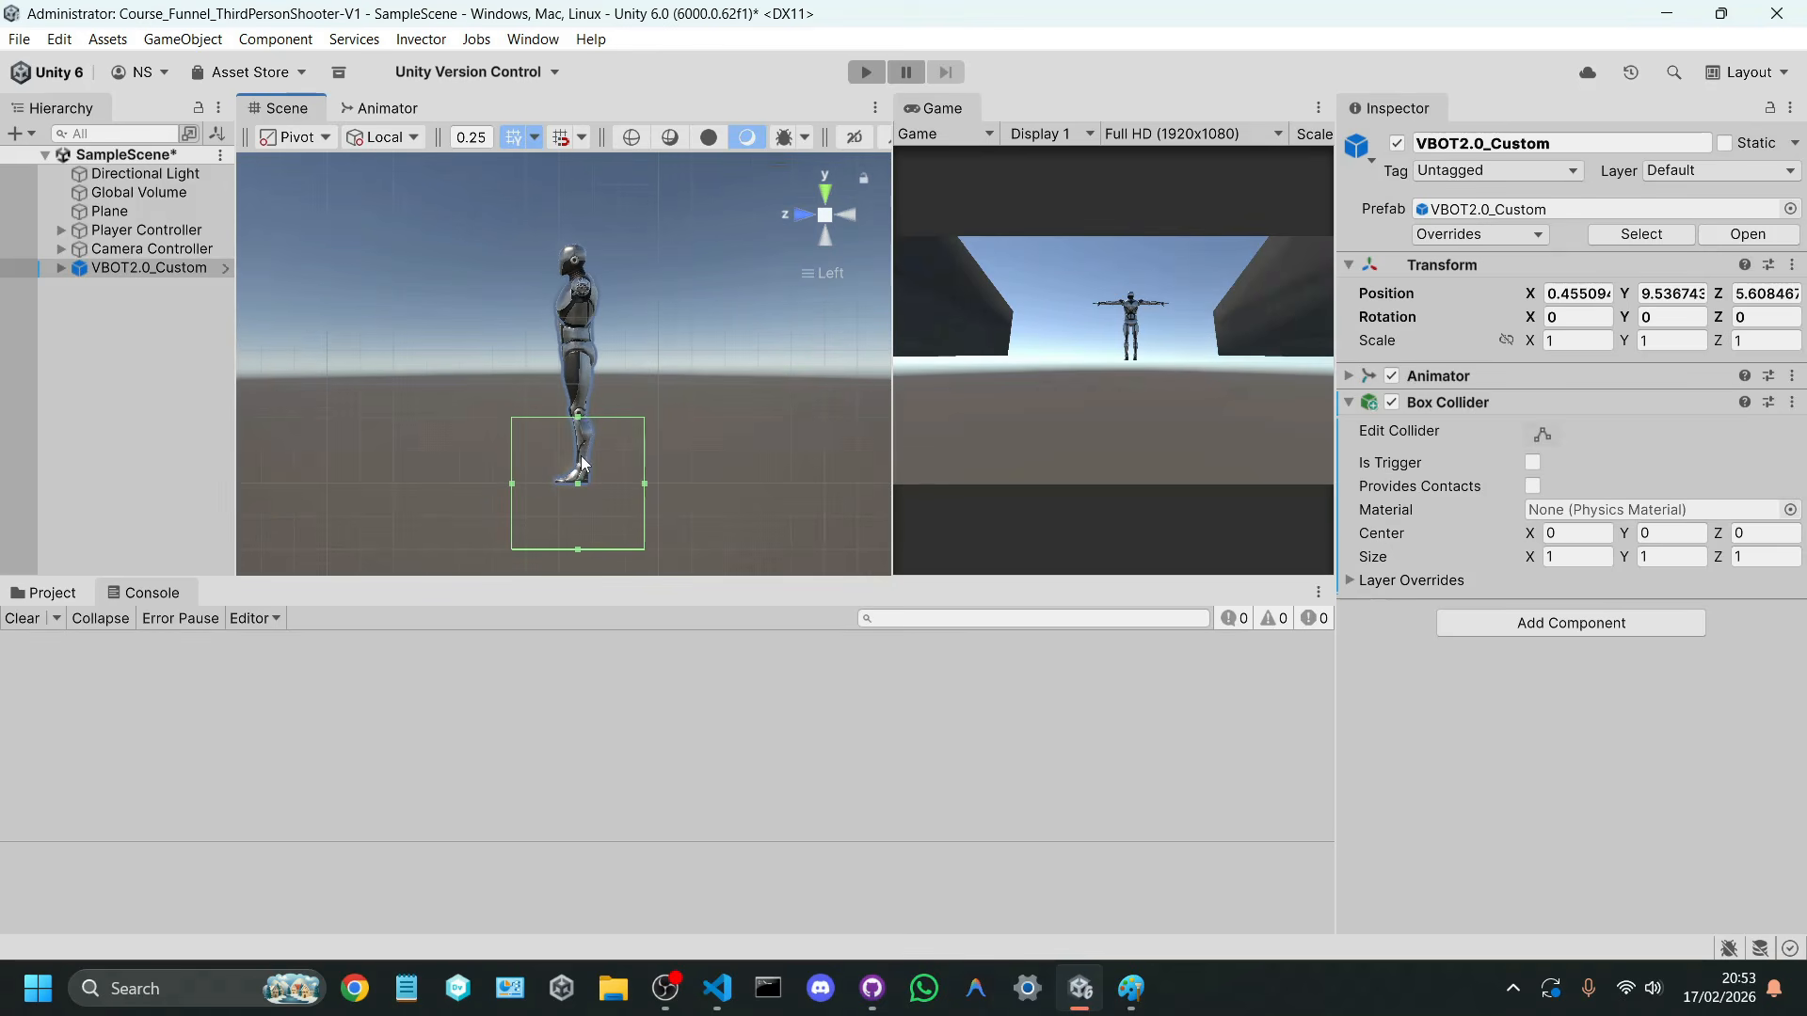
{"action": "left_click_drag", "start_coordinate": [579, 419], "coordinate": [584, 250]}
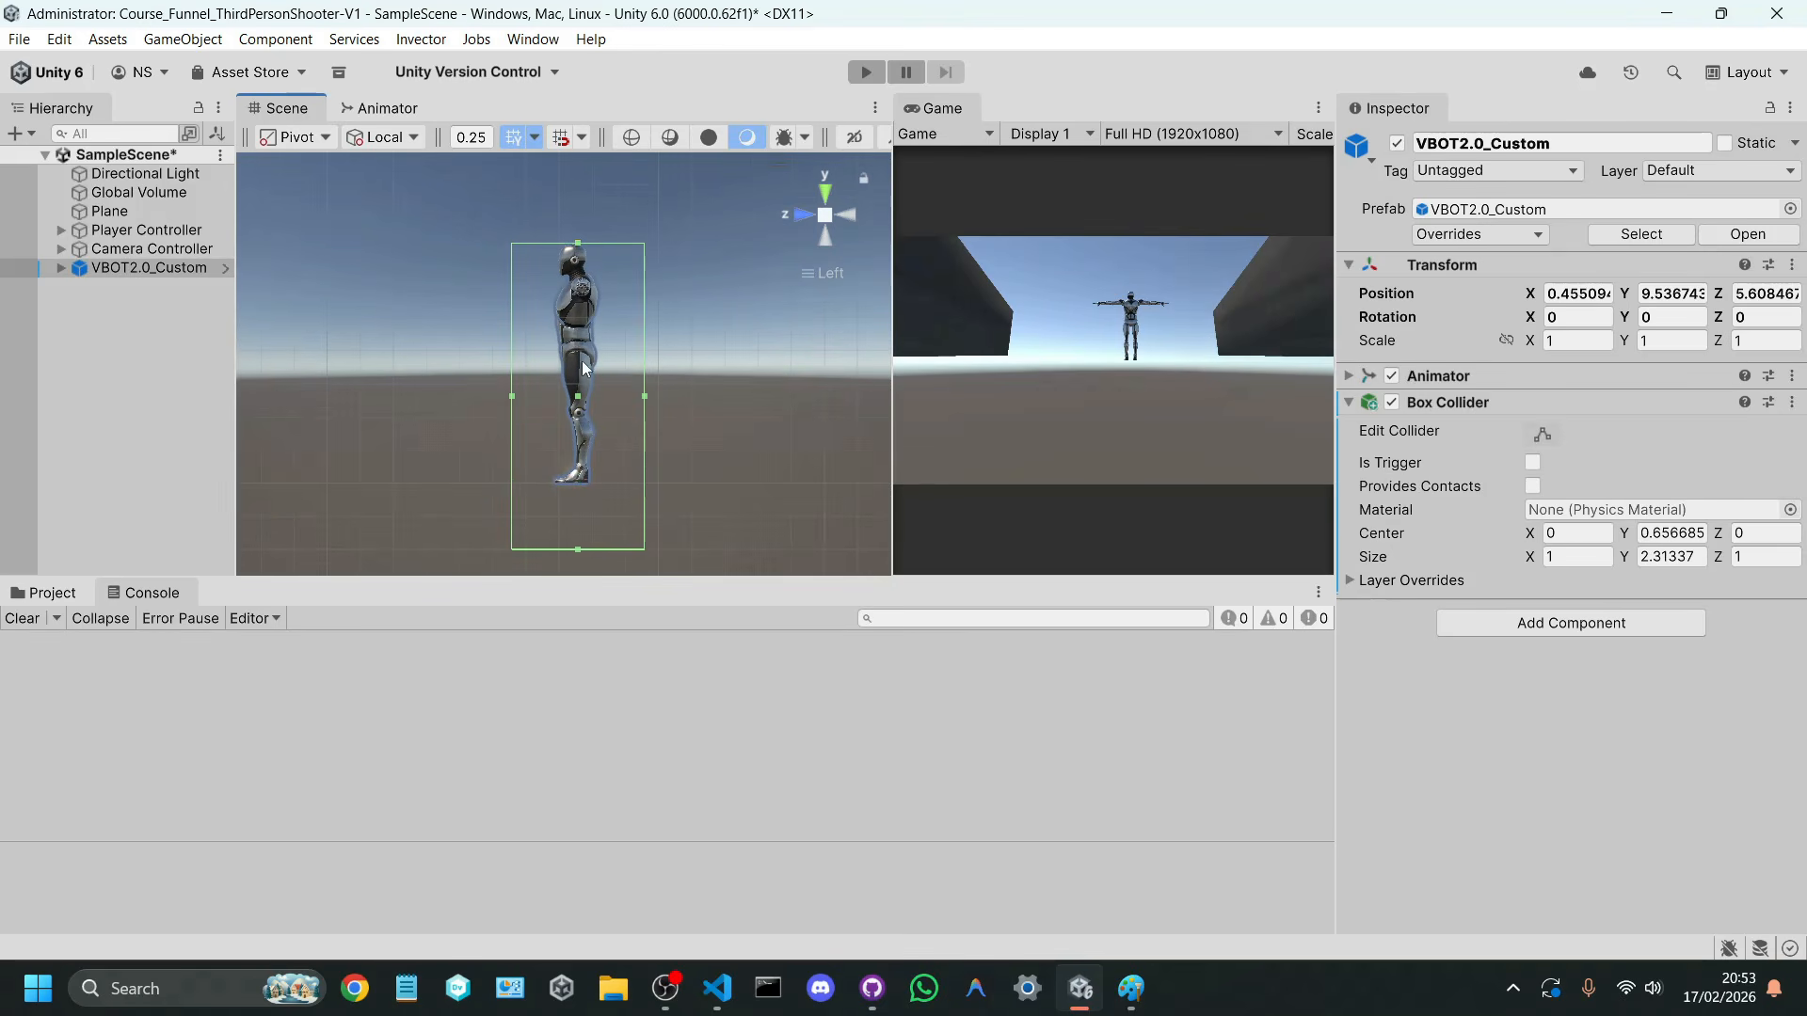
{"action": "left_click_drag", "start_coordinate": [577, 555], "coordinate": [579, 486]}
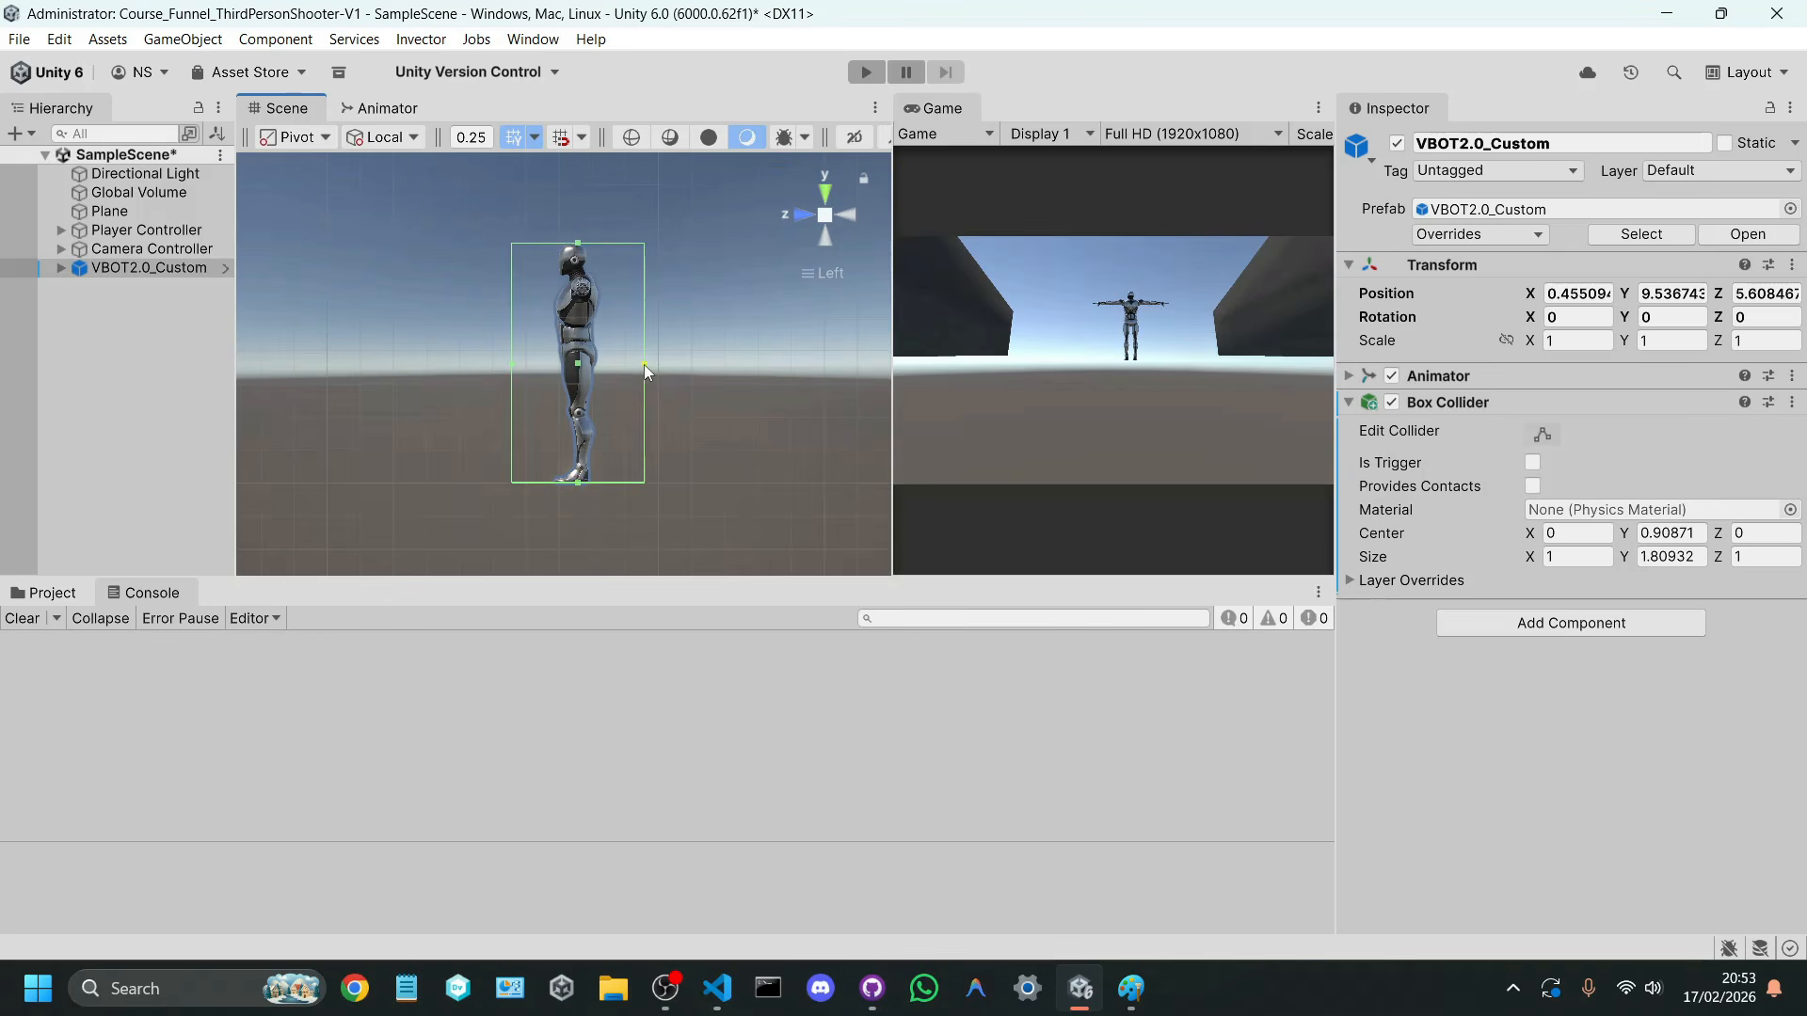
{"action": "left_click_drag", "start_coordinate": [644, 364], "coordinate": [551, 367]}
Step: Set the Box Collider's X size to 0.4 to fit the torso's width and save SampleScene
{"action": "left_click", "coordinate": [805, 219]}
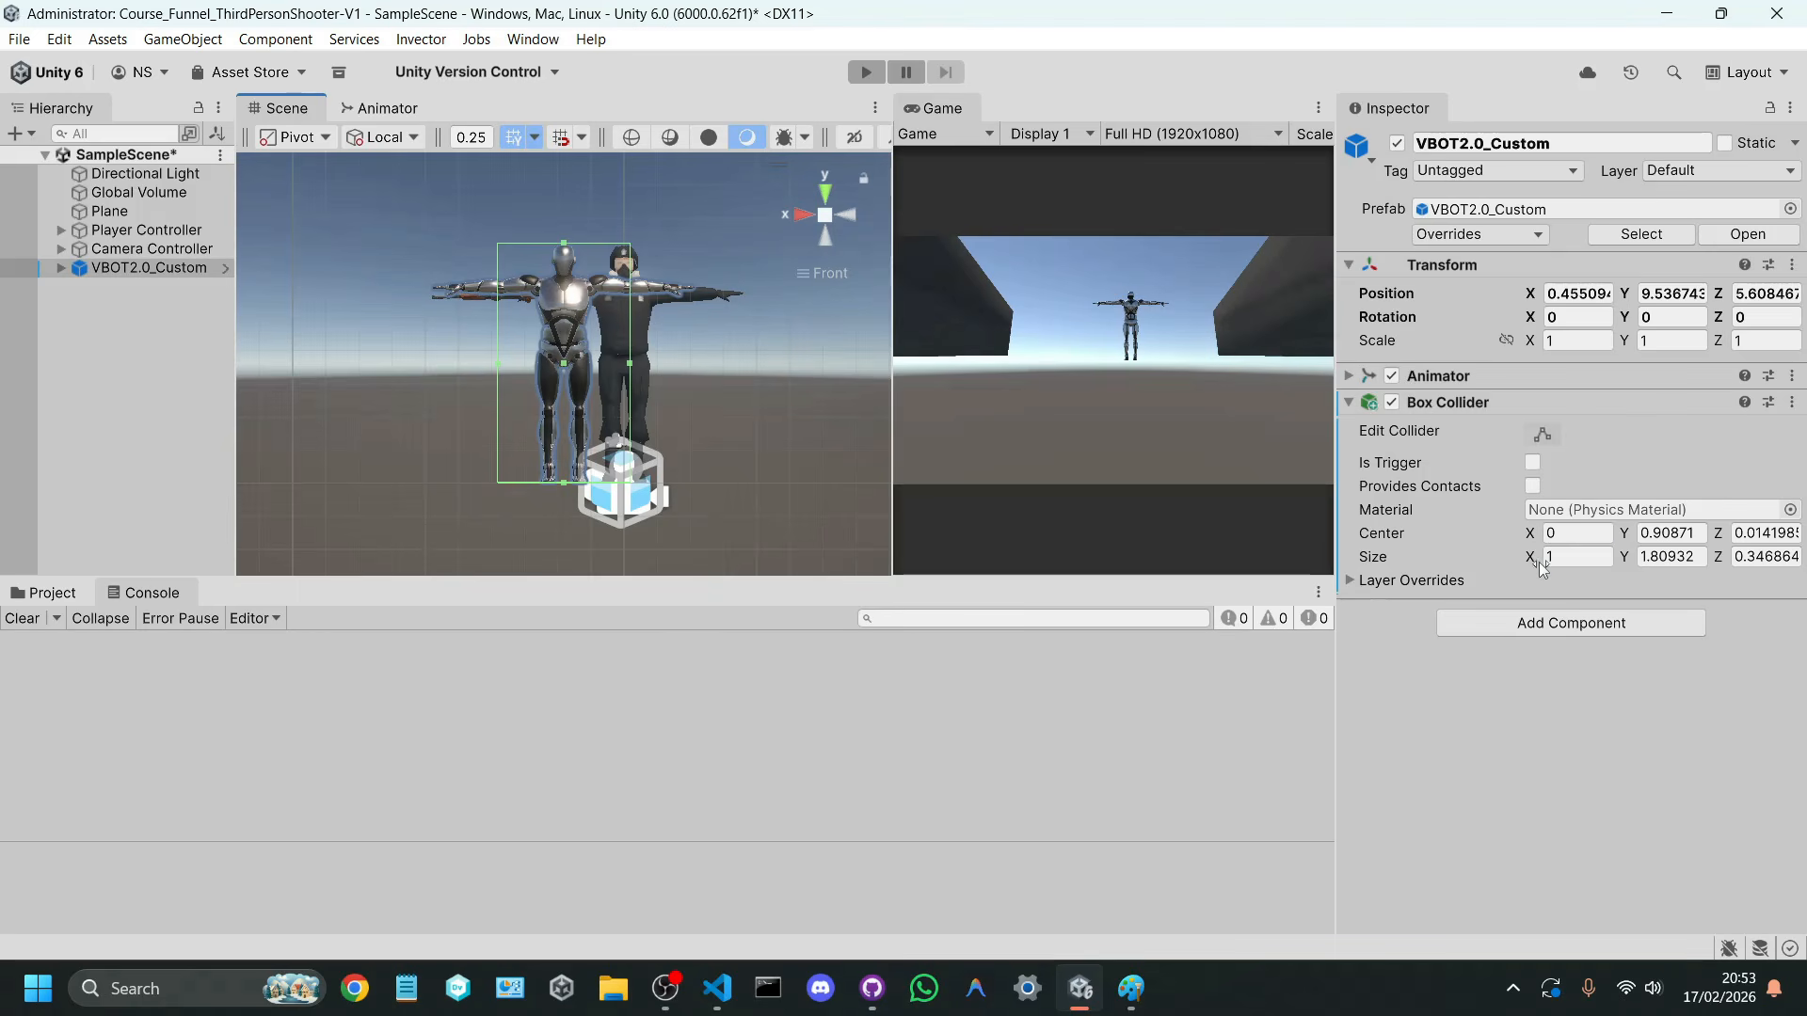
{"action": "left_click_drag", "start_coordinate": [1541, 565], "coordinate": [1500, 555]}
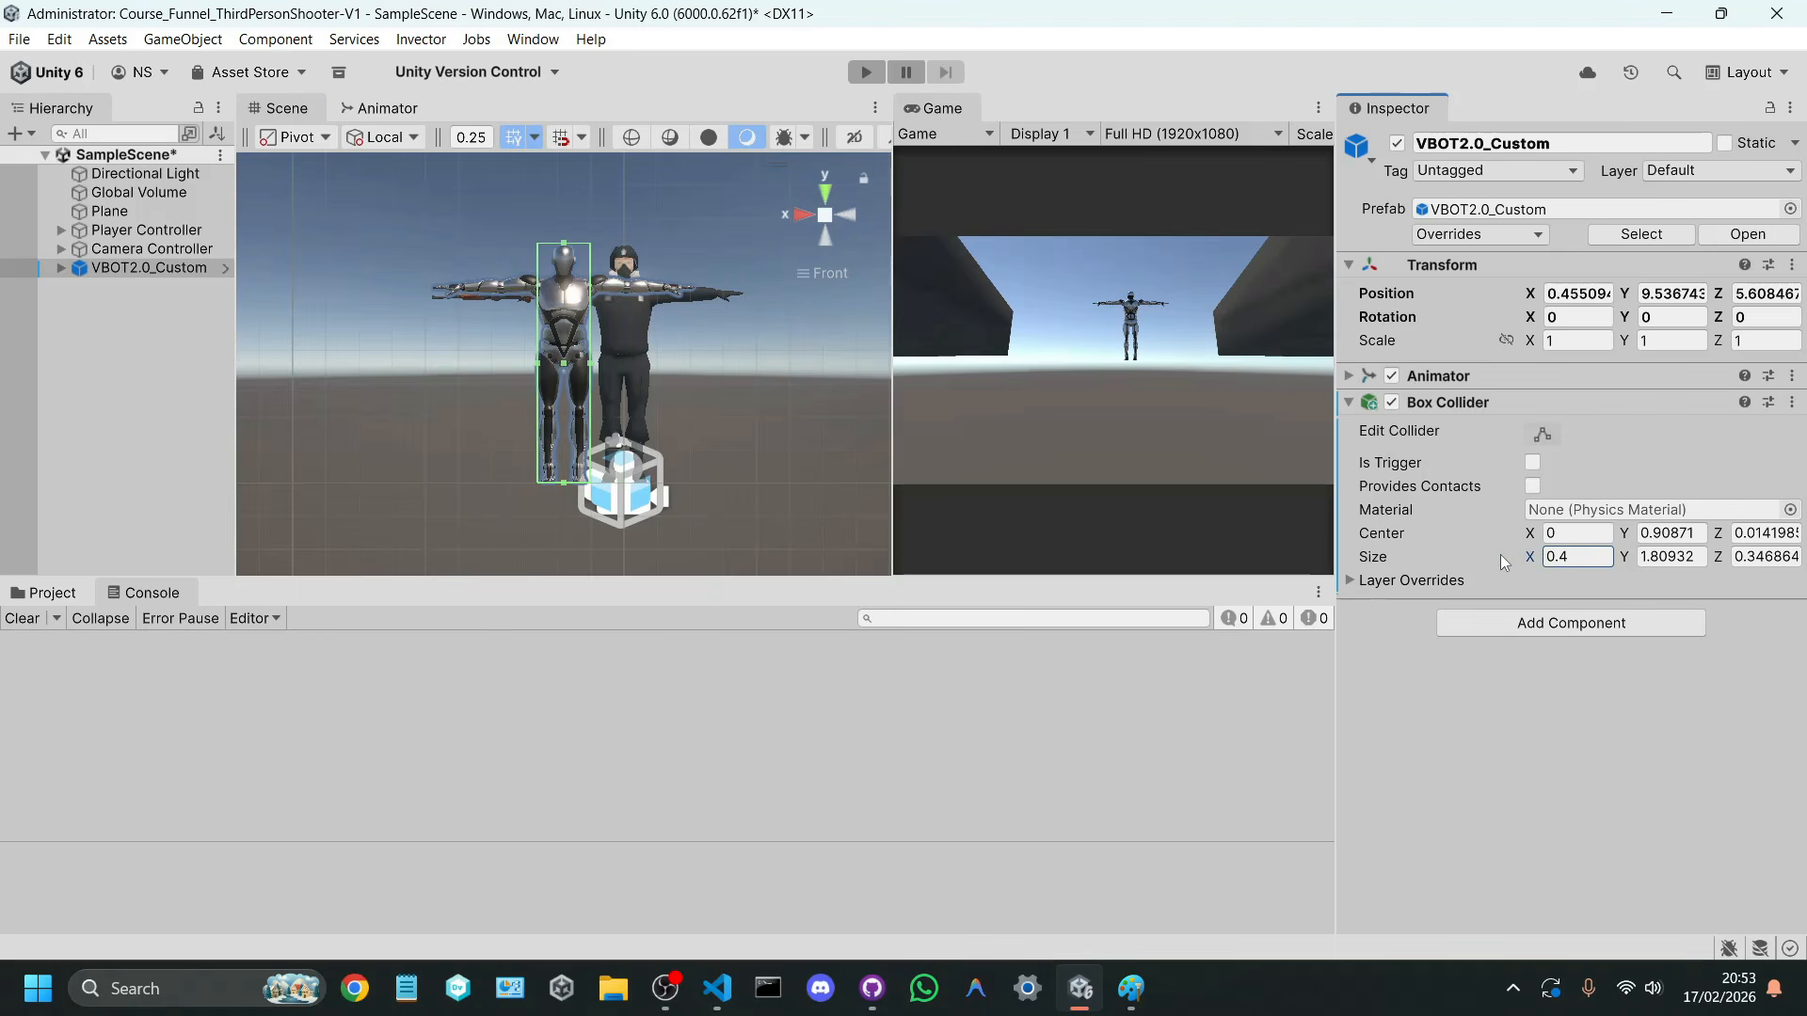
{"action": "left_click", "coordinate": [826, 216]}
{"action": "mouse_move", "coordinate": [649, 362]}
{"action": "left_mouse_down", "text": "alt"}
{"action": "mouse_move", "coordinate": [738, 423]}
{"action": "mouse_move", "coordinate": [940, 448]}
{"action": "mouse_move", "coordinate": [227, 420]}
{"action": "mouse_move", "coordinate": [616, 356]}
{"action": "left_mouse_up", "text": "alt"}
{"action": "key", "text": "ctrl+s"}
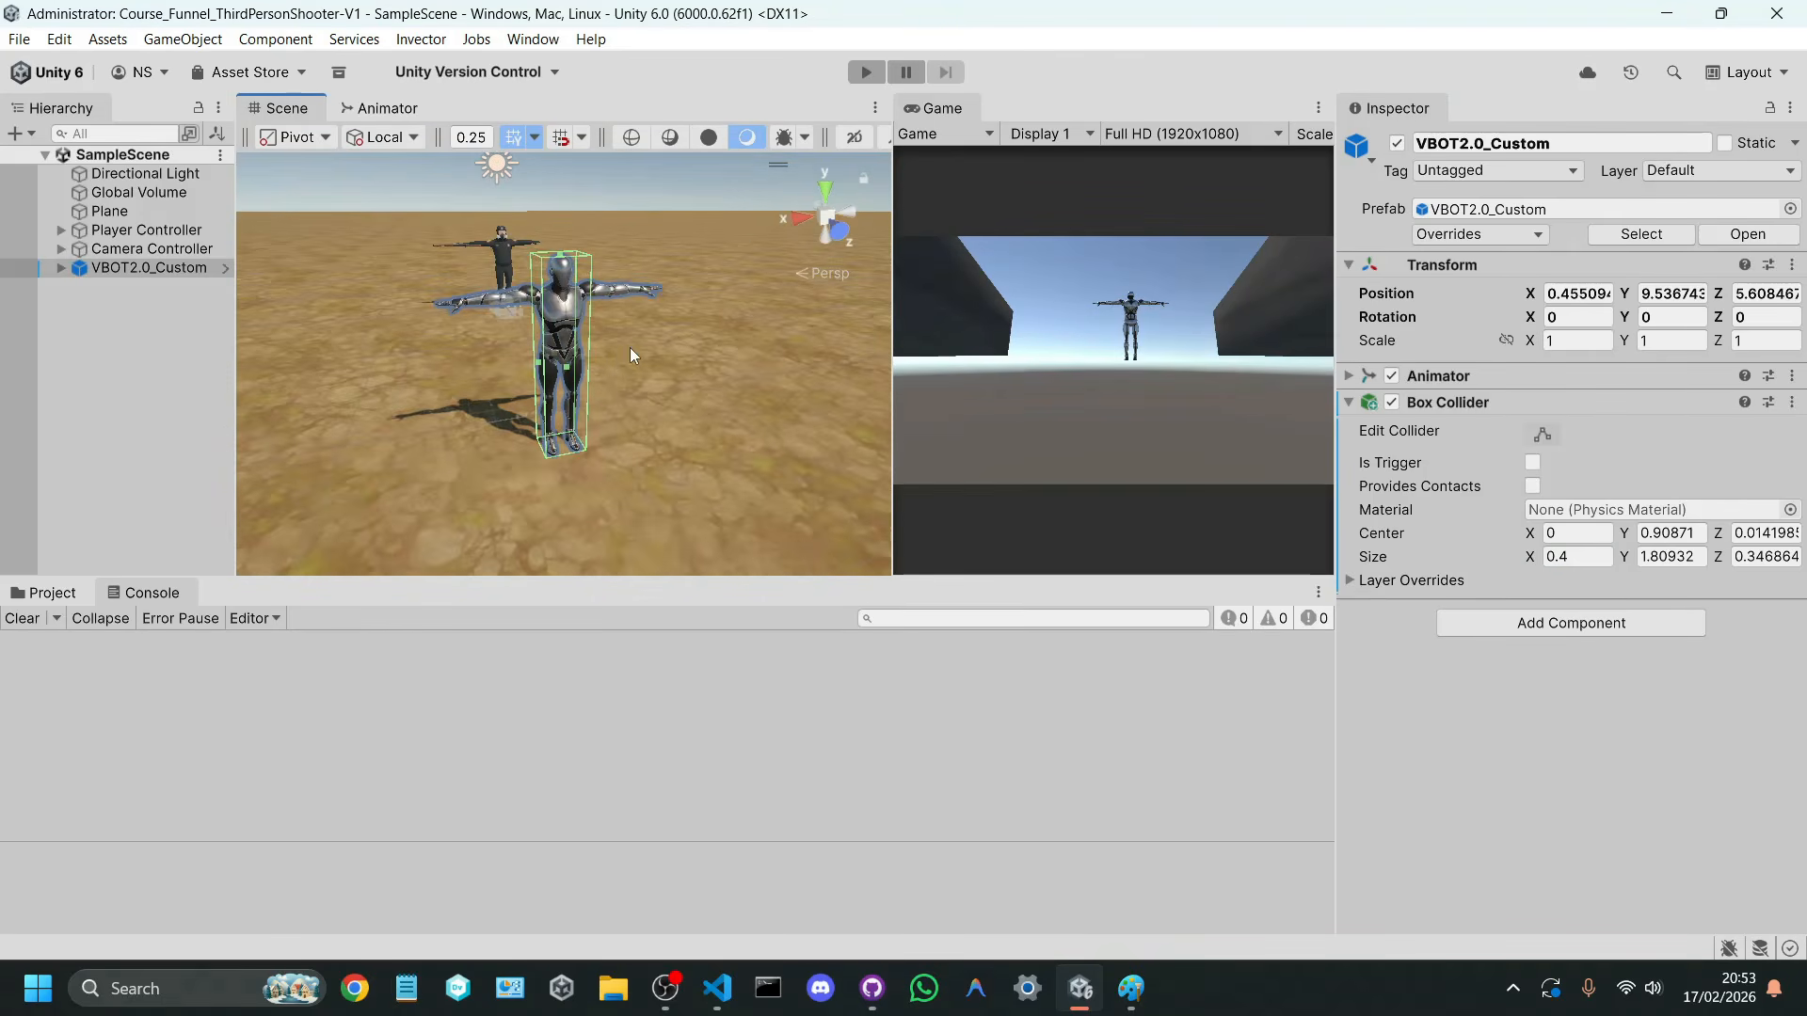
Step: Run the game, shoot at VBOT2.0_Custom from several positions to check the logged raycast hits, stop, and show the project files
{"action": "key", "text": "w"}
{"action": "right_click_drag", "start_coordinate": [629, 347], "coordinate": [708, 347]}
{"action": "key", "text": "a"}
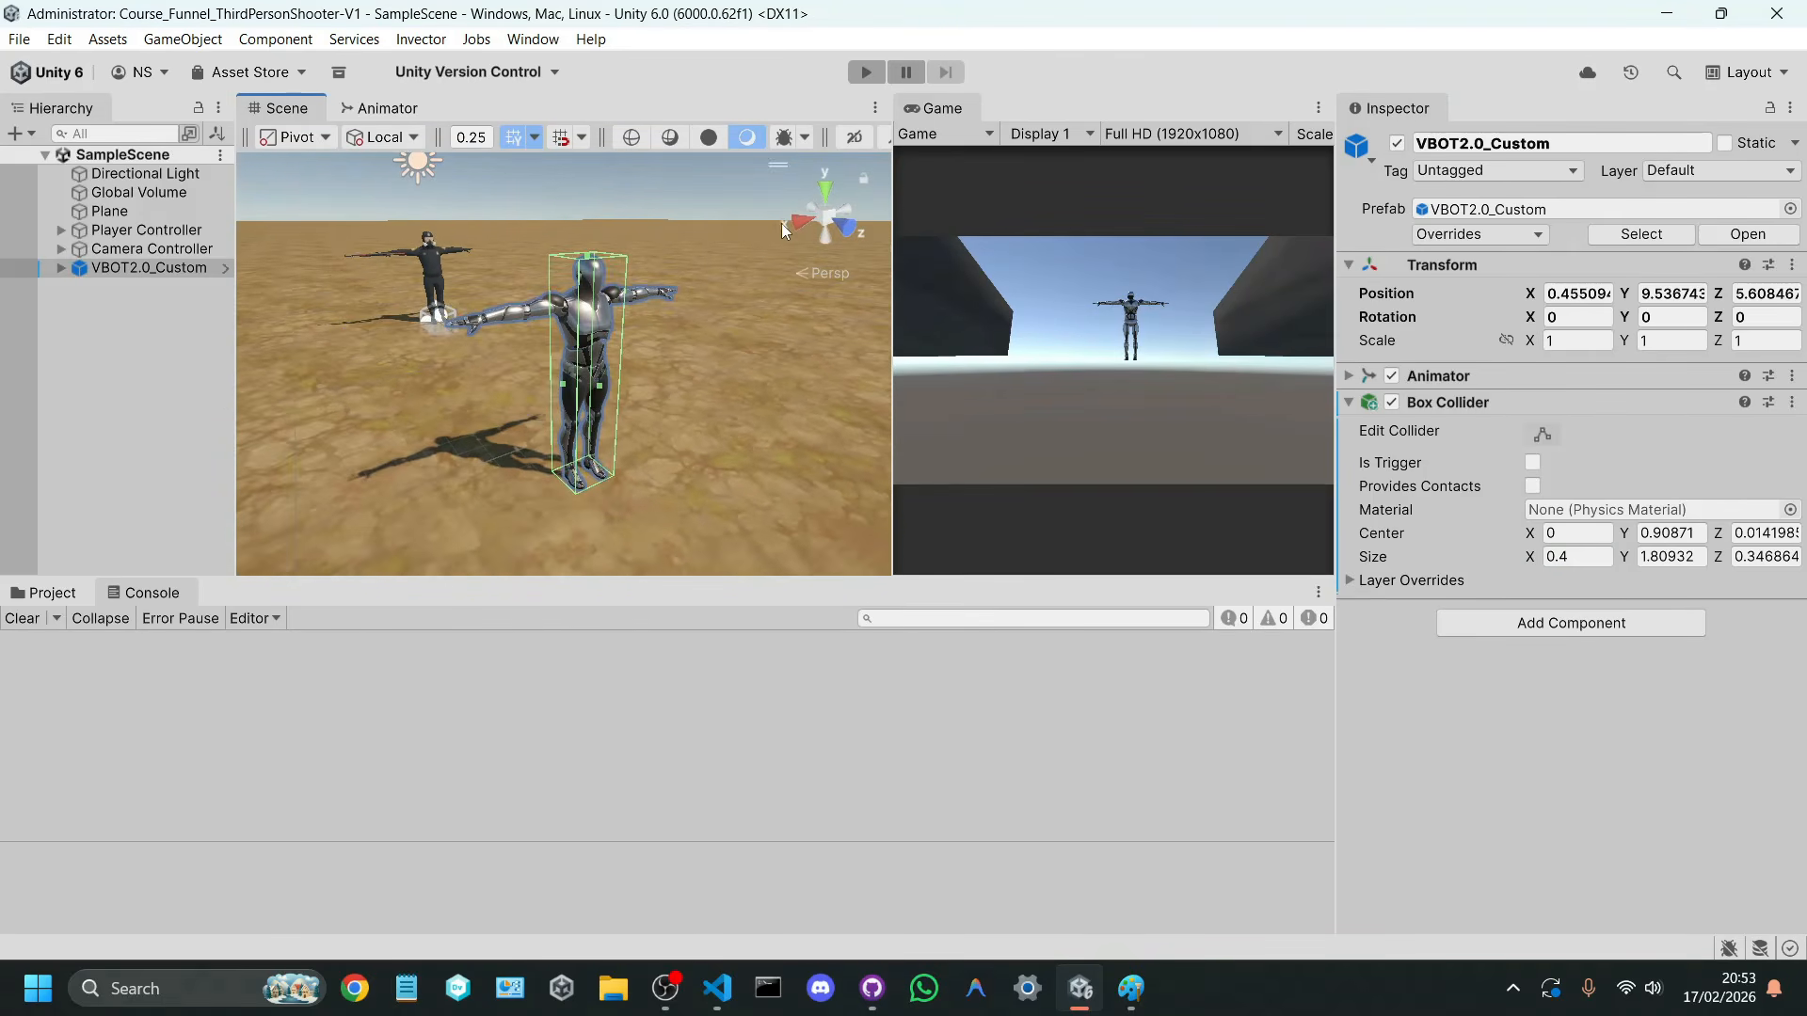
{"action": "left_click", "coordinate": [867, 72]}
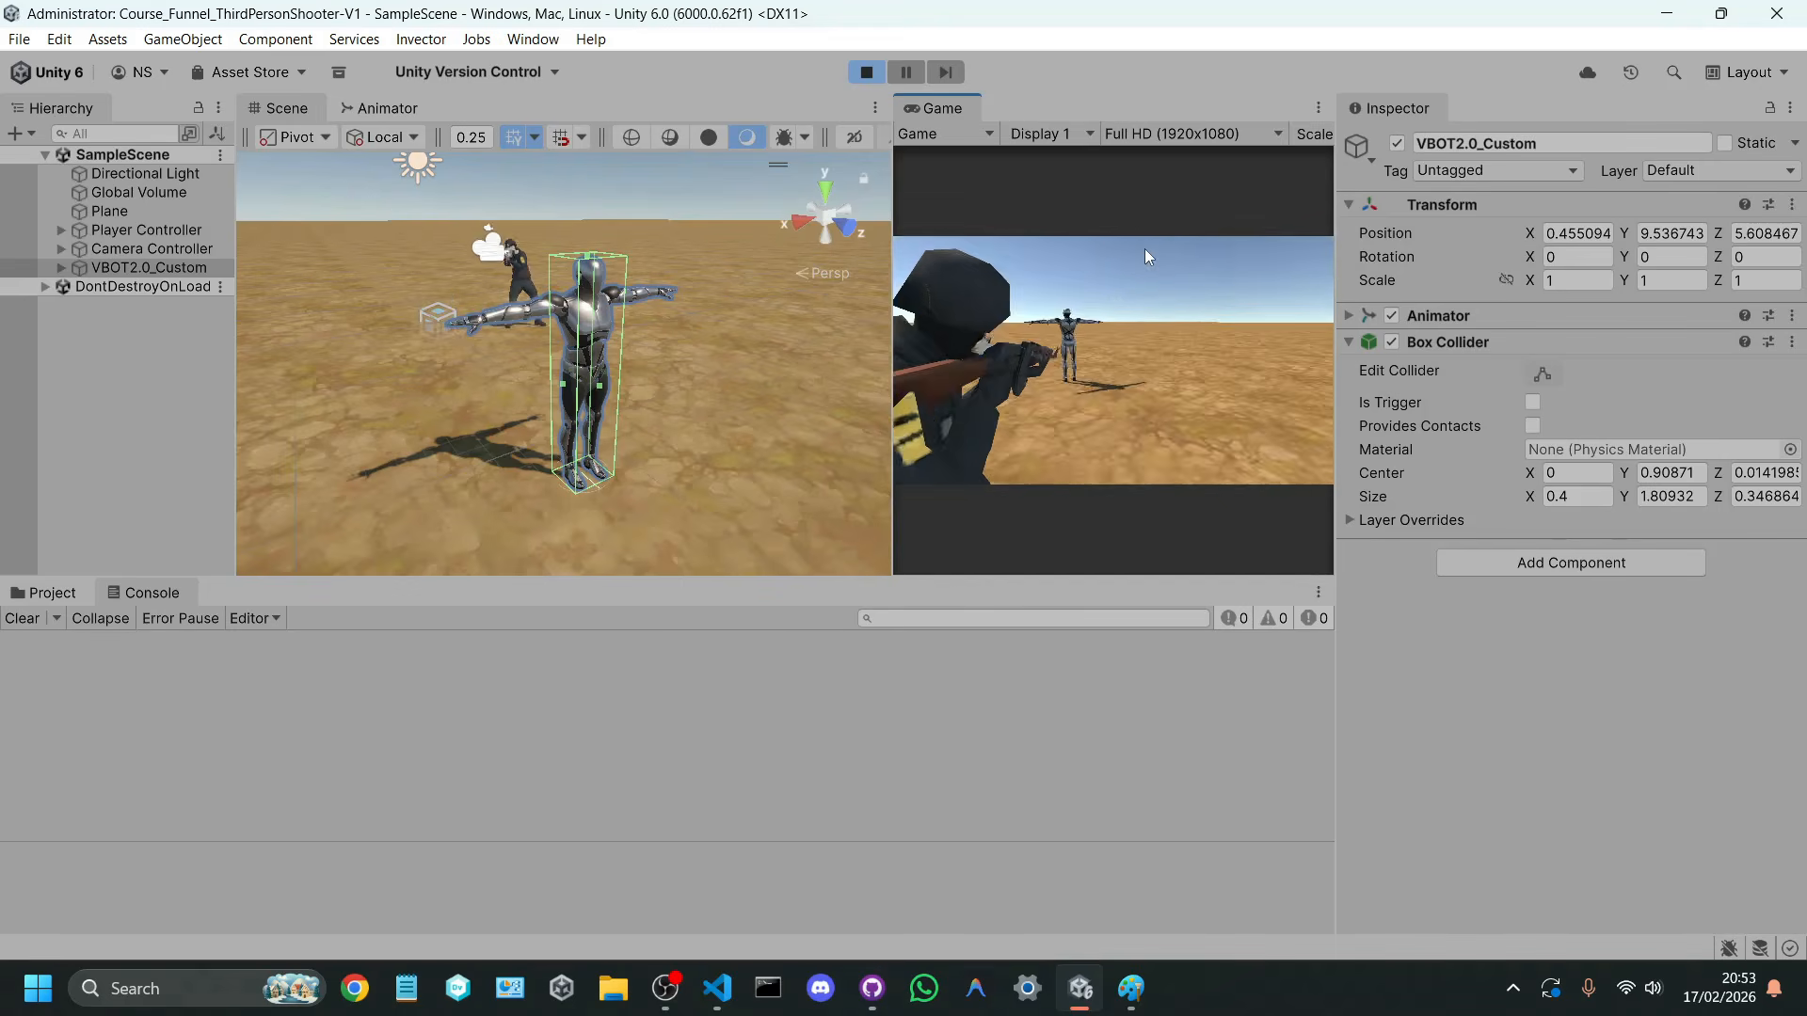
{"action": "key", "text": "w"}
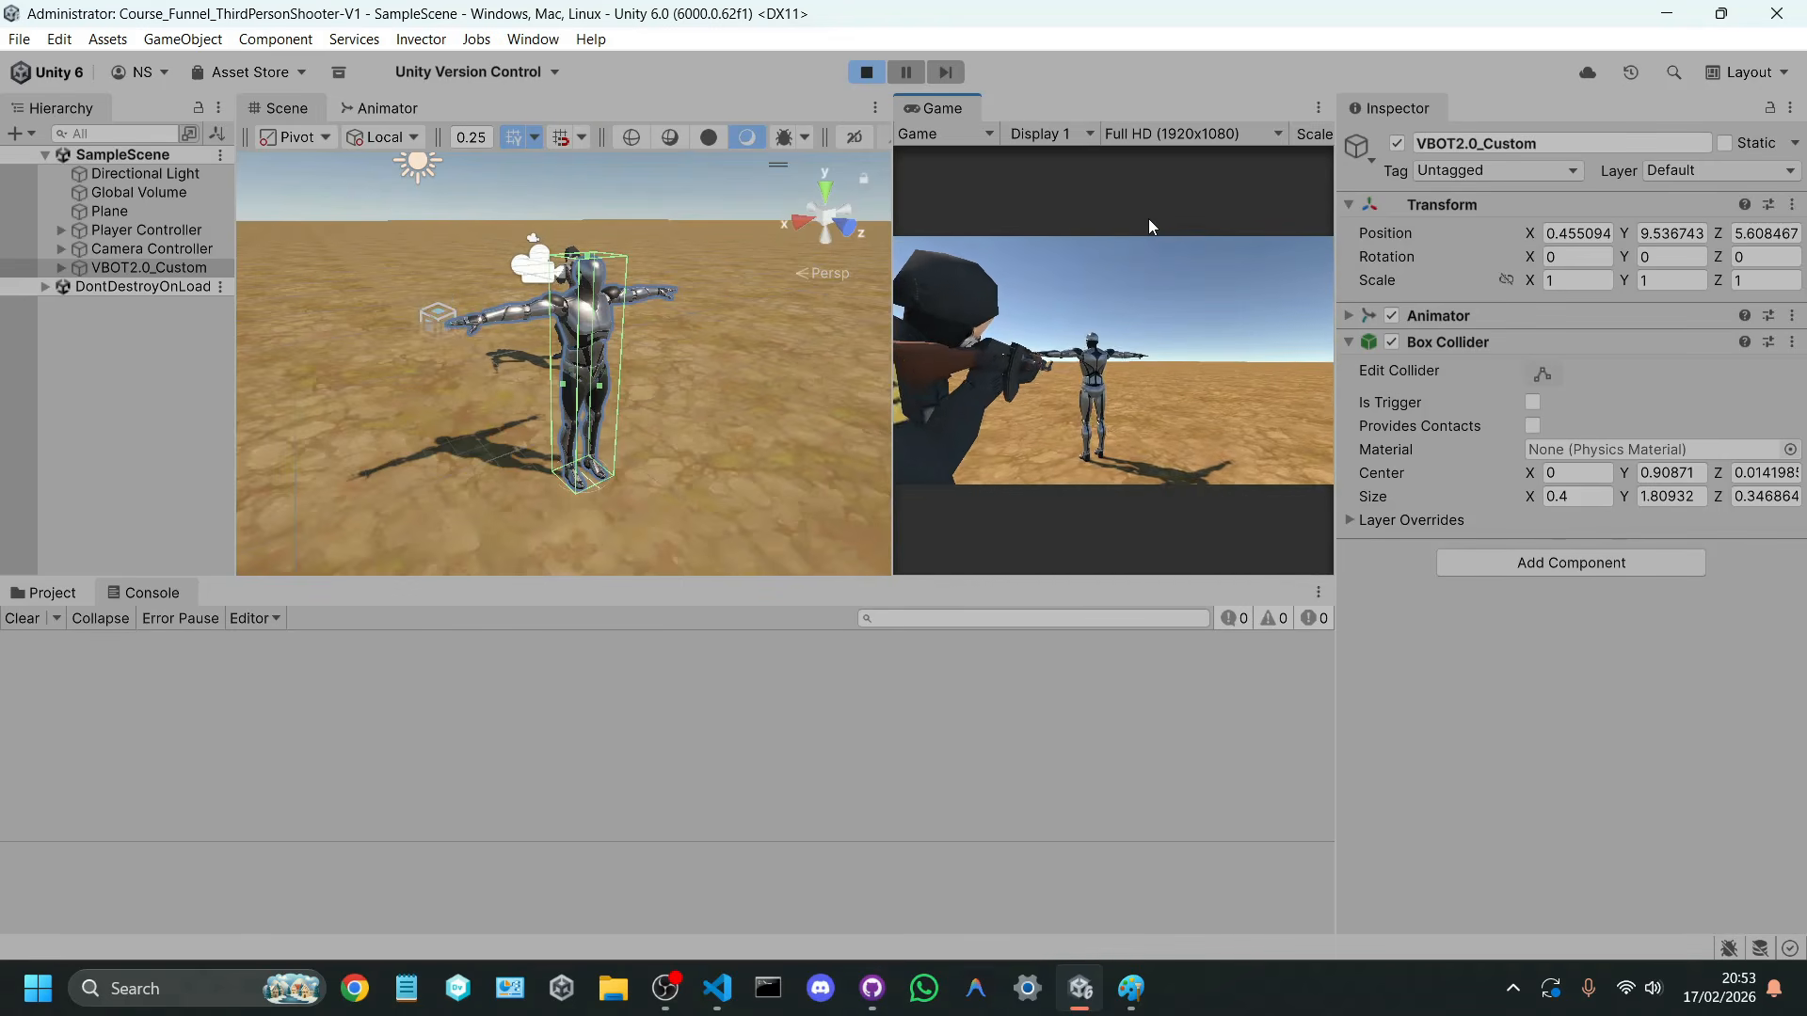
{"action": "key", "text": "w"}
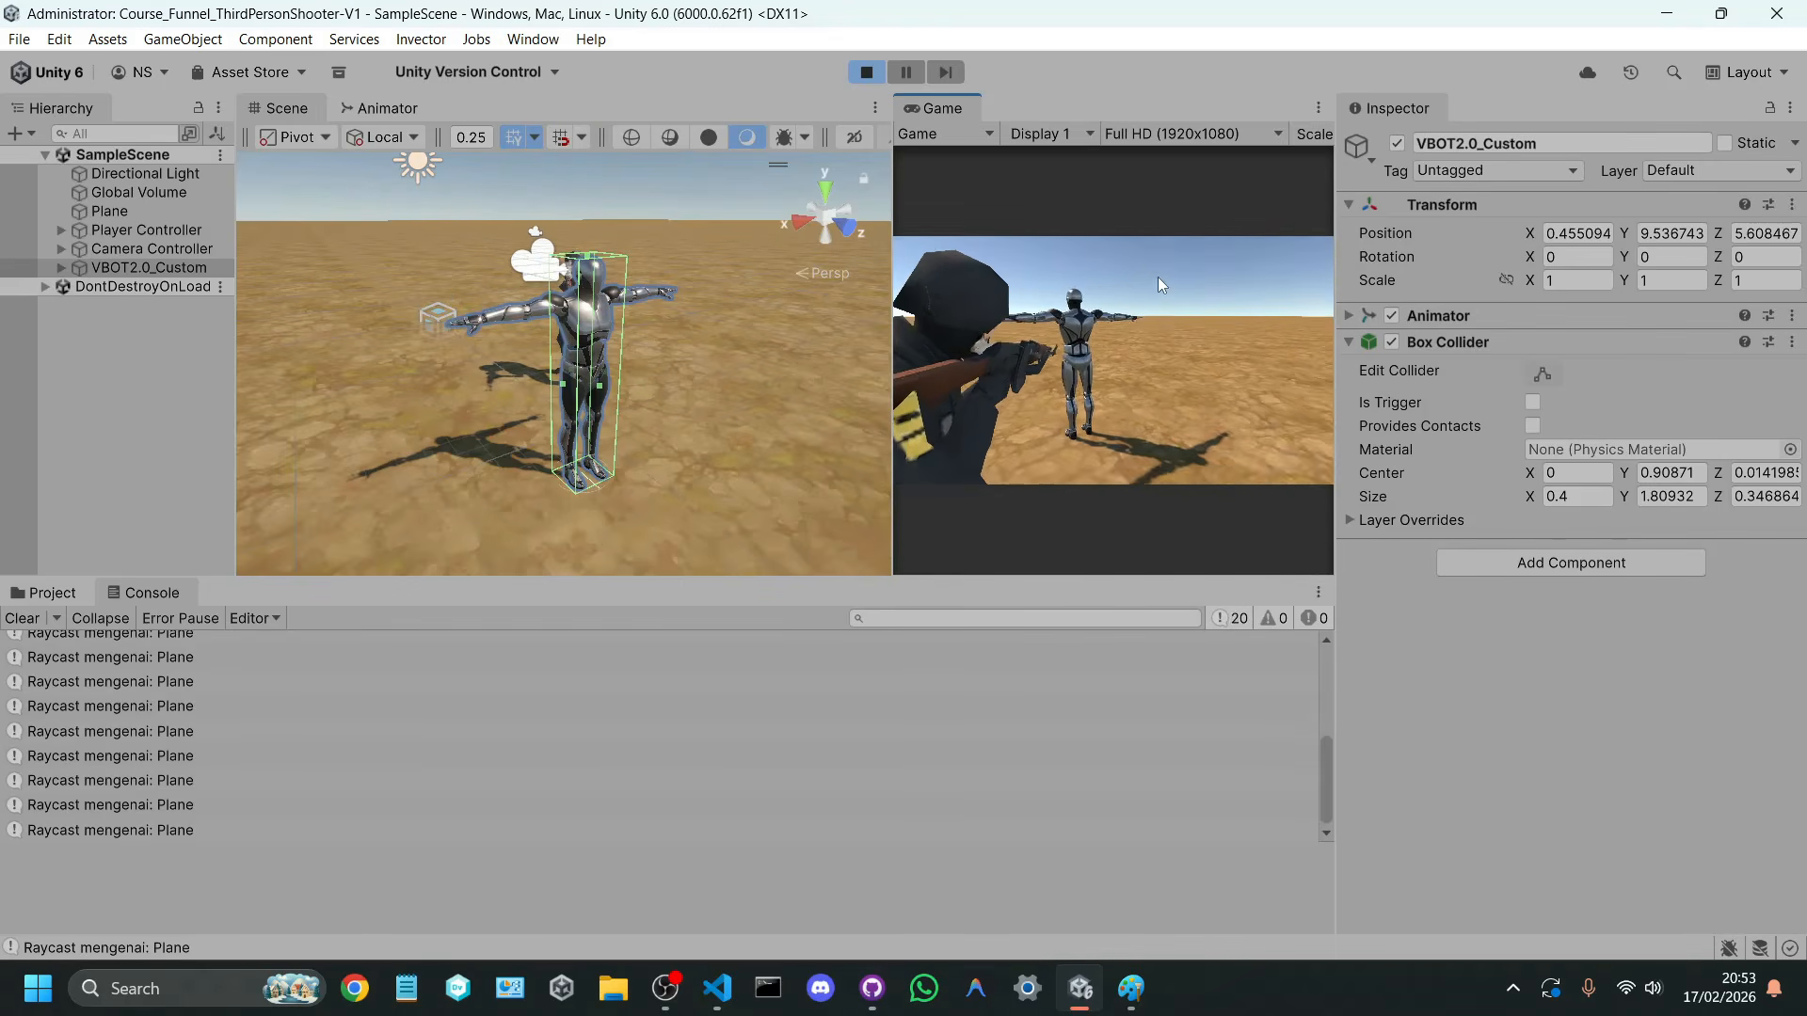
{"action": "key", "text": "w"}
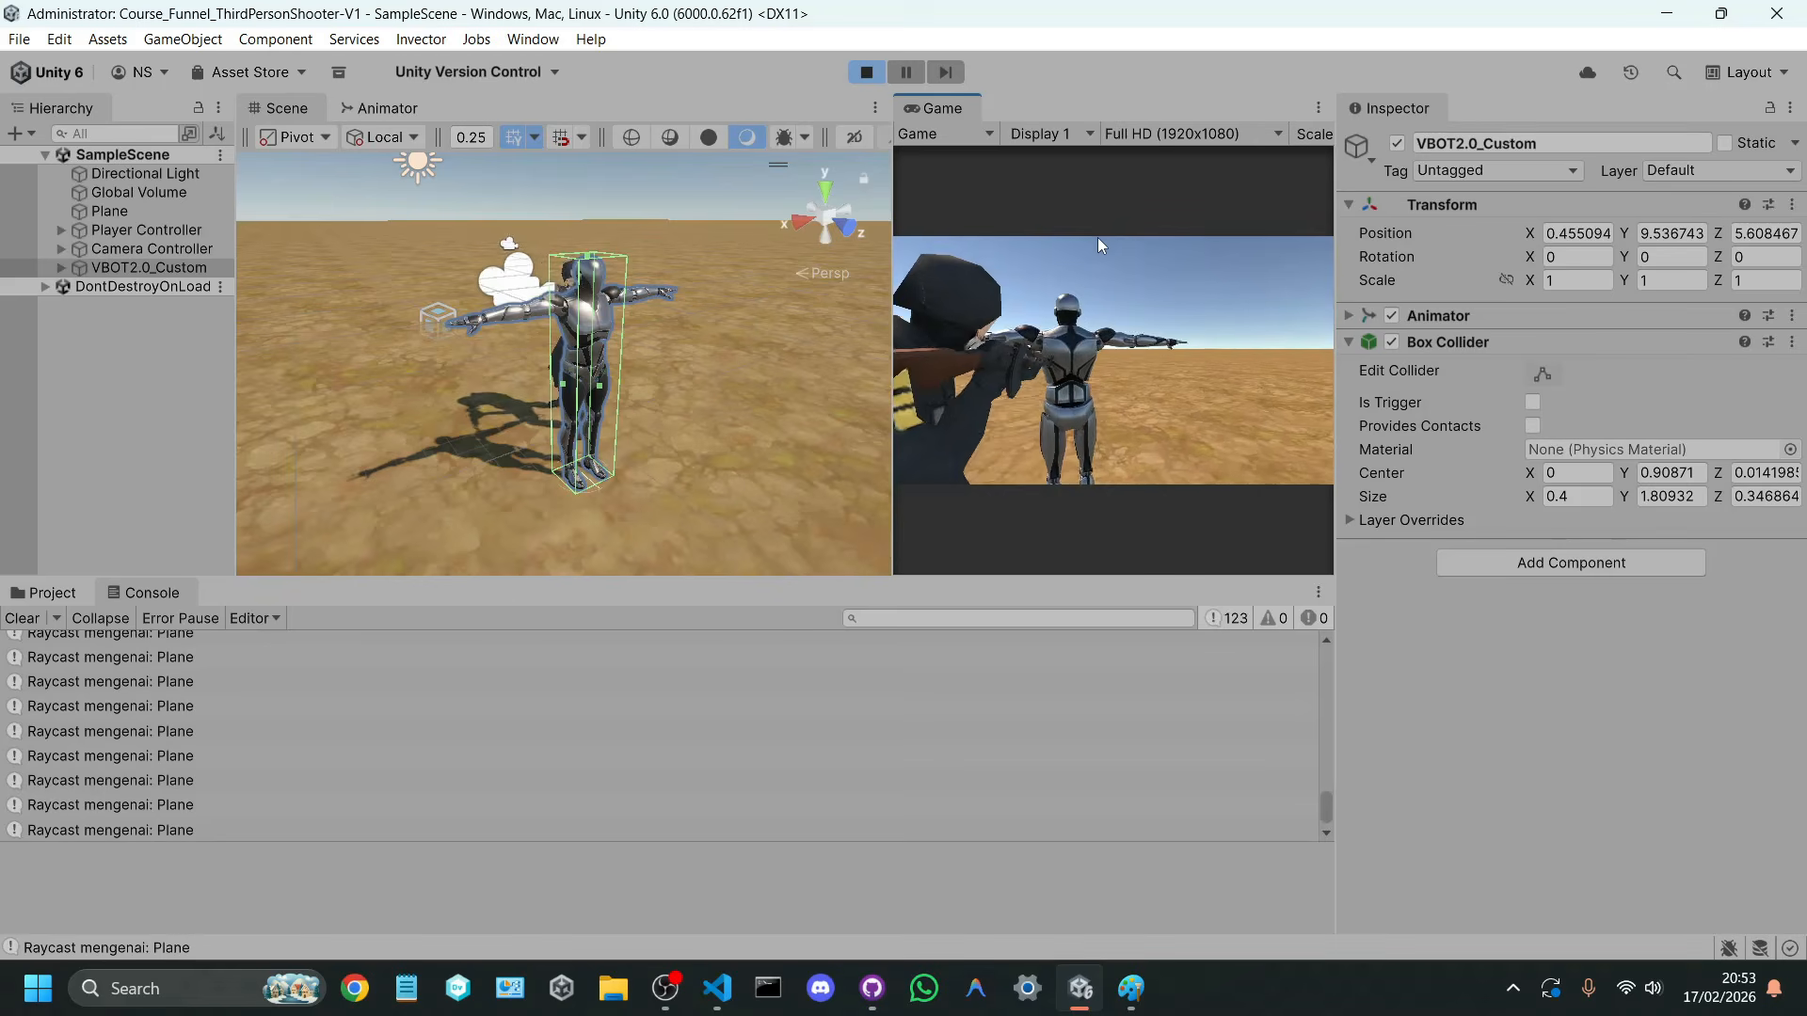
{"action": "key", "text": "s"}
{"action": "key", "text": "a"}
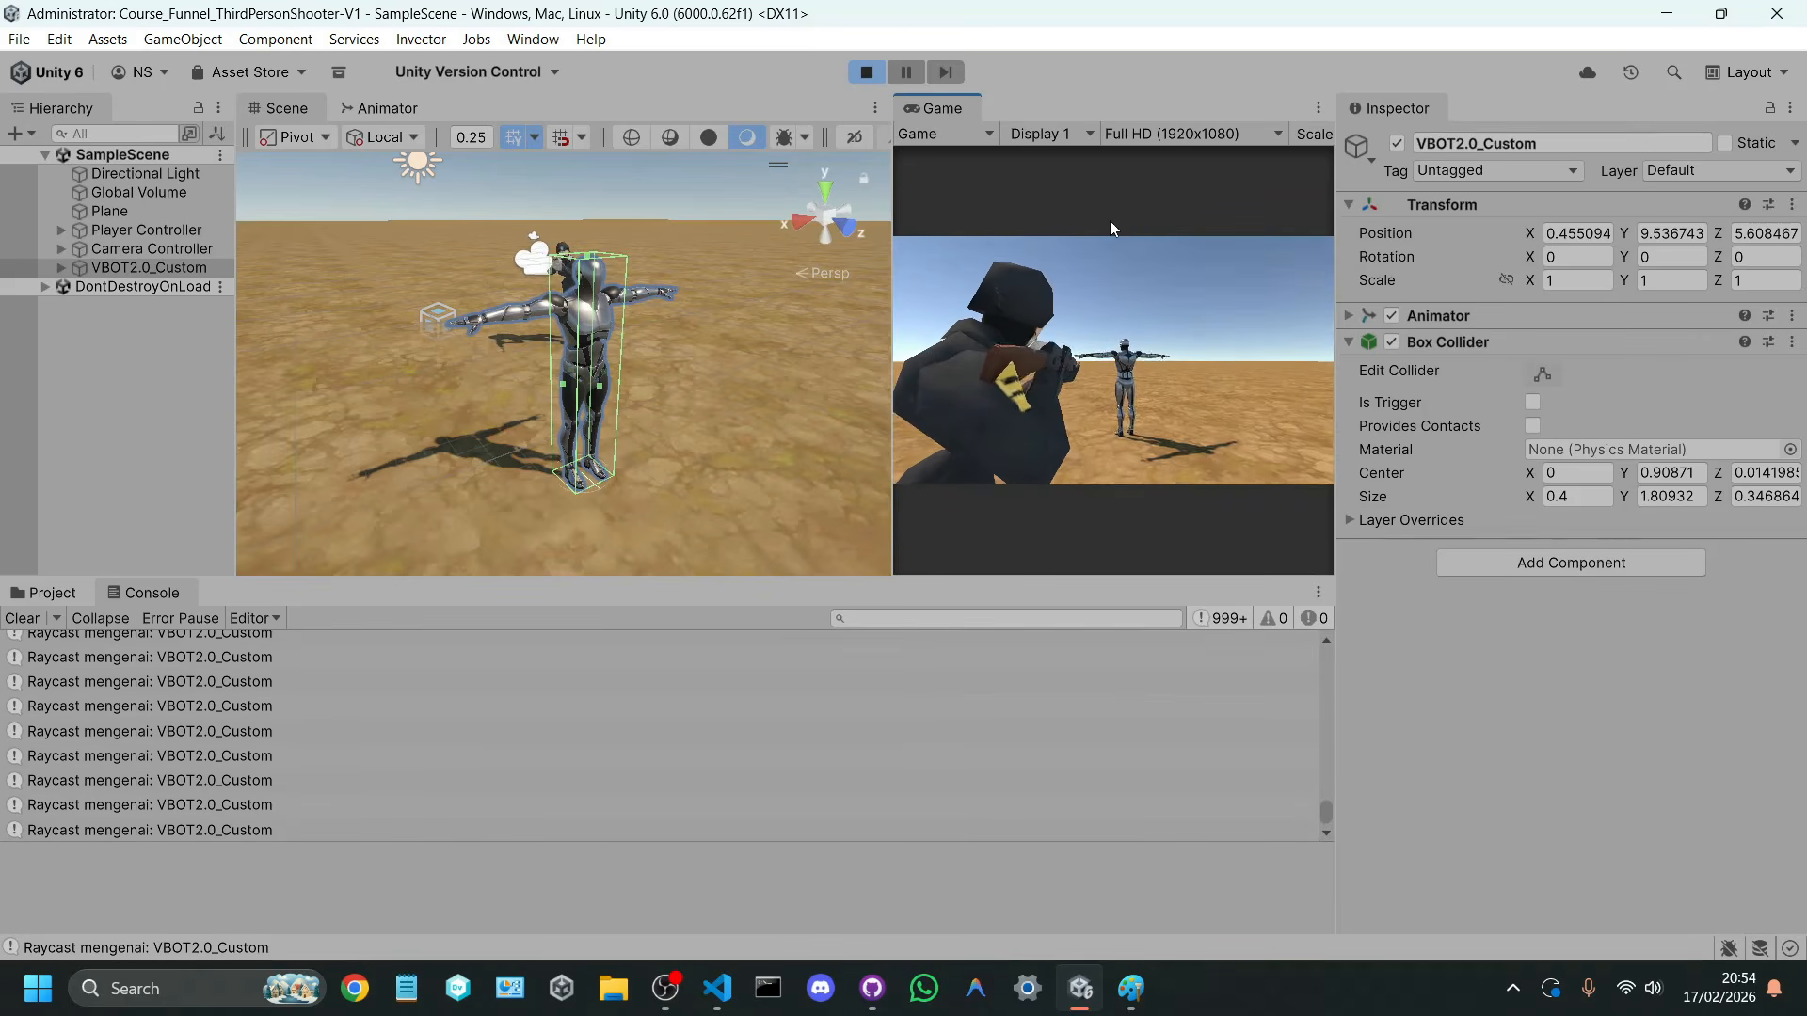
{"action": "key", "text": "w"}
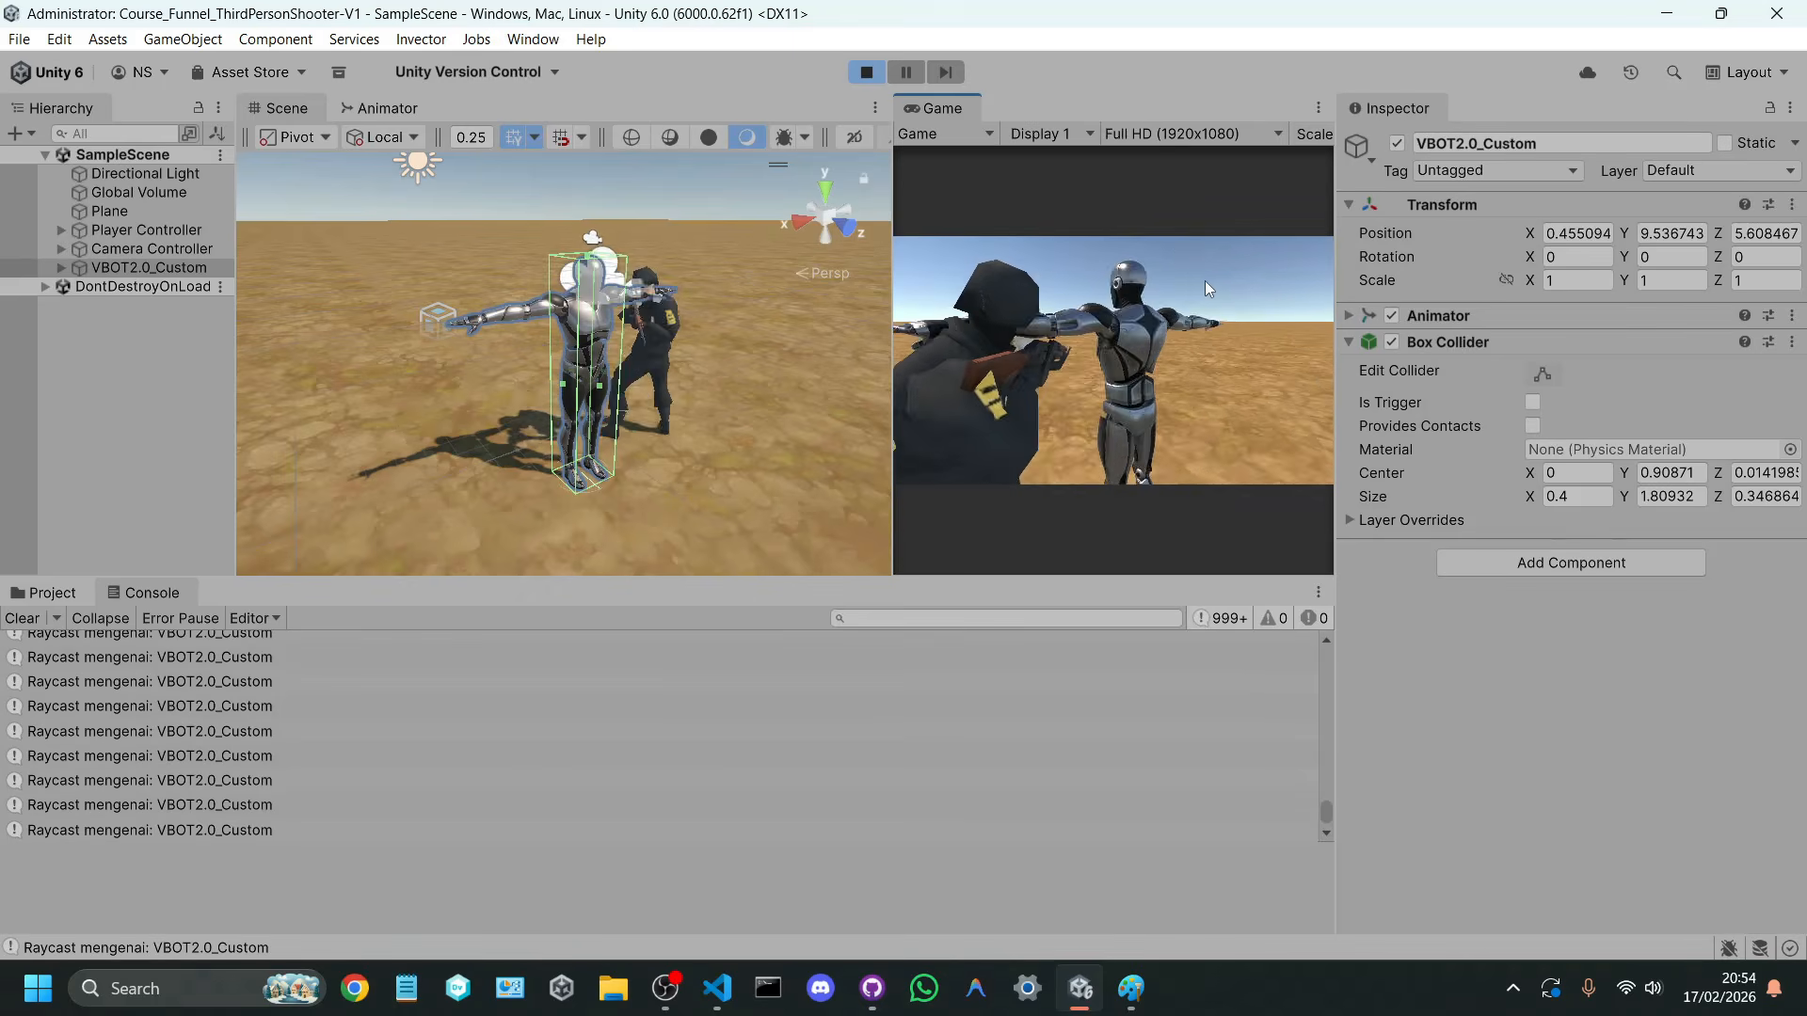
{"action": "key", "text": "s"}
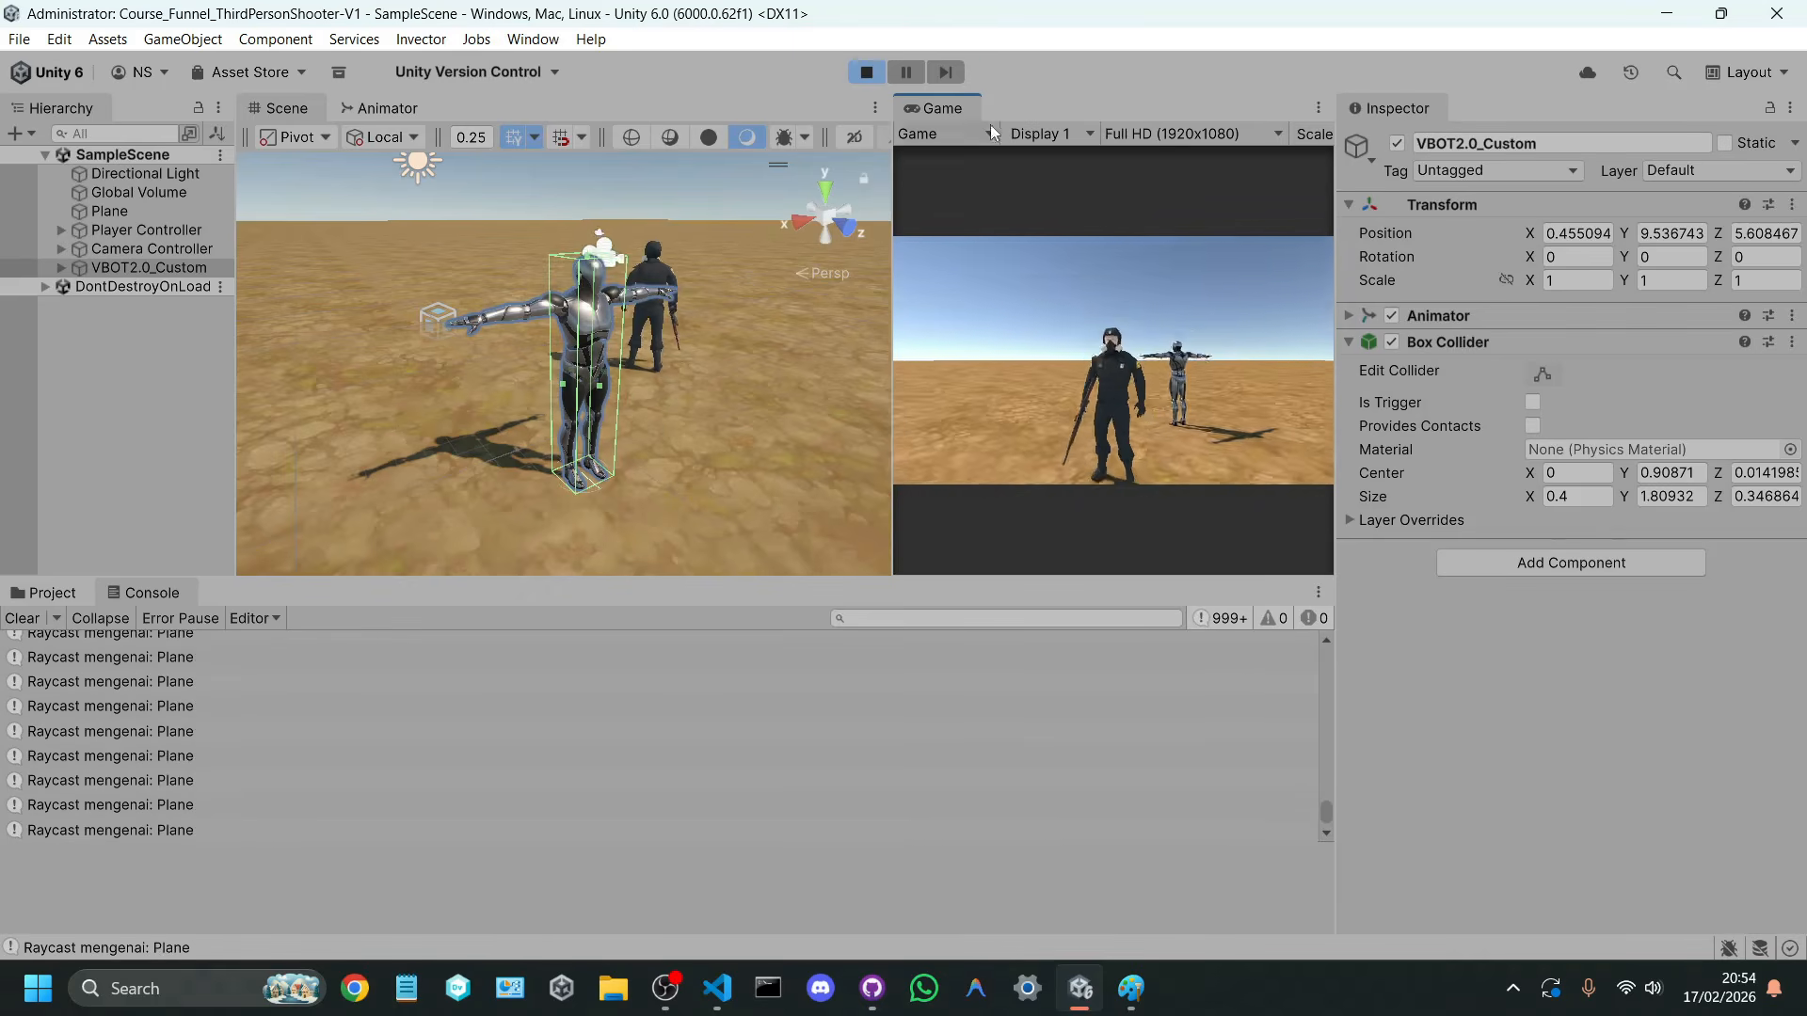
{"action": "key", "text": "ctrl+p"}
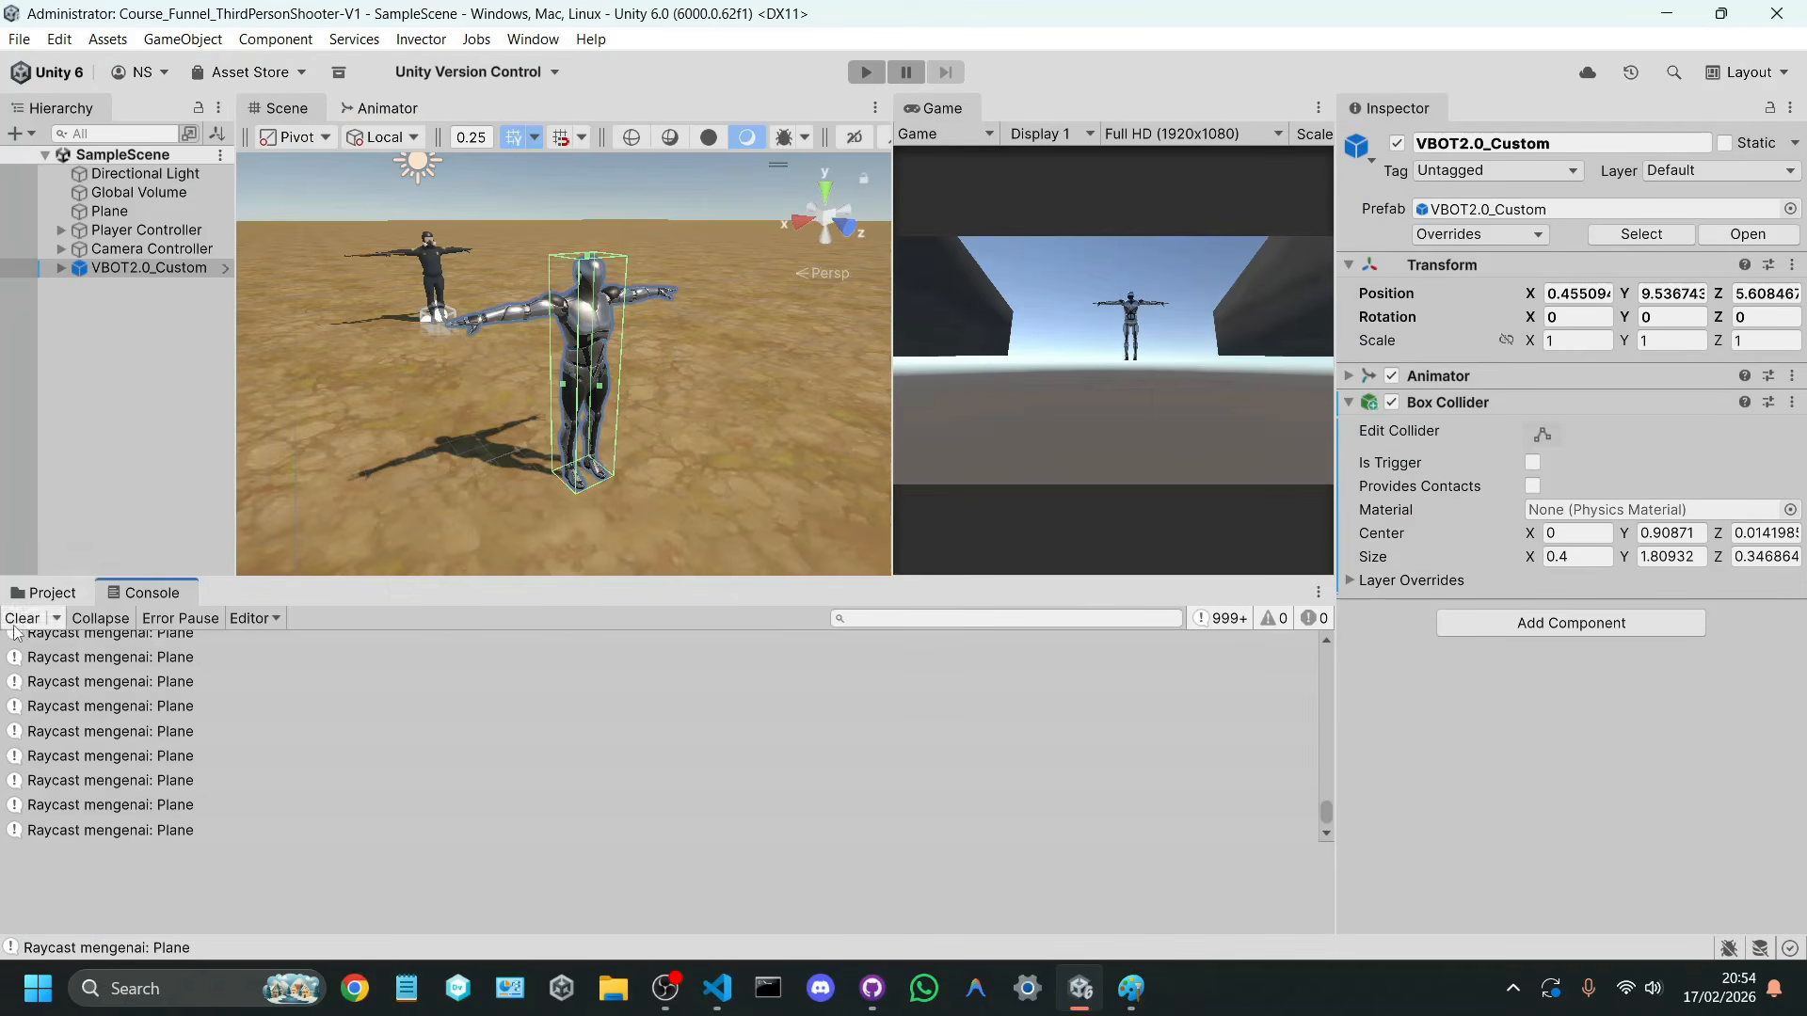
{"action": "left_click", "coordinate": [45, 590]}
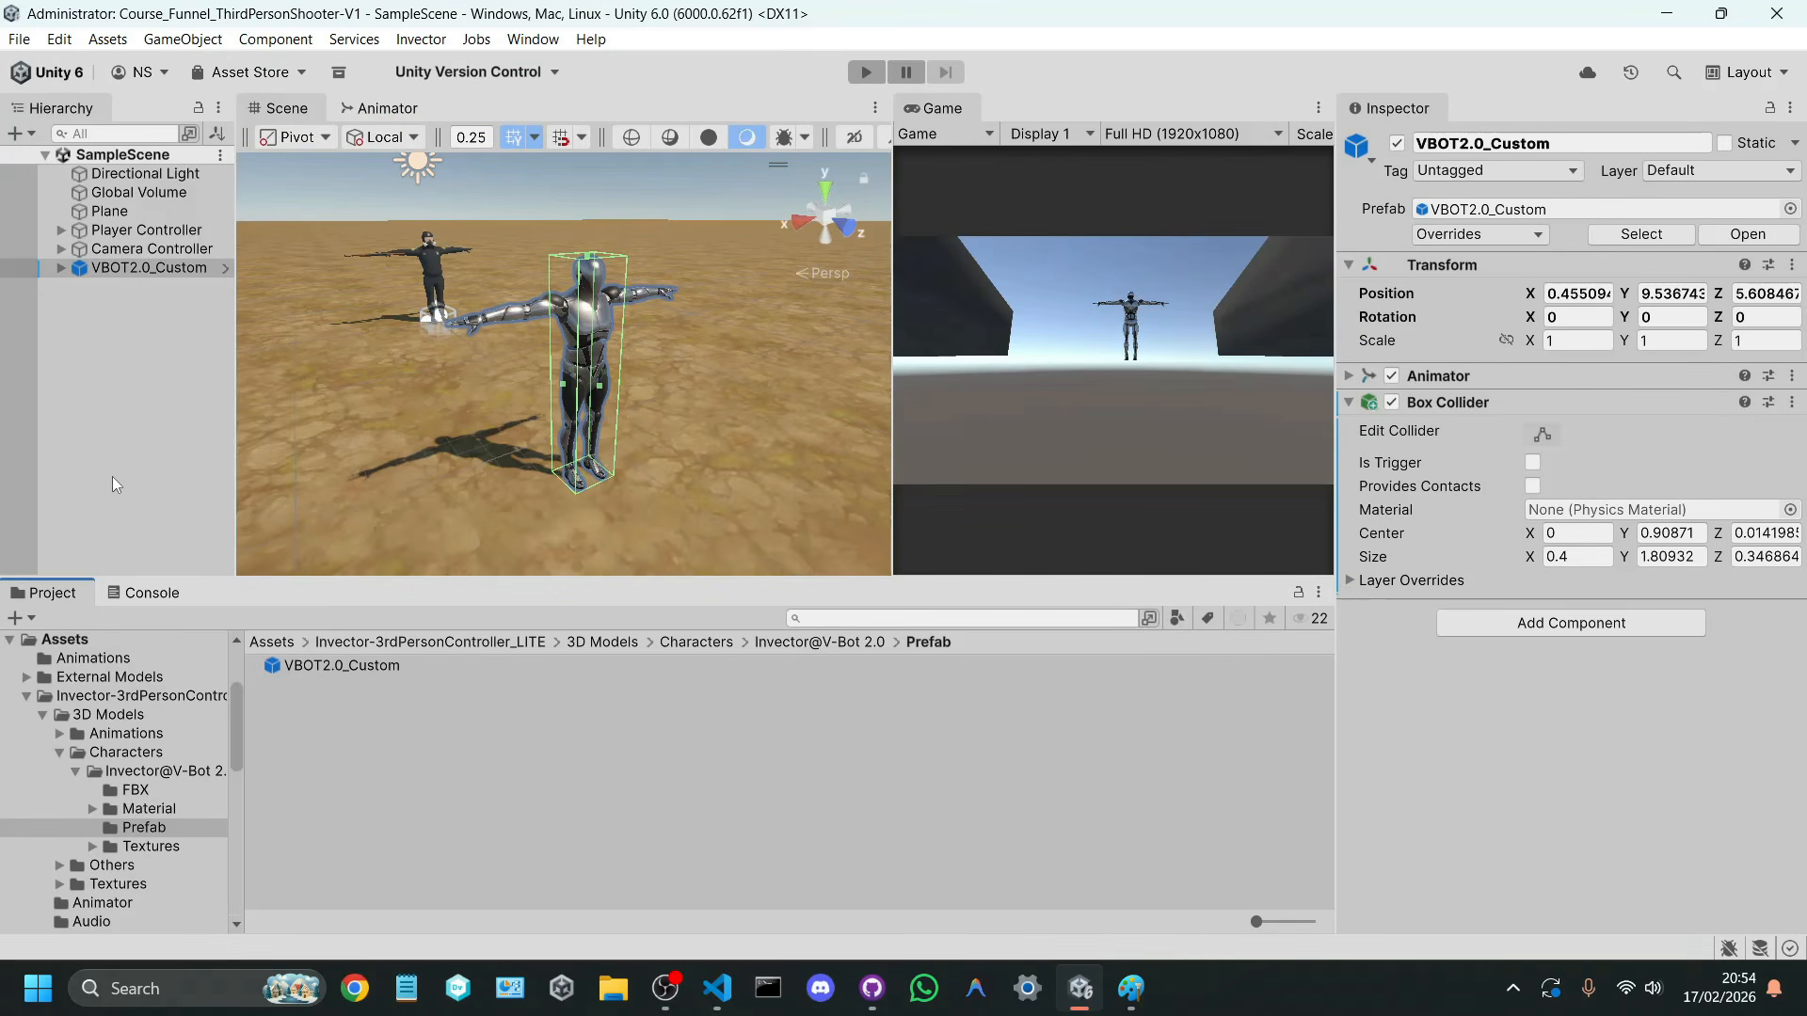
{"action": "left_click", "coordinate": [146, 267]}
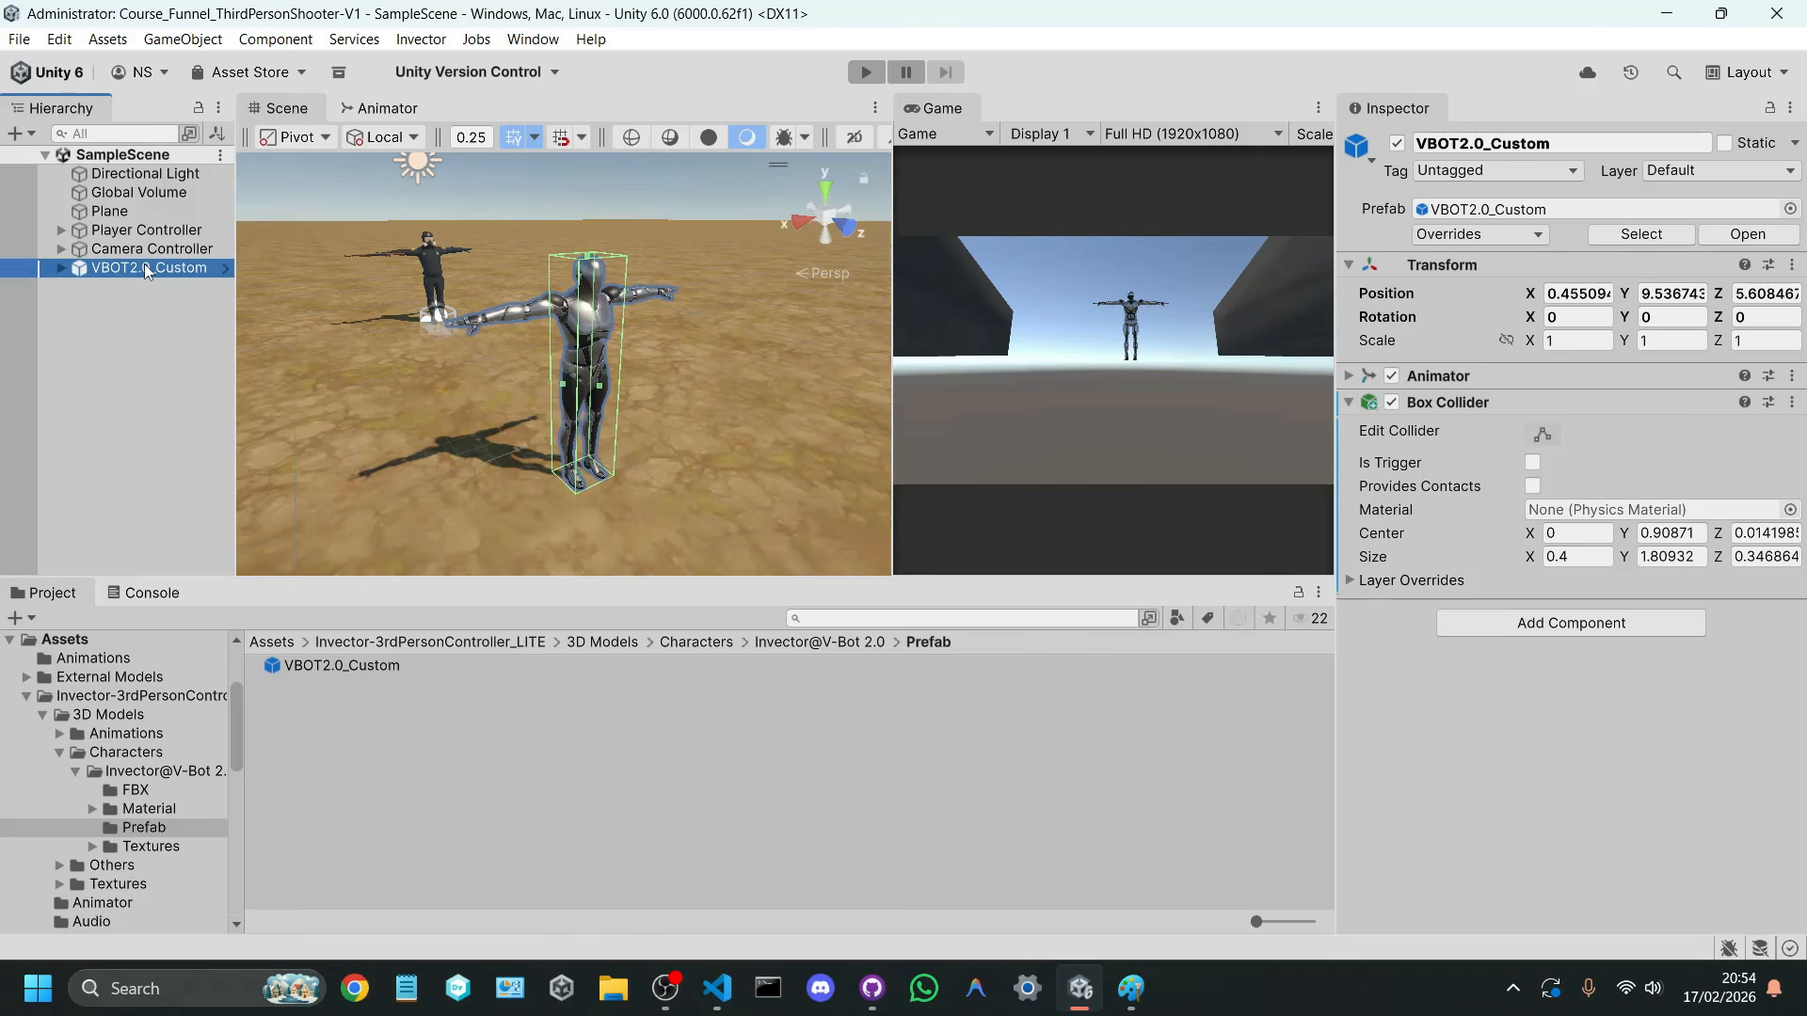
{"action": "key", "text": "Delete"}
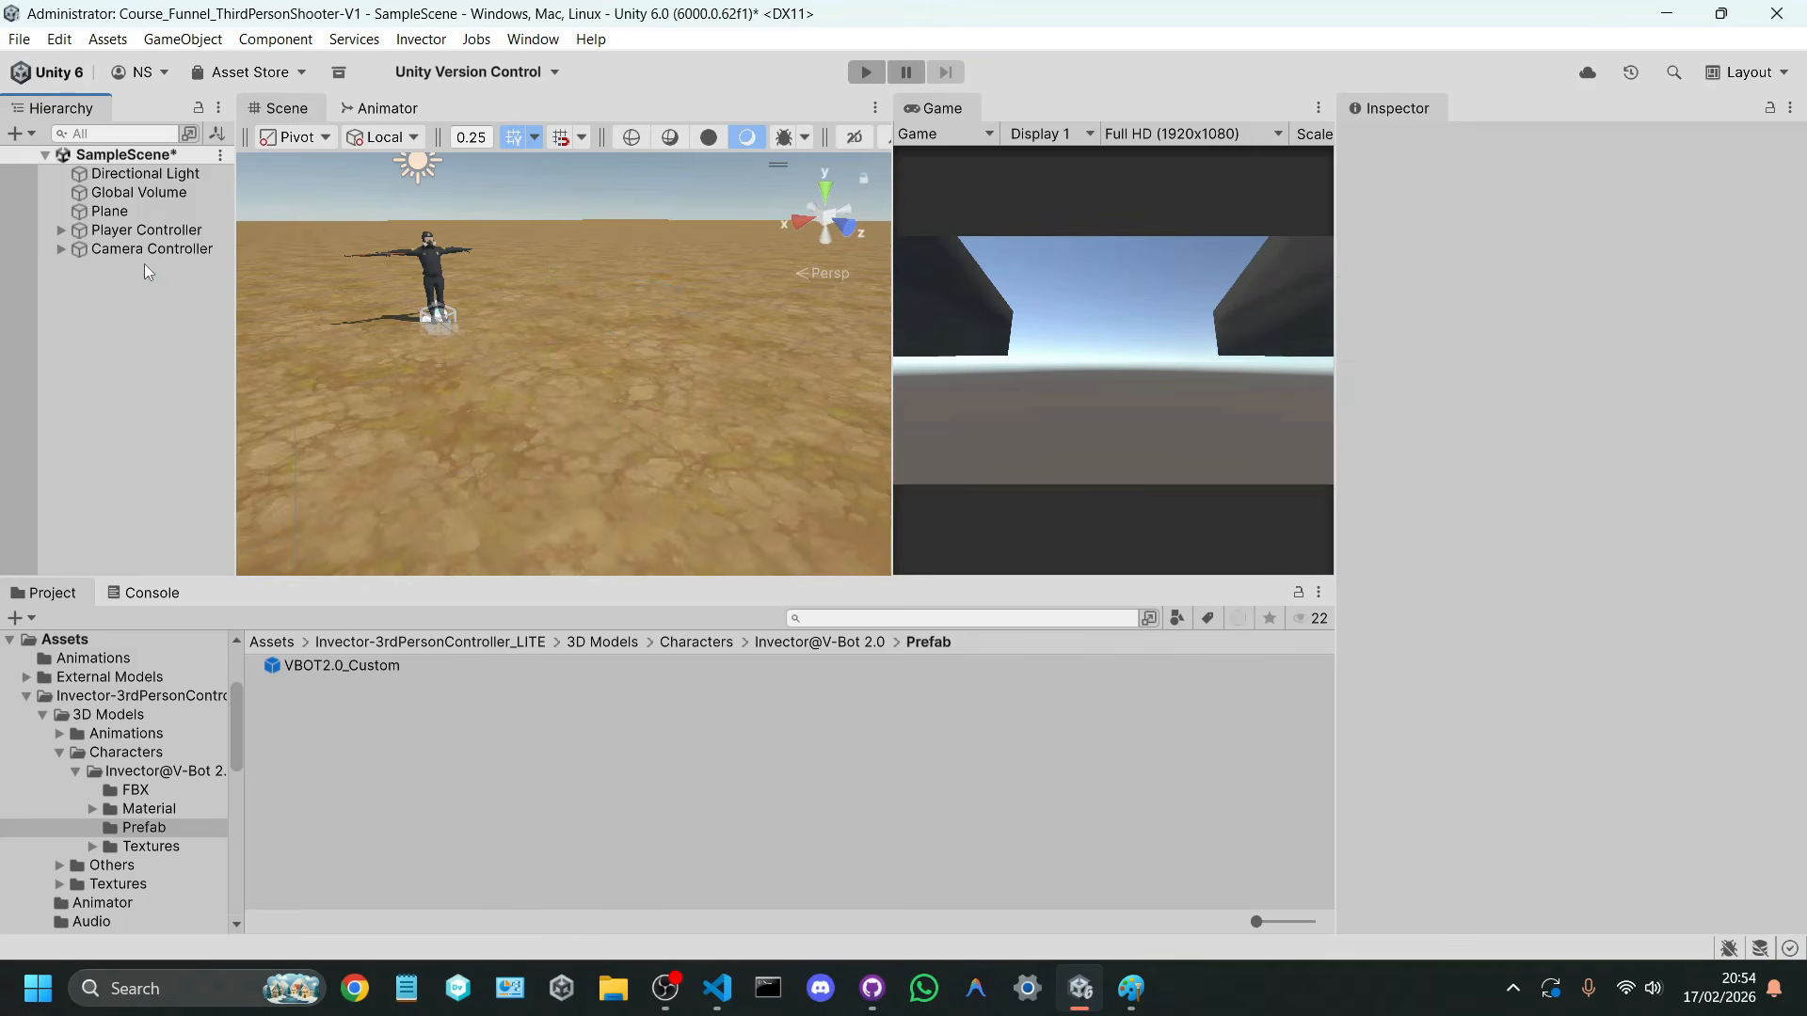
{"action": "key", "text": "ctrl+z"}
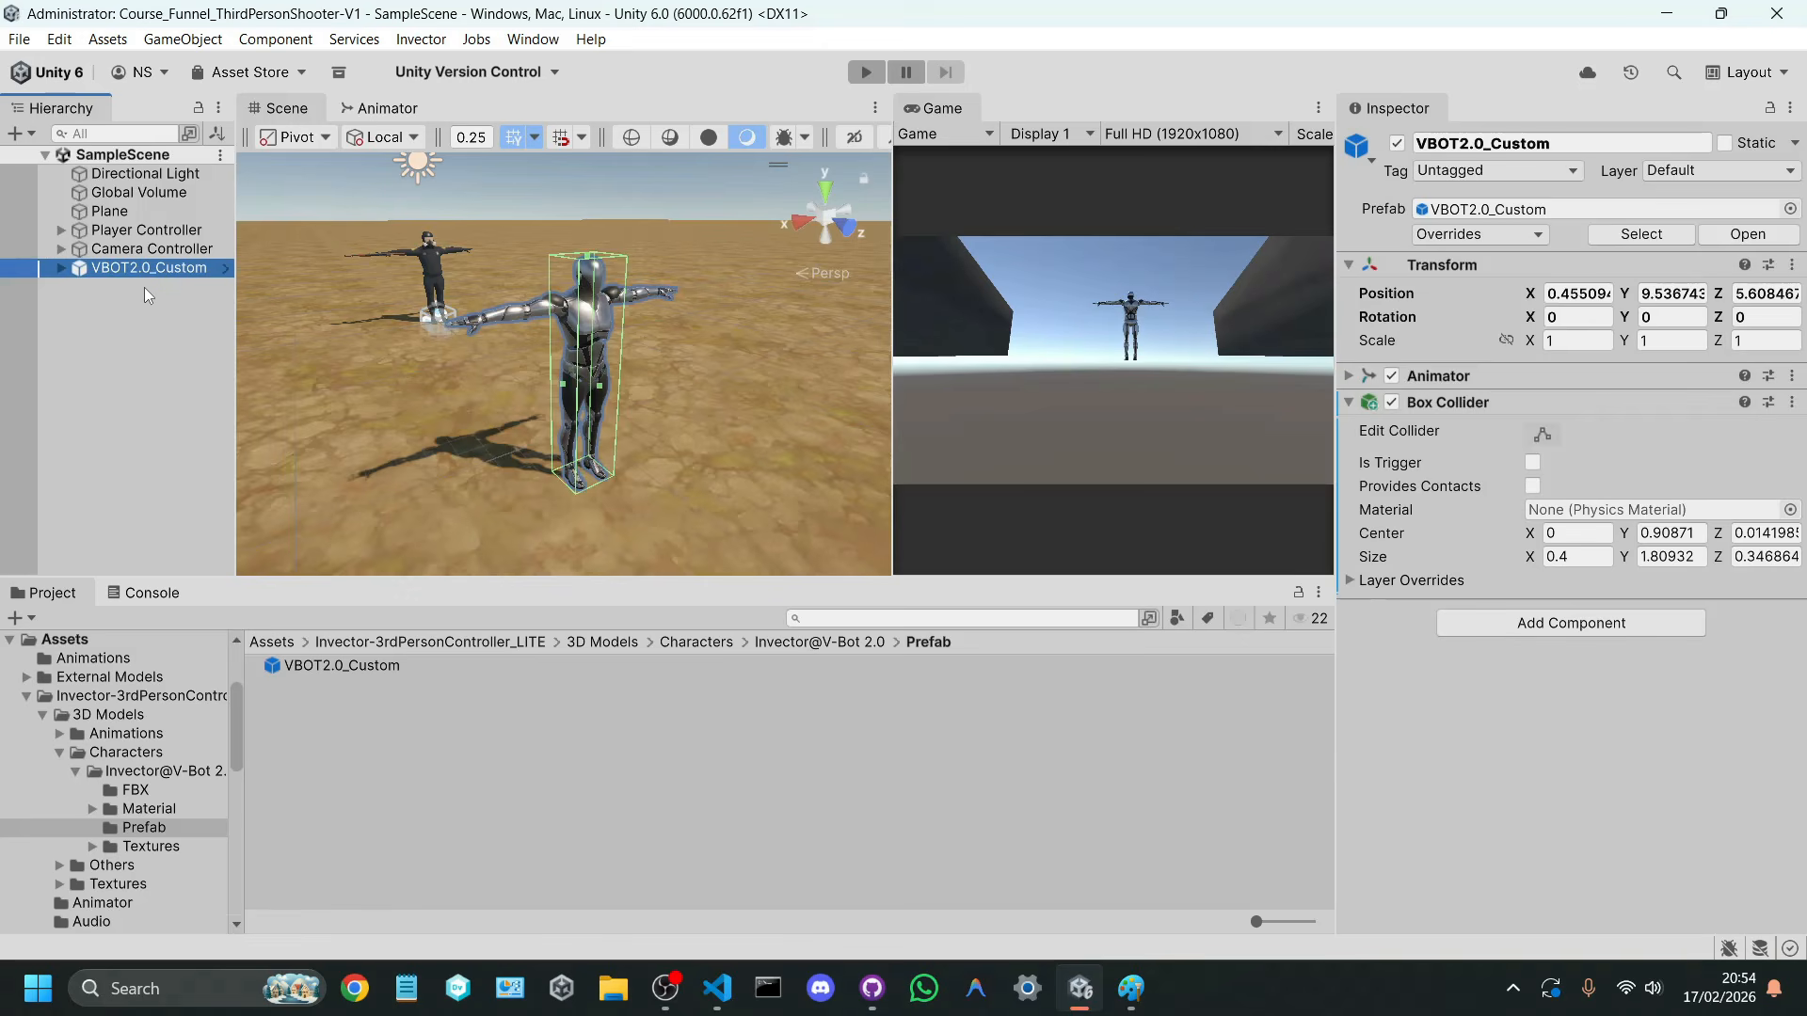
Step: Add a new tag named Enemy to the project's tag list
{"action": "left_click", "coordinate": [1458, 175]}
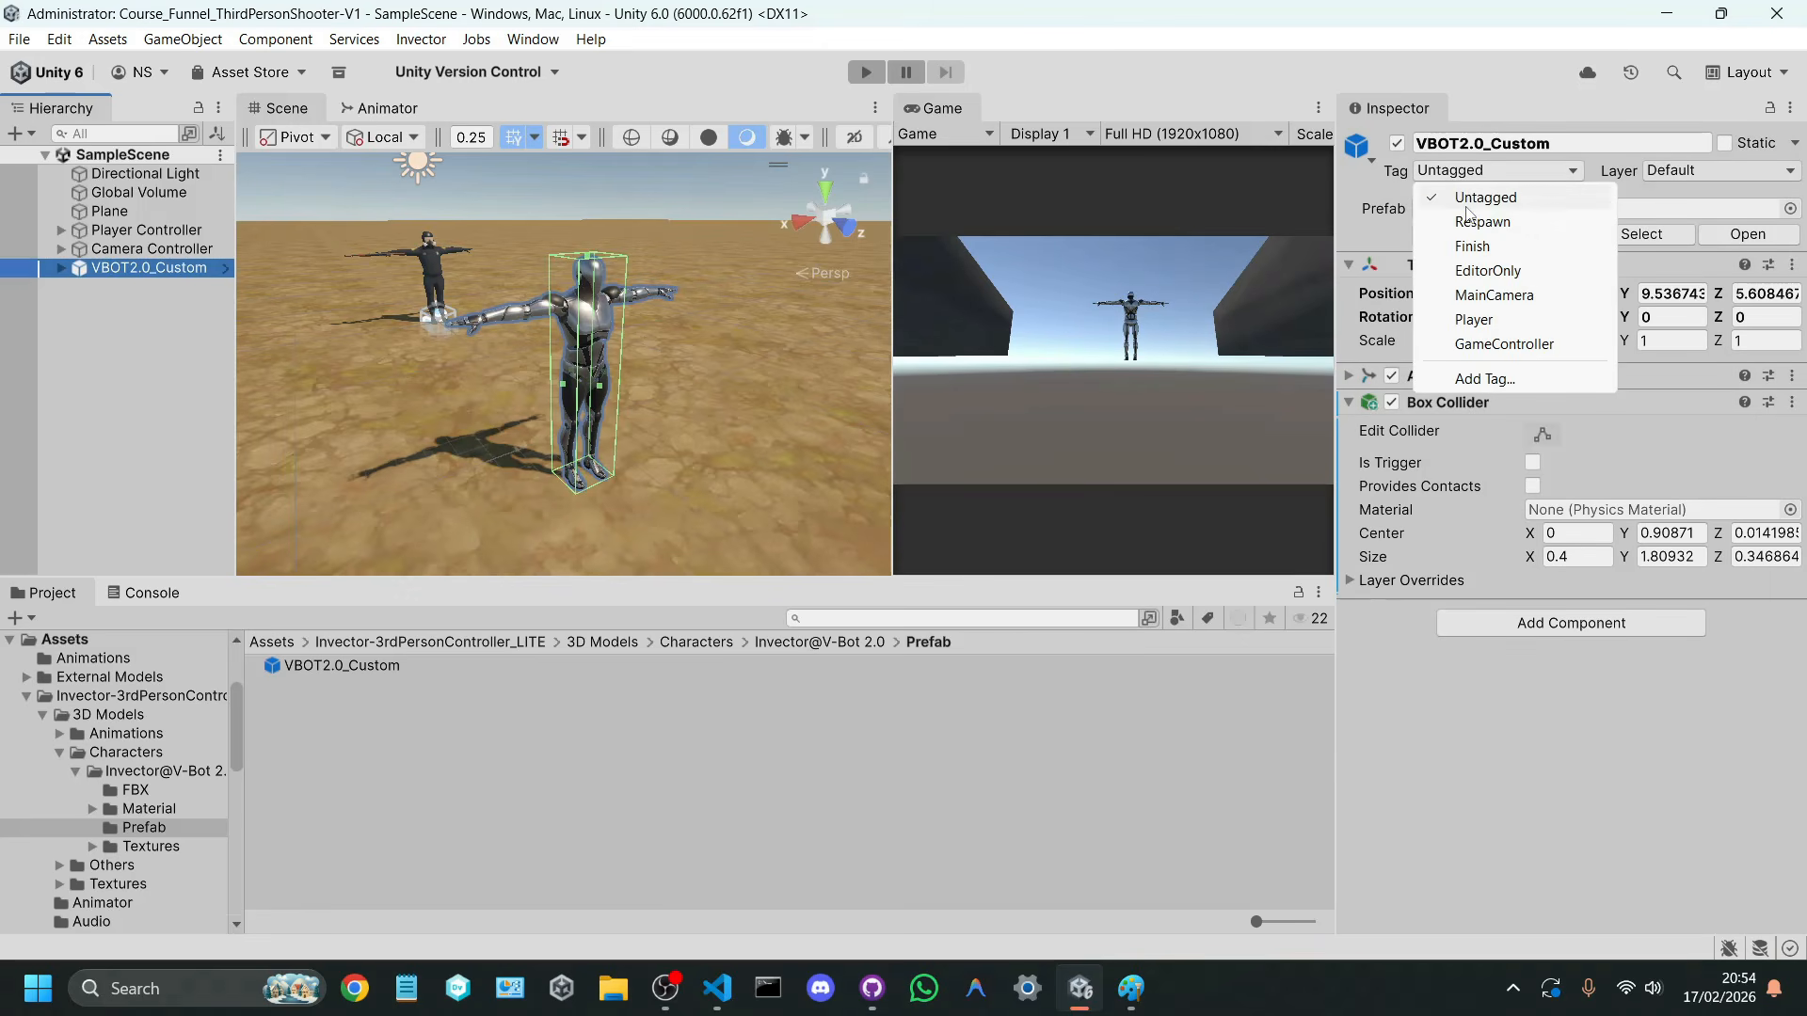
{"action": "left_click", "coordinate": [1483, 378]}
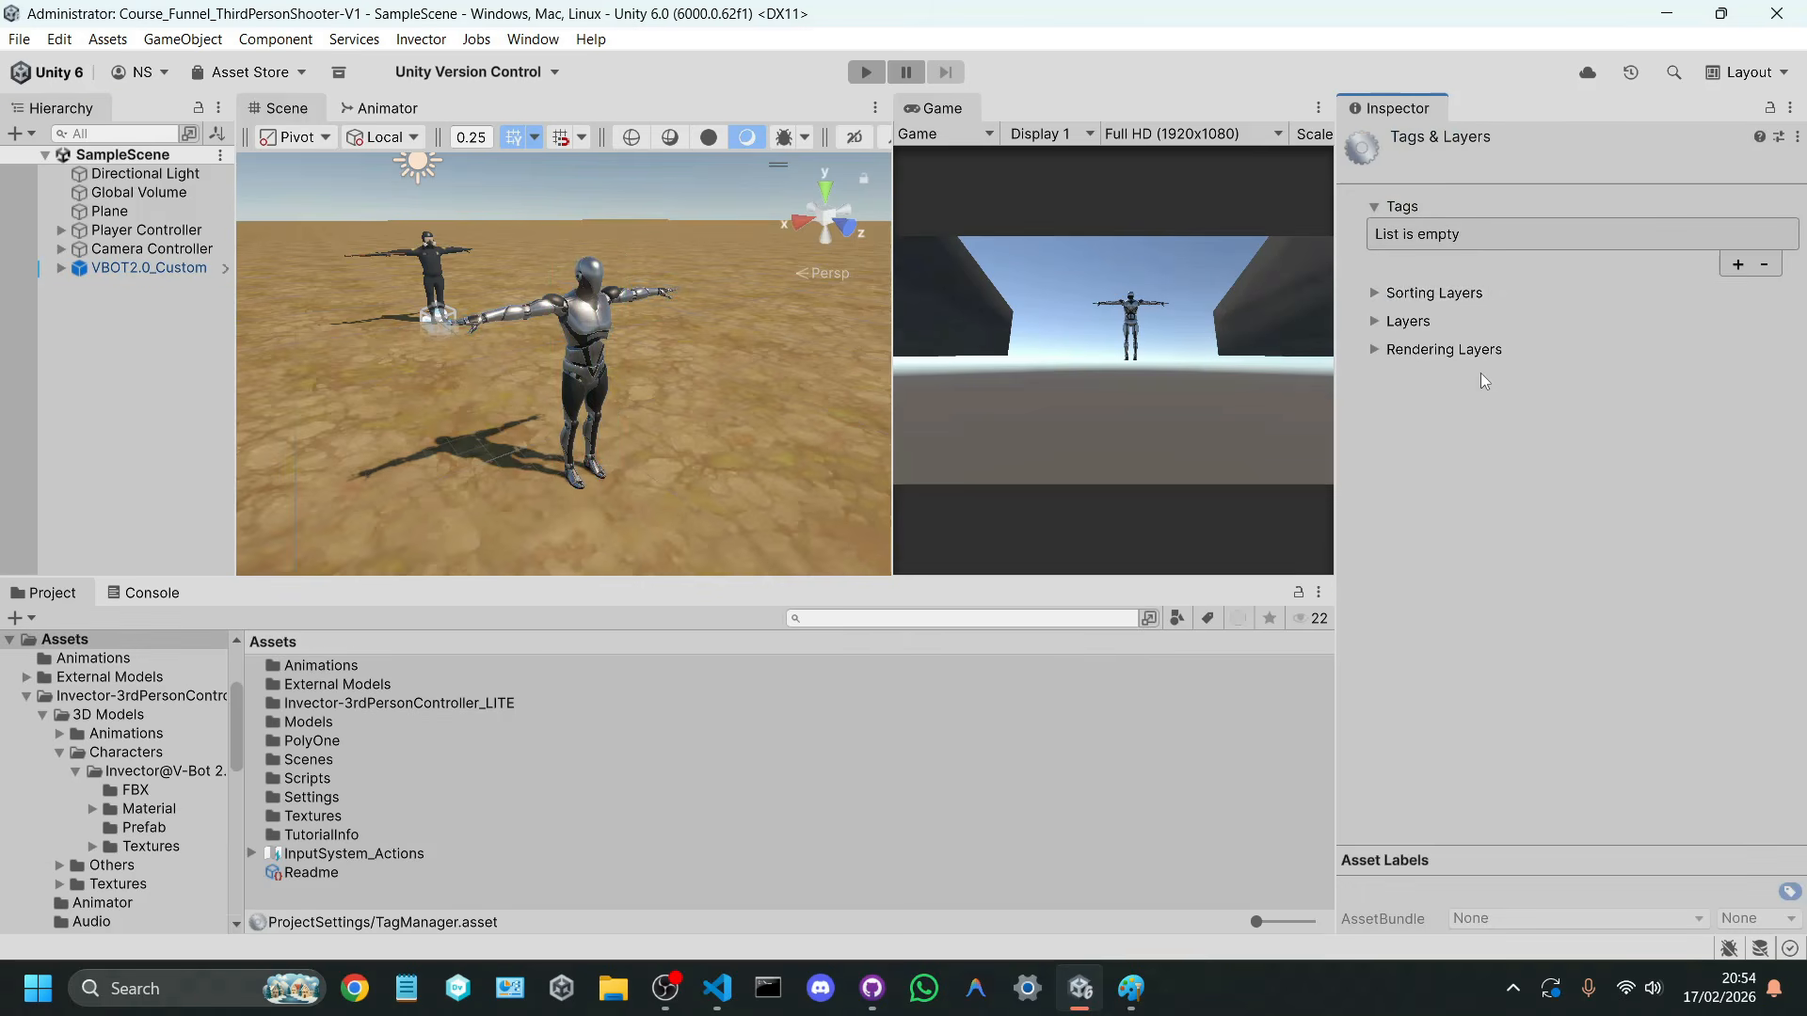
{"action": "left_click", "coordinate": [1748, 265]}
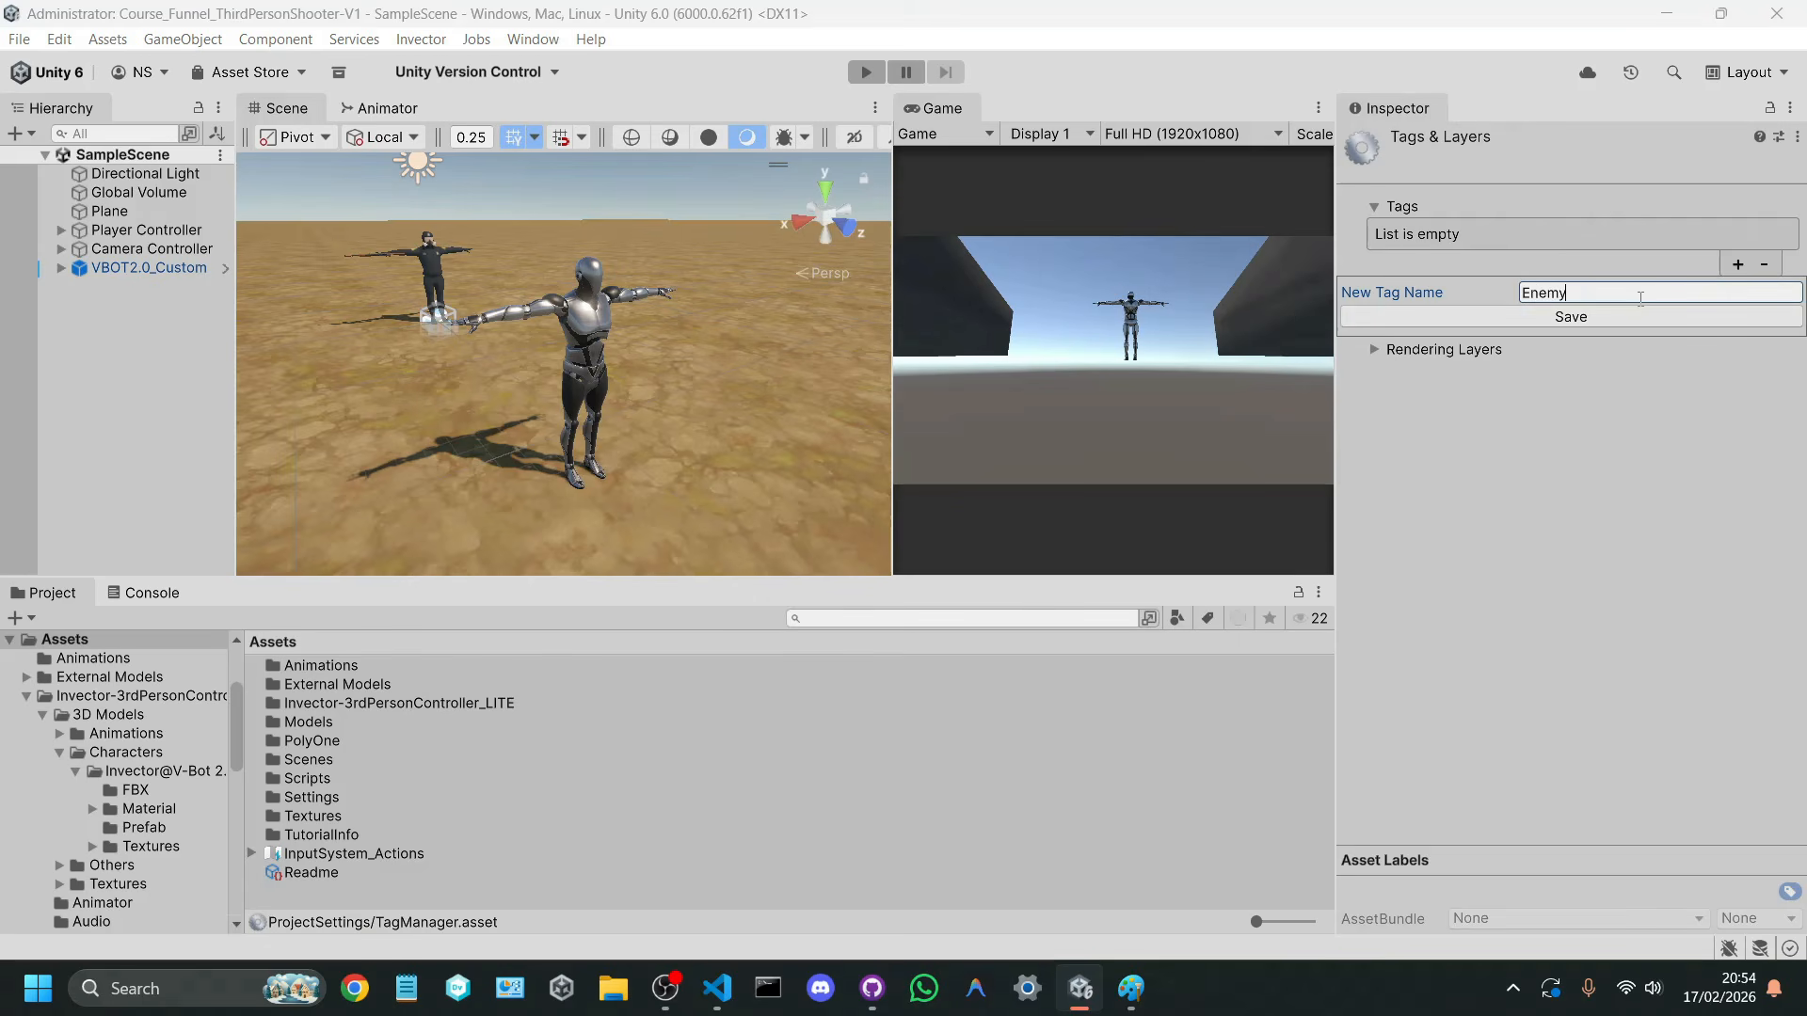
{"action": "key", "text": "Return"}
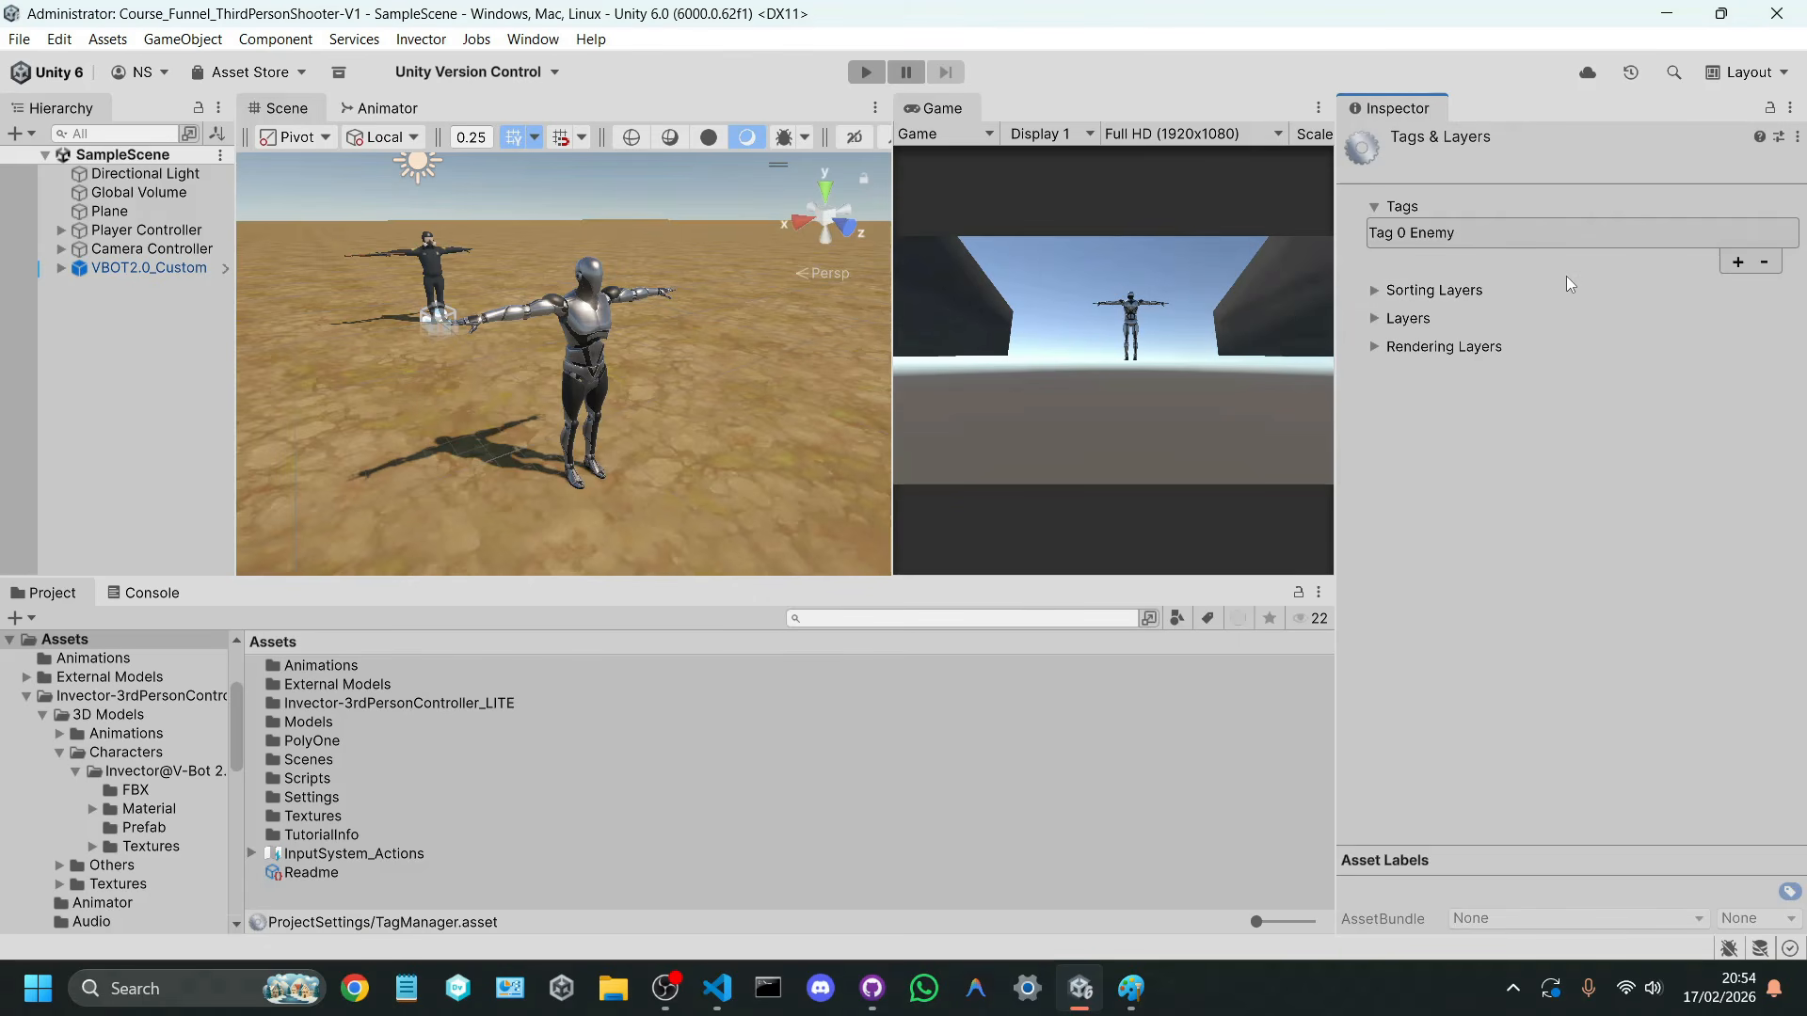
Step: Assign the Enemy tag to VBOT2.0_Custom and save SampleScene
{"action": "left_click", "coordinate": [175, 270]}
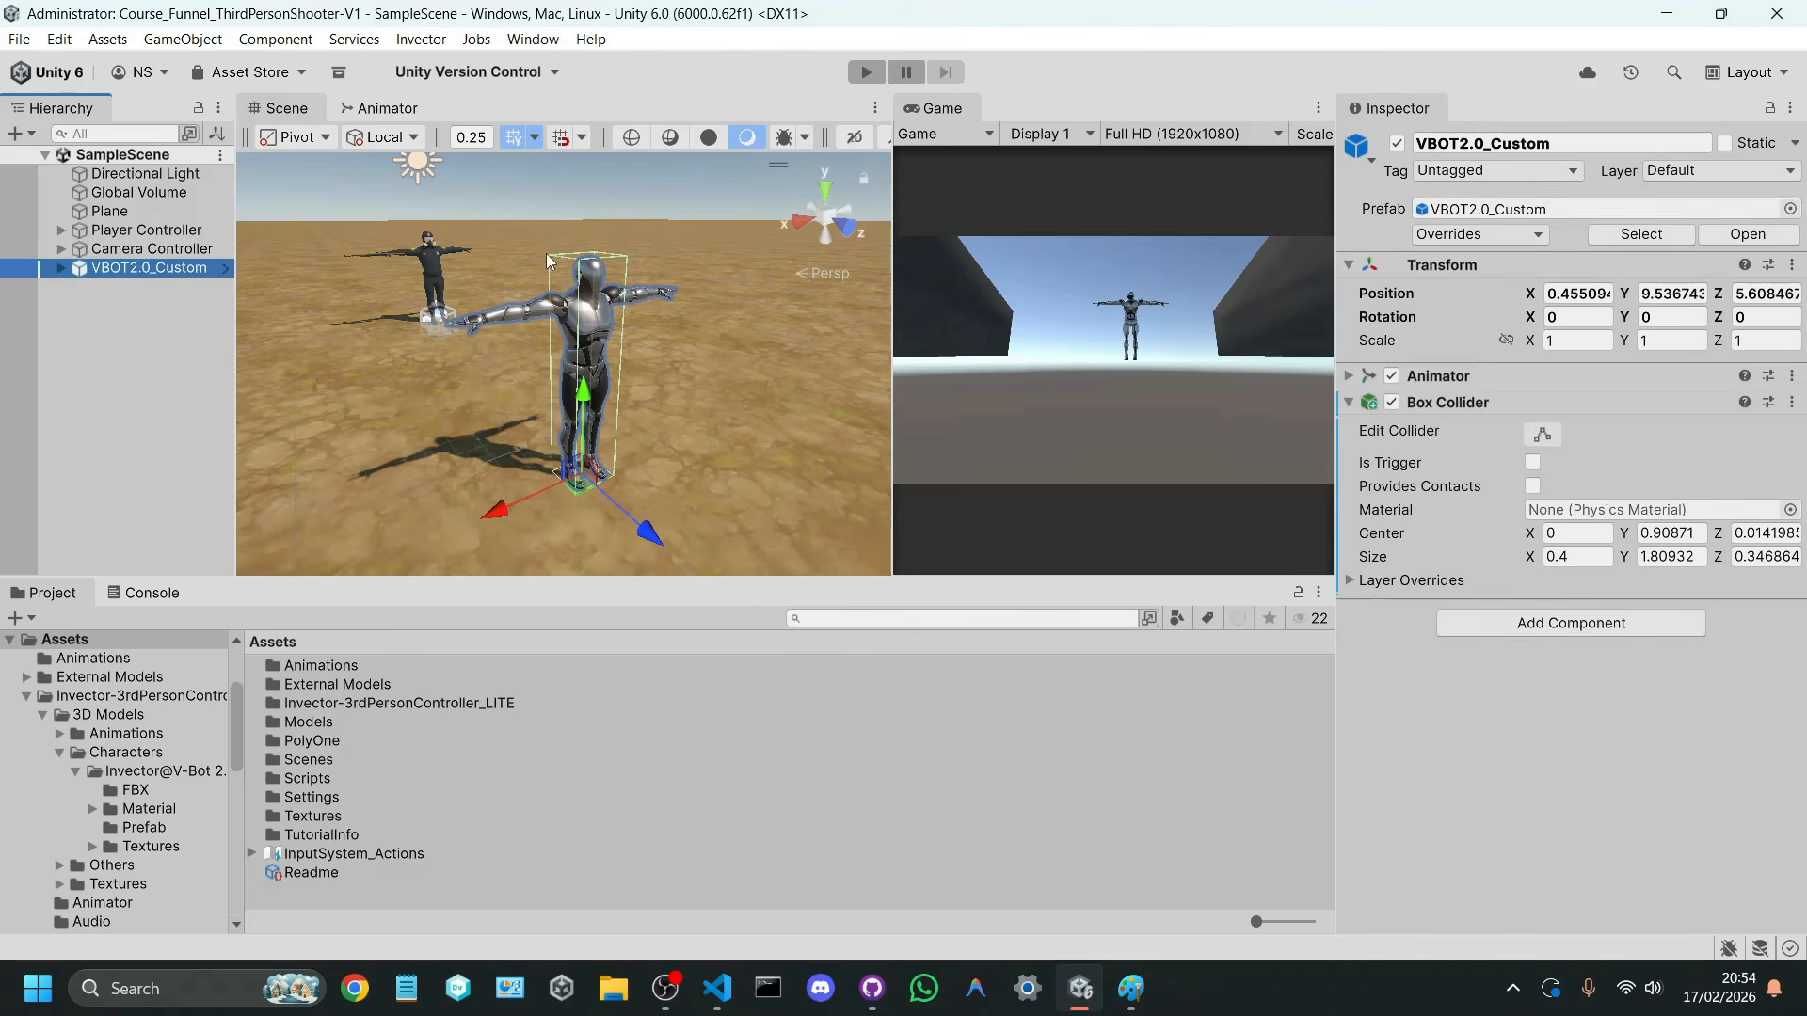
{"action": "left_click", "coordinate": [1457, 172]}
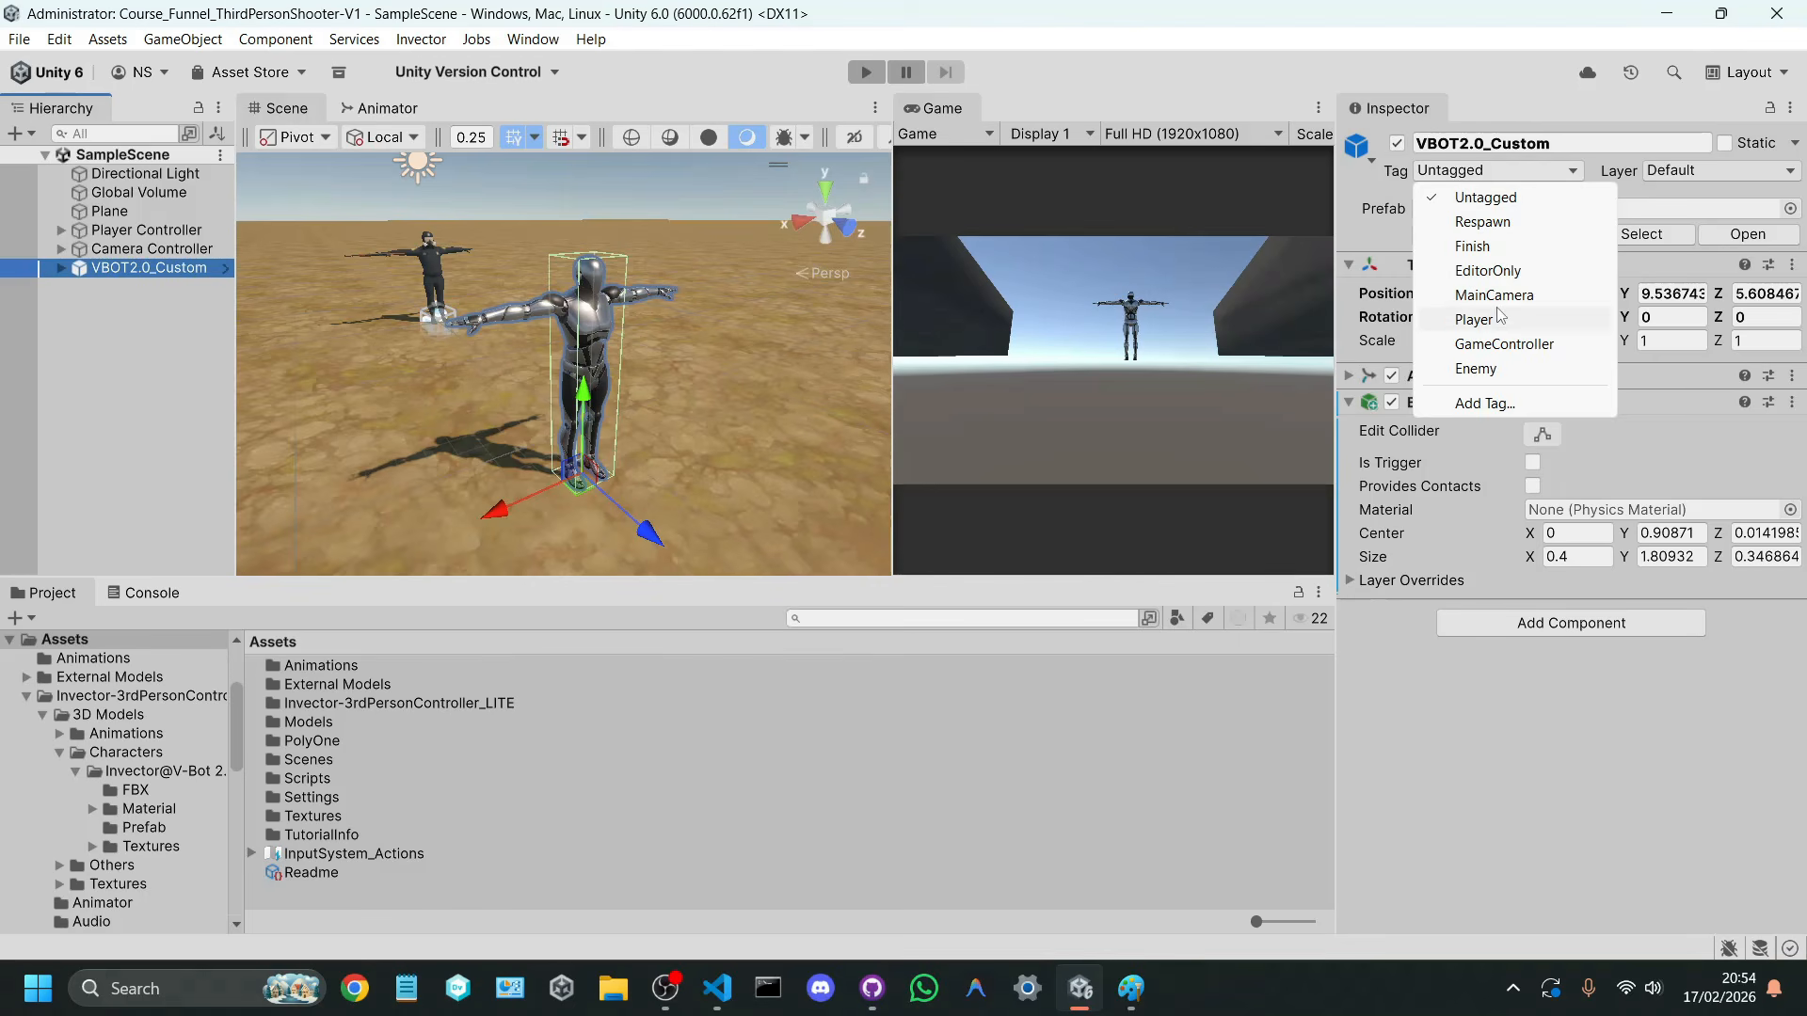
{"action": "left_click", "coordinate": [1473, 369]}
{"action": "key", "text": "ctrl+s"}
Step: Duplicate the tagged VBOT2.0_Custom four times and spread the copies over the ground around the original
{"action": "right_click_drag", "start_coordinate": [678, 374], "coordinate": [670, 434]}
{"action": "scroll", "coordinate": [666, 431], "scroll_direction": "down", "scroll_amount": 8}
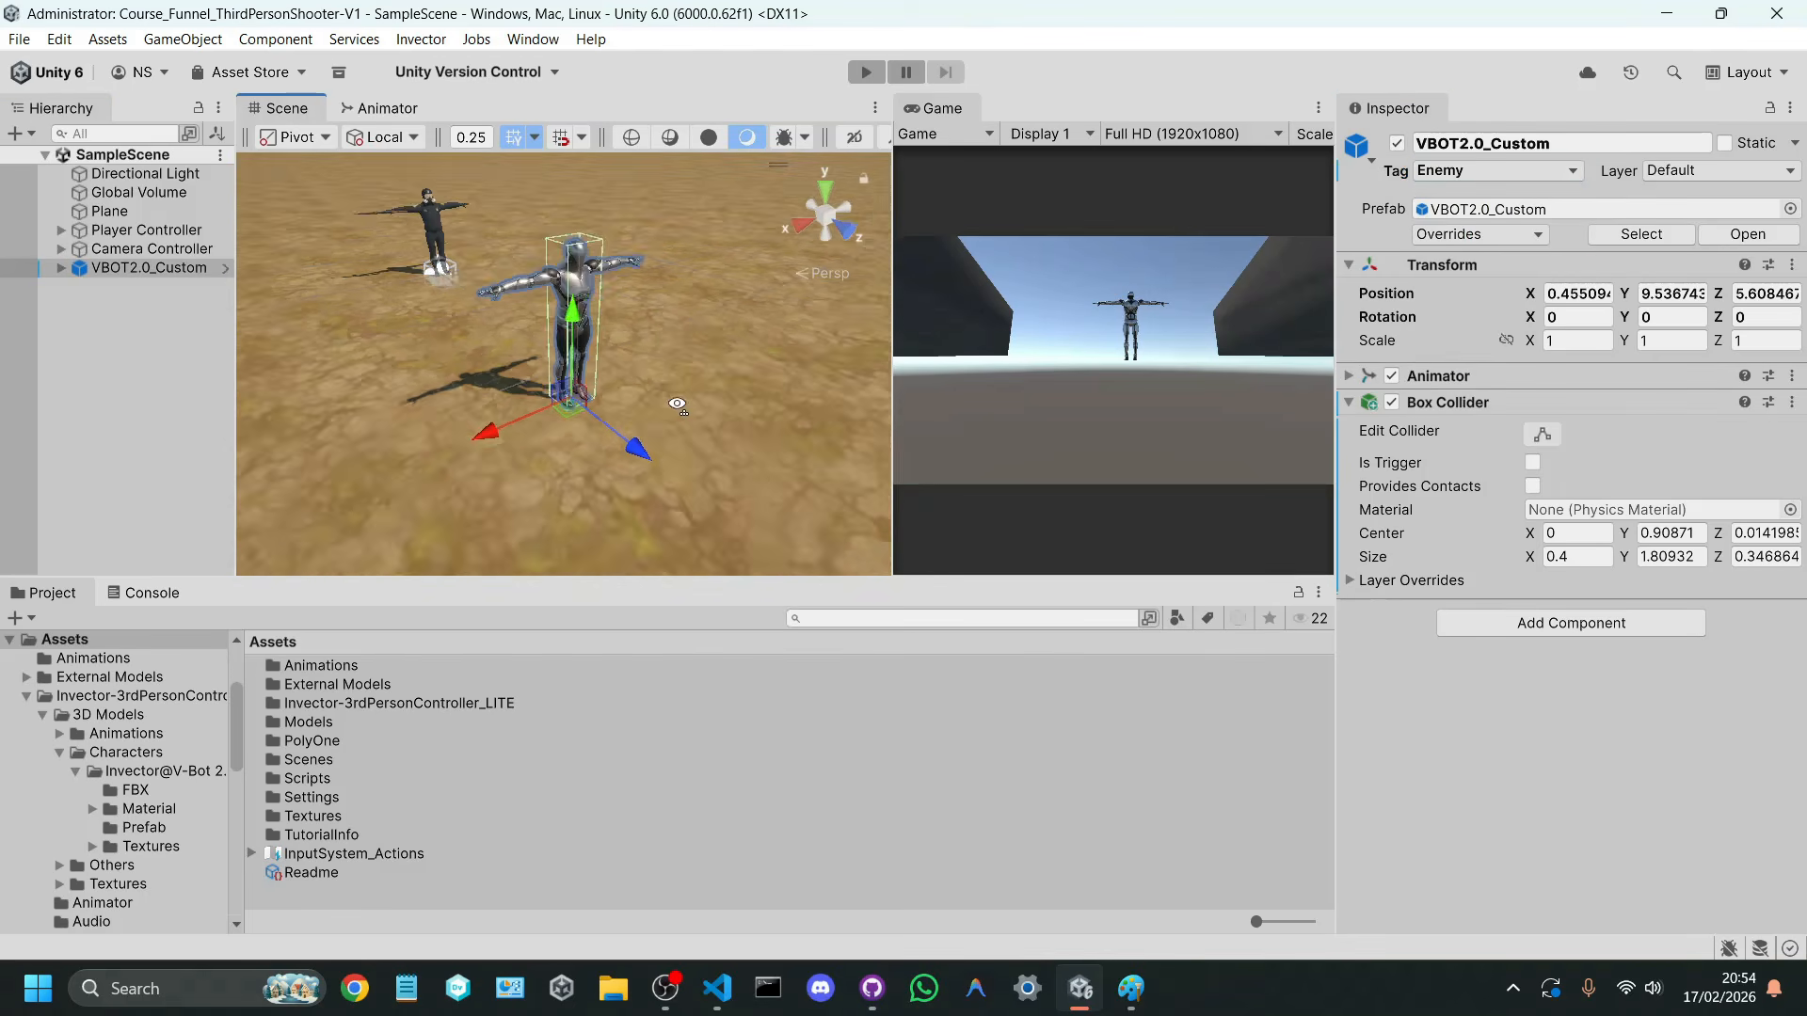
{"action": "left_click", "coordinate": [197, 273]}
{"action": "key", "text": "ctrl+d"}
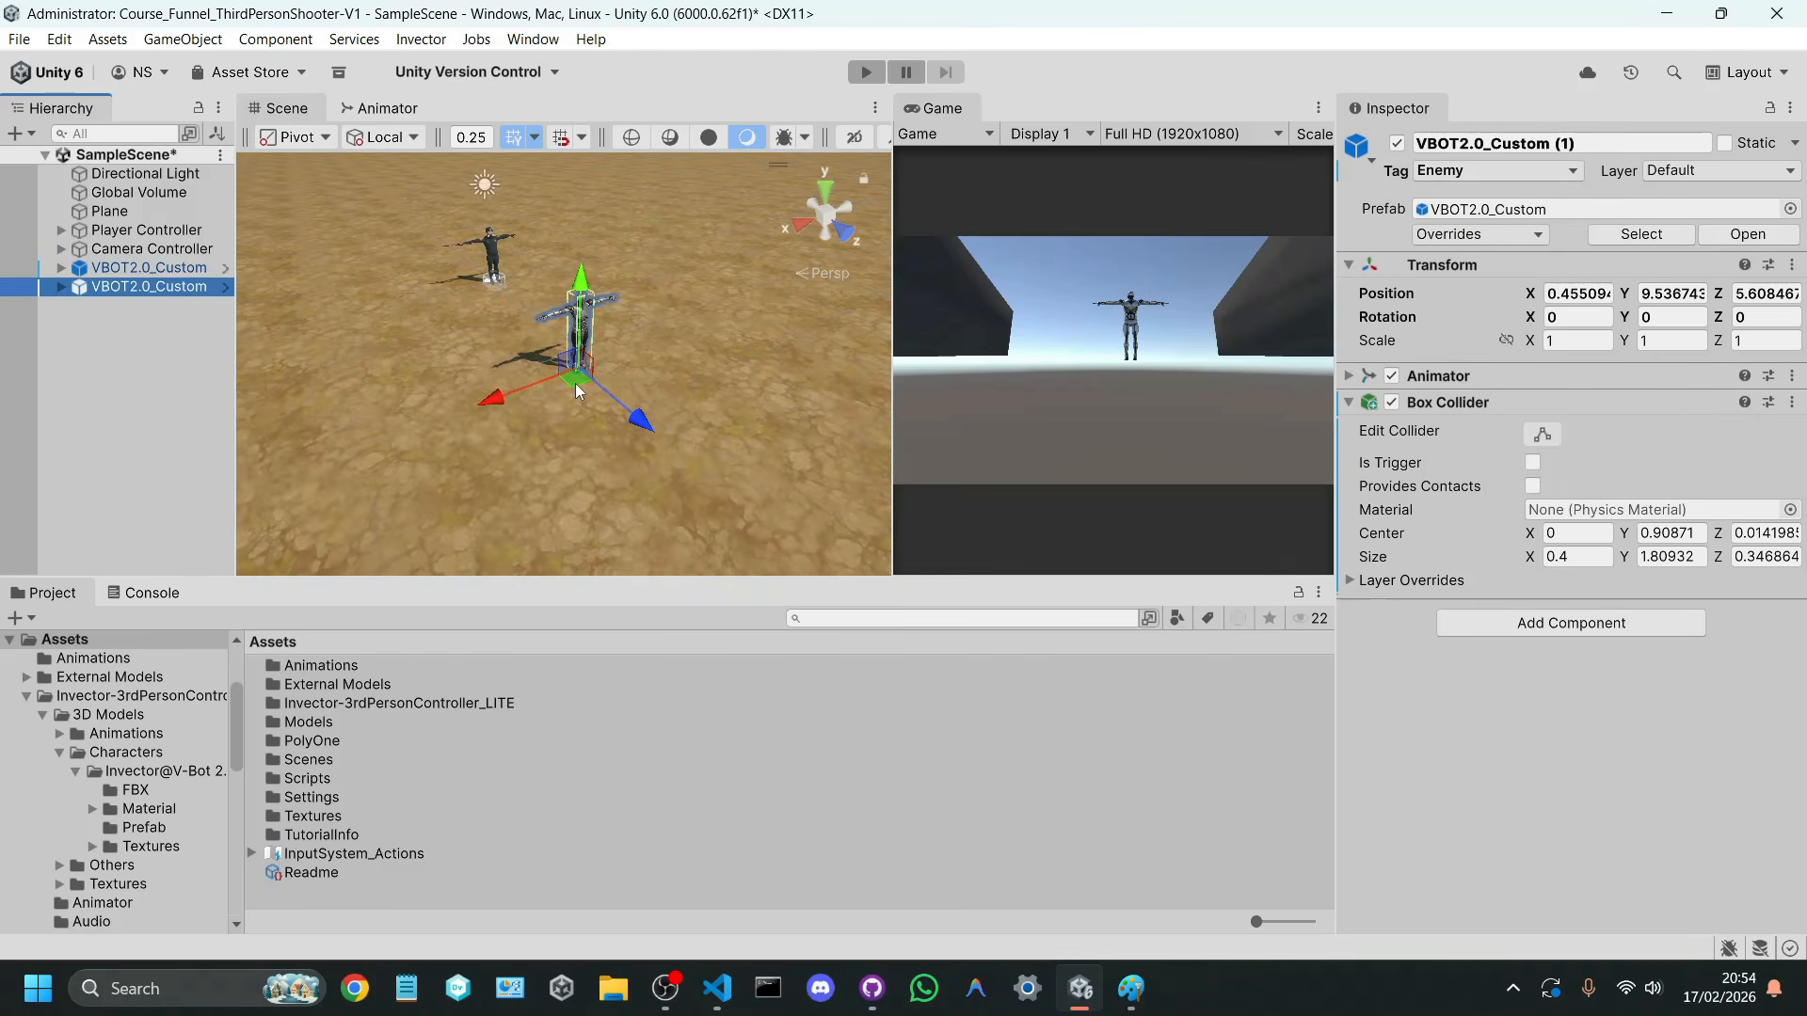
{"action": "left_click_drag", "start_coordinate": [574, 382], "coordinate": [378, 416]}
{"action": "key", "text": "ctrl+d"}
{"action": "key", "text": "ctrl+d"}
{"action": "key", "text": "ctrl+d"}
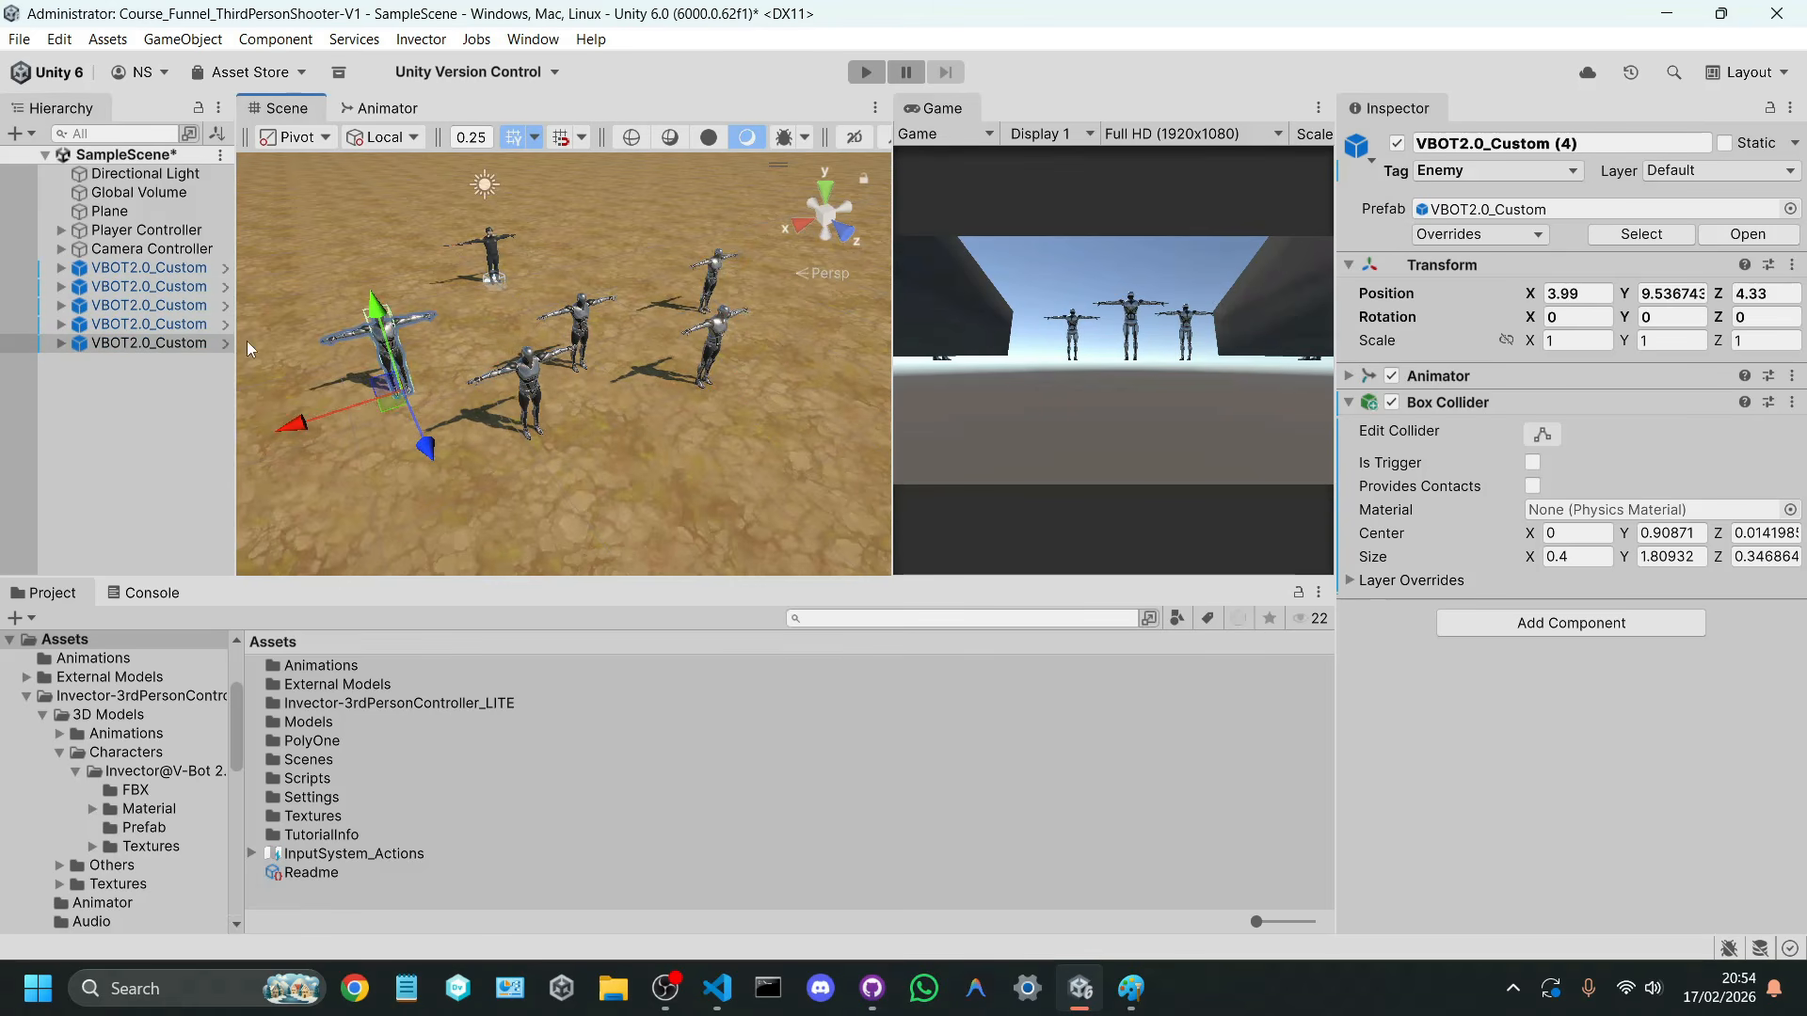
Step: Try deleting the VBOT2.0_Custom enemies one by one from the scene, and undo all the deletions
{"action": "left_click", "coordinate": [165, 269]}
{"action": "left_click", "coordinate": [155, 348]}
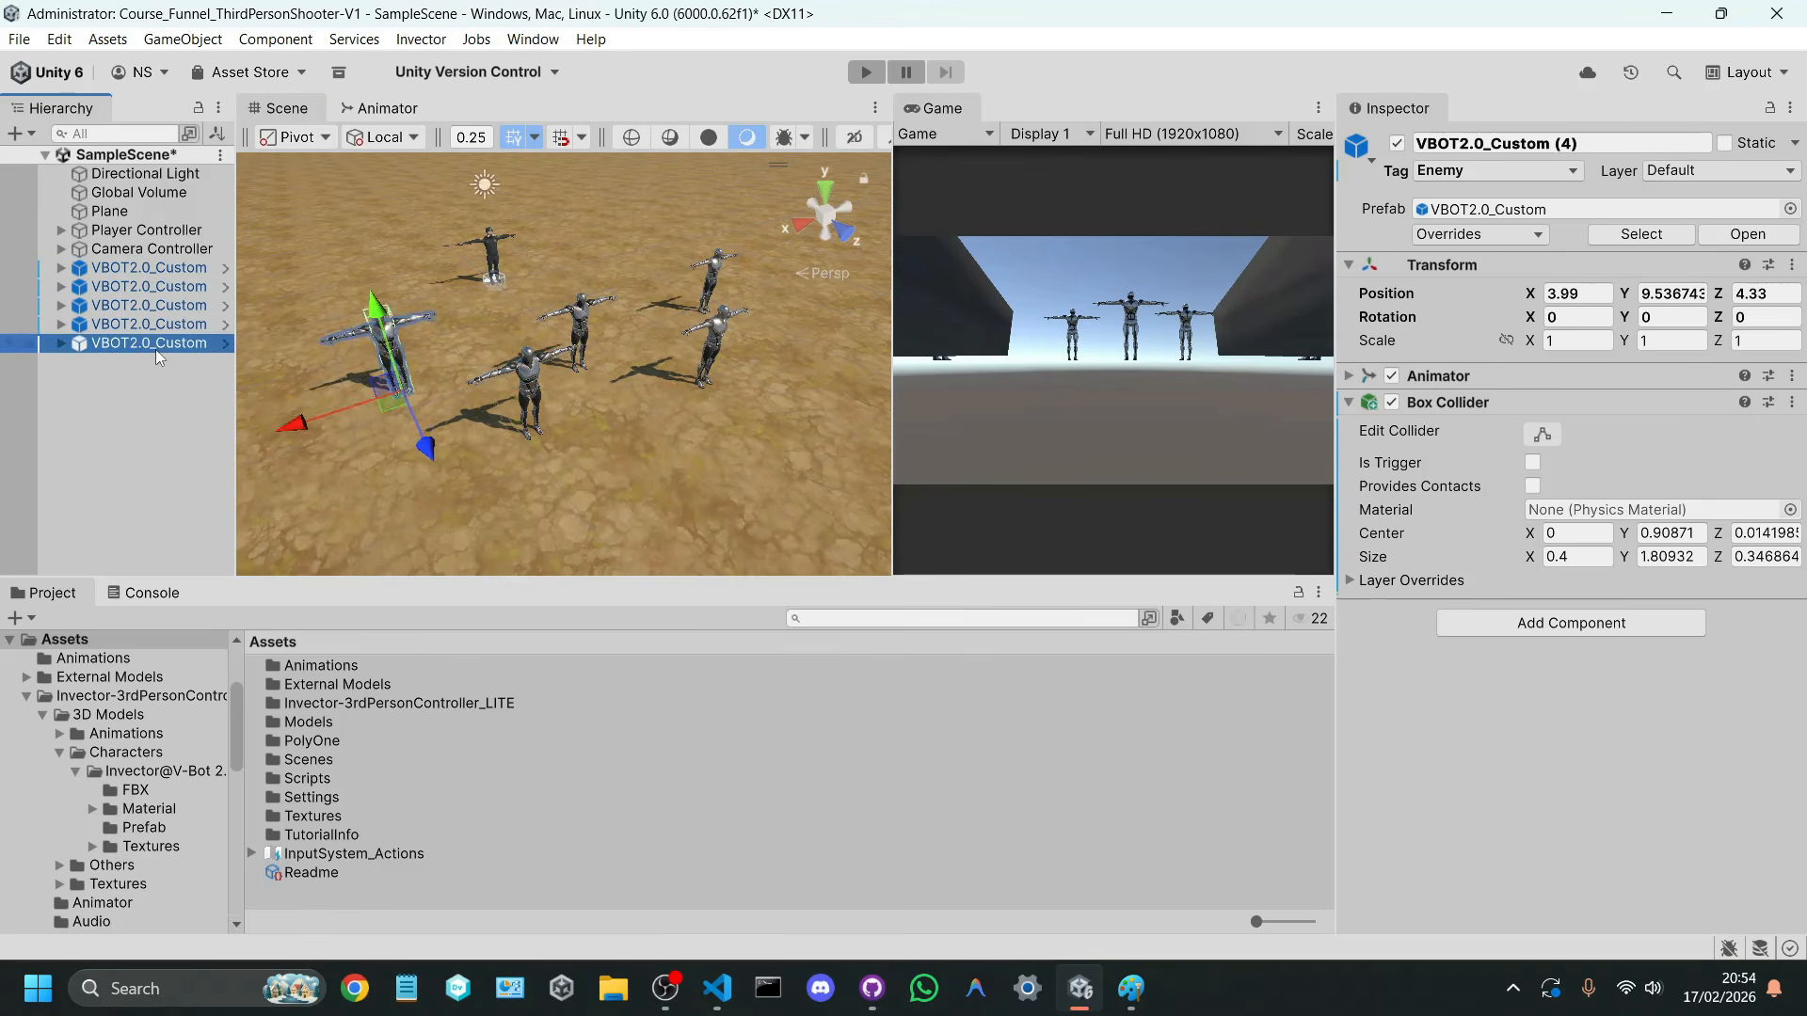
{"action": "key", "text": "Delete"}
{"action": "left_click", "coordinate": [168, 329]}
{"action": "key", "text": "Delete"}
{"action": "left_click", "coordinate": [167, 301]}
{"action": "key", "text": "Delete"}
{"action": "left_click", "coordinate": [168, 305]}
{"action": "key", "text": "Delete"}
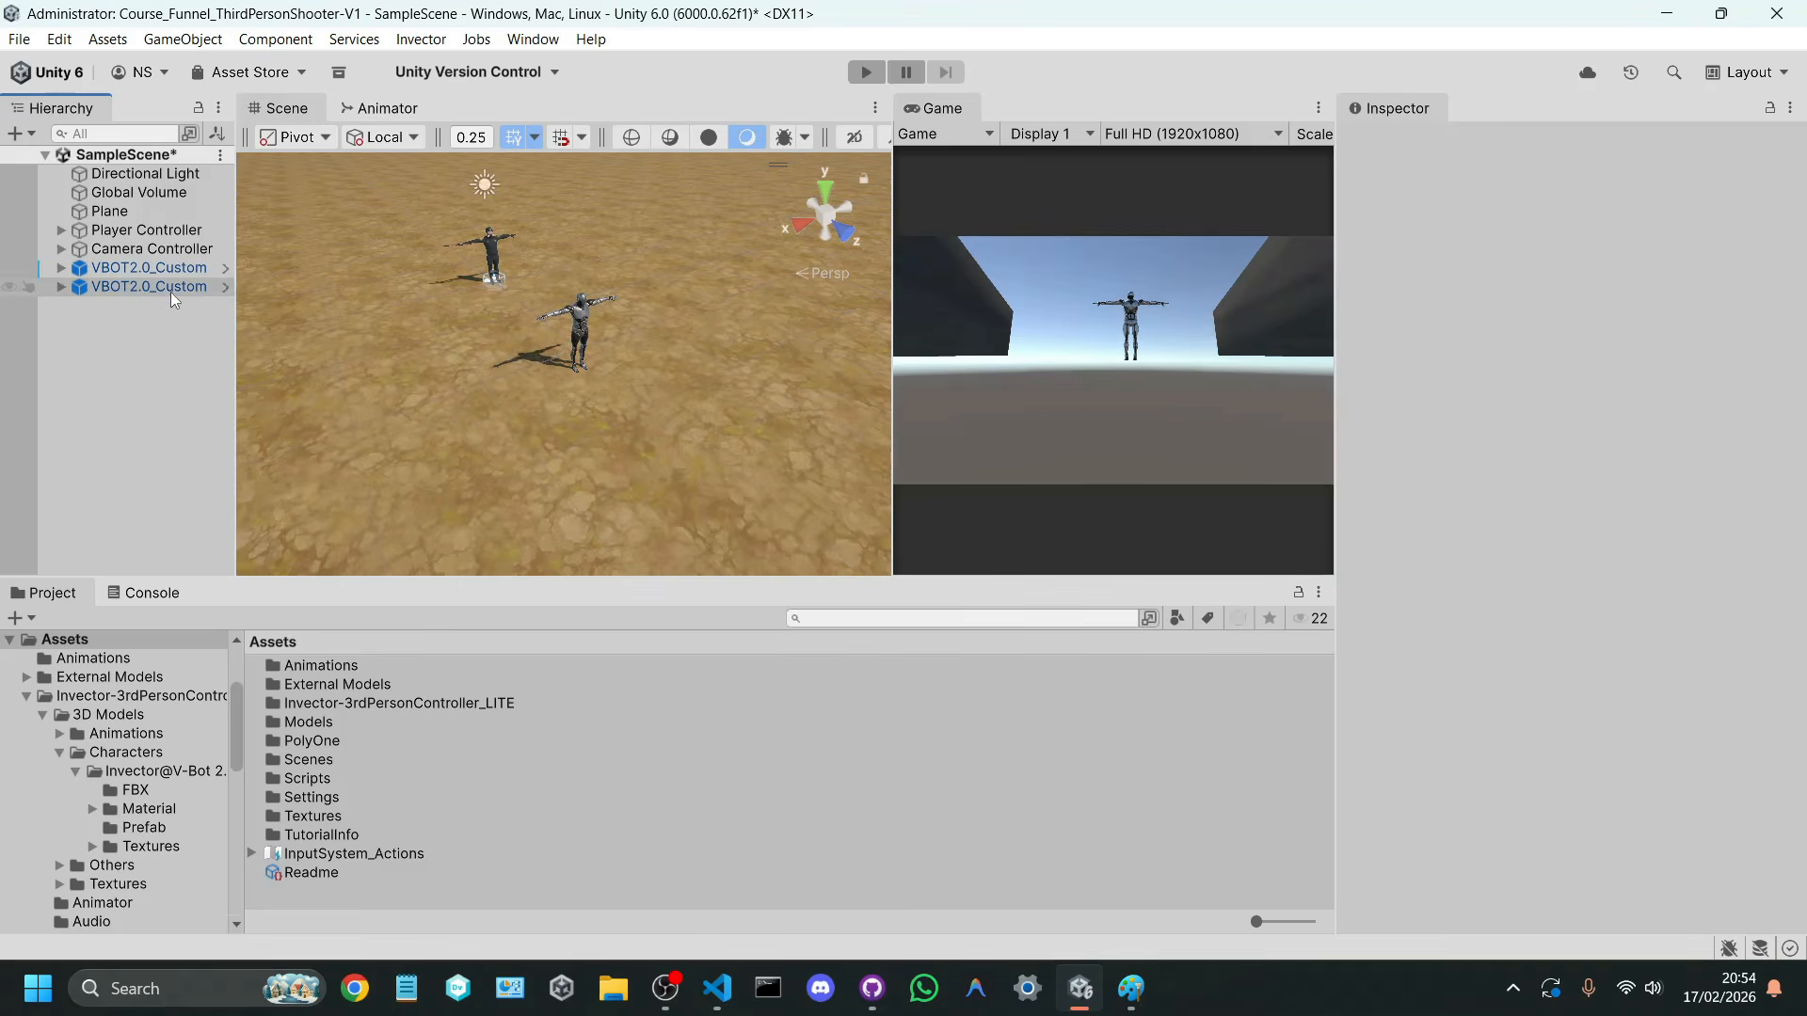
{"action": "left_click", "coordinate": [171, 286]}
{"action": "key", "text": "Delete"}
{"action": "left_click", "coordinate": [167, 268]}
{"action": "key", "text": "Delete"}
{"action": "key", "text": "ctrl+z"}
{"action": "key", "text": "ctrl+z"}
{"action": "key", "text": "ctrl+z"}
{"action": "key", "text": "ctrl+z"}
{"action": "key", "text": "ctrl+z"}
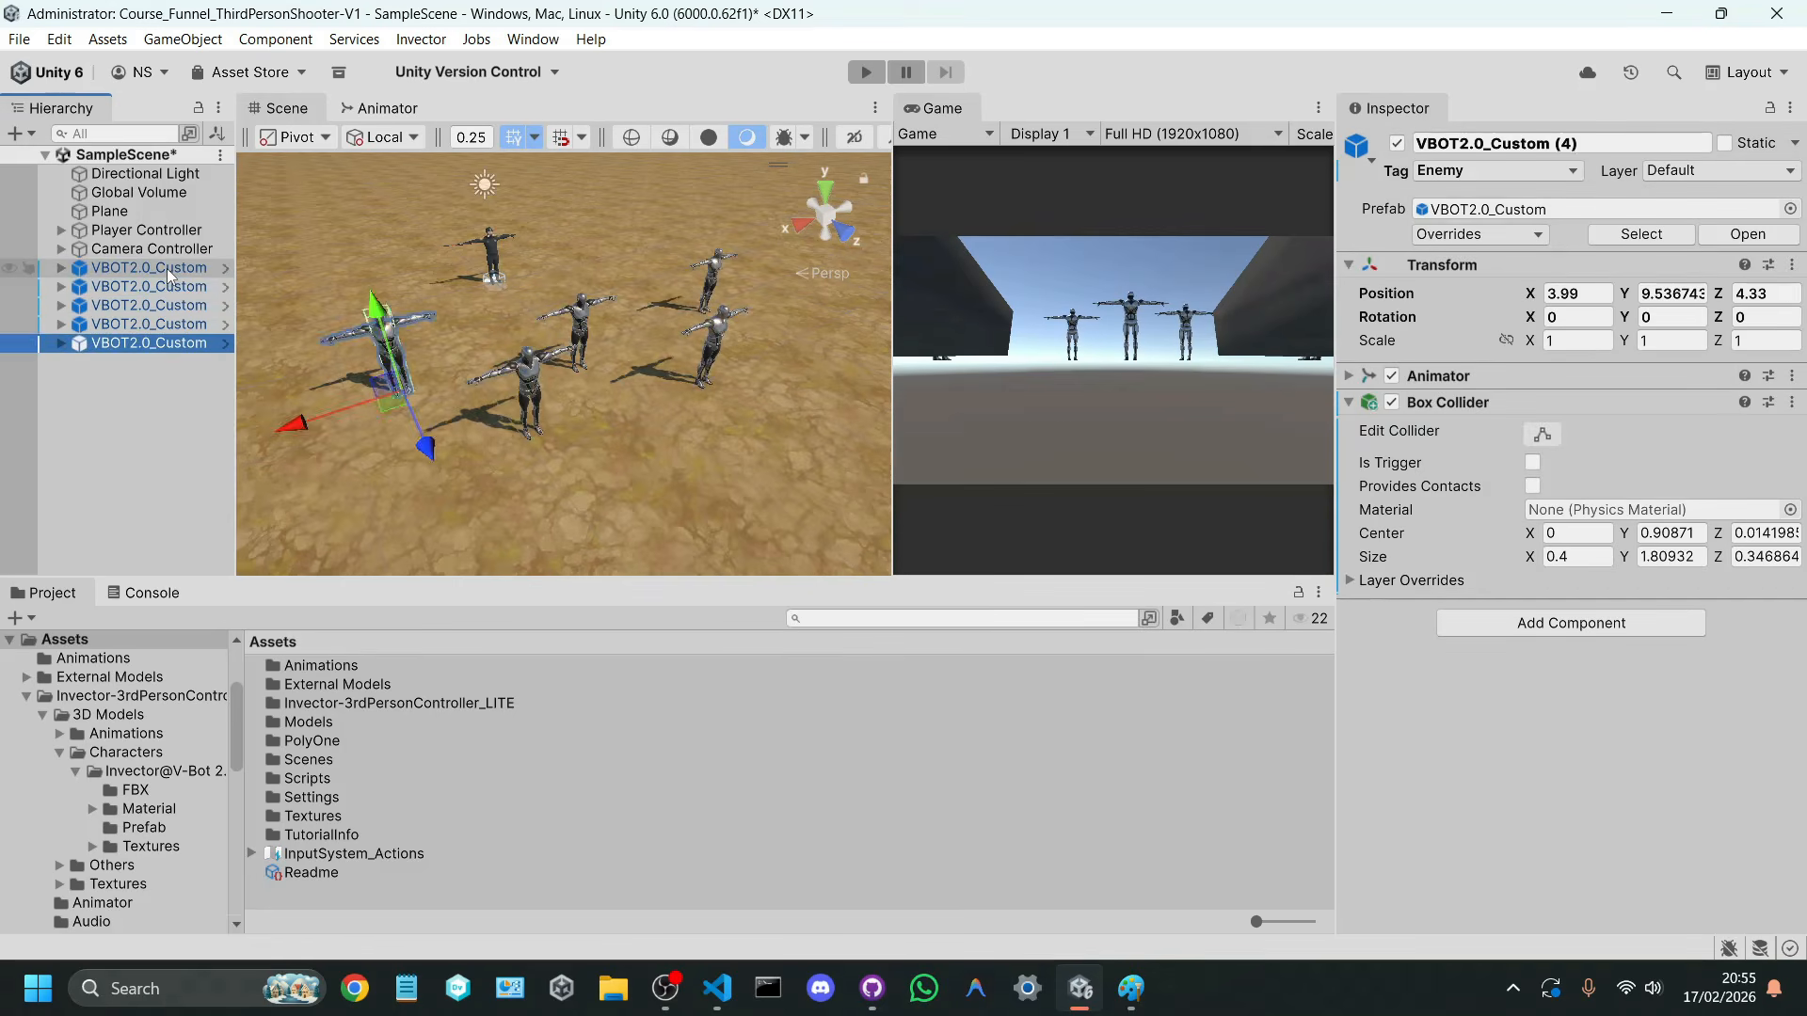
{"action": "left_click", "coordinate": [167, 268]}
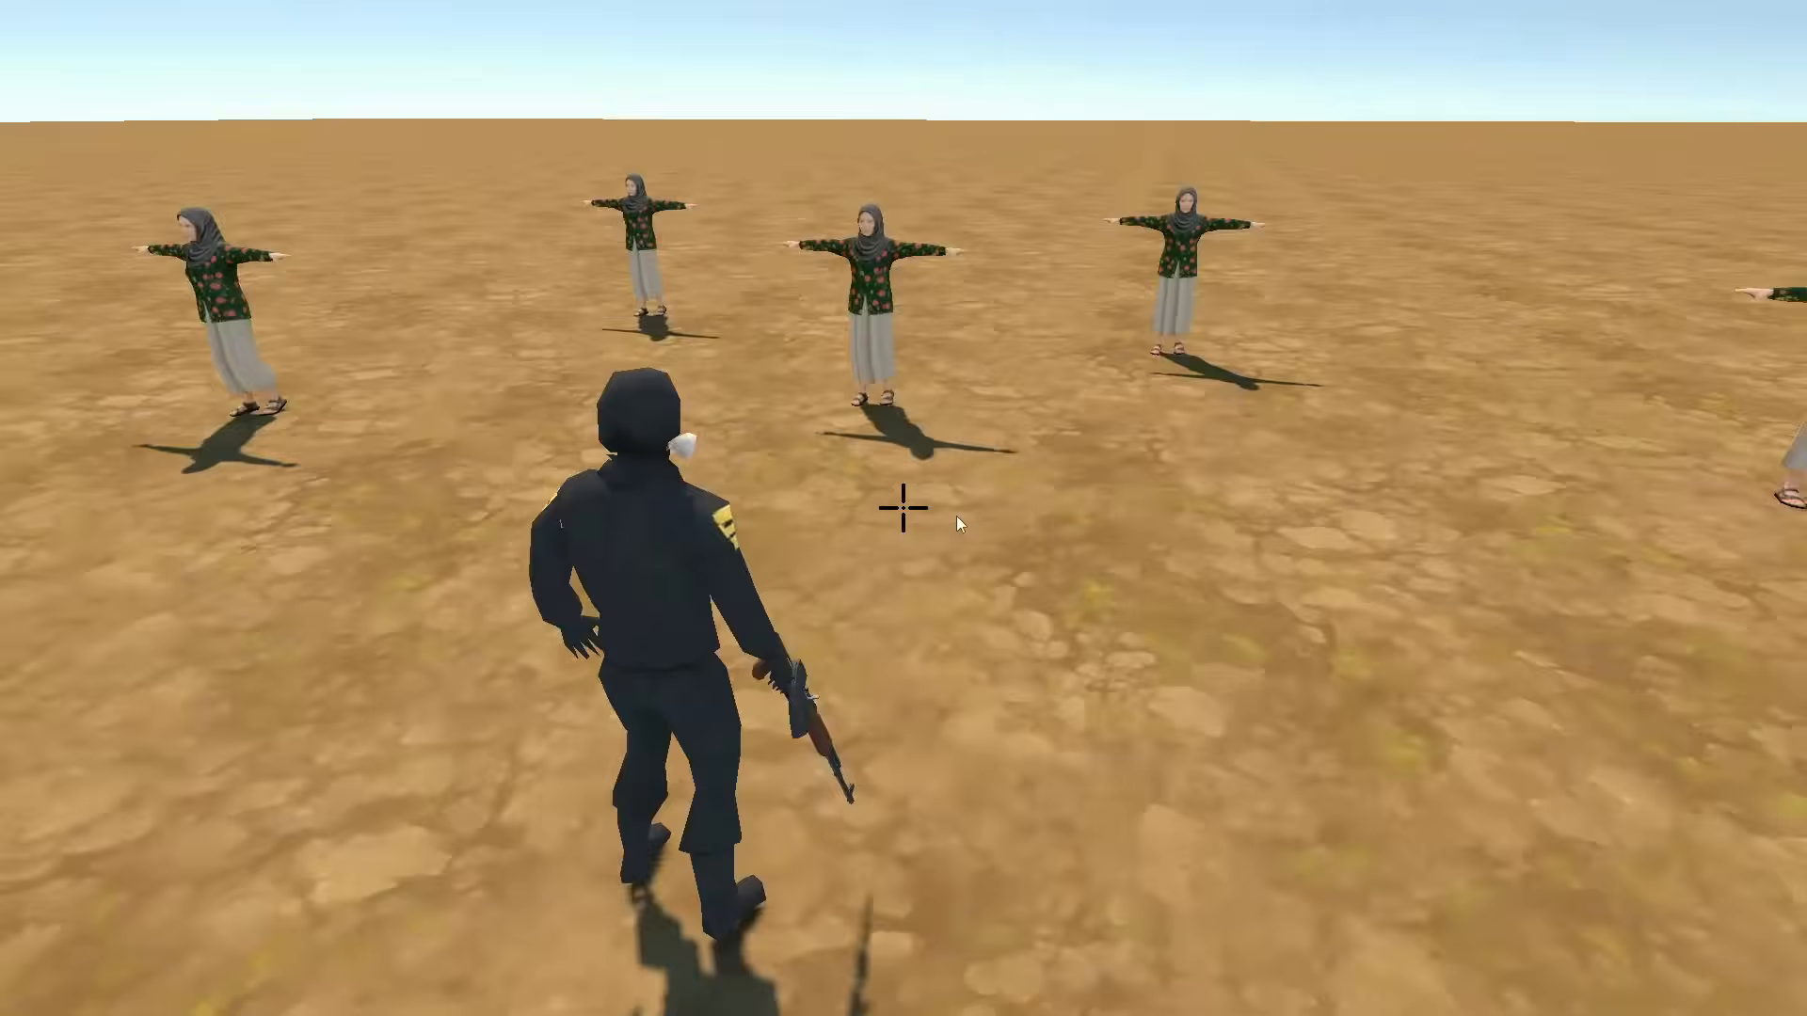
{"action": "right_click_drag", "start_coordinate": [956, 515], "coordinate": [423, 452]}
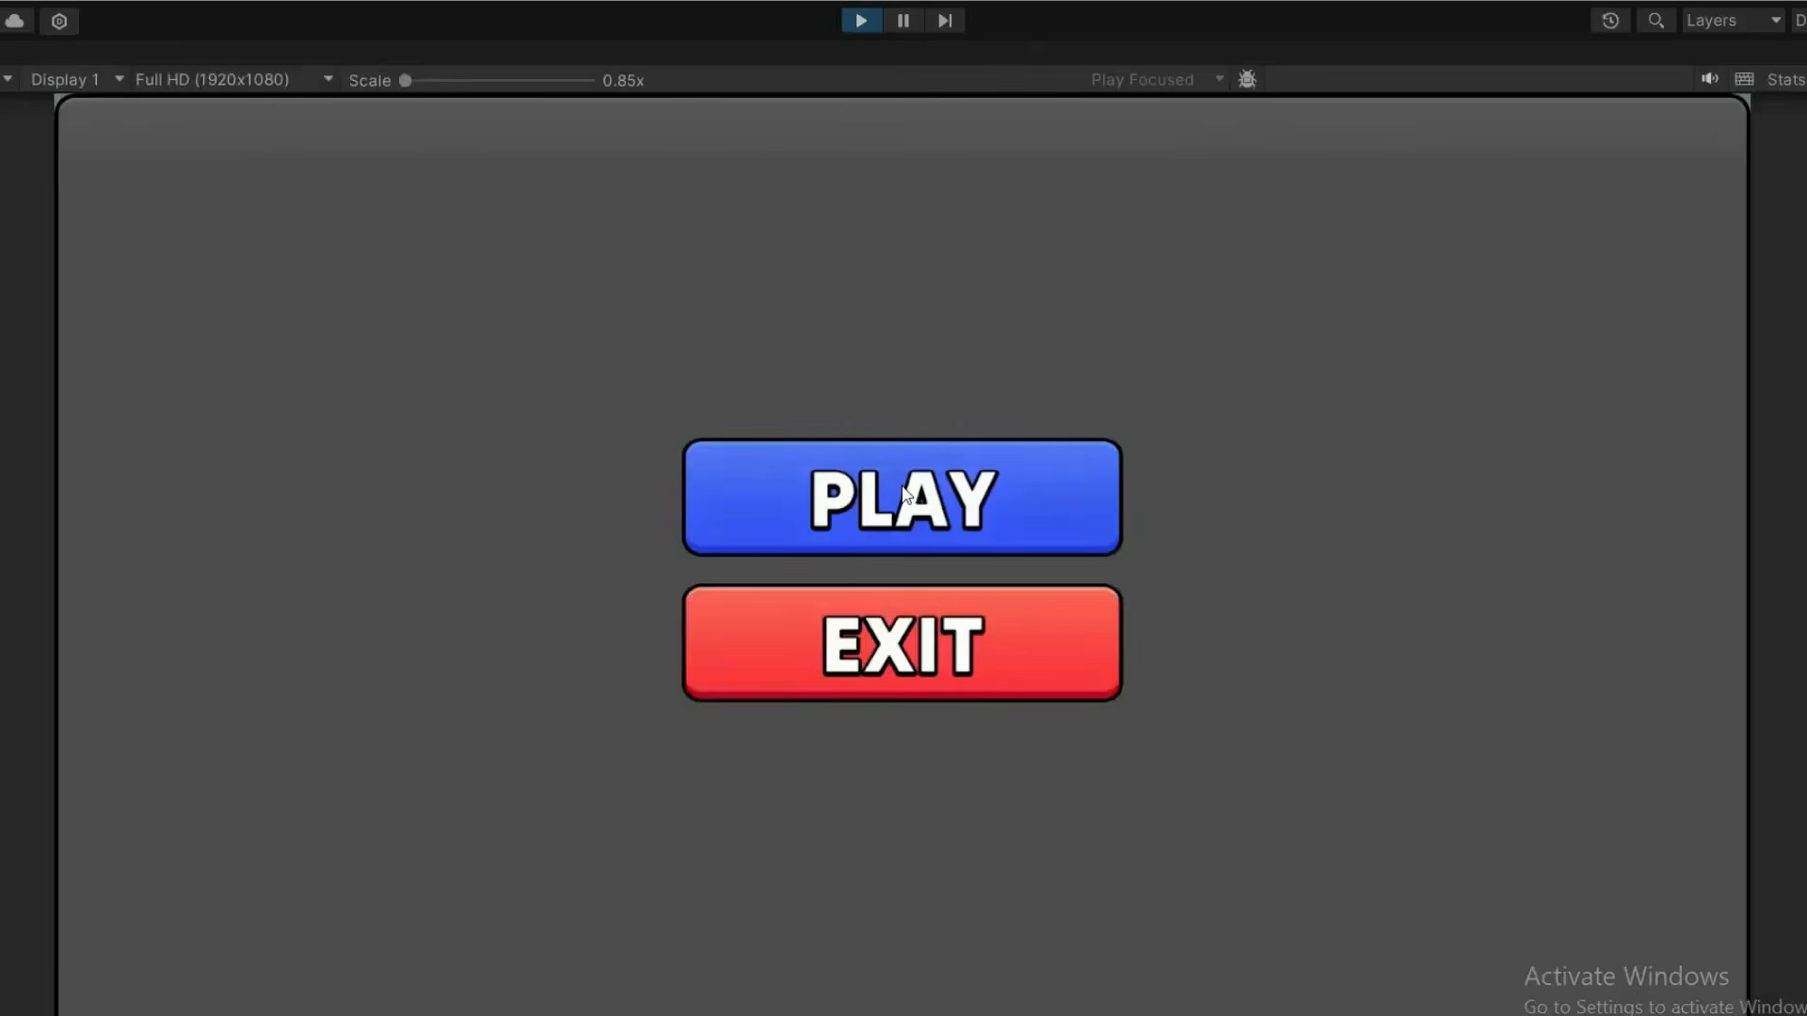
{"action": "left_click", "coordinate": [902, 486]}
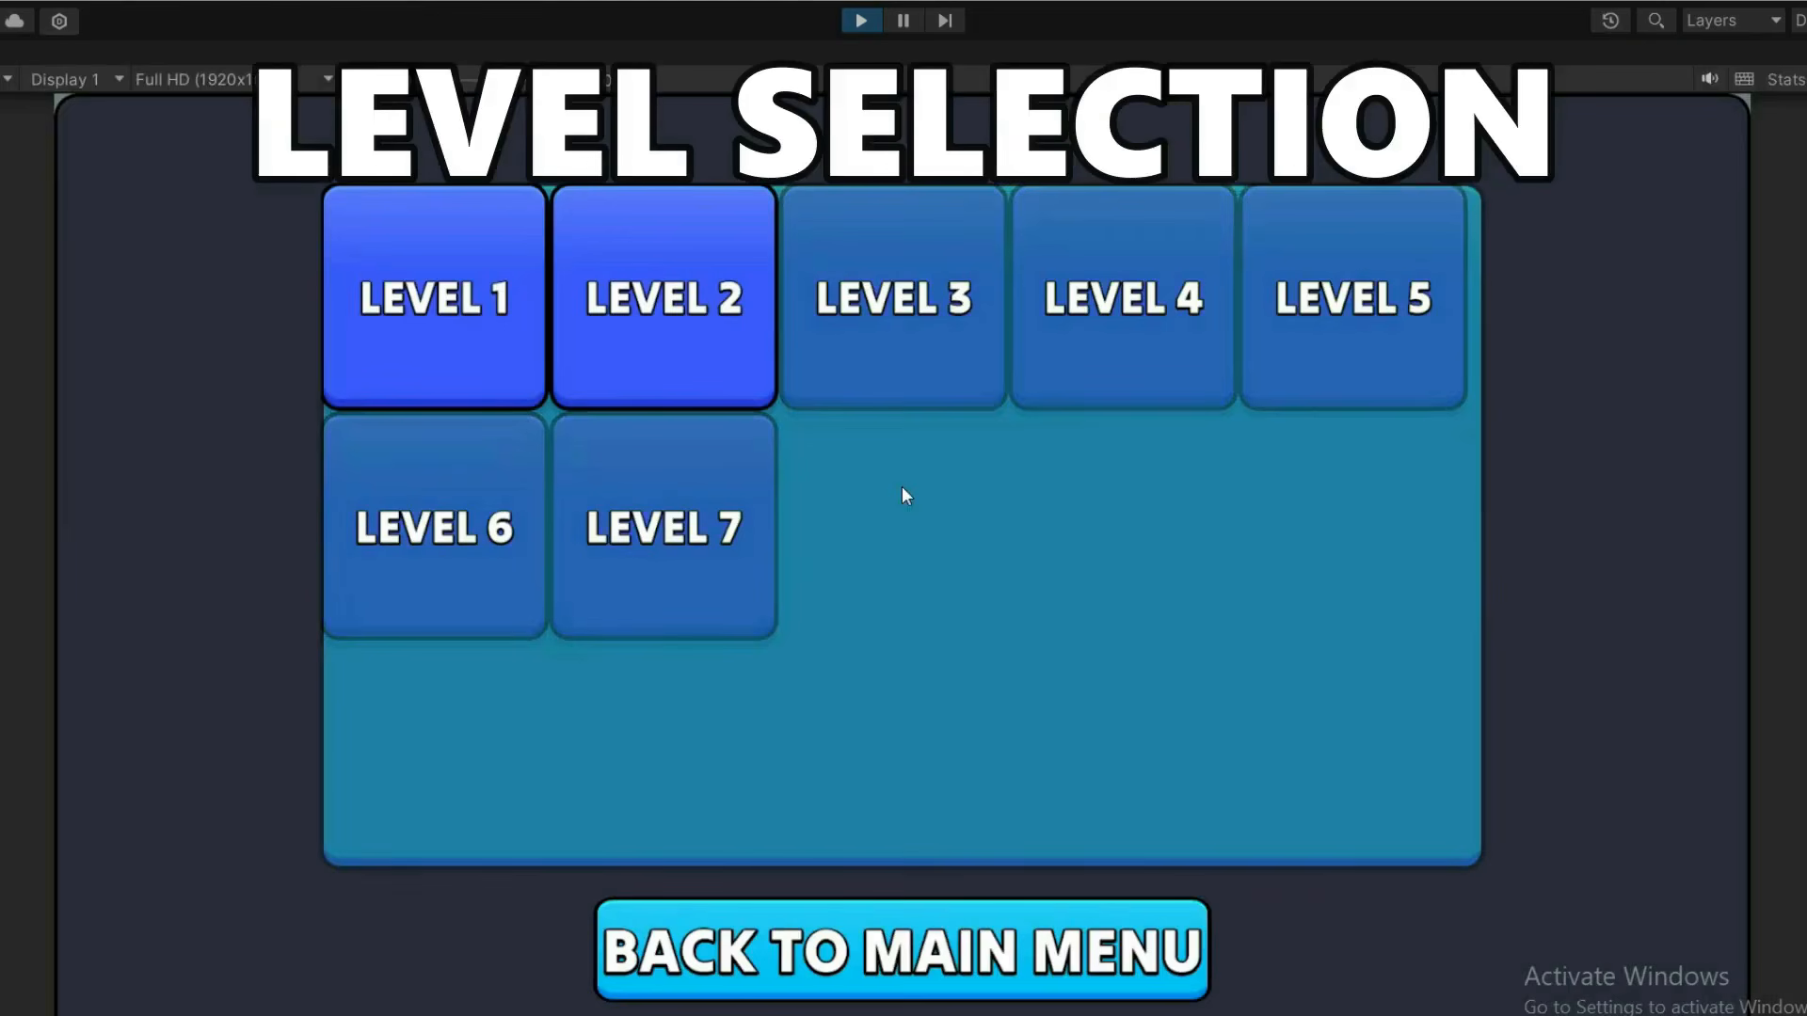
{"action": "left_click", "coordinate": [628, 329]}
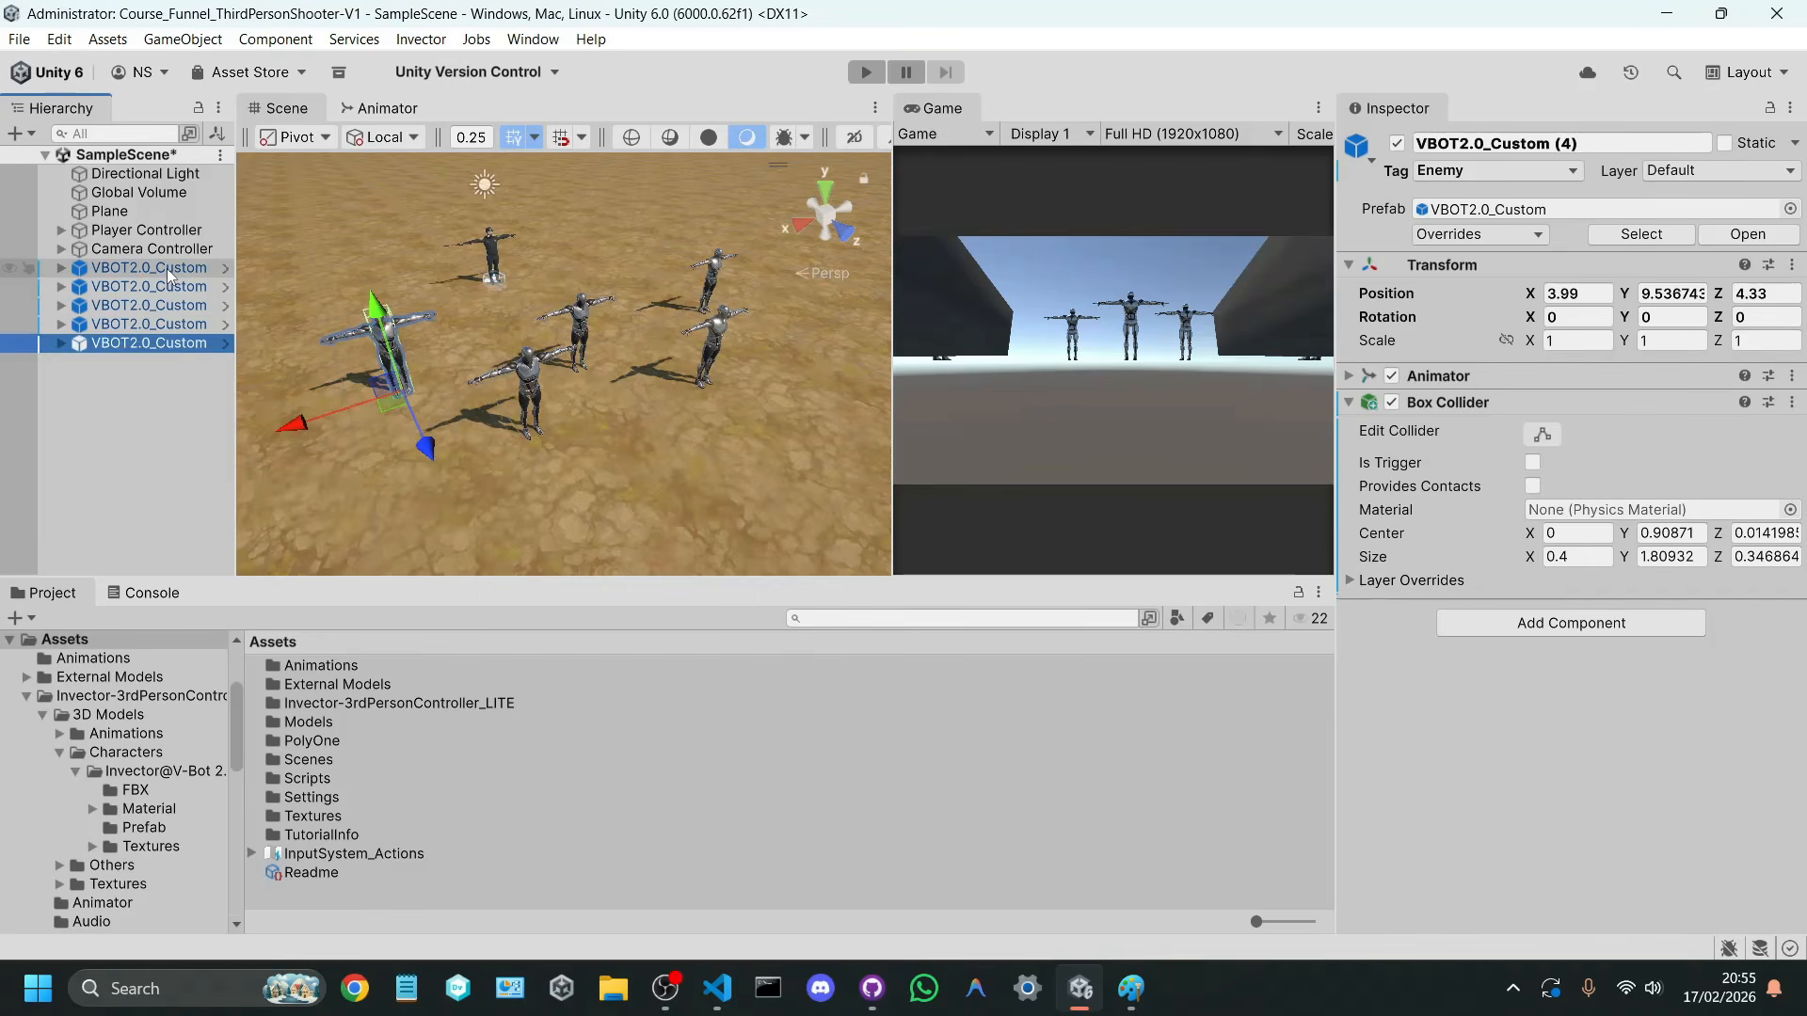
Step: Save SampleScene and check the tag on the last VBOT2.0_Custom copies
{"action": "key", "text": "ctrl+s"}
{"action": "left_click", "coordinate": [171, 411]}
{"action": "left_click", "coordinate": [168, 352]}
{"action": "left_click", "coordinate": [171, 325]}
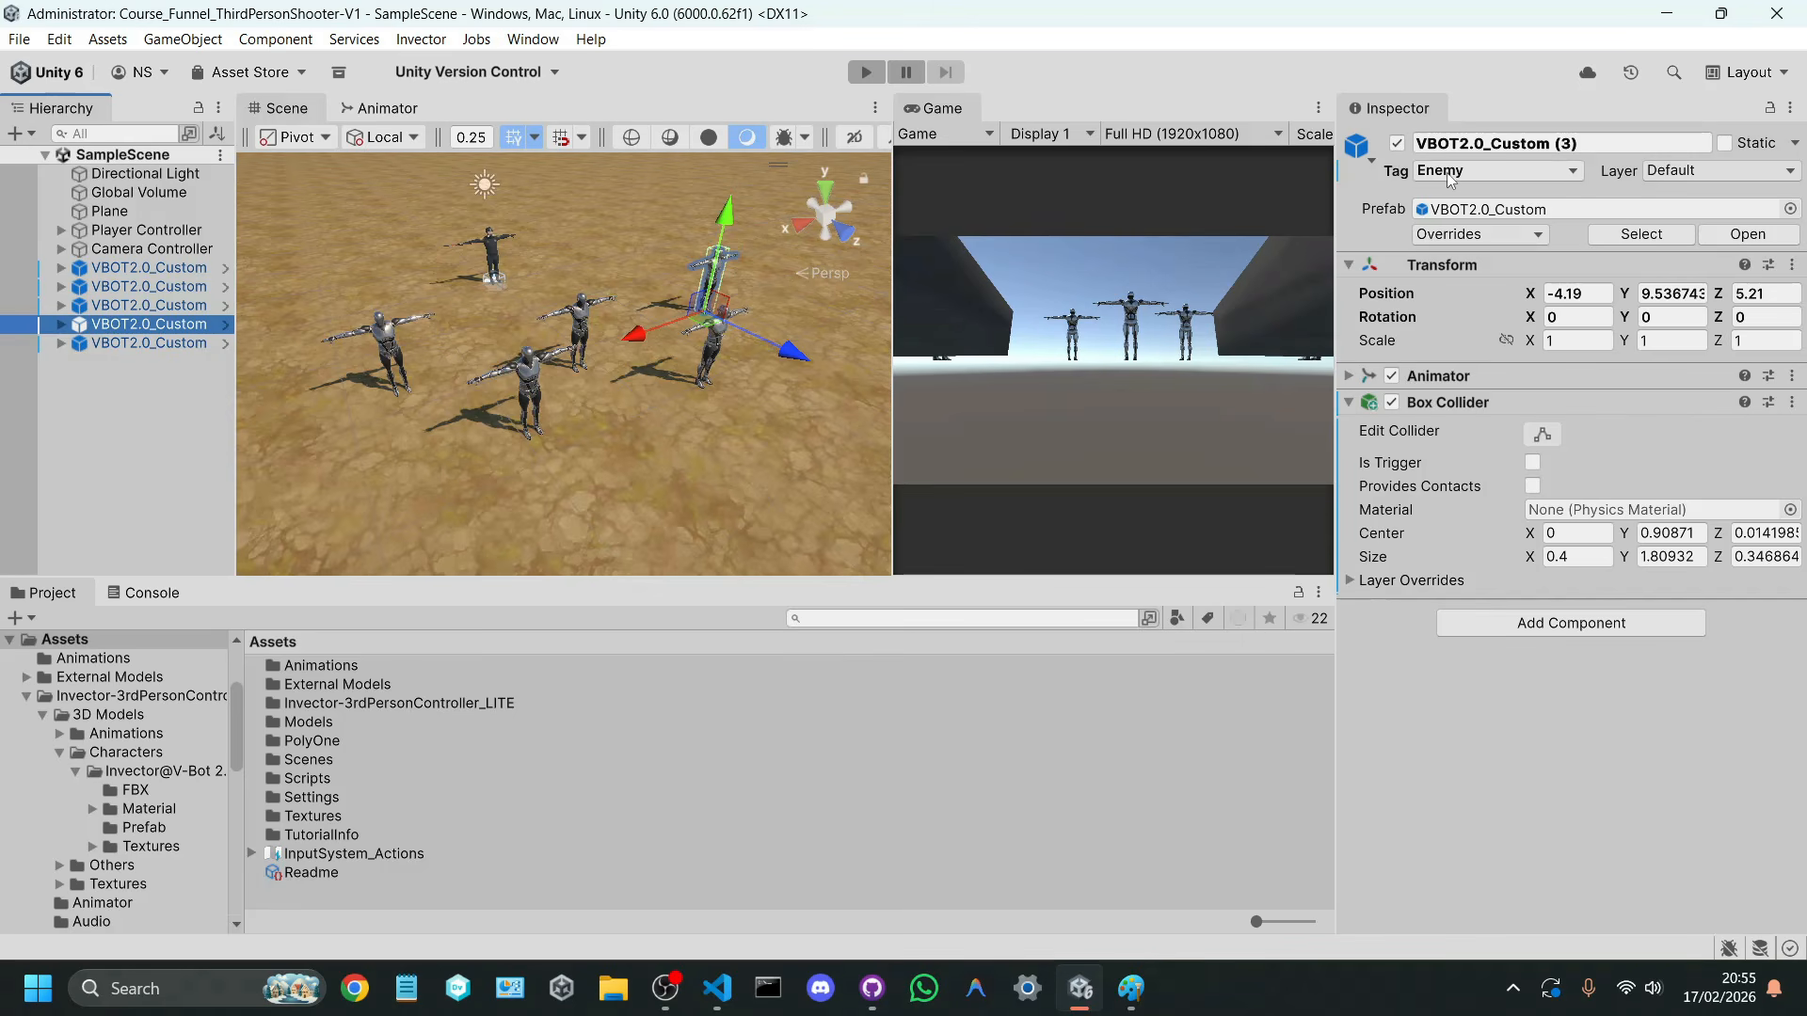
Step: Switch to Visual Studio Code and remove the Debug.Log line from the isHit block of Shoot() in ShootController.cs
{"action": "left_click", "coordinate": [717, 988]}
{"action": "scroll", "coordinate": [561, 510], "scroll_direction": "down", "scroll_amount": 2}
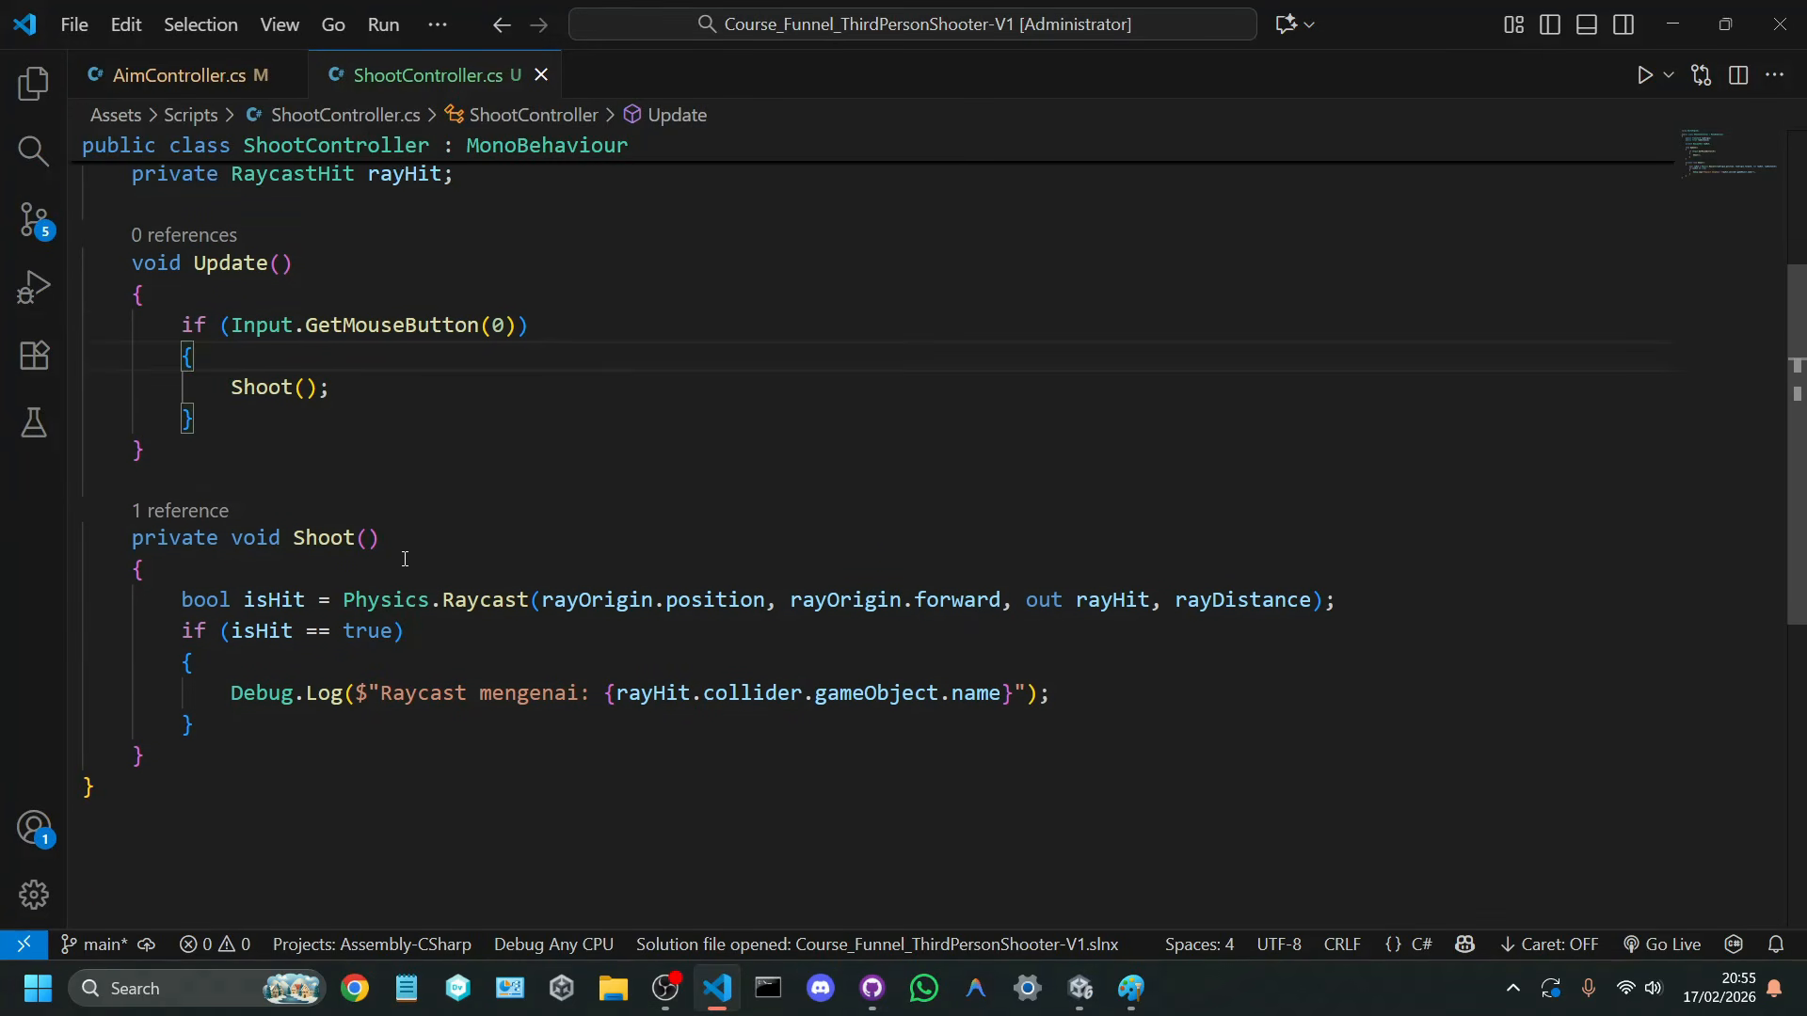
{"action": "left_click_drag", "start_coordinate": [229, 634], "coordinate": [1071, 623]}
{"action": "key", "text": "BackSpace"}
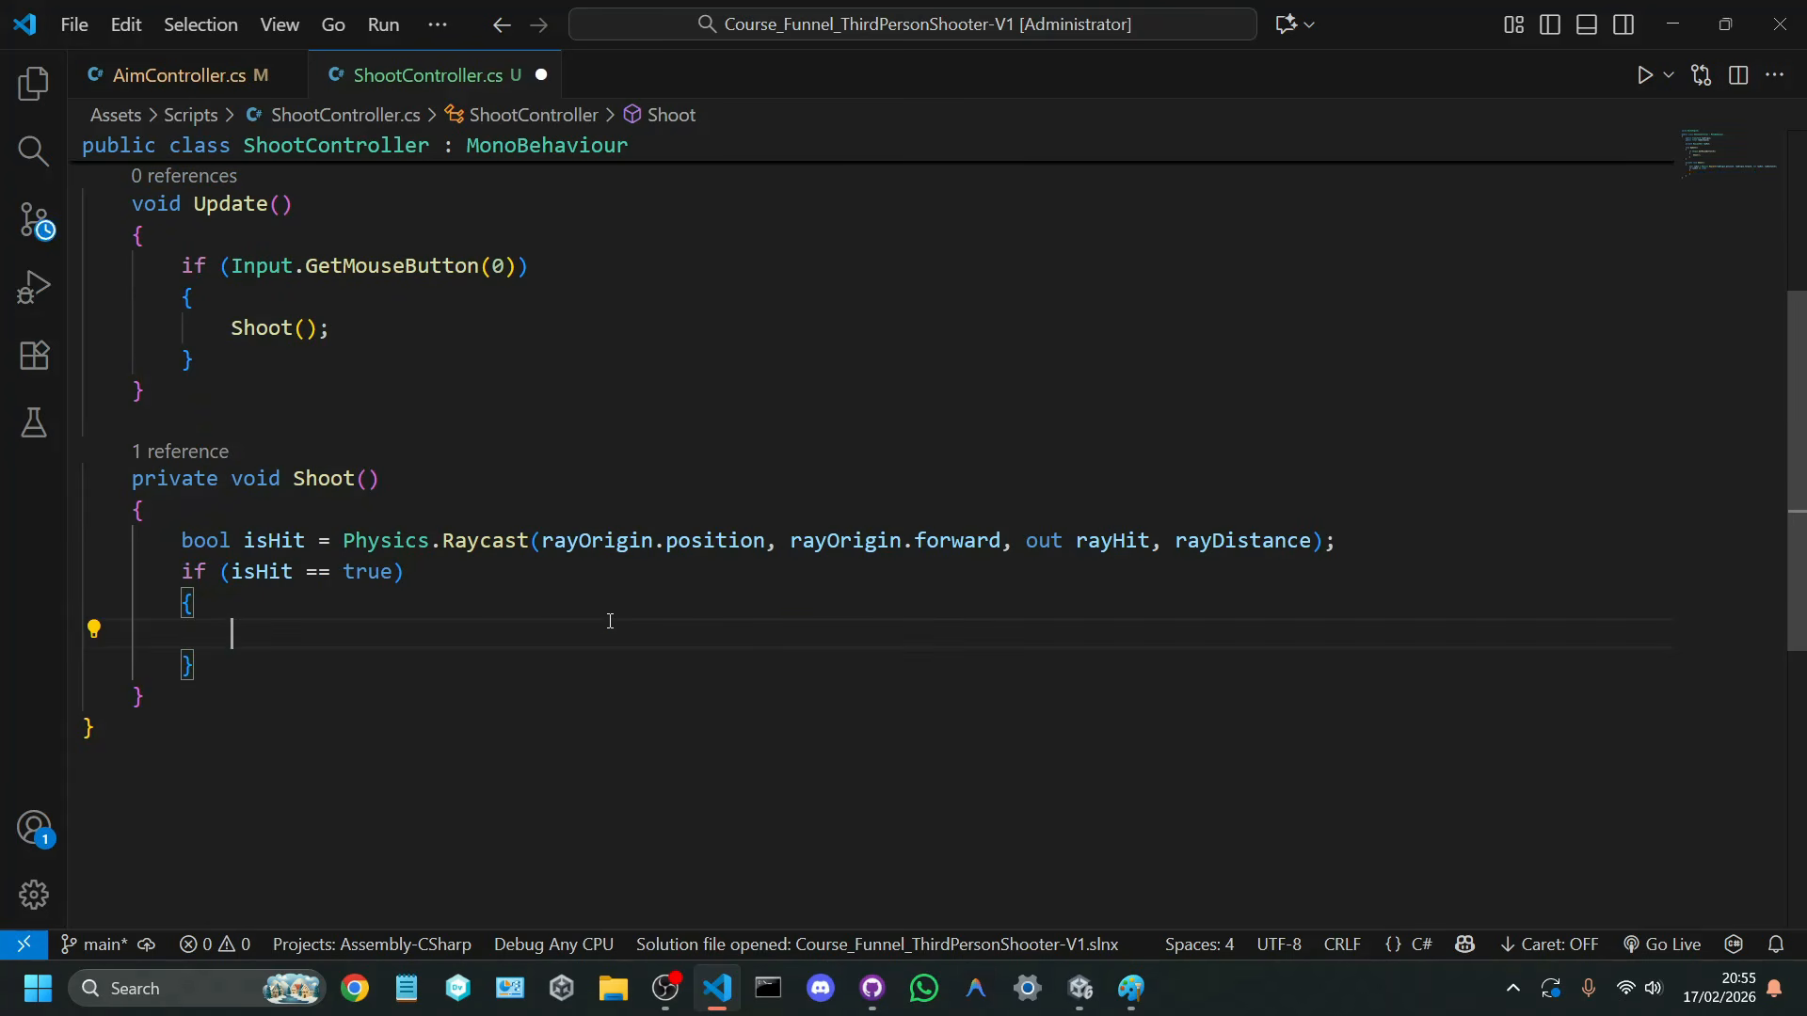
Step: Inside the isHit block, write an if condition checking rayHit.collider.gameObject.tag == "Enemy"
{"action": "scroll", "coordinate": [610, 622], "scroll_direction": "down", "scroll_amount": 2}
{"action": "type", "text": "if "}
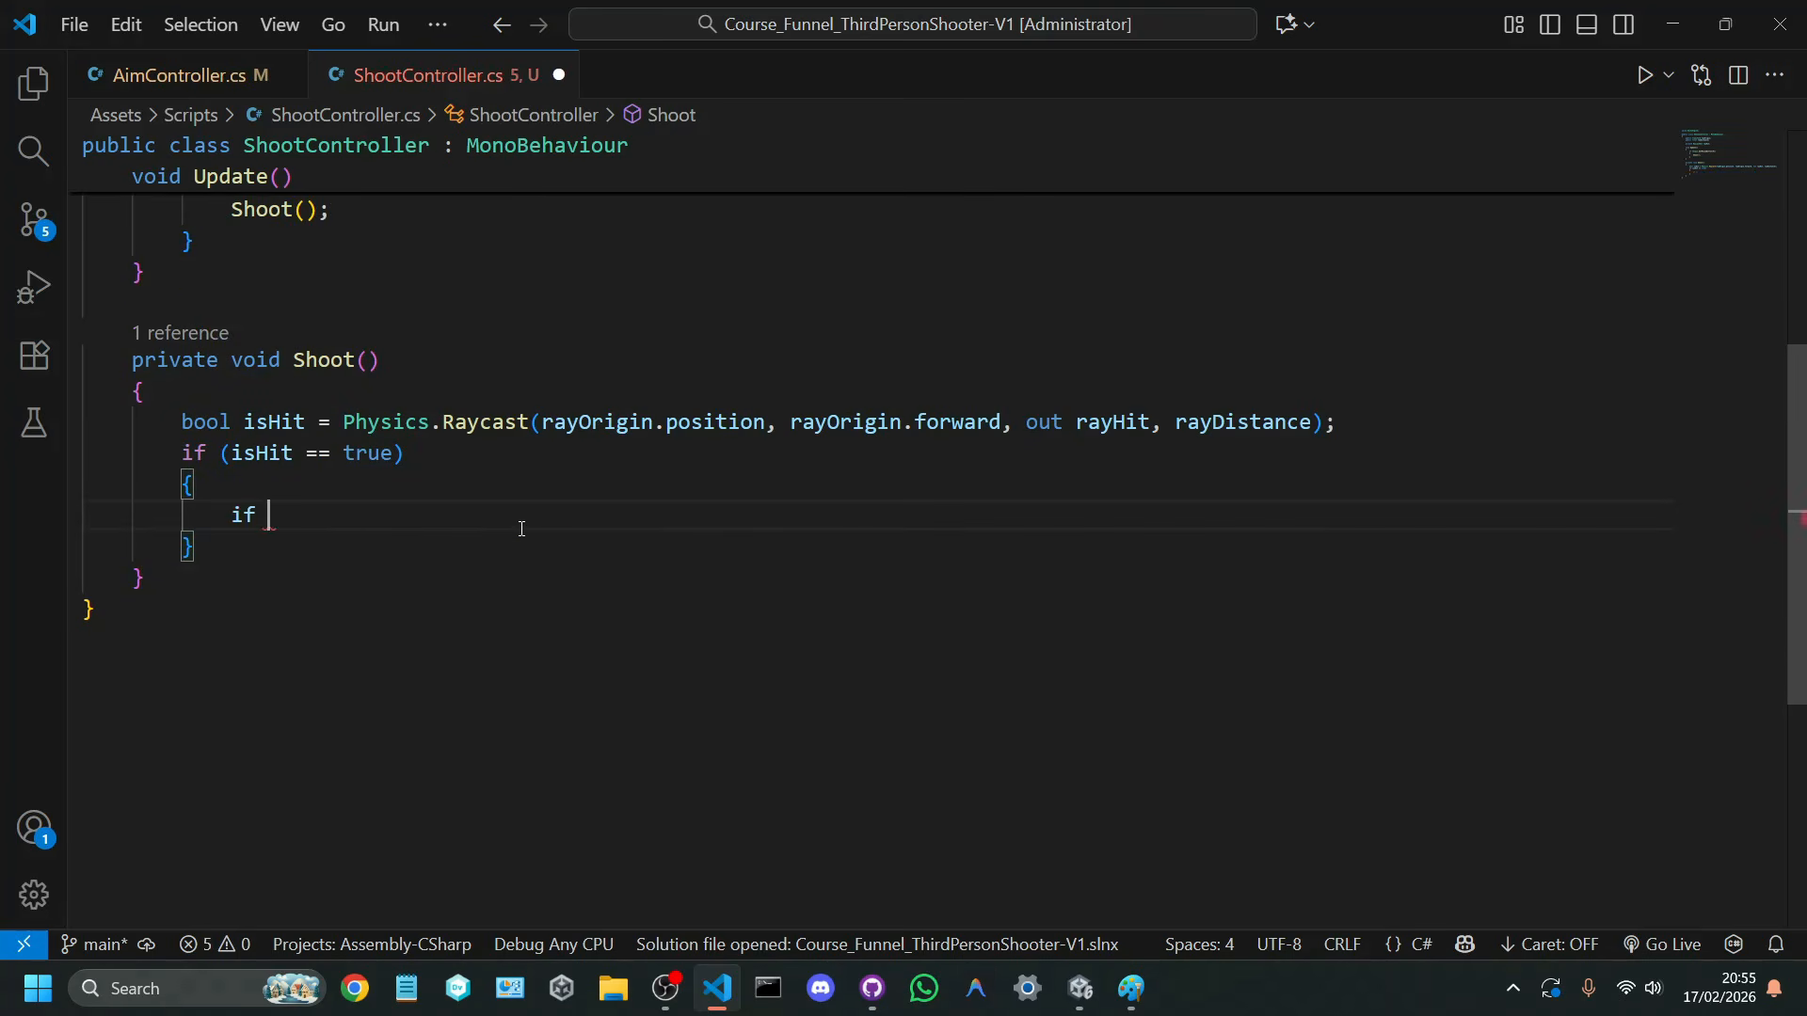
{"action": "type", "text": "(rayhi"}
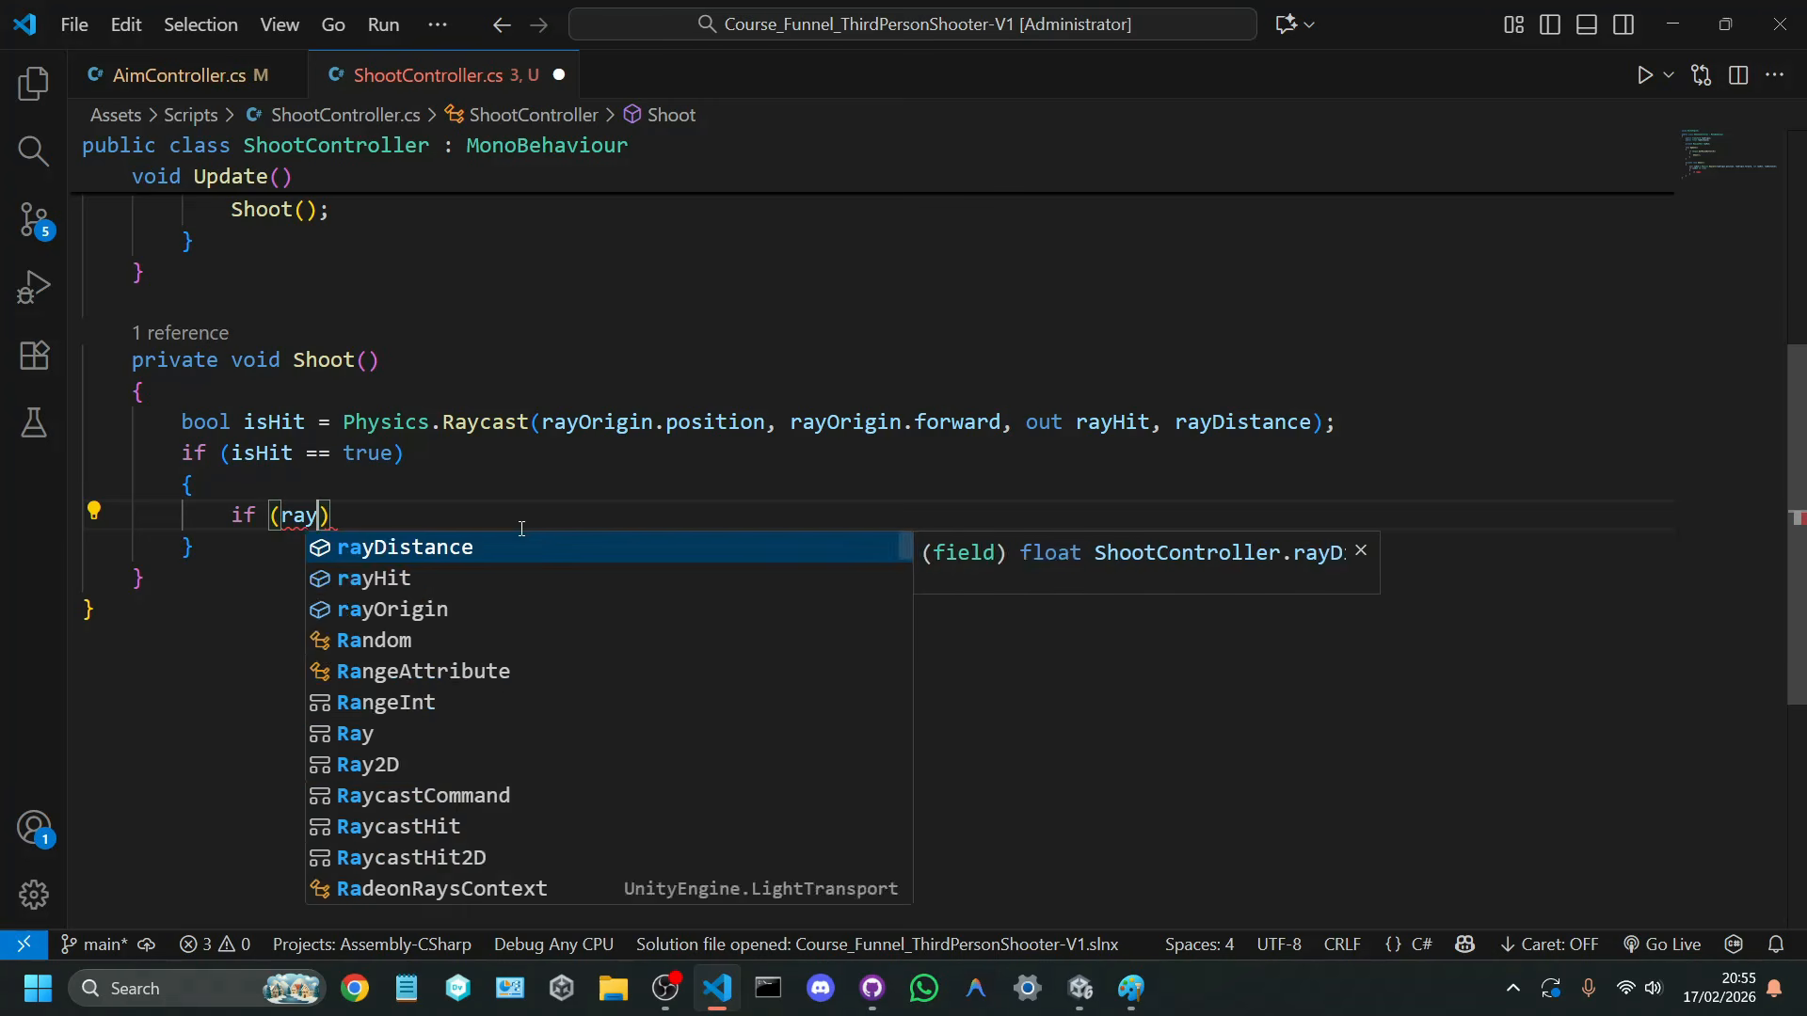
{"action": "key", "text": "Tab"}
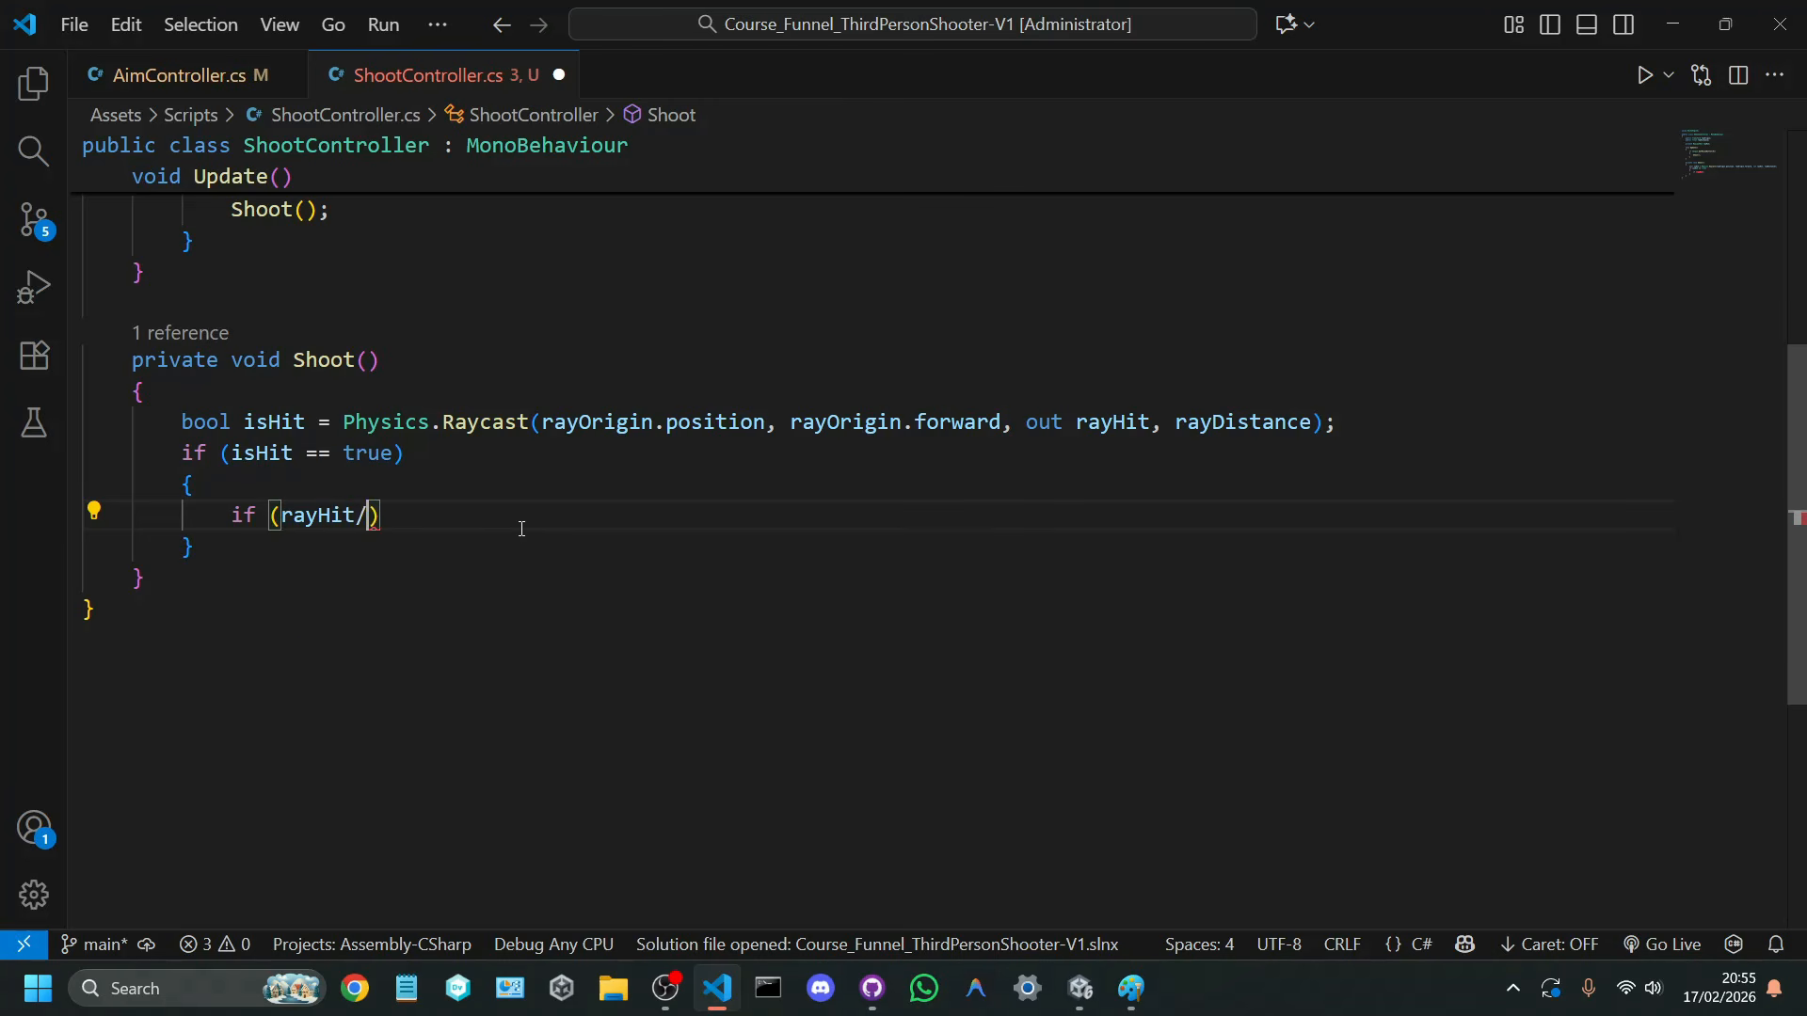
{"action": "type", "text": "."}
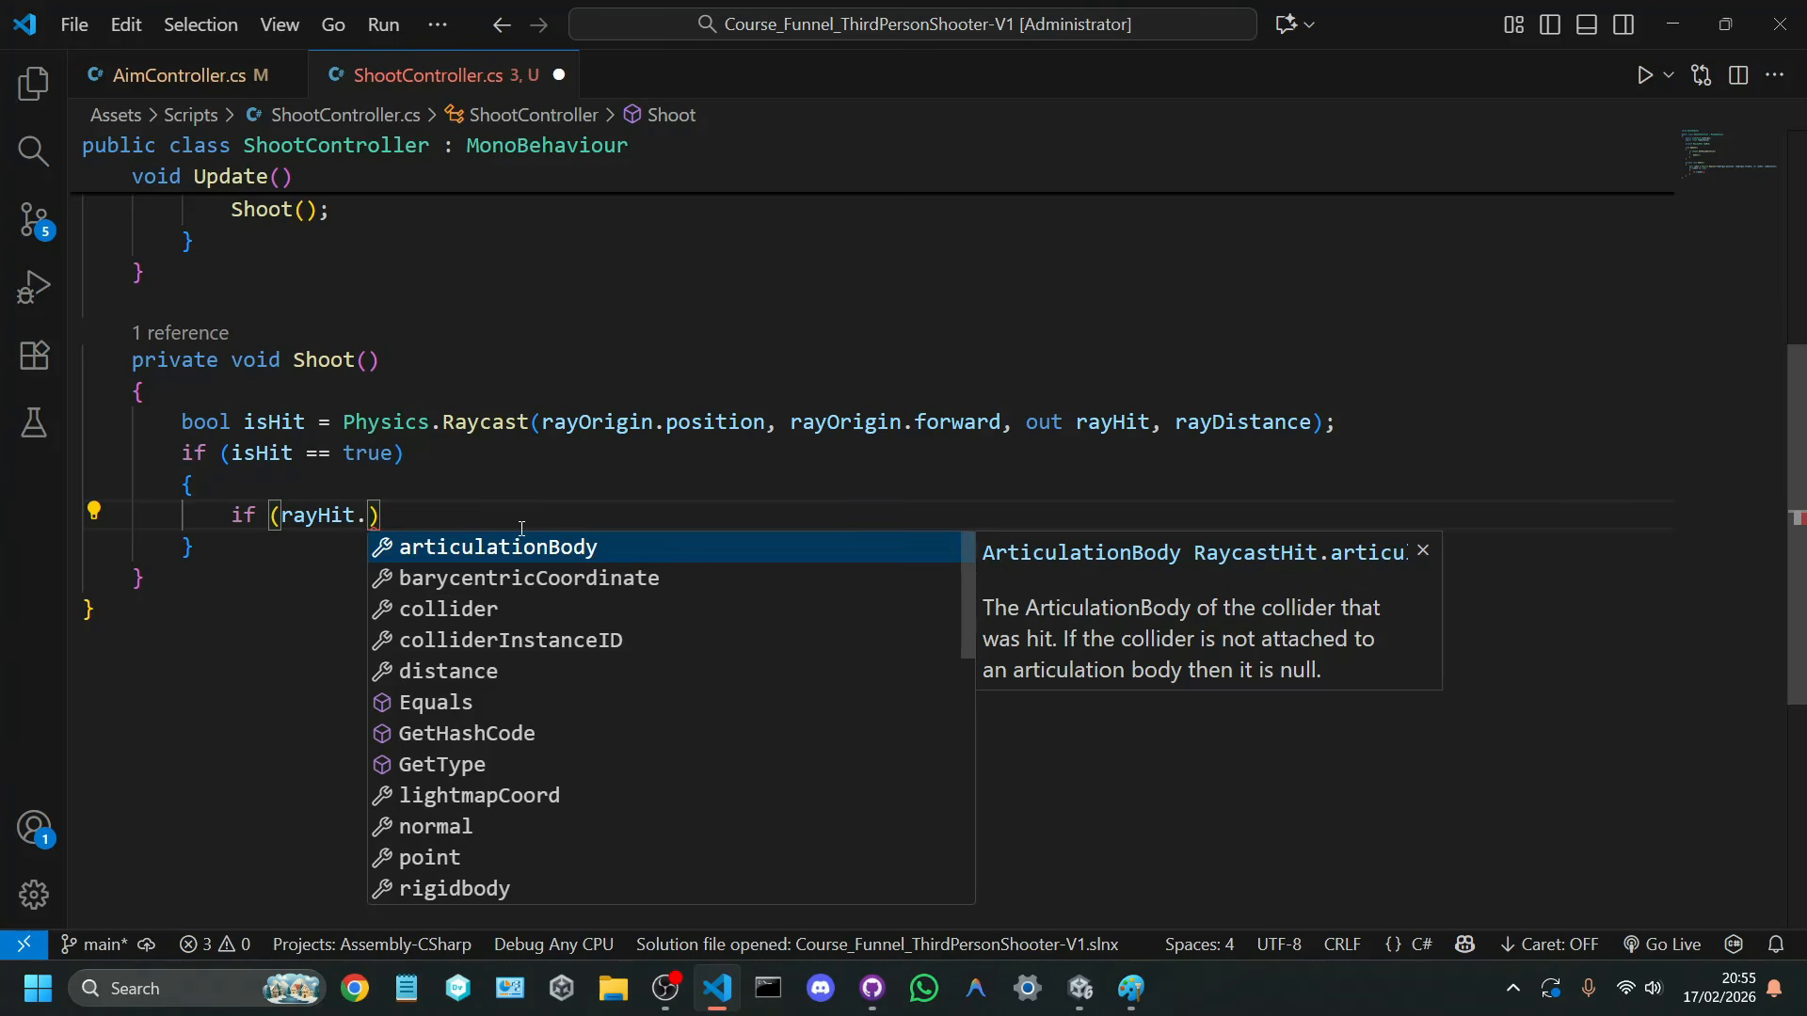
{"action": "type", "text": "coll"}
{"action": "key", "text": "Tab"}
{"action": "type", "text": ".gam"}
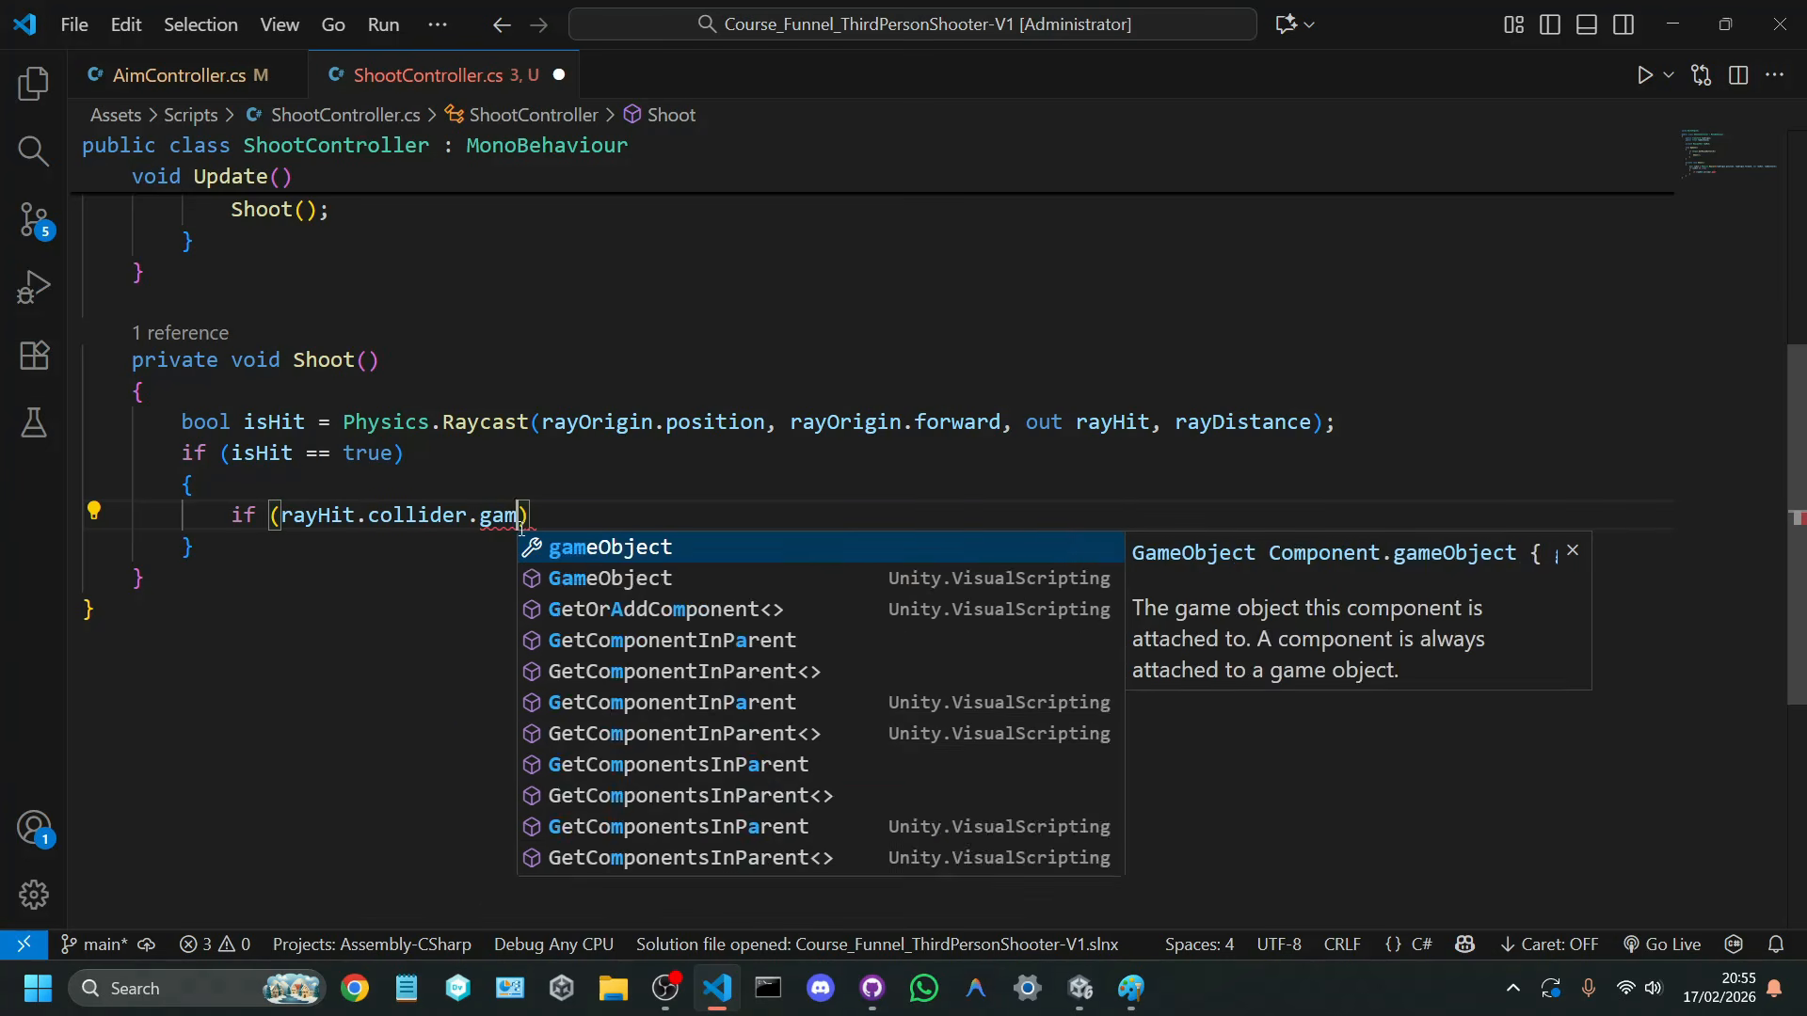
{"action": "key", "text": "Tab"}
{"action": "type", "text": "."}
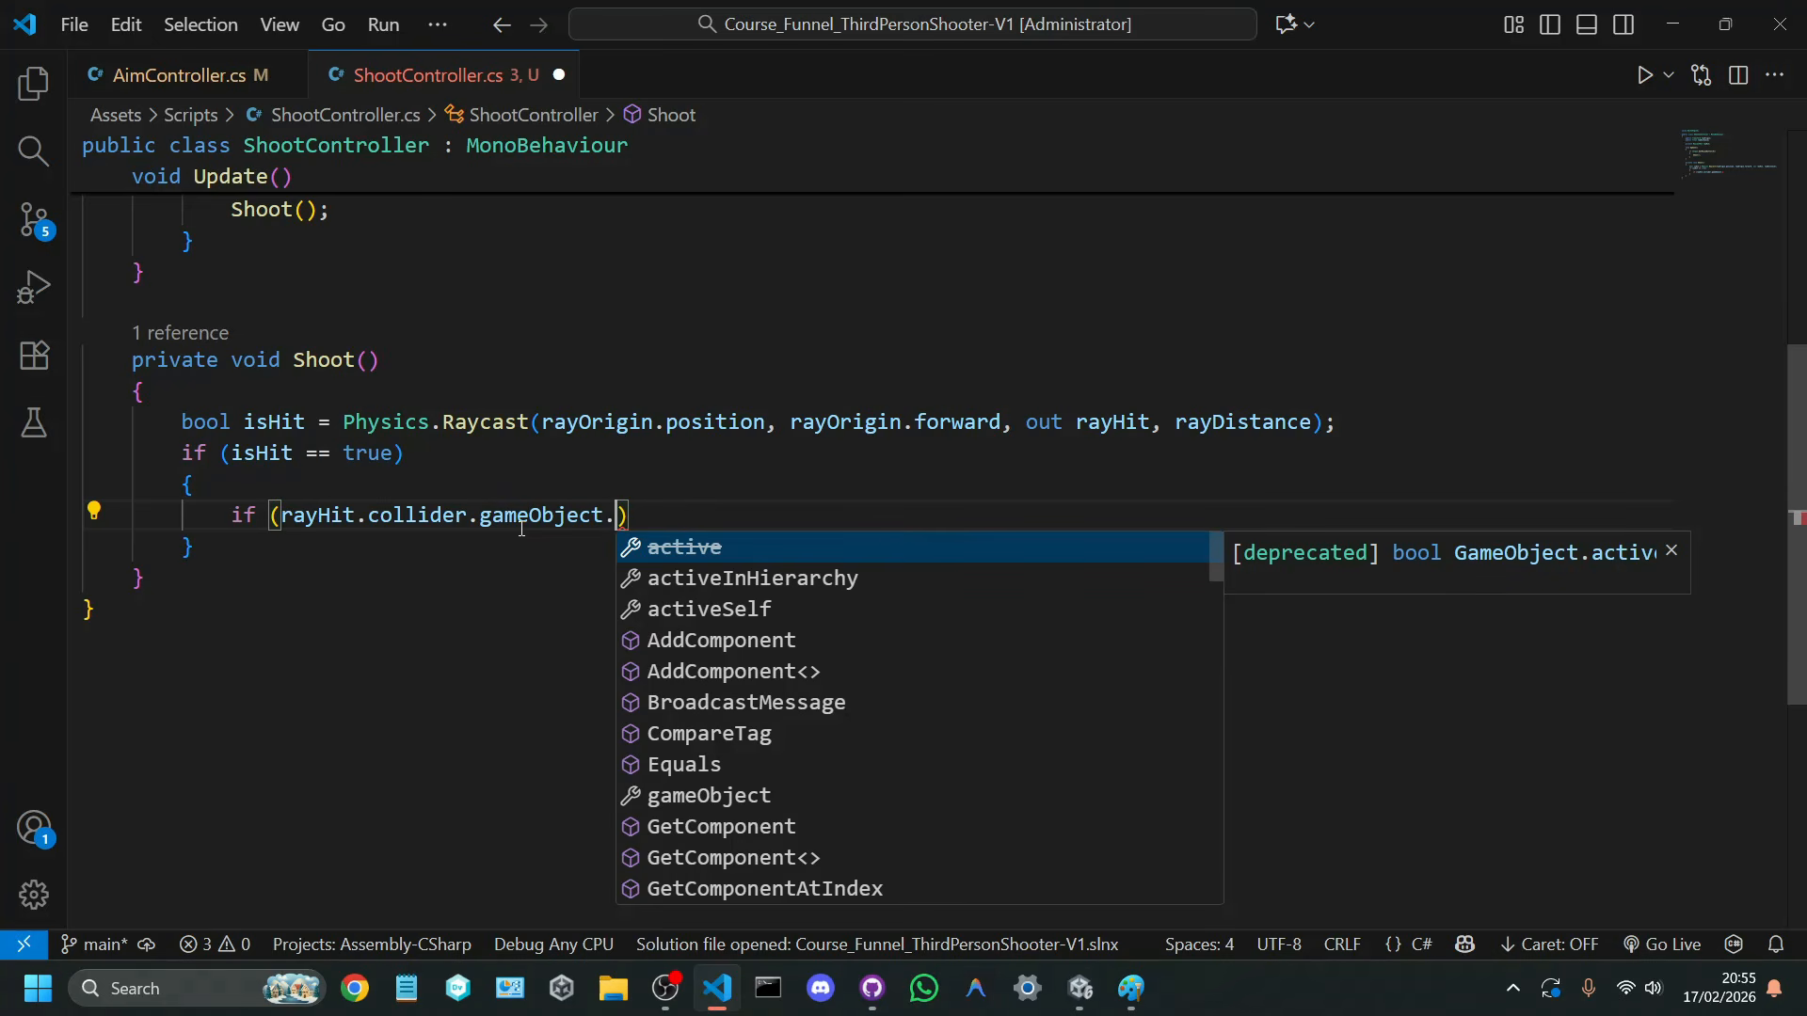
{"action": "type", "text": "ta"}
{"action": "key", "text": "Tab"}
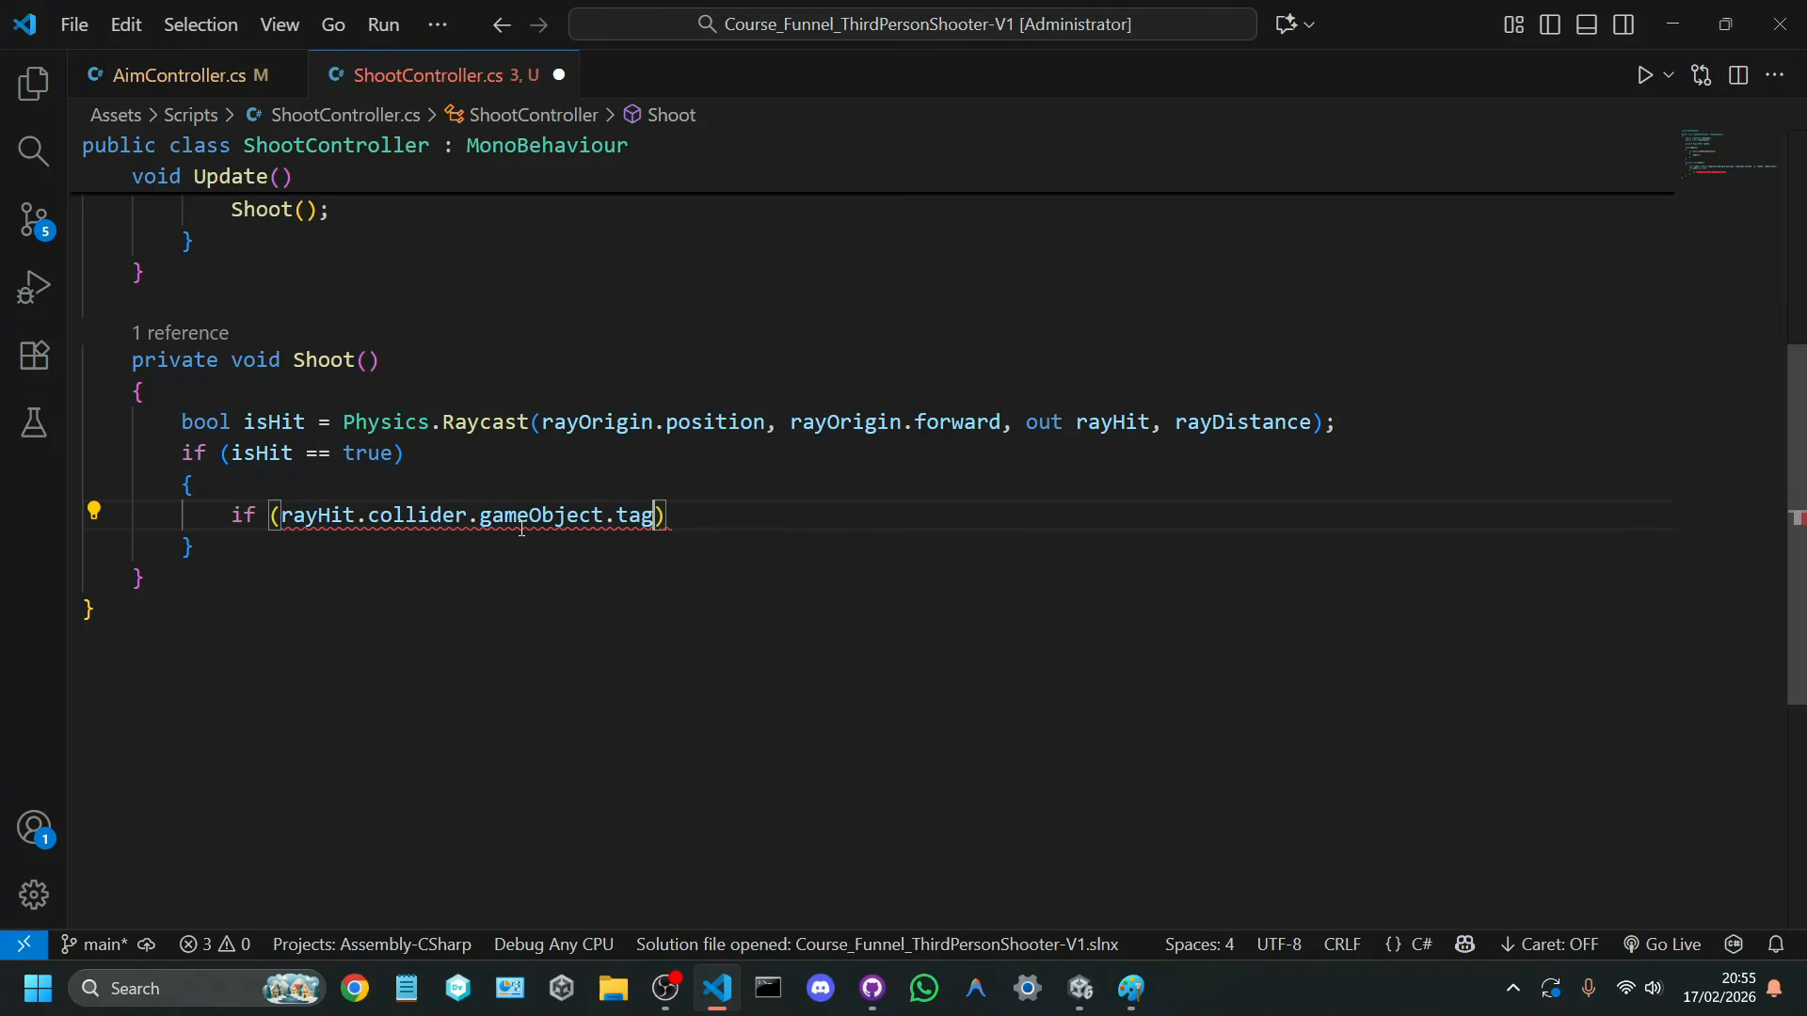
{"action": "type", "text": "== \"Enemy"}
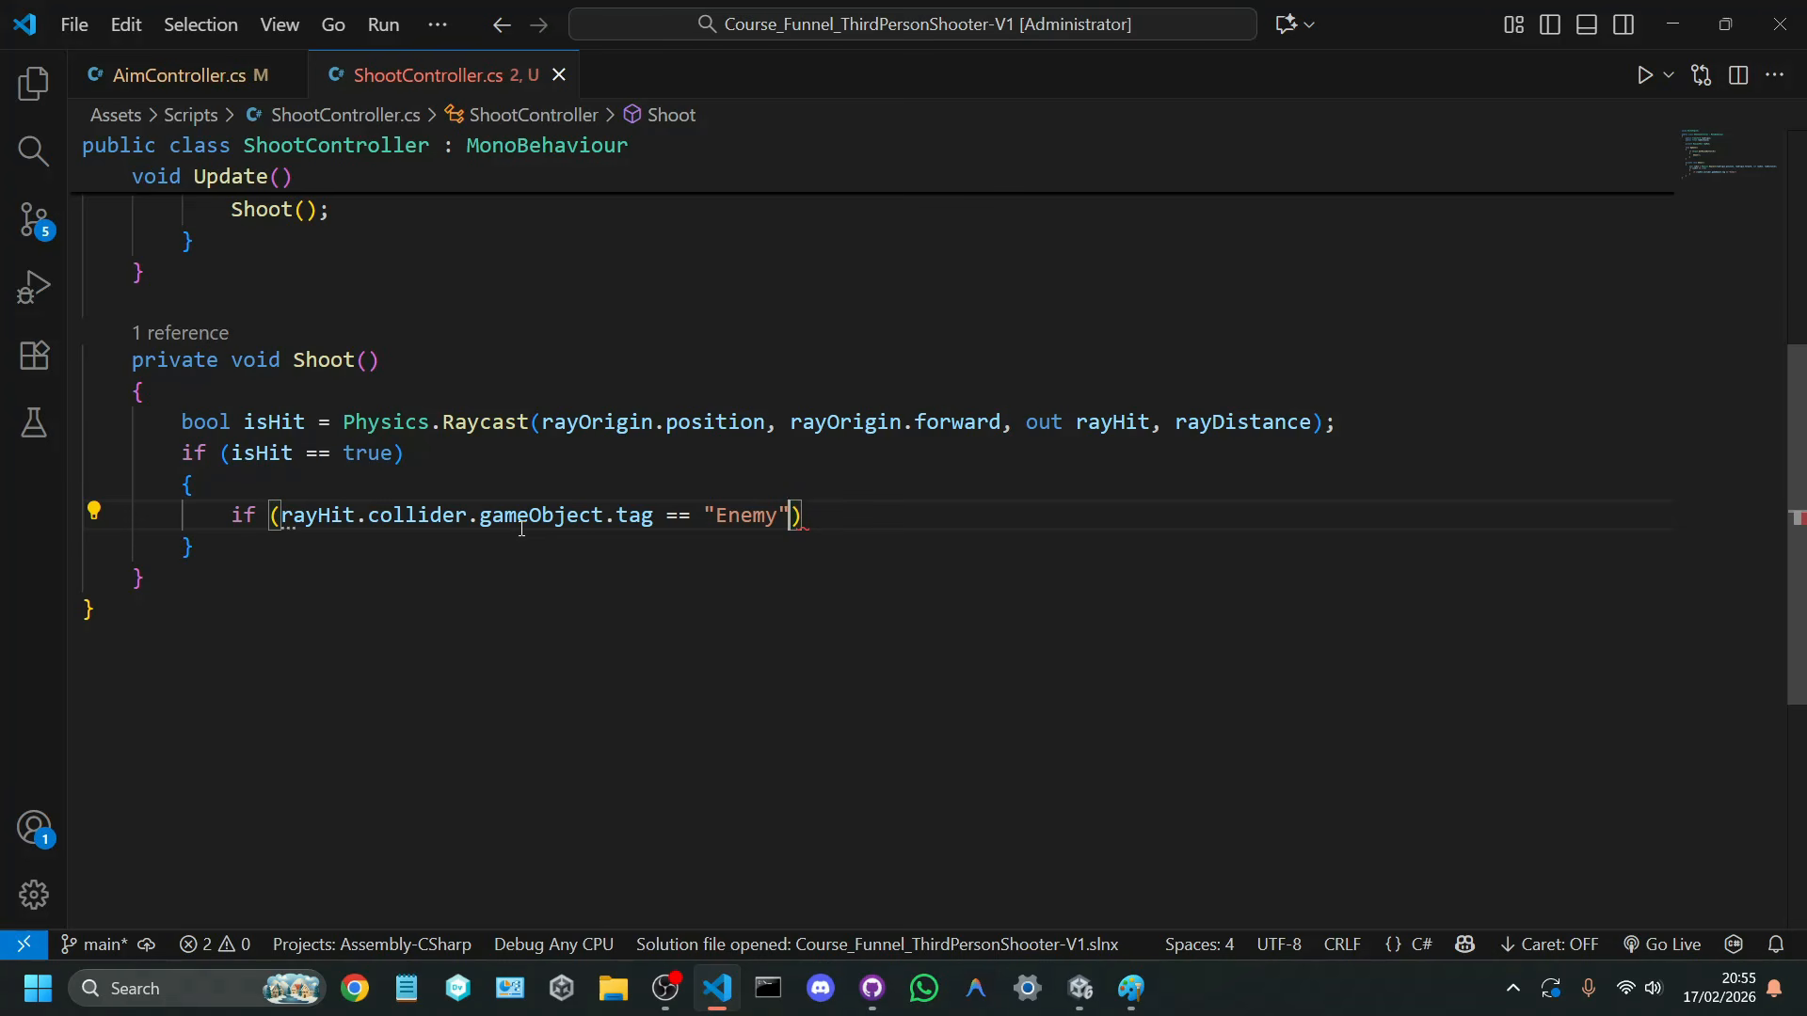
Step: Replace the tag equality check in the if condition with gameObject.CompareTag("Enemy") and save the script
{"action": "key", "text": "BackSpace"}
{"action": "key", "text": "BackSpace"}
{"action": "key", "text": "BackSpace"}
{"action": "key", "text": "BackSpace"}
{"action": "key", "text": "BackSpace"}
{"action": "key", "text": "BackSpace"}
{"action": "key", "text": "BackSpace"}
{"action": "key", "text": "BackSpace"}
{"action": "key", "text": "BackSpace"}
{"action": "key", "text": "BackSpace"}
{"action": "key", "text": "BackSpace"}
{"action": "key", "text": "BackSpace"}
{"action": "key", "text": "BackSpace"}
{"action": "key", "text": "BackSpace"}
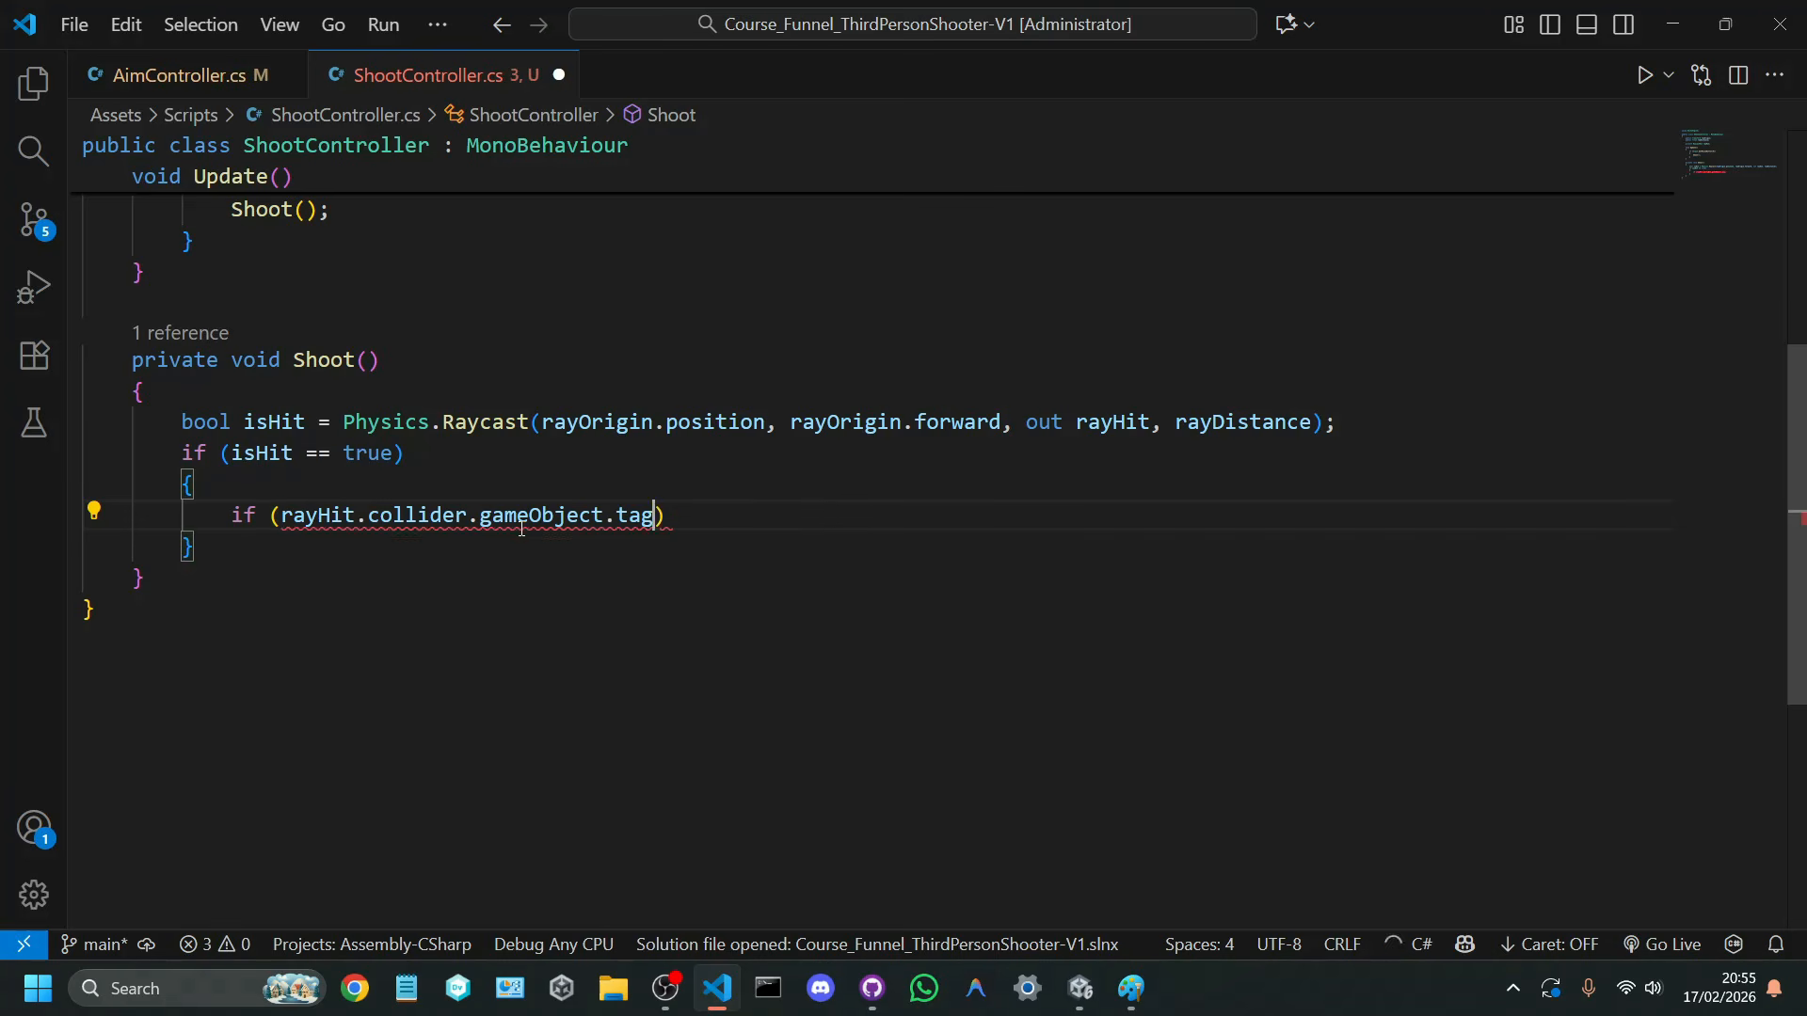
{"action": "type", "text": ".CompareTag"}
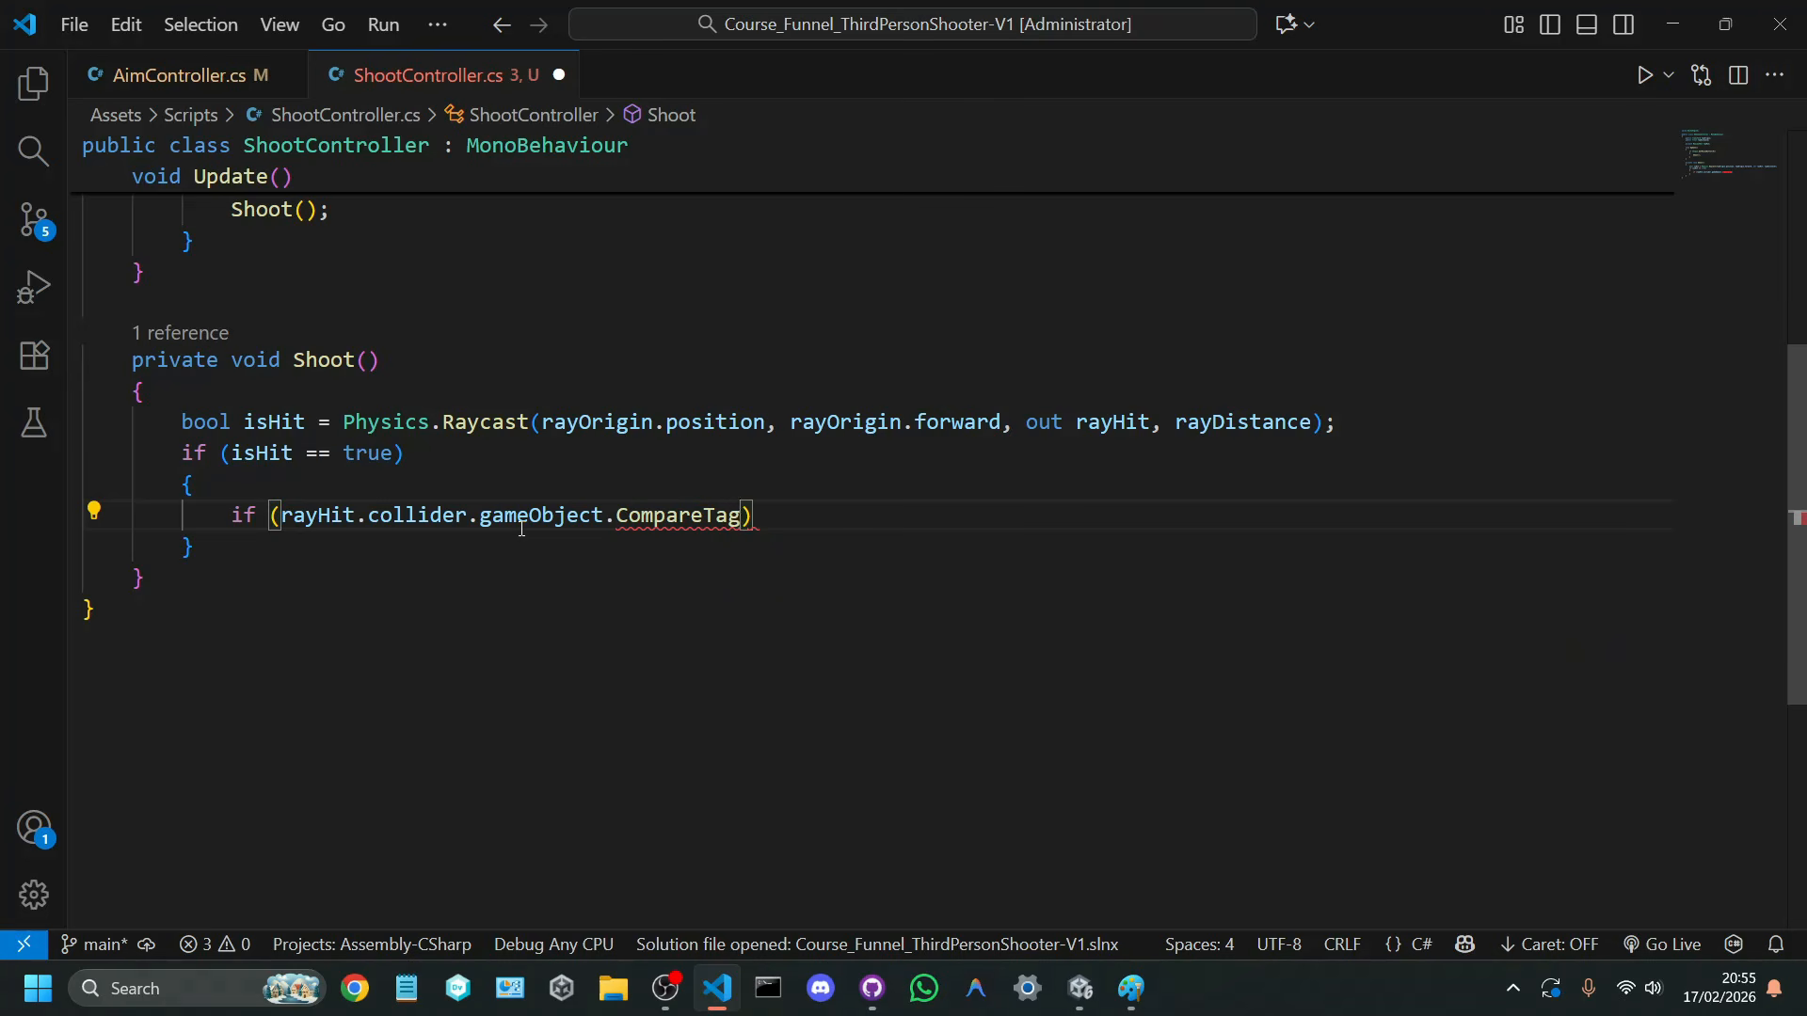
{"action": "type", "text": "(\"Enem"}
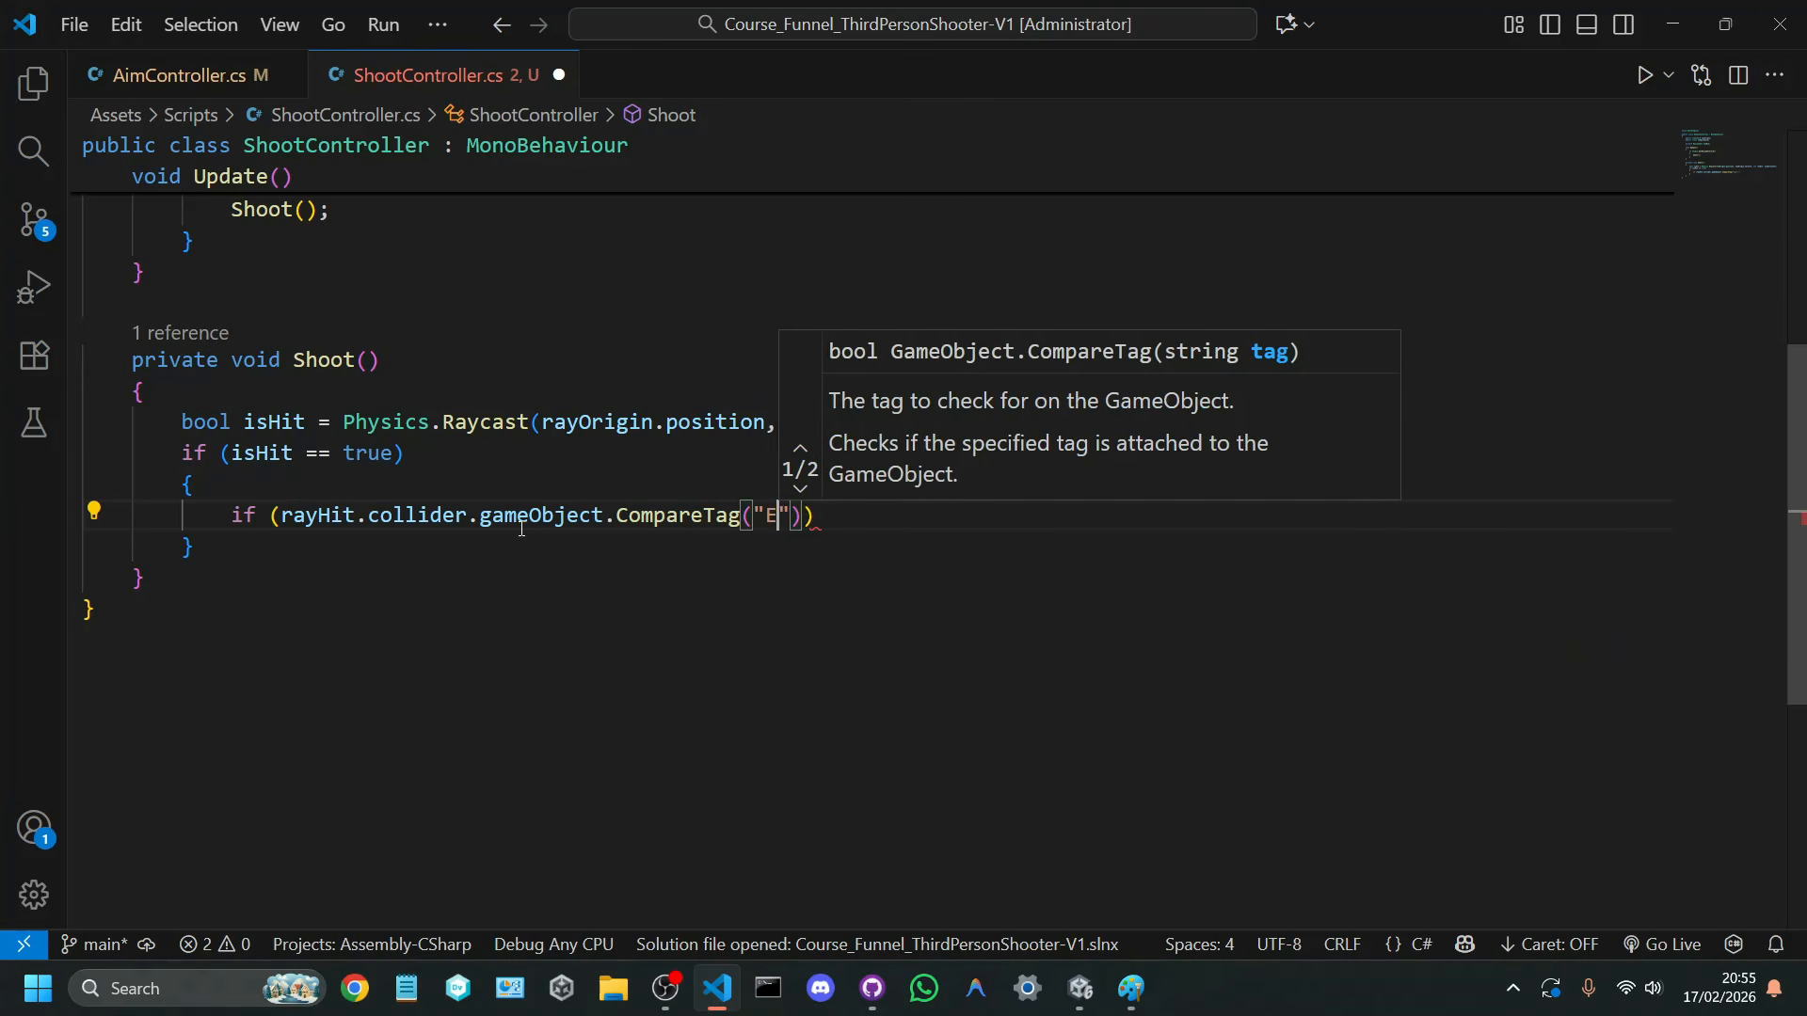
{"action": "type", "text": "y"}
{"action": "key", "text": "ctrl+s"}
{"action": "key", "text": "Right"}
{"action": "key", "text": "Right"}
{"action": "key", "text": "Right"}
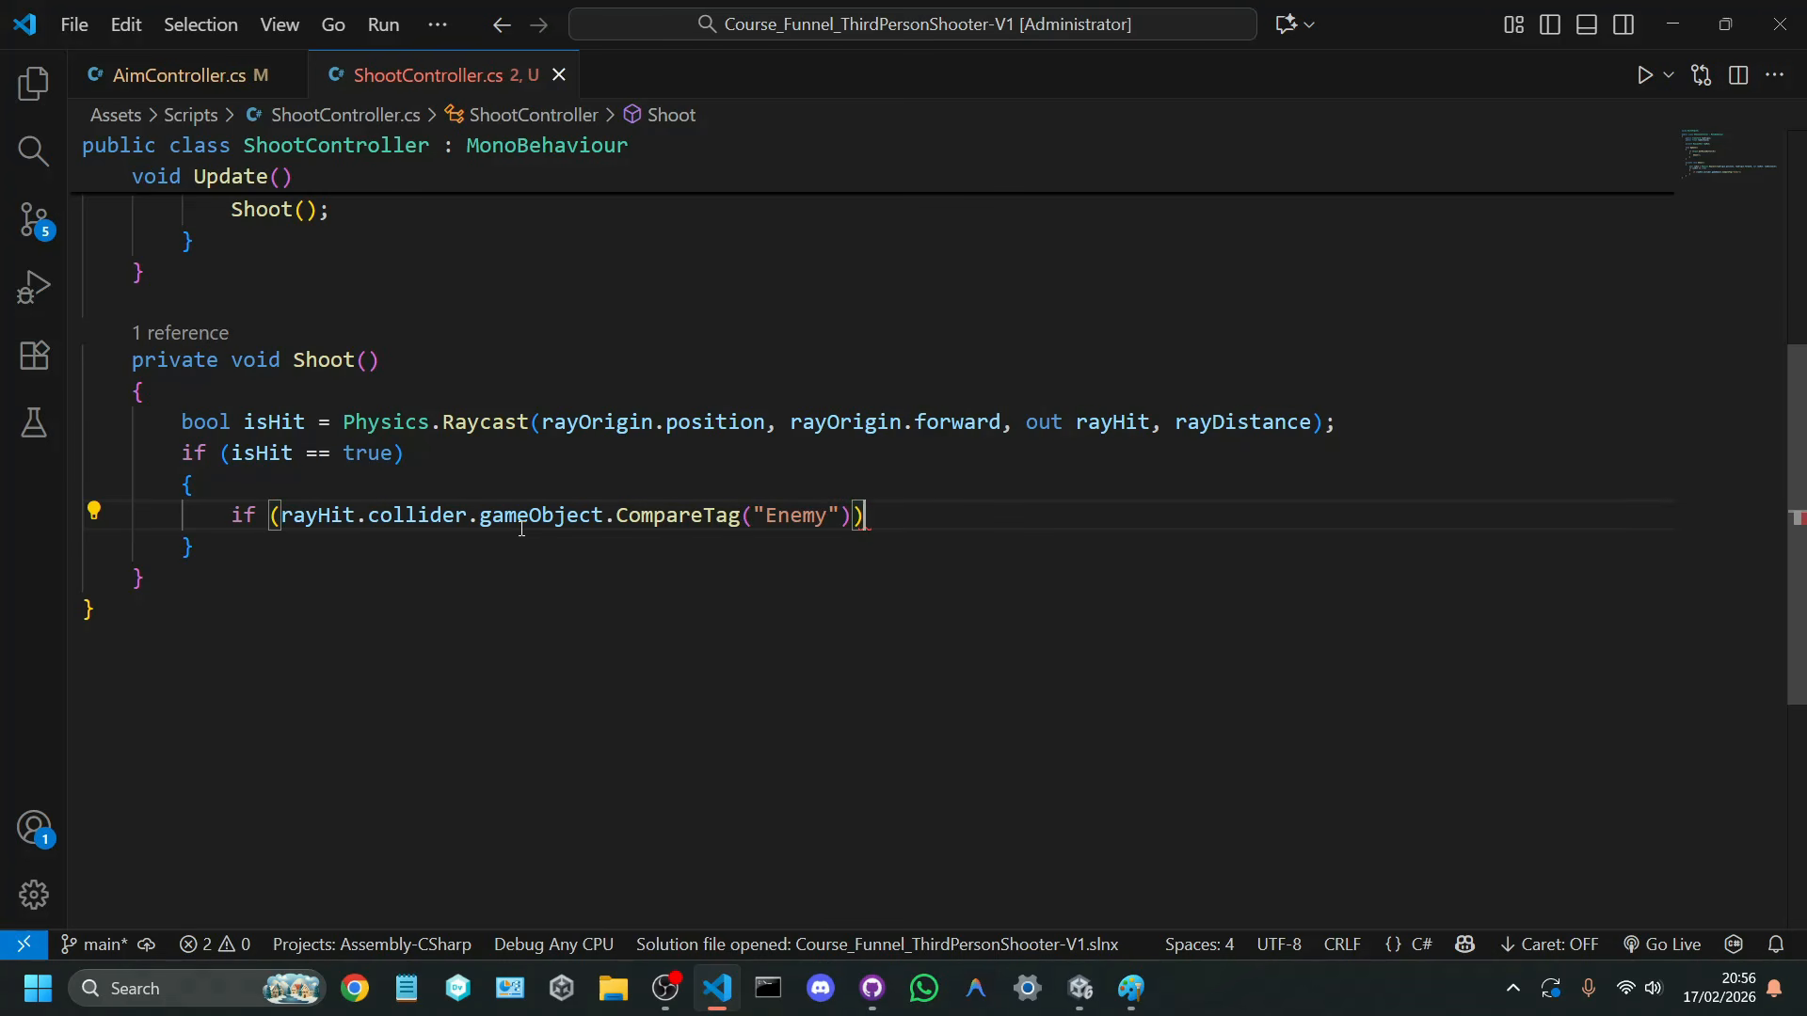
Step: Add a body to the tag check that calls Destroy(rayHit.collider.gameObject);, save the script and return to Unity to compile
{"action": "key", "text": "Return"}
{"action": "type", "text": "{"}
{"action": "key", "text": "Return"}
{"action": "type", "text": "des"}
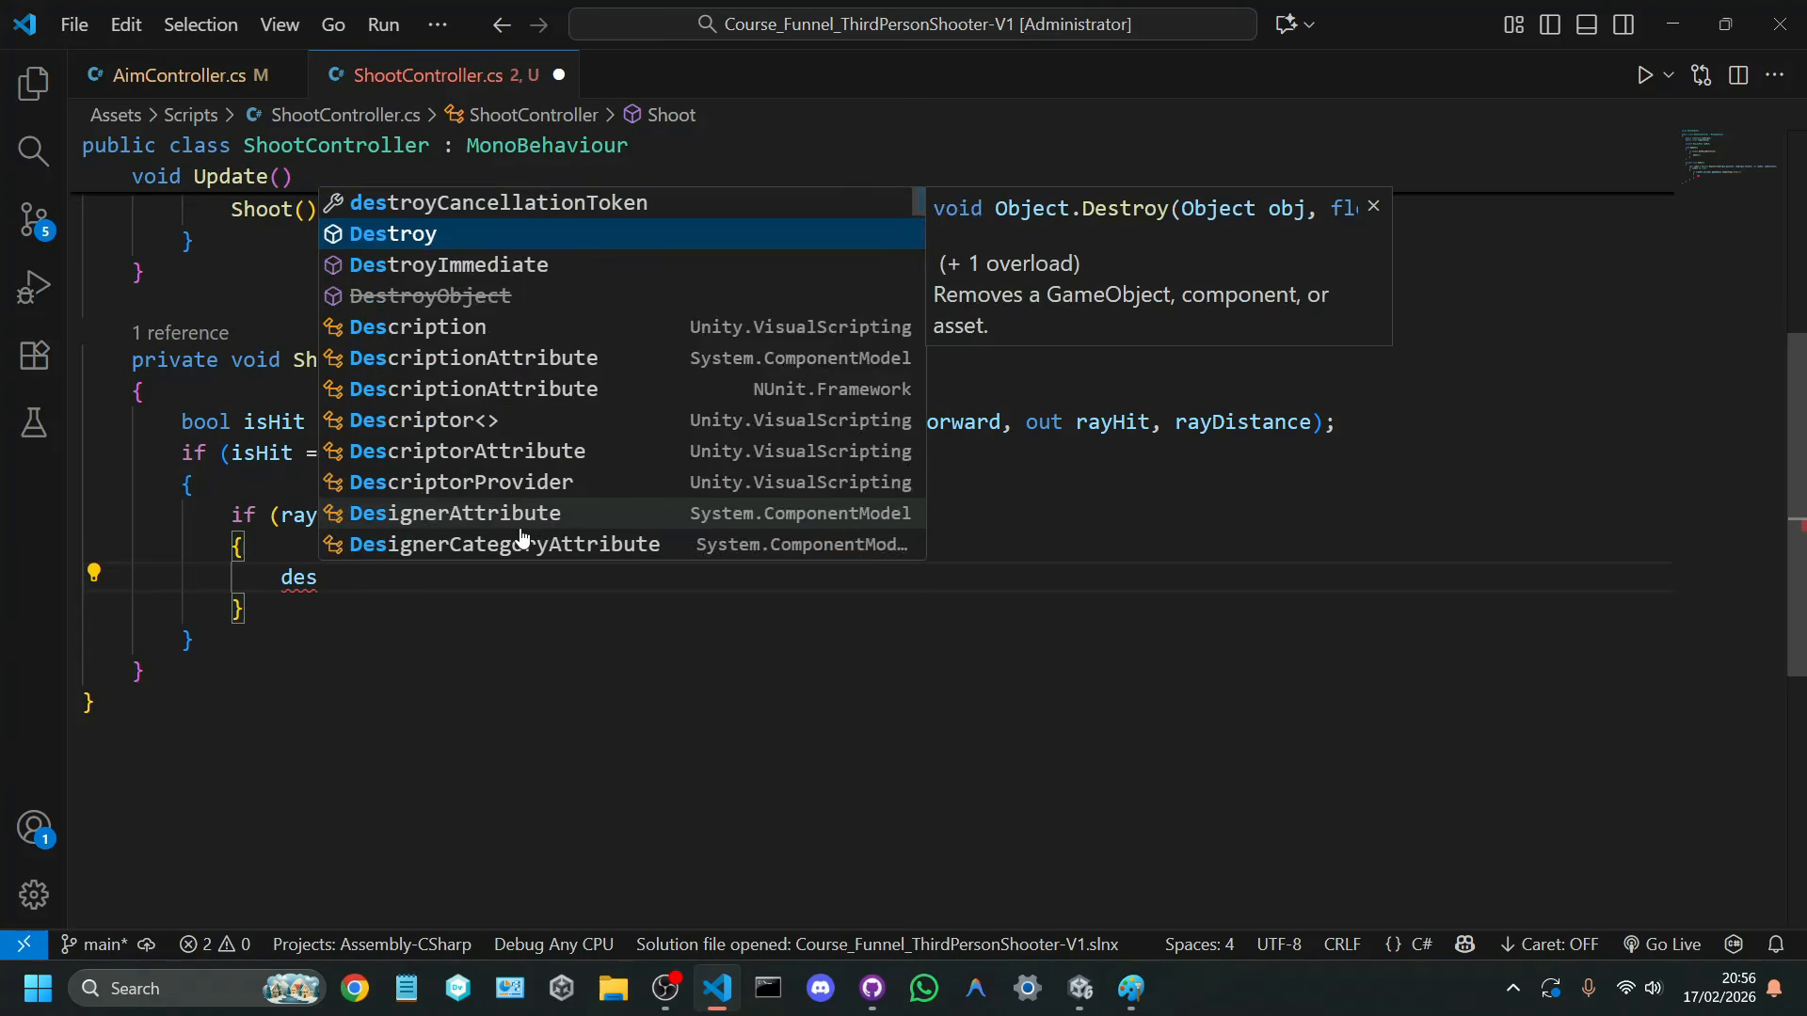
{"action": "key", "text": "Tab"}
{"action": "type", "text": "(rayHit."}
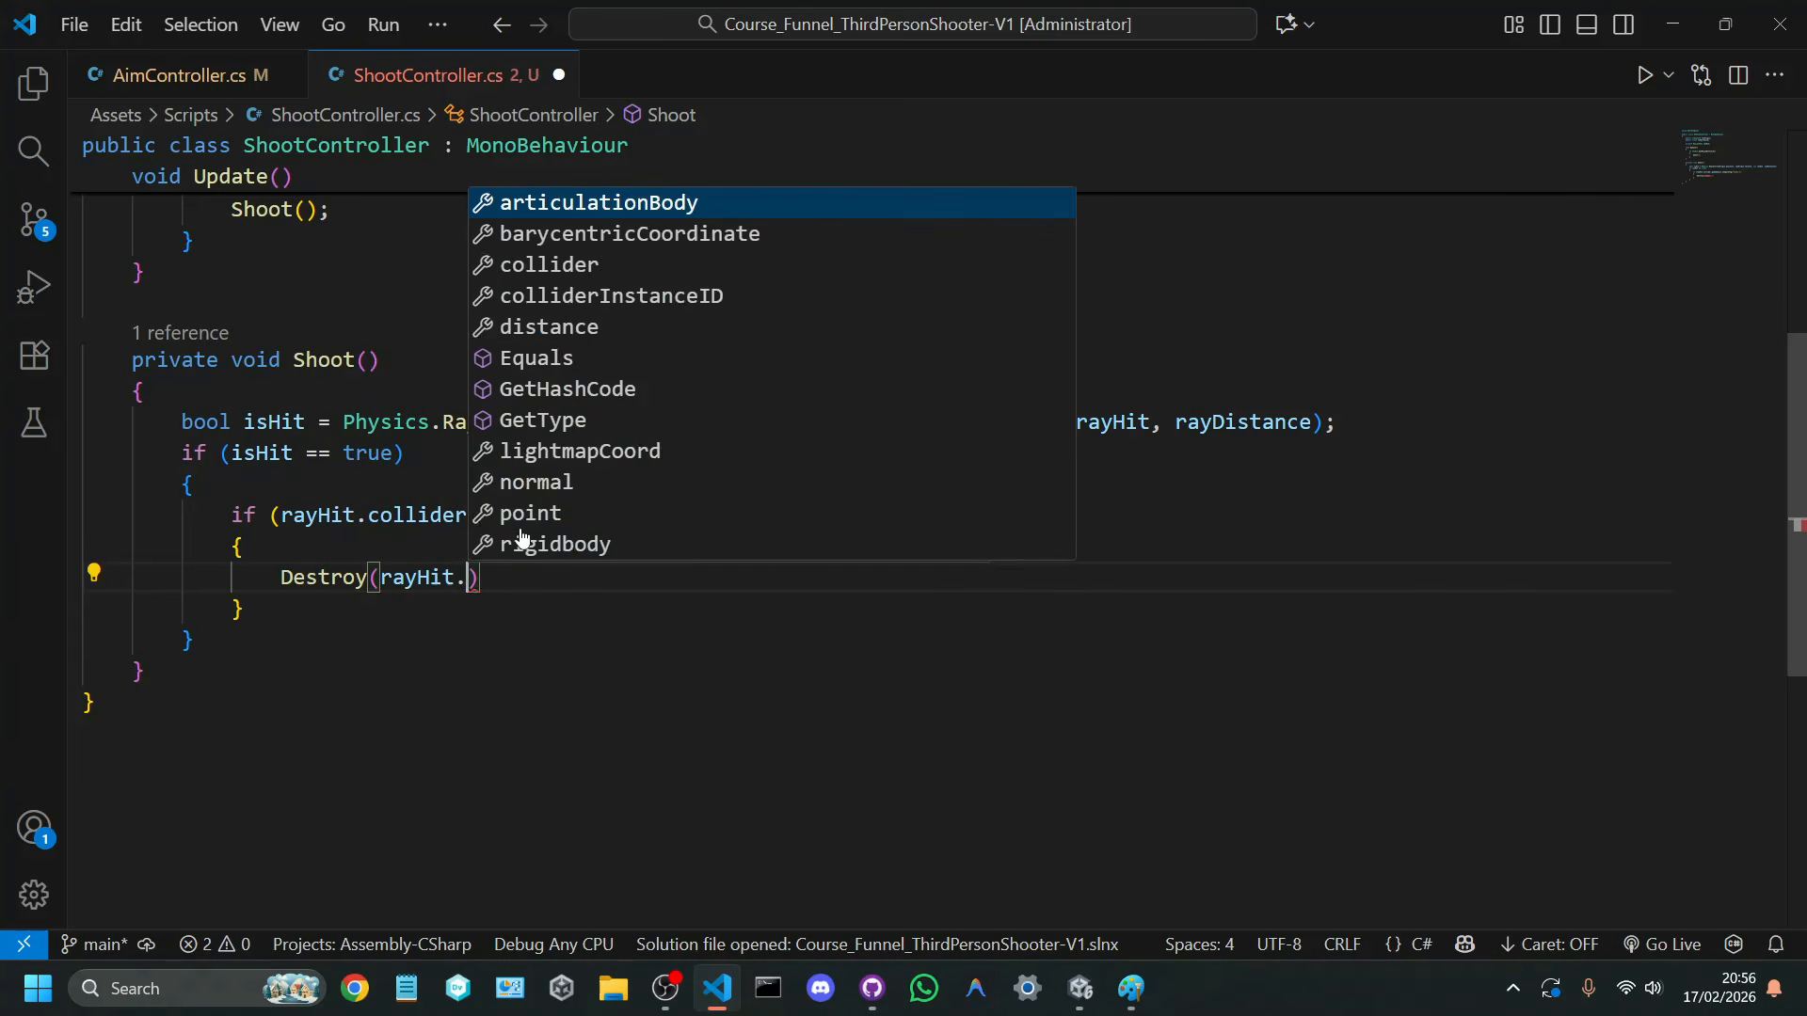
{"action": "type", "text": "collider.gameObject"}
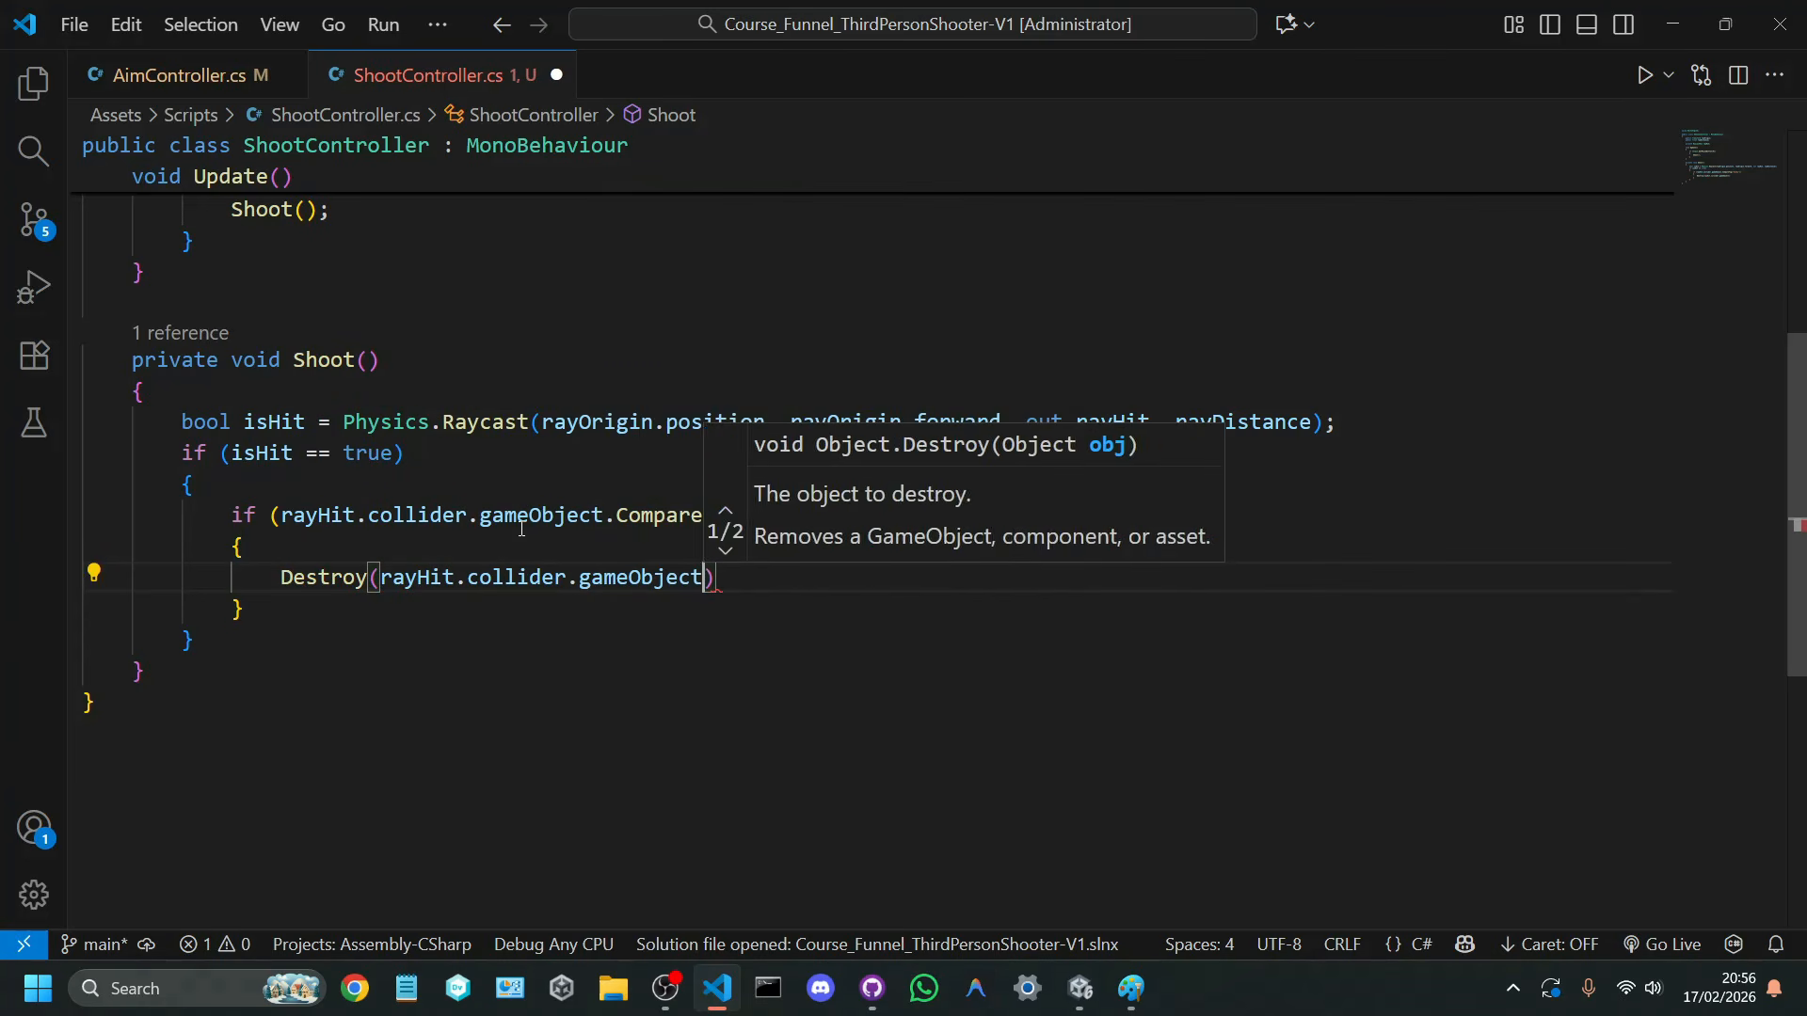
{"action": "type", "text": ");"}
{"action": "key", "text": "ctrl+s"}
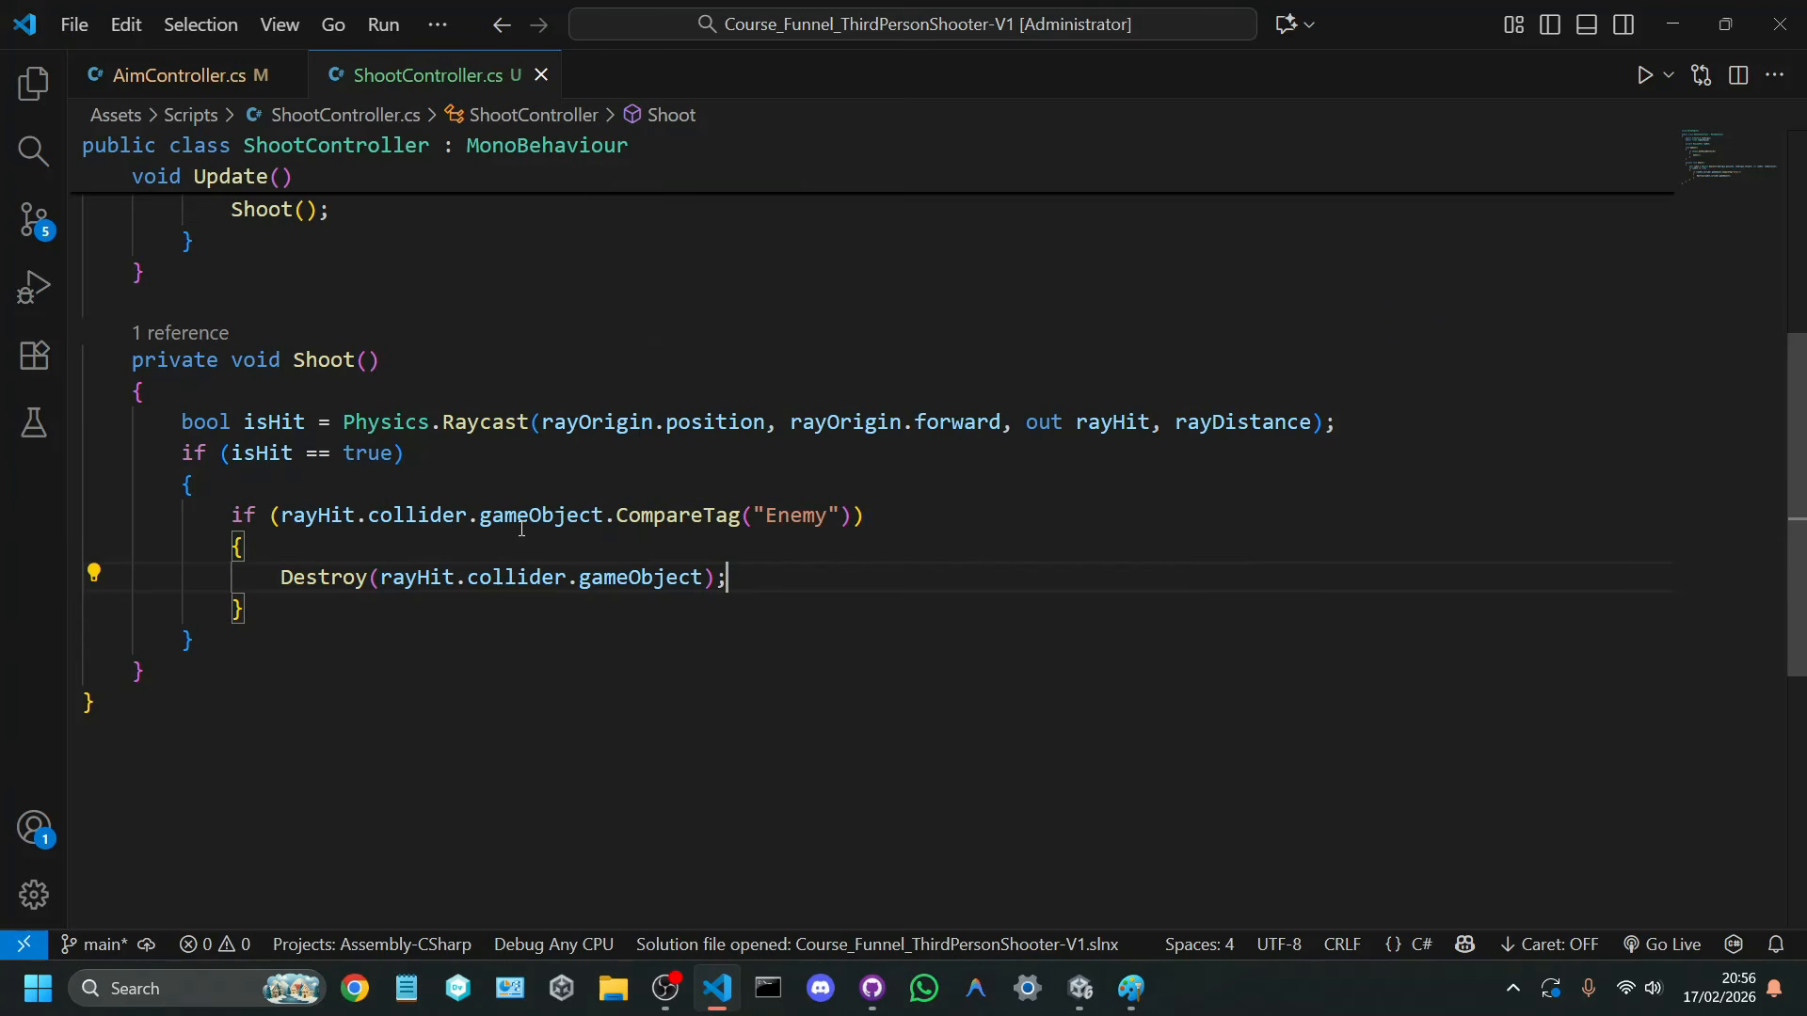
{"action": "left_click", "coordinate": [1079, 988]}
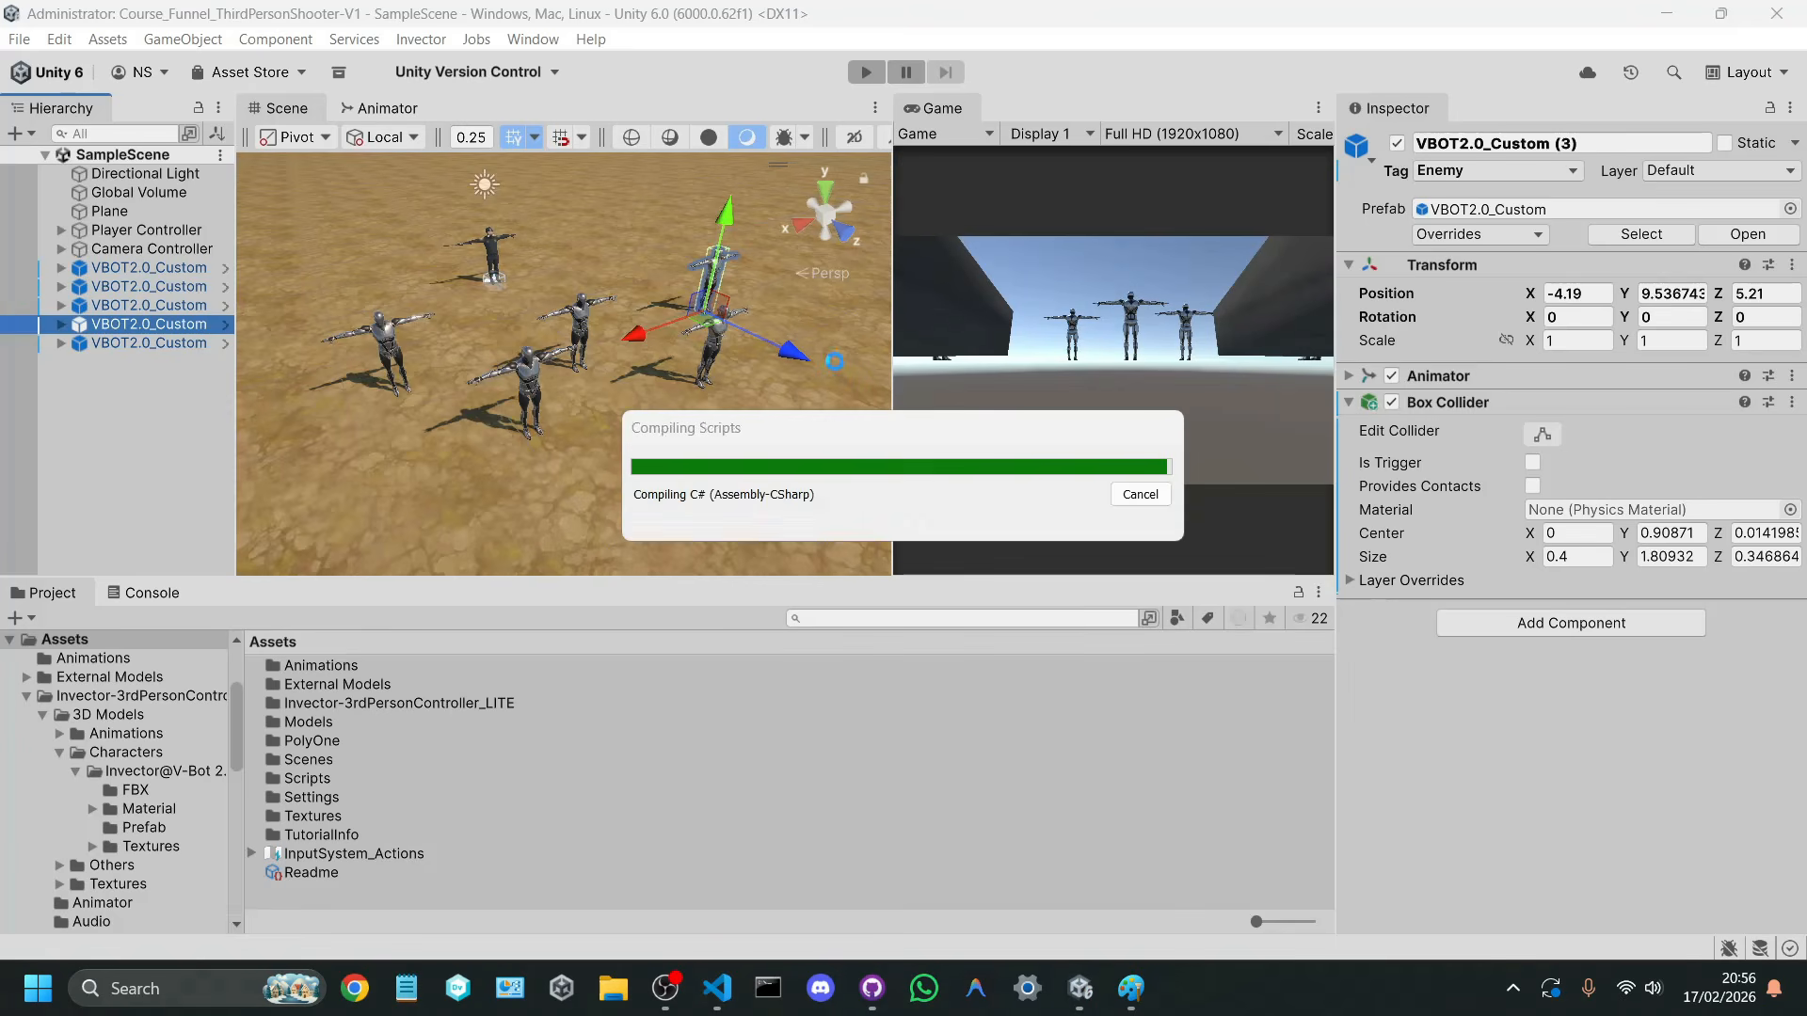
Step: Switch to Visual Studio Code and review the CompareTag("Enemy") condition and its Destroy(rayHit.collider.gameObject); body in Shoot()
{"action": "left_click", "coordinate": [717, 988]}
{"action": "left_click_drag", "start_coordinate": [250, 521], "coordinate": [276, 577]}
{"action": "double_click", "coordinate": [791, 519]}
{"action": "left_click", "coordinate": [800, 578]}
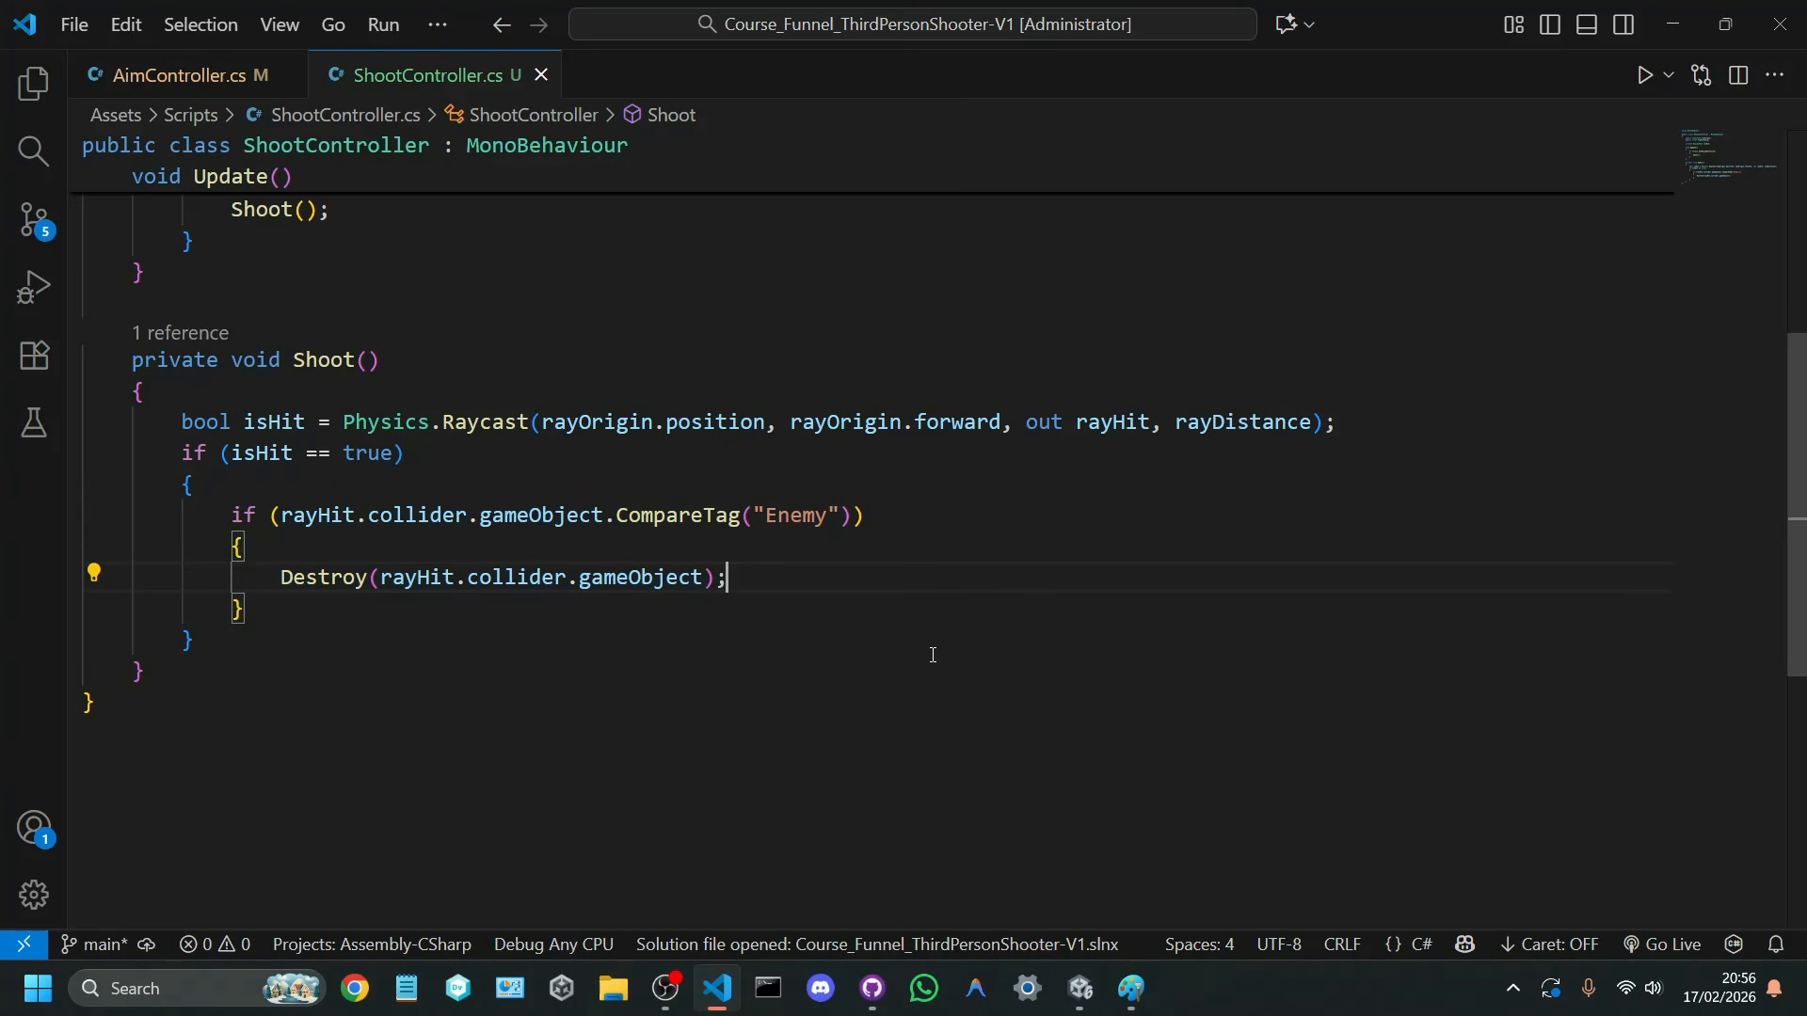
Step: Return to Unity, run the game and test aiming and shooting at the enemies, and stop play mode
{"action": "left_click", "coordinate": [1080, 984]}
{"action": "key", "text": "ctrl+p"}
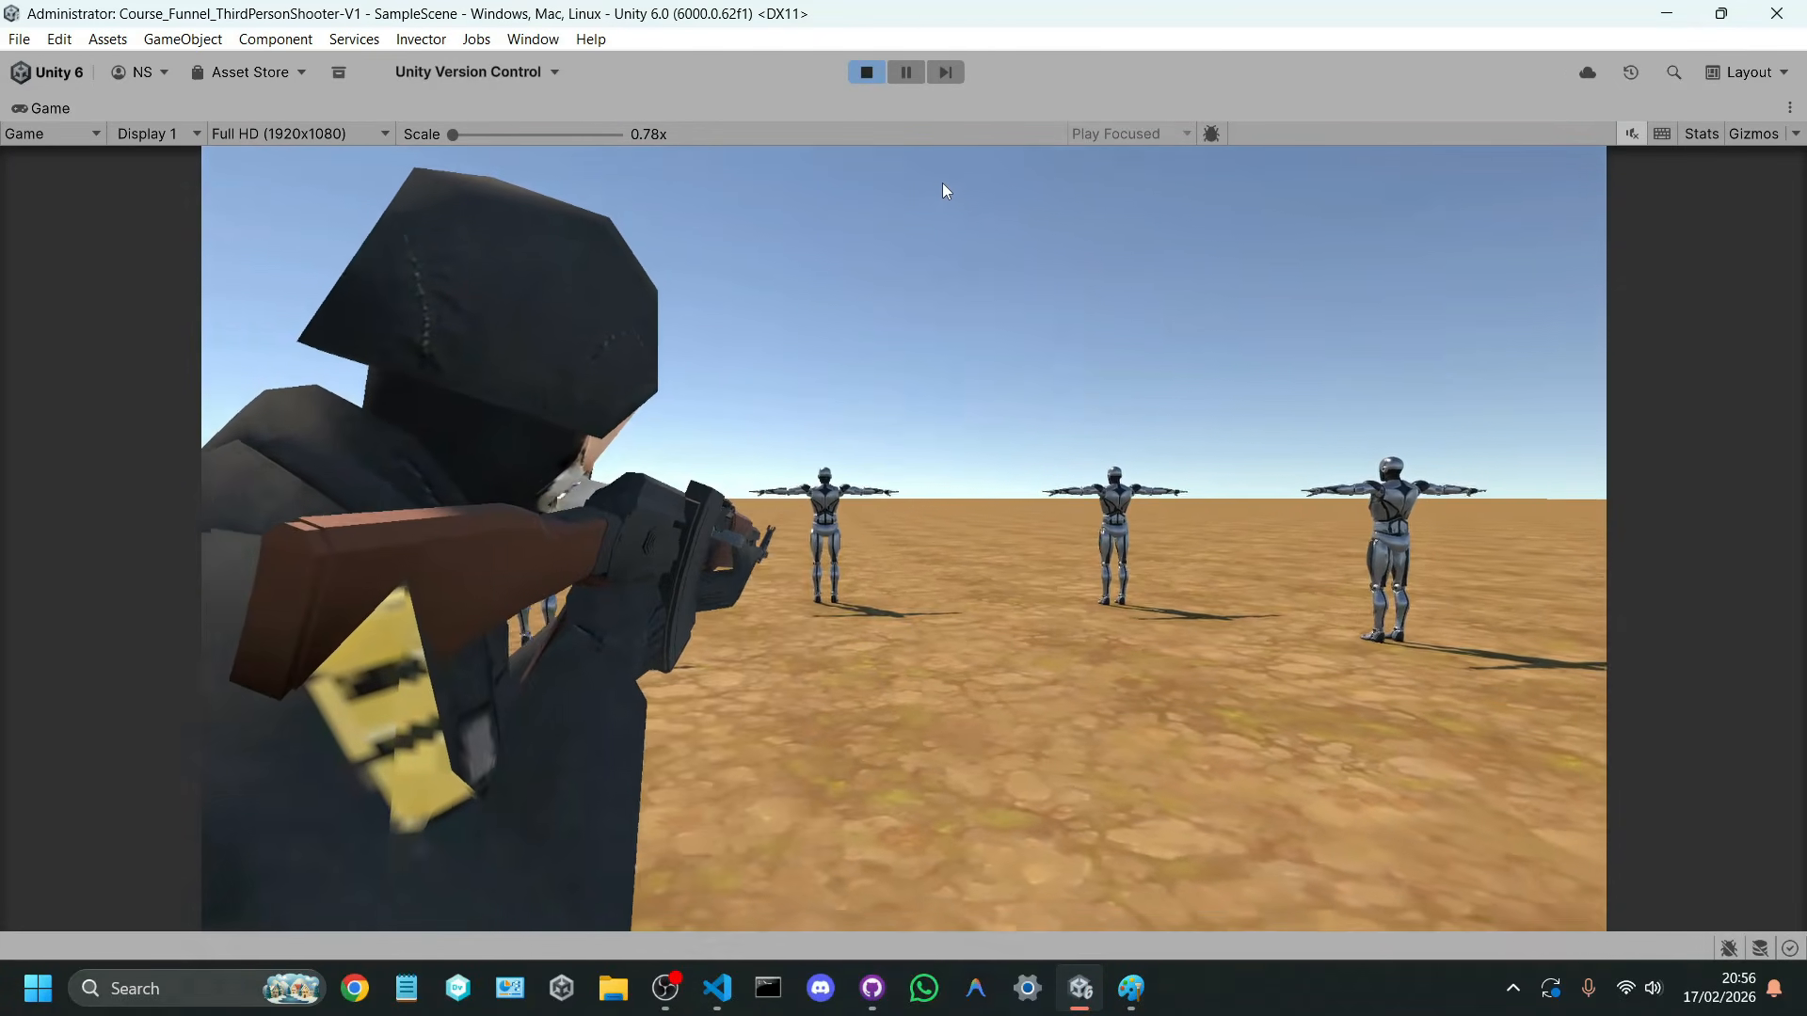
{"action": "key", "text": "a"}
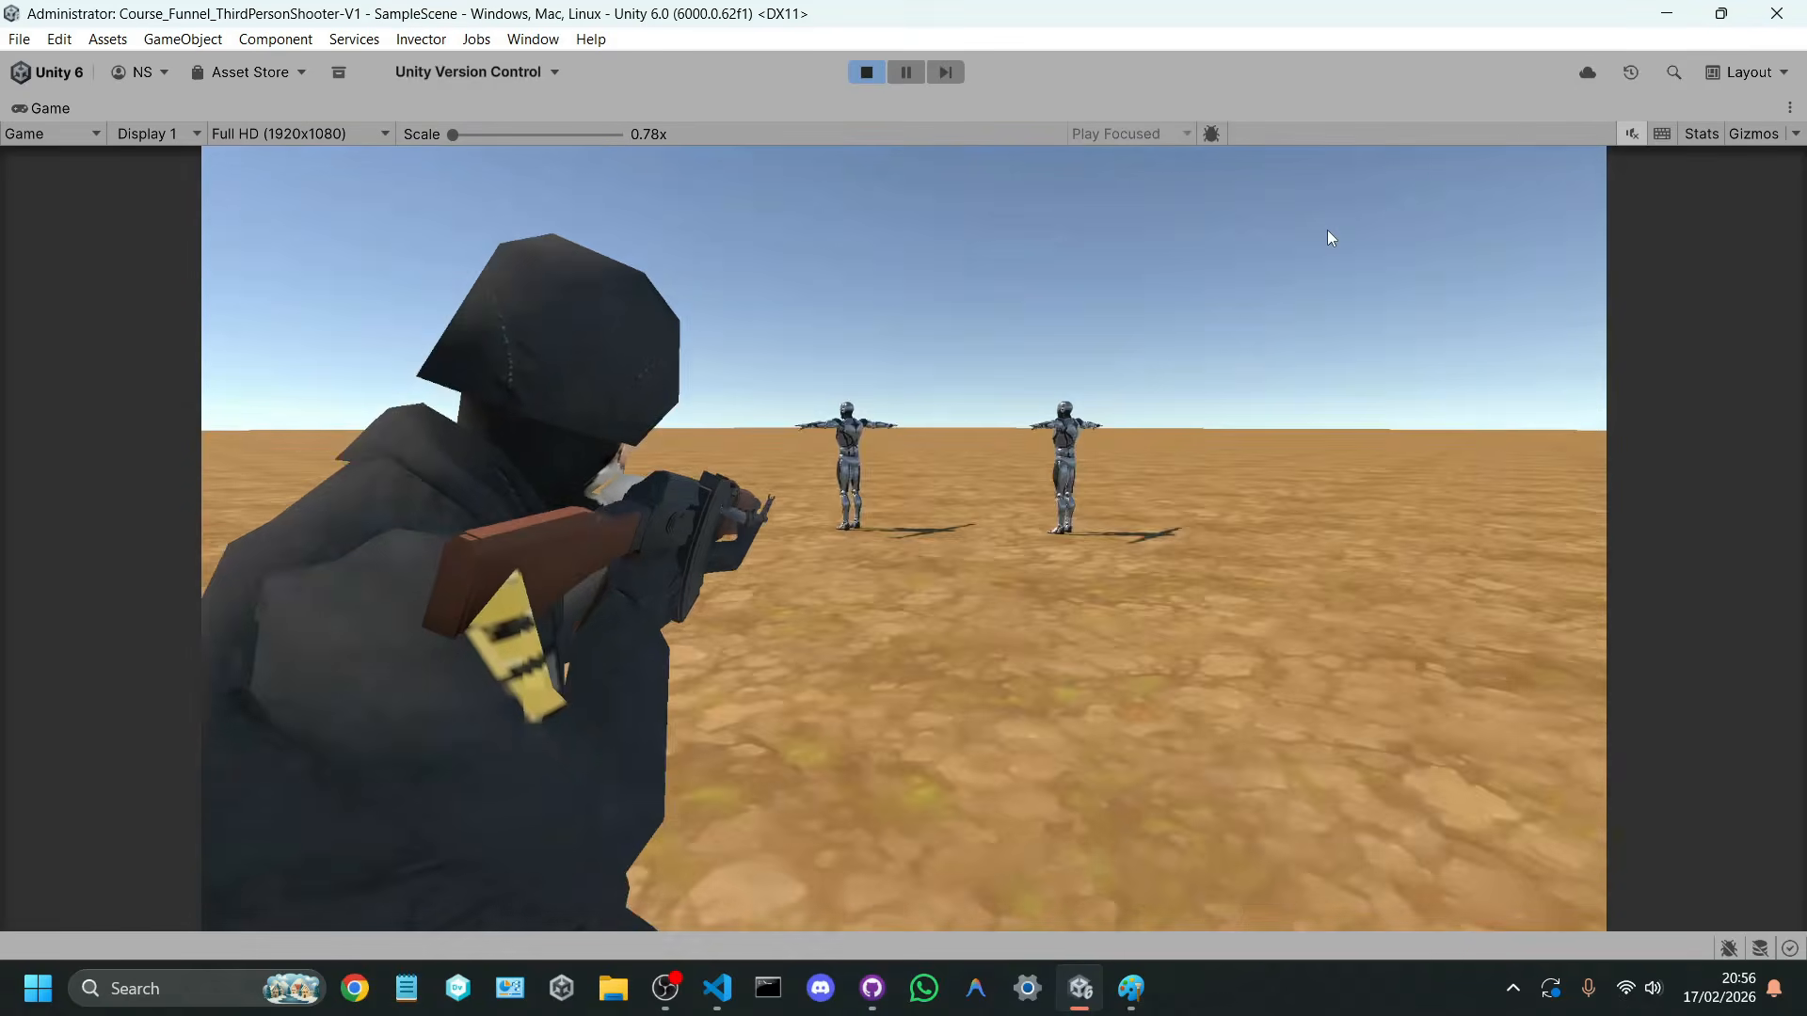
{"action": "mouse_move", "coordinate": [1263, 217]}
{"action": "right_mouse_down"}
{"action": "mouse_move", "coordinate": [1291, 222]}
{"action": "mouse_move", "coordinate": [1233, 201]}
{"action": "right_mouse_up"}
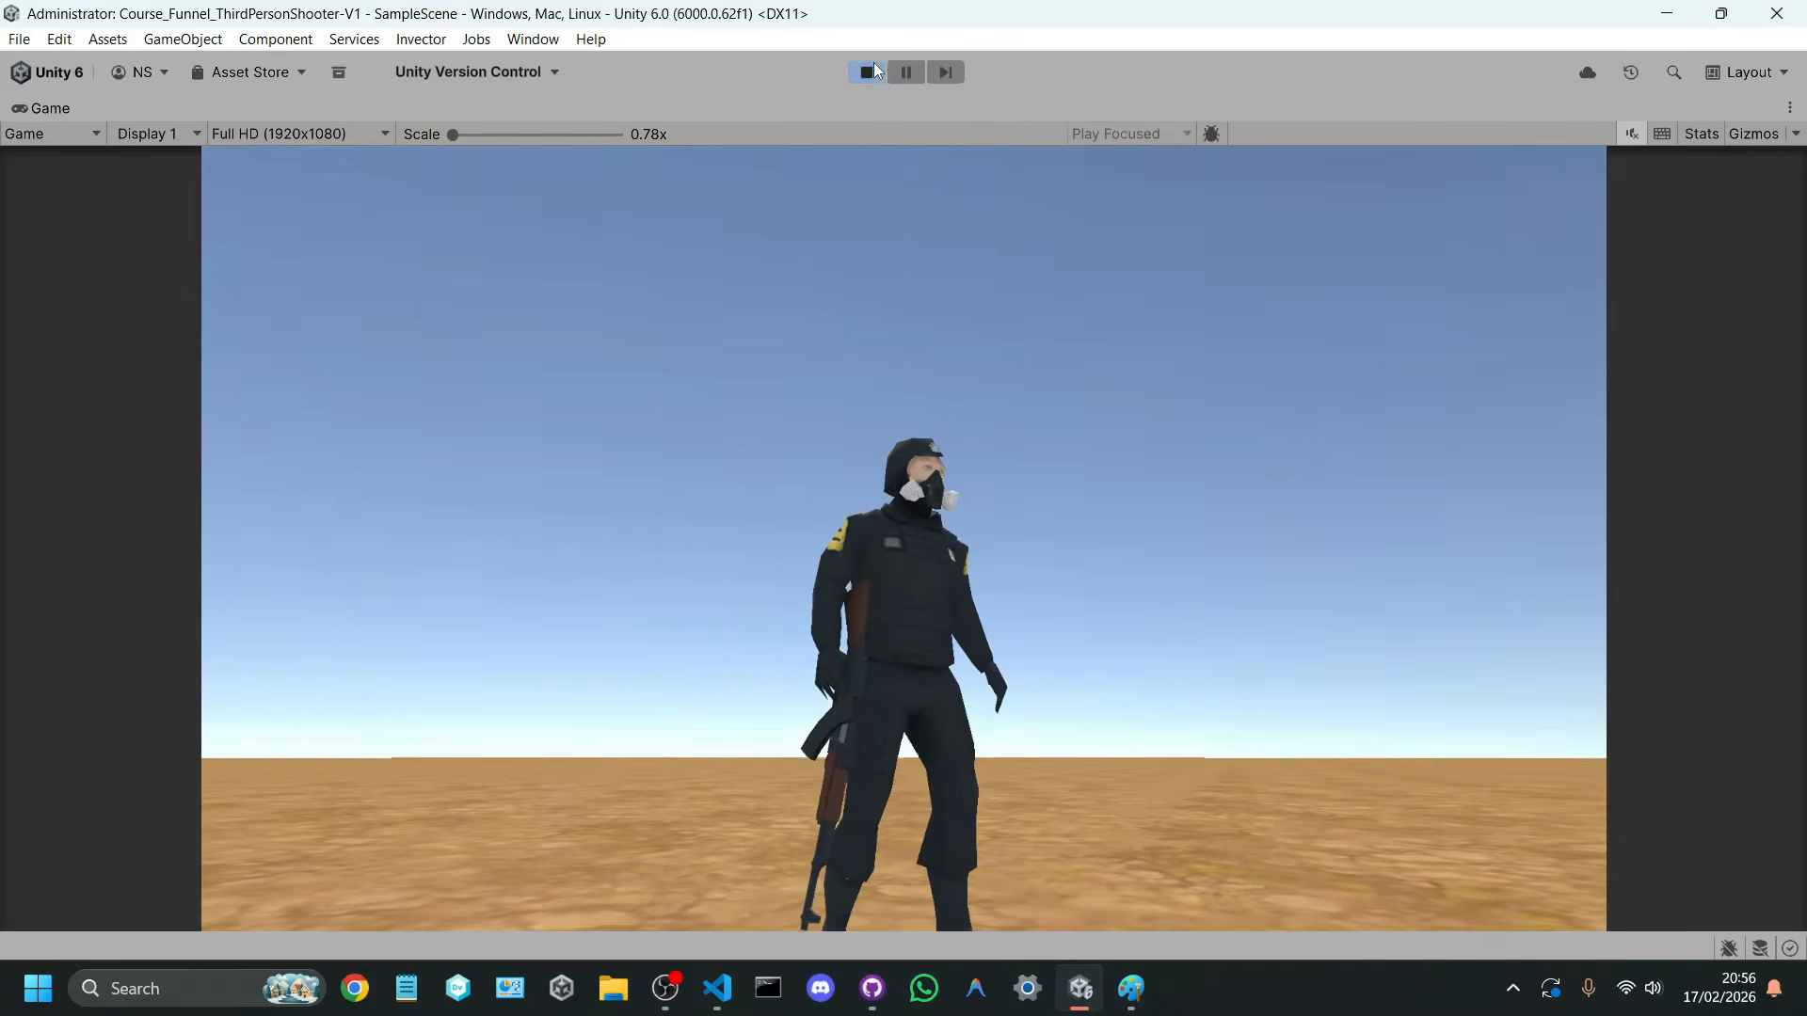
{"action": "left_click", "coordinate": [871, 68]}
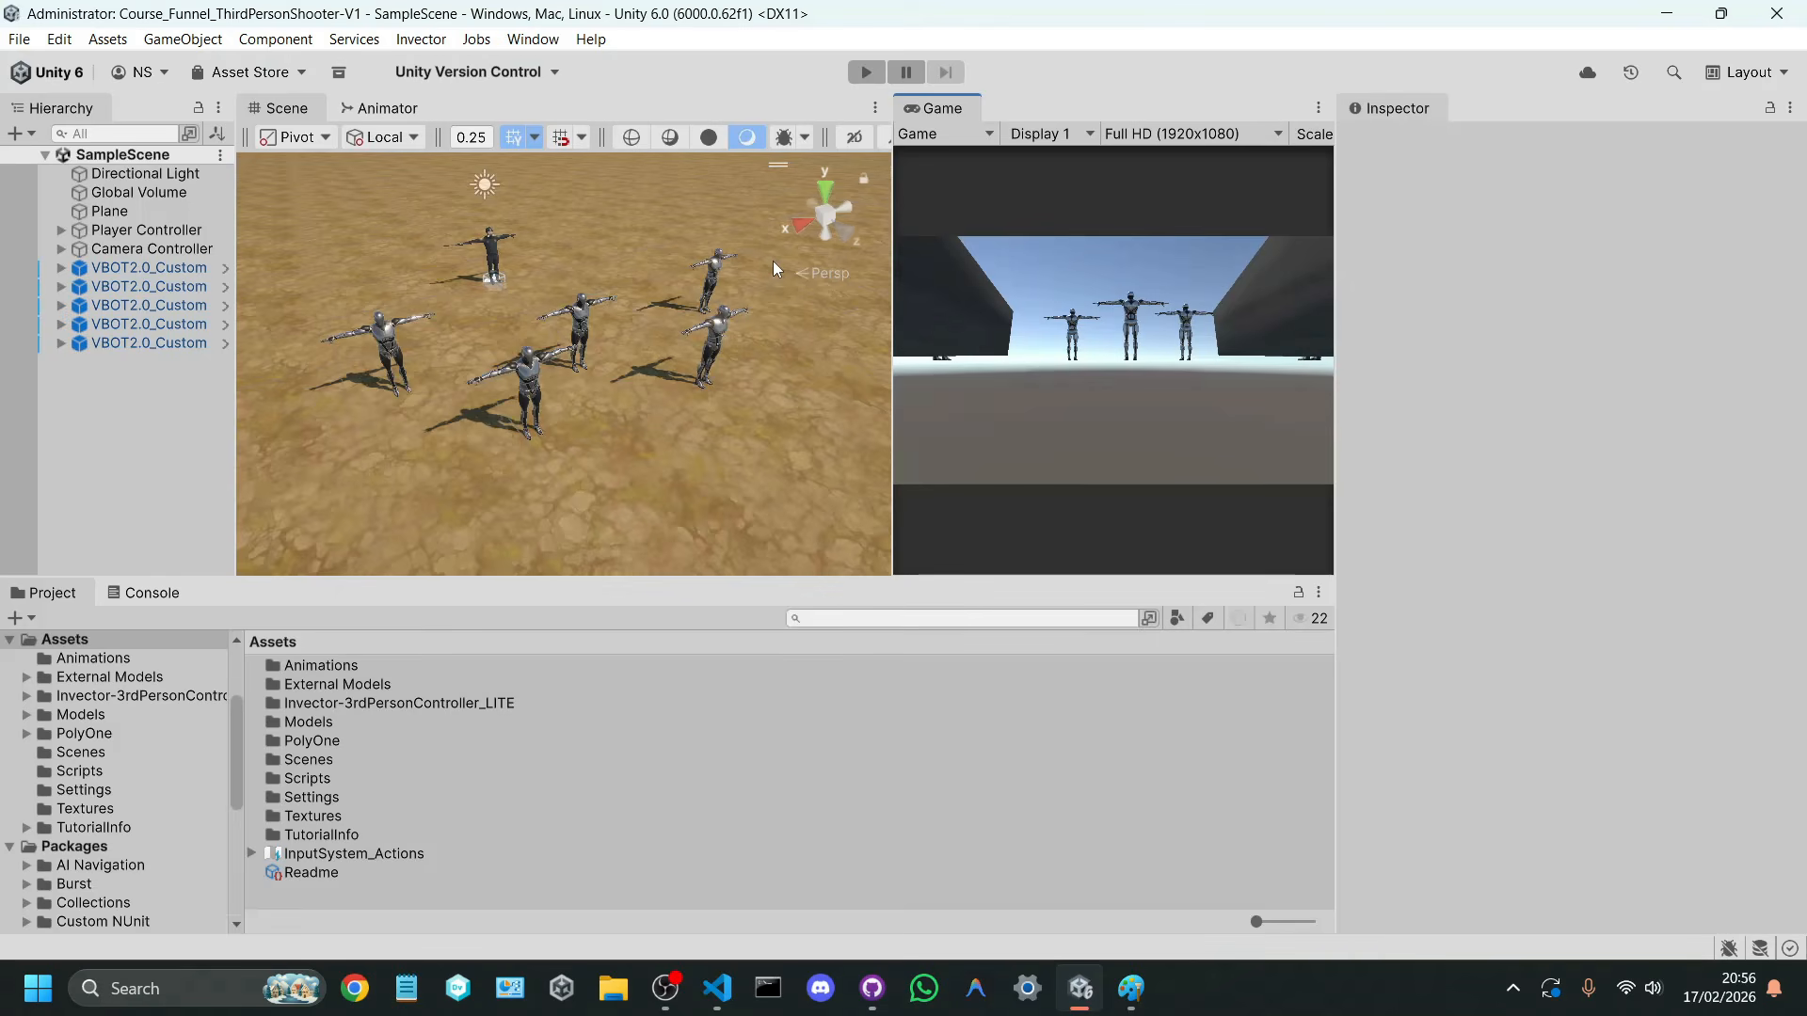
Step: With the Hierarchy widened, test shooting all the VBOT2.0_Custom enemies in play mode, stop the game and enlarge the Game view
{"action": "left_click_drag", "start_coordinate": [235, 396], "coordinate": [273, 395]}
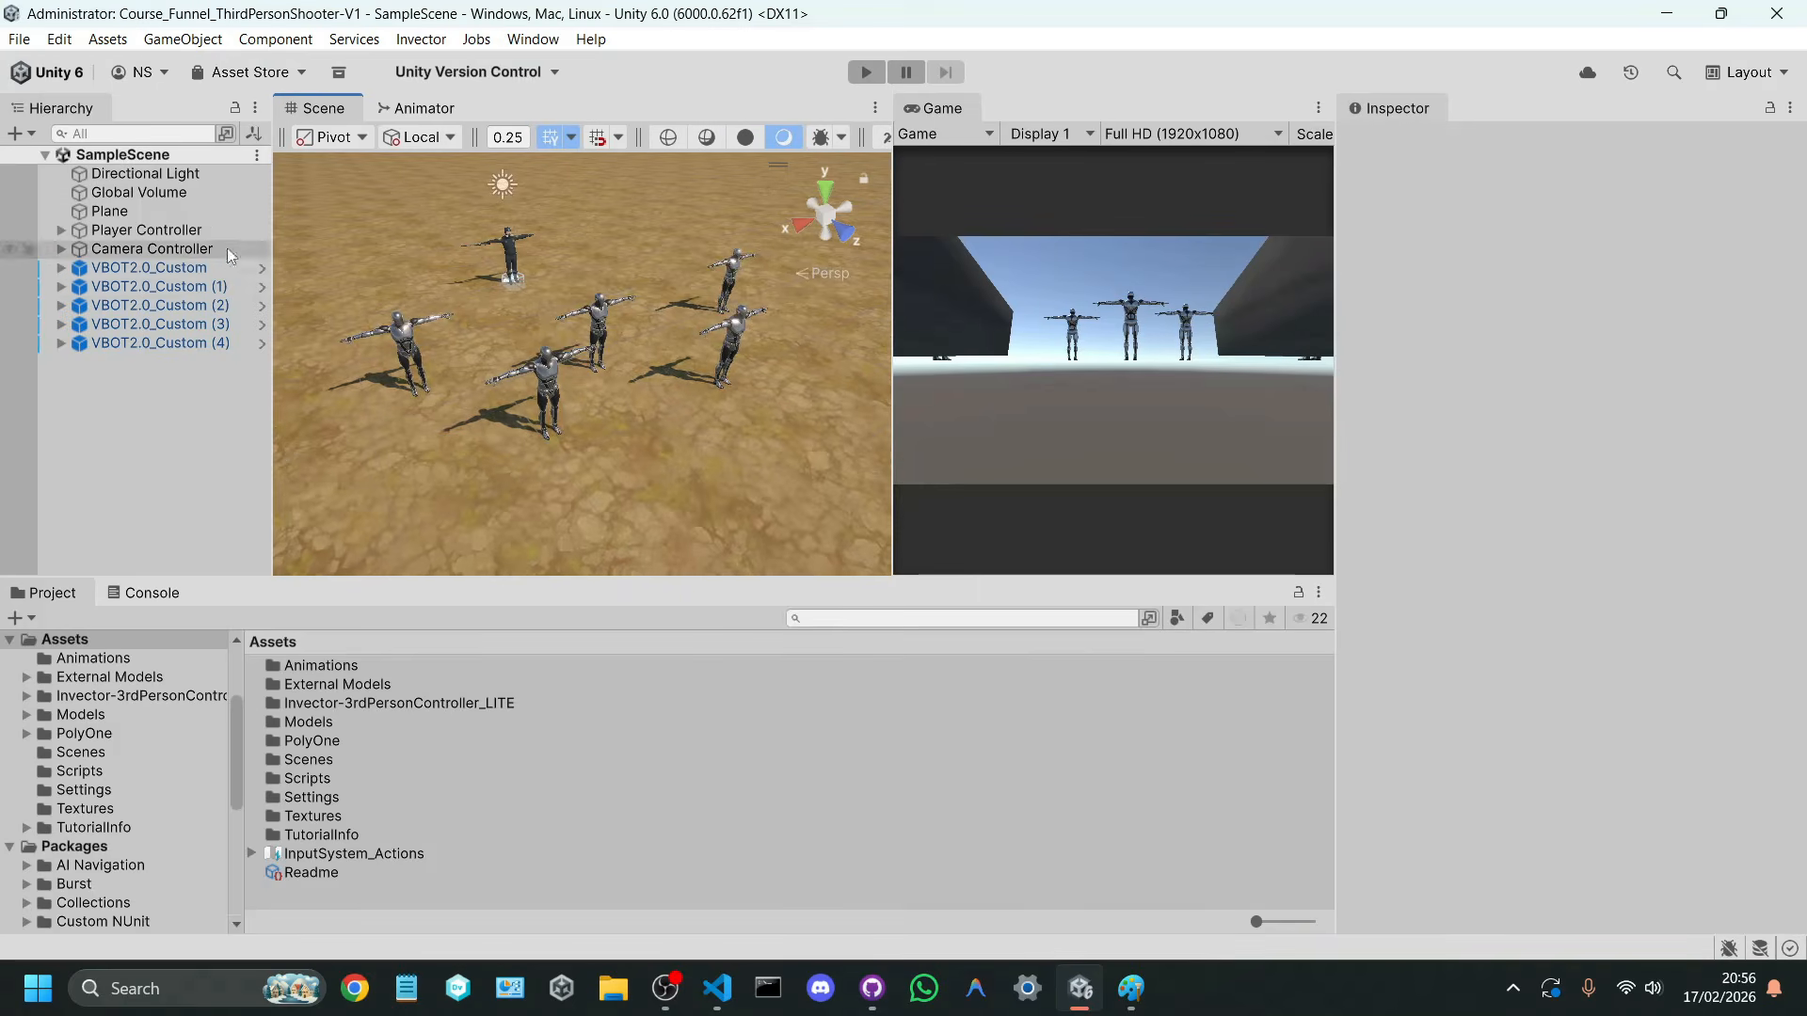
{"action": "left_click", "coordinate": [864, 72]}
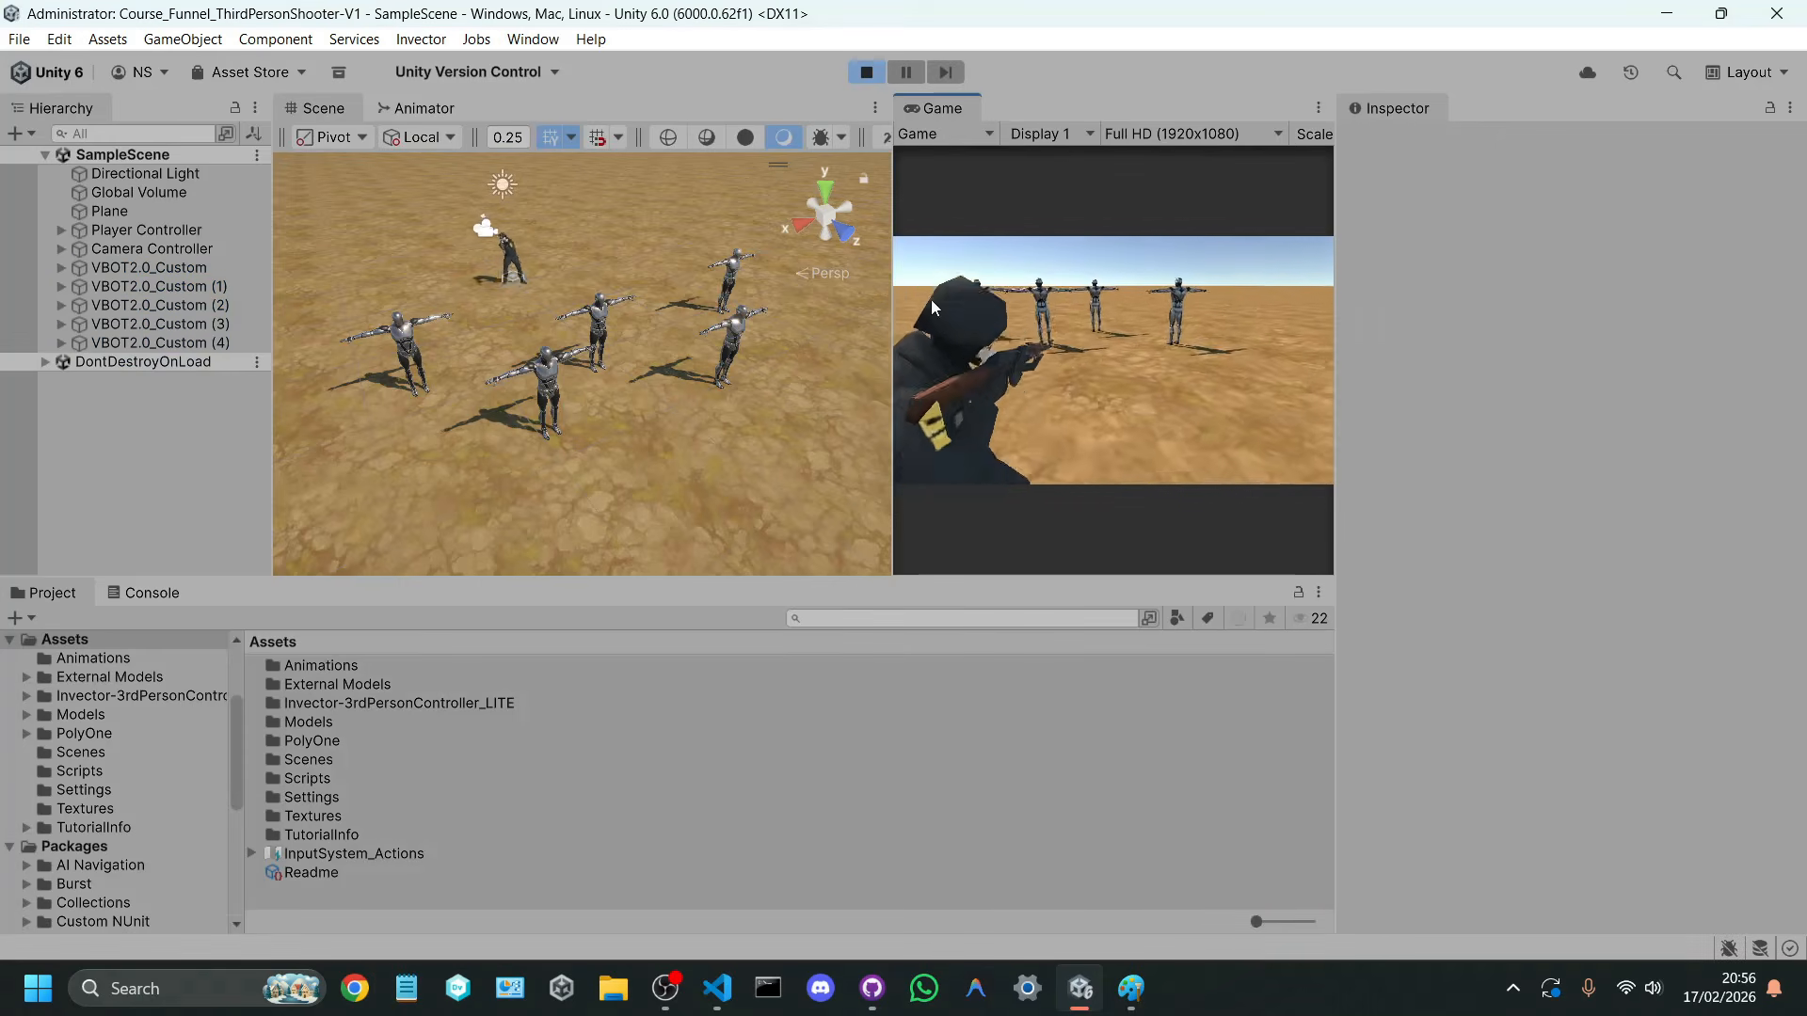
{"action": "left_click", "coordinate": [885, 256]}
{"action": "key", "text": "a"}
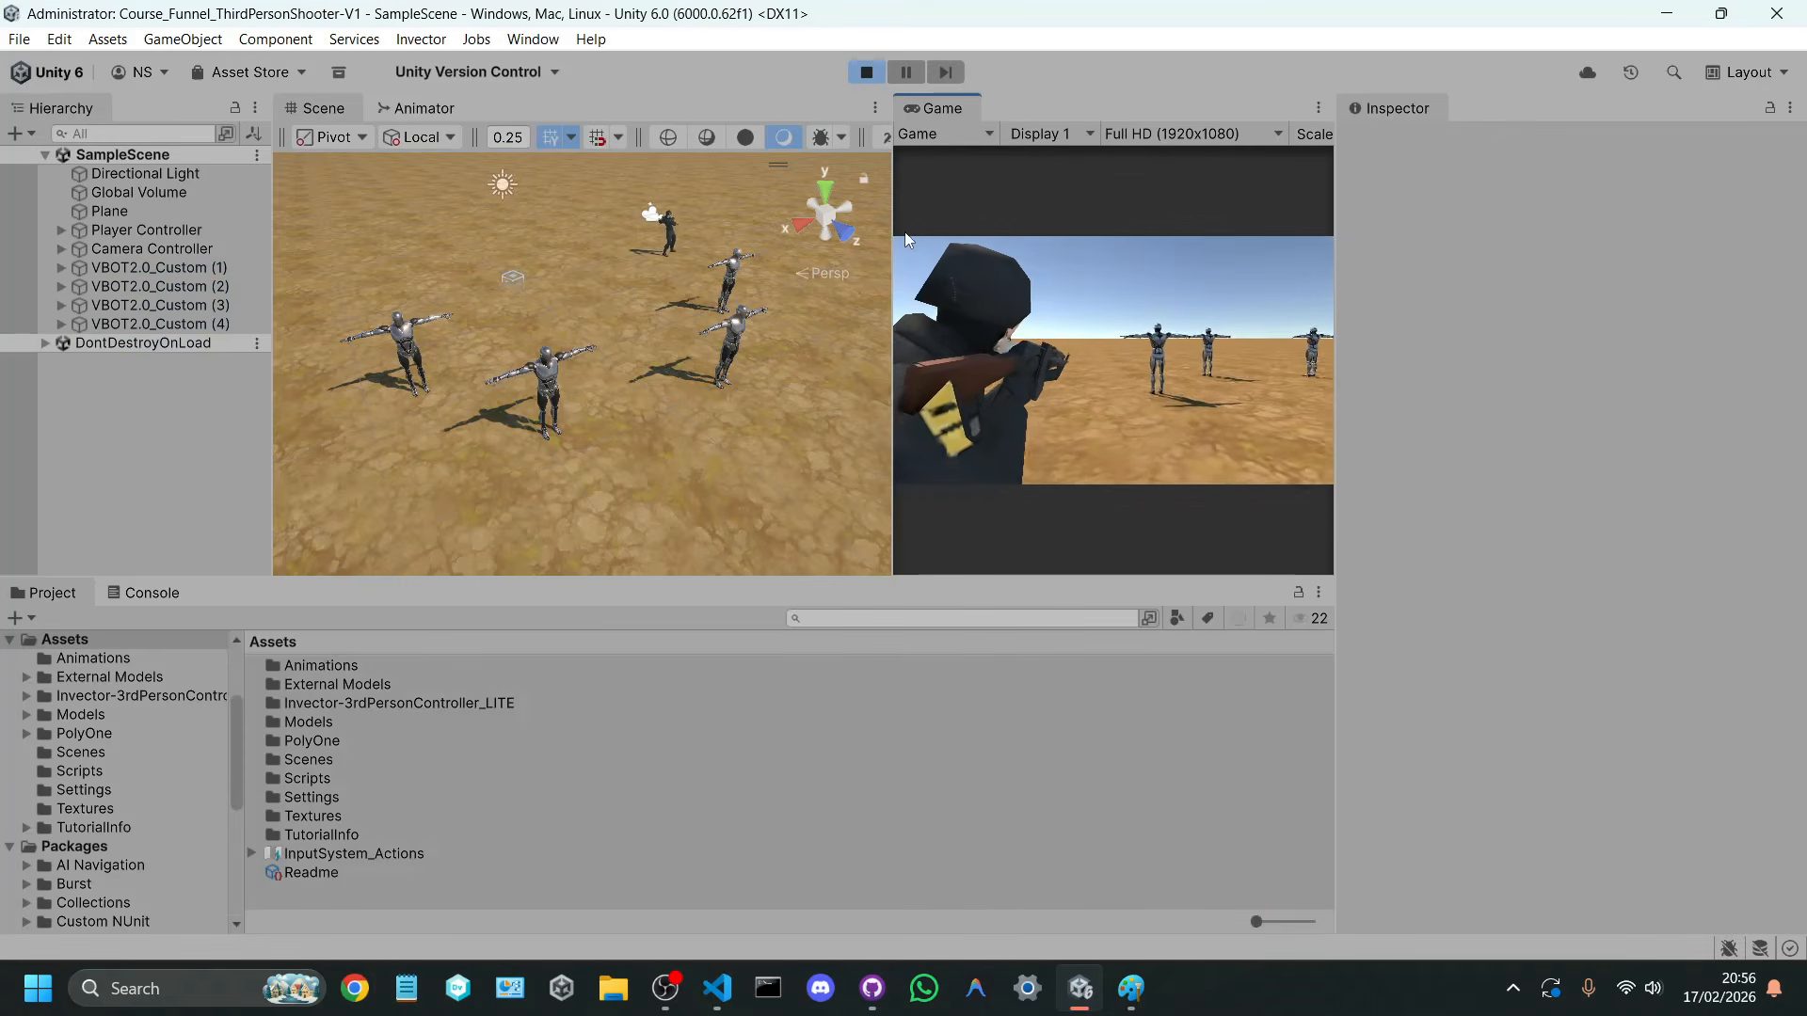
{"action": "key", "text": "a"}
{"action": "left_click", "coordinate": [1005, 282]}
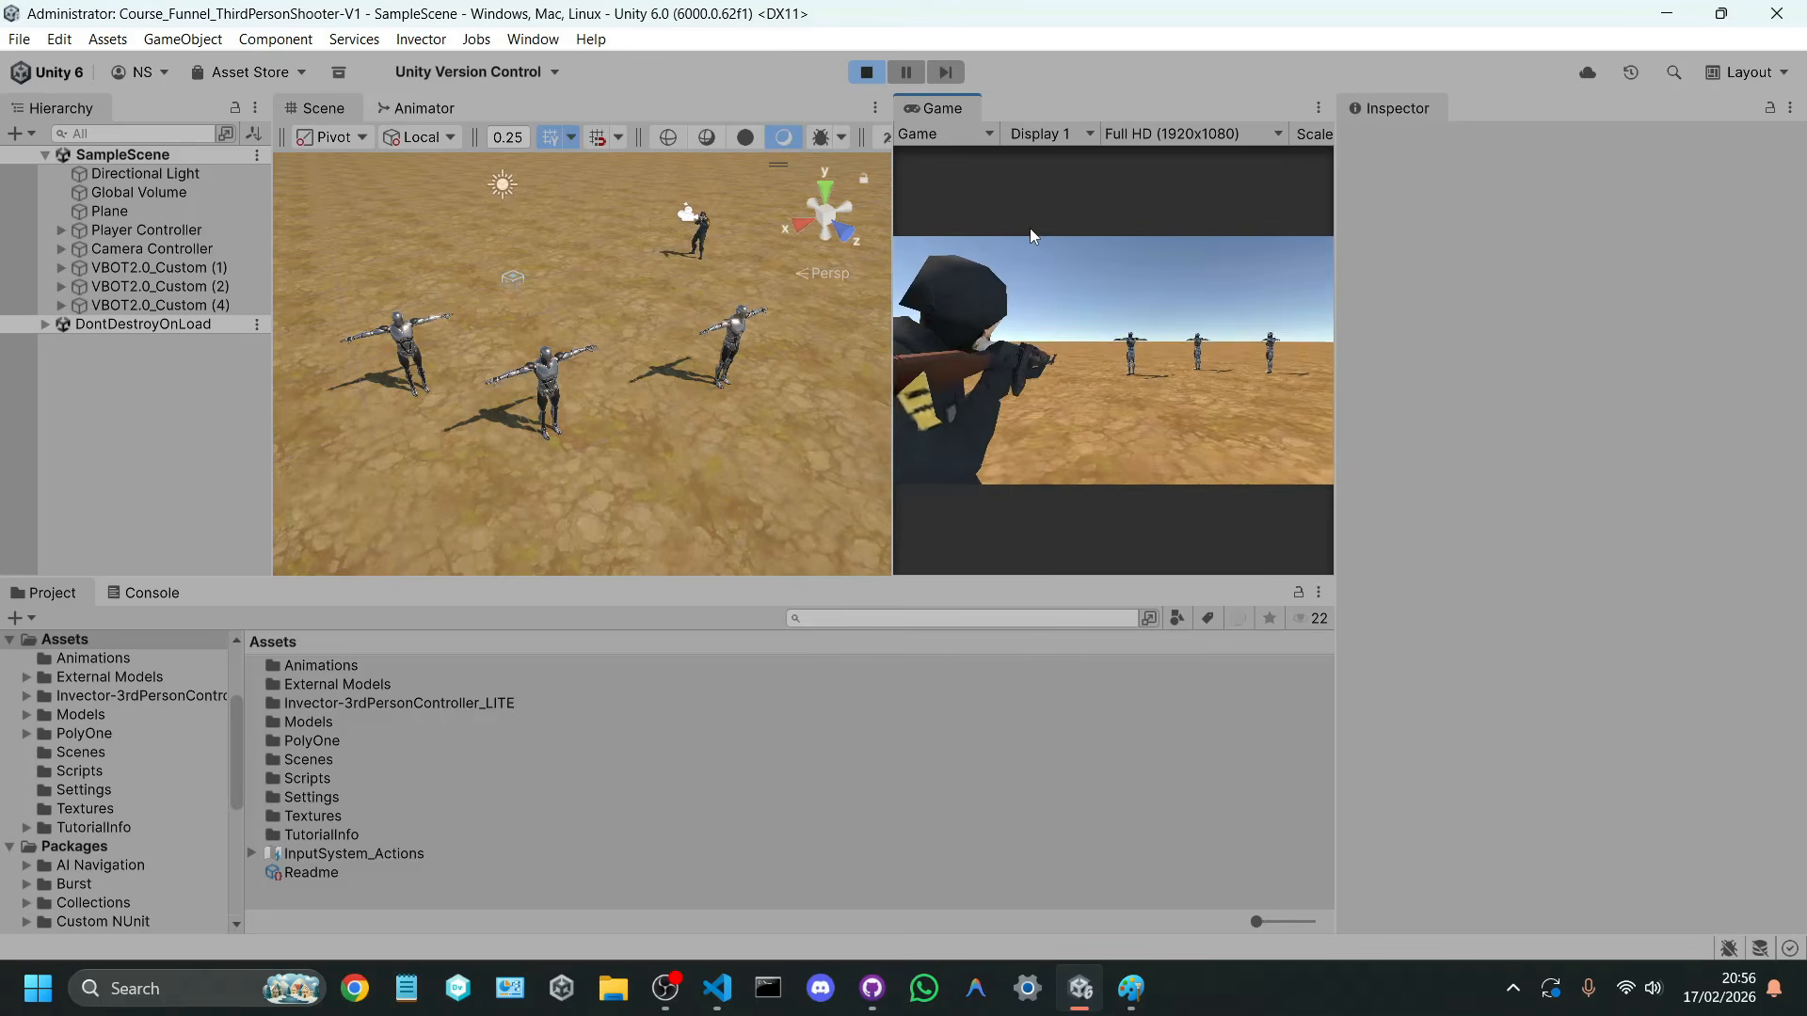
{"action": "left_click", "coordinate": [1028, 229]}
{"action": "key", "text": "d"}
{"action": "left_click", "coordinate": [1056, 234]}
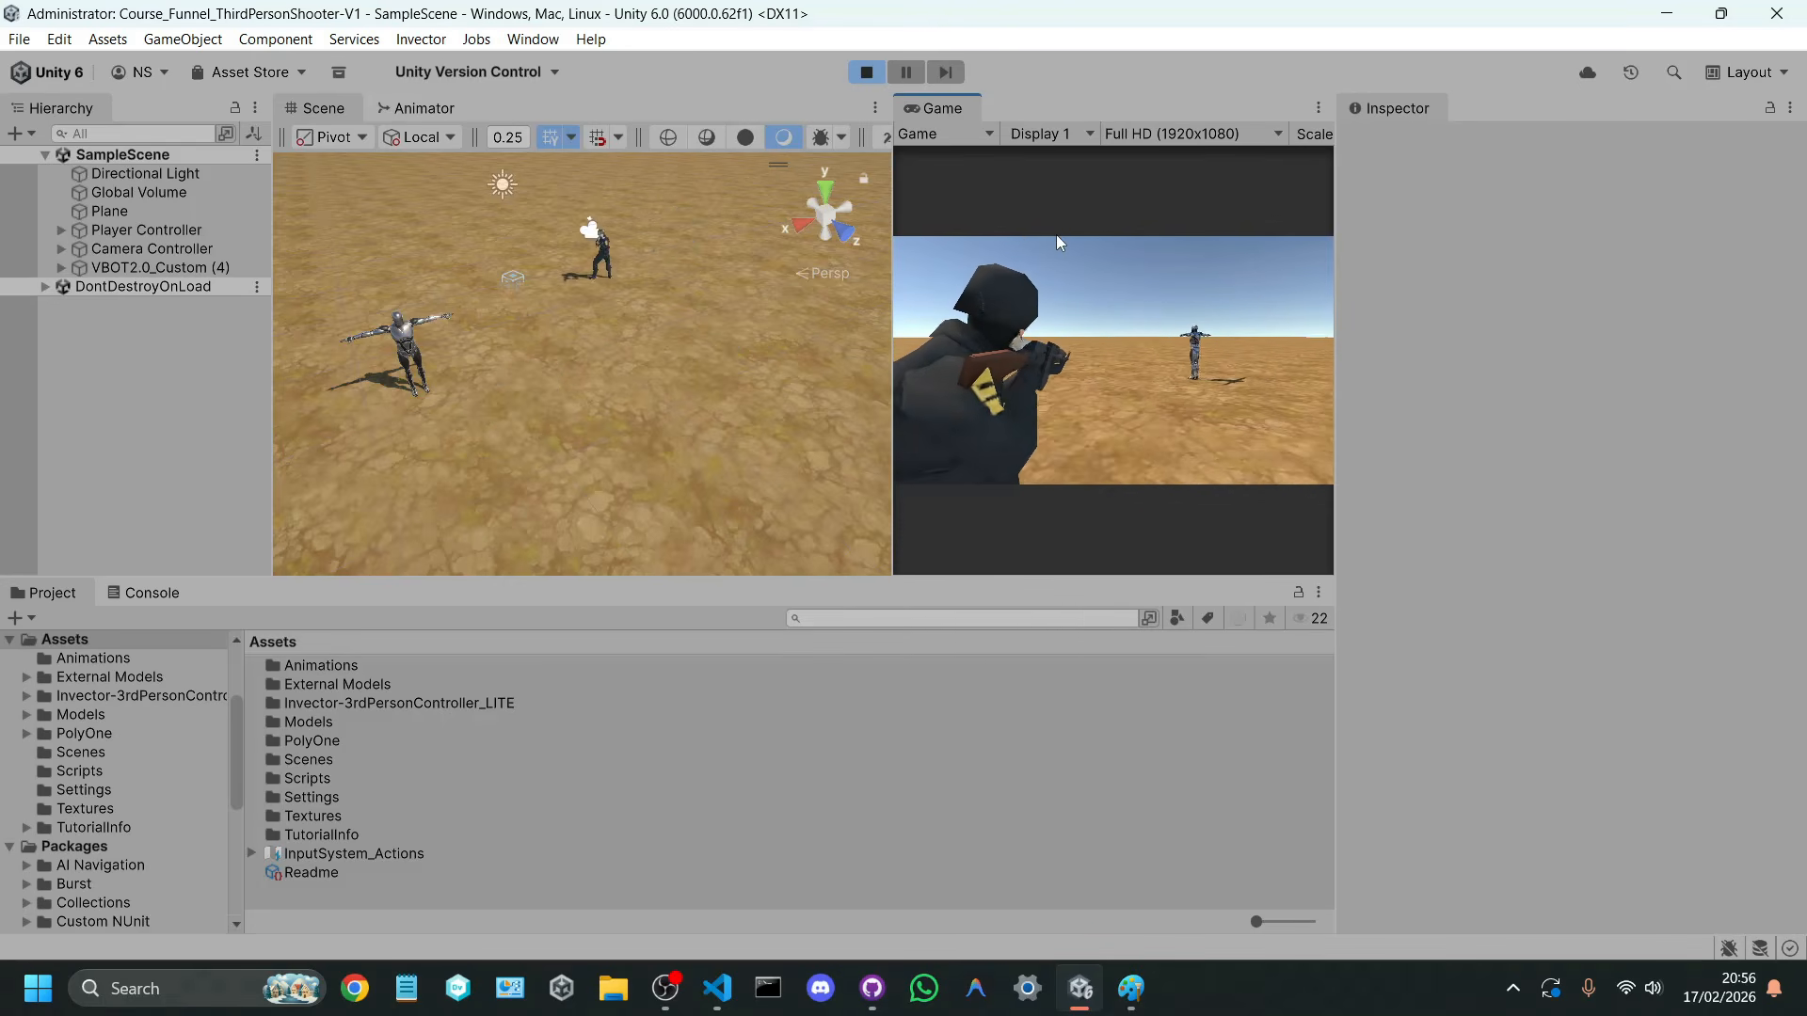
{"action": "key", "text": "a"}
{"action": "left_click", "coordinate": [1055, 234]}
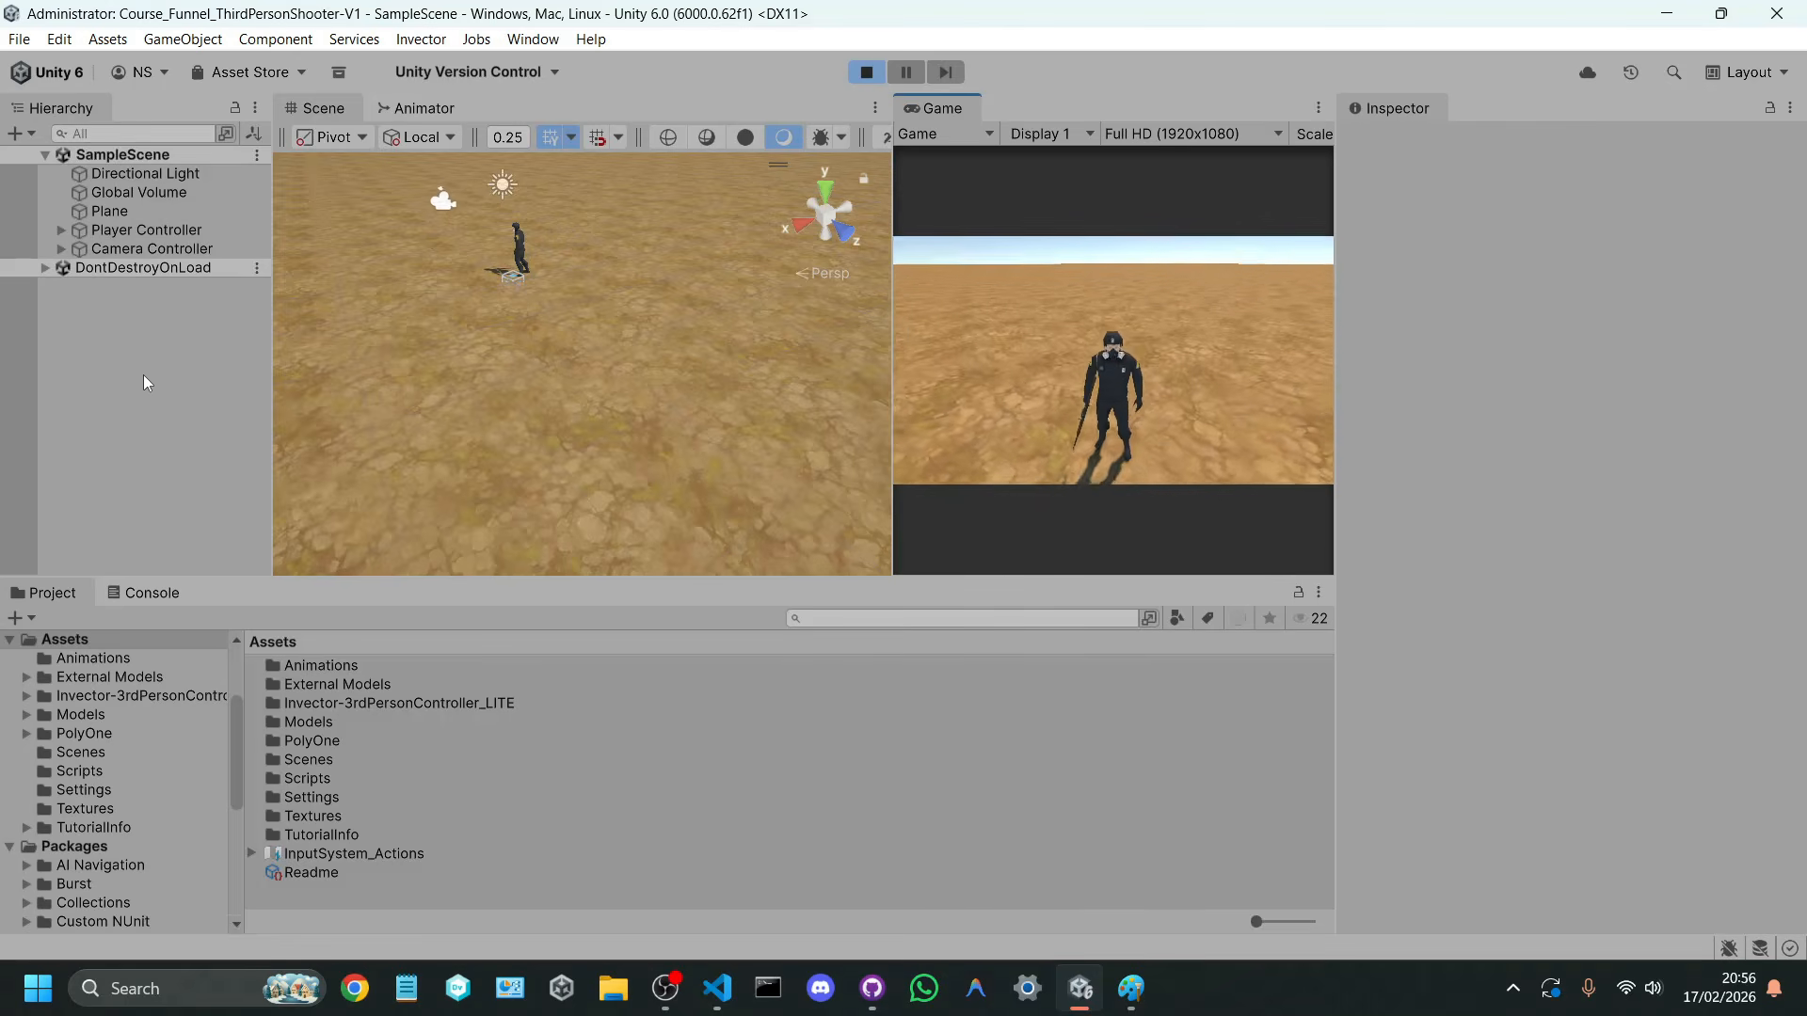
{"action": "left_click", "coordinate": [881, 73]}
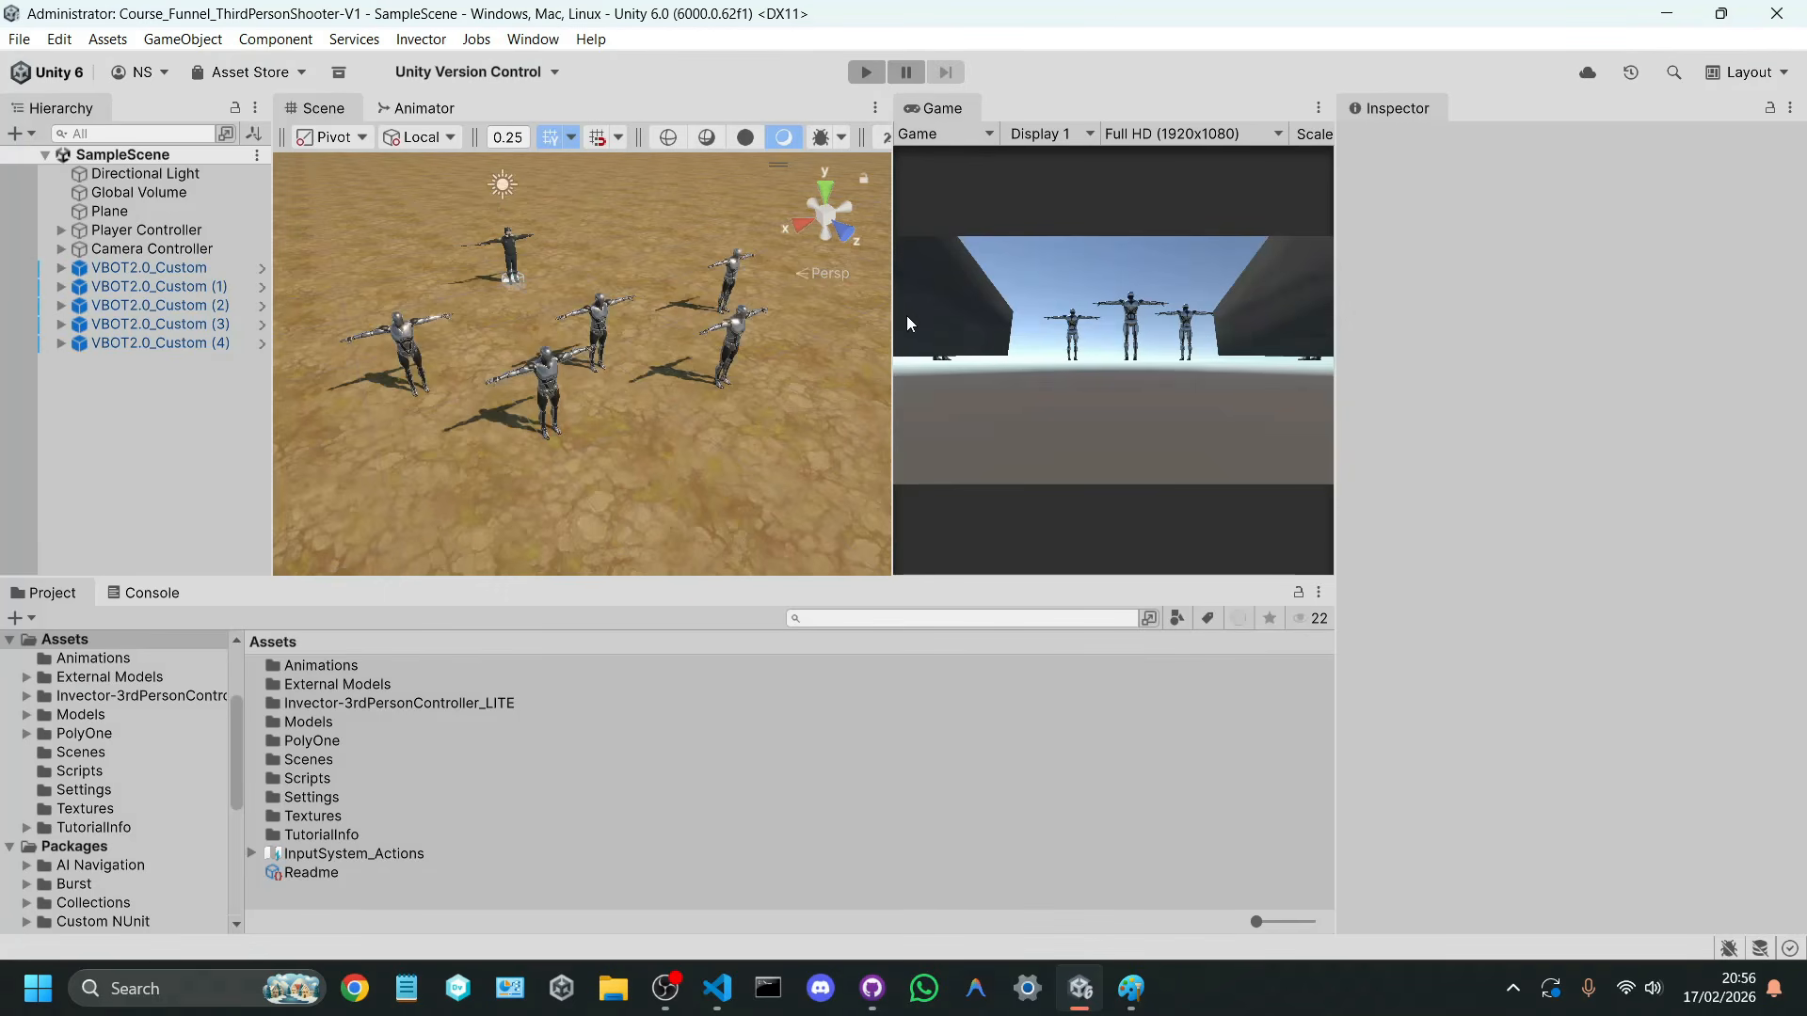
{"action": "left_click_drag", "start_coordinate": [889, 315], "coordinate": [622, 317]}
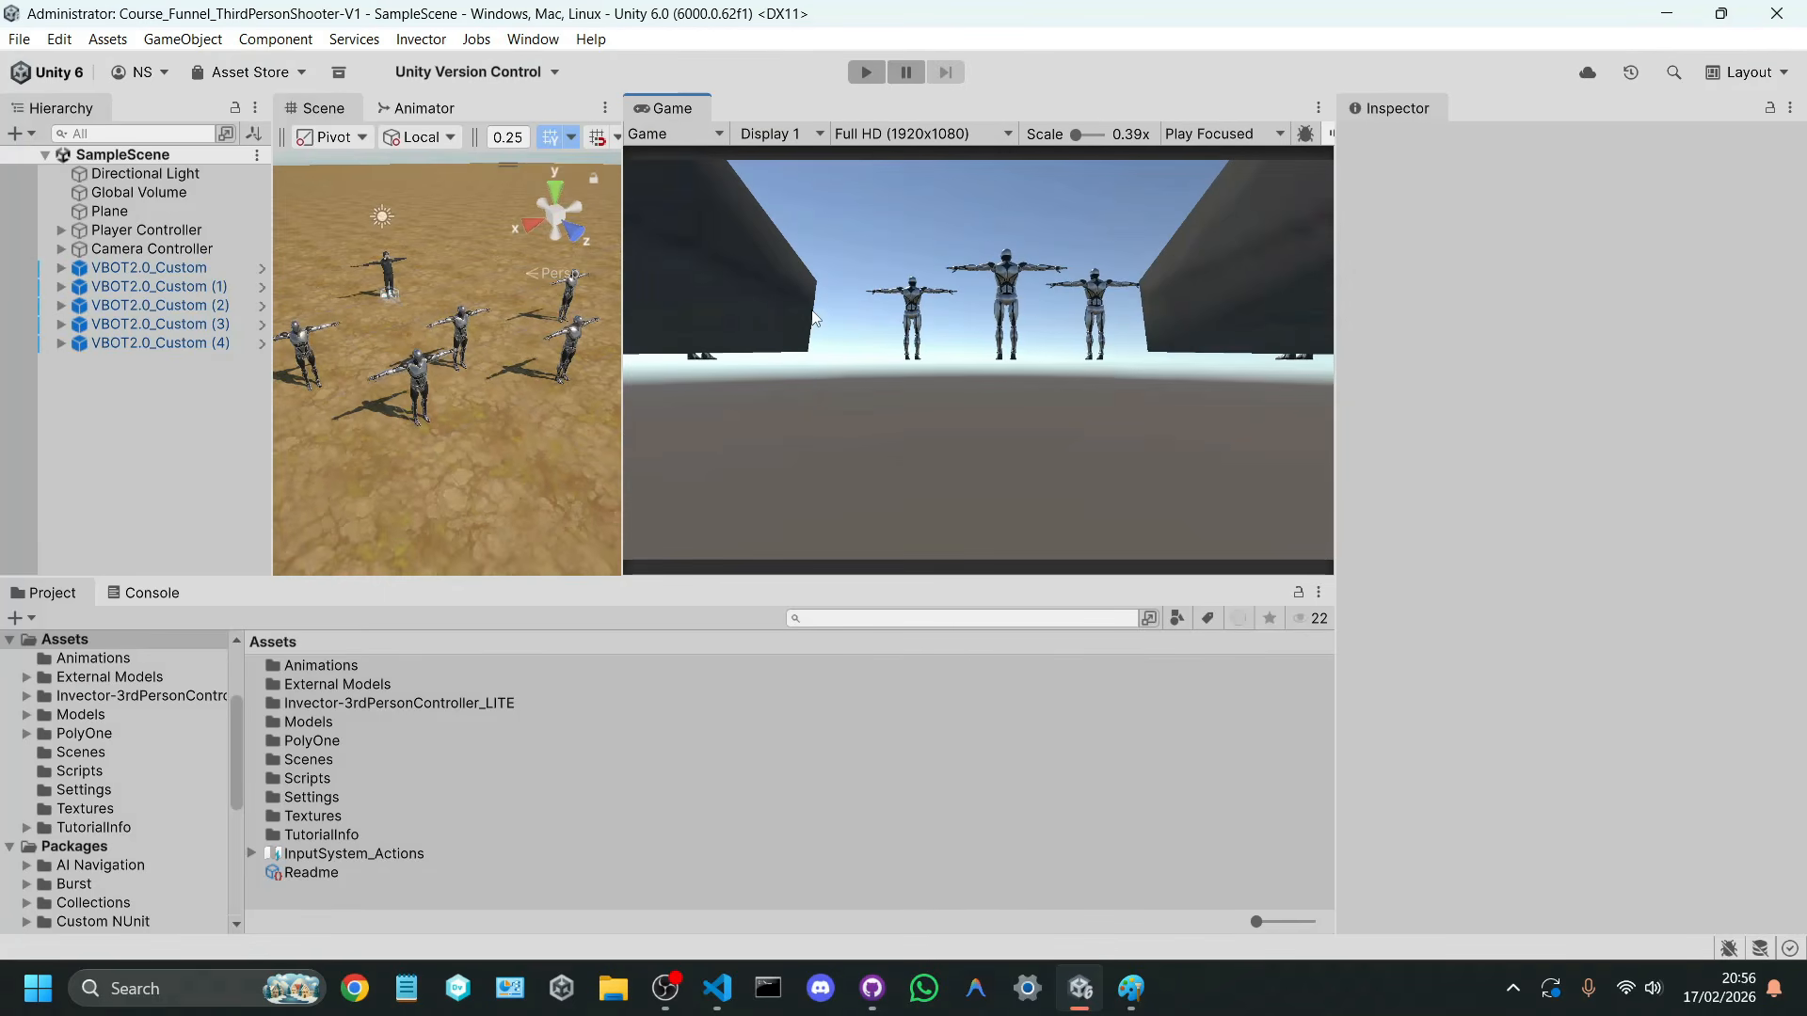
Step: Open Google Chrome with the first profile and search Google Images for crosshairs png
{"action": "left_click", "coordinate": [355, 988]}
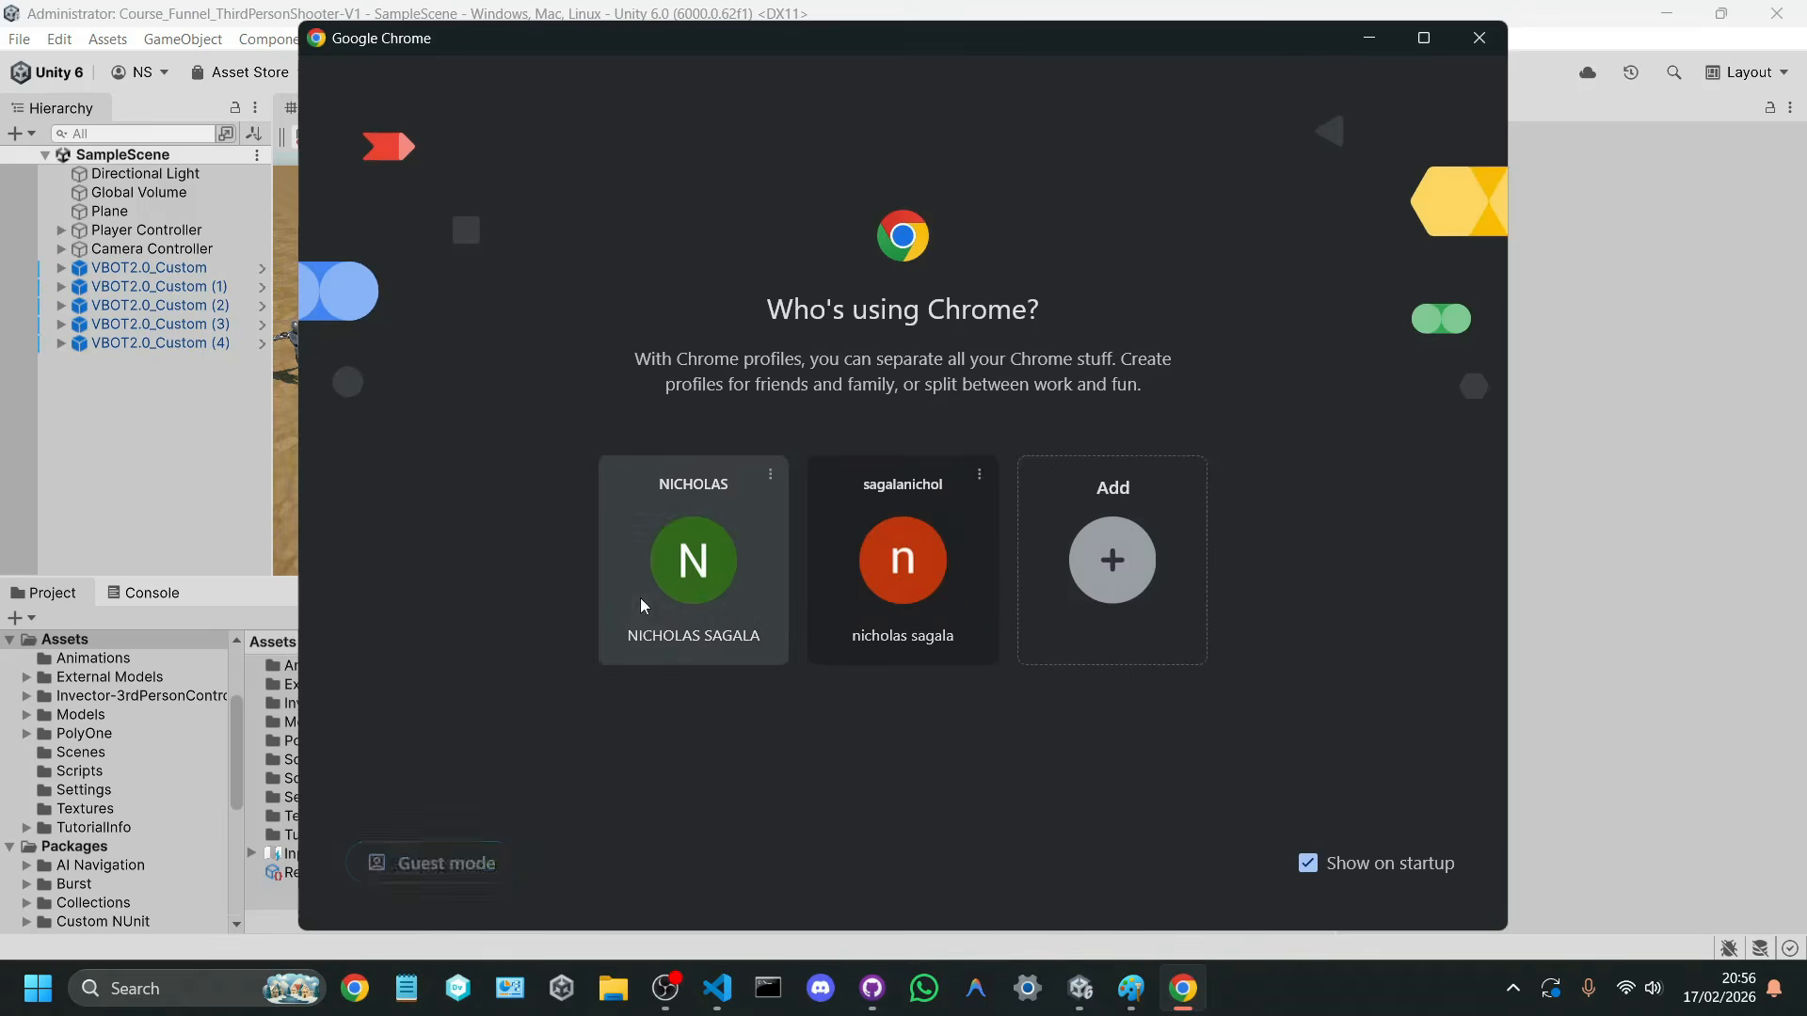
{"action": "left_click", "coordinate": [637, 602]}
{"action": "type", "text": "crosshar"}
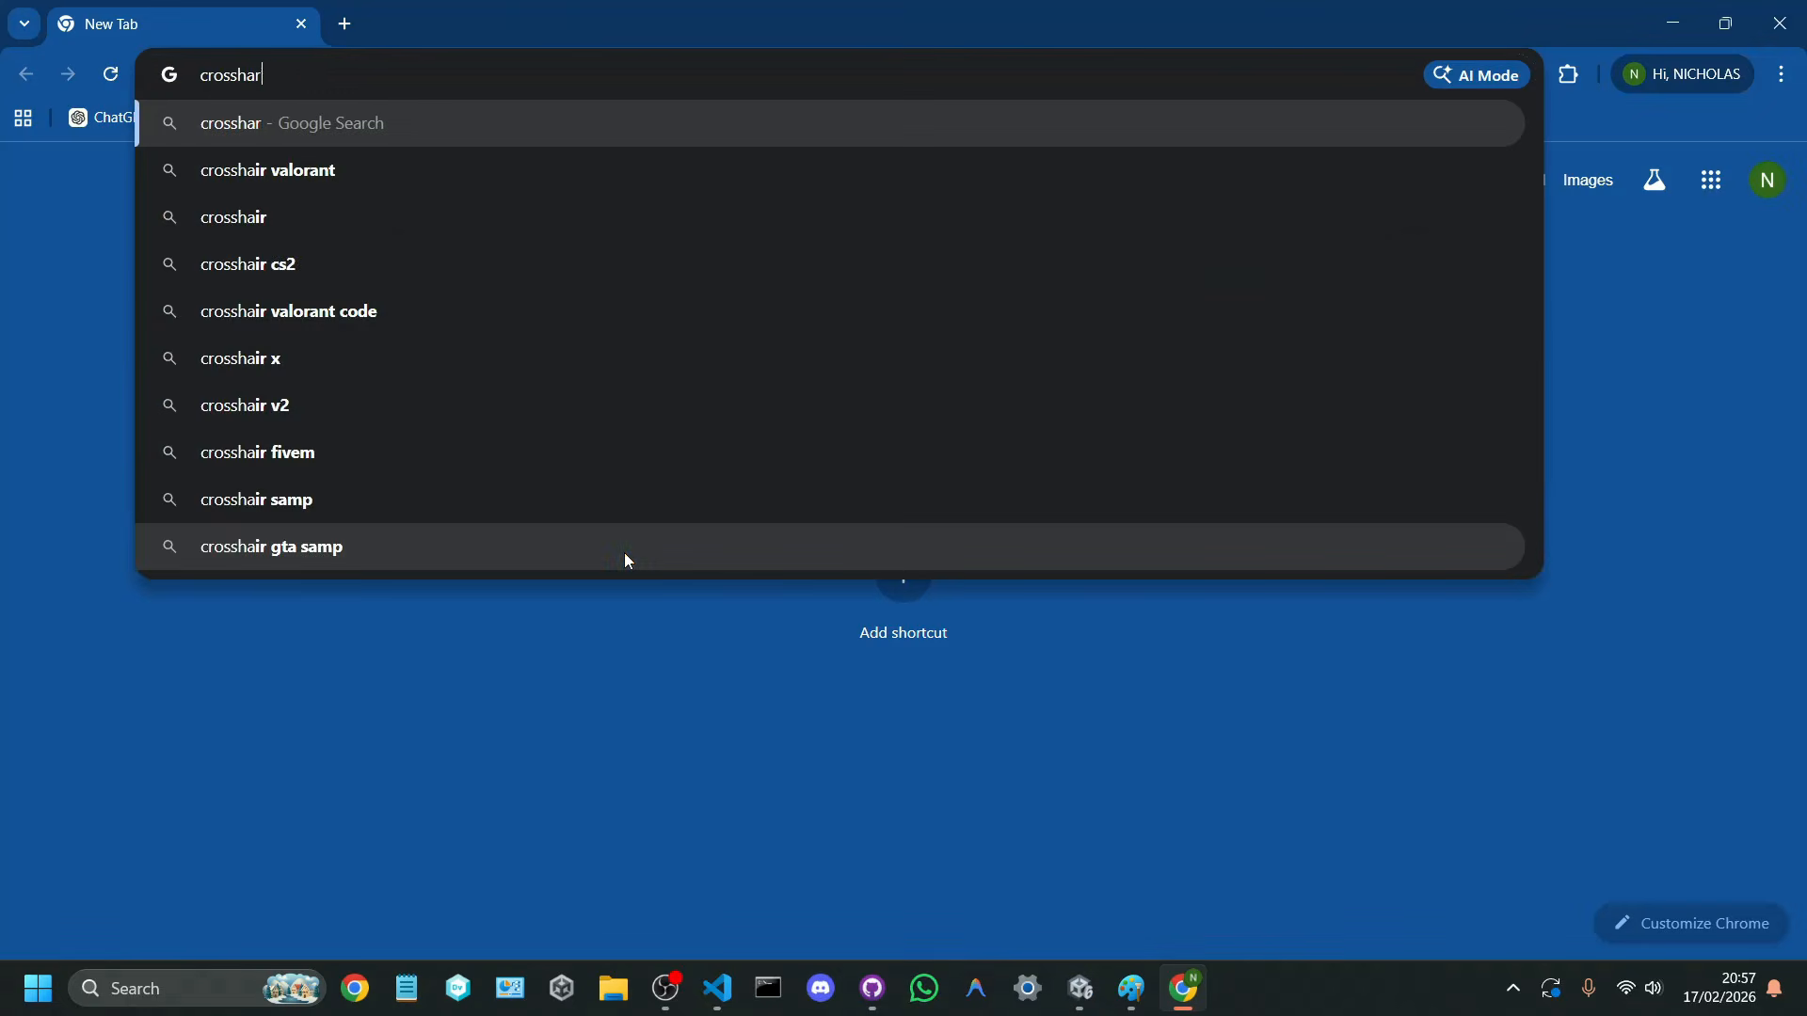
{"action": "type", "text": "is png"}
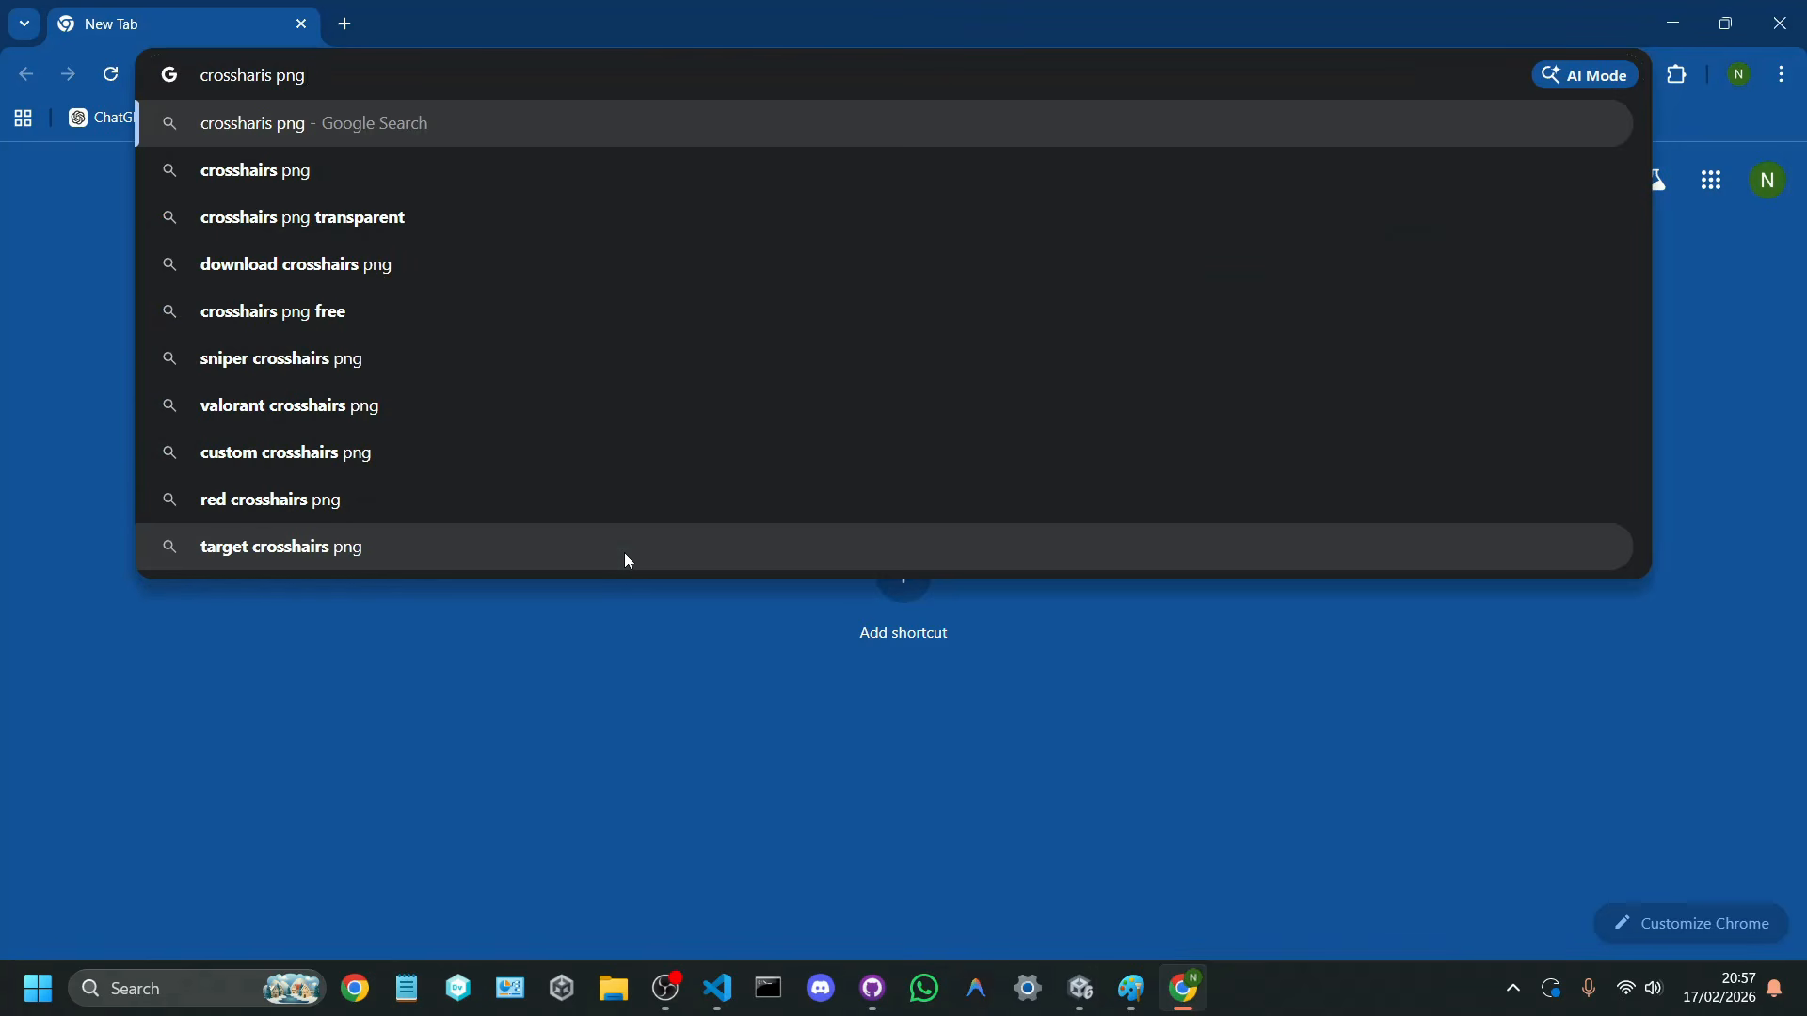
{"action": "key", "text": "Down"}
{"action": "key", "text": "Return"}
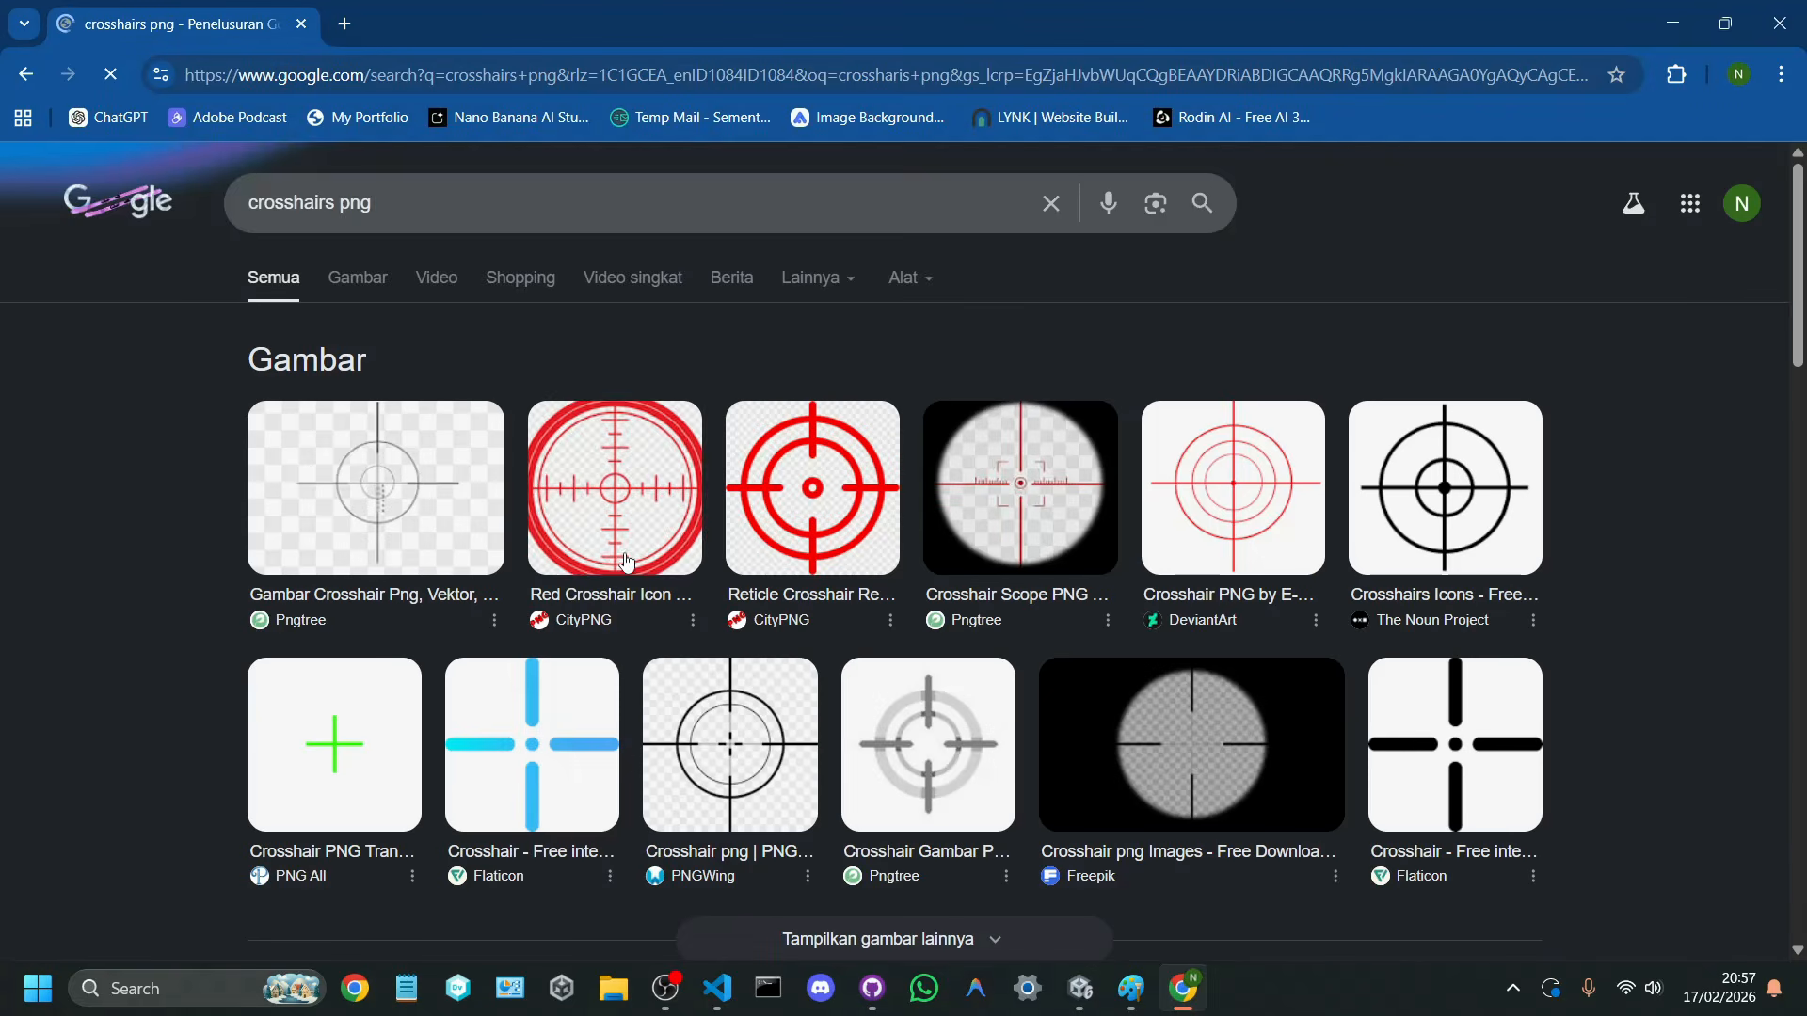
{"action": "left_click", "coordinate": [382, 281]}
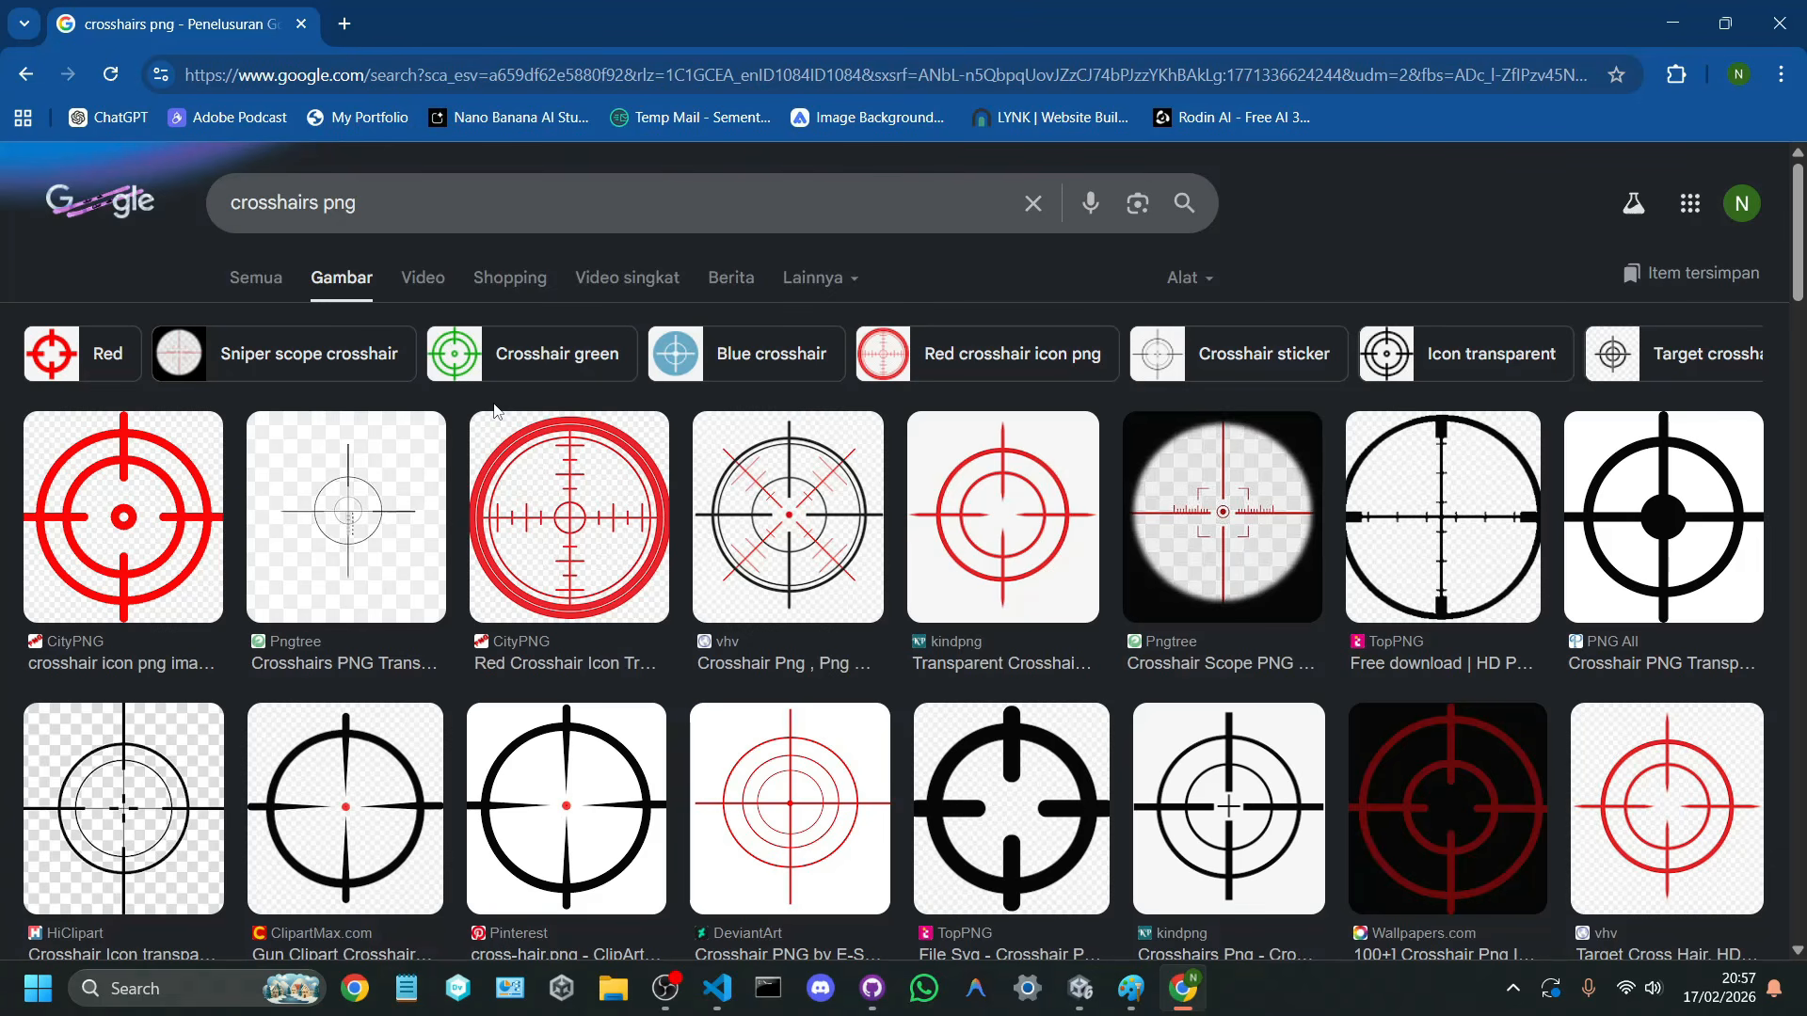
Step: Go to flaticon.com and search its icons for crosshairs
{"action": "left_click", "coordinate": [463, 75]}
{"action": "type", "text": "flat"}
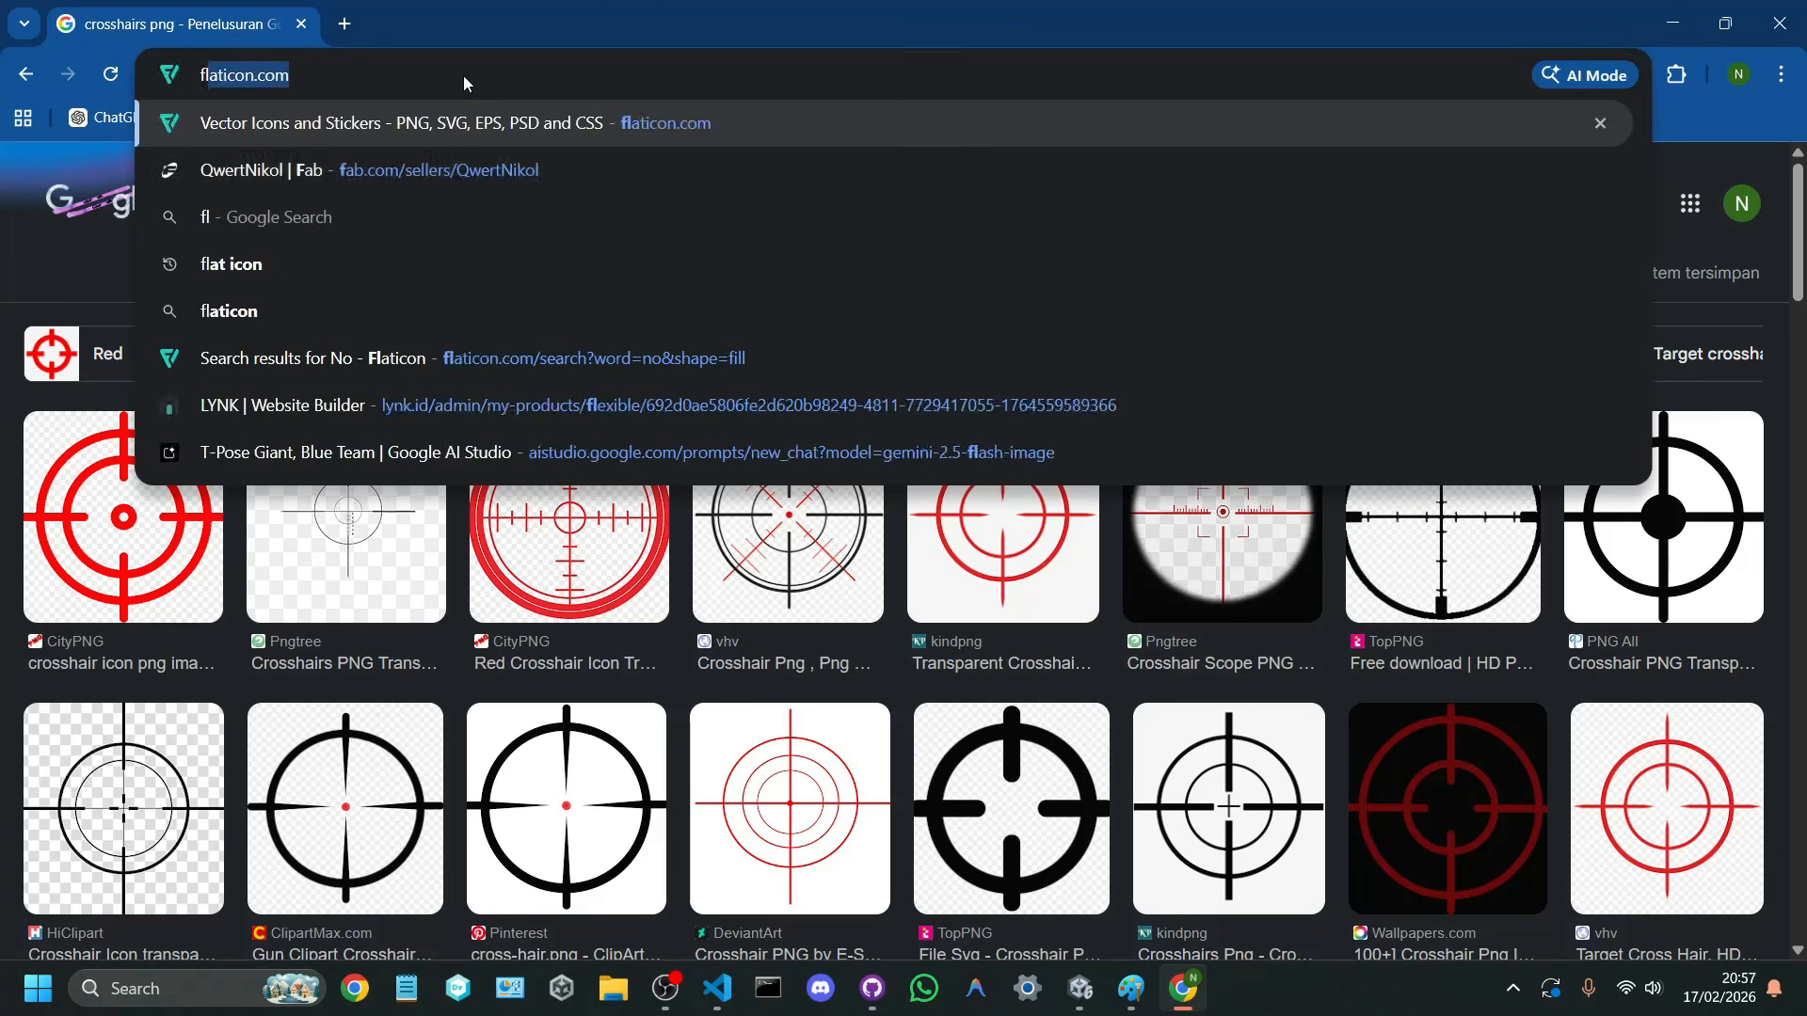
{"action": "type", "text": "ic"}
{"action": "key", "text": "Return"}
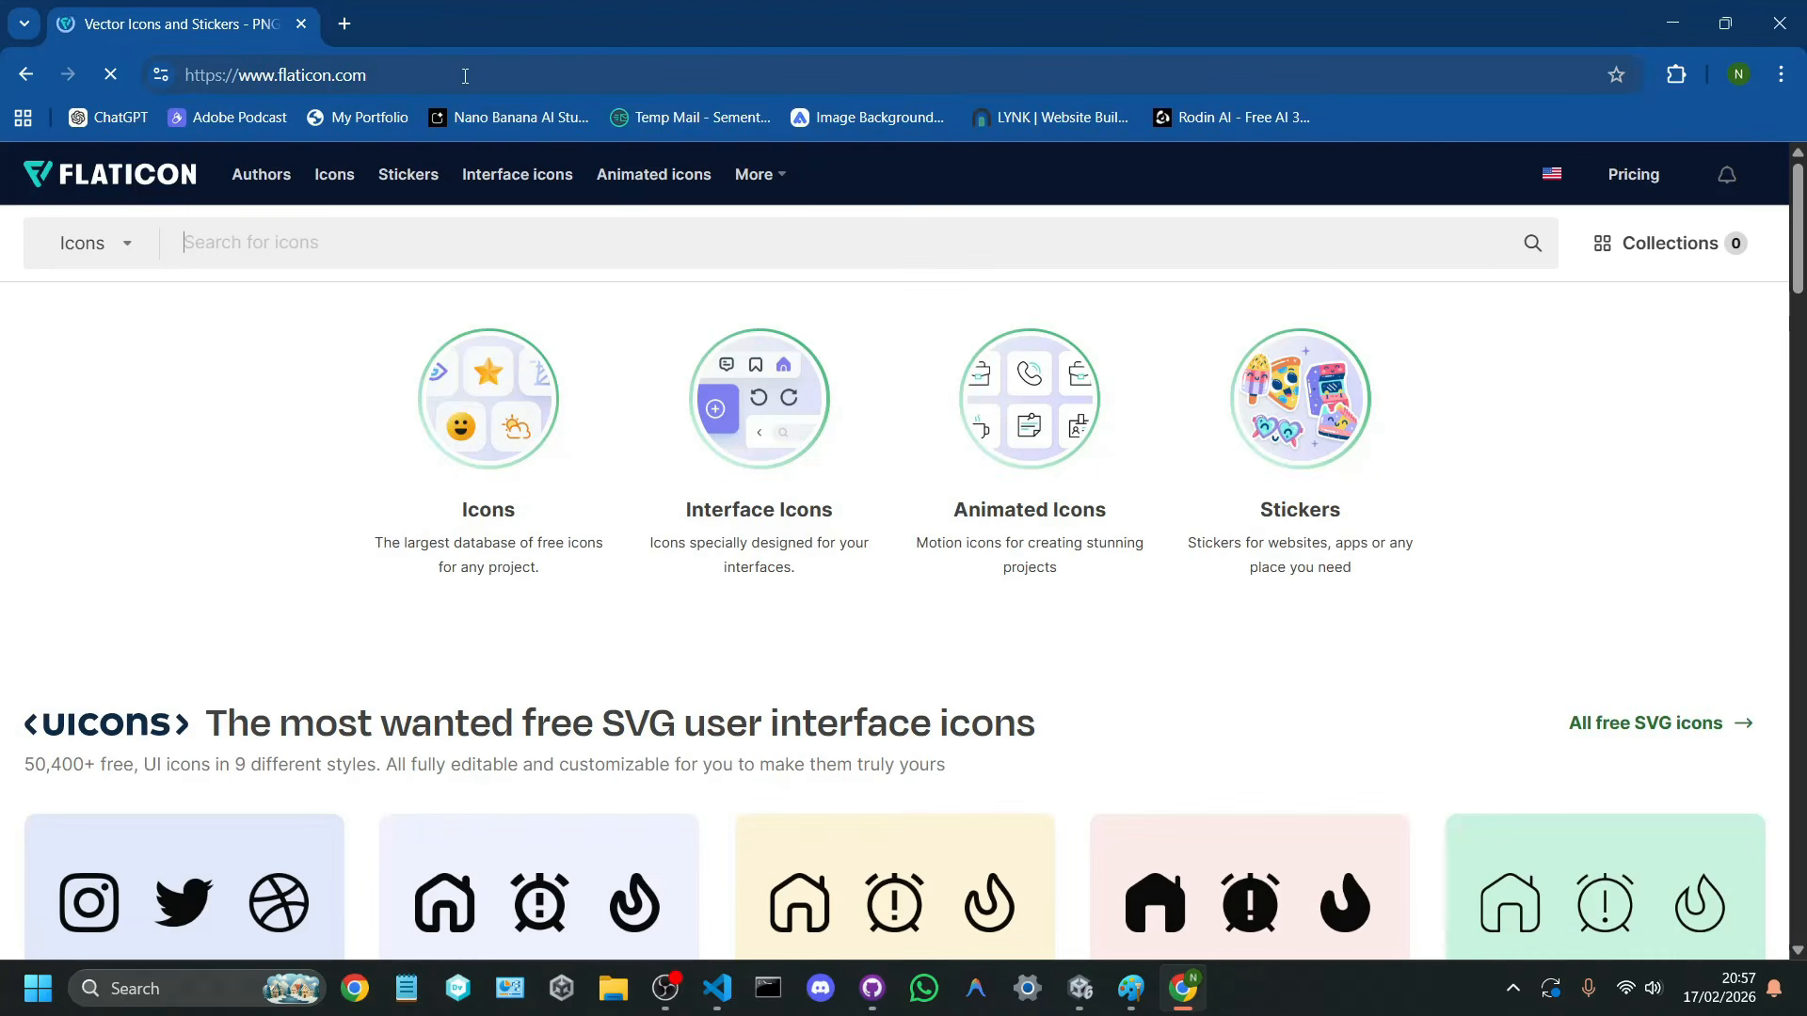
{"action": "left_click", "coordinate": [285, 235]}
{"action": "type", "text": "cross"}
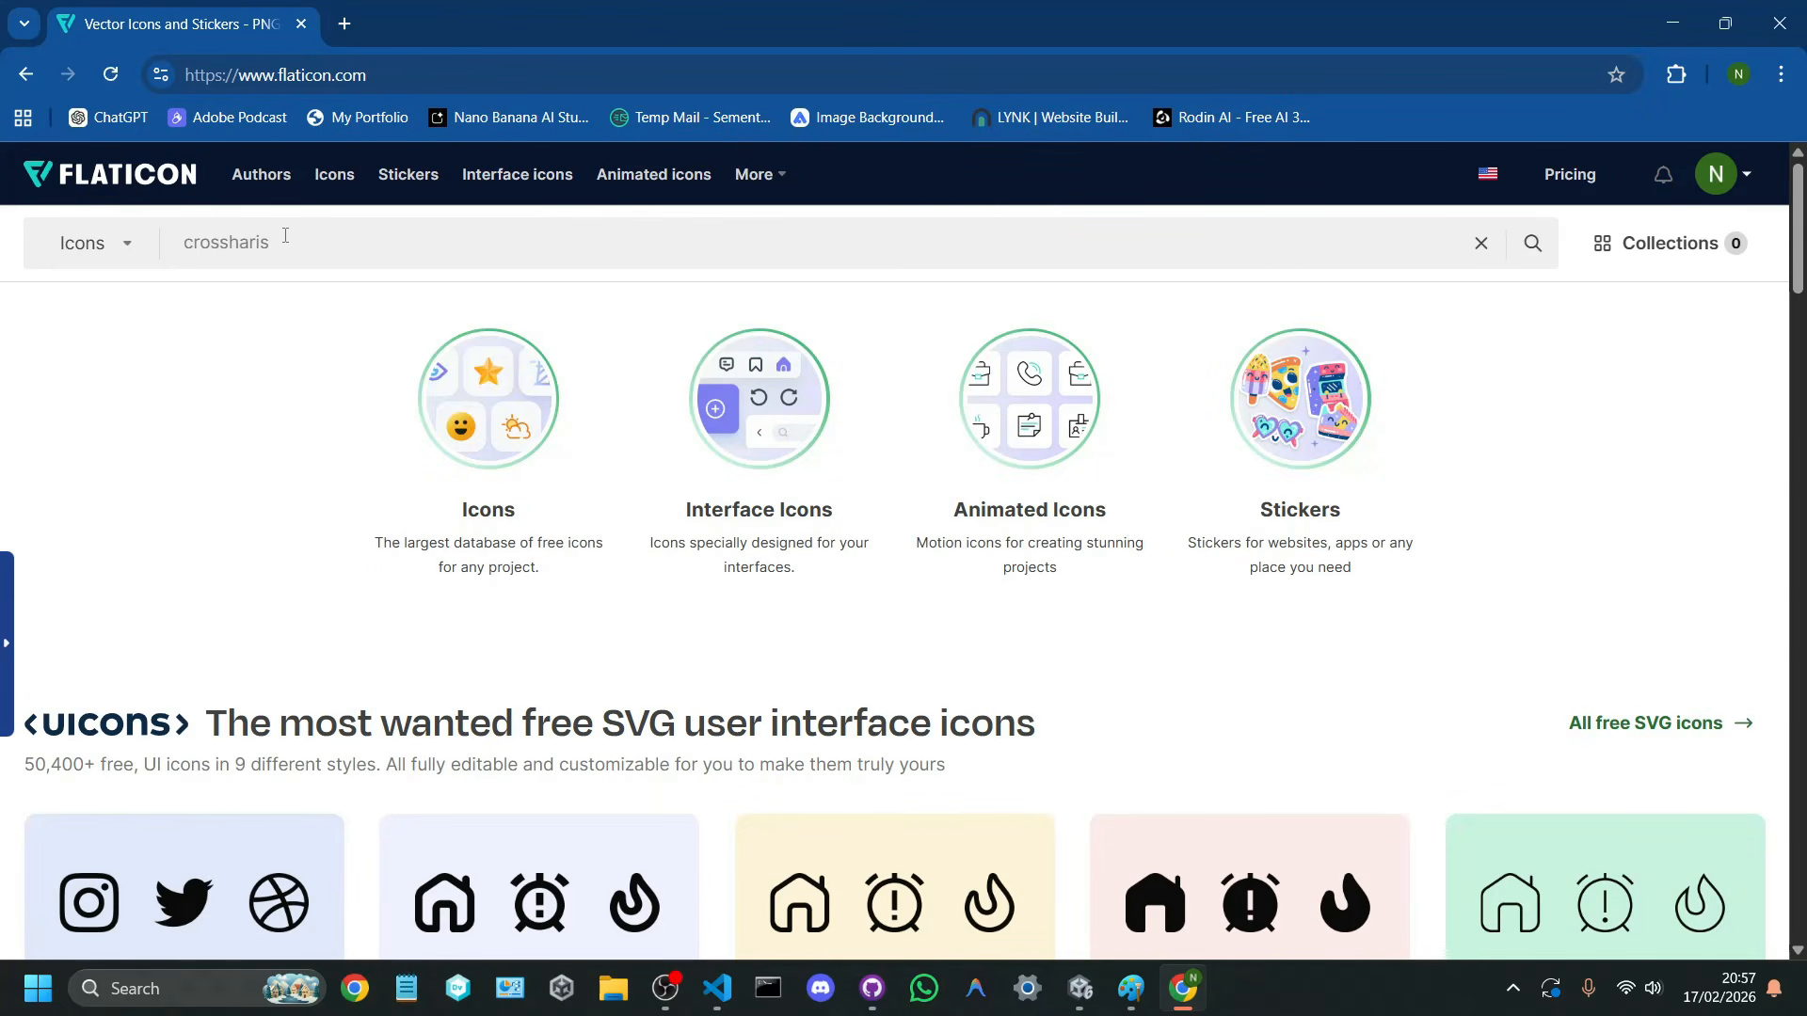
{"action": "type", "text": "hairs"}
{"action": "key", "text": "Return"}
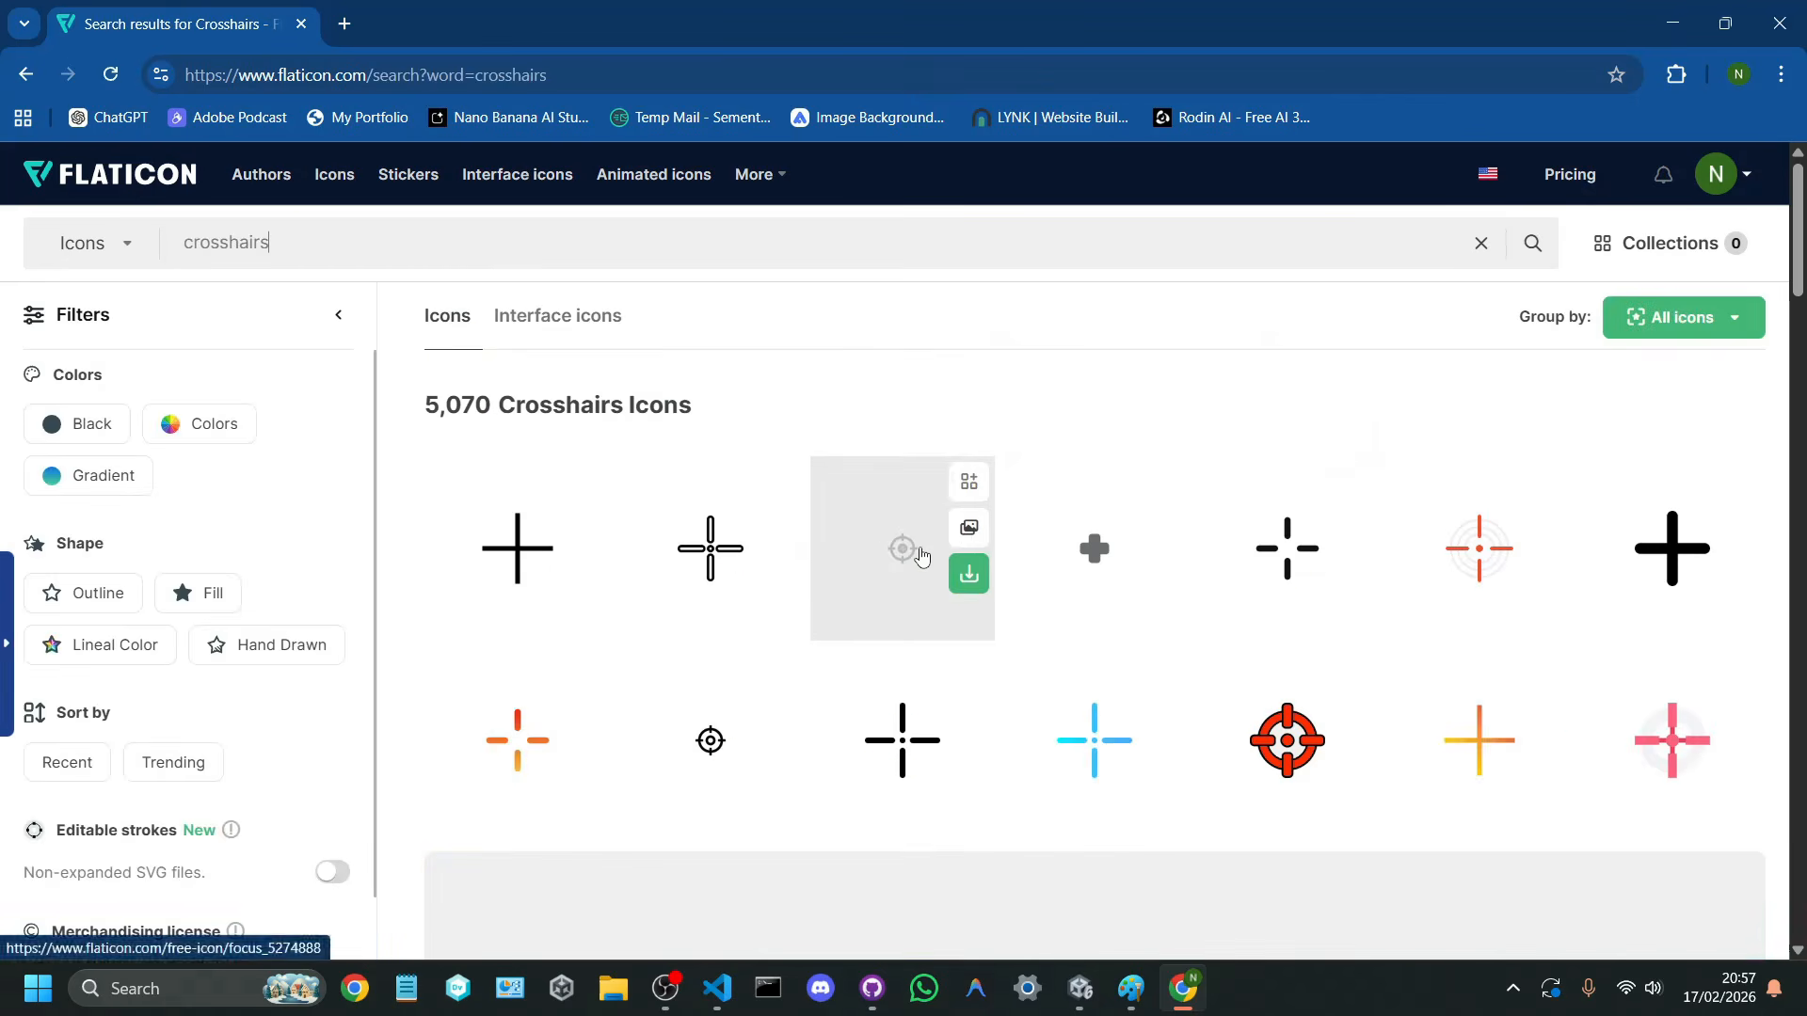
Step: Browse the crosshair icons and download the black four-line crosshair with a centre dot as a PNG
{"action": "scroll", "coordinate": [1297, 486], "scroll_direction": "down", "scroll_amount": 10}
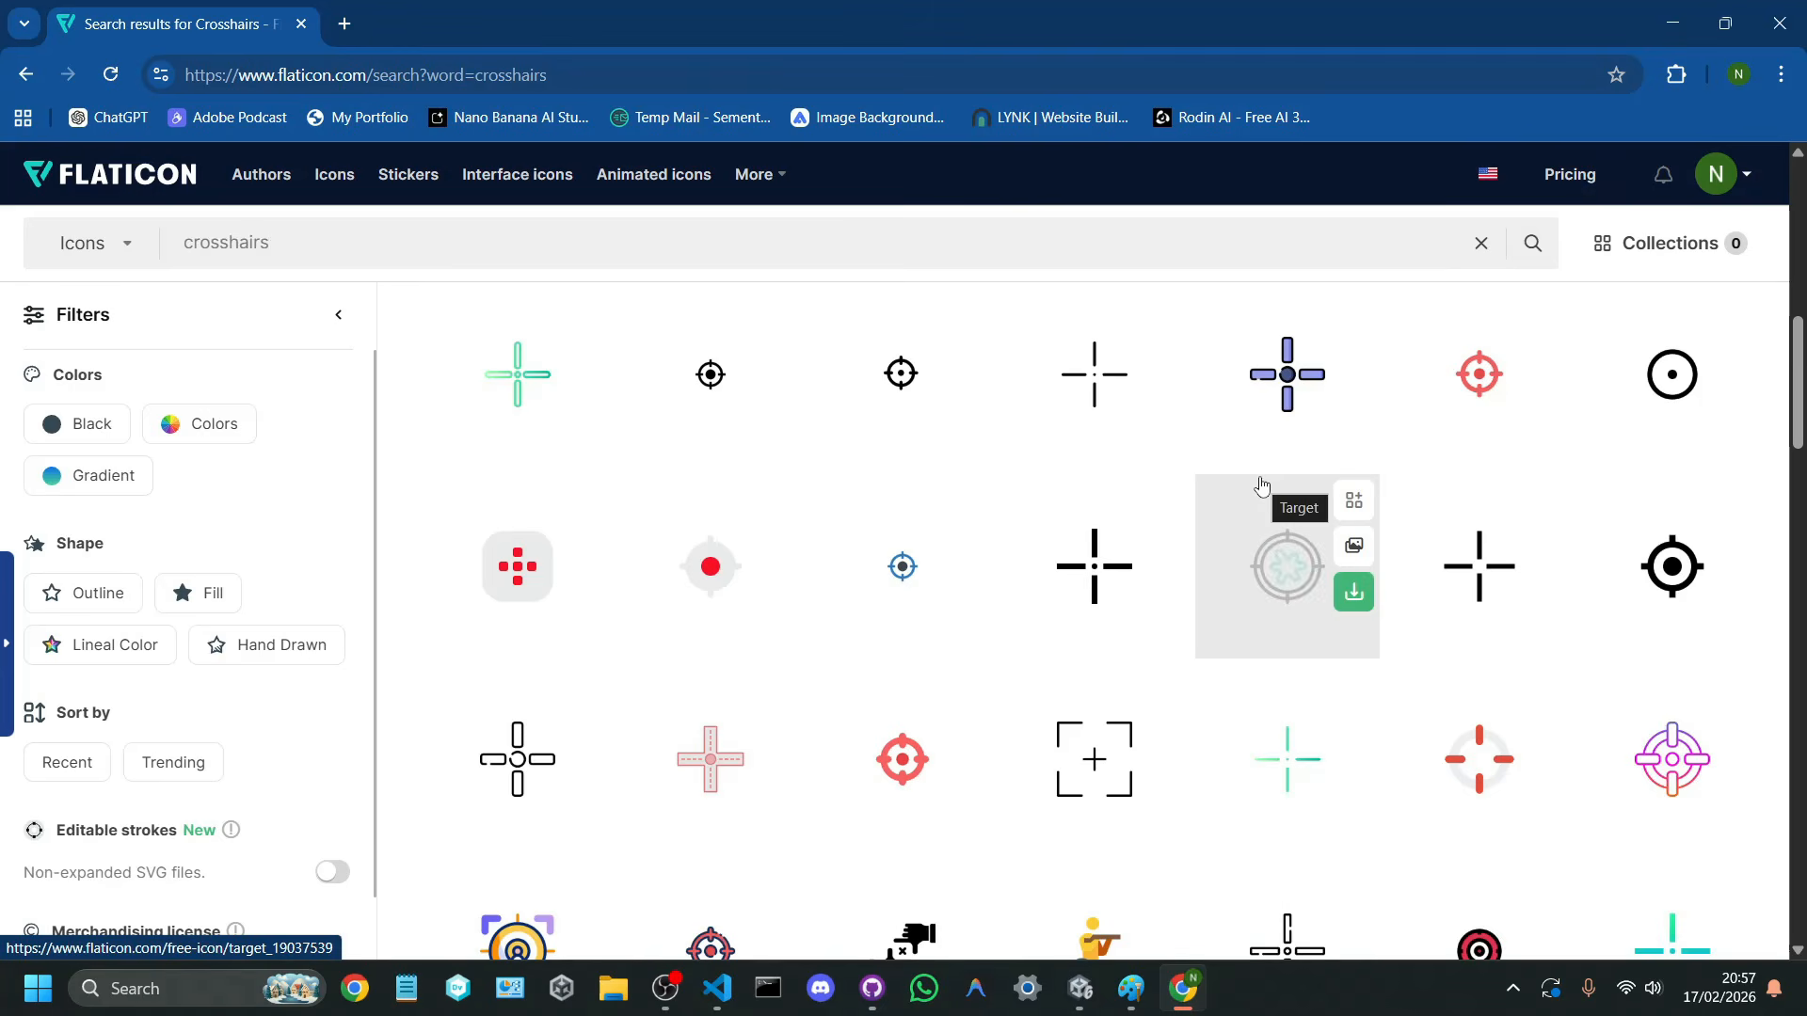
{"action": "scroll", "coordinate": [1262, 487], "scroll_direction": "up", "scroll_amount": 10}
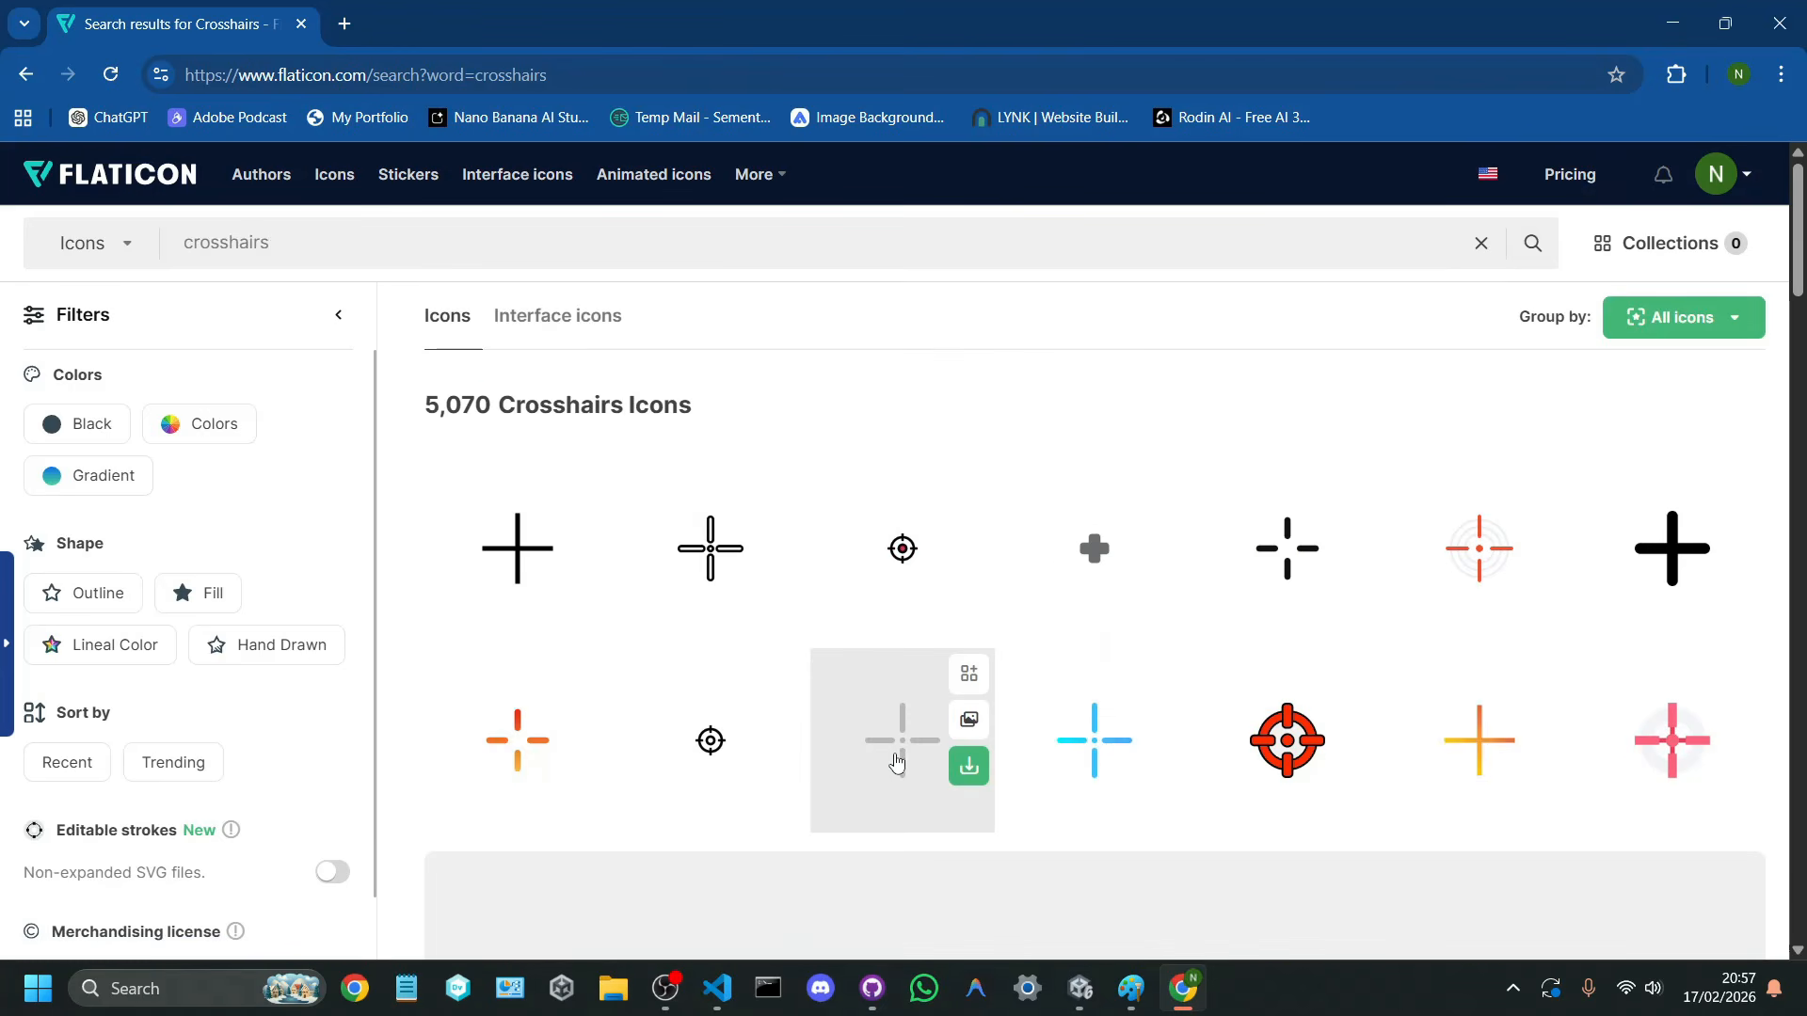
{"action": "left_click", "coordinate": [970, 774]}
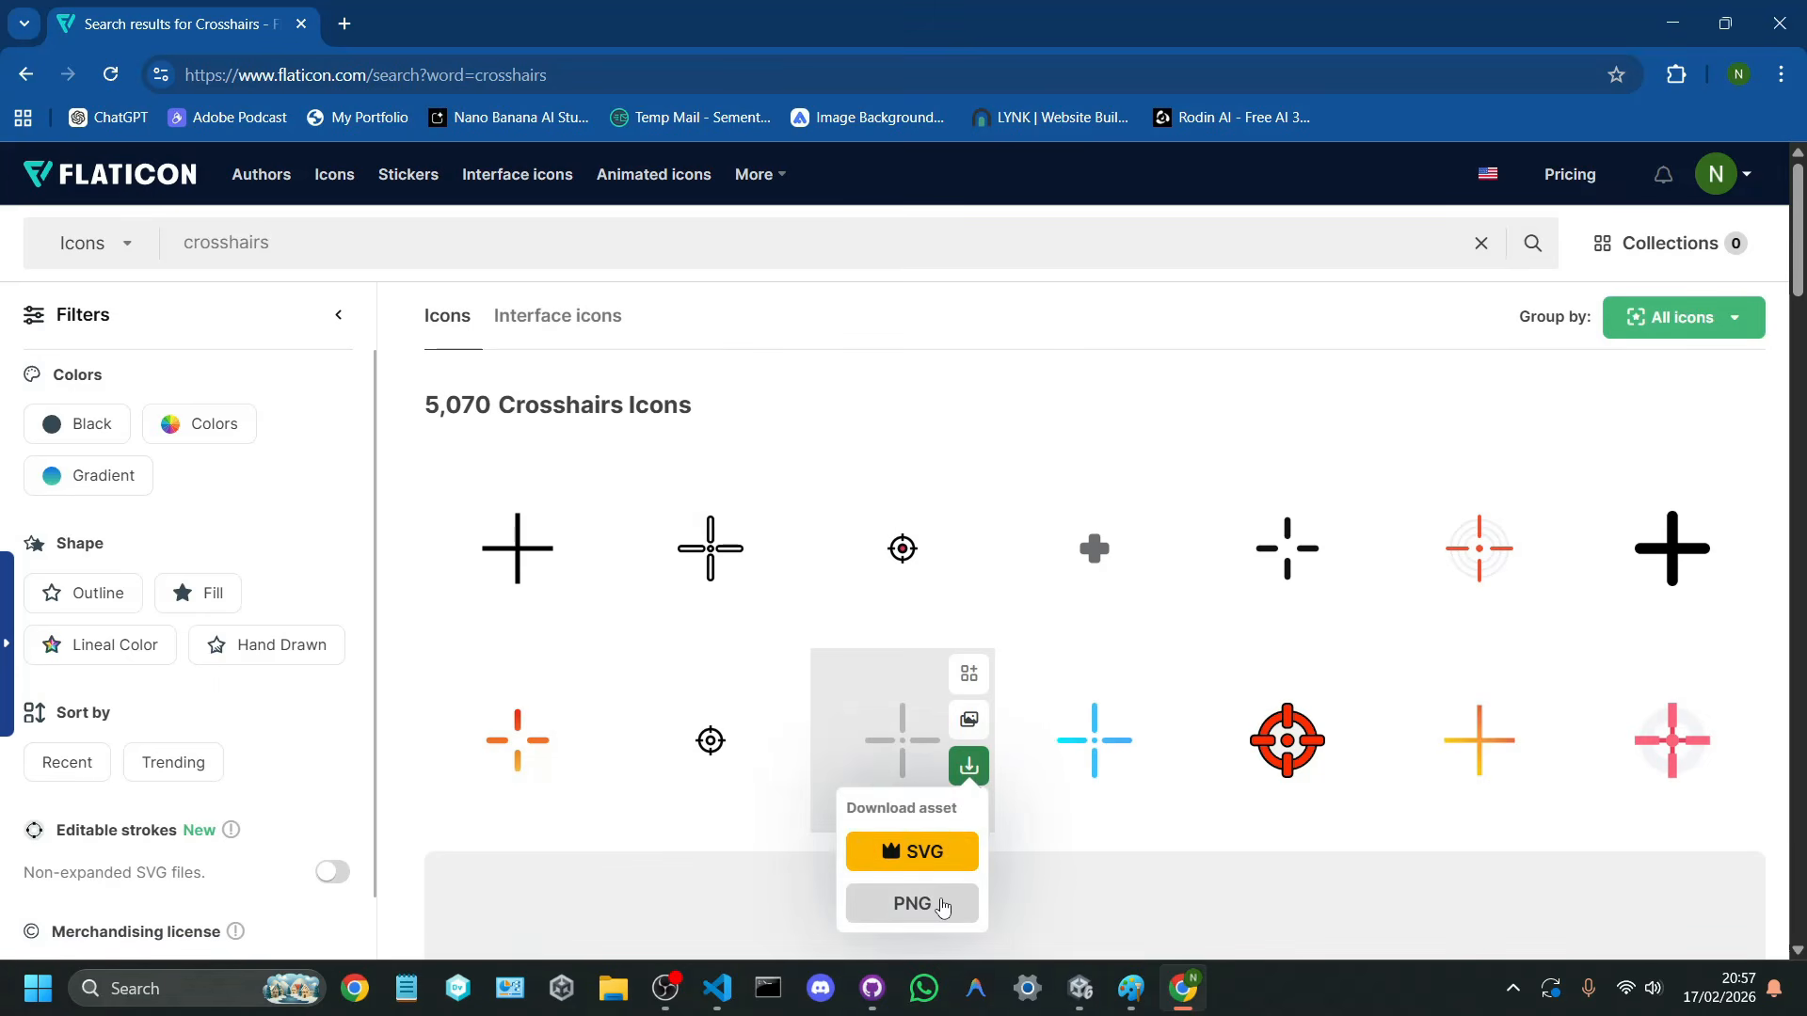
{"action": "left_click", "coordinate": [942, 903]}
{"action": "left_click", "coordinate": [1128, 546]}
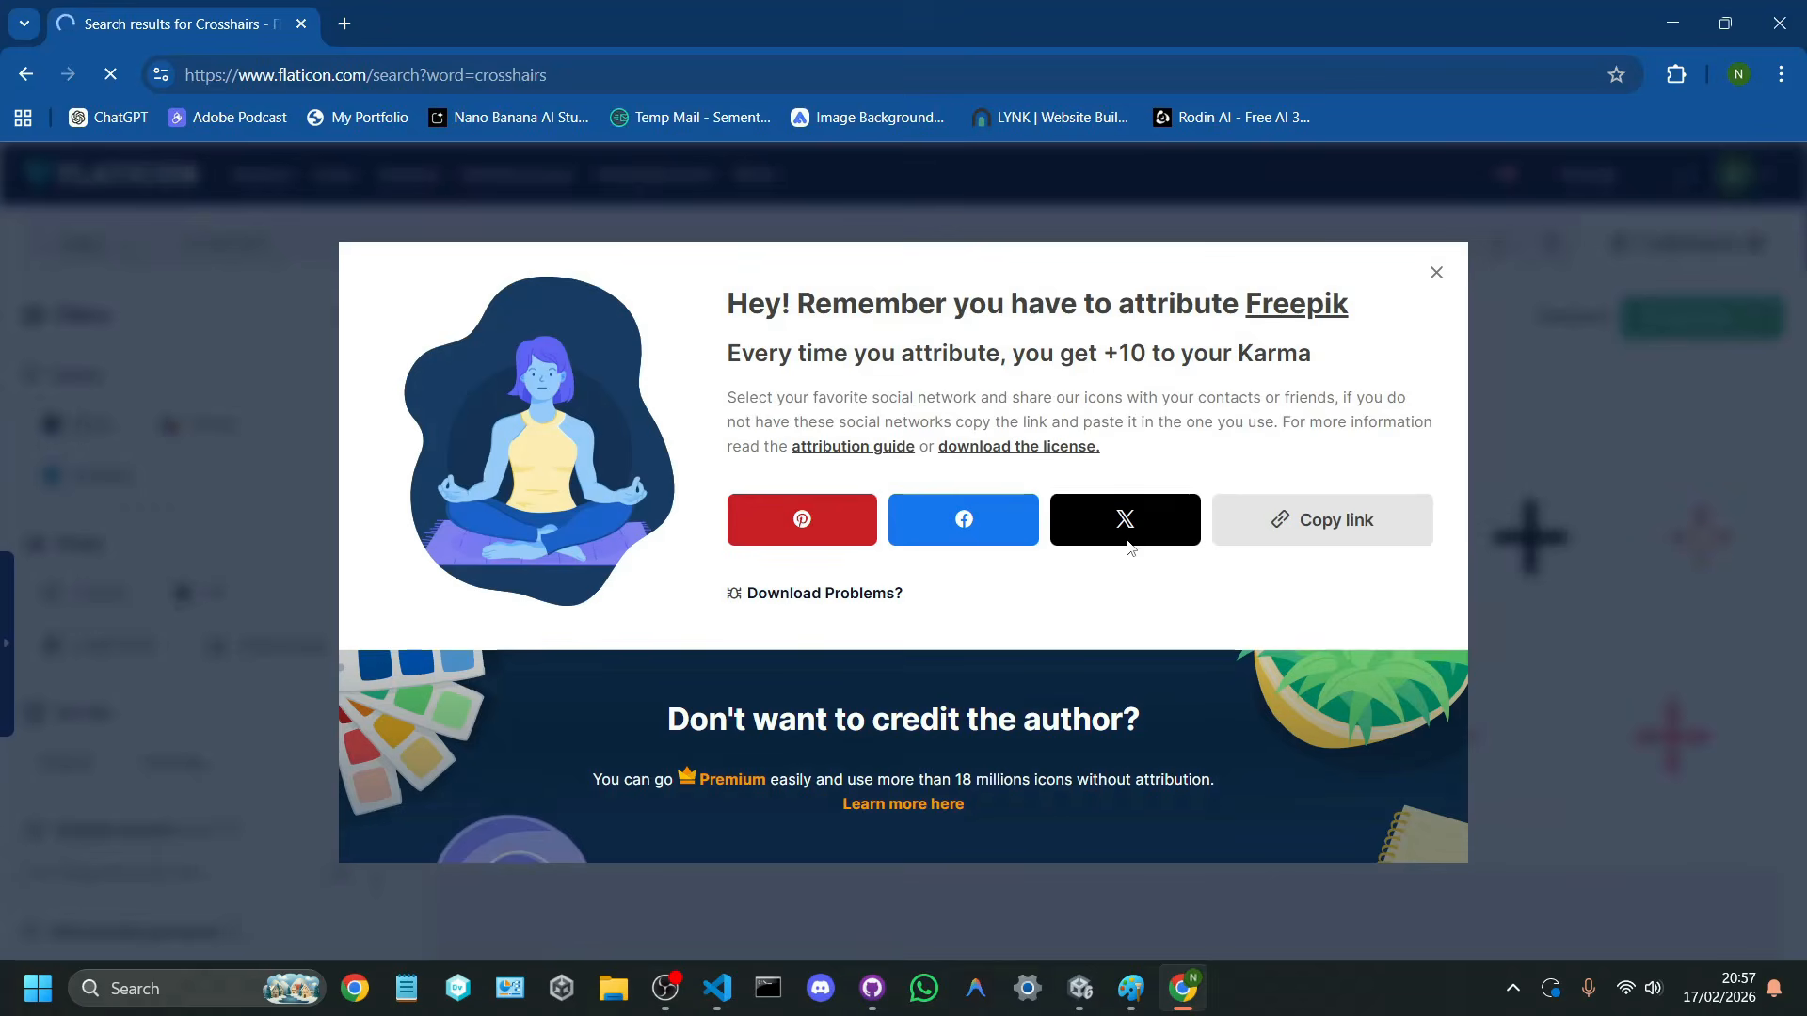
Step: Set the save location to the Assets folder of Course_Funnel_ThirdPersonShooter-V1 under C:\Unity Projects
{"action": "scroll", "coordinate": [111, 570], "scroll_direction": "down", "scroll_amount": 2}
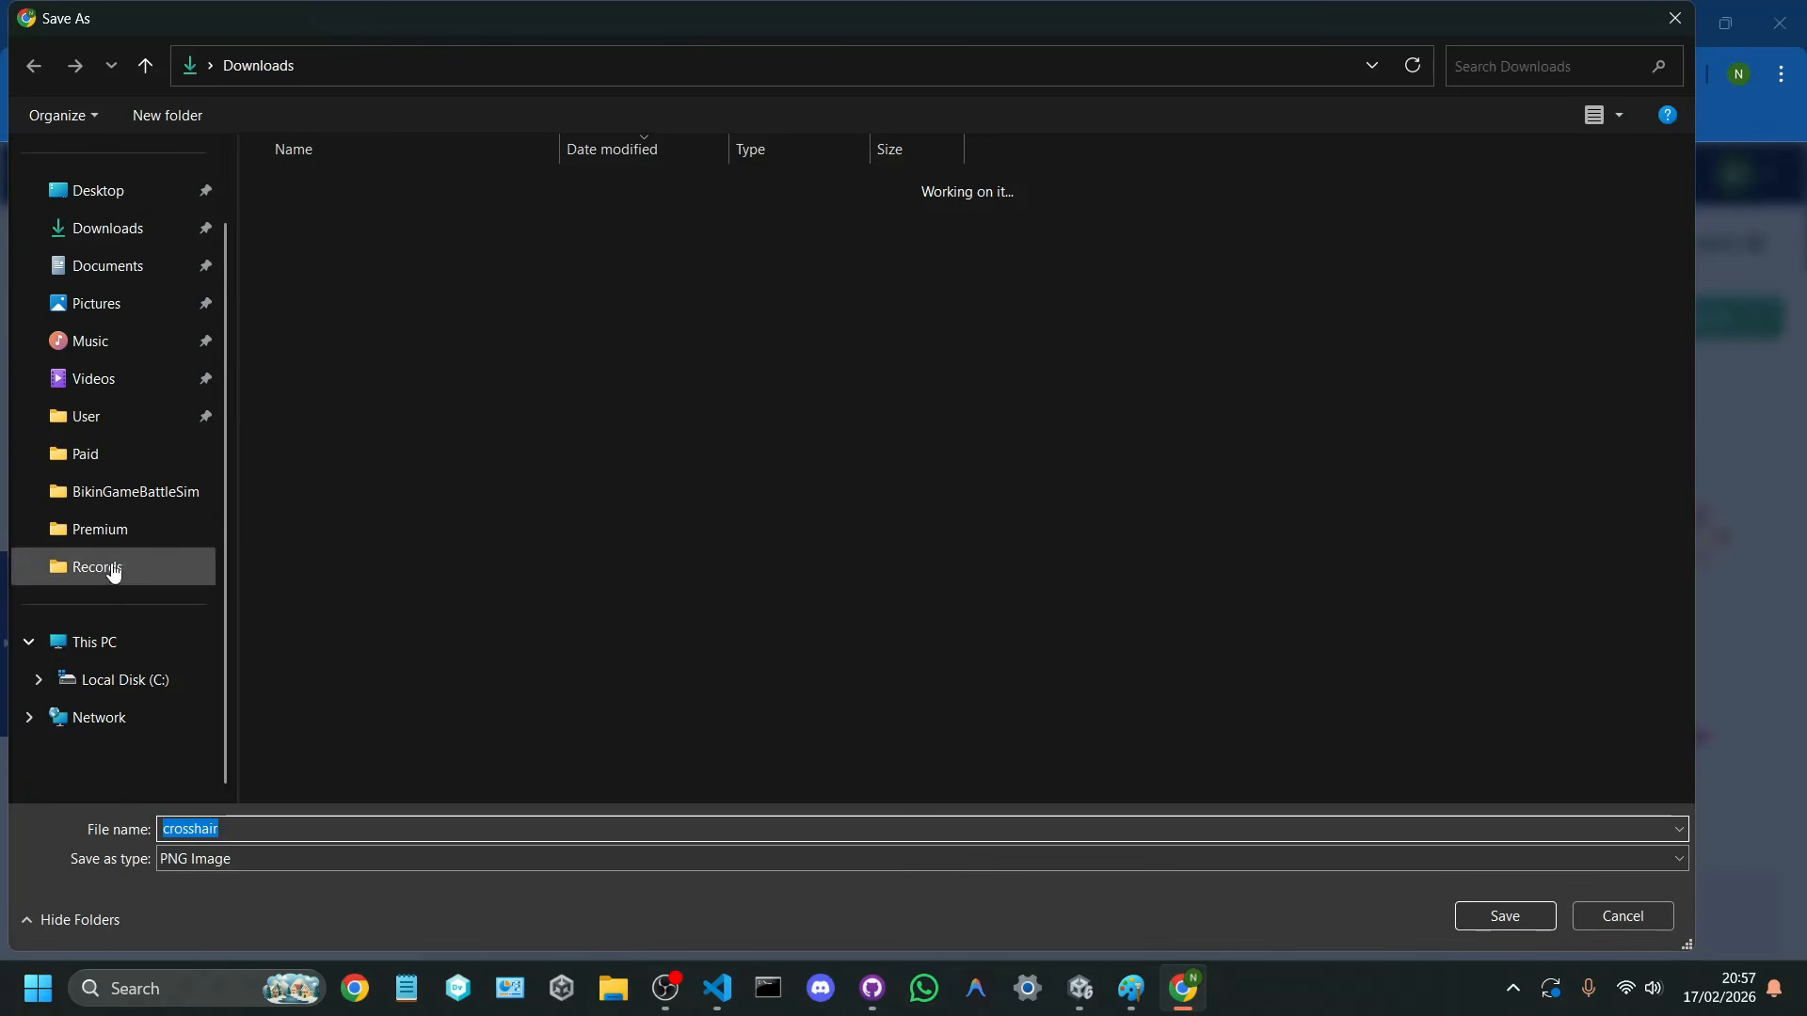
{"action": "left_click", "coordinate": [129, 679]}
{"action": "scroll", "coordinate": [386, 551], "scroll_direction": "down", "scroll_amount": 2}
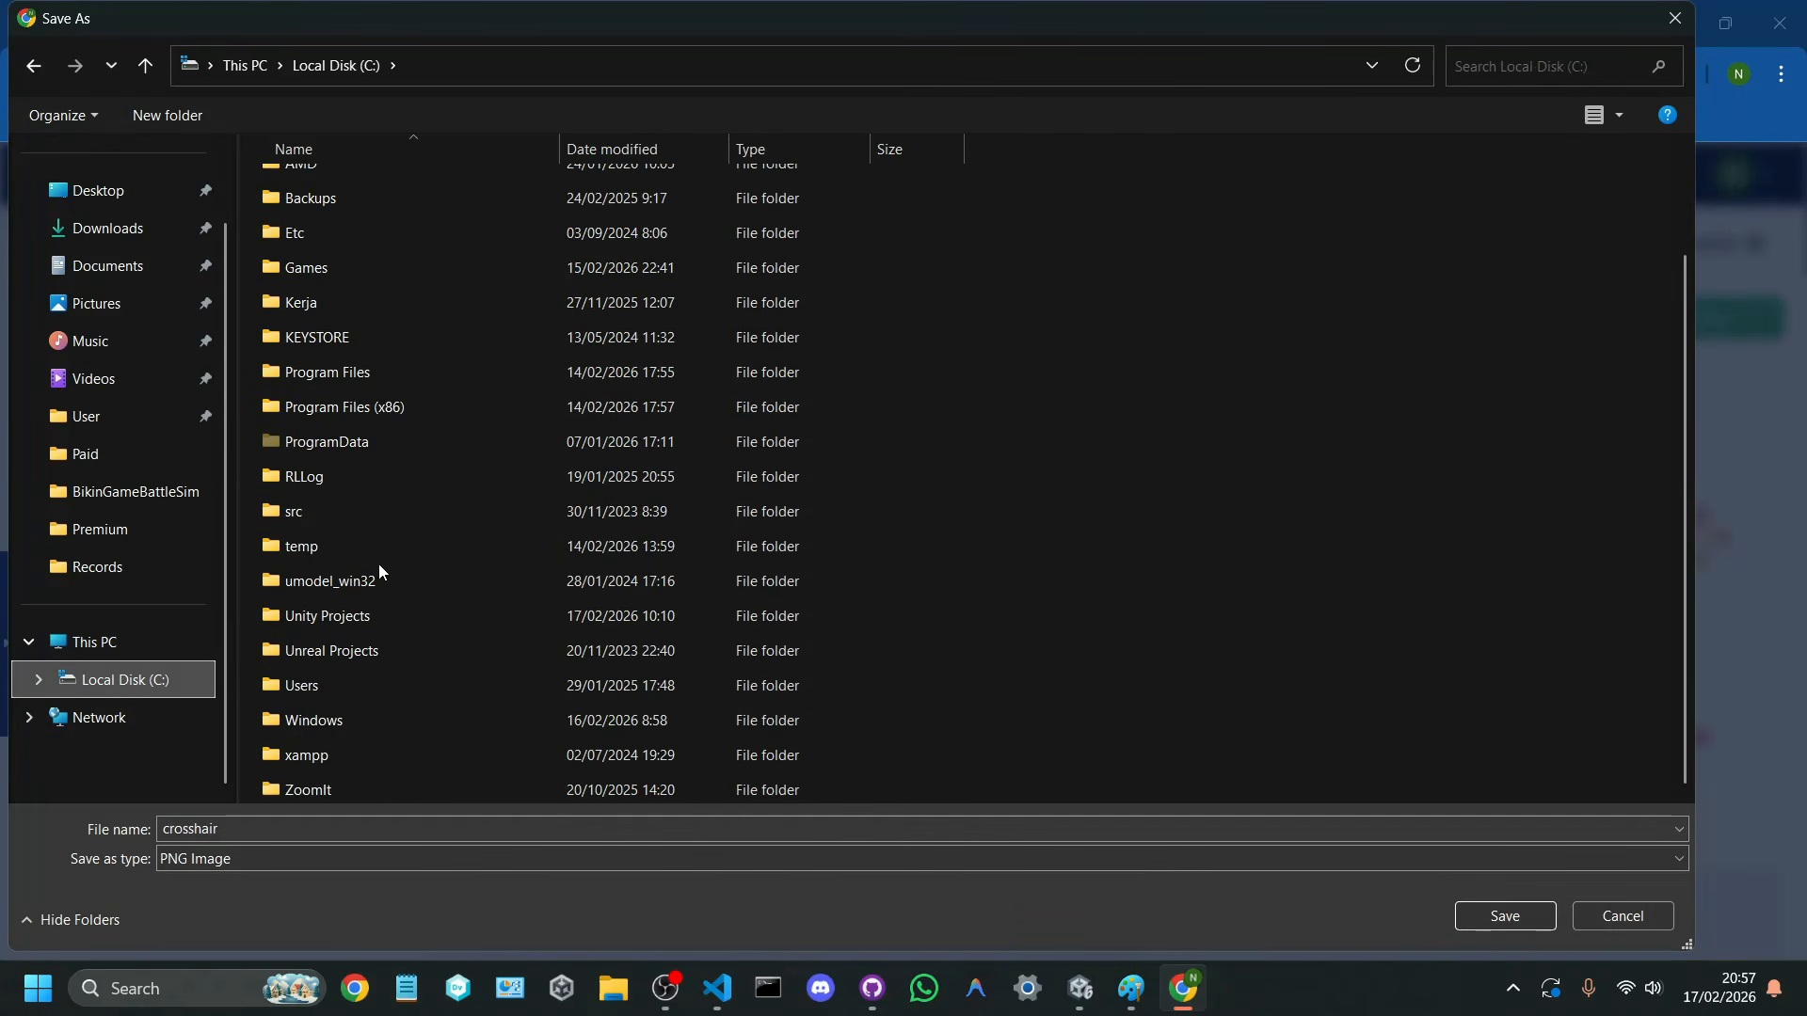
{"action": "left_click", "coordinate": [363, 610]}
{"action": "double_click", "coordinate": [363, 610]}
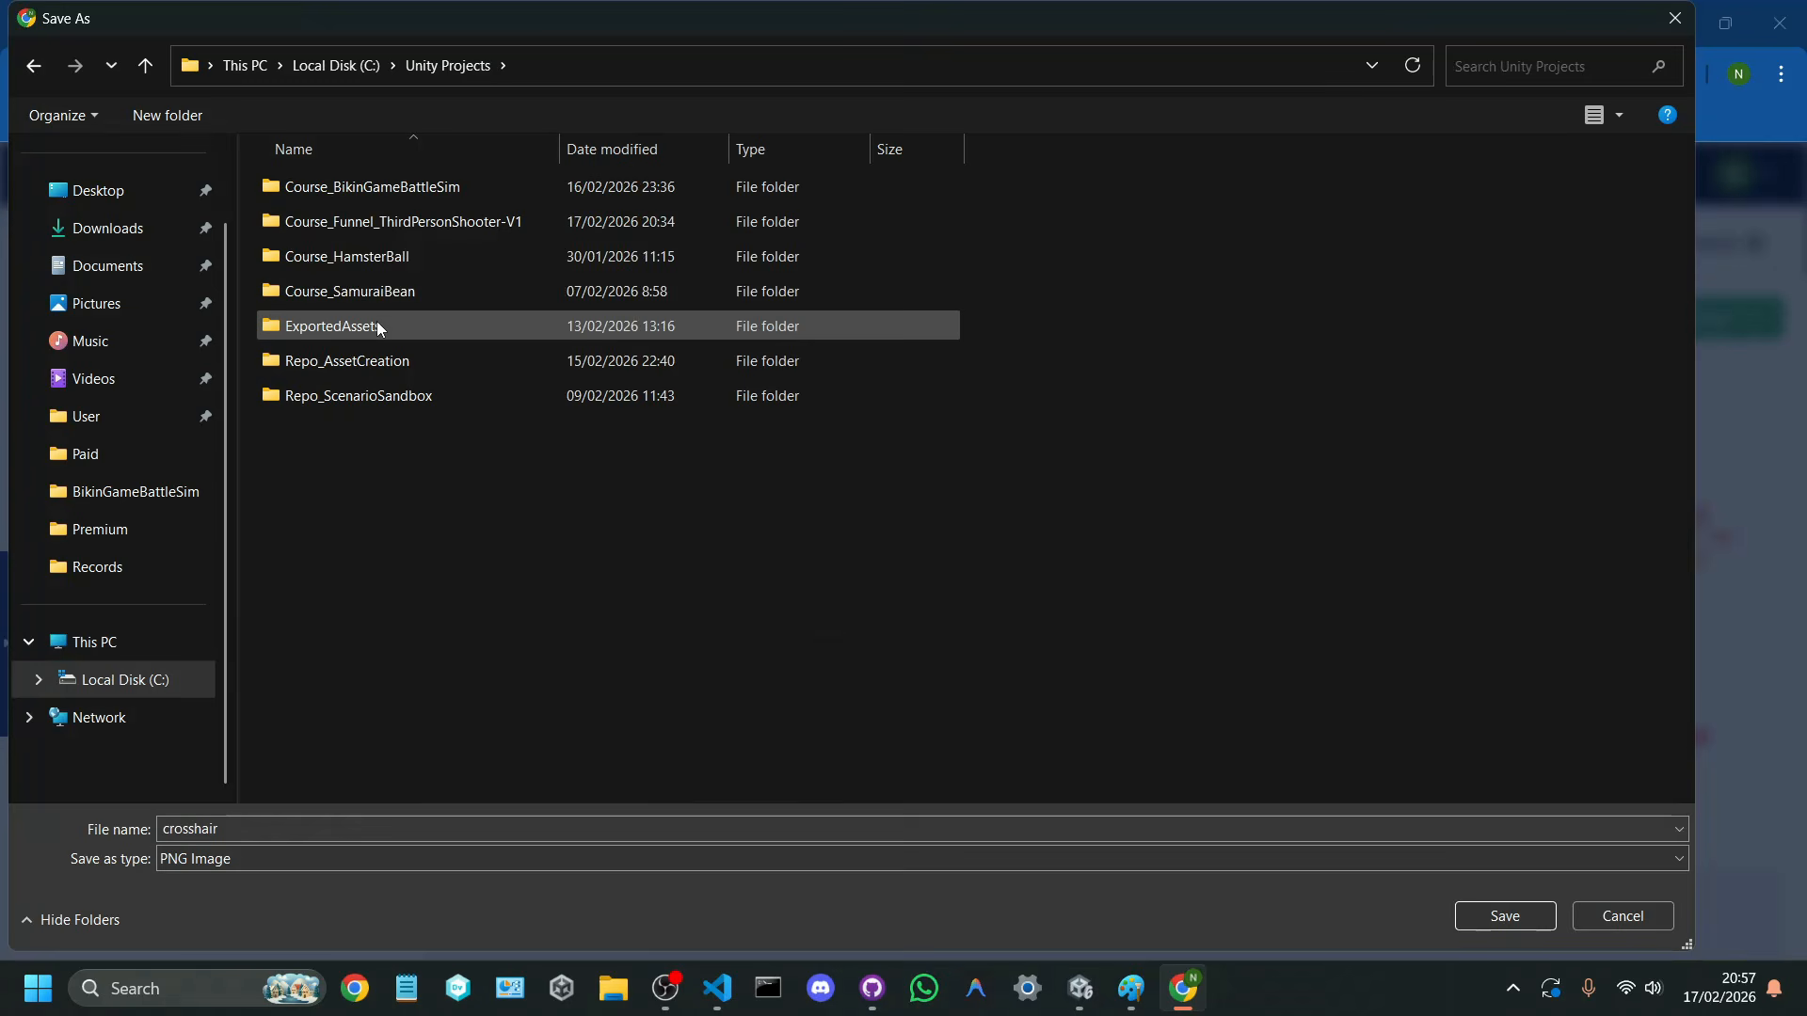
{"action": "double_click", "coordinate": [416, 223]}
{"action": "double_click", "coordinate": [397, 256]}
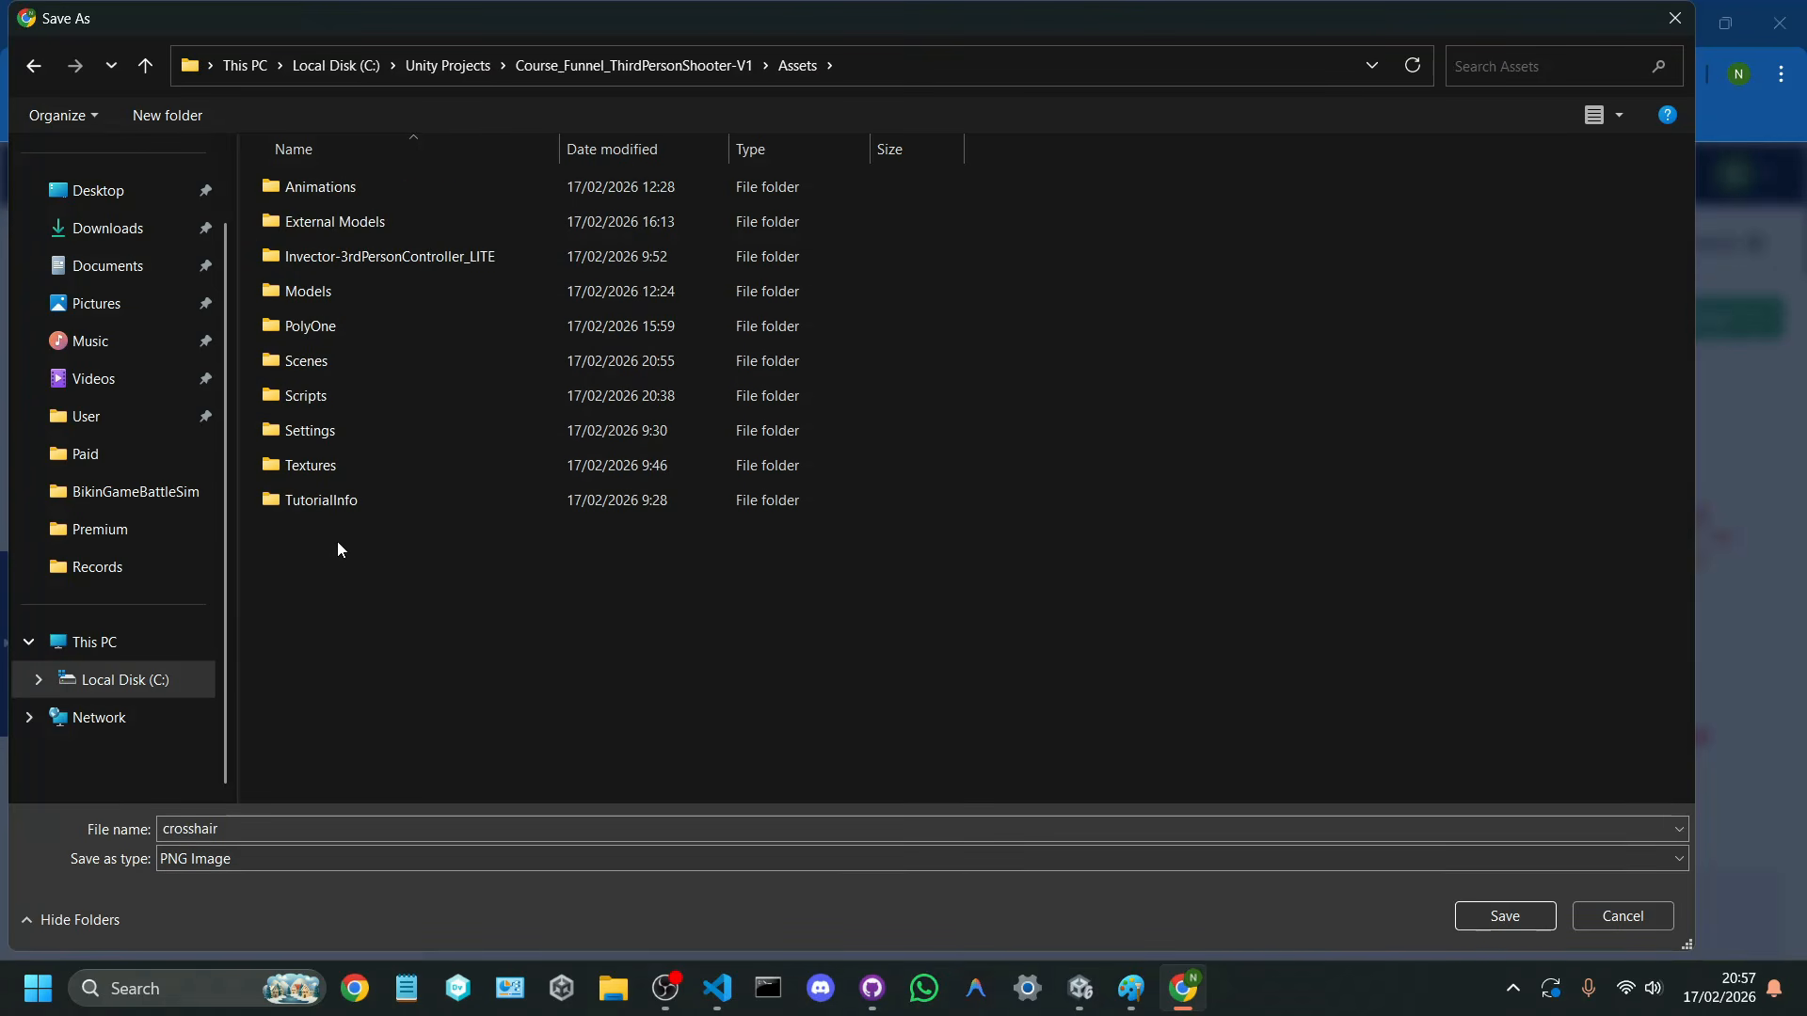
Step: Create a folder named Sprites inside Assets and open it as the save location
{"action": "key", "text": "ctrl+shift+n"}
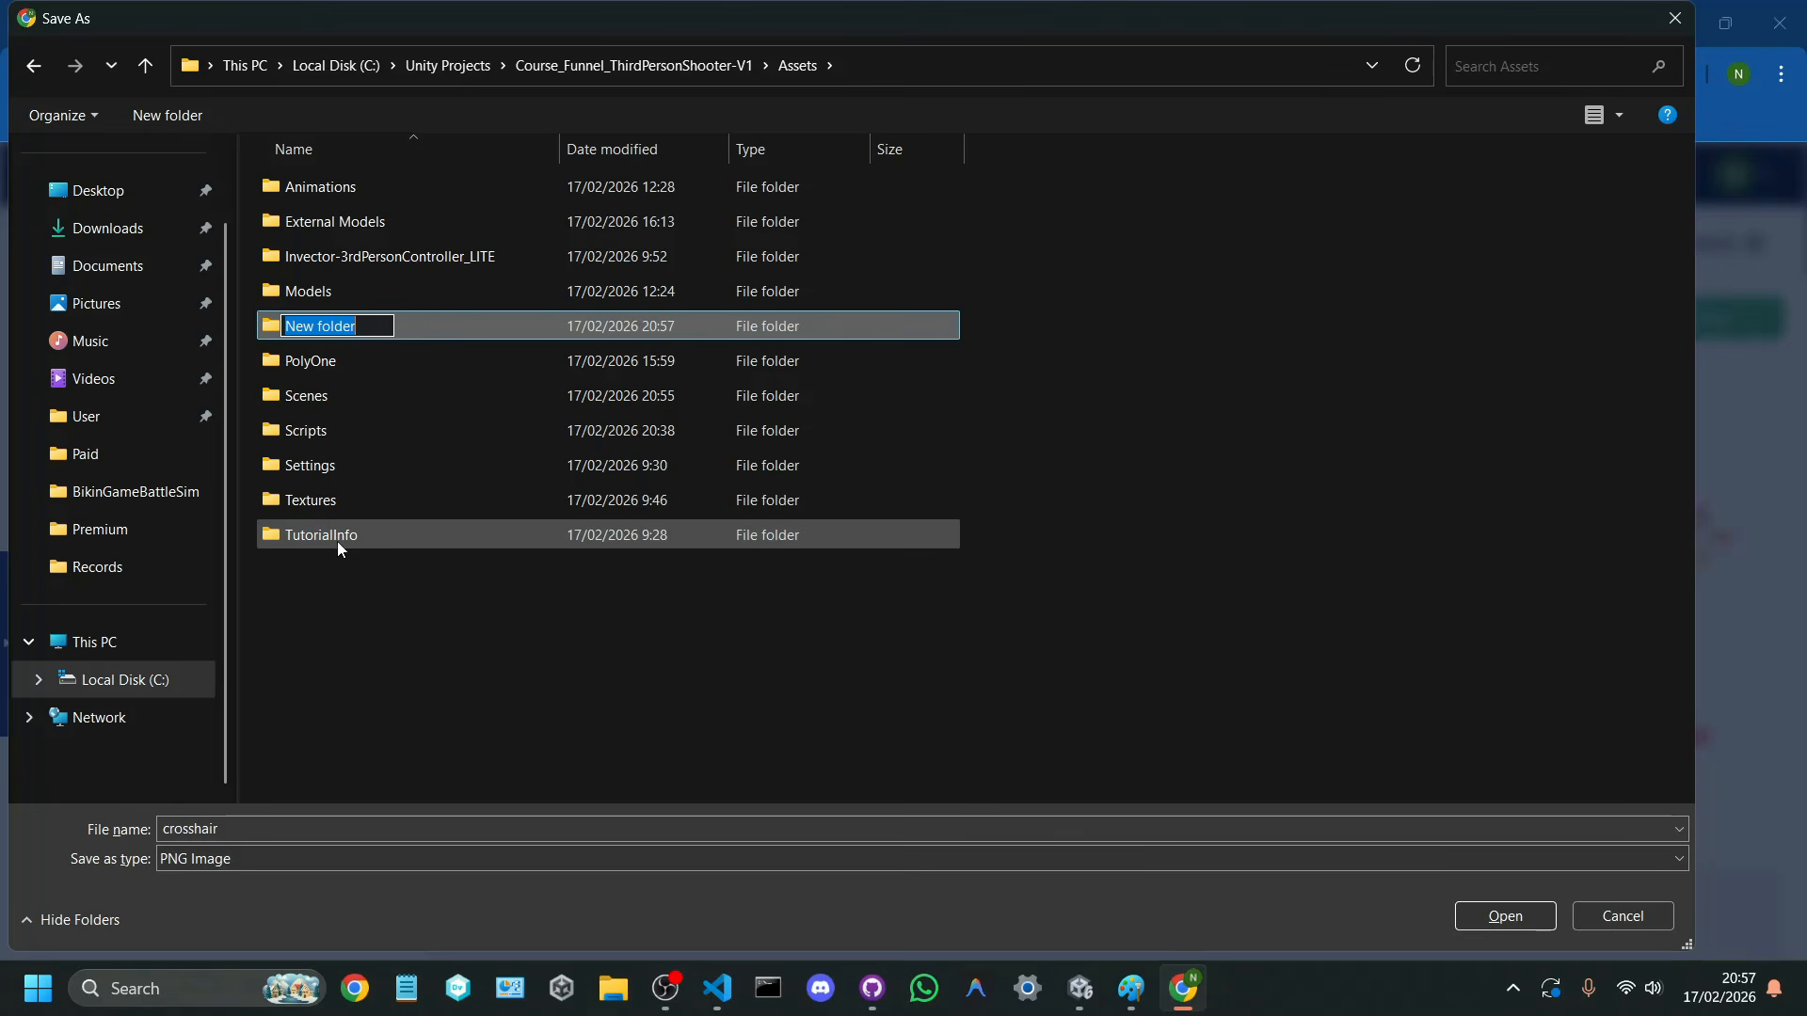
{"action": "type", "text": "Sprites"}
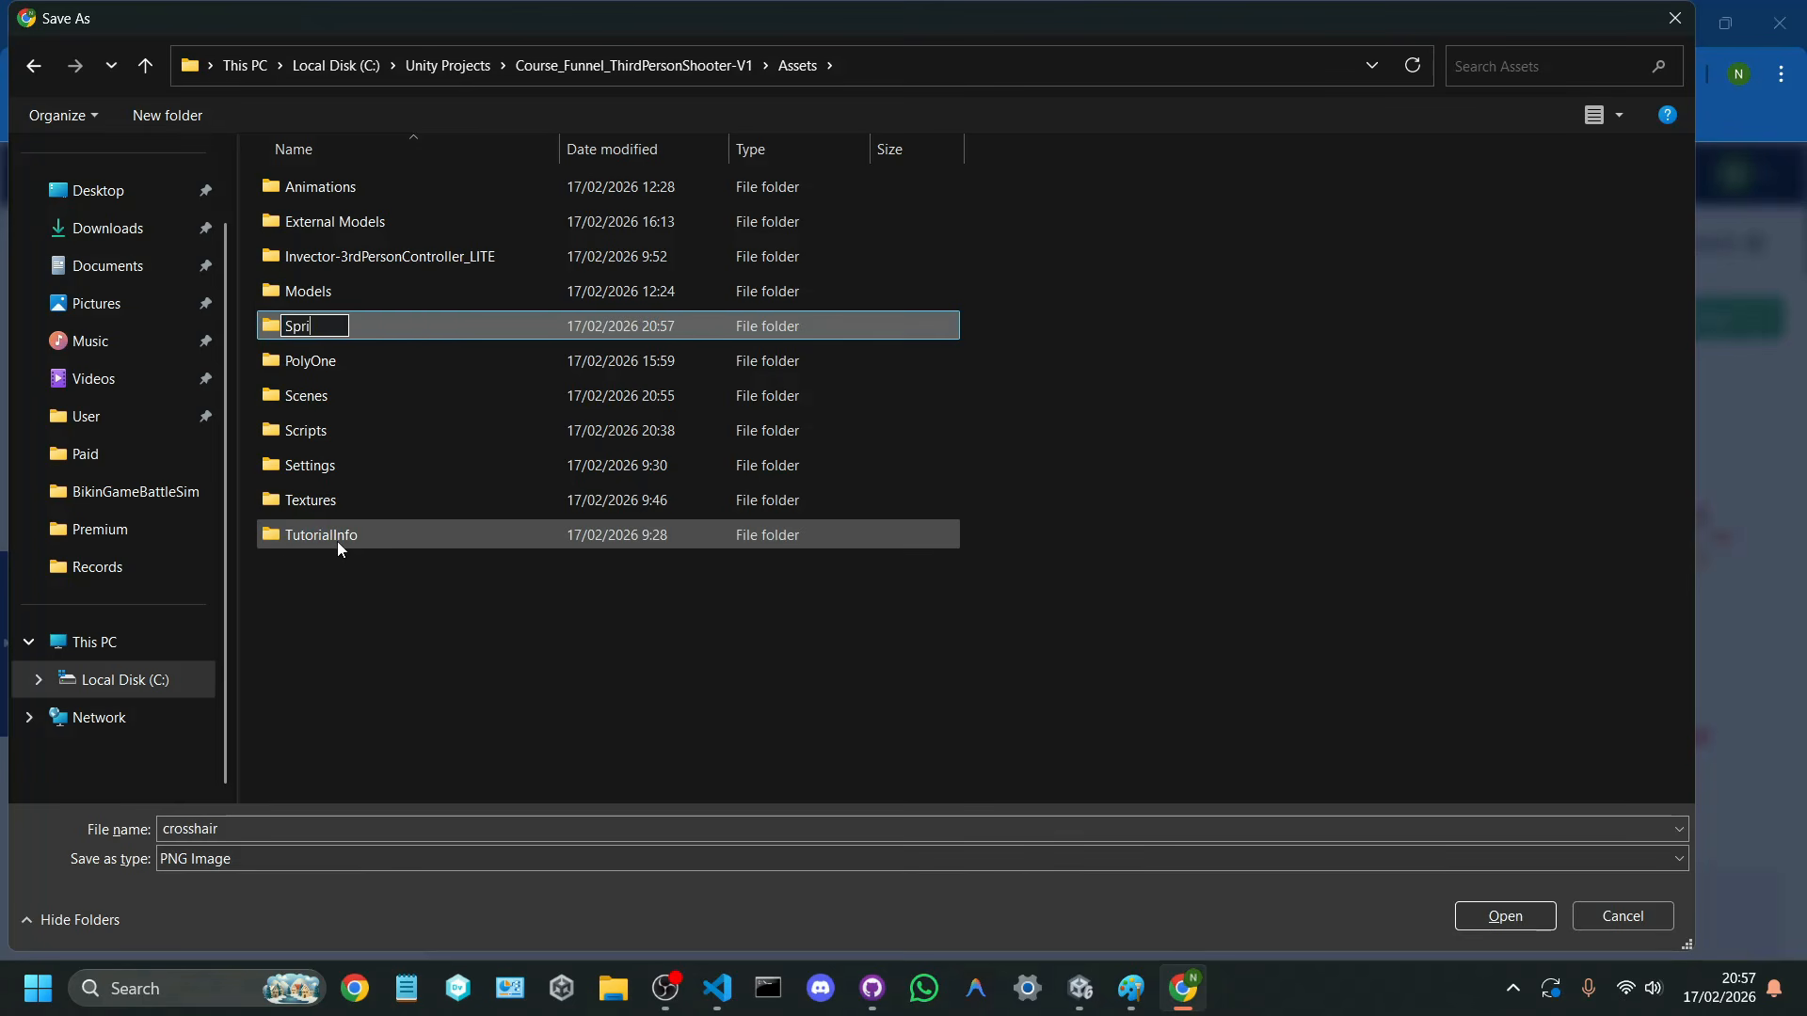
{"action": "key", "text": "Return"}
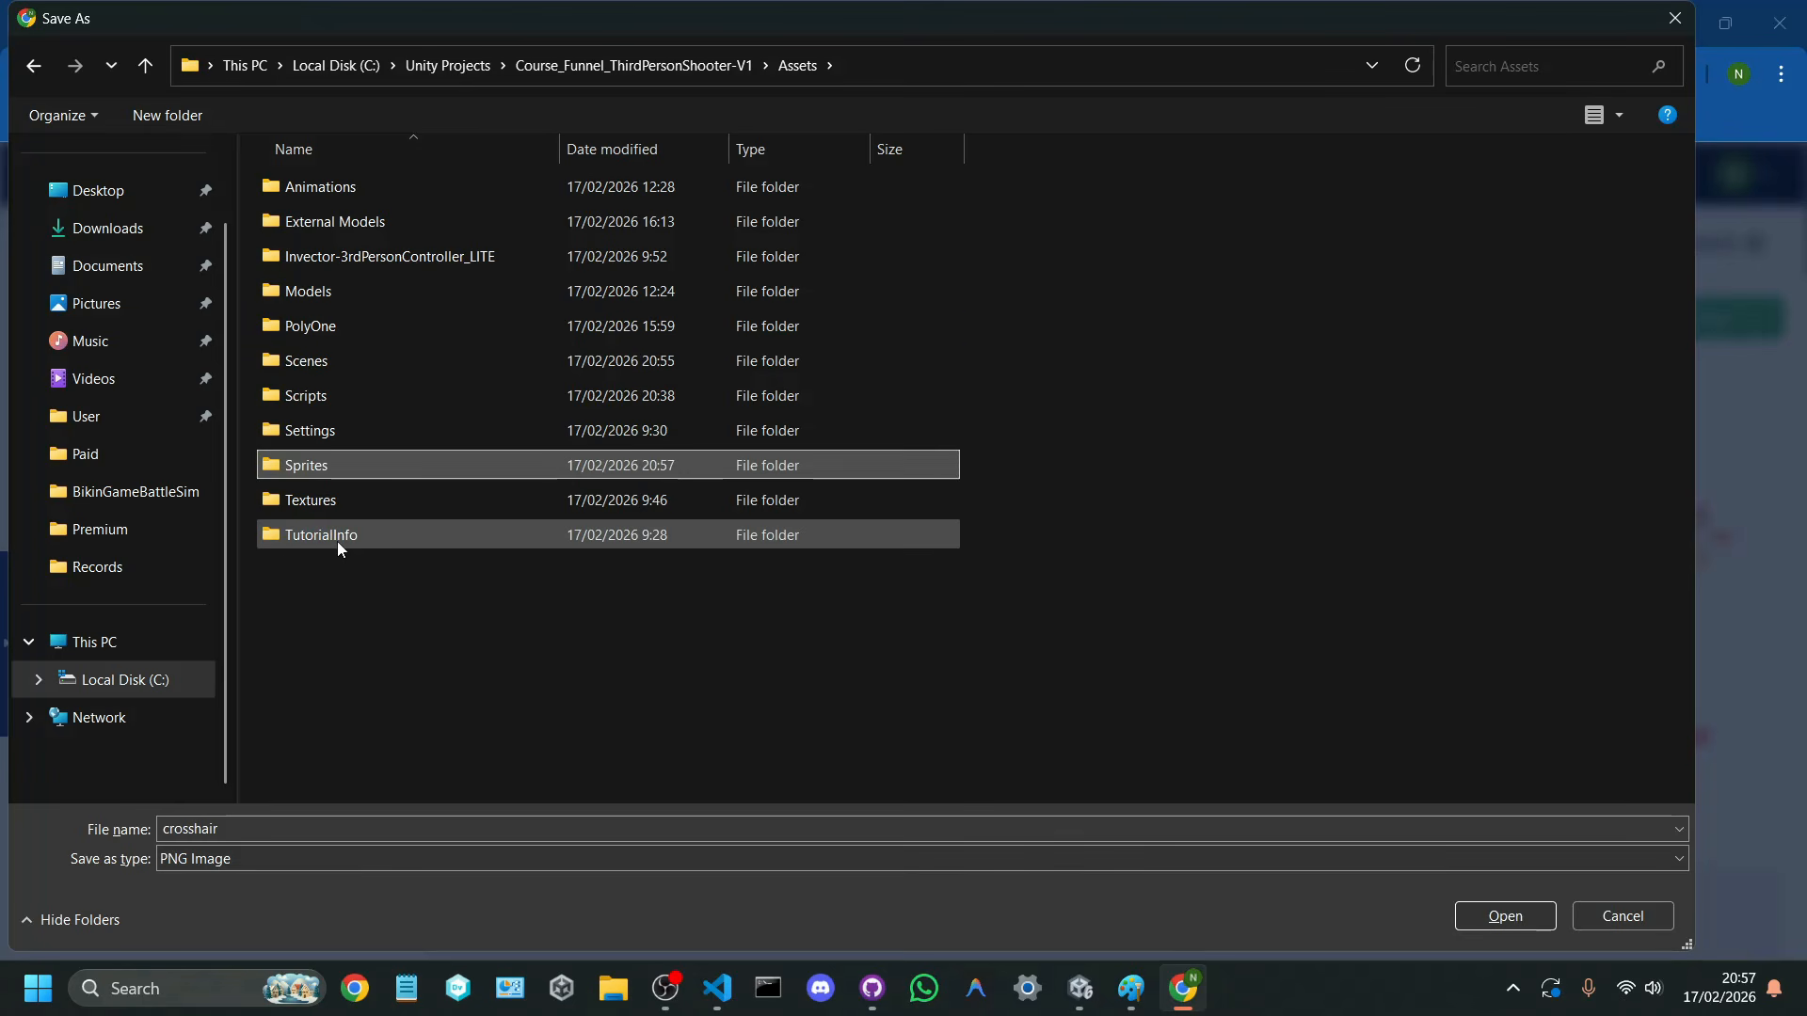
{"action": "double_click", "coordinate": [399, 467]}
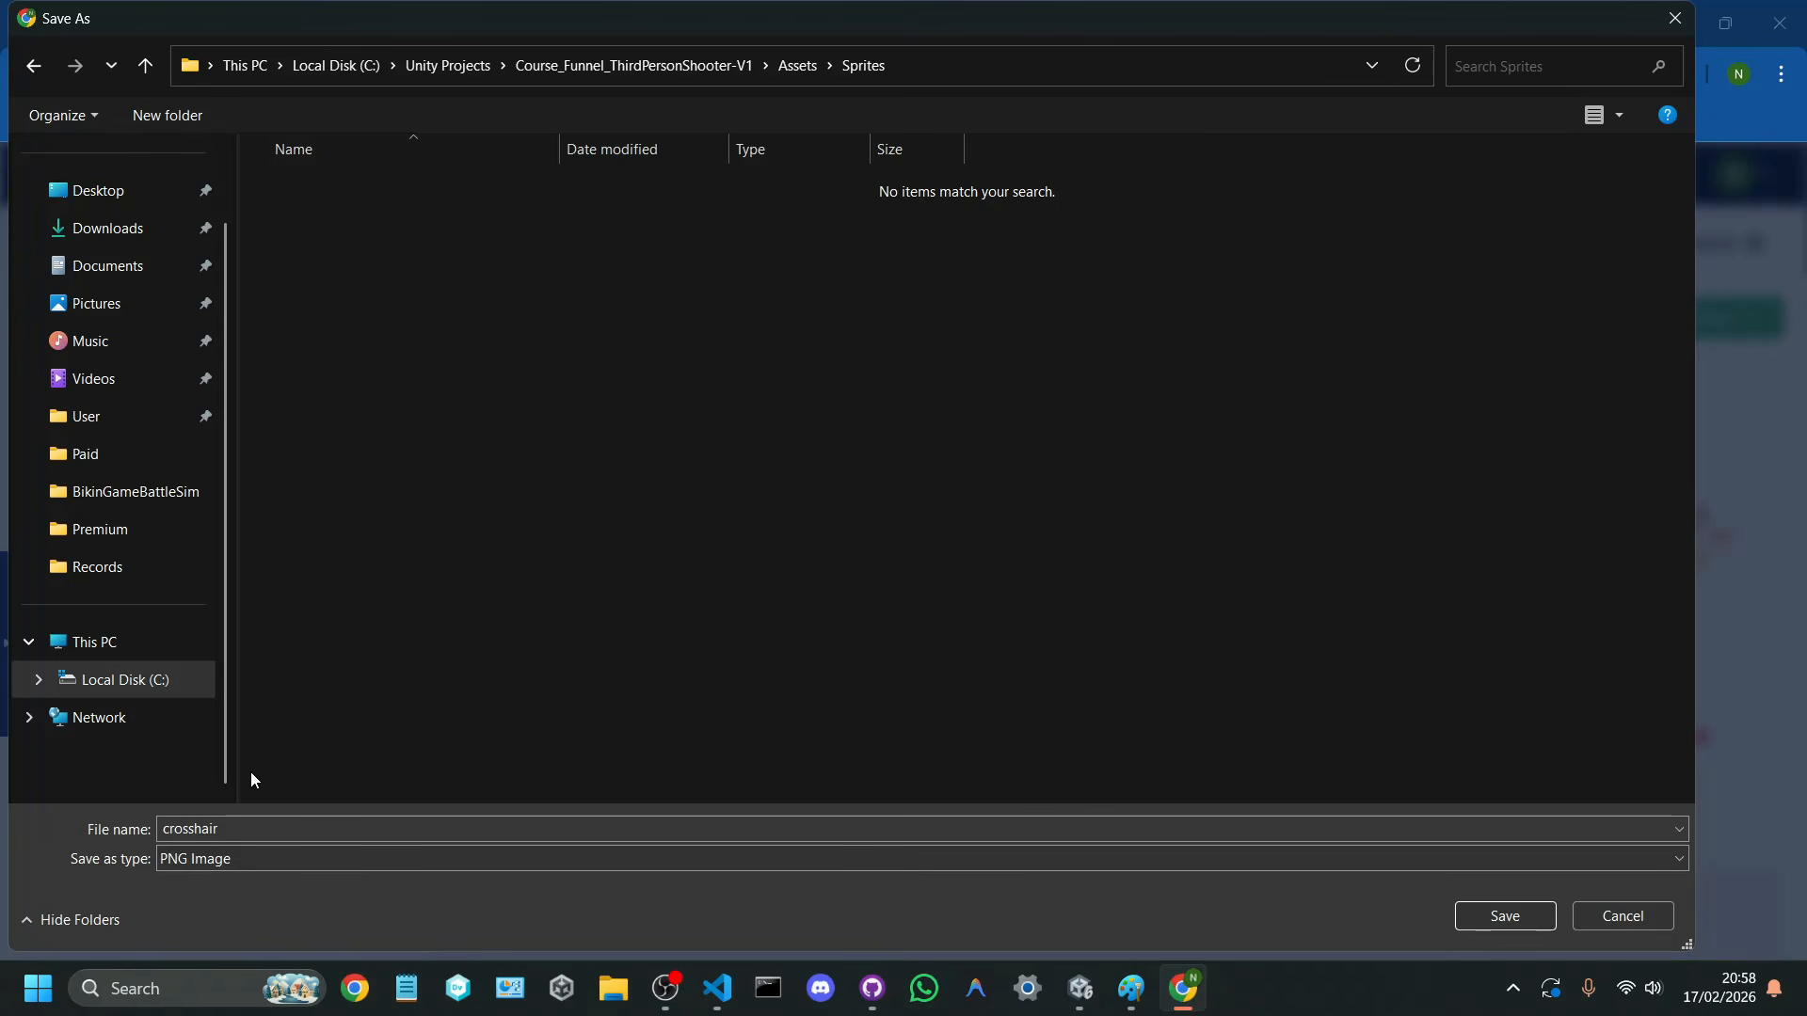
Step: Name the downloaded icon HUD_Crosshairs and save it in the Sprites folder
{"action": "type", "text": "Icon"}
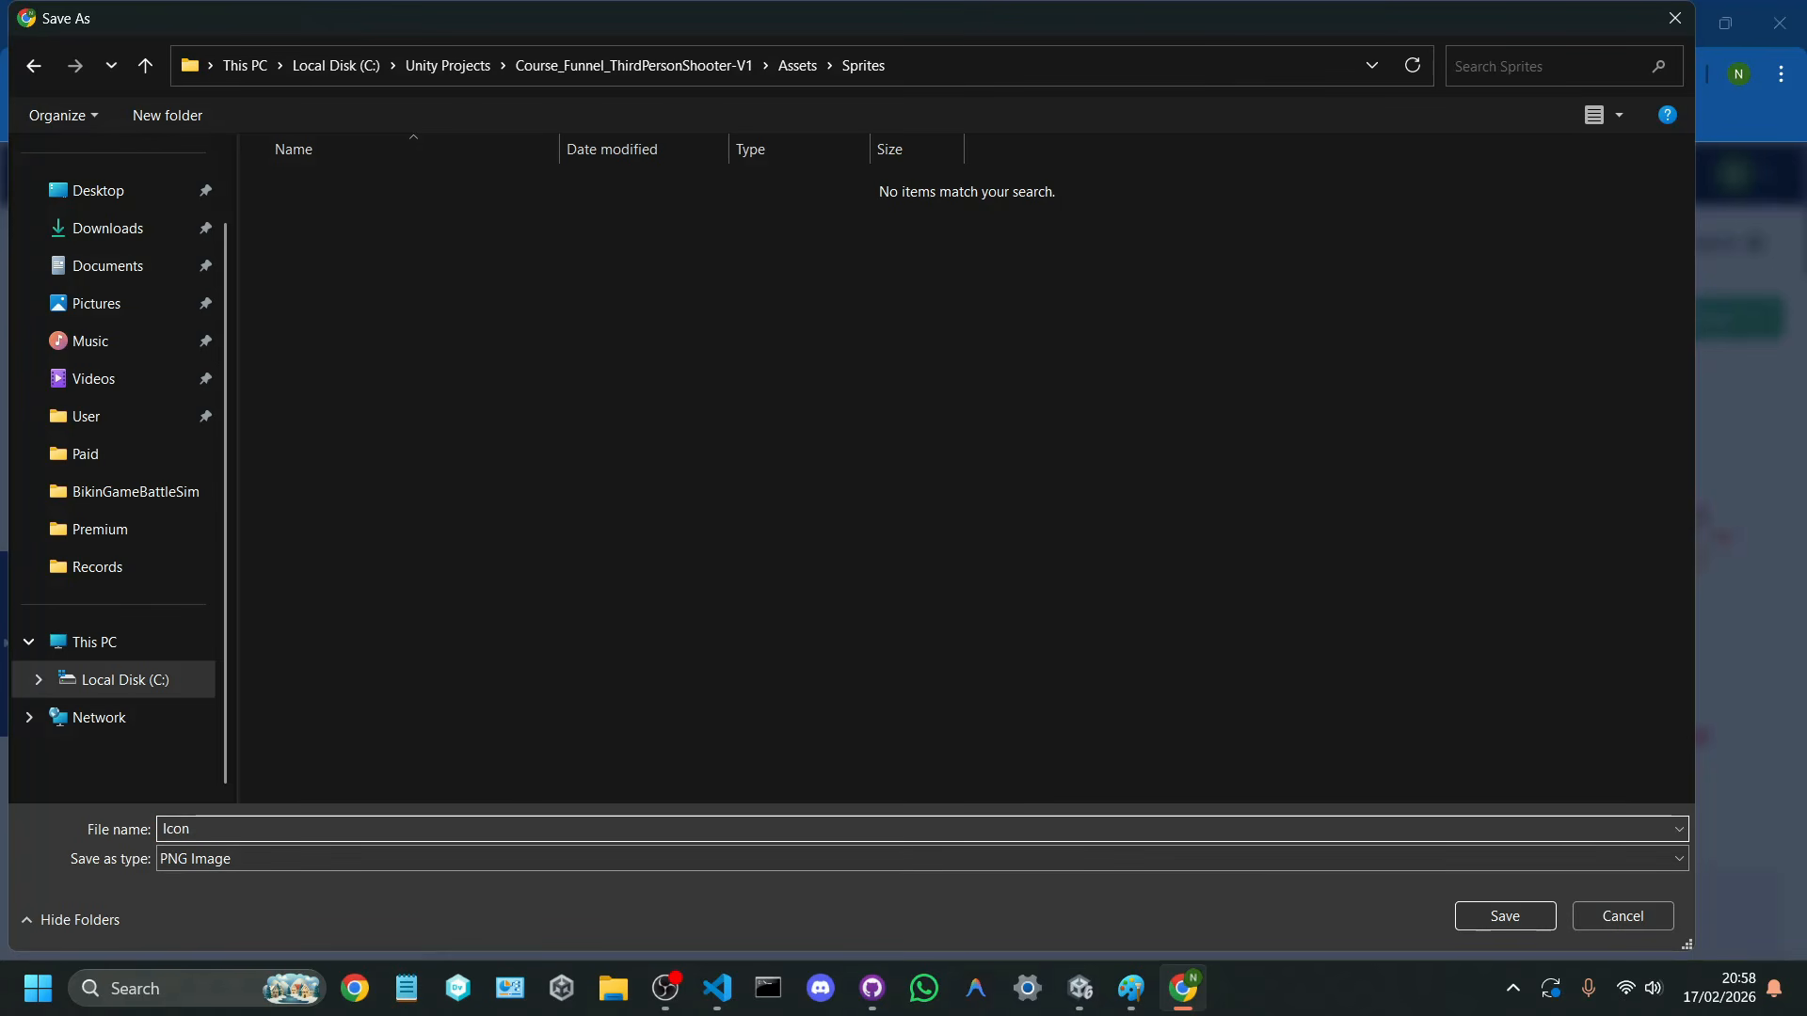
{"action": "key", "text": "ctrl+a"}
{"action": "type", "text": "GUI_"}
{"action": "key", "text": "ctrl+a"}
{"action": "type", "text": "HU"}
{"action": "key", "text": "Return"}
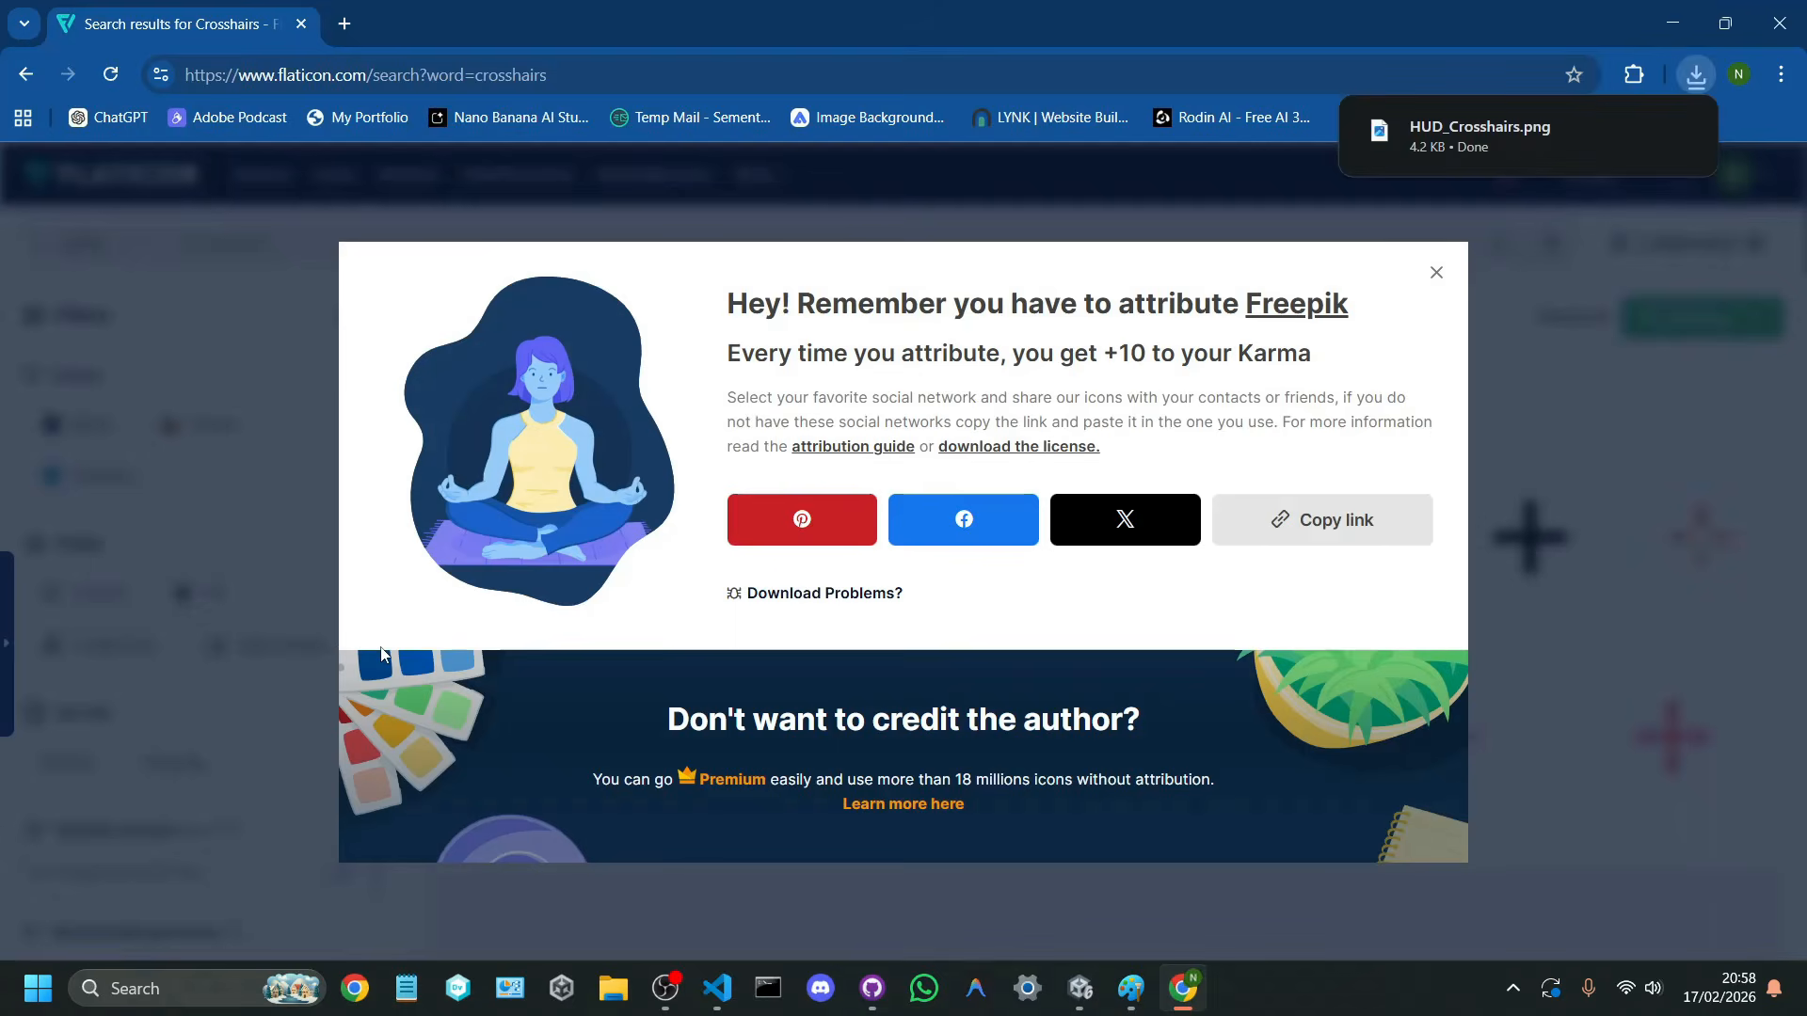
Step: Switch to Unity and set the HUD_Crosshairs image in the Sprites folder to texture type Sprite (2D and UI) with sprite mode Single
{"action": "key", "text": "alt+Tab"}
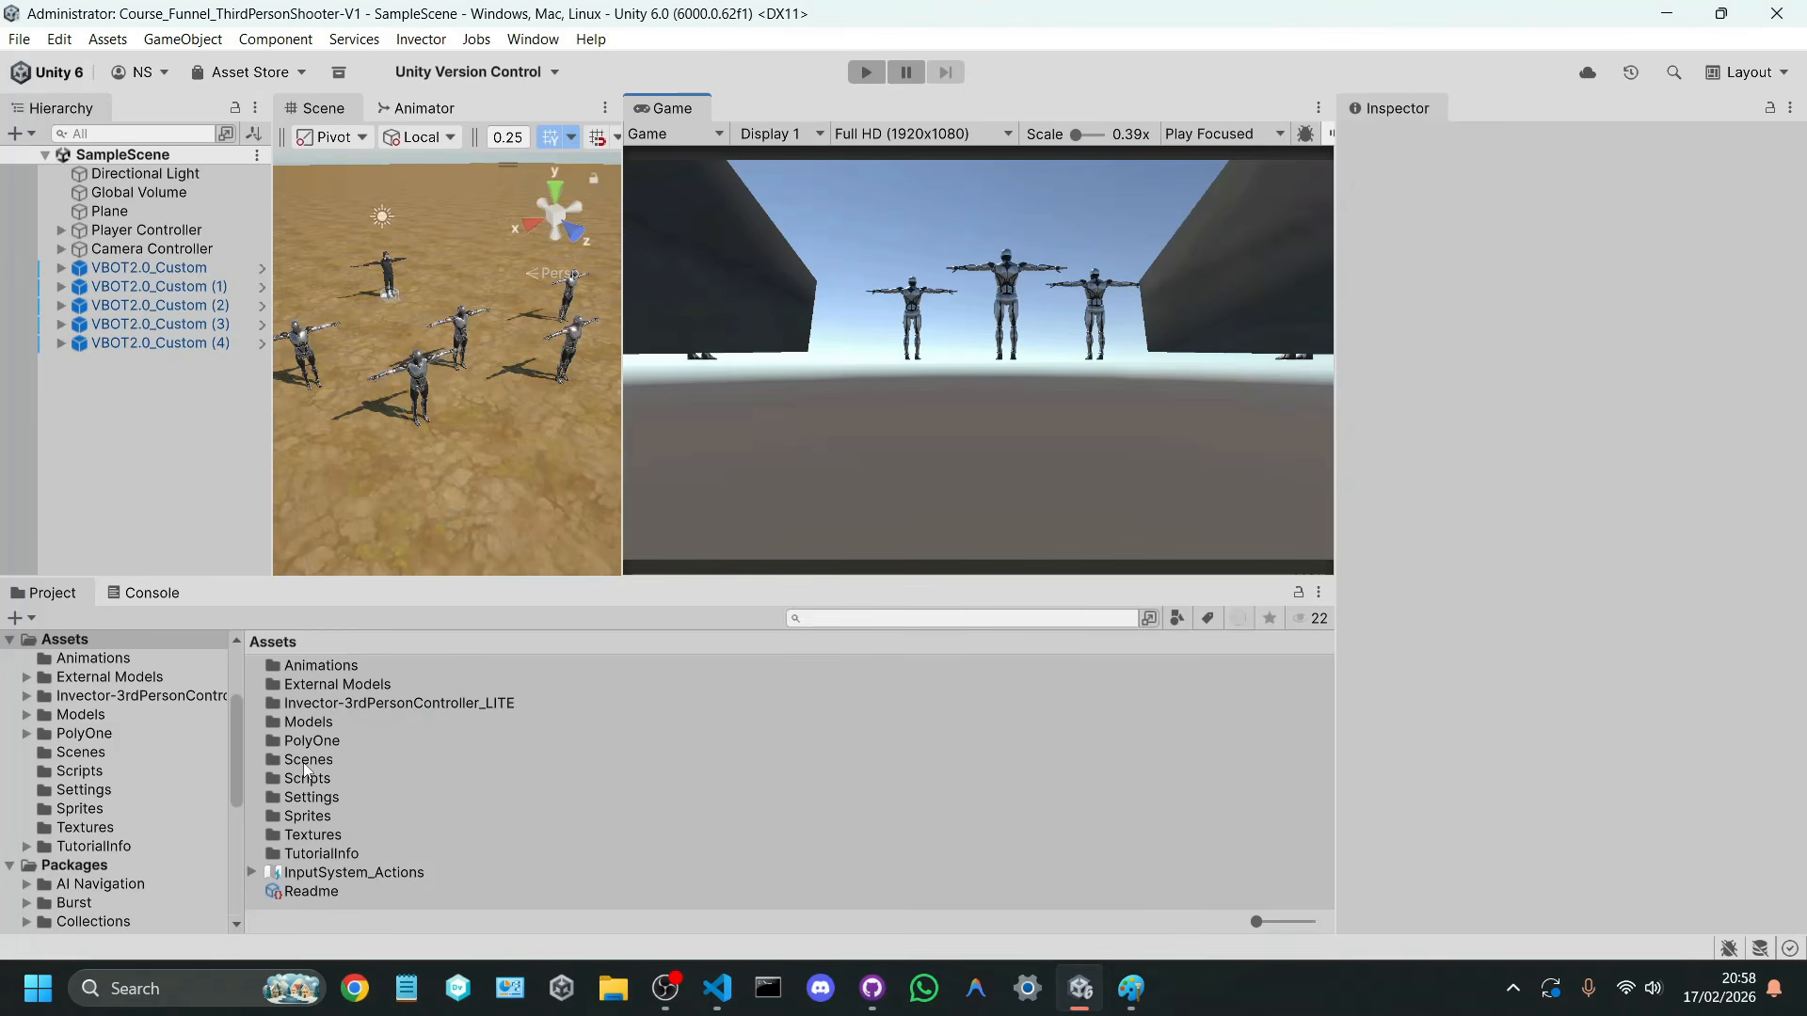
{"action": "double_click", "coordinate": [324, 815]}
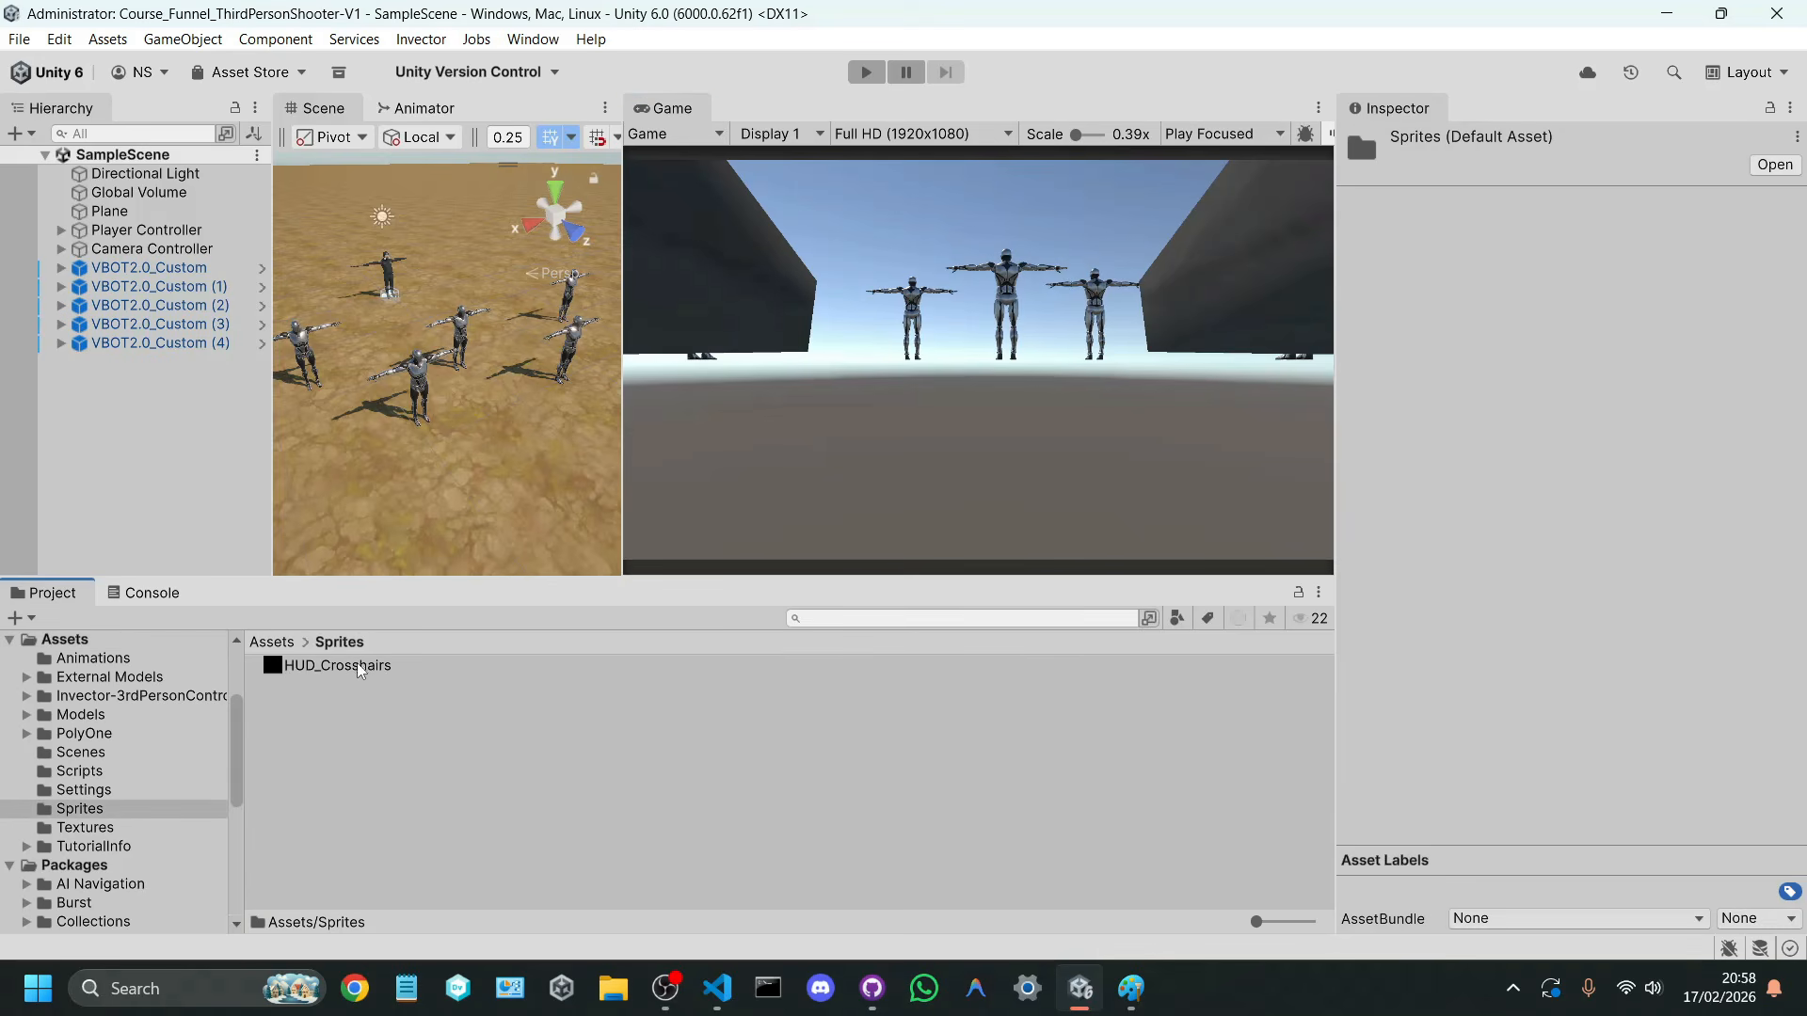
{"action": "left_click", "coordinate": [360, 665]}
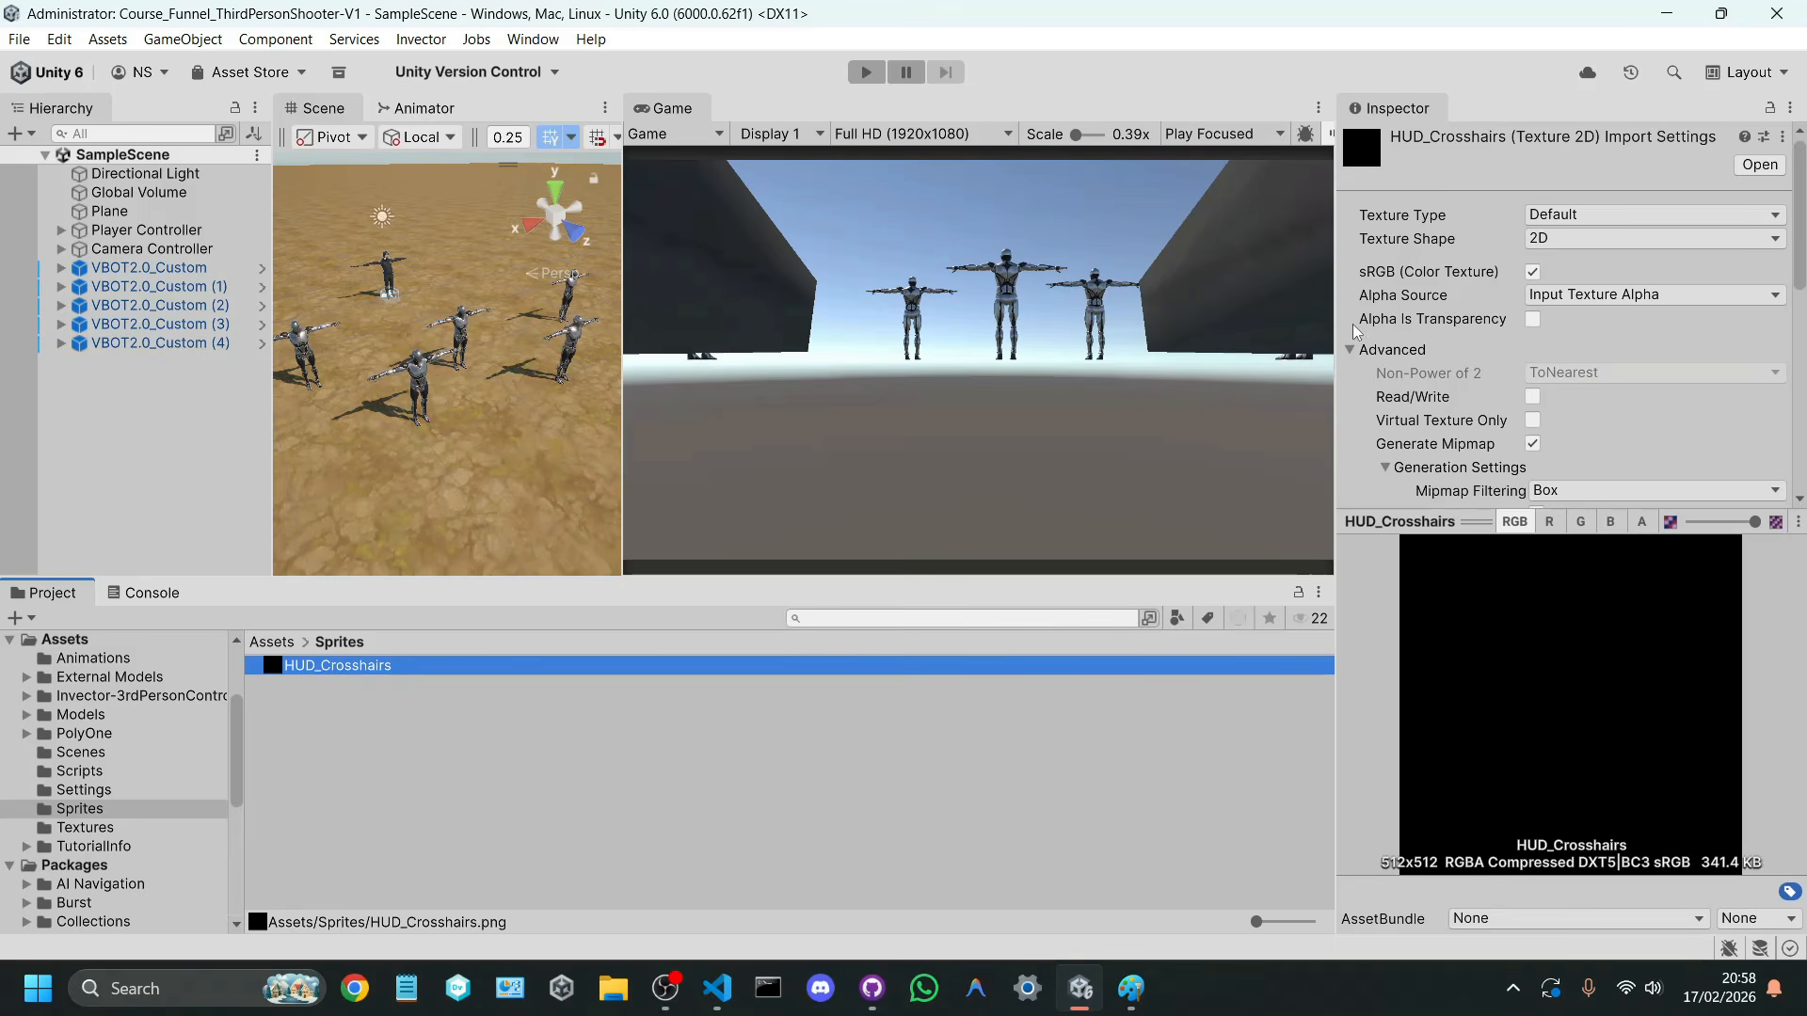
{"action": "left_click", "coordinate": [1560, 216]}
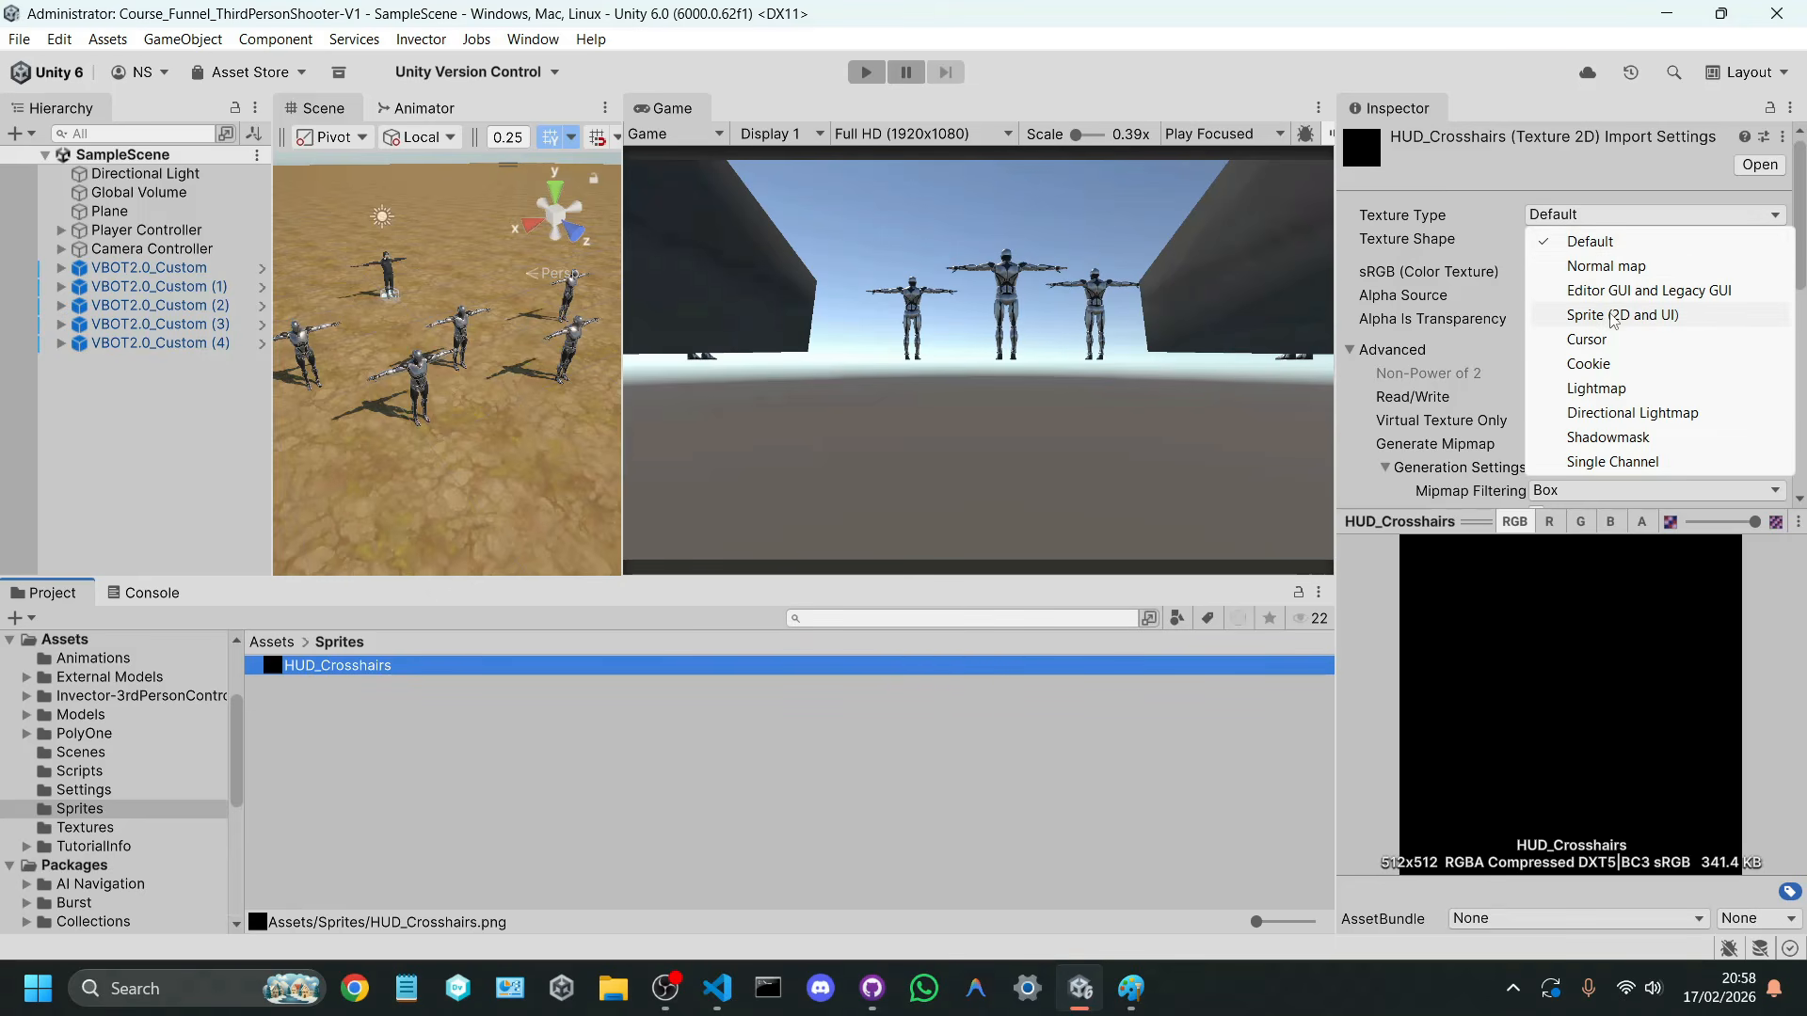
{"action": "left_click", "coordinate": [1613, 316]}
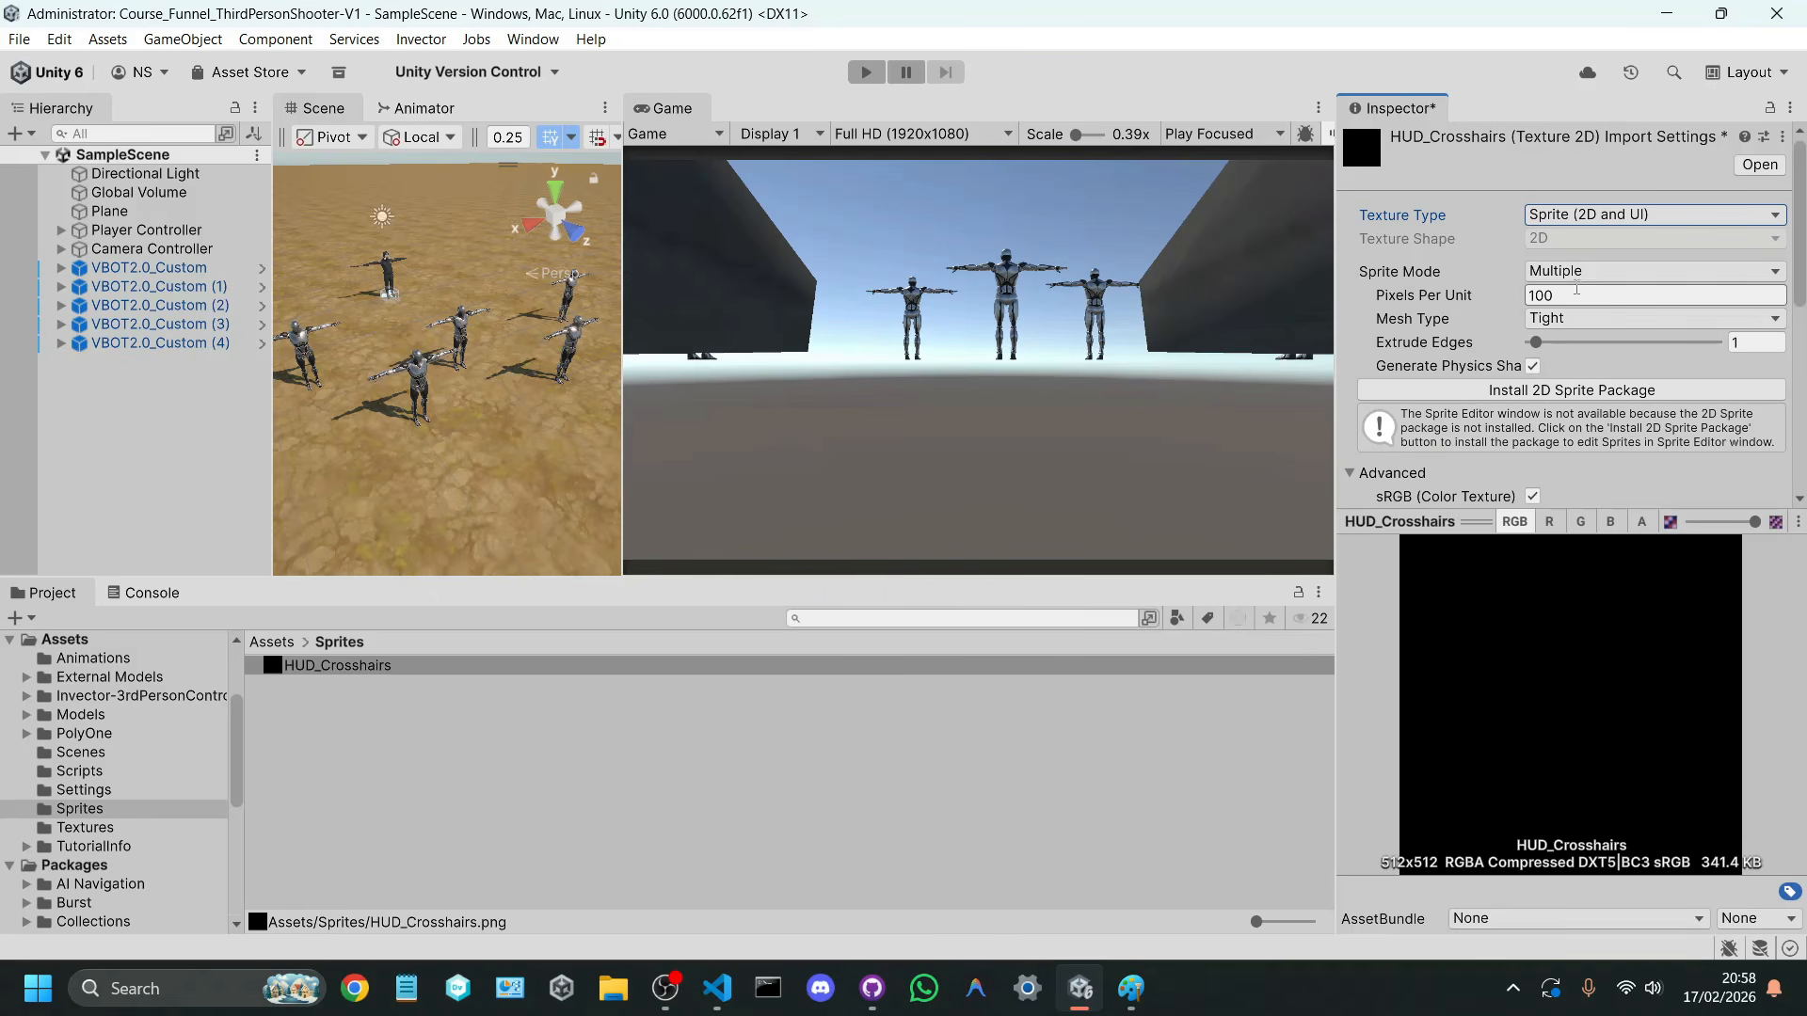
{"action": "left_click", "coordinate": [1569, 273]}
{"action": "left_click", "coordinate": [1588, 298]}
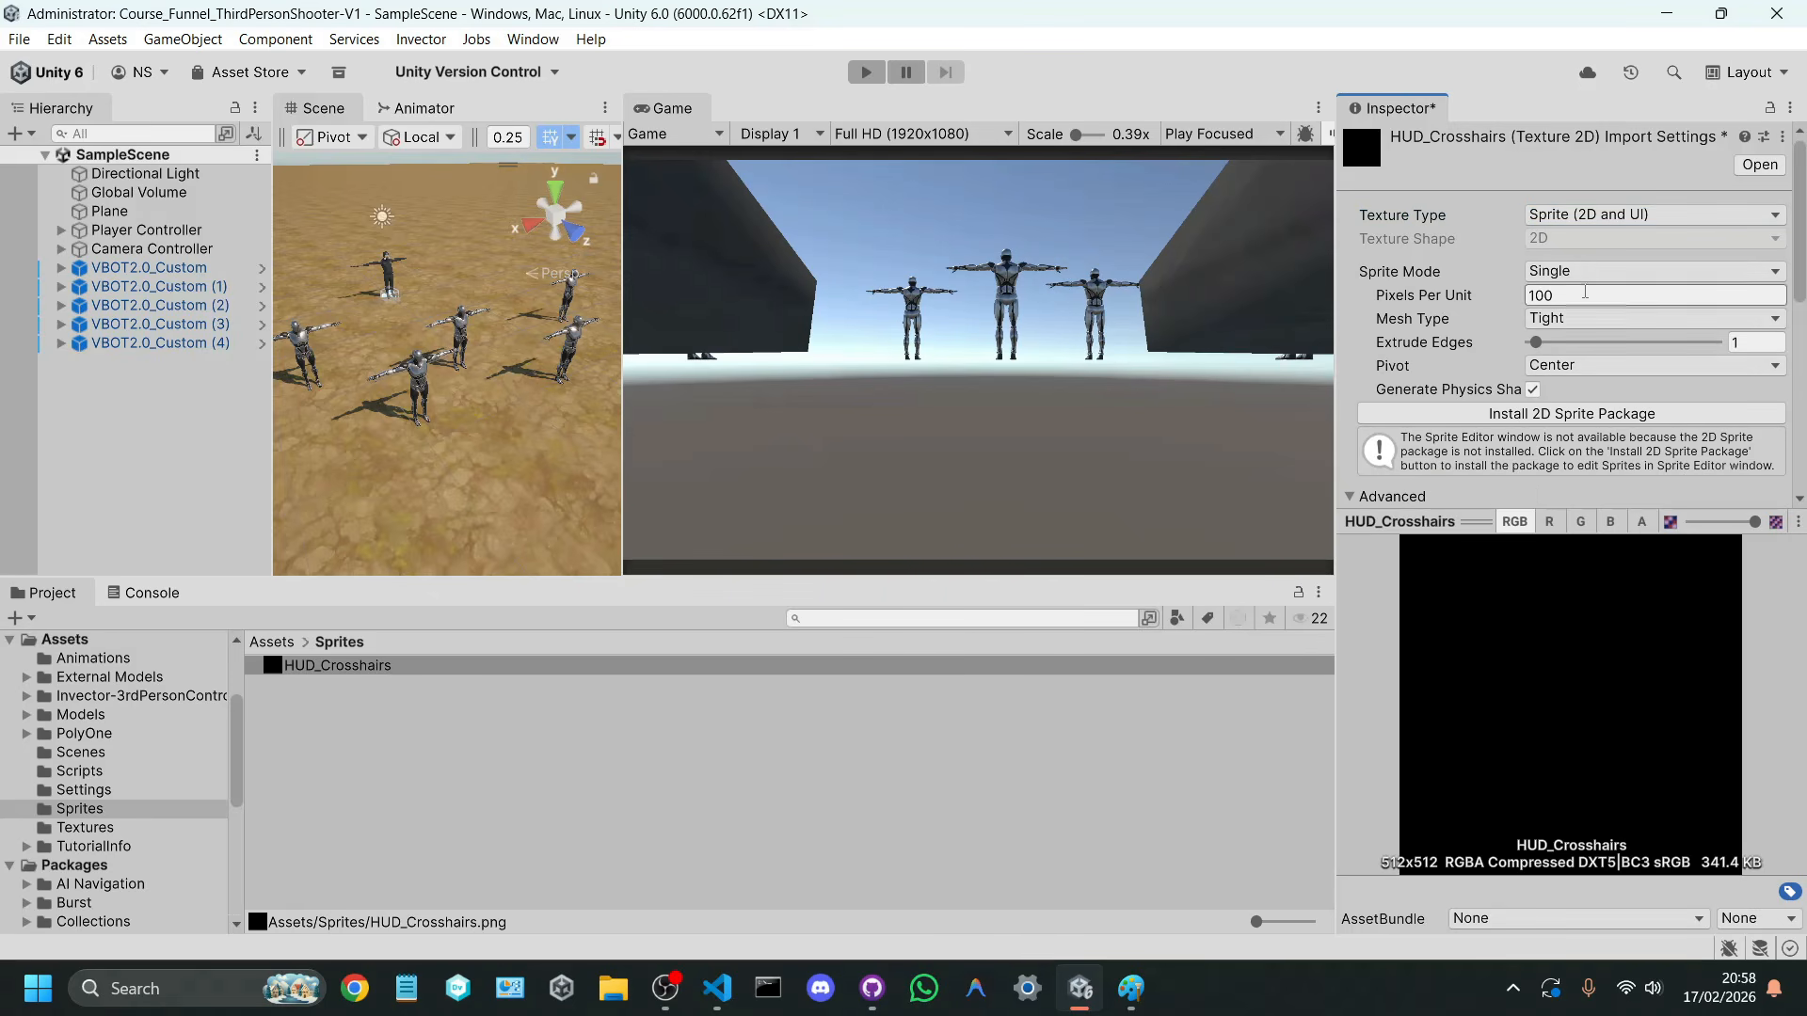
Step: Set the HUD_Crosshairs mesh type to Full Rect, enable crunch compression and apply the import settings
{"action": "left_click", "coordinate": [1554, 323]}
{"action": "left_click", "coordinate": [1575, 344]}
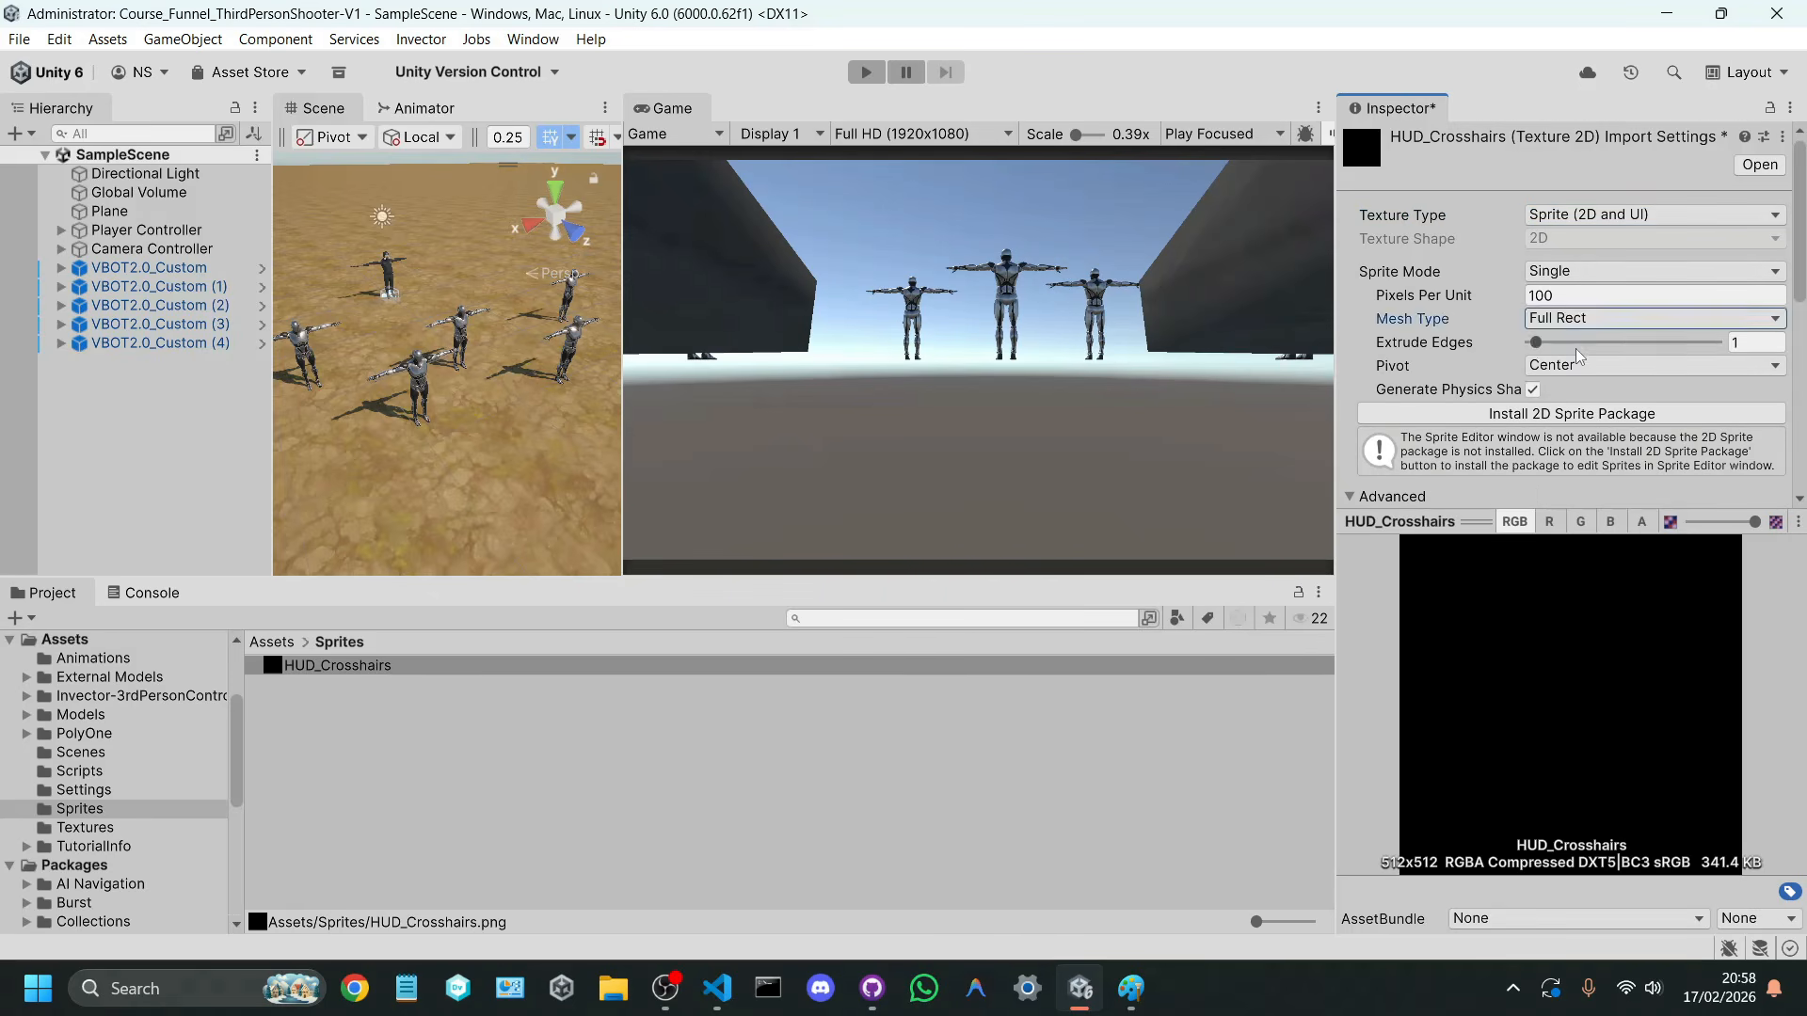
{"action": "scroll", "coordinate": [1579, 355], "scroll_direction": "down", "scroll_amount": 3}
{"action": "scroll", "coordinate": [1579, 355], "scroll_direction": "down", "scroll_amount": 3}
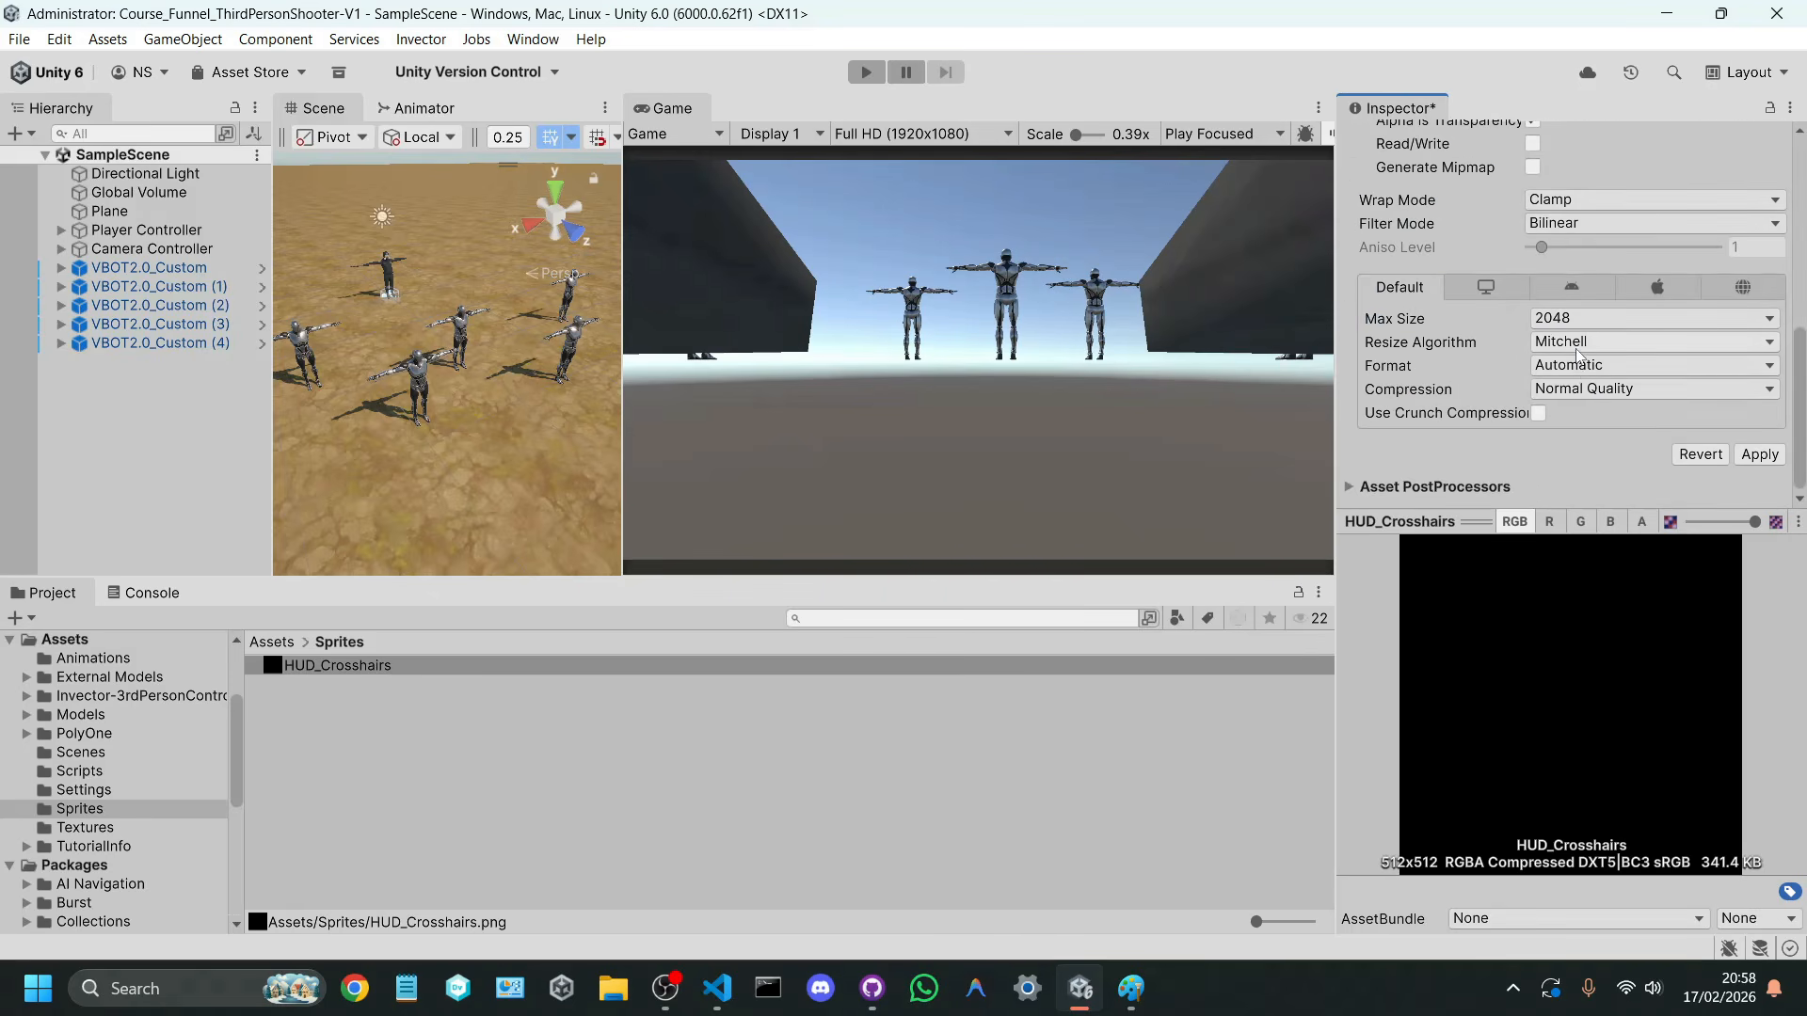
{"action": "left_click", "coordinate": [1538, 413]}
{"action": "left_click", "coordinate": [1759, 478]}
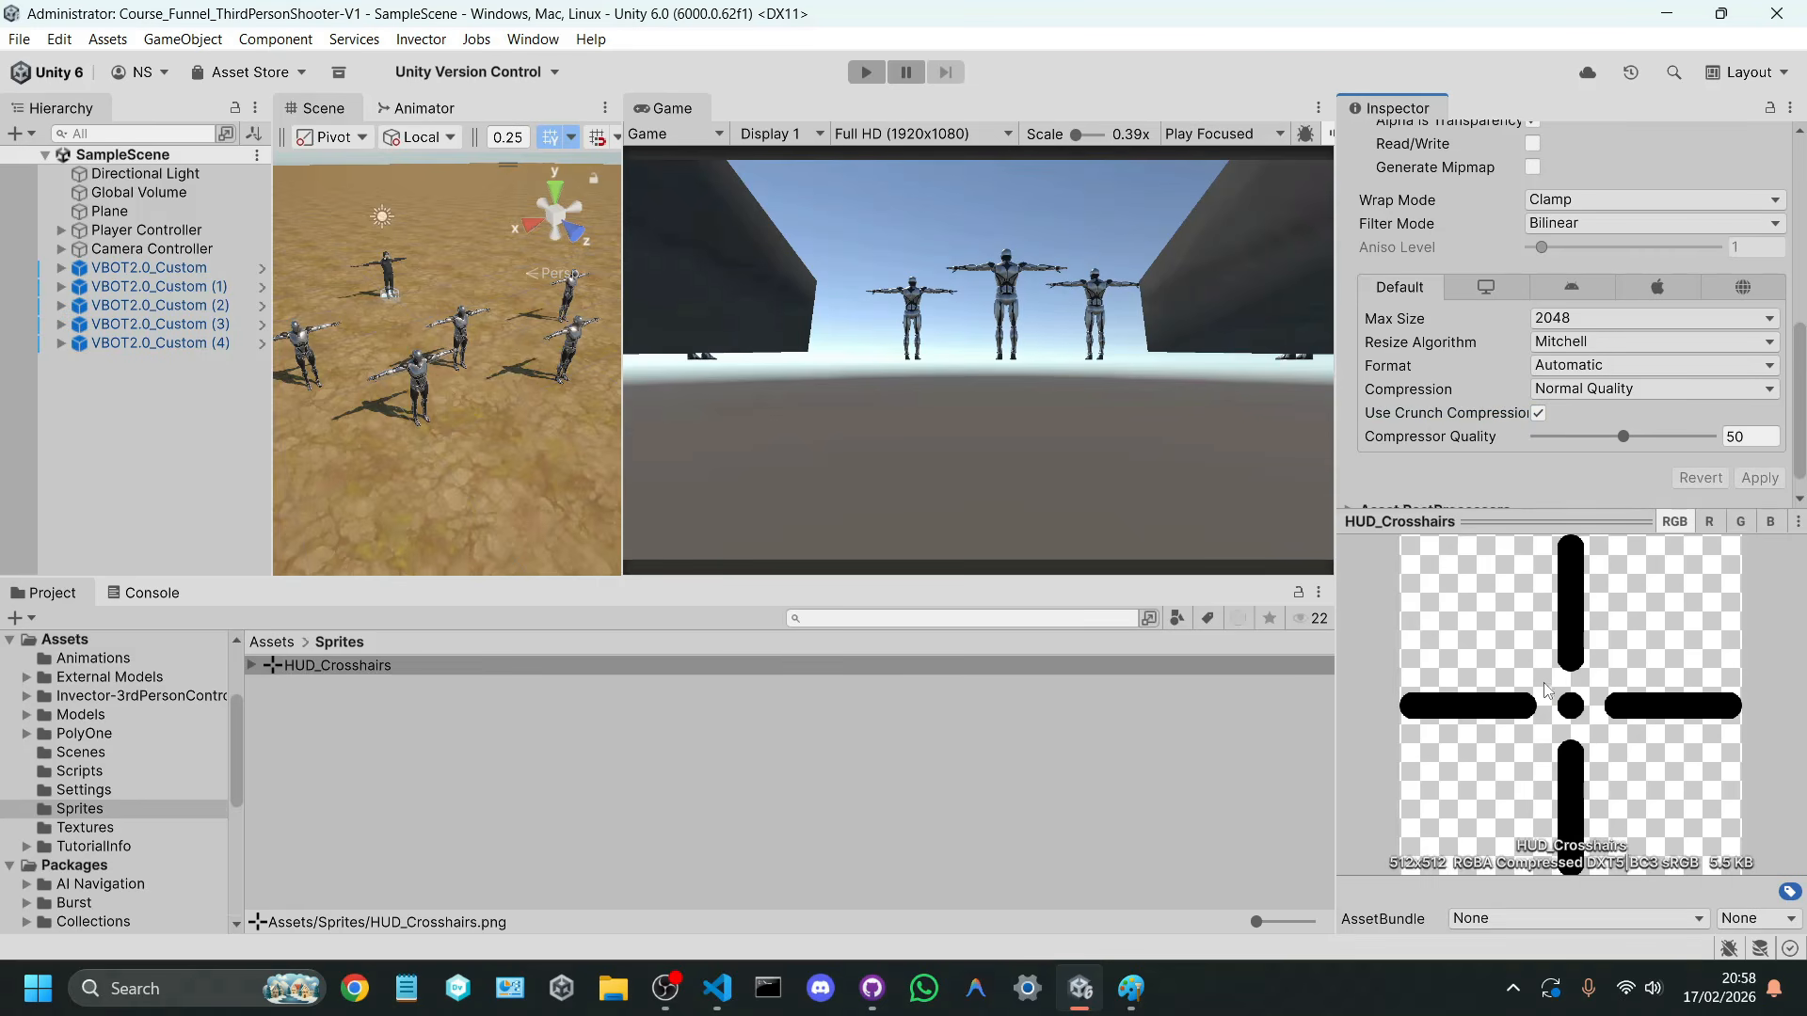
Step: Add a UI Canvas at the root of SampleScene
{"action": "left_click", "coordinate": [223, 380]}
{"action": "right_click", "coordinate": [137, 414]}
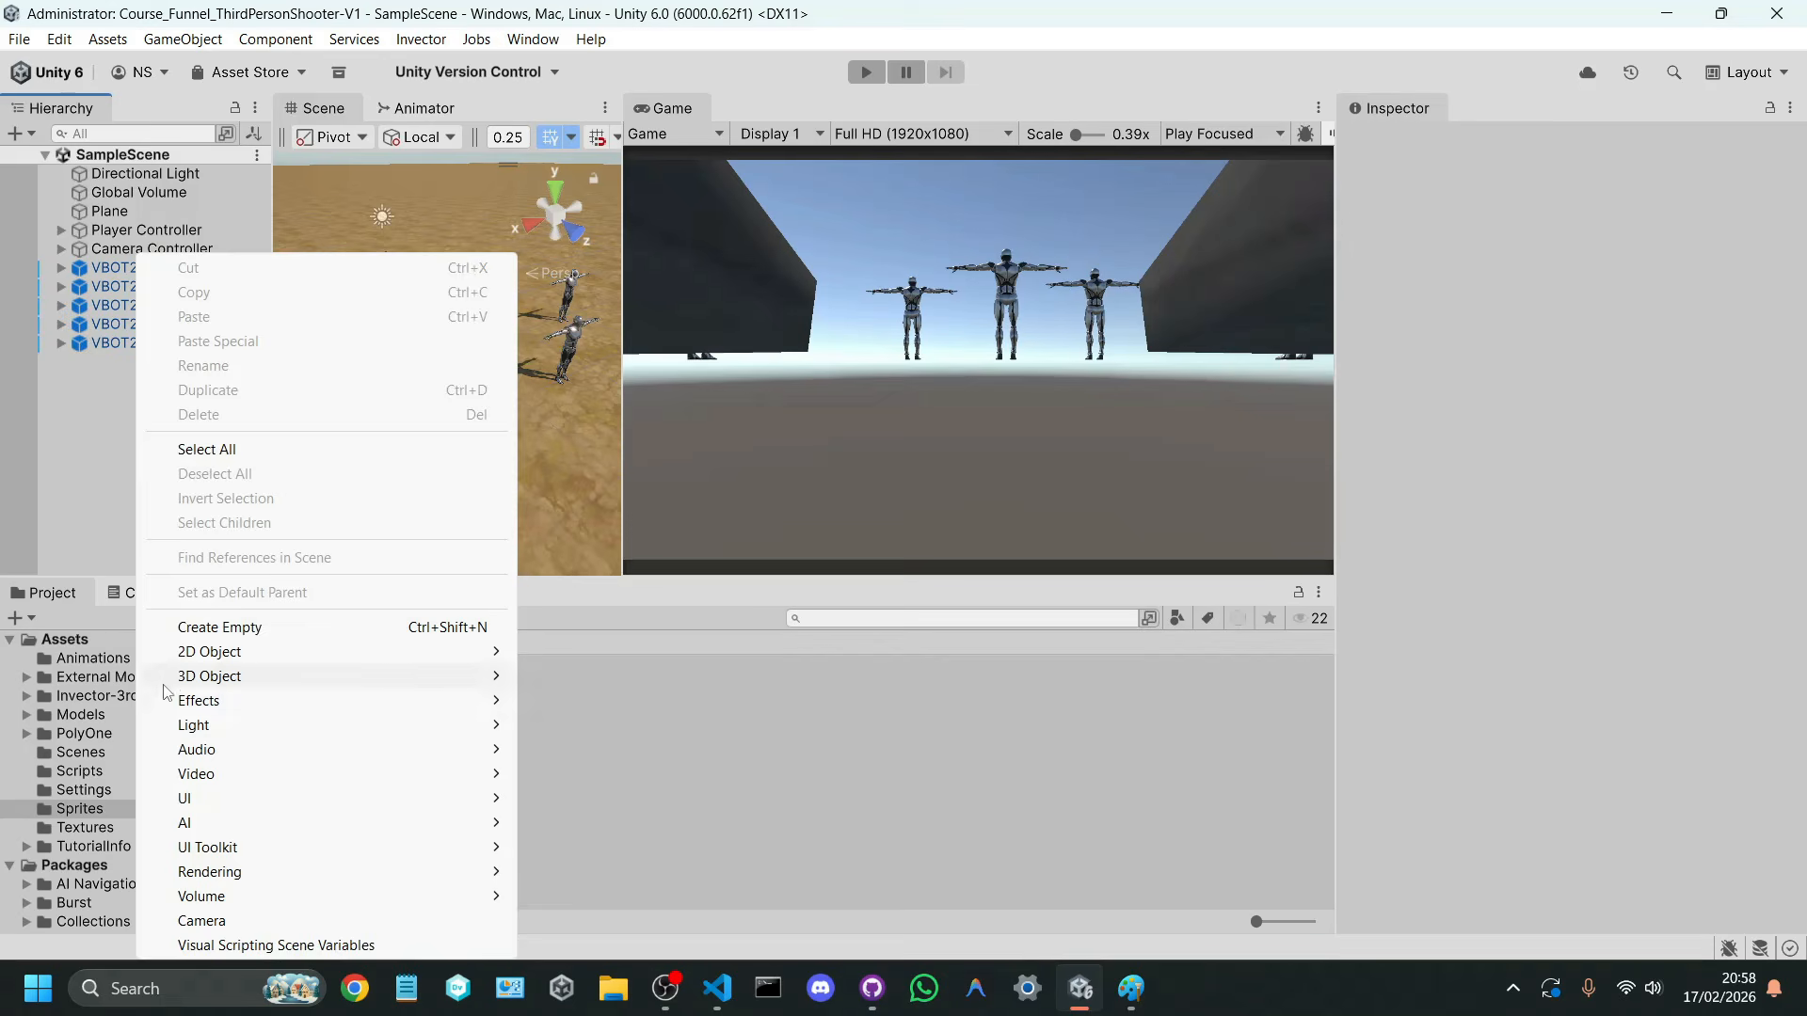
{"action": "mouse_move", "coordinate": [187, 800]}
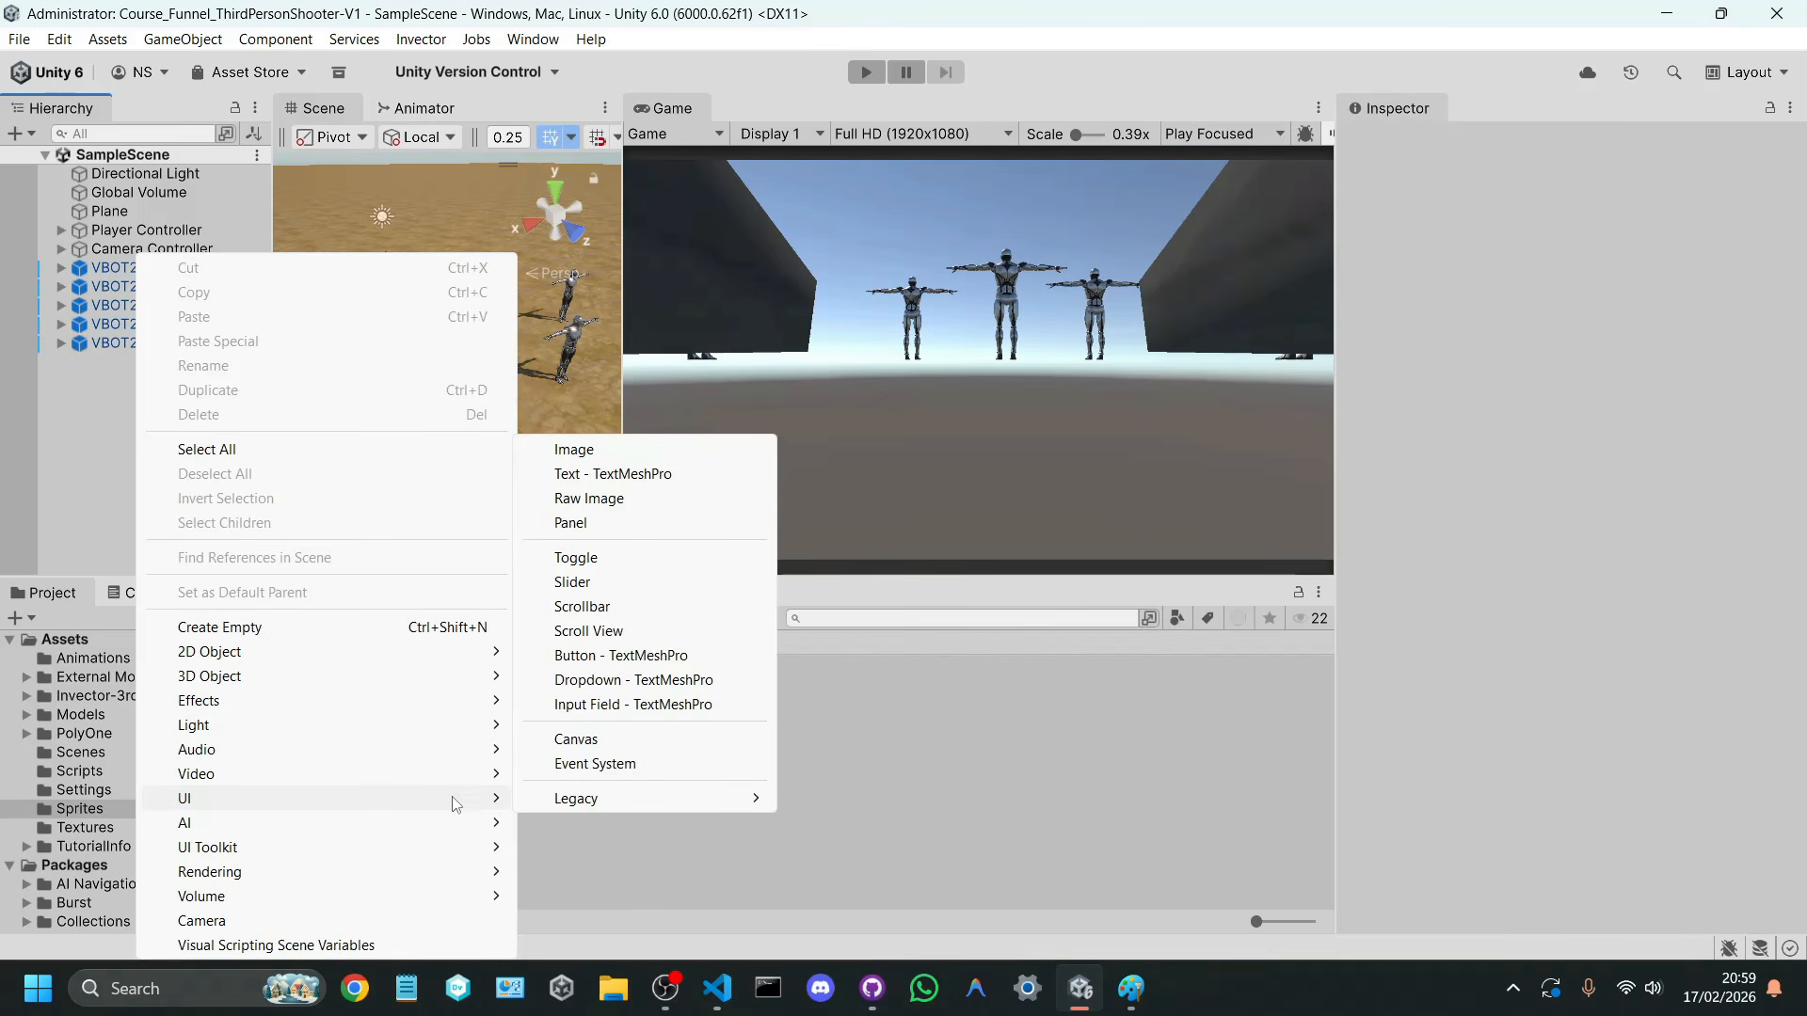
{"action": "left_click", "coordinate": [583, 743]}
{"action": "left_click", "coordinate": [149, 397]}
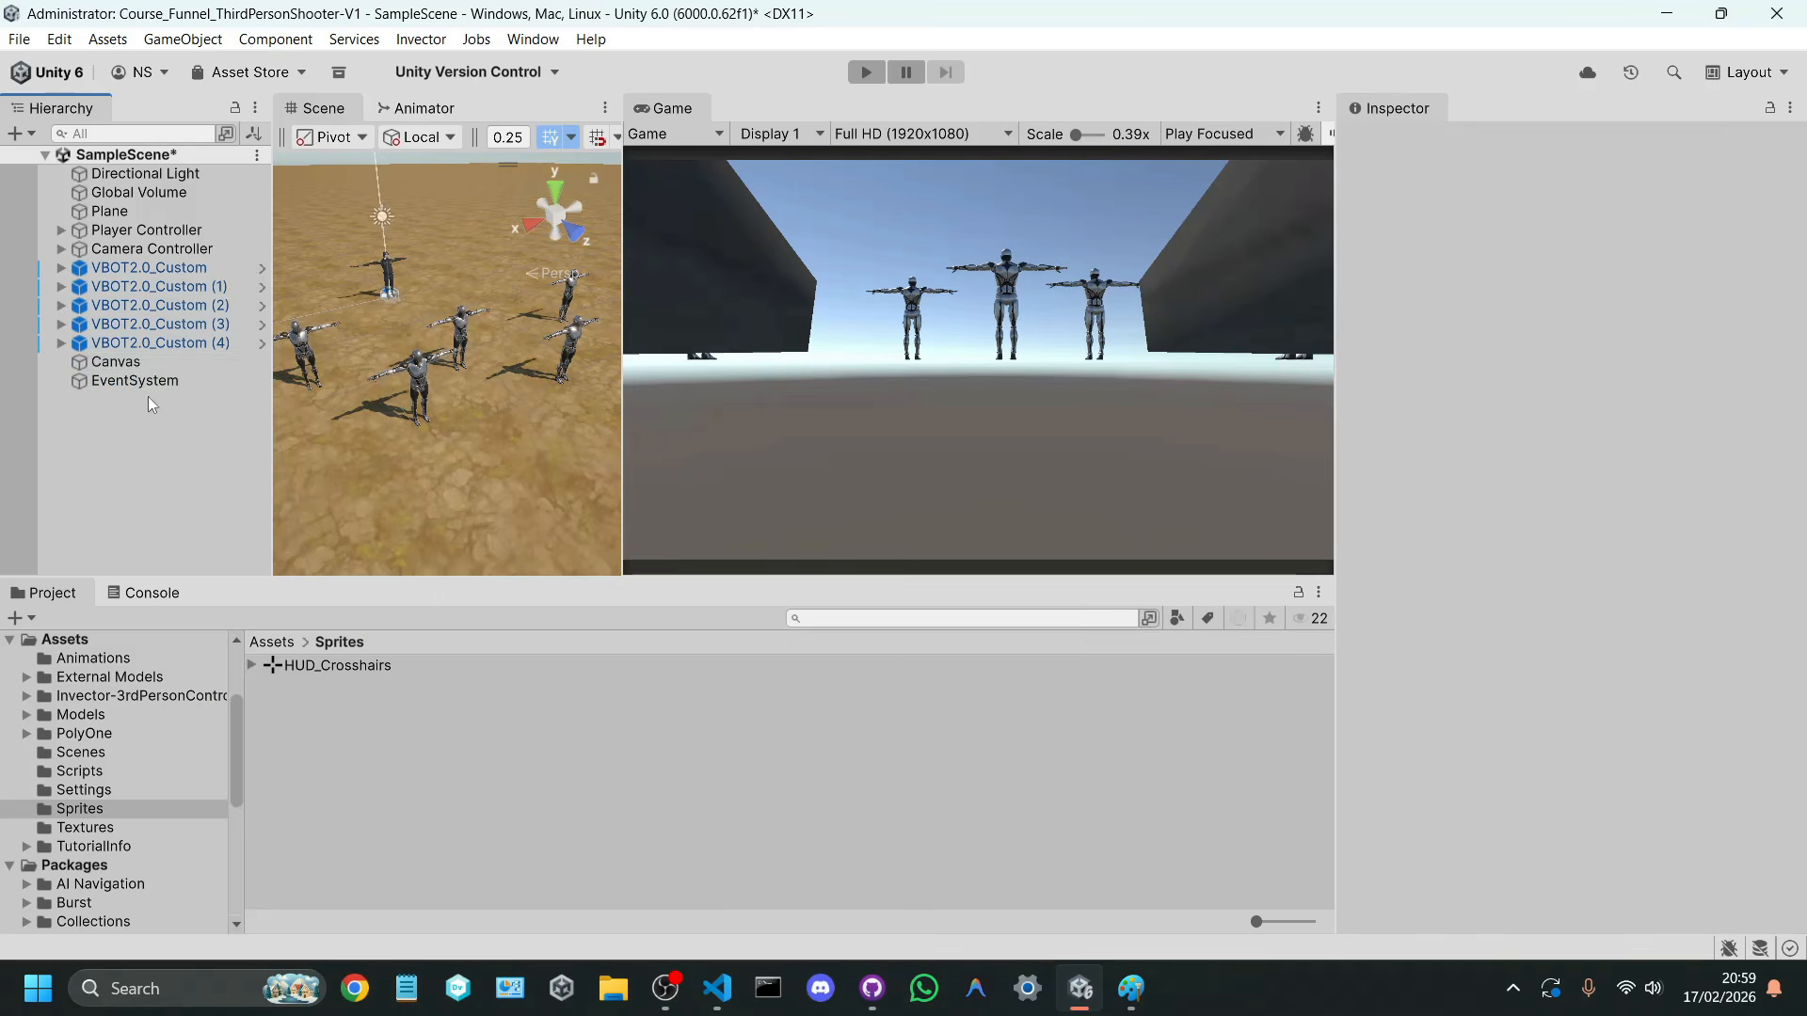
Step: Save the scene and set the Canvas Scaler's UI Scale Mode to Scale With Screen Size
{"action": "left_click", "coordinate": [148, 362]}
{"action": "key", "text": "ctrl+s"}
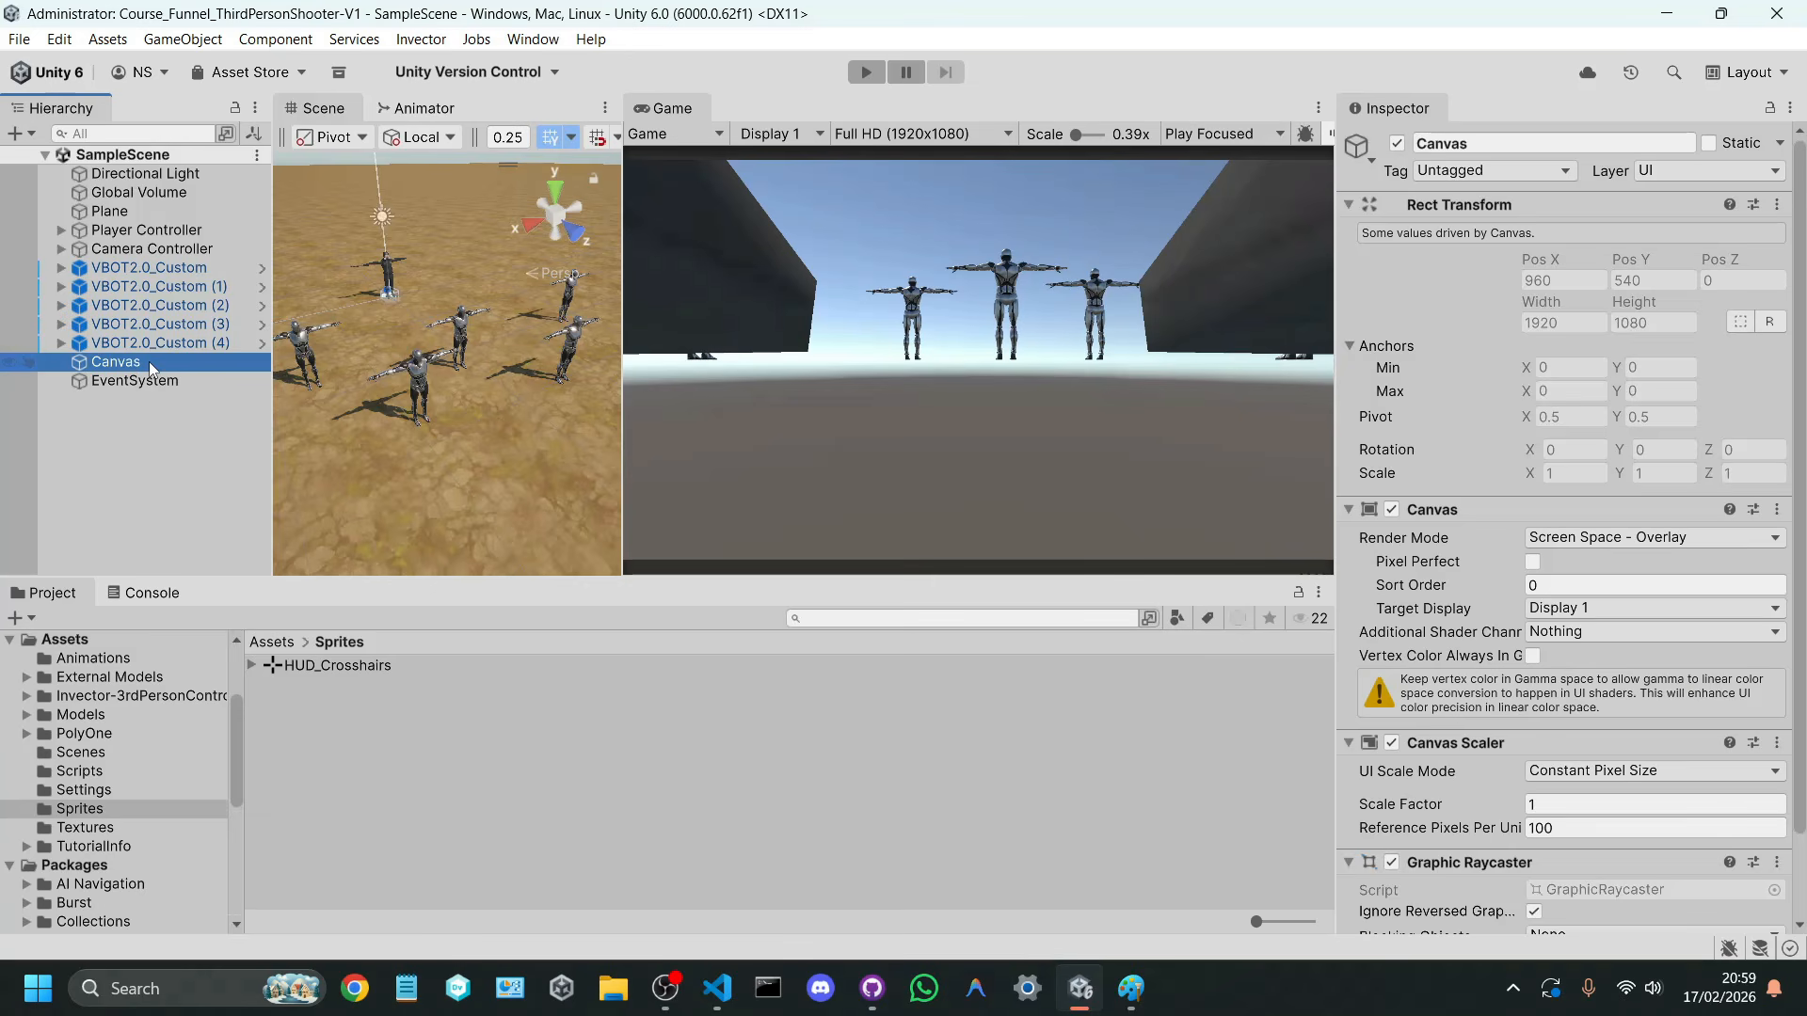
{"action": "scroll", "coordinate": [1460, 770], "scroll_direction": "down", "scroll_amount": 2}
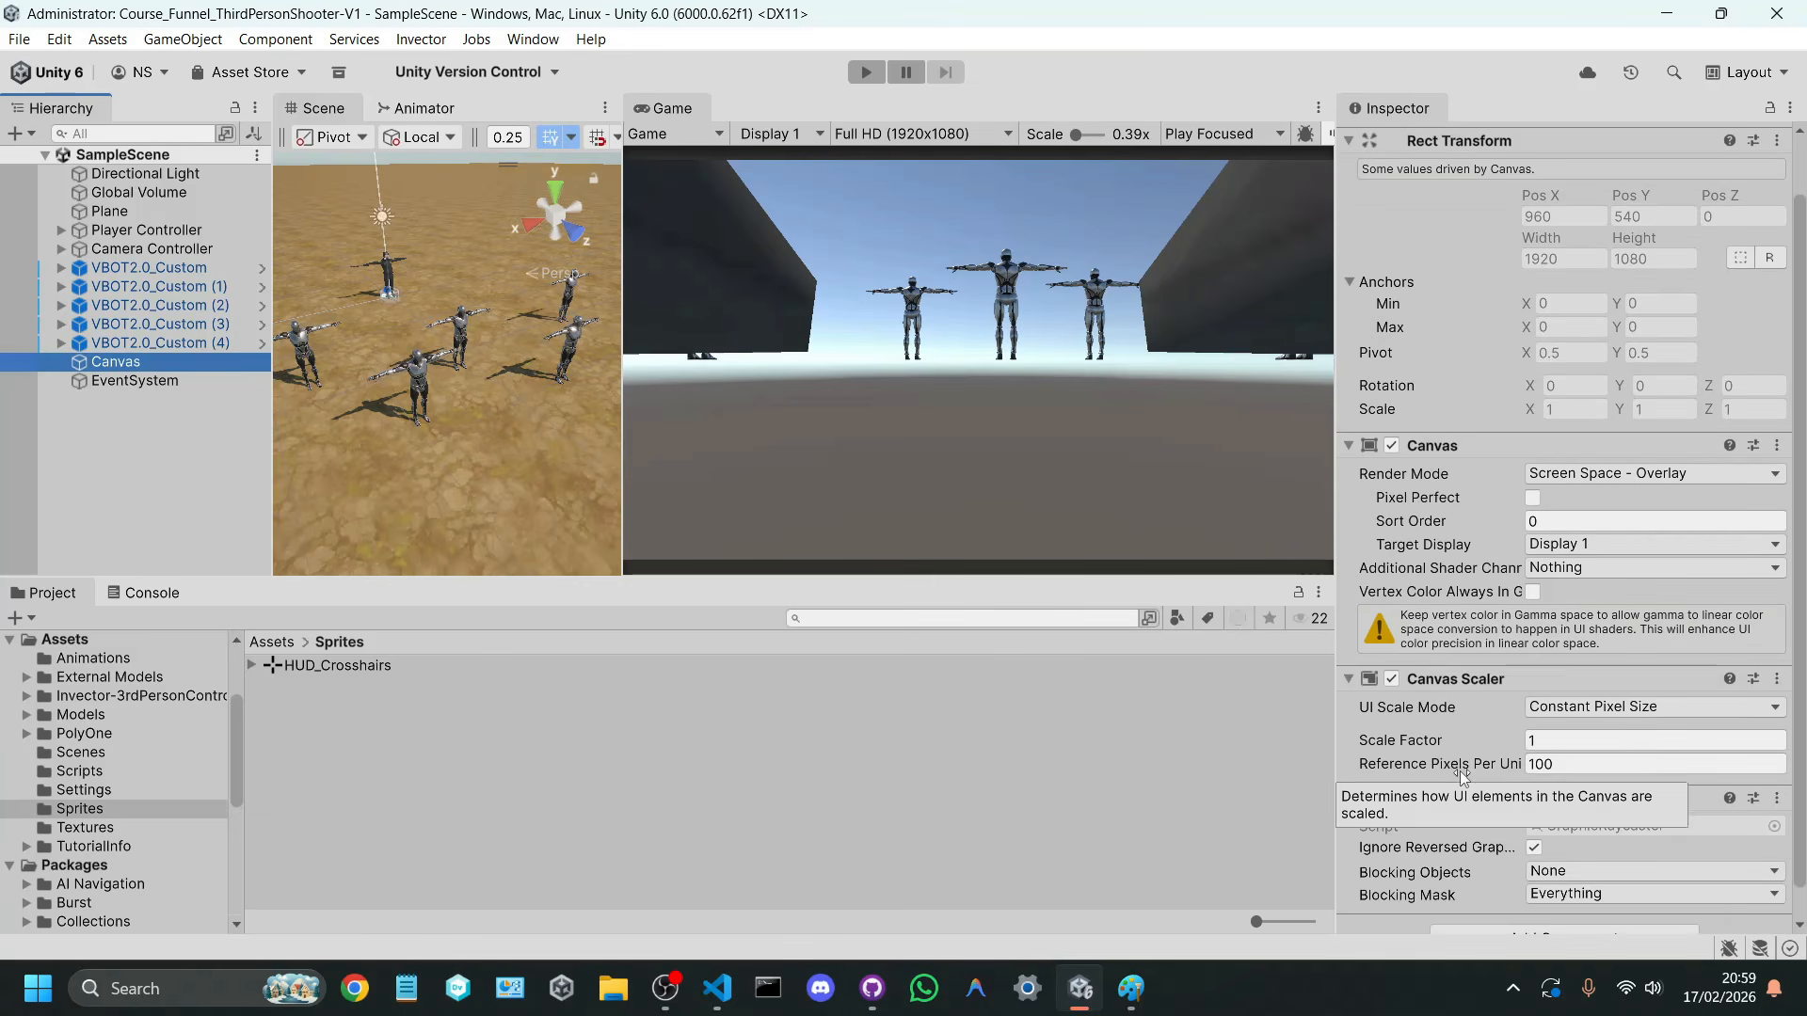
{"action": "left_click", "coordinate": [1592, 712]}
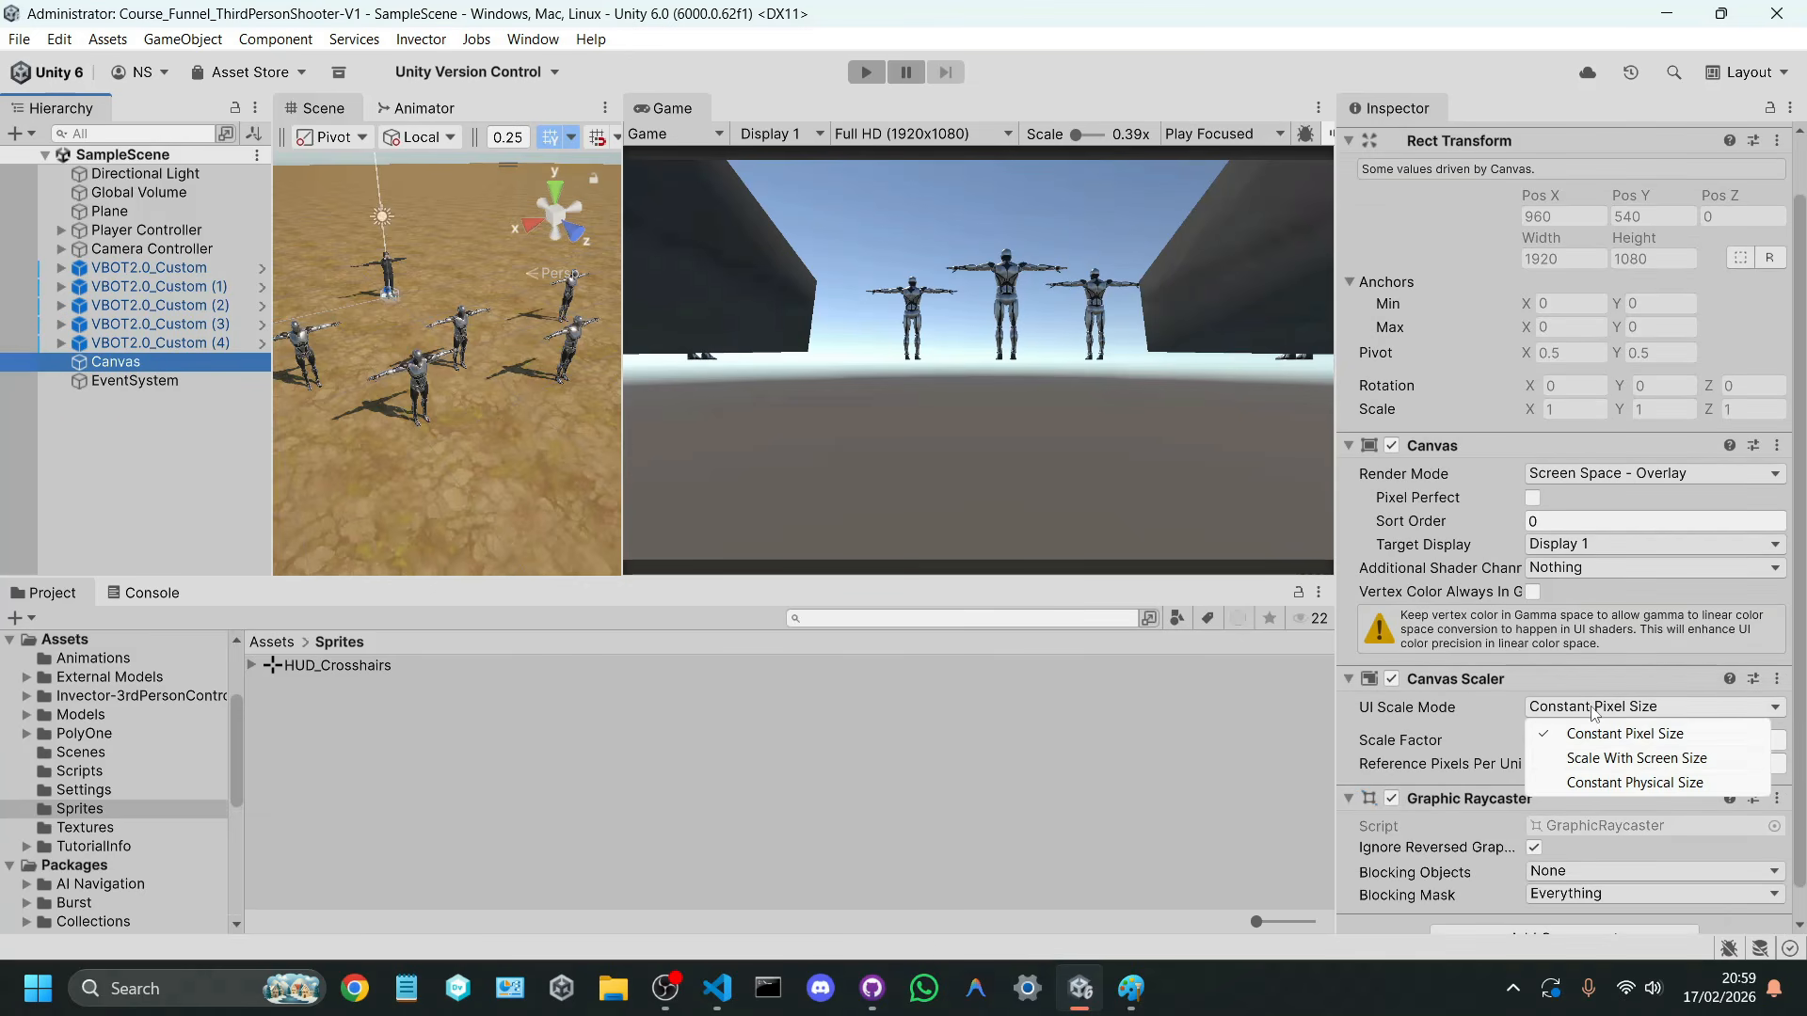
{"action": "left_click", "coordinate": [1627, 758]}
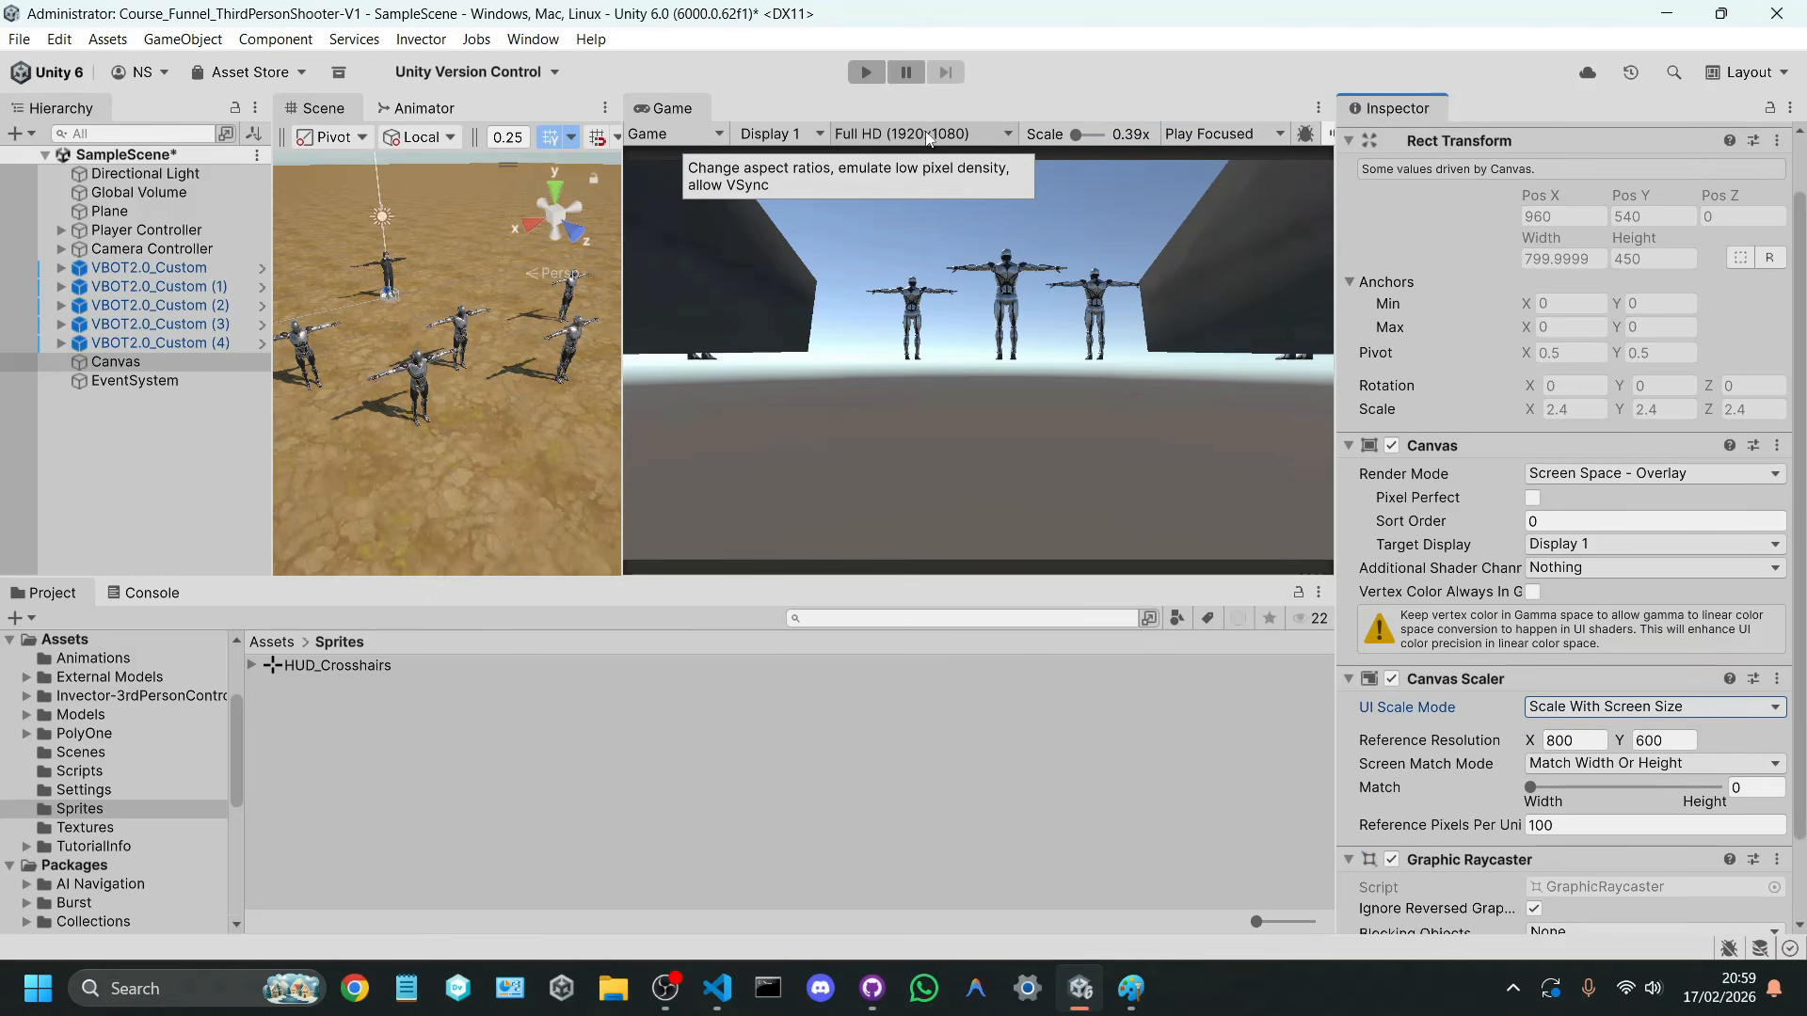
Step: Set the Canvas Scaler's reference resolution to 1920 x 1080 and save the scene
{"action": "scroll", "coordinate": [1532, 572], "scroll_direction": "down", "scroll_amount": 2}
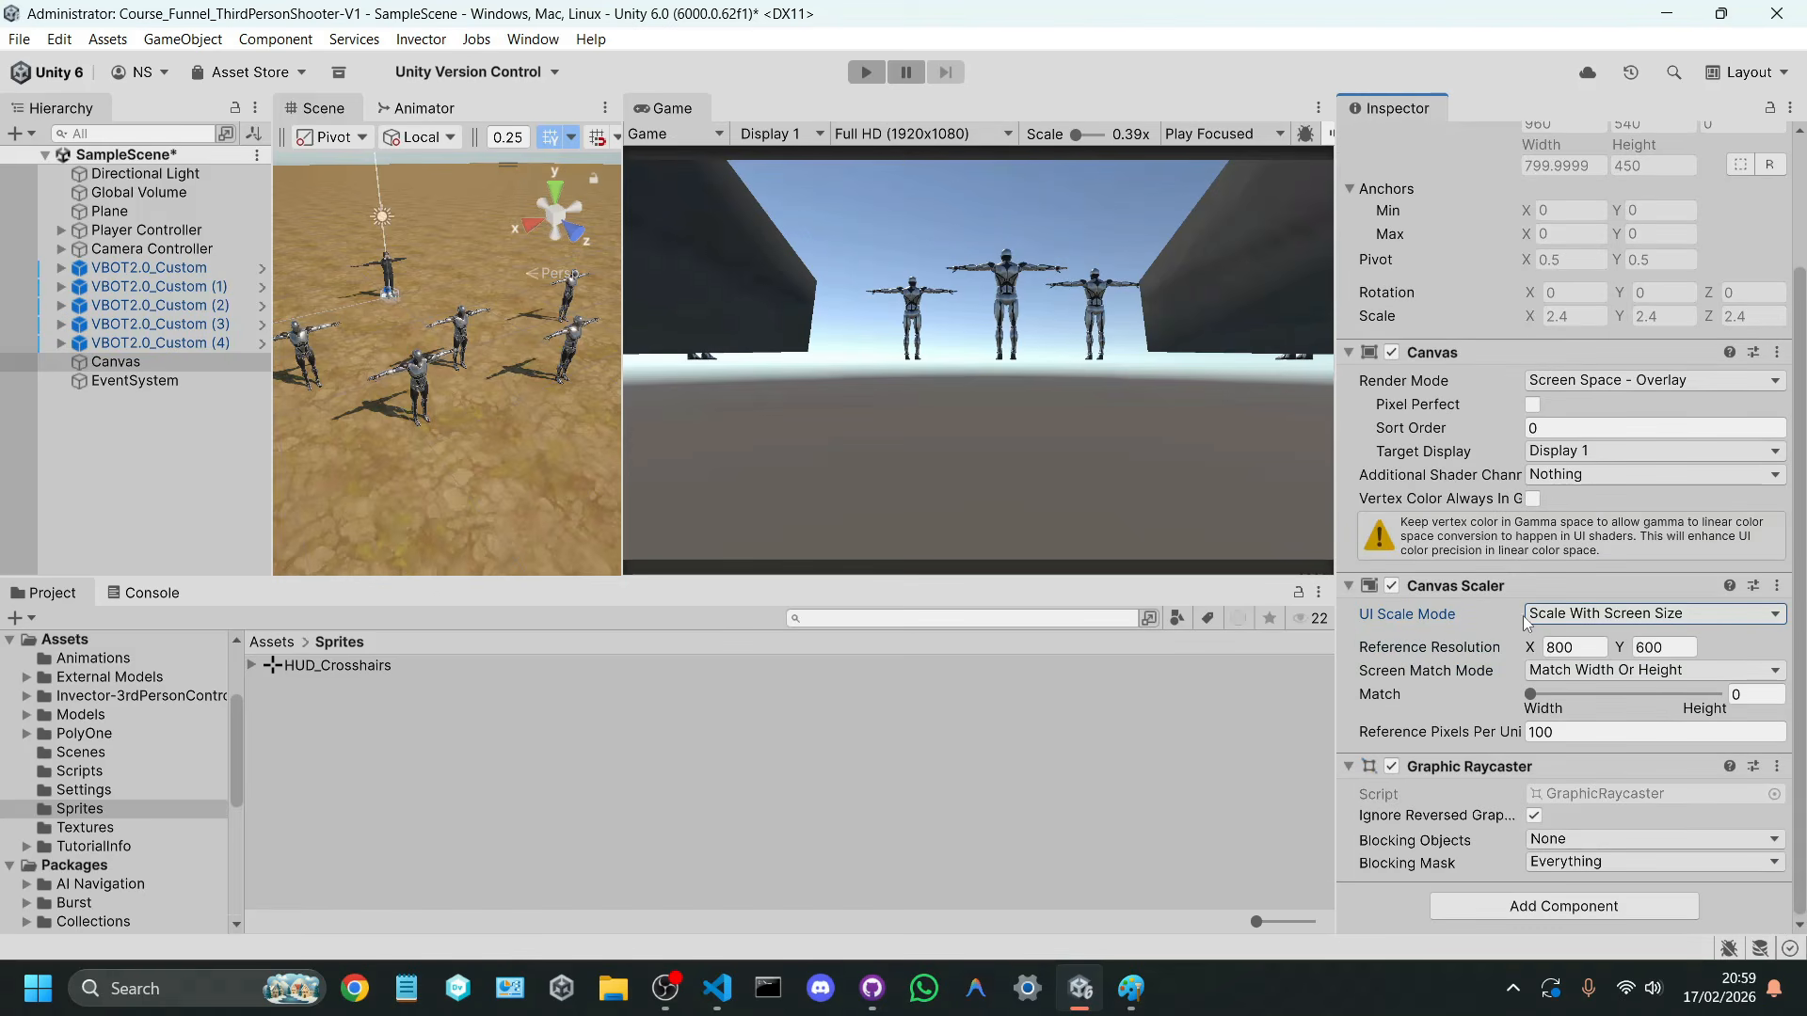
{"action": "left_click", "coordinate": [1557, 647]}
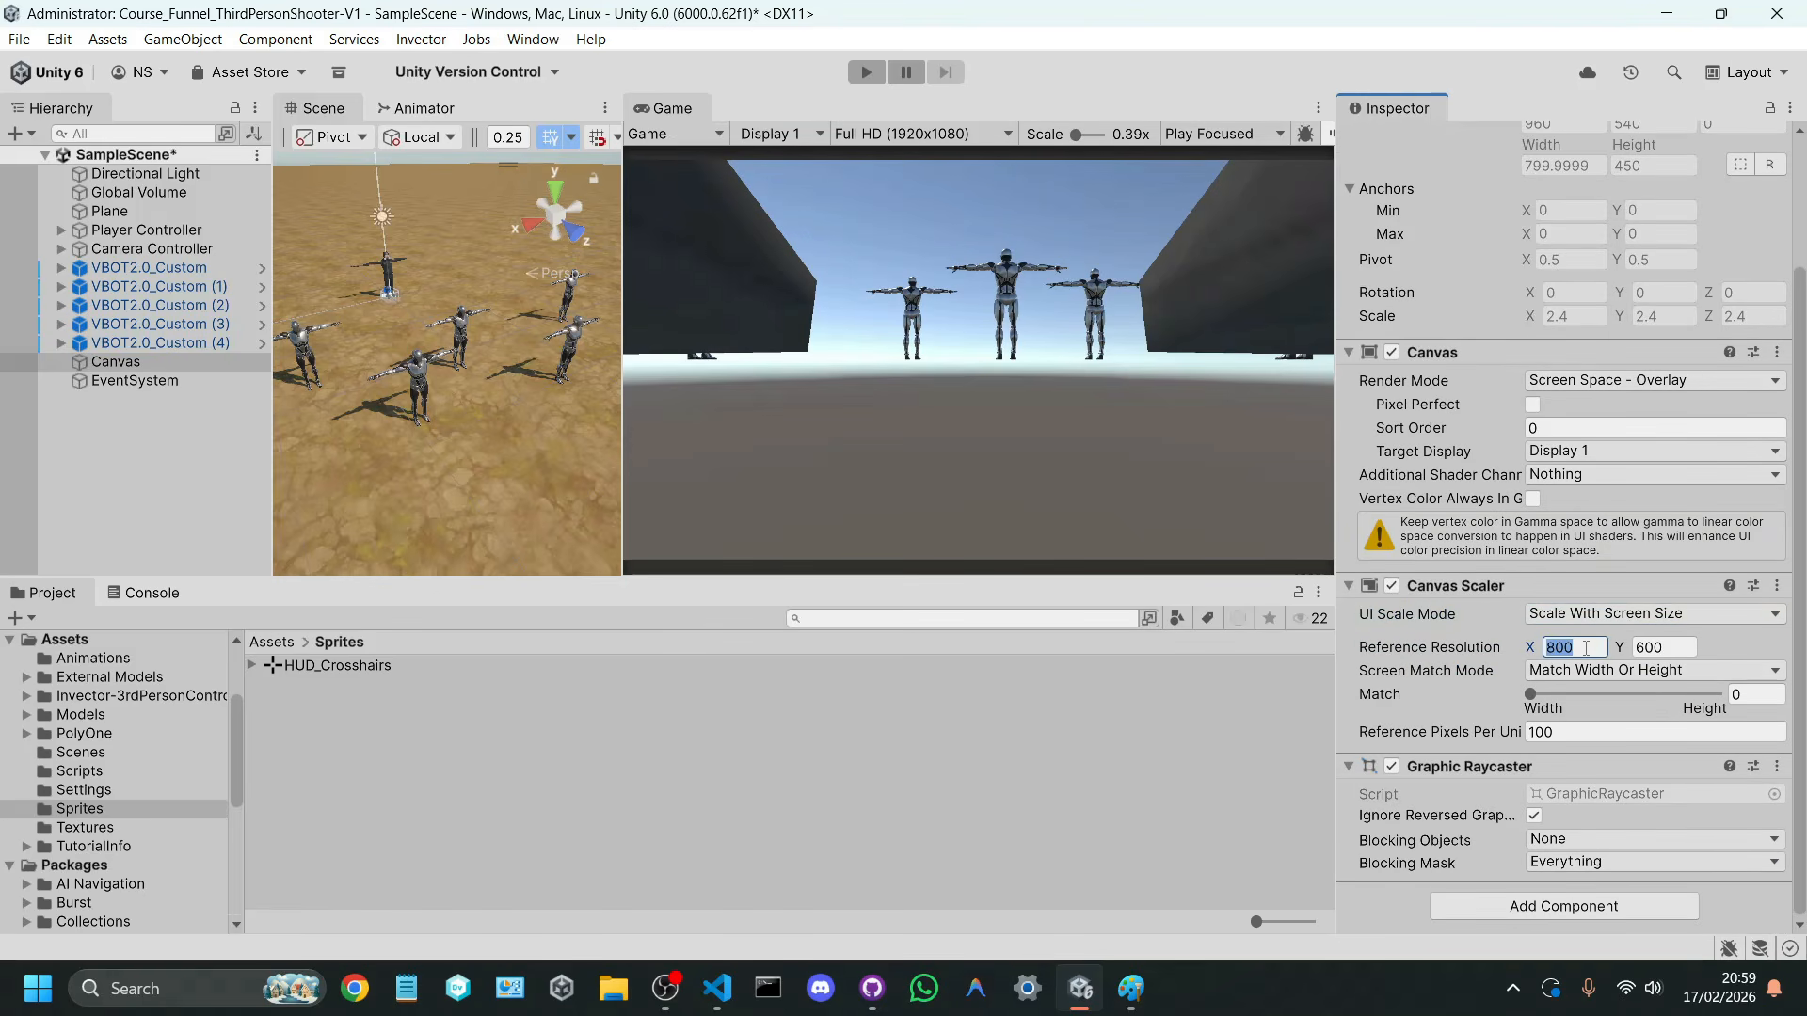
{"action": "type", "text": "1920"}
{"action": "left_click", "coordinate": [1661, 648]}
{"action": "type", "text": "108"}
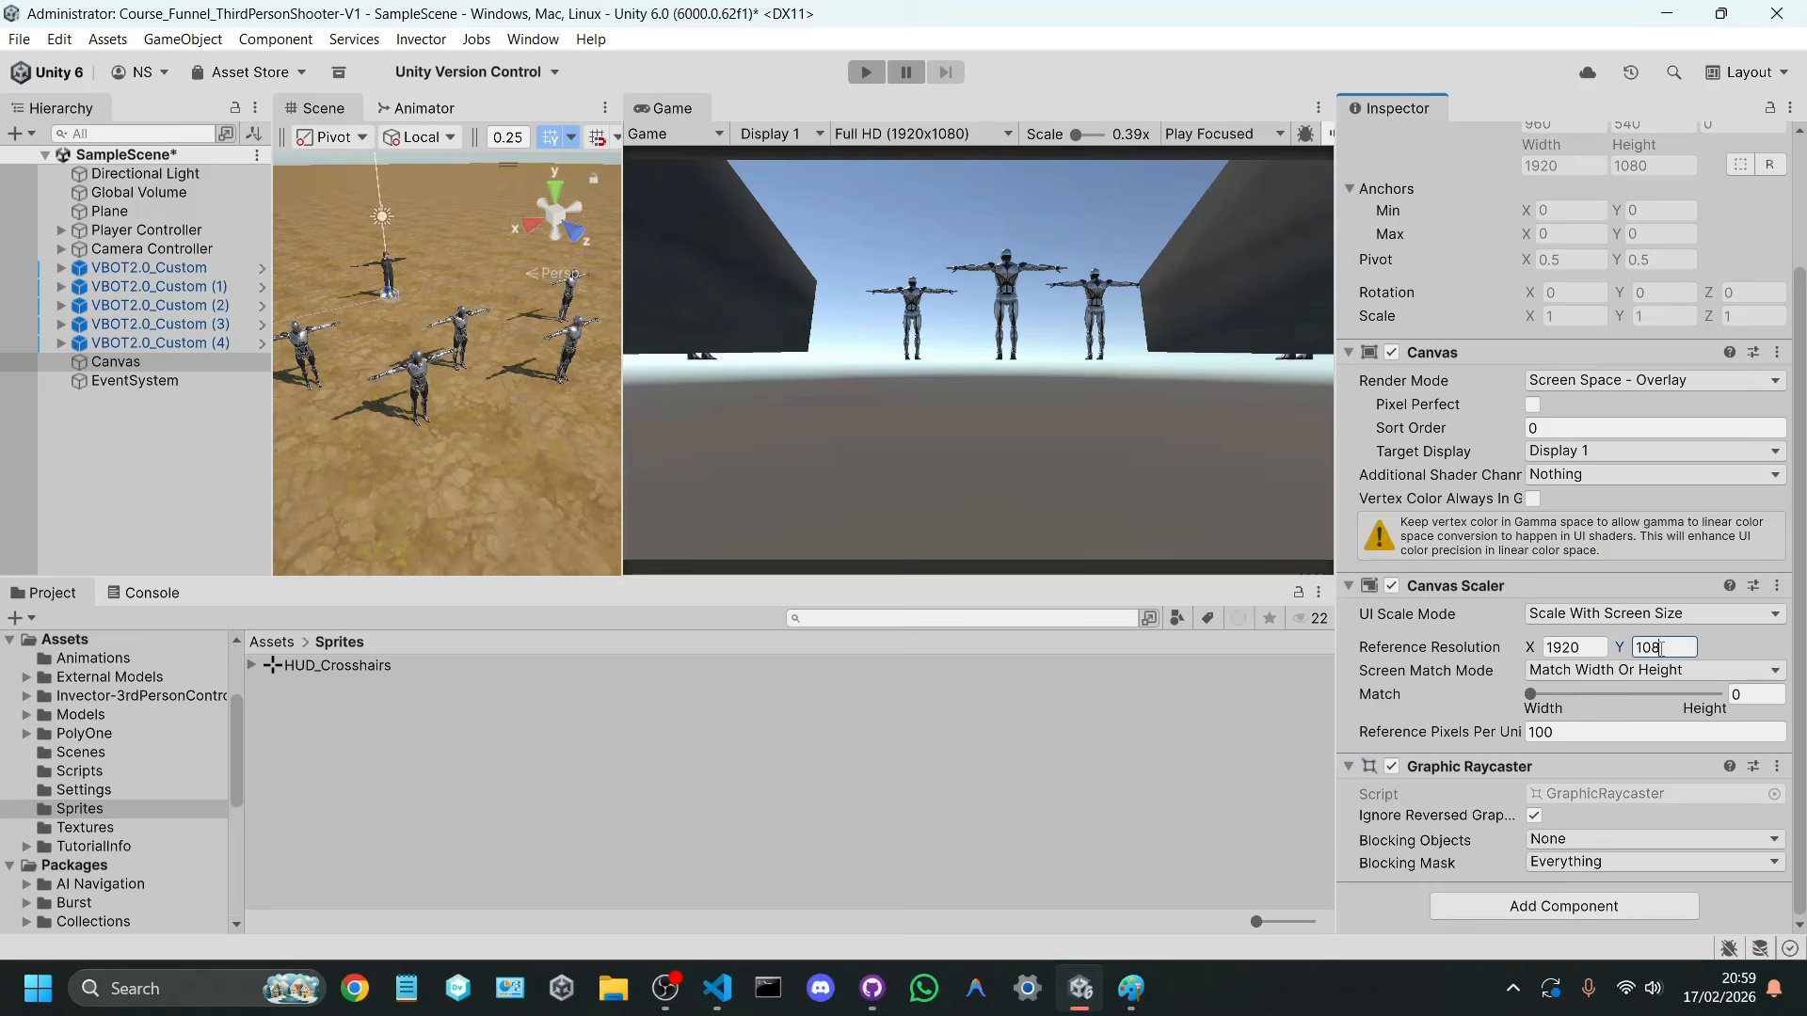
{"action": "key", "text": "ctrl+s"}
Step: Set the Canvas Scaler's reference resolution to 1280 x 720 and save the scene
{"action": "left_click", "coordinate": [1593, 646]}
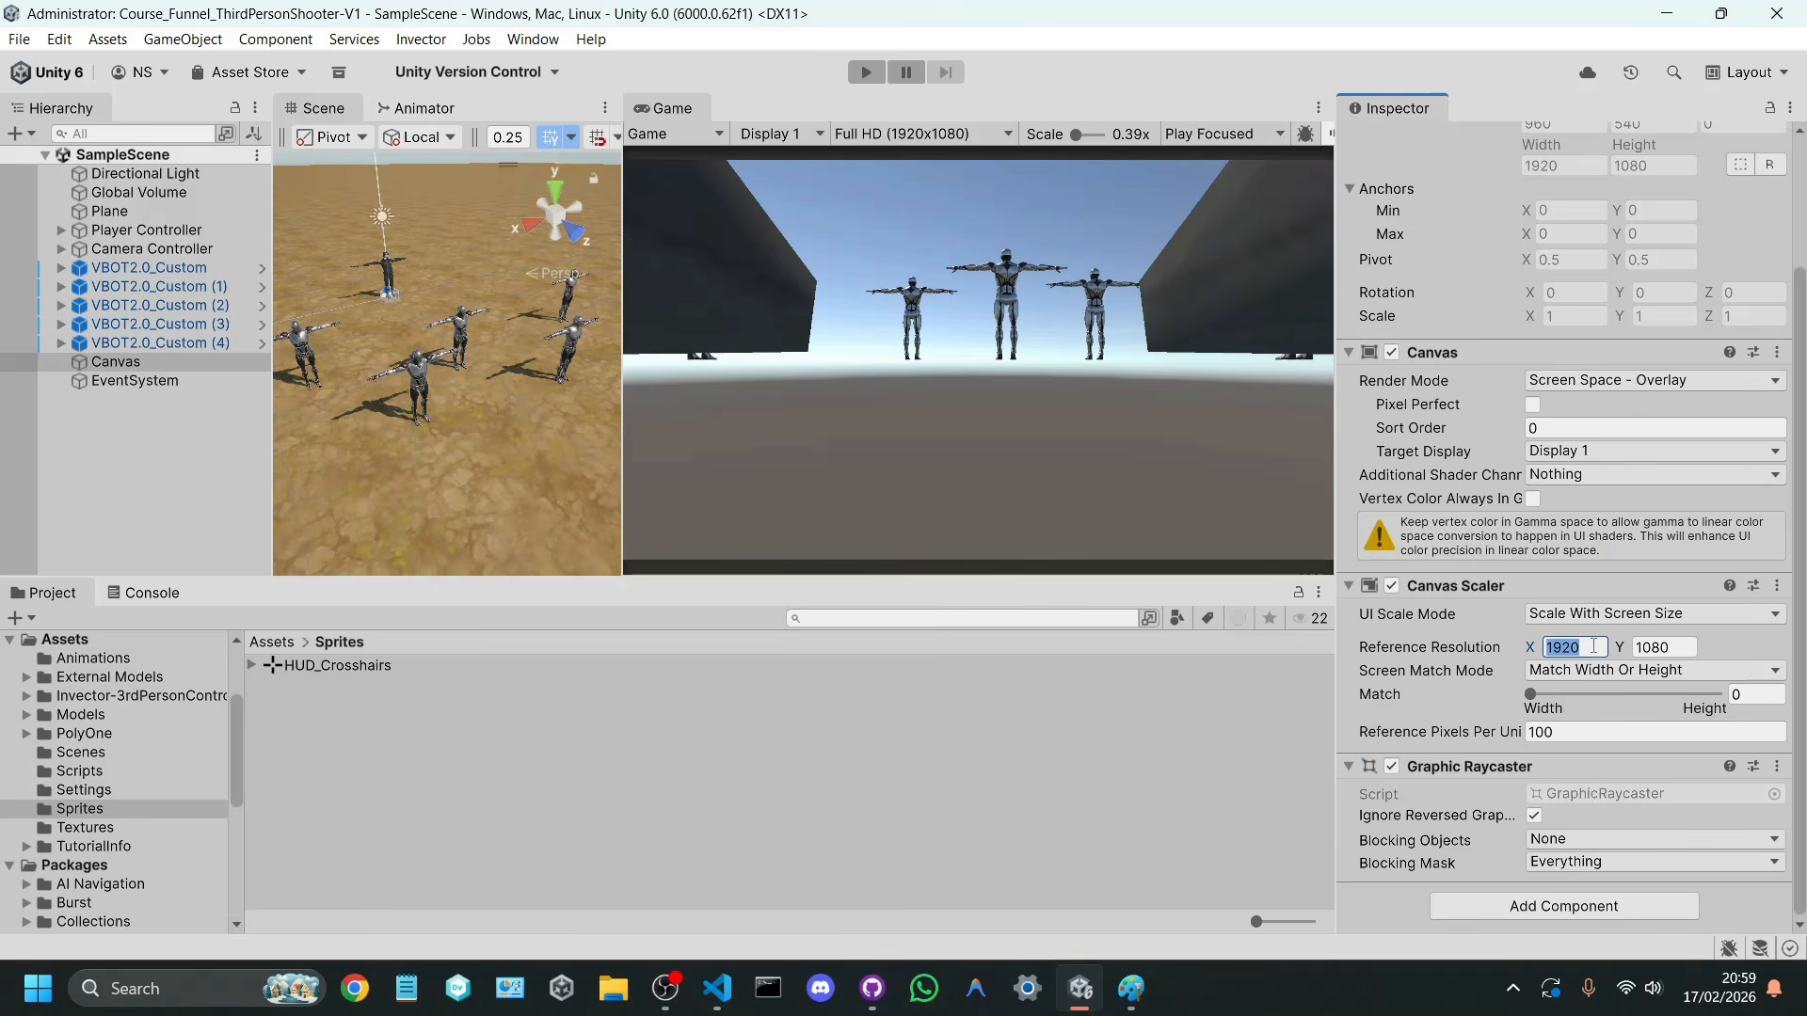
{"action": "type", "text": "1280"}
{"action": "left_click", "coordinate": [1640, 647]}
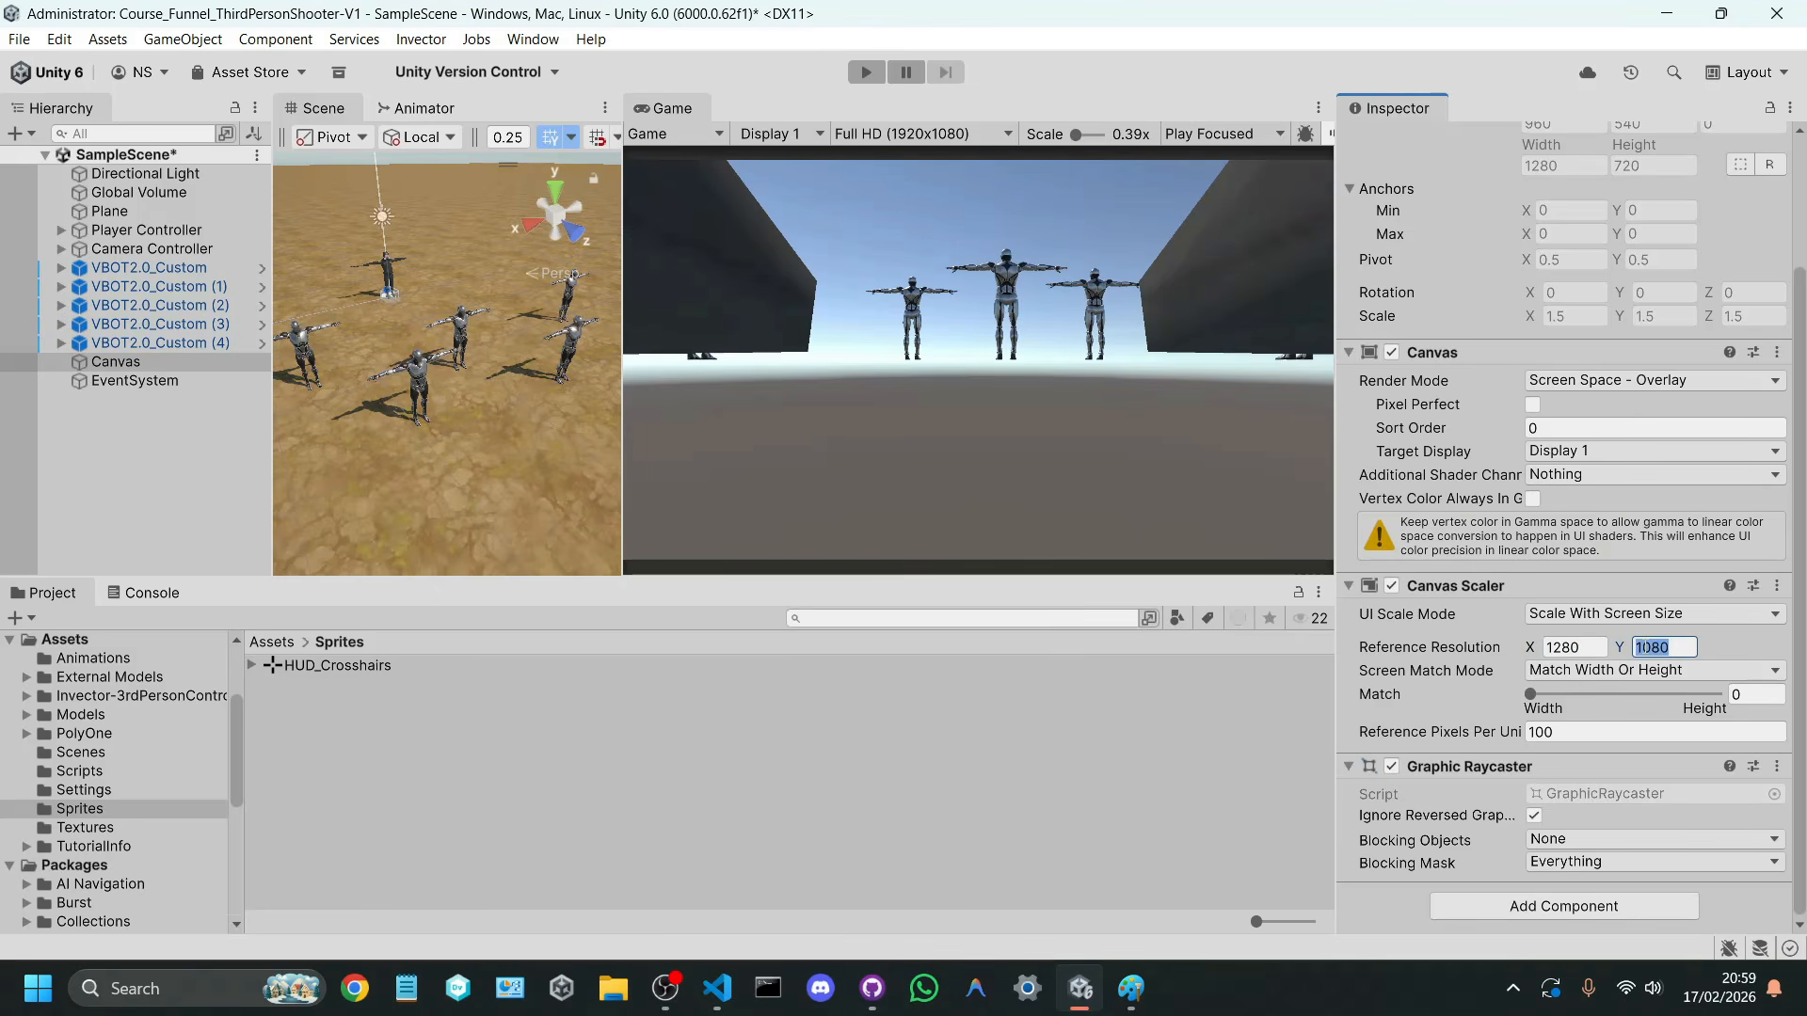
{"action": "type", "text": "720"}
{"action": "key", "text": "ctrl+s"}
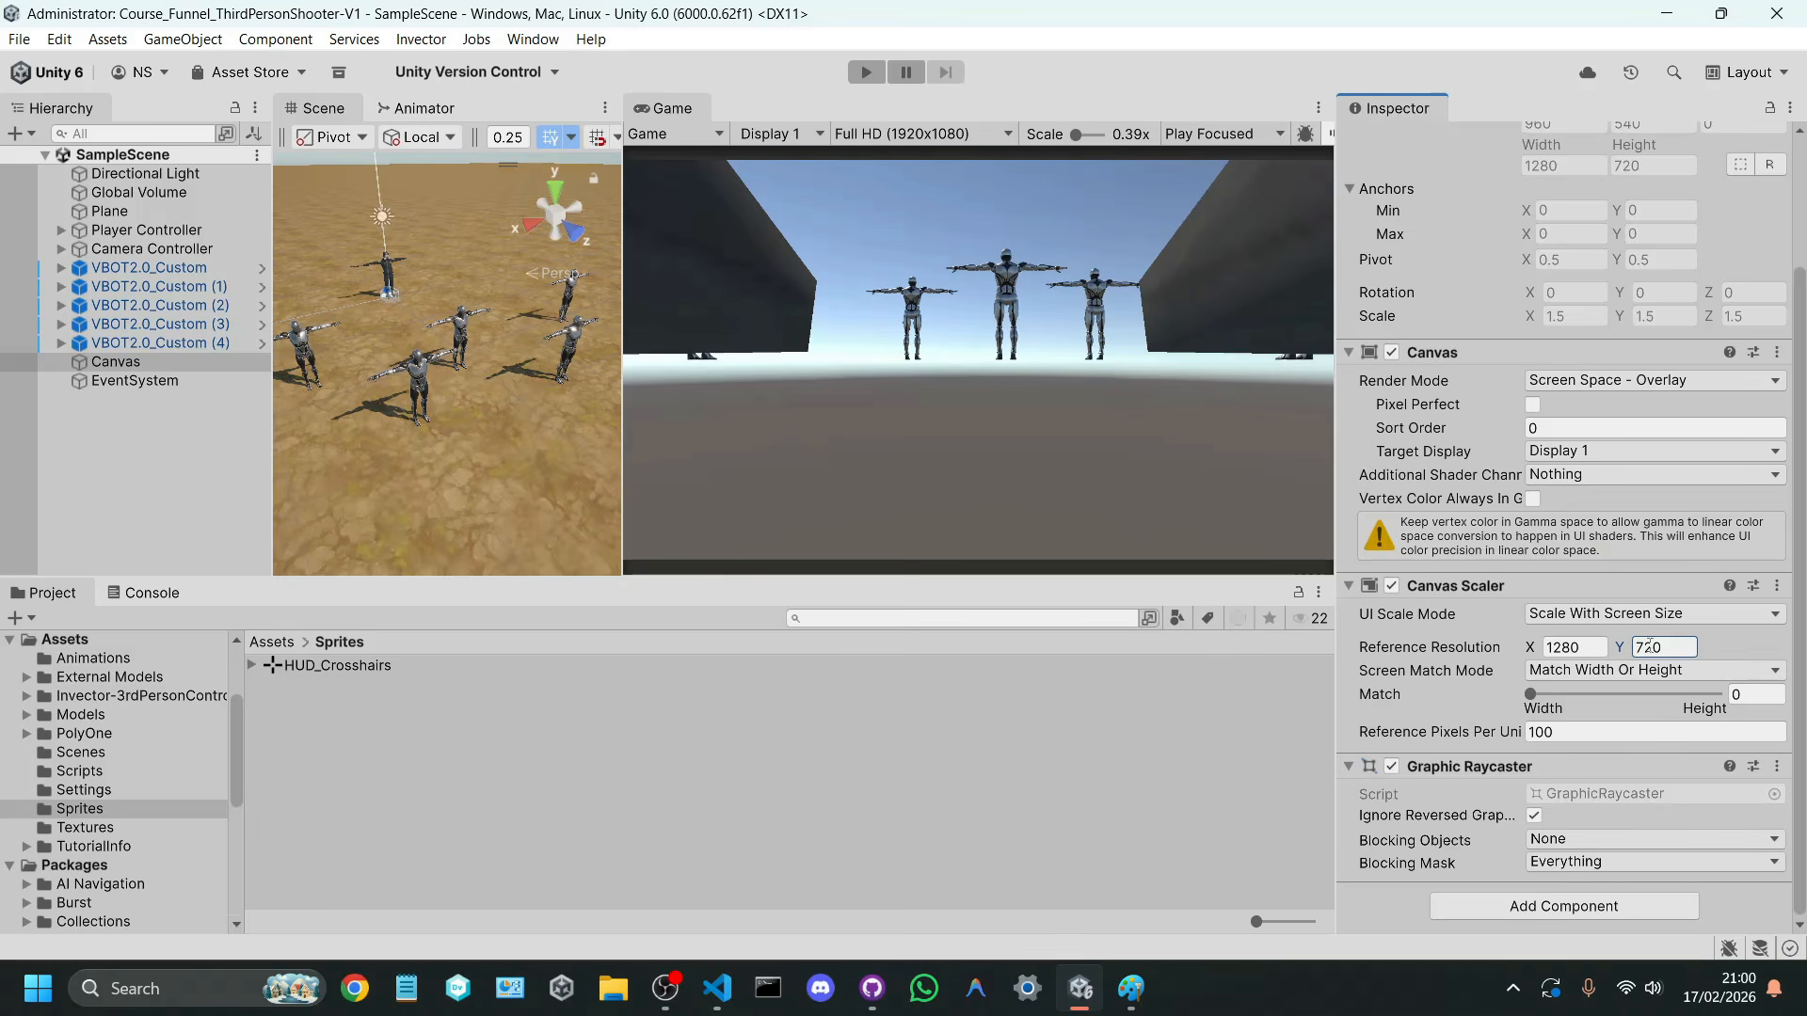
Step: Add a UI Image named Crosshairs under the Canvas and save the scene
{"action": "left_click", "coordinate": [141, 363]}
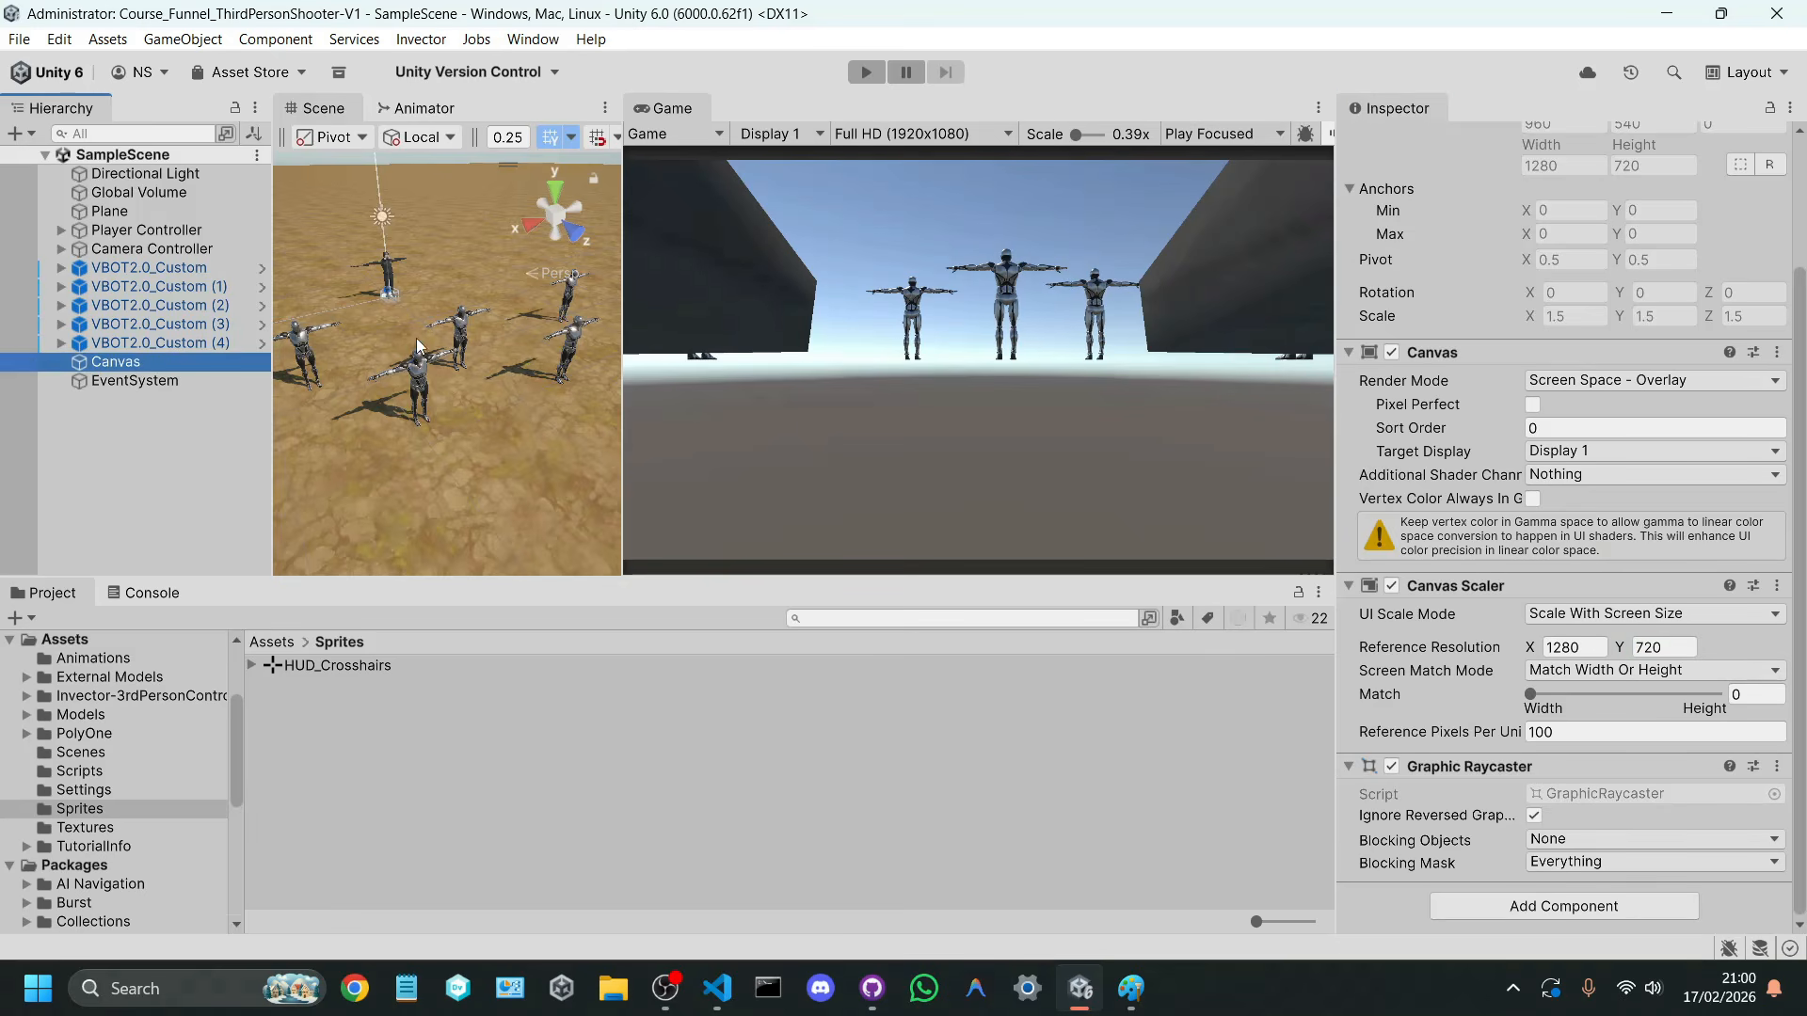
{"action": "key", "text": "f"}
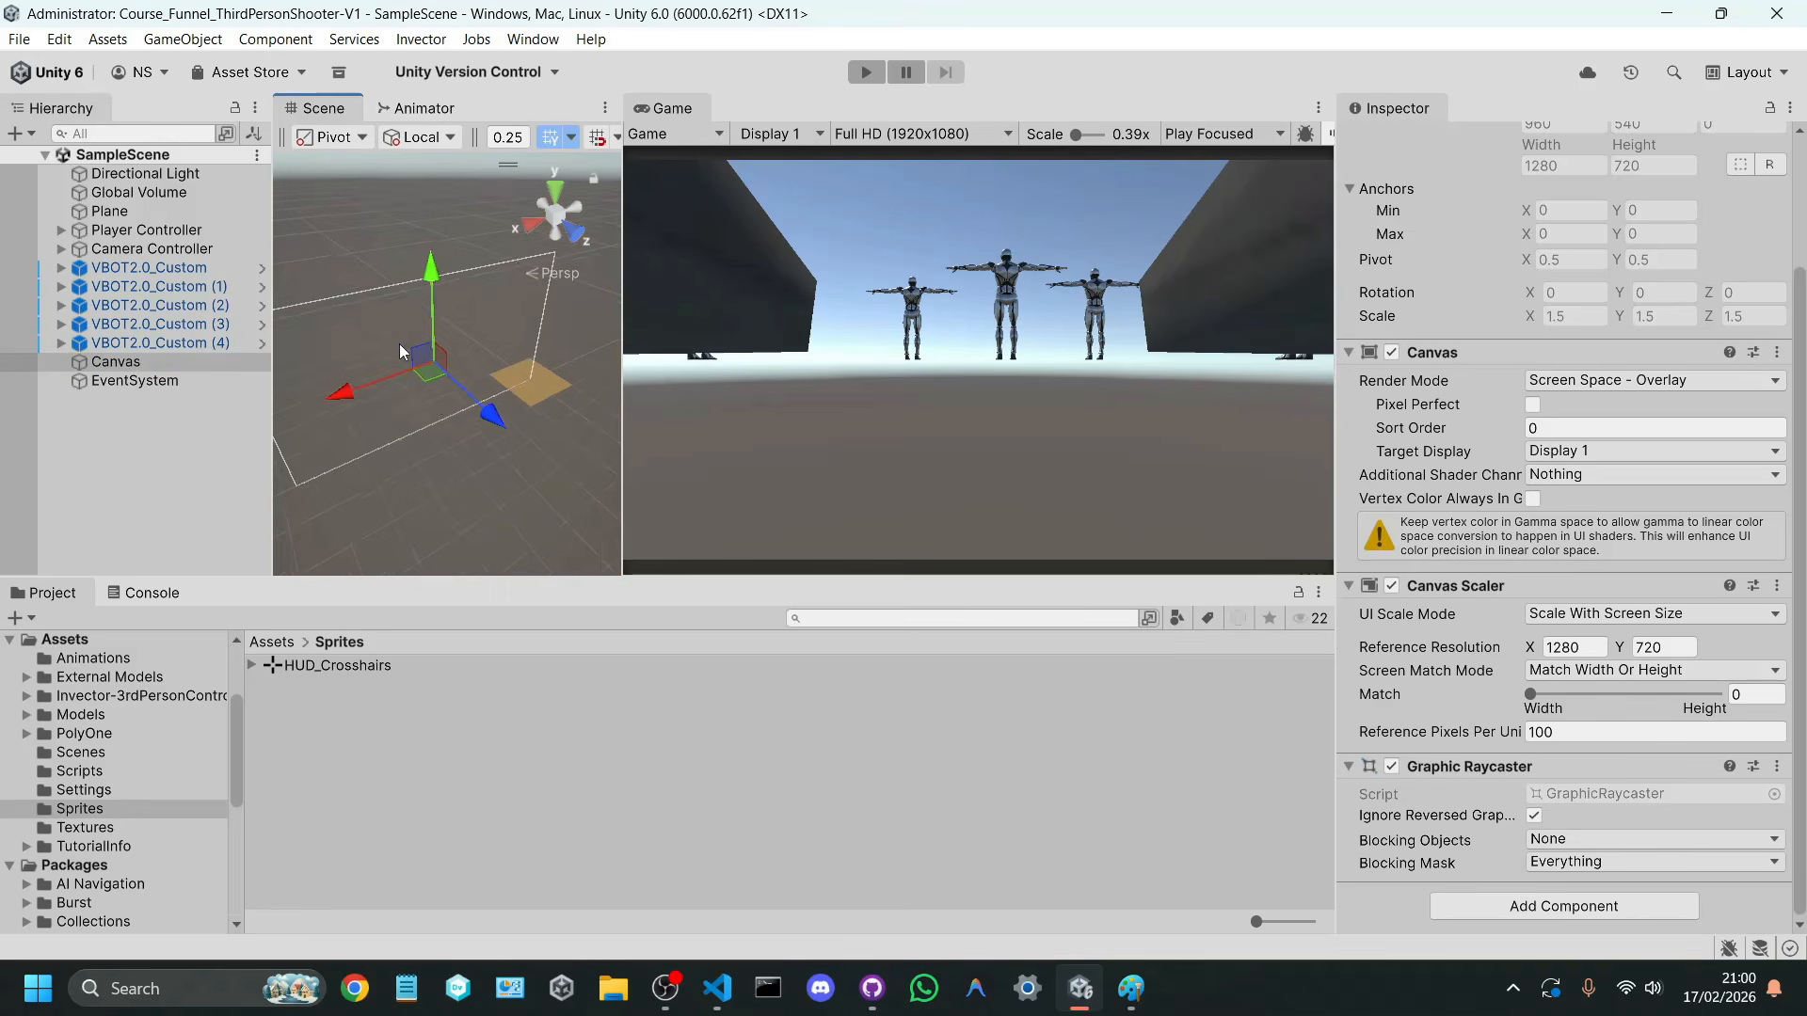
{"action": "left_click", "coordinate": [535, 224]}
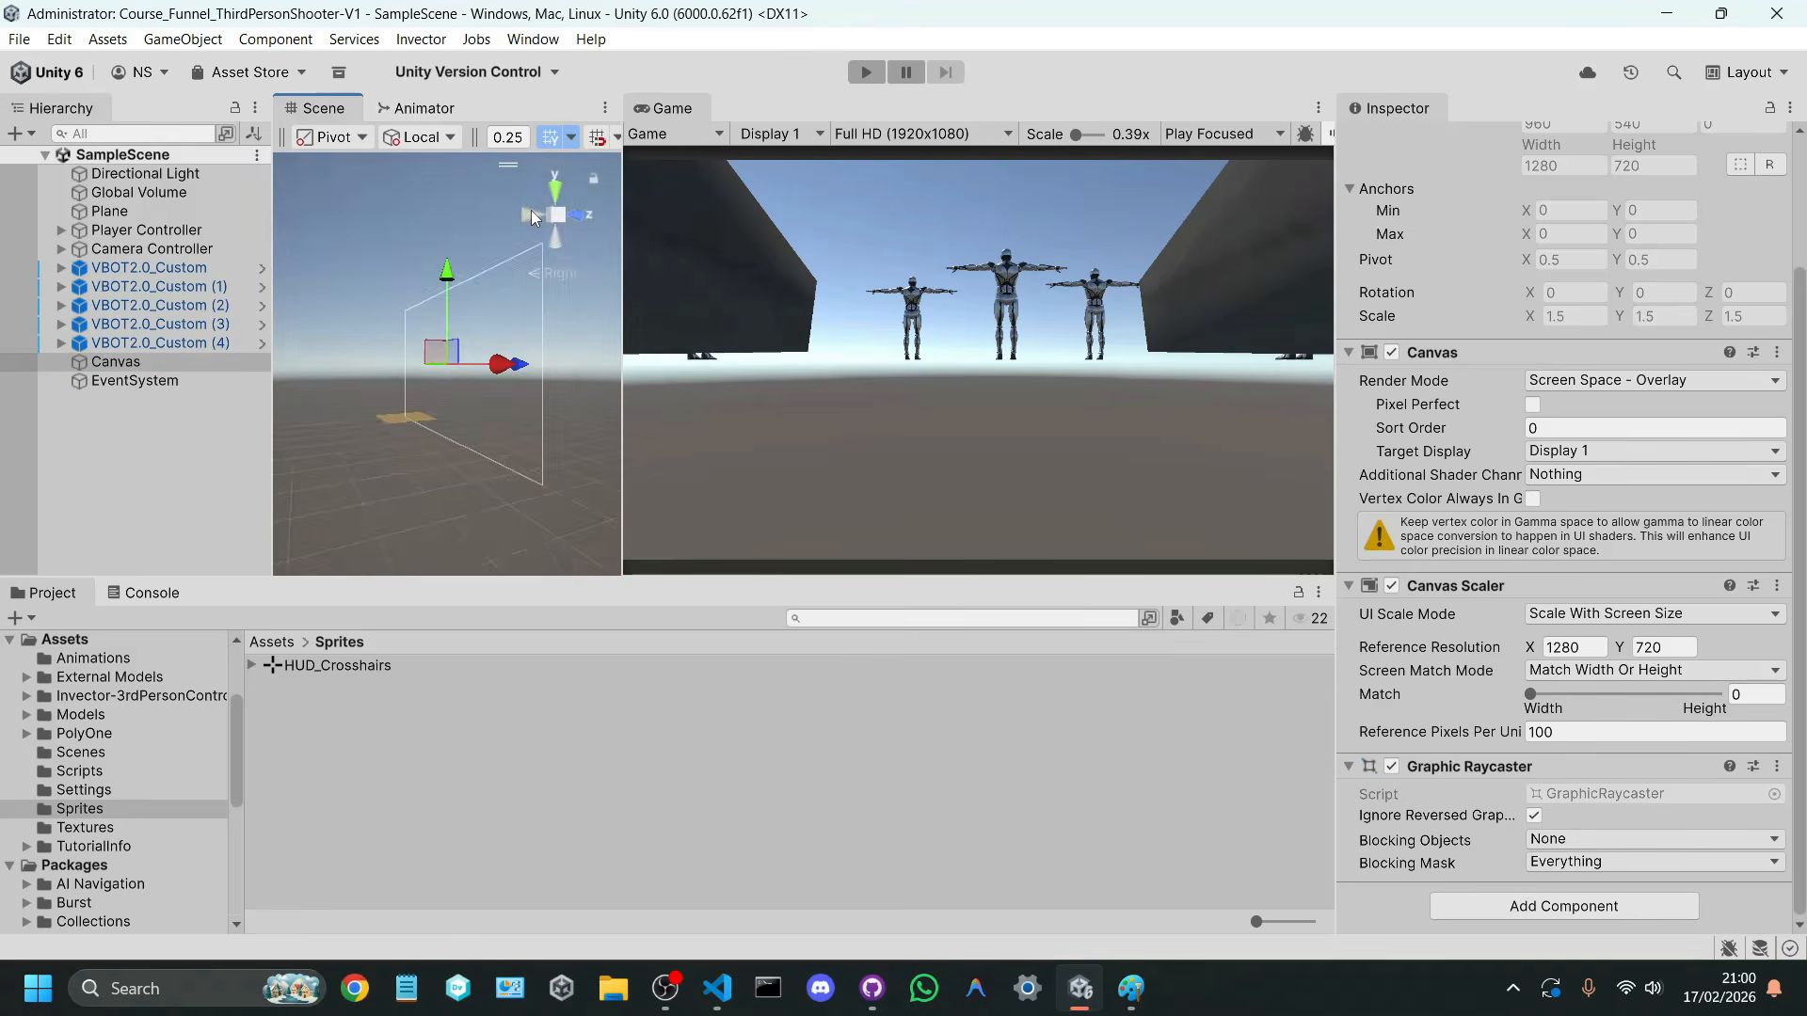
{"action": "left_click", "coordinate": [530, 213]}
{"action": "left_click", "coordinate": [531, 212]}
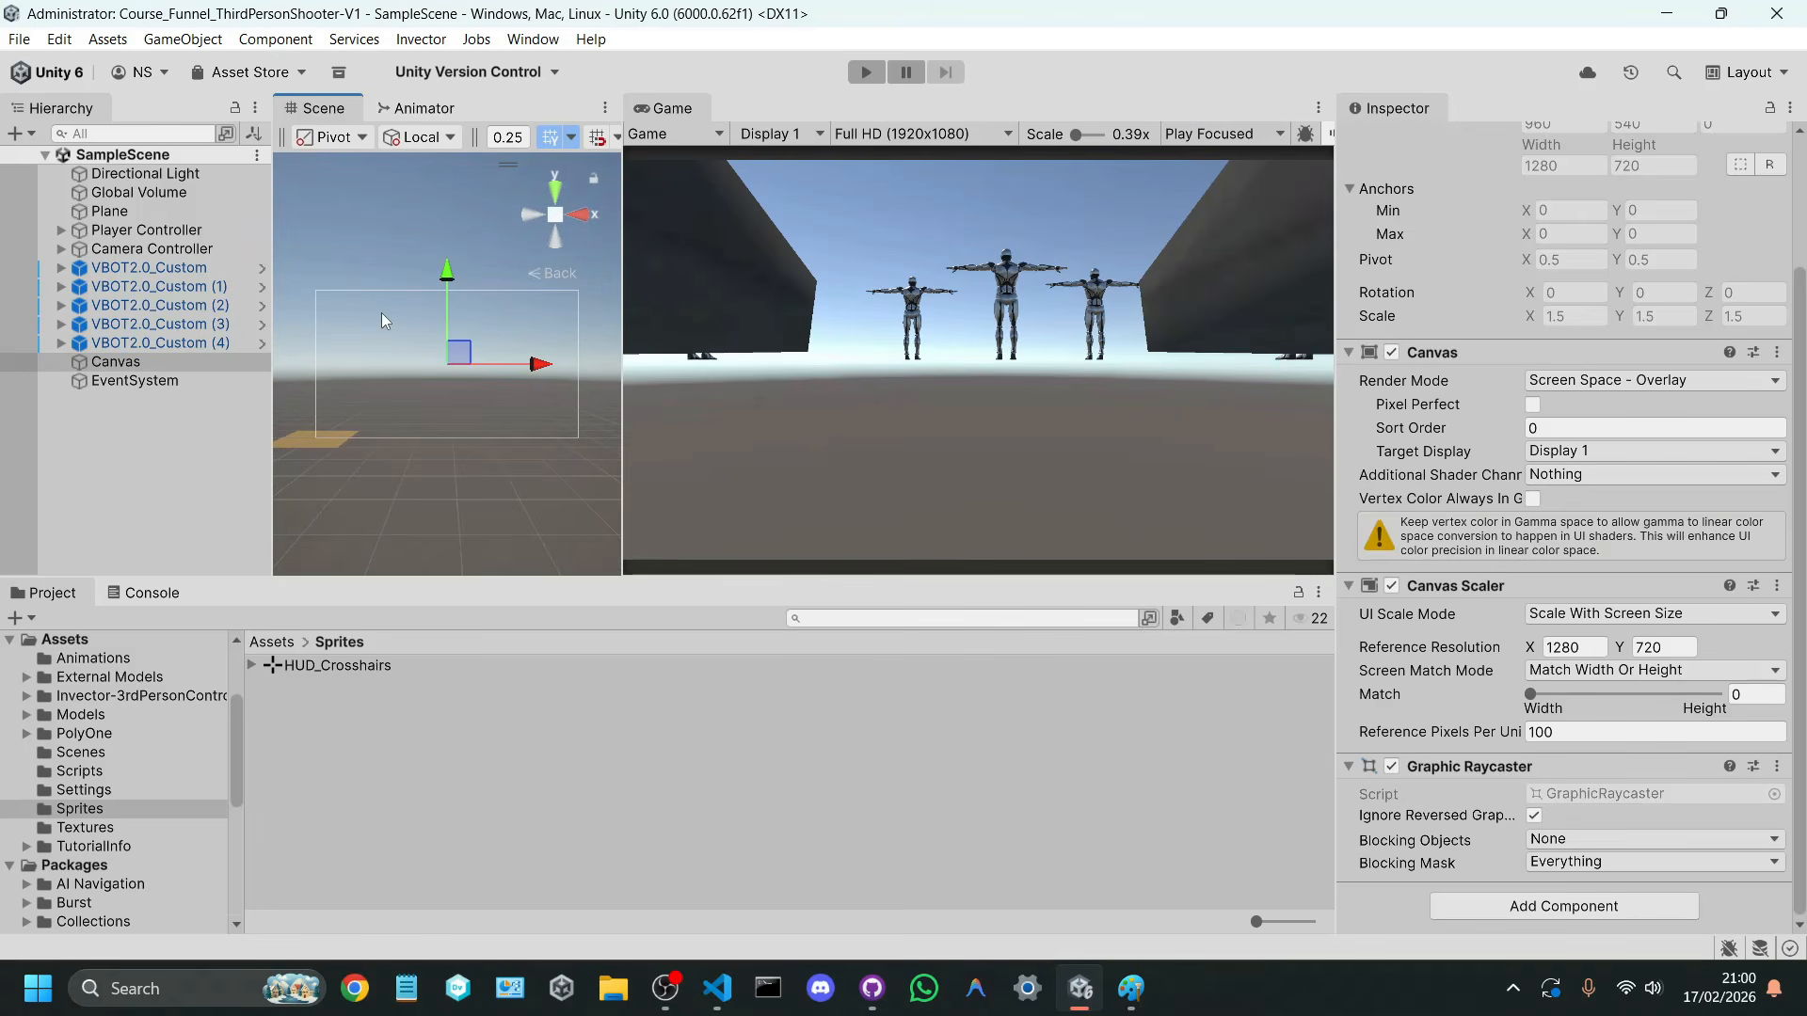
{"action": "right_click", "coordinate": [205, 359]}
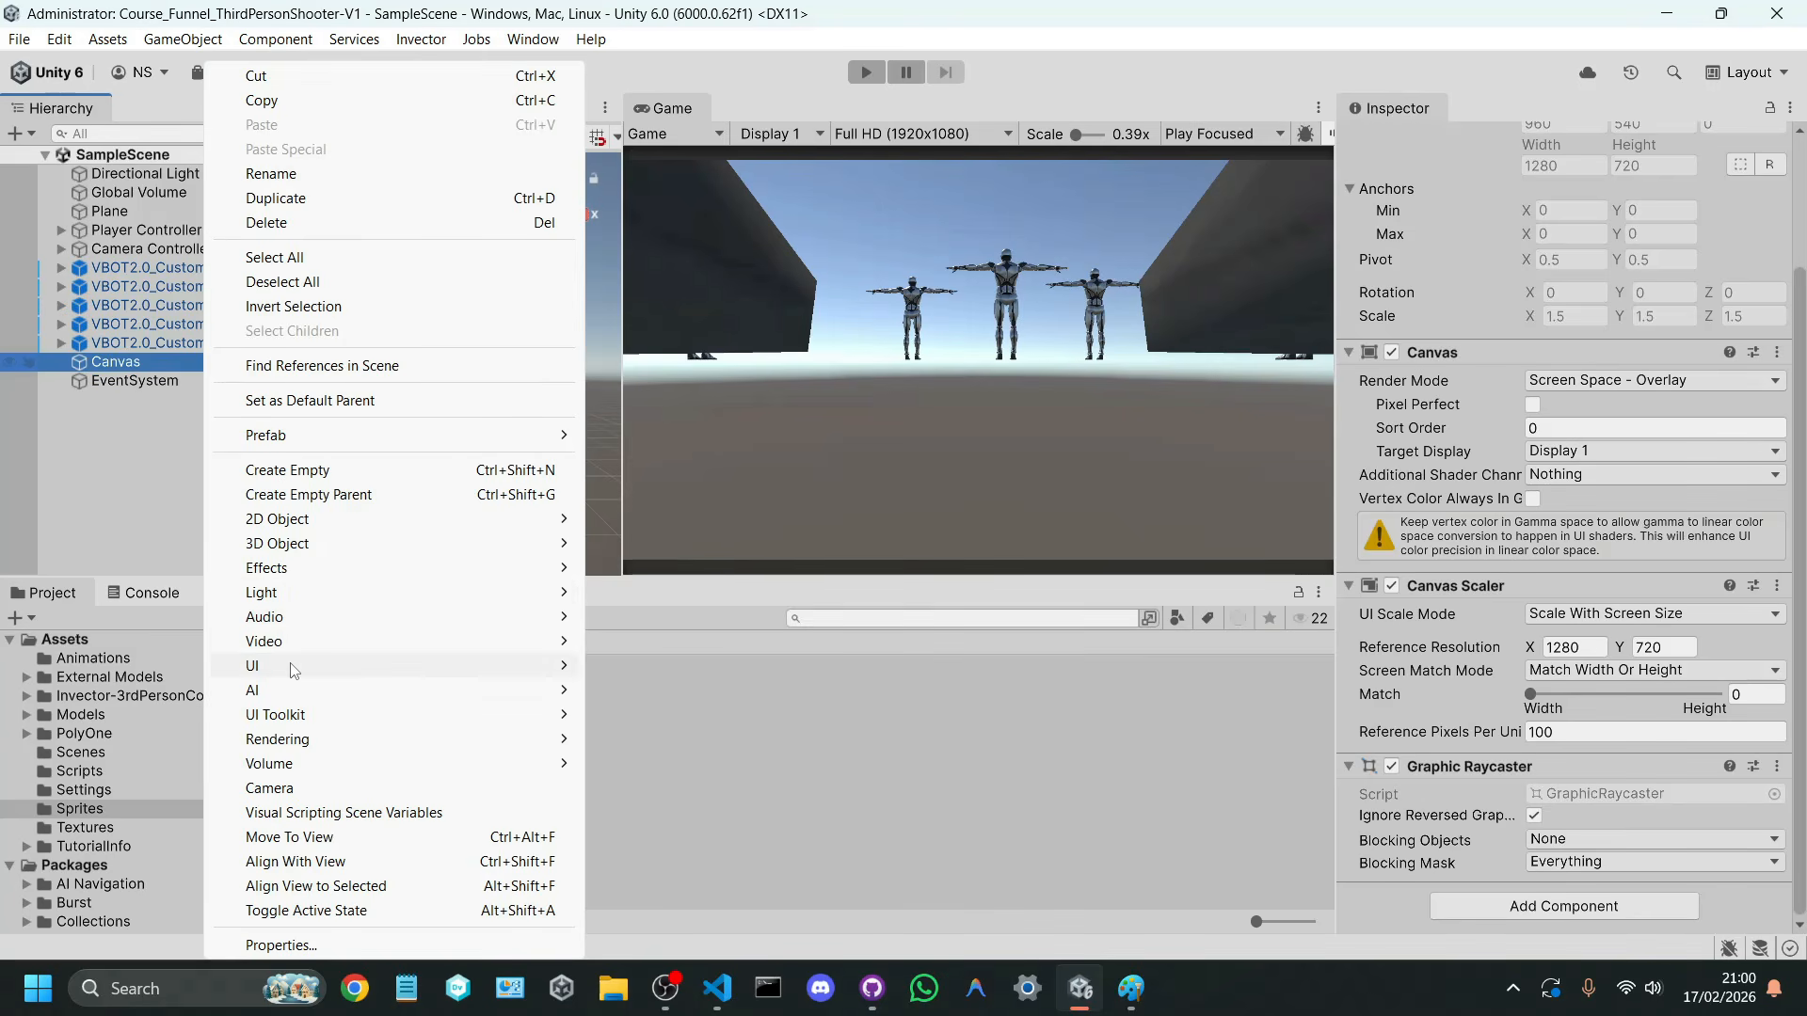
{"action": "mouse_move", "coordinate": [325, 670]}
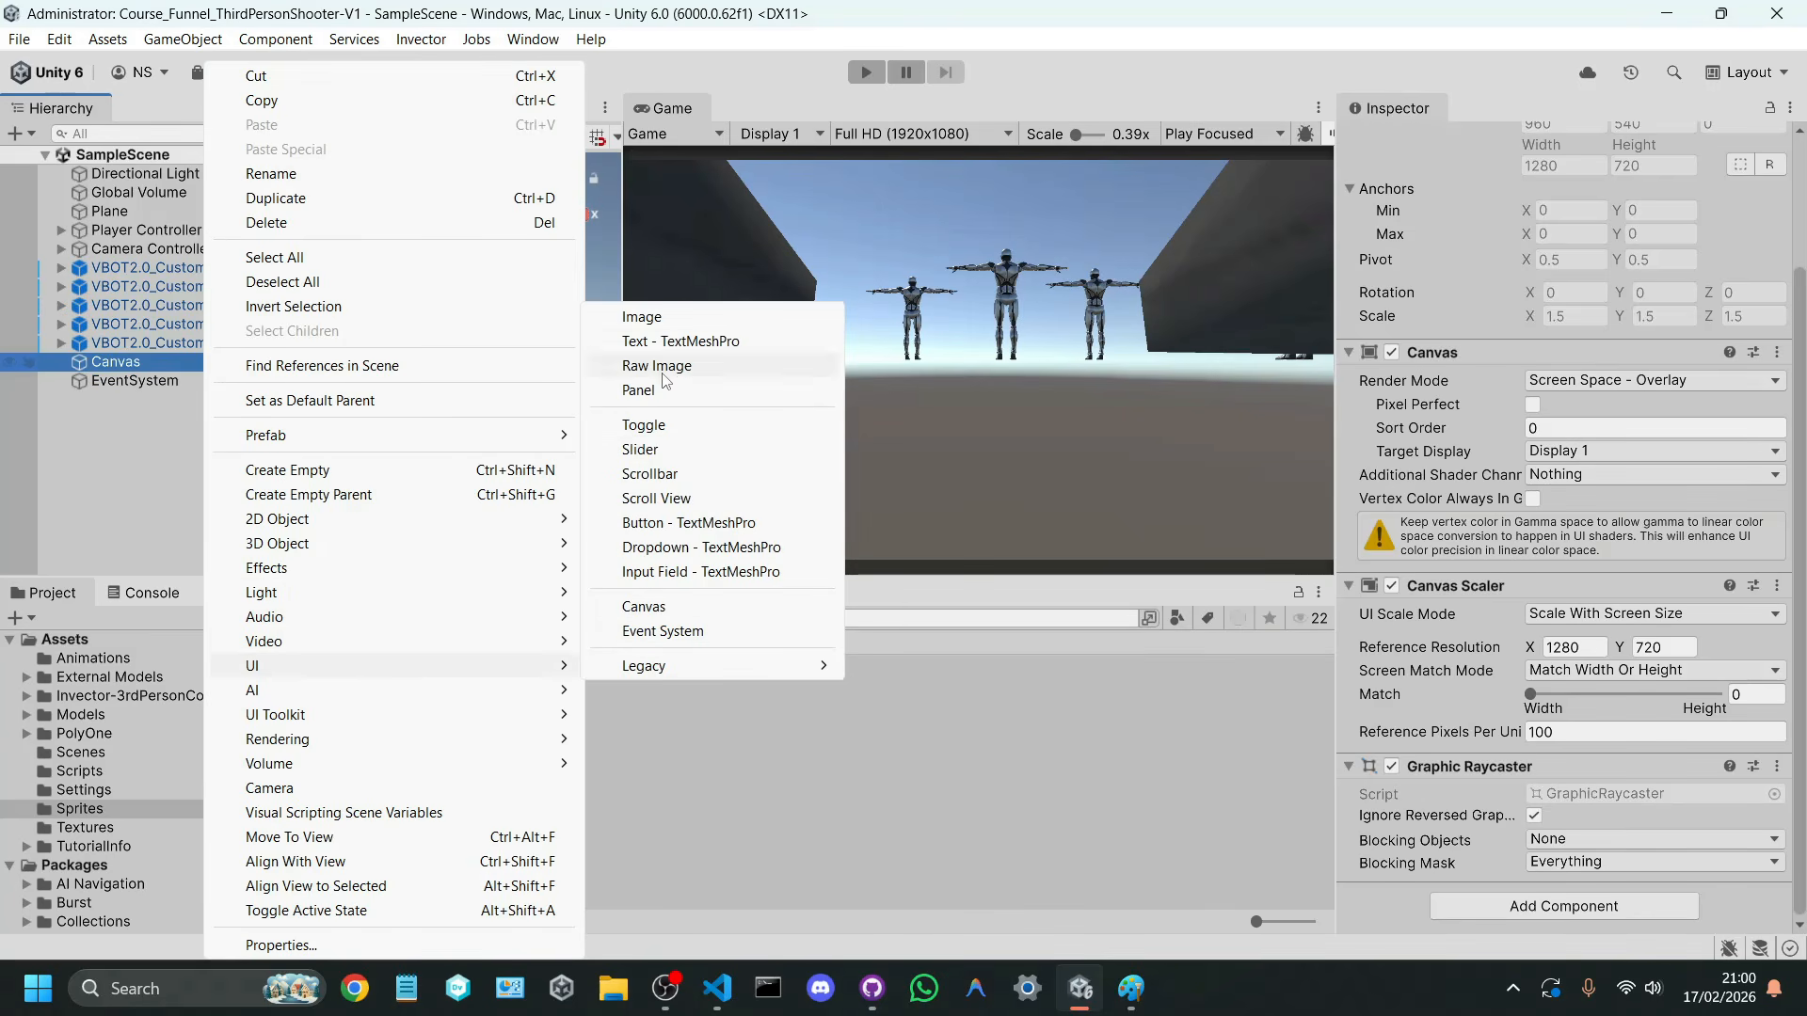
{"action": "left_click", "coordinate": [659, 320]}
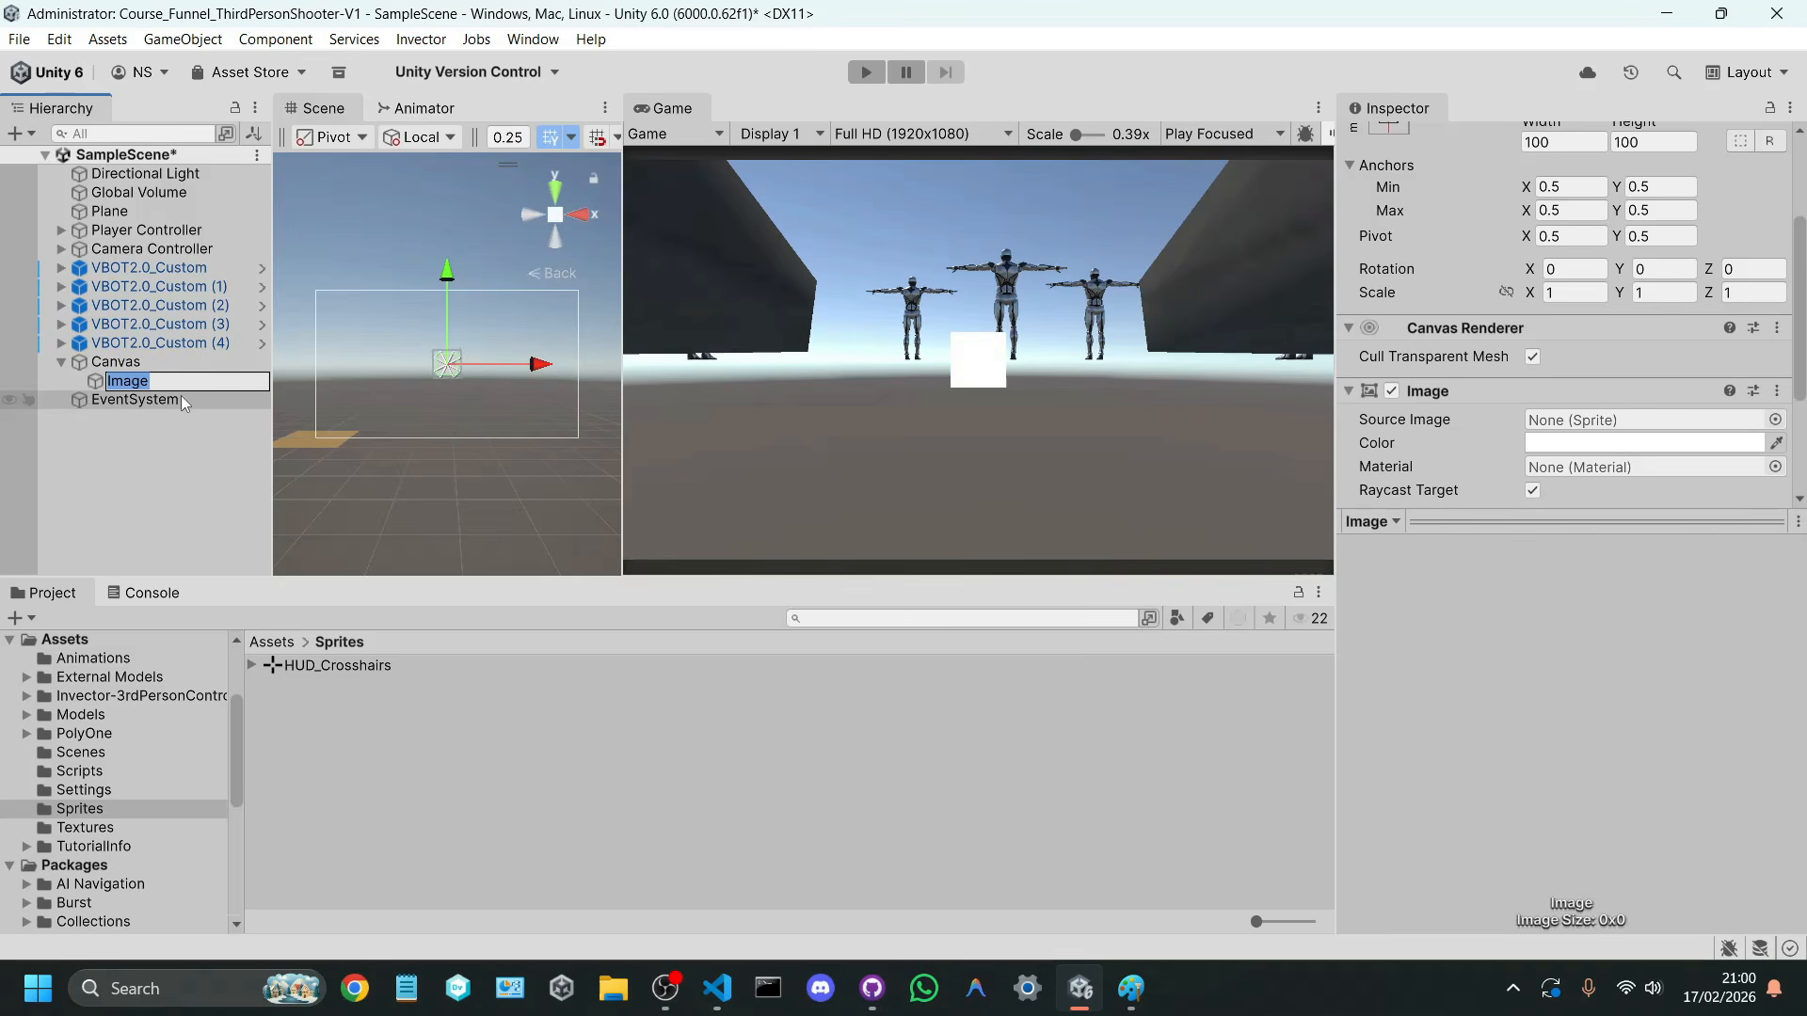
{"action": "type", "text": "Crosshairs"}
{"action": "key", "text": "Return"}
{"action": "key", "text": "ctrl+s"}
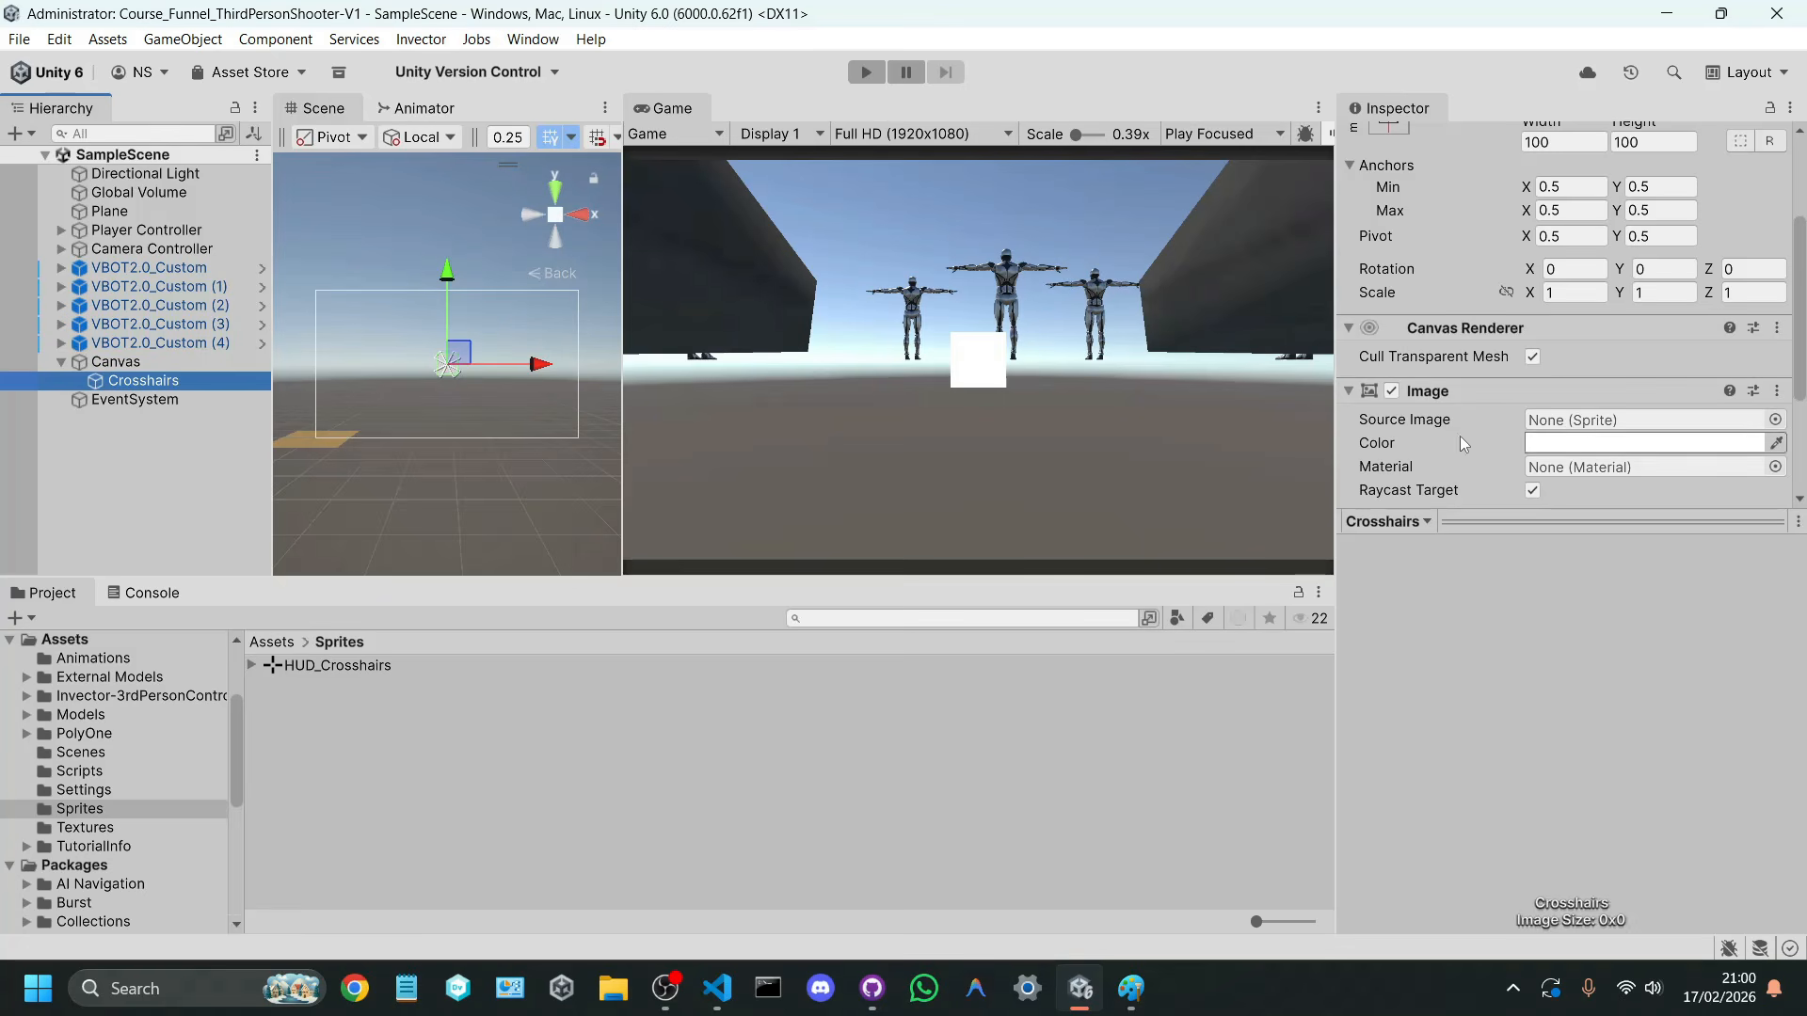
Step: Assign the HUD_Crosshairs sprite as the Crosshairs source image and set its width and height to 35
{"action": "left_click_drag", "start_coordinate": [299, 664], "coordinate": [1581, 245]}
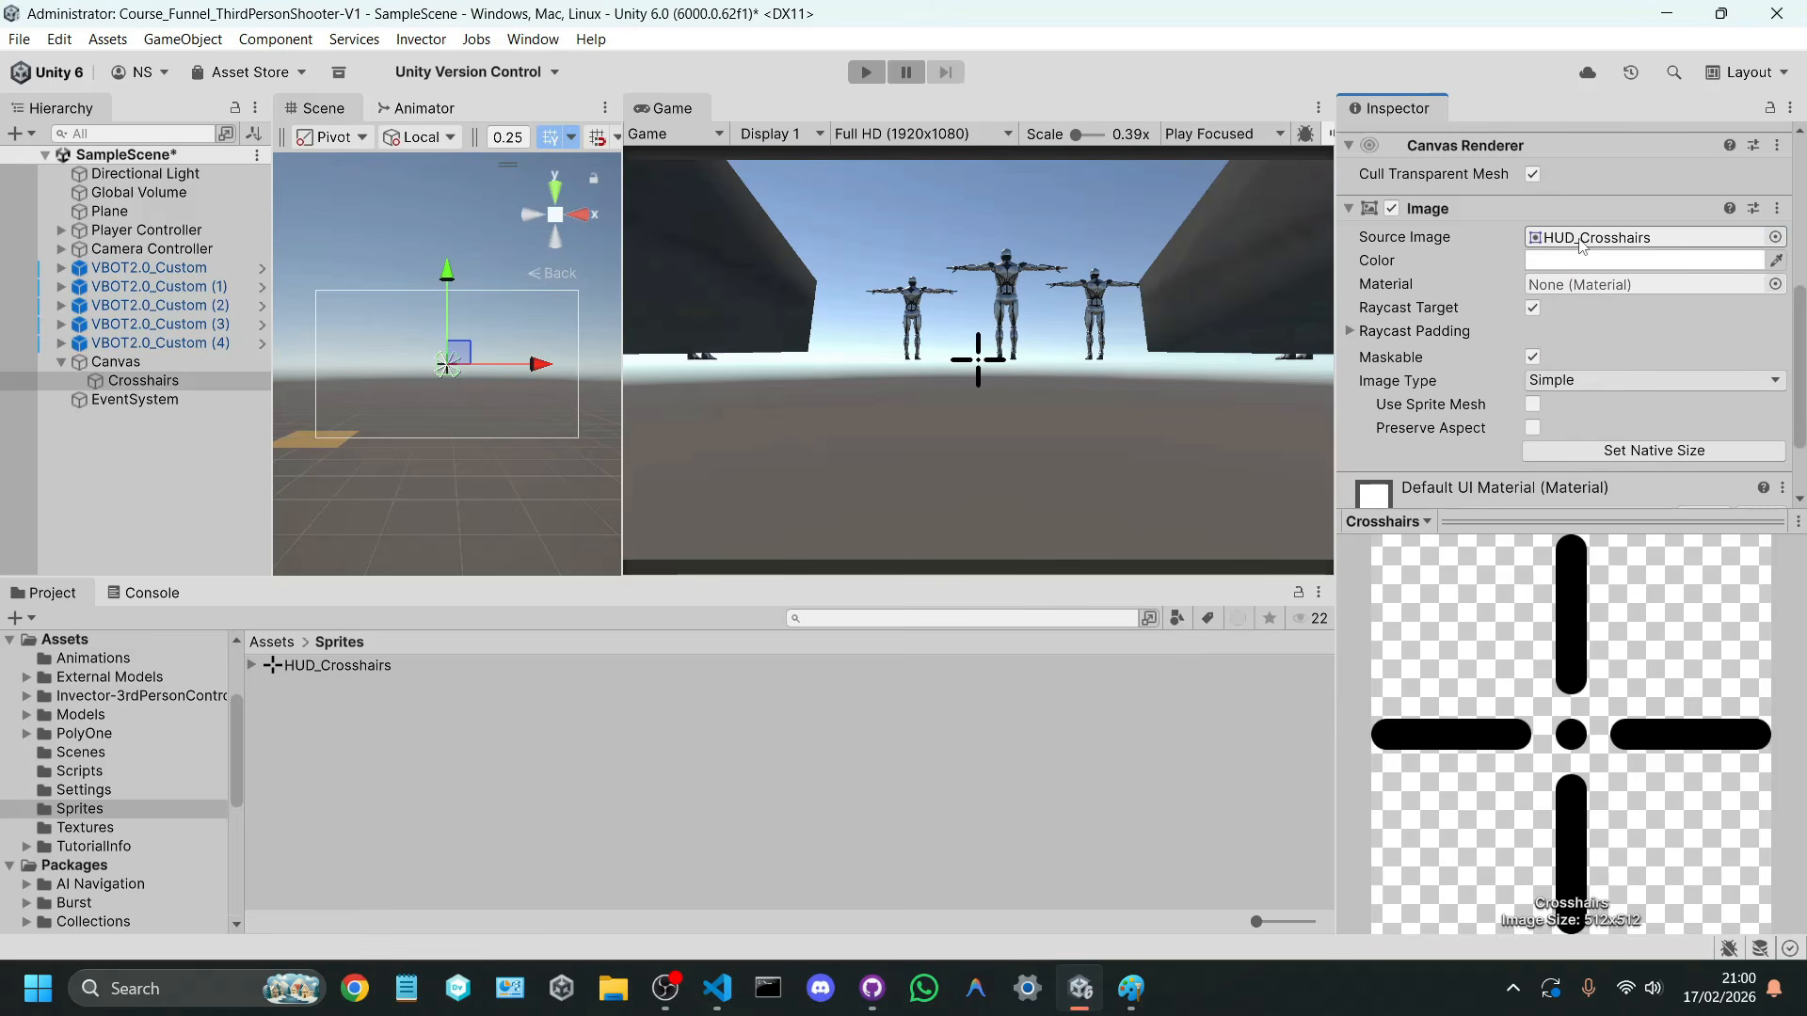
{"action": "key", "text": "ctrl+s"}
{"action": "scroll", "coordinate": [1581, 244], "scroll_direction": "up", "scroll_amount": 5}
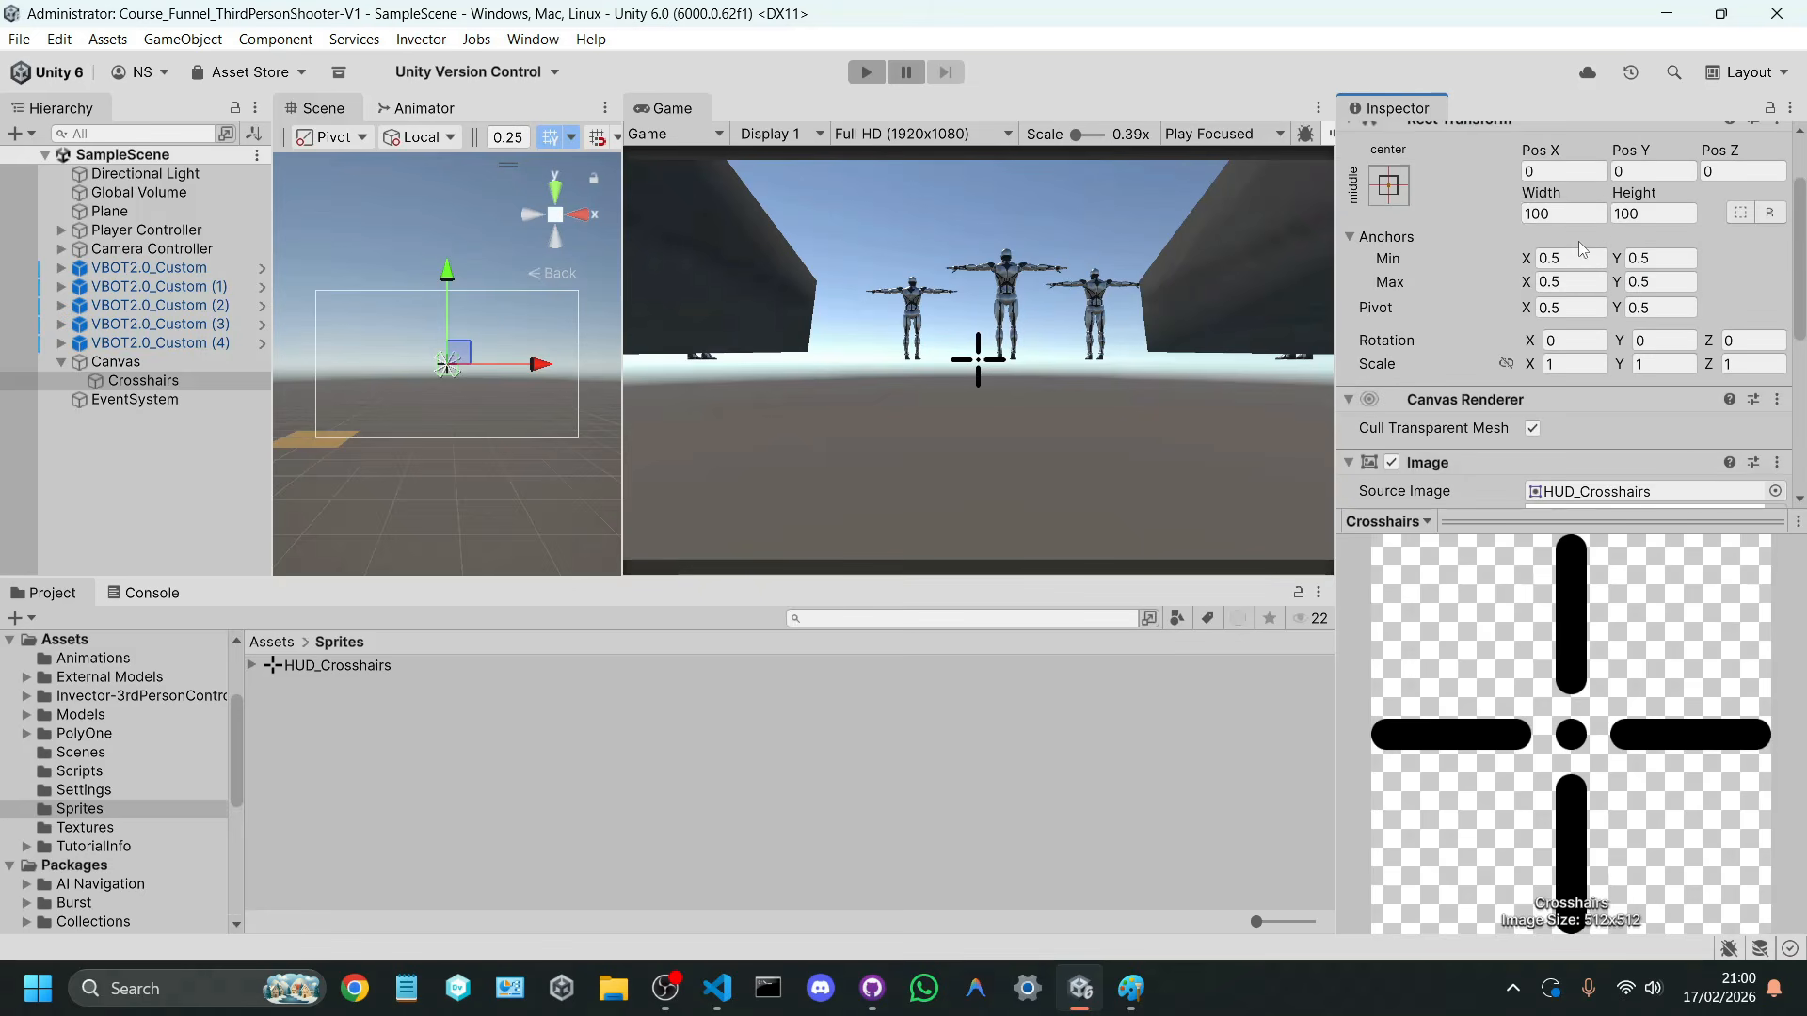
{"action": "left_click", "coordinate": [1565, 214]}
{"action": "type", "text": "35"}
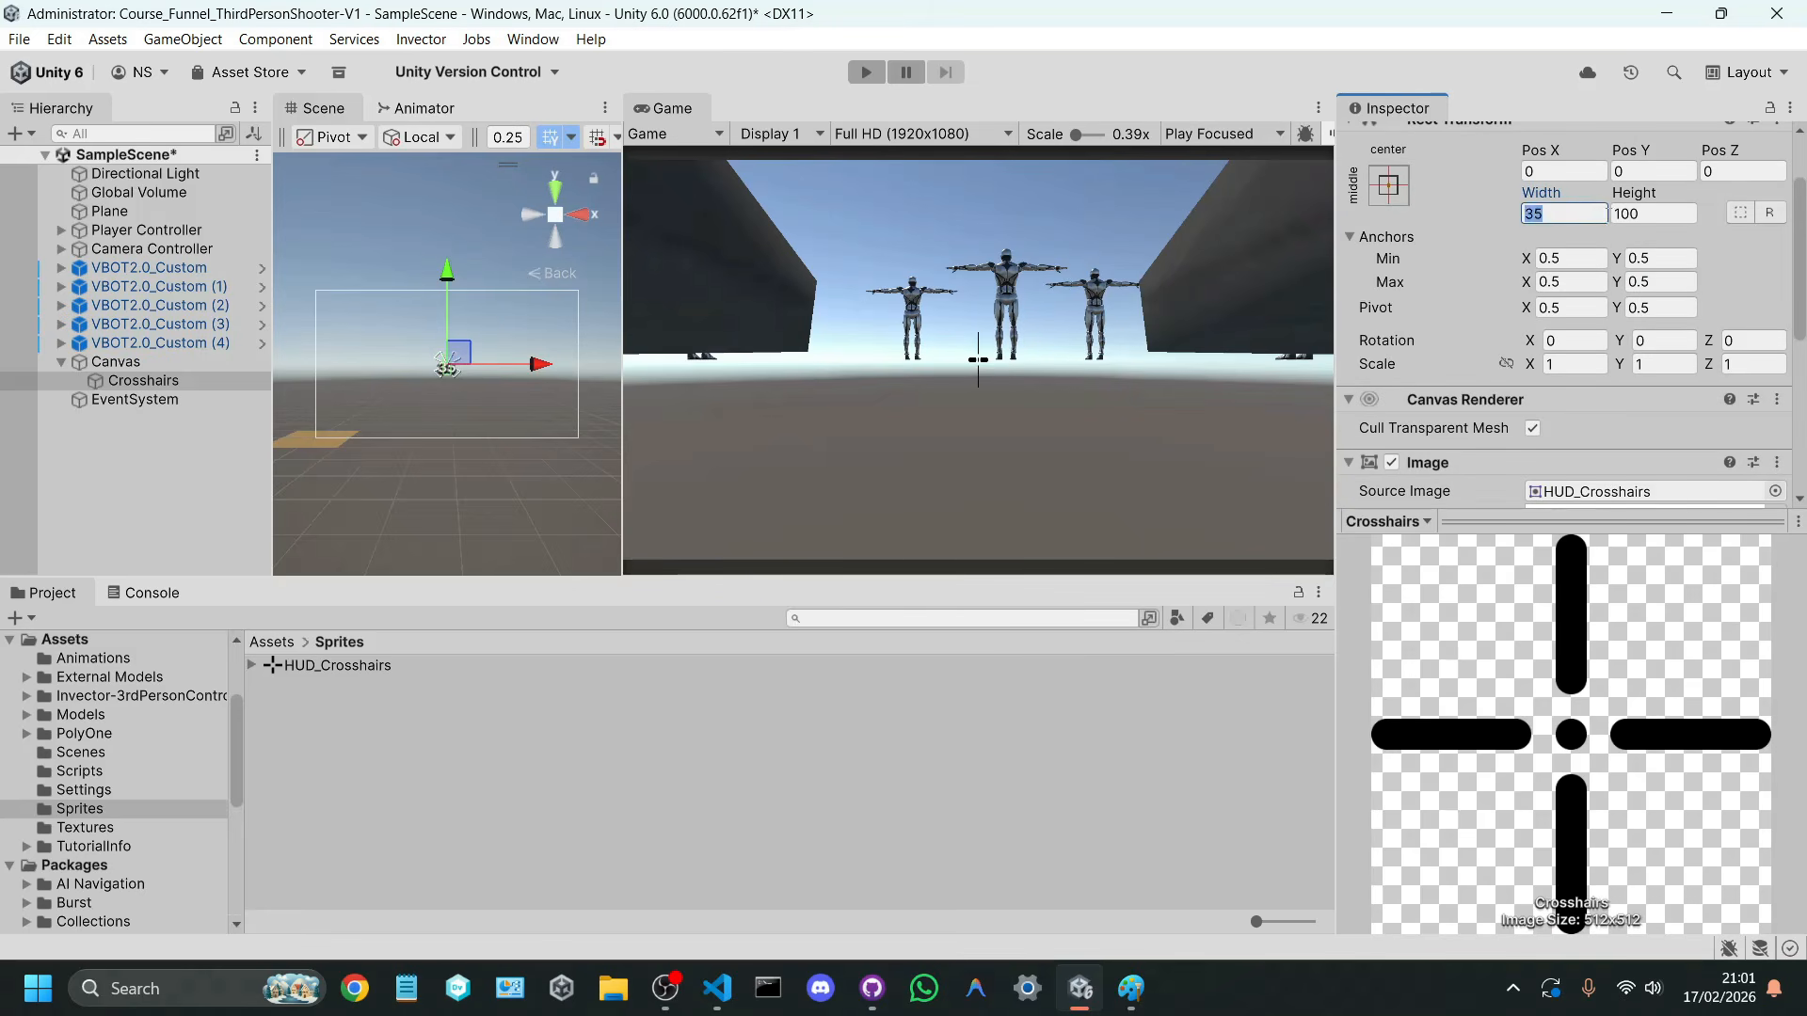
{"action": "left_click", "coordinate": [1637, 214]}
{"action": "type", "text": "35"}
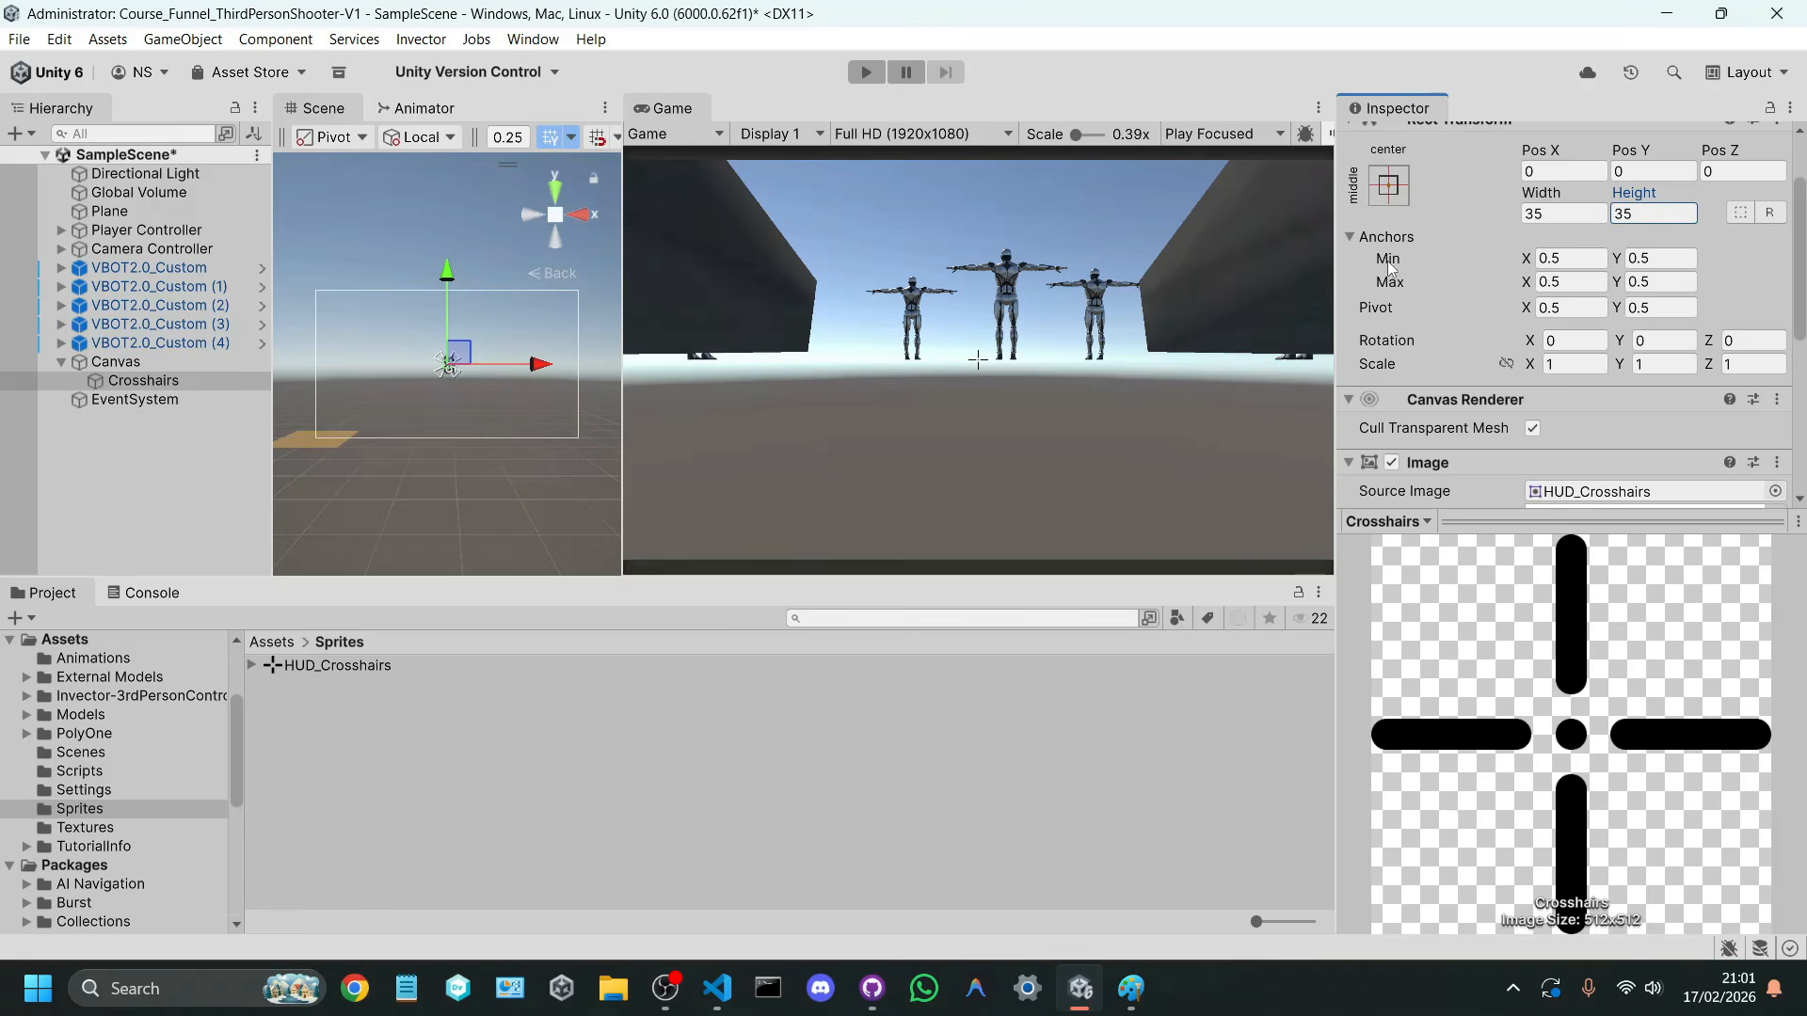
Step: Play the game in a maximized Game view, move and aim the character to check the crosshair, and restore the layout
{"action": "left_click", "coordinate": [1012, 371]}
{"action": "key", "text": "shift+space"}
{"action": "left_click", "coordinate": [866, 72]}
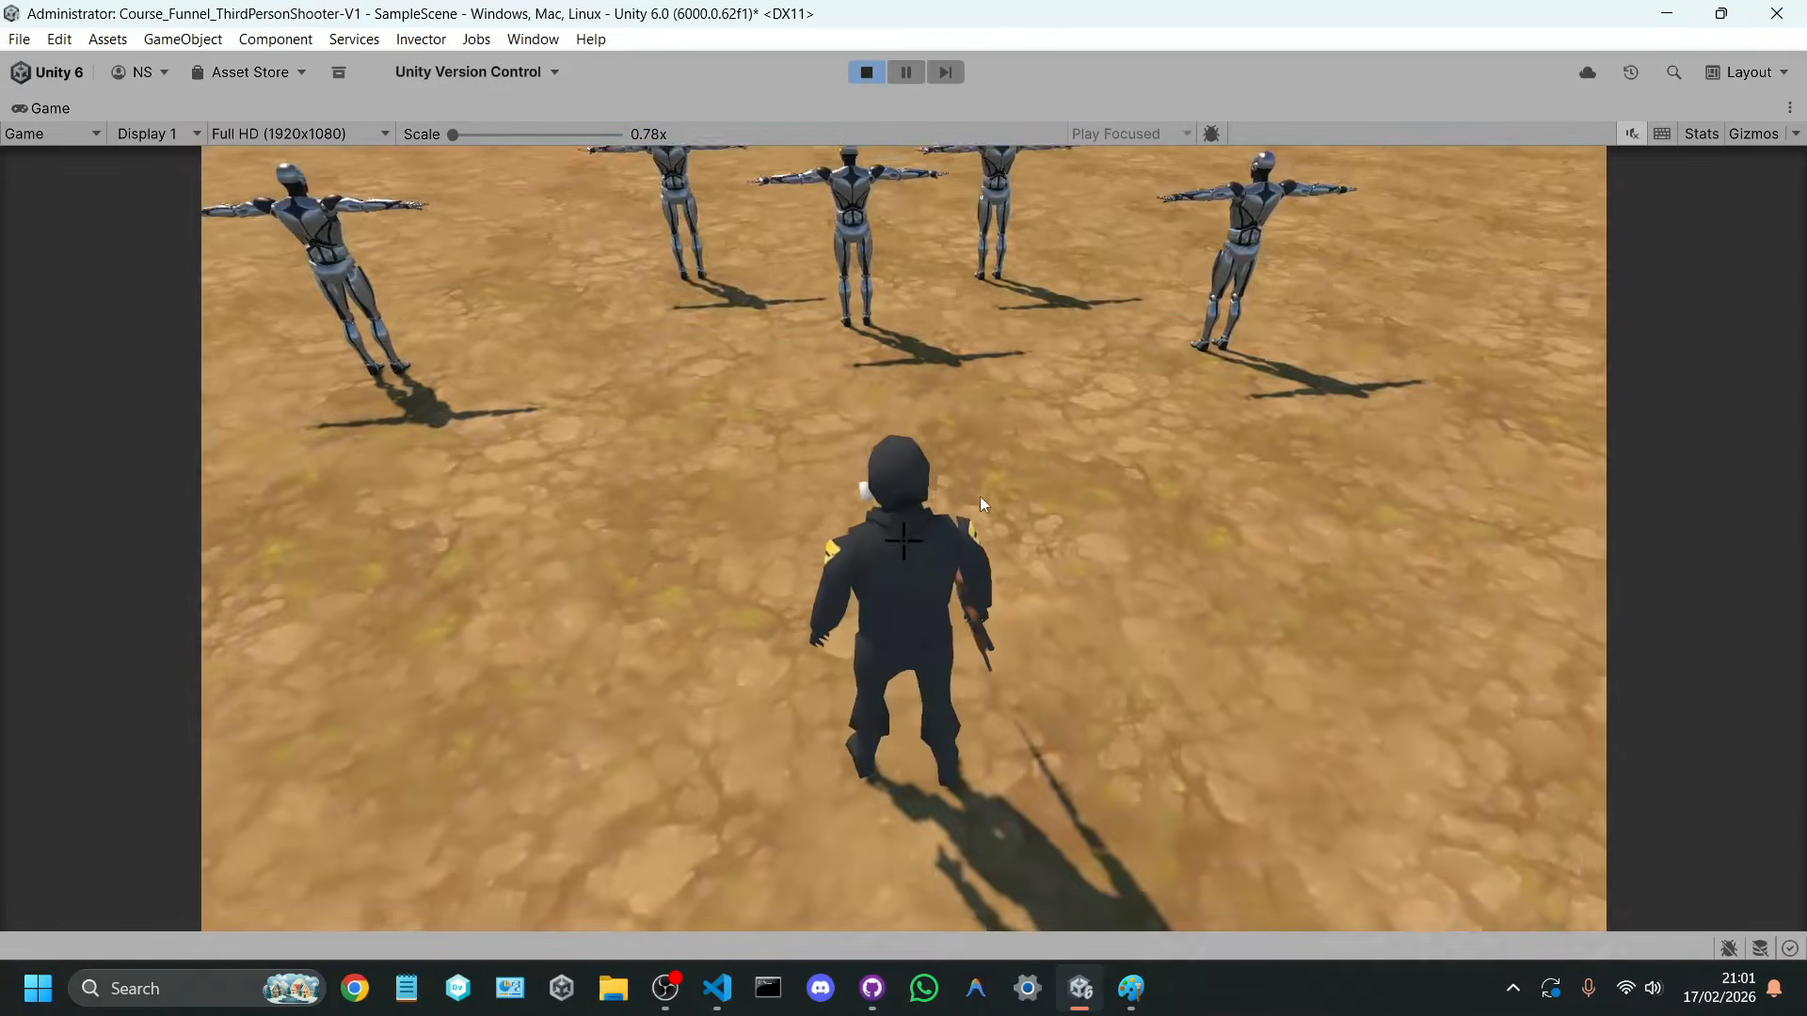
{"action": "right_click_drag", "start_coordinate": [979, 495], "coordinate": [1095, 274]}
{"action": "left_click", "coordinate": [967, 273]}
{"action": "left_click", "coordinate": [984, 369]}
{"action": "left_click", "coordinate": [1030, 274]}
{"action": "left_click", "coordinate": [1095, 275]}
{"action": "right_click_drag", "start_coordinate": [1096, 275], "coordinate": [1102, 265]}
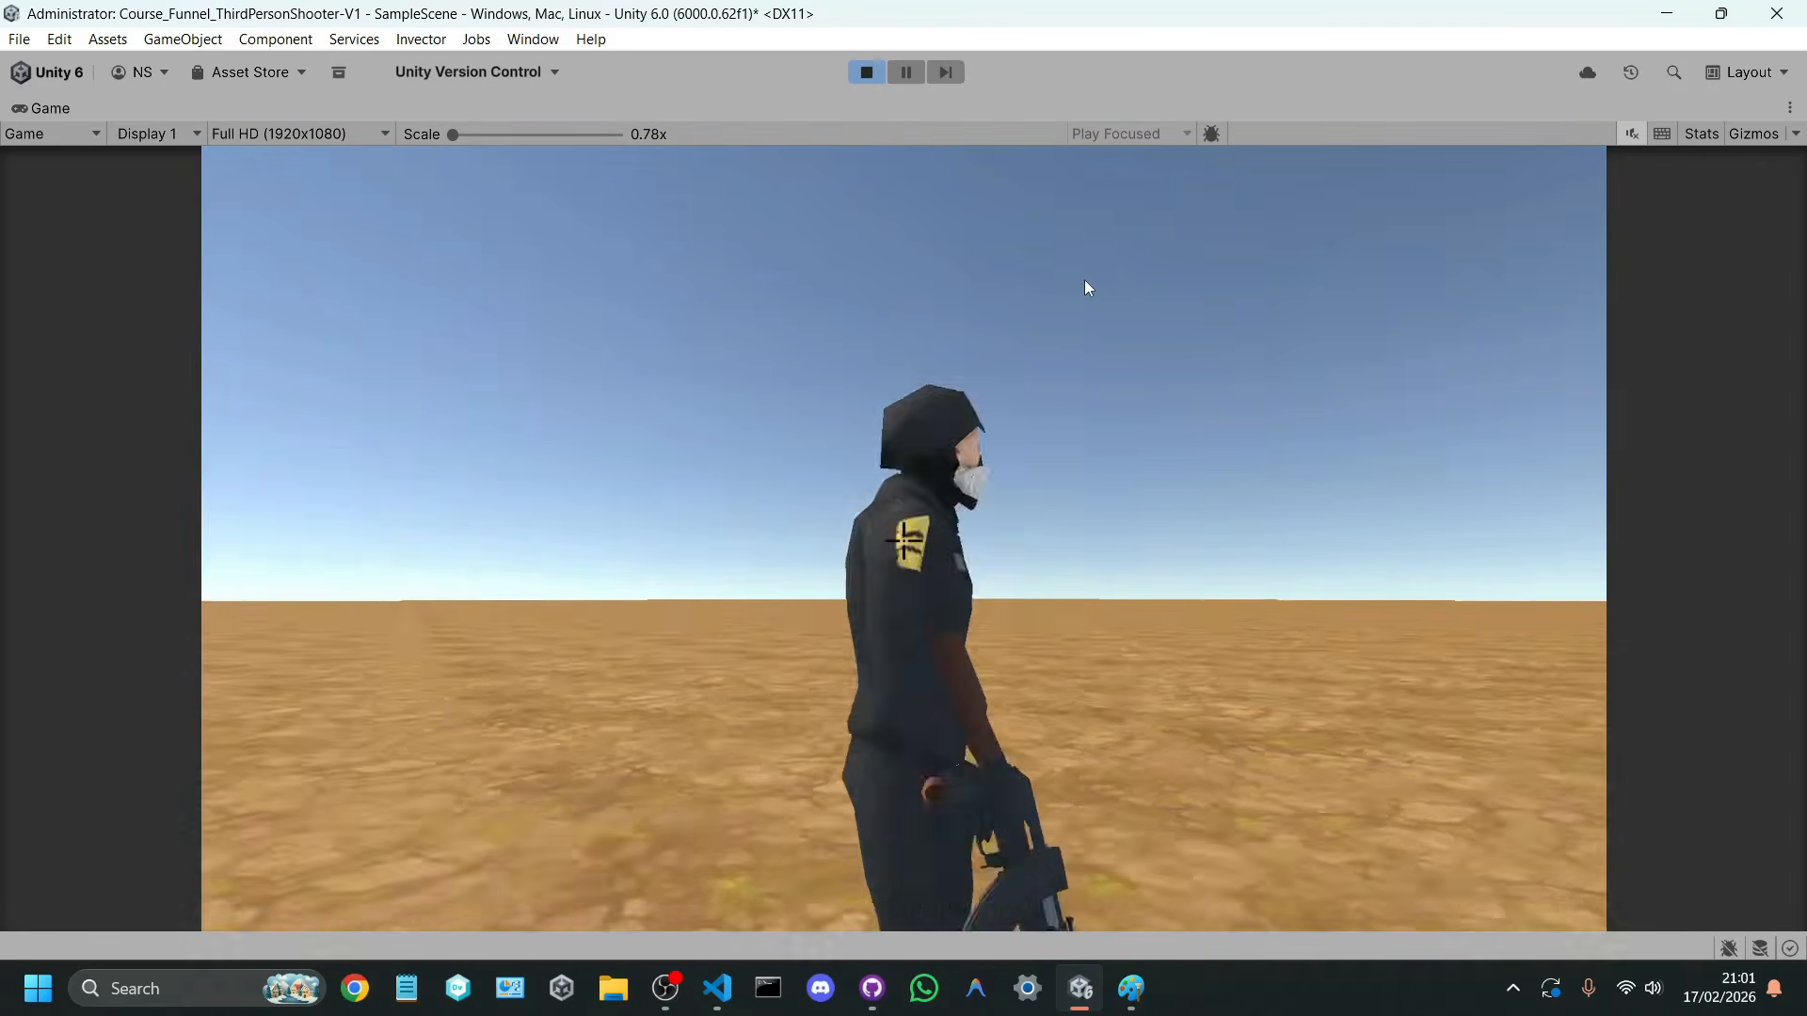
{"action": "key", "text": "w"}
{"action": "right_click_drag", "start_coordinate": [980, 386], "coordinate": [988, 376]}
{"action": "key", "text": "a"}
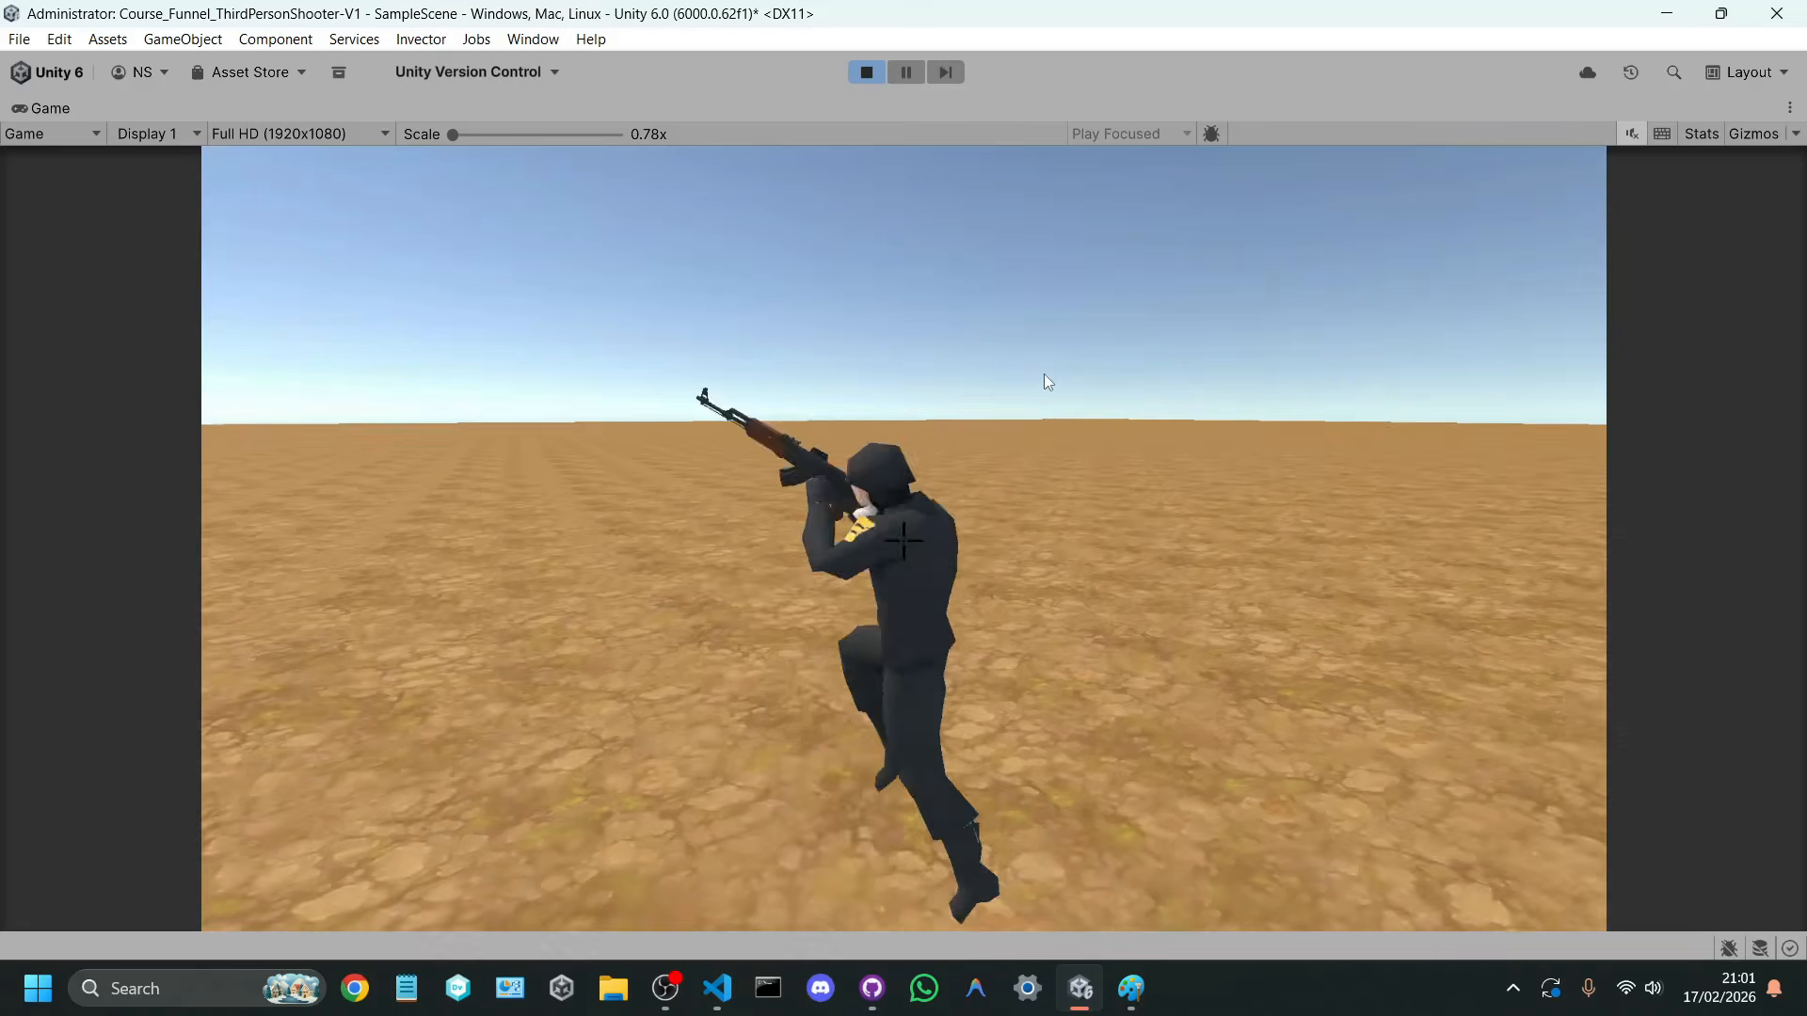
{"action": "key", "text": "w"}
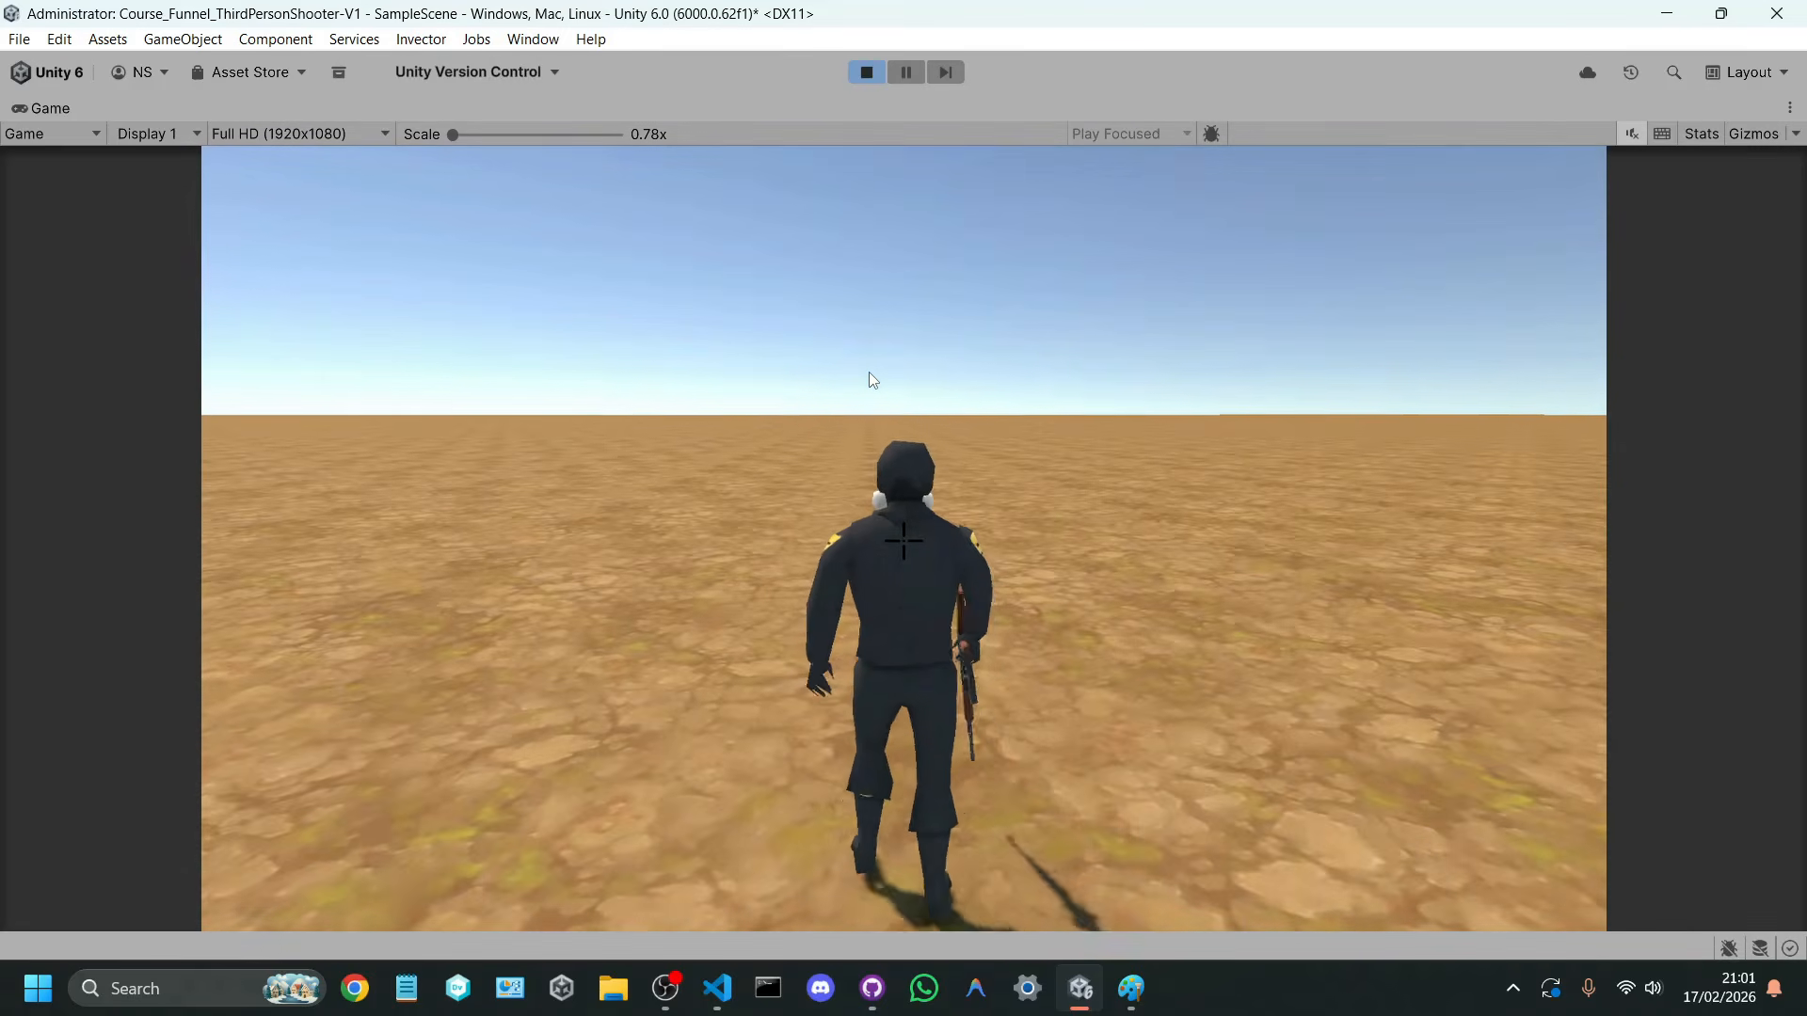
{"action": "key", "text": "d"}
{"action": "key", "text": "w"}
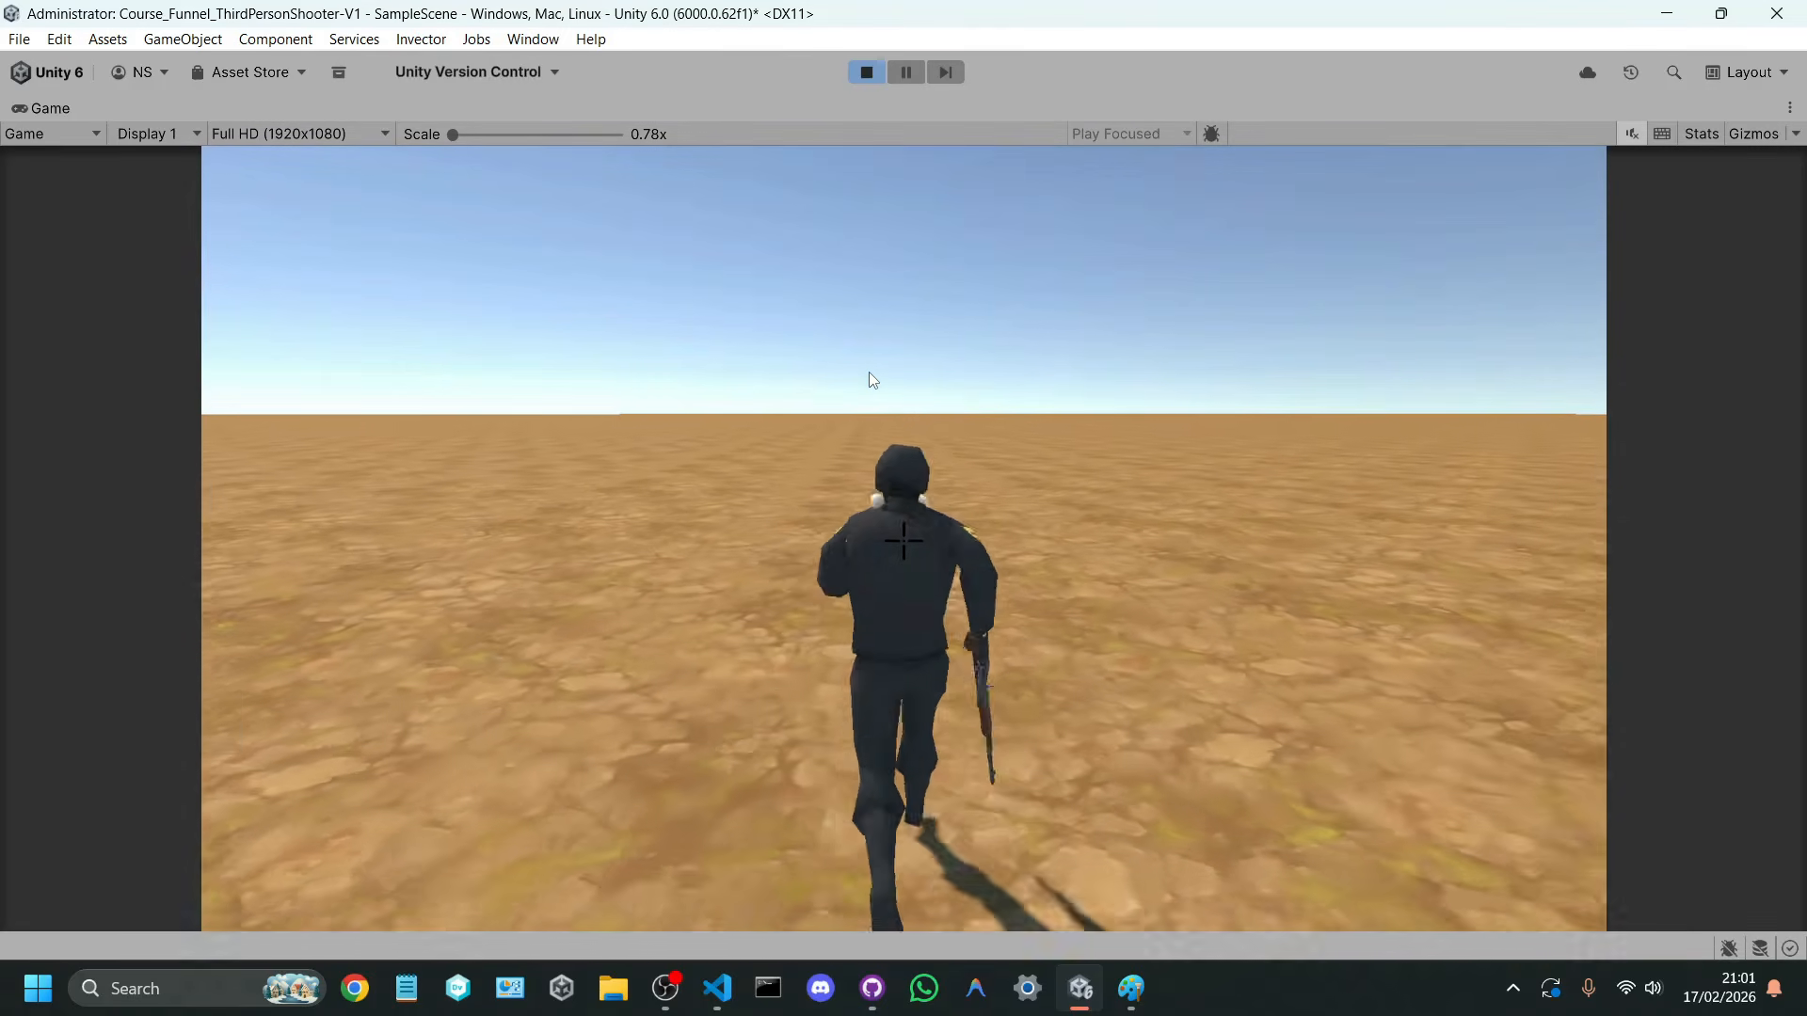
{"action": "key", "text": "a"}
{"action": "key", "text": "w"}
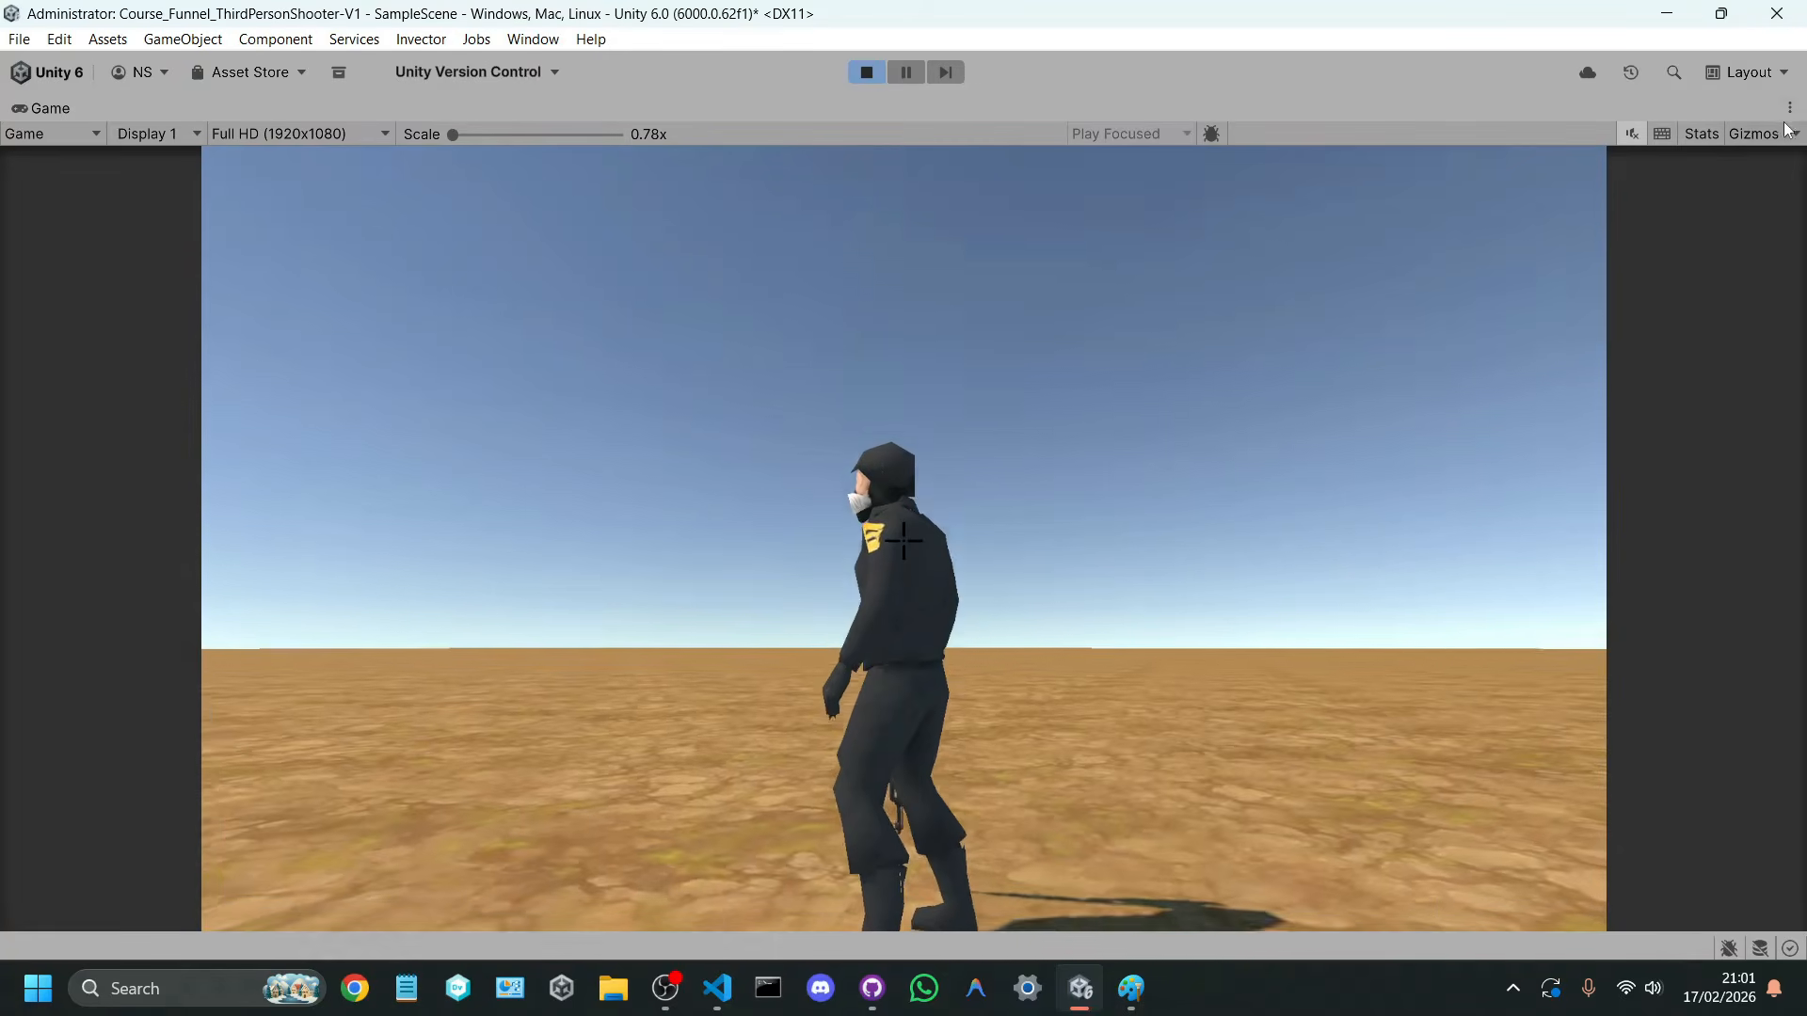
{"action": "left_click", "coordinate": [1790, 107]}
{"action": "left_click", "coordinate": [1634, 198]}
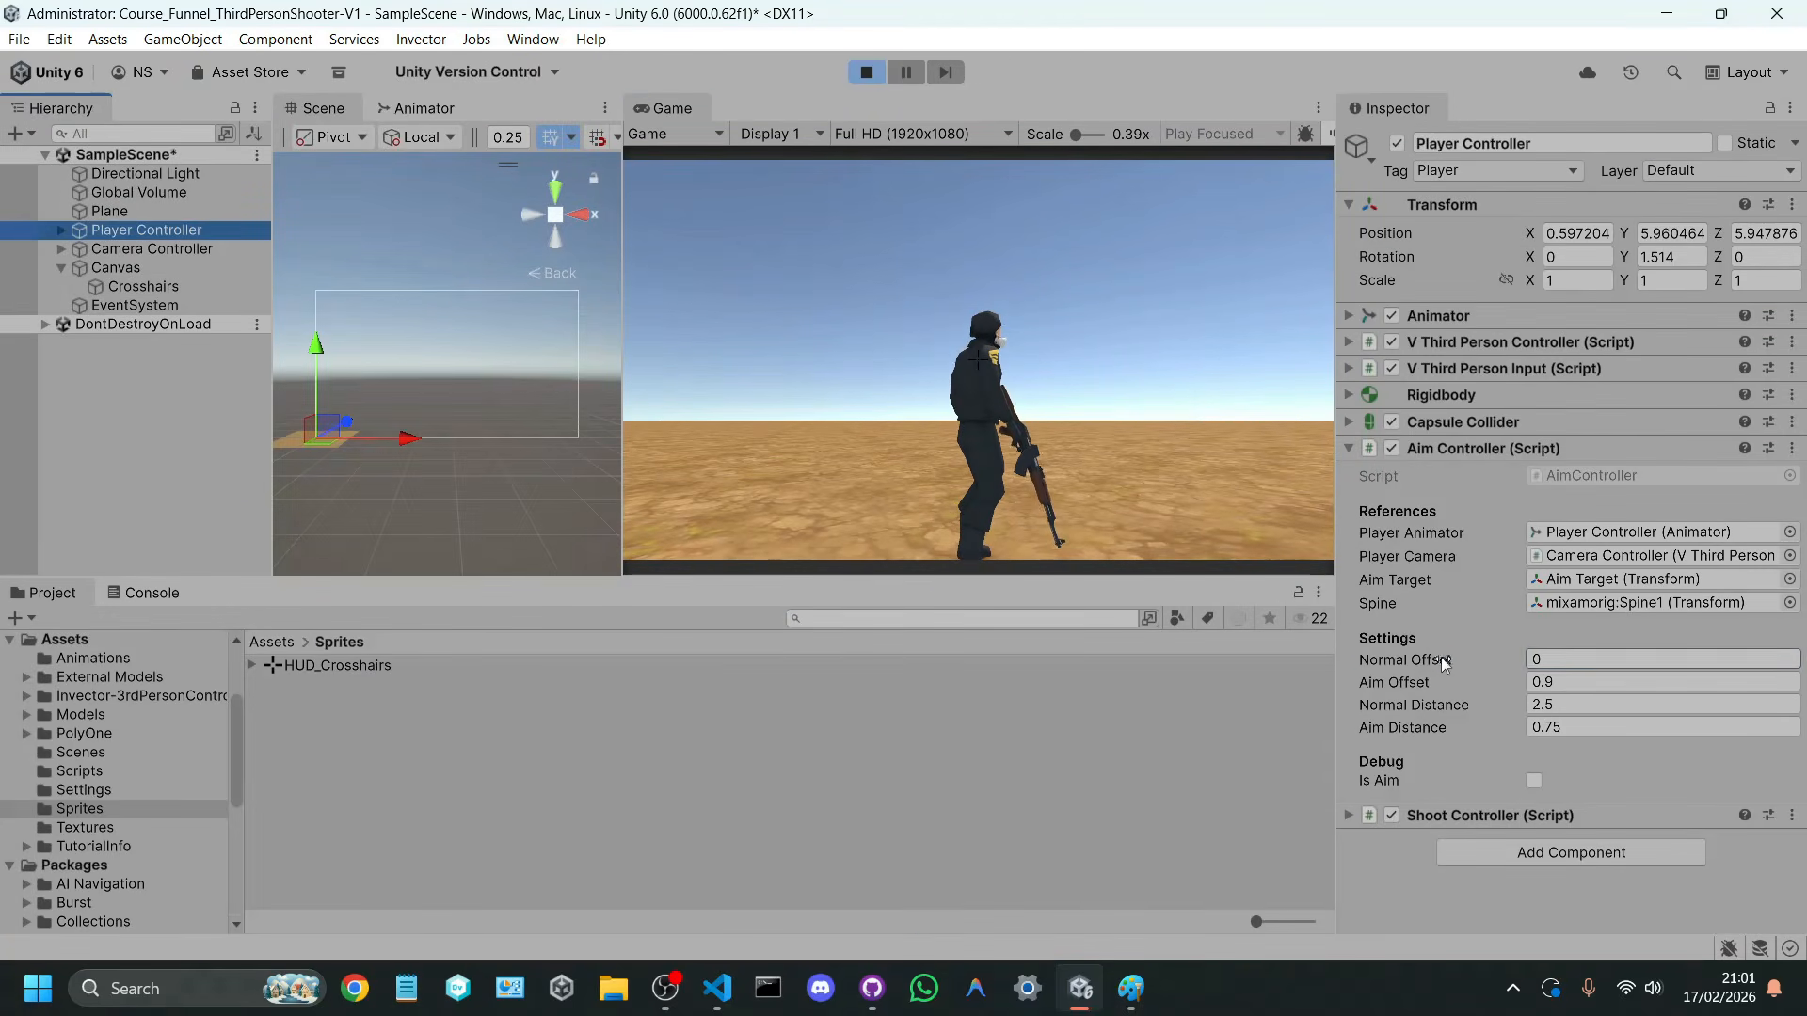
Step: Try a Normal Offset of 0.5 in the Player Controller's Aim Controller while running the character
{"action": "left_click_drag", "start_coordinate": [1445, 656], "coordinate": [1498, 646]}
{"action": "left_click", "coordinate": [1107, 420]}
{"action": "key", "text": "w"}
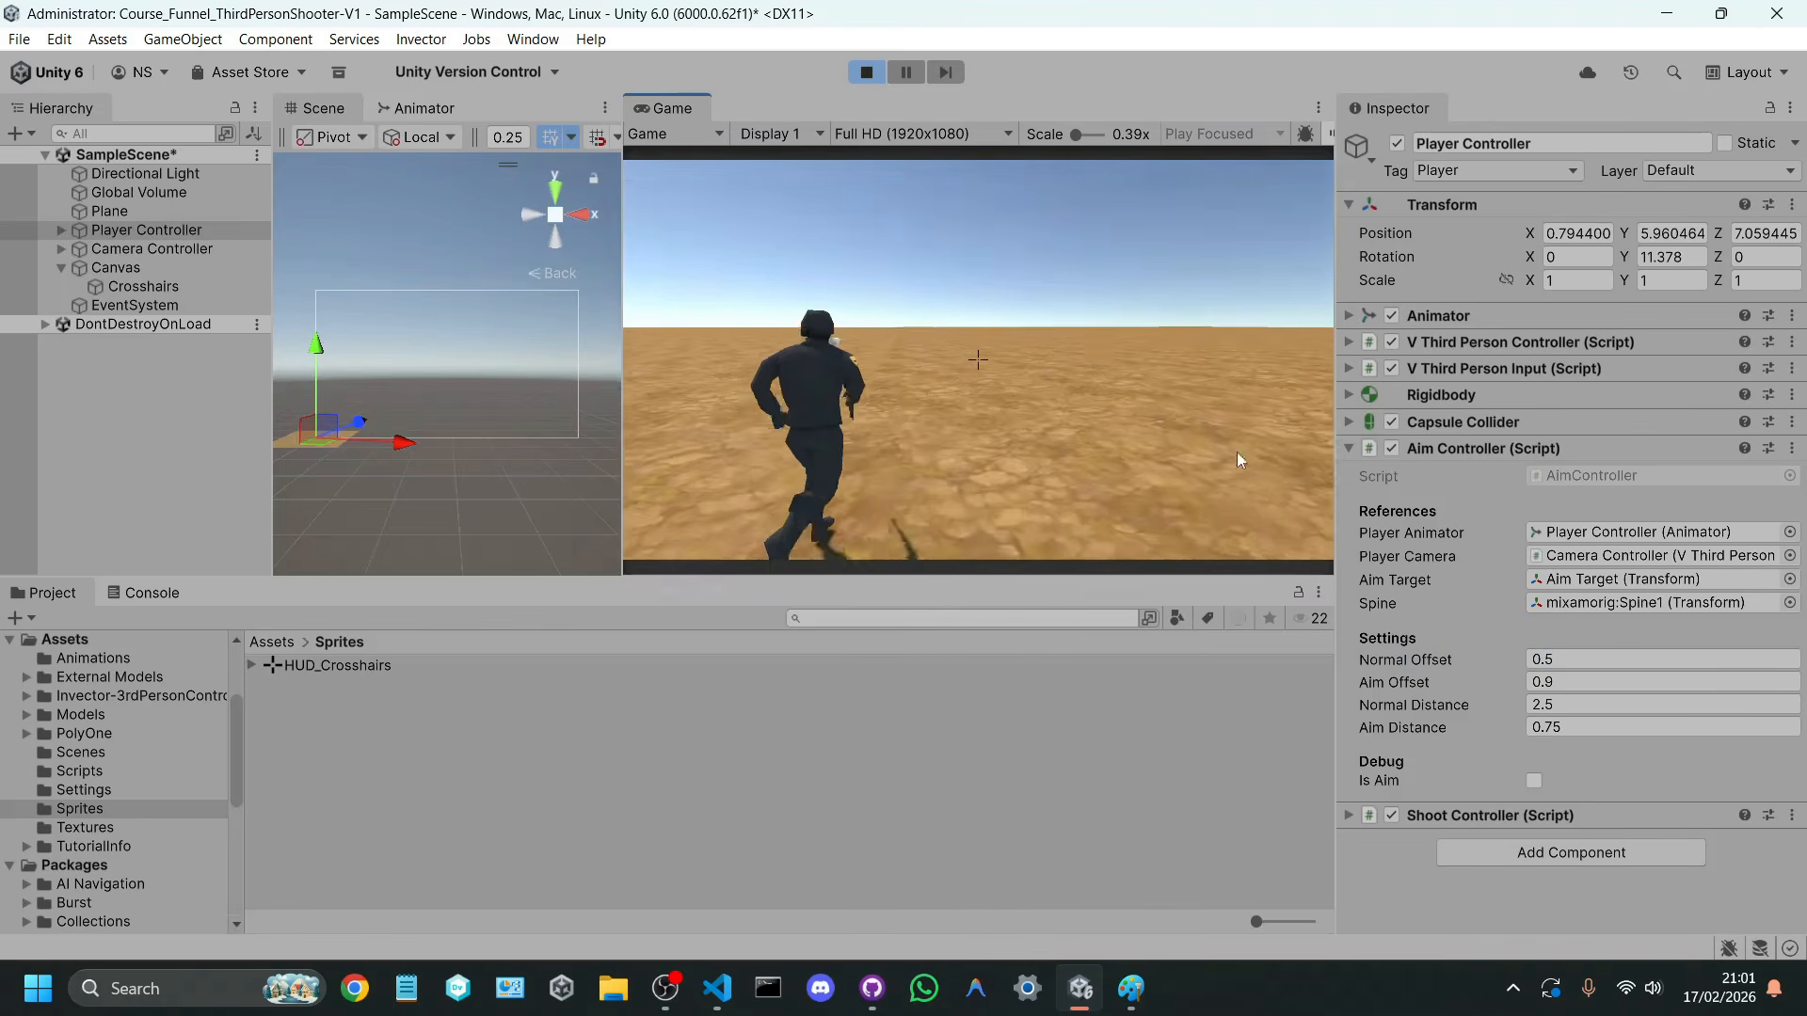
Step: Try a Normal Offset of 0.3 while running and jumping with the character, and stop play mode
{"action": "left_click", "coordinate": [1559, 664]}
{"action": "type", "text": "0.3"}
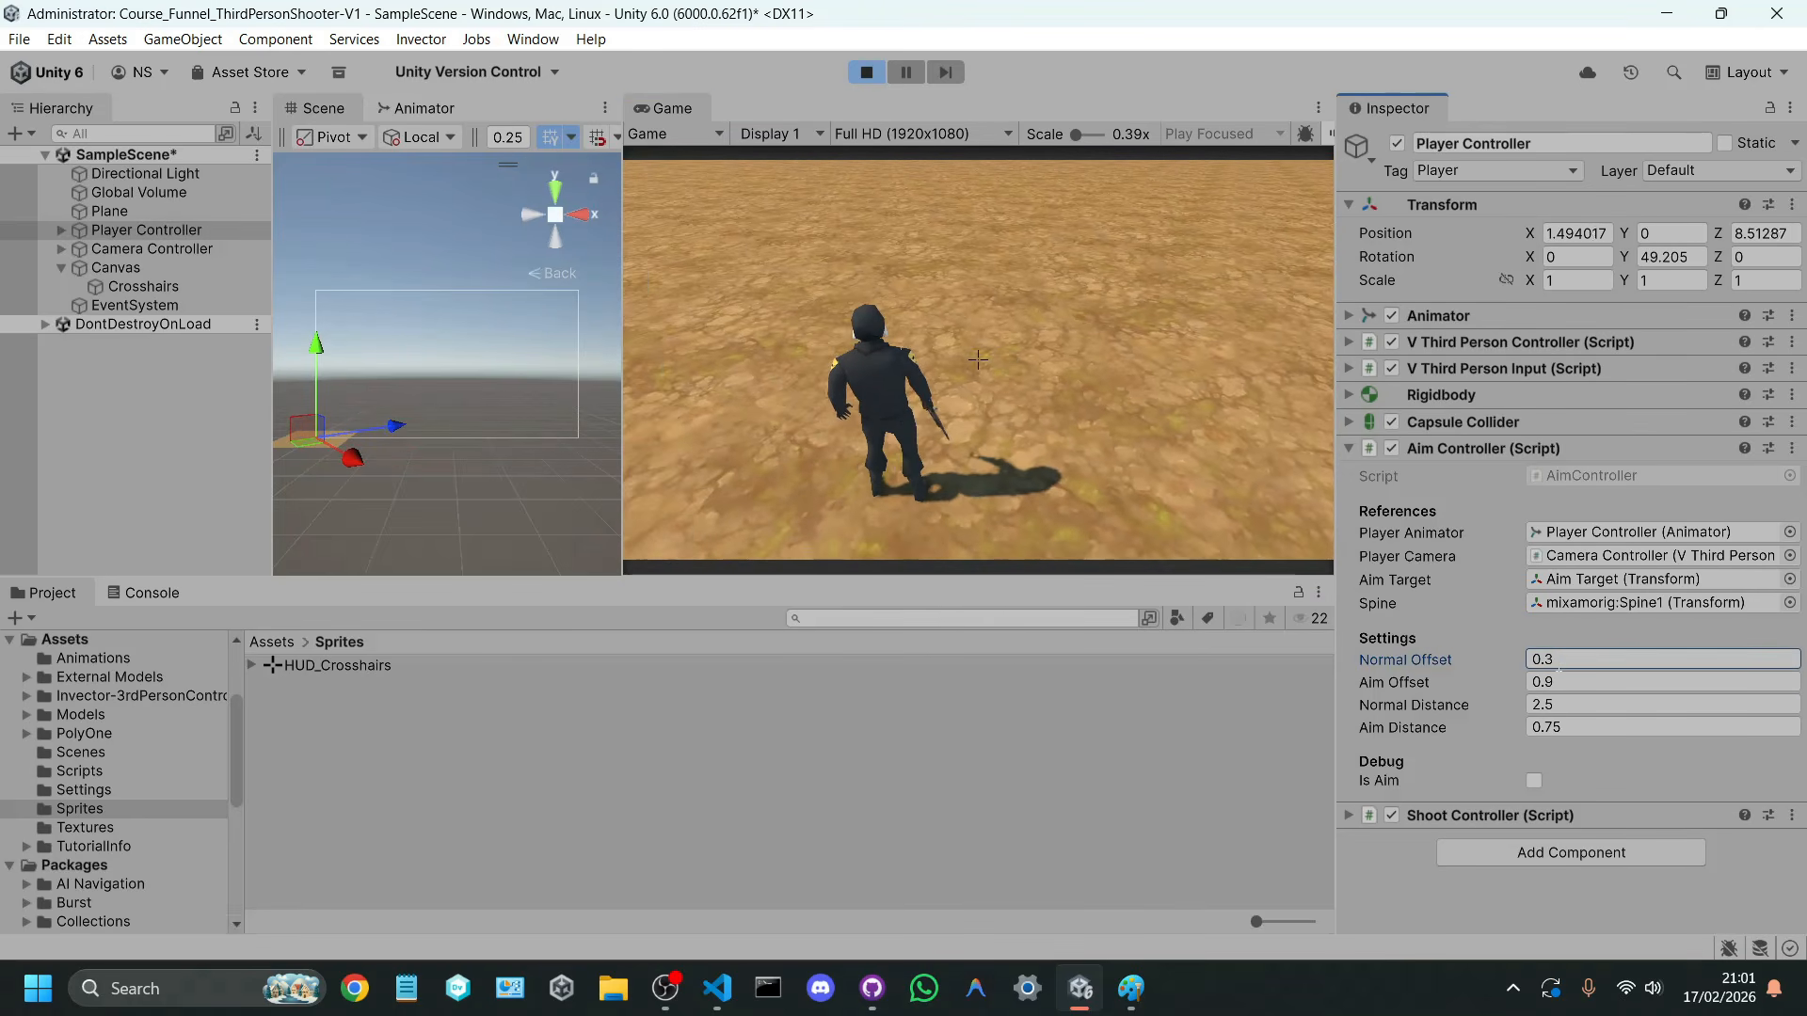
{"action": "left_click", "coordinate": [923, 274]}
{"action": "key", "text": "w"}
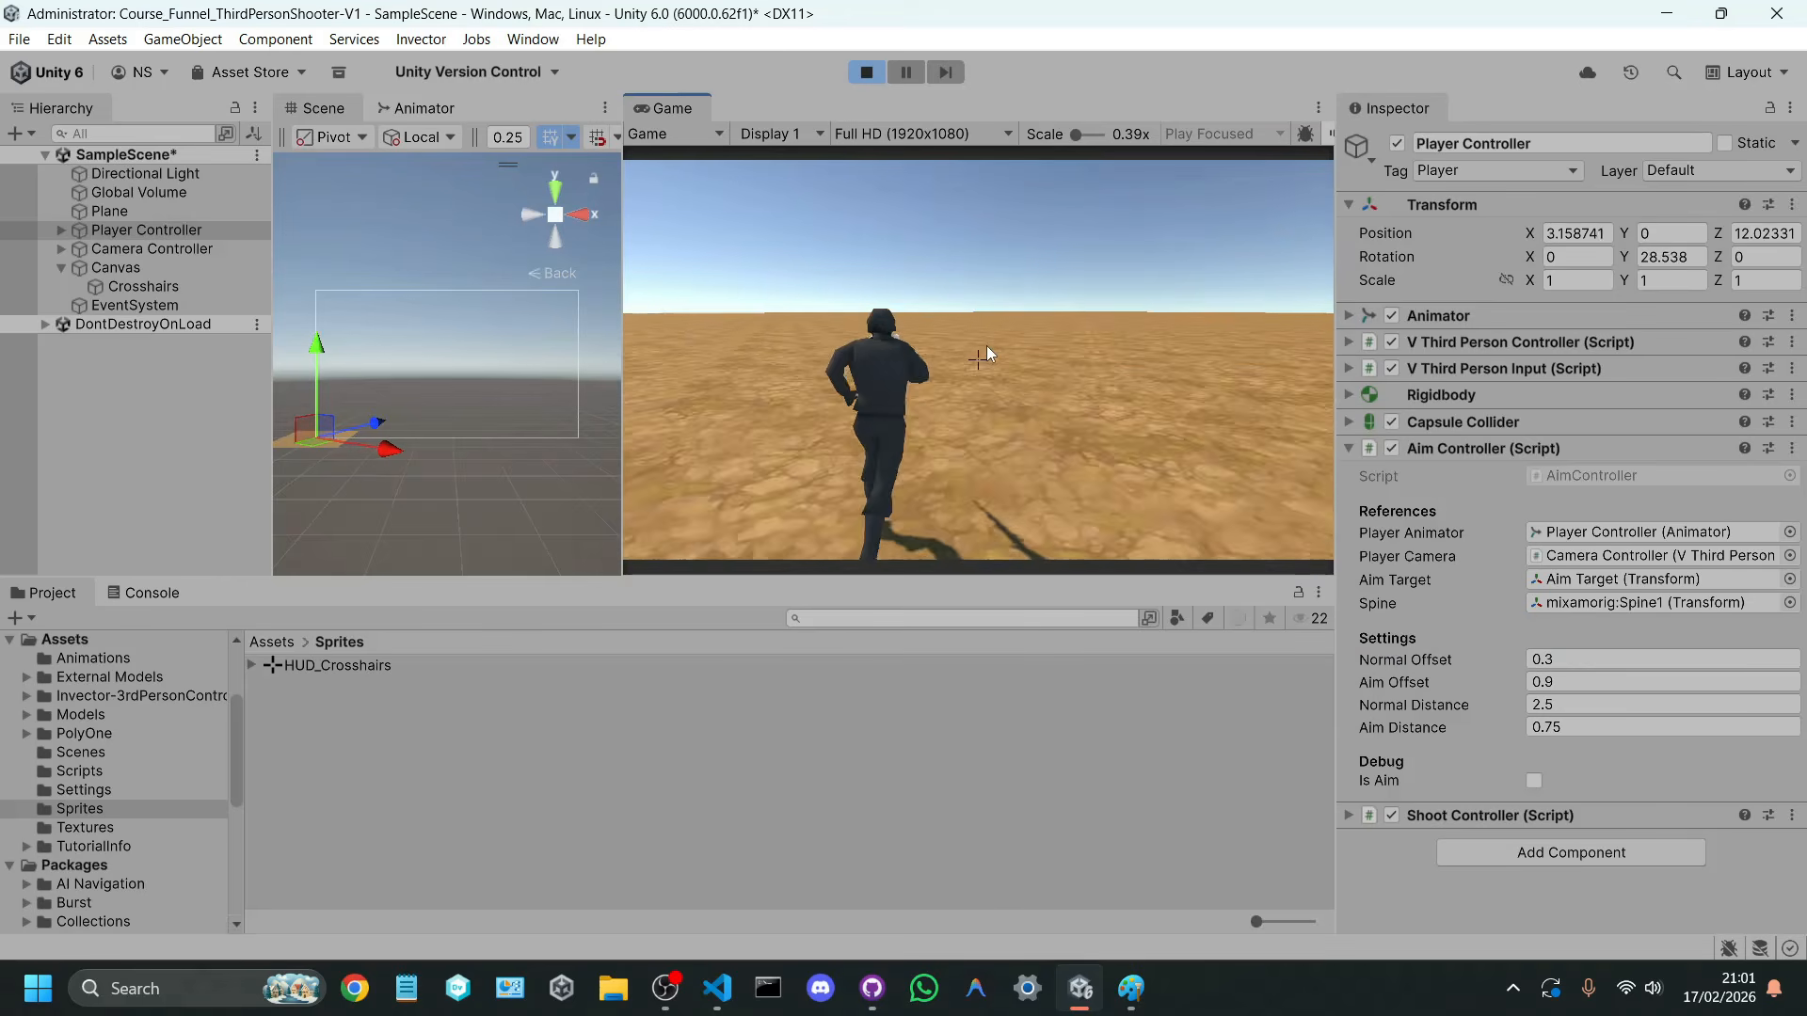
{"action": "key", "text": "a"}
{"action": "key", "text": "s"}
{"action": "key", "text": "space"}
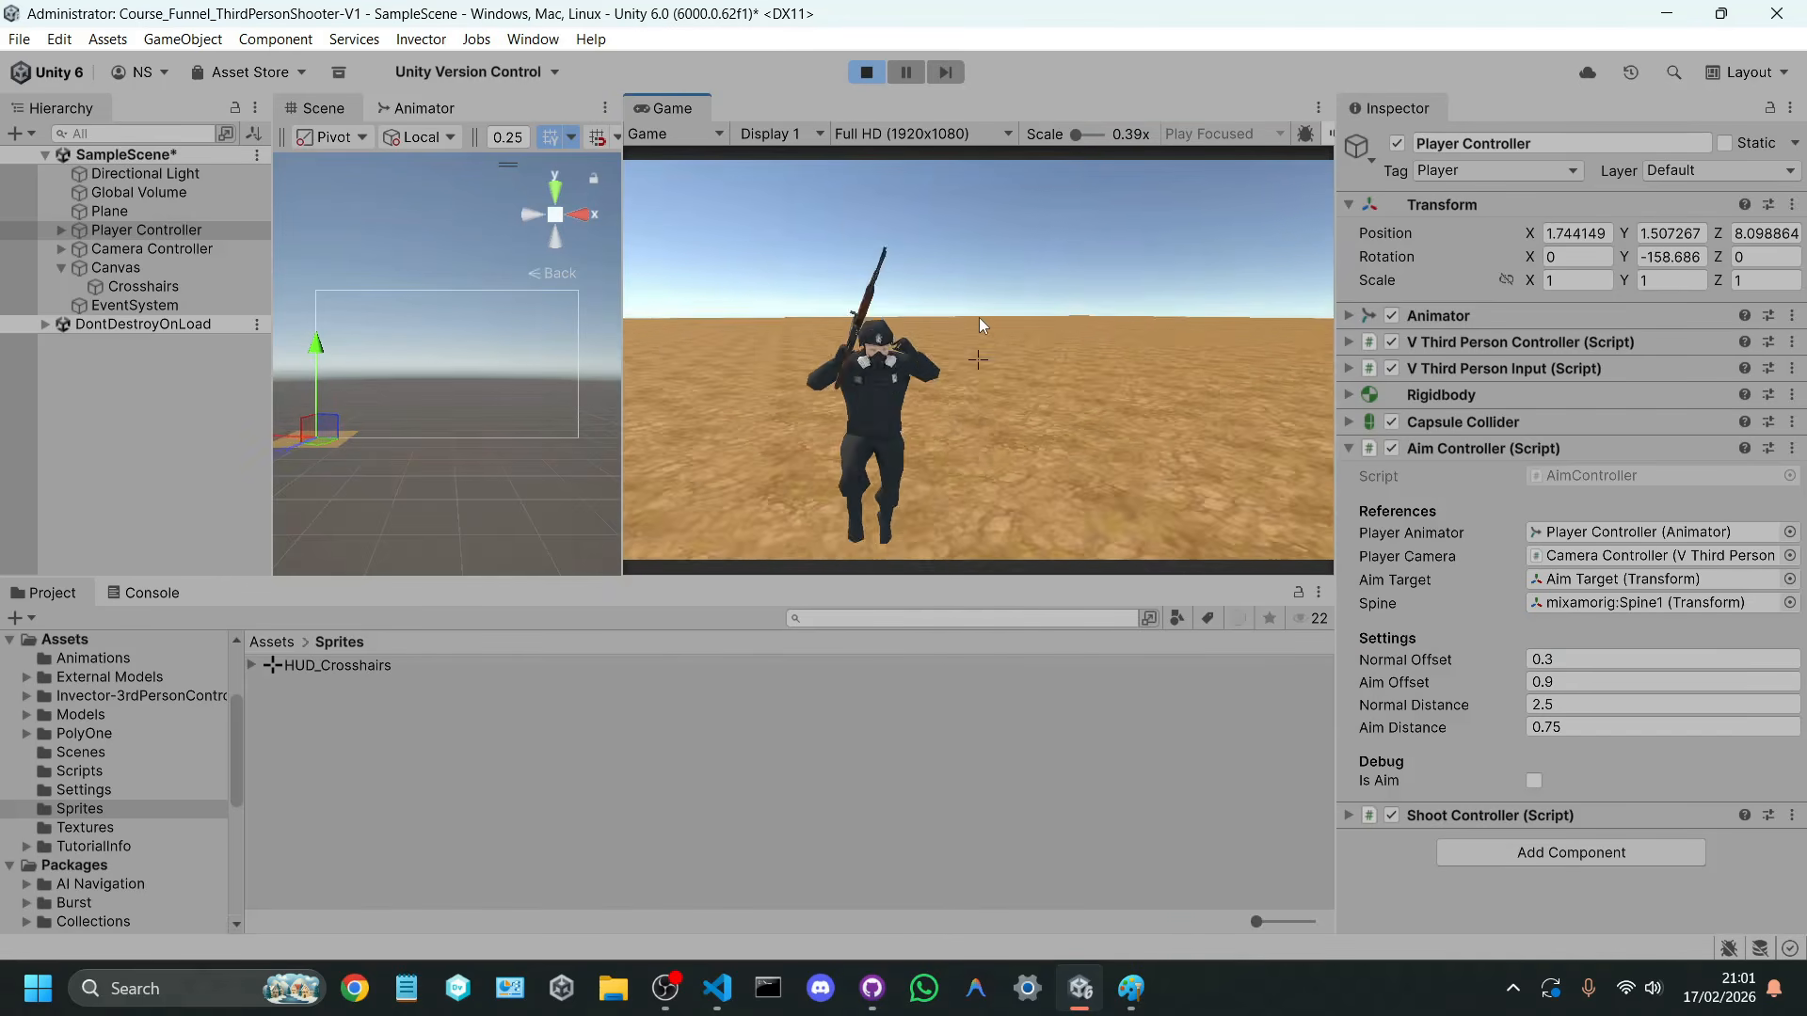
{"action": "left_click", "coordinate": [865, 77]}
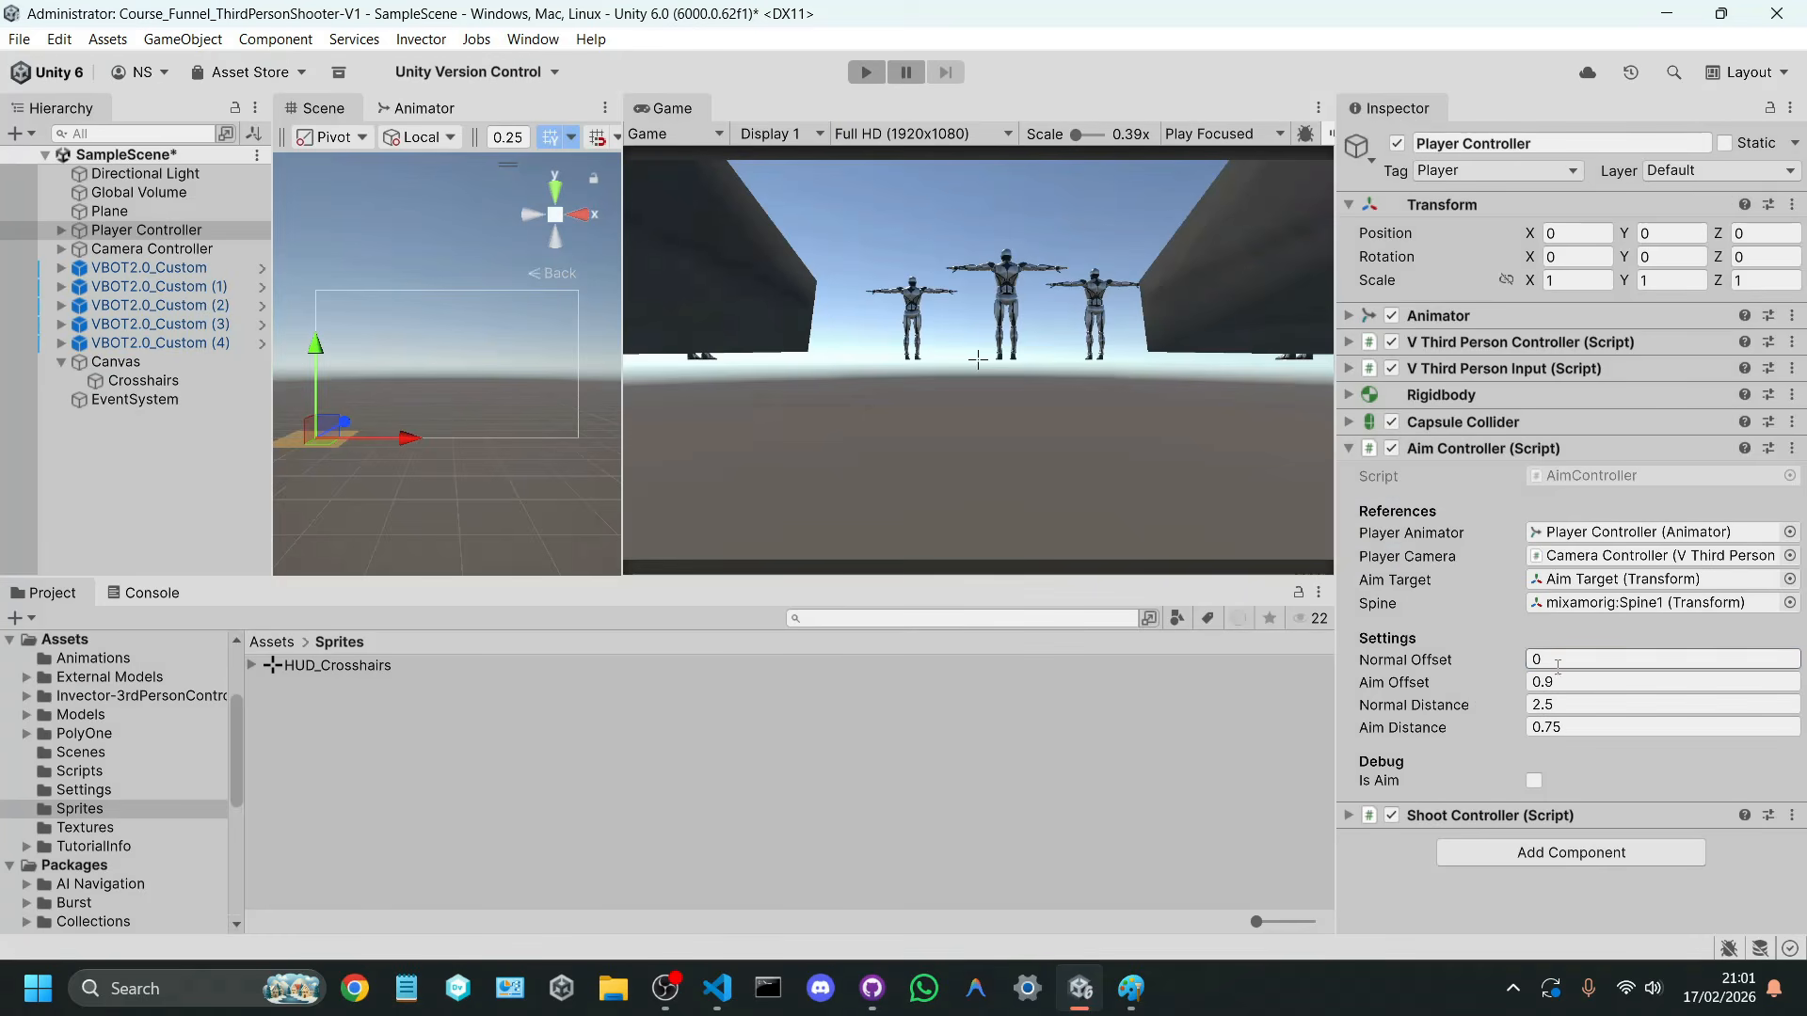
Step: Set the Aim Controller's Normal Offset to 0.3 outside play mode and save the scene
{"action": "left_click", "coordinate": [1559, 661]}
{"action": "type", "text": ".3"}
{"action": "key", "text": "ctrl+s"}
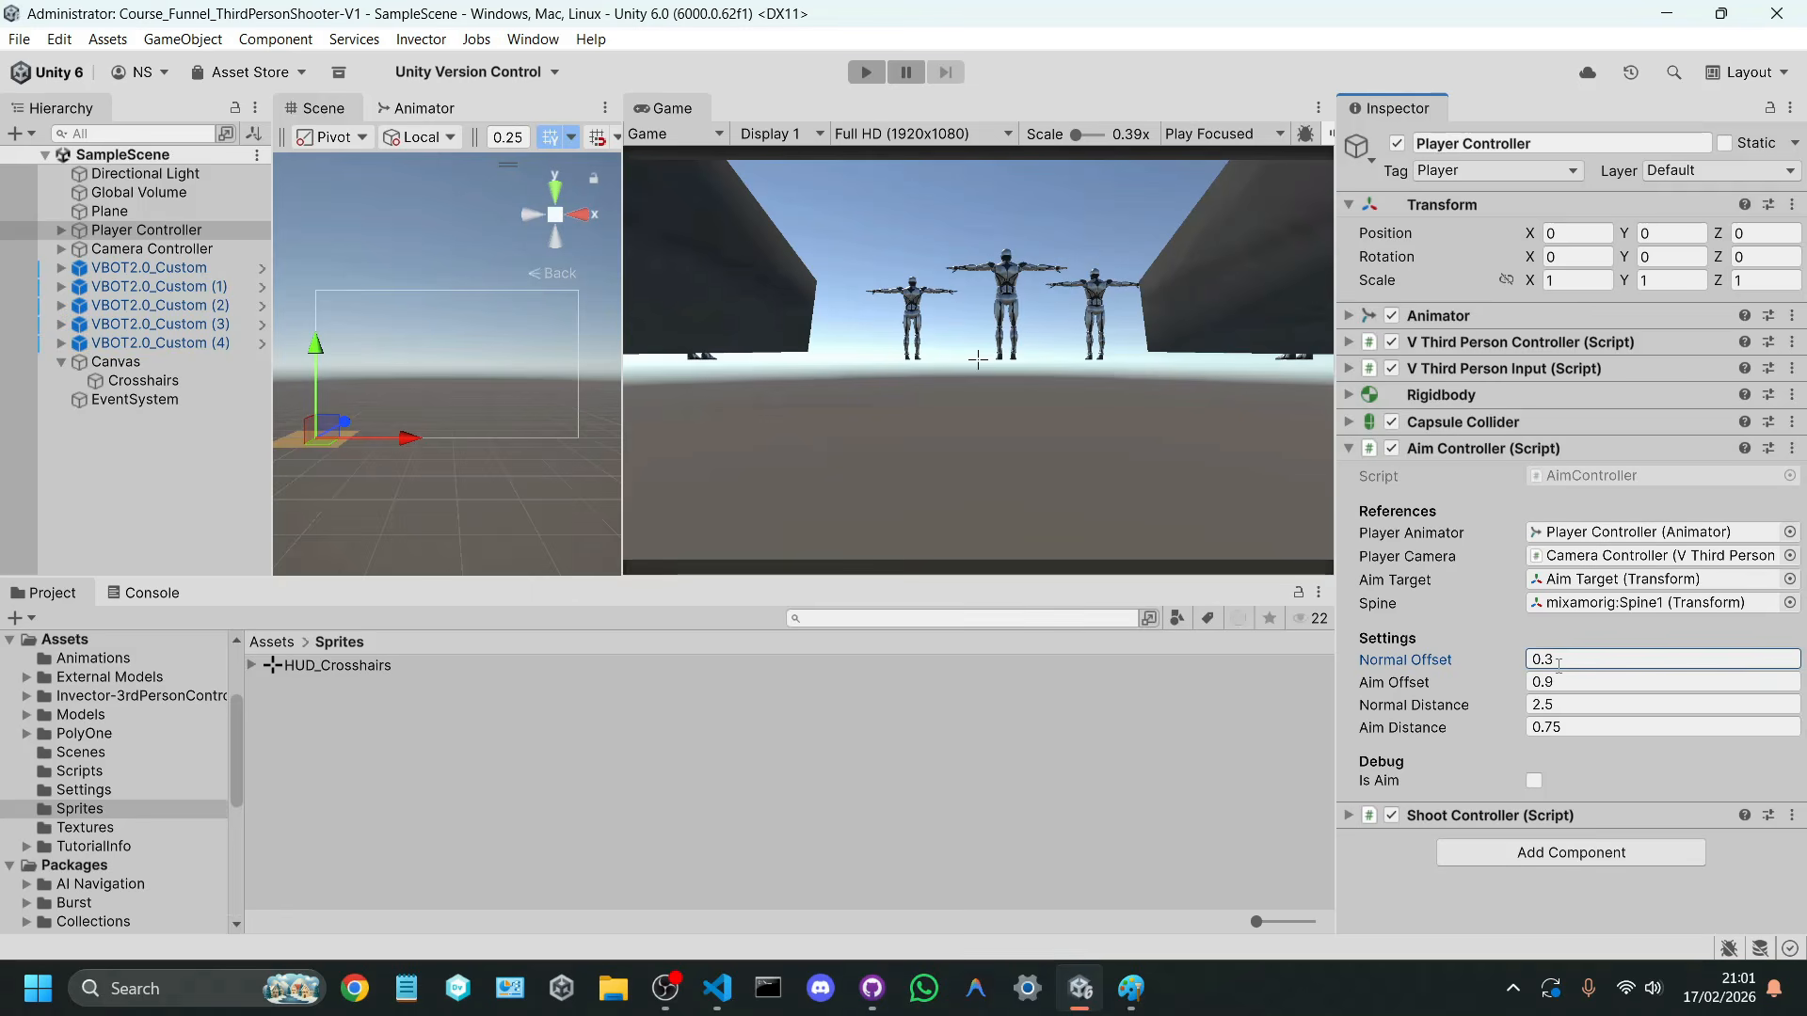
Step: Play the game to check the character's framing beside the crosshair, and stop play mode
{"action": "left_click", "coordinate": [867, 71]}
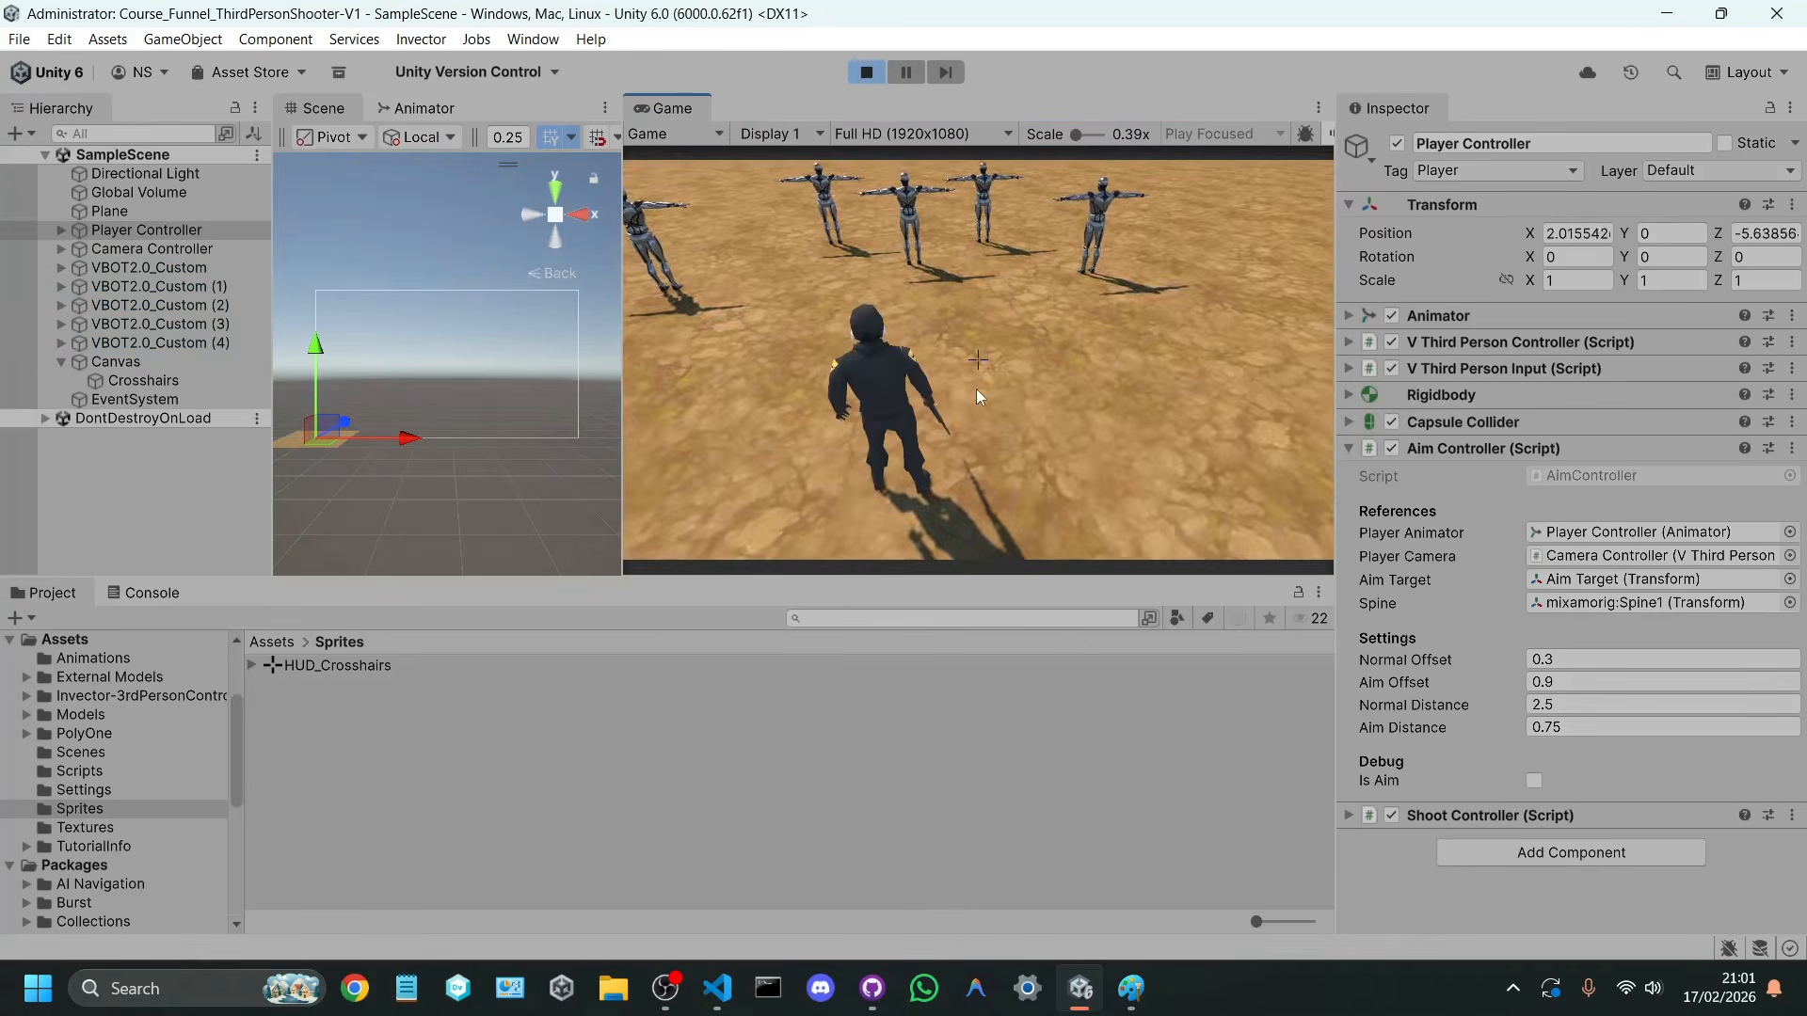
{"action": "right_click_drag", "start_coordinate": [924, 239], "coordinate": [937, 171]}
{"action": "left_click", "coordinate": [938, 171]}
{"action": "key", "text": "a"}
{"action": "left_click", "coordinate": [878, 81]}
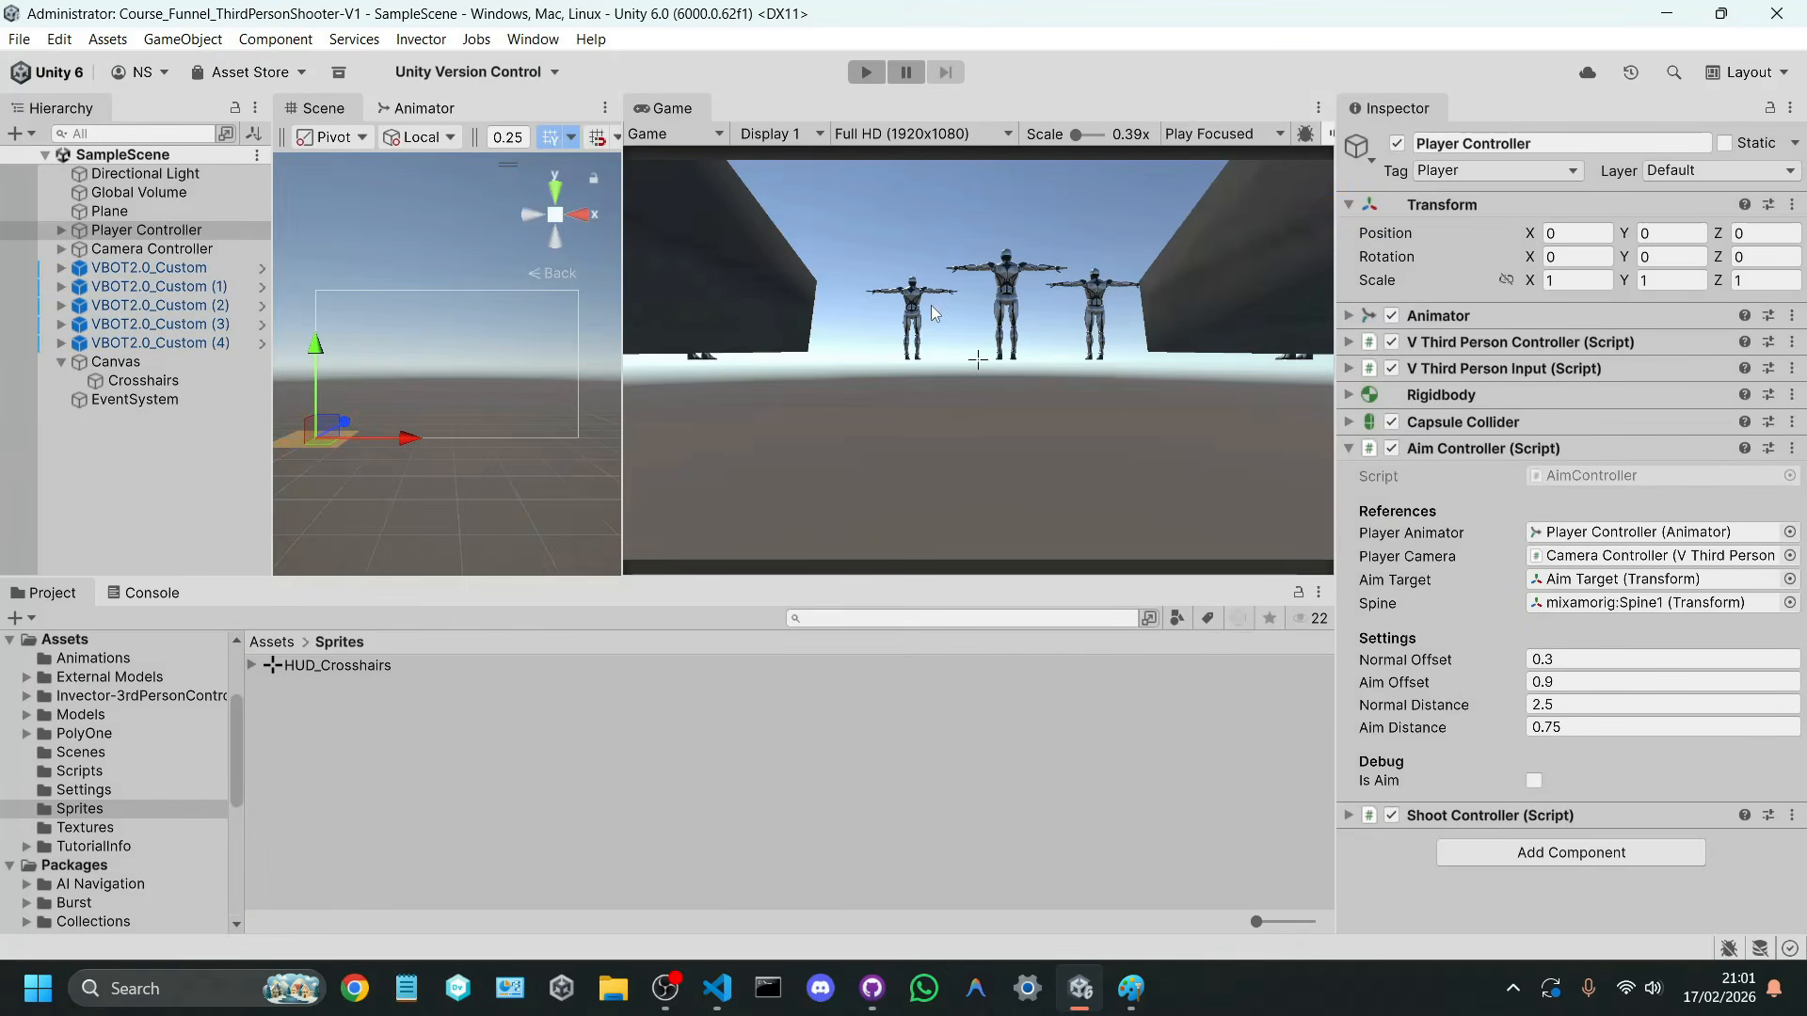
Step: Widen the Scene view and delete the enemy duplicates VBOT2.0_Custom (1) through (4) from the scene
{"action": "left_click_drag", "start_coordinate": [622, 282], "coordinate": [862, 283]}
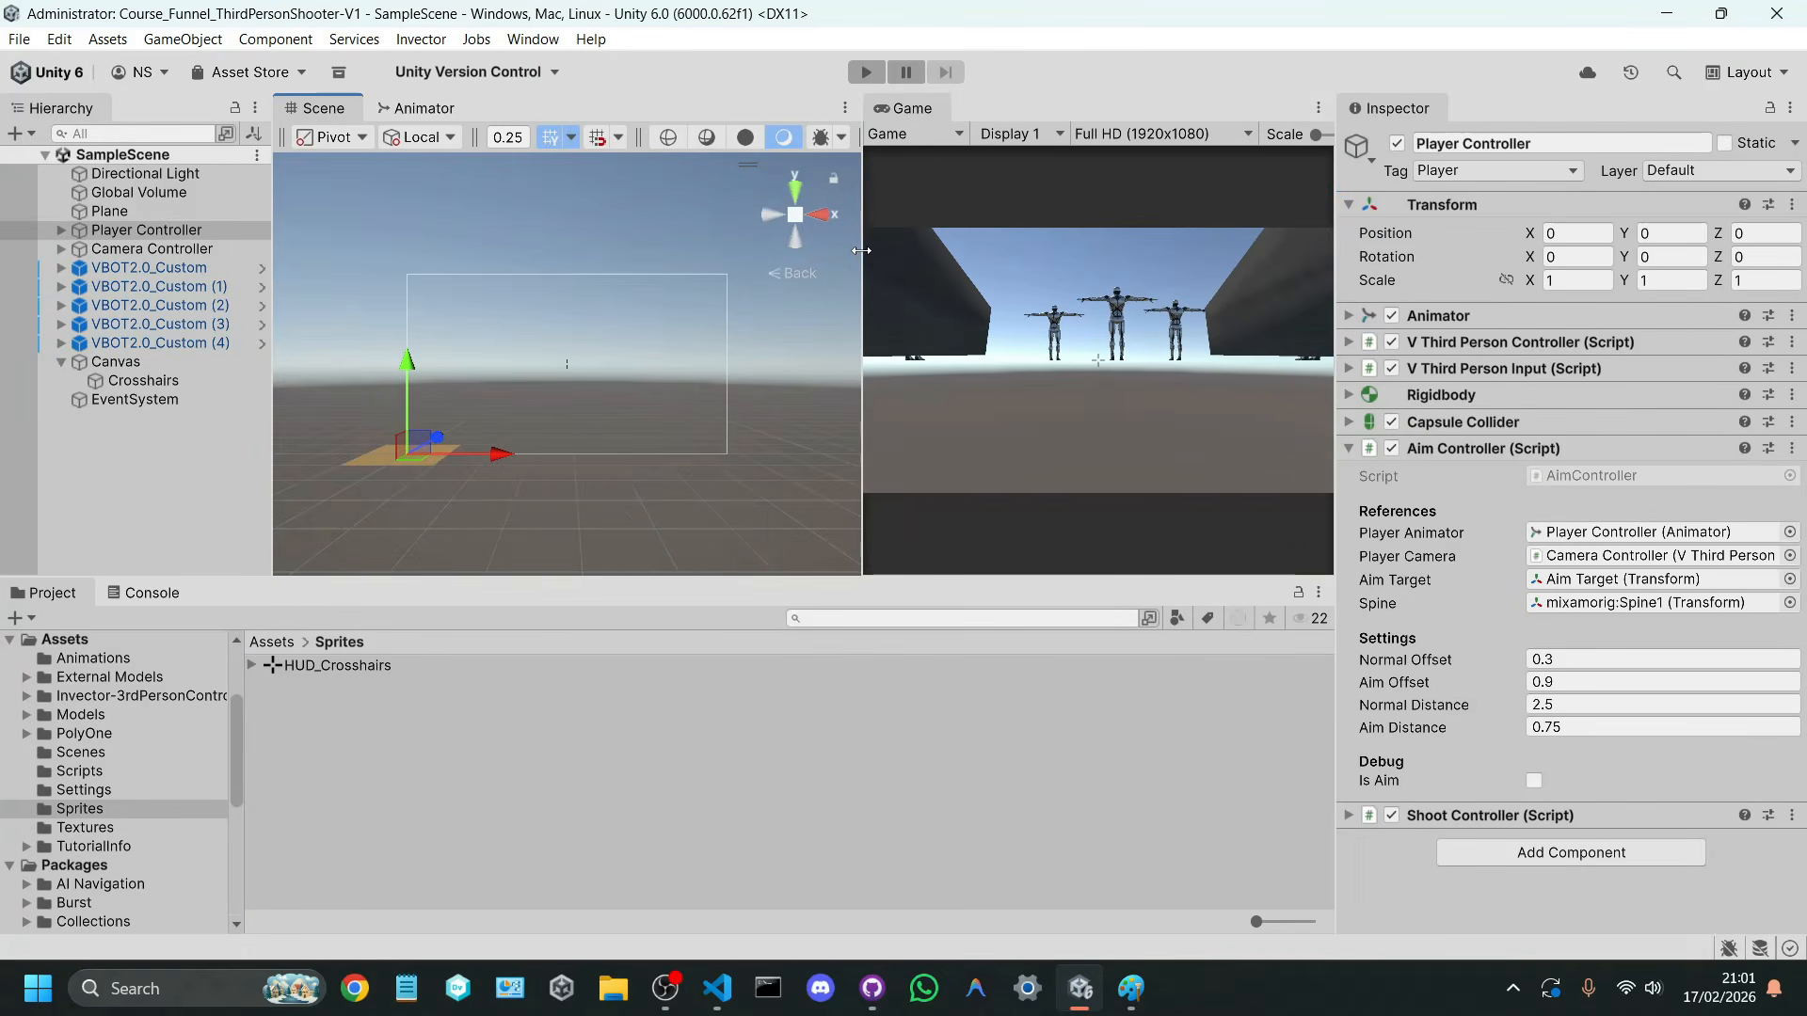
{"action": "left_click", "coordinate": [60, 360]}
{"action": "key", "text": "f"}
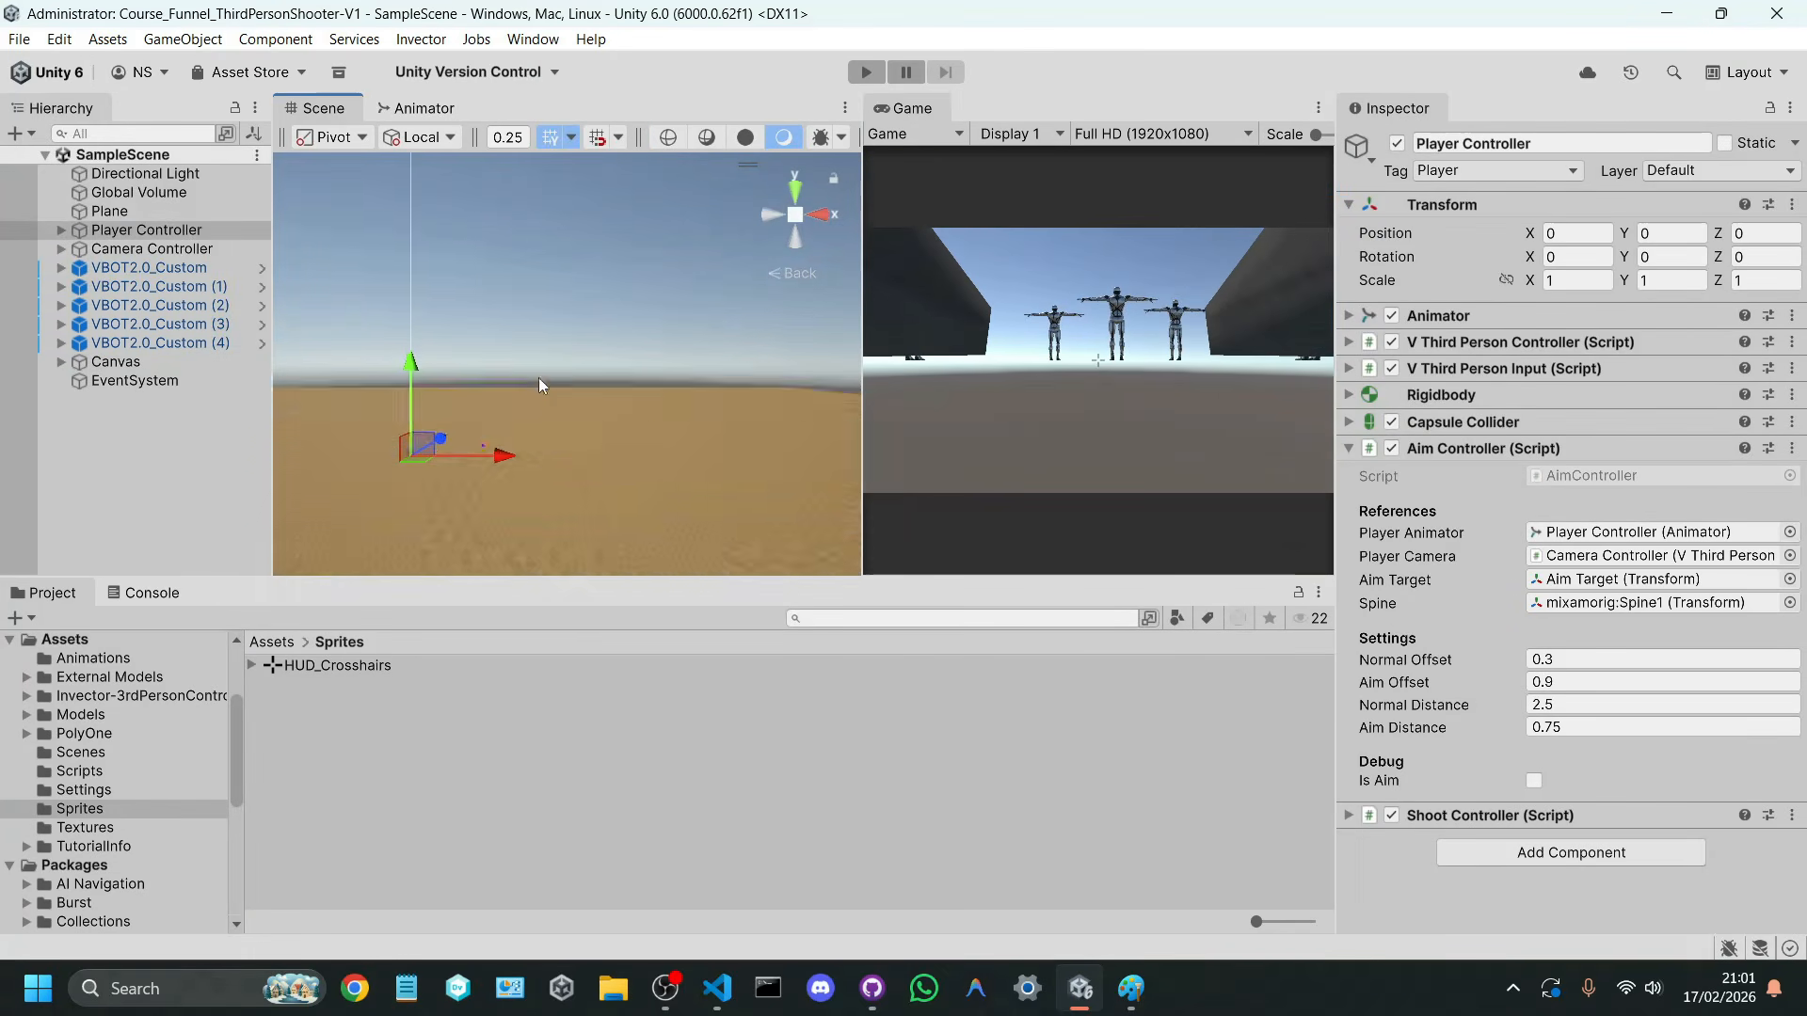
{"action": "left_click_drag", "start_coordinate": [538, 379], "coordinate": [466, 422], "text": "alt"}
{"action": "key", "text": "w"}
{"action": "right_click_drag", "start_coordinate": [467, 422], "coordinate": [525, 371]}
{"action": "key", "text": "a"}
{"action": "left_click", "coordinate": [149, 268]}
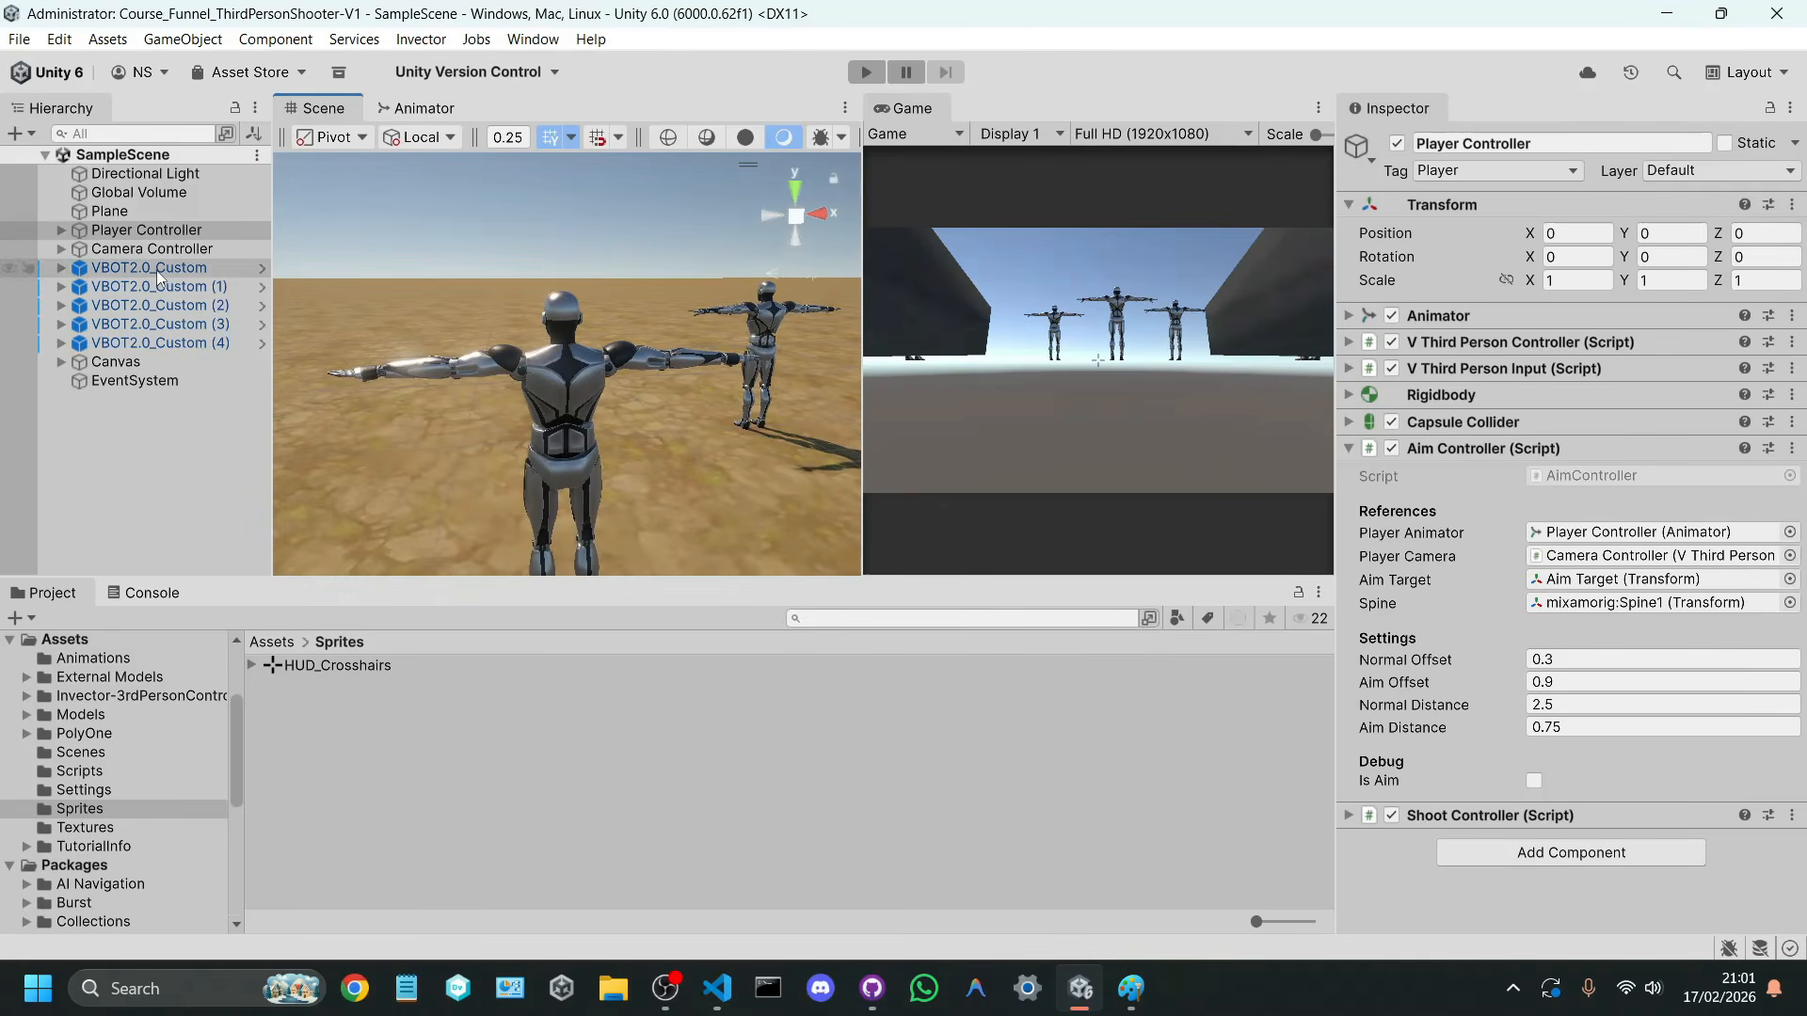
{"action": "left_click", "coordinate": [169, 345]}
{"action": "left_click", "coordinate": [181, 286], "text": "shift"}
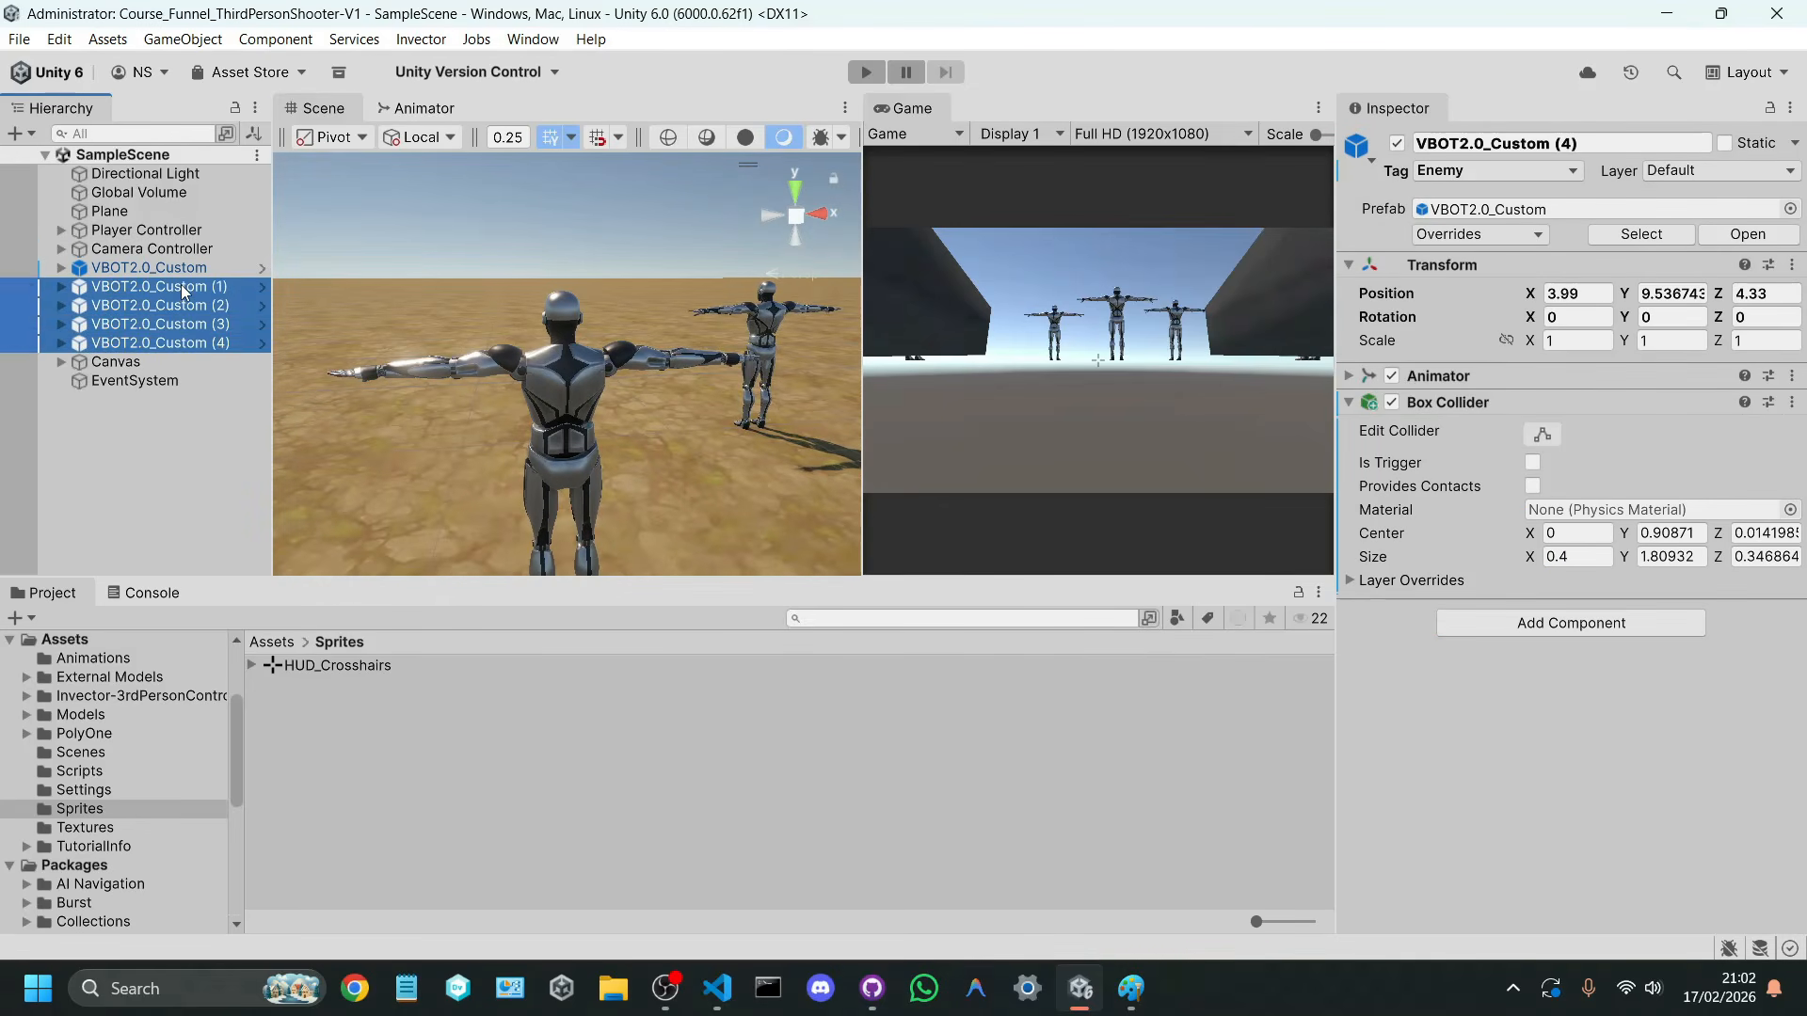
{"action": "key", "text": "Delete"}
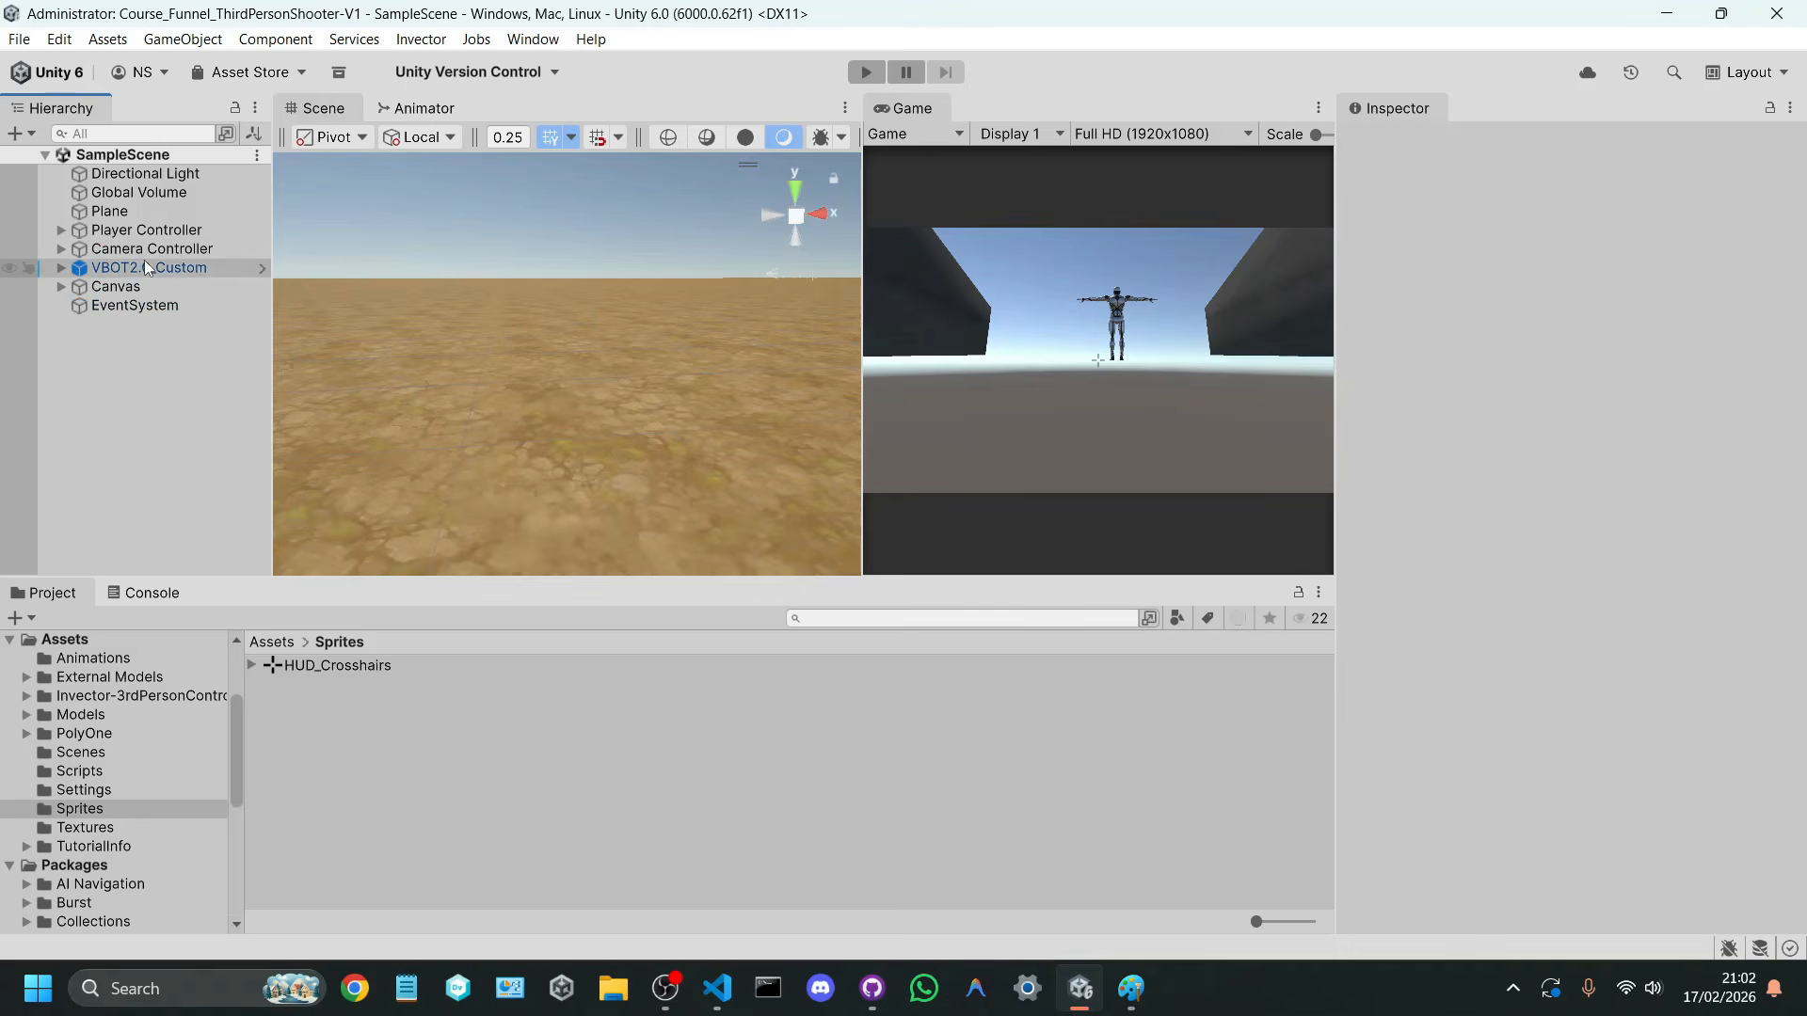
Step: Remove the Box Collider component from the VBOT2.0_Custom enemy
{"action": "left_click", "coordinate": [144, 266]}
{"action": "key", "text": "f"}
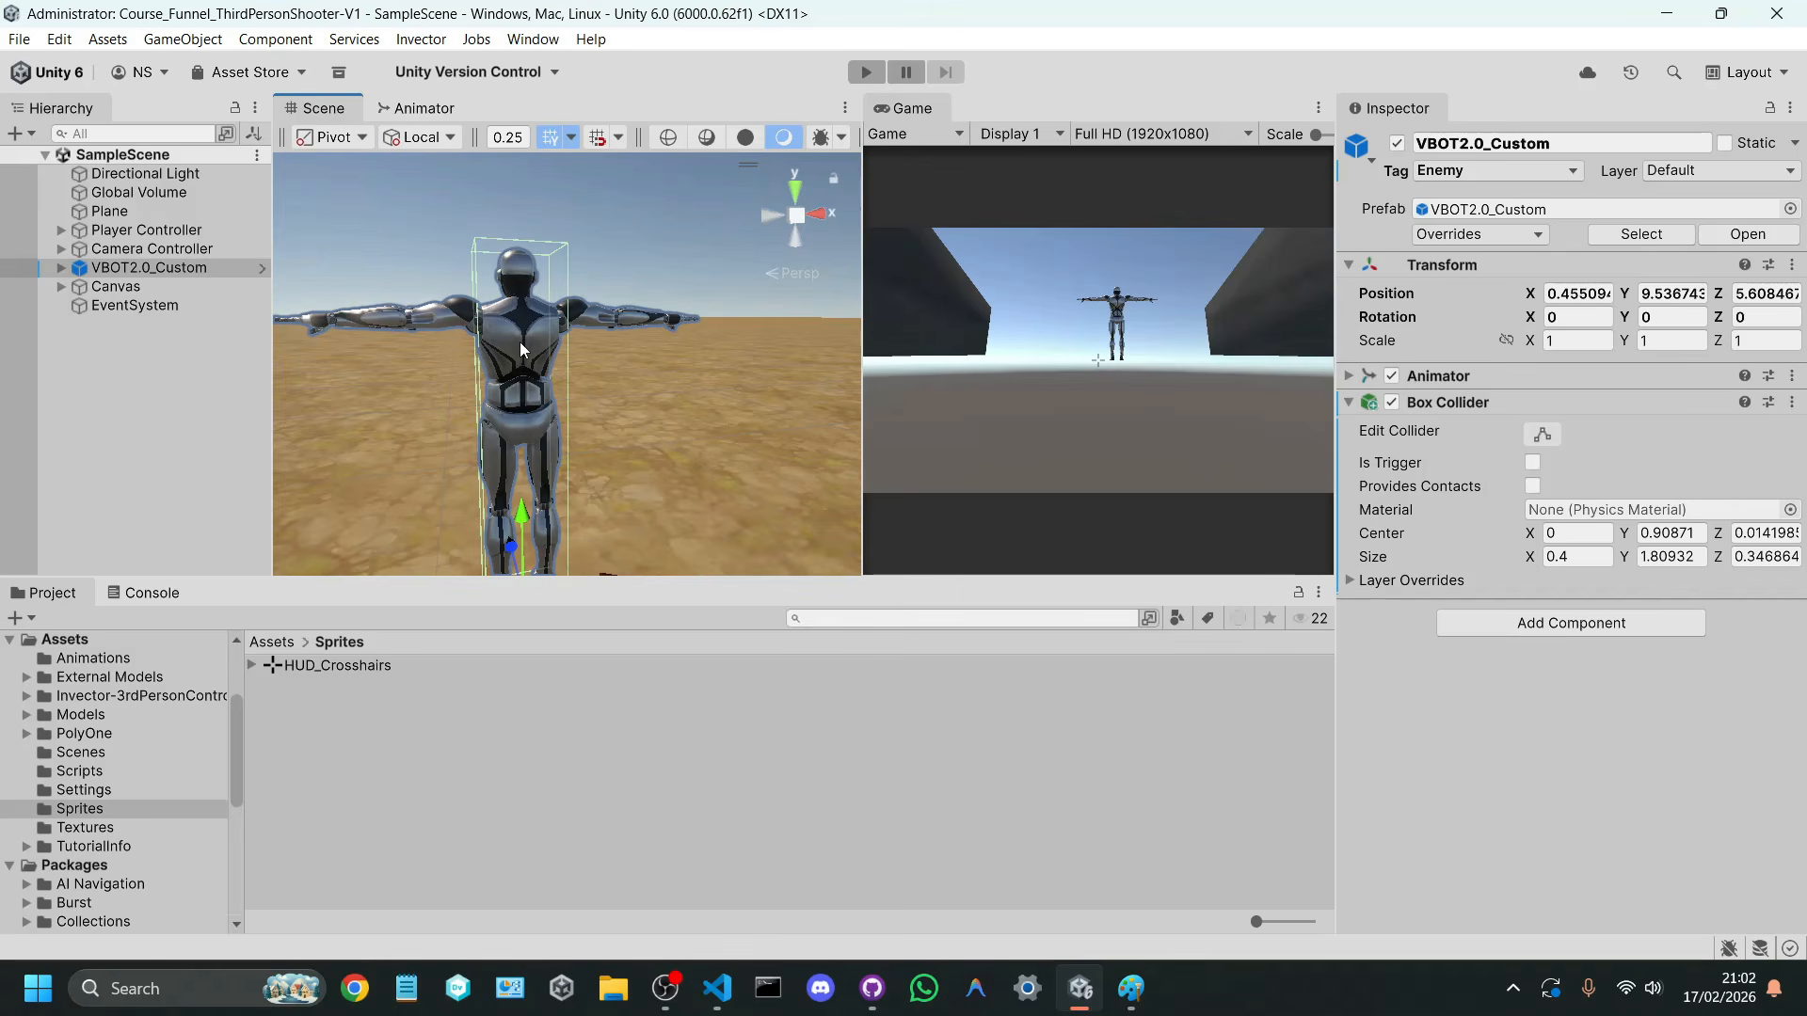
{"action": "right_click_drag", "start_coordinate": [519, 341], "coordinate": [548, 398]}
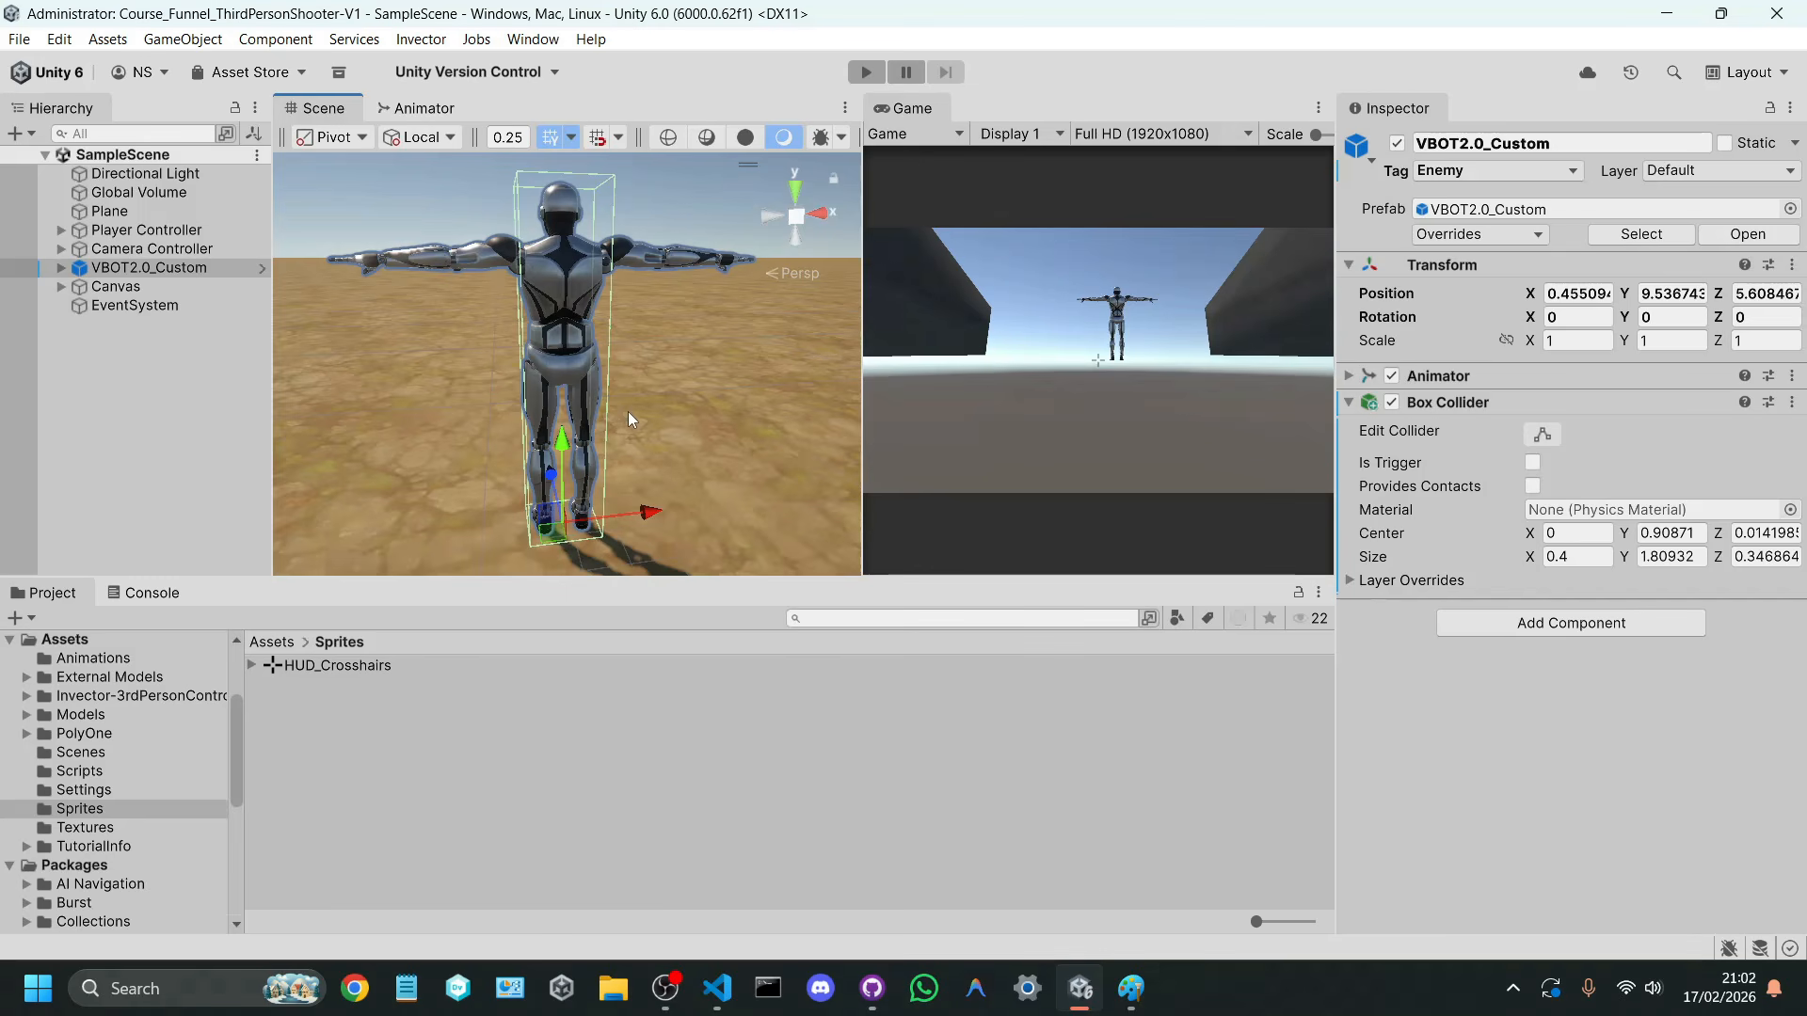
{"action": "right_click", "coordinate": [1449, 402]}
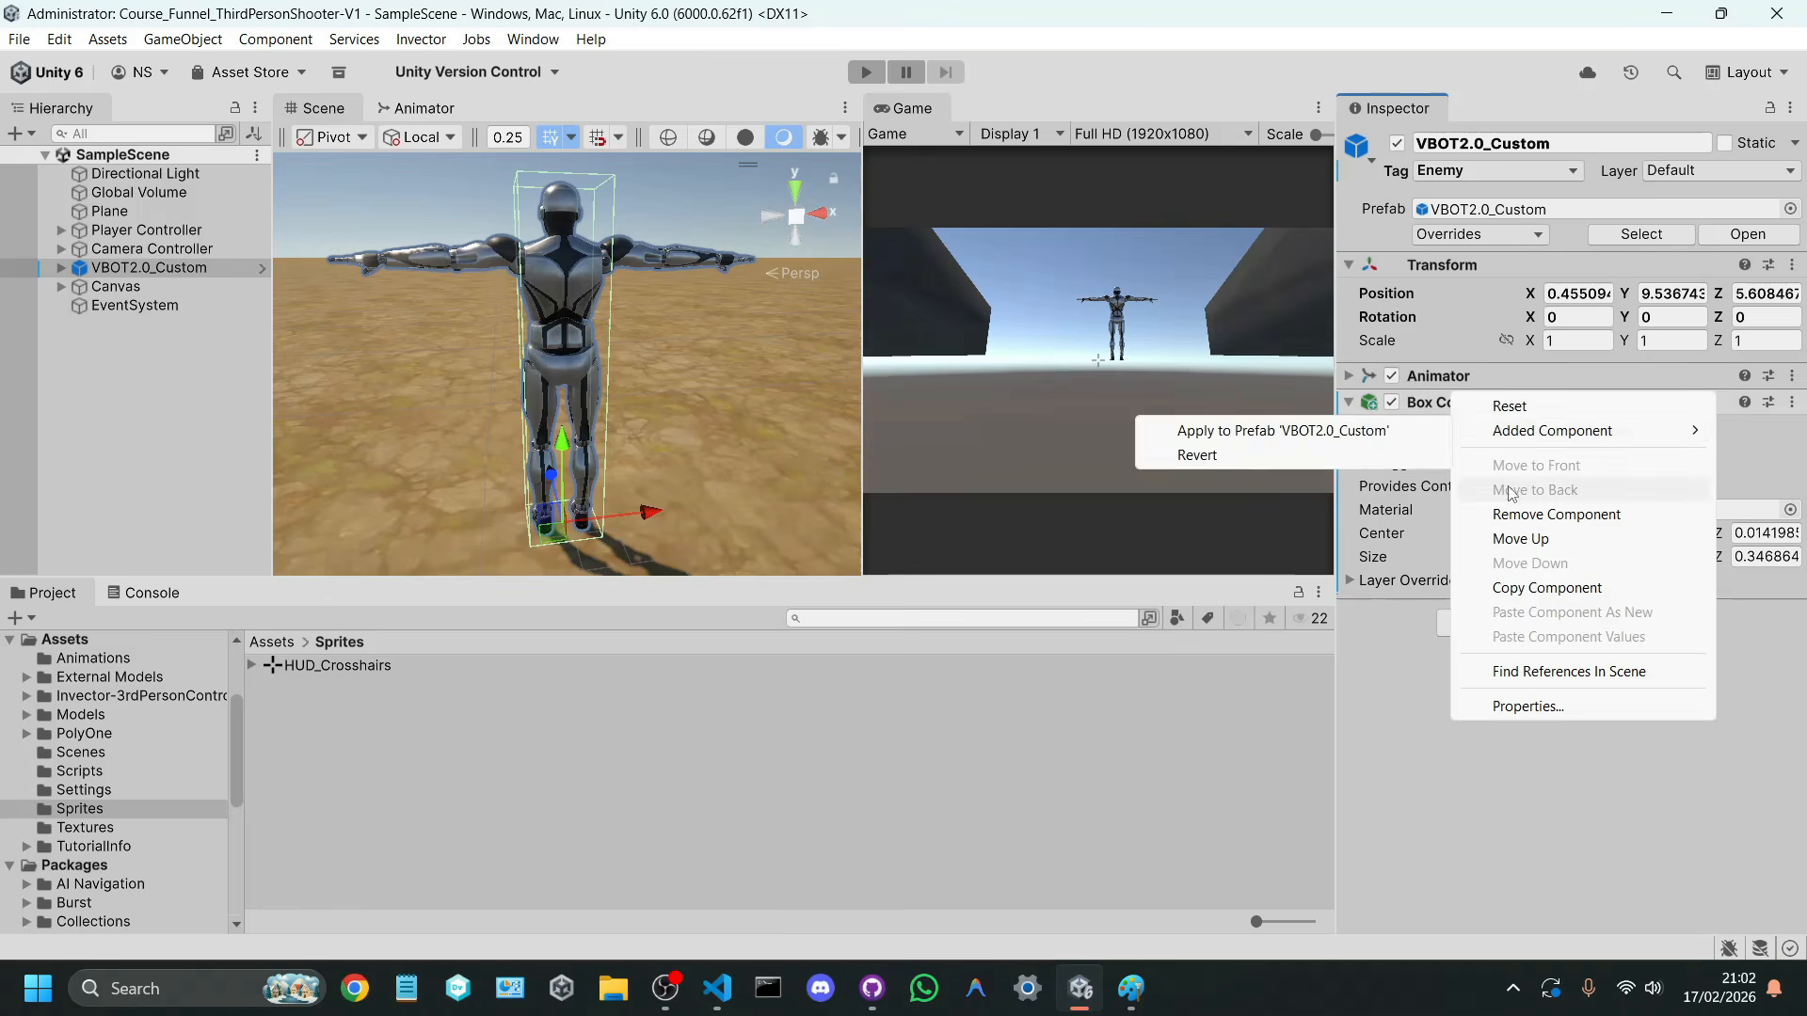
{"action": "left_click", "coordinate": [1511, 516]}
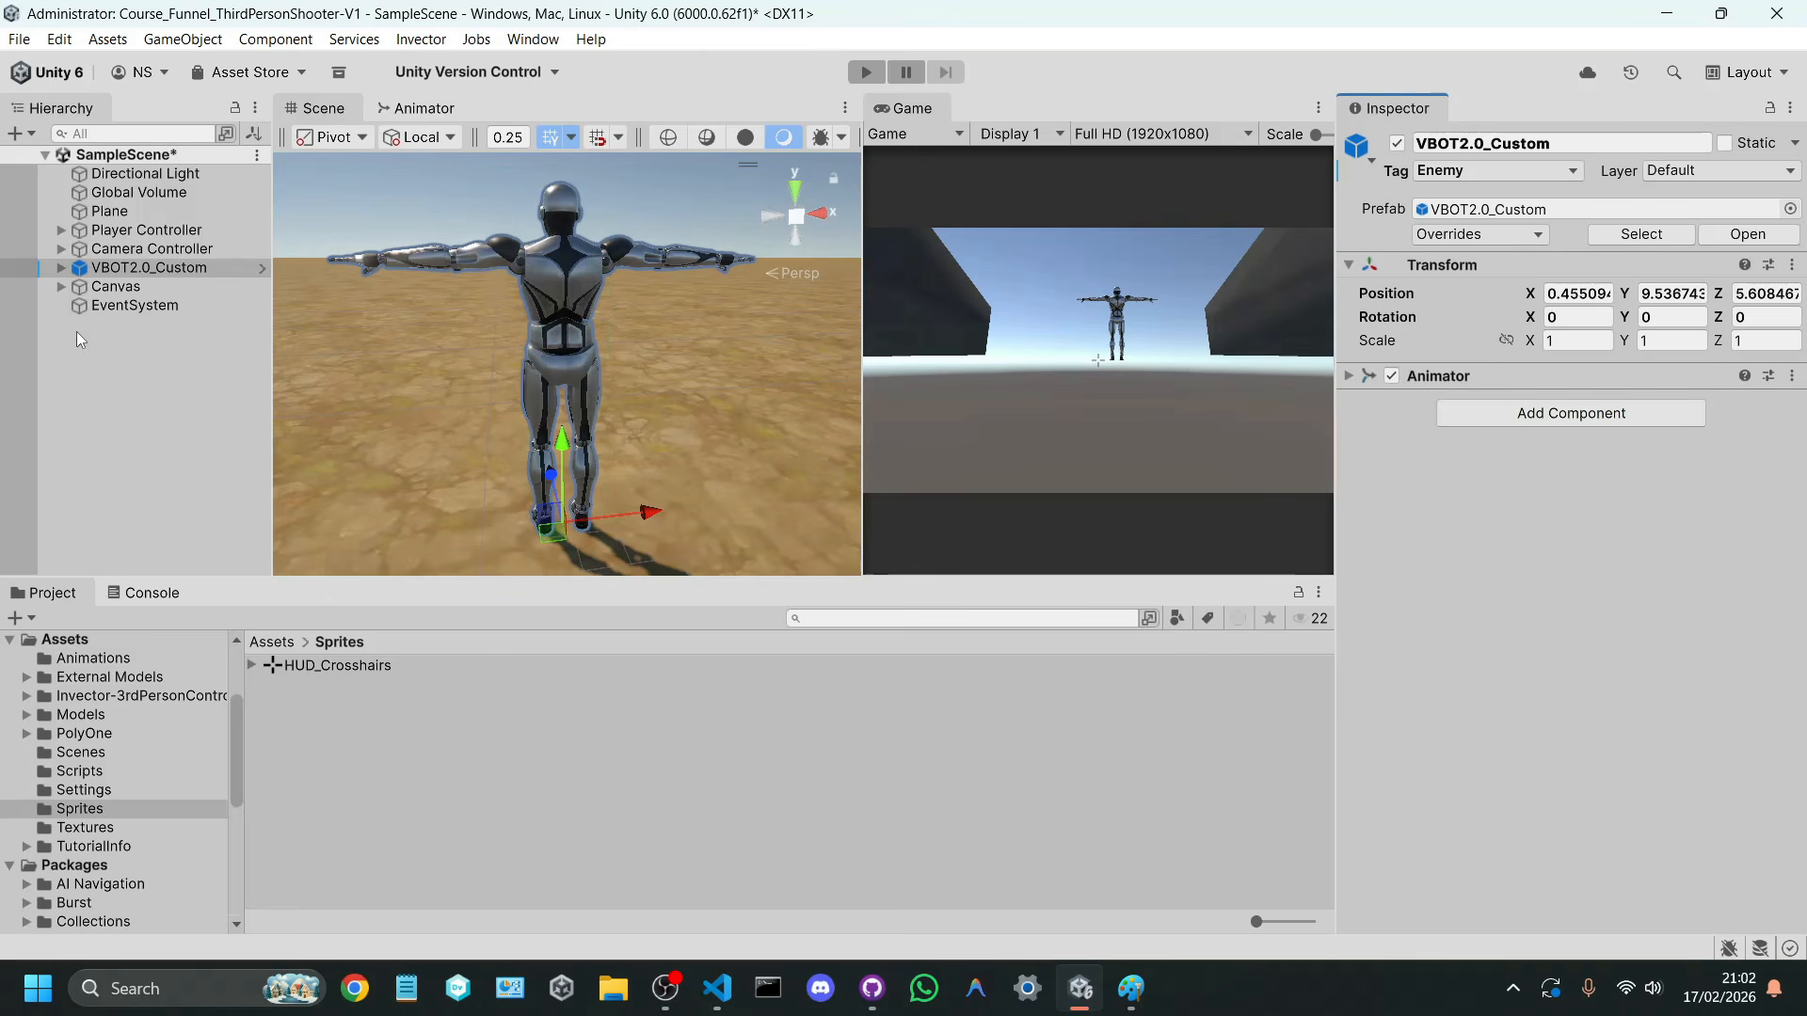
Step: Delete the VBOT2.0_Custom enemy from the scene and save the scene
{"action": "left_click", "coordinate": [123, 273]}
{"action": "key", "text": "Delete"}
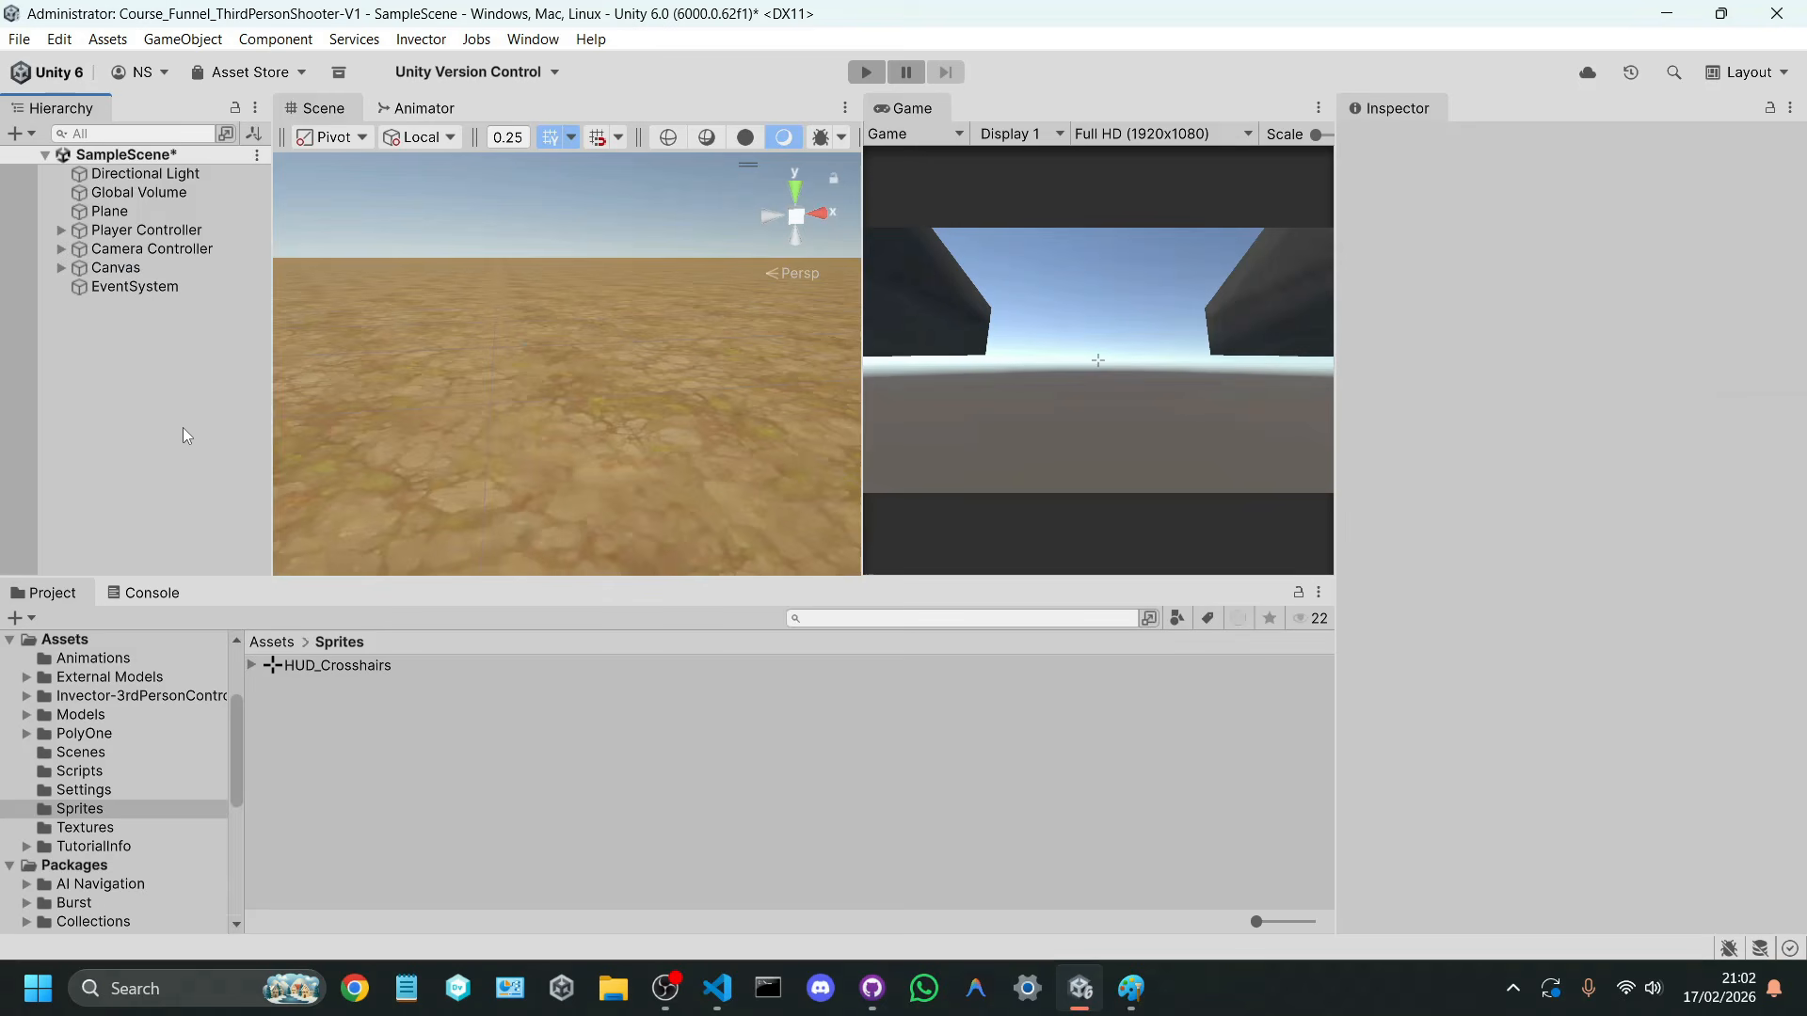
{"action": "key", "text": "ctrl+s"}
Step: Try the Char Gas Mask Optimized model from the Models folder in the scene, and undo its placement
{"action": "left_click", "coordinate": [273, 641]}
{"action": "double_click", "coordinate": [330, 720]}
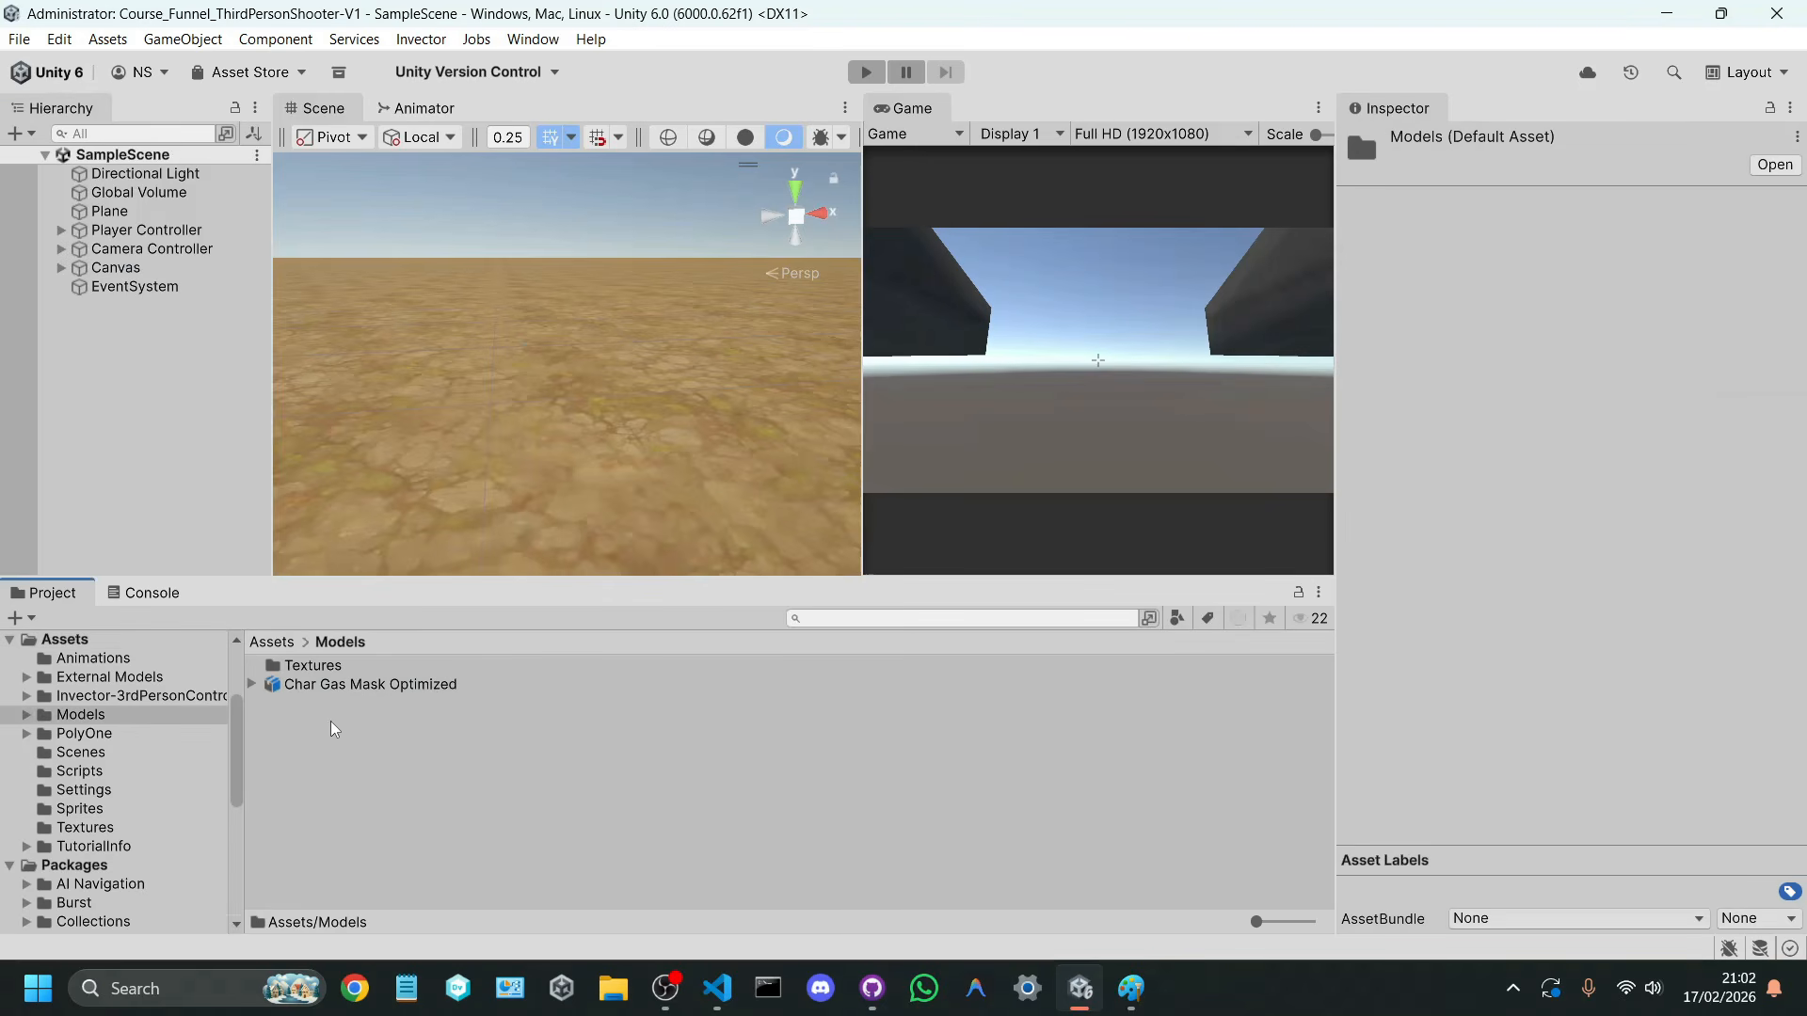
{"action": "left_click", "coordinate": [352, 685]}
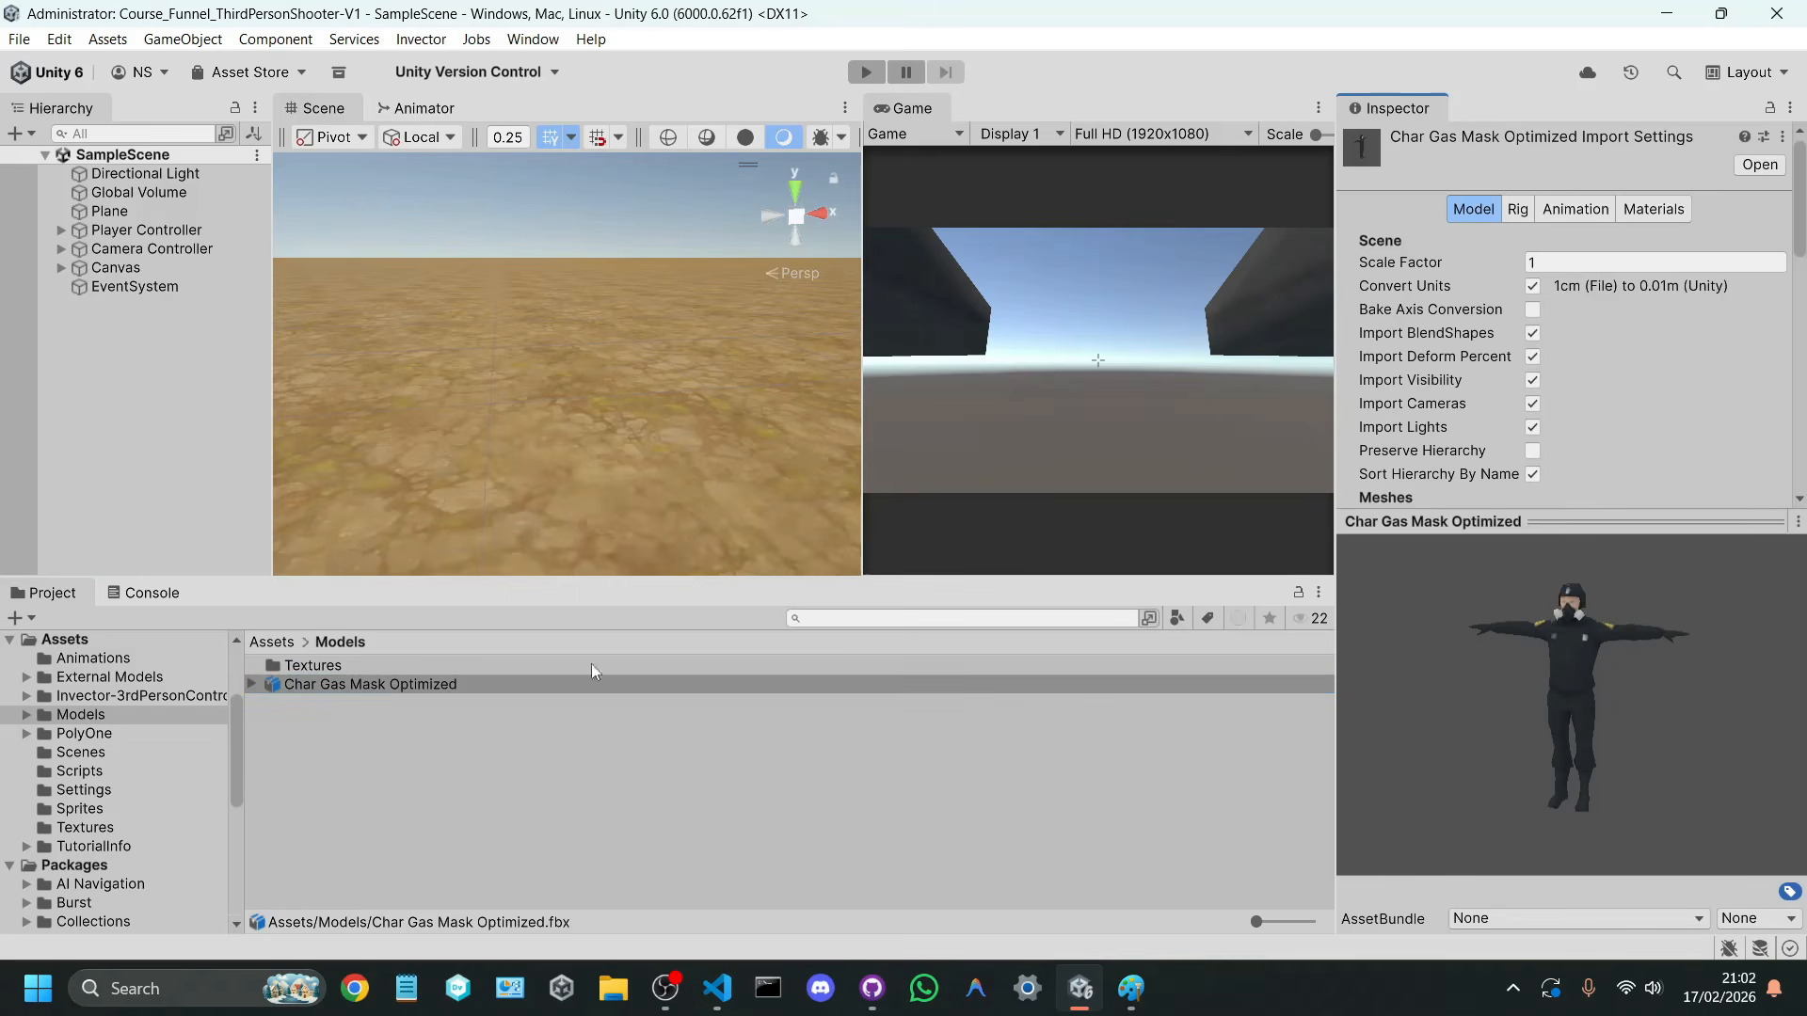
{"action": "left_click_drag", "start_coordinate": [384, 692], "coordinate": [564, 451]}
{"action": "key", "text": "f"}
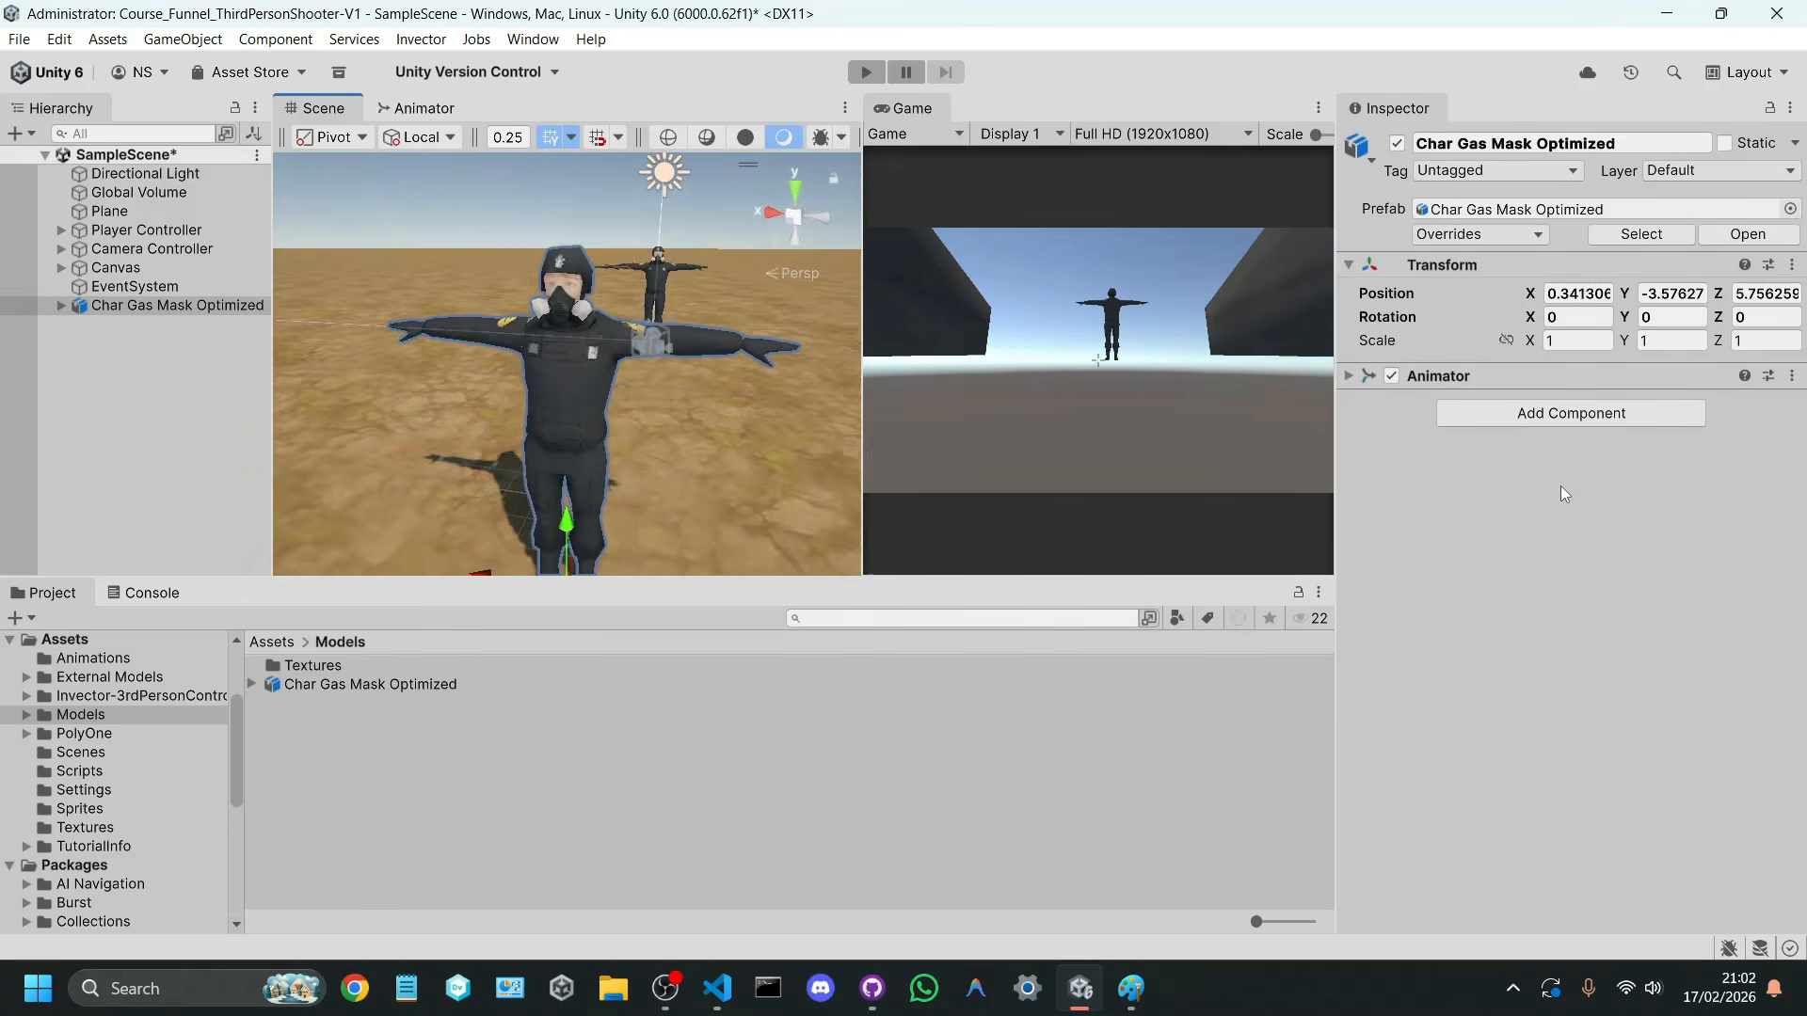
{"action": "key", "text": "w"}
{"action": "right_click_drag", "start_coordinate": [1645, 486], "coordinate": [640, 490]}
{"action": "key", "text": "d"}
{"action": "key", "text": "ctrl+z"}
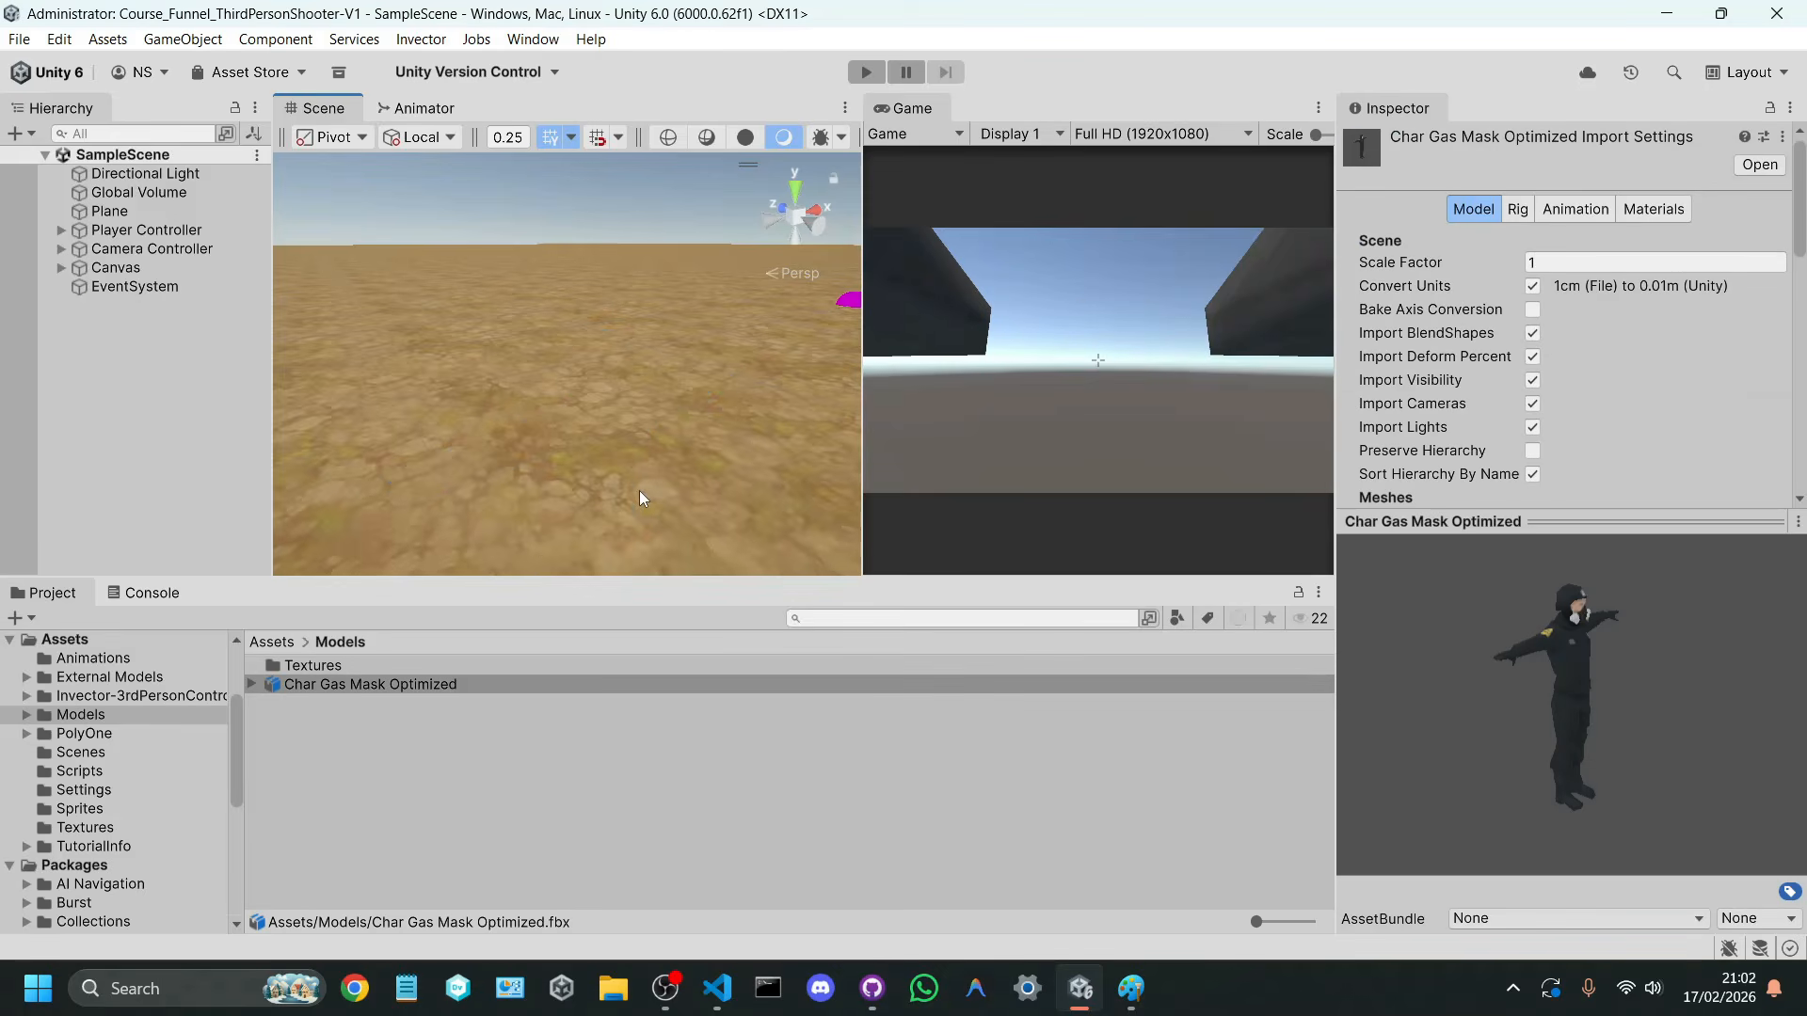
{"action": "right_click_drag", "start_coordinate": [817, 513], "coordinate": [896, 461]}
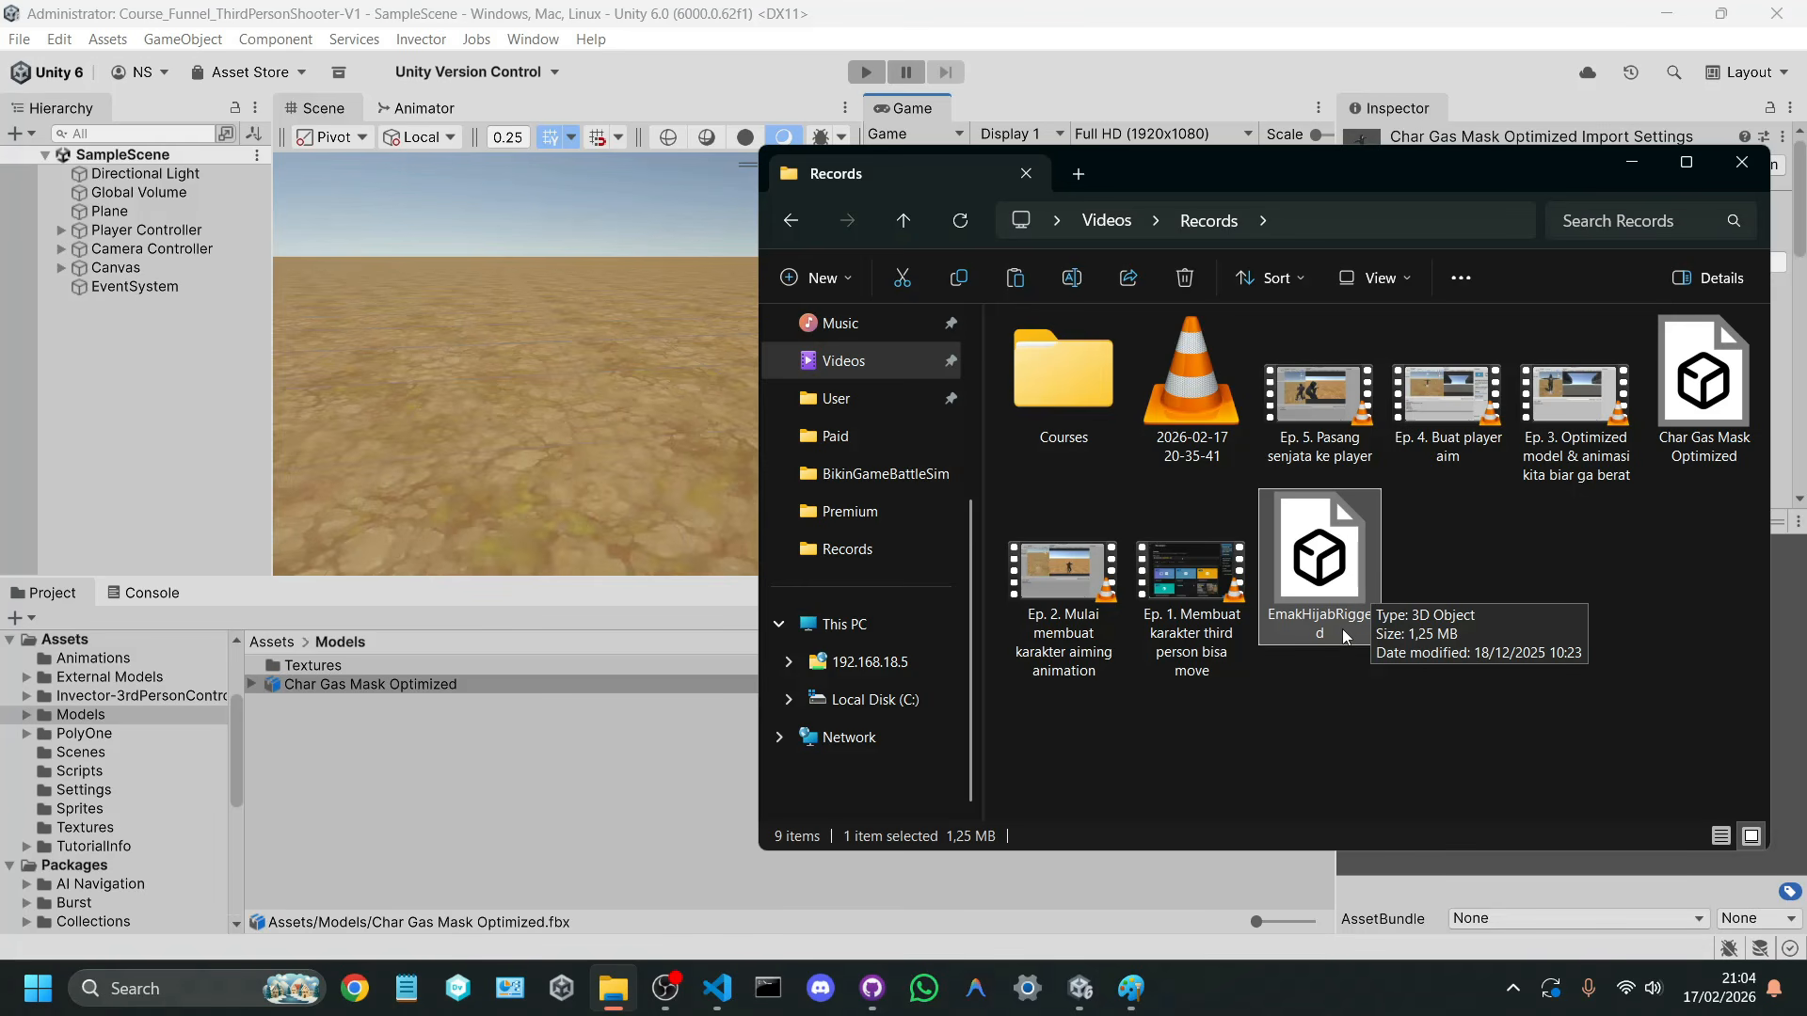
Step: Import the EmakHijabRigged model from the Records folder in File Explorer into the project's Models folder
{"action": "left_click", "coordinate": [1302, 734]}
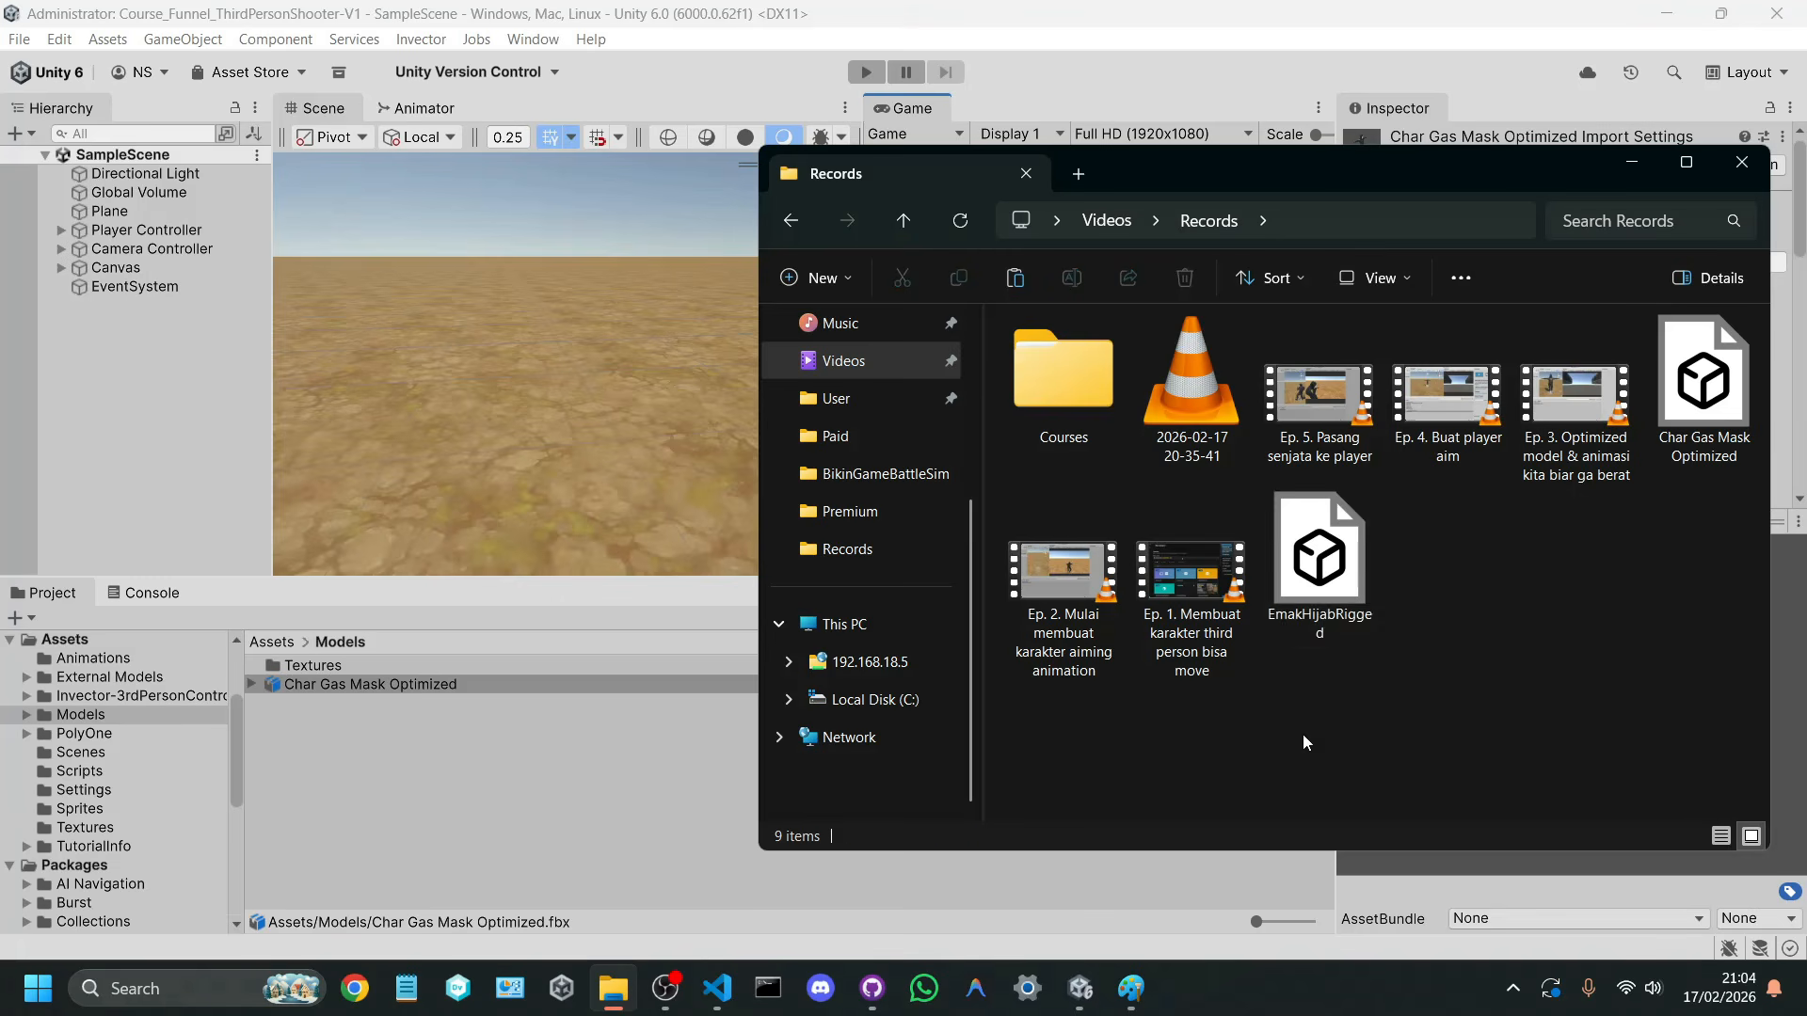
{"action": "left_click", "coordinate": [1324, 617]}
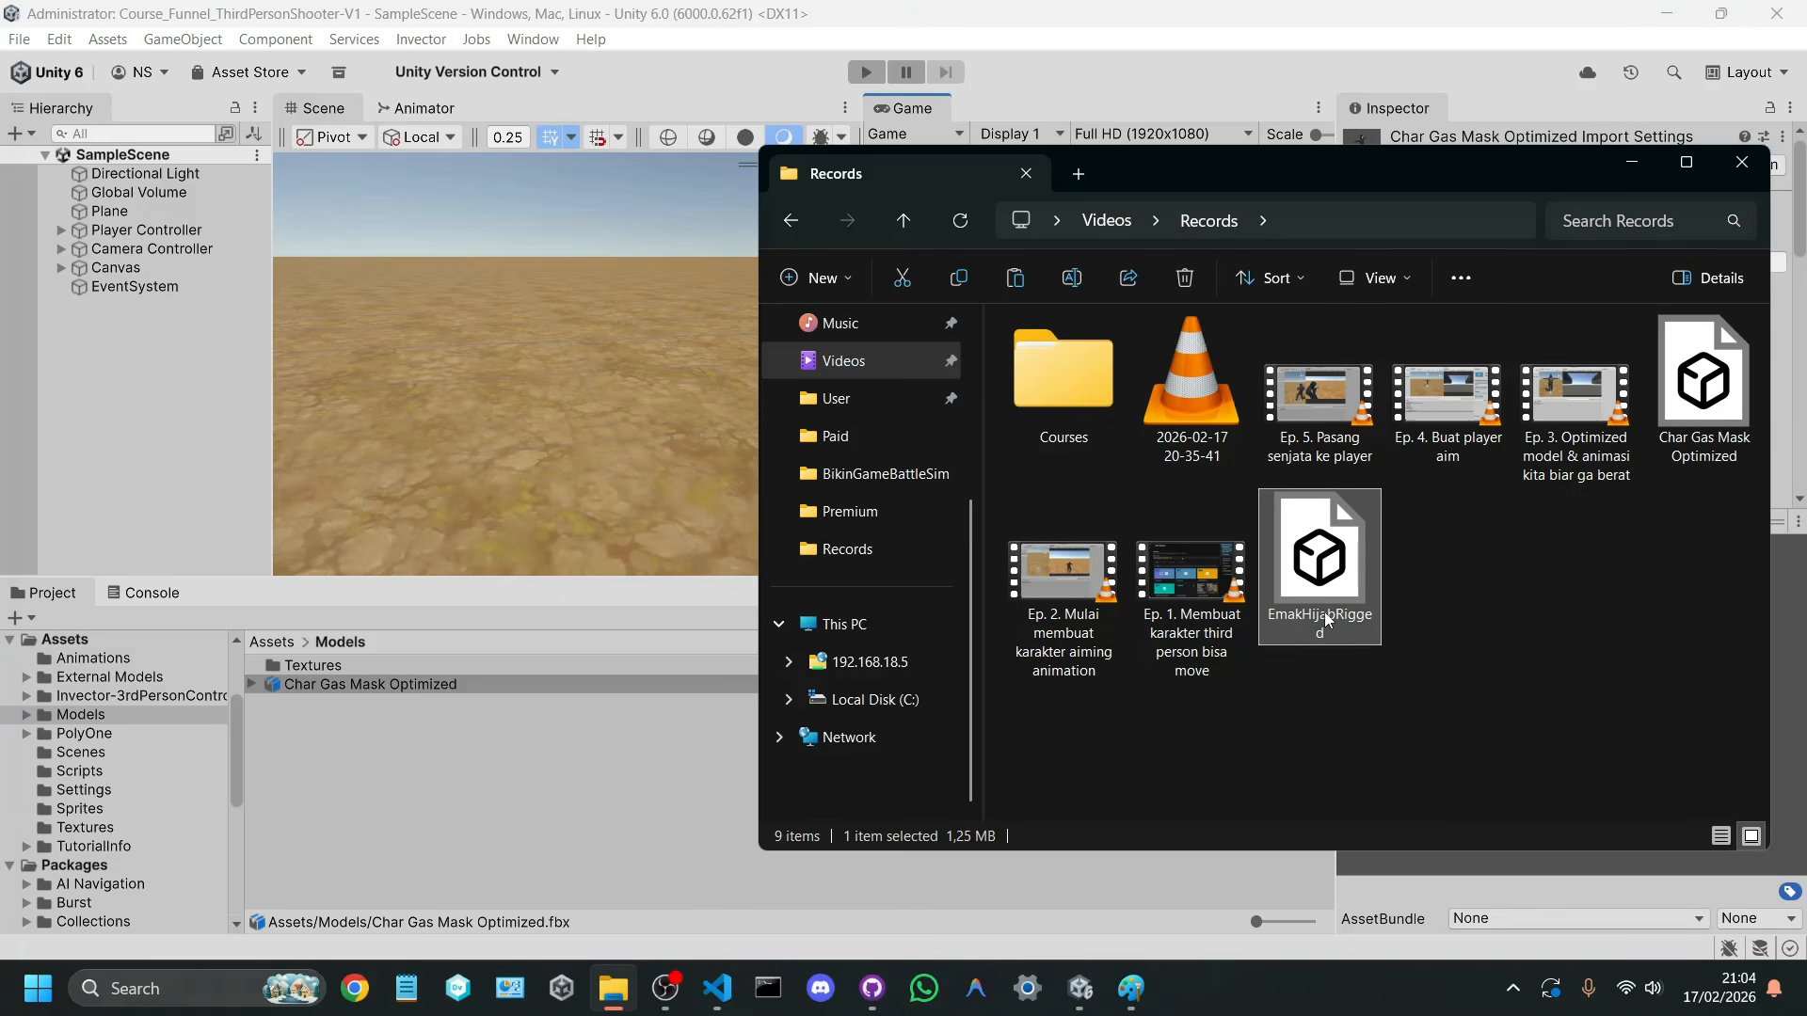
{"action": "left_click", "coordinate": [378, 758]}
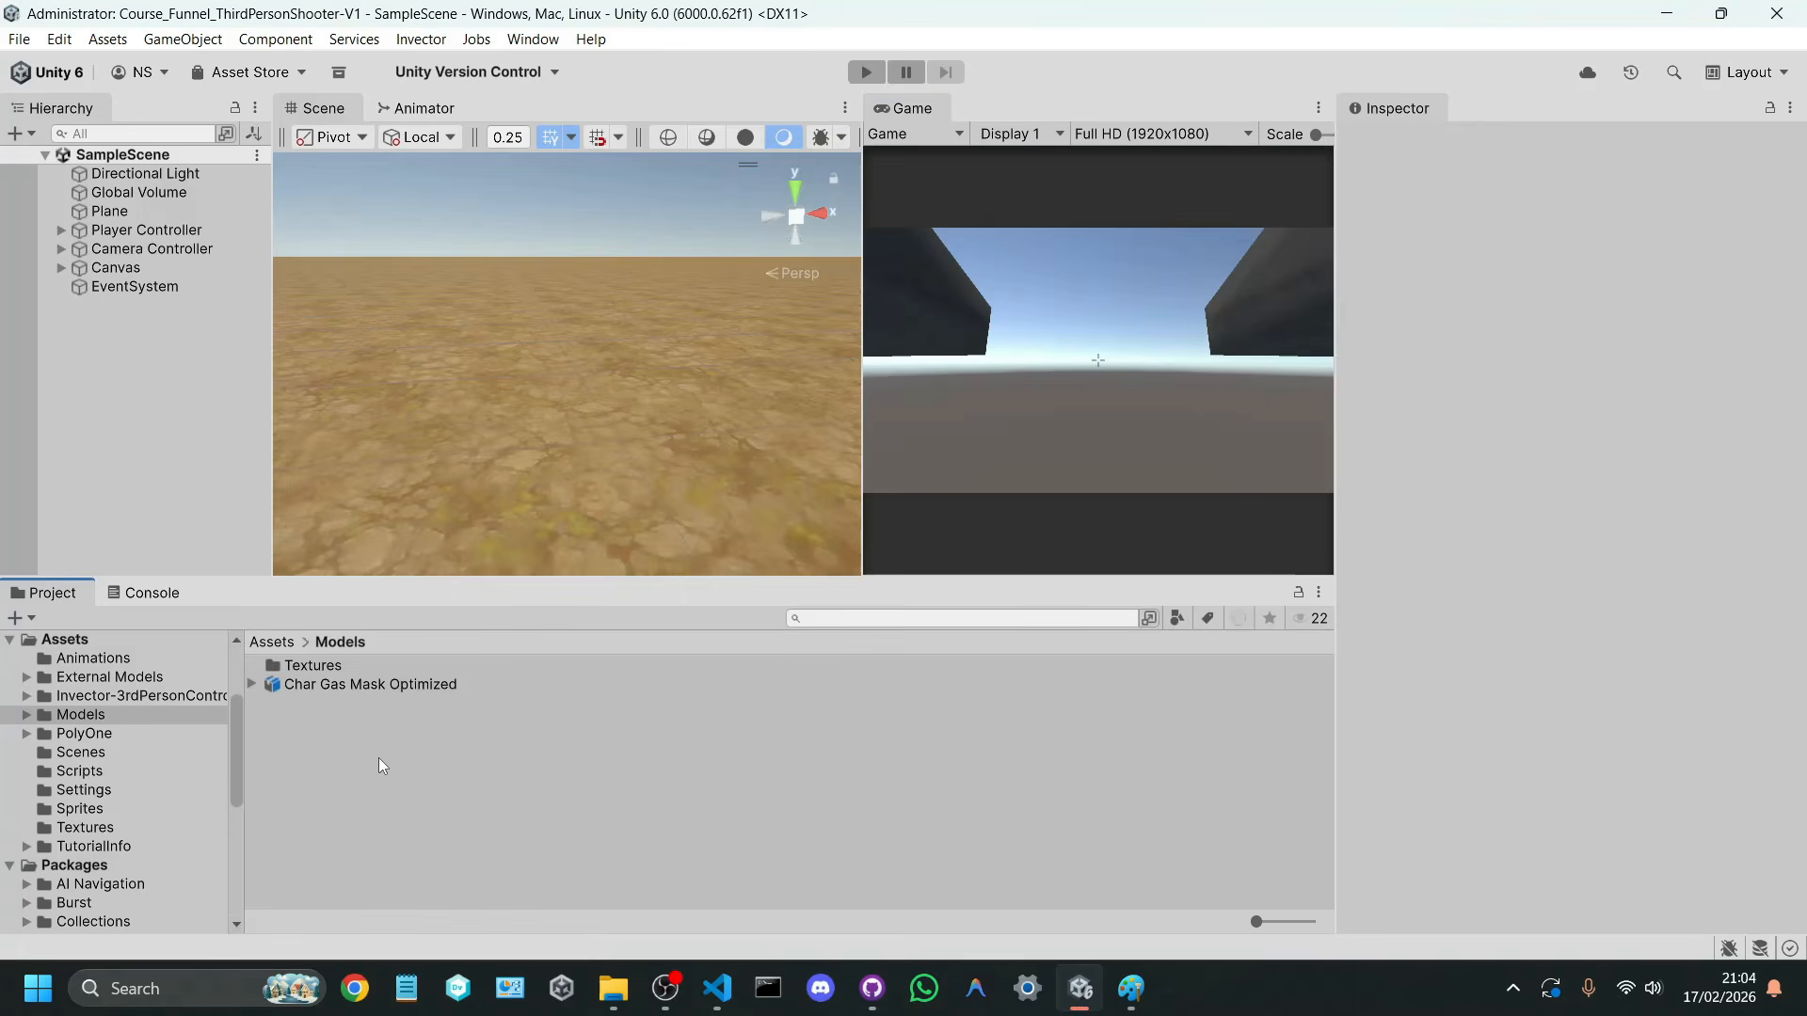
{"action": "left_click", "coordinate": [613, 989]}
{"action": "left_click_drag", "start_coordinate": [1323, 596], "coordinate": [353, 756]}
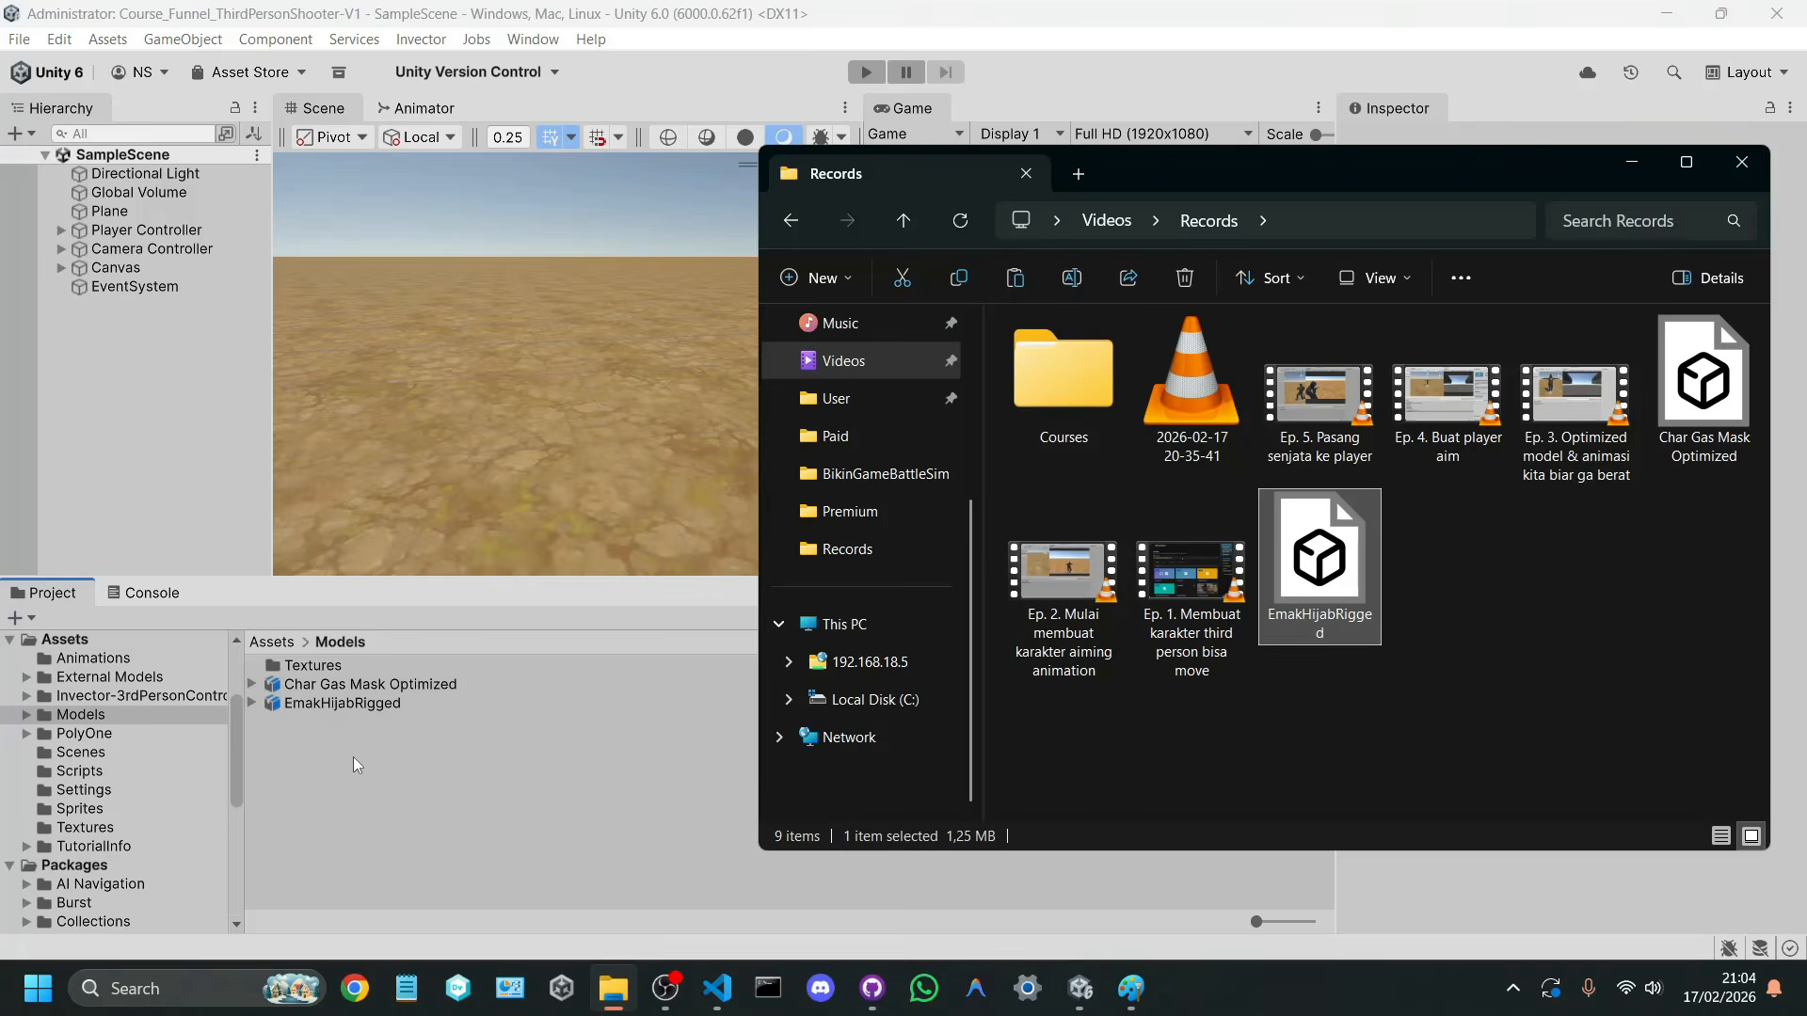
Step: Inspect the imported EmakHijabRigged model, set its rig's Animation Type to Humanoid and apply the change
{"action": "left_click", "coordinate": [375, 708]}
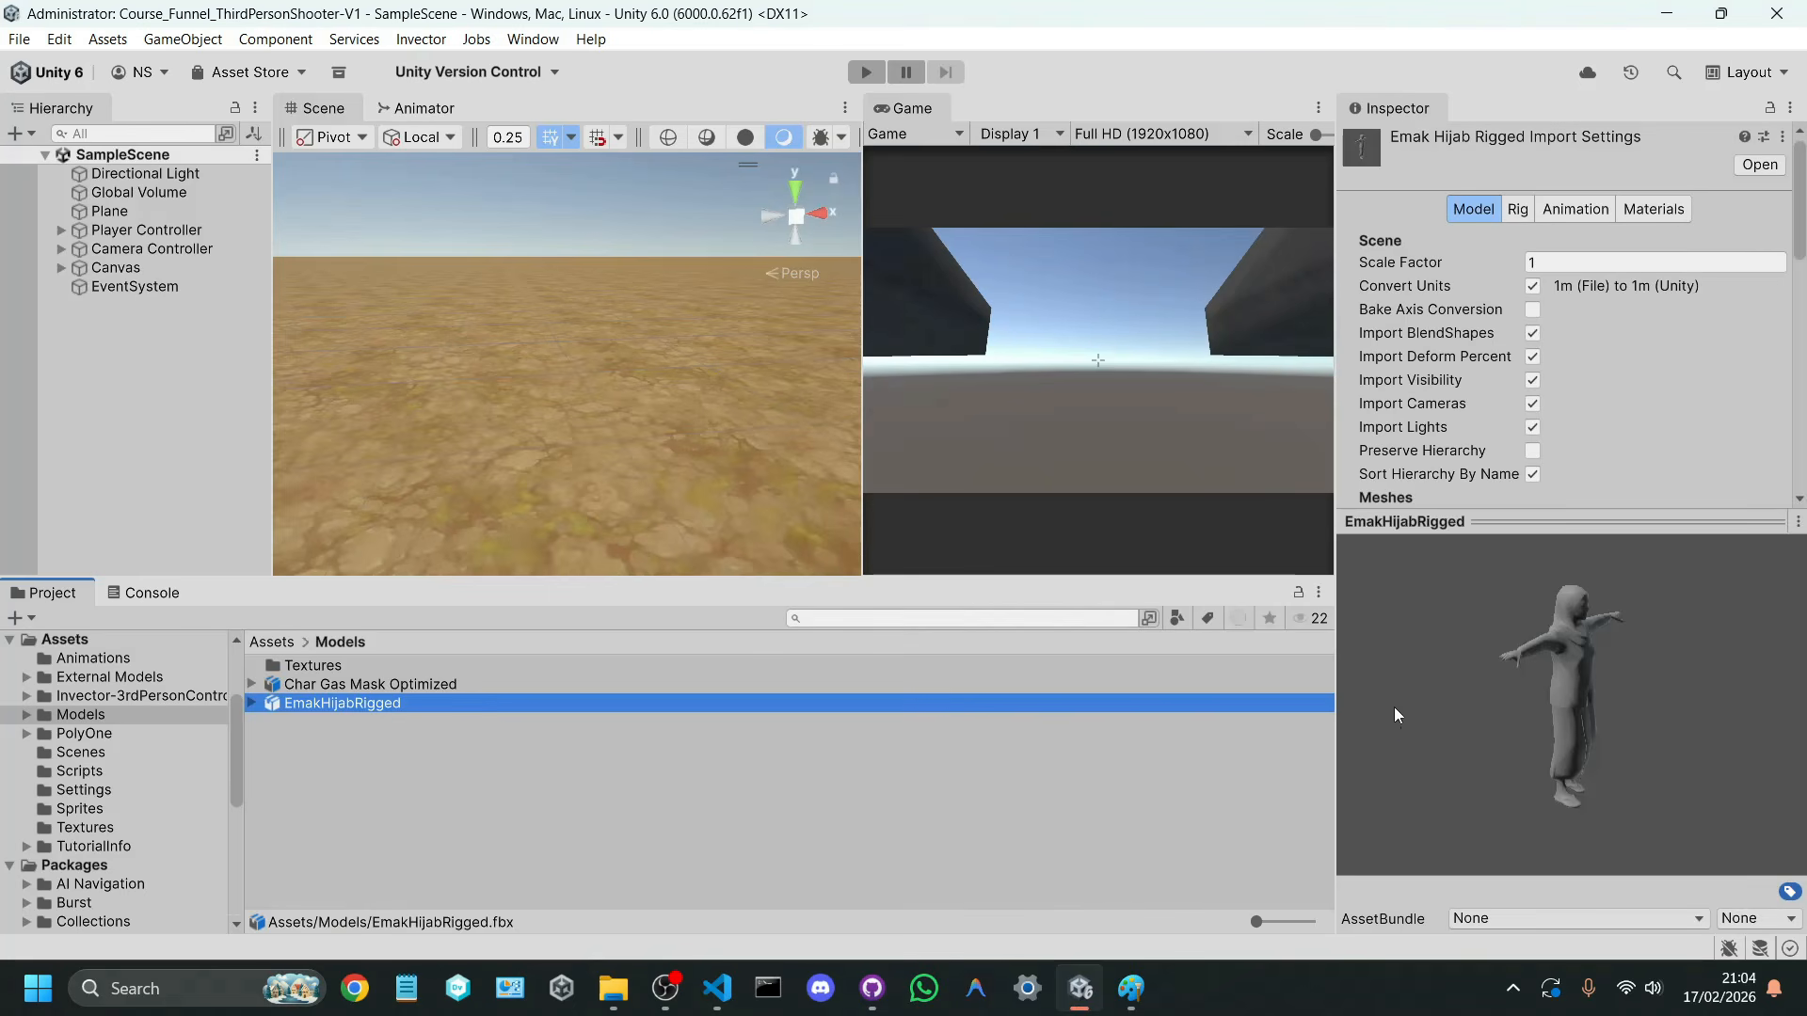
{"action": "left_click_drag", "start_coordinate": [1611, 693], "coordinate": [1551, 702]}
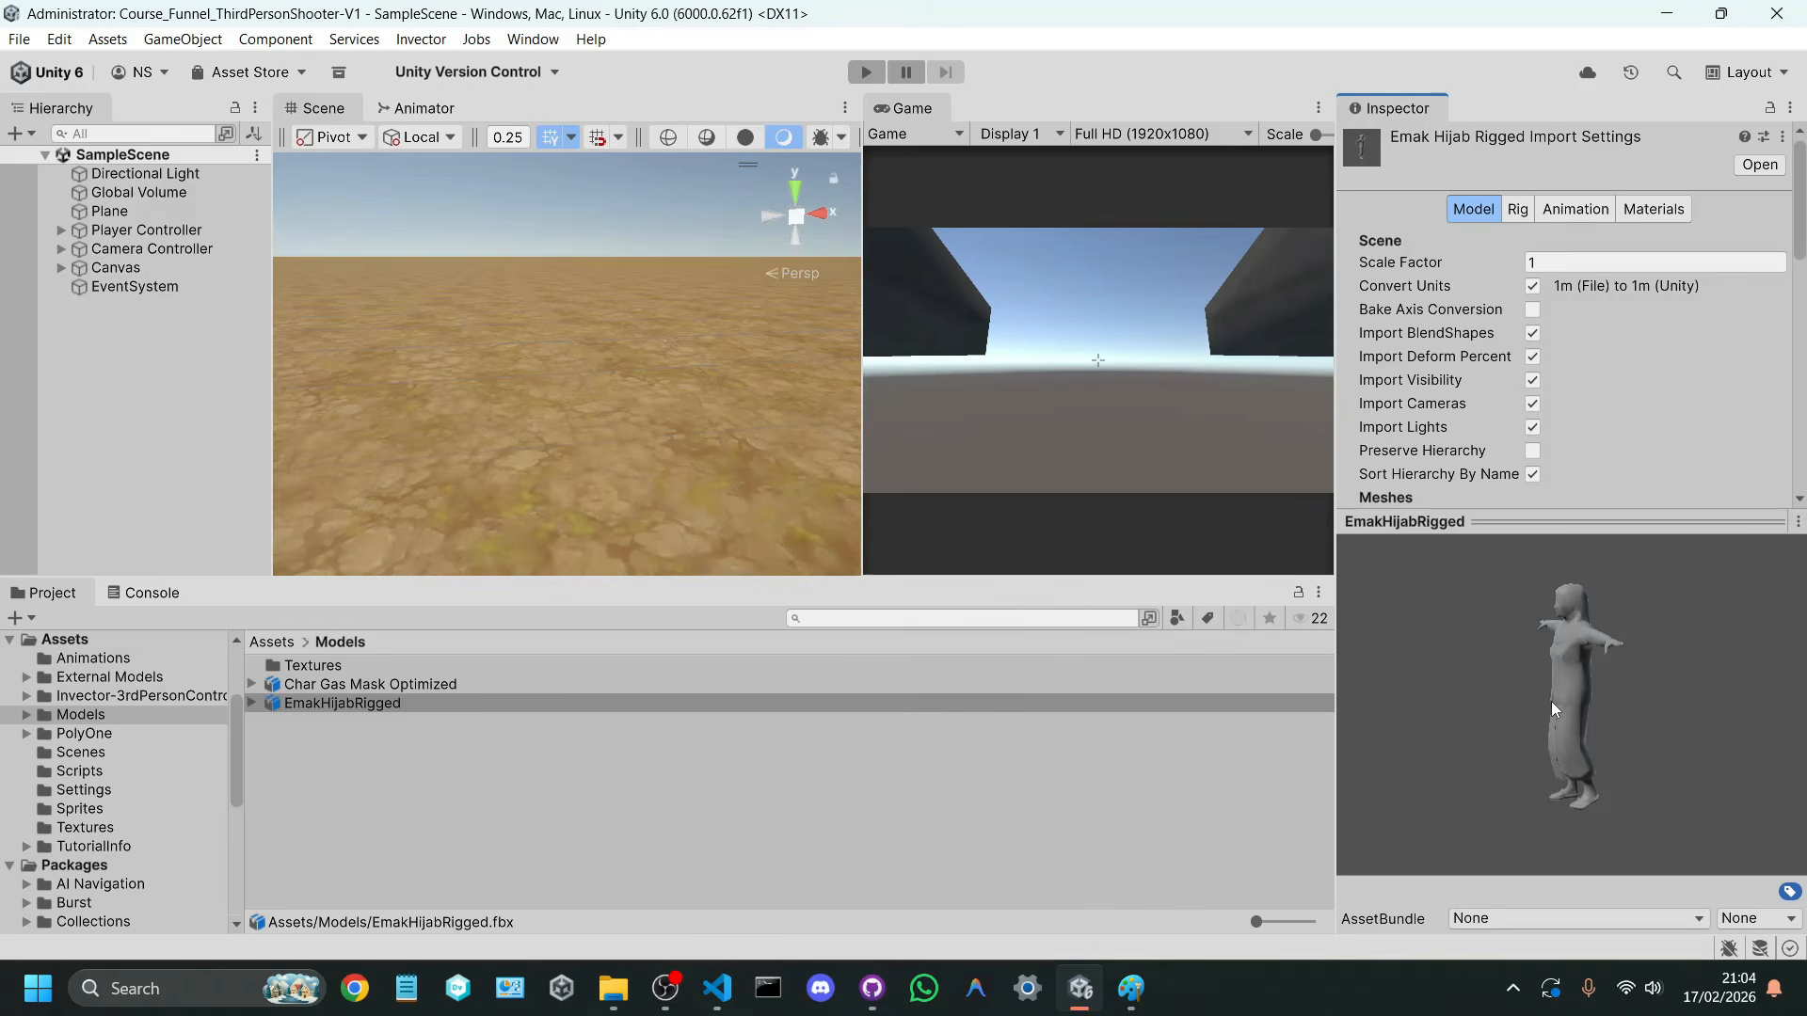
{"action": "left_click", "coordinate": [1517, 209]}
{"action": "left_click", "coordinate": [1586, 242]}
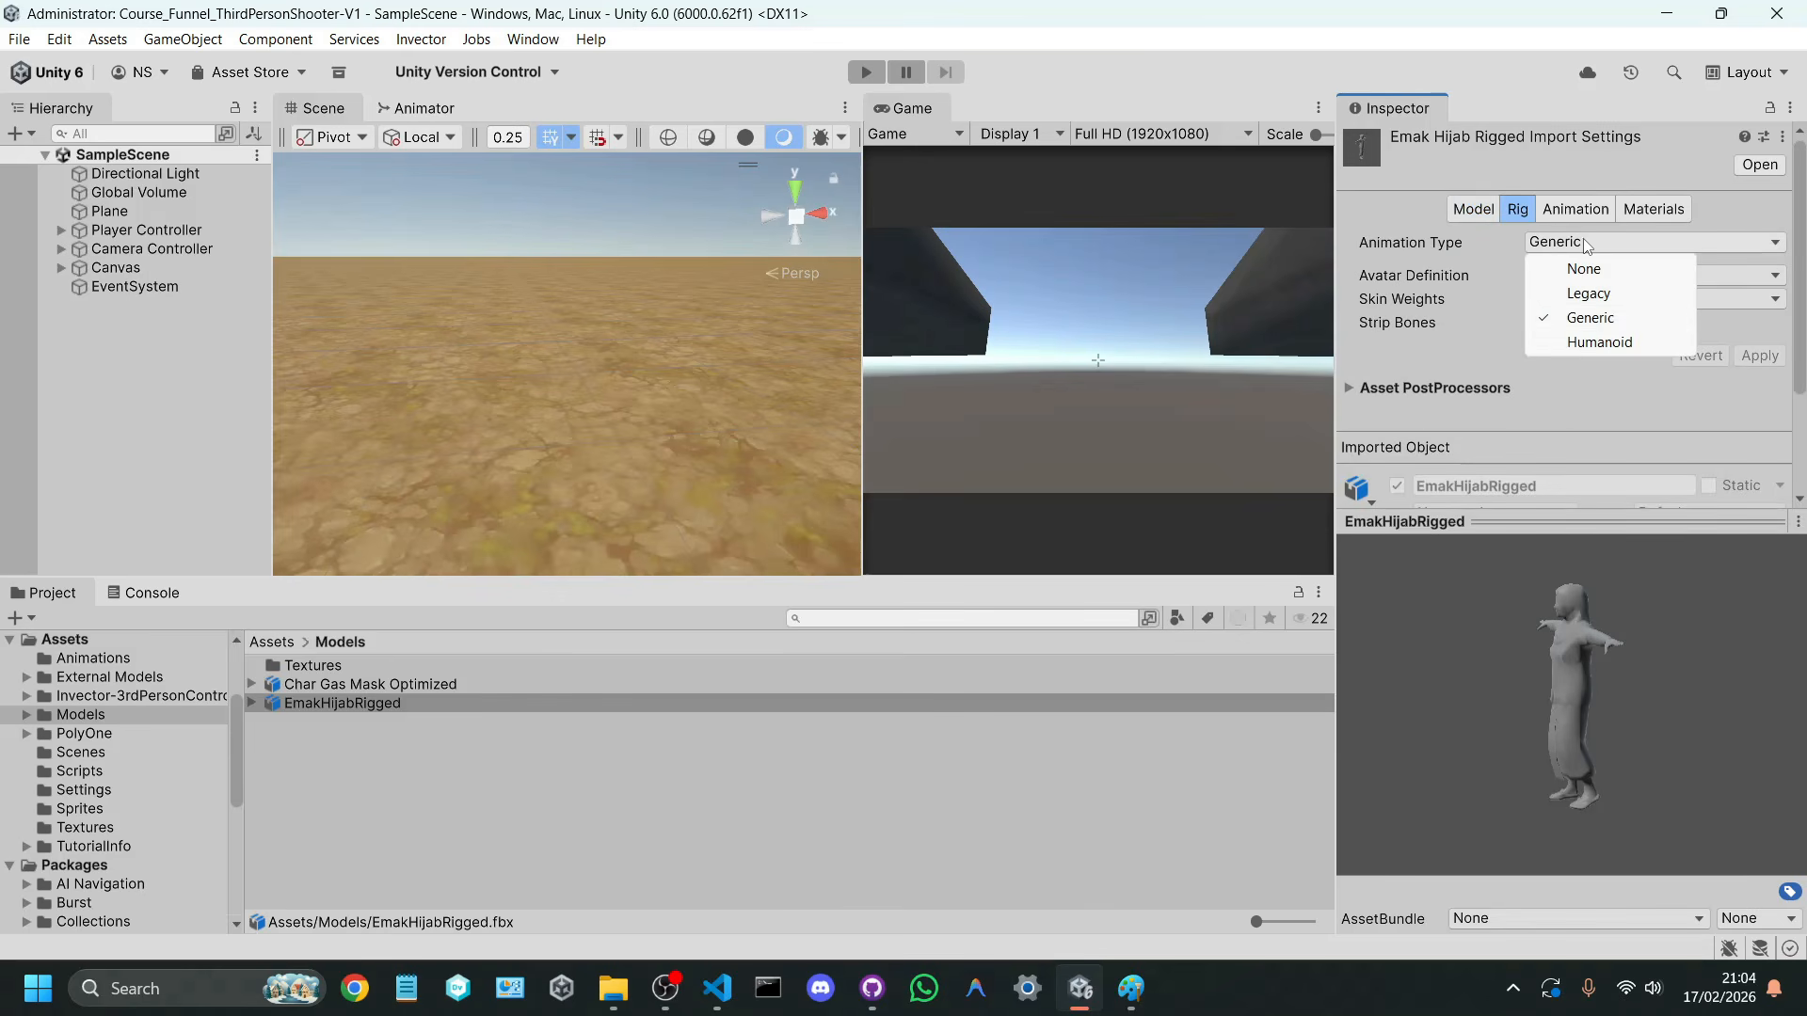
{"action": "left_click", "coordinate": [1615, 341]}
{"action": "left_click", "coordinate": [1757, 435]}
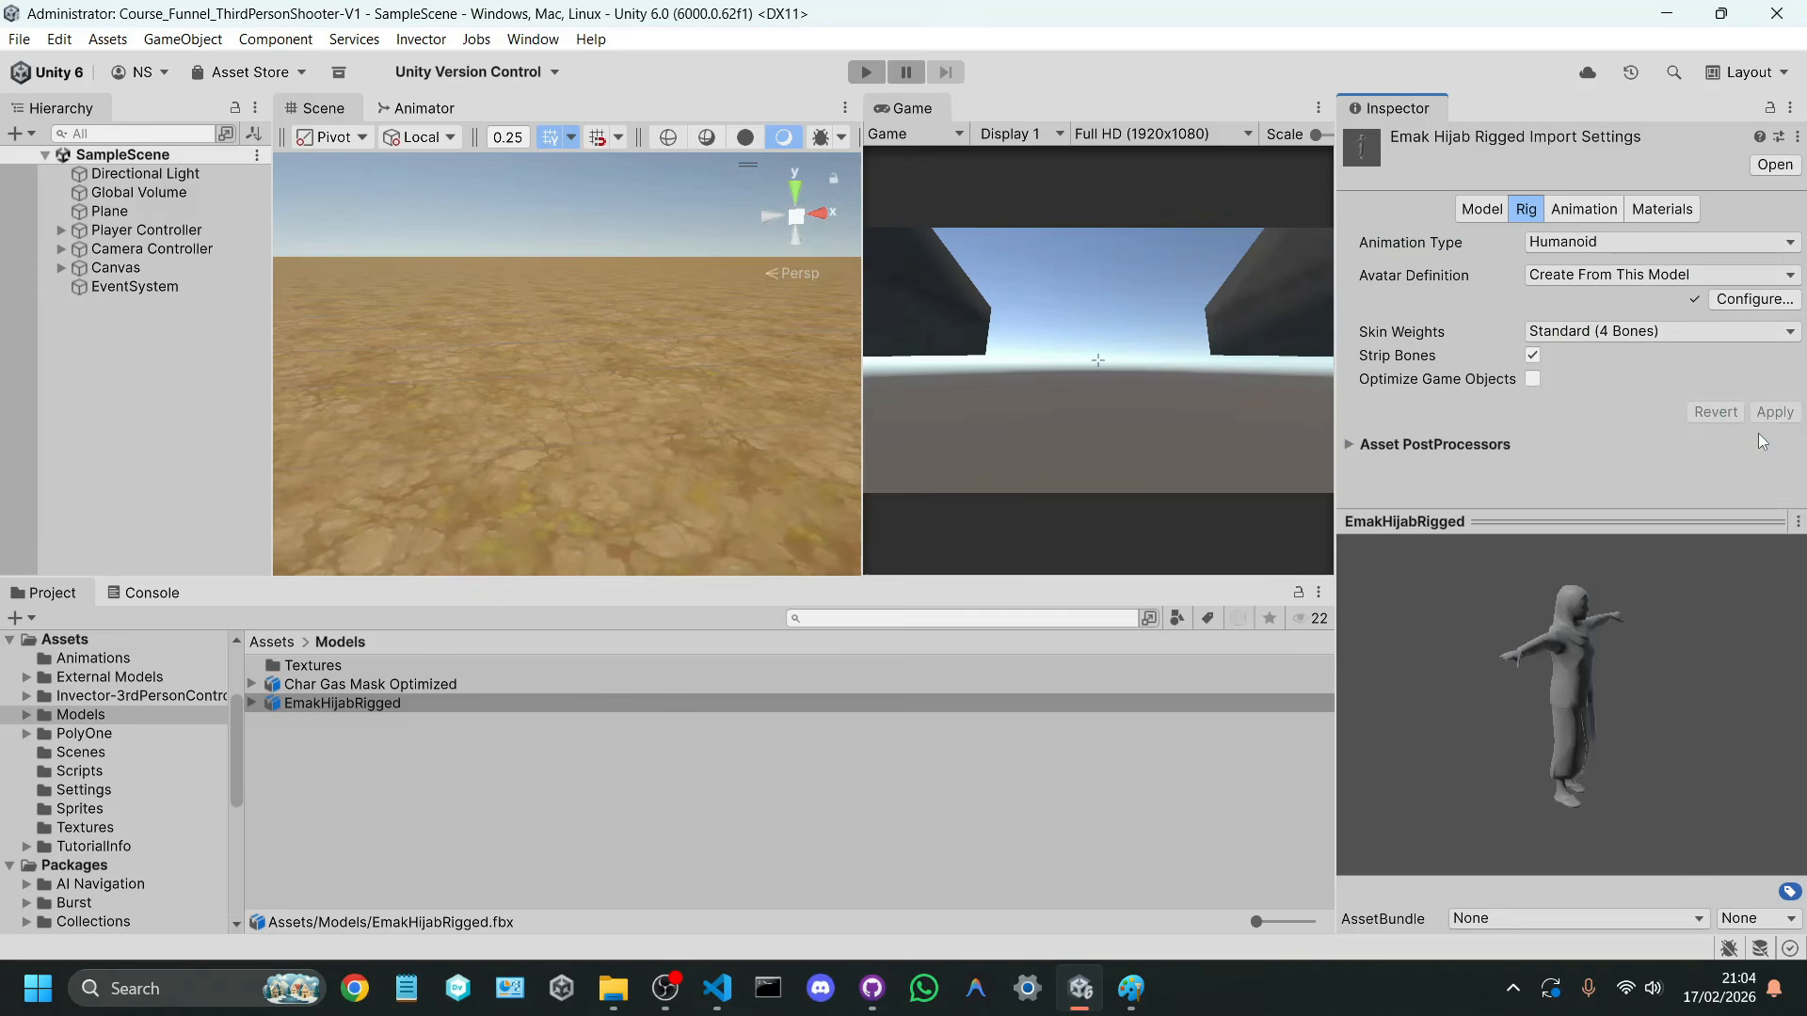
Step: Extract the embedded textures and materials of EmakHijabRigged into the Models/Textures folder
{"action": "left_click", "coordinate": [1656, 209]}
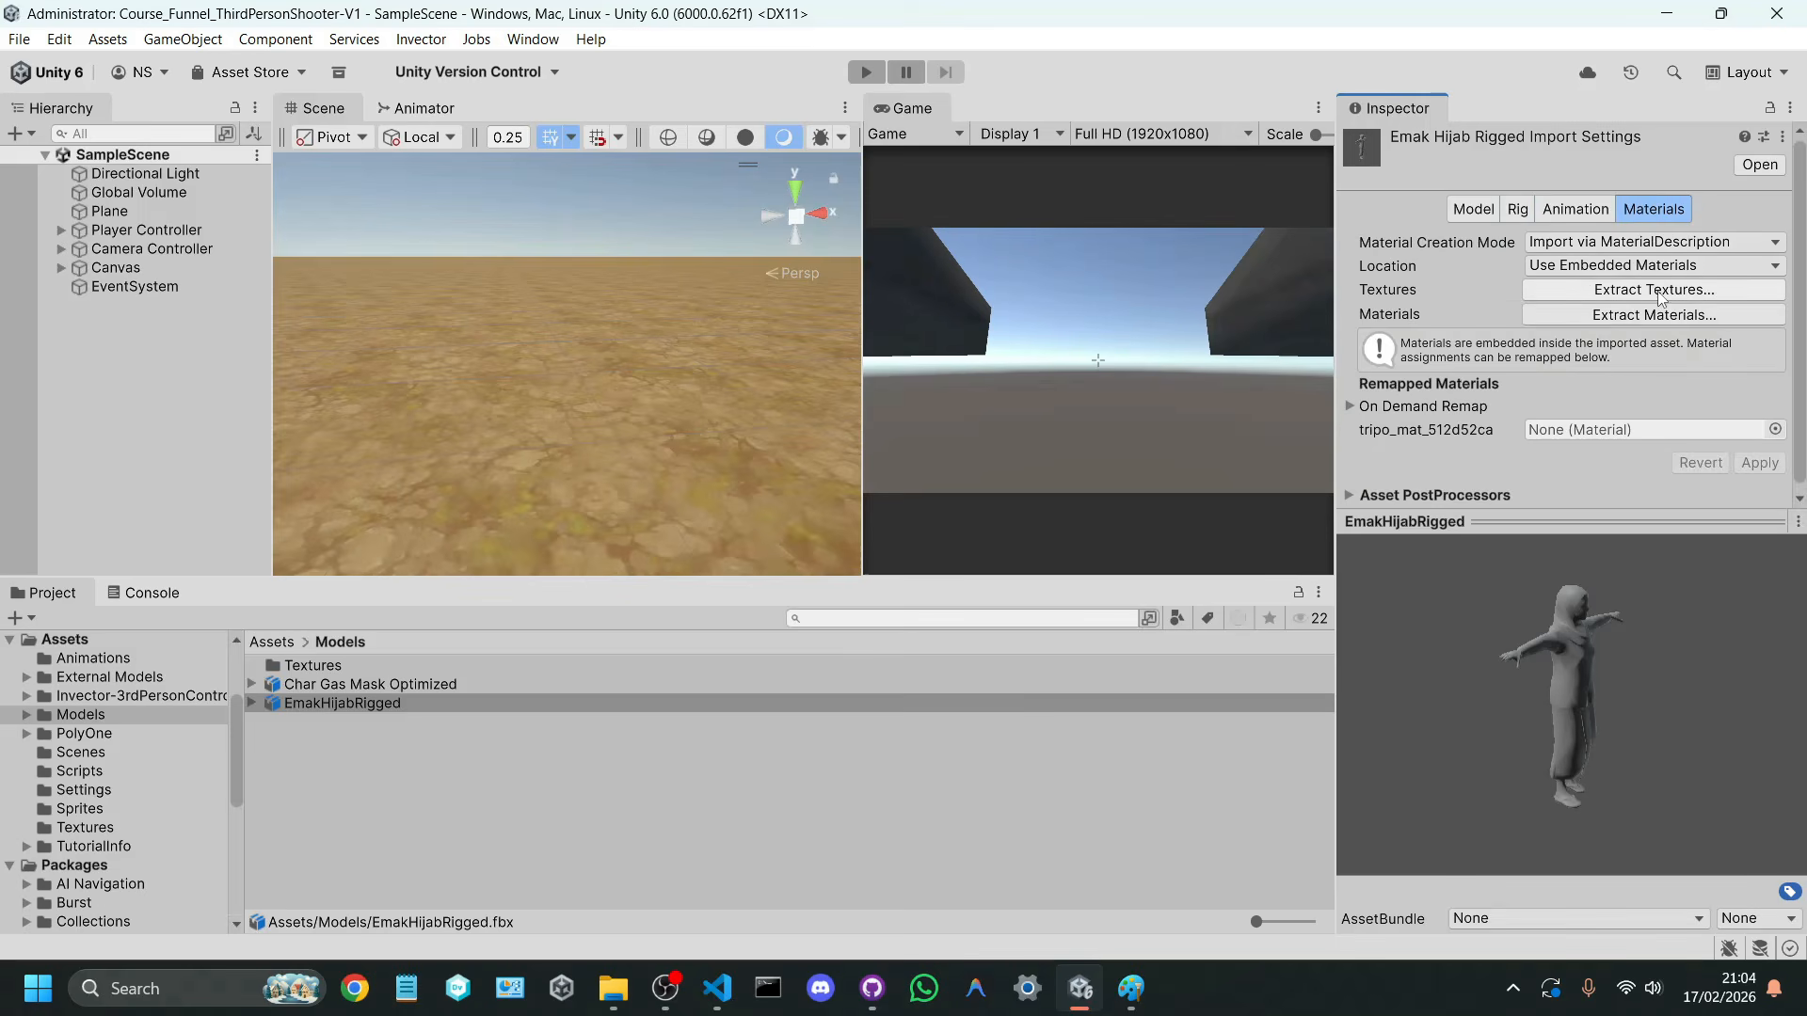
{"action": "left_click", "coordinate": [1570, 292]}
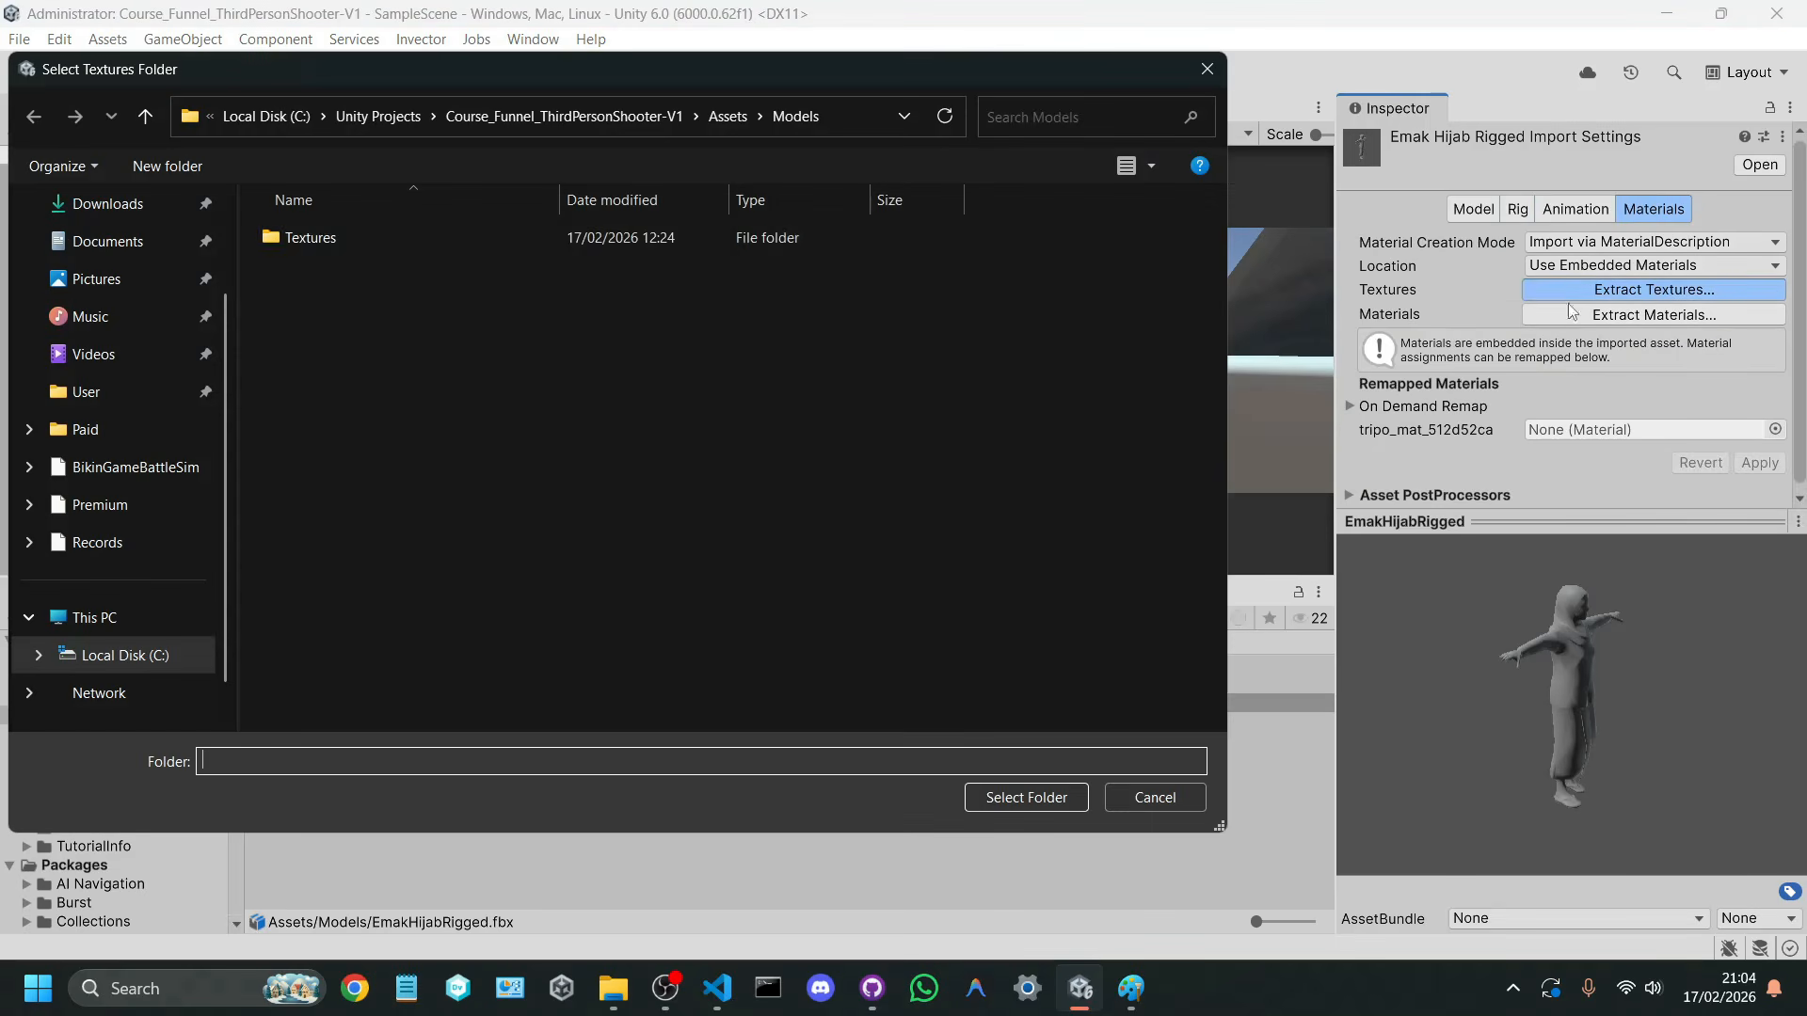
{"action": "double_click", "coordinate": [834, 237]}
{"action": "left_click", "coordinate": [1009, 788]}
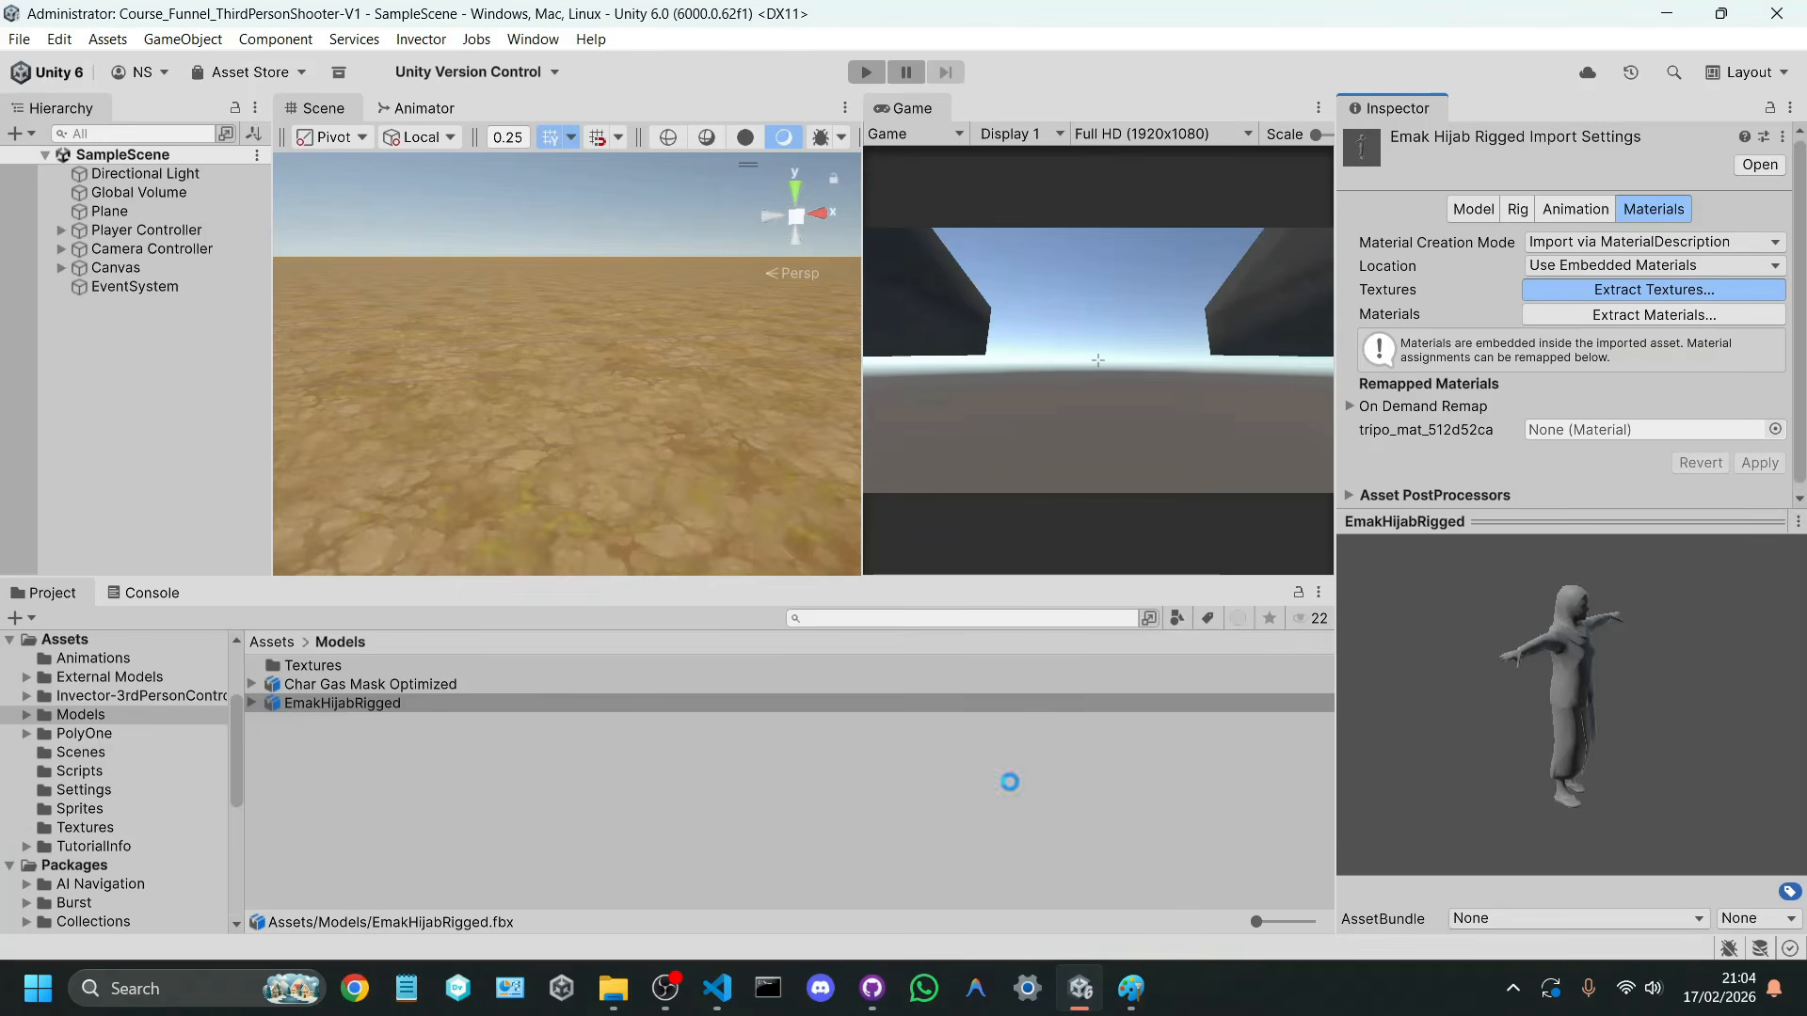
{"action": "left_click_drag", "start_coordinate": [1631, 602], "coordinate": [1504, 624]}
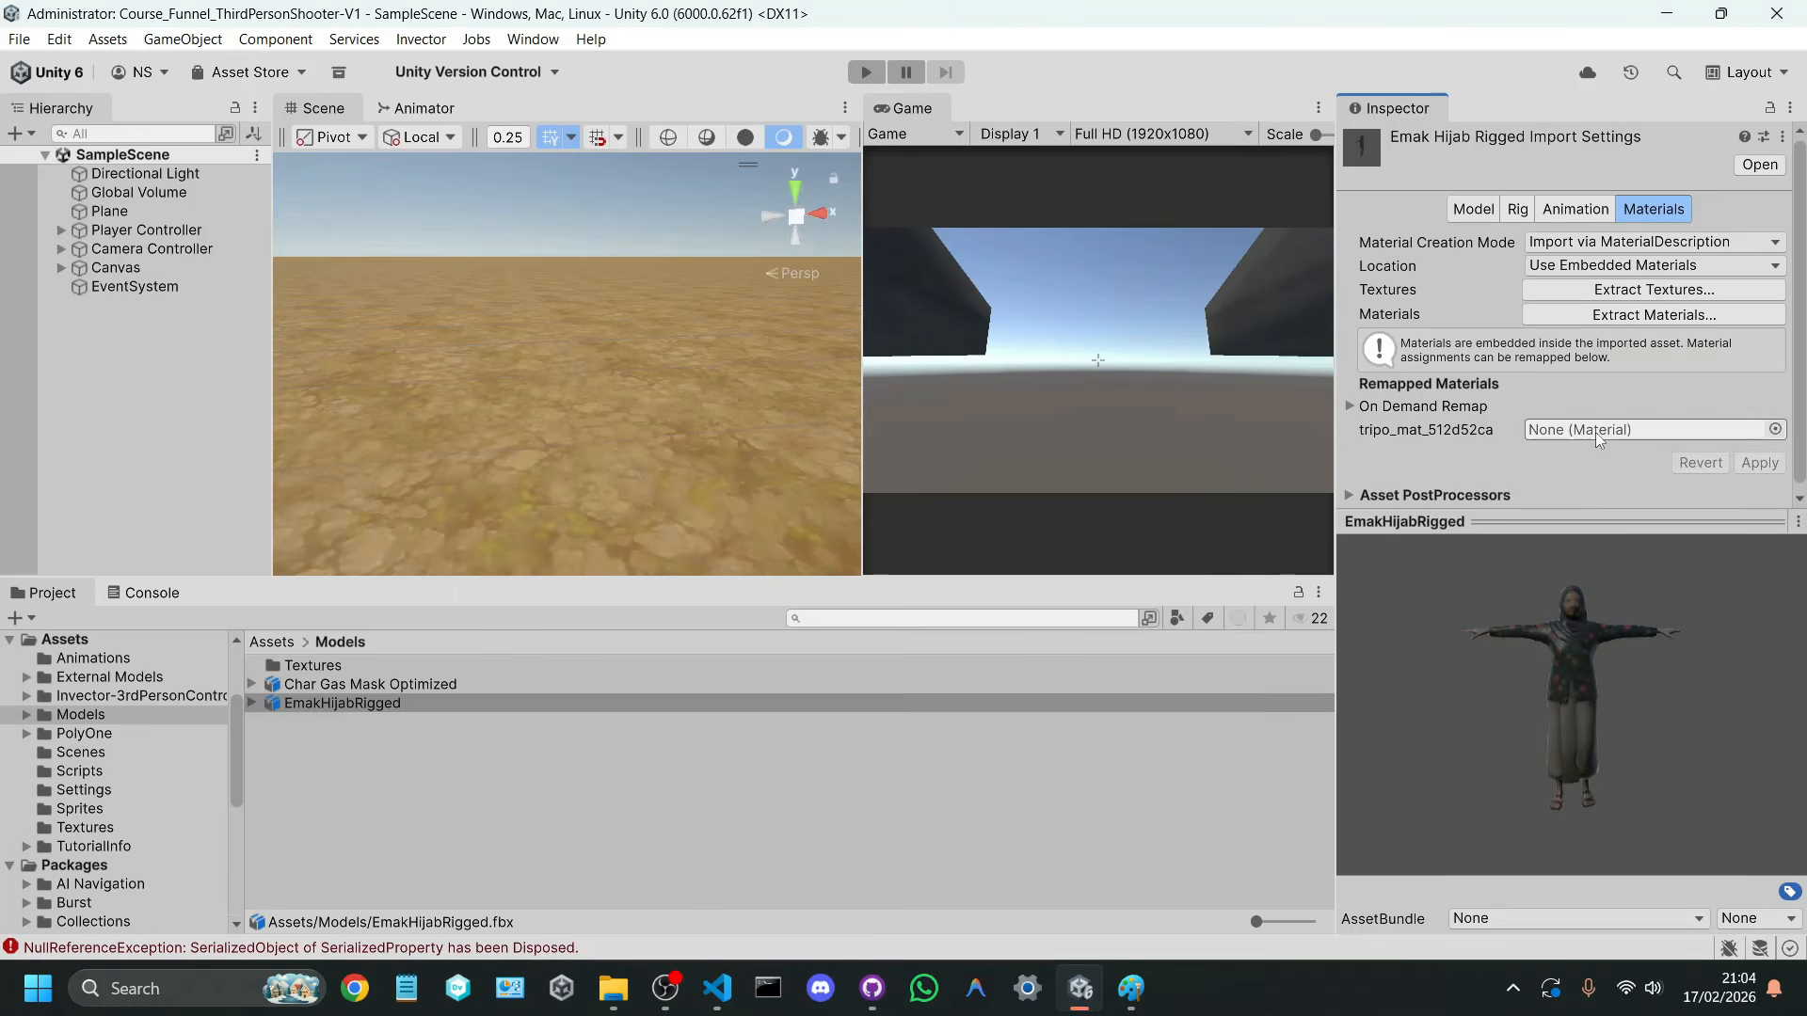
{"action": "left_click", "coordinate": [1652, 316]}
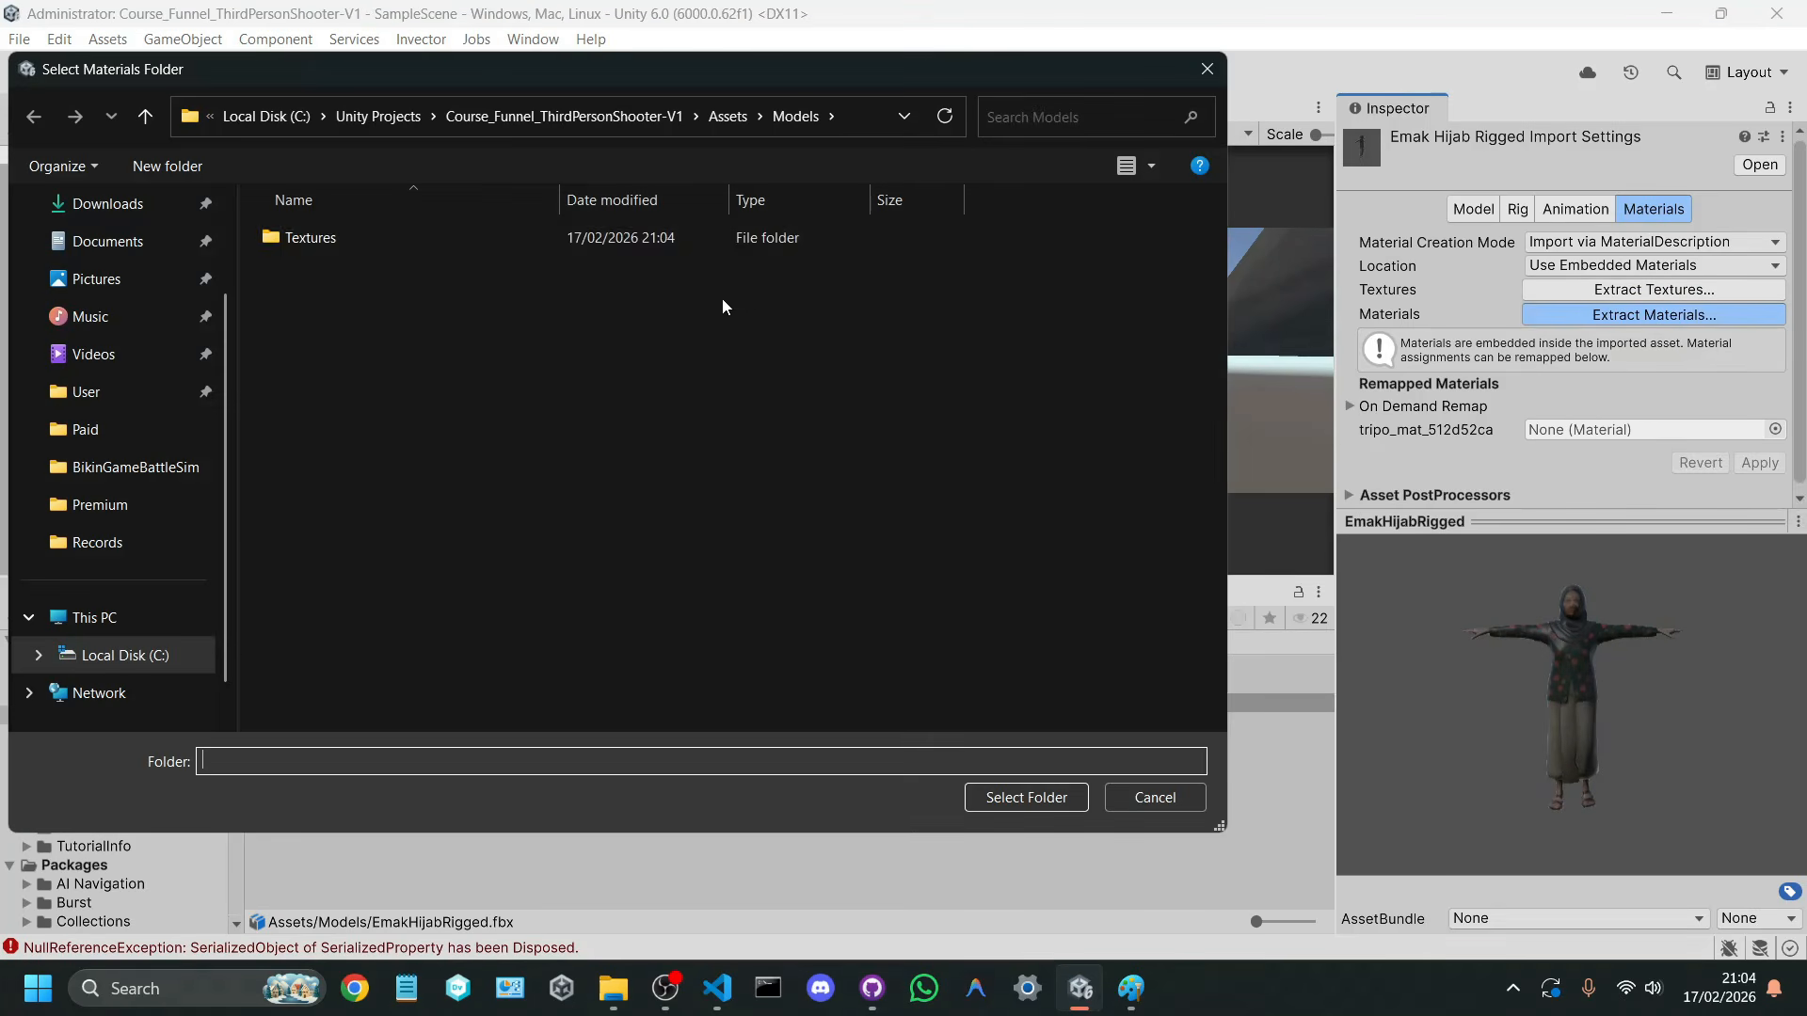
{"action": "double_click", "coordinate": [683, 241]}
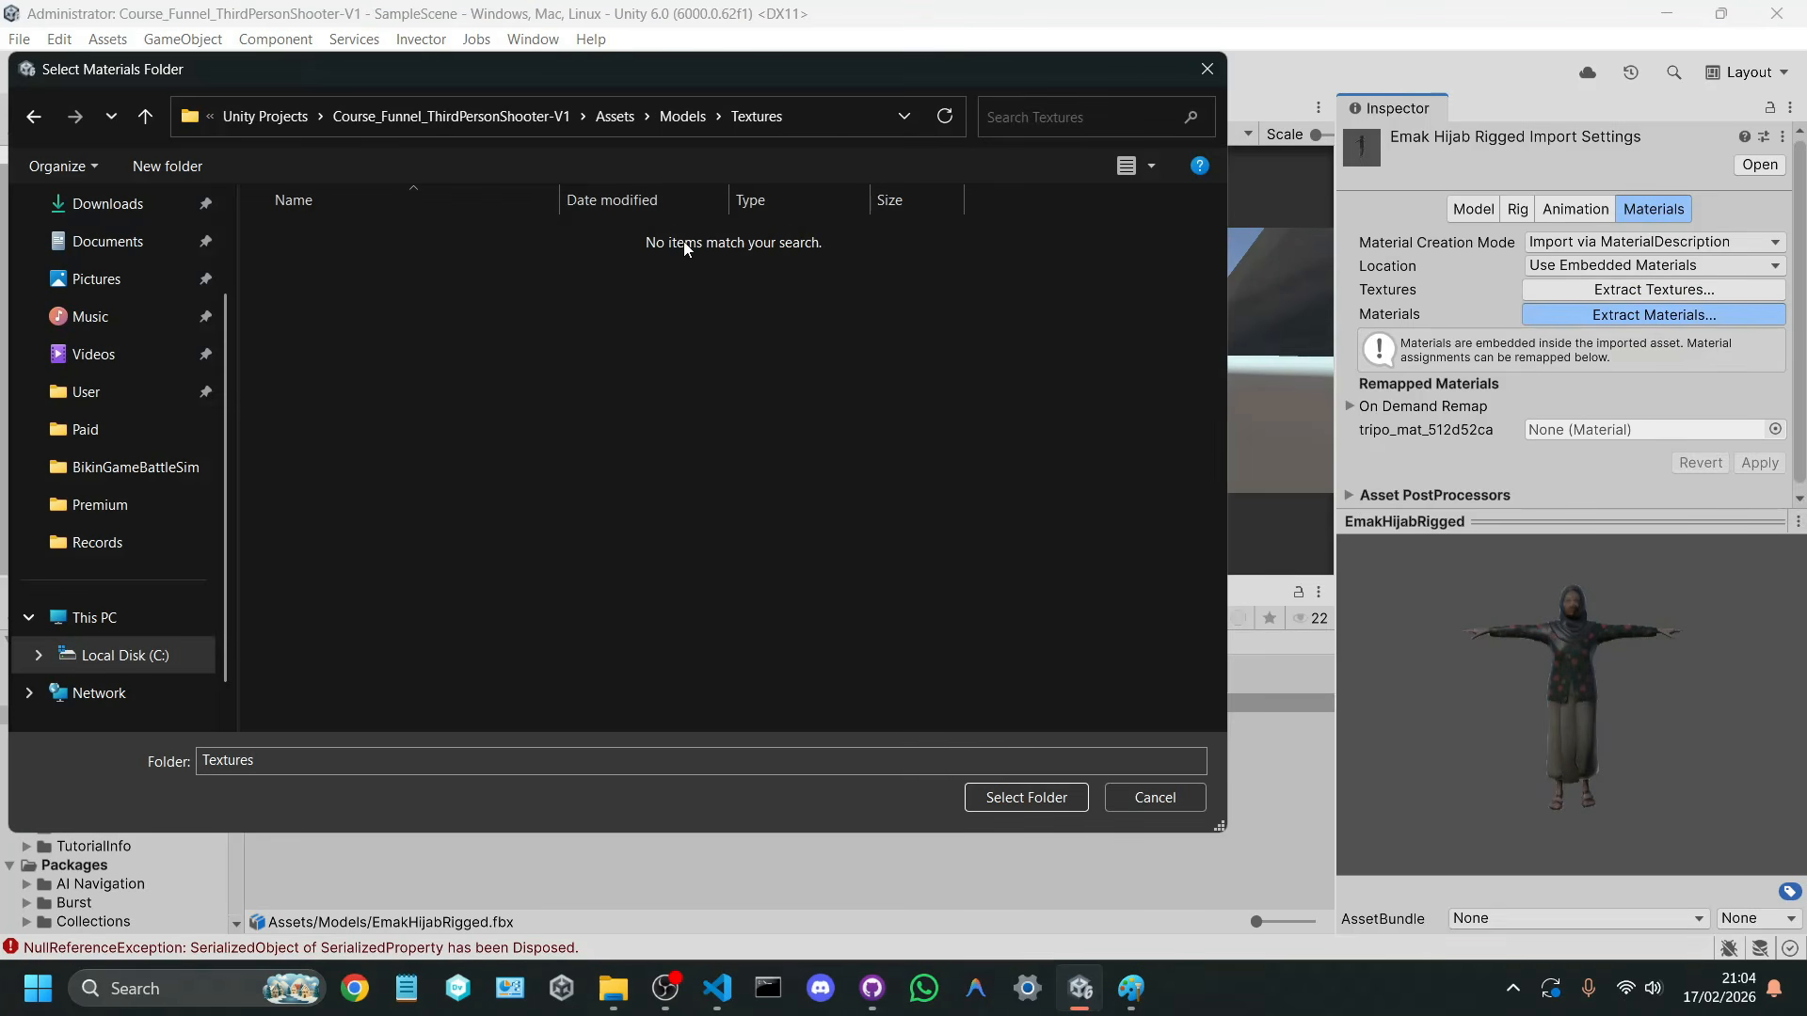
{"action": "left_click", "coordinate": [1016, 804]}
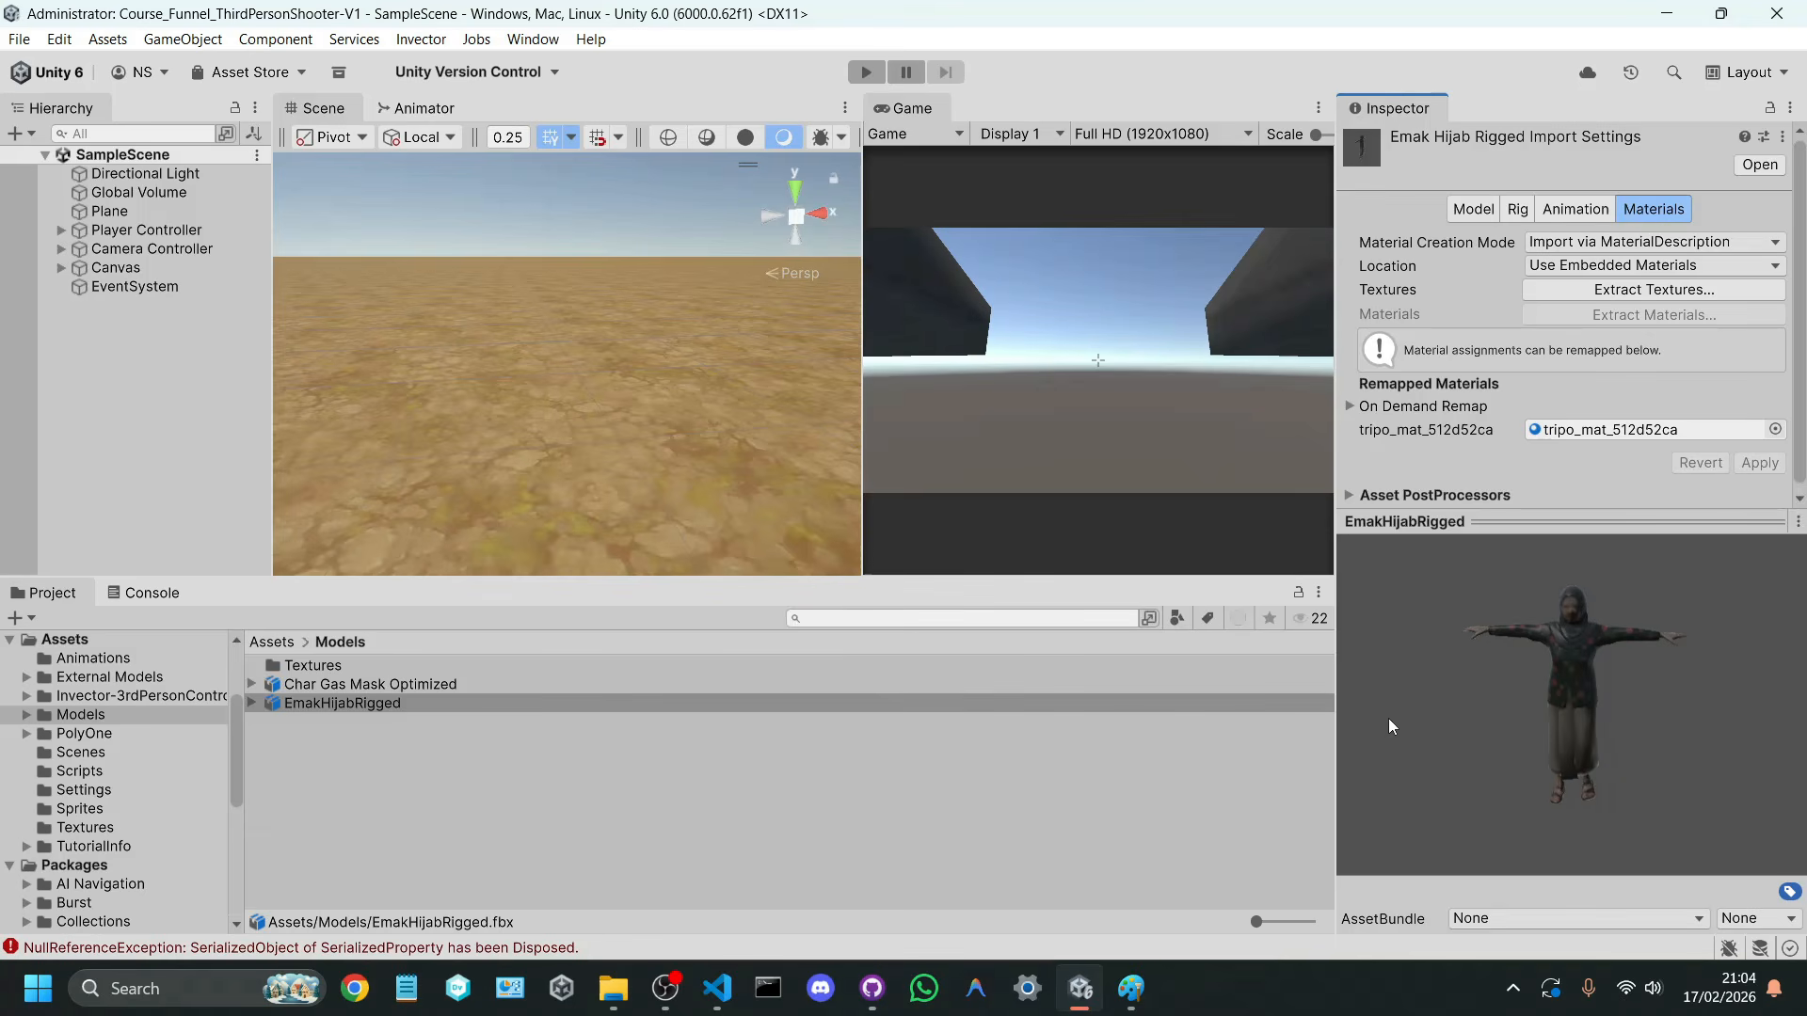
Step: Rename the extracted tripo_mat_512d52ca material to Mat_Emak and set its Smoothness to 0
{"action": "double_click", "coordinate": [320, 665]}
{"action": "left_click", "coordinate": [350, 721]}
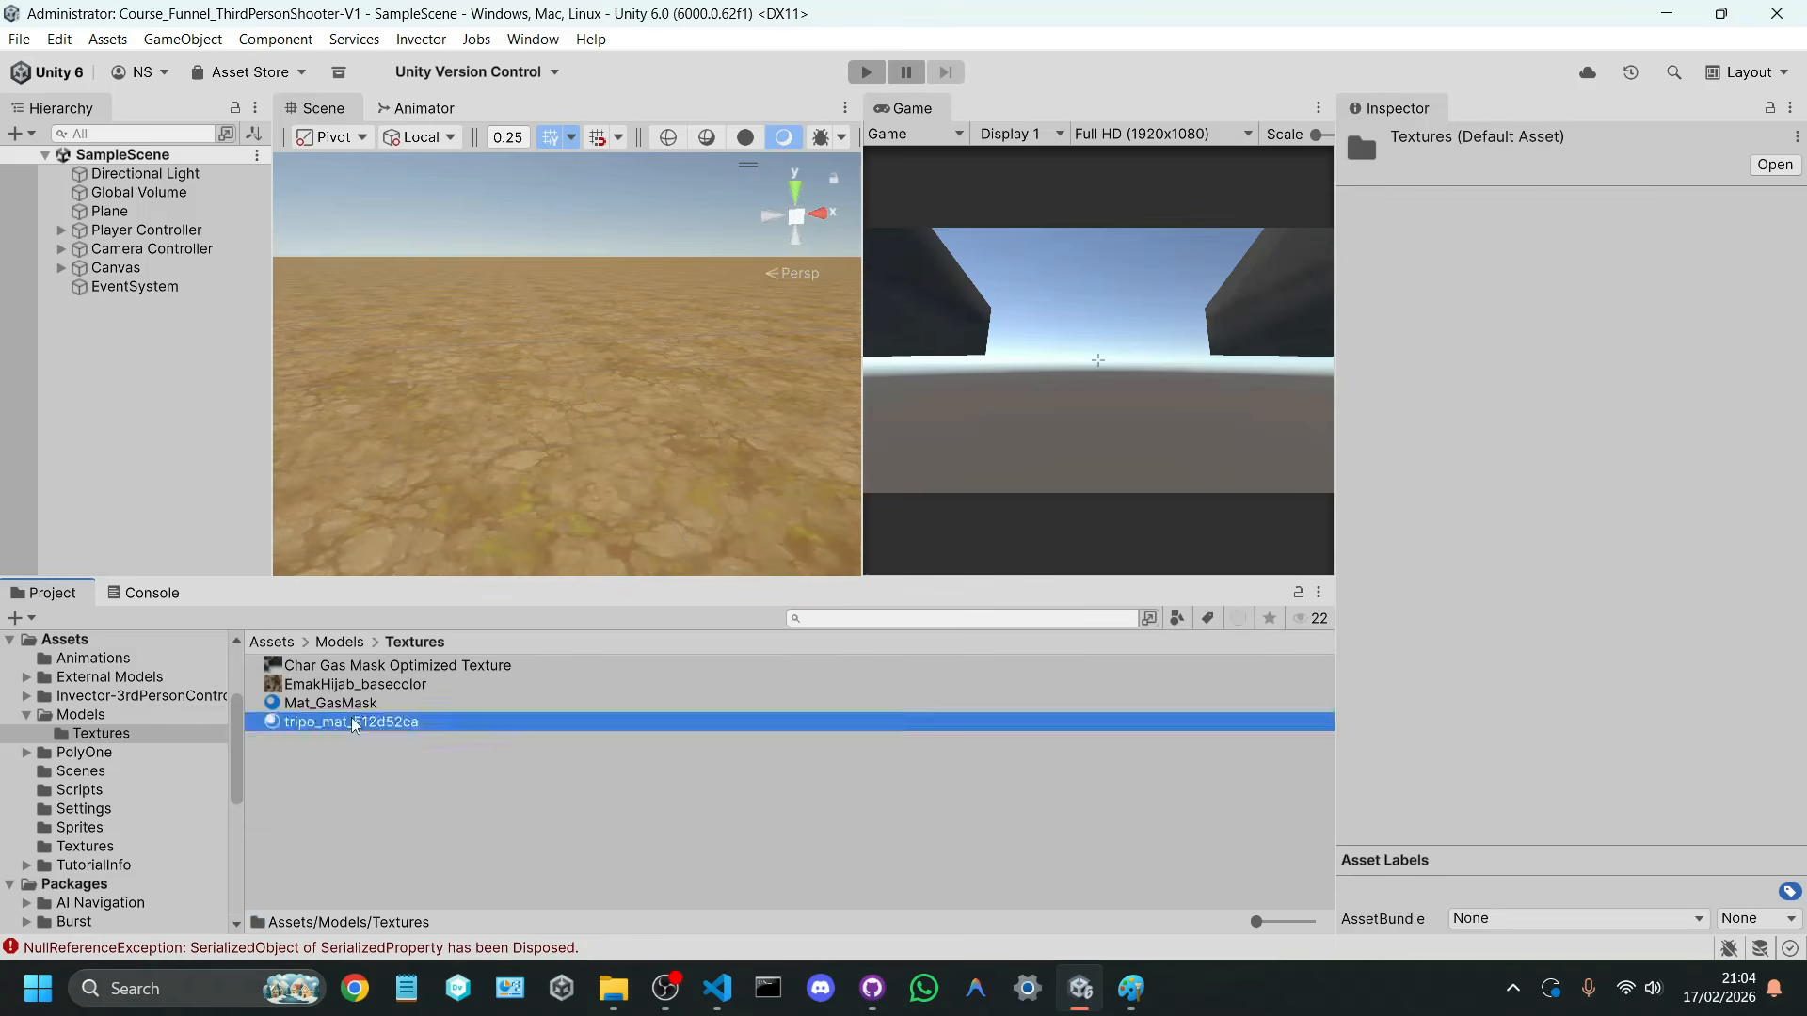
{"action": "left_click", "coordinate": [350, 721]}
{"action": "type", "text": "Em"}
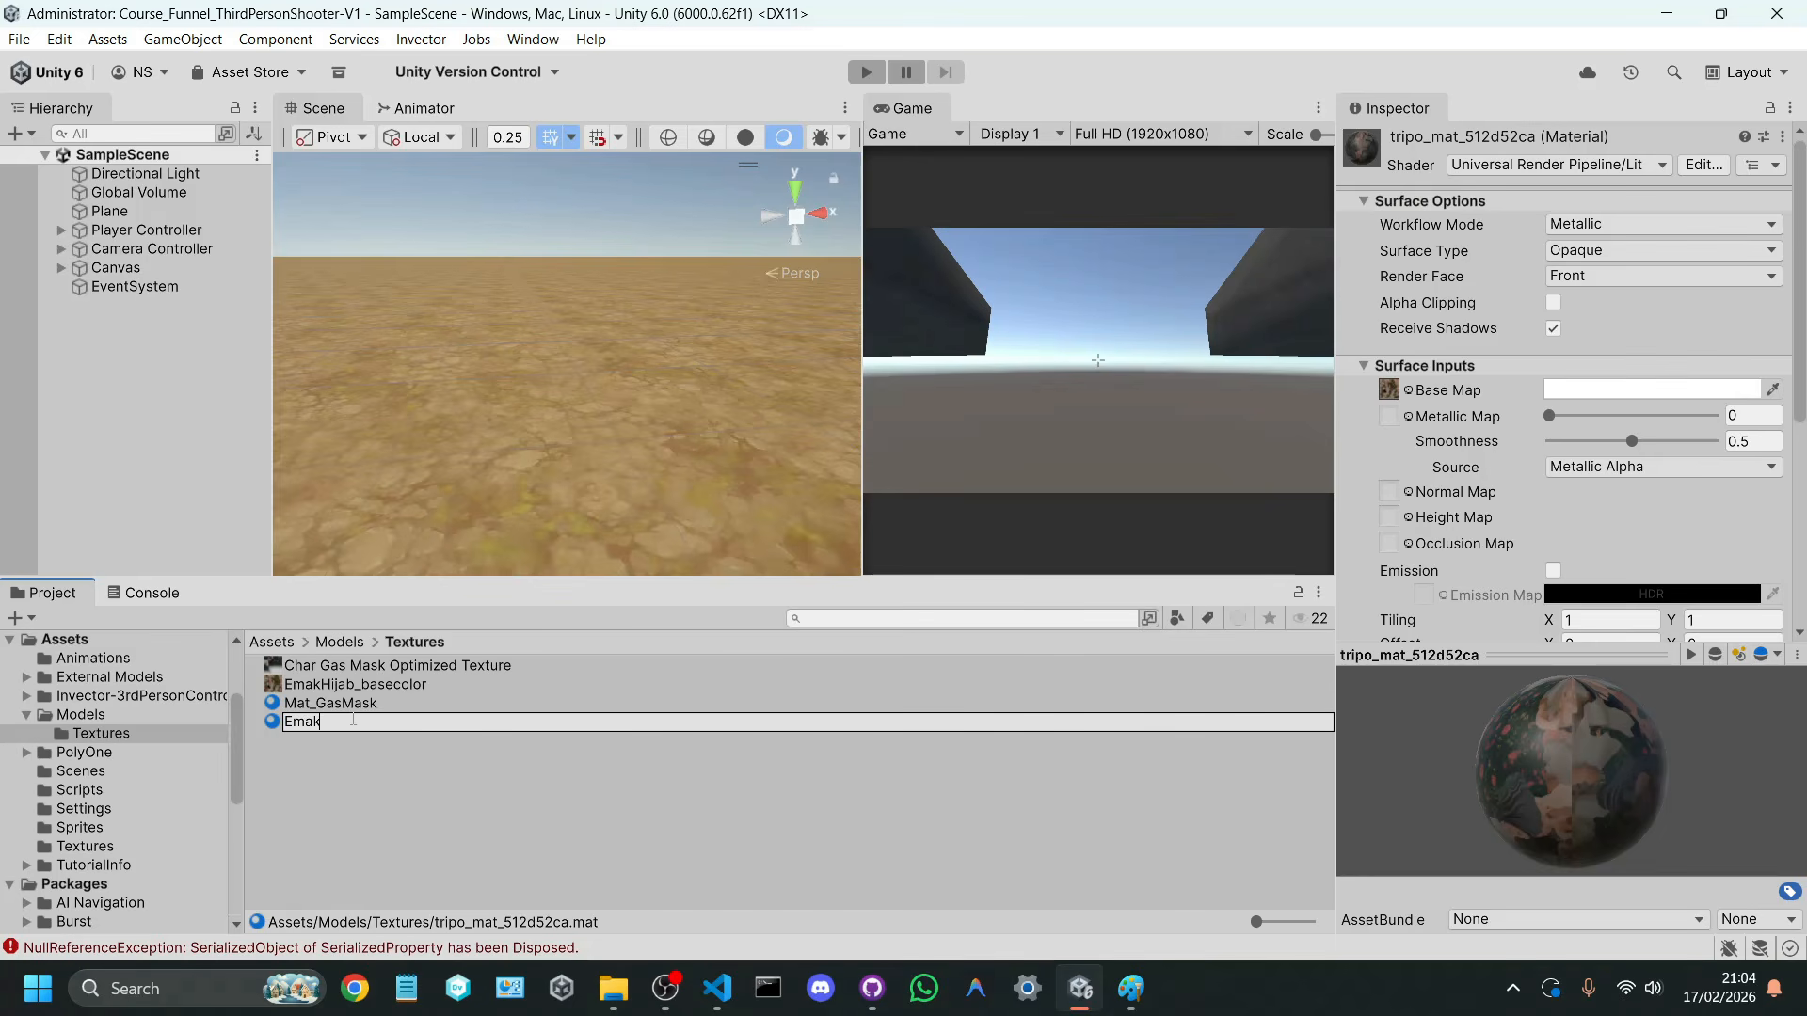
{"action": "type", "text": "ak"}
{"action": "key", "text": "ctrl+a"}
{"action": "type", "text": "Mat_Emak"}
{"action": "key", "text": "Return"}
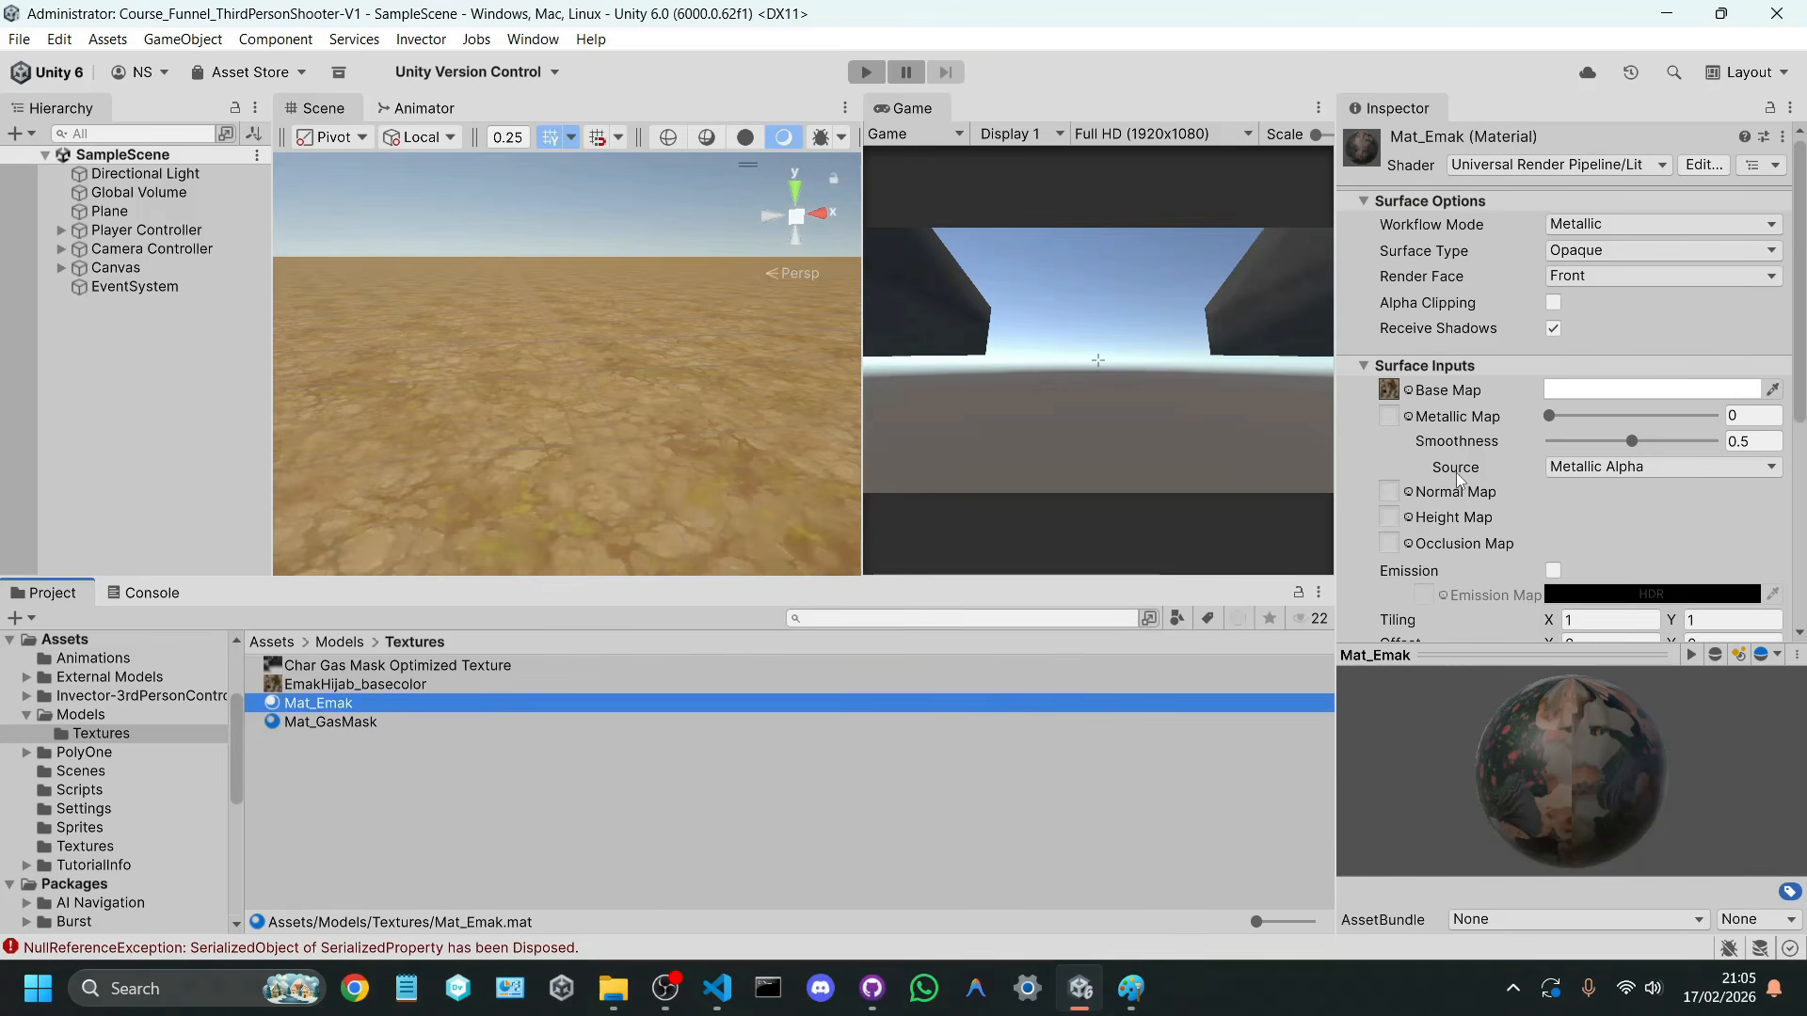
{"action": "scroll", "coordinate": [1579, 453], "scroll_direction": "down", "scroll_amount": 2}
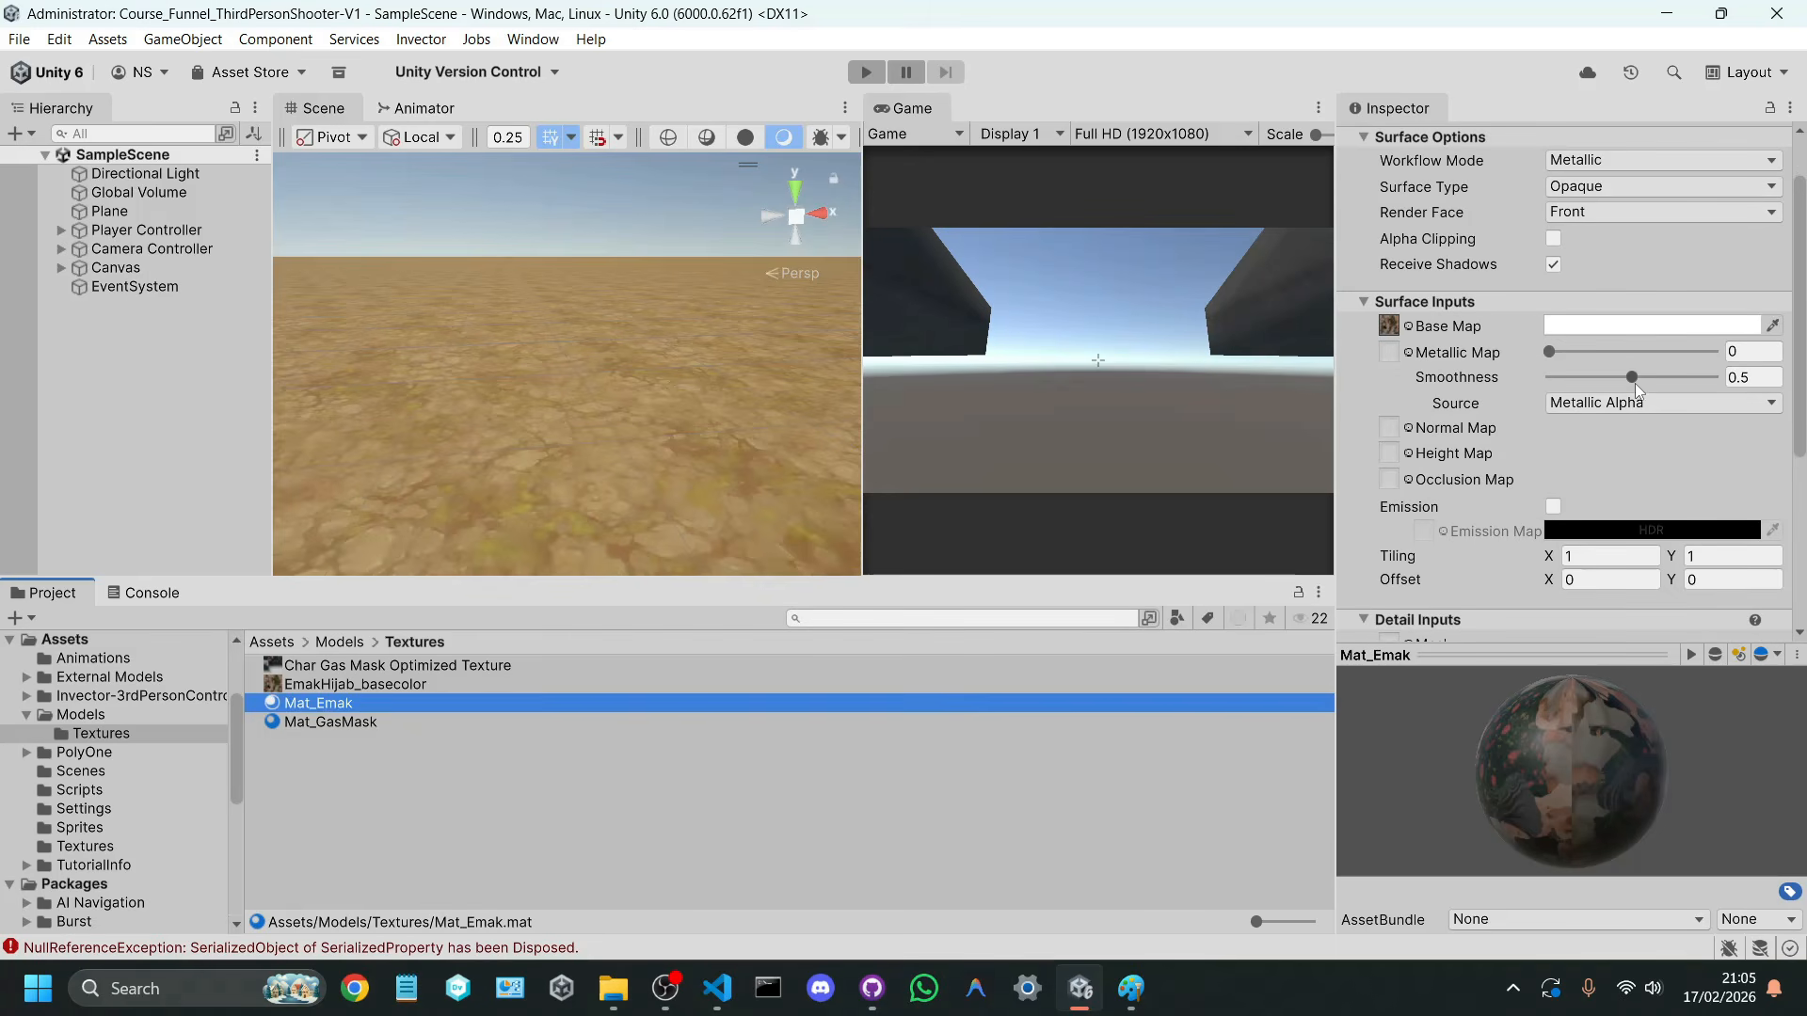
{"action": "left_click_drag", "start_coordinate": [1635, 377], "coordinate": [1334, 380]}
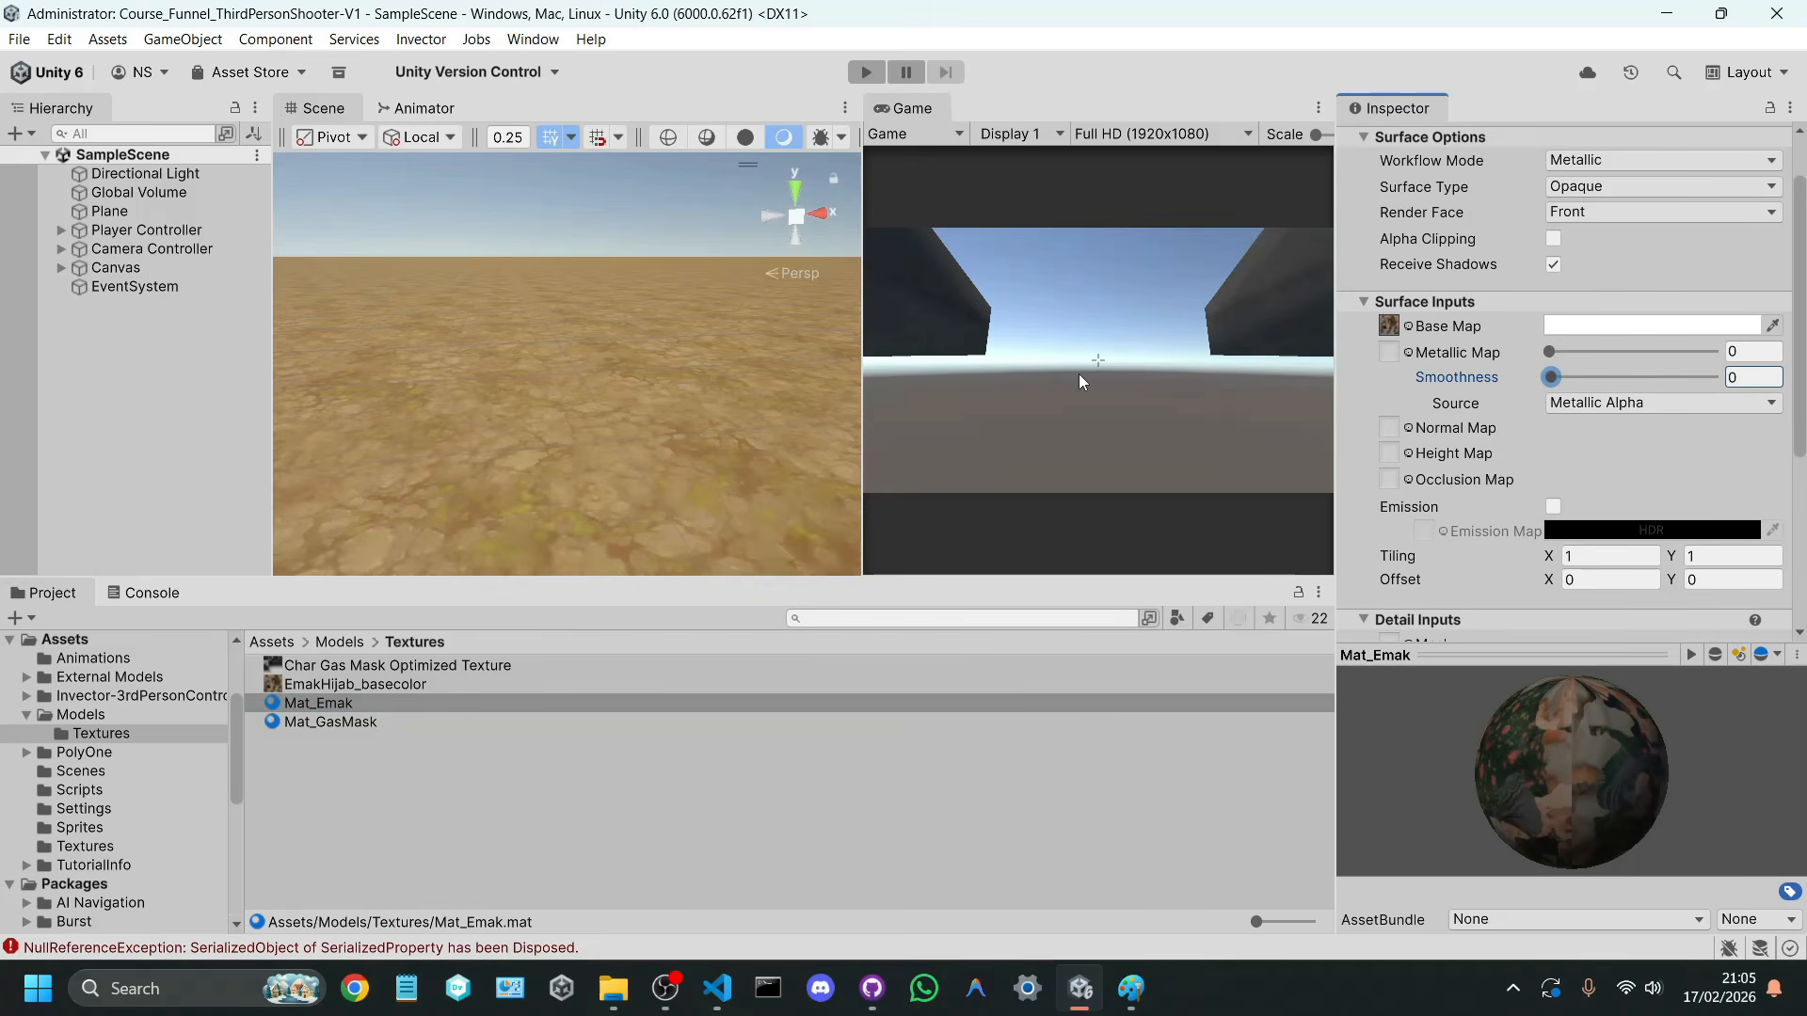
Step: Place the EmakHijabRigged model from the Models folder on the ground in the scene, in front of the player
{"action": "left_click", "coordinate": [339, 642]}
{"action": "left_click_drag", "start_coordinate": [354, 708], "coordinate": [525, 459]}
{"action": "key", "text": "w"}
{"action": "right_click_drag", "start_coordinate": [525, 459], "coordinate": [537, 651]}
{"action": "key", "text": "a"}
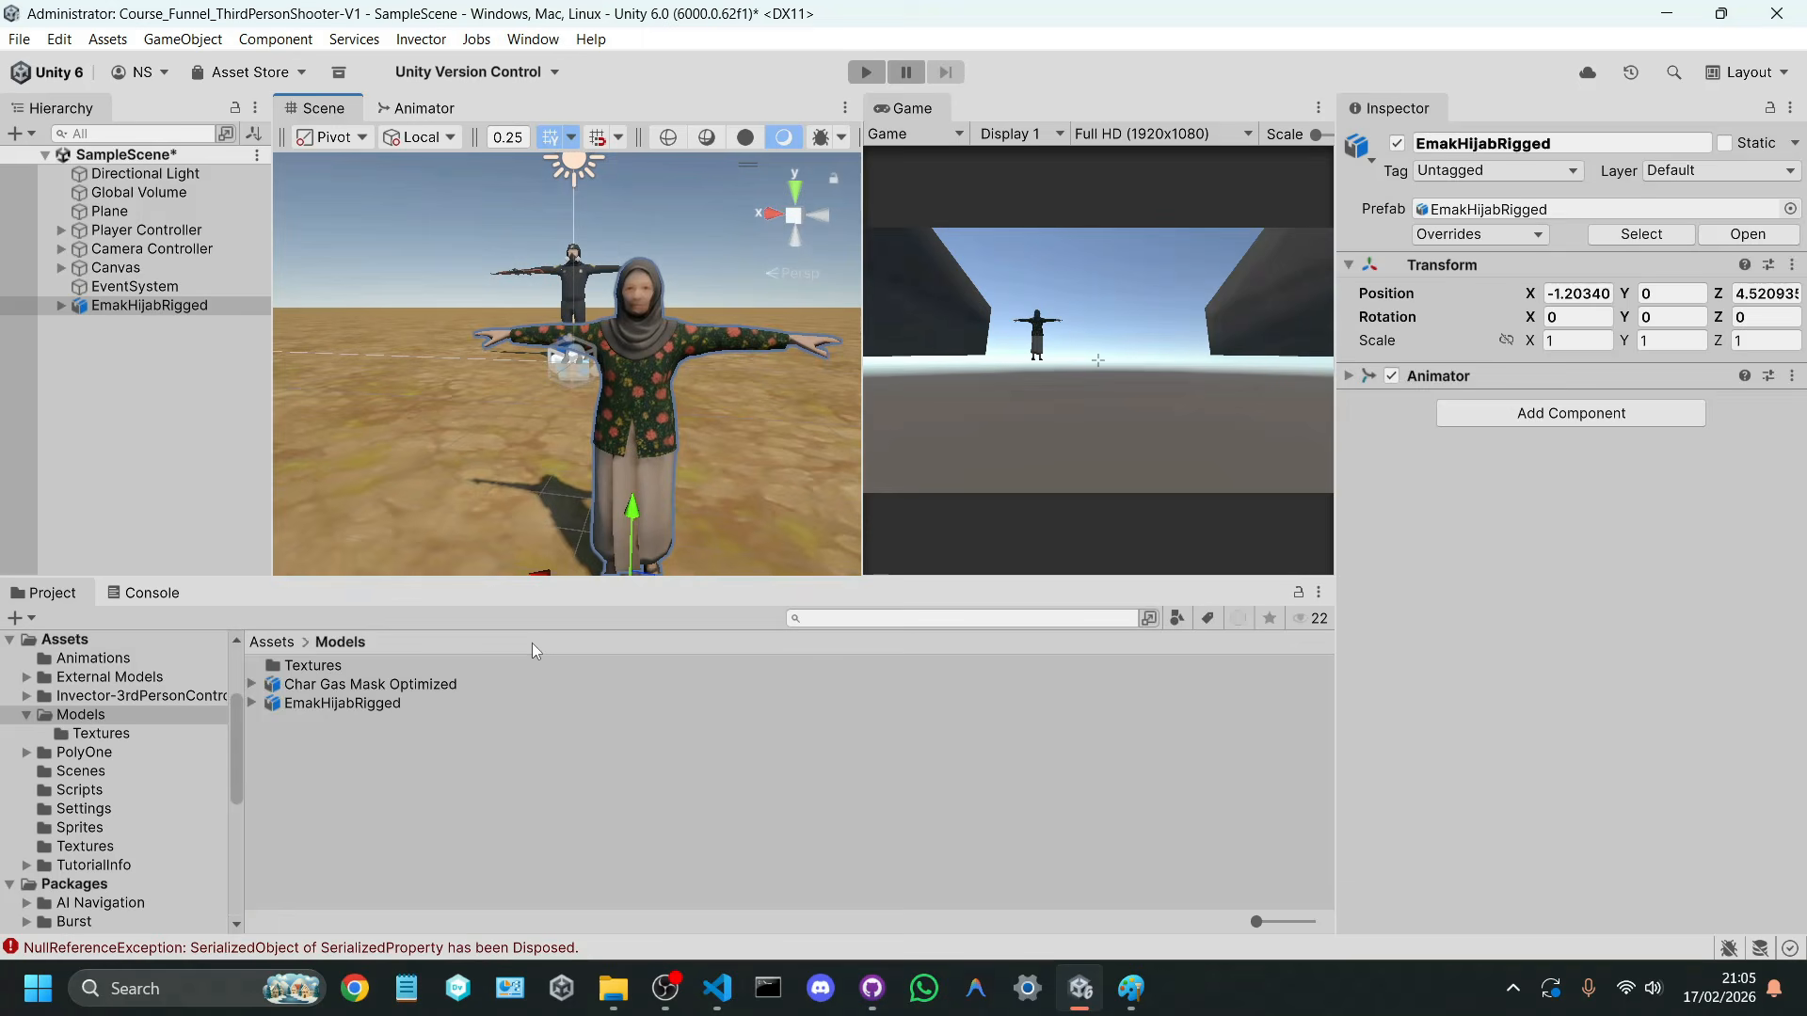
Step: Enable Emission on the Mat_Emak material and set its emission colour to white (RGB 255, 255, 255)
{"action": "double_click", "coordinate": [313, 666]}
{"action": "left_click", "coordinate": [350, 711]}
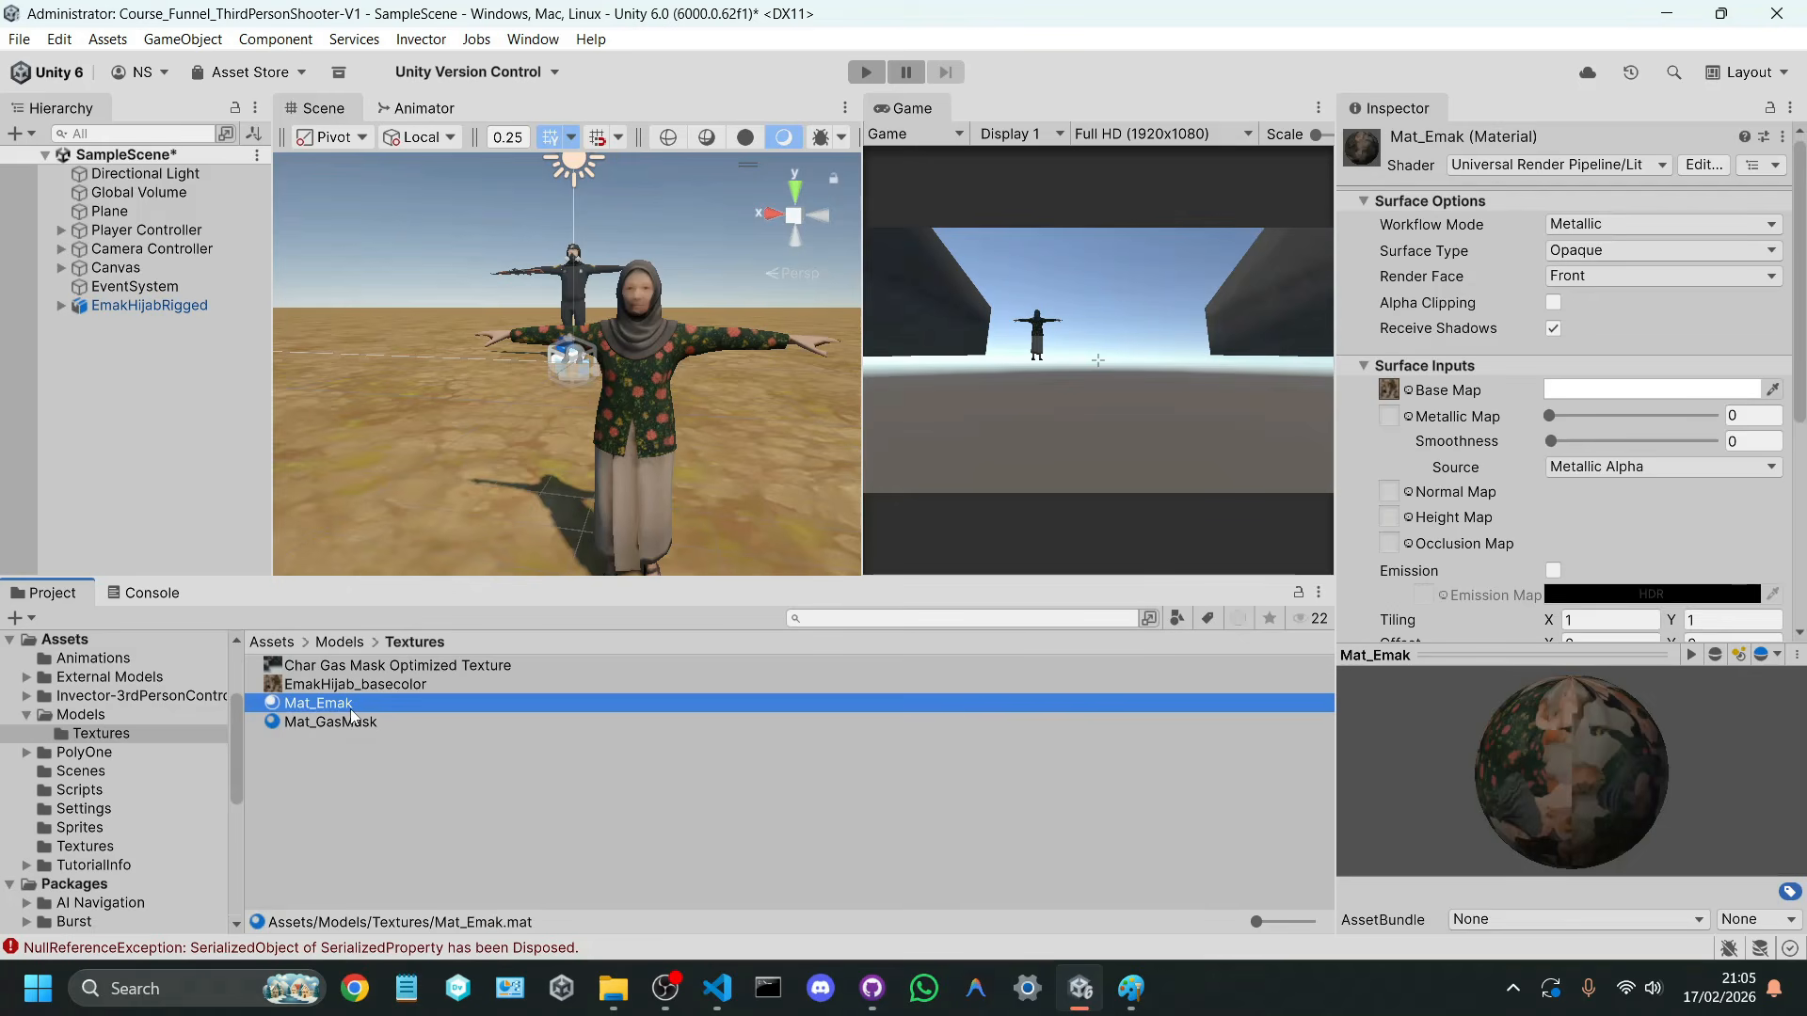
{"action": "scroll", "coordinate": [1417, 433], "scroll_direction": "down", "scroll_amount": 3}
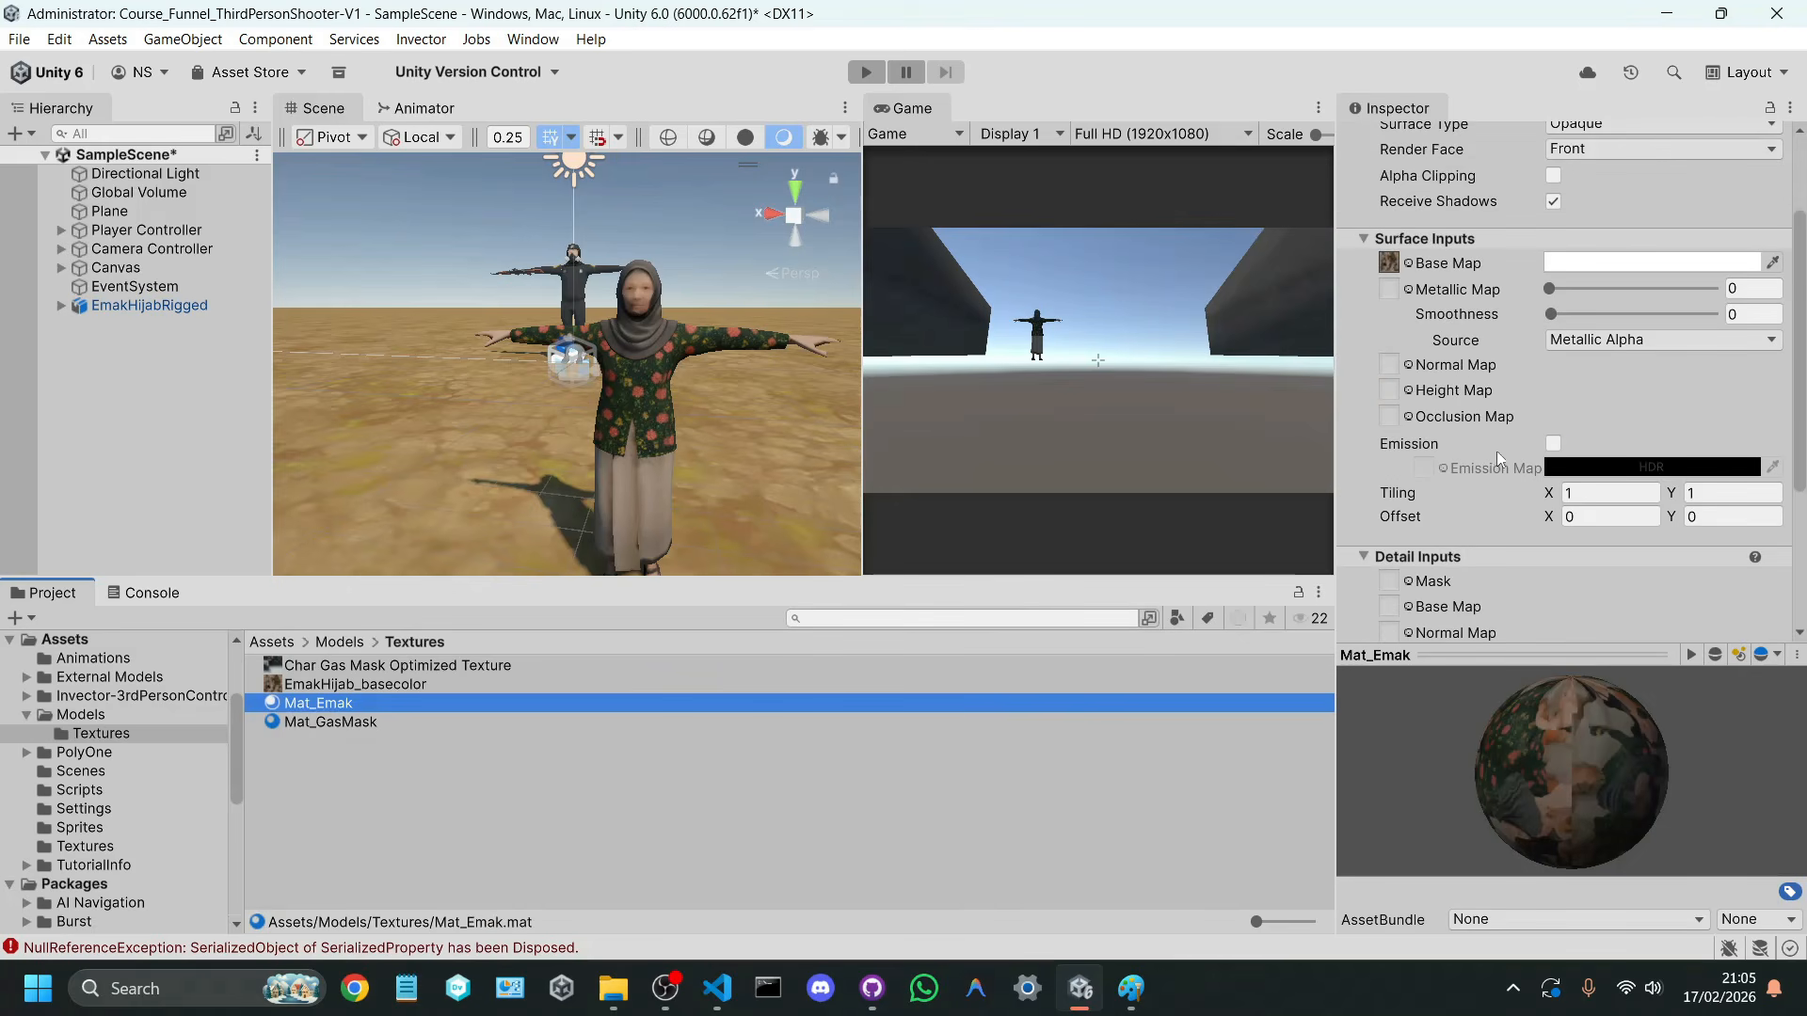
{"action": "left_click", "coordinate": [1553, 443]}
{"action": "left_click", "coordinate": [1574, 468]}
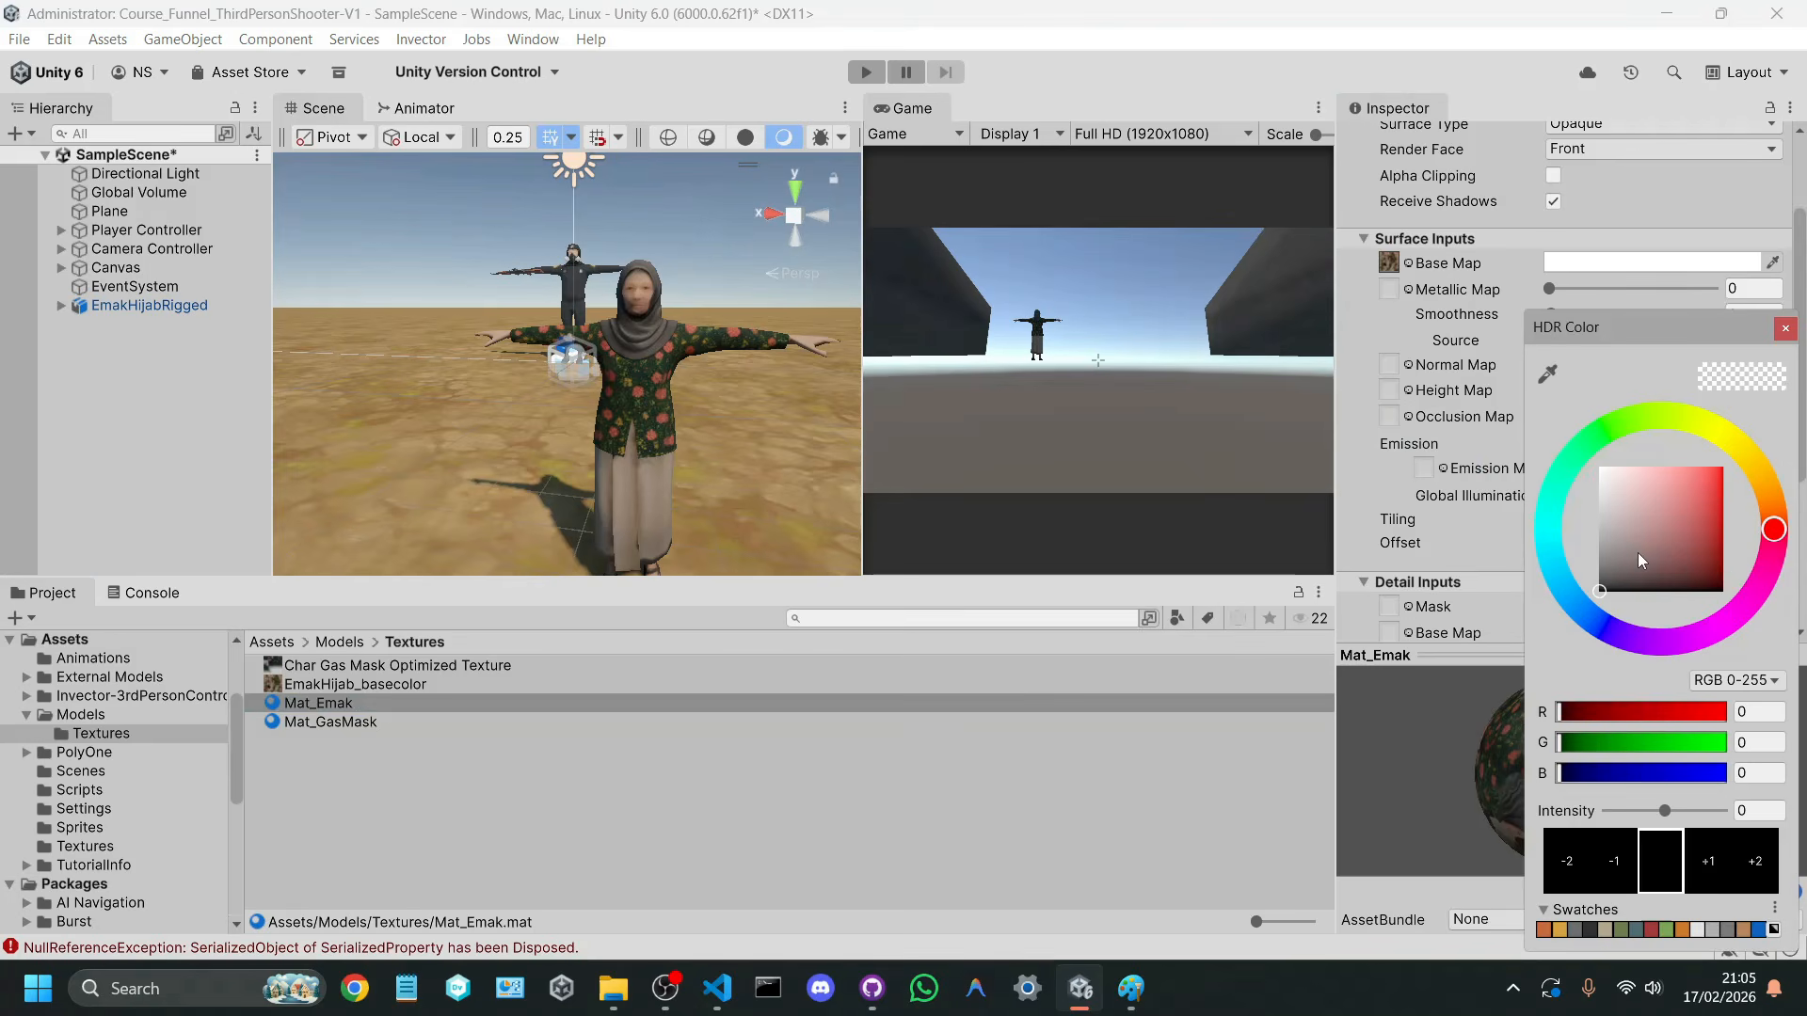
{"action": "left_click_drag", "start_coordinate": [1638, 561], "coordinate": [1466, 326]}
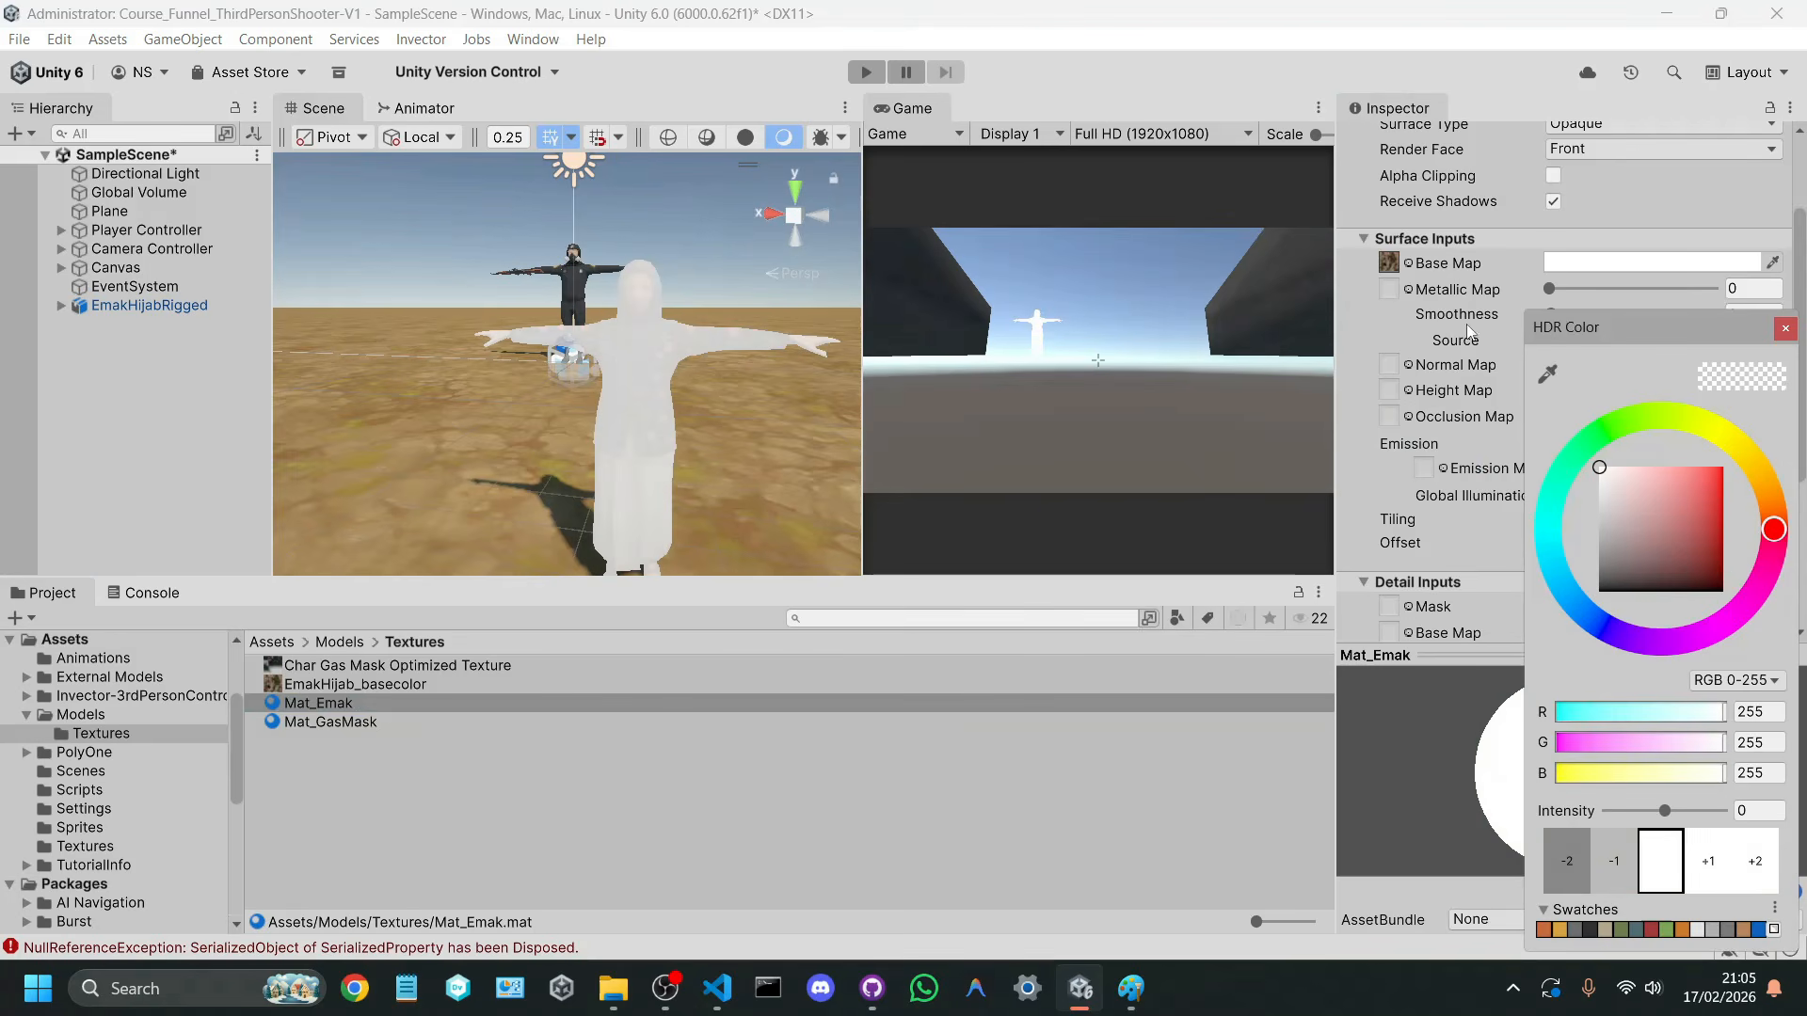
Step: Assign the EmakHijab_basecolor texture as Mat_Emak's Emission Map and enable GPU Instancing on the Mat_Emak and Mat_GasMask materials
{"action": "left_click", "coordinate": [1785, 330]}
{"action": "left_click_drag", "start_coordinate": [427, 676], "coordinate": [1421, 471]}
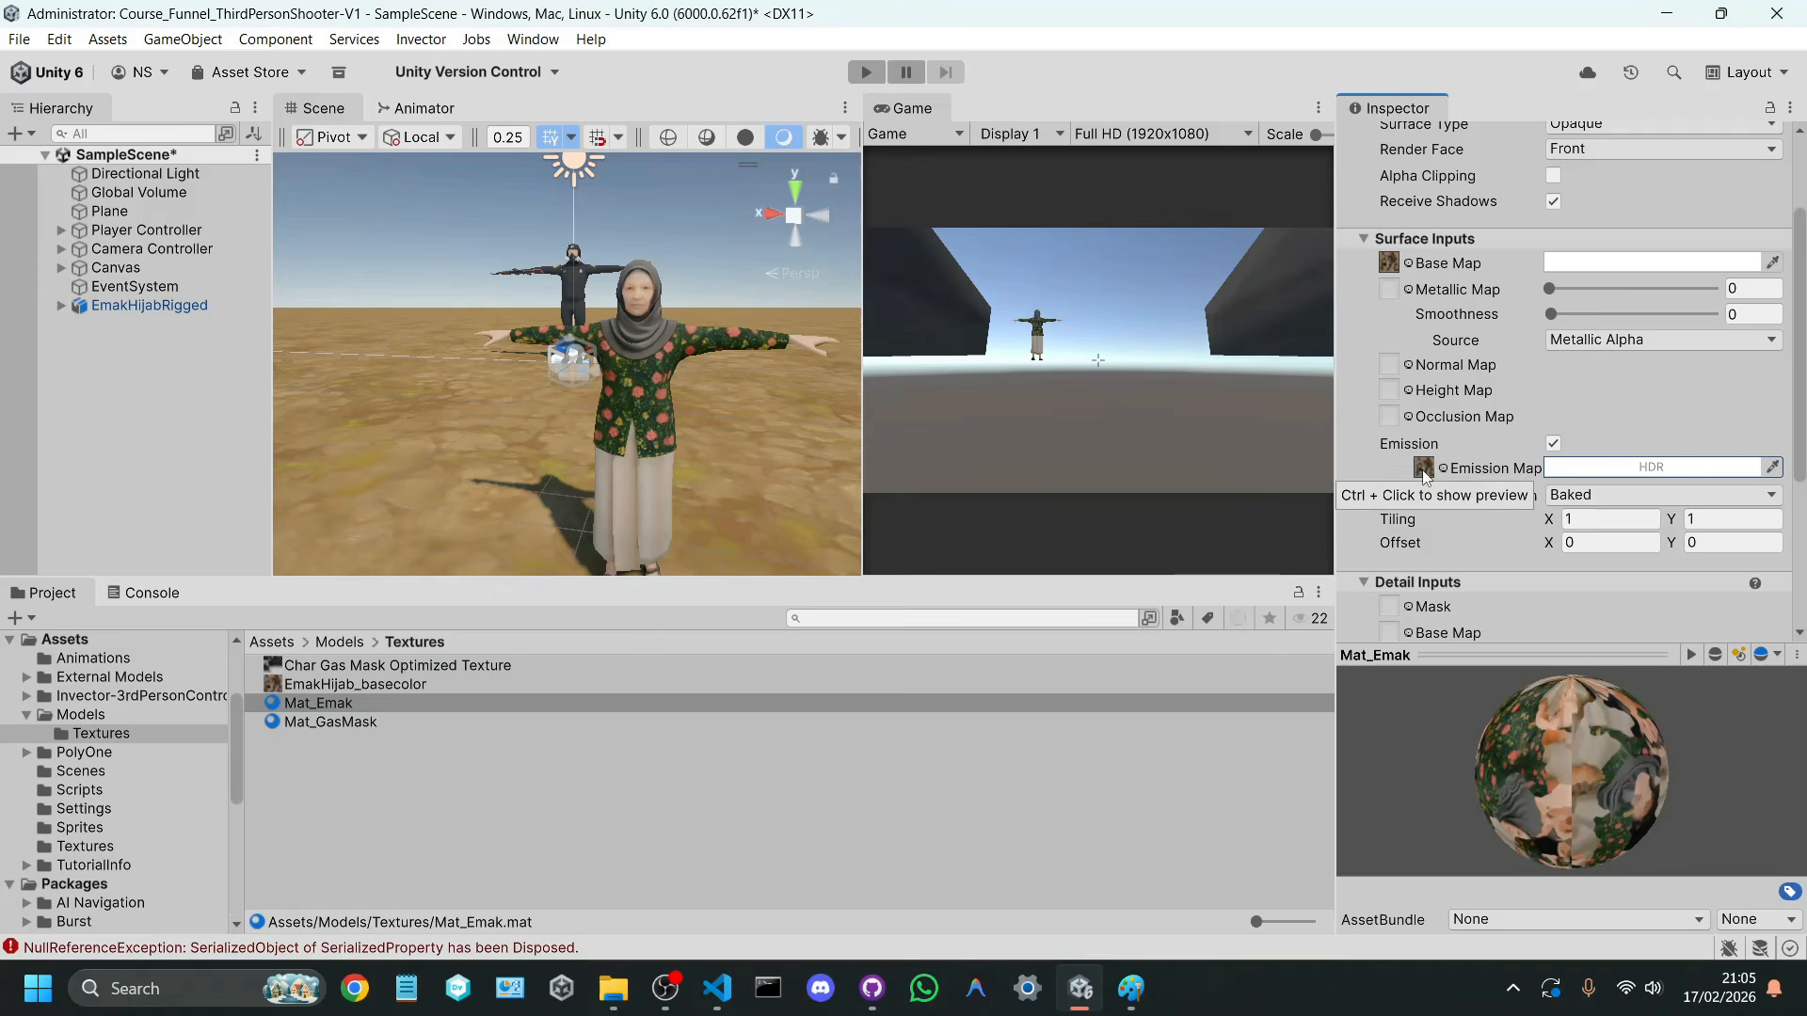
{"action": "scroll", "coordinate": [1435, 456], "scroll_direction": "down", "scroll_amount": 6}
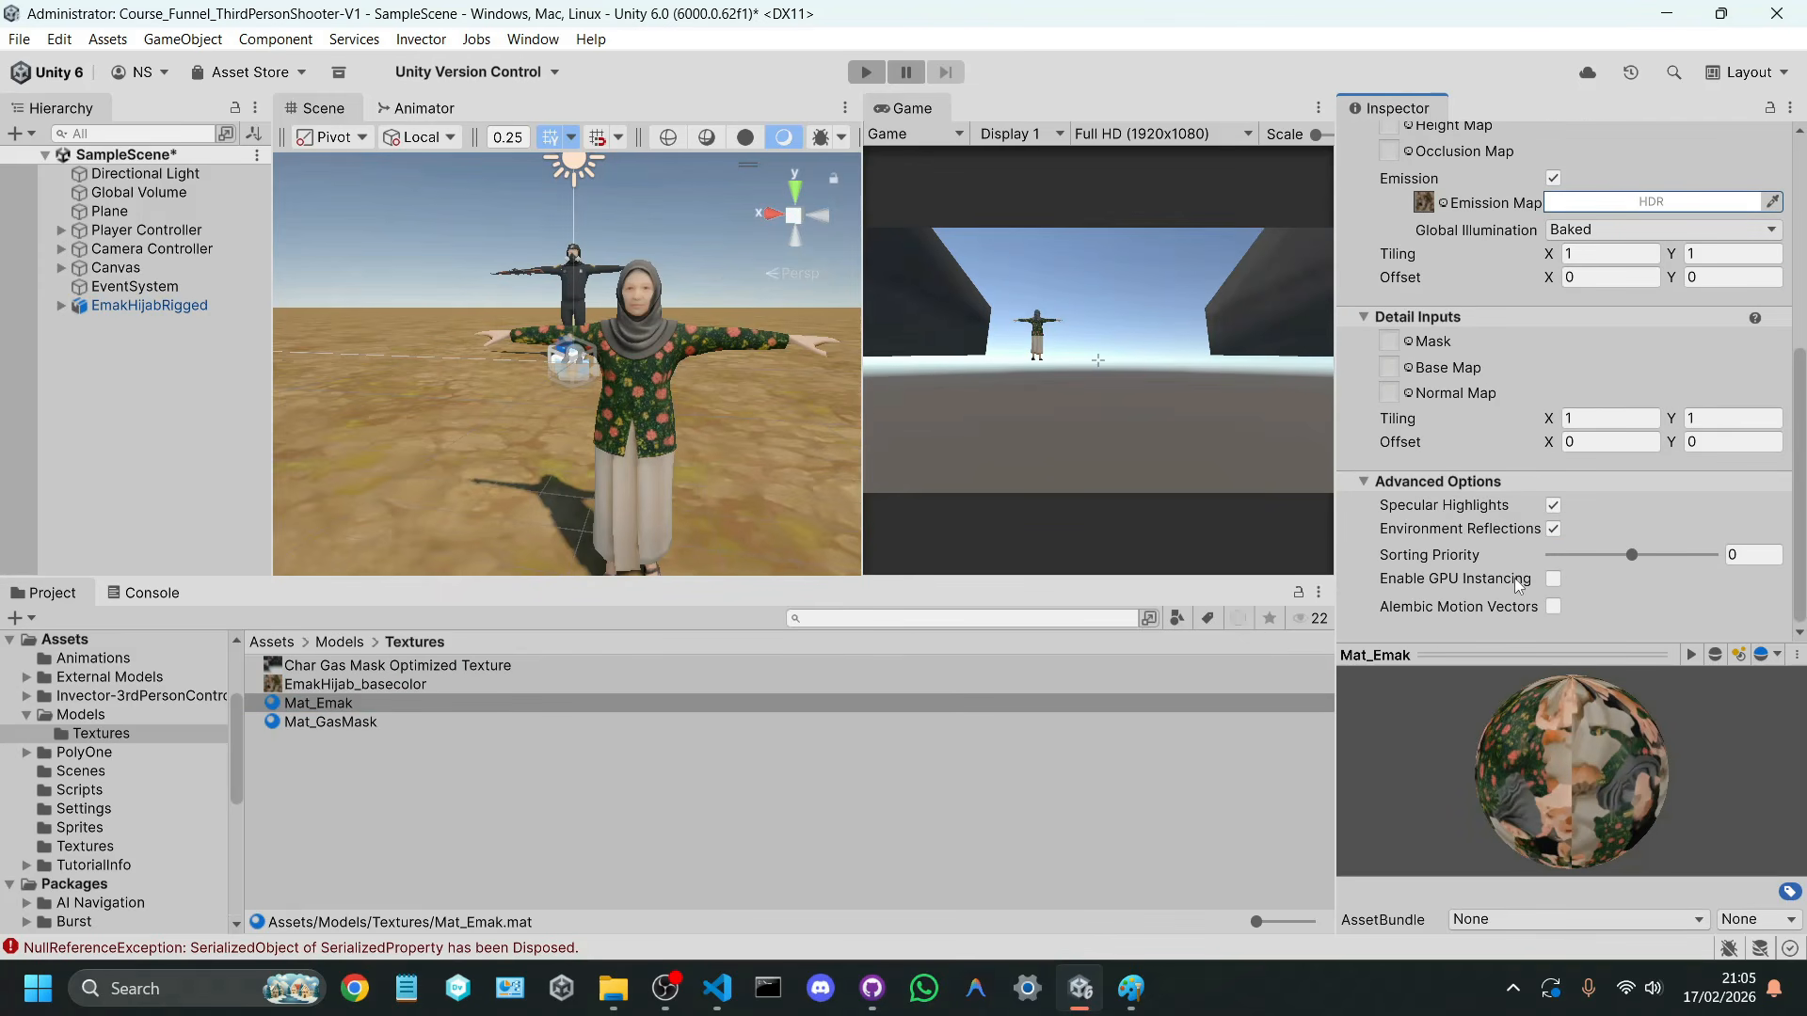
{"action": "left_click", "coordinate": [1552, 579]}
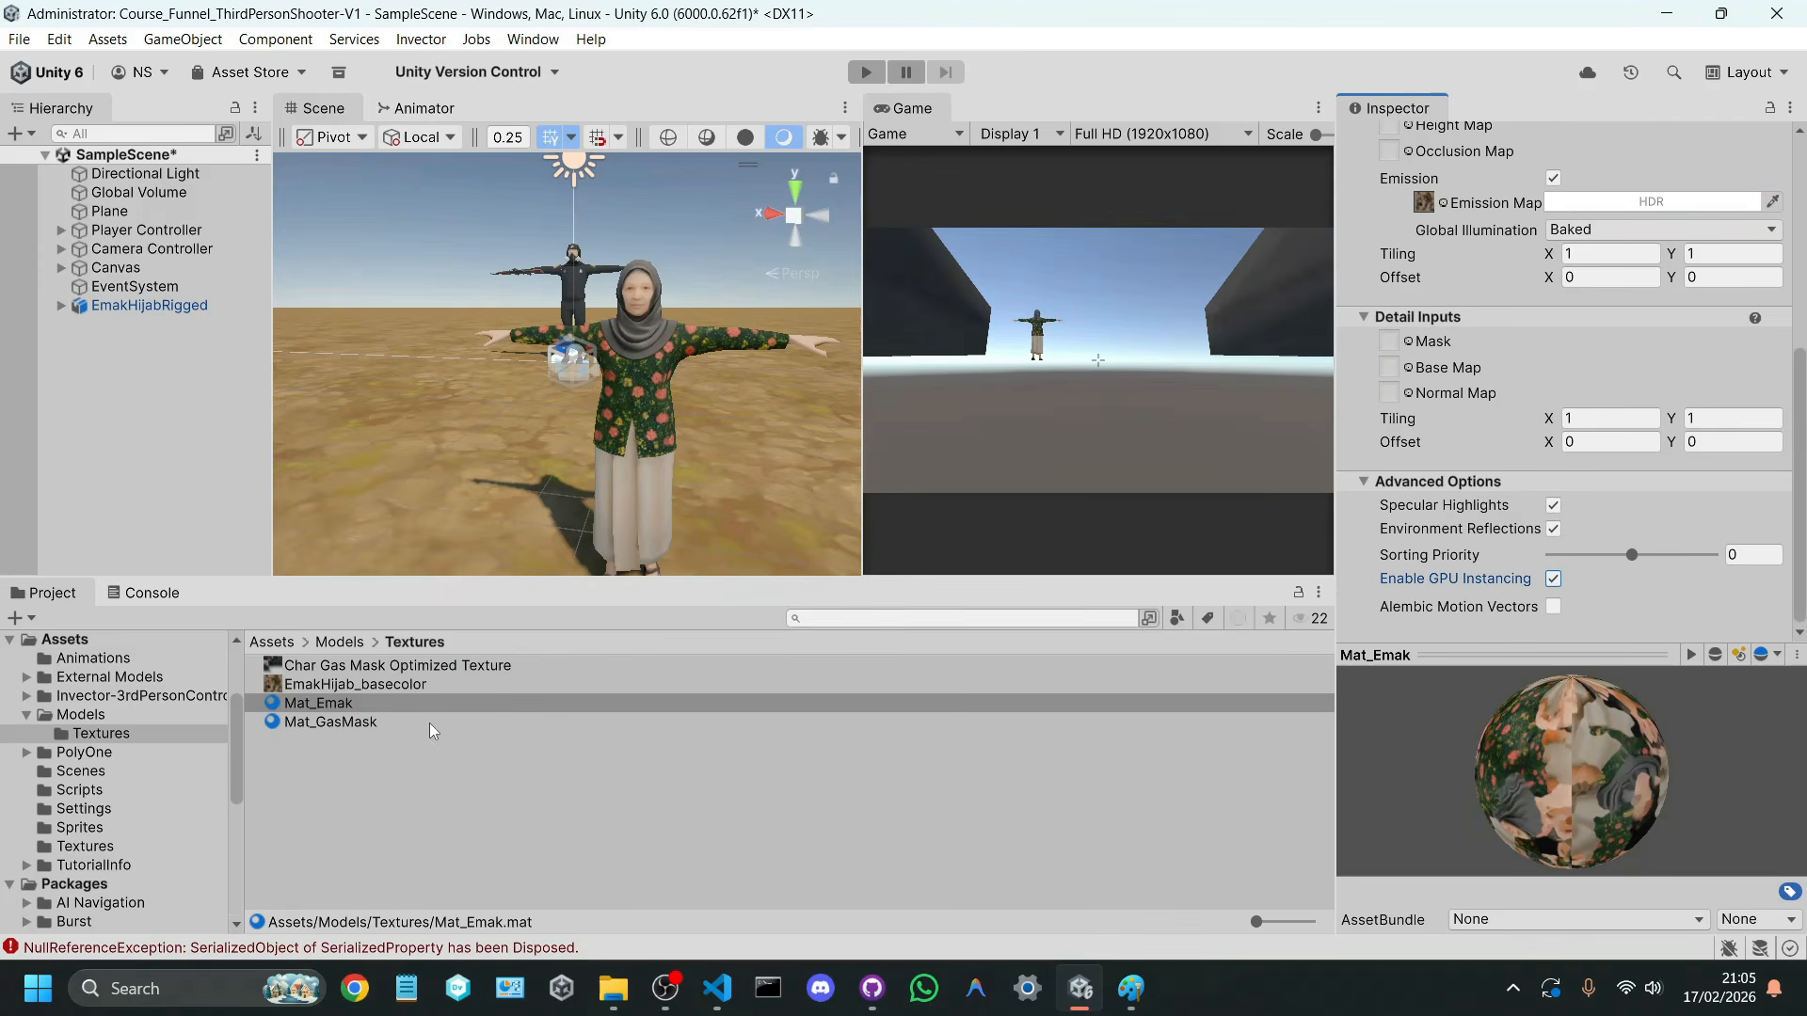
{"action": "left_click", "coordinate": [393, 723]}
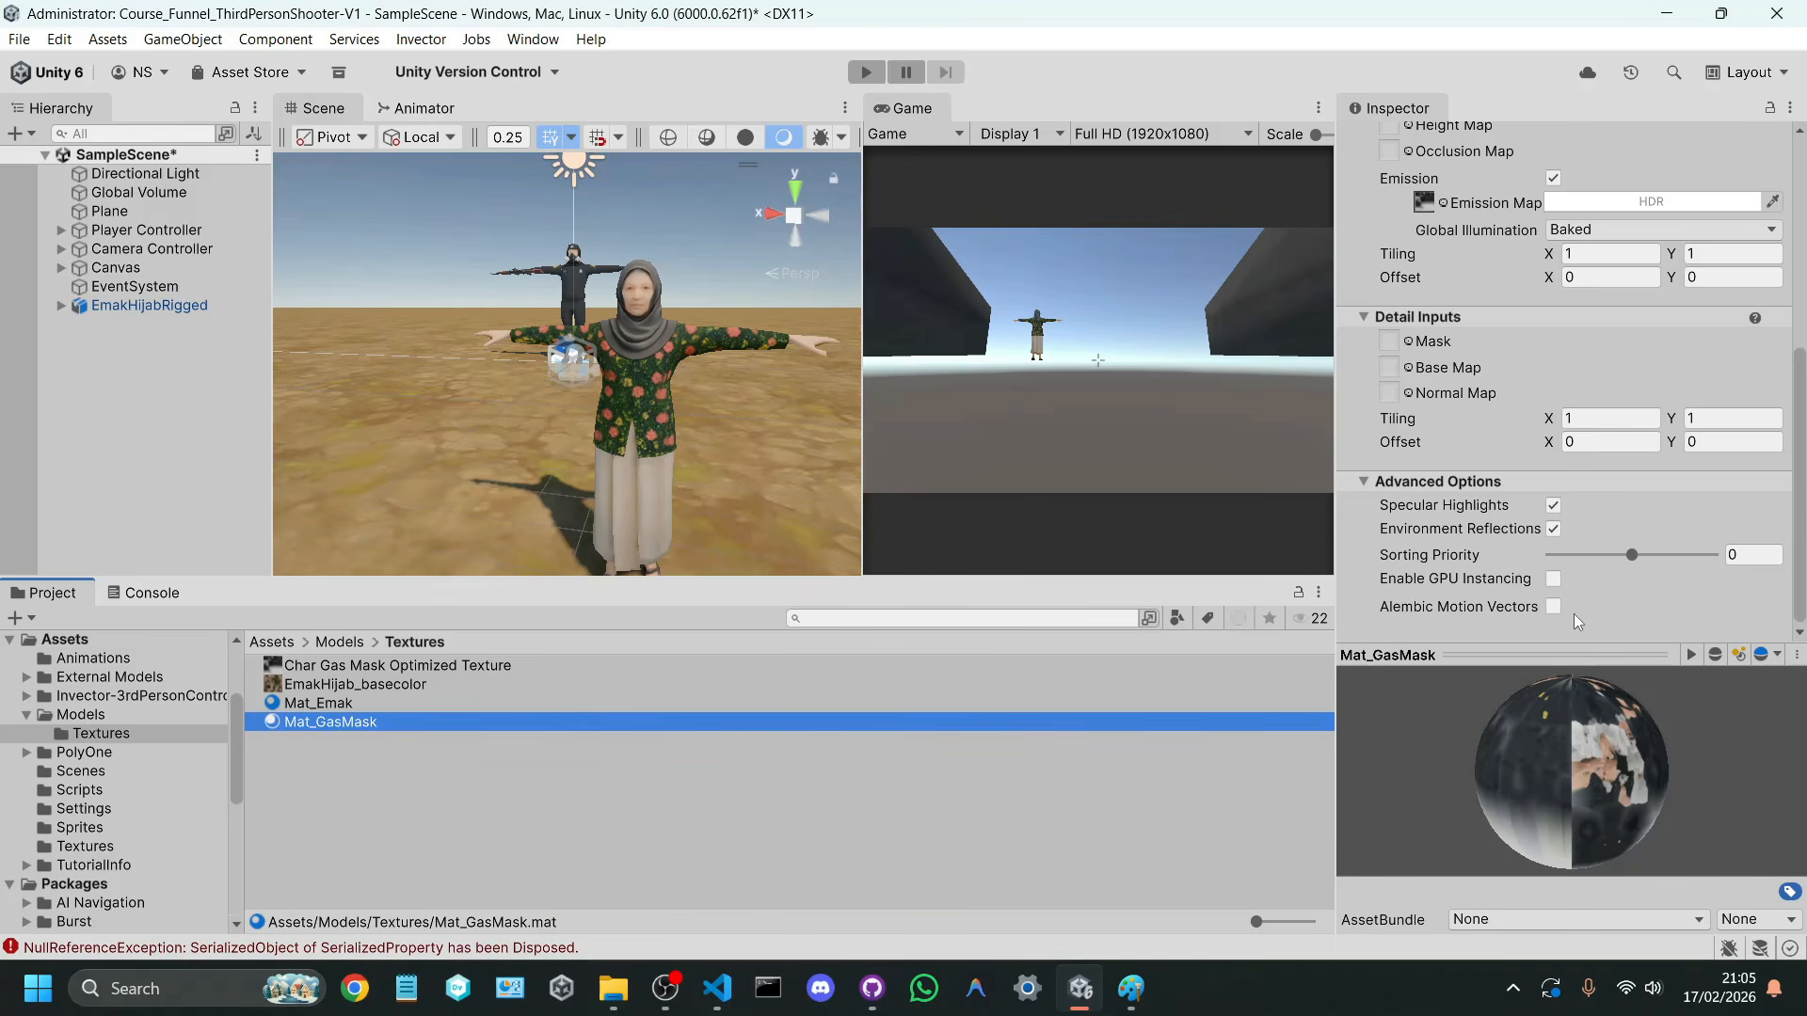
{"action": "left_click", "coordinate": [1554, 581]}
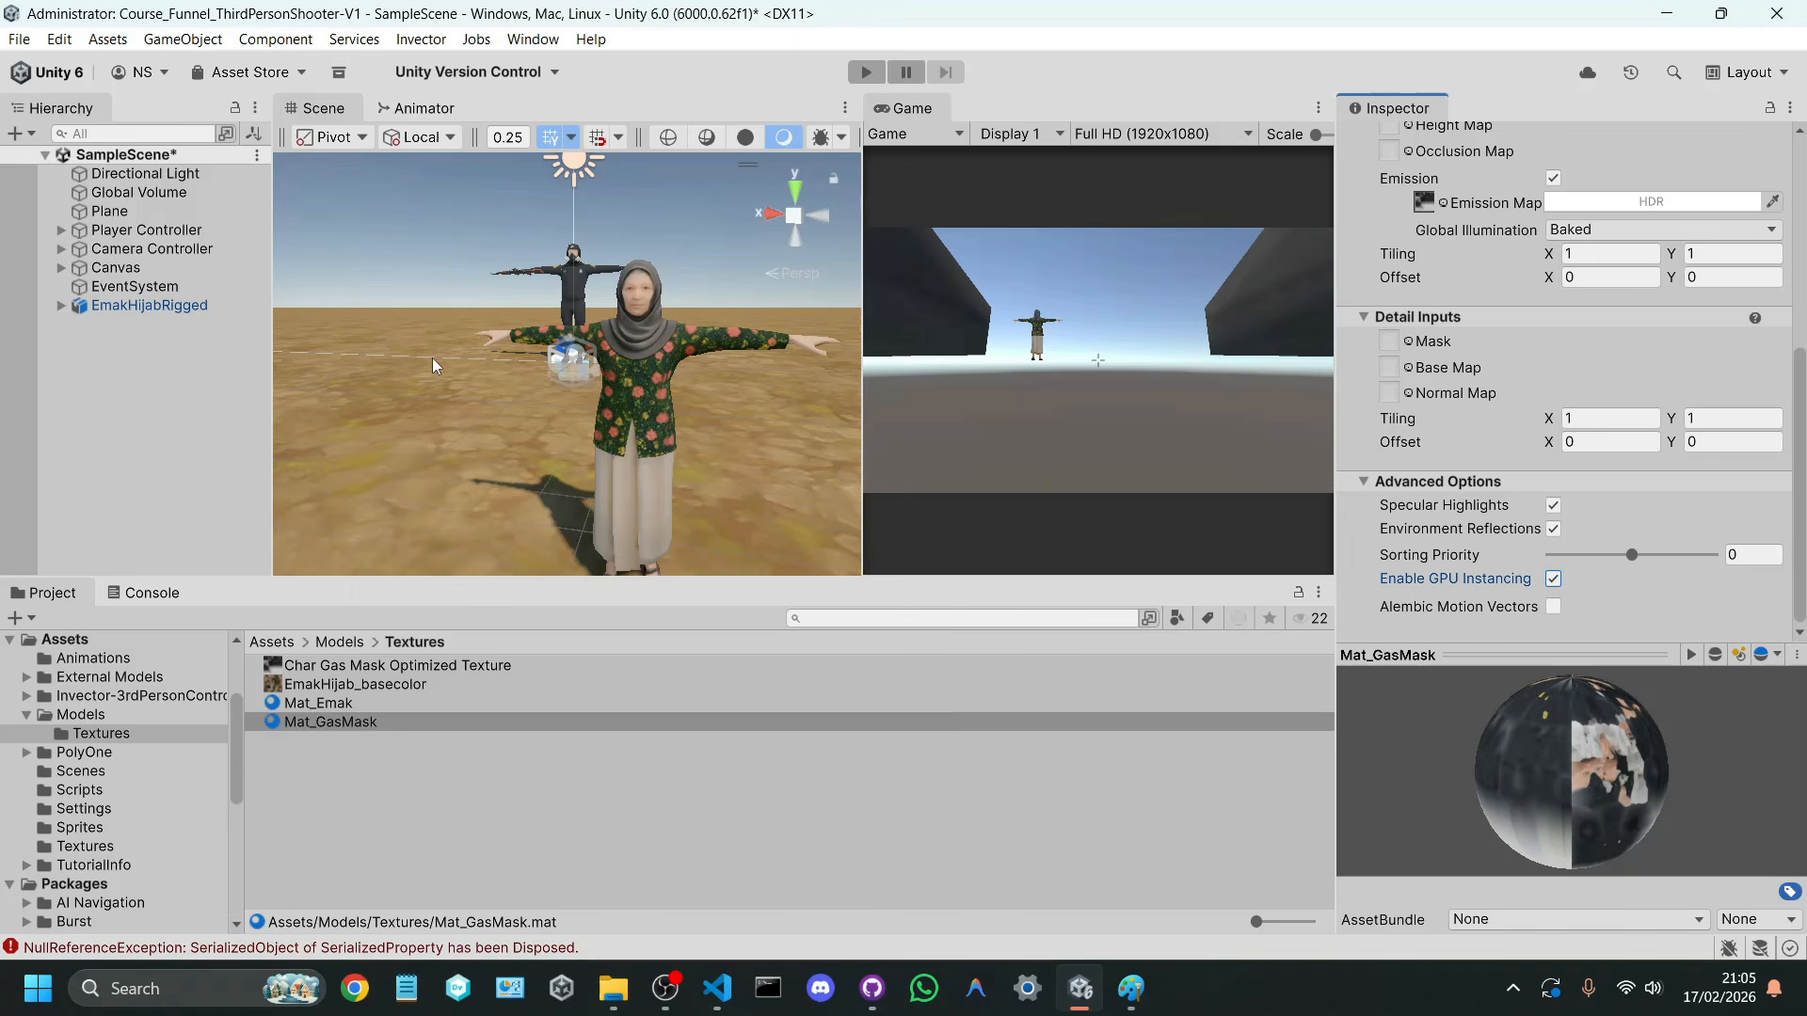
Step: Move EmakHijabRigged right beside the player character for a size comparison, at about X 0.62, Z -0.14
{"action": "left_click", "coordinate": [249, 311]}
{"action": "left_click_drag", "start_coordinate": [527, 348], "coordinate": [537, 452], "text": "alt"}
{"action": "scroll", "coordinate": [583, 461], "scroll_direction": "down", "scroll_amount": 4}
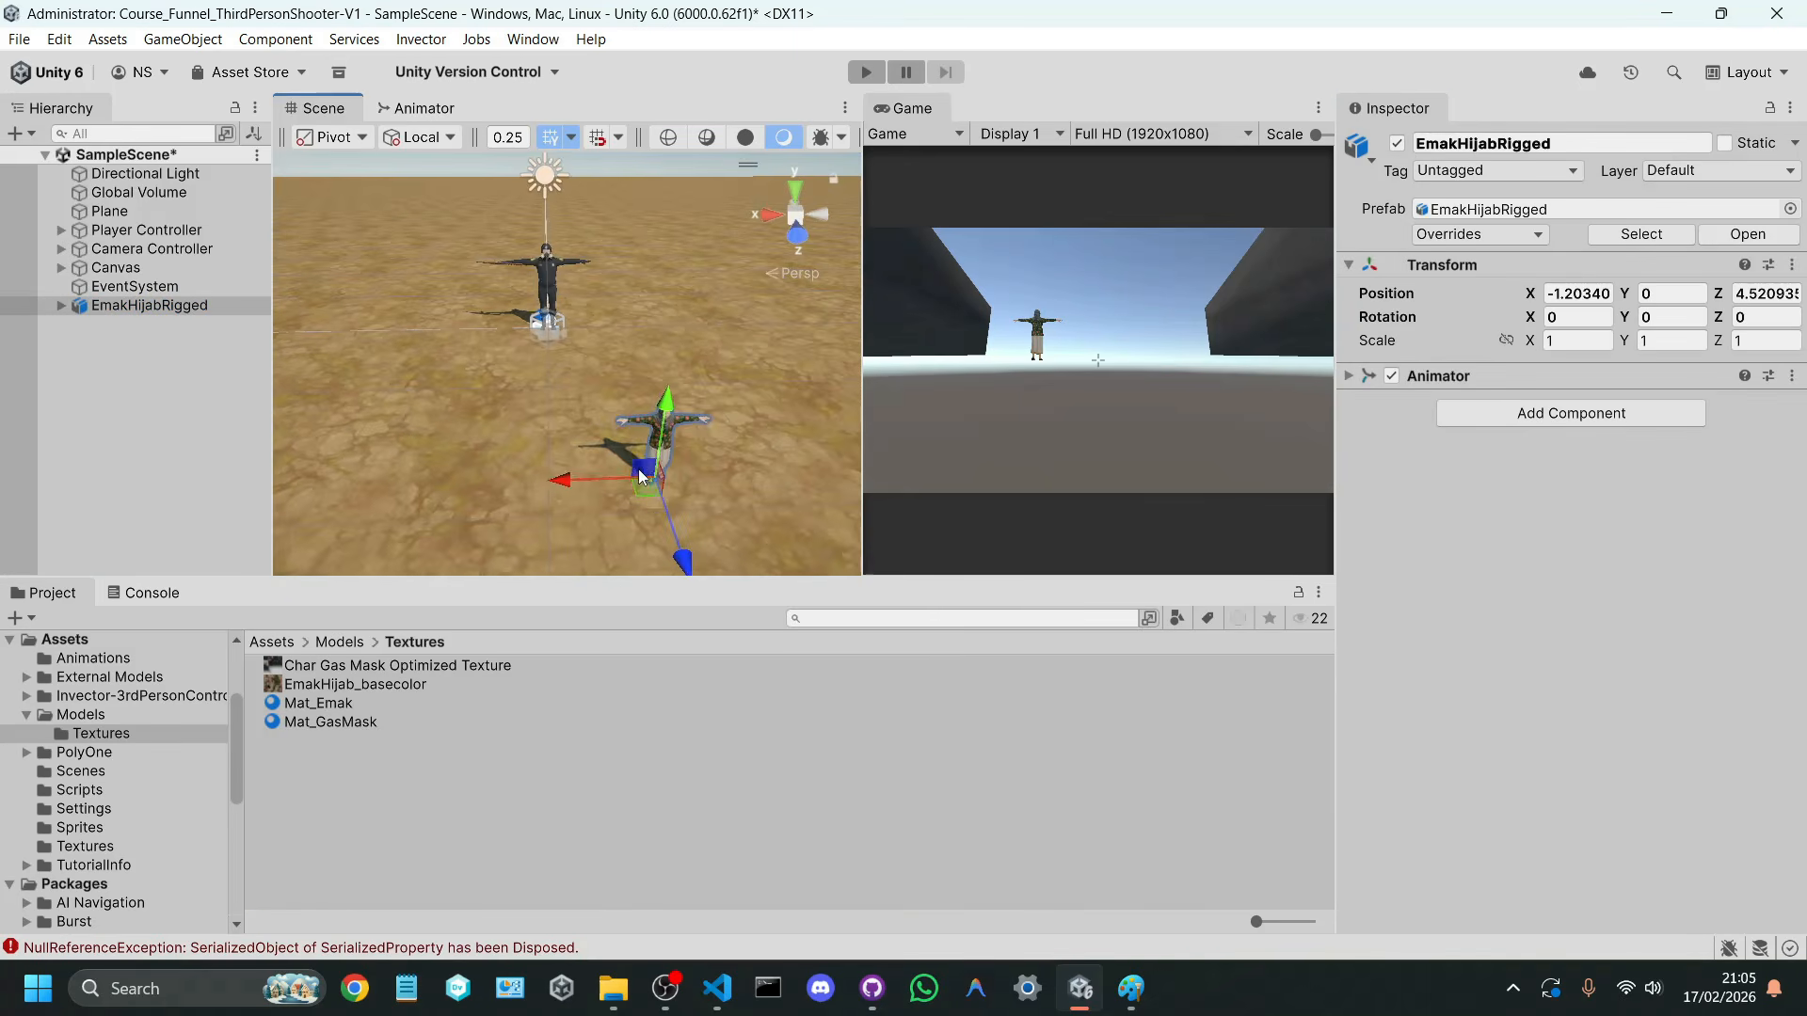
{"action": "left_click_drag", "start_coordinate": [649, 496], "coordinate": [524, 331]}
{"action": "right_click_drag", "start_coordinate": [523, 331], "coordinate": [489, 254]}
{"action": "key", "text": "w"}
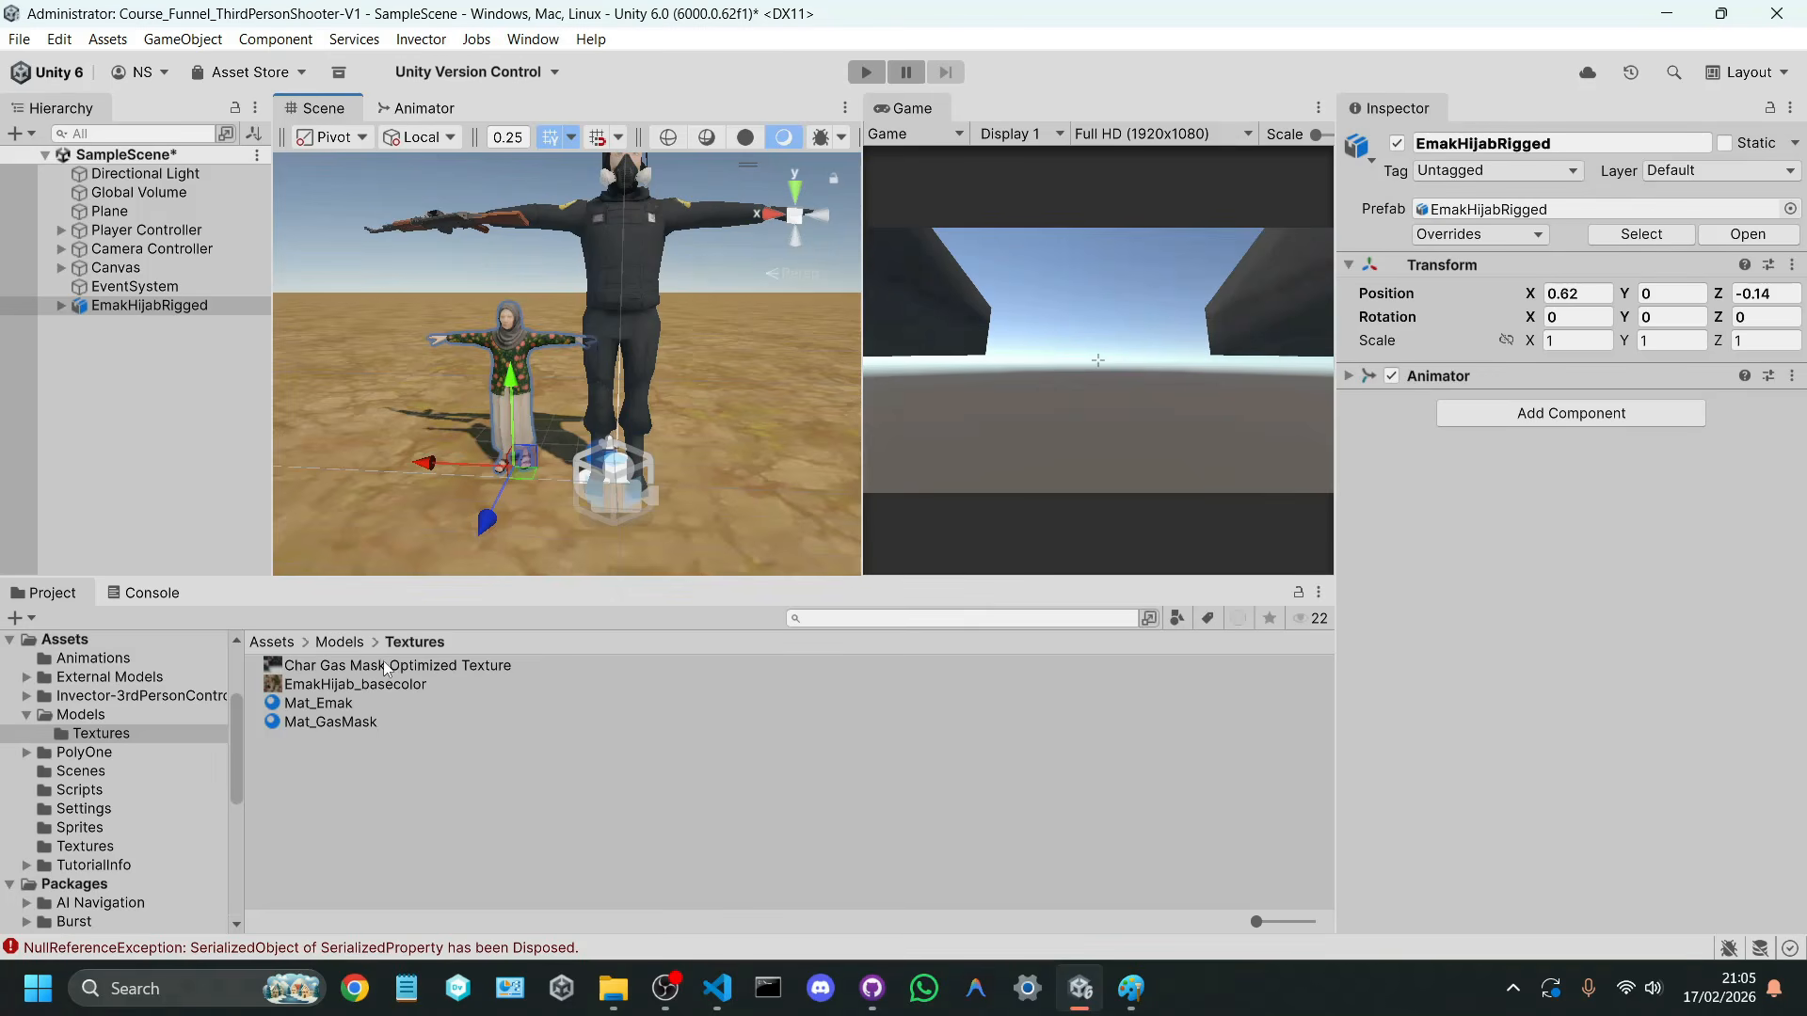
Step: Set the Scale Factor to 5 in the EmakHijabRigged model's import settings and apply it
{"action": "left_click", "coordinate": [341, 641]}
{"action": "left_click", "coordinate": [353, 704]}
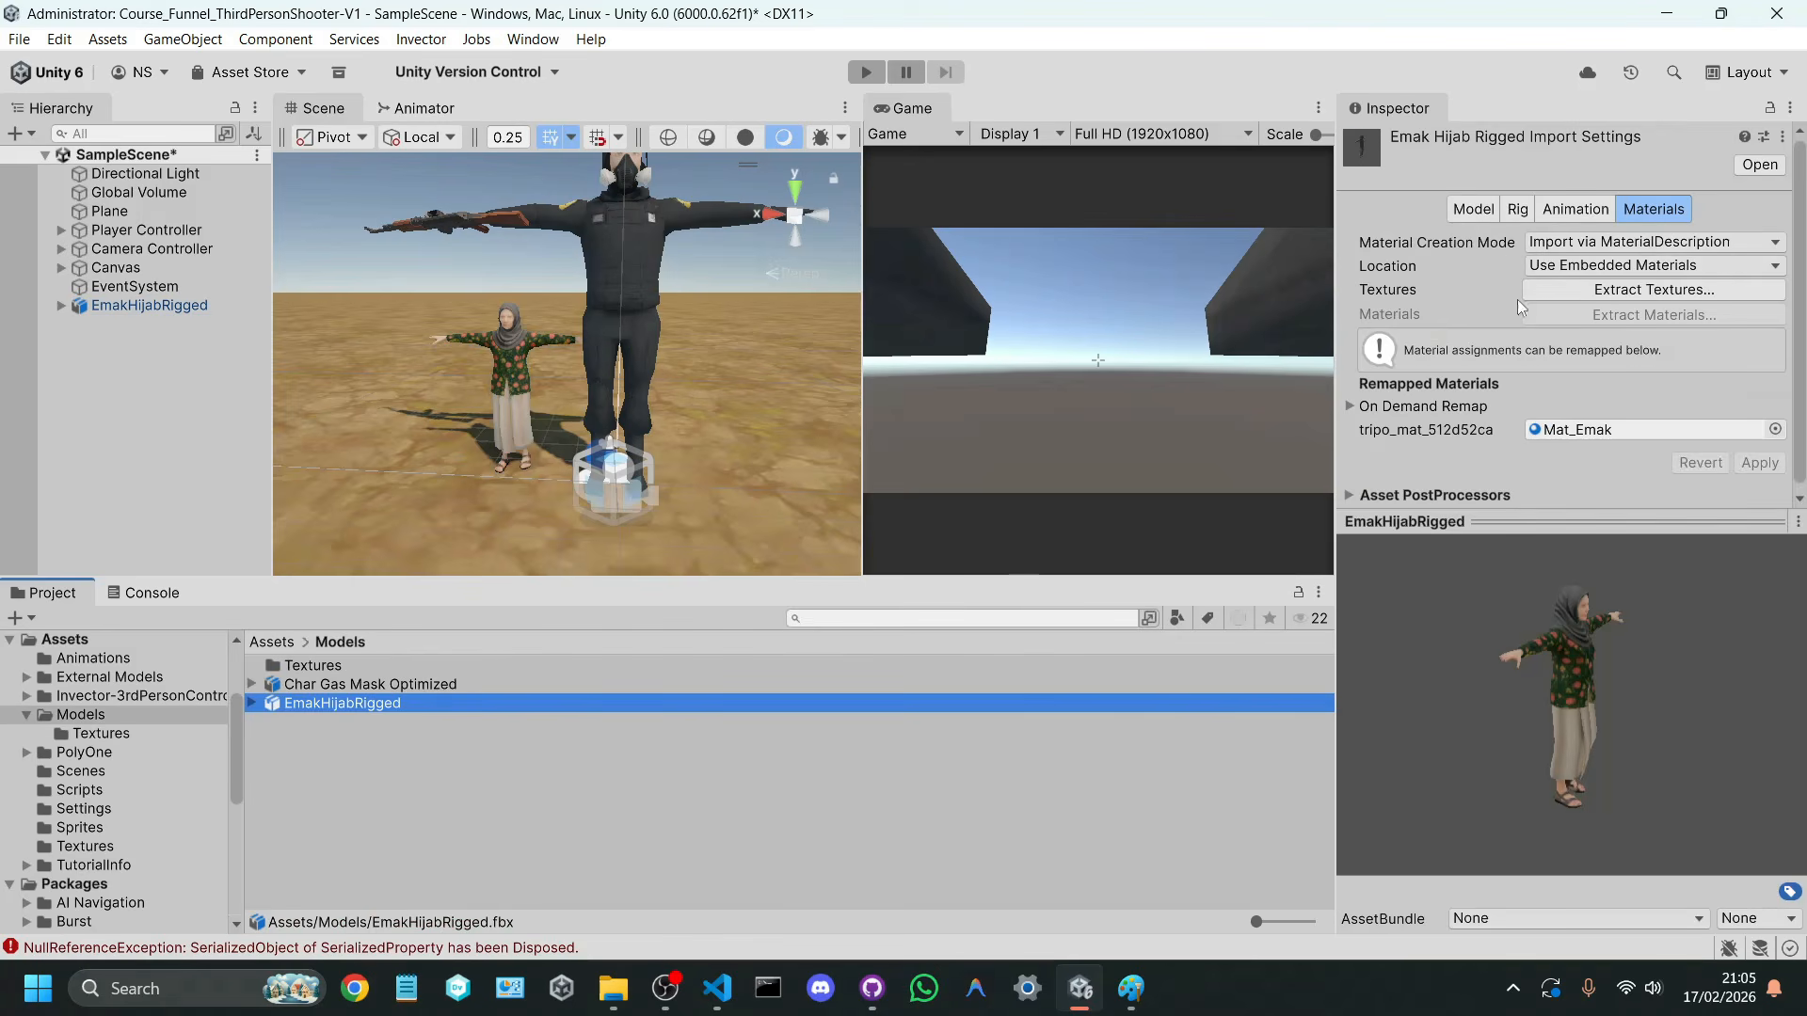
{"action": "left_click", "coordinate": [1493, 209]}
{"action": "left_click", "coordinate": [1555, 263]}
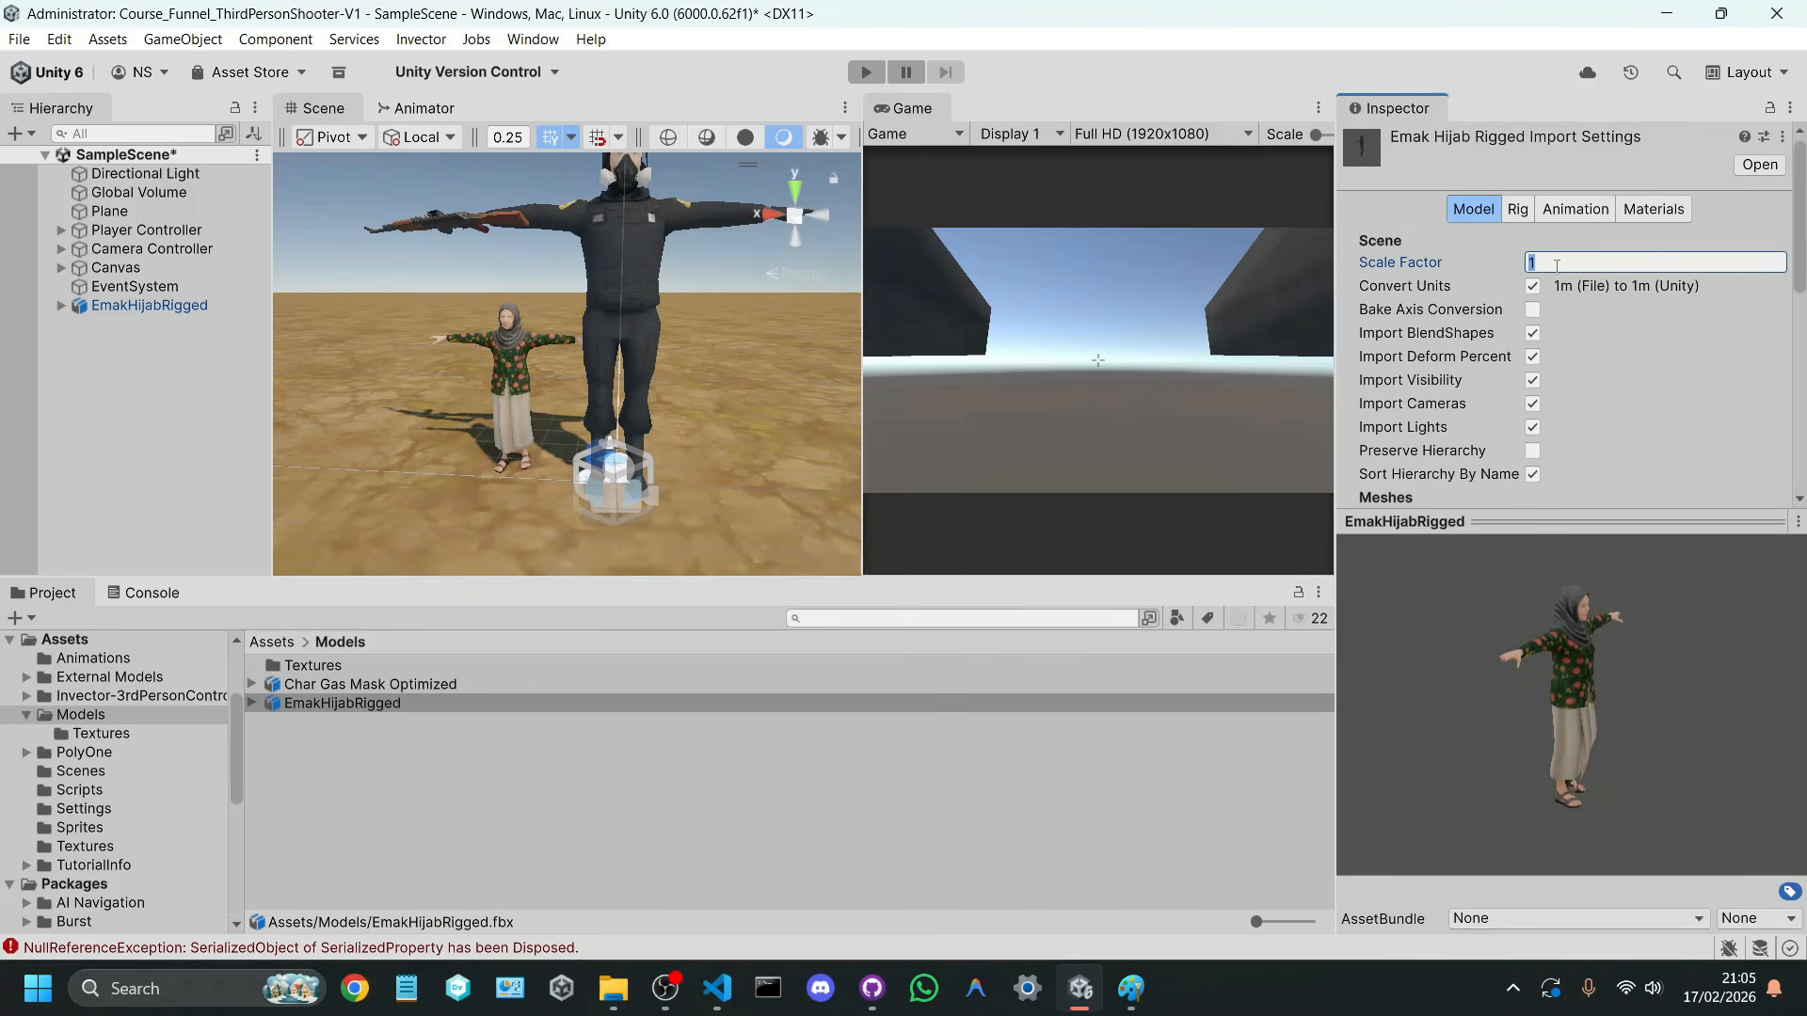
{"action": "scroll", "coordinate": [1637, 339], "scroll_direction": "down", "scroll_amount": 10}
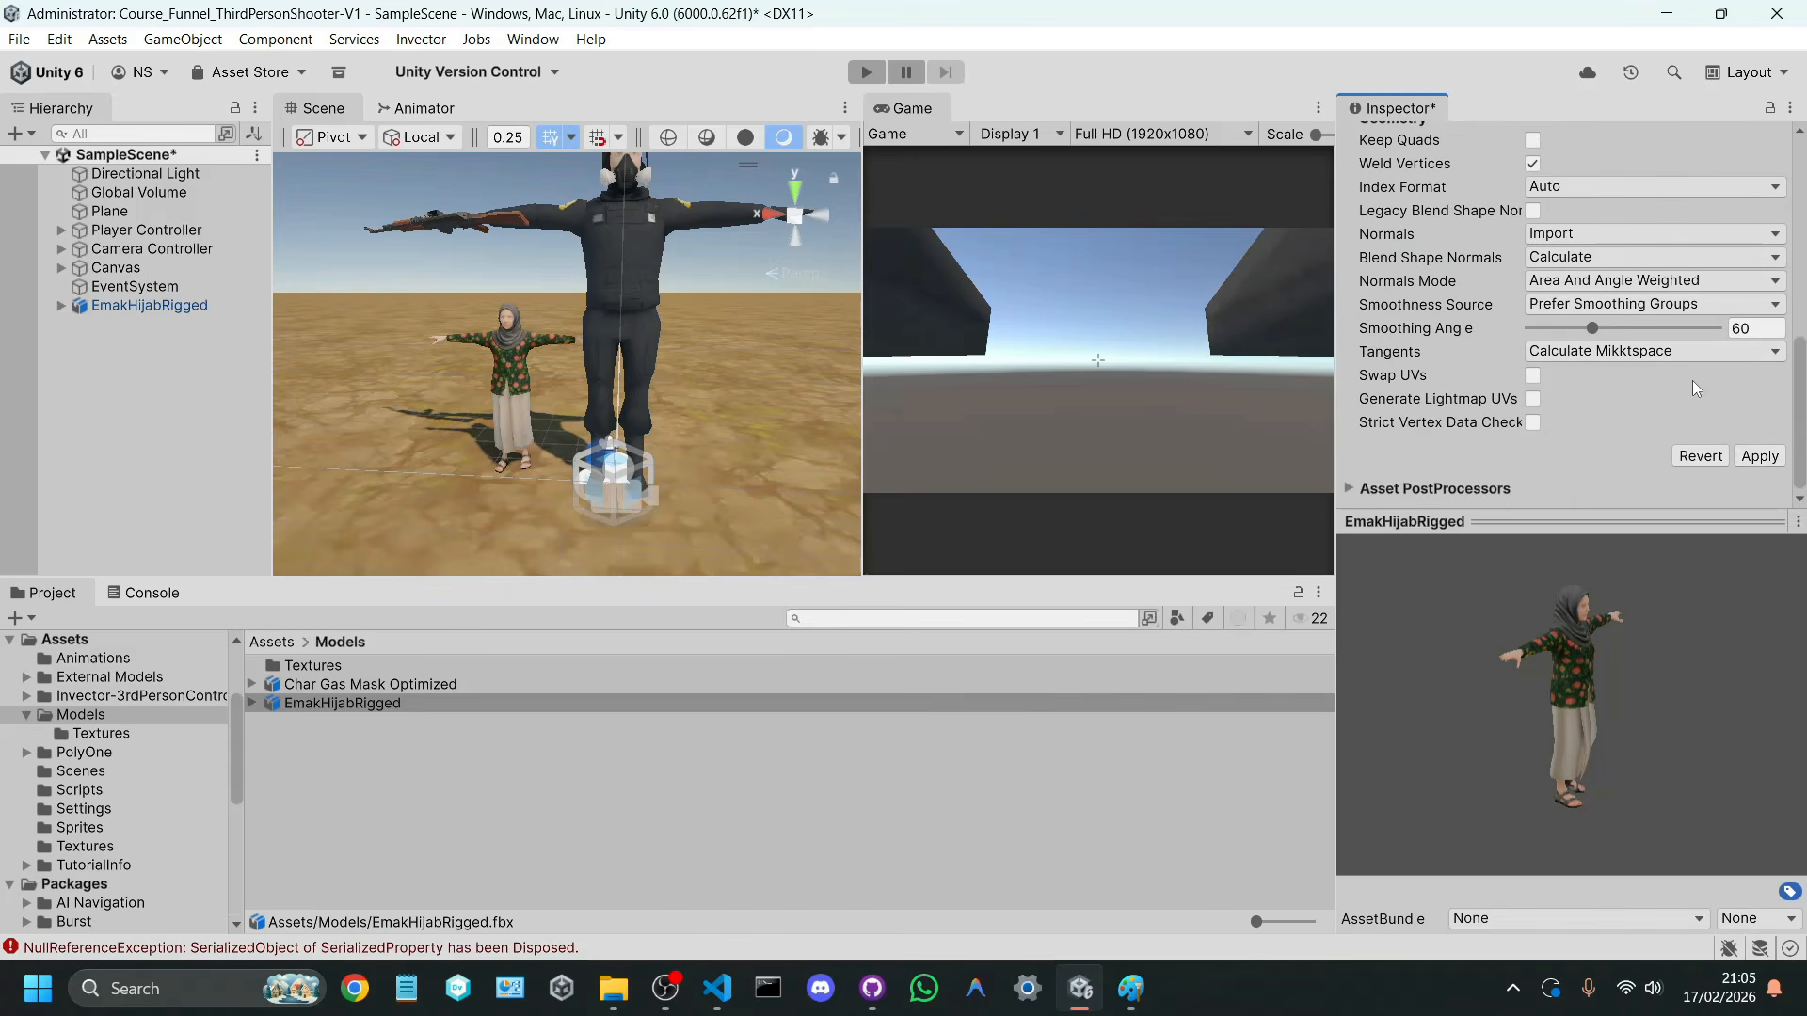
{"action": "left_click", "coordinate": [1750, 455]}
{"action": "scroll", "coordinate": [1713, 363], "scroll_direction": "up", "scroll_amount": 10}
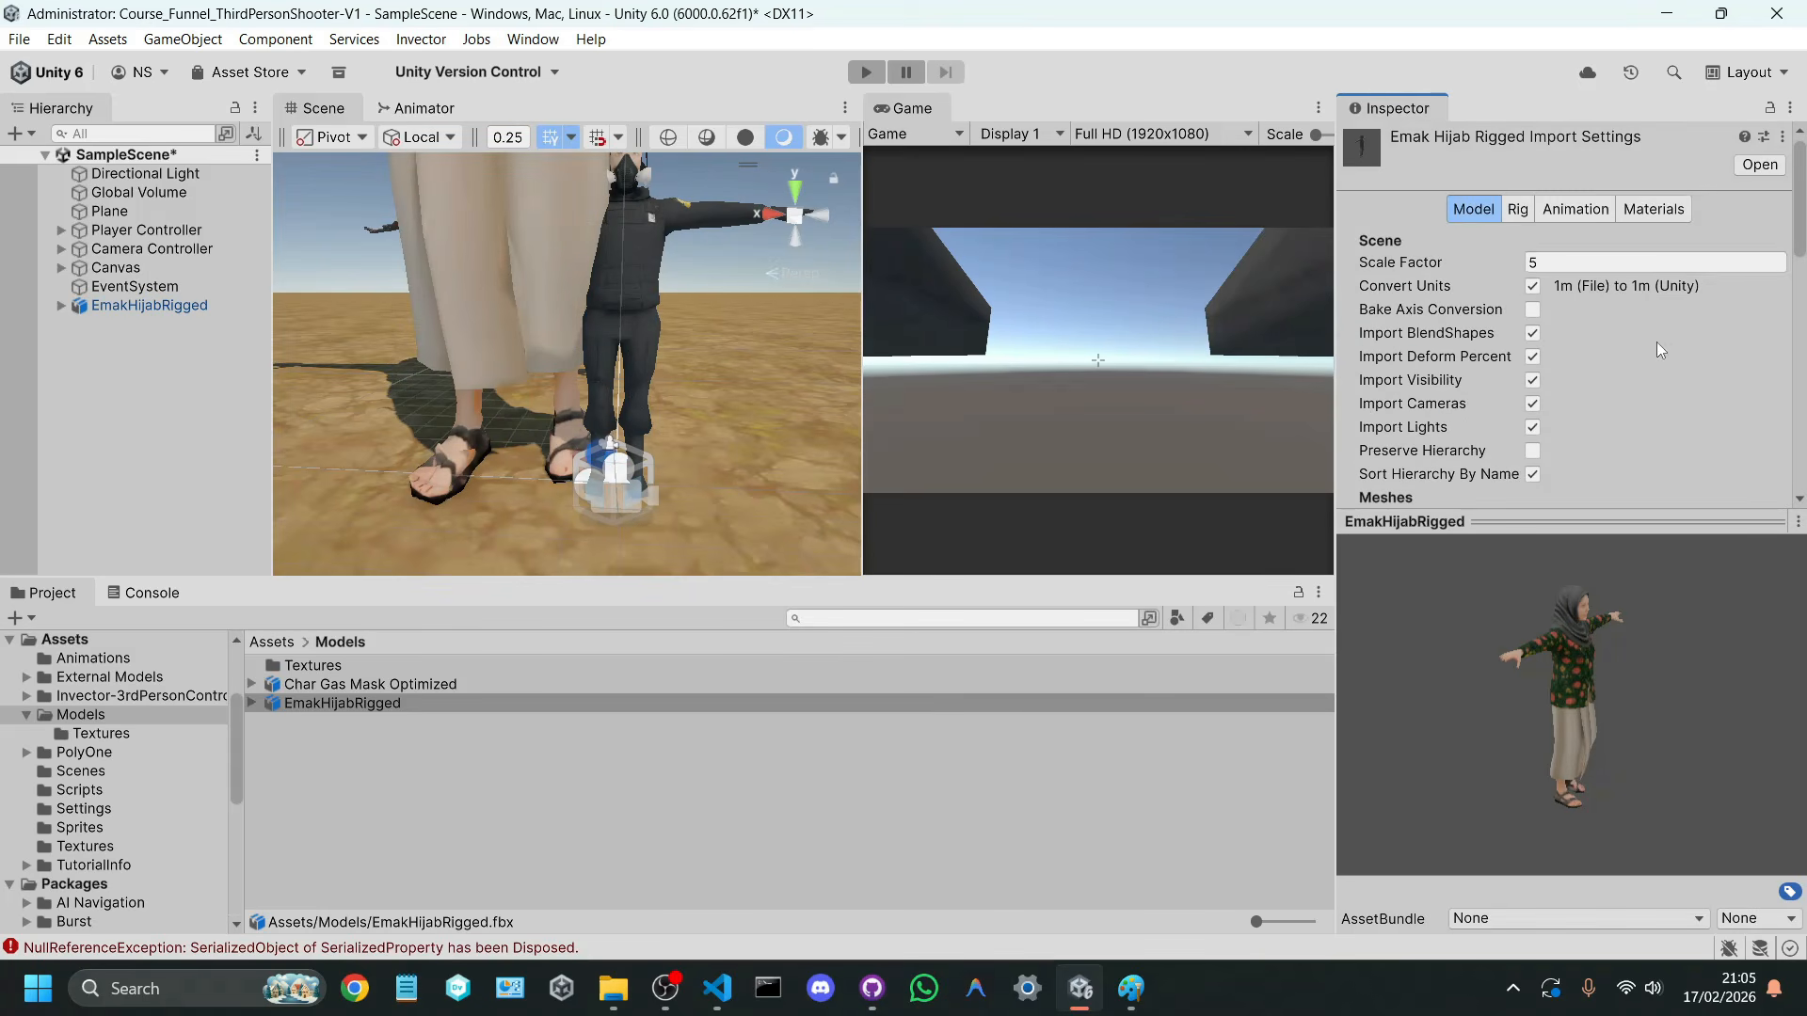
Step: Set the EmakHijabRigged model's Scale Factor to 2, apply it and compare its height with the player
{"action": "left_click", "coordinate": [1595, 264]}
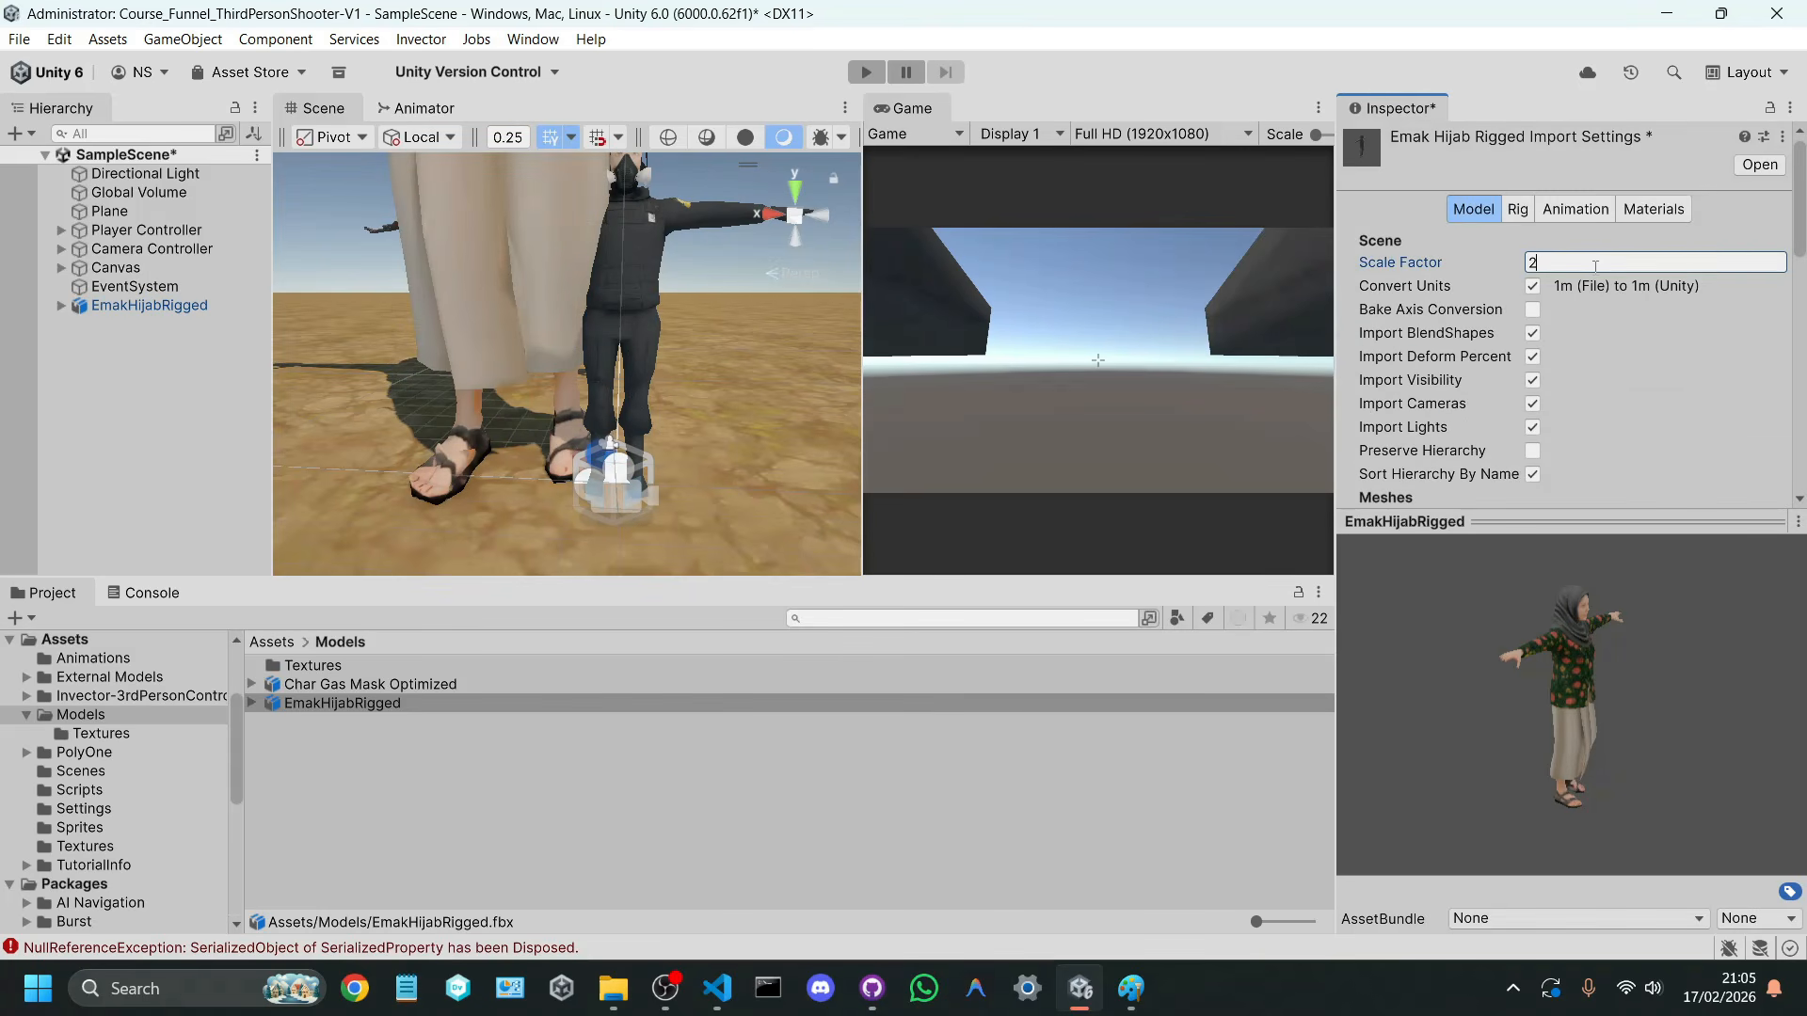
{"action": "scroll", "coordinate": [1600, 294], "scroll_direction": "down", "scroll_amount": 10}
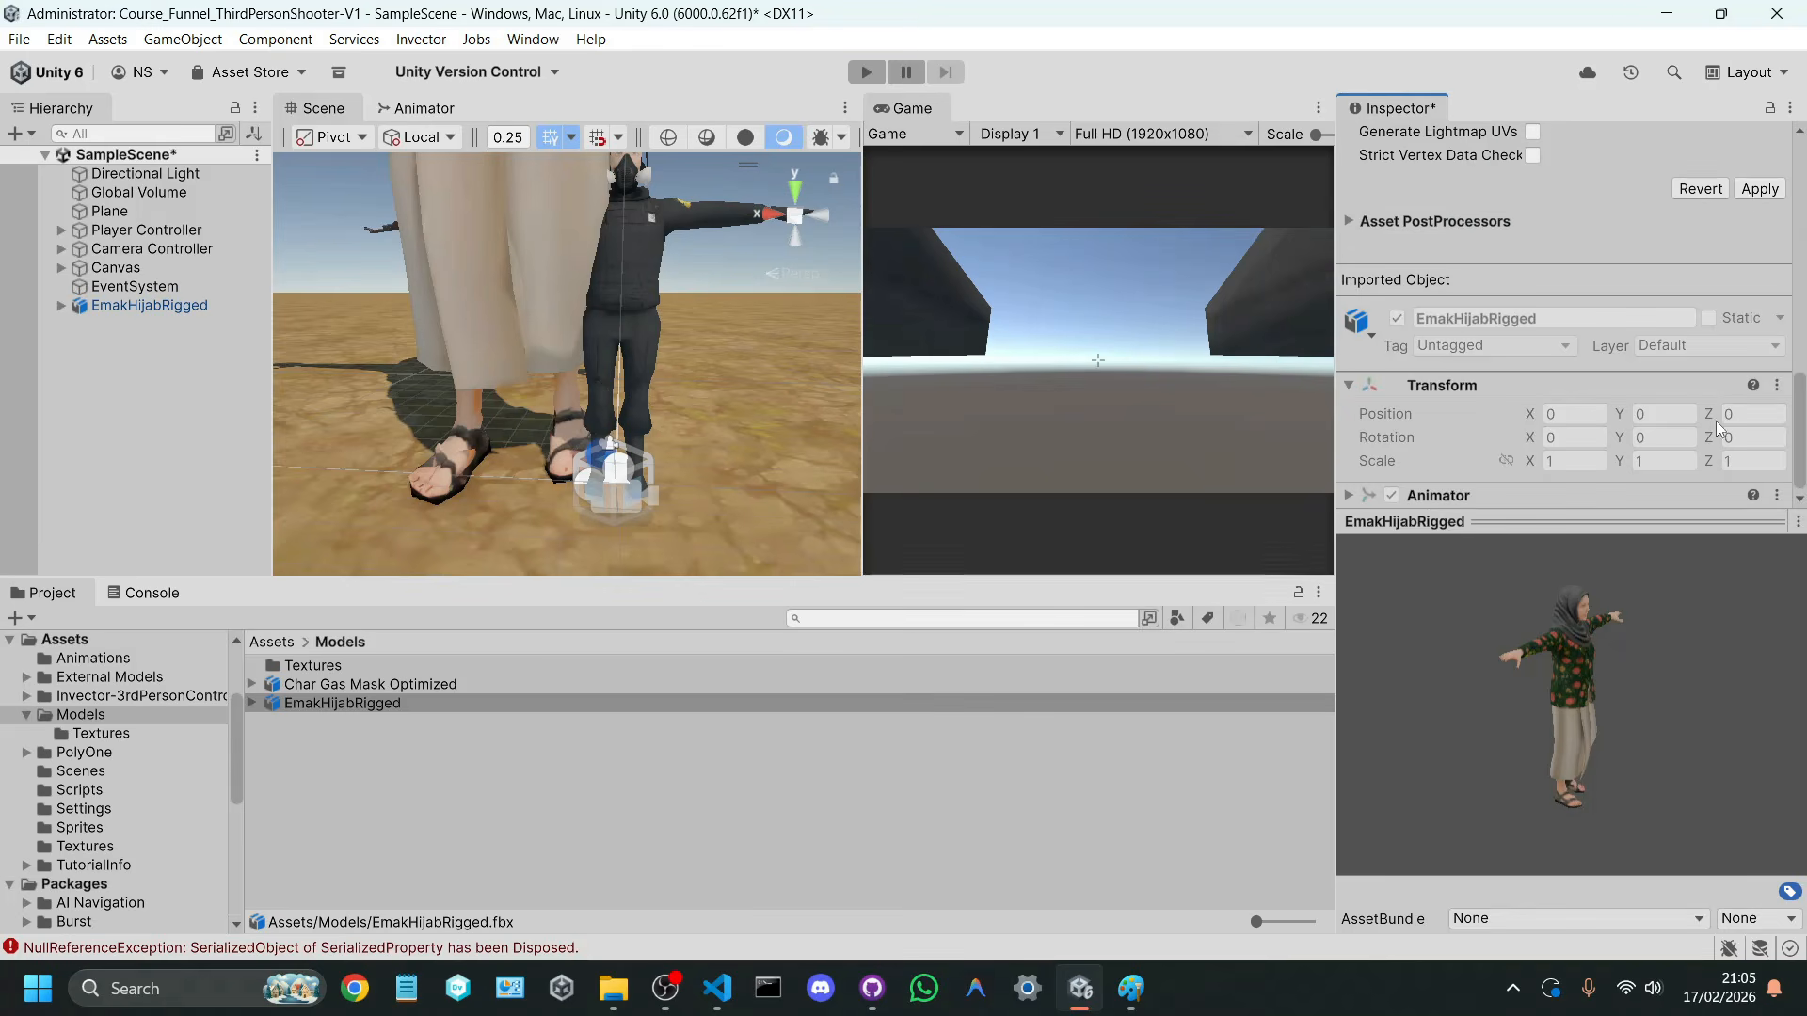
{"action": "left_click", "coordinate": [1750, 190]}
{"action": "scroll", "coordinate": [685, 363], "scroll_direction": "down", "scroll_amount": 6}
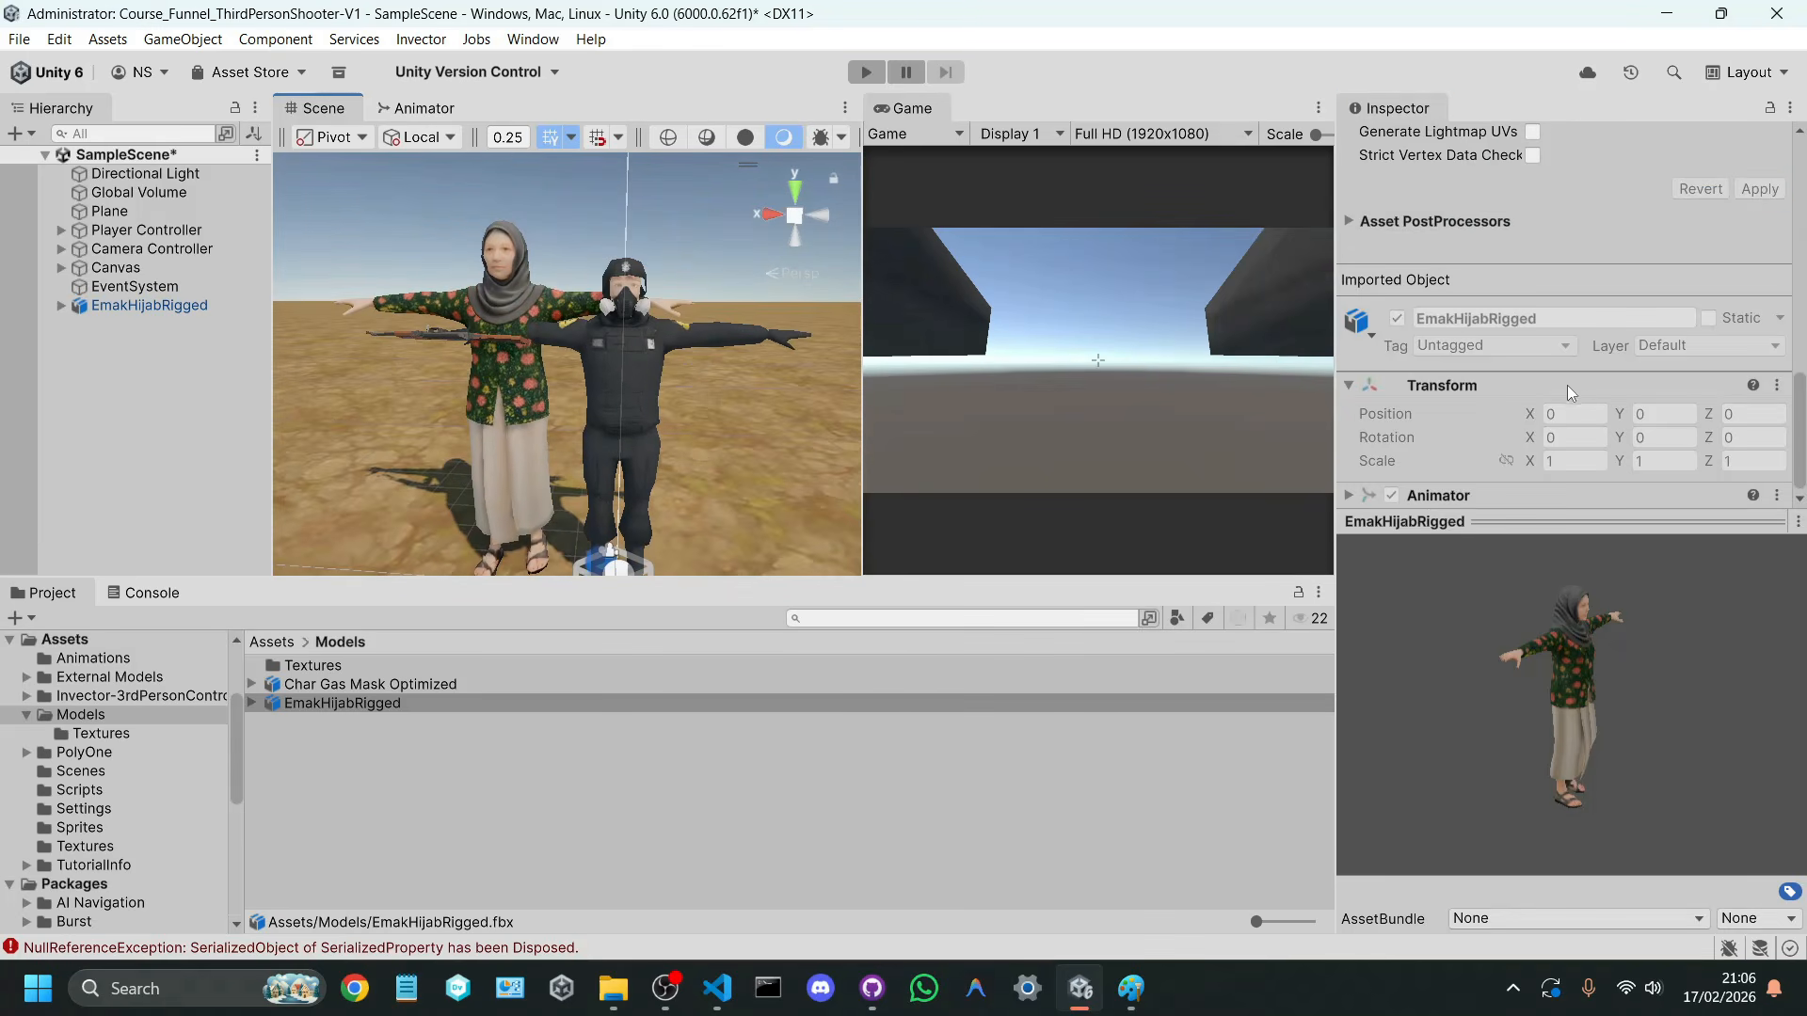
{"action": "scroll", "coordinate": [1571, 377], "scroll_direction": "up", "scroll_amount": 10}
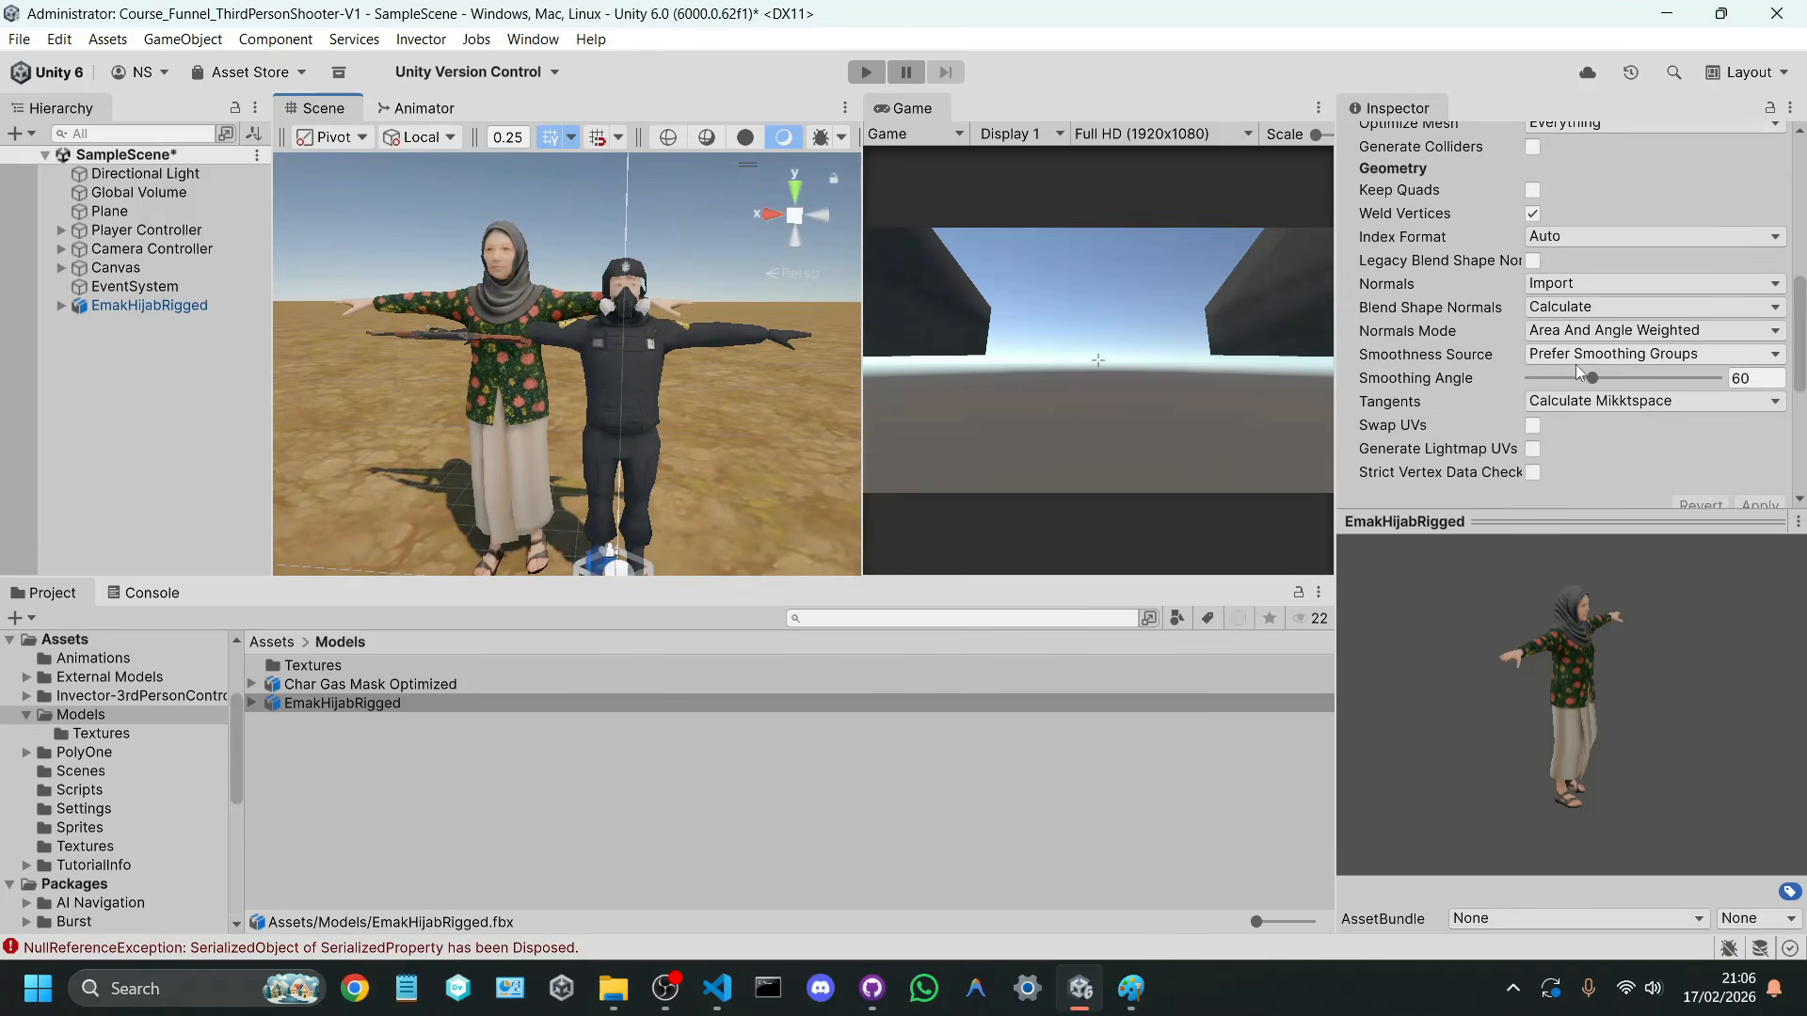
Step: Set the EmakHijabRigged model's Scale Factor to 1.6, apply it and compare both characters from behind
{"action": "left_click", "coordinate": [1572, 264]}
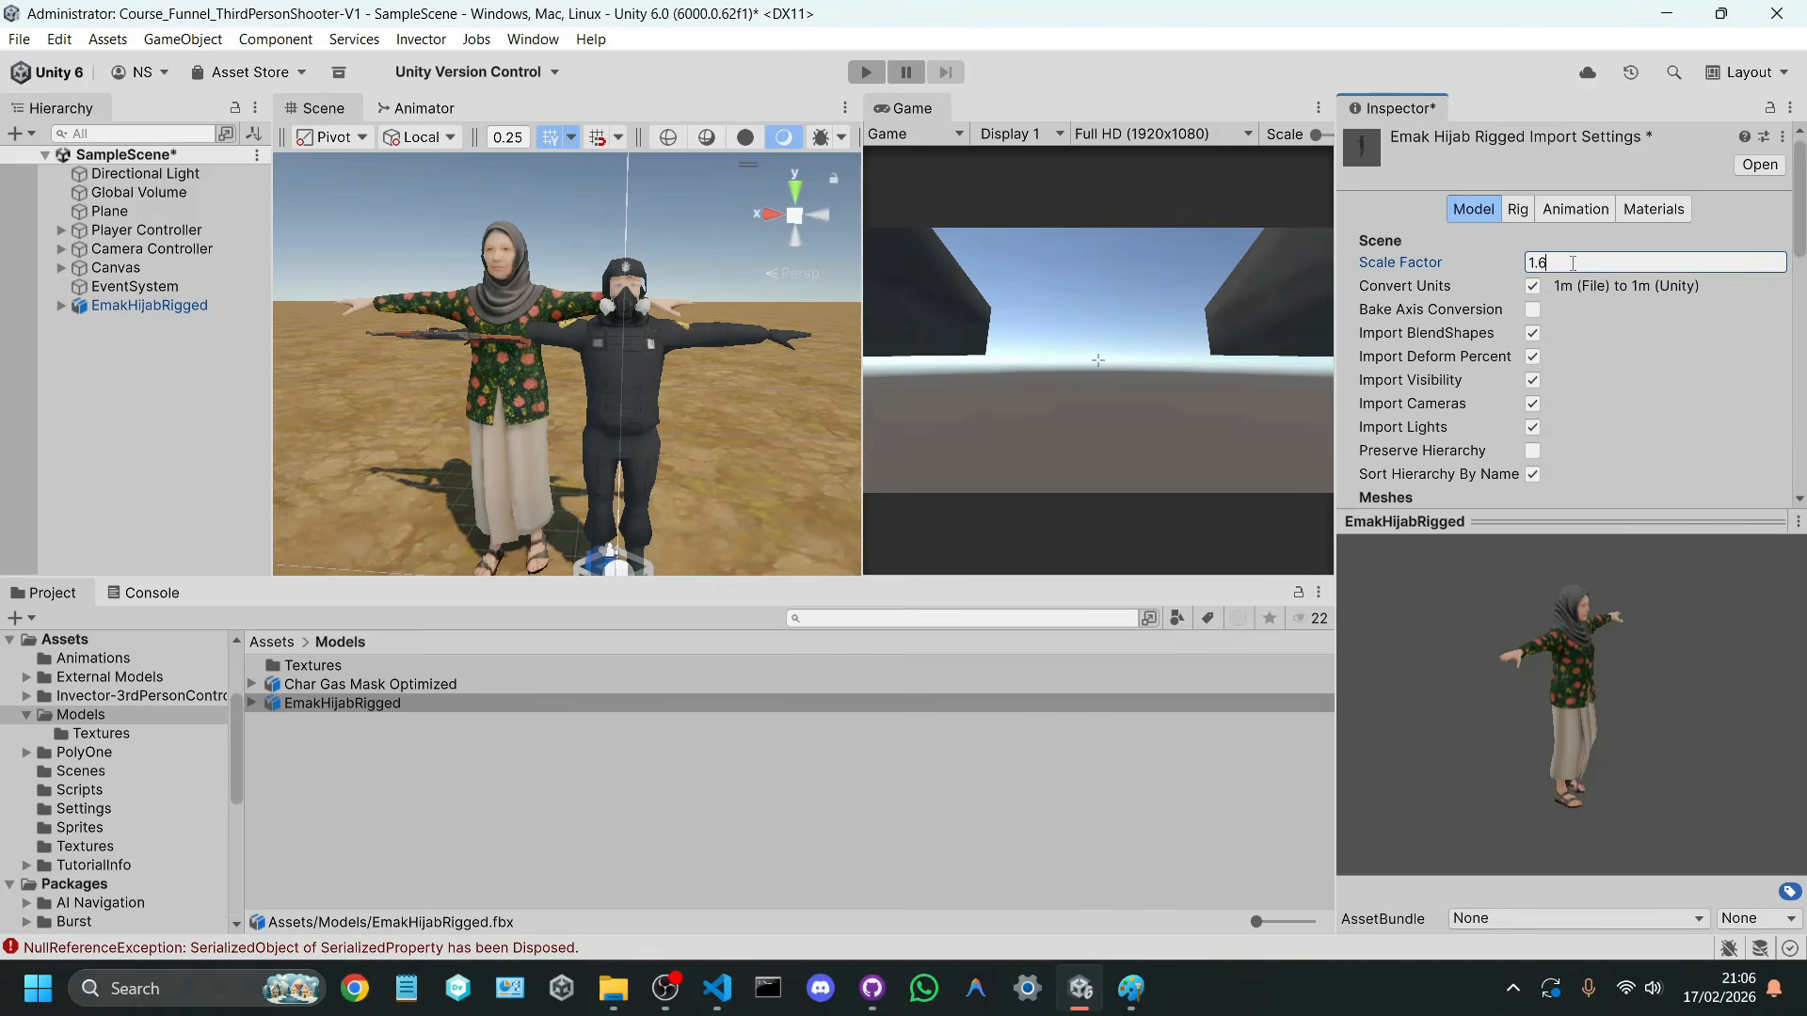
{"action": "scroll", "coordinate": [1647, 287], "scroll_direction": "down", "scroll_amount": 5}
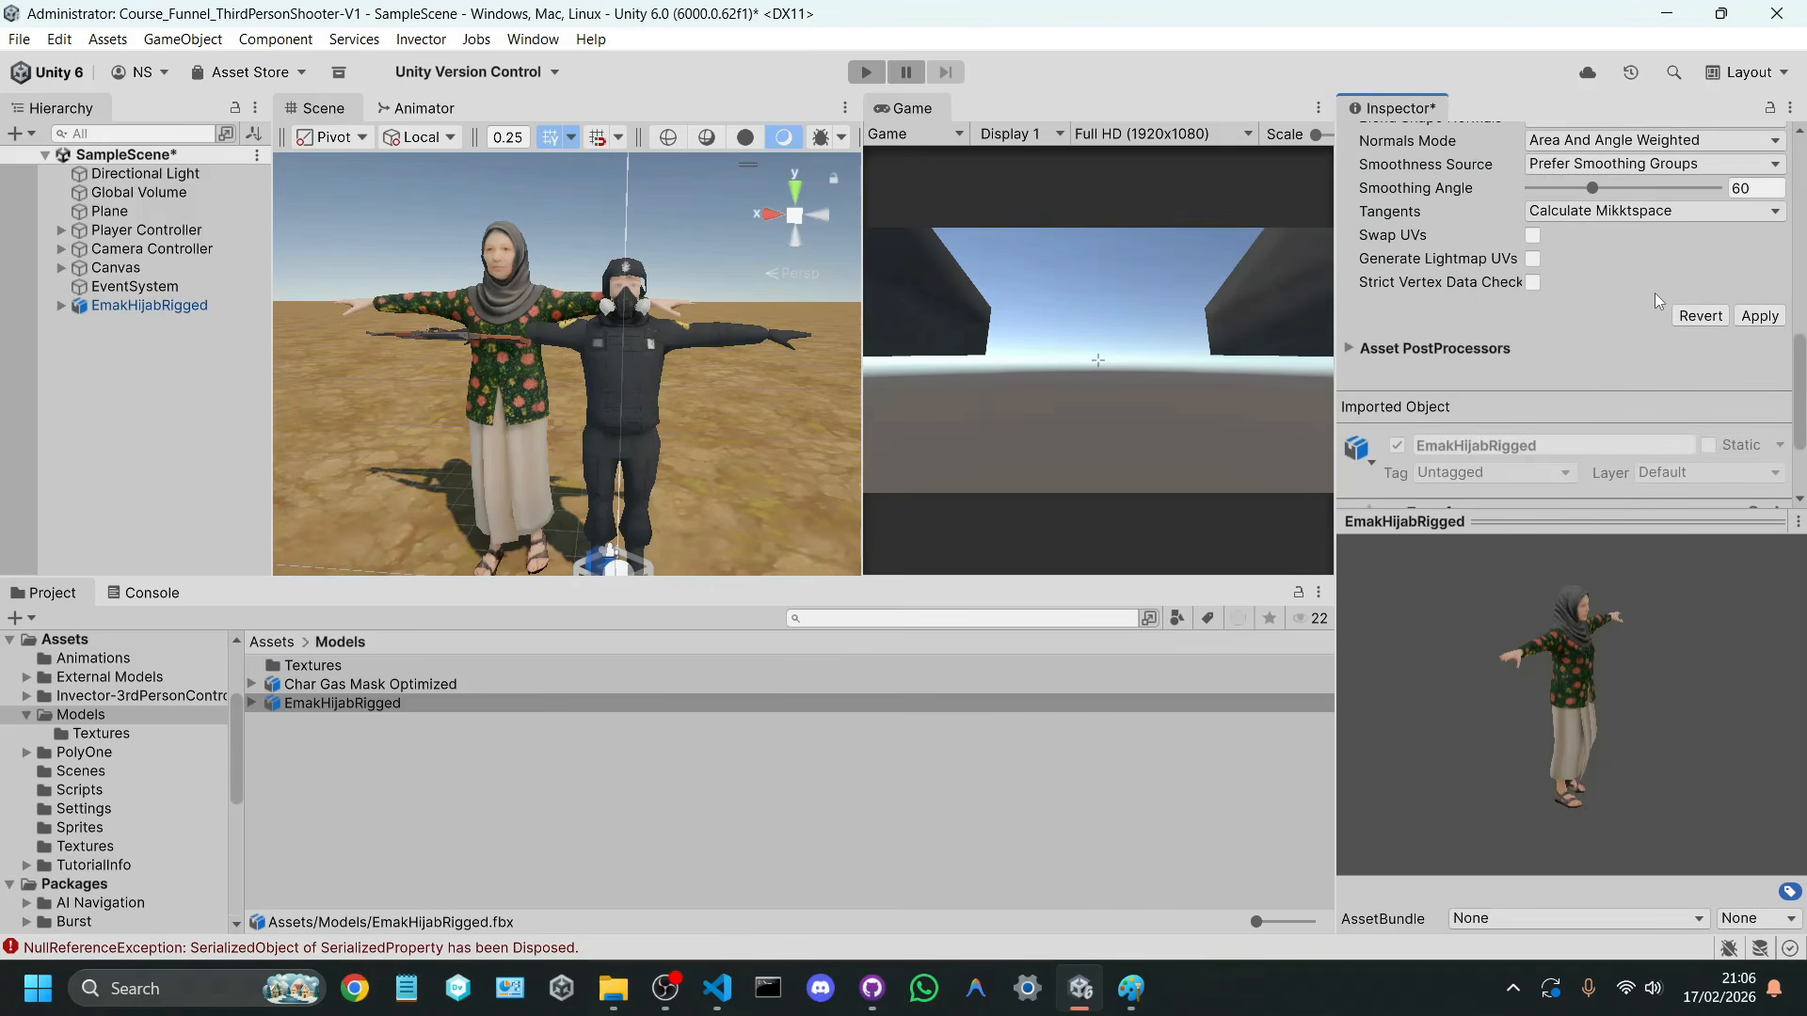
{"action": "left_click", "coordinate": [1768, 322]}
{"action": "key", "text": "w"}
{"action": "right_click_drag", "start_coordinate": [574, 328], "coordinate": [510, 201]}
{"action": "key", "text": "a"}
{"action": "scroll", "coordinate": [1799, 264], "scroll_direction": "up", "scroll_amount": 10}
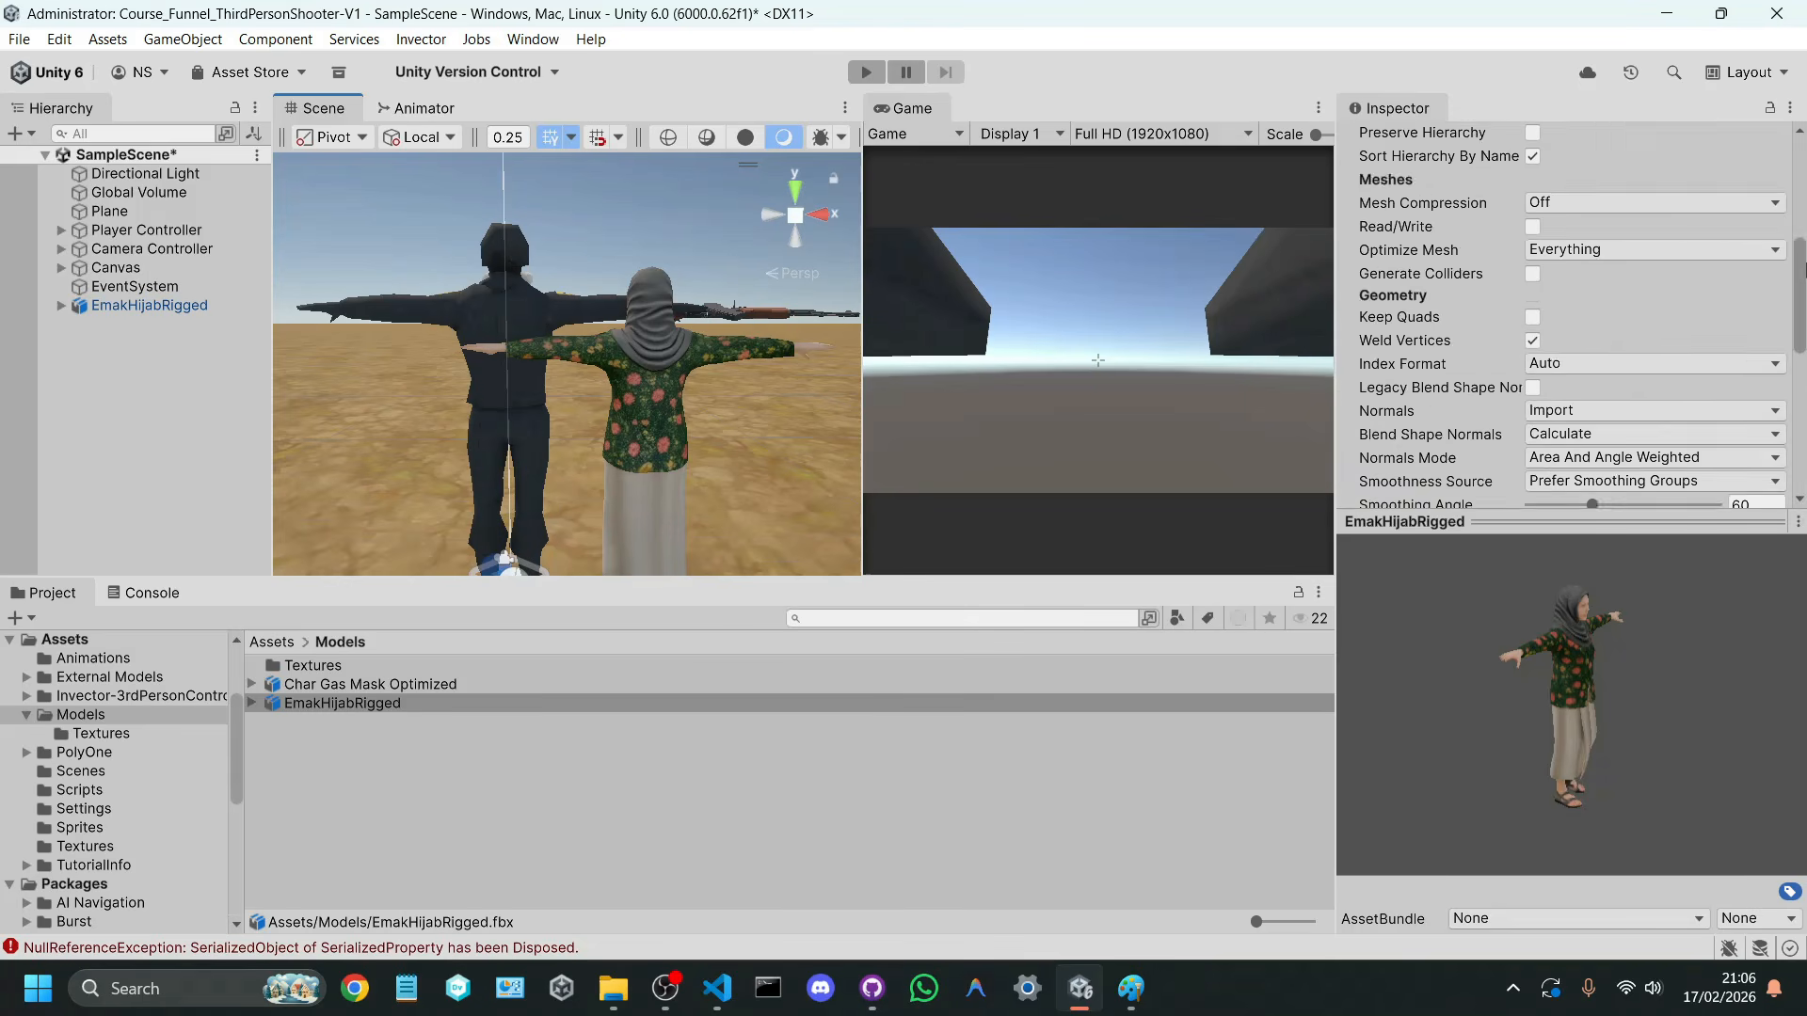
Step: Fine-tune the EmakHijabRigged model's Scale Factor once more to match the player's height and apply the import settings
{"action": "left_click", "coordinate": [1568, 264]}
{"action": "type", "text": "1.6"}
{"action": "key", "text": "BackSpace"}
{"action": "key", "text": "BackSpace"}
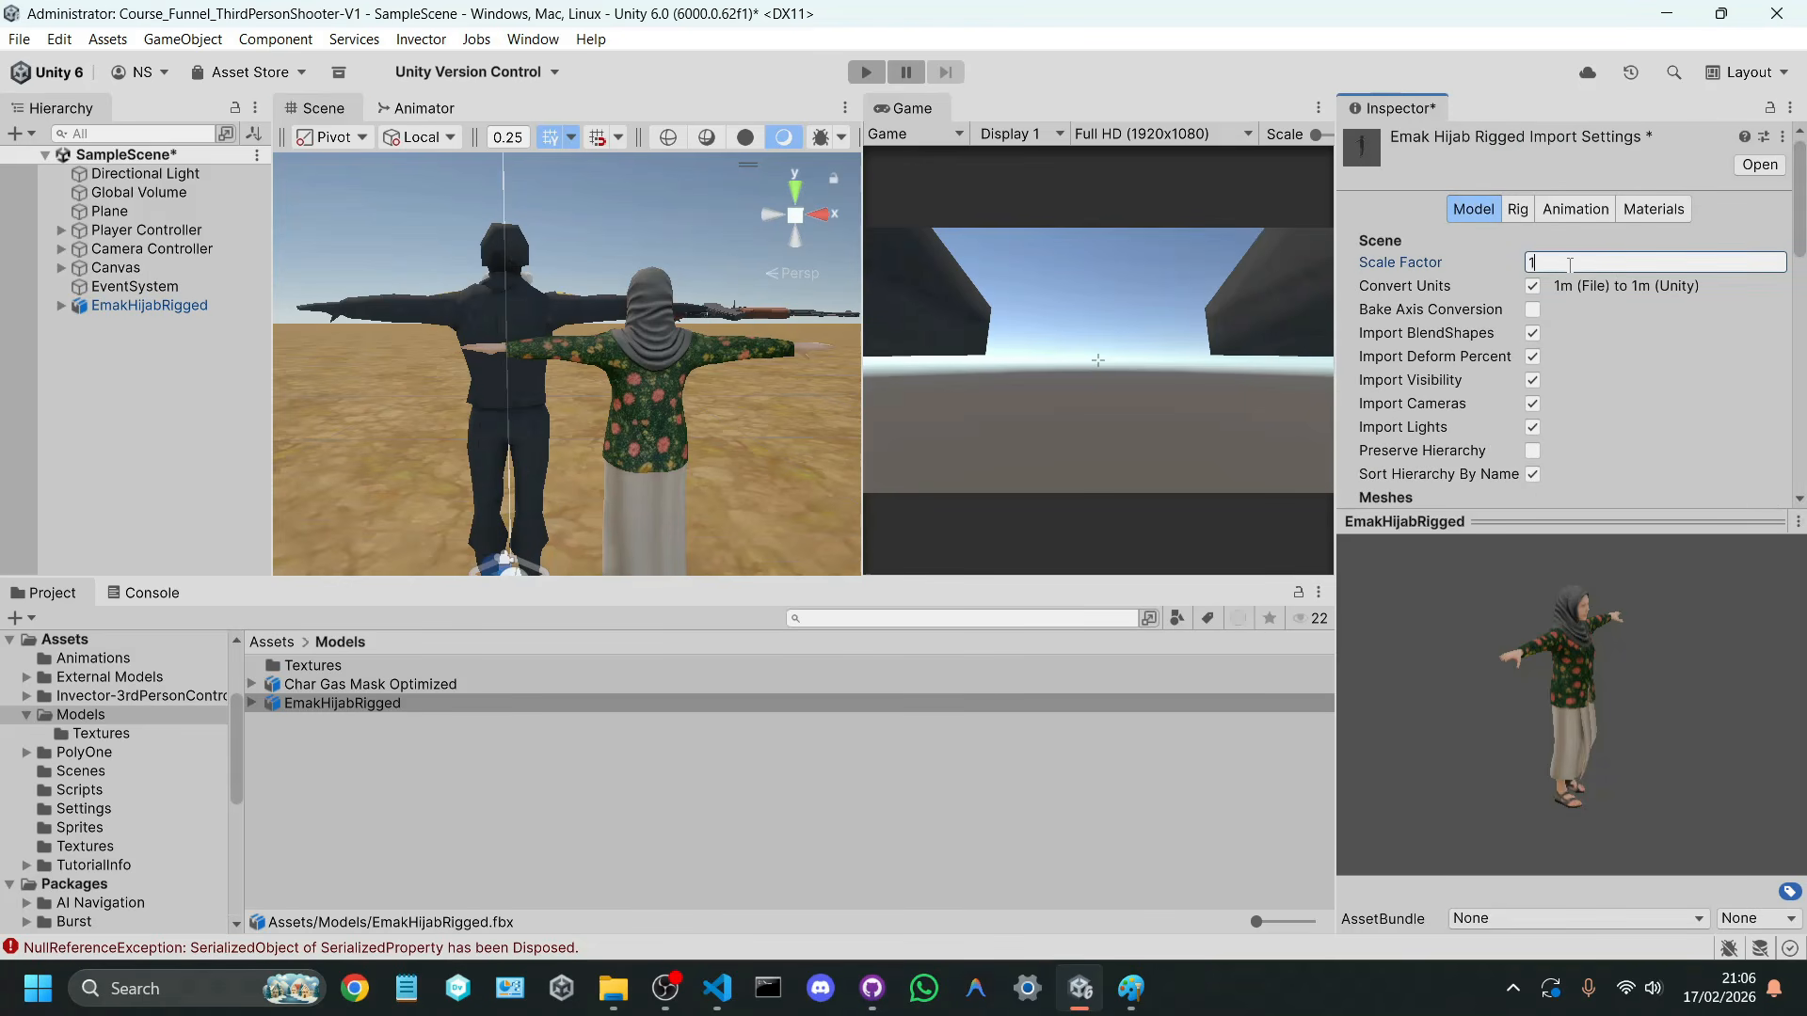
{"action": "scroll", "coordinate": [1769, 433], "scroll_direction": "down", "scroll_amount": 10}
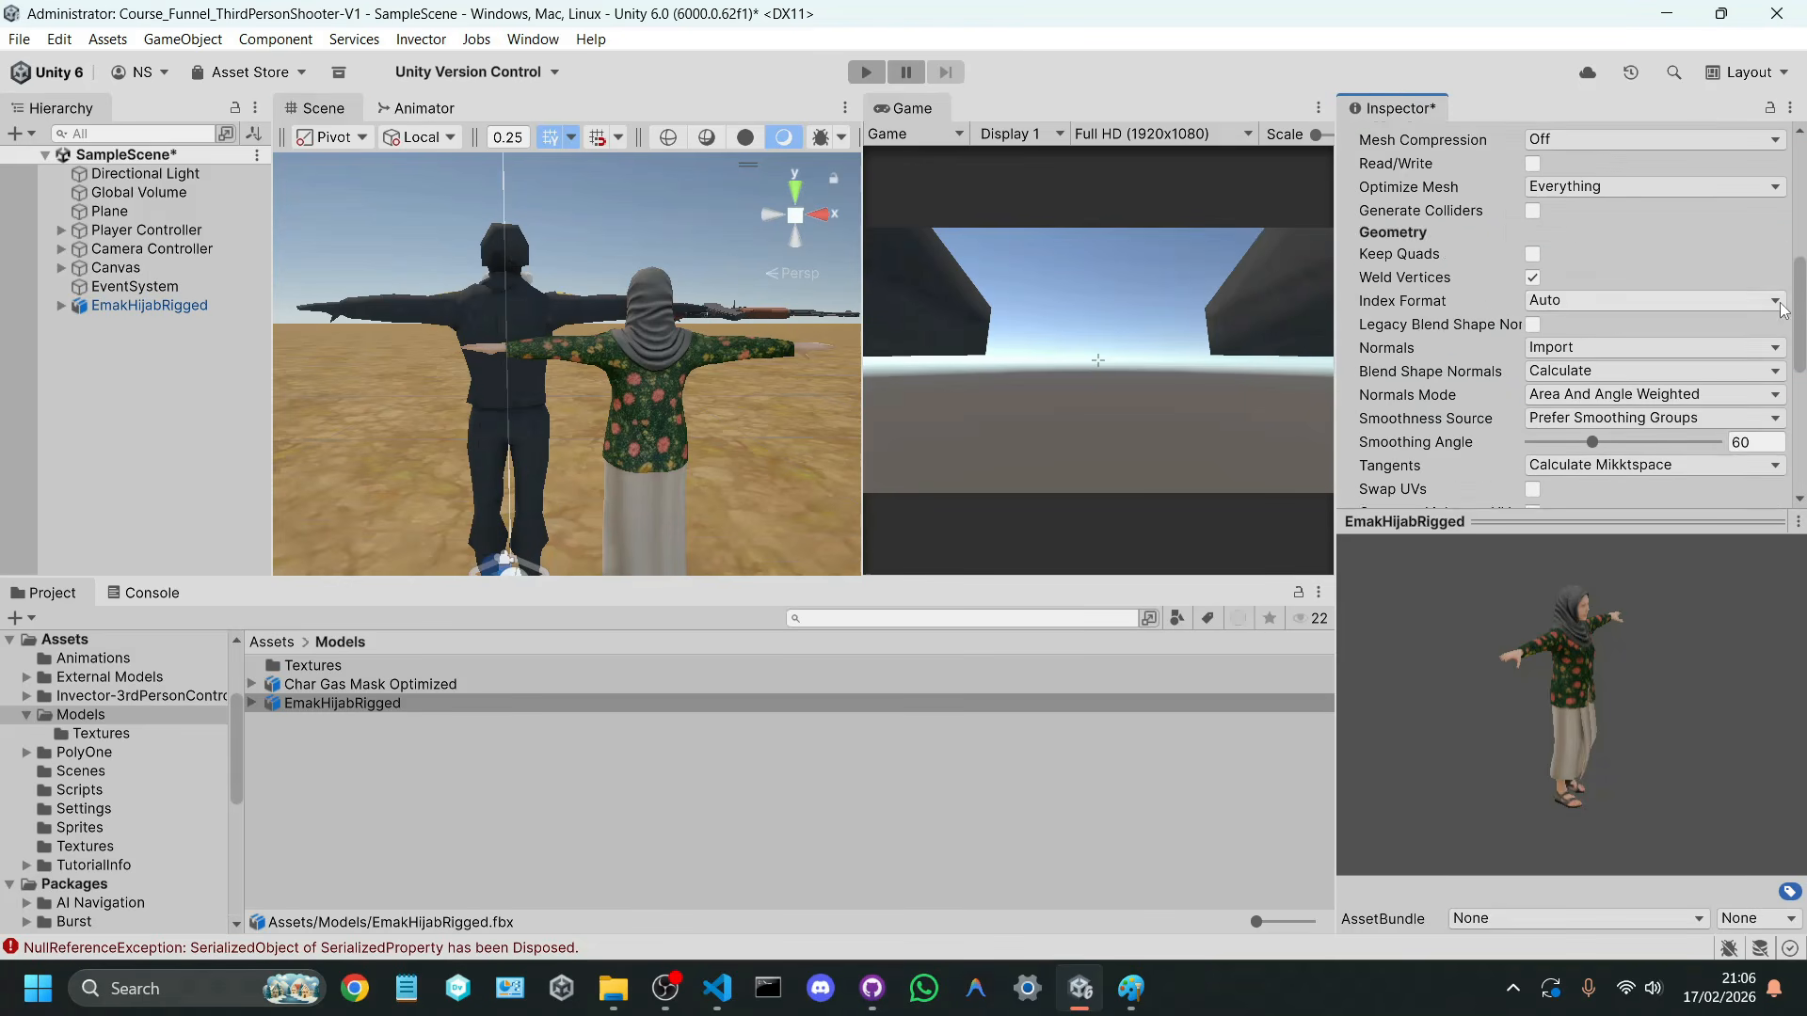
{"action": "left_click", "coordinate": [1758, 443]}
Step: Move EmakHijabRigged away from the player across the ground to about X -1.09, Z 5.3
{"action": "right_click_drag", "start_coordinate": [548, 364], "coordinate": [1163, 475]}
{"action": "key", "text": "d"}
{"action": "left_click", "coordinate": [218, 309]}
{"action": "key", "text": "s"}
{"action": "right_click_drag", "start_coordinate": [404, 325], "coordinate": [546, 423]}
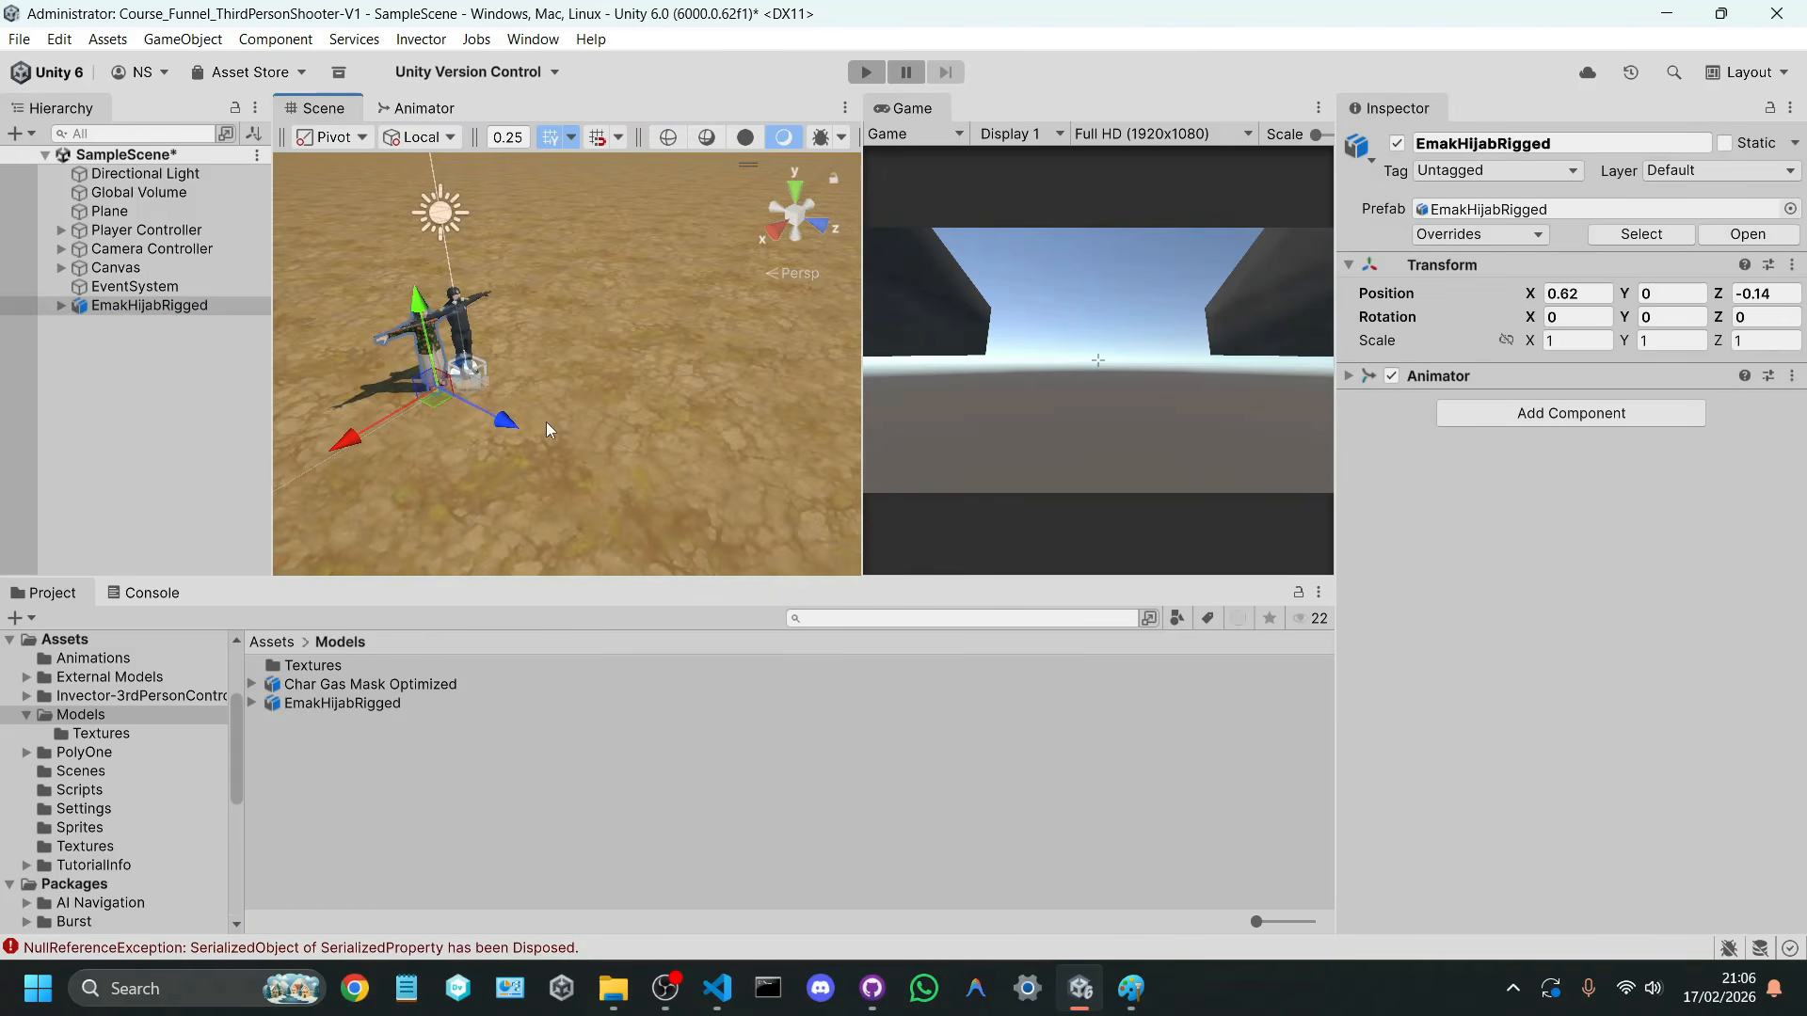
{"action": "left_click_drag", "start_coordinate": [439, 407], "coordinate": [759, 461]}
Step: Play-test the scene by running the player up to the EmakHijabRigged character, and stop the test
{"action": "left_click", "coordinate": [857, 76]}
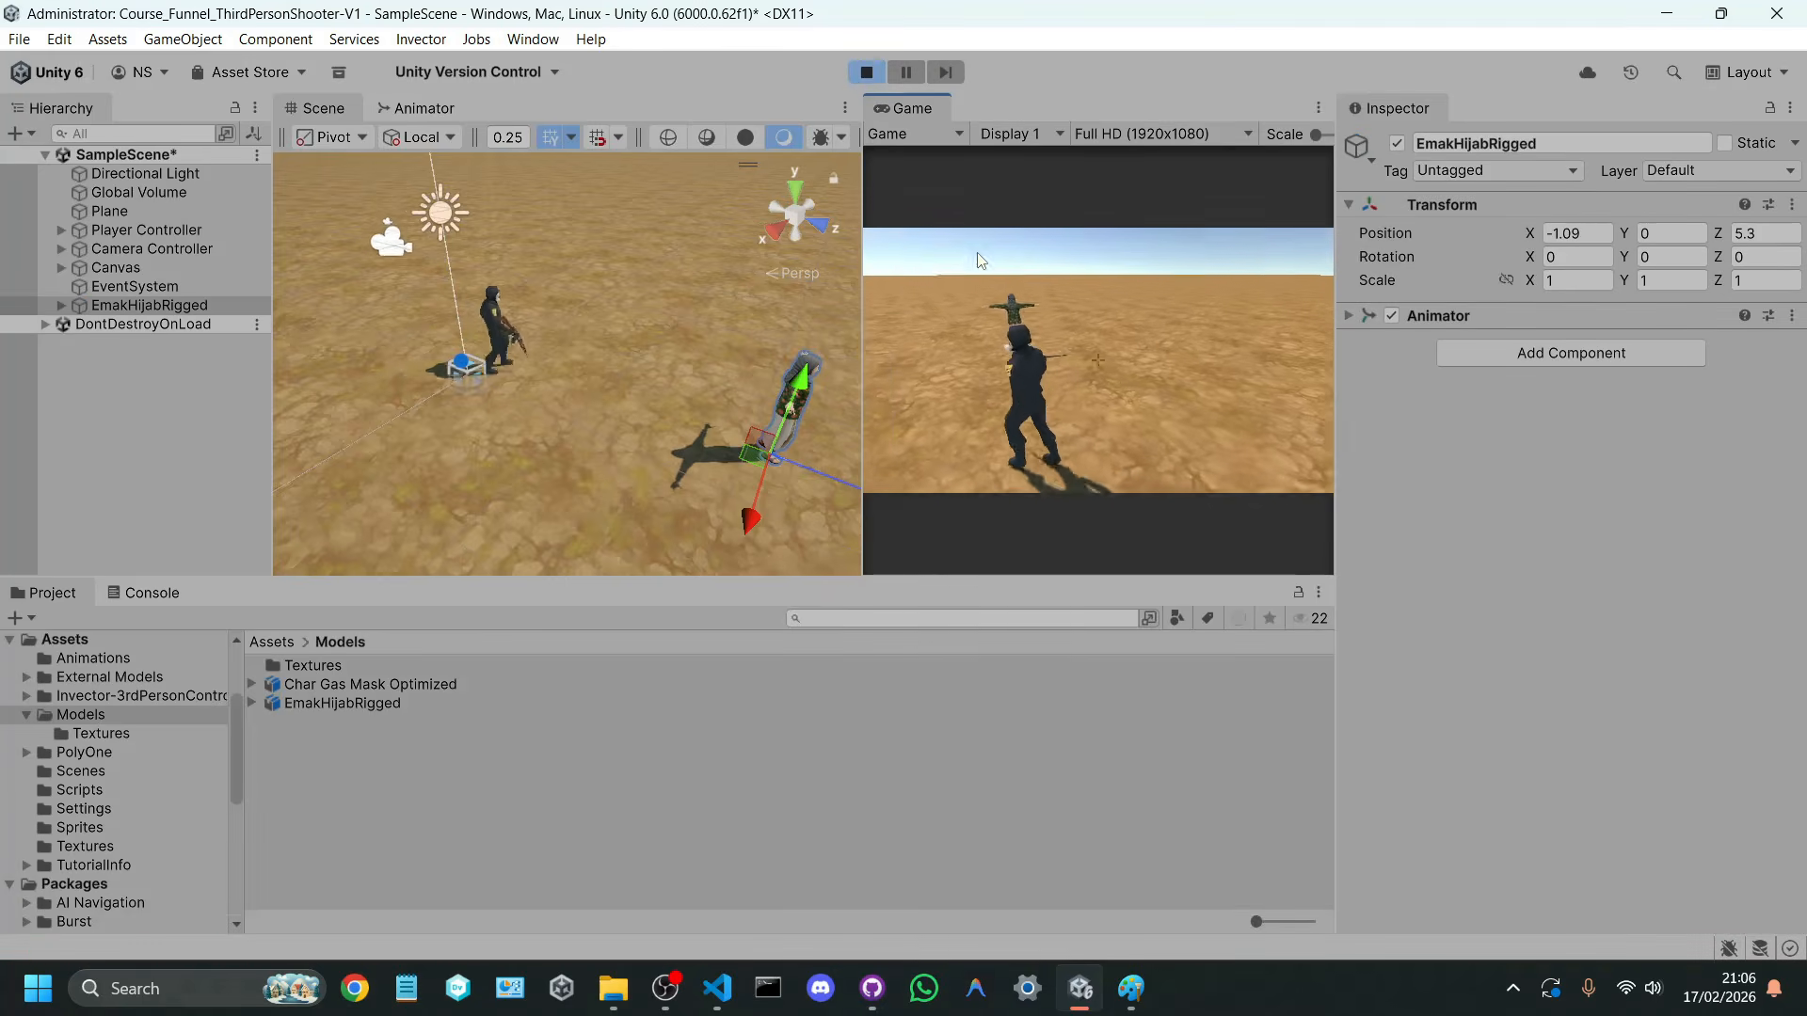
{"action": "key", "text": "w"}
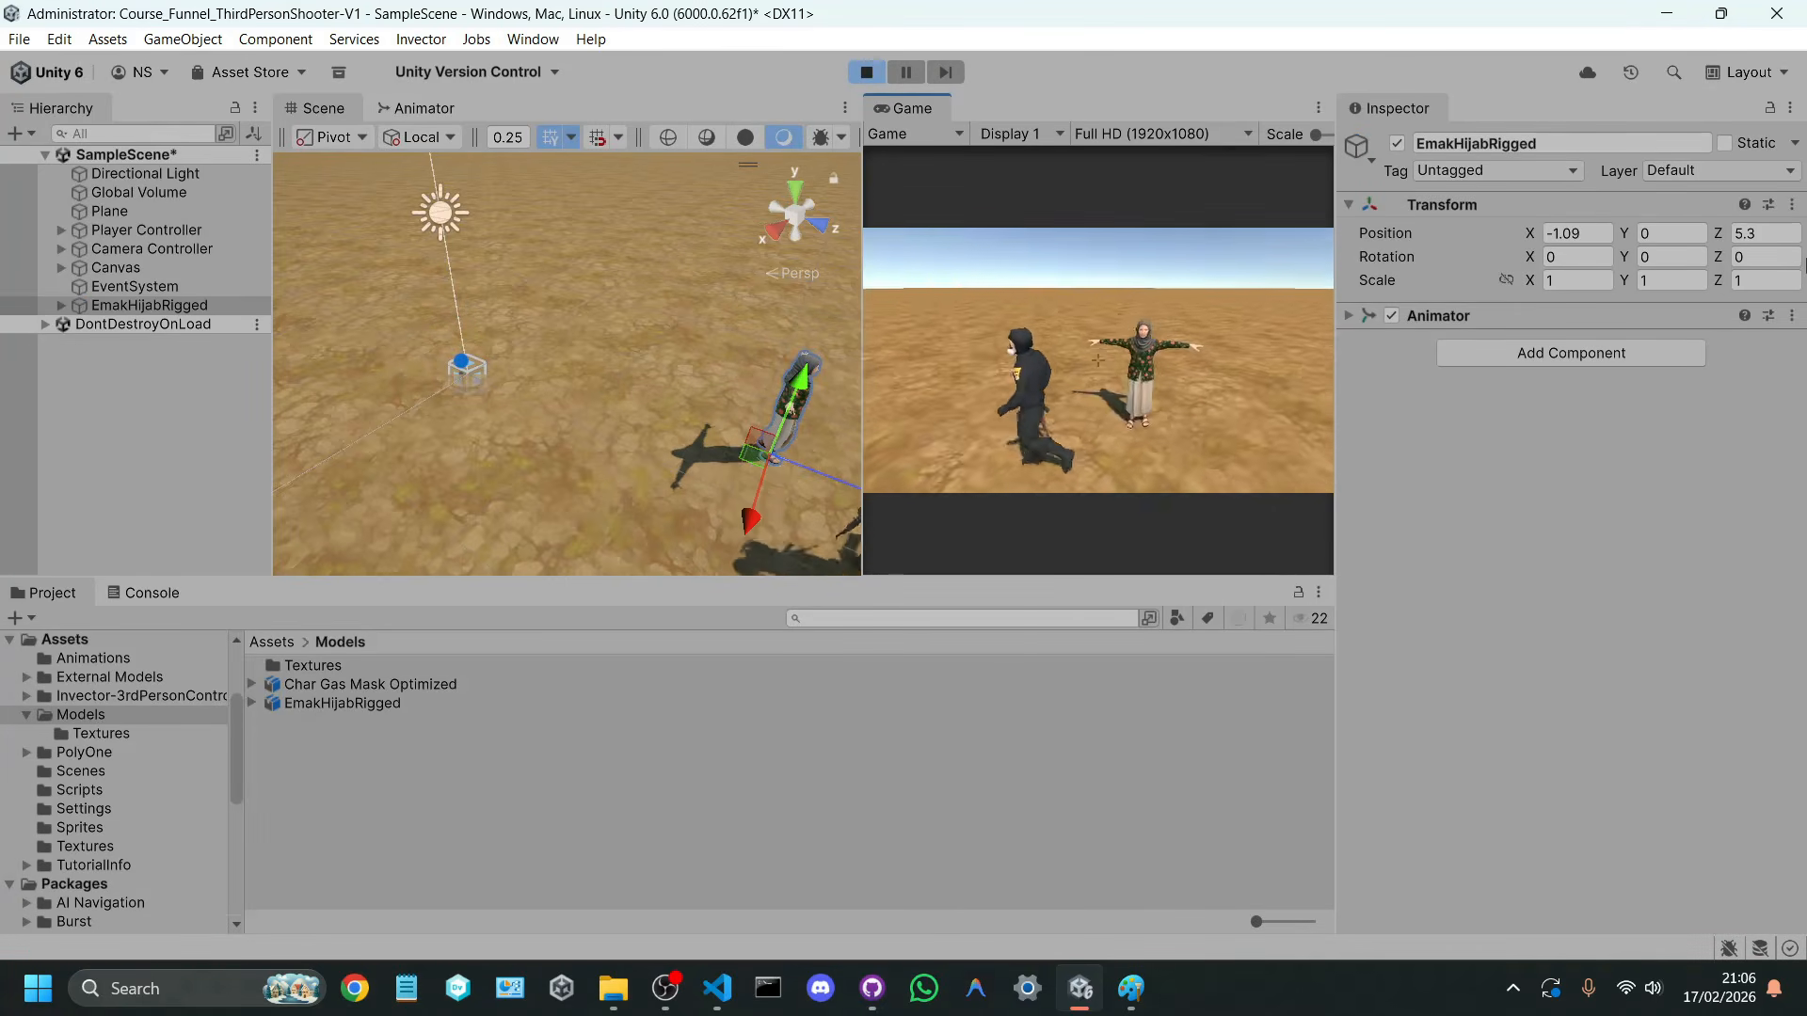
{"action": "left_click", "coordinate": [863, 74]}
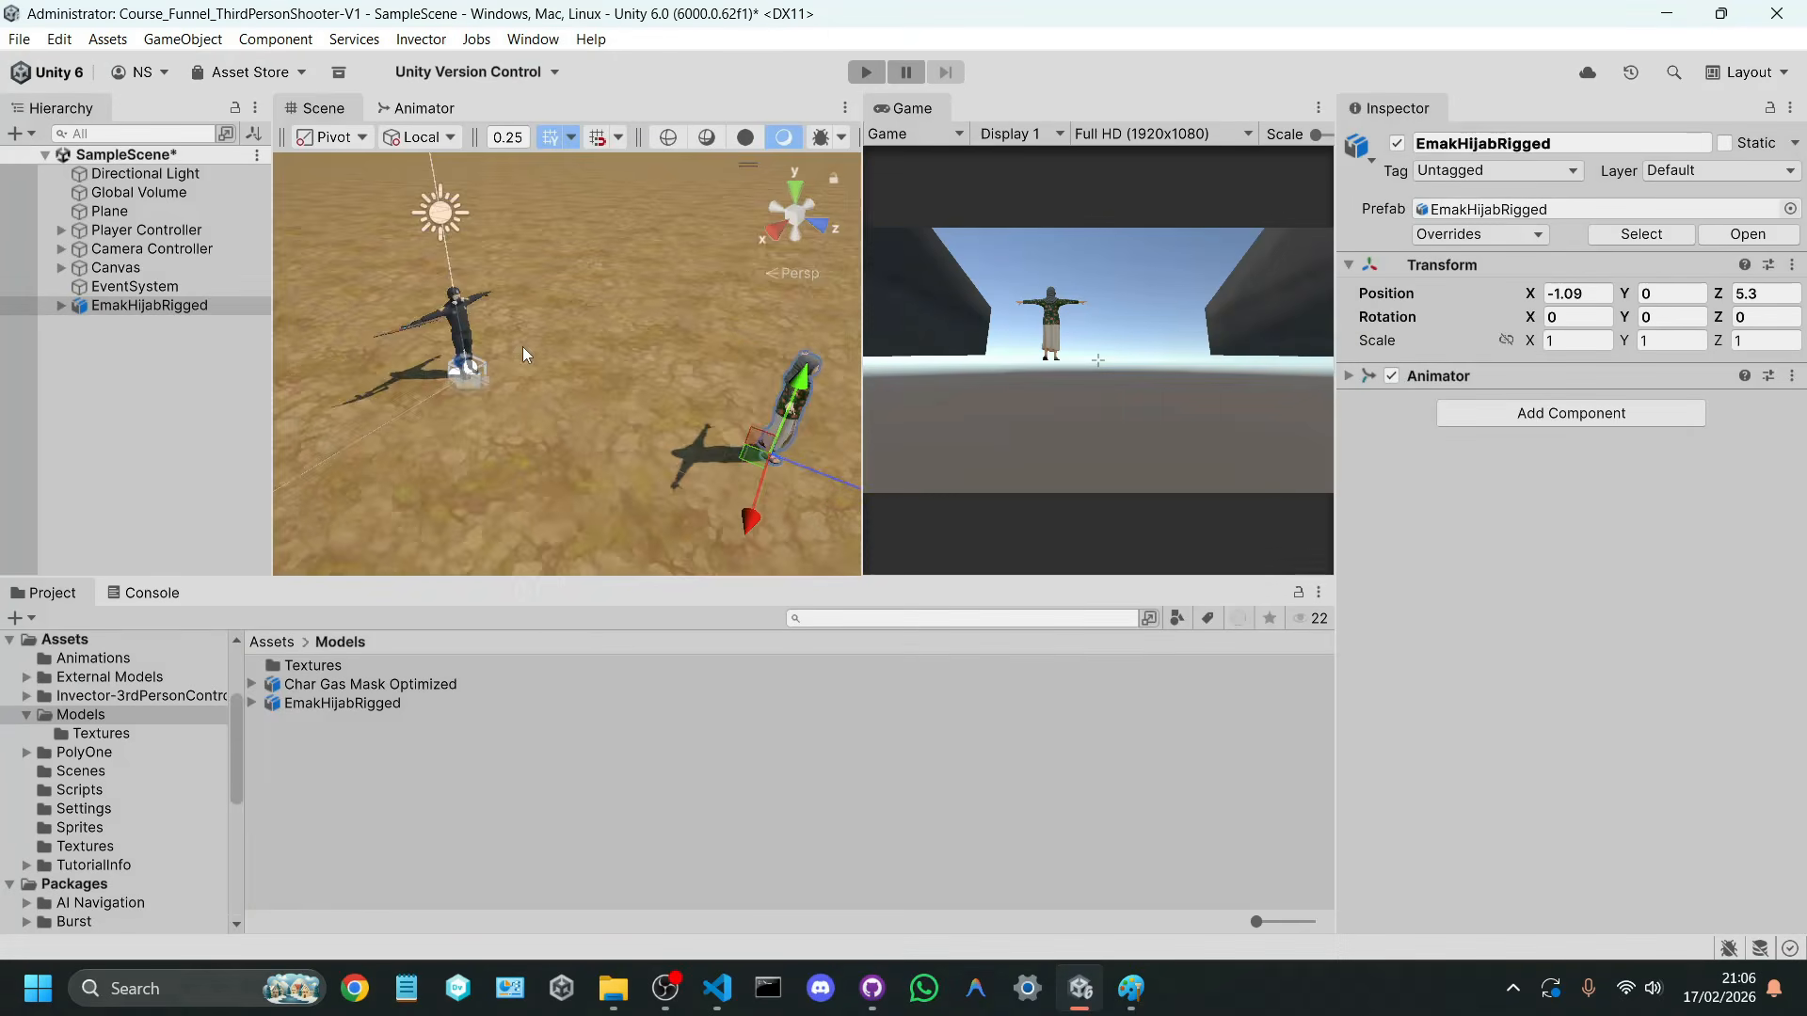
Step: Enlarge the Scene view in height and width and frame the EmakHijabRigged character from the front
{"action": "right_click_drag", "start_coordinate": [523, 346], "coordinate": [271, 253]}
{"action": "key", "text": "d"}
{"action": "key", "text": "s"}
{"action": "left_click_drag", "start_coordinate": [762, 575], "coordinate": [847, 696]}
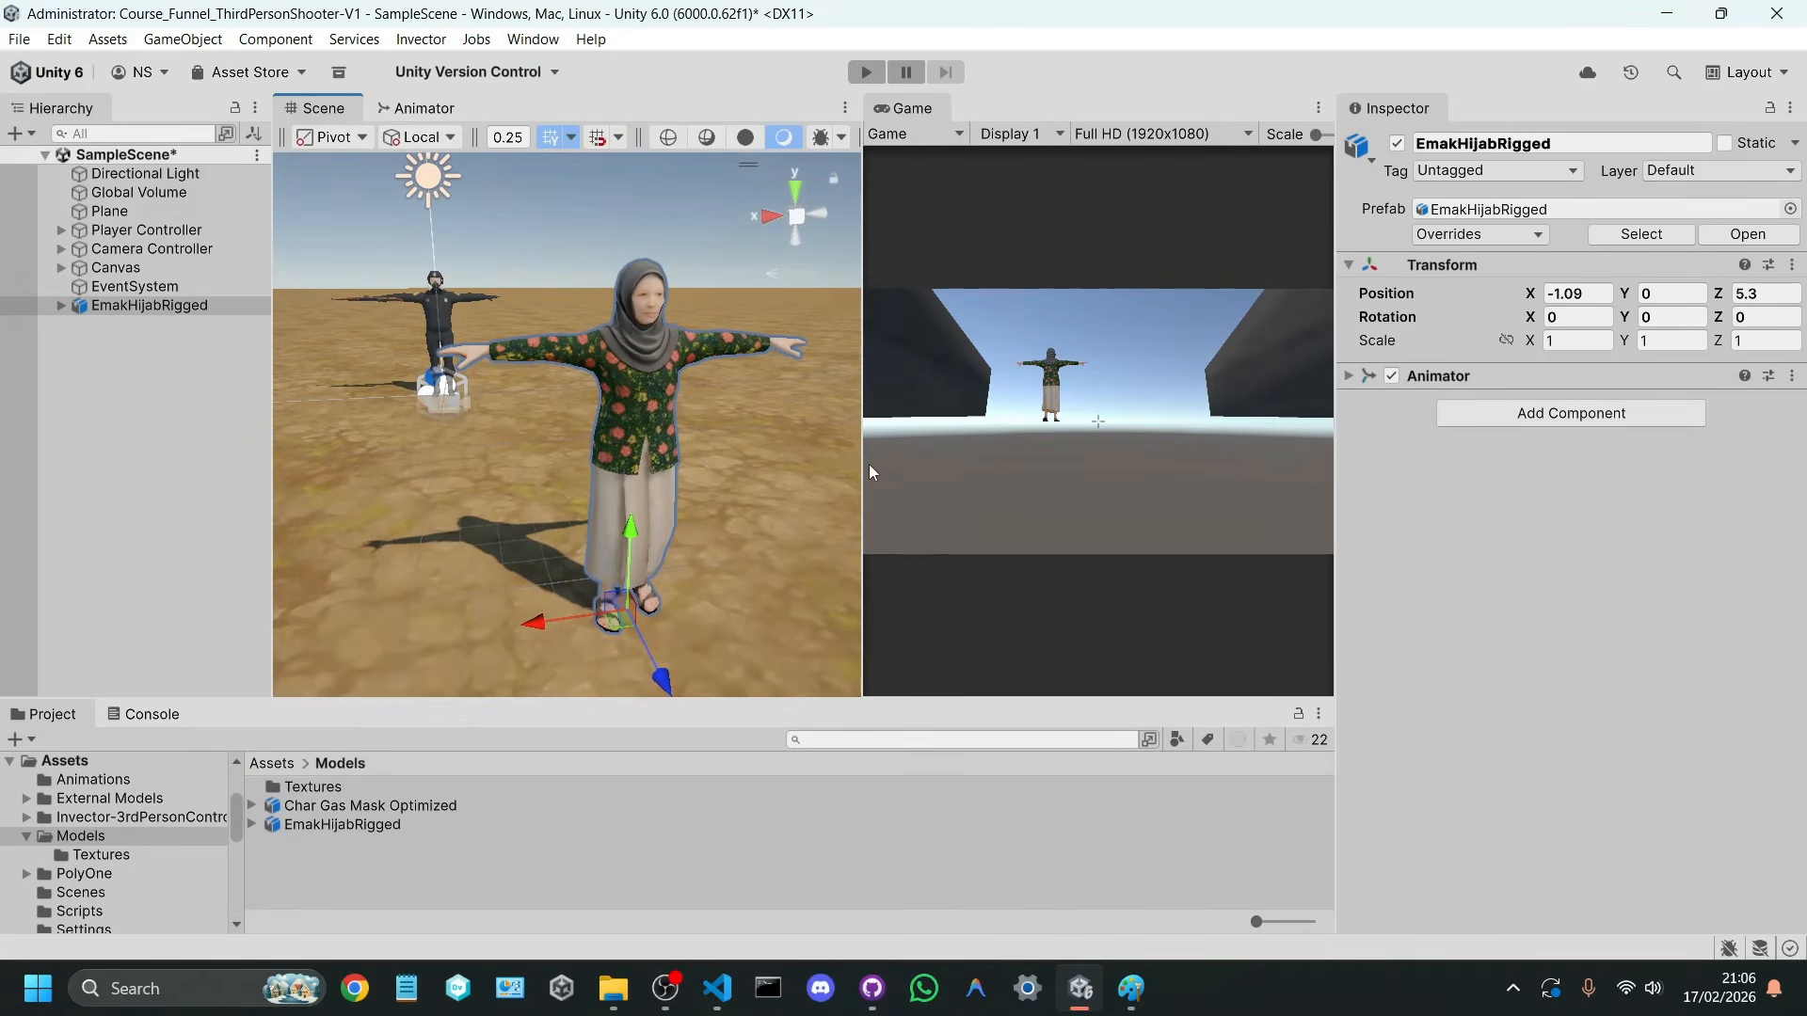
{"action": "left_click_drag", "start_coordinate": [860, 462], "coordinate": [1170, 457]}
{"action": "right_click_drag", "start_coordinate": [1077, 449], "coordinate": [964, 405]}
{"action": "key", "text": "d"}
{"action": "key", "text": "w"}
{"action": "key", "text": "s"}
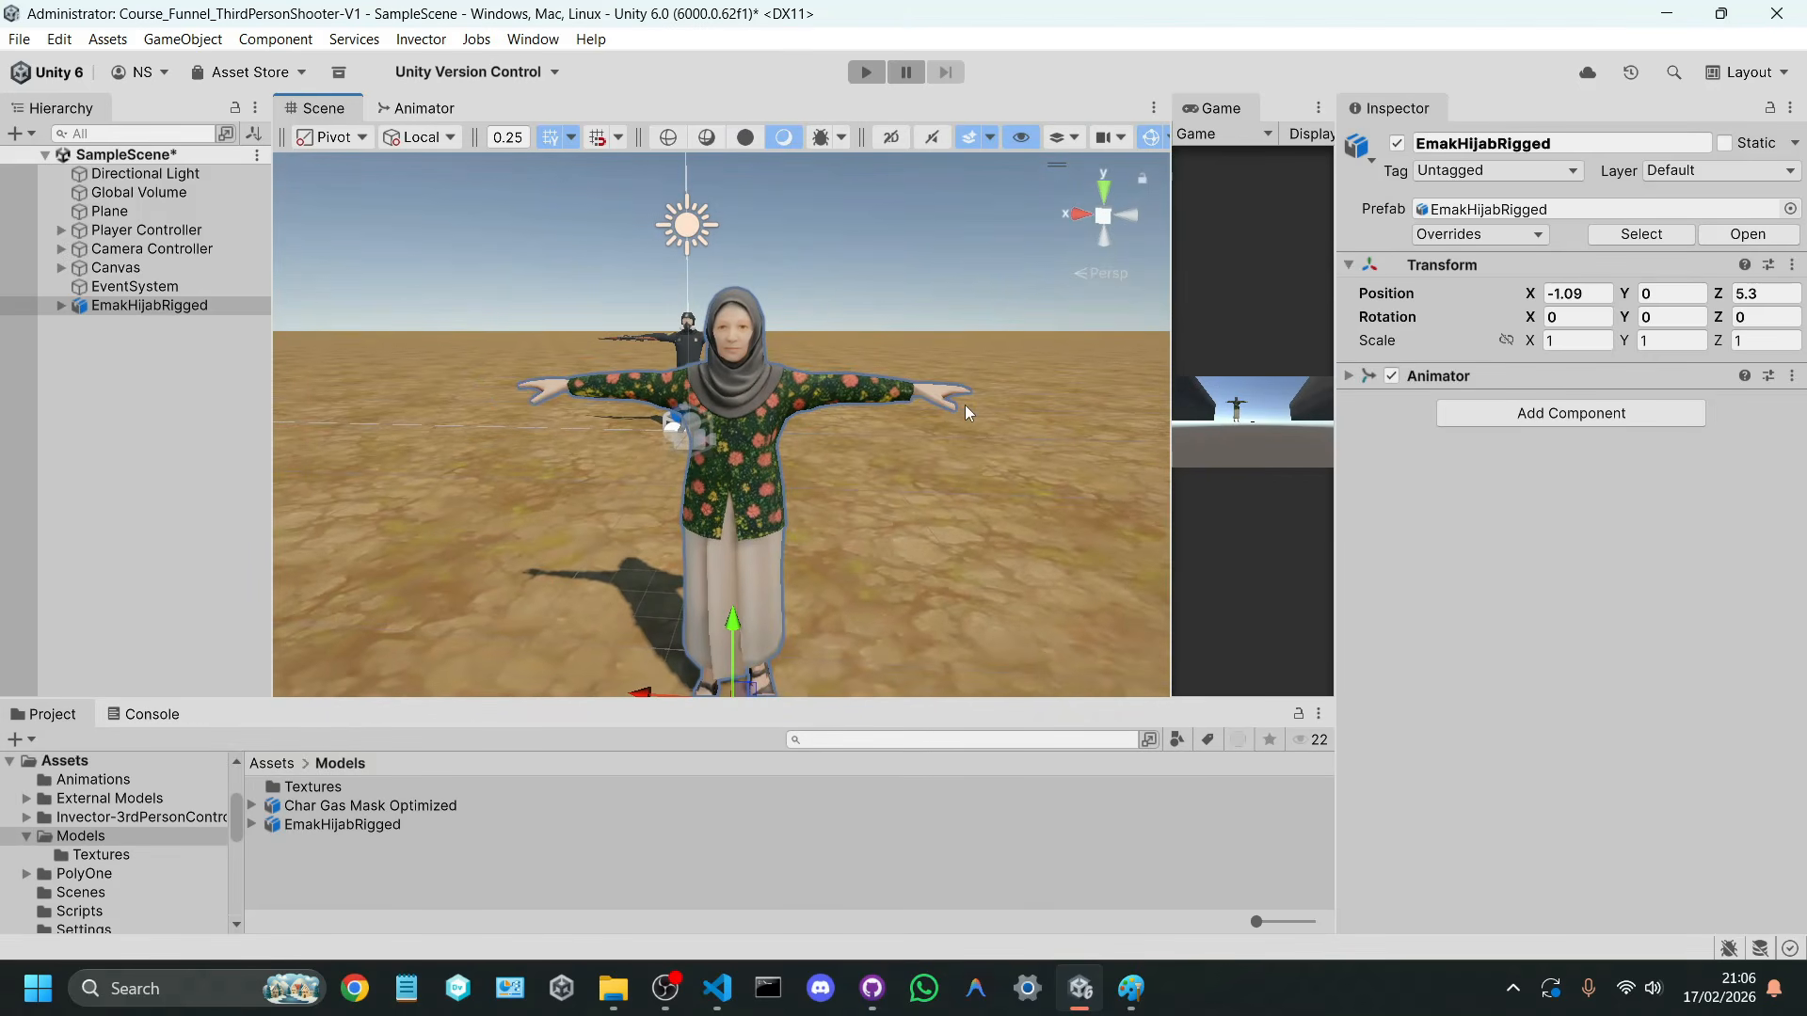
Step: Add a Box Collider to the mixamorig:Spine bone under EmakHijabRigged's mixamorig:Hips
{"action": "left_click", "coordinate": [60, 308]}
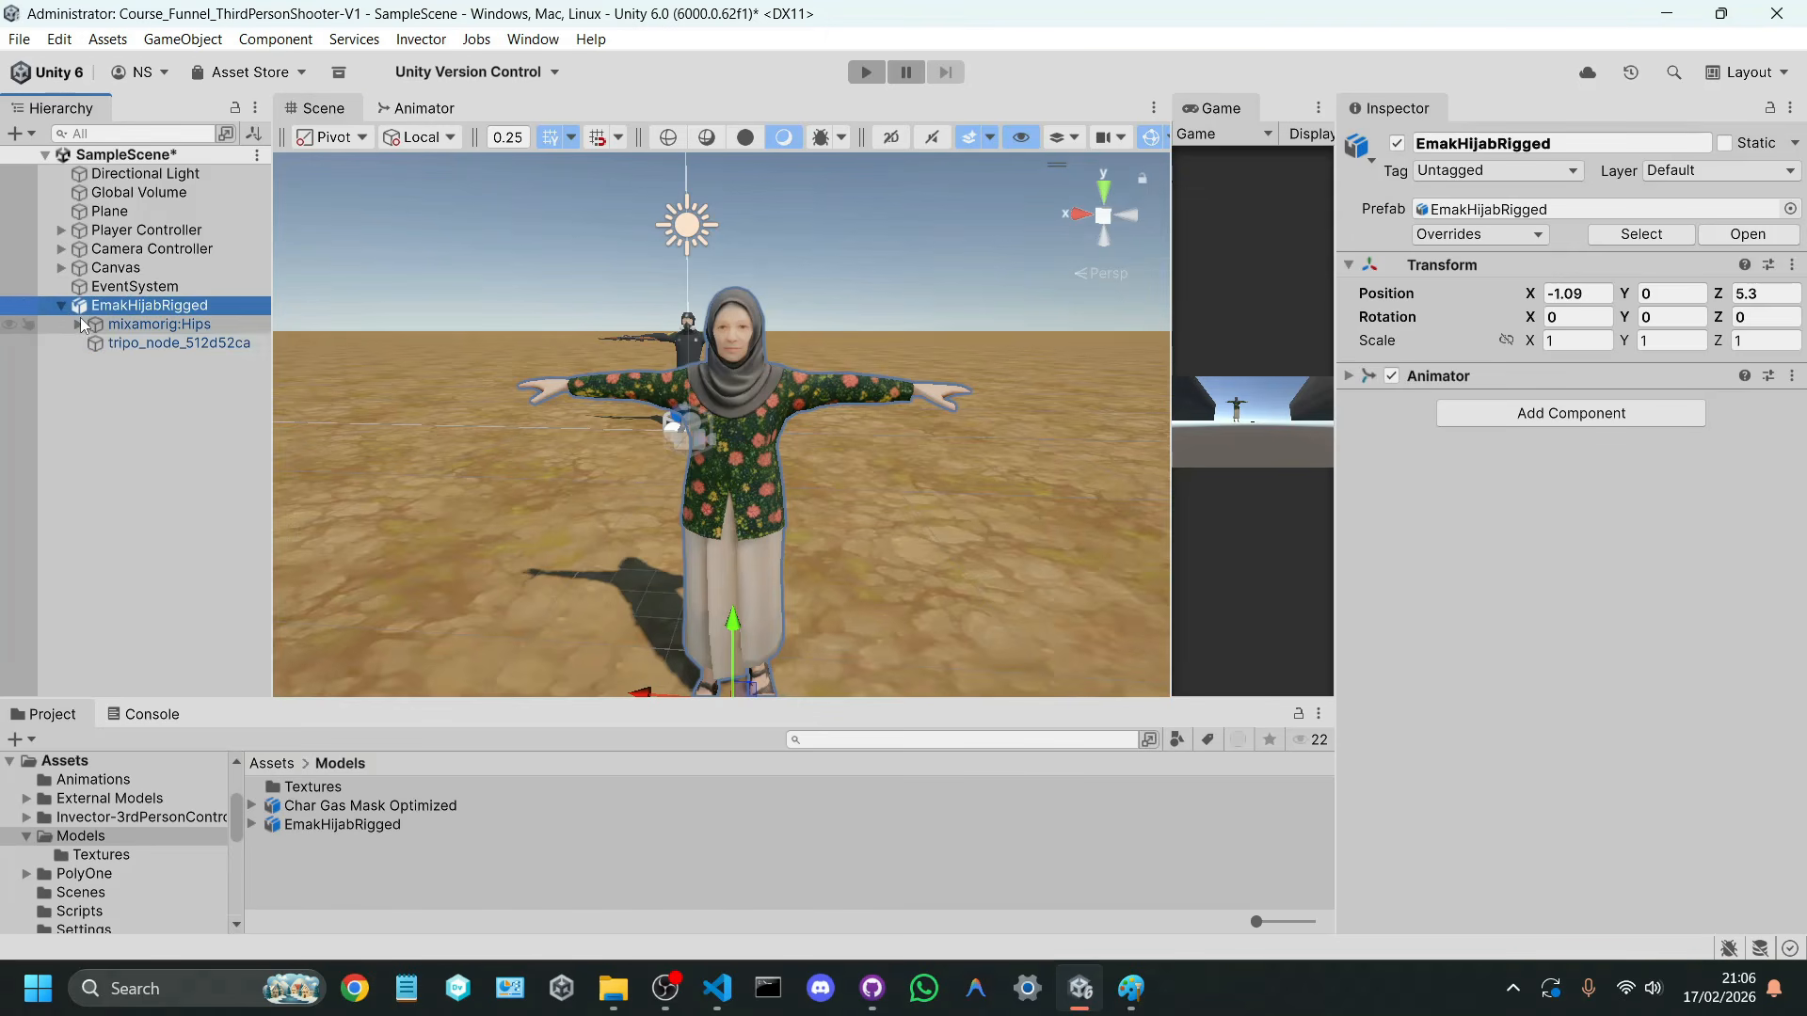
{"action": "left_click", "coordinate": [79, 324]}
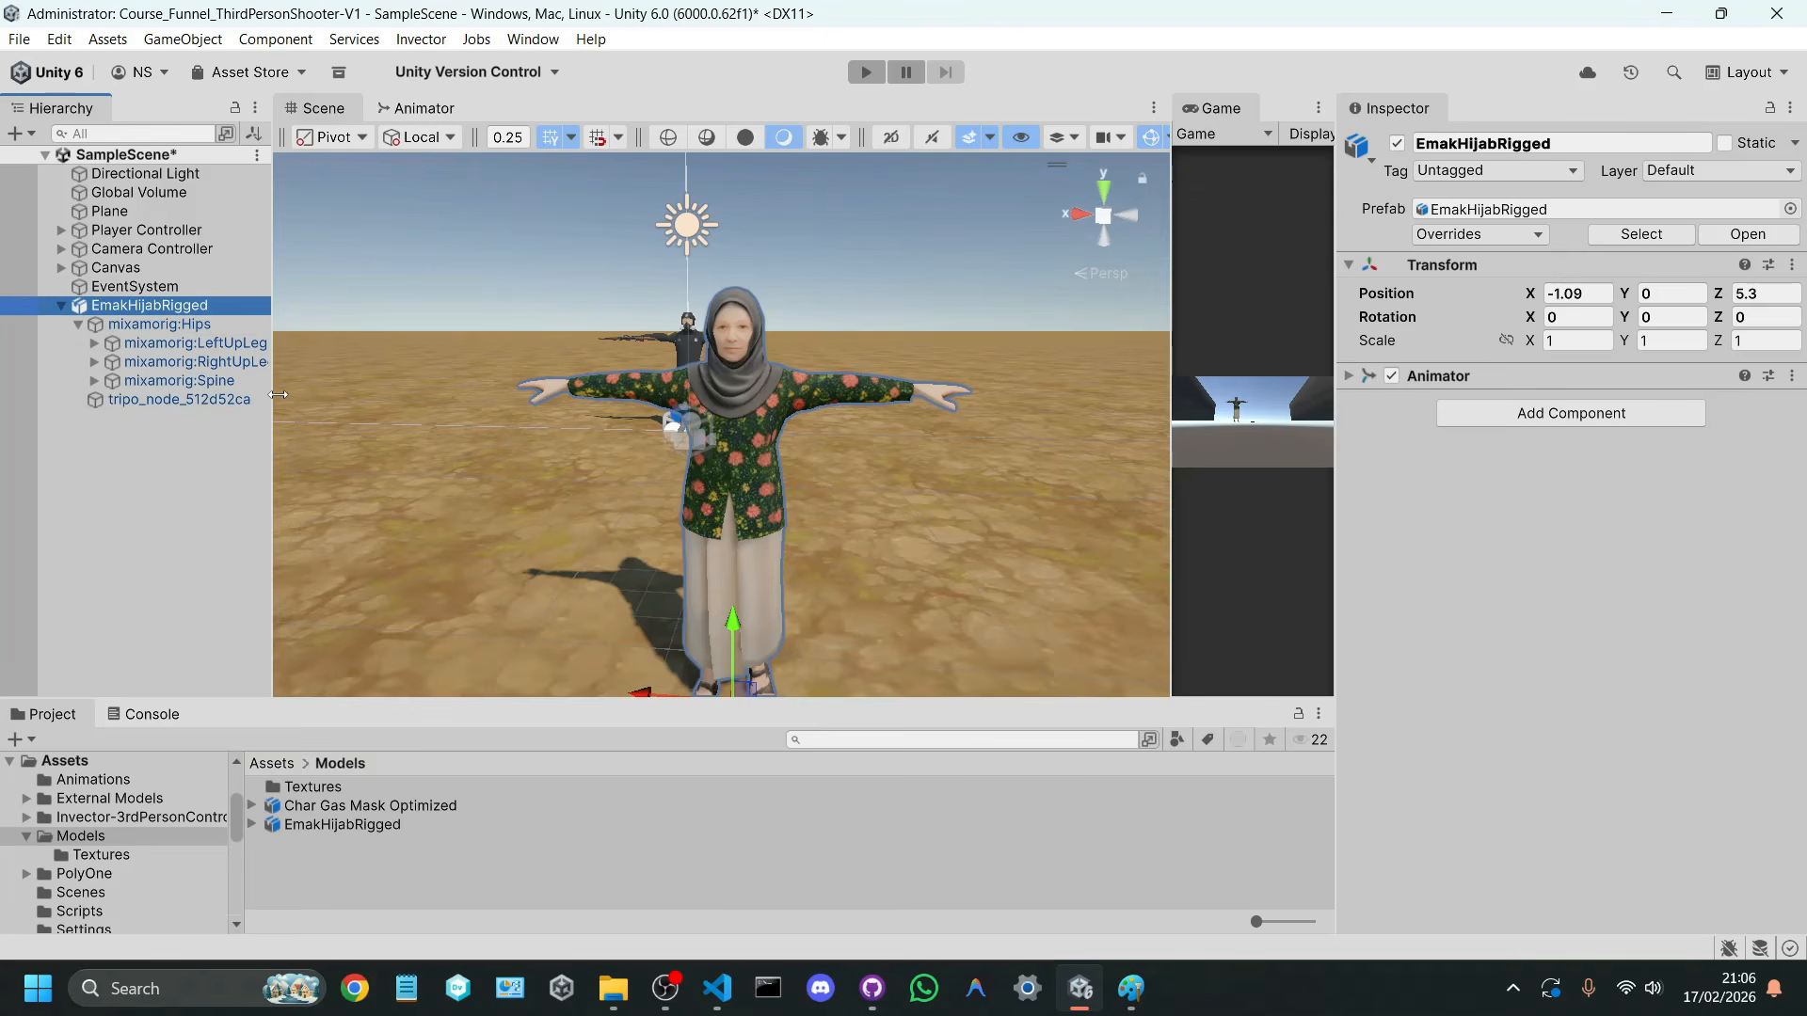
{"action": "left_click_drag", "start_coordinate": [279, 394], "coordinate": [297, 394]}
{"action": "left_click", "coordinate": [241, 382]}
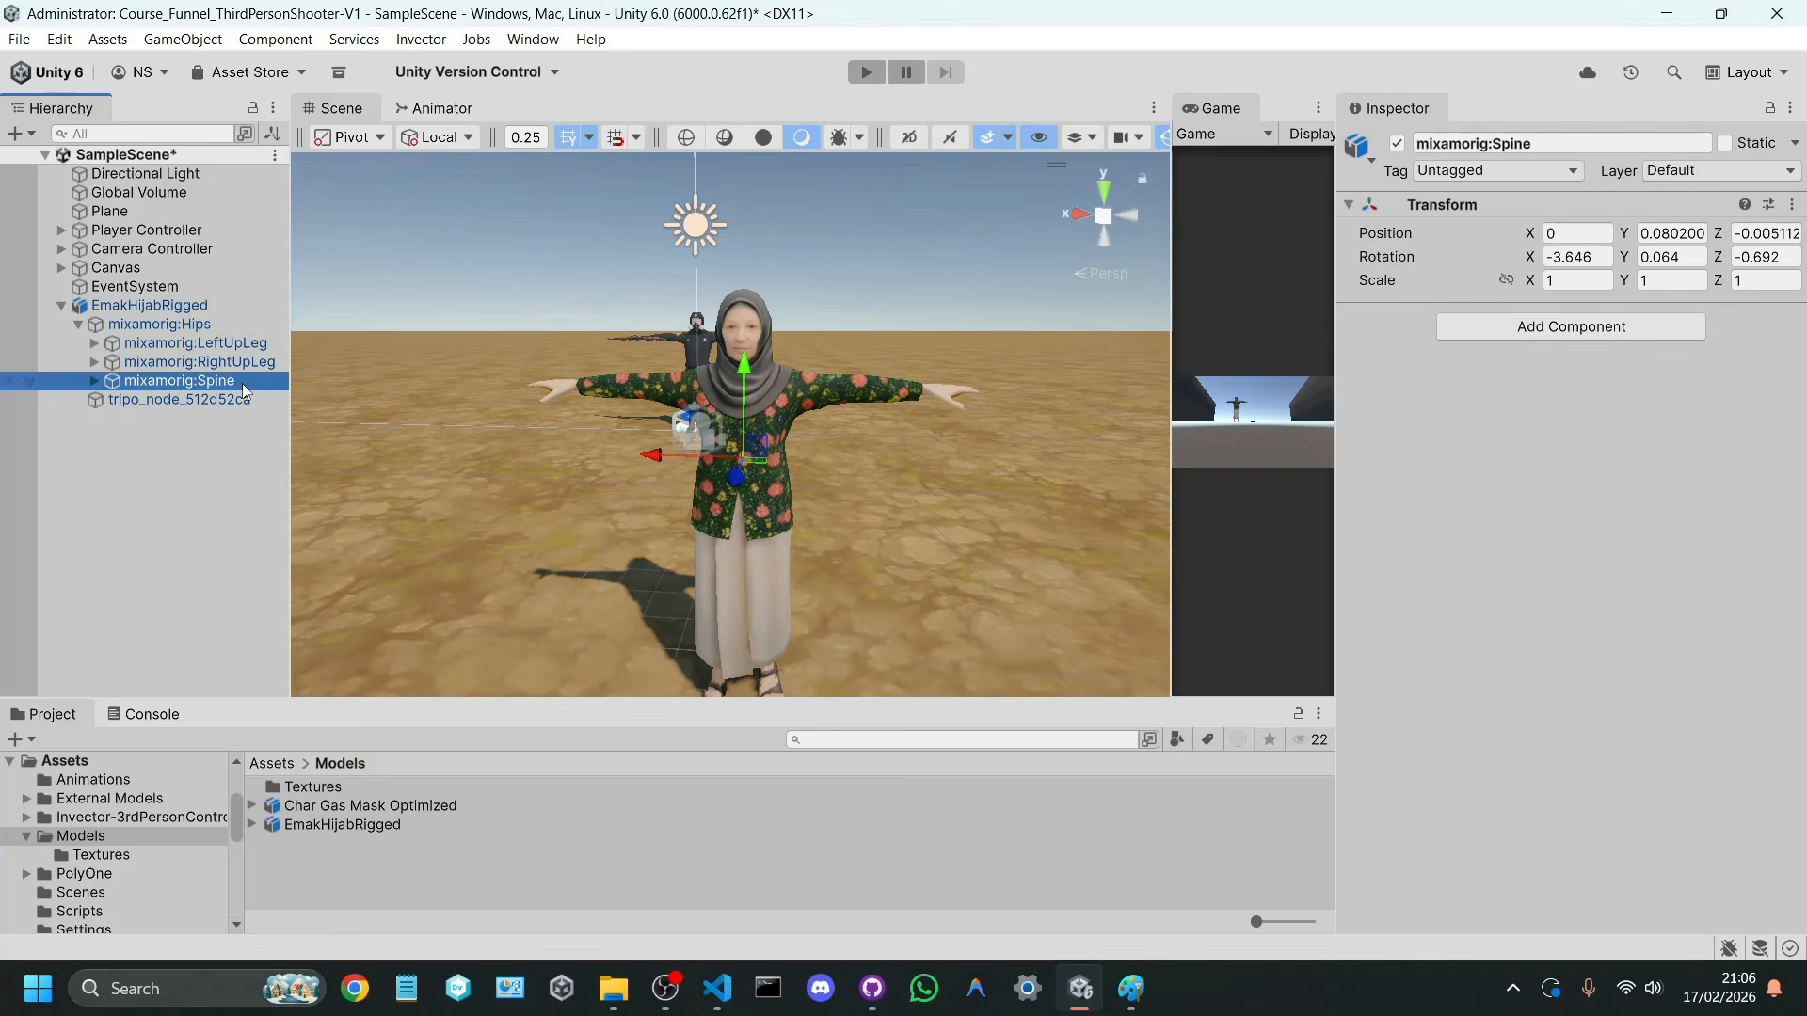
{"action": "right_click_drag", "start_coordinate": [392, 408], "coordinate": [485, 390]}
{"action": "left_click", "coordinate": [245, 368]}
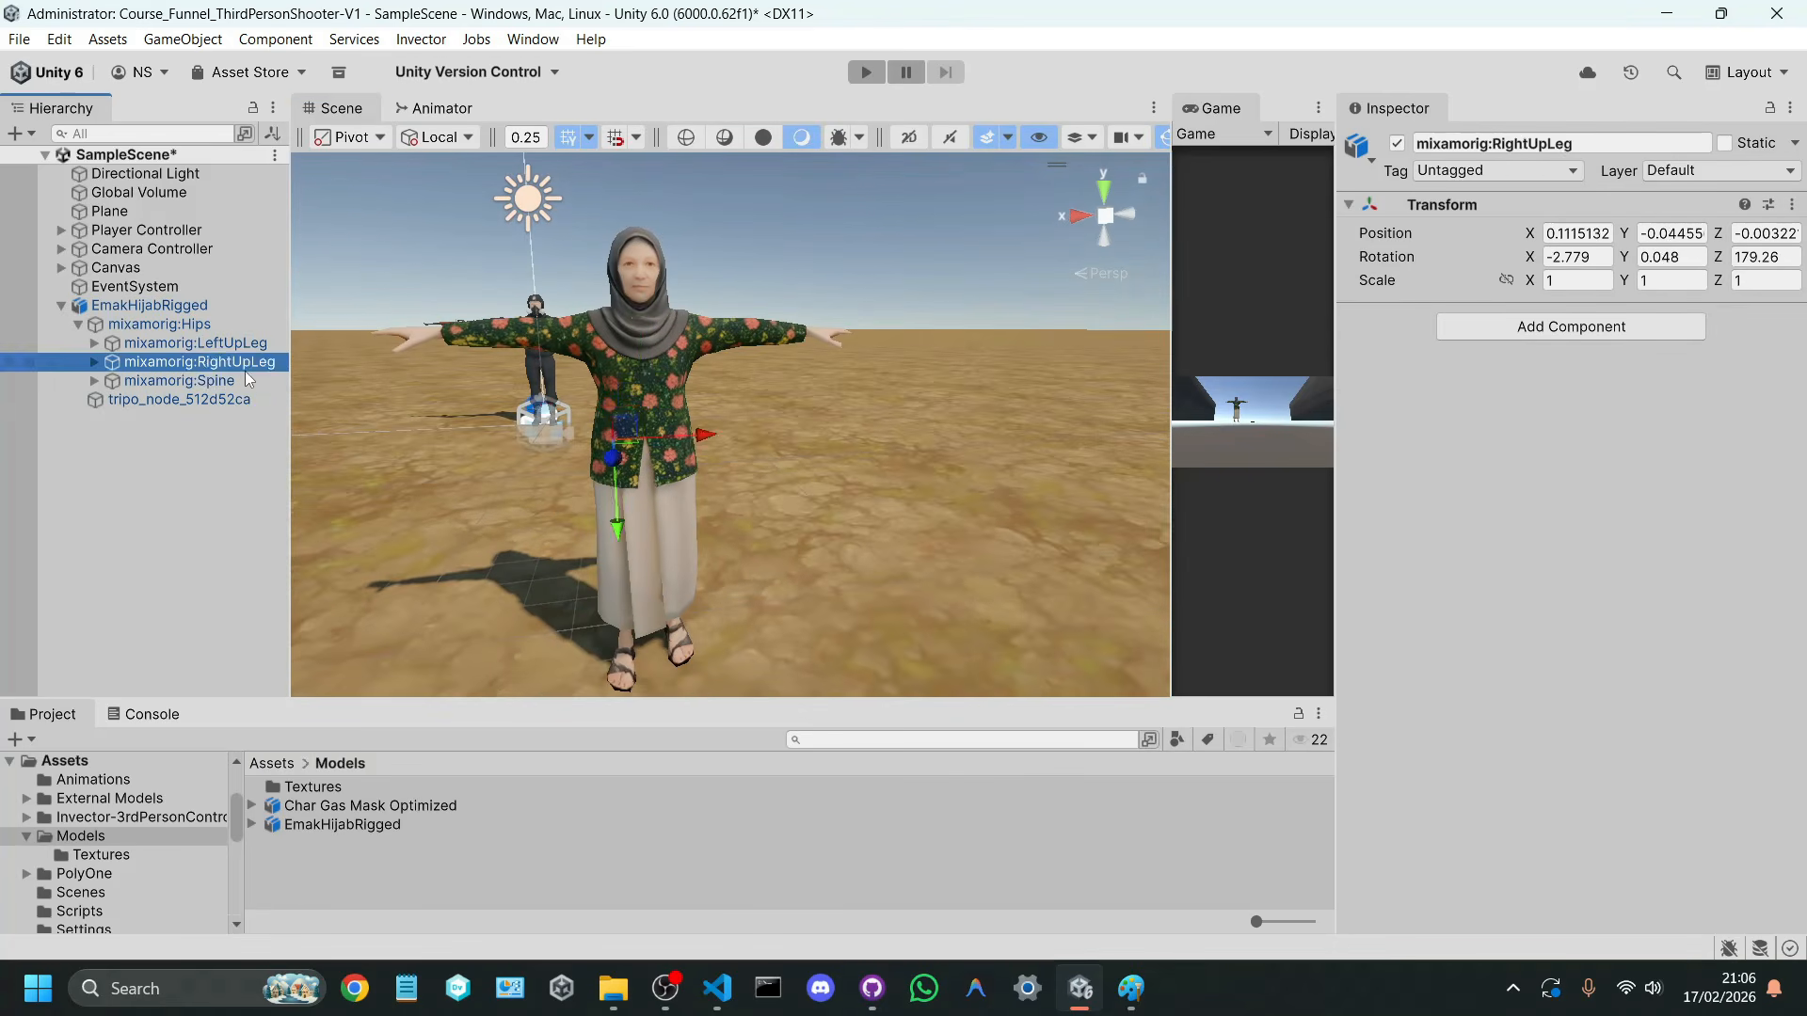
{"action": "left_click", "coordinate": [248, 381]}
{"action": "left_click", "coordinate": [1609, 329]}
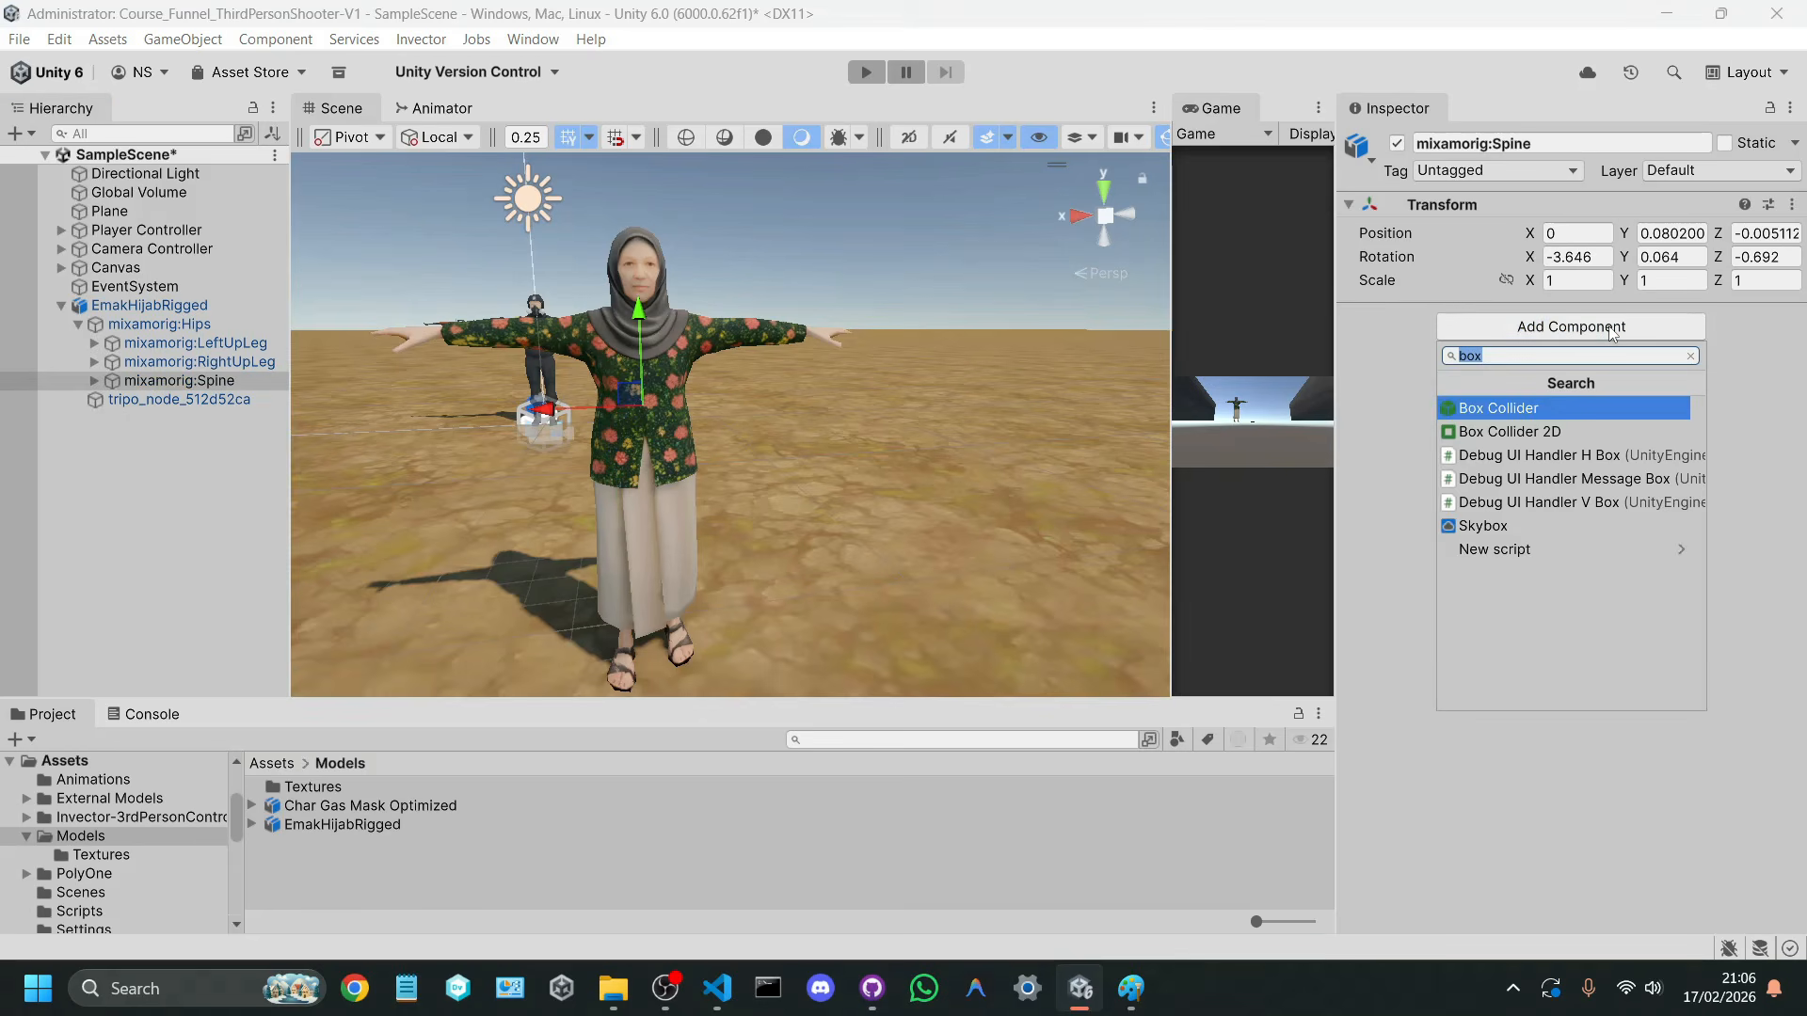
{"action": "key", "text": "Return"}
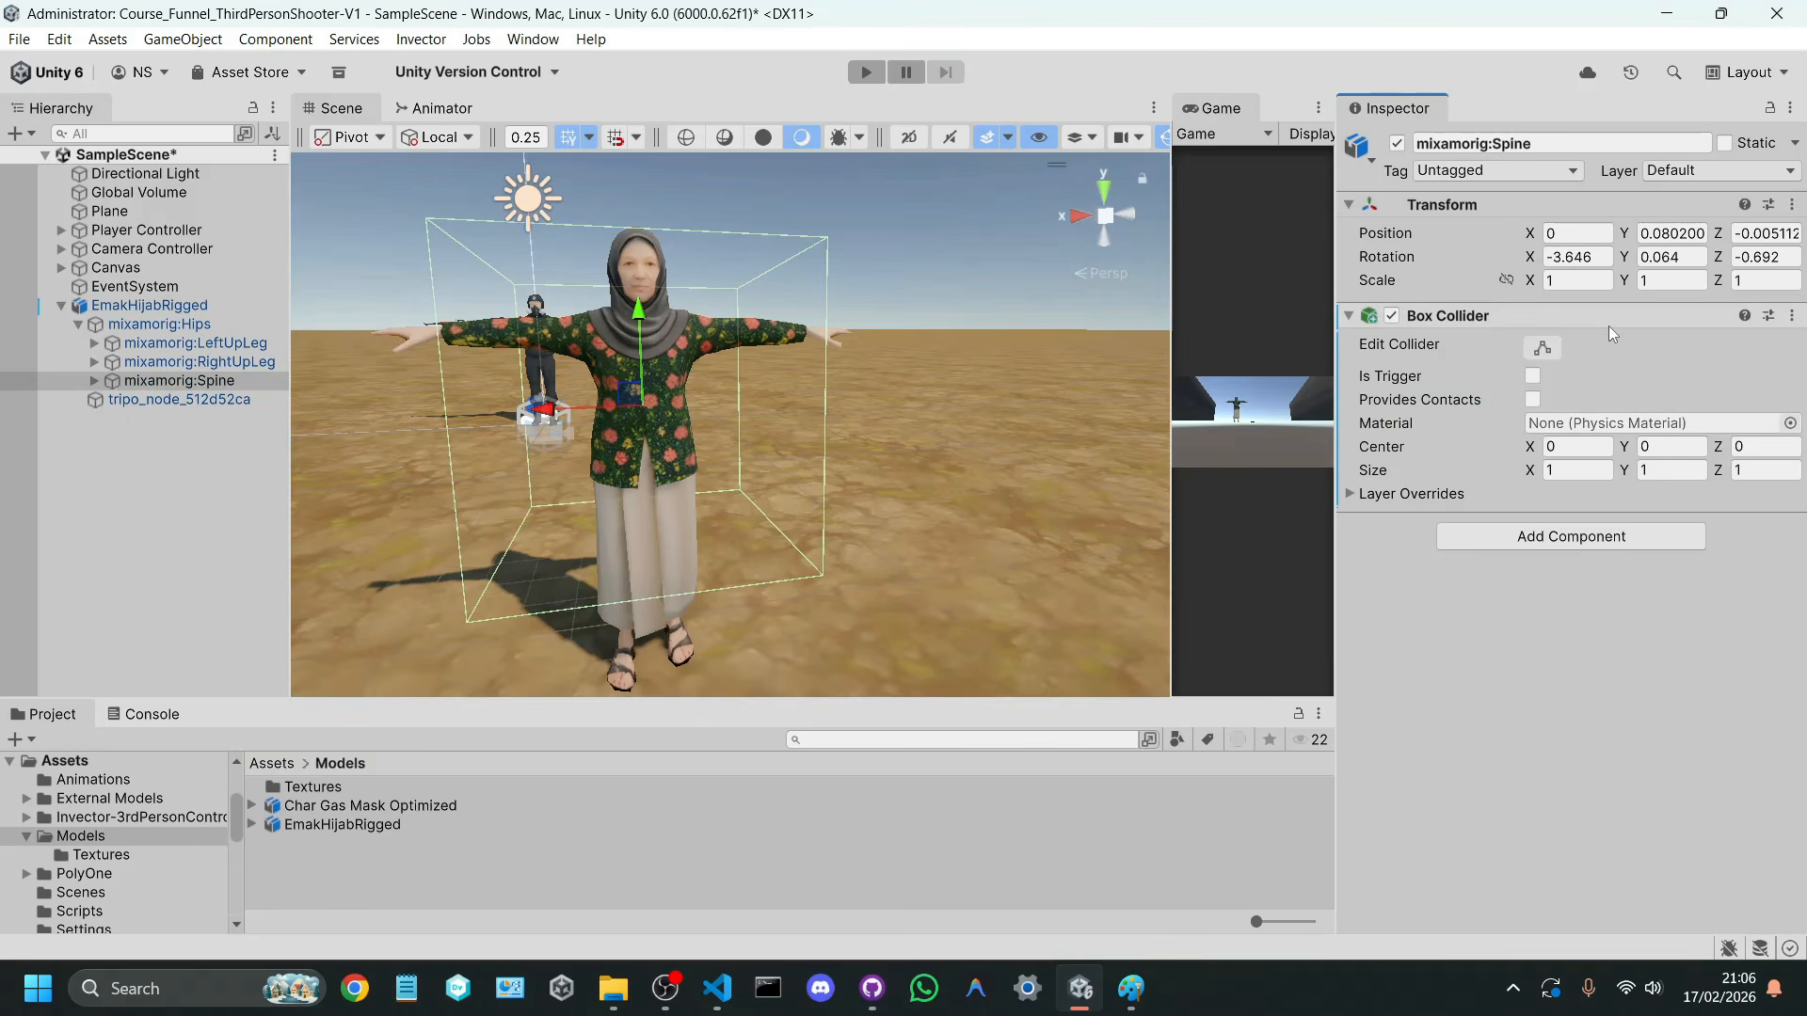
Step: Fit the mixamorig:Spine Box Collider around the torso, with a size of about 0.36 × 0.56 × 0.29
{"action": "left_click", "coordinate": [1559, 346]}
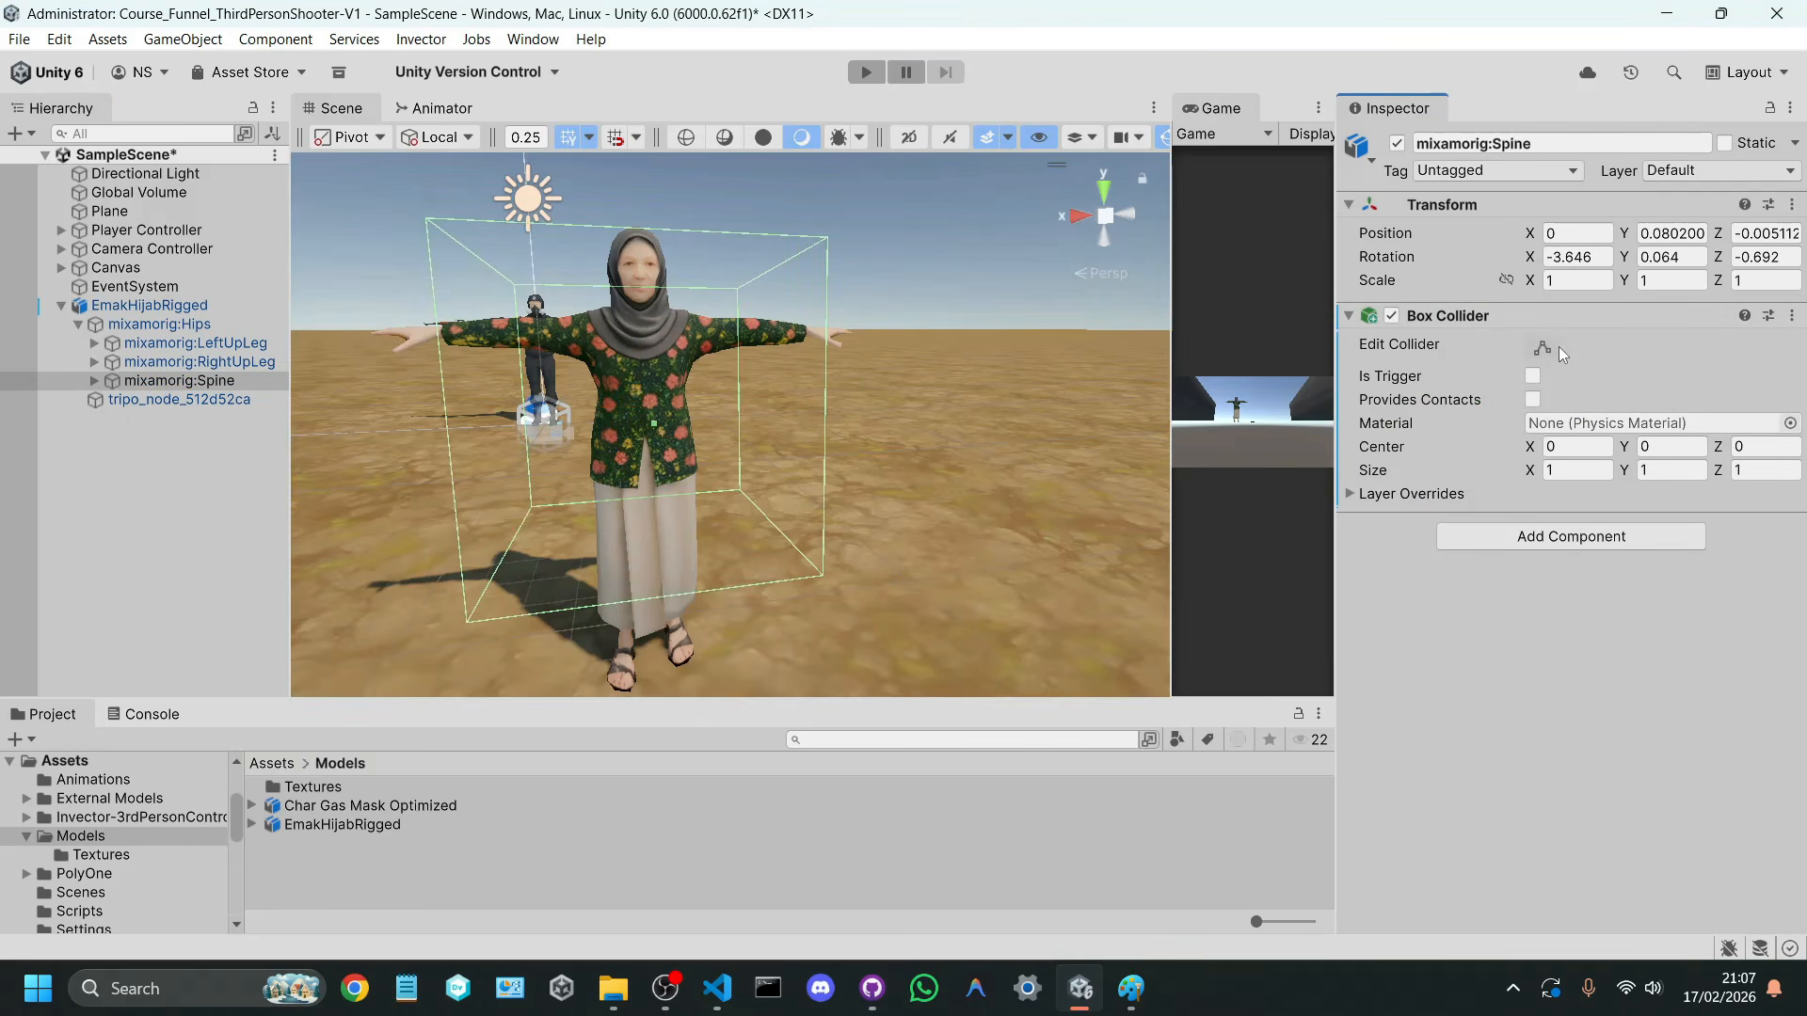
{"action": "left_click", "coordinate": [1069, 211]}
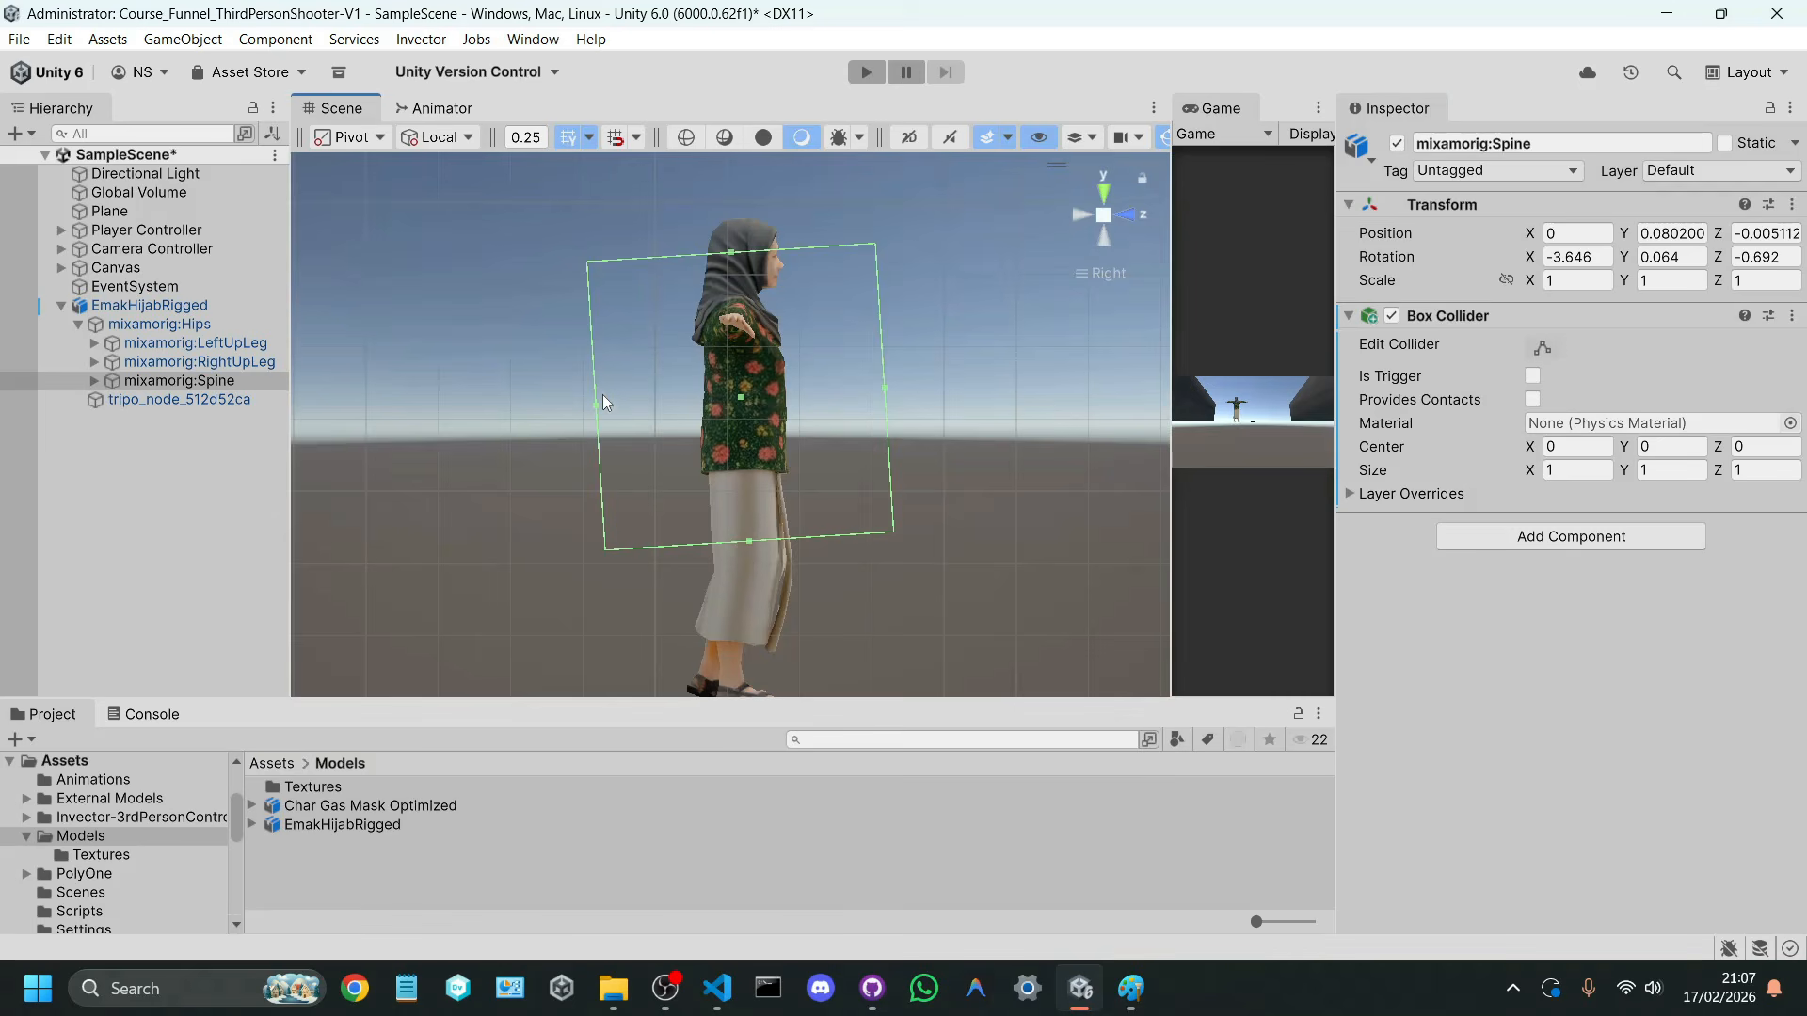
{"action": "left_click_drag", "start_coordinate": [602, 402], "coordinate": [703, 417]}
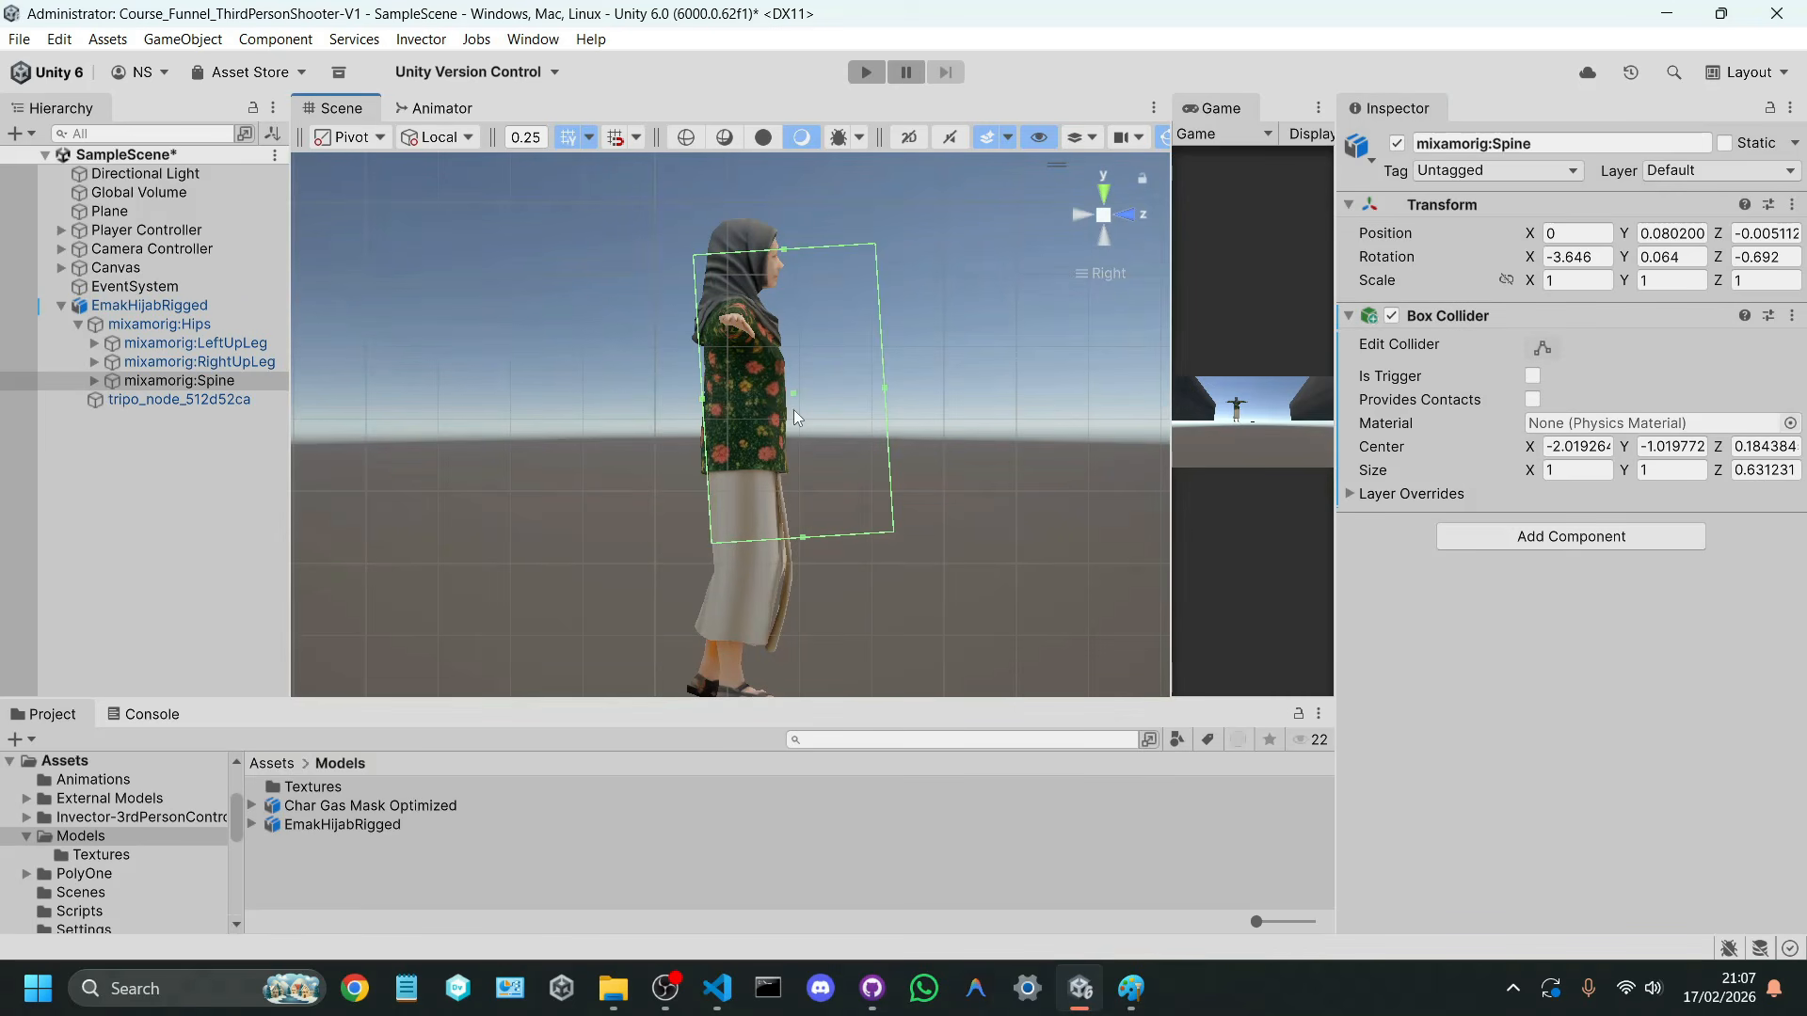
{"action": "left_click_drag", "start_coordinate": [886, 391], "coordinate": [789, 399]}
{"action": "left_click_drag", "start_coordinate": [751, 540], "coordinate": [740, 468]}
{"action": "left_click_drag", "start_coordinate": [730, 255], "coordinate": [745, 308]}
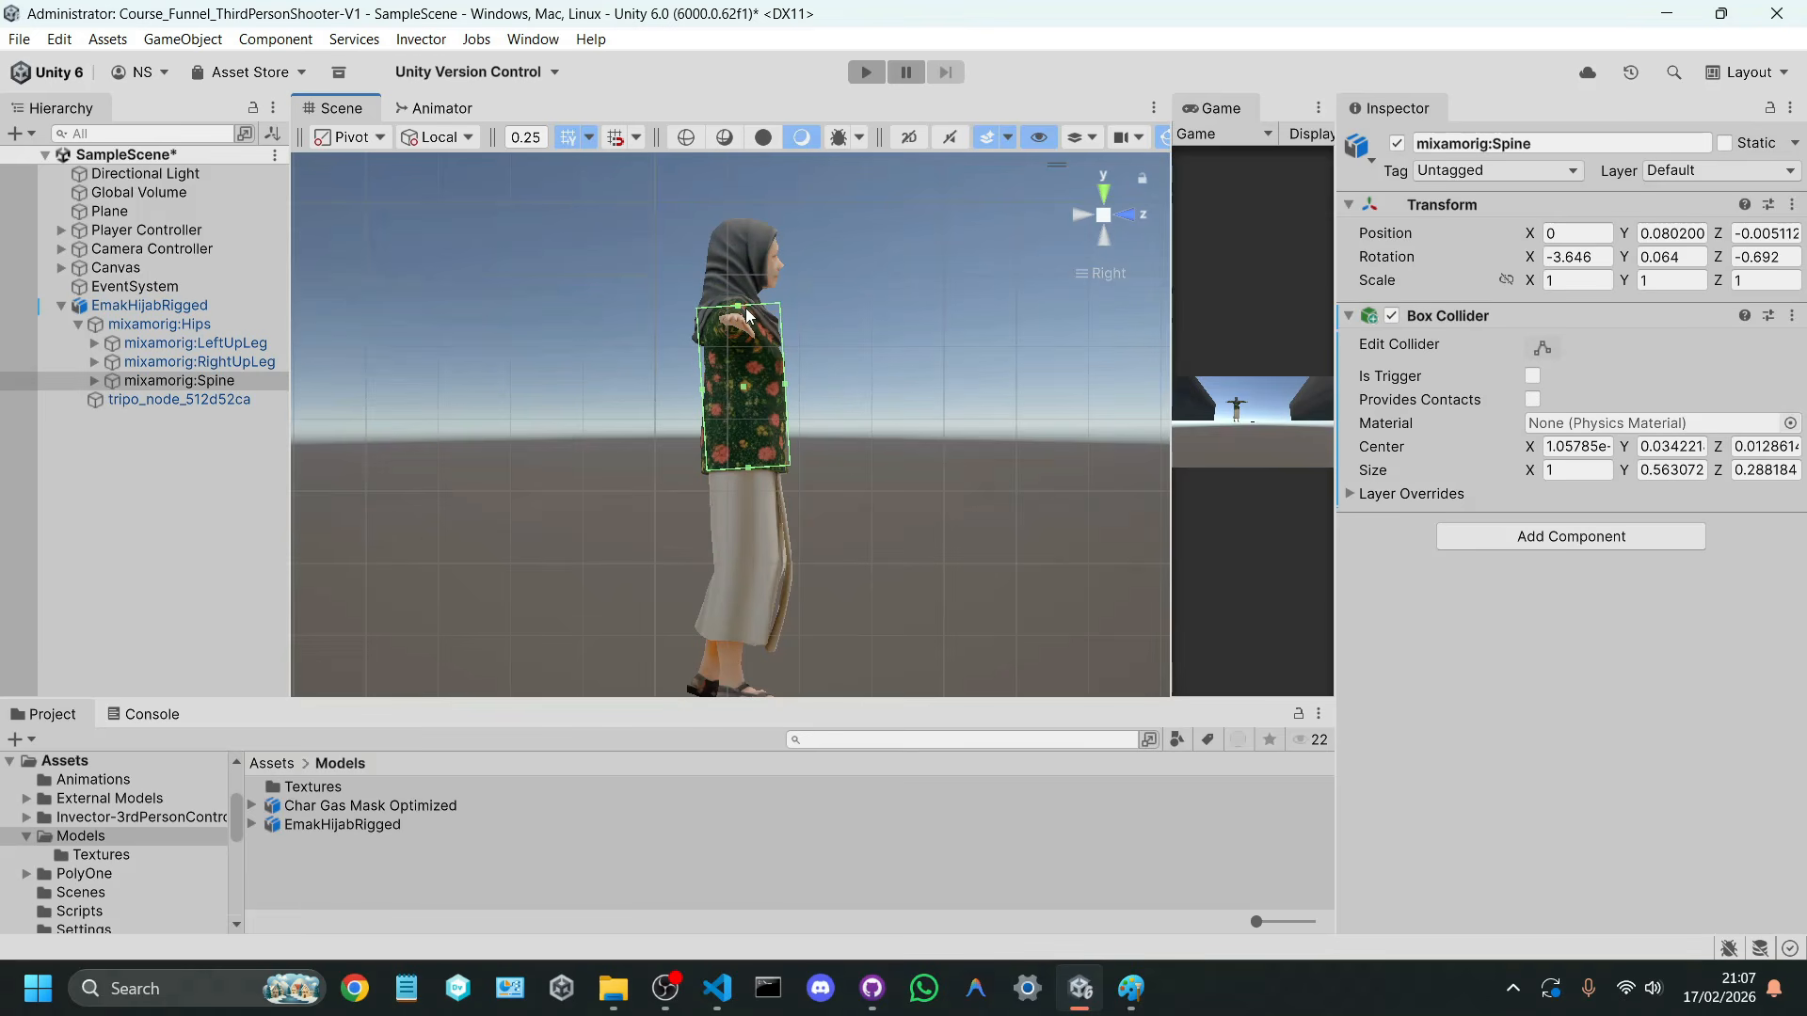
{"action": "left_click", "coordinate": [1126, 216]}
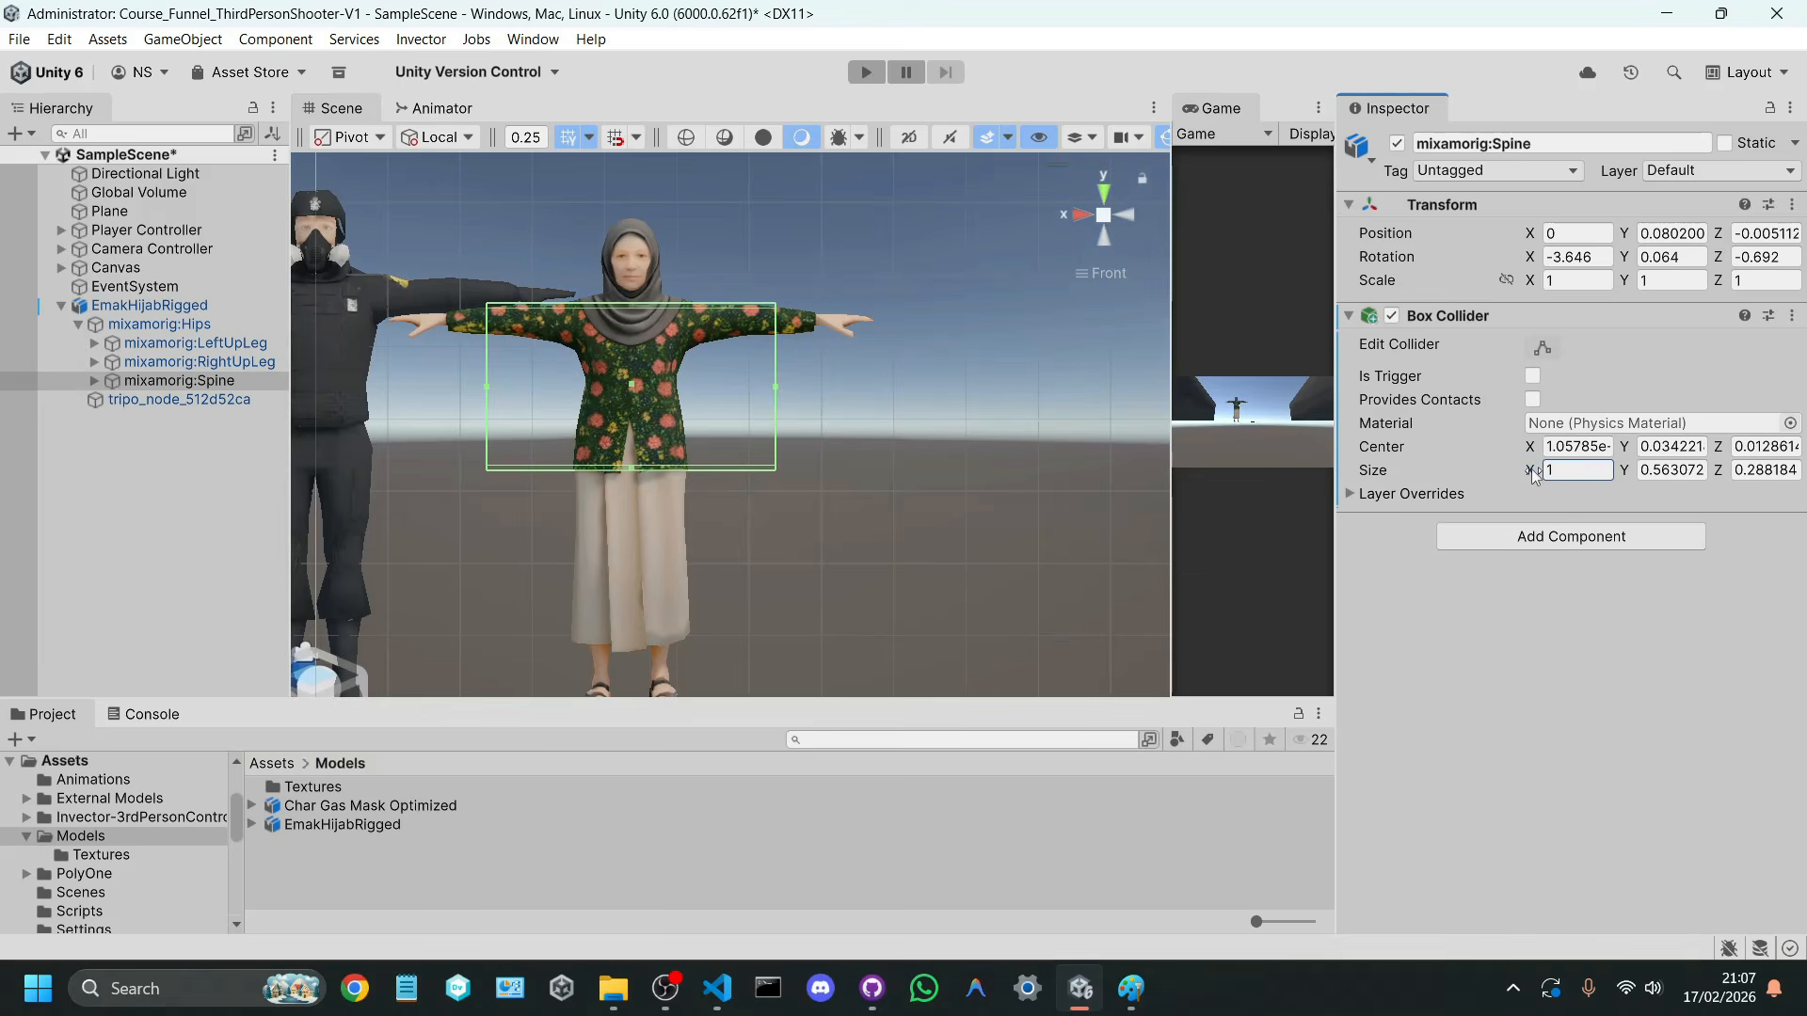
{"action": "left_click_drag", "start_coordinate": [1534, 475], "coordinate": [1500, 471]}
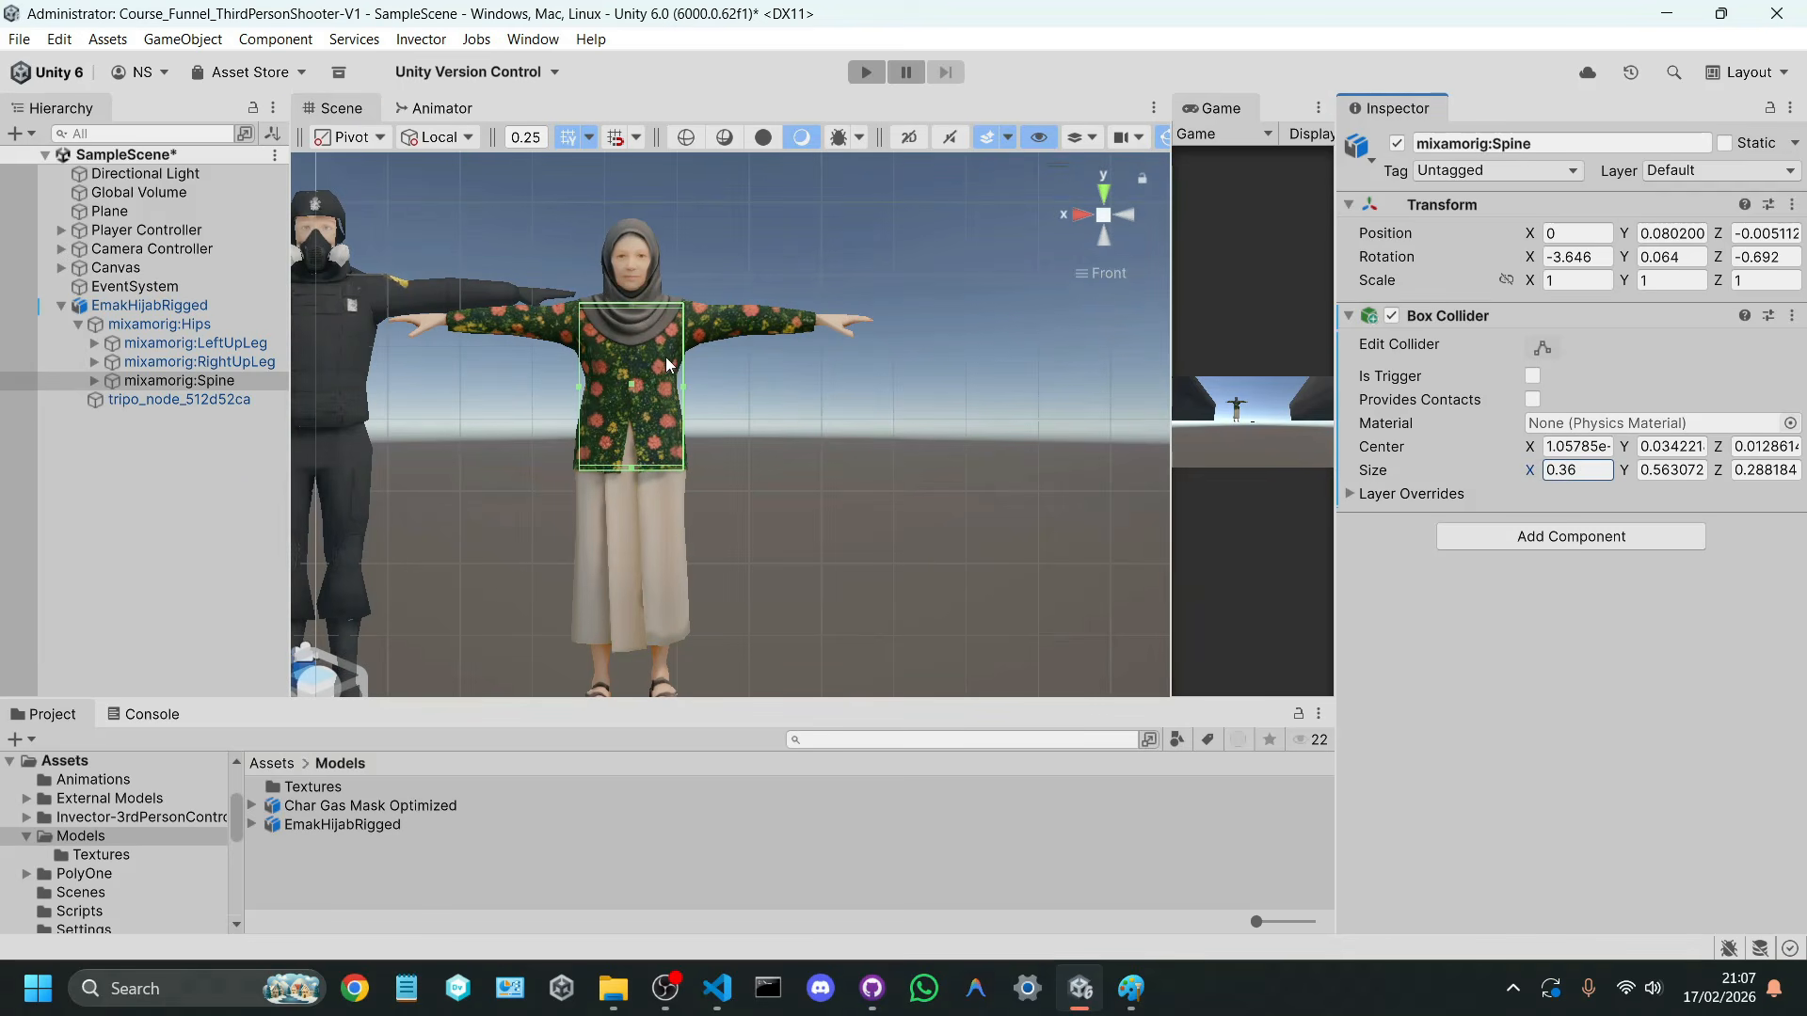
Step: Expand the mixamorig:Spine bone chain down to mixamorig:Neck, widen the Hierarchy, and select mixamorig:Head
{"action": "left_click", "coordinate": [94, 380]}
{"action": "left_click", "coordinate": [111, 399]}
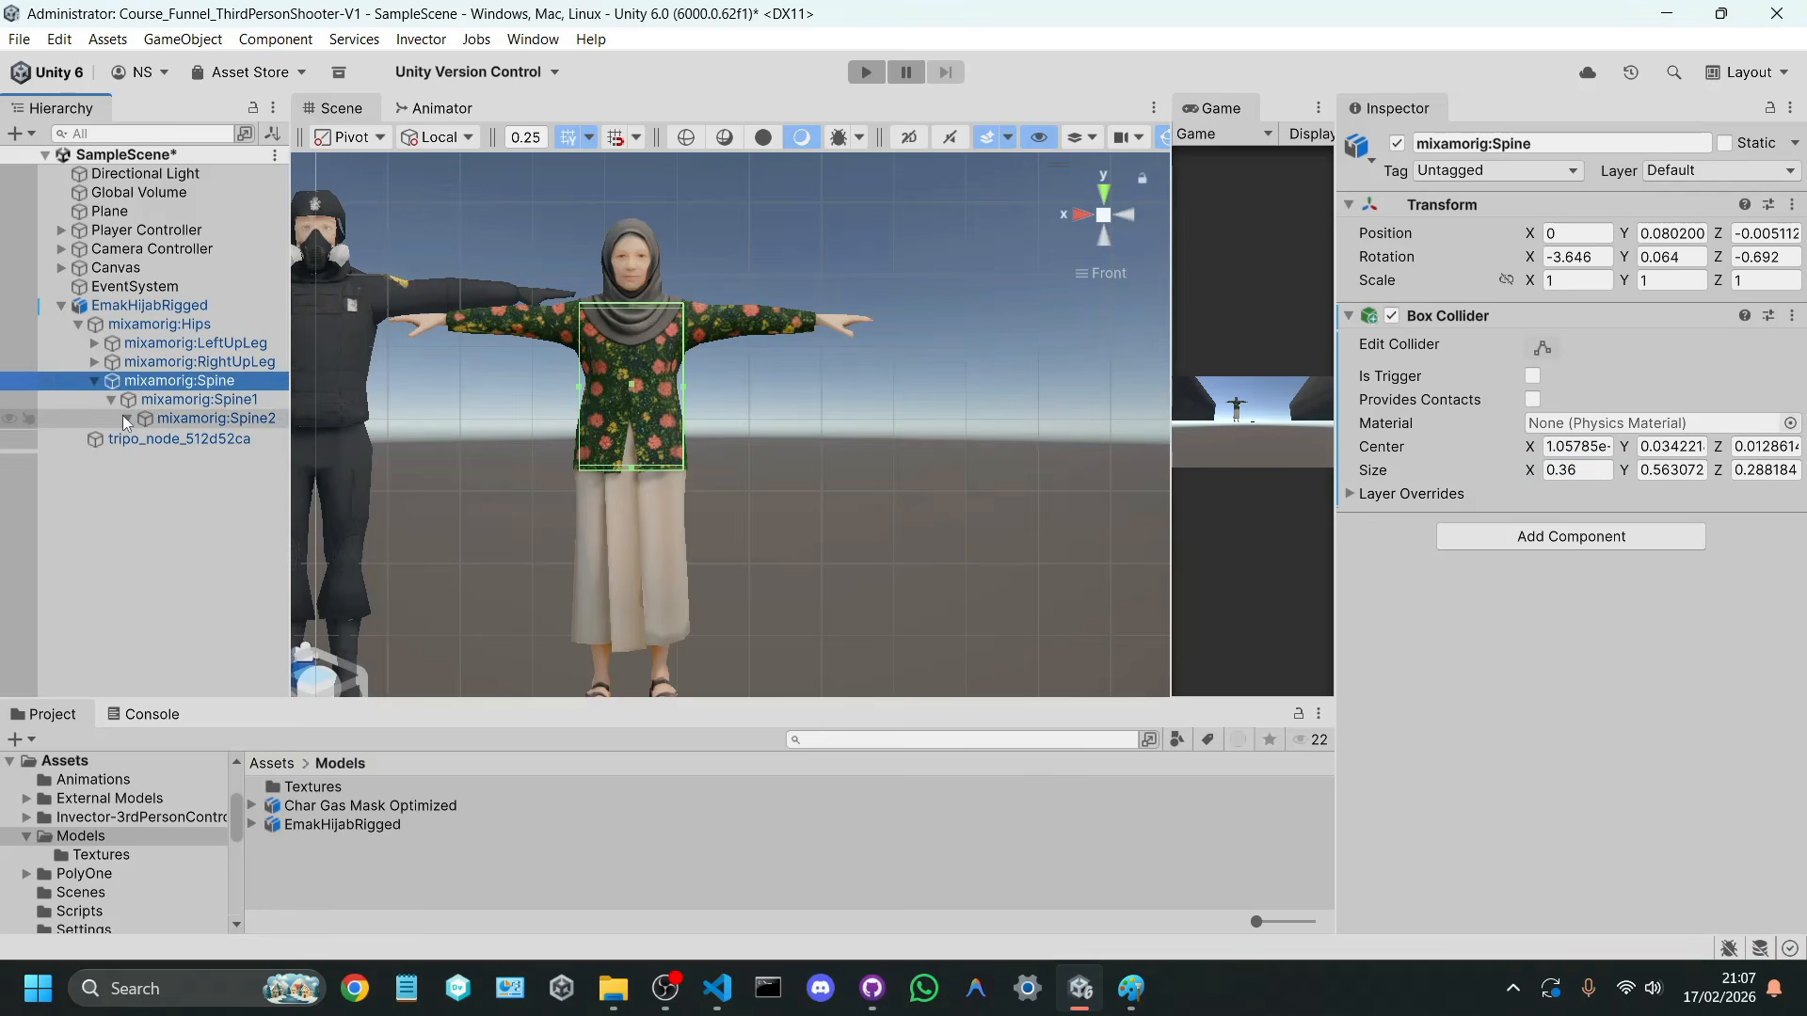
{"action": "left_click", "coordinate": [126, 418]}
{"action": "left_click_drag", "start_coordinate": [291, 444], "coordinate": [329, 445]}
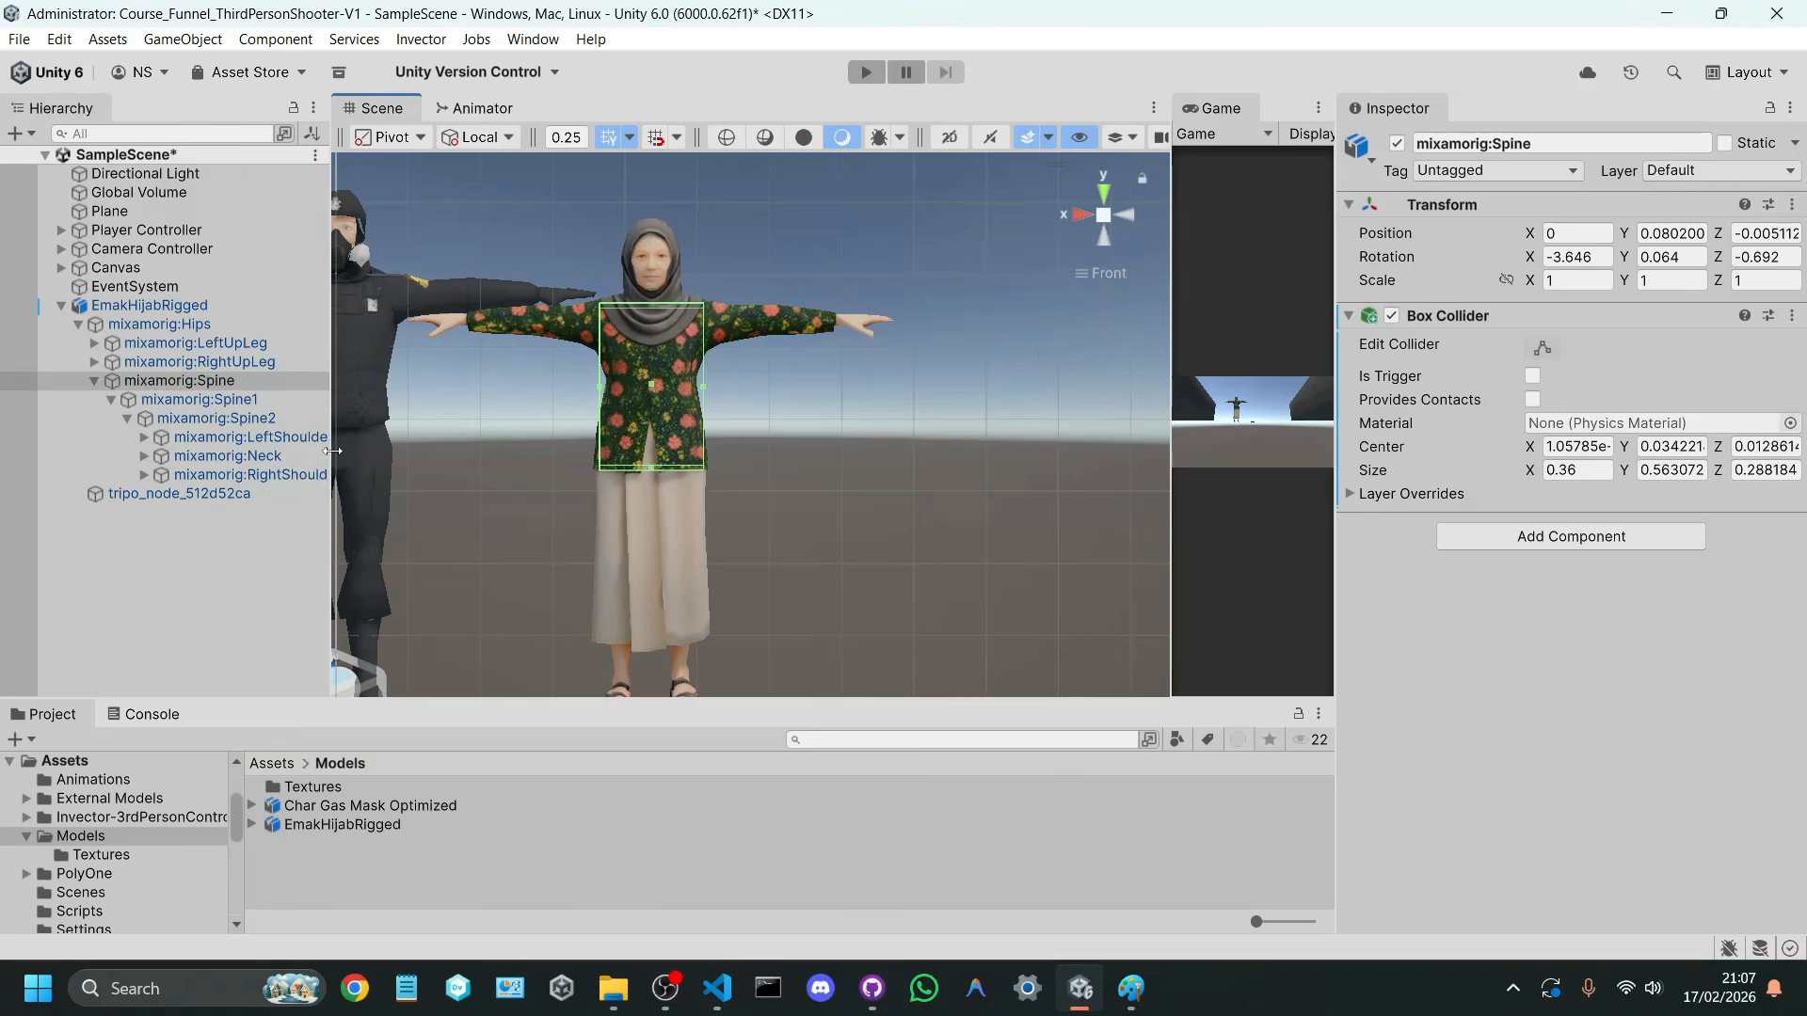
{"action": "left_click", "coordinate": [144, 456]}
{"action": "left_click", "coordinate": [235, 476]}
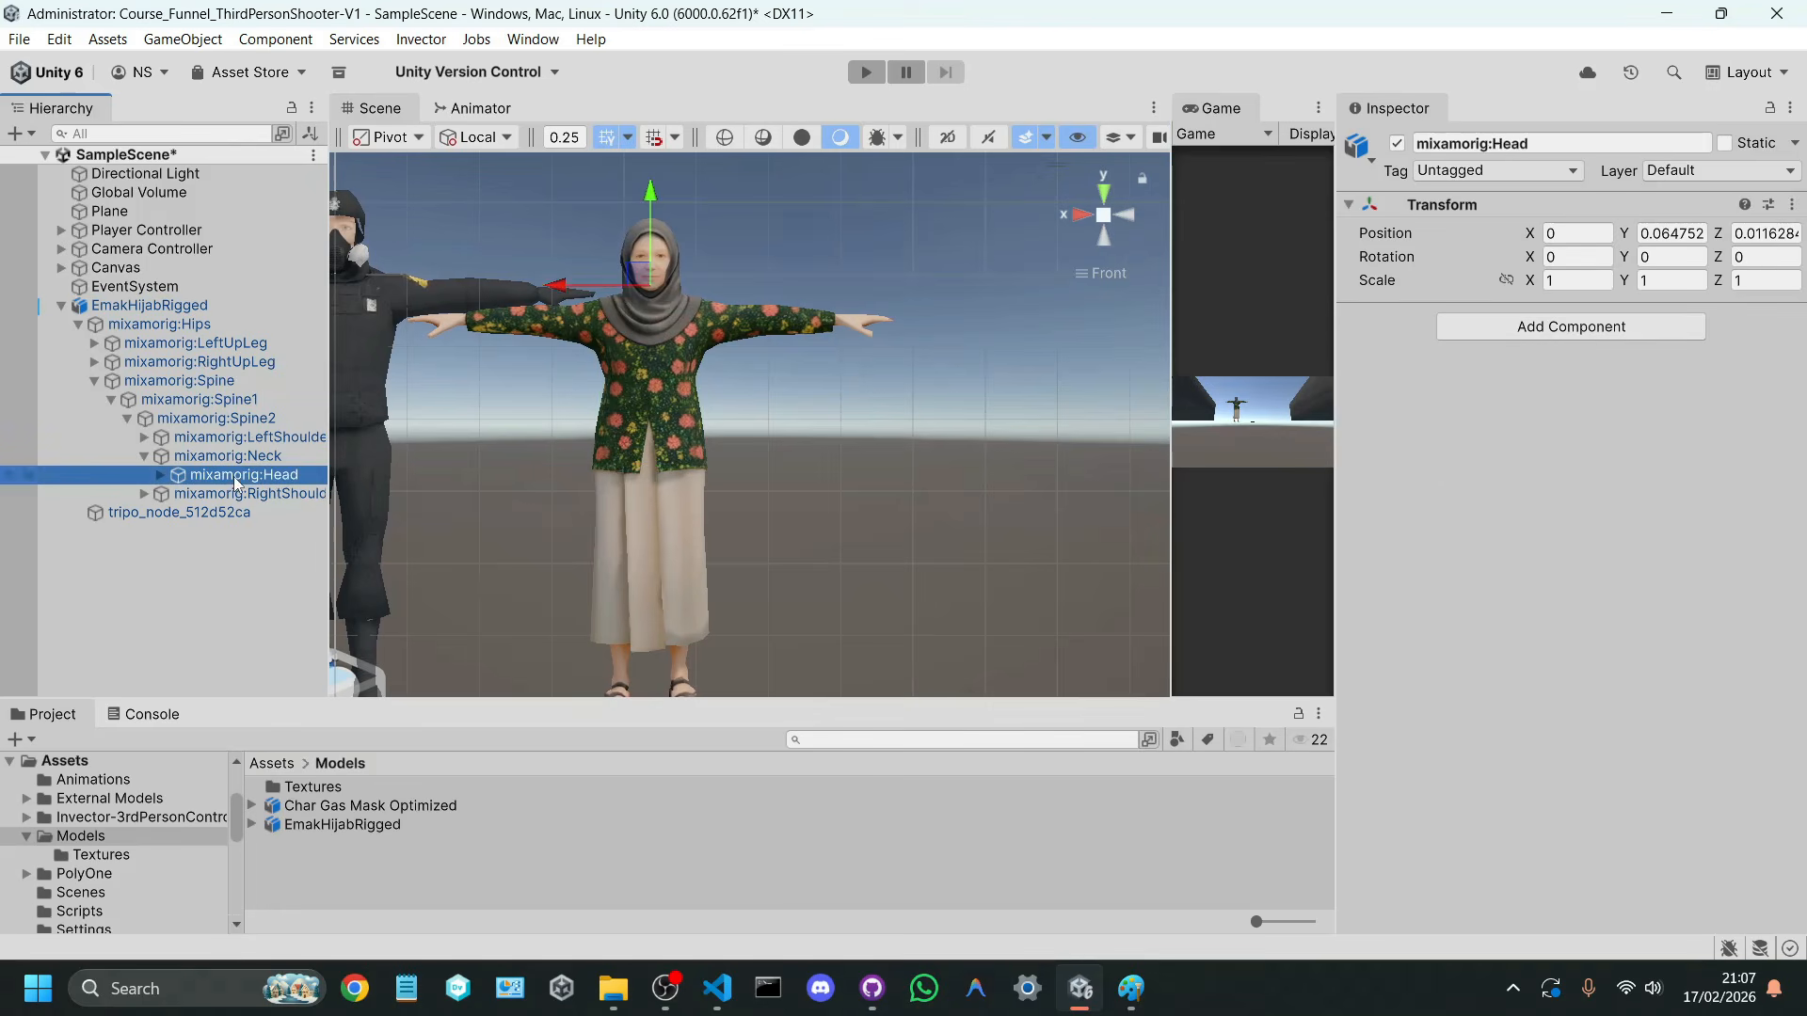
{"action": "left_click", "coordinate": [1508, 329]}
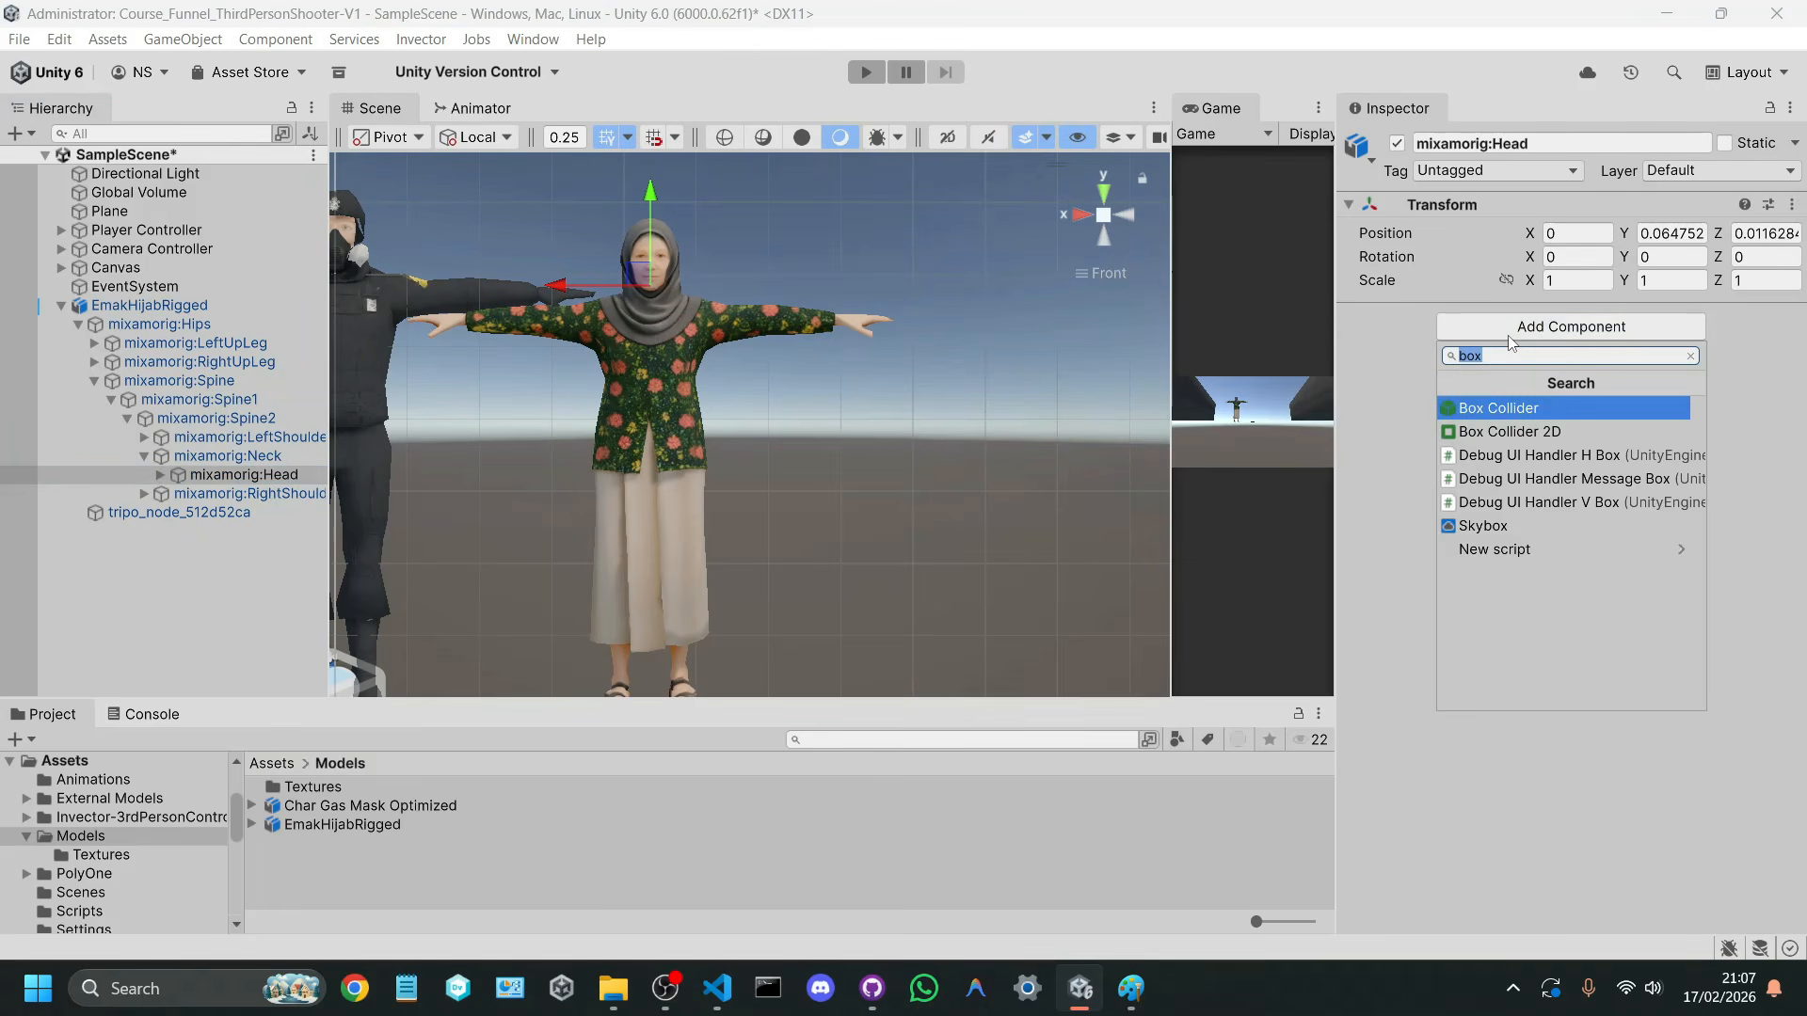
{"action": "type", "text": "sphere"}
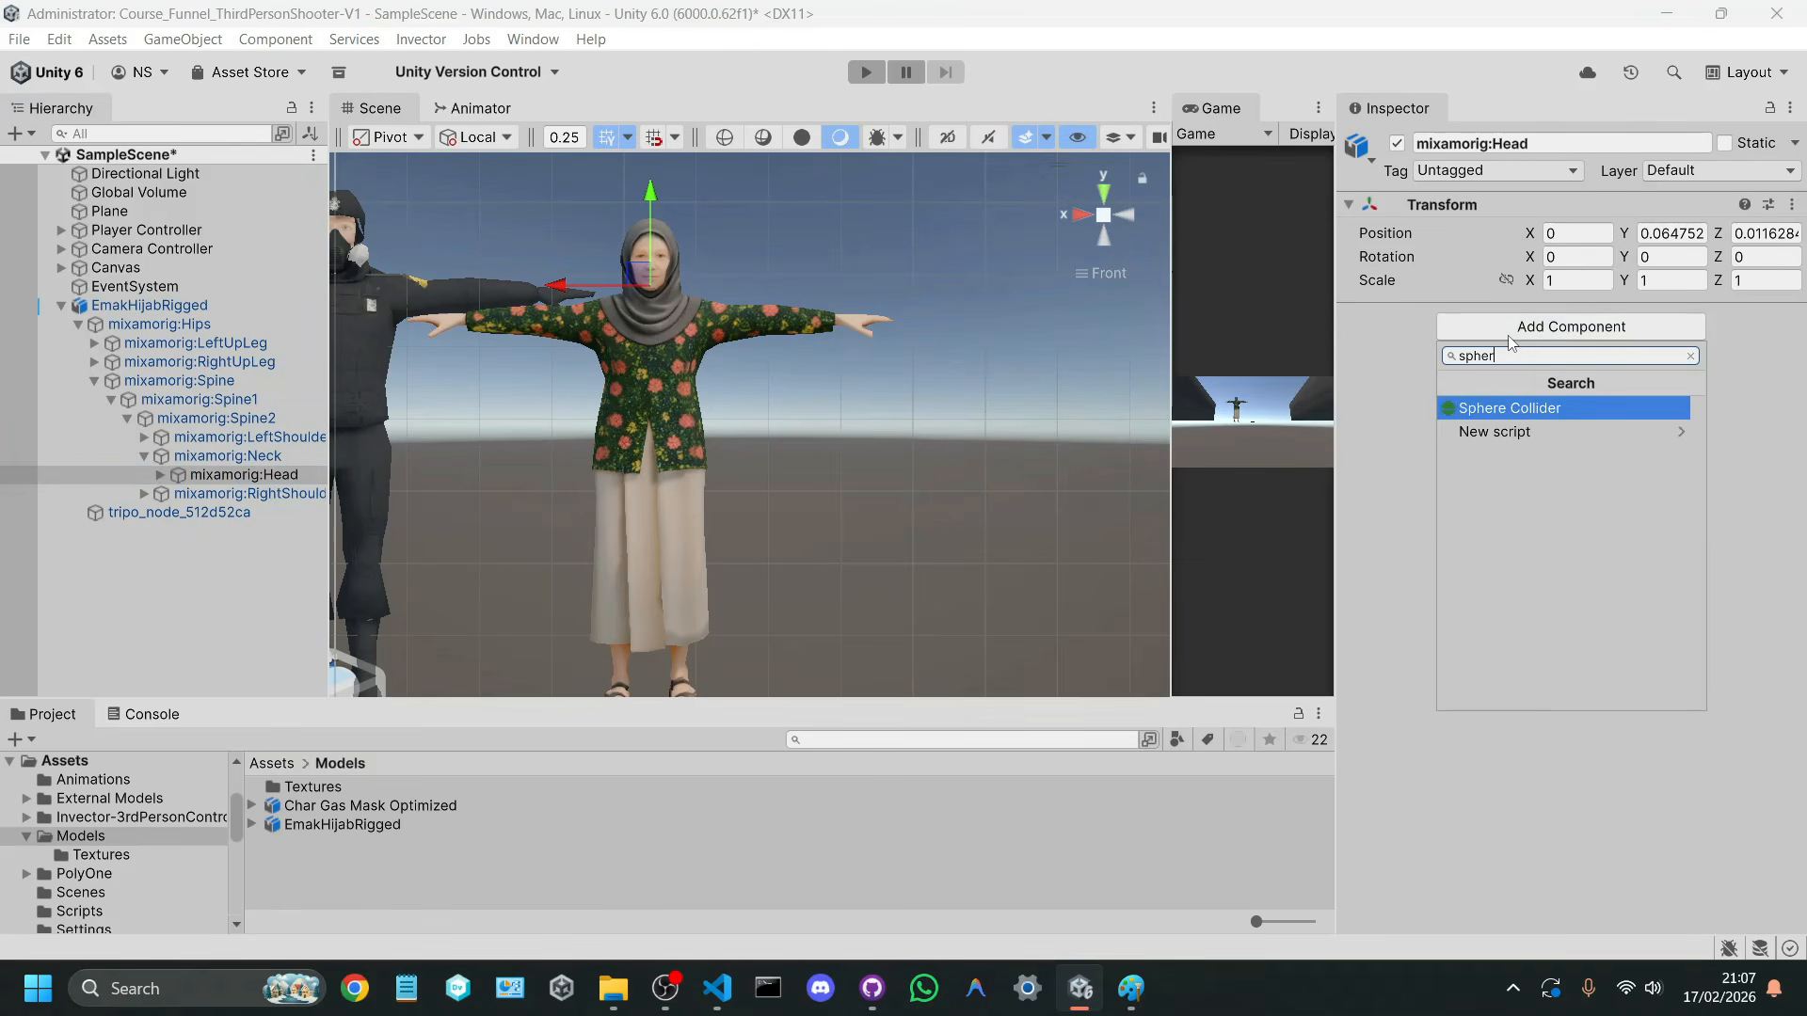
{"action": "key", "text": "Return"}
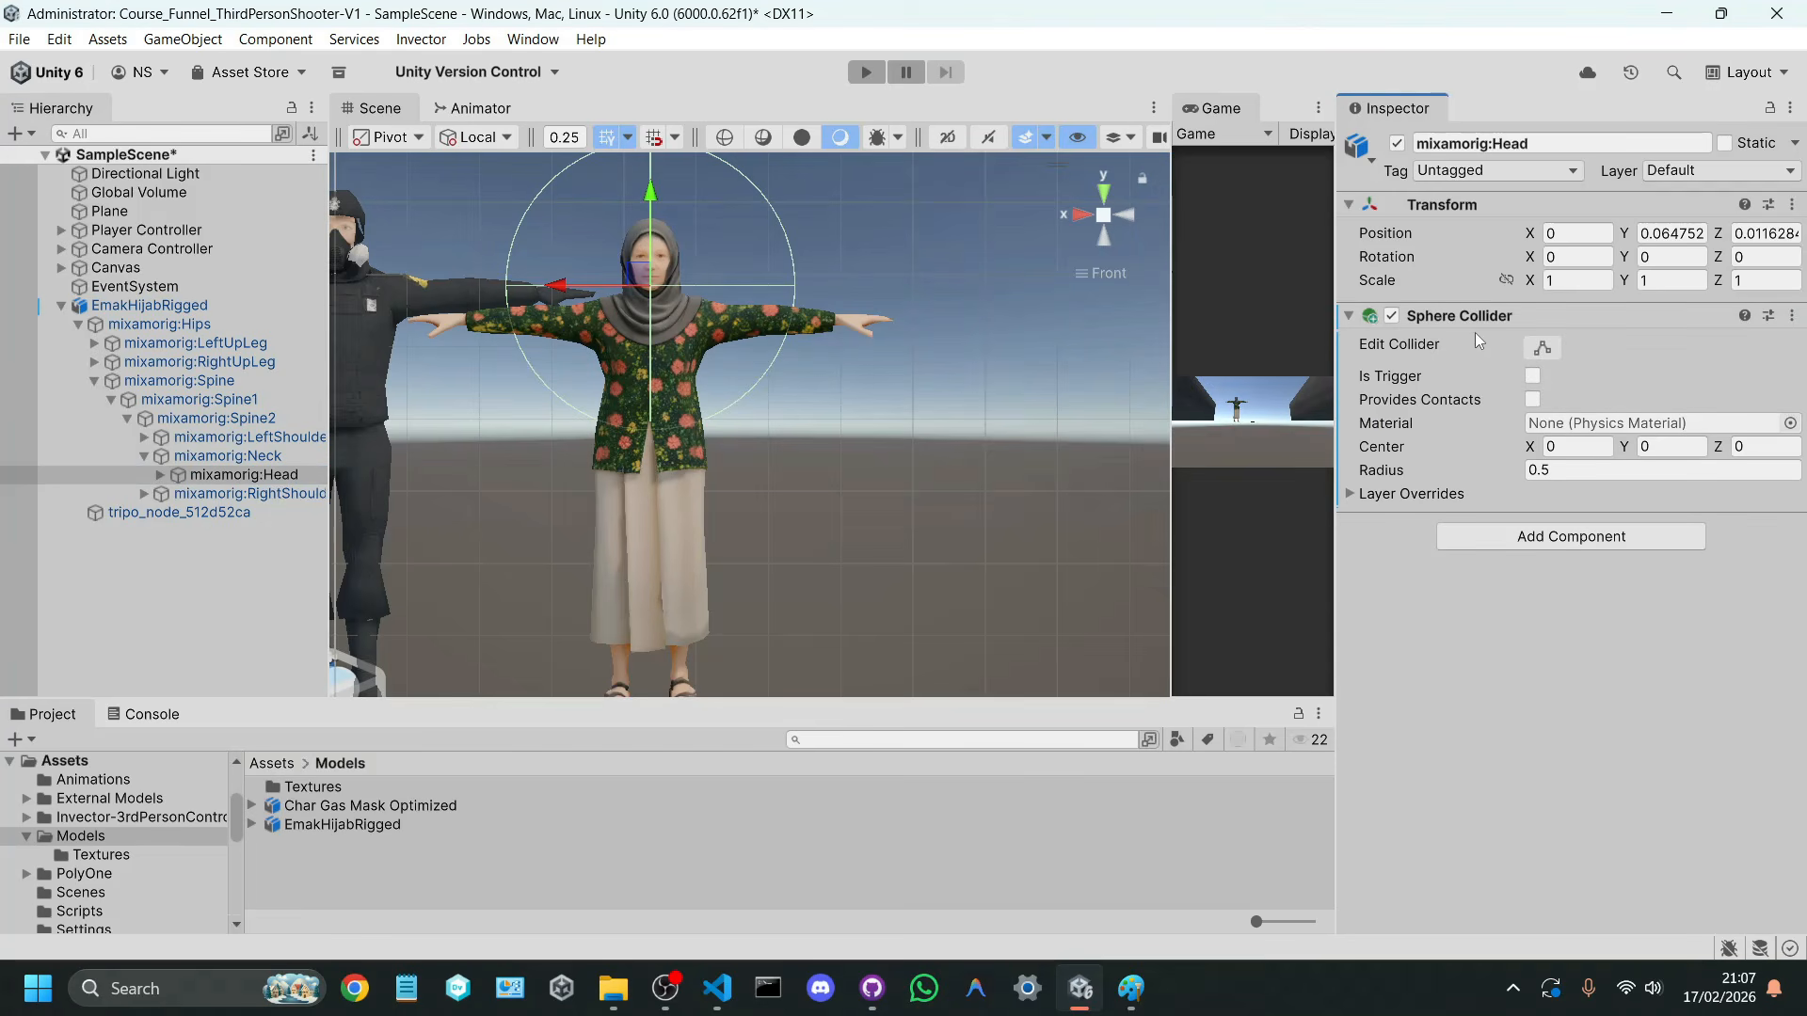
{"action": "key", "text": "ctrl+z"}
Step: Add a Box Collider to the mixamorig:Head bone
{"action": "left_click", "coordinate": [1530, 328]}
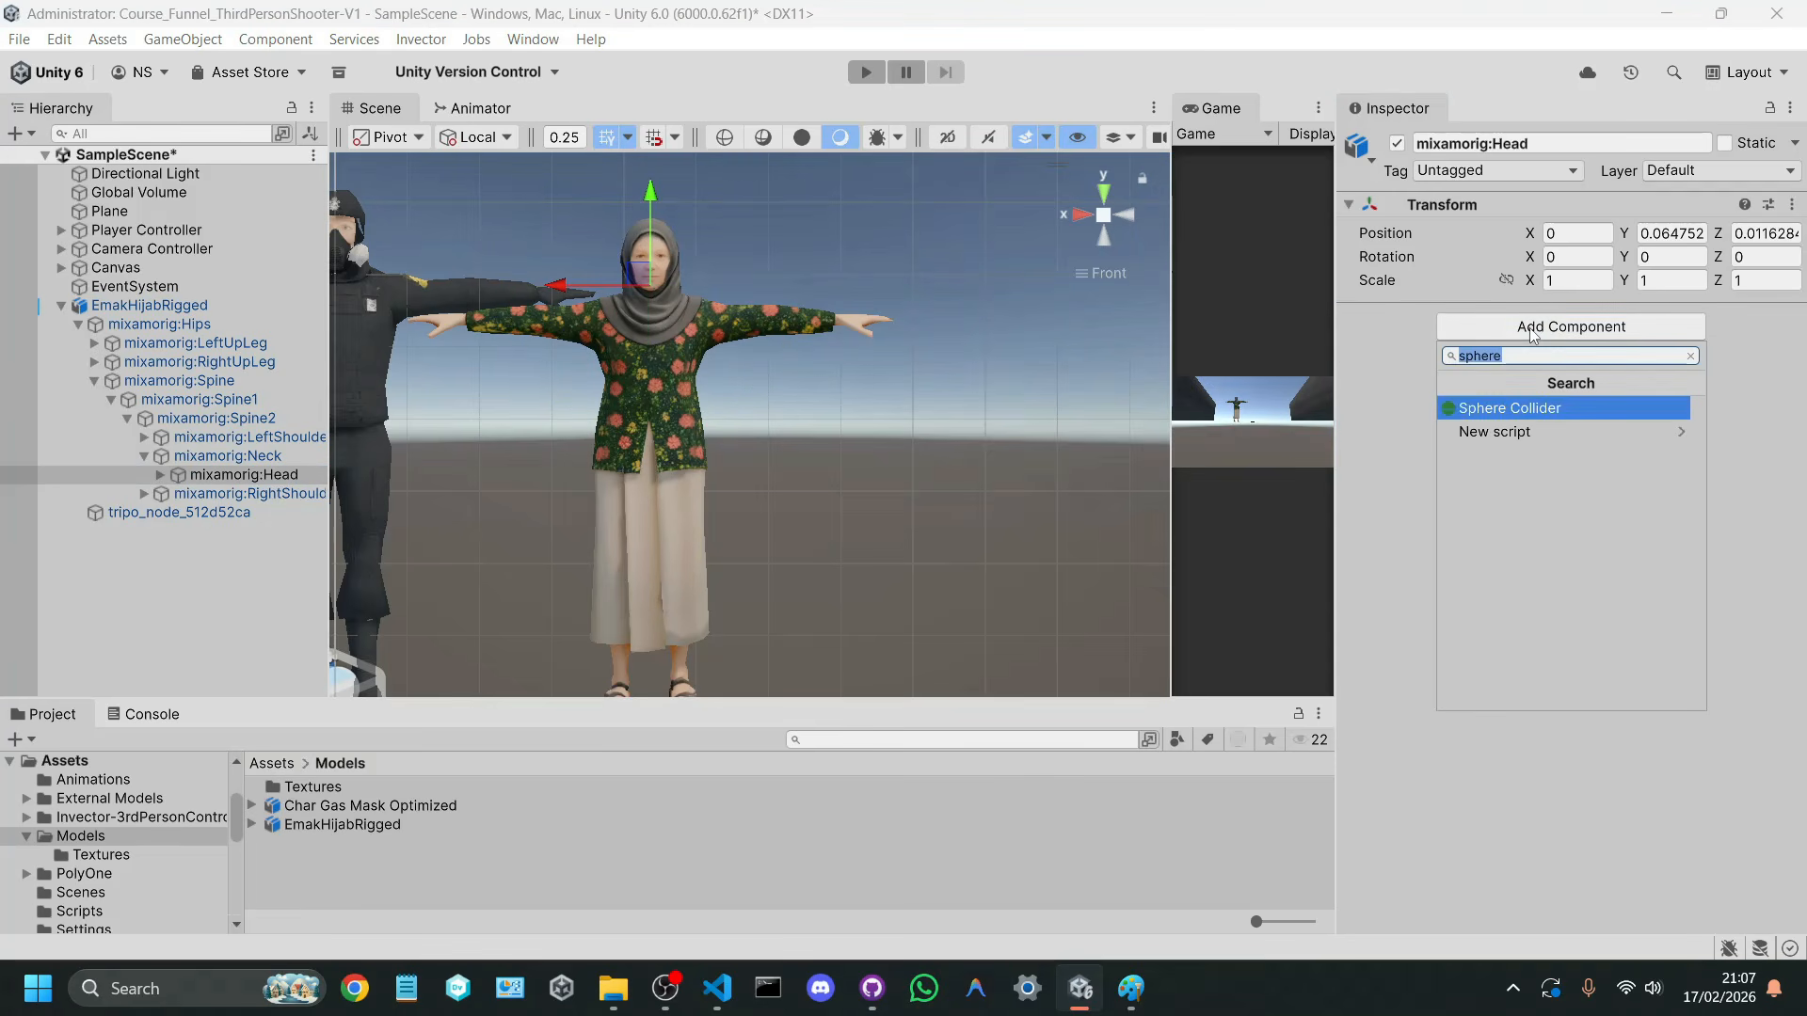
{"action": "type", "text": "box x"}
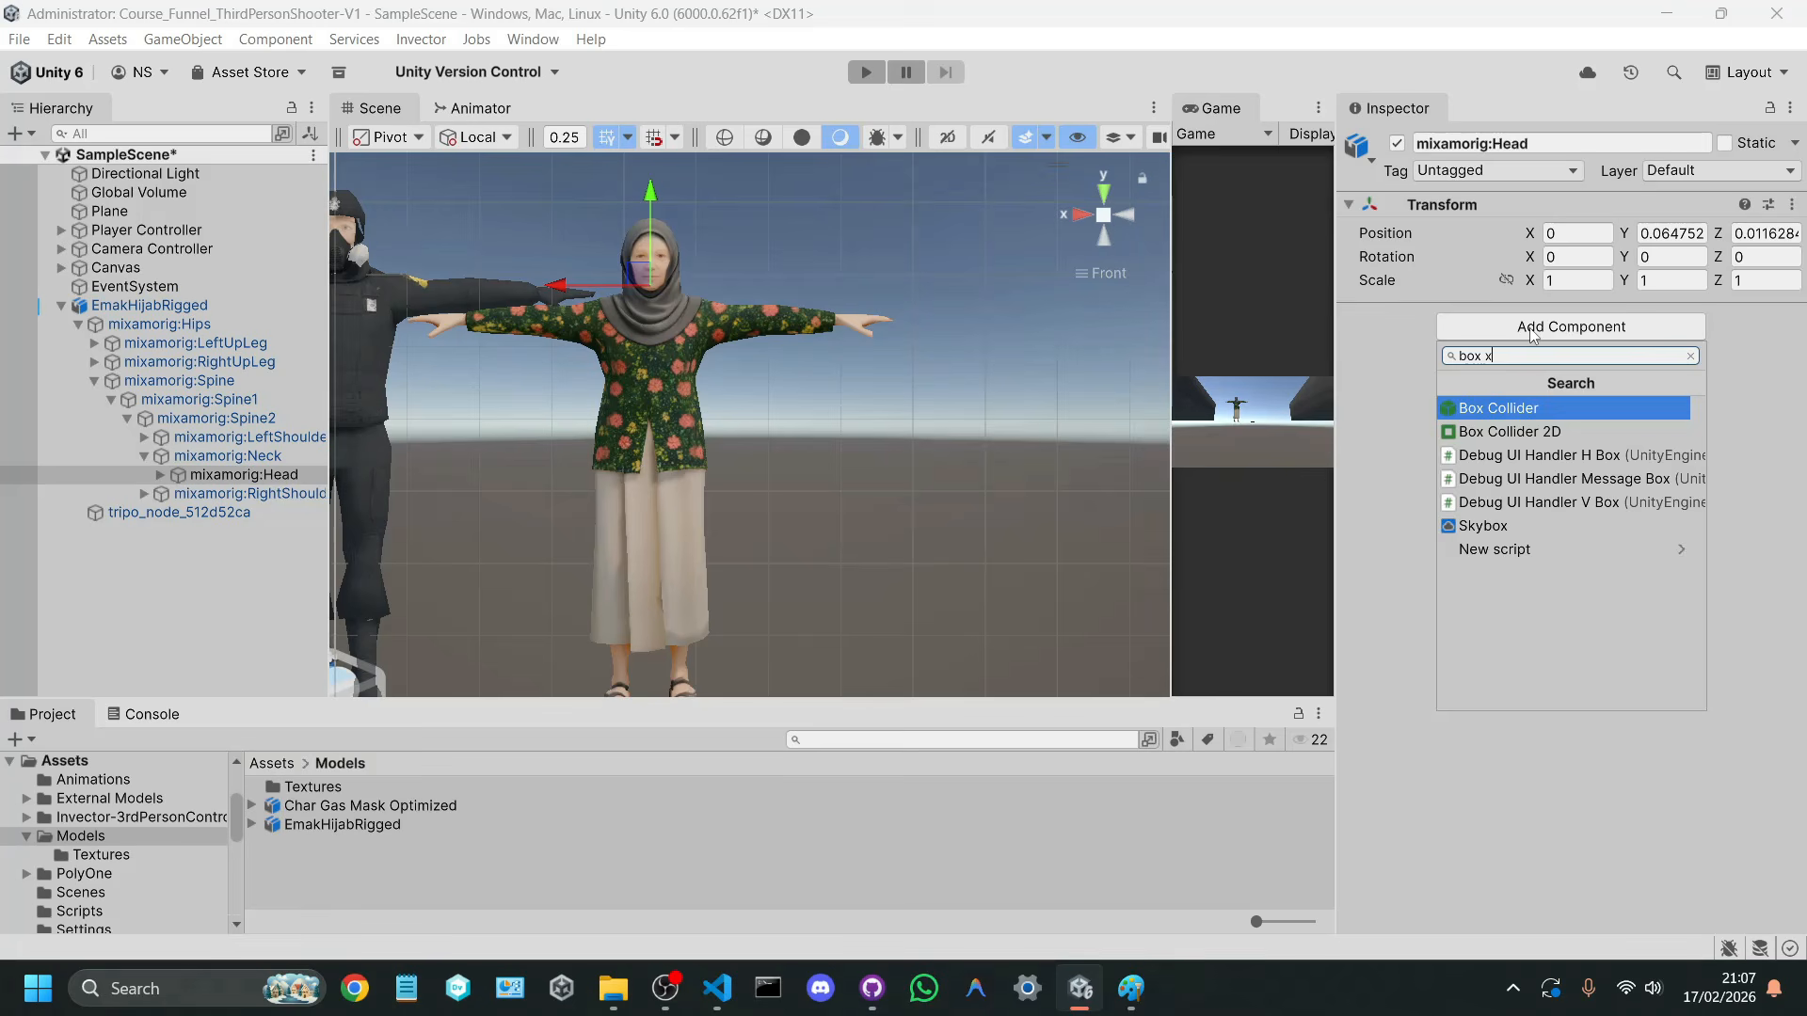
{"action": "key", "text": "Return"}
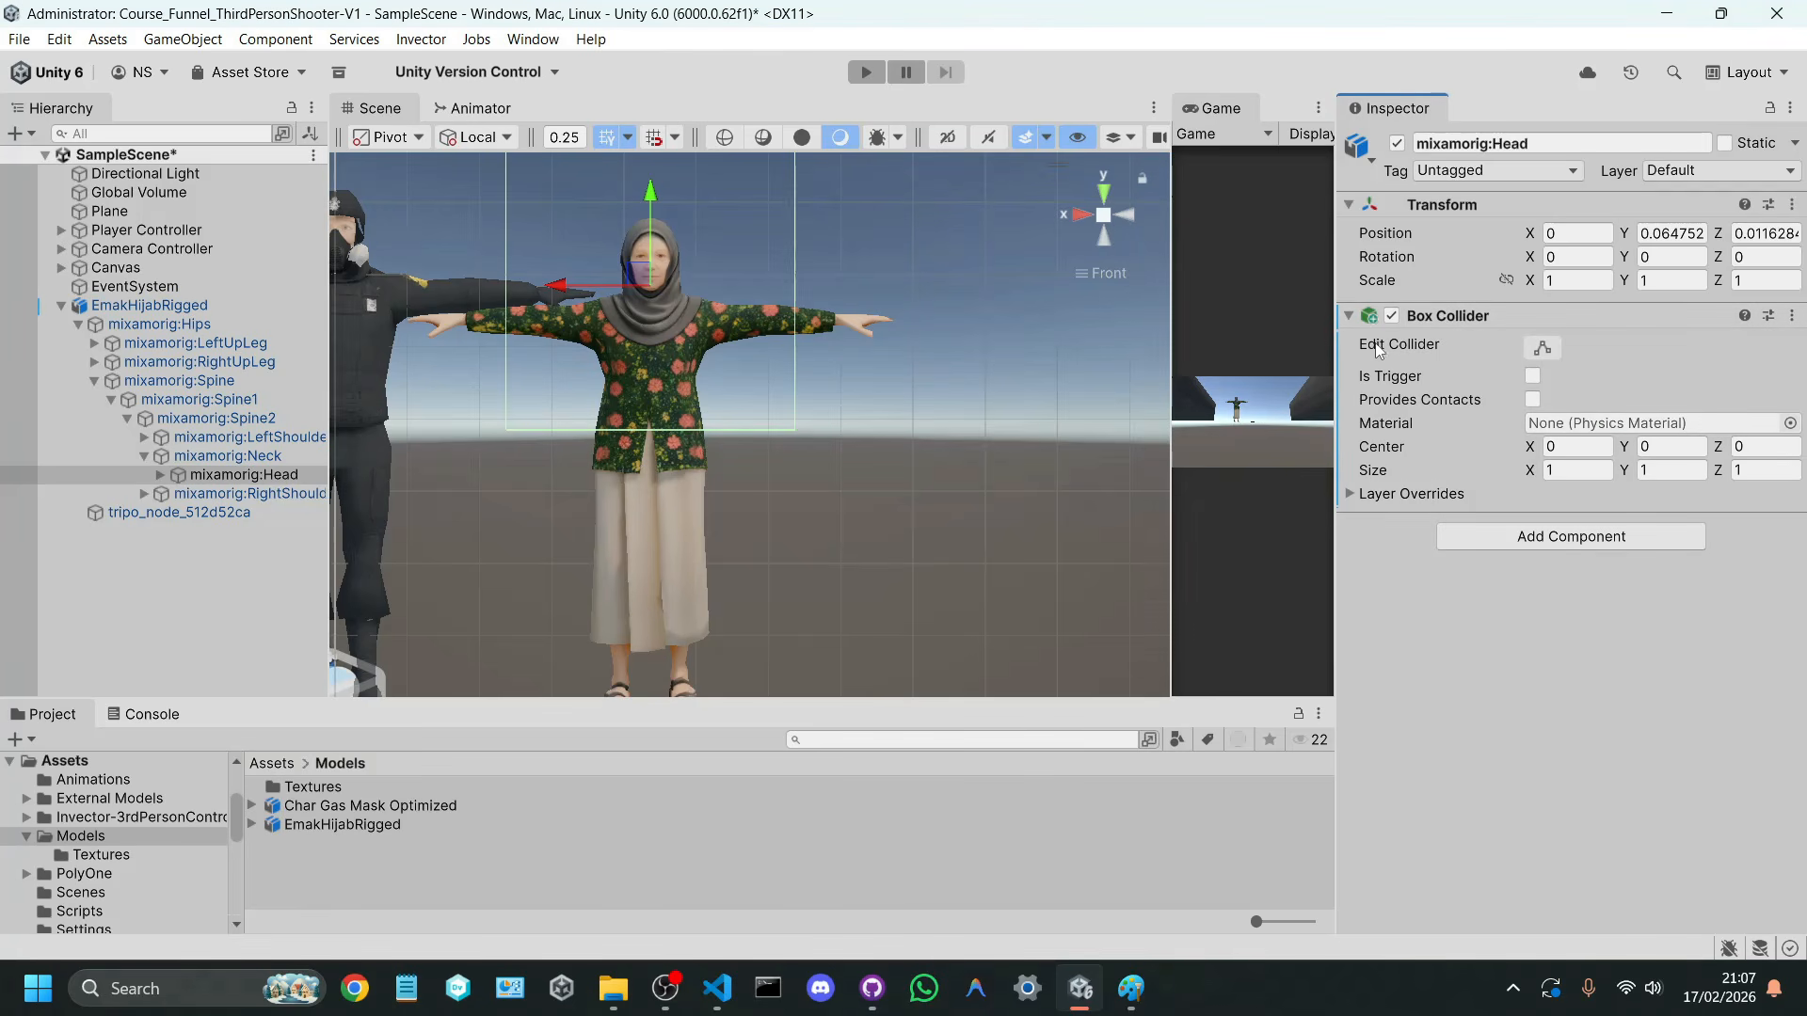
Step: Fit the head Box Collider's height from the chin to the top of the hijab, with a Y size of about 0.3
{"action": "scroll", "coordinate": [847, 377], "scroll_direction": "down", "scroll_amount": 4}
{"action": "middle_click_drag", "start_coordinate": [847, 376], "coordinate": [891, 424]}
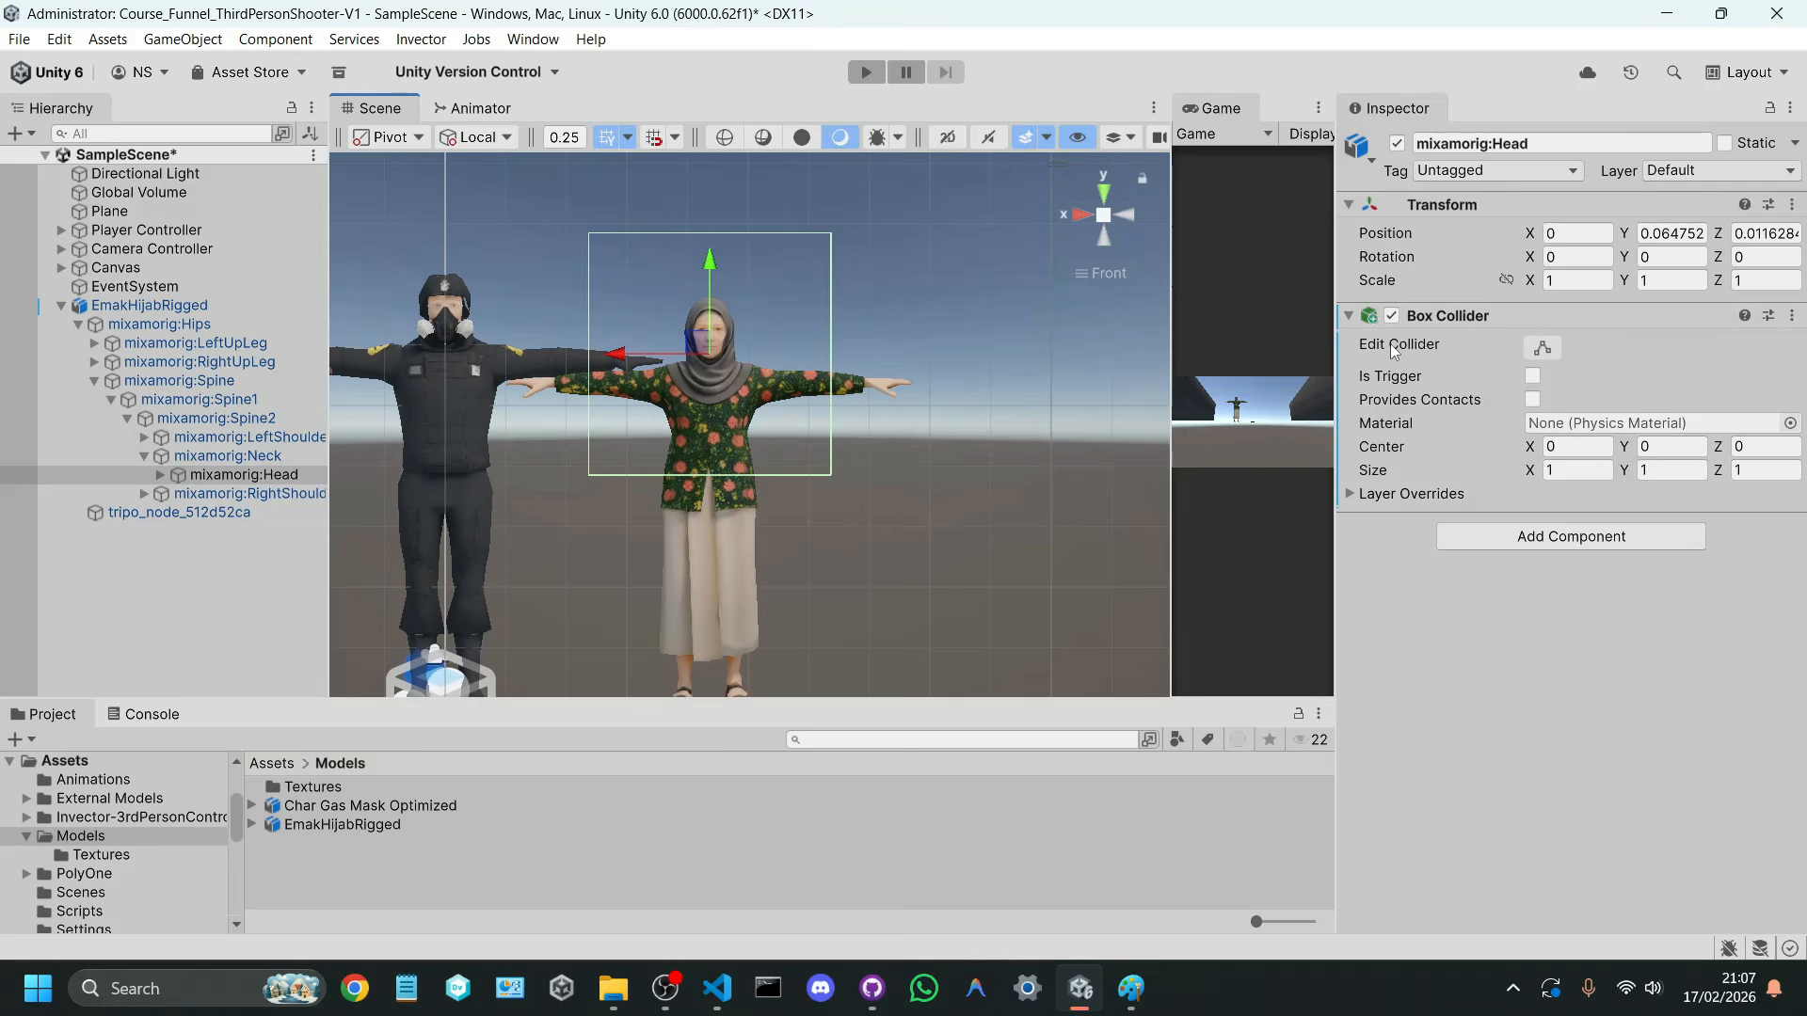
{"action": "left_click", "coordinate": [1540, 348]}
{"action": "left_click_drag", "start_coordinate": [721, 481], "coordinate": [722, 373]}
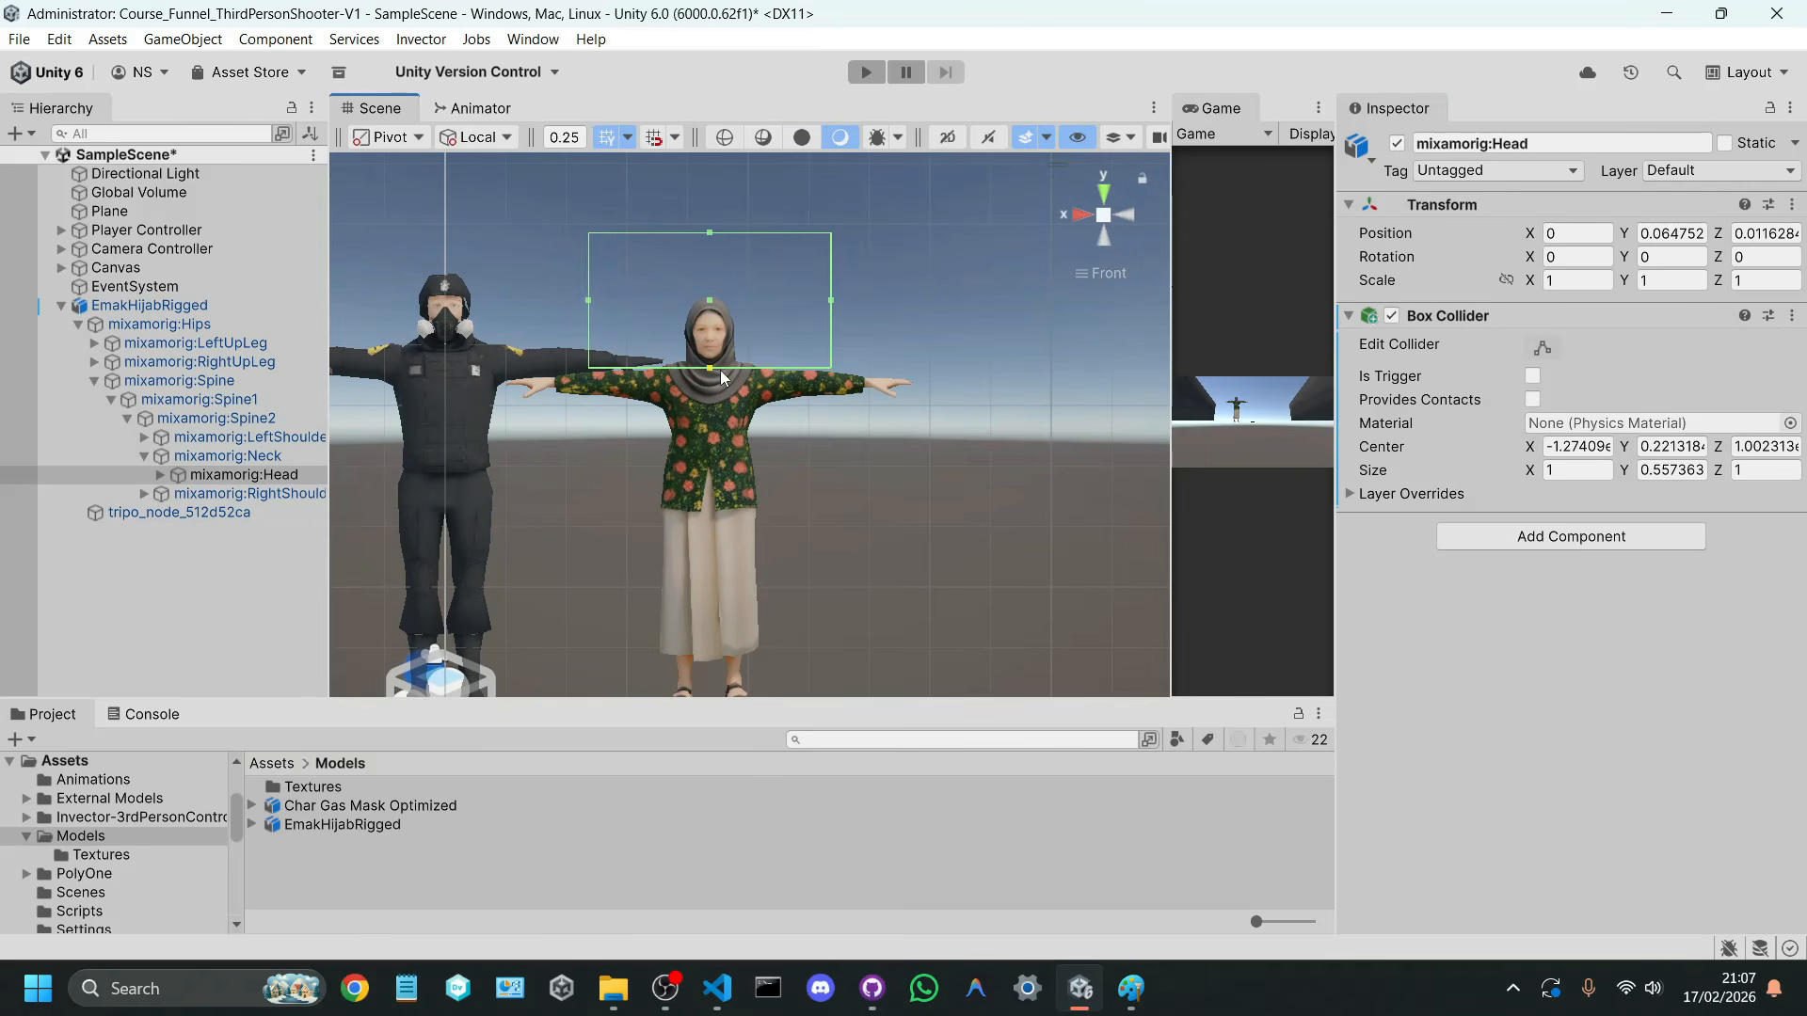
{"action": "left_click", "coordinate": [709, 223]}
{"action": "left_click", "coordinate": [258, 478]}
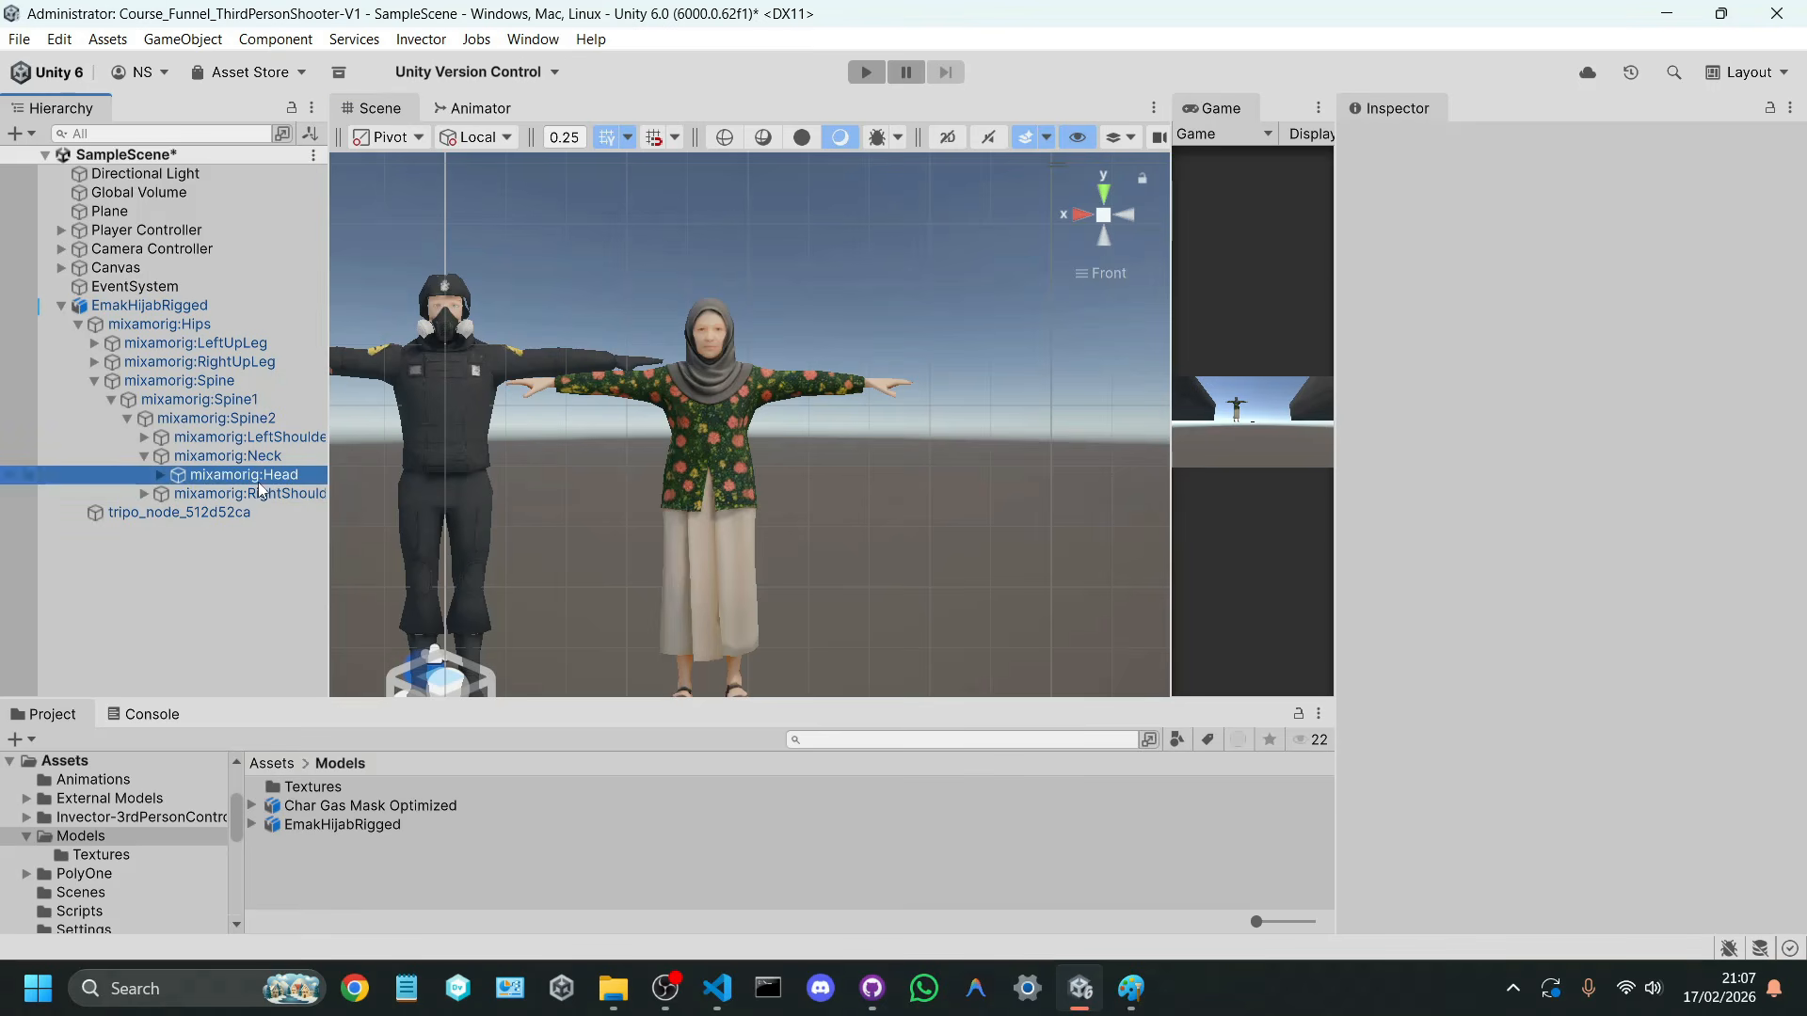
{"action": "left_click", "coordinate": [1538, 347]}
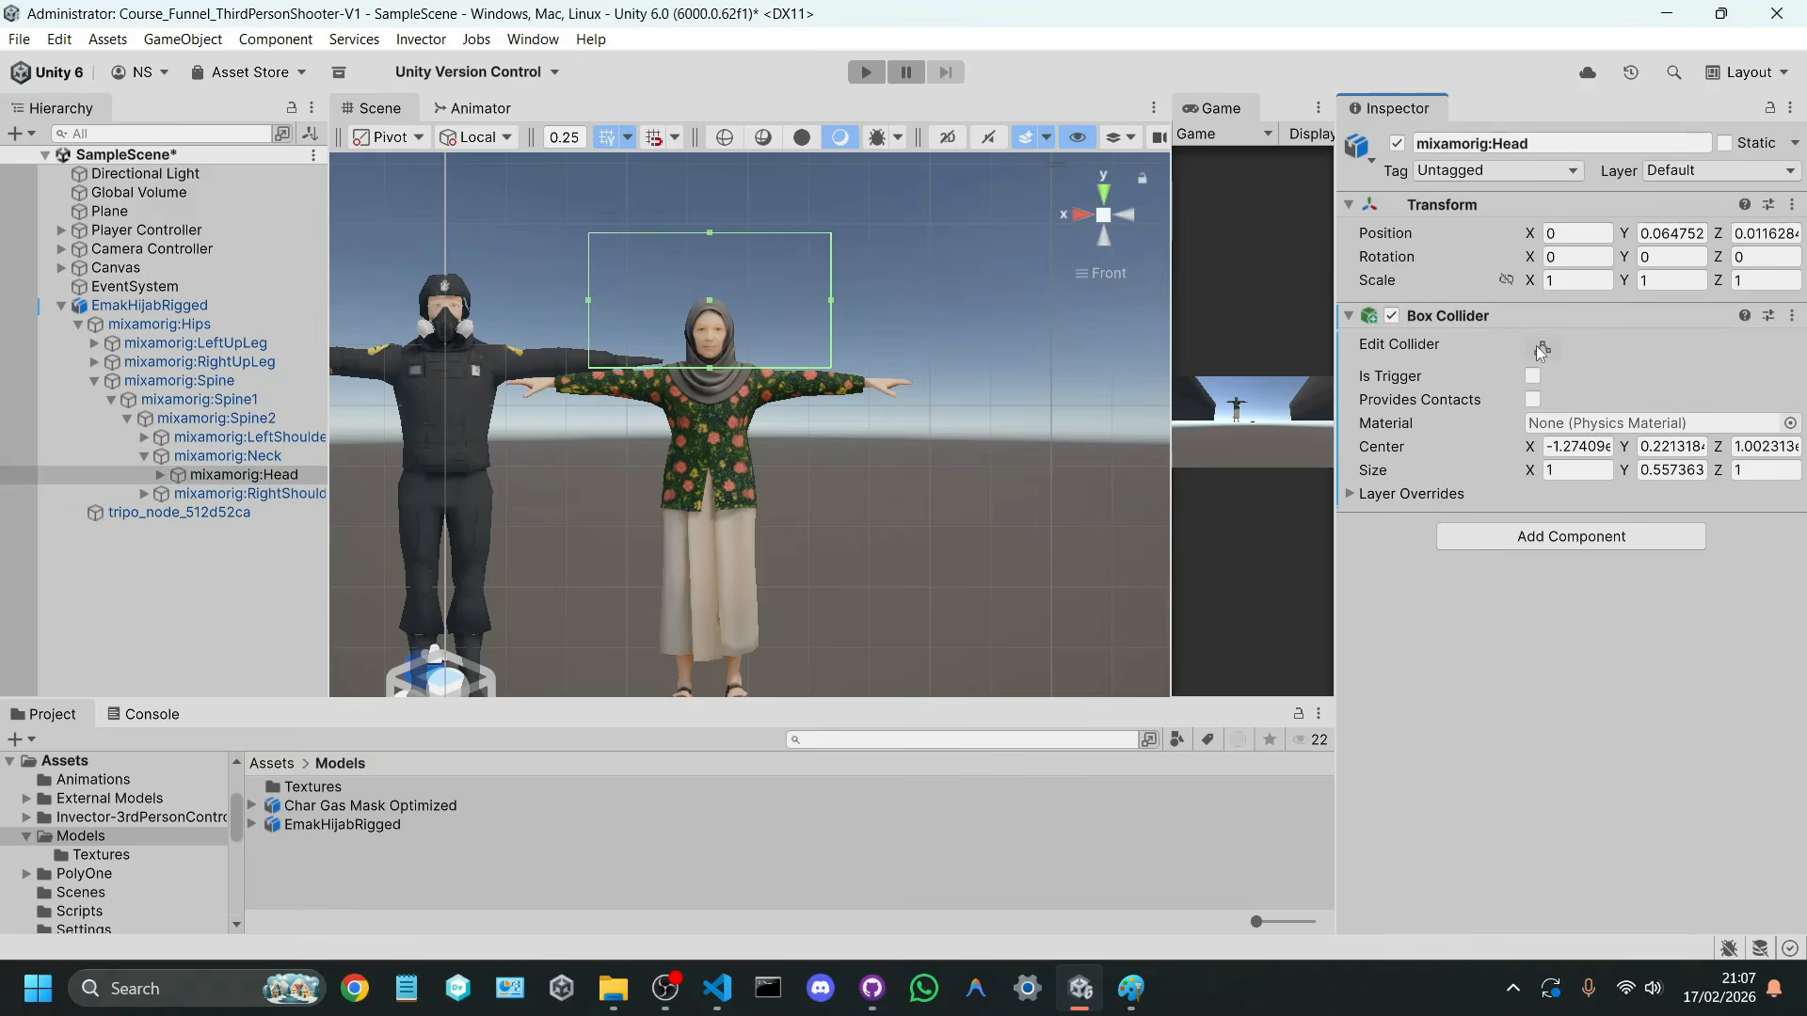
{"action": "left_click_drag", "start_coordinate": [719, 233], "coordinate": [740, 296]}
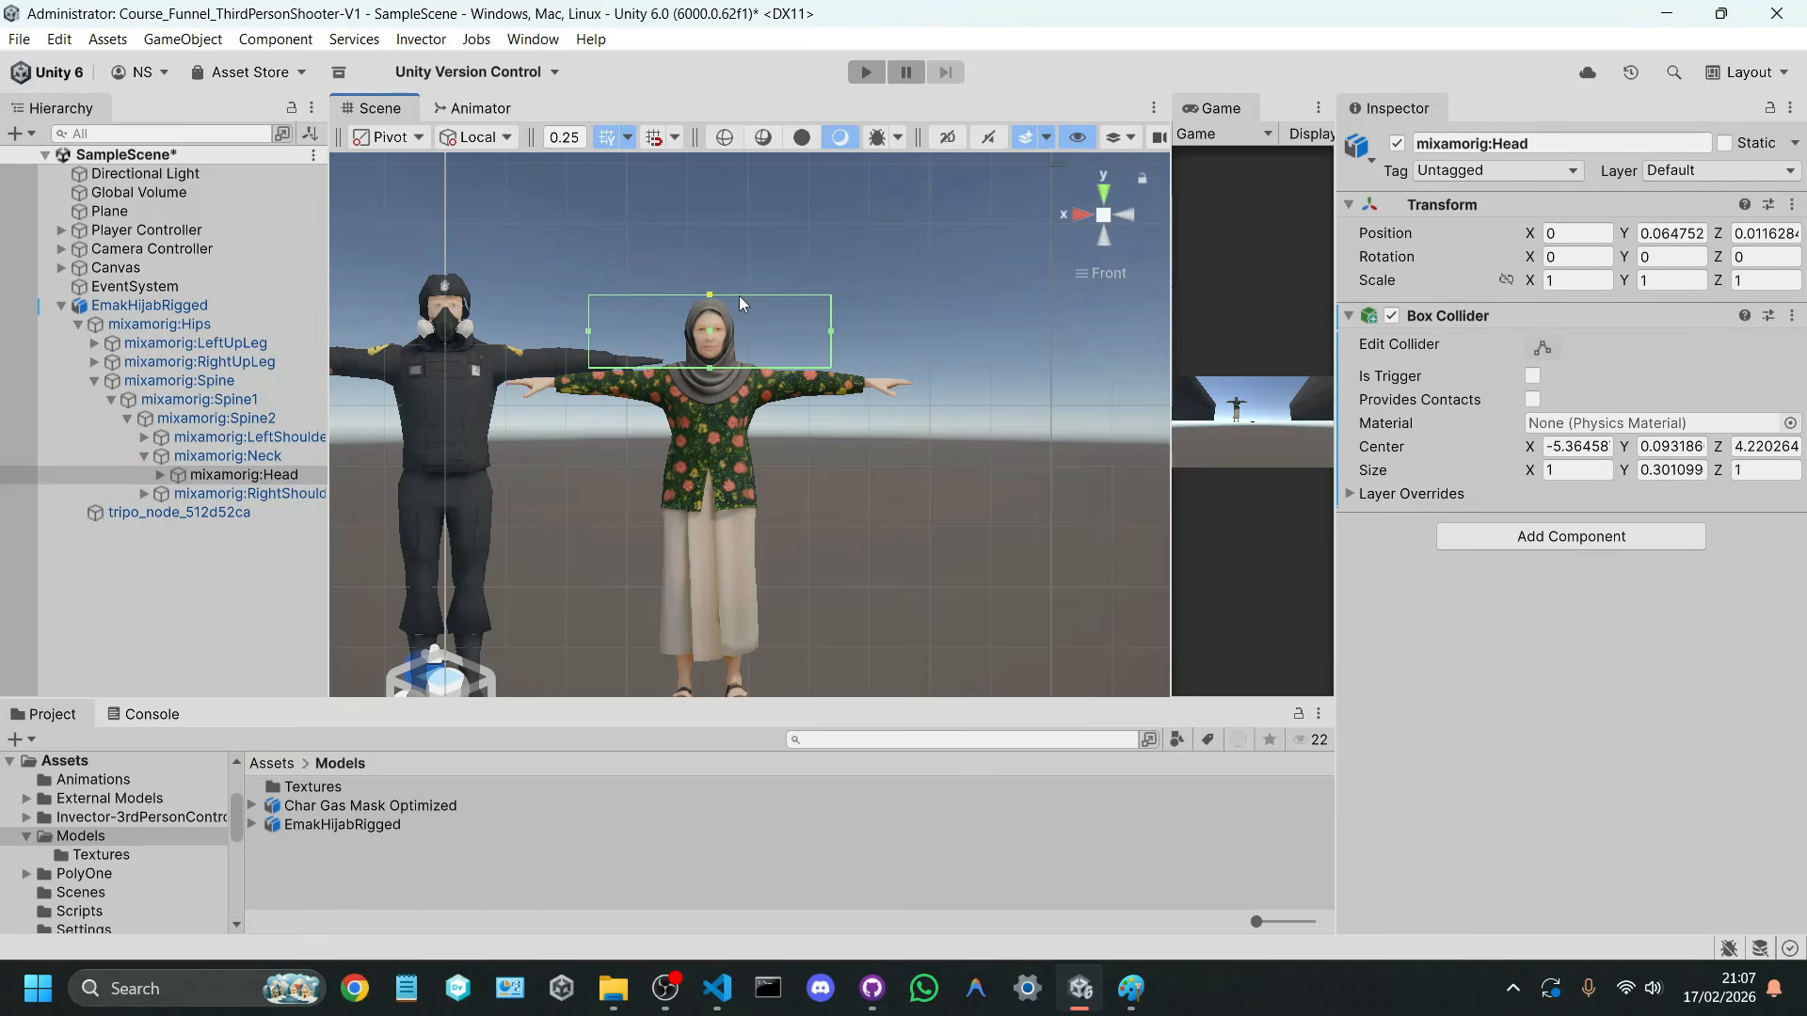
Step: Set the head Box Collider's X size to 0.21 and fit its depth around the head to about 0.28
{"action": "left_click", "coordinate": [1567, 471]}
{"action": "type", "text": "0.12"}
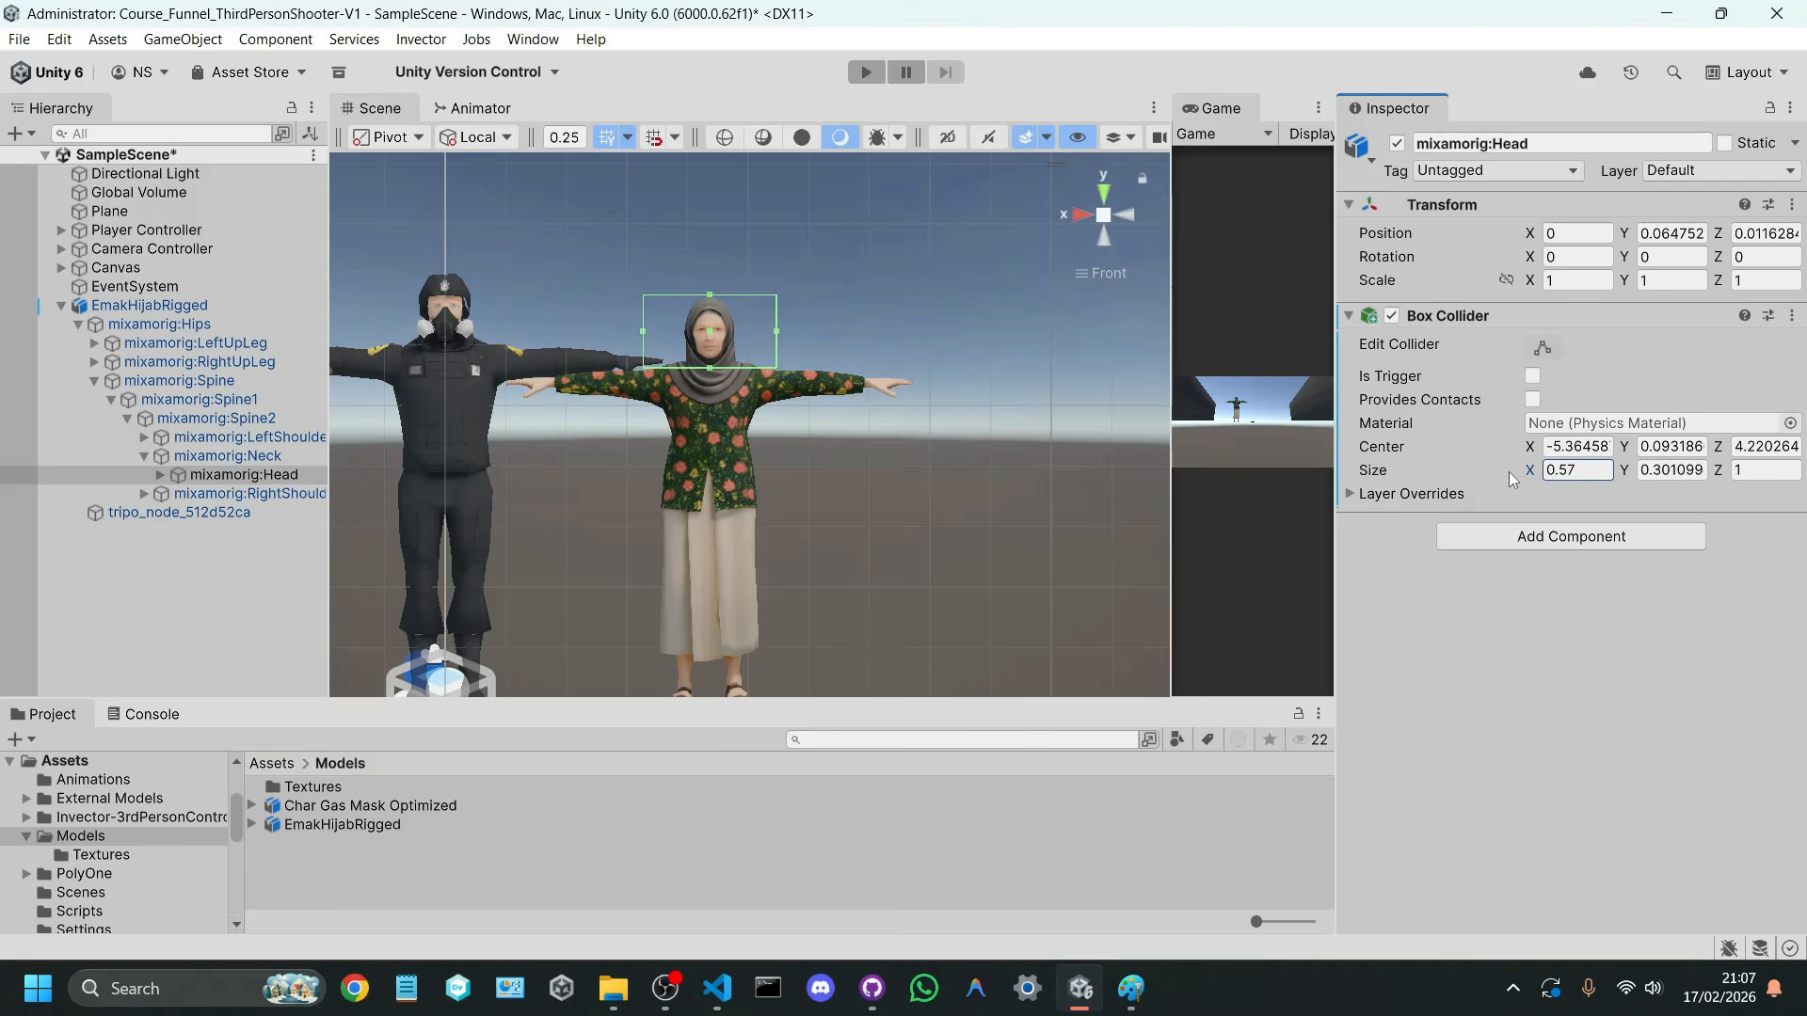
{"action": "key", "text": "BackSpace"}
{"action": "key", "text": "BackSpace"}
{"action": "type", "text": "21"}
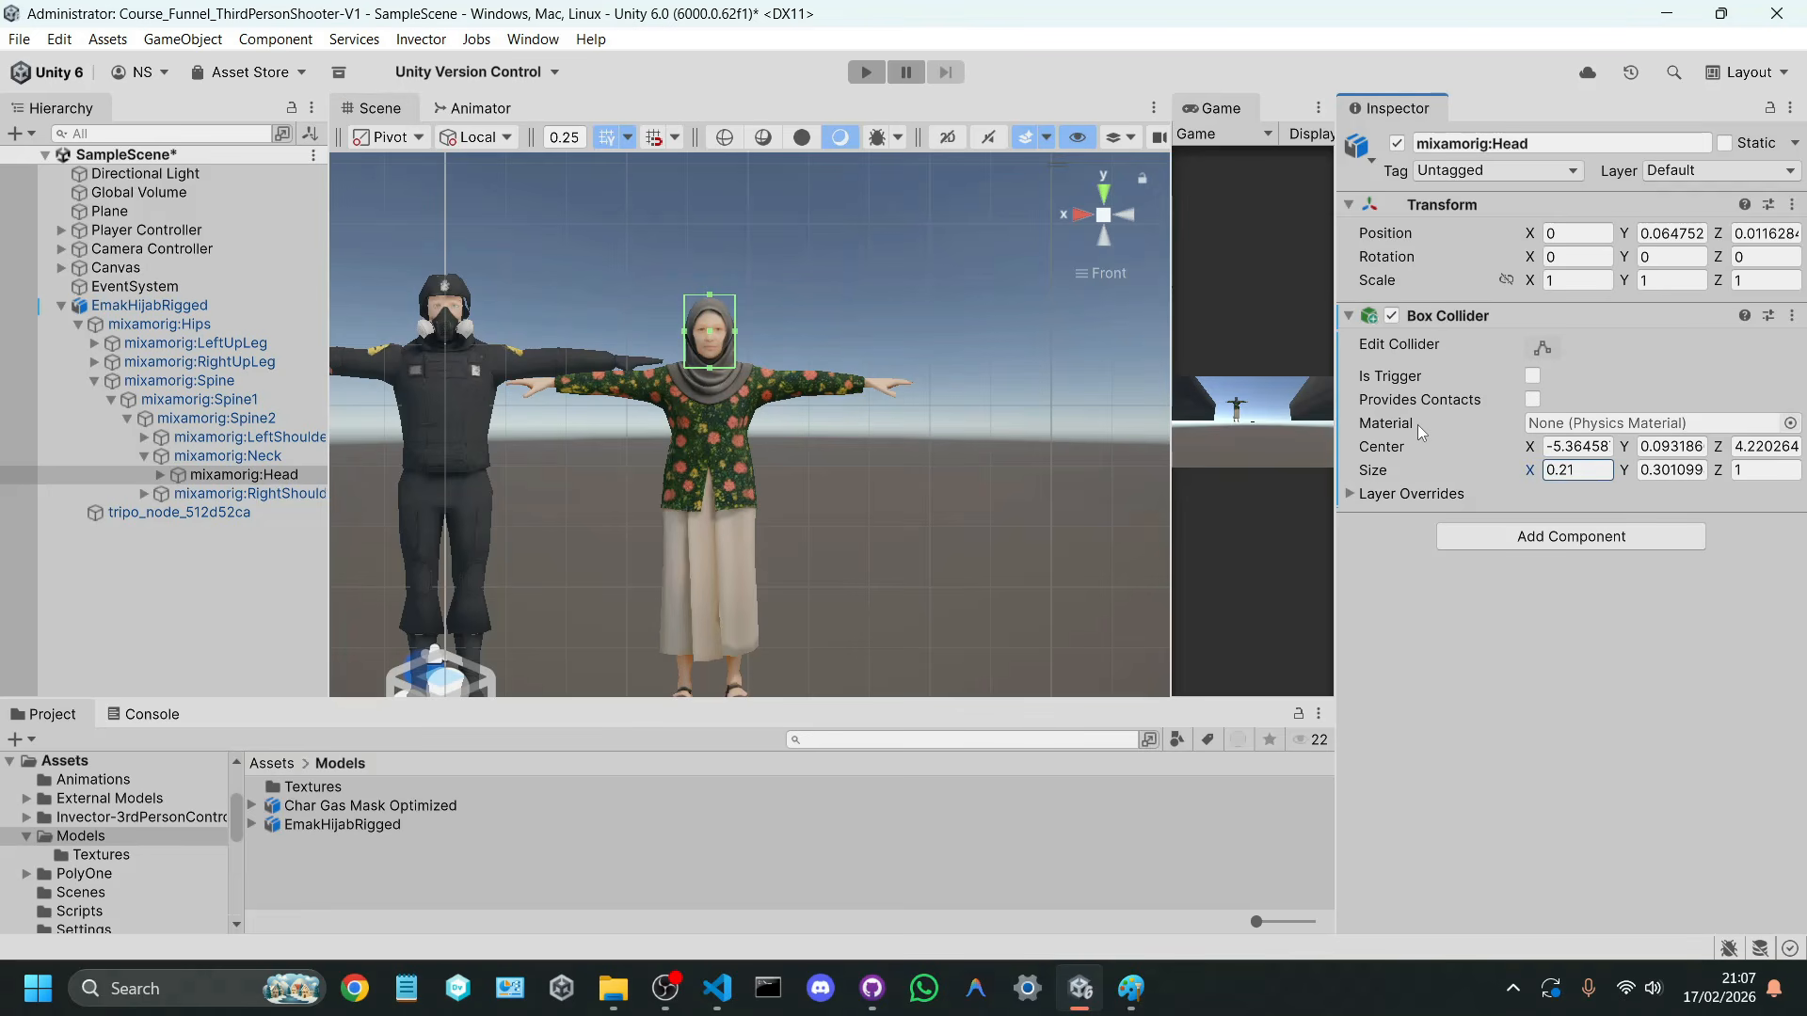
{"action": "left_click", "coordinate": [1077, 213]}
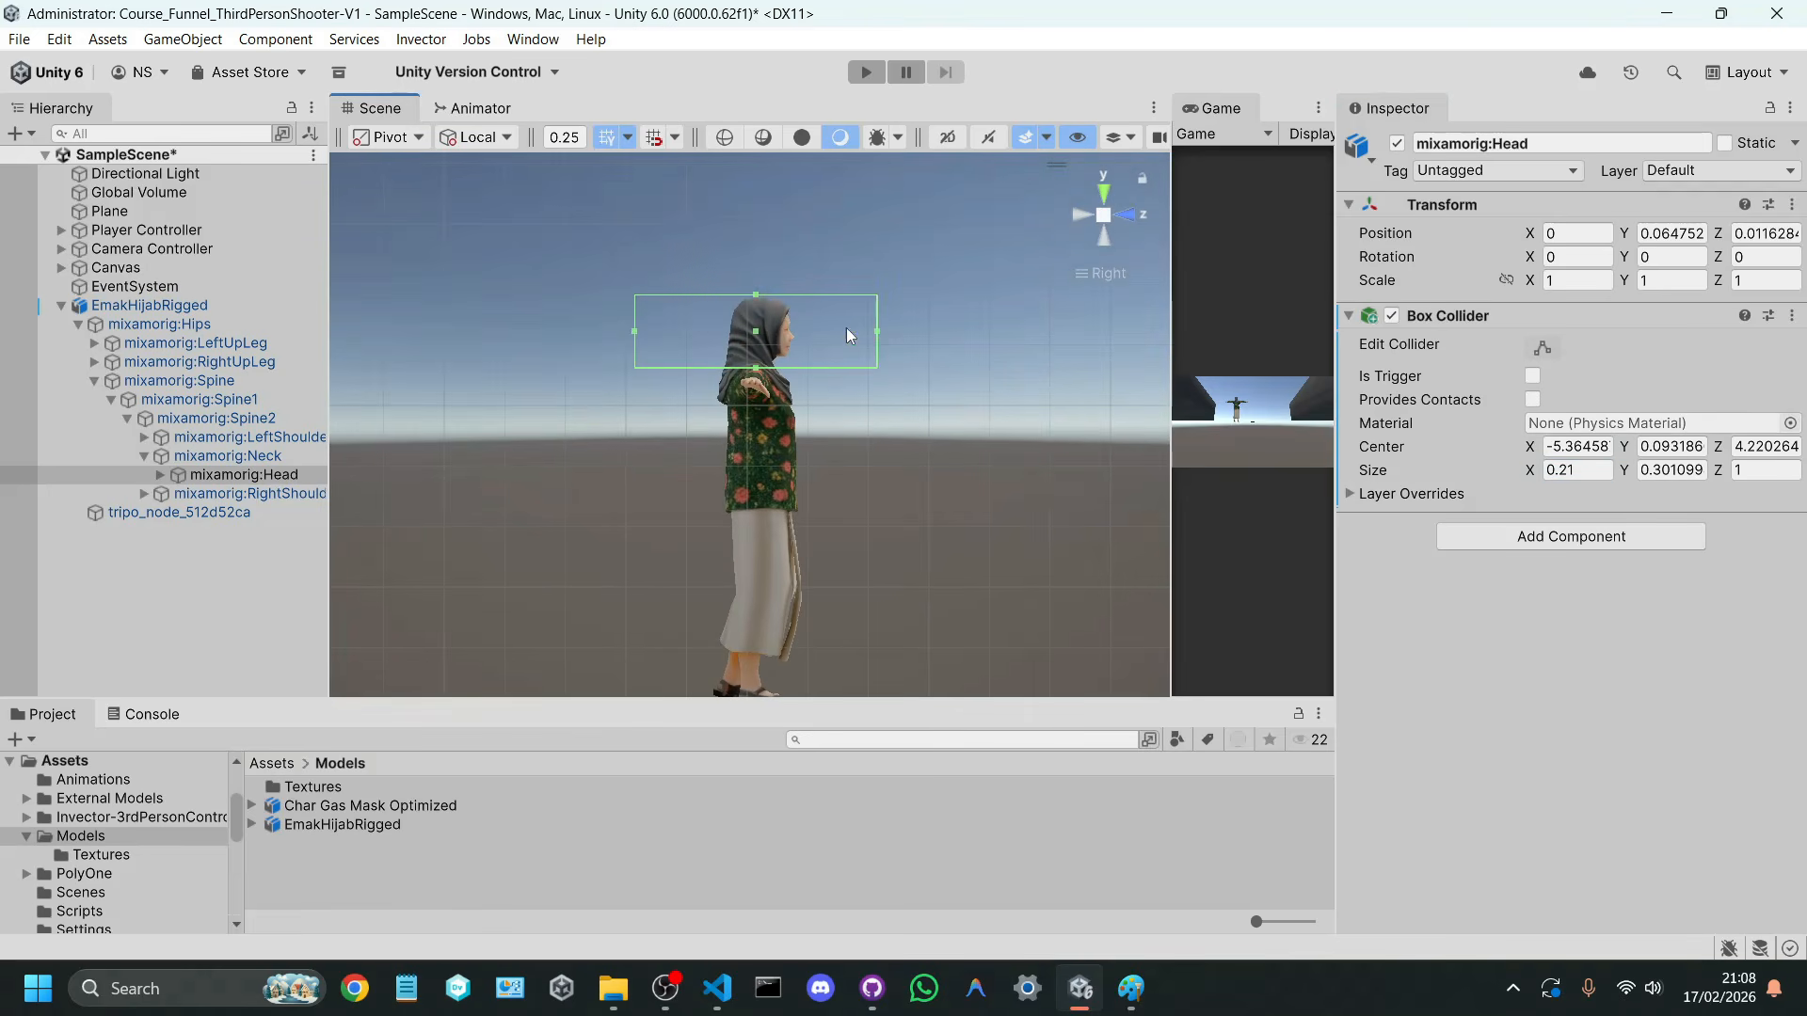
{"action": "left_click_drag", "start_coordinate": [869, 331], "coordinate": [792, 329]}
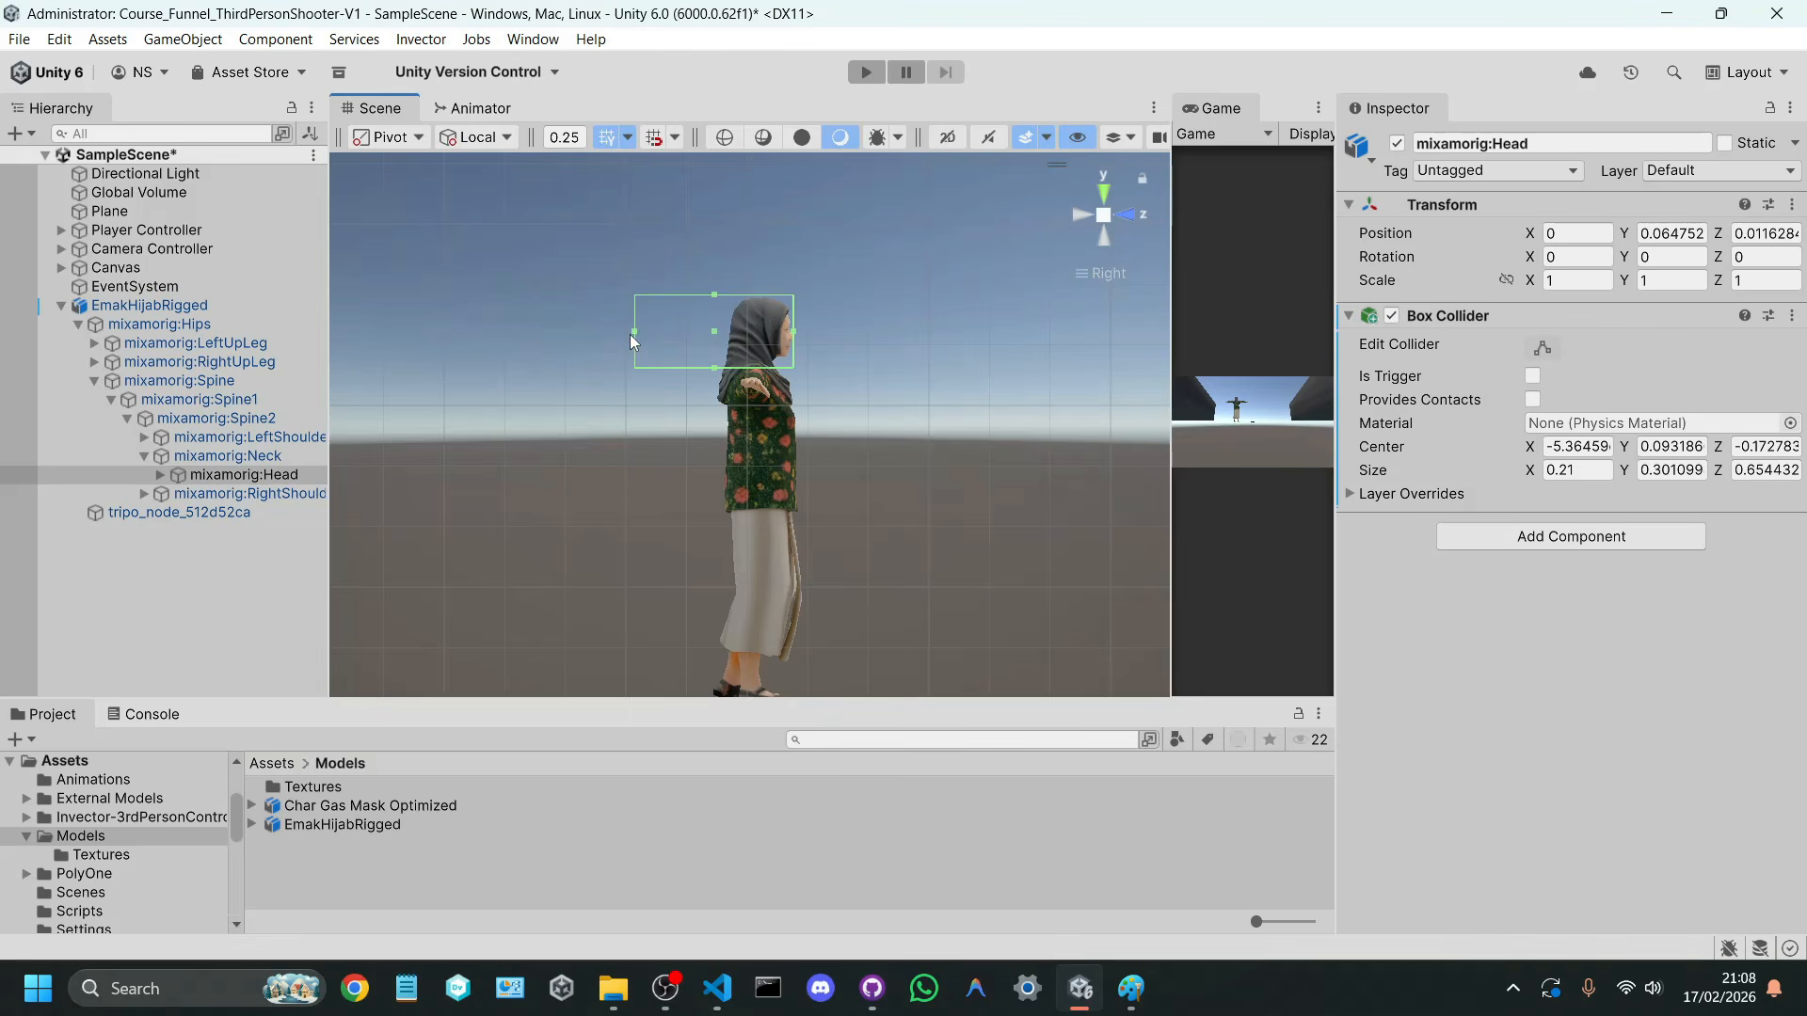
{"action": "left_click_drag", "start_coordinate": [631, 334], "coordinate": [721, 348]}
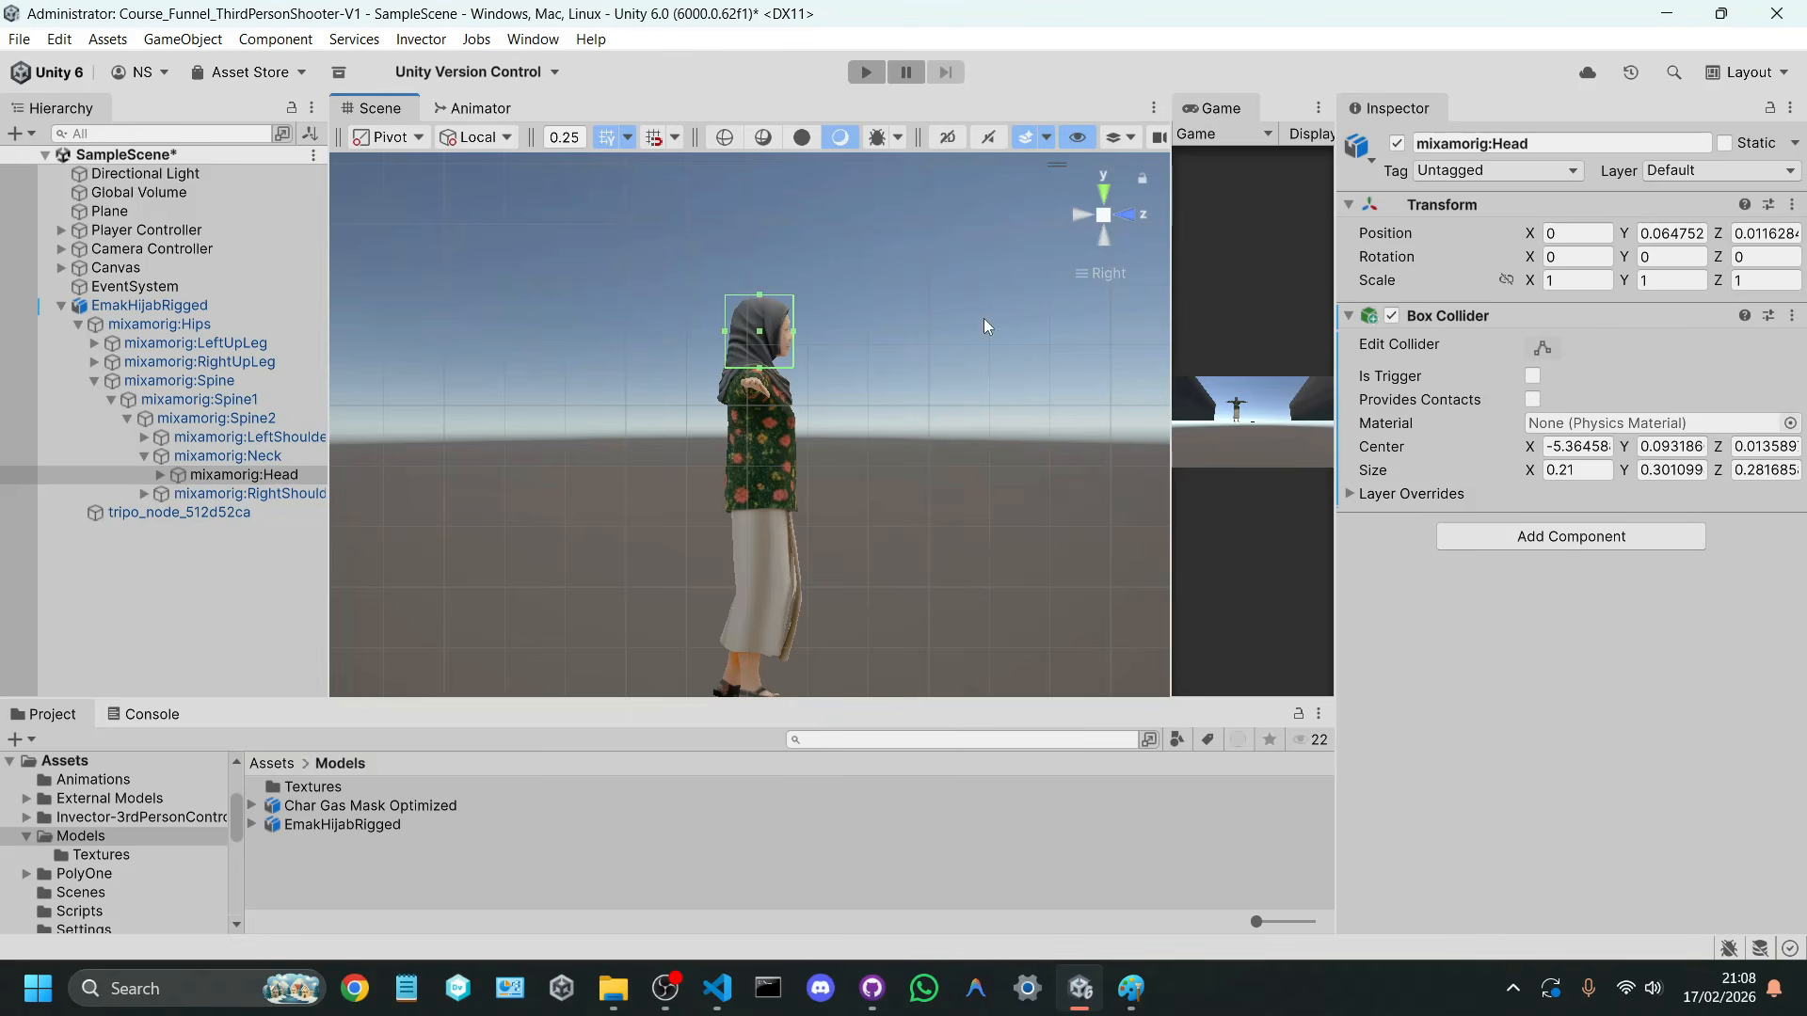
{"action": "left_click", "coordinate": [1131, 215]}
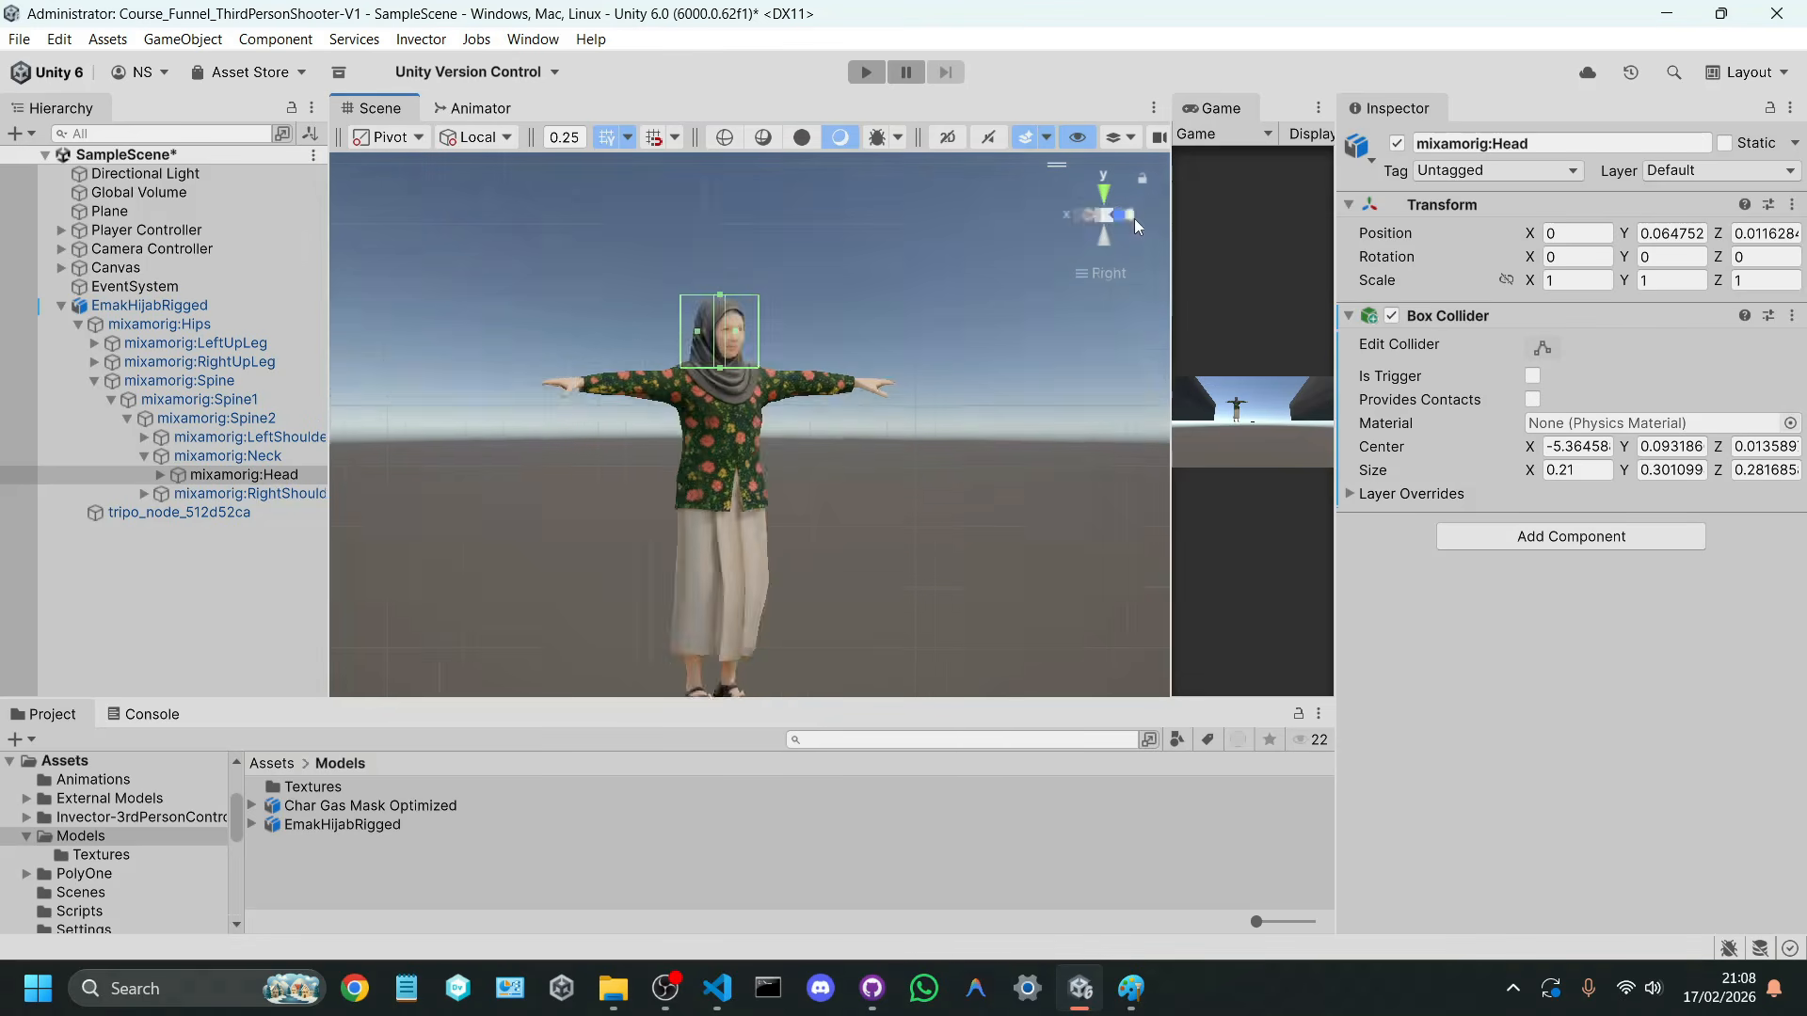
Step: Expand the mixamorig:LeftShoulder chain through mixamorig:LeftArm, select mixamorig:LeftForeArm, and widen the Hierarchy to show full bone names
{"action": "left_click", "coordinate": [252, 476]}
{"action": "left_click", "coordinate": [224, 419]}
{"action": "left_click", "coordinate": [243, 381]}
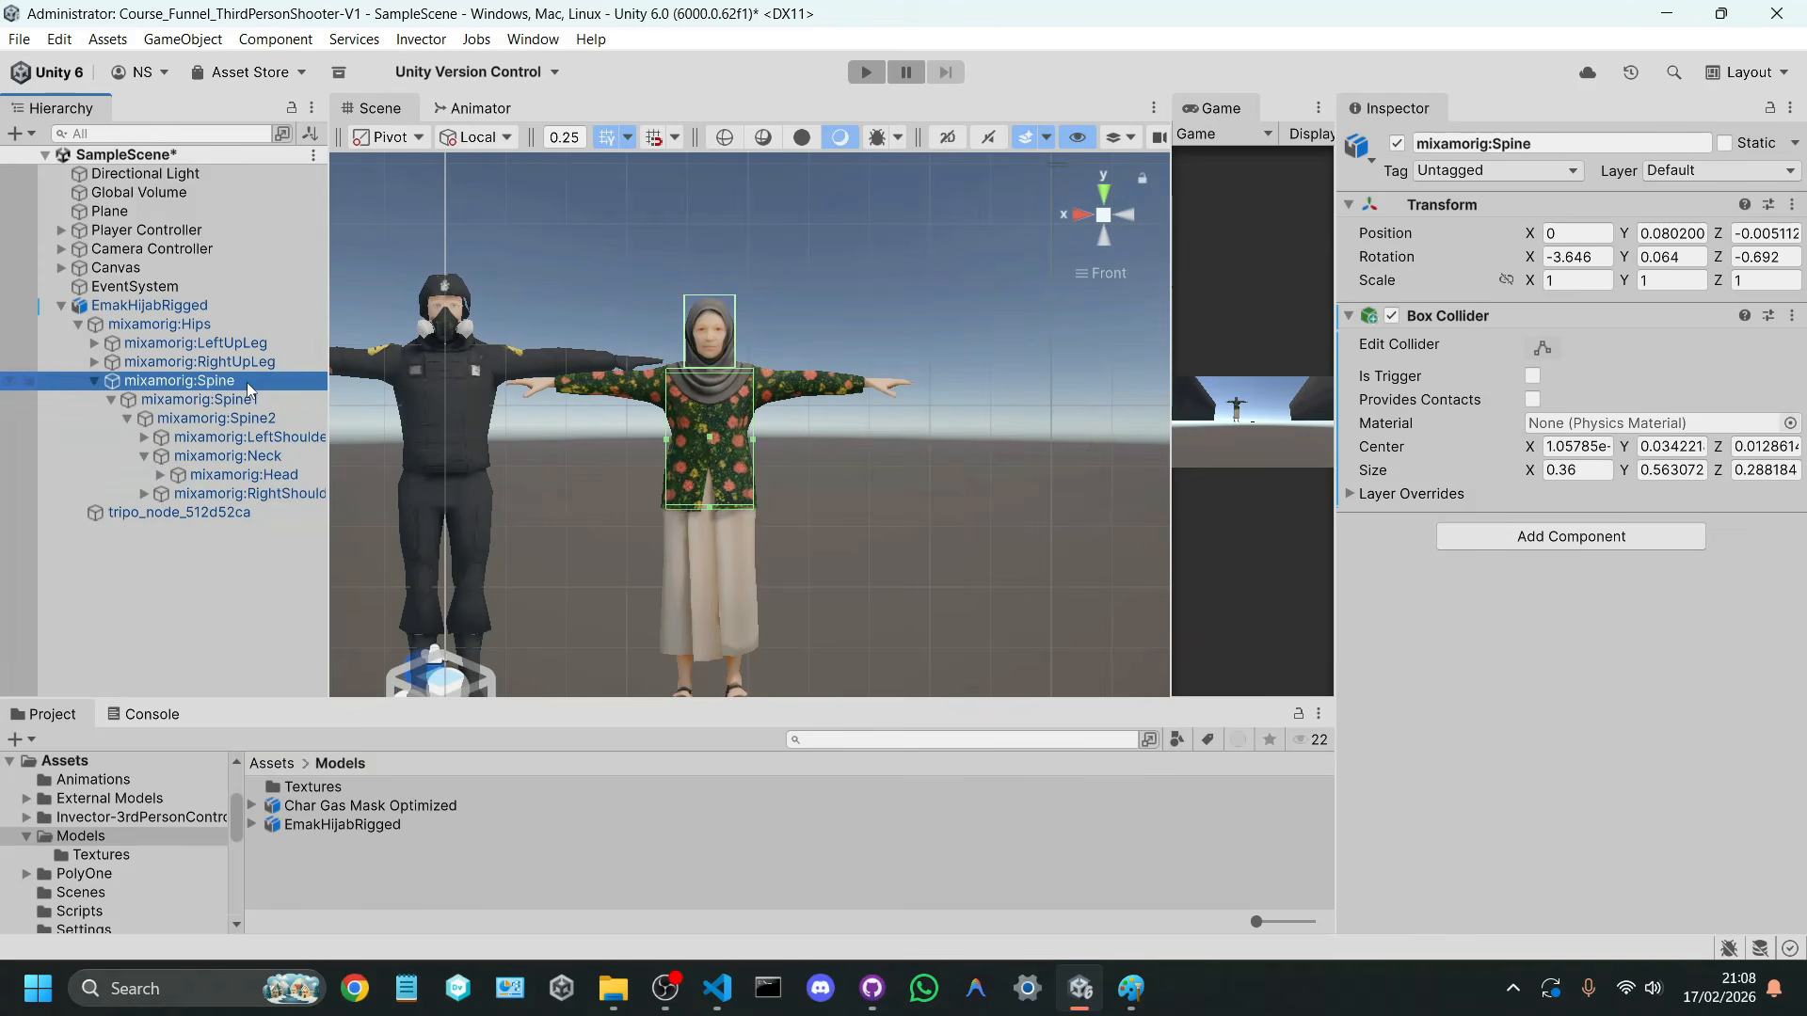
{"action": "left_click", "coordinate": [275, 438]}
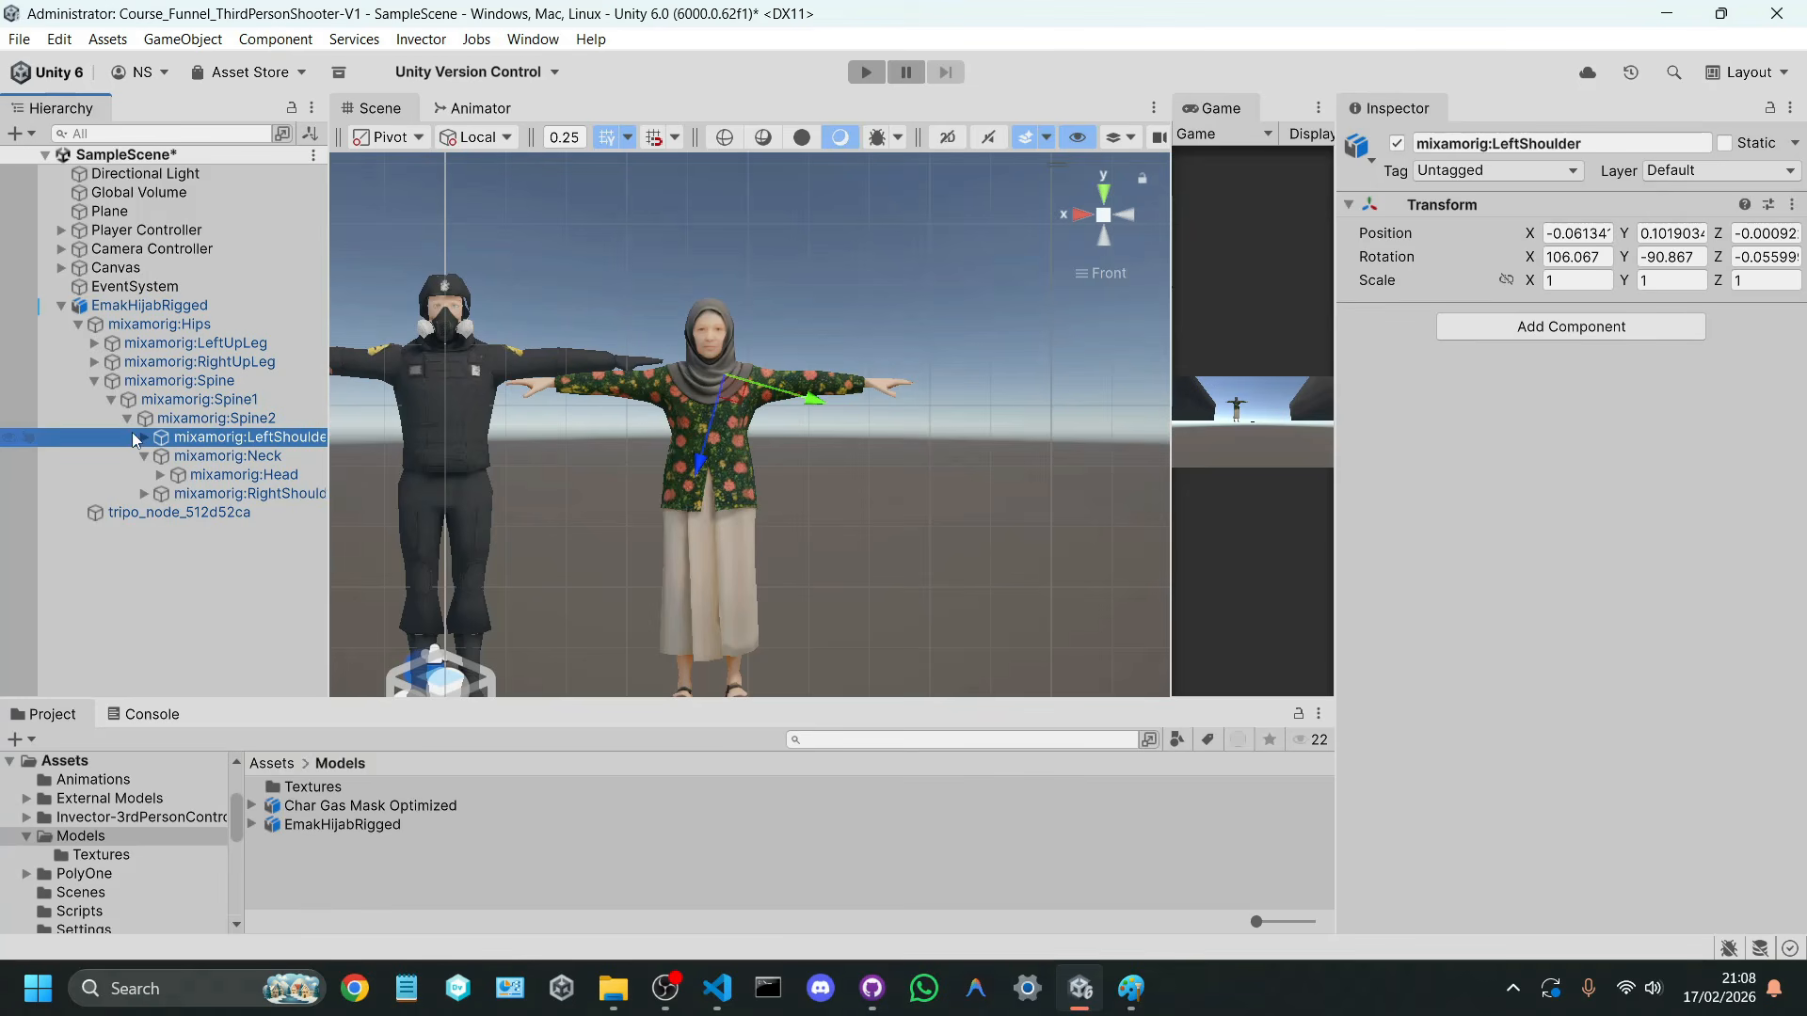
{"action": "left_click", "coordinate": [146, 438]}
{"action": "left_click", "coordinate": [254, 460]}
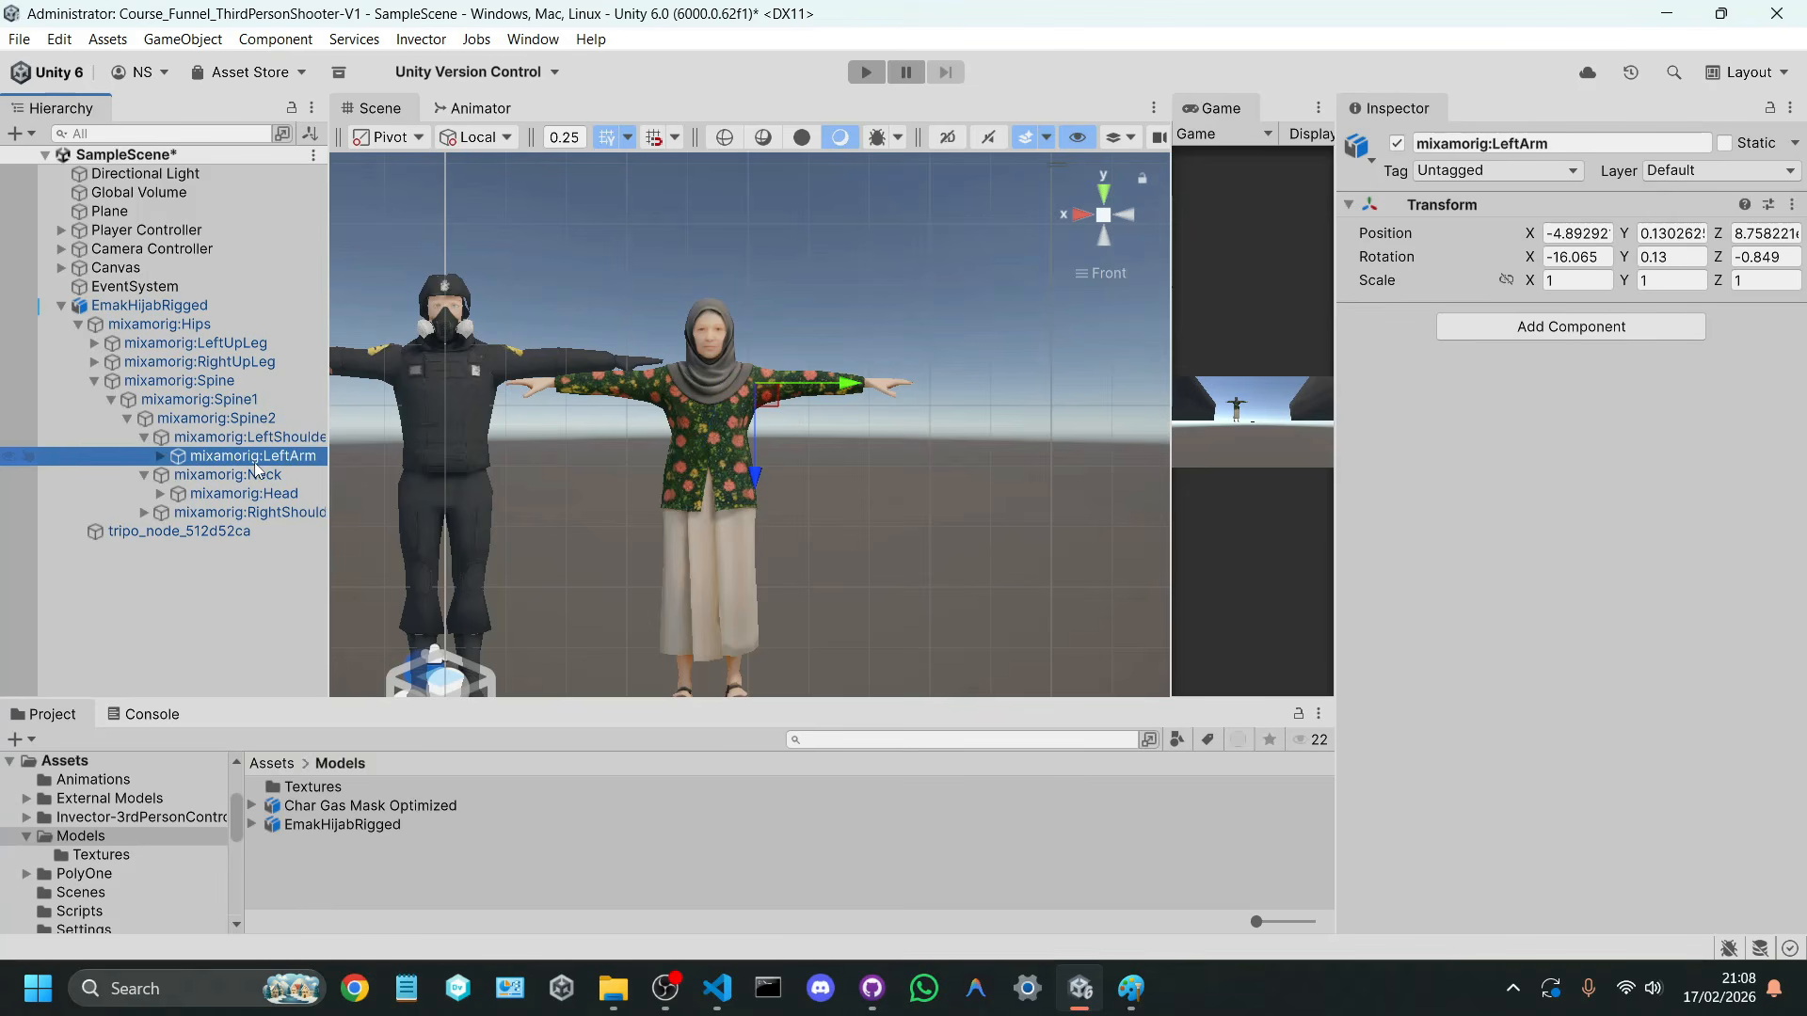
{"action": "left_click", "coordinate": [160, 457]}
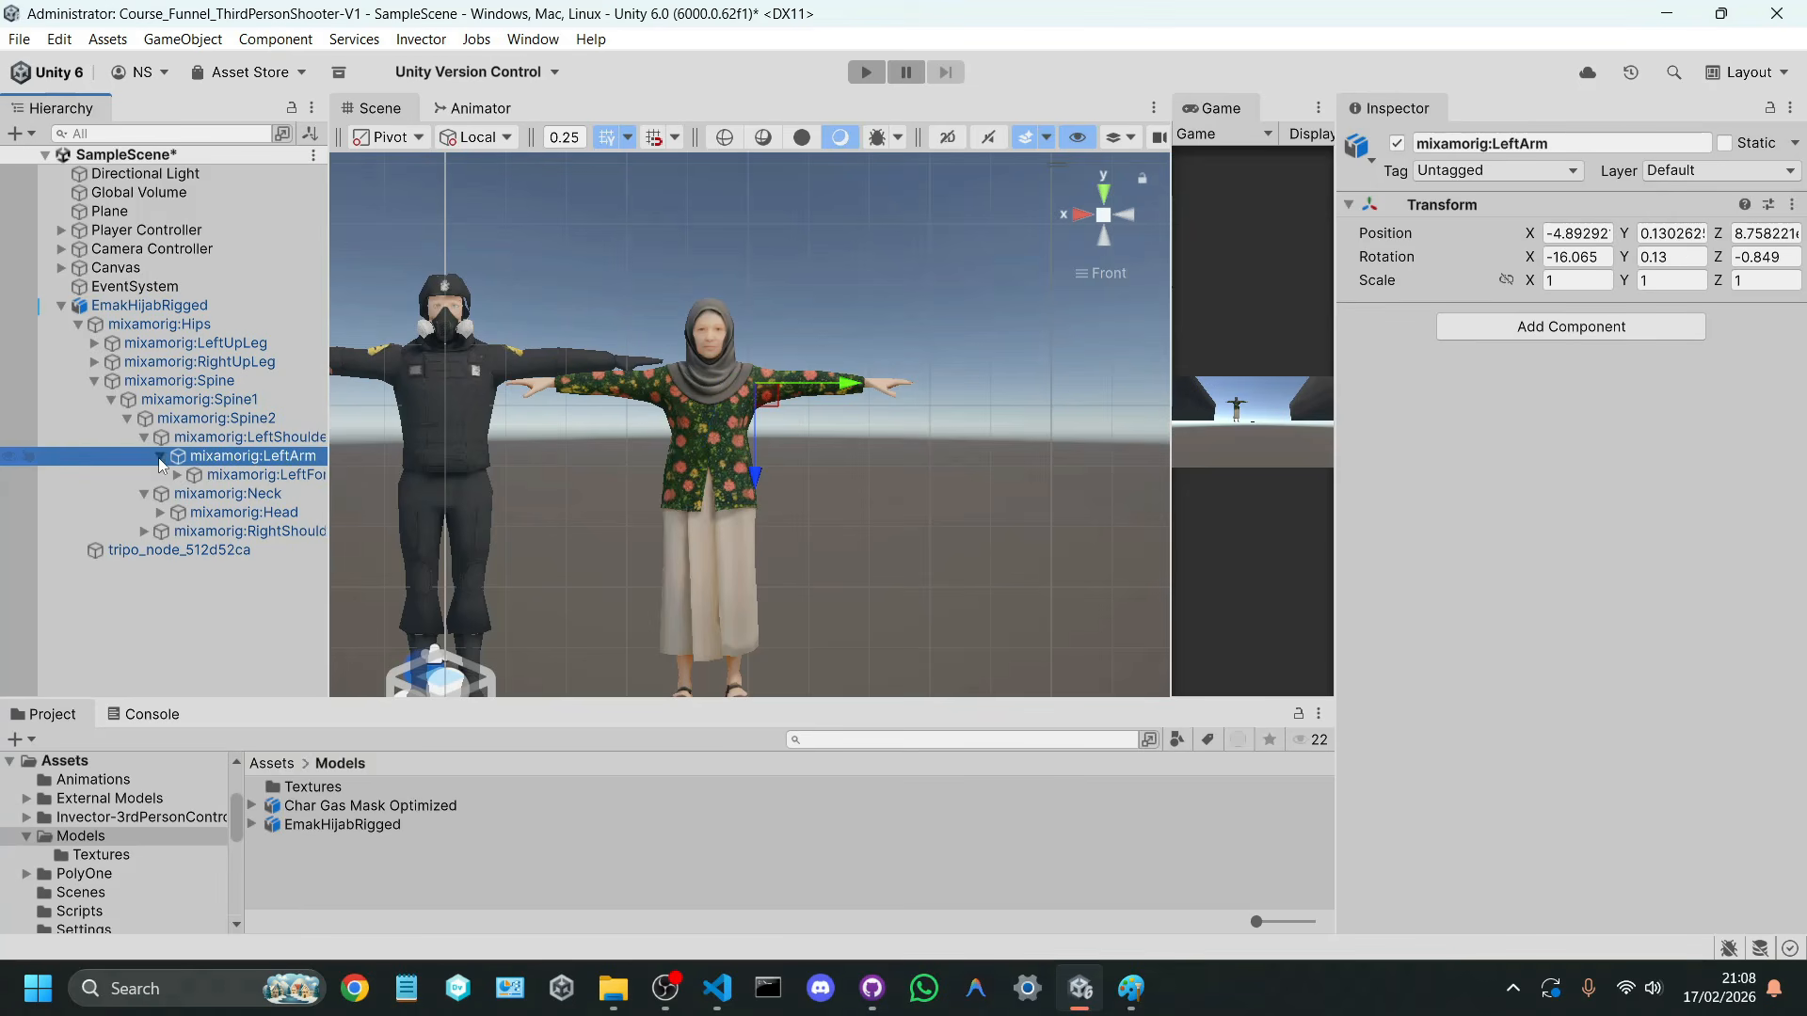
{"action": "left_click", "coordinate": [265, 474]}
{"action": "left_click_drag", "start_coordinate": [328, 469], "coordinate": [392, 470]}
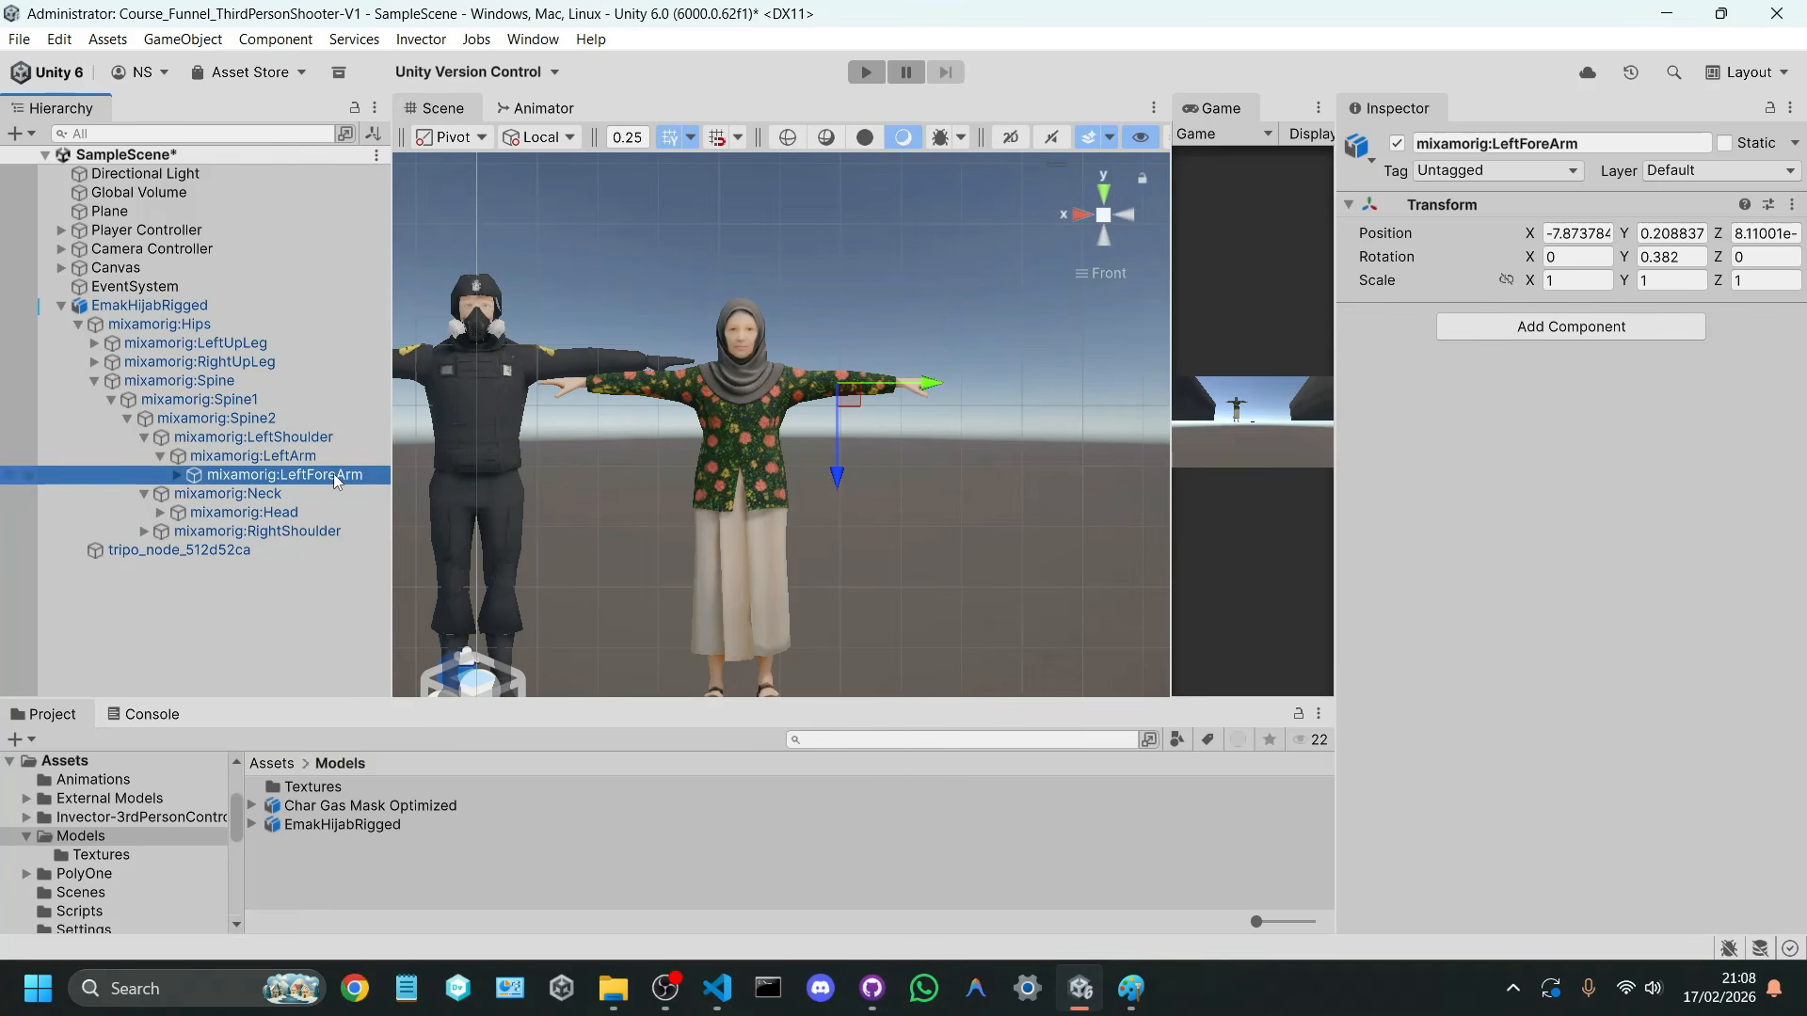
Step: Add a Box Collider to mixamorig:LeftForeArm and shrink its height around the arm to a Z size of about 0.2
{"action": "left_click", "coordinate": [1503, 326]}
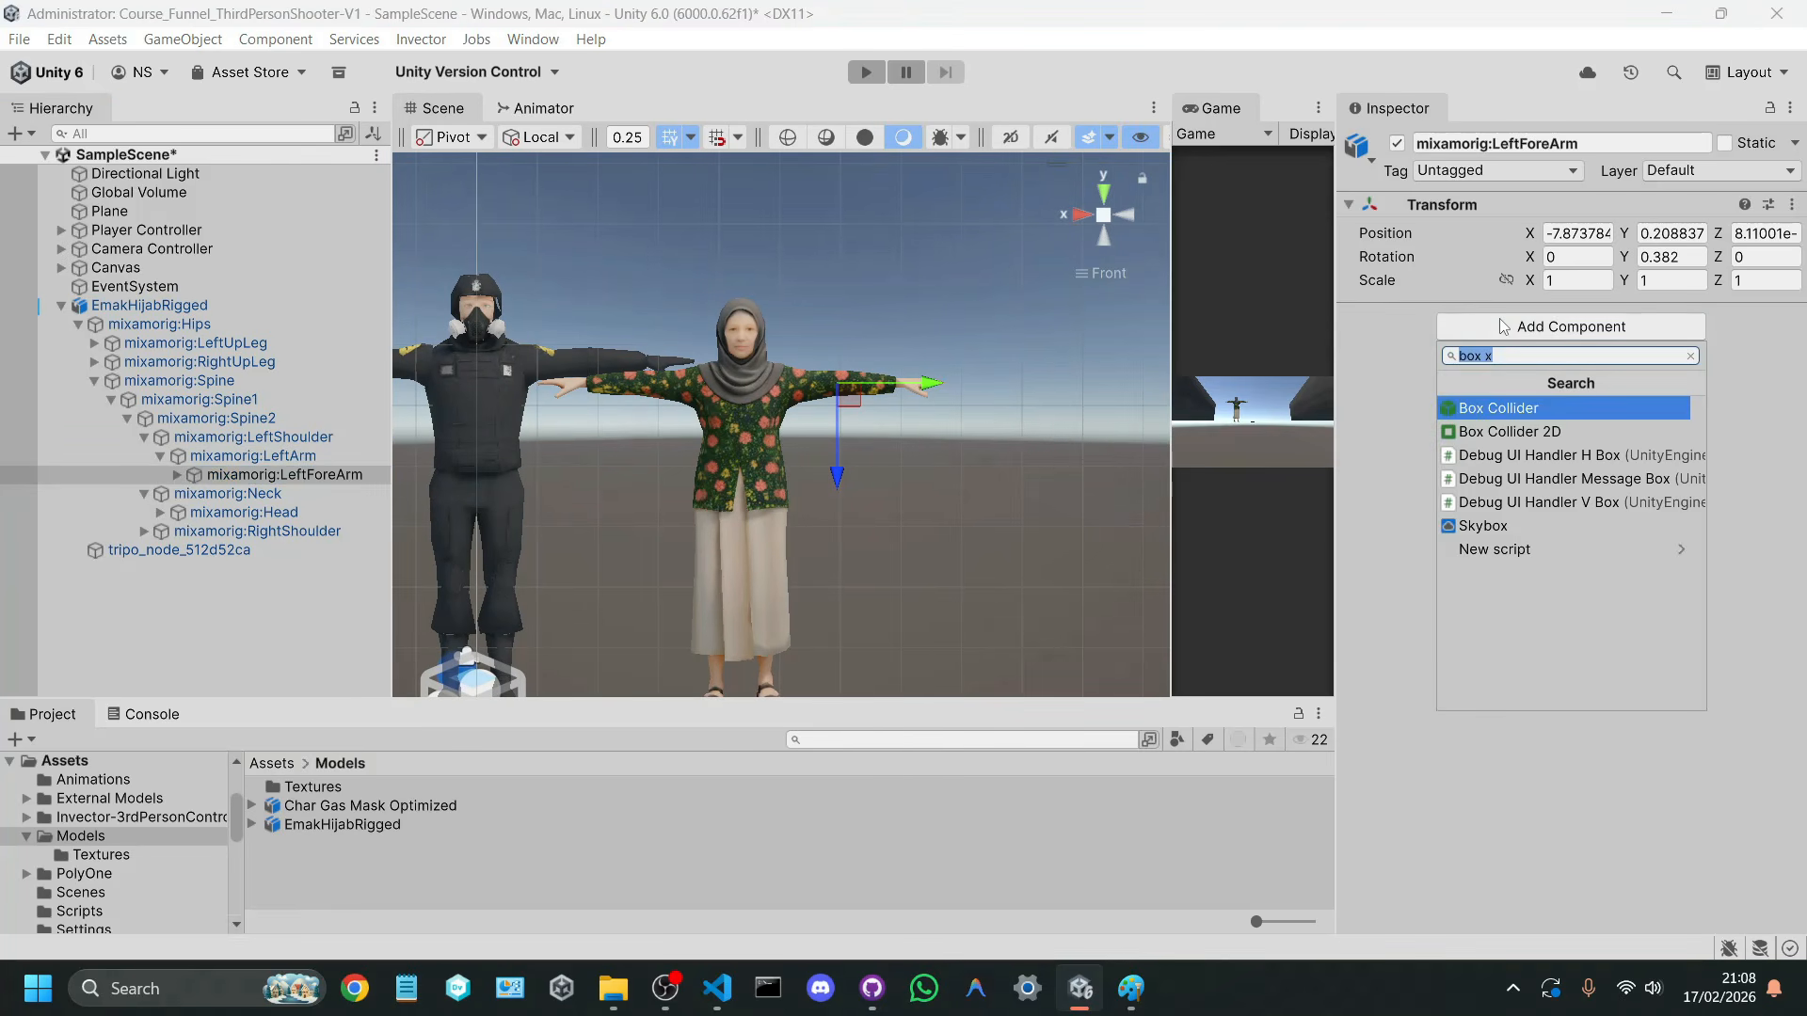
{"action": "key", "text": "Return"}
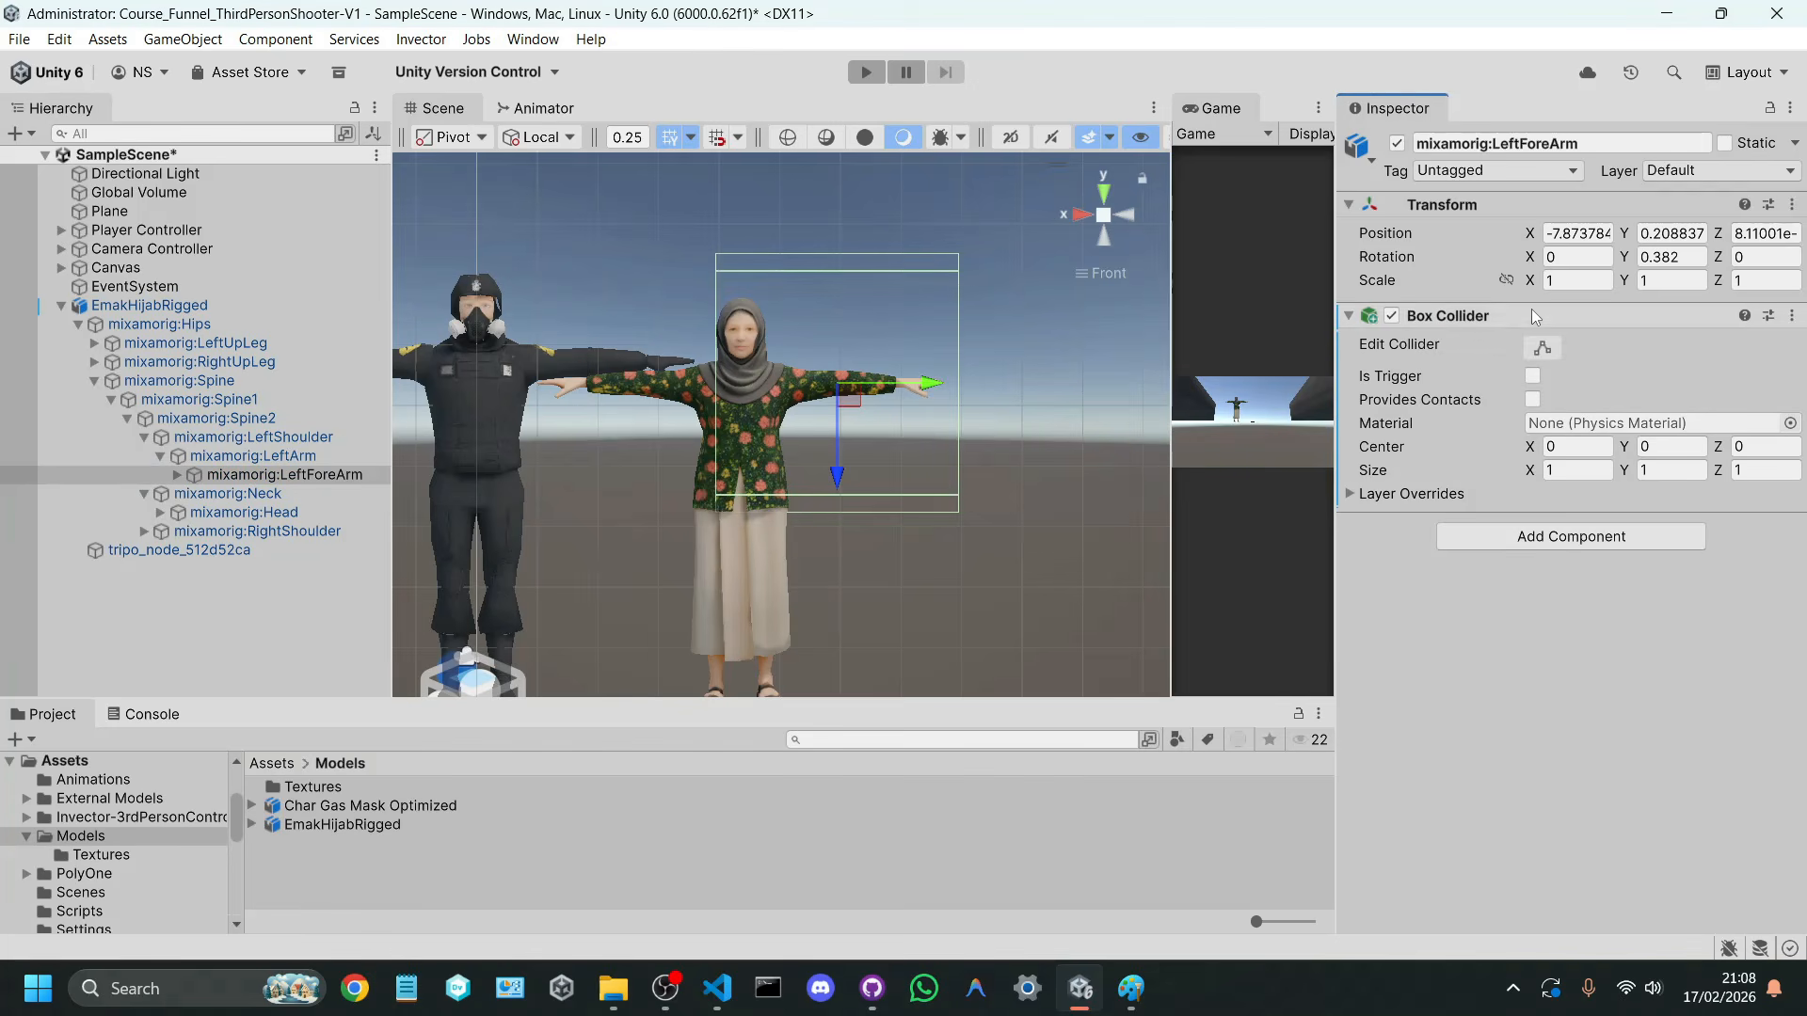
{"action": "left_click", "coordinate": [1542, 347]}
{"action": "left_click_drag", "start_coordinate": [836, 511], "coordinate": [836, 410]}
{"action": "left_click_drag", "start_coordinate": [833, 261], "coordinate": [860, 359]}
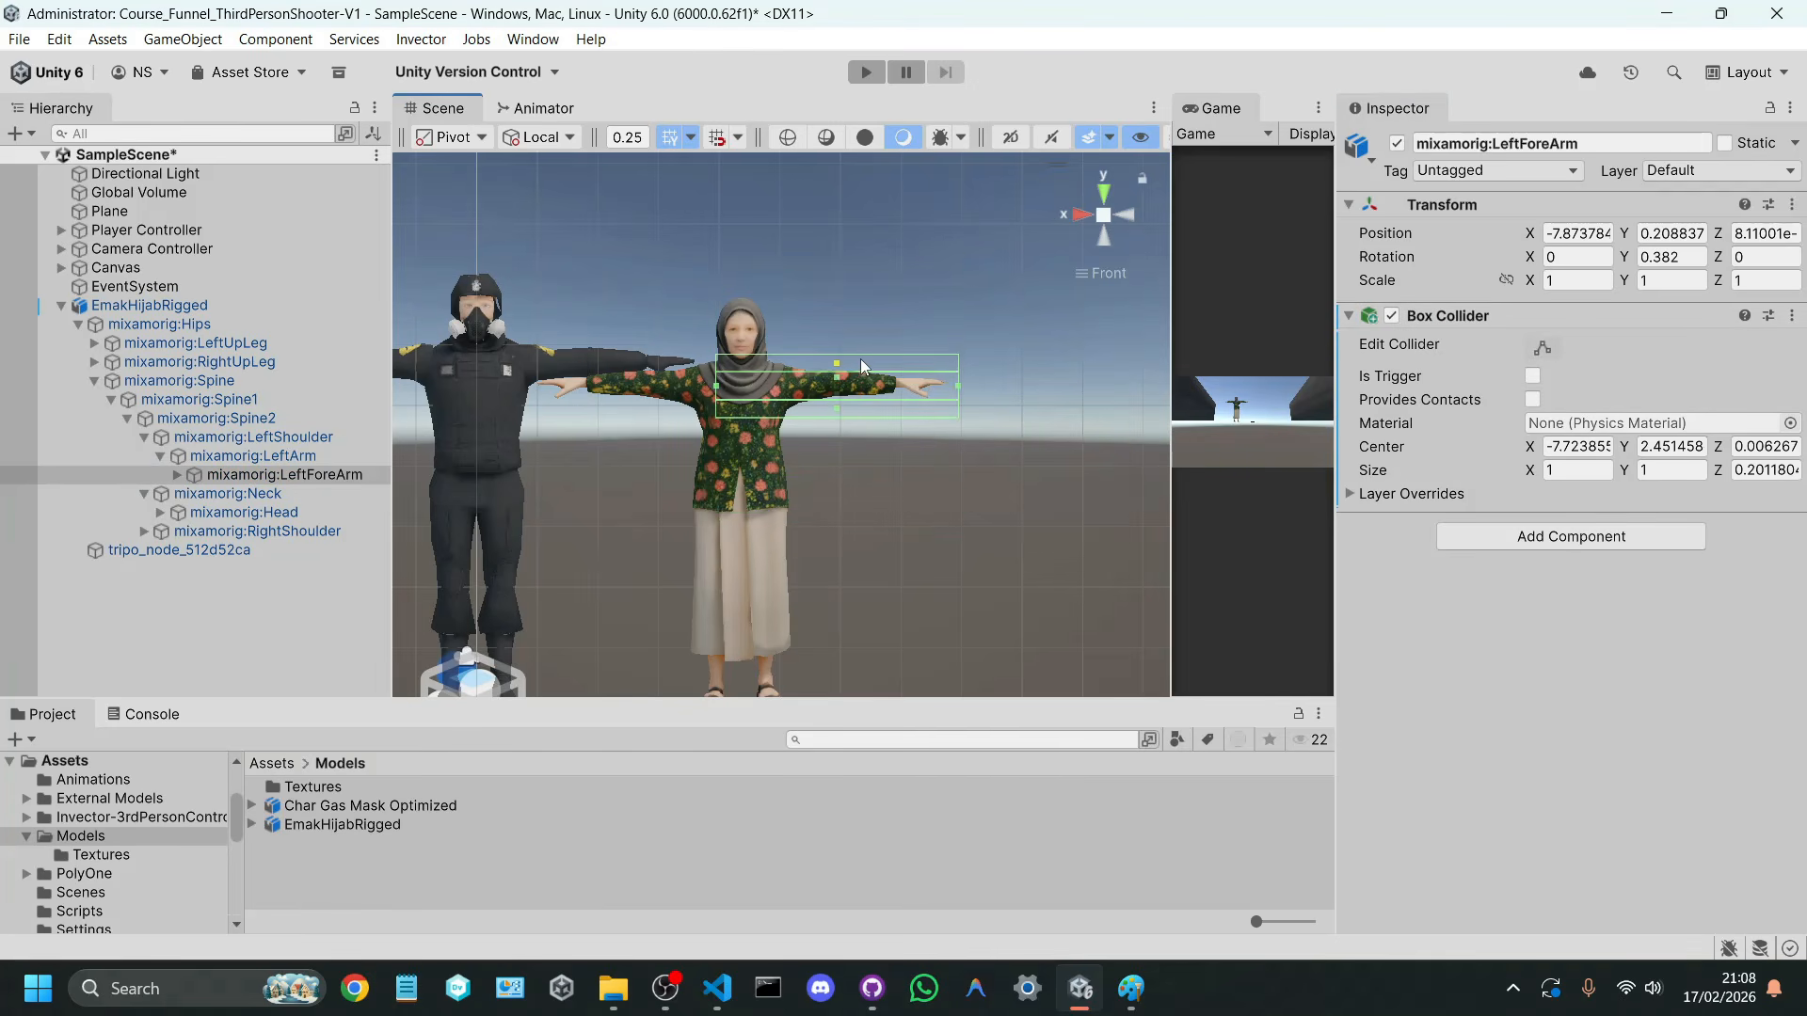
Step: Fit the forearm Box Collider's length from shoulder to fingertips, with a Y size of about 0.68 and a Z size of about 0.14
{"action": "left_click_drag", "start_coordinate": [716, 390], "coordinate": [777, 390]}
{"action": "left_click_drag", "start_coordinate": [961, 393], "coordinate": [946, 389]}
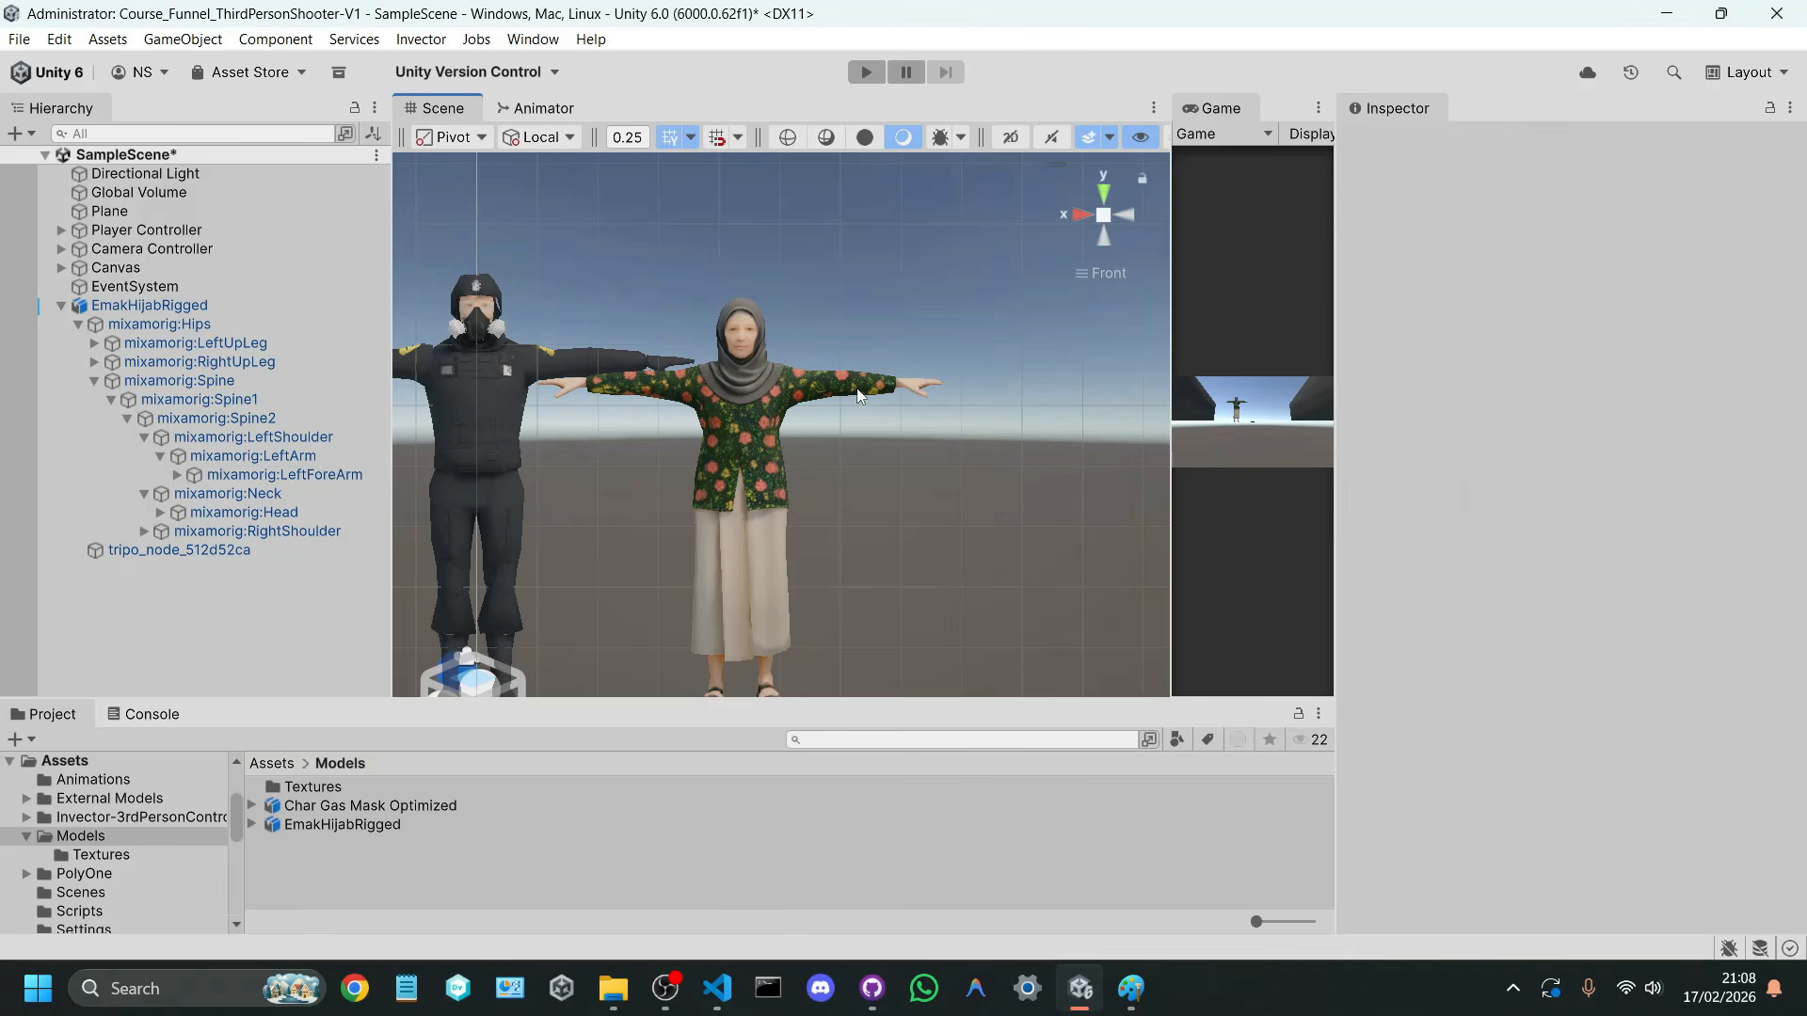
{"action": "left_click", "coordinate": [350, 476]}
{"action": "left_click", "coordinate": [1542, 347]}
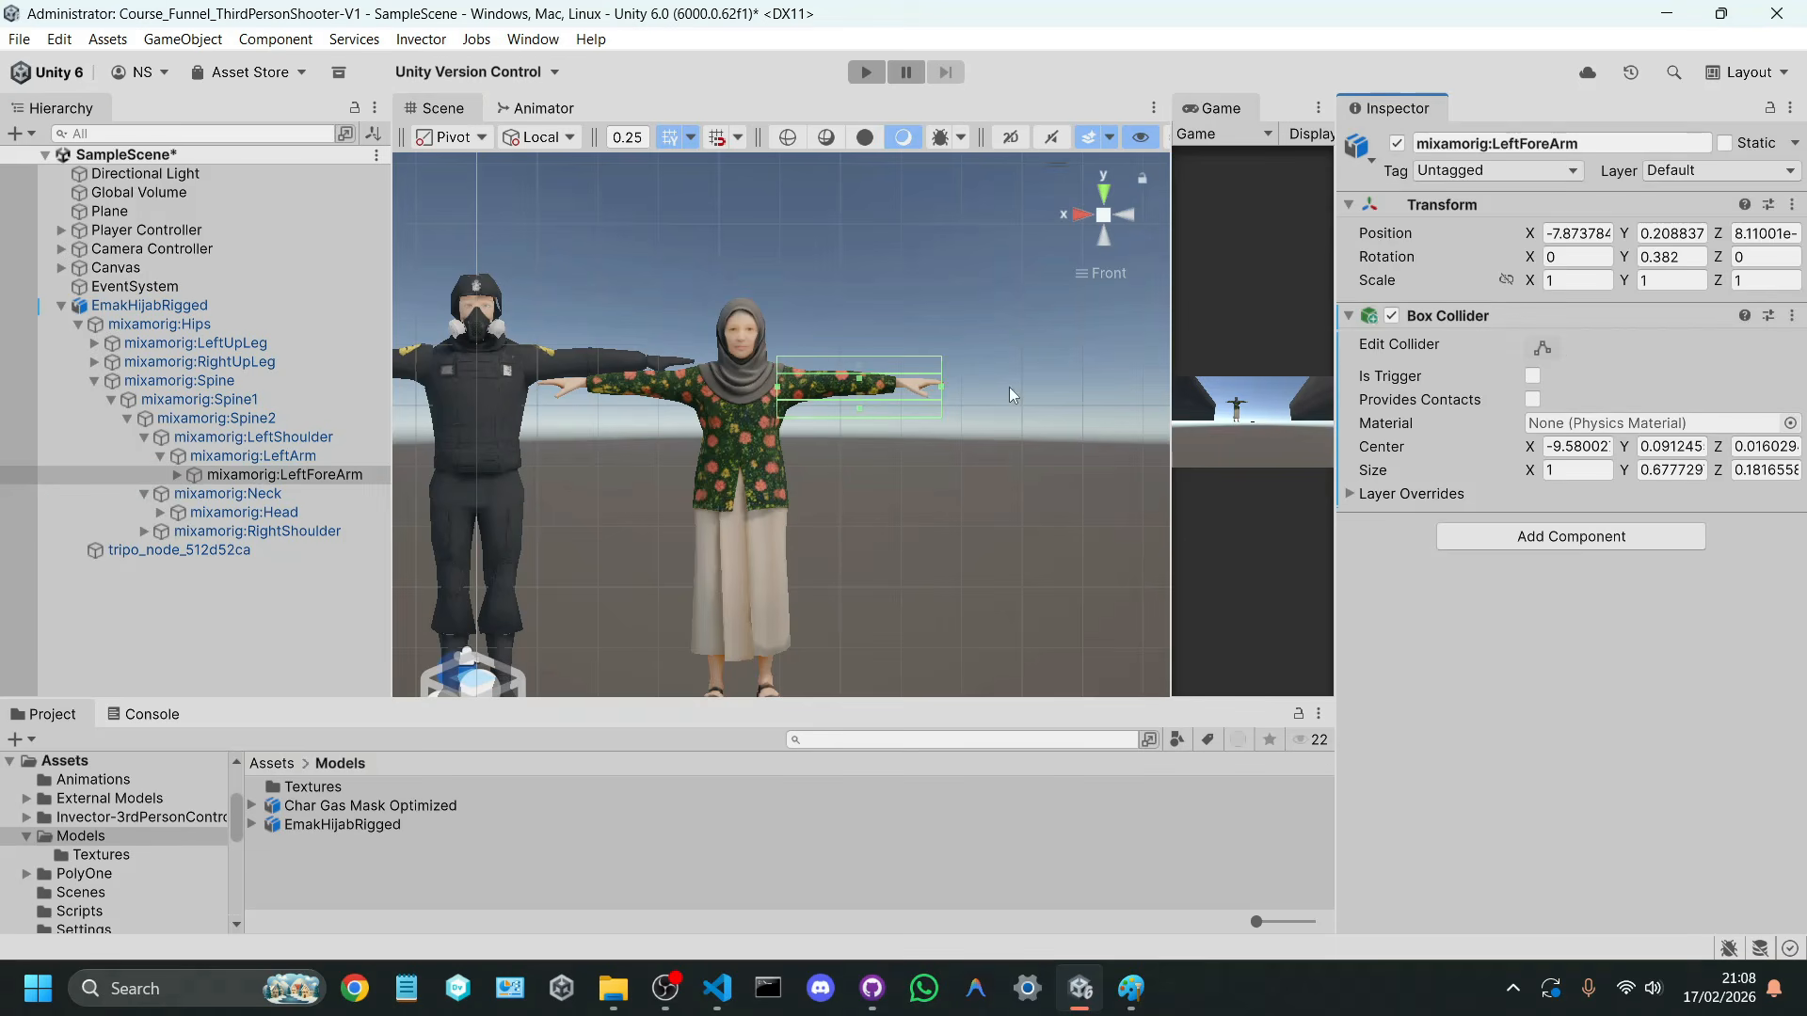
{"action": "left_click_drag", "start_coordinate": [860, 407], "coordinate": [860, 404]}
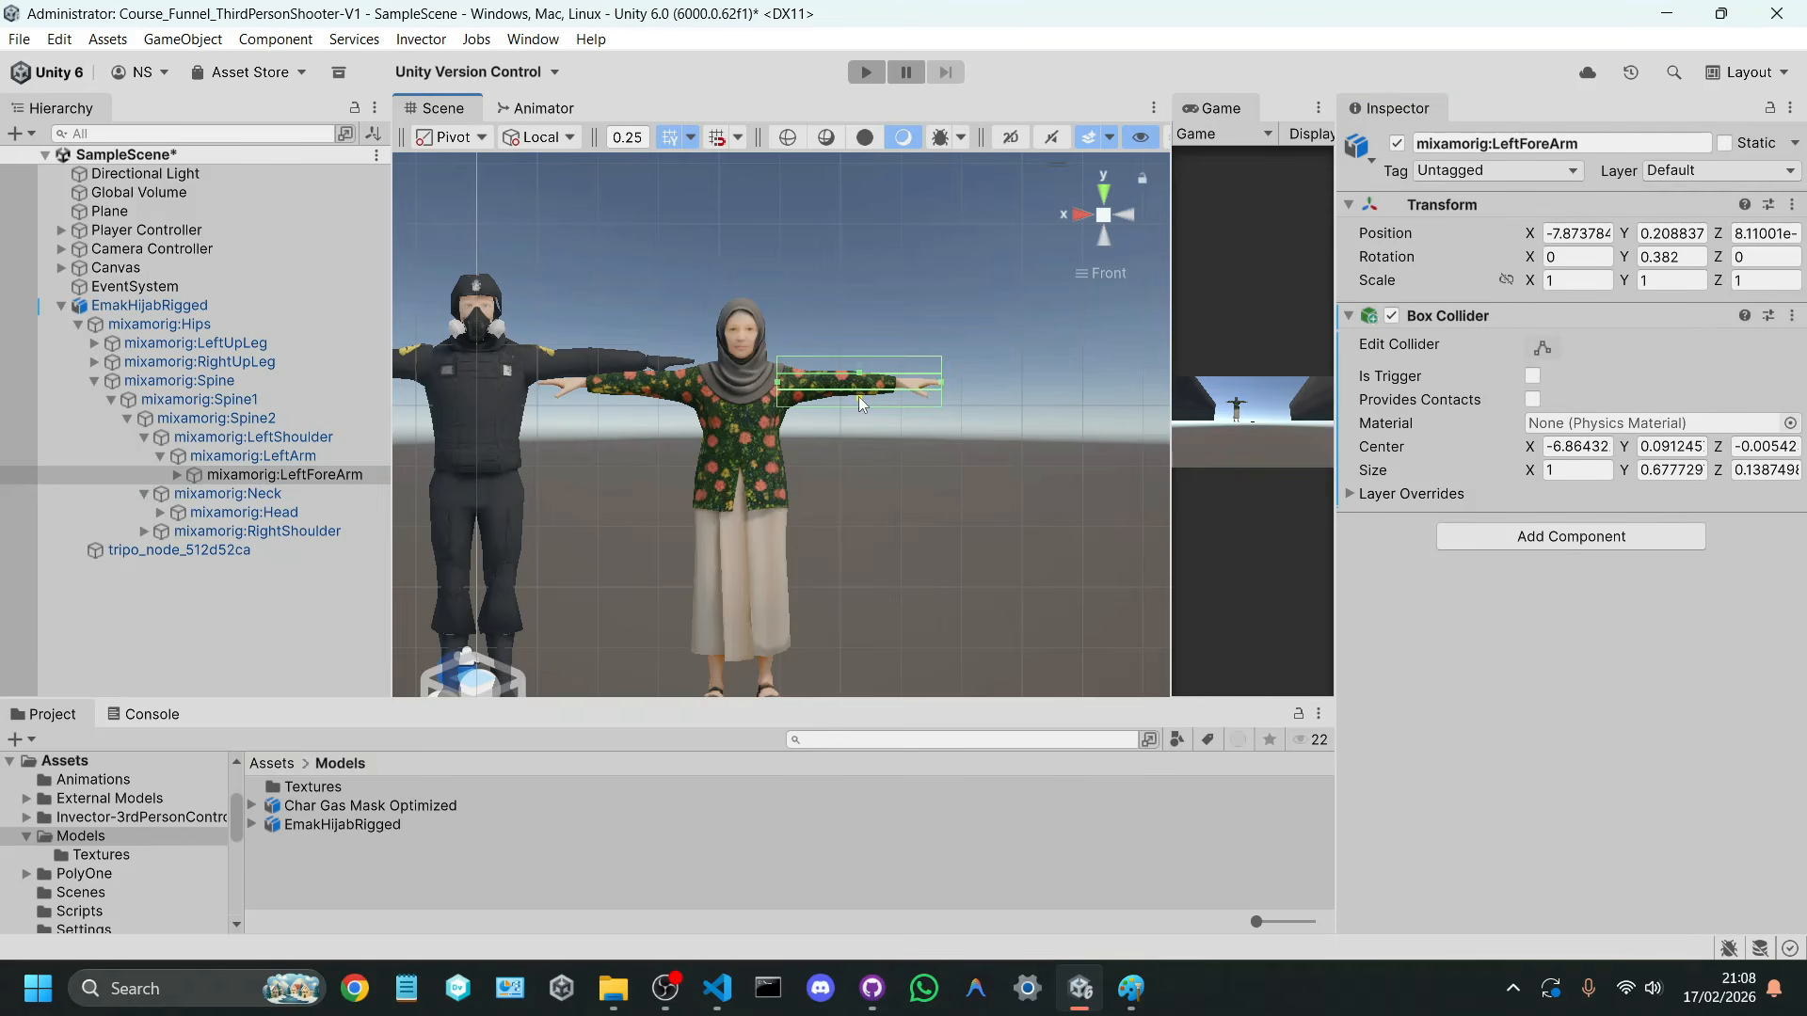
Step: Fit the forearm Box Collider's depth around the arm from above, with an X size of about 0.09
{"action": "left_click", "coordinate": [1095, 219]}
{"action": "left_click_drag", "start_coordinate": [1072, 258], "coordinate": [730, 395], "text": "alt"}
{"action": "left_click", "coordinate": [1112, 198]}
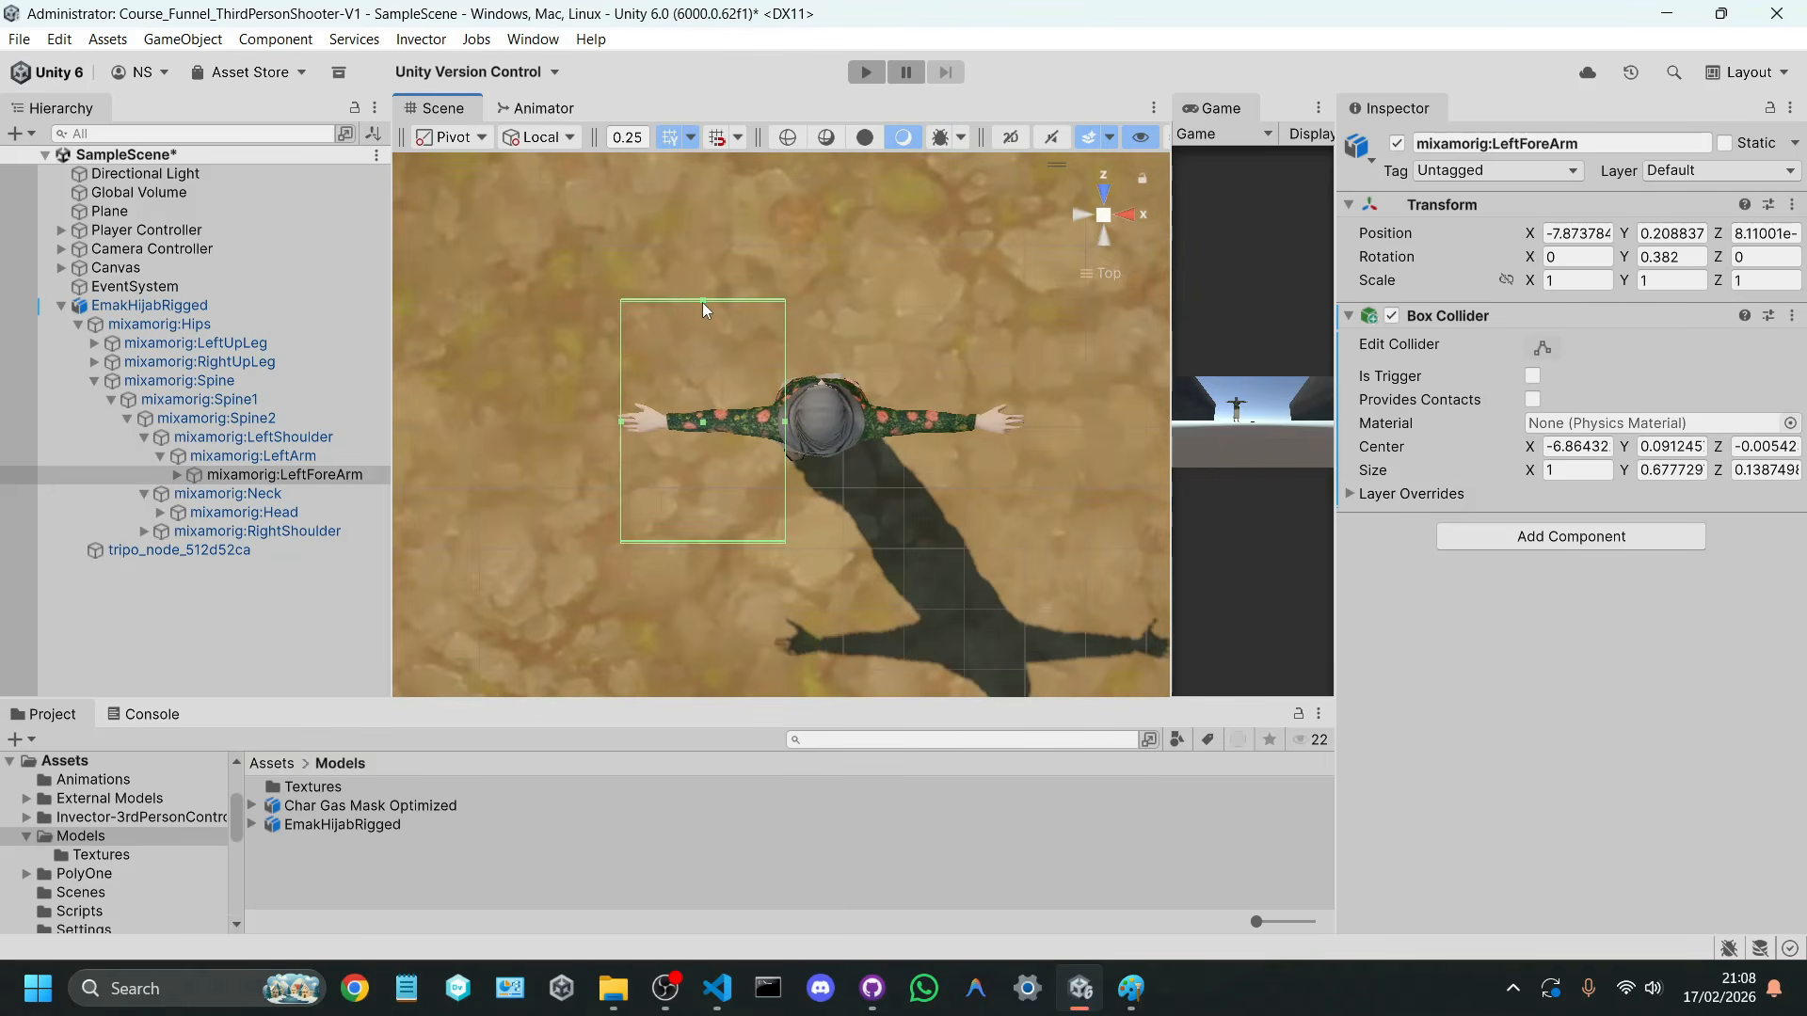
{"action": "left_click_drag", "start_coordinate": [702, 302], "coordinate": [721, 410]}
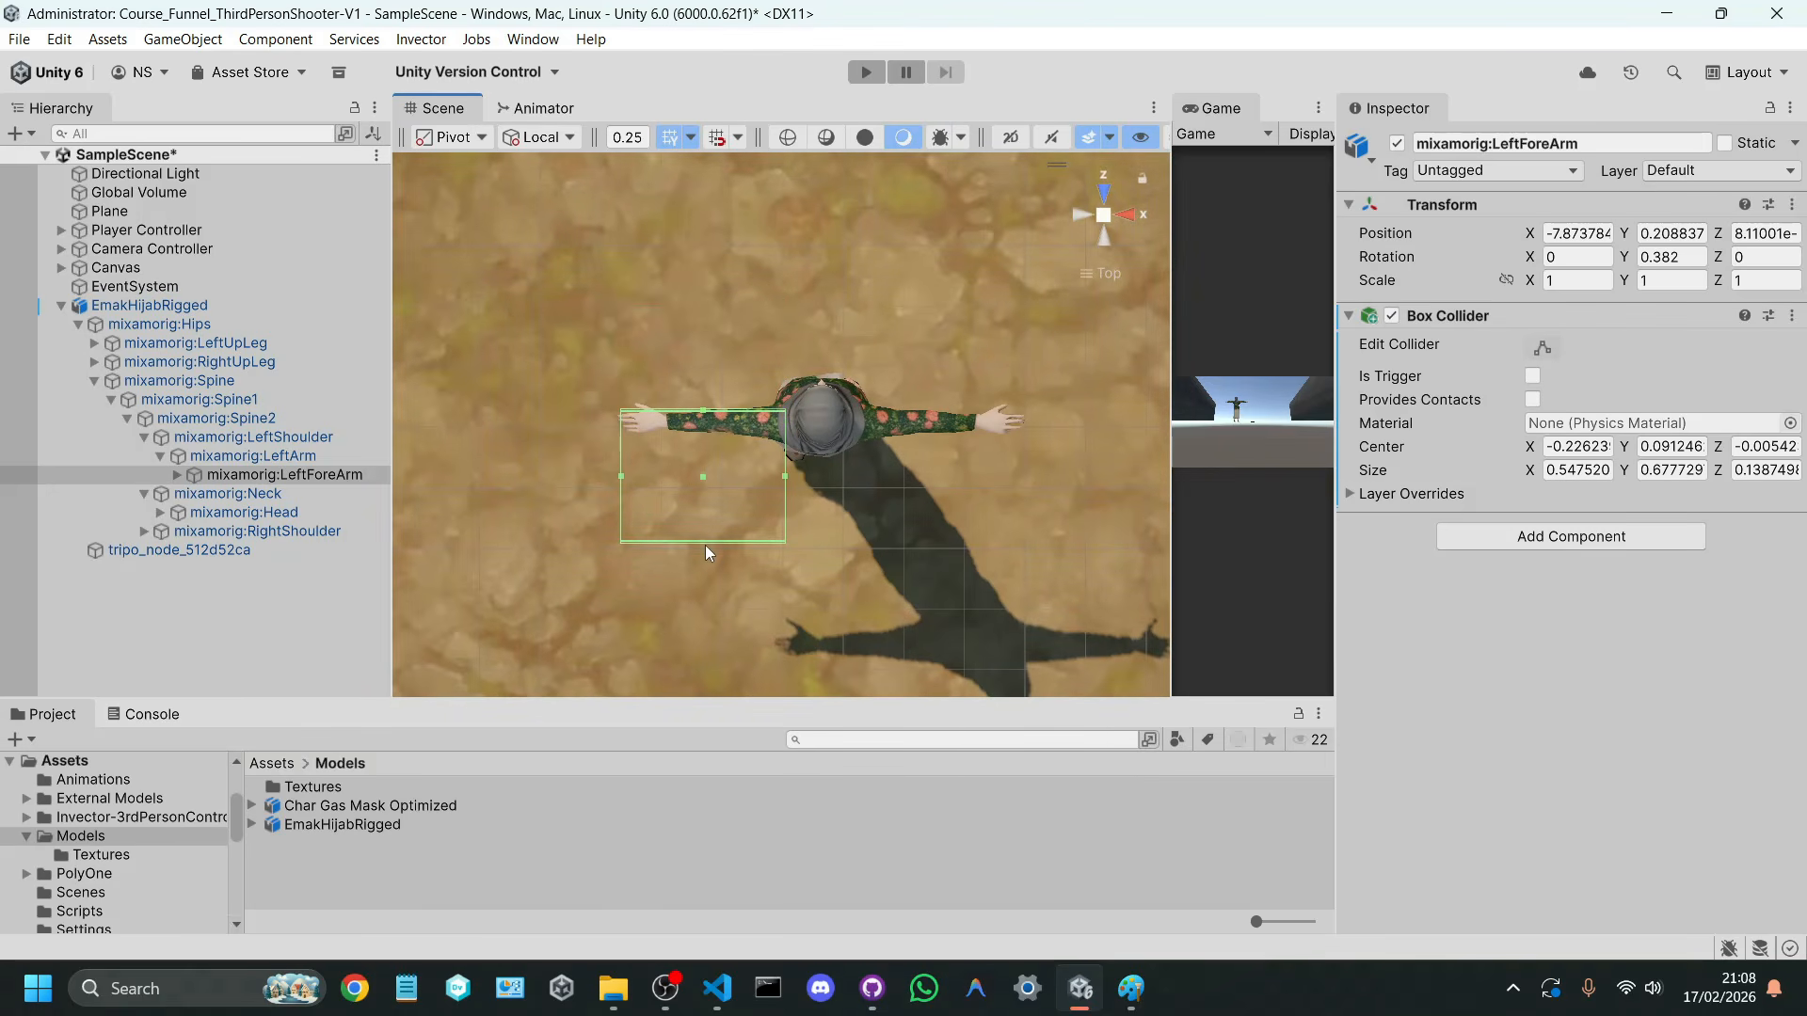
{"action": "left_click_drag", "start_coordinate": [704, 545], "coordinate": [694, 409], "text": "alt"}
{"action": "left_click_drag", "start_coordinate": [703, 503], "coordinate": [710, 422]}
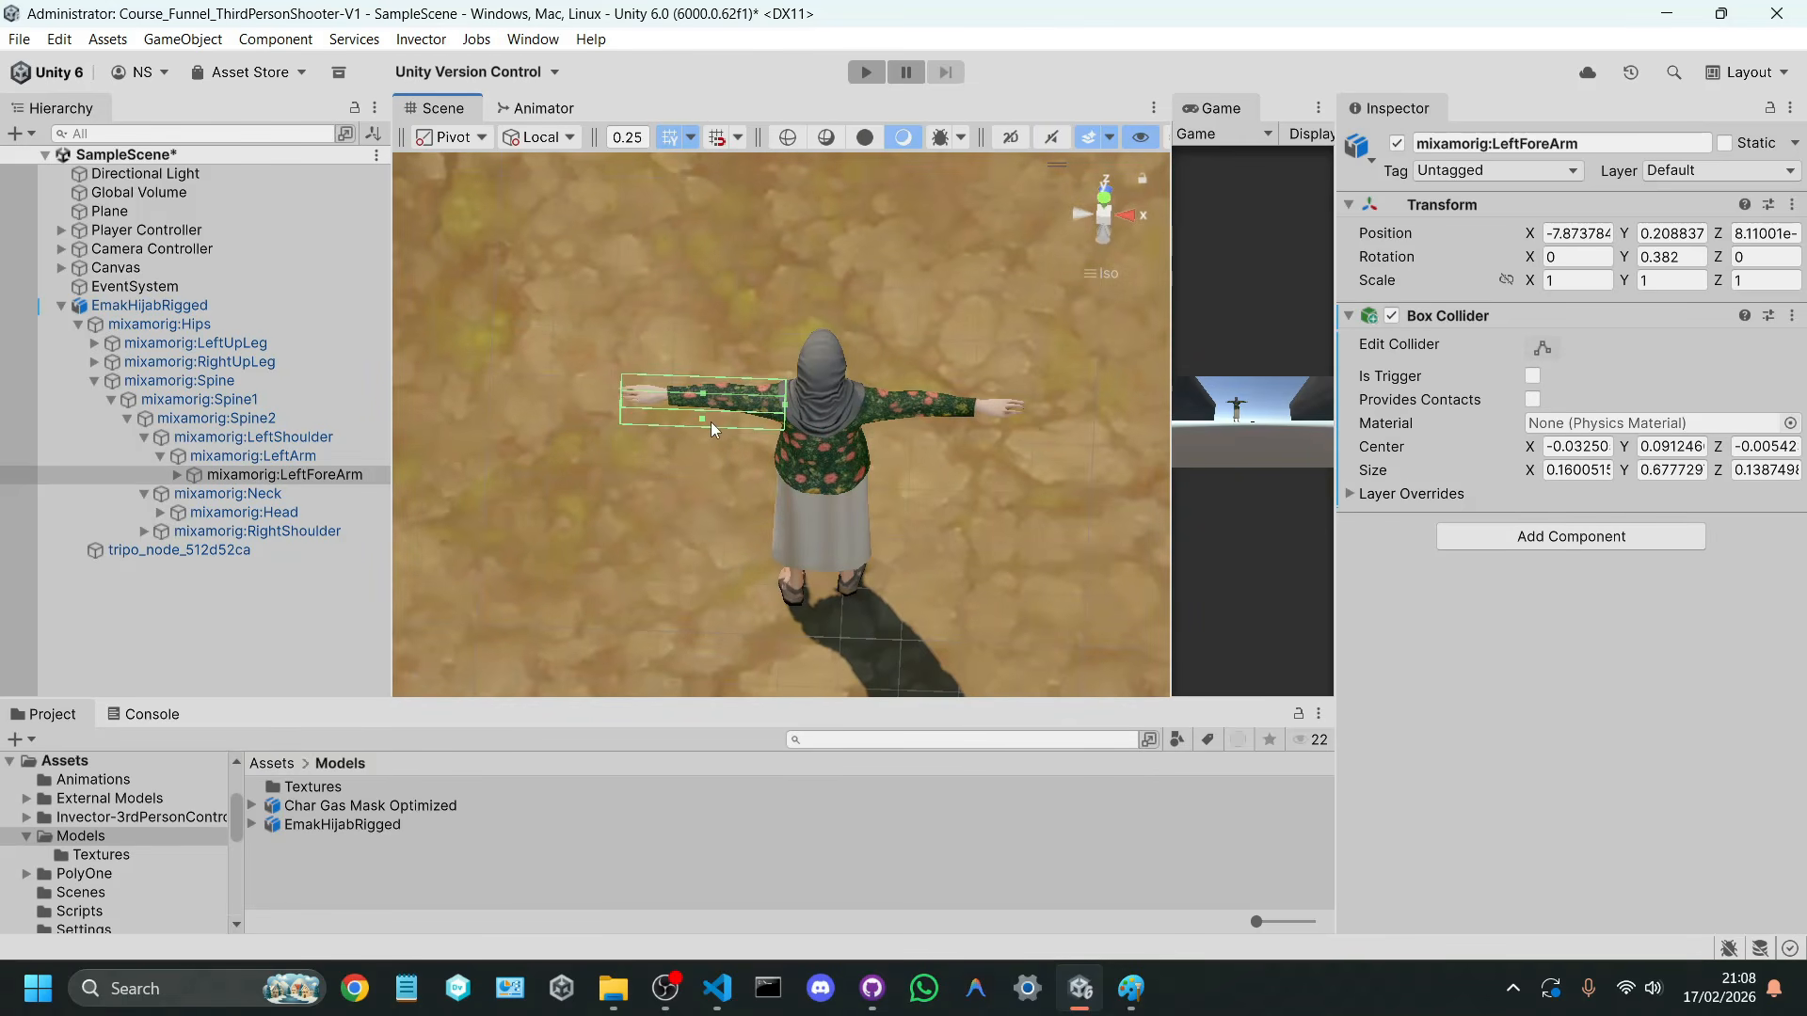
{"action": "left_click", "coordinate": [1106, 224]}
{"action": "left_click_drag", "start_coordinate": [602, 570], "coordinate": [868, 376], "text": "alt"}
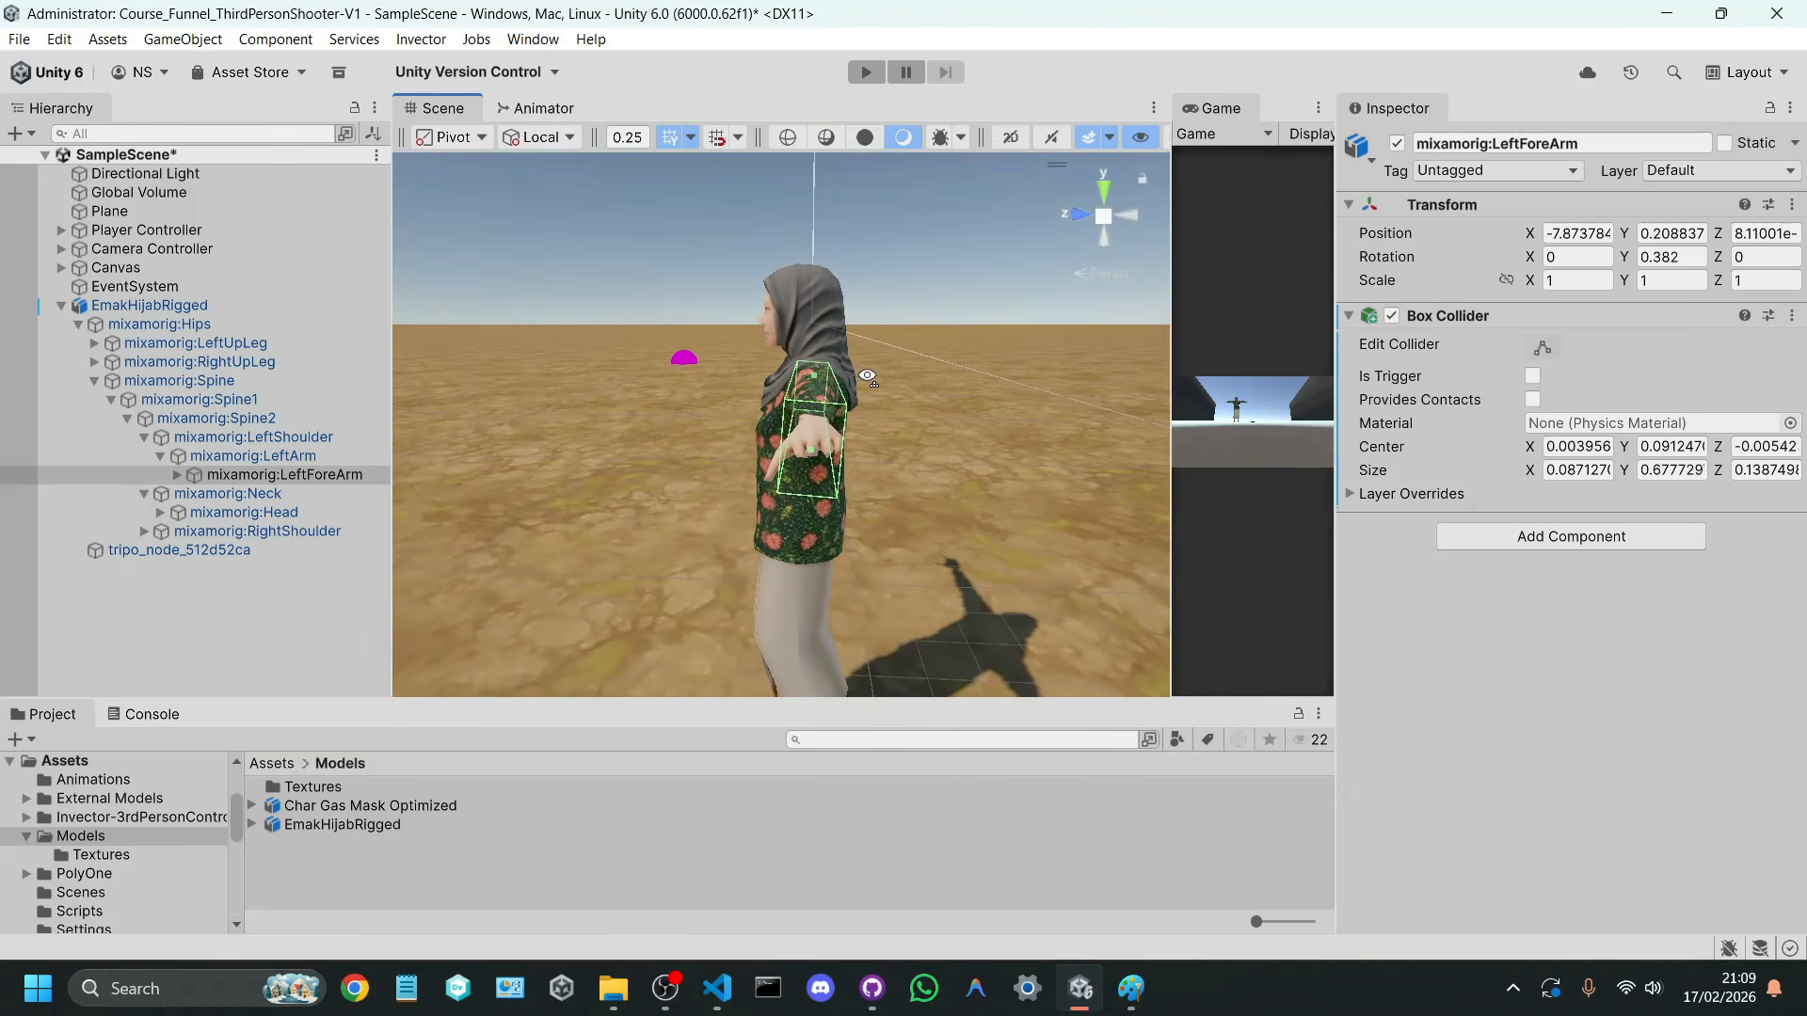
Step: Tighten the forearm Box Collider from the front to a Z size of about 0.106 and a Y size of about 0.62
{"action": "left_click", "coordinate": [1075, 214]}
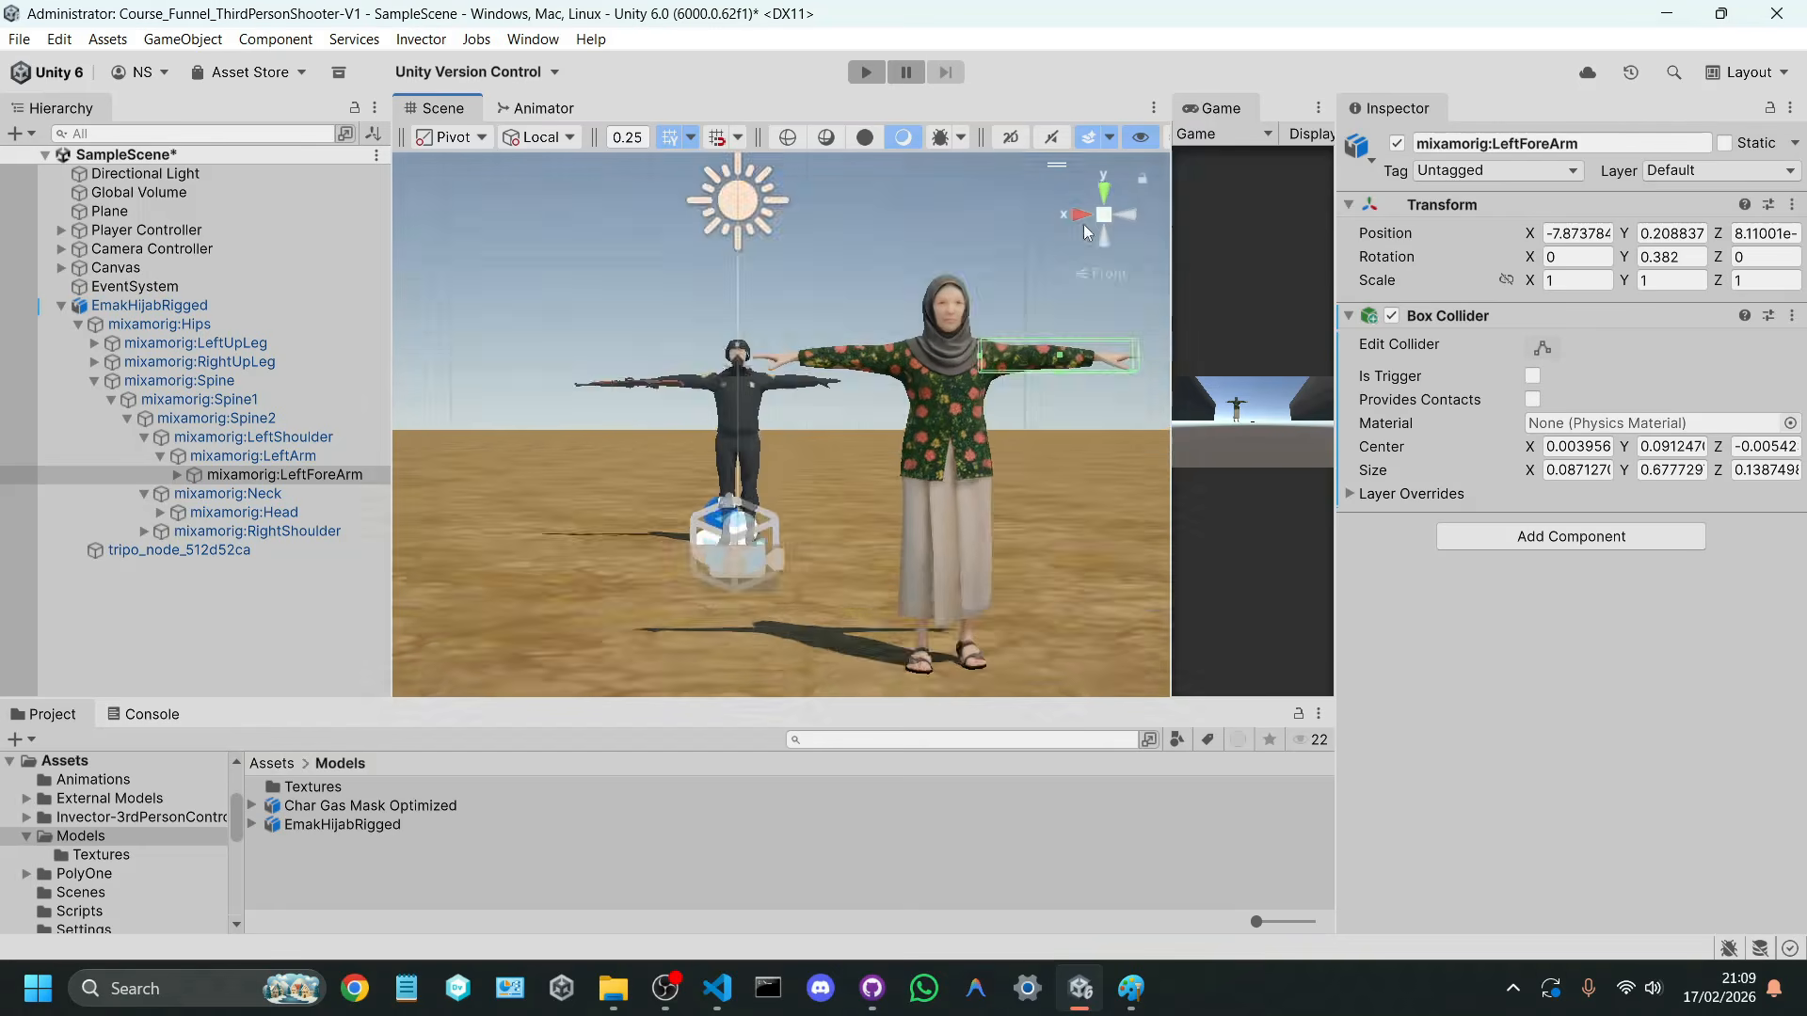
{"action": "key", "text": "f"}
{"action": "mouse_move", "coordinate": [780, 478]}
{"action": "left_mouse_down"}
{"action": "mouse_move", "coordinate": [782, 509]}
{"action": "mouse_move", "coordinate": [779, 477]}
{"action": "left_mouse_up"}
{"action": "left_click_drag", "start_coordinate": [785, 377], "coordinate": [787, 389]}
{"action": "left_click_drag", "start_coordinate": [779, 477], "coordinate": [774, 470]}
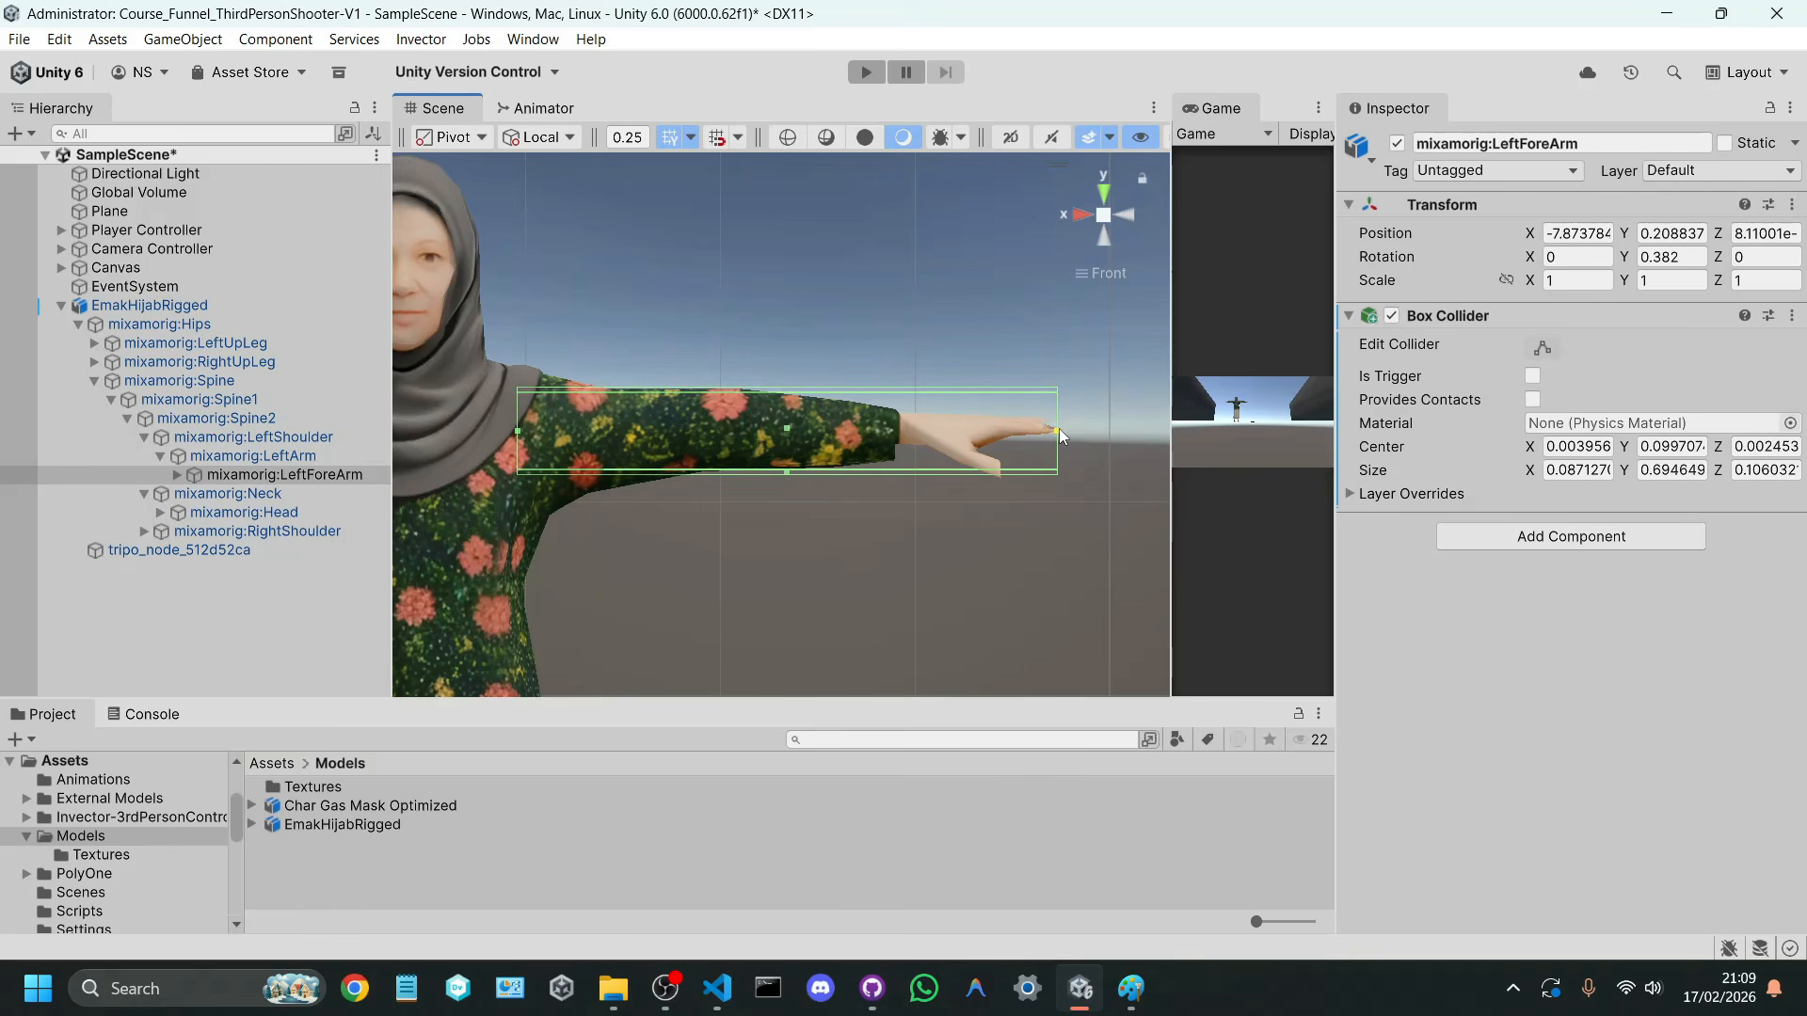
{"action": "left_click_drag", "start_coordinate": [1046, 429], "coordinate": [1002, 423]}
Step: Add a Box Collider to the mixamorig:Hips bone
{"action": "scroll", "coordinate": [490, 449], "scroll_direction": "down", "scroll_amount": 3}
{"action": "scroll", "coordinate": [720, 396], "scroll_direction": "down", "scroll_amount": 3}
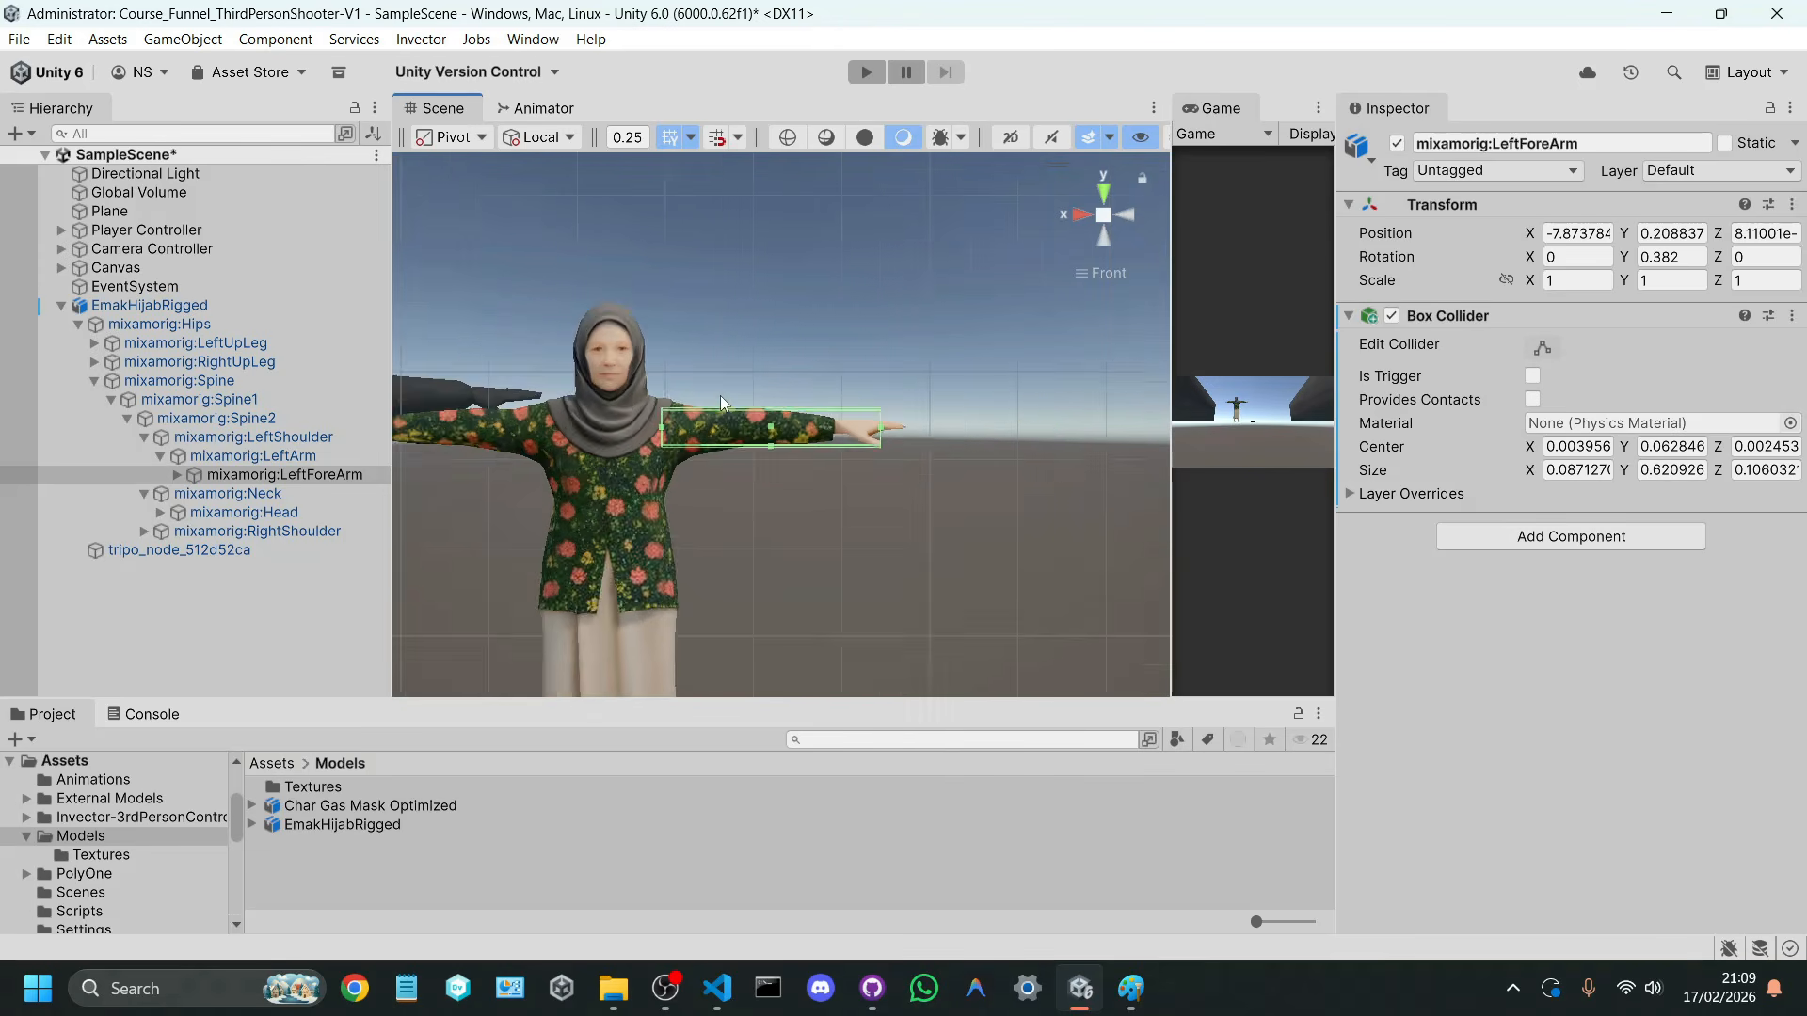
{"action": "scroll", "coordinate": [724, 396], "scroll_direction": "down", "scroll_amount": 3}
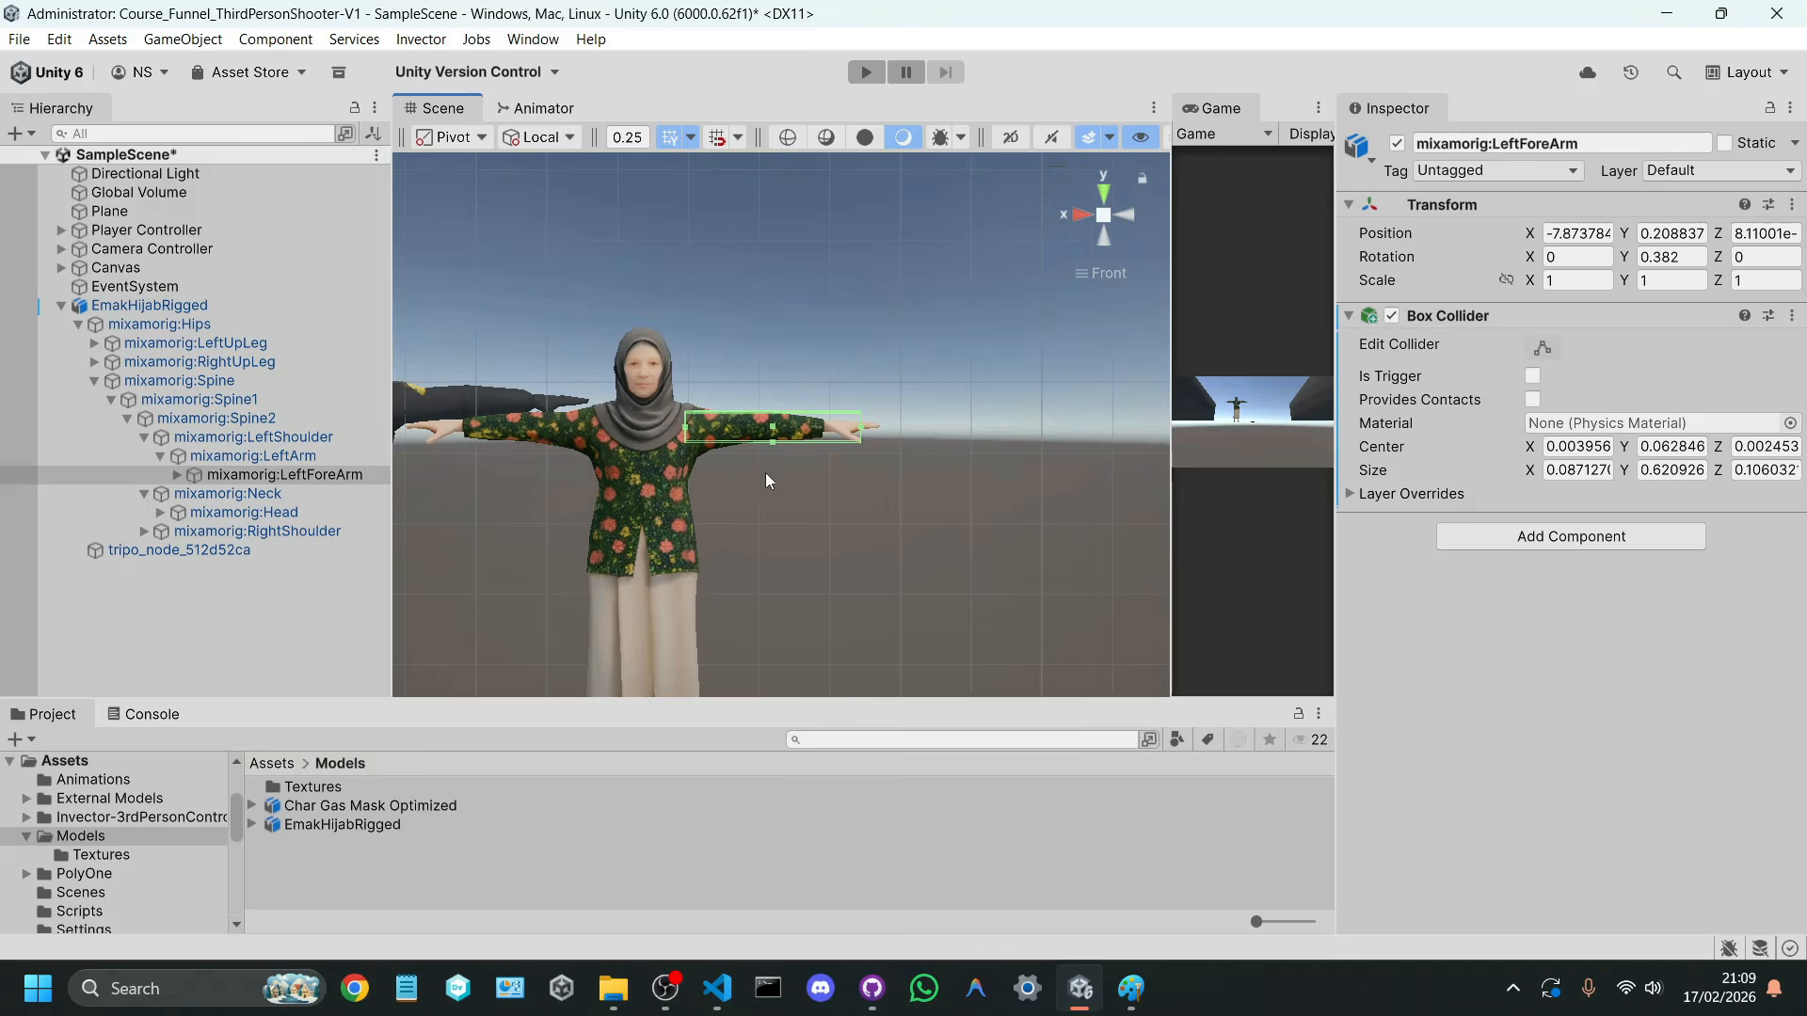
{"action": "middle_click_drag", "start_coordinate": [768, 473], "coordinate": [827, 484]}
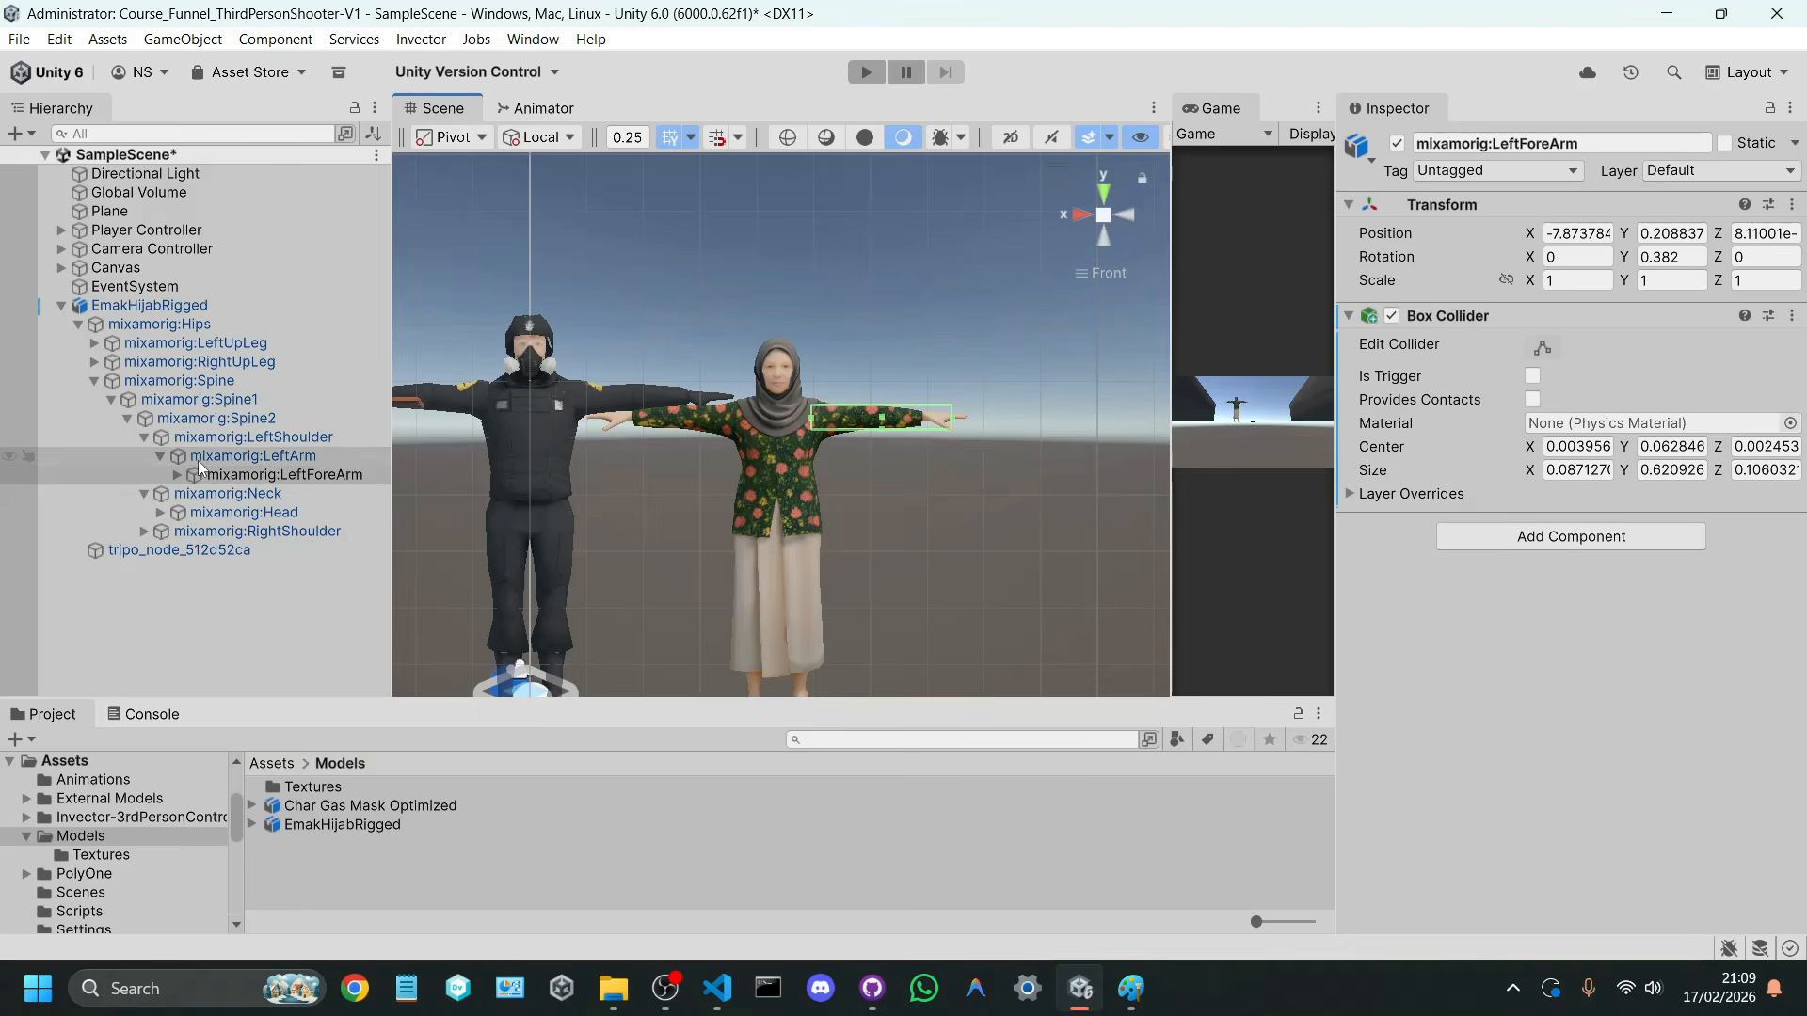
{"action": "middle_click_drag", "start_coordinate": [753, 544], "coordinate": [753, 405]}
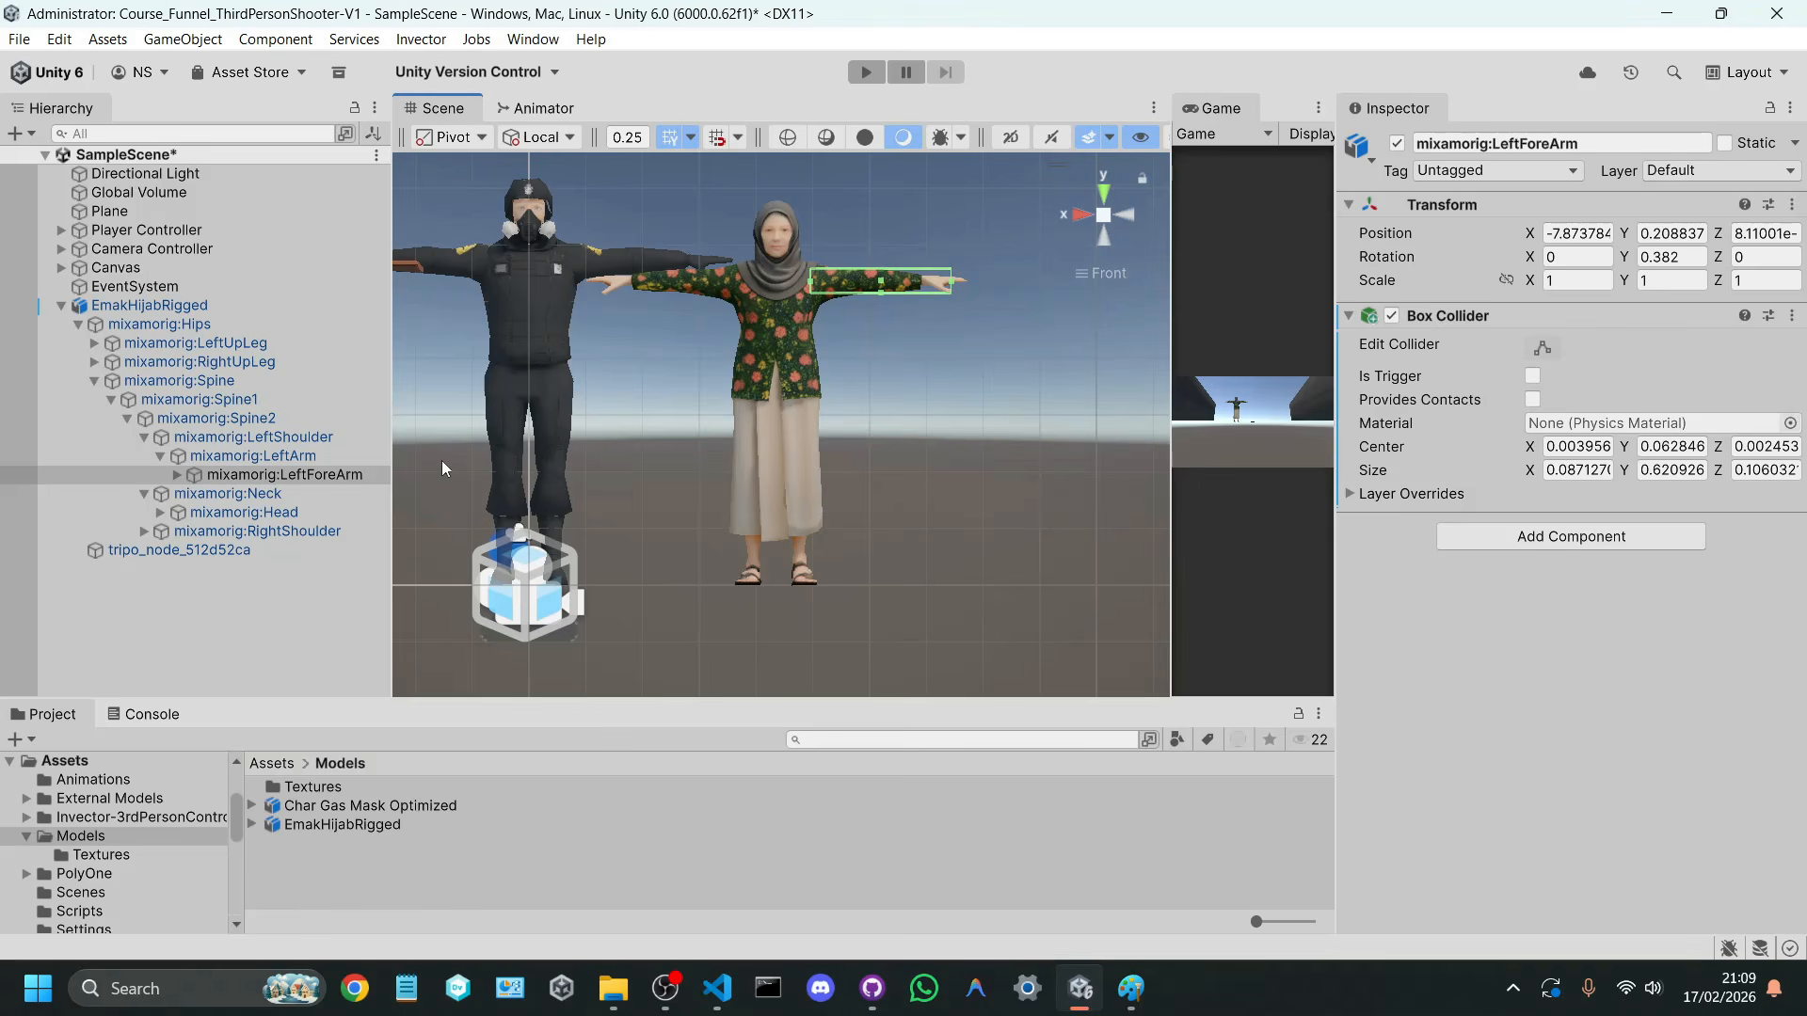
{"action": "left_click", "coordinate": [213, 341]}
{"action": "left_click", "coordinate": [215, 326]}
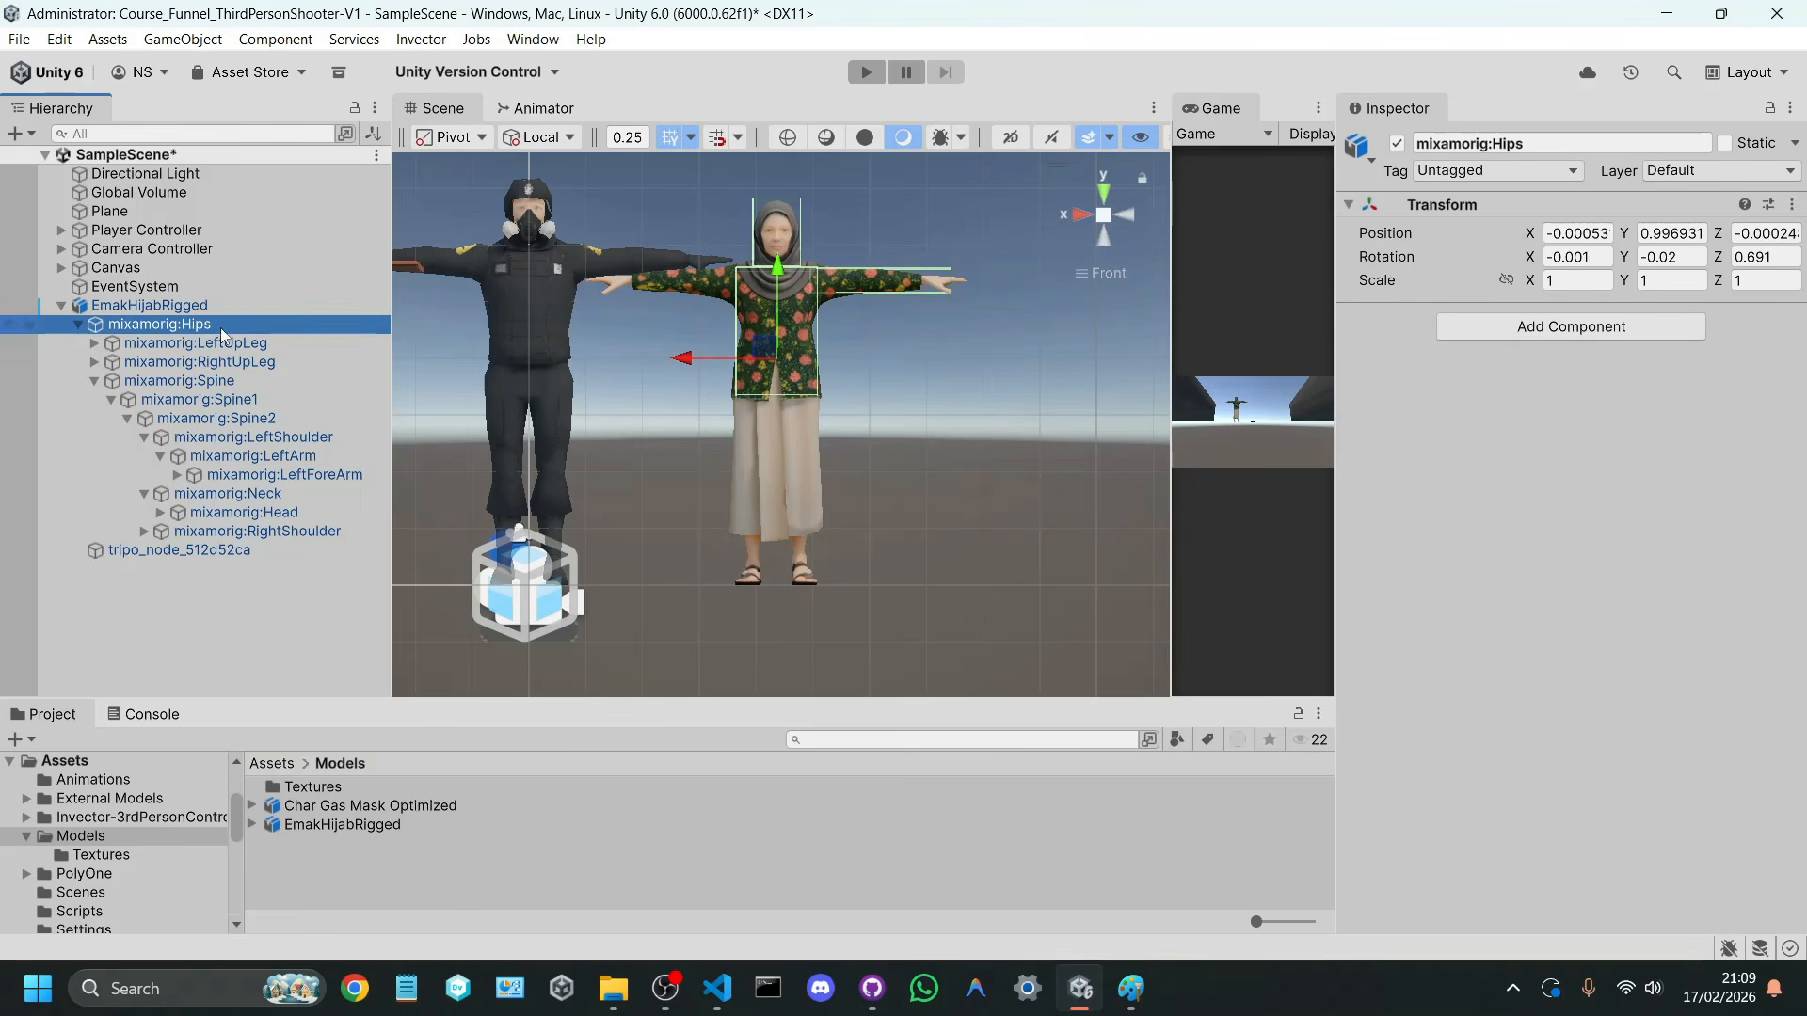
{"action": "left_click", "coordinate": [1554, 335]}
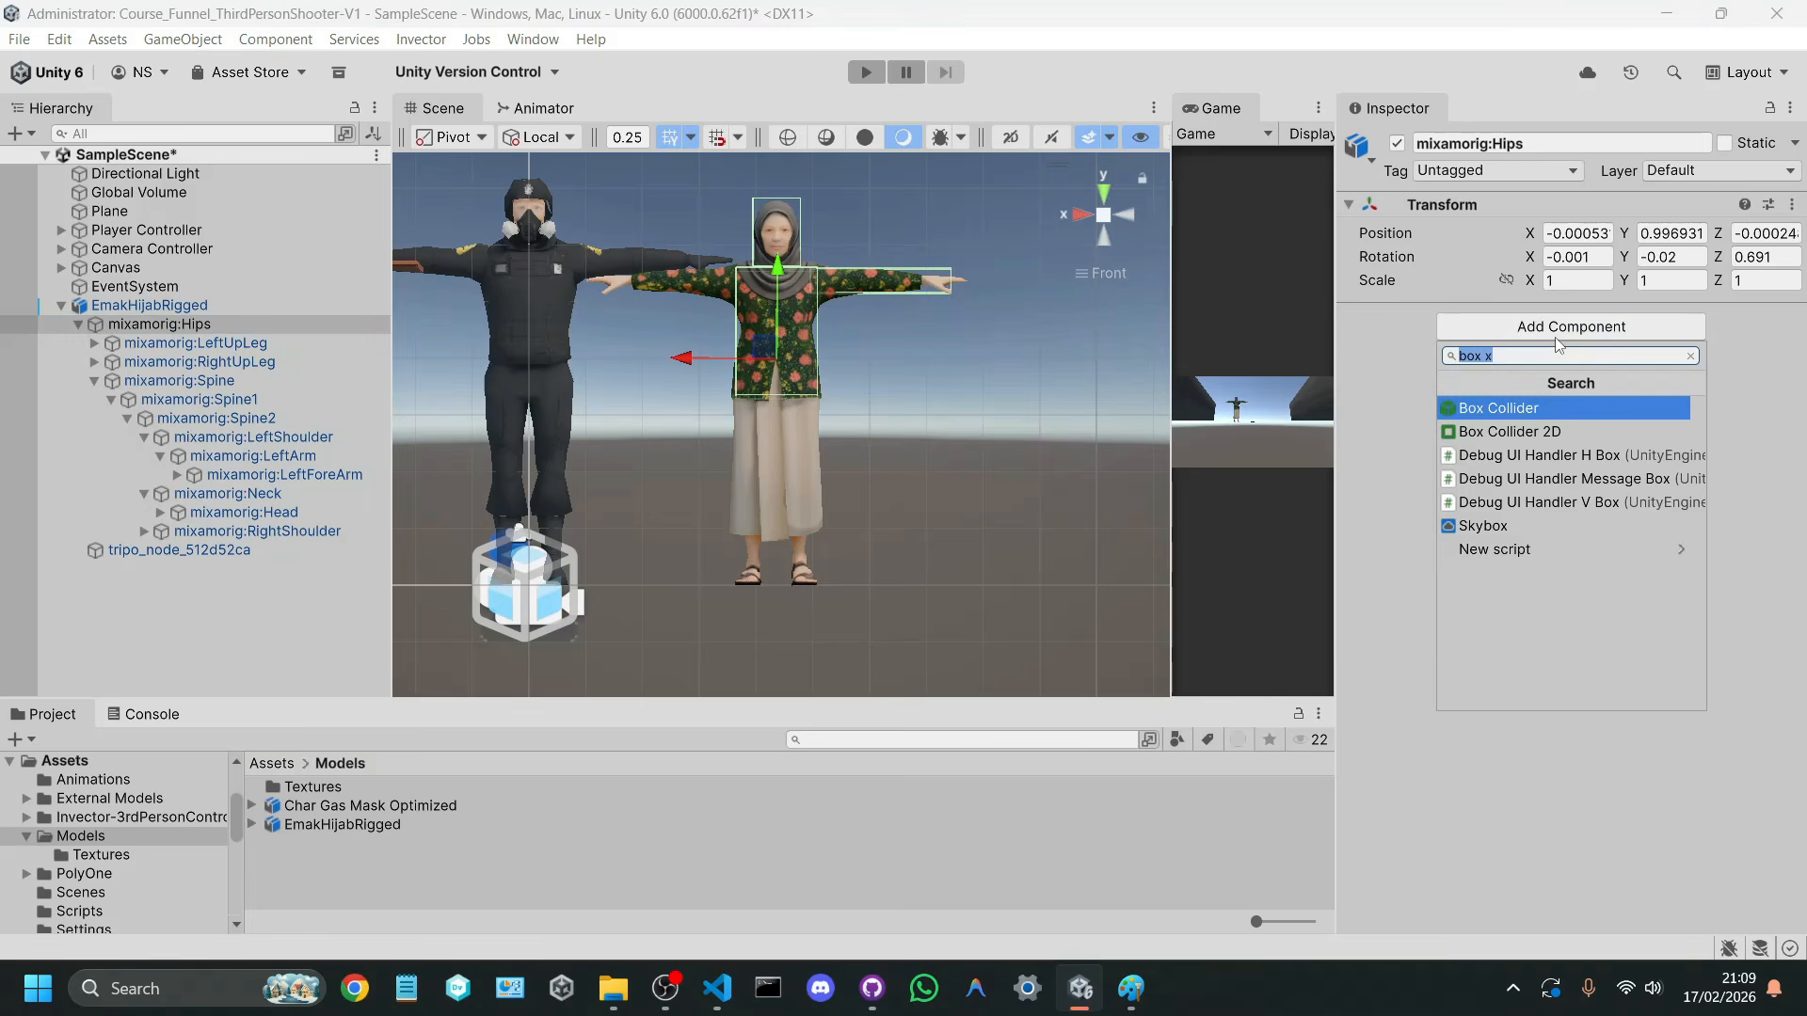
{"action": "key", "text": "Return"}
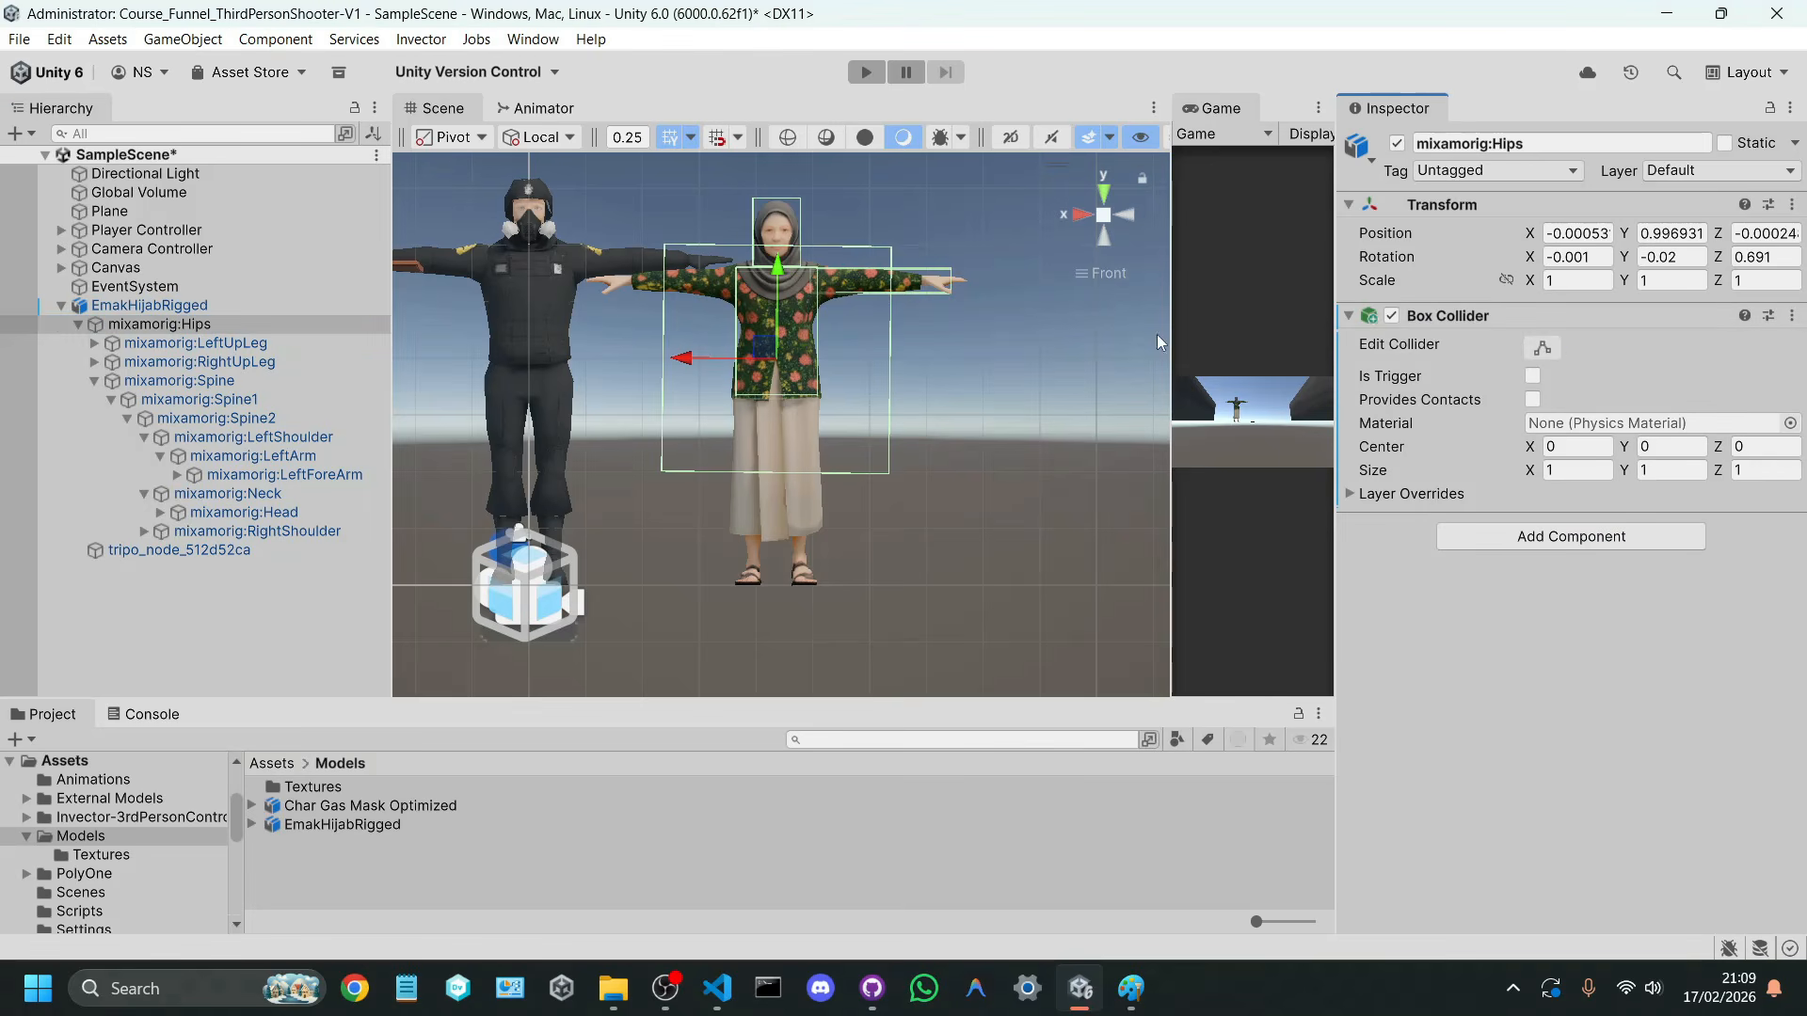
Step: Fit the hips Box Collider around the legs from the shirt hem to the feet, sized X 0.35, Y about 0.81 and Z about 0.3
{"action": "left_click", "coordinate": [1546, 348]}
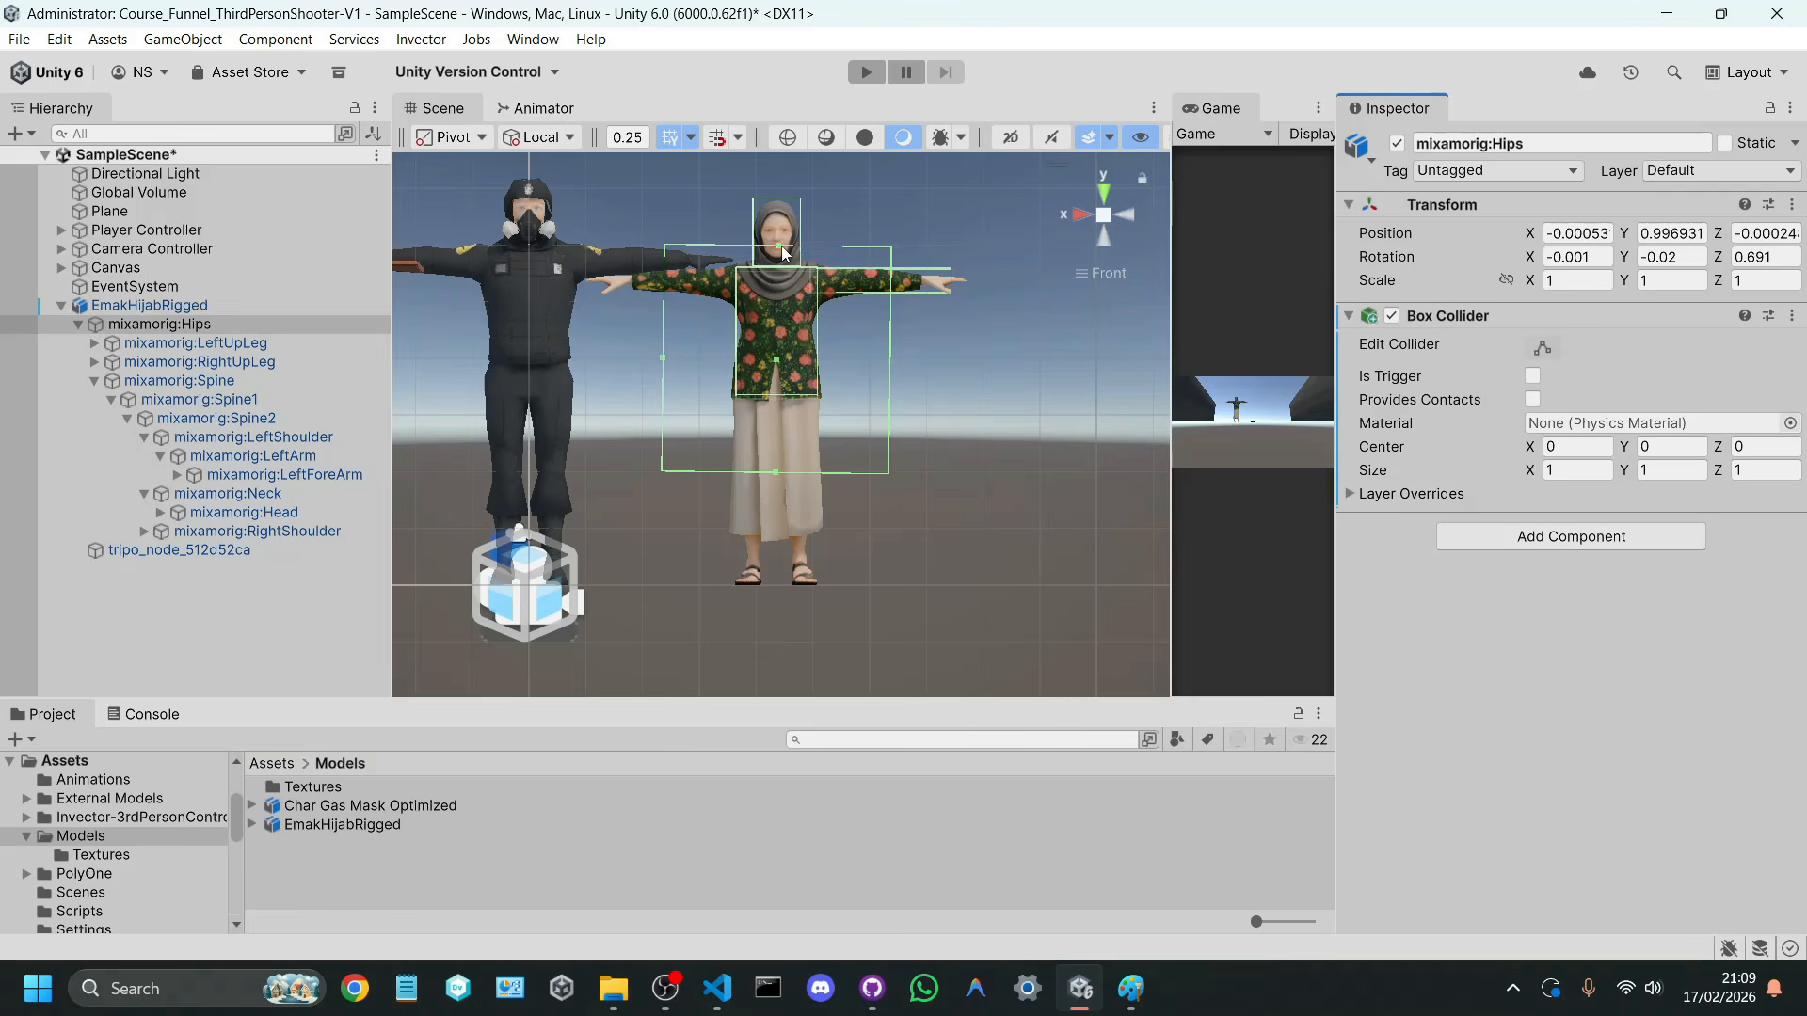
{"action": "left_click_drag", "start_coordinate": [781, 245], "coordinate": [768, 399]}
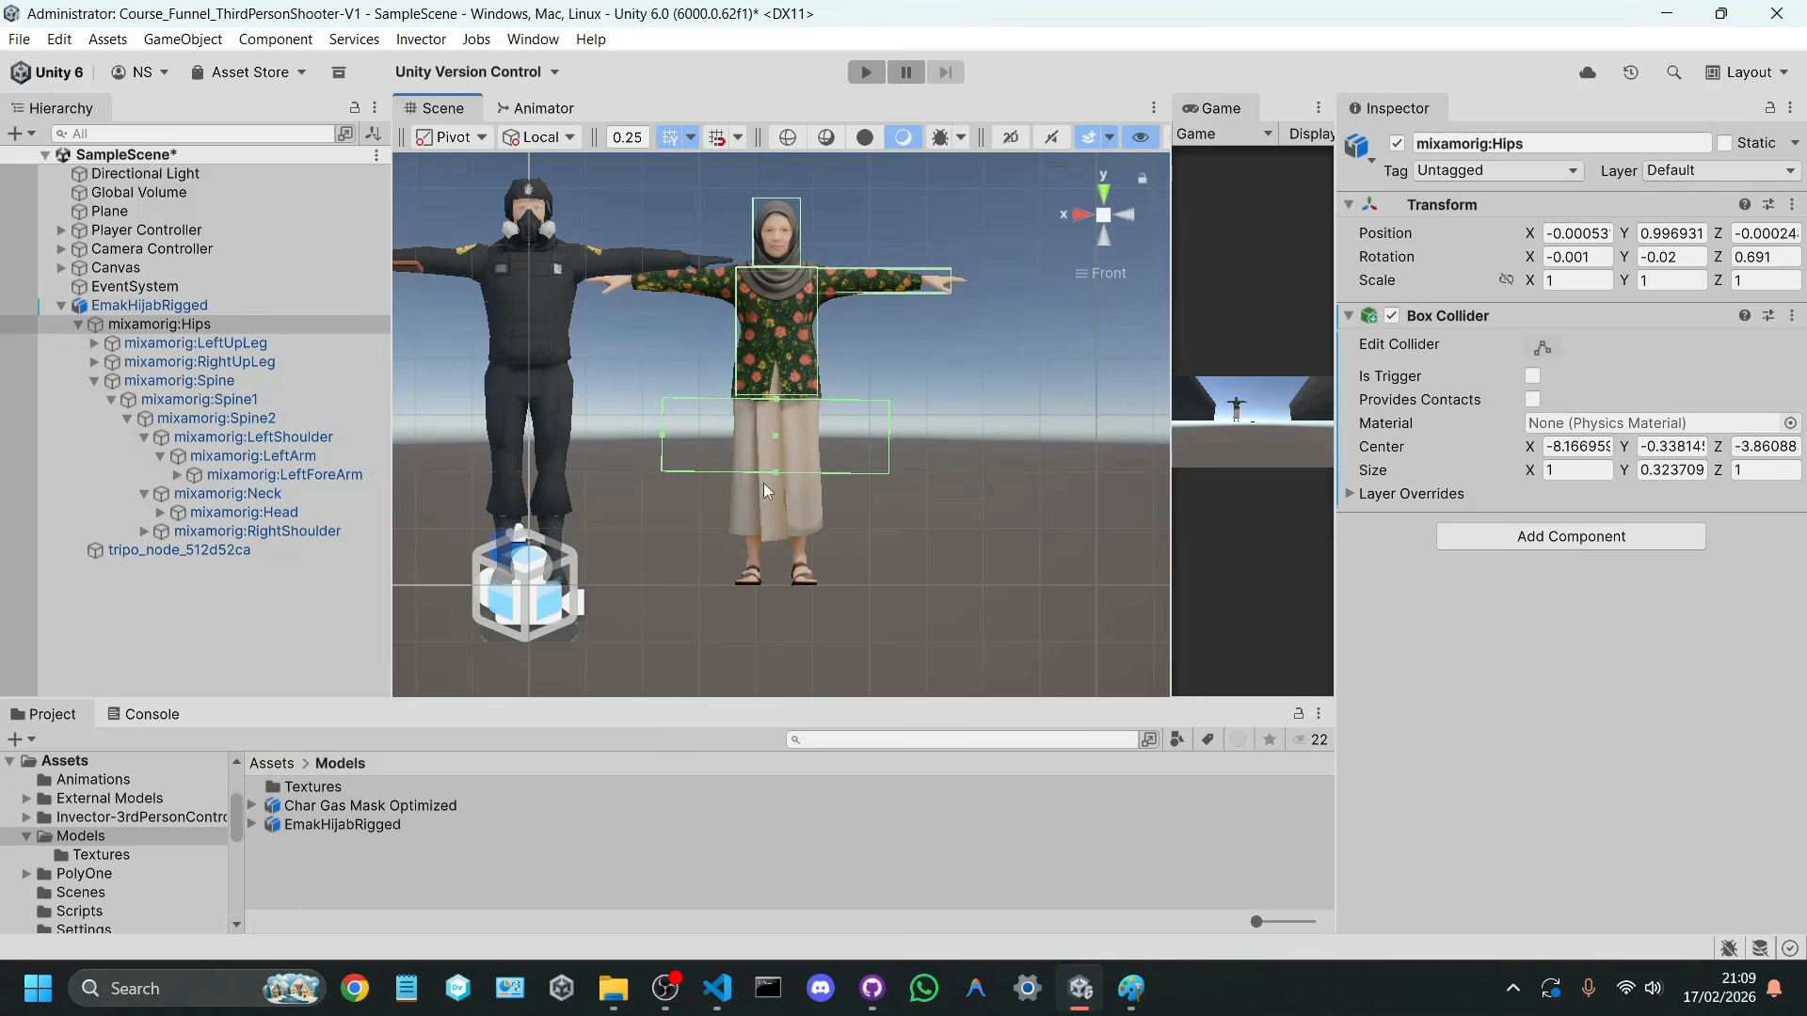
{"action": "left_click_drag", "start_coordinate": [771, 476], "coordinate": [776, 588]}
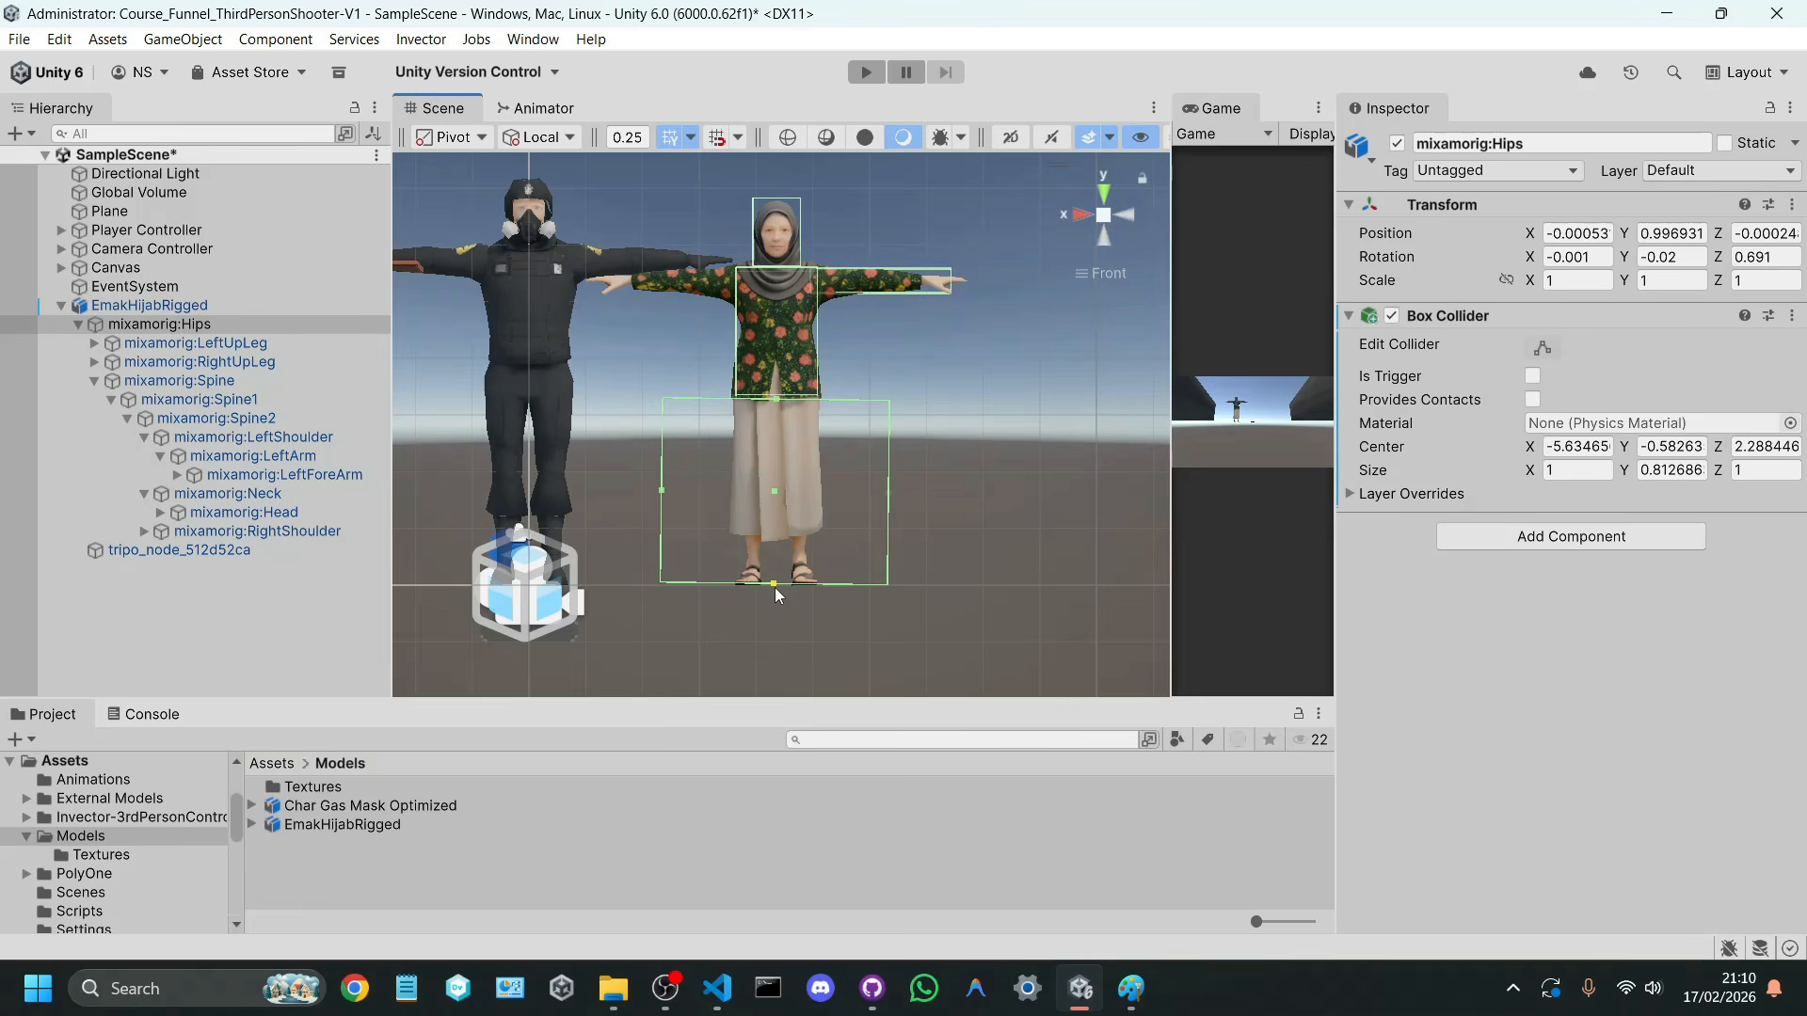
{"action": "mouse_move", "coordinate": [1529, 469]}
{"action": "left_mouse_down"}
{"action": "mouse_move", "coordinate": [1495, 476]}
{"action": "mouse_move", "coordinate": [1510, 478]}
{"action": "left_mouse_up"}
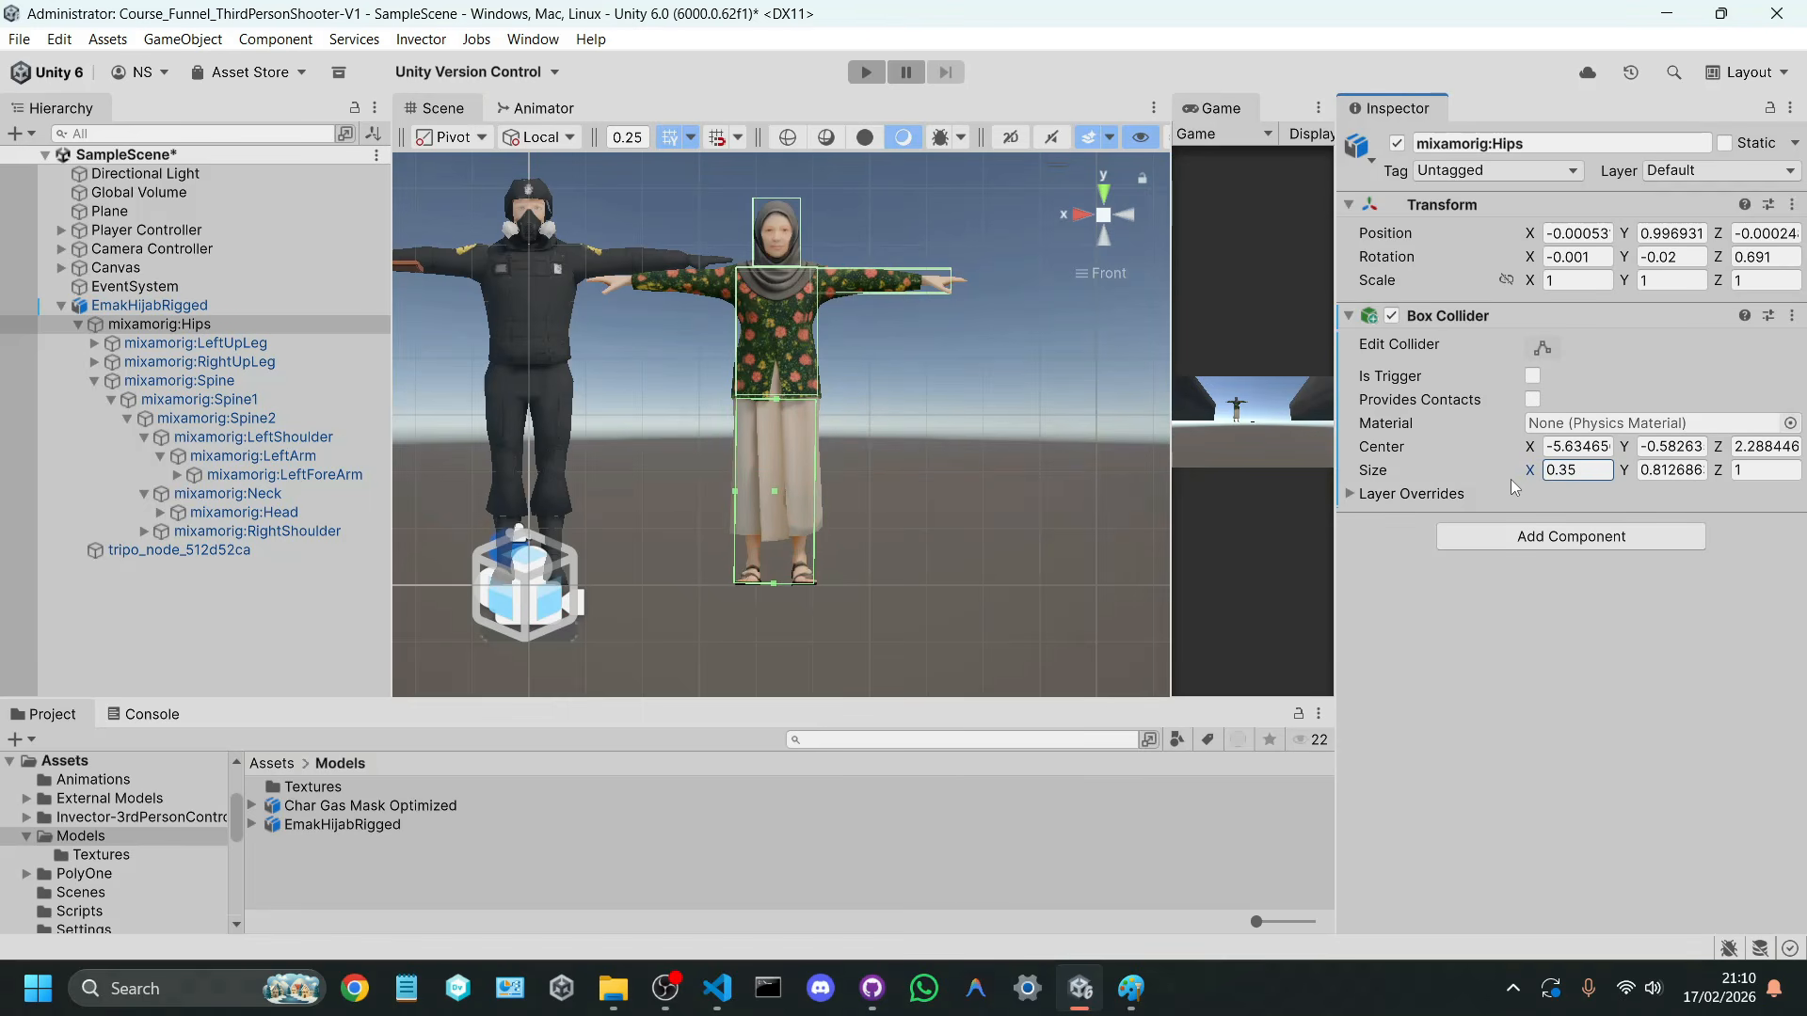
{"action": "left_click", "coordinate": [1086, 212]}
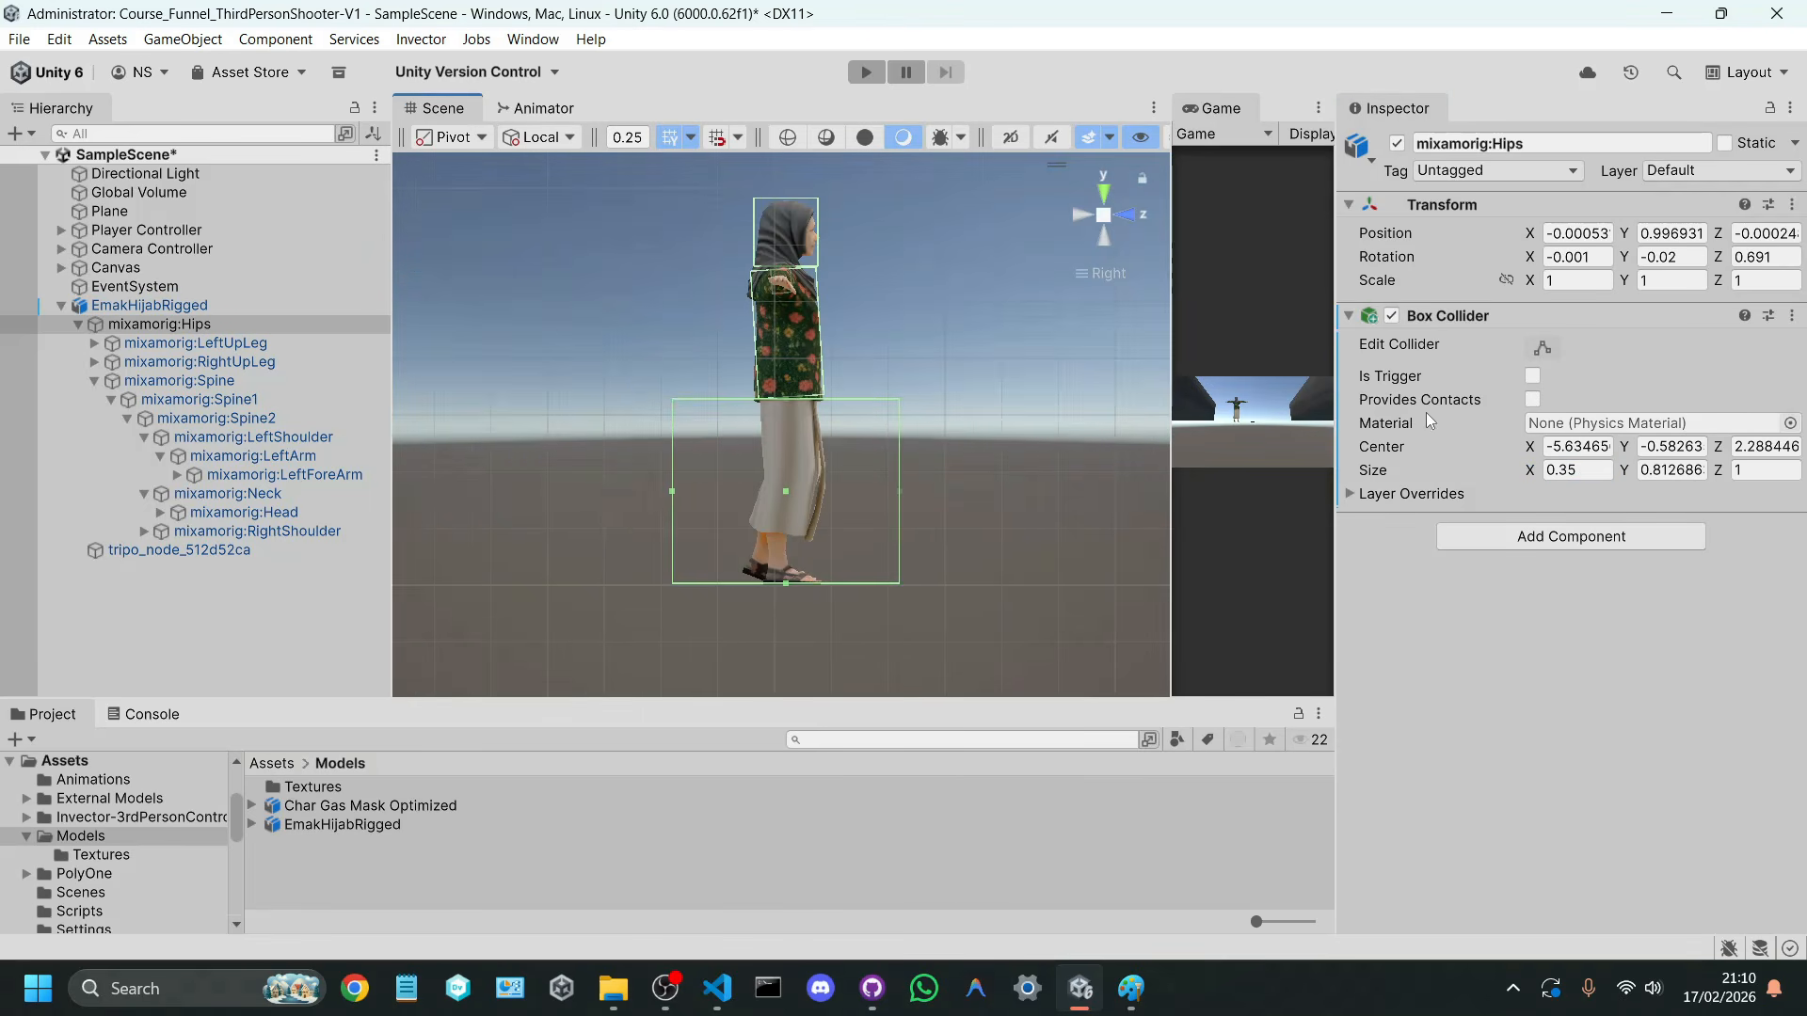
{"action": "left_click_drag", "start_coordinate": [900, 491], "coordinate": [826, 490]}
{"action": "left_click_drag", "start_coordinate": [670, 497], "coordinate": [749, 503]}
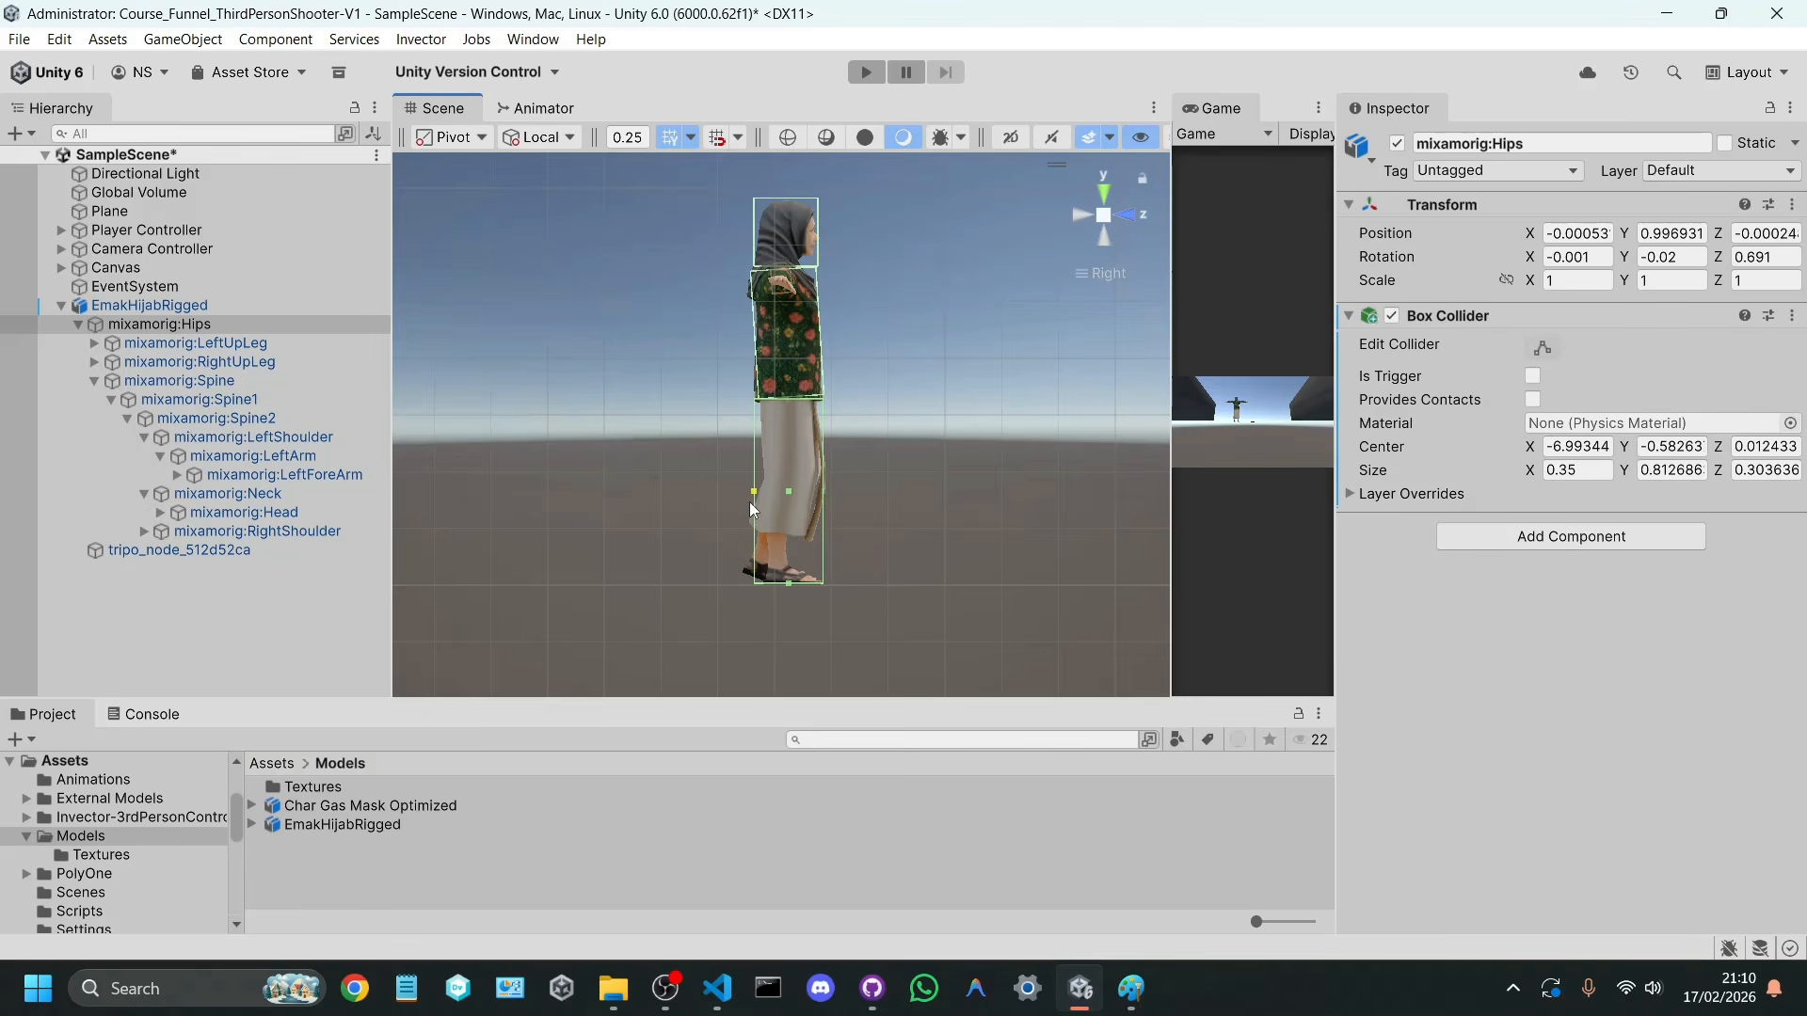
Step: Inspect the colliders in perspective around the whole character and save the scene
{"action": "left_click", "coordinate": [1101, 218]}
{"action": "left_click_drag", "start_coordinate": [1035, 311], "coordinate": [687, 405], "text": "alt"}
{"action": "right_click_drag", "start_coordinate": [811, 446], "coordinate": [734, 396]}
{"action": "key", "text": "d"}
{"action": "key", "text": "s"}
{"action": "key", "text": "ctrl+s"}
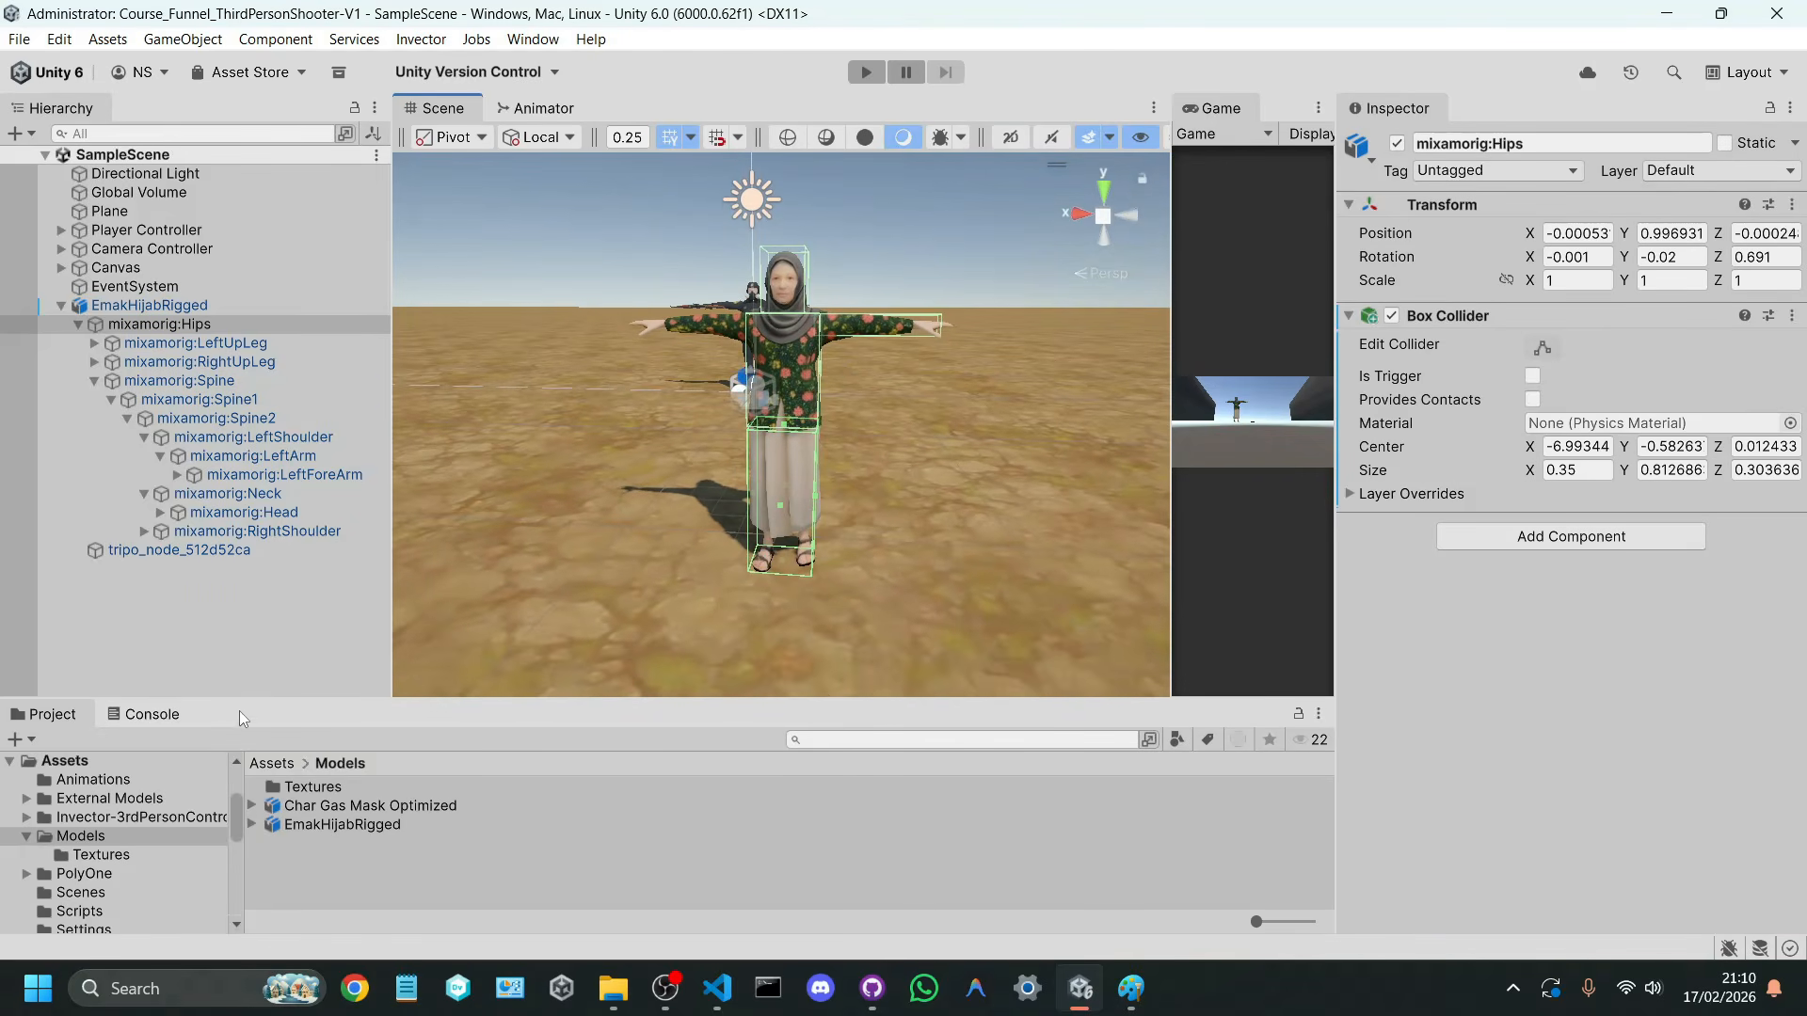
Step: Show the Console, make it taller, and widen the Game view for testing
{"action": "left_click", "coordinate": [152, 713]}
{"action": "left_click_drag", "start_coordinate": [486, 706], "coordinate": [498, 578]}
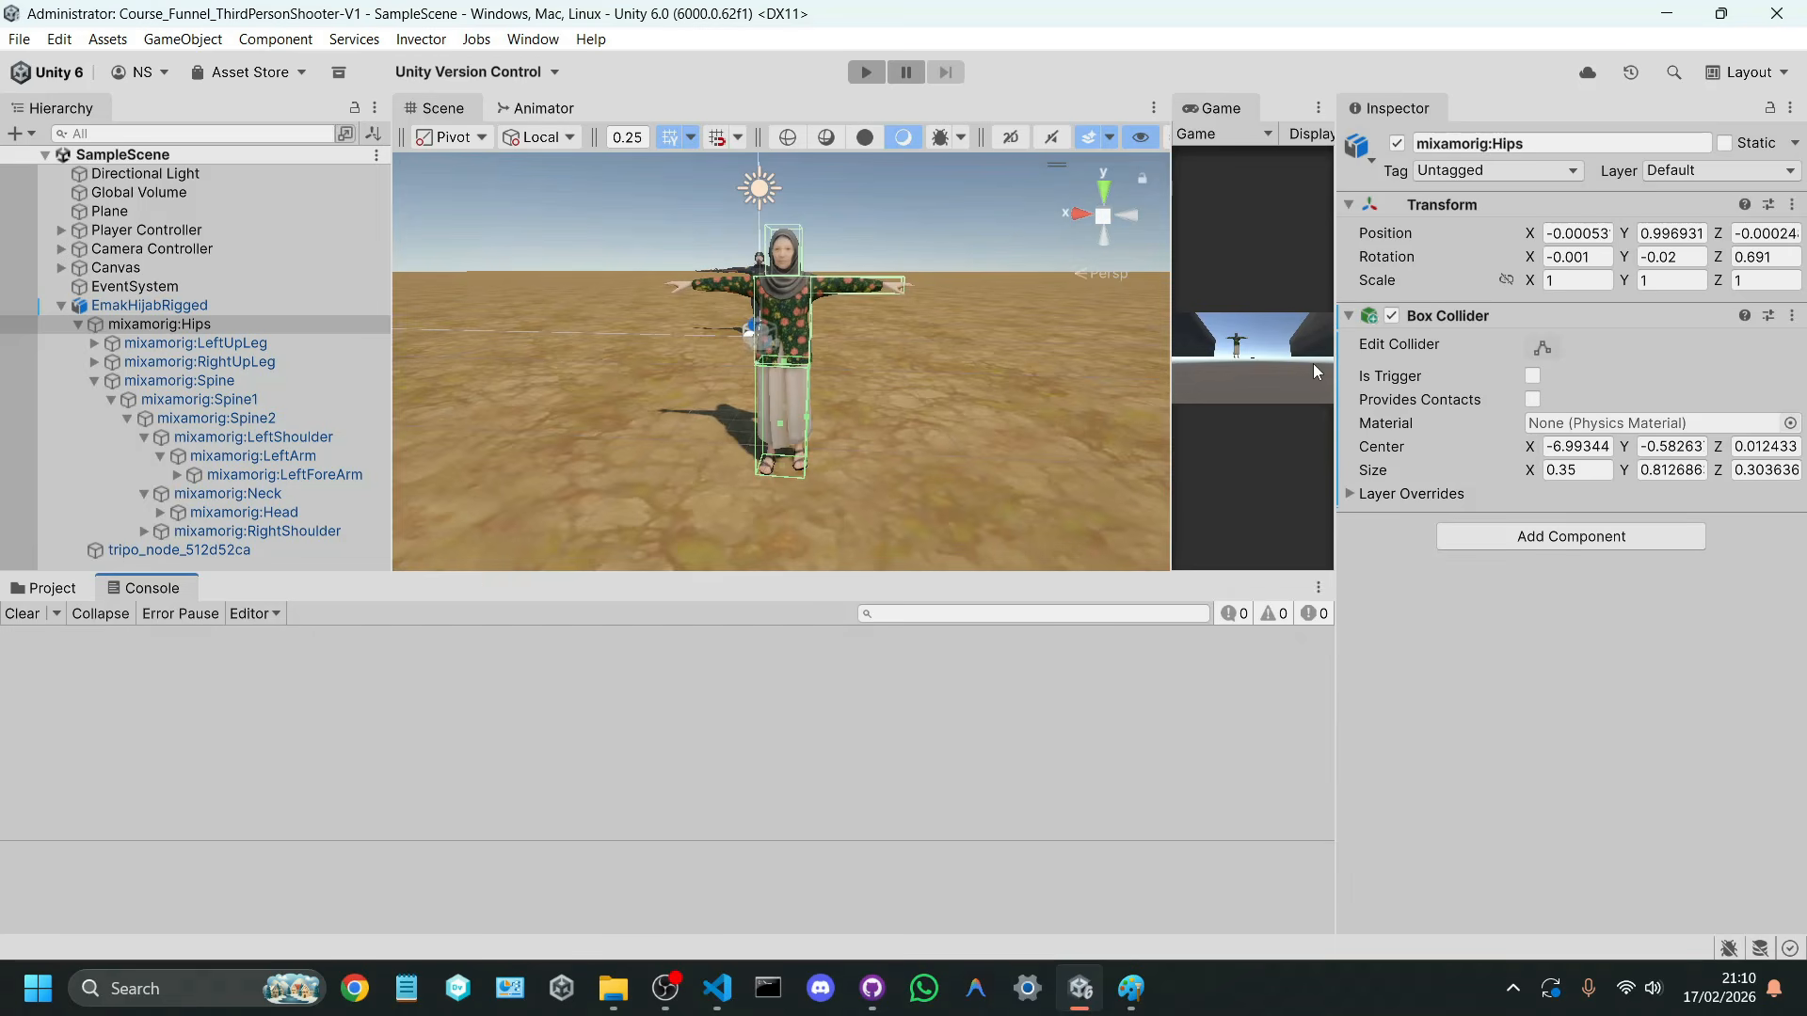
{"action": "left_click_drag", "start_coordinate": [1165, 353], "coordinate": [674, 358]}
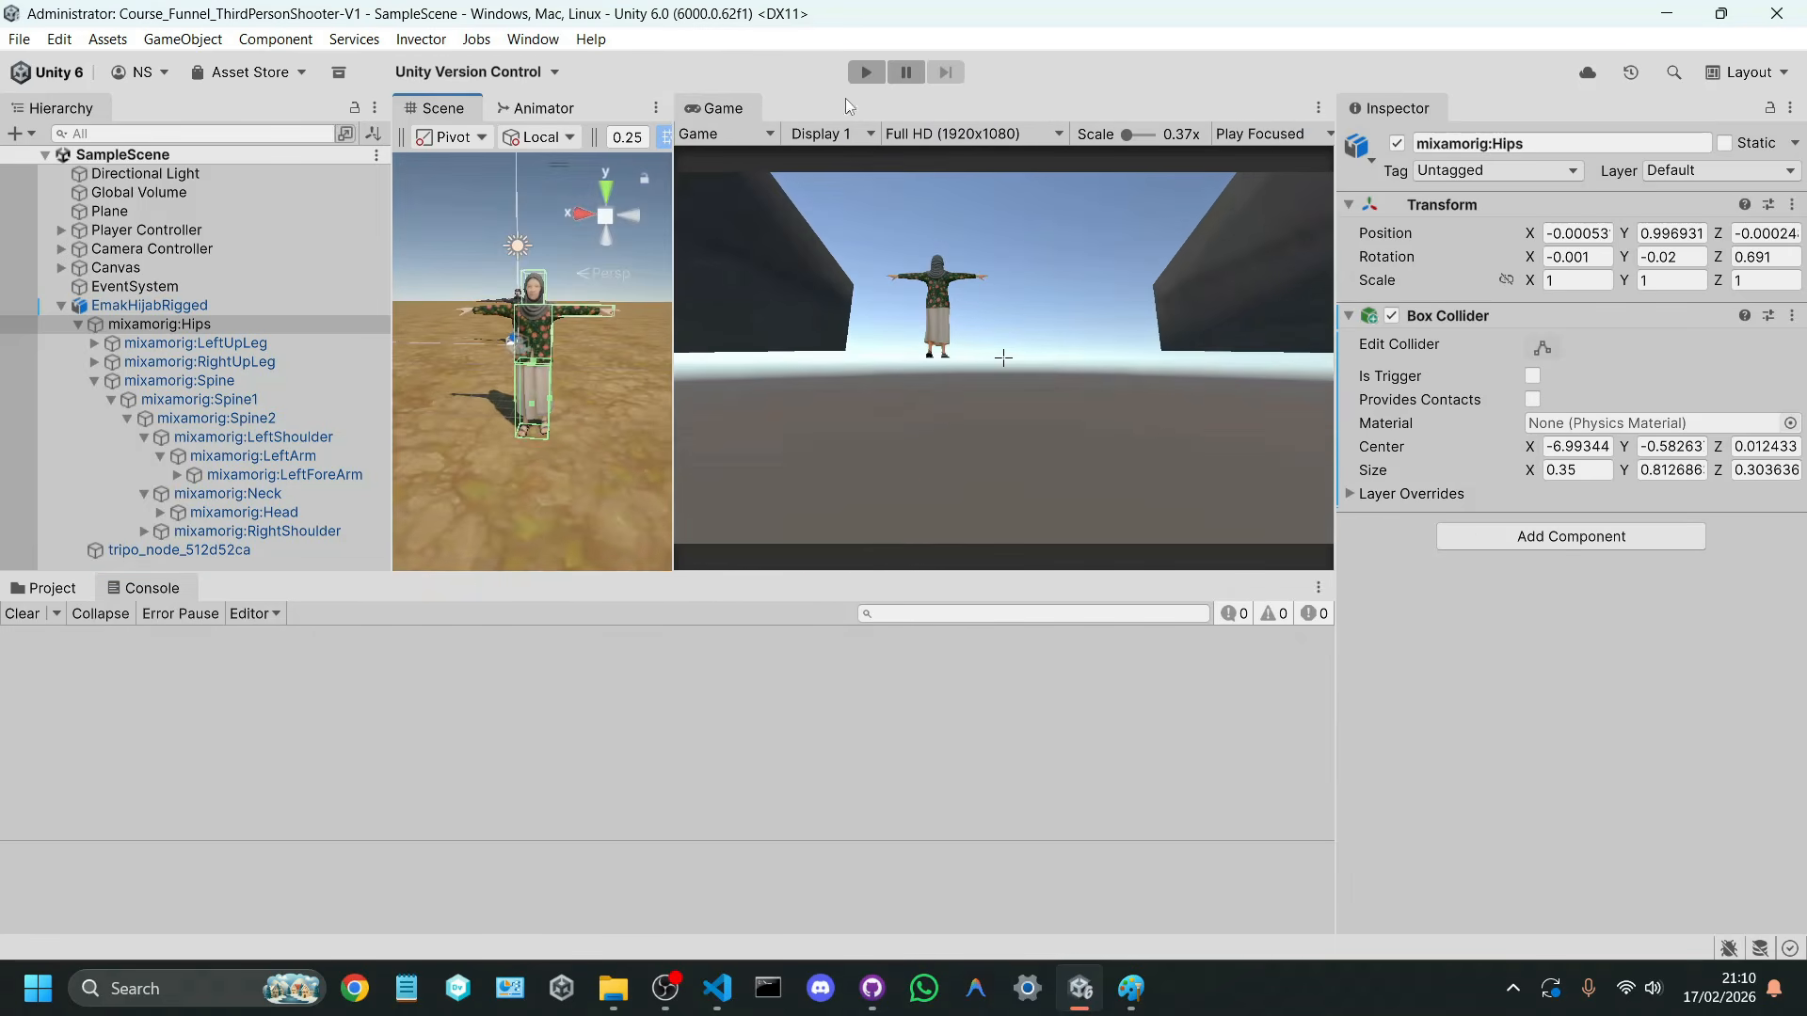
Step: Run the game to try out the scene with the hijab character, and stop play mode
{"action": "left_click", "coordinate": [866, 72]}
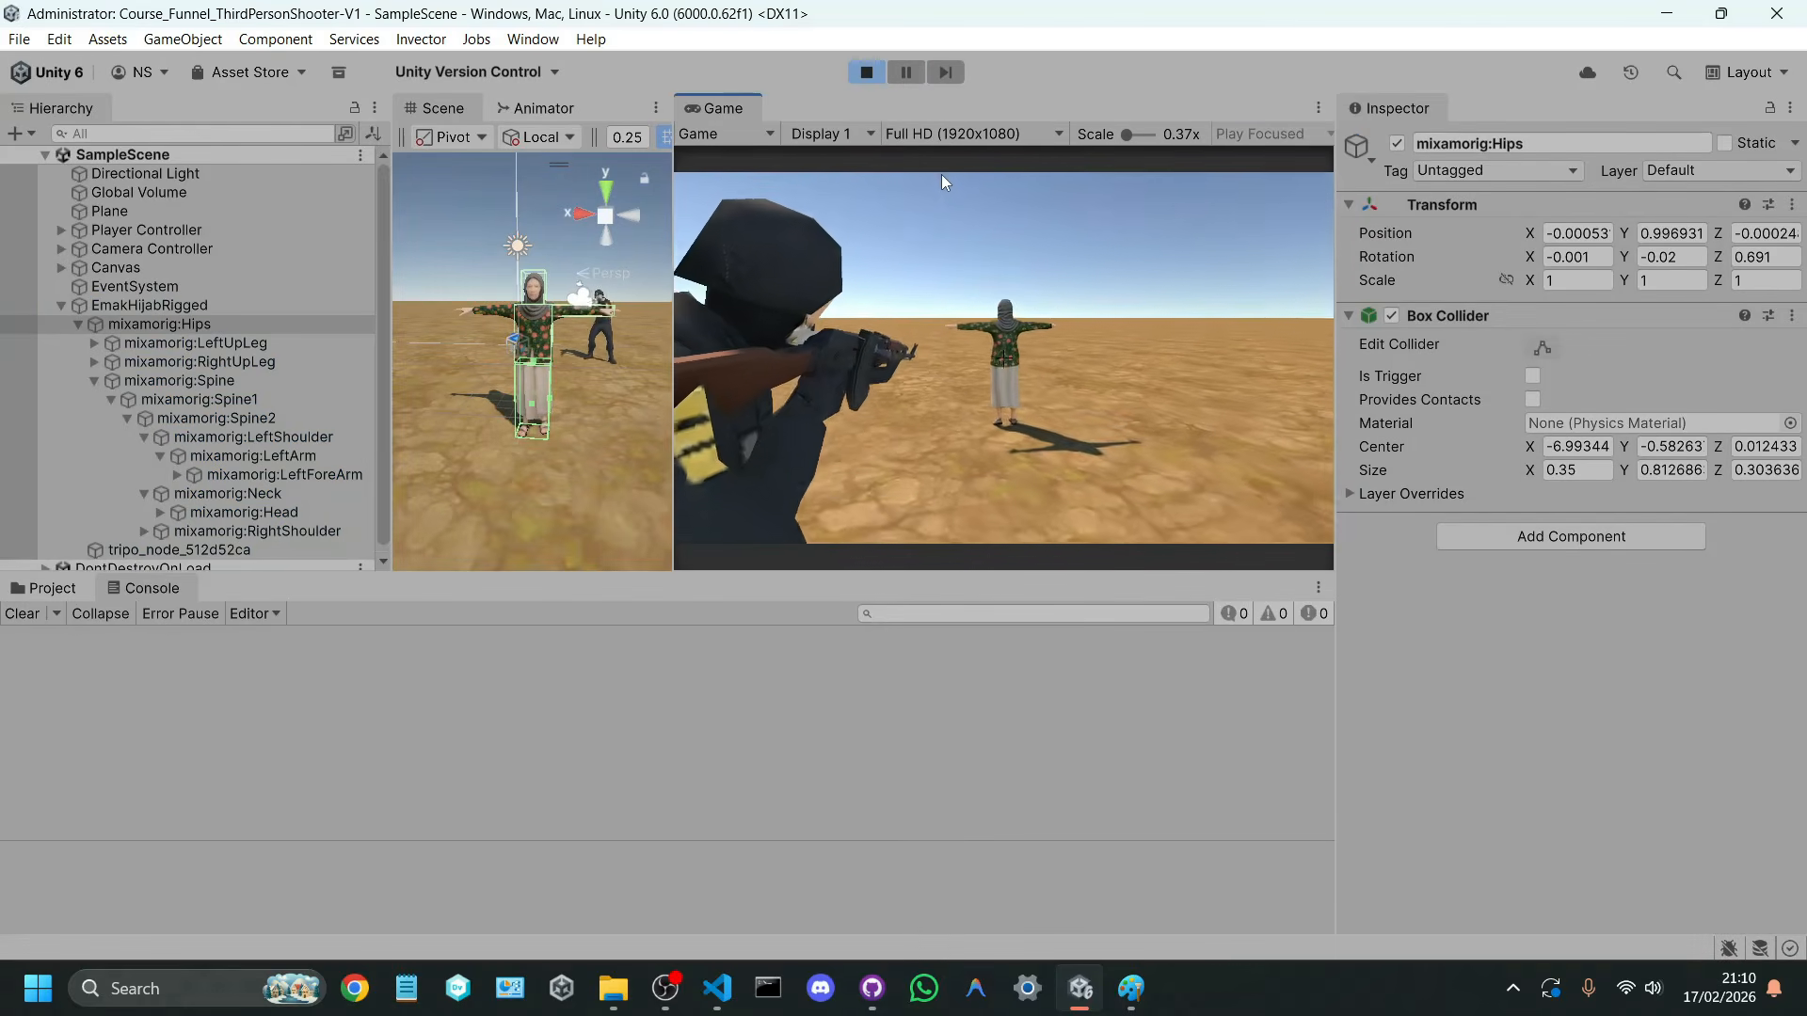
{"action": "left_click", "coordinate": [975, 135]}
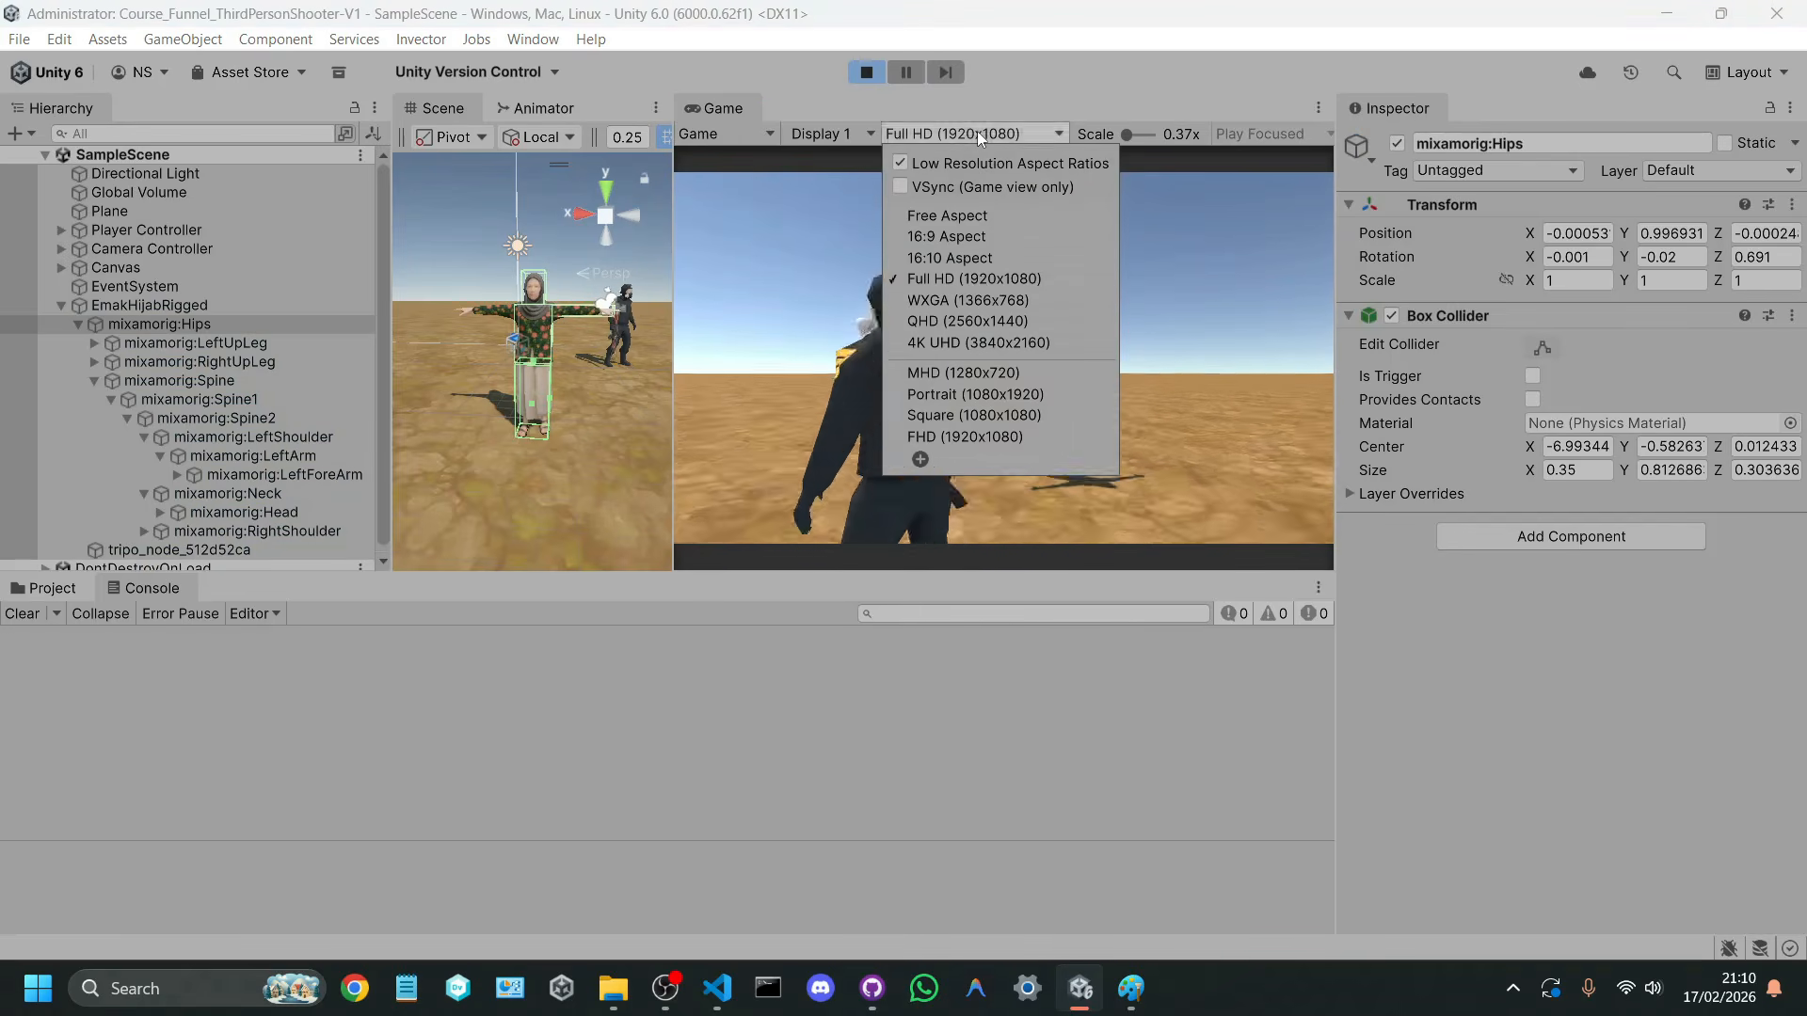
{"action": "left_click", "coordinate": [783, 280]}
{"action": "right_click_drag", "start_coordinate": [824, 355], "coordinate": [890, 240]}
{"action": "left_click", "coordinate": [867, 73]}
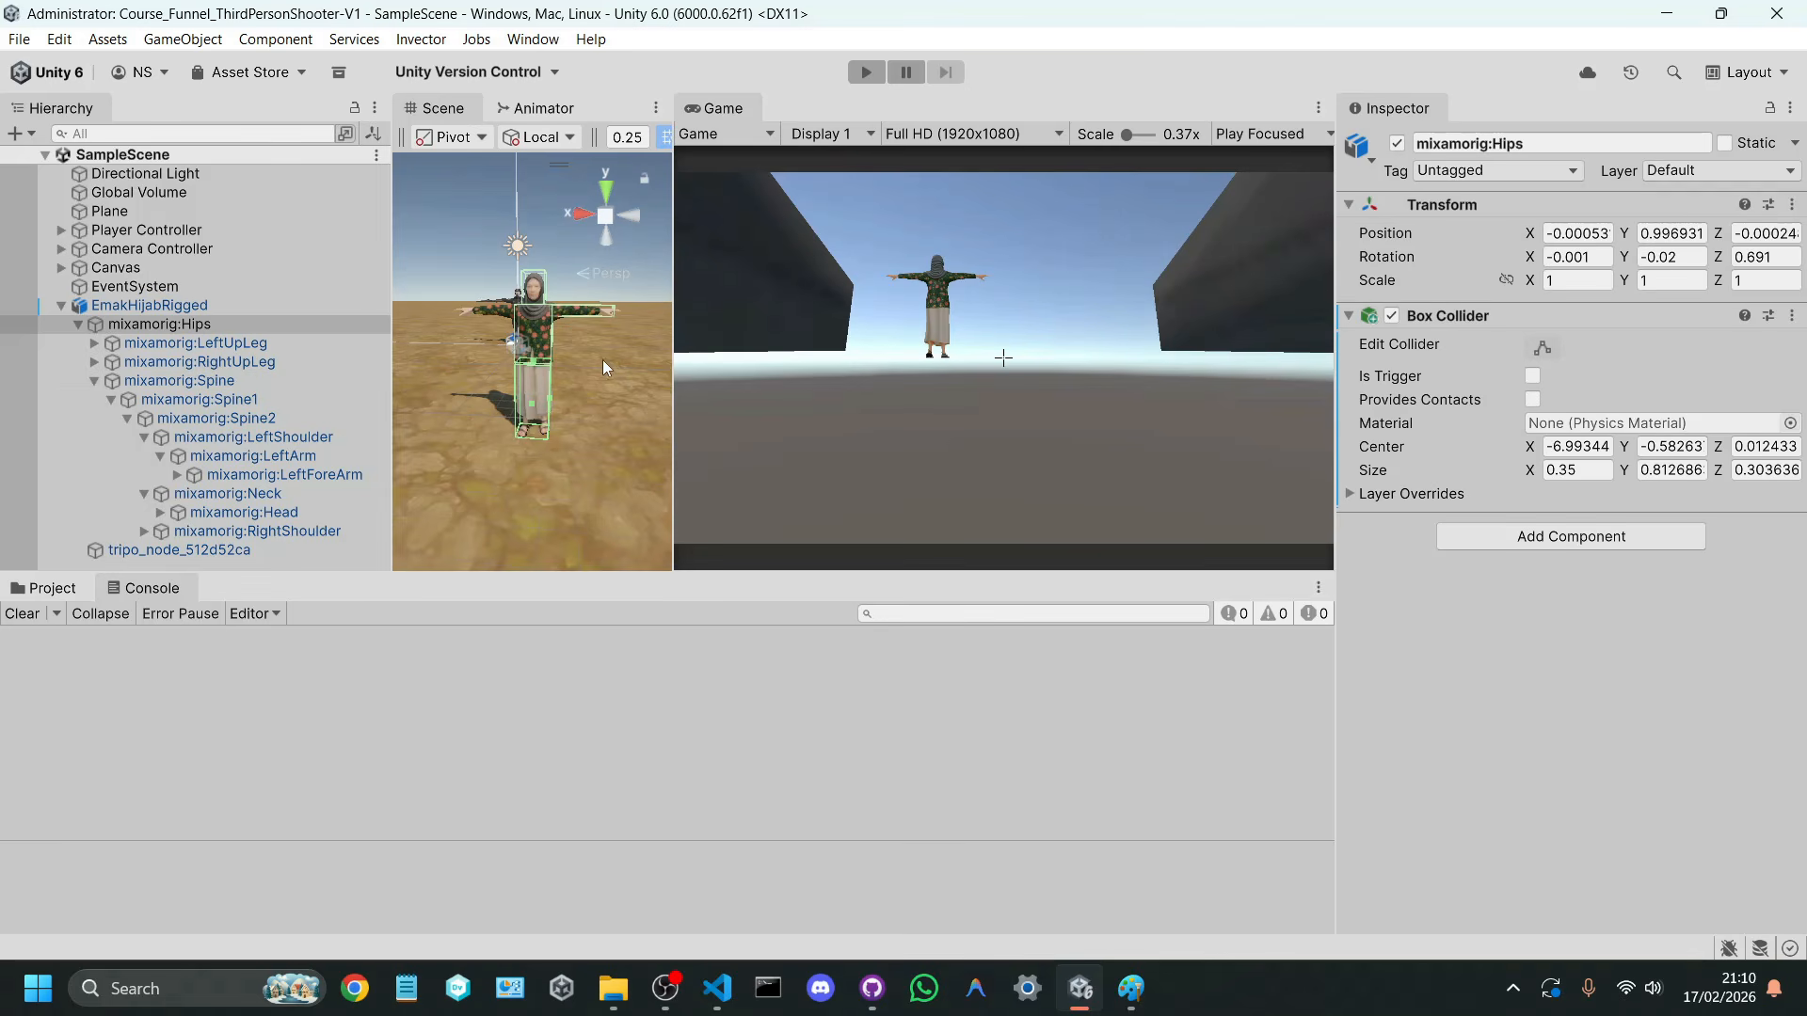
Step: Widen the Scene view again and assign the Enemy tag to the mixamorig:Spine bone
{"action": "left_click_drag", "start_coordinate": [674, 363], "coordinate": [1049, 367]}
{"action": "right_click_drag", "start_coordinate": [1001, 369], "coordinate": [956, 365]}
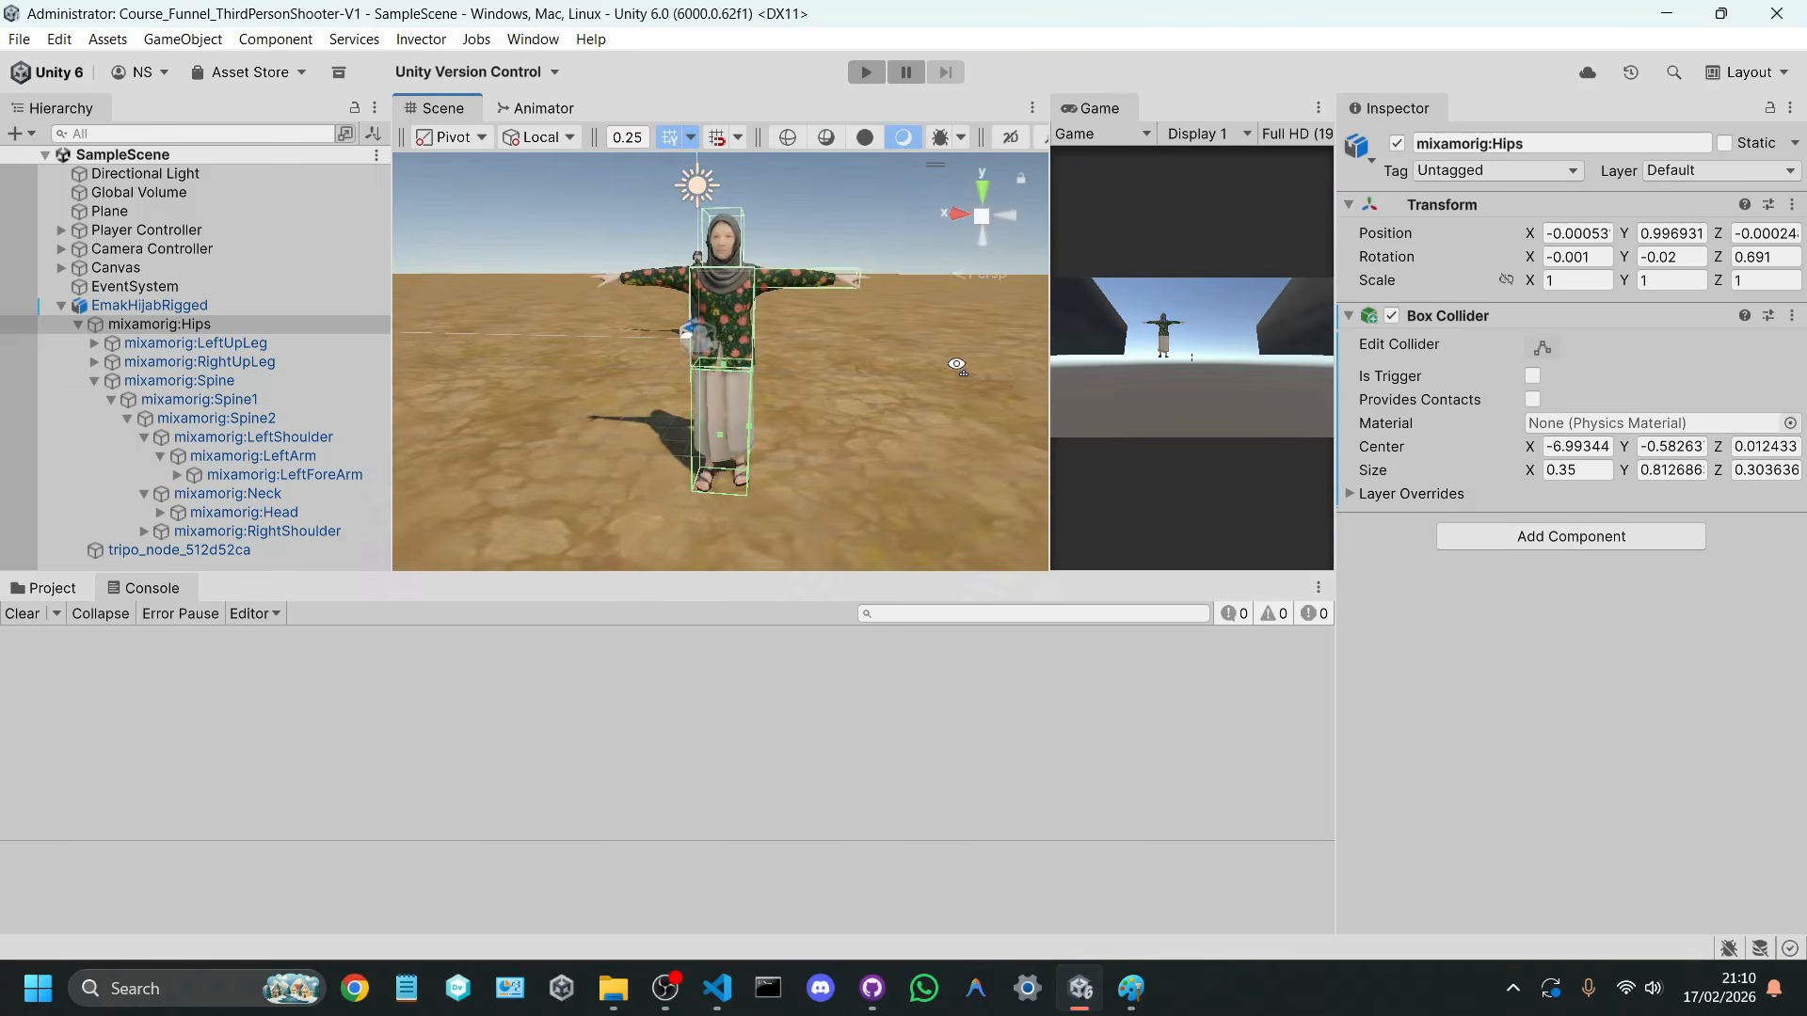
{"action": "scroll", "coordinate": [956, 365], "scroll_direction": "up", "scroll_amount": 5}
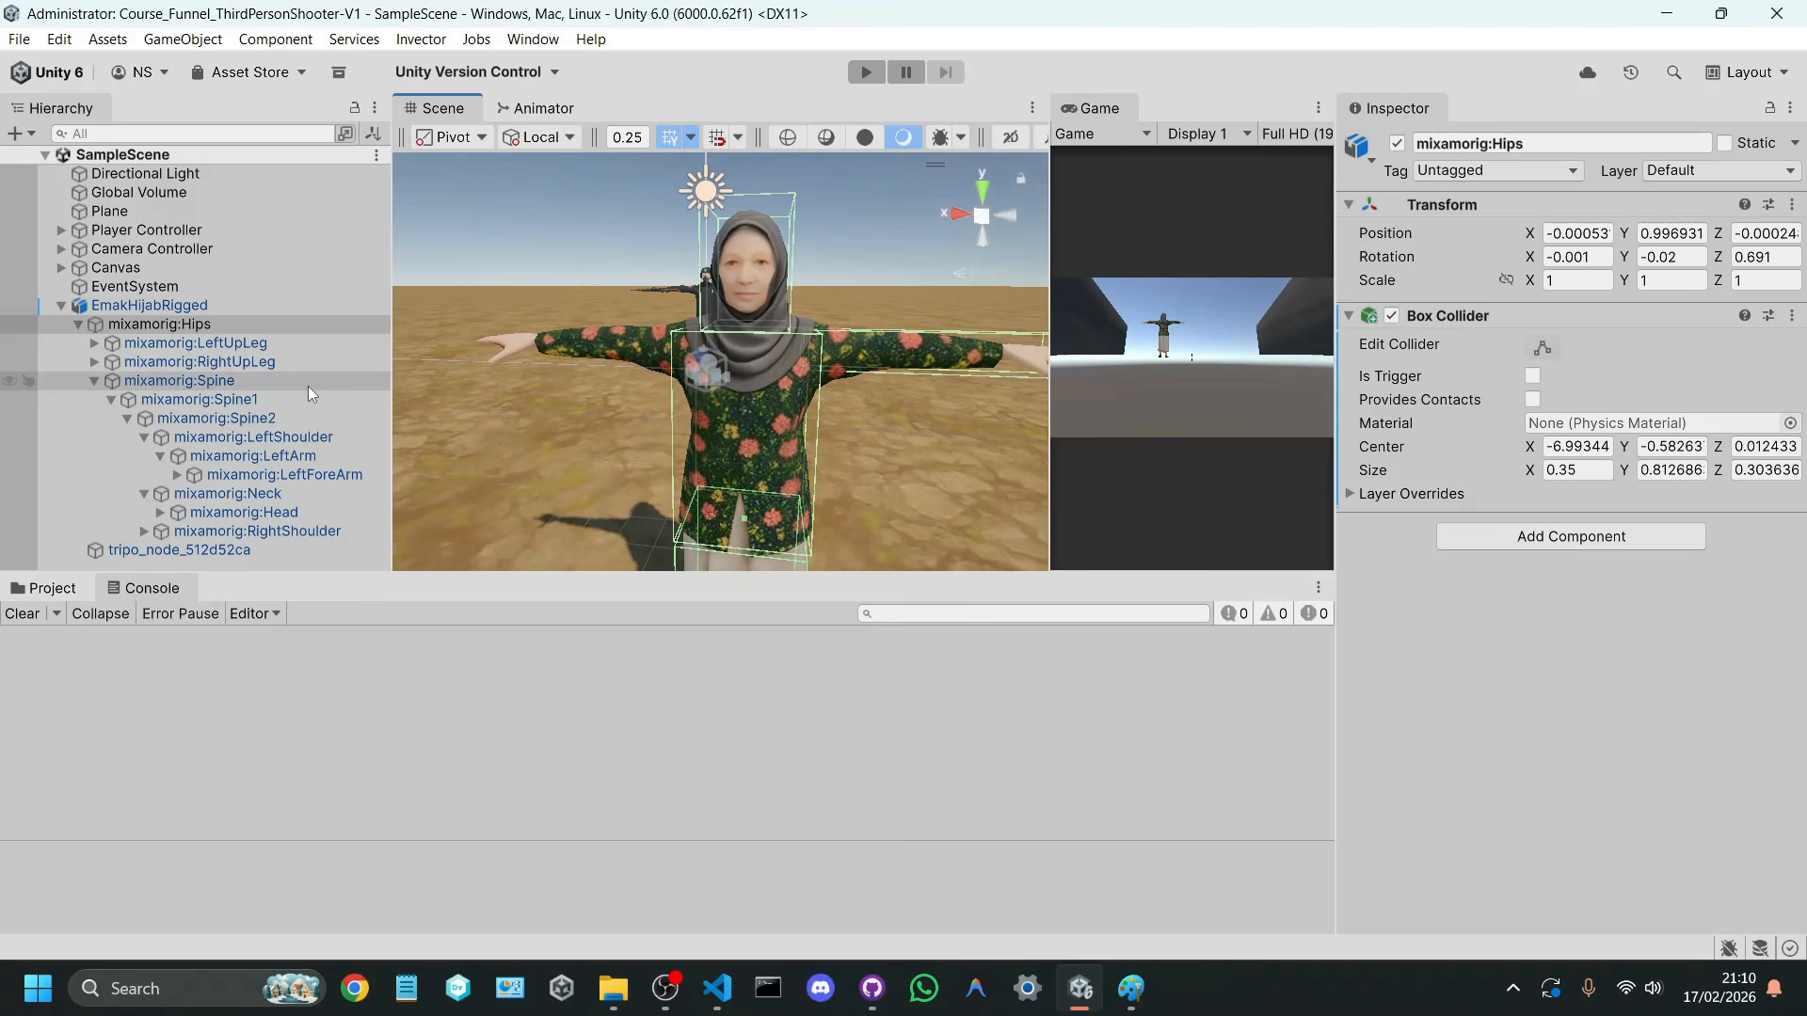
{"action": "left_click", "coordinate": [311, 381]}
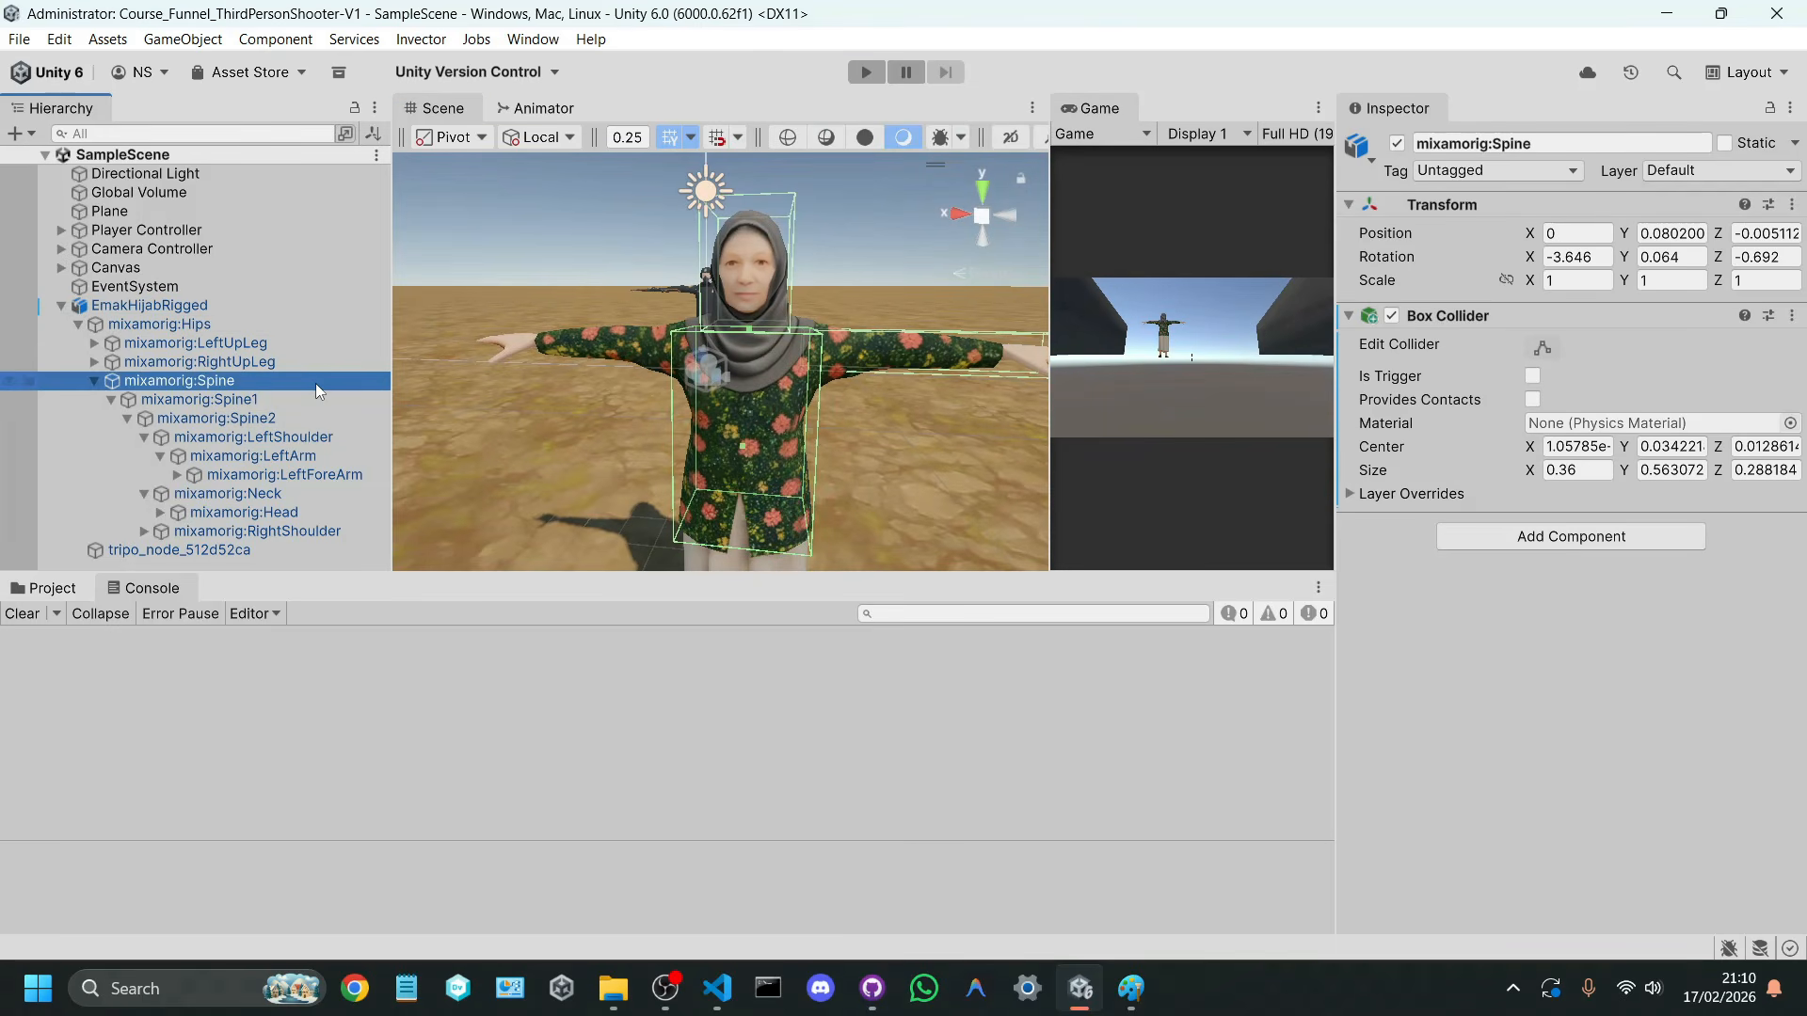
{"action": "left_click", "coordinate": [1476, 175]}
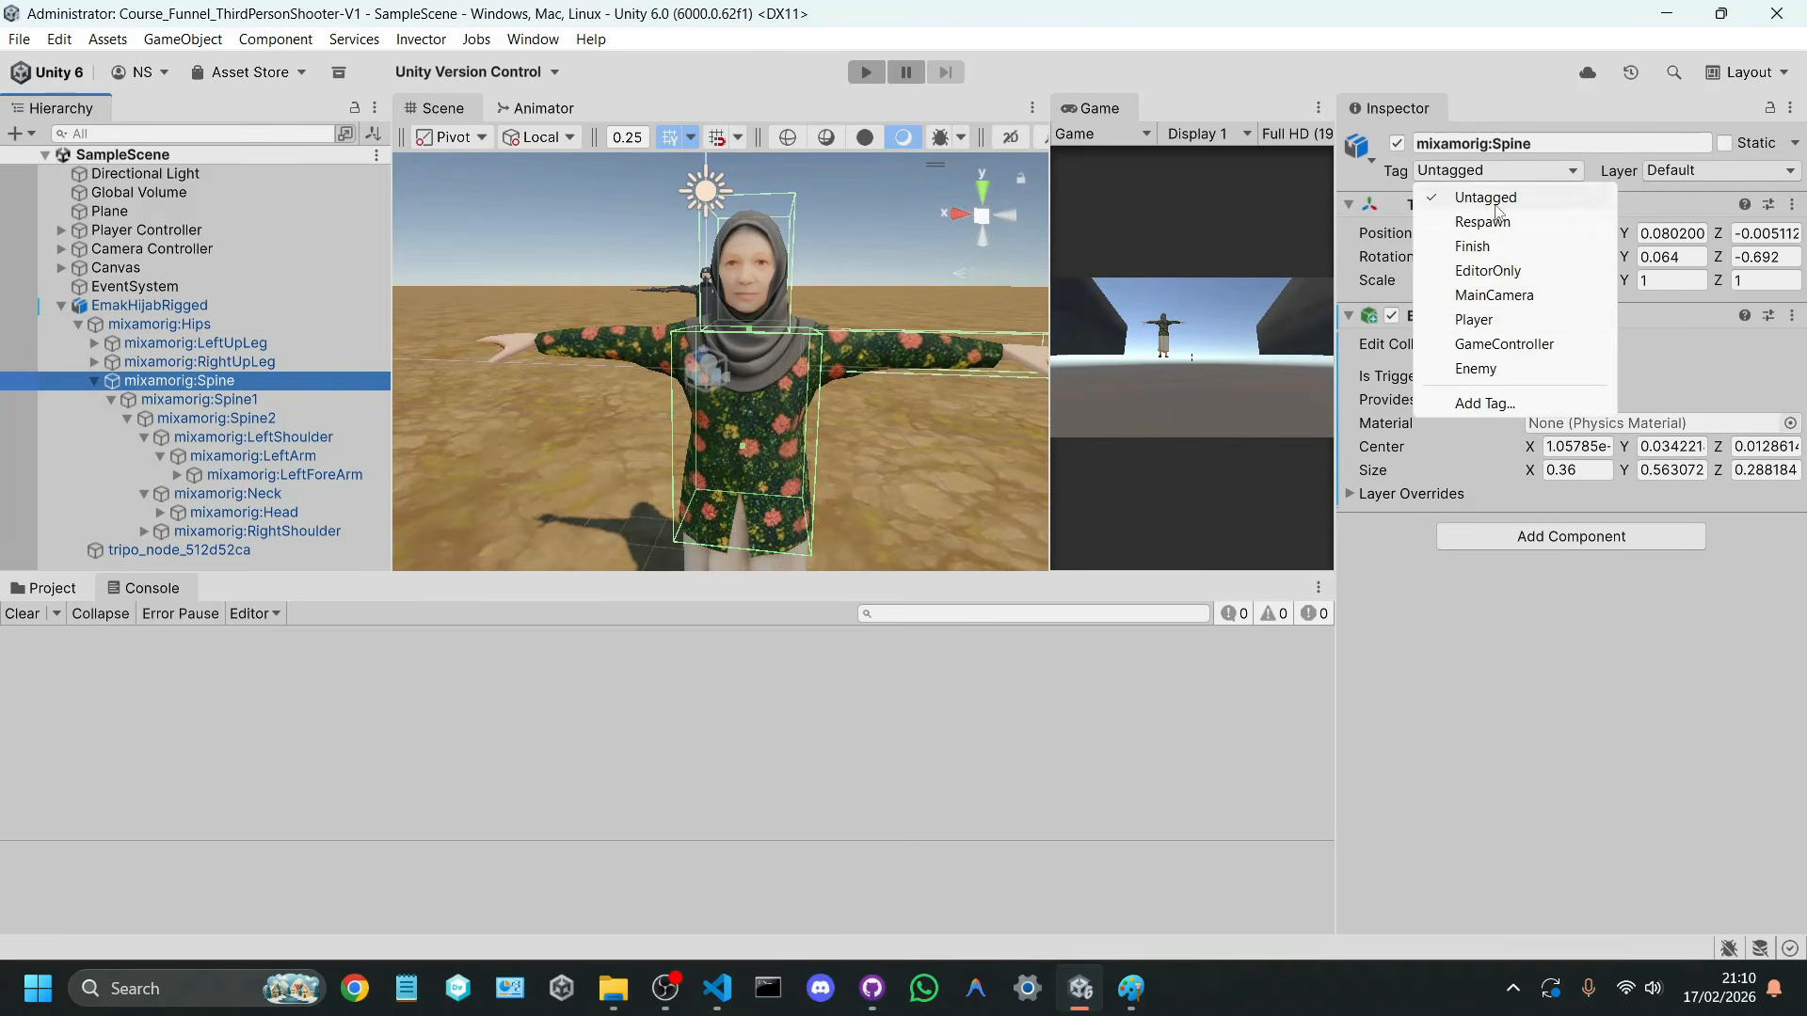
{"action": "left_click", "coordinate": [1475, 369]}
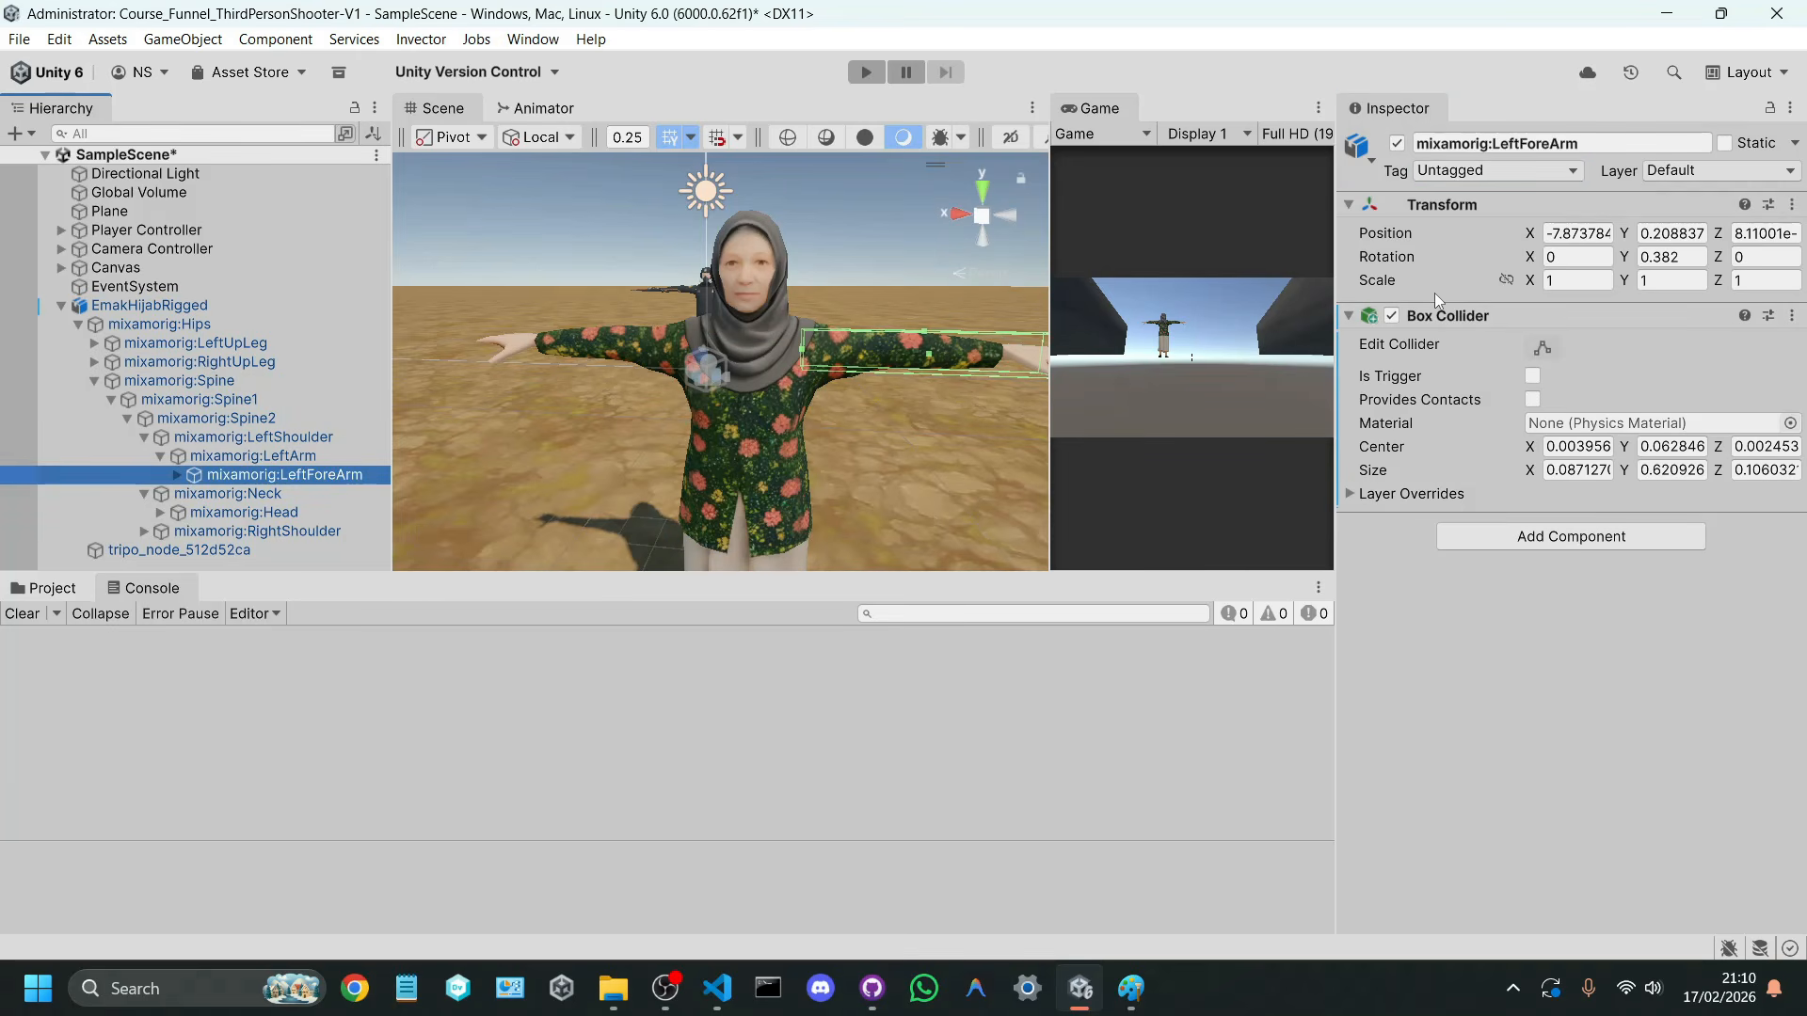
Step: Assign the Enemy tag to the mixamorig:LeftForeArm and mixamorig:Head bones
{"action": "left_click", "coordinate": [1502, 175]}
{"action": "left_click", "coordinate": [1475, 368]}
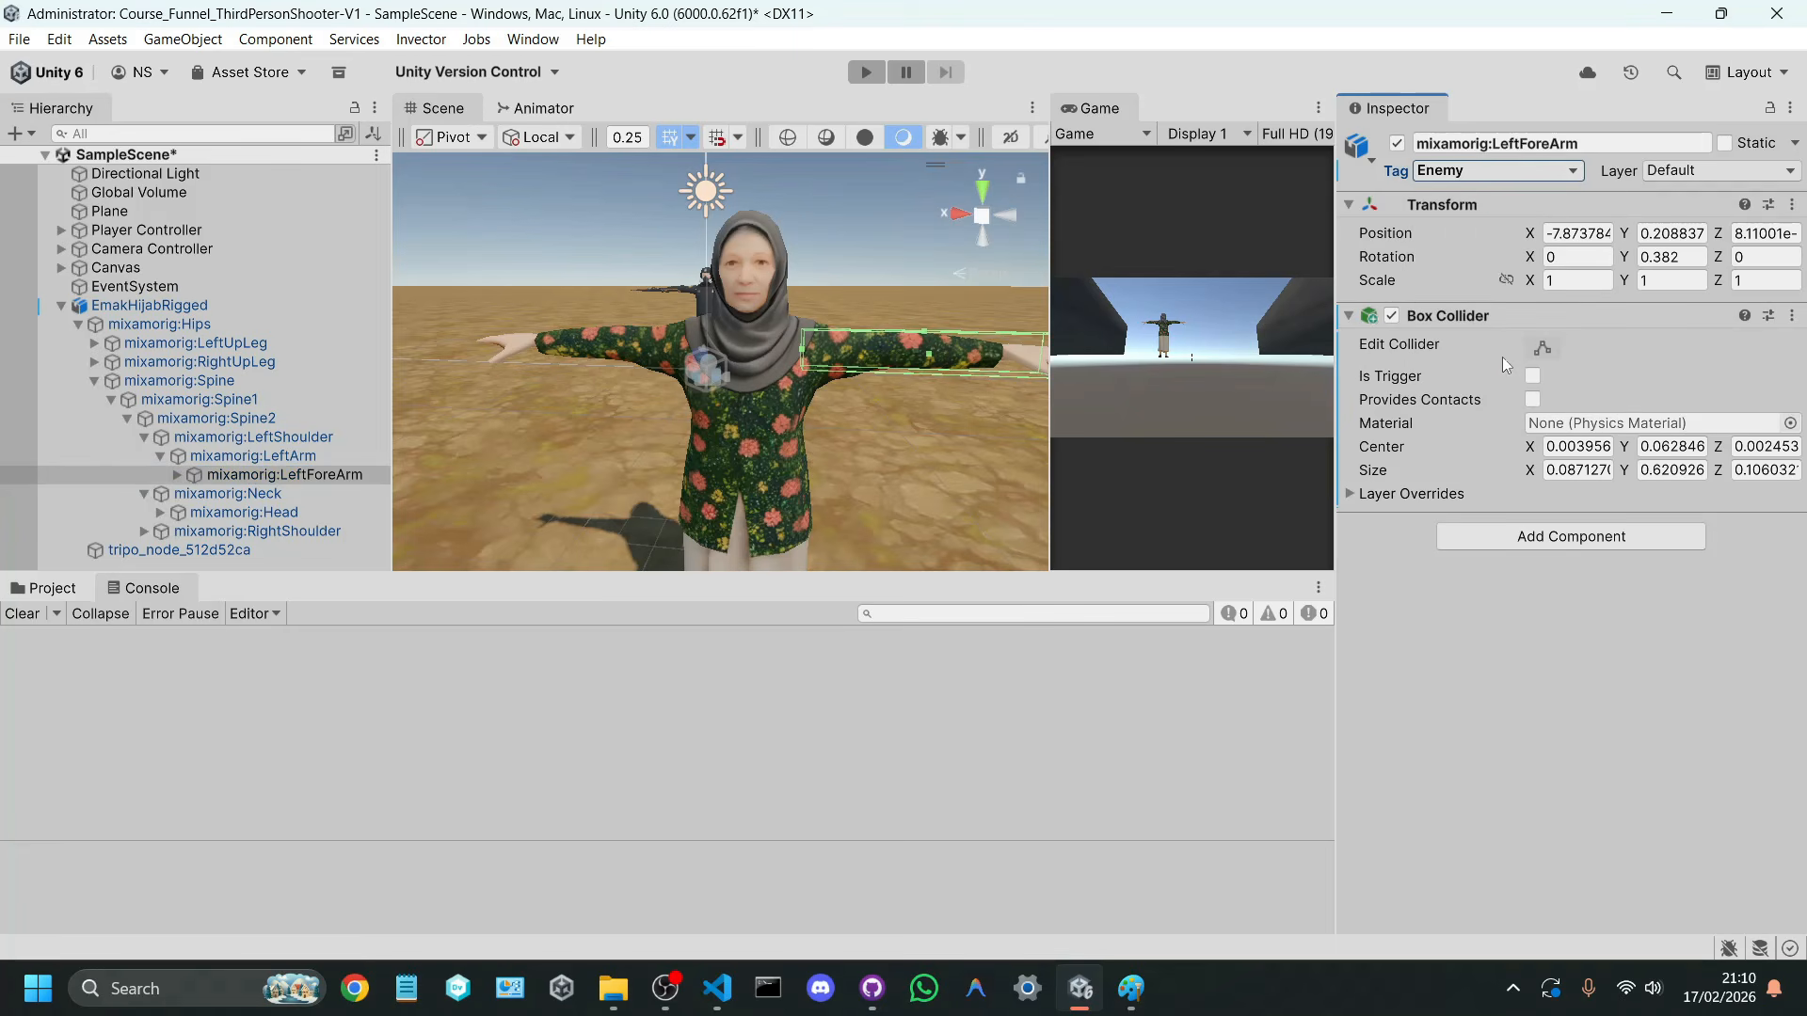
{"action": "left_click", "coordinate": [278, 513]}
{"action": "left_click", "coordinate": [1478, 173]}
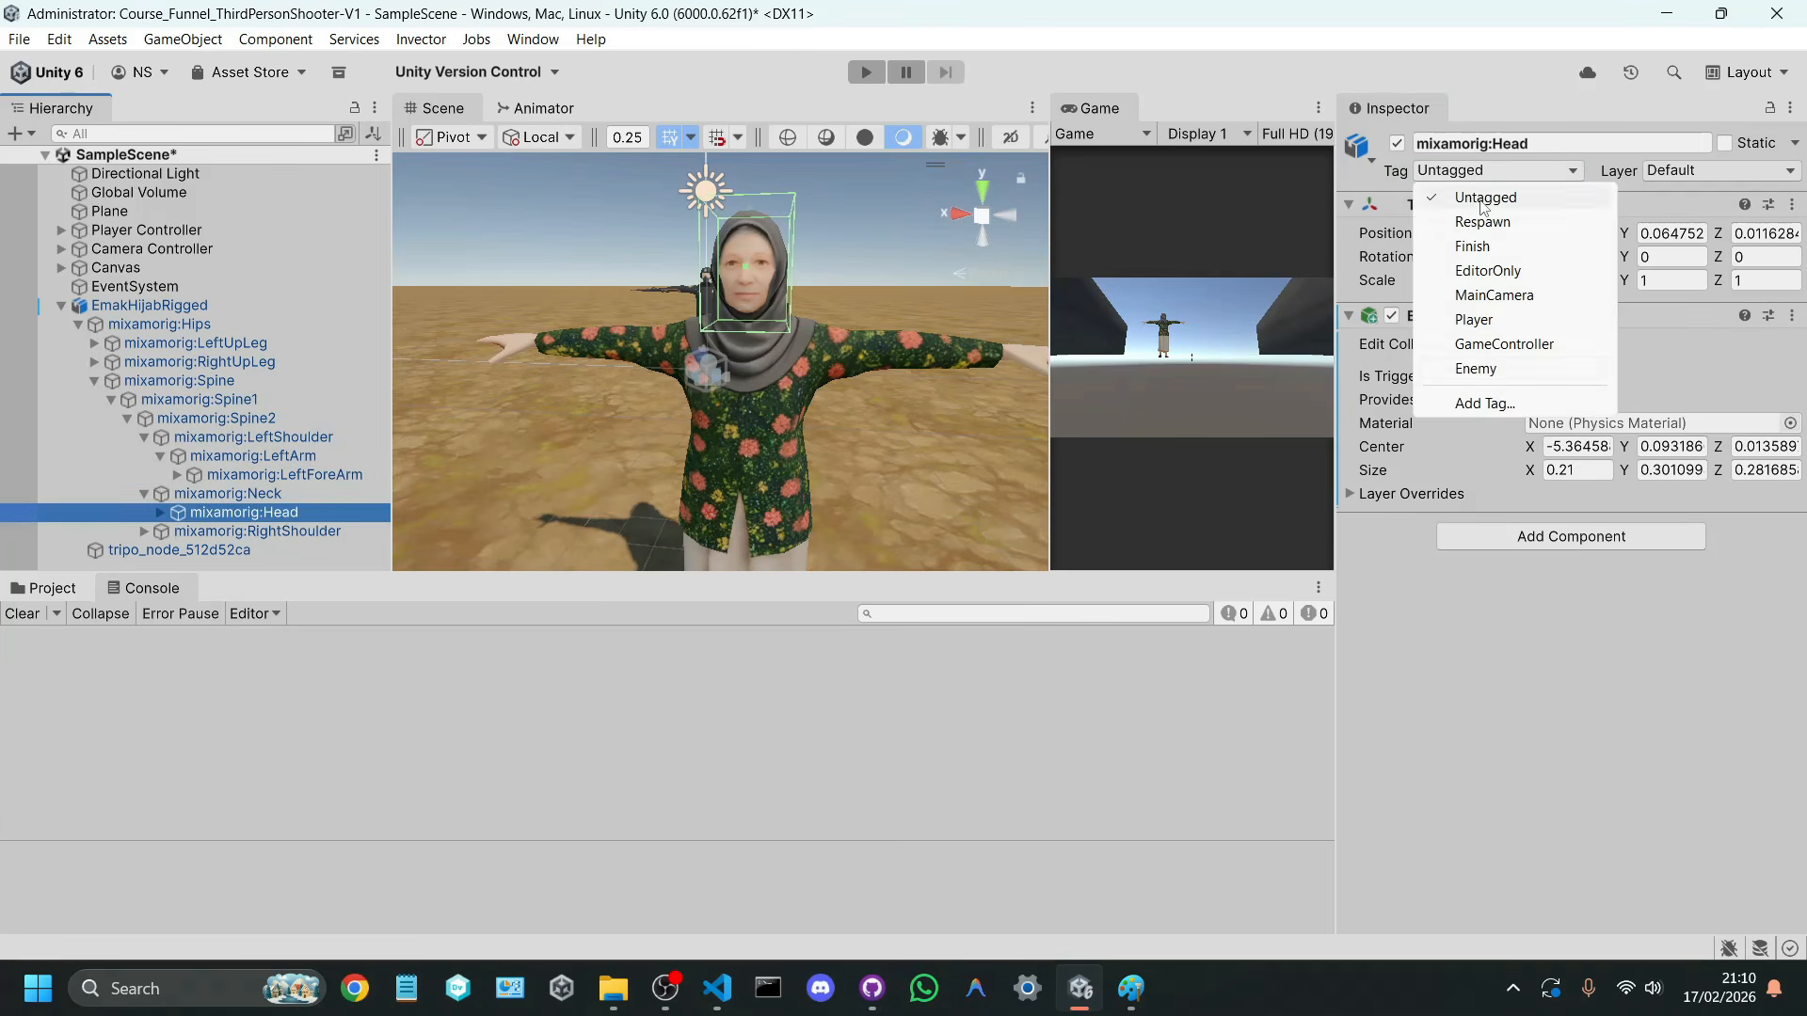
{"action": "left_click", "coordinate": [1484, 375]}
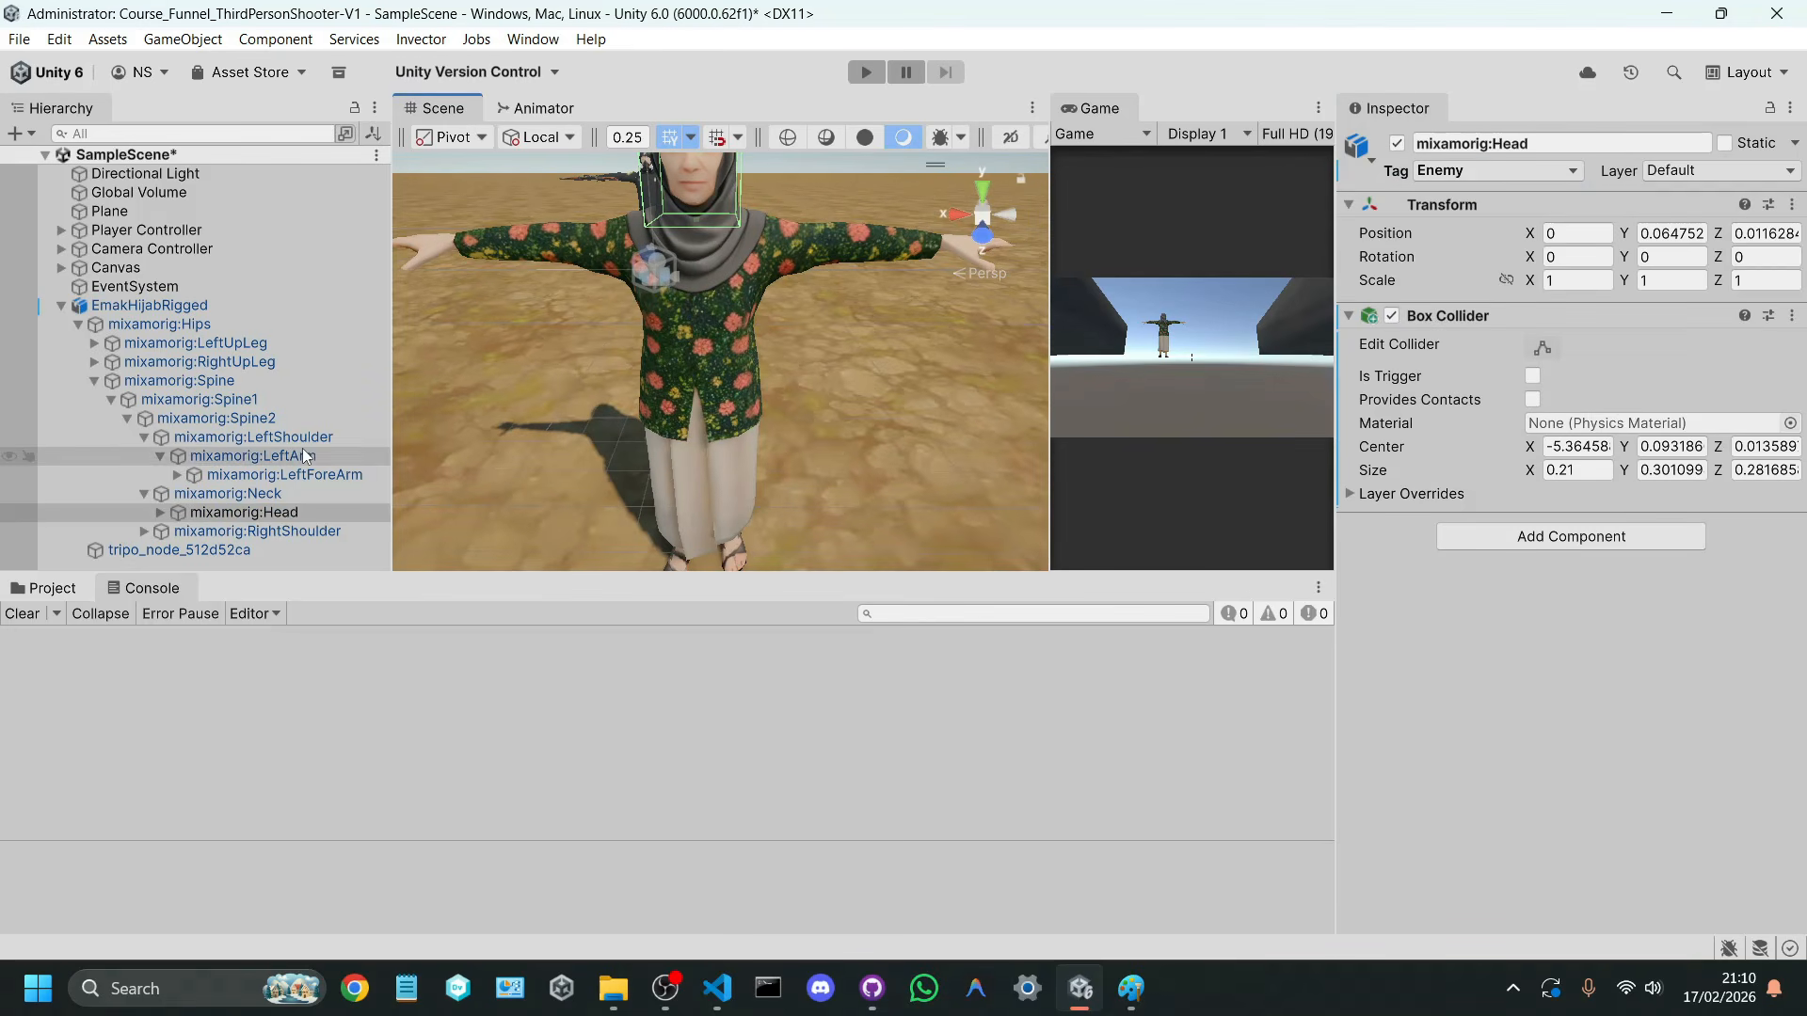
Step: Assign the Enemy tag to the mixamorig:Hips bone and save the scene
{"action": "left_click", "coordinate": [224, 329]}
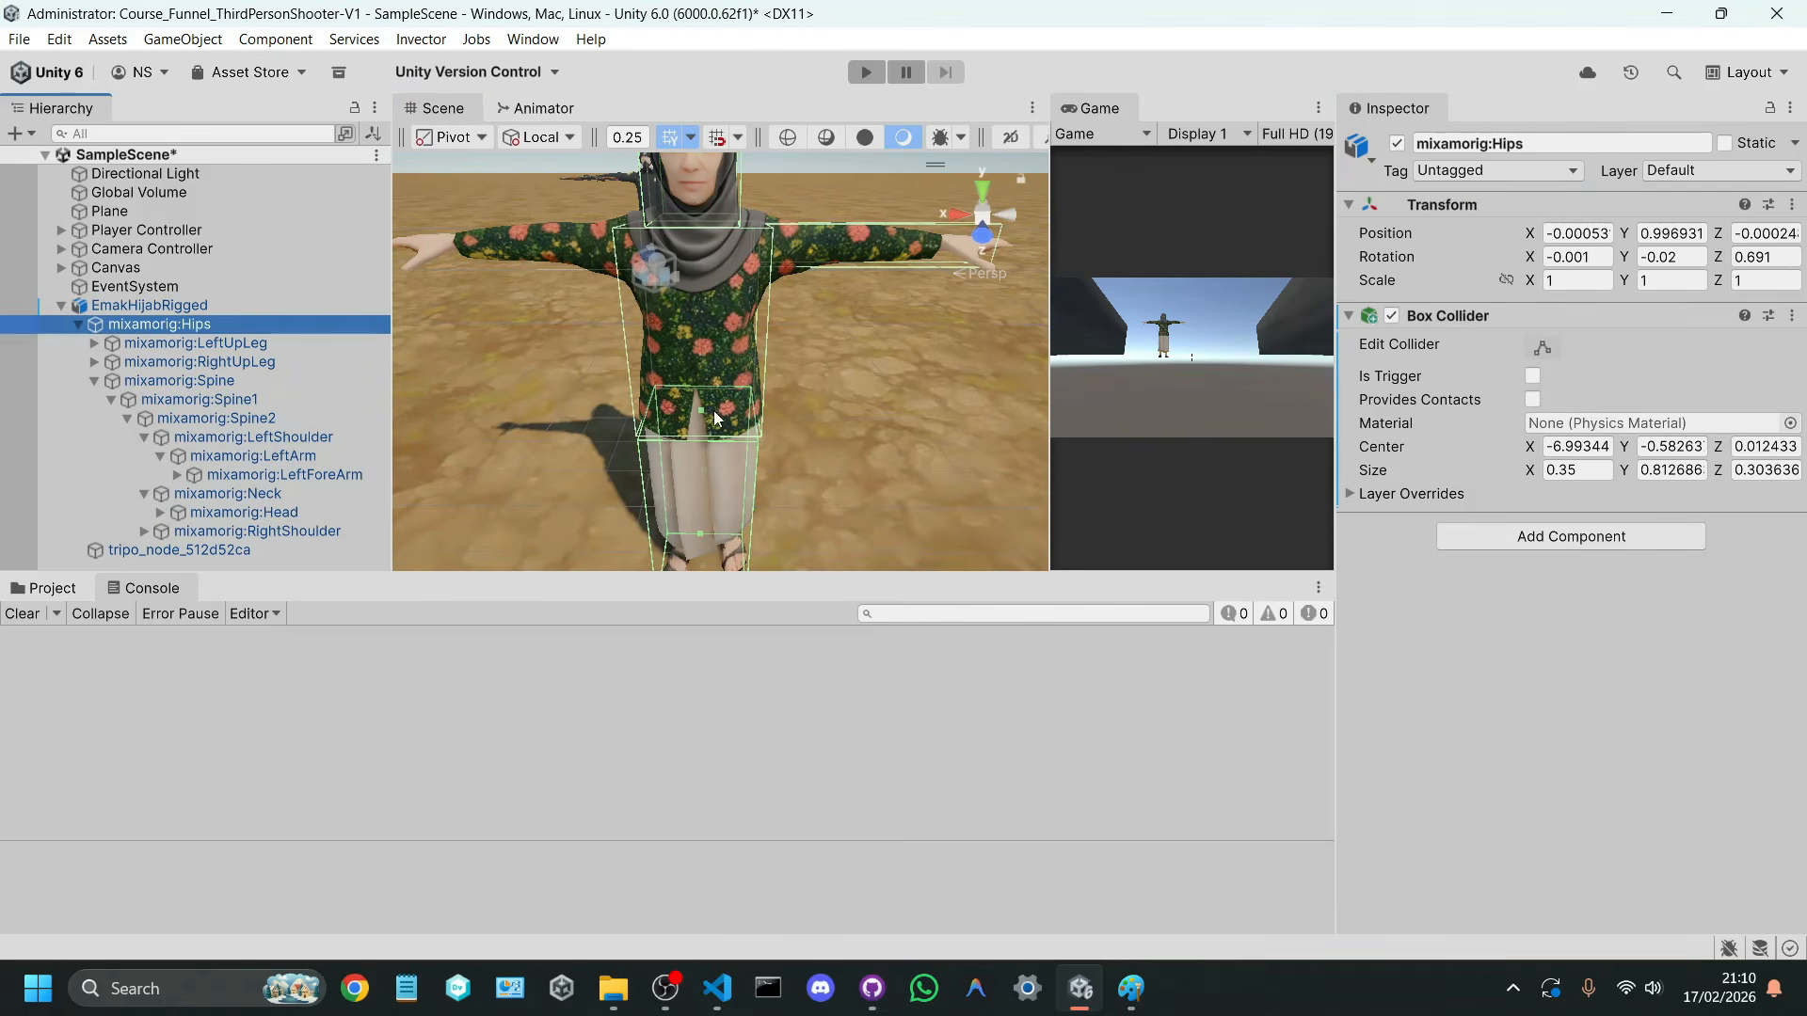
{"action": "left_click", "coordinate": [1442, 175]}
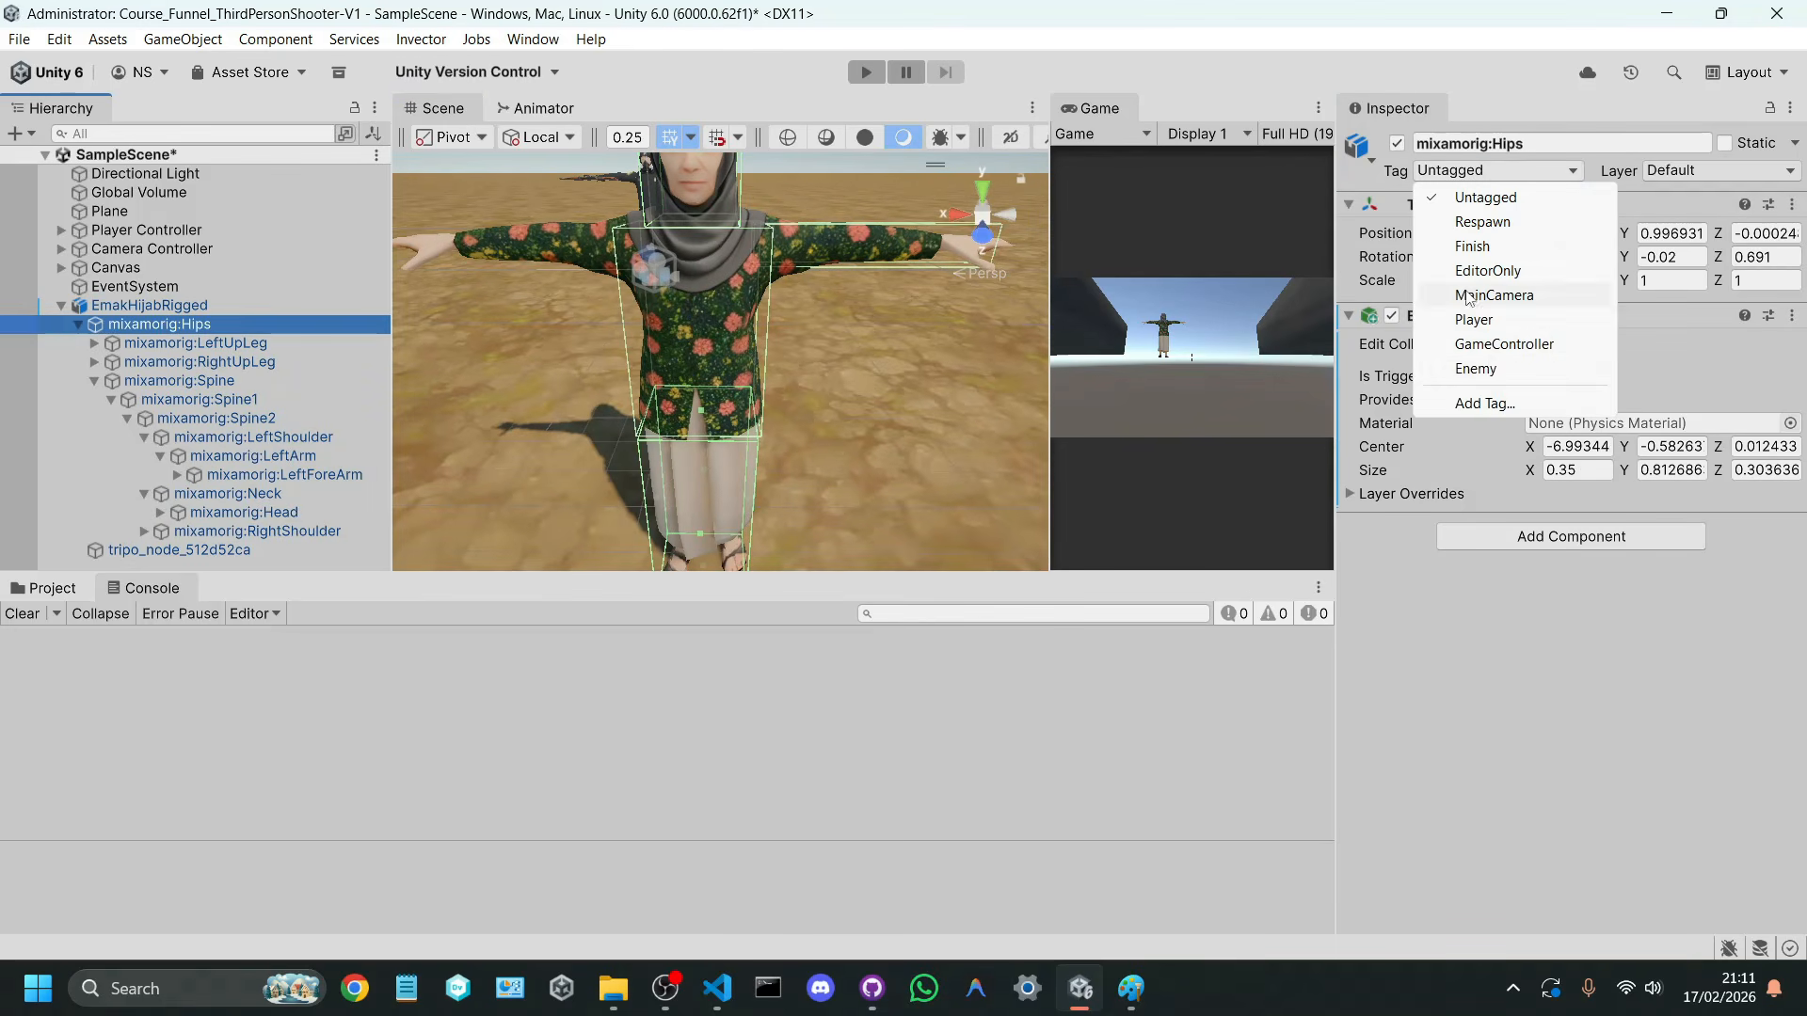
{"action": "left_click", "coordinate": [1491, 369]}
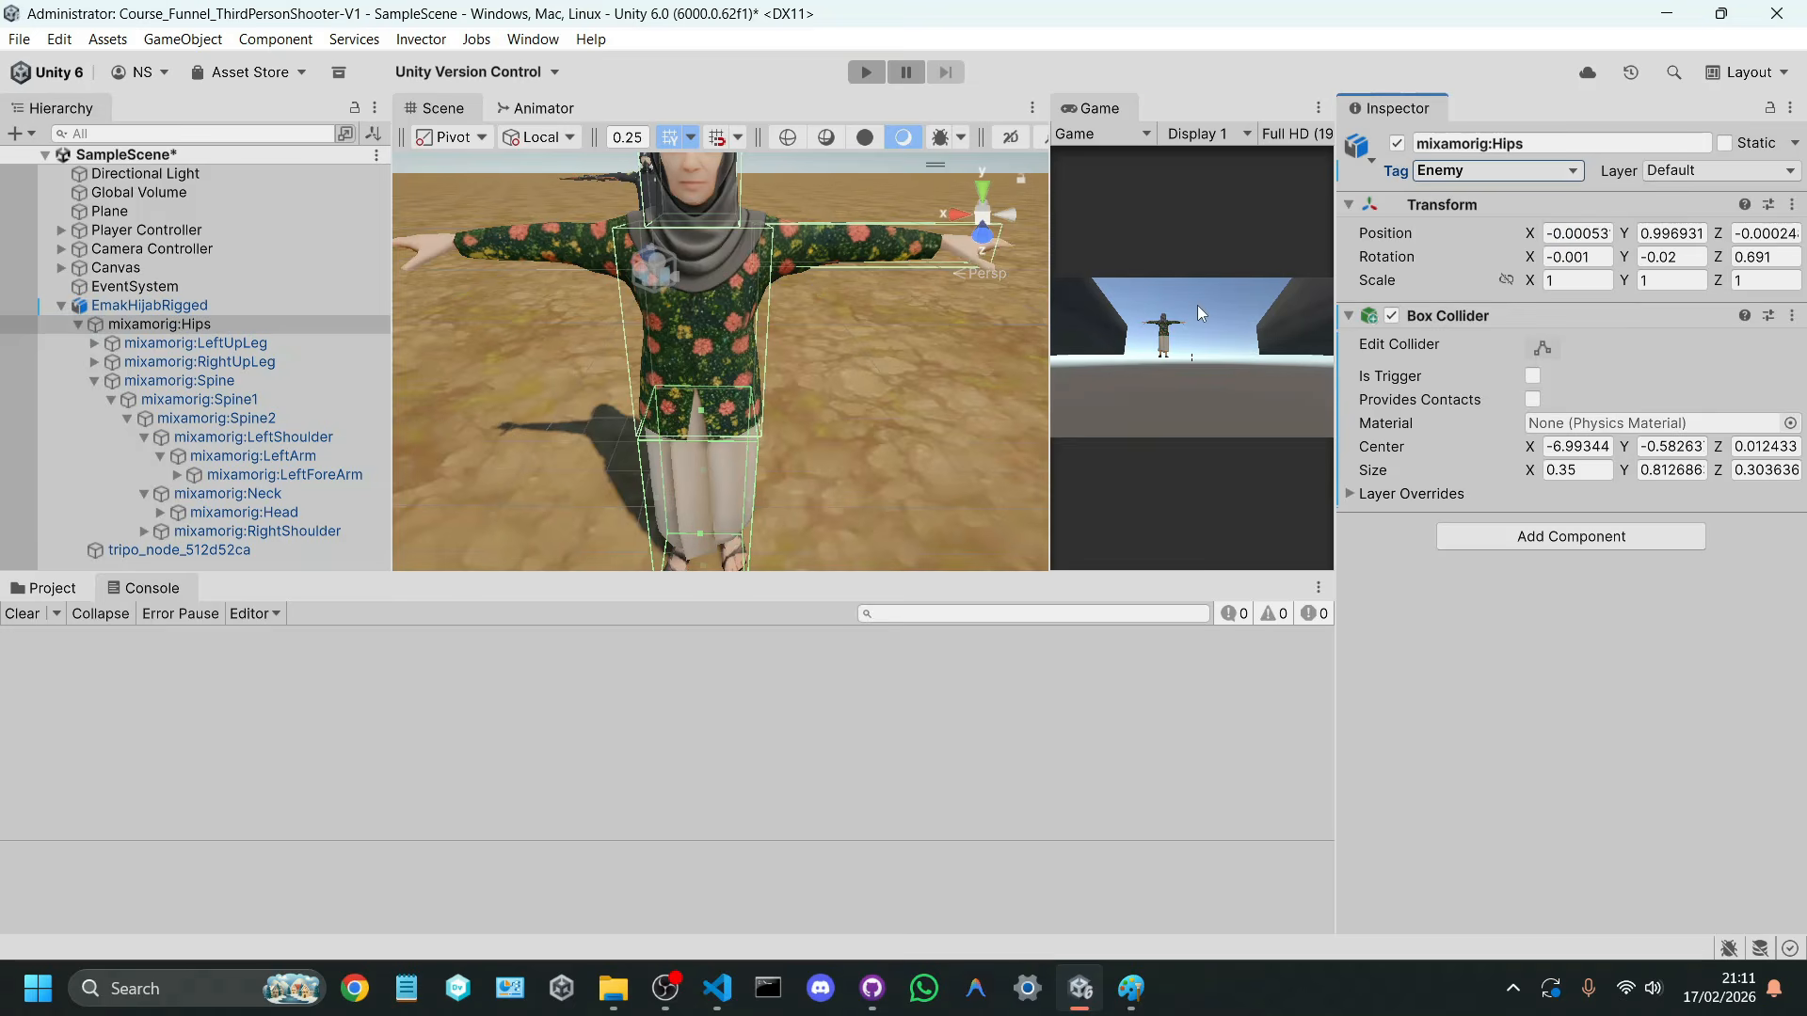
{"action": "key", "text": "shift+space"}
{"action": "key", "text": "shift+space"}
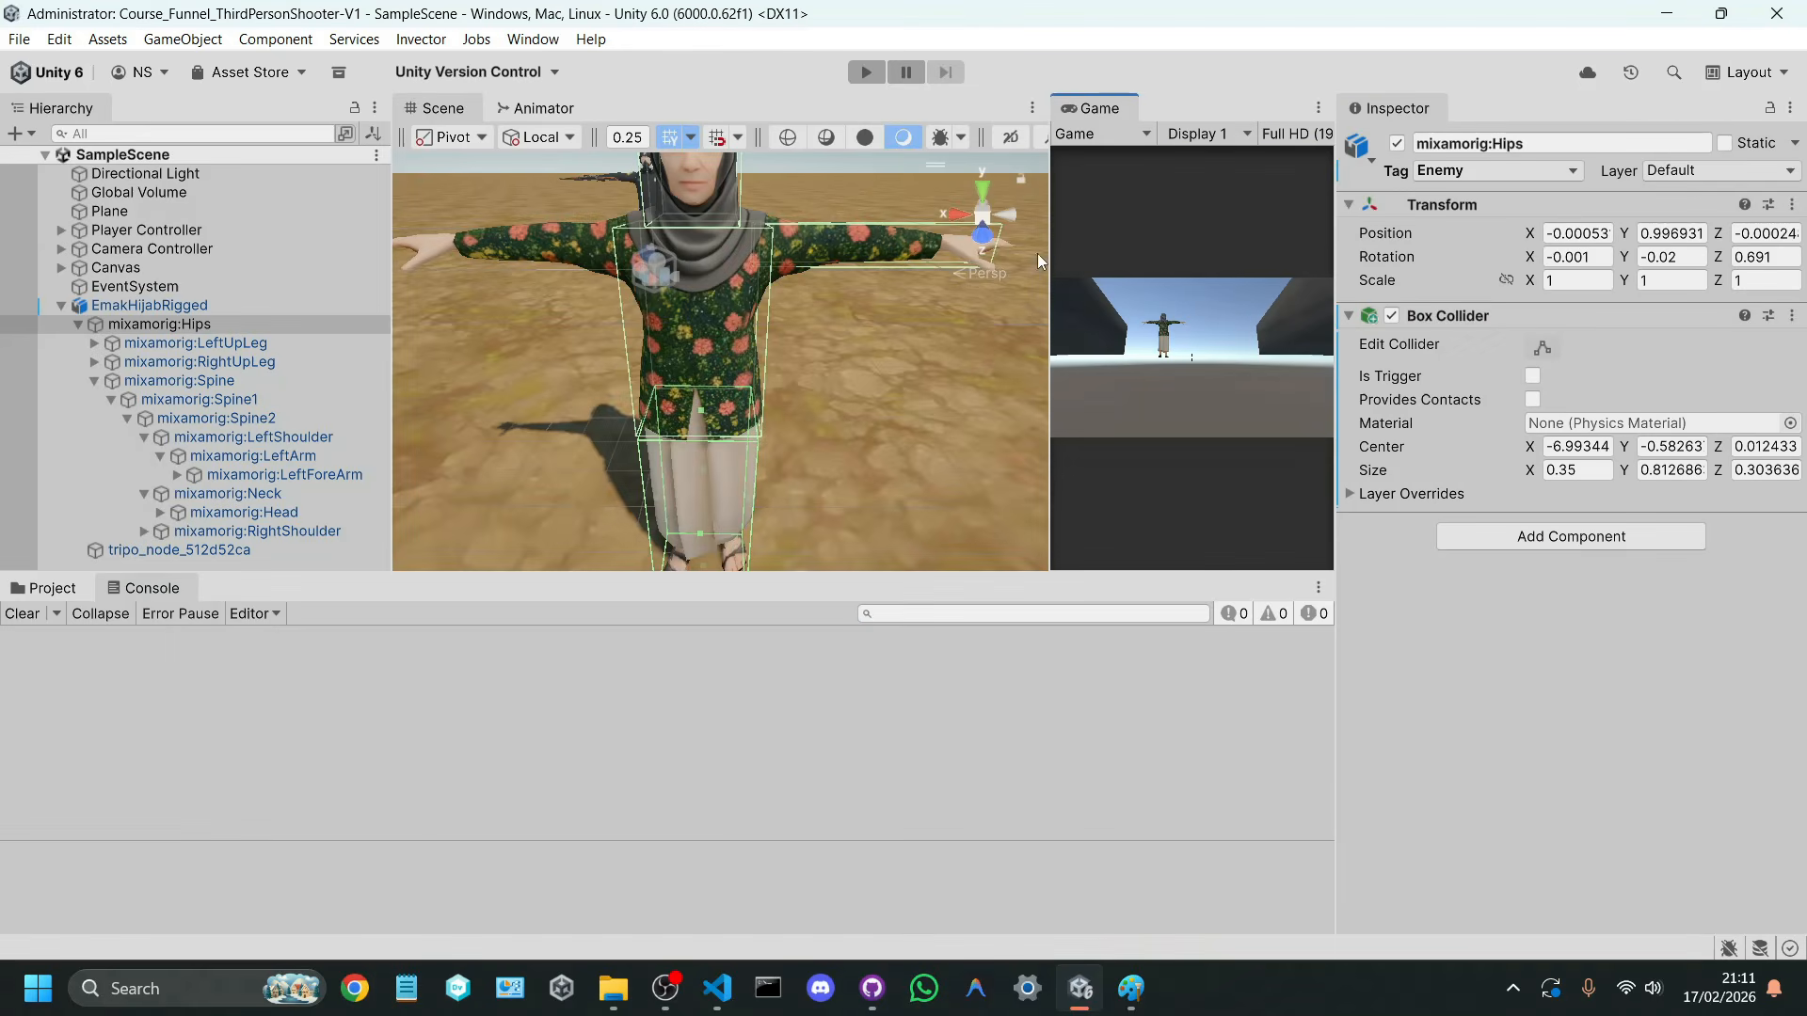
Step: Widen the Game view, then playtest moving, aiming and shooting at the hijab character, and stop play mode
{"action": "left_click_drag", "start_coordinate": [1050, 263], "coordinate": [490, 276]}
{"action": "left_click", "coordinate": [865, 72]}
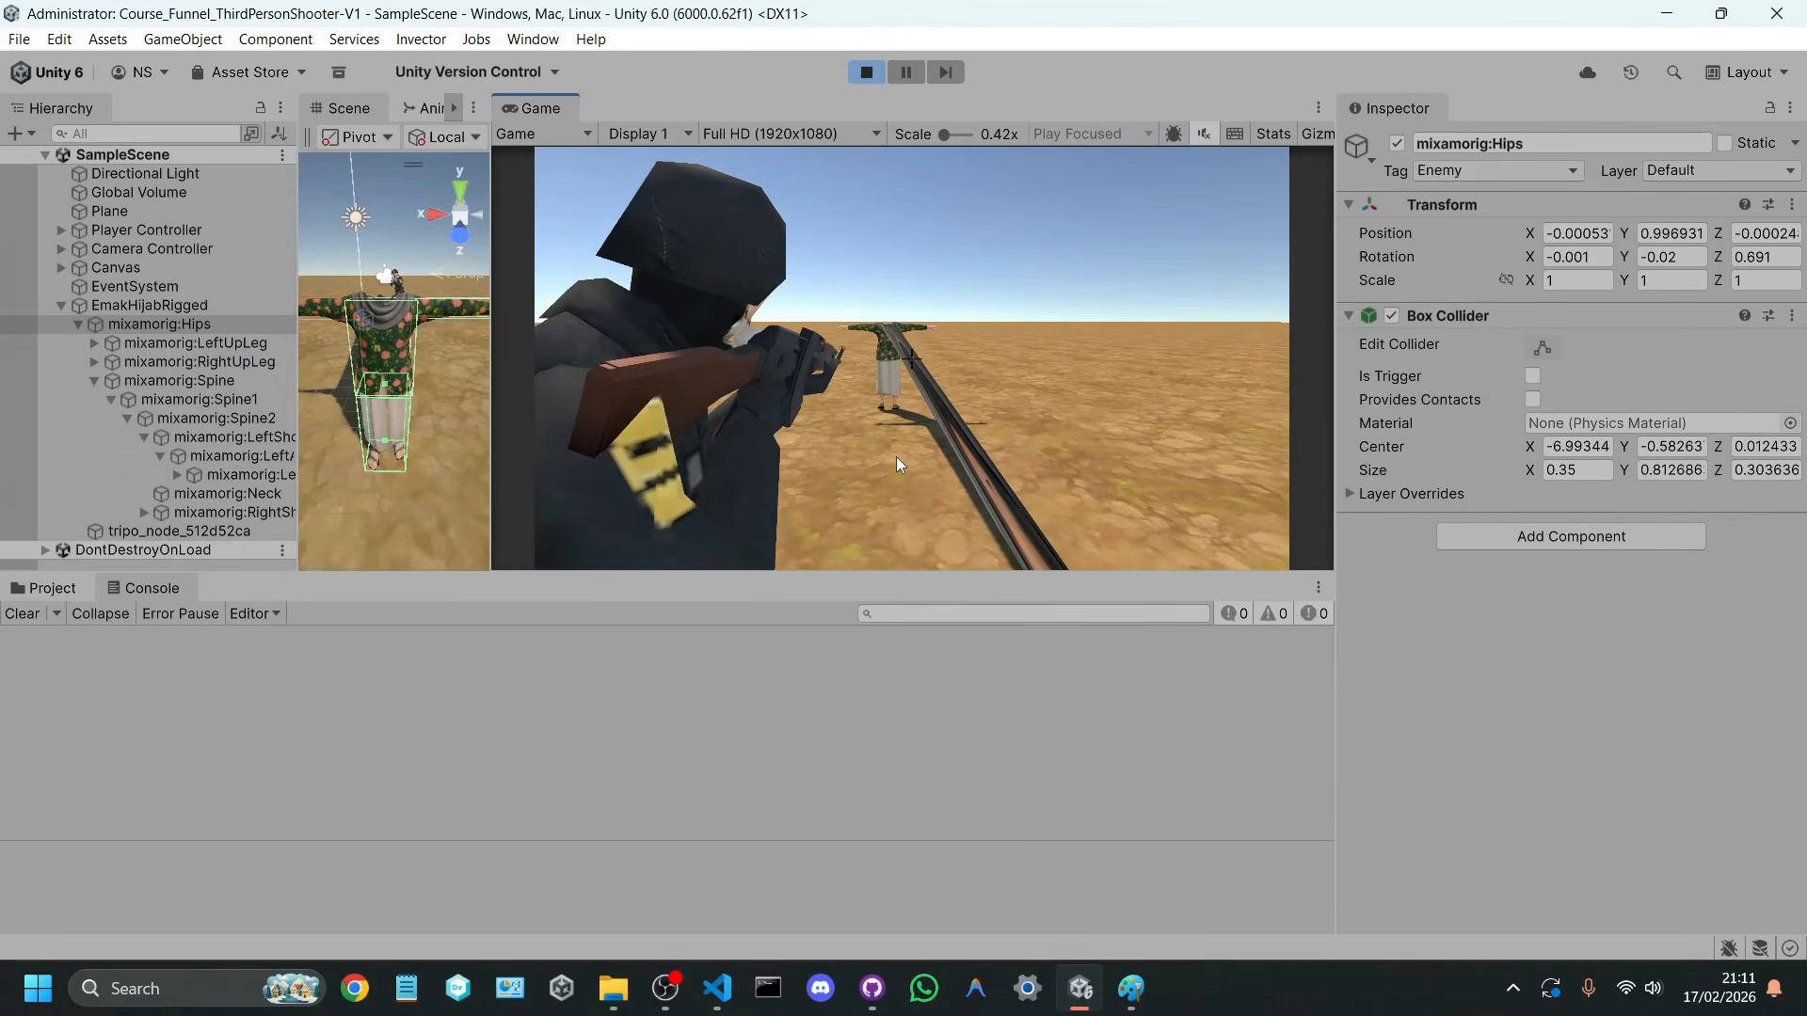
{"action": "key", "text": "a"}
{"action": "mouse_move", "coordinate": [891, 456]}
{"action": "right_mouse_down"}
{"action": "mouse_move", "coordinate": [877, 450]}
{"action": "mouse_move", "coordinate": [894, 461]}
{"action": "right_mouse_up"}
{"action": "key", "text": "w"}
{"action": "left_click", "coordinate": [892, 461]}
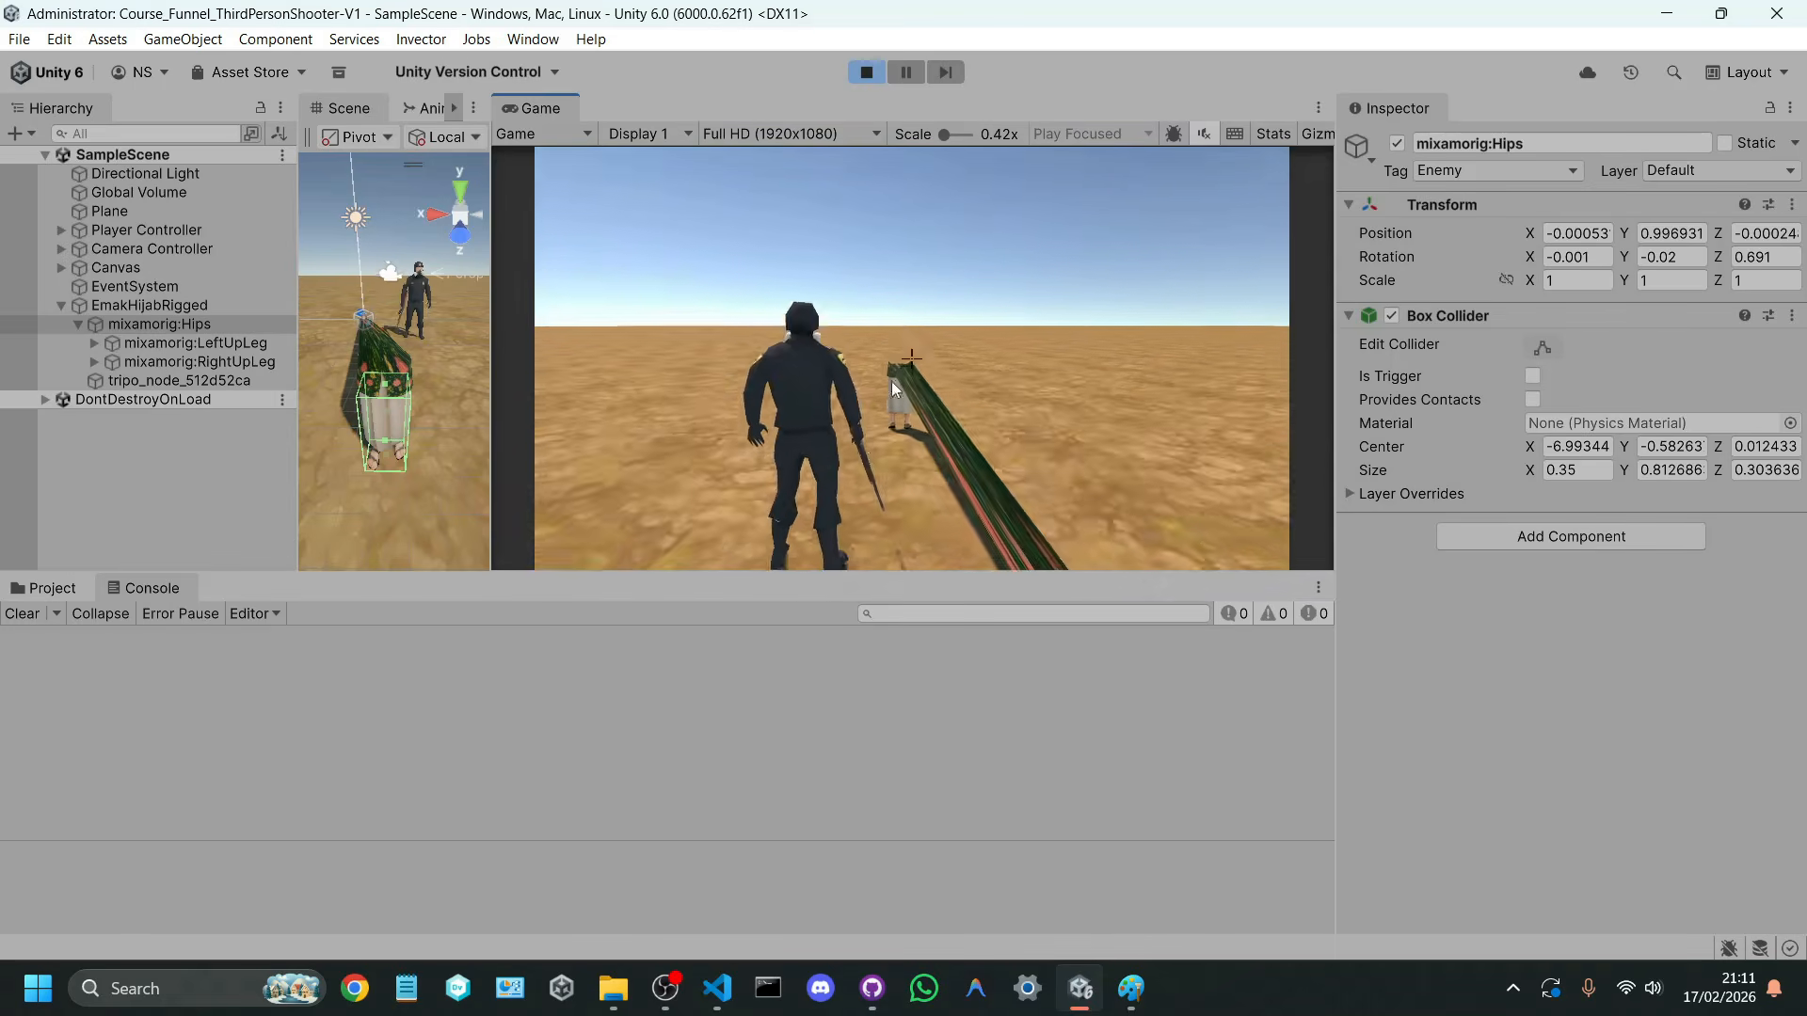
{"action": "left_click", "coordinate": [867, 72]}
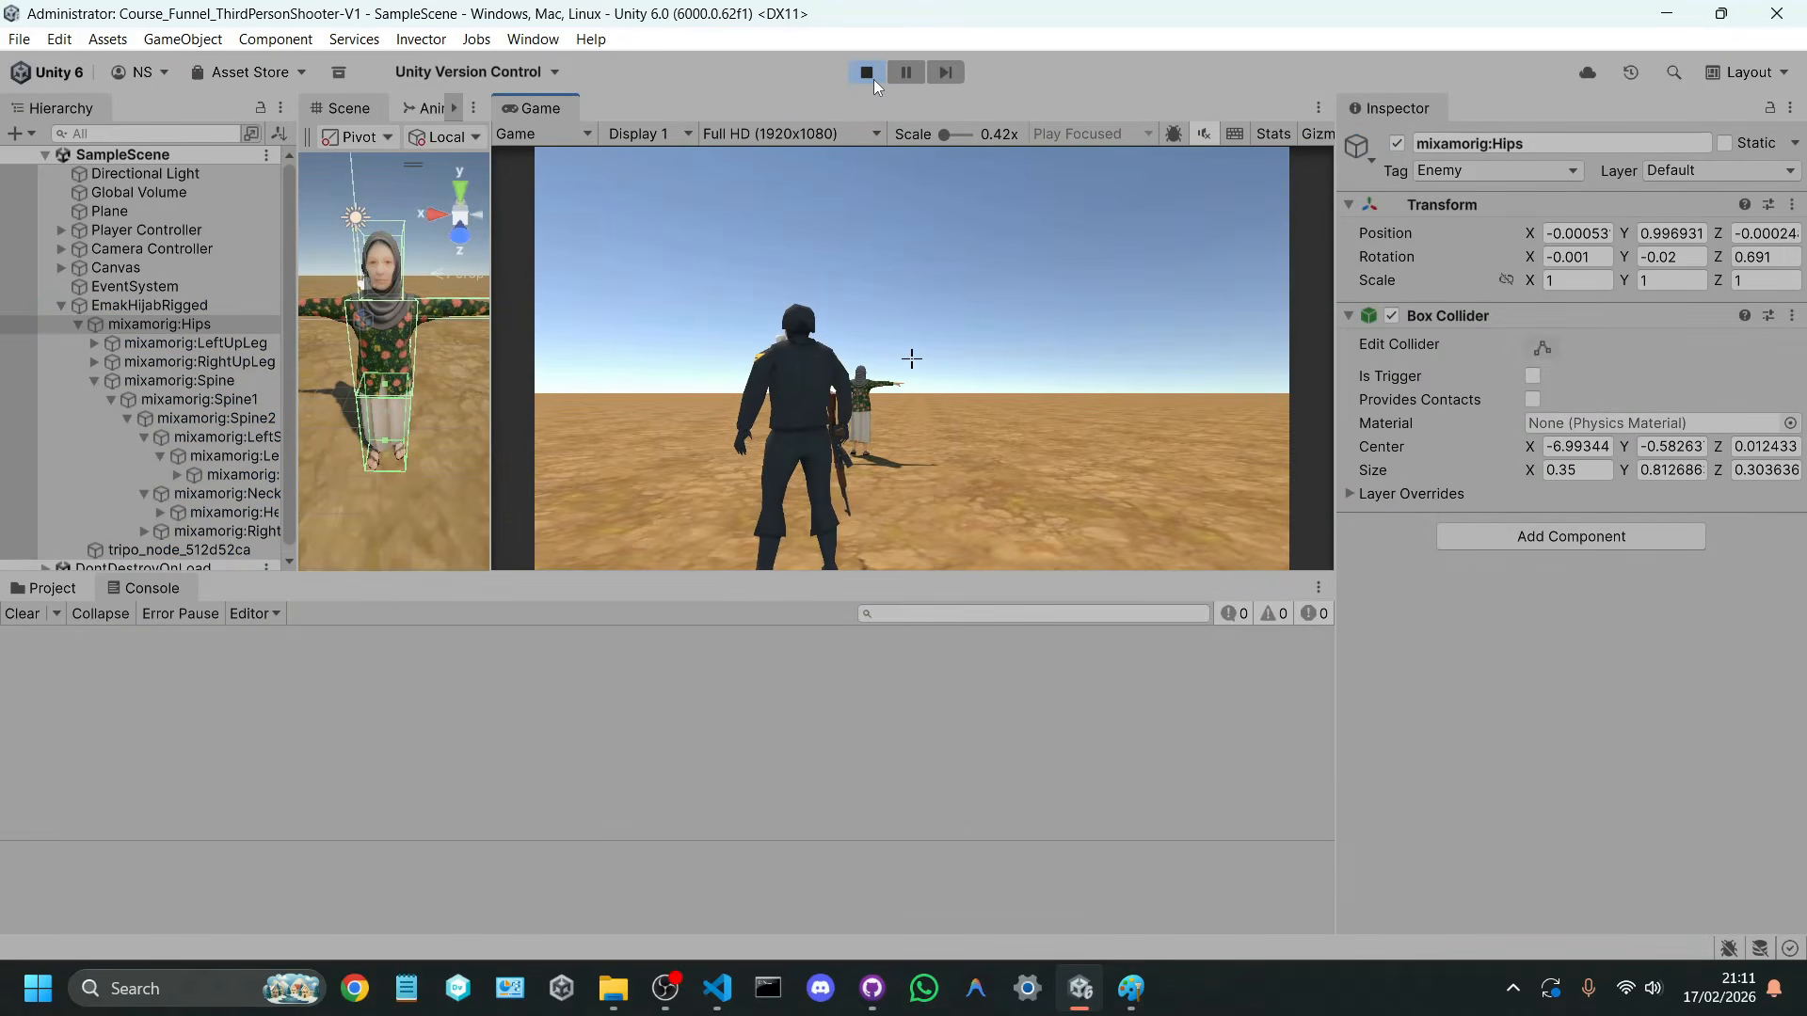
{"action": "left_click", "coordinate": [873, 79]}
Step: Check the Shoot method in ShootController.cs in Visual Studio Code, then return to Unity and test shooting the character's upper body
{"action": "left_click", "coordinate": [717, 989]}
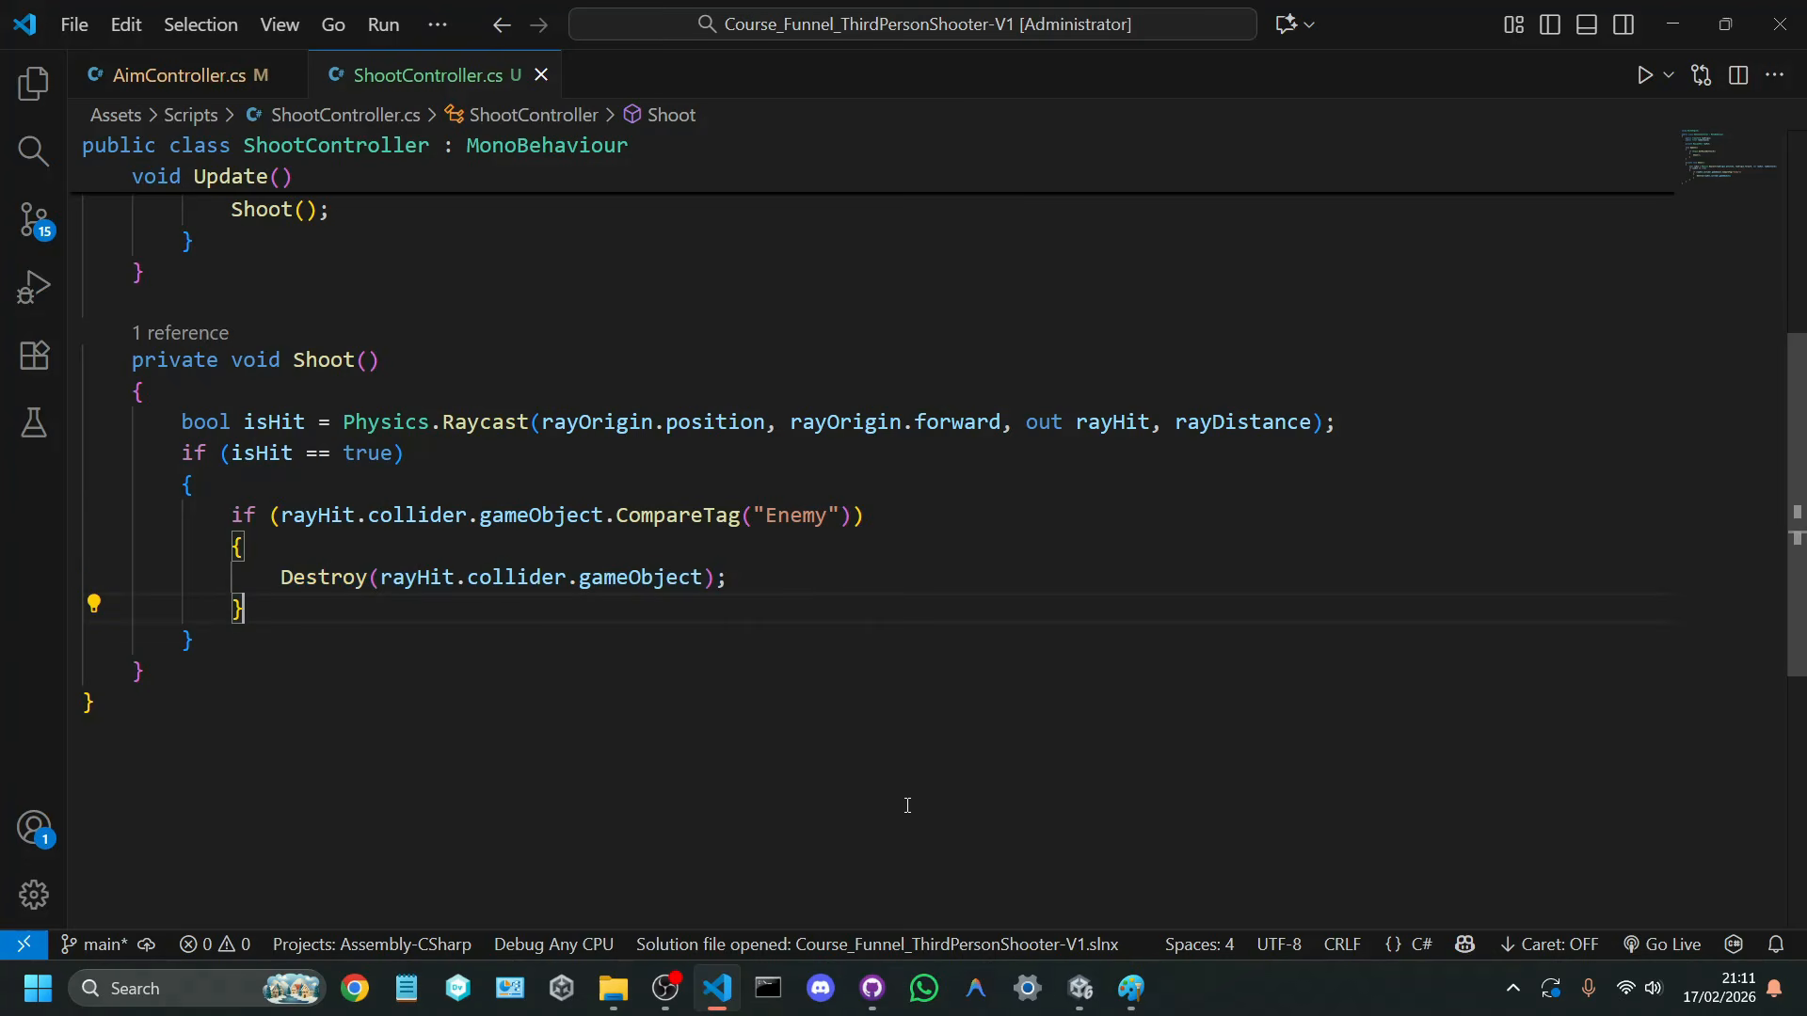
{"action": "left_click", "coordinate": [1078, 988]}
{"action": "left_click", "coordinate": [866, 73]}
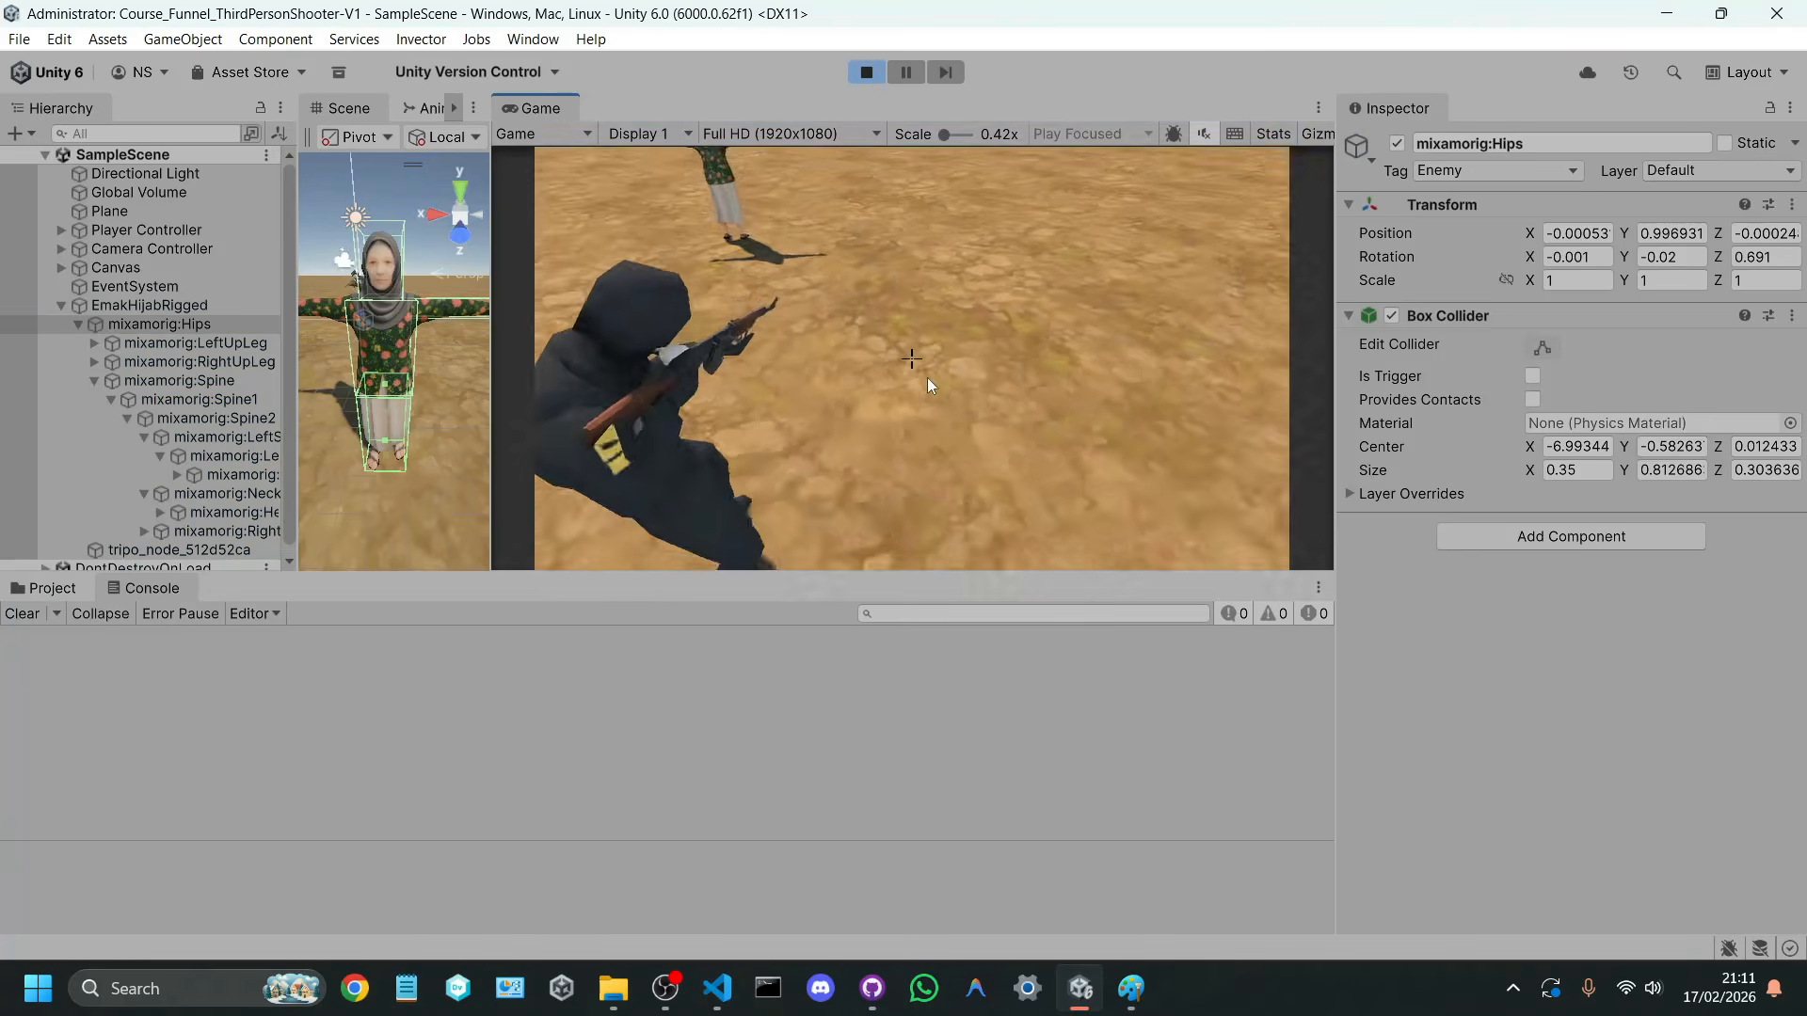
{"action": "key", "text": "w"}
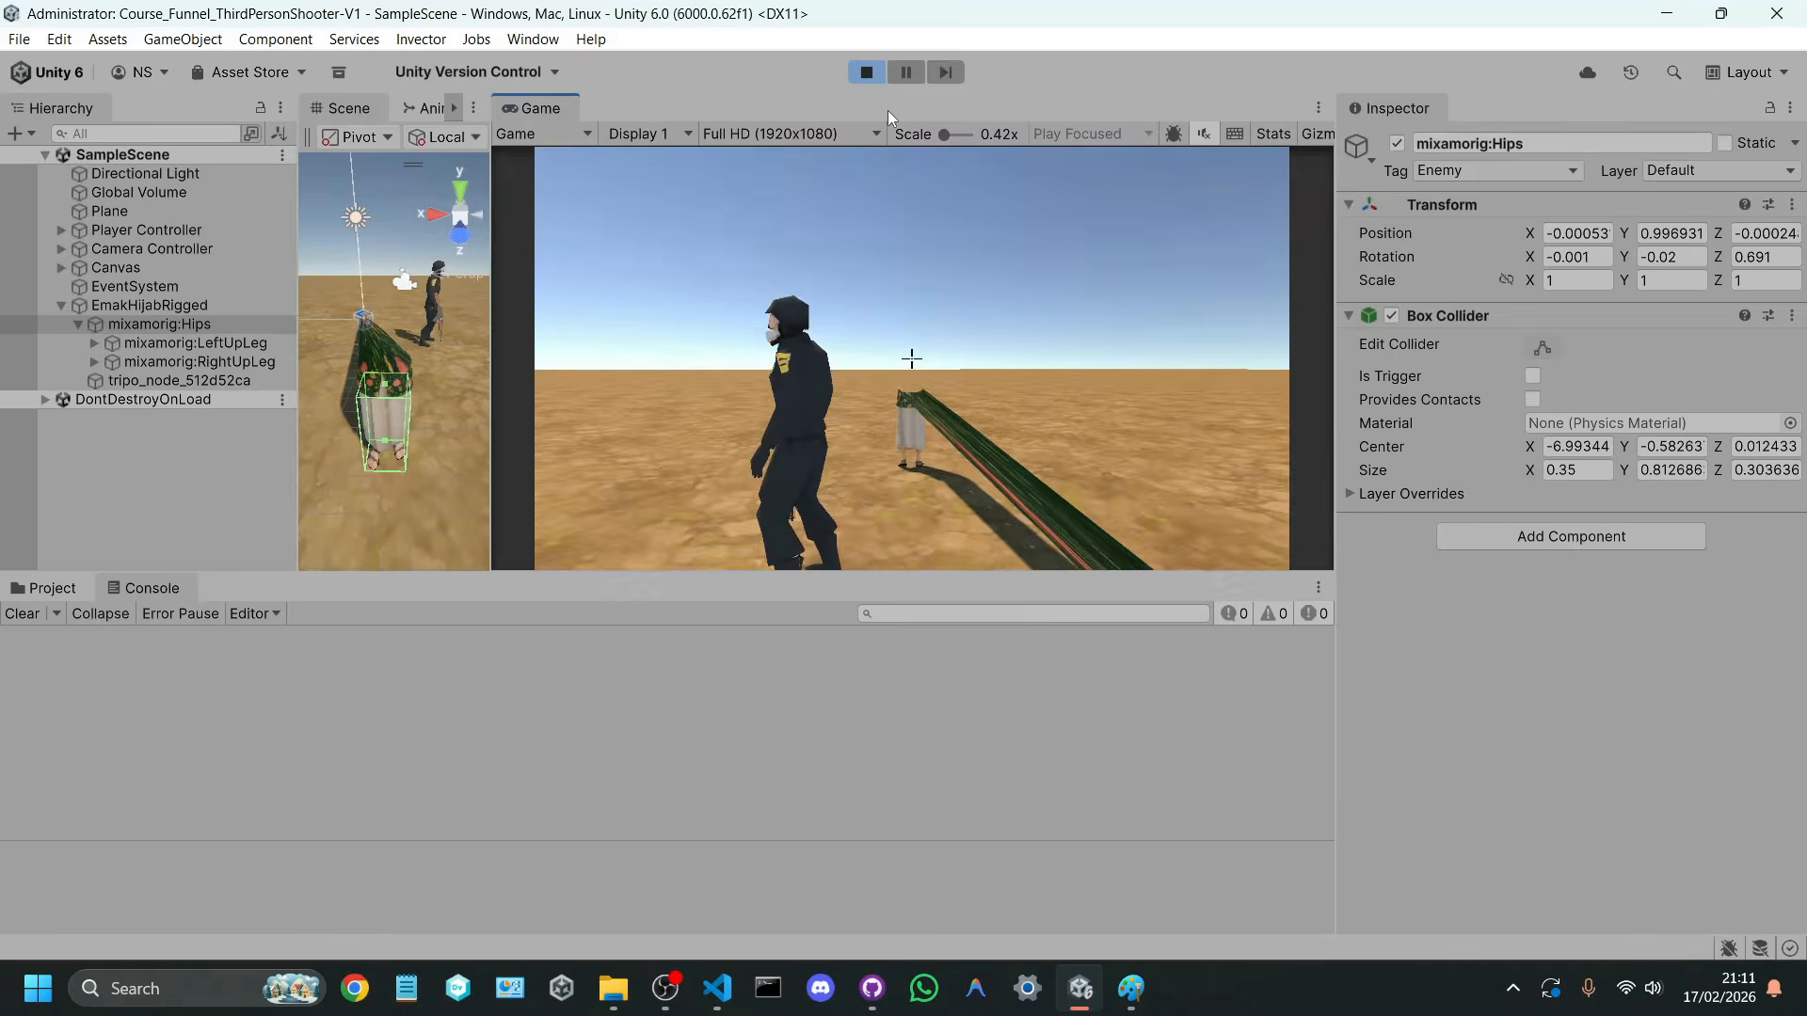
{"action": "left_click", "coordinate": [867, 74]}
Step: Run the game again to test shooting the character's hips, and stop play mode
{"action": "left_click", "coordinate": [866, 74]}
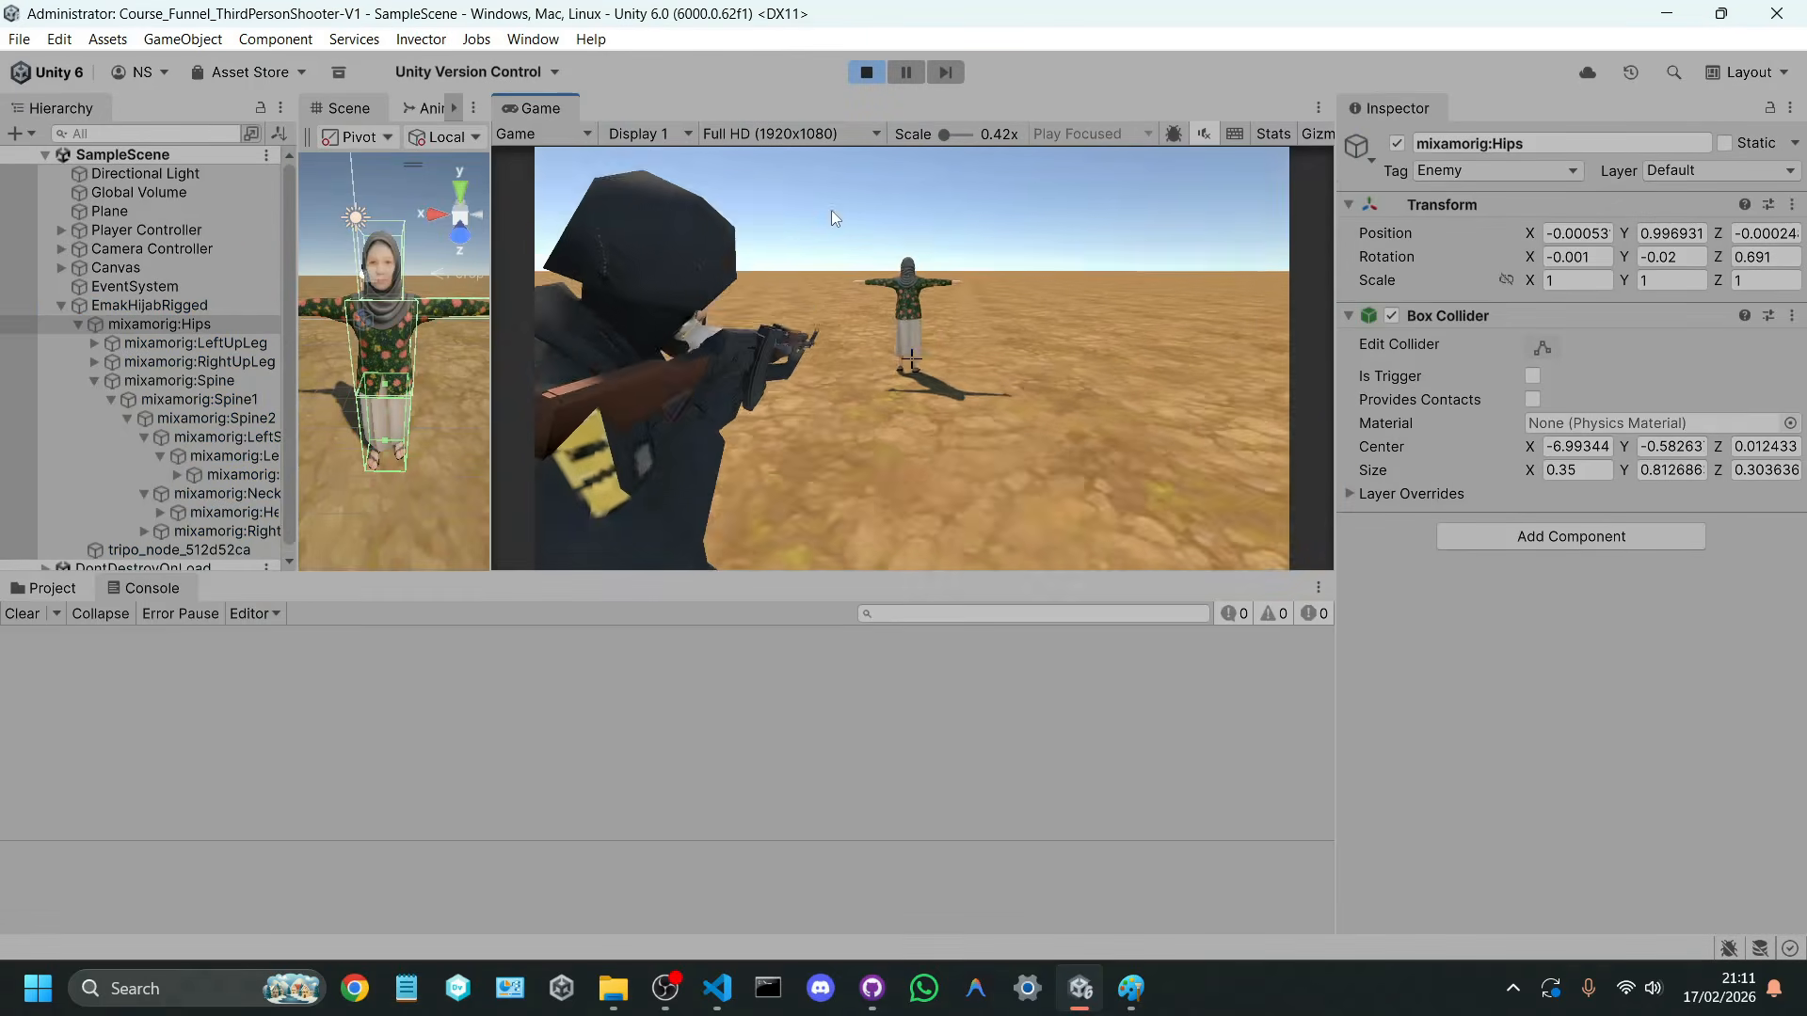
{"action": "left_click", "coordinate": [832, 137]}
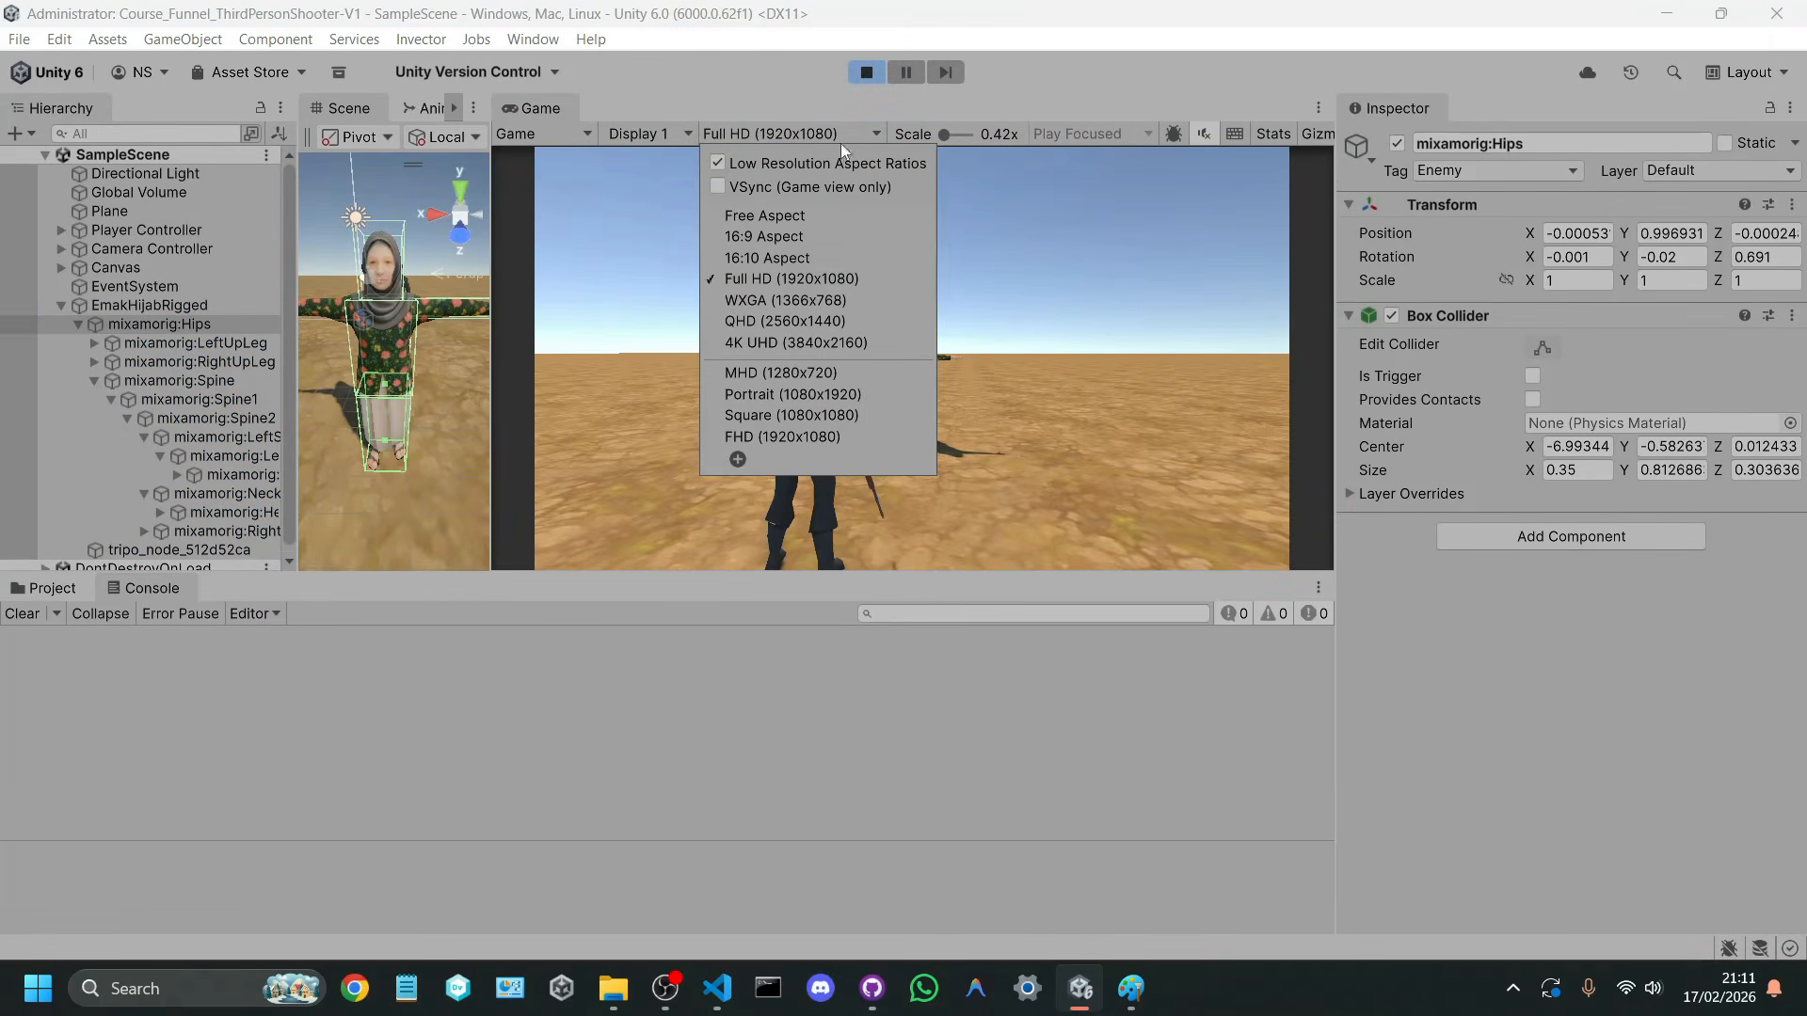
{"action": "left_click", "coordinate": [1046, 402]}
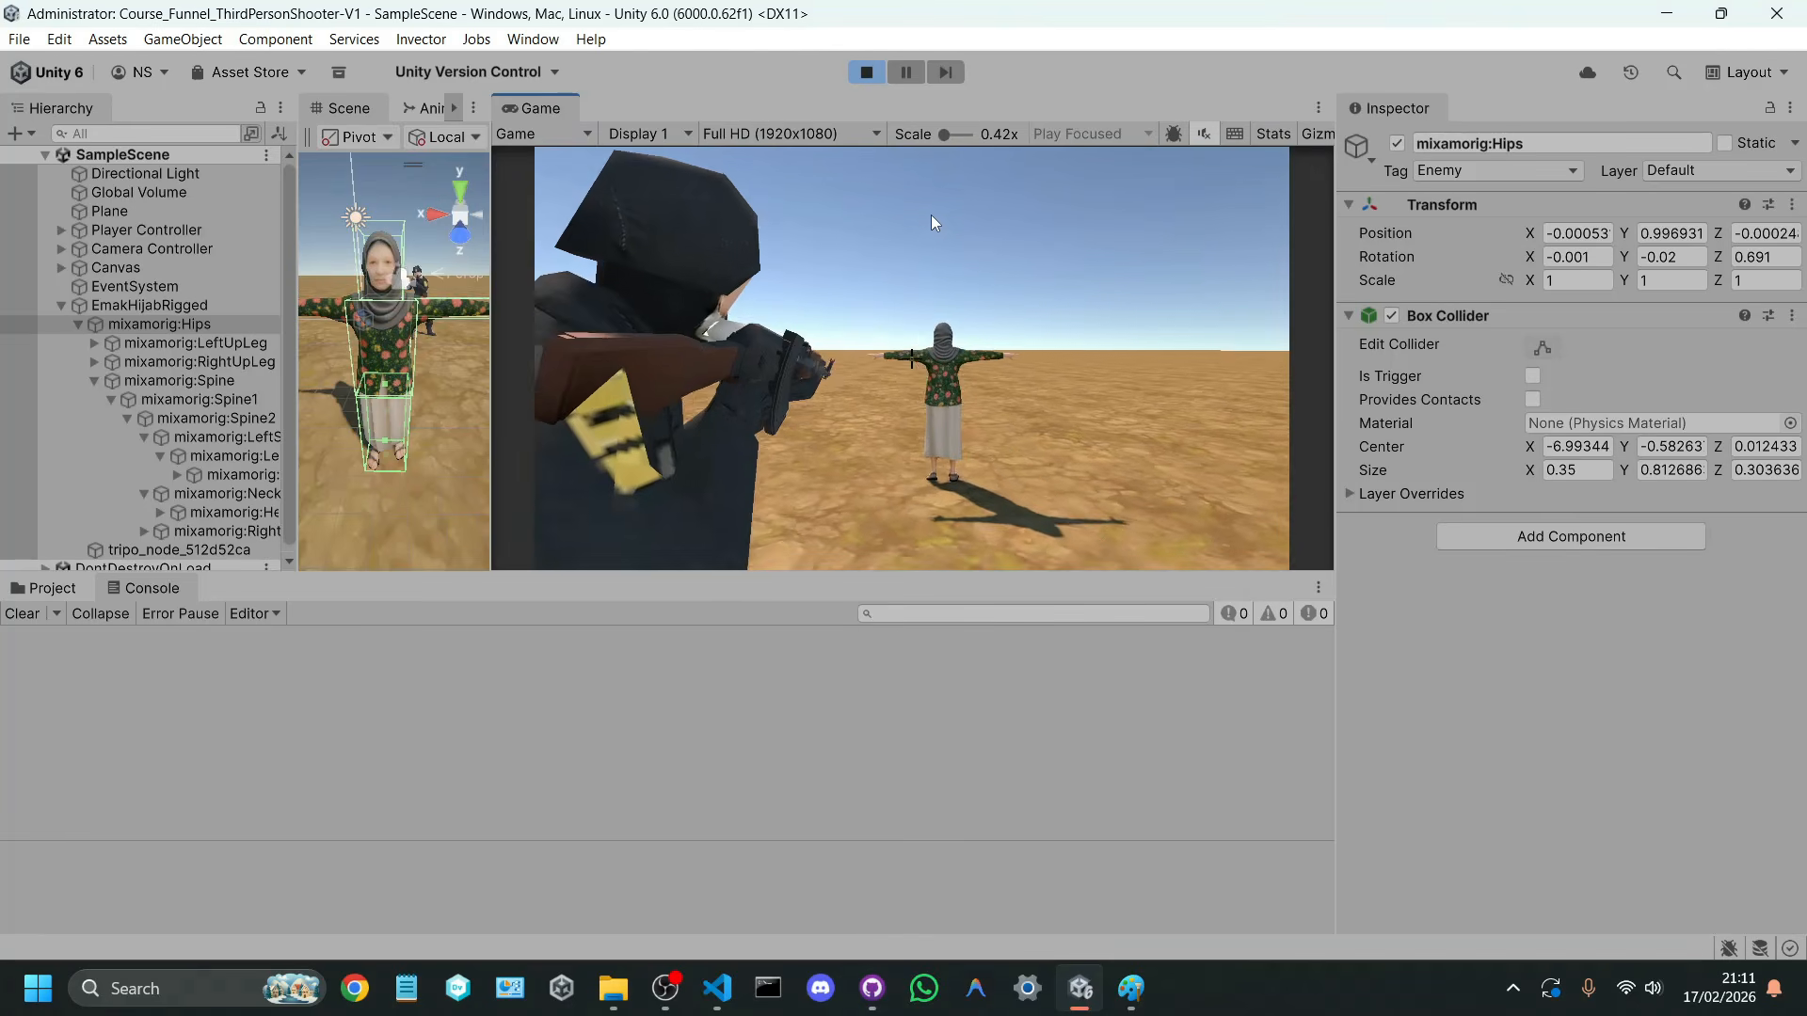
{"action": "left_click", "coordinate": [930, 211]}
{"action": "left_click", "coordinate": [963, 279]}
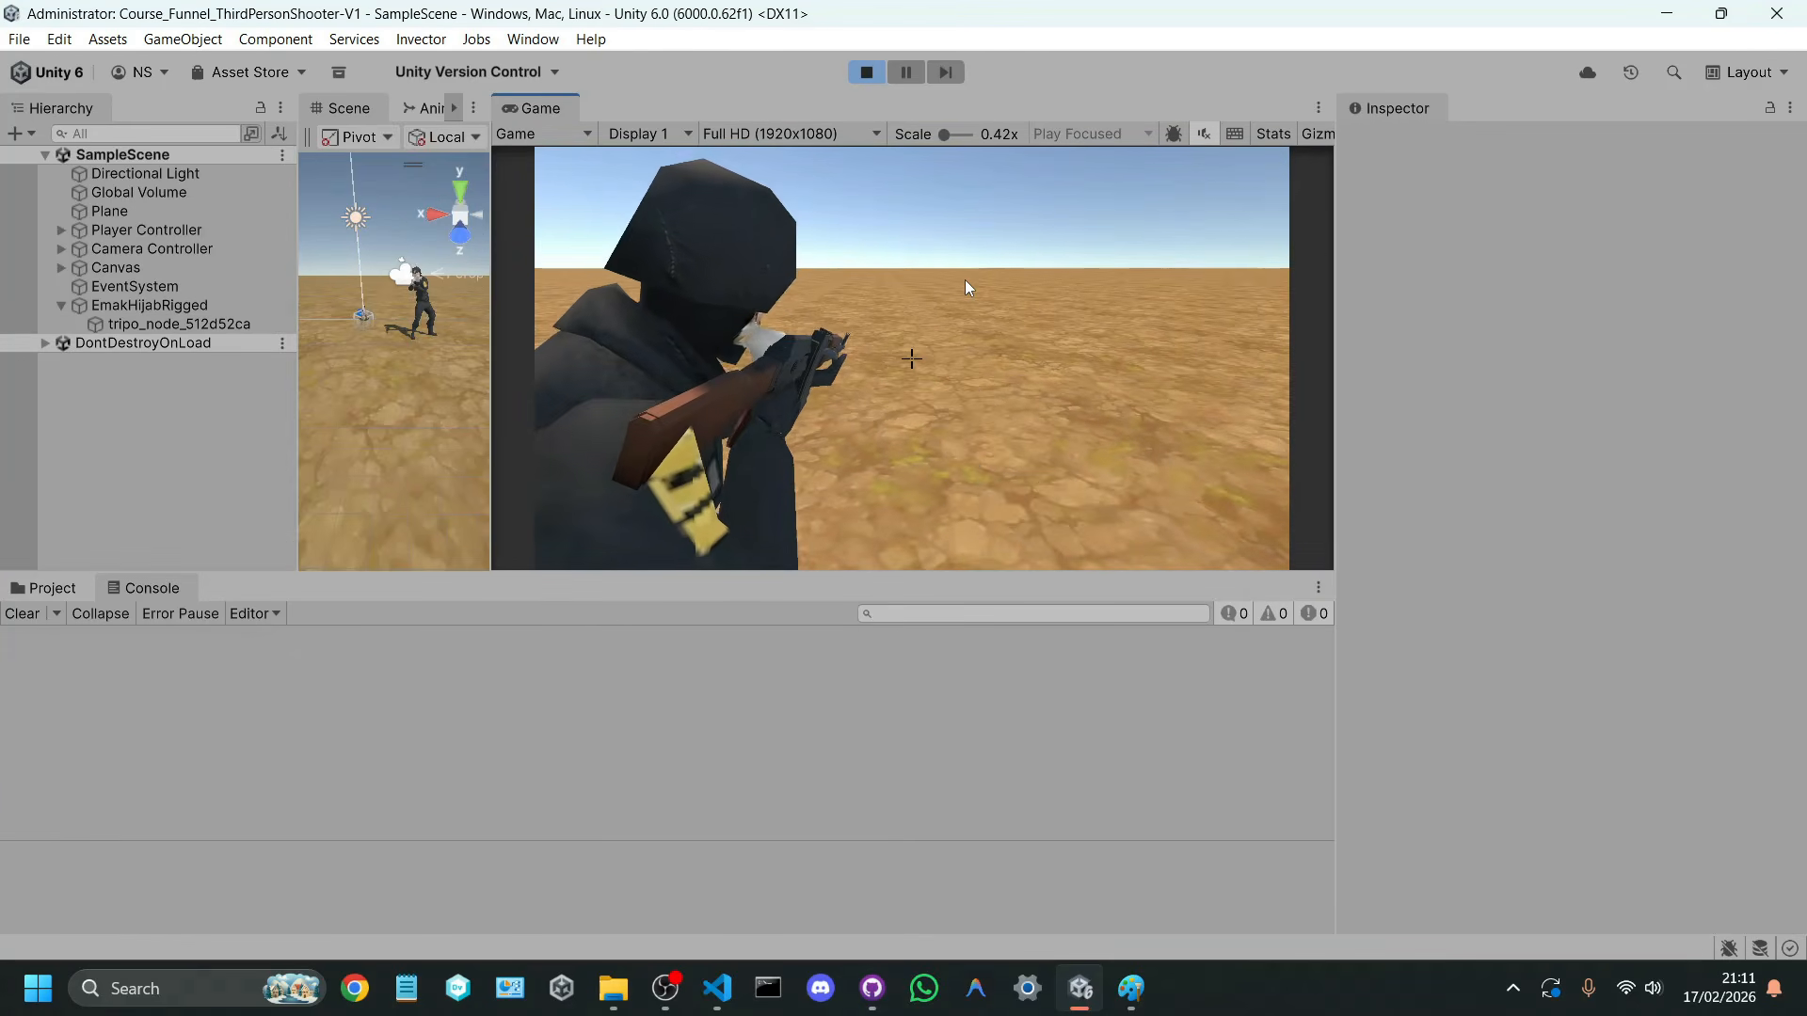
{"action": "right_click_drag", "start_coordinate": [963, 280], "coordinate": [994, 299]}
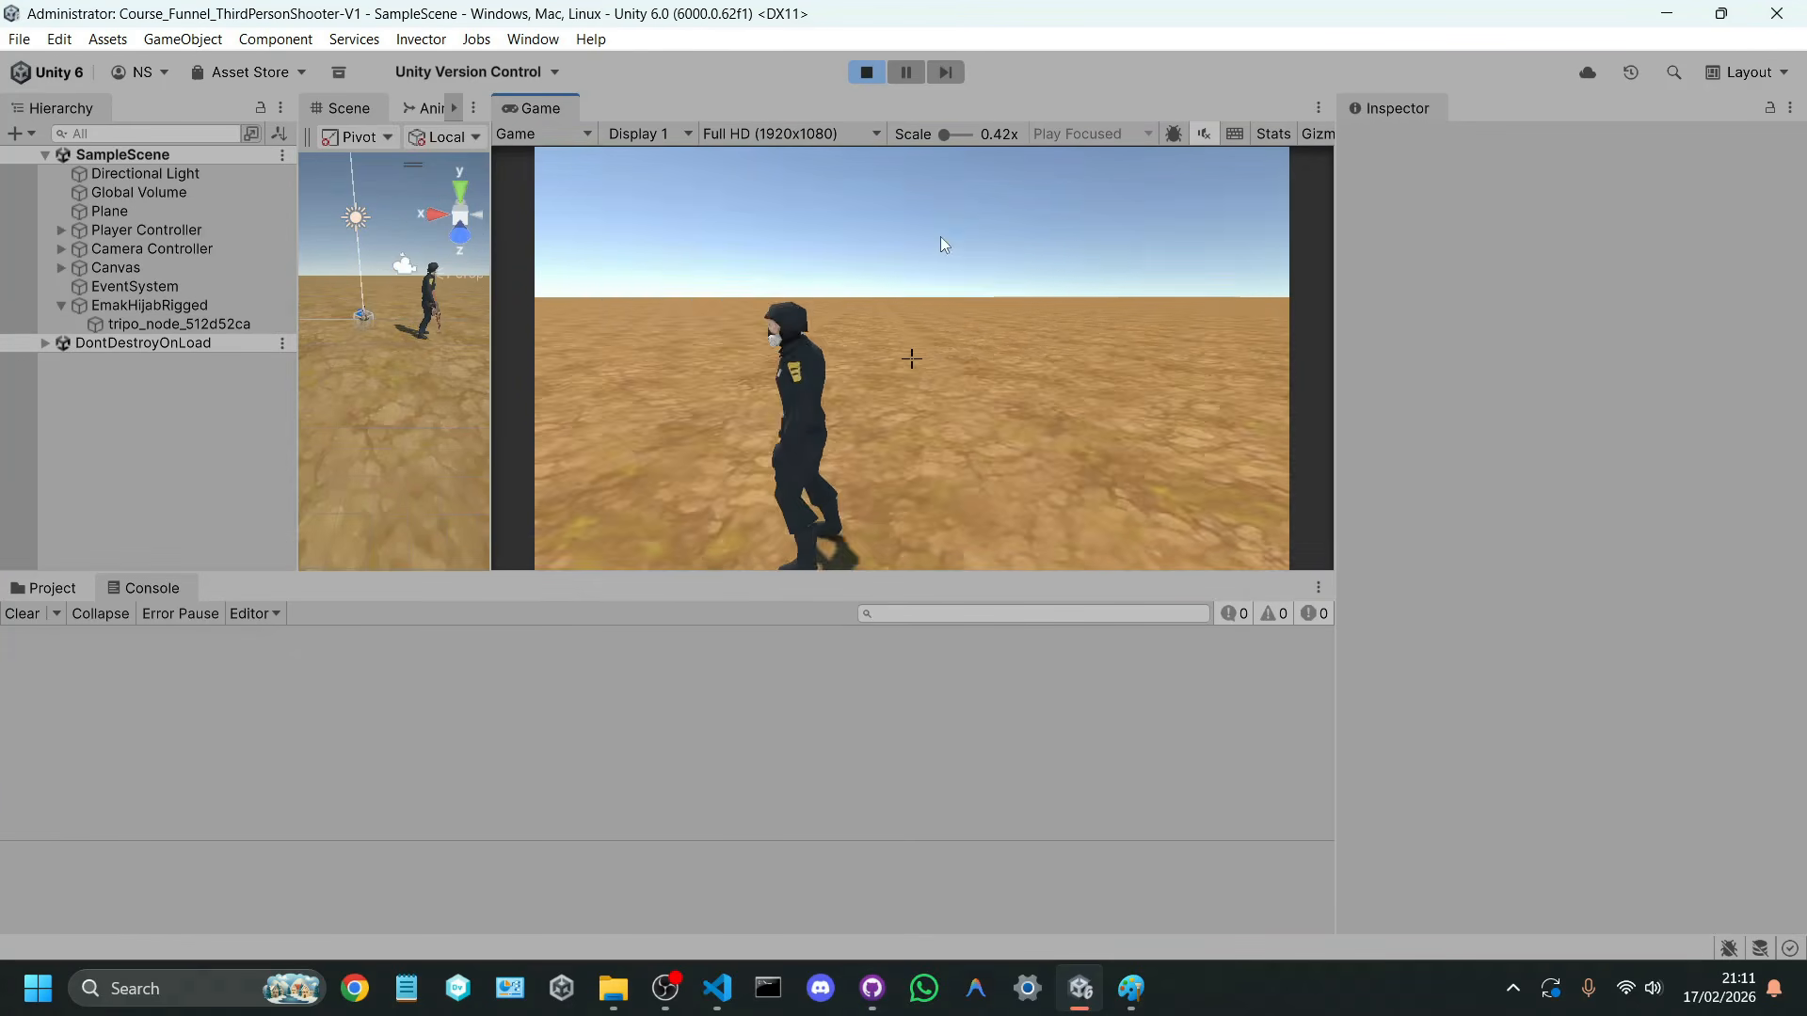
{"action": "left_click", "coordinate": [867, 72]}
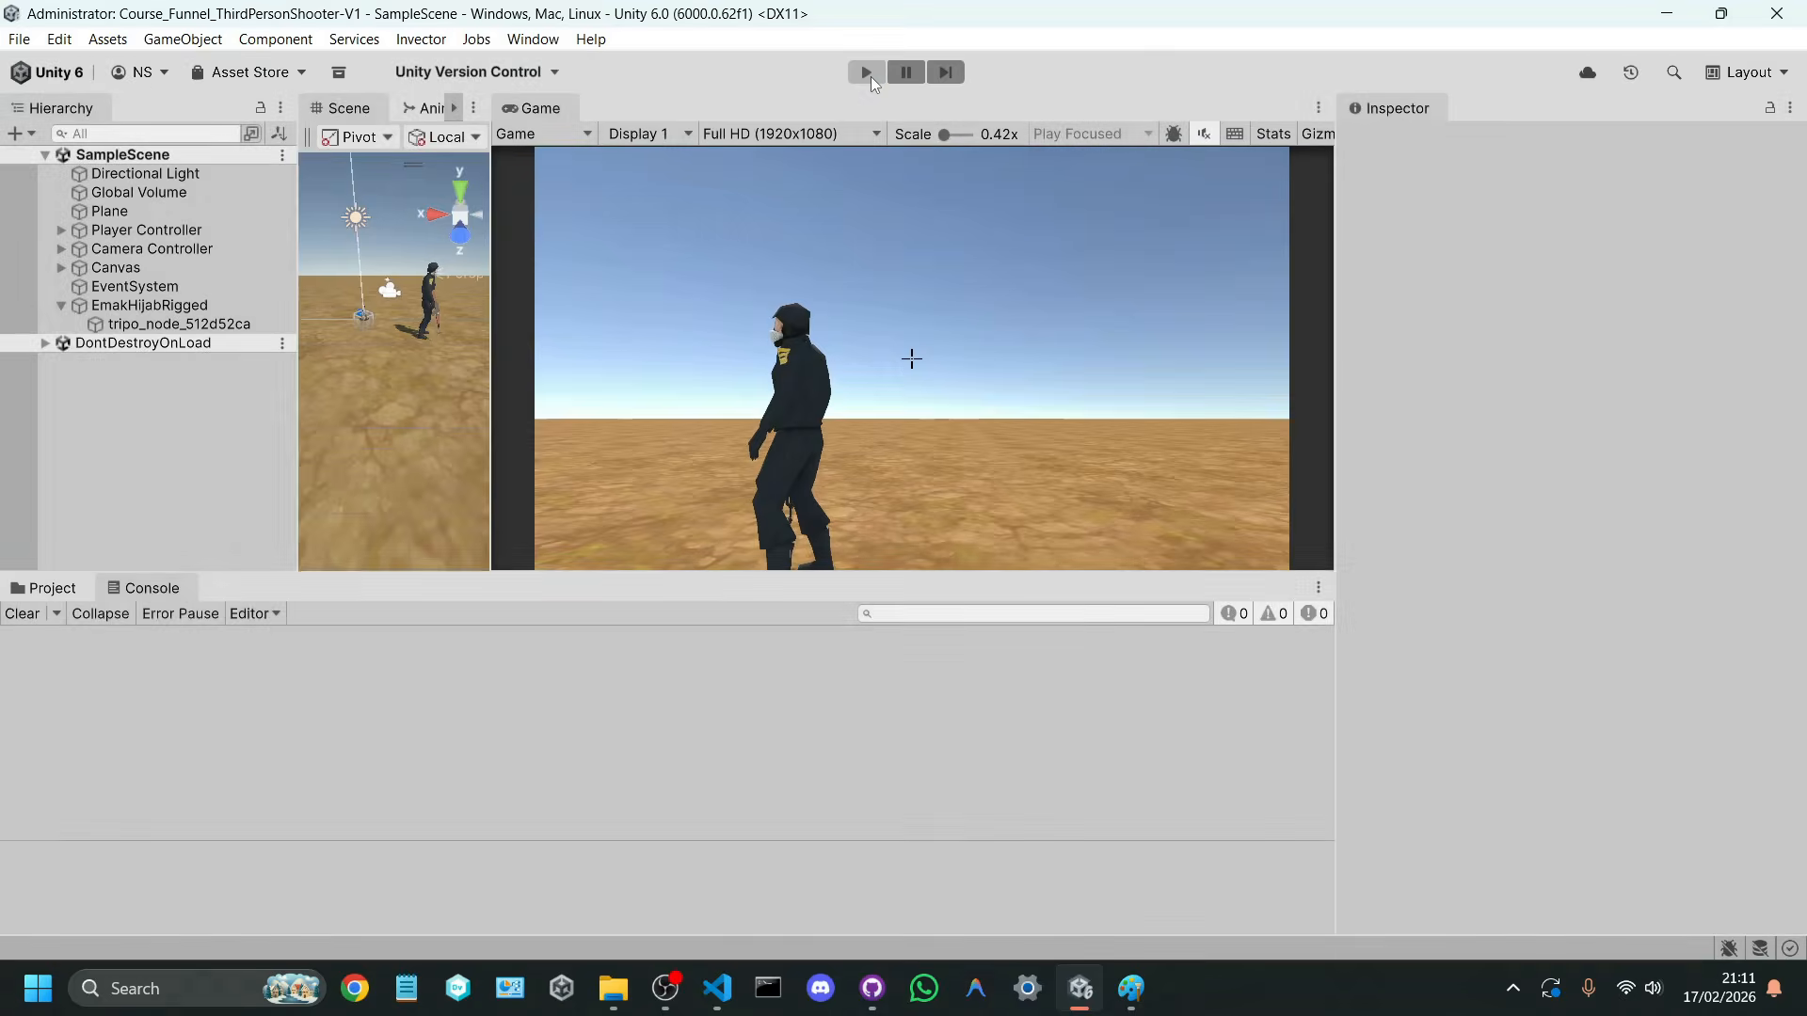
Step: Widen the Scene view, collapse the EmakHijabRigged hierarchy, and switch to Visual Studio Code
{"action": "left_click_drag", "start_coordinate": [490, 423], "coordinate": [753, 423]}
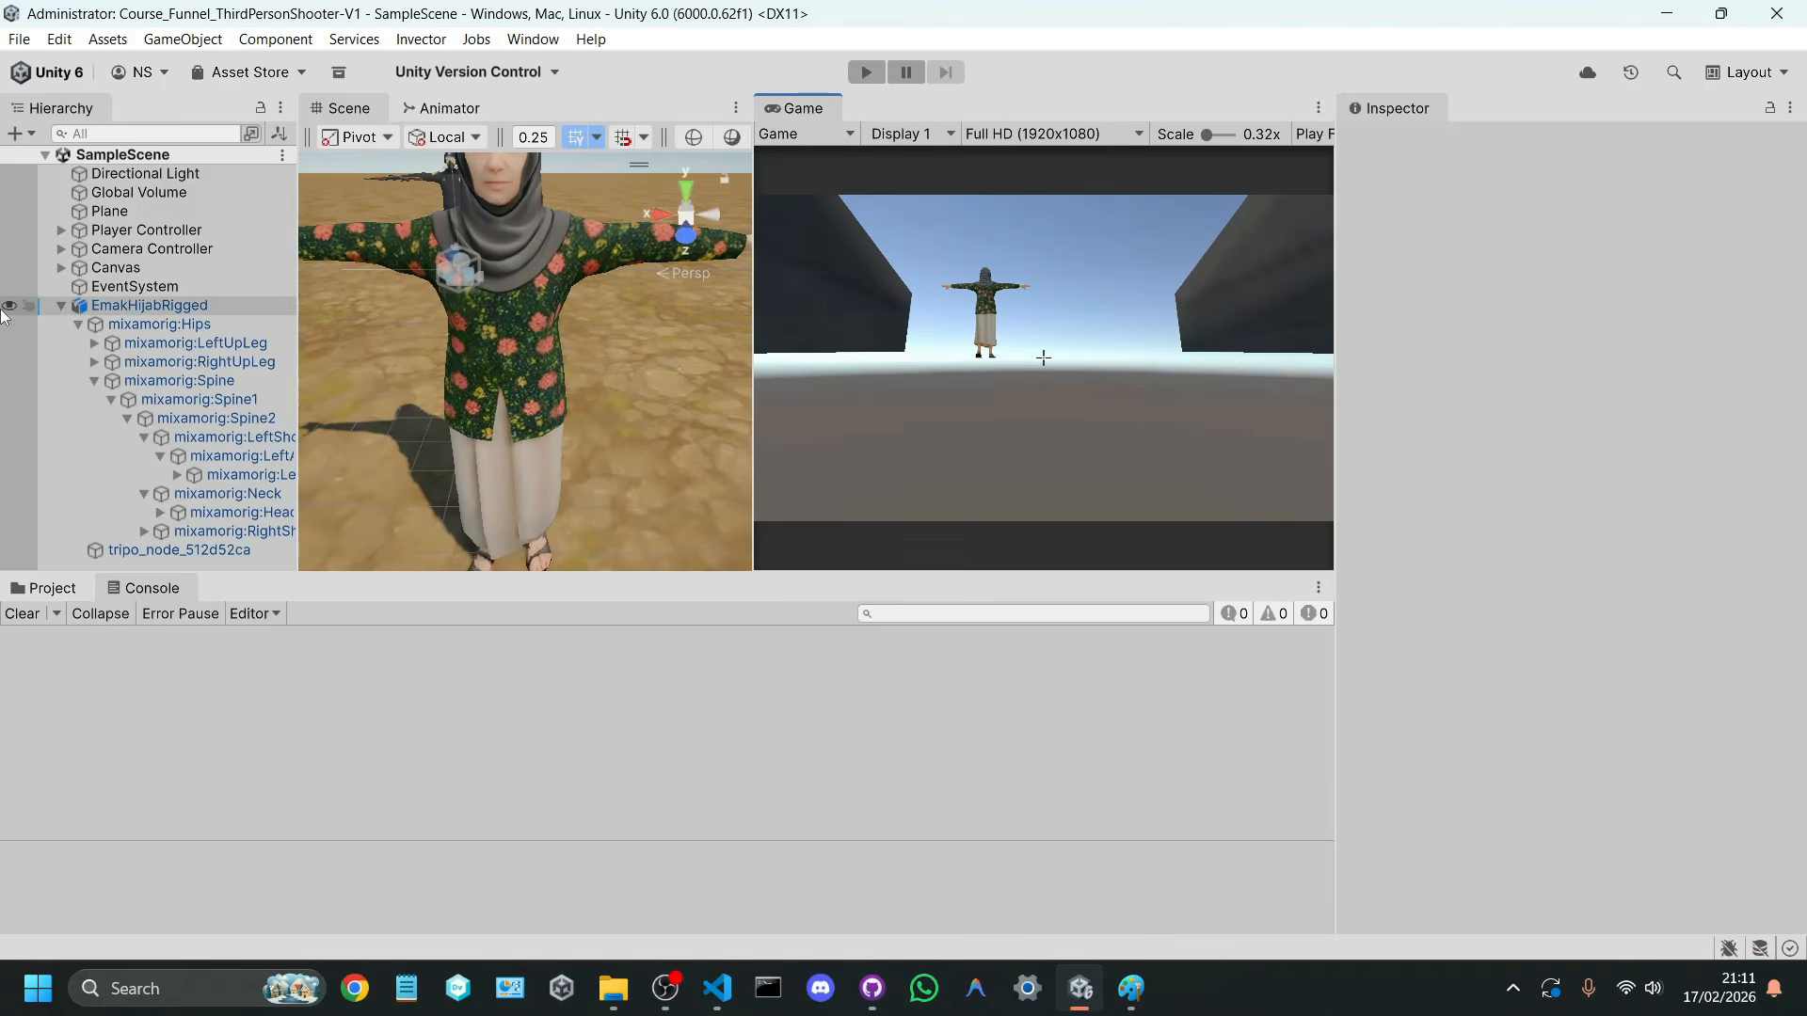
{"action": "left_click", "coordinate": [61, 306]}
{"action": "left_click", "coordinate": [717, 988]}
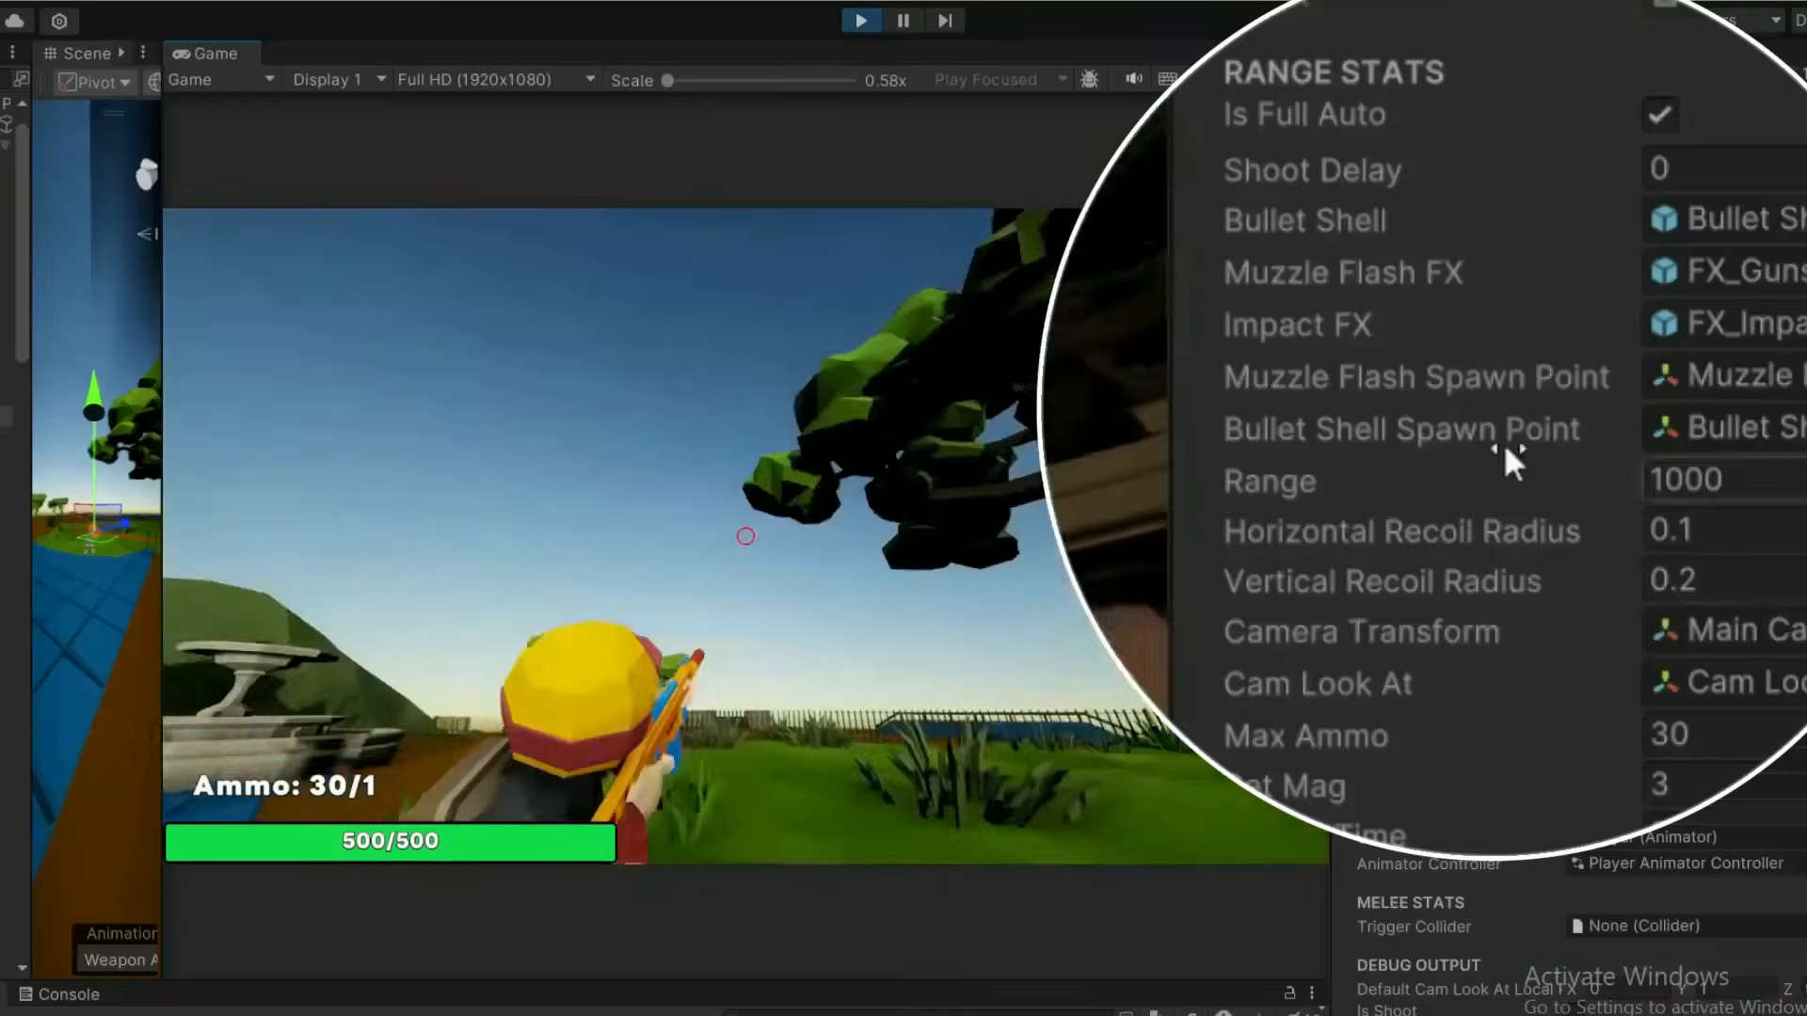
Step: Set the weapon's Horizontal Recoil Radius to 1.46 and Vertical Recoil Radius to about 2.18, and fire in the running game
{"action": "left_click_drag", "start_coordinate": [1543, 532], "coordinate": [1680, 546]}
{"action": "left_click_drag", "start_coordinate": [1583, 581], "coordinate": [1658, 592]}
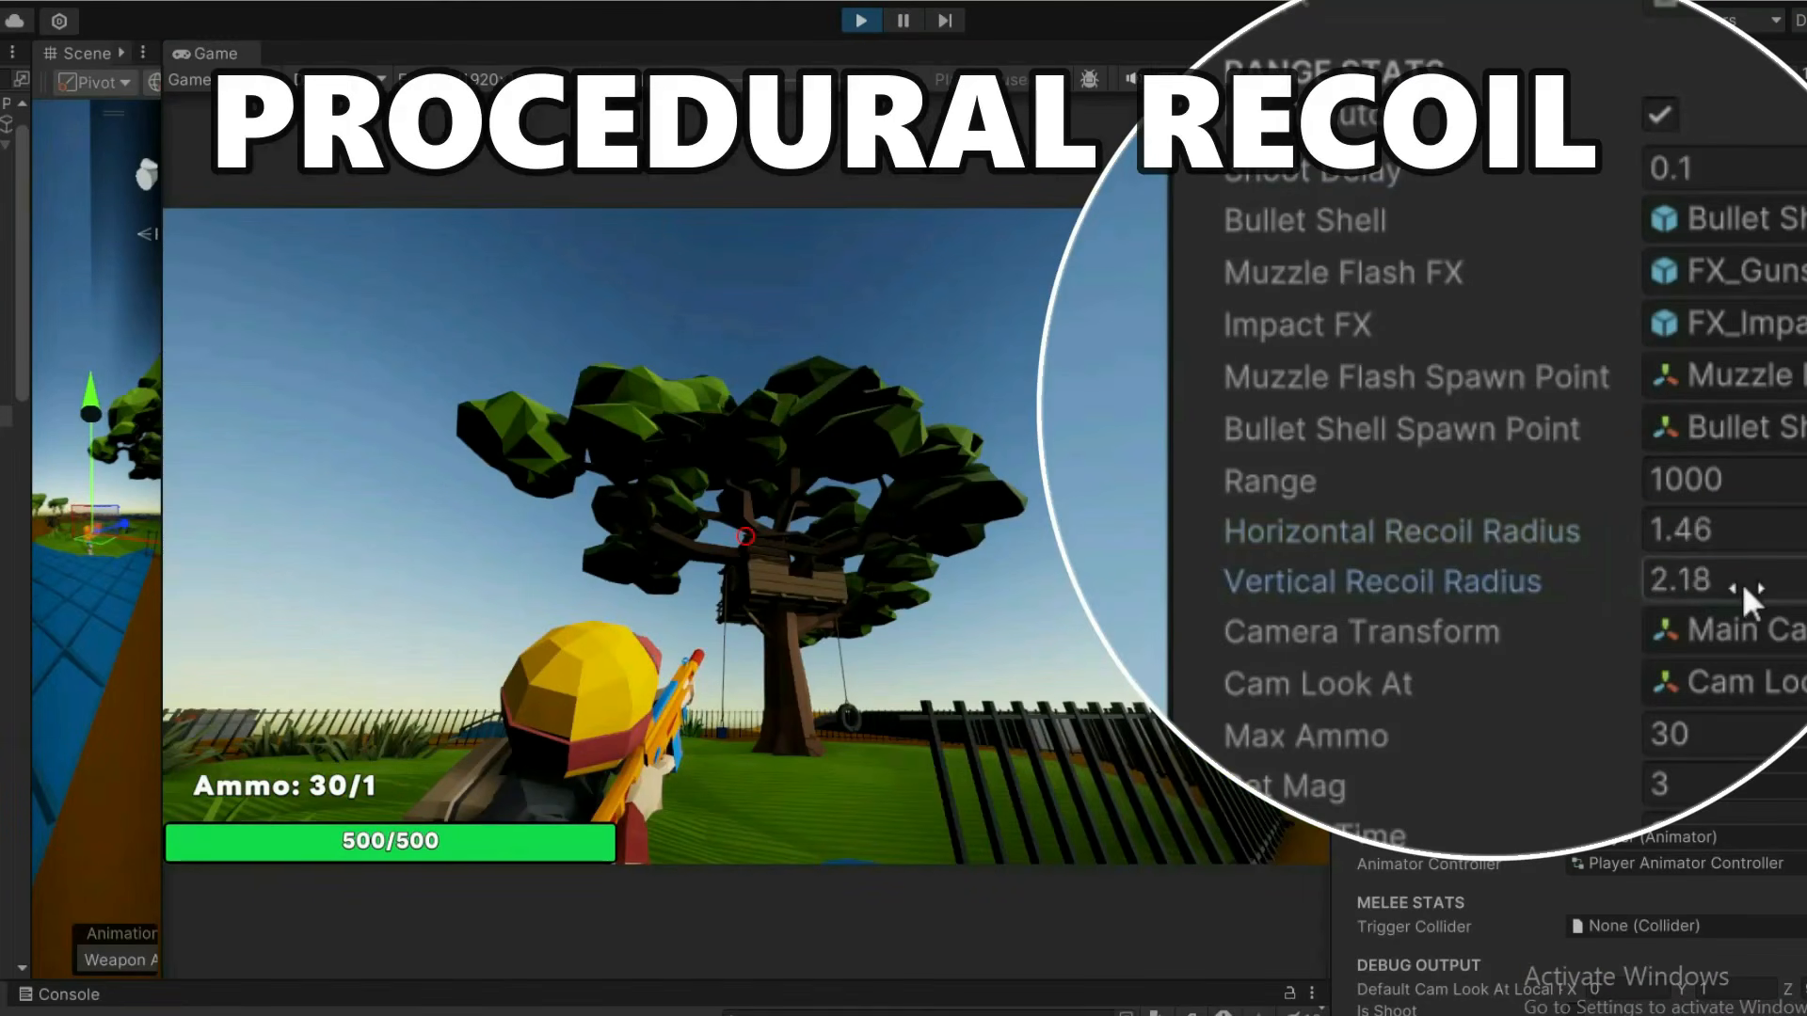
{"action": "left_click", "coordinate": [745, 536]}
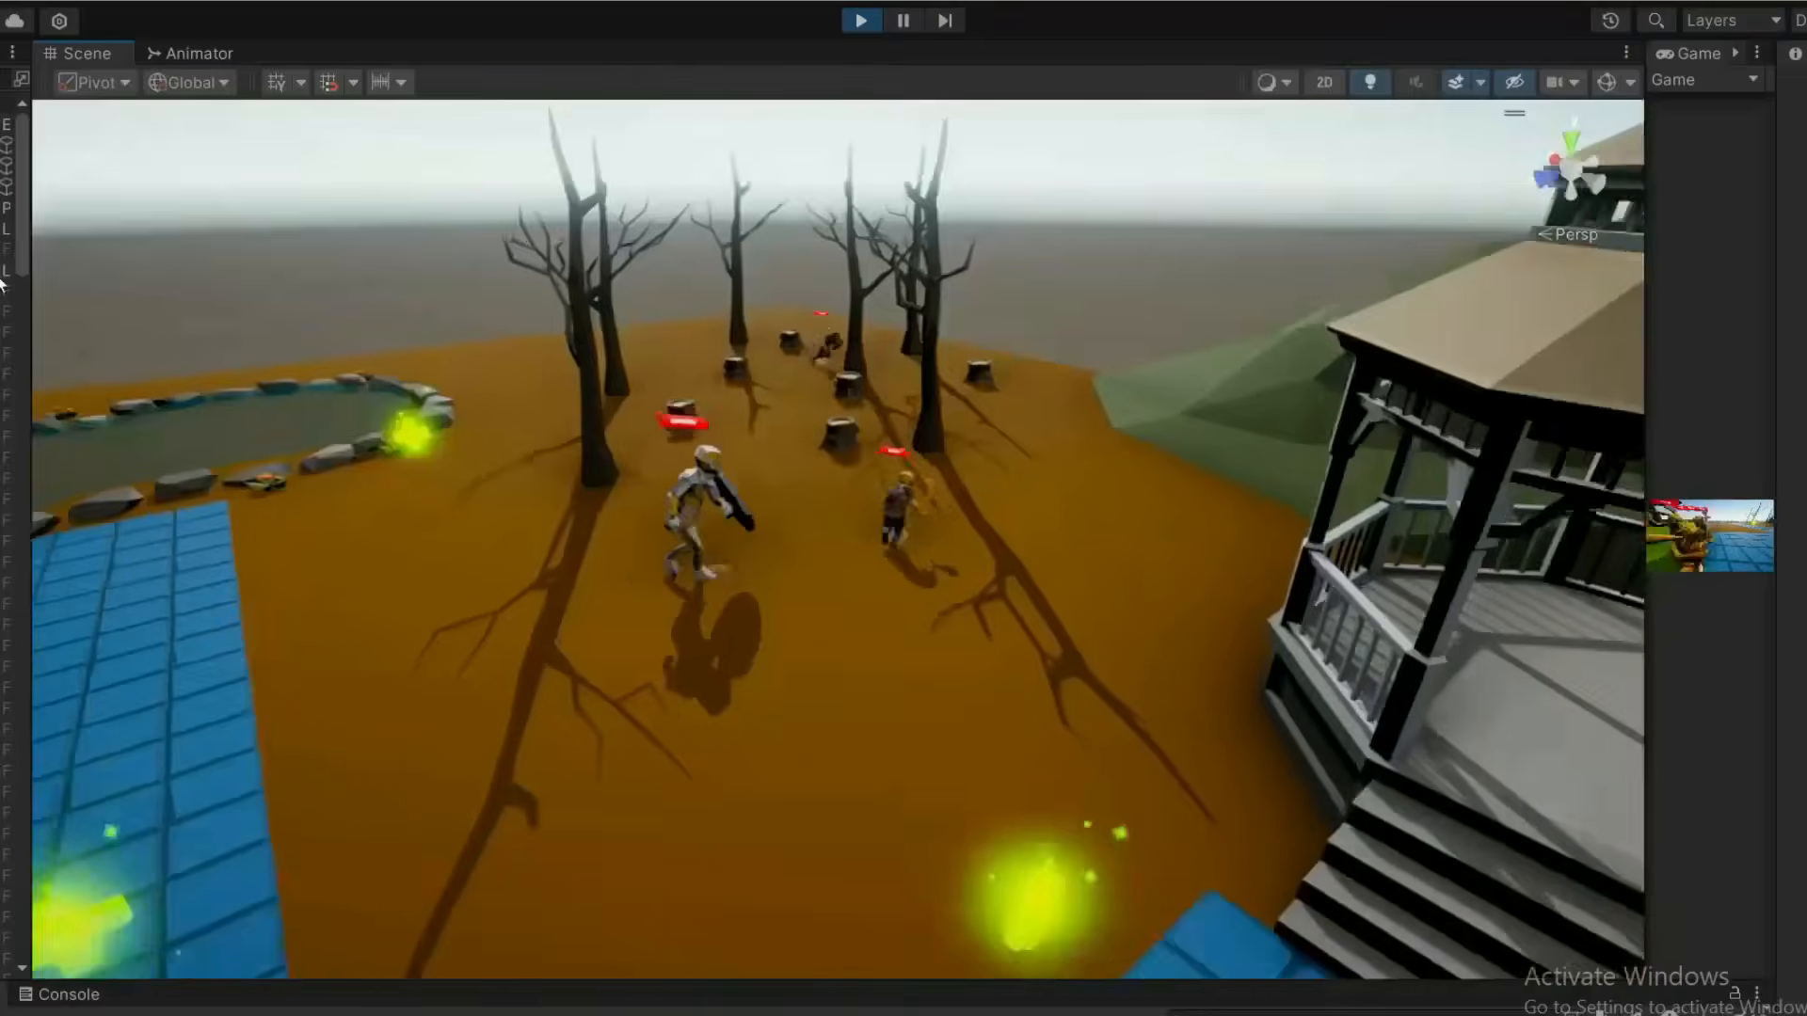
{"action": "right_click_drag", "start_coordinate": [659, 353], "coordinate": [396, 367]}
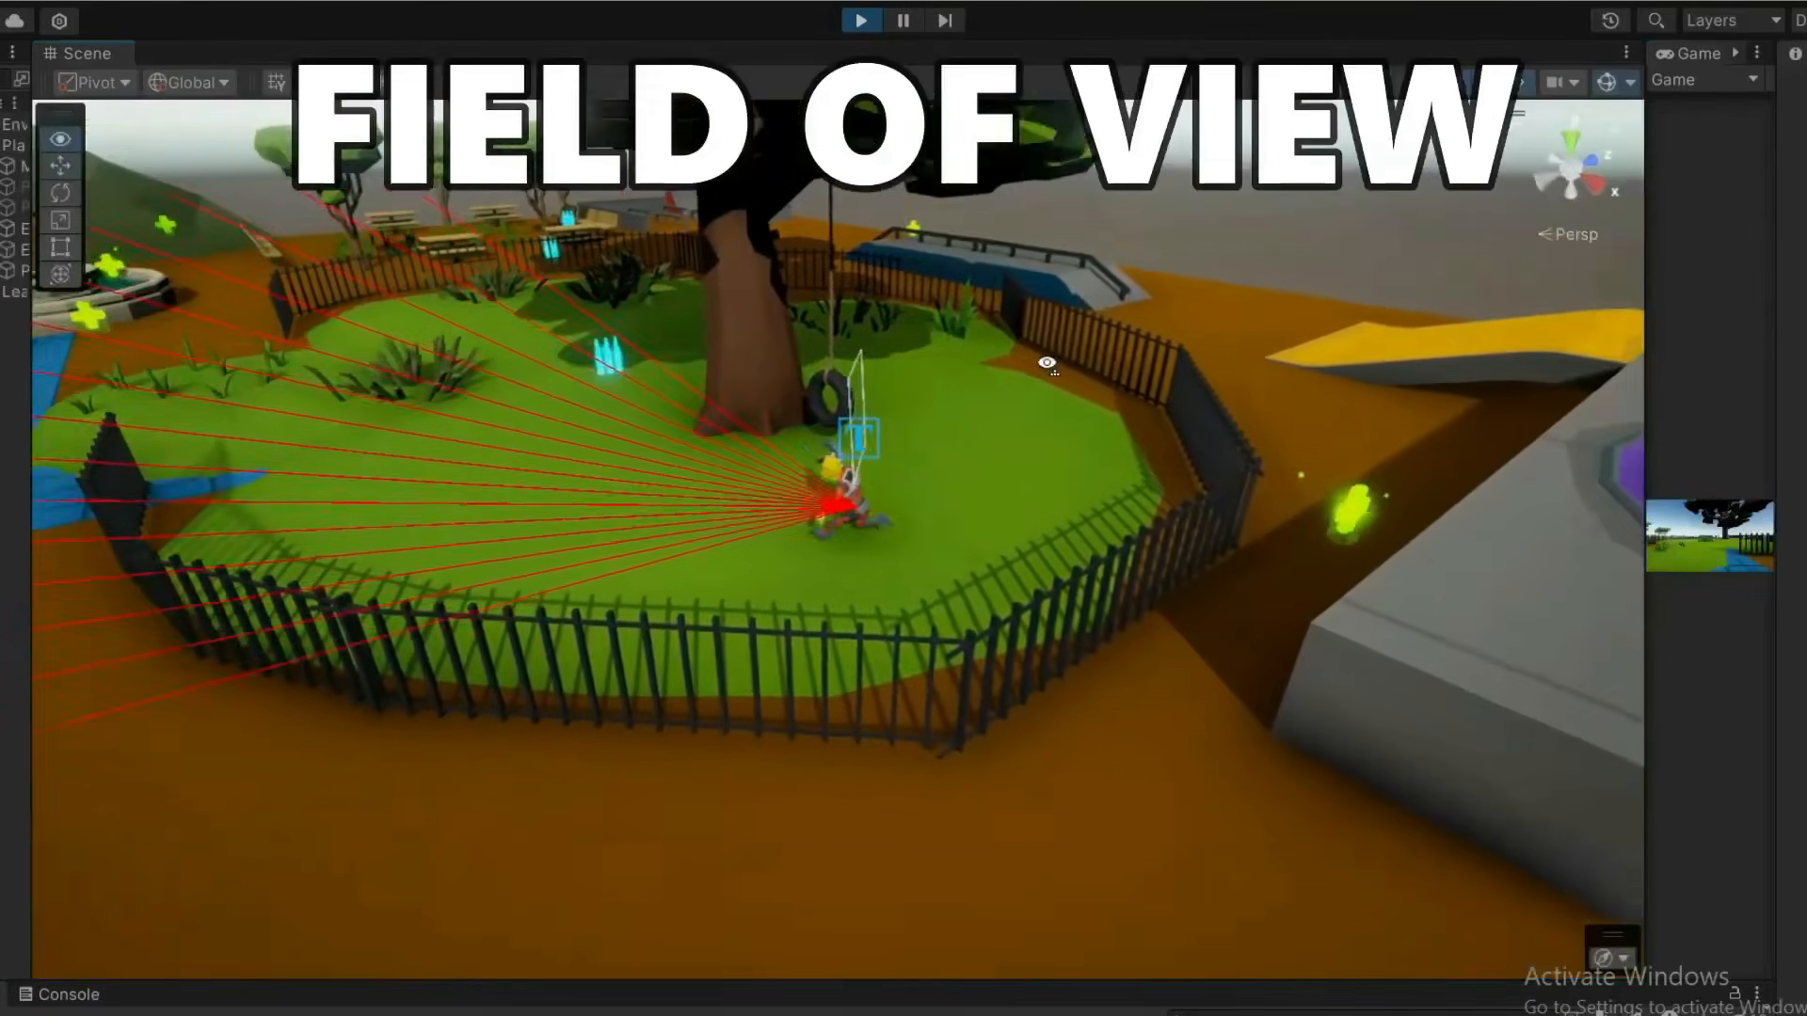
{"action": "right_click_drag", "start_coordinate": [1046, 363], "coordinate": [1007, 367]}
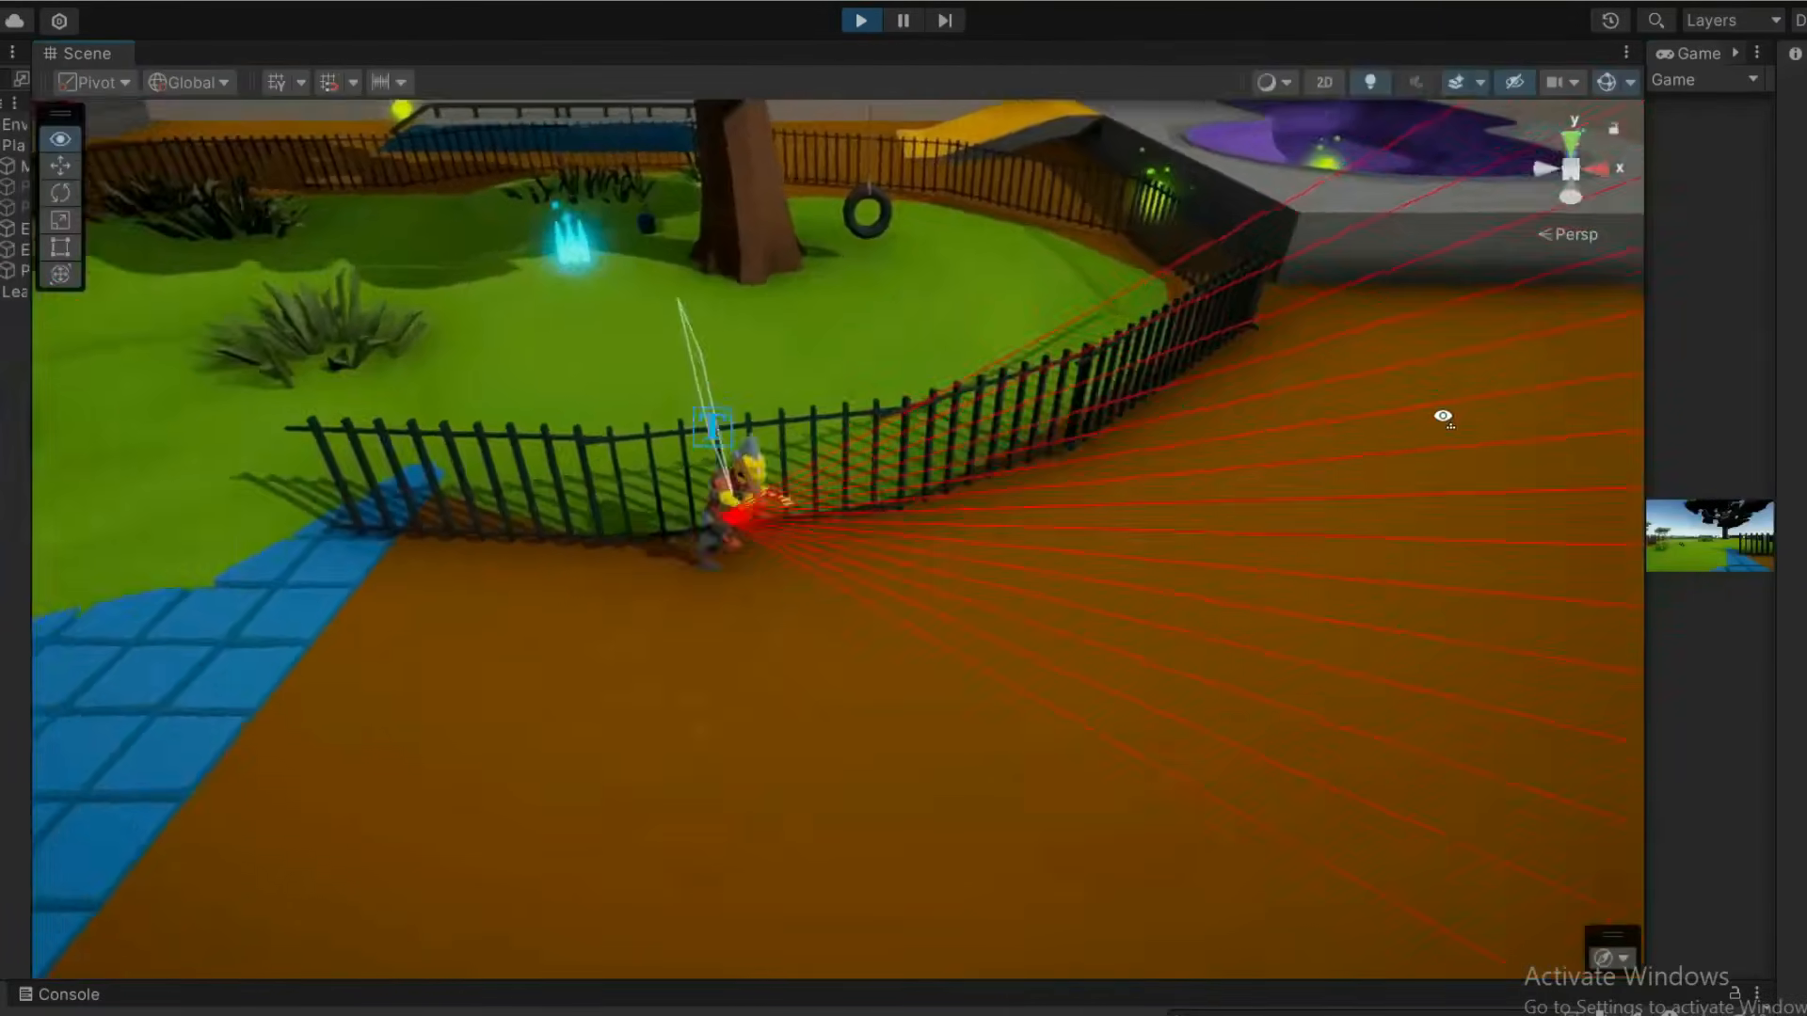
{"action": "right_click_drag", "start_coordinate": [1440, 415], "coordinate": [1609, 407]}
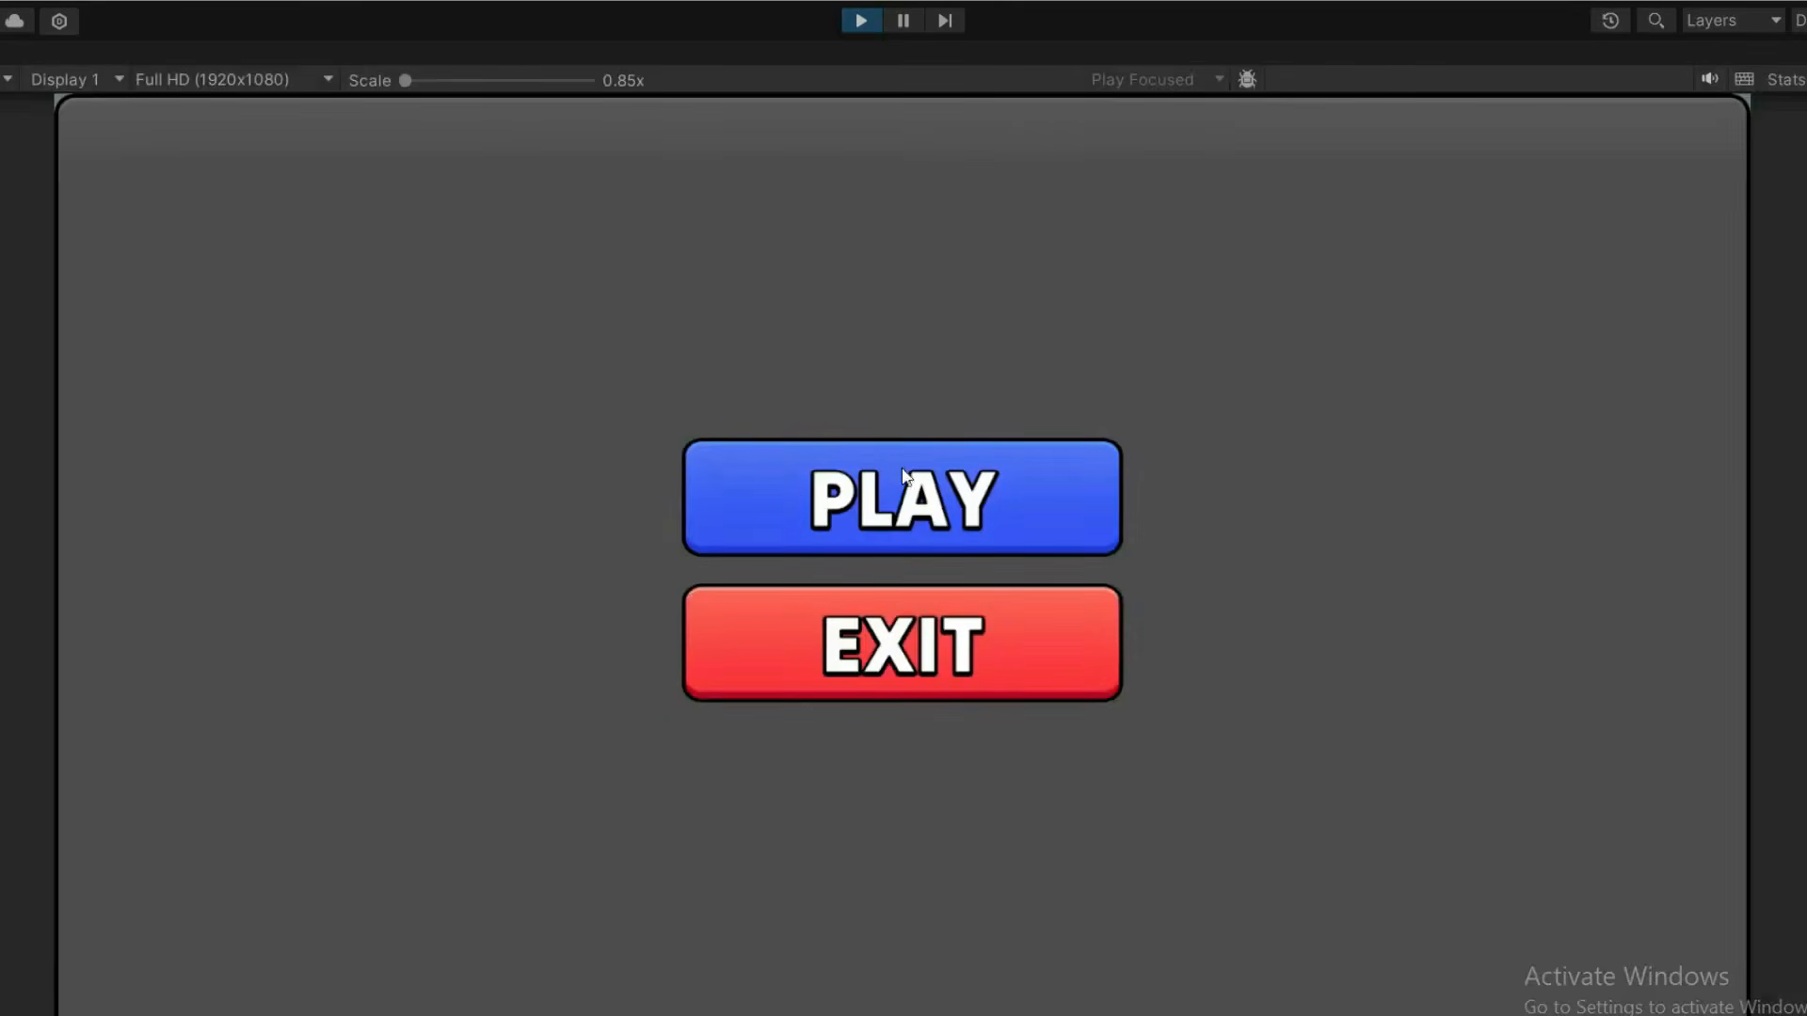
{"action": "left_click", "coordinate": [902, 475]}
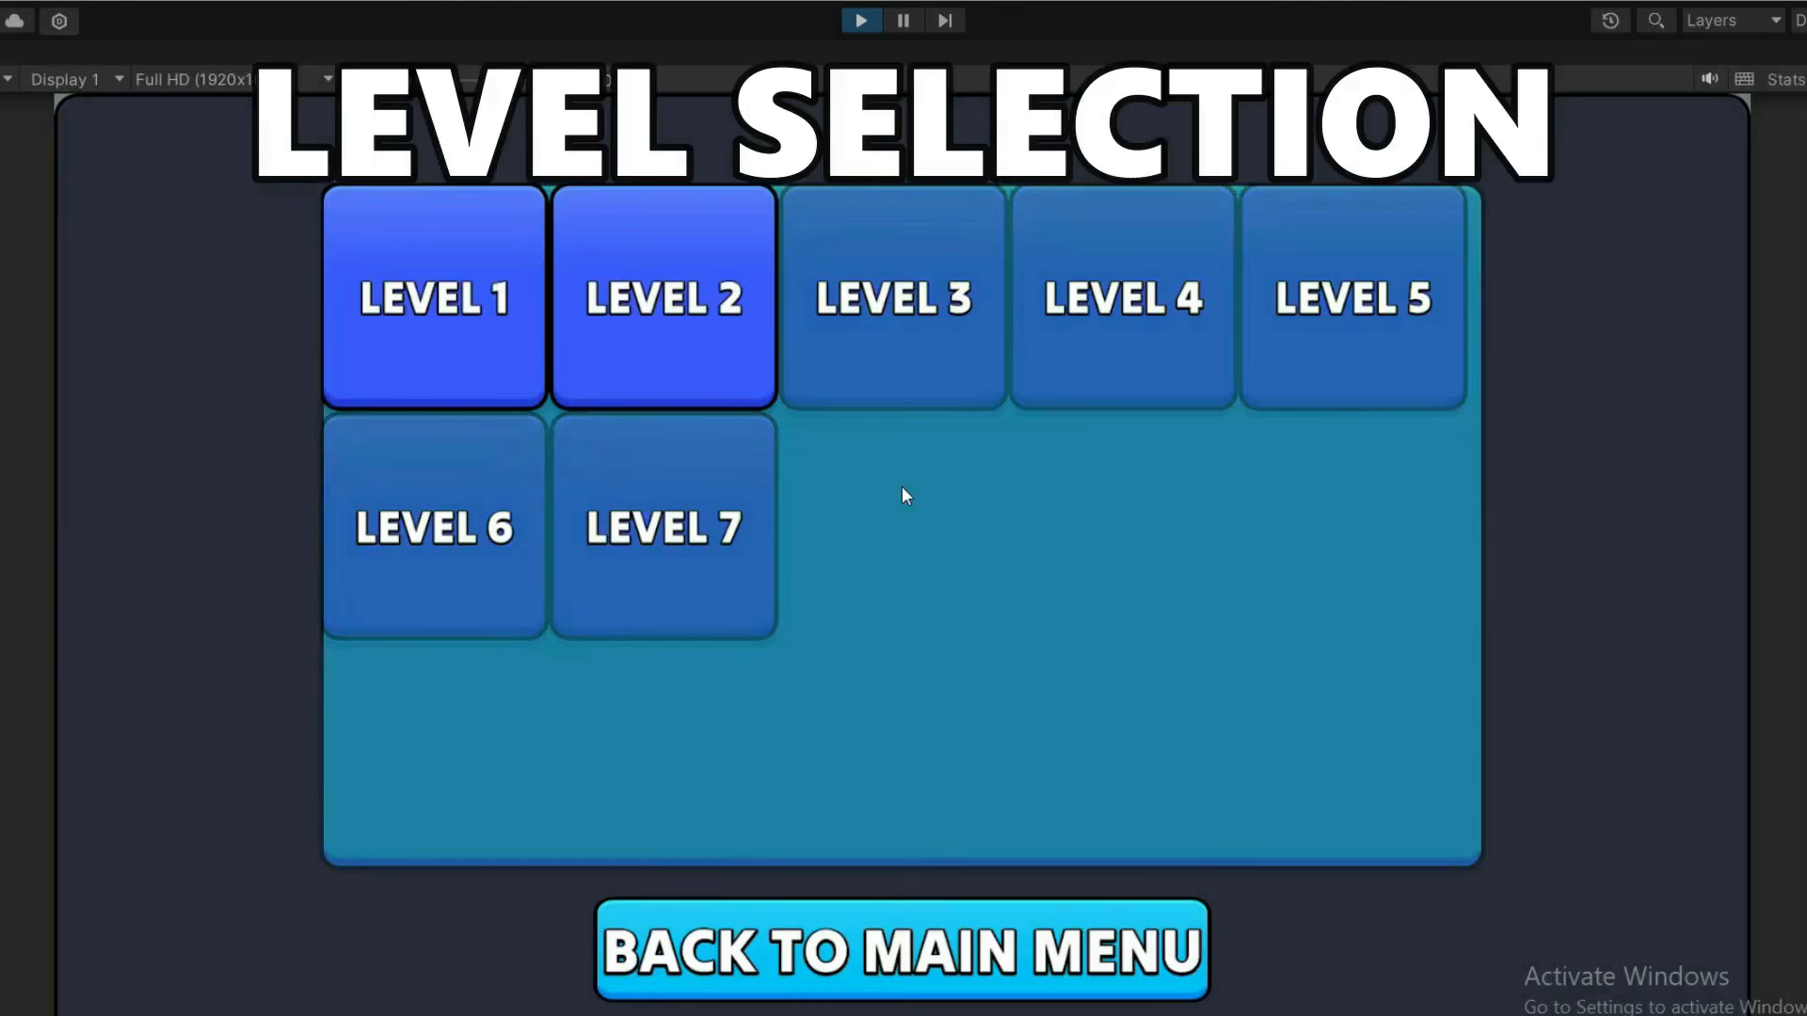
Step: Start Level 2 from the level selection and shoot at the enemies
{"action": "left_click", "coordinate": [625, 322]}
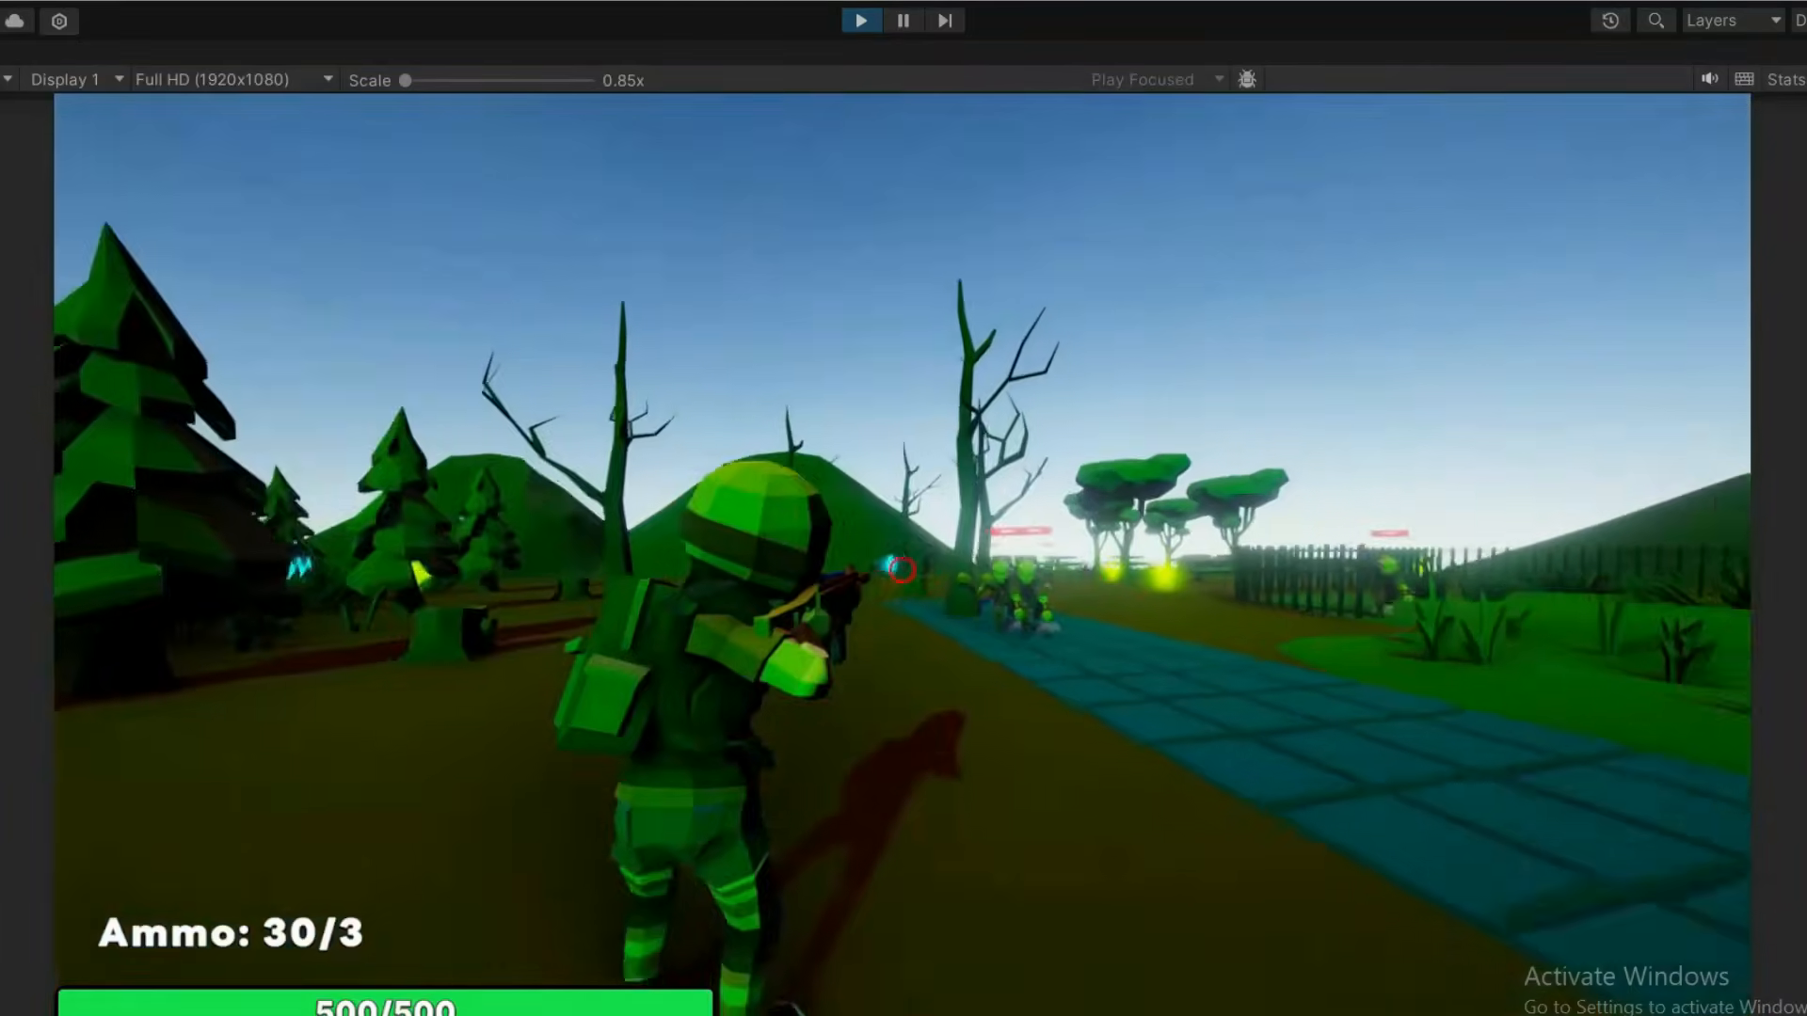
{"action": "left_click", "coordinate": [902, 569]}
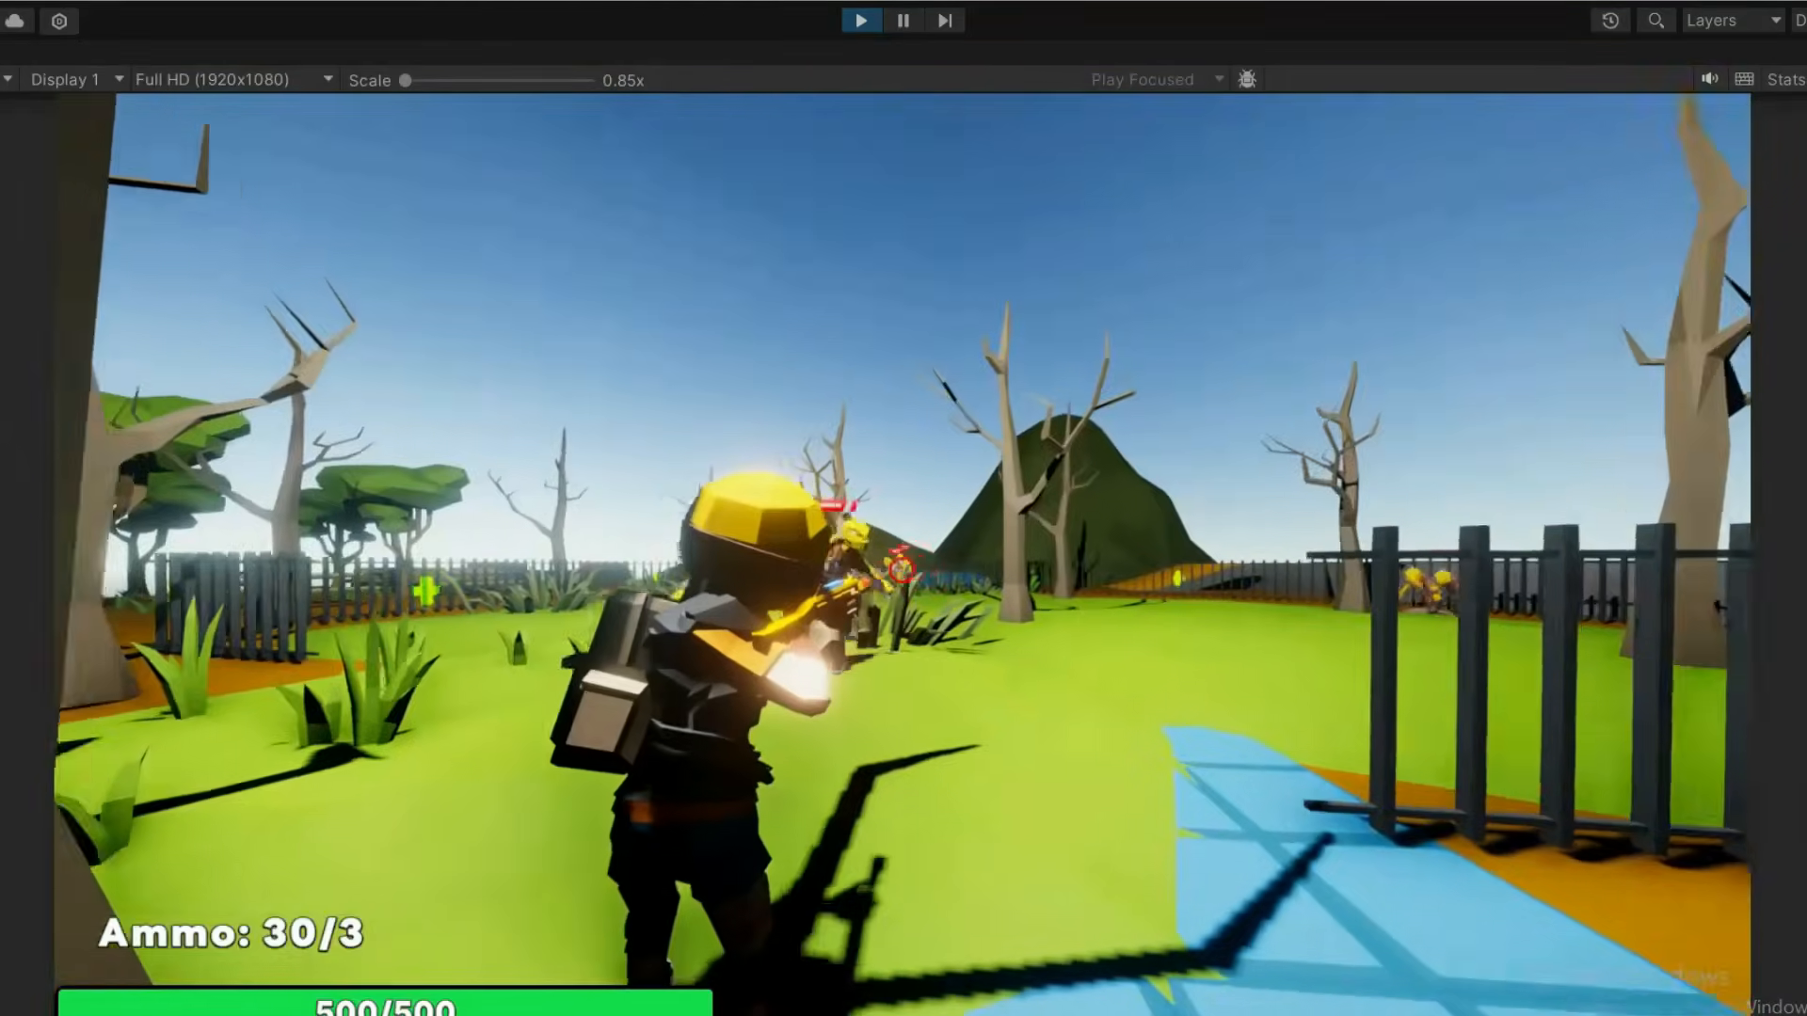
{"action": "left_click", "coordinate": [901, 569]}
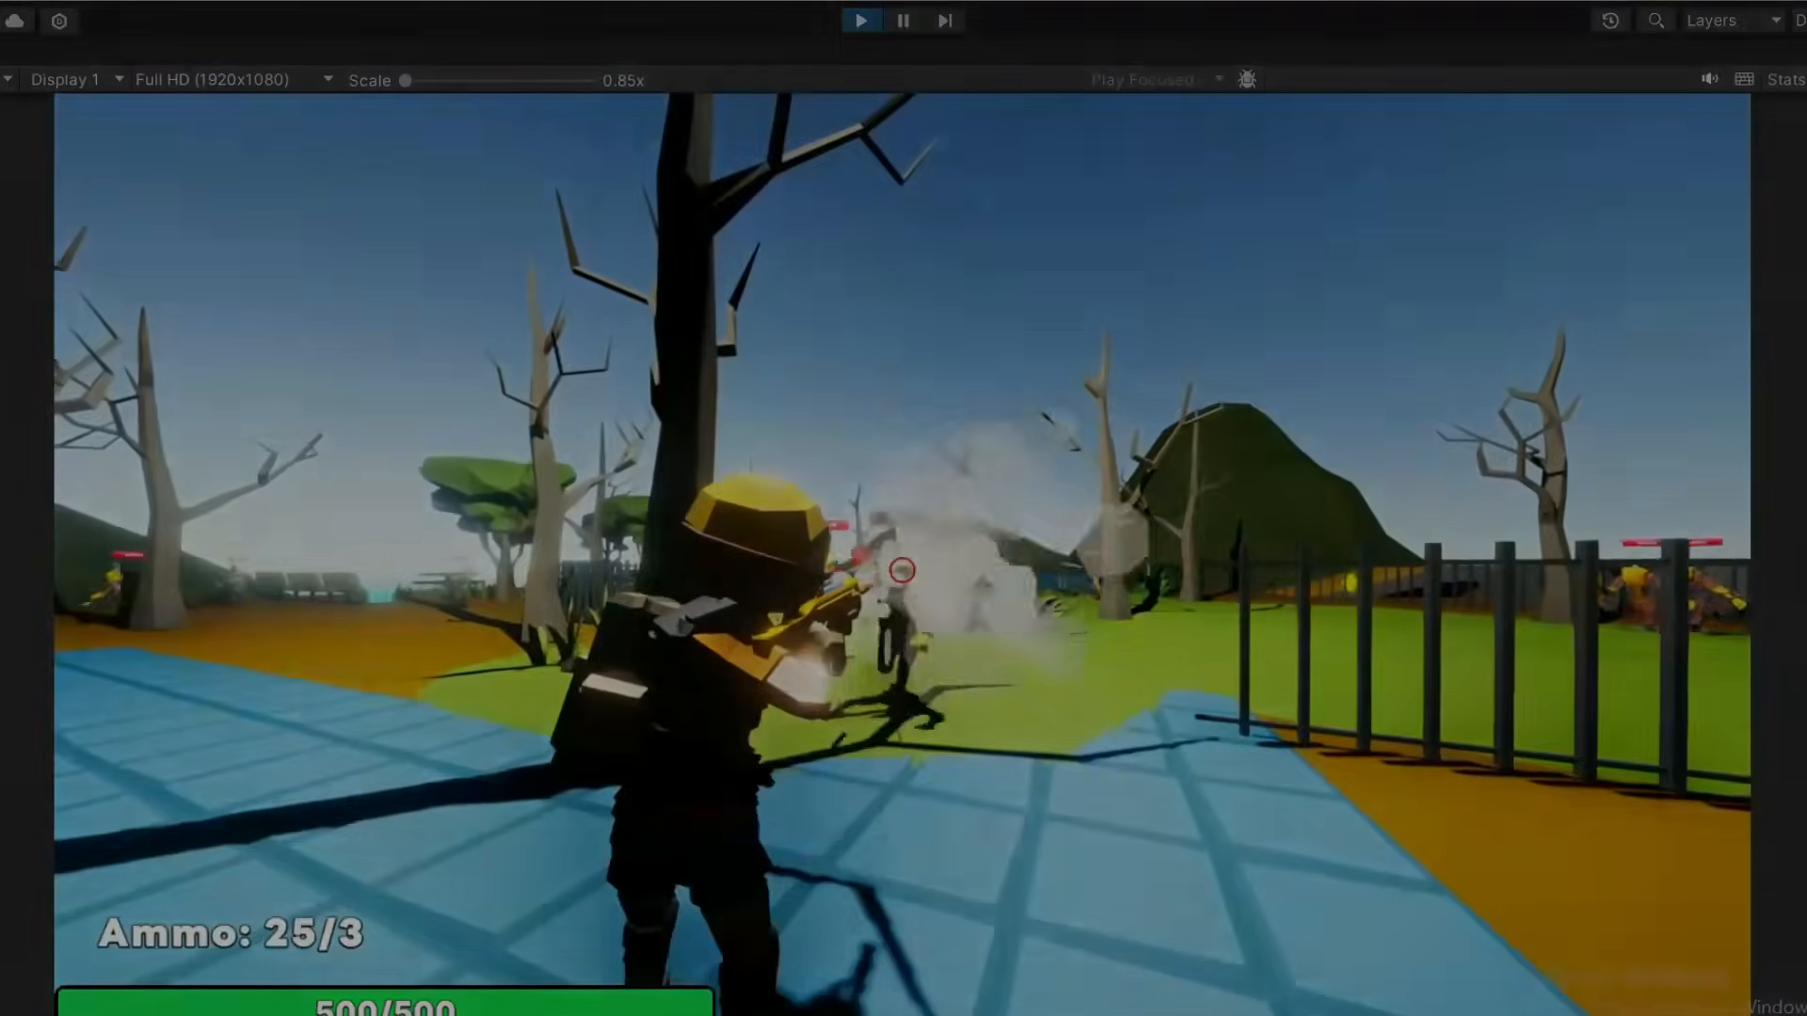
{"action": "left_click", "coordinate": [901, 570]}
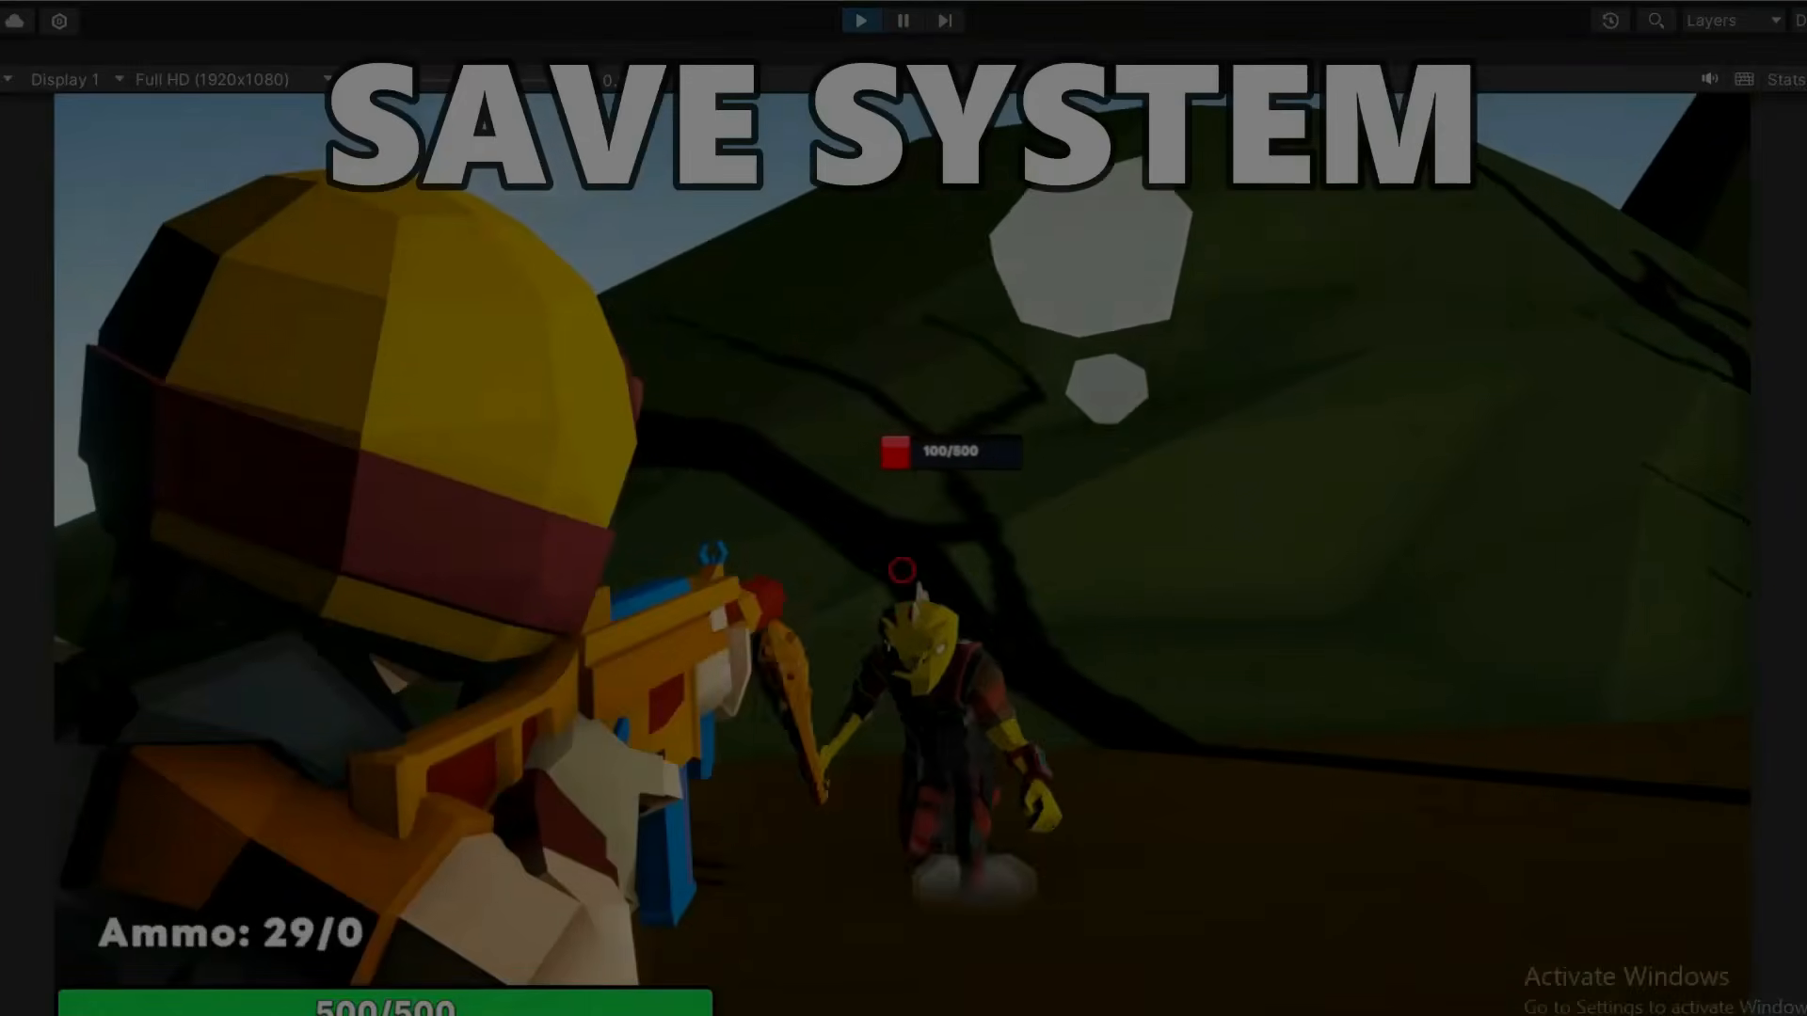
{"action": "left_click", "coordinate": [901, 569]}
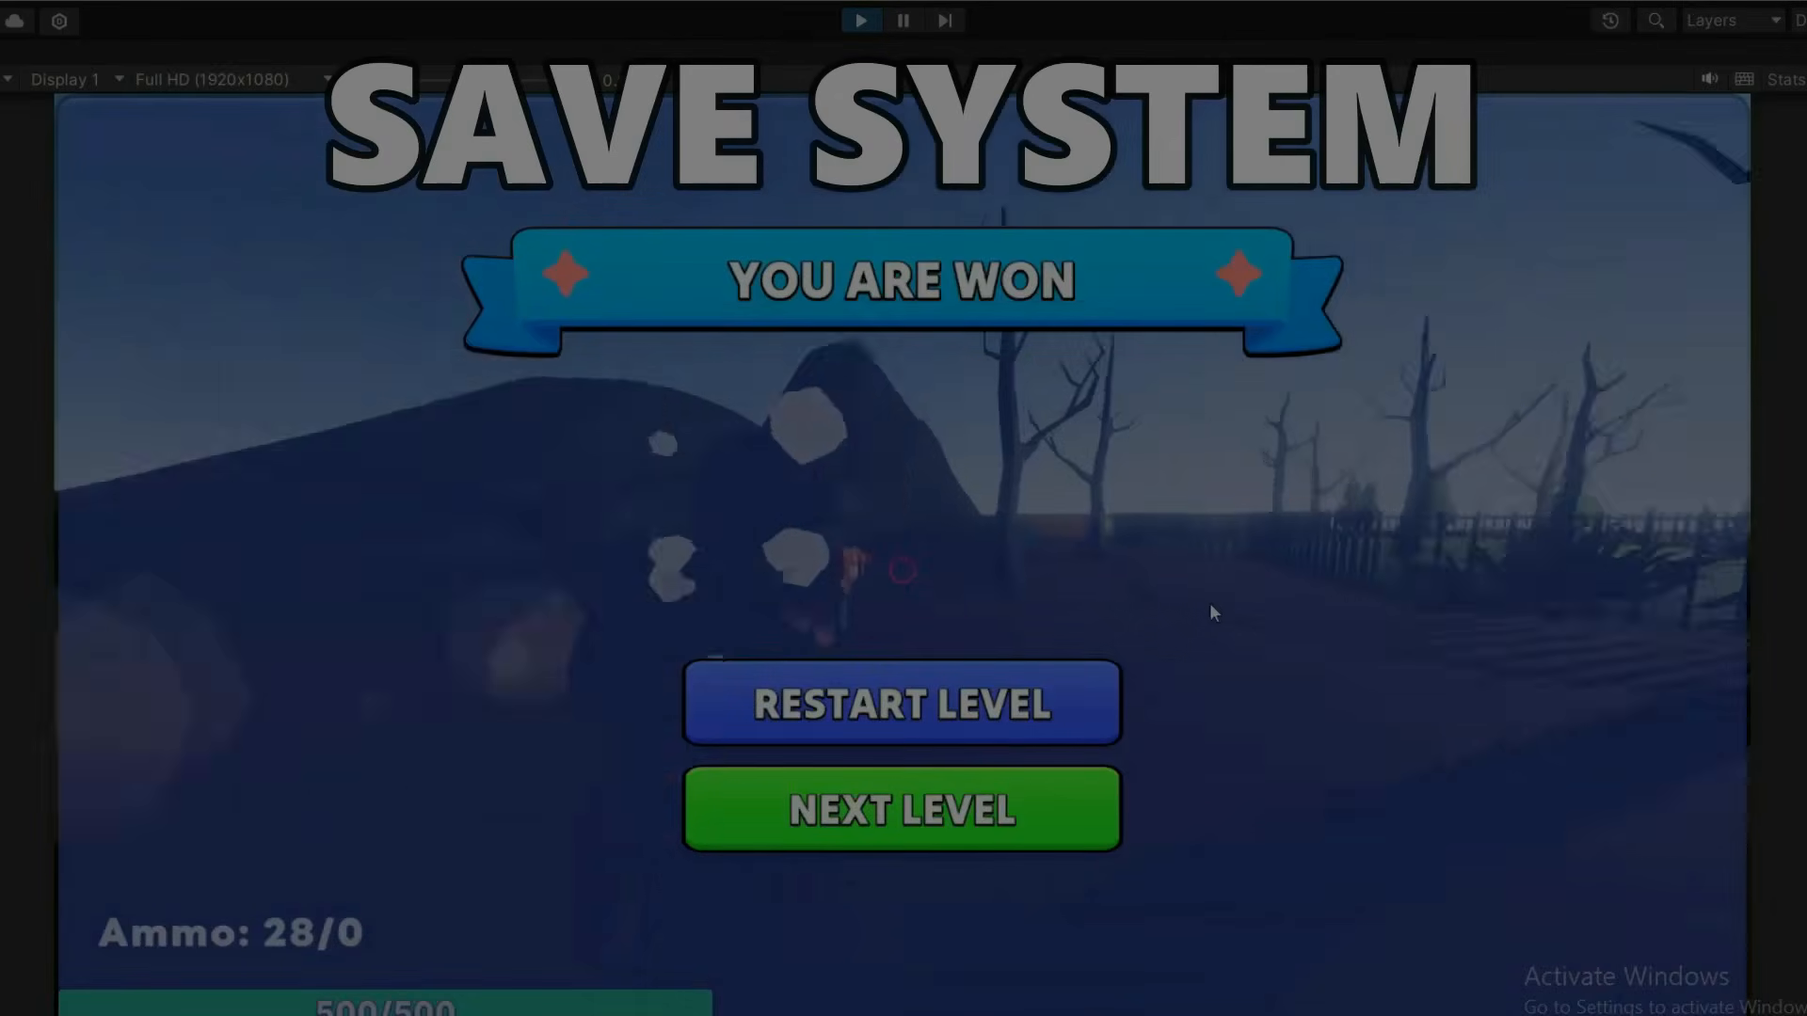